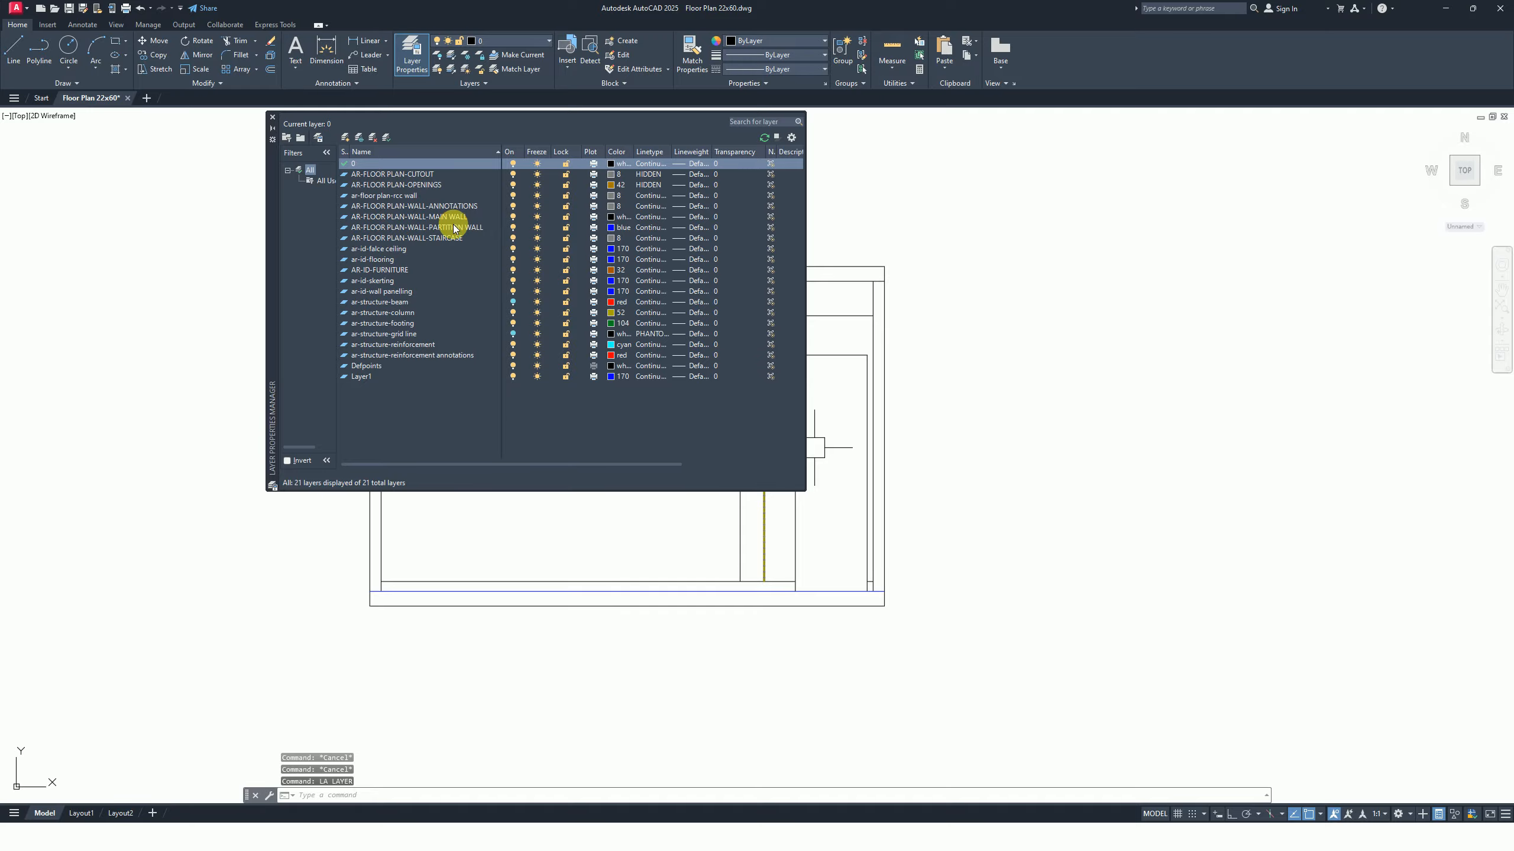
# Assign the four vertical side wall lines of the elevation to the AR-FLOOR PLAN-WALL-PARTITION WALL layer.
pyautogui.click(273, 118)
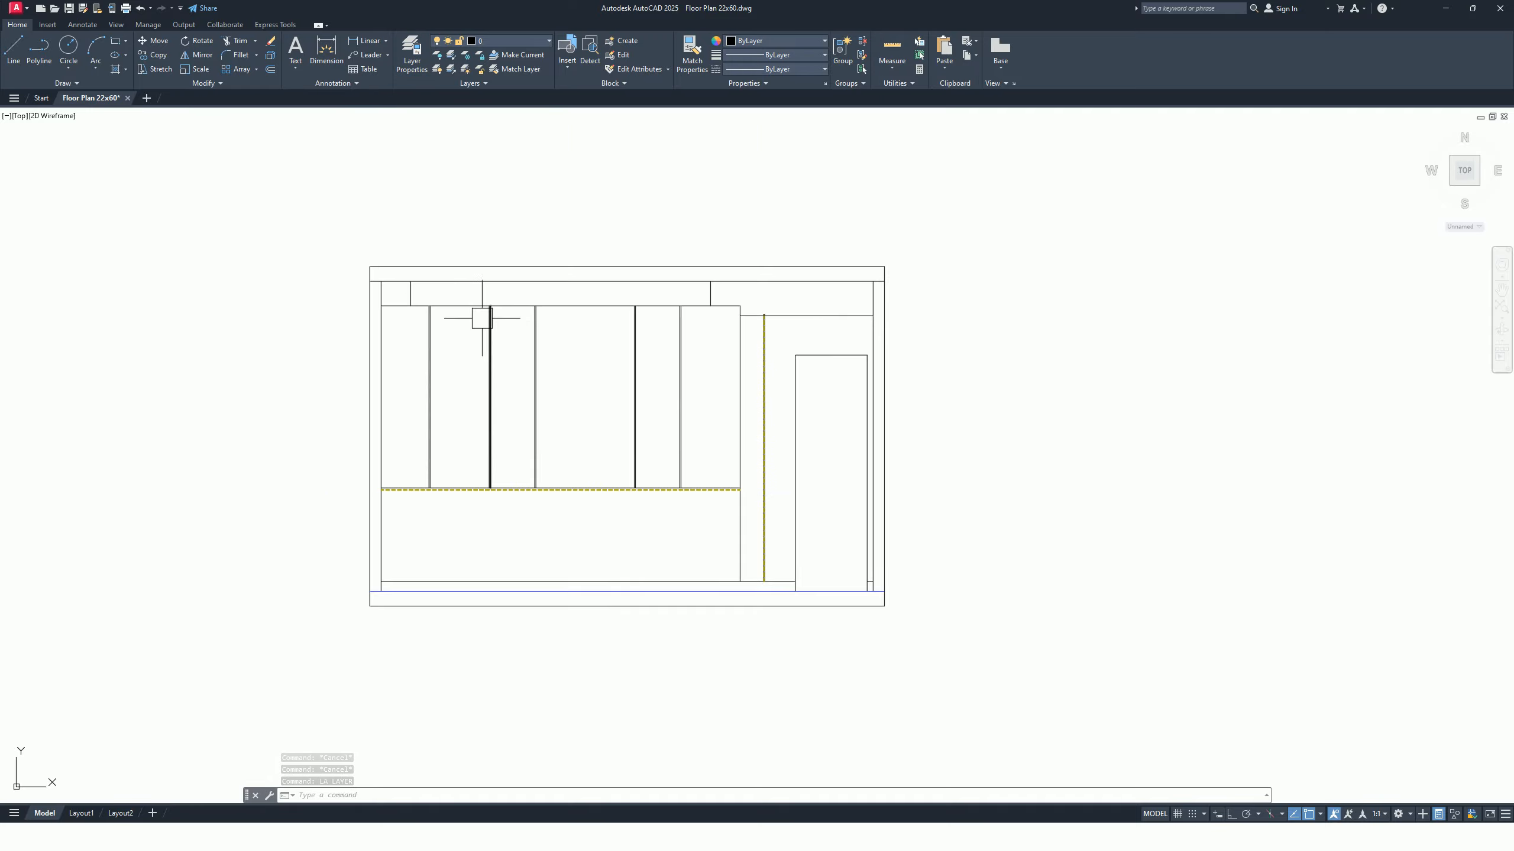
pyautogui.click(892, 305)
pyautogui.scroll(4, 845, 314)
pyautogui.scroll(-2, 774, 334)
pyautogui.click(732, 346)
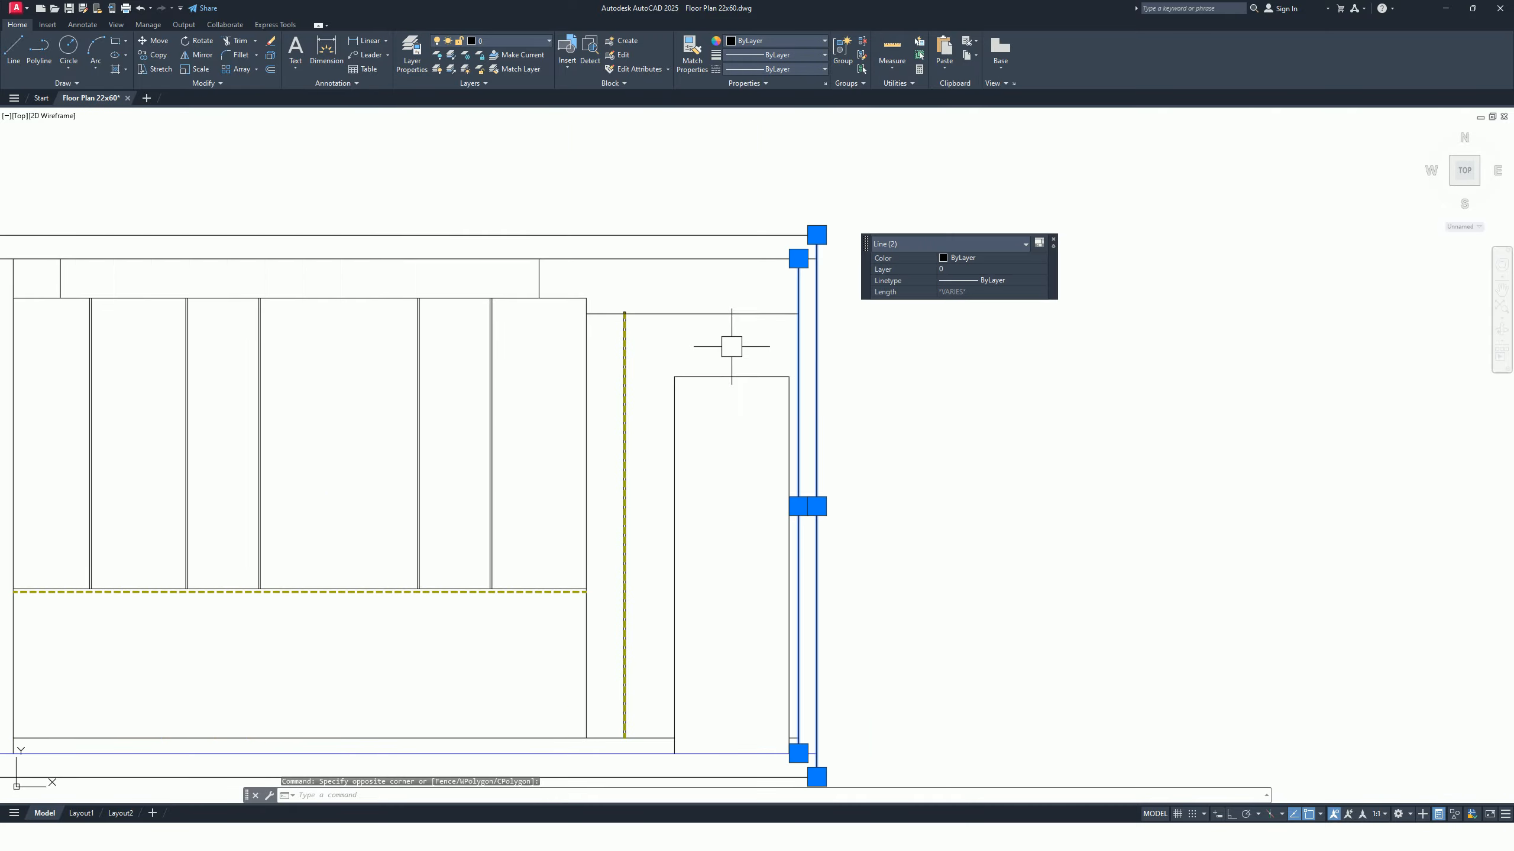
pyautogui.moveTo(731, 346); pyautogui.dragTo(1067, 334, button='middle')
pyautogui.click(364, 355)
pyautogui.click(291, 340)
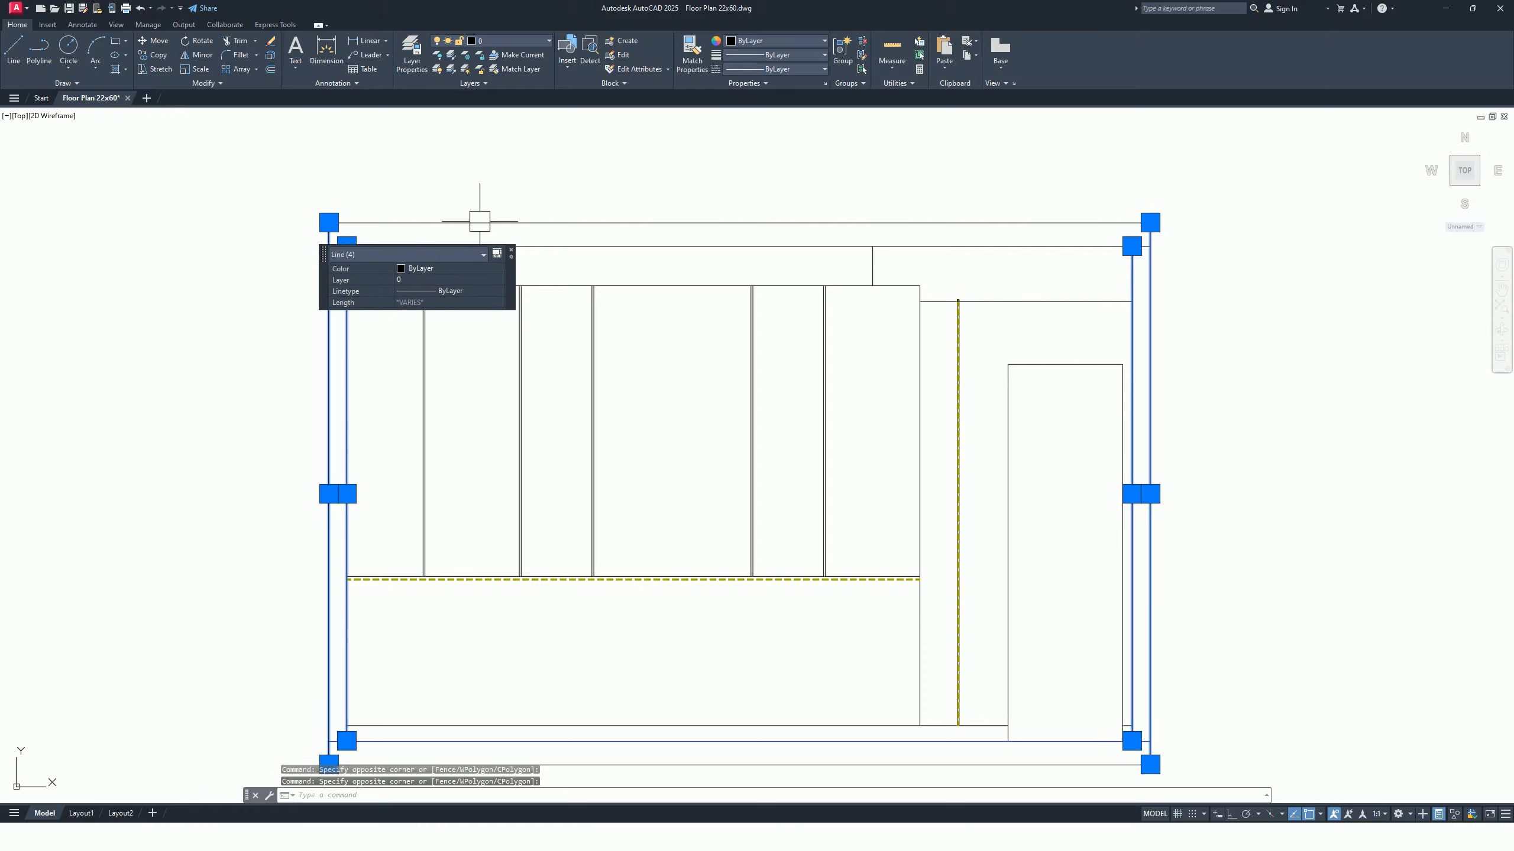
pyautogui.click(445, 292)
pyautogui.click(431, 278)
pyautogui.click(430, 277)
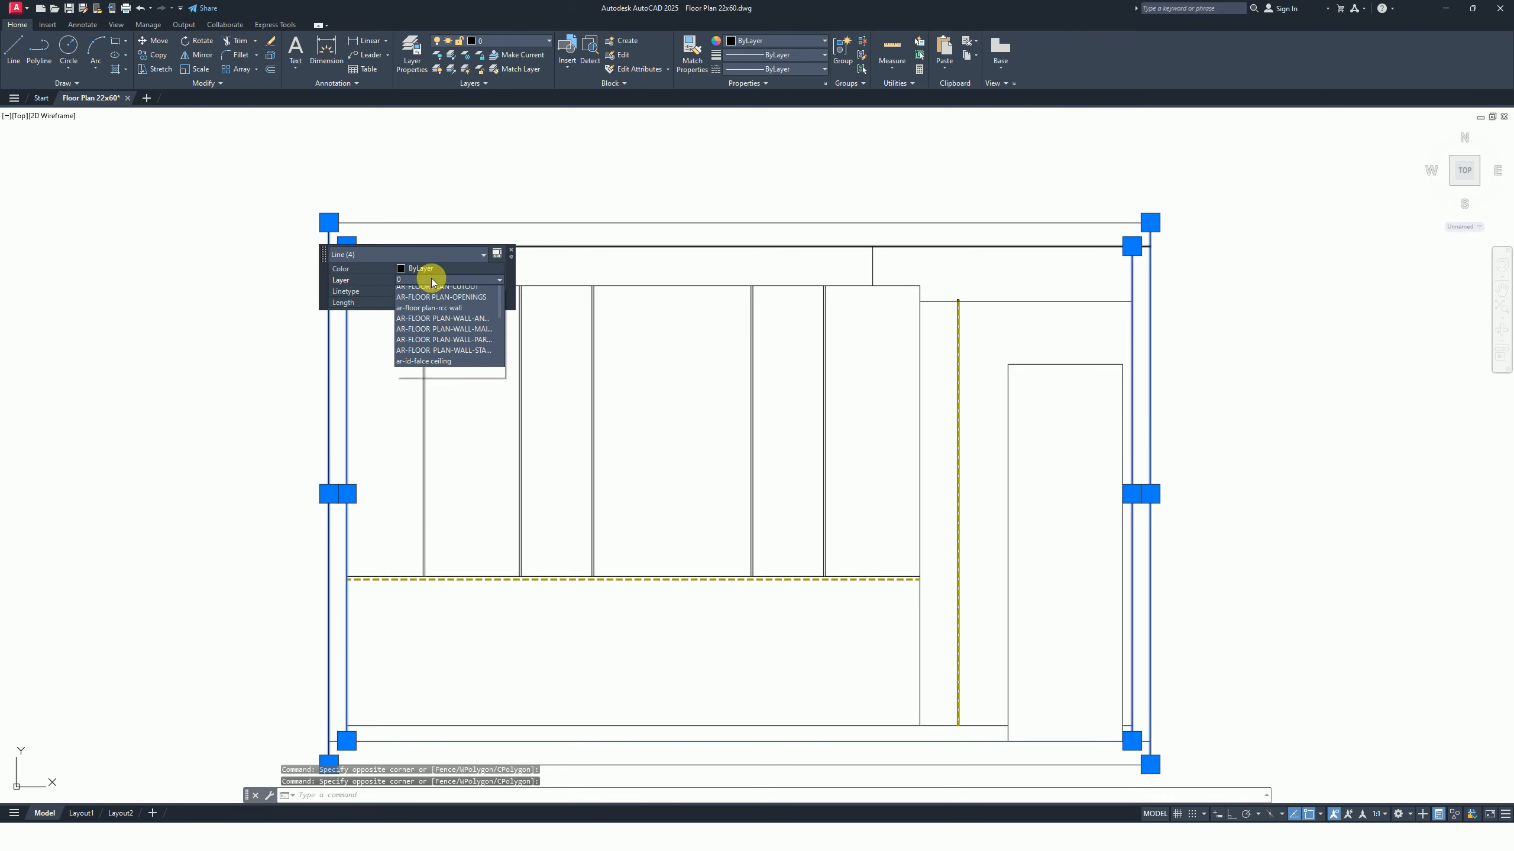
pyautogui.click(470, 355)
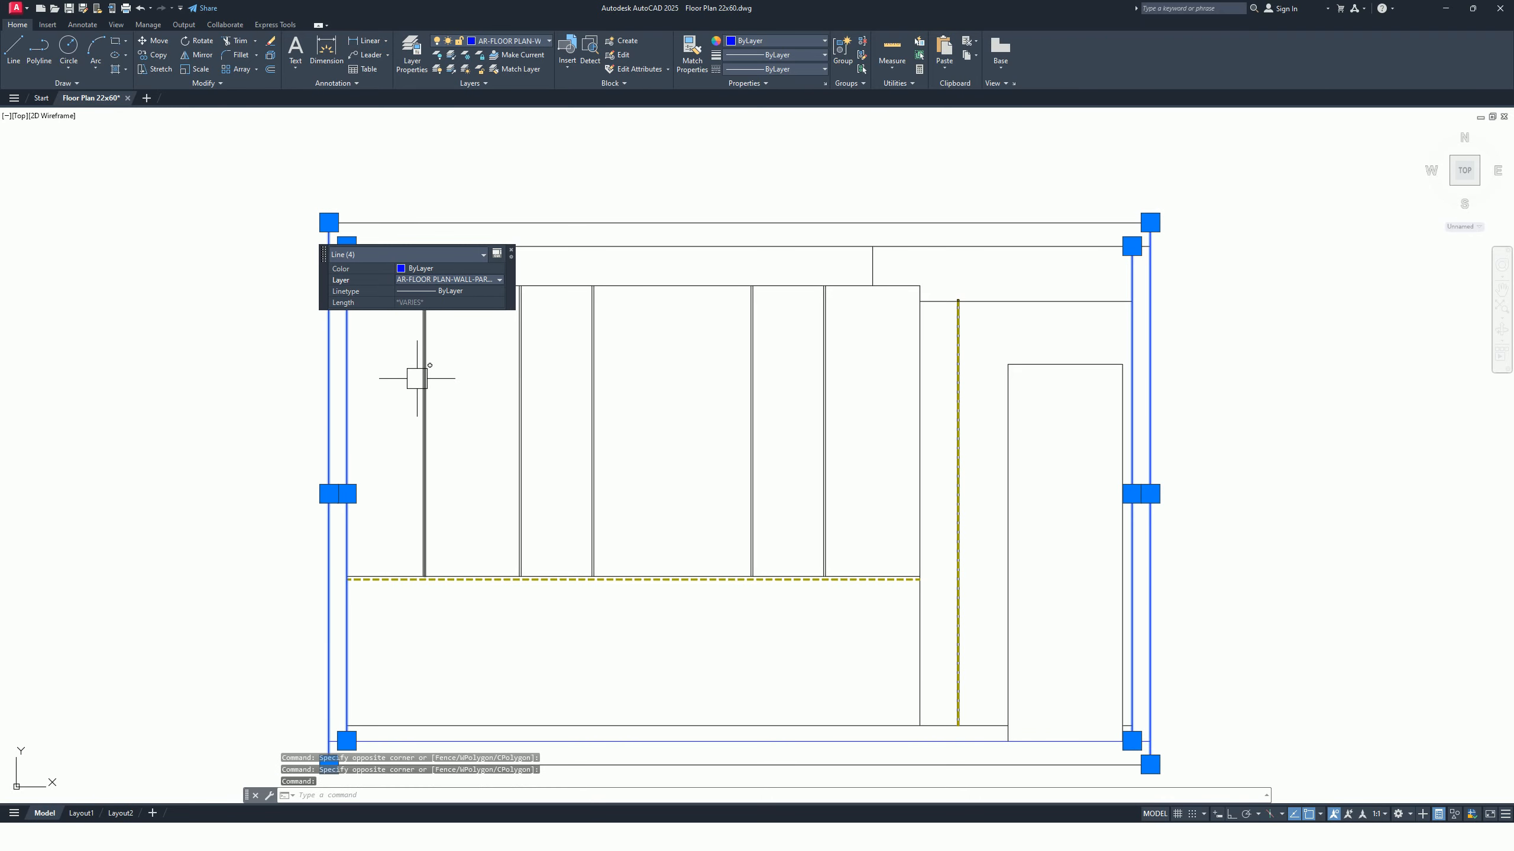
pyautogui.scroll(-3, 443, 409)
pyautogui.press('Escape')
pyautogui.press('Escape')
pyautogui.press('Escape')
# Create a new layer named ar-structure-slab.
pyautogui.scroll(4, 444, 409)
pyautogui.moveTo(415, 420); pyautogui.dragTo(480, 459, button='middle')
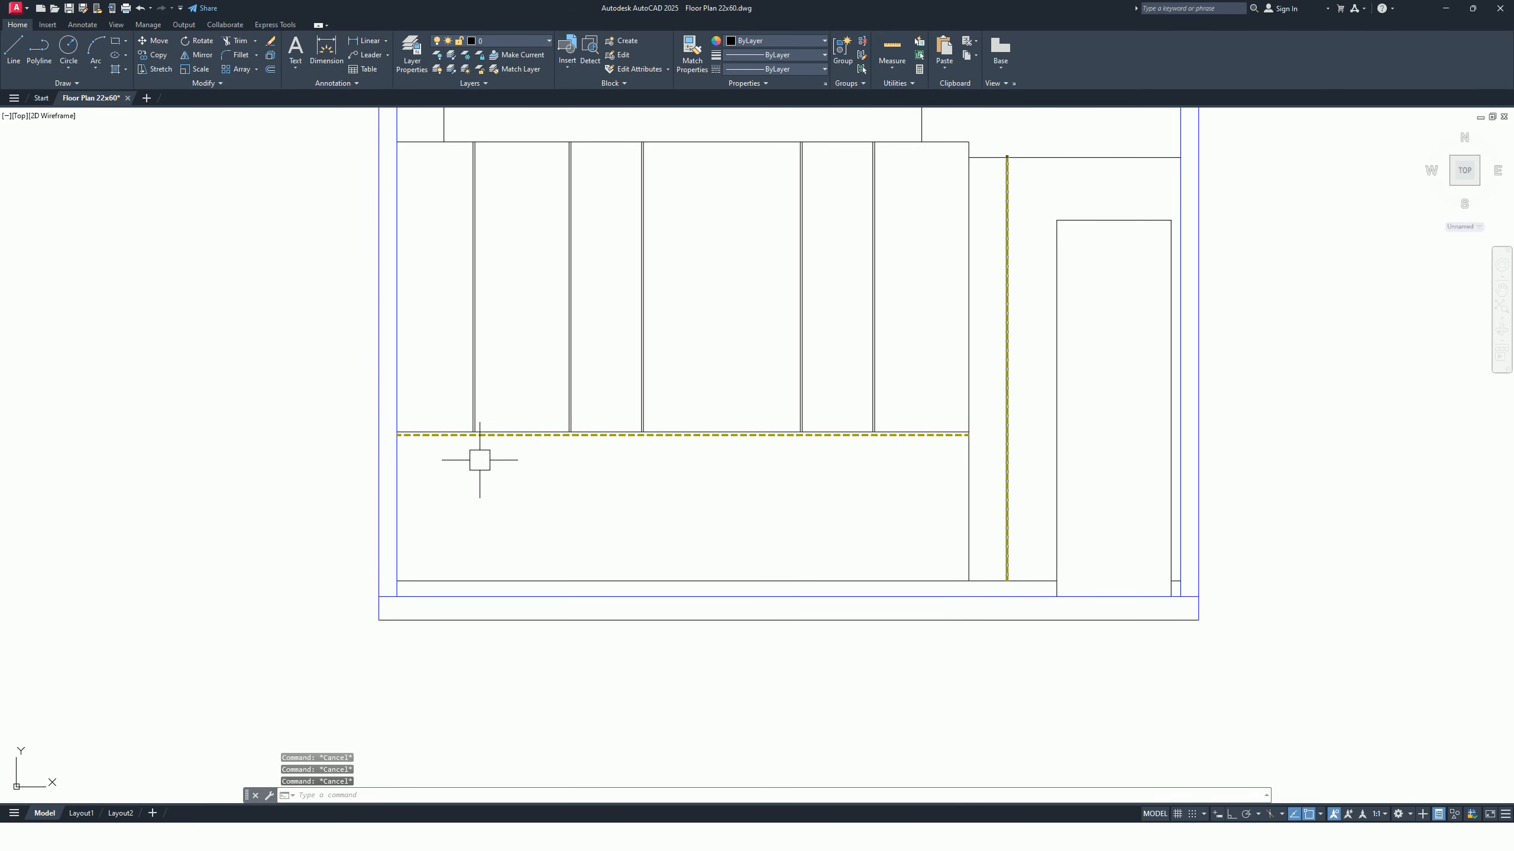
pyautogui.moveTo(743, 501); pyautogui.dragTo(535, 680, button='middle')
pyautogui.moveTo(434, 324); pyautogui.dragTo(476, 384, button='middle')
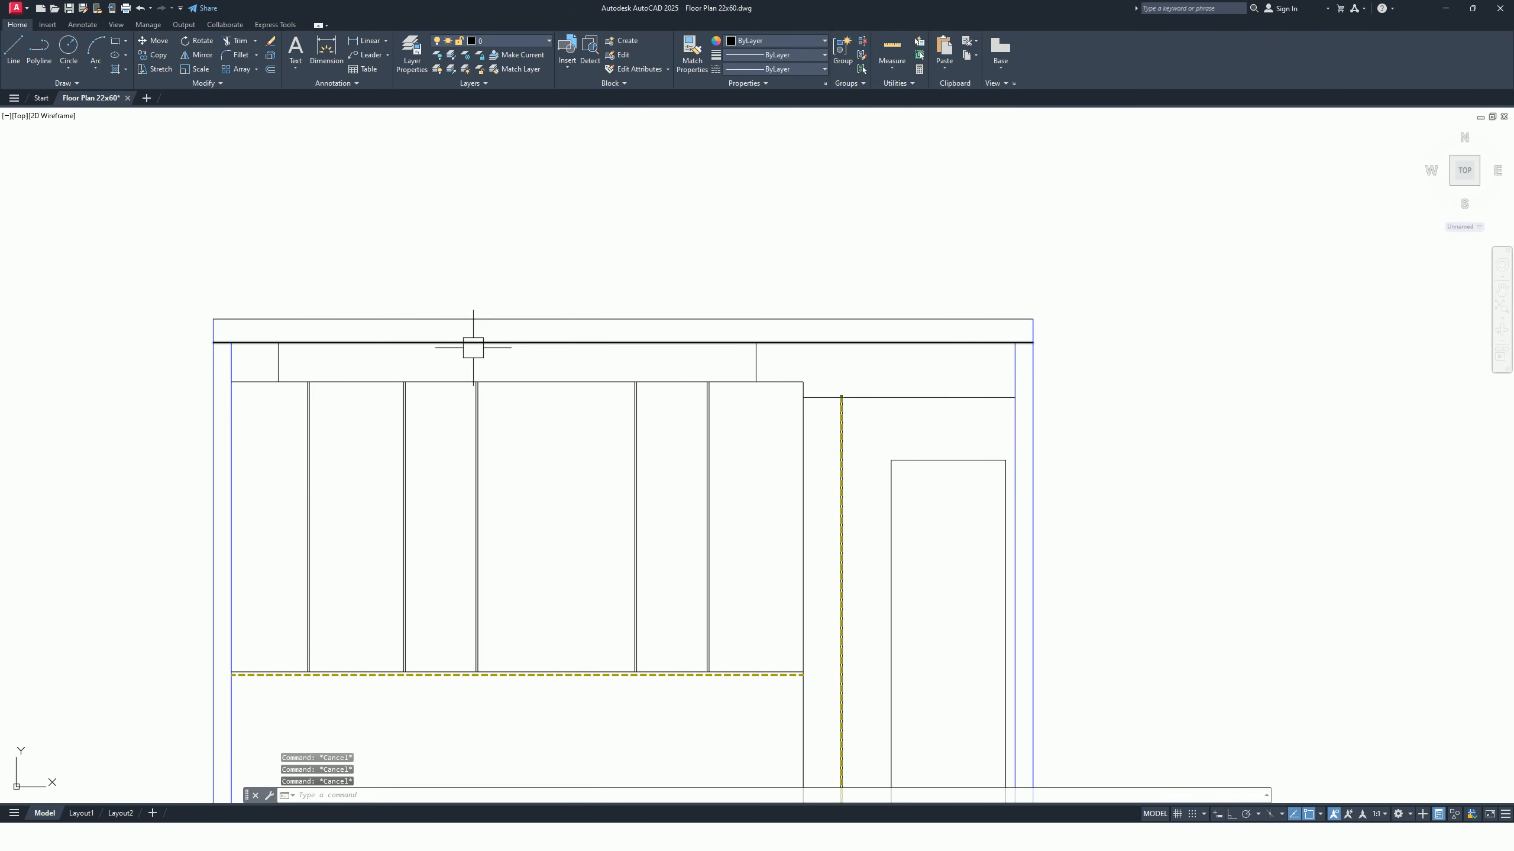
pyautogui.write('la')
pyautogui.press('Return')
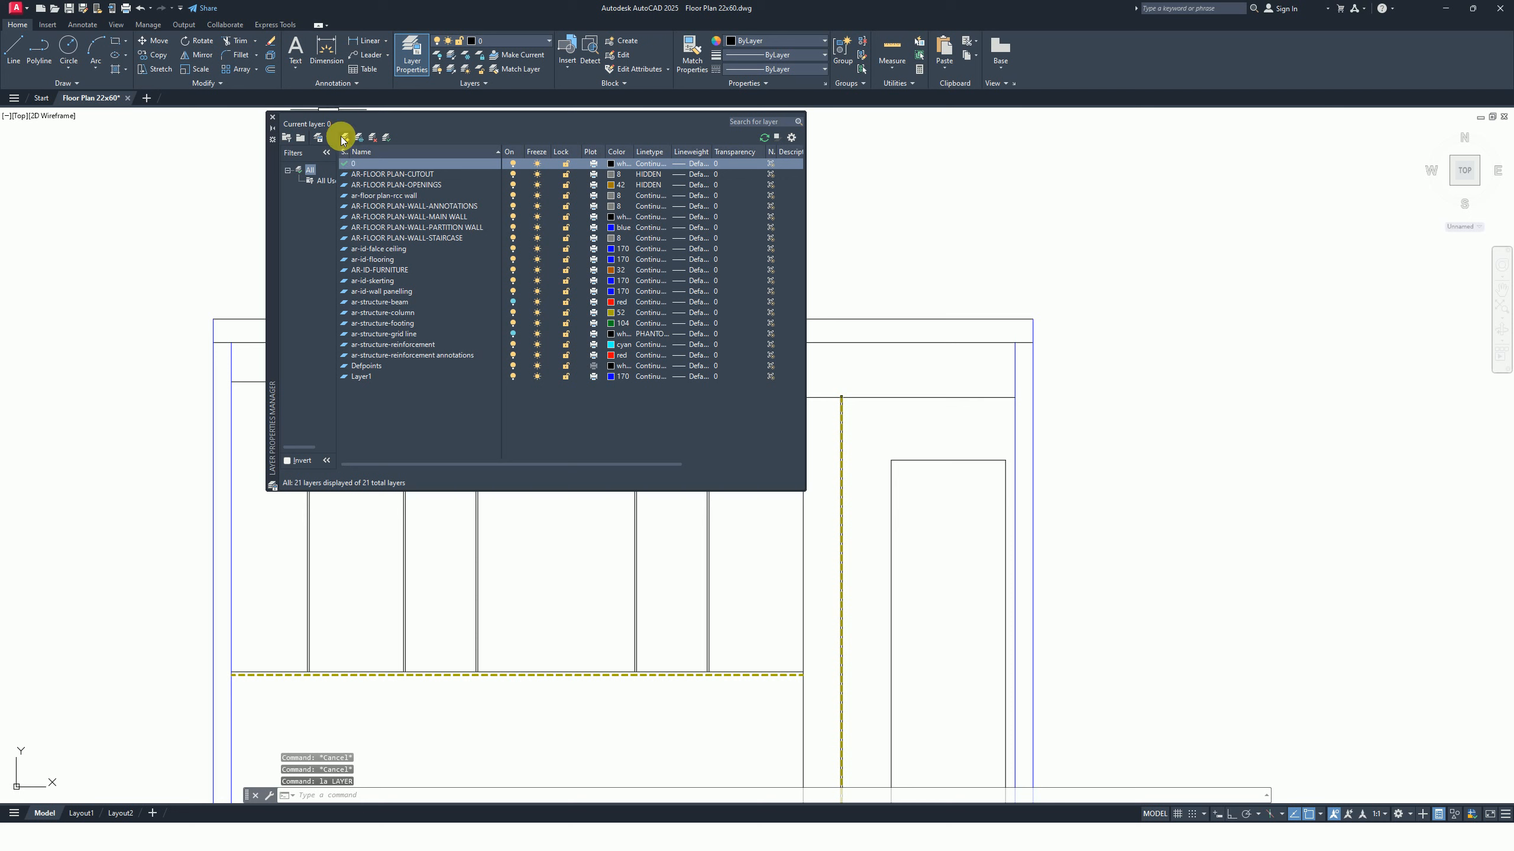
pyautogui.click(346, 137)
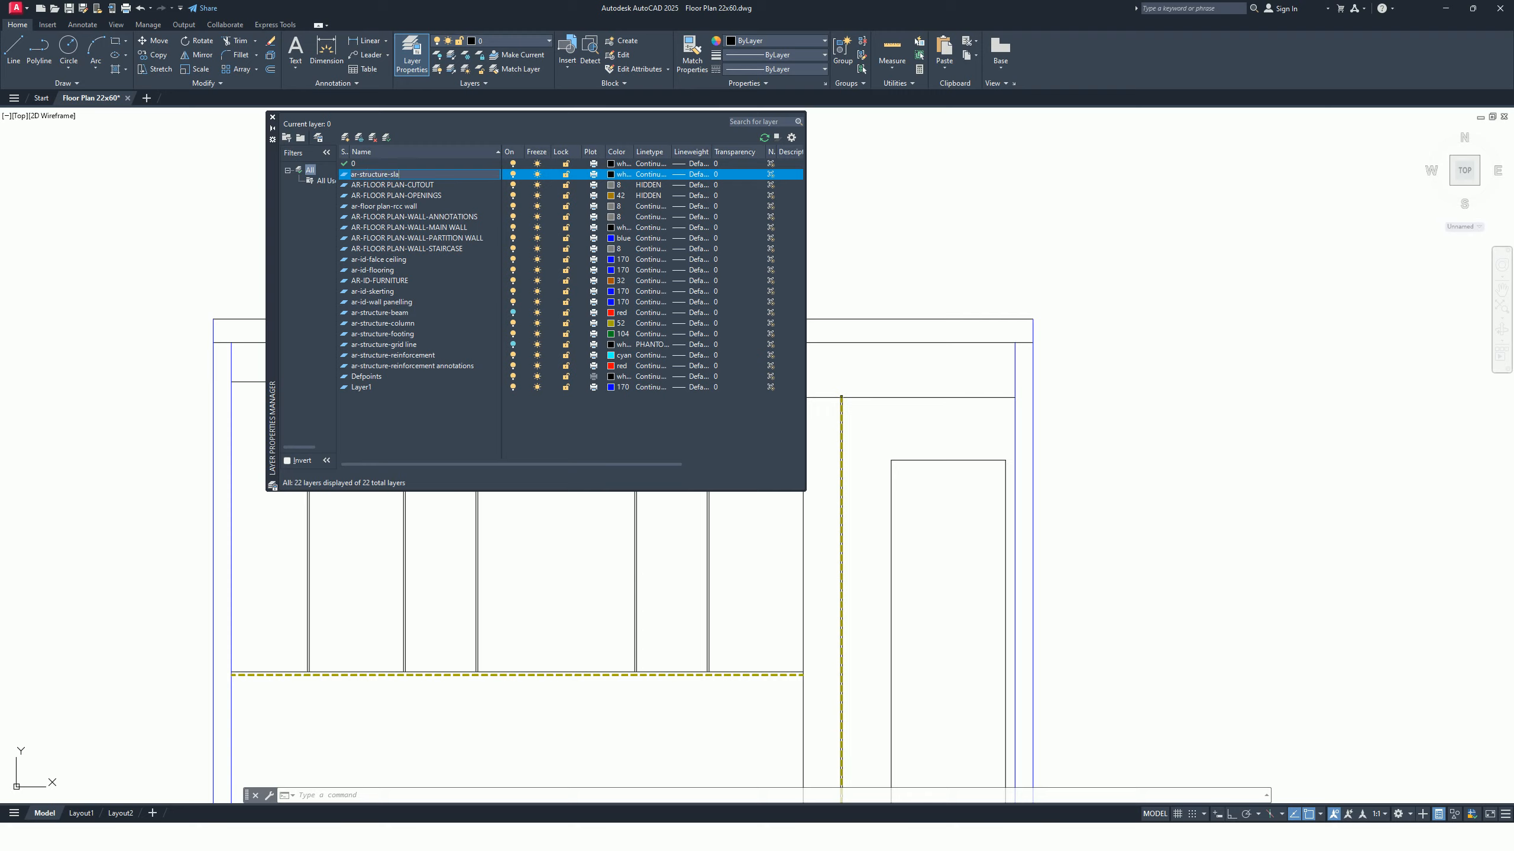
pyautogui.click(417, 186)
pyautogui.click(373, 175)
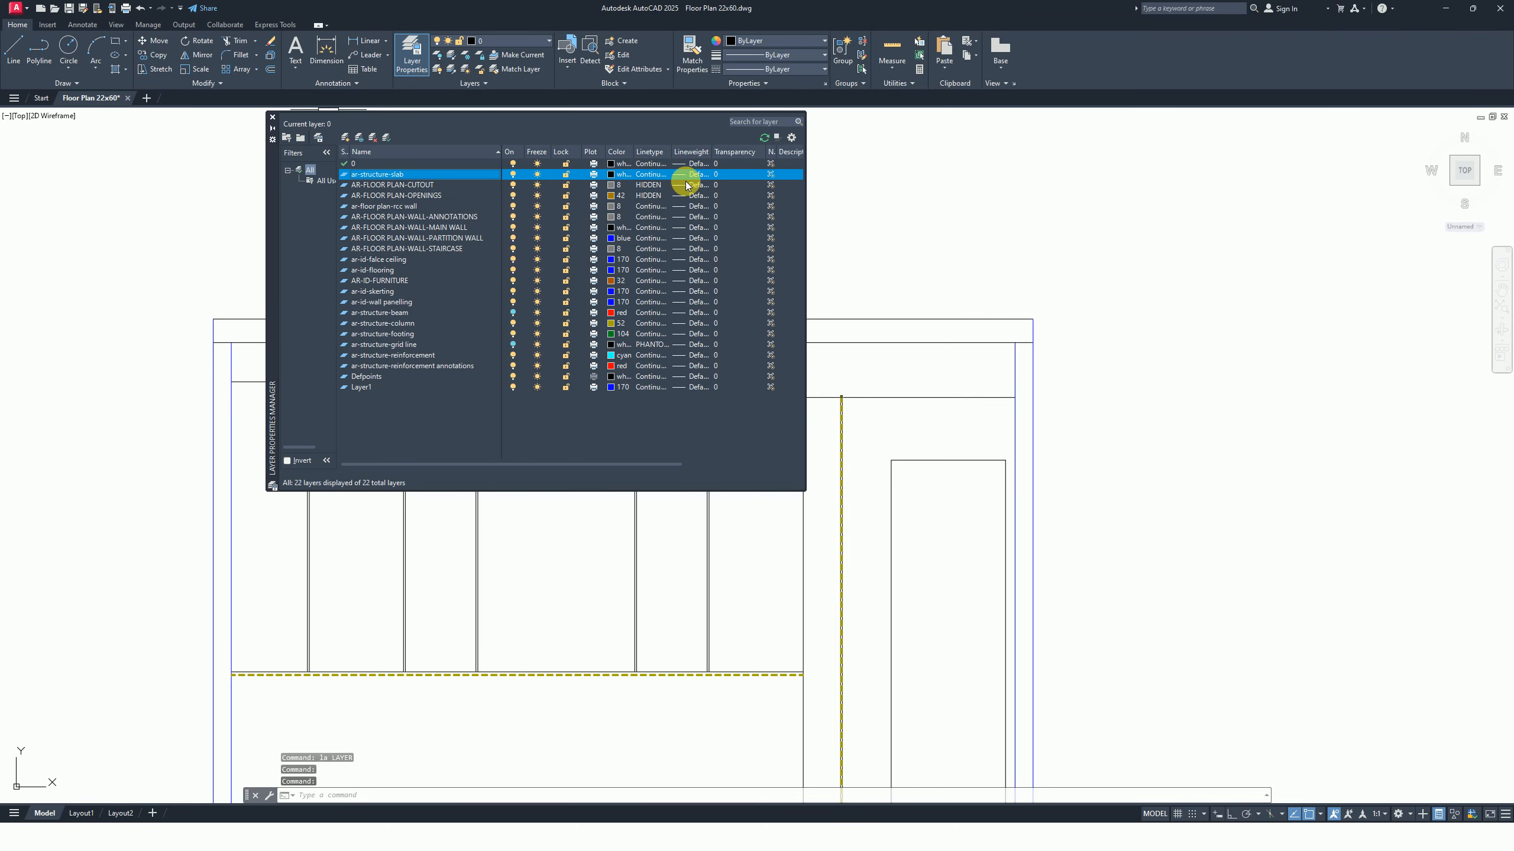
# Set the ar-structure-slab layer's color to index 8 and close the layer manager.
pyautogui.click(612, 173)
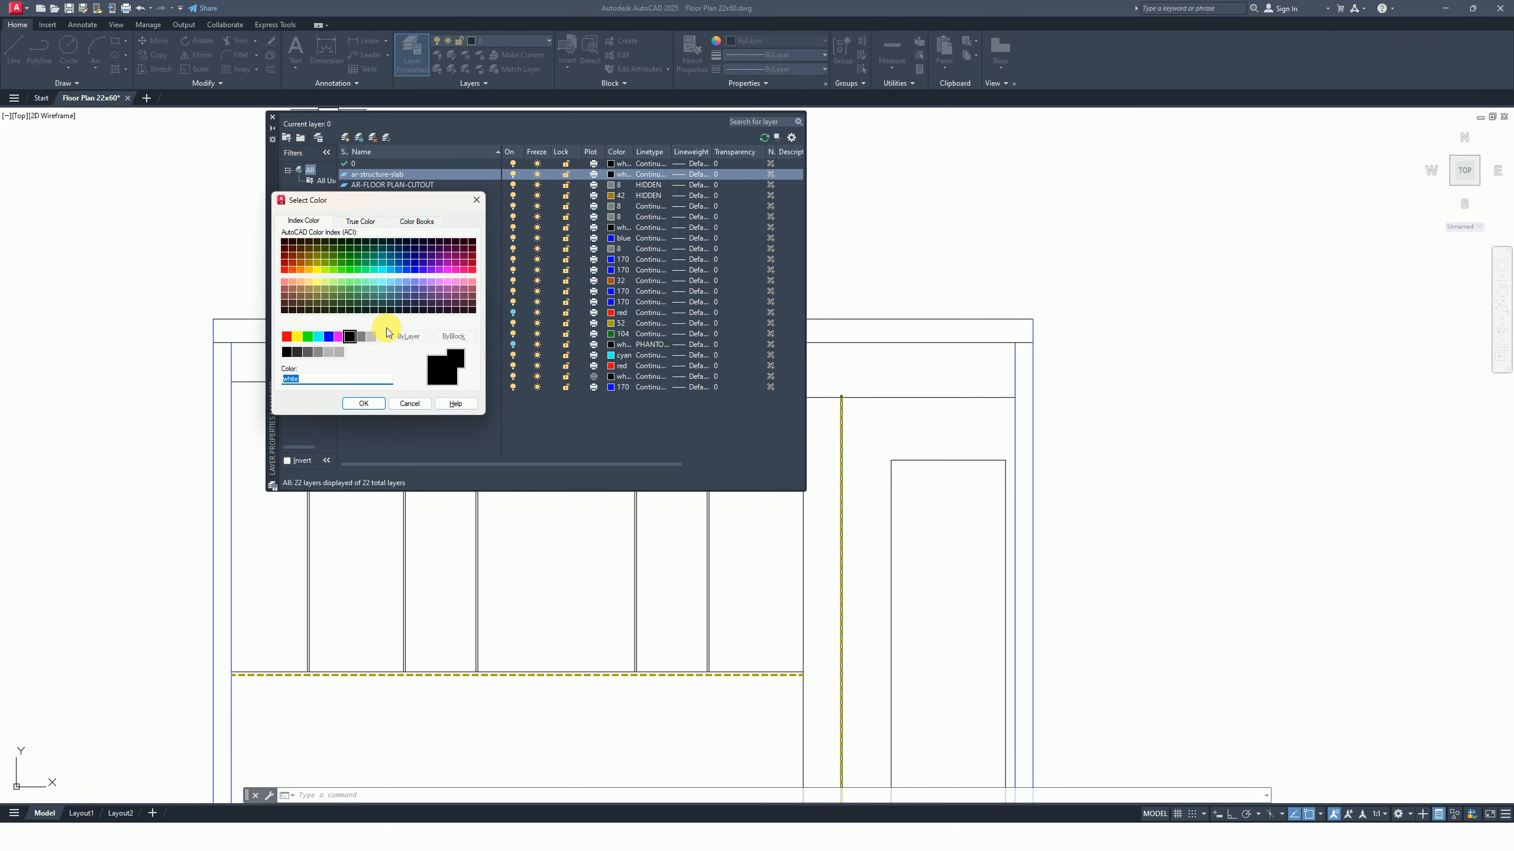
pyautogui.click(360, 339)
pyautogui.click(364, 404)
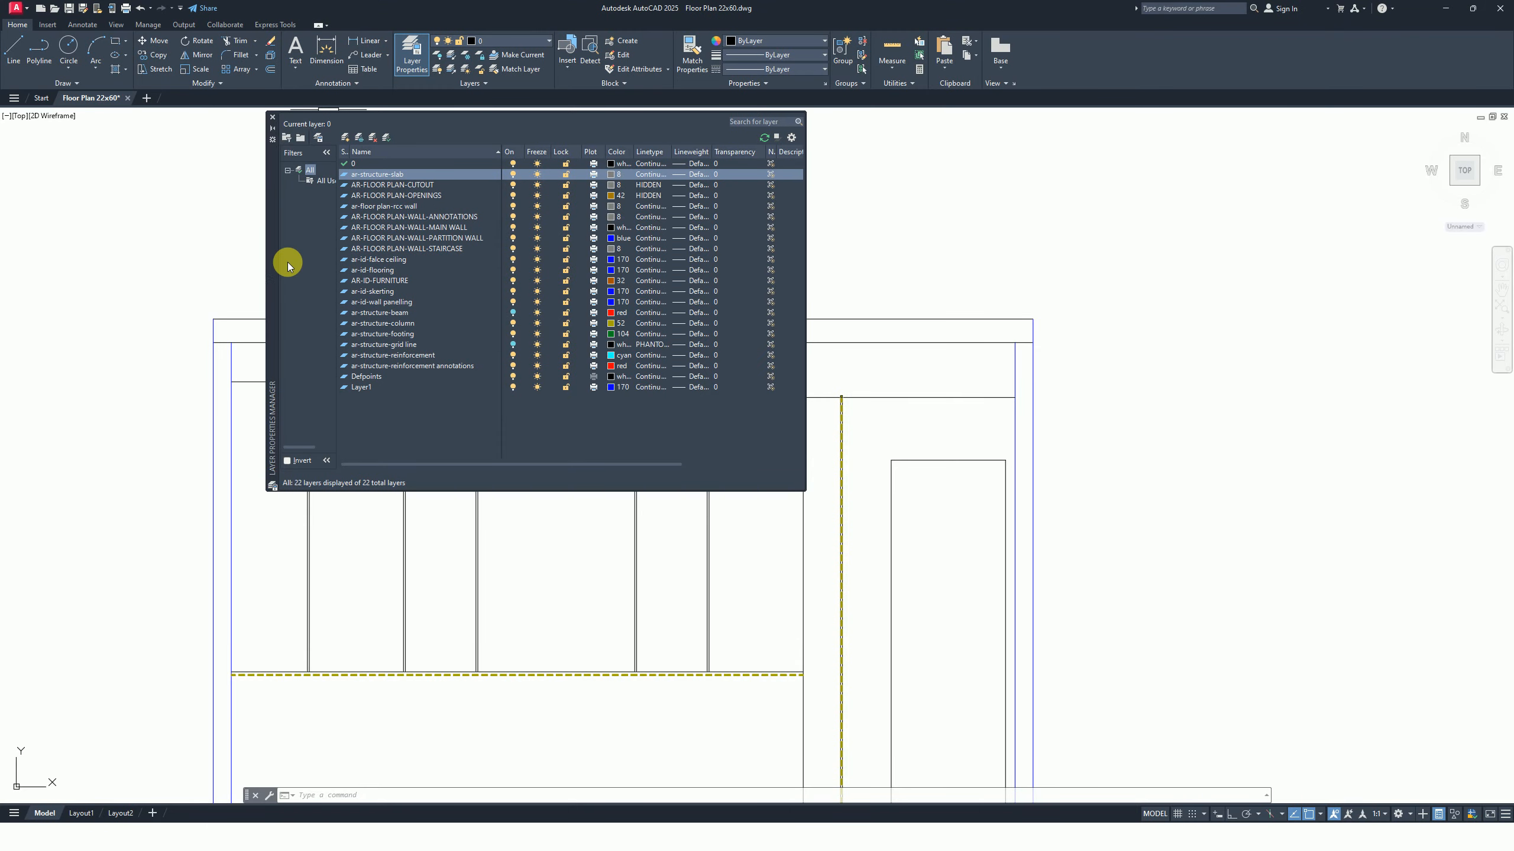
pyautogui.click(272, 119)
# Assign the horizontal lines of the top and bottom slabs to the ar-structure-slab layer.
pyautogui.click(905, 288)
pyautogui.click(883, 351)
pyautogui.scroll(-5, 883, 352)
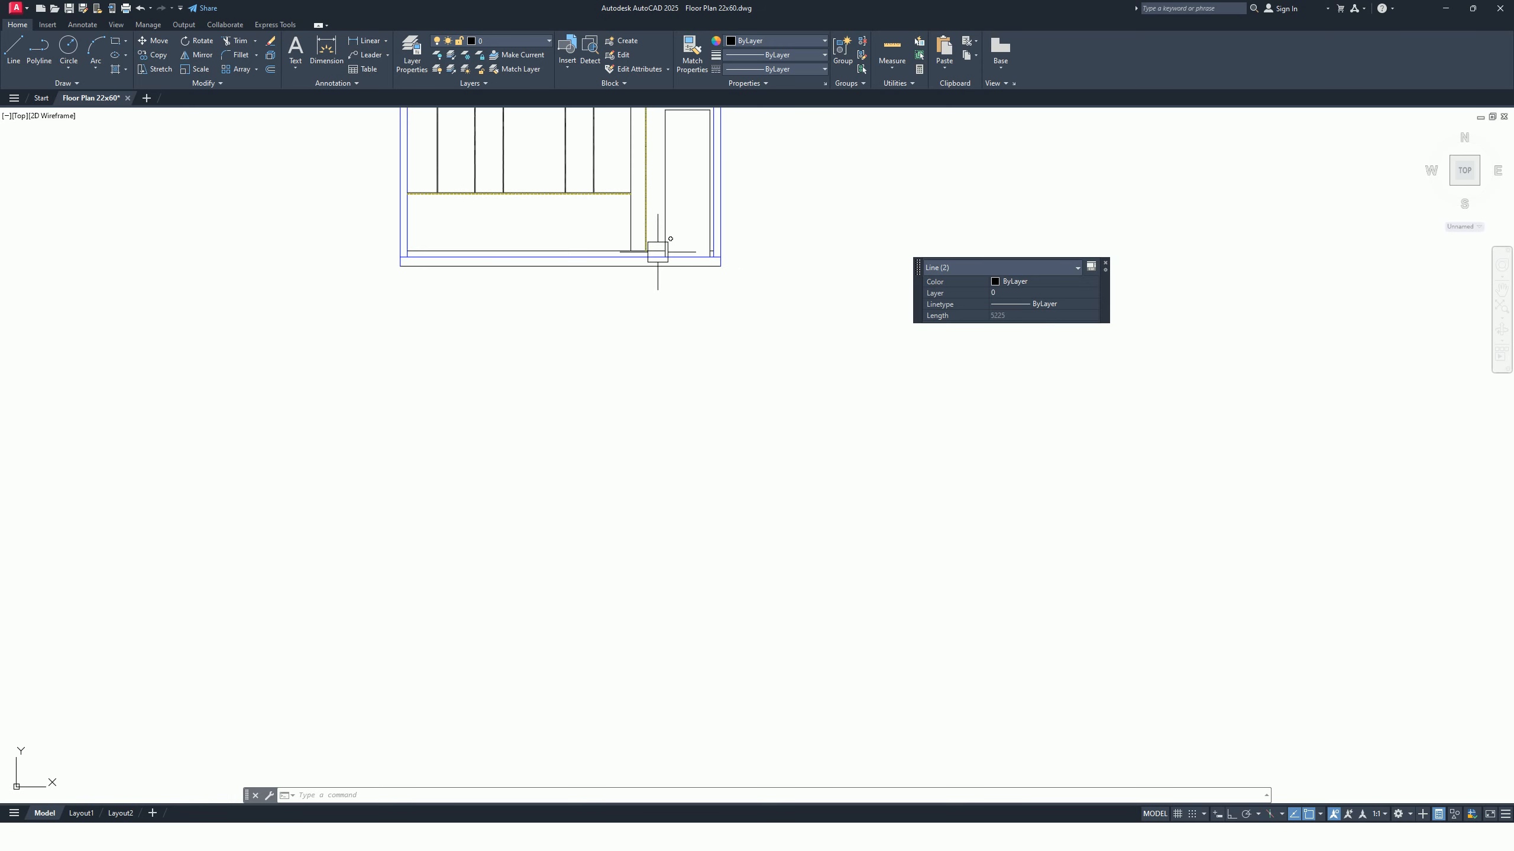
pyautogui.scroll(6, 659, 243)
pyautogui.click(756, 382)
pyautogui.click(738, 290)
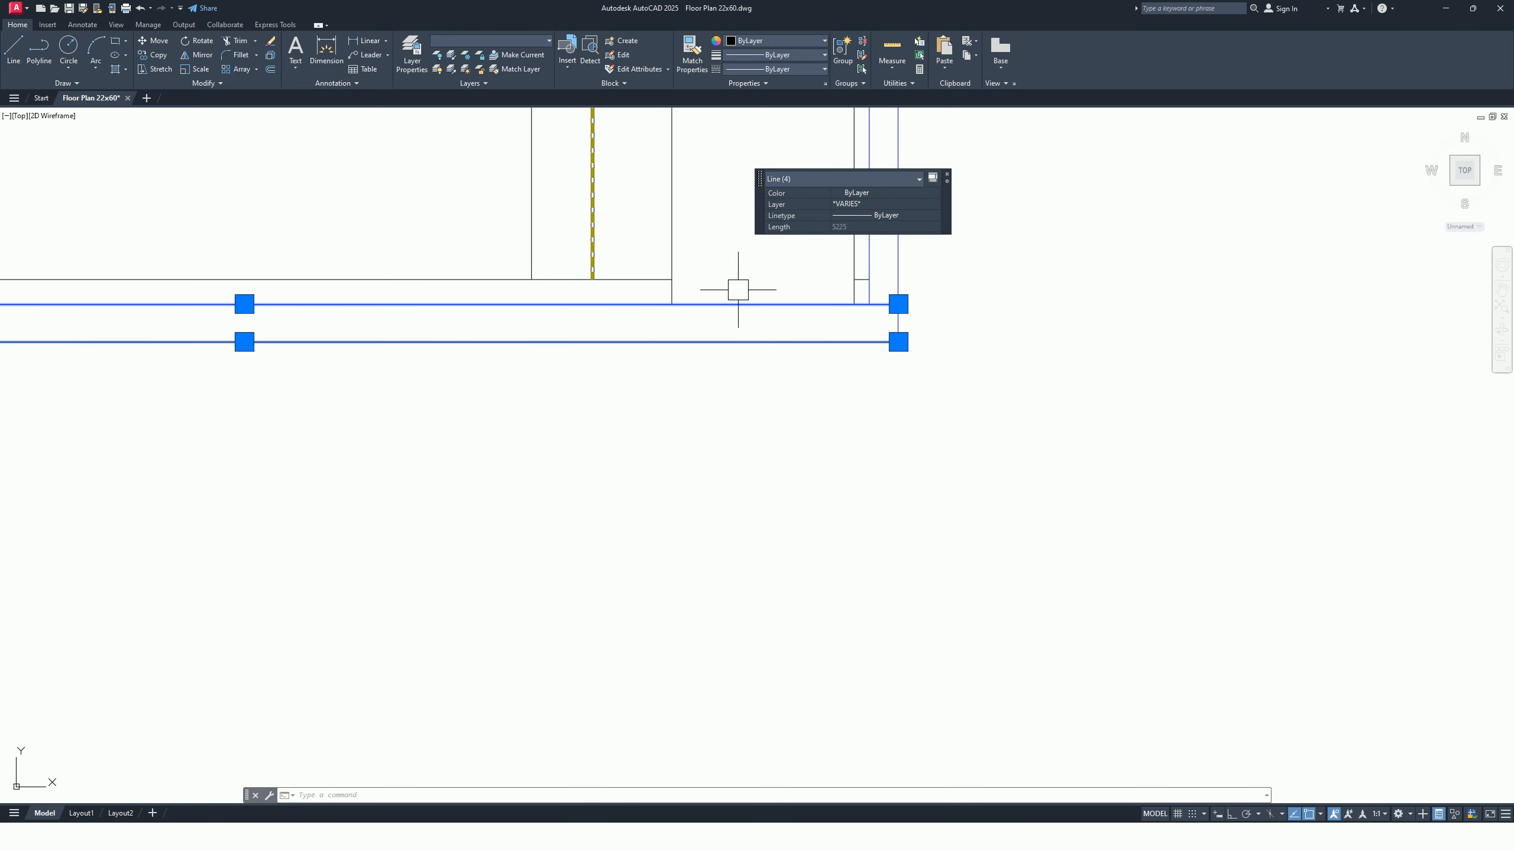
pyautogui.click(866, 205)
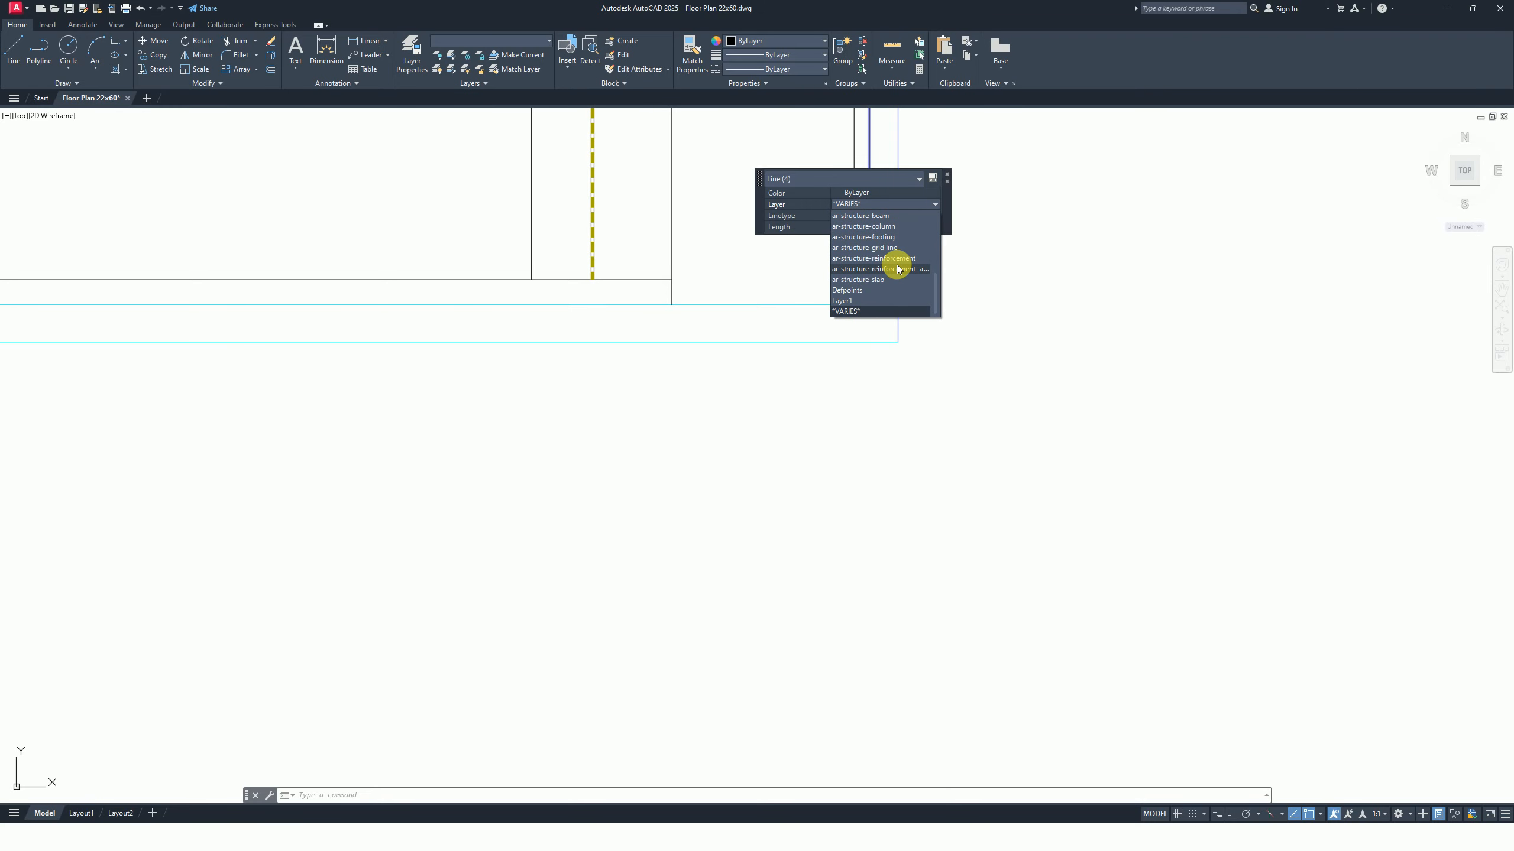
pyautogui.click(897, 269)
pyautogui.press('Escape')
# Trim the outer wall lines where they cross the thickness of the bottom and top slabs.
pyautogui.moveTo(817, 341); pyautogui.dragTo(843, 410, button='middle')
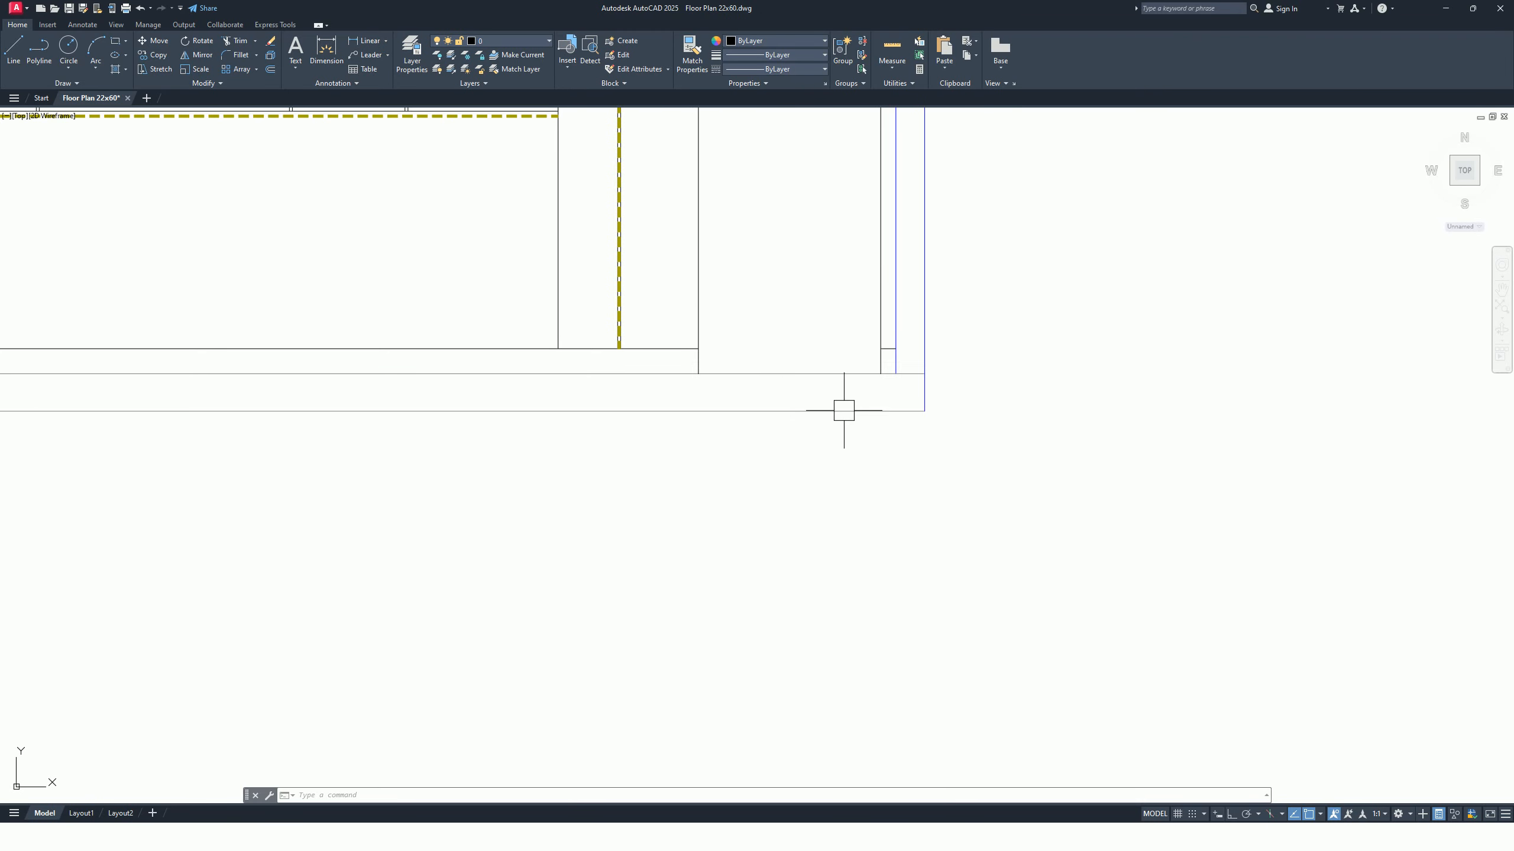
pyautogui.scroll(2, 939, 370)
pyautogui.write('tr')
pyautogui.press('Return')
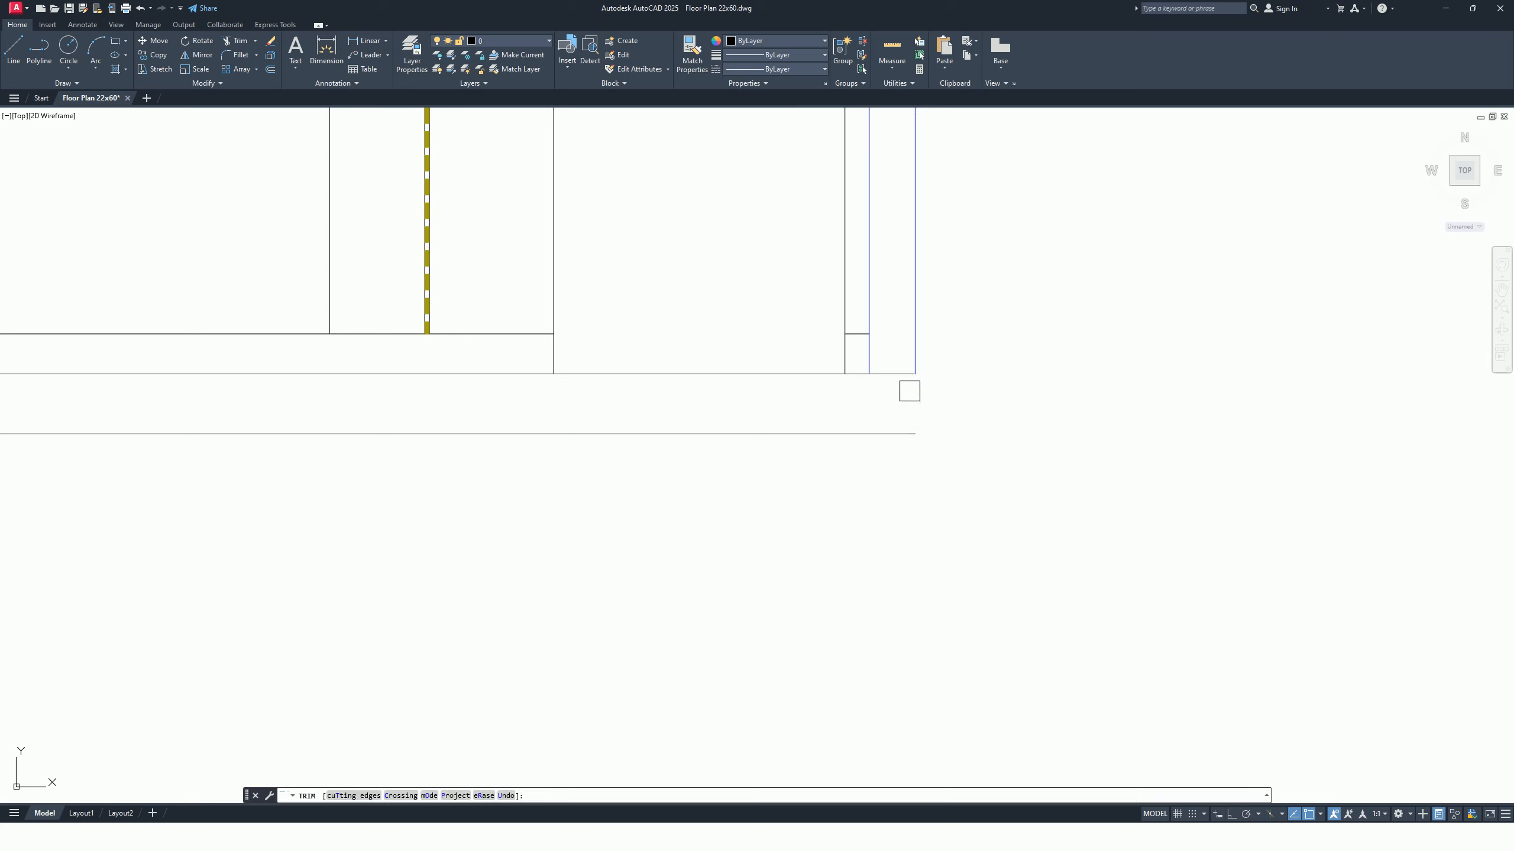
pyautogui.scroll(-8, 910, 392)
pyautogui.scroll(6, 473, 368)
pyautogui.scroll(-4, 513, 403)
pyautogui.moveTo(514, 403); pyautogui.dragTo(475, 592, button='middle')
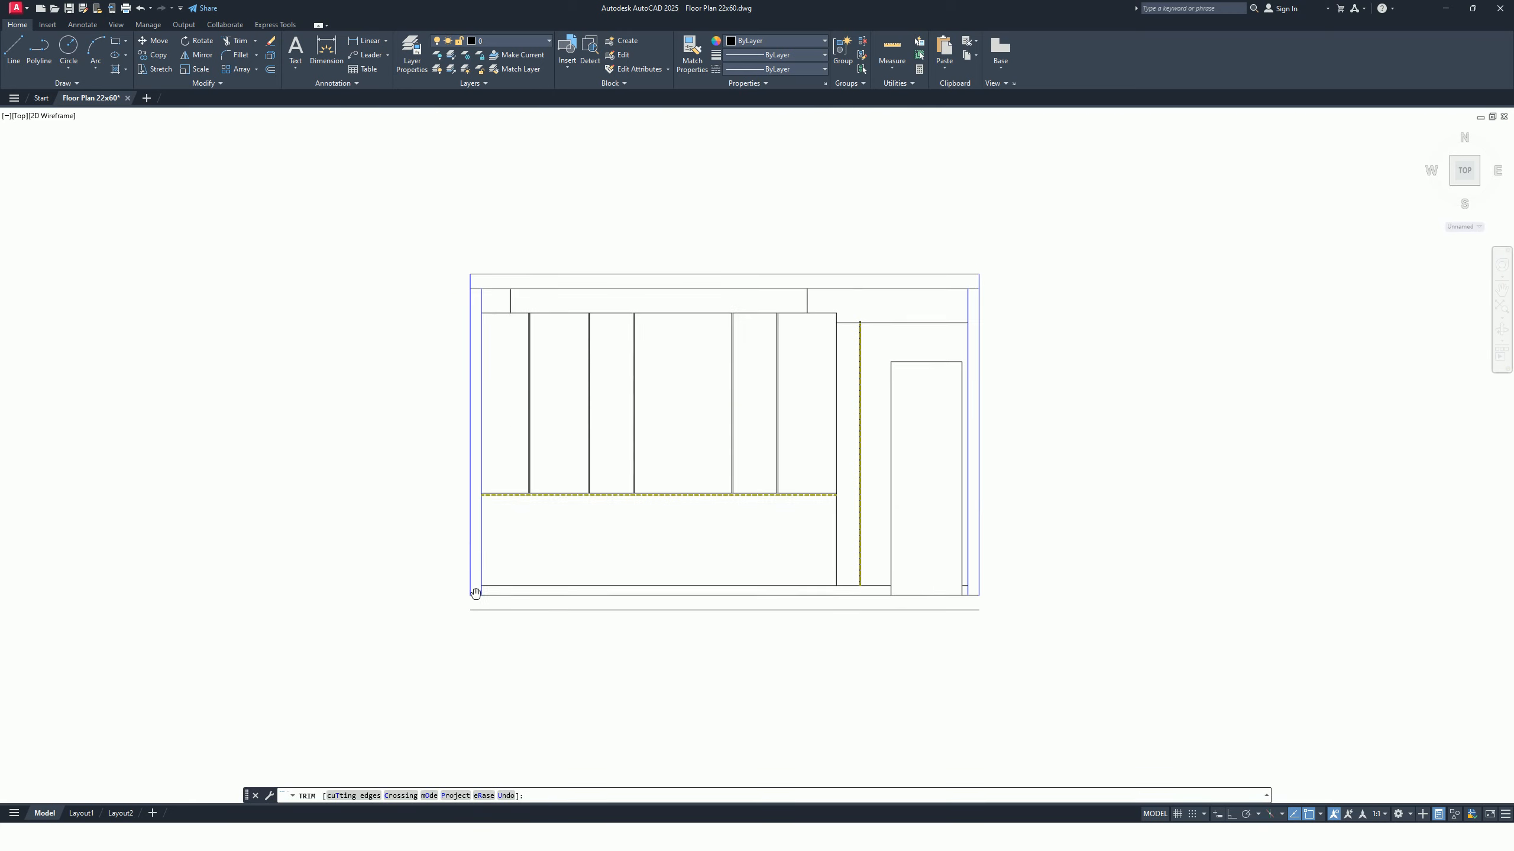
pyautogui.scroll(4, 470, 275)
pyautogui.moveTo(1041, 318); pyautogui.dragTo(489, 311, button='middle')
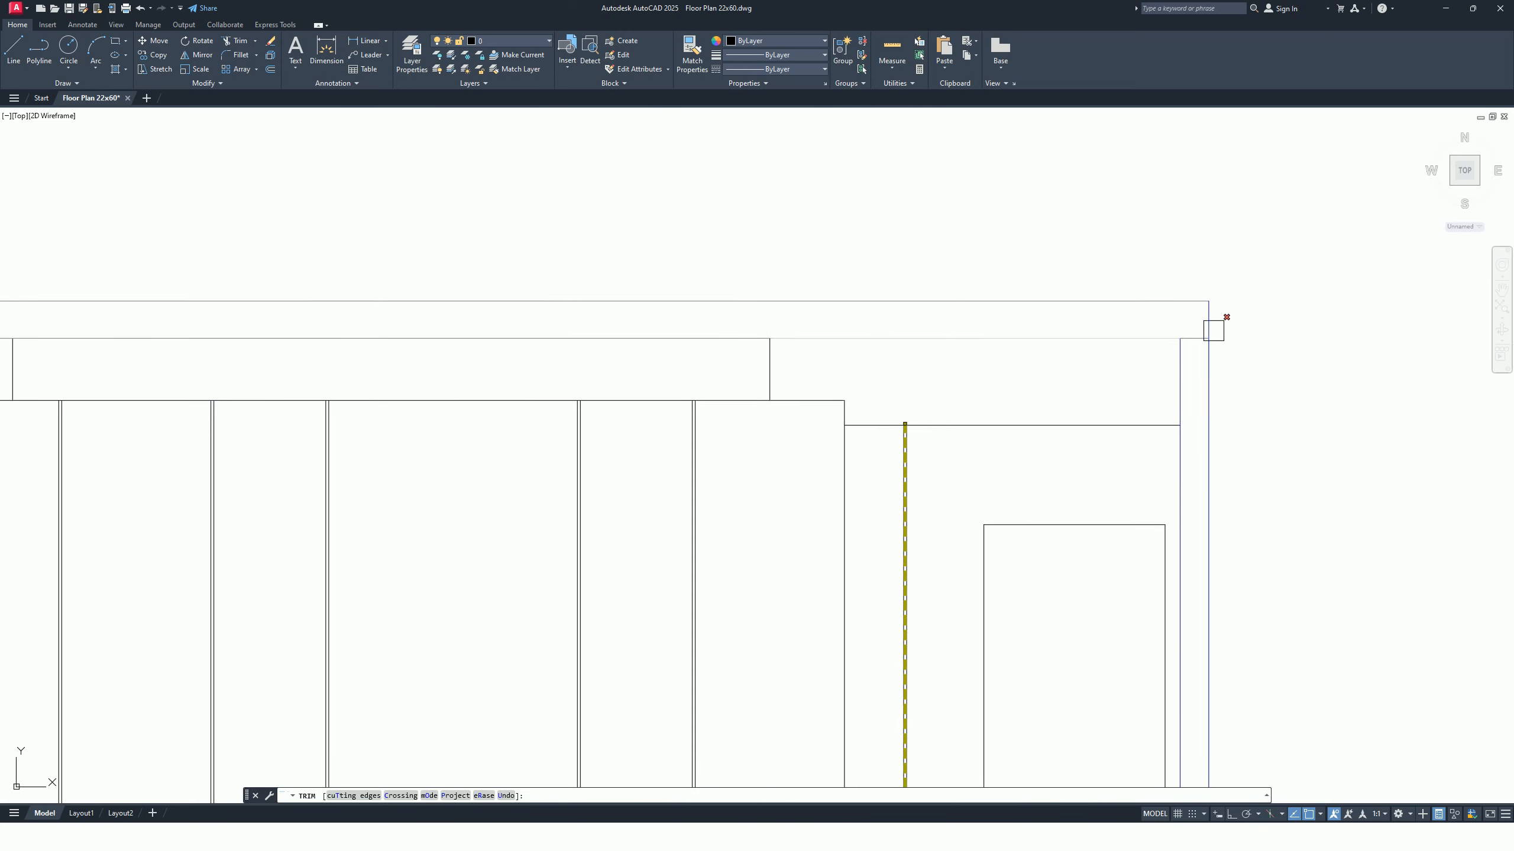
pyautogui.press('Escape')
# Draw vertical lines closing both ends of the top slab.
pyautogui.moveTo(1210, 334); pyautogui.dragTo(1007, 330, button='middle')
pyautogui.write('l')
pyautogui.press('Return')
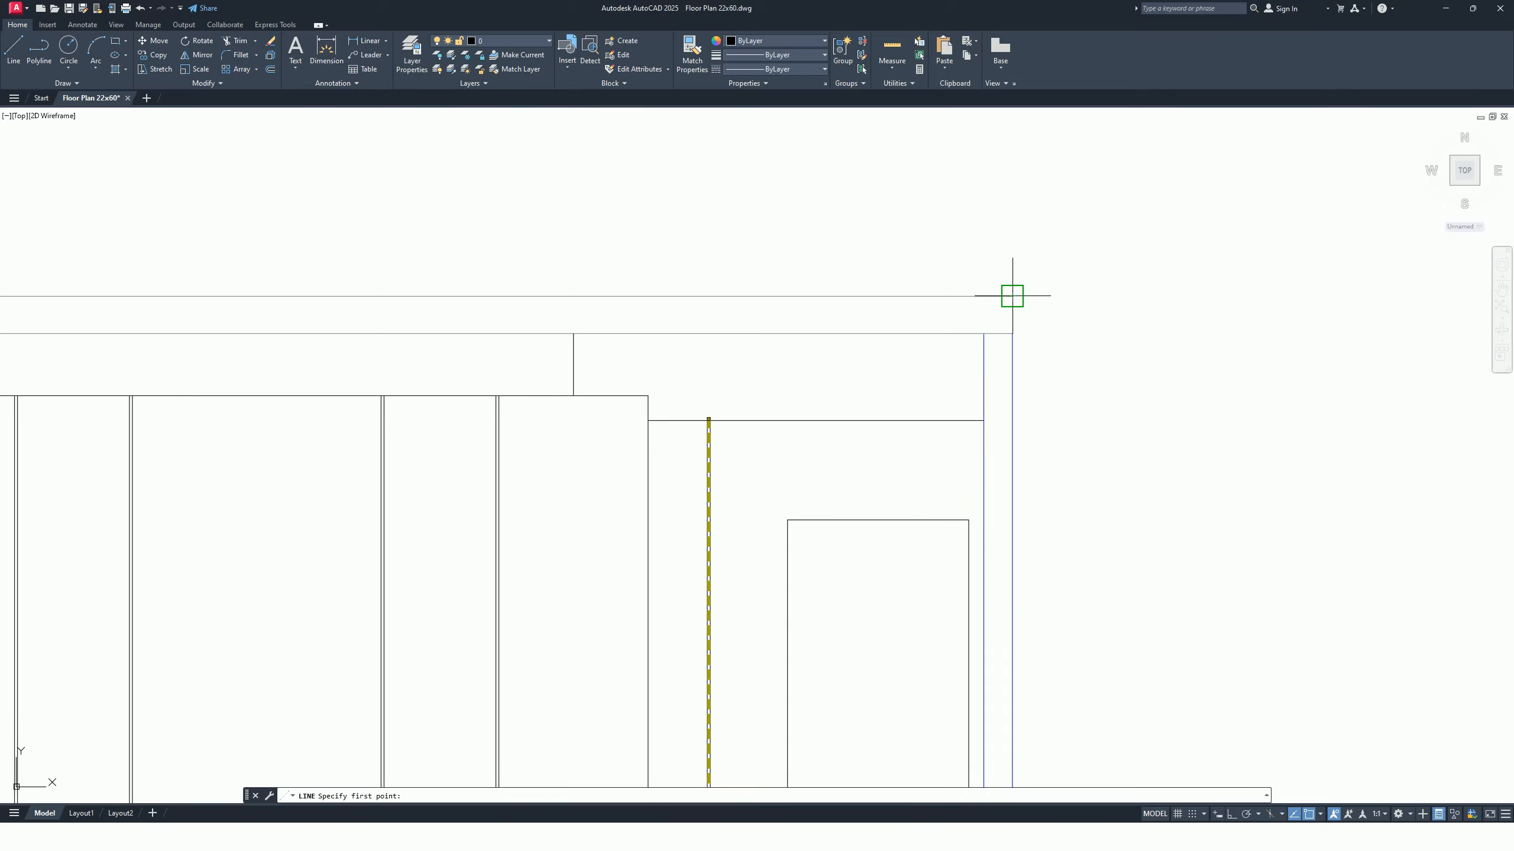
pyautogui.scroll(-5, 1011, 333)
pyautogui.scroll(5, 850, 321)
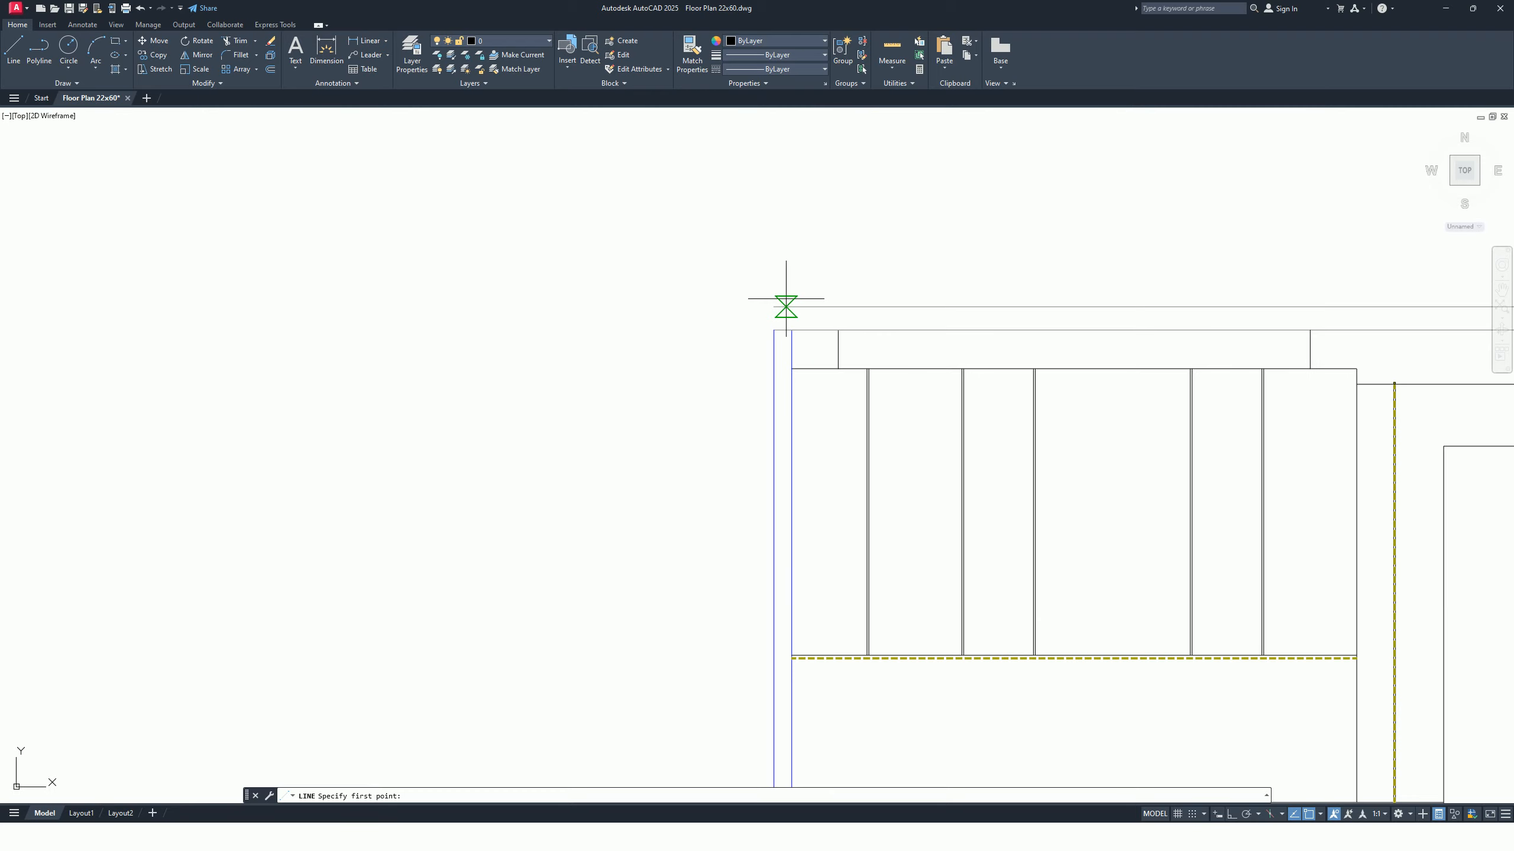
pyautogui.press('Escape')
# Draw vertical lines closing both ends of the bottom slab.
pyautogui.scroll(-5, 770, 328)
pyautogui.scroll(5, 620, 319)
pyautogui.press('Return')
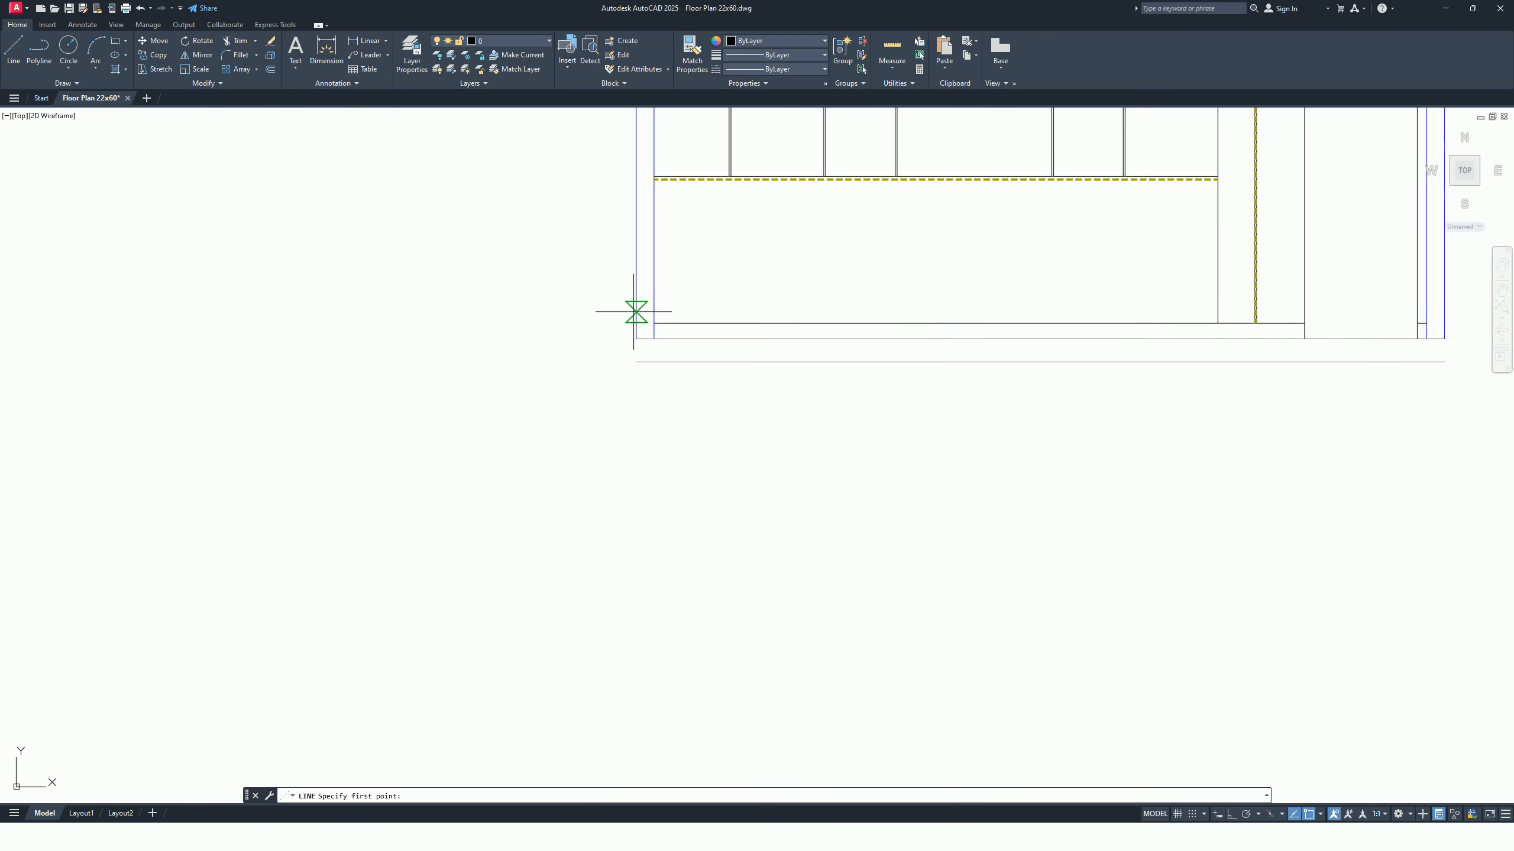
pyautogui.press('Escape')
pyautogui.scroll(-5, 636, 361)
pyautogui.scroll(7, 858, 327)
pyautogui.press('Return')
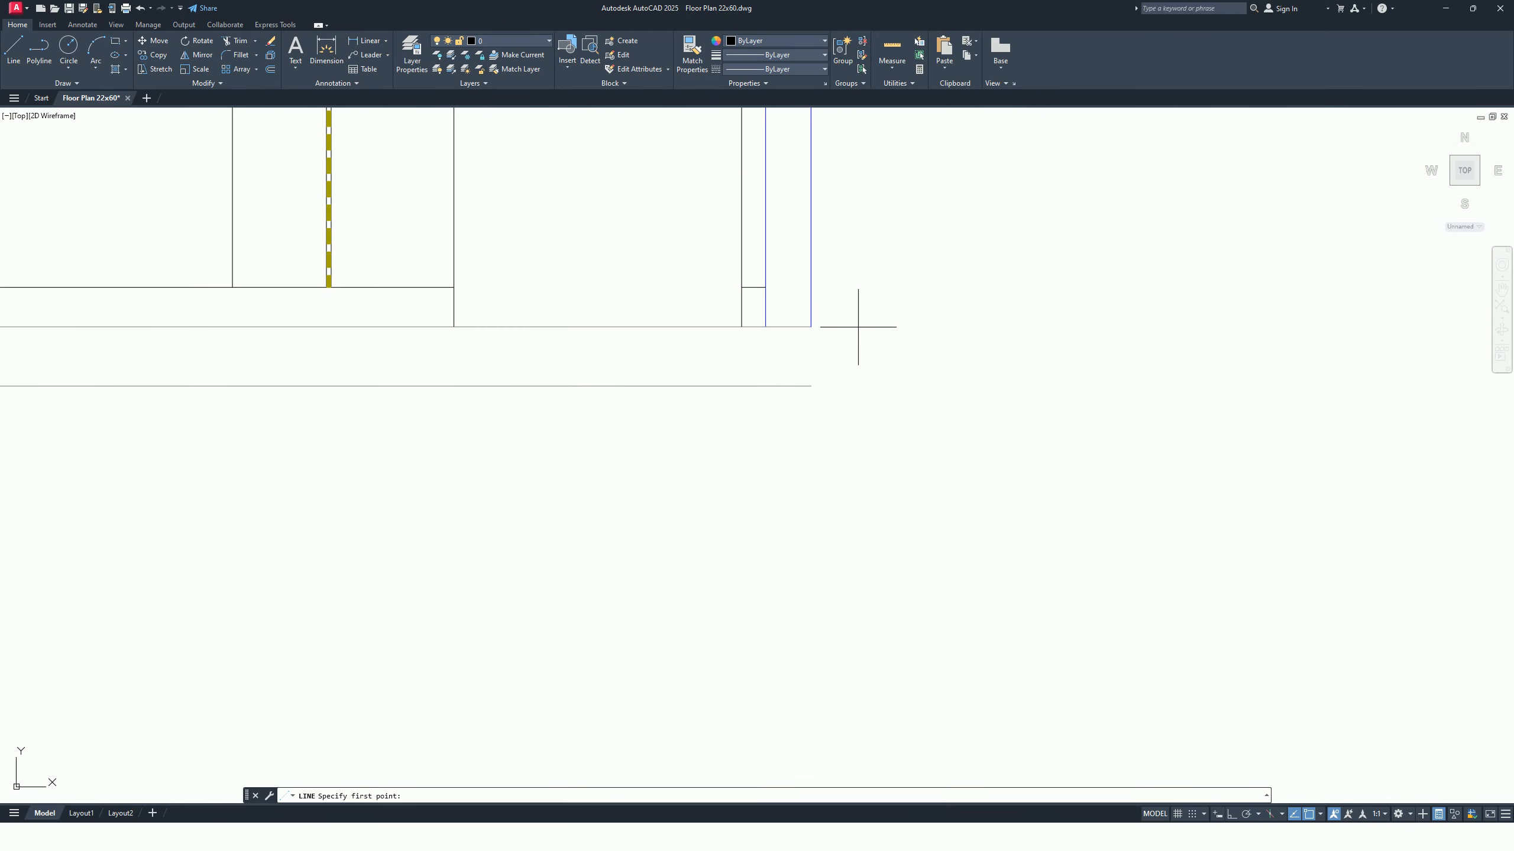
pyautogui.click(810, 385)
pyautogui.press('Escape')
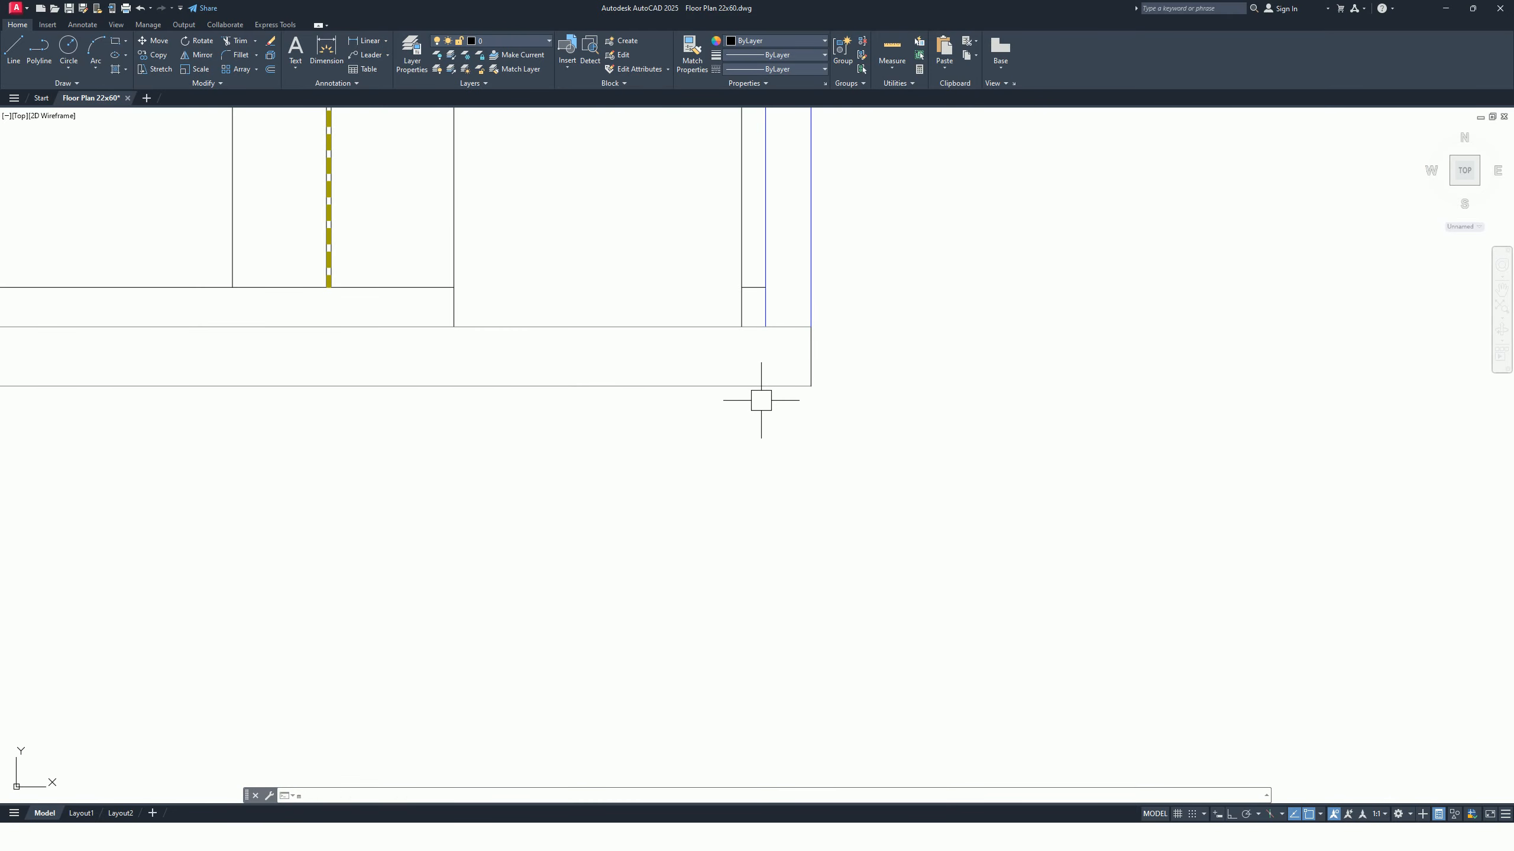
# Match the bottom slab's end lines to the properties of its lower edge line.
pyautogui.write('ma')
pyautogui.press('Return')
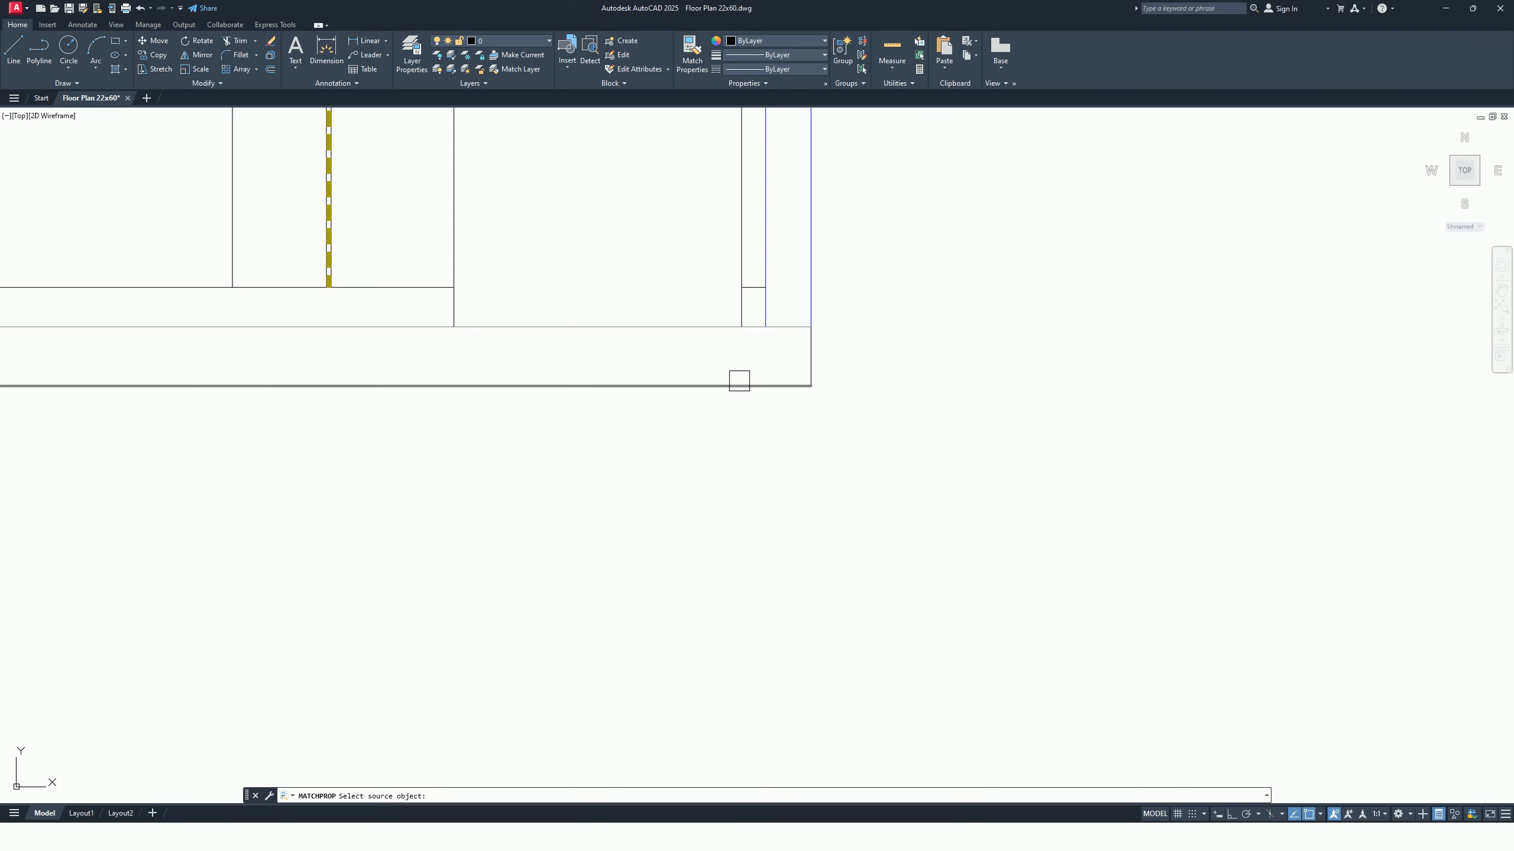
pyautogui.click(736, 384)
pyautogui.scroll(-5, 575, 345)
pyautogui.scroll(4, 854, 327)
pyautogui.scroll(2, 441, 318)
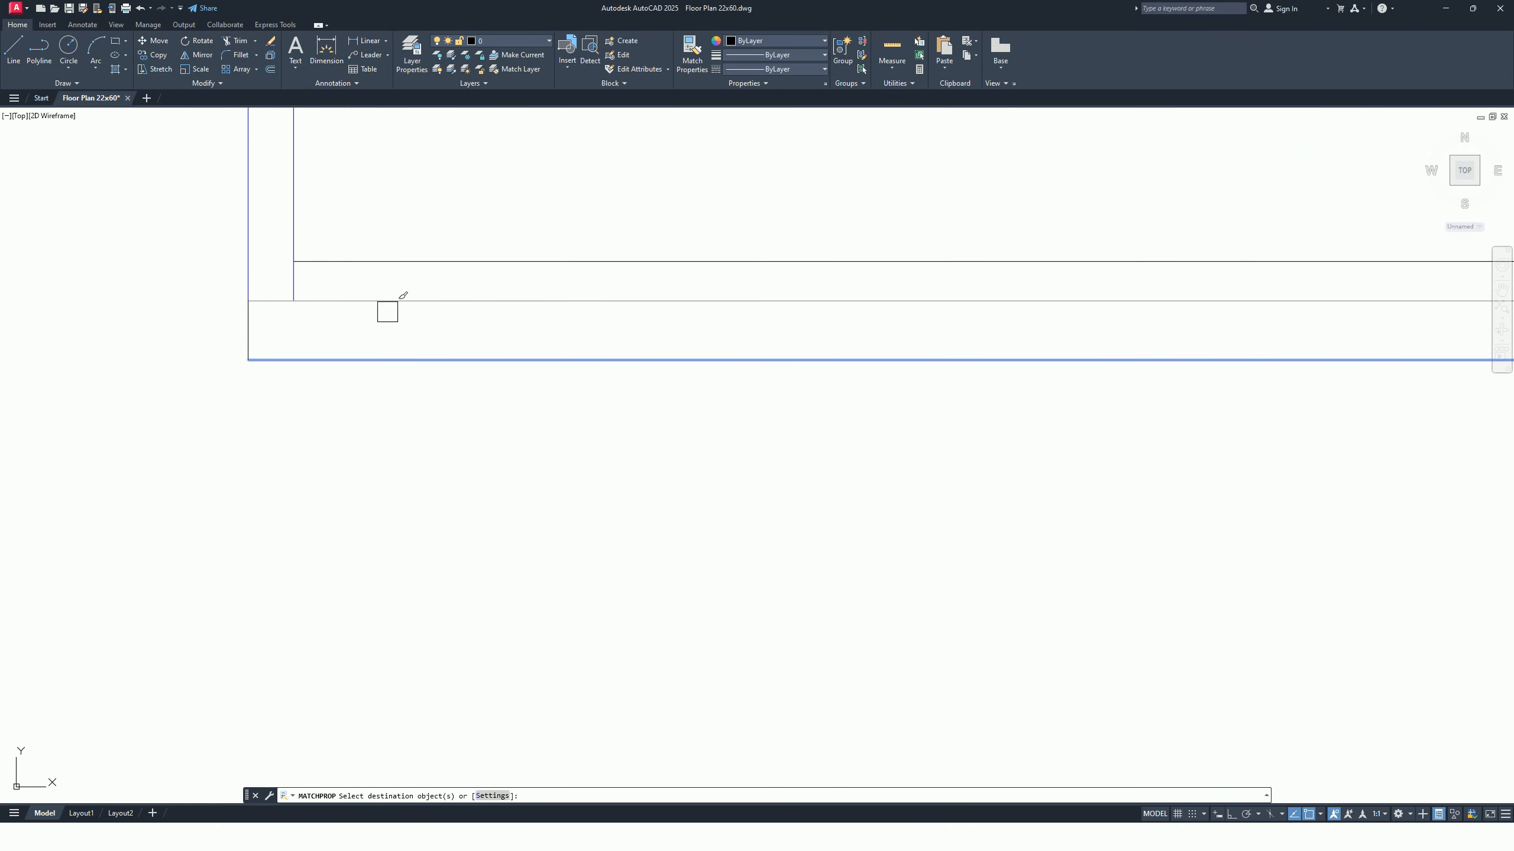
pyautogui.scroll(-6, 229, 325)
pyautogui.scroll(-2, 219, 169)
# Apply the matched slab properties to the end lines of the top slab.
pyautogui.scroll(10, 229, 196)
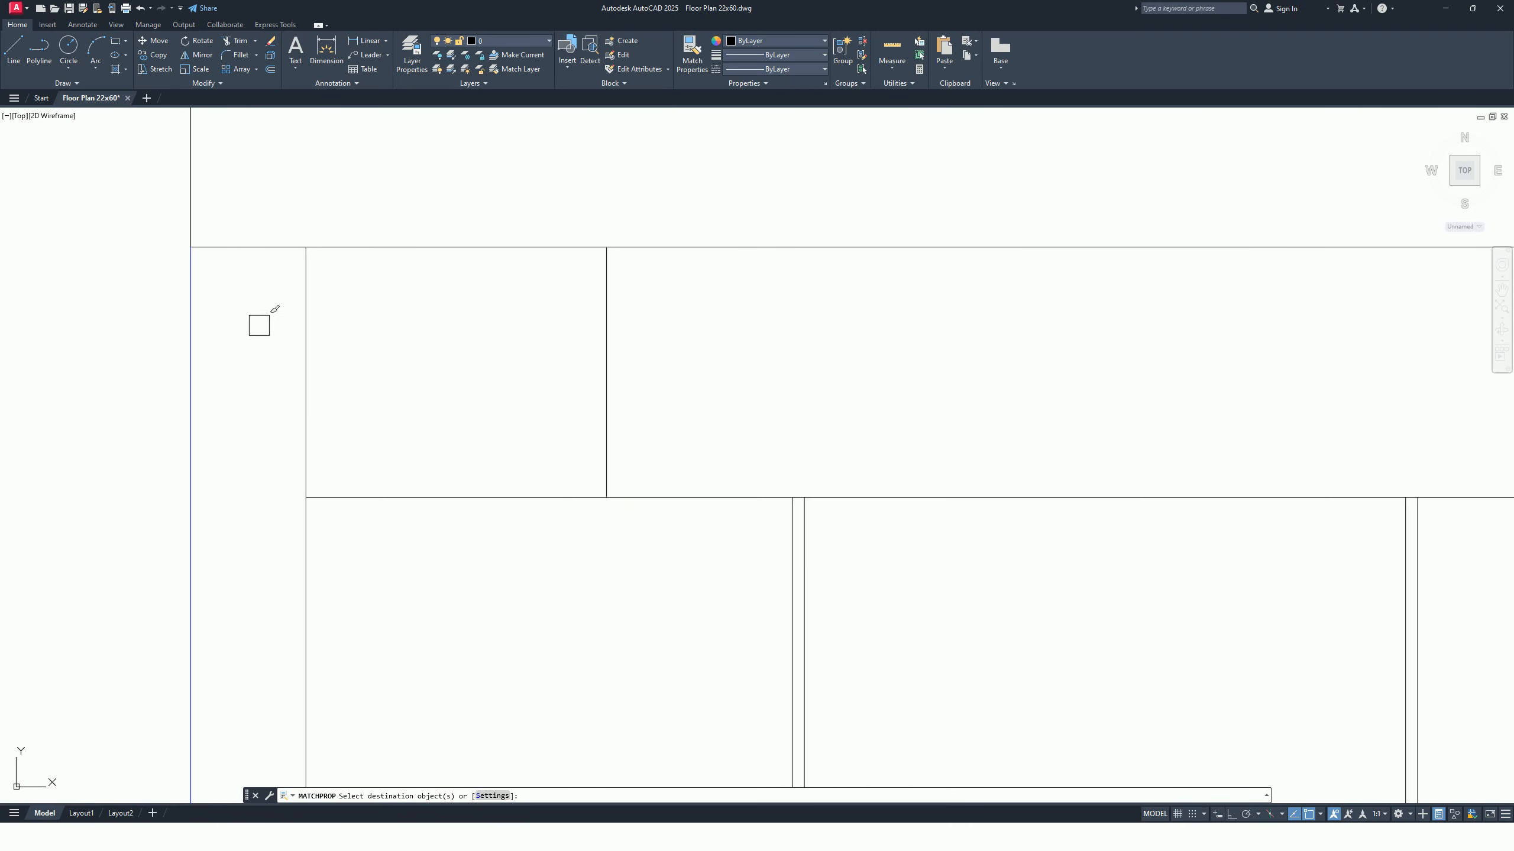
pyautogui.click(224, 210)
pyautogui.click(106, 157)
pyautogui.scroll(-6, 727, 185)
pyautogui.scroll(8, 507, 322)
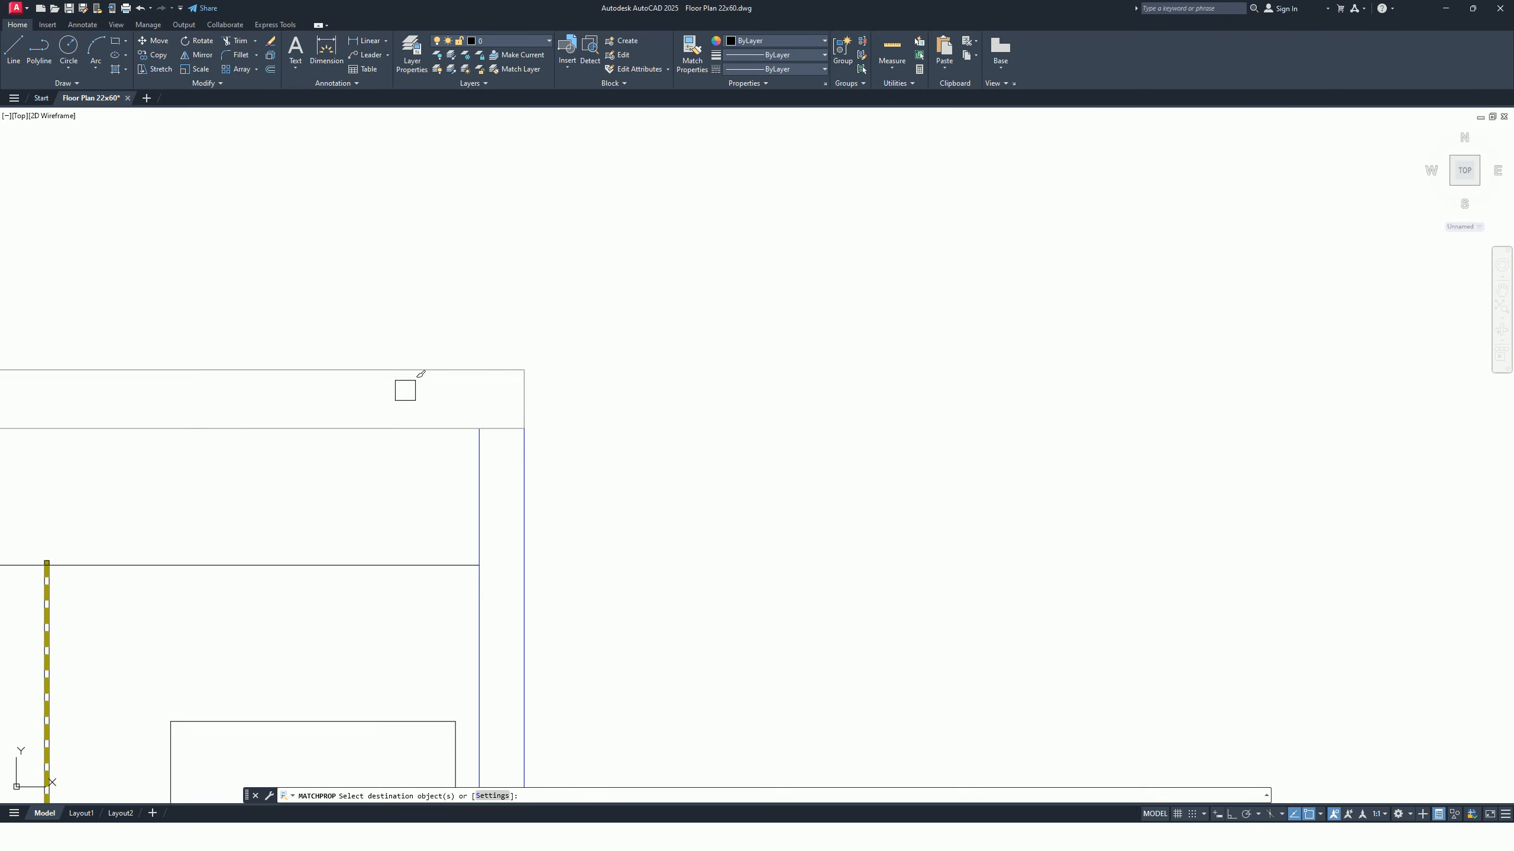
pyautogui.scroll(-4, 405, 391)
pyautogui.moveTo(480, 403); pyautogui.dragTo(644, 317, button='middle')
pyautogui.press('Escape')
# Join the edge and end lines of the top slab into one outline.
pyautogui.write('j')
pyautogui.press('Return')
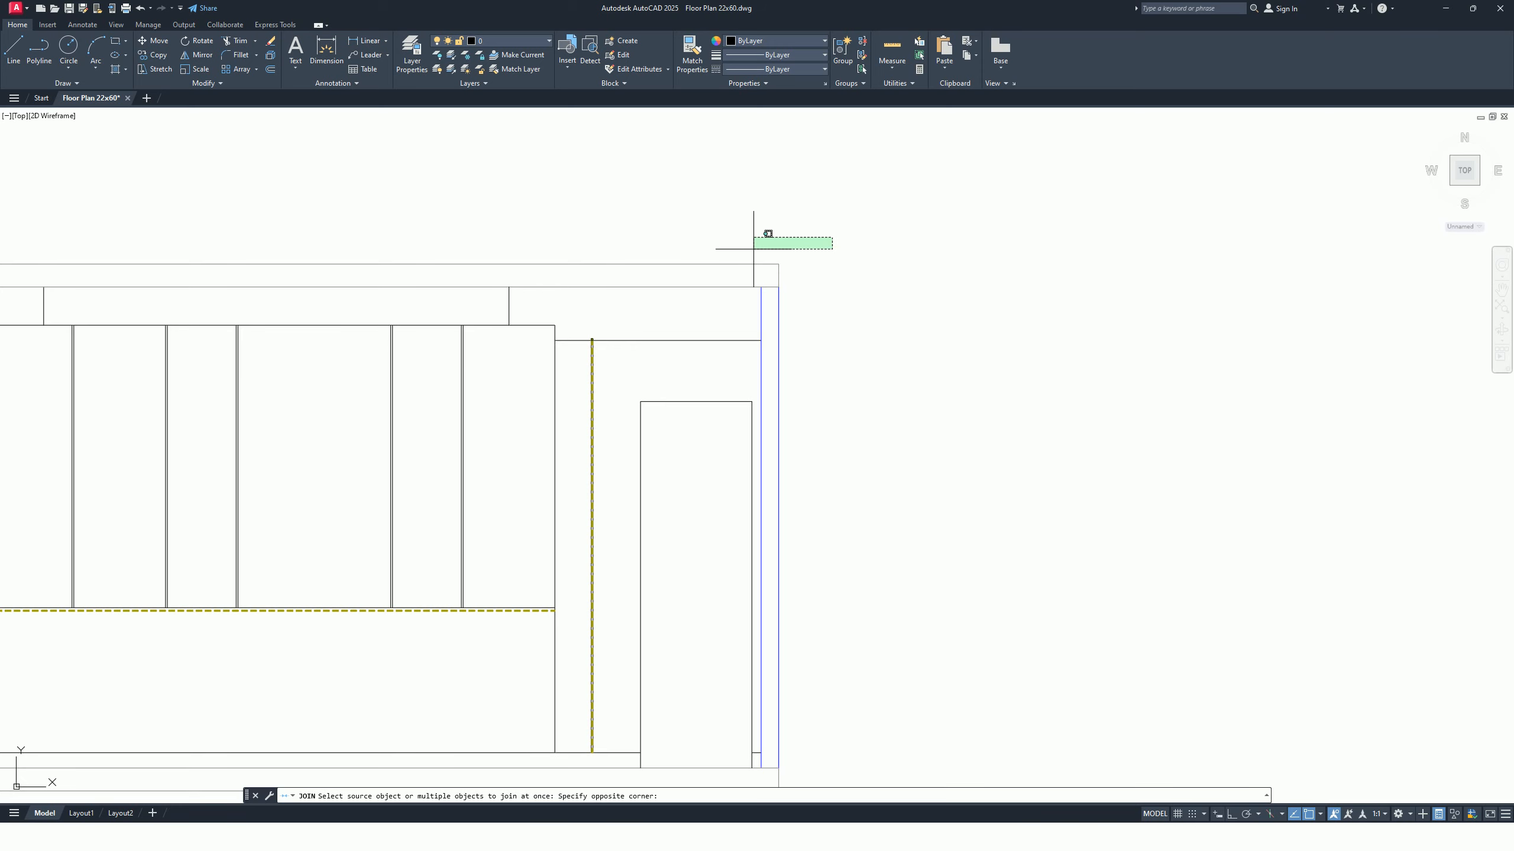
pyautogui.scroll(-4, 834, 286)
pyautogui.scroll(6, 678, 362)
pyautogui.click(678, 364)
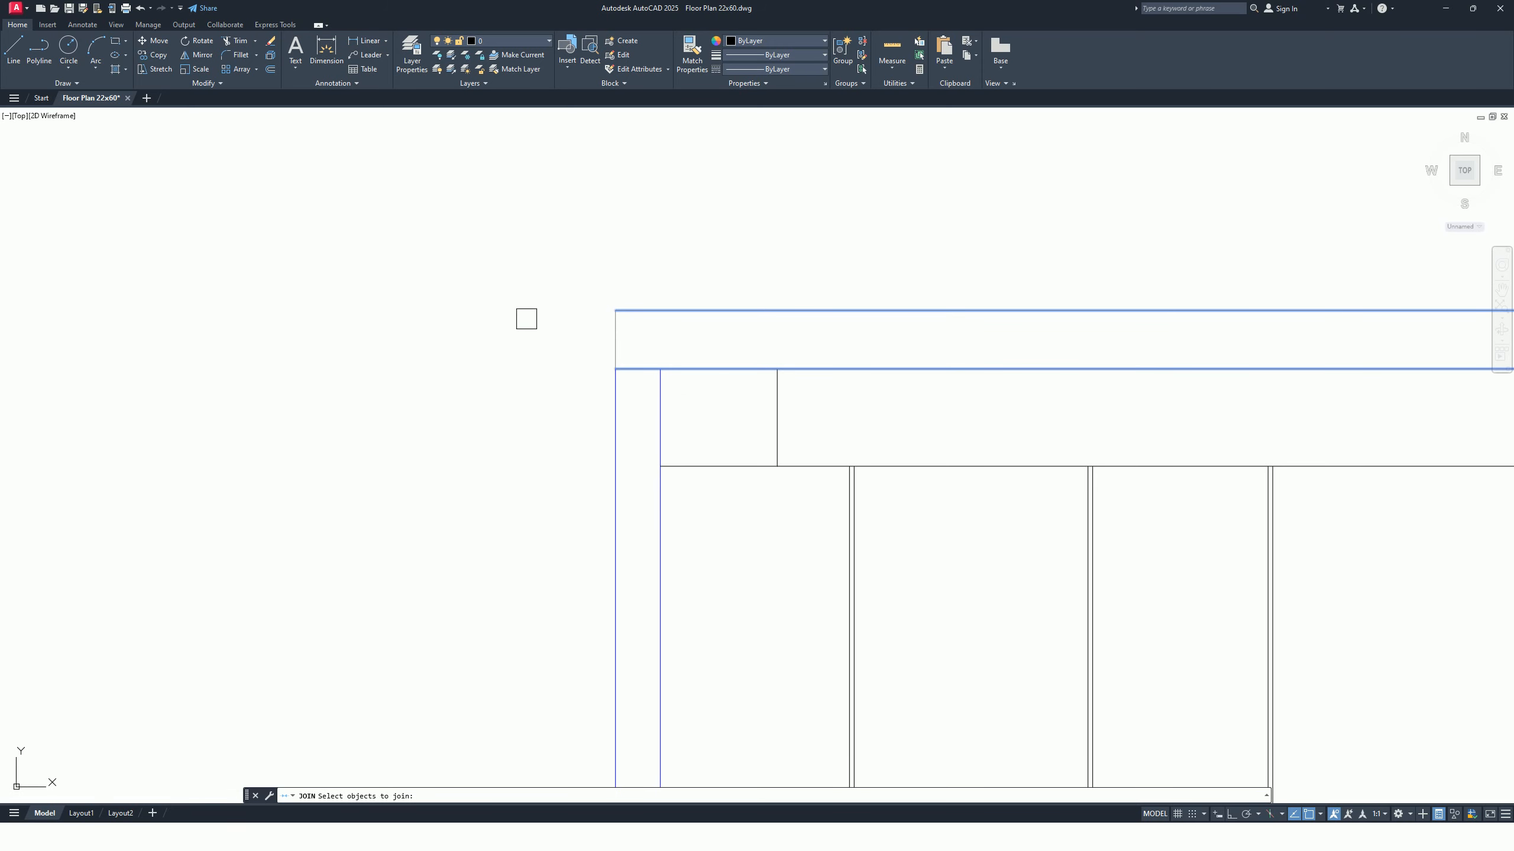
pyautogui.scroll(-4, 605, 318)
# Join the lines outlining the bottom slab.
pyautogui.scroll(6, 710, 470)
pyautogui.moveTo(710, 470); pyautogui.dragTo(641, 439, button='middle')
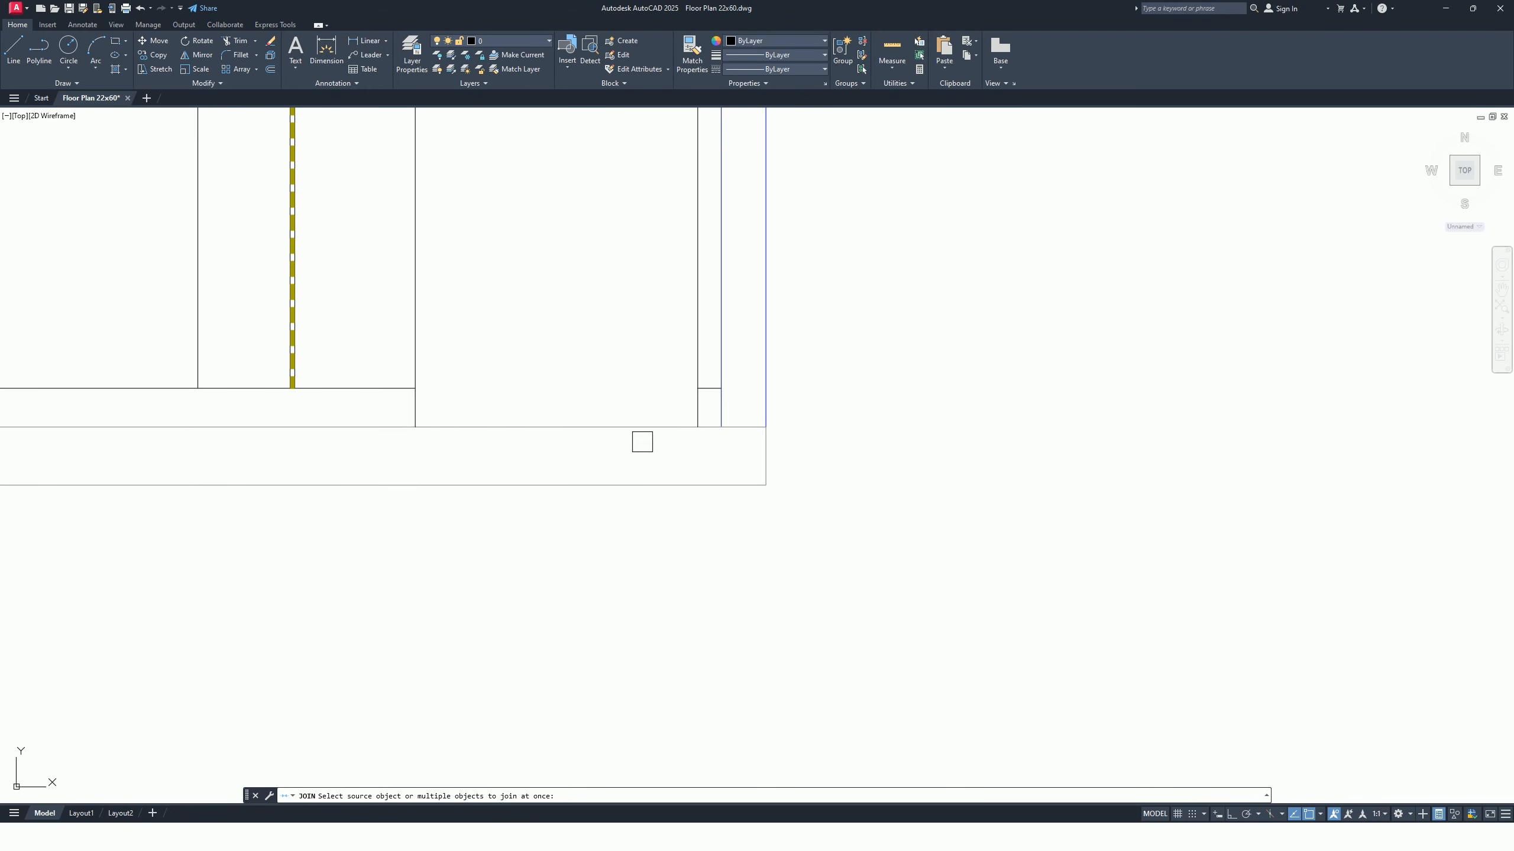
pyautogui.click(636, 425)
pyautogui.press('Return')
# Move the line along the upper edge of the bottom slab to the ar-id-flooring layer.
pyautogui.scroll(-2, 621, 457)
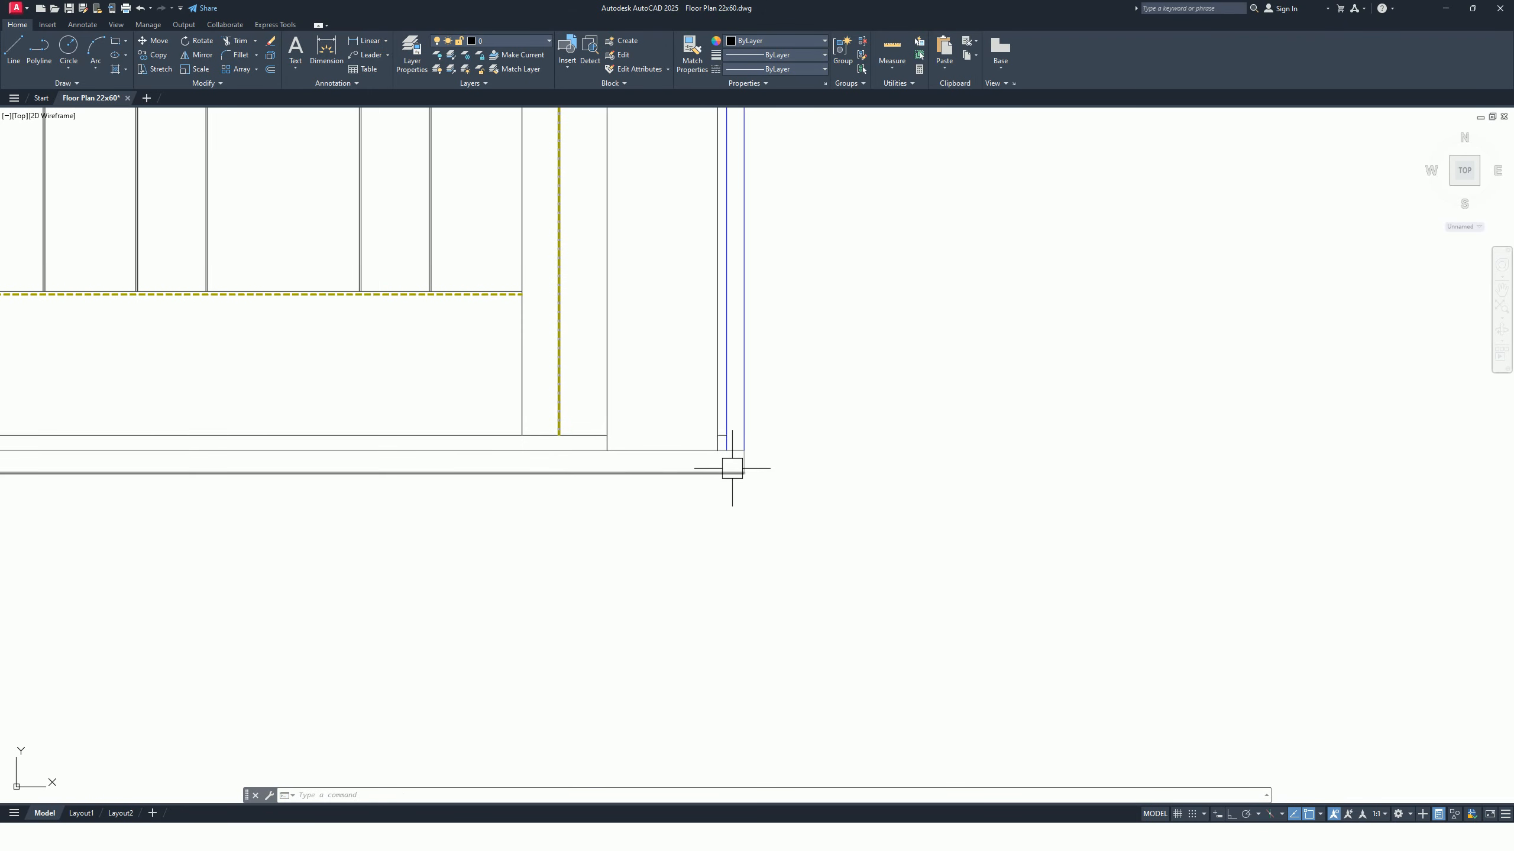
pyautogui.scroll(1, 727, 474)
pyautogui.click(621, 440)
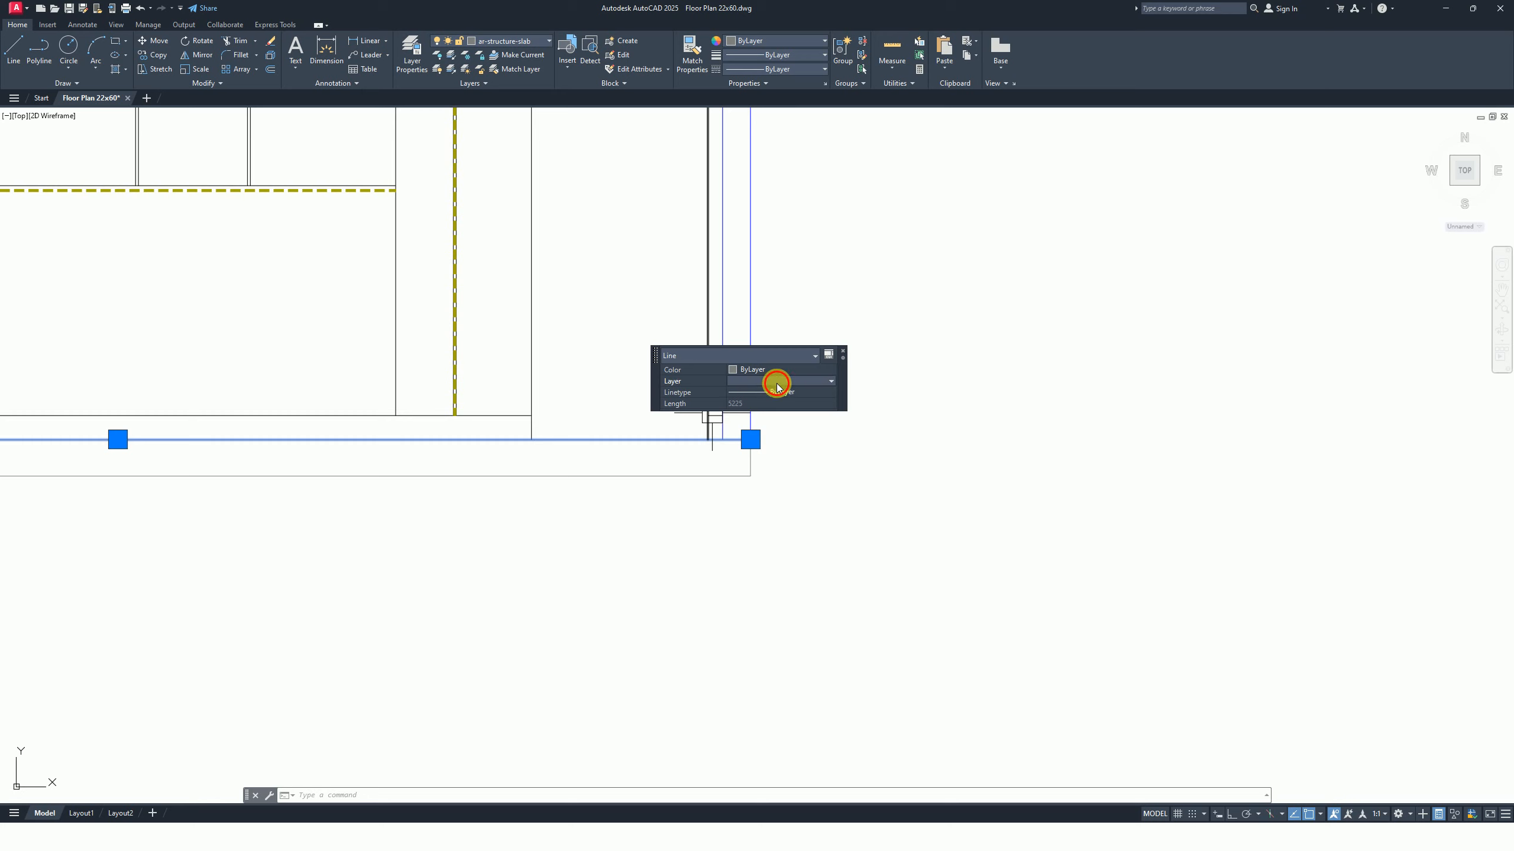
pyautogui.click(777, 387)
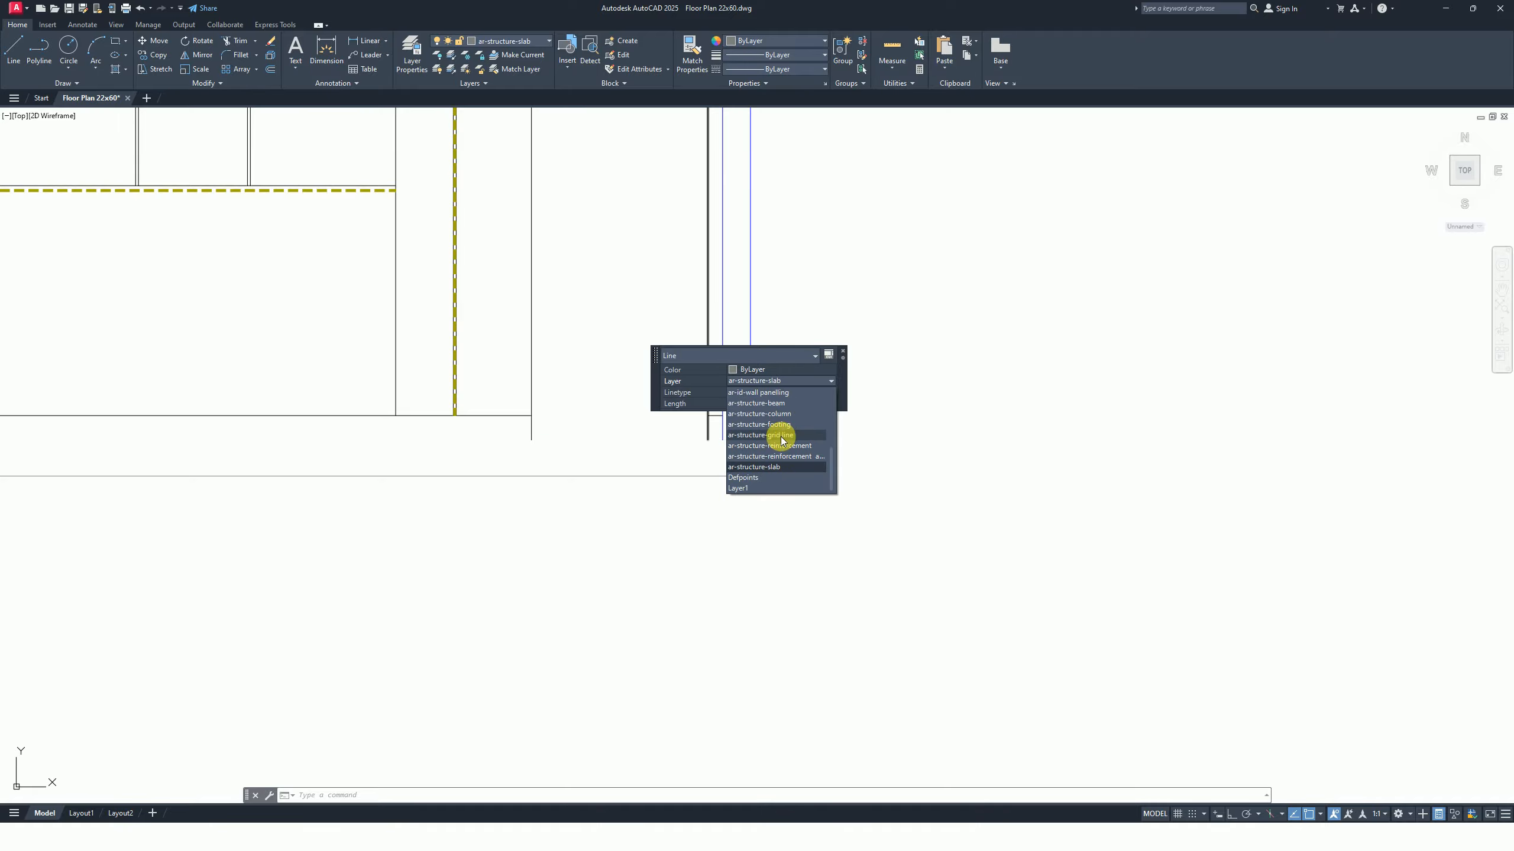
pyautogui.scroll(2, 782, 448)
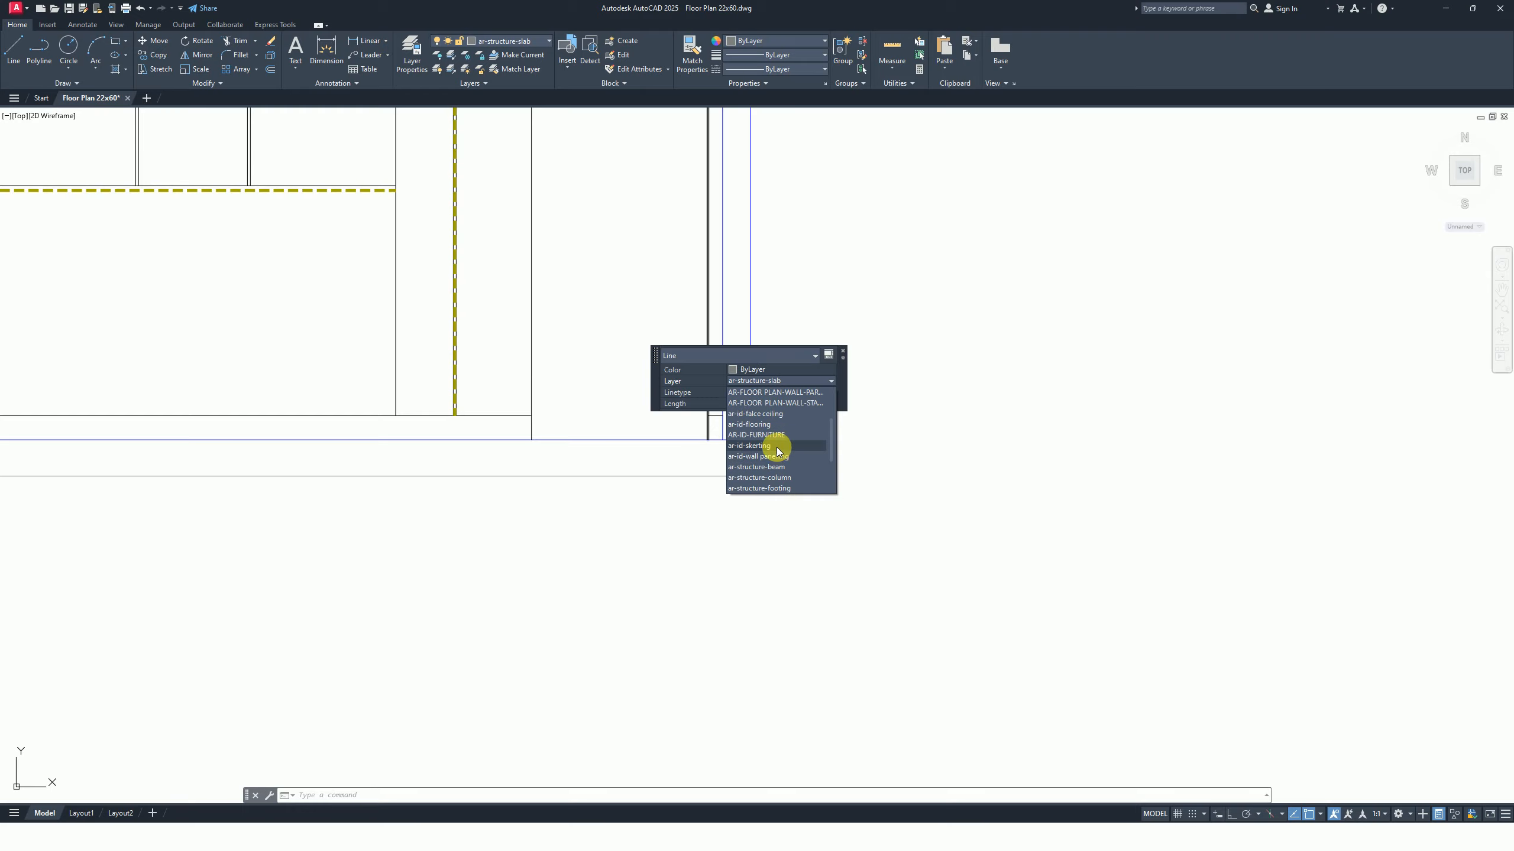
pyautogui.click(765, 446)
pyautogui.press('Escape')
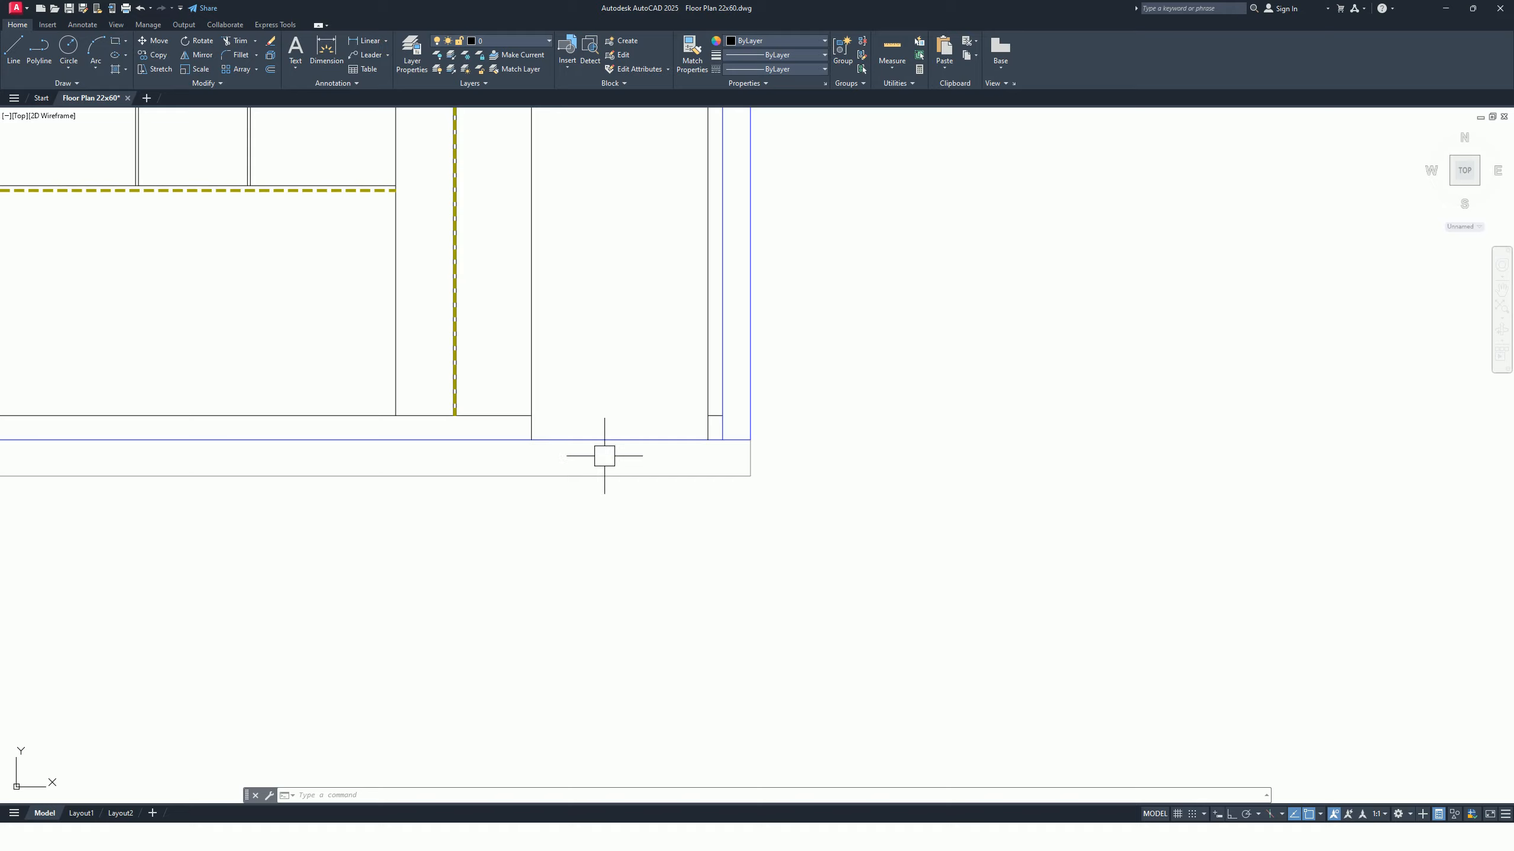
# Change the color of the ar-id-flooring layer to a dark yellow shade.
pyautogui.scroll(-4, 519, 464)
pyautogui.moveTo(519, 465)
pyautogui.mouseDown(button='middle')
pyautogui.moveTo(791, 493)
pyautogui.moveTo(508, 461)
pyautogui.moveTo(467, 479)
pyautogui.mouseUp(button='middle')
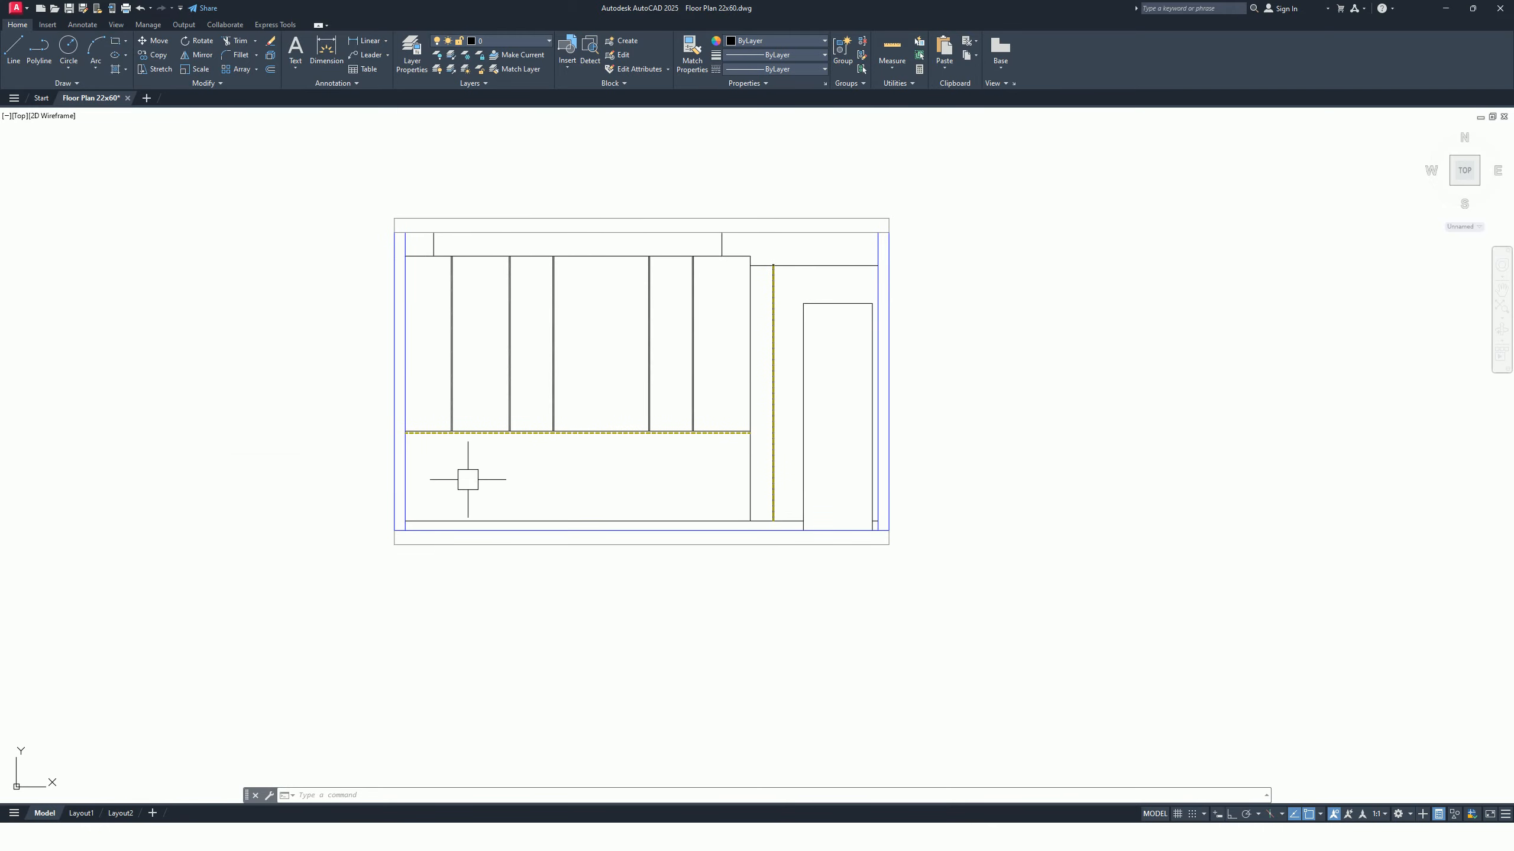
pyautogui.write('LAS')
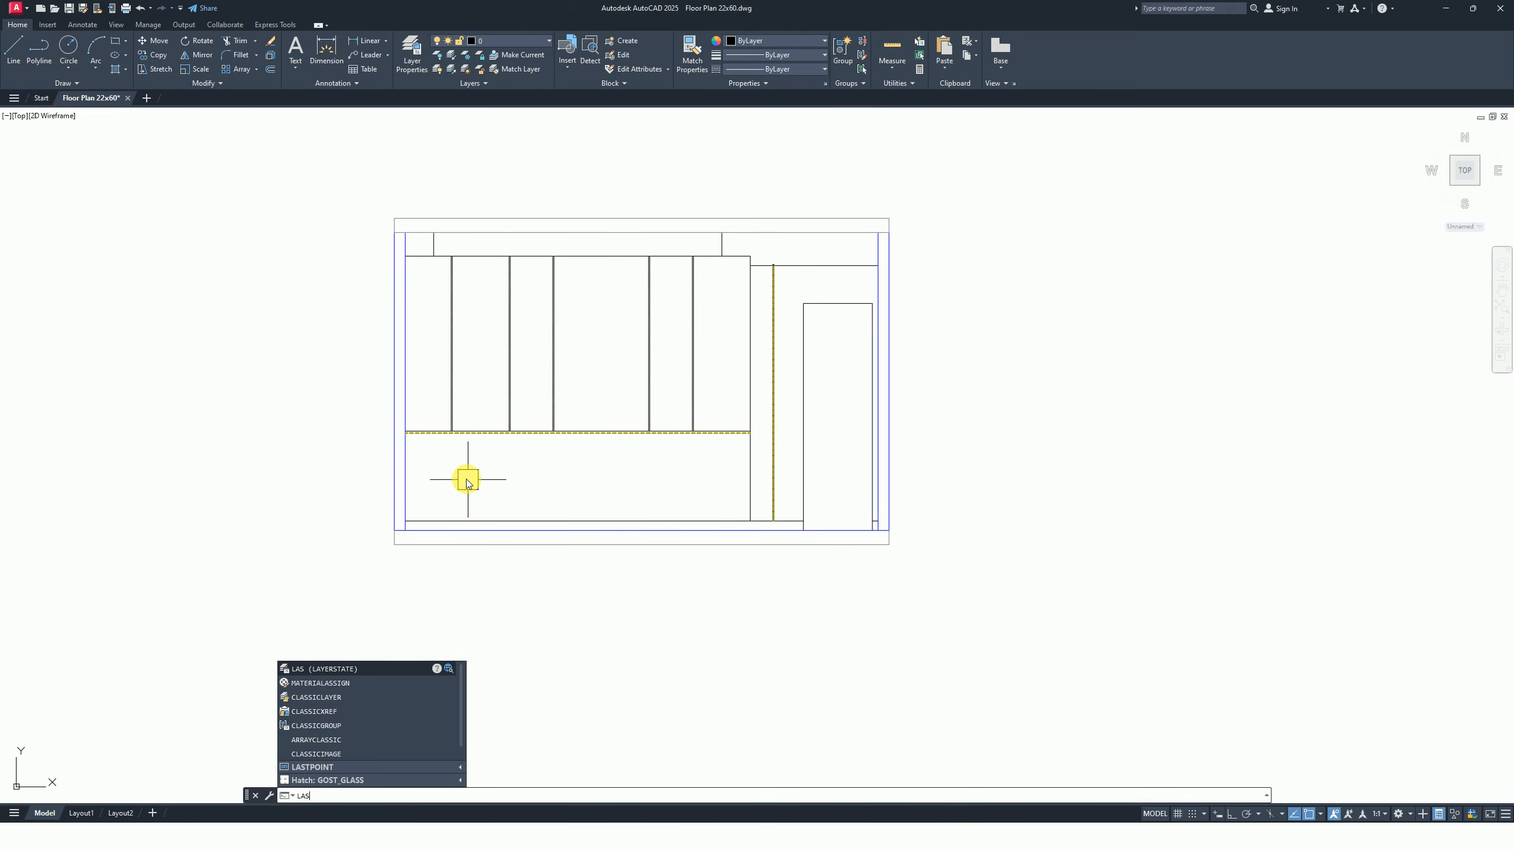
pyautogui.press('Return')
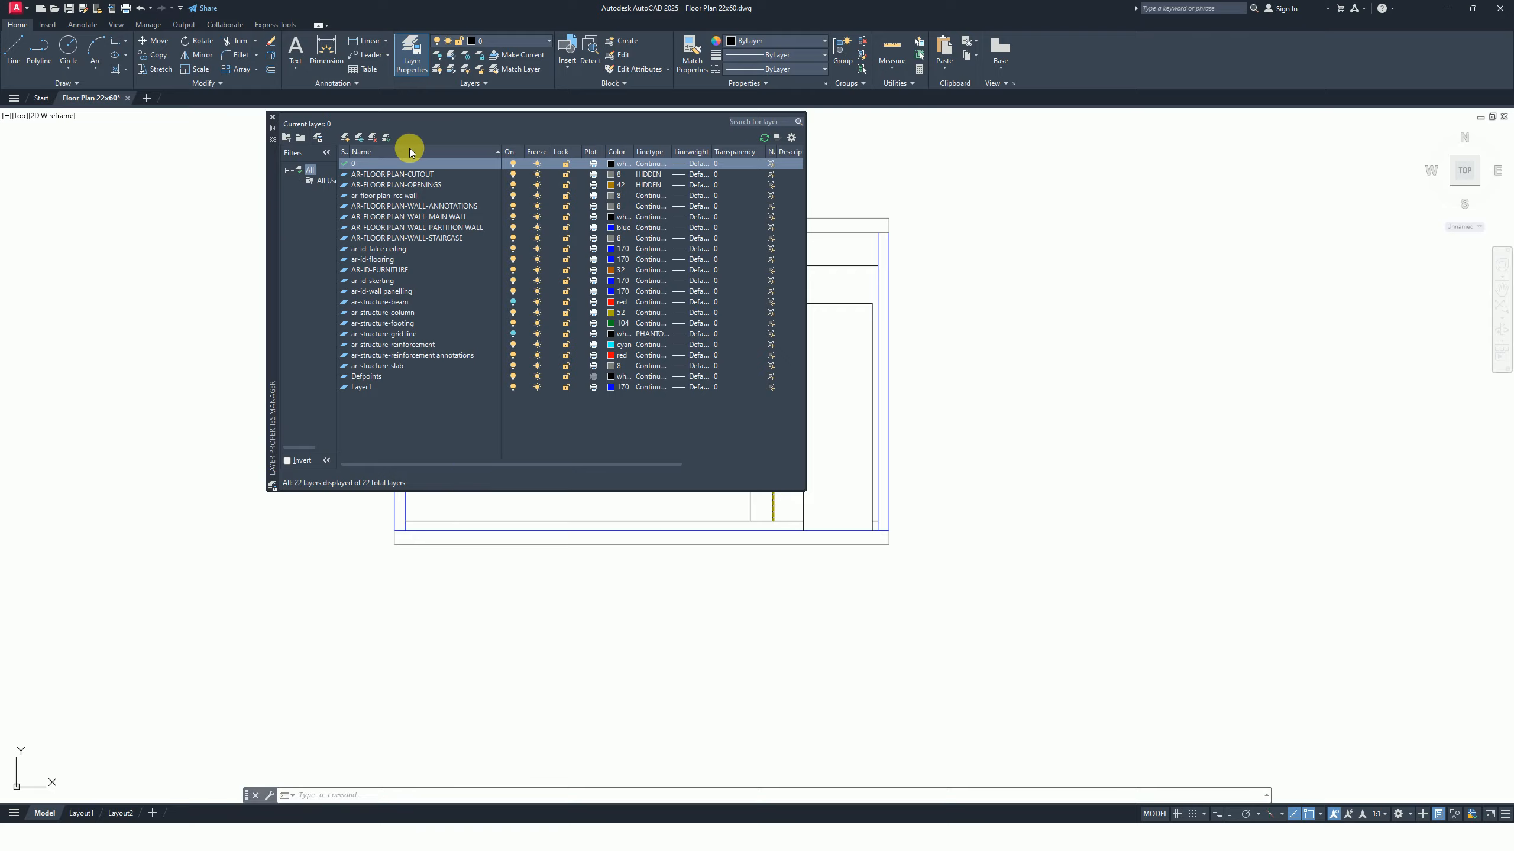
pyautogui.click(614, 259)
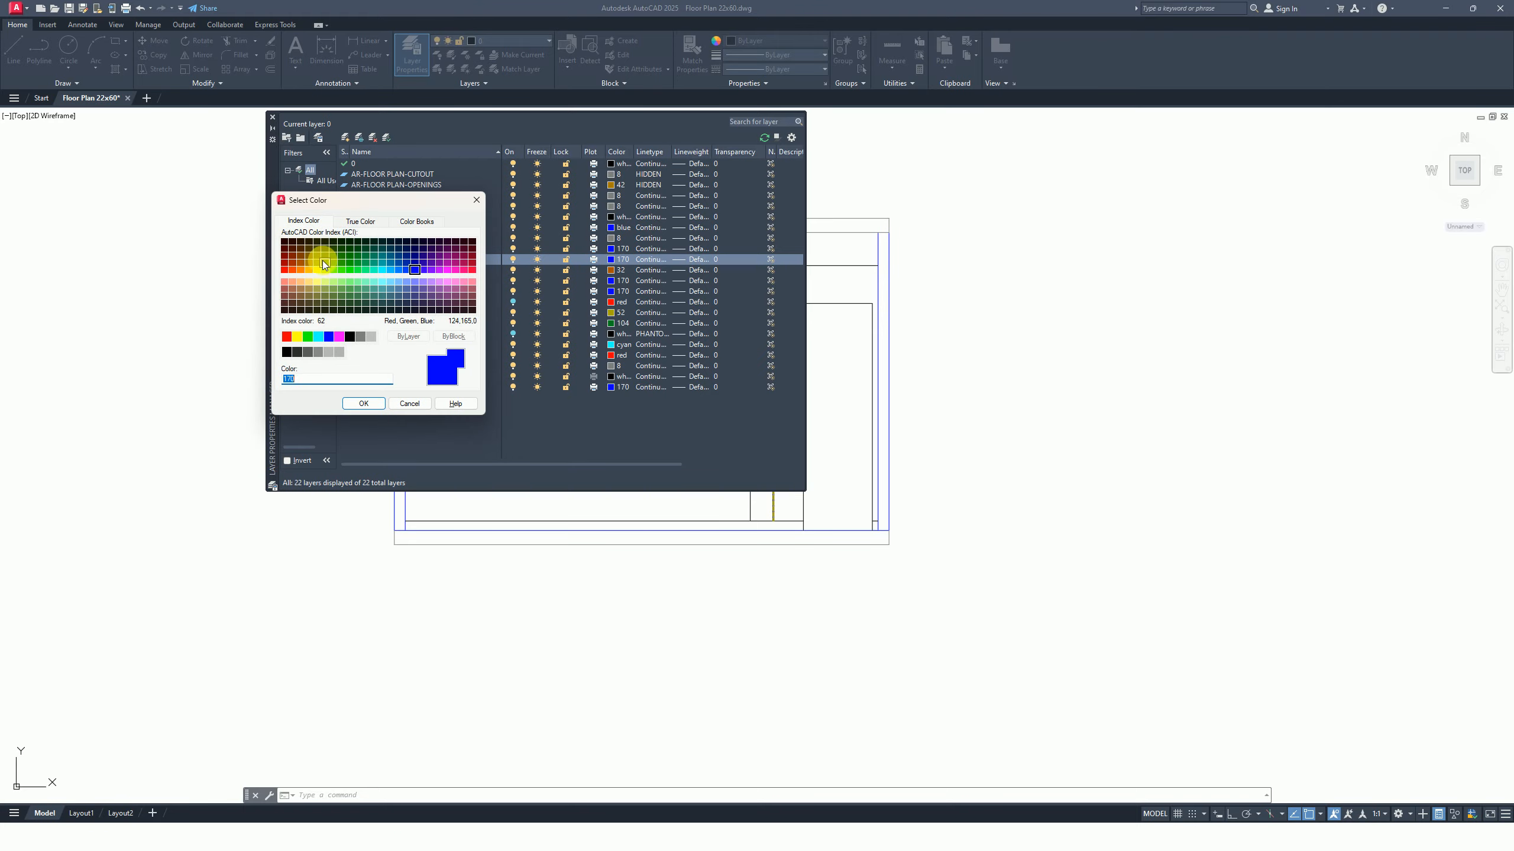
pyautogui.click(319, 262)
pyautogui.click(363, 404)
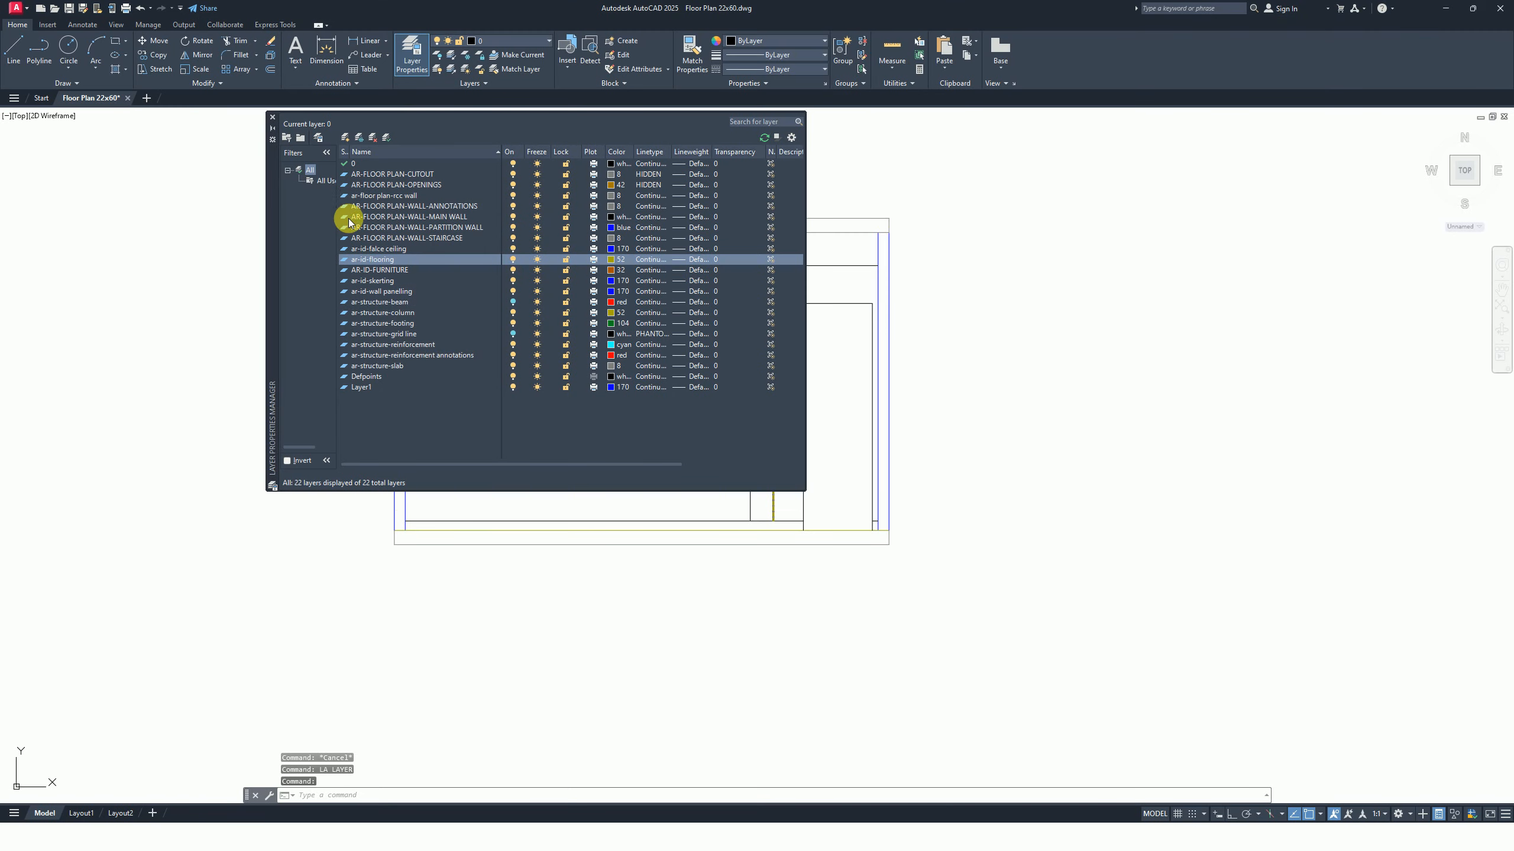
pyautogui.click(272, 118)
pyautogui.press('Escape')
pyautogui.press('Escape')
# Examine the bedroom elevation against the reference photo showing the bed, side table and wall panelling.
pyautogui.moveTo(564, 535); pyautogui.dragTo(533, 575, button='middle')
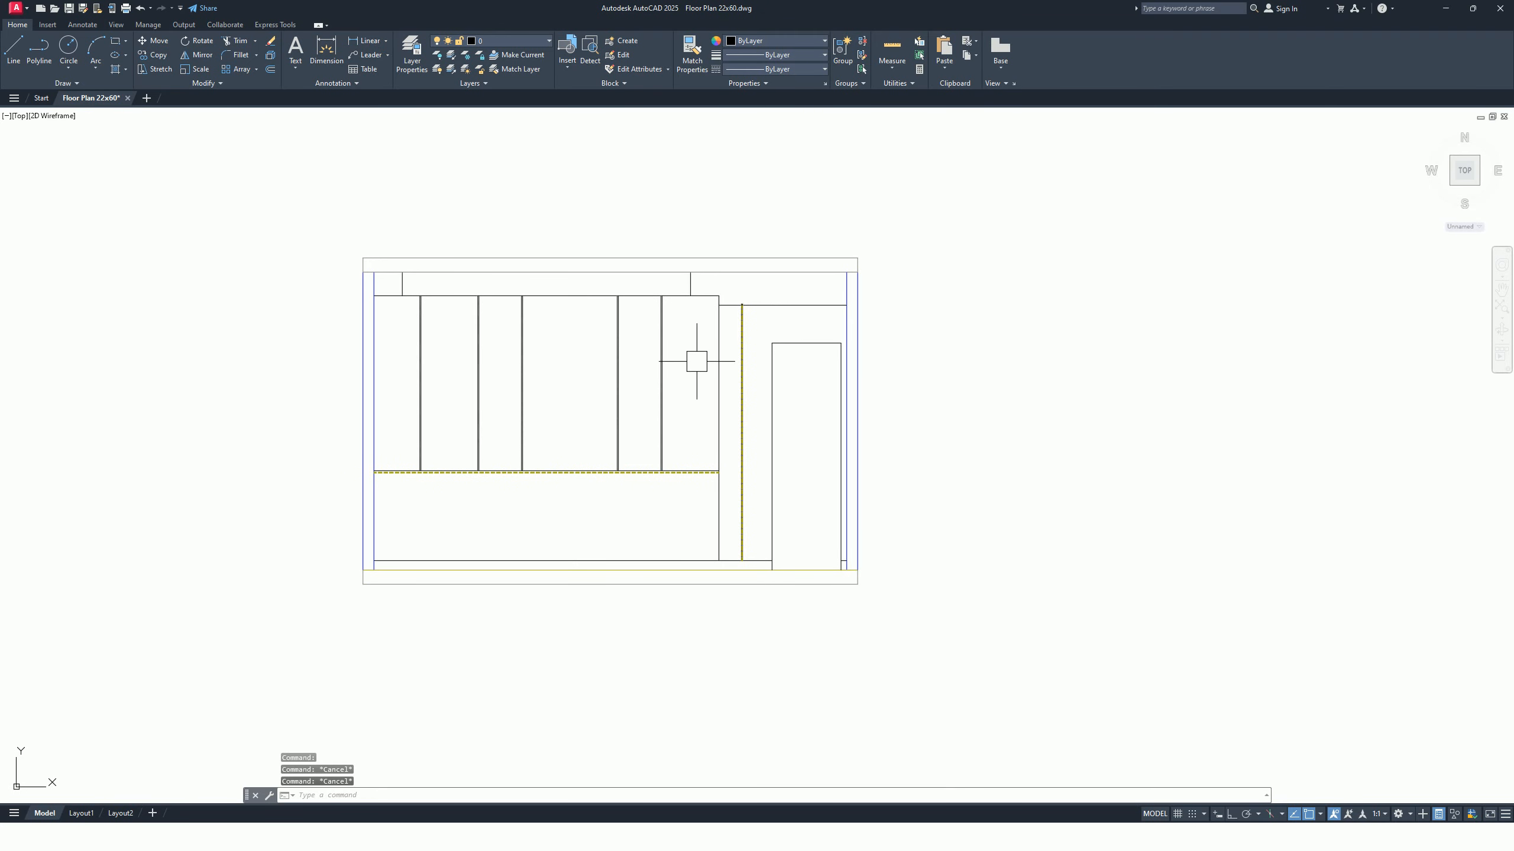
pyautogui.moveTo(695, 358)
pyautogui.mouseDown(button='middle')
pyautogui.moveTo(656, 419)
pyautogui.moveTo(597, 443)
pyautogui.moveTo(689, 442)
pyautogui.mouseUp(button='middle')
pyautogui.moveTo(548, 532); pyautogui.dragTo(574, 527, button='middle')
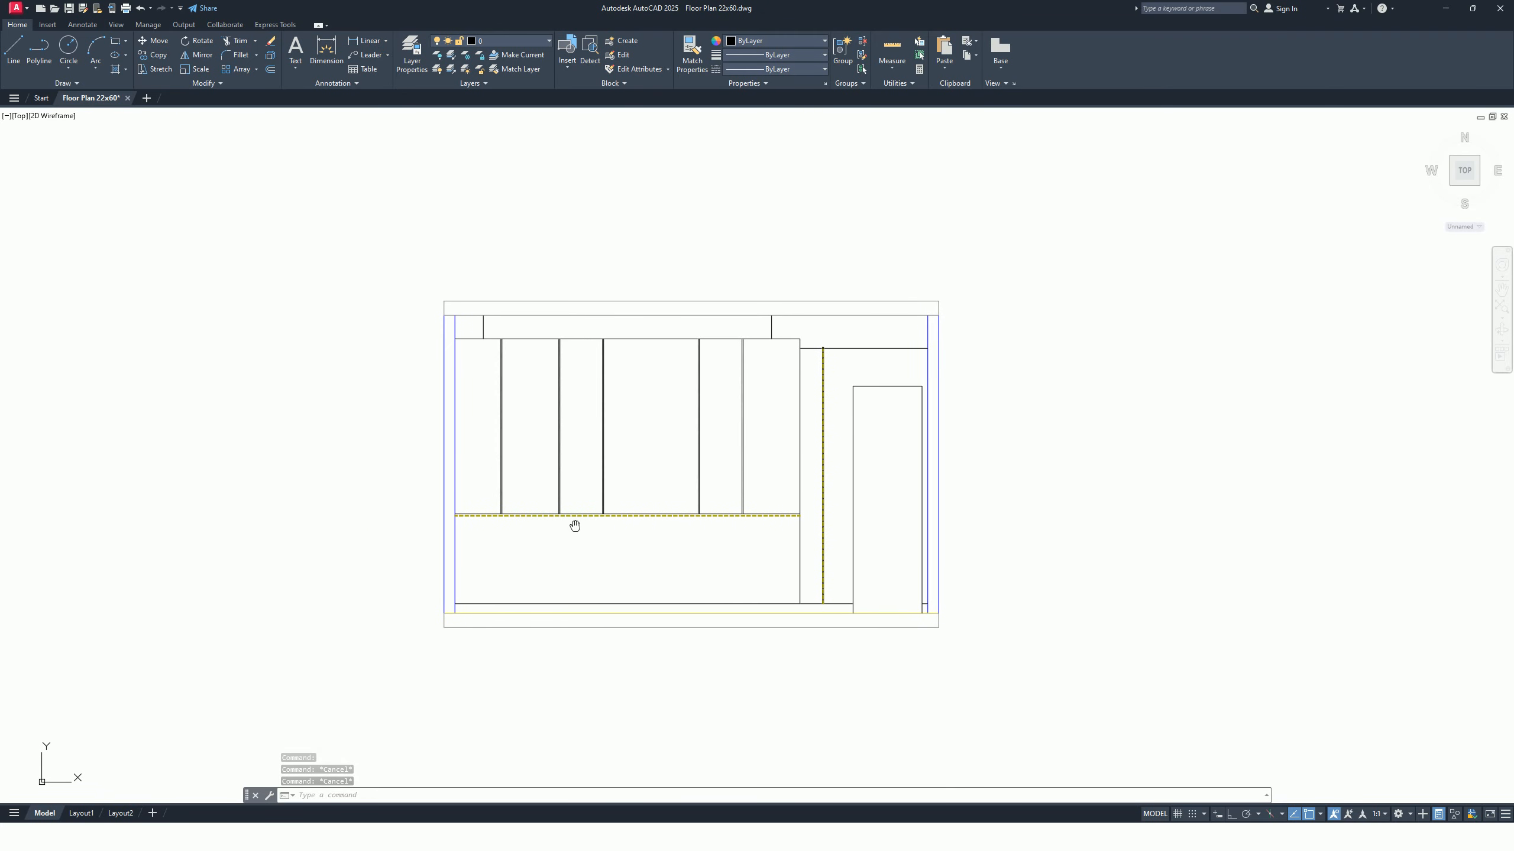
pyautogui.moveTo(689, 461); pyautogui.dragTo(613, 477, button='middle')
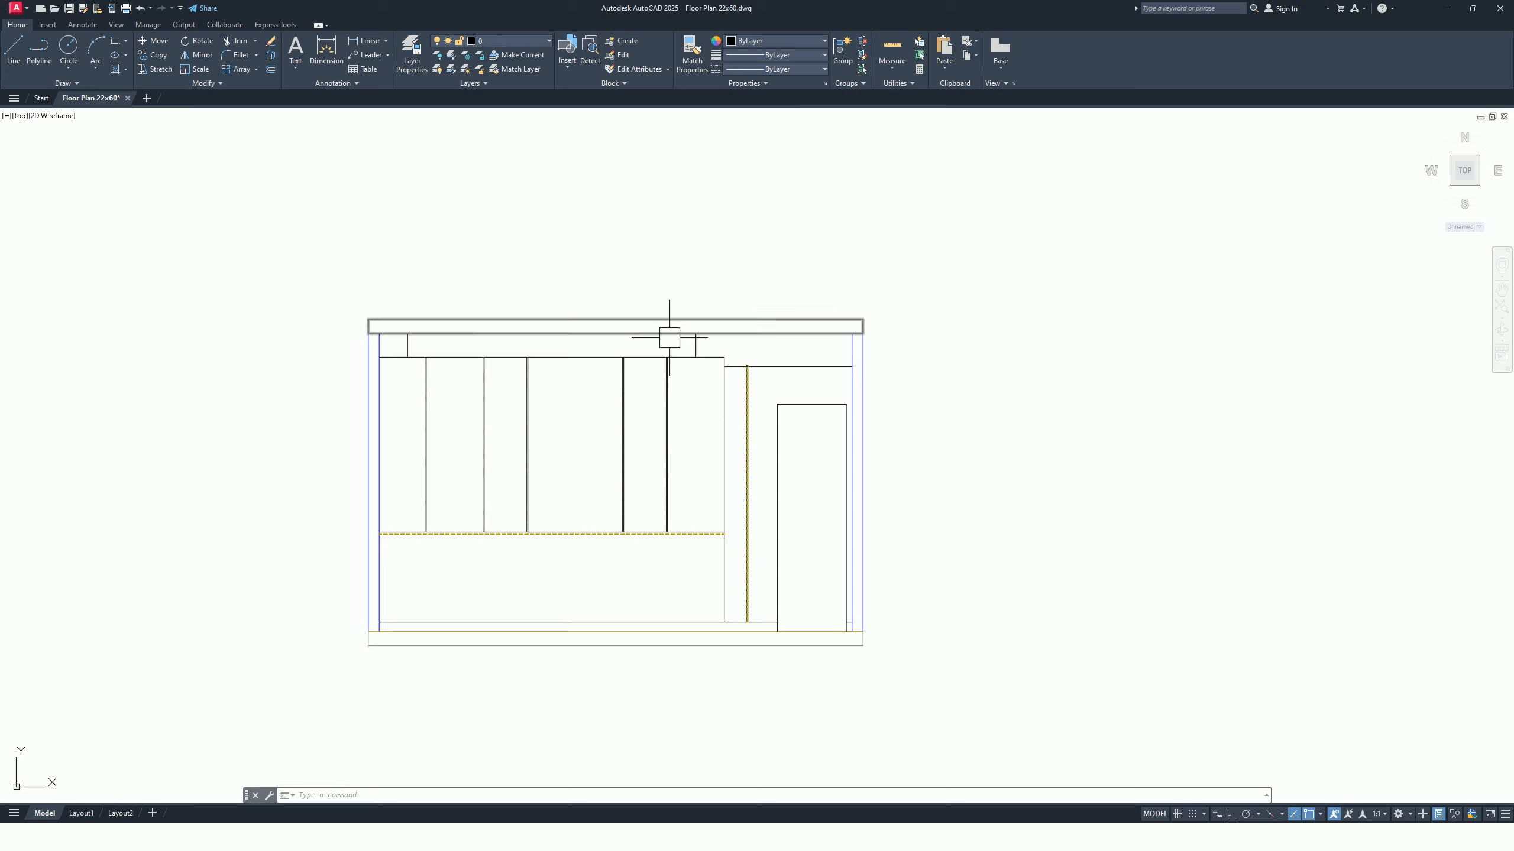
pyautogui.moveTo(480, 549); pyautogui.dragTo(554, 487, button='middle')
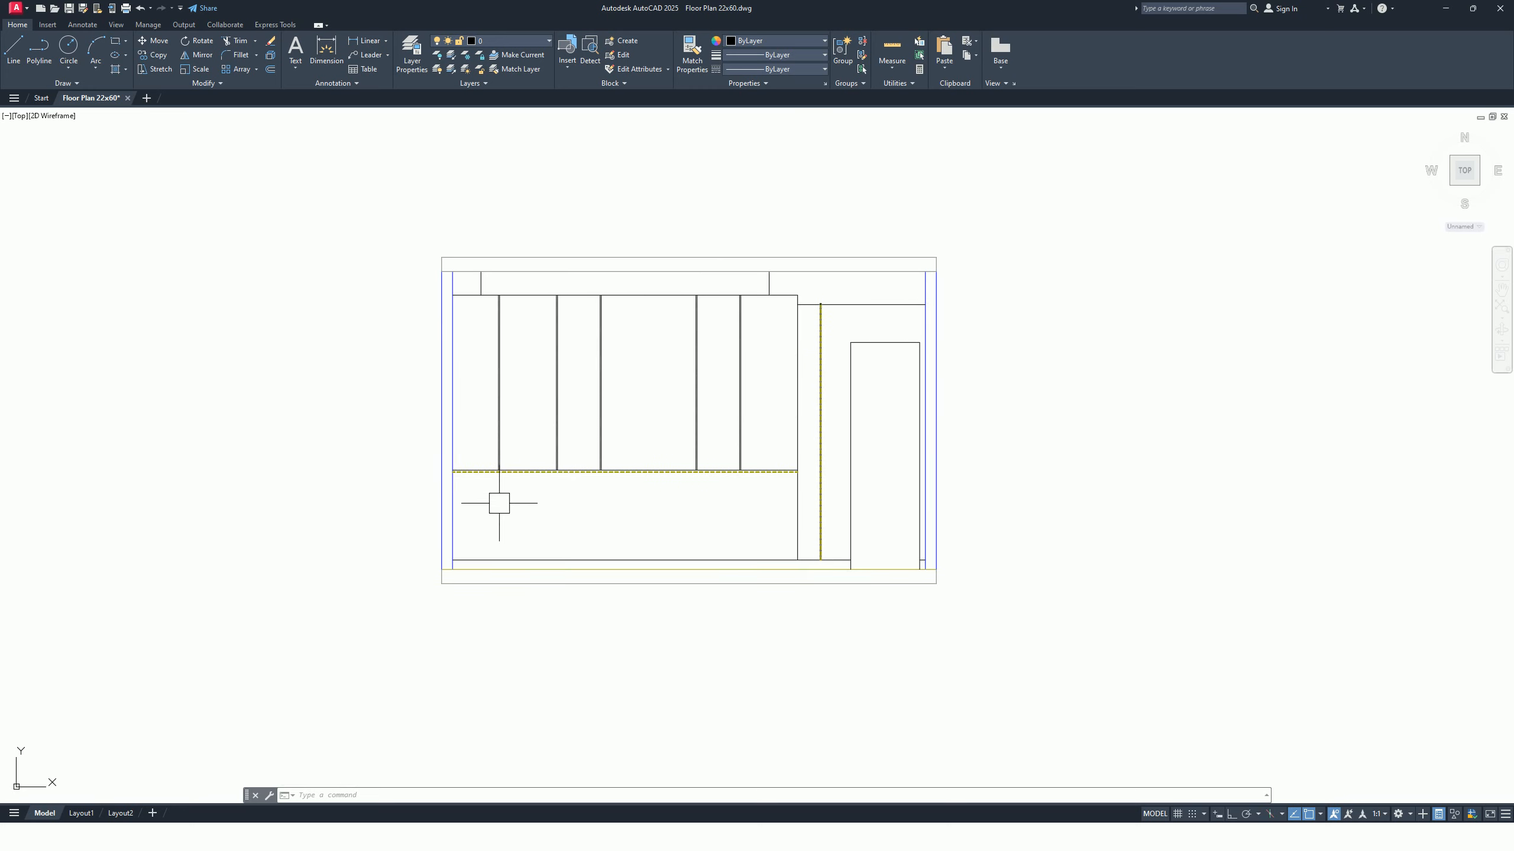
pyautogui.scroll(4, 464, 490)
pyautogui.scroll(-2, 637, 585)
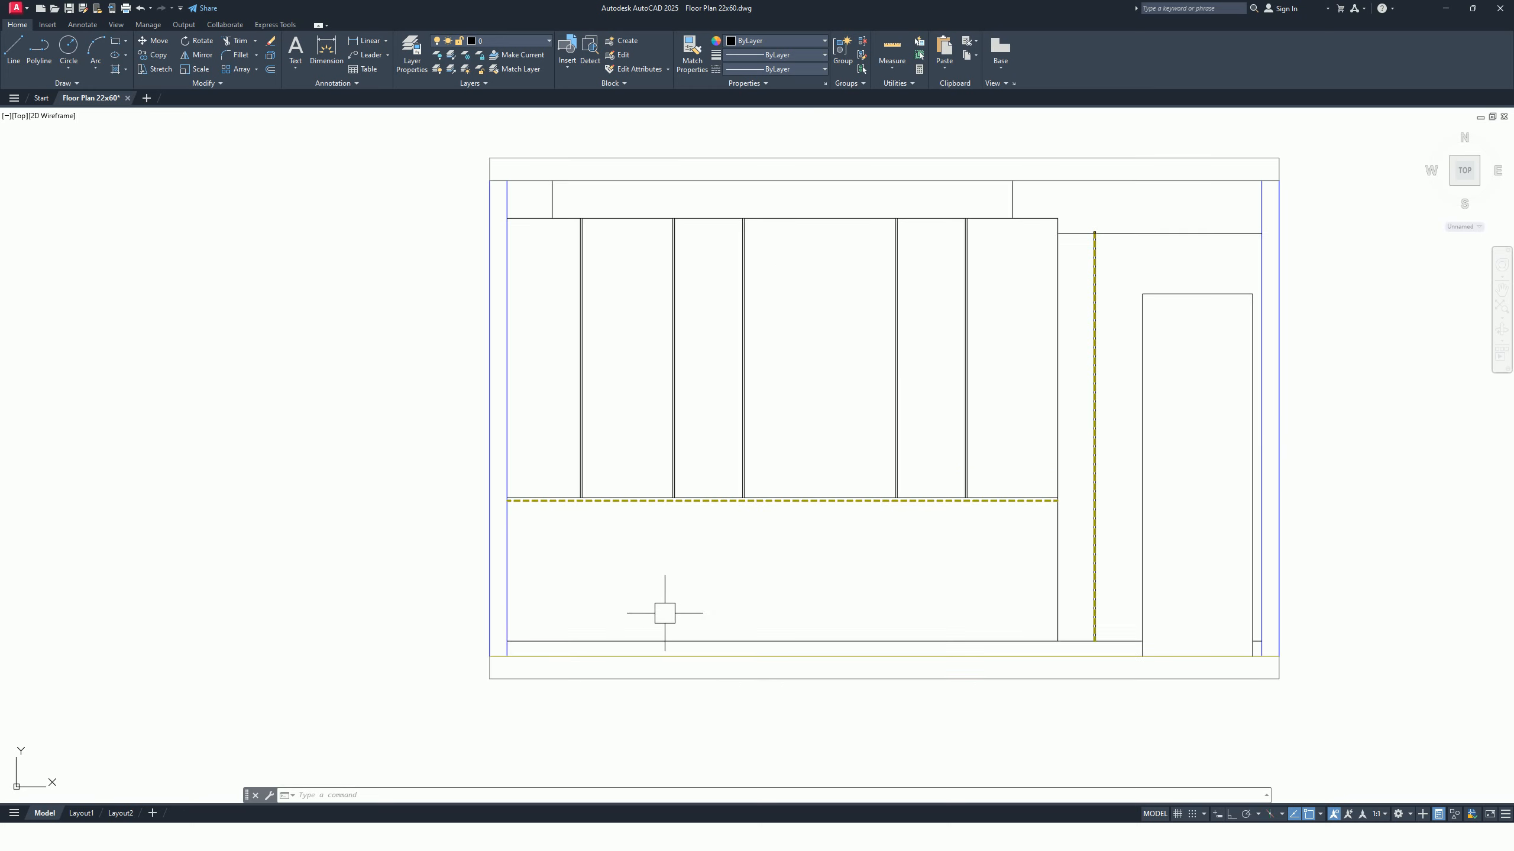
pyautogui.scroll(-8, 614, 686)
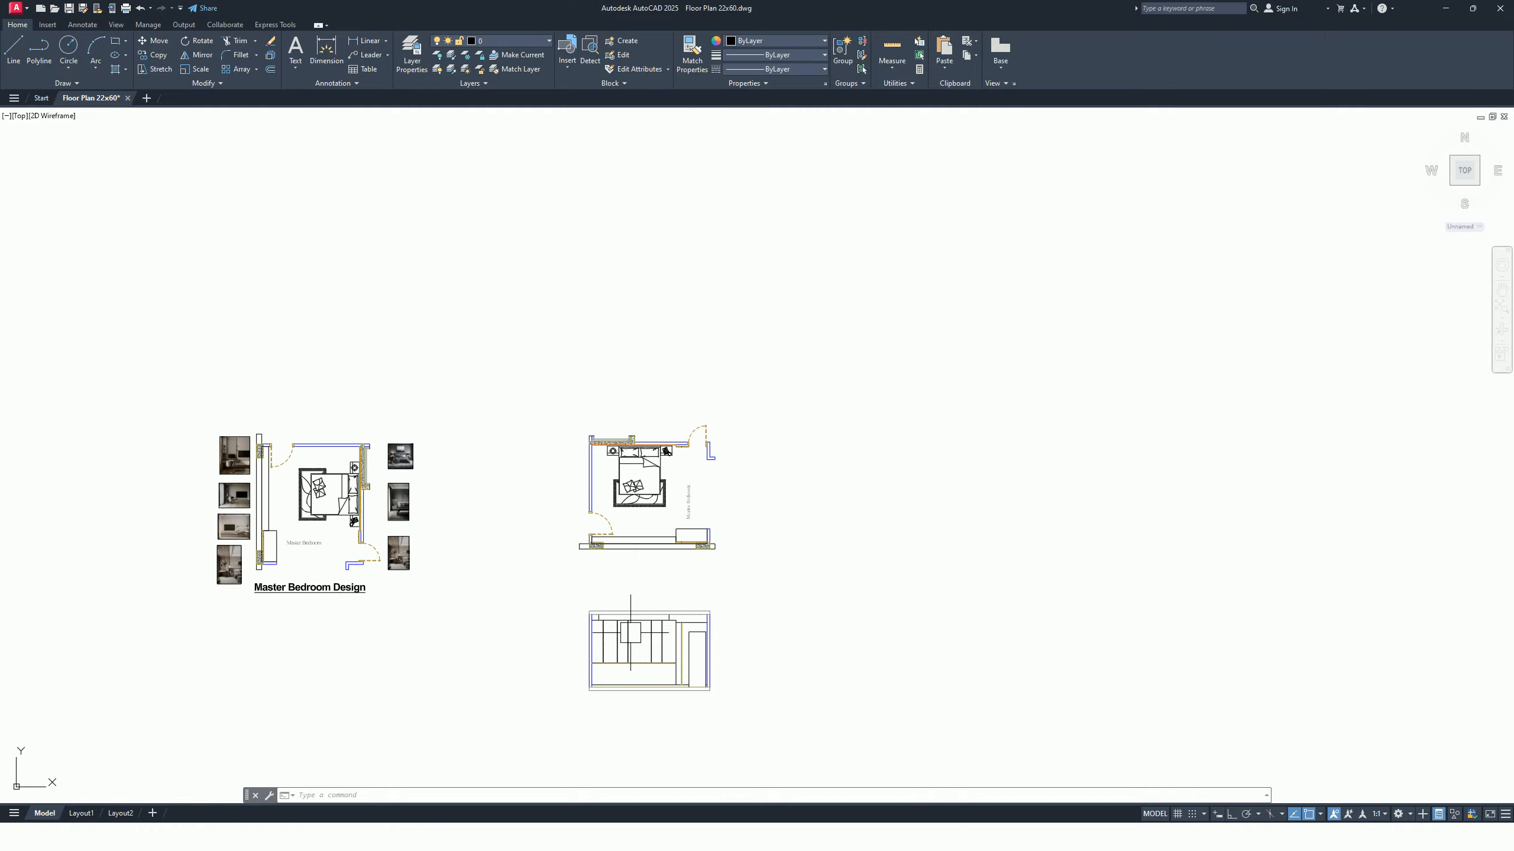
pyautogui.scroll(15, 397, 566)
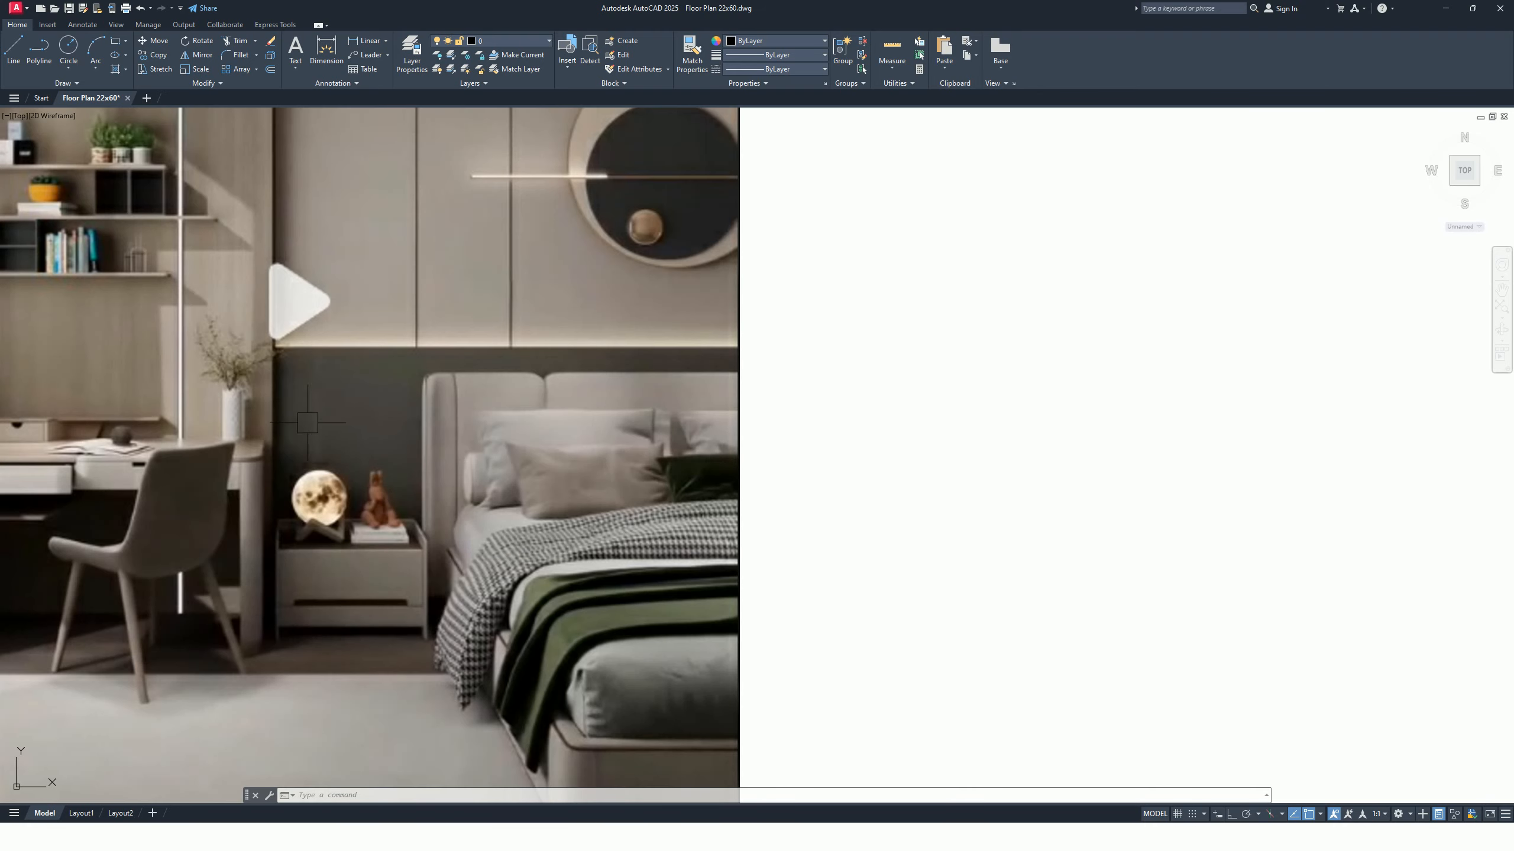
pyautogui.scroll(-15, 353, 393)
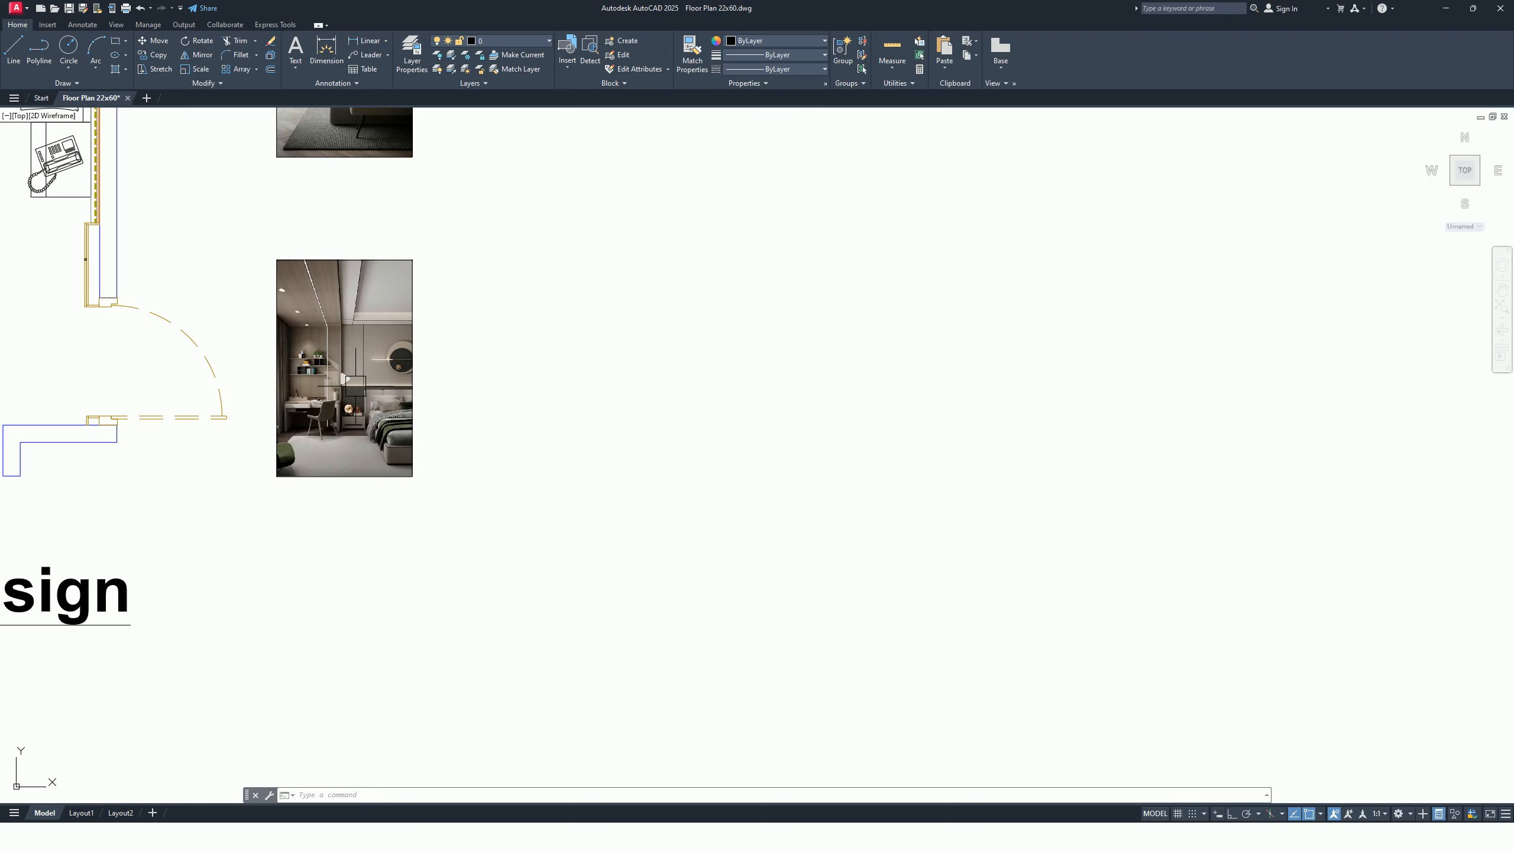
pyautogui.scroll(7, 631, 554)
pyautogui.moveTo(499, 535); pyautogui.dragTo(582, 523, button='middle')
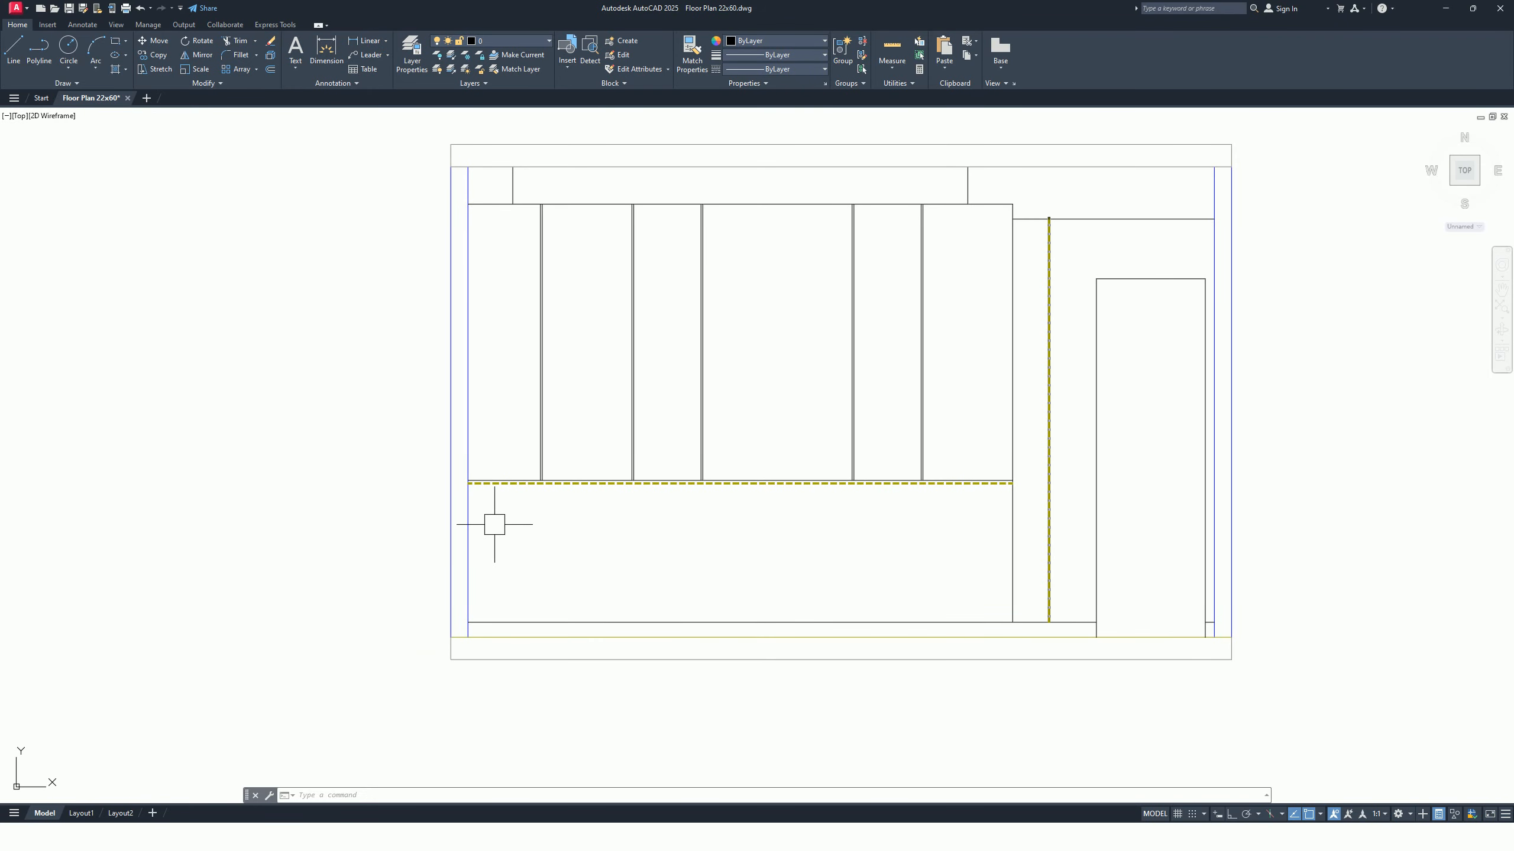
# Draw a horizontal leader about 900 units long from the lower wall area out past the elevation's left wall.
pyautogui.moveTo(486, 561); pyautogui.dragTo(501, 564, button='middle')
pyautogui.write('le')
pyautogui.press('Return')
pyautogui.click(482, 567)
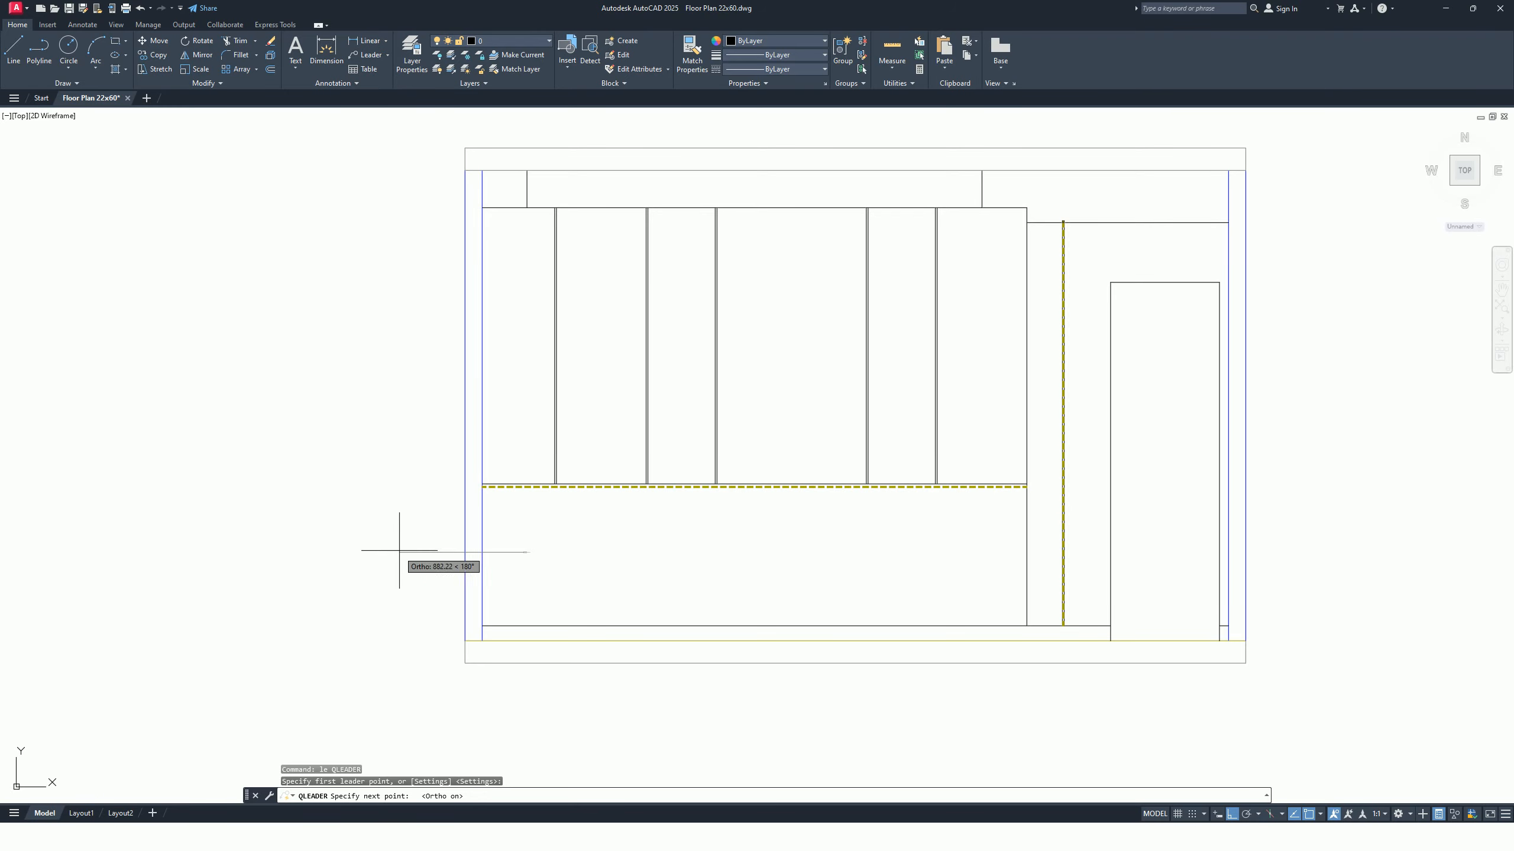
pyautogui.press('Escape')
pyautogui.moveTo(432, 597); pyautogui.dragTo(518, 597, button='middle')
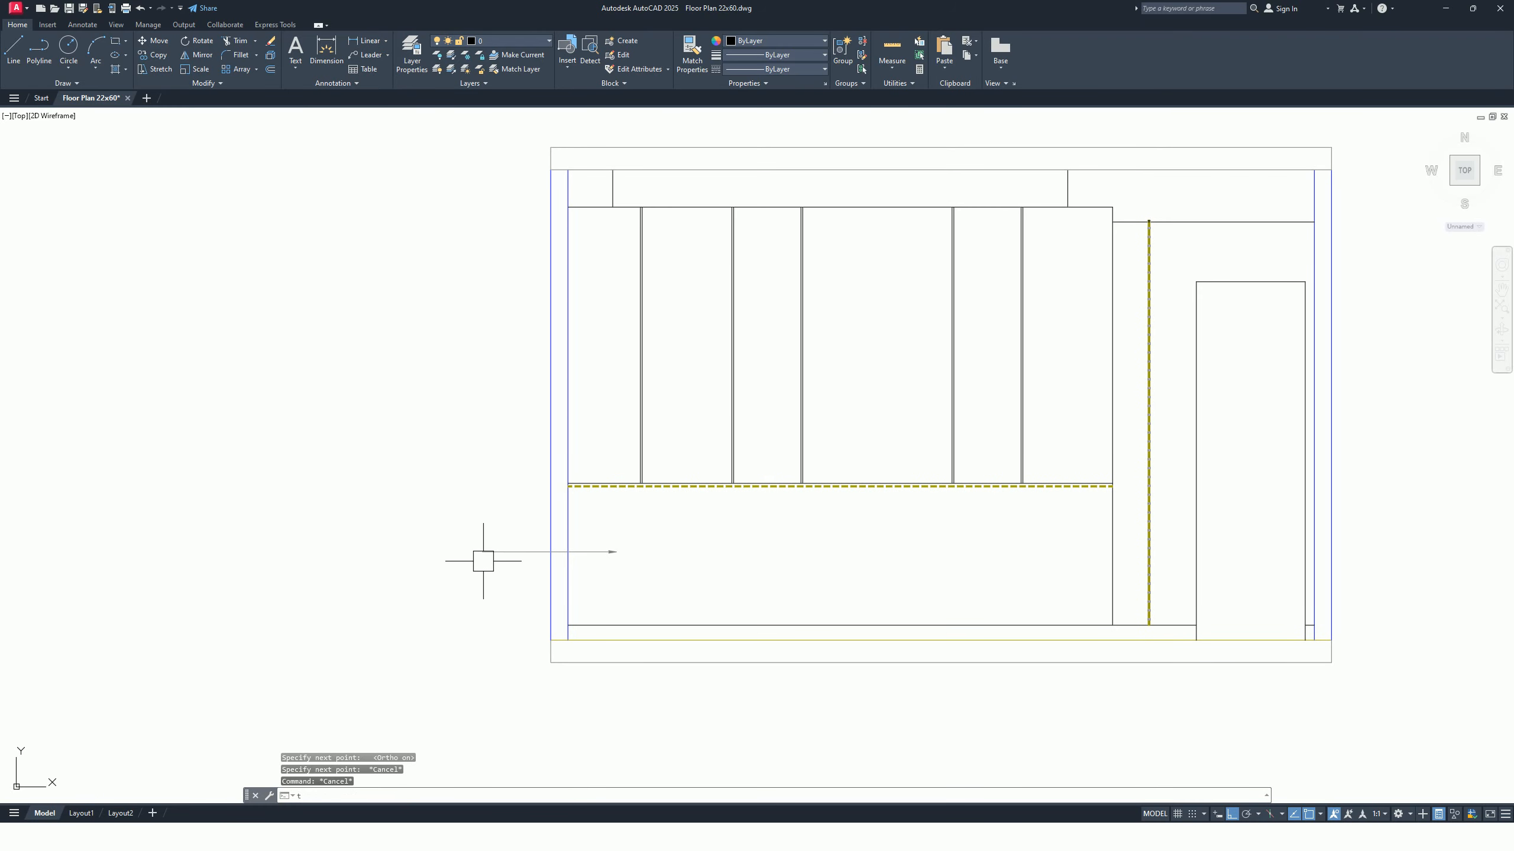
pyautogui.press('Return')
pyautogui.click(388, 509)
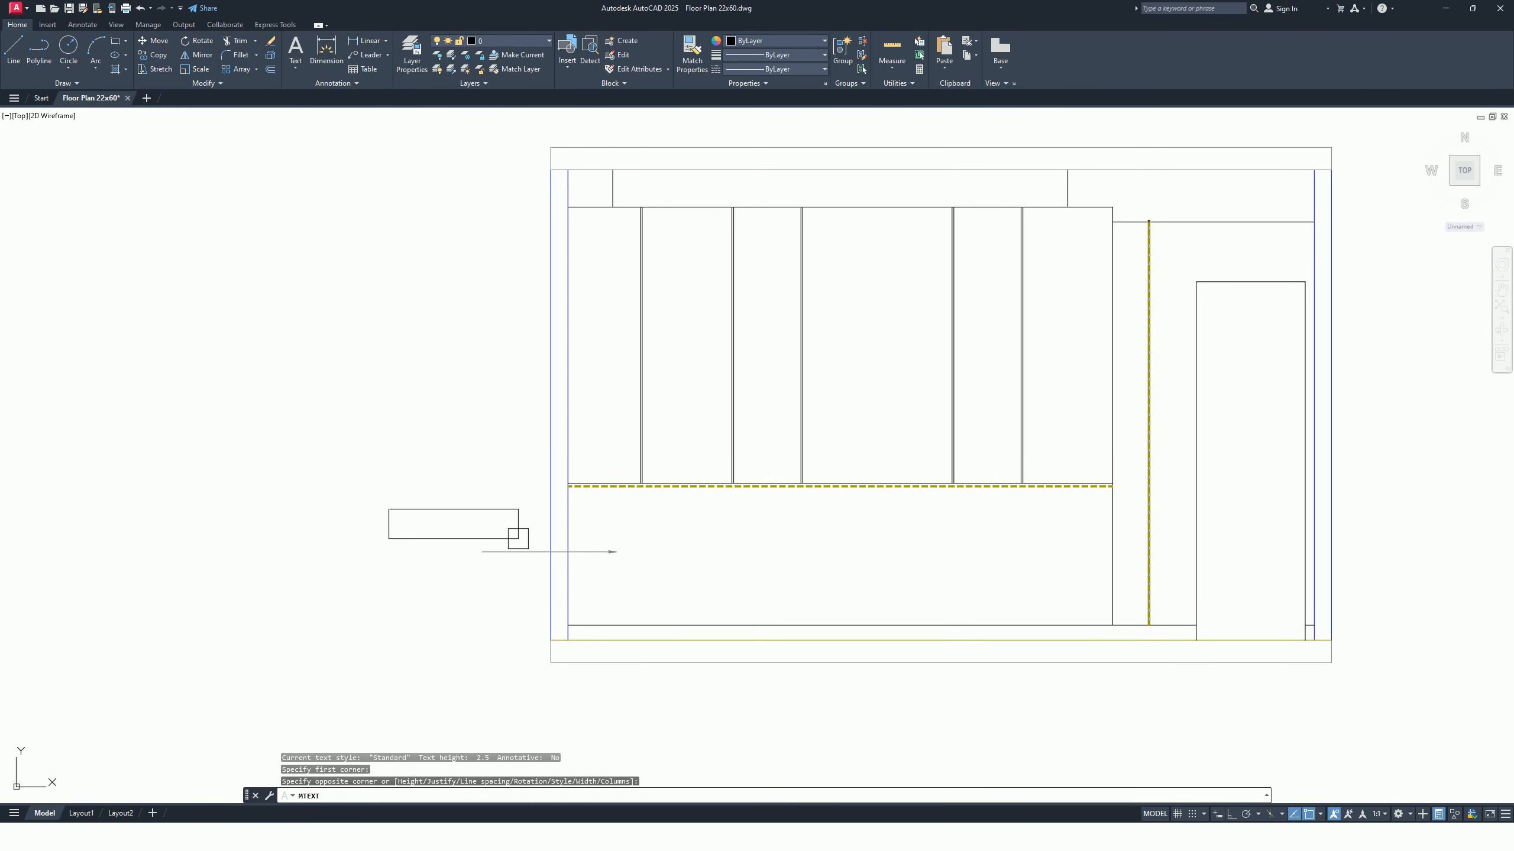
pyautogui.press('Escape')
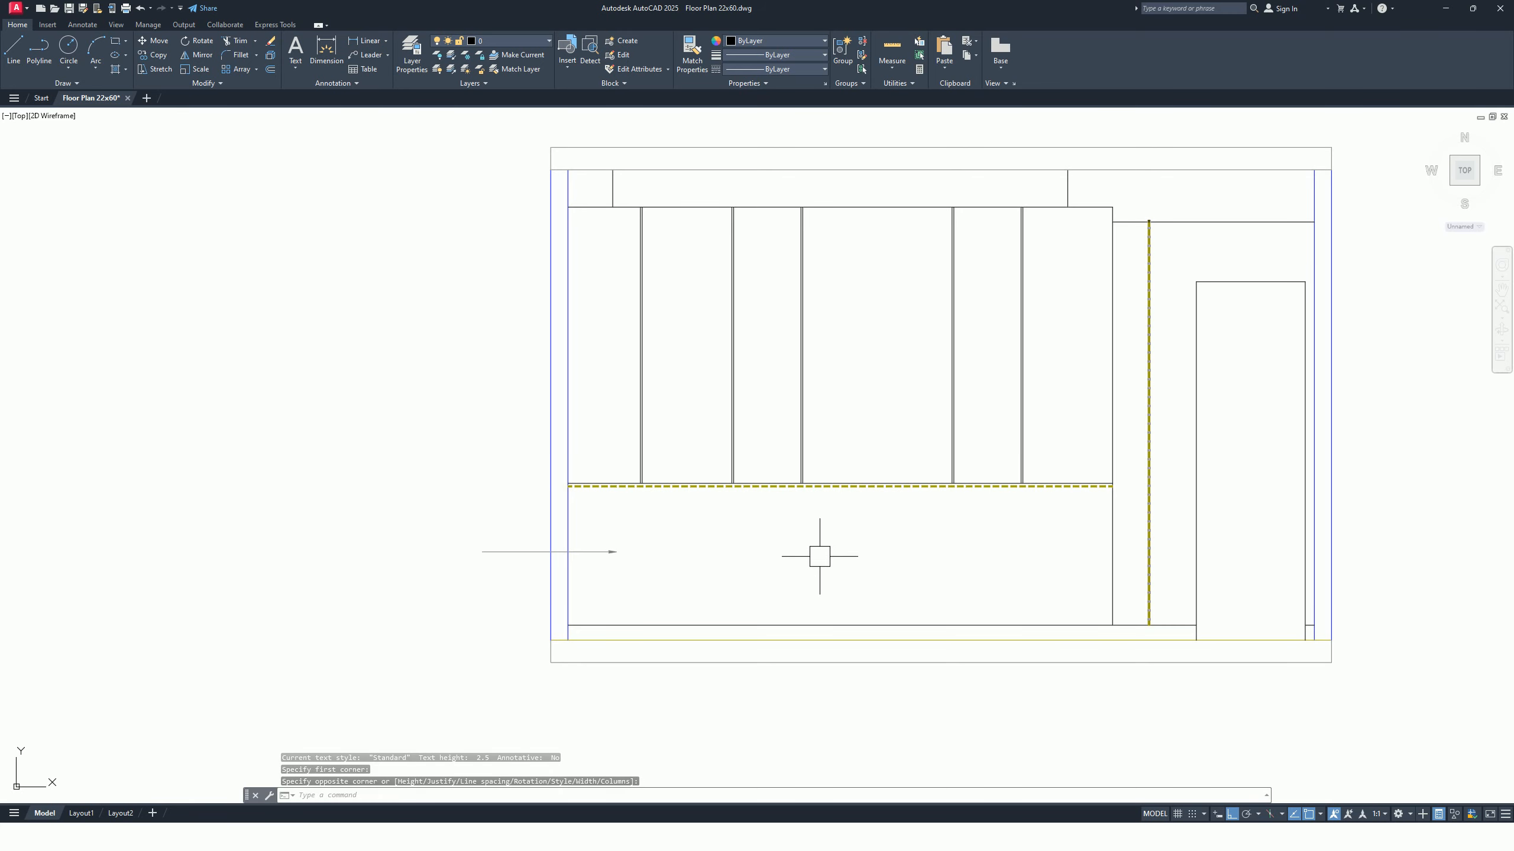
pyautogui.write('dc')
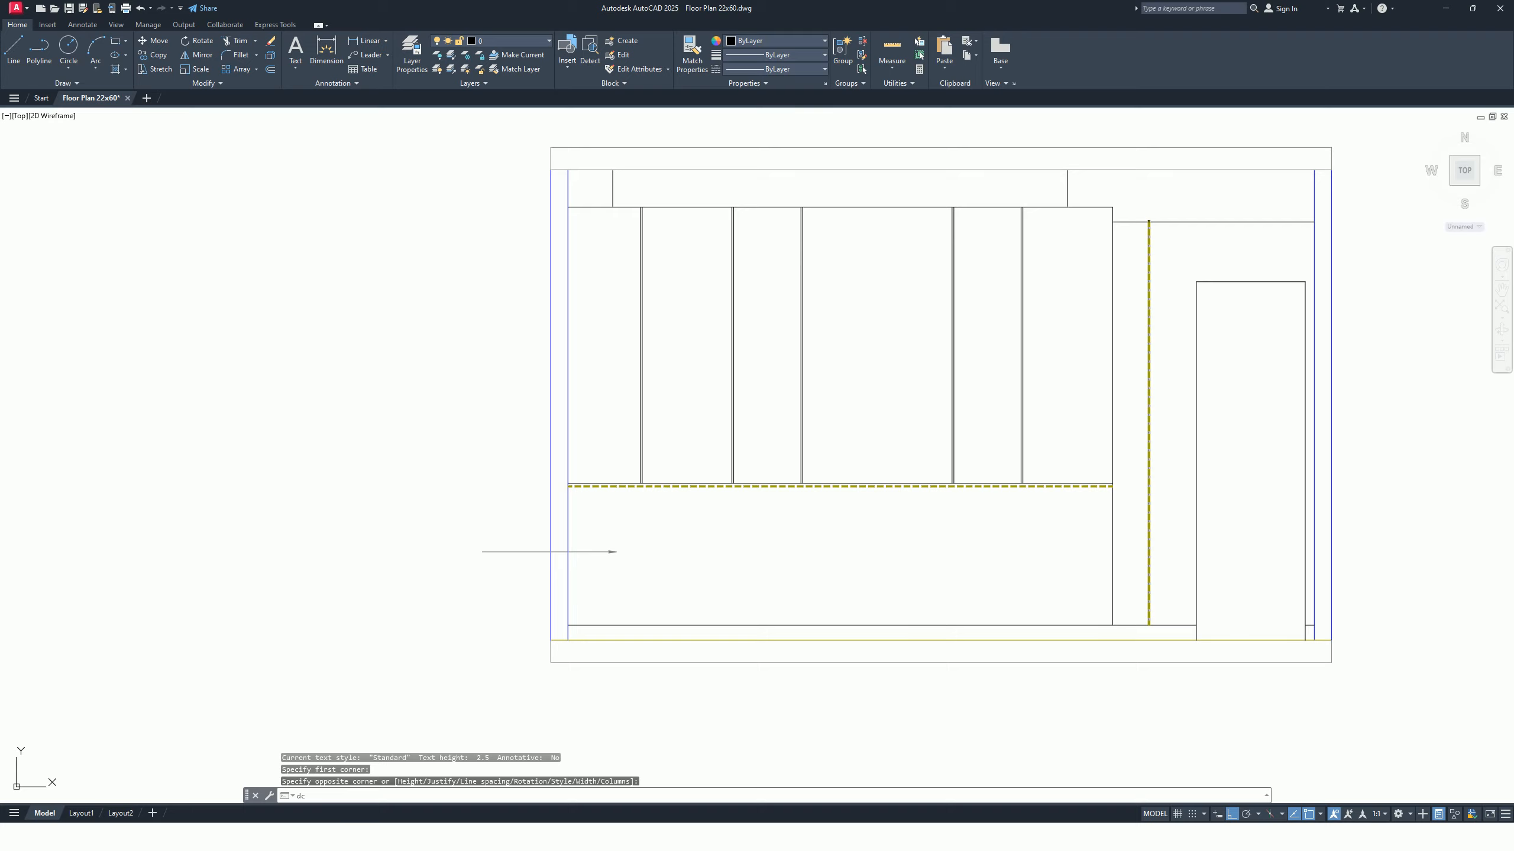
pyautogui.press('Return')
pyautogui.click(744, 81)
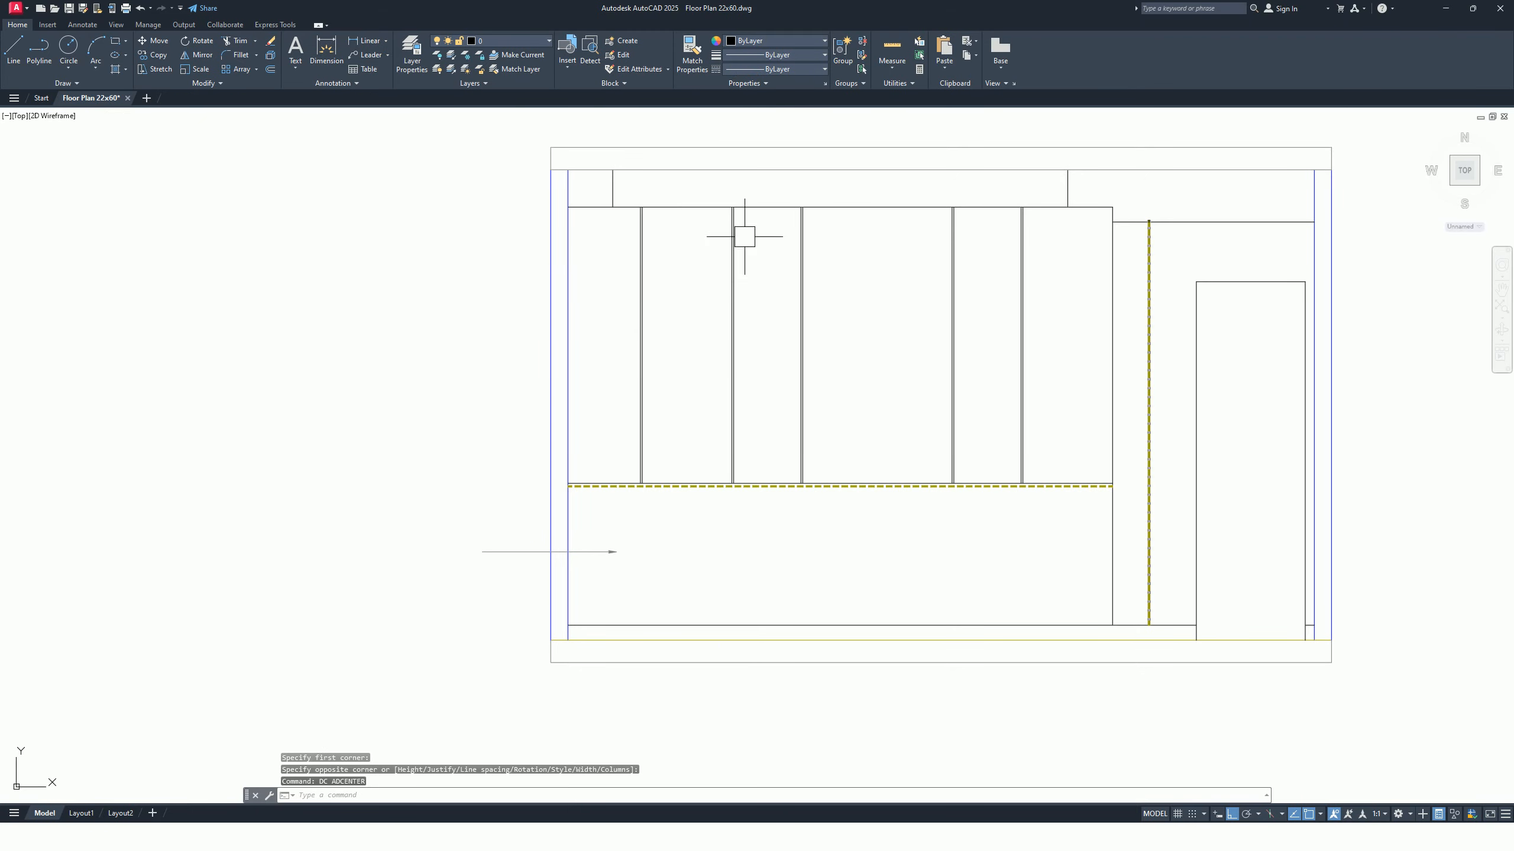
# Minimize the drawing window and look through the Downloads folder in File Explorer.
pyautogui.press('super')
pyautogui.write('c')
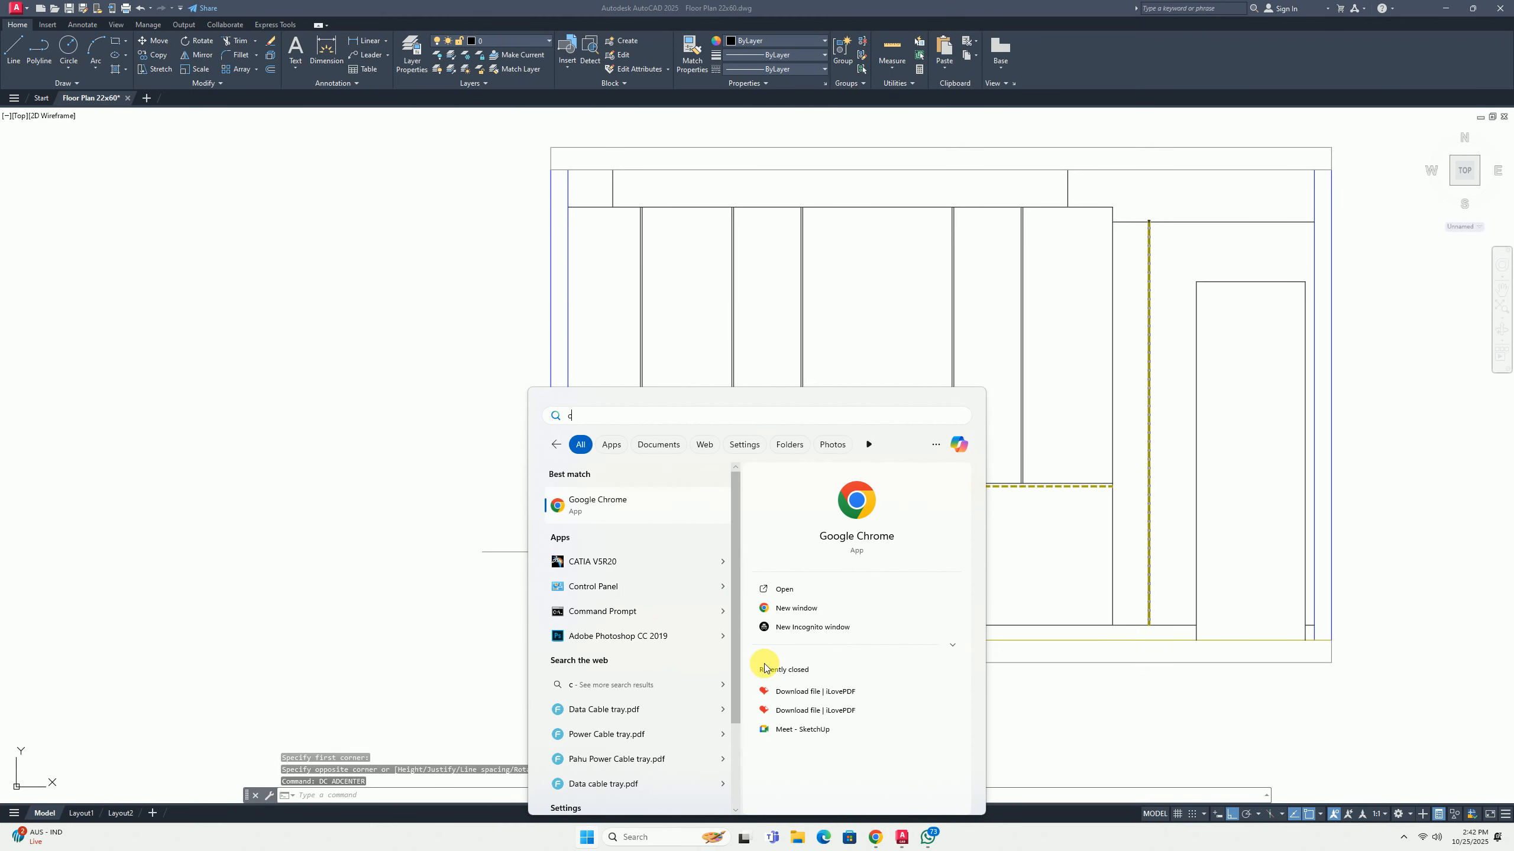
pyautogui.press('Escape')
pyautogui.click(1445, 8)
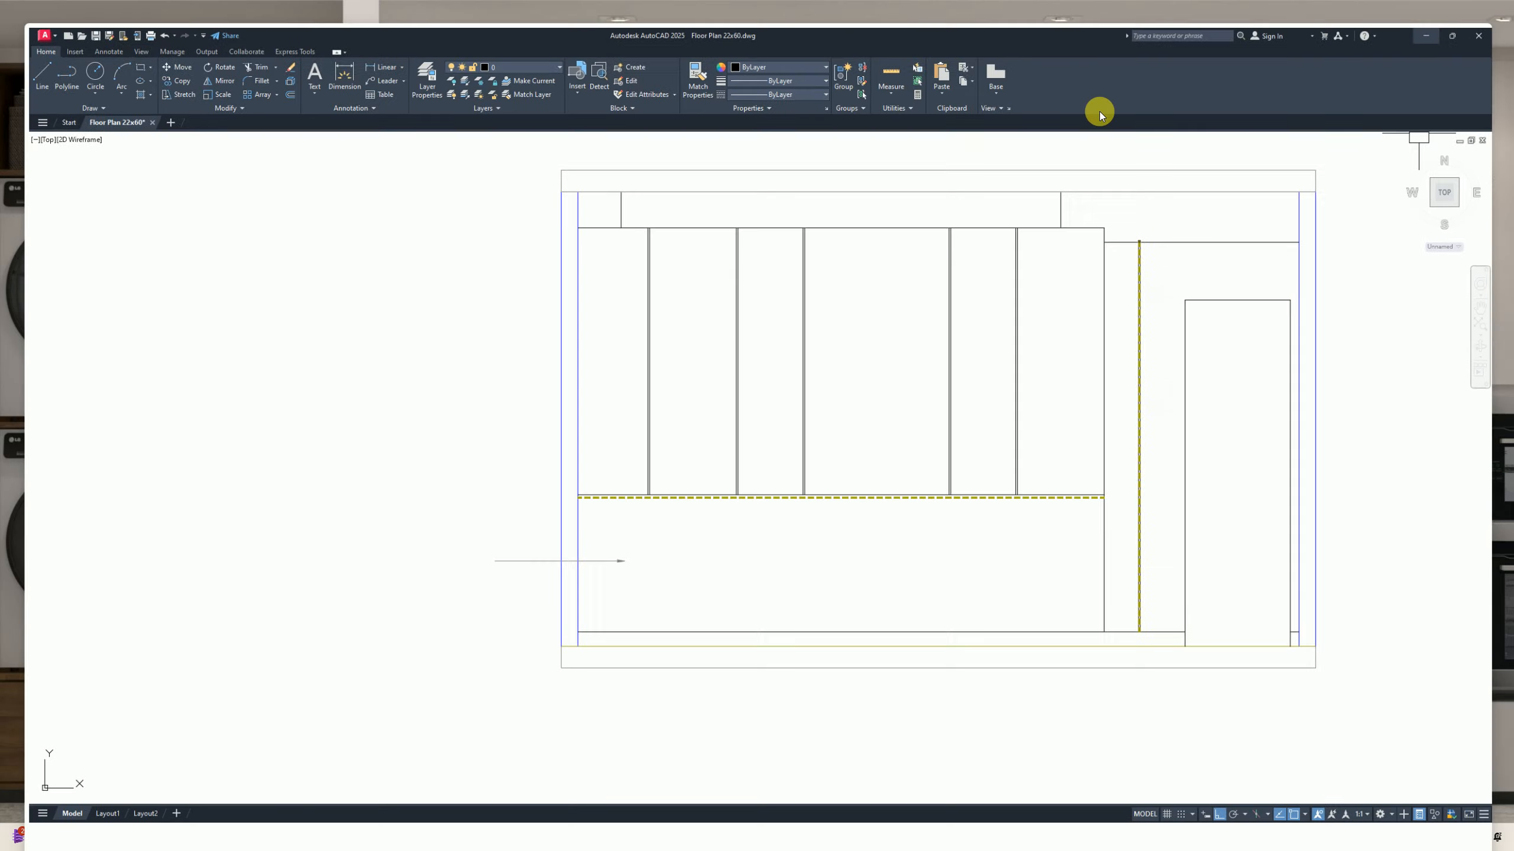
pyautogui.press('super+e')
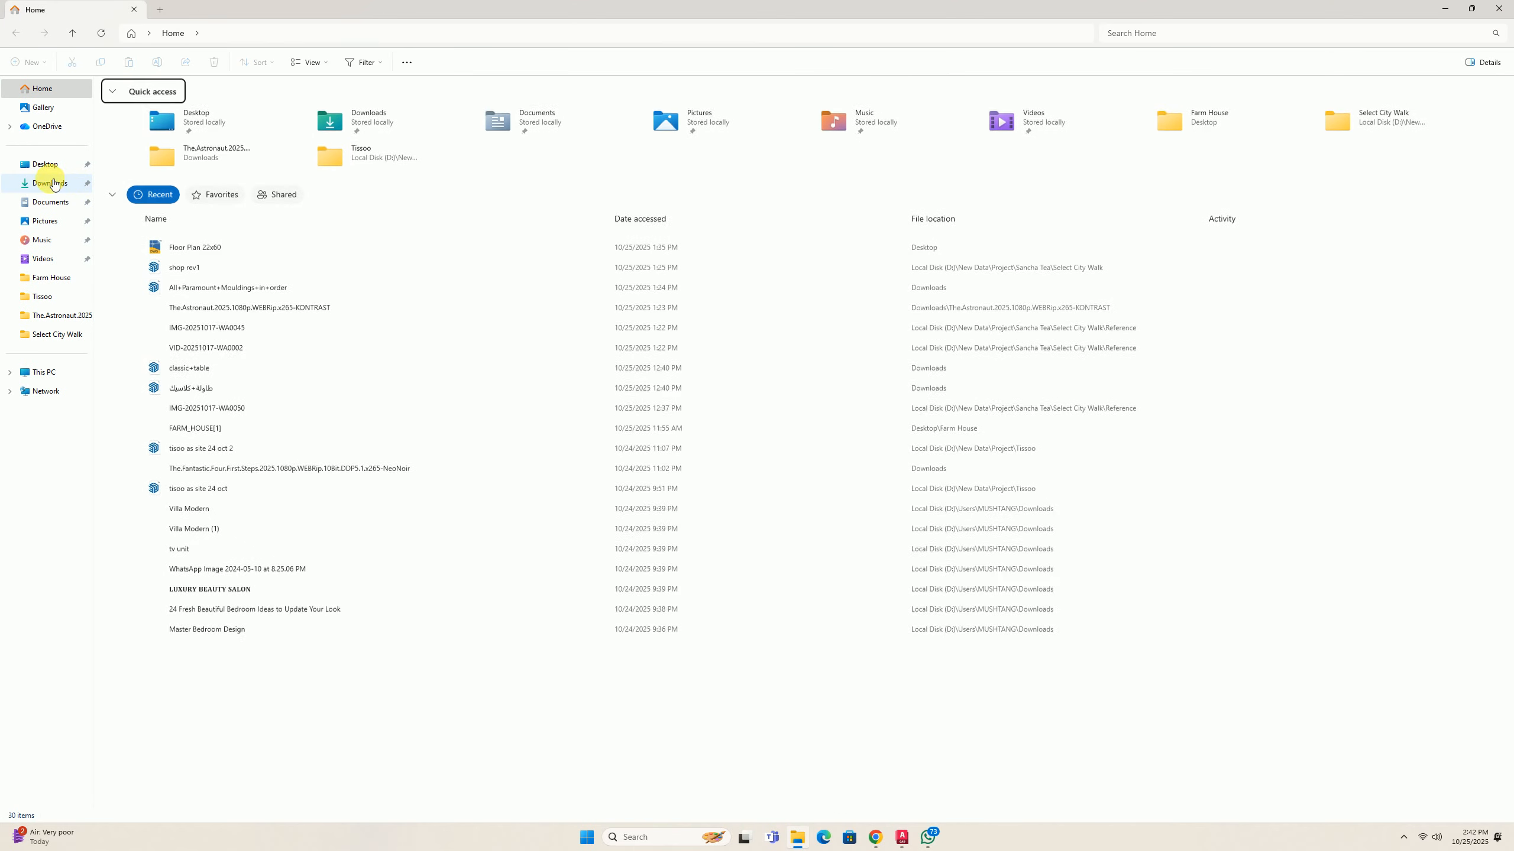
pyautogui.click(51, 183)
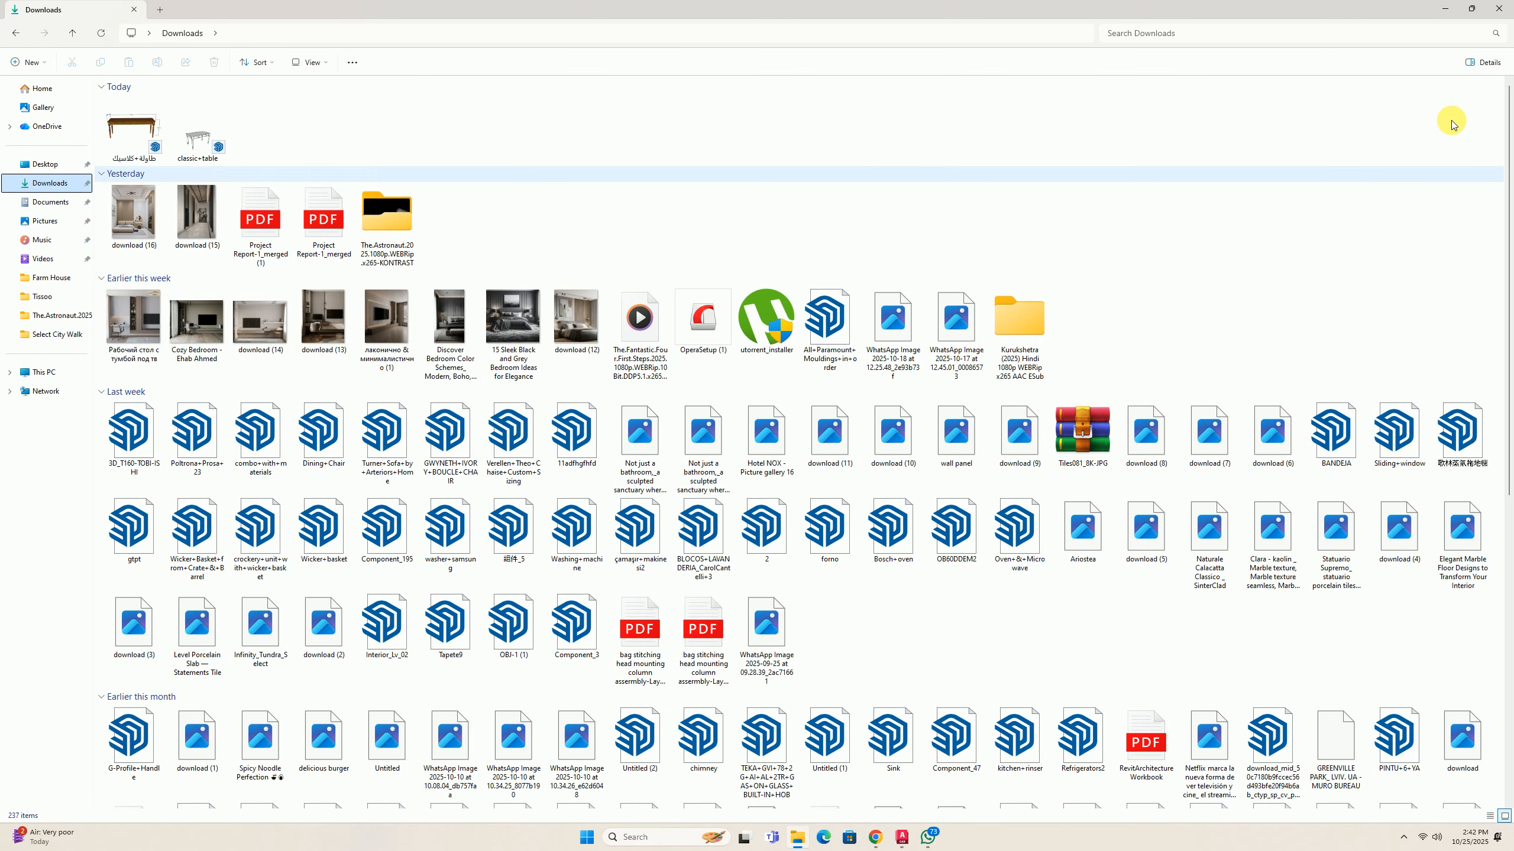
pyautogui.click(1500, 8)
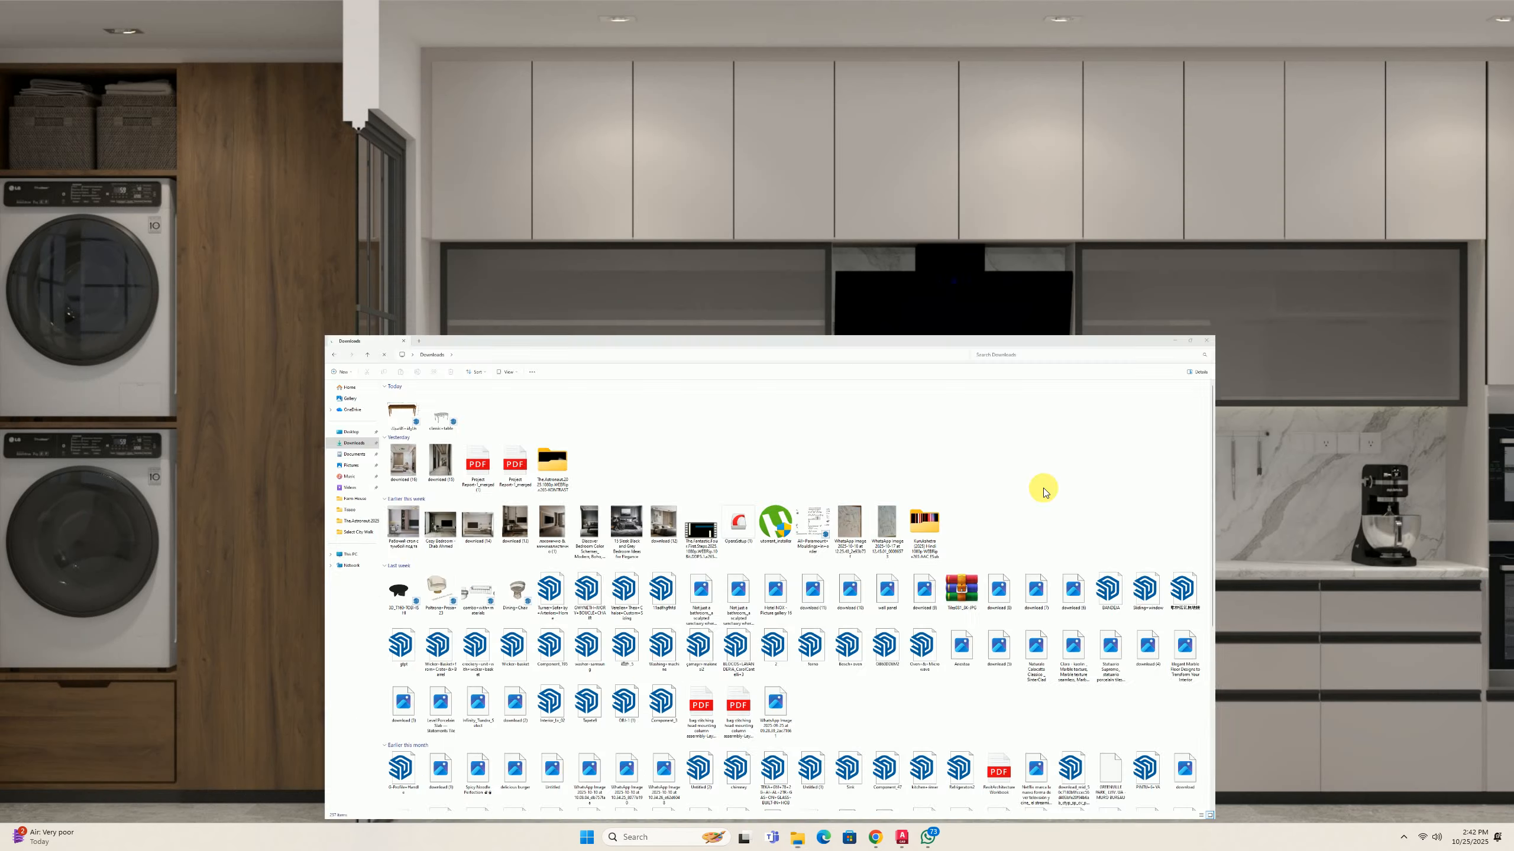
# Open cad-blocks.net in a new Chrome tab and go to its Furniture collection.
pyautogui.moveTo(875, 838)
pyautogui.click(834, 793)
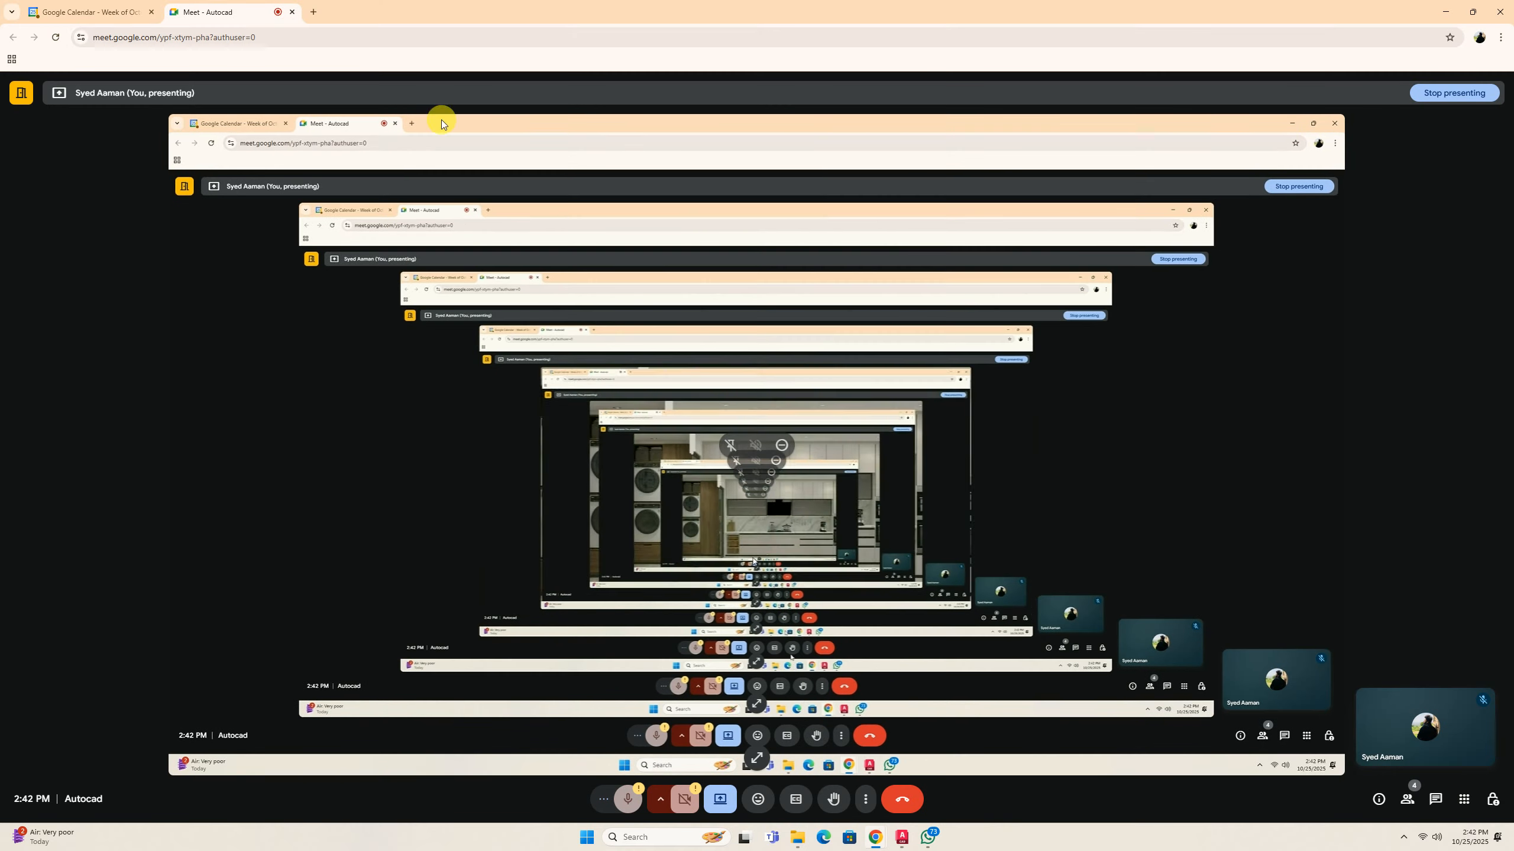
pyautogui.click(311, 10)
pyautogui.click(578, 244)
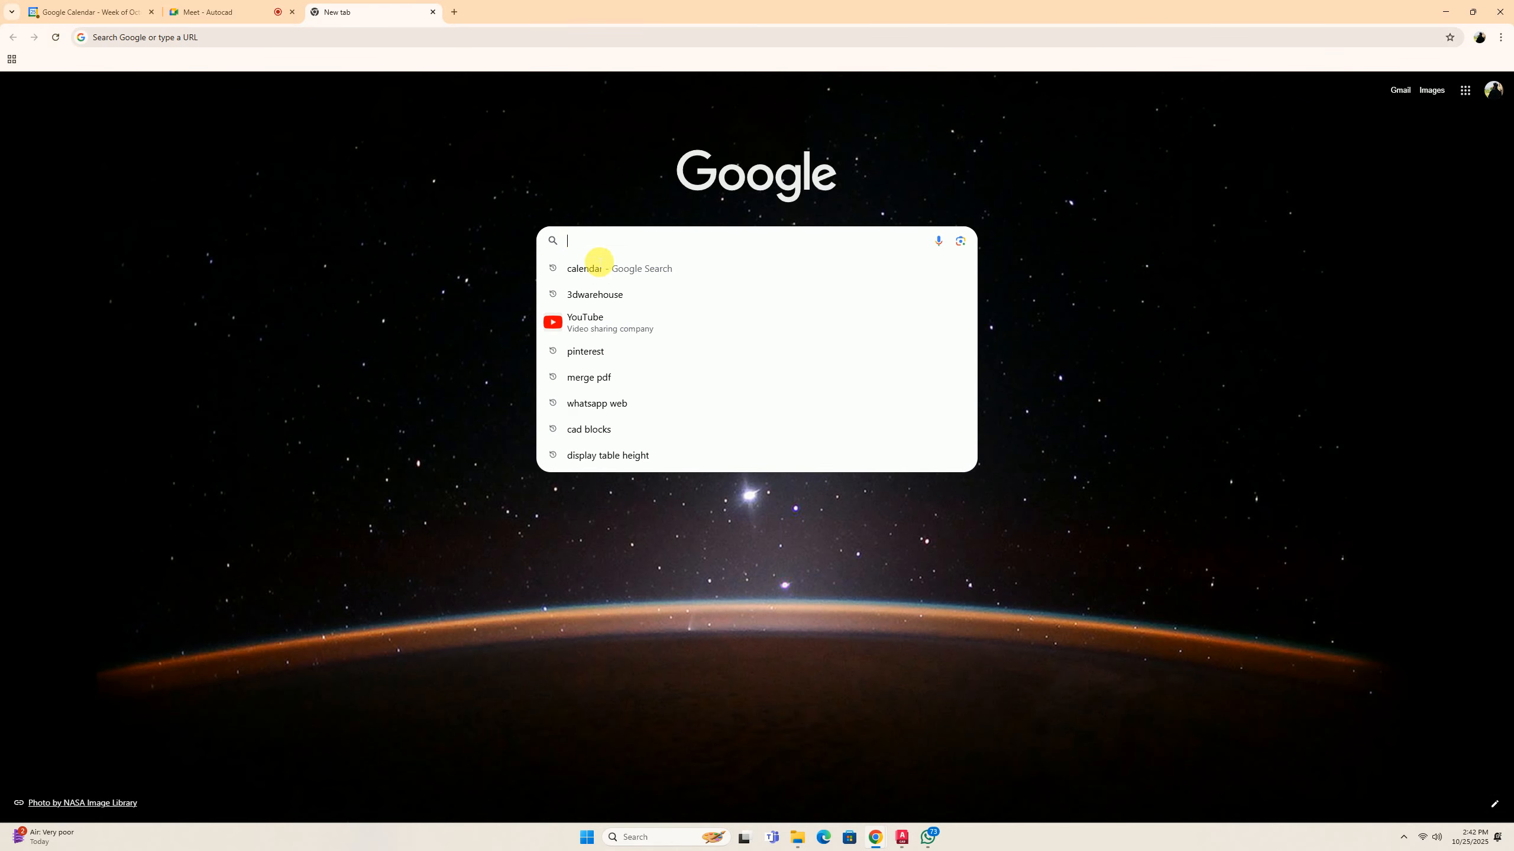
pyautogui.click(589, 430)
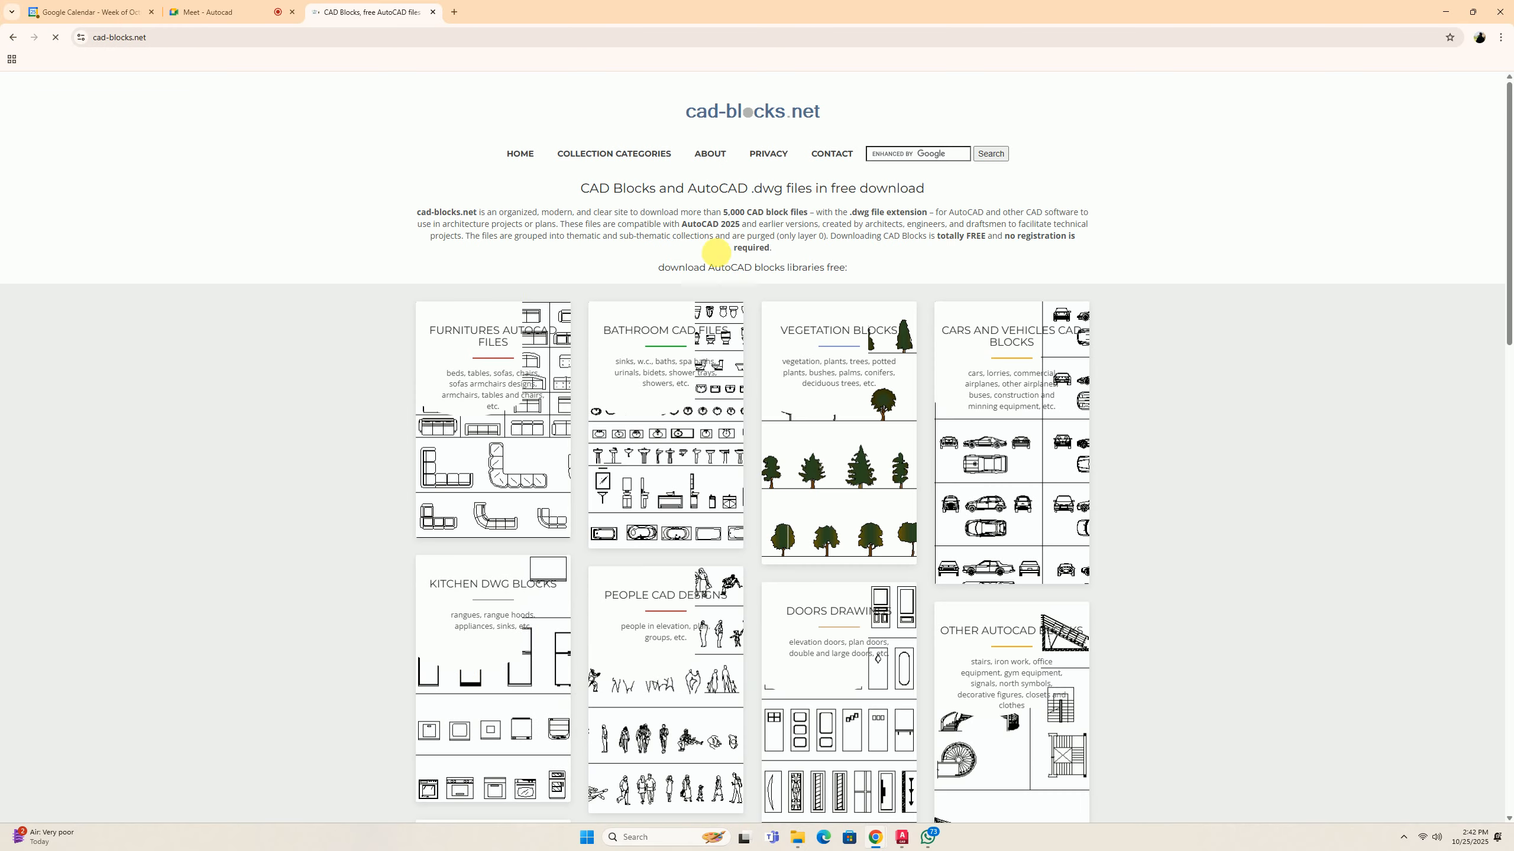
pyautogui.moveTo(587, 162)
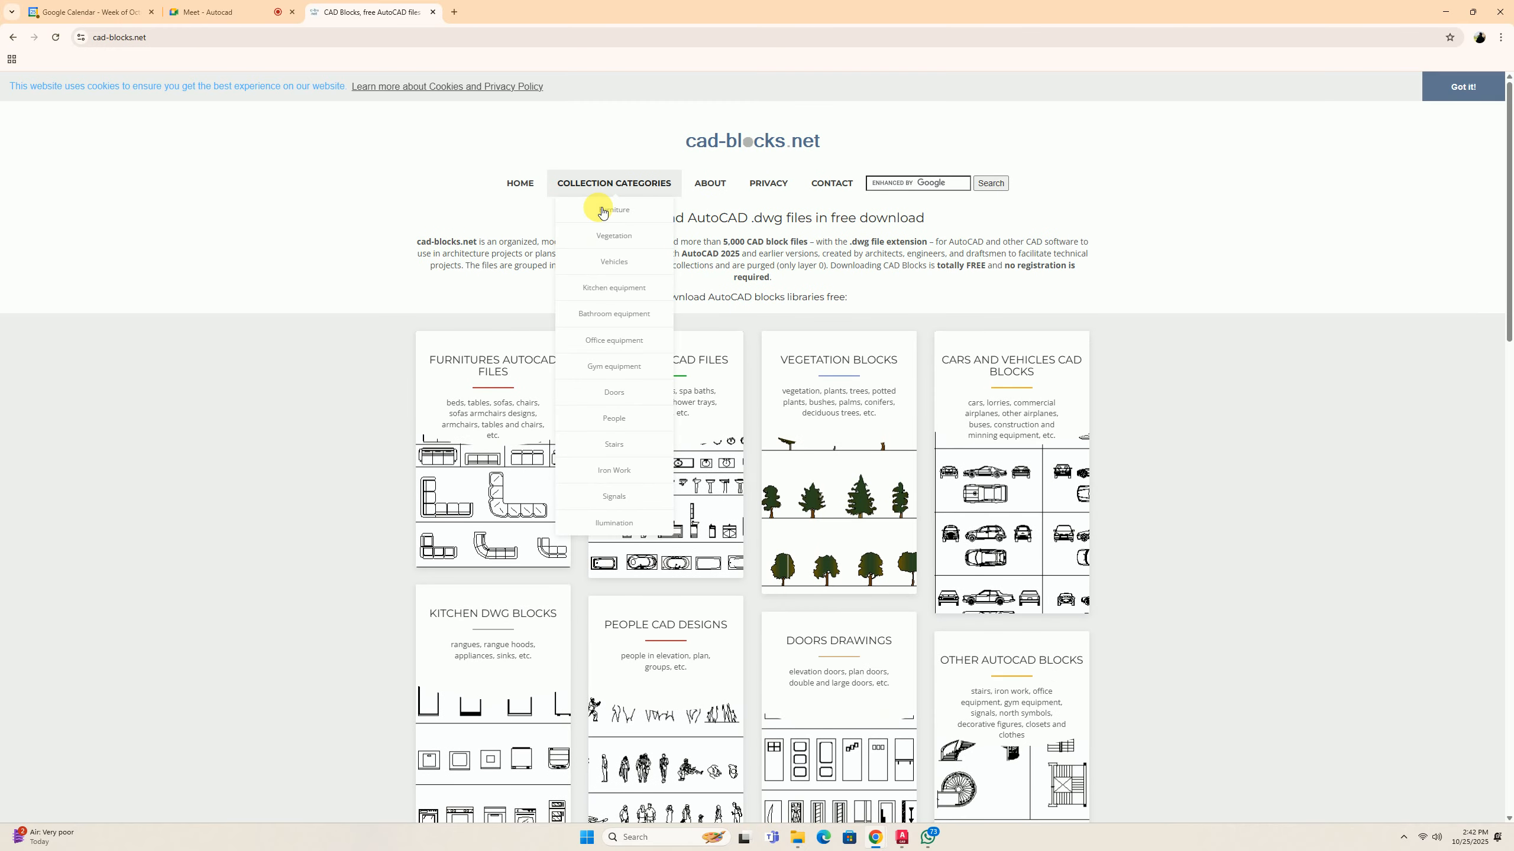
pyautogui.click(602, 210)
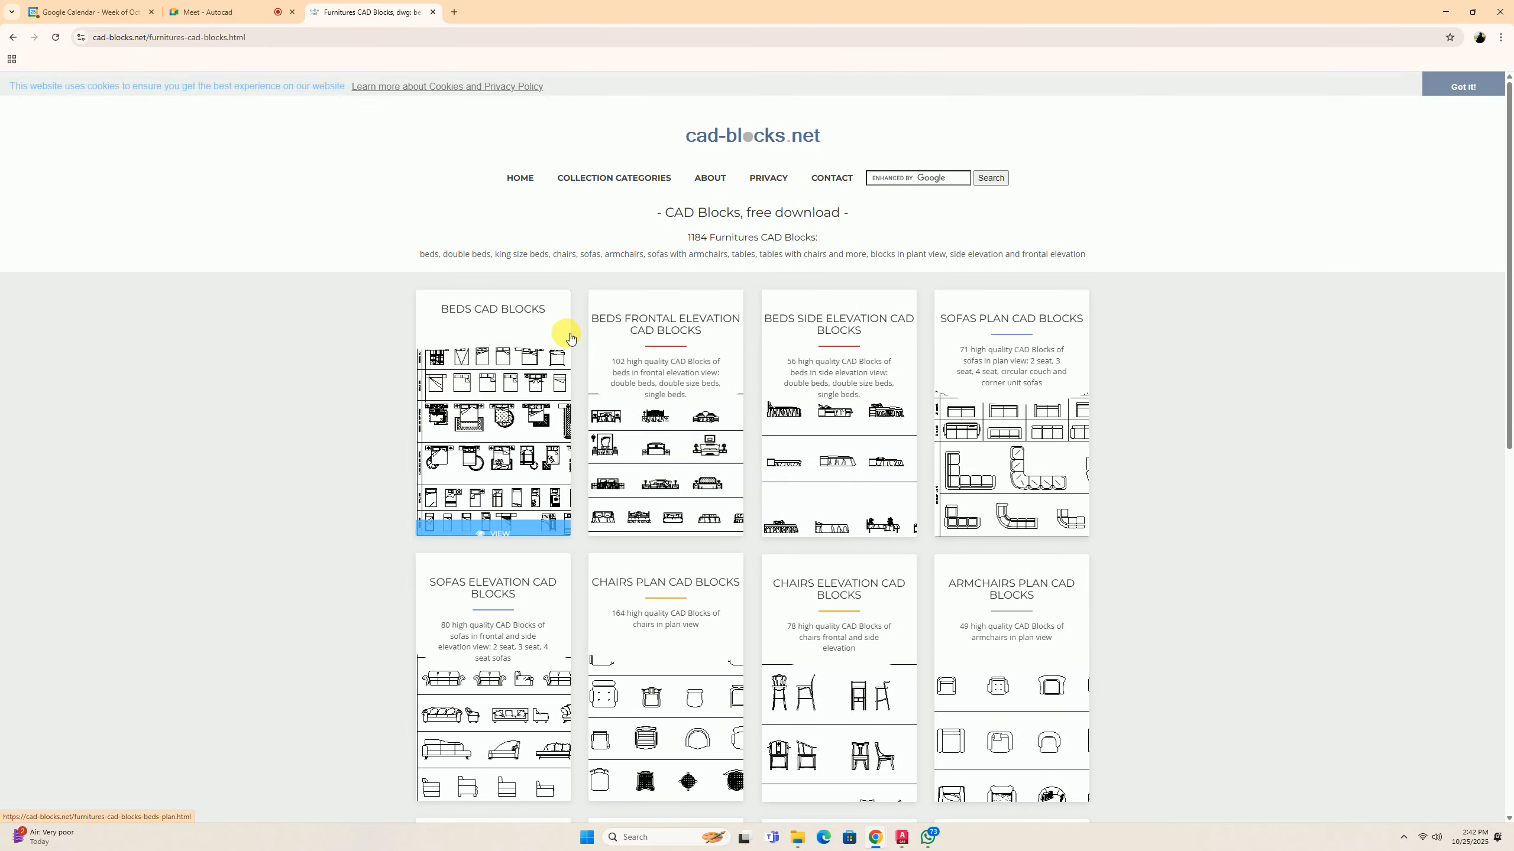
# Download the Beds Frontal Elevation CAD blocks and show the downloaded zip file in its folder.
pyautogui.scroll(-1, 659, 370)
pyautogui.click(666, 357)
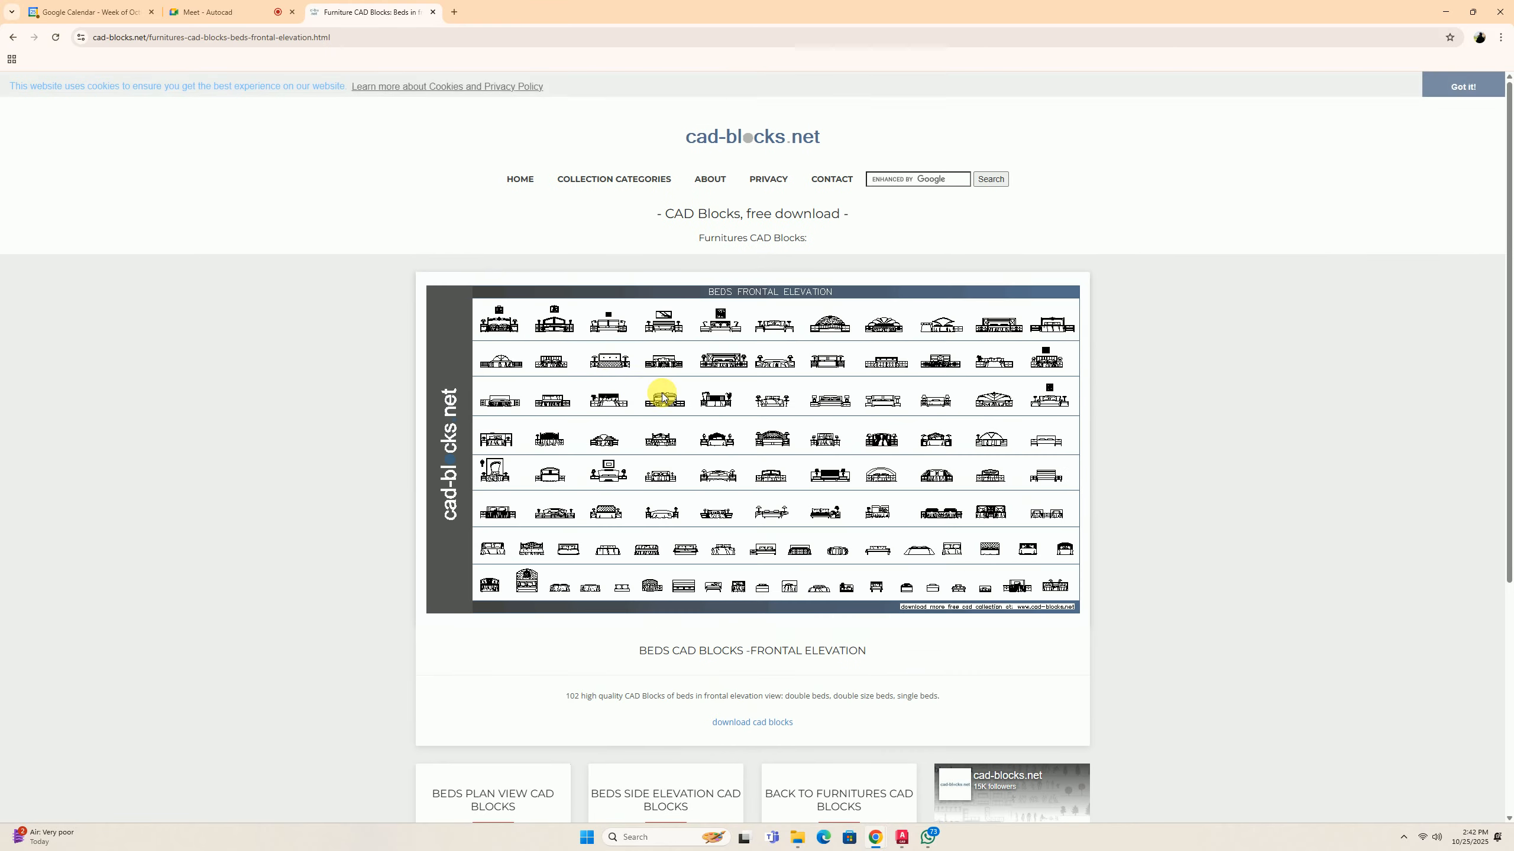
pyautogui.scroll(-4, 672, 380)
pyautogui.click(764, 491)
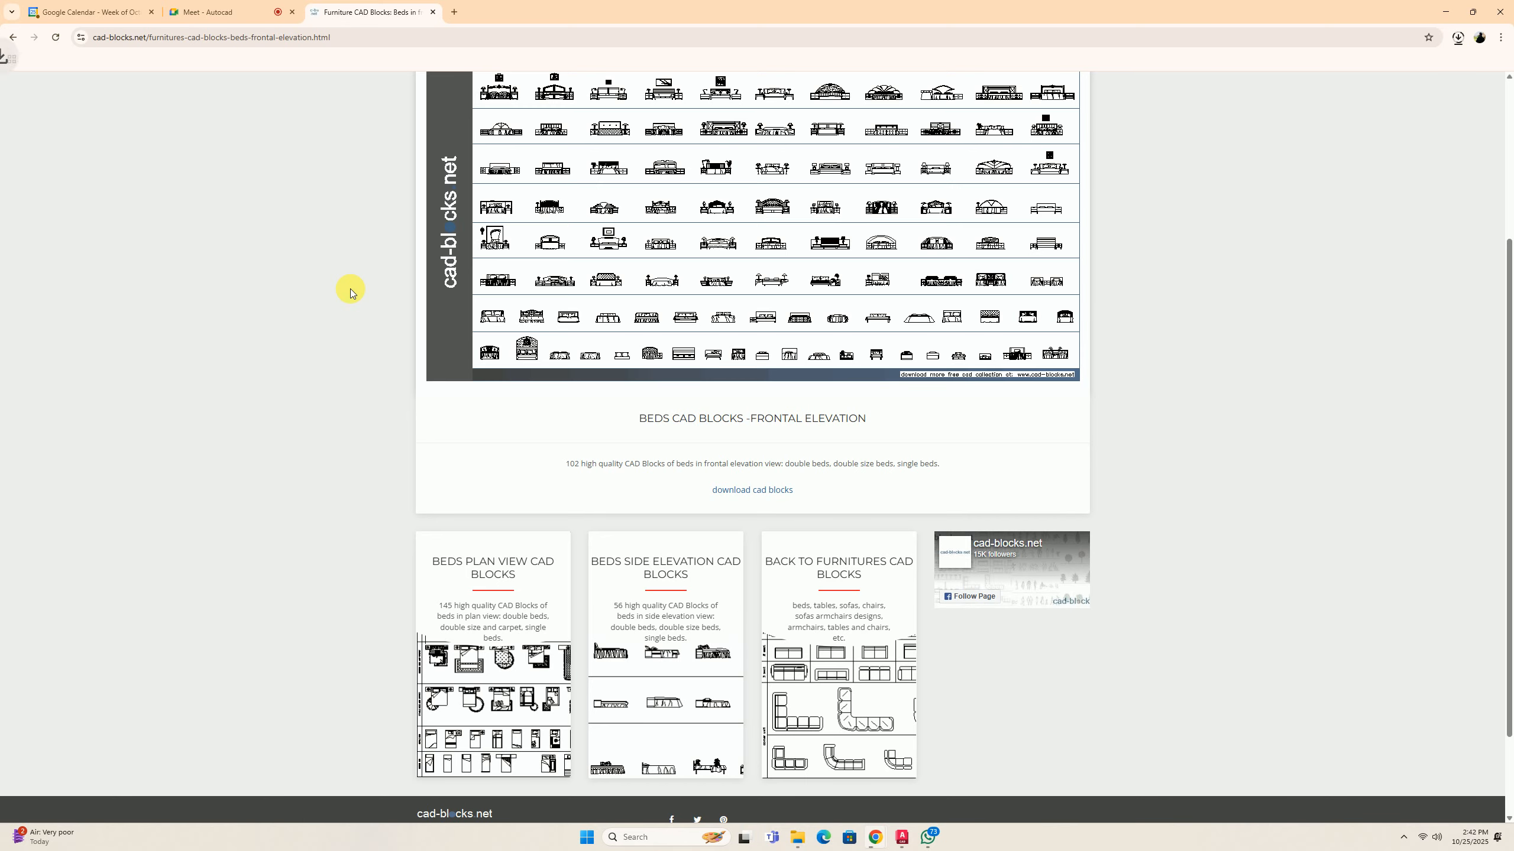
pyautogui.click(1457, 45)
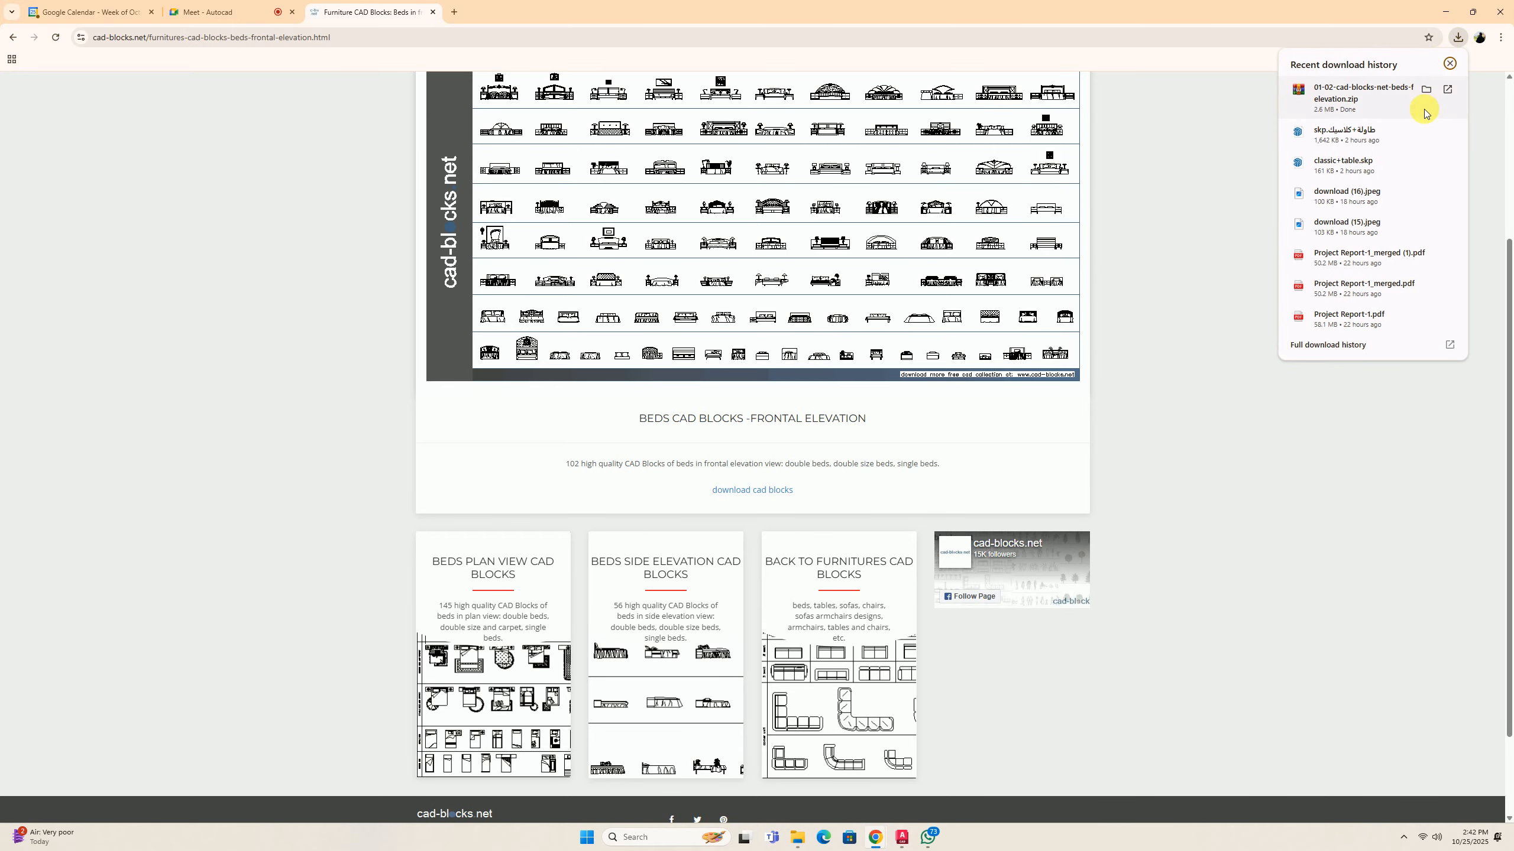
pyautogui.click(1430, 99)
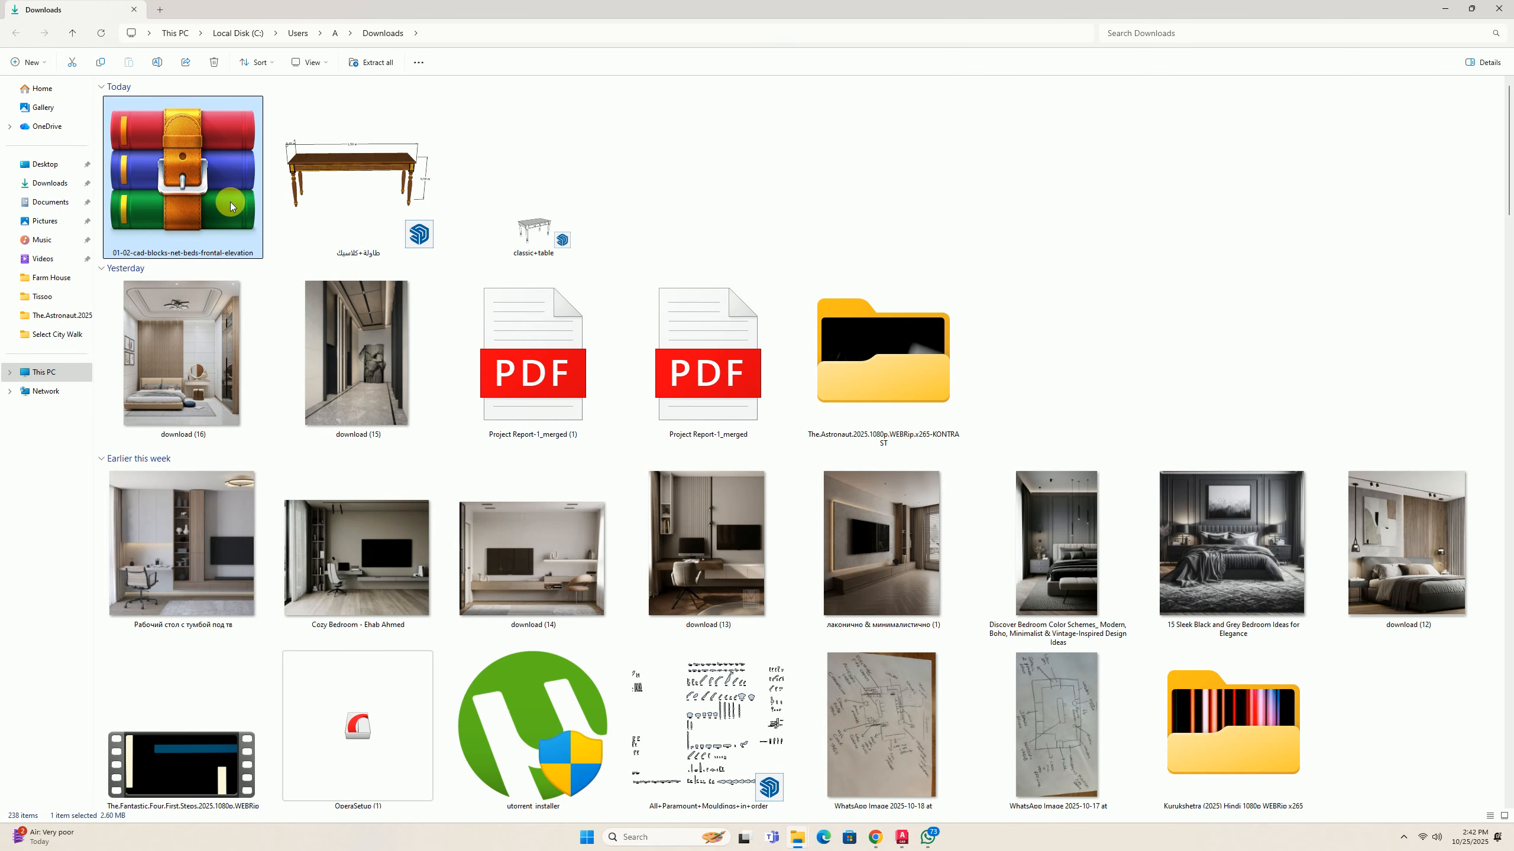
# Paste the beds frontal elevation zip file into the Autocad Library folder in Documents.
pyautogui.click(57, 203)
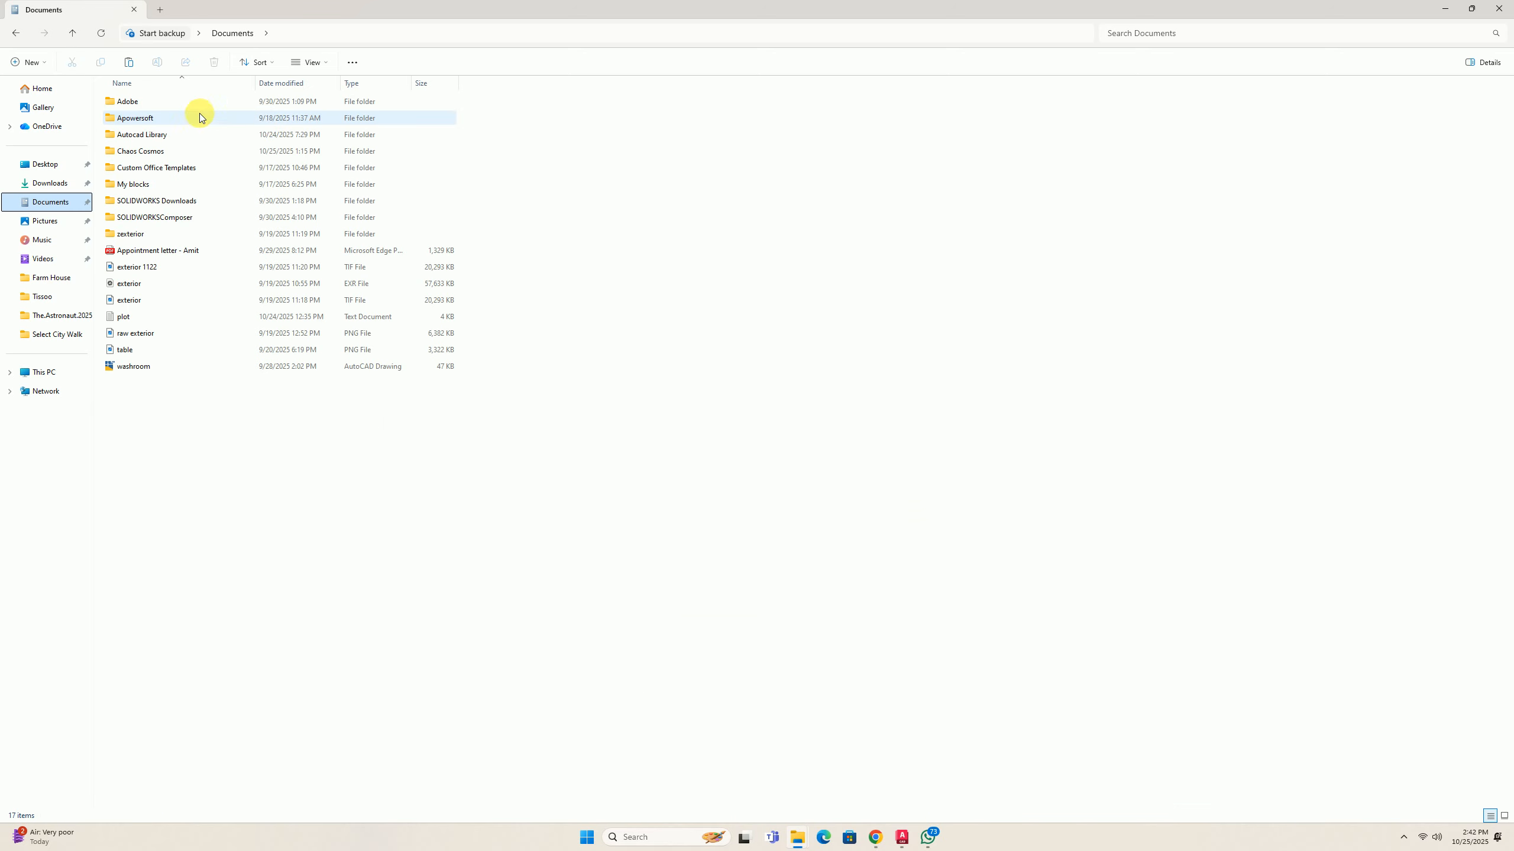
pyautogui.doubleClick(154, 137)
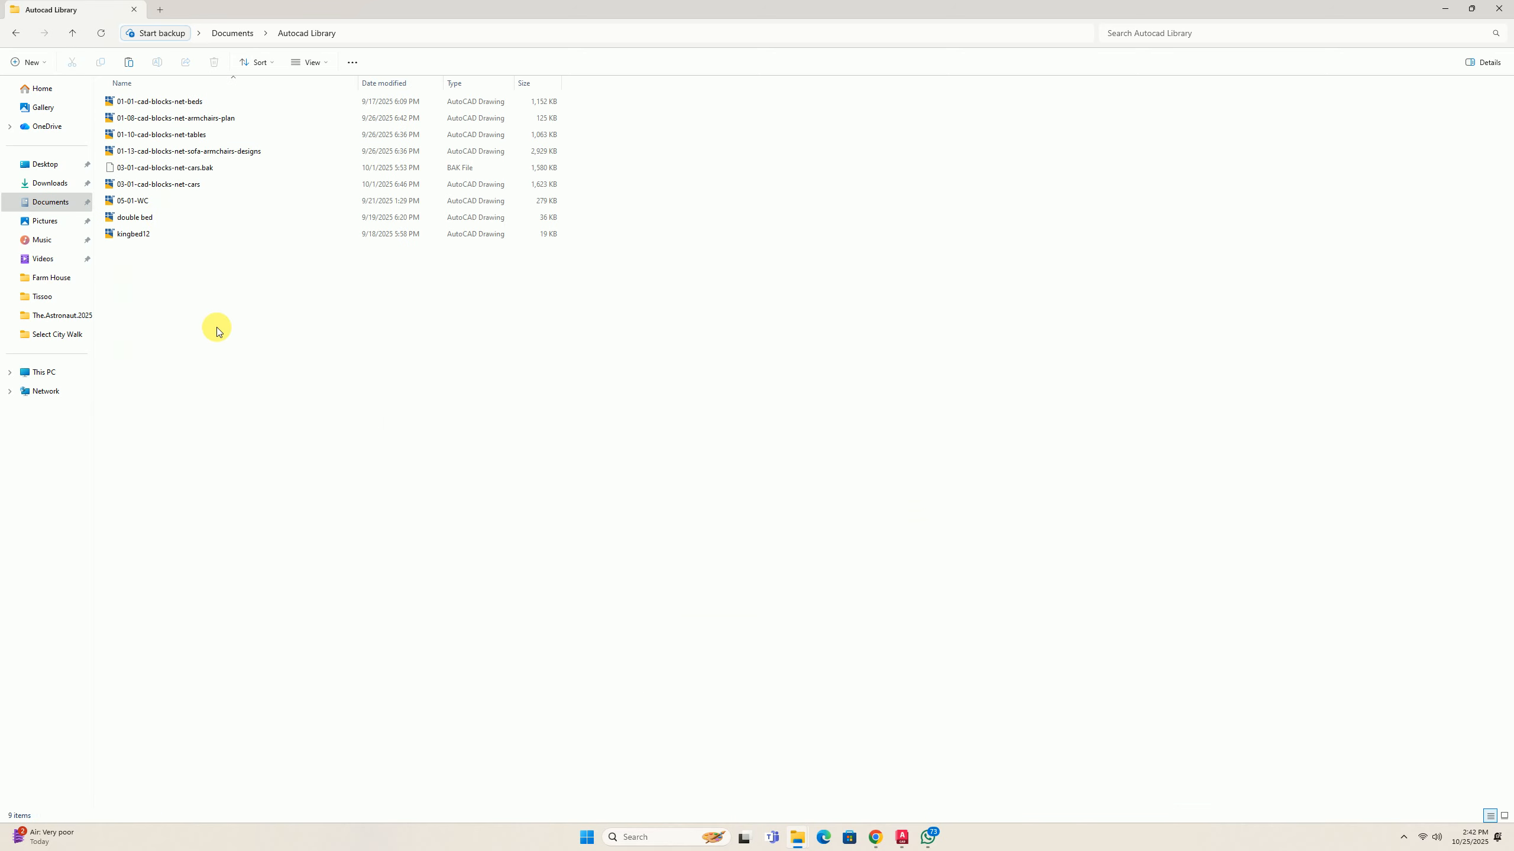
pyautogui.hotkey('ctrl', 'v')
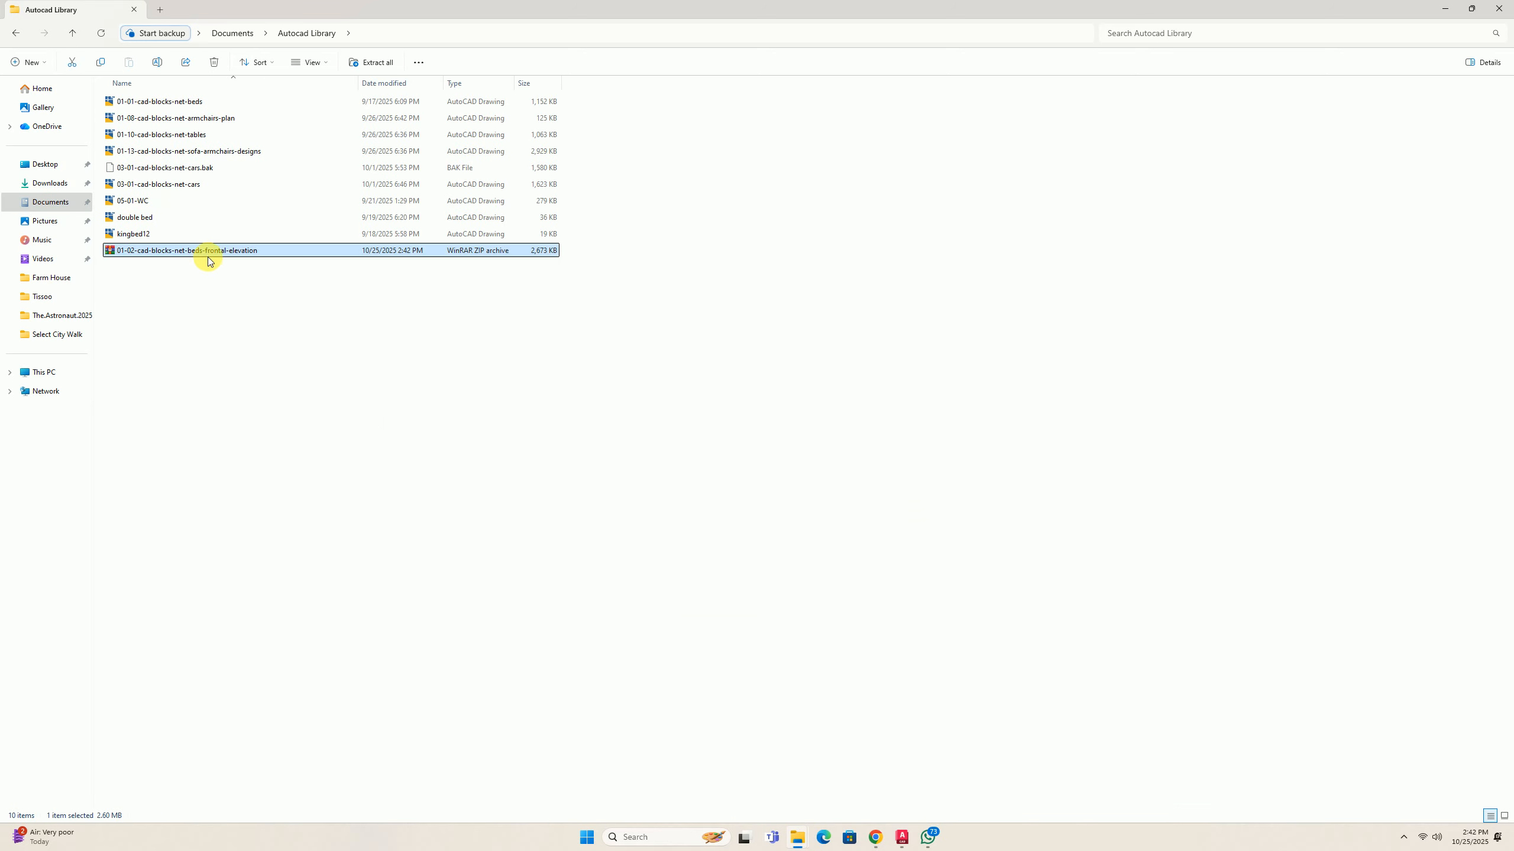
# Extract the 01-02-cad-blocks-net-beds-frontal-elevation archive into the library folder and permanently delete the zip file.
pyautogui.rightClick(229, 265)
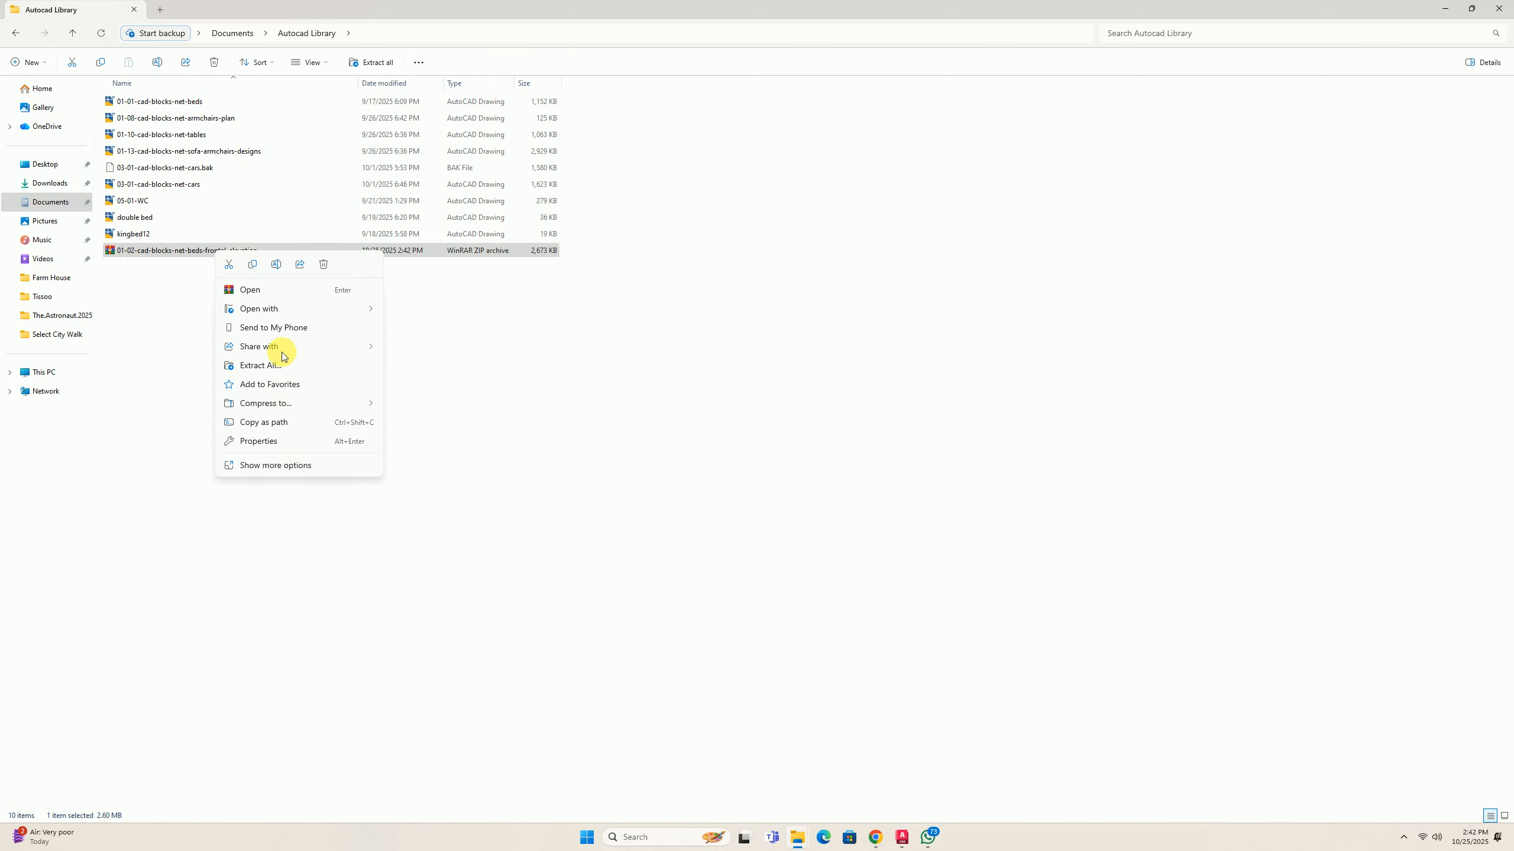
pyautogui.click(269, 365)
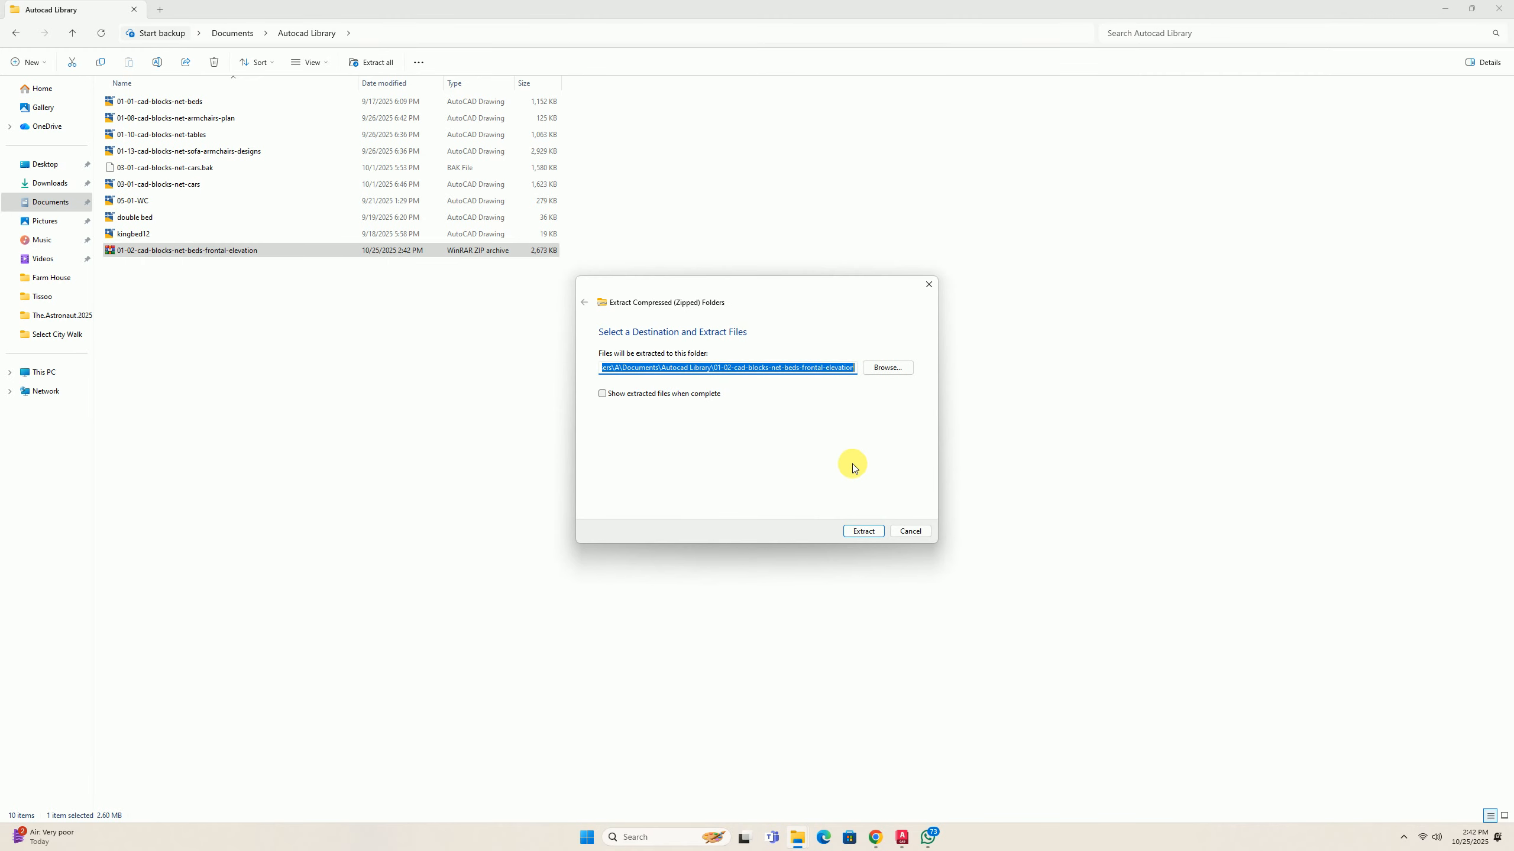
pyautogui.click(862, 529)
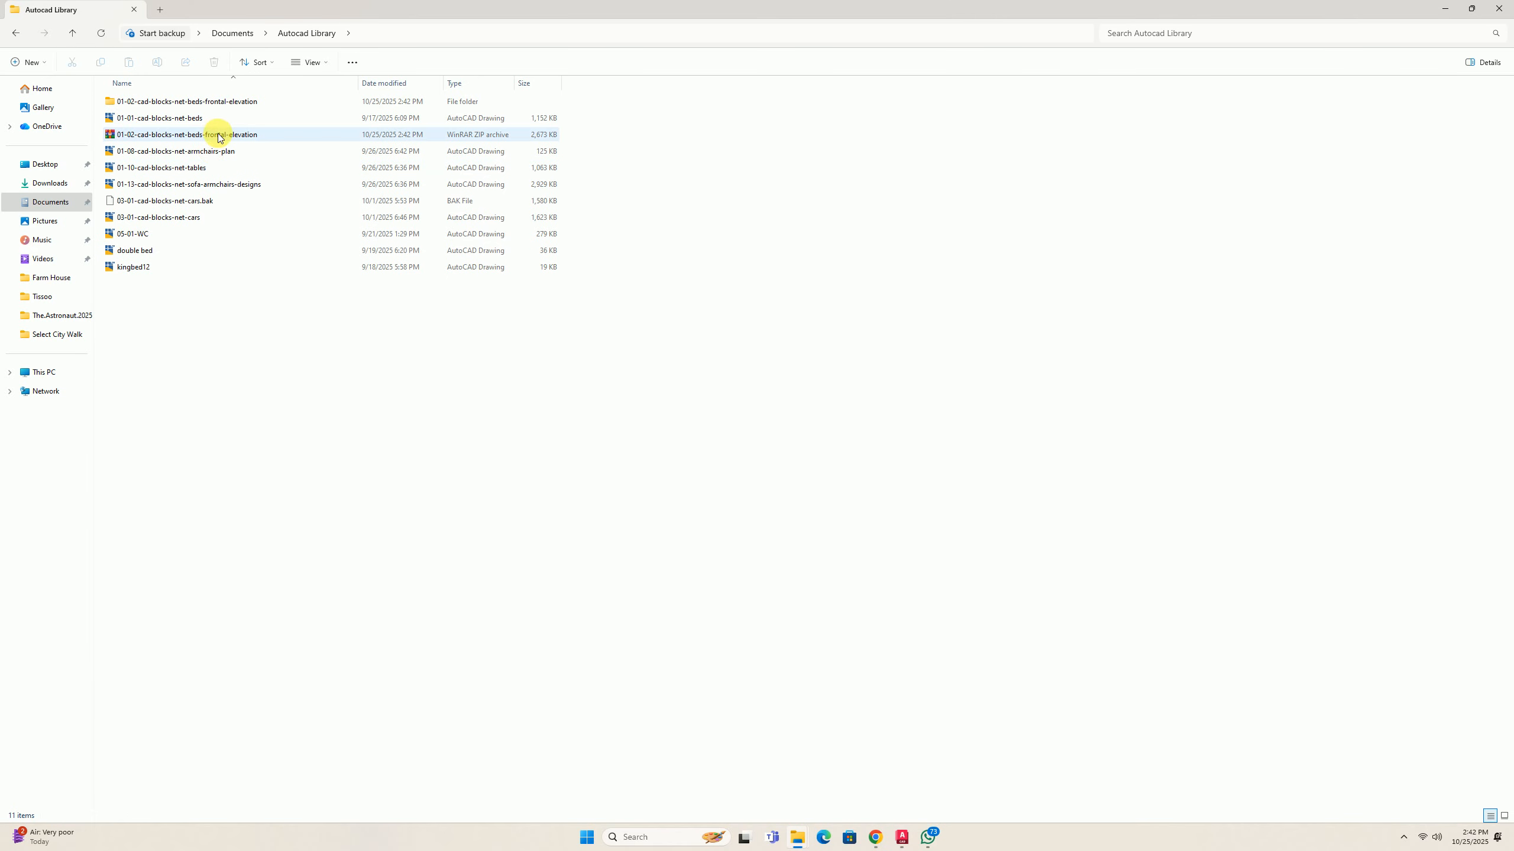
pyautogui.click(219, 137)
pyautogui.hotkey('shift', 'Delete')
pyautogui.press('Return')
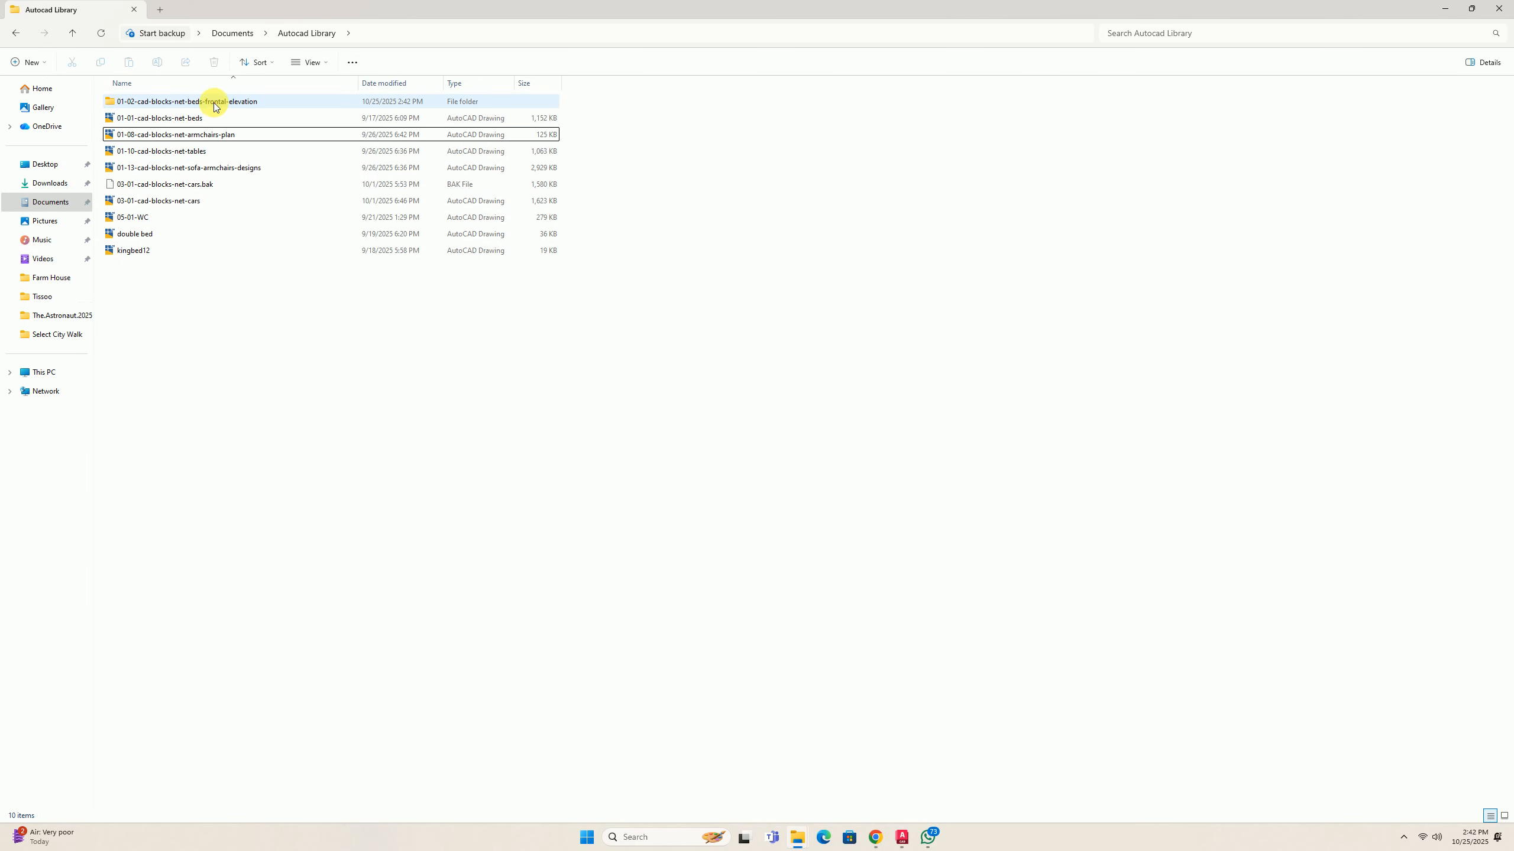
# Open the extracted 01-02-cad-blocks-net-beds-frontal-elevation drawing in AutoCAD.
pyautogui.click(189, 101)
pyautogui.doubleClick(291, 104)
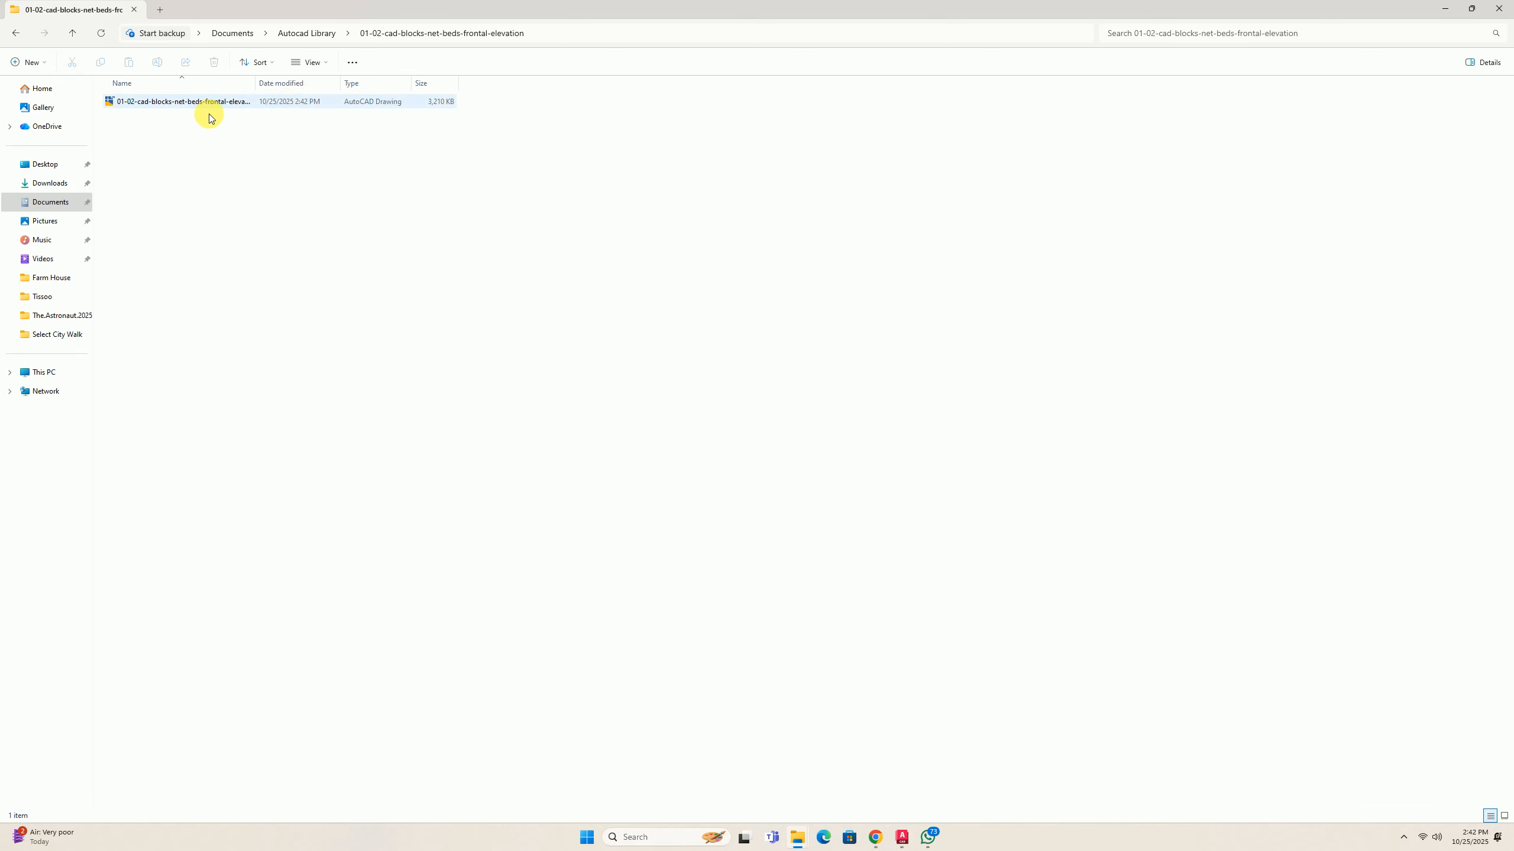
pyautogui.click(207, 105)
pyautogui.doubleClick(204, 110)
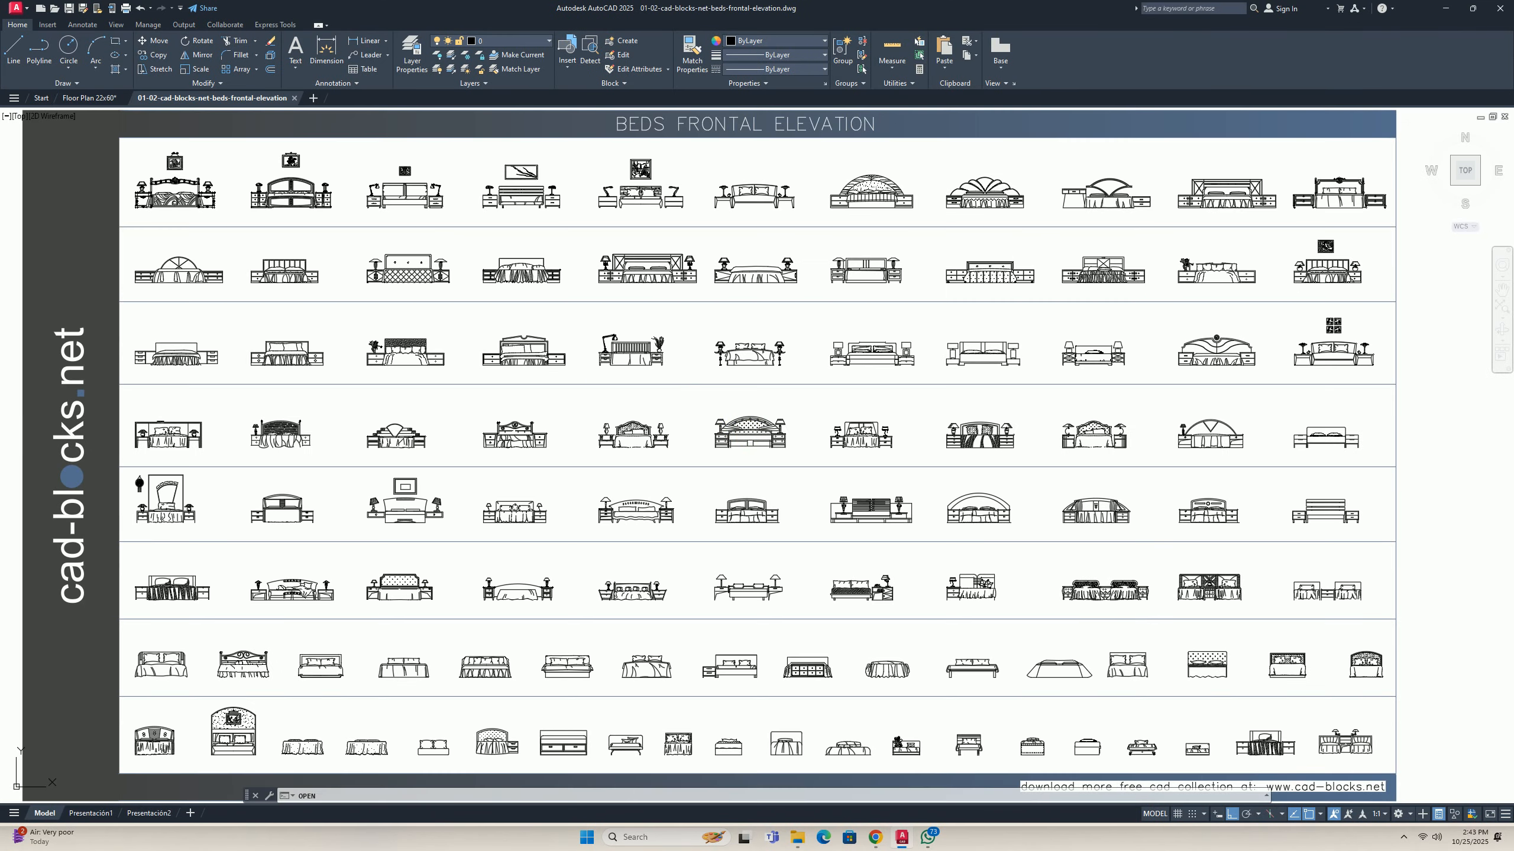
# Copy the third-row bed block that has a woven headboard, two drawer side tables and a flower vase.
pyautogui.scroll(7, 609, 394)
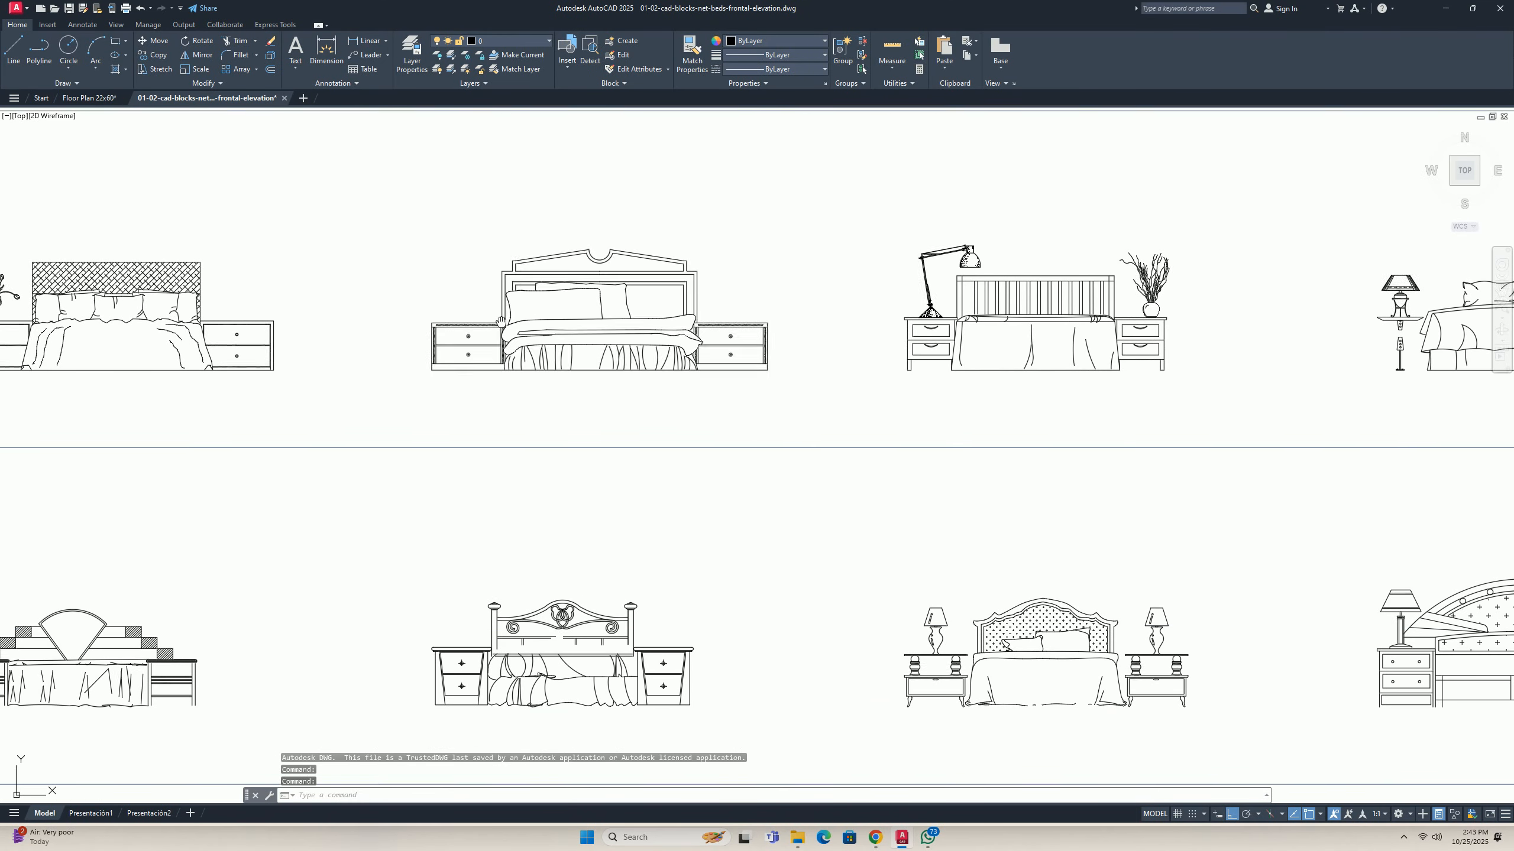
pyautogui.click(525, 414)
pyautogui.scroll(-4, 525, 414)
pyautogui.click(489, 394)
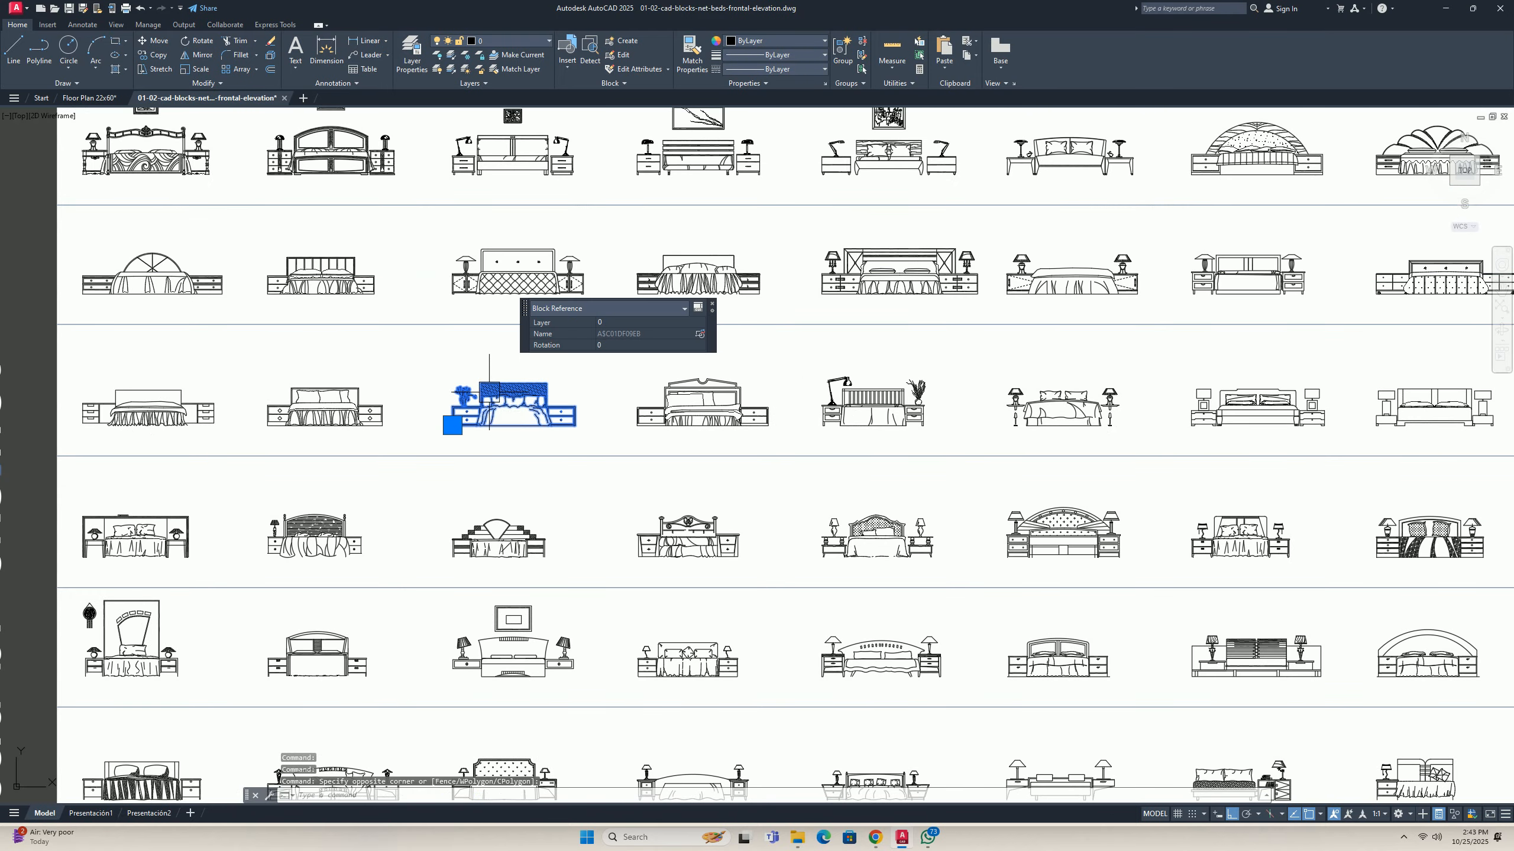
pyautogui.press('Escape')
pyautogui.moveTo(260, 375); pyautogui.dragTo(377, 393, button='middle')
pyautogui.press('Escape')
pyautogui.scroll(-5, 725, 420)
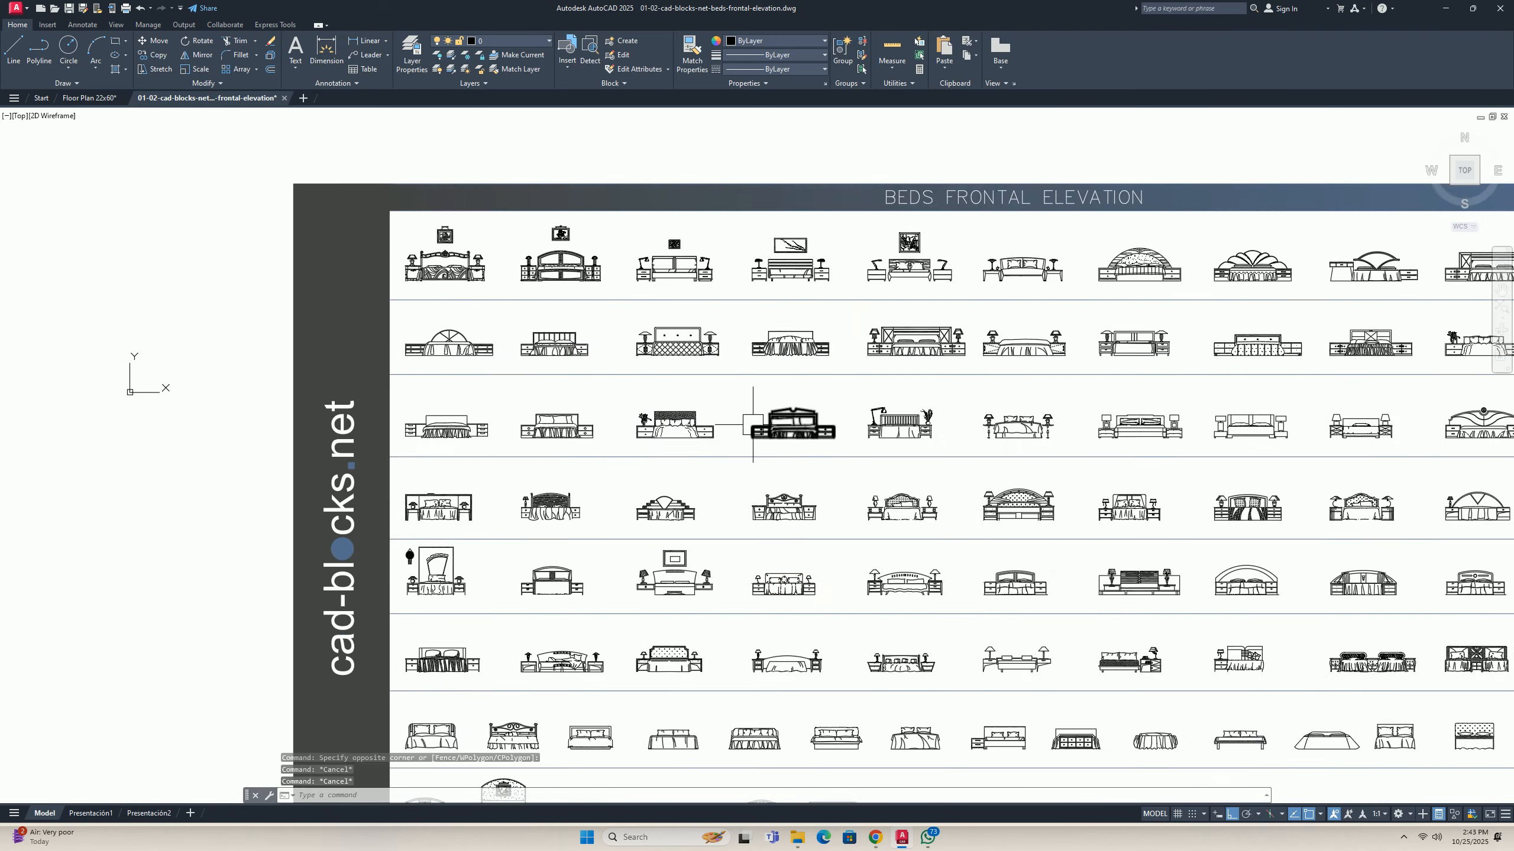
pyautogui.scroll(2, 524, 459)
pyautogui.scroll(3, 526, 463)
pyautogui.click(526, 463)
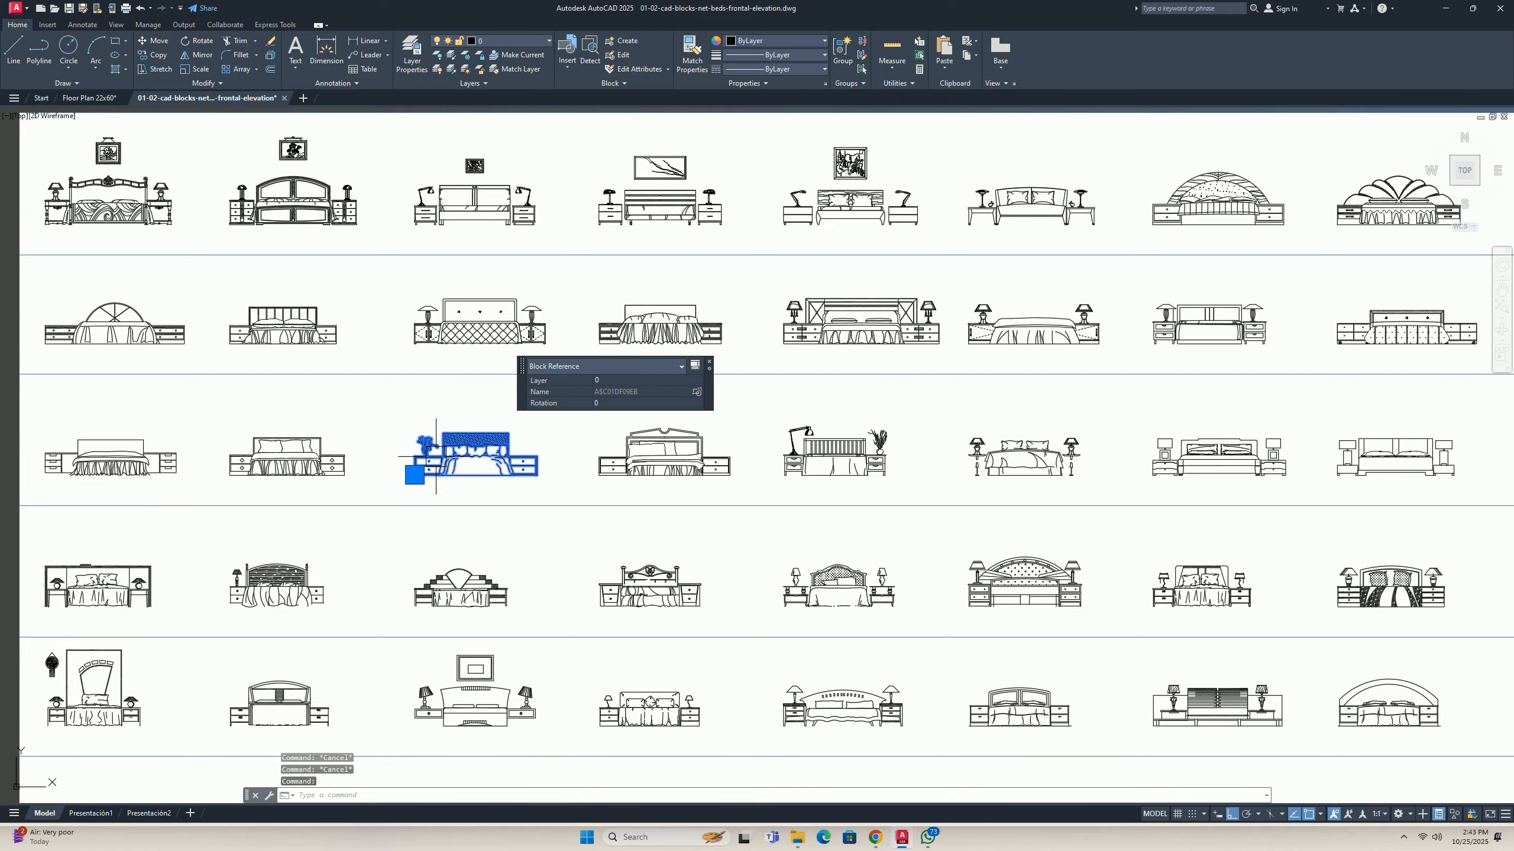
pyautogui.scroll(4, 434, 454)
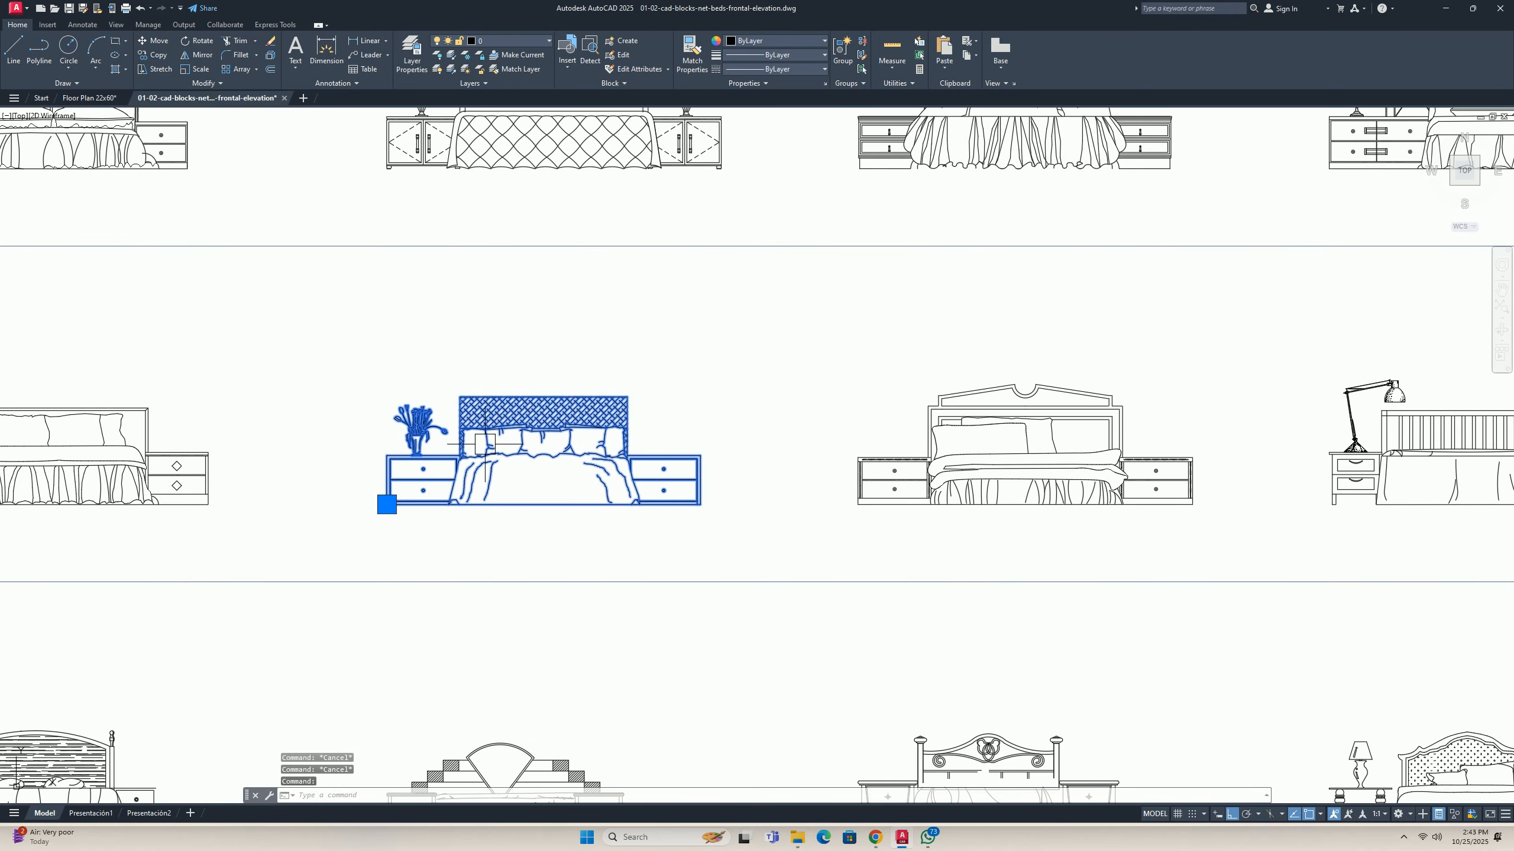
pyautogui.hotkey('ctrl', 'c')
# Paste the copied bed block into the Floor Plan 22x60 drawing, in empty space beside the bedroom elevation.
pyautogui.click(89, 98)
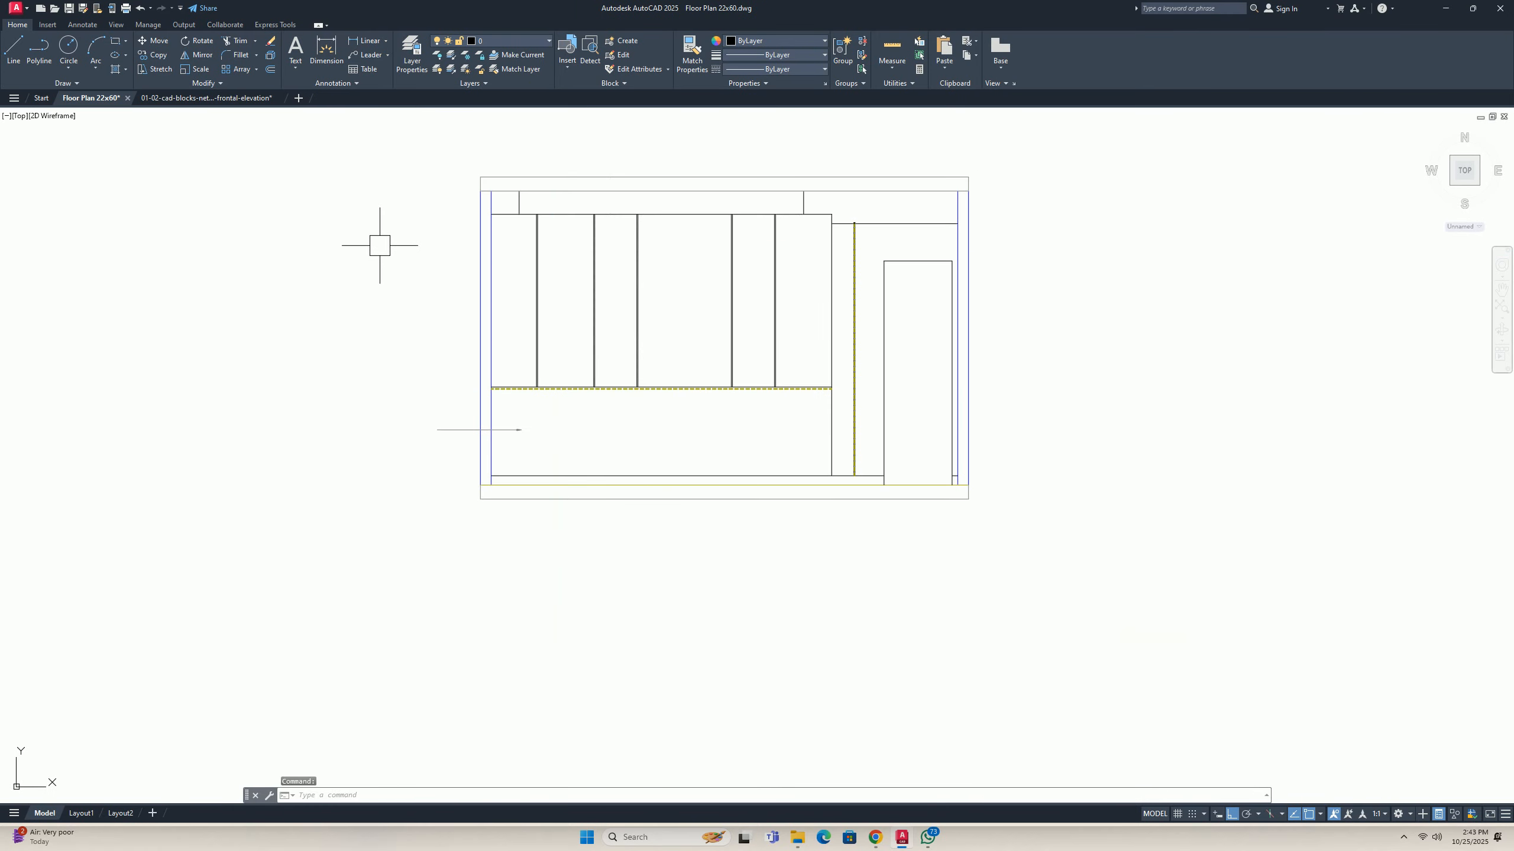
pyautogui.hotkey('ctrl', 'v')
pyautogui.scroll(4, 596, 416)
pyautogui.click(614, 400)
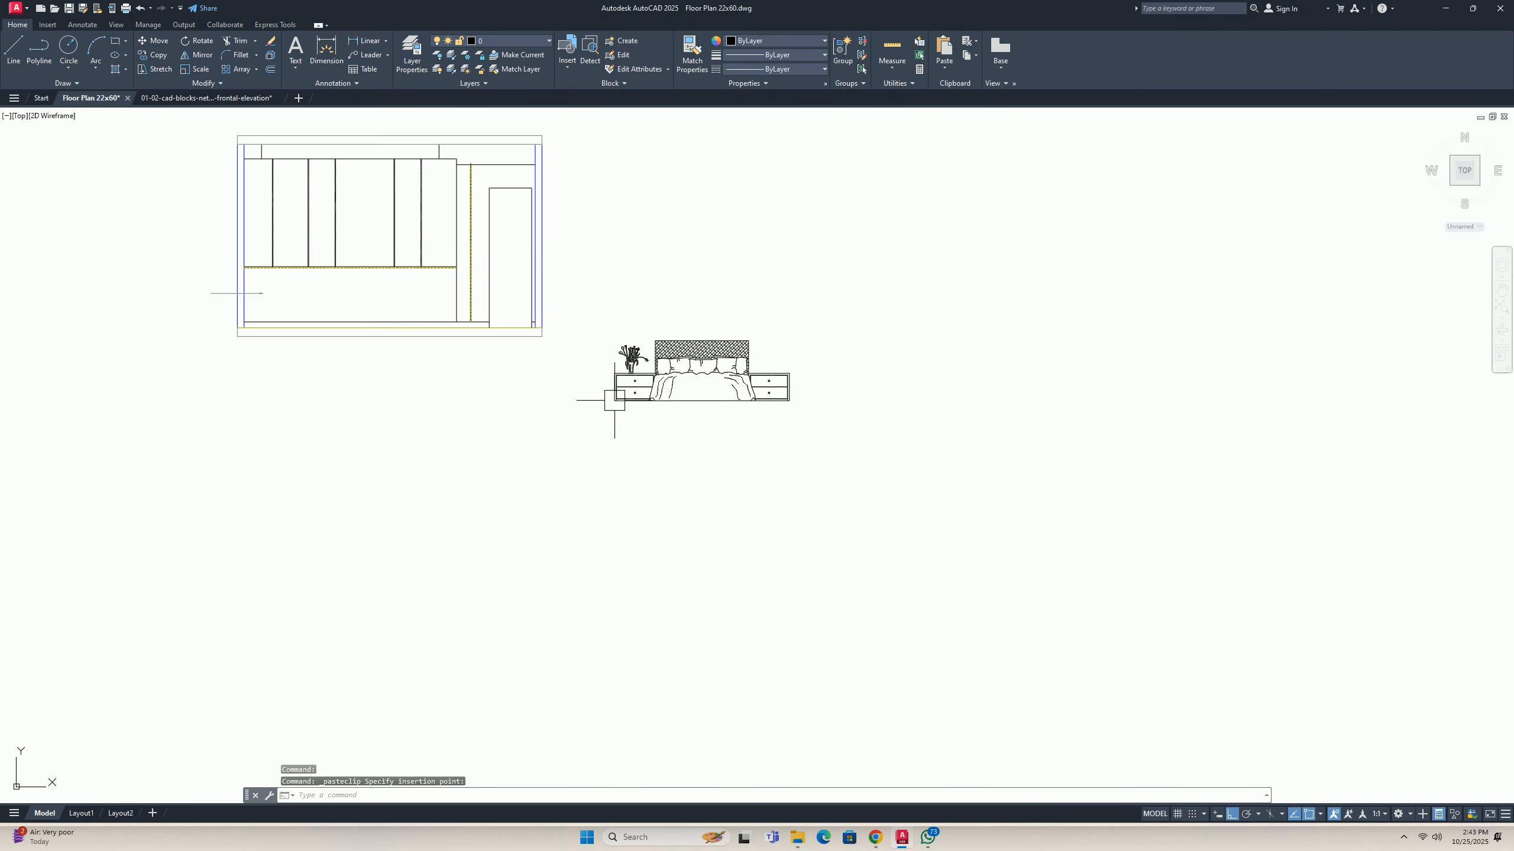
pyautogui.press('Escape')
pyautogui.press('Escape')
# Draw a vertical construction line through the midpoint of the bed's foot edge in the bedroom plan above the elevation.
pyautogui.scroll(-4, 615, 398)
pyautogui.moveTo(616, 396); pyautogui.dragTo(641, 474, button='middle')
pyautogui.write('xl')
pyautogui.press('Return')
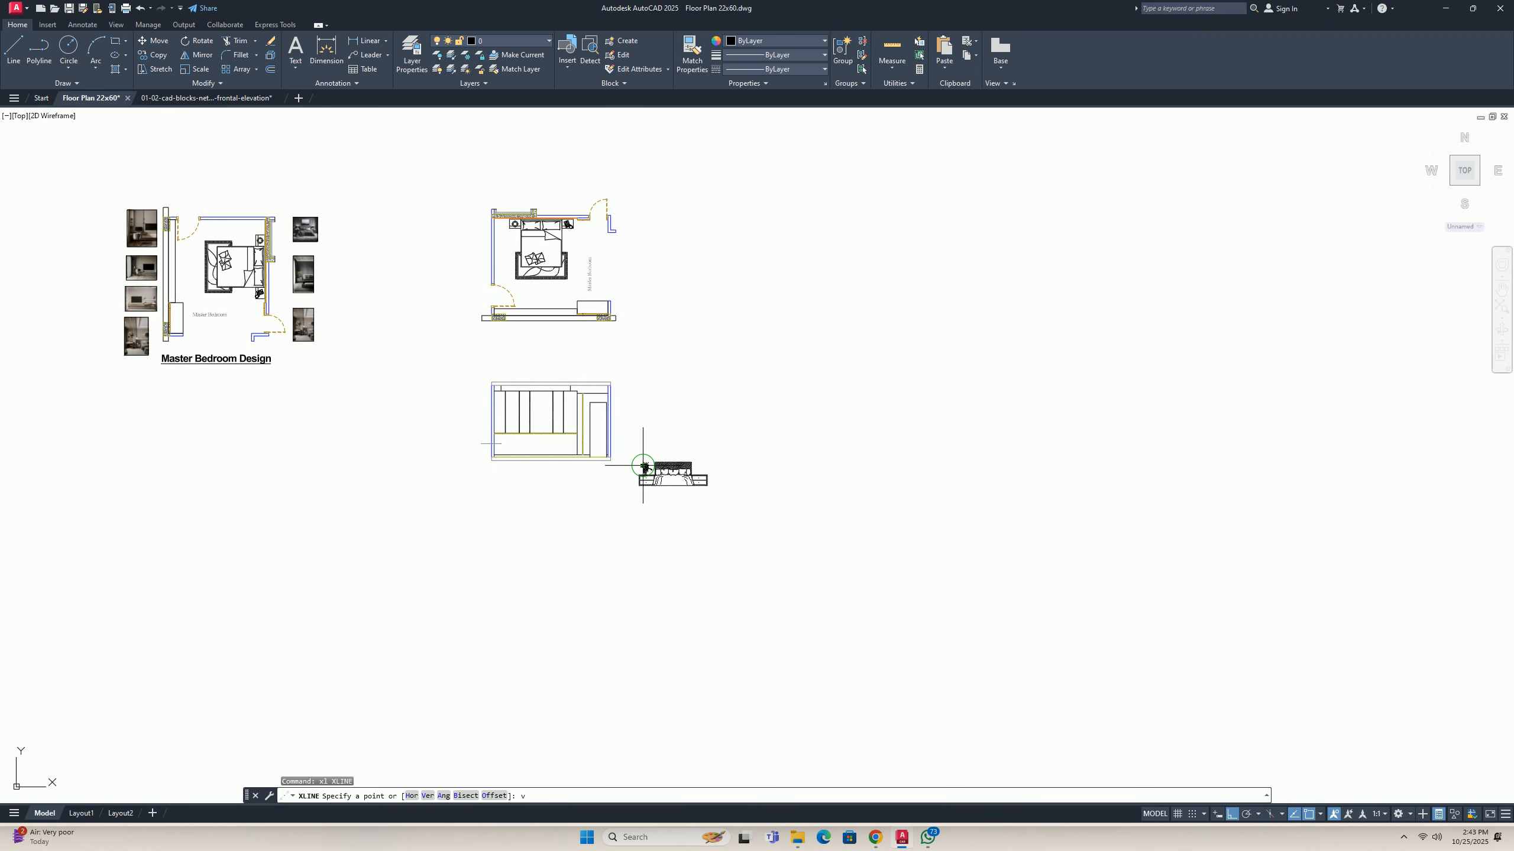
pyautogui.write('v')
pyautogui.press('Return')
pyautogui.scroll(8, 538, 267)
pyautogui.scroll(5, 519, 306)
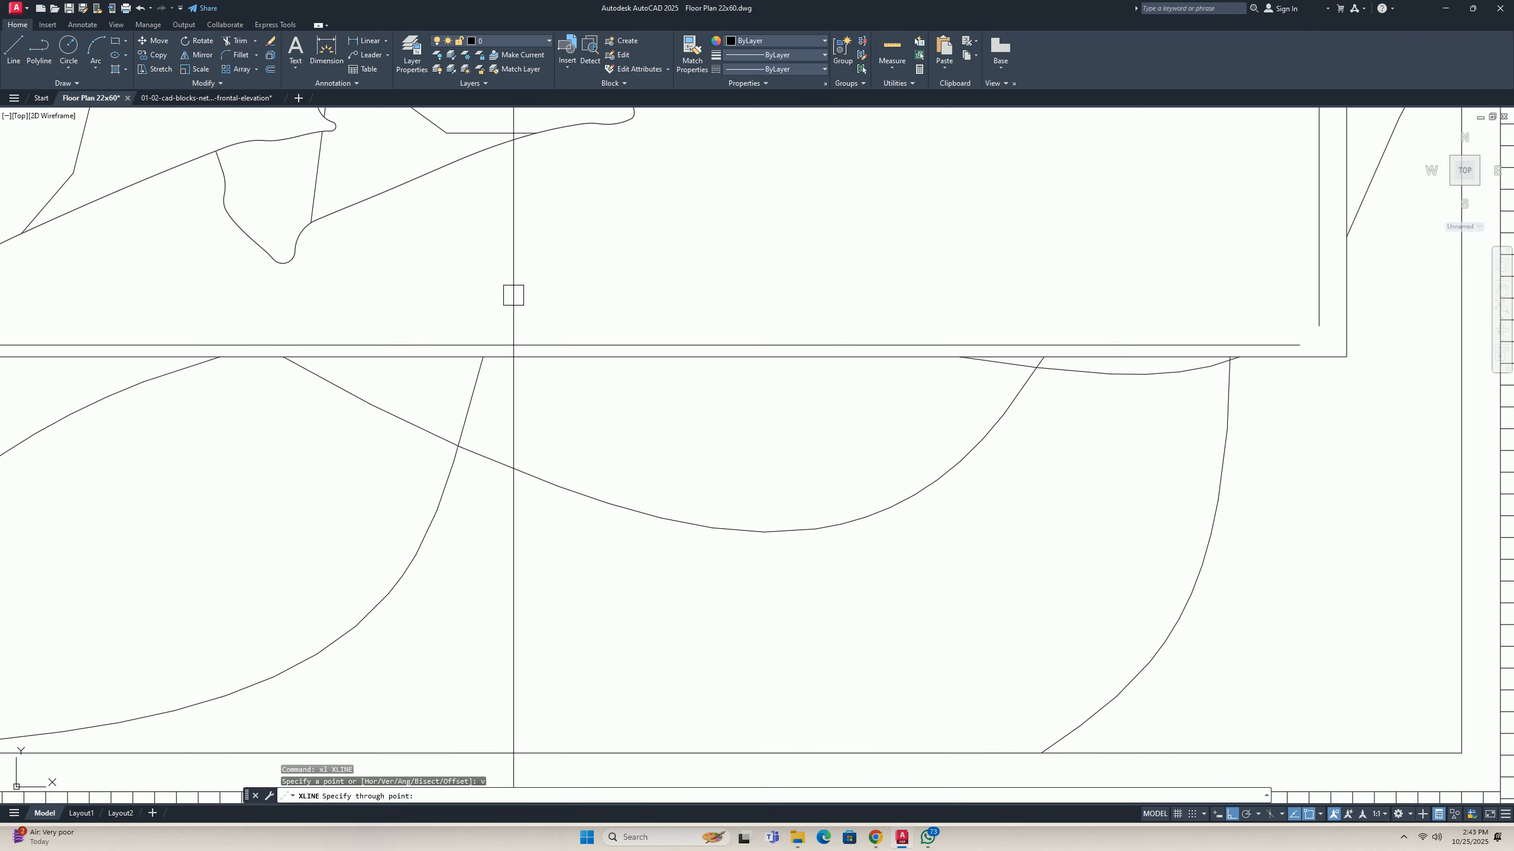
pyautogui.click(461, 344)
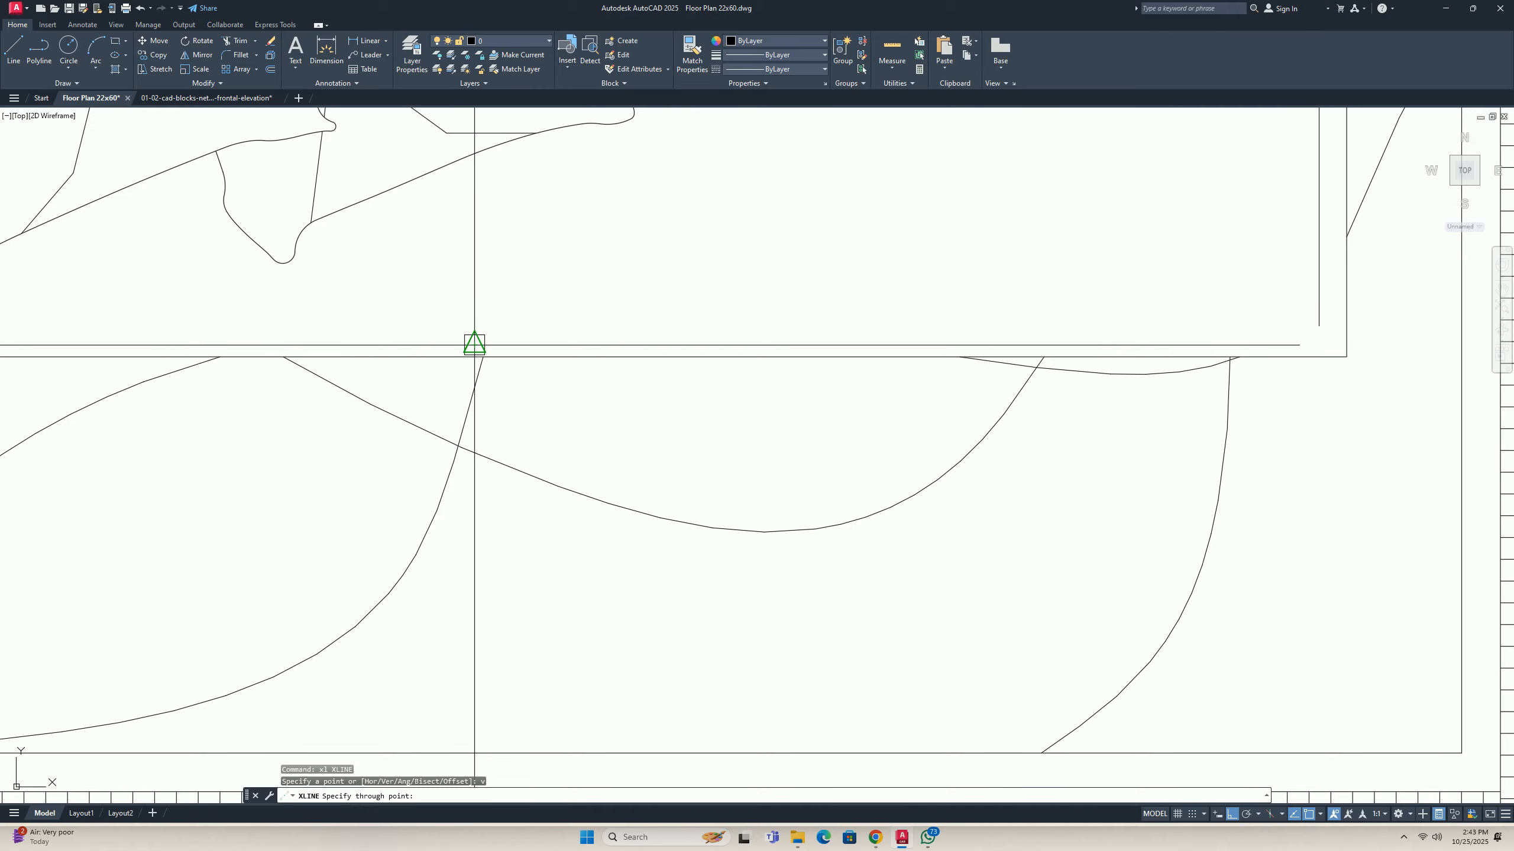
pyautogui.press('Escape')
pyautogui.press('Escape')
pyautogui.press('Escape')
# Move the bed block by its bottom midpoint to where the construction line meets the elevation's floor line.
pyautogui.scroll(-10, 590, 493)
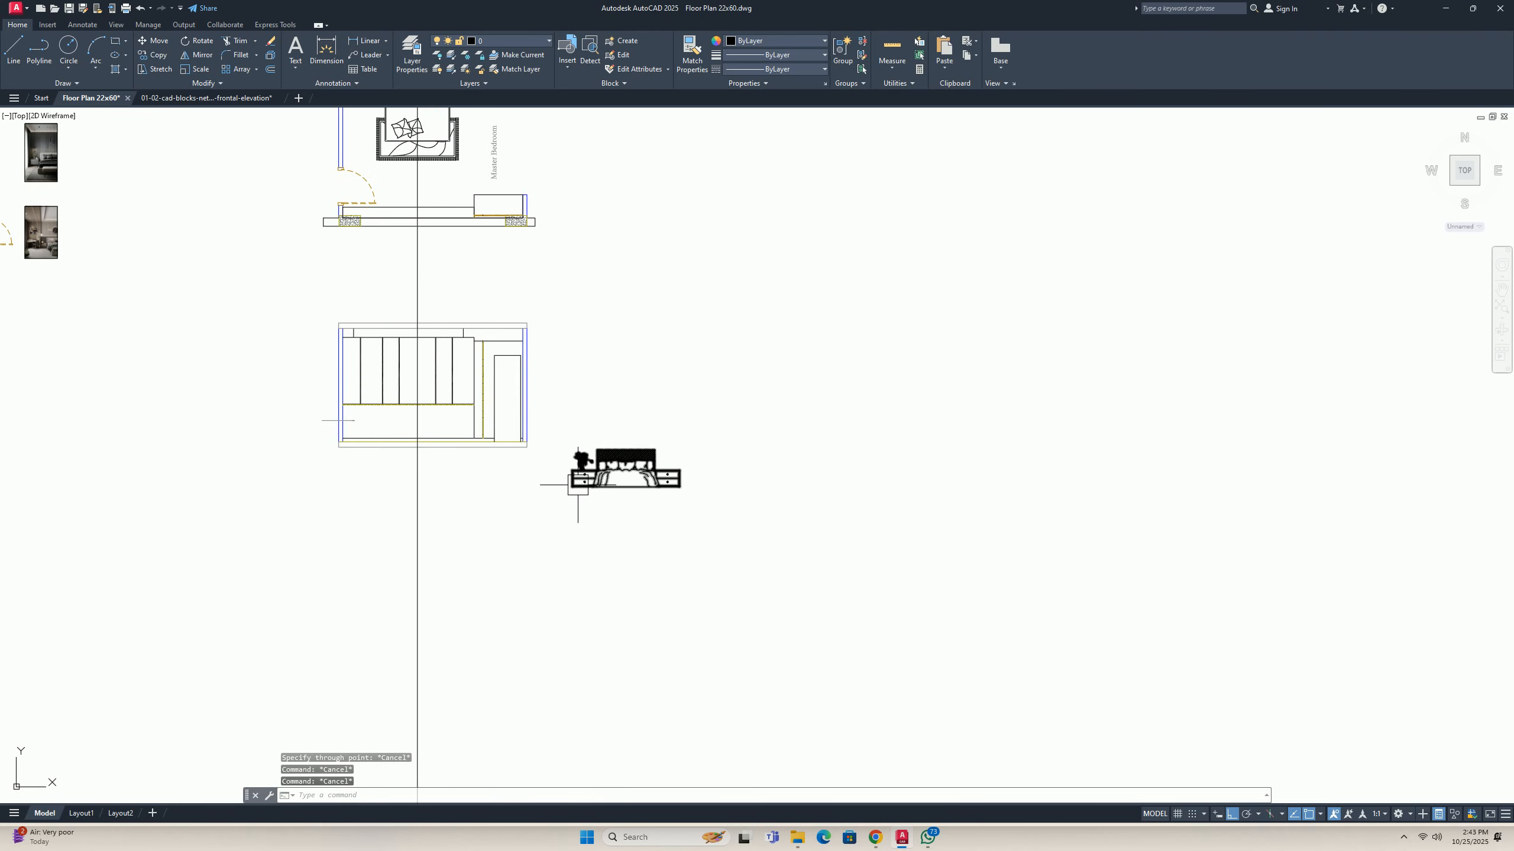
pyautogui.write('m')
pyautogui.press('Return')
pyautogui.click(619, 488)
pyautogui.press('Return')
pyautogui.scroll(8, 629, 478)
pyautogui.click(669, 467)
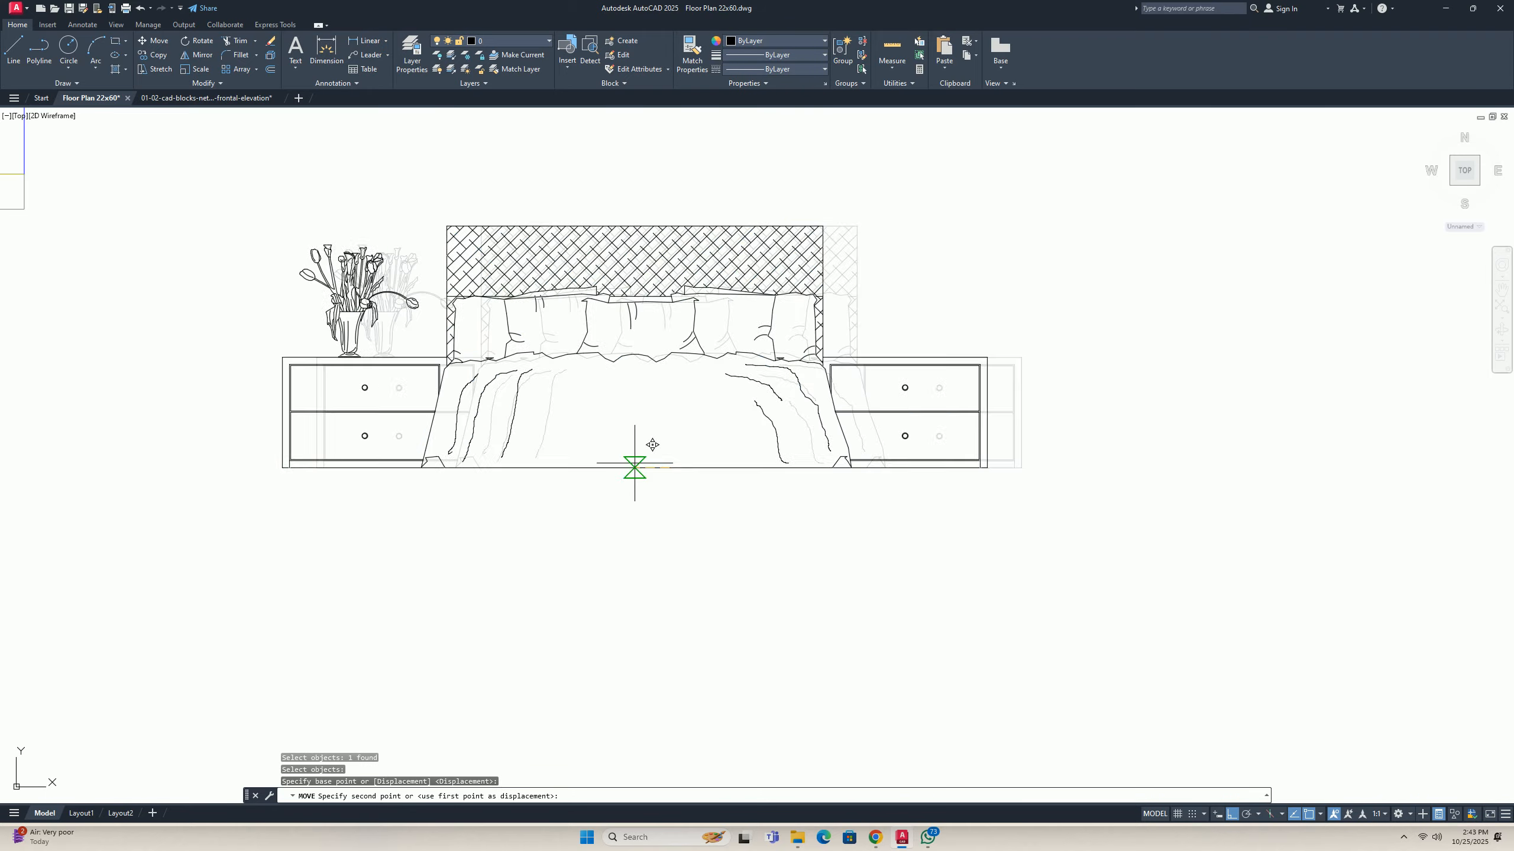
pyautogui.scroll(-8, 551, 490)
pyautogui.scroll(6, 669, 425)
pyautogui.click(624, 410)
pyautogui.press('Escape')
pyautogui.scroll(-3, 608, 417)
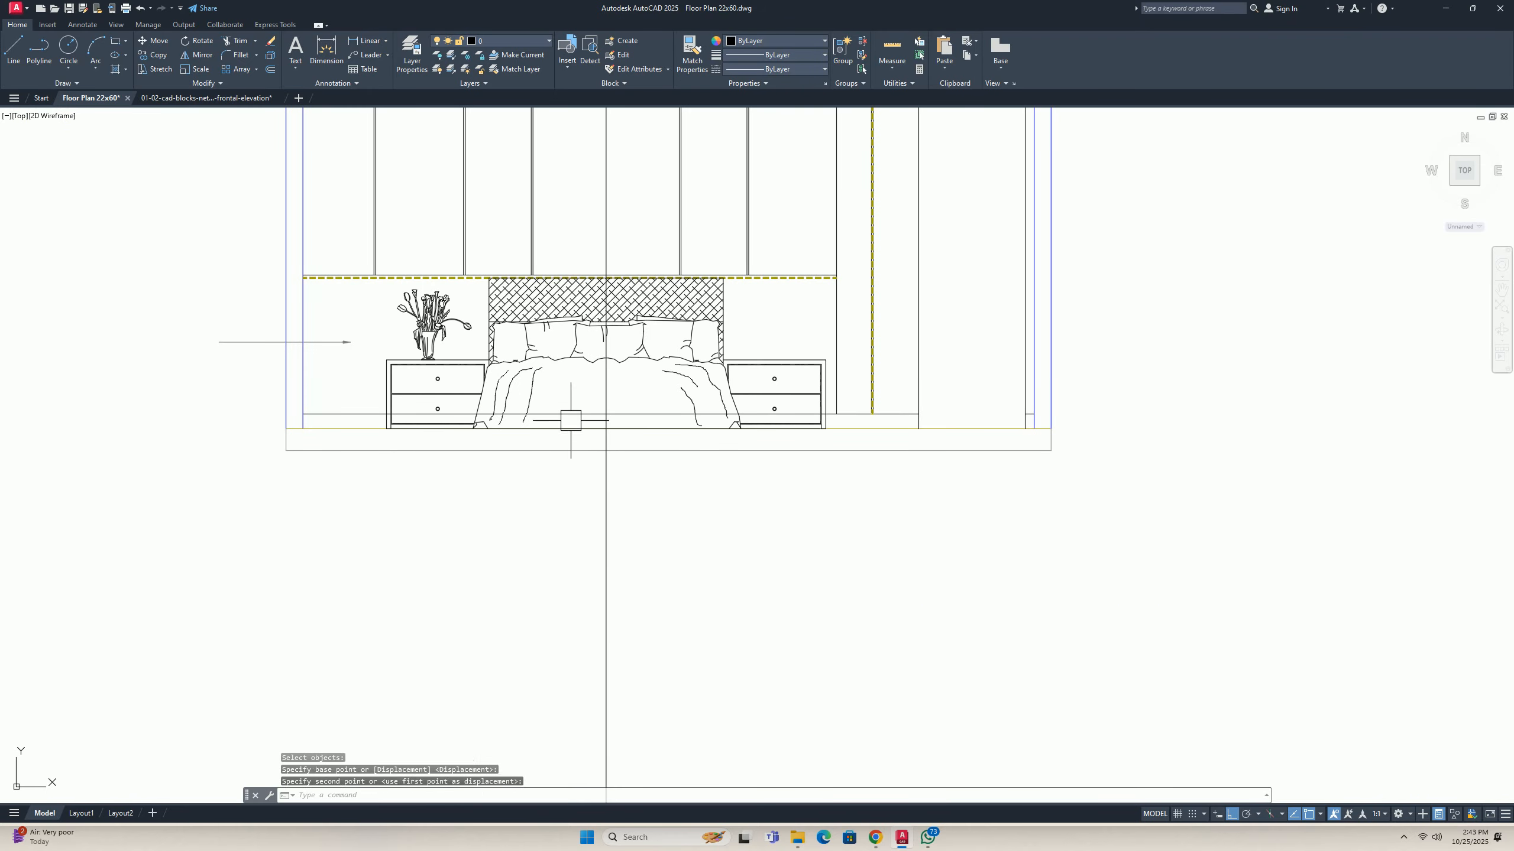
# Delete the vertical construction line running through the centre of the bed.
pyautogui.scroll(6, 505, 368)
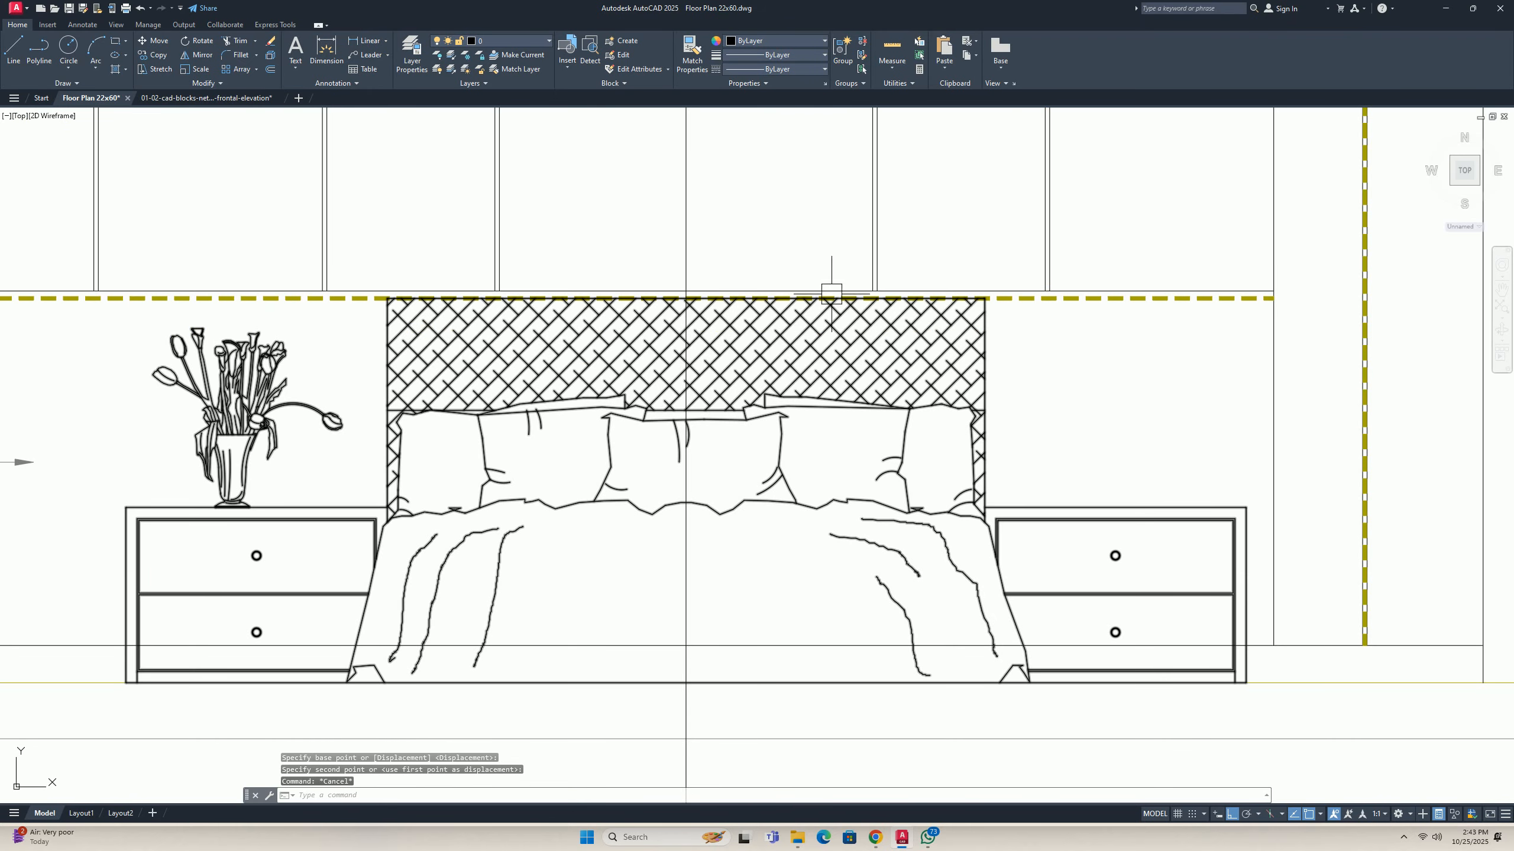
pyautogui.scroll(-4, 372, 326)
pyautogui.moveTo(271, 328)
pyautogui.mouseDown(button='middle')
pyautogui.moveTo(541, 355)
pyautogui.moveTo(628, 392)
pyautogui.mouseUp(button='middle')
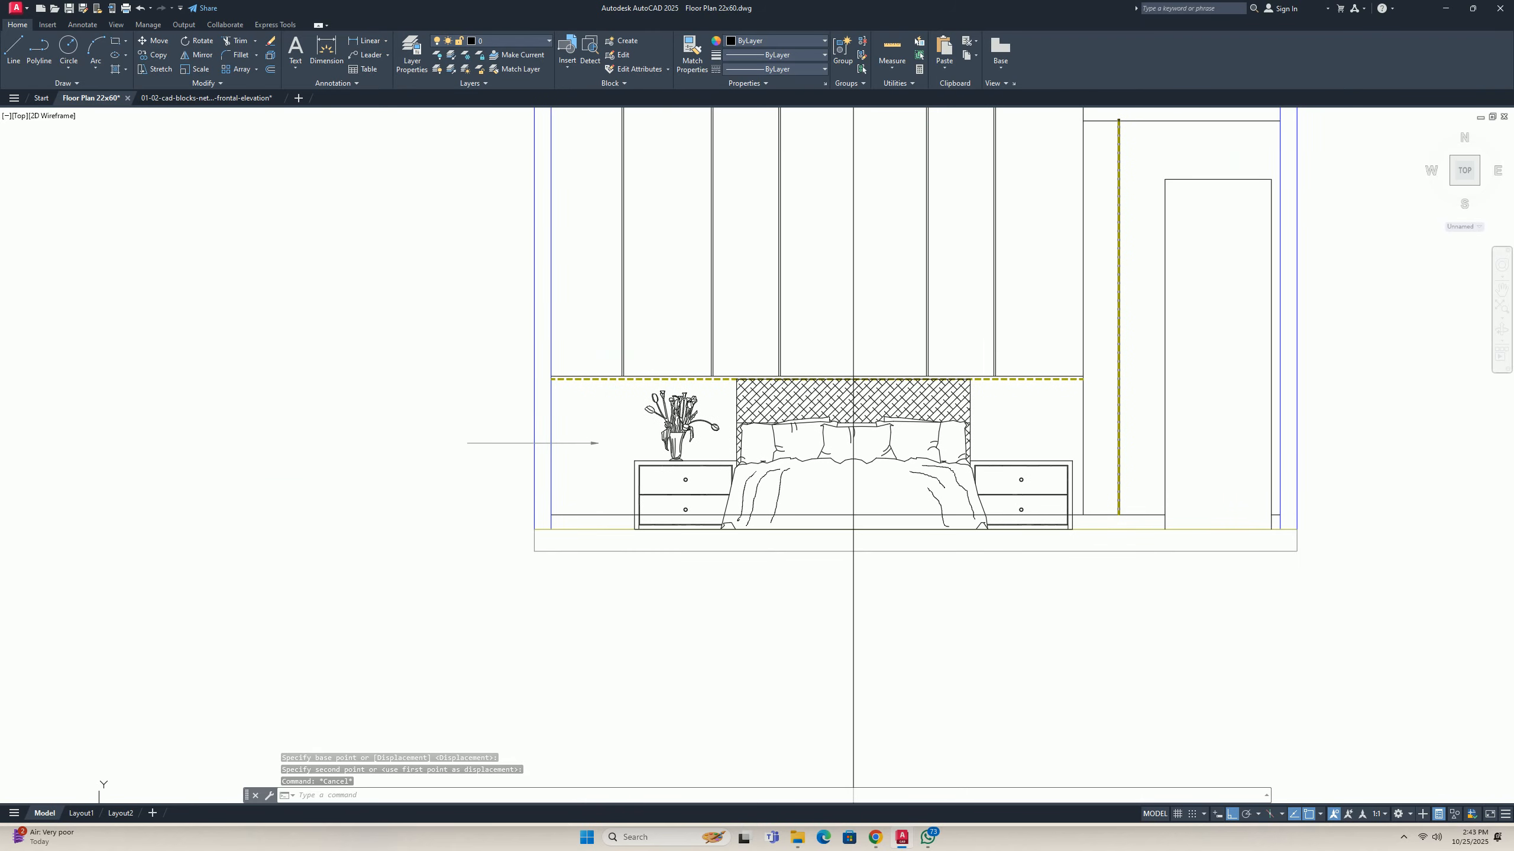
pyautogui.press('Escape')
pyautogui.press('Escape')
pyautogui.scroll(-3, 835, 611)
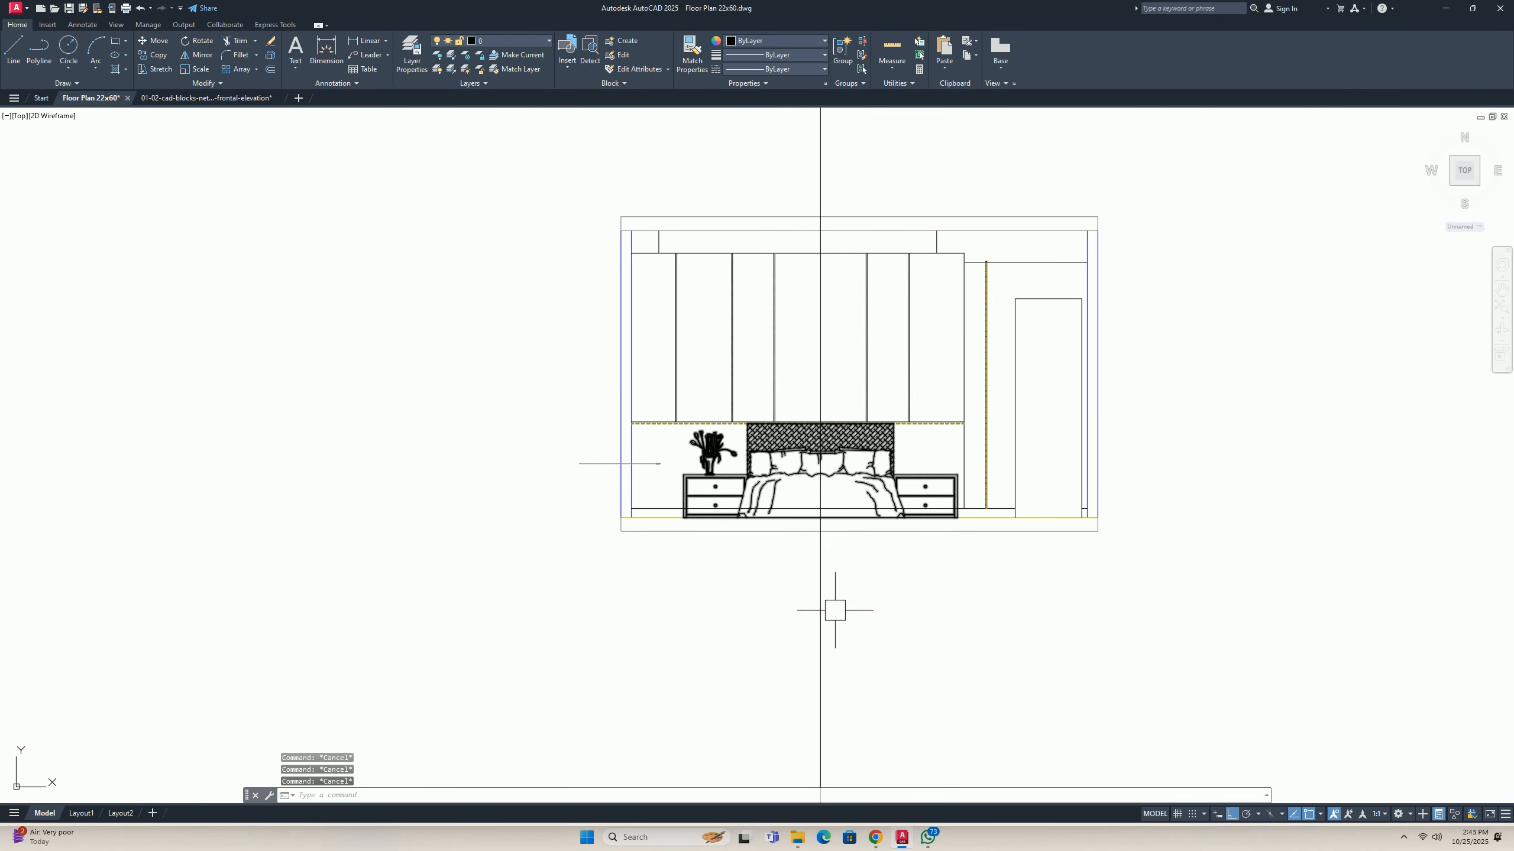
pyautogui.click(835, 611)
pyautogui.click(775, 596)
pyautogui.press('Delete')
pyautogui.moveTo(784, 581); pyautogui.dragTo(749, 506, button='middle')
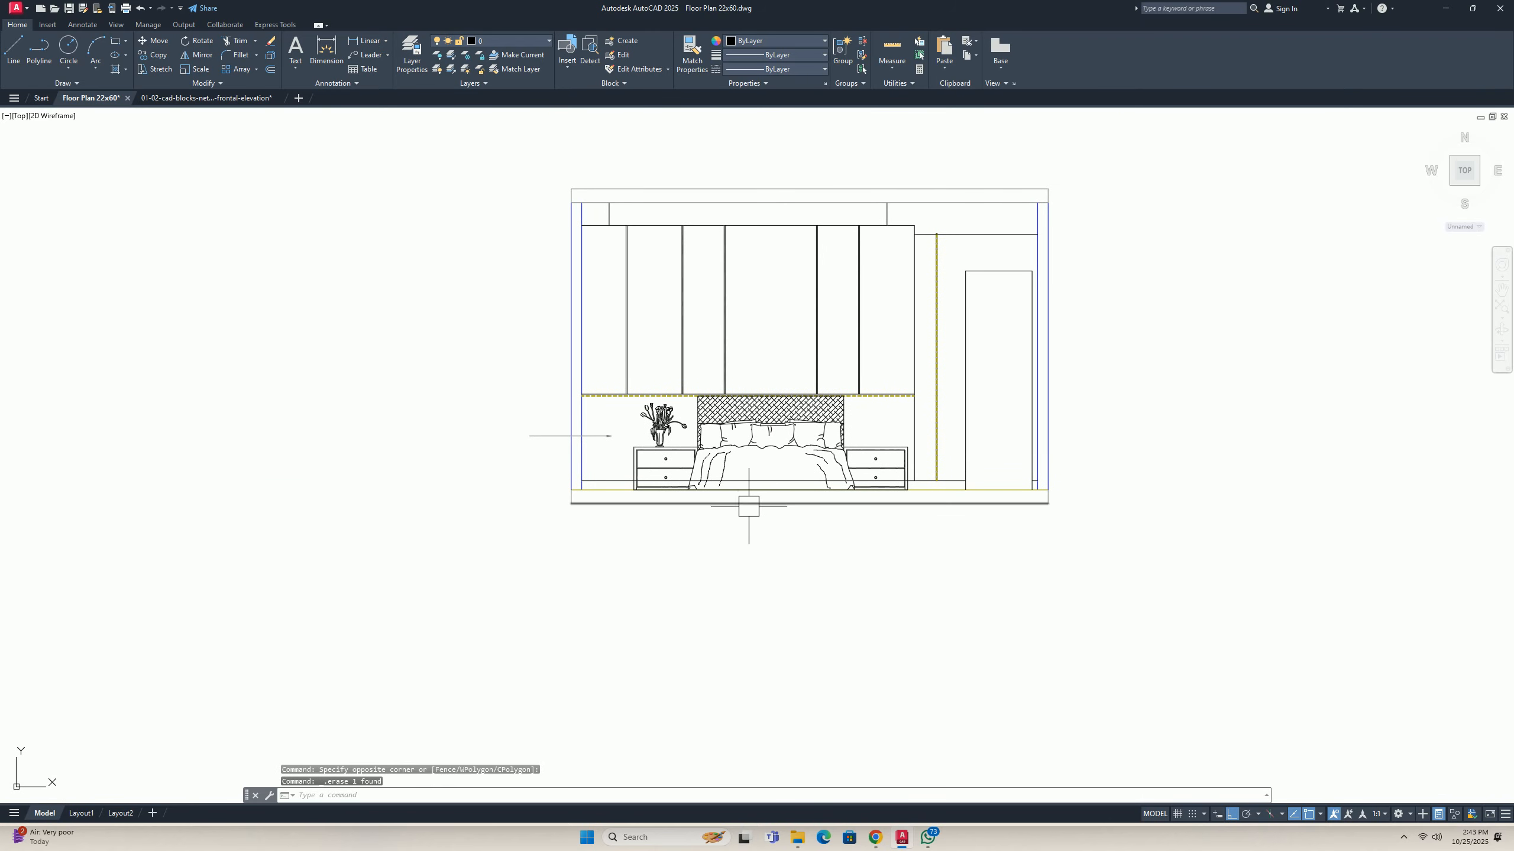
# Trim the skirting line where it runs behind the outer edge of the left side table.
pyautogui.scroll(4, 728, 482)
pyautogui.scroll(-1, 651, 427)
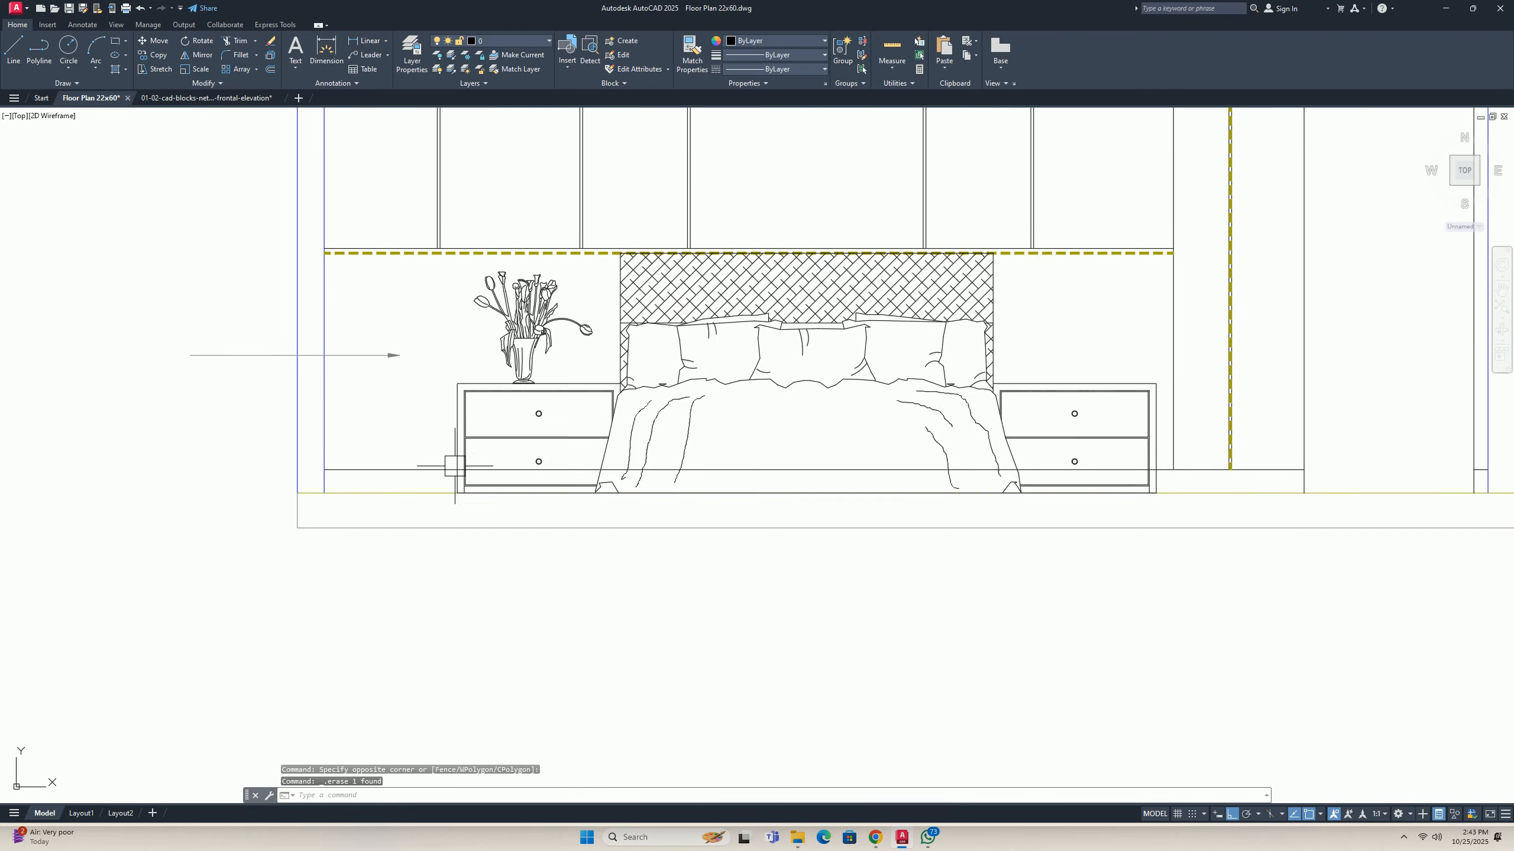
pyautogui.scroll(6, 571, 439)
pyautogui.moveTo(573, 435); pyautogui.dragTo(557, 446, button='middle')
pyautogui.write('tr')
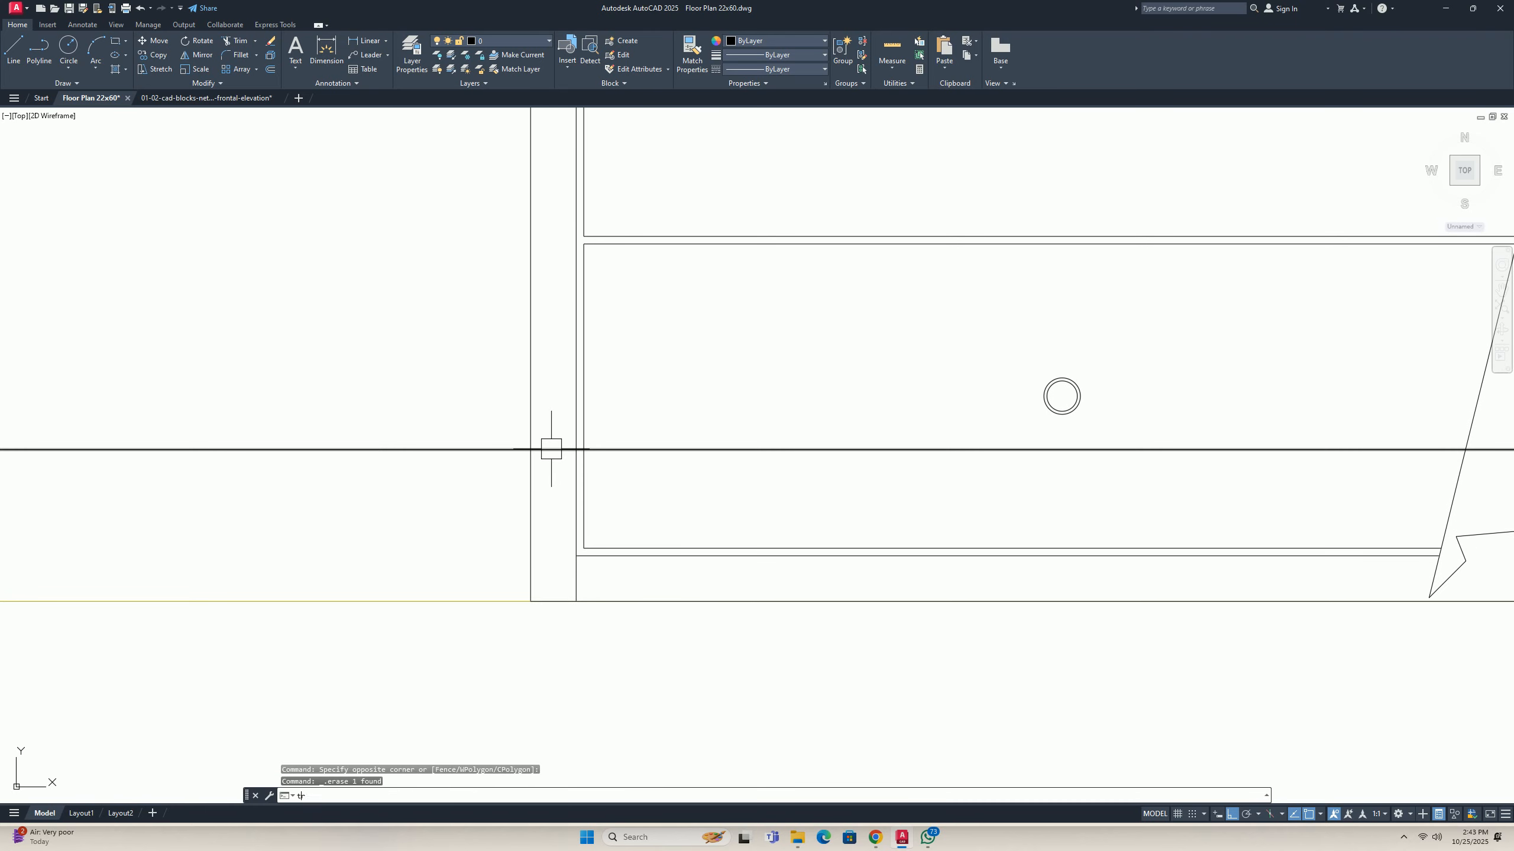
pyautogui.press('Return')
pyautogui.scroll(2, 563, 447)
pyautogui.click(558, 448)
pyautogui.scroll(-10, 583, 502)
pyautogui.moveTo(1031, 492); pyautogui.dragTo(517, 463, button='middle')
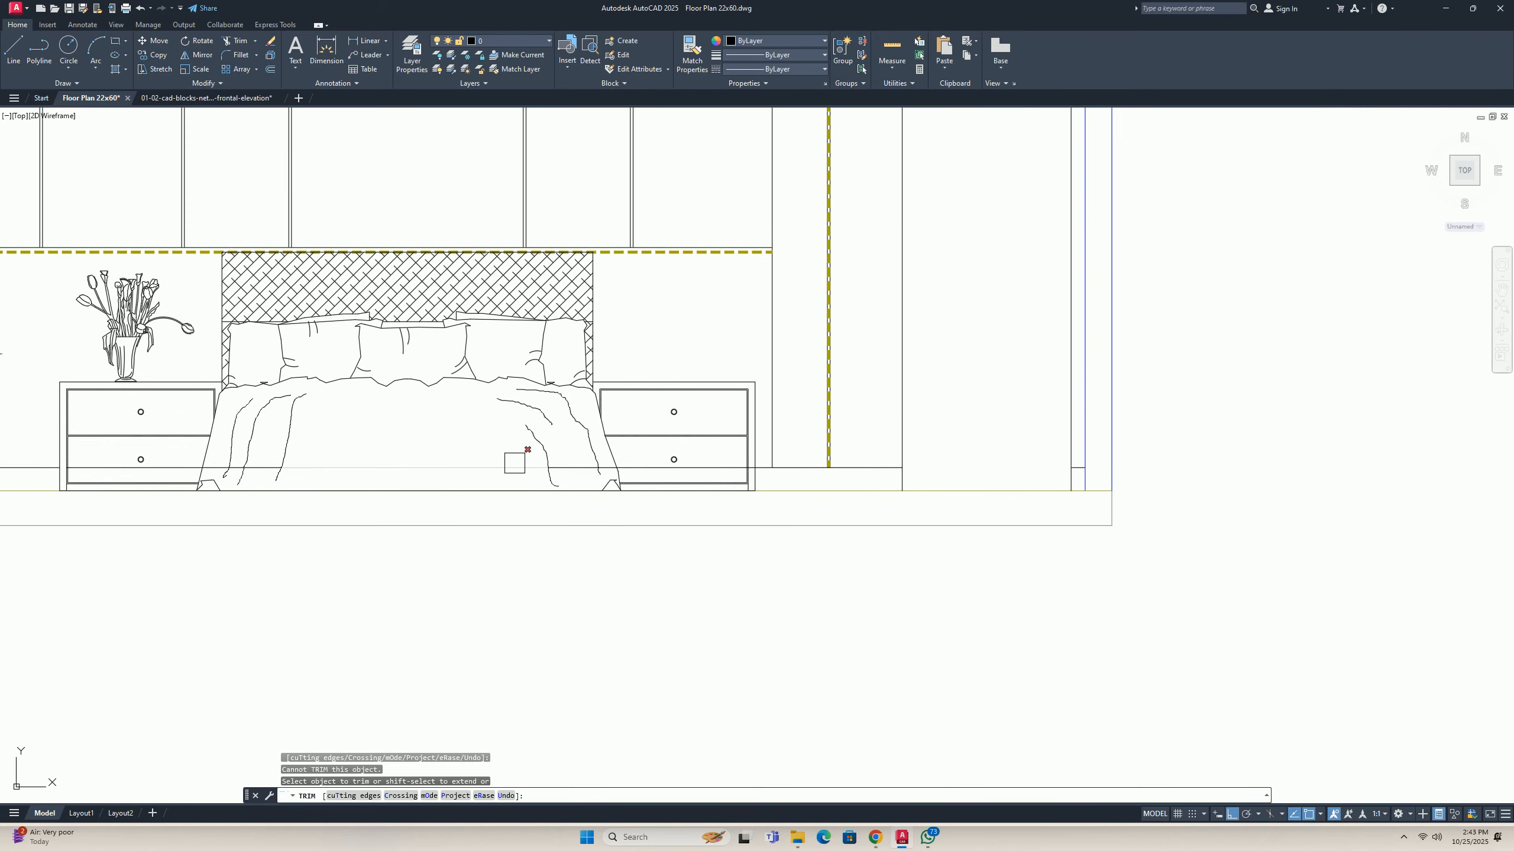
# Trim the skirting line at the right side table and delete the remaining segment behind the bed.
pyautogui.scroll(10, 778, 457)
pyautogui.press('Escape')
pyautogui.scroll(-4, 563, 538)
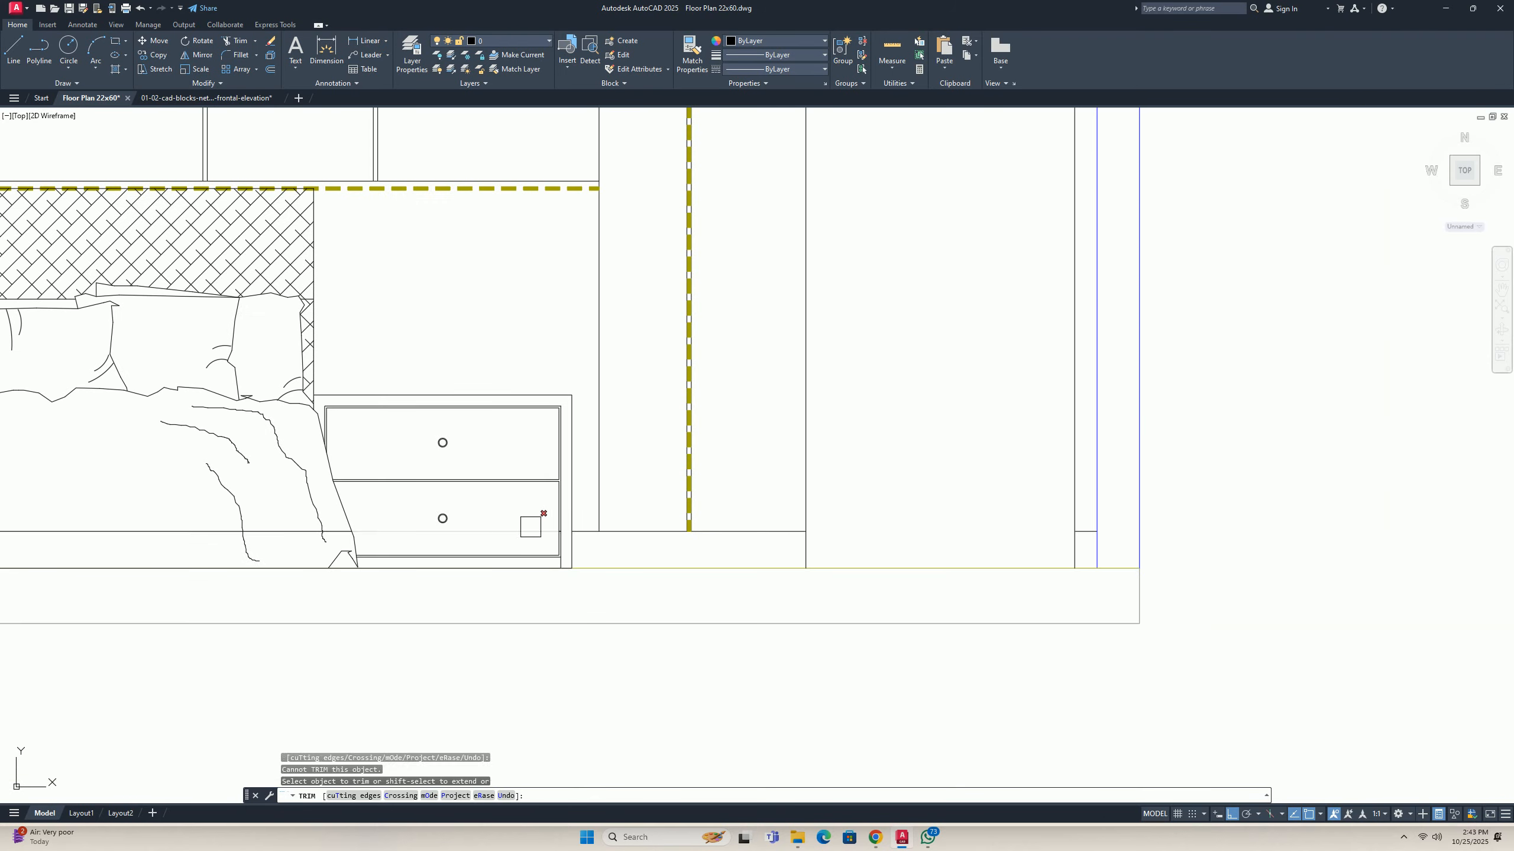
pyautogui.click(559, 530)
pyautogui.scroll(-2, 557, 527)
pyautogui.press('Delete')
pyautogui.scroll(-3, 566, 524)
pyautogui.moveTo(460, 495); pyautogui.dragTo(539, 484, button='middle')
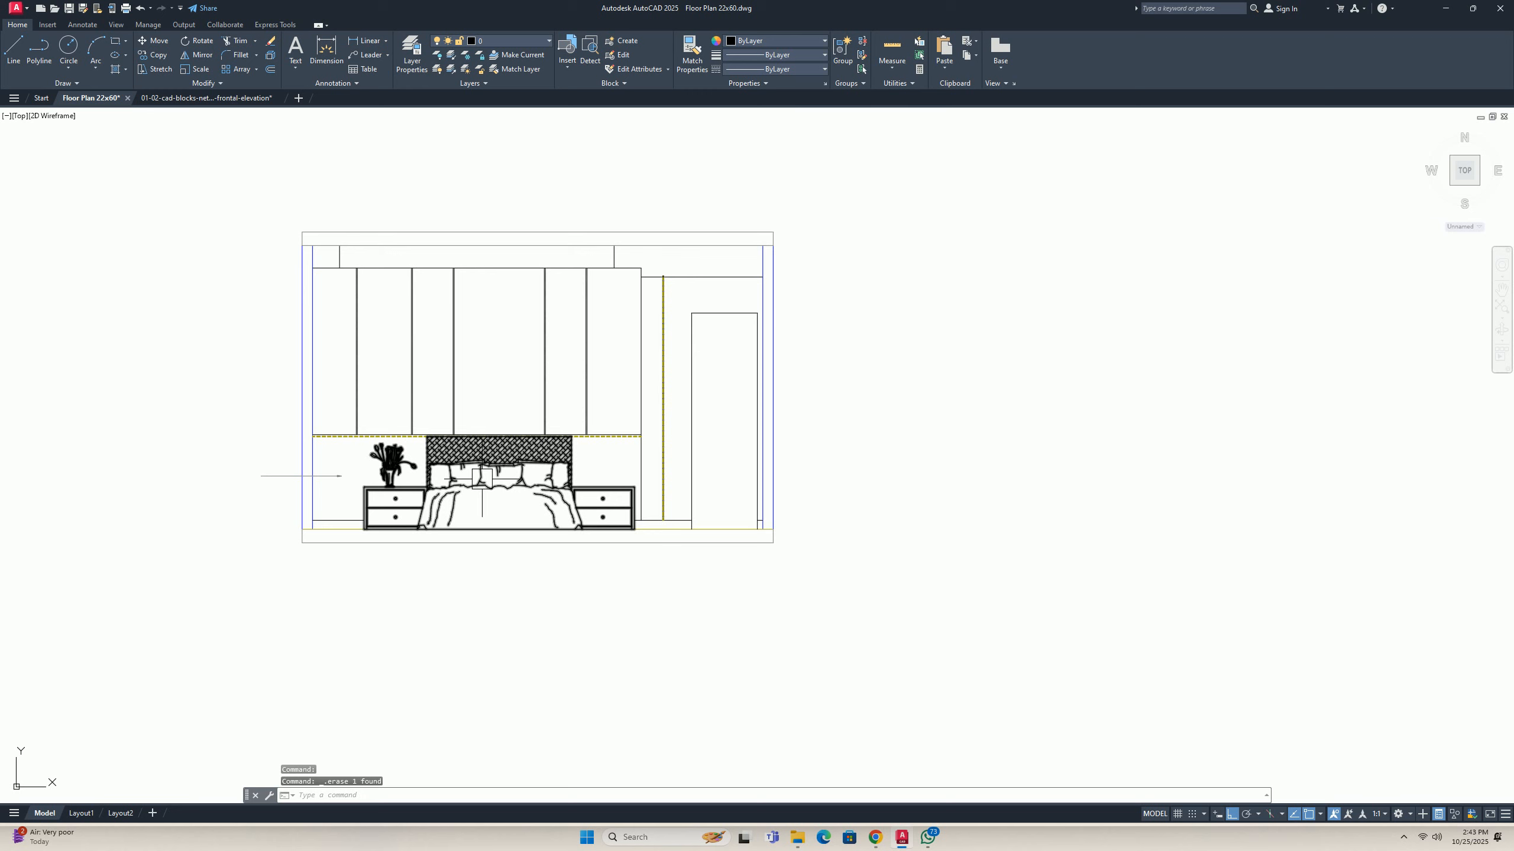
# Undo the last skirting deletion and move the bed block out of the elevation into the empty space on its right.
pyautogui.hotkey('ctrl', 'z')
pyautogui.hotkey('ctrl', 'z')
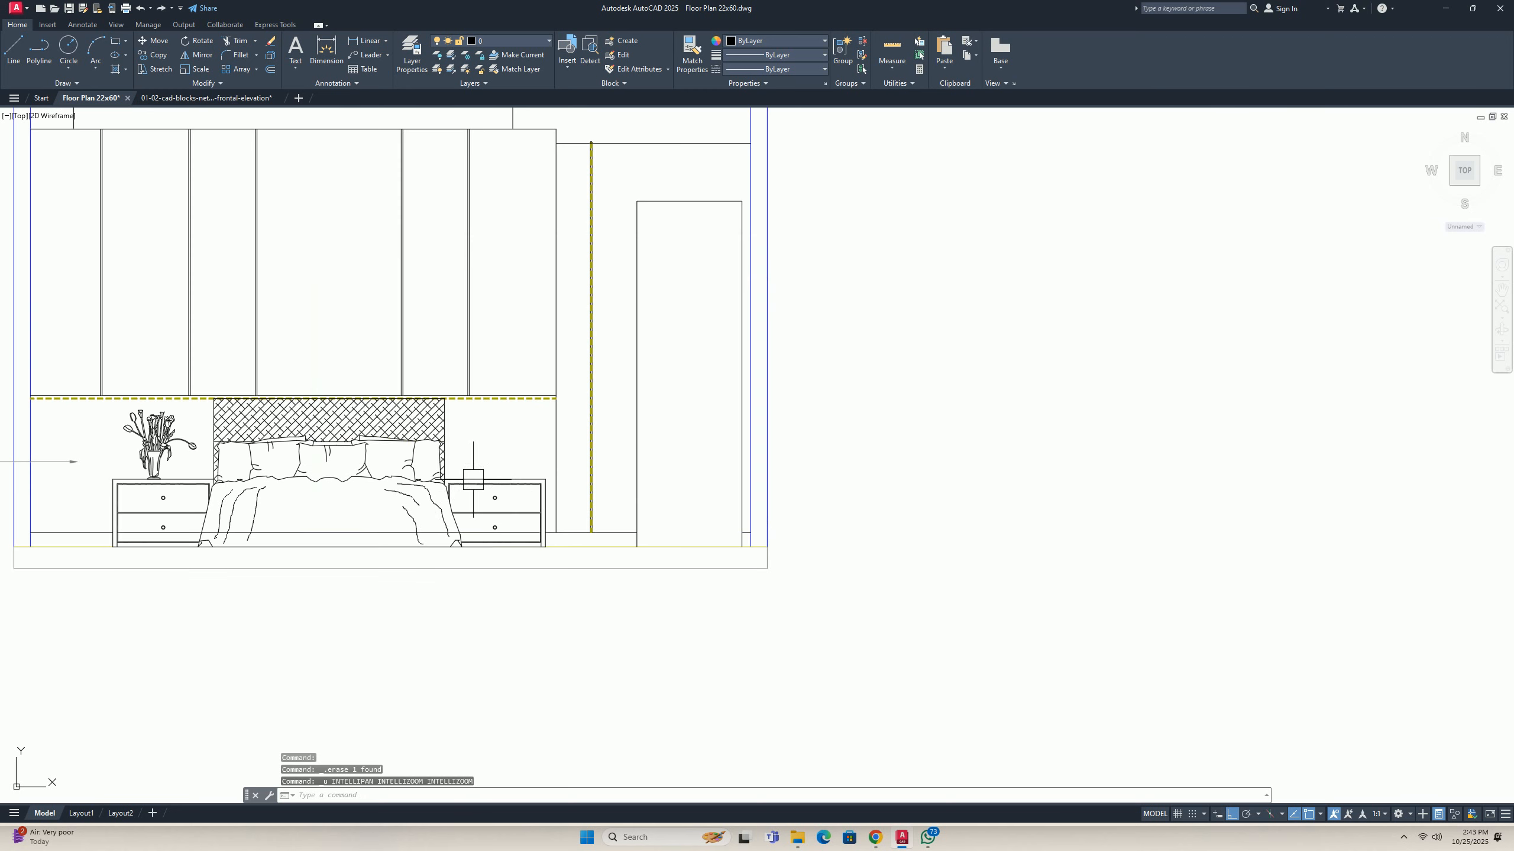
pyautogui.click(507, 413)
pyautogui.click(473, 372)
pyautogui.scroll(-5, 475, 417)
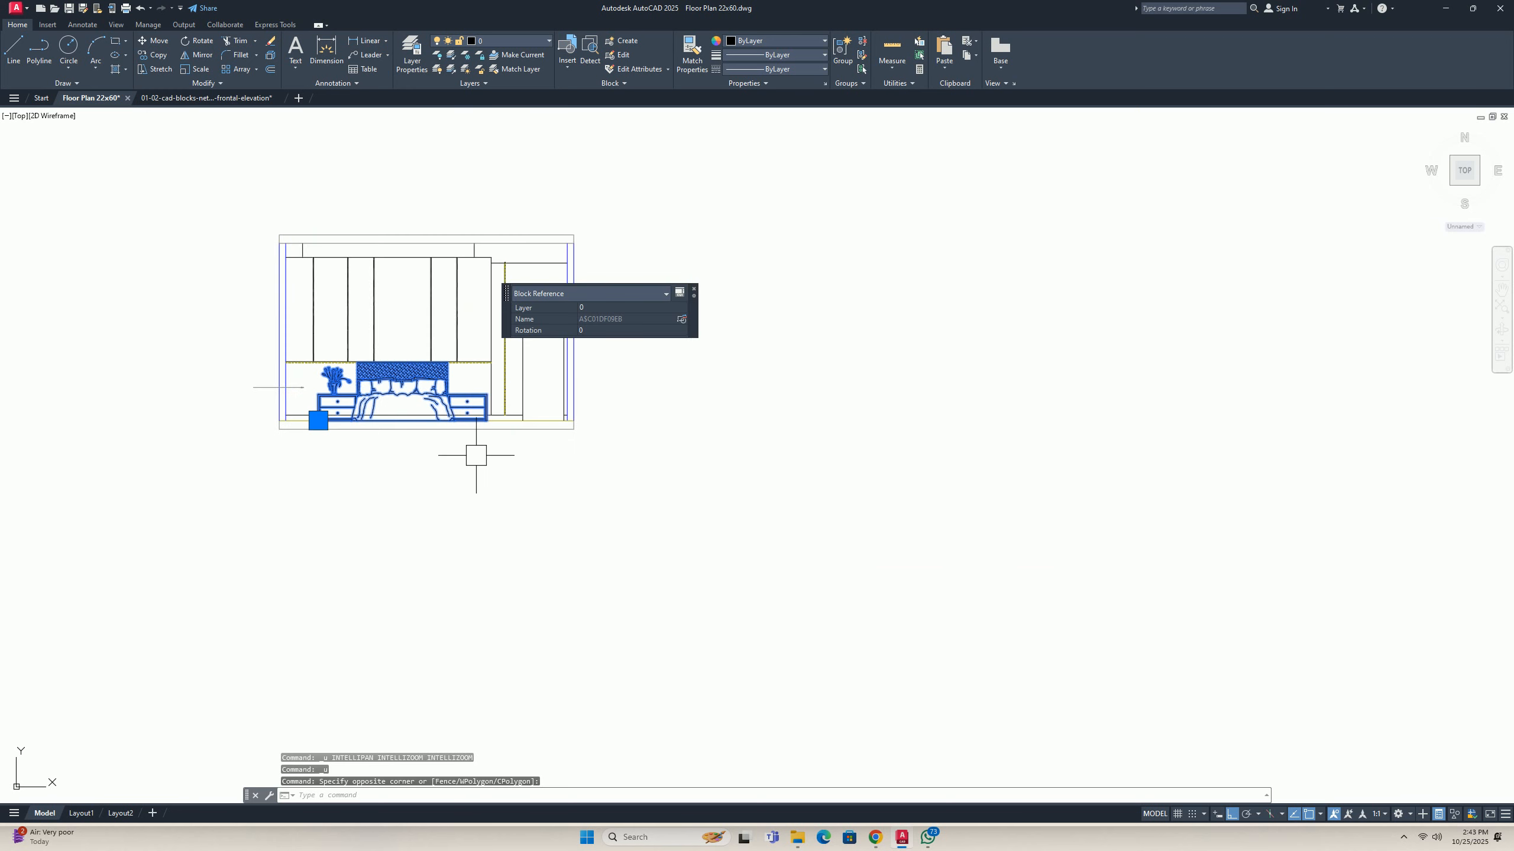
pyautogui.write('m')
pyautogui.press('Return')
pyautogui.click(459, 429)
pyautogui.click(1067, 470)
pyautogui.press('Escape')
pyautogui.press('Escape')
pyautogui.scroll(4, 385, 430)
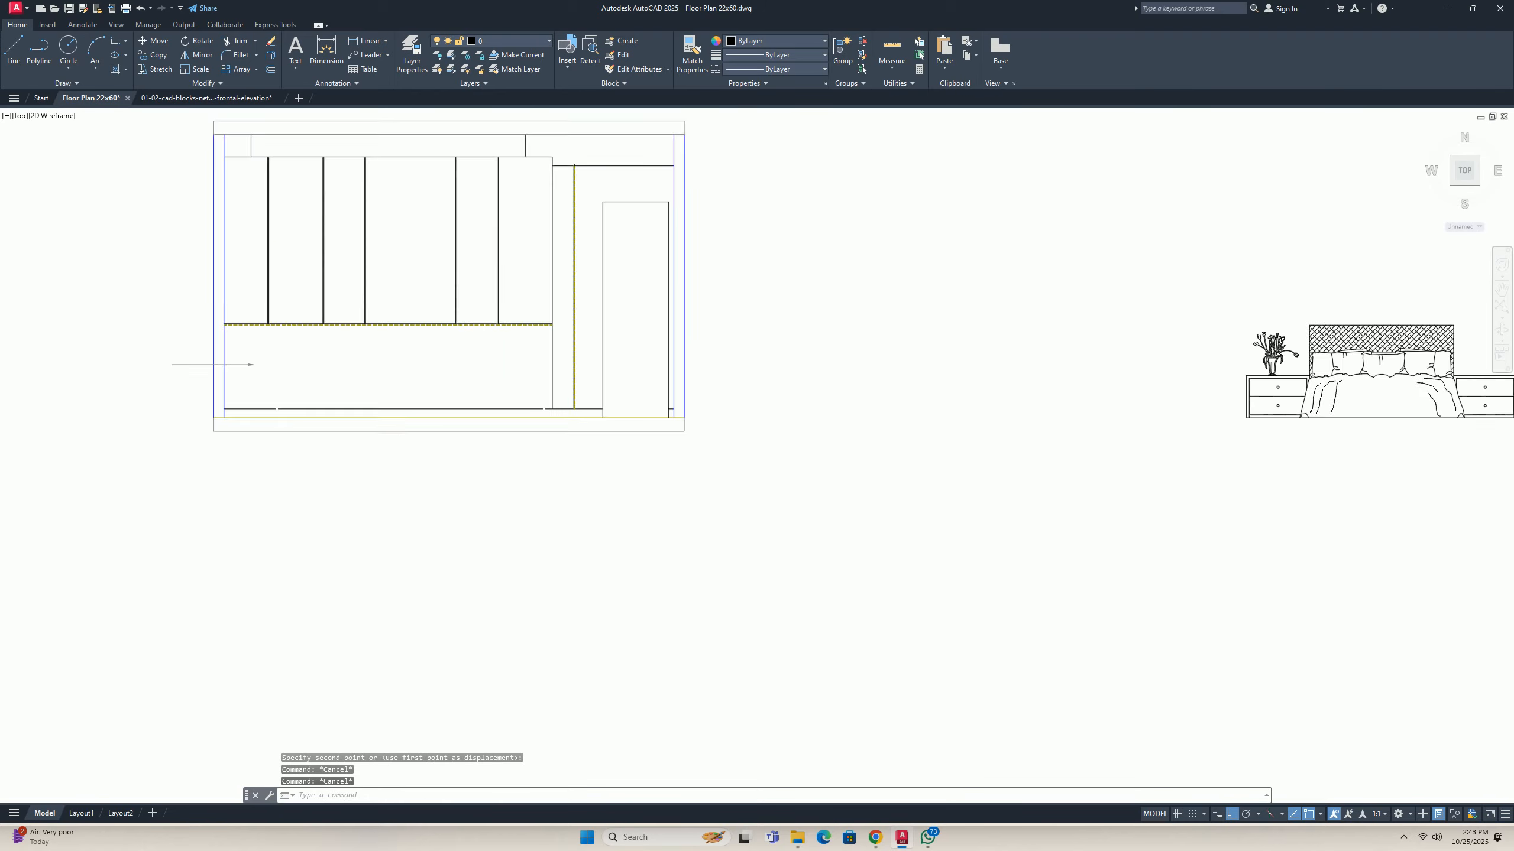
# Join the skirting segment behind the bed with the short skirting segment on its left into one line.
pyautogui.moveTo(394, 423); pyautogui.dragTo(784, 481, button='middle')
pyautogui.scroll(2, 600, 446)
pyautogui.press('Escape')
pyautogui.write('j')
pyautogui.press('Return')
pyautogui.click(650, 451)
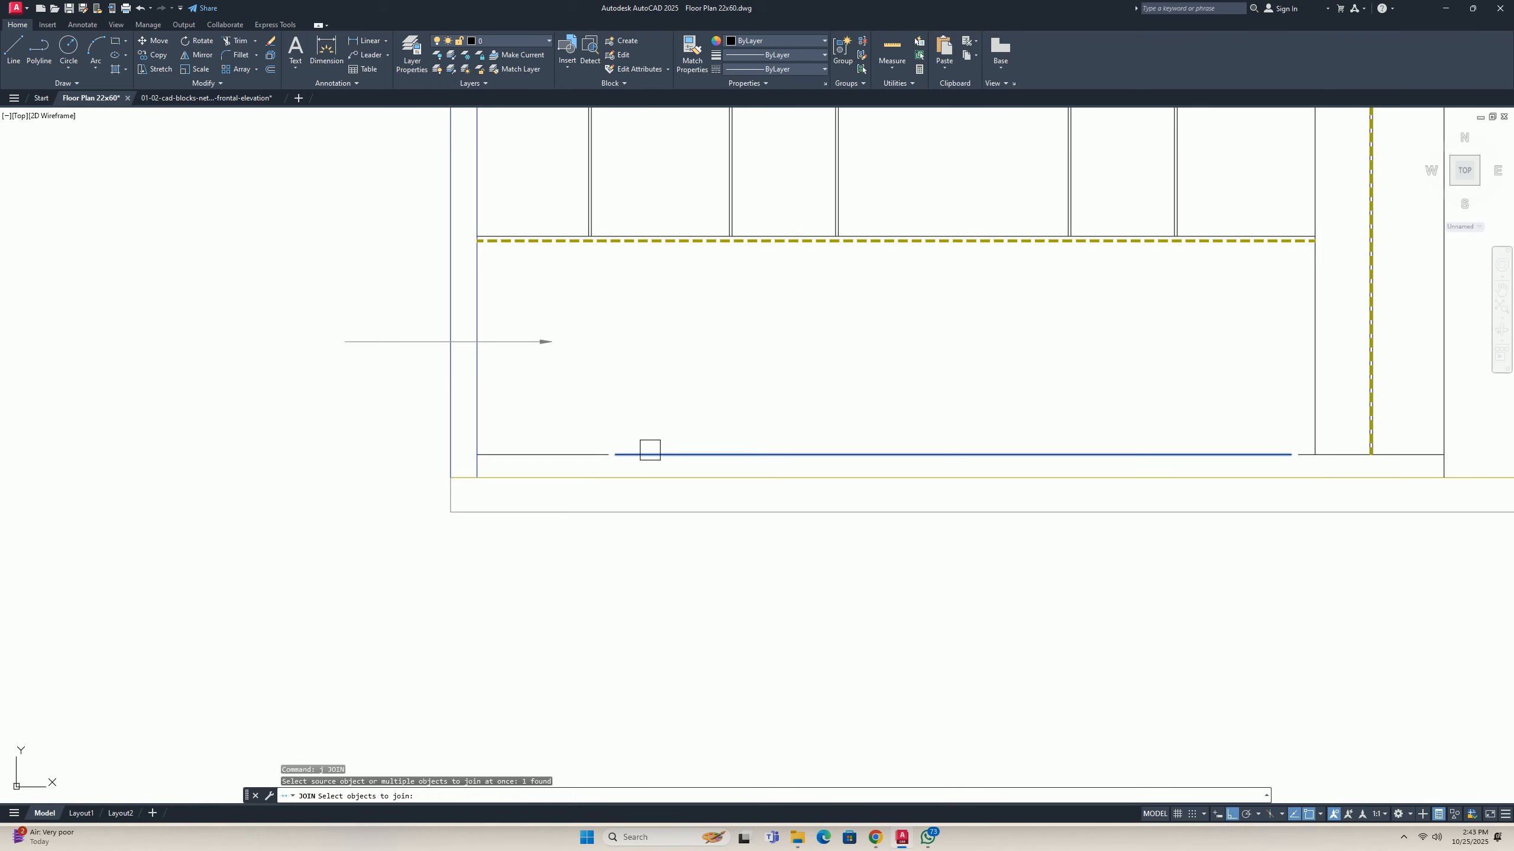
pyautogui.click(579, 453)
pyautogui.press('Return')
pyautogui.scroll(-2, 588, 447)
pyautogui.moveTo(609, 437)
pyautogui.mouseDown(button='middle')
pyautogui.moveTo(517, 456)
pyautogui.moveTo(547, 453)
pyautogui.mouseUp(button='middle')
pyautogui.press('Escape')
pyautogui.write('h')
pyautogui.press('Return')
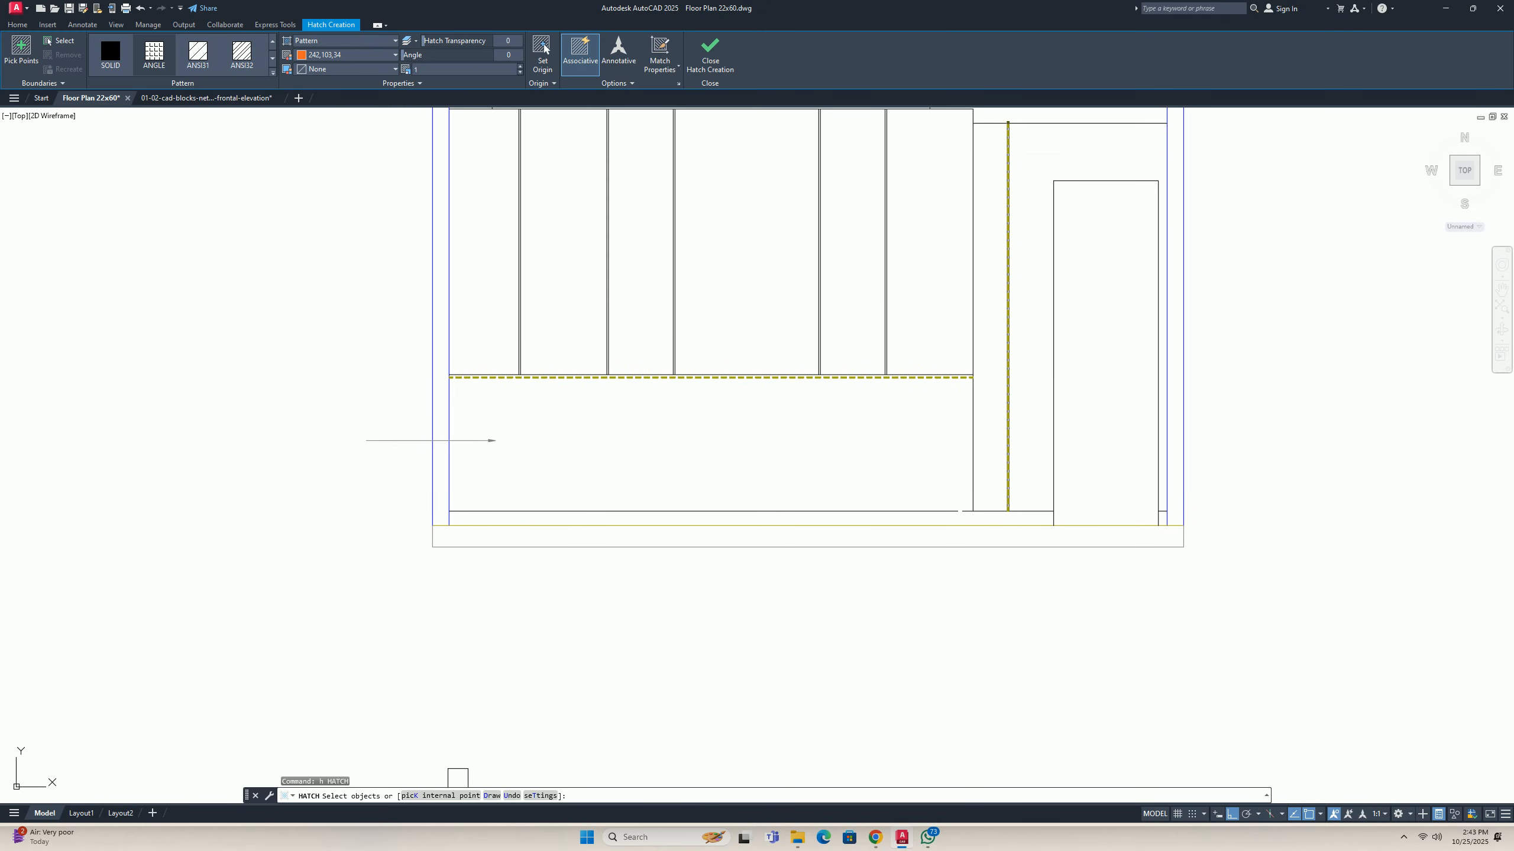
pyautogui.click(435, 793)
pyautogui.scroll(-4, 494, 545)
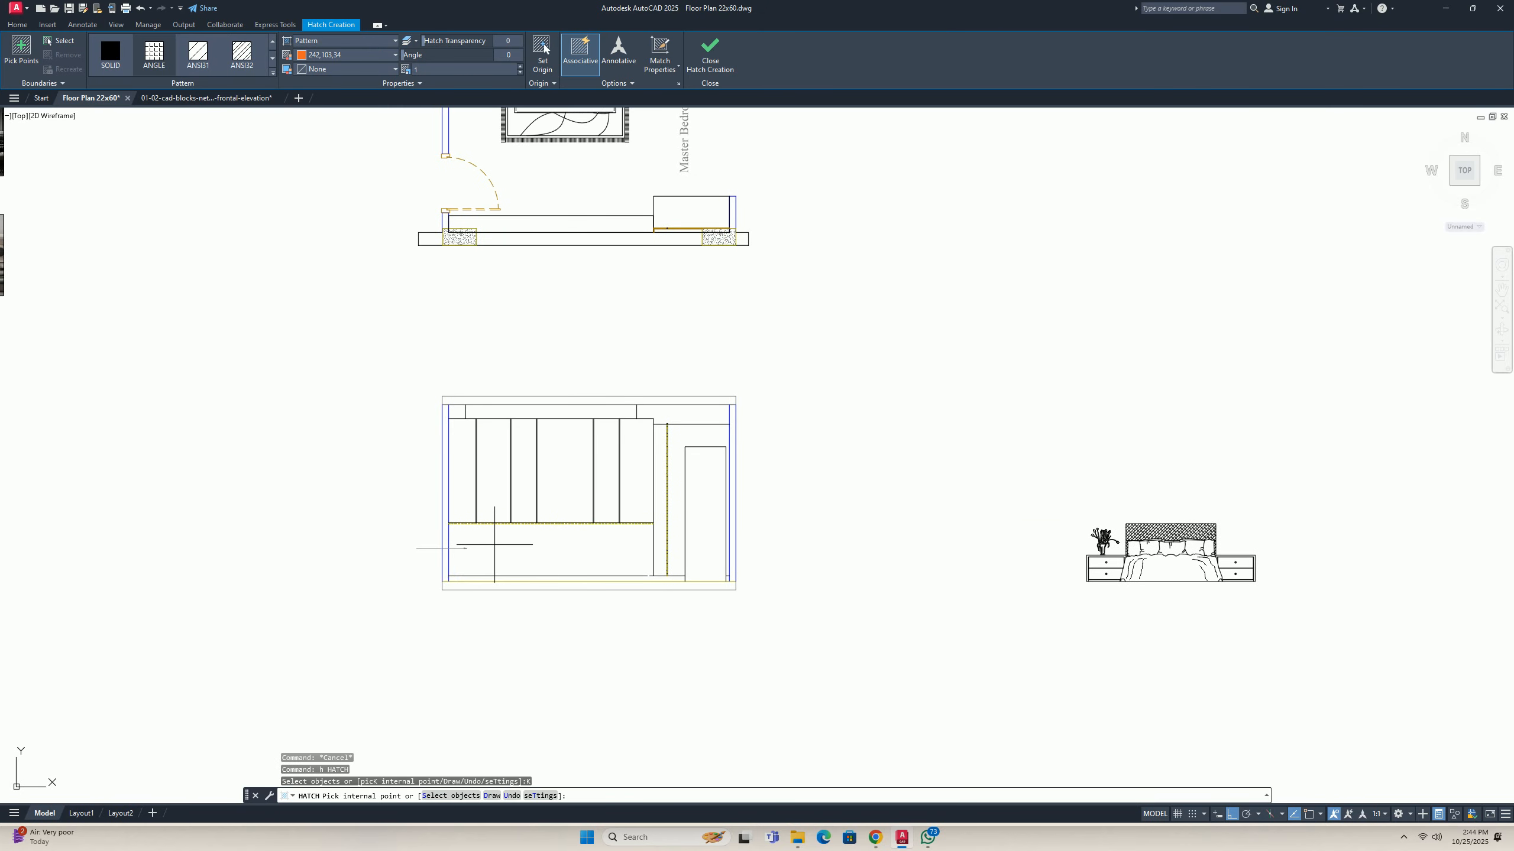
pyautogui.click(498, 544)
pyautogui.scroll(2, 478, 535)
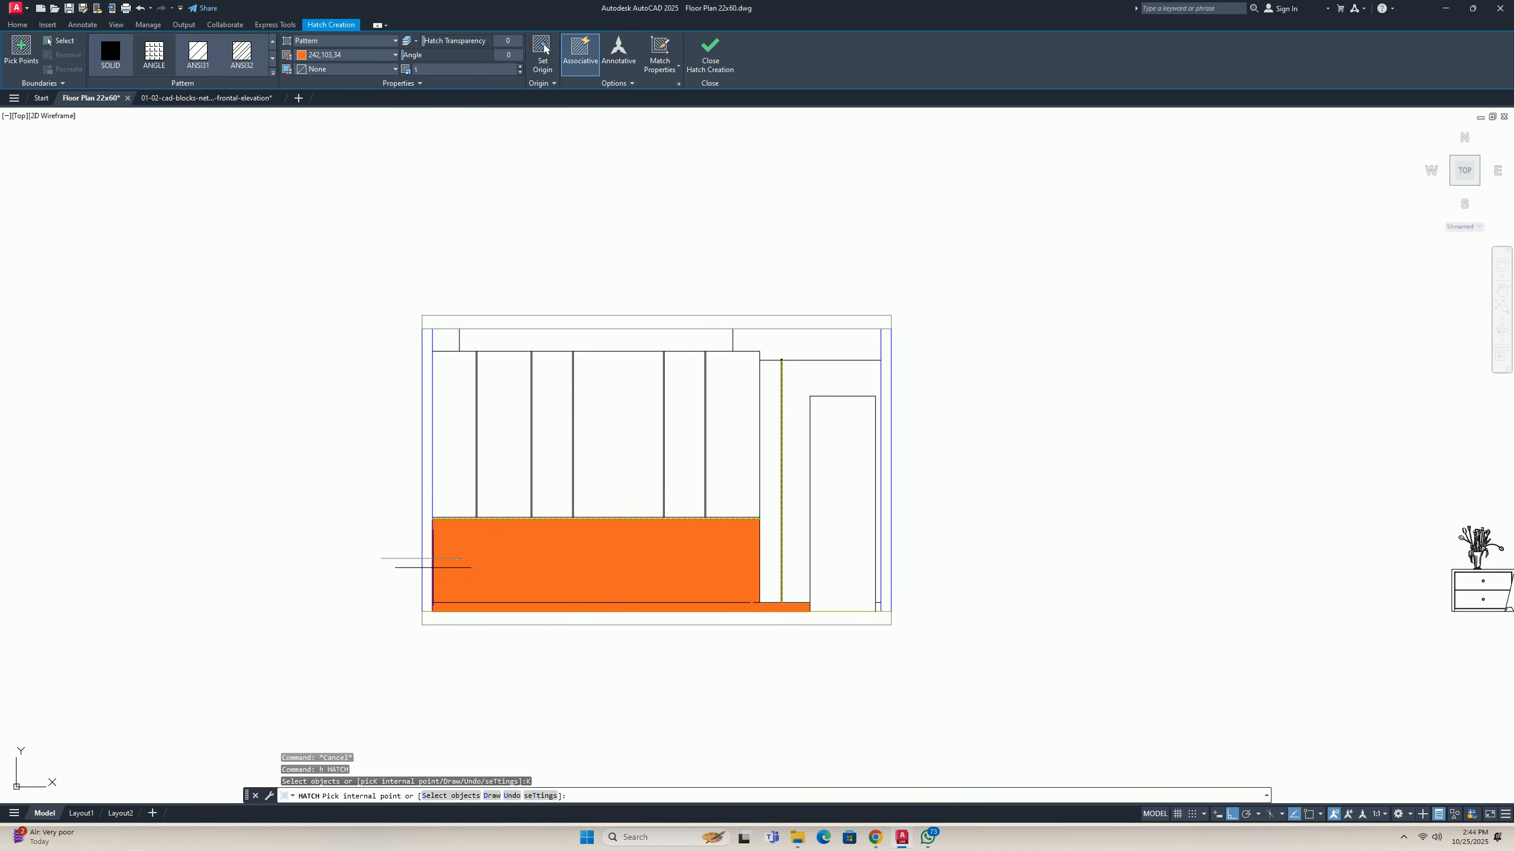
pyautogui.press('Escape')
pyautogui.press('Escape')
# Join the skirting line across the remaining gap beside the panelling's right edge.
pyautogui.scroll(6, 676, 614)
pyautogui.write('j')
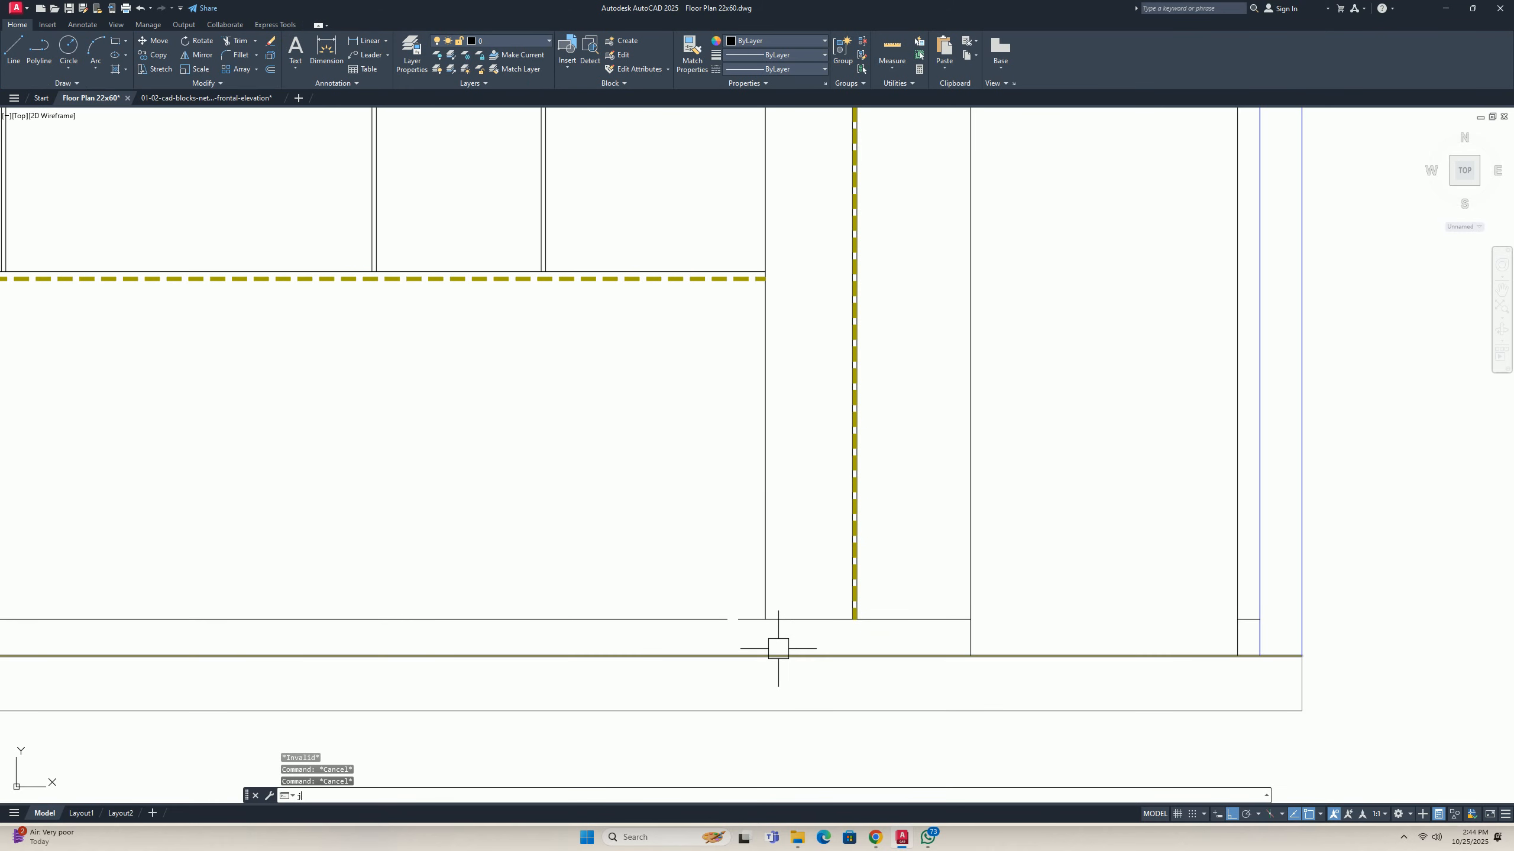
pyautogui.press('Return')
pyautogui.click(754, 620)
pyautogui.click(713, 617)
pyautogui.press('Return')
pyautogui.press('Escape')
pyautogui.press('Escape')
pyautogui.scroll(-6, 711, 614)
pyautogui.moveTo(506, 599); pyautogui.dragTo(607, 607, button='middle')
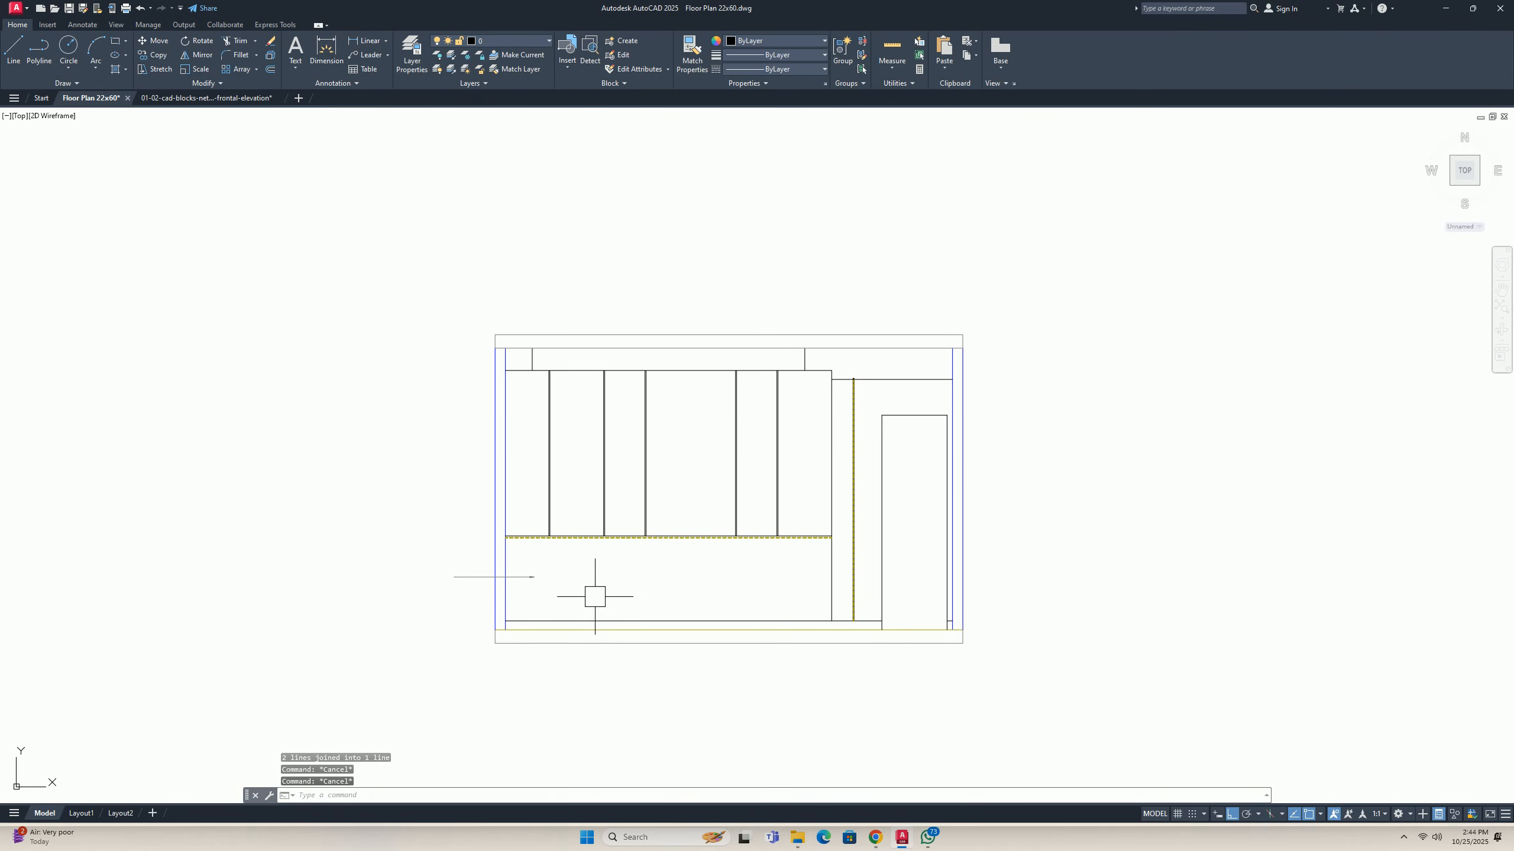
pyautogui.write('j')
pyautogui.press('Return')
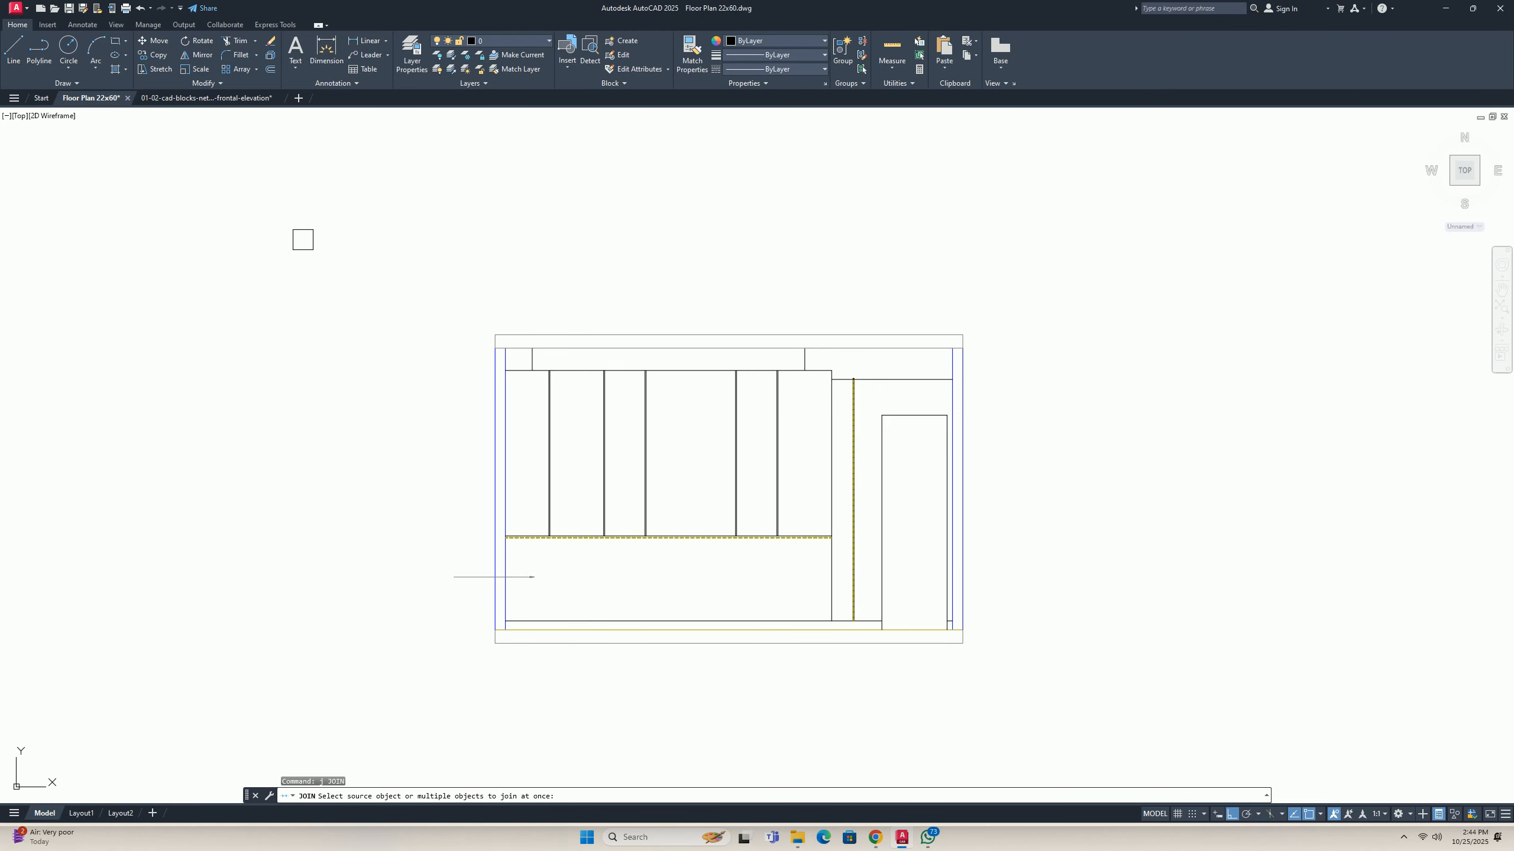
pyautogui.press('Escape')
pyautogui.press('Escape')
# Hatch the wall area between the skirting and the upper panels, including the thin strip with the dashed line.
pyautogui.write('h')
pyautogui.press('Return')
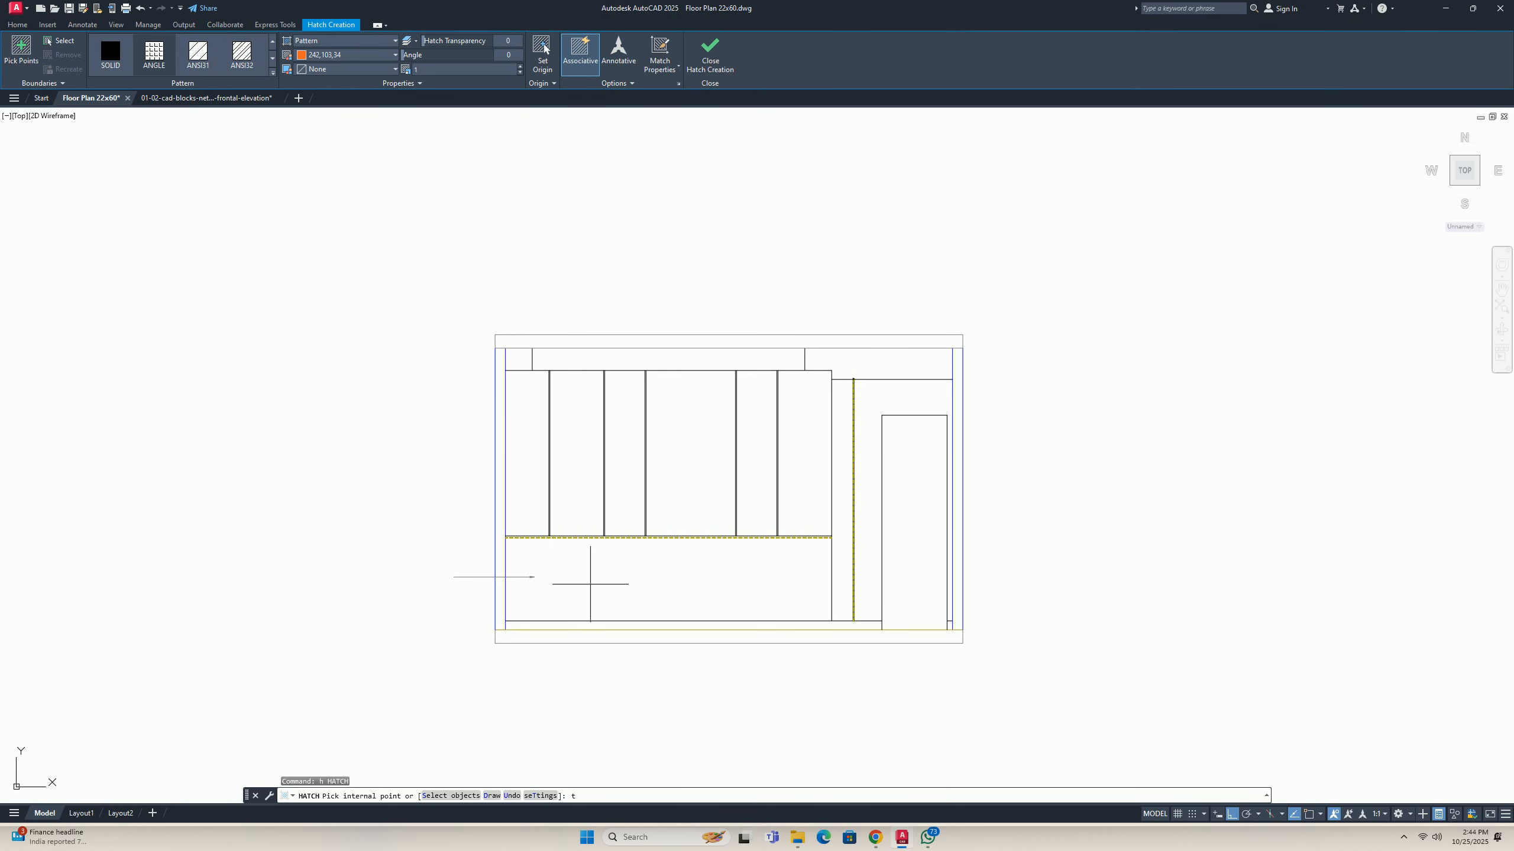
pyautogui.click(596, 573)
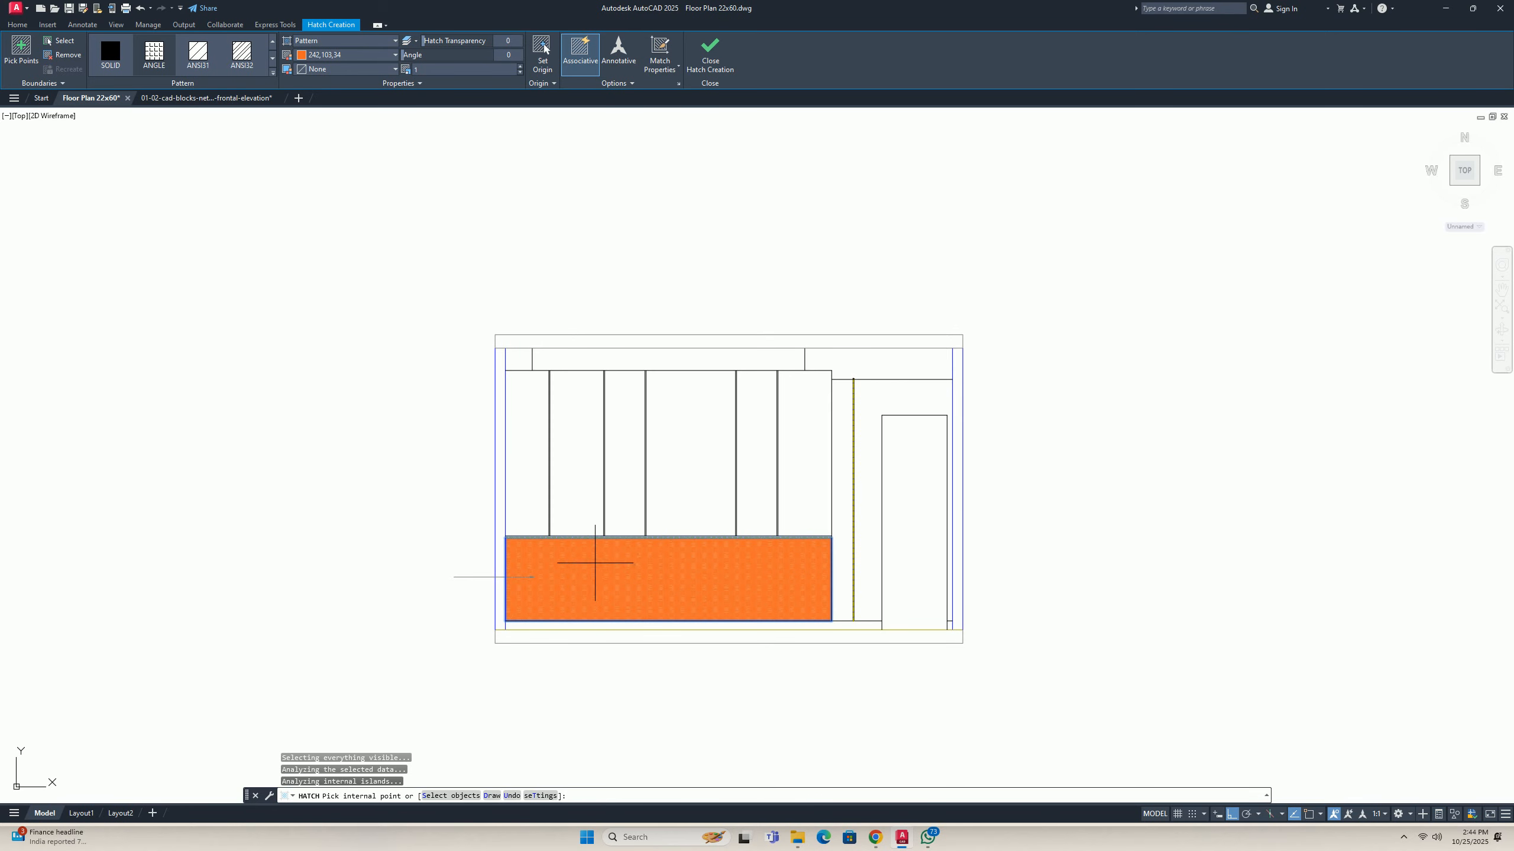
pyautogui.scroll(10, 566, 573)
pyautogui.click(547, 597)
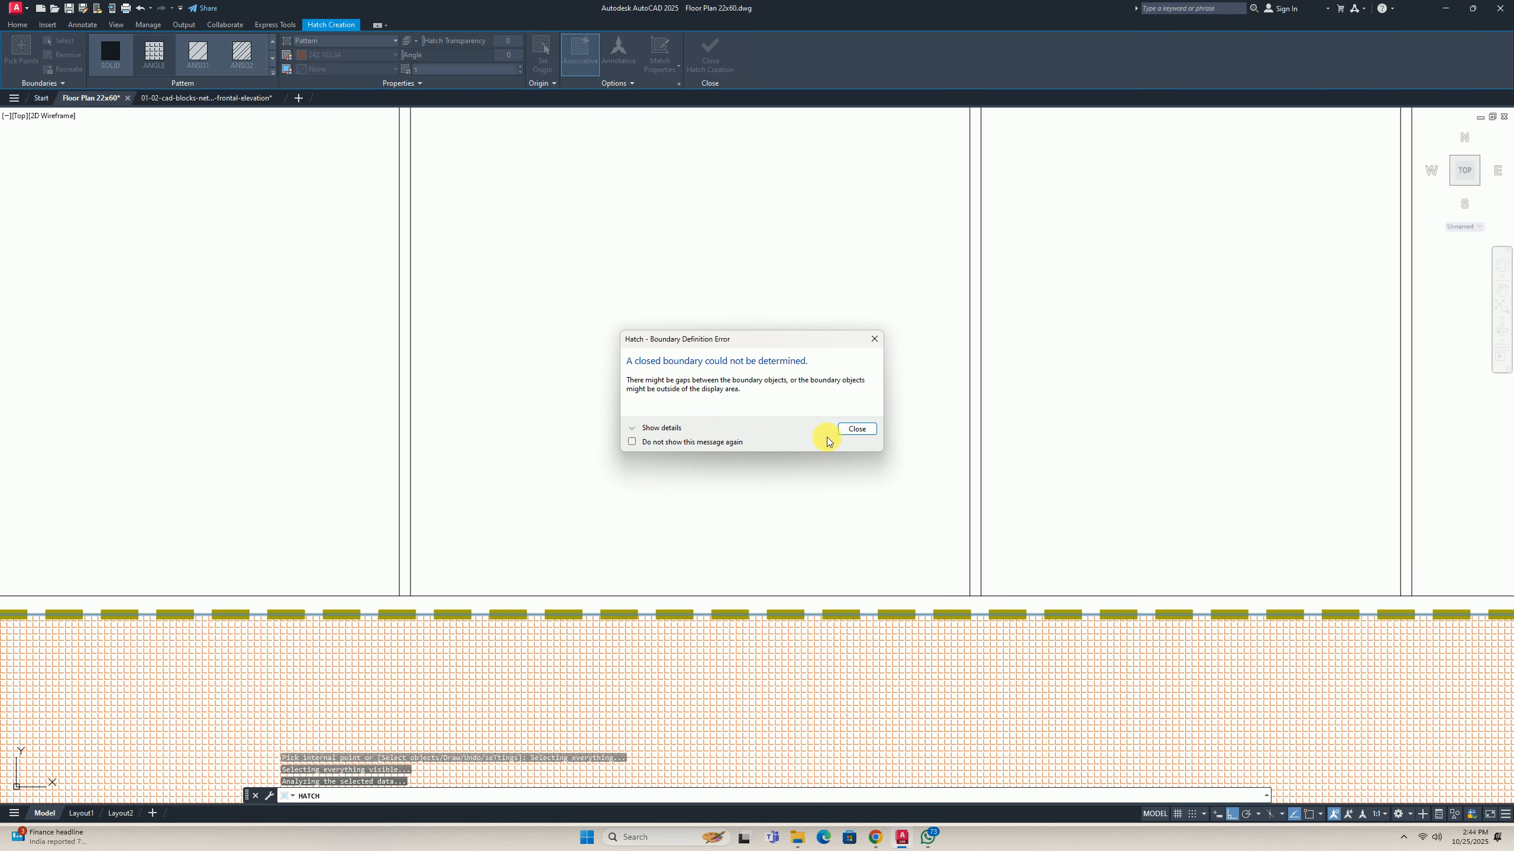
pyautogui.click(856, 430)
pyautogui.scroll(-5, 697, 535)
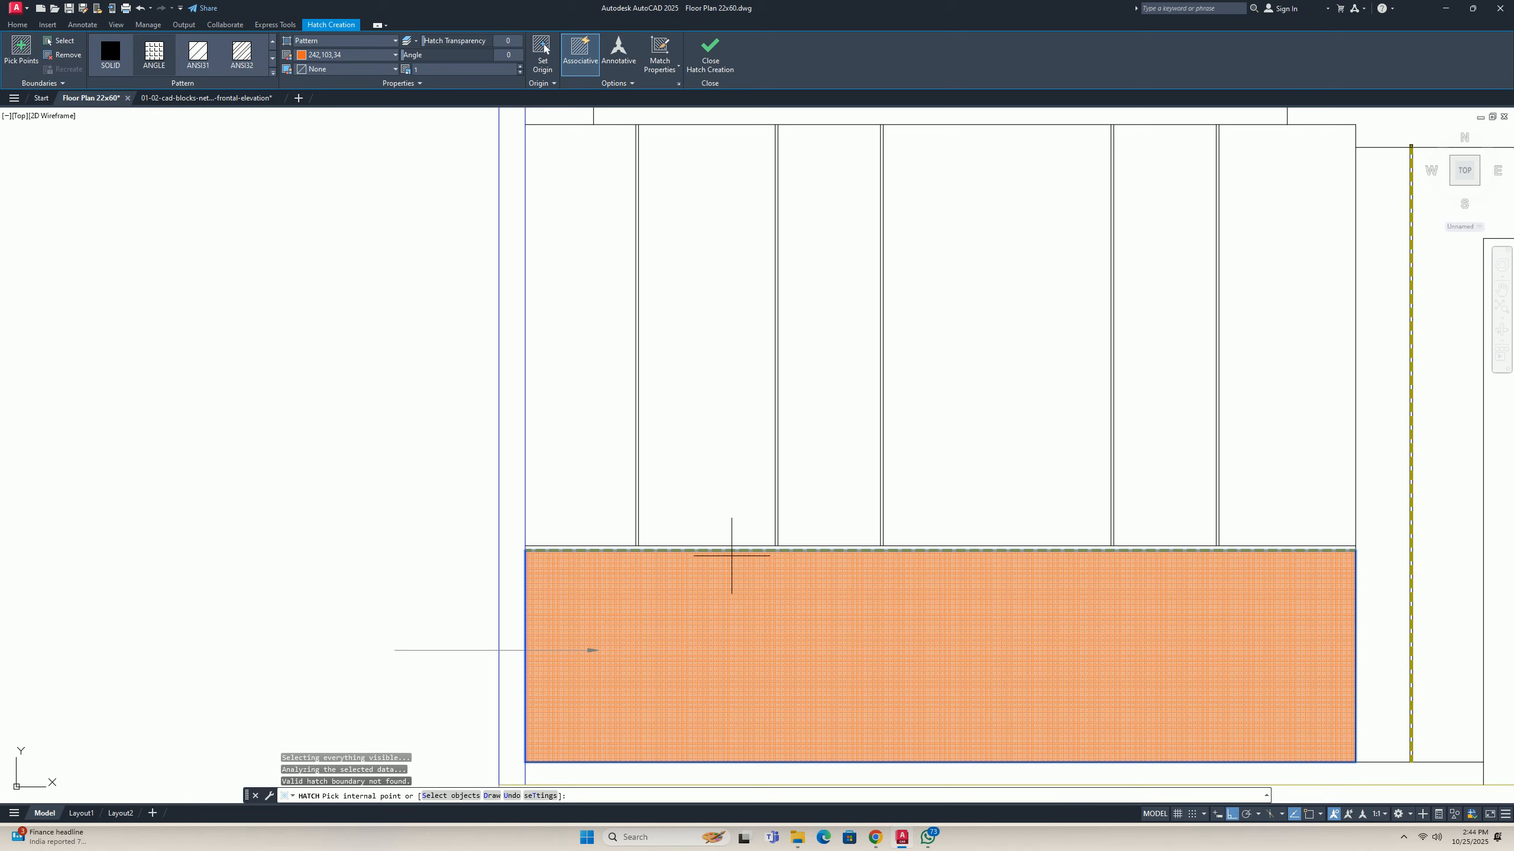
pyautogui.moveTo(732, 556); pyautogui.dragTo(632, 492, button='middle')
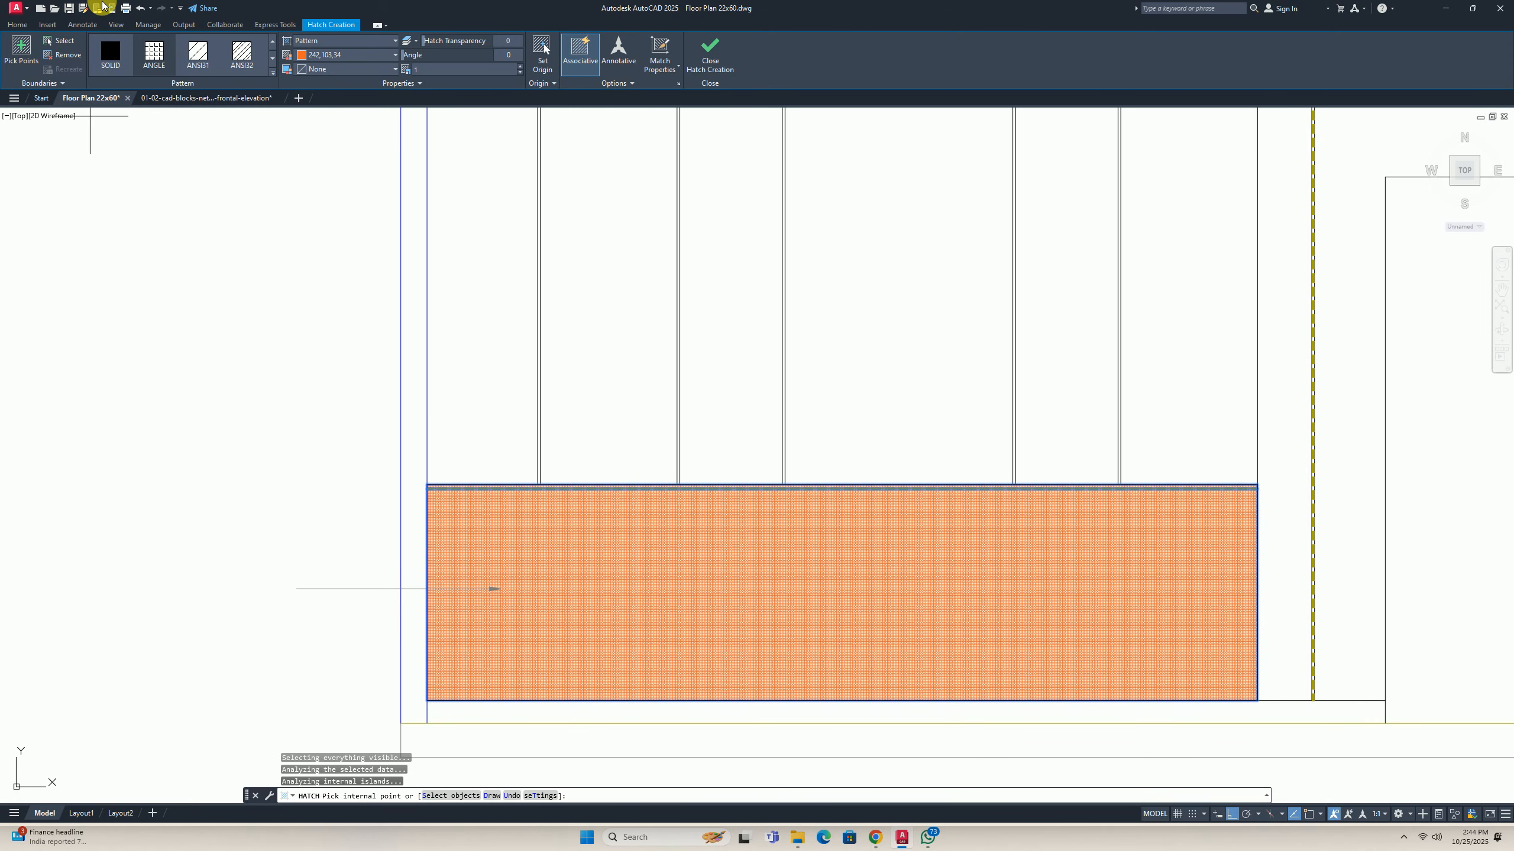
# Change the lower wall hatch to the SOLID pattern in color 8 and finish the hatch.
pyautogui.click(110, 53)
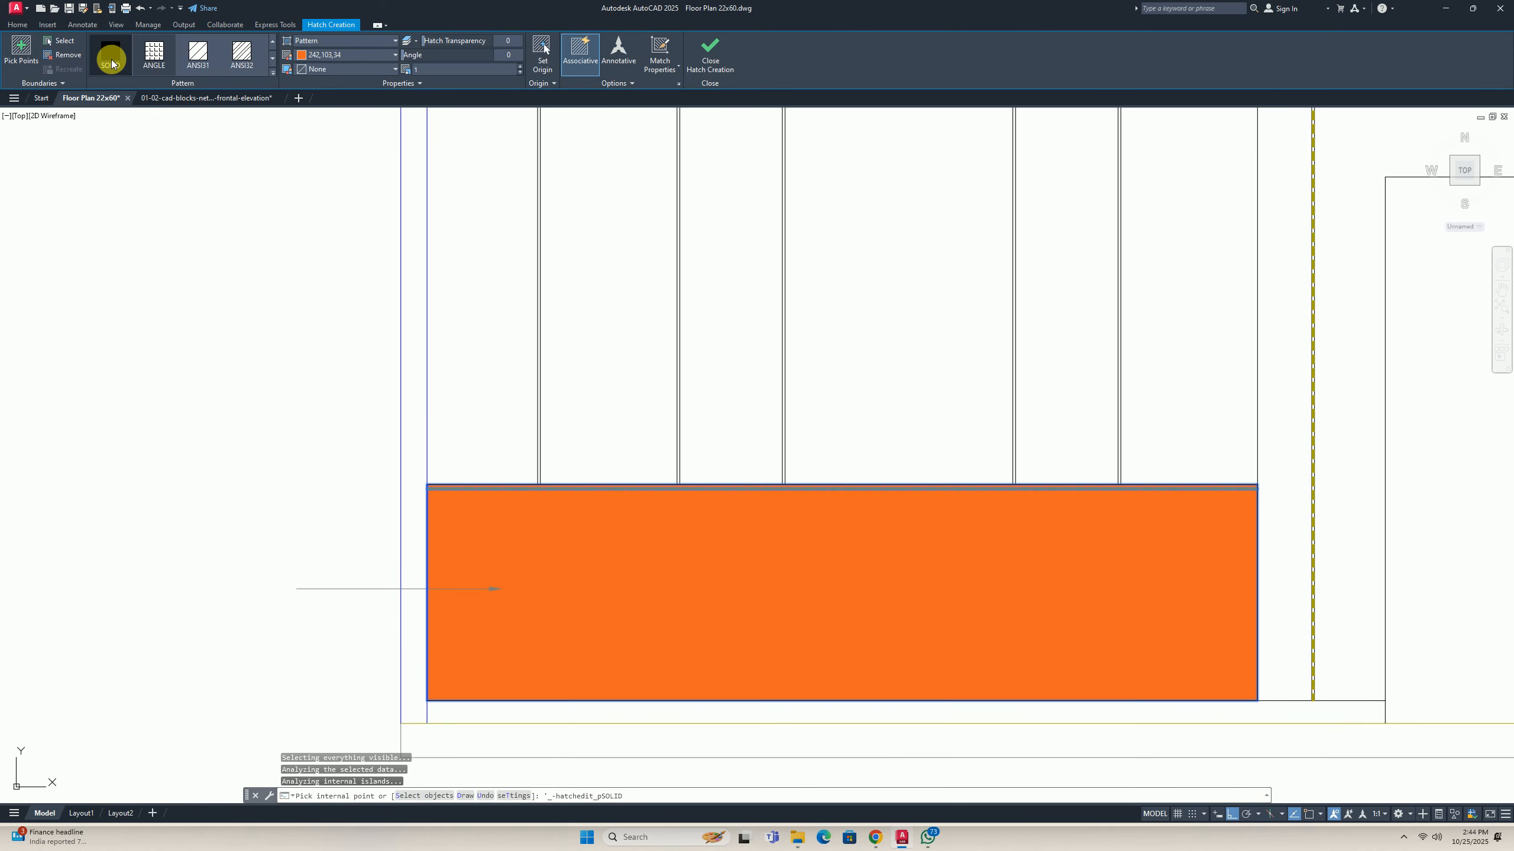
pyautogui.click(350, 55)
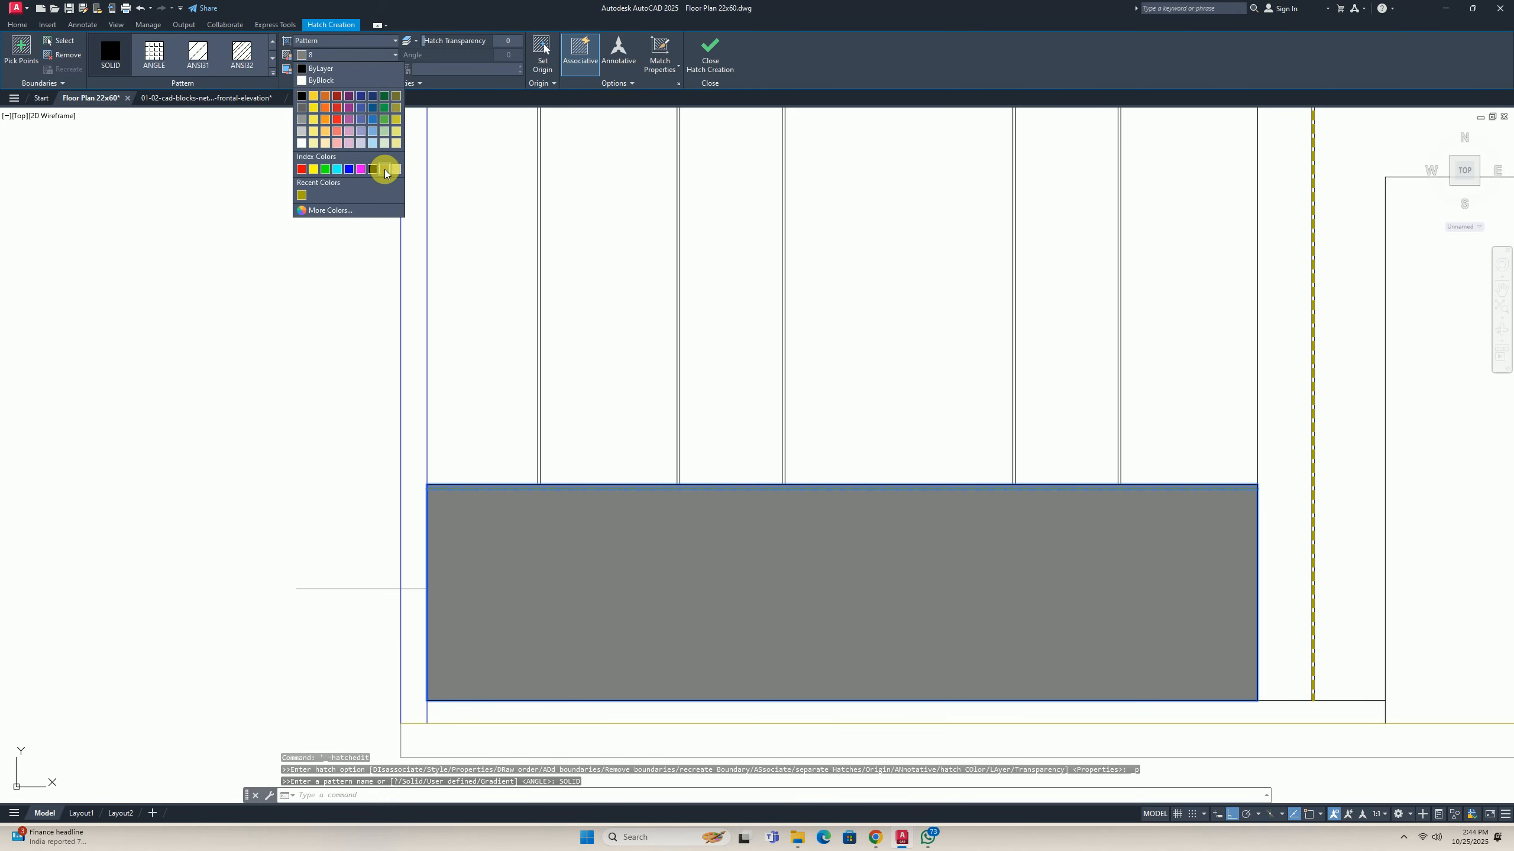
pyautogui.click(397, 169)
pyautogui.scroll(-3, 662, 334)
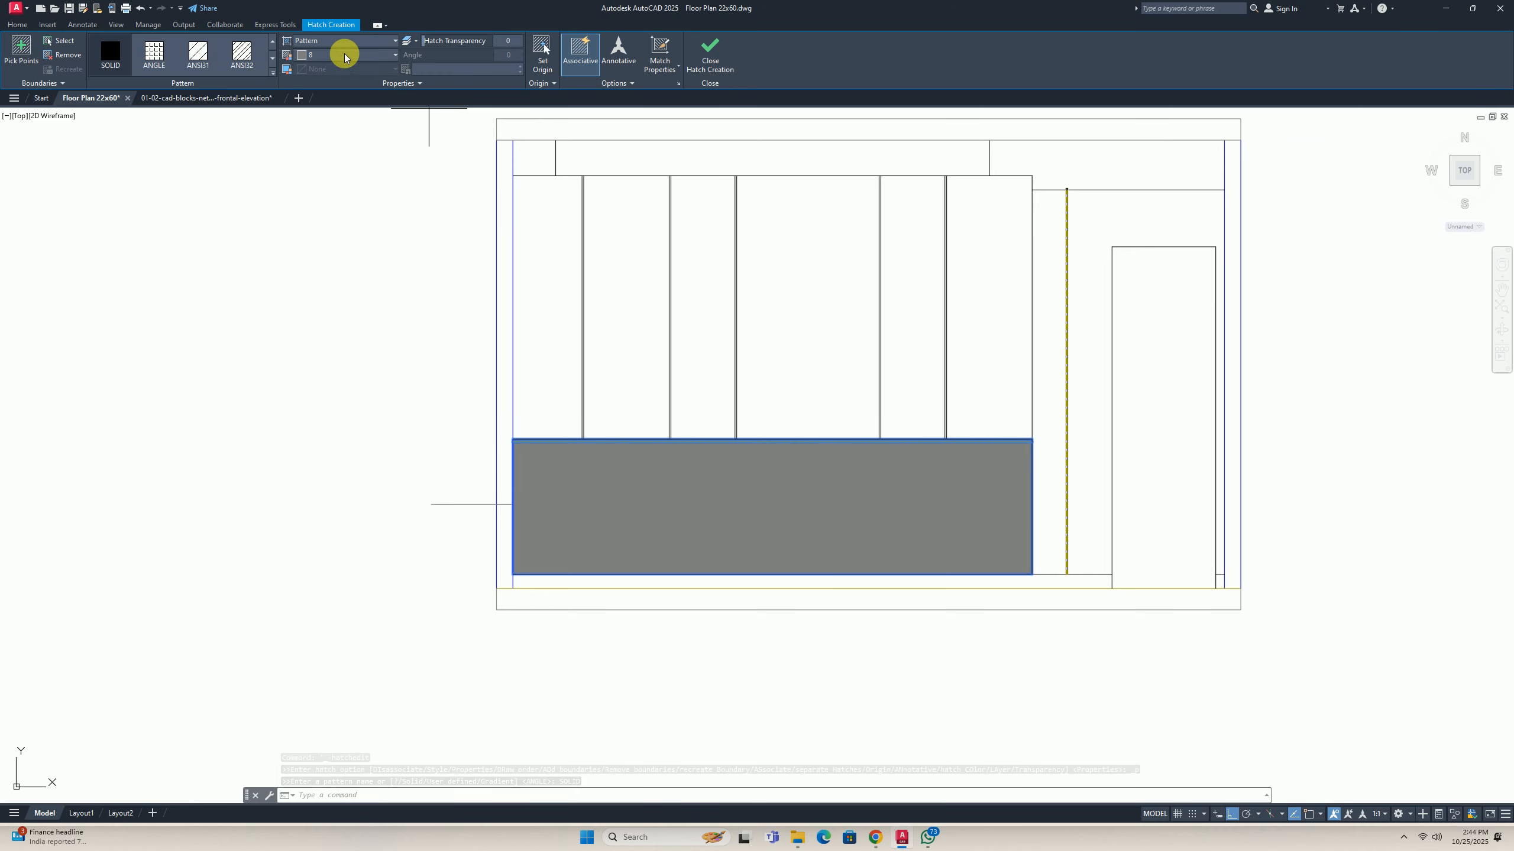
pyautogui.press('Escape')
pyautogui.press('Escape')
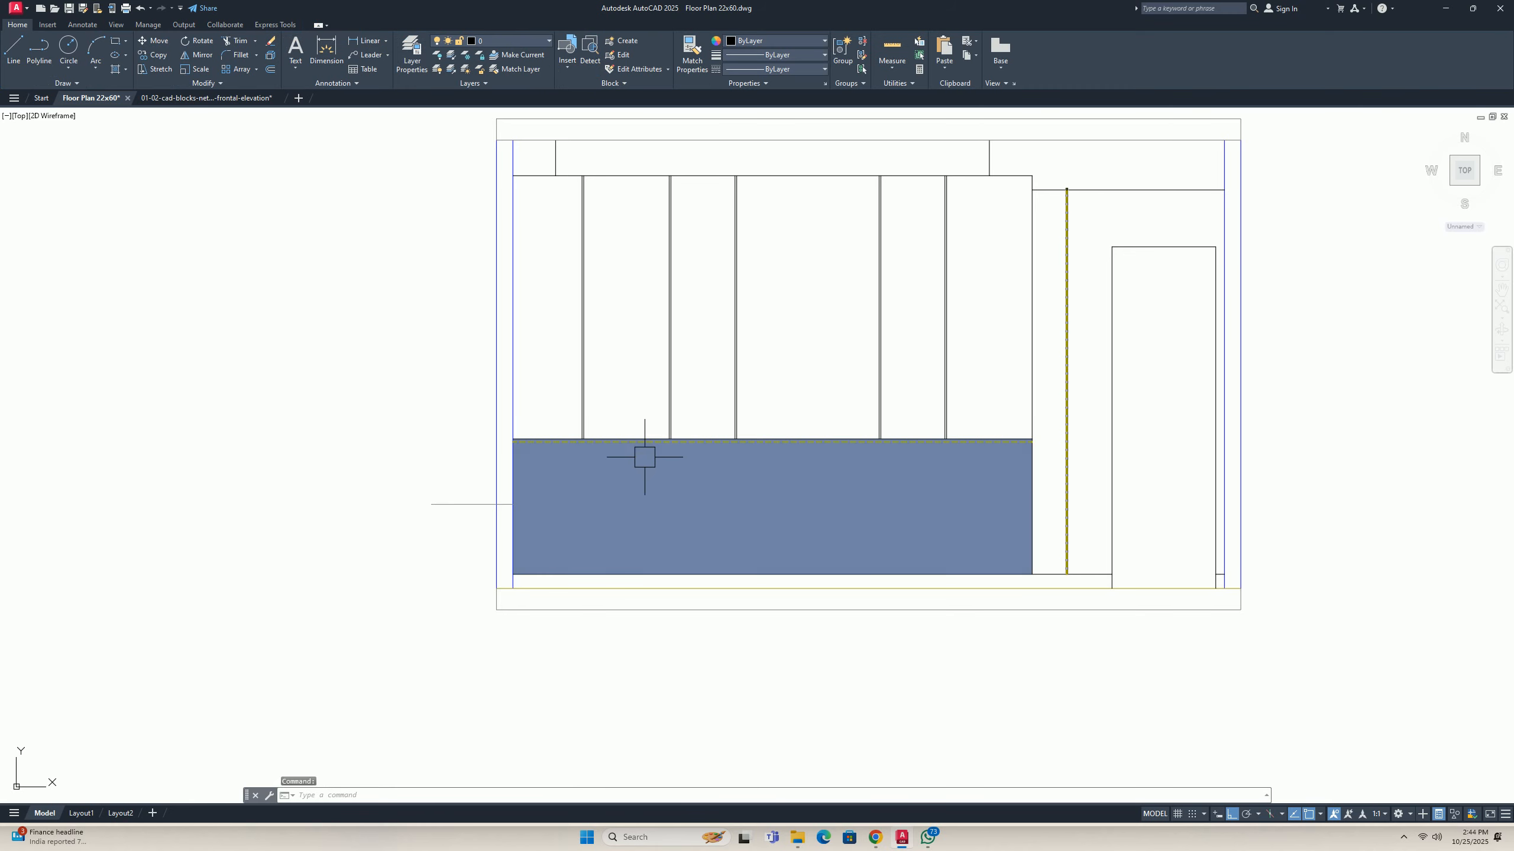
# Recolour the lower wall's solid hatch to the light grey 199,200,202.
pyautogui.scroll(3, 596, 466)
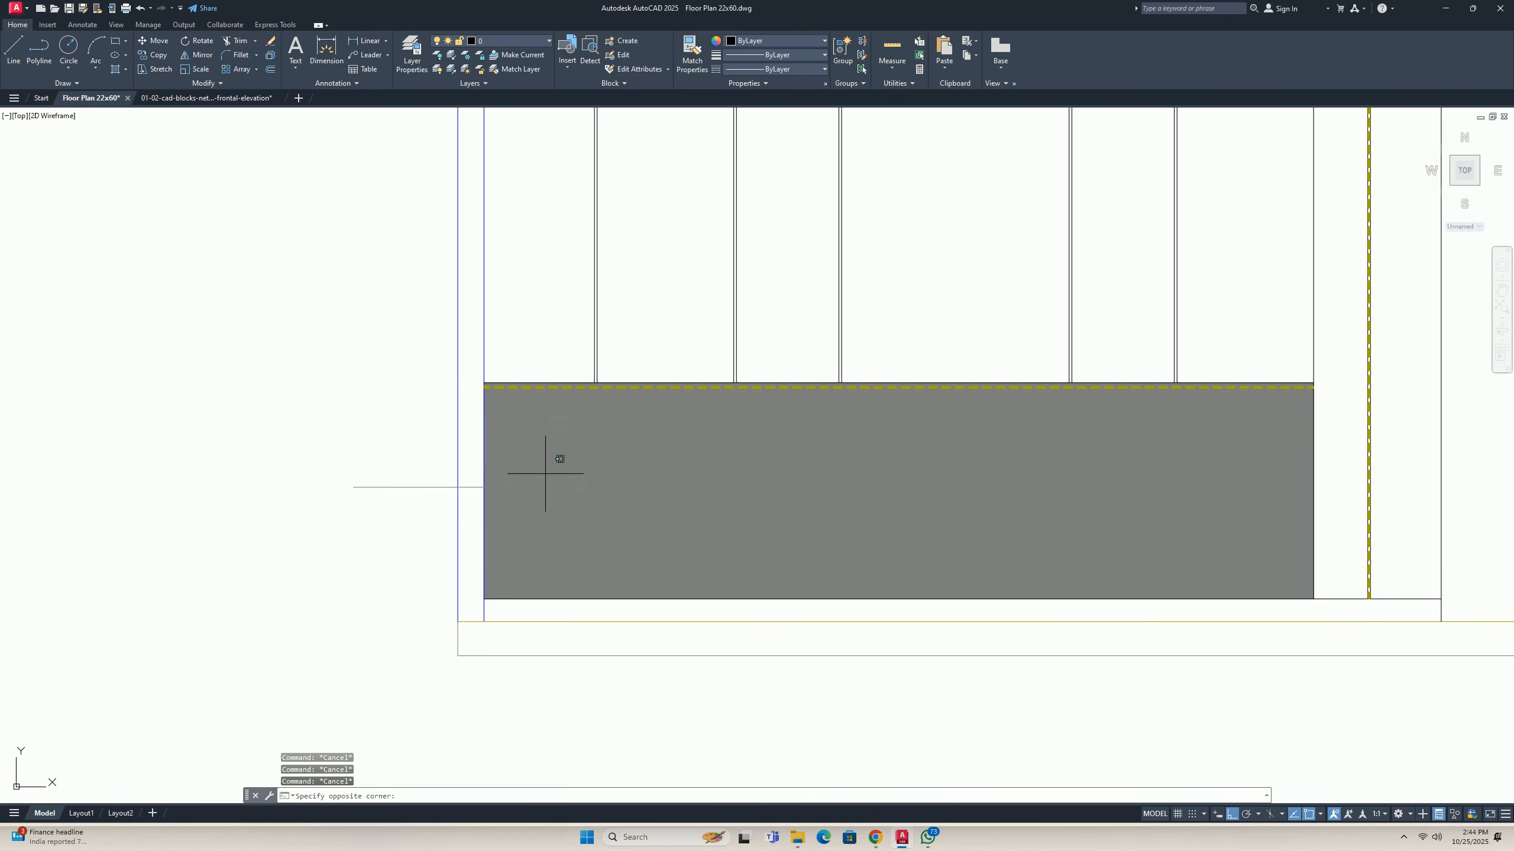
pyautogui.click(540, 464)
pyautogui.click(314, 55)
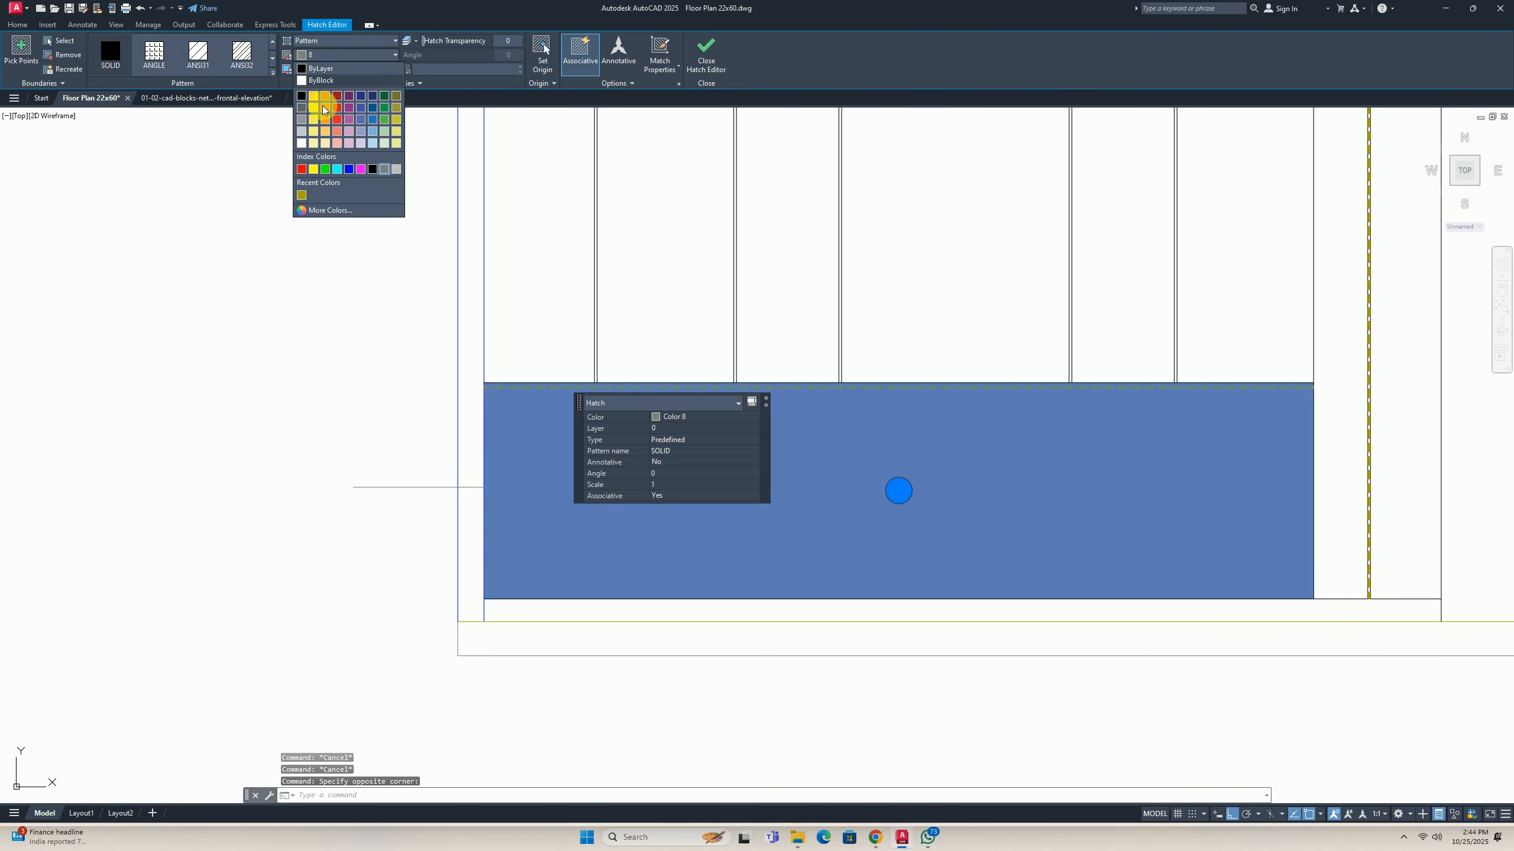
pyautogui.click(302, 125)
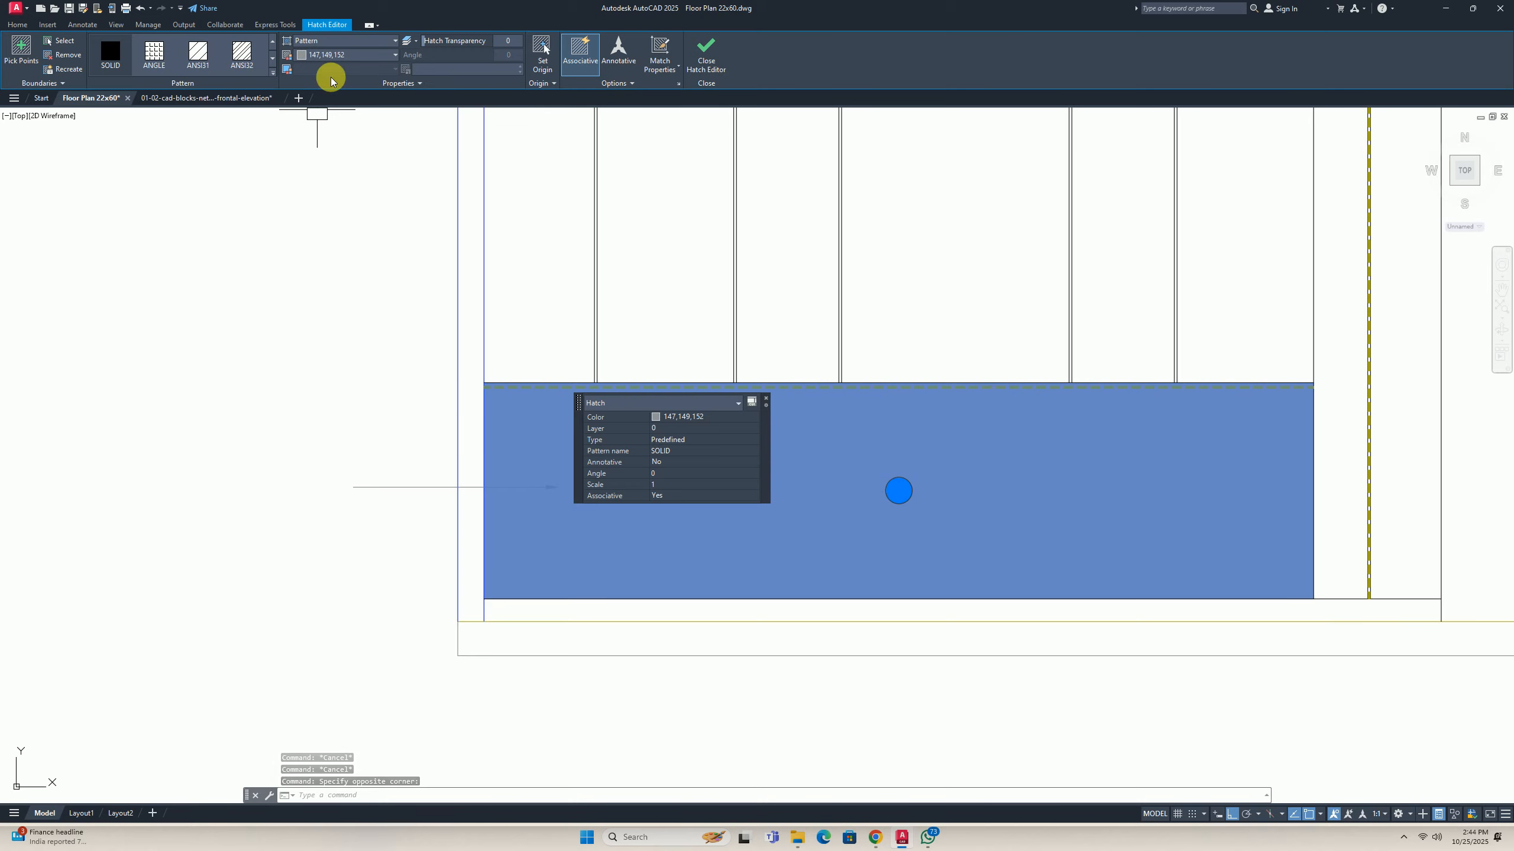
pyautogui.click(322, 58)
pyautogui.click(301, 132)
pyautogui.press('Escape')
pyautogui.press('Escape')
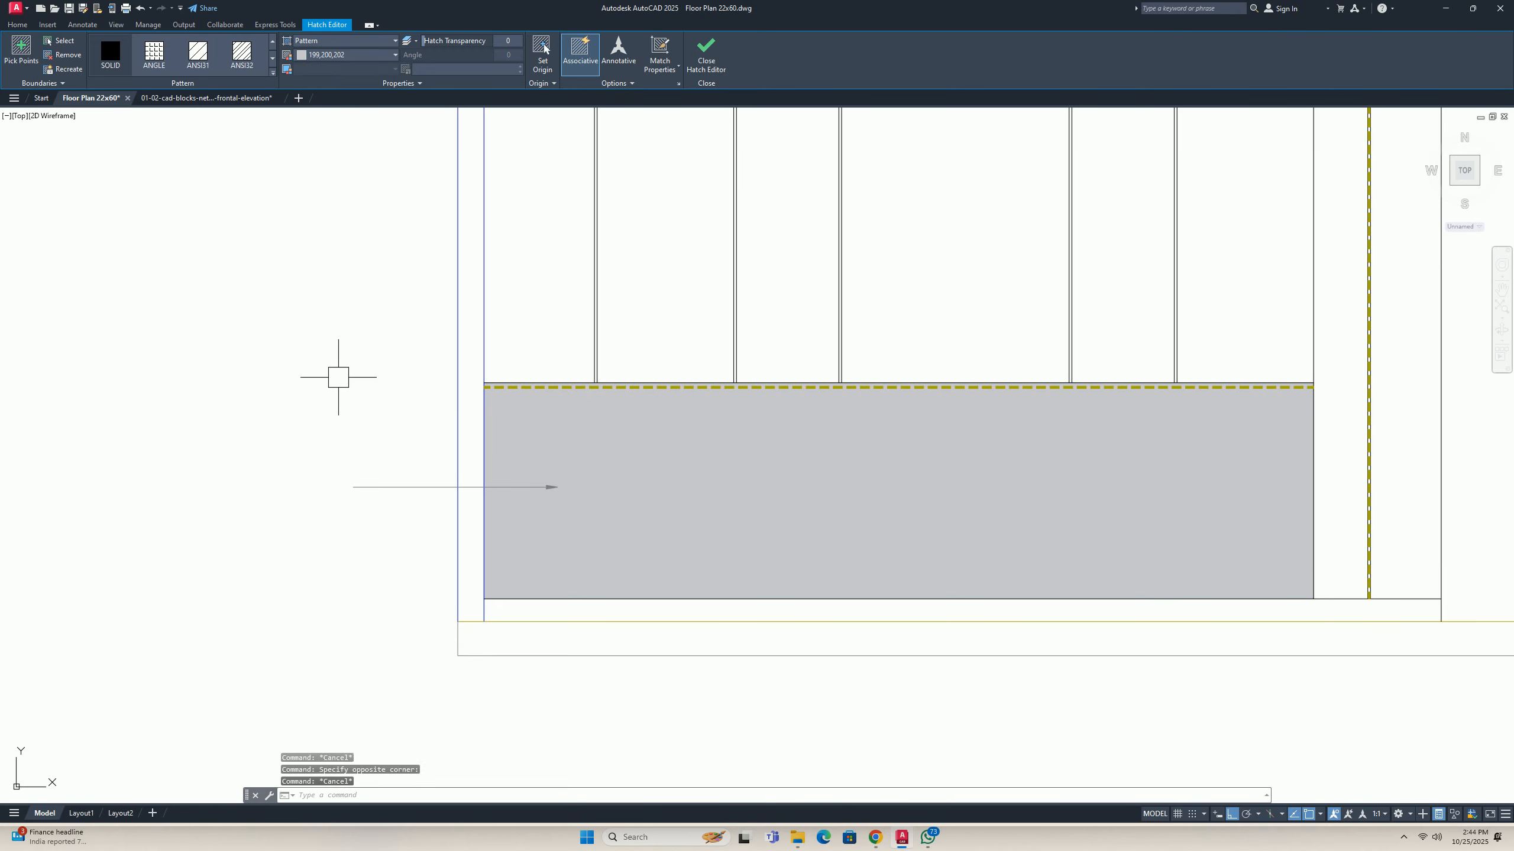
# Add a solid hatch inside all six tall wall panels above the dashed line.
pyautogui.moveTo(412, 404); pyautogui.dragTo(626, 442, button='middle')
pyautogui.scroll(-6, 443, 416)
pyautogui.scroll(4, 780, 395)
pyautogui.click(521, 446)
pyautogui.press('Escape')
pyautogui.moveTo(531, 316); pyautogui.dragTo(538, 395, button='middle')
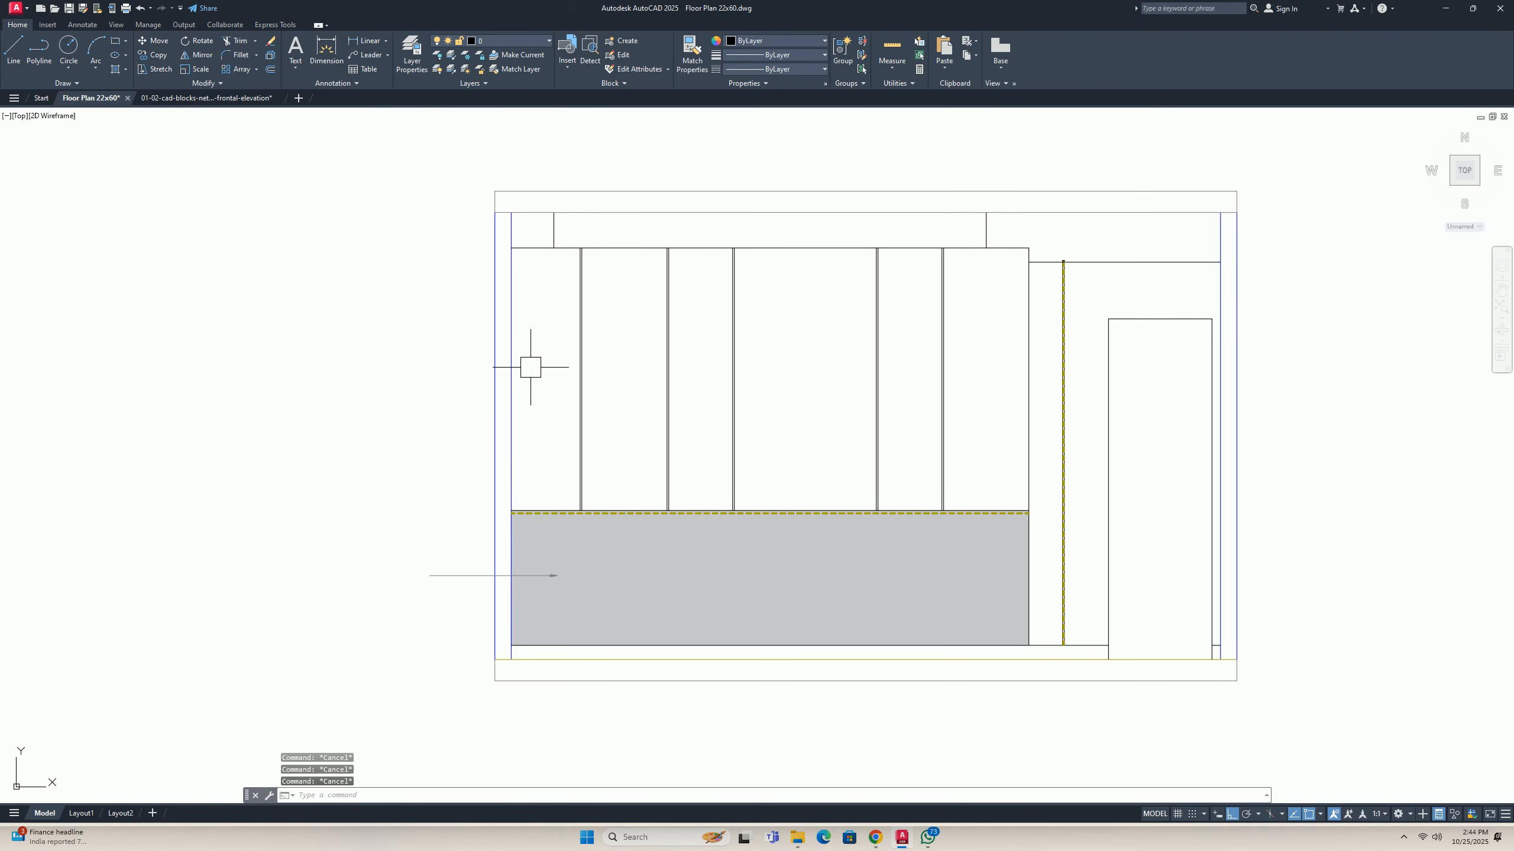
pyautogui.write('h')
pyautogui.press('Return')
pyautogui.click(551, 358)
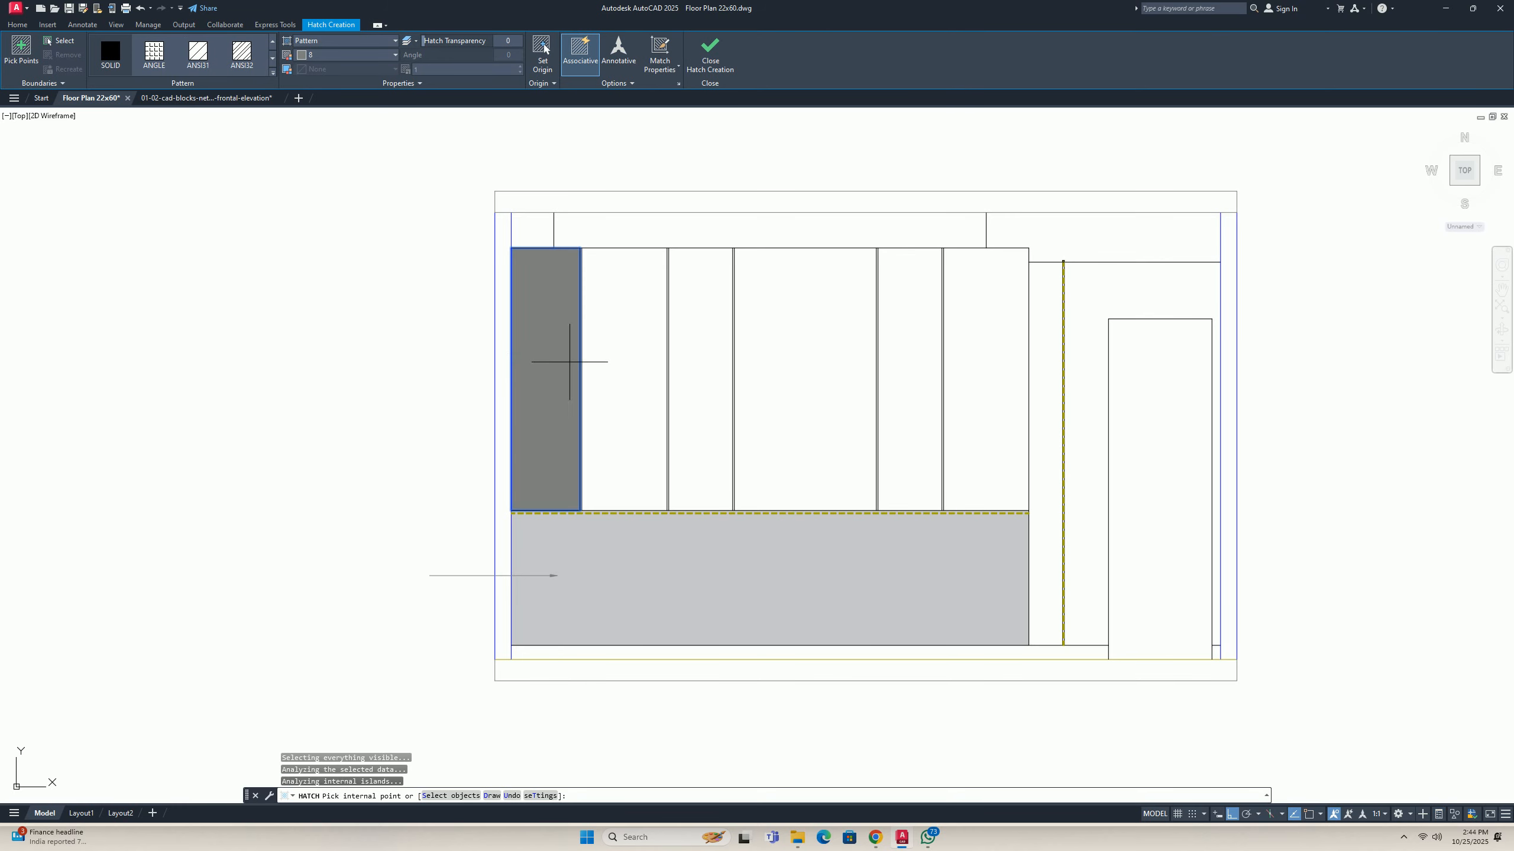
pyautogui.click(632, 346)
pyautogui.click(698, 343)
pyautogui.click(785, 340)
pyautogui.moveTo(834, 345)
pyautogui.mouseDown(button='middle')
pyautogui.moveTo(625, 344)
pyautogui.moveTo(698, 356)
pyautogui.mouseUp(button='middle')
pyautogui.click(691, 339)
pyautogui.click(798, 340)
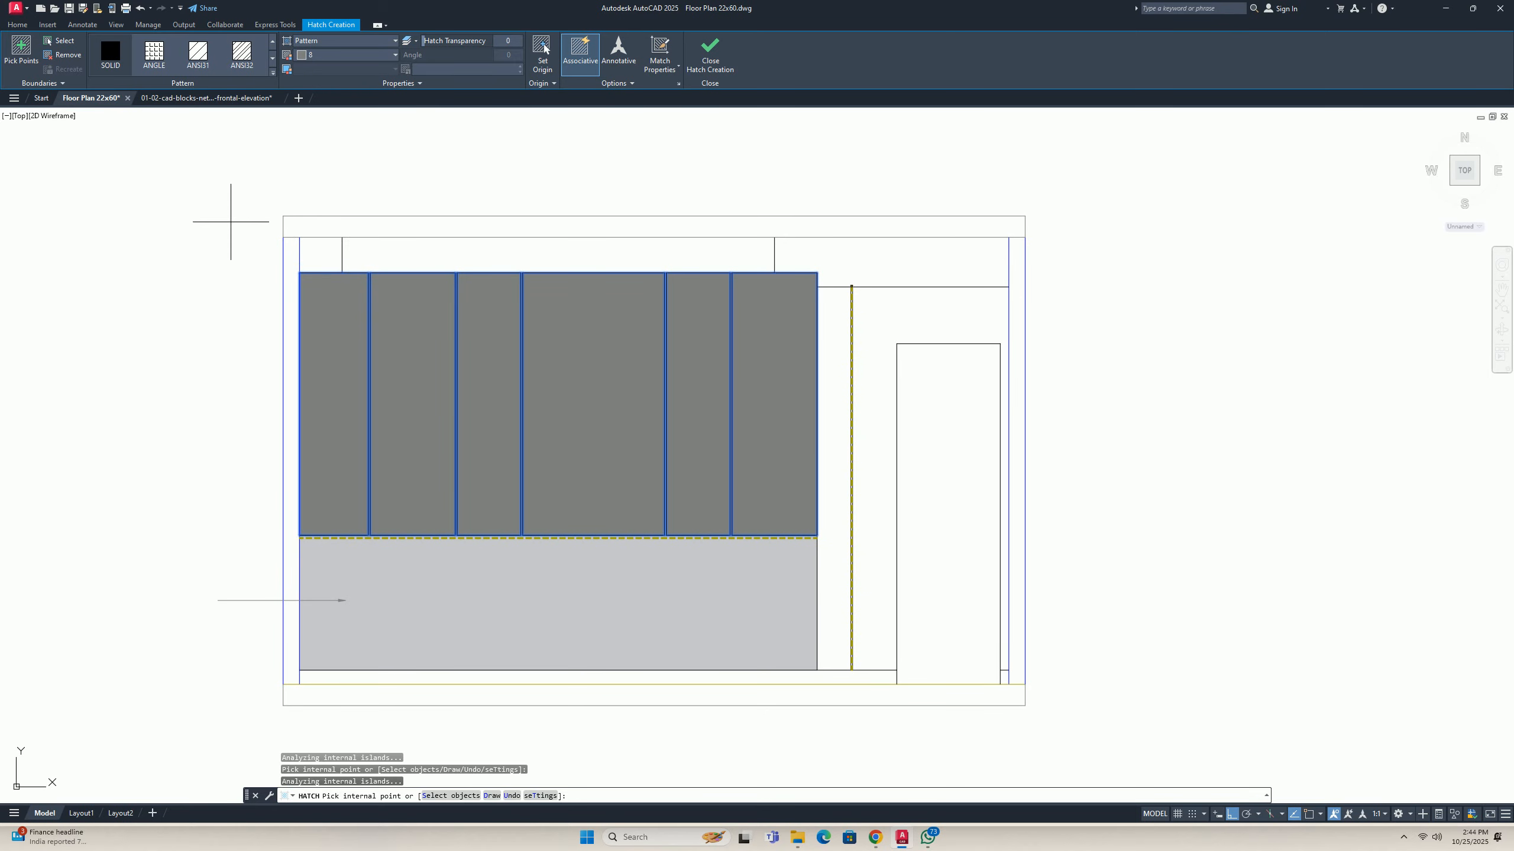
# Set the upper panels' hatch to the cream true color 255,244,230 and finish the hatch.
pyautogui.click(331, 54)
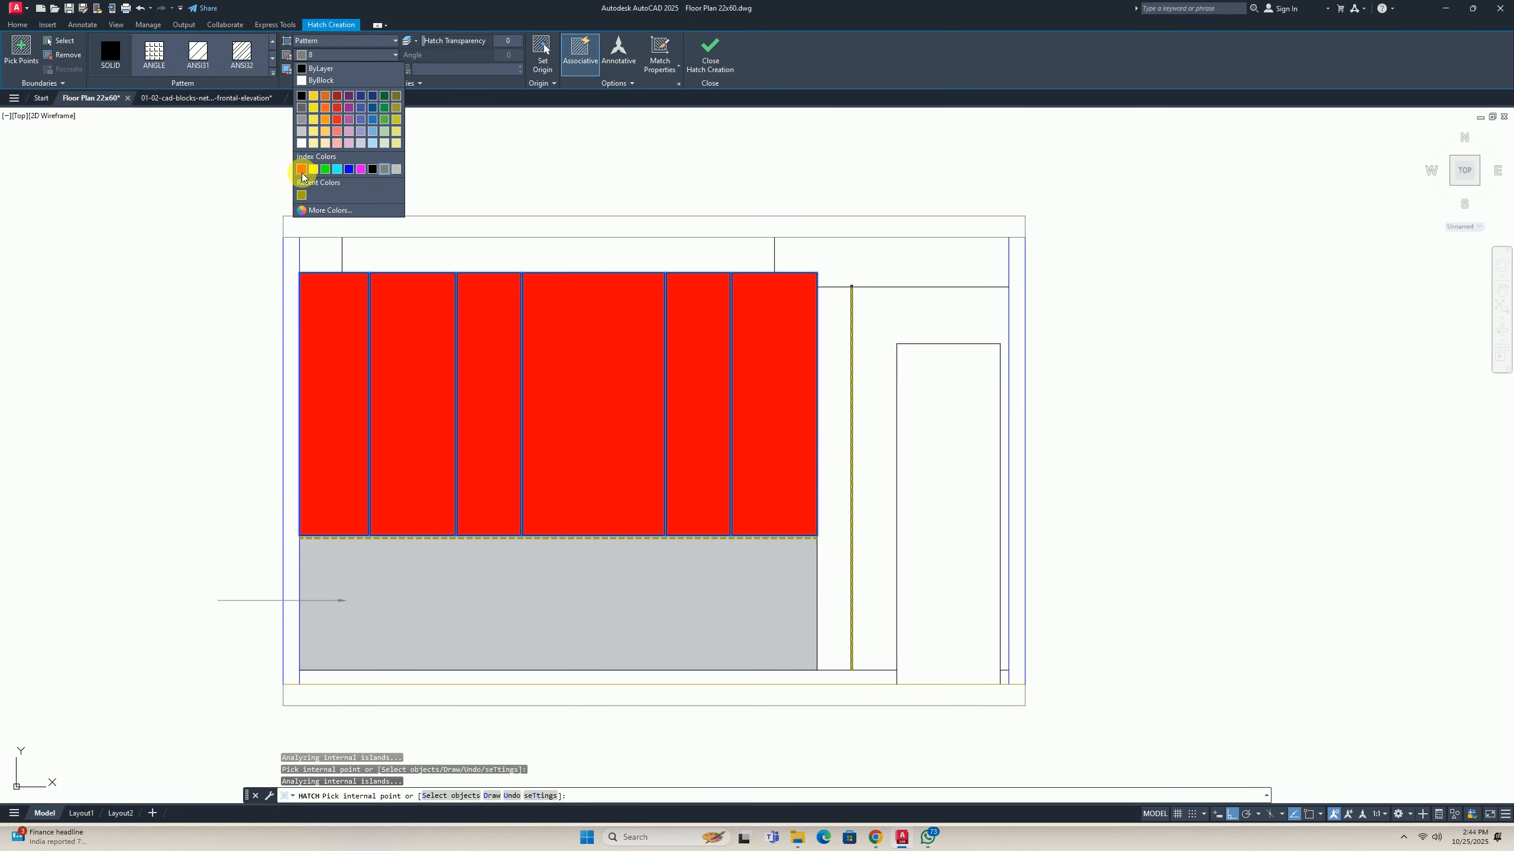
pyautogui.click(327, 210)
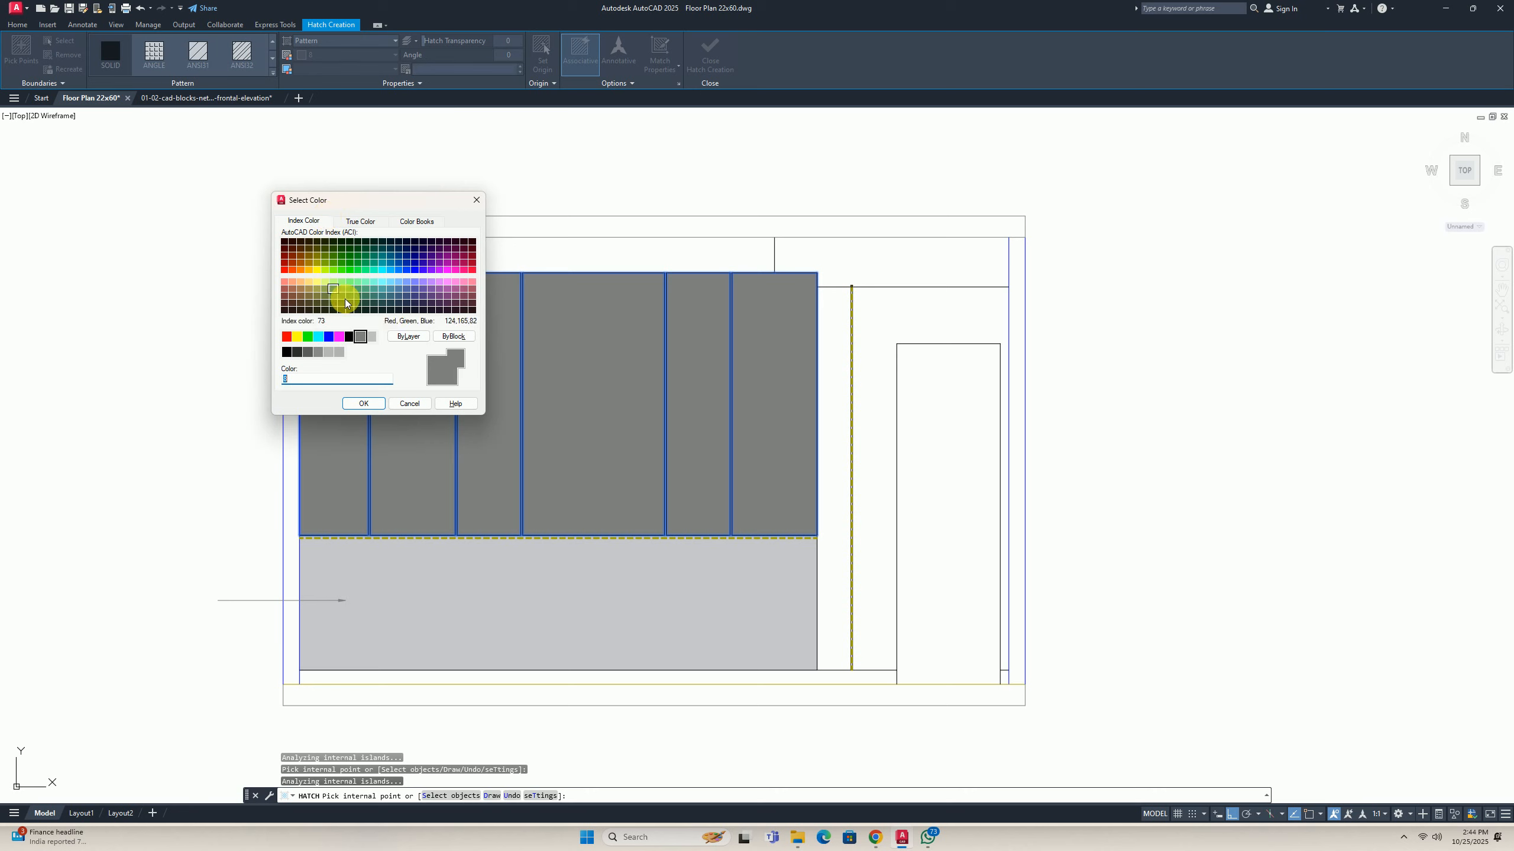
pyautogui.click(362, 222)
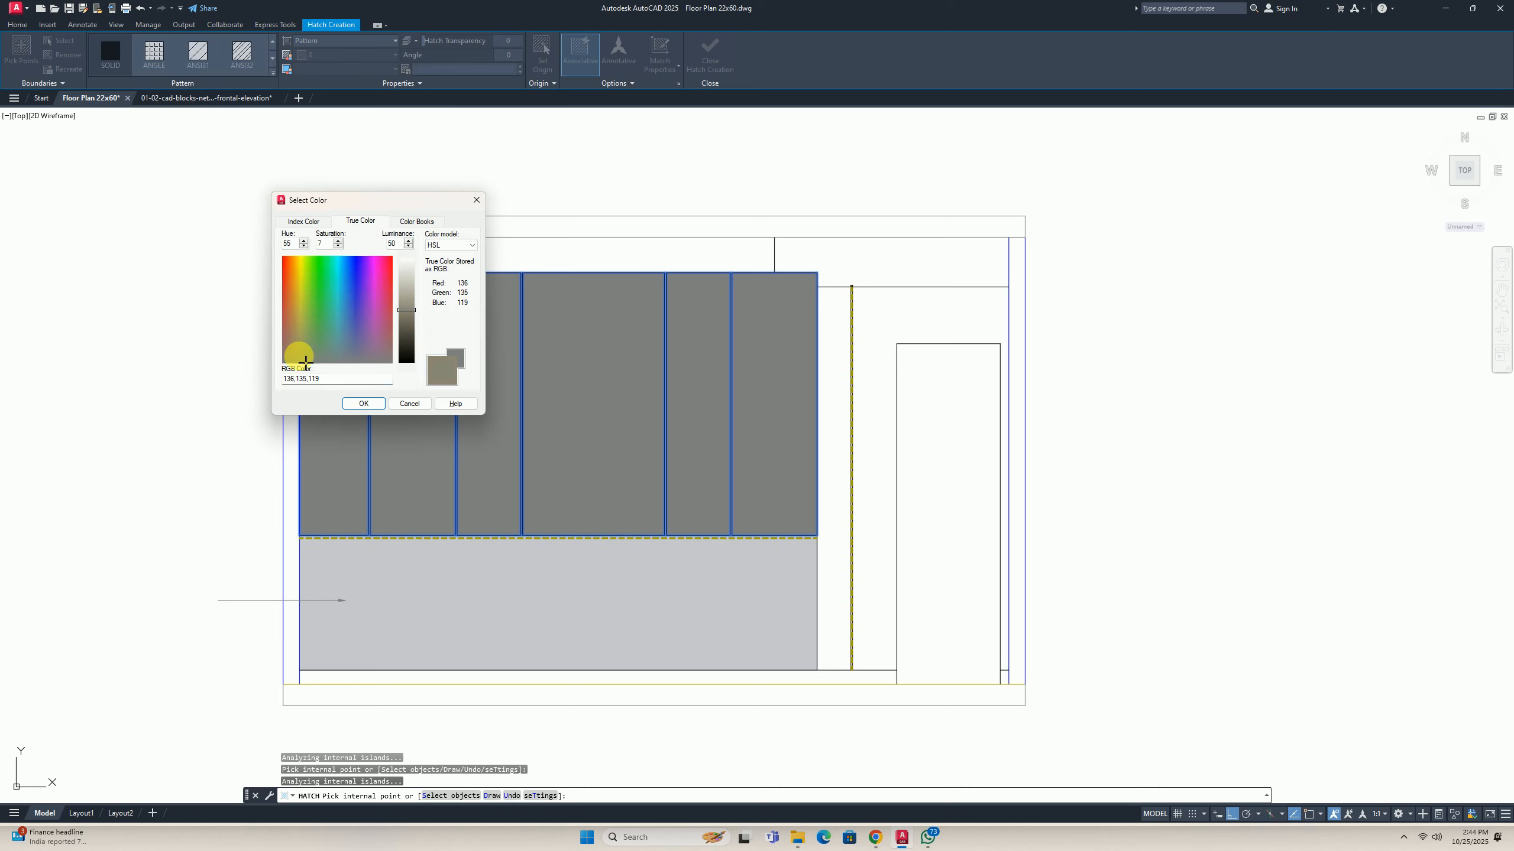
pyautogui.moveTo(302, 353); pyautogui.dragTo(302, 303)
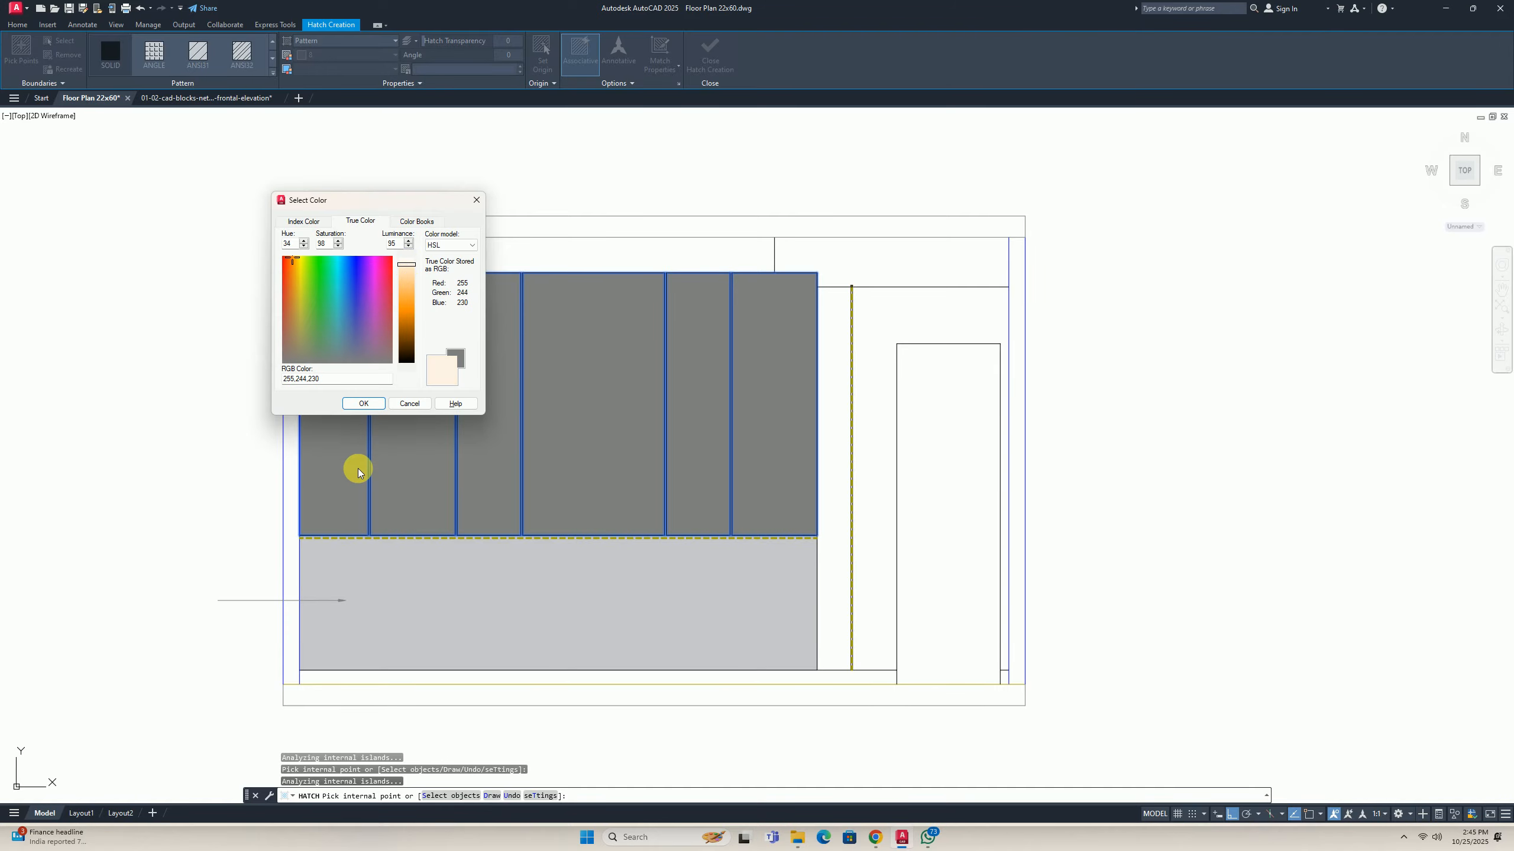
pyautogui.click(363, 404)
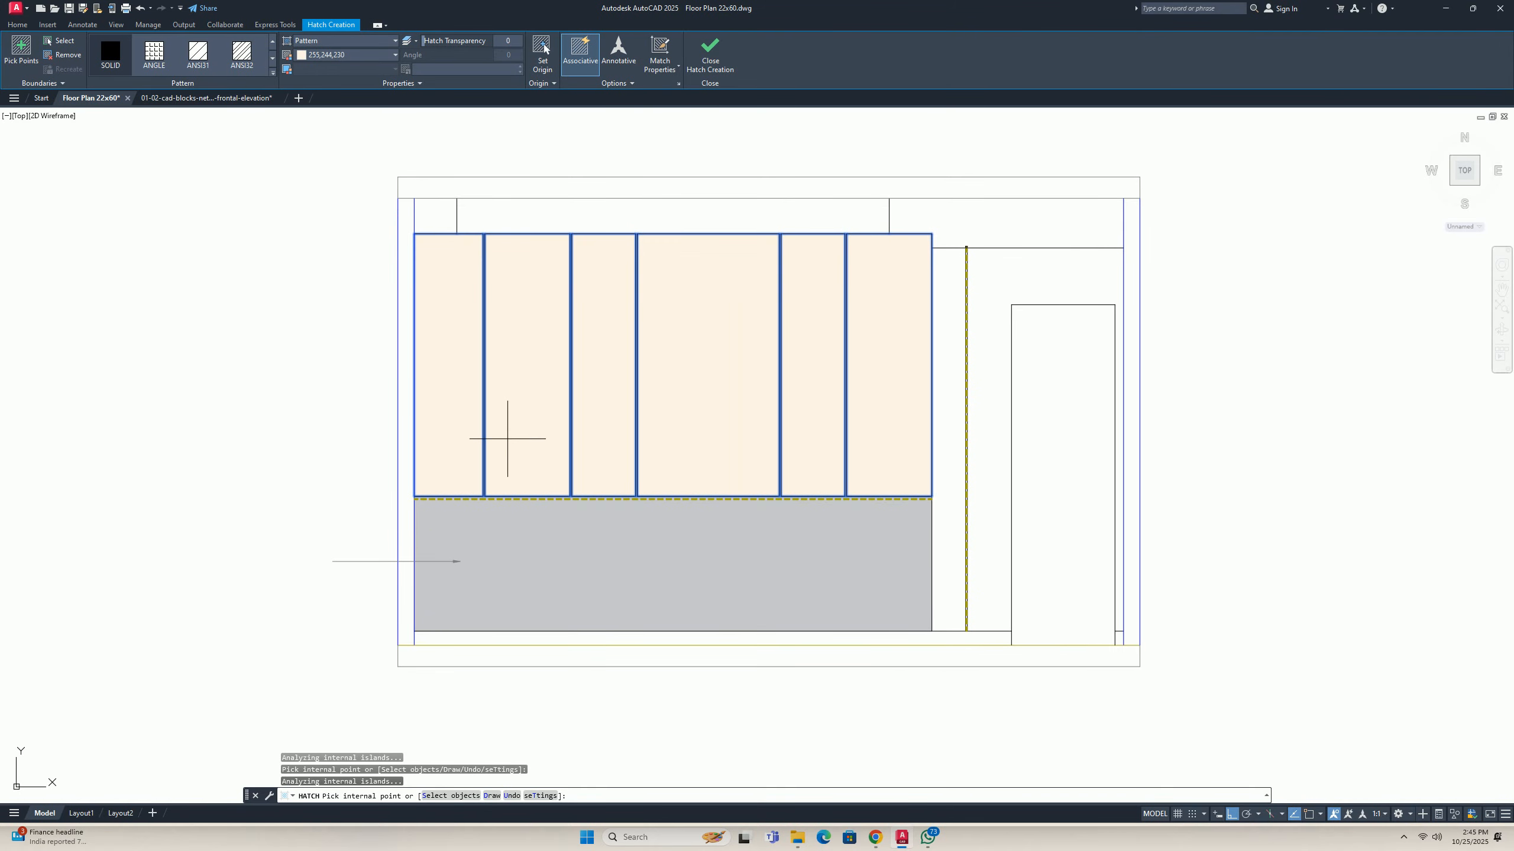
pyautogui.press('Escape')
# Start a new hatch and fill the five narrow vertical strips between the tall upper wall panels.
pyautogui.scroll(-5, 466, 430)
pyautogui.scroll(7, 453, 420)
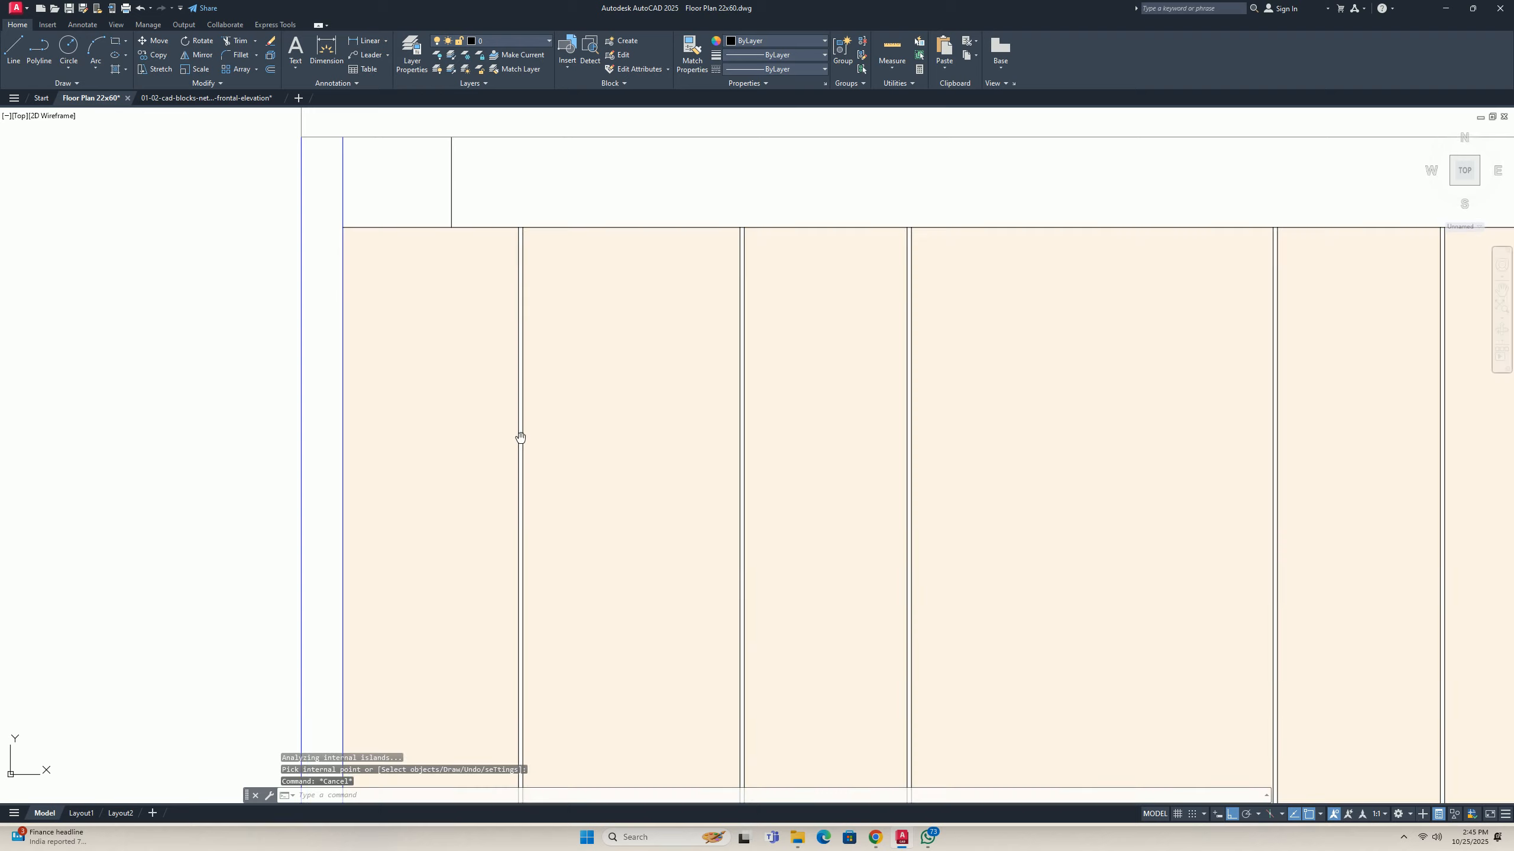
pyautogui.press('Escape')
pyautogui.press('Escape')
pyautogui.write('h')
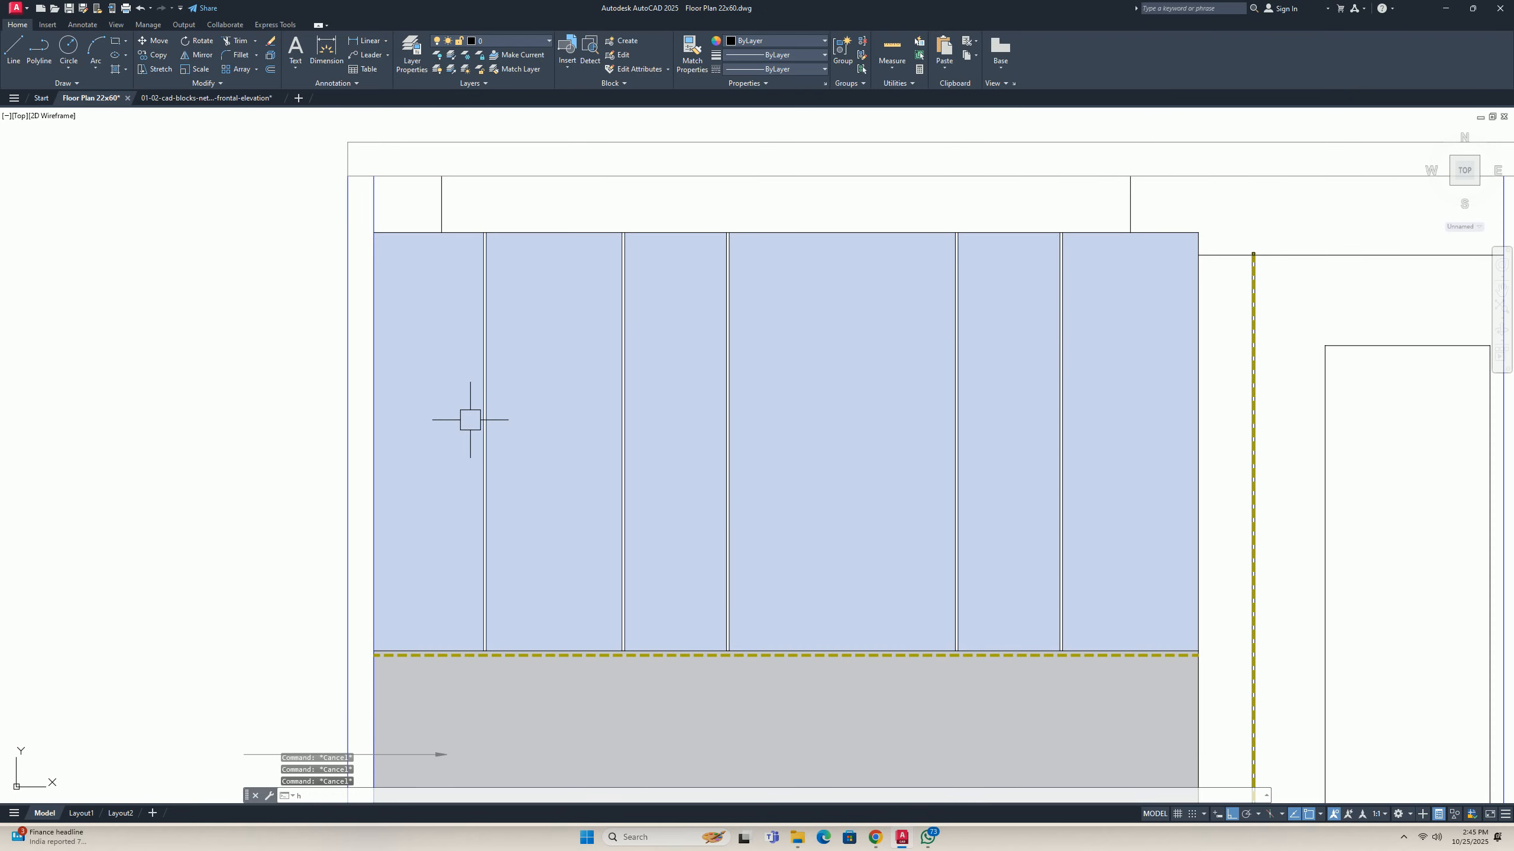
pyautogui.press('Return')
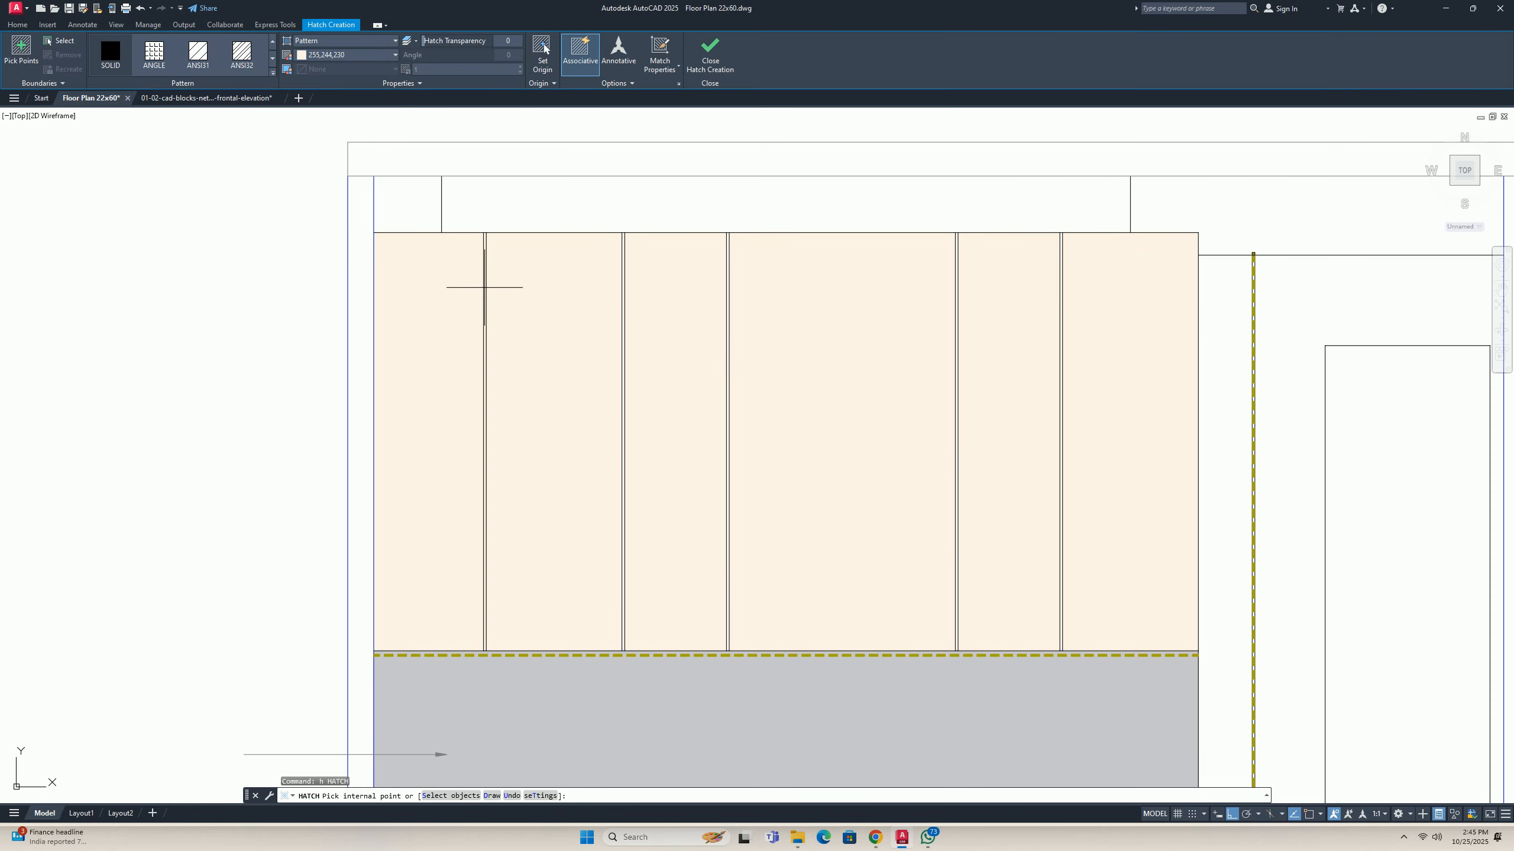
pyautogui.click(484, 287)
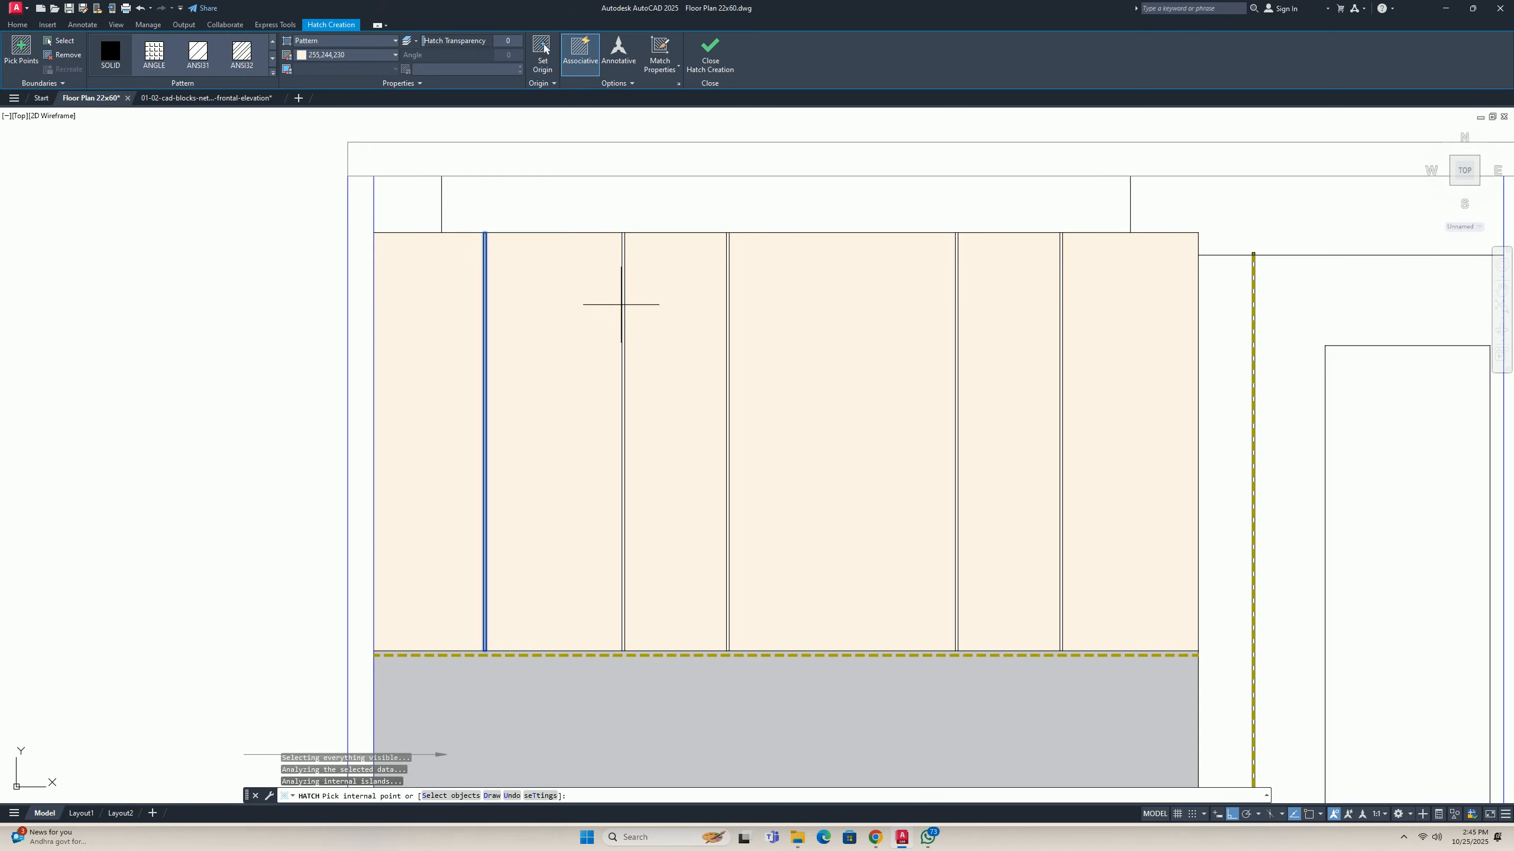
pyautogui.click(623, 308)
pyautogui.click(727, 303)
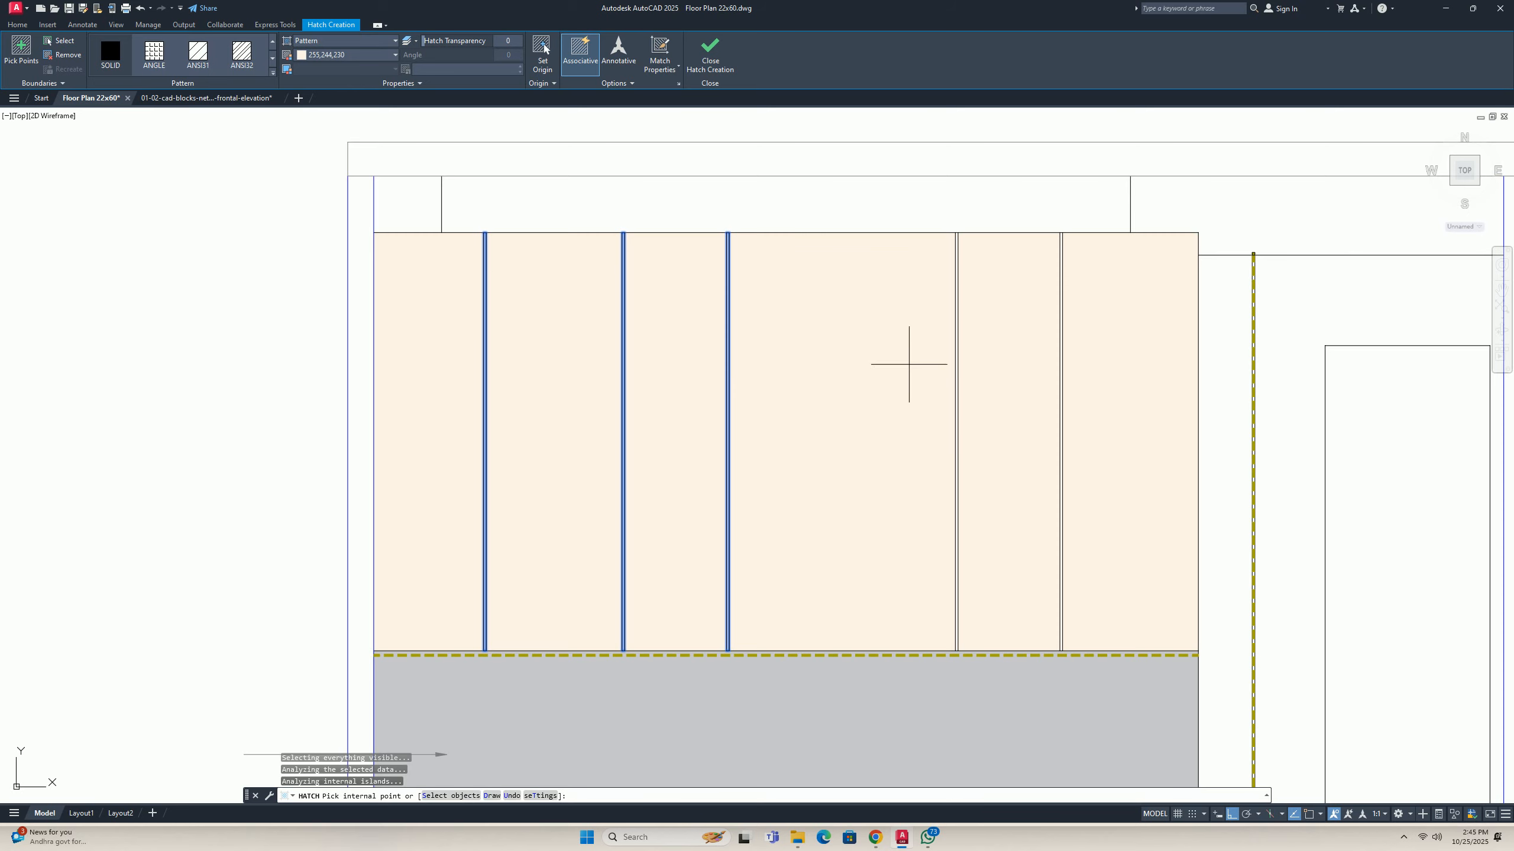
pyautogui.click(956, 323)
pyautogui.moveTo(1047, 350); pyautogui.dragTo(695, 374, button='middle')
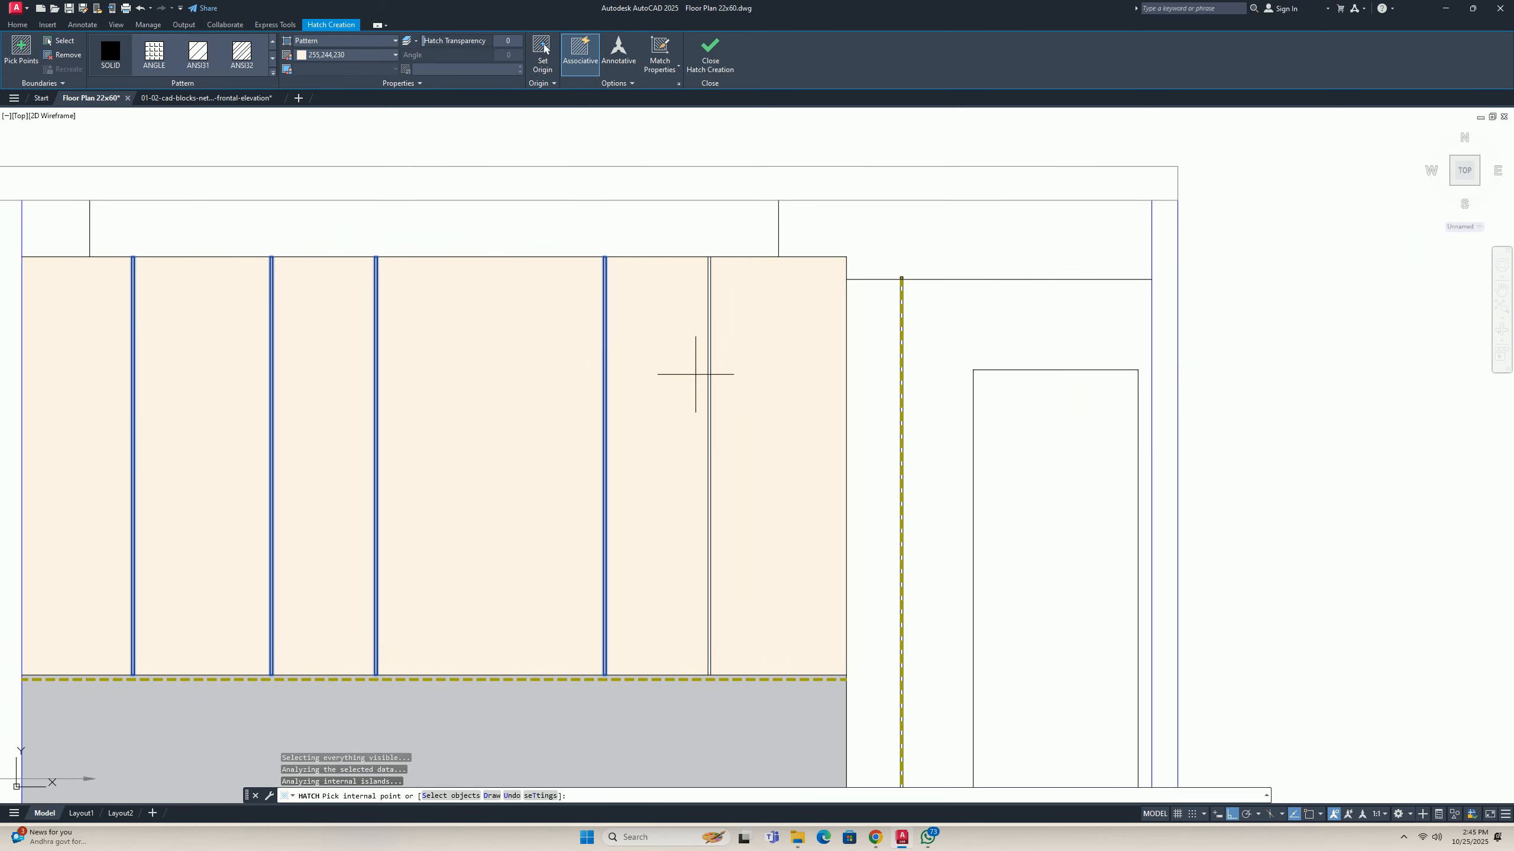
pyautogui.click(709, 346)
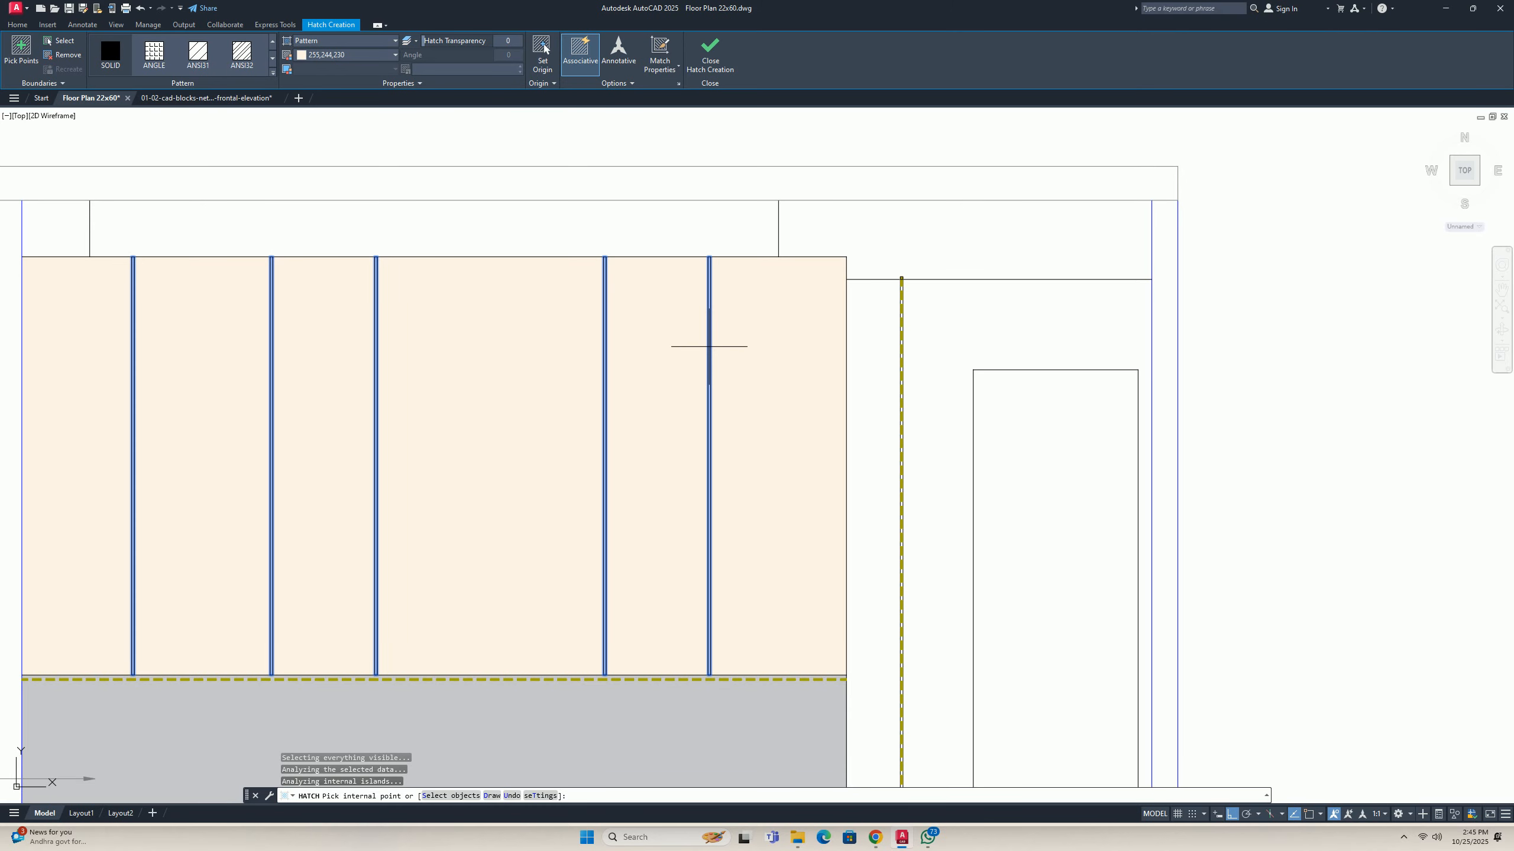
# Set the narrow strips' hatch colour to dark grey and finish the hatch.
pyautogui.click(154, 53)
pyautogui.click(315, 55)
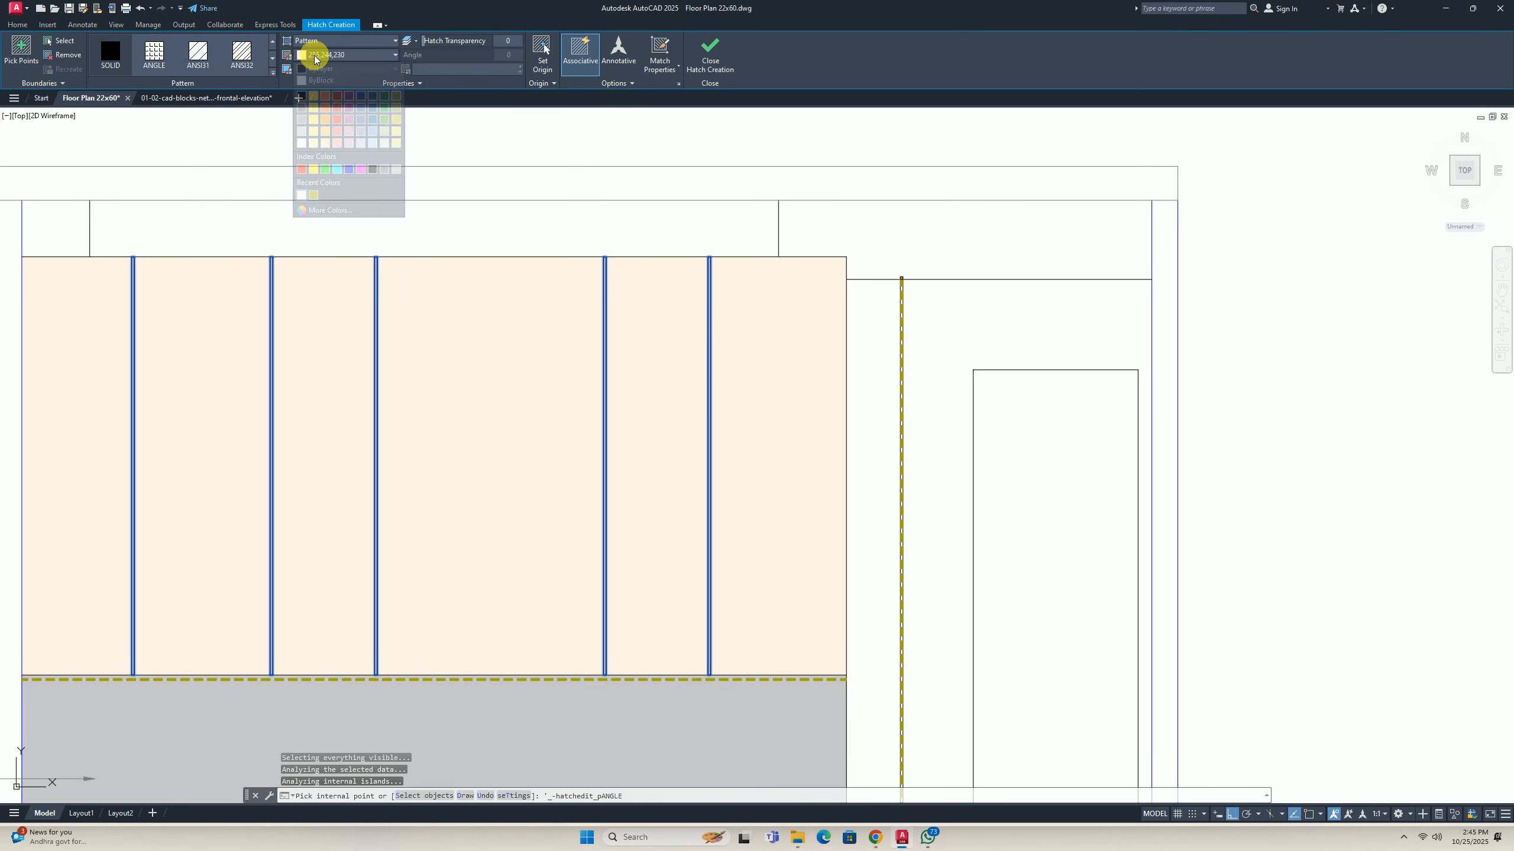
pyautogui.click(299, 99)
pyautogui.press('Escape')
pyautogui.scroll(-3, 550, 368)
pyautogui.press('Escape')
pyautogui.press('Escape')
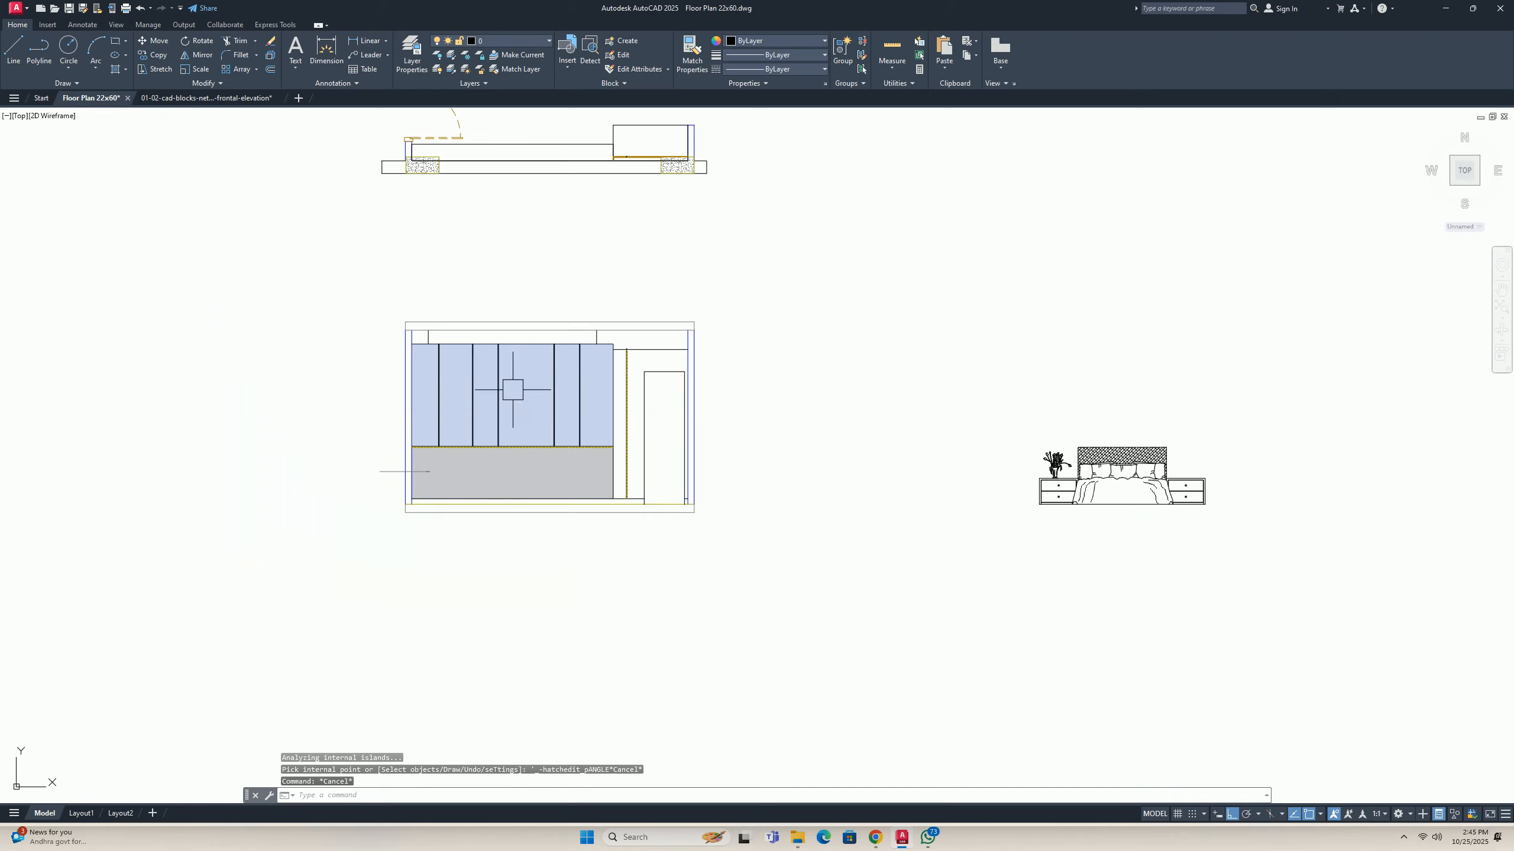
pyautogui.moveTo(332, 472)
pyautogui.mouseDown(button='middle')
pyautogui.moveTo(365, 487)
pyautogui.moveTo(618, 458)
pyautogui.moveTo(621, 481)
pyautogui.mouseUp(button='middle')
pyautogui.scroll(2, 735, 458)
pyautogui.scroll(-4, 477, 450)
pyautogui.scroll(-4, 618, 453)
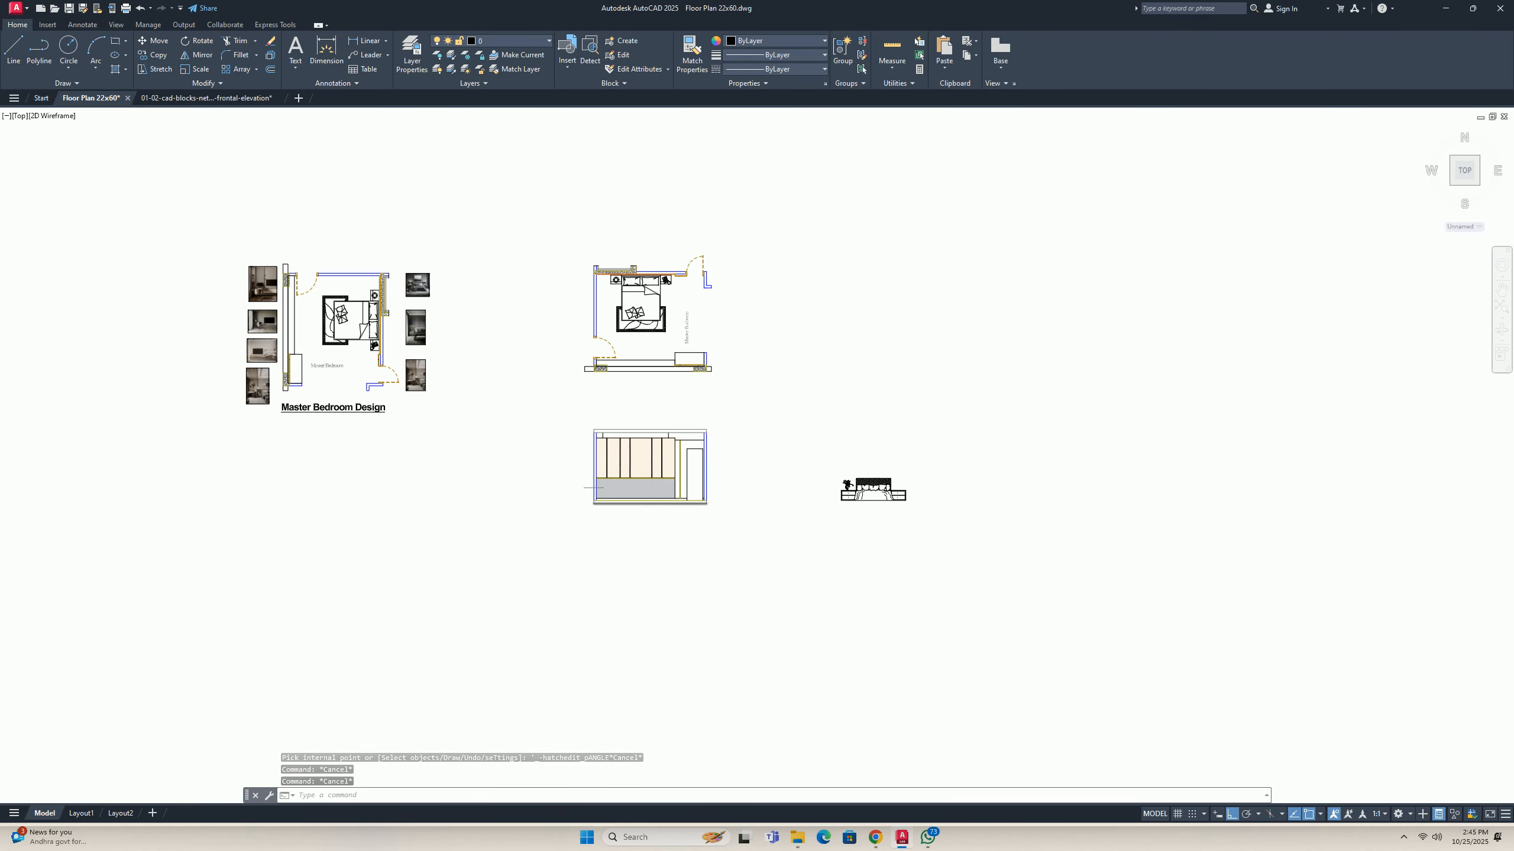
pyautogui.scroll(2, 654, 504)
pyautogui.scroll(2, 1011, 488)
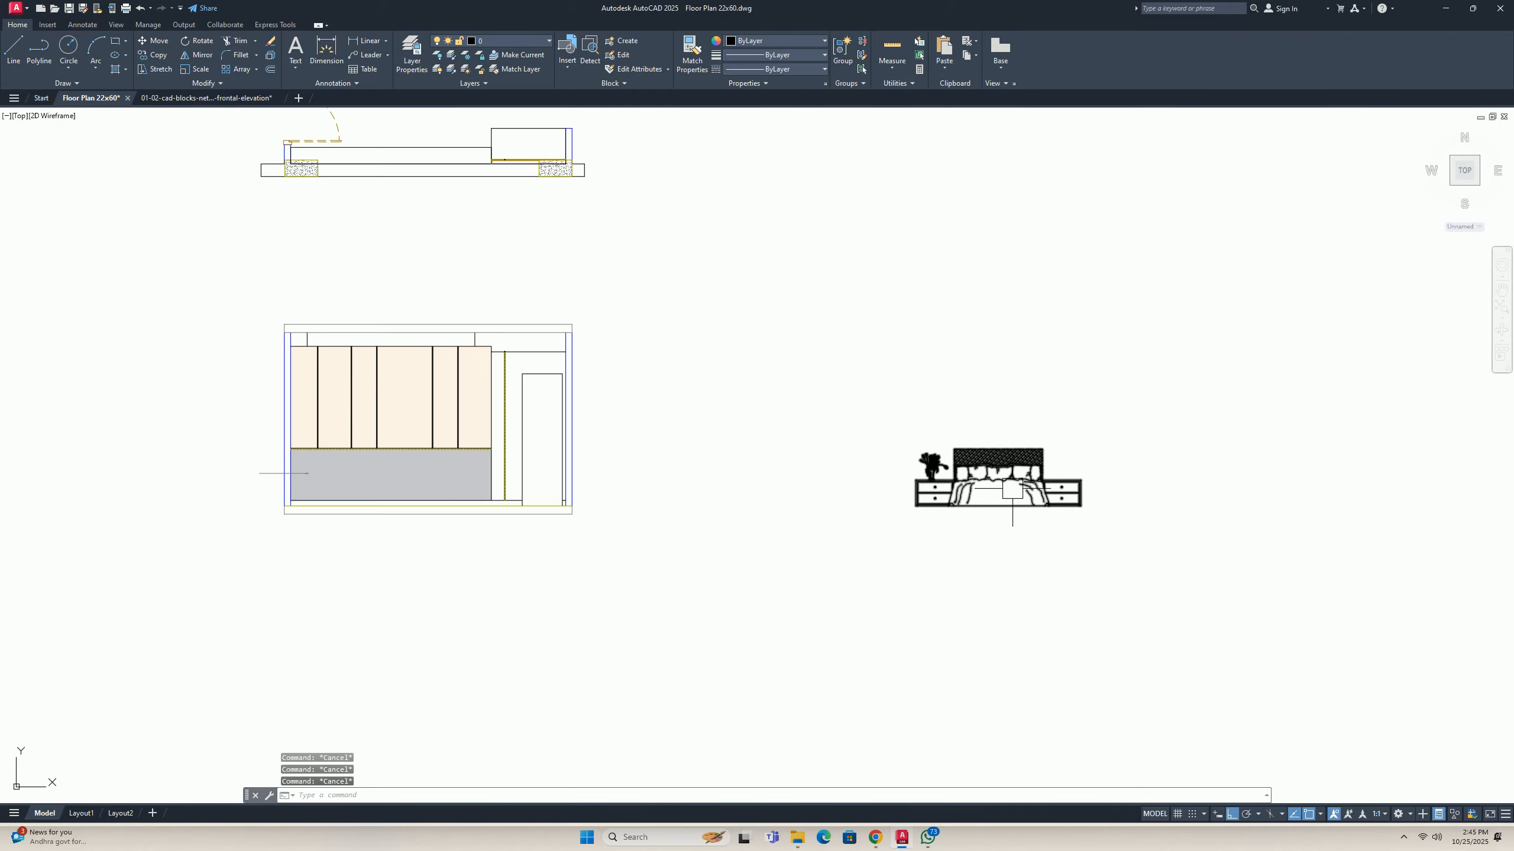
pyautogui.scroll(4, 945, 507)
pyautogui.scroll(-2, 894, 511)
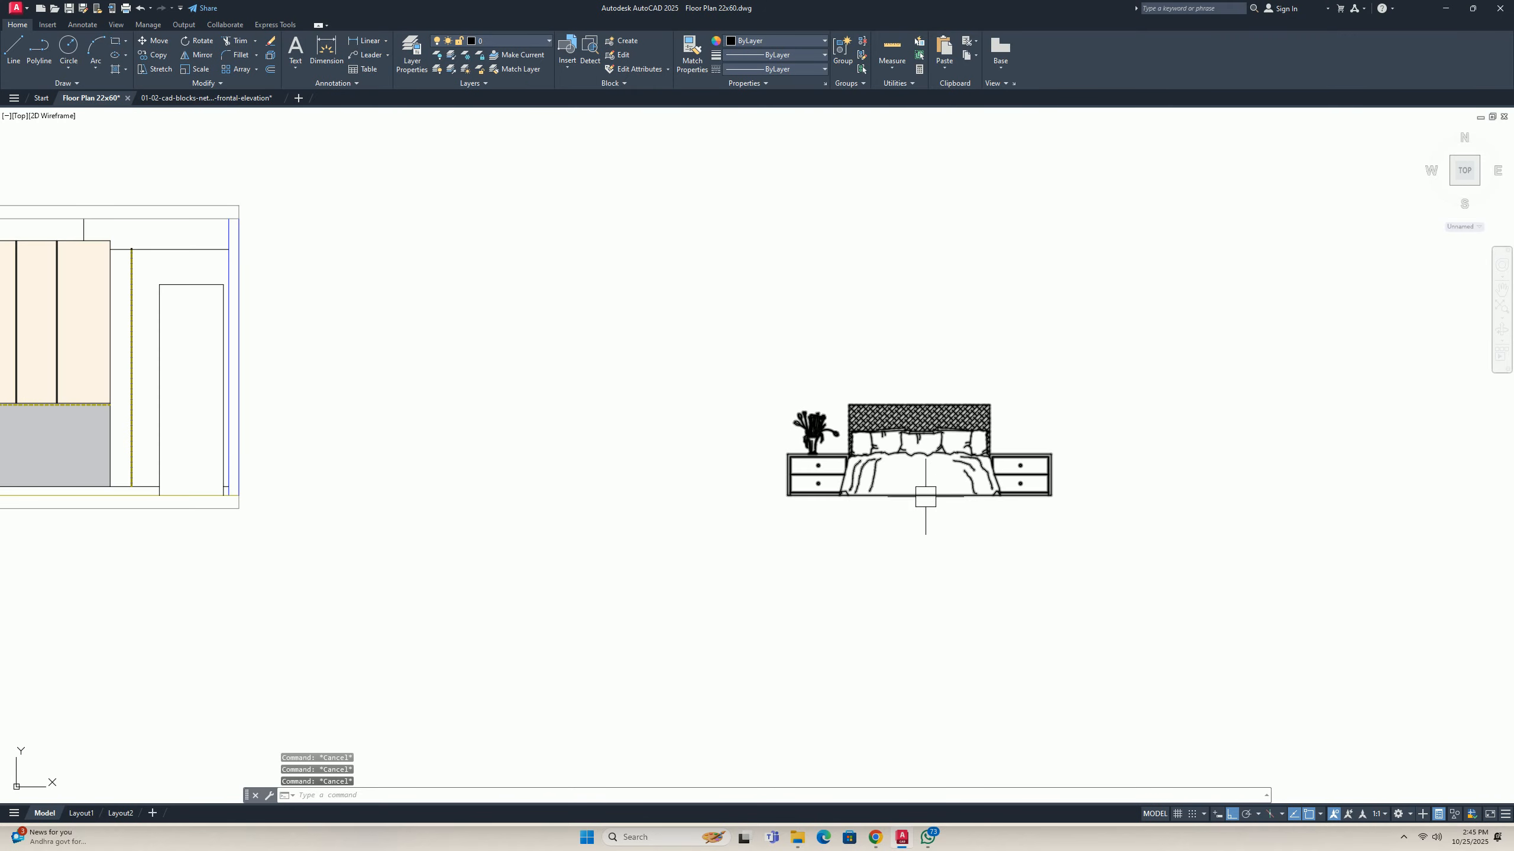
pyautogui.scroll(2, 870, 501)
pyautogui.write('m')
pyautogui.press('Return')
pyautogui.click(949, 505)
pyautogui.press('Escape')
pyautogui.press('Escape')
pyautogui.scroll(-4, 949, 505)
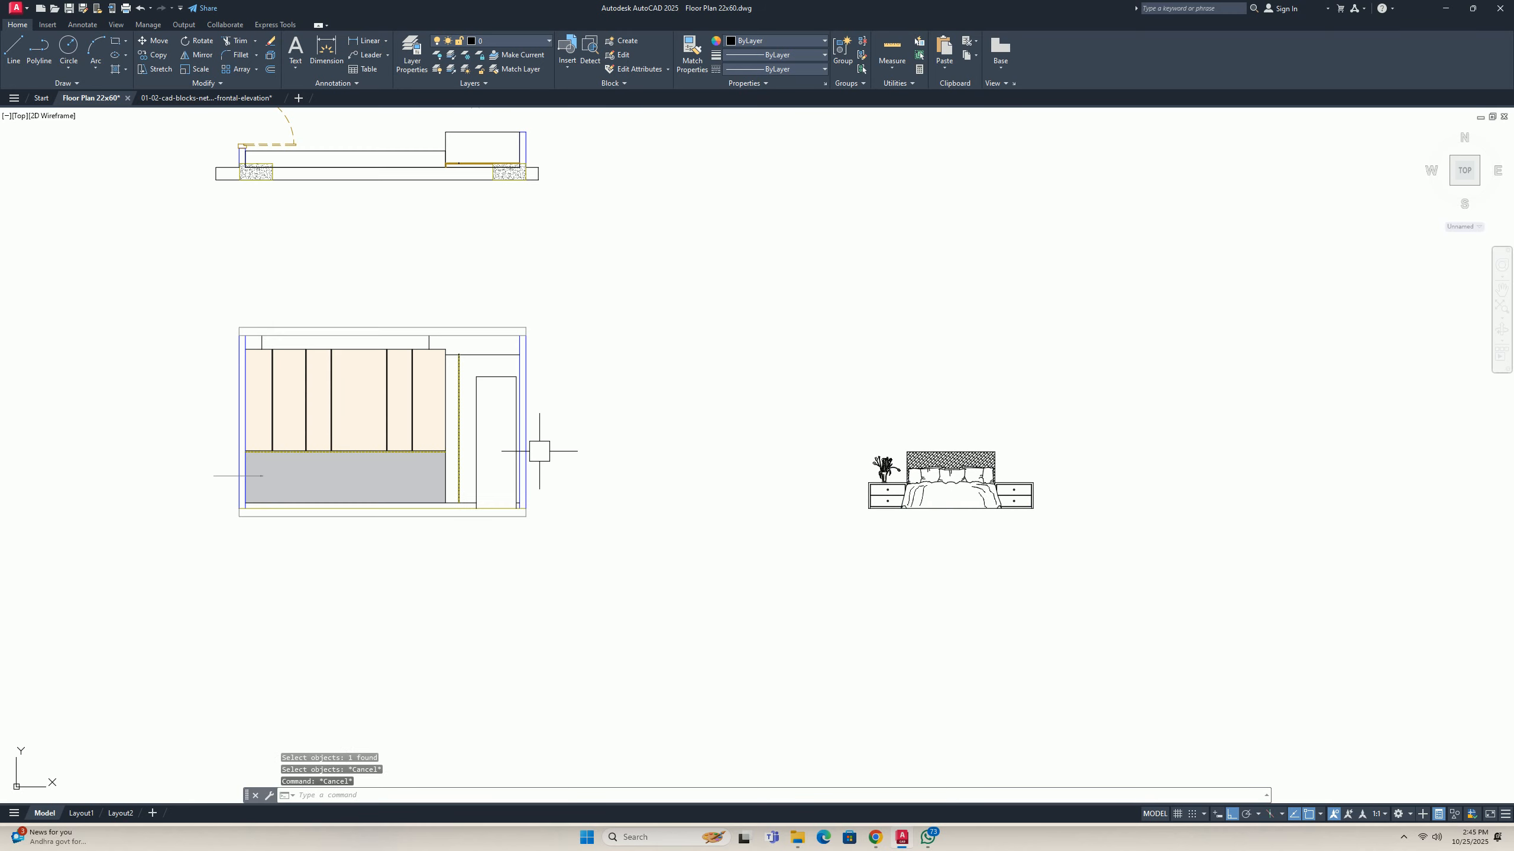
# Draw a horizontal leader without text from the cream upper panel out past the side wall of the elevation.
pyautogui.moveTo(314, 429); pyautogui.dragTo(646, 423, button='middle')
pyautogui.scroll(4, 644, 420)
pyautogui.moveTo(529, 404); pyautogui.dragTo(582, 436, button='middle')
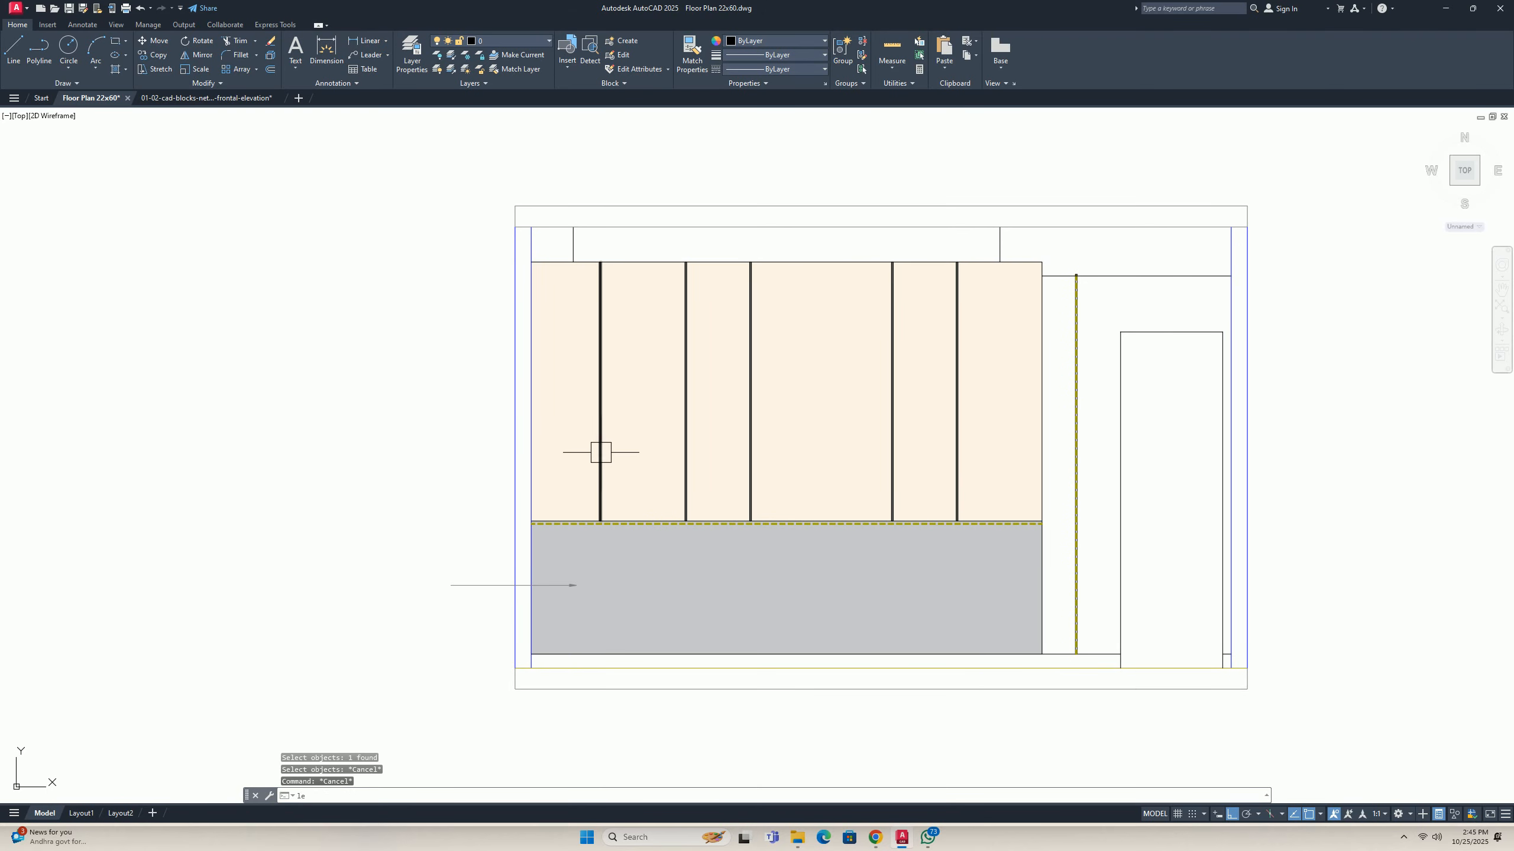
pyautogui.write('le')
pyautogui.press('Return')
pyautogui.scroll(2, 557, 406)
pyautogui.click(546, 399)
pyautogui.scroll(-1, 262, 415)
pyautogui.moveTo(262, 416); pyautogui.dragTo(447, 377, button='middle')
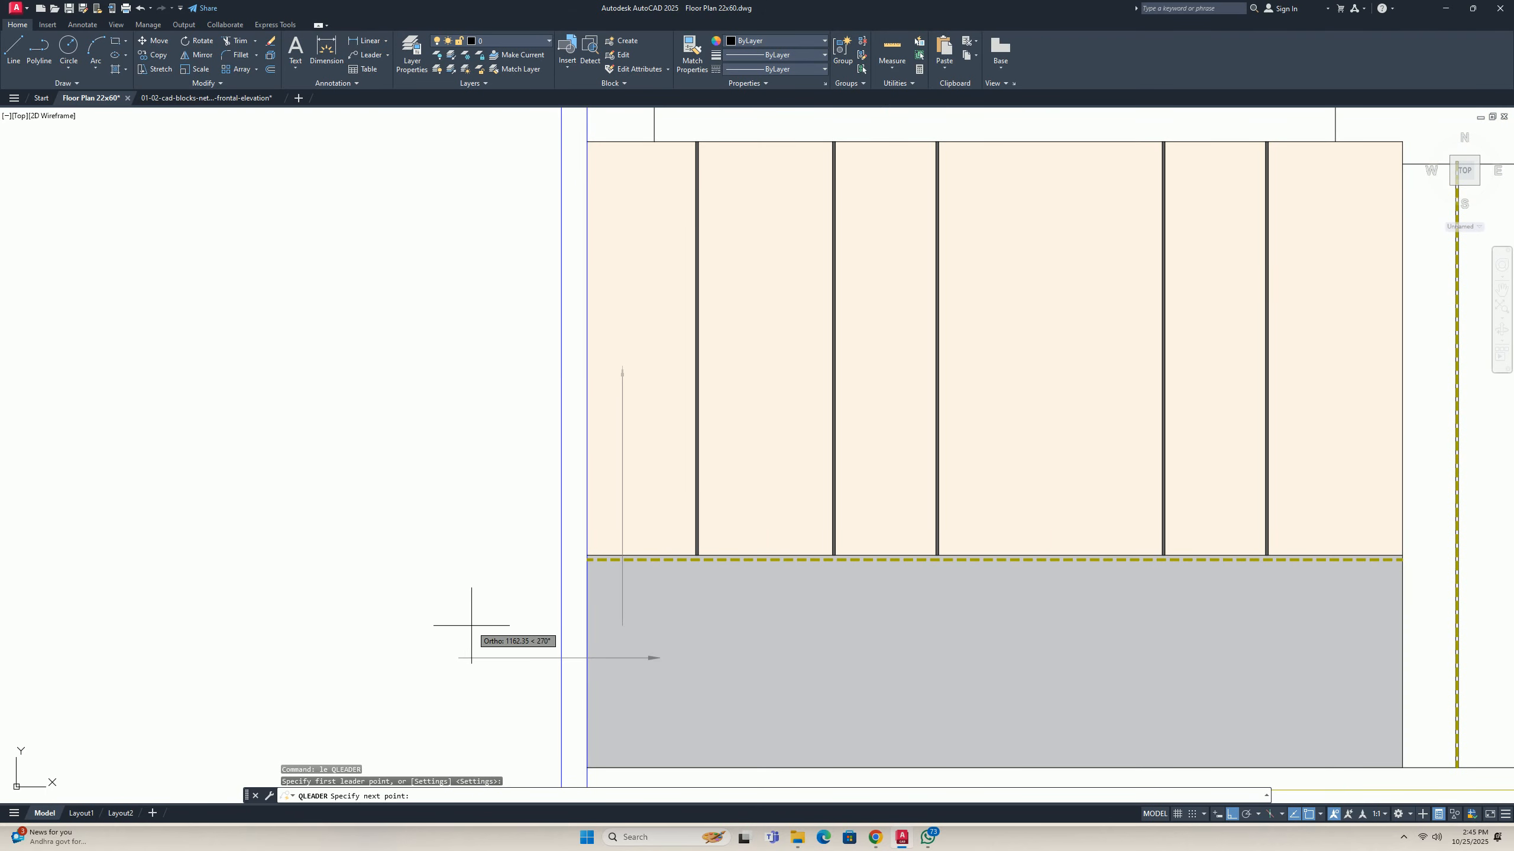
pyautogui.click(455, 385)
pyautogui.press('Escape')
pyautogui.press('Escape')
pyautogui.scroll(-2, 477, 469)
pyautogui.moveTo(477, 469); pyautogui.dragTo(410, 464, button='middle')
pyautogui.scroll(3, 464, 493)
pyautogui.write('l')
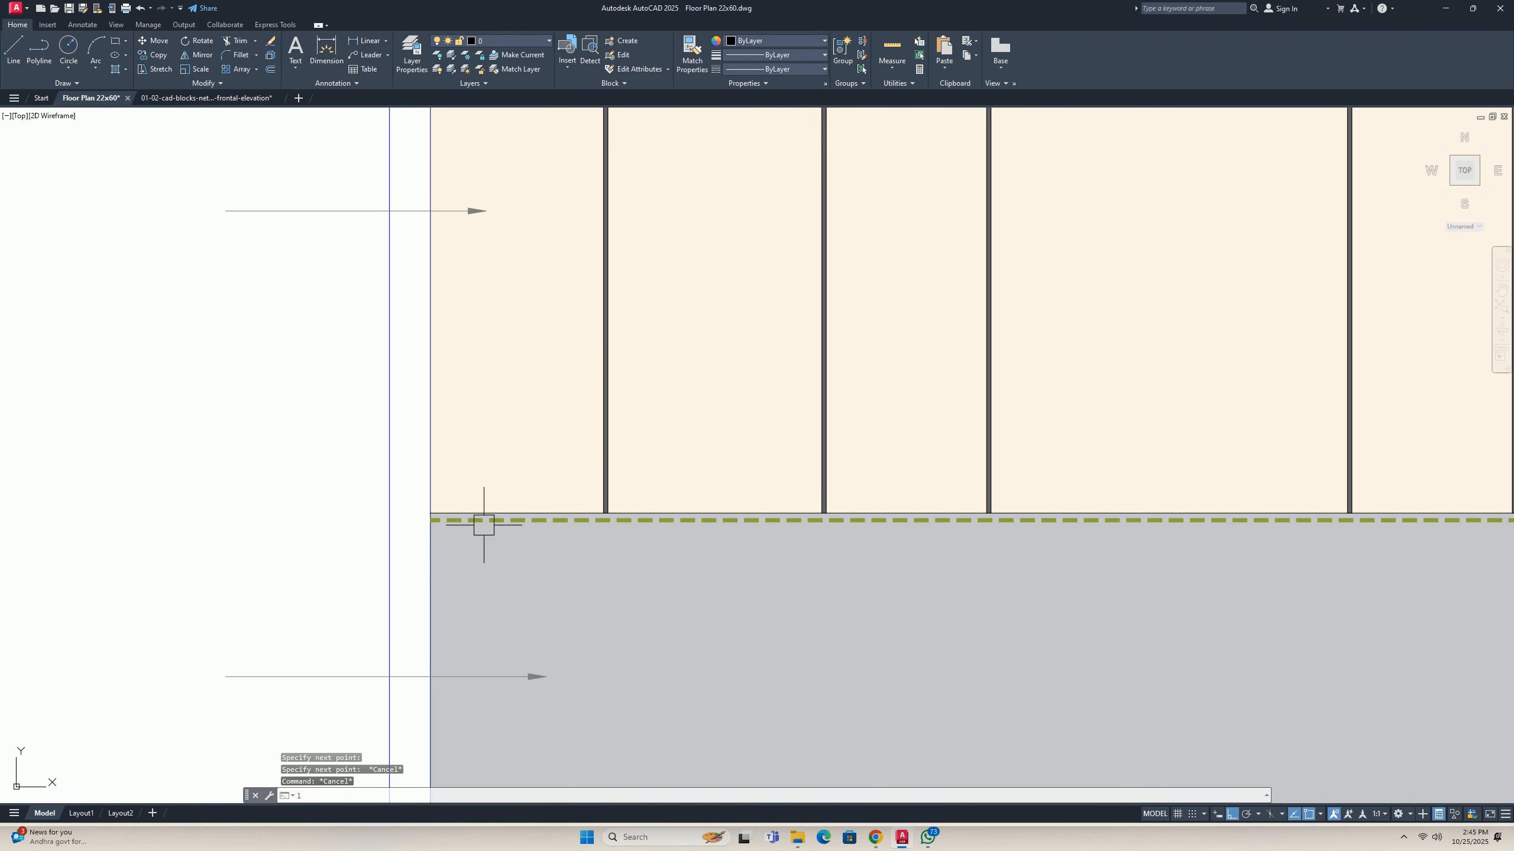
pyautogui.write('er')
pyautogui.press('Escape')
pyautogui.press('Escape')
# Draw a bent leader without text from the dashed line between the wall finishes, its tail aligned with the other leaders.
pyautogui.write('l')
pyautogui.scroll(2, 503, 535)
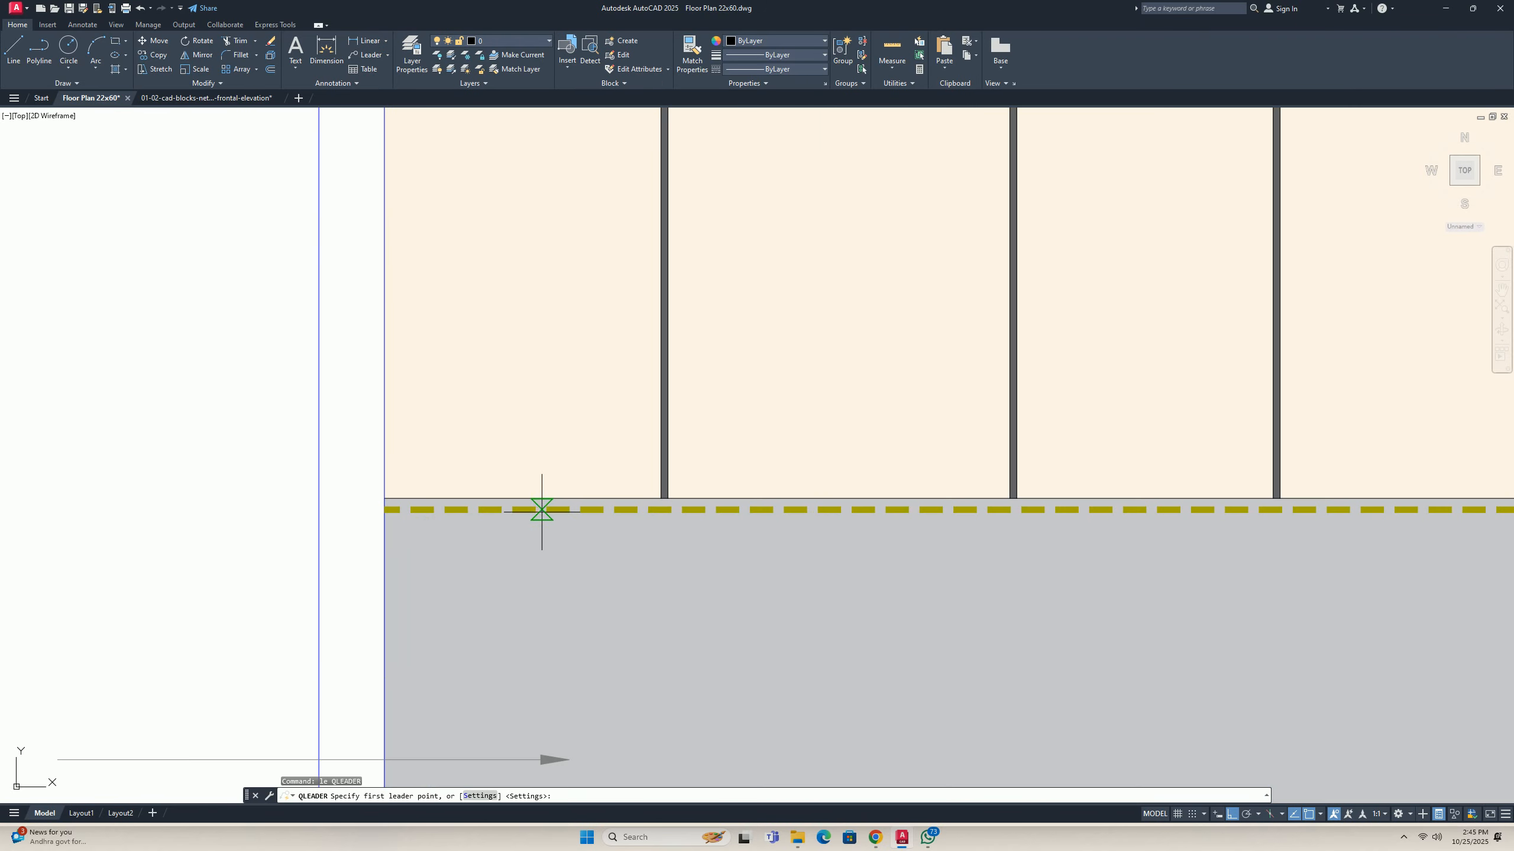
pyautogui.write('e')
pyautogui.press('Return')
pyautogui.click(560, 509)
pyautogui.click(547, 383)
pyautogui.scroll(-2, 520, 381)
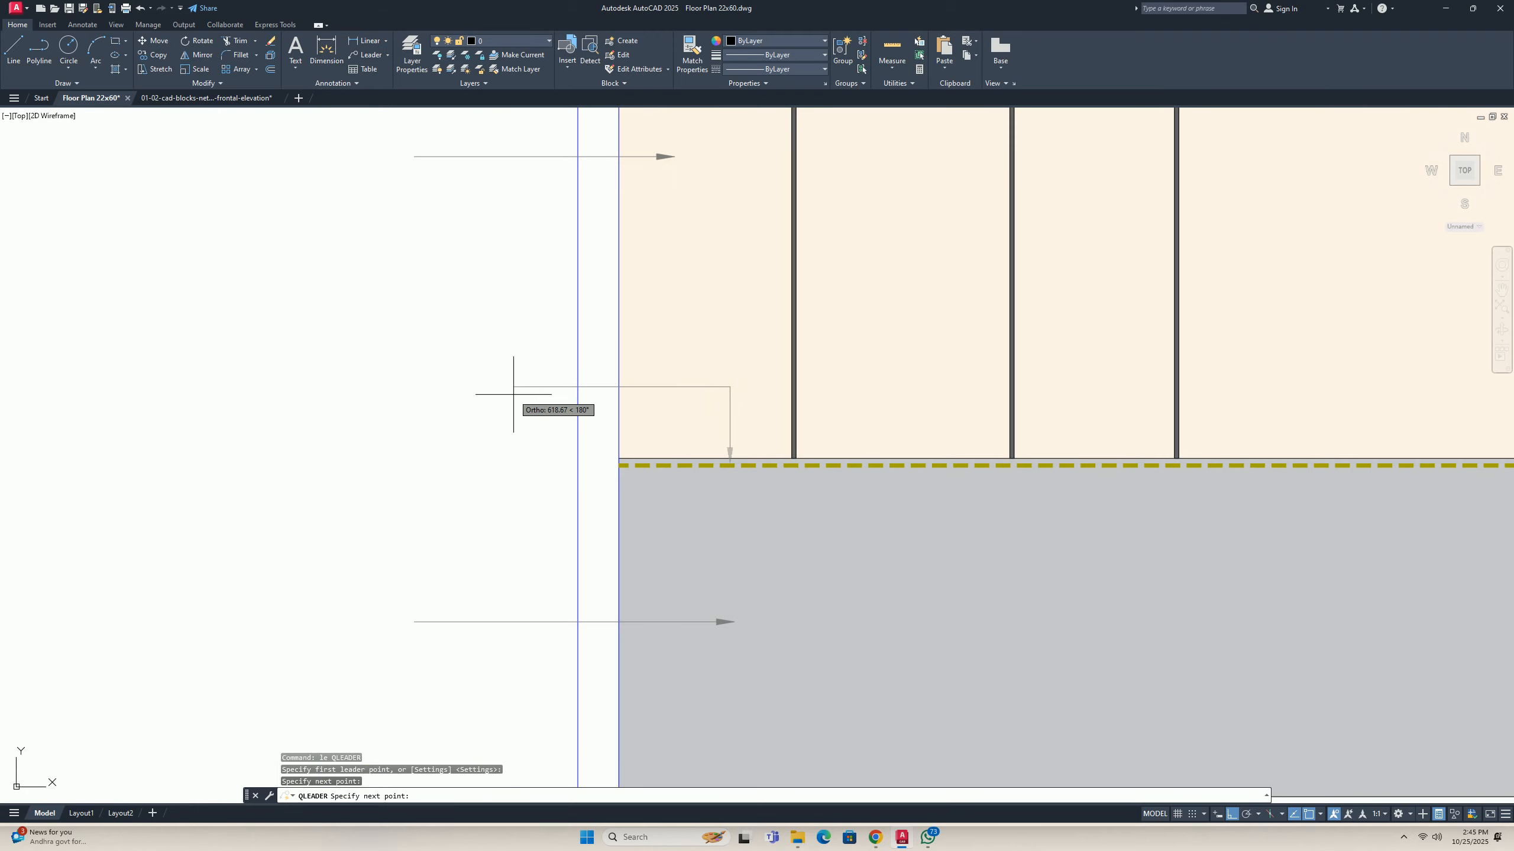
pyautogui.moveTo(414, 622)
pyautogui.click(421, 546)
pyautogui.scroll(-2, 425, 486)
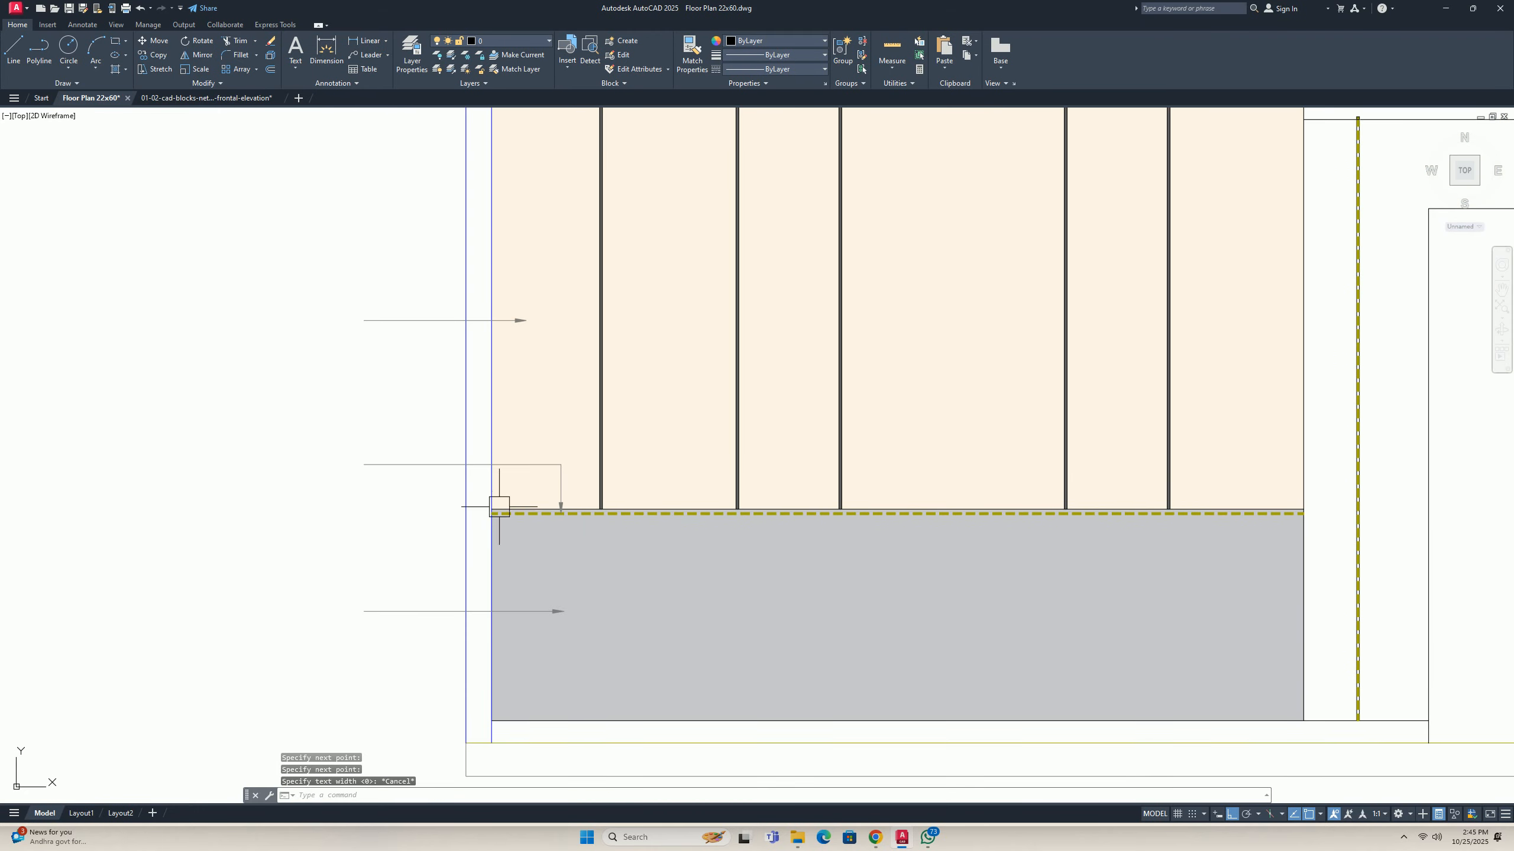
pyautogui.press('Escape')
# Draw a horizontal leader about 1045 units long without text from the first dark vertical strip, aligned with the other leaders.
pyautogui.press('Return')
pyautogui.click(598, 434)
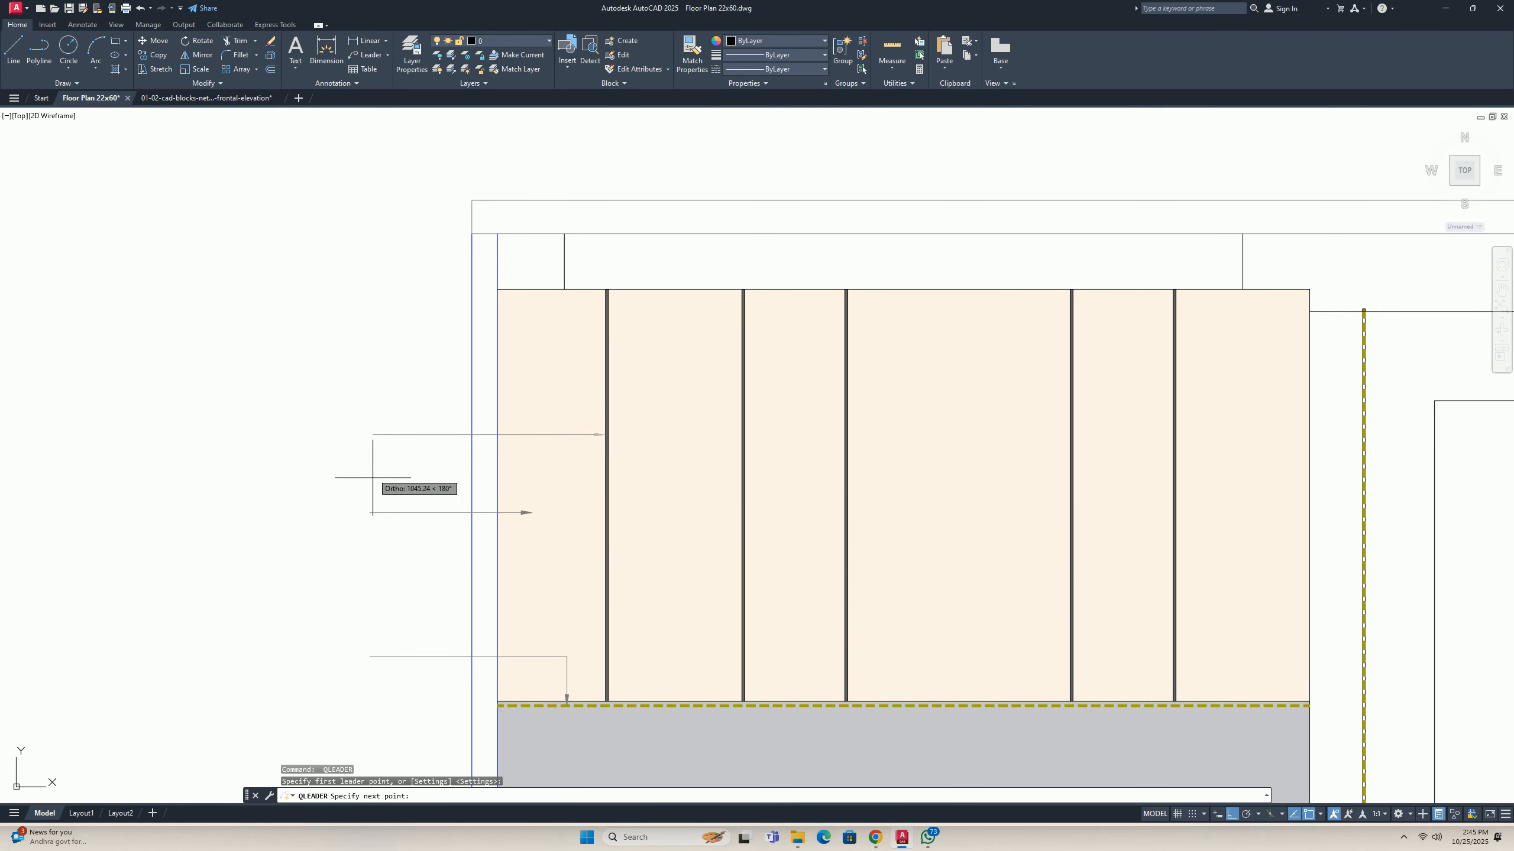
pyautogui.press('Escape')
pyautogui.press('Escape')
# Draw a horizontal leader about 734 units long without text from the space above the first cream panel, aligned with the others.
pyautogui.scroll(-4, 449, 432)
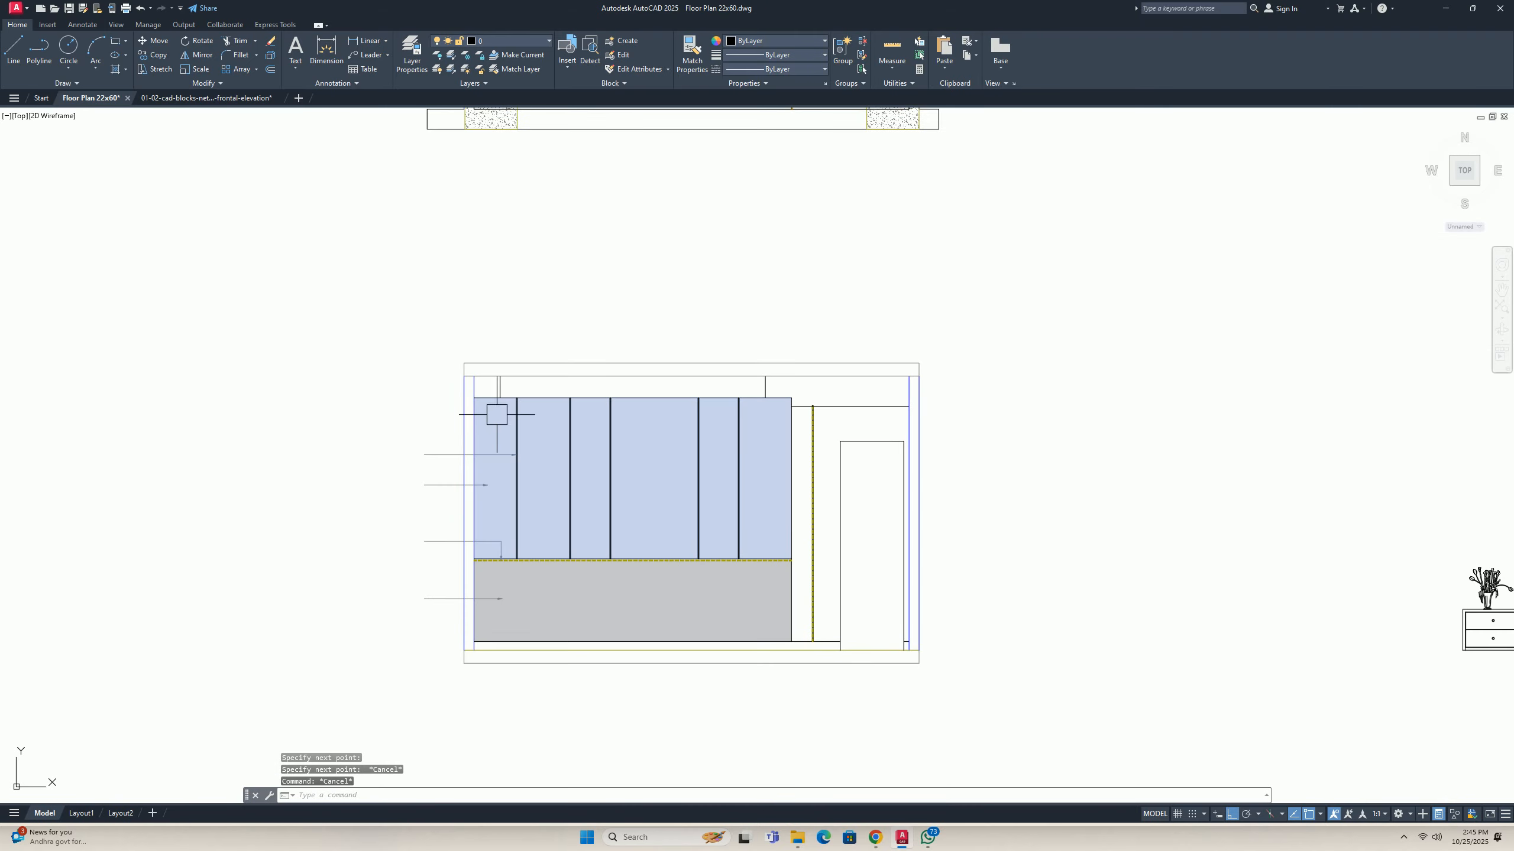
pyautogui.scroll(5, 512, 436)
pyautogui.write('le')
pyautogui.press('Return')
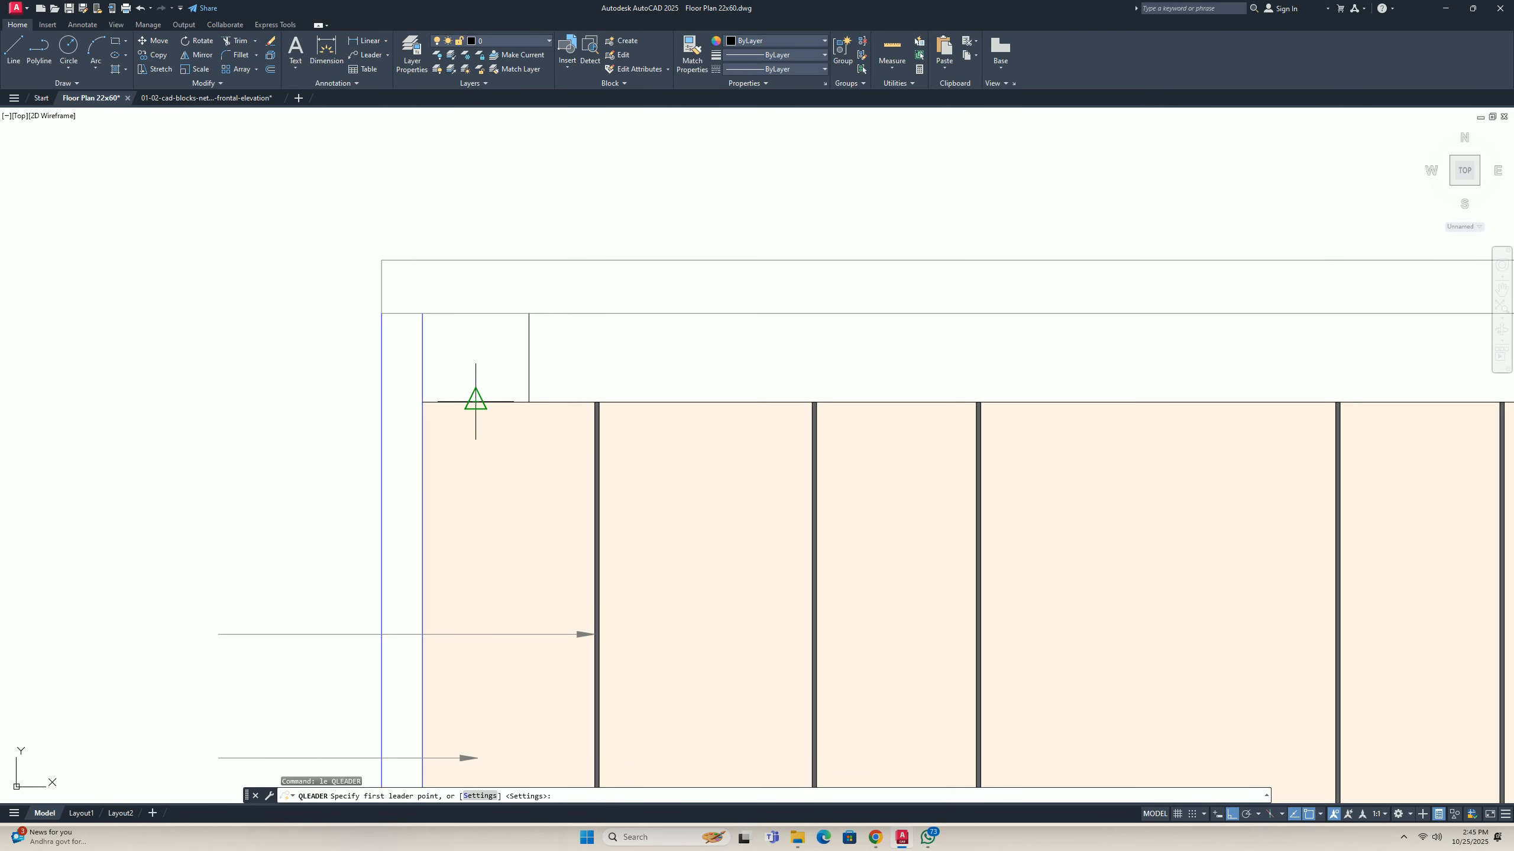
pyautogui.click(475, 367)
pyautogui.moveTo(213, 382); pyautogui.dragTo(454, 397, button='middle')
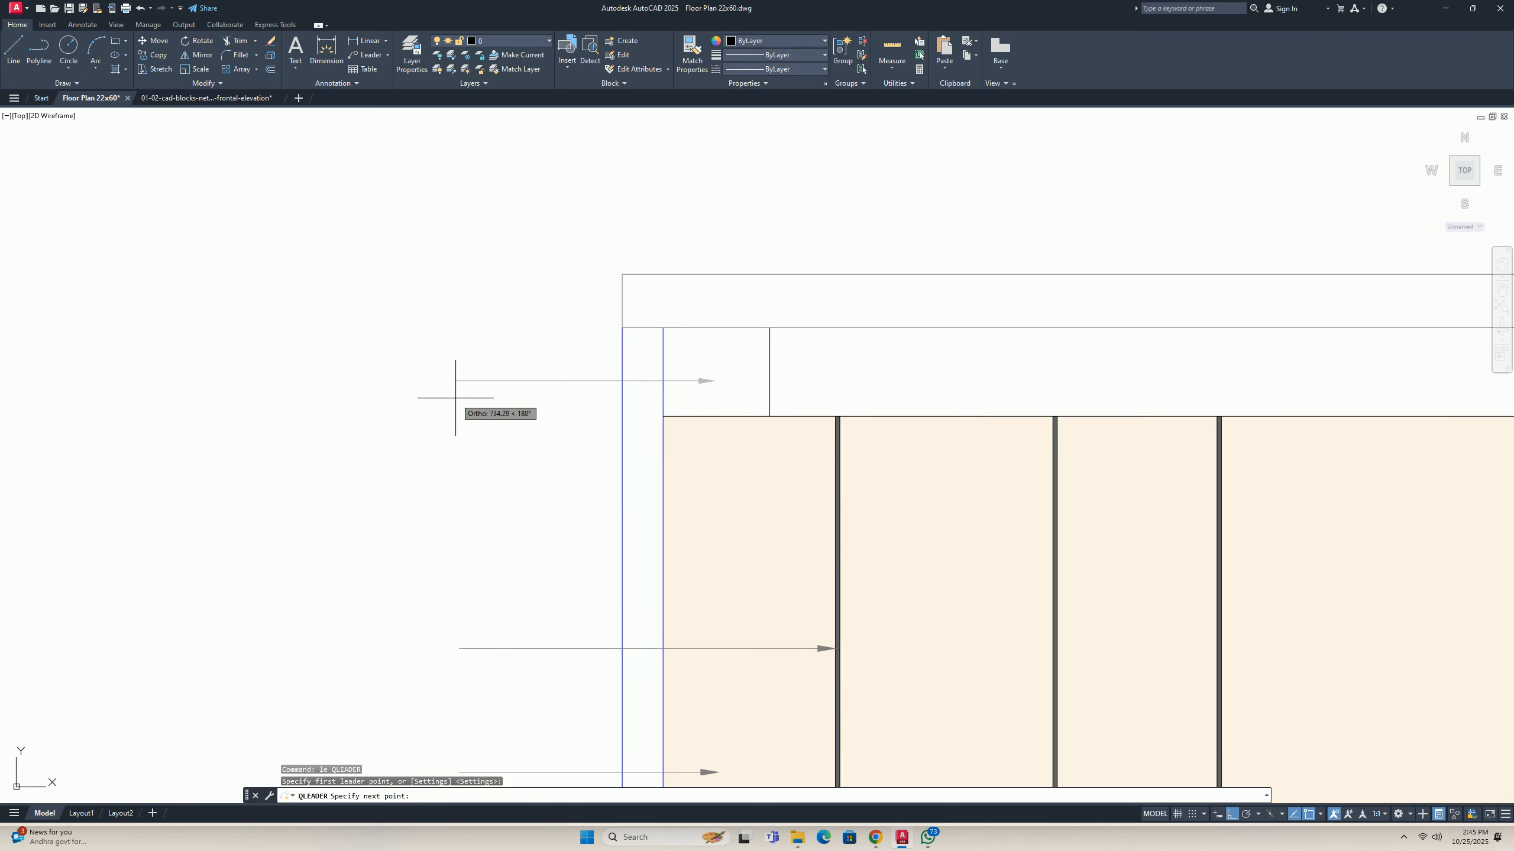
pyautogui.click(456, 500)
pyautogui.press('Escape')
# Draw a horizontal leader without text from the ceiling slab band, ending in line with the leaders below it.
pyautogui.press('Return')
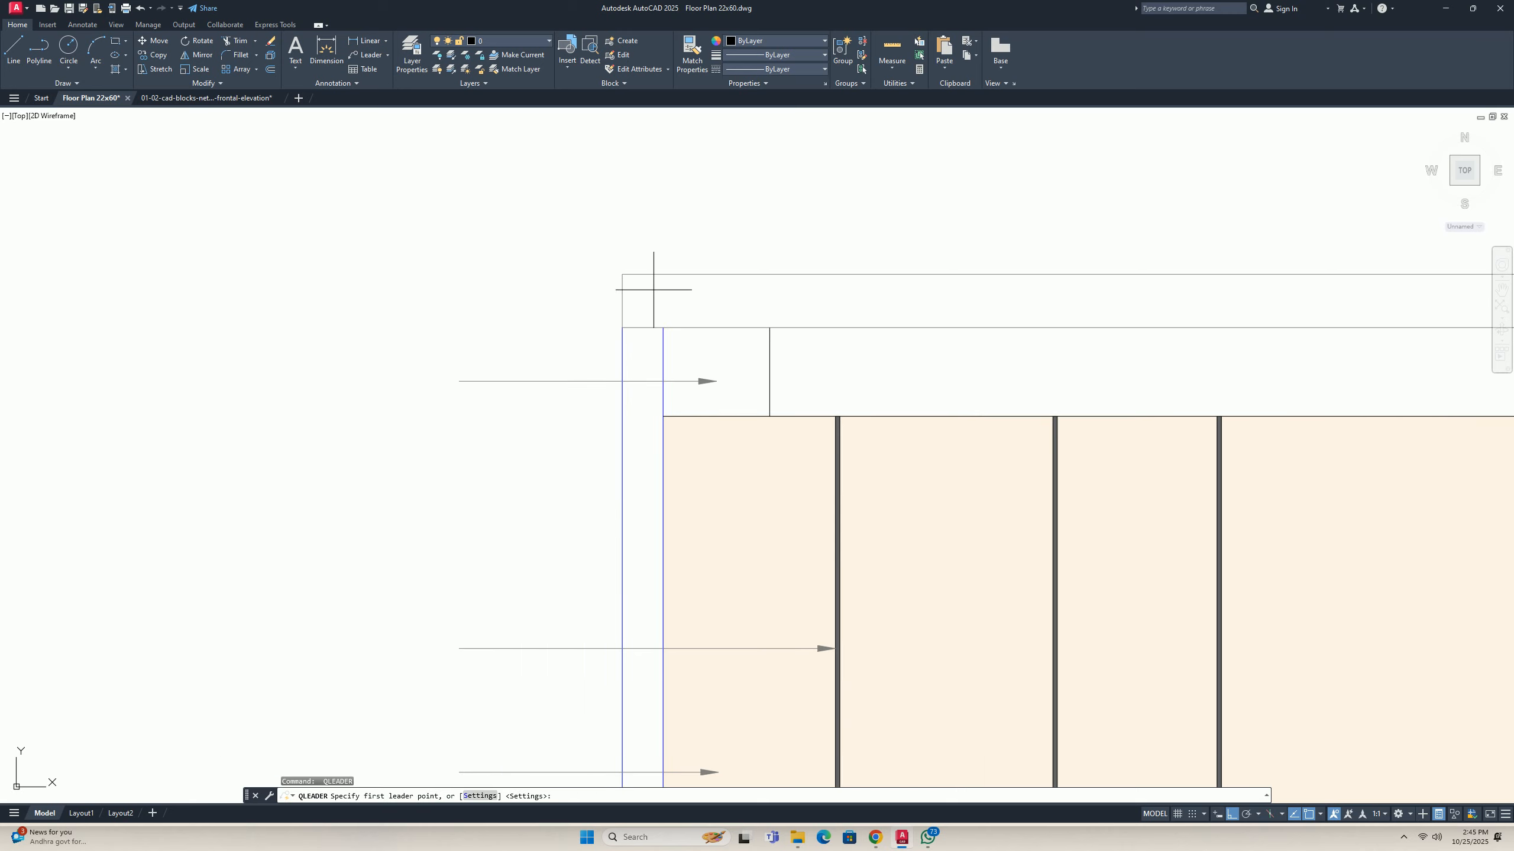
pyautogui.click(813, 297)
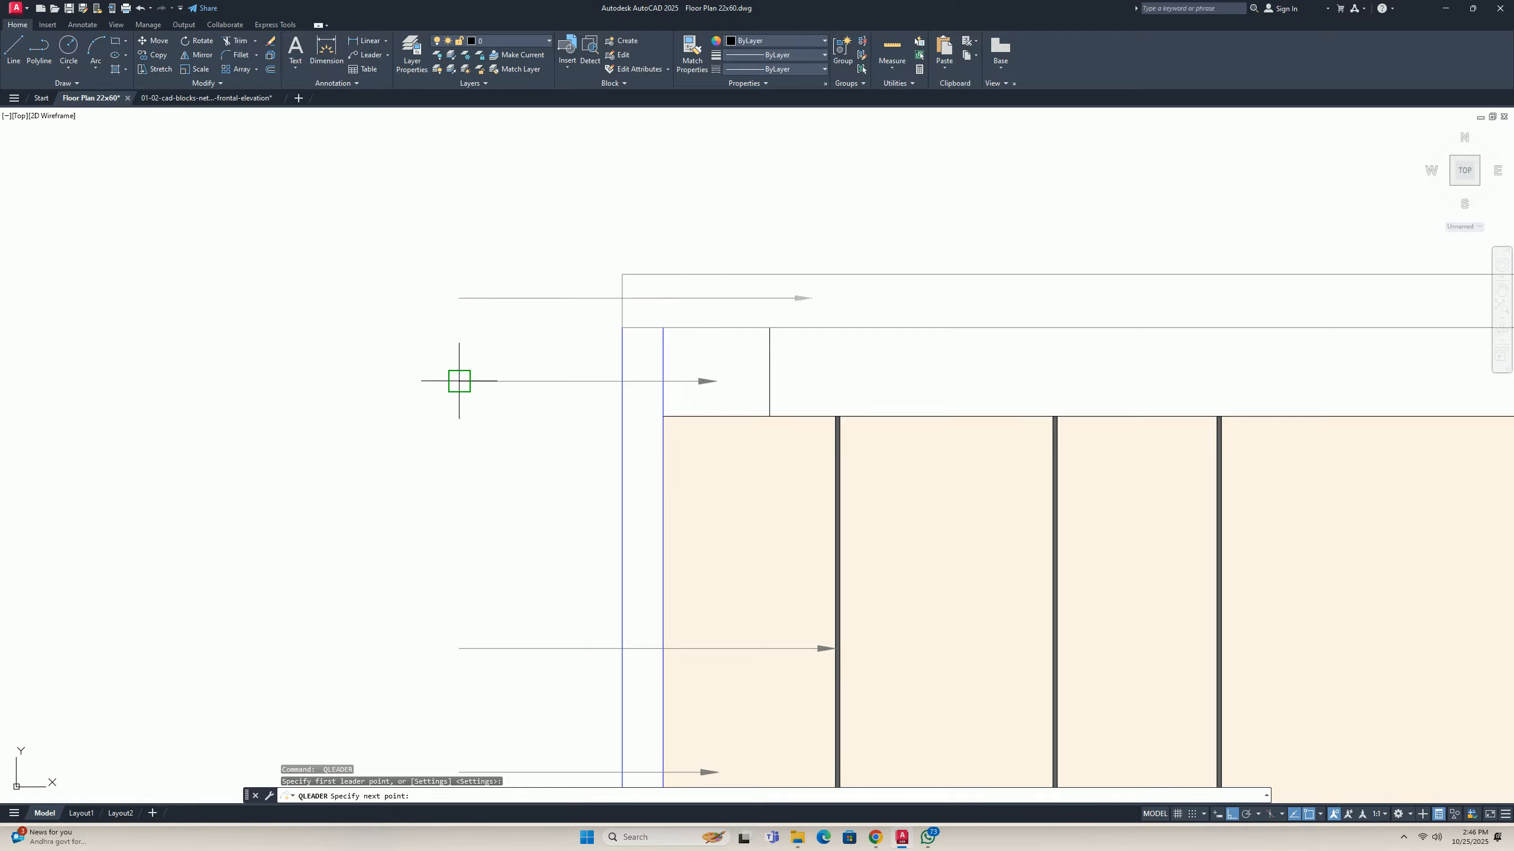
pyautogui.click(454, 306)
pyautogui.press('Escape')
pyautogui.press('Escape')
pyautogui.press('Escape')
pyautogui.scroll(-8, 452, 312)
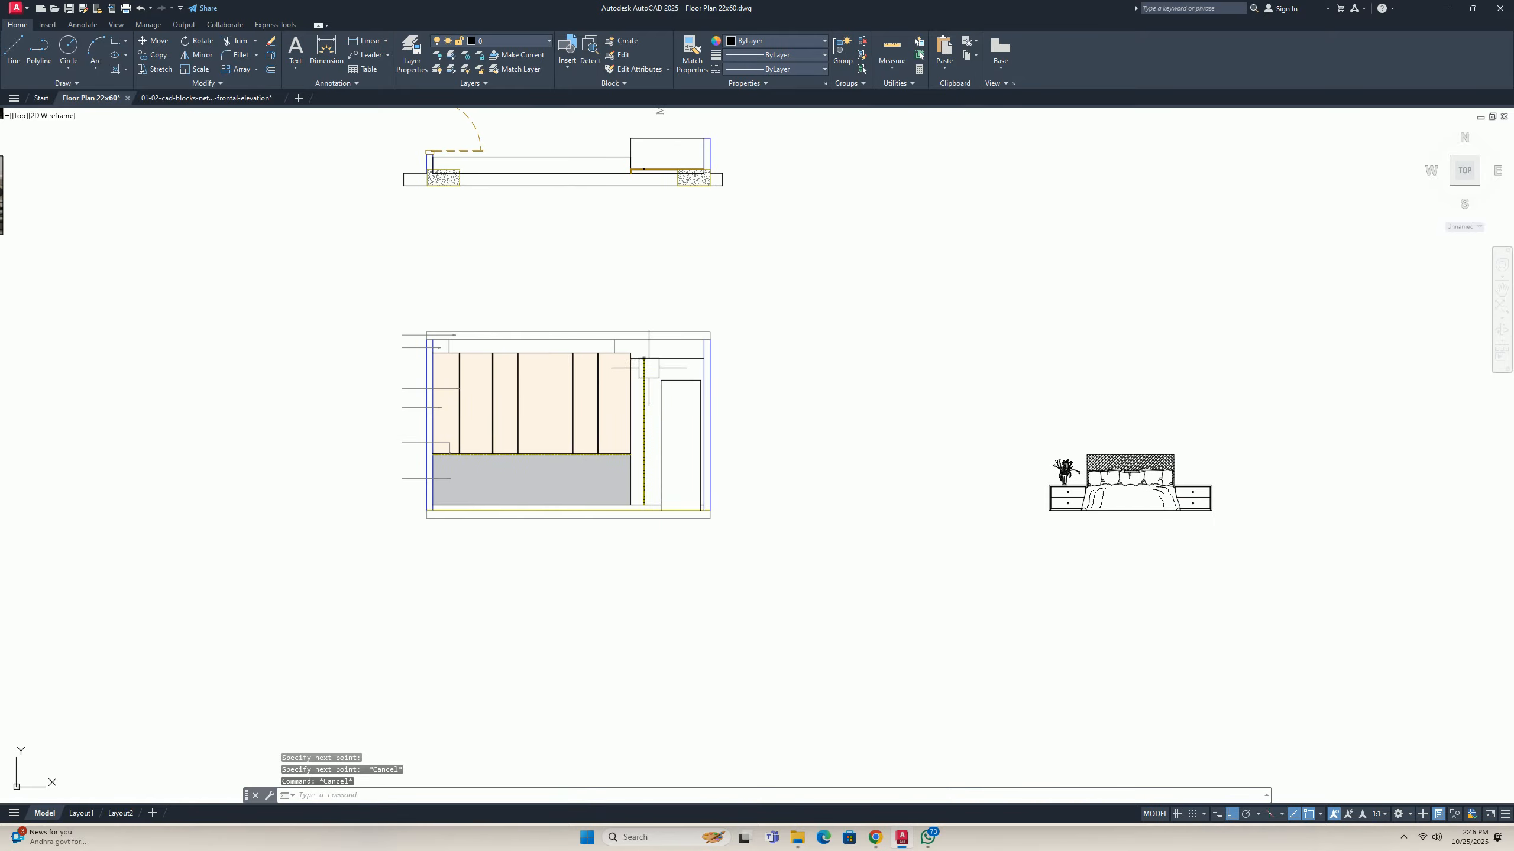
pyautogui.scroll(8, 551, 332)
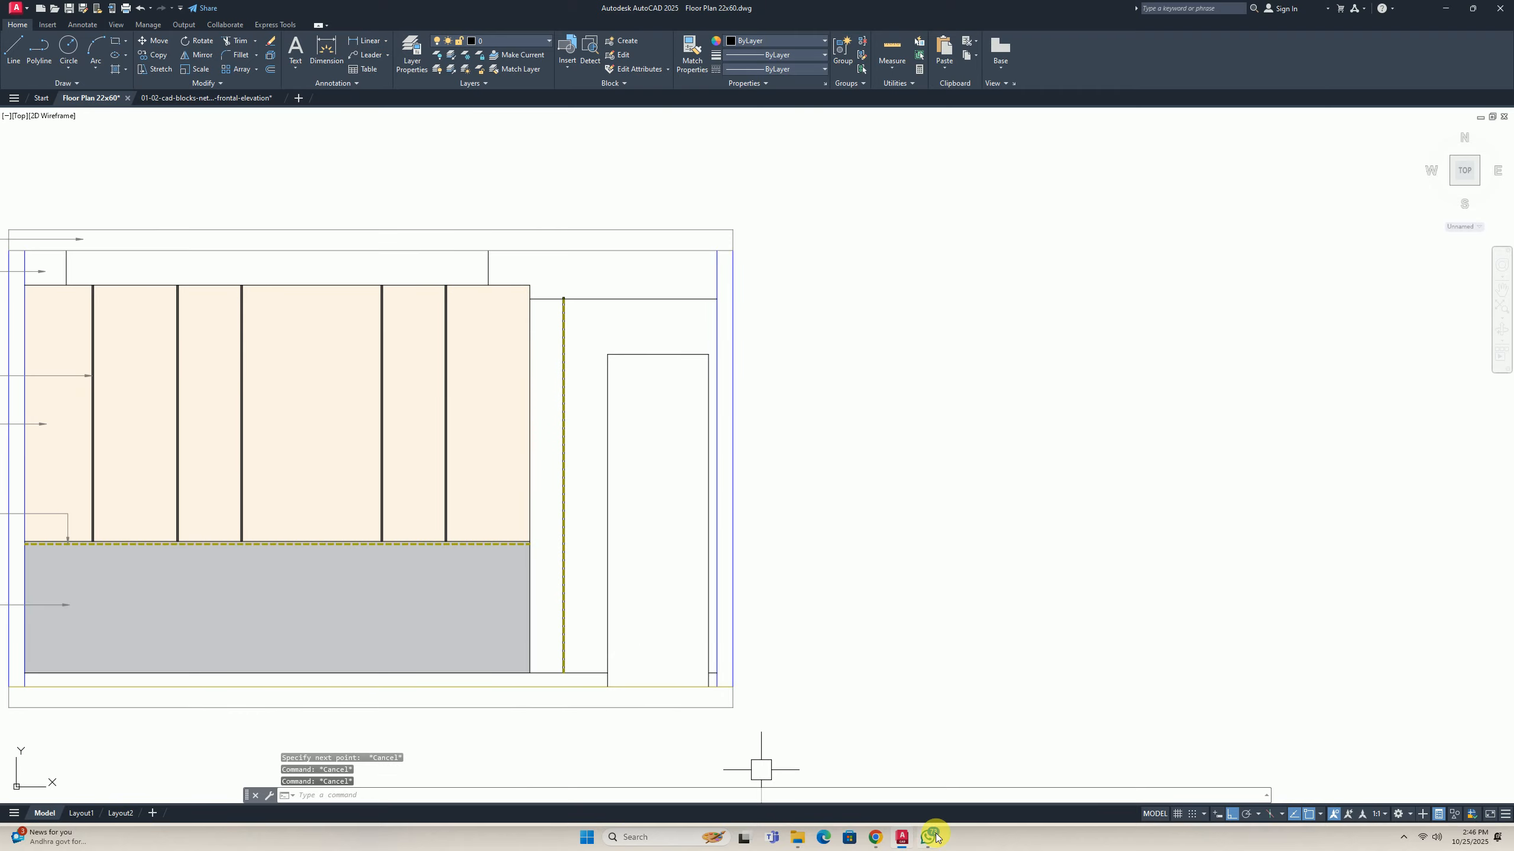
pyautogui.scroll(-8, 541, 356)
pyautogui.scroll(10, 209, 251)
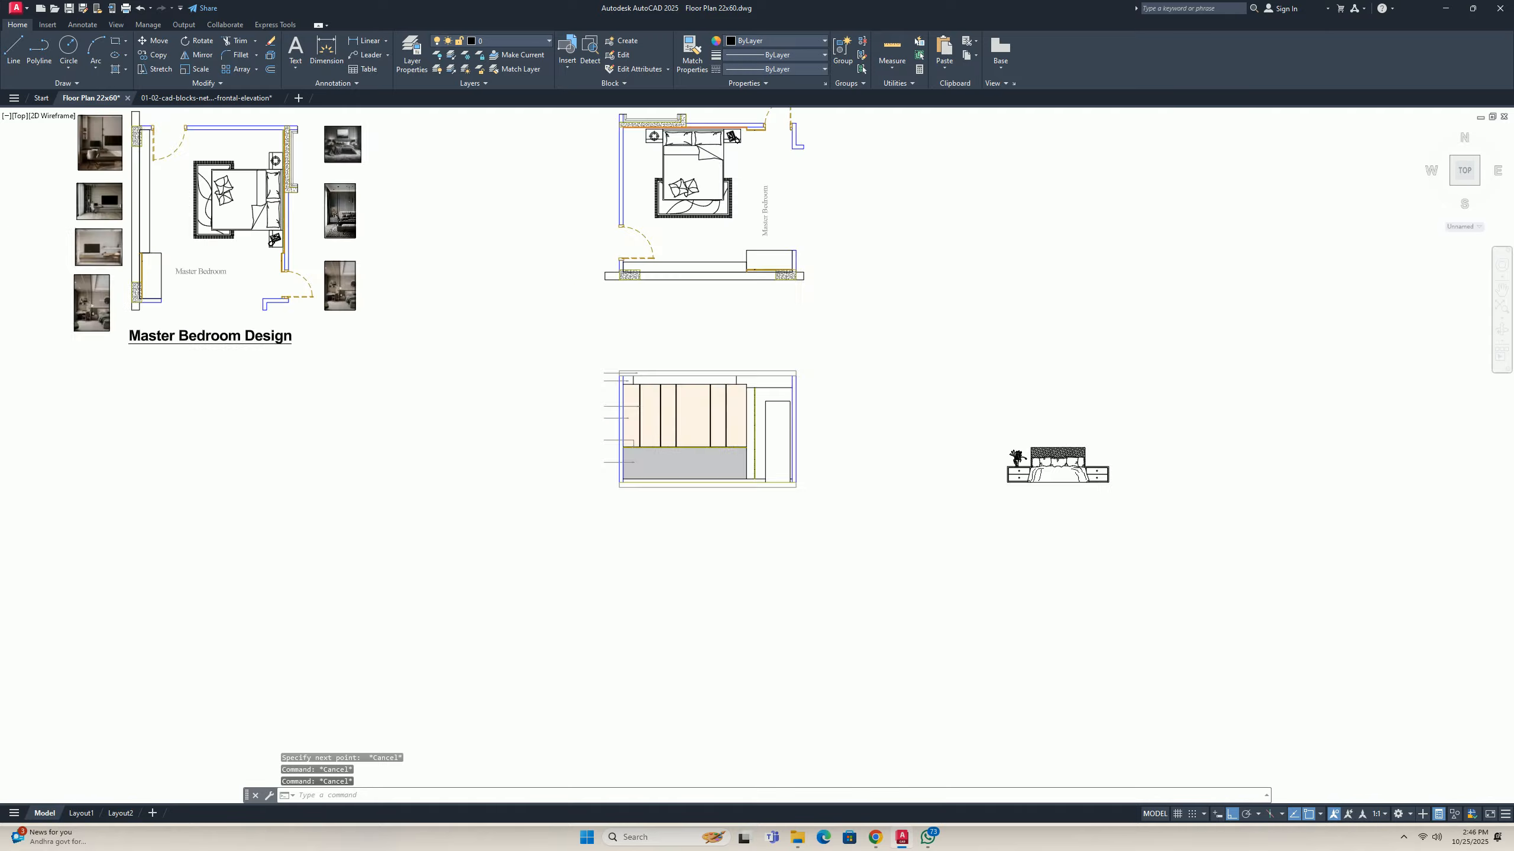
pyautogui.scroll(-8, 534, 305)
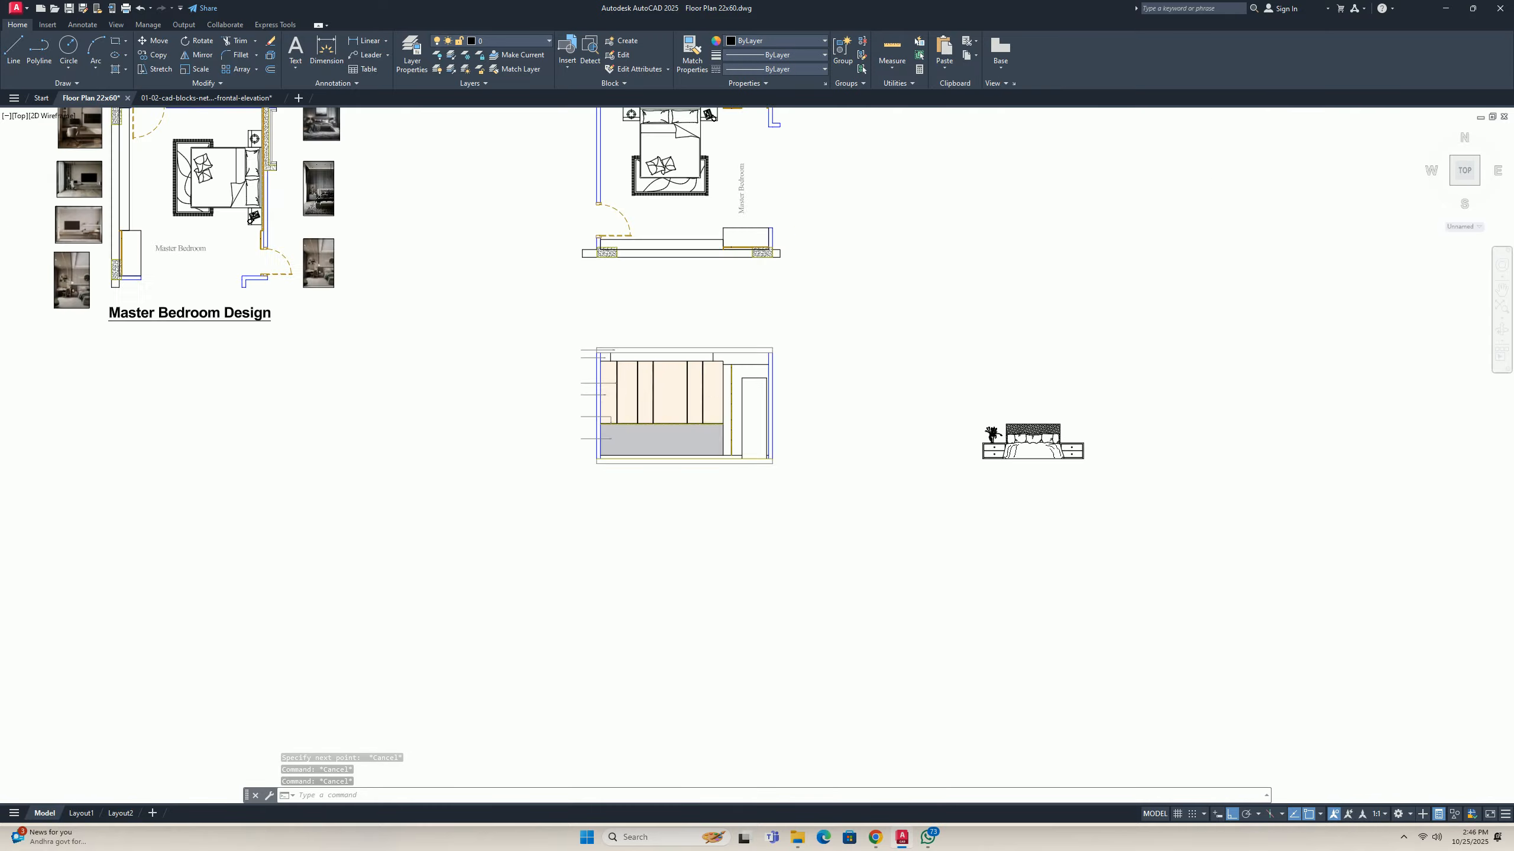
pyautogui.scroll(10, 682, 402)
pyautogui.scroll(-5, 654, 454)
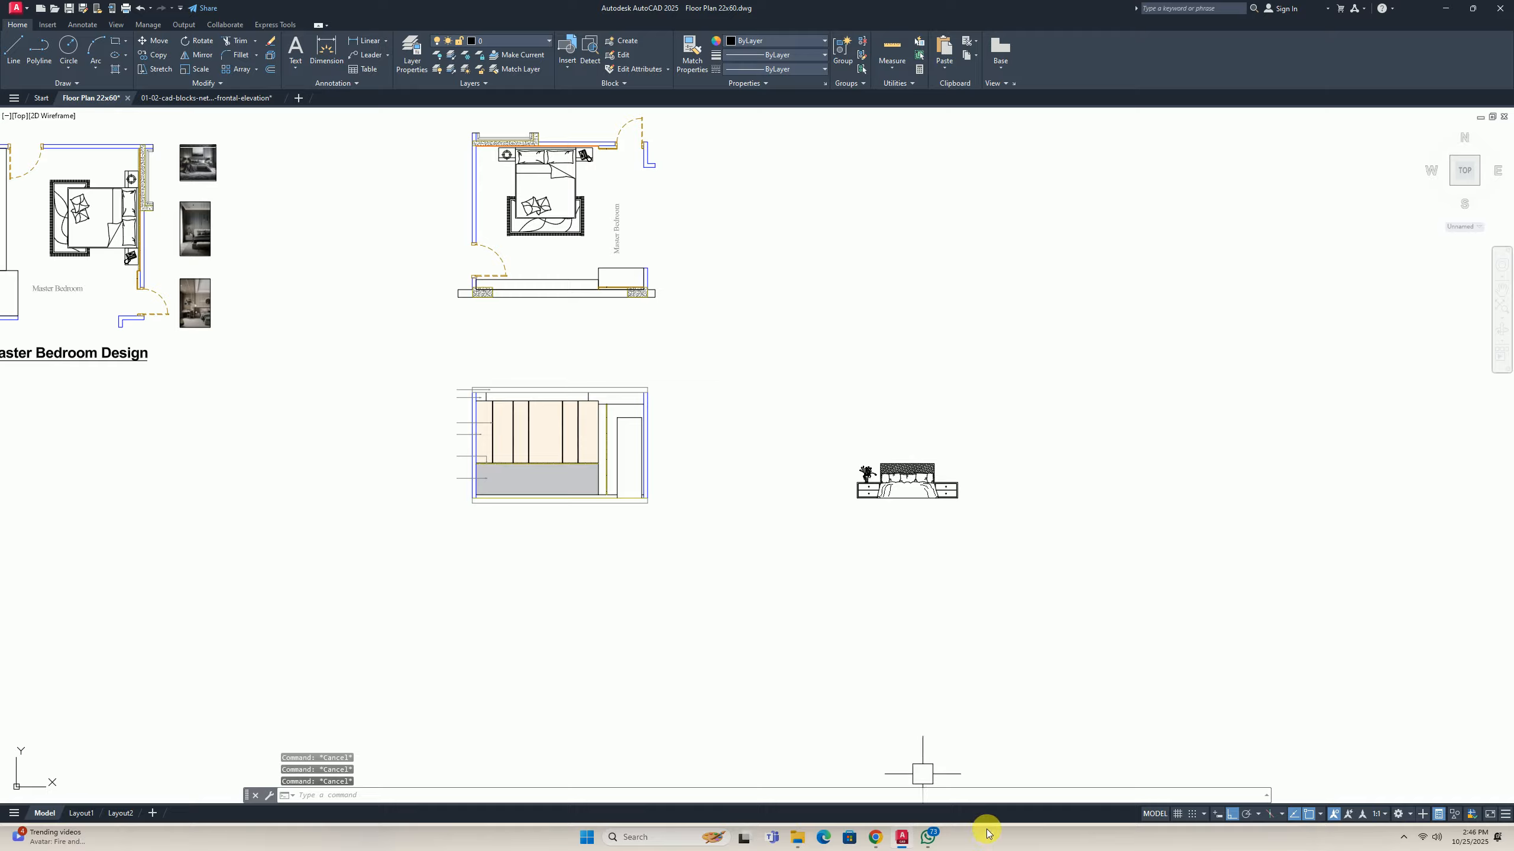
# Switch to the Chrome browser and search for "pinterest" in a new tab to open the Pinterest site.
pyautogui.click(805, 762)
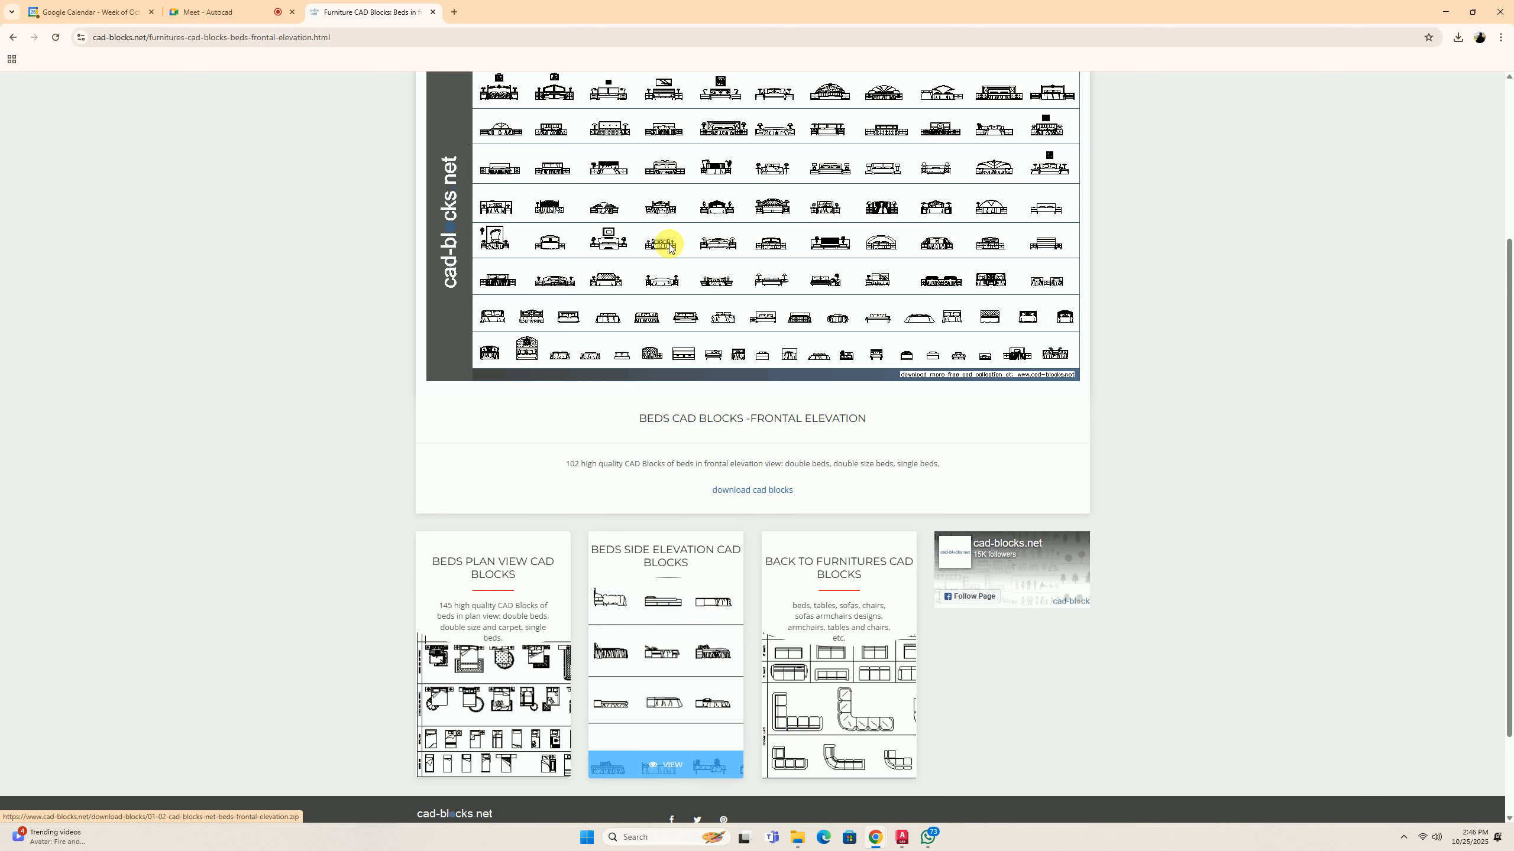
pyautogui.click(453, 12)
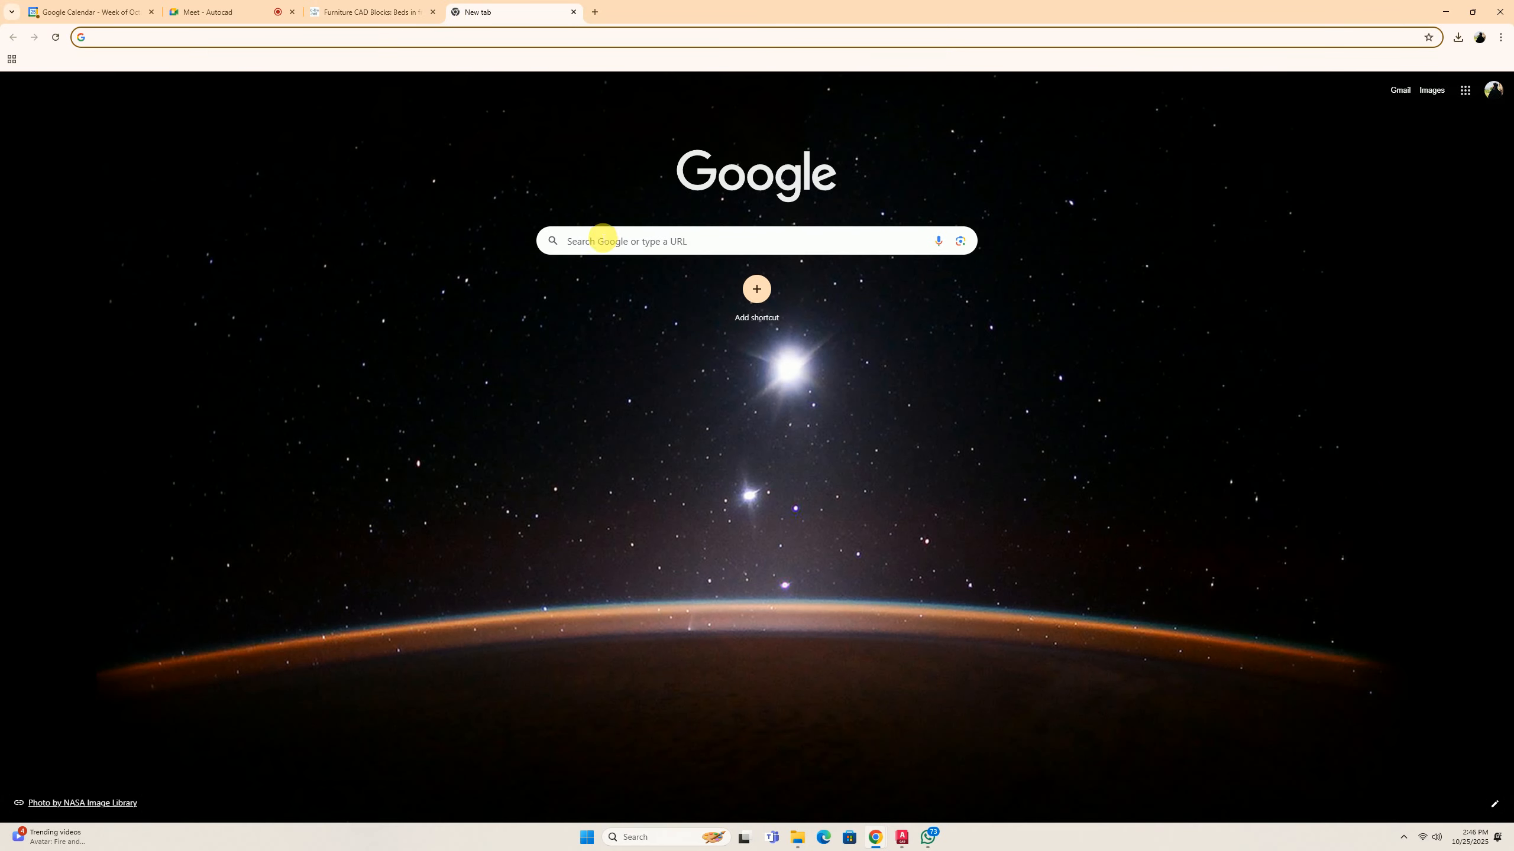
pyautogui.click(597, 244)
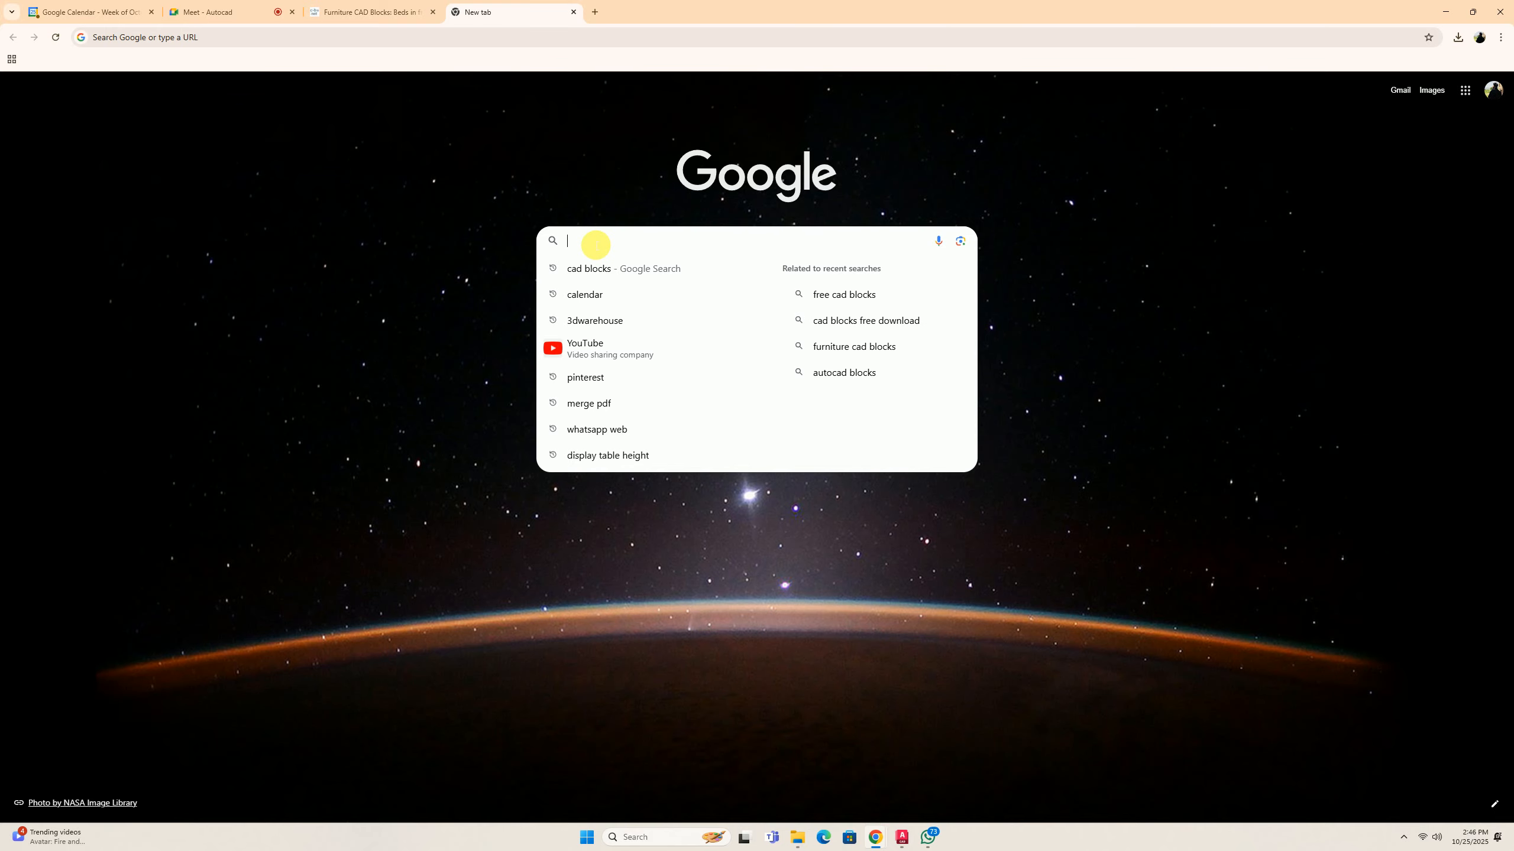
pyautogui.write('pinterest')
pyautogui.press('Return')
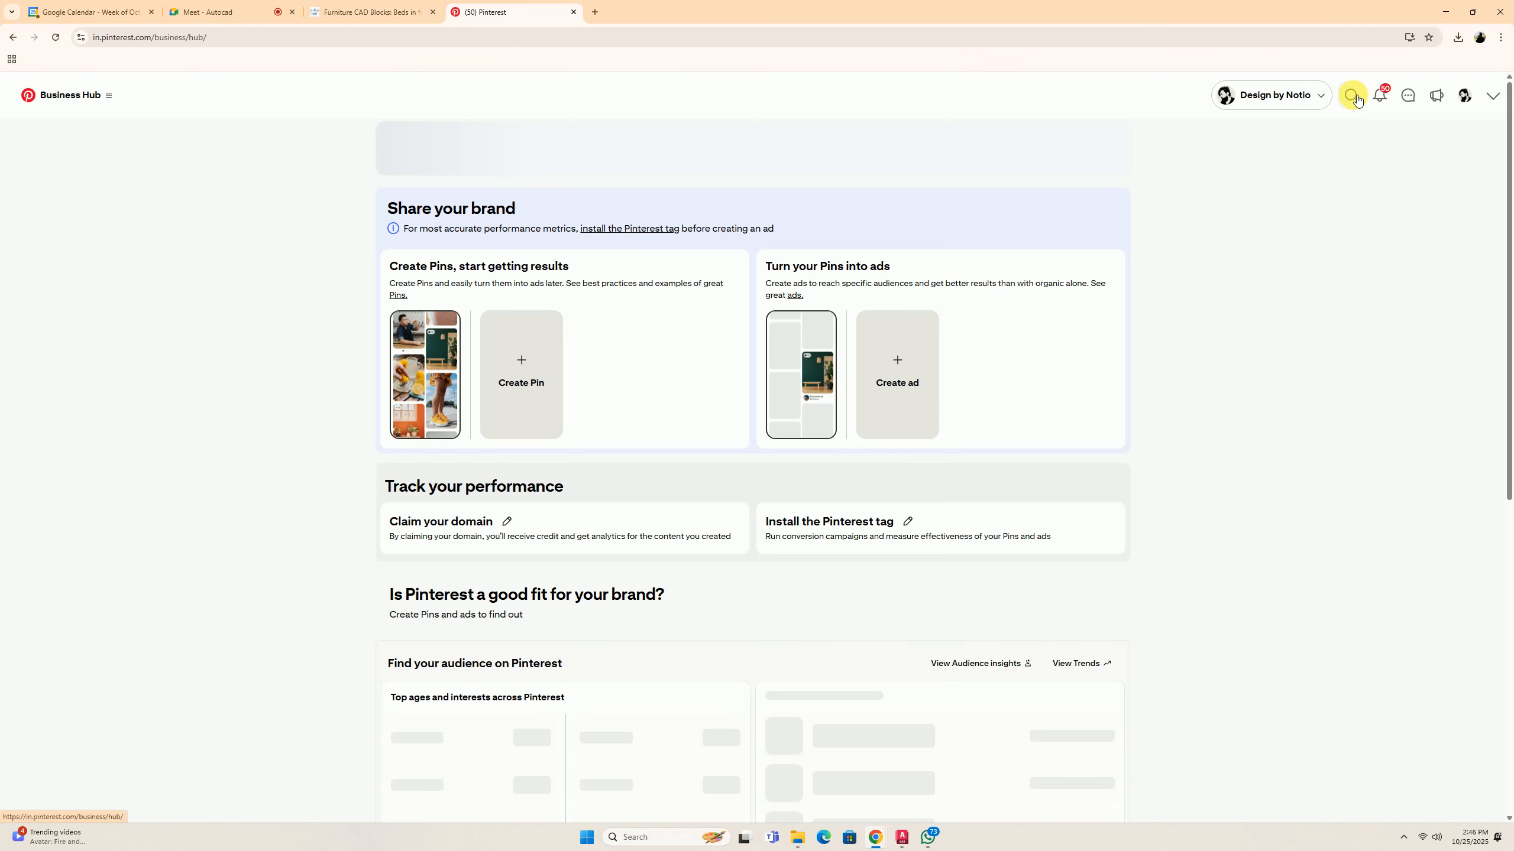
# Search Pinterest for "wood texture".
pyautogui.click(1351, 95)
pyautogui.write('w')
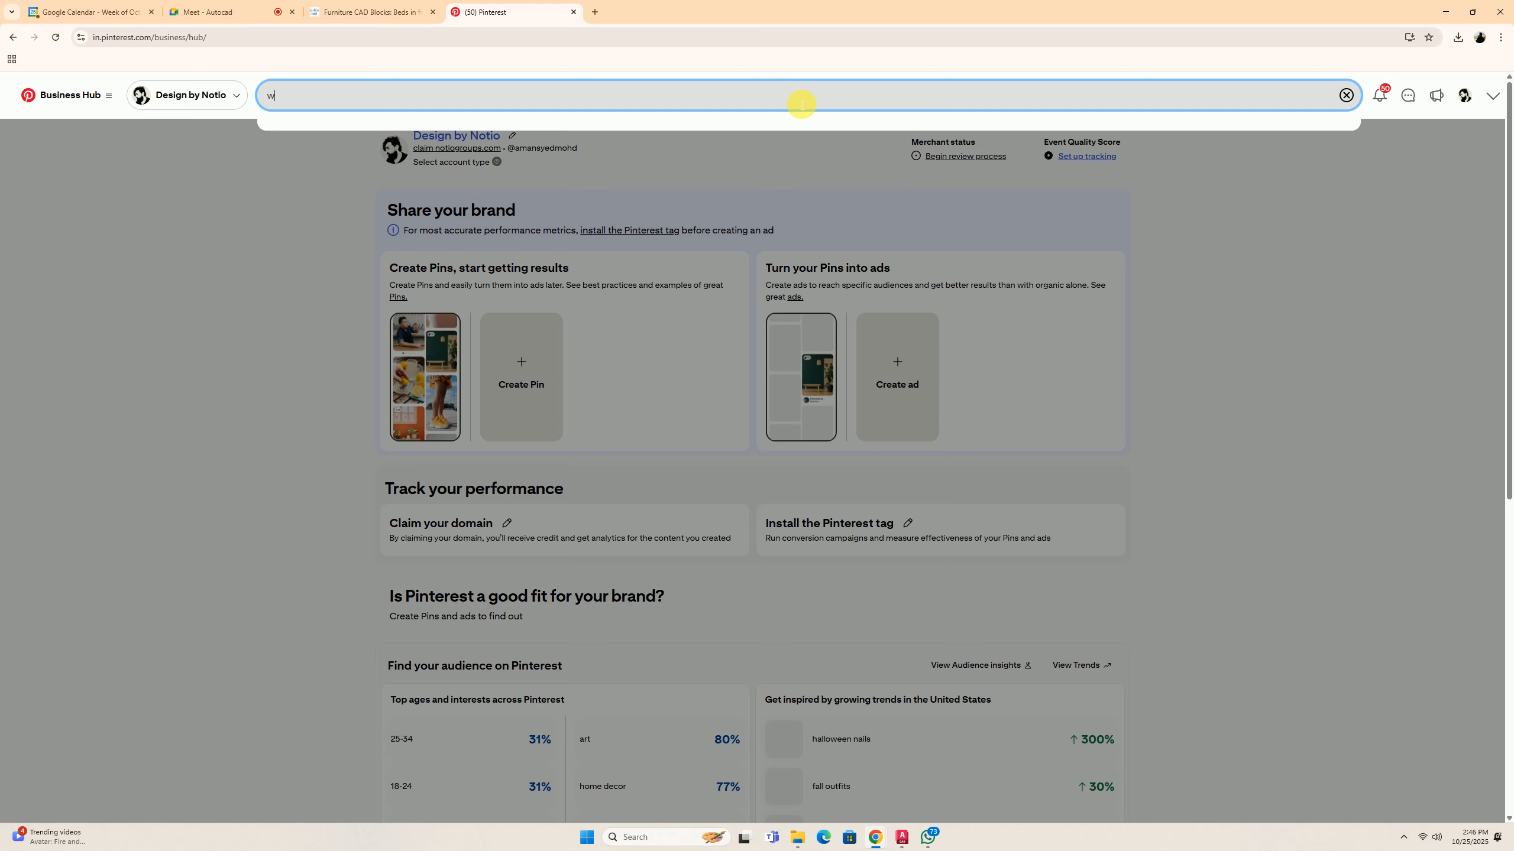
pyautogui.write('ood textu')
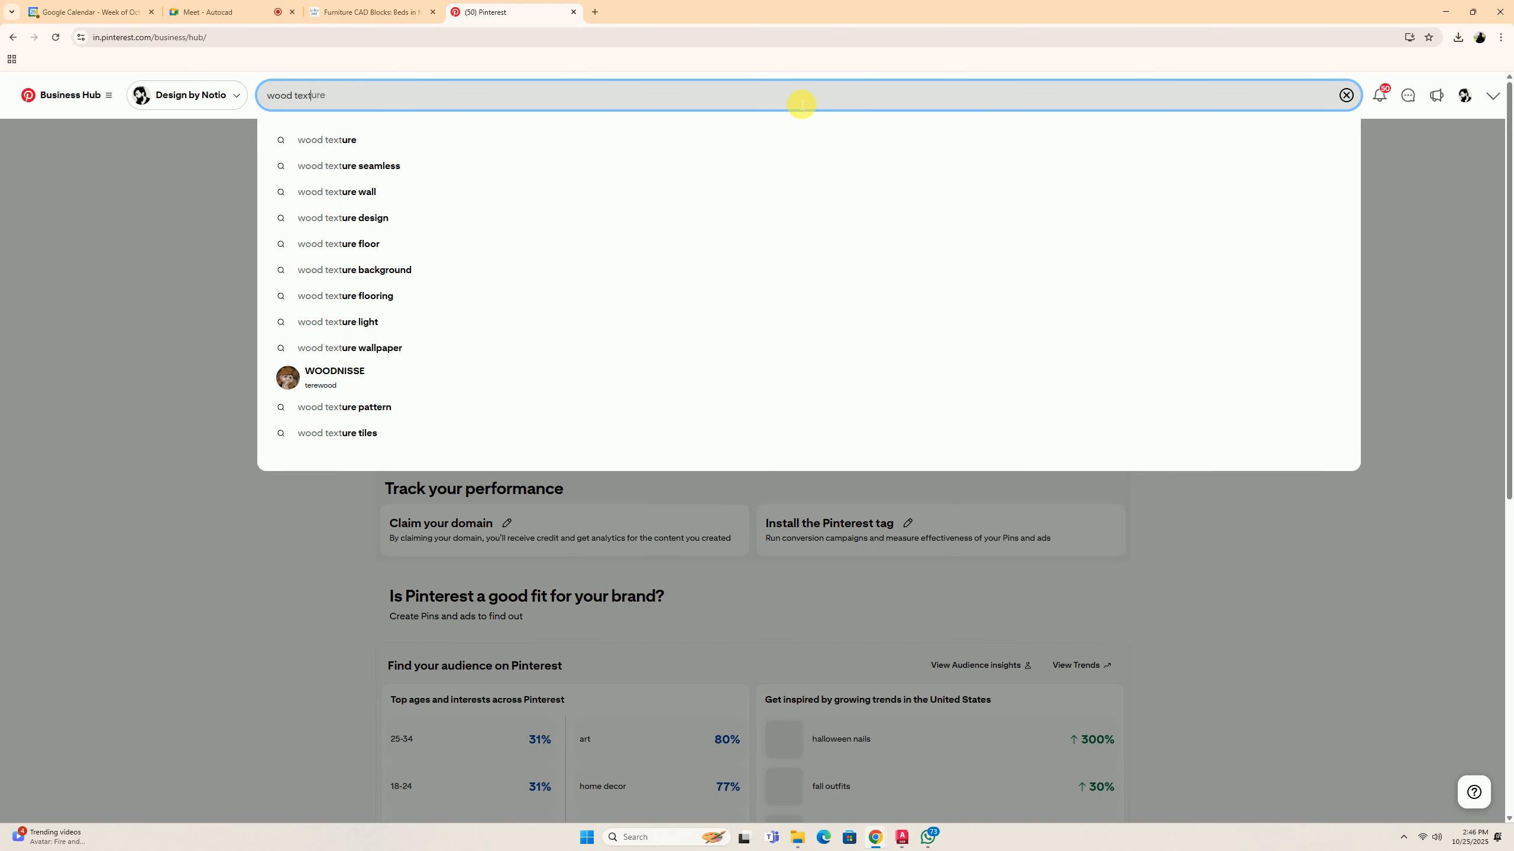
pyautogui.write('re')
pyautogui.press('Return')
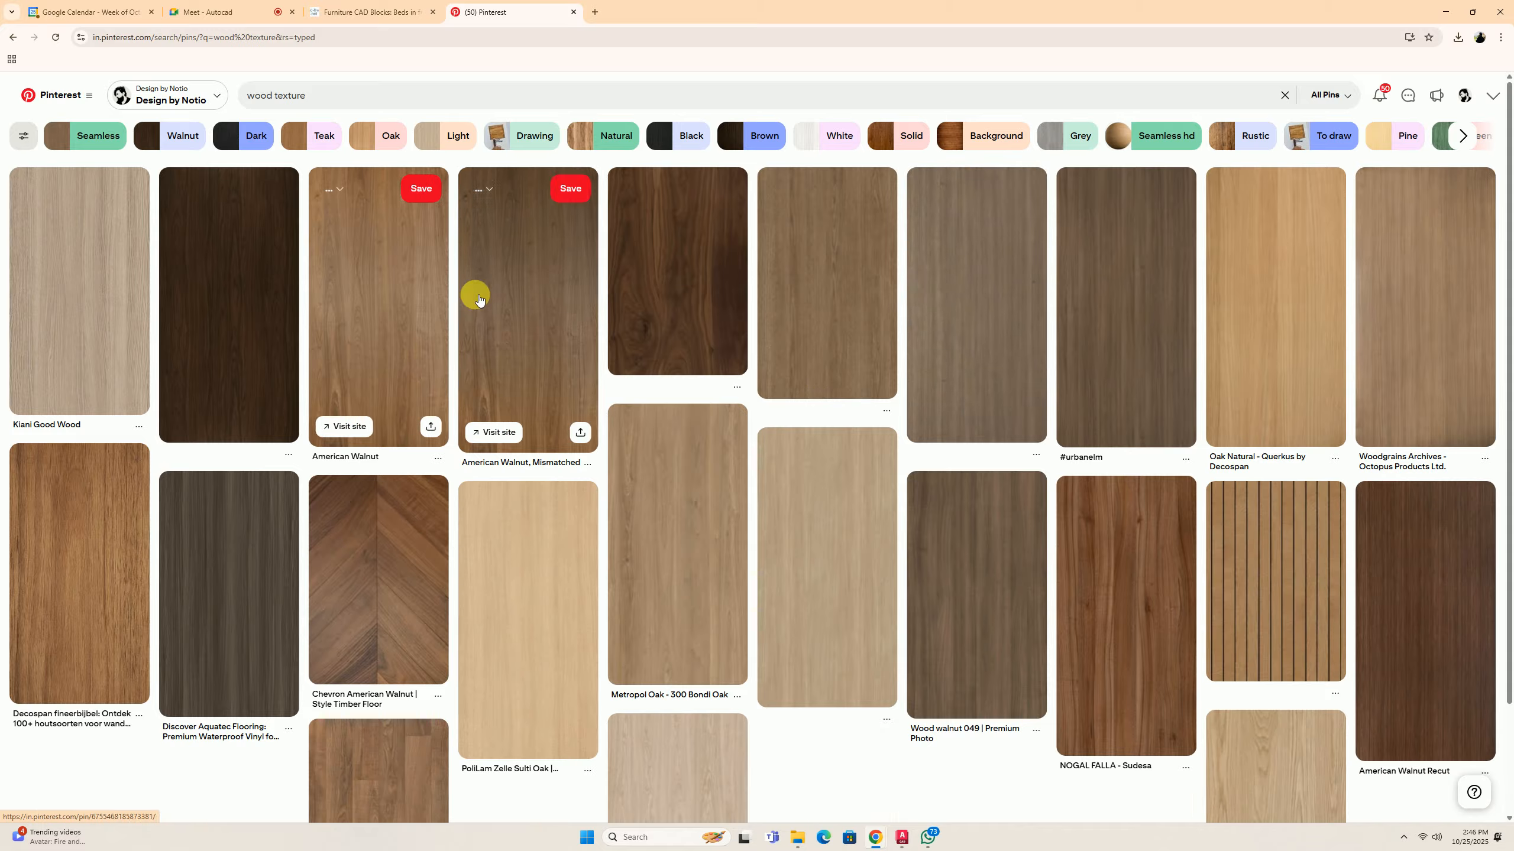
# Open the "American Walnut, Mismatched" pin and download its image.
pyautogui.click(94, 543)
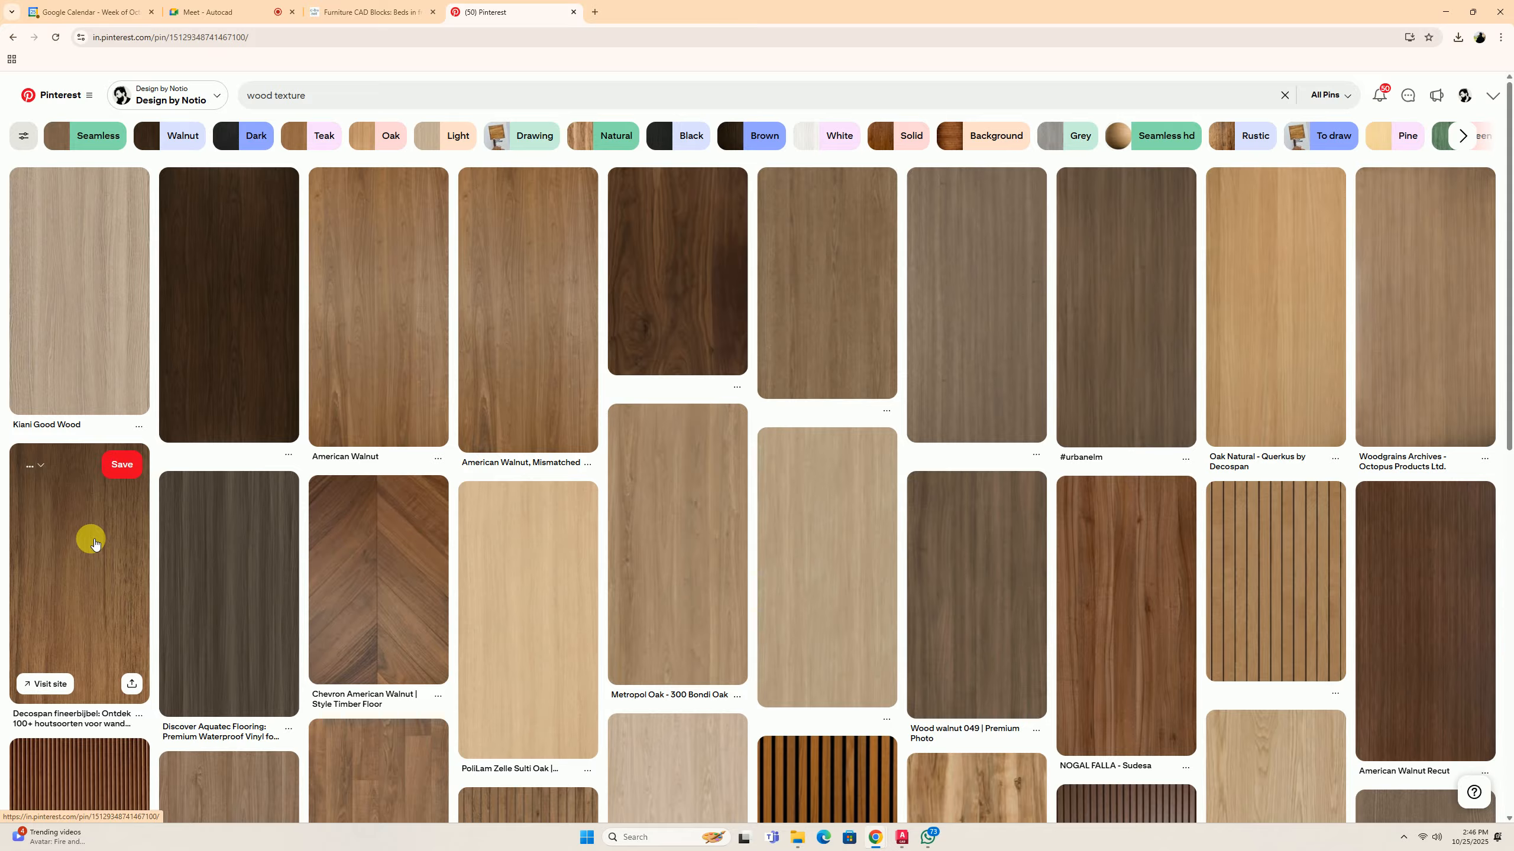
pyautogui.click(24, 136)
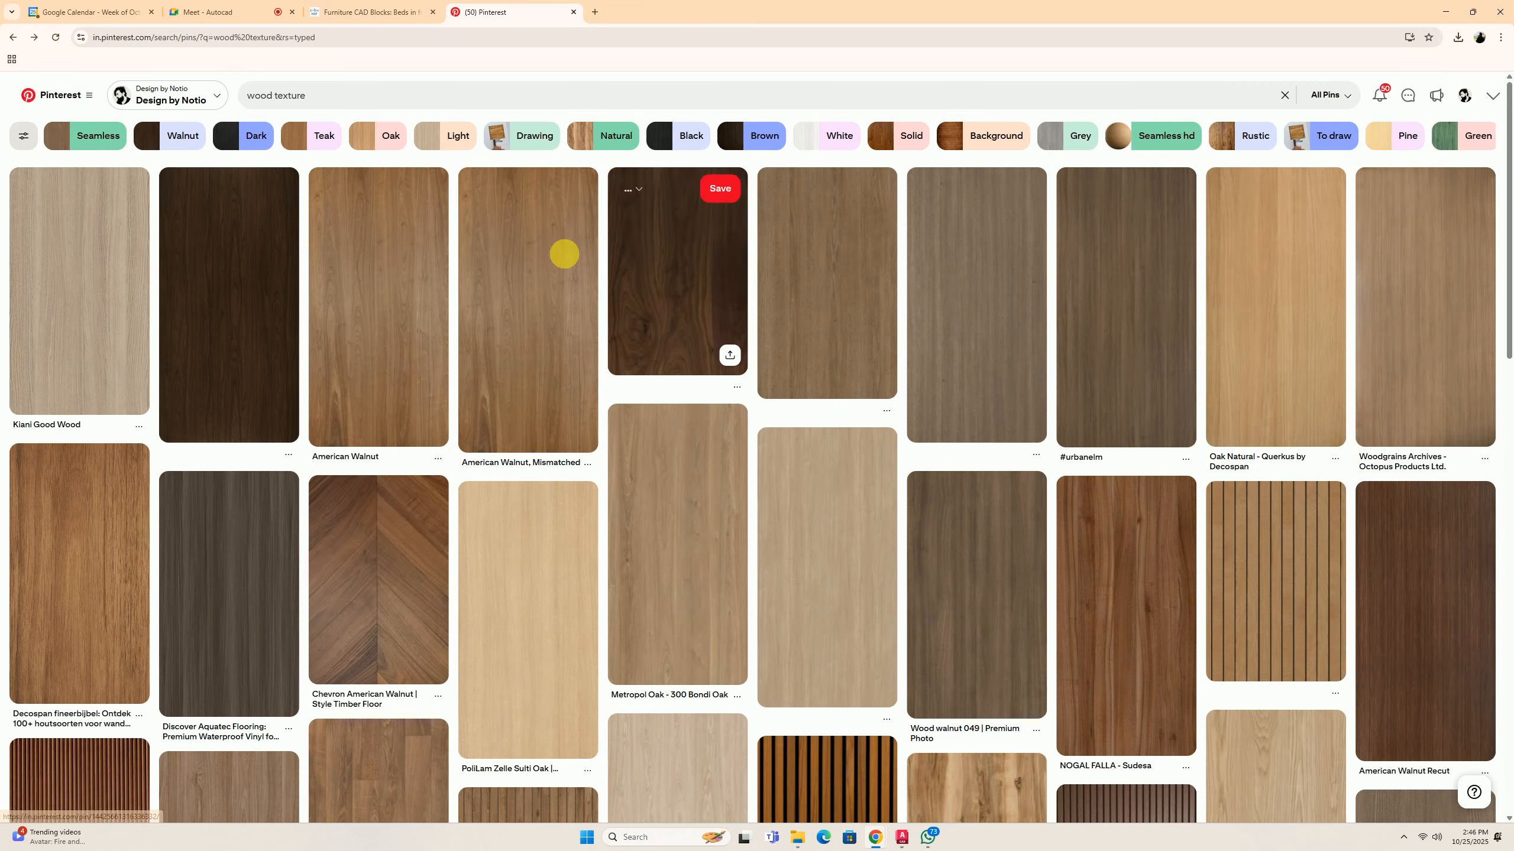
pyautogui.click(563, 254)
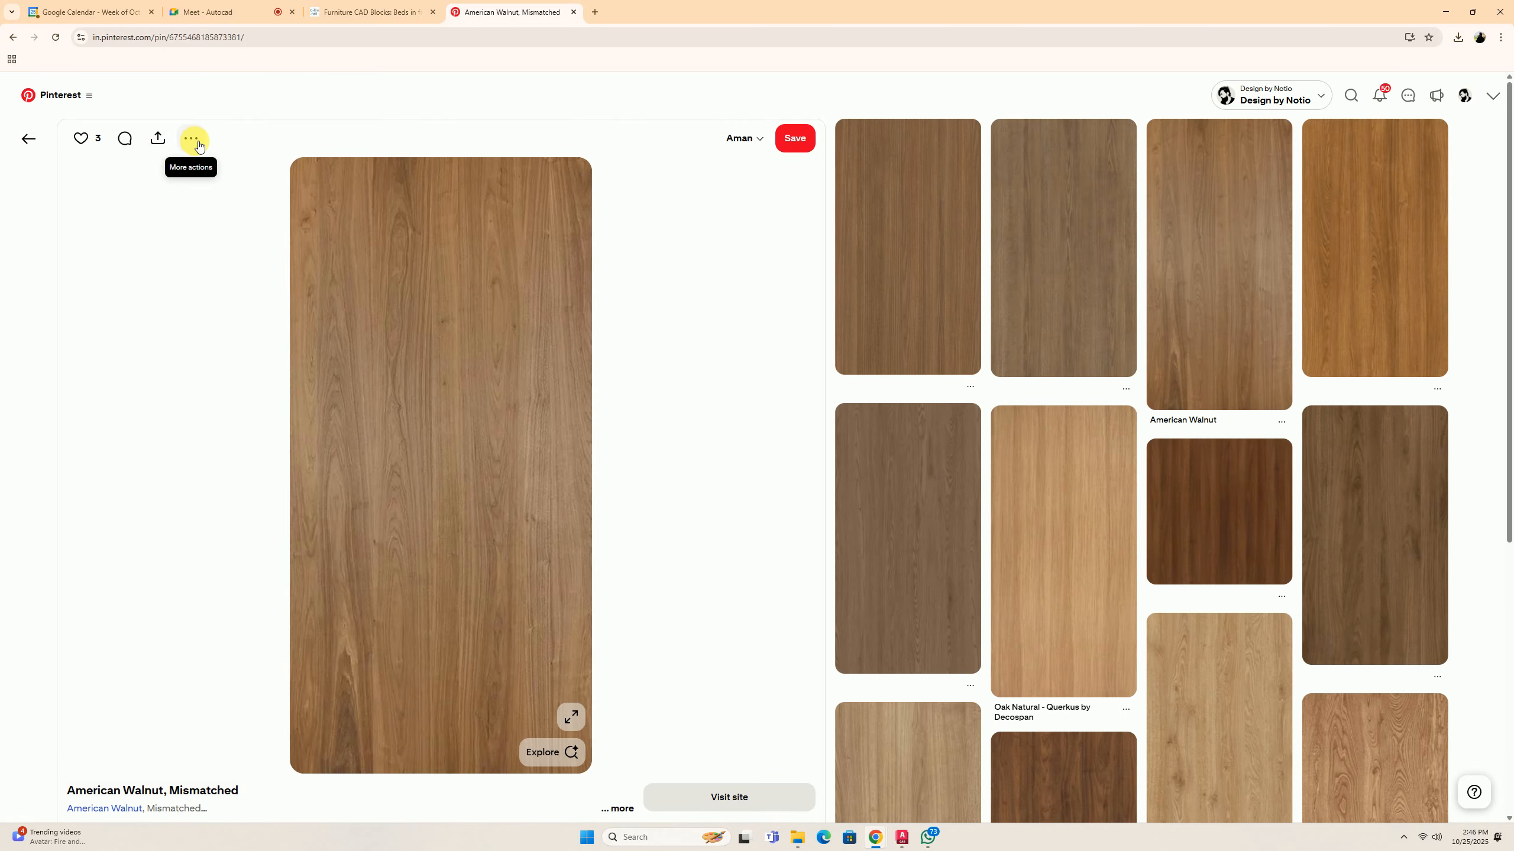
pyautogui.click(192, 139)
pyautogui.click(172, 170)
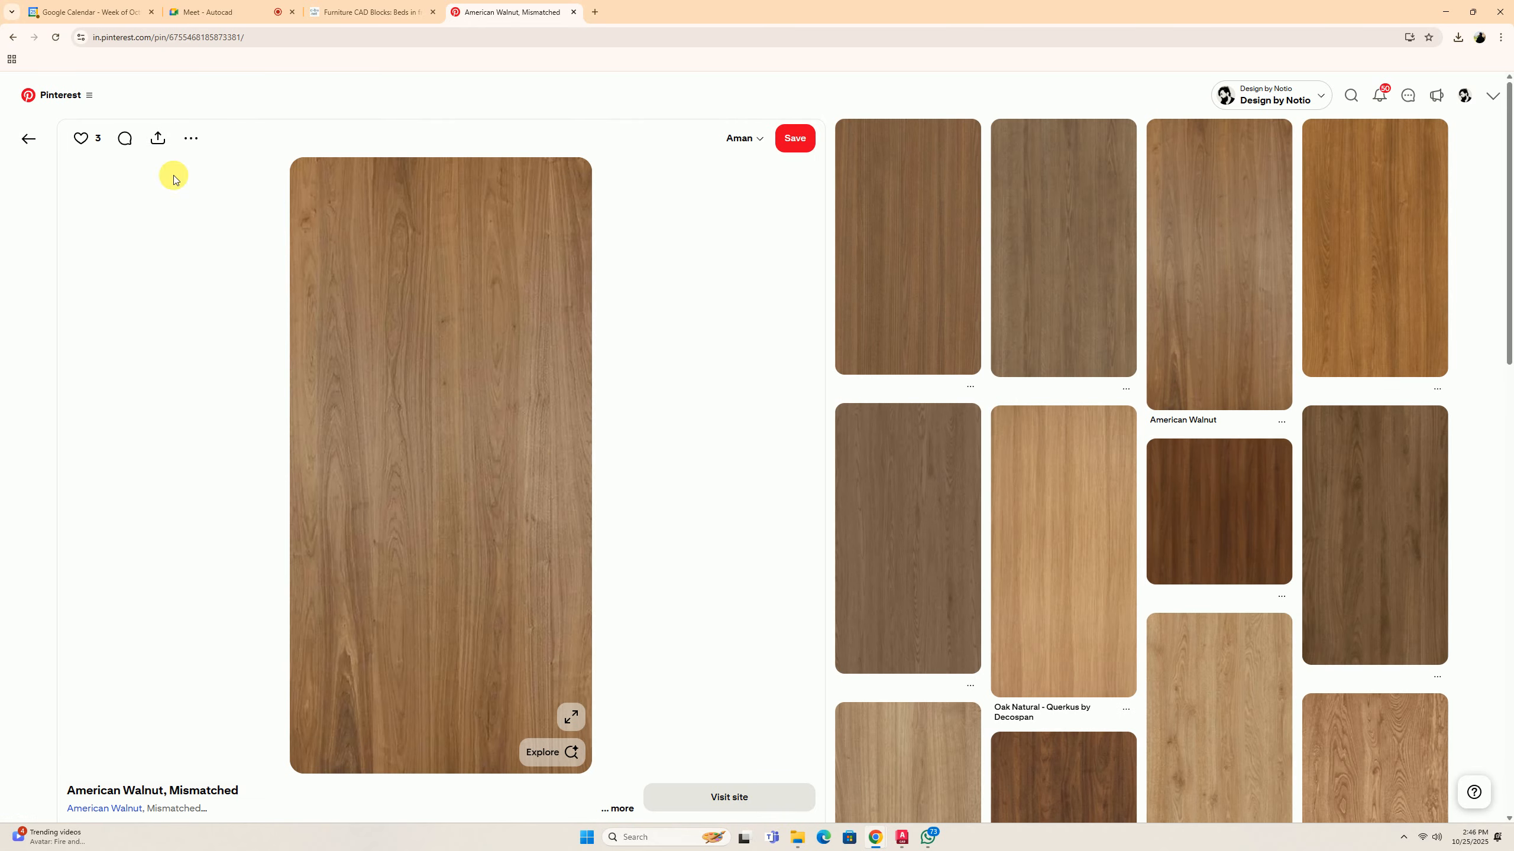
# Switch to AutoCAD and open the external references manager with XR.
pyautogui.click(1445, 11)
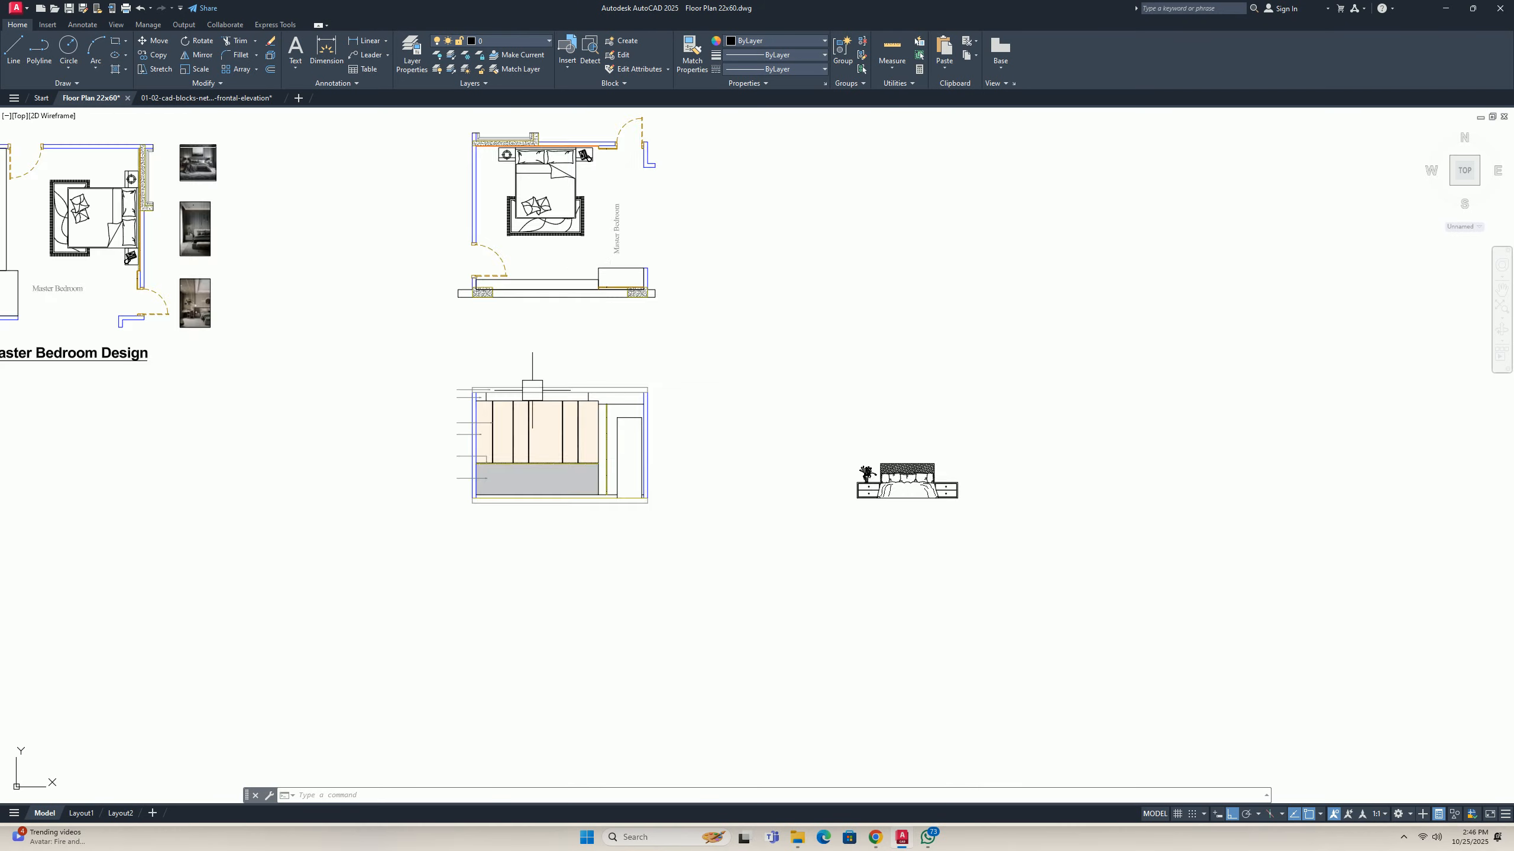
pyautogui.scroll(4, 606, 448)
pyautogui.moveTo(606, 447); pyautogui.dragTo(308, 418, button='middle')
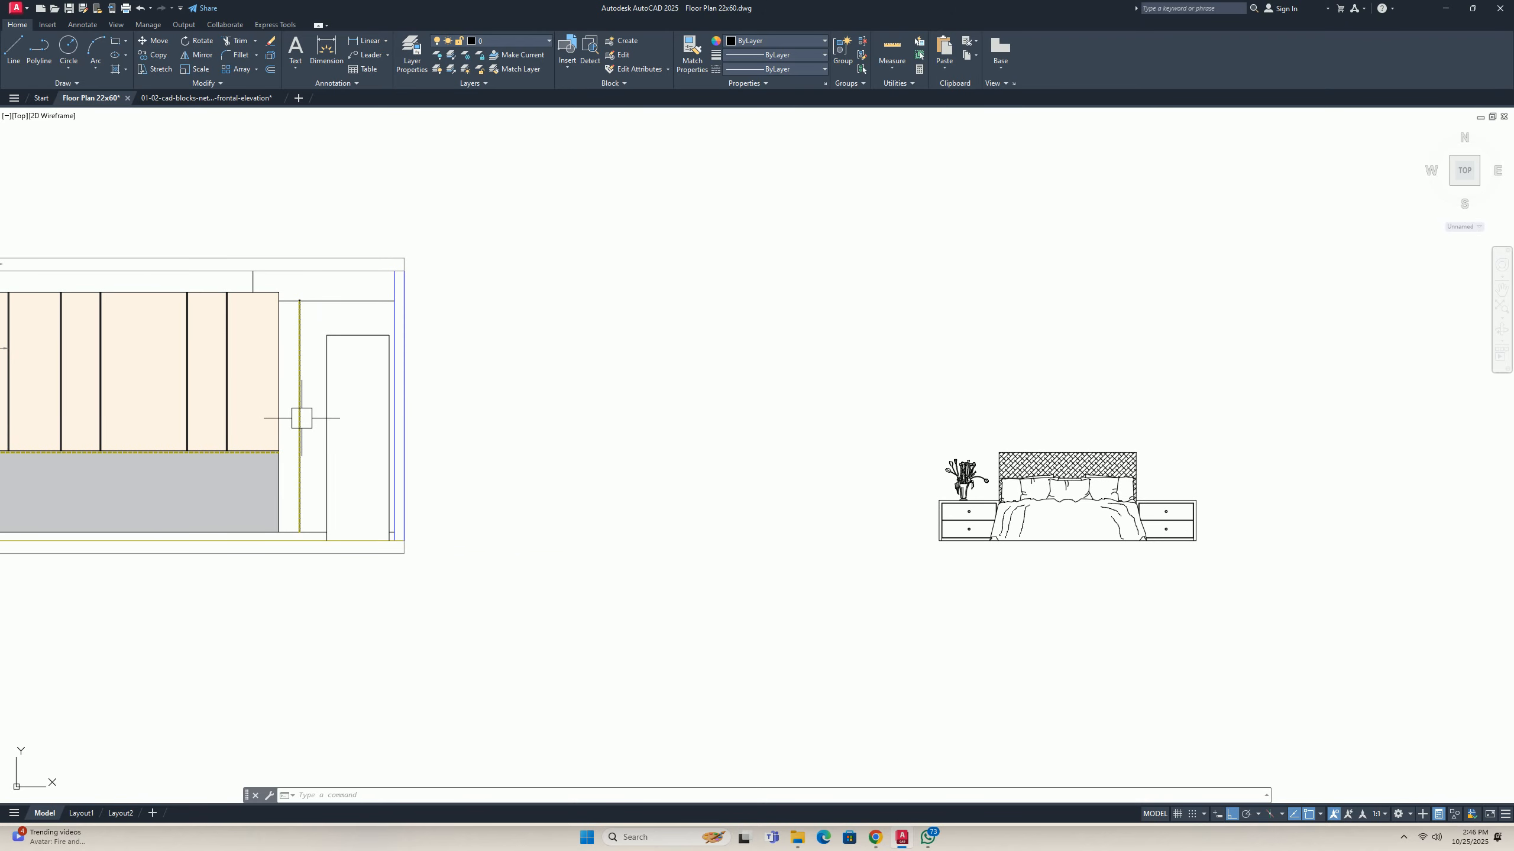
pyautogui.write('xr')
pyautogui.press('Return')
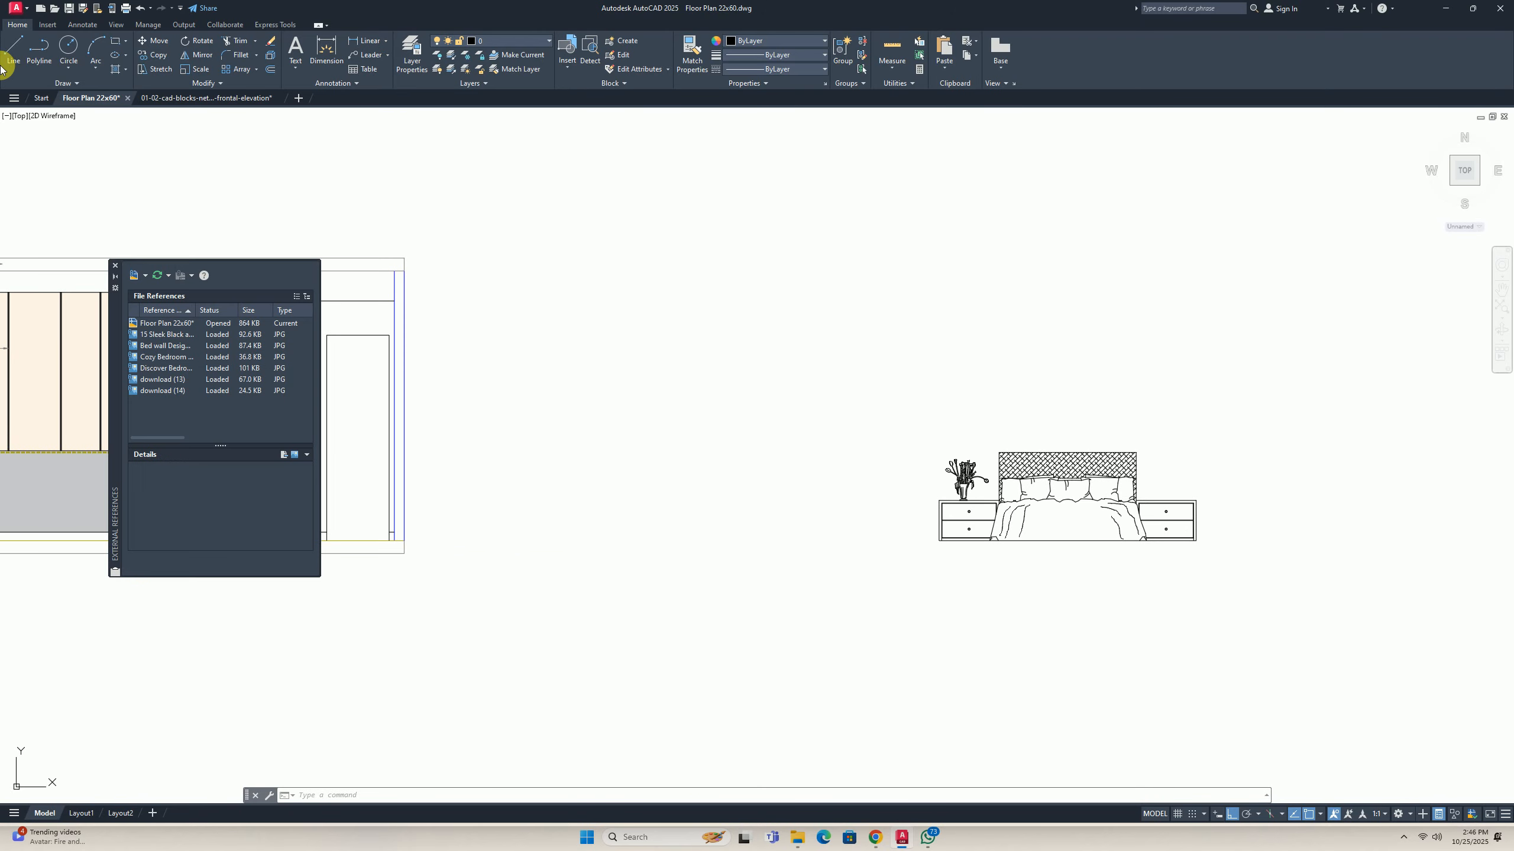
# Attach the American Walnut, Mismatched image from Downloads and place it at a small size beside the elevation.
pyautogui.click(146, 275)
pyautogui.click(174, 303)
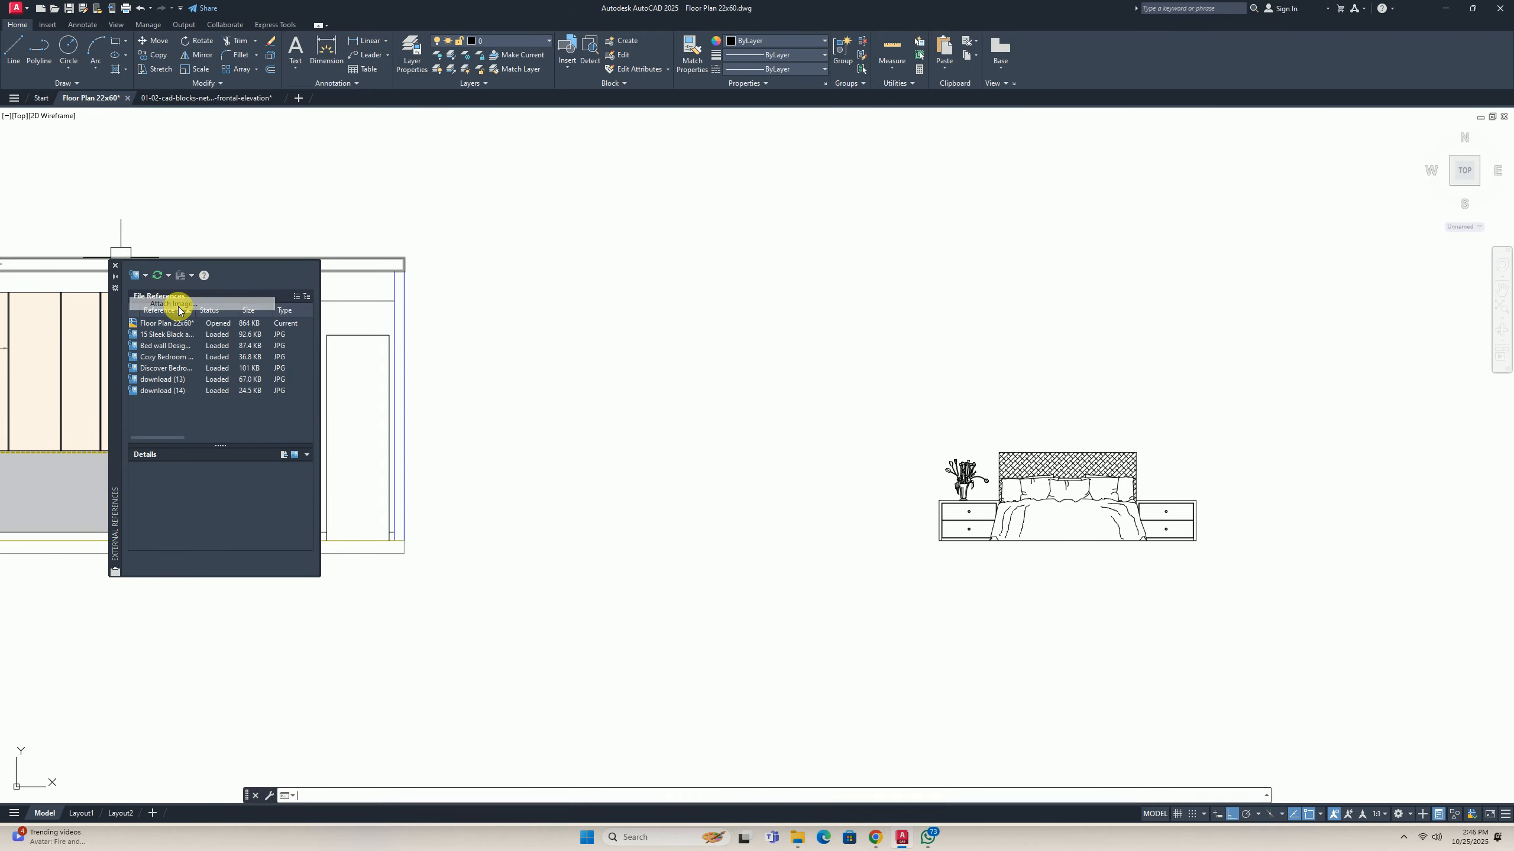
pyautogui.click(664, 345)
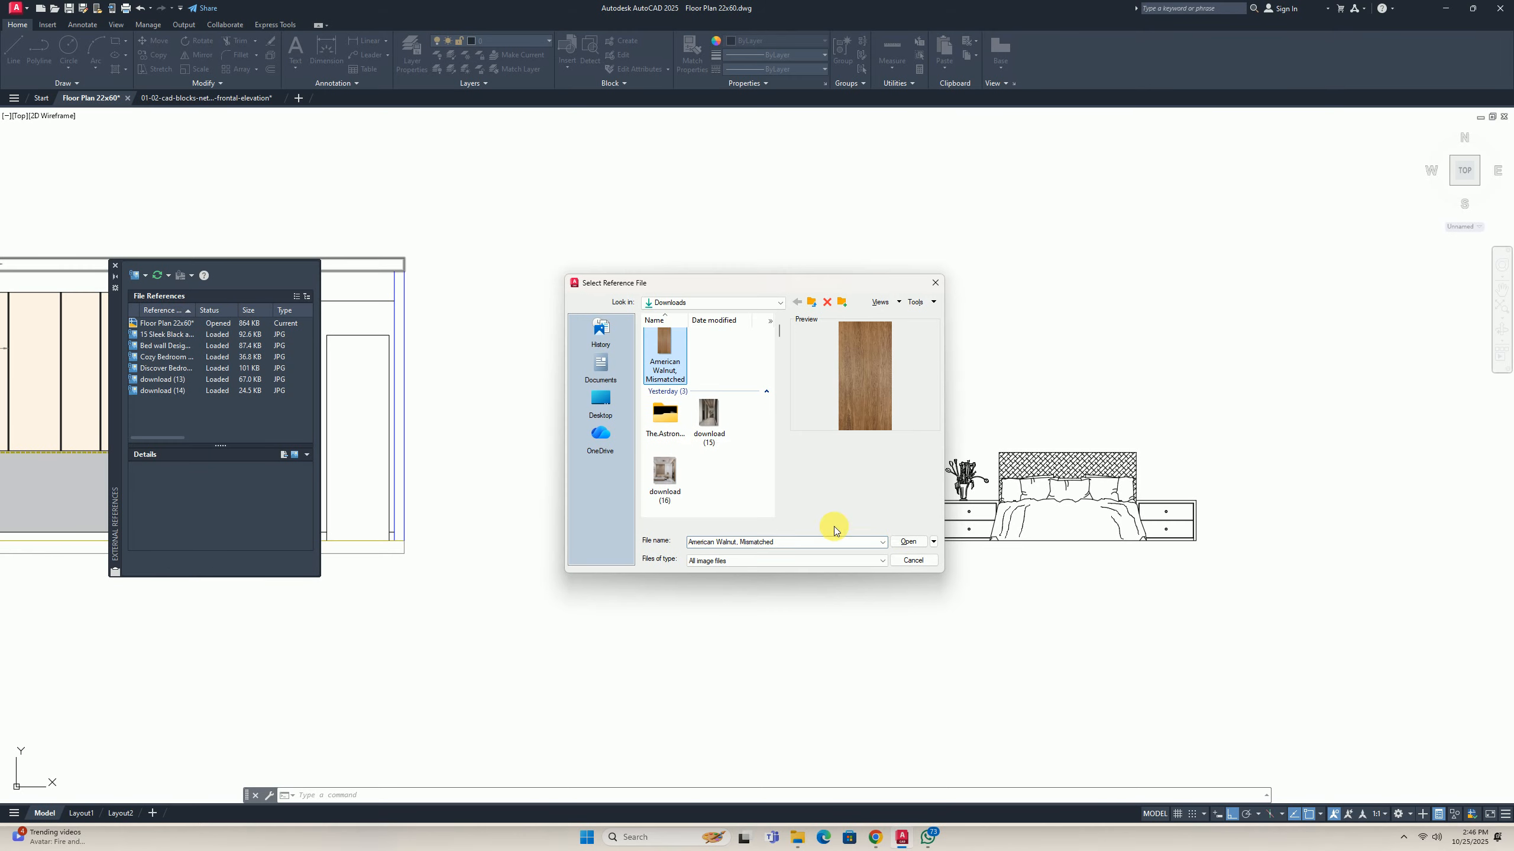
pyautogui.click(908, 542)
pyautogui.click(763, 448)
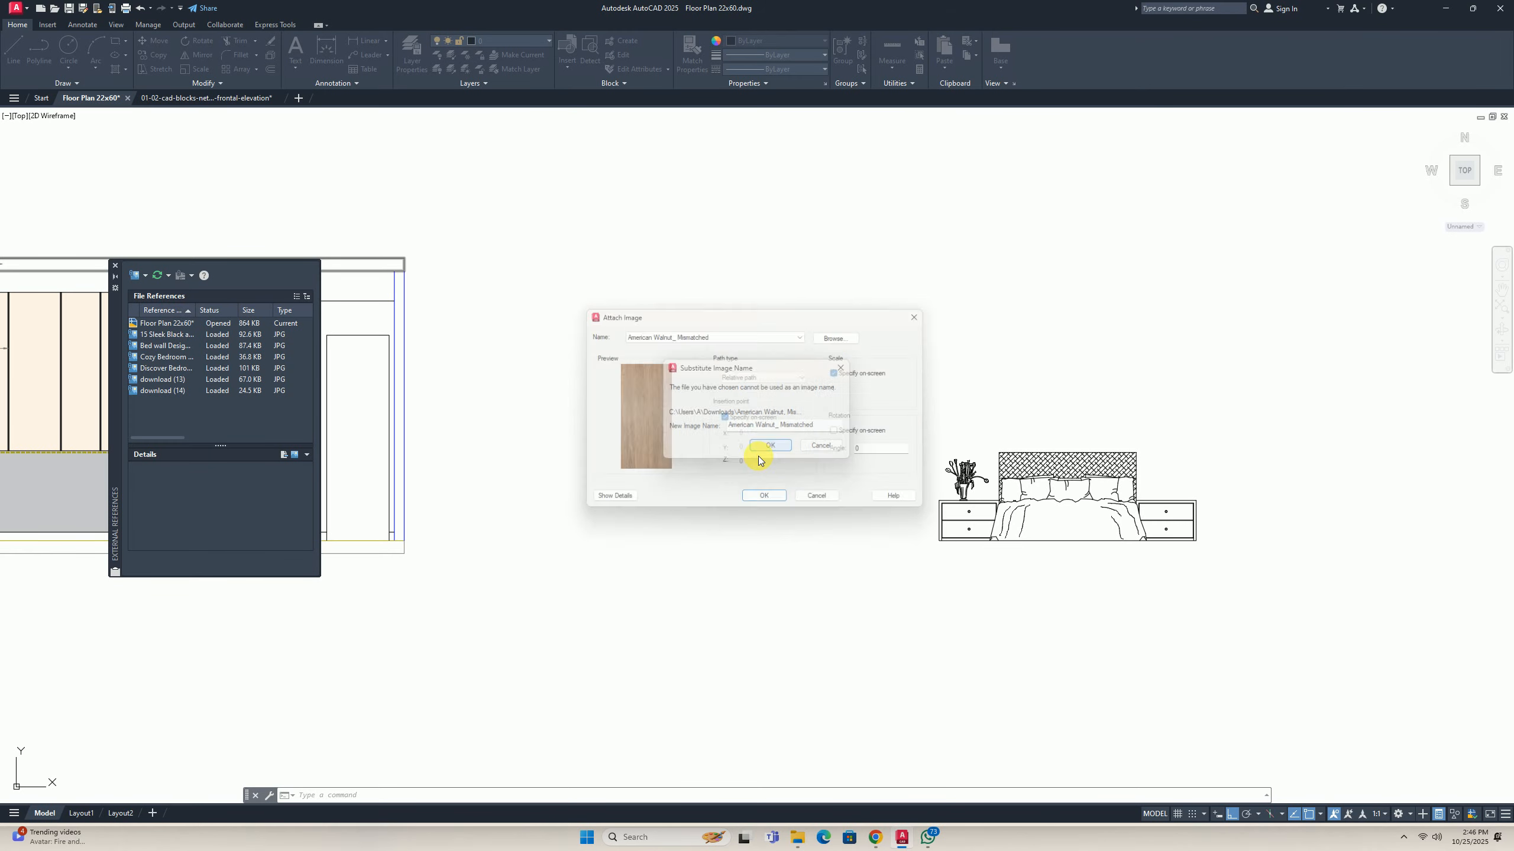
pyautogui.click(769, 504)
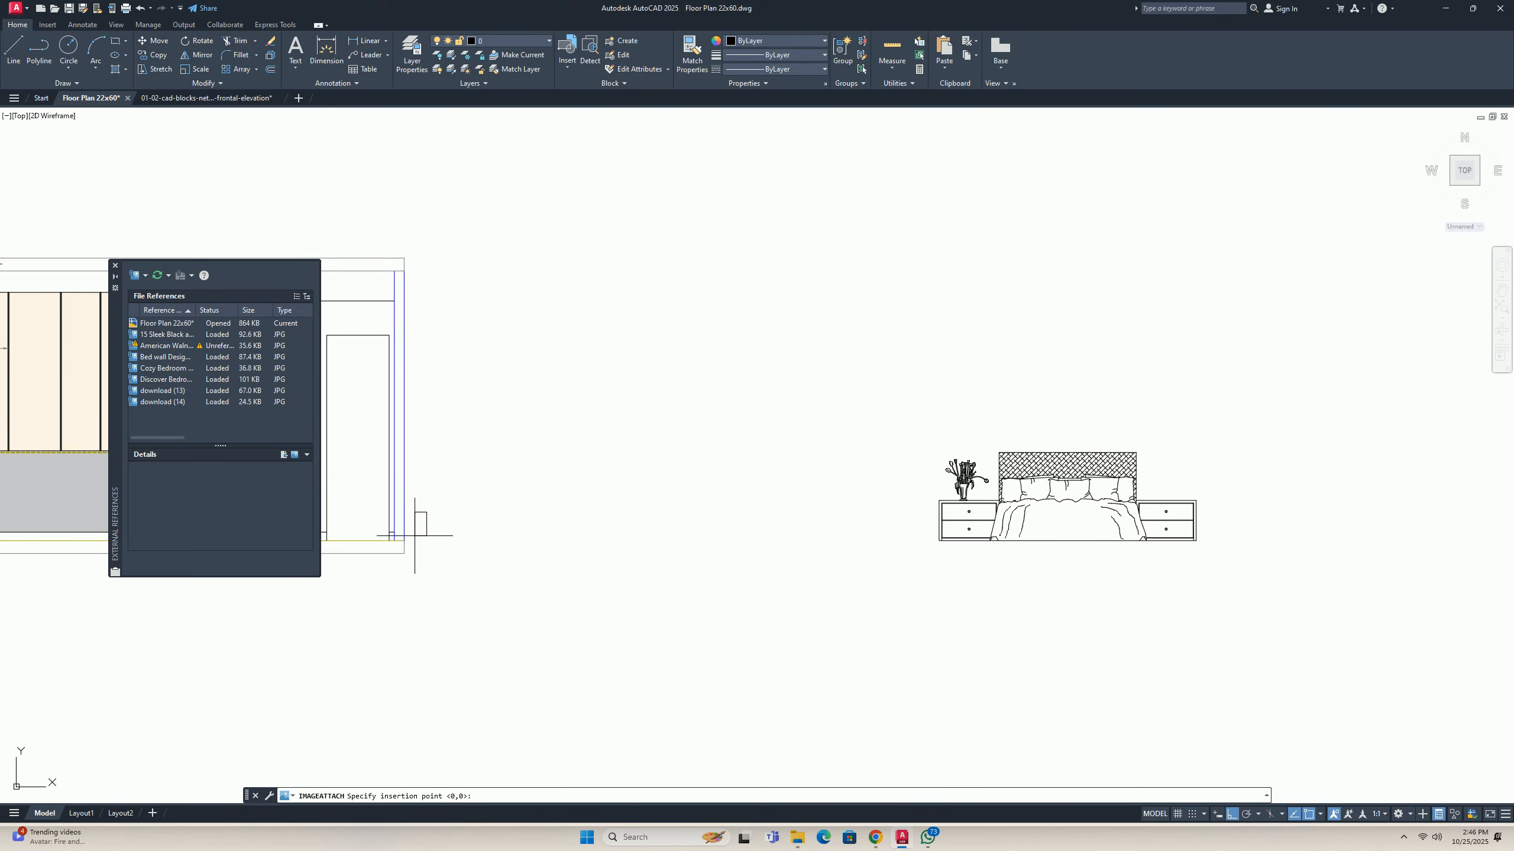
pyautogui.click(463, 542)
pyautogui.click(474, 534)
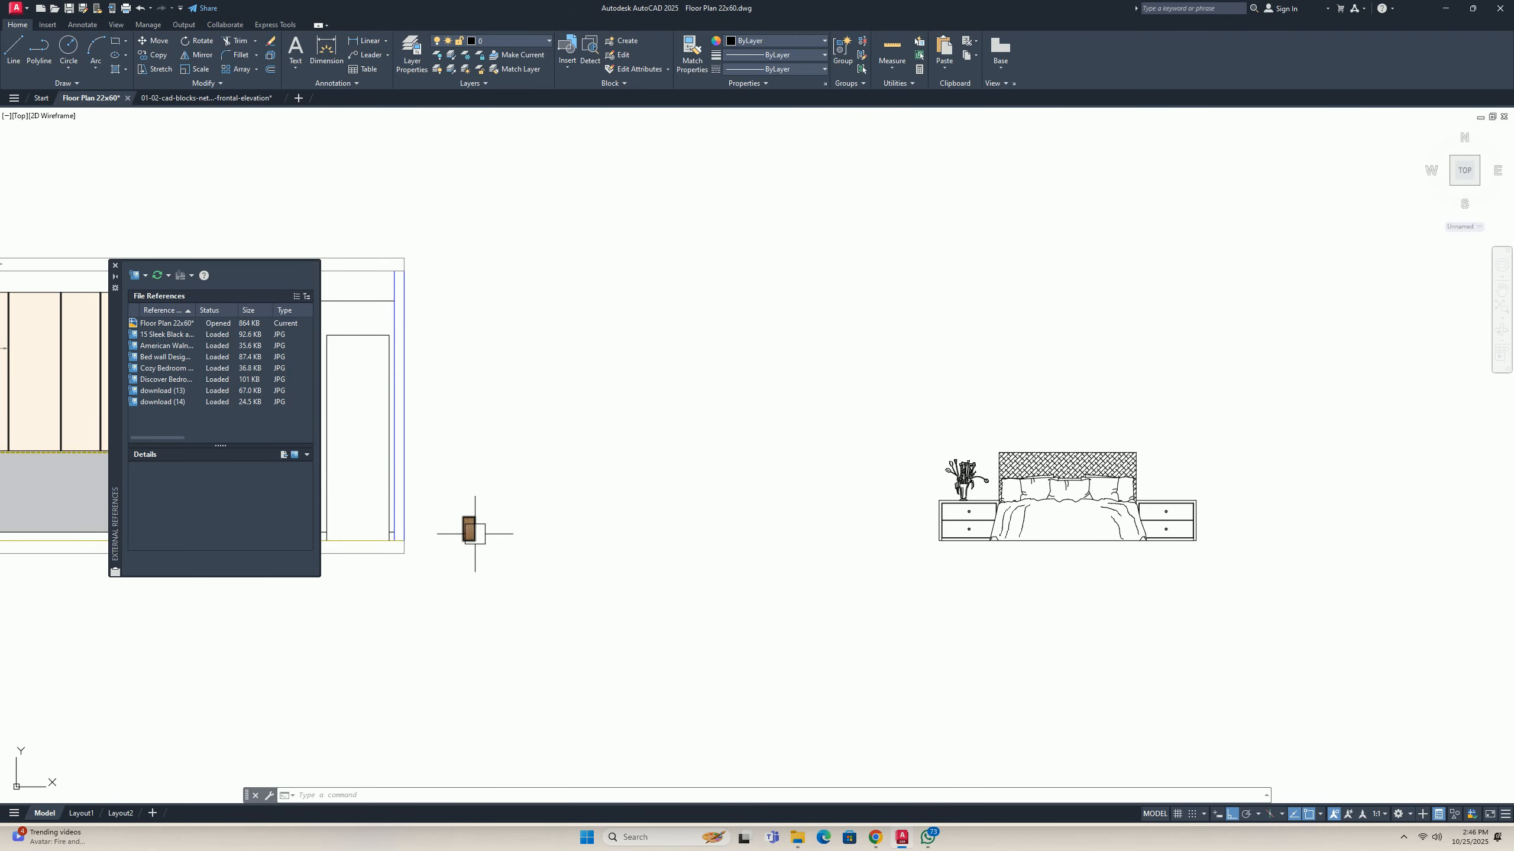
pyautogui.scroll(-2, 662, 524)
pyautogui.click(116, 266)
pyautogui.scroll(3, 483, 296)
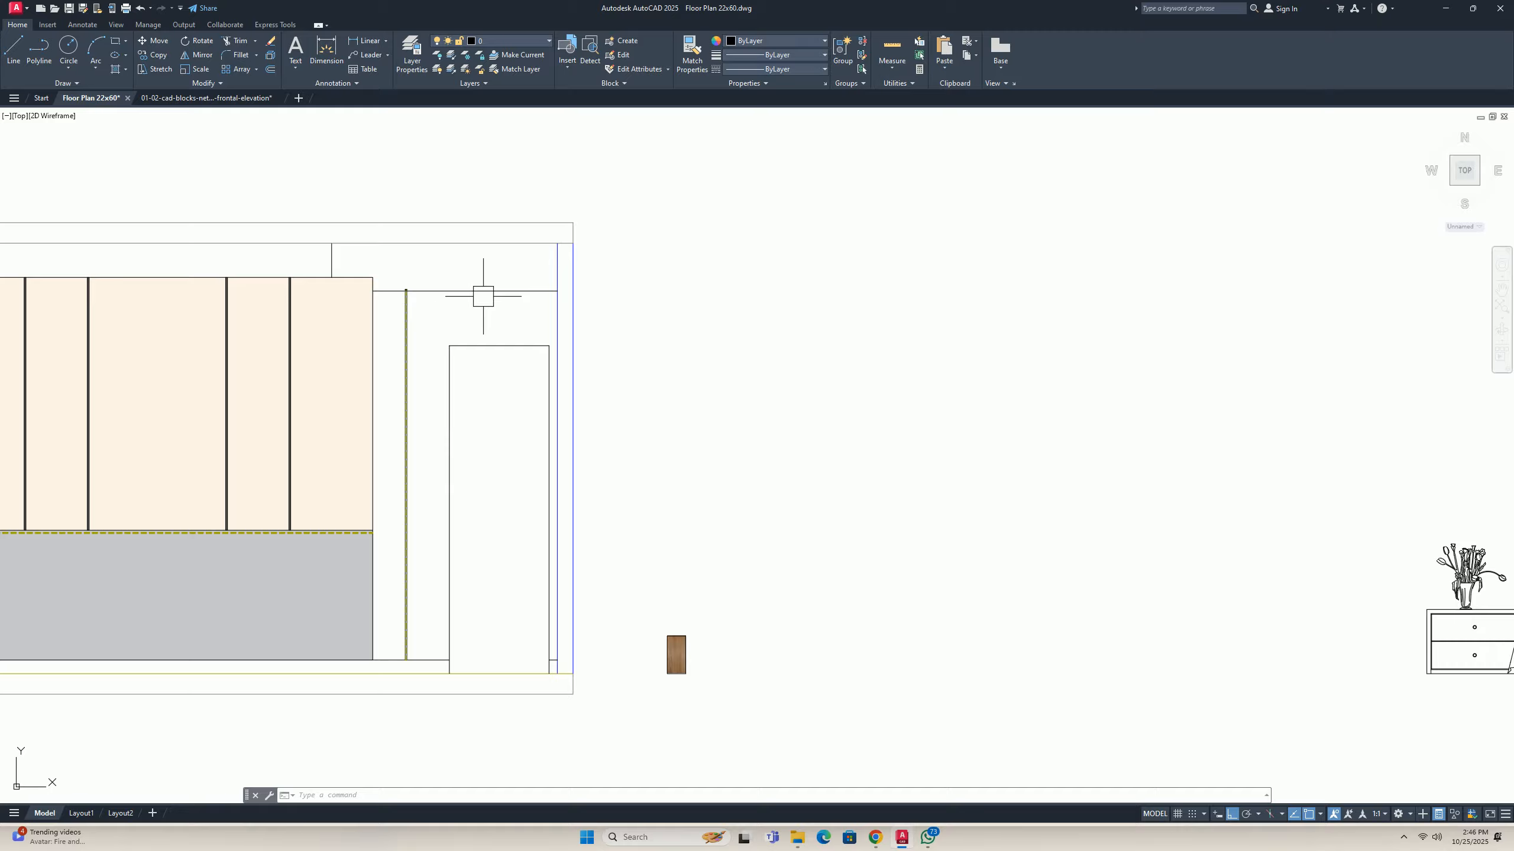
pyautogui.moveTo(429, 433); pyautogui.dragTo(436, 395, button='middle')
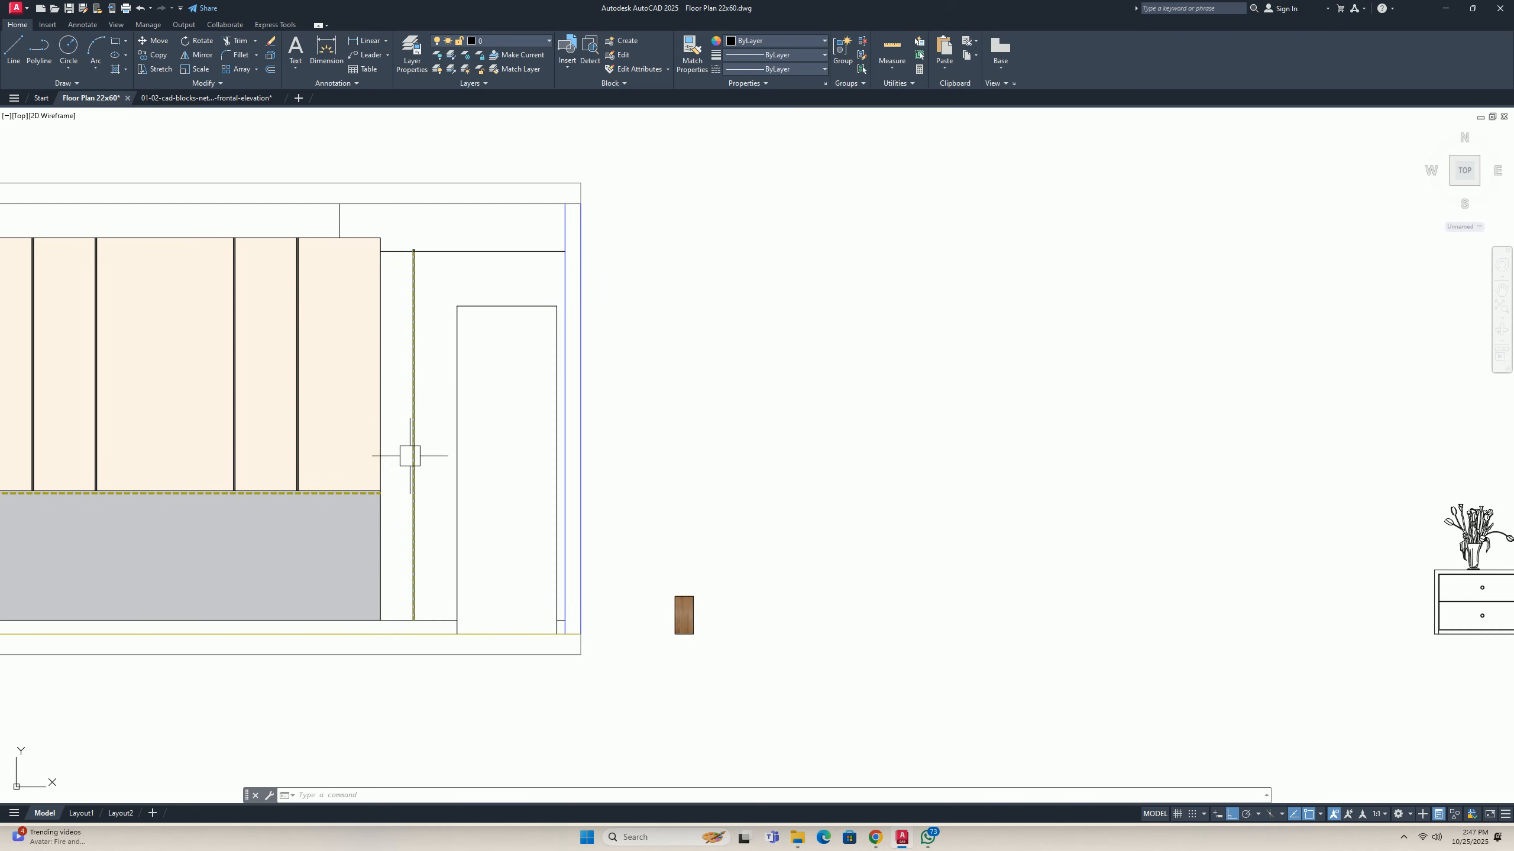
pyautogui.write('rec')
pyautogui.press('Return')
pyautogui.press('Escape')
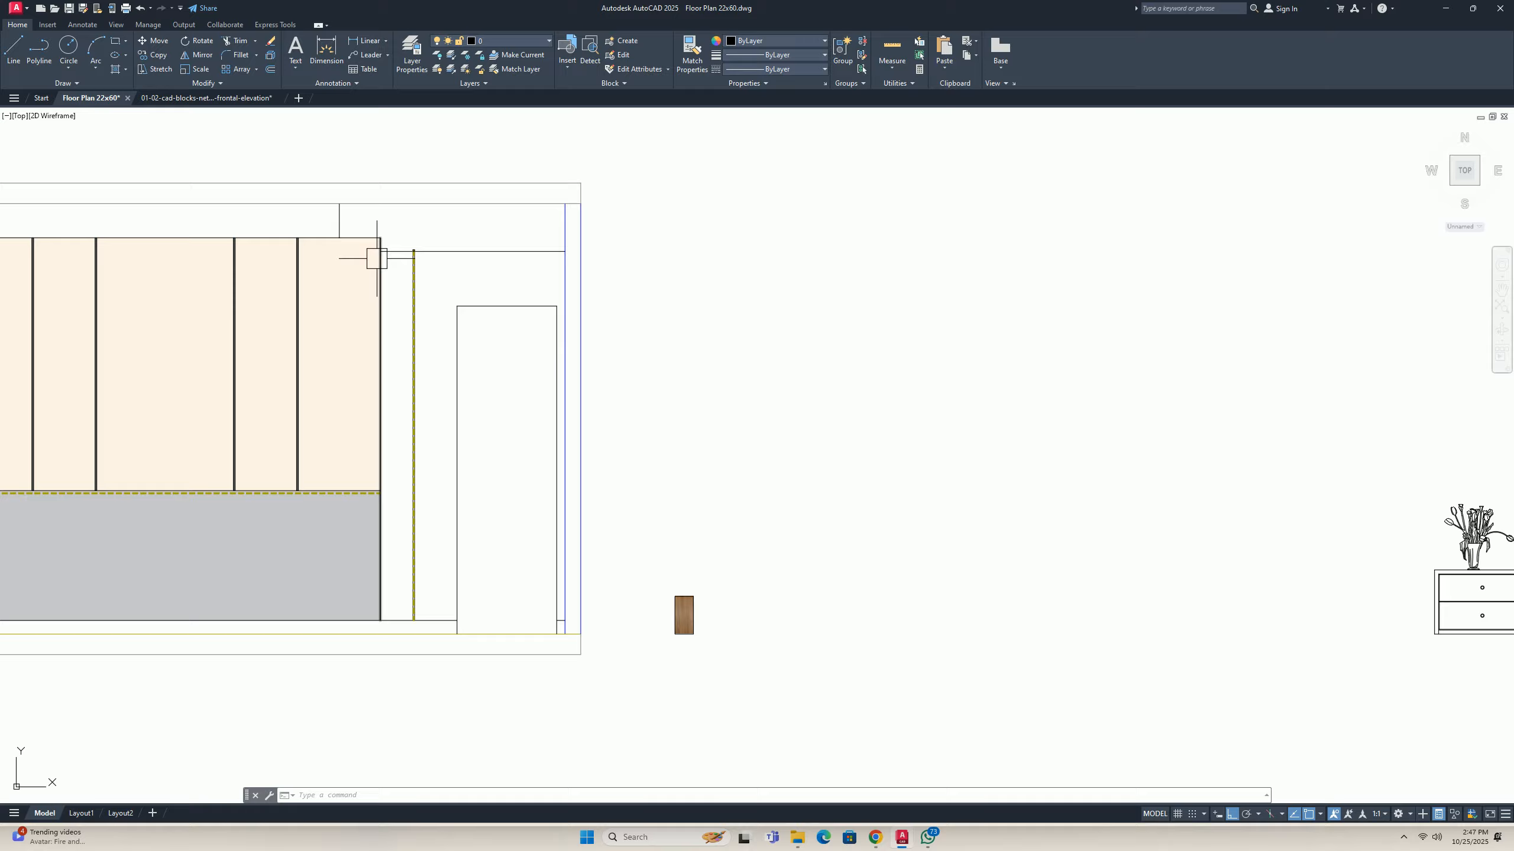
# Trace a closed polyline around the blank wall panel enclosing the door opening, following the panel and door edges.
pyautogui.write('pl')
pyautogui.press('Return')
pyautogui.scroll(2, 390, 644)
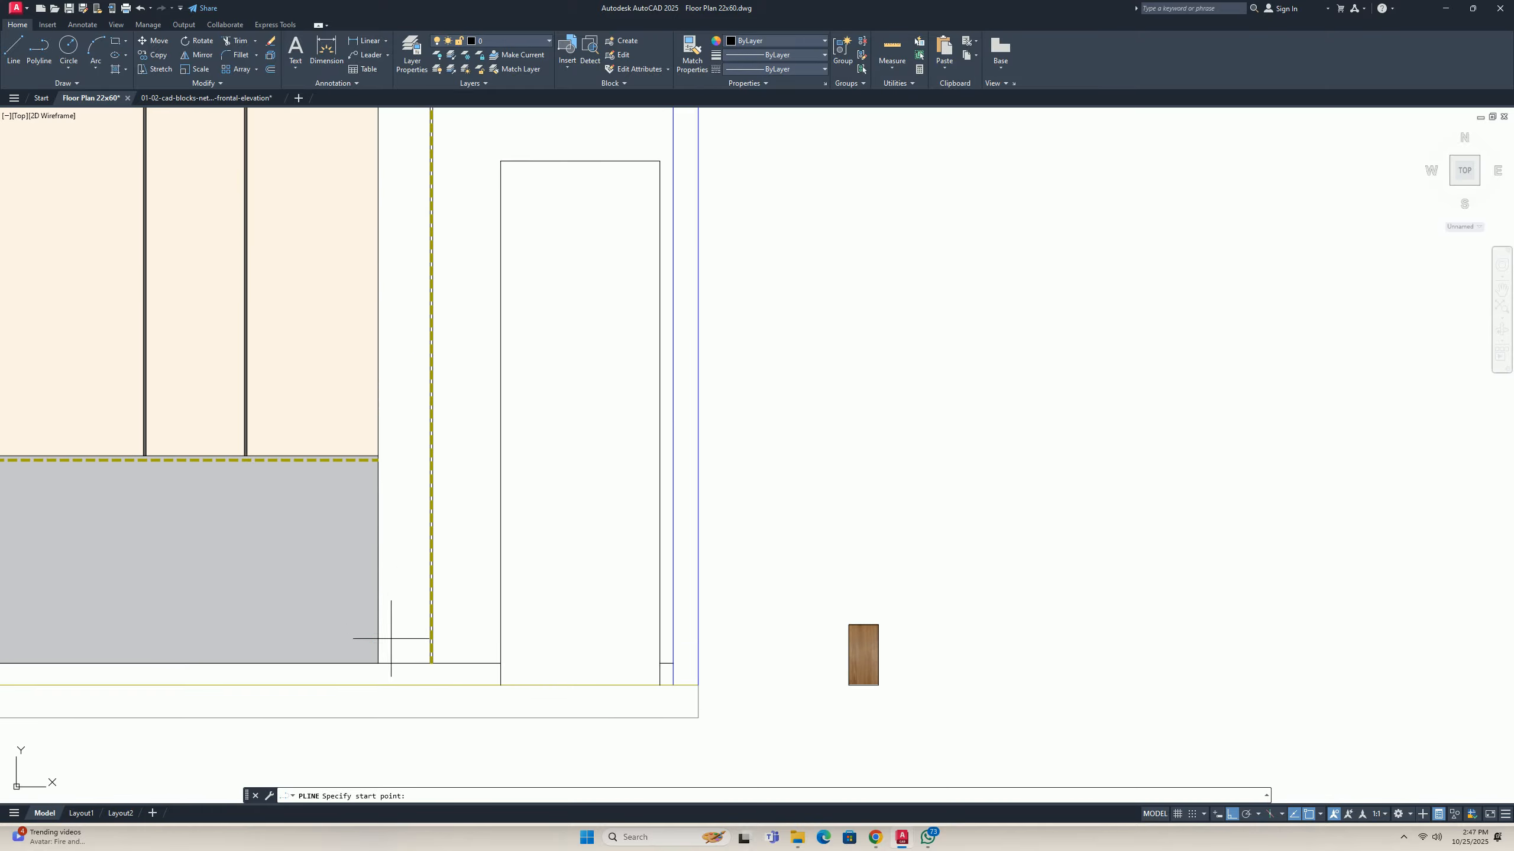
pyautogui.click(373, 570)
pyautogui.click(494, 570)
pyautogui.moveTo(477, 294); pyautogui.dragTo(473, 564, button='middle')
pyautogui.moveTo(614, 625); pyautogui.dragTo(520, 287, button='middle')
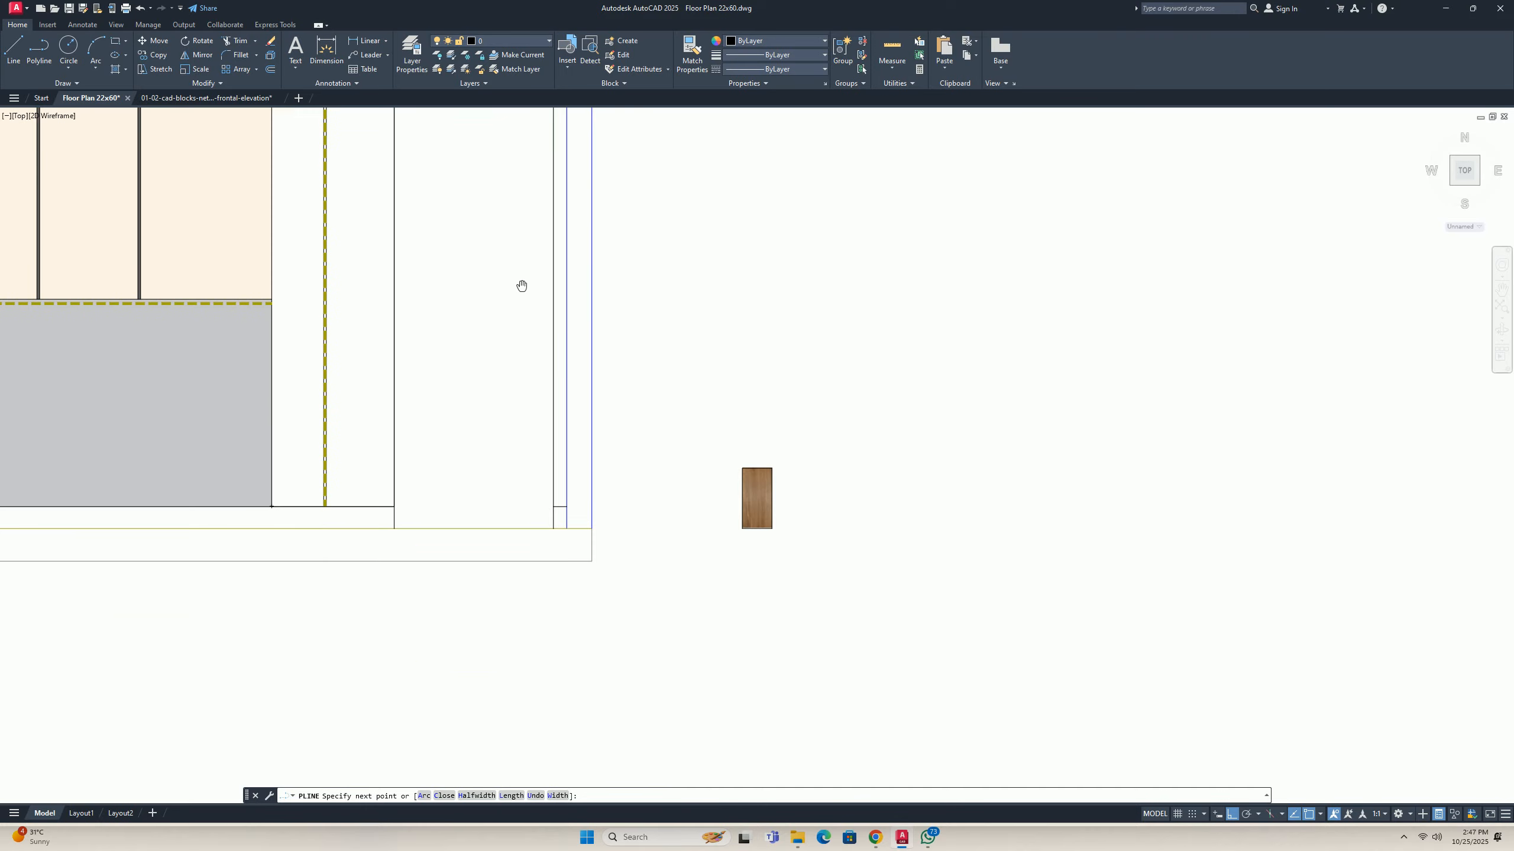
pyautogui.scroll(4, 512, 519)
pyautogui.scroll(-2, 619, 286)
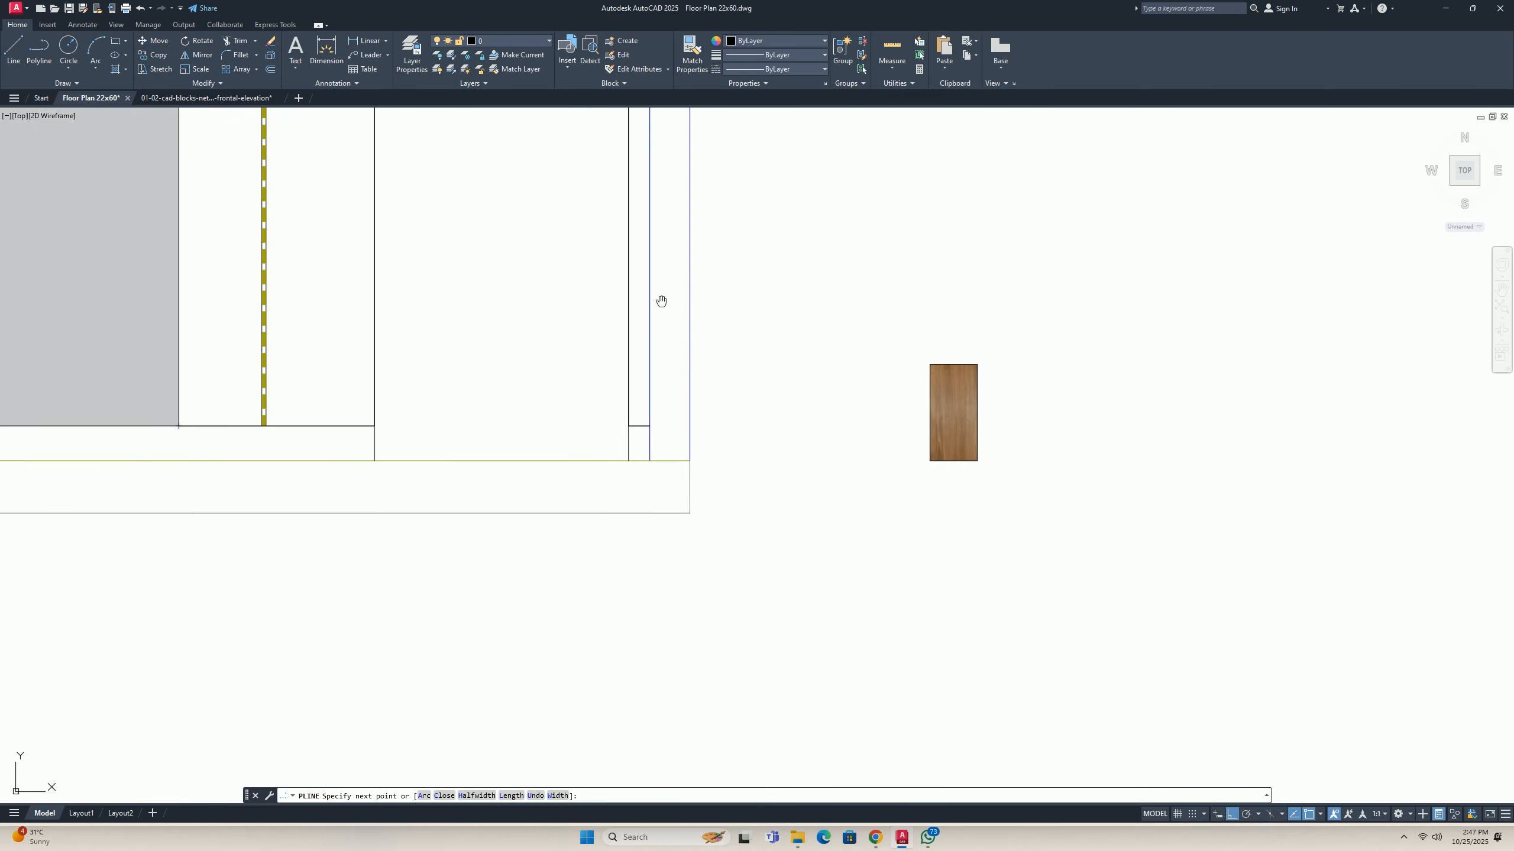
pyautogui.moveTo(614, 113); pyautogui.dragTo(630, 620, button='middle')
pyautogui.click(659, 216)
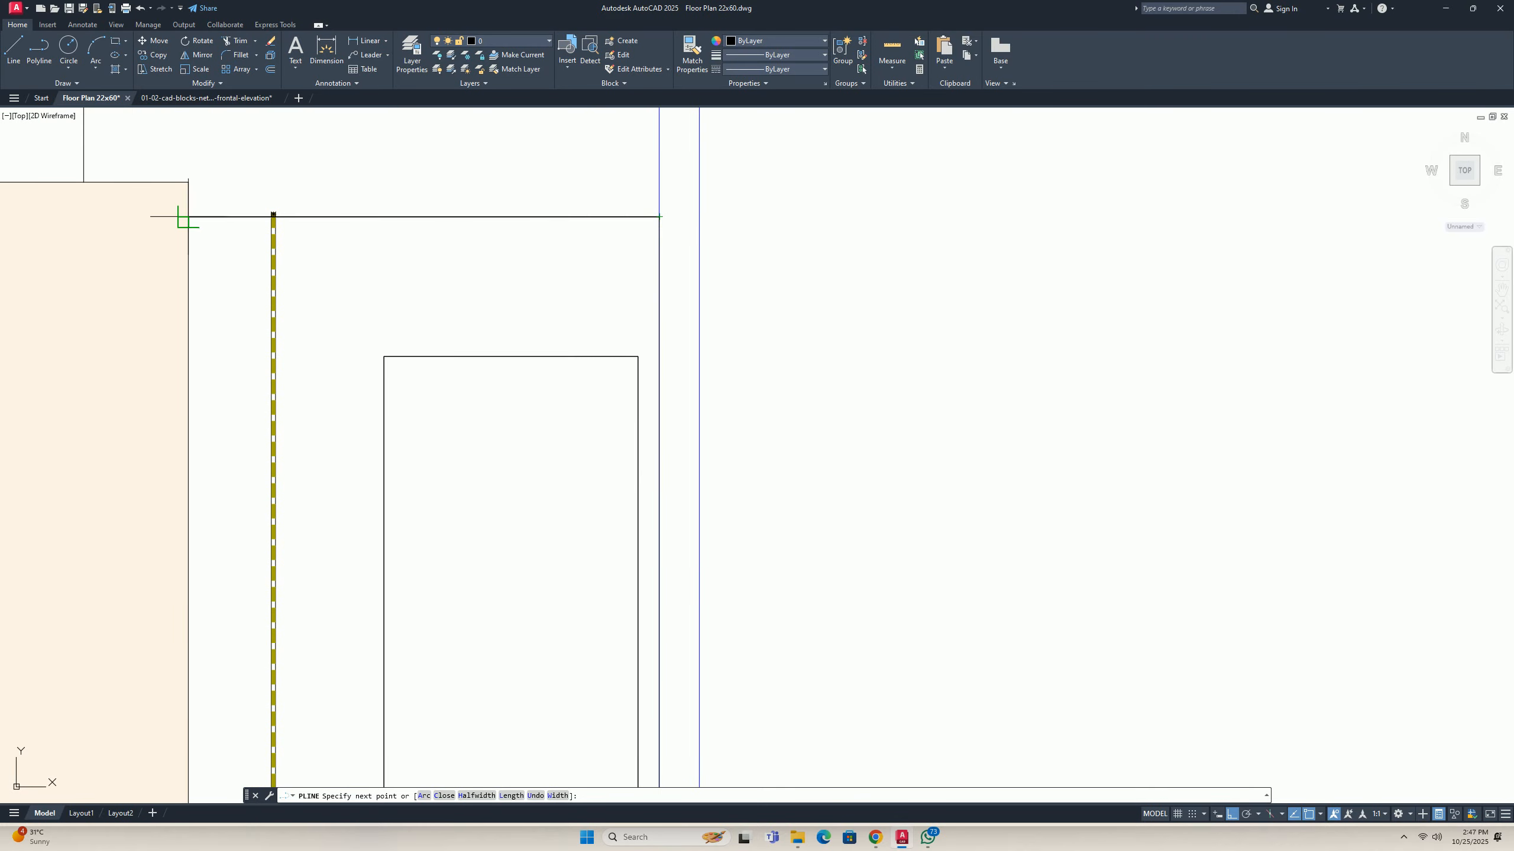
pyautogui.click(188, 217)
pyautogui.moveTo(187, 334); pyautogui.dragTo(245, 237, button='middle')
pyautogui.scroll(-2, 245, 250)
pyautogui.write('c')
pyautogui.press('Return')
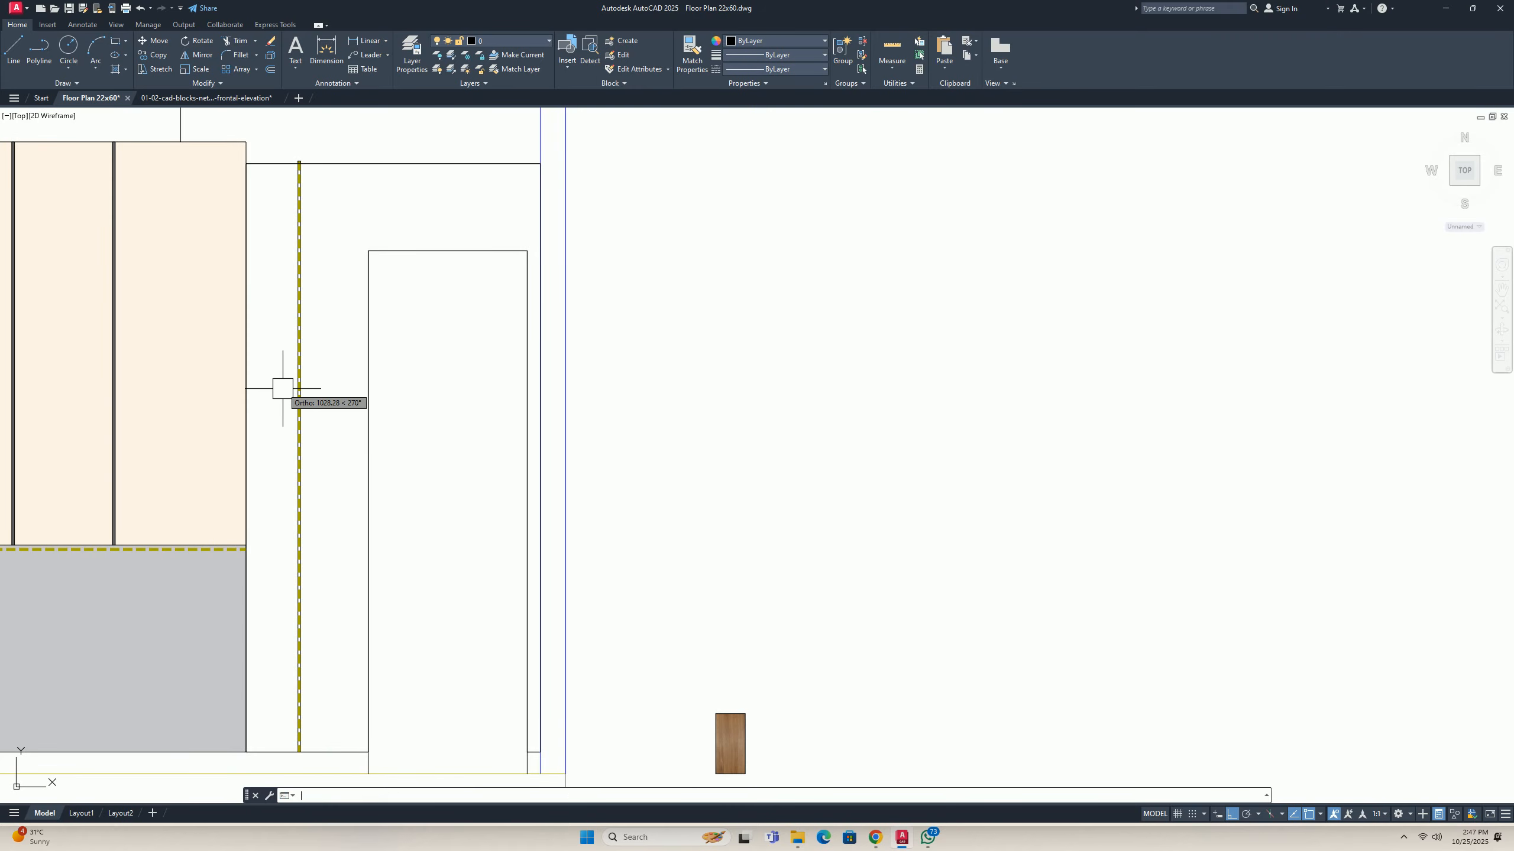
# Move the traced door-wall outline out of the elevation into the empty space before the bed block.
pyautogui.click(251, 340)
pyautogui.scroll(-5, 251, 340)
pyautogui.scroll(2, 291, 411)
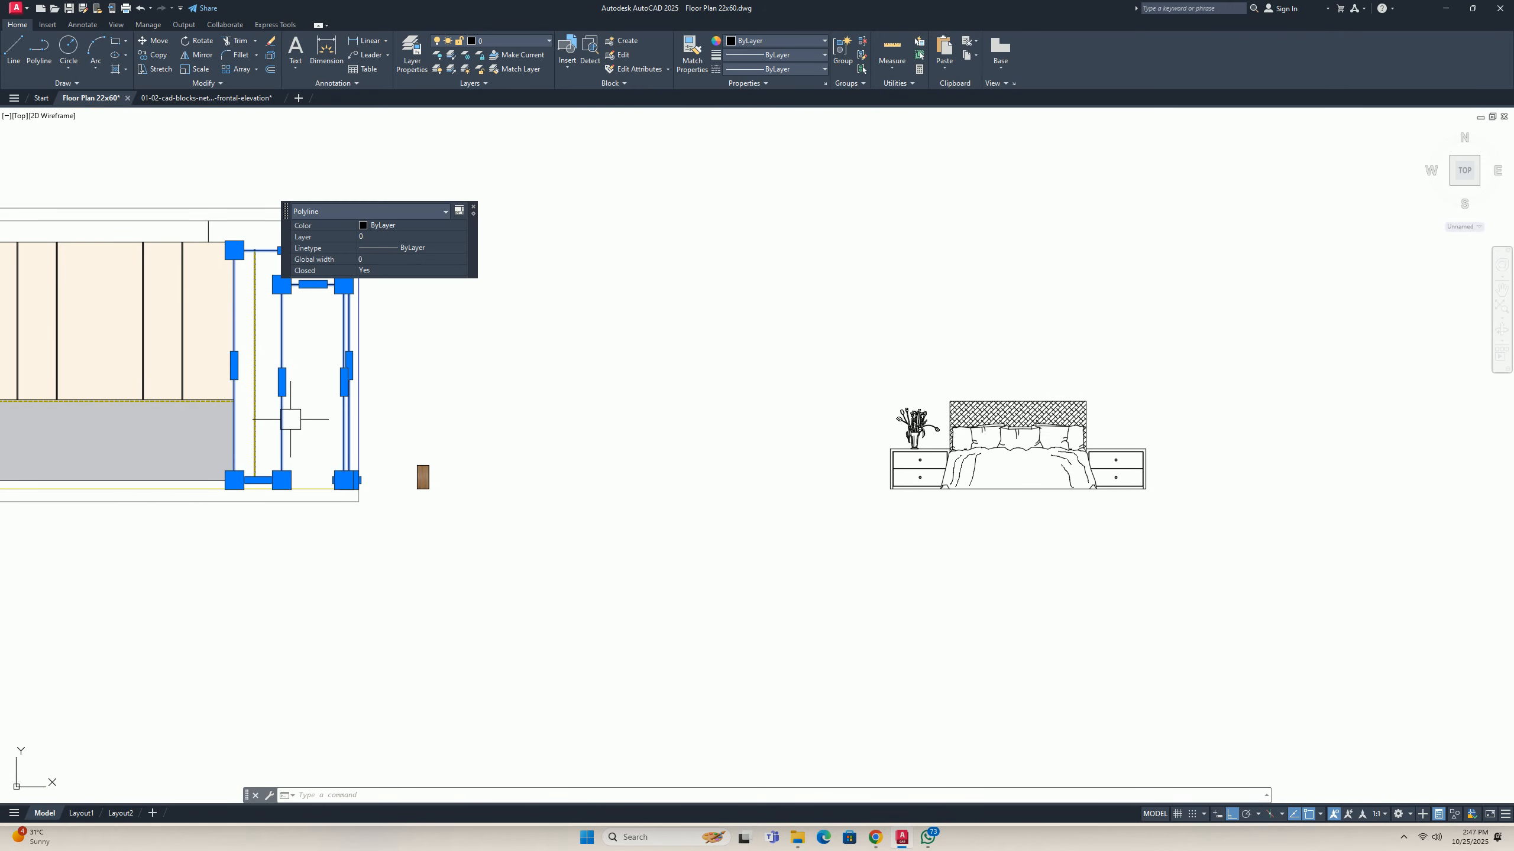
pyautogui.write('m')
pyautogui.press('Return')
pyautogui.click(296, 433)
pyautogui.click(554, 420)
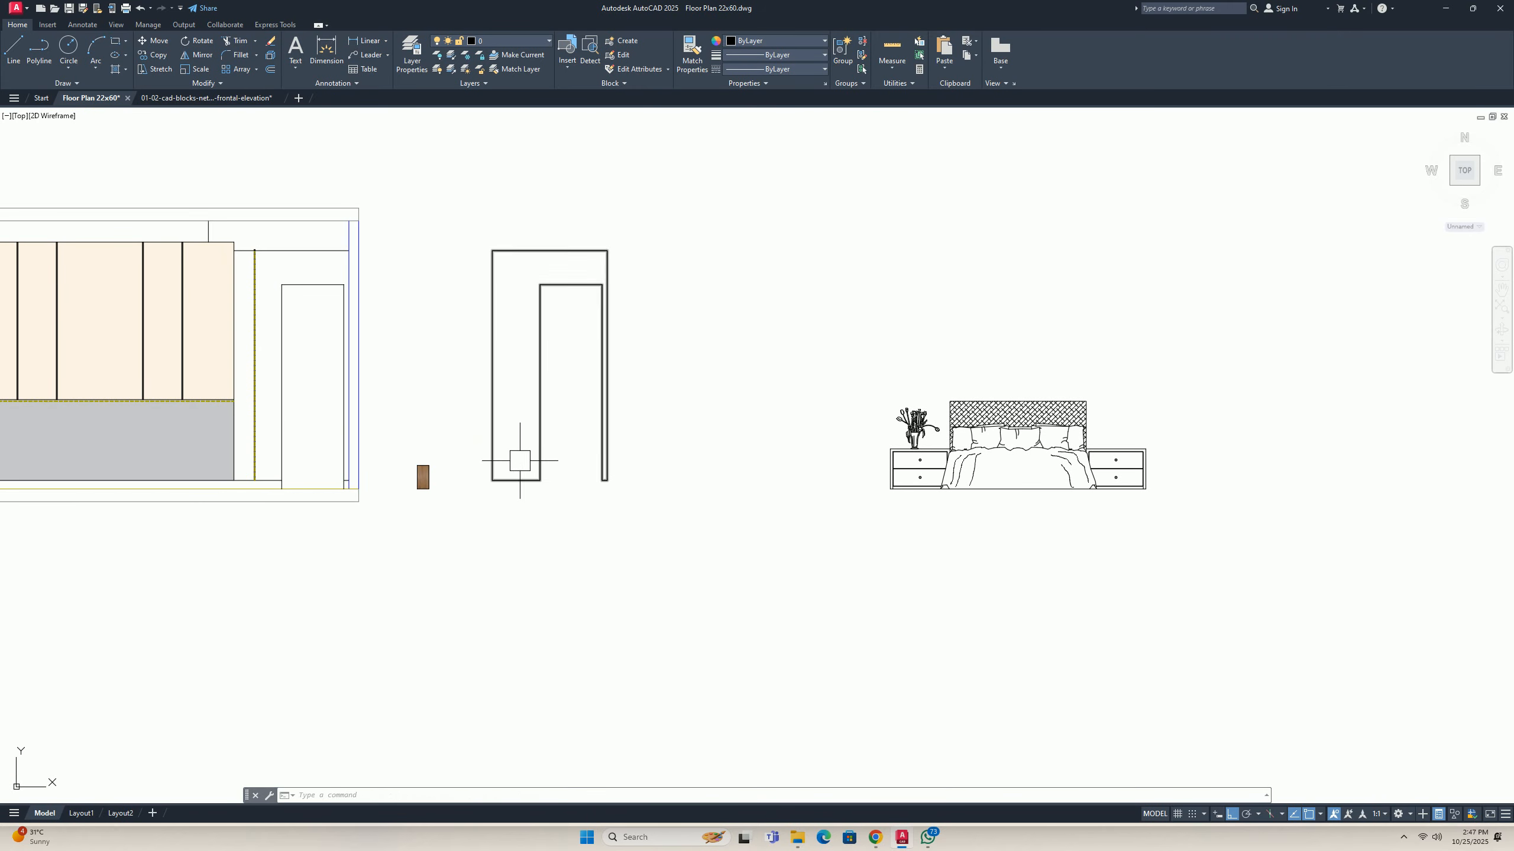
# Move the walnut image by its lower-left corner onto the lower-left corner of the traced outline.
pyautogui.scroll(4, 443, 473)
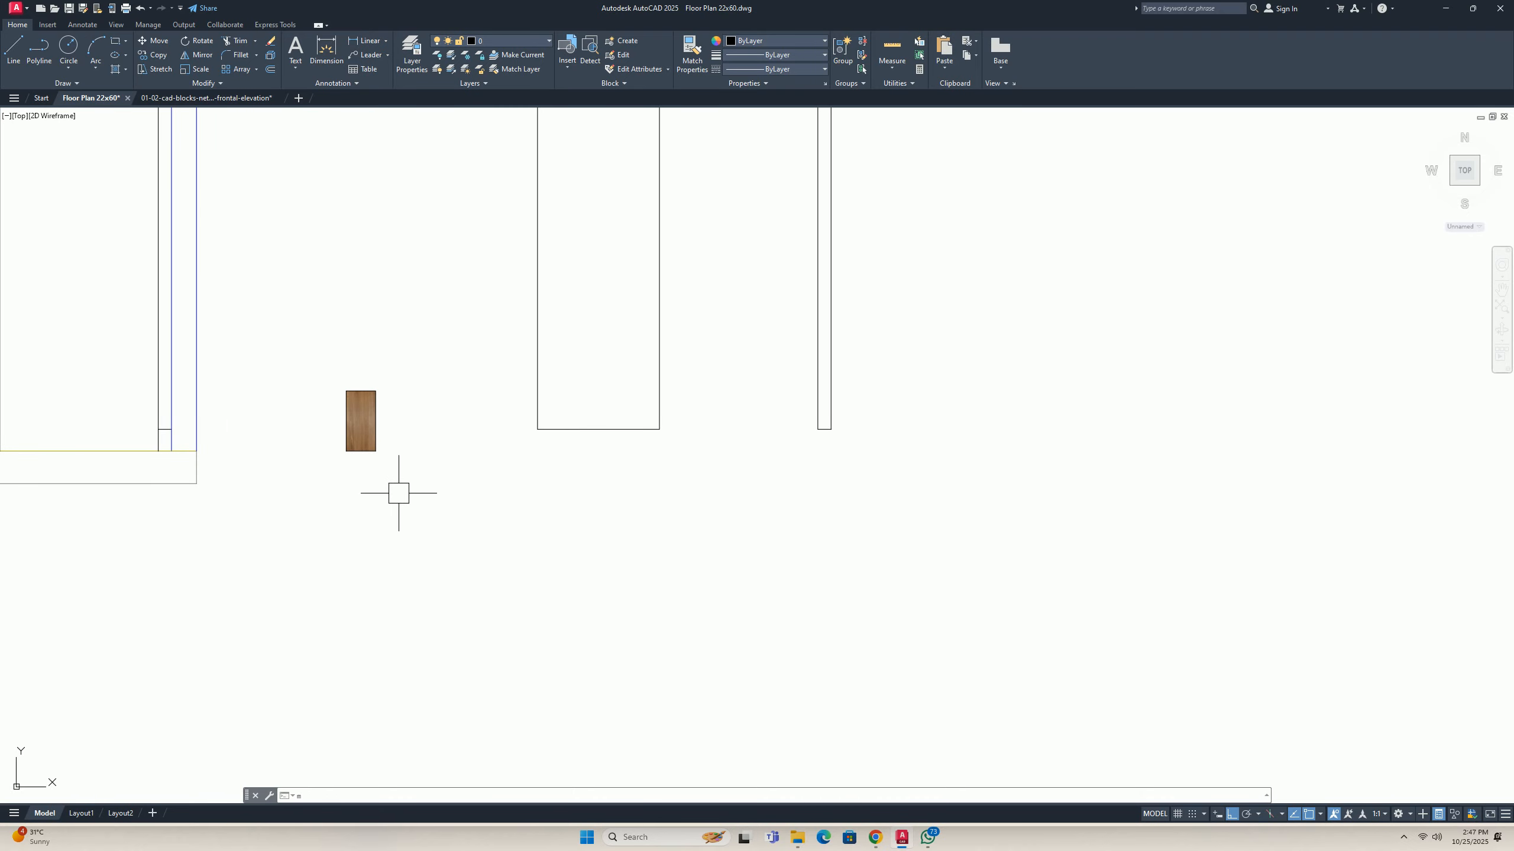
pyautogui.press('Return')
pyautogui.click(353, 422)
pyautogui.press('Return')
pyautogui.click(347, 450)
pyautogui.click(535, 428)
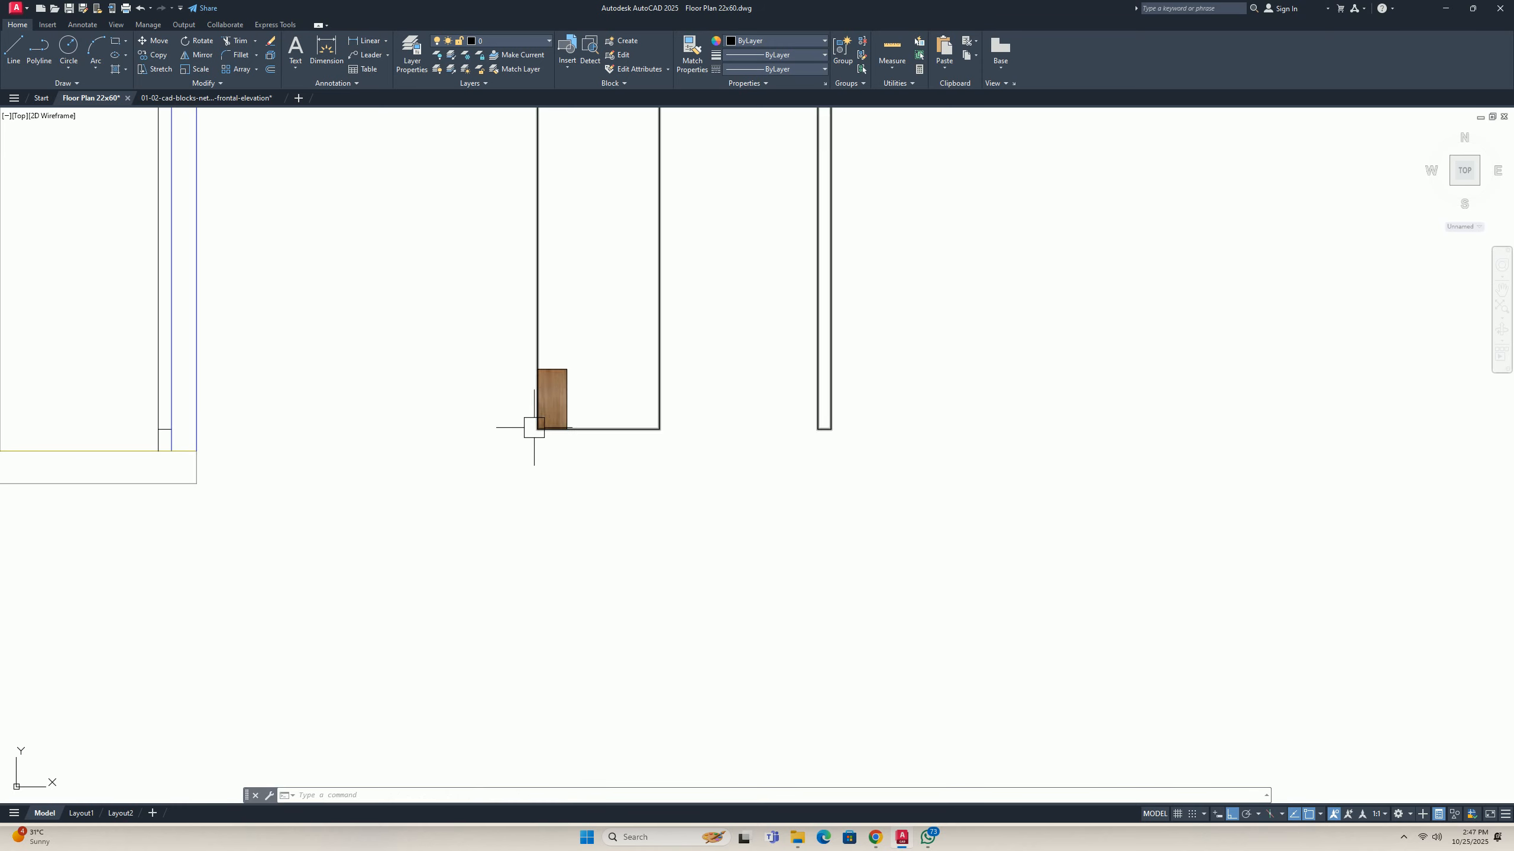
# Scale the walnut image by reference from its lower-left corner to match the full height of the traced outline.
pyautogui.scroll(-2, 525, 564)
pyautogui.press('Return')
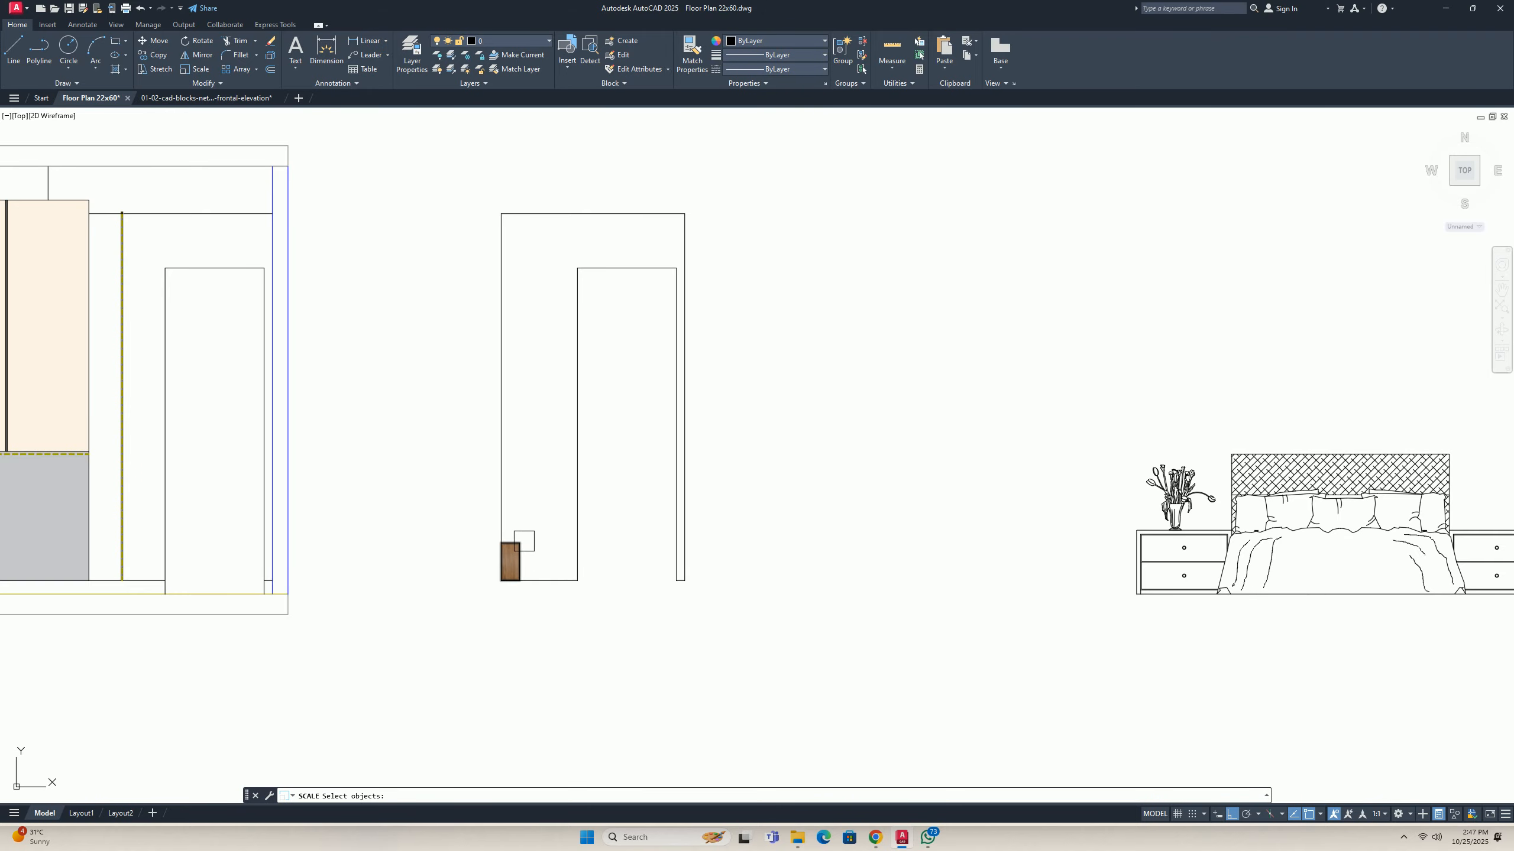
pyautogui.click(502, 593)
pyautogui.write('r')
pyautogui.press('Return')
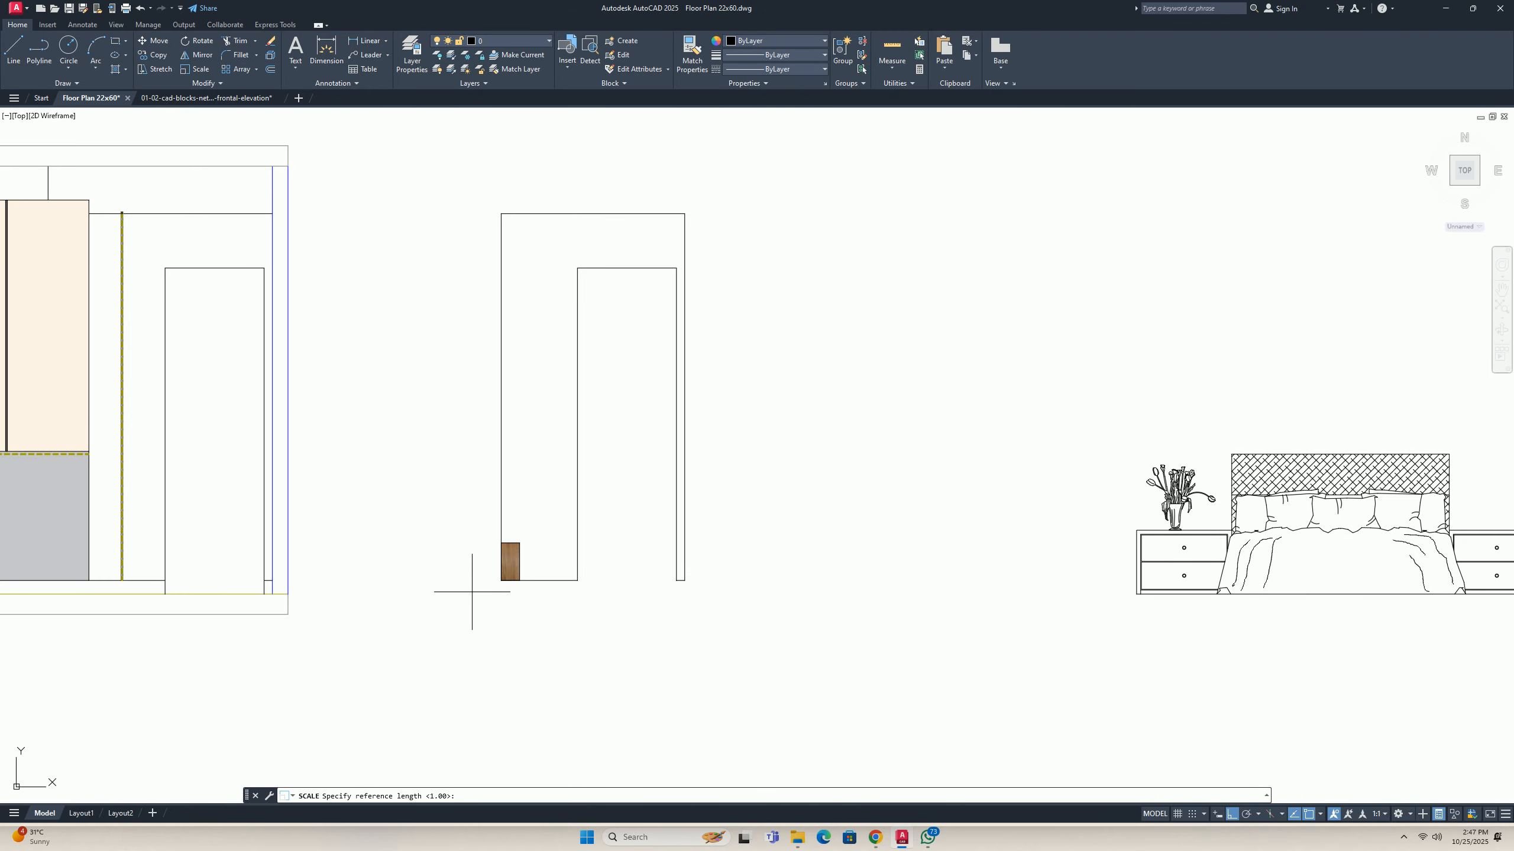
pyautogui.click(501, 213)
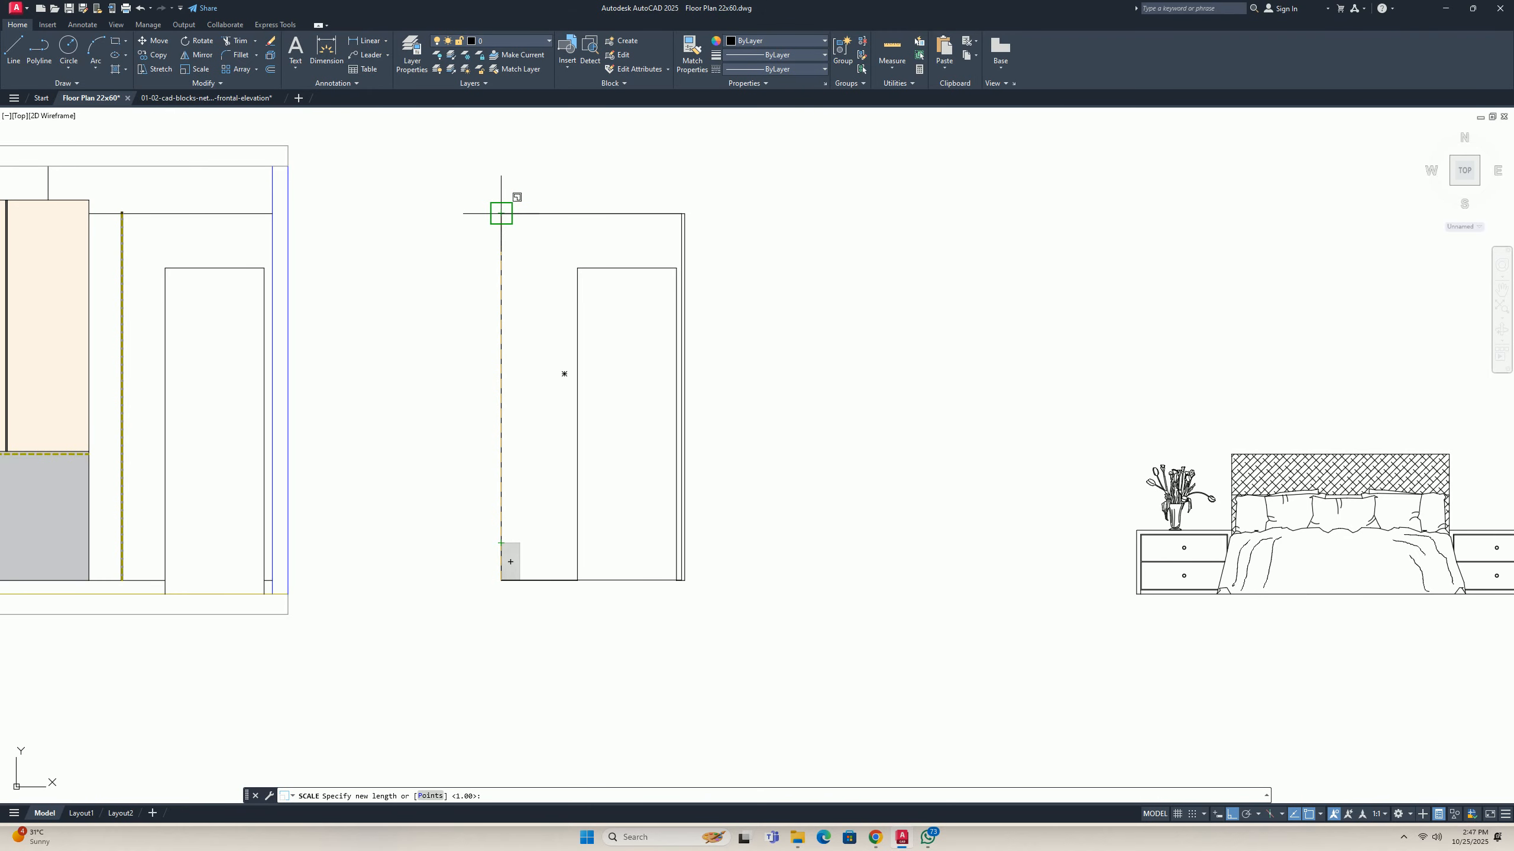
pyautogui.click(502, 214)
pyautogui.scroll(4, 709, 349)
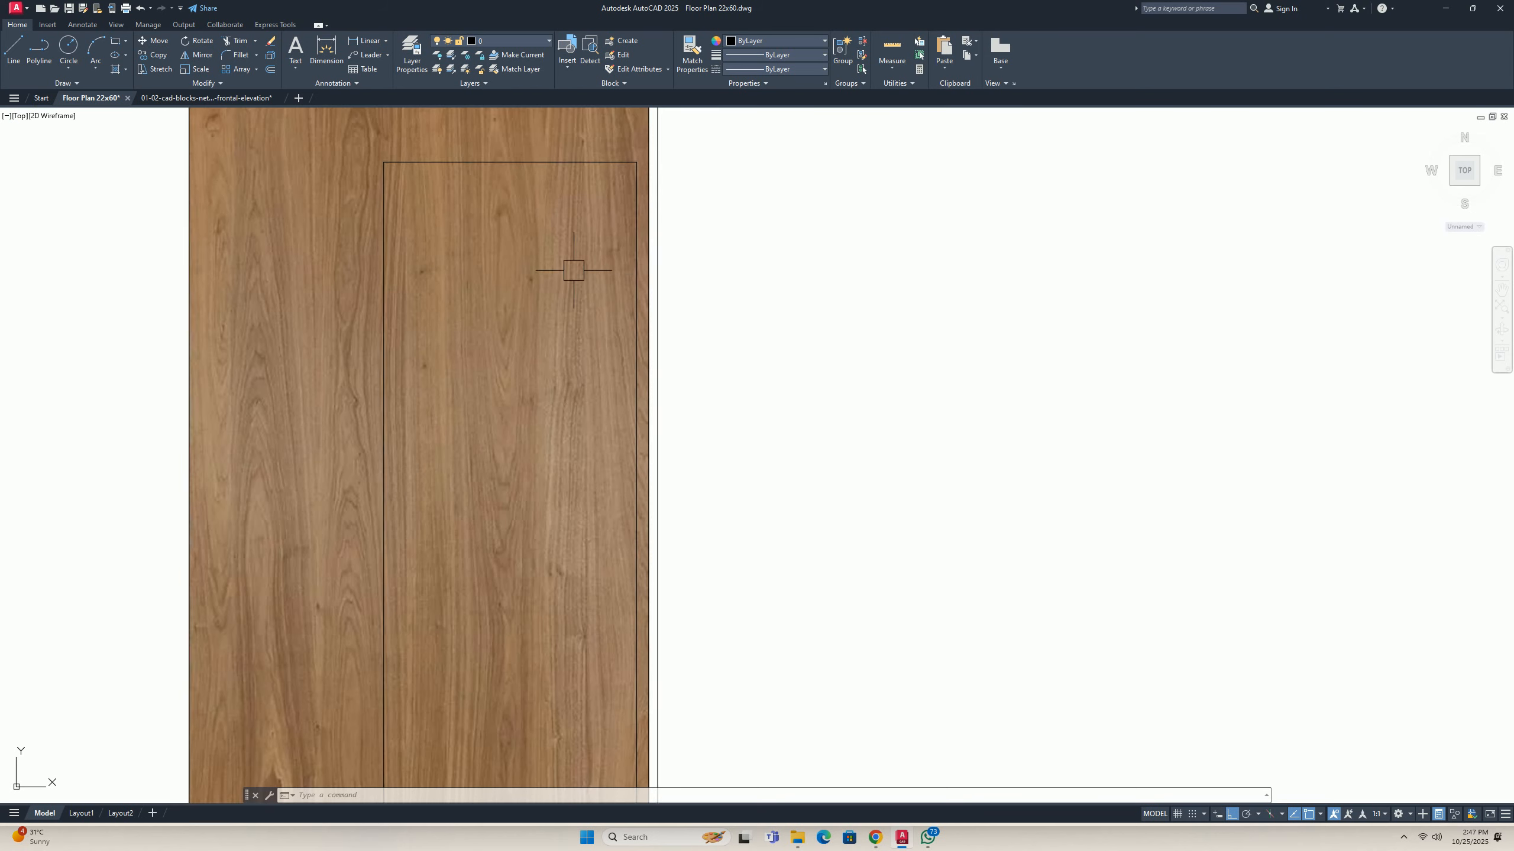
pyautogui.scroll(-4, 642, 261)
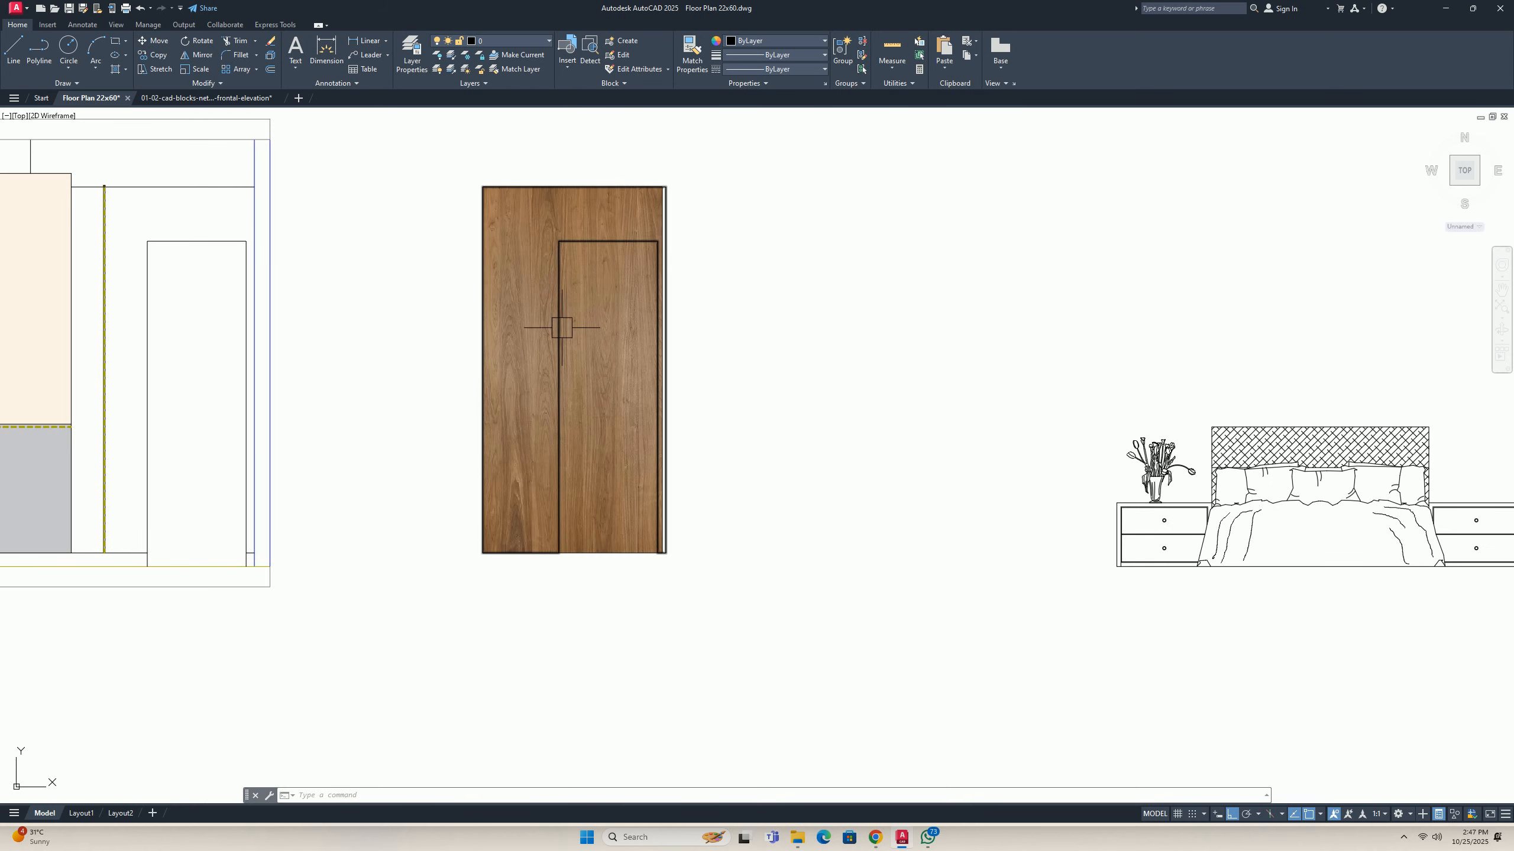
pyautogui.press('Escape')
pyautogui.press('Escape')
pyautogui.press('Escape')
pyautogui.scroll(-2, 584, 419)
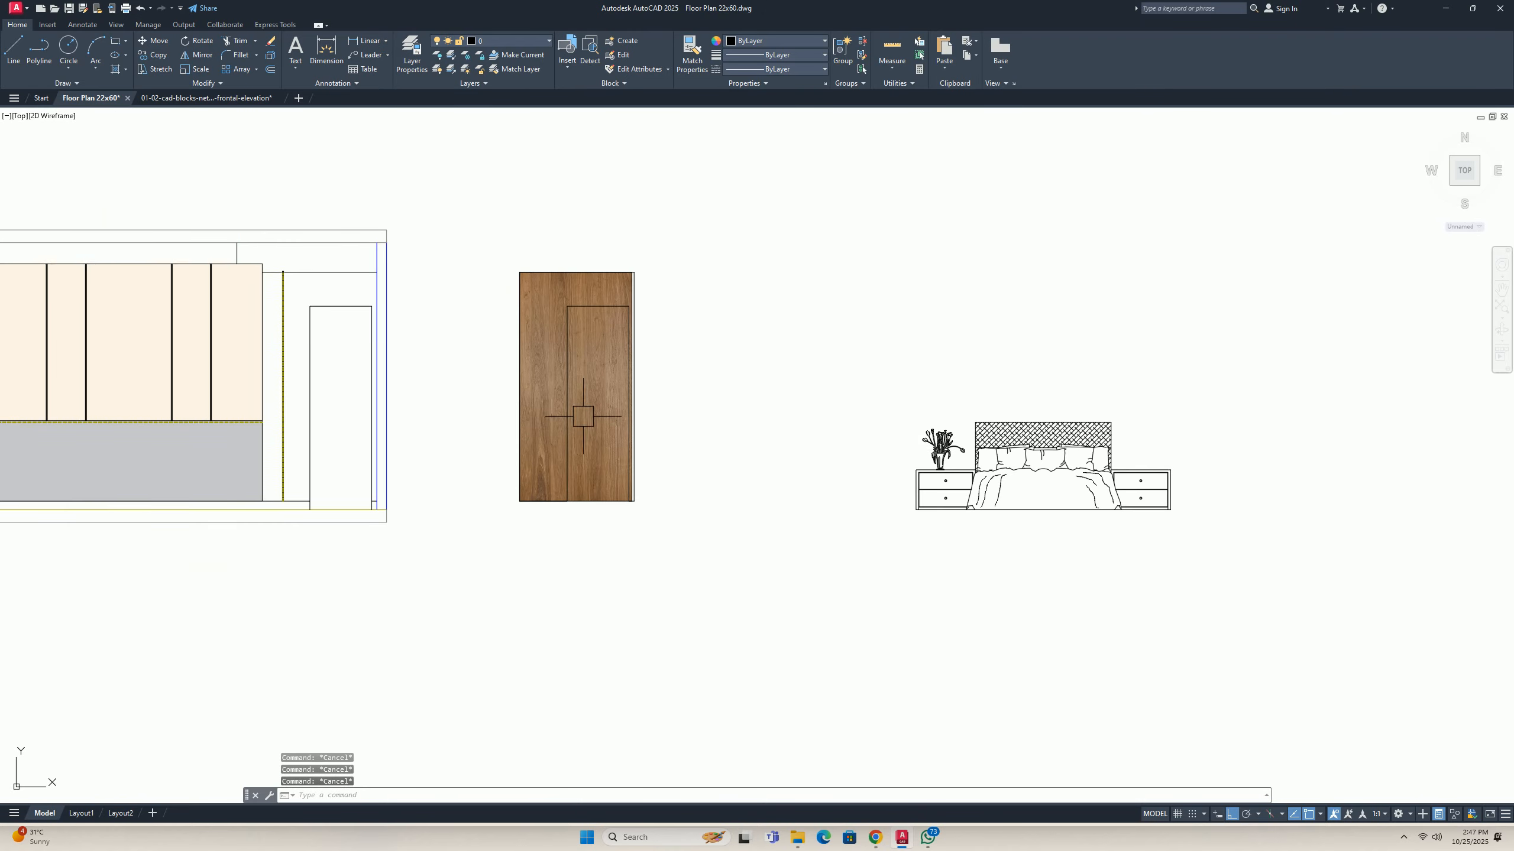
# Examine how the walnut image's right edge fits against the traced door-wall outline.
pyautogui.moveTo(585, 420); pyautogui.dragTo(602, 407, button='middle')
pyautogui.scroll(2, 611, 484)
pyautogui.click(564, 393)
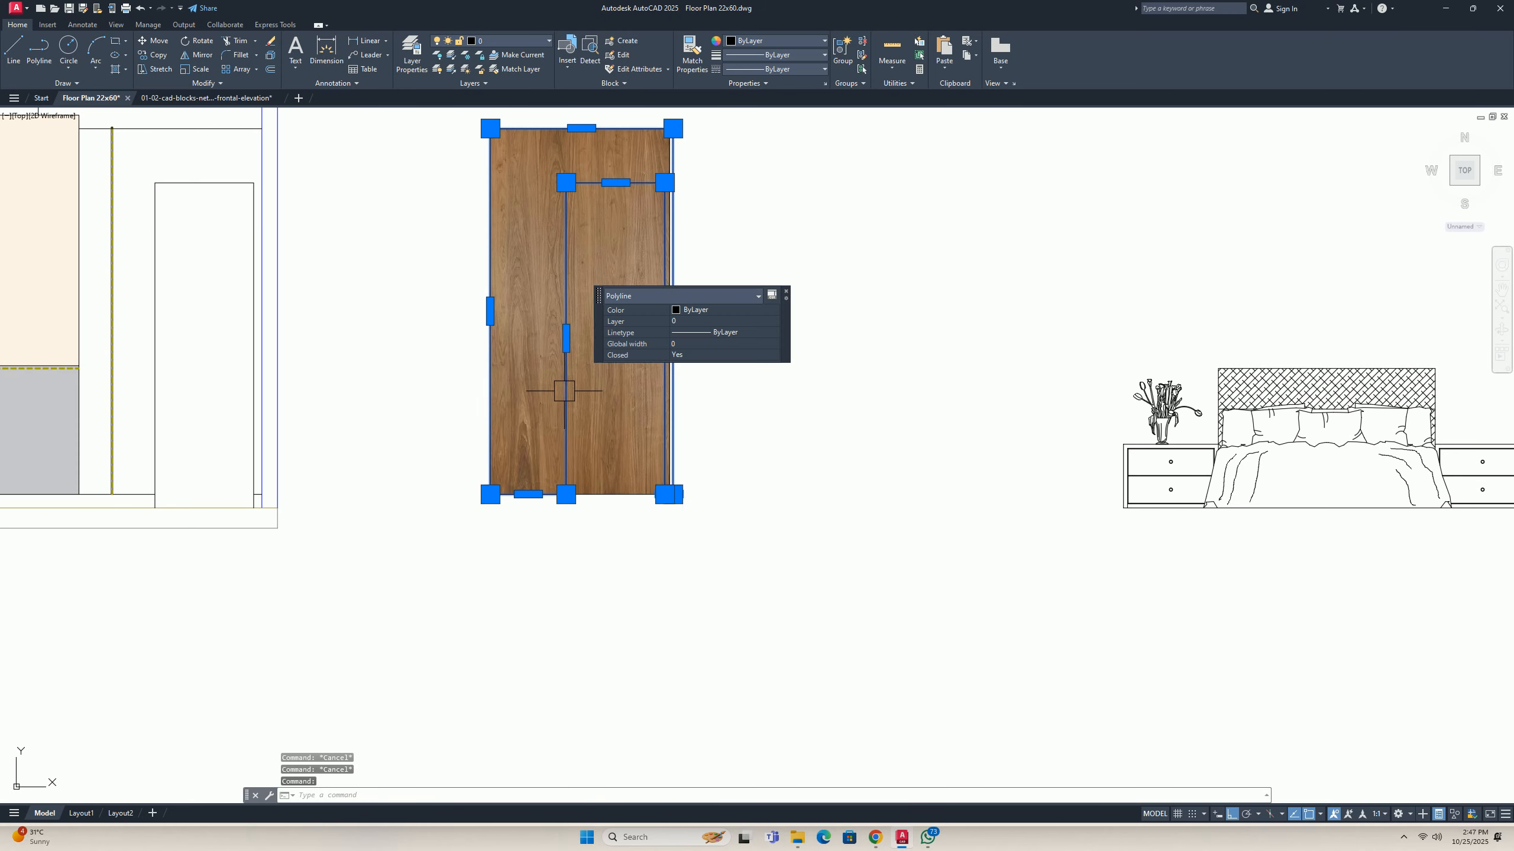
pyautogui.moveTo(616, 248); pyautogui.dragTo(578, 361, button='middle')
pyautogui.scroll(6, 599, 268)
pyautogui.press('Escape')
pyautogui.press('Escape')
pyautogui.click(721, 214)
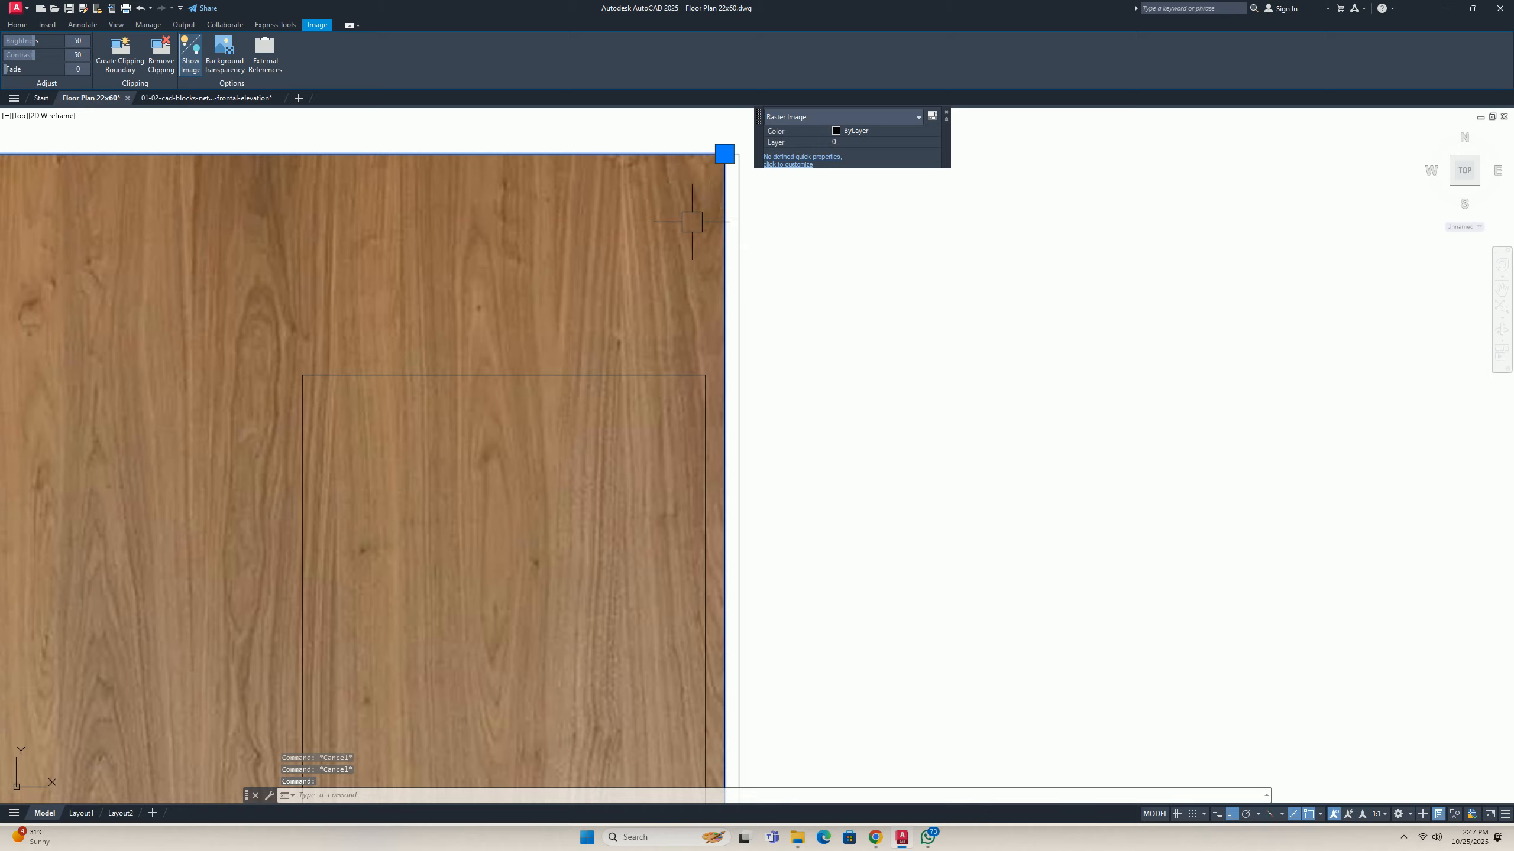
pyautogui.scroll(-2, 415, 320)
pyautogui.press('Escape')
pyautogui.press('Escape')
pyautogui.click(602, 253)
pyautogui.press('Escape')
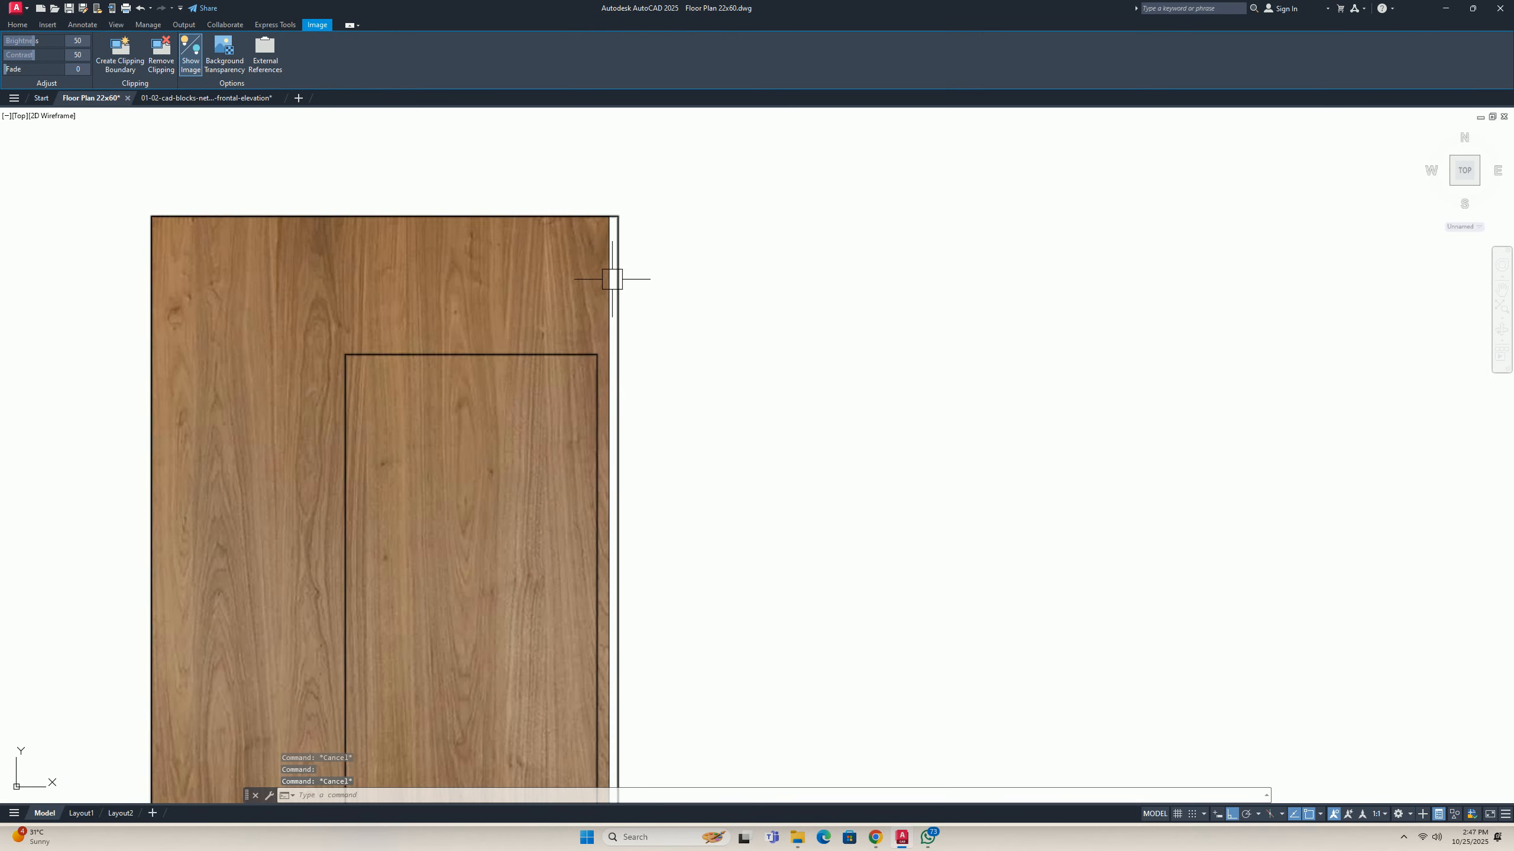
pyautogui.scroll(4, 616, 265)
pyautogui.click(624, 255)
pyautogui.scroll(-8, 592, 286)
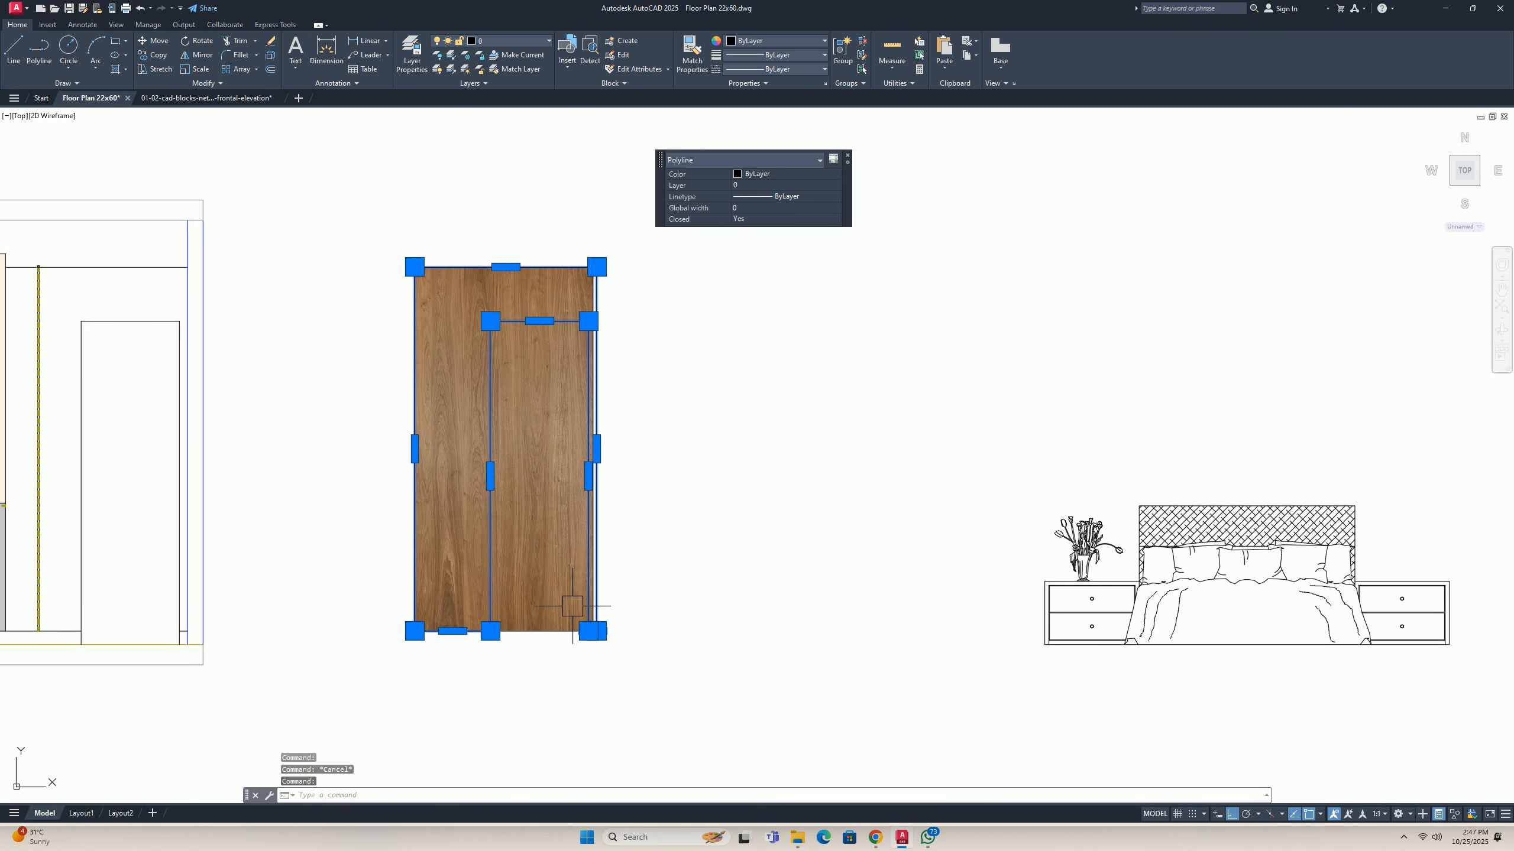
pyautogui.press('Escape')
# Scale the walnut image by reference from its lower-left corner so its width reaches the traced outline's lower-right corner.
pyautogui.scroll(2, 573, 606)
pyautogui.moveTo(429, 580); pyautogui.dragTo(554, 523, button='middle')
pyautogui.write('sc')
pyautogui.press('Return')
pyautogui.click(626, 596)
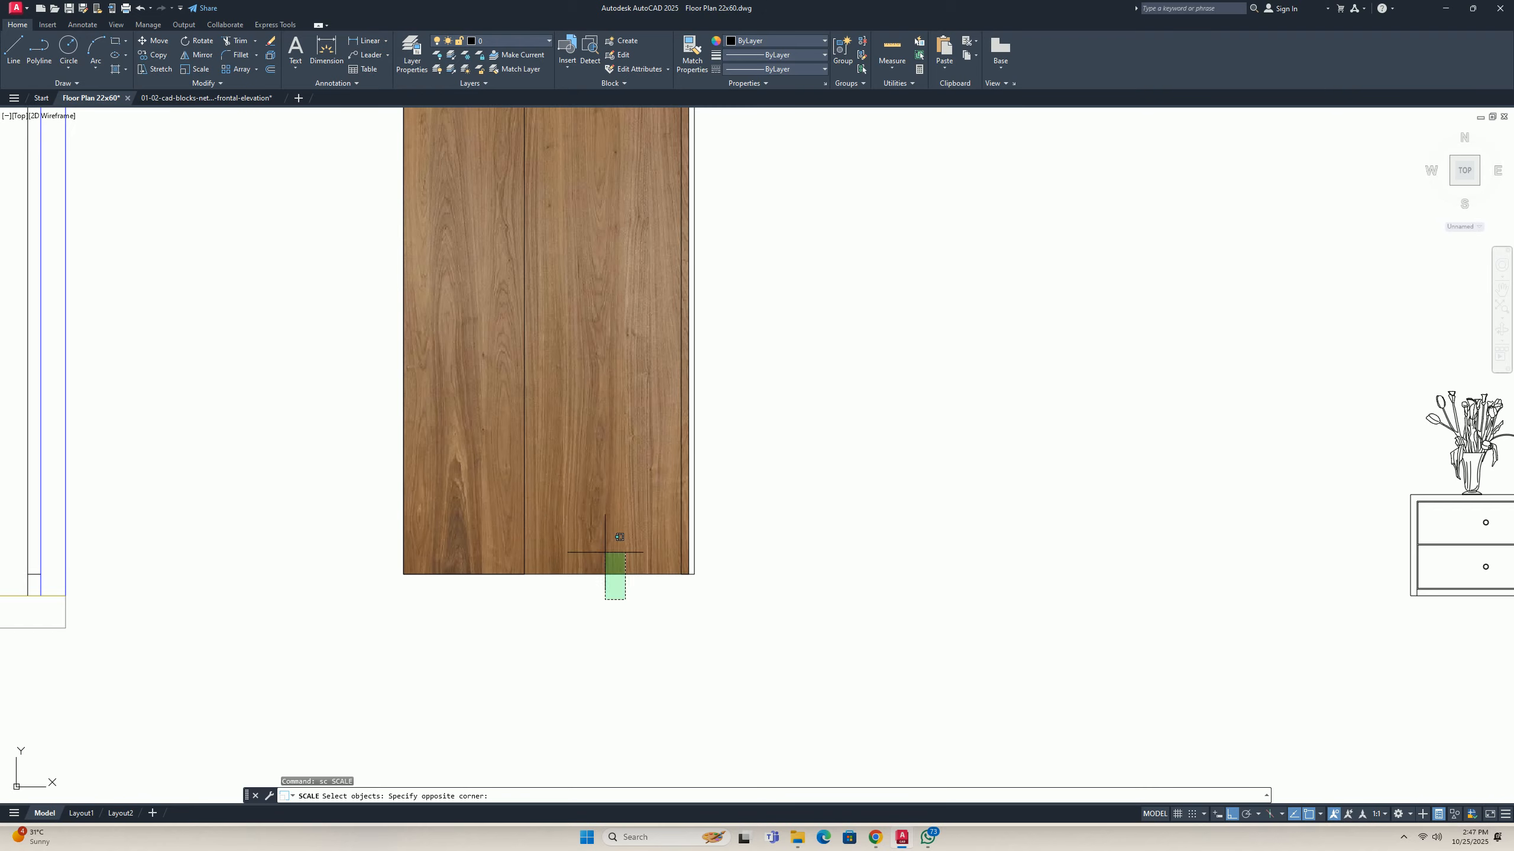
pyautogui.click(605, 552)
pyautogui.press('Return')
pyautogui.click(413, 575)
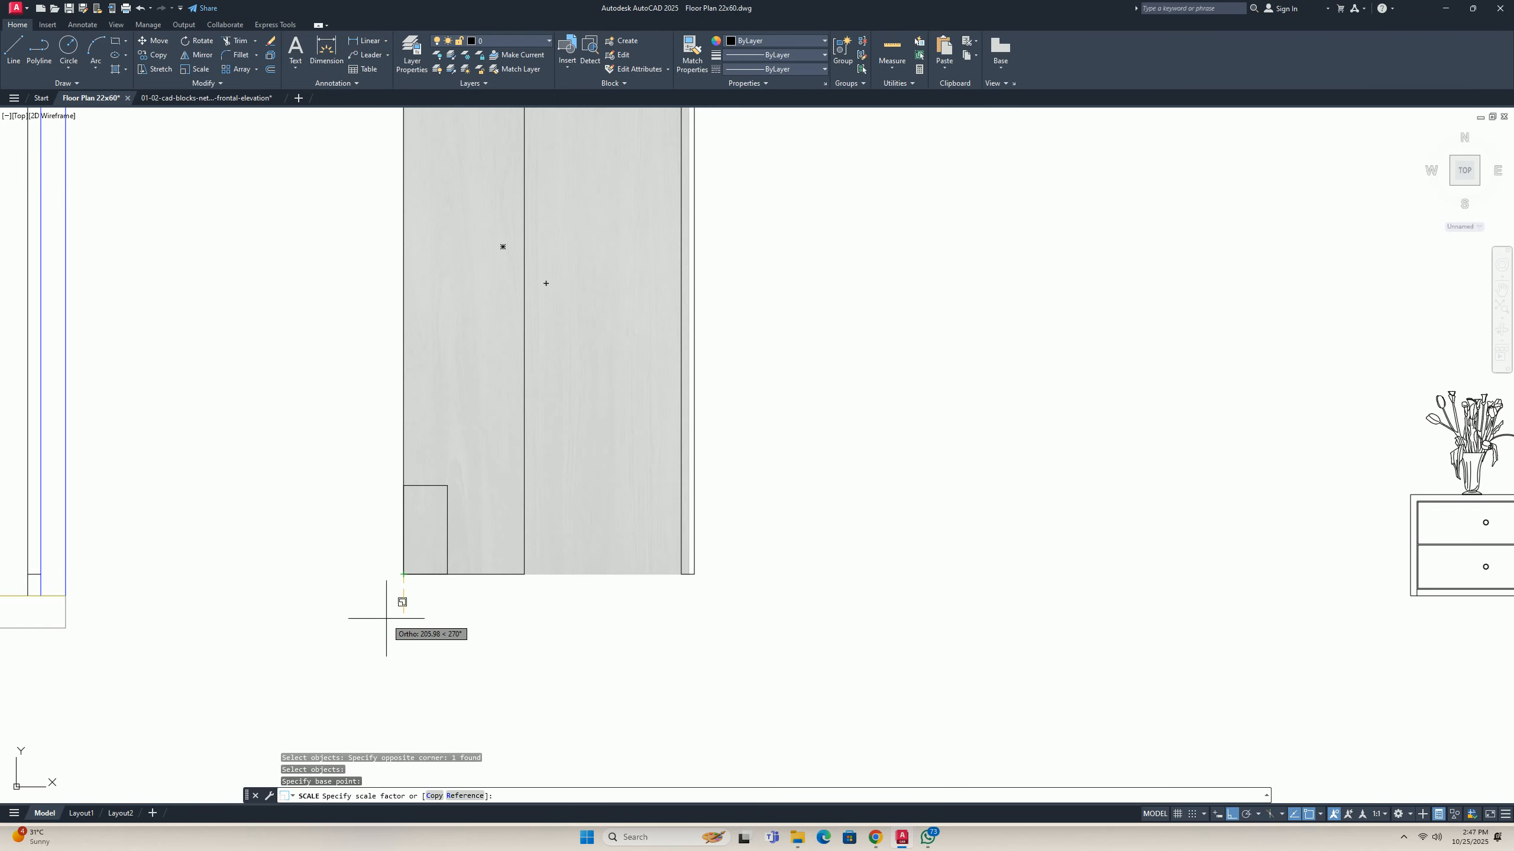
pyautogui.write('r')
pyautogui.press('Return')
pyautogui.click(403, 574)
pyautogui.scroll(5, 656, 632)
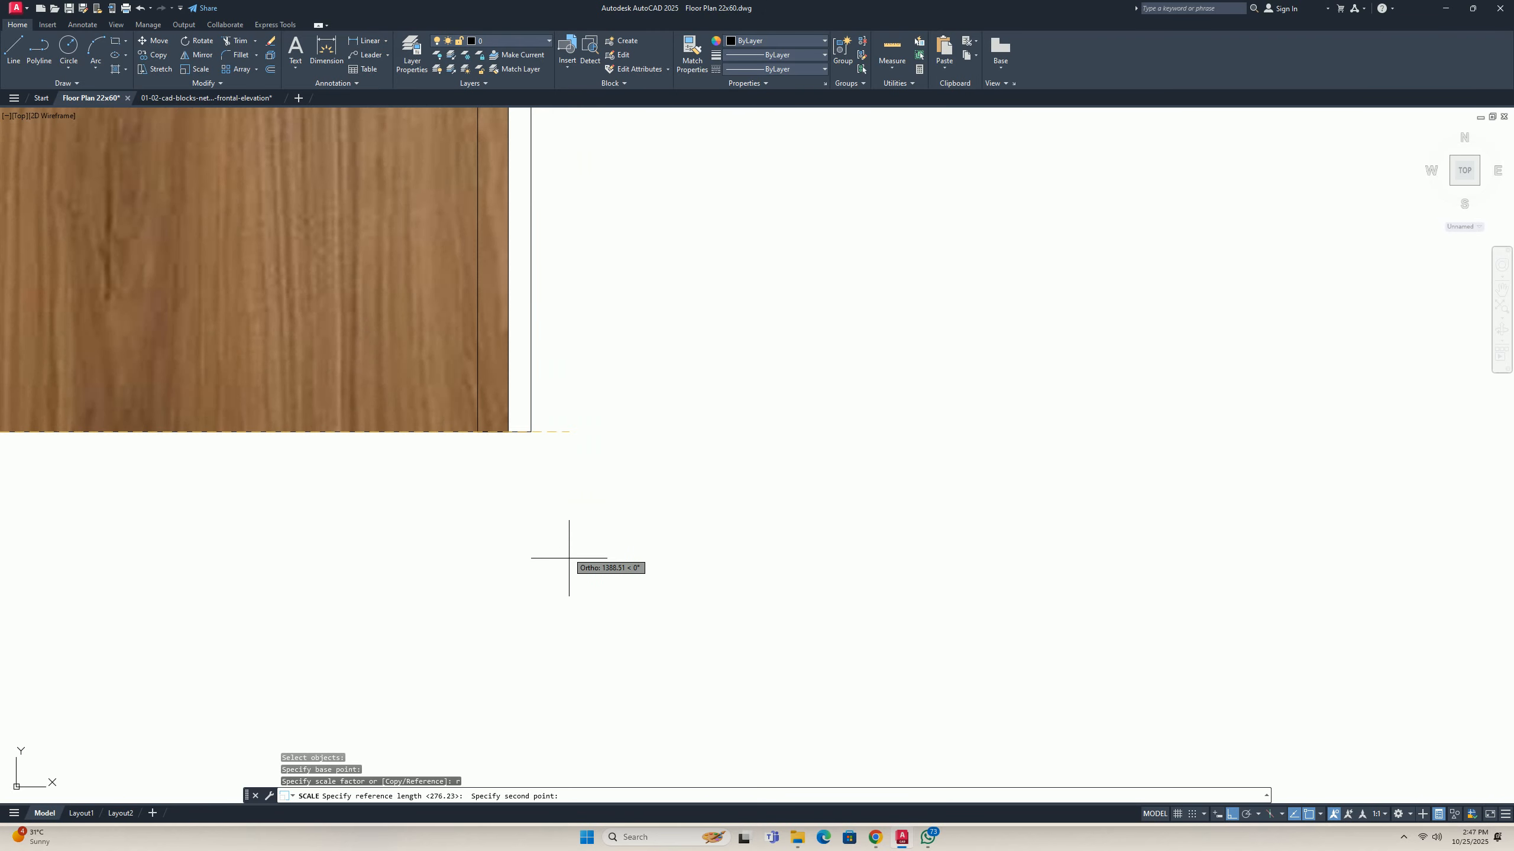
pyautogui.click(508, 431)
pyautogui.press('Escape')
pyautogui.press('Escape')
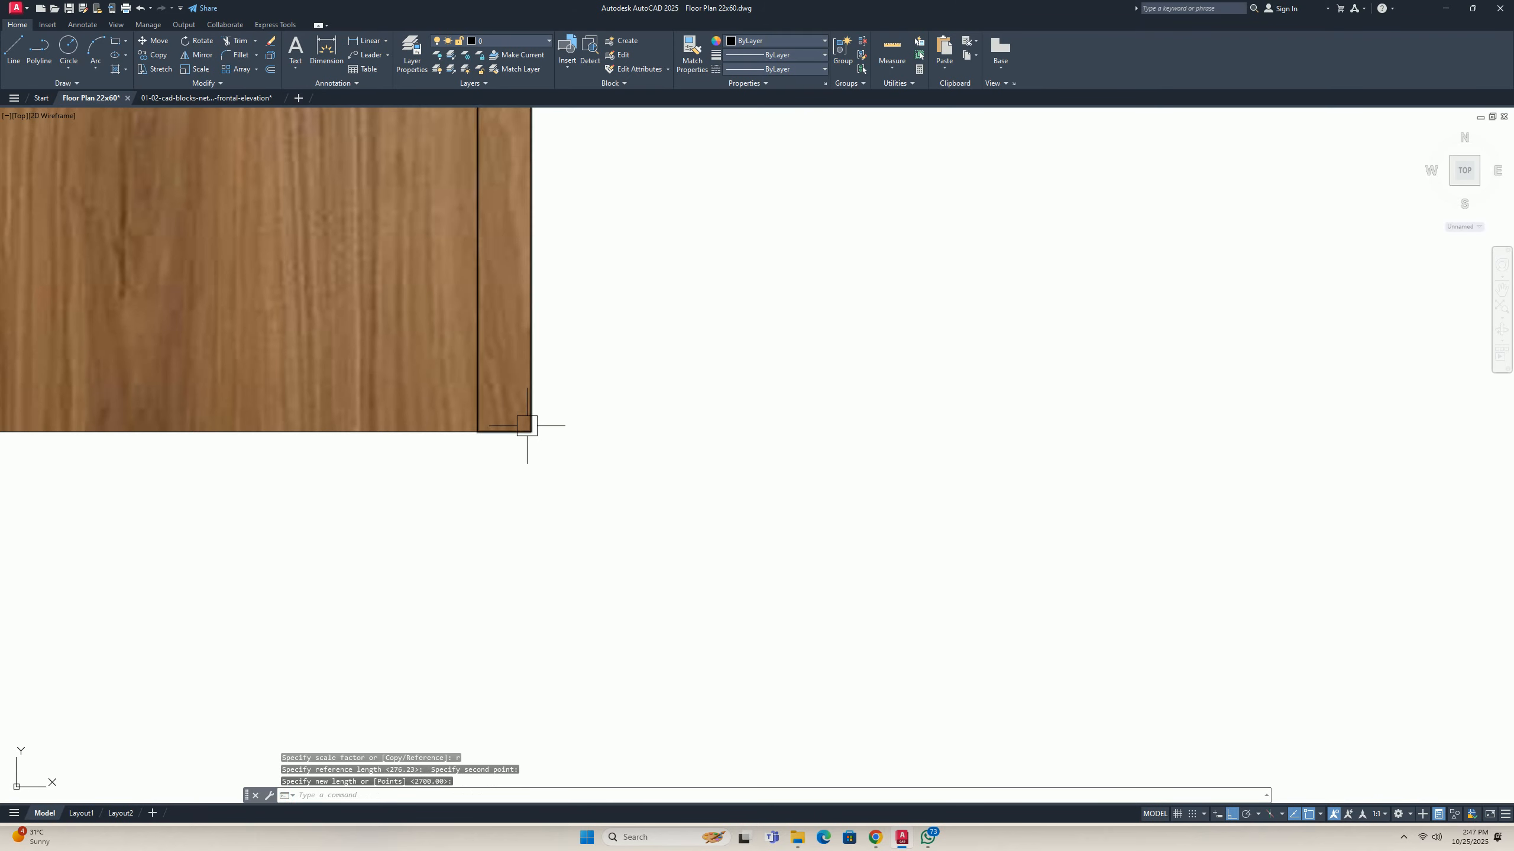
pyautogui.scroll(-4, 508, 431)
pyautogui.moveTo(500, 369); pyautogui.dragTo(501, 401, button='middle')
pyautogui.scroll(-2, 497, 404)
pyautogui.press('Escape')
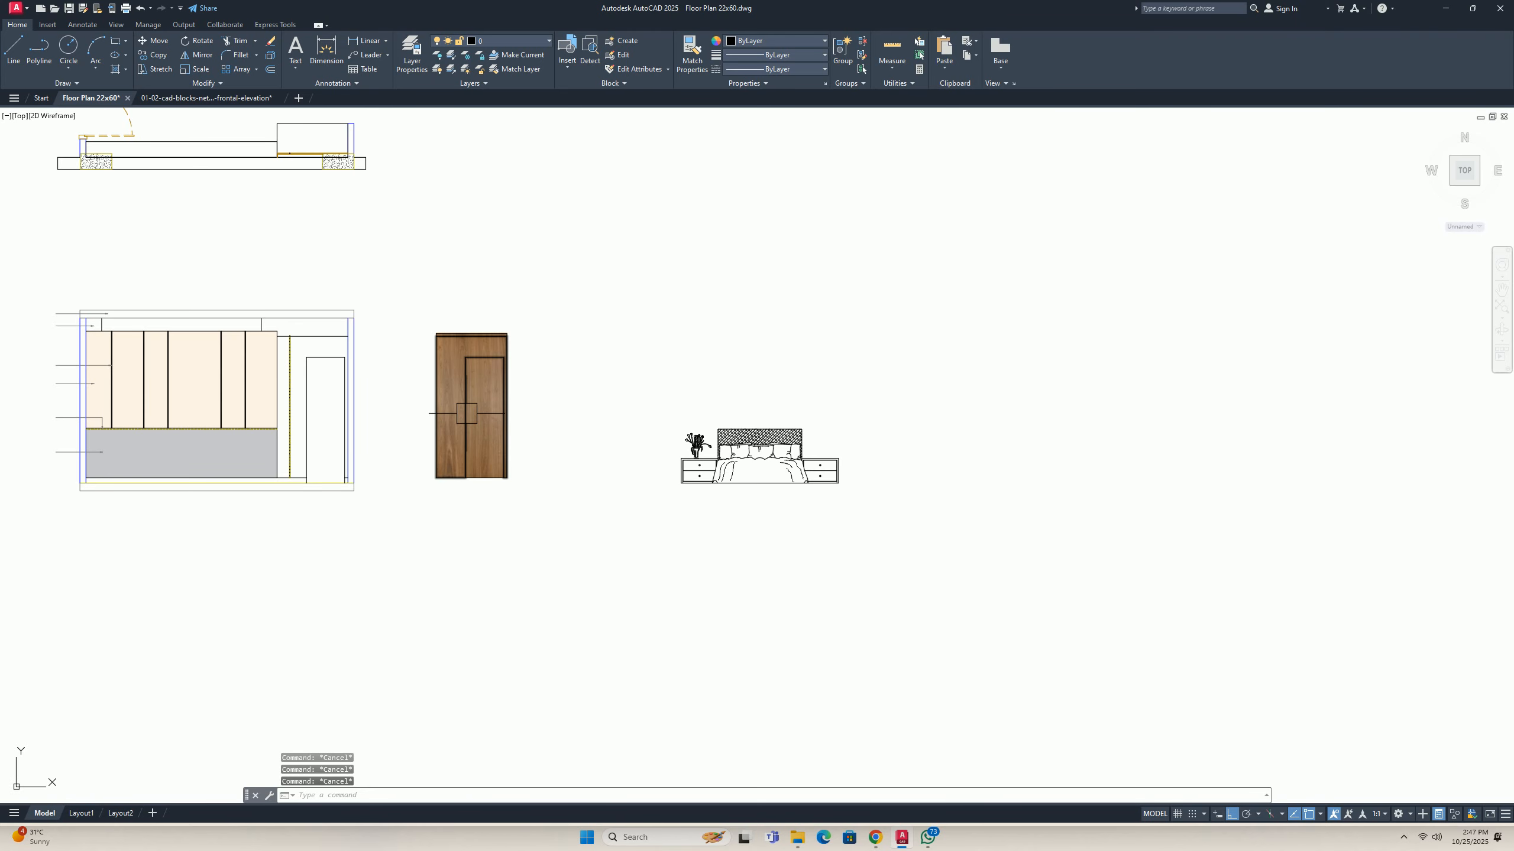
# Clip the walnut image with a new boundary, using the traced door-wall polyline.
pyautogui.scroll(6, 465, 416)
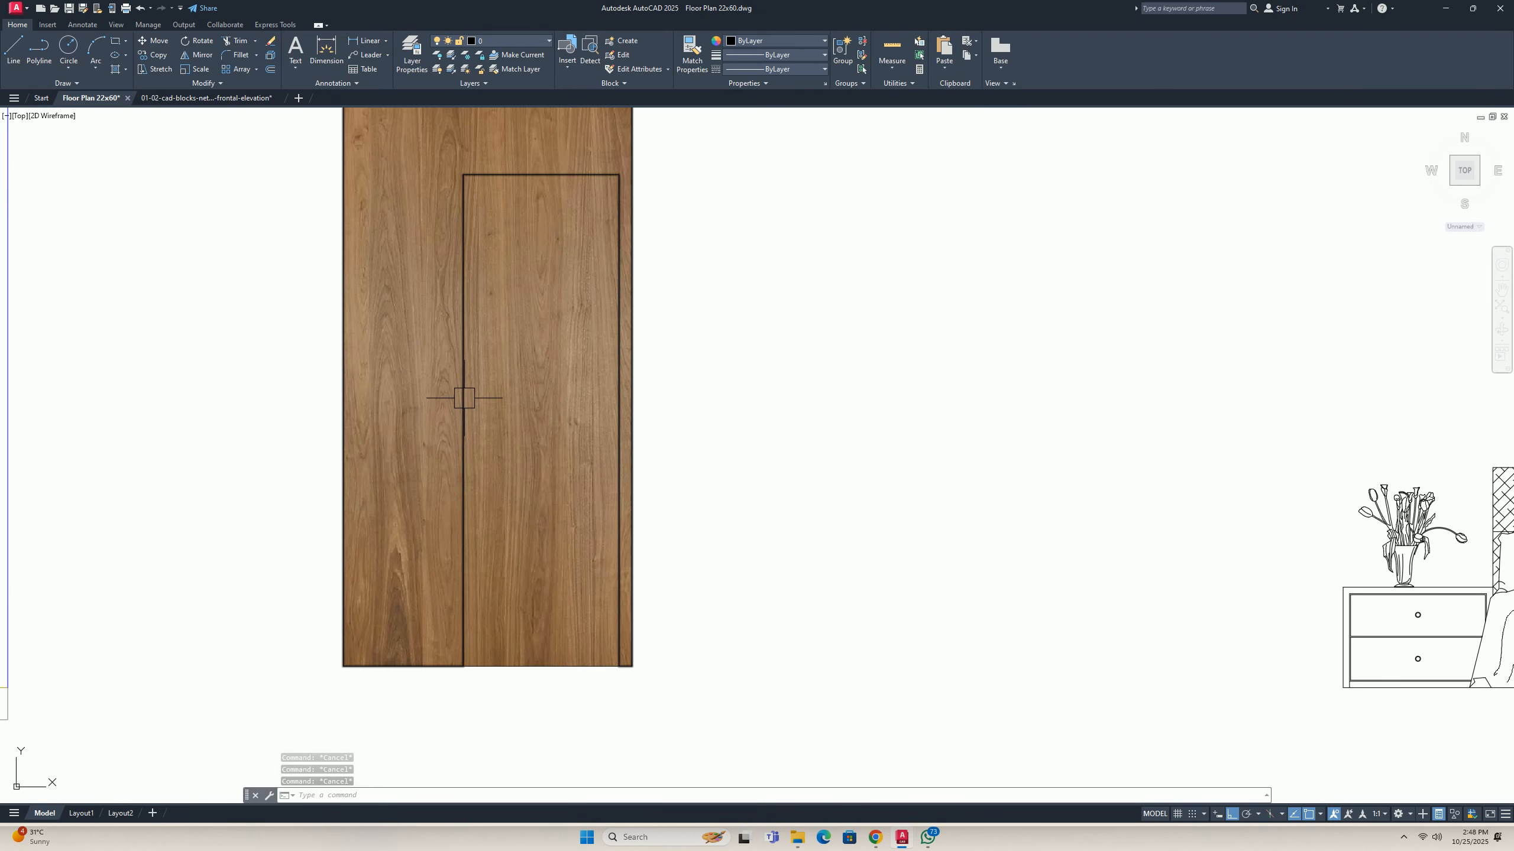
pyautogui.moveTo(476, 288); pyautogui.dragTo(484, 421, button='middle')
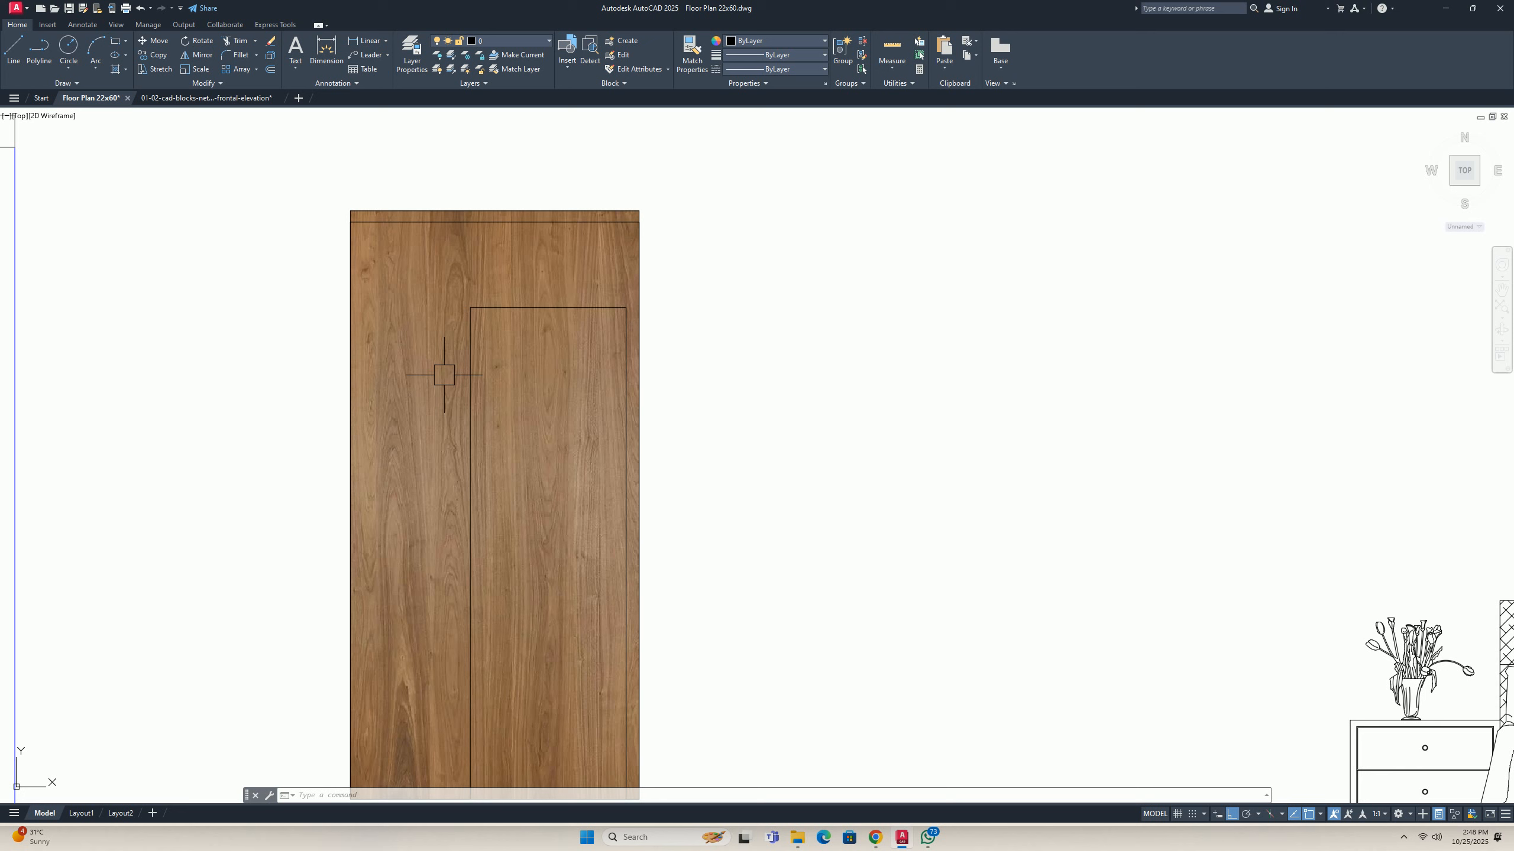
pyautogui.write('lip')
pyautogui.press('Return')
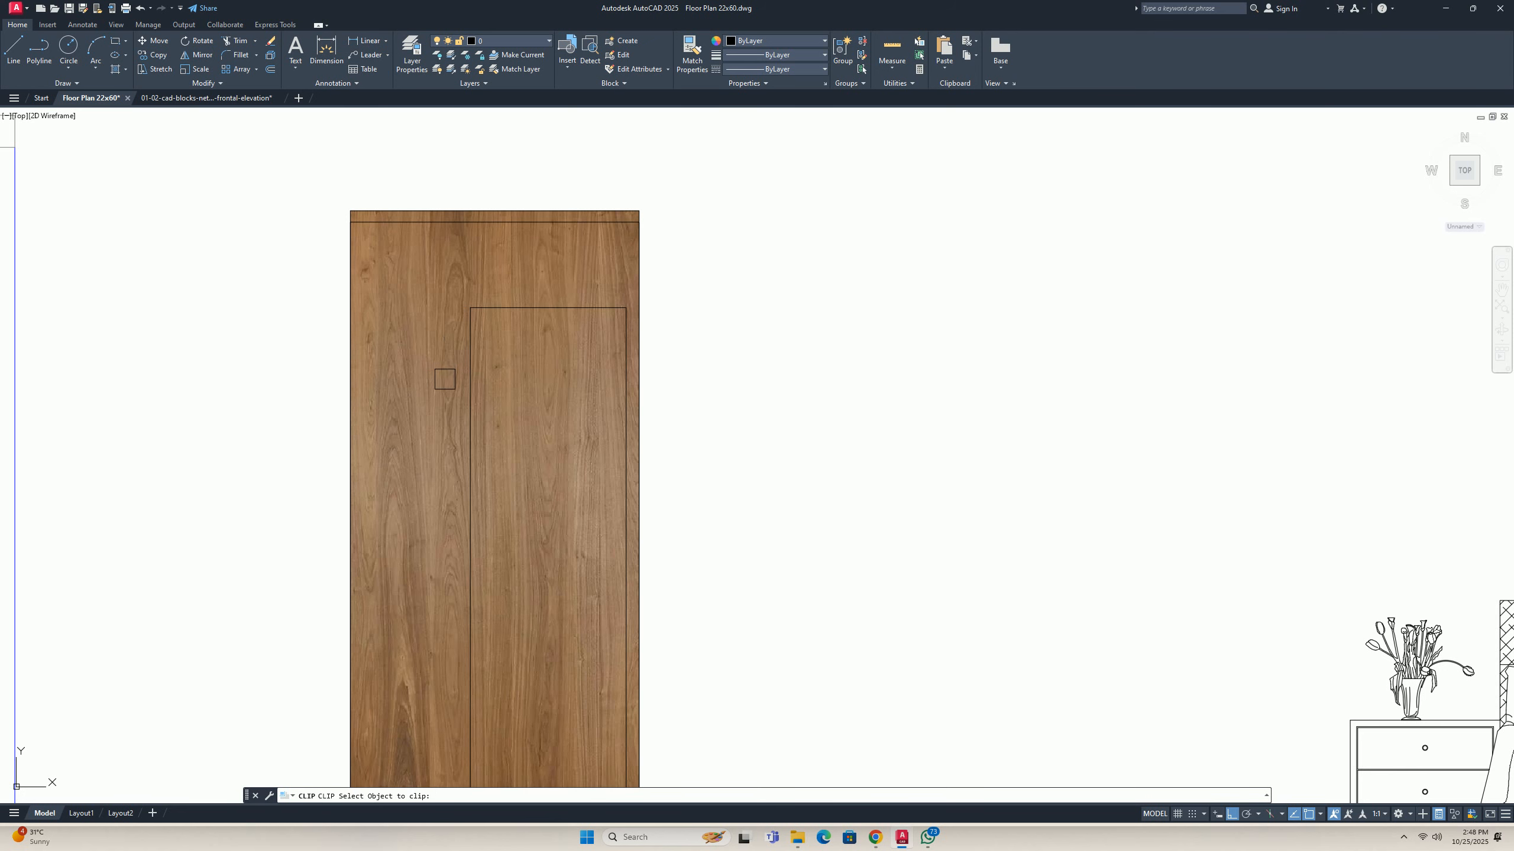
pyautogui.scroll(-2, 441, 375)
pyautogui.moveTo(441, 375); pyautogui.dragTo(482, 433, button='middle')
pyautogui.scroll(6, 481, 433)
pyautogui.click(464, 321)
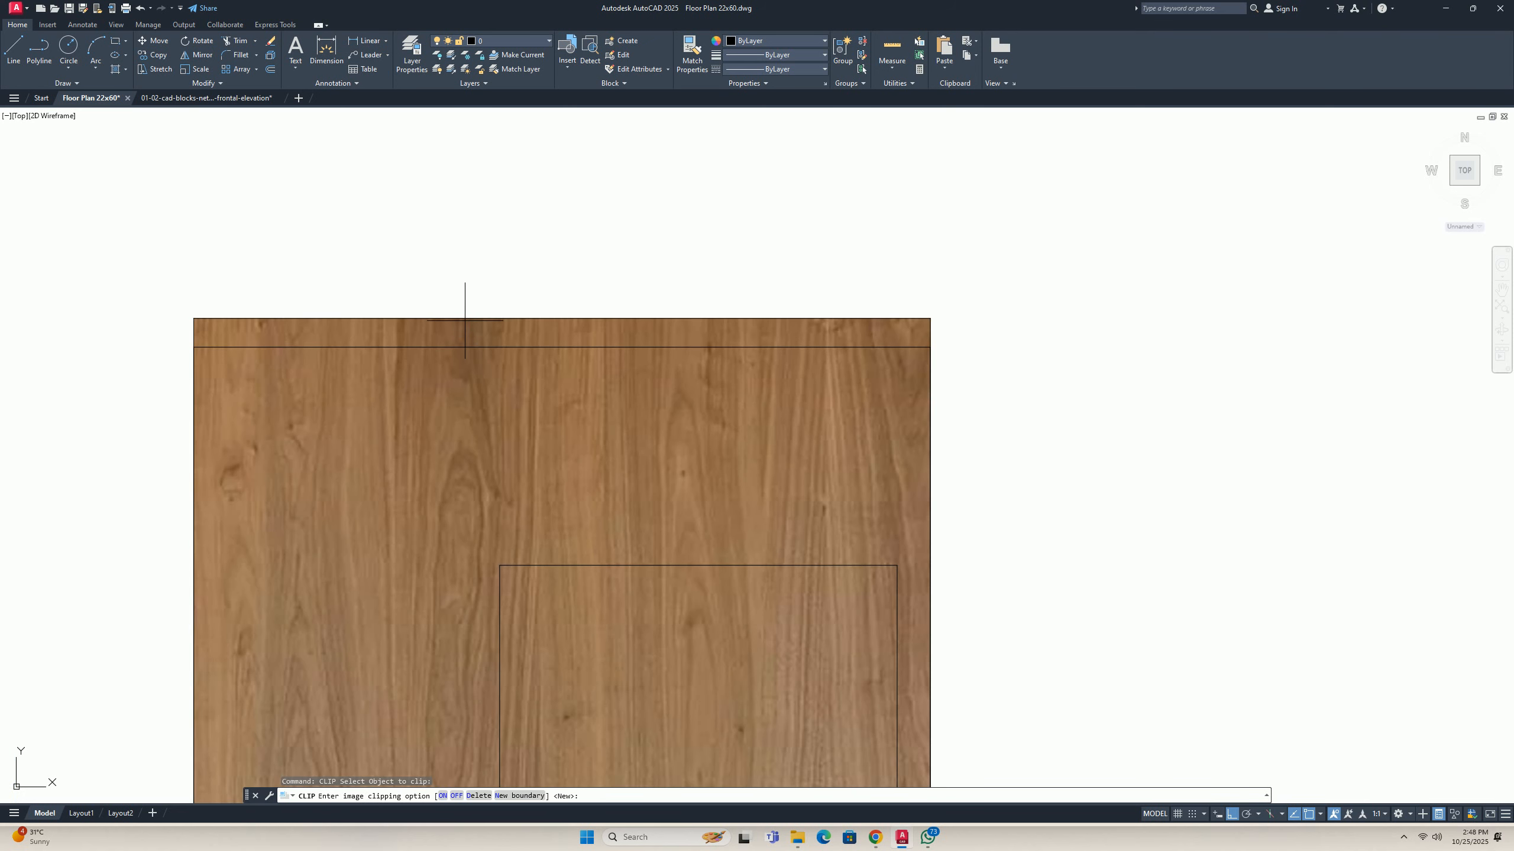
pyautogui.click(520, 798)
pyautogui.scroll(-2, 511, 736)
pyautogui.moveTo(504, 727); pyautogui.dragTo(481, 550, button='middle')
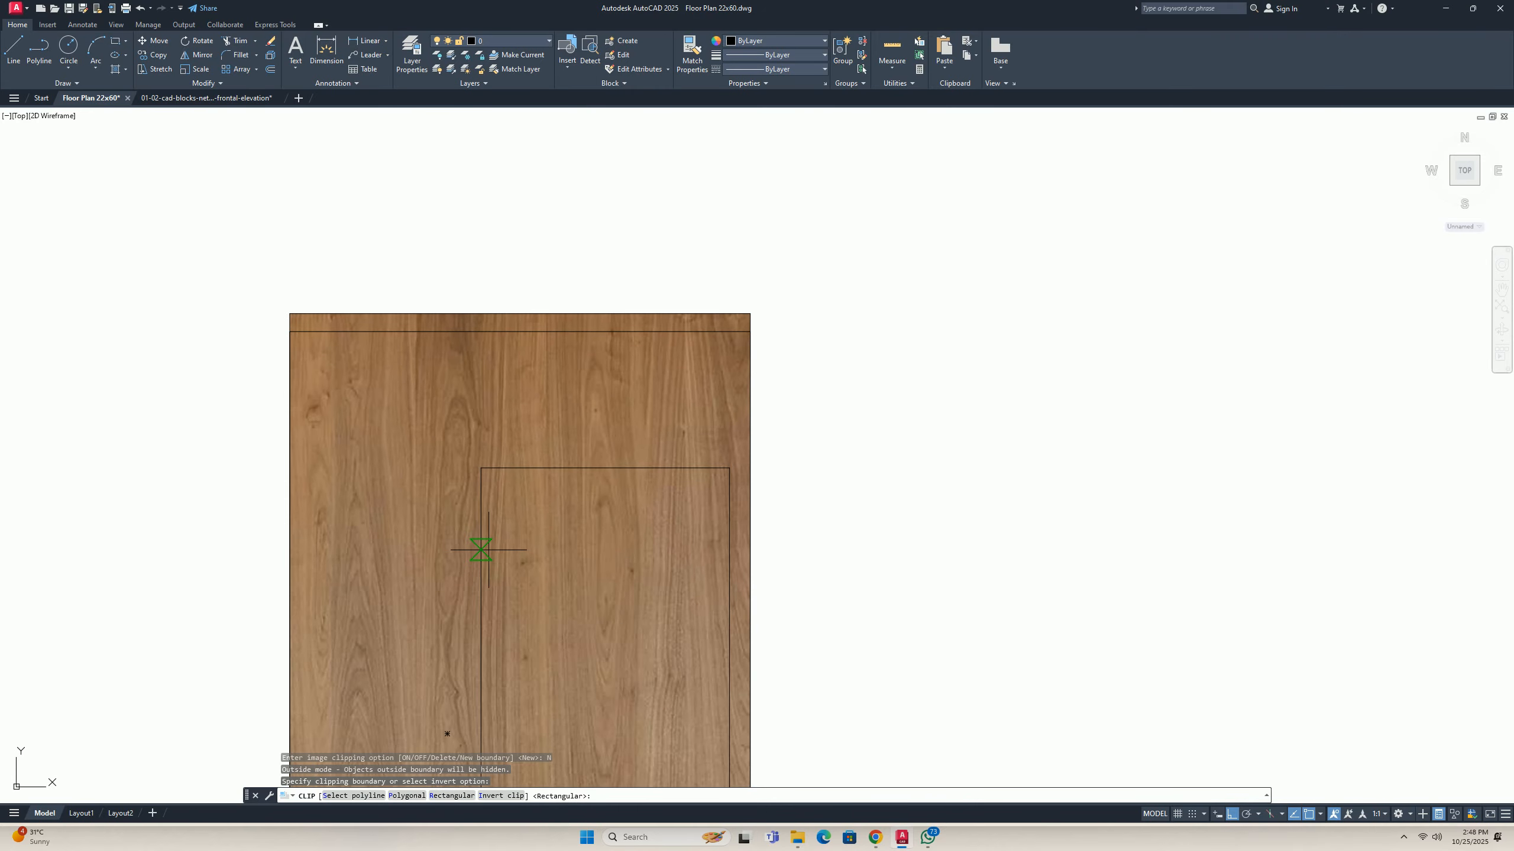
pyautogui.click(343, 796)
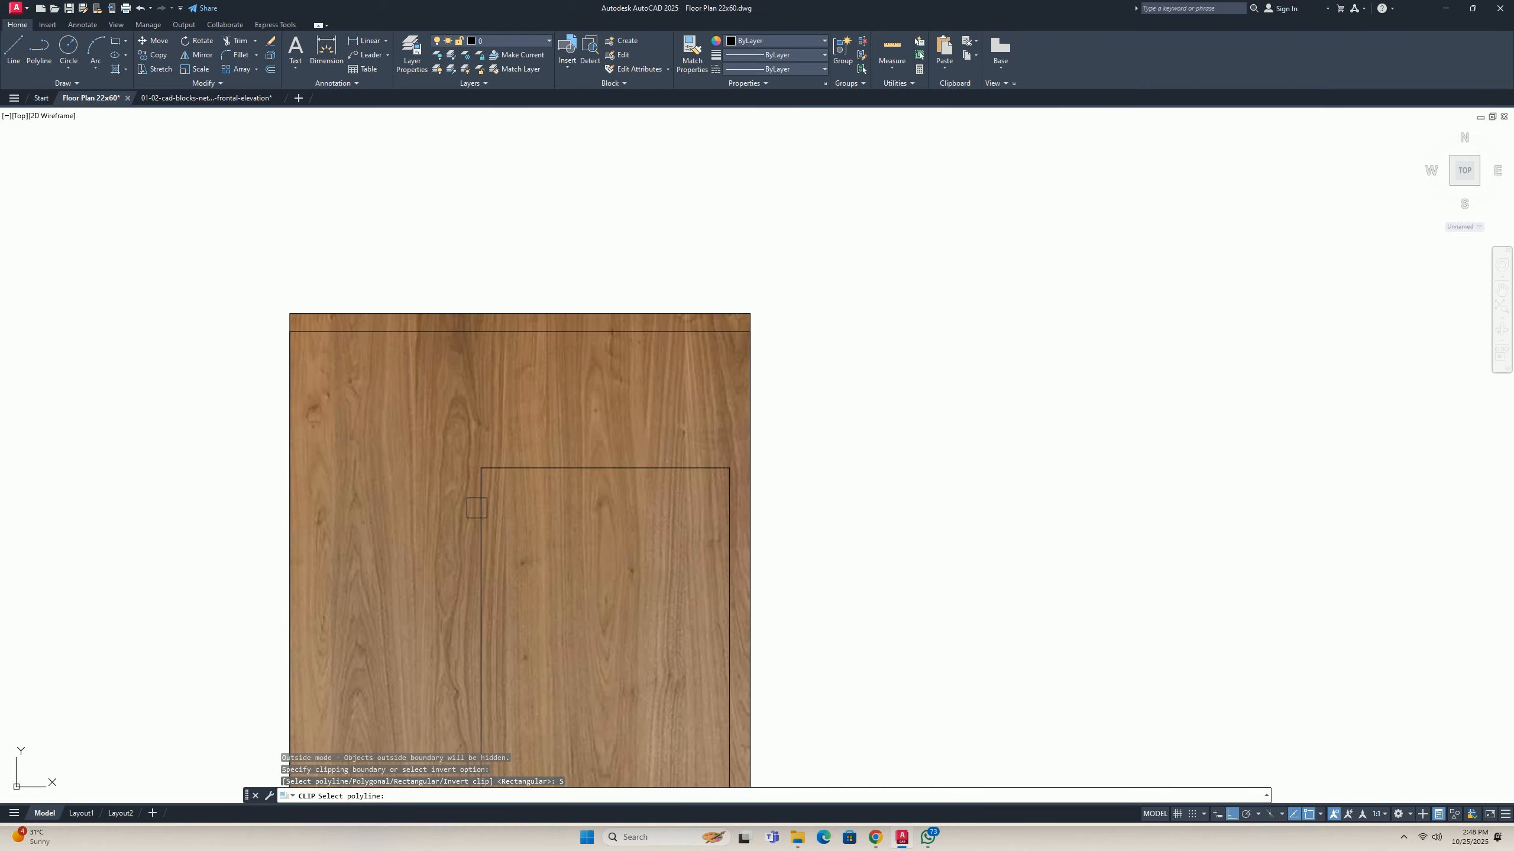
pyautogui.click(488, 486)
pyautogui.scroll(-5, 483, 495)
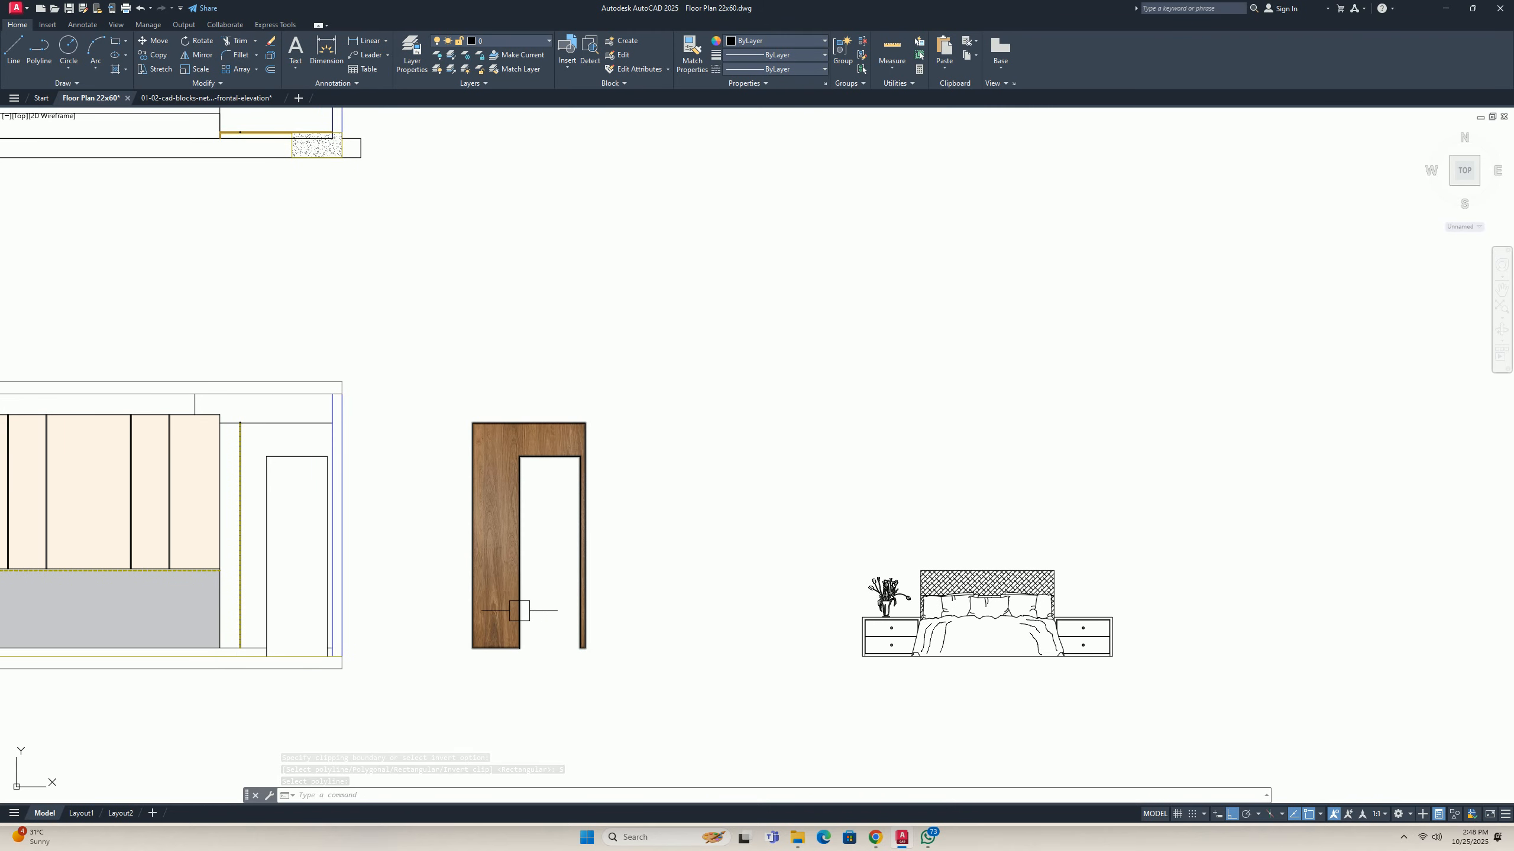
# Undo the clipping of the walnut image.
pyautogui.hotkey('ctrl', 'z')
pyautogui.hotkey('ctrl', 'z')
pyautogui.scroll(-5, 511, 613)
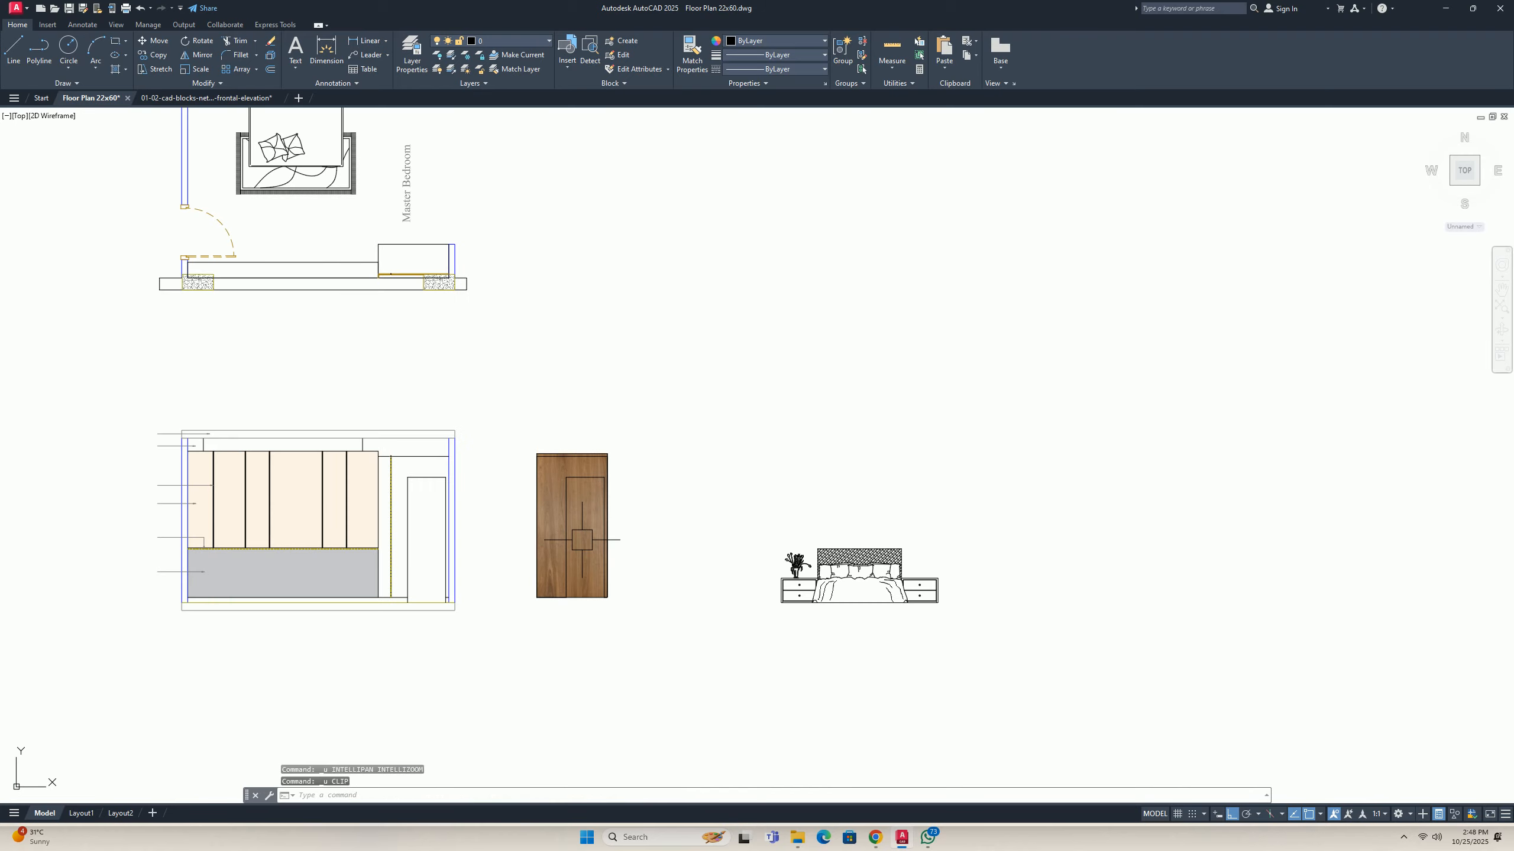
pyautogui.scroll(4, 590, 516)
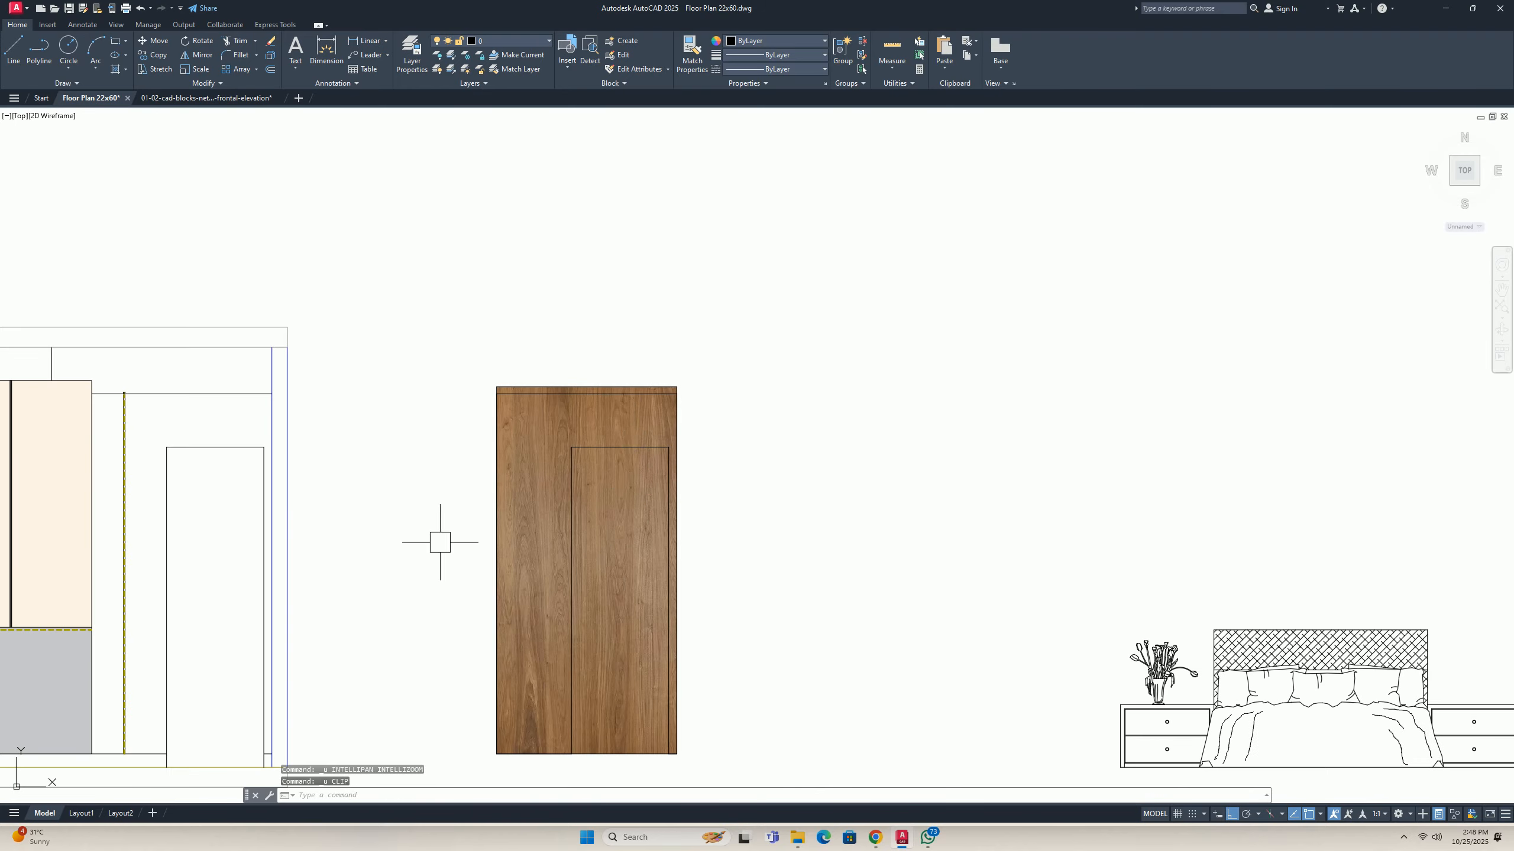
pyautogui.moveTo(439, 542); pyautogui.dragTo(535, 480, button='middle')
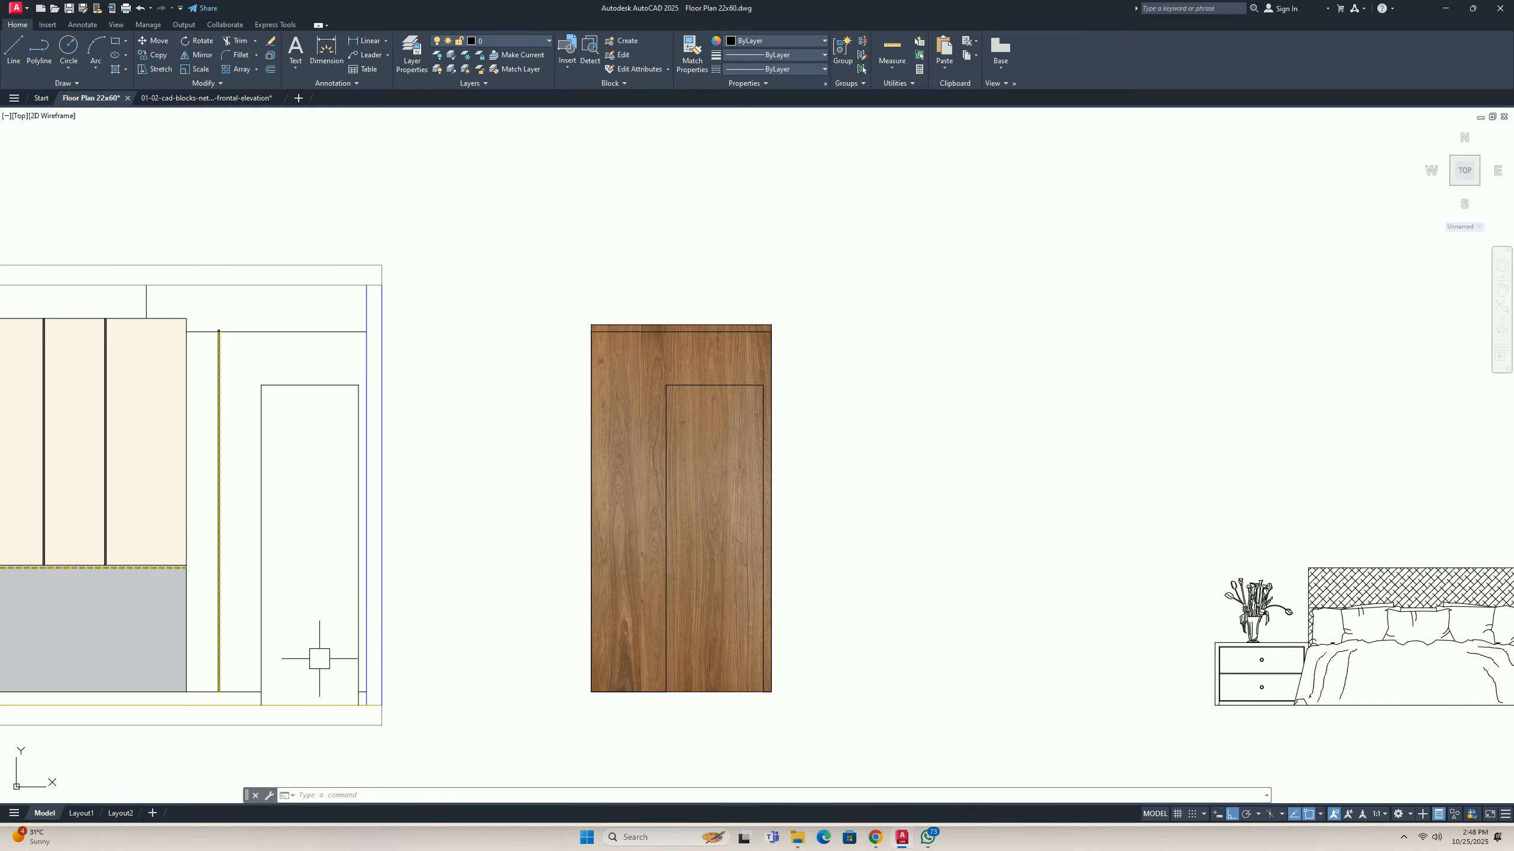
pyautogui.moveTo(421, 643); pyautogui.dragTo(316, 558, button='middle')
pyautogui.scroll(4, 578, 591)
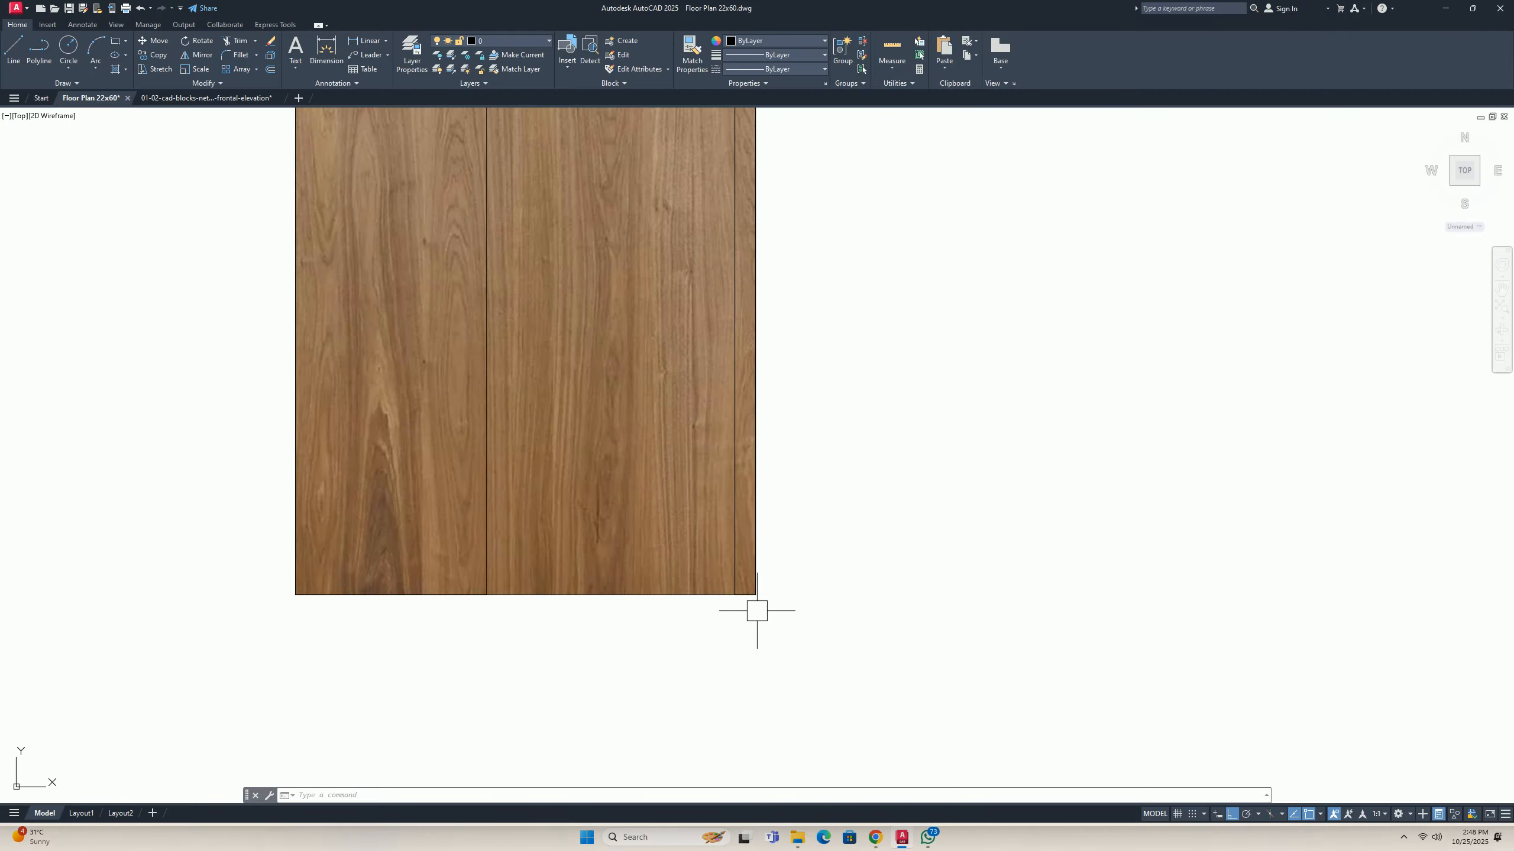
pyautogui.scroll(-5, 759, 608)
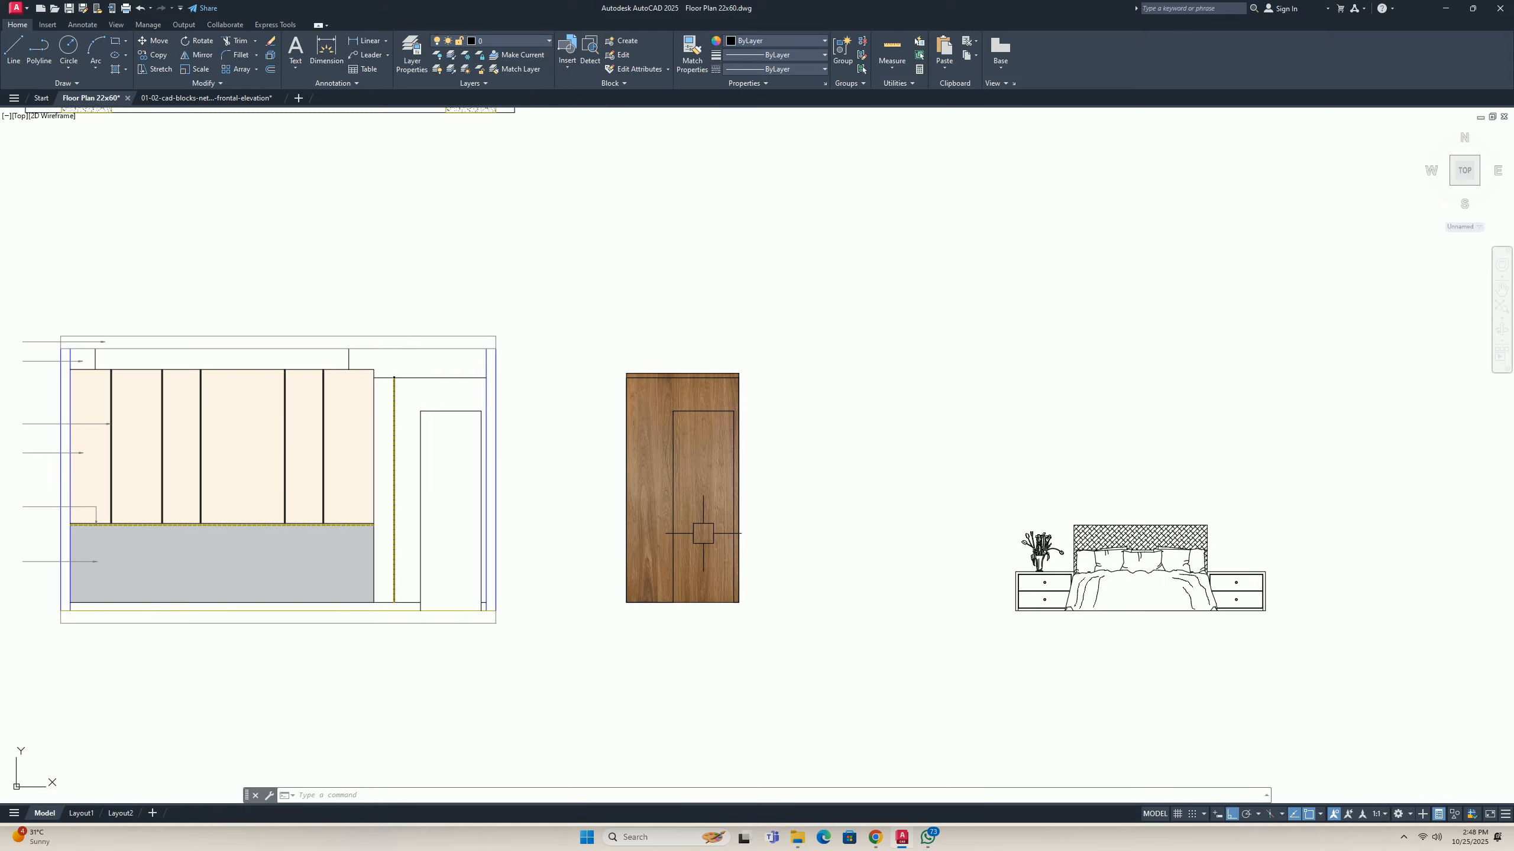
pyautogui.scroll(2, 698, 587)
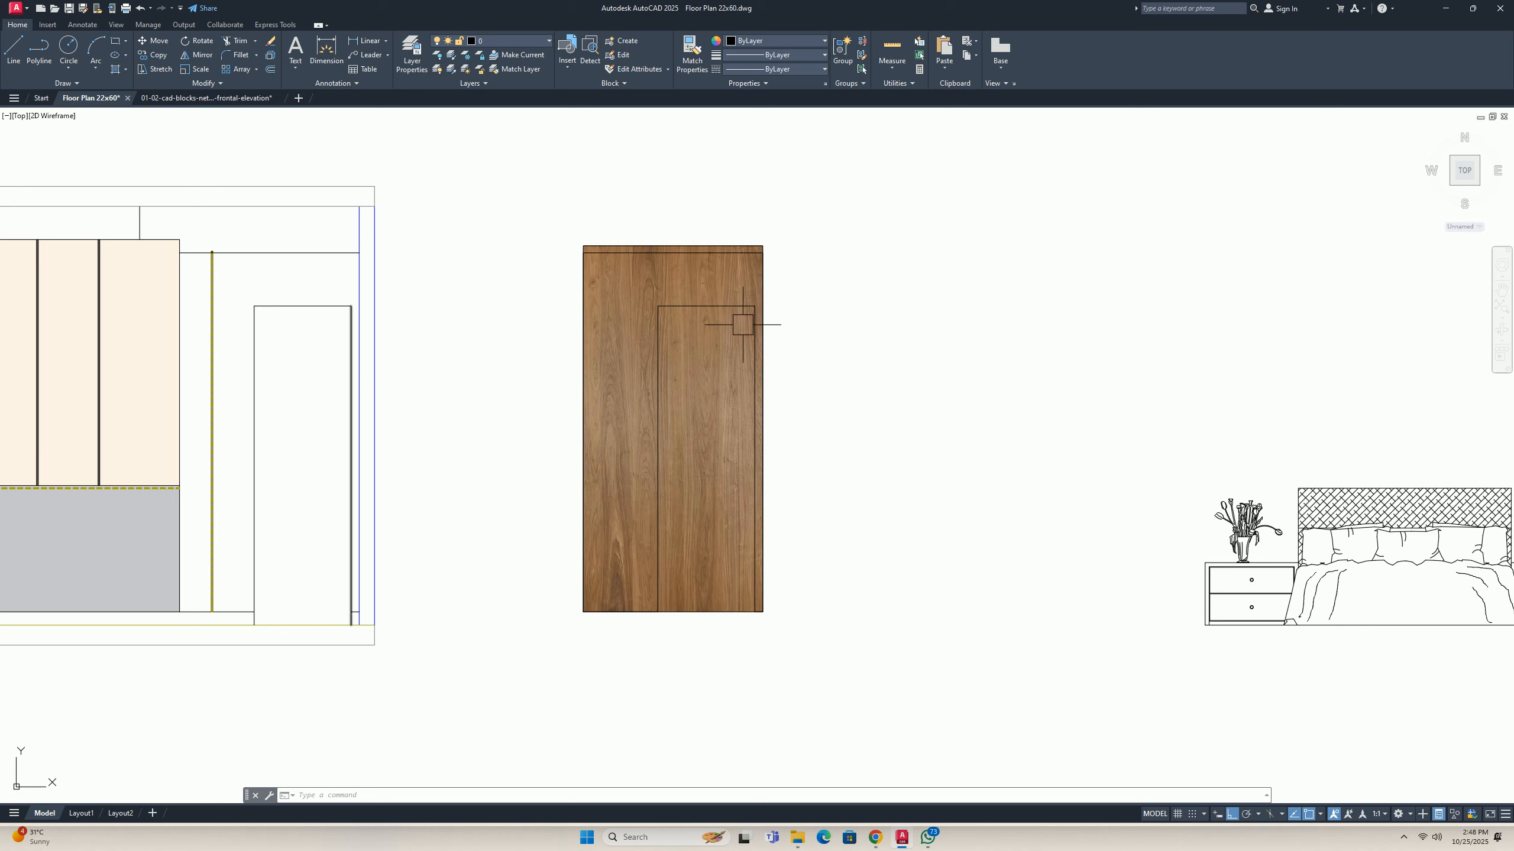
pyautogui.moveTo(716, 547); pyautogui.dragTo(705, 504, button='middle')
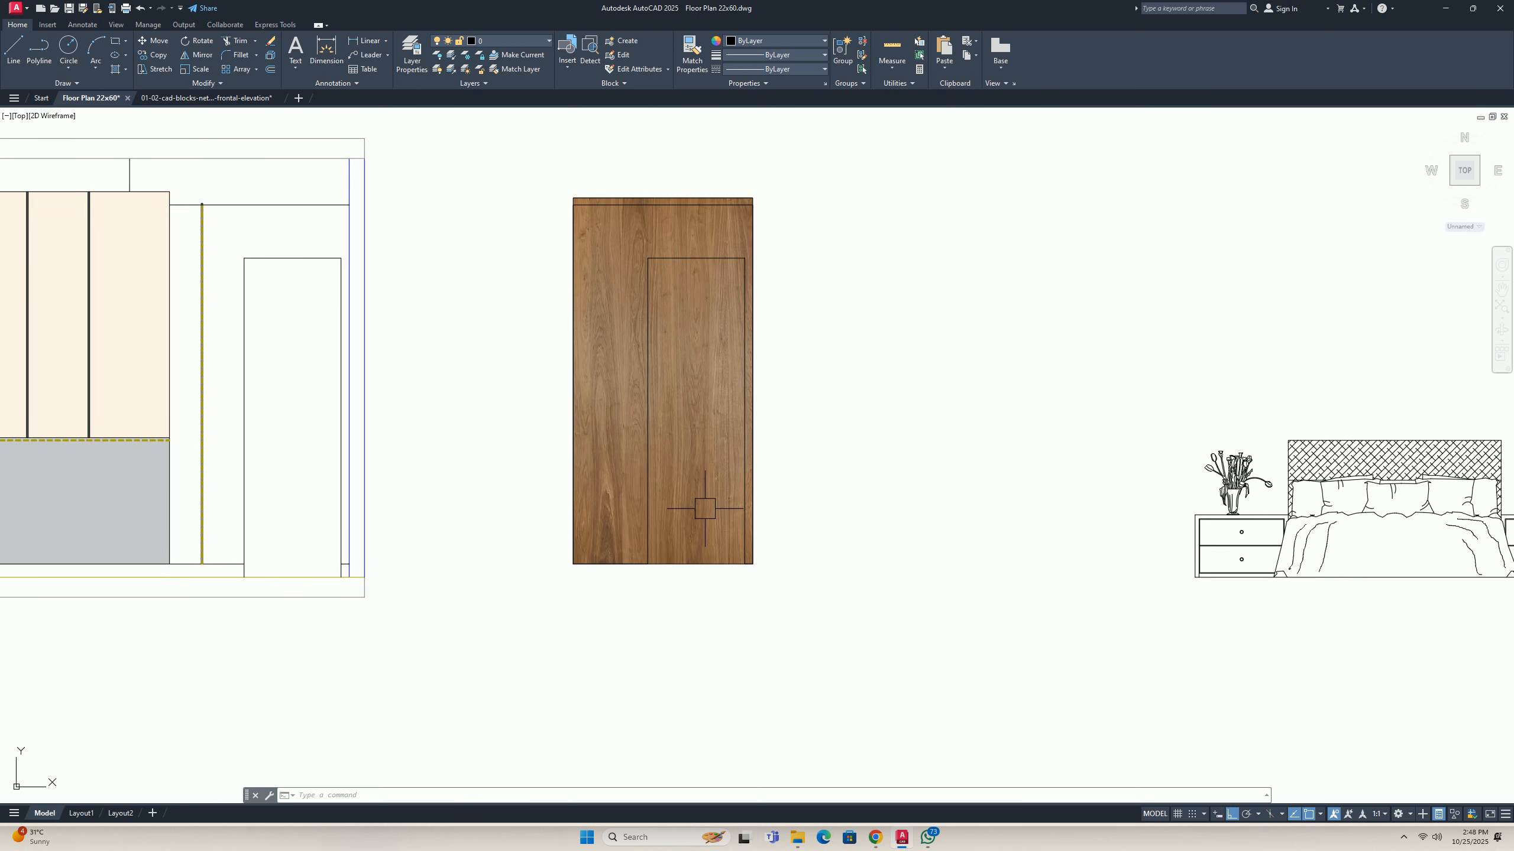
# Run Clip on the walnut image again, selecting the door-wall polyline as its new boundary.
pyautogui.write('CLI')
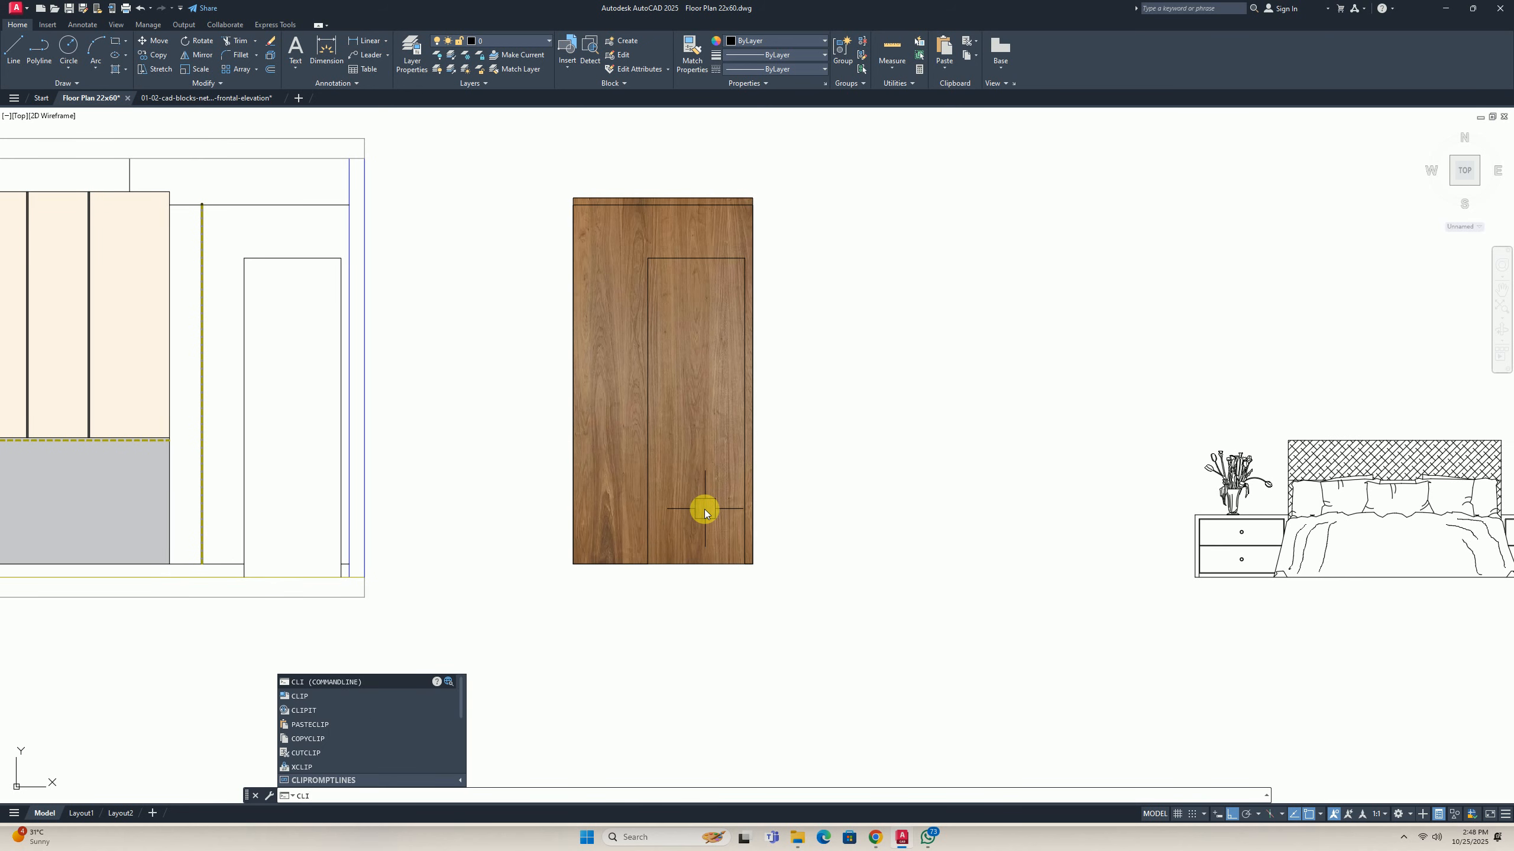
pyautogui.write('P')
pyautogui.press('Return')
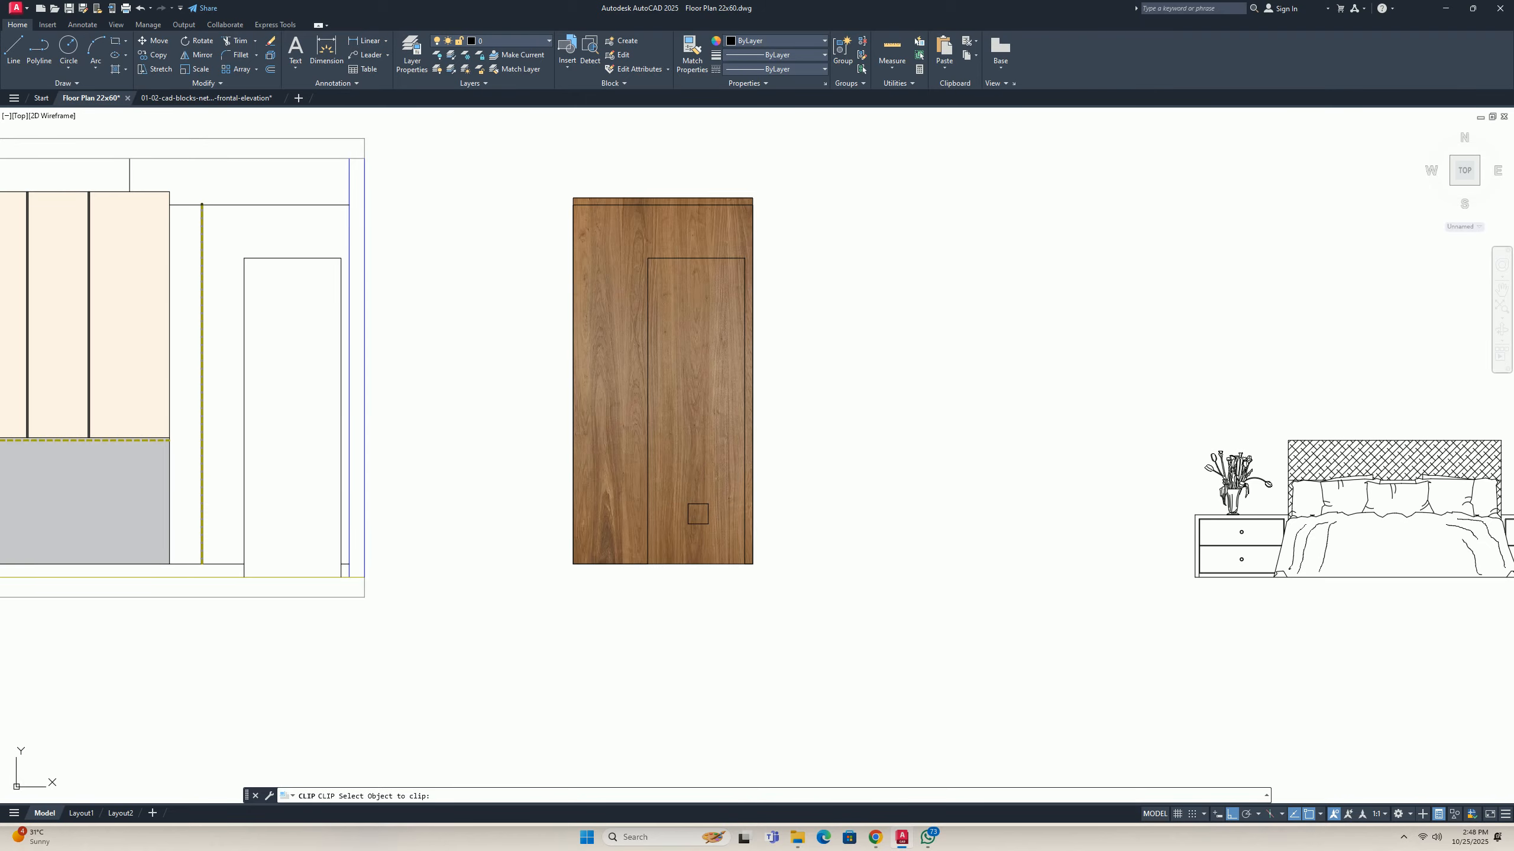
pyautogui.moveTo(697, 514); pyautogui.dragTo(720, 476, button='middle')
pyautogui.click(732, 575)
pyautogui.click(699, 484)
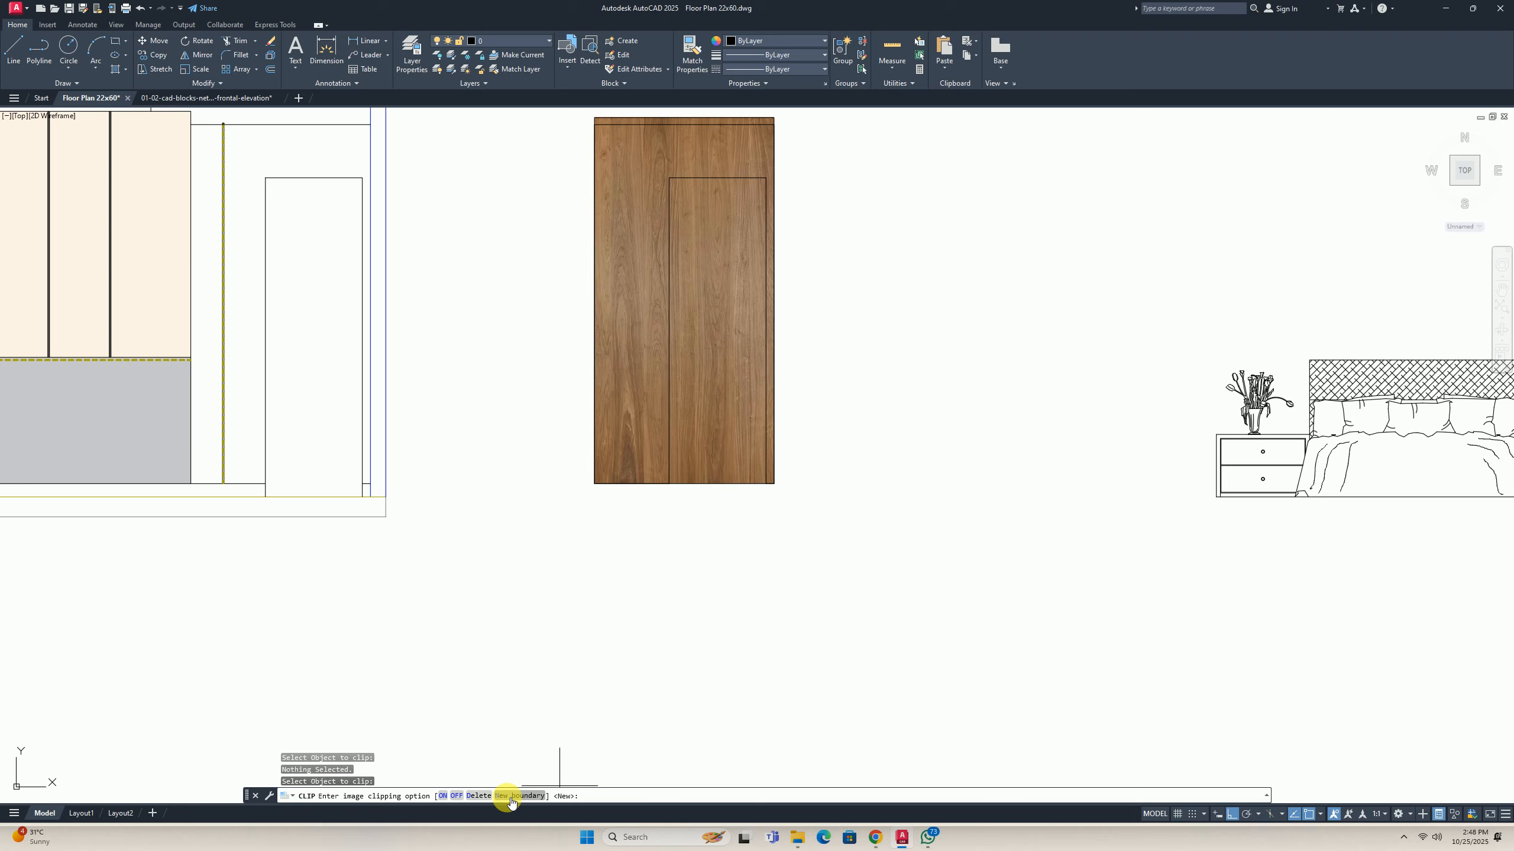
pyautogui.click(506, 797)
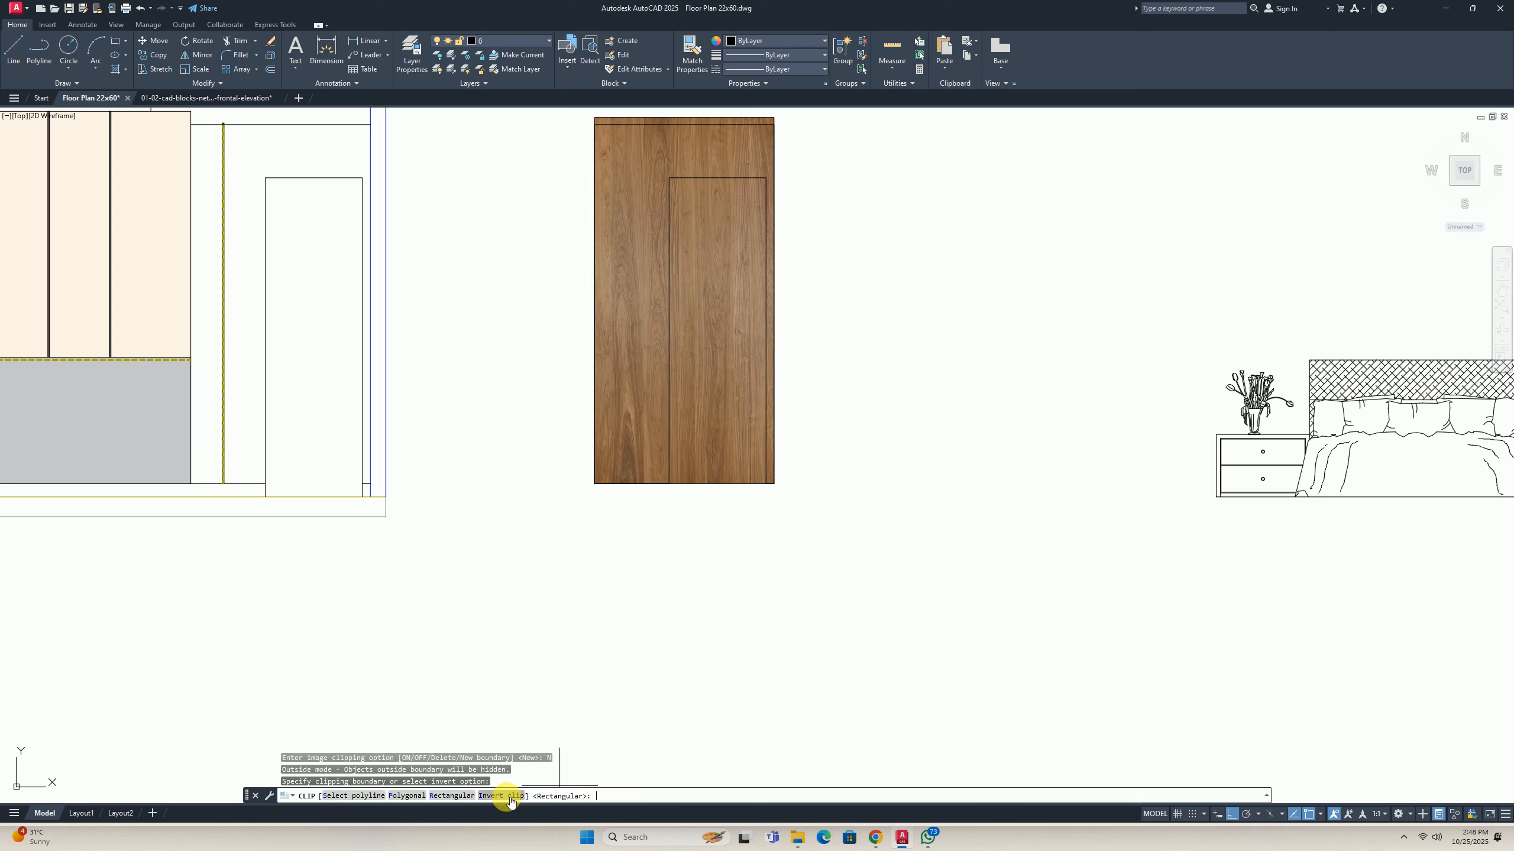
pyautogui.click(328, 796)
pyautogui.moveTo(577, 570); pyautogui.dragTo(505, 740, button='middle')
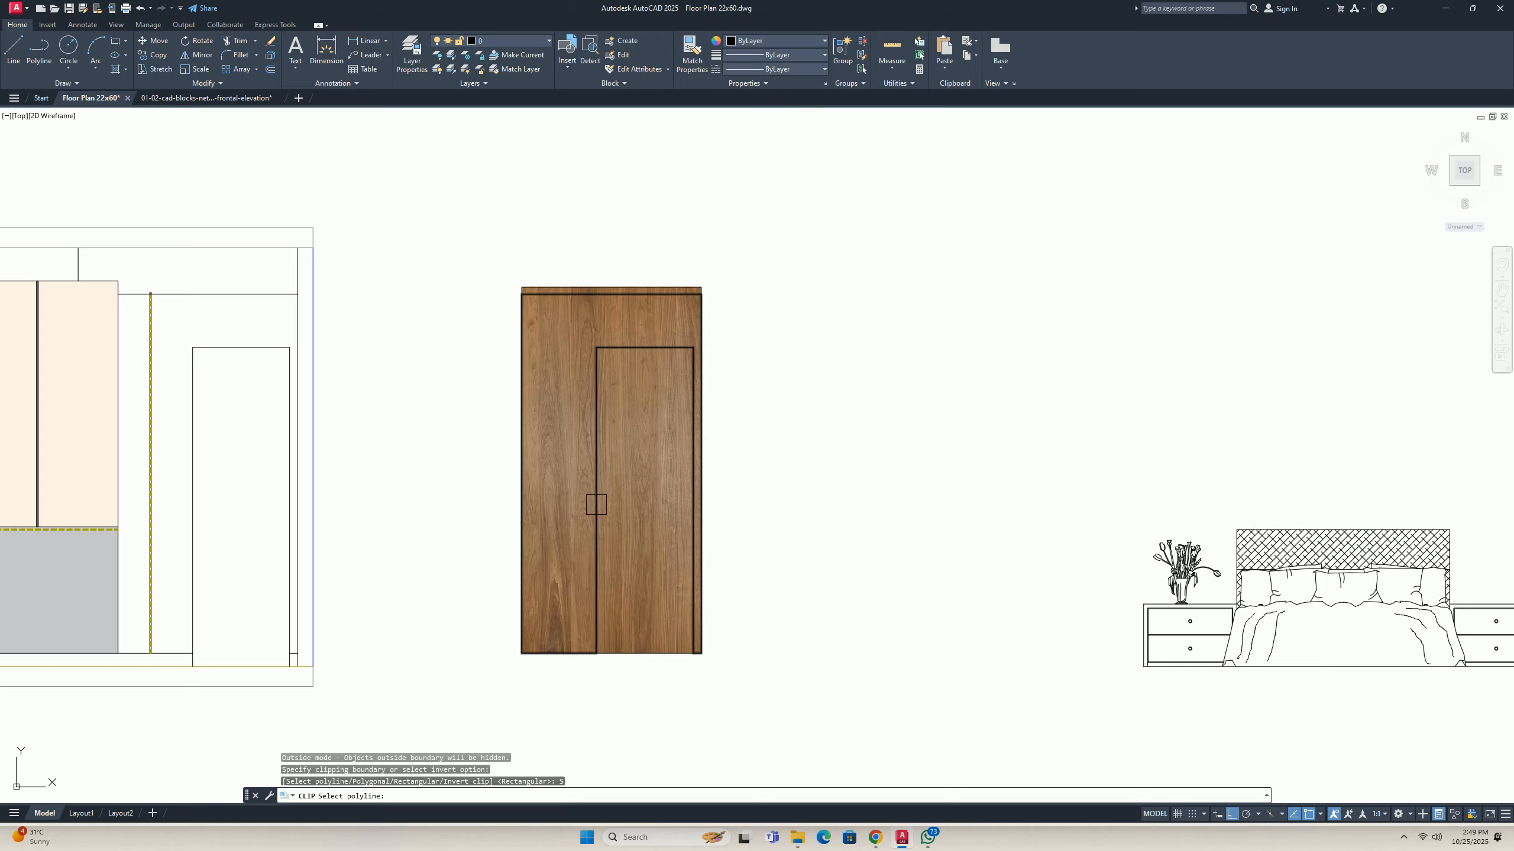
pyautogui.click(596, 505)
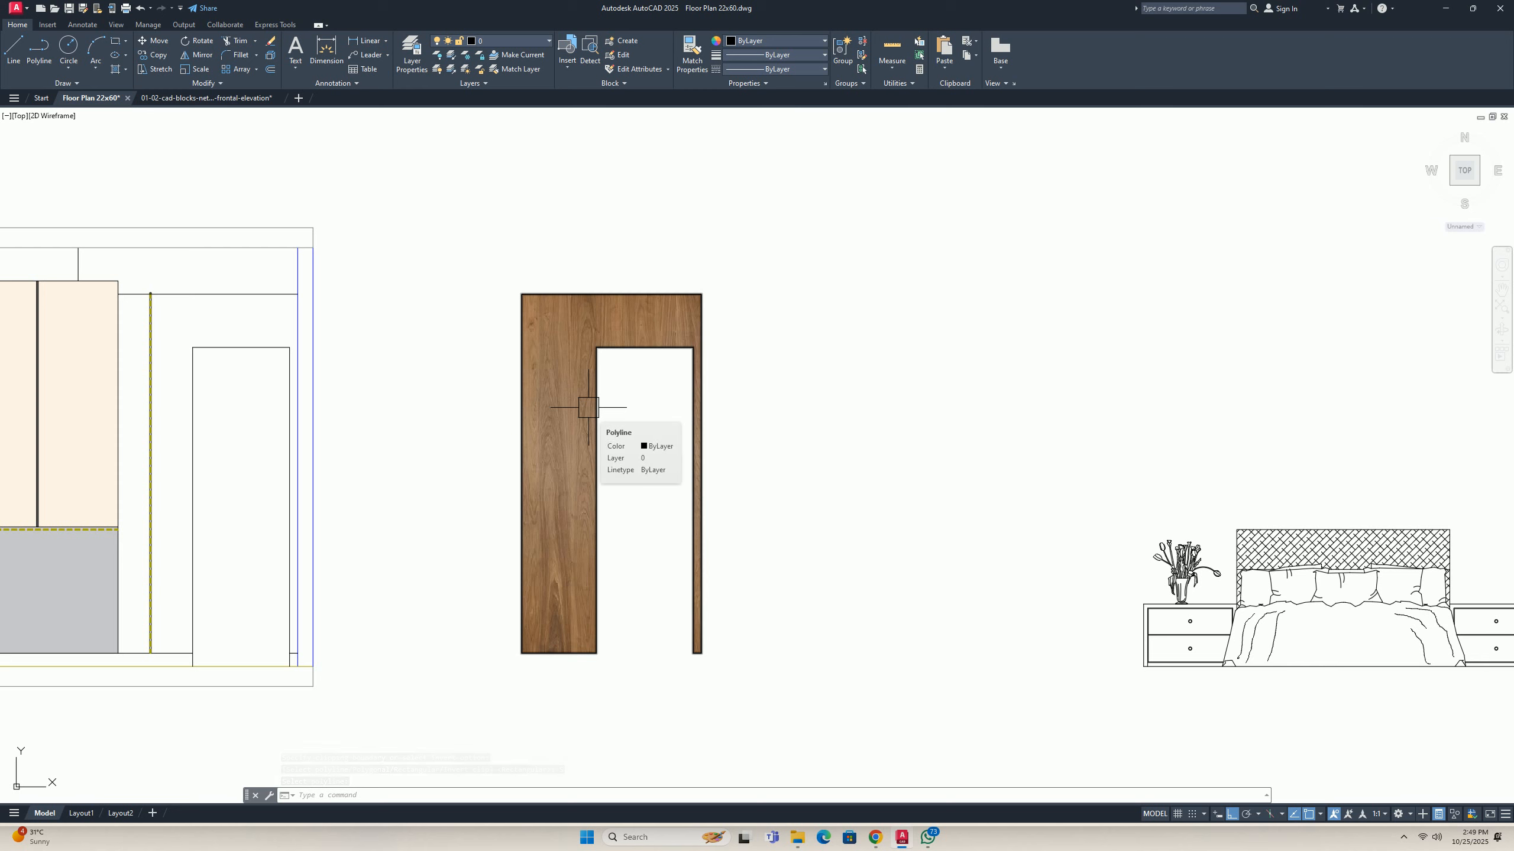
pyautogui.press('Escape')
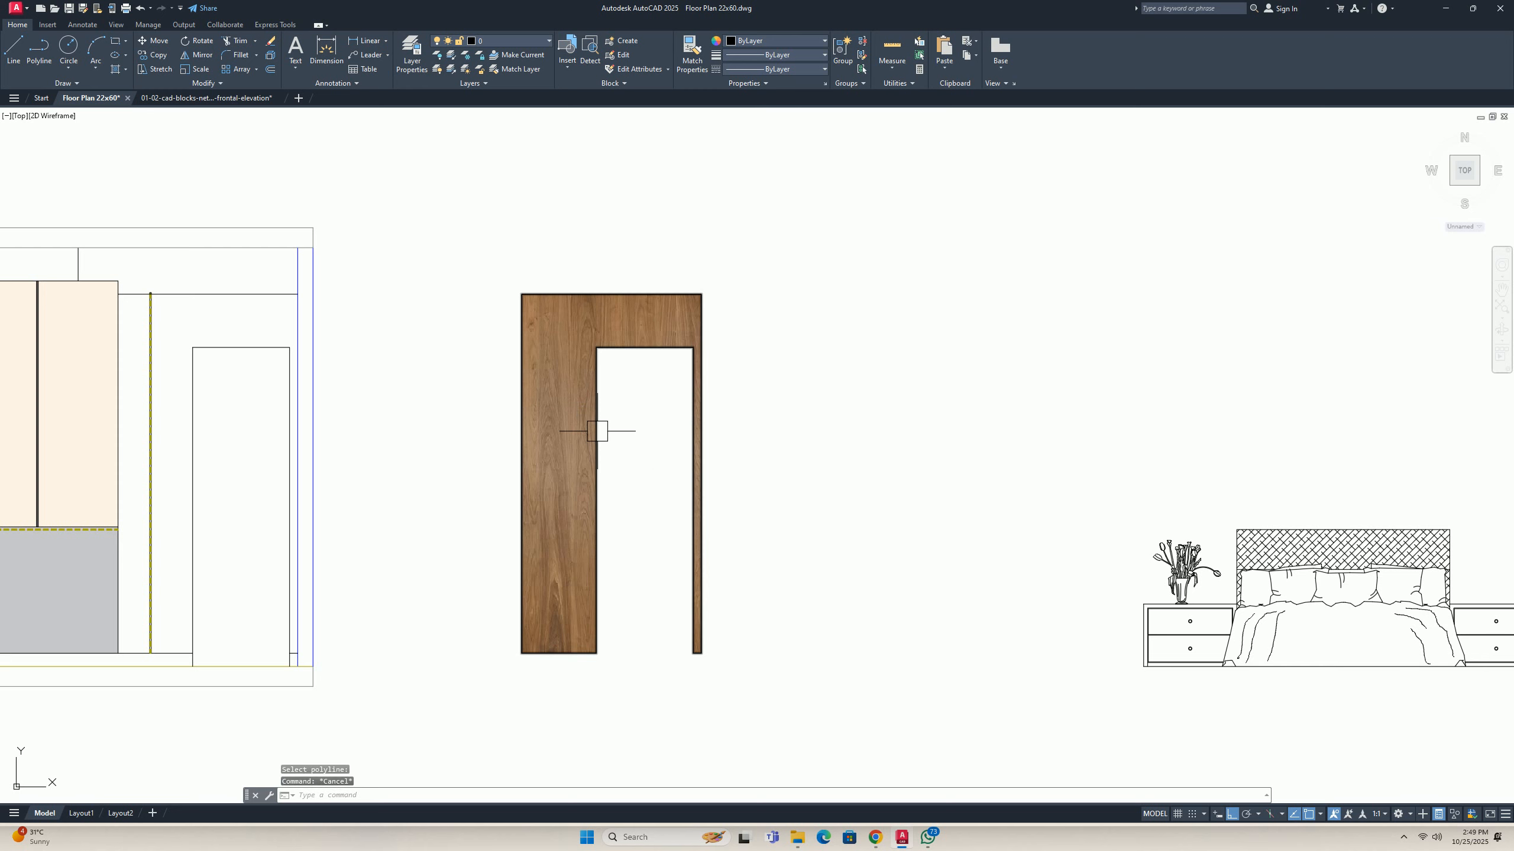
# Try erasing the door-wall outline around the clipped image, and undo both the erasure and the clip.
pyautogui.click(597, 431)
pyautogui.press('Delete')
pyautogui.hotkey('ctrl', 'z')
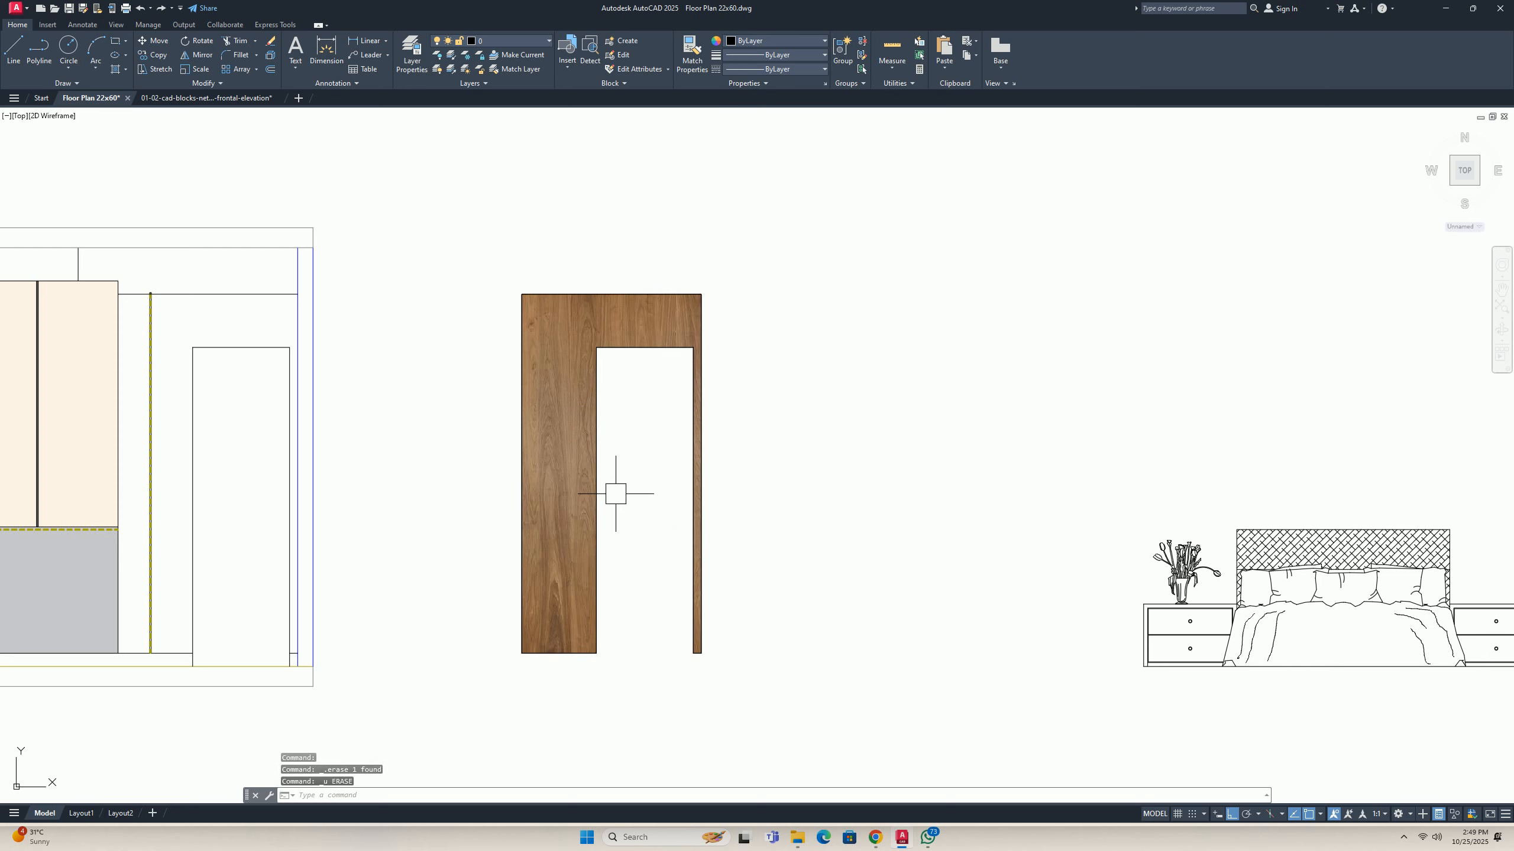
pyautogui.hotkey('ctrl', 'z')
pyautogui.scroll(5, 607, 498)
pyautogui.scroll(-9, 642, 423)
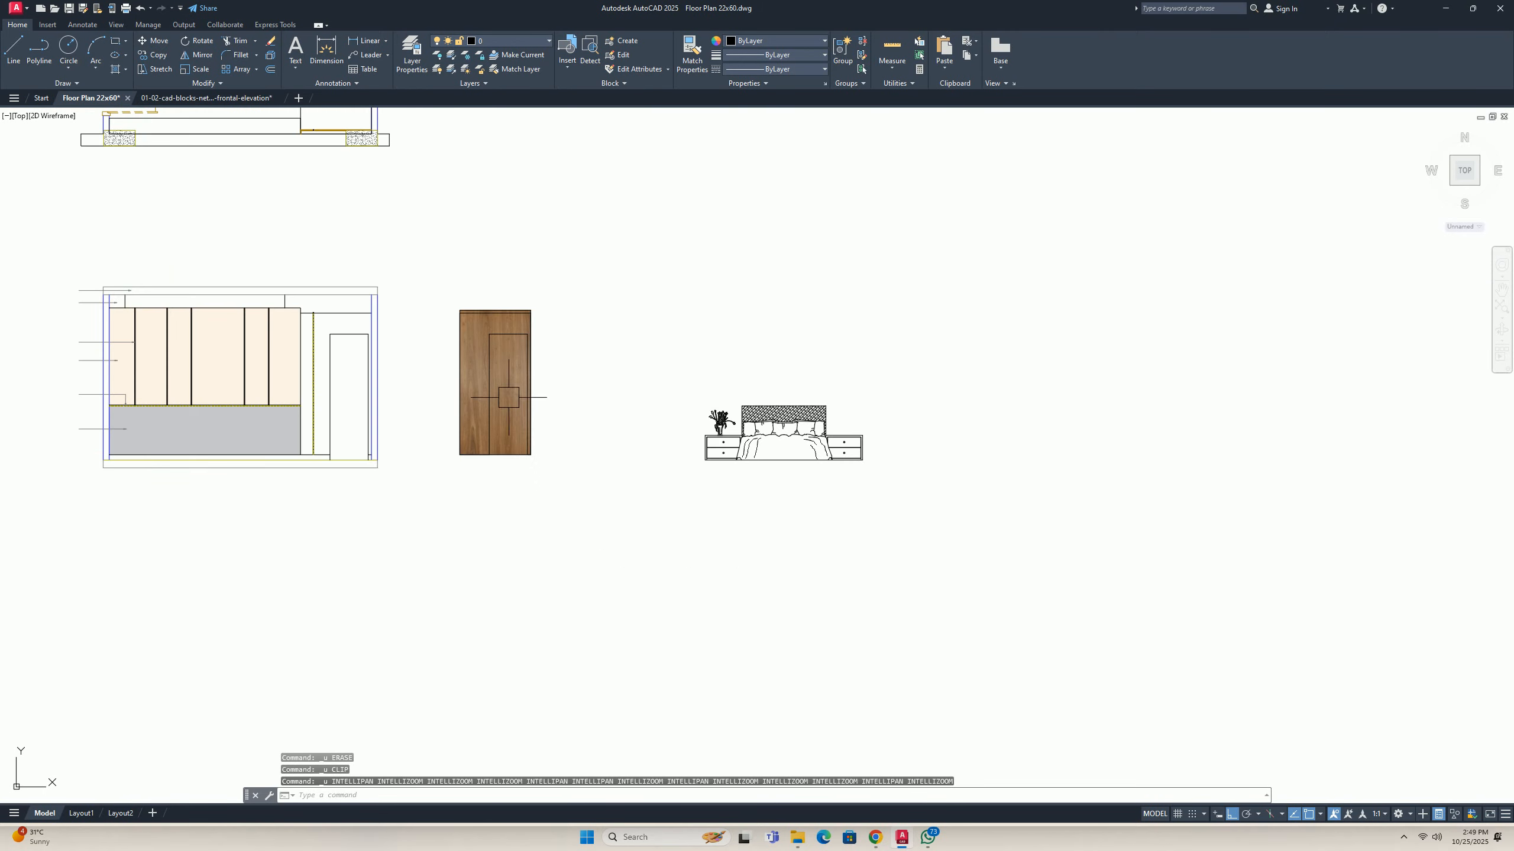
pyautogui.scroll(4, 494, 358)
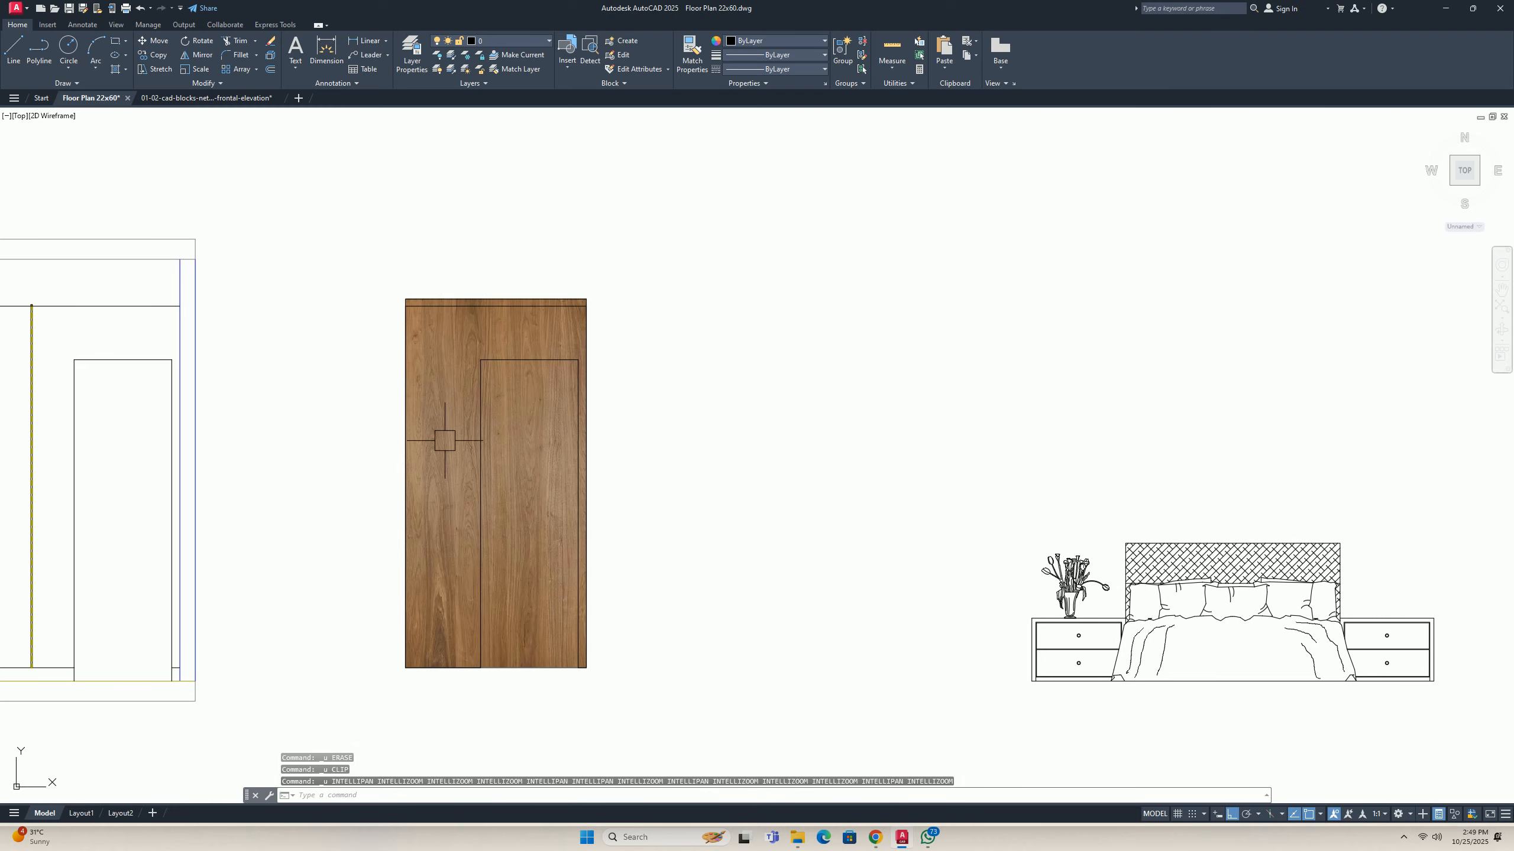
pyautogui.moveTo(464, 525); pyautogui.dragTo(474, 402, button='middle')
pyautogui.scroll(-2, 501, 444)
pyautogui.press('Escape')
pyautogui.press('Escape')
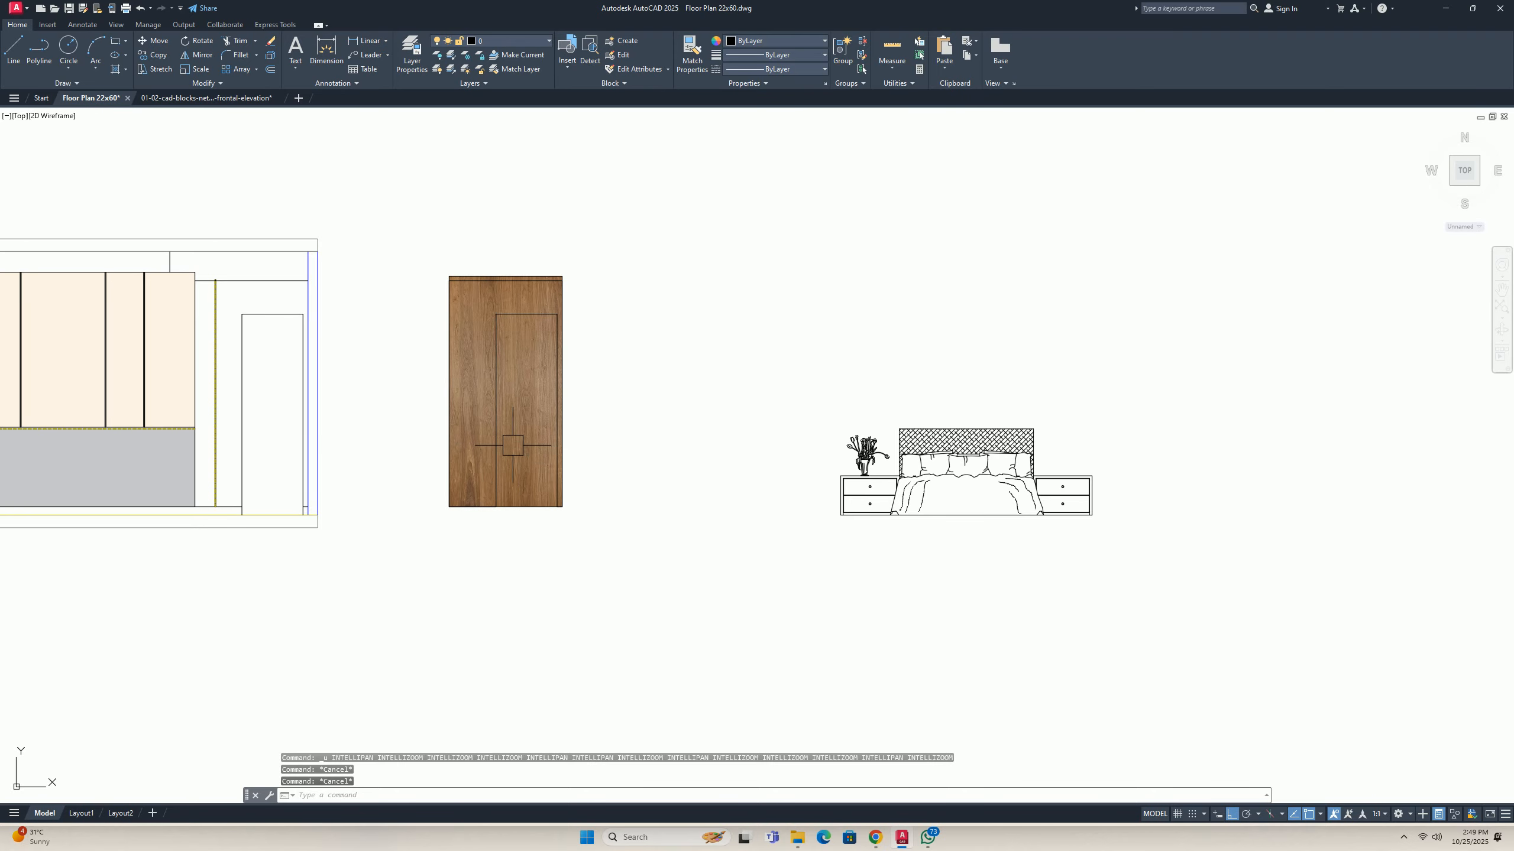
pyautogui.scroll(2, 510, 492)
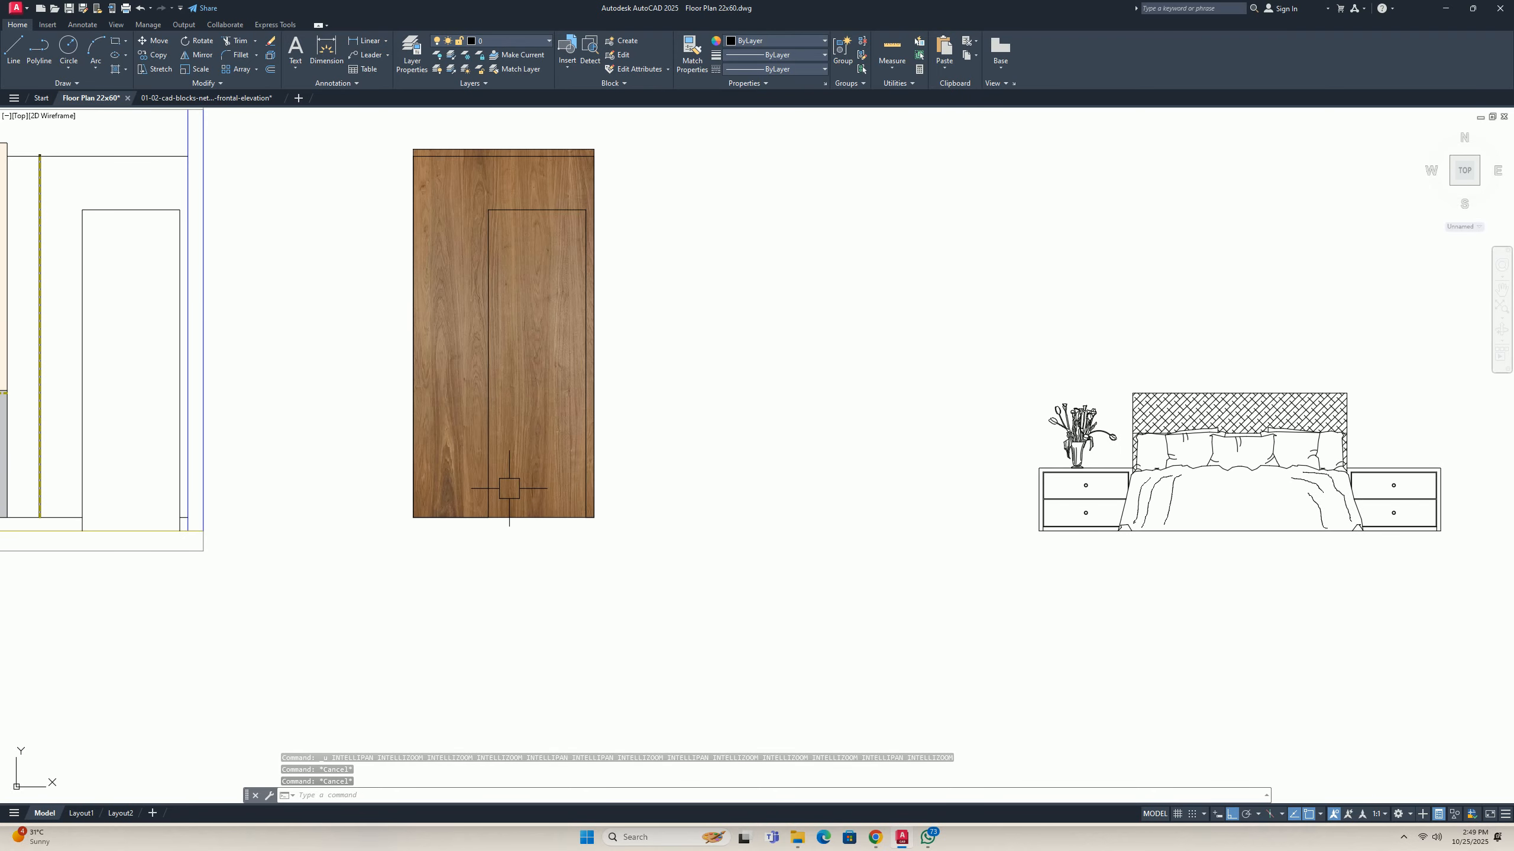
# Clip the walnut image with a new boundary, selecting the traced polyline around the door opening.
pyautogui.moveTo(529, 487)
pyautogui.mouseDown(button='middle')
pyautogui.moveTo(666, 525)
pyautogui.moveTo(589, 553)
pyautogui.mouseUp(button='middle')
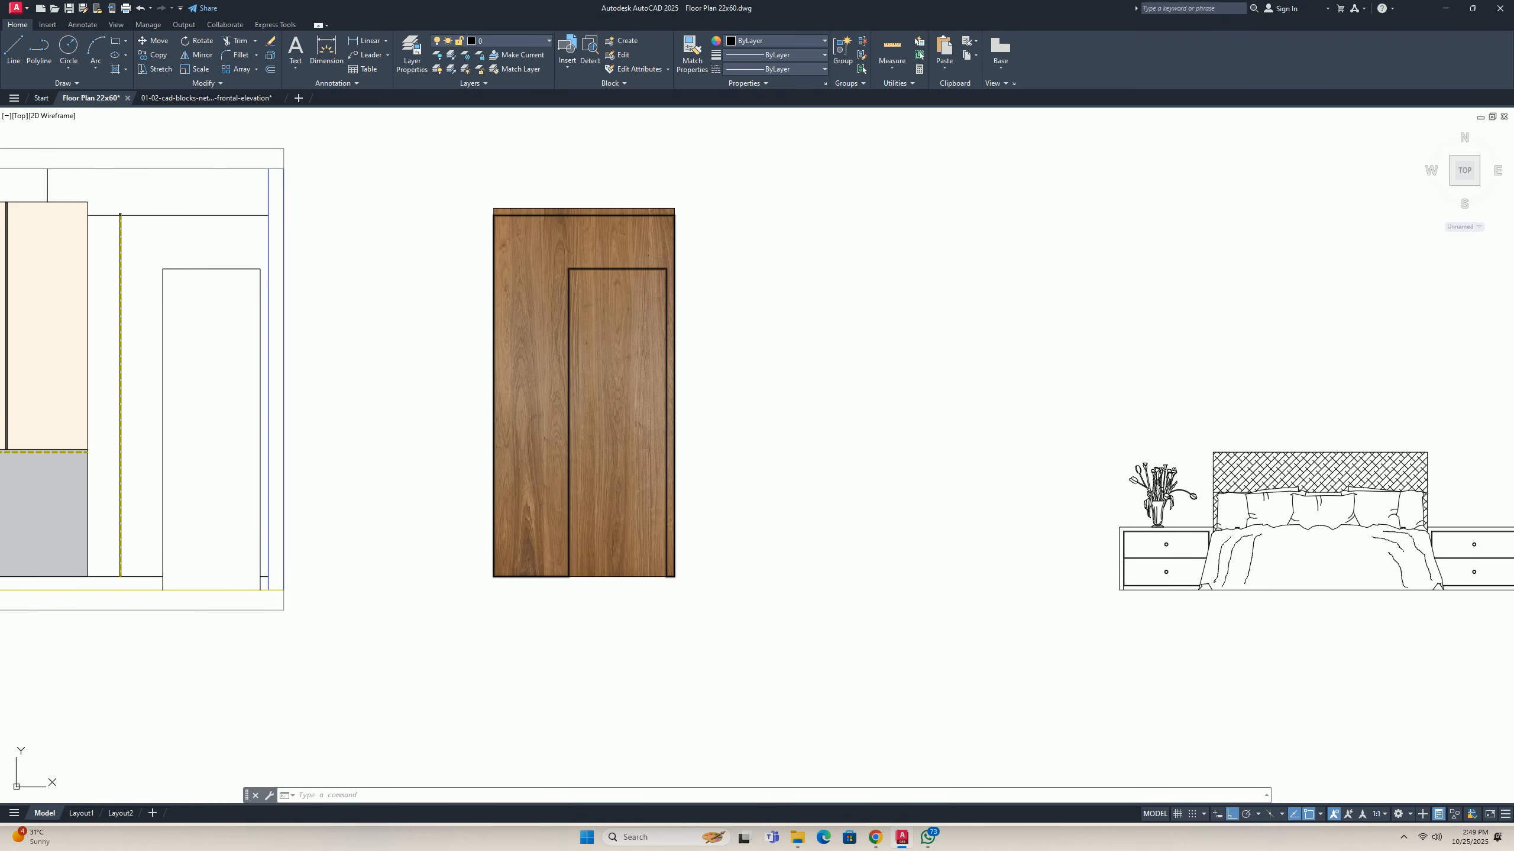
pyautogui.write('sclip')
pyautogui.press('Return')
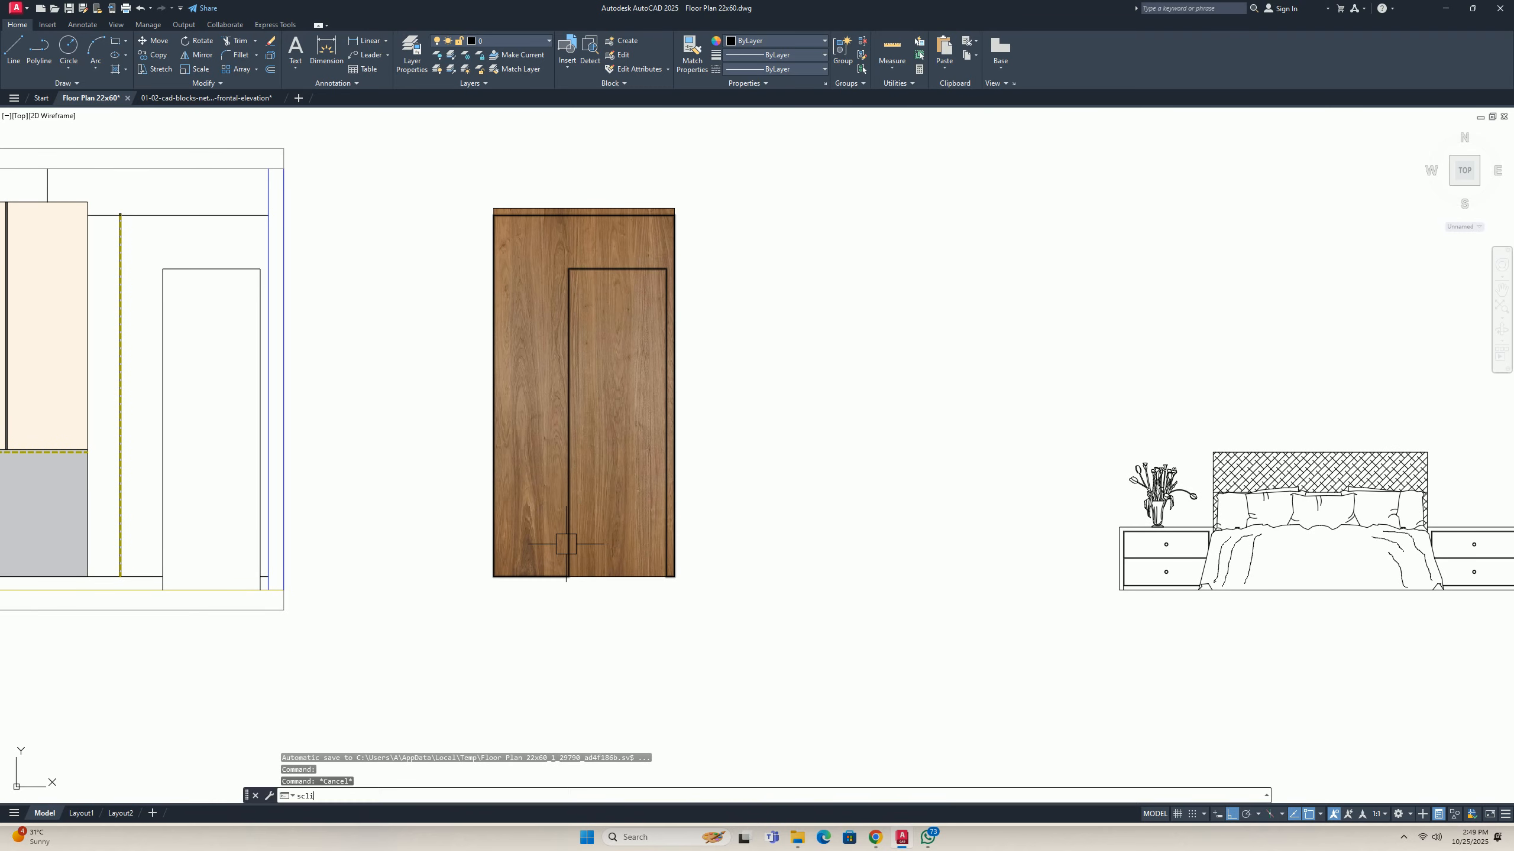
pyautogui.press('Escape')
pyautogui.write('c')
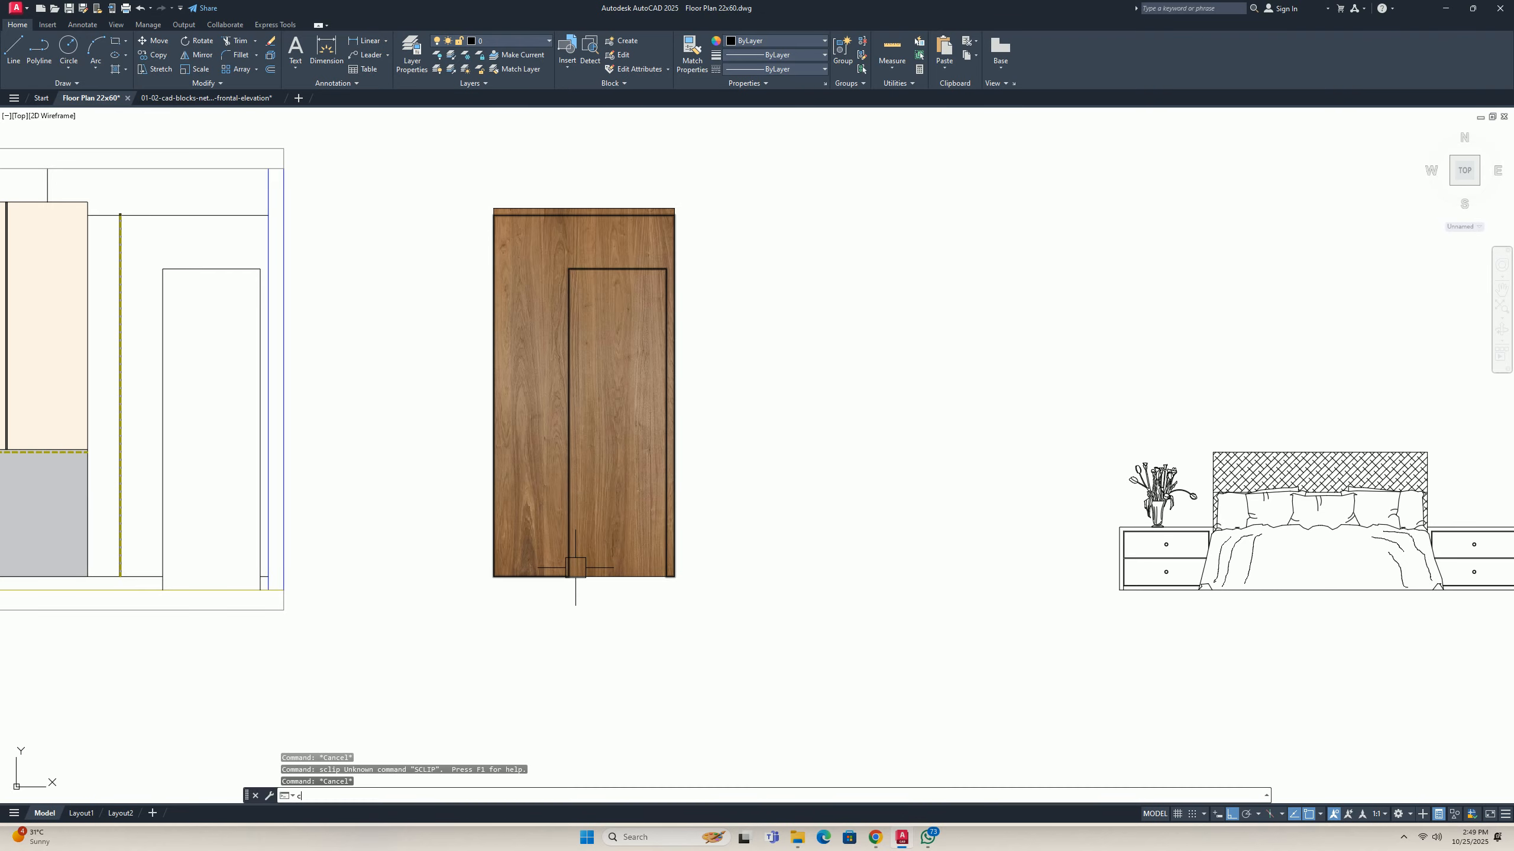
pyautogui.write('lip')
pyautogui.press('Return')
pyautogui.click(609, 577)
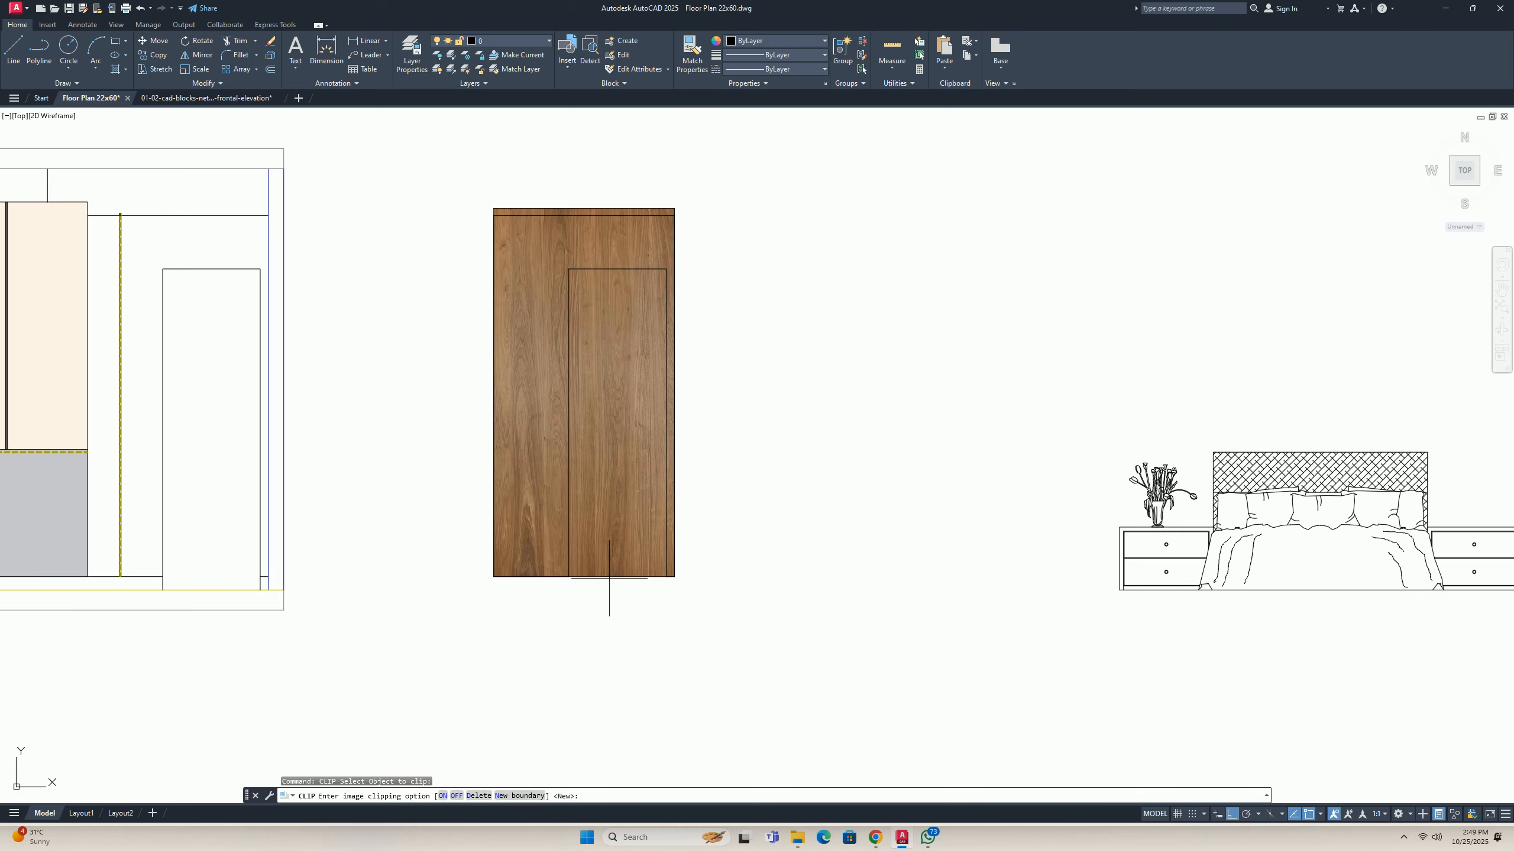
pyautogui.rightClick(524, 610)
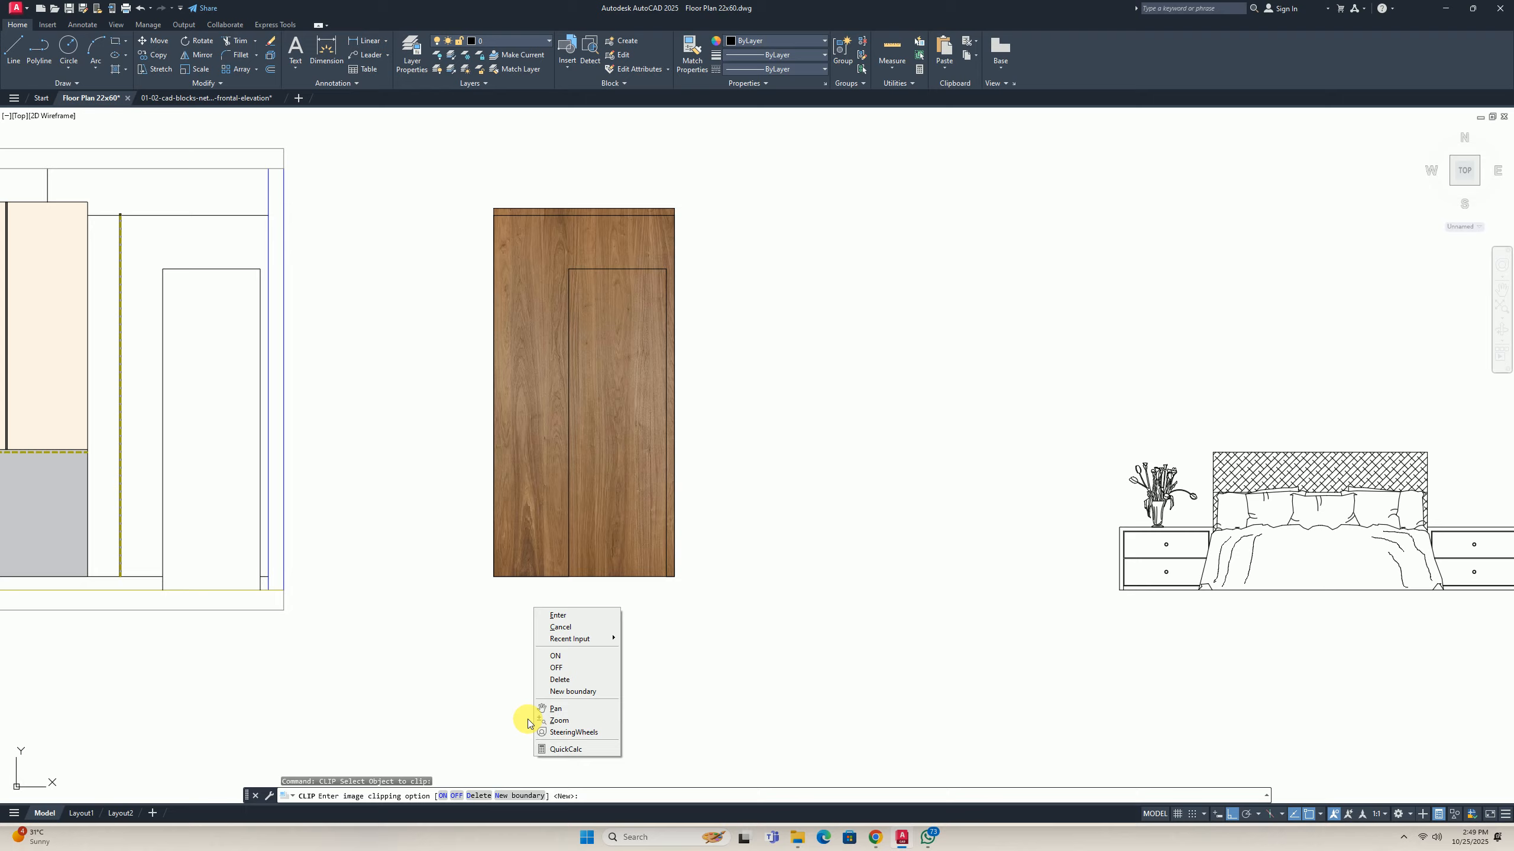
pyautogui.click(510, 794)
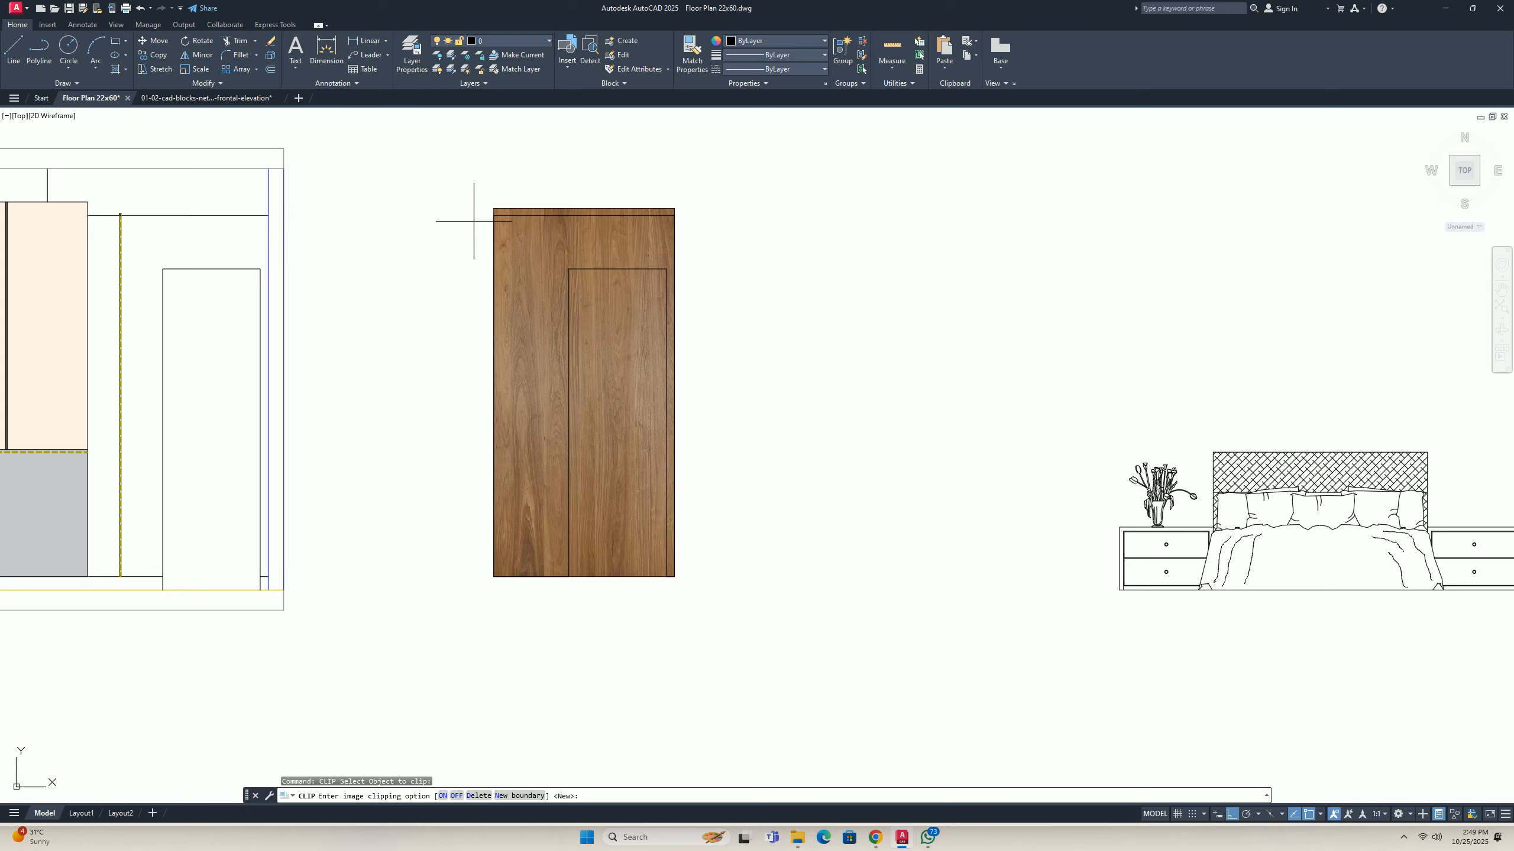
pyautogui.click(517, 796)
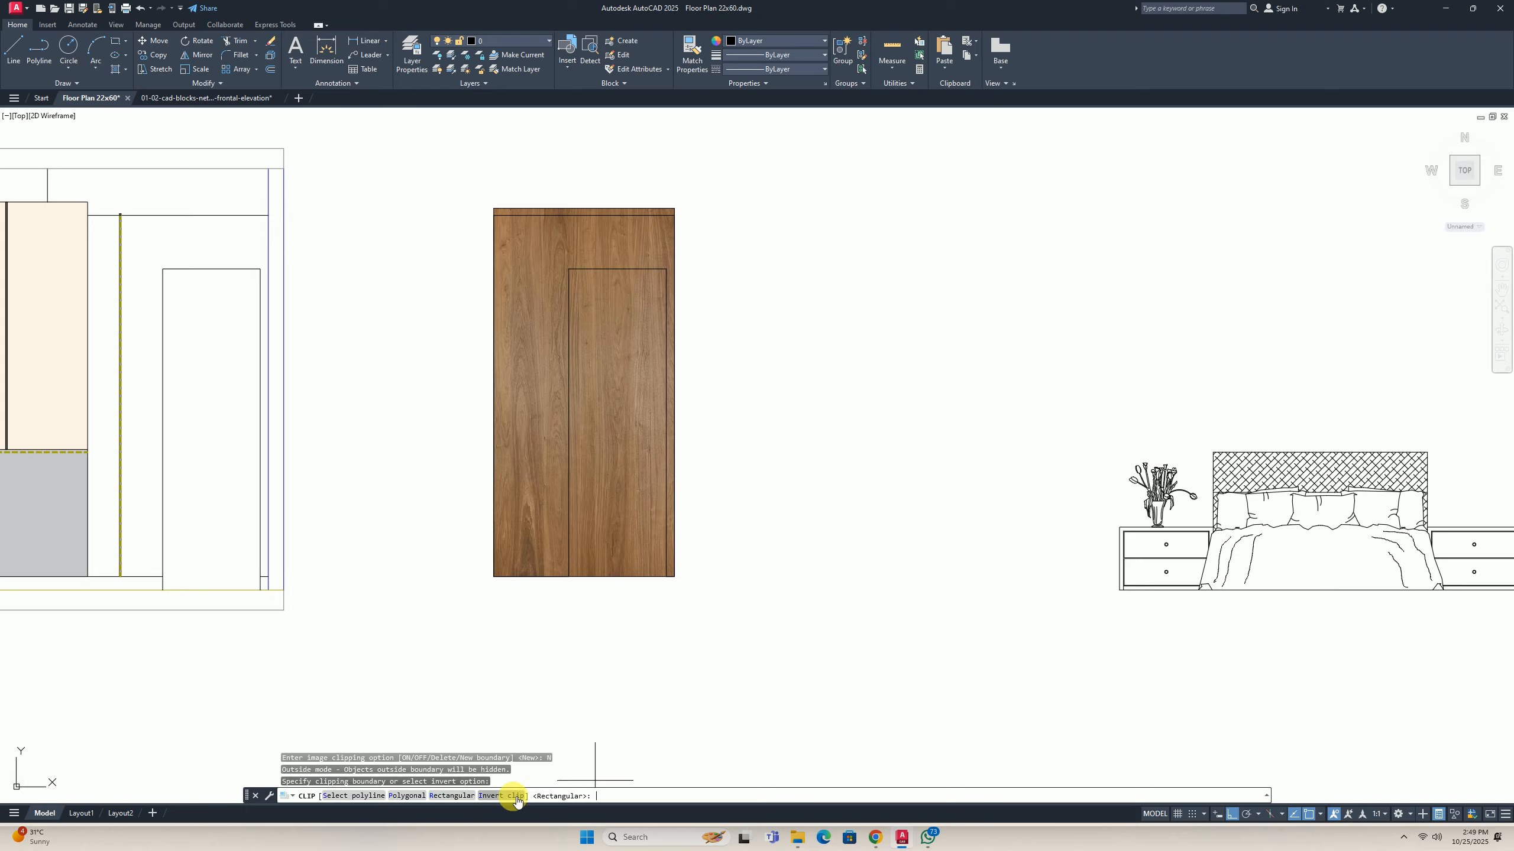
pyautogui.click(347, 797)
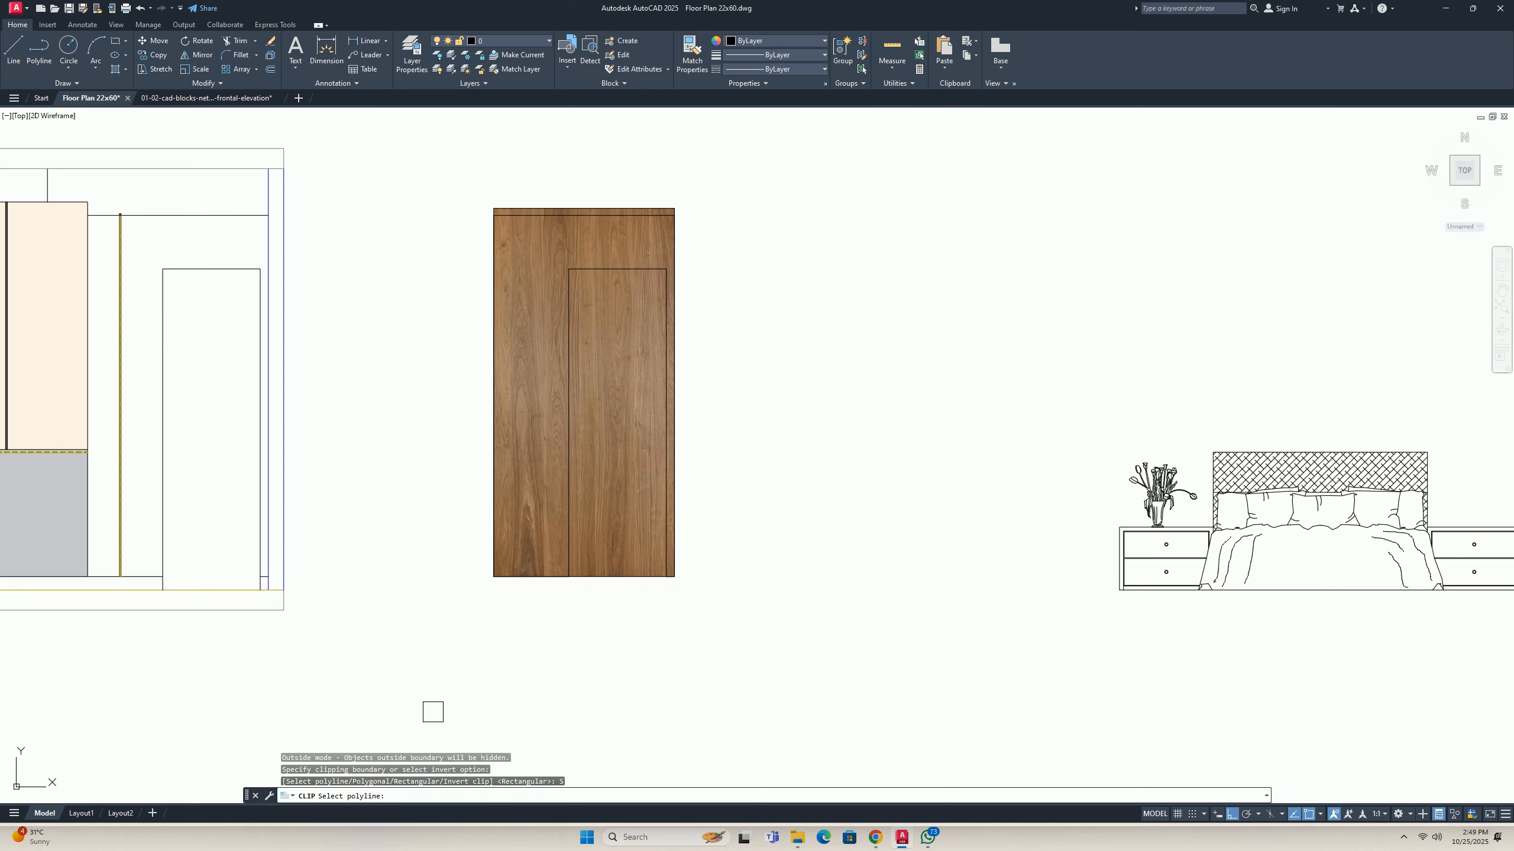
pyautogui.click(569, 391)
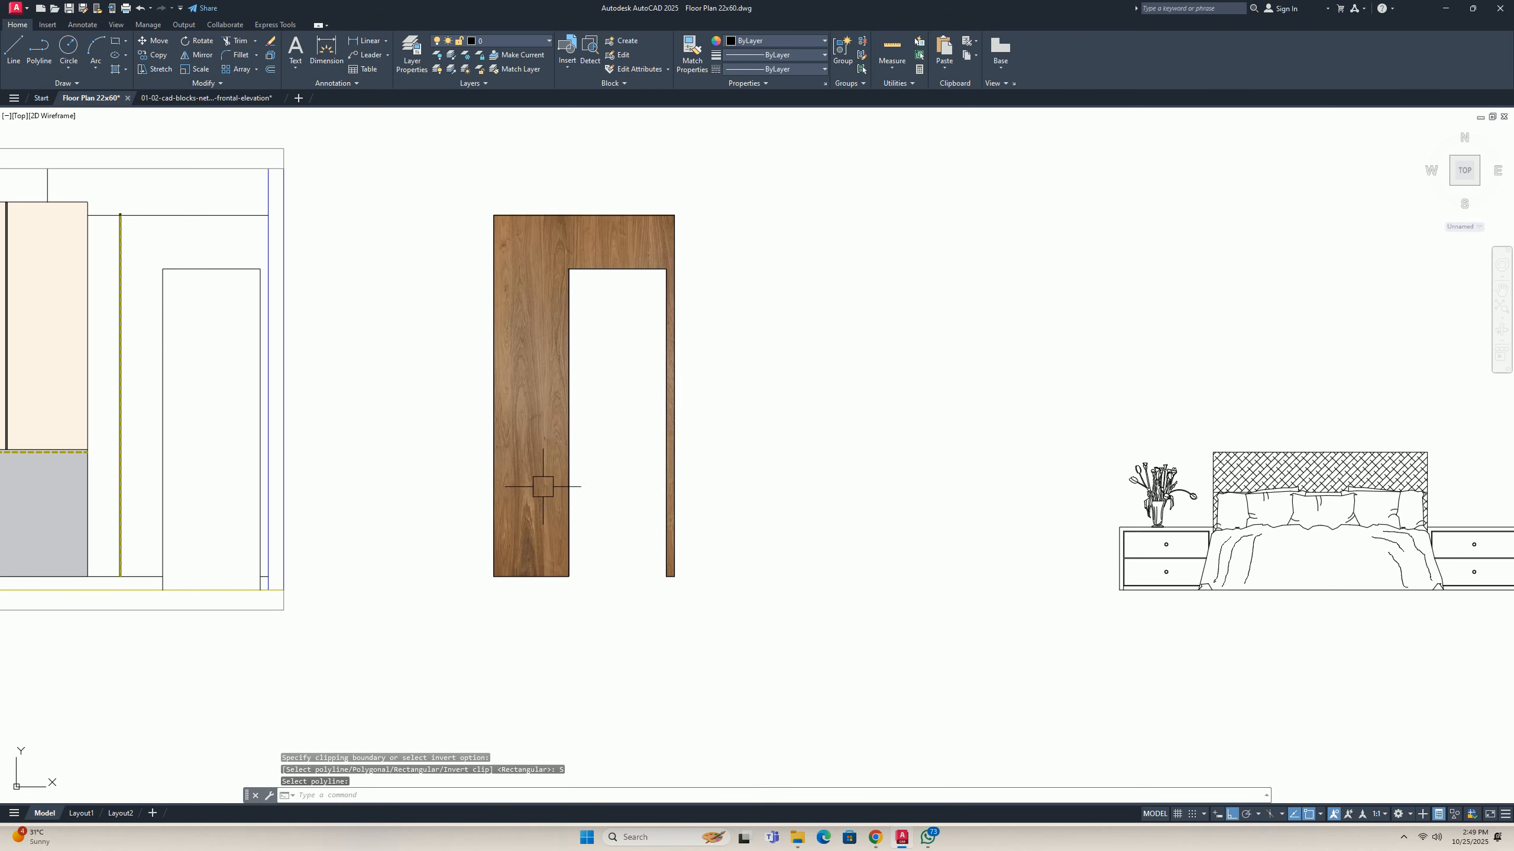
pyautogui.press('Escape')
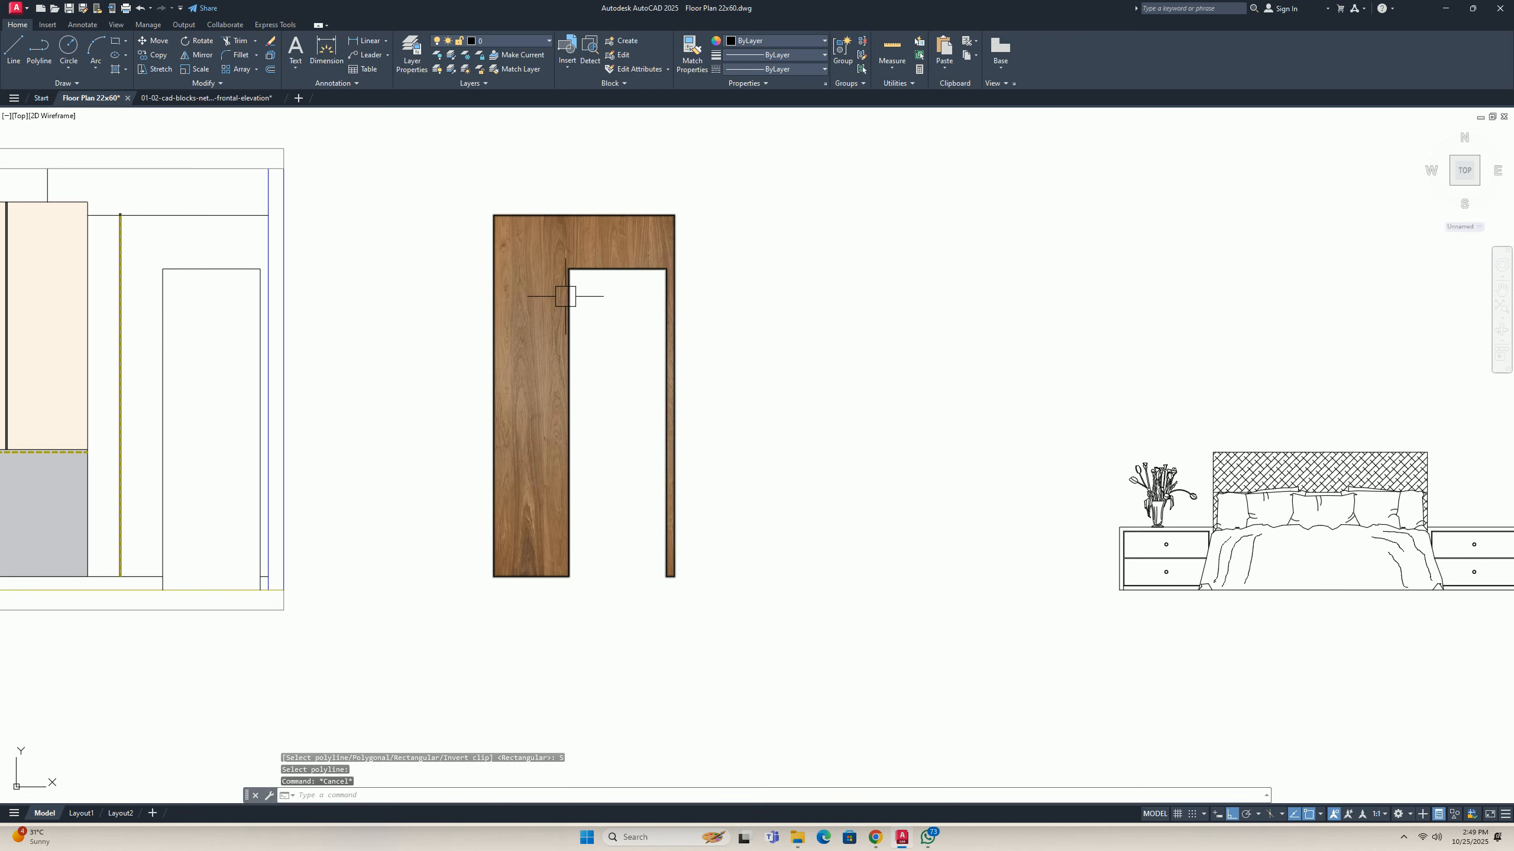
# Erase the door-wall polyline outlining the clipped walnut image, keeping the image itself.
pyautogui.click(567, 332)
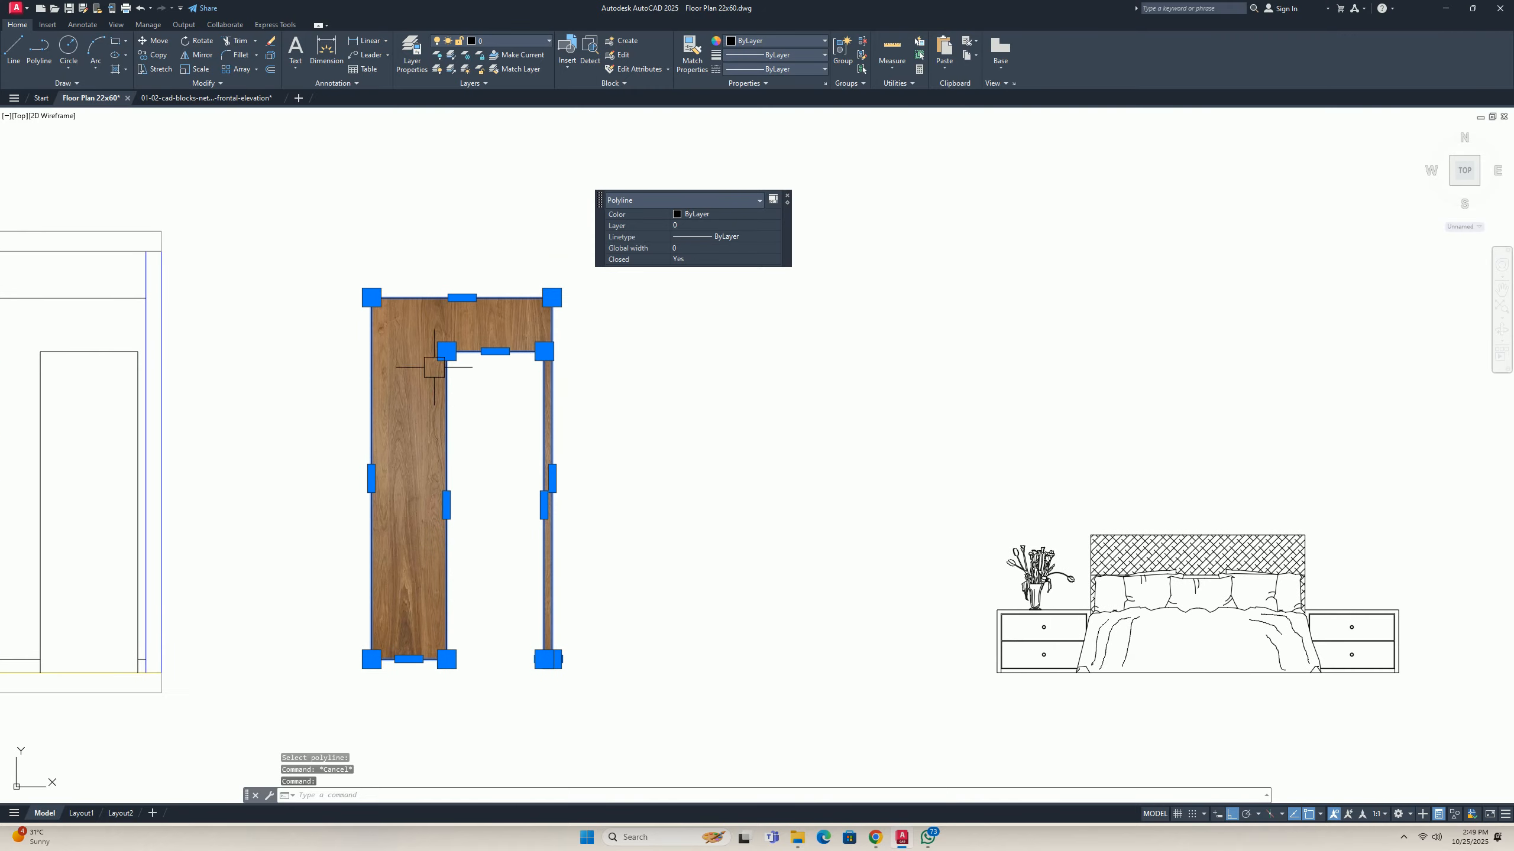
pyautogui.press('Delete')
pyautogui.moveTo(466, 457); pyautogui.dragTo(660, 364, button='middle')
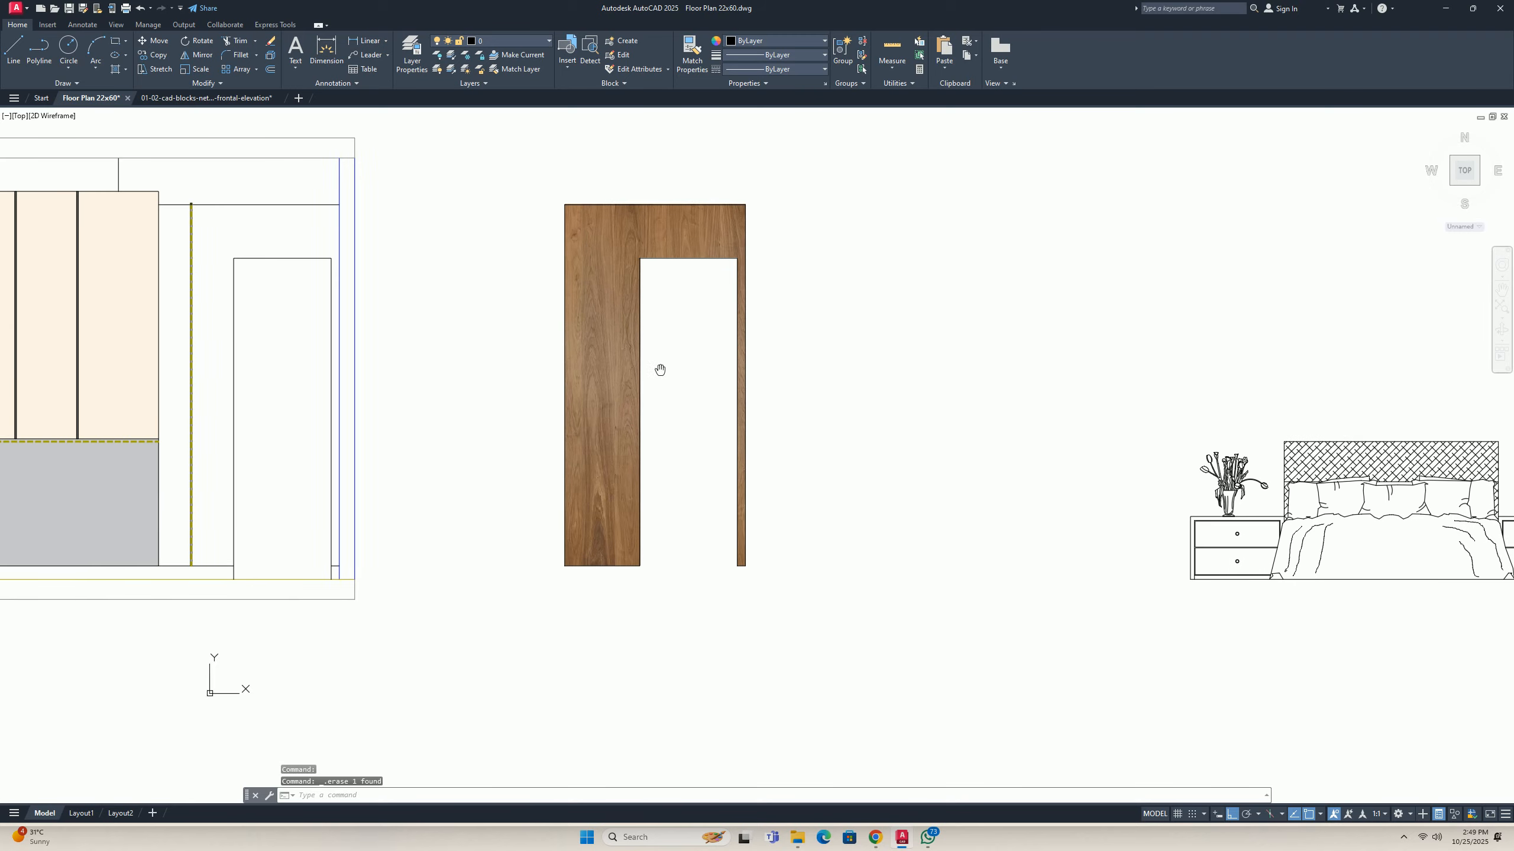
pyautogui.click(625, 421)
pyautogui.moveTo(626, 421); pyautogui.dragTo(543, 450, button='middle')
pyautogui.press('Escape')
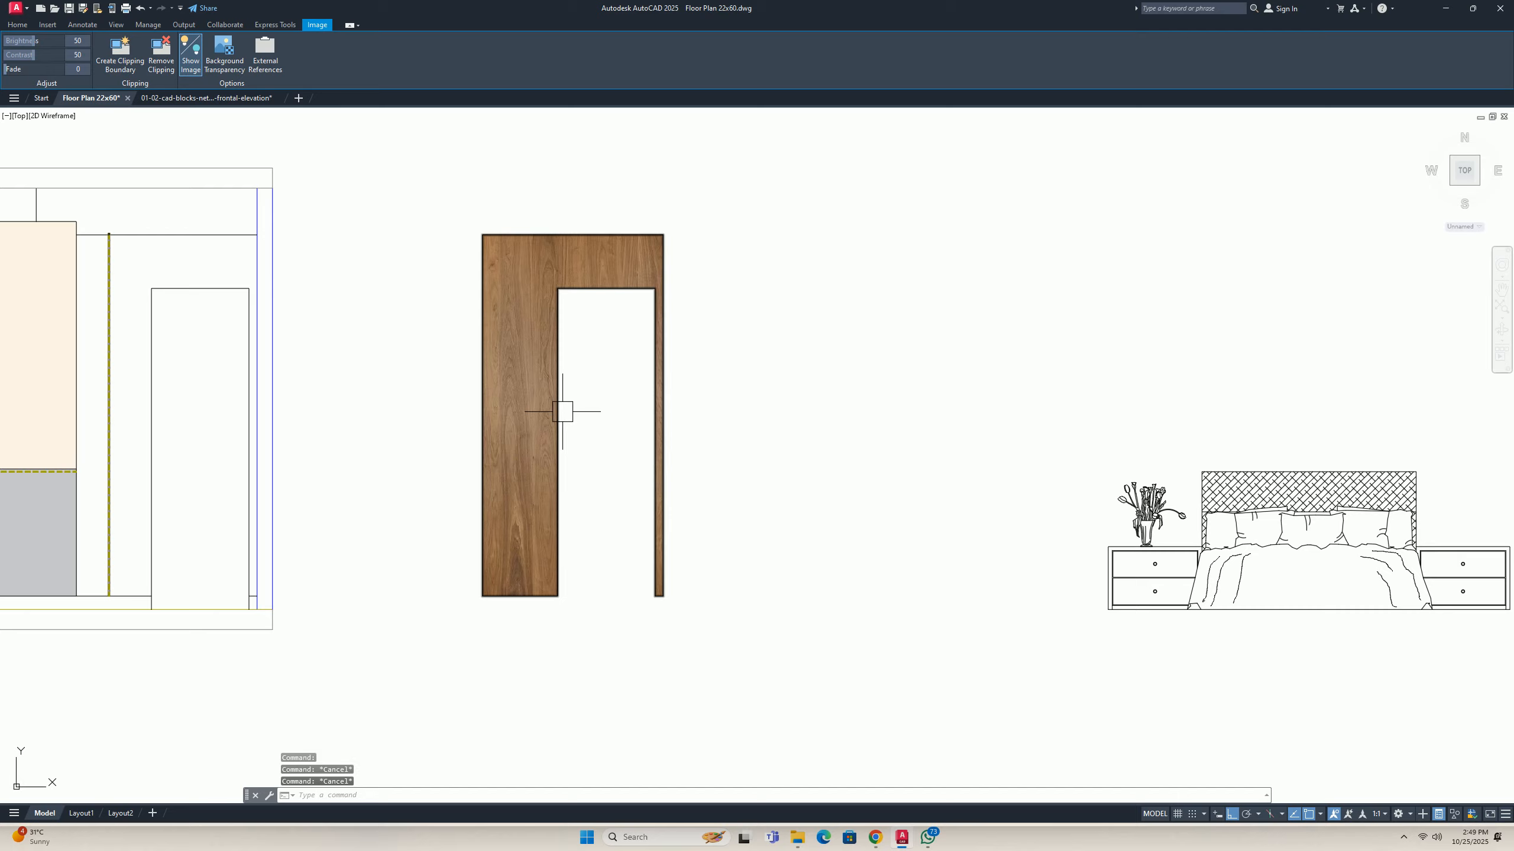
# Invert the clip of the walnut image so the area outside the door-wall boundary is shown.
pyautogui.click(551, 396)
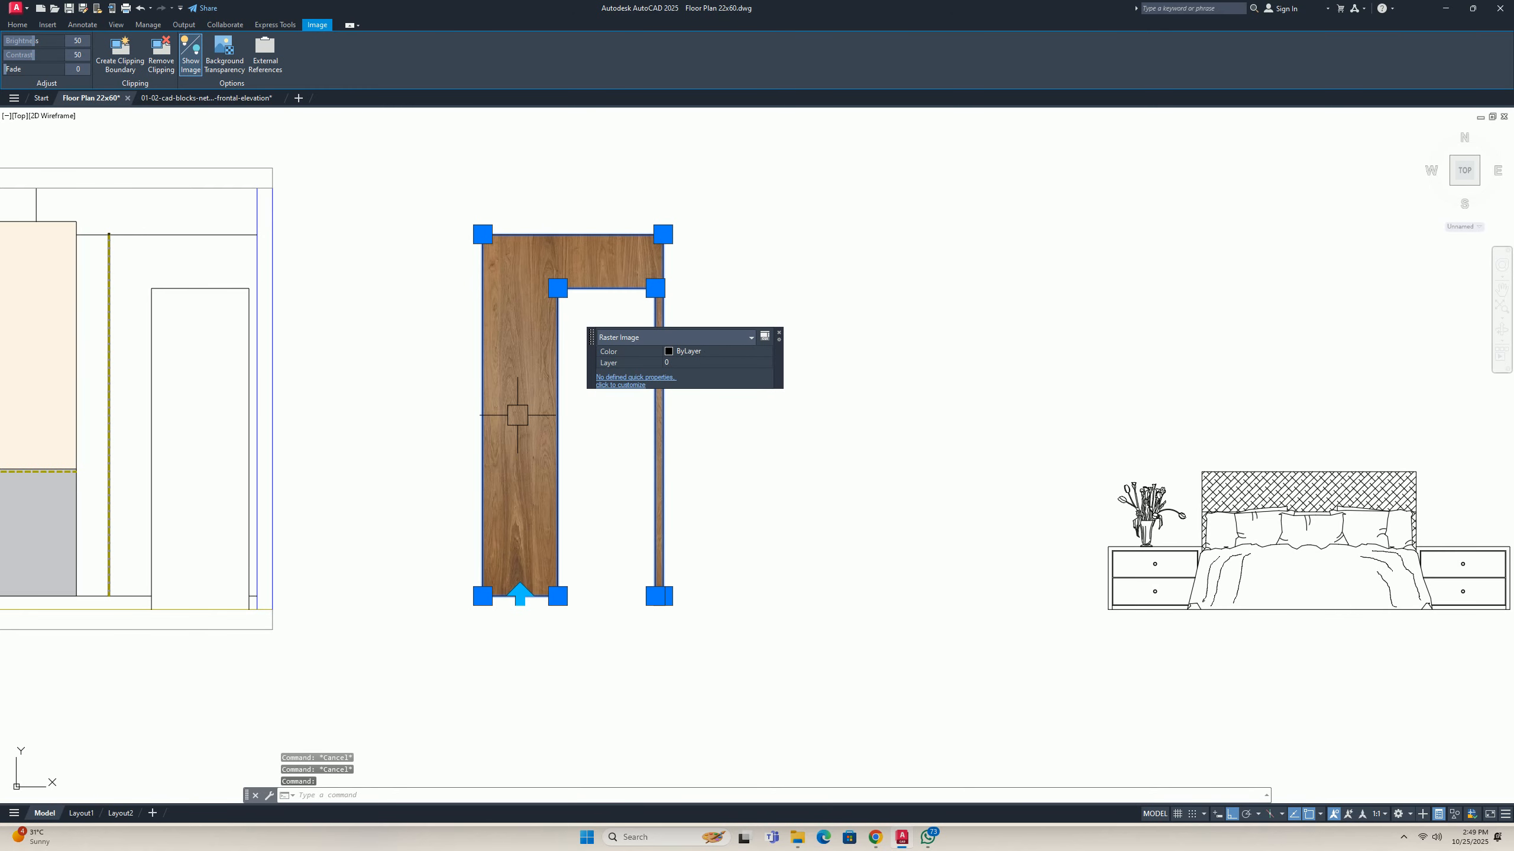
pyautogui.moveTo(542, 530); pyautogui.dragTo(524, 535, button='middle')
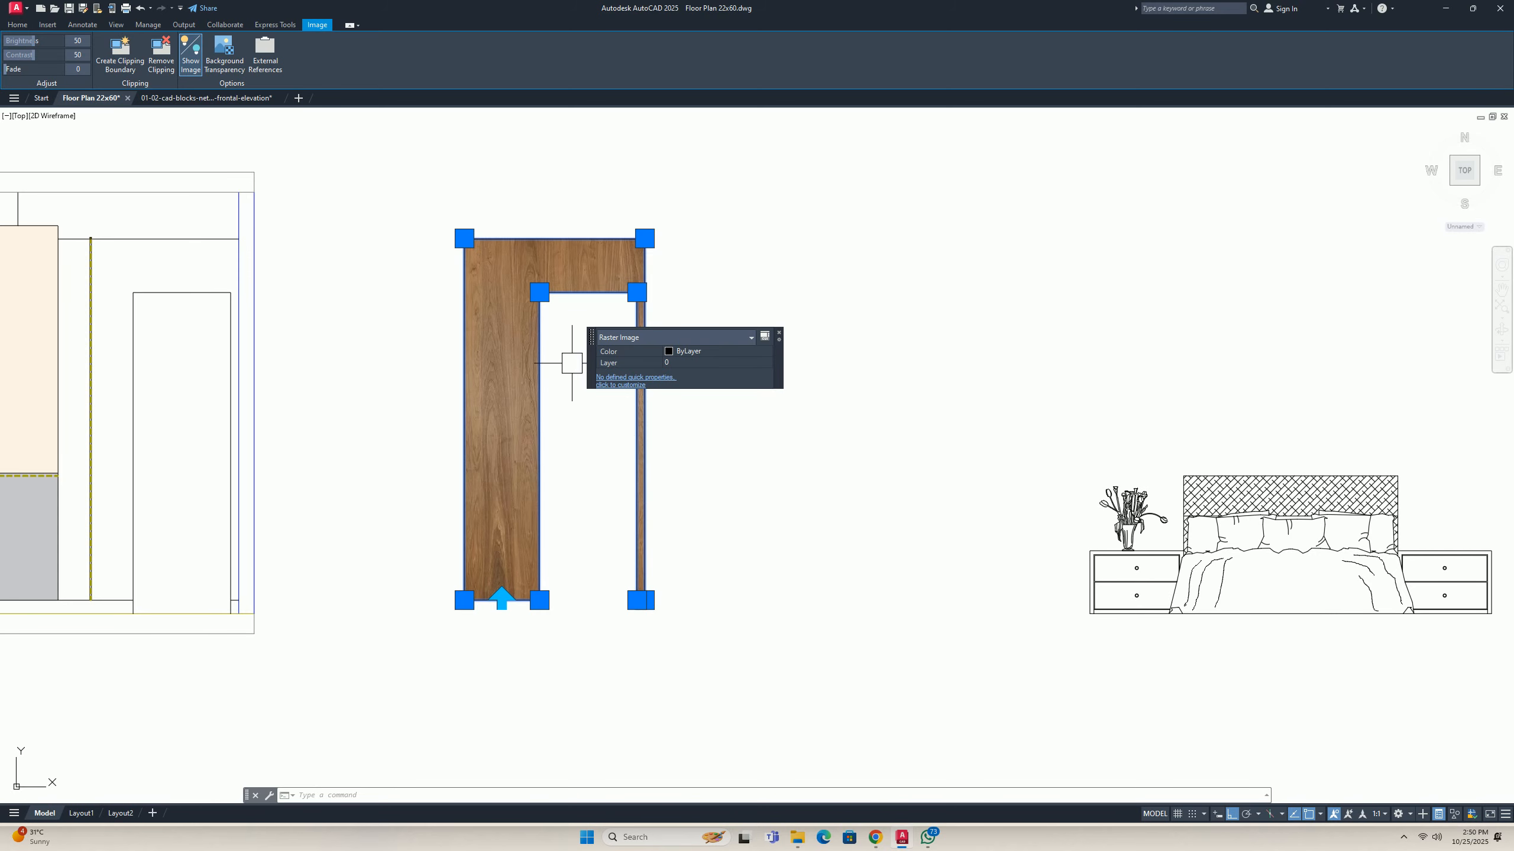
pyautogui.scroll(4, 518, 616)
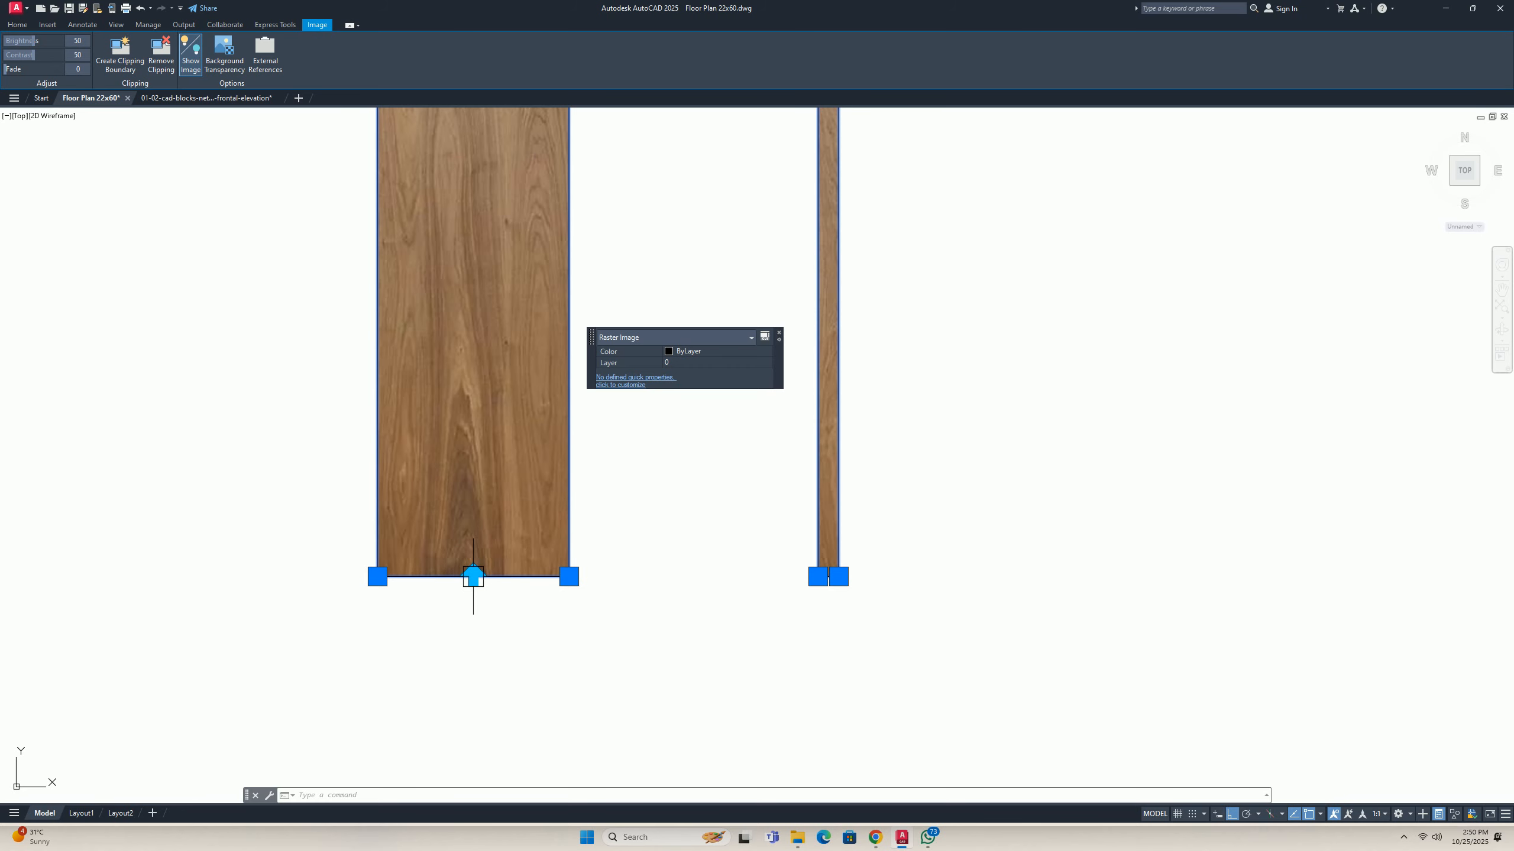
pyautogui.click(473, 575)
pyautogui.press('Escape')
pyautogui.press('Escape')
pyautogui.scroll(-5, 469, 562)
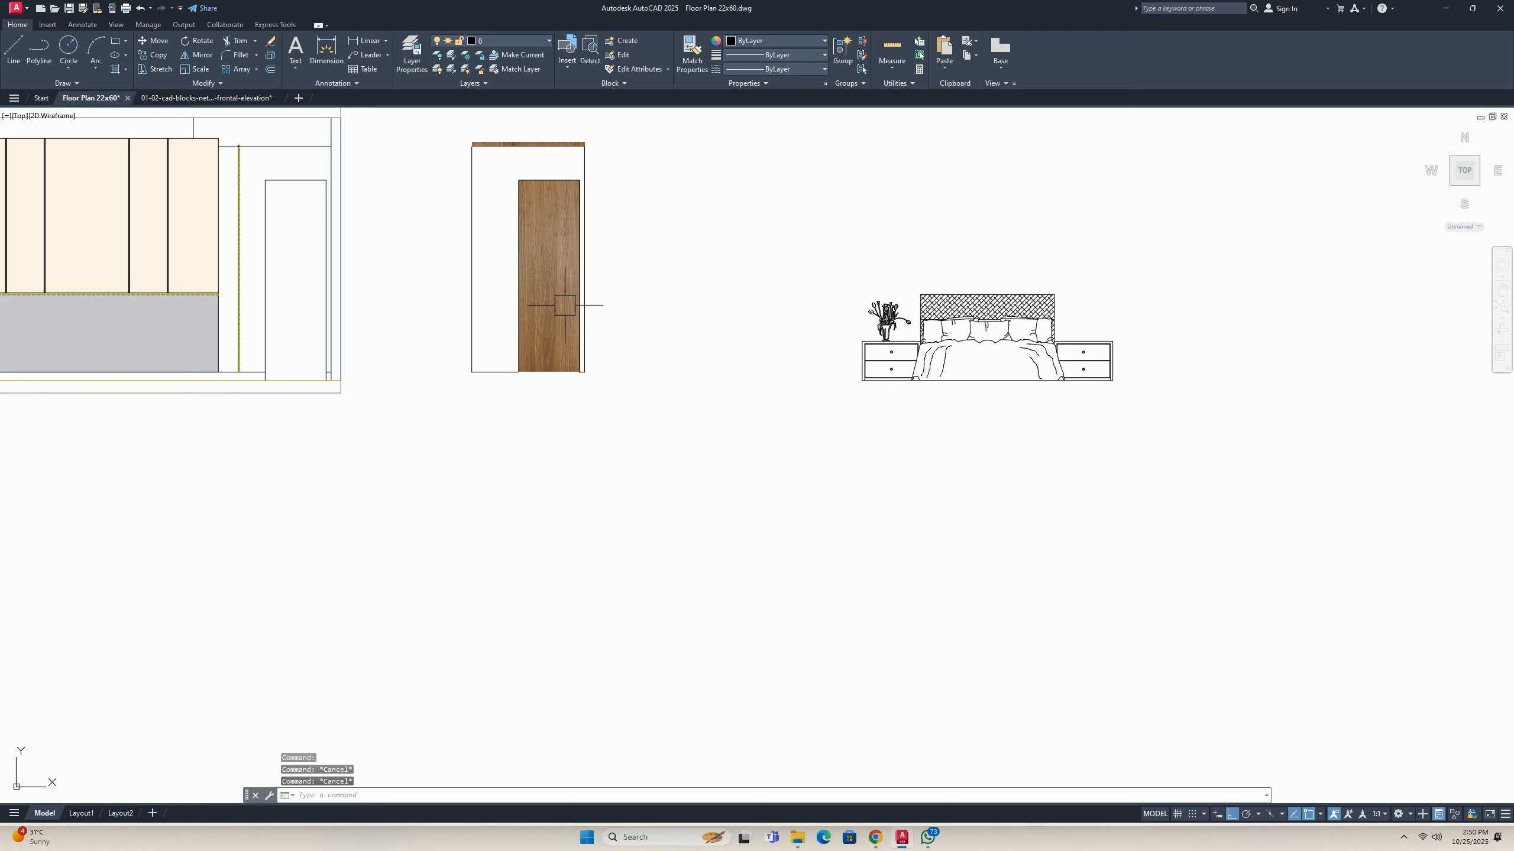
# Flip the walnut image's clip back so the texture fills the wall area around the door opening.
pyautogui.click(531, 304)
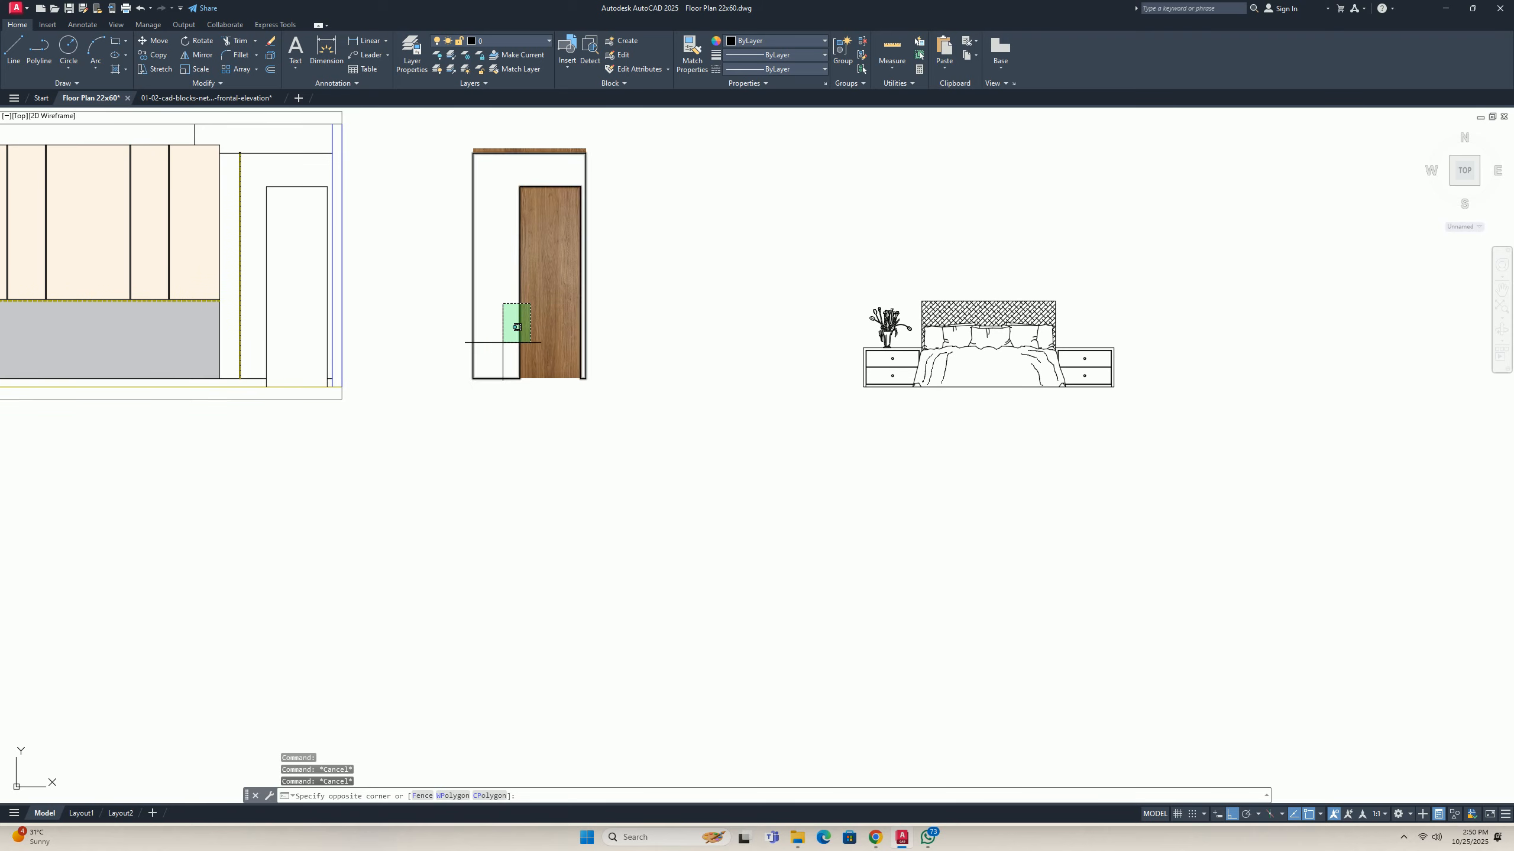
pyautogui.click(498, 352)
pyautogui.scroll(4, 495, 371)
pyautogui.click(496, 377)
pyautogui.press('Escape')
pyautogui.press('Escape')
pyautogui.scroll(-4, 477, 357)
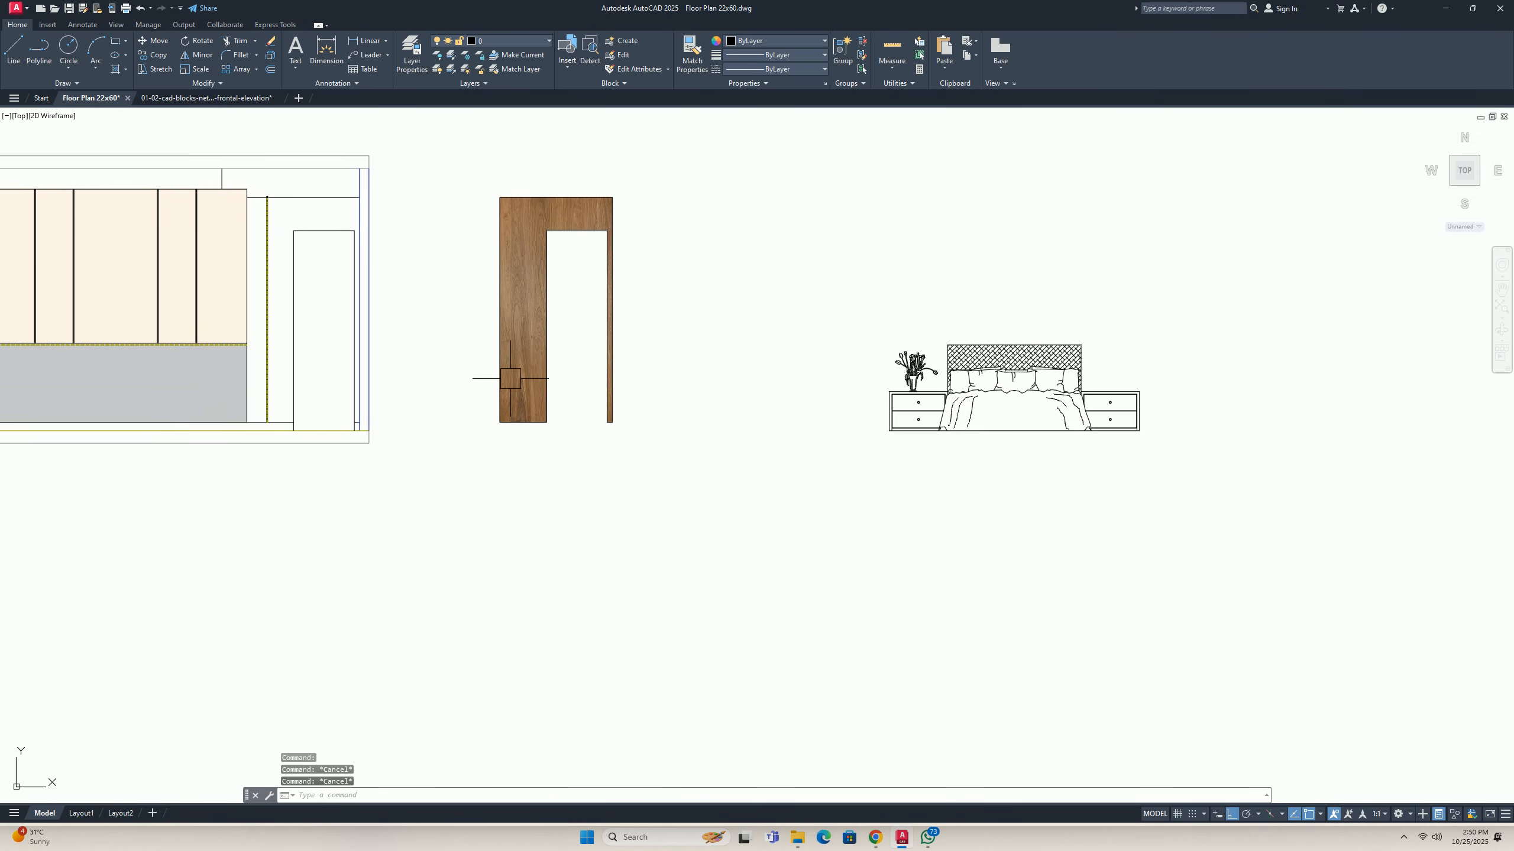
# Move the clipped walnut image from its lower corner onto the door wall of the bedroom elevation.
pyautogui.write('m')
pyautogui.press('Return')
pyautogui.click(568, 455)
pyautogui.click(513, 370)
pyautogui.scroll(4, 490, 409)
pyautogui.press('Return')
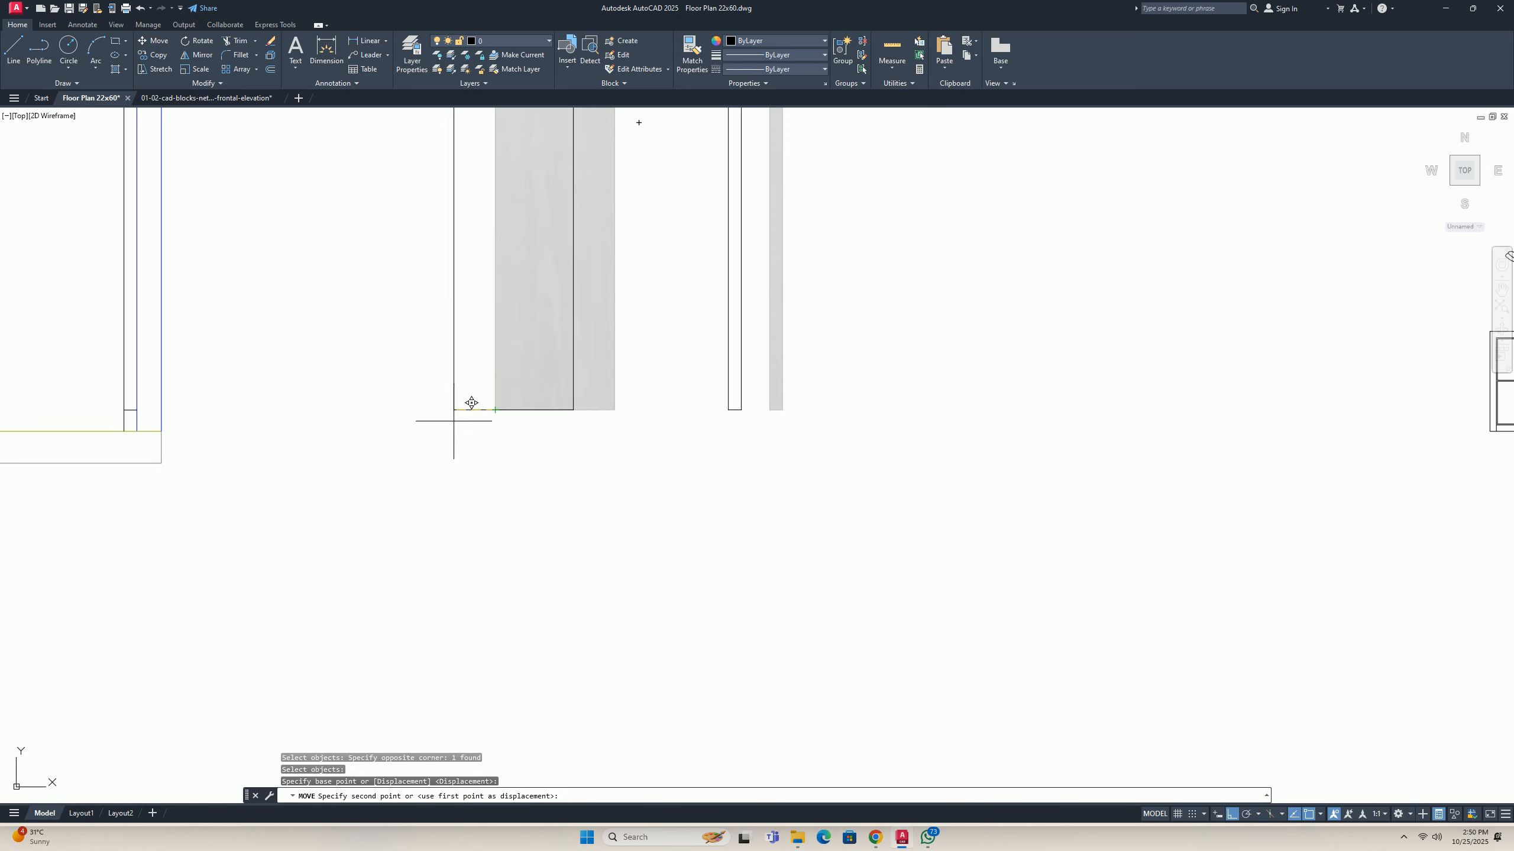
pyautogui.click(488, 393)
pyautogui.press('Escape')
pyautogui.scroll(-3, 271, 393)
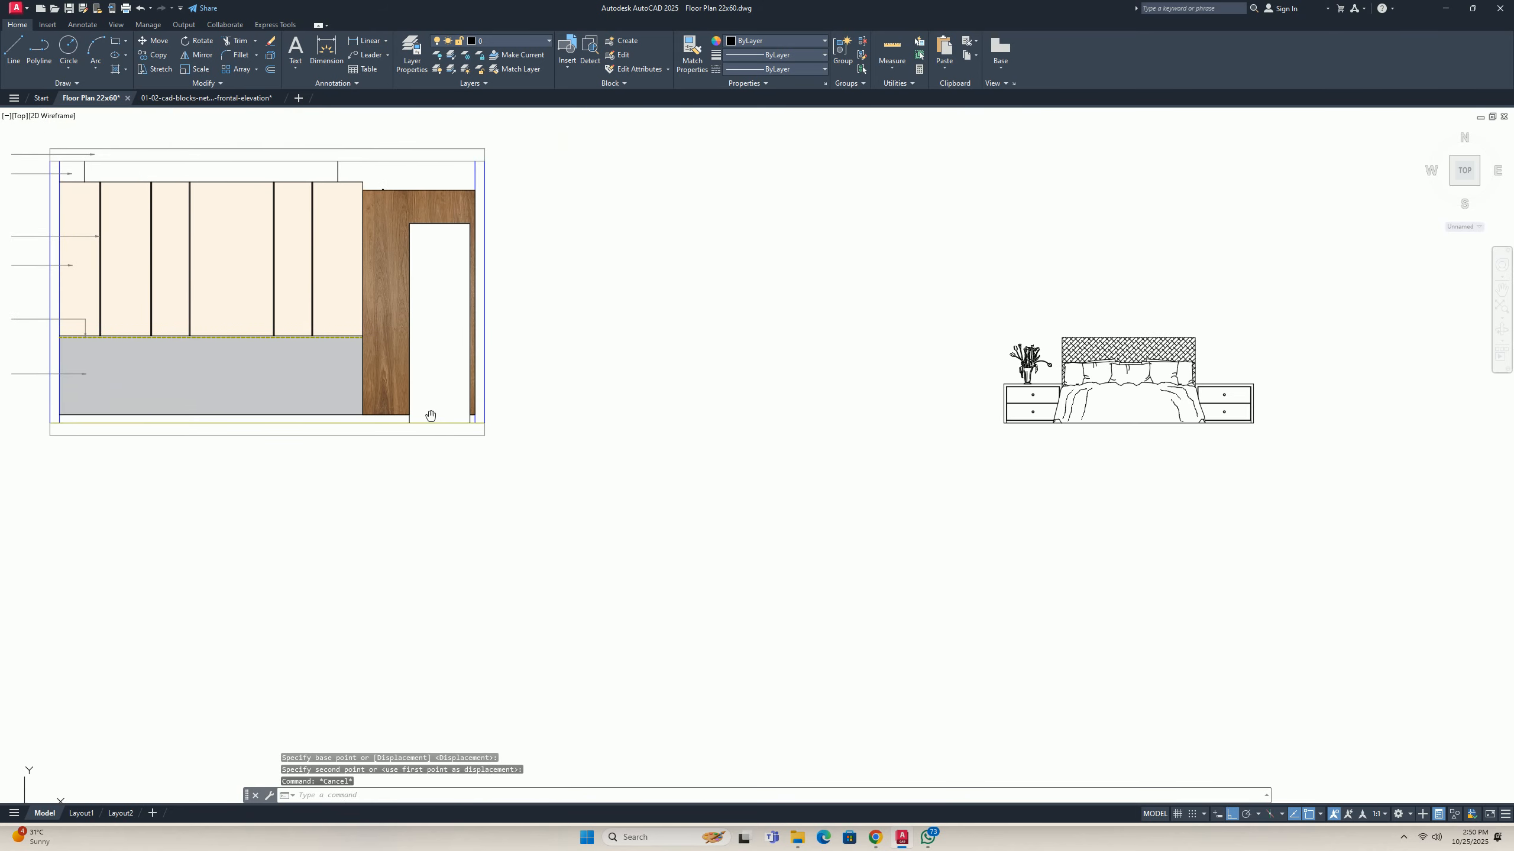
# Send the walnut image on the door wall to the back of the draw order.
pyautogui.scroll(6, 426, 293)
pyautogui.click(439, 328)
pyautogui.click(405, 349)
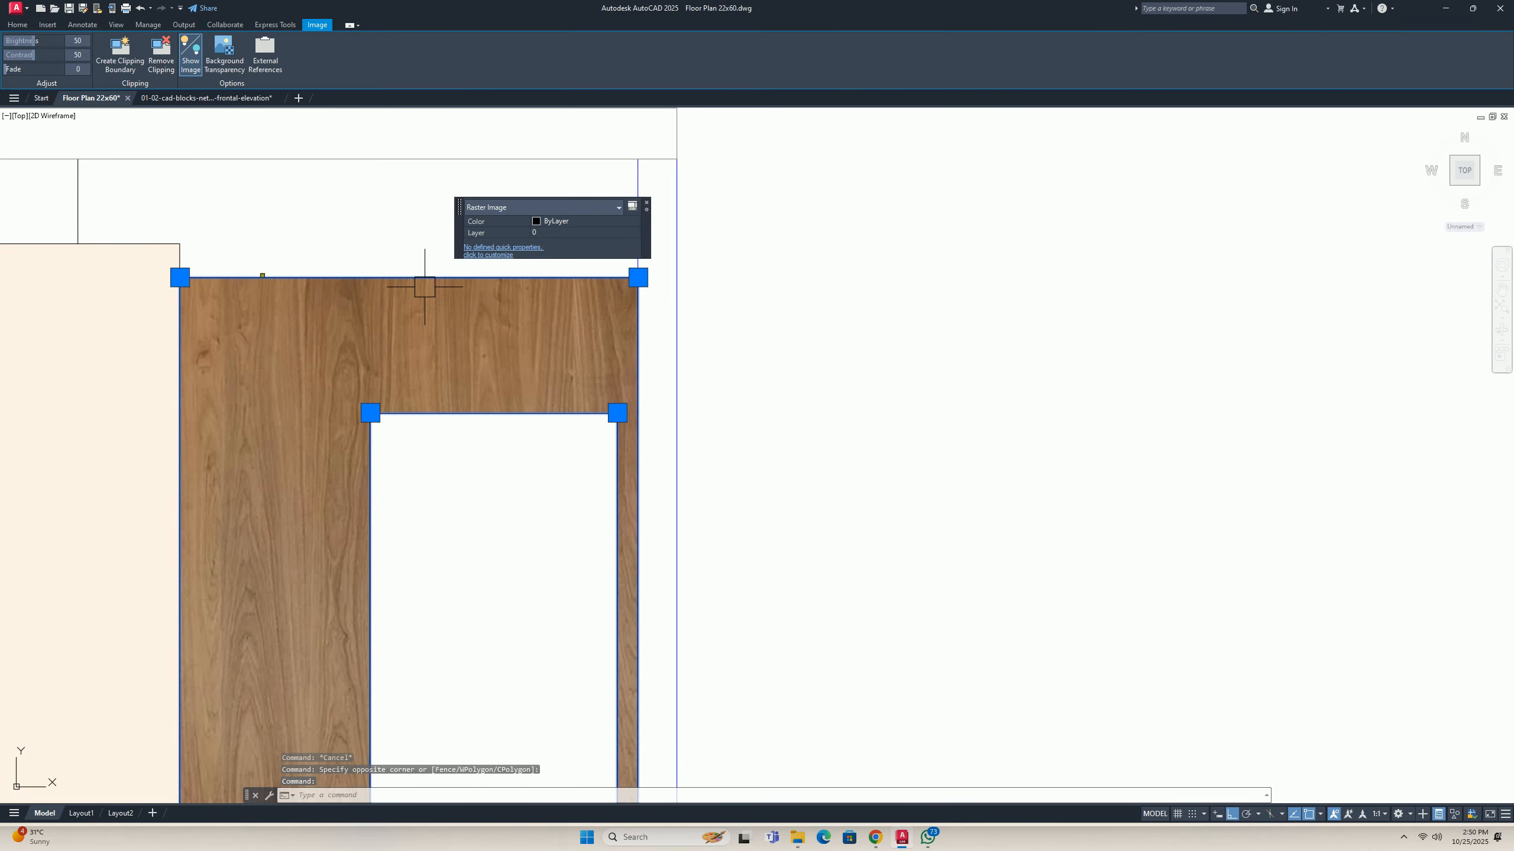
pyautogui.scroll(-4, 424, 376)
pyautogui.scroll(2, 368, 339)
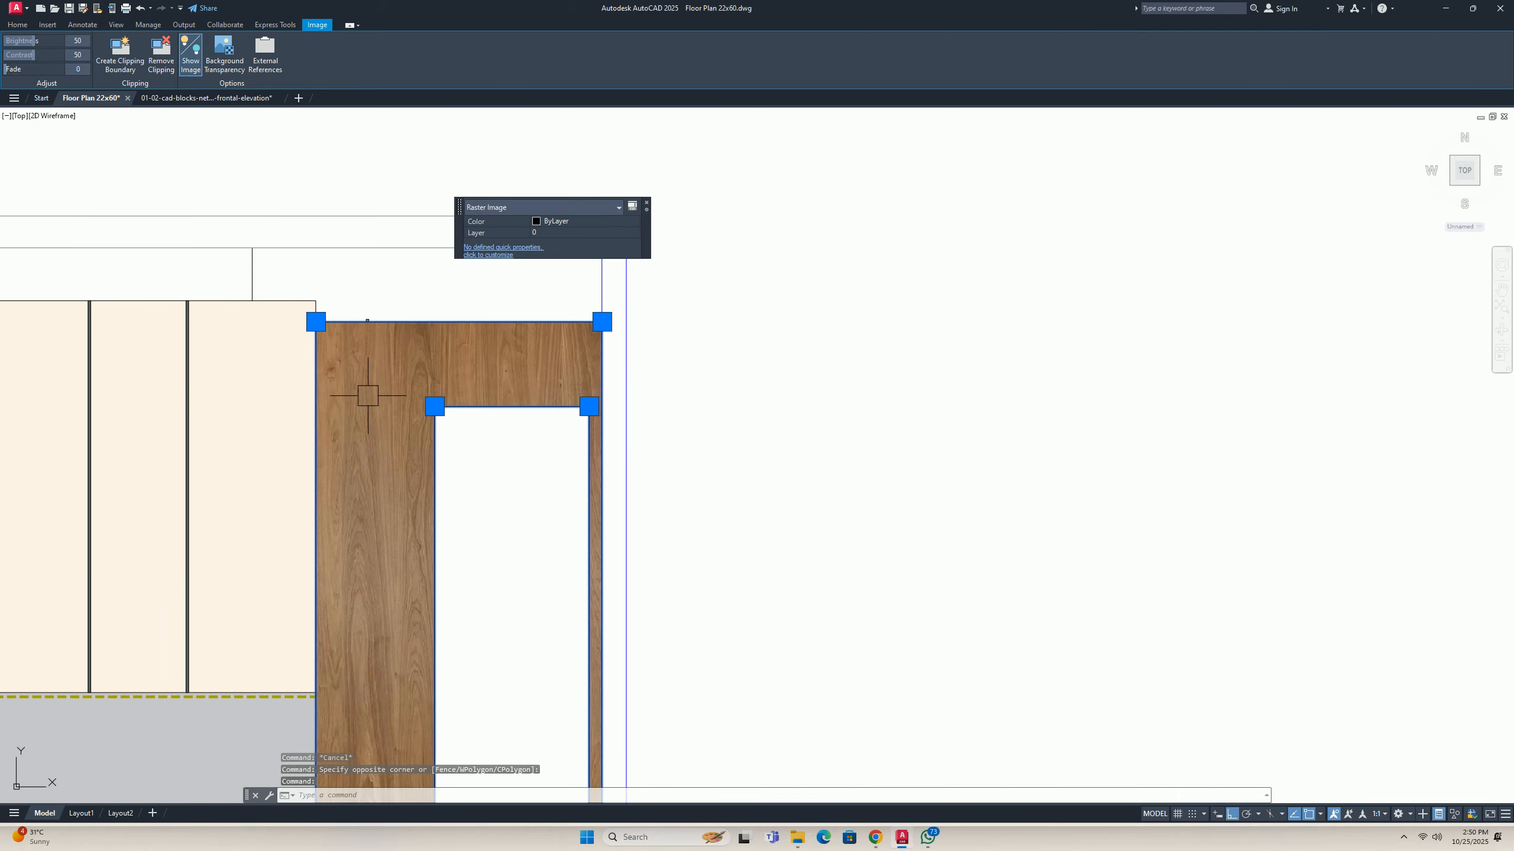
pyautogui.rightClick(779, 389)
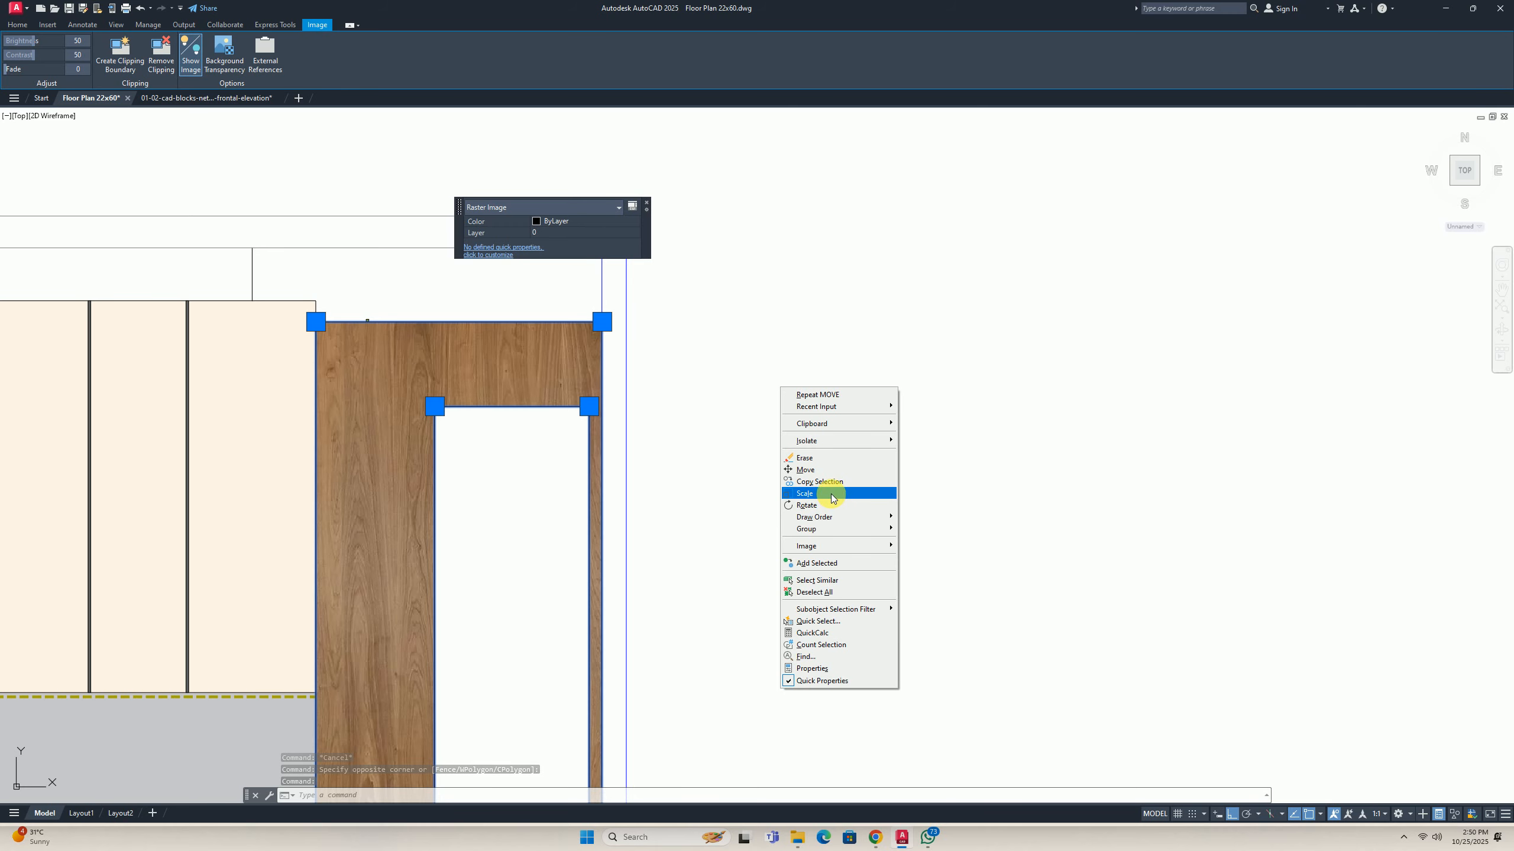
pyautogui.moveTo(831, 516)
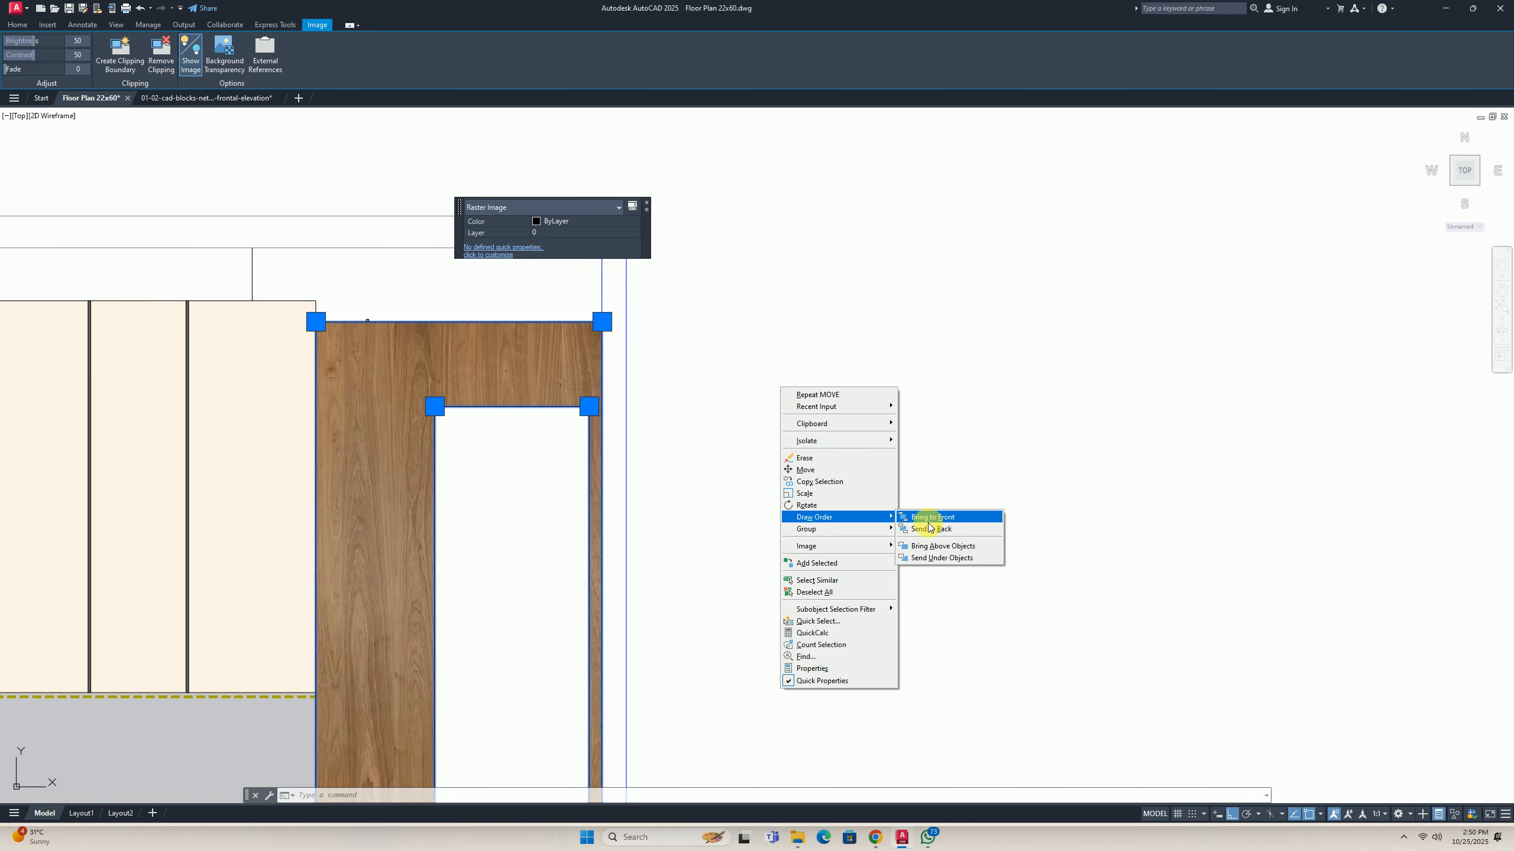
pyautogui.click(927, 520)
pyautogui.press('Escape')
pyautogui.press('Escape')
pyautogui.scroll(-5, 568, 422)
pyautogui.scroll(4, 512, 498)
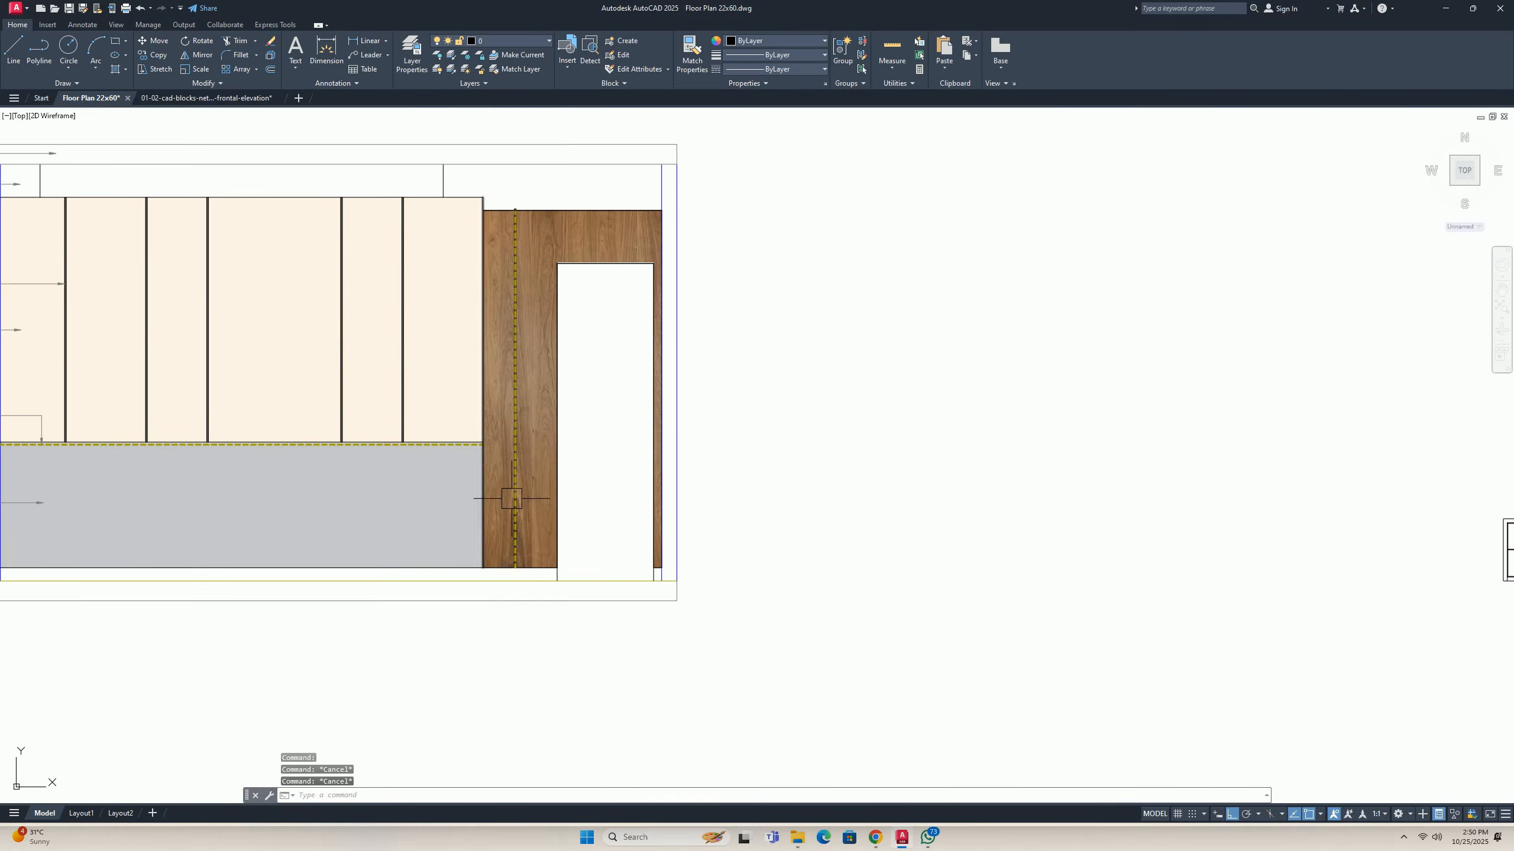
# Examine the walnut panel's top edge, door opening lines and bottom edge against the wall linework.
pyautogui.scroll(8, 534, 346)
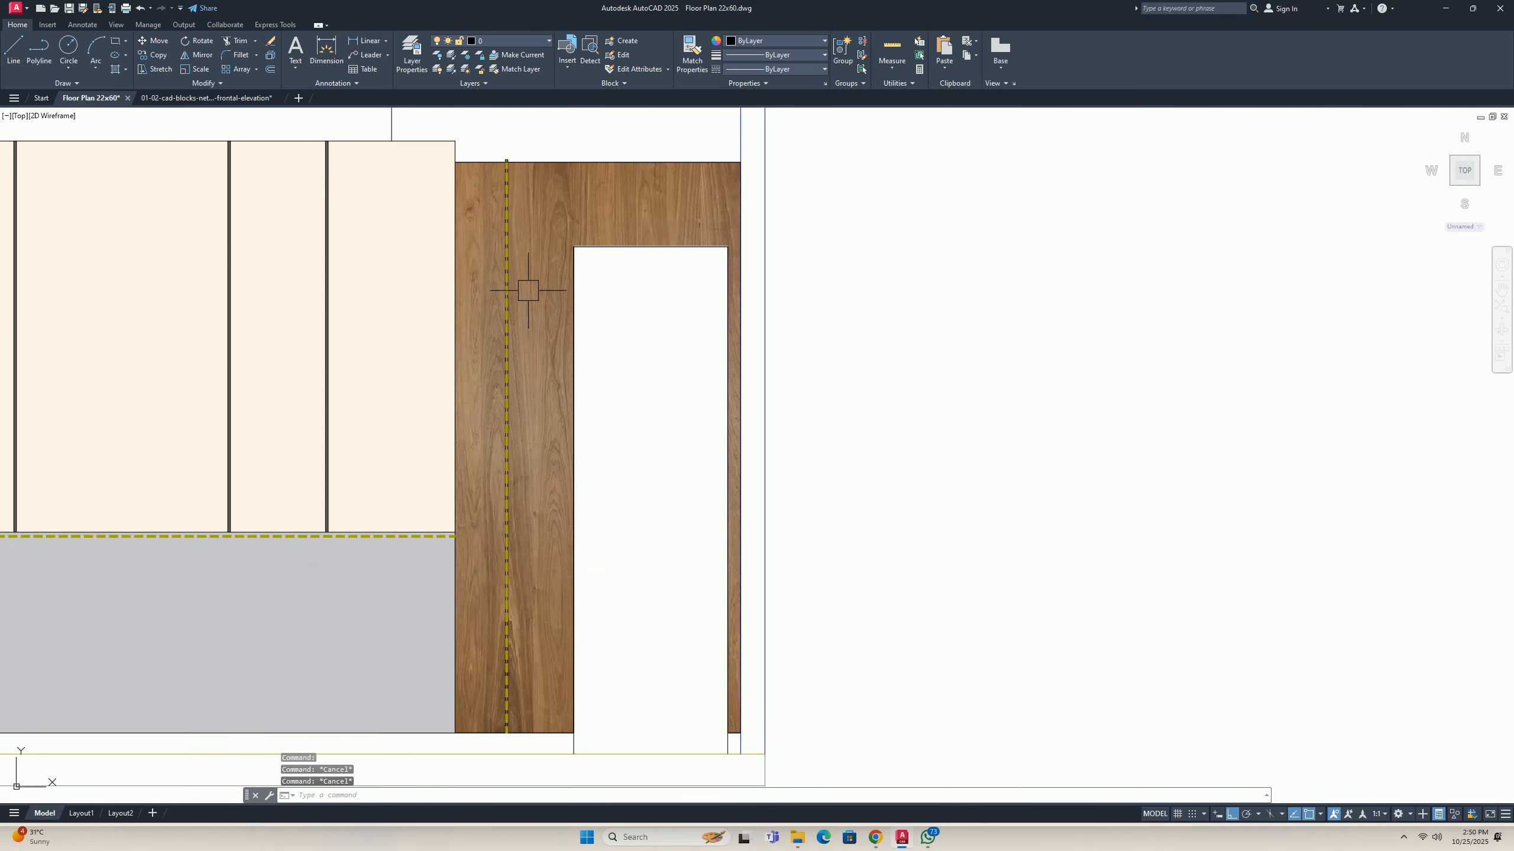
pyautogui.scroll(-9, 534, 340)
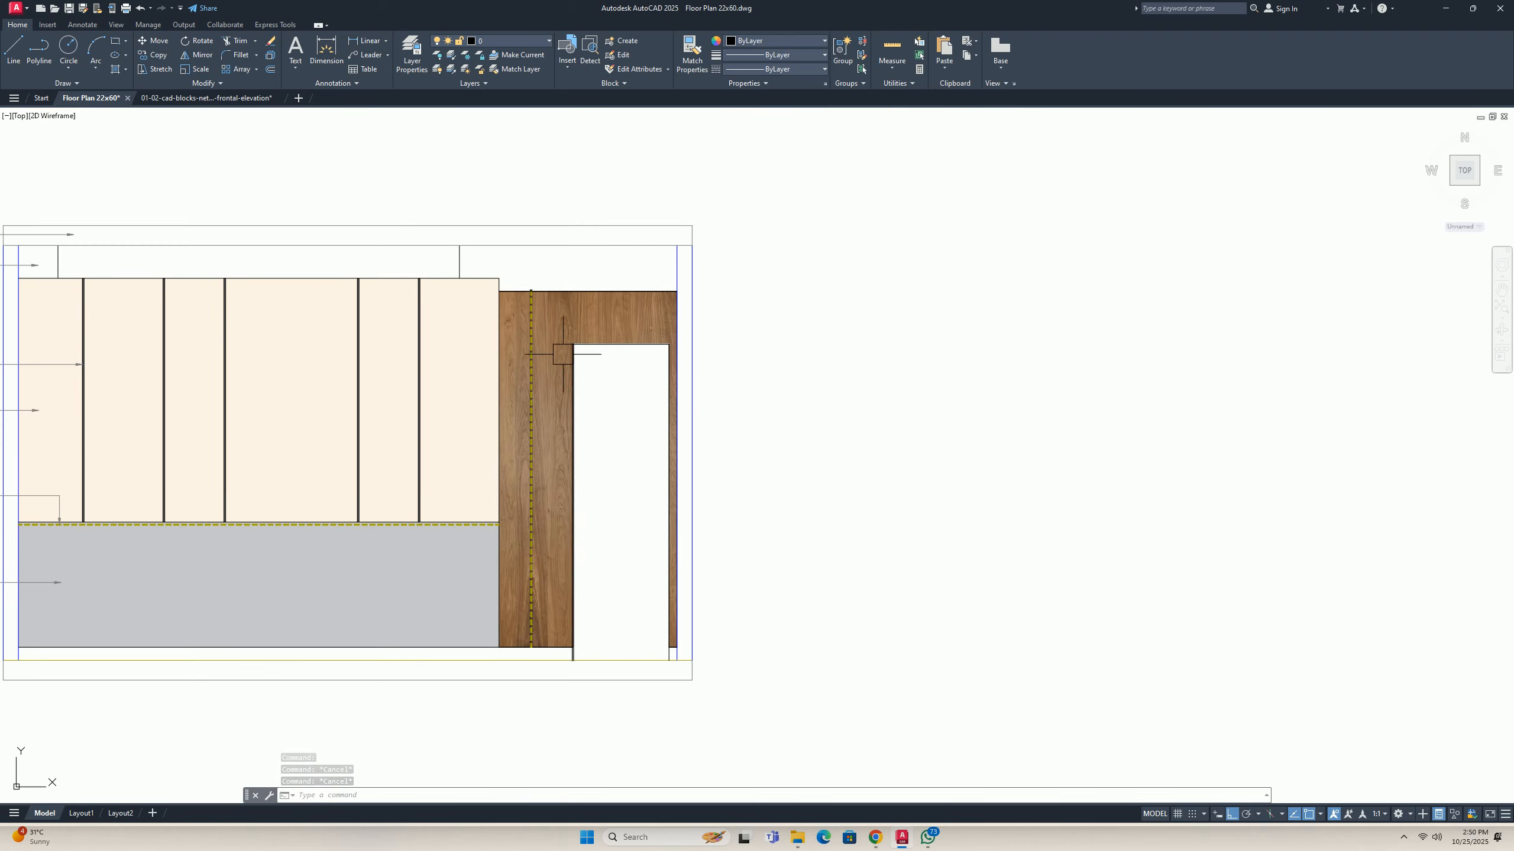
pyautogui.scroll(2, 598, 325)
pyautogui.click(650, 258)
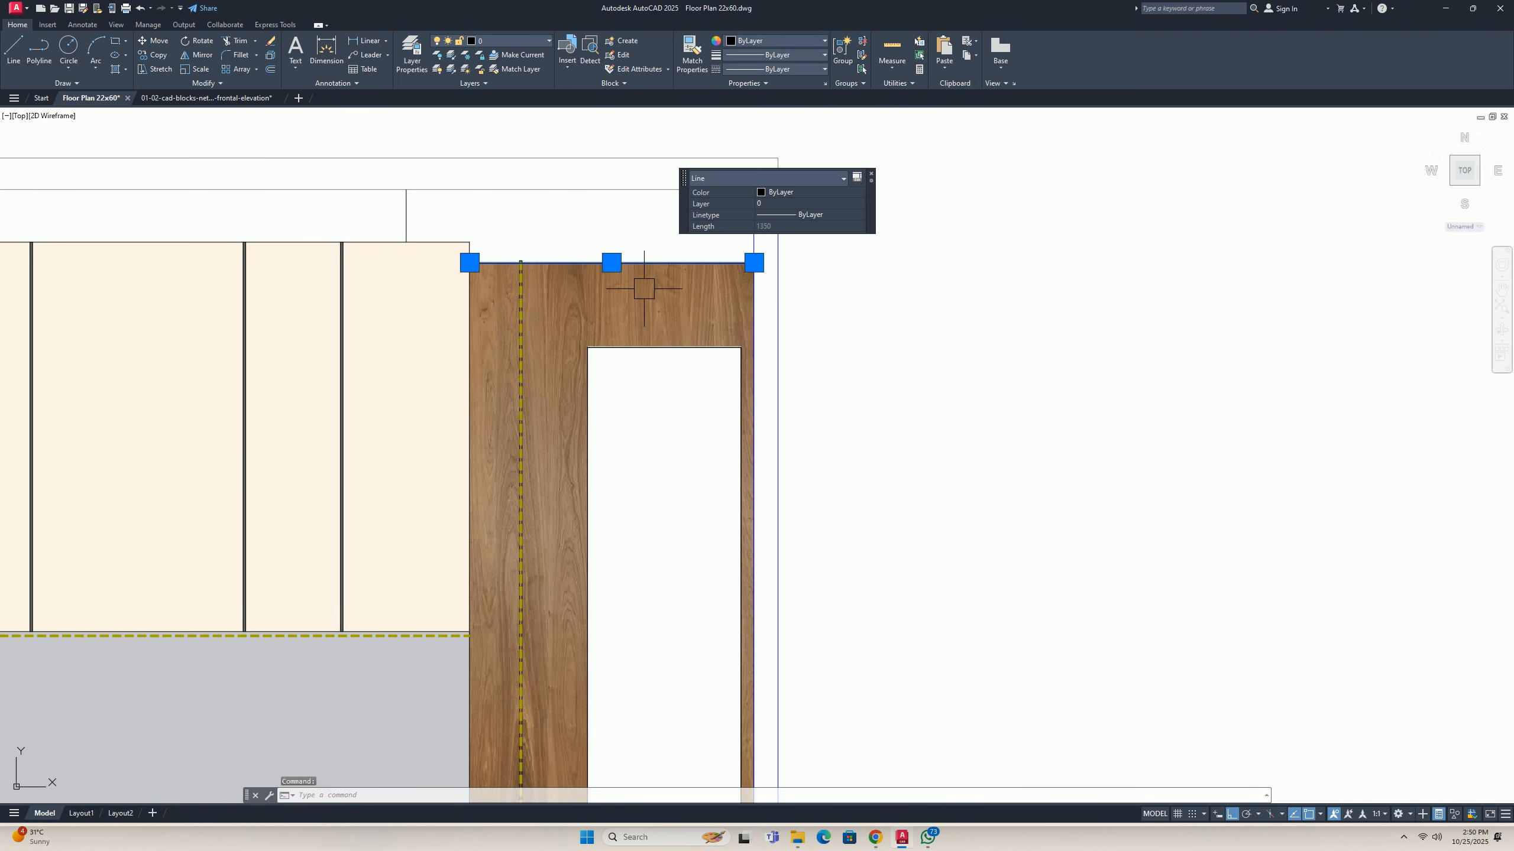
pyautogui.press('Escape')
pyautogui.click(638, 331)
pyautogui.scroll(4, 641, 345)
pyautogui.click(666, 353)
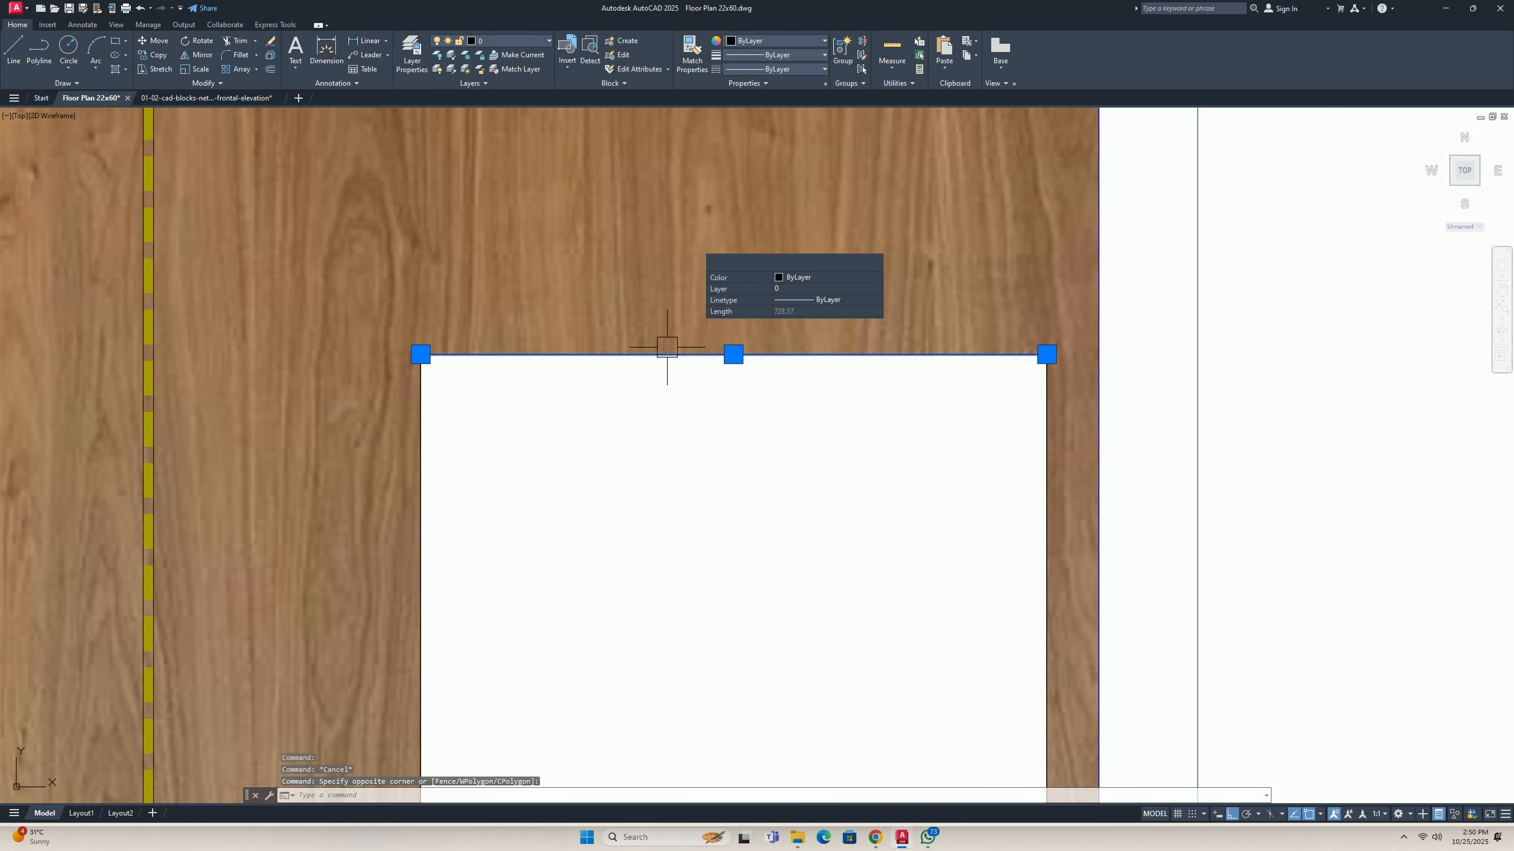
pyautogui.scroll(-6, 616, 358)
pyautogui.press('Escape')
pyautogui.press('Escape')
pyautogui.scroll(6, 664, 364)
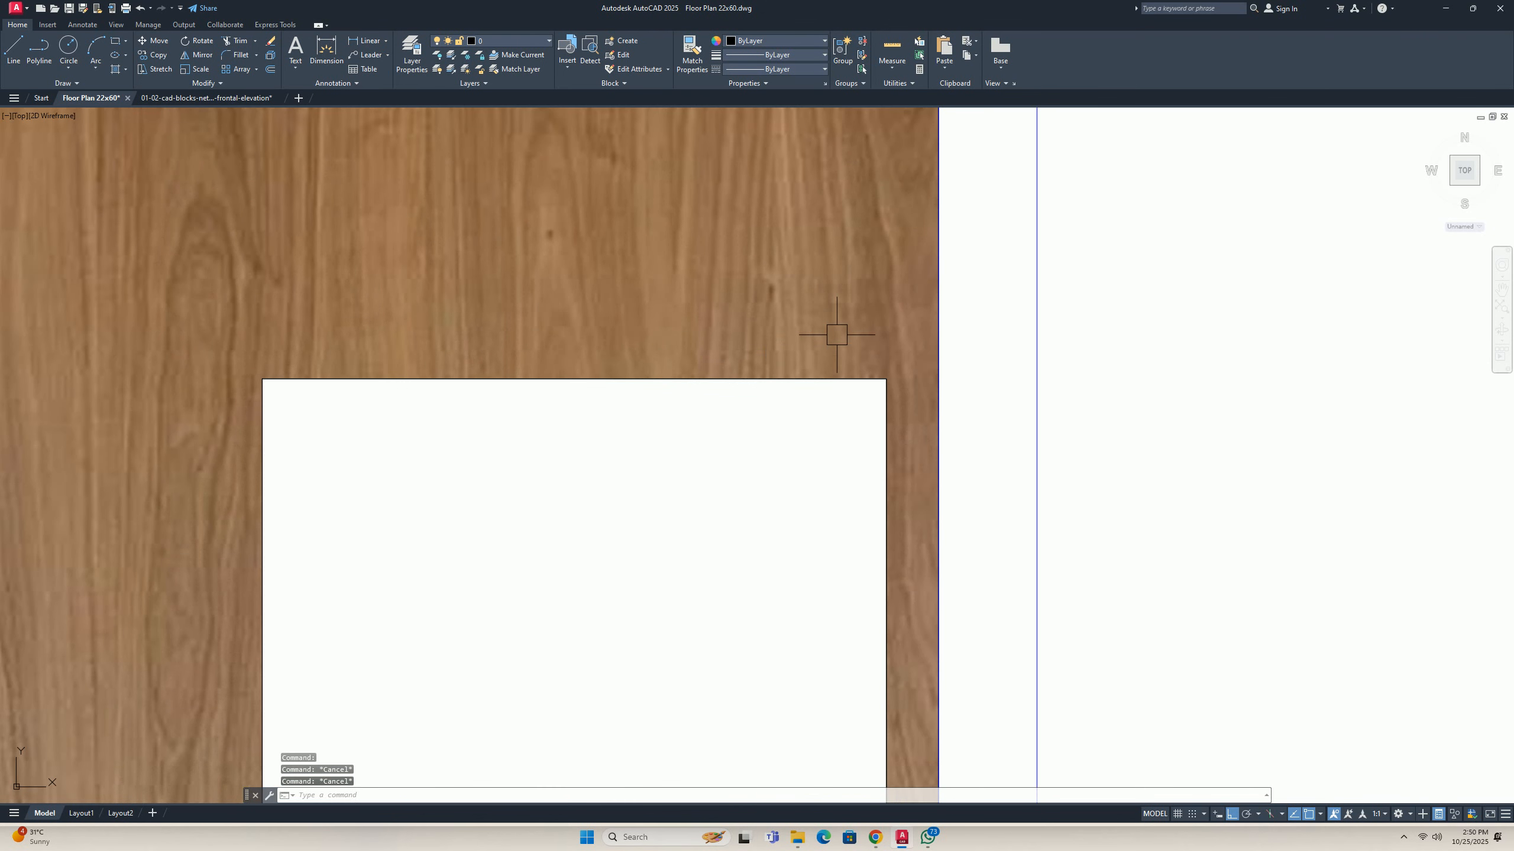
pyautogui.scroll(-5, 706, 399)
pyautogui.scroll(4, 679, 490)
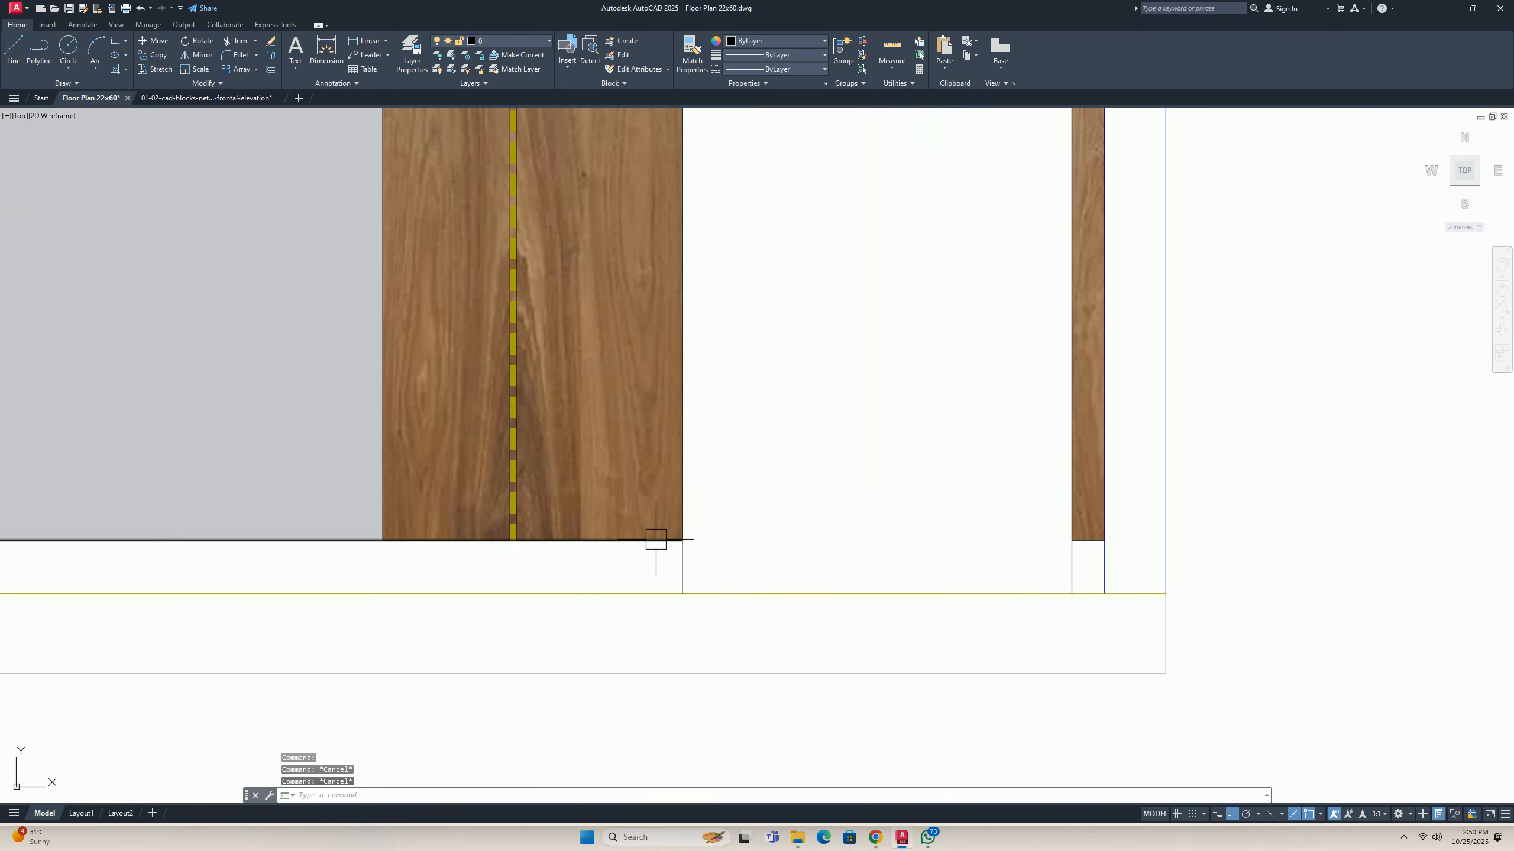
pyautogui.click(653, 559)
pyautogui.click(636, 522)
pyautogui.keyDown('shift'); pyautogui.click(313, 541); pyautogui.keyUp('shift')
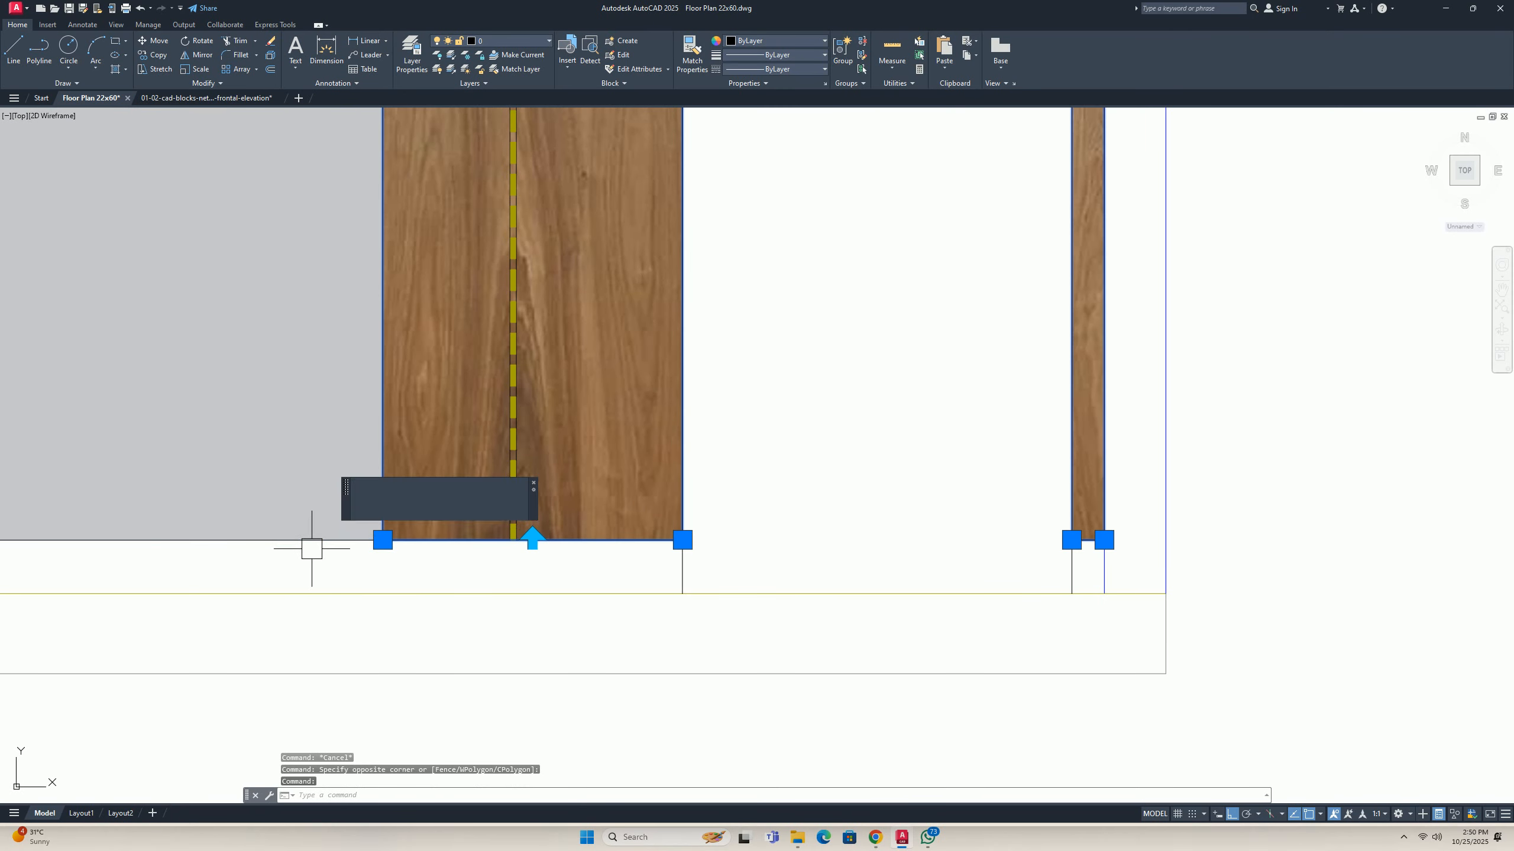
pyautogui.scroll(-2, 348, 541)
pyautogui.scroll(-6, 551, 399)
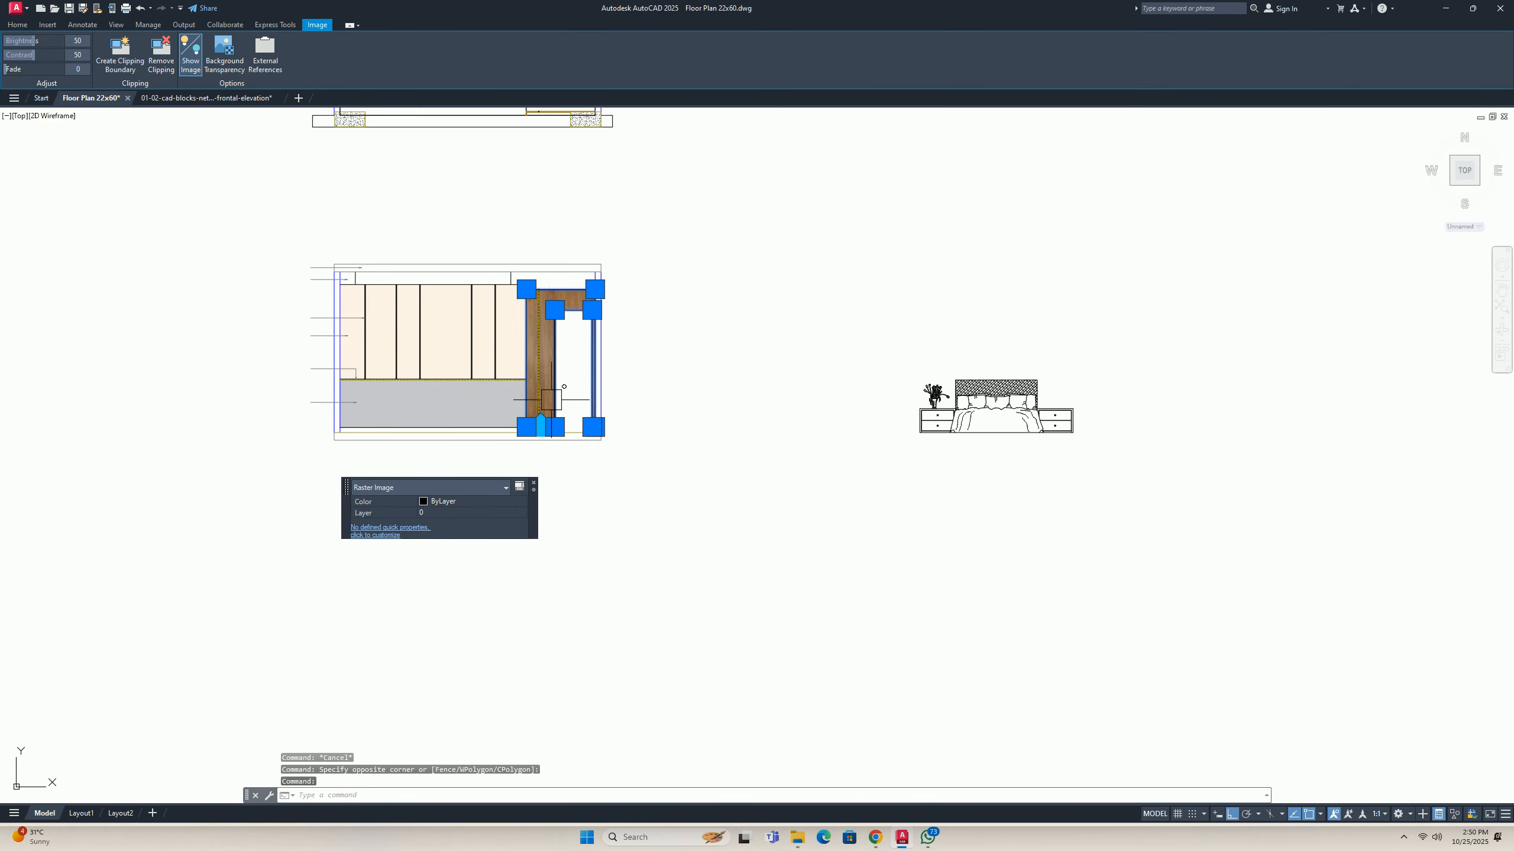
pyautogui.scroll(6, 567, 344)
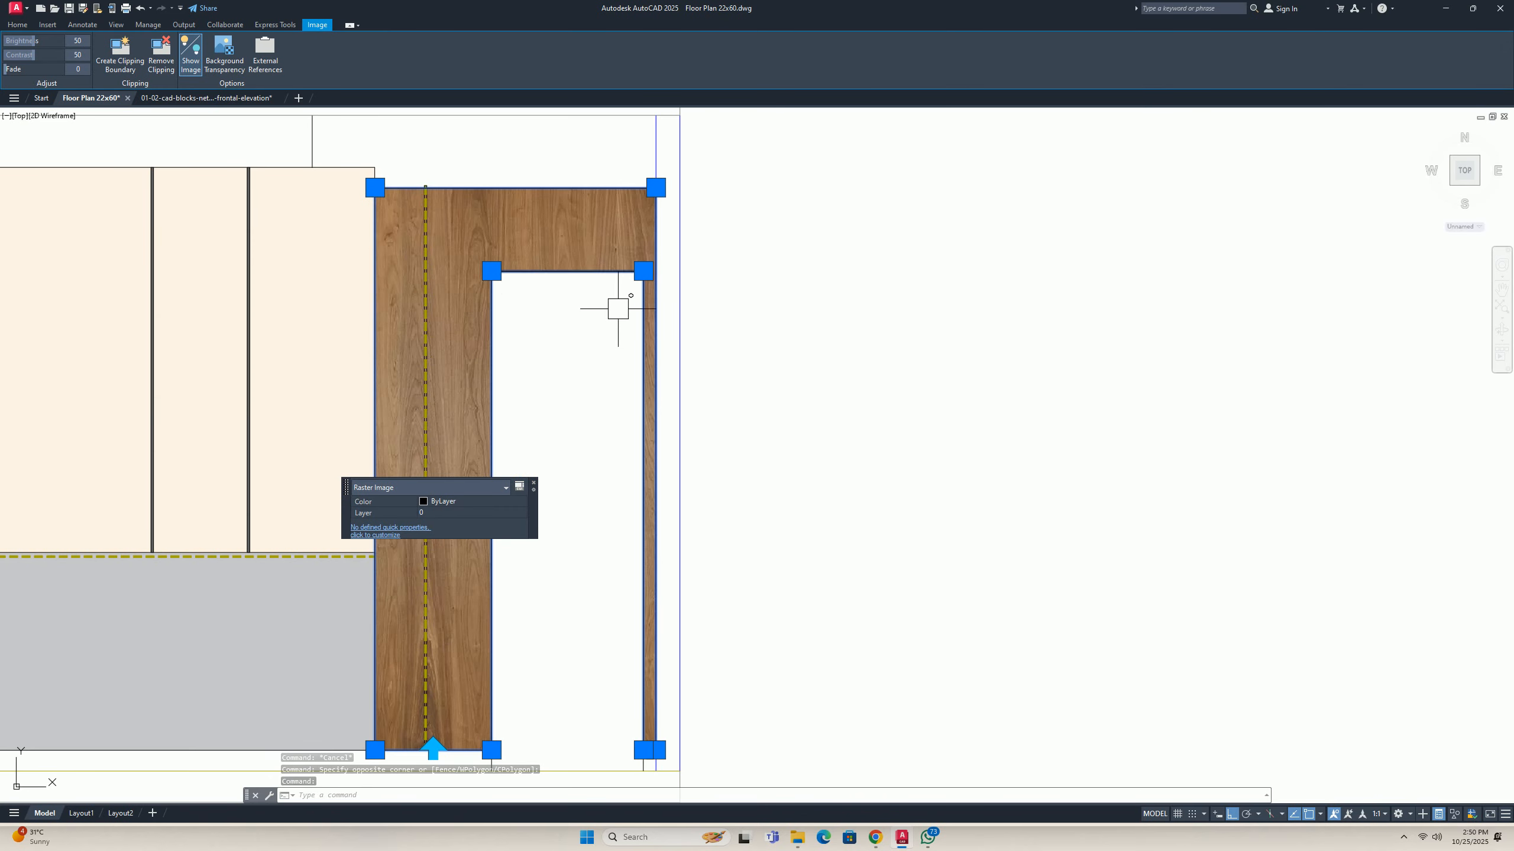
pyautogui.rightClick(768, 271)
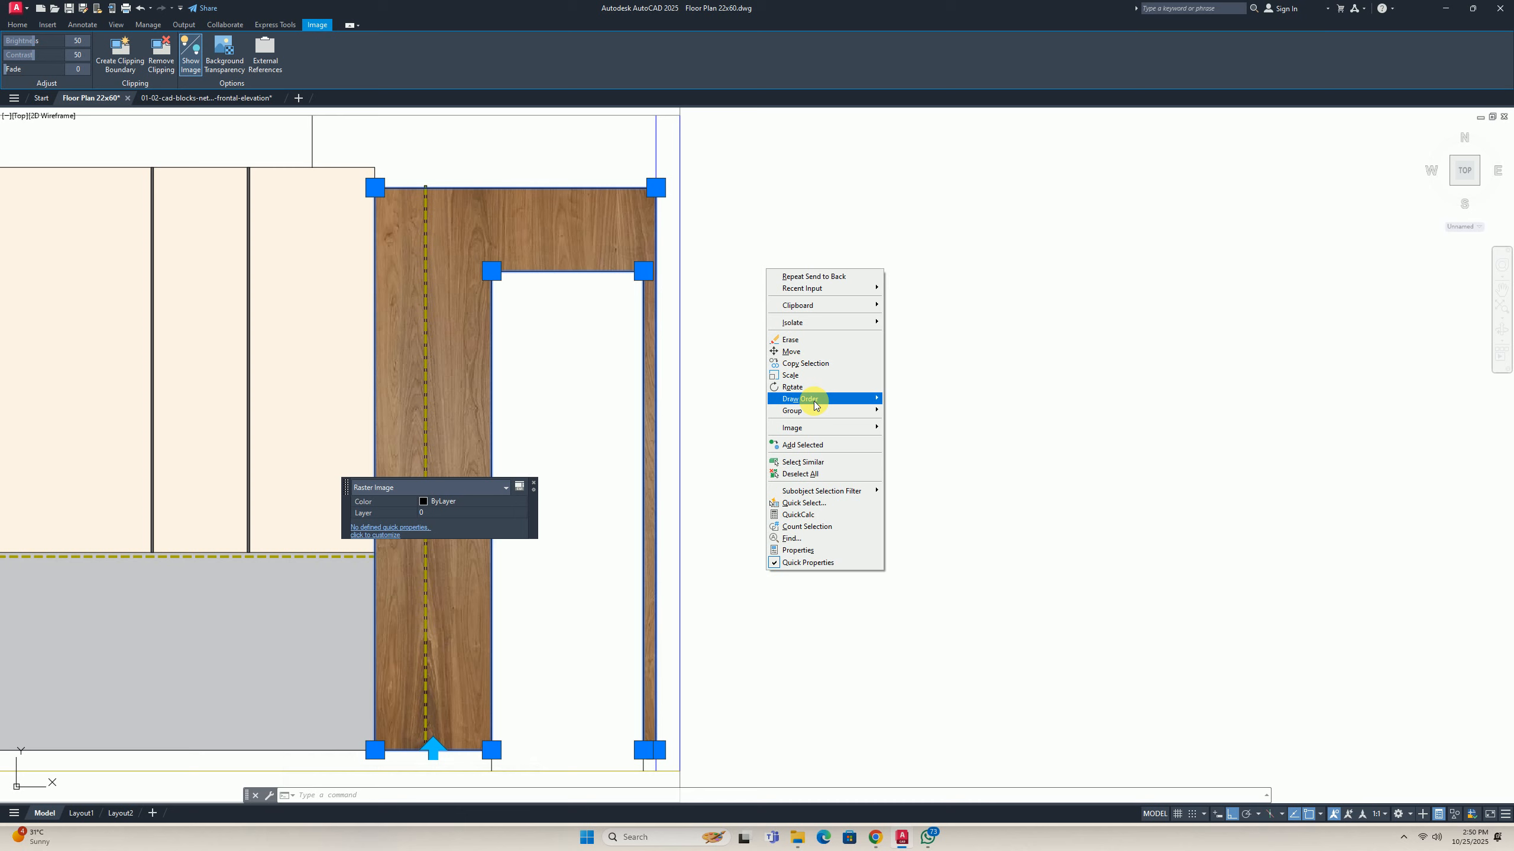
pyautogui.moveTo(865, 404)
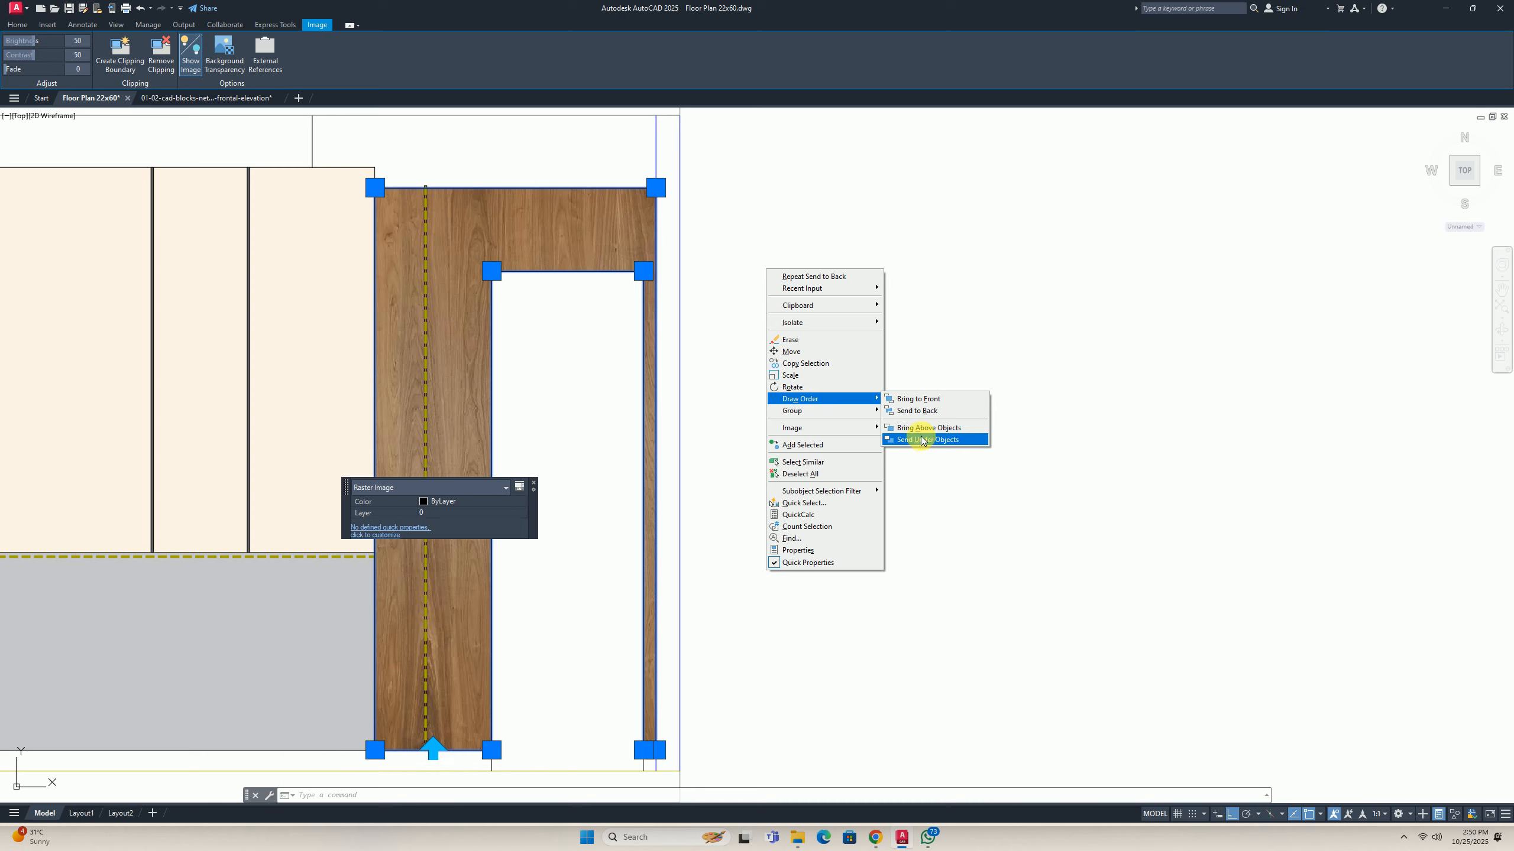
pyautogui.press('Escape')
pyautogui.press('Escape')
# Turn on background transparency for the walnut image on the door wall.
pyautogui.scroll(-5, 561, 381)
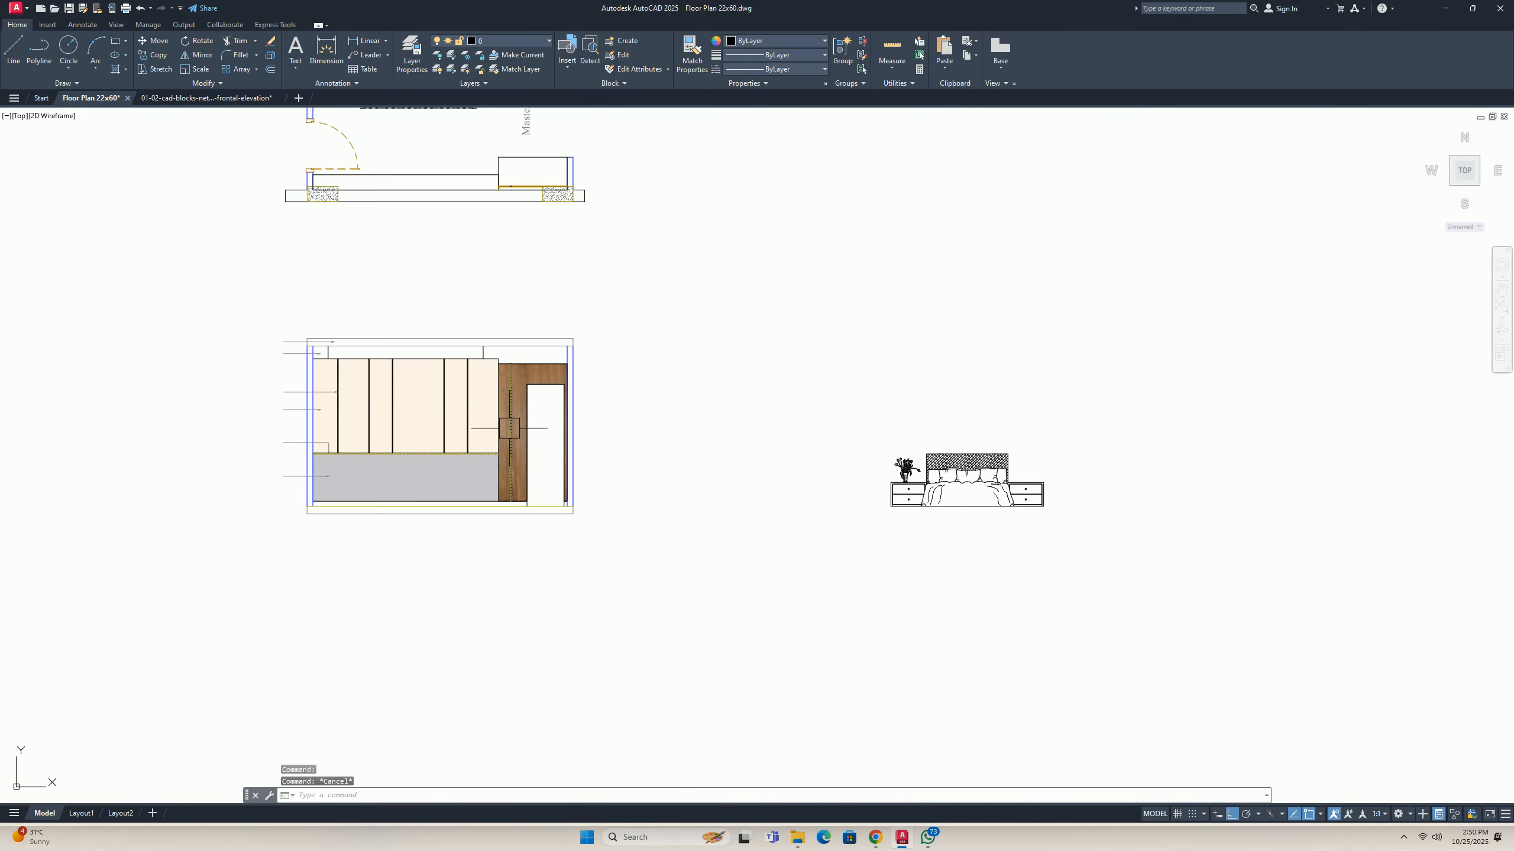
pyautogui.scroll(5, 585, 376)
pyautogui.moveTo(622, 431); pyautogui.dragTo(591, 378)
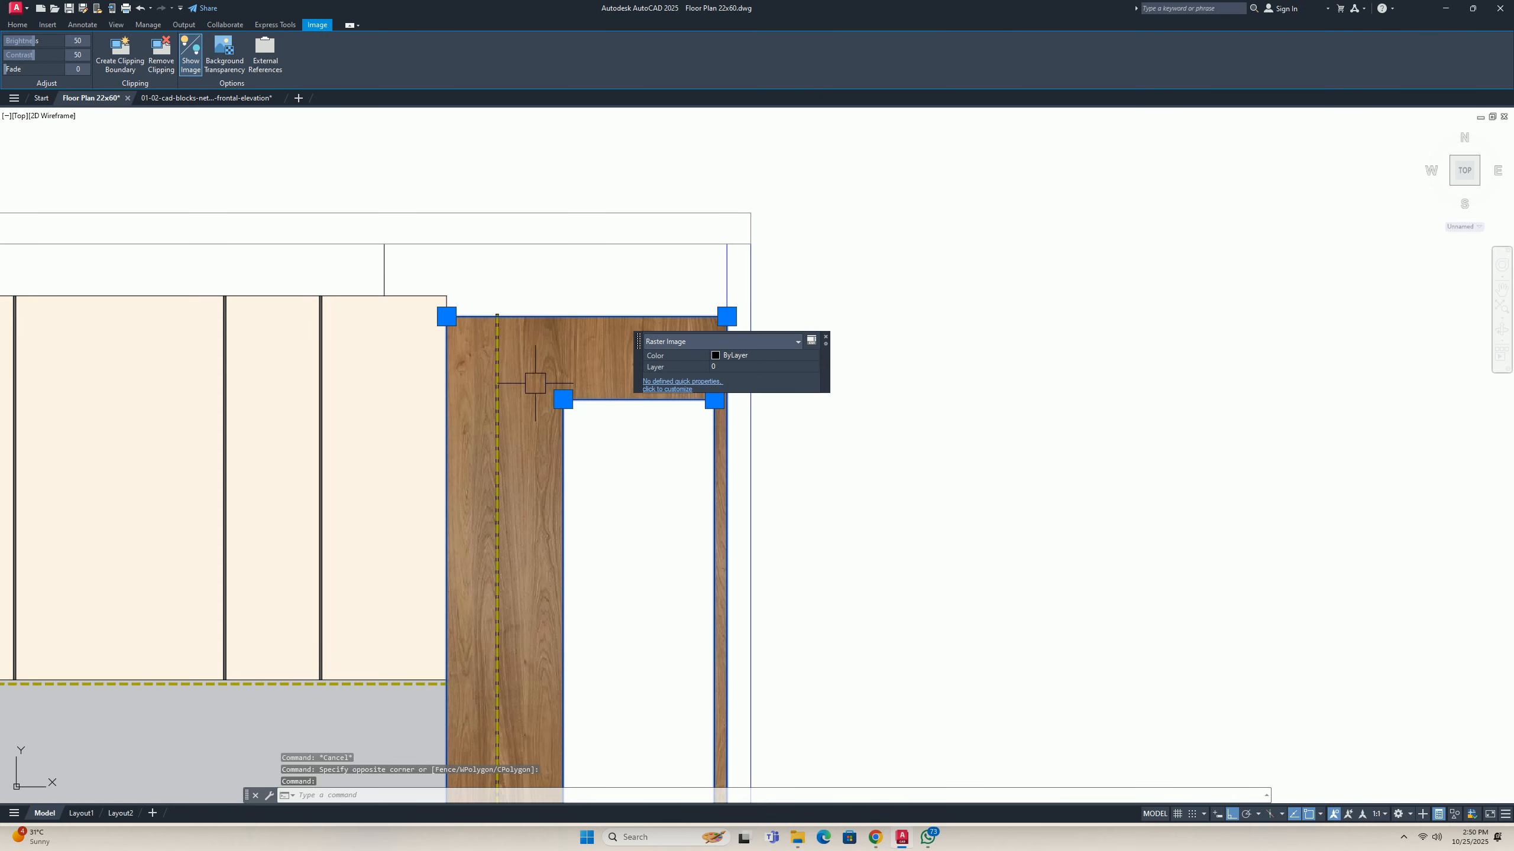
pyautogui.click(241, 49)
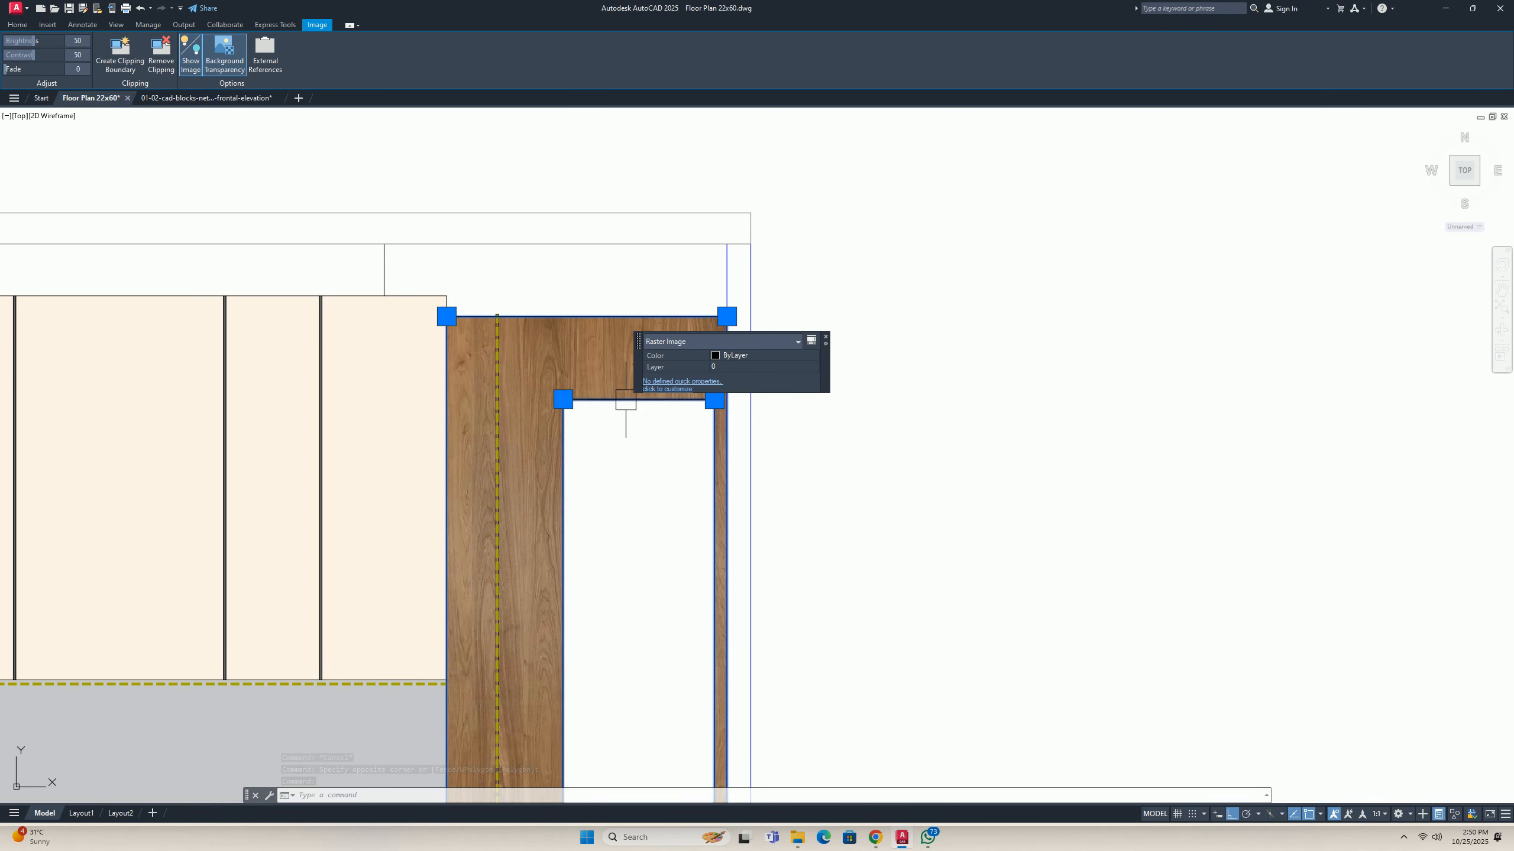
pyautogui.scroll(-2, 626, 400)
pyautogui.scroll(2, 587, 420)
pyautogui.press('Escape')
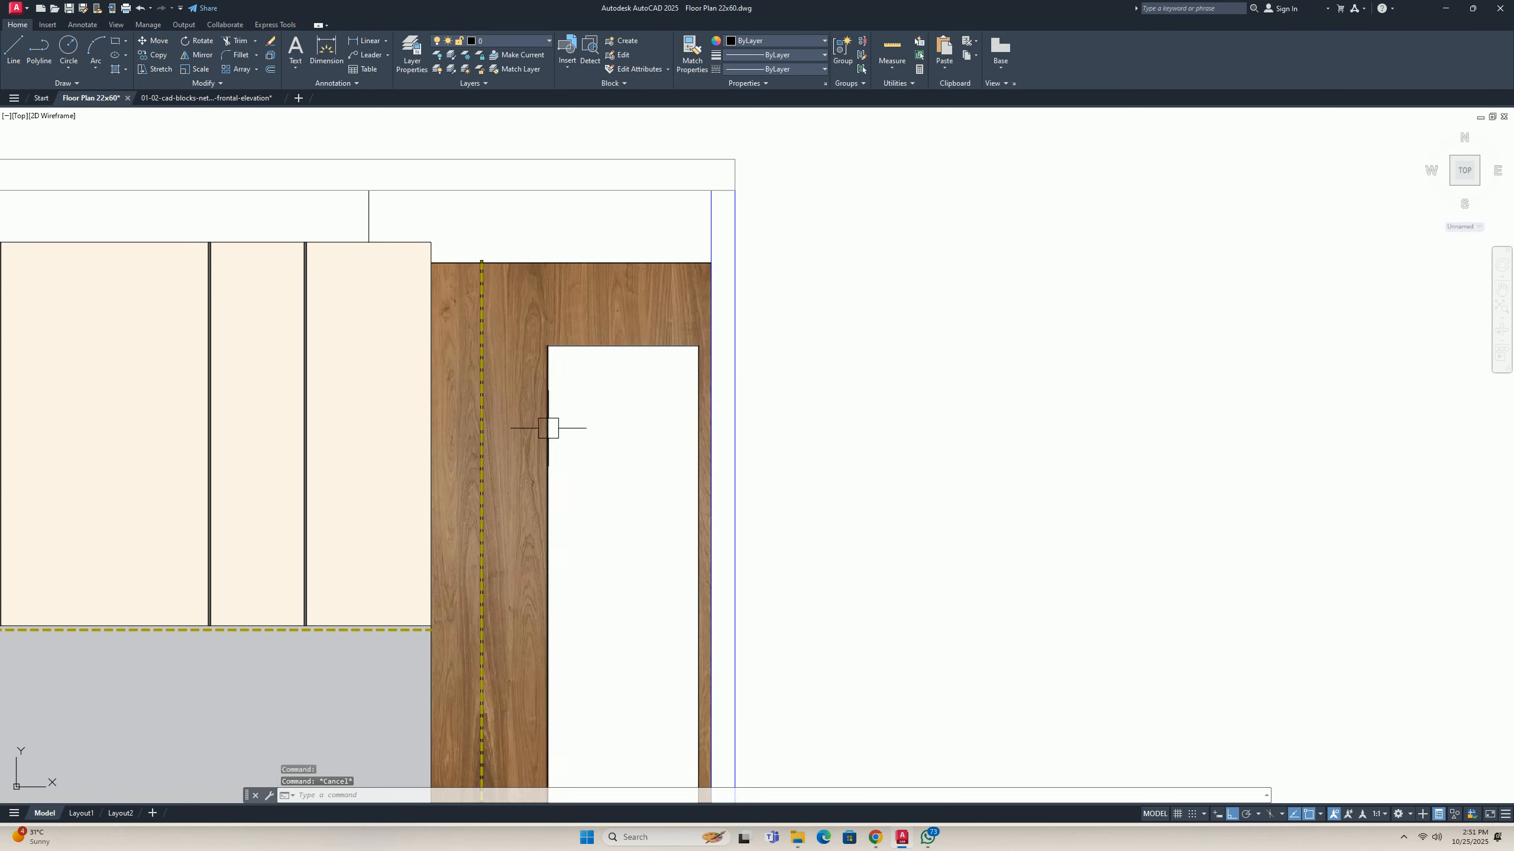
# Open the list of external references attached to the floor plan drawing.
pyautogui.scroll(-3, 524, 399)
pyautogui.moveTo(479, 428)
pyautogui.mouseDown(button='middle')
pyautogui.moveTo(535, 392)
pyautogui.moveTo(573, 337)
pyautogui.mouseUp(button='middle')
pyautogui.moveTo(601, 444); pyautogui.dragTo(530, 434, button='middle')
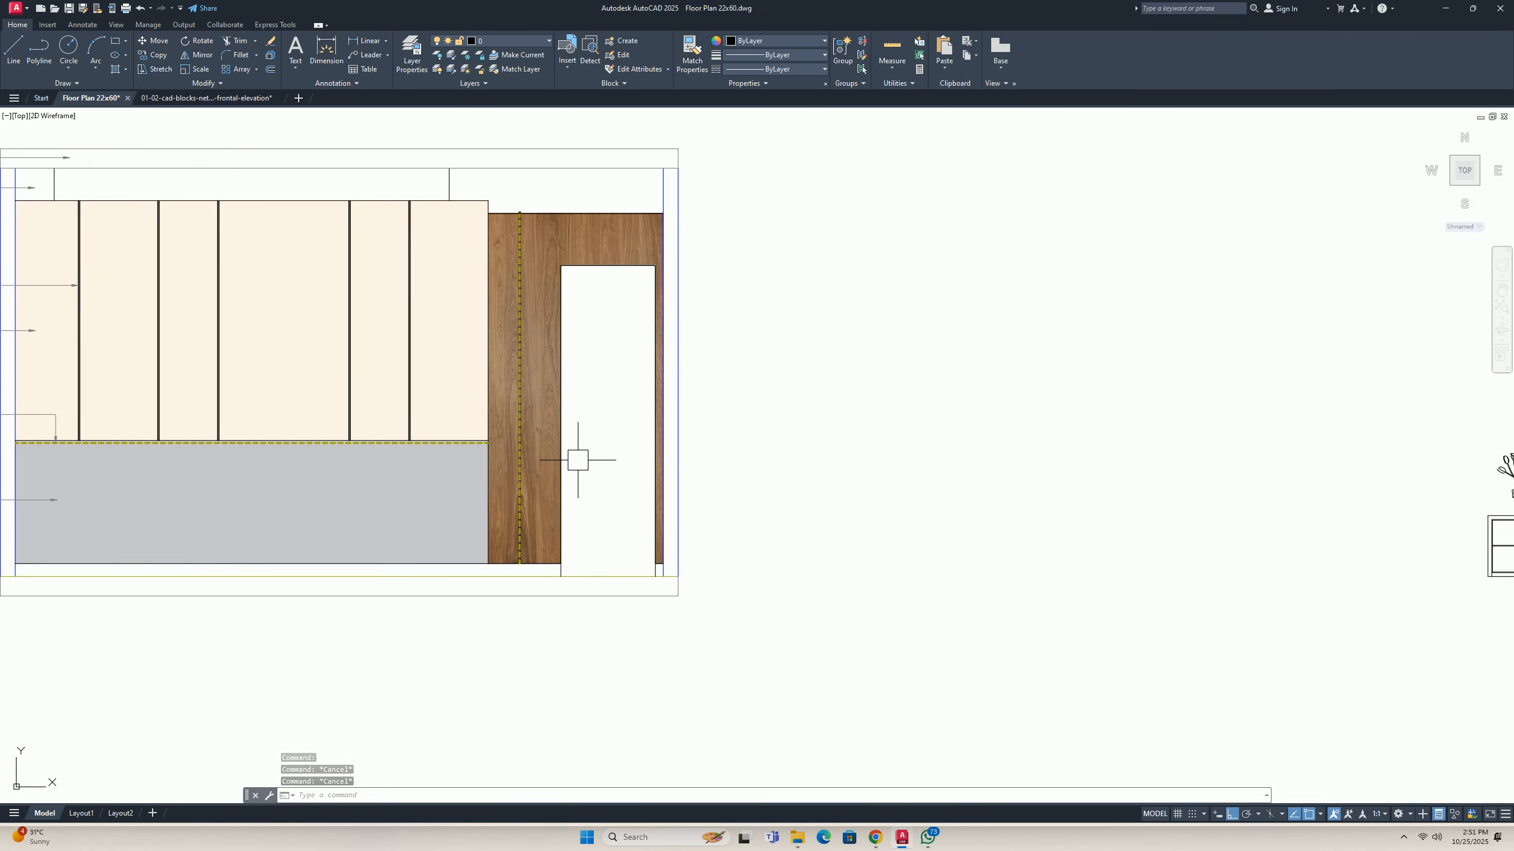
pyautogui.write('xr')
pyautogui.press('Return')
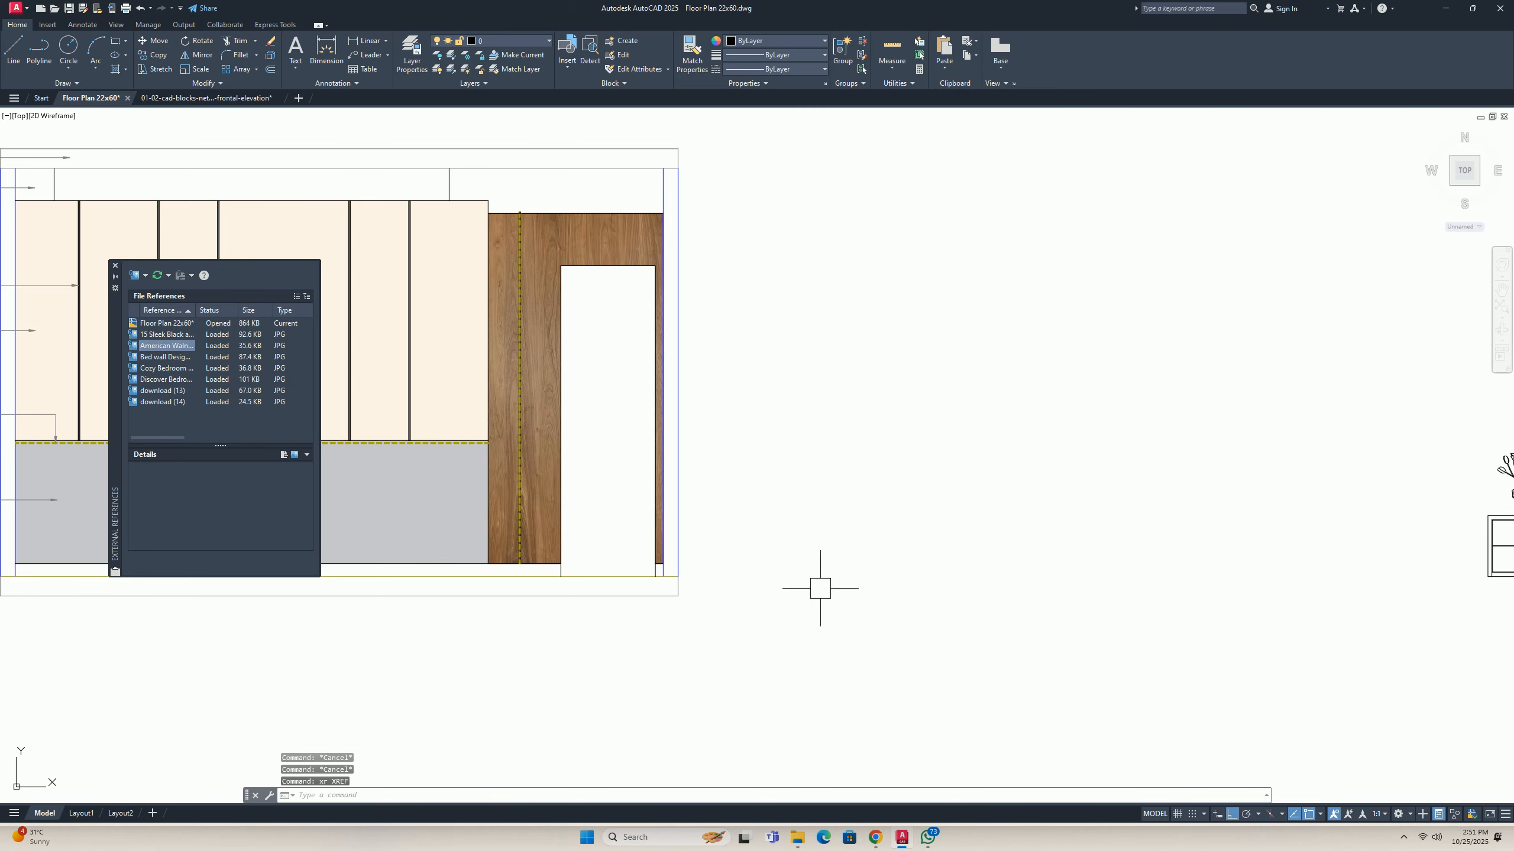
# Switch to Pinterest in Chrome and search for "door design".
pyautogui.moveTo(876, 841)
pyautogui.click(805, 795)
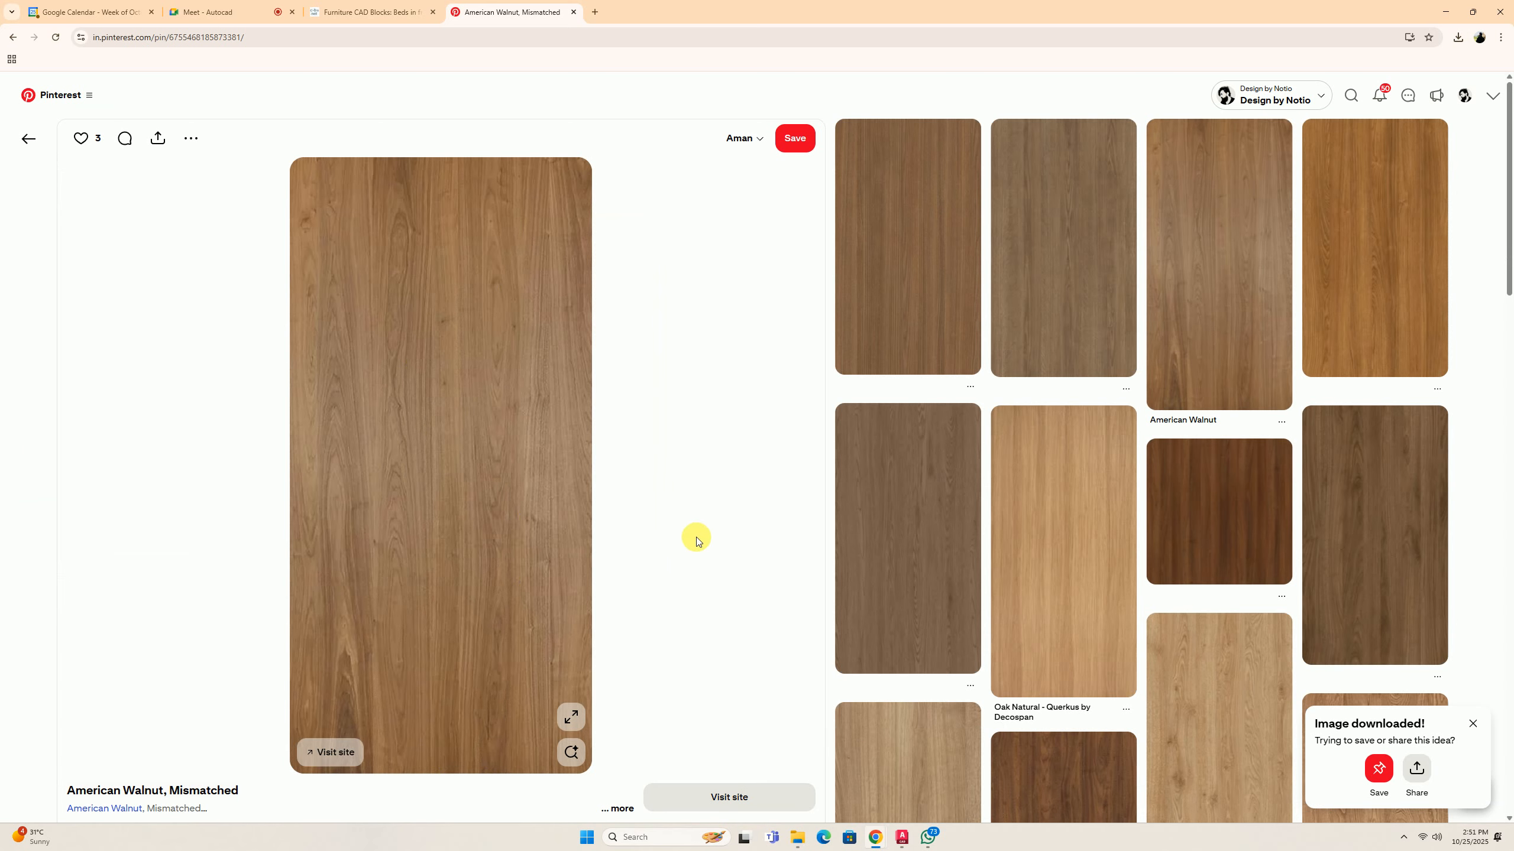
pyautogui.click(1354, 92)
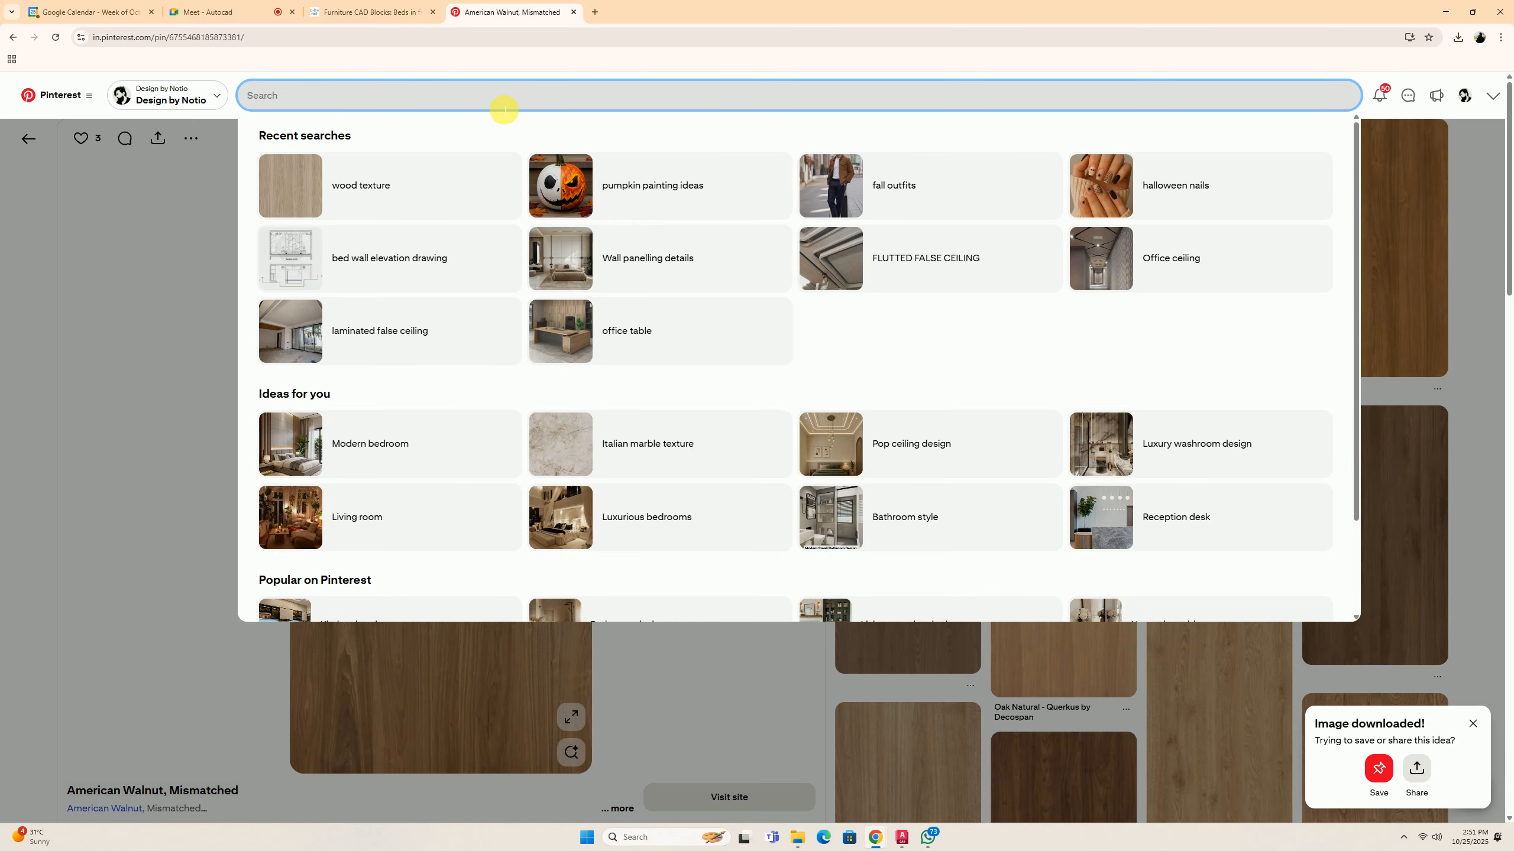
pyautogui.write('door')
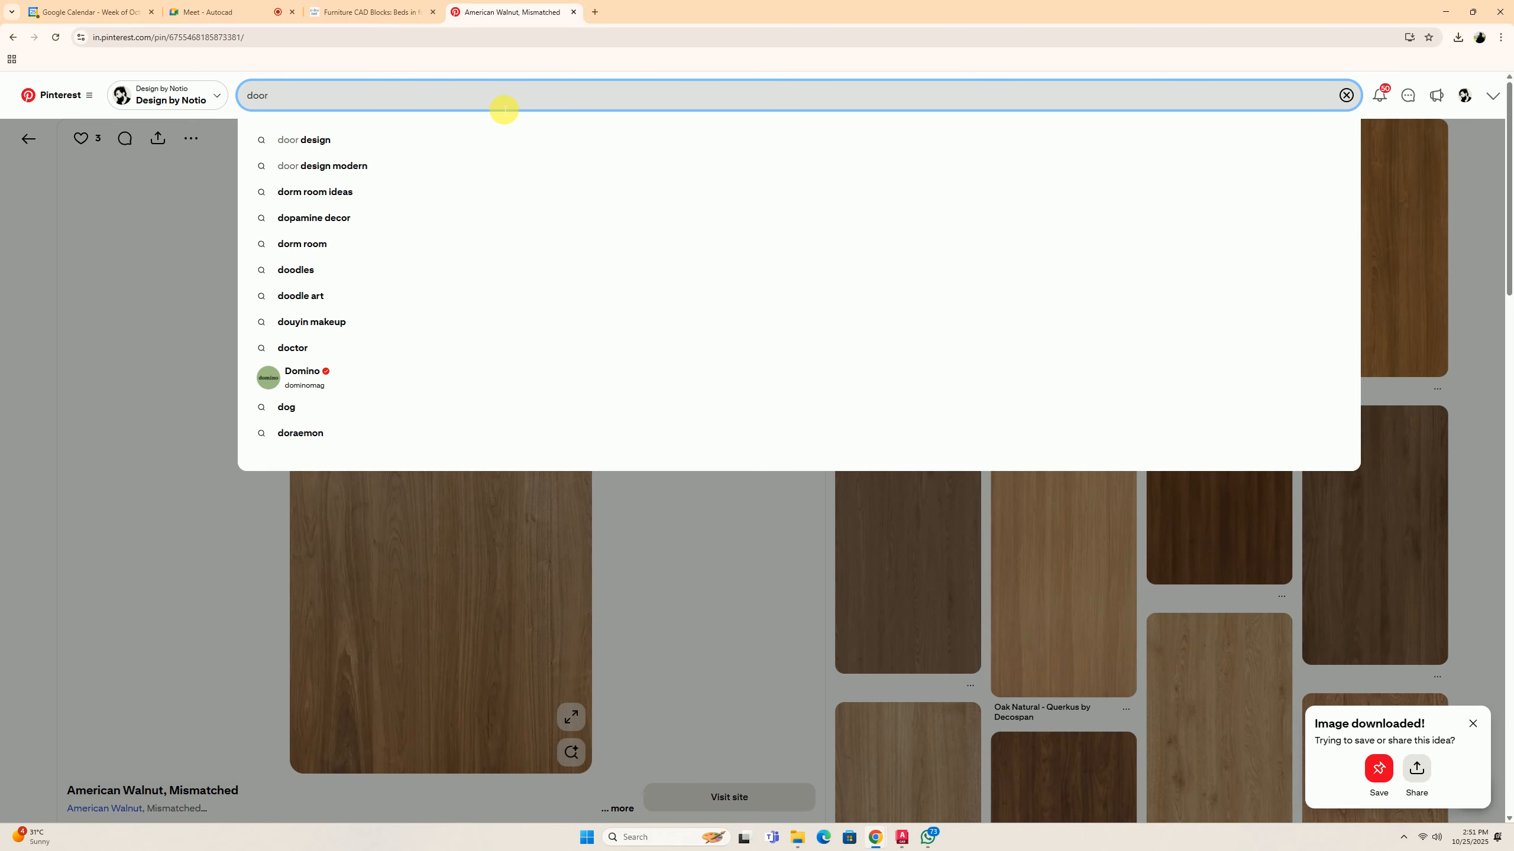
pyautogui.press('Down')
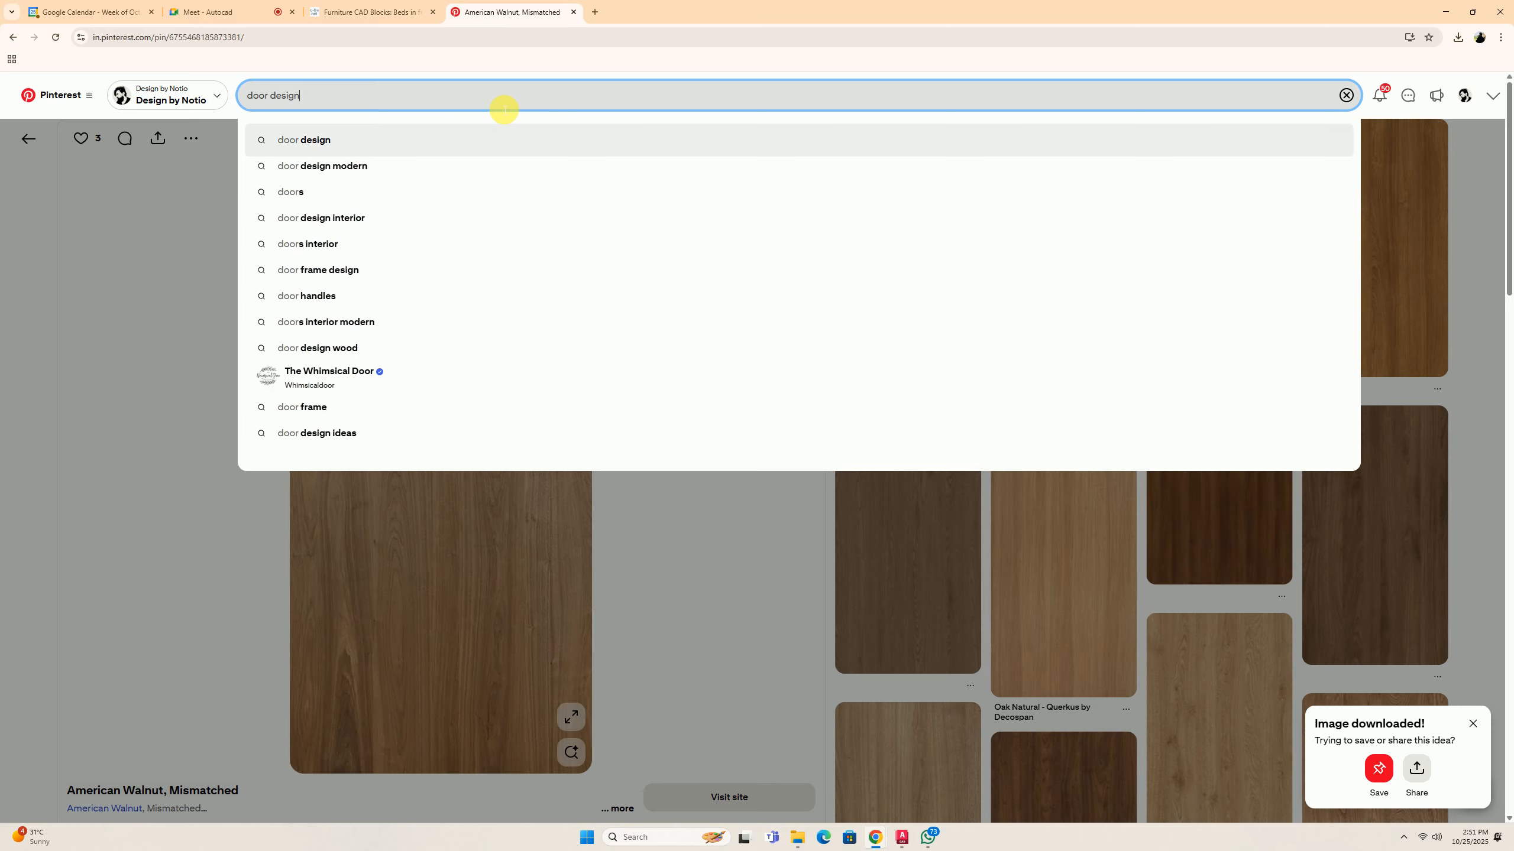
pyautogui.press('Return')
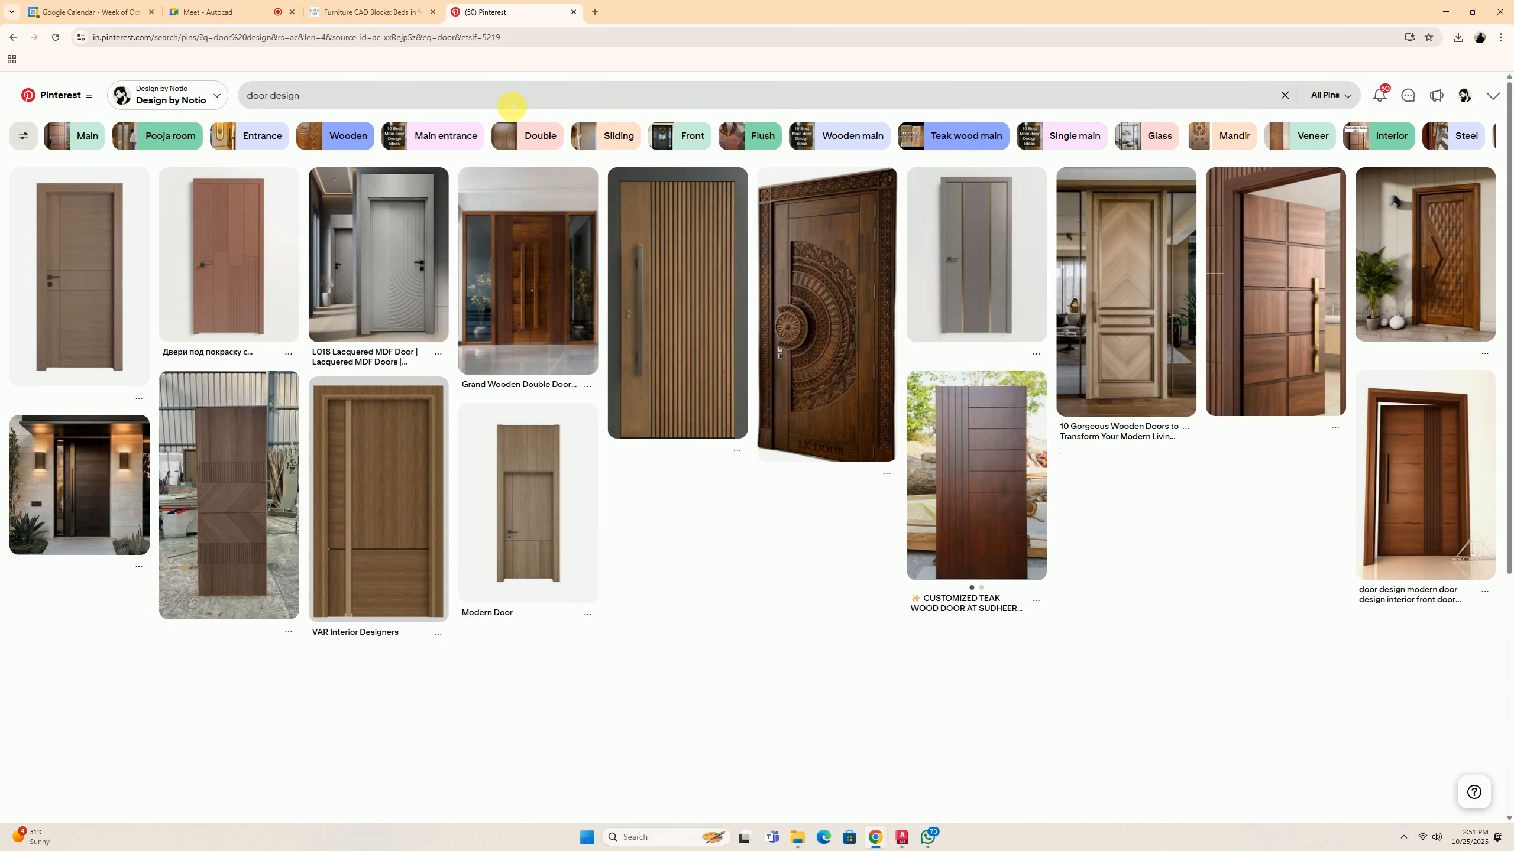
# Compare the frames, panels and handles of modern door pins from the search results and their related pins.
pyautogui.click(75, 320)
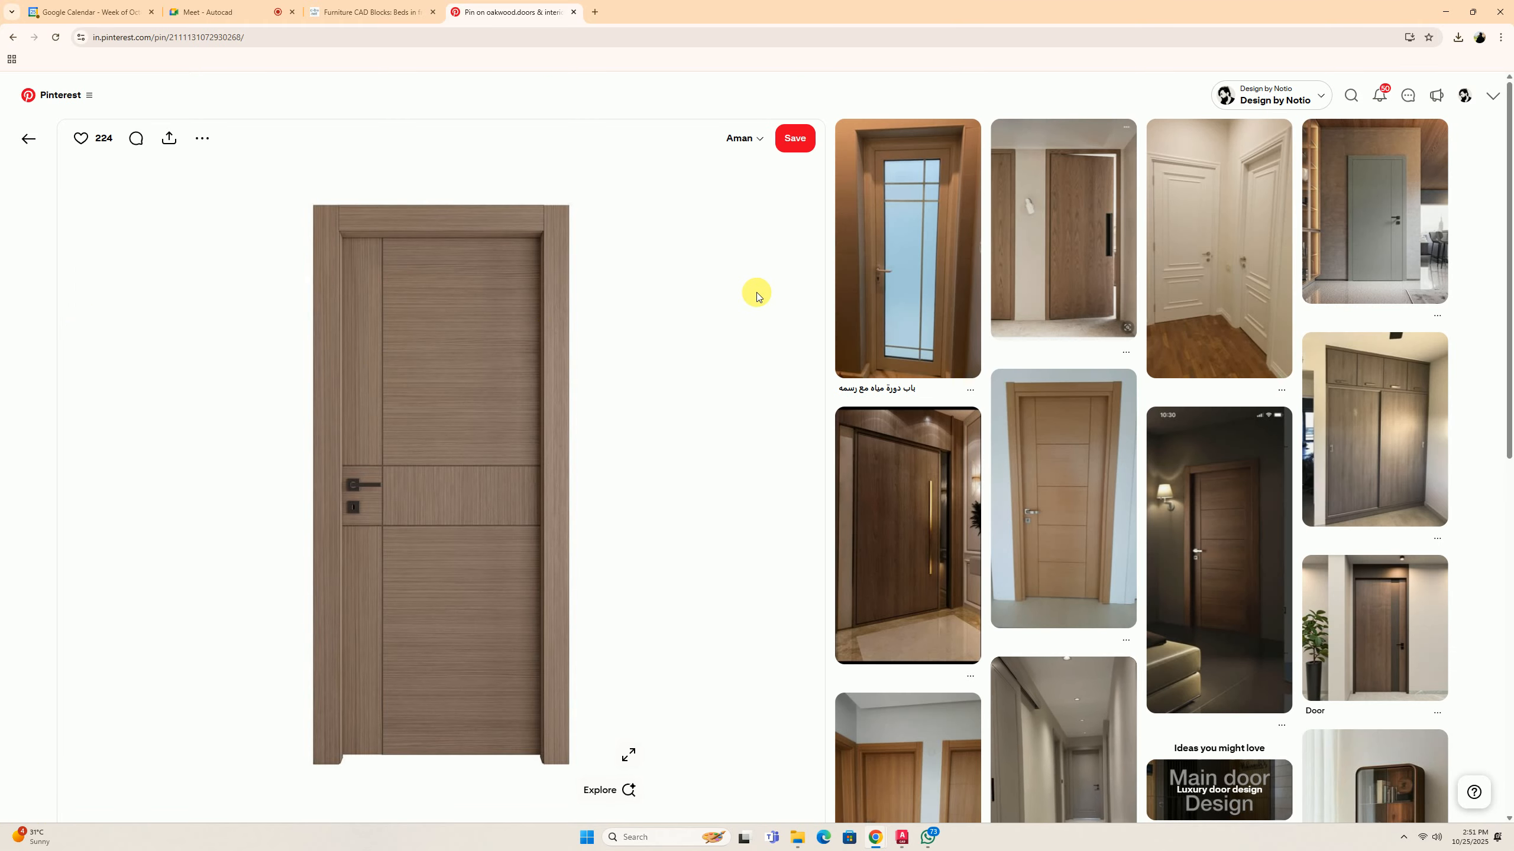
pyautogui.scroll(-5, 757, 297)
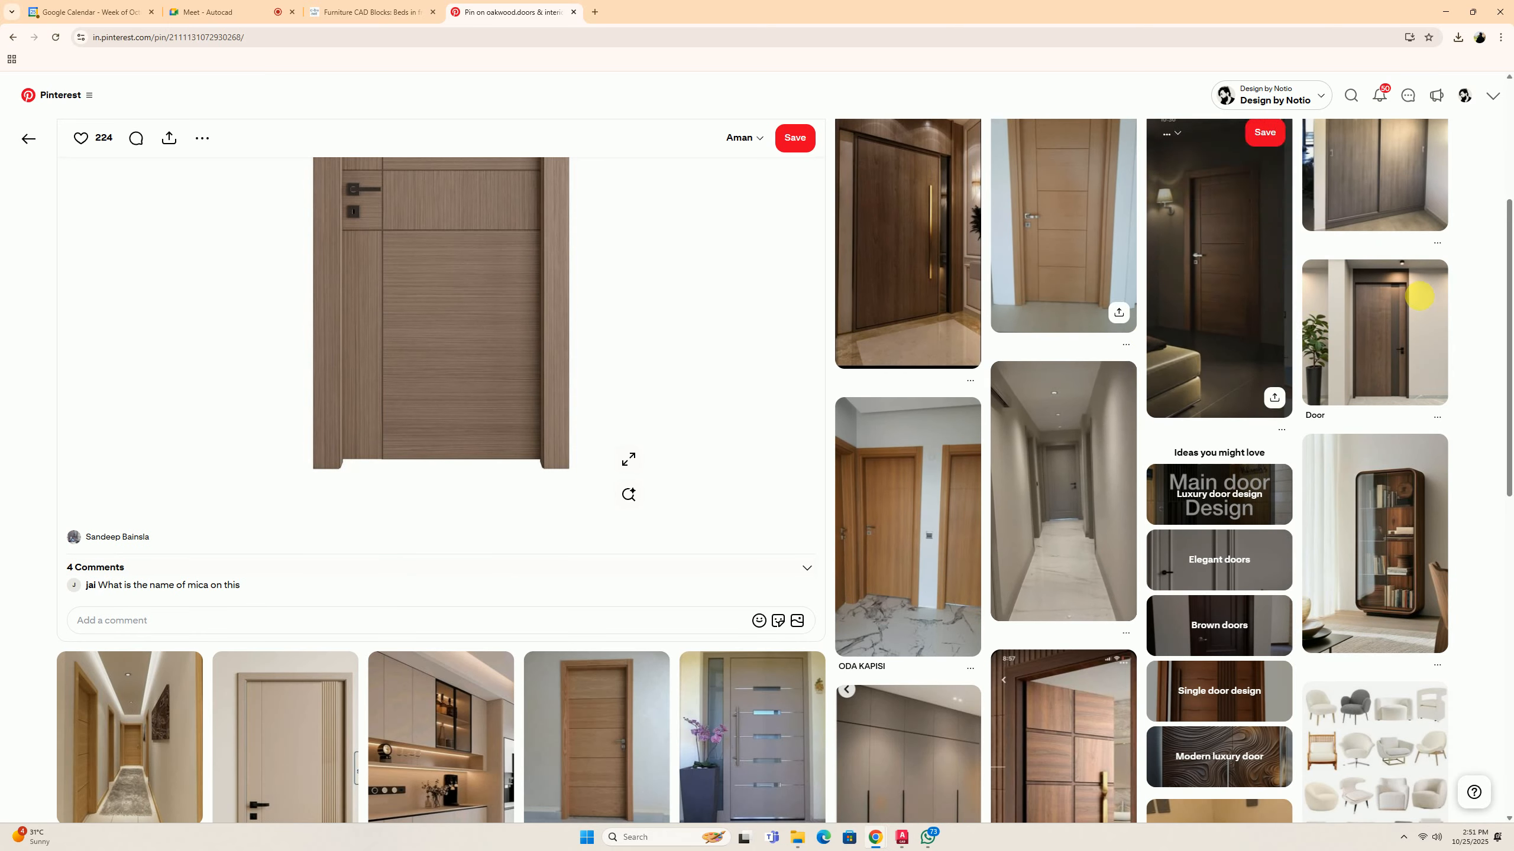
pyautogui.click(1368, 322)
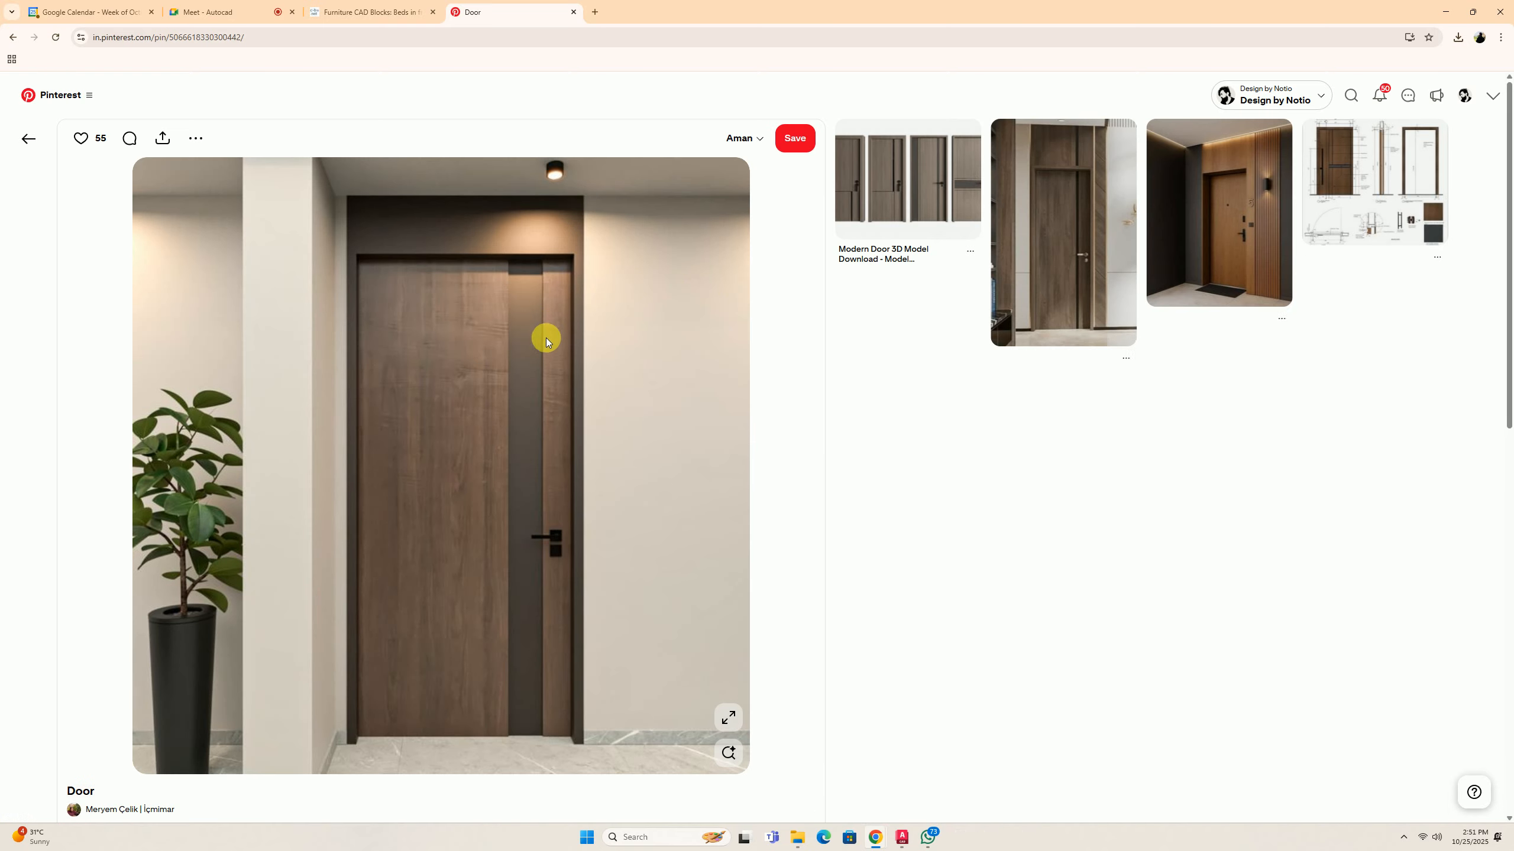
pyautogui.click(880, 178)
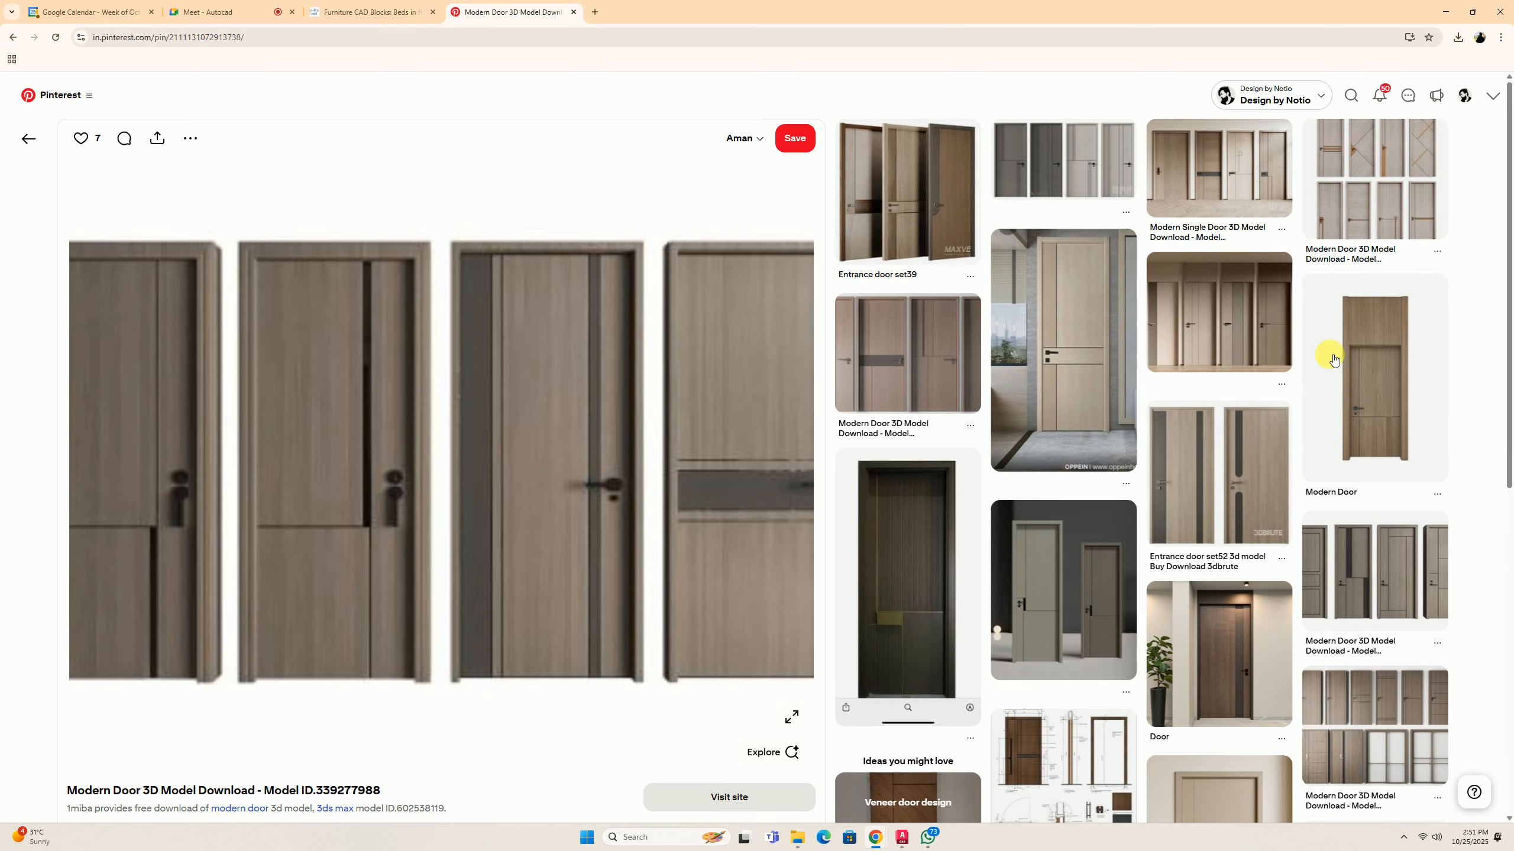
pyautogui.click(1358, 365)
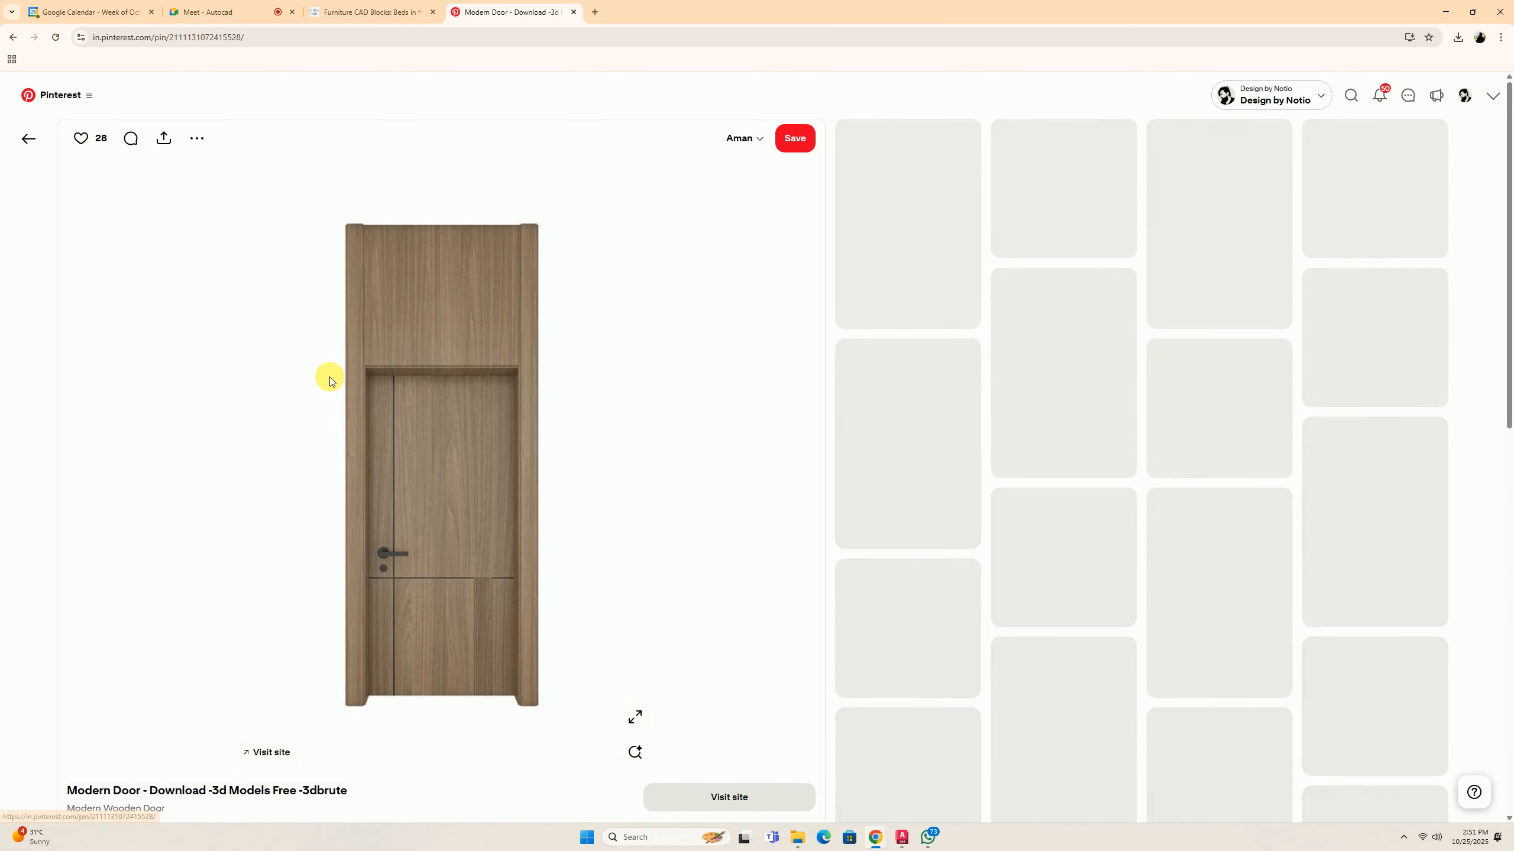
pyautogui.scroll(2, 424, 336)
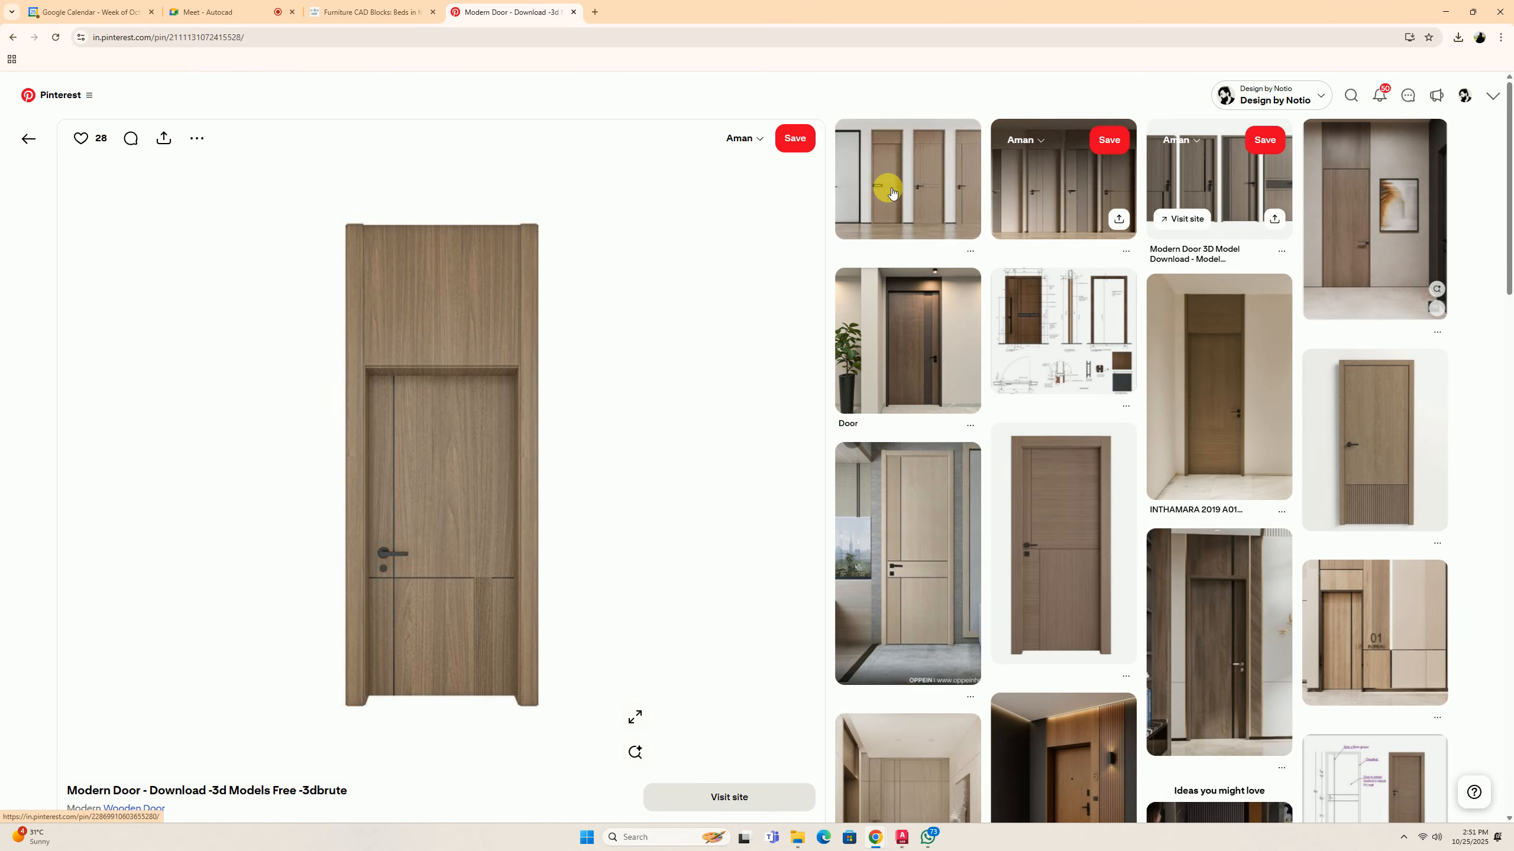
# Examine the pin showing a row of wooden doors and look through its related door designs.
pyautogui.click(888, 191)
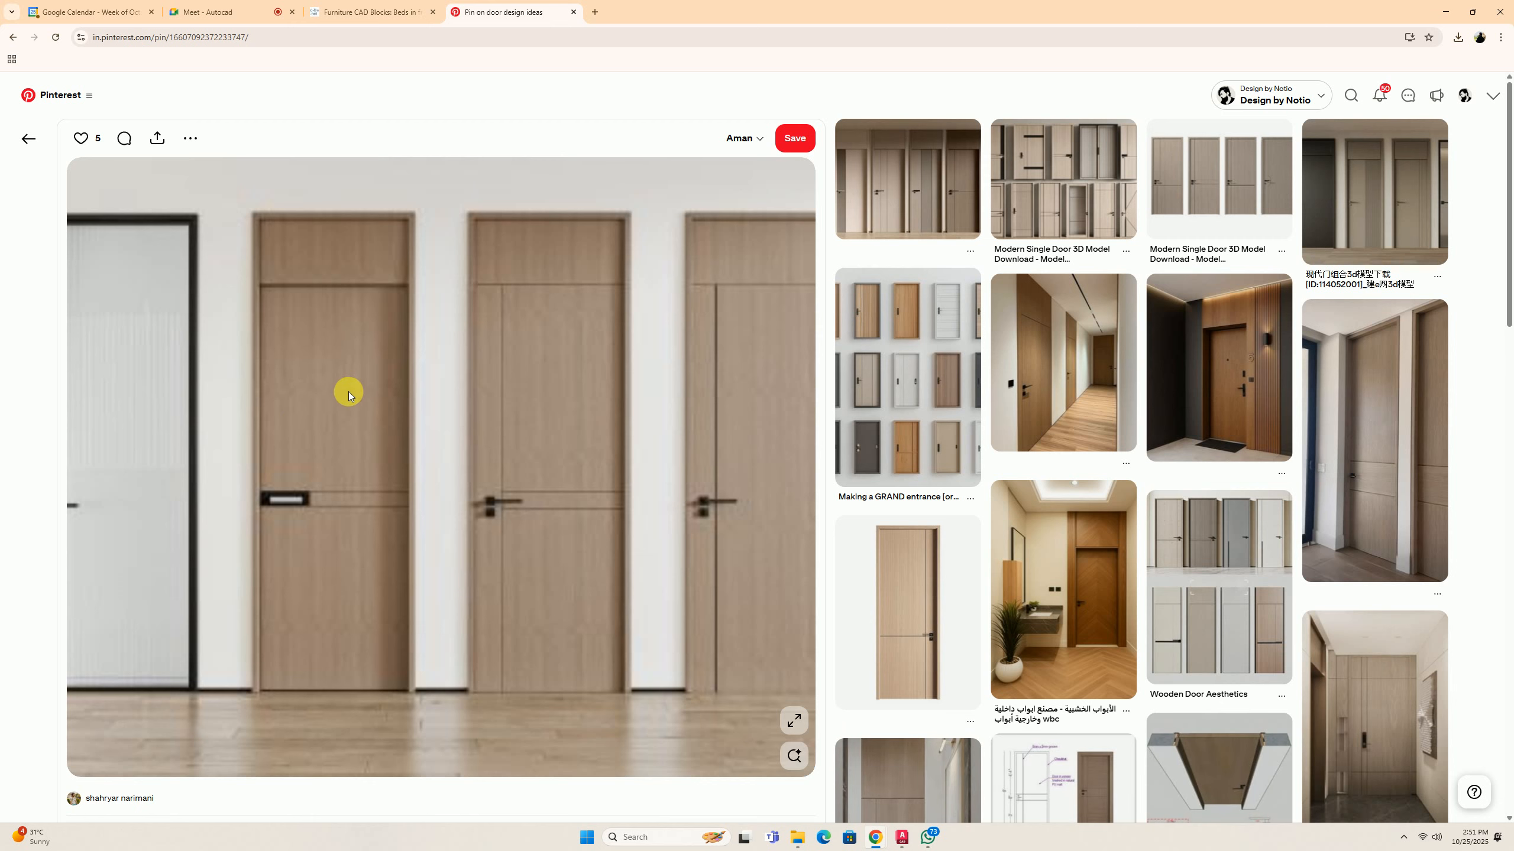
pyautogui.scroll(-5, 349, 395)
pyautogui.scroll(5, 358, 416)
pyautogui.click(792, 719)
pyautogui.click(771, 499)
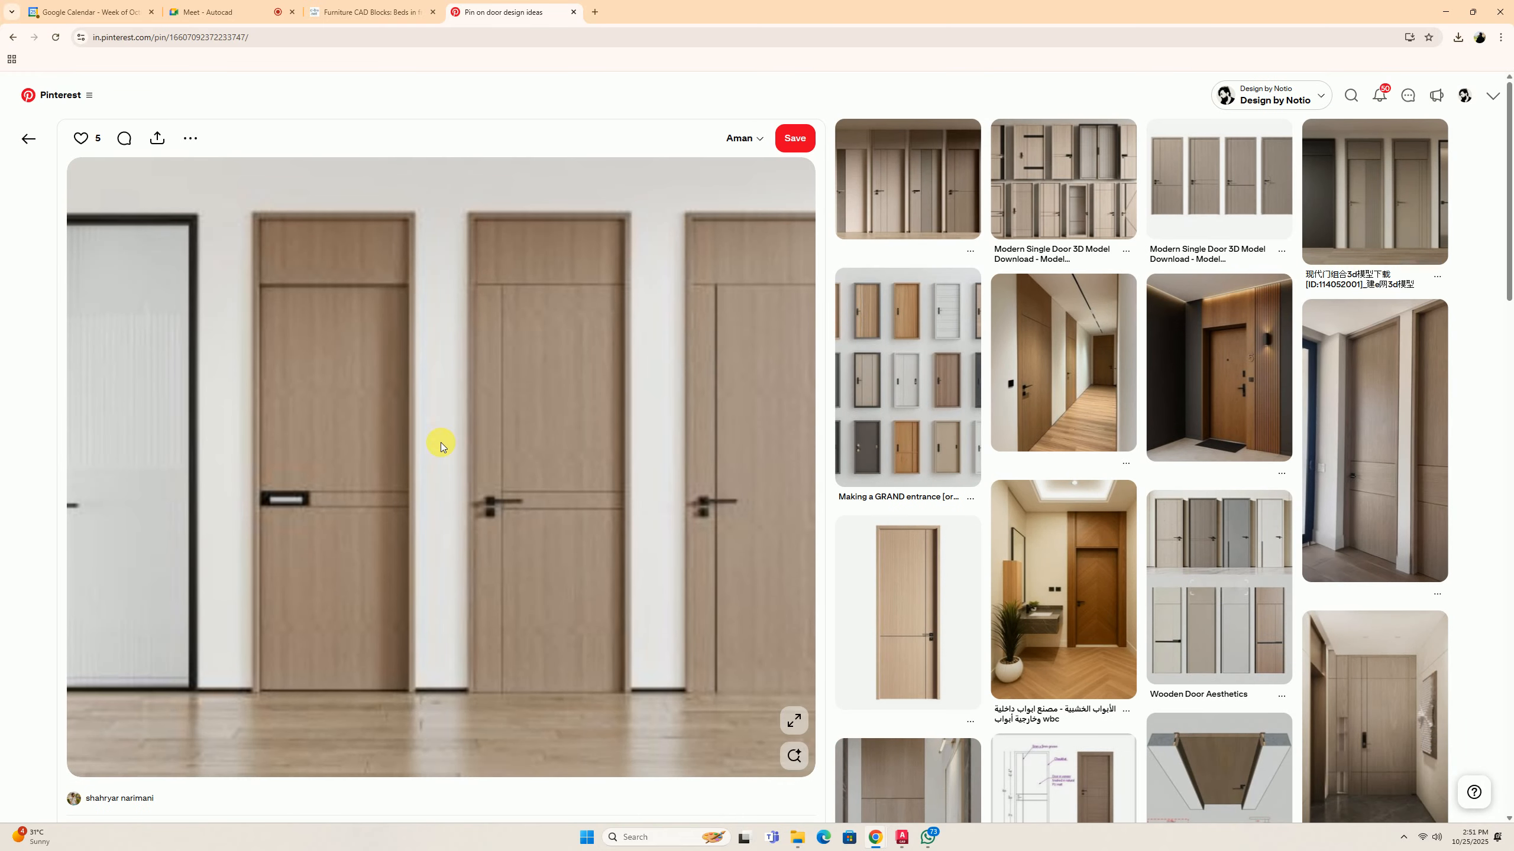
pyautogui.scroll(-5, 885, 395)
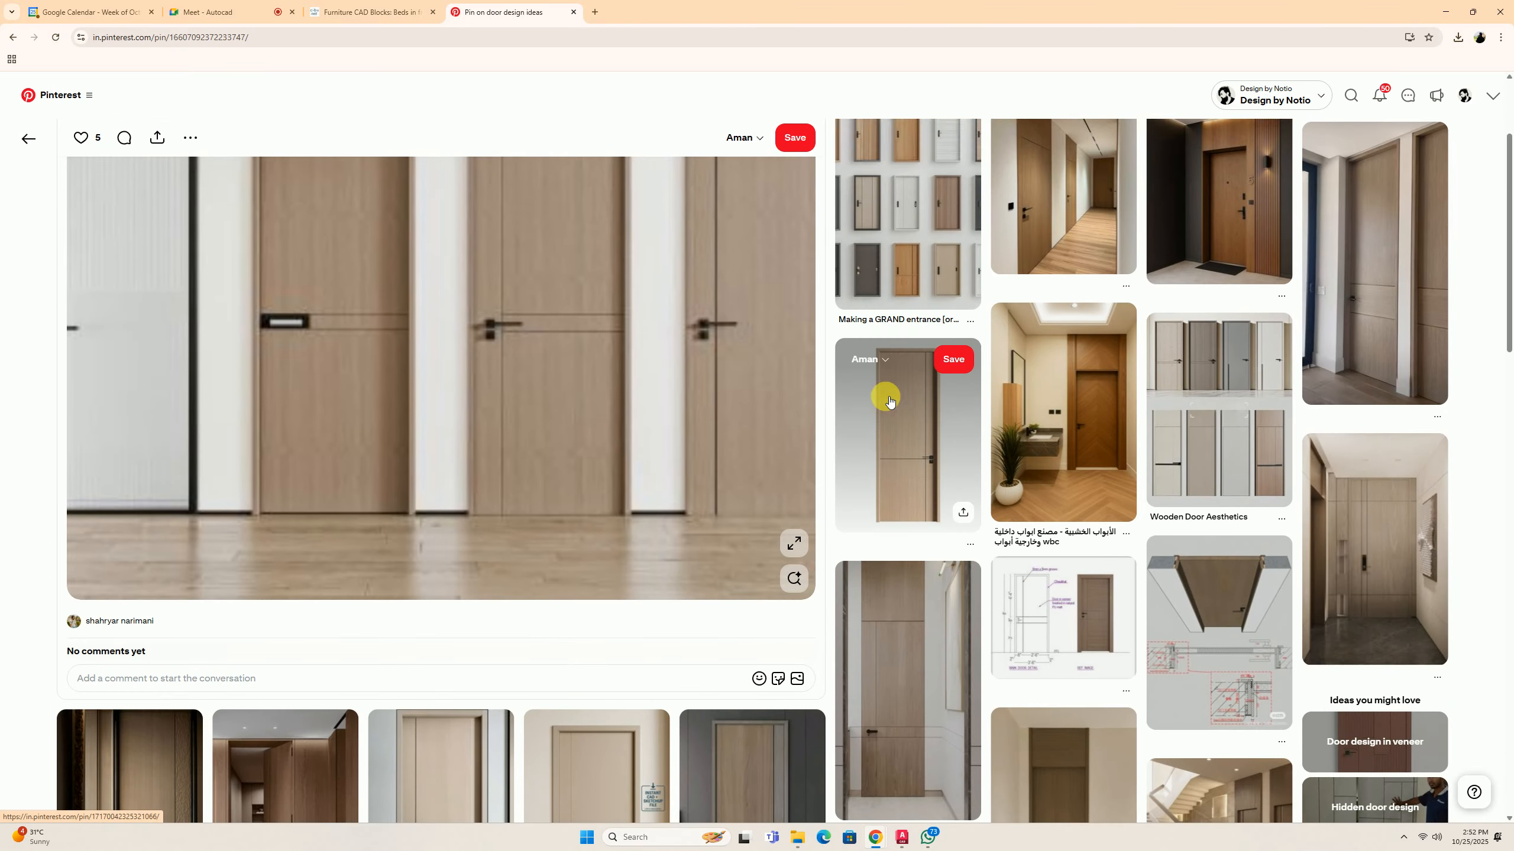
pyautogui.scroll(-3, 1179, 328)
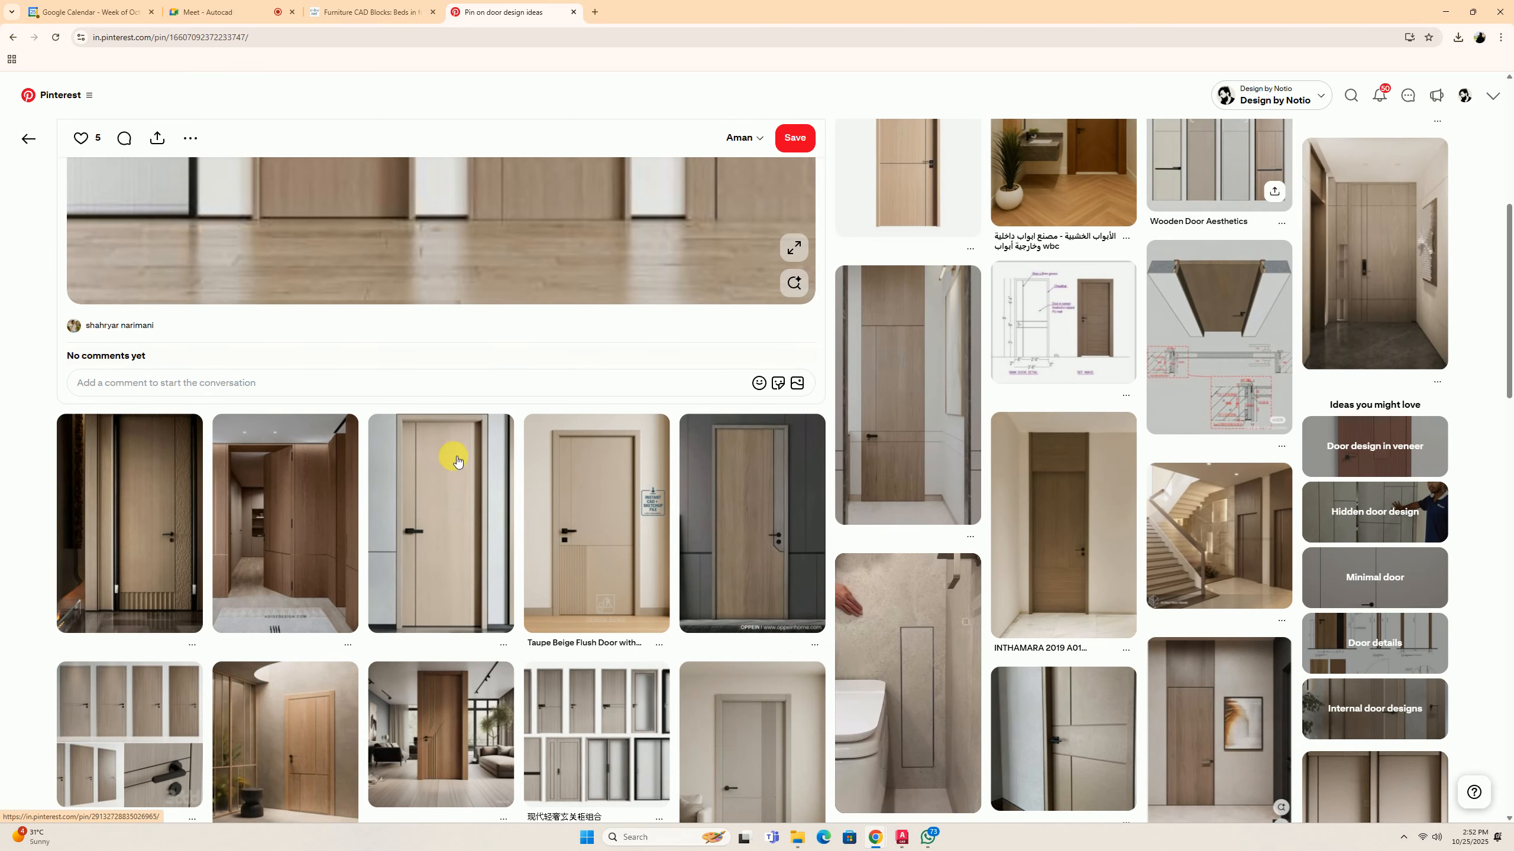
pyautogui.scroll(-3, 191, 528)
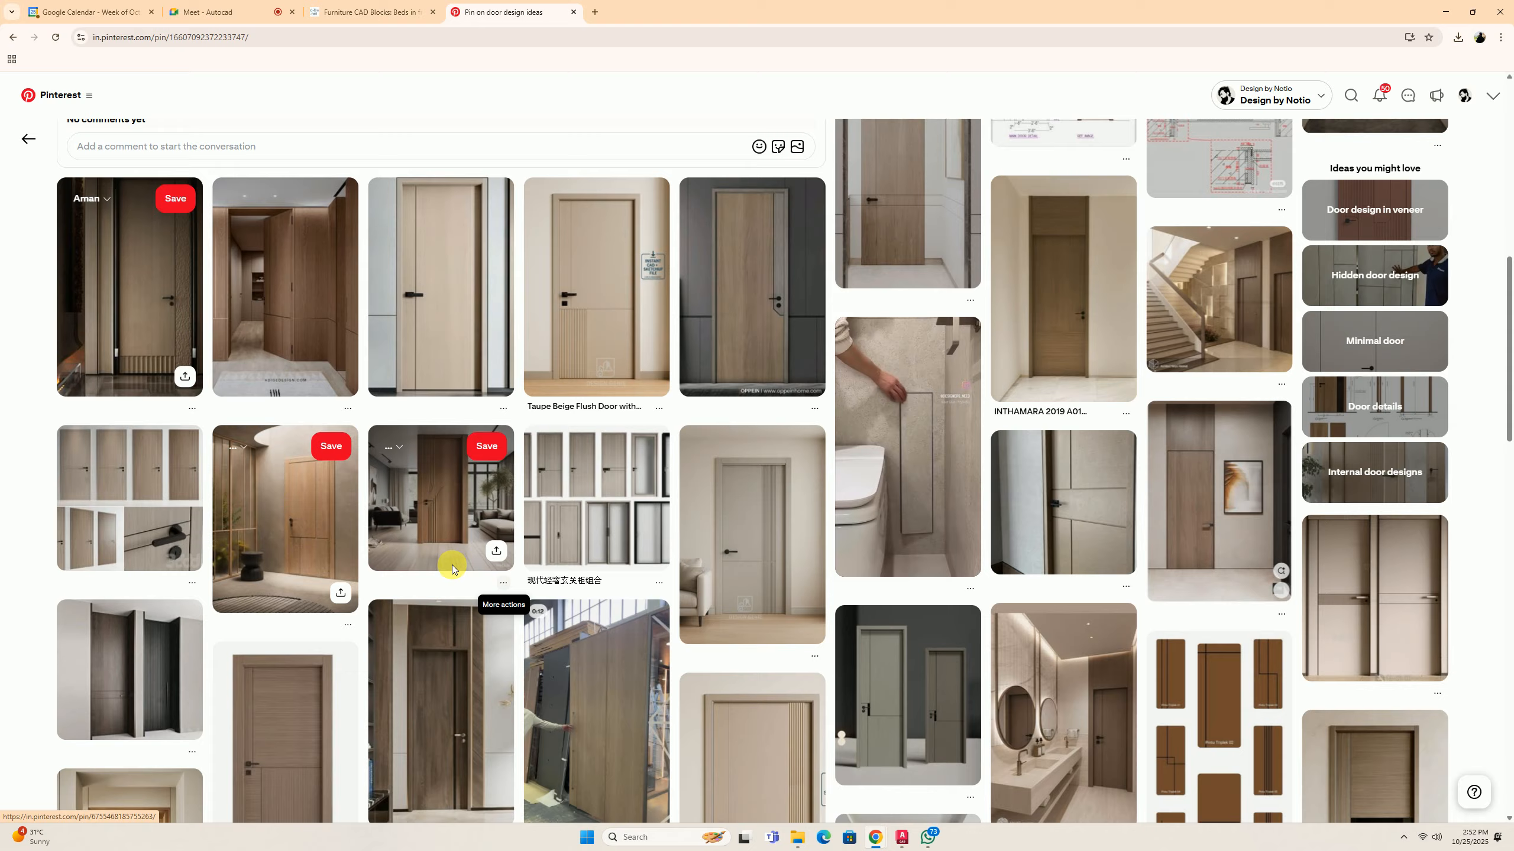
# Download the pin image with four wooden doors and a handle close-up, and return to AutoCAD.
pyautogui.click(152, 497)
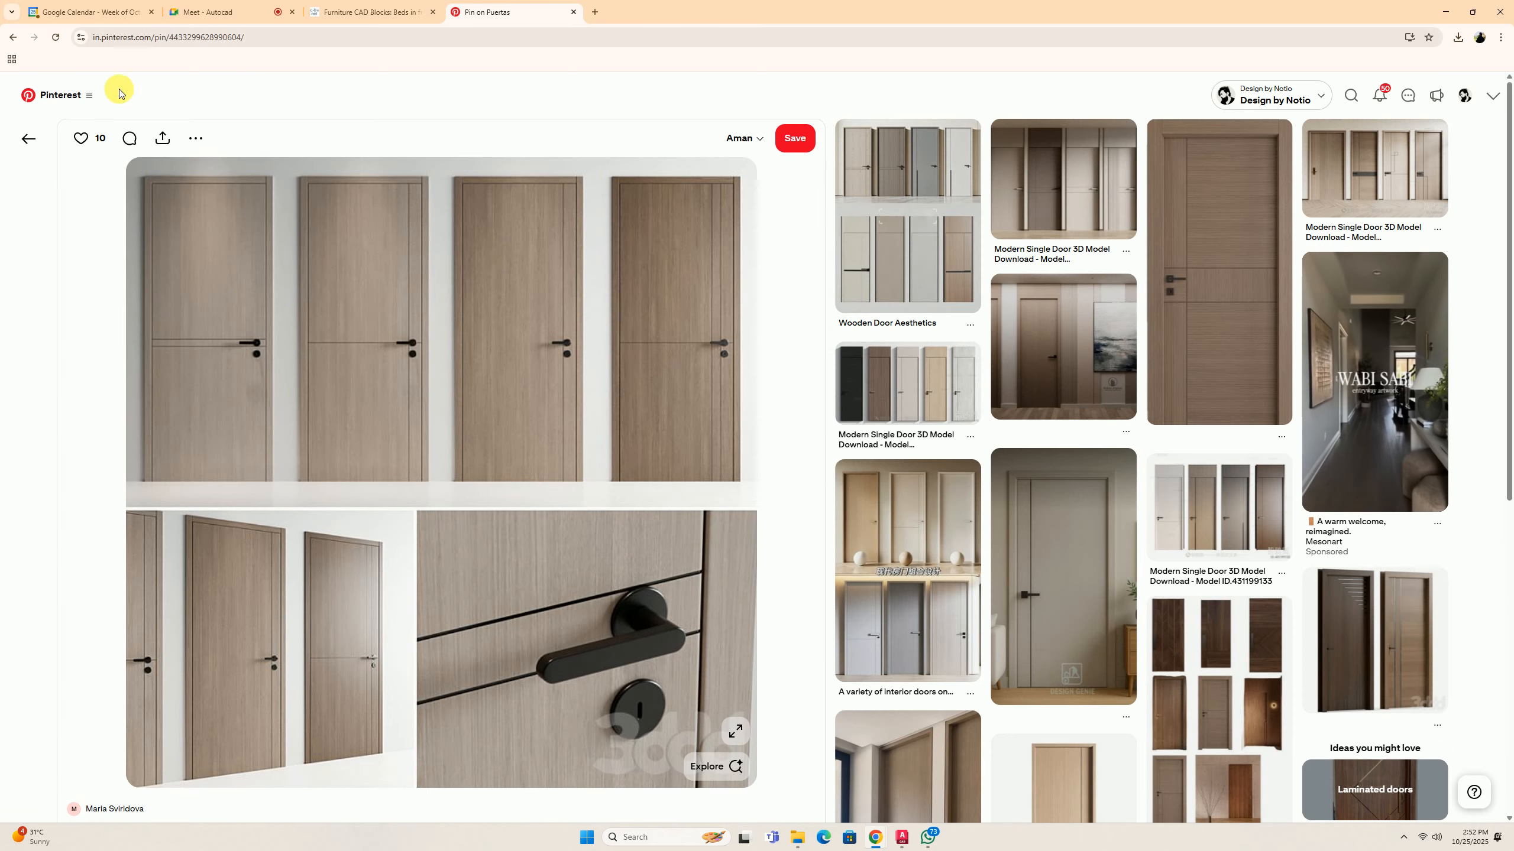
pyautogui.click(195, 138)
pyautogui.click(211, 182)
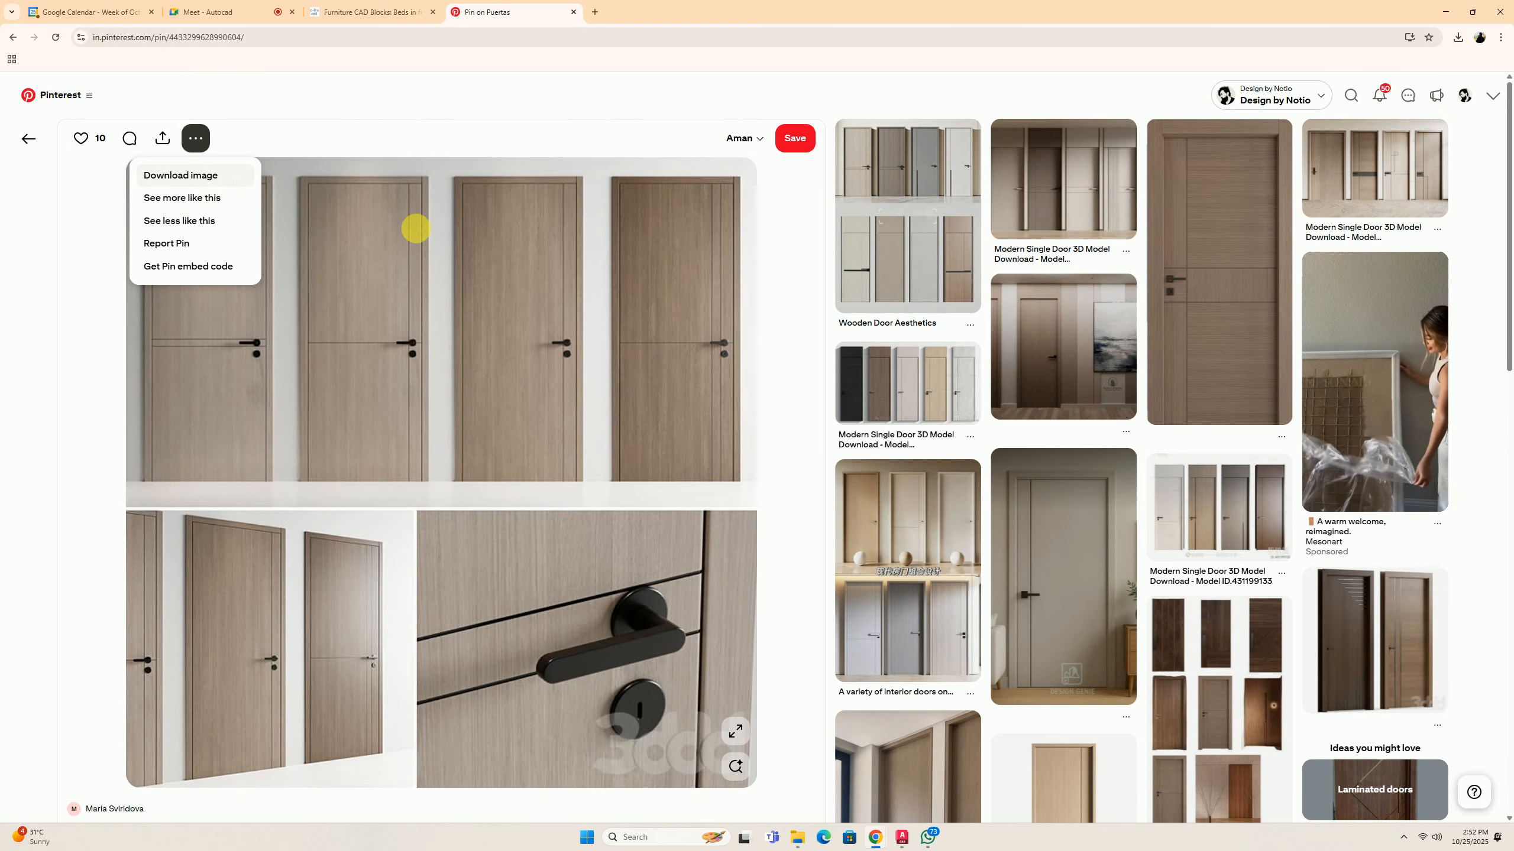
pyautogui.click(1444, 12)
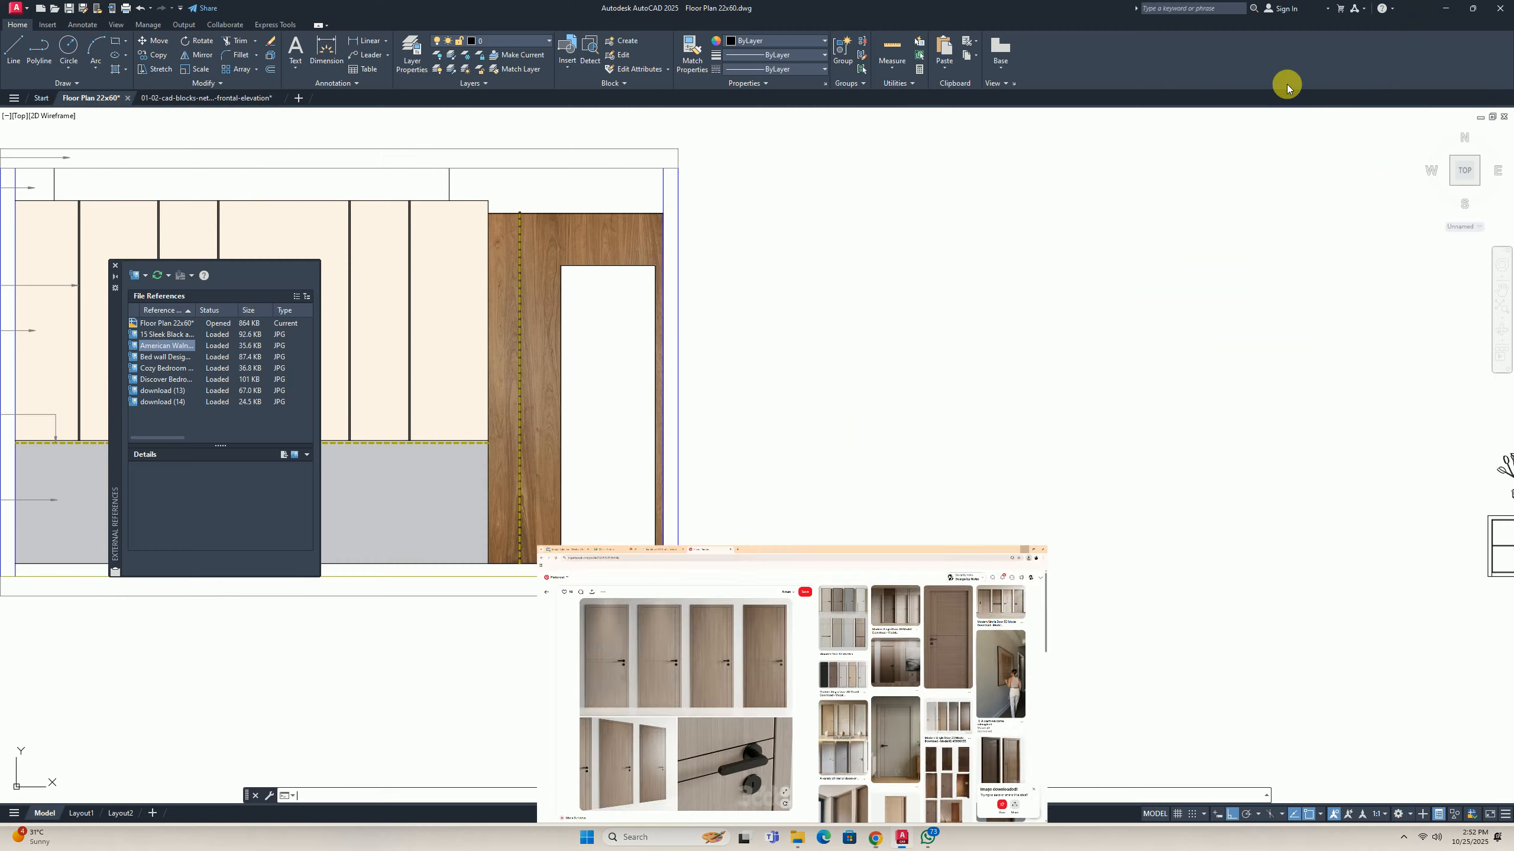
# Attach the image download (23) in the empty area between the bedroom elevation and the bed block at scale factor 1.
pyautogui.scroll(-2, 500, 426)
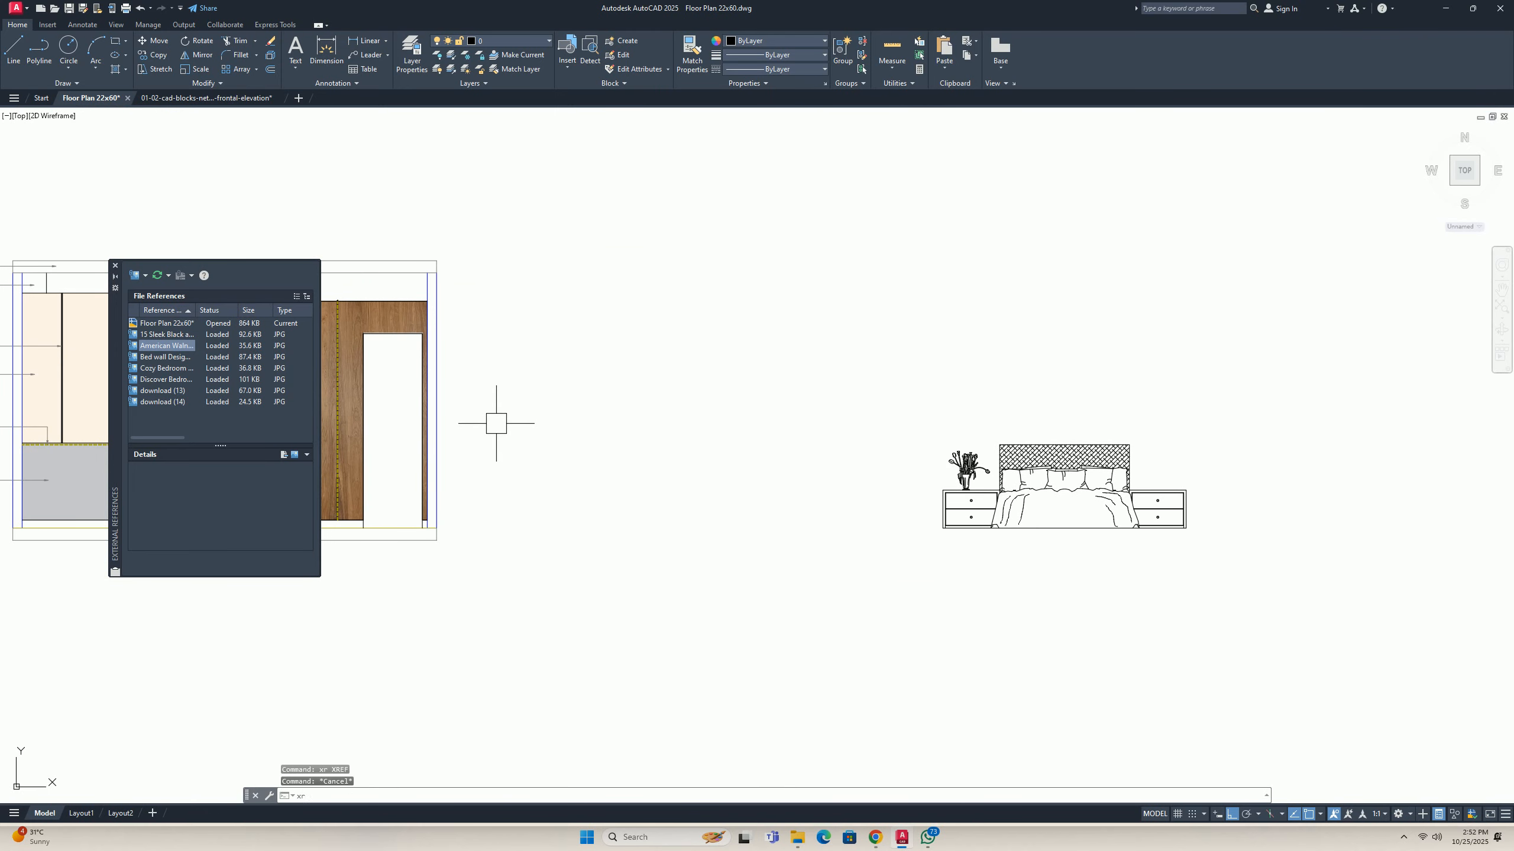
pyautogui.write('xr')
pyautogui.press('Return')
pyautogui.click(138, 277)
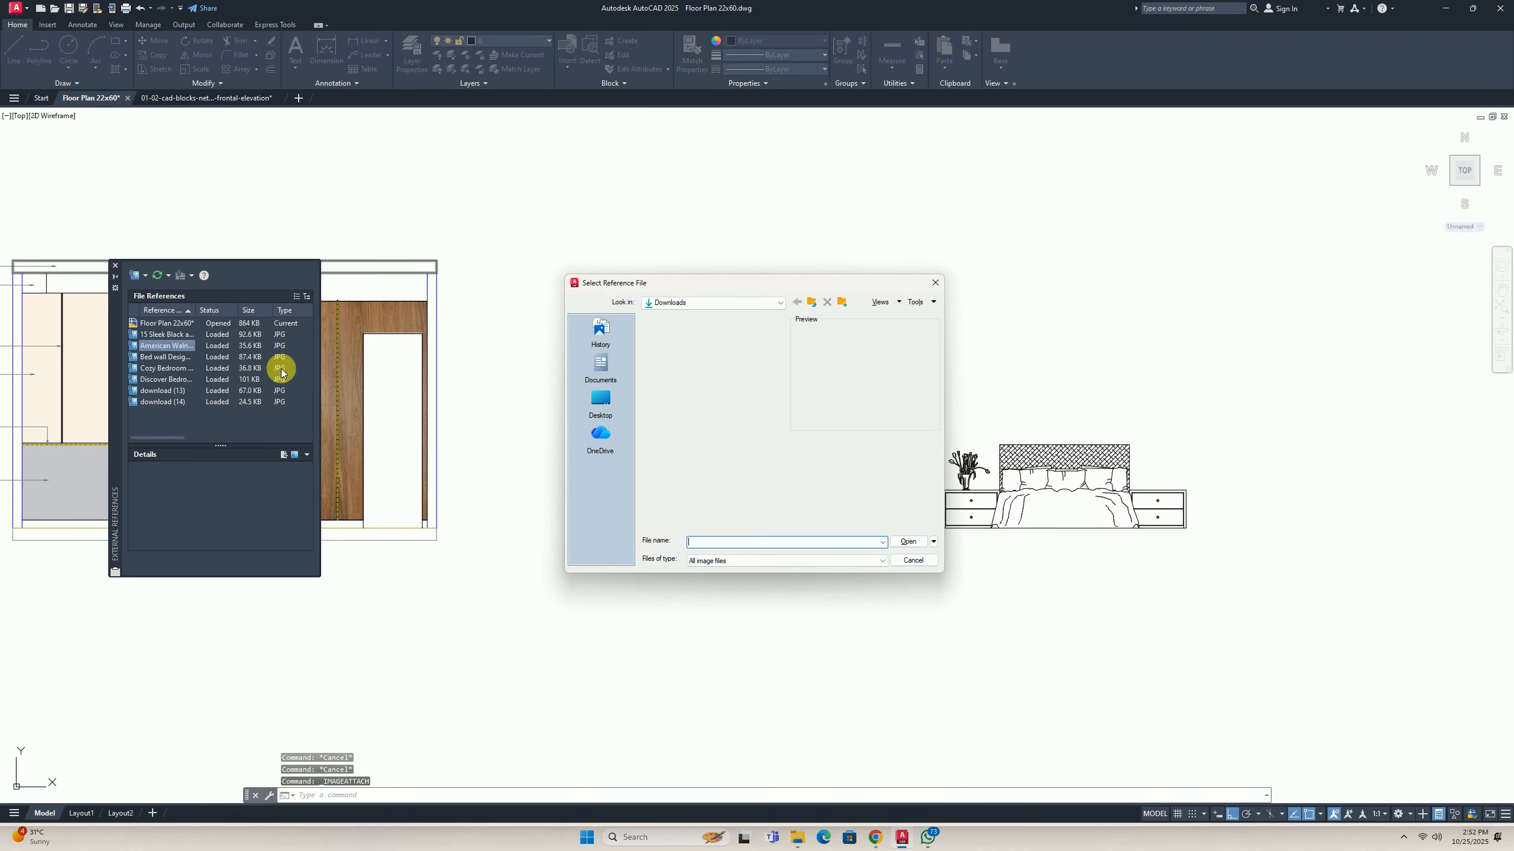
pyautogui.click(708, 349)
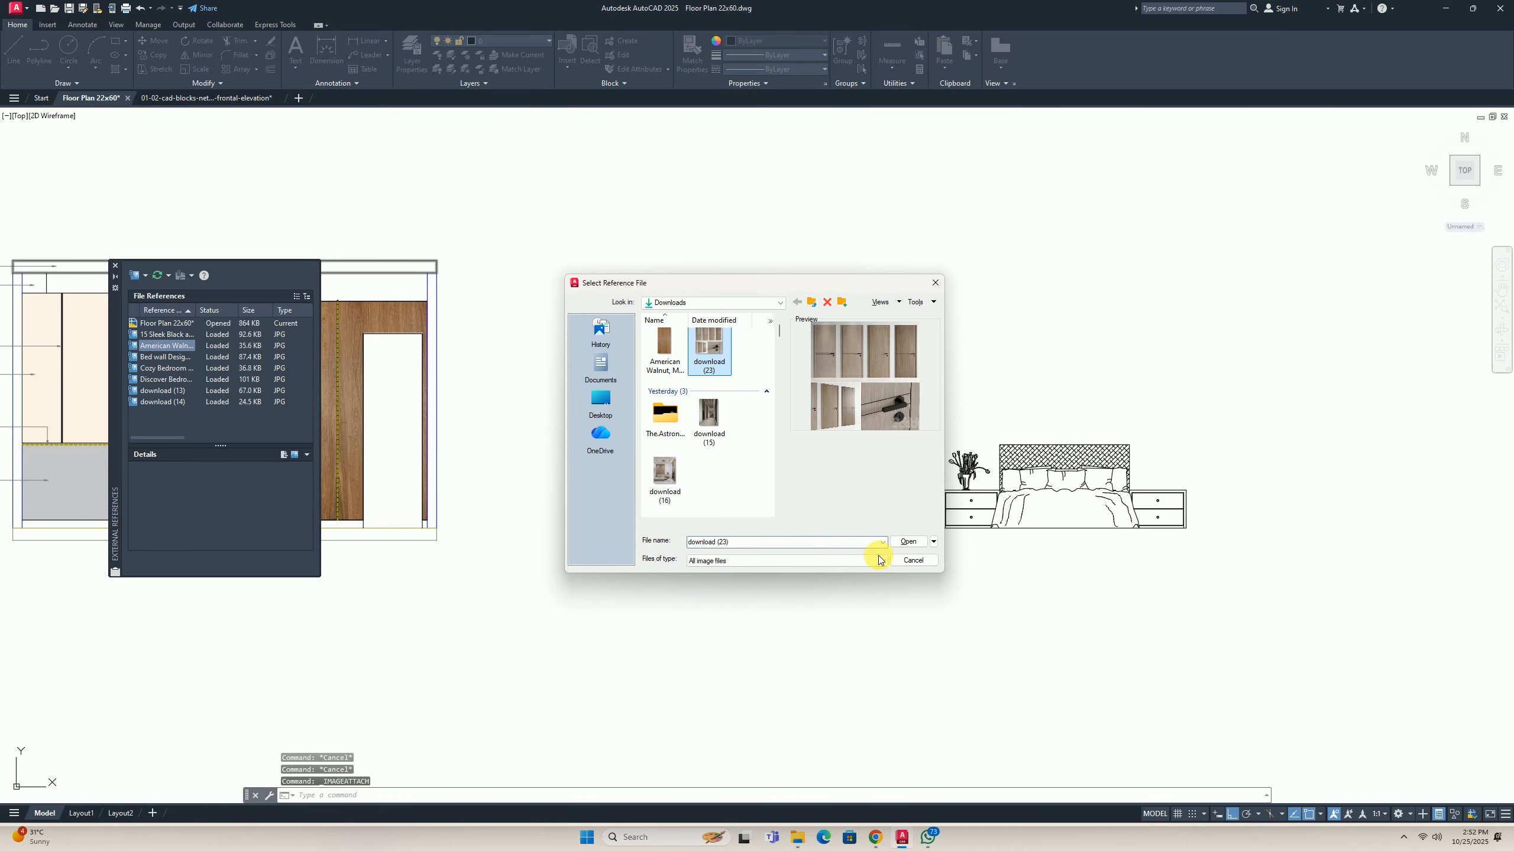
pyautogui.click(907, 541)
pyautogui.click(778, 508)
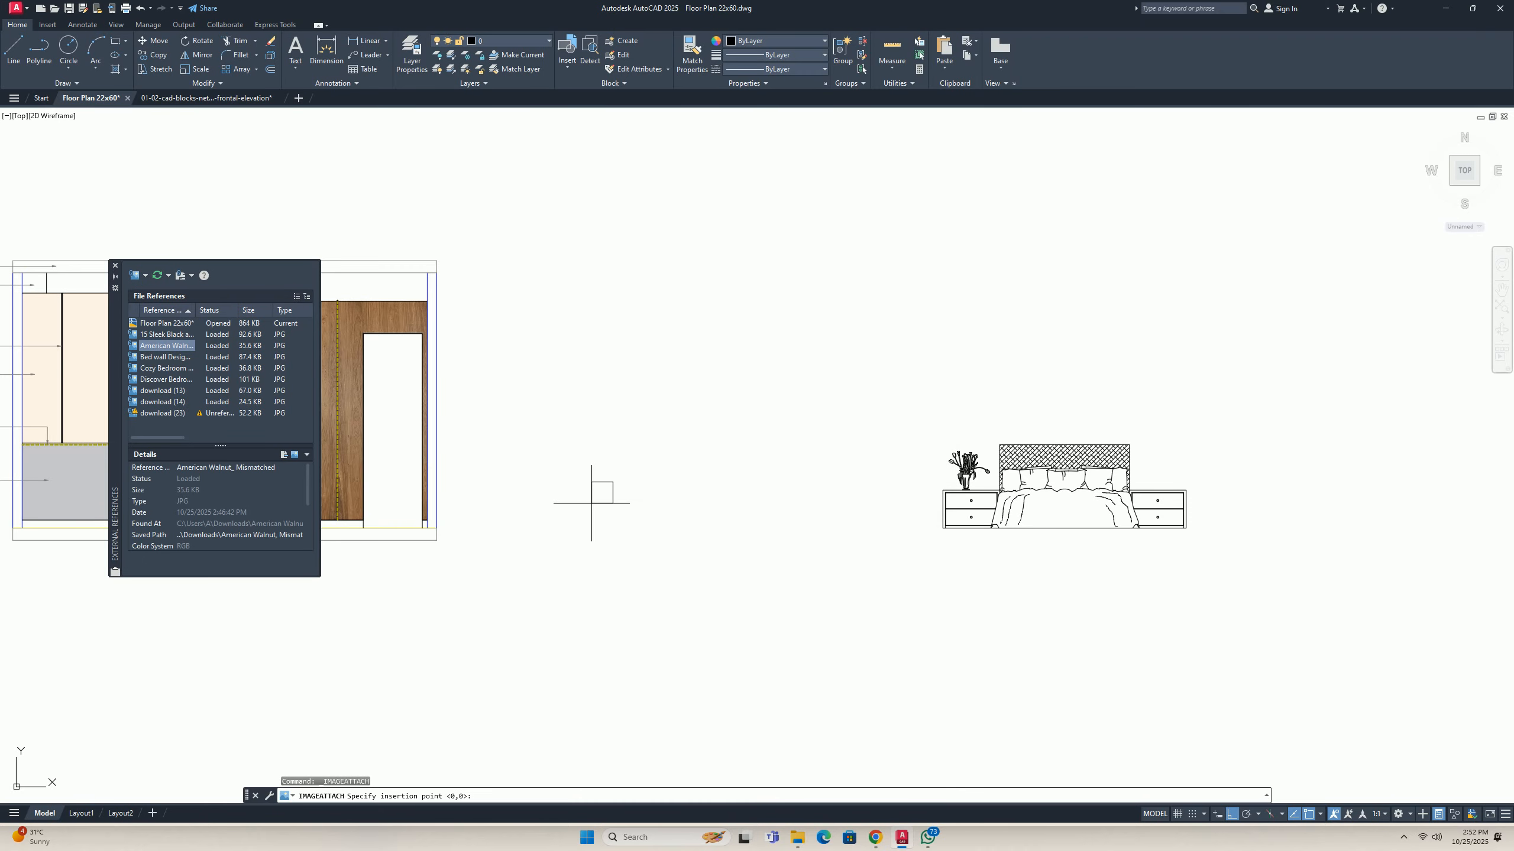
pyautogui.click(579, 501)
pyautogui.press('Return')
pyautogui.click(145, 279)
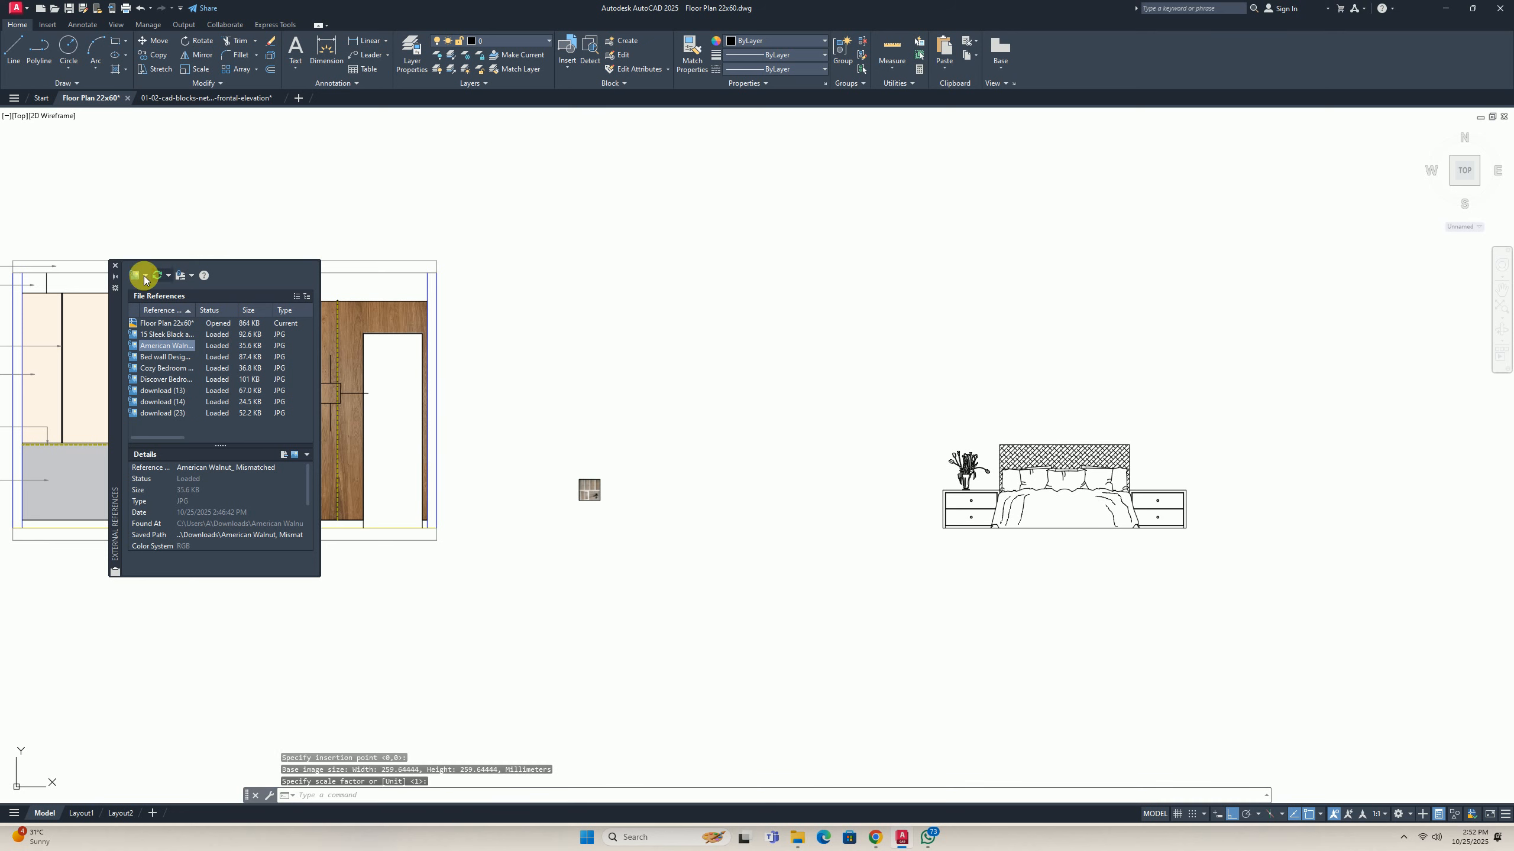
# Close the external references palette and draw a rectangle over the door opening, from its upper-left corner down to the floor line.
pyautogui.click(113, 267)
pyautogui.press('Escape')
pyautogui.press('Escape')
pyautogui.scroll(4, 298, 334)
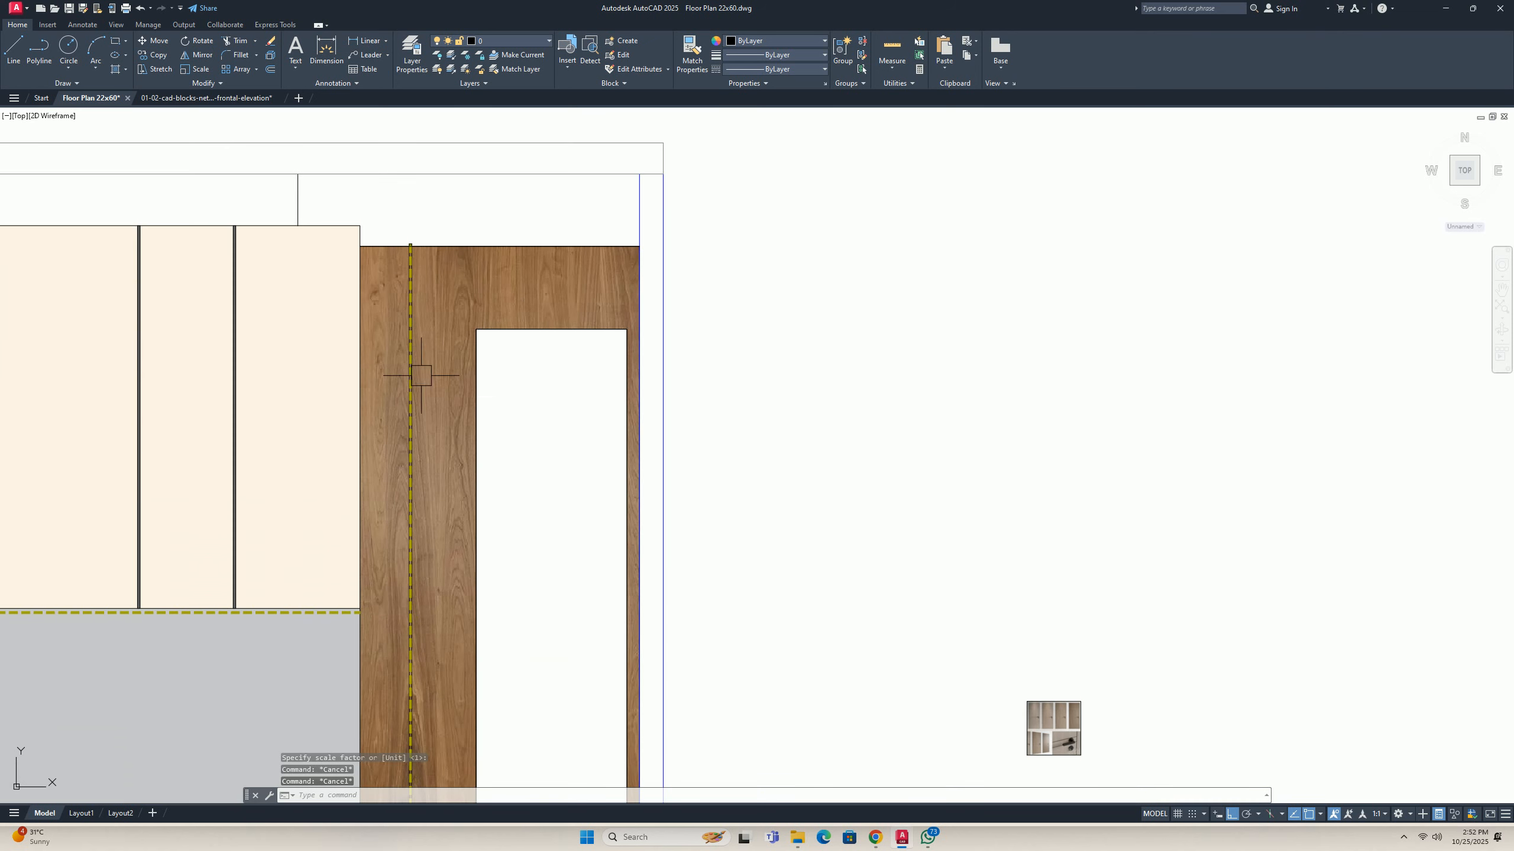
pyautogui.press('space')
pyautogui.click(476, 330)
pyautogui.moveTo(605, 655); pyautogui.dragTo(526, 359, button='middle')
pyautogui.scroll(4, 549, 529)
pyautogui.click(550, 541)
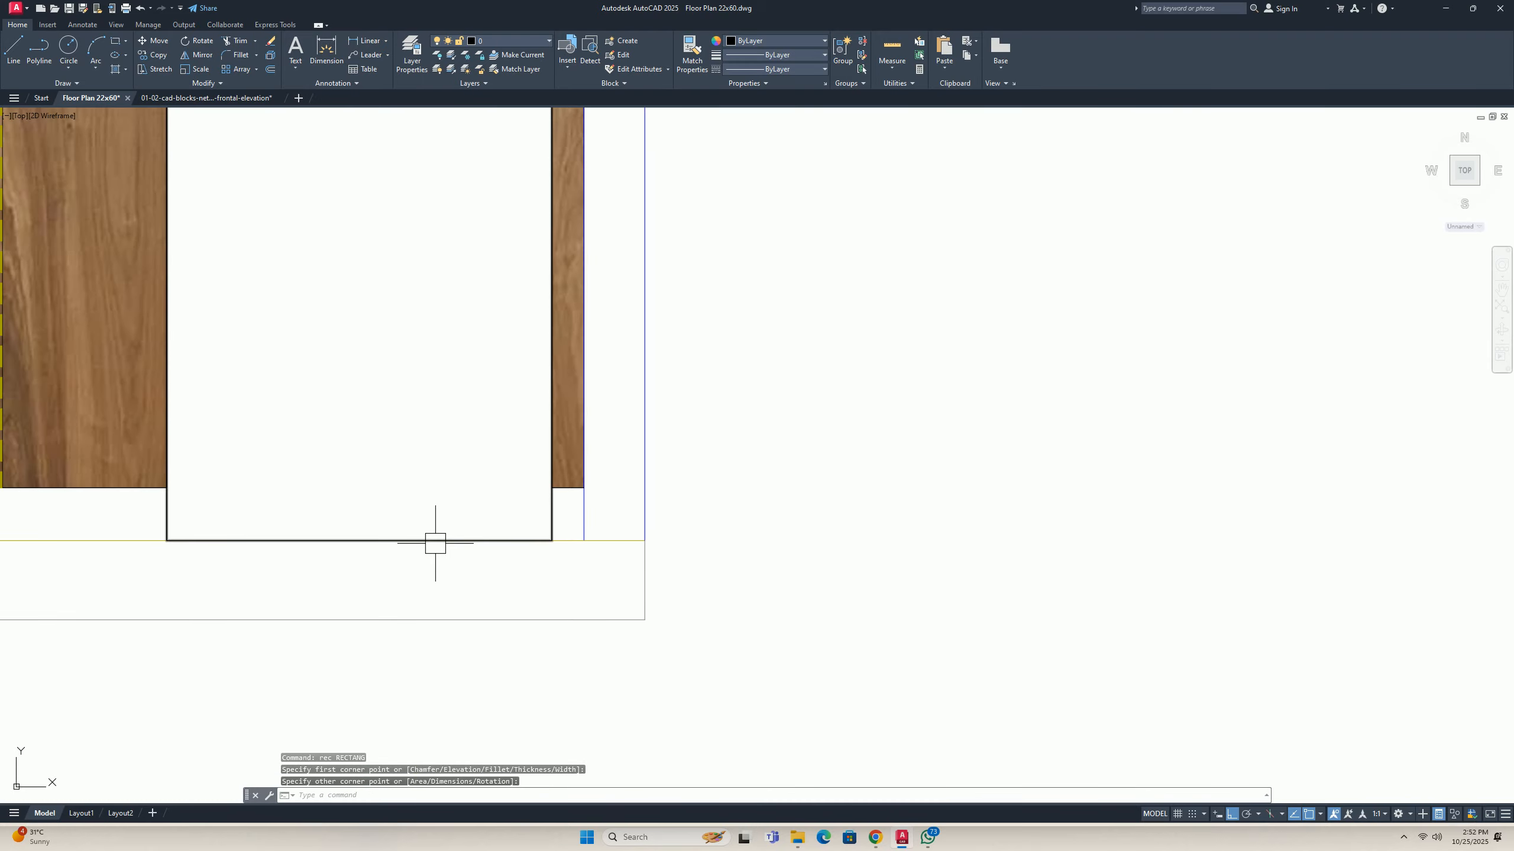
# Raise the bottom edge of the door-opening rectangle by 10.
pyautogui.press('Escape')
pyautogui.press('Escape')
pyautogui.click(389, 541)
pyautogui.click(360, 541)
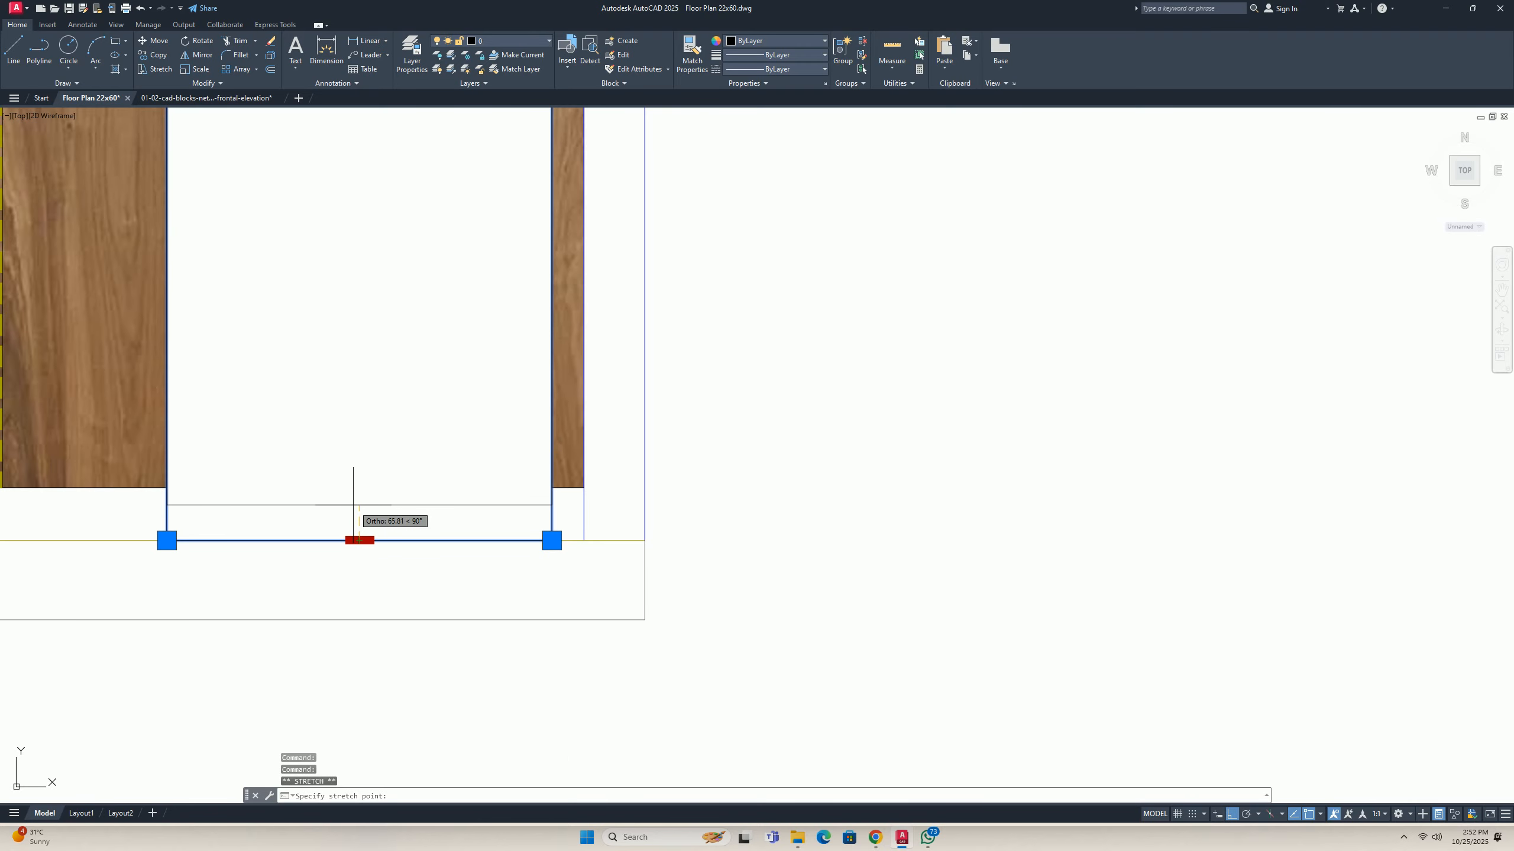
pyautogui.press('Escape')
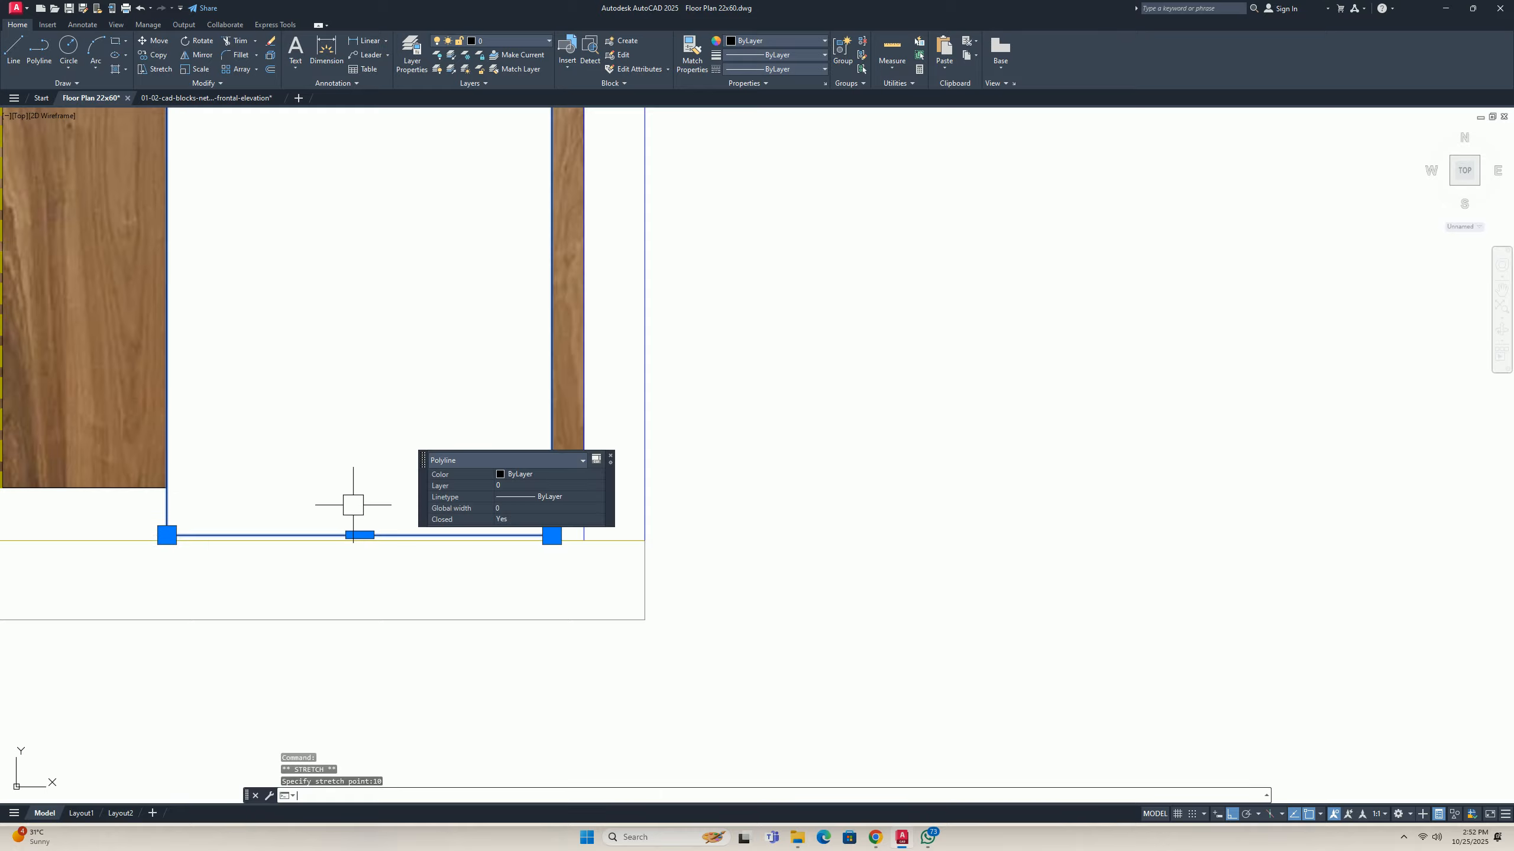
pyautogui.press('Escape')
pyautogui.press('Escape')
# Move the door rectangle by its lower-left corner out of the elevation to the empty area around the door reference image.
pyautogui.scroll(-4, 358, 519)
pyautogui.write('m')
pyautogui.press('space')
pyautogui.click(388, 535)
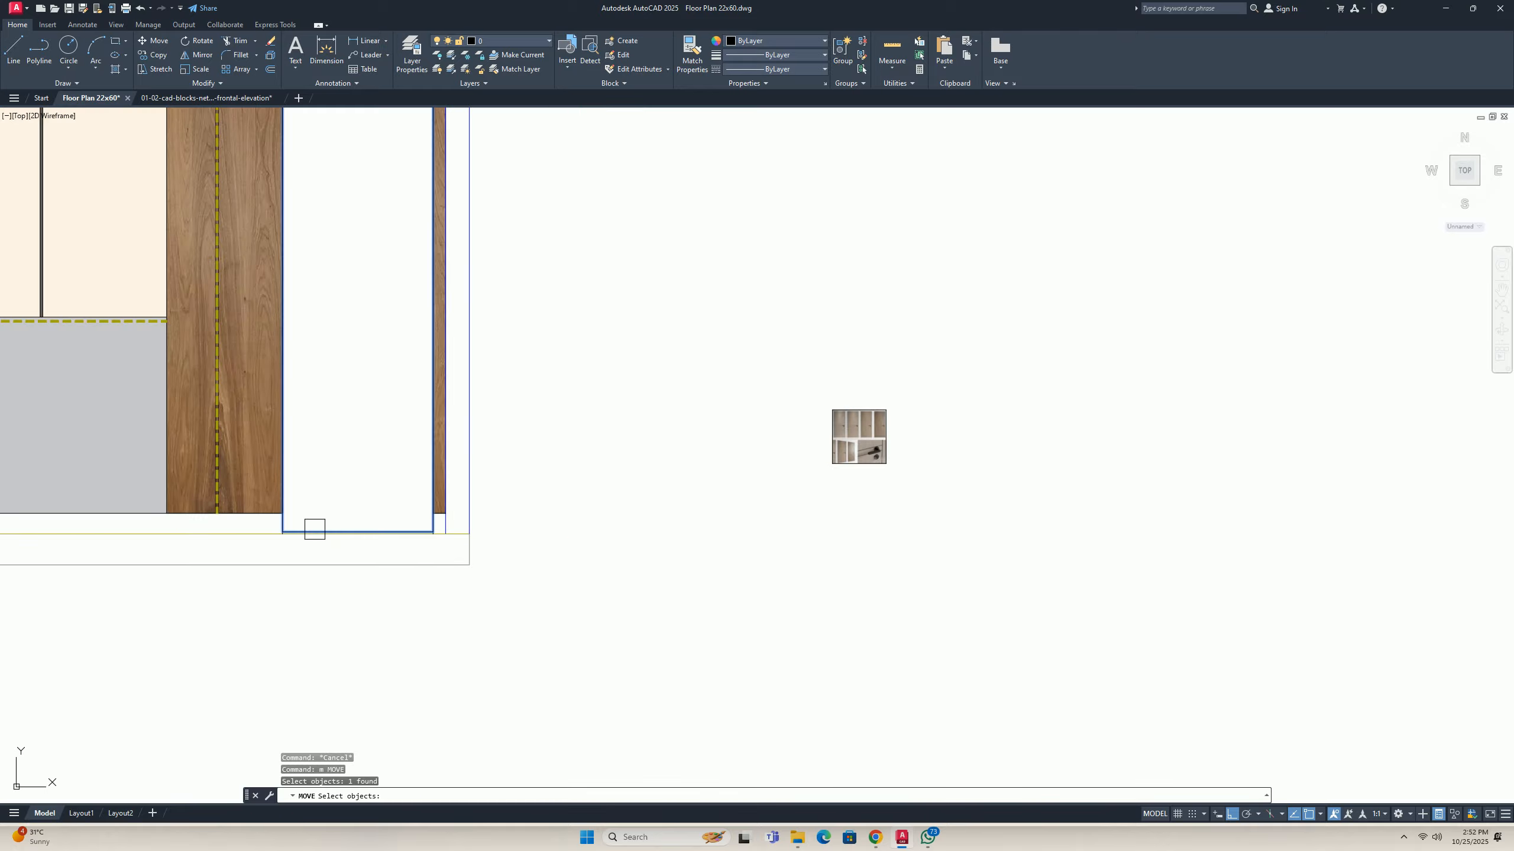
pyautogui.press('space')
pyautogui.scroll(2, 308, 534)
pyautogui.click(268, 530)
pyautogui.scroll(2, 896, 455)
pyautogui.moveTo(897, 455); pyautogui.dragTo(406, 494, button='middle')
pyautogui.scroll(-2, 408, 495)
pyautogui.click(615, 512)
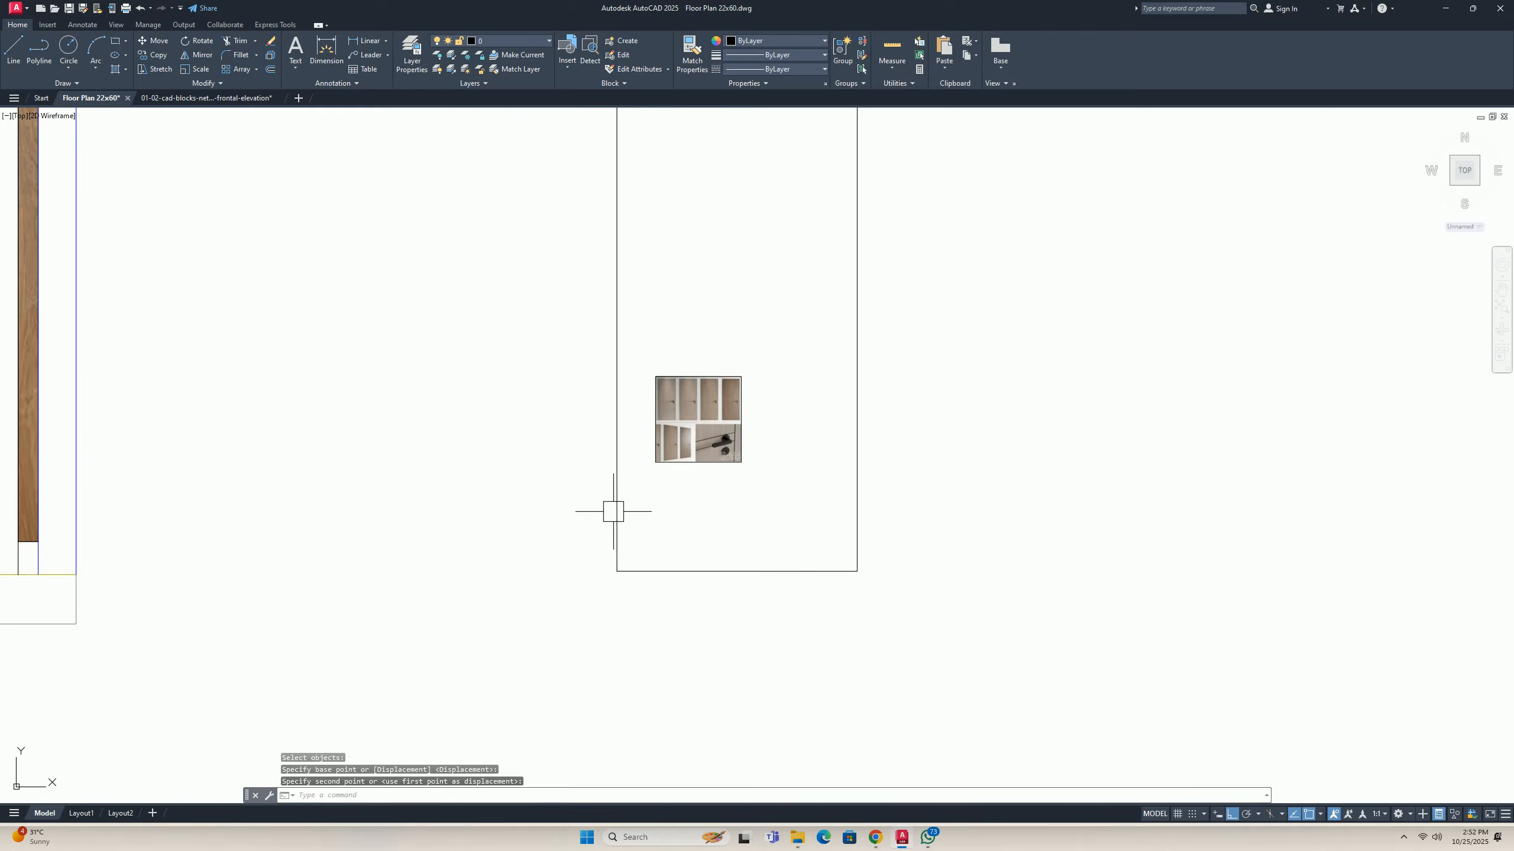
pyautogui.press('Escape')
pyautogui.press('Escape')
# Move the door reference image so the fourth door leaf's lower-left corner sits on the rectangle's lower-left corner.
pyautogui.scroll(-4, 673, 495)
pyautogui.moveTo(680, 486); pyautogui.dragTo(550, 507, button='middle')
pyautogui.press('Escape')
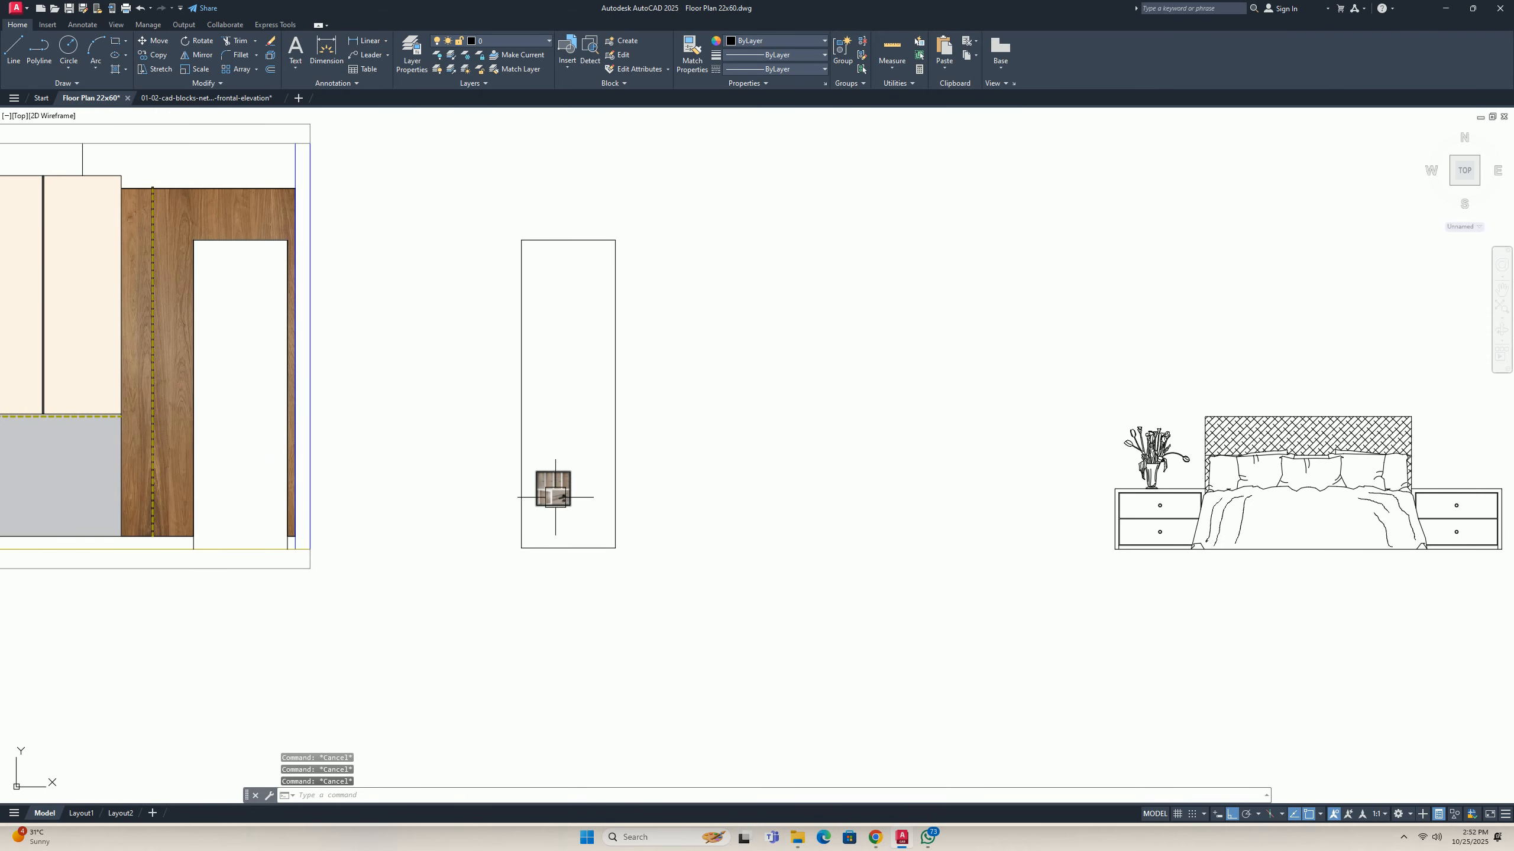
pyautogui.scroll(6, 548, 500)
pyautogui.scroll(4, 676, 376)
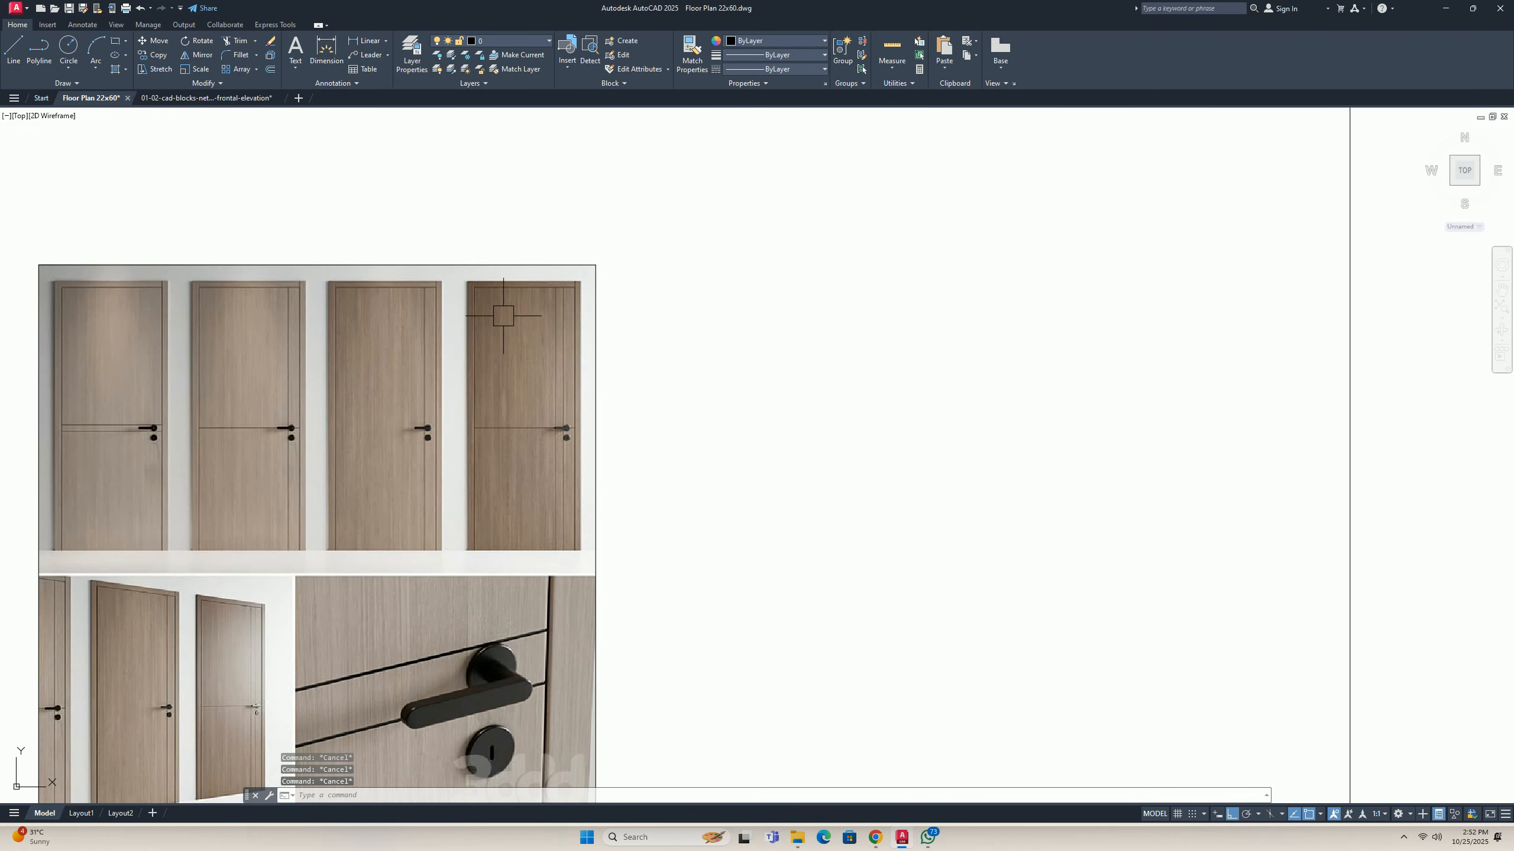
pyautogui.moveTo(500, 416); pyautogui.dragTo(712, 382, button='middle')
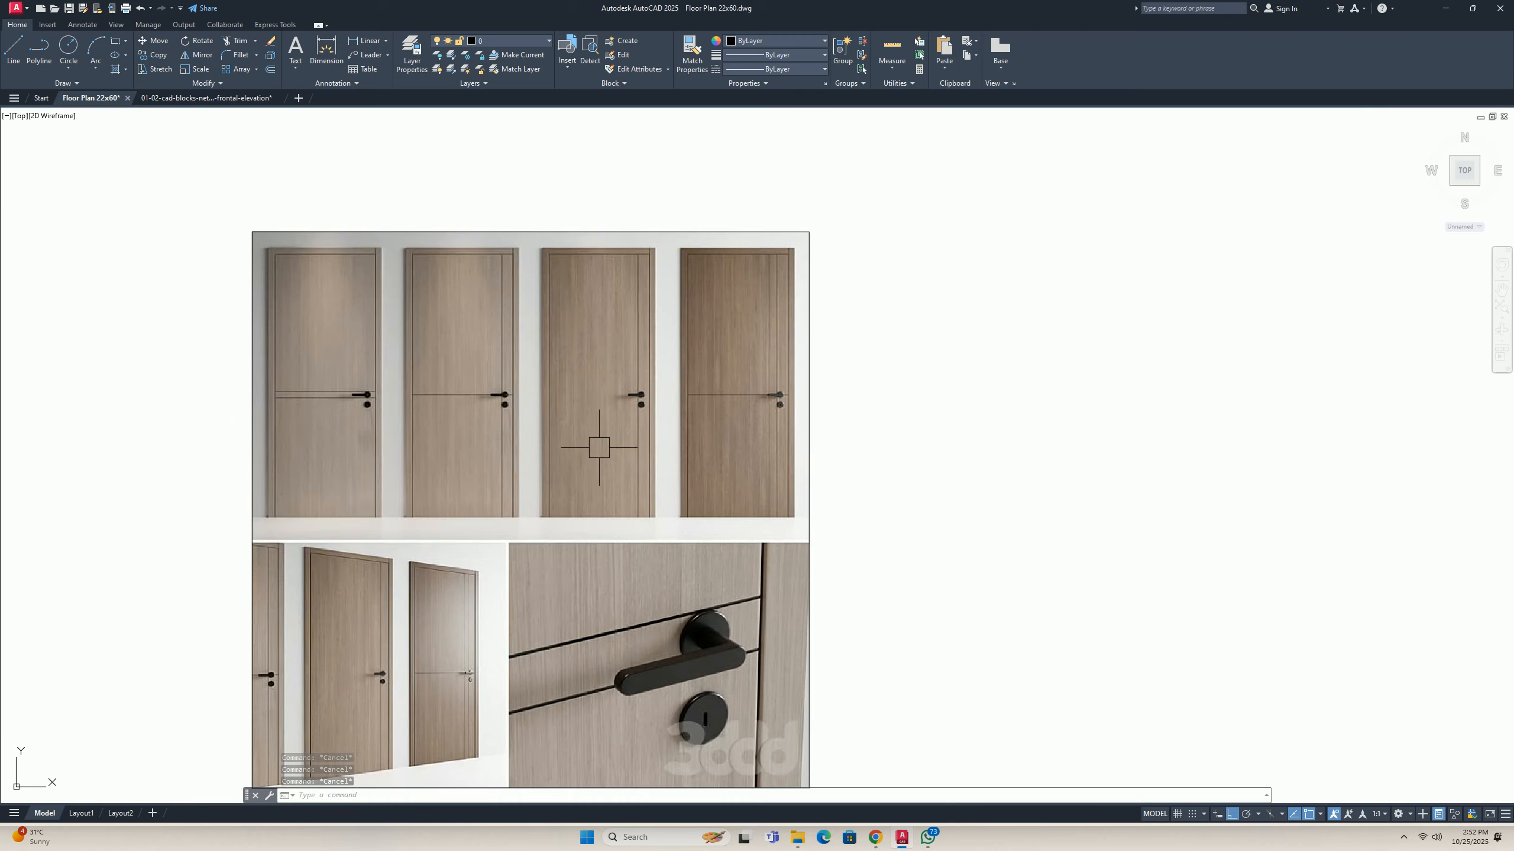
pyautogui.scroll(-8, 713, 396)
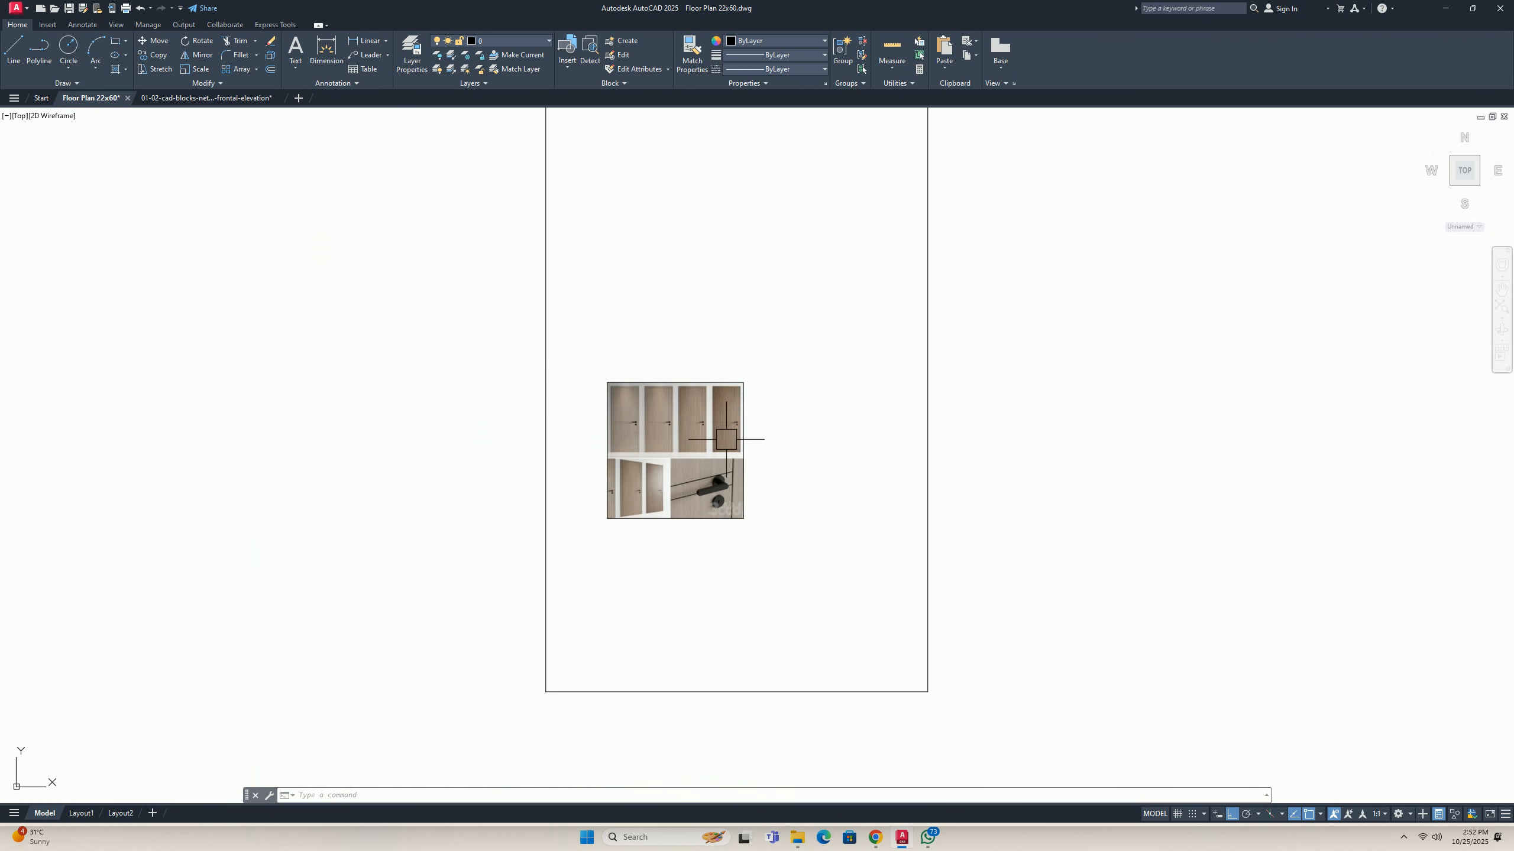
pyautogui.press('Return')
pyautogui.click(773, 531)
pyautogui.click(651, 405)
pyautogui.press('Return')
pyautogui.scroll(13, 720, 448)
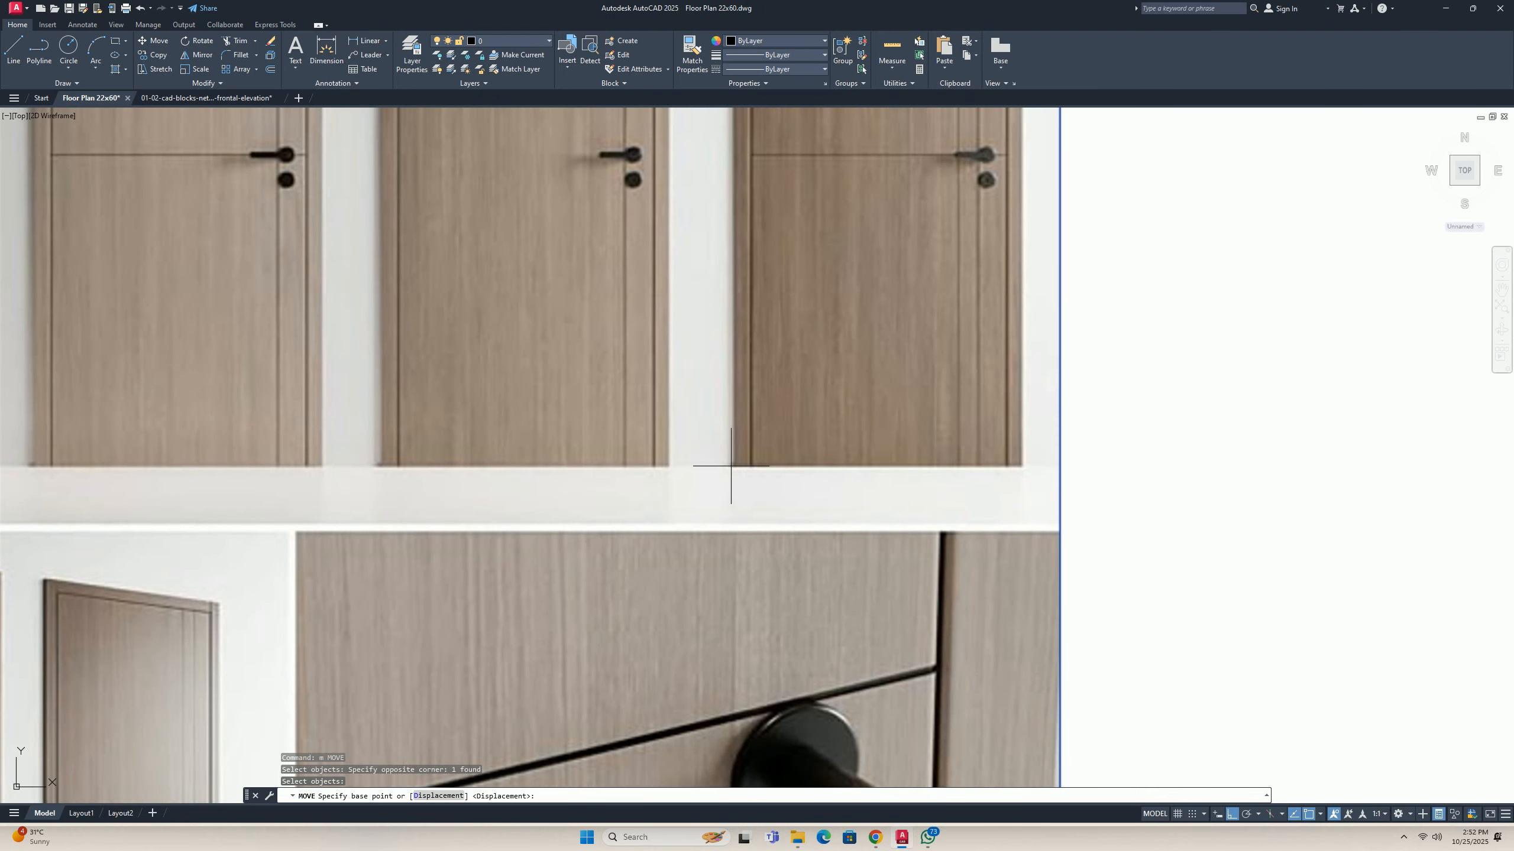
pyautogui.scroll(4, 735, 466)
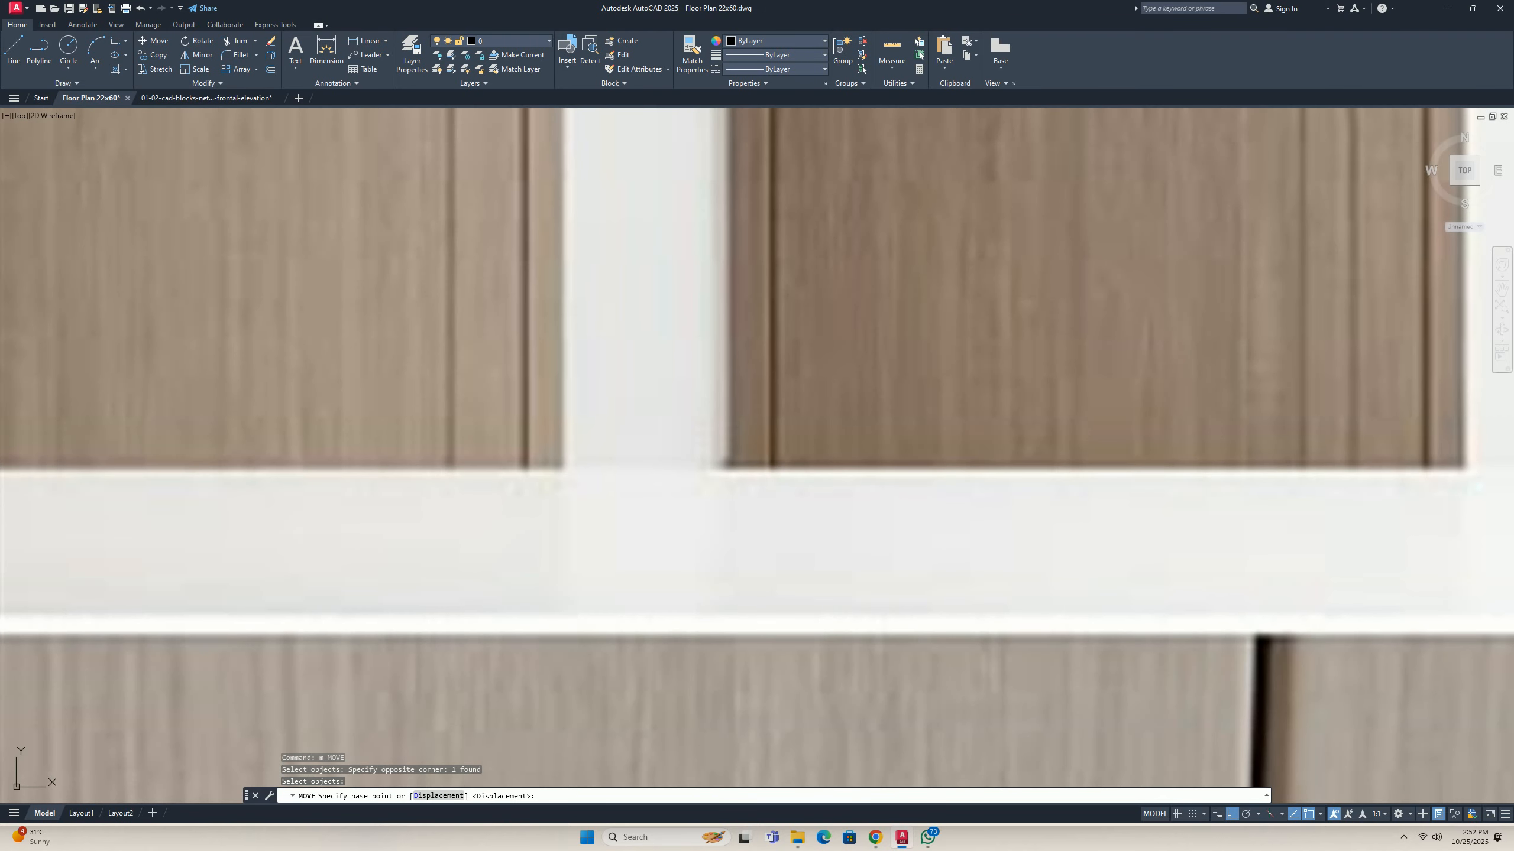
pyautogui.click(728, 467)
pyautogui.scroll(-15, 729, 468)
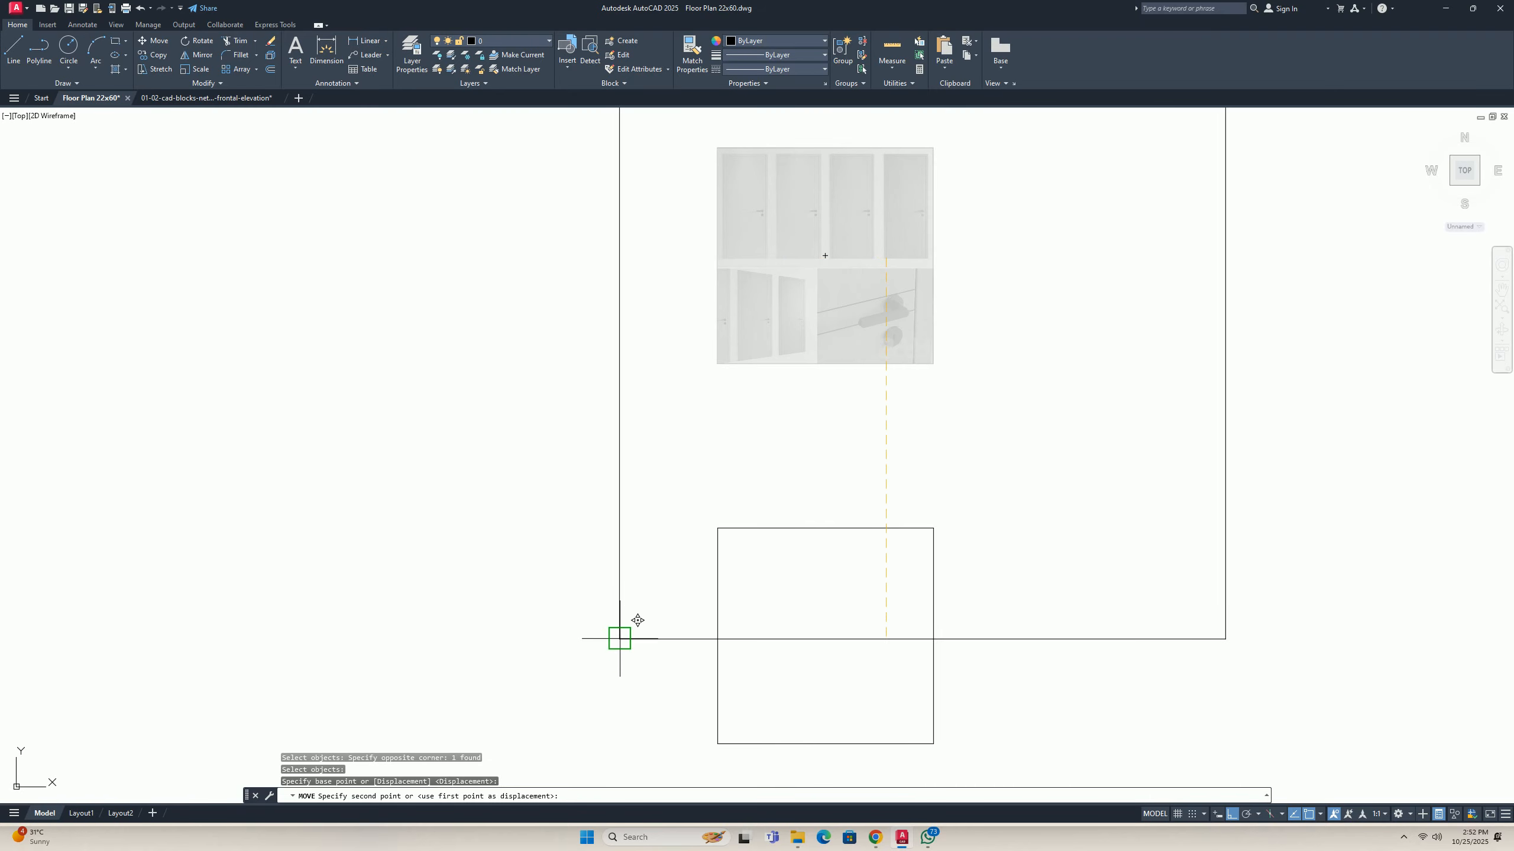
pyautogui.press('Escape')
pyautogui.press('Escape')
# Scale the image by reference from the leaf's lower-left corner so the fourth door leaf's width matches the rectangle's width.
pyautogui.scroll(4, 675, 669)
pyautogui.write('sc')
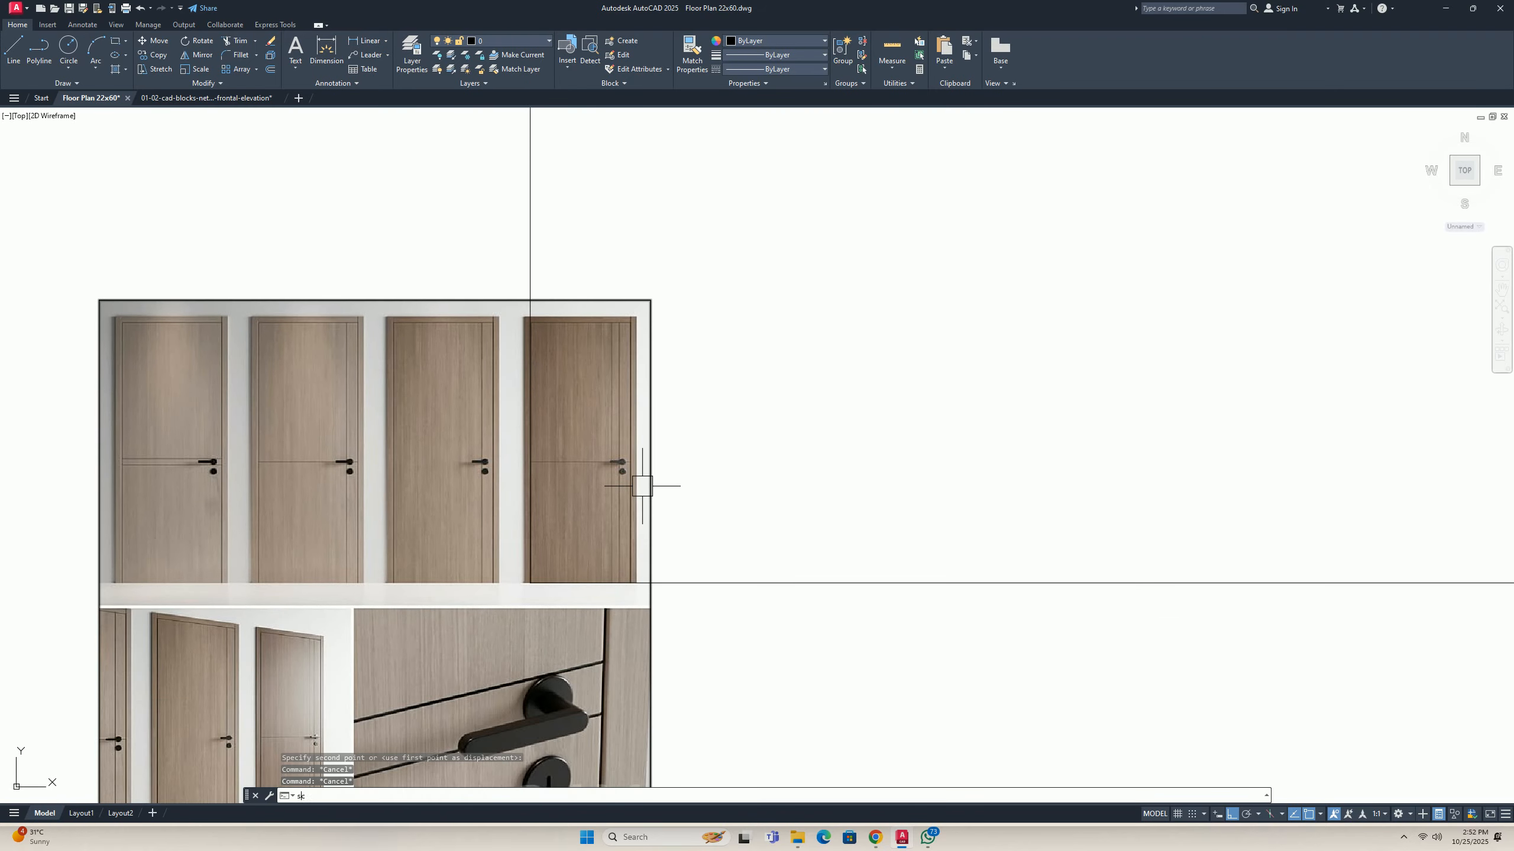
pyautogui.press('Return')
pyautogui.click(709, 474)
pyautogui.click(625, 389)
pyautogui.press('Return')
pyautogui.scroll(6, 531, 581)
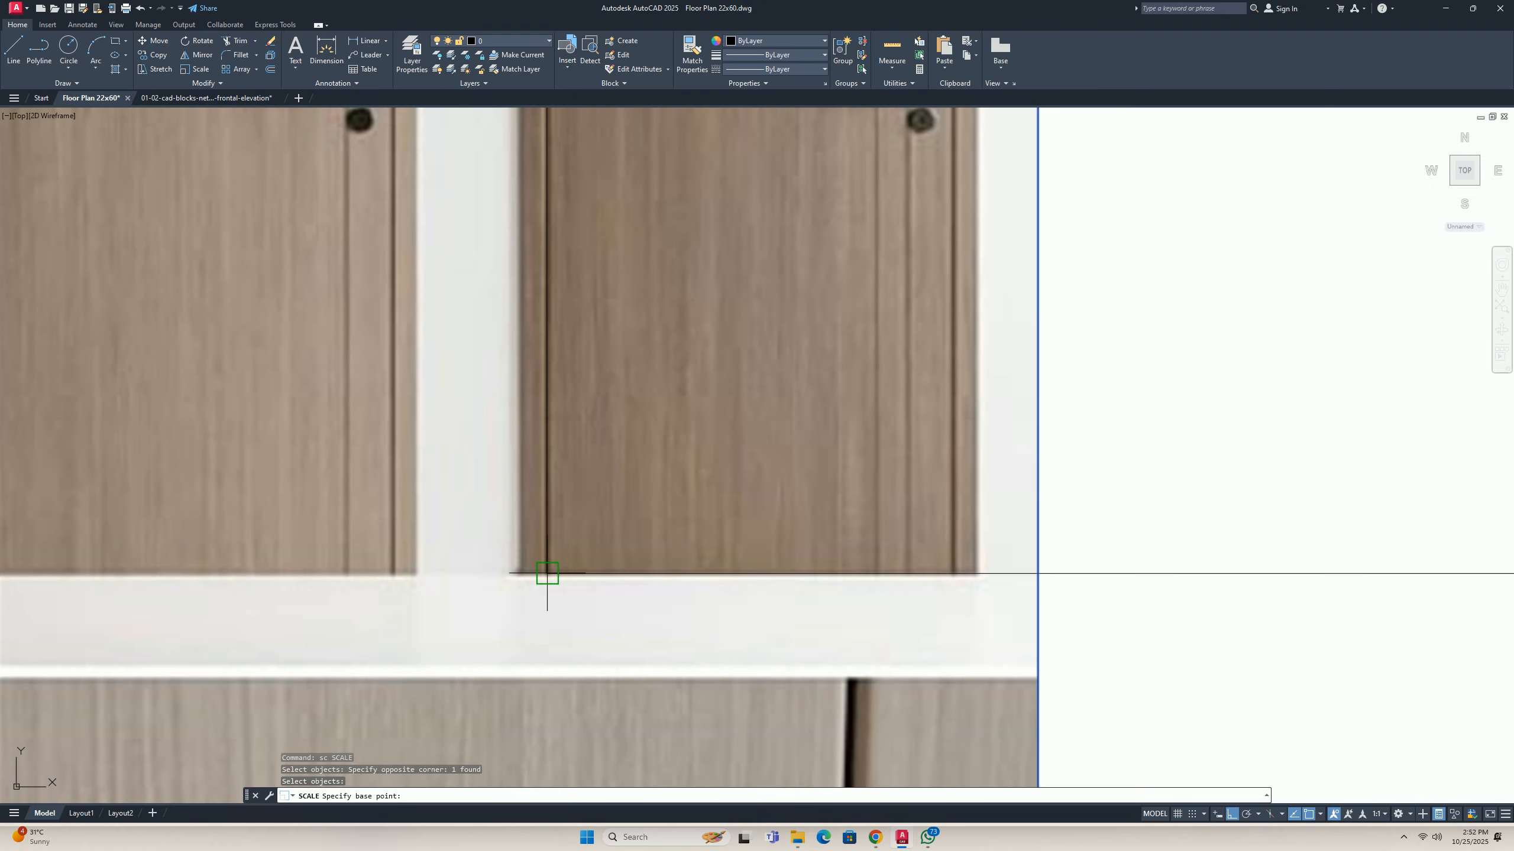
pyautogui.click(547, 574)
pyautogui.write('r')
pyautogui.press('Return')
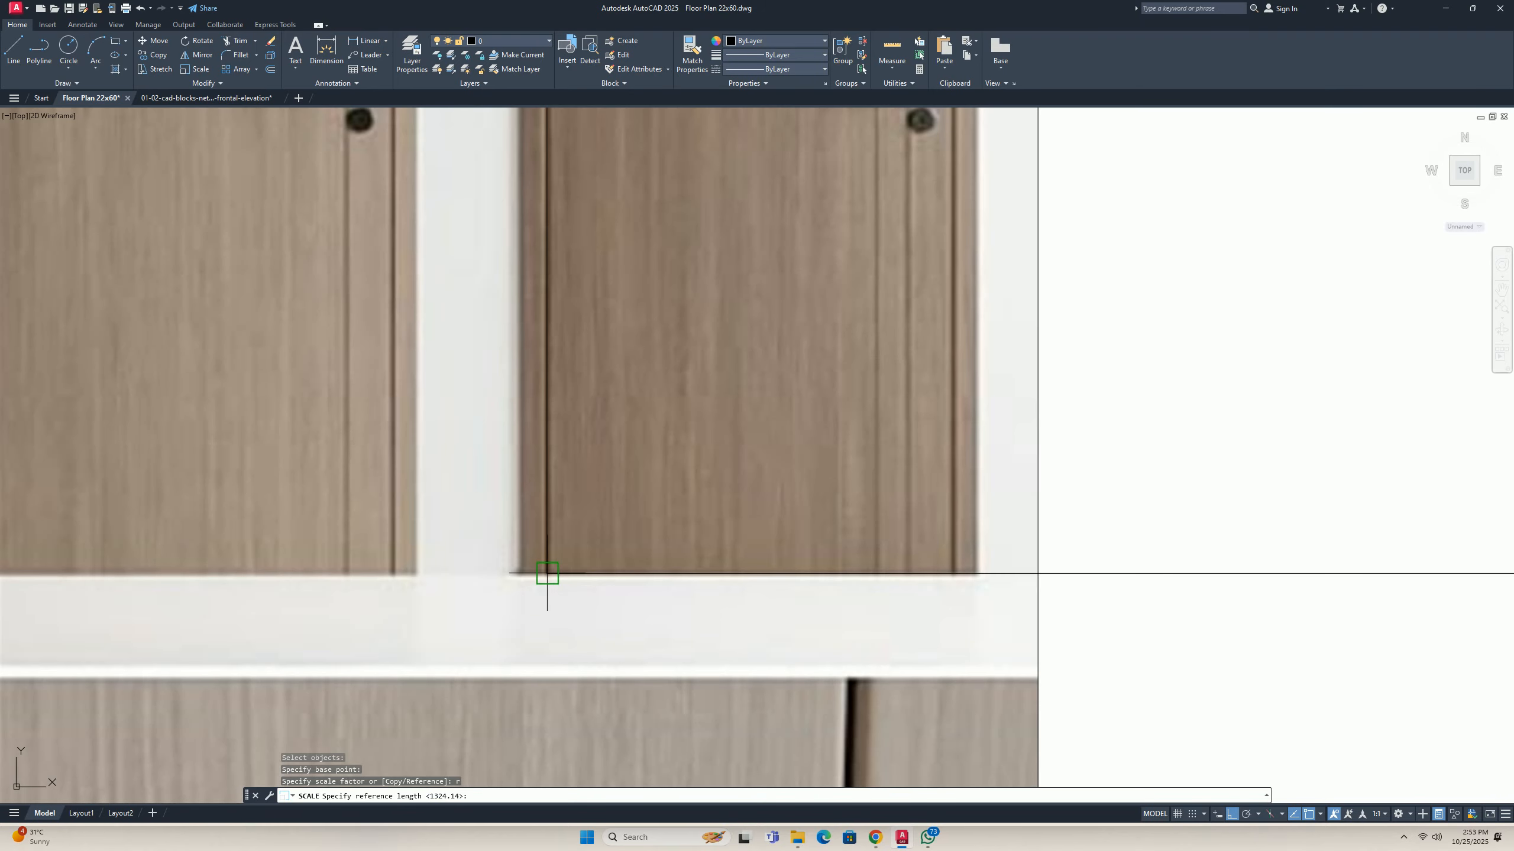
pyautogui.scroll(4, 949, 572)
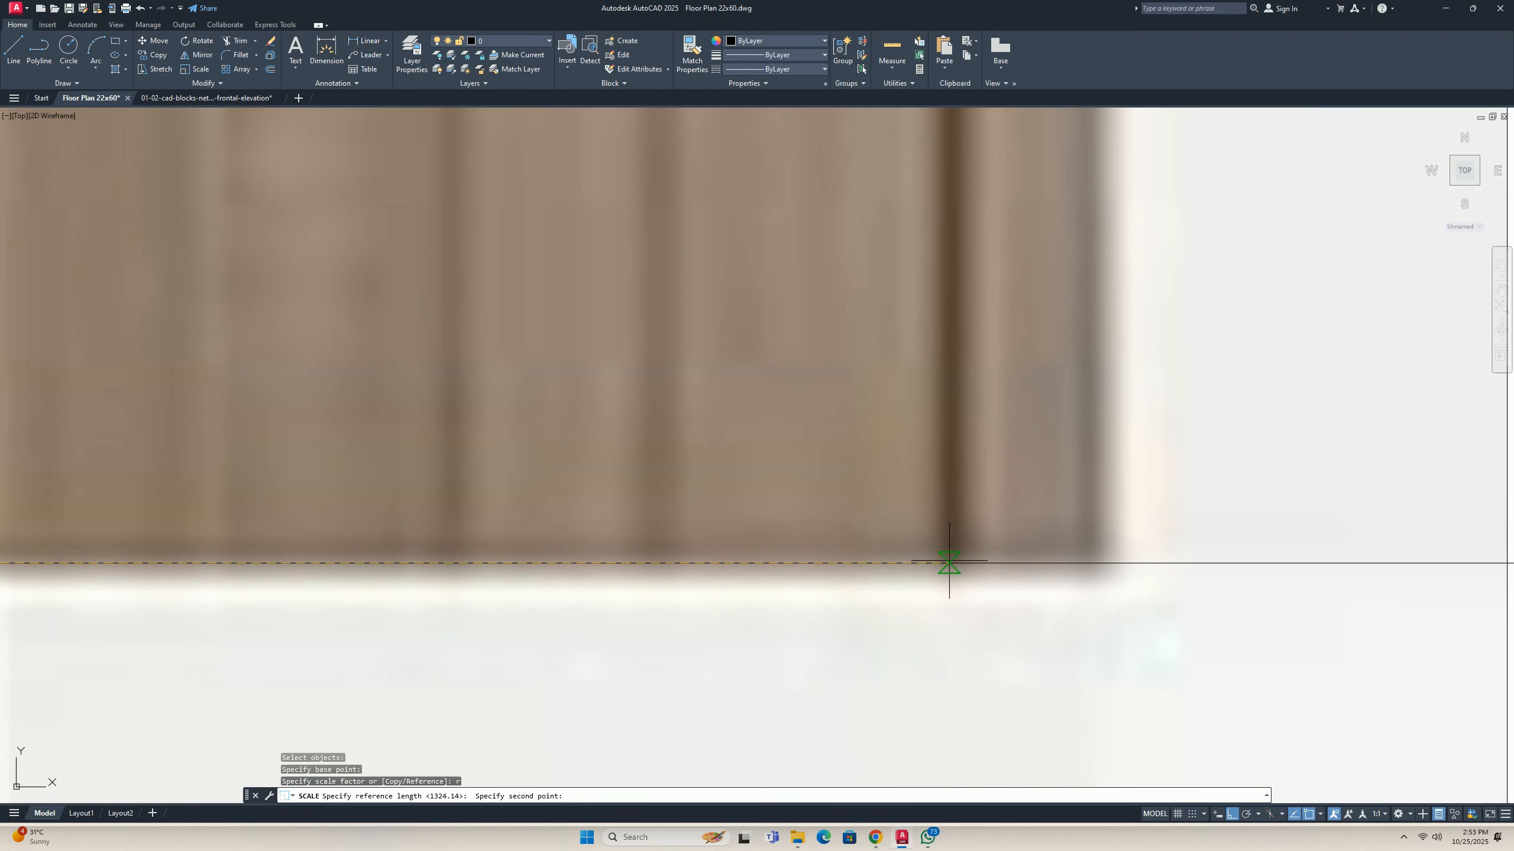
pyautogui.click(950, 559)
pyautogui.scroll(-3, 976, 561)
pyautogui.moveTo(1038, 568); pyautogui.dragTo(478, 553, button='middle')
pyautogui.scroll(-5, 478, 552)
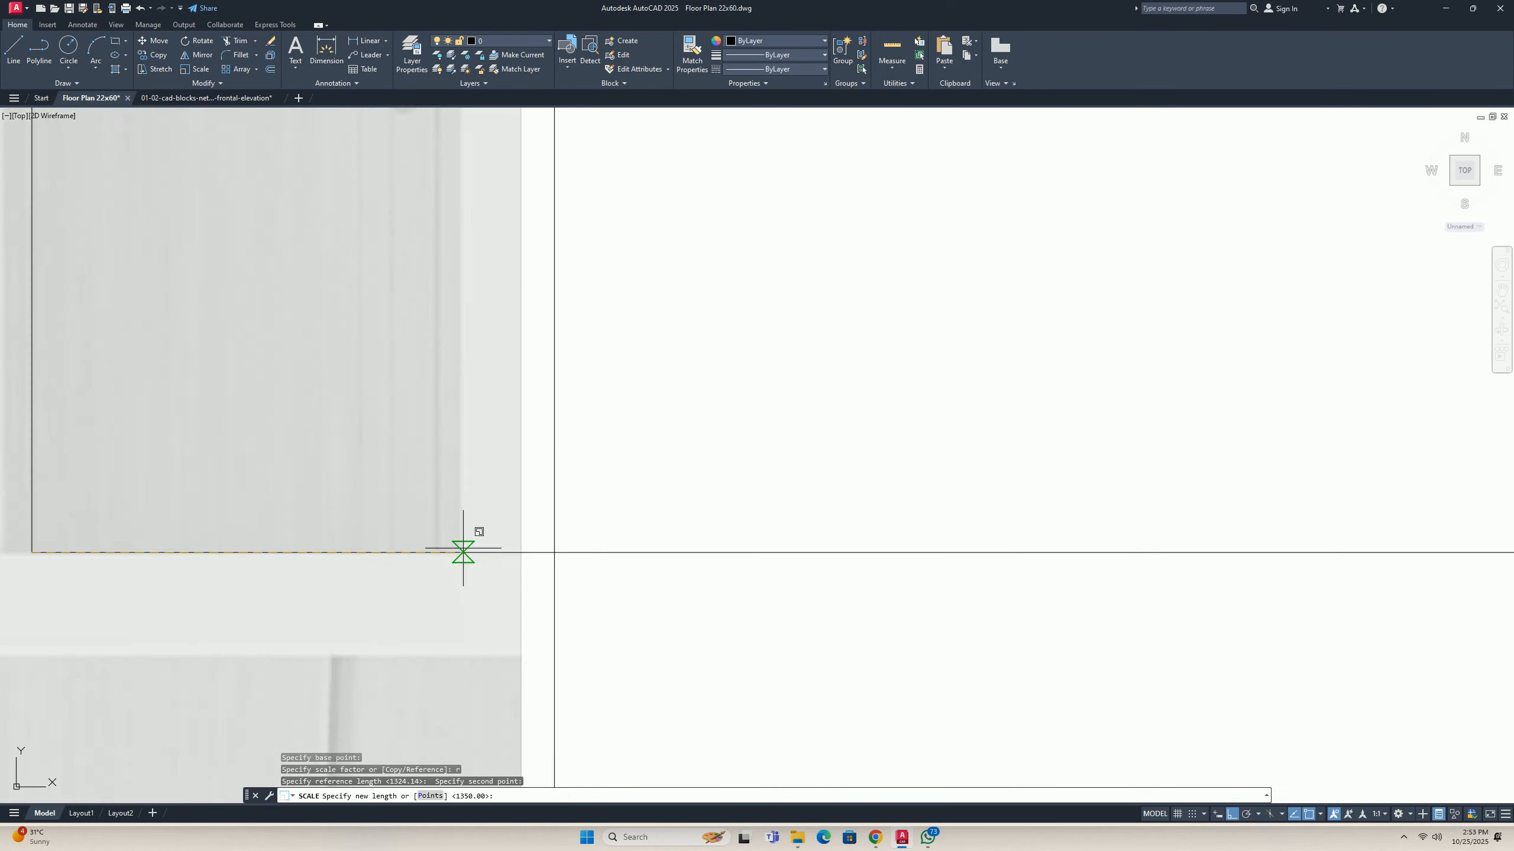
pyautogui.scroll(-4, 729, 530)
pyautogui.click(841, 531)
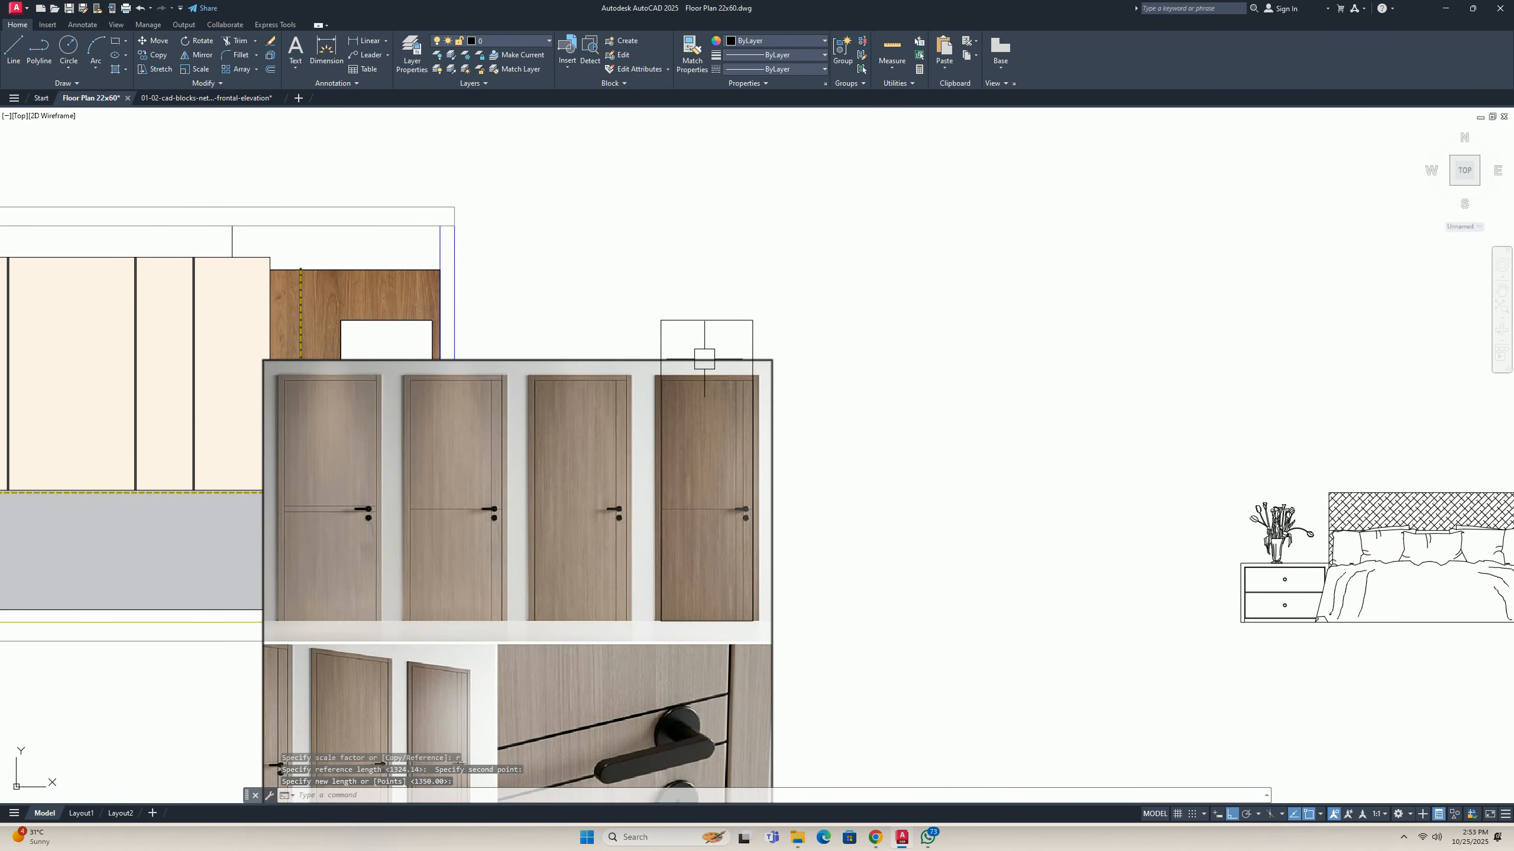
pyautogui.scroll(4, 715, 381)
pyautogui.press('Escape')
pyautogui.press('Escape')
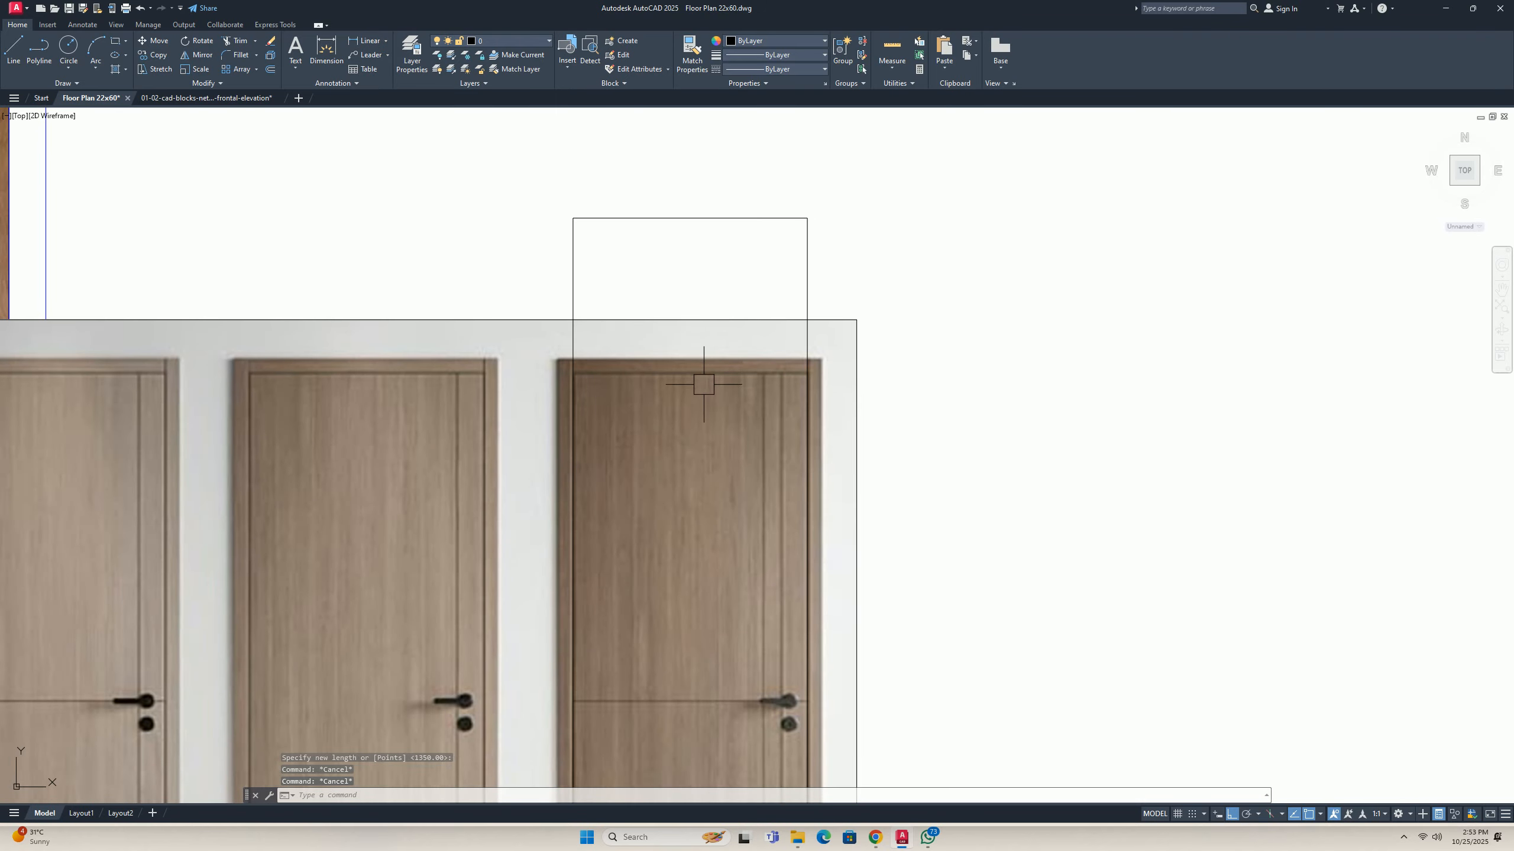
# Scale the image by reference from the rectangle's lower-right corner so the fourth door leaf's height reaches the rectangle's top edge.
pyautogui.scroll(-5, 708, 386)
pyautogui.scroll(5, 689, 472)
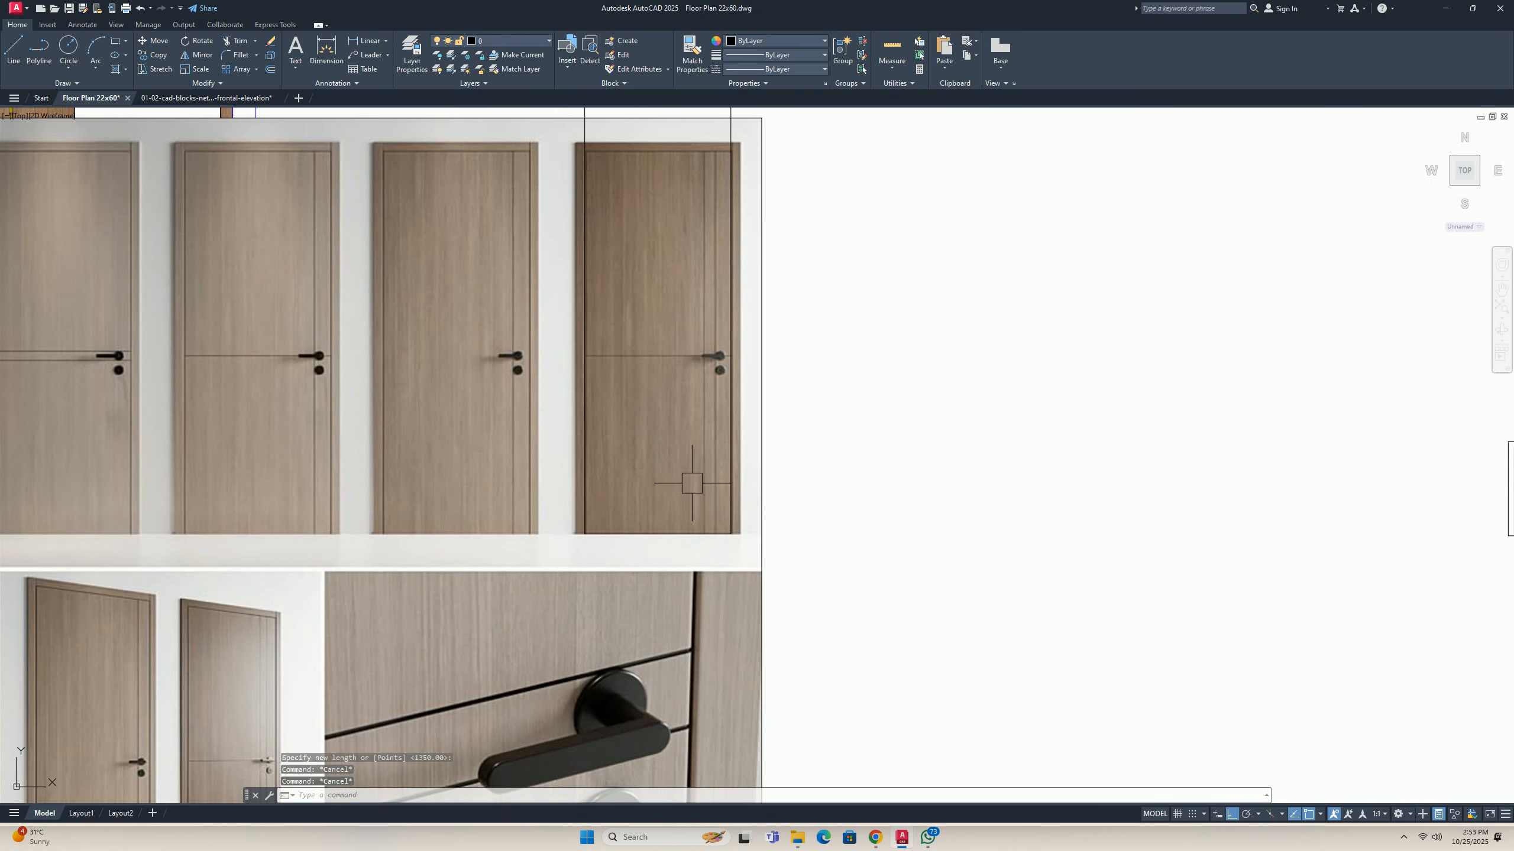
pyautogui.write('sc')
pyautogui.press('Return')
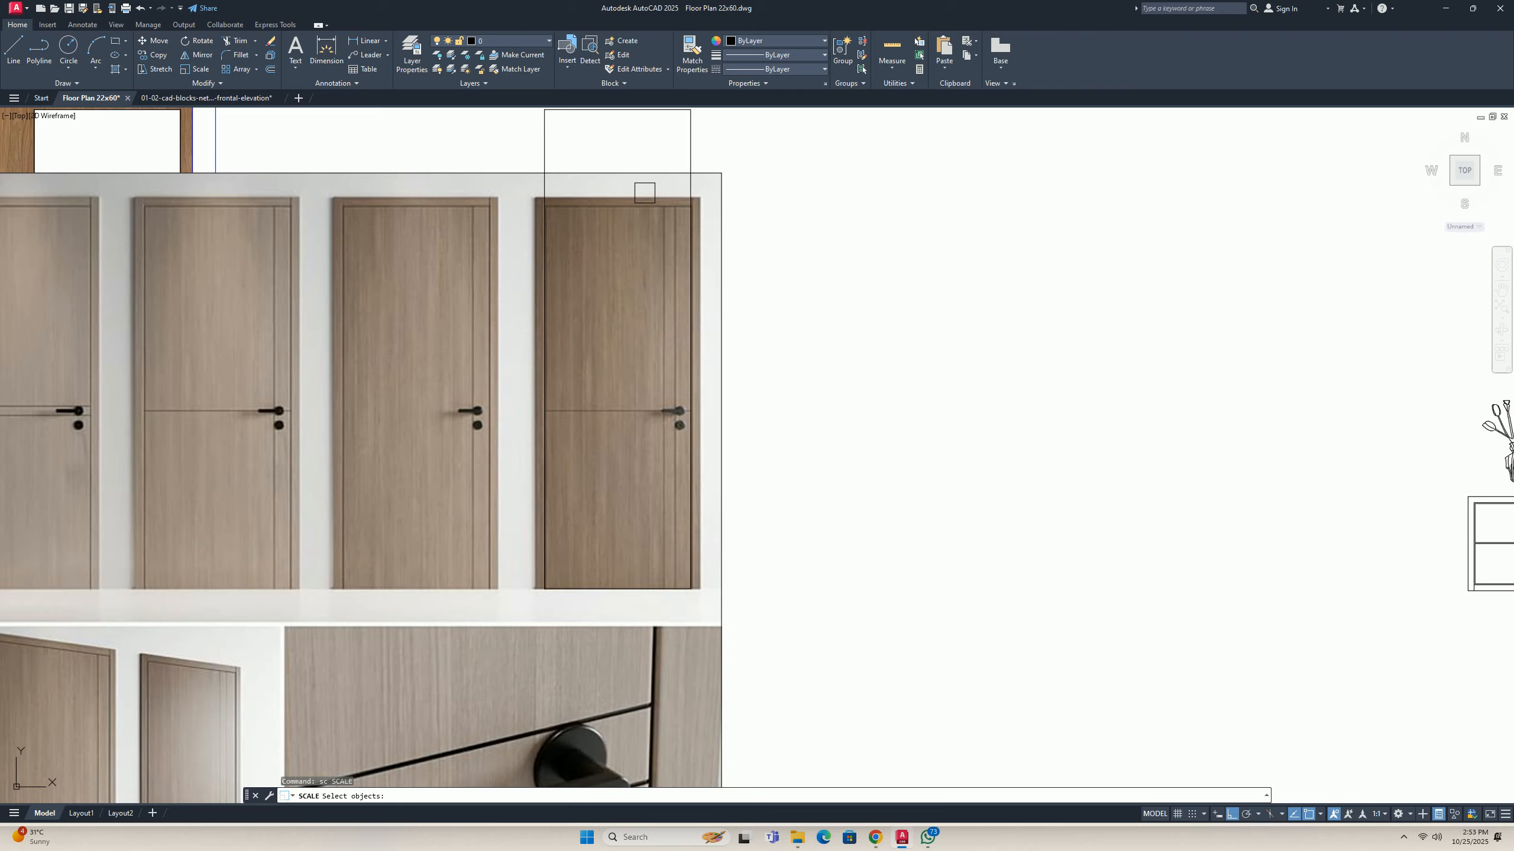
pyautogui.click(775, 561)
pyautogui.click(697, 537)
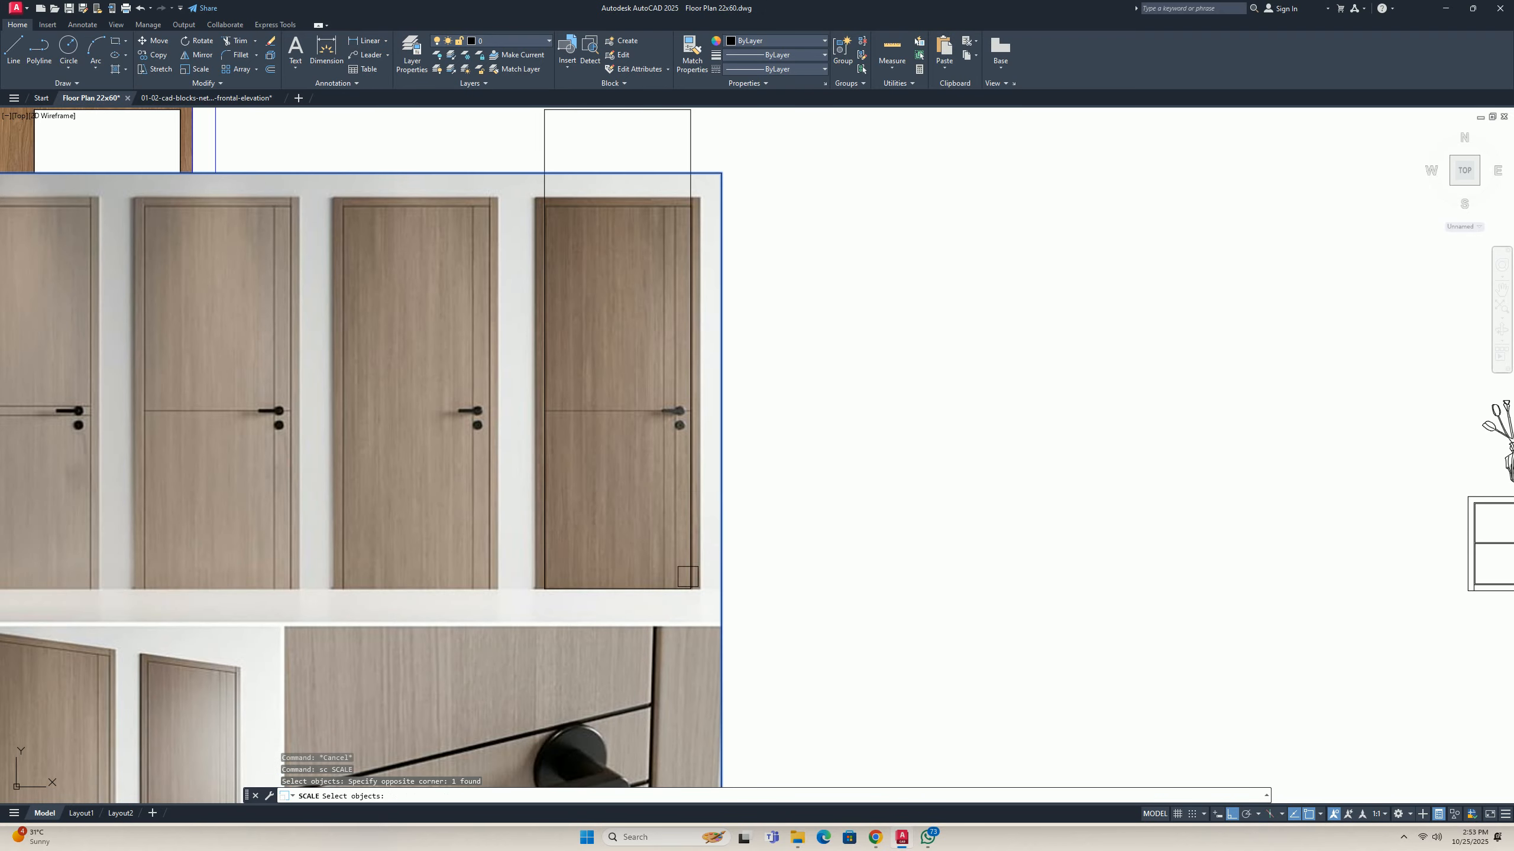
pyautogui.scroll(5, 687, 577)
pyautogui.press('Return')
pyautogui.click(714, 560)
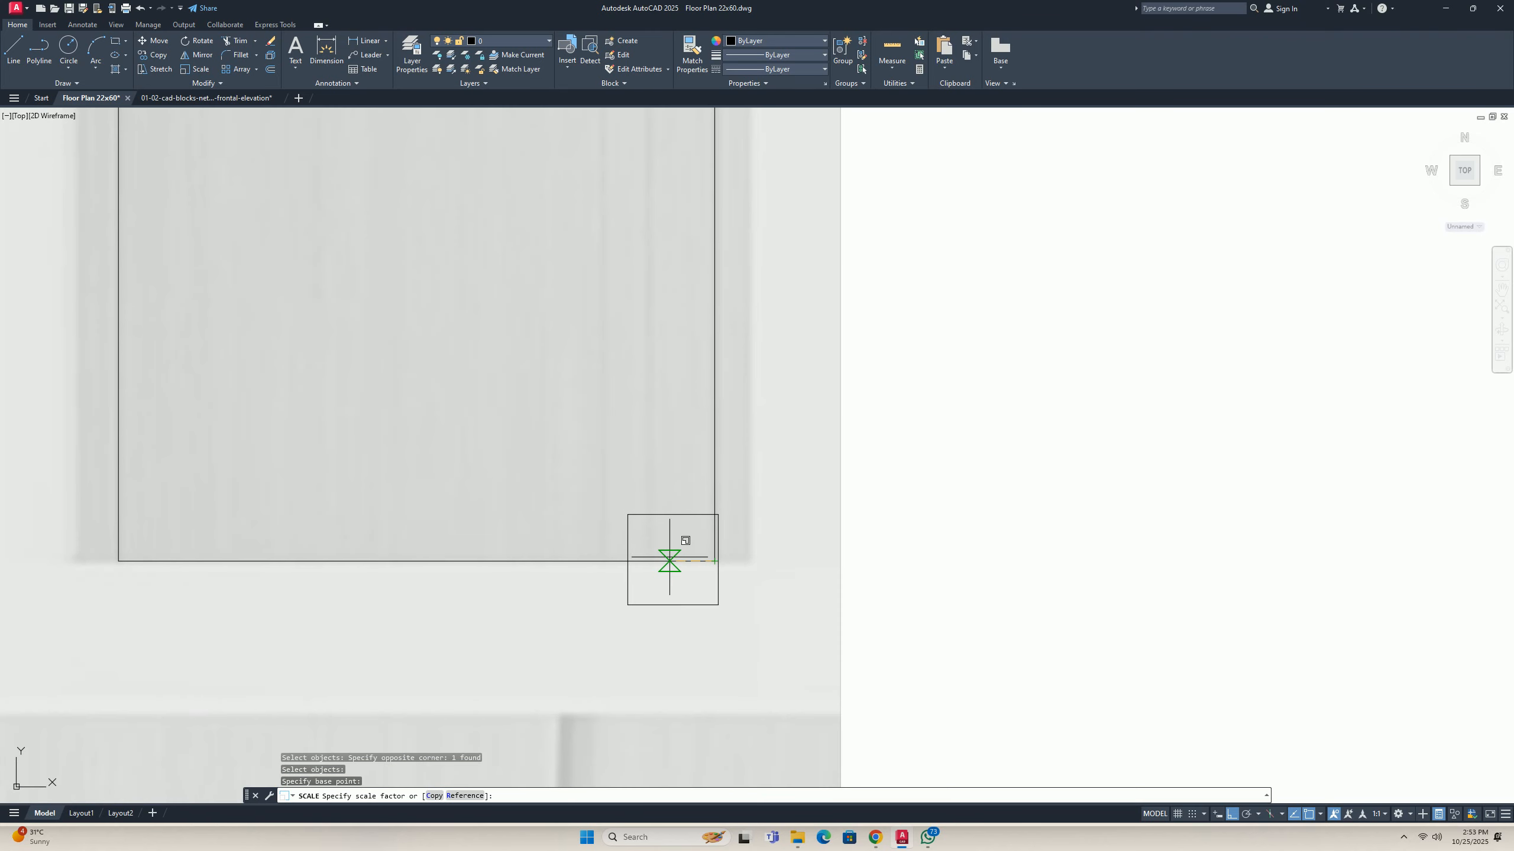
pyautogui.write('r')
pyautogui.press('Return')
pyautogui.scroll(-5, 703, 453)
pyautogui.scroll(5, 692, 298)
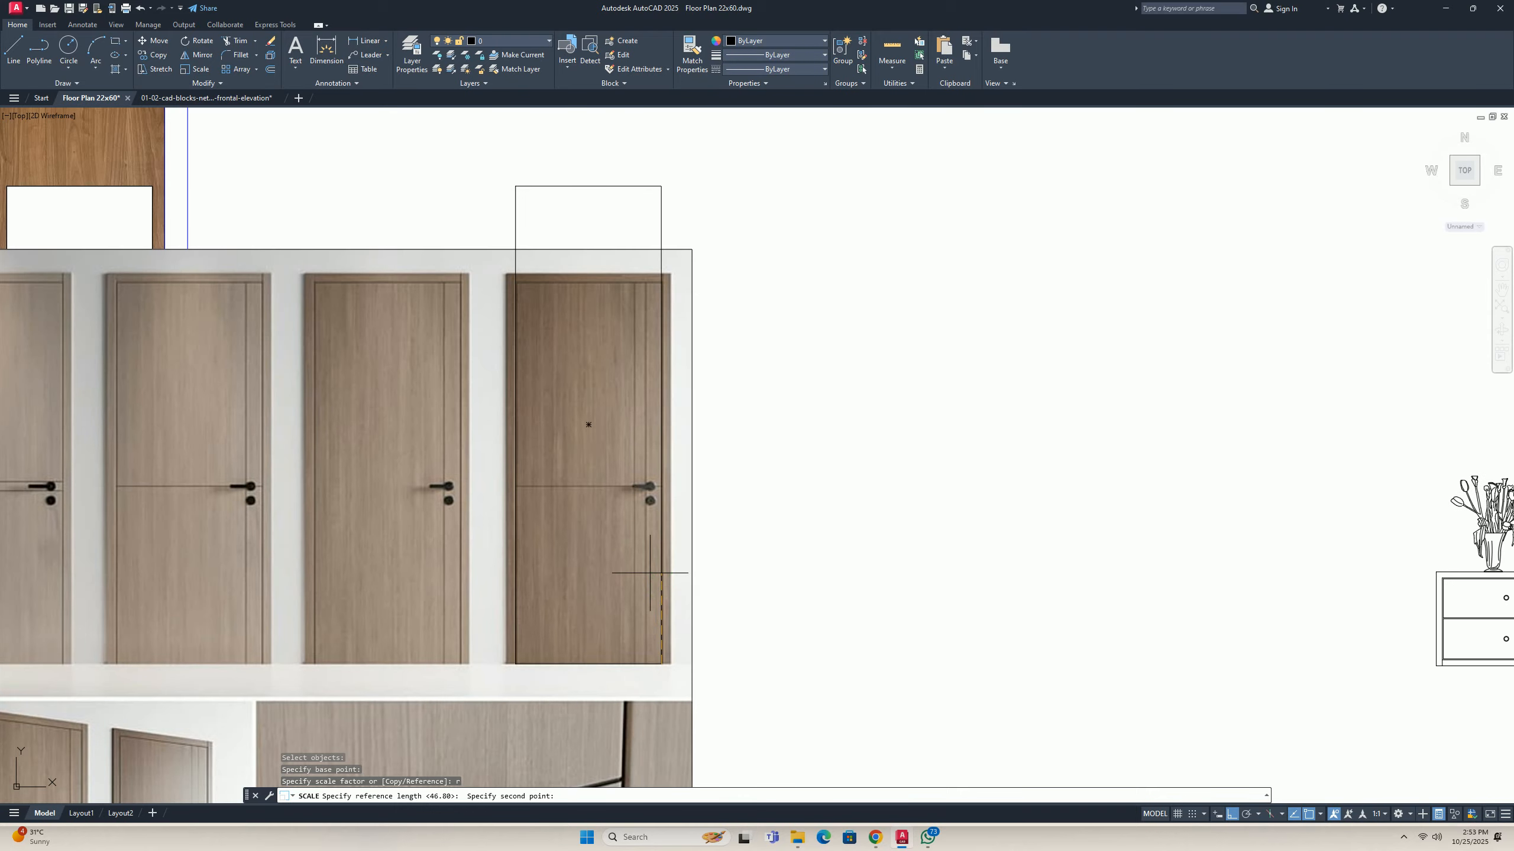
pyautogui.scroll(2, 603, 360)
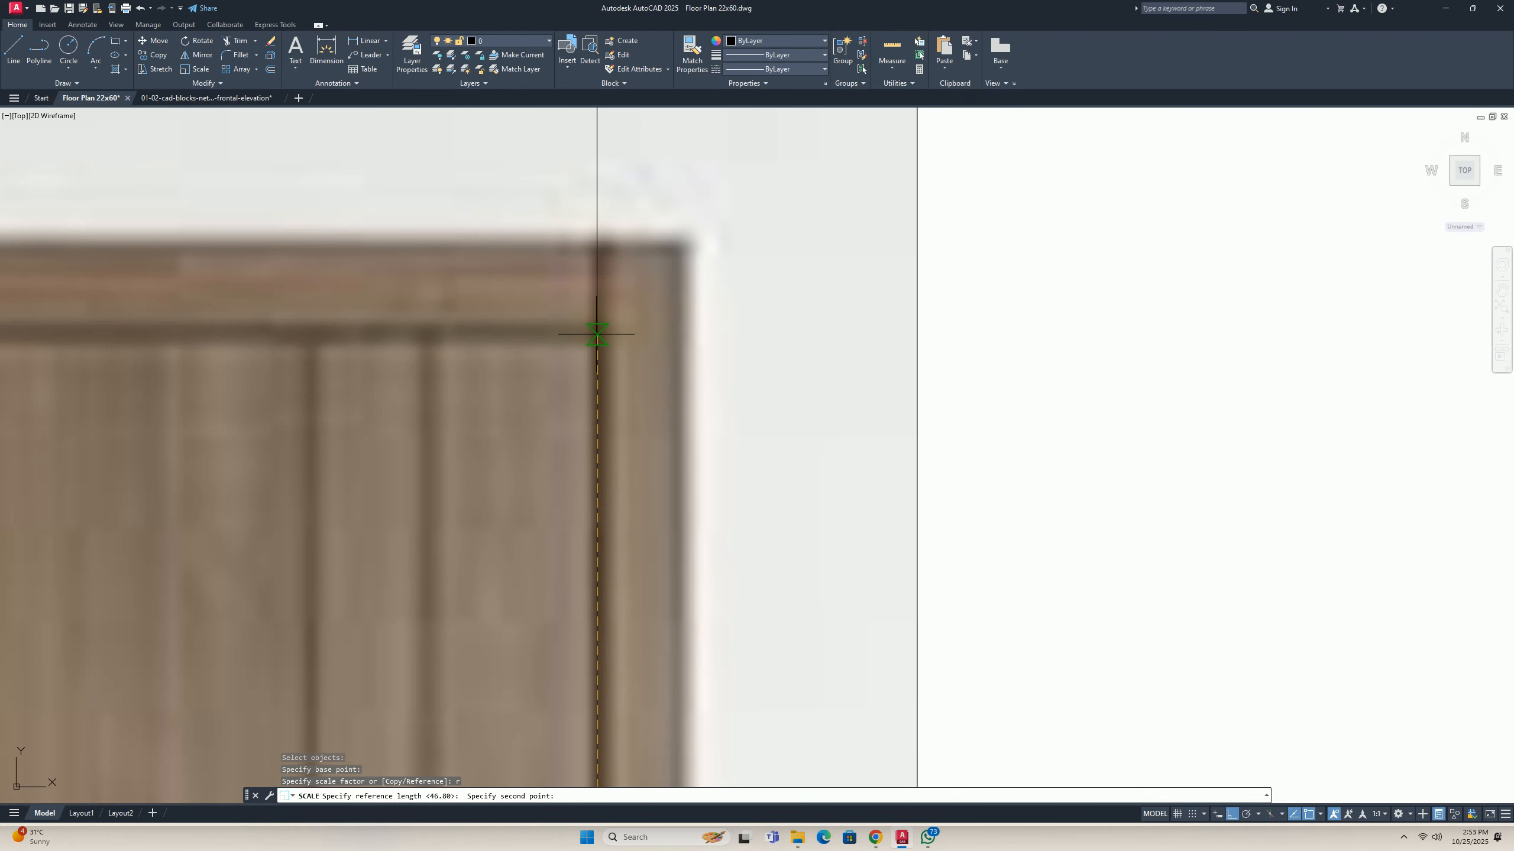
pyautogui.click(597, 334)
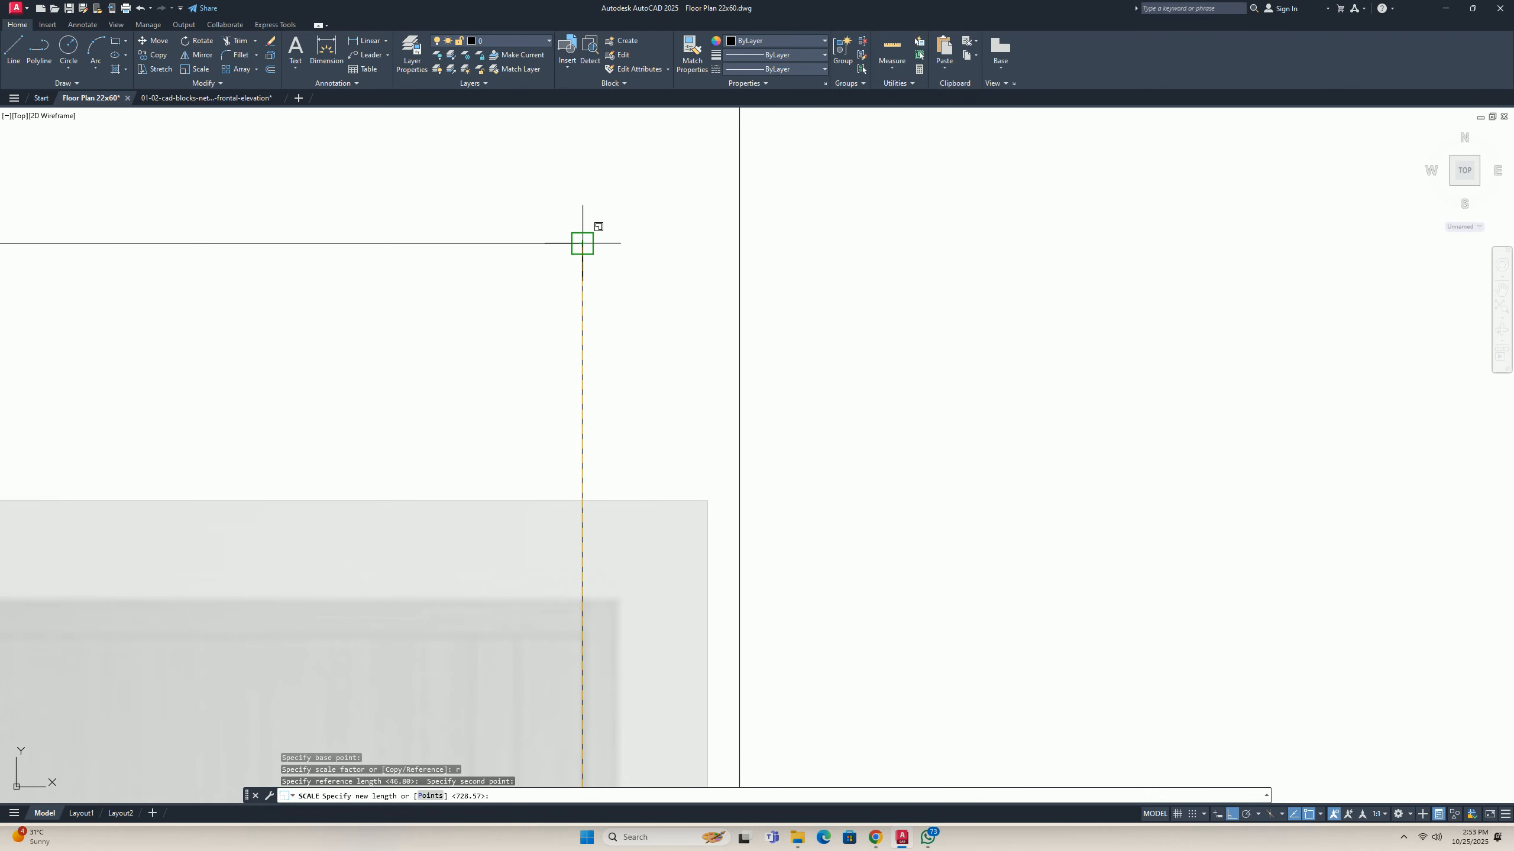
pyautogui.press('Escape')
pyautogui.scroll(-5, 584, 334)
pyautogui.scroll(3, 559, 463)
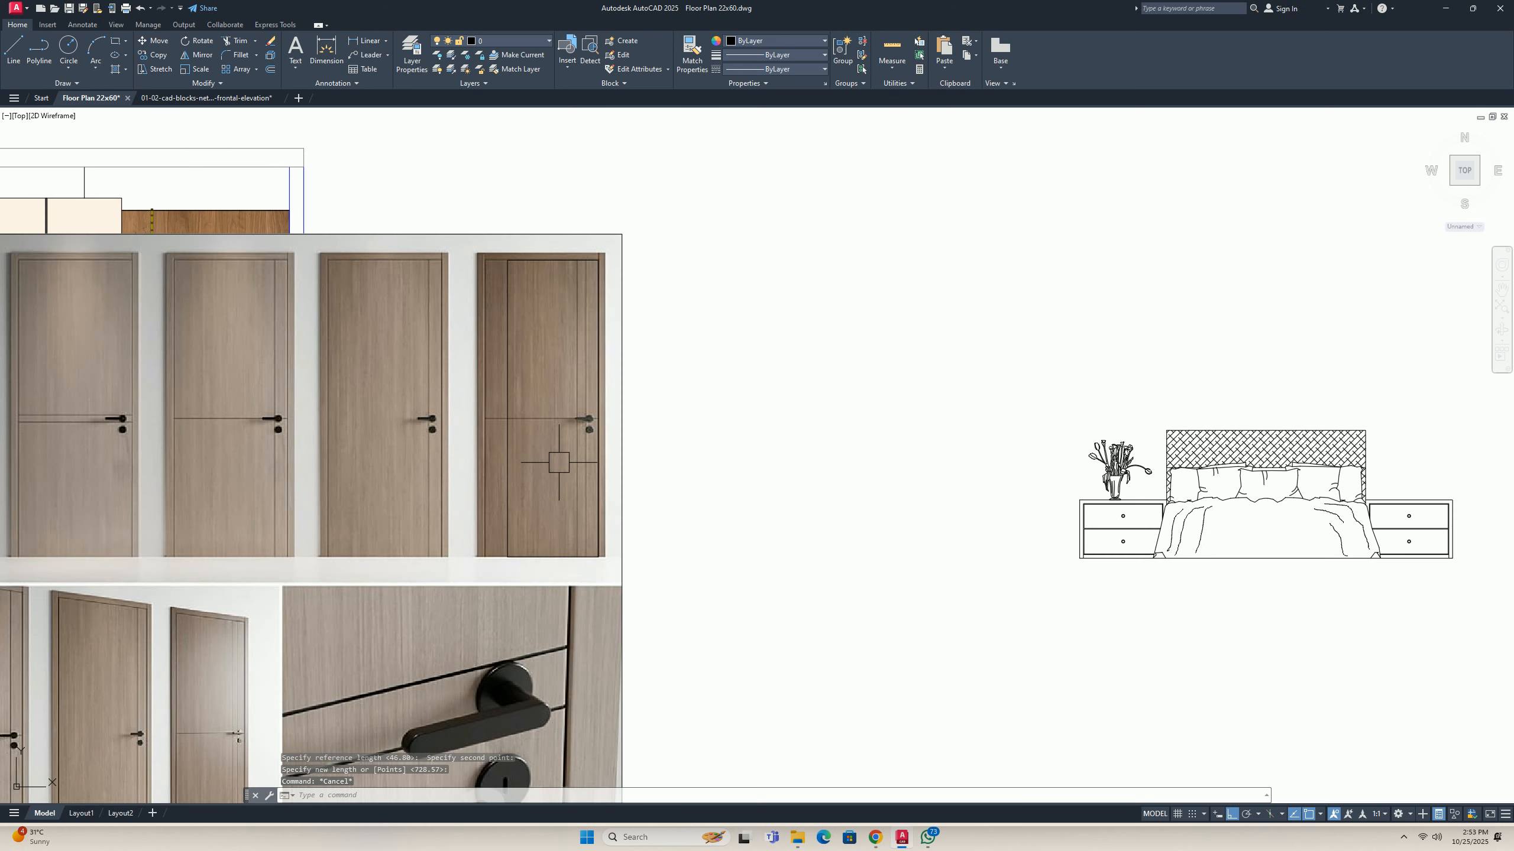
pyautogui.moveTo(542, 337); pyautogui.dragTo(570, 280, button='middle')
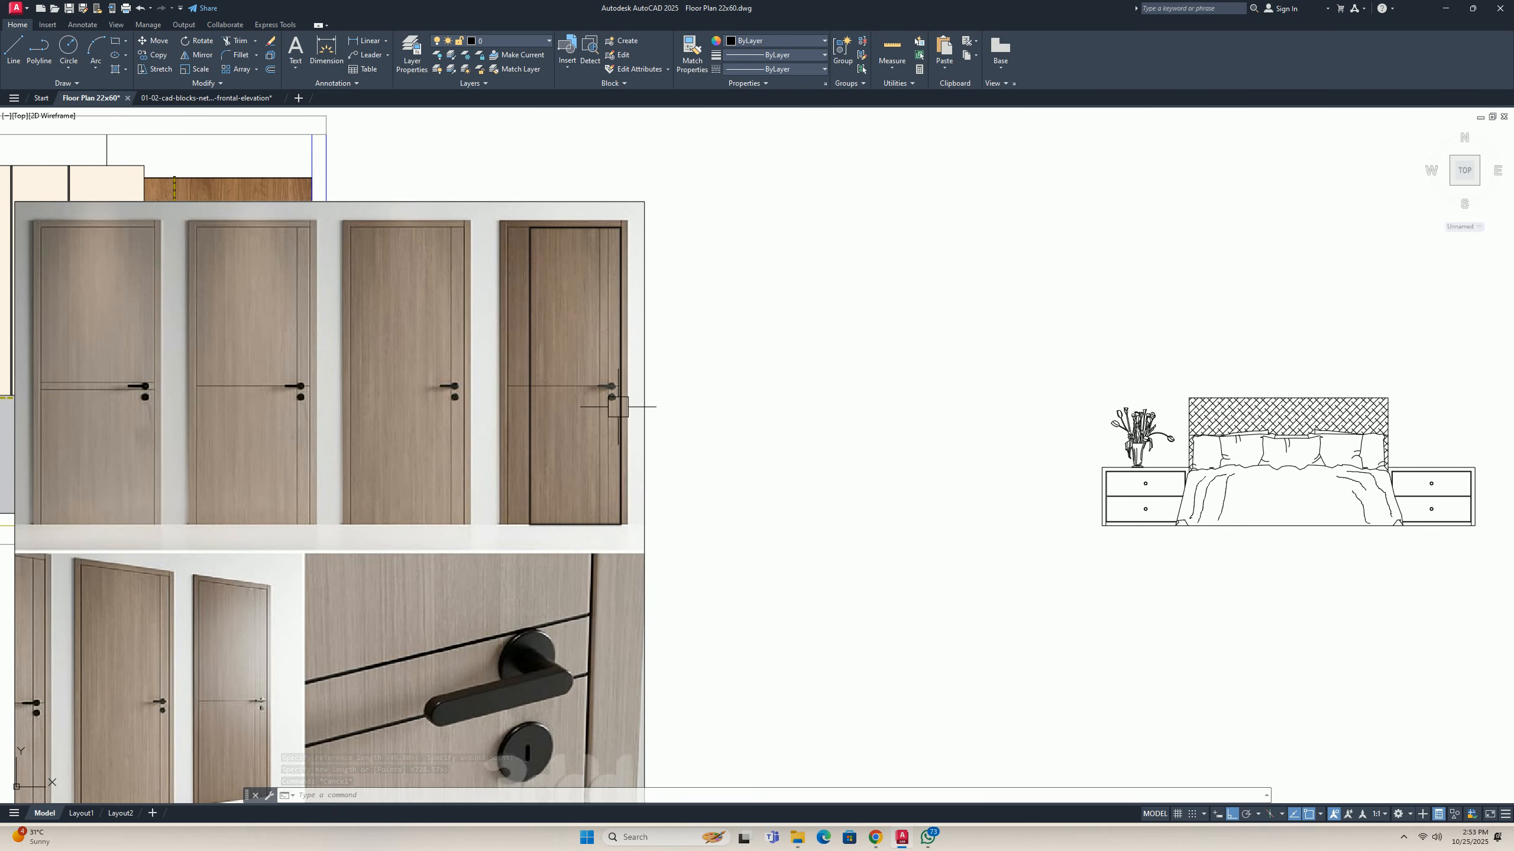
# Clip the door image with a new boundary, using the rectangle as the selected polyline.
pyautogui.write('clip')
pyautogui.press('Return')
pyautogui.click(630, 182)
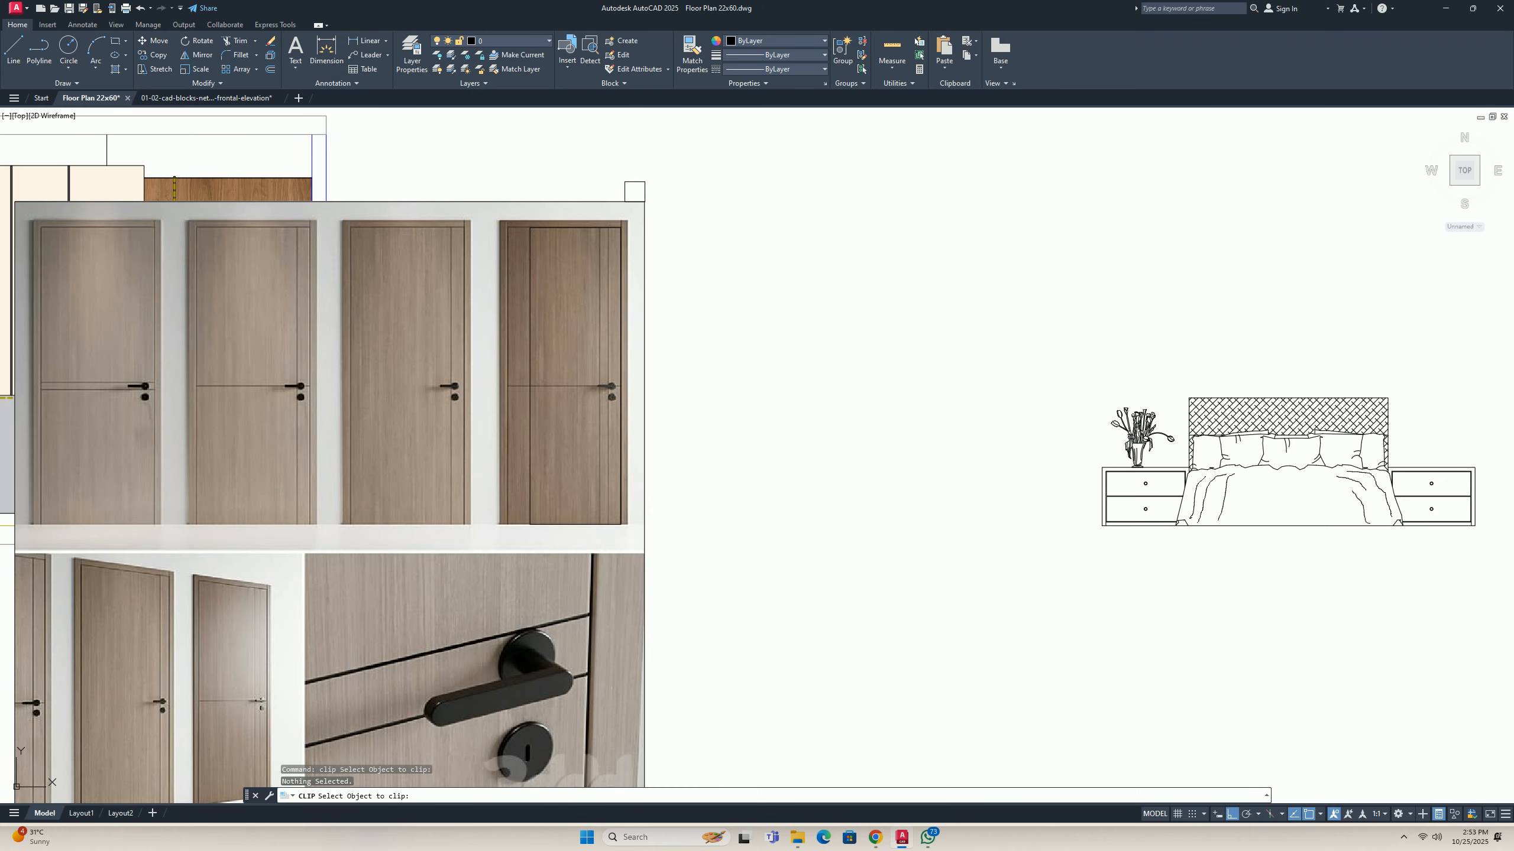
pyautogui.click(624, 201)
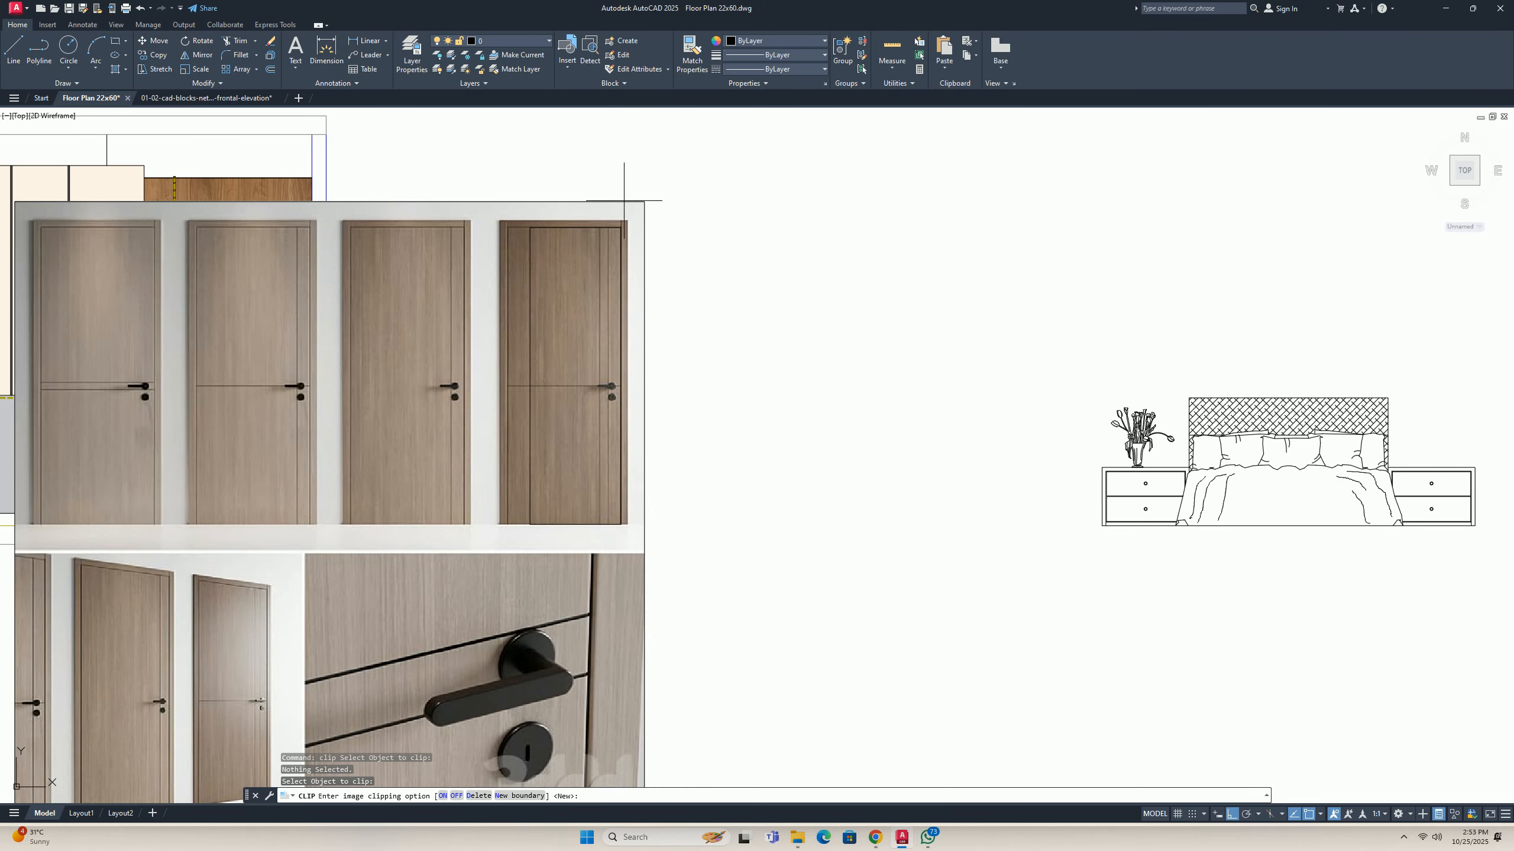
pyautogui.click(514, 796)
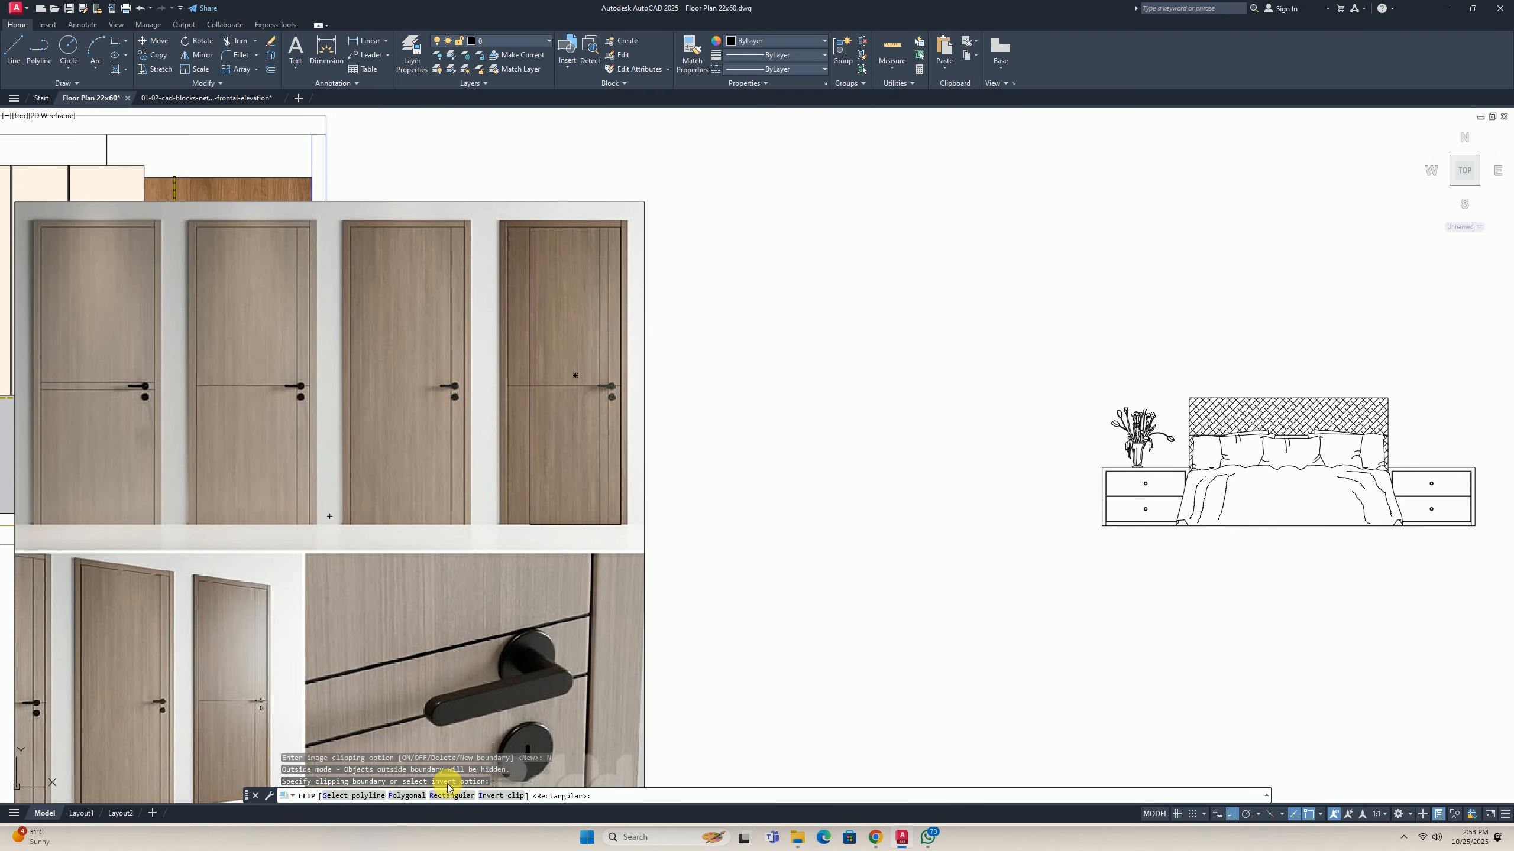
pyautogui.click(359, 796)
pyautogui.click(620, 334)
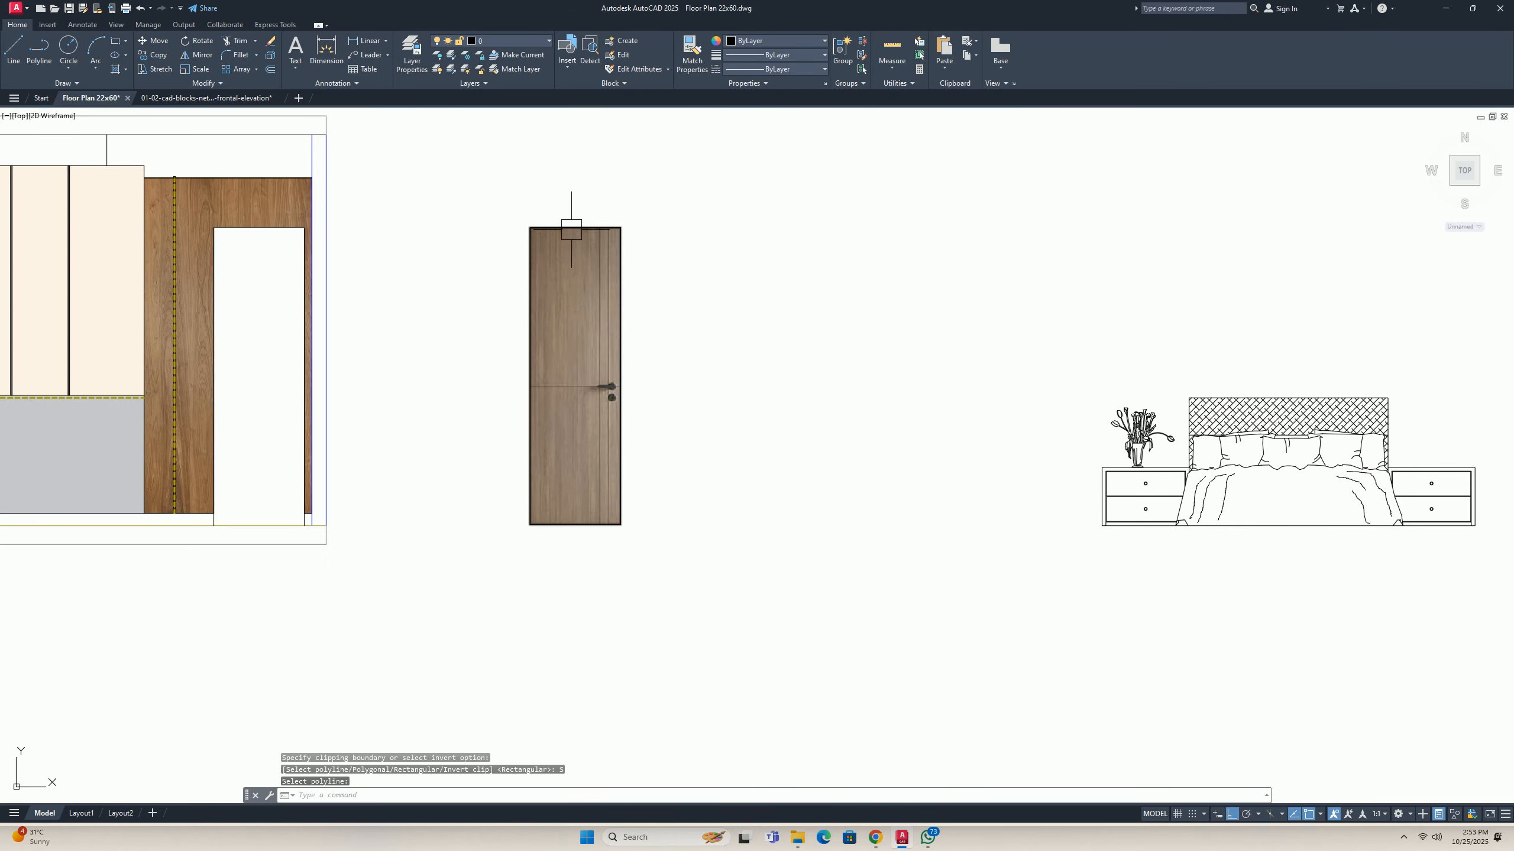
# Erase the rectangle outlining the clipped door image.
pyautogui.press('Escape')
pyautogui.press('Escape')
pyautogui.click(621, 305)
pyautogui.press('Escape')
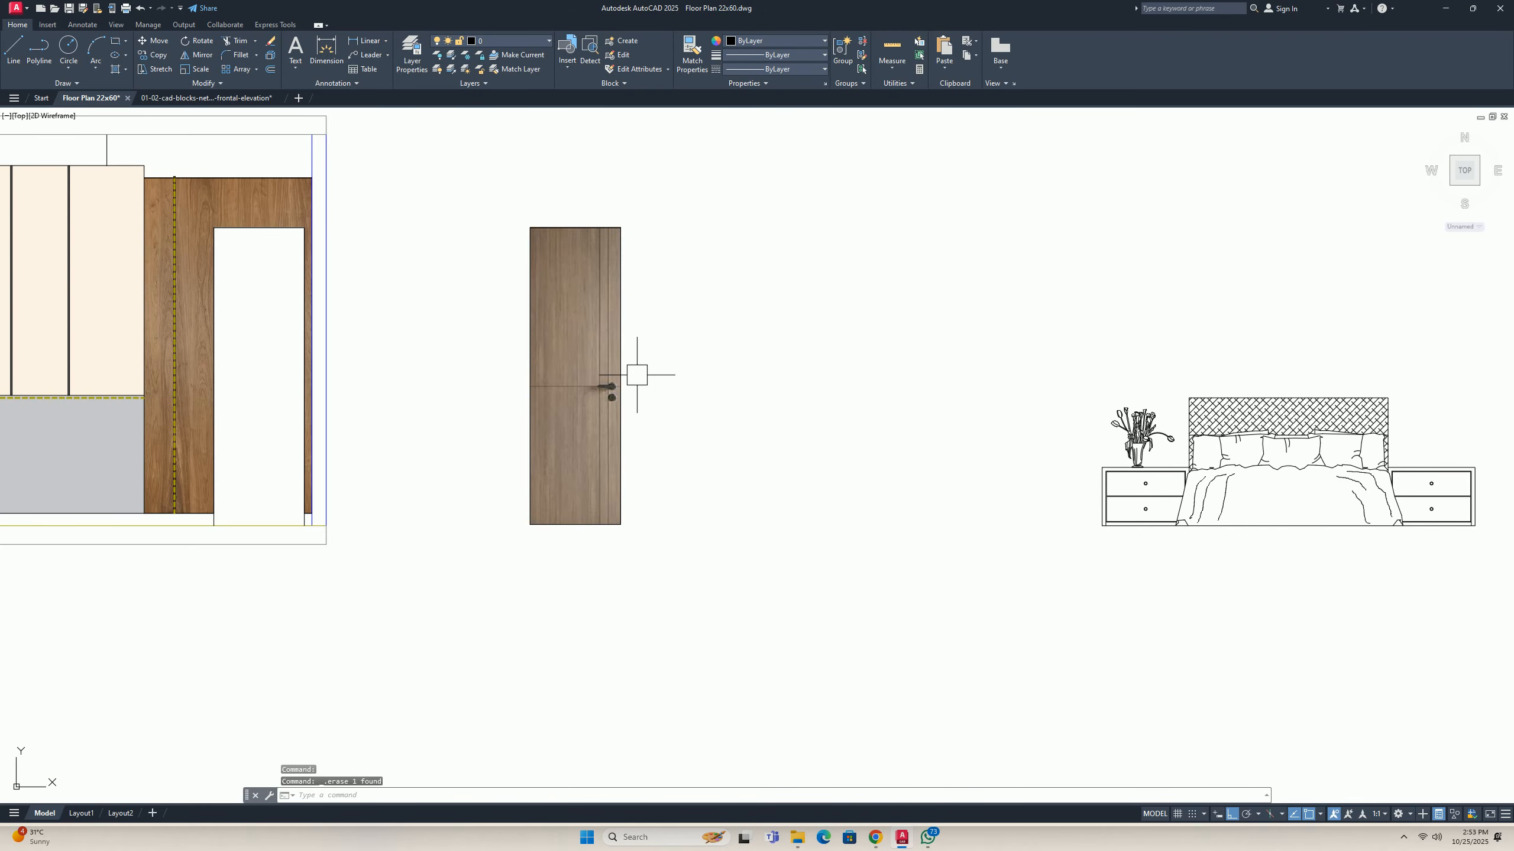
pyautogui.click(595, 340)
pyautogui.press('Escape')
pyautogui.write('m')
pyautogui.press('space')
pyautogui.write('ik')
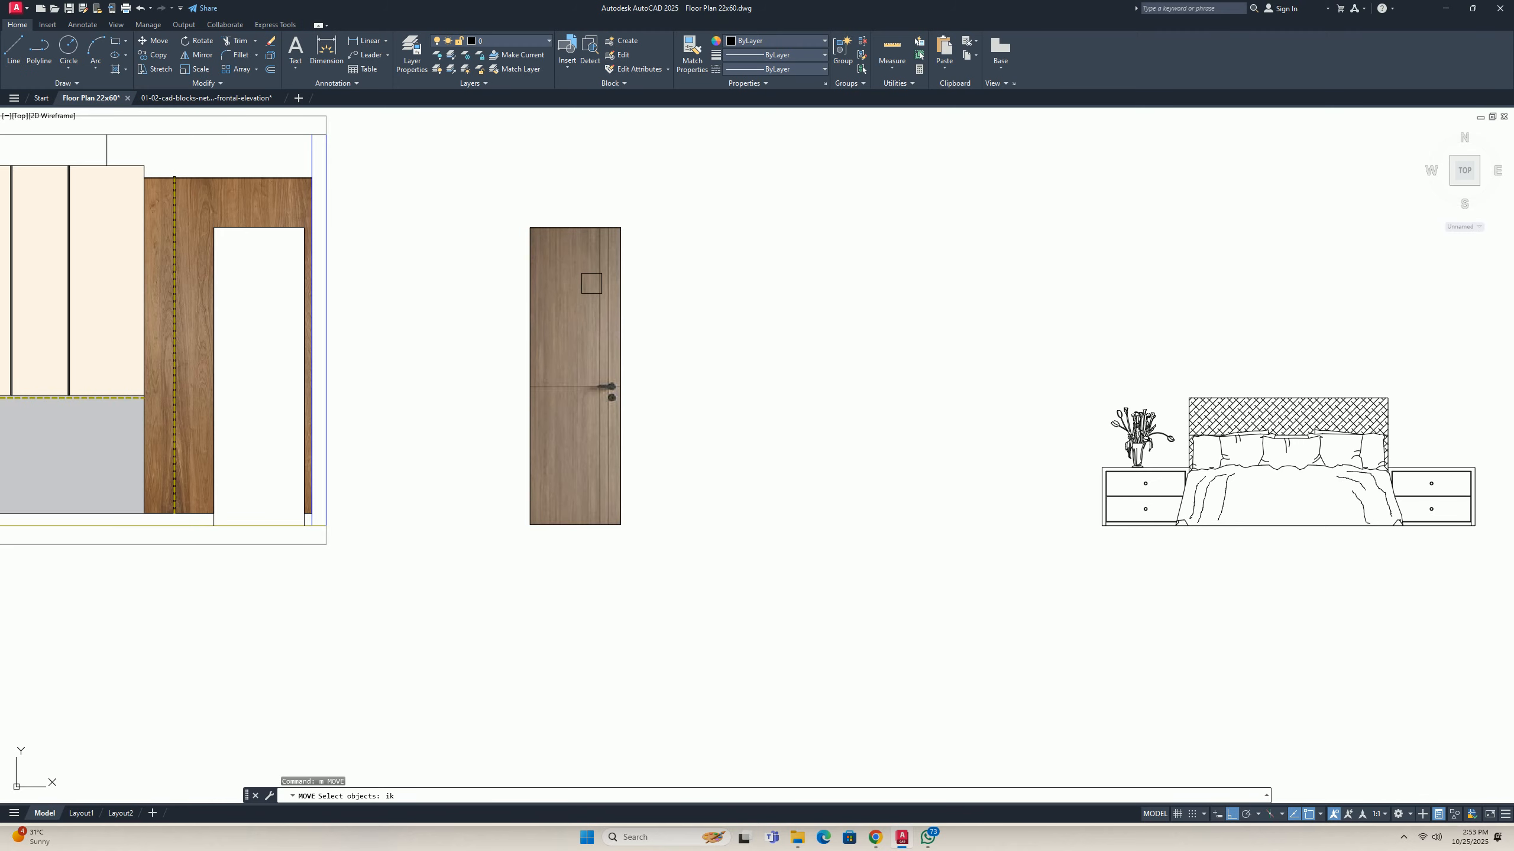
pyautogui.press('Escape')
pyautogui.press('Escape')
# Mirror the clipped door image about its vertical centreline, erasing the source so the handle sits on the opposite side.
pyautogui.write('mi')
pyautogui.press('space')
pyautogui.click(588, 289)
pyautogui.click(581, 197)
pyautogui.press('Return')
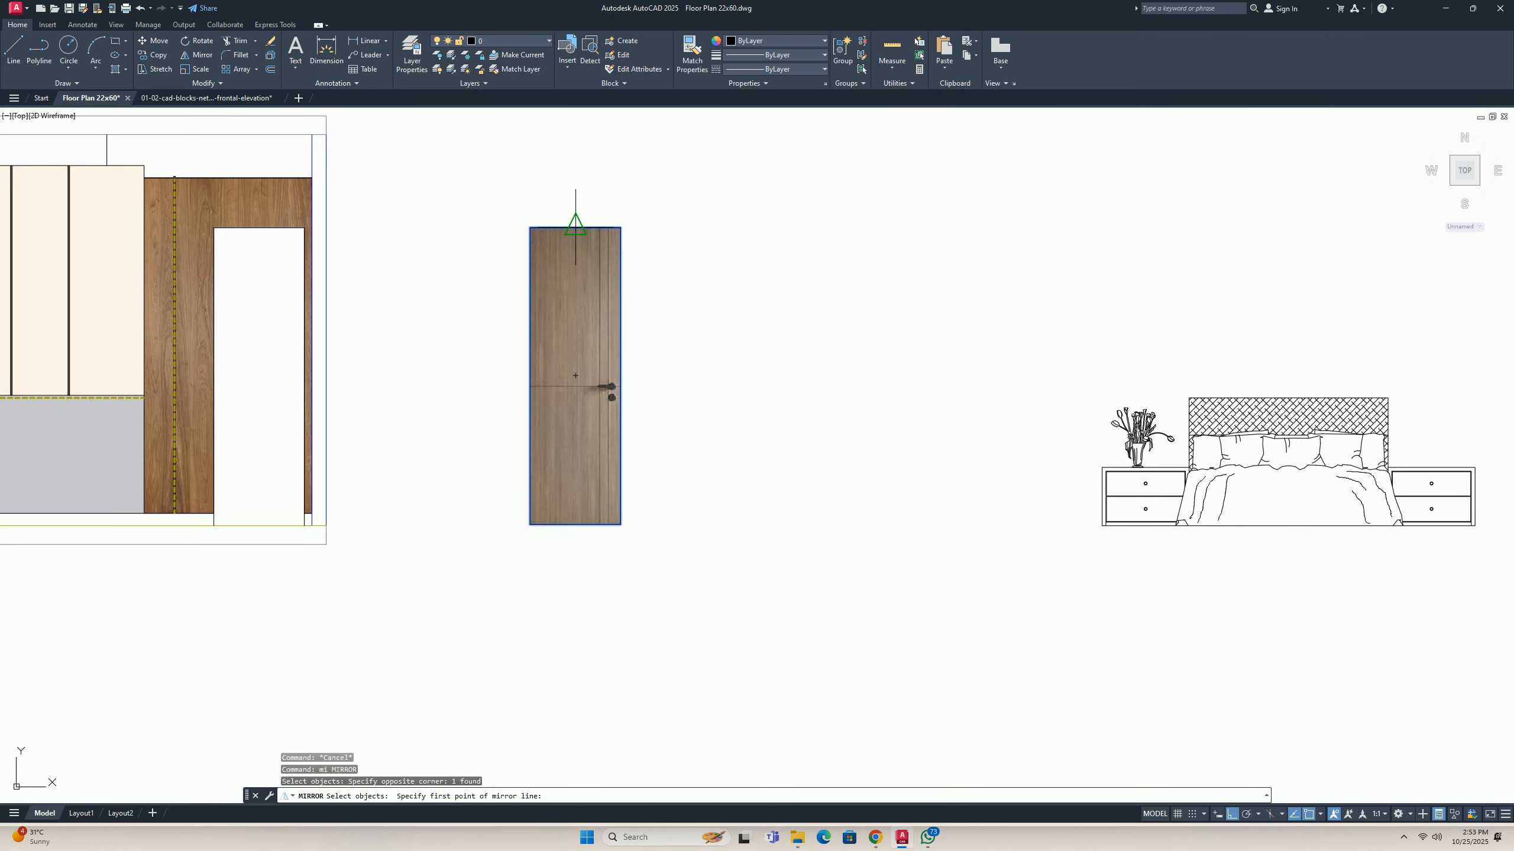
pyautogui.click(576, 227)
pyautogui.click(575, 176)
pyautogui.press('Return')
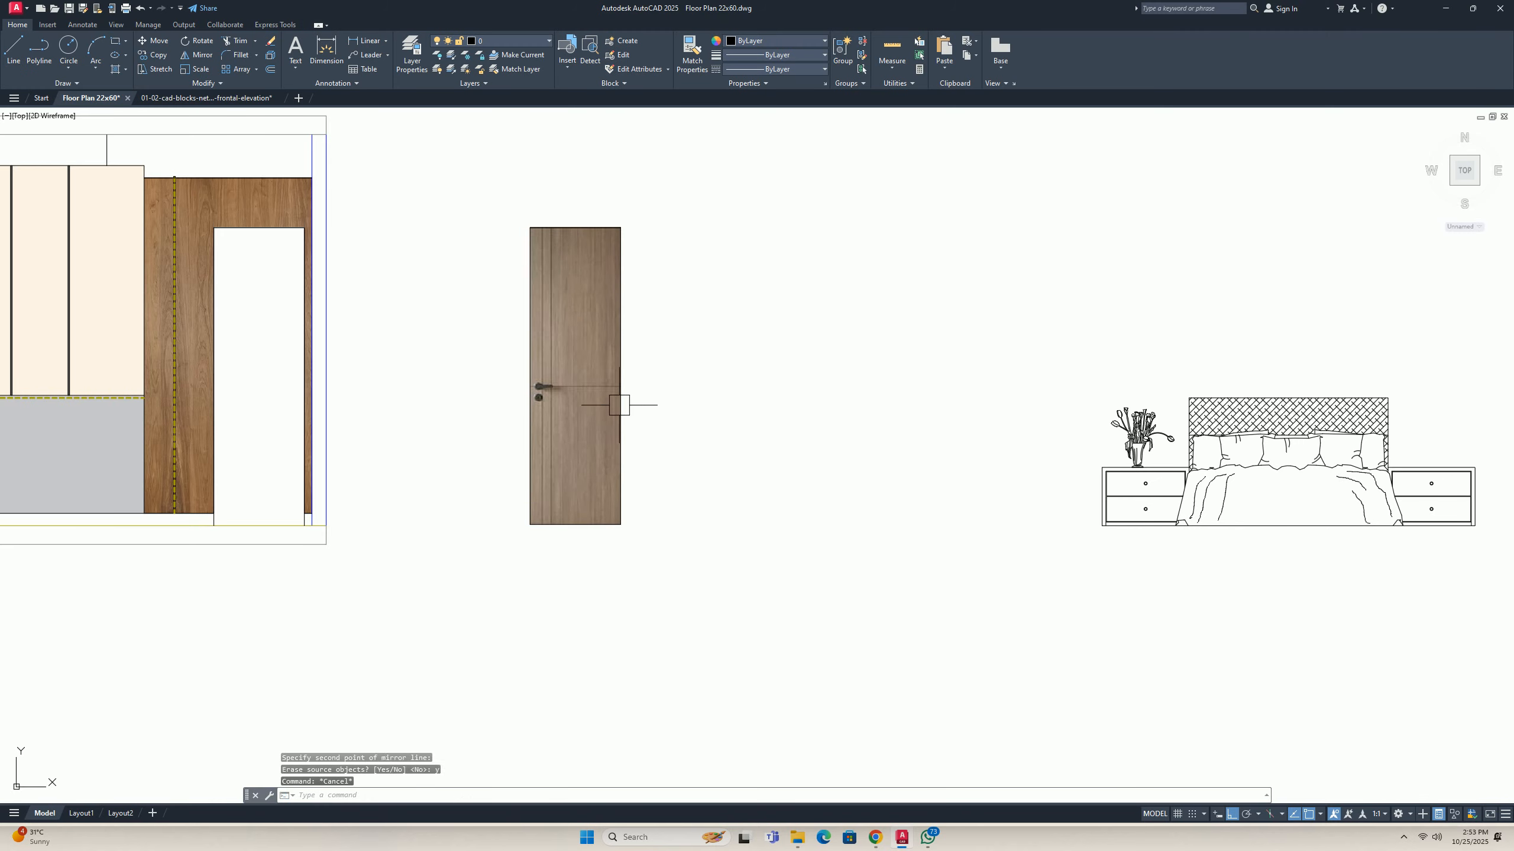
pyautogui.press('Escape')
pyautogui.press('Escape')
pyautogui.press('Escape')
# Move the mirrored door image from its lower-left corner to the lower-left corner of the walnut wall's opening.
pyautogui.write('m')
pyautogui.press('space')
pyautogui.click(594, 551)
pyautogui.click(513, 225)
pyautogui.press('Return')
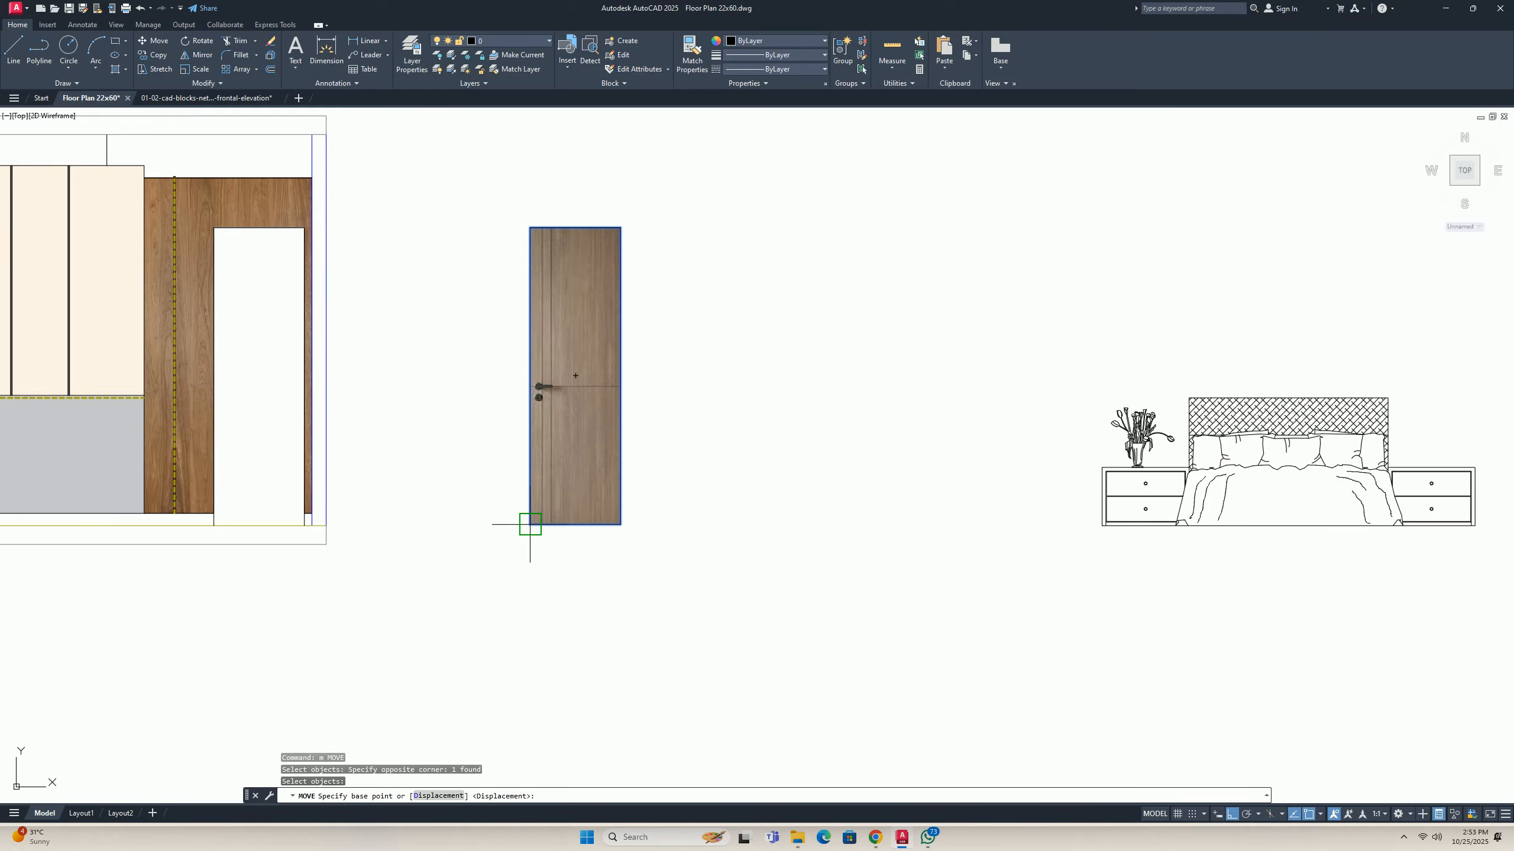
pyautogui.click(529, 525)
pyautogui.scroll(8, 197, 495)
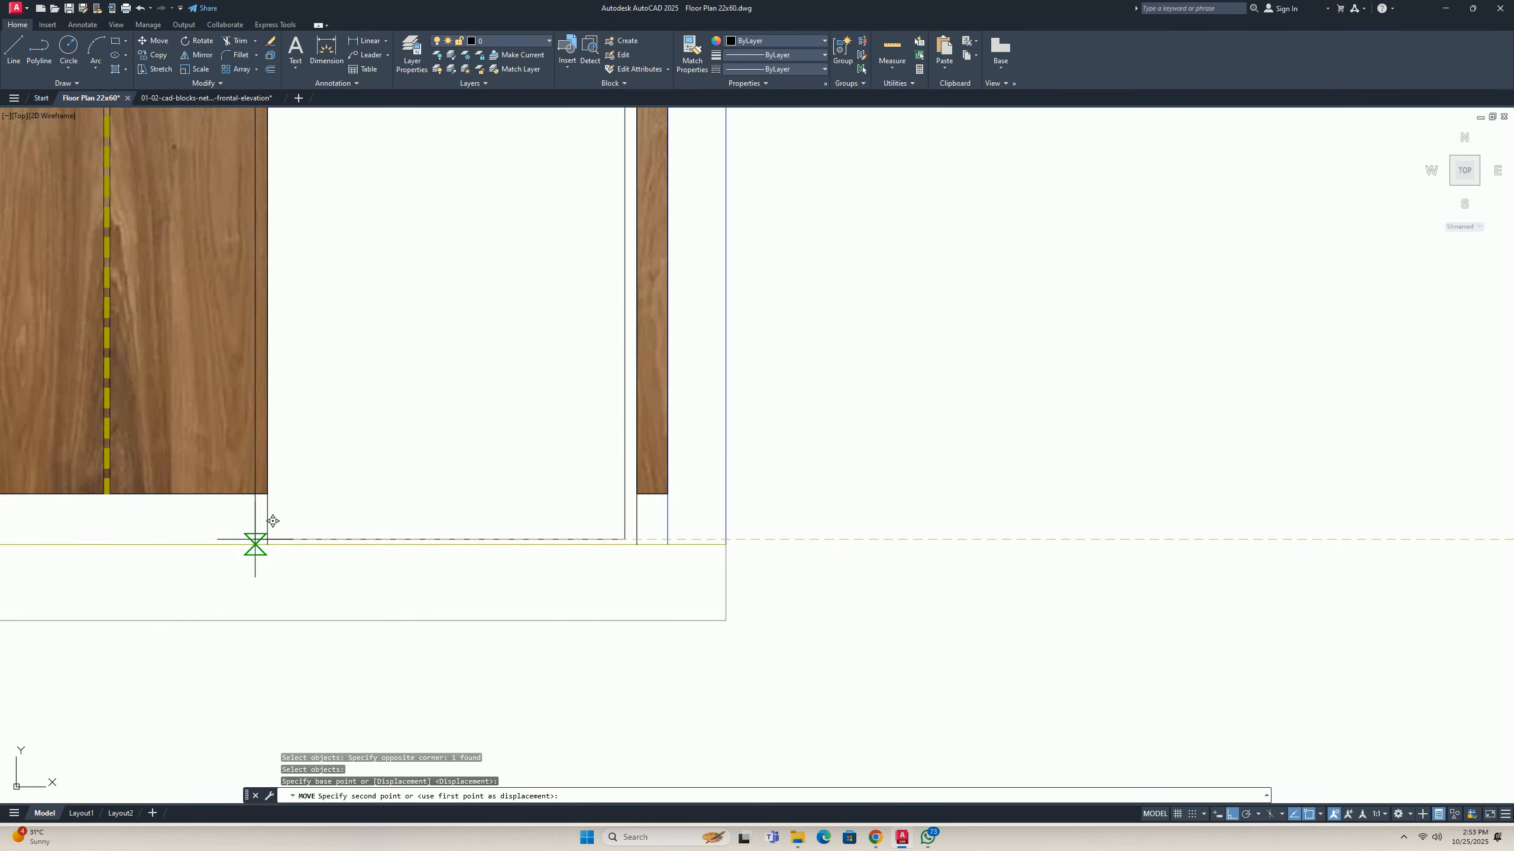
pyautogui.click(273, 546)
pyautogui.press('Escape')
pyautogui.press('Escape')
# Examine how the door leaf fits the walnut wall's opening, including its handle and bottom edge.
pyautogui.scroll(-10, 496, 565)
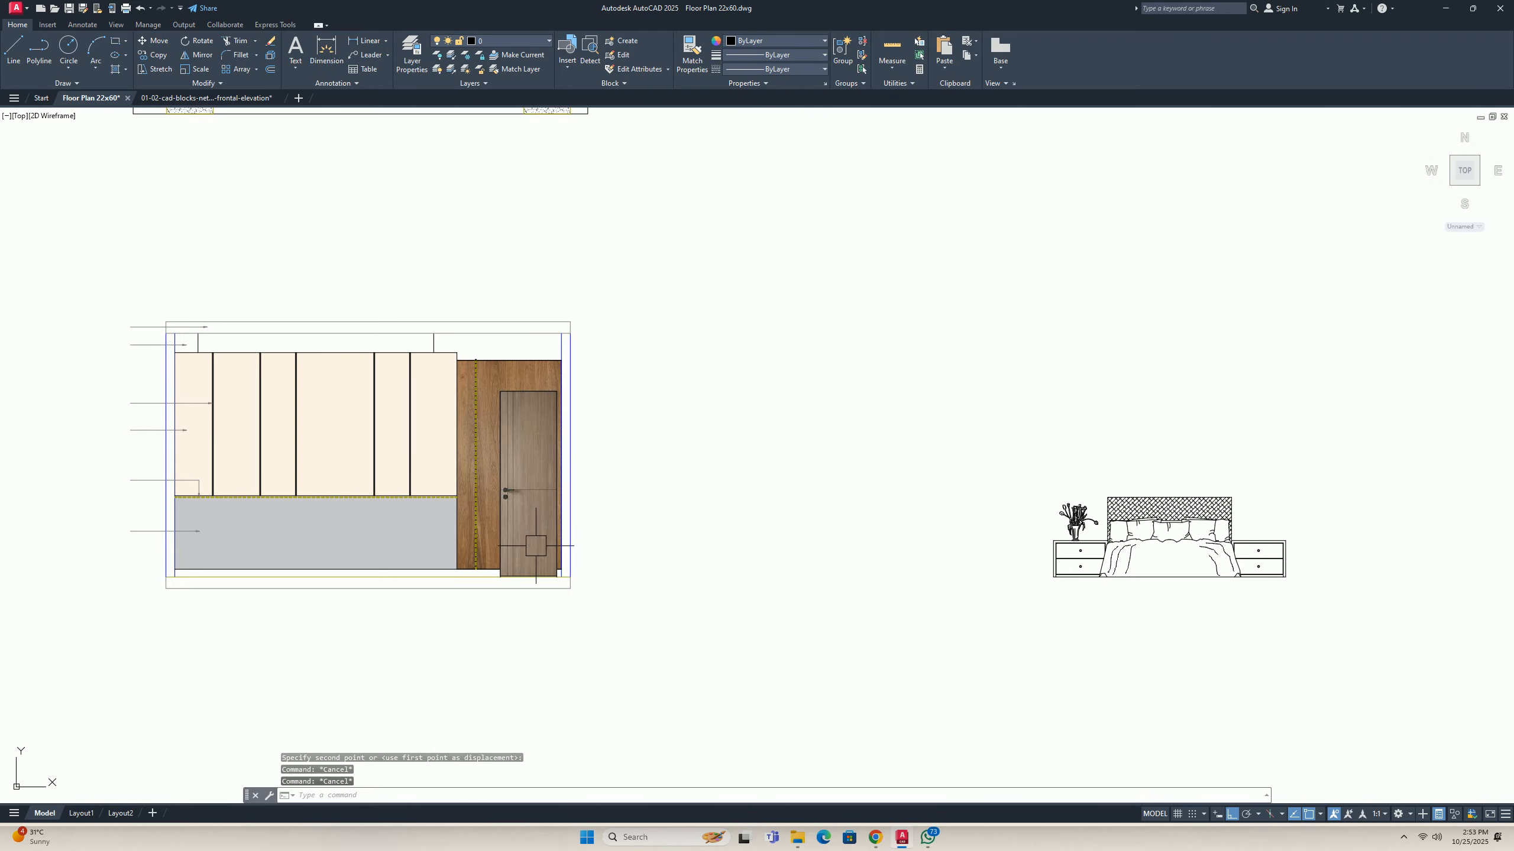
pyautogui.scroll(4, 536, 546)
pyautogui.scroll(-2, 516, 537)
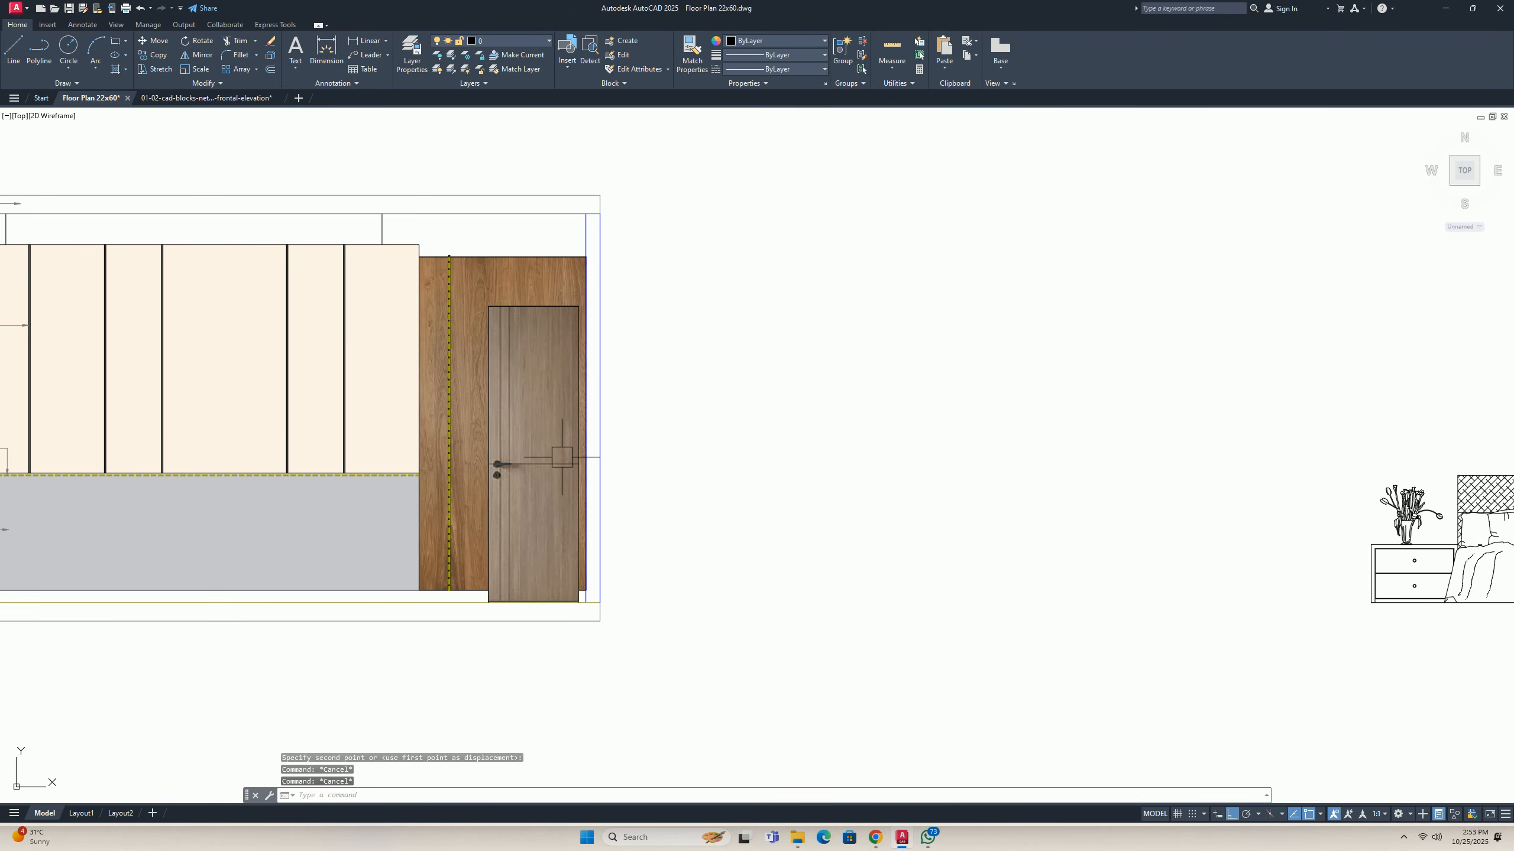
pyautogui.moveTo(539, 521); pyautogui.dragTo(544, 522, button='middle')
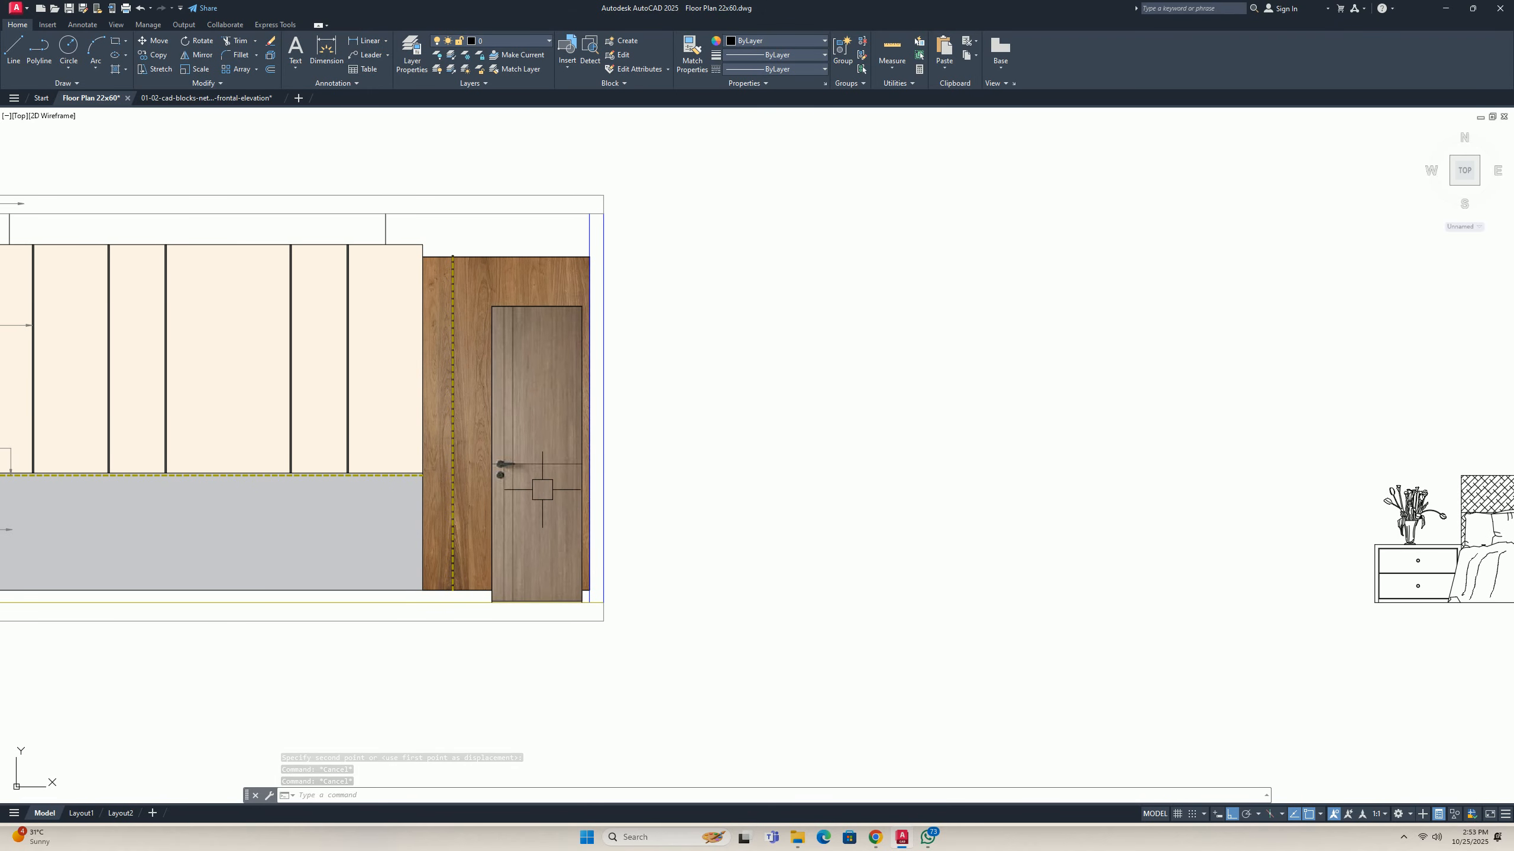
pyautogui.scroll(5, 542, 489)
pyautogui.scroll(-3, 506, 454)
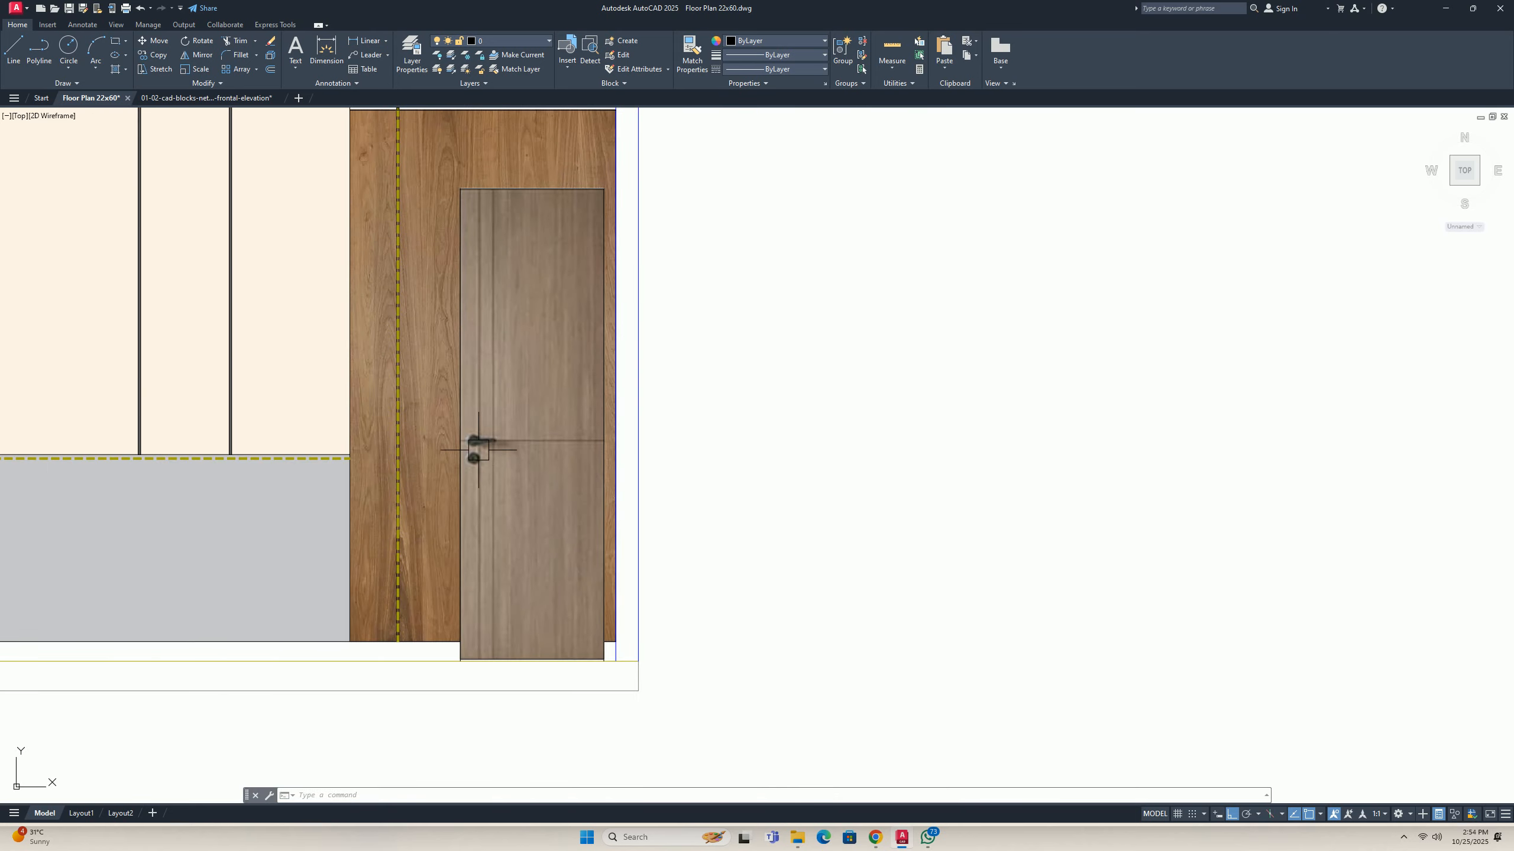
pyautogui.scroll(-2, 512, 432)
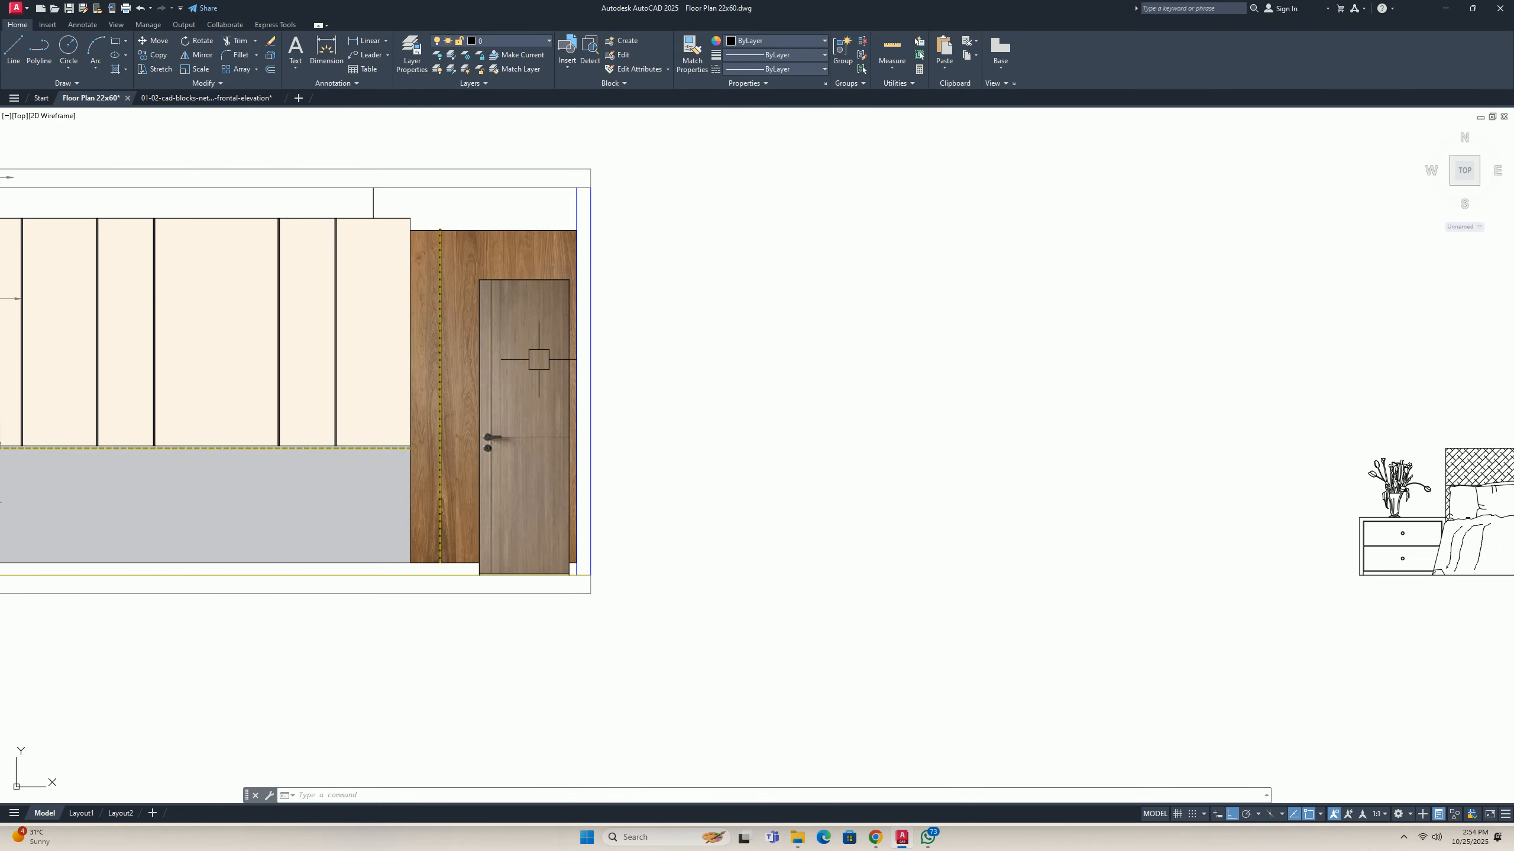
pyautogui.scroll(4, 519, 403)
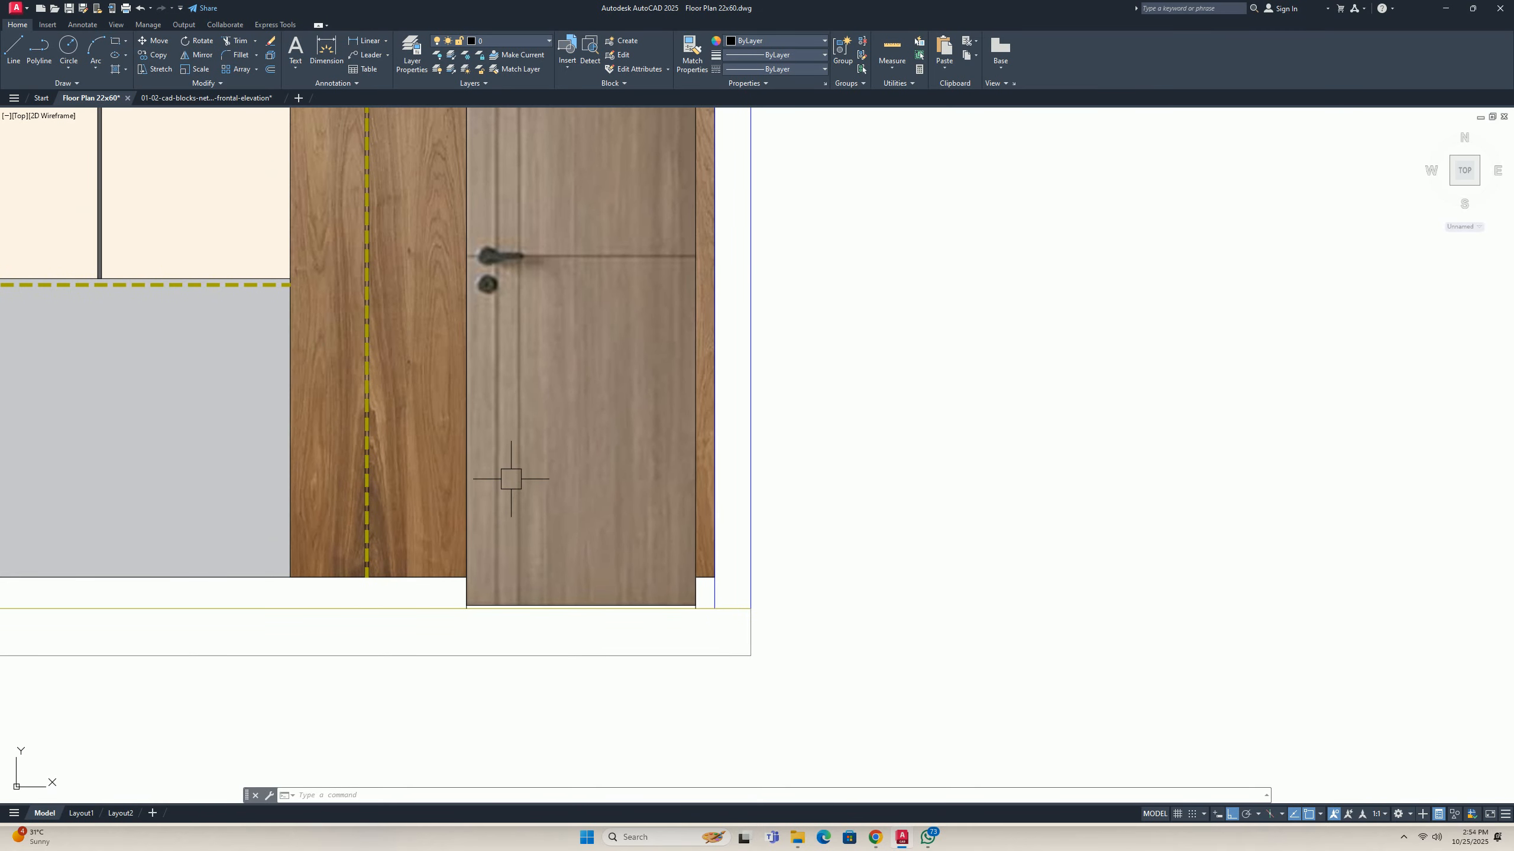
pyautogui.scroll(-4, 505, 454)
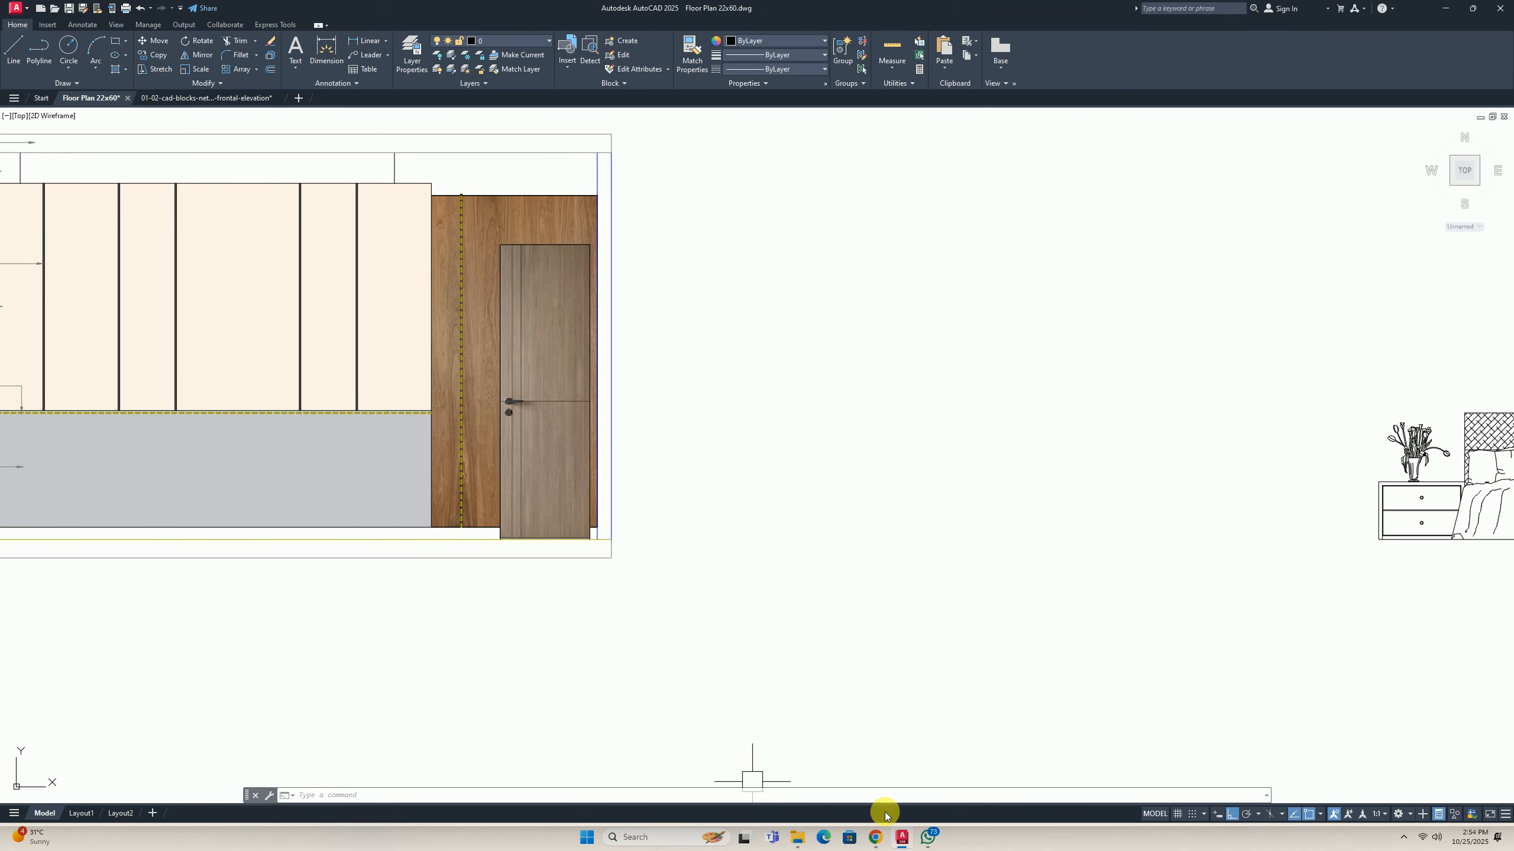
# Switch to the Pinterest page in Chrome and search for "wood texture".
pyautogui.click(870, 830)
pyautogui.click(838, 805)
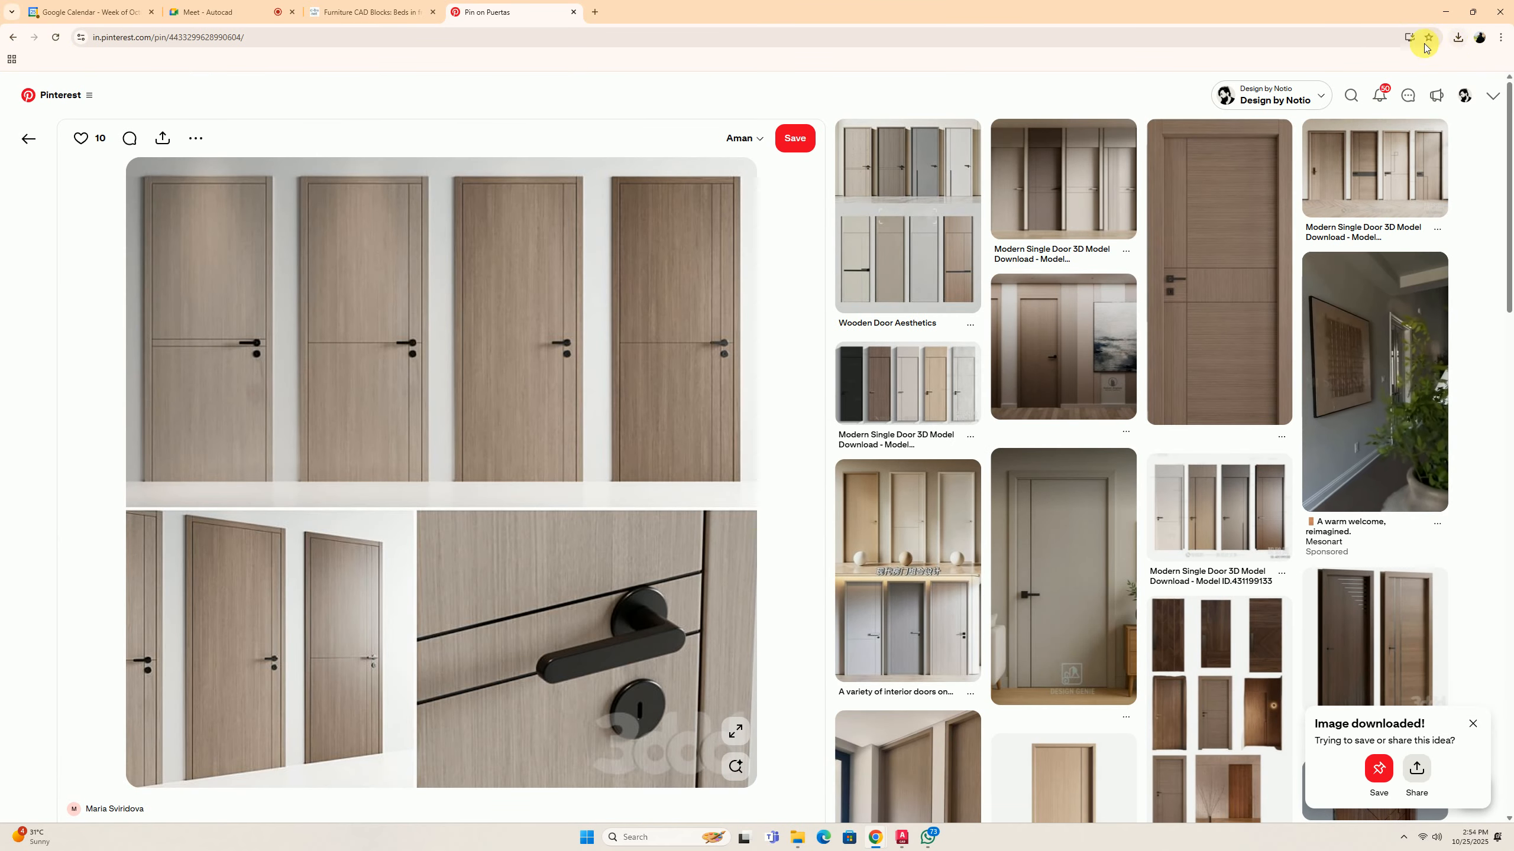
pyautogui.click(1350, 96)
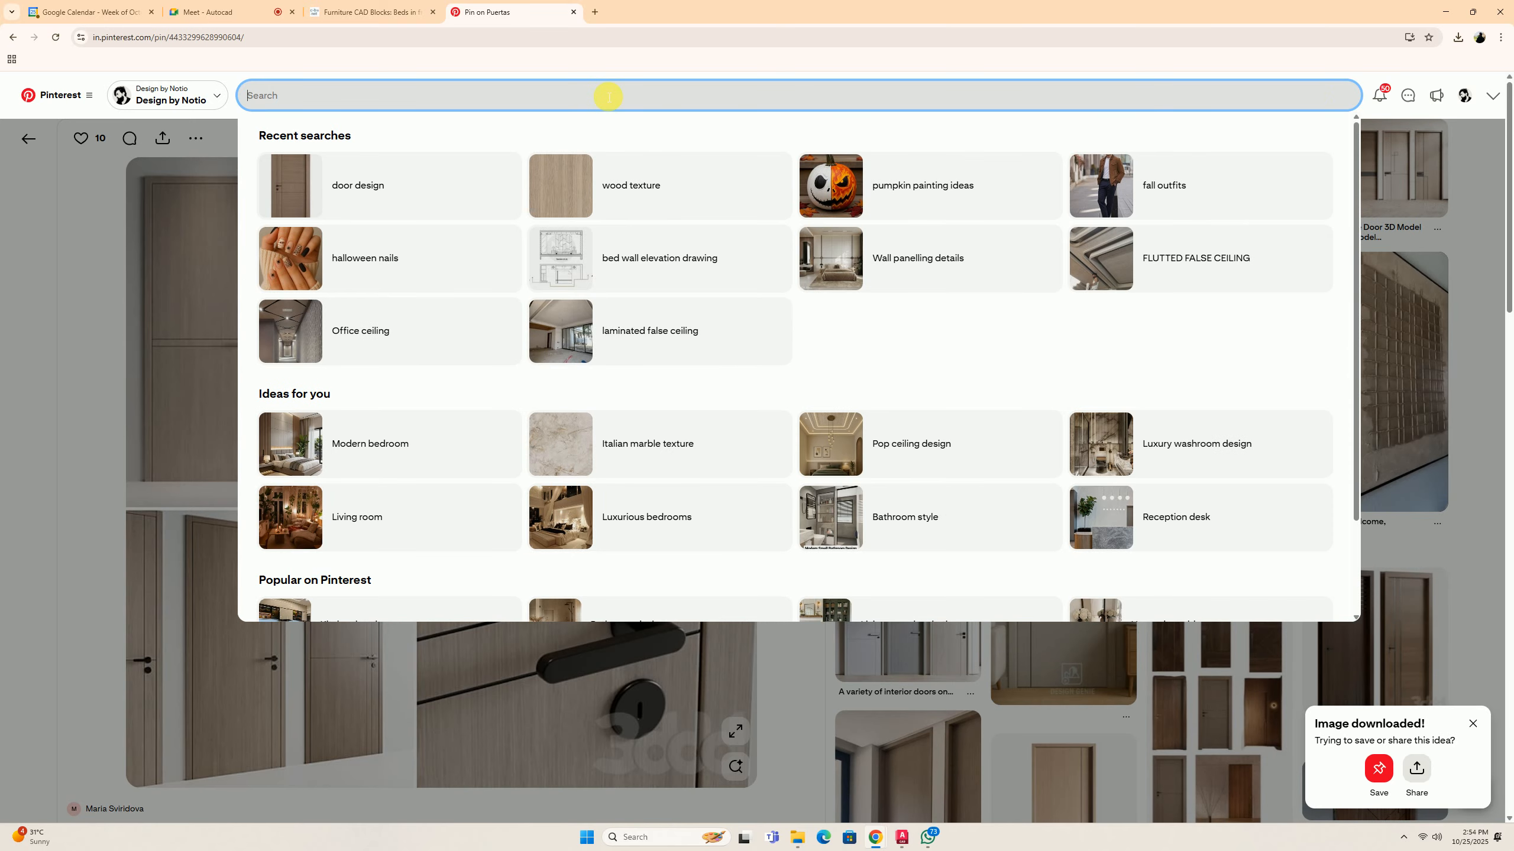
pyautogui.write('wood ')
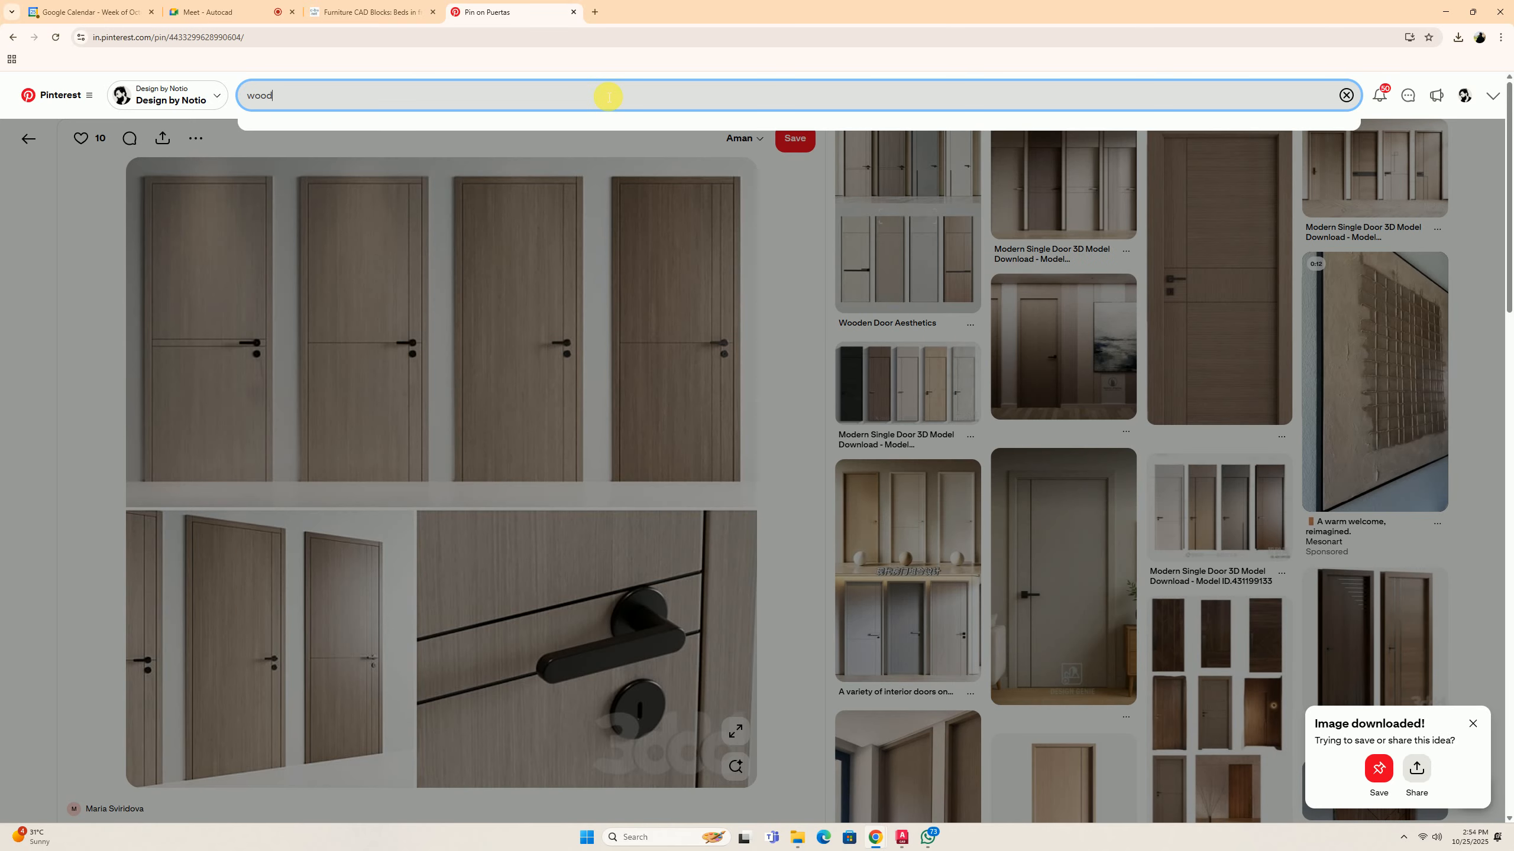
pyautogui.write('texture')
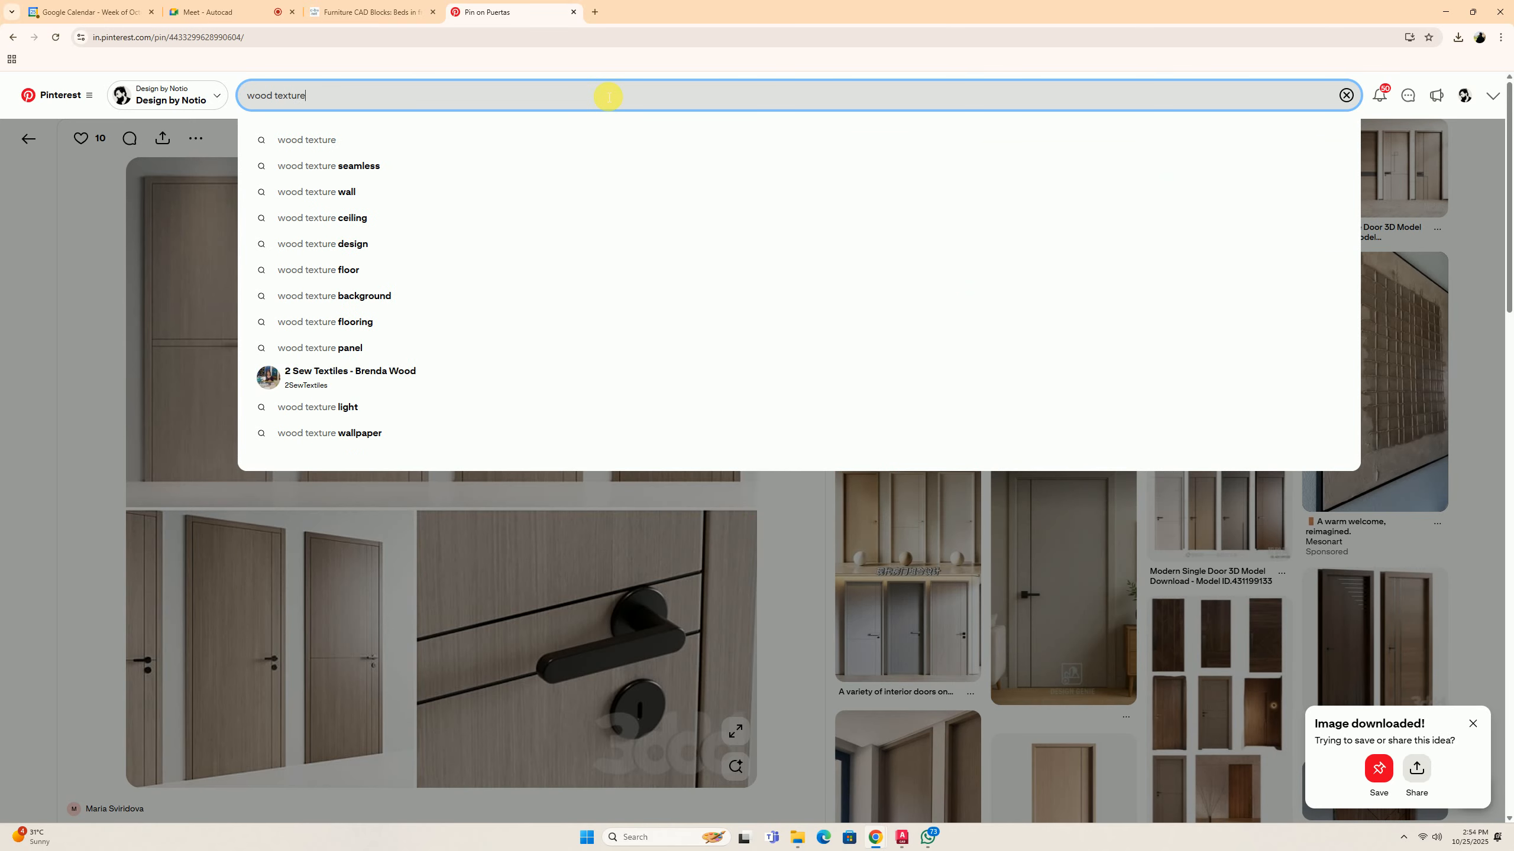
pyautogui.press('Return')
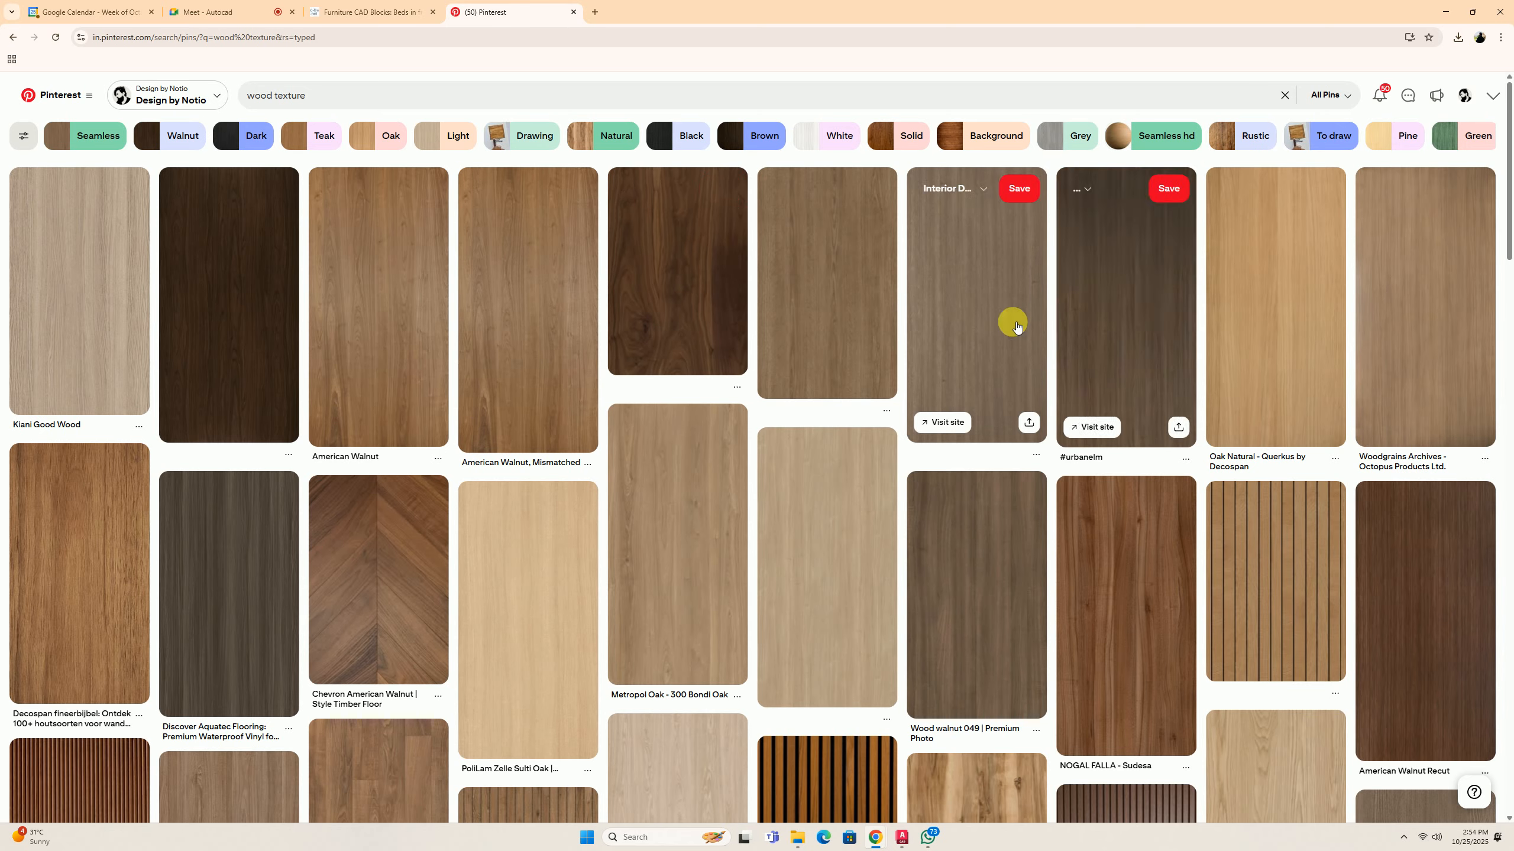
# Open the grey-brown wood texture, pick the first related wood image and download it.
pyautogui.click(989, 325)
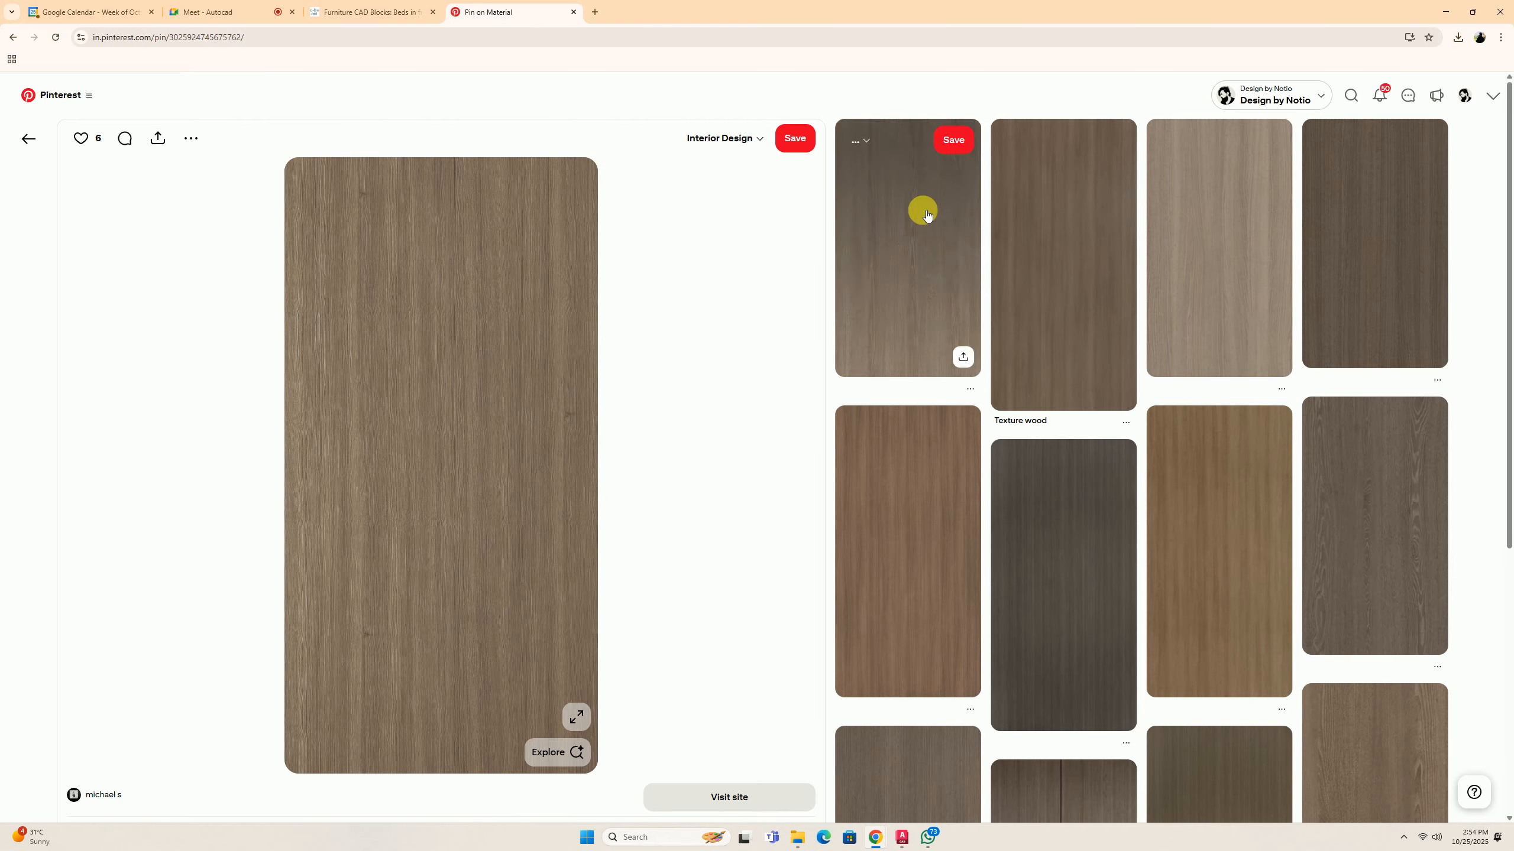
pyautogui.click(857, 352)
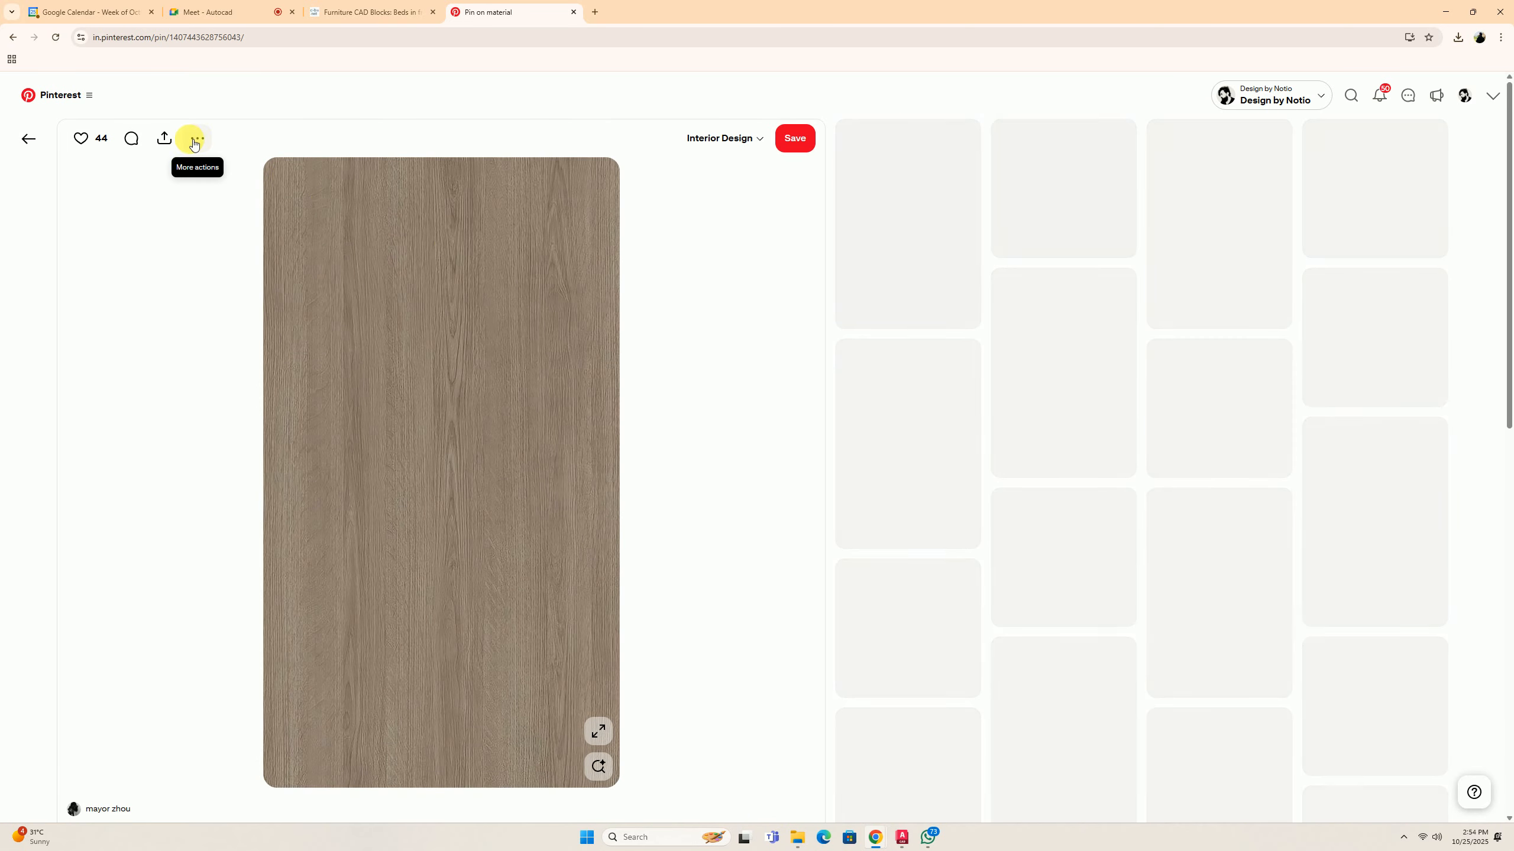
pyautogui.click(195, 138)
pyautogui.click(199, 183)
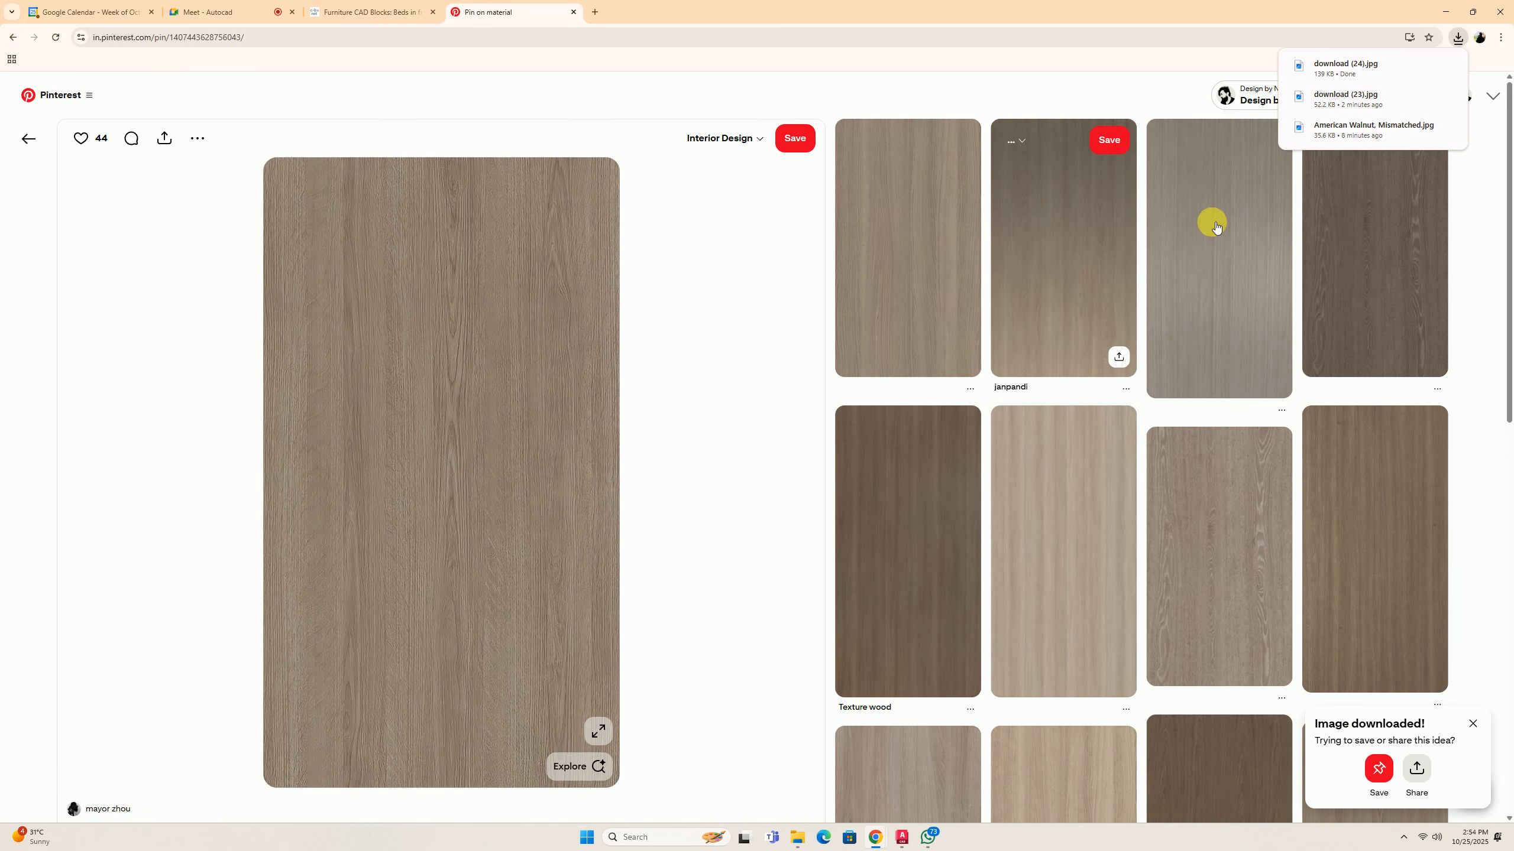
# Switch back to AutoCAD and attach the image download (24) from the Downloads folder as an external reference.
pyautogui.click(1445, 12)
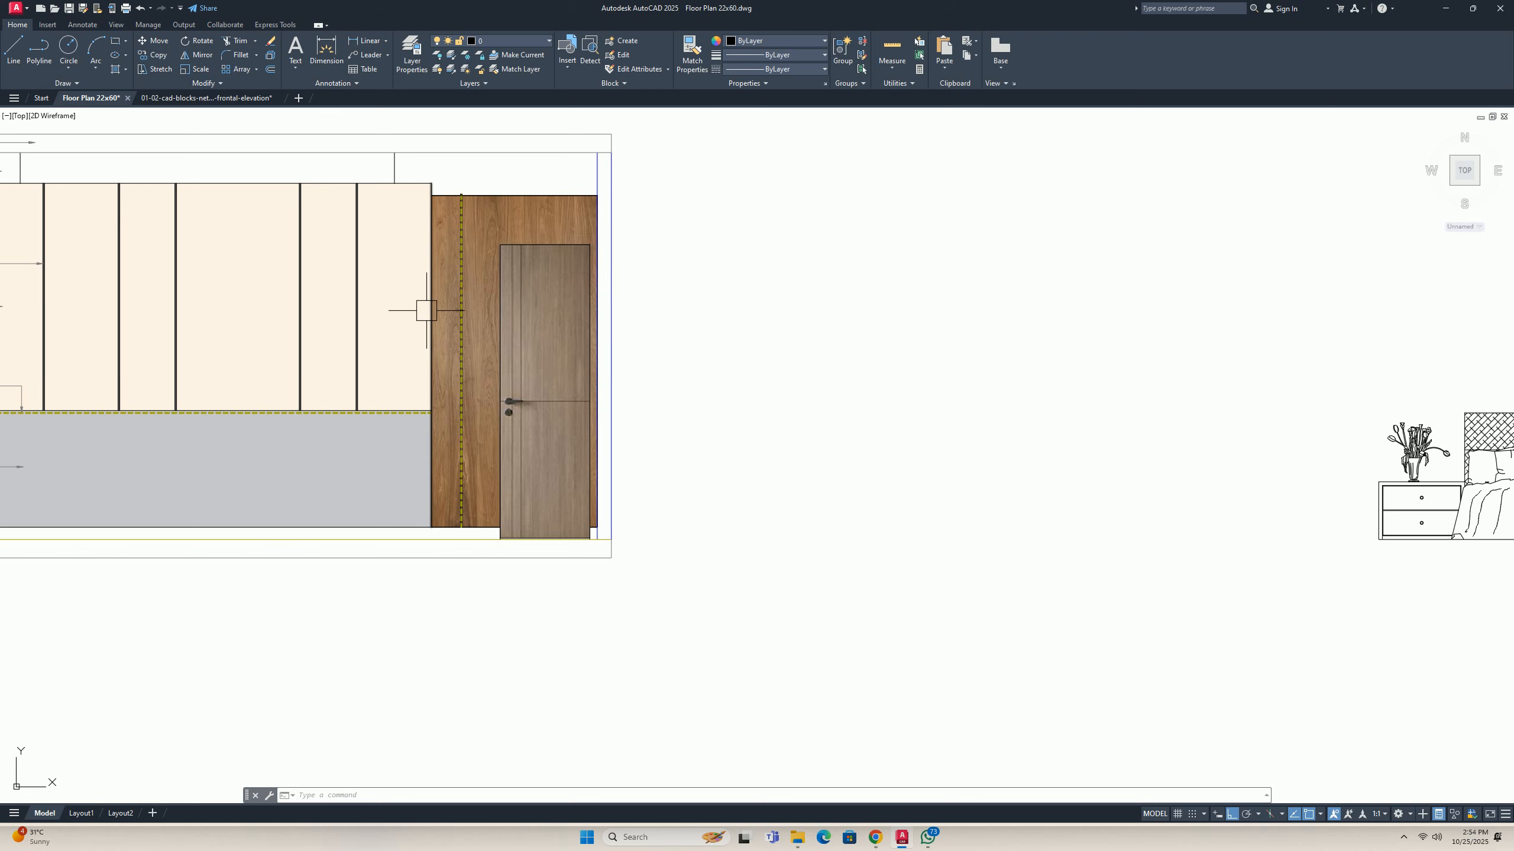
pyautogui.write('xr')
pyautogui.press('Return')
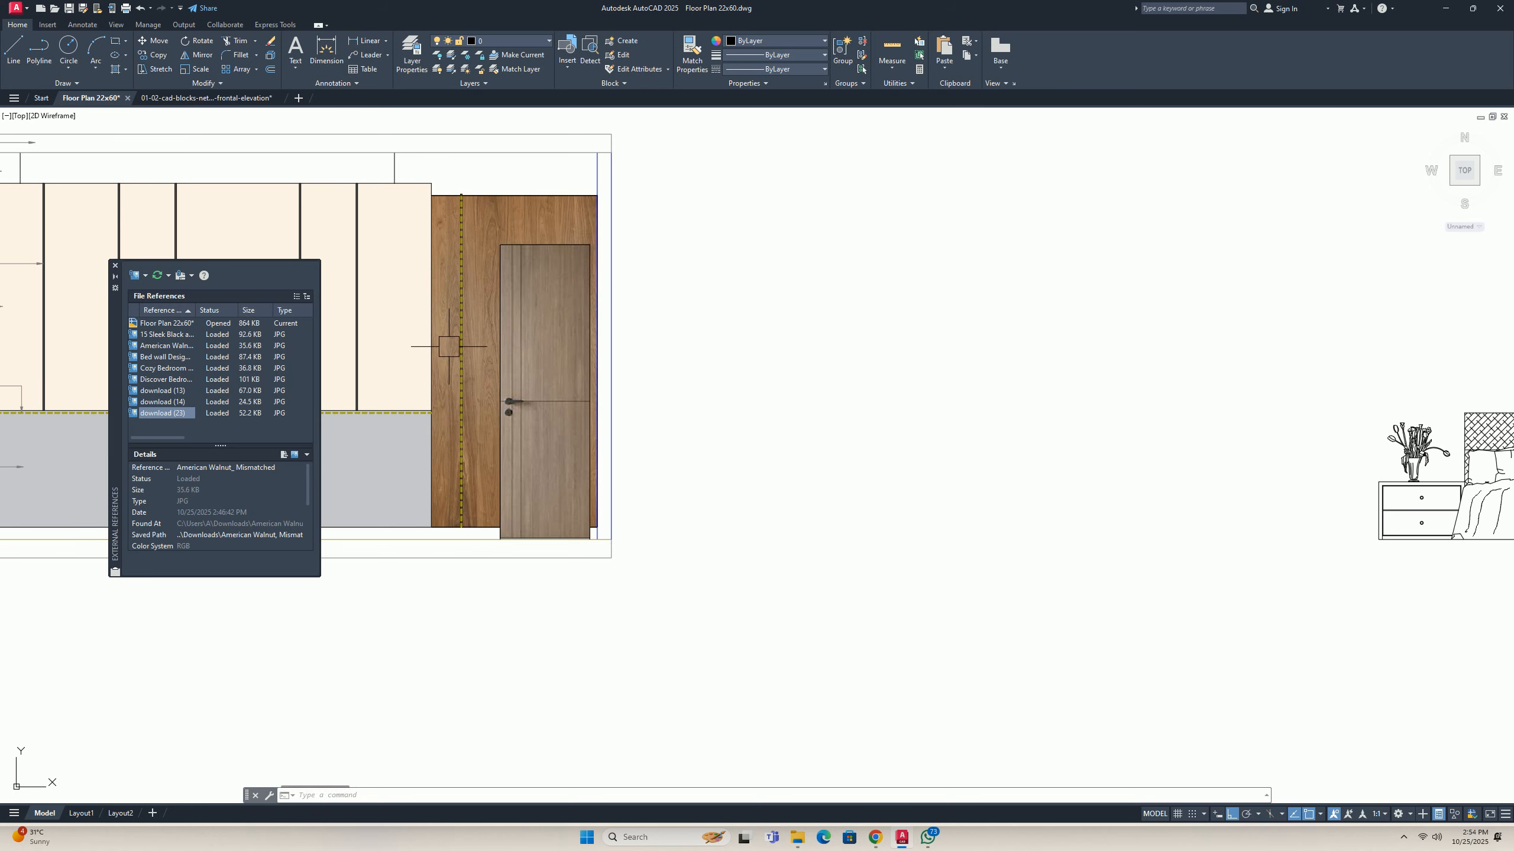
pyautogui.click(134, 275)
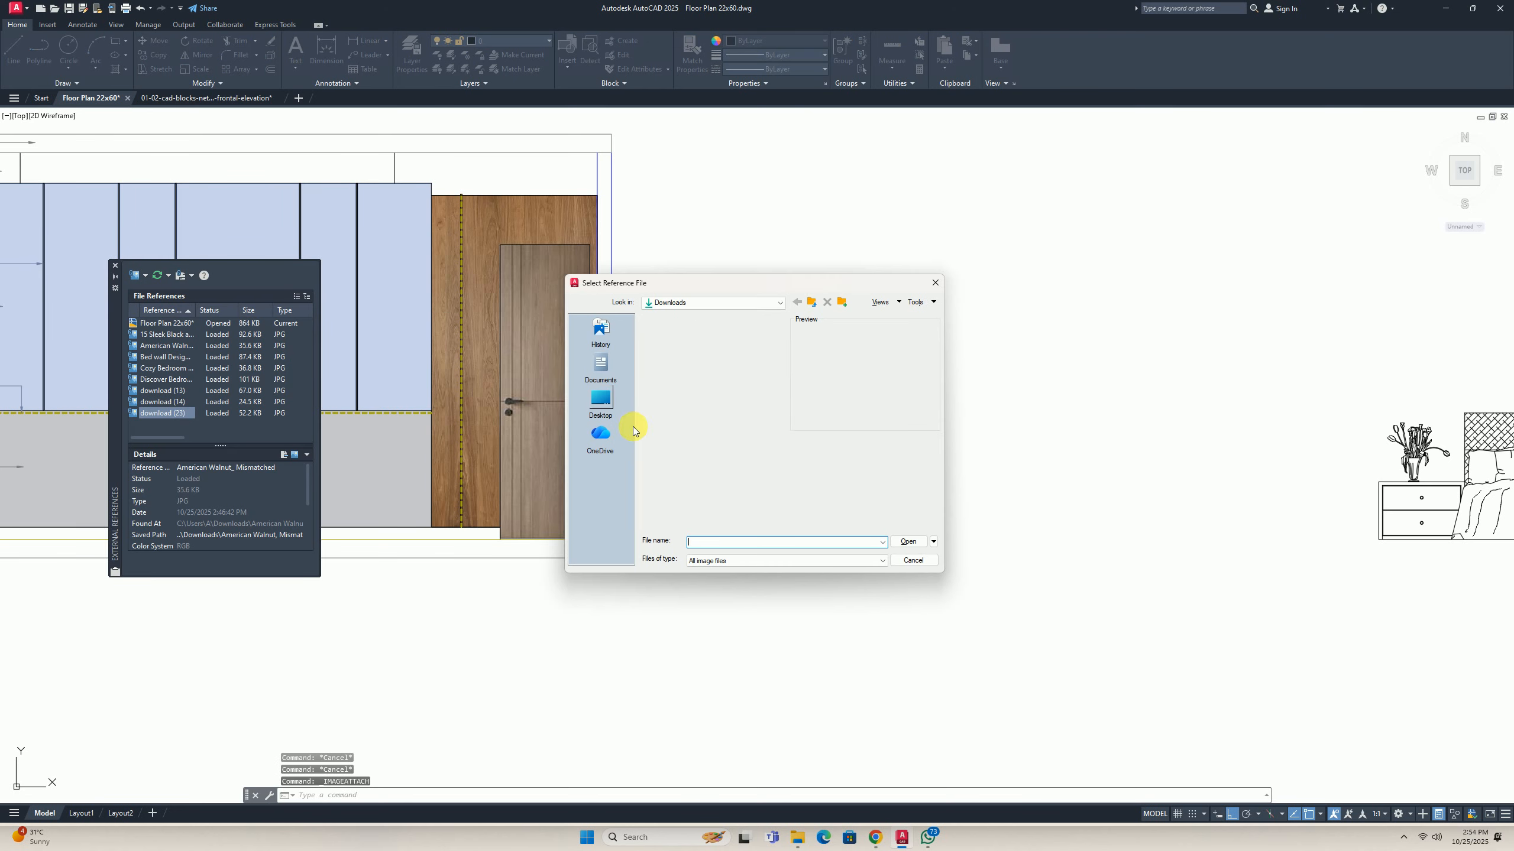
pyautogui.click(683, 413)
pyautogui.click(910, 541)
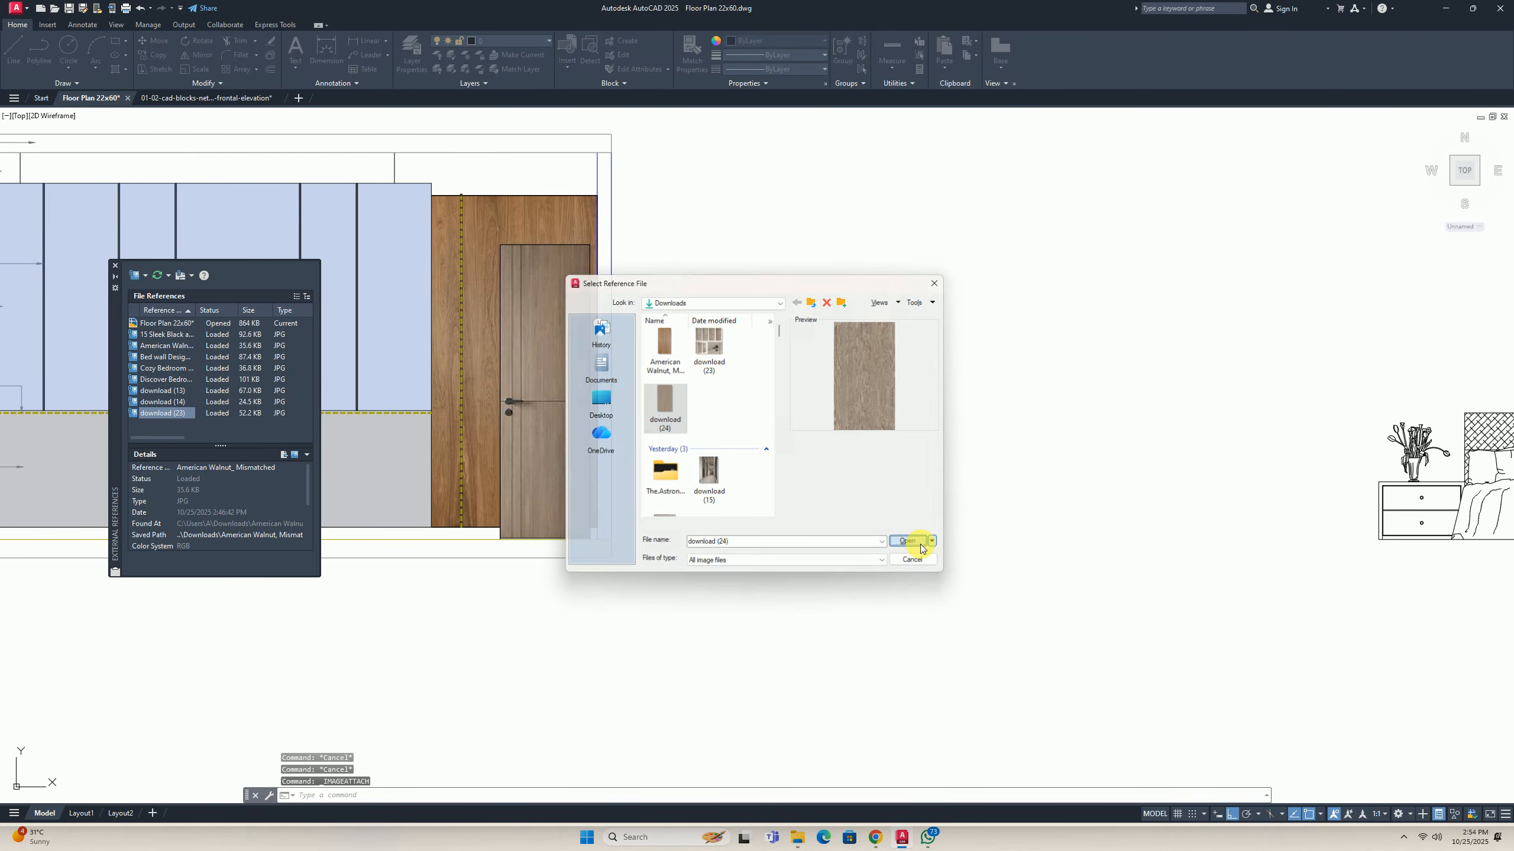
# Attach the download (24) image and place it in the empty space beside the wall elevation at the default scale.
pyautogui.click(761, 505)
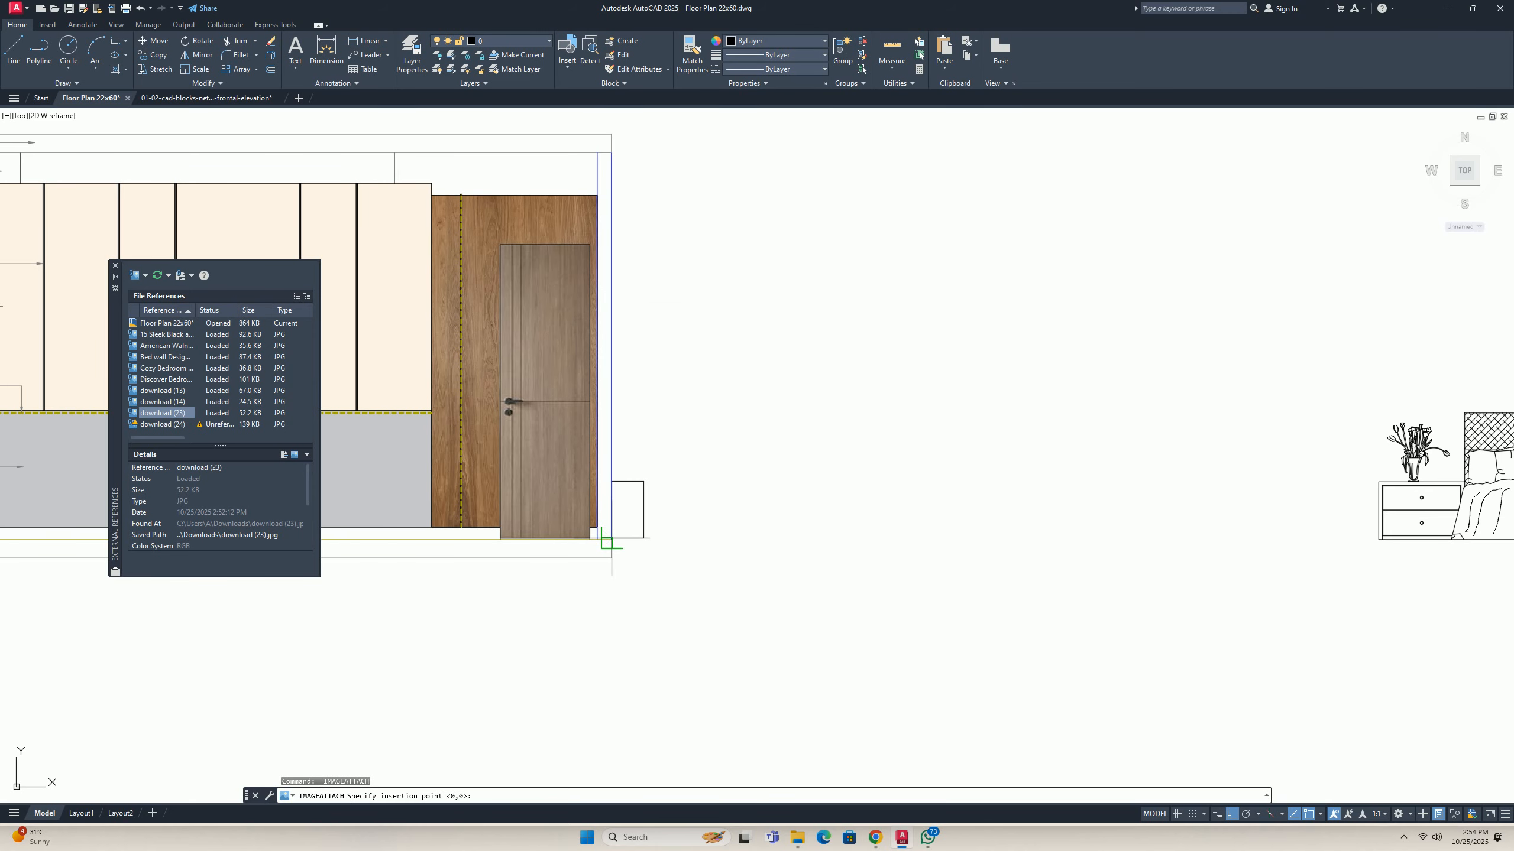
pyautogui.click(712, 538)
pyautogui.press('Return')
pyautogui.press('Escape')
pyautogui.press('Escape')
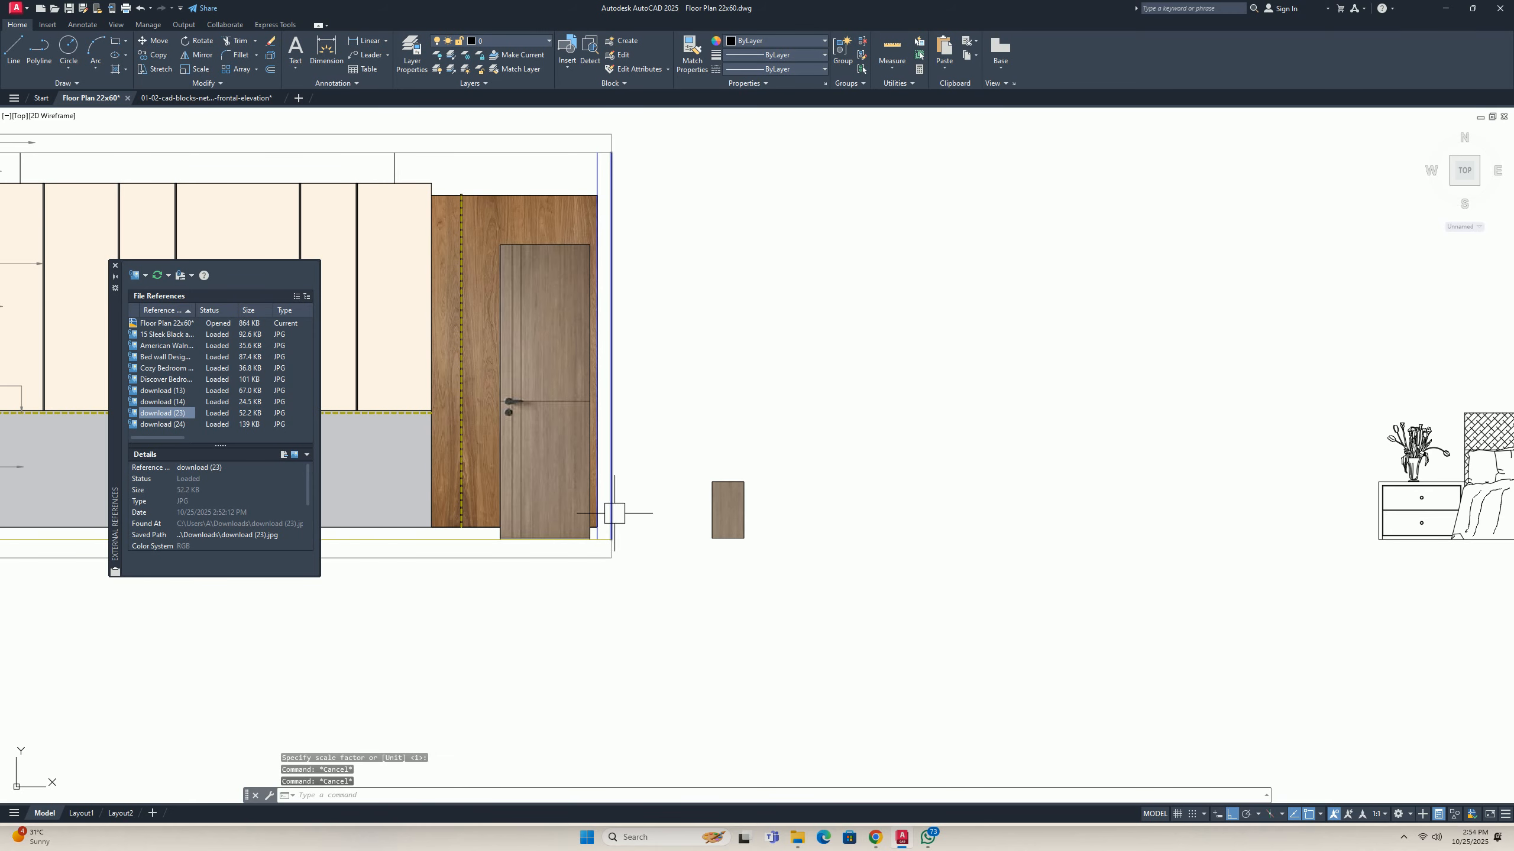
# Trace a closed polyline around the brown wood wall panel, following its outer edges and the sides and top of the door.
pyautogui.moveTo(346, 498); pyautogui.dragTo(404, 519, button='middle')
pyautogui.write('pl')
pyautogui.press('Return')
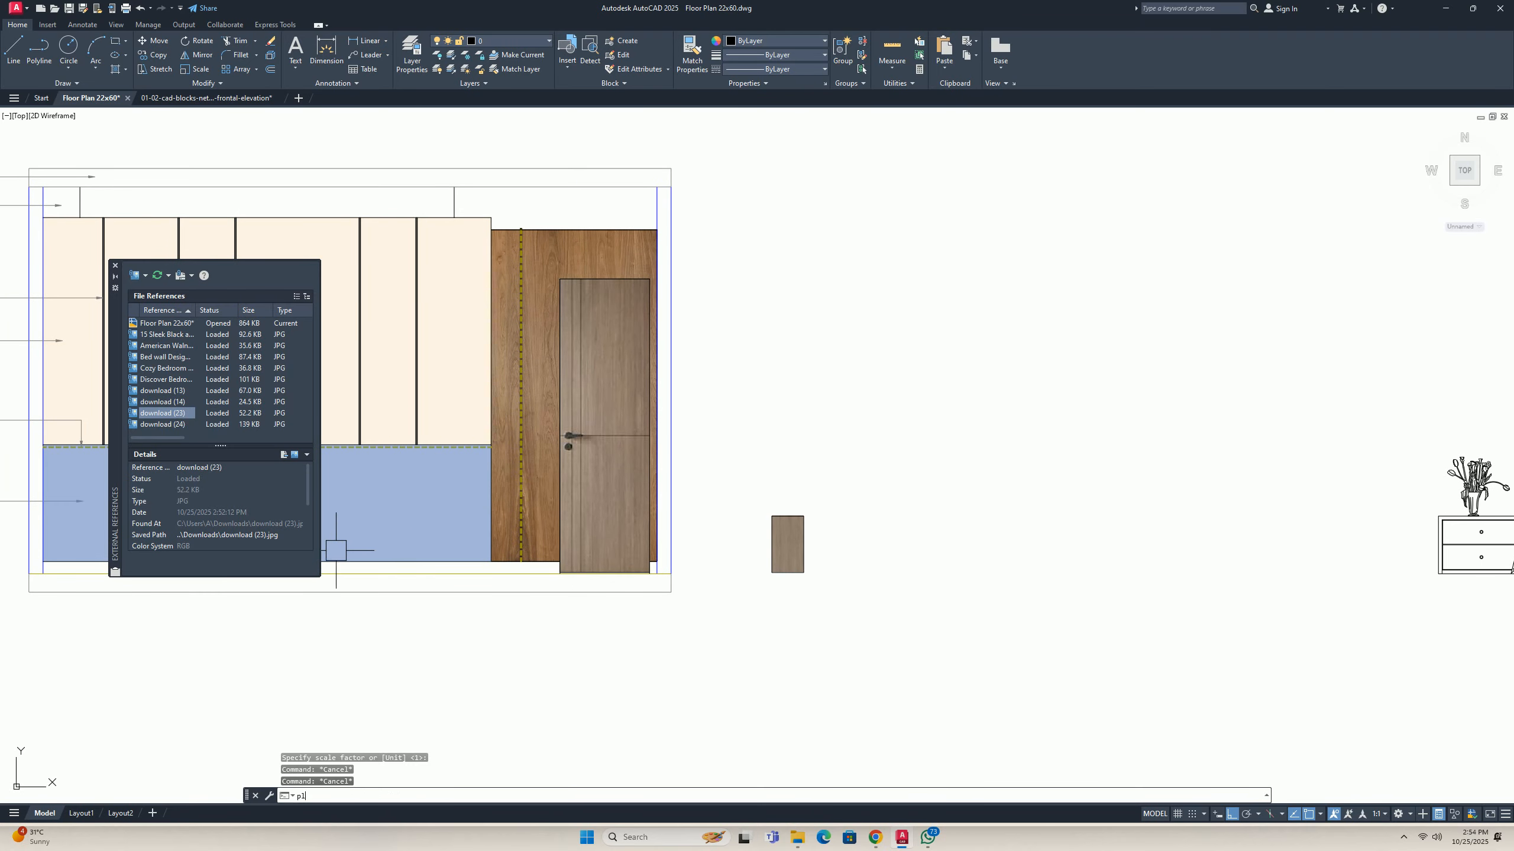
pyautogui.scroll(3, 470, 563)
pyautogui.click(507, 558)
pyautogui.click(615, 558)
pyautogui.moveTo(685, 220); pyautogui.dragTo(566, 595, button='middle')
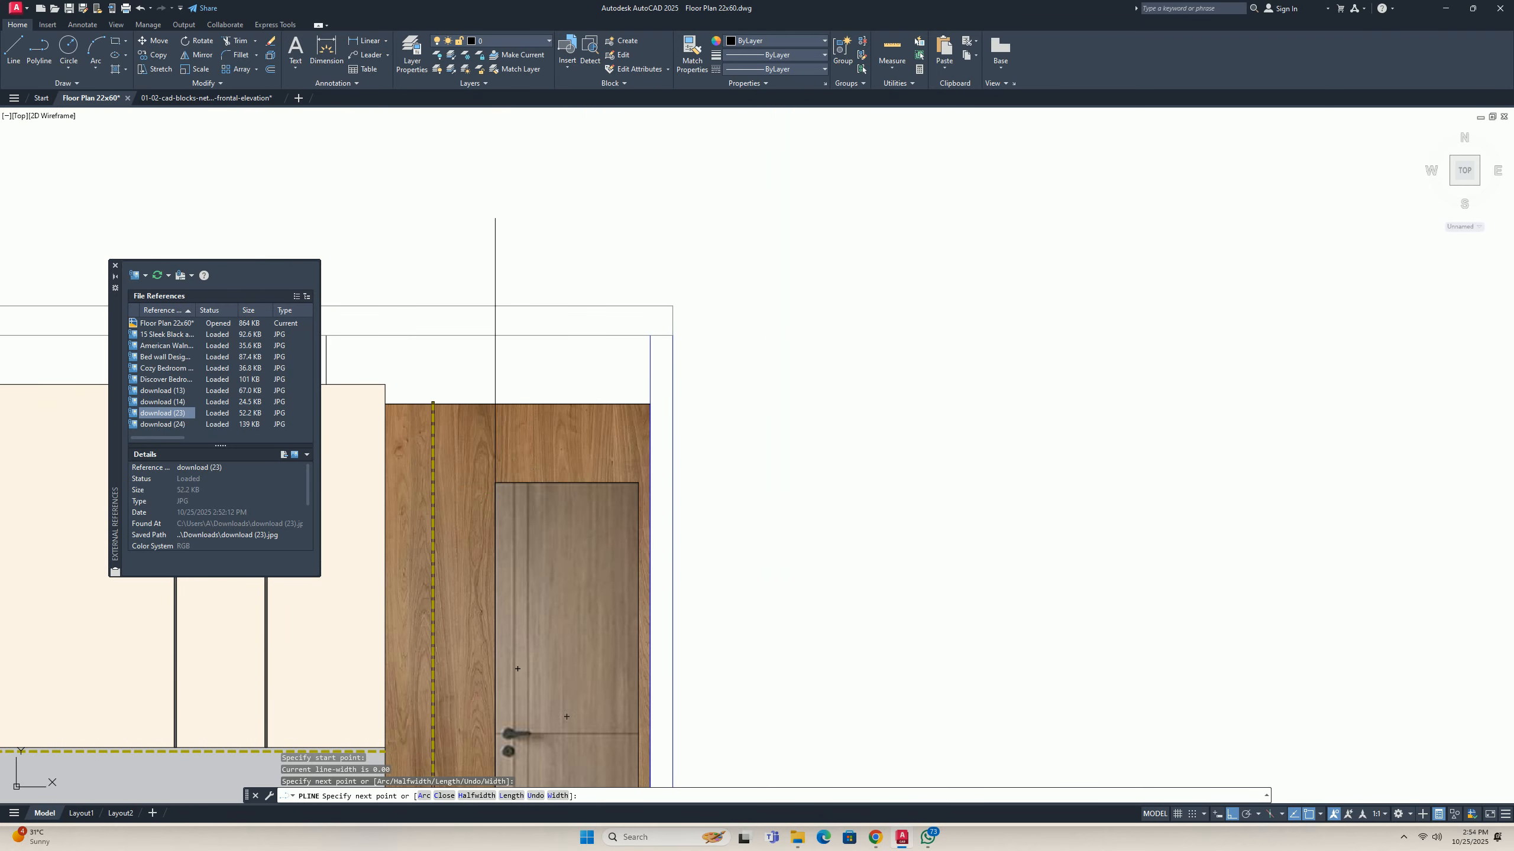
pyautogui.click(495, 470)
pyautogui.hotkey('ctrl', 'z')
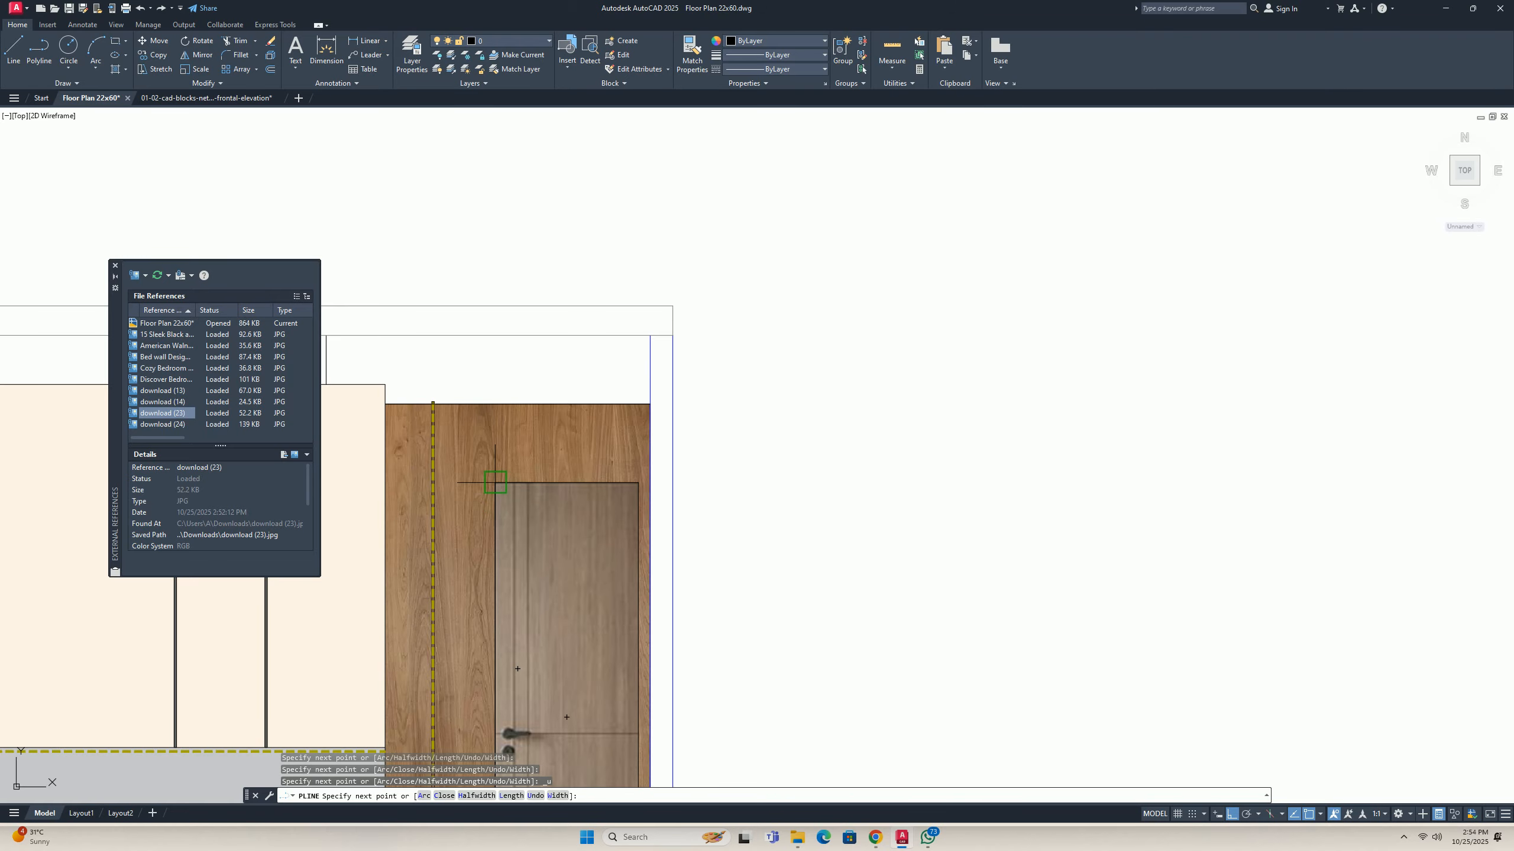
pyautogui.moveTo(617, 597); pyautogui.dragTo(565, 158, button='middle')
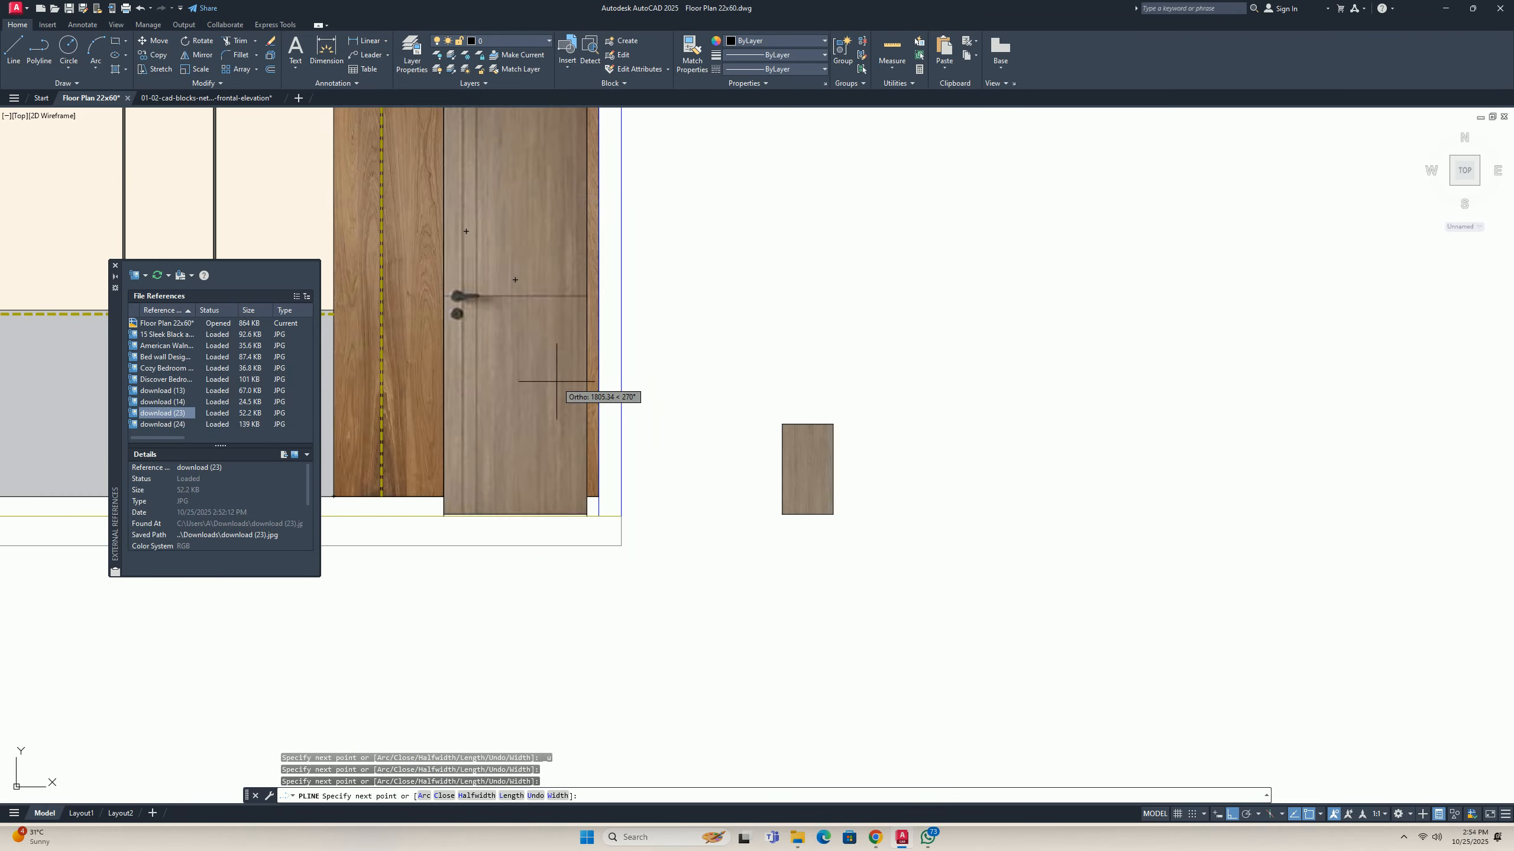
pyautogui.scroll(2, 577, 514)
pyautogui.scroll(-2, 601, 228)
pyautogui.moveTo(601, 228); pyautogui.dragTo(602, 668, button='middle')
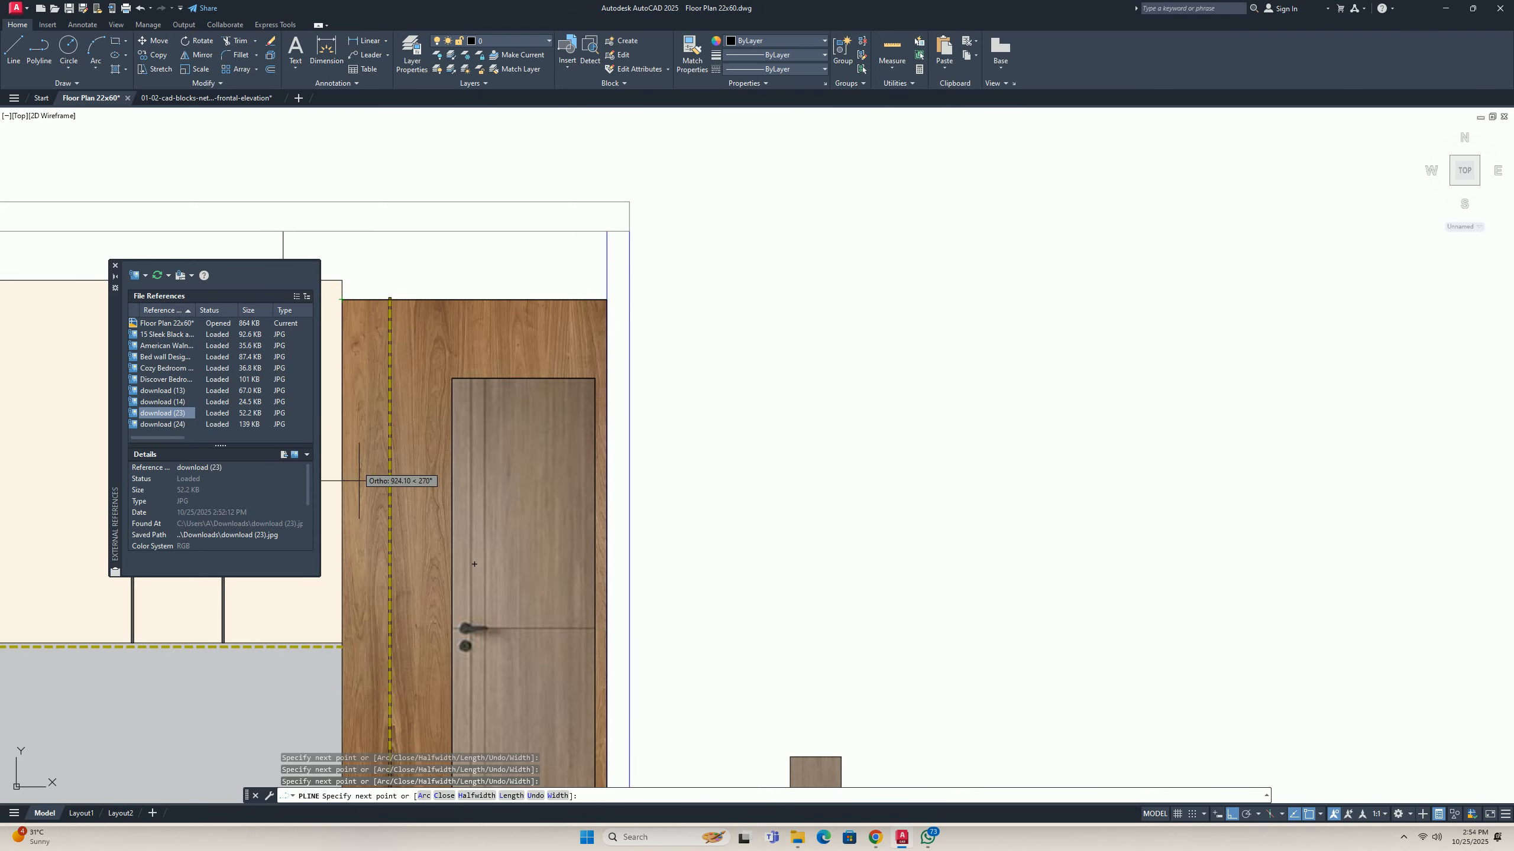
pyautogui.scroll(-2, 359, 481)
pyautogui.moveTo(360, 481); pyautogui.dragTo(442, 250, button='middle')
pyautogui.press('Return')
# Move the traced wall panel outline onto the new wood image, aligned with the image's lower-left corner.
pyautogui.click(431, 365)
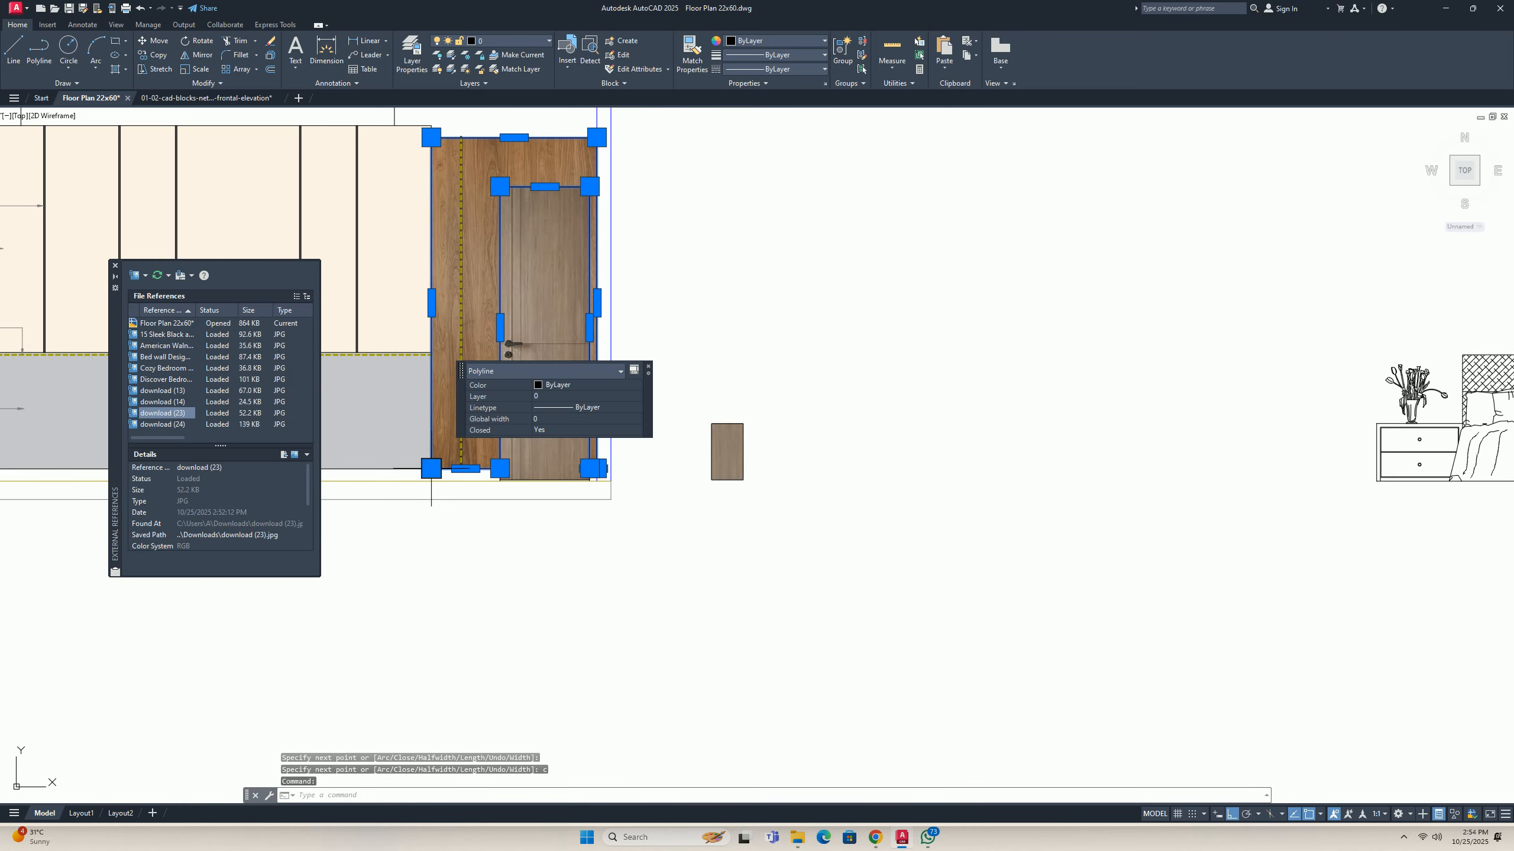
pyautogui.write('m')
pyautogui.press('Return')
pyautogui.click(432, 469)
pyautogui.scroll(2, 702, 489)
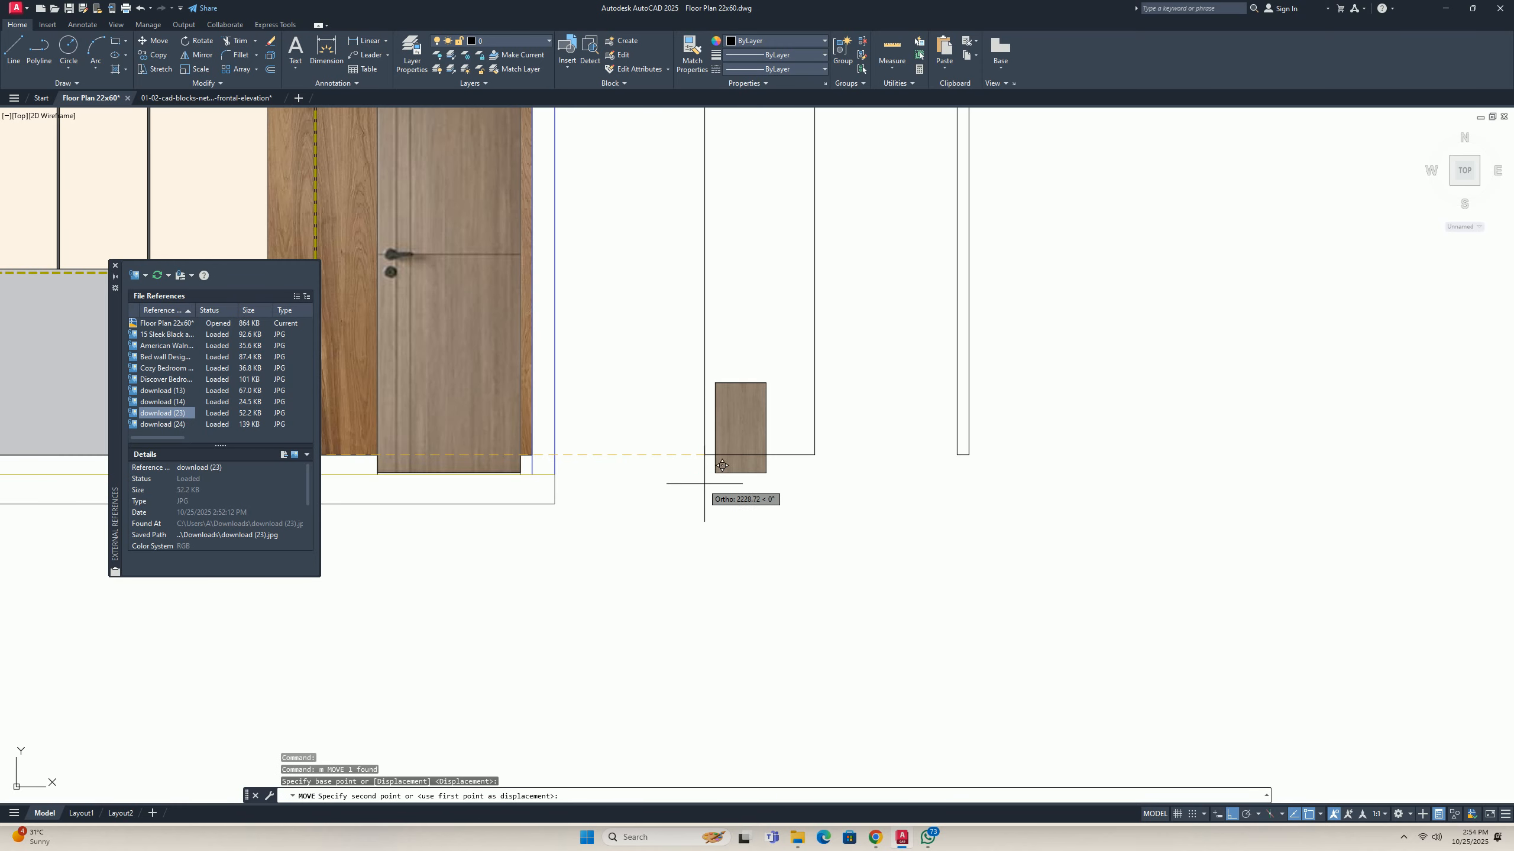
pyautogui.click(712, 479)
pyautogui.press('Escape')
# Scale the wood image by reference from its lower-left corner, so its bottom edge matches the full width of the outline.
pyautogui.moveTo(790, 465); pyautogui.dragTo(700, 521, button='middle')
pyautogui.write('sc')
pyautogui.press('Return')
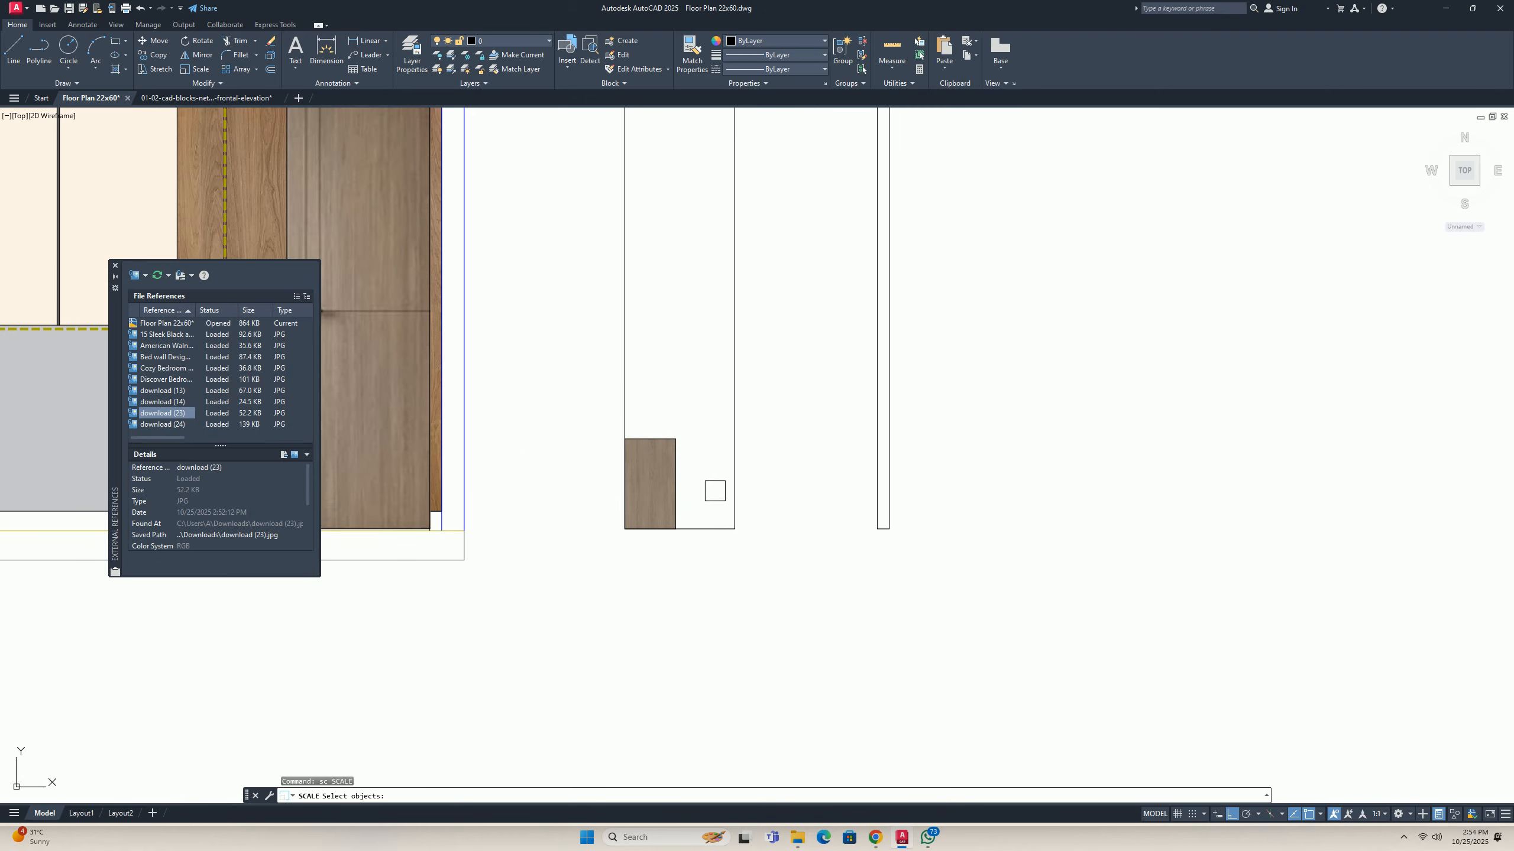
pyautogui.click(712, 489)
pyautogui.click(677, 436)
pyautogui.click(667, 439)
pyautogui.press('Return')
pyautogui.click(625, 528)
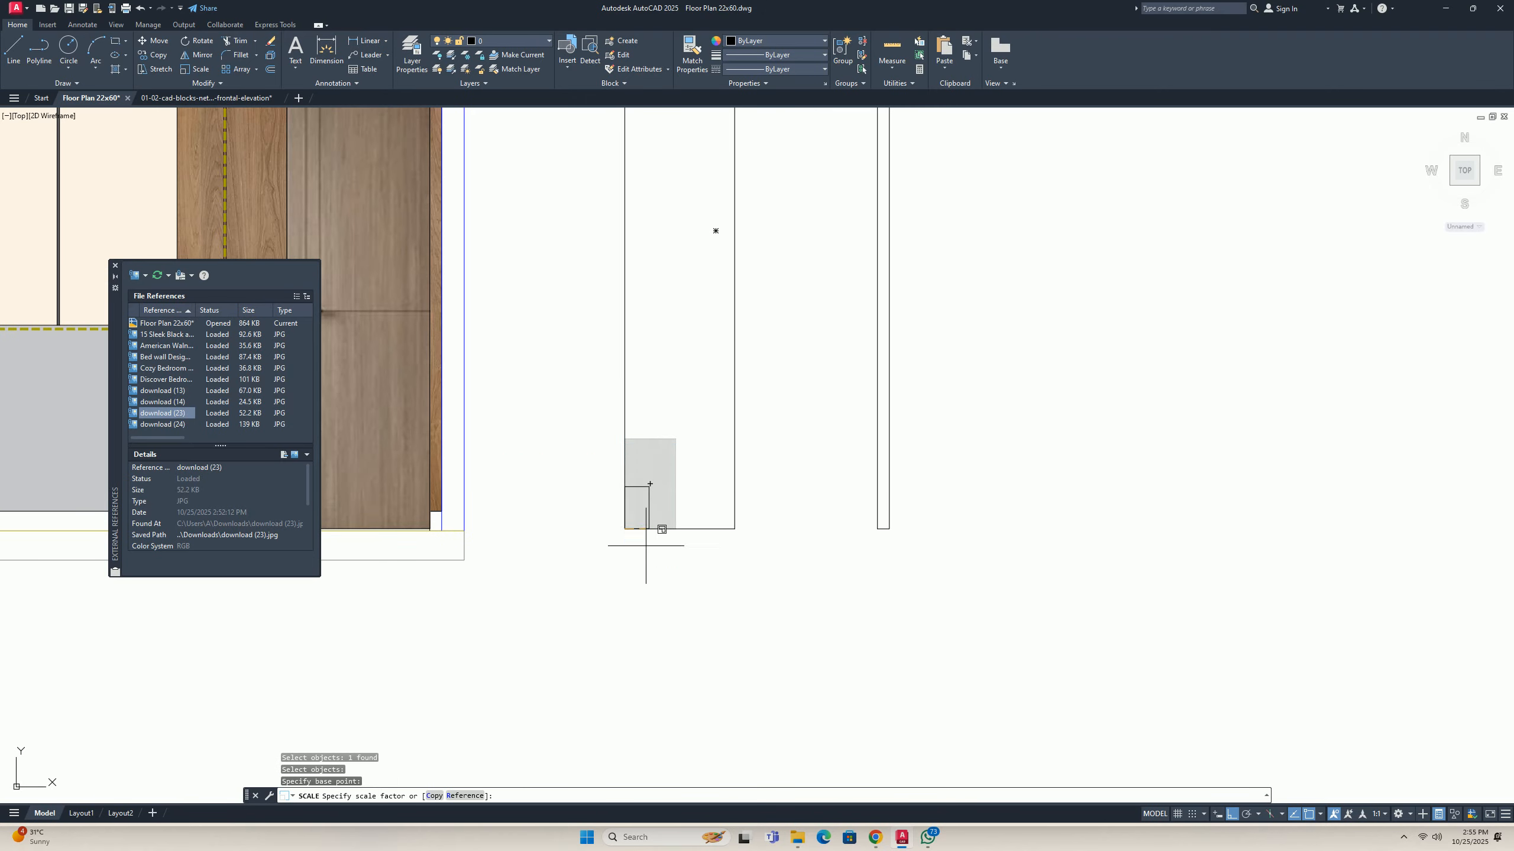
pyautogui.write('r')
pyautogui.press('Return')
pyautogui.click(625, 529)
pyautogui.click(675, 529)
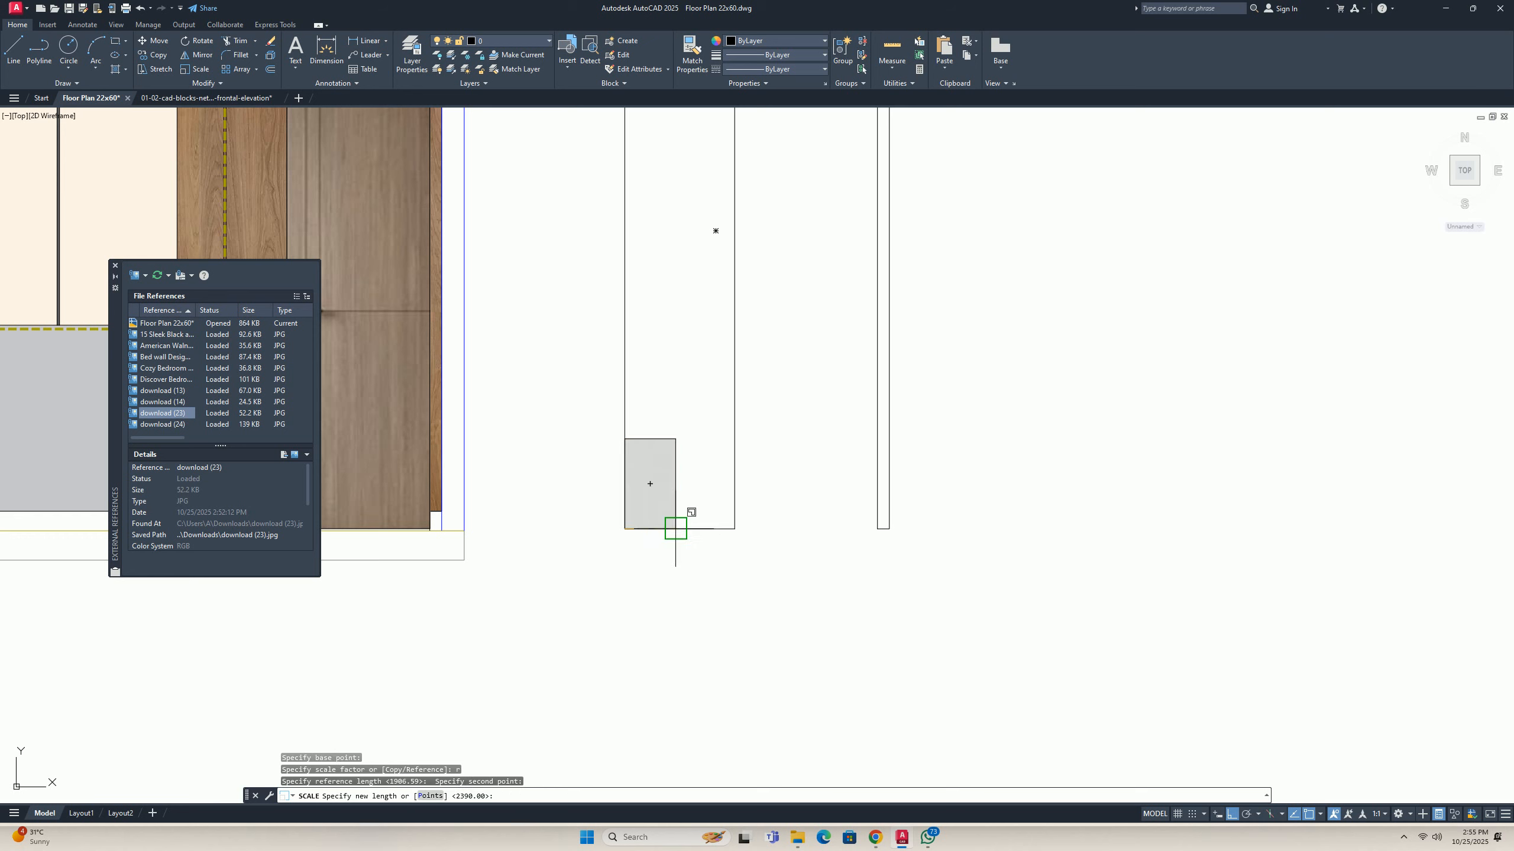
pyautogui.click(891, 531)
pyautogui.scroll(-5, 895, 536)
pyautogui.scroll(3, 721, 431)
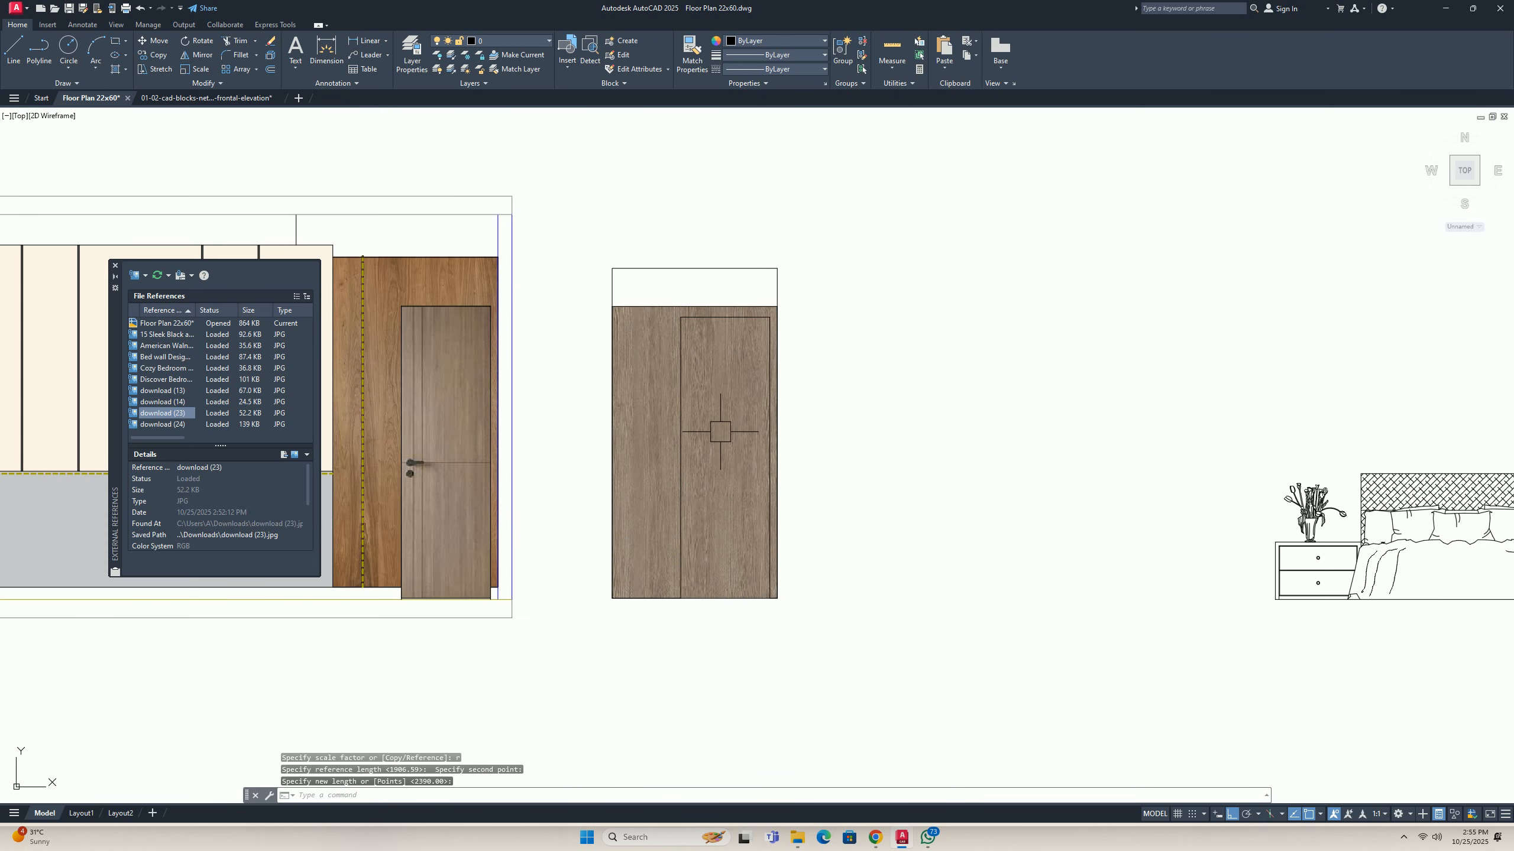
# Try to rescale the wood image by reference, using its bottom edge as the reference length.
pyautogui.write('sc')
pyautogui.press('Return')
pyautogui.click(648, 310)
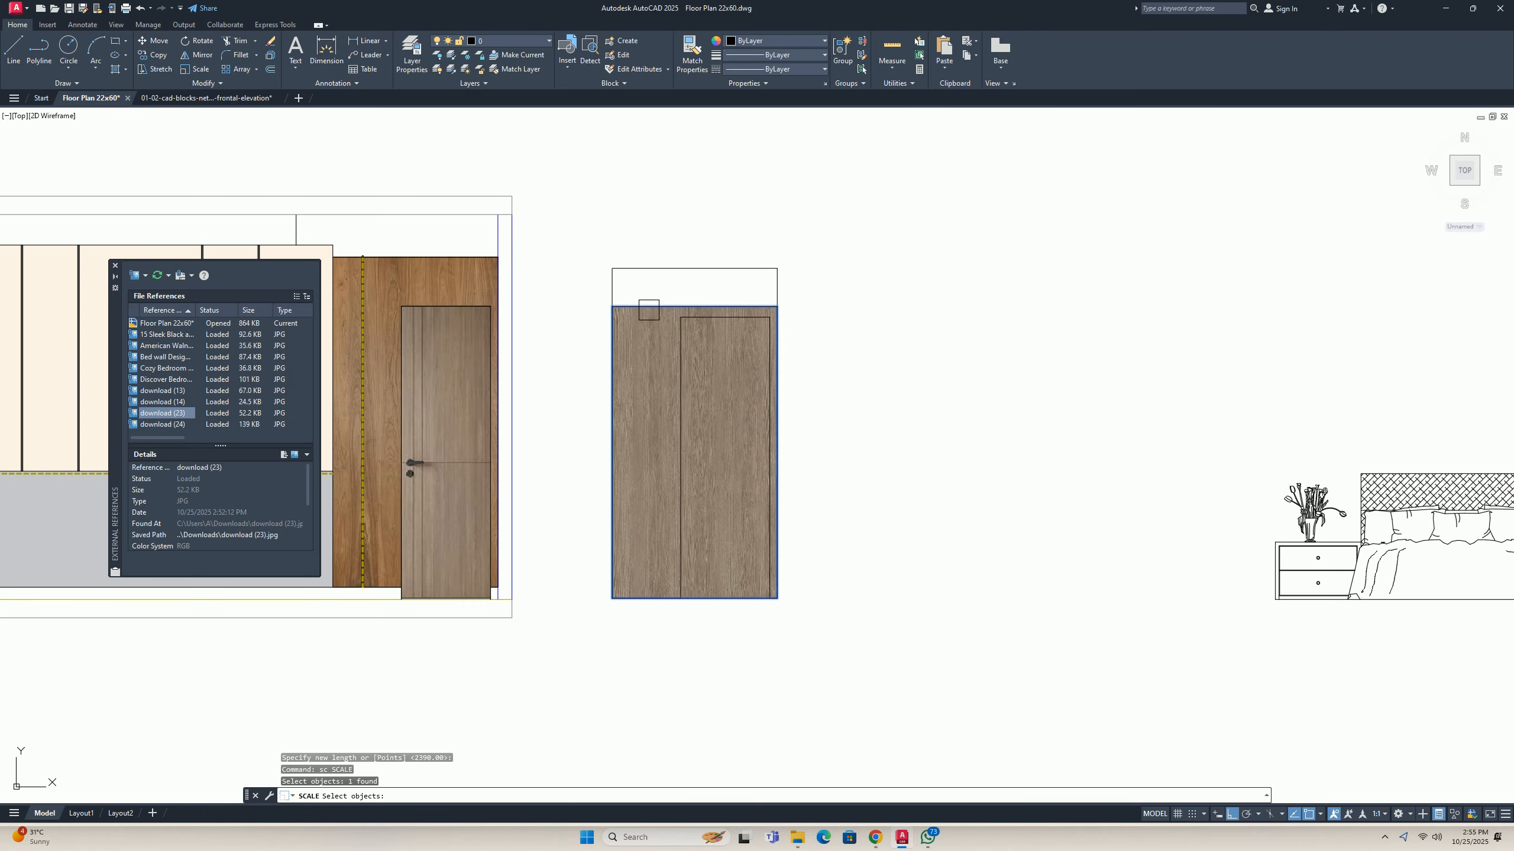
pyautogui.press('Return')
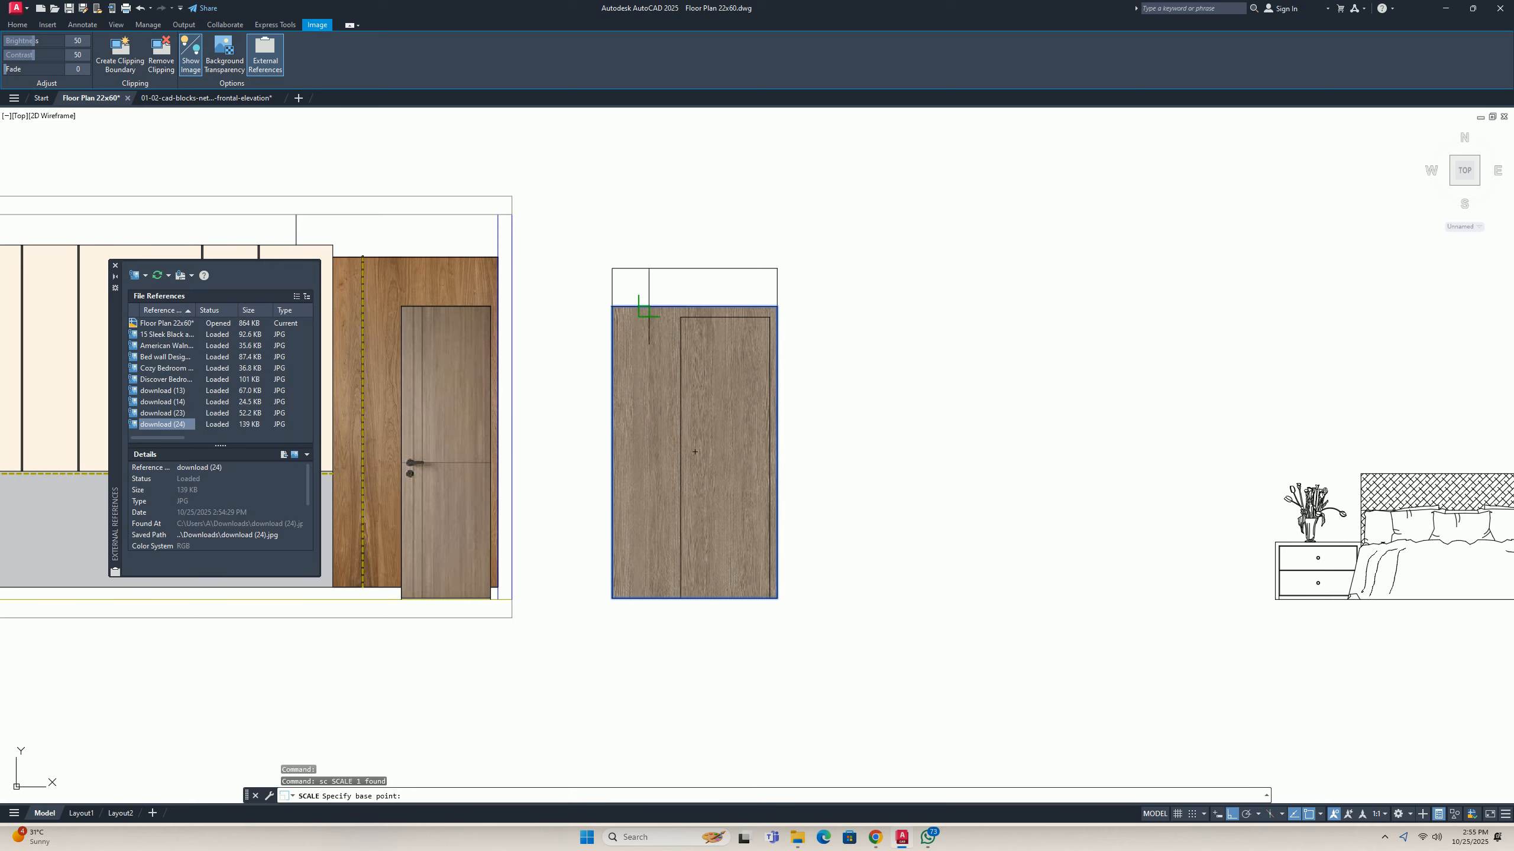
pyautogui.click(612, 599)
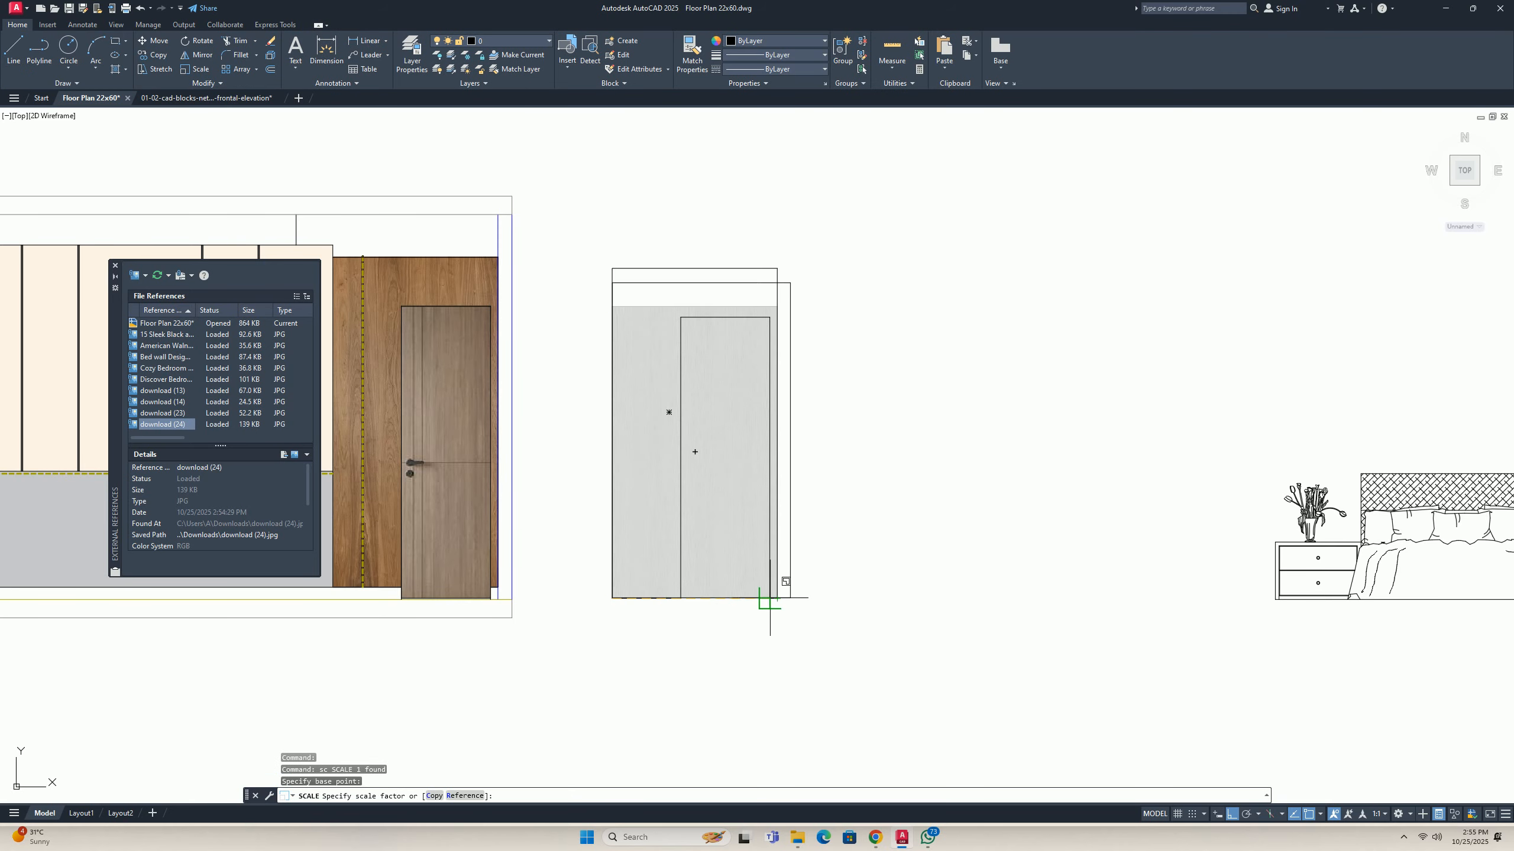
pyautogui.write('e')
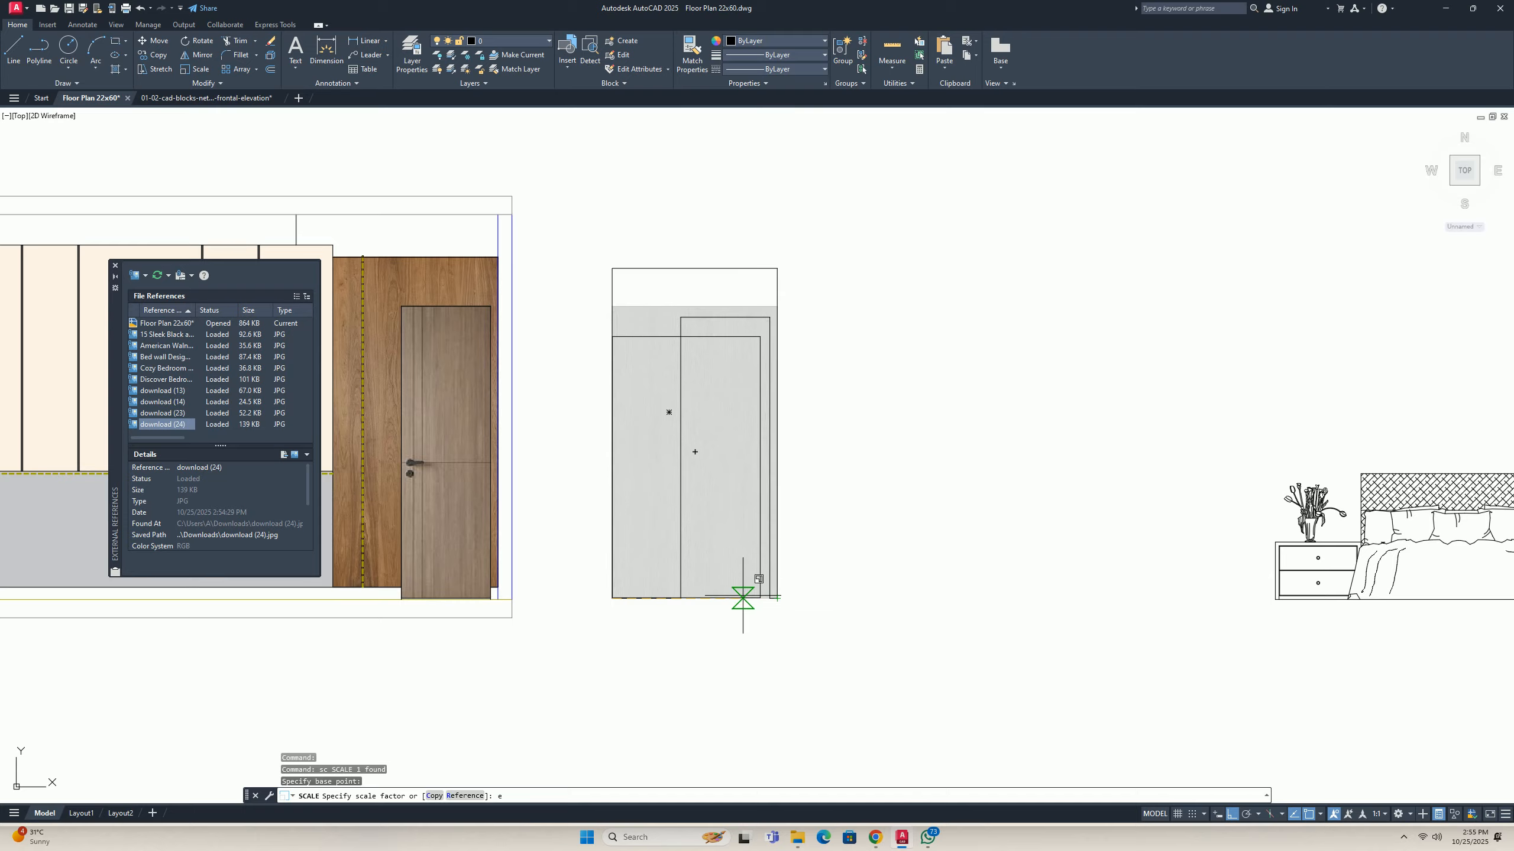
pyautogui.press('Return')
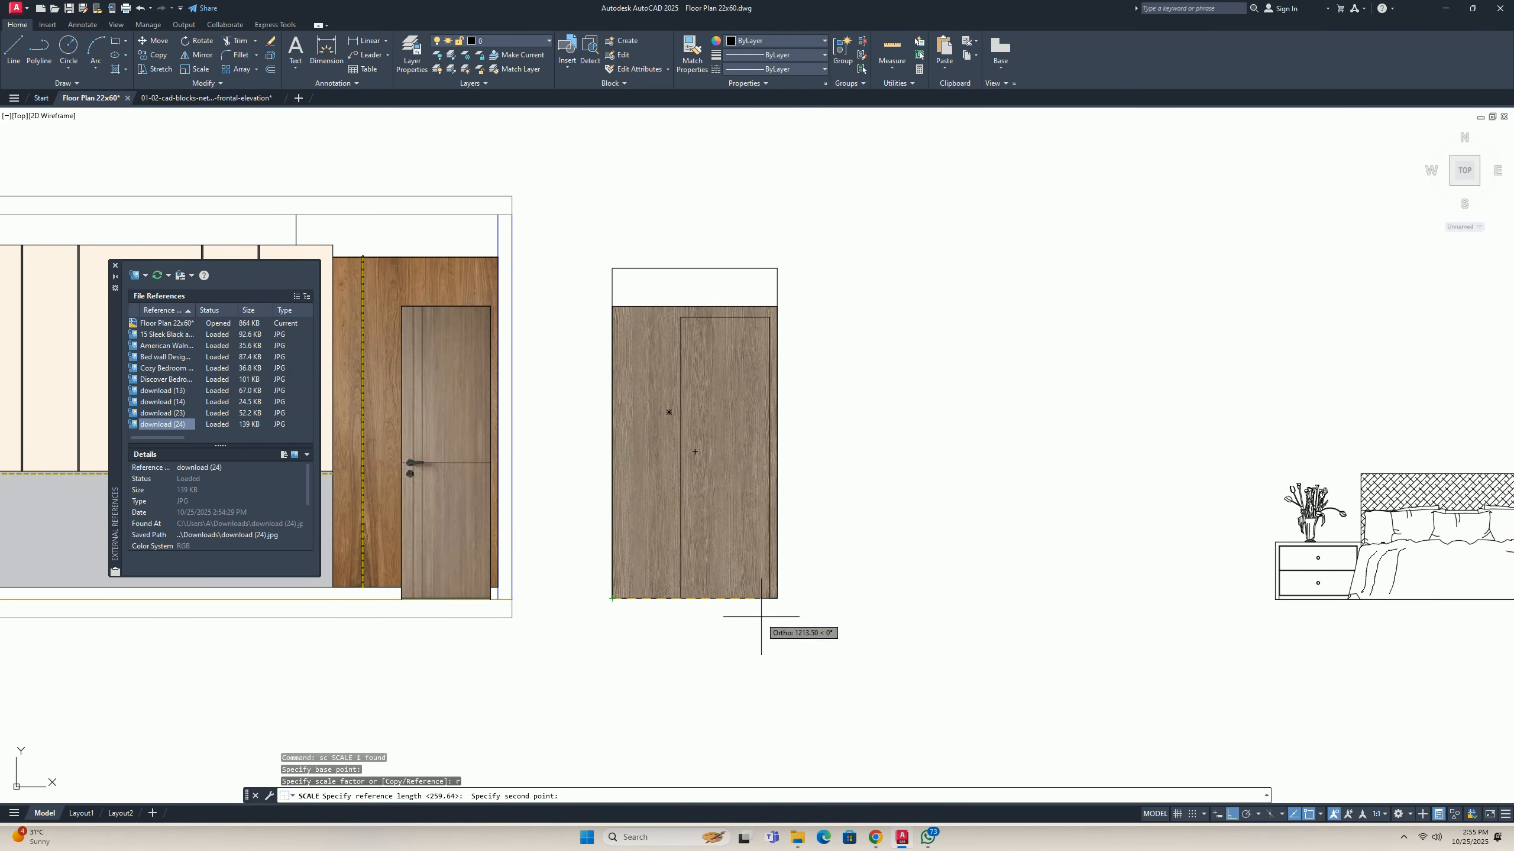
pyautogui.click(776, 597)
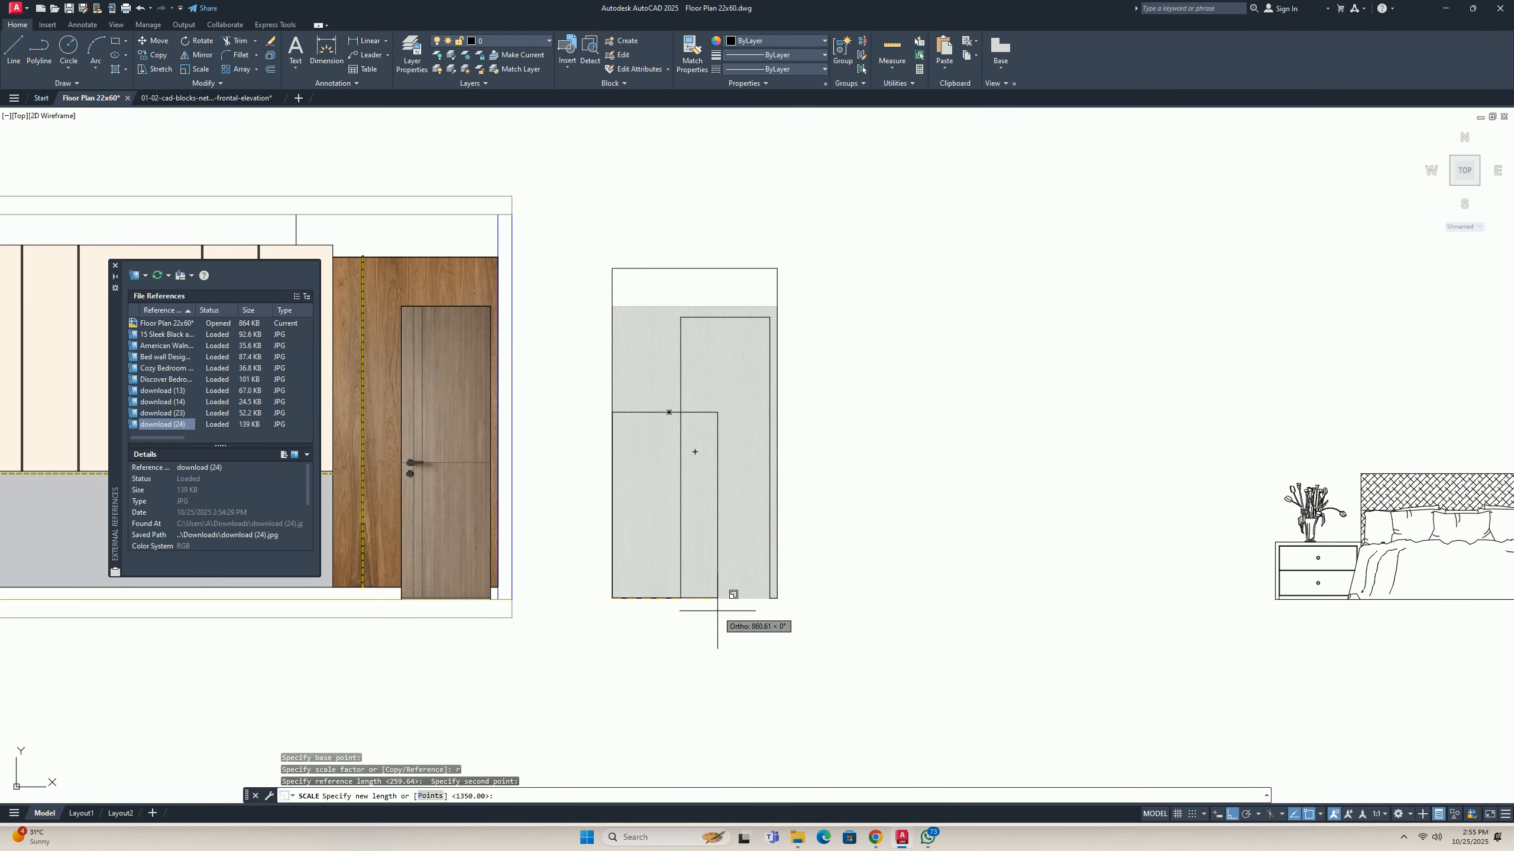
pyautogui.press('Return')
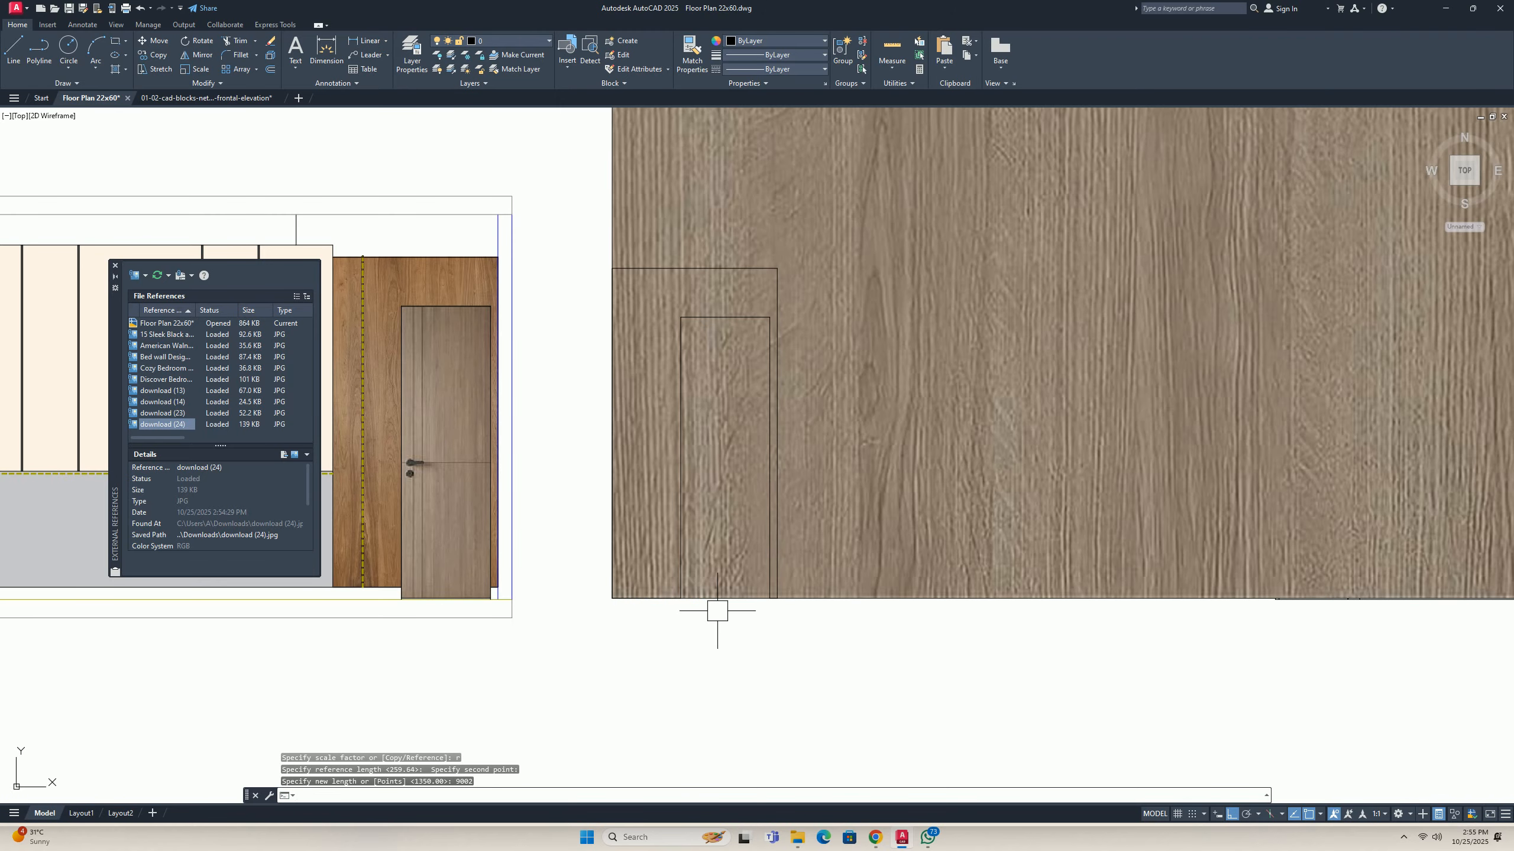
pyautogui.hotkey('ctrl', 'z')
# Scale the wood image by reference from its lower-left corner, so its height reaches the top of the outline.
pyautogui.press('Return')
pyautogui.click(736, 638)
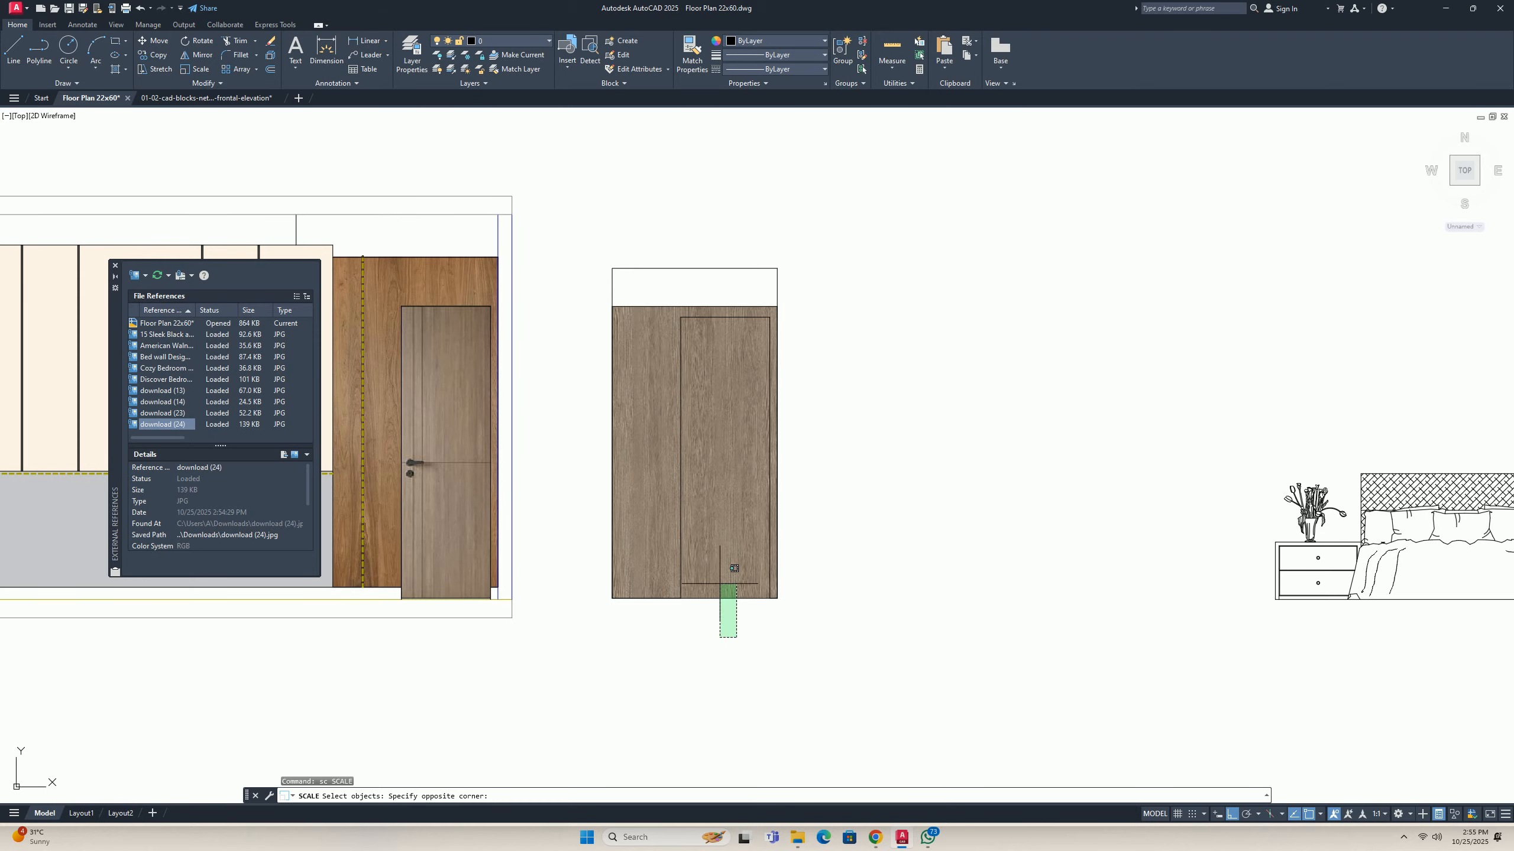
pyautogui.click(720, 585)
pyautogui.press('Return')
pyautogui.click(611, 600)
pyautogui.write('r')
pyautogui.press('Return')
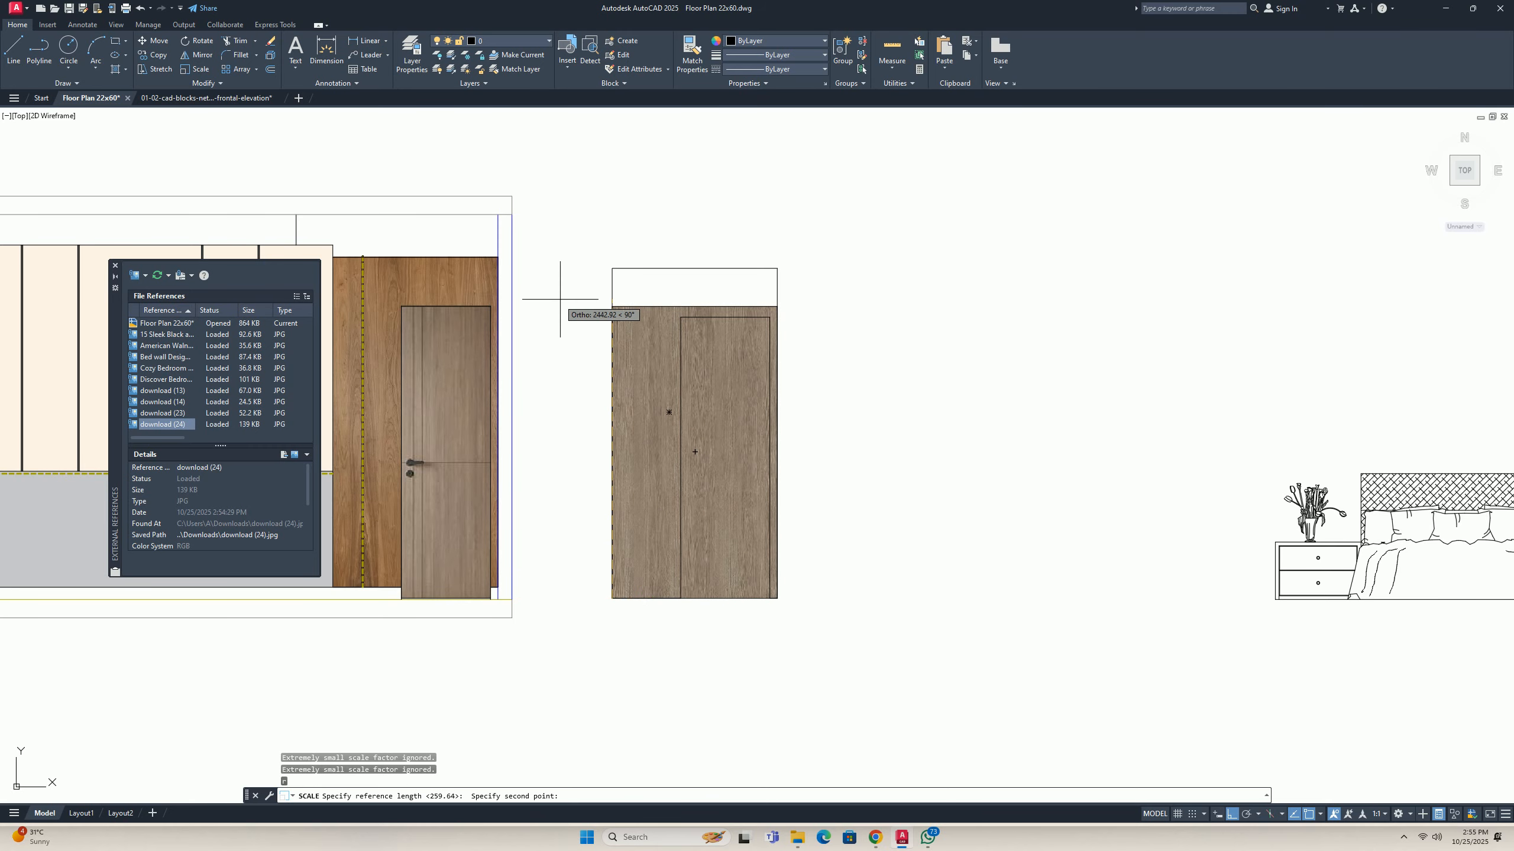
pyautogui.click(603, 306)
pyautogui.click(612, 269)
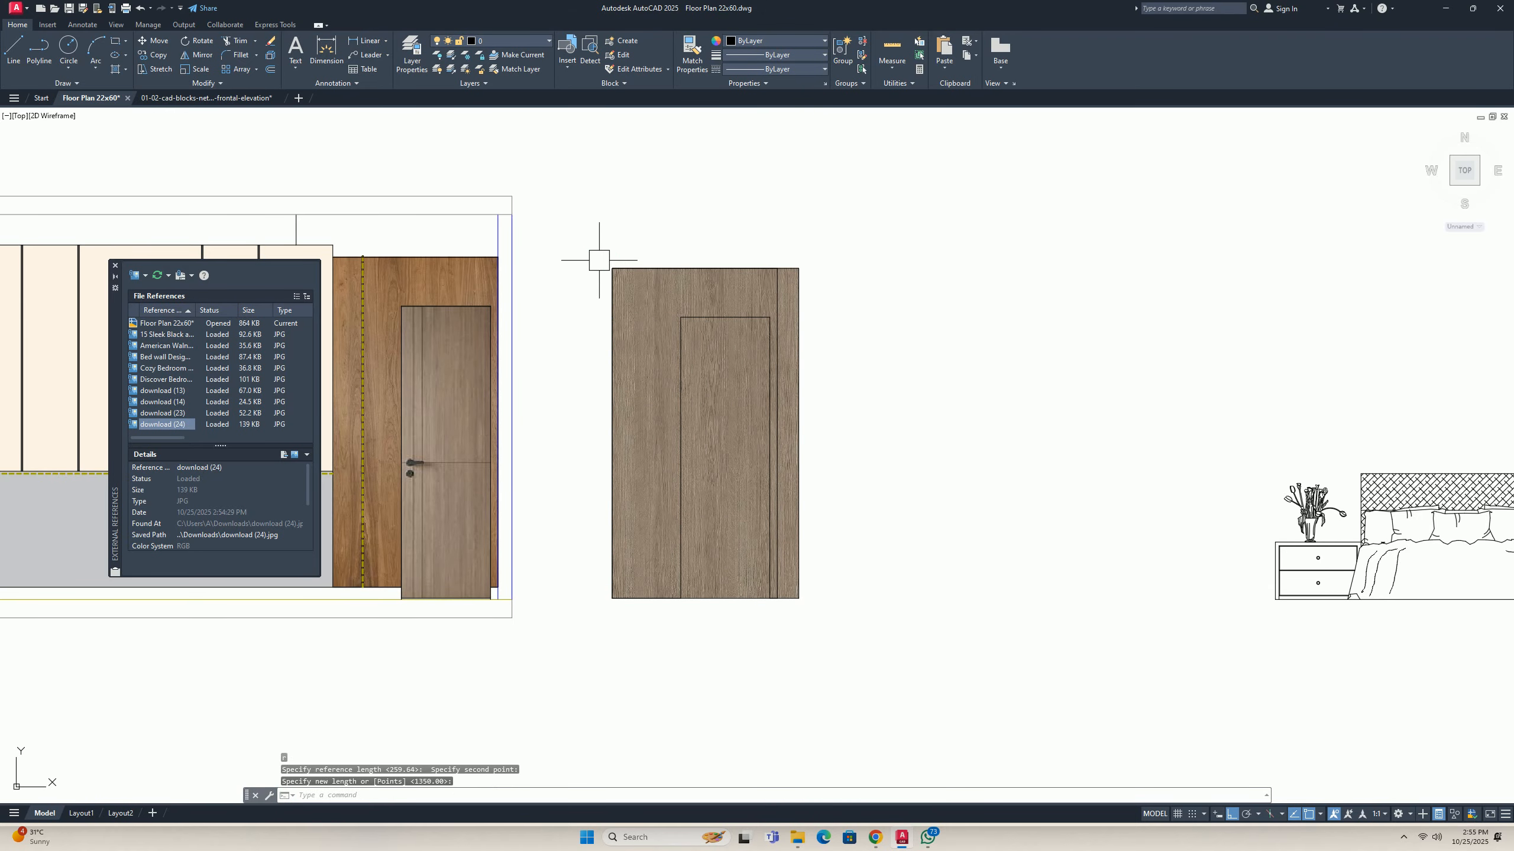
pyautogui.press('Escape')
pyautogui.press('Escape')
# Draw a rectangle over the door opening on the wood image, from its upper-left corner to its lower-right corner.
pyautogui.moveTo(738, 402); pyautogui.dragTo(722, 402, button='middle')
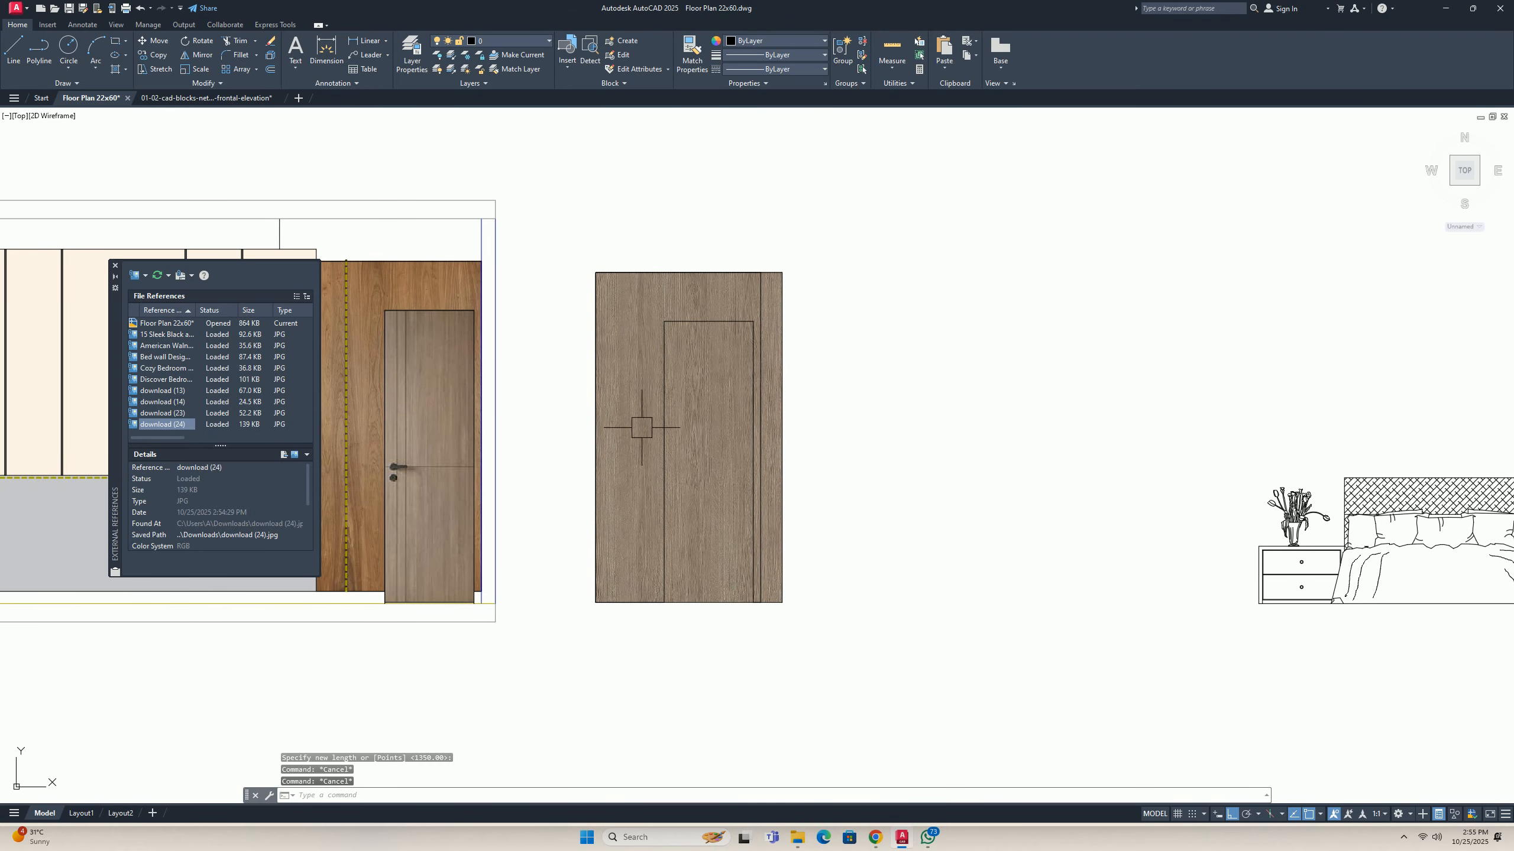
pyautogui.moveTo(671, 507)
pyautogui.mouseDown(button='middle')
pyautogui.moveTo(676, 459)
pyautogui.moveTo(683, 531)
pyautogui.mouseUp(button='middle')
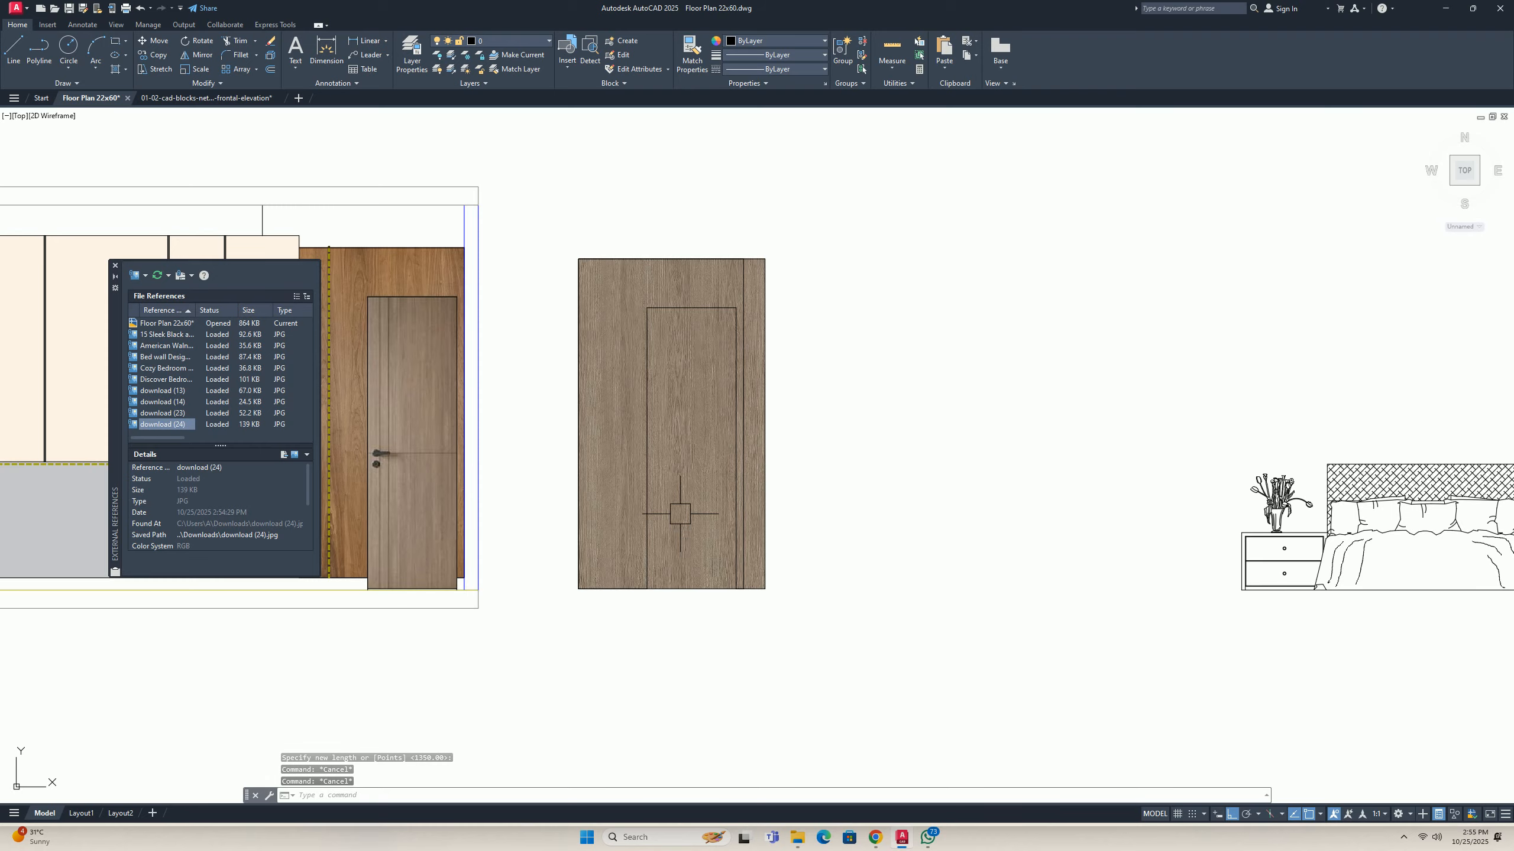
pyautogui.write('rec')
pyautogui.press('Return')
pyautogui.click(647, 308)
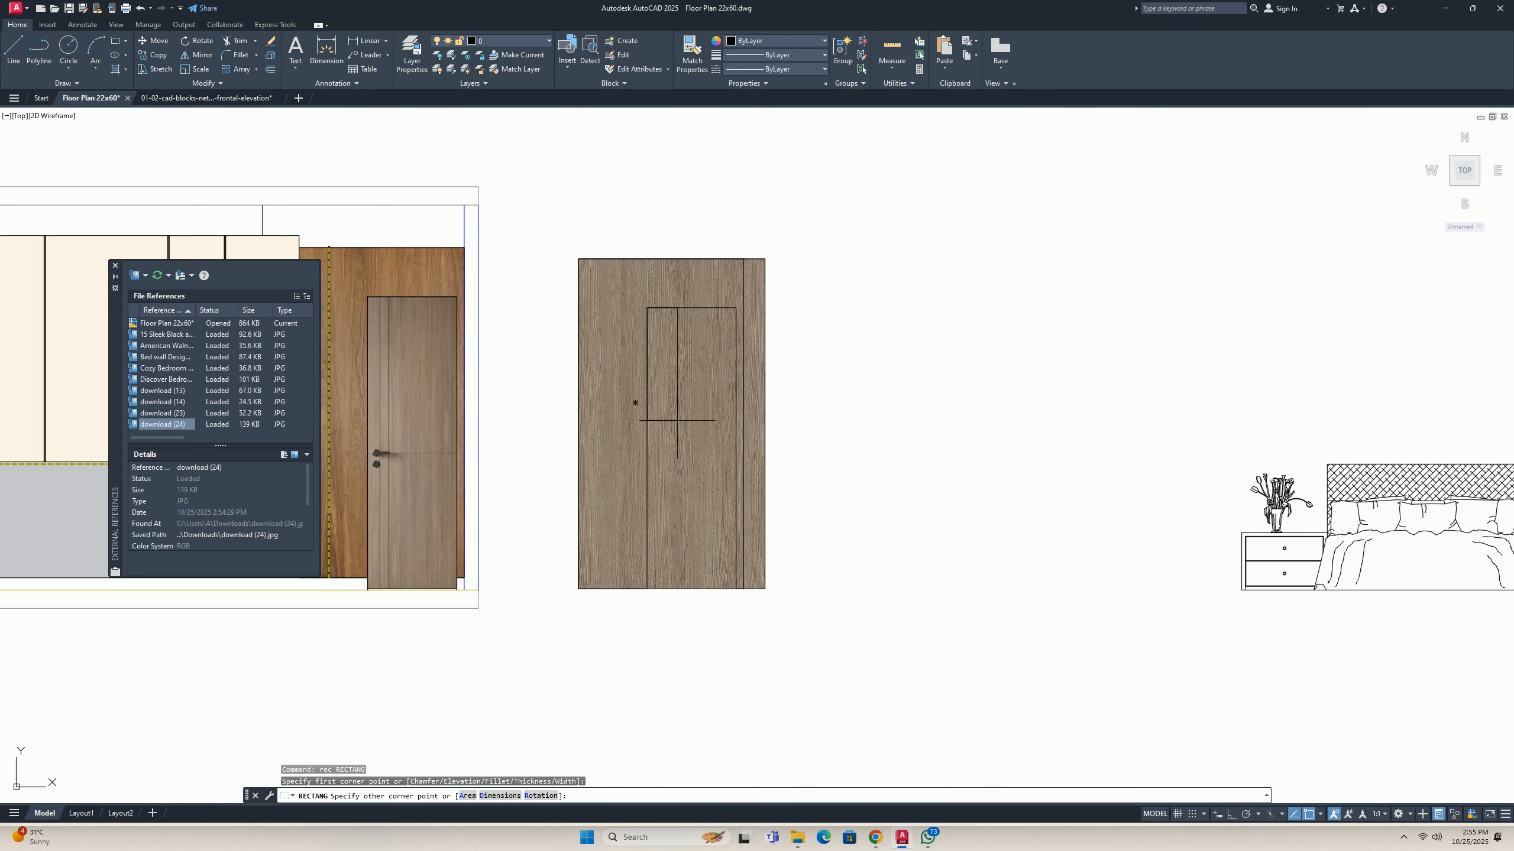
pyautogui.scroll(5, 736, 632)
pyautogui.press('Escape')
pyautogui.scroll(-5, 599, 590)
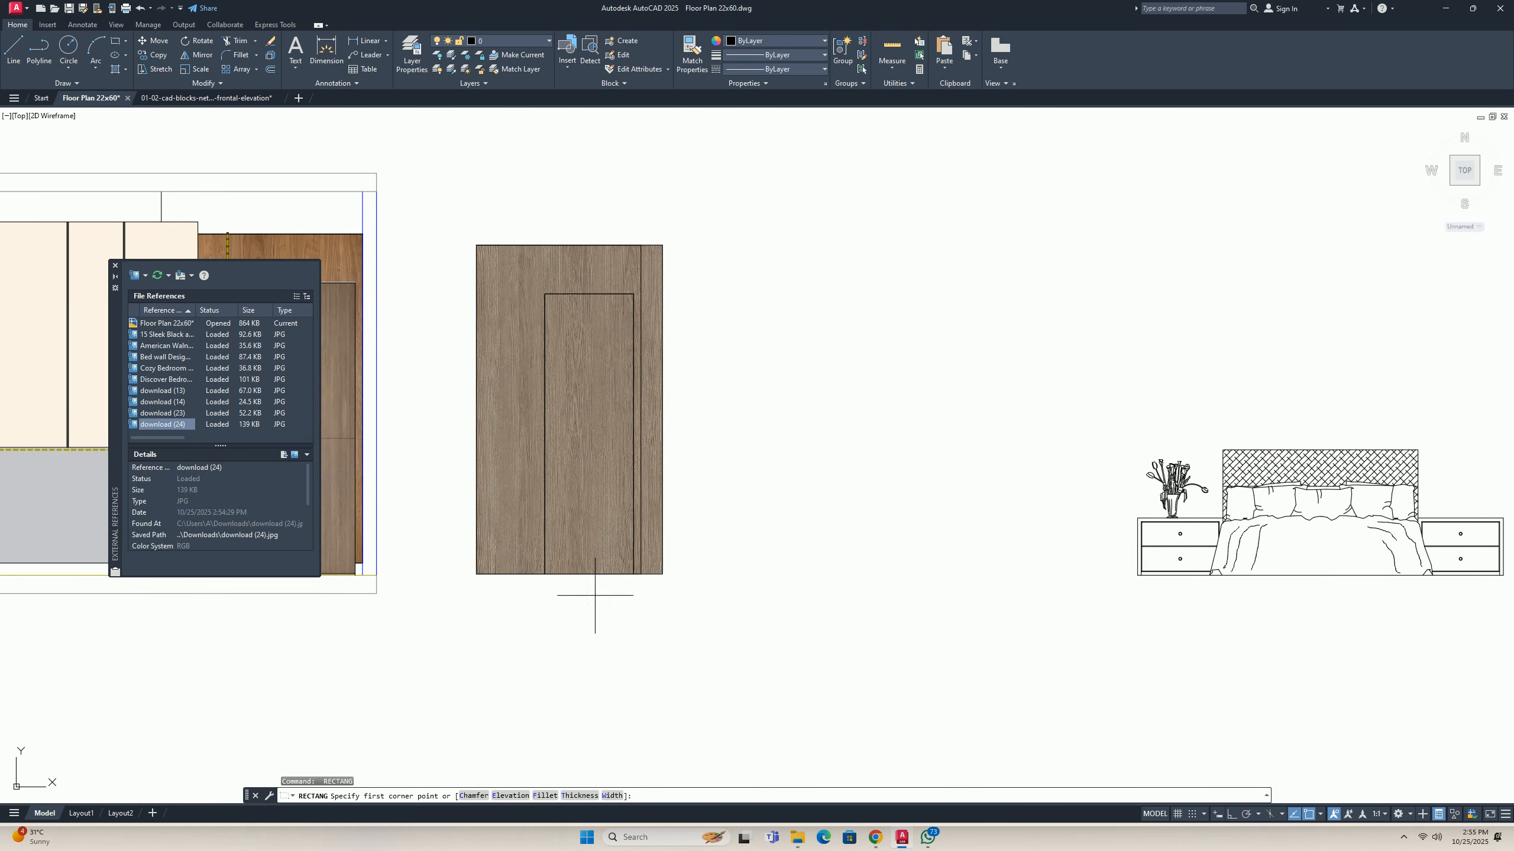
# Offset the door rectangle inward by 5.
pyautogui.write('o')
pyautogui.press('Return')
pyautogui.write('5')
pyautogui.press('Return')
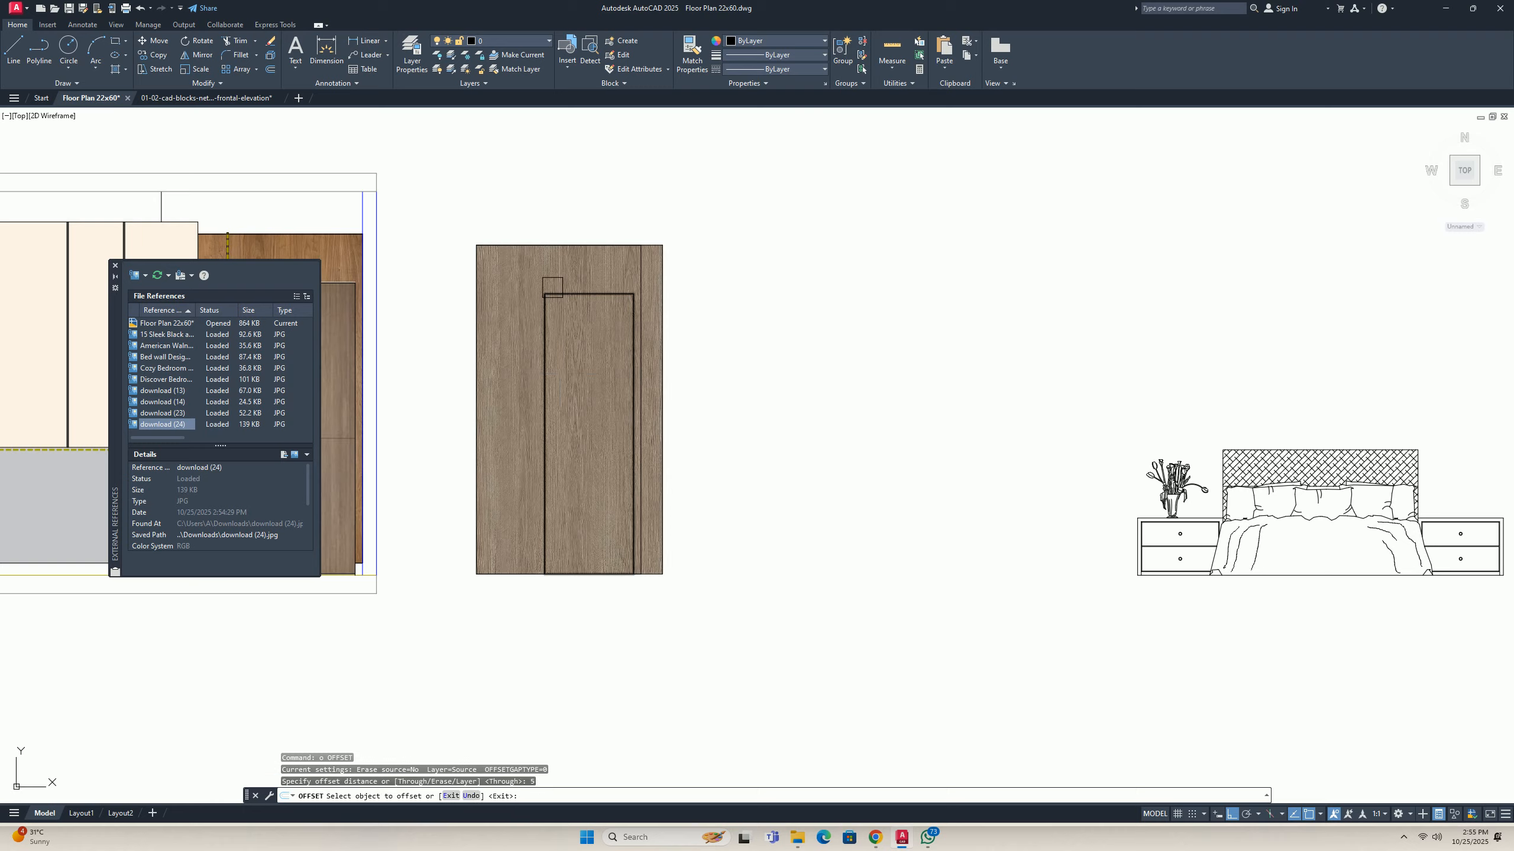
pyautogui.click(544, 370)
pyautogui.click(588, 364)
pyautogui.scroll(3, 605, 590)
pyautogui.press('Escape')
pyautogui.press('Escape')
pyautogui.press('Escape')
# Inspect the door rectangle and its inner offset along the door's bottom edge.
pyautogui.scroll(3, 467, 534)
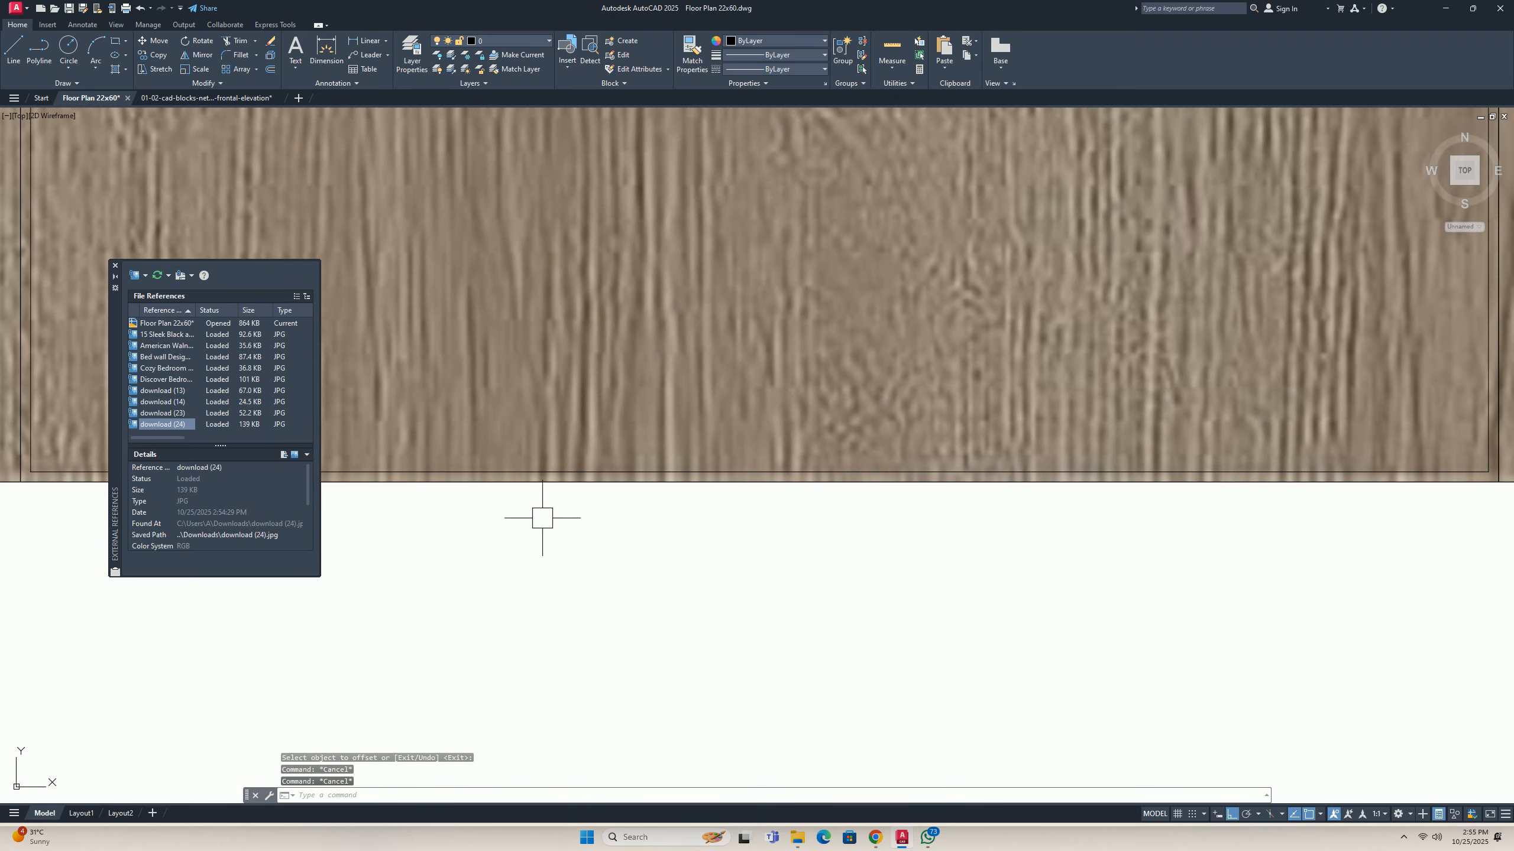
pyautogui.click(545, 481)
pyautogui.scroll(-2, 548, 497)
pyautogui.moveTo(578, 511); pyautogui.dragTo(554, 593, button='middle')
pyautogui.scroll(3, 606, 574)
pyautogui.press('Escape')
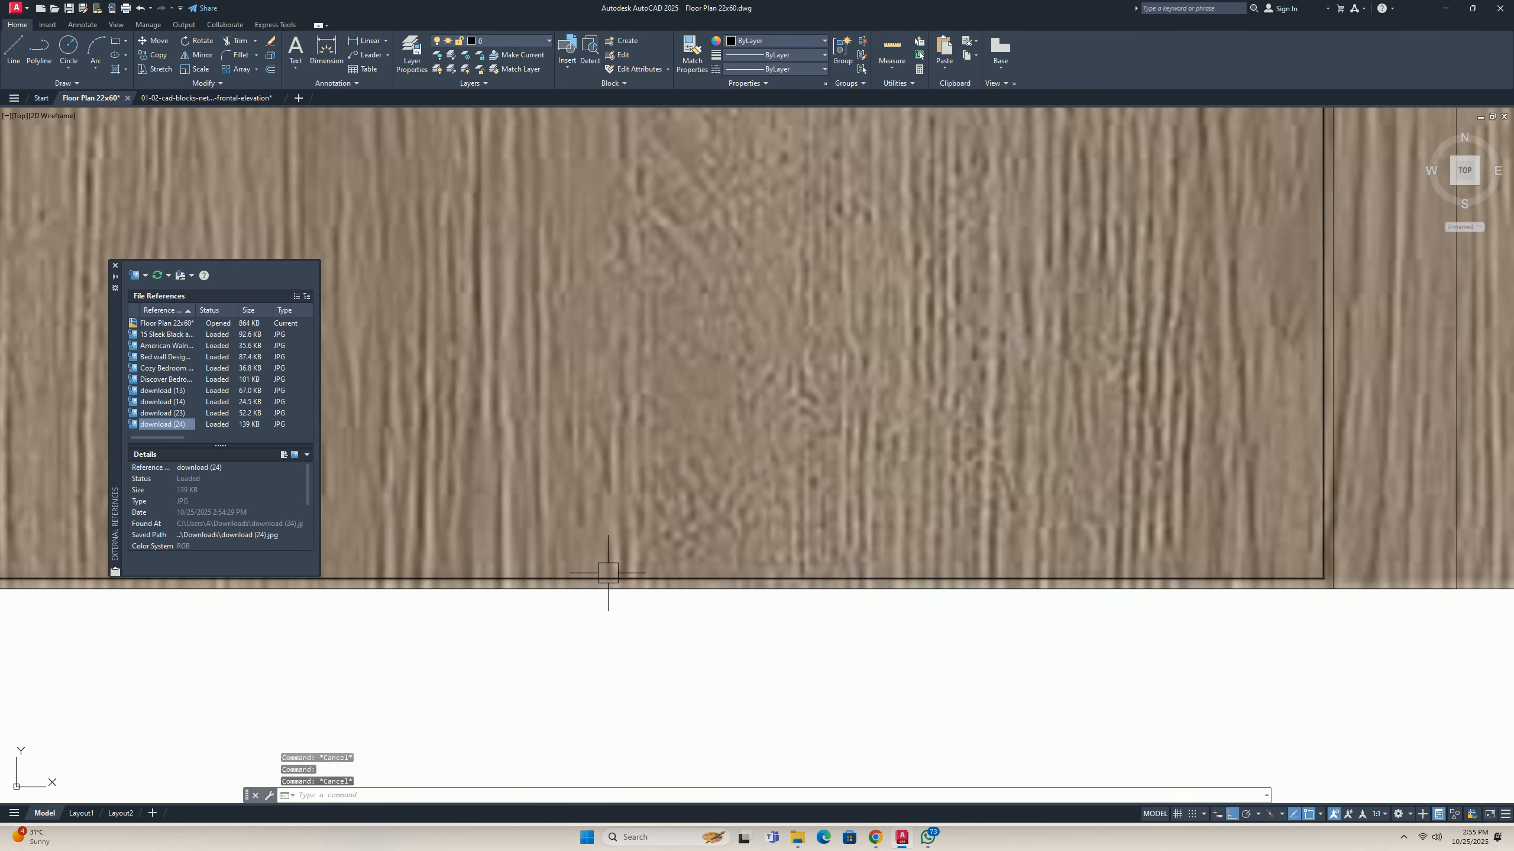
pyautogui.click(608, 575)
pyautogui.scroll(-3, 603, 577)
pyautogui.press('Escape')
pyautogui.scroll(-5, 593, 587)
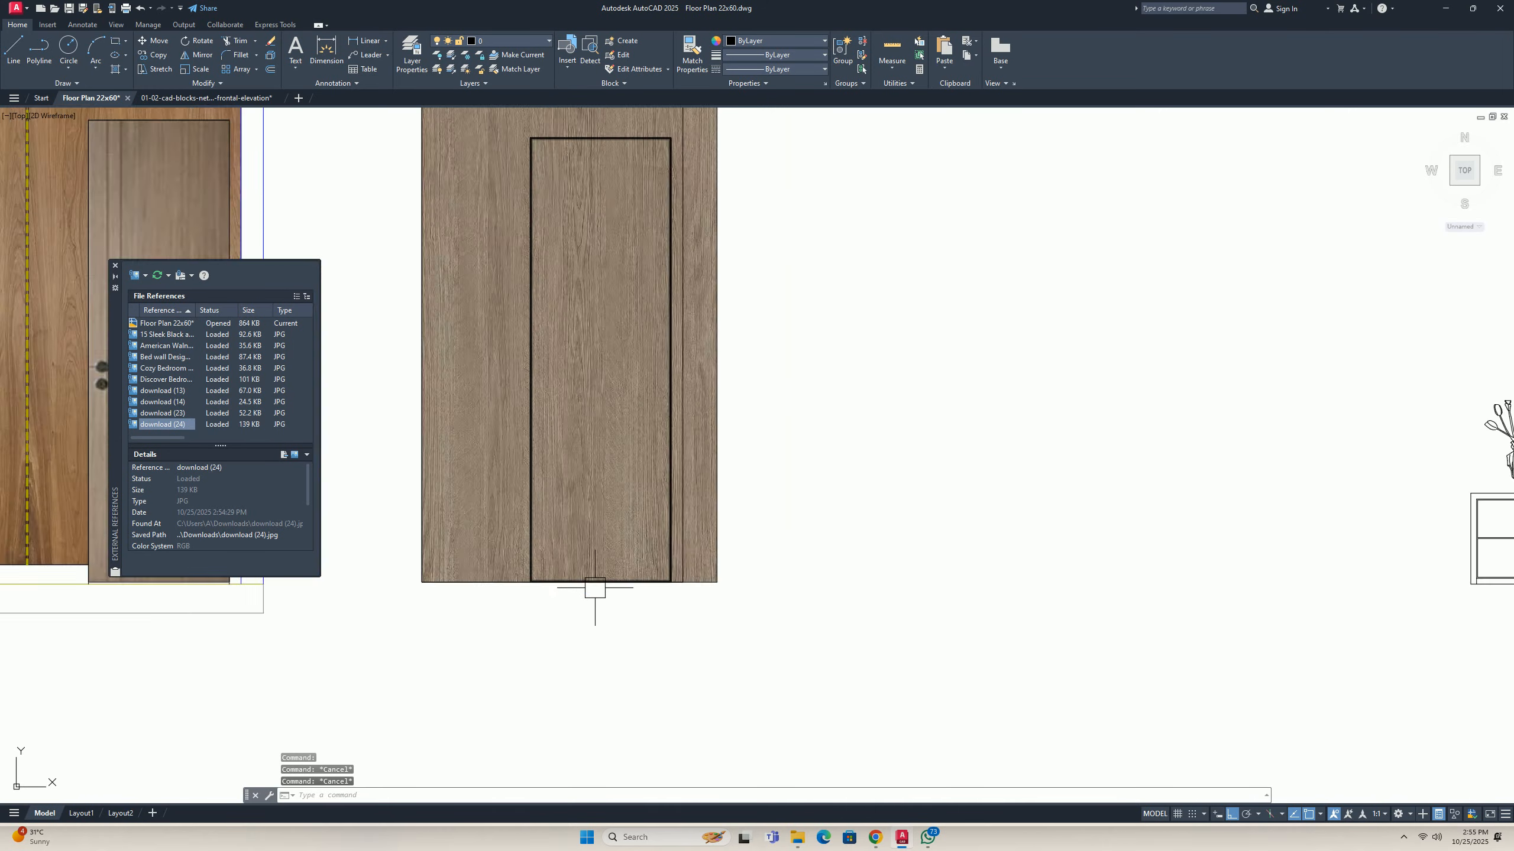
# Copy the wood image together with the panel and door outlines horizontally into the space before the bed drawing.
pyautogui.moveTo(594, 597); pyautogui.dragTo(628, 592, button='middle')
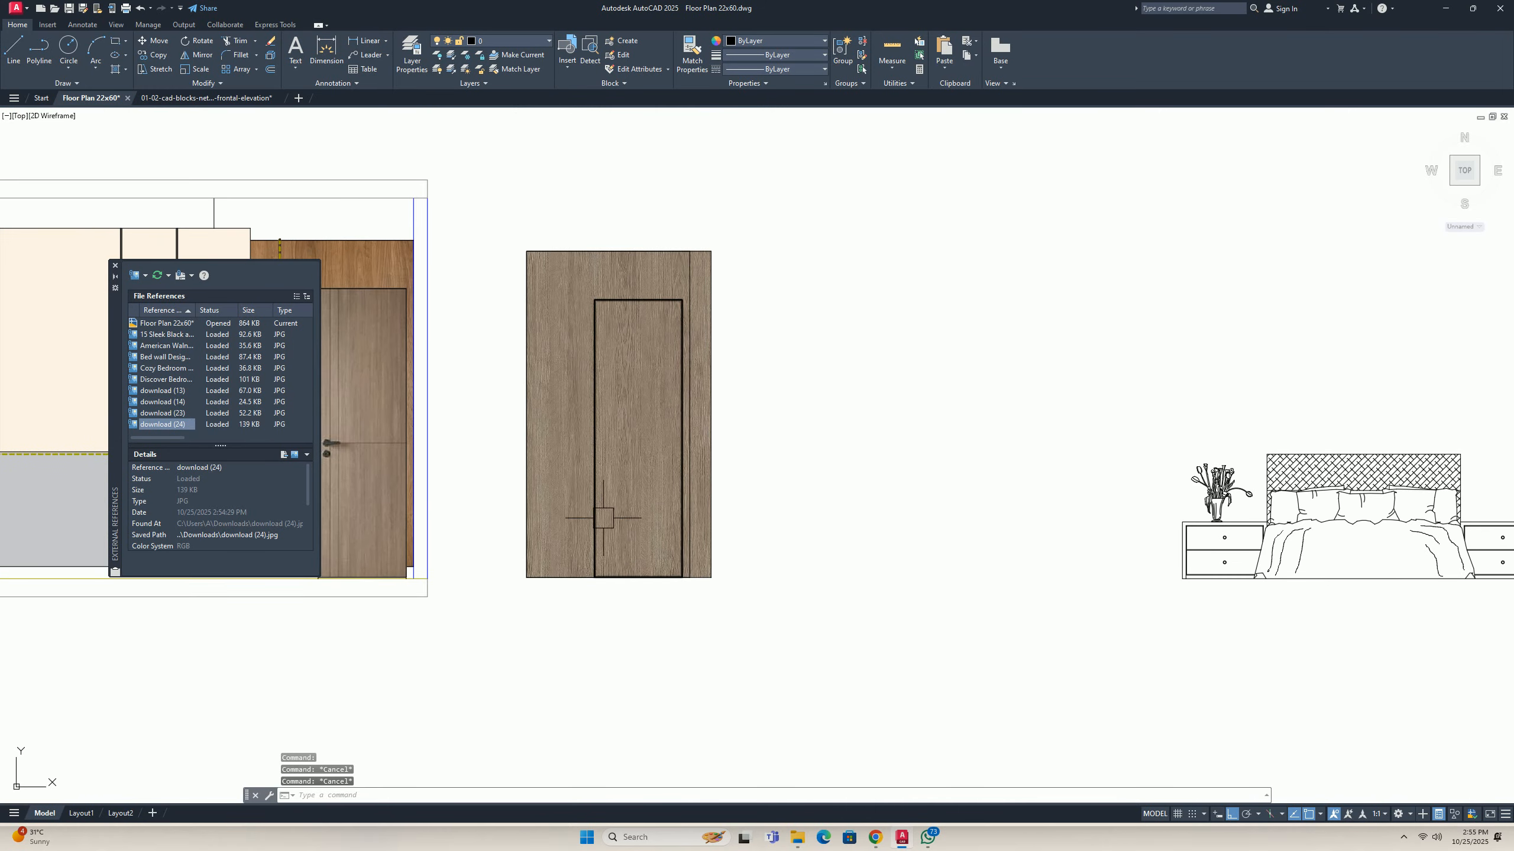
pyautogui.write('c')
pyautogui.press('Return')
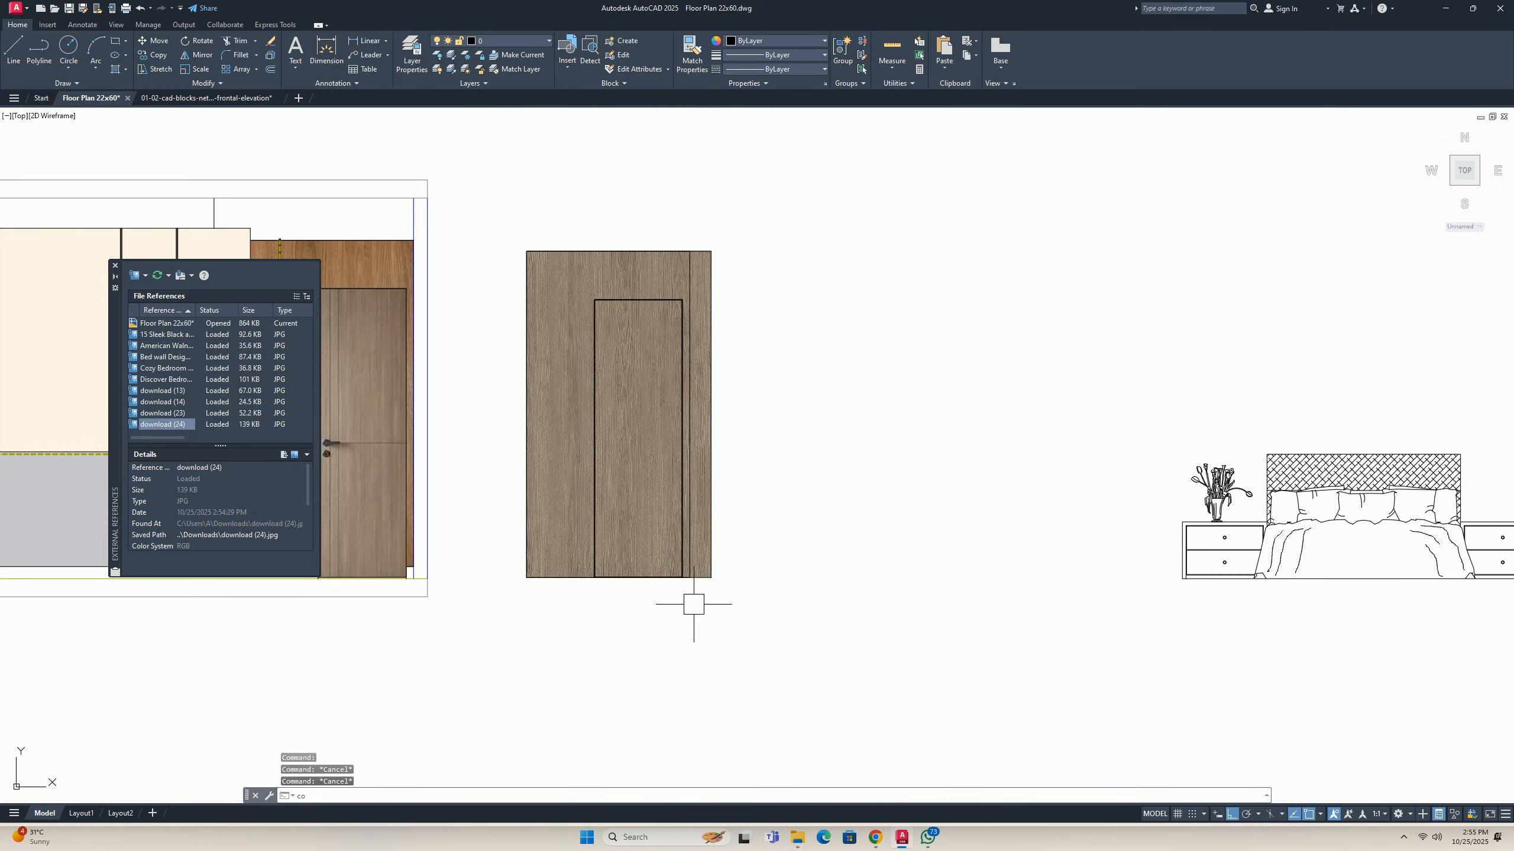
pyautogui.click(745, 619)
pyautogui.click(507, 186)
pyautogui.press('Return')
pyautogui.click(560, 204)
pyautogui.click(884, 205)
pyautogui.scroll(-2, 751, 322)
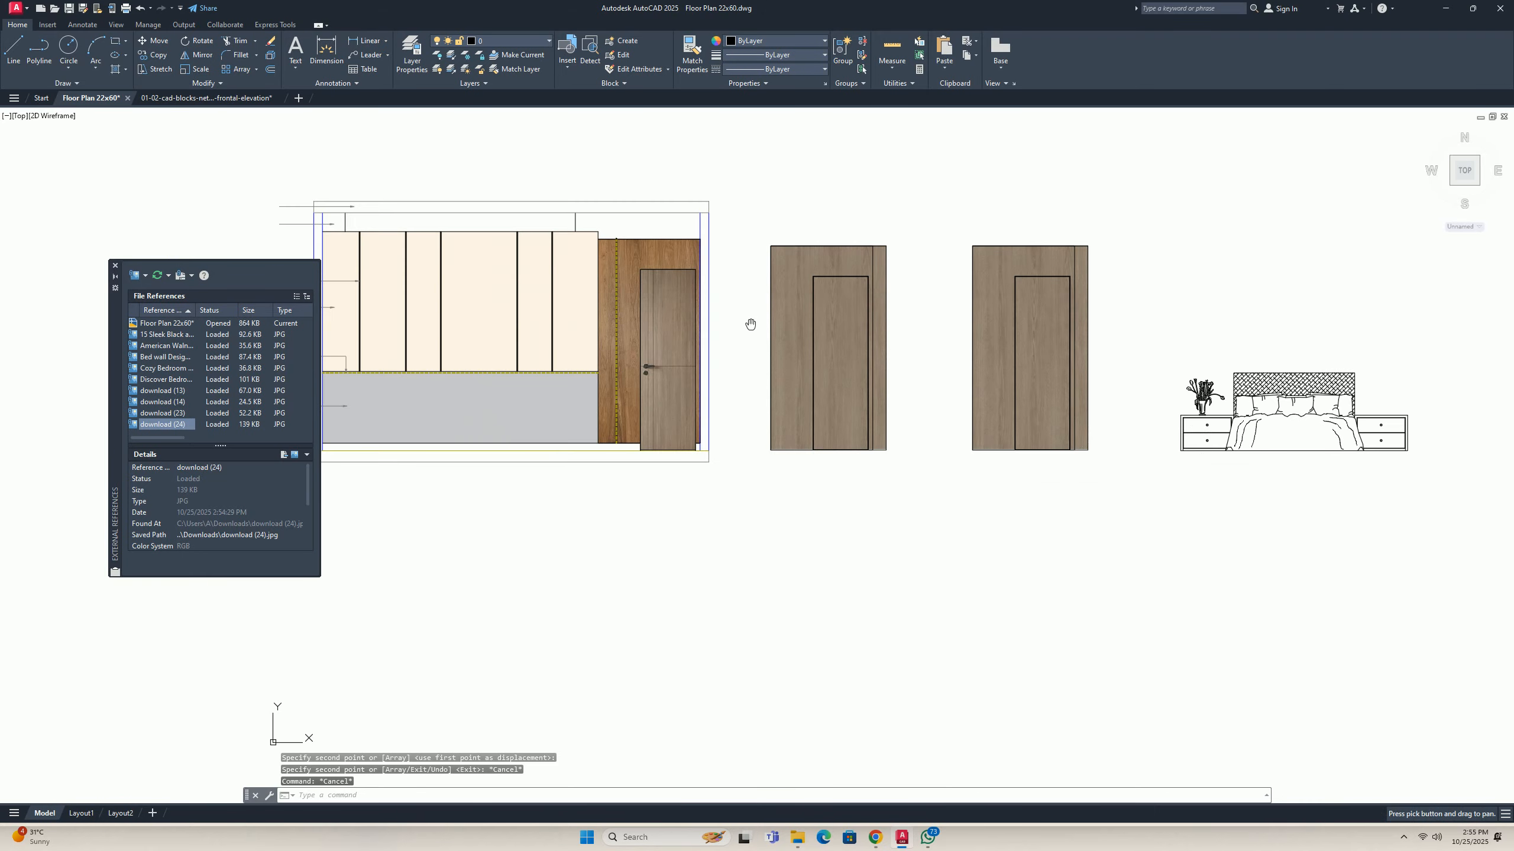
# Delete the old door image from the wall elevation.
pyautogui.scroll(5, 656, 472)
pyautogui.press('Escape')
pyautogui.press('Escape')
pyautogui.click(650, 468)
pyautogui.press('Delete')
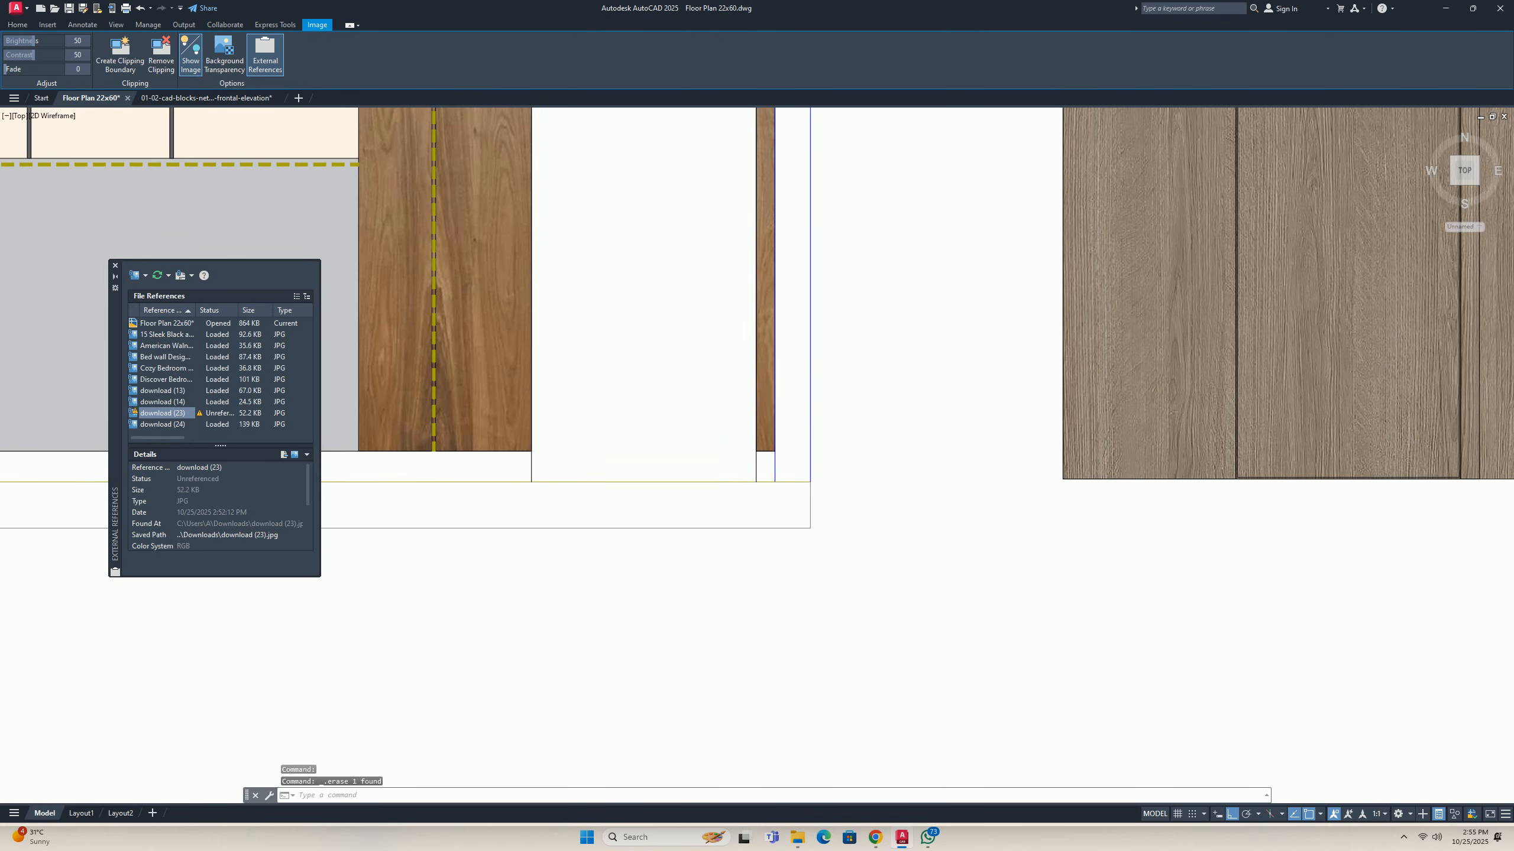
# Delete the American Walnut image that surrounds the door opening in the wall elevation.
pyautogui.scroll(-5, 596, 346)
pyautogui.scroll(4, 620, 347)
pyautogui.click(619, 347)
pyautogui.scroll(-4, 616, 347)
pyautogui.click(613, 344)
pyautogui.scroll(6, 638, 331)
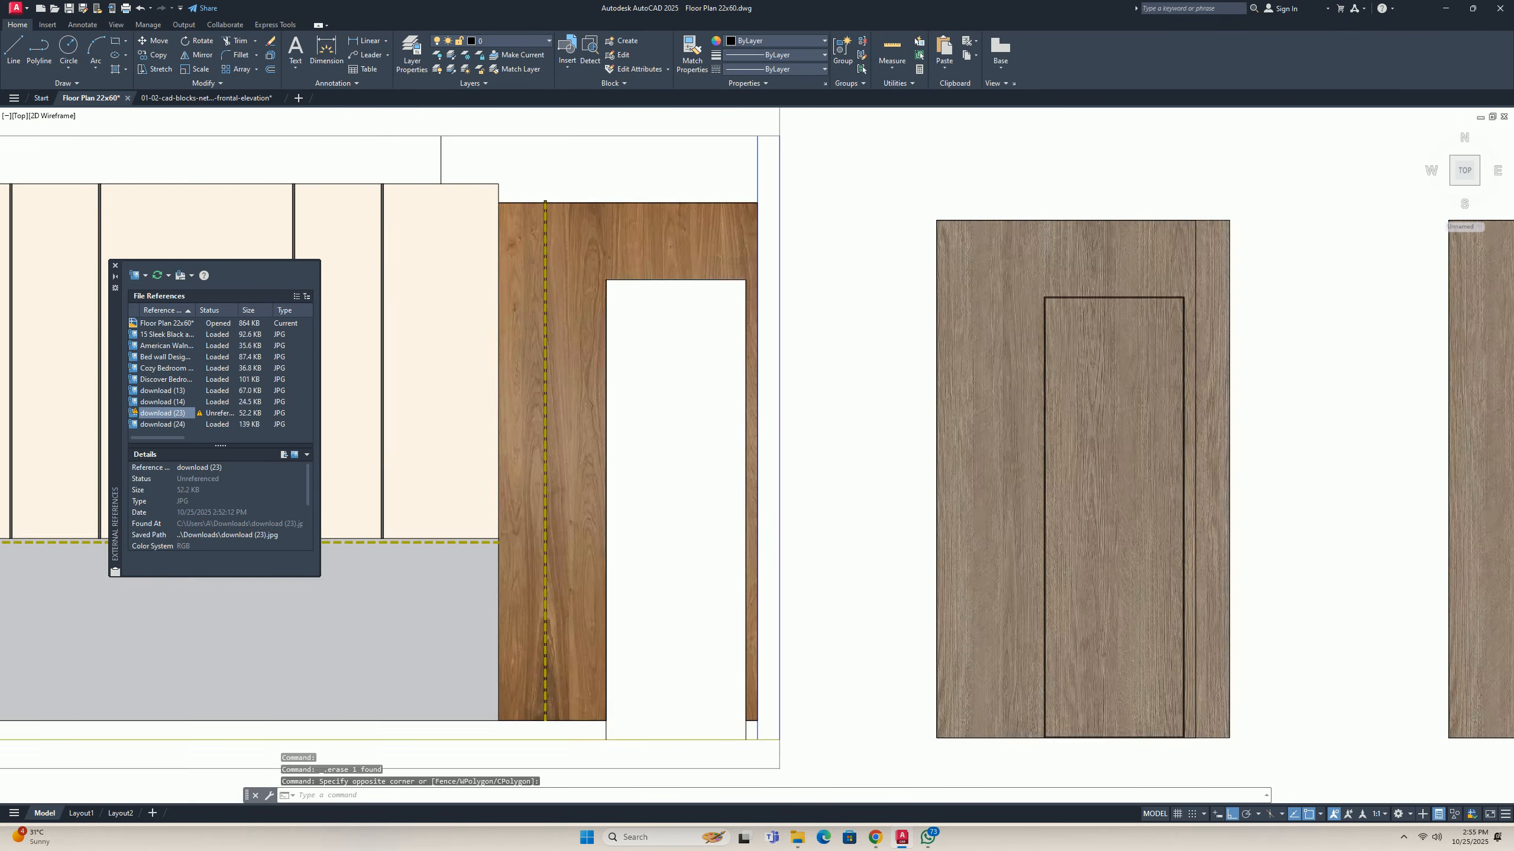
pyautogui.click(684, 294)
pyautogui.click(653, 204)
pyautogui.scroll(-4, 617, 344)
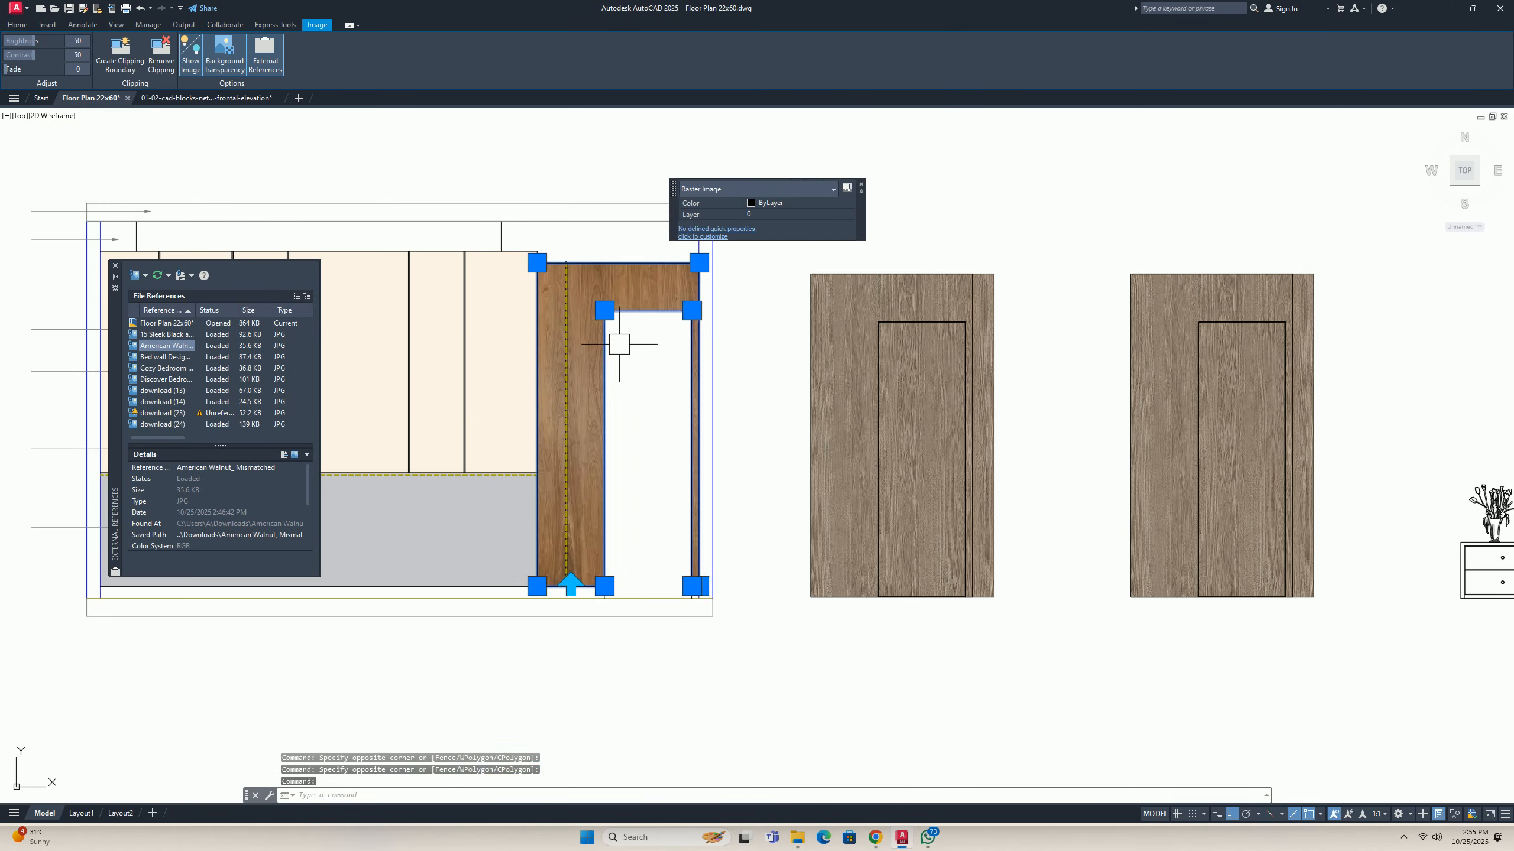
pyautogui.press('Delete')
pyautogui.scroll(-4, 654, 384)
pyautogui.moveTo(775, 398); pyautogui.dragTo(617, 334, button='middle')
pyautogui.scroll(4, 639, 371)
pyautogui.moveTo(712, 393)
pyautogui.mouseDown(button='middle')
pyautogui.moveTo(578, 423)
pyautogui.moveTo(741, 421)
pyautogui.moveTo(696, 423)
pyautogui.mouseUp(button='middle')
pyautogui.press('Escape')
pyautogui.press('Escape')
# Draw a rectangle on the copied wood image from its top-left corner to the lower end of the vertical panel line beside the door.
pyautogui.scroll(-3, 680, 420)
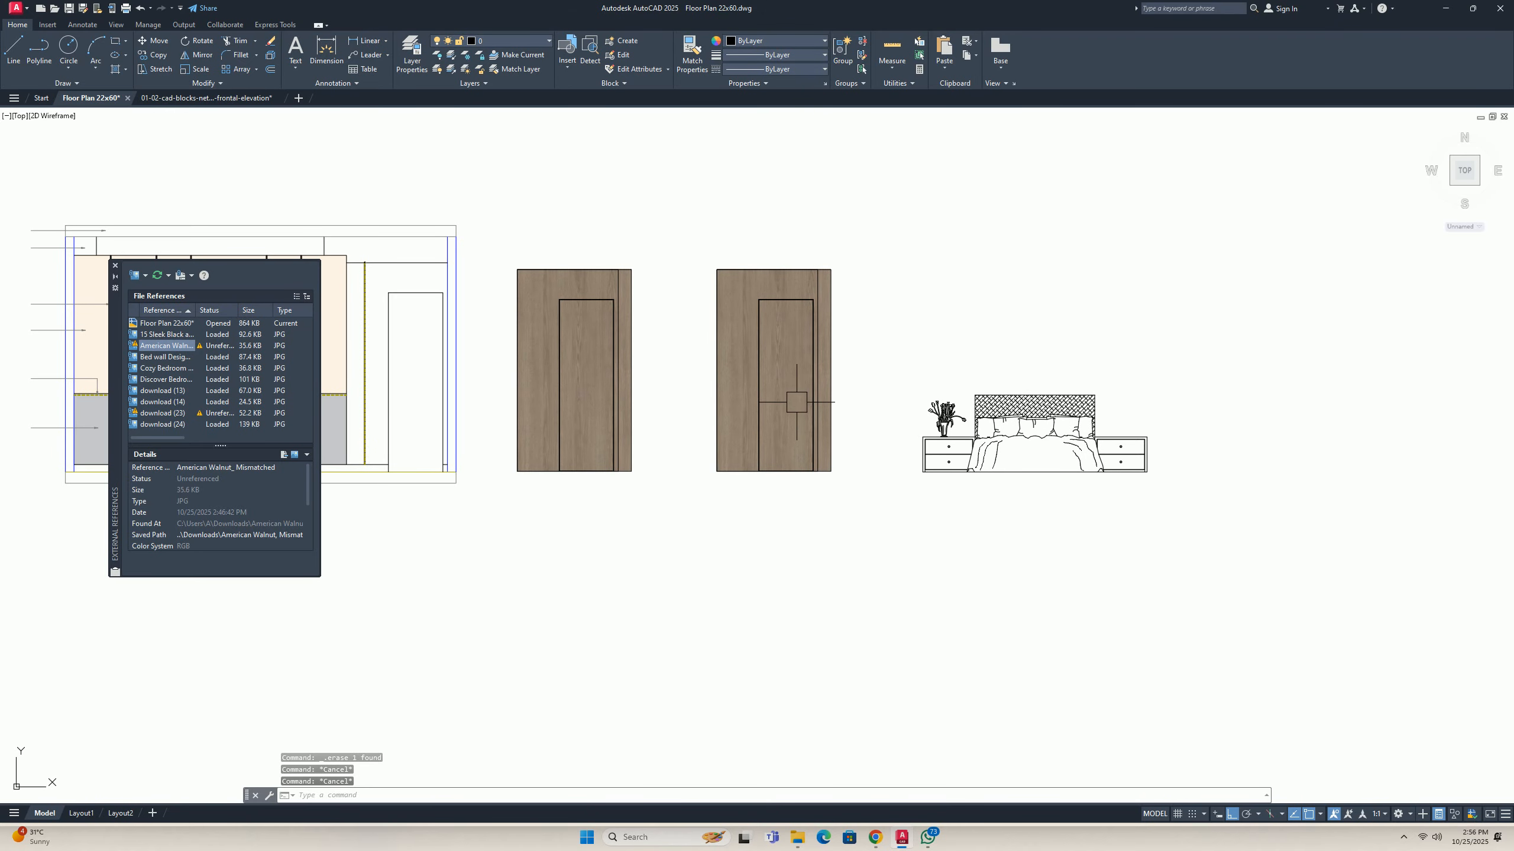
pyautogui.scroll(2, 774, 292)
pyautogui.press('Escape')
pyautogui.write('r')
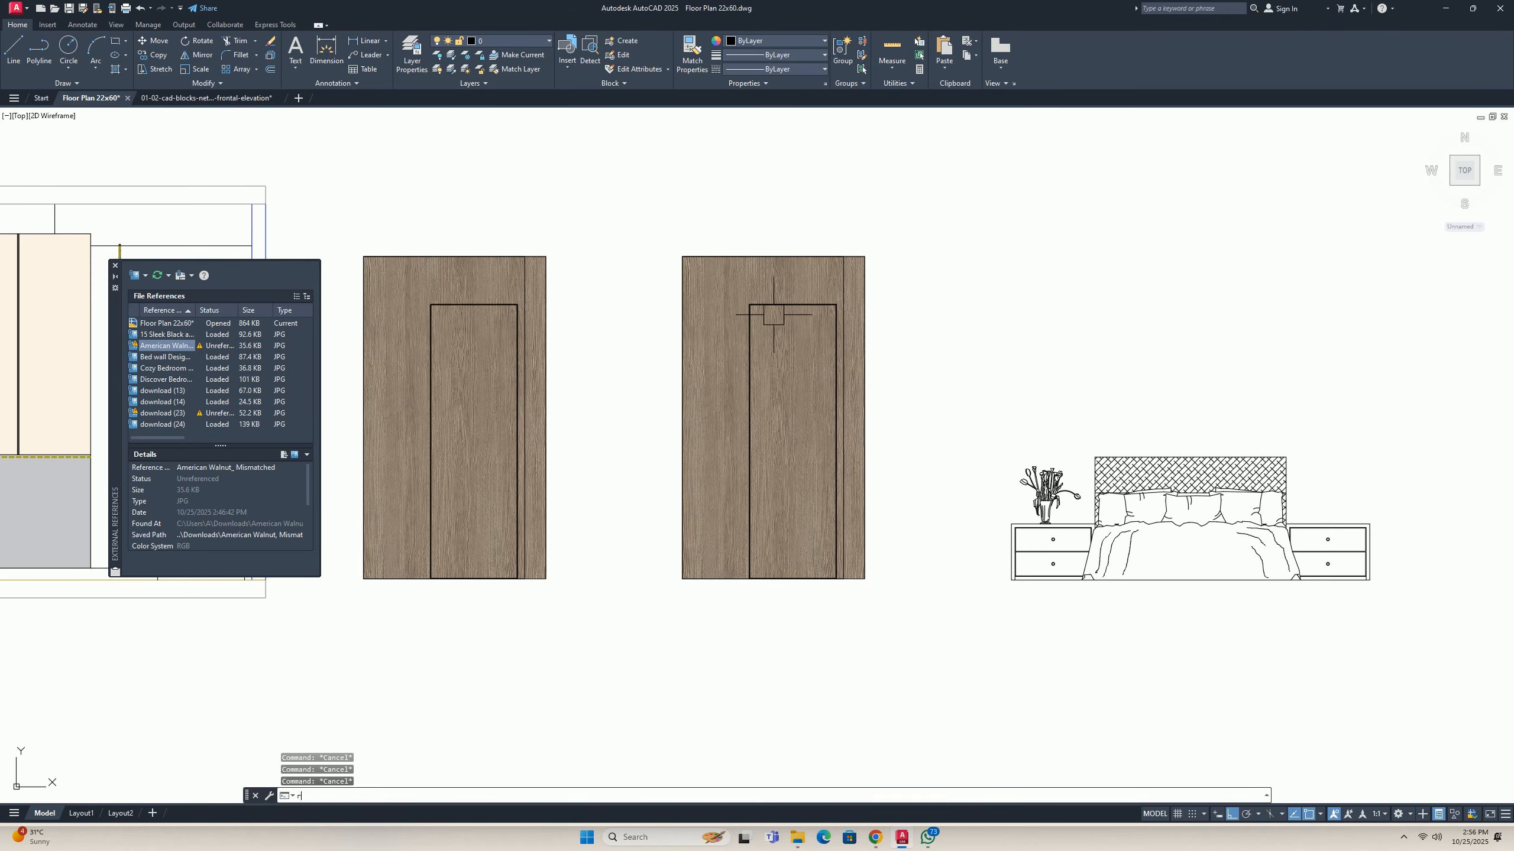
pyautogui.write('ec')
pyautogui.press('Return')
pyautogui.click(682, 256)
pyautogui.scroll(6, 846, 615)
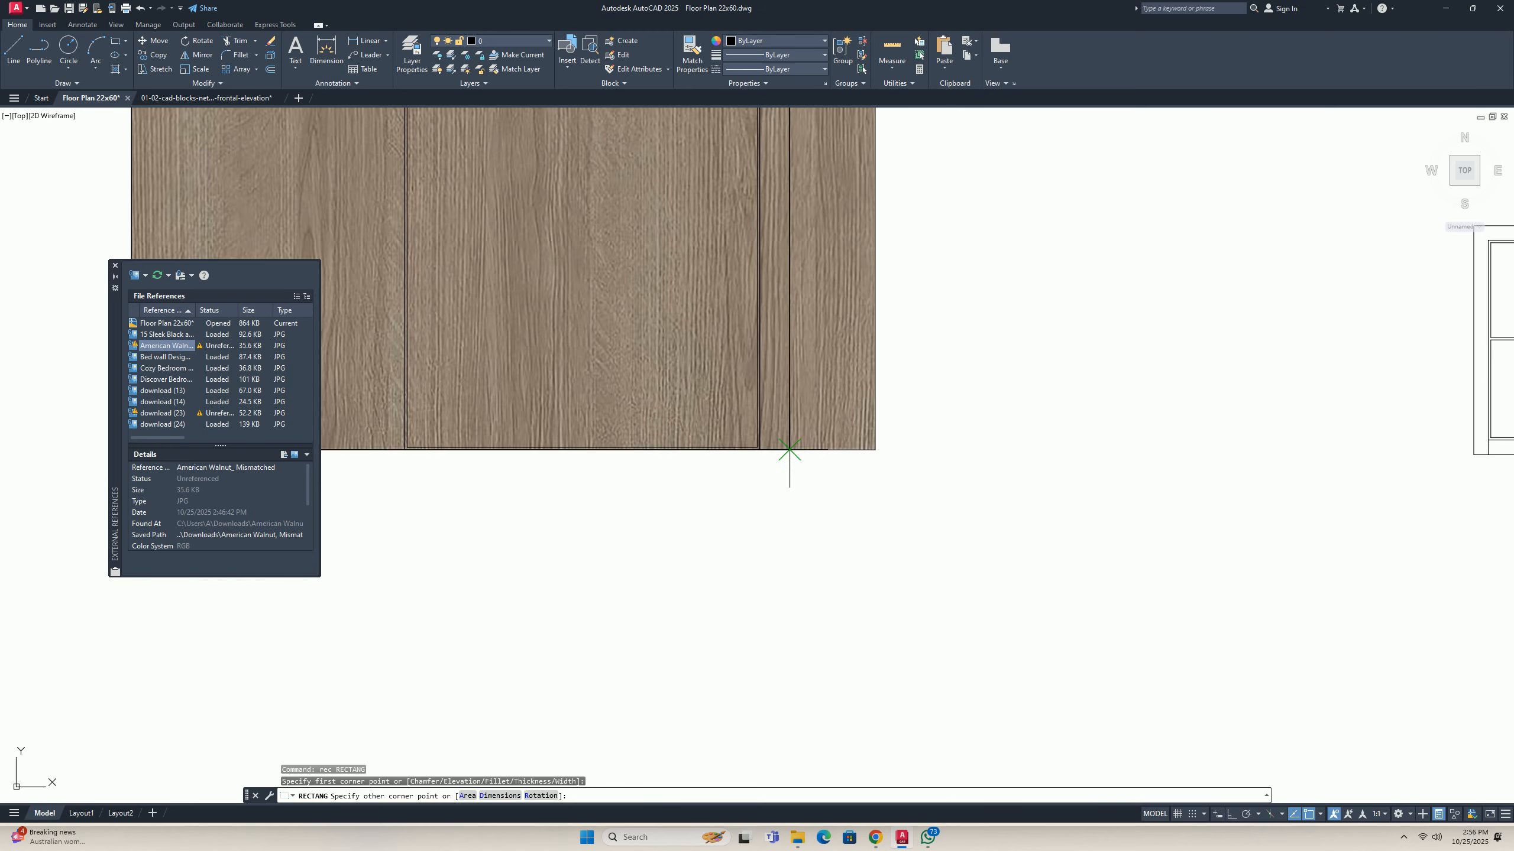
pyautogui.click(790, 450)
pyautogui.press('Return')
pyautogui.press('Escape')
# Delete the old closed polyline outlining the panel around the door on the copied wood image.
pyautogui.scroll(-6, 794, 450)
pyautogui.moveTo(804, 406); pyautogui.dragTo(788, 452, button='middle')
pyautogui.scroll(4, 799, 365)
pyautogui.click(769, 424)
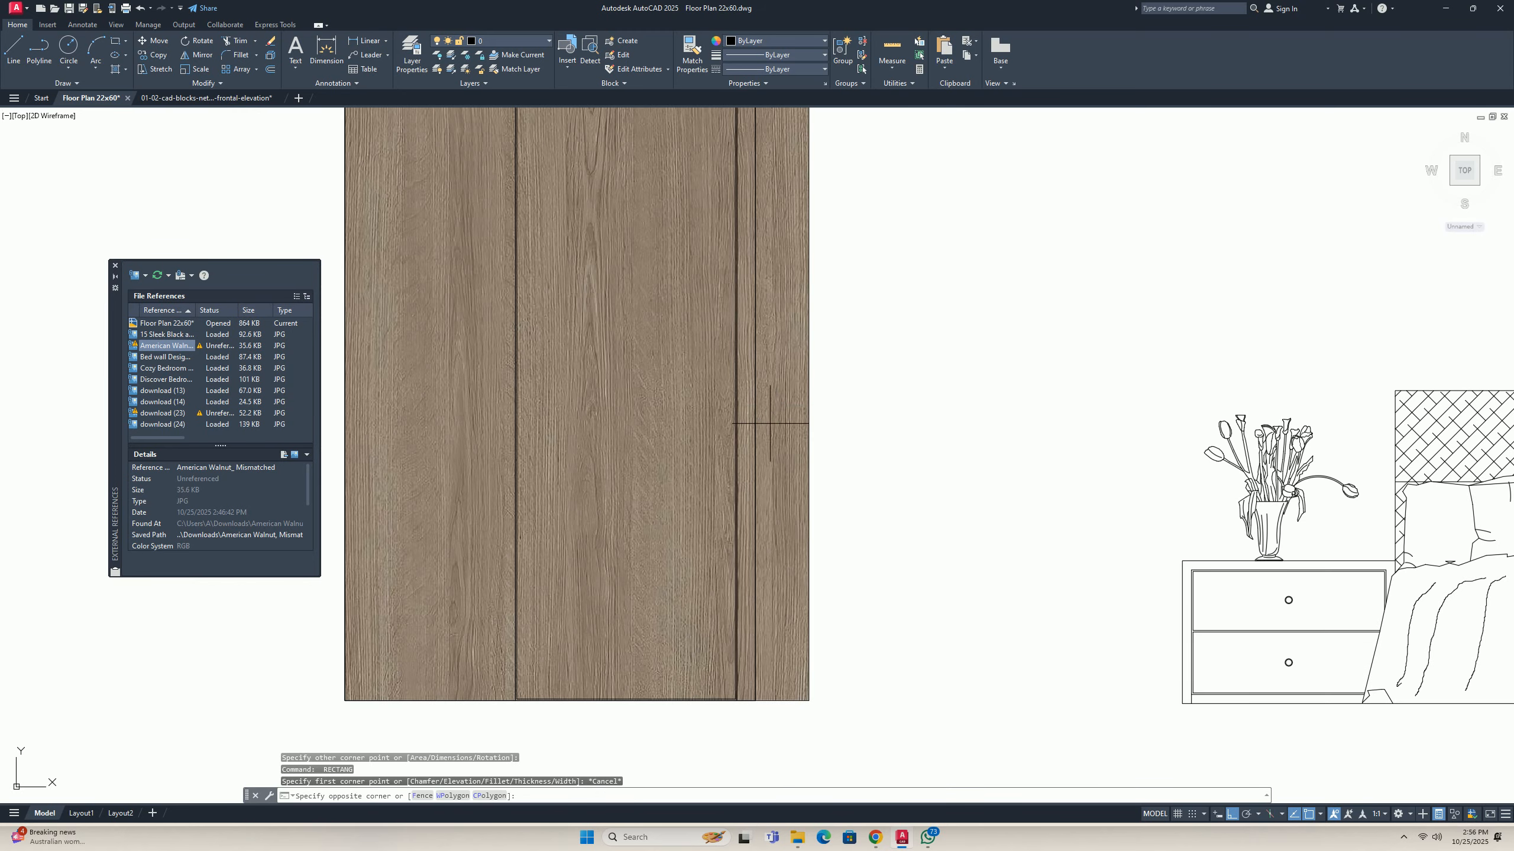
pyautogui.click(740, 409)
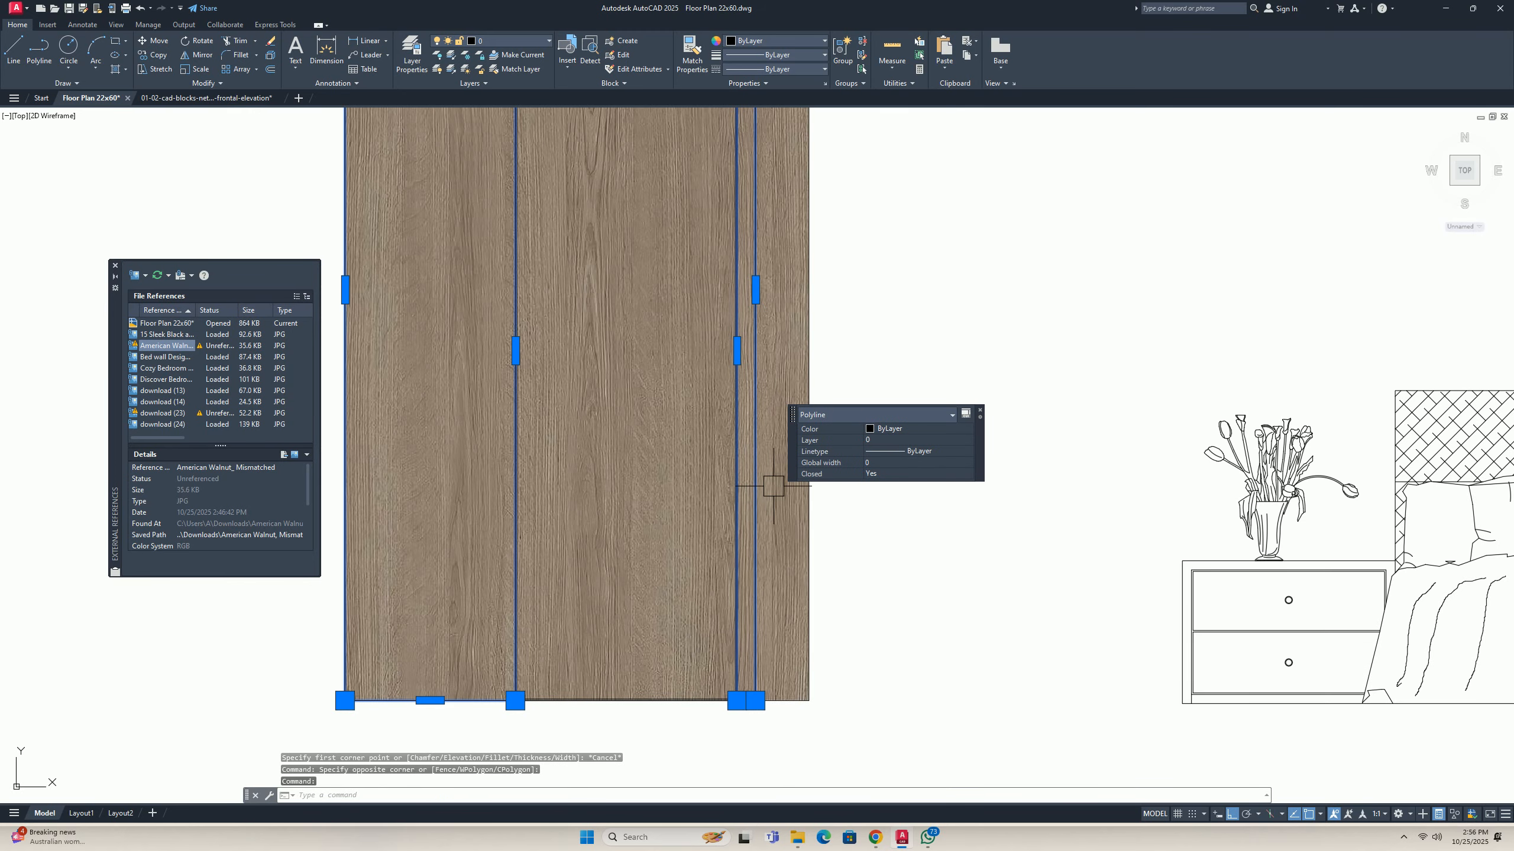
pyautogui.press('Delete')
pyautogui.scroll(-5, 726, 514)
pyautogui.press('Escape')
pyautogui.press('Escape')
# Clip the copied wood image with a new boundary, using the new panel rectangle as the clipping polyline.
pyautogui.write('cx')
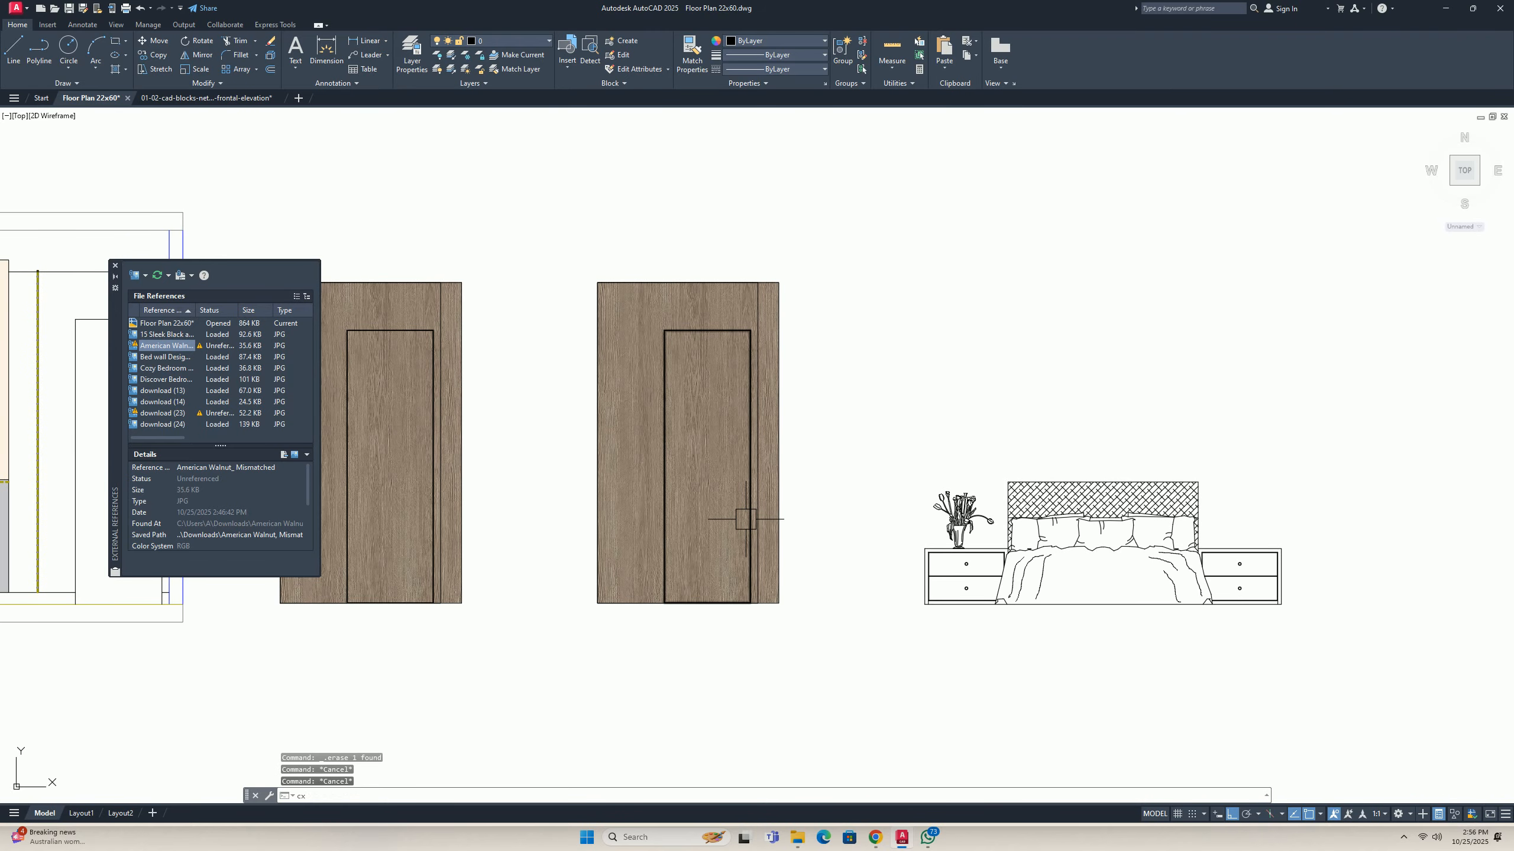
pyautogui.write('lip')
pyautogui.press('Return')
pyautogui.write('c')
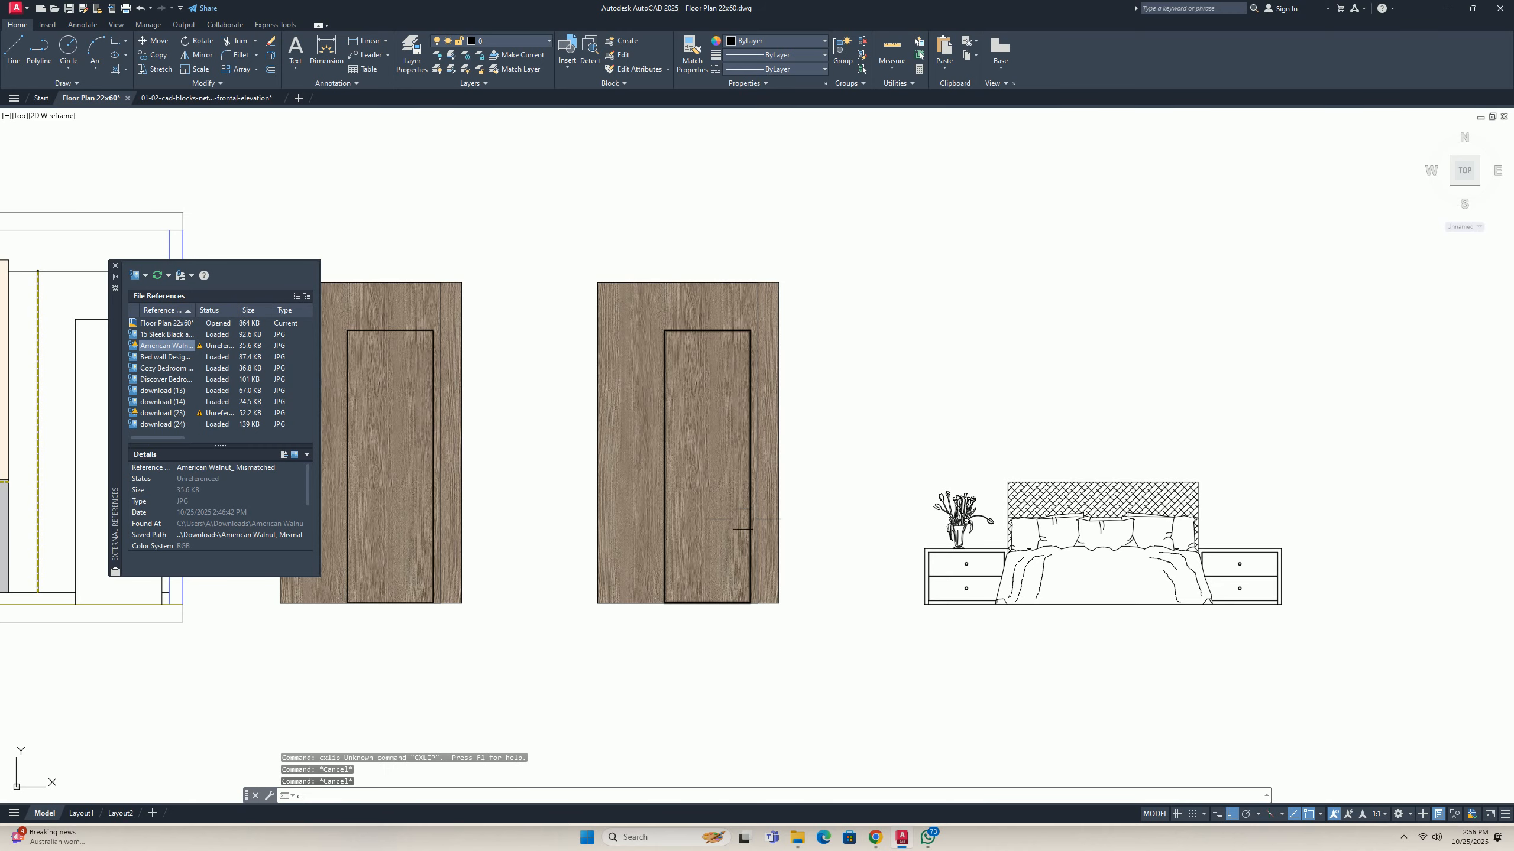
pyautogui.write('lip')
pyautogui.press('Return')
pyautogui.click(779, 309)
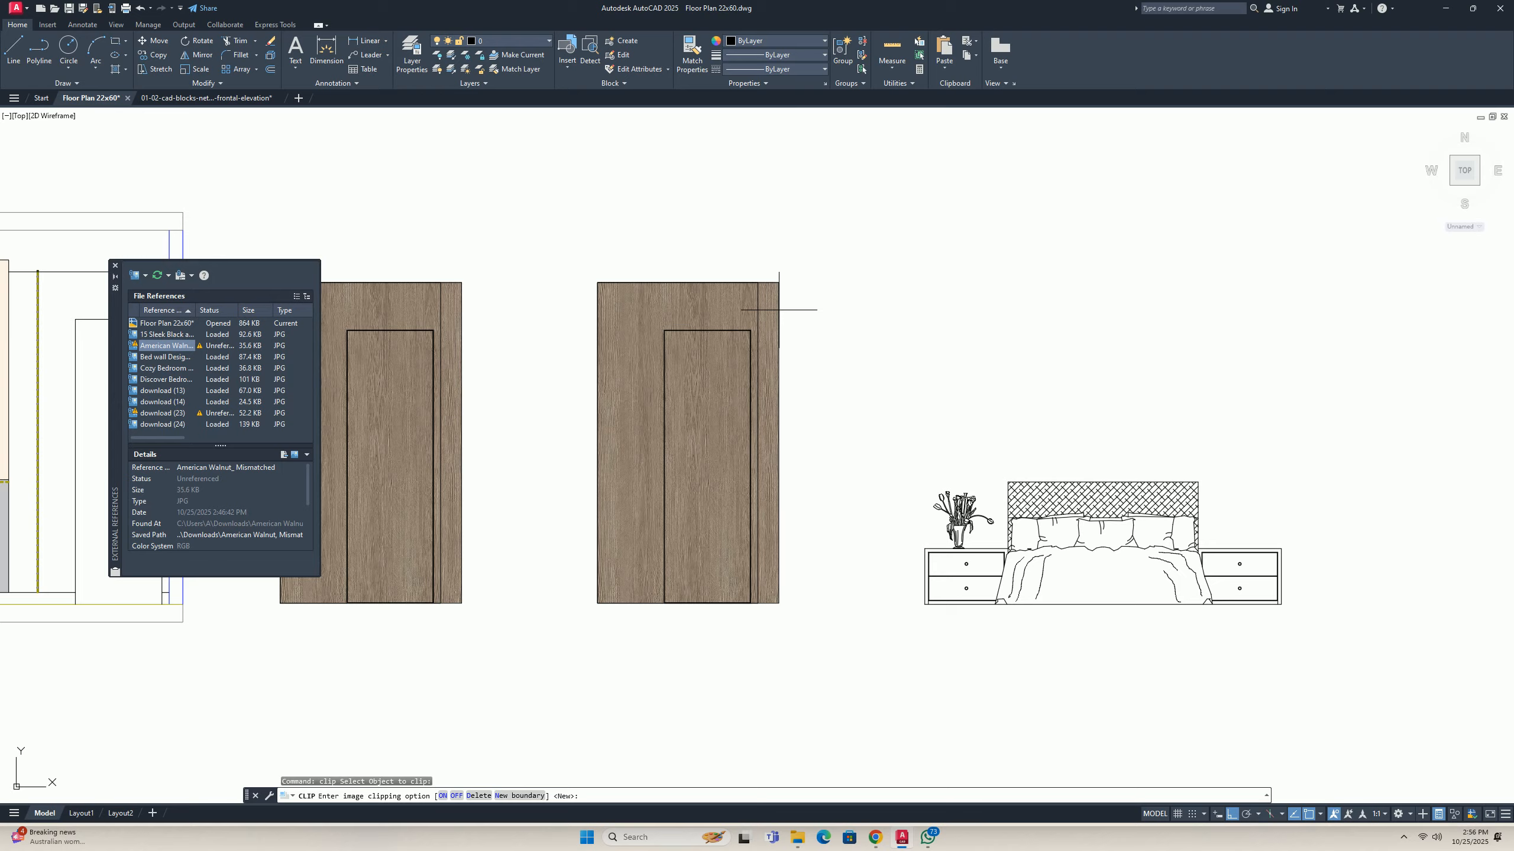
pyautogui.click(508, 796)
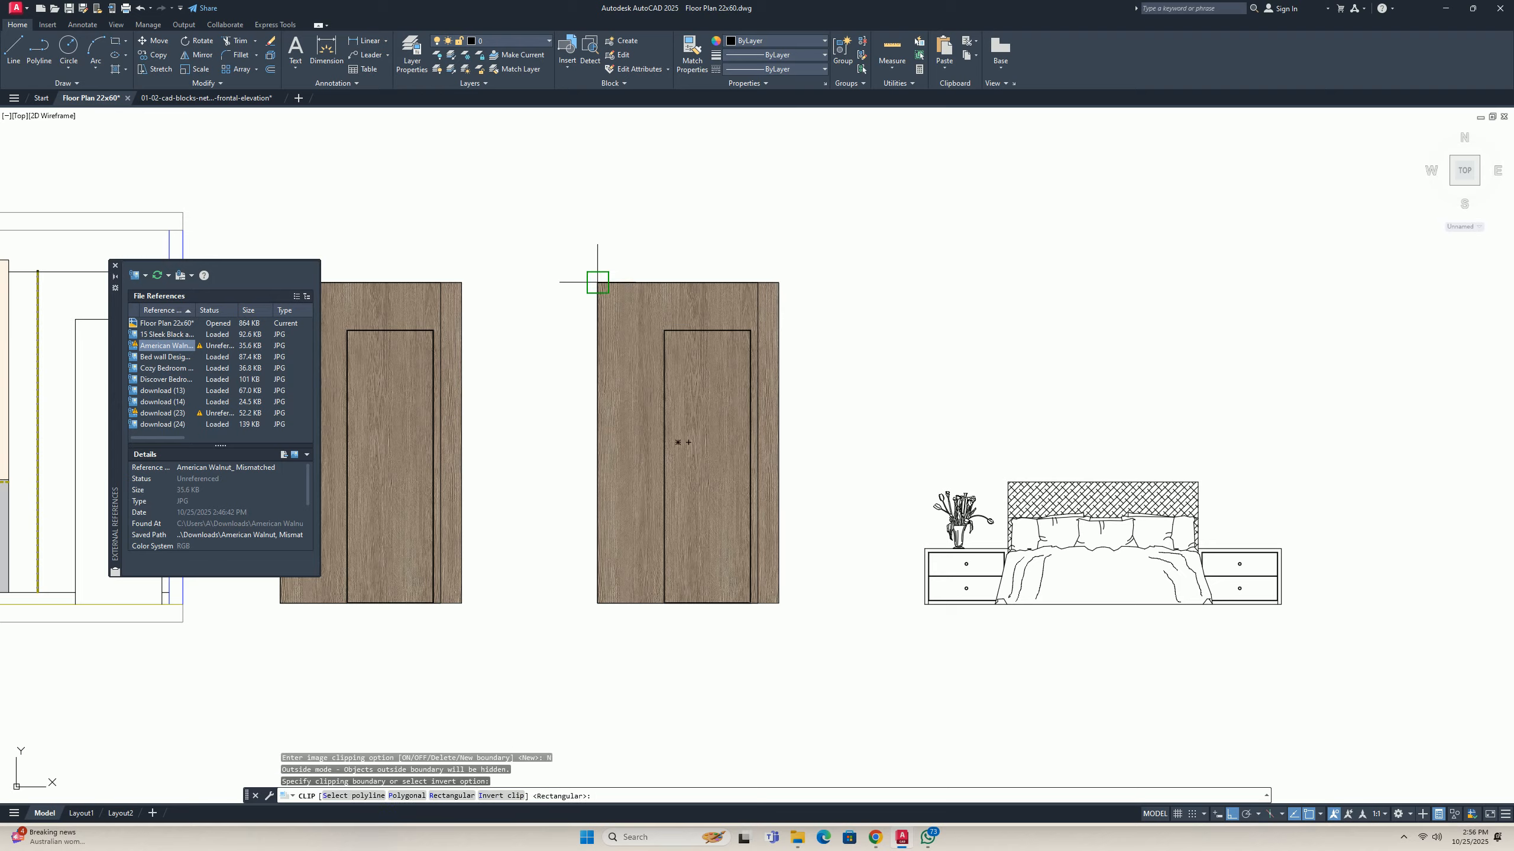
pyautogui.click(360, 796)
pyautogui.press('Escape')
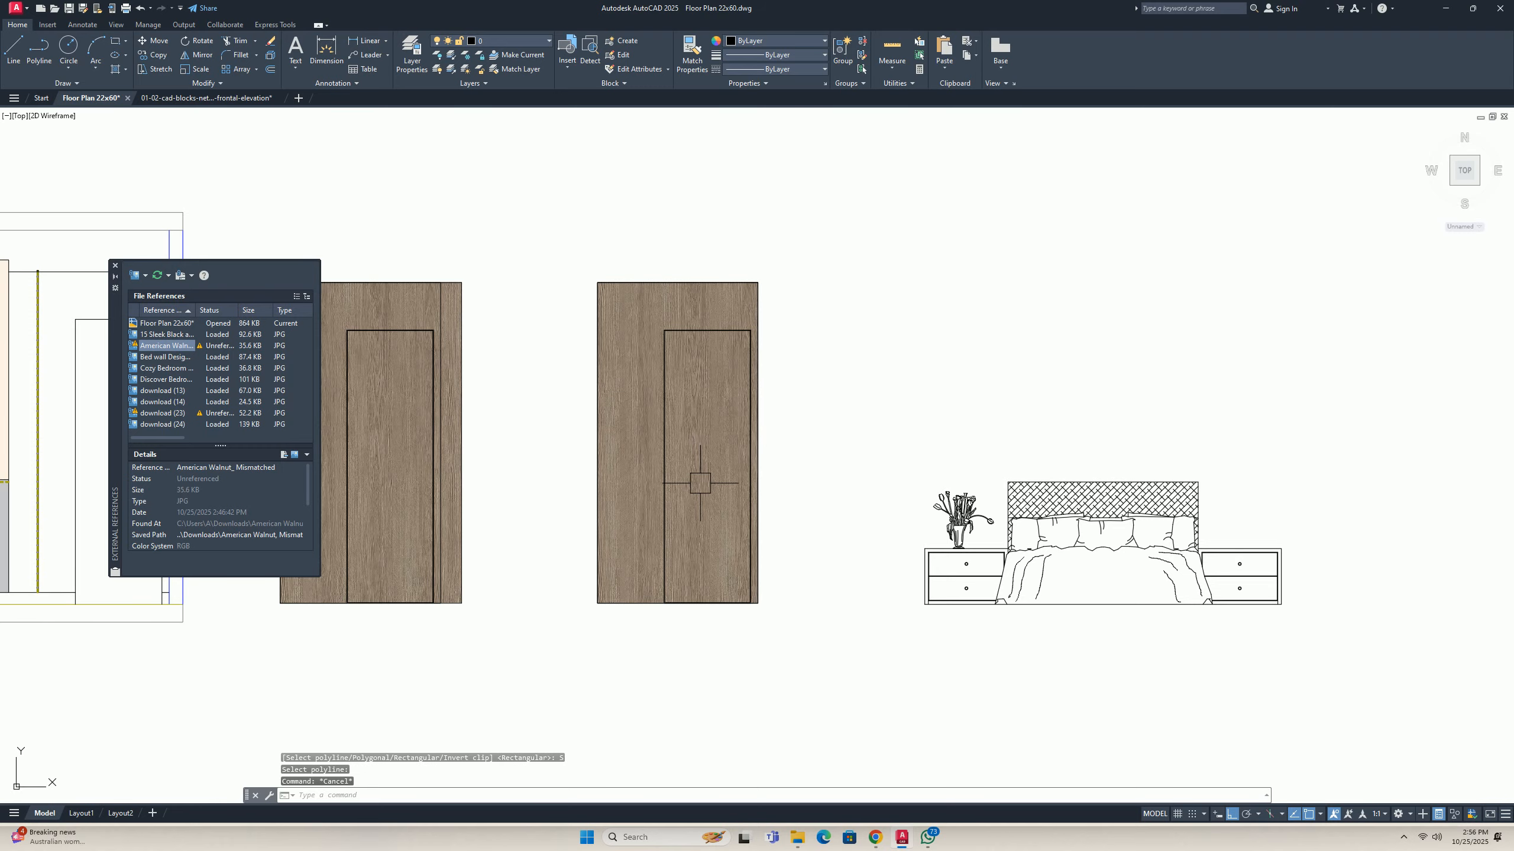
pyautogui.press('Escape')
pyautogui.press('Escape')
pyautogui.scroll(-4, 700, 483)
pyautogui.press('space')
pyautogui.click(763, 579)
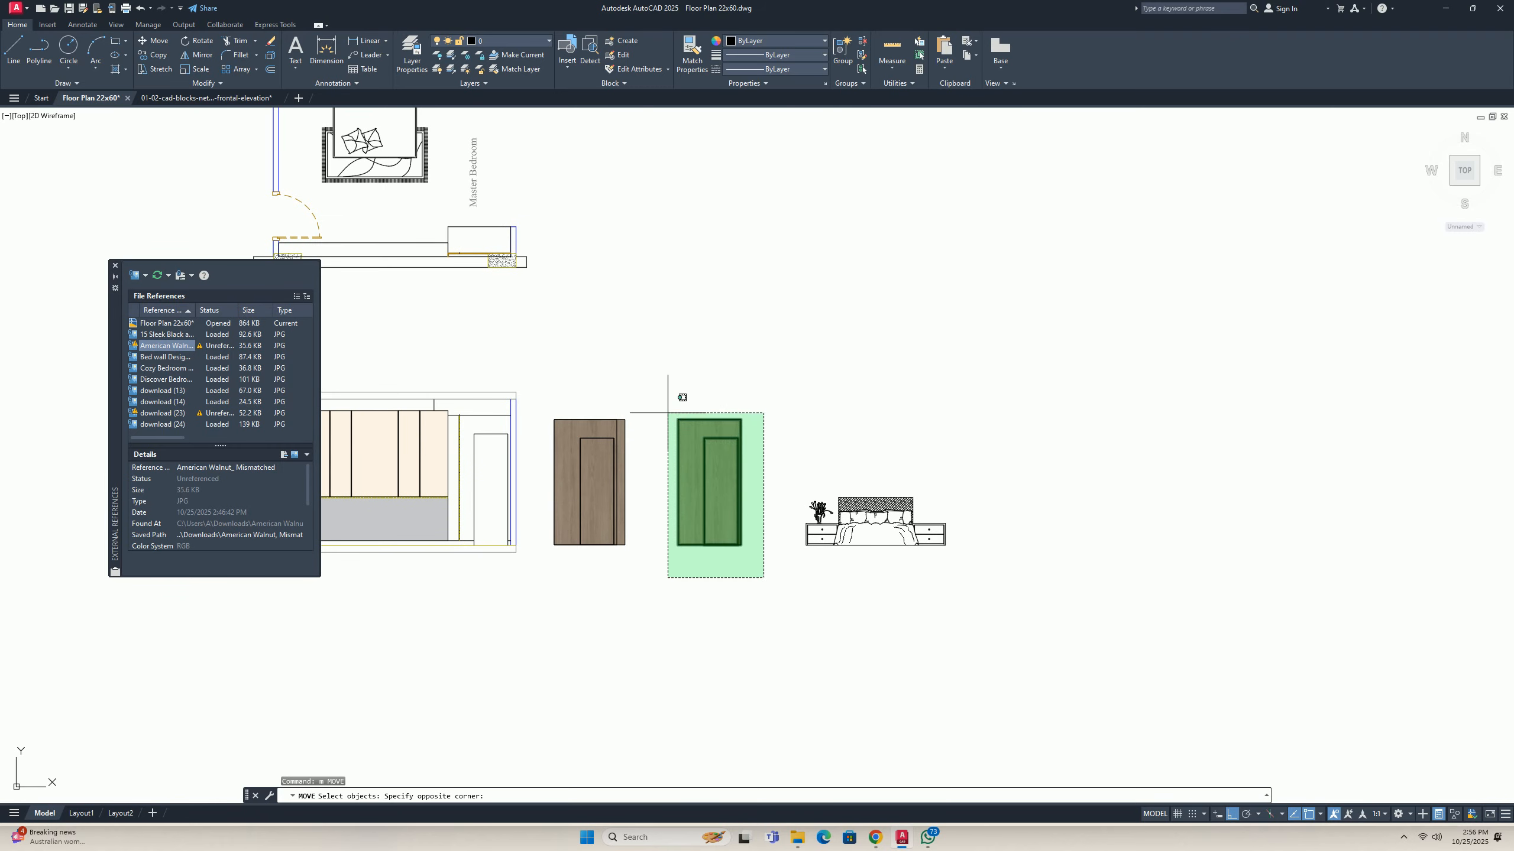
pyautogui.click(668, 412)
pyautogui.press('space')
pyautogui.scroll(5, 678, 537)
pyautogui.click(677, 559)
pyautogui.moveTo(493, 577); pyautogui.dragTo(973, 569, button='middle')
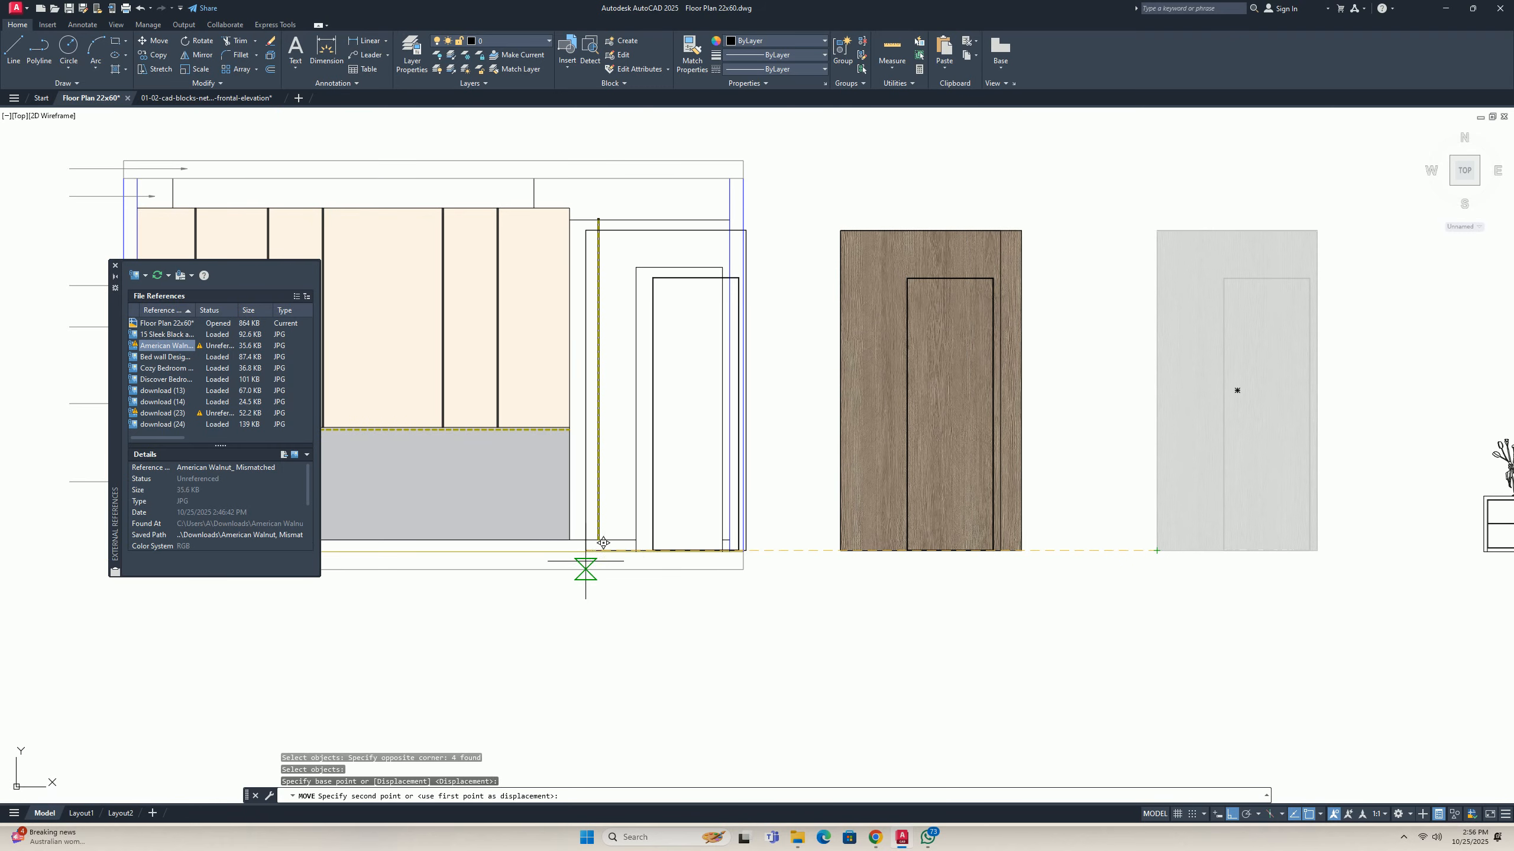
pyautogui.press('Escape')
pyautogui.scroll(-3, 842, 601)
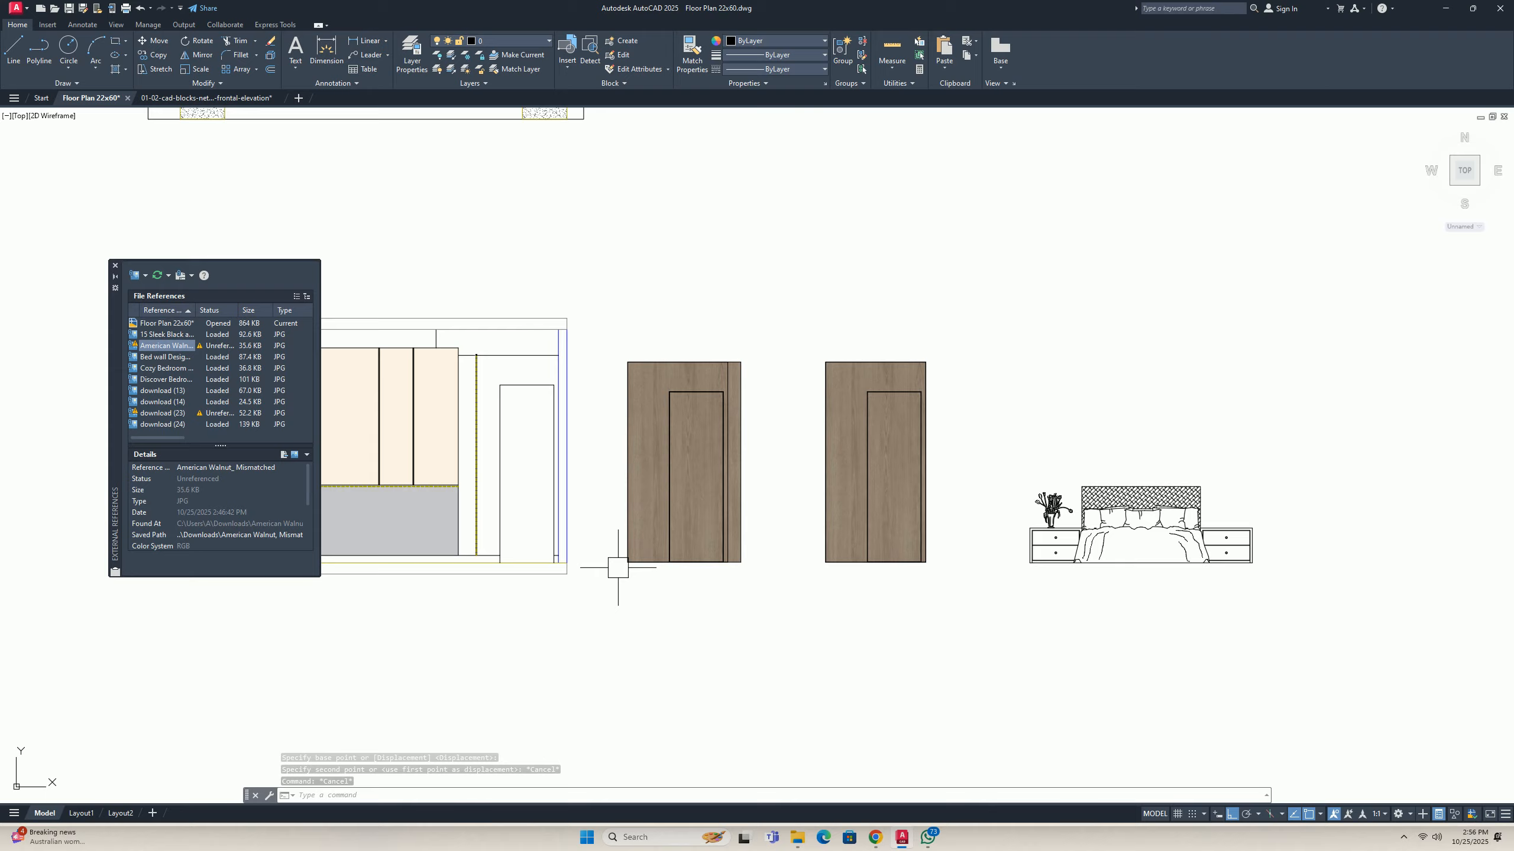
# Undo the clipping of the copied wood image.
pyautogui.hotkey('ctrl', 'z')
pyautogui.hotkey('ctrl', 'z')
pyautogui.hotkey('ctrl', 'z')
pyautogui.hotkey('ctrl', 'z')
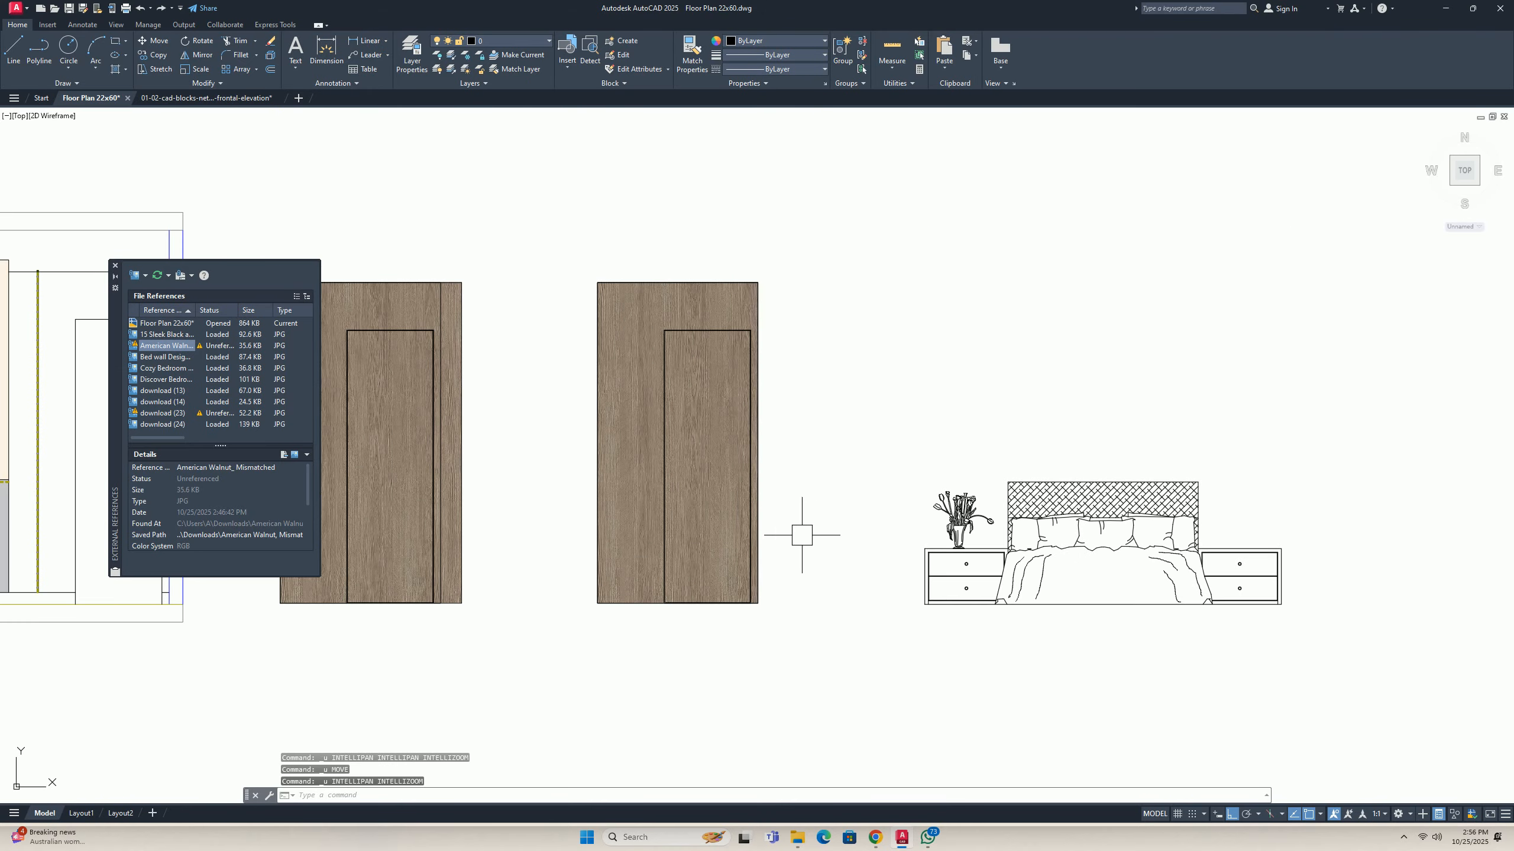
pyautogui.scroll(-4, 790, 534)
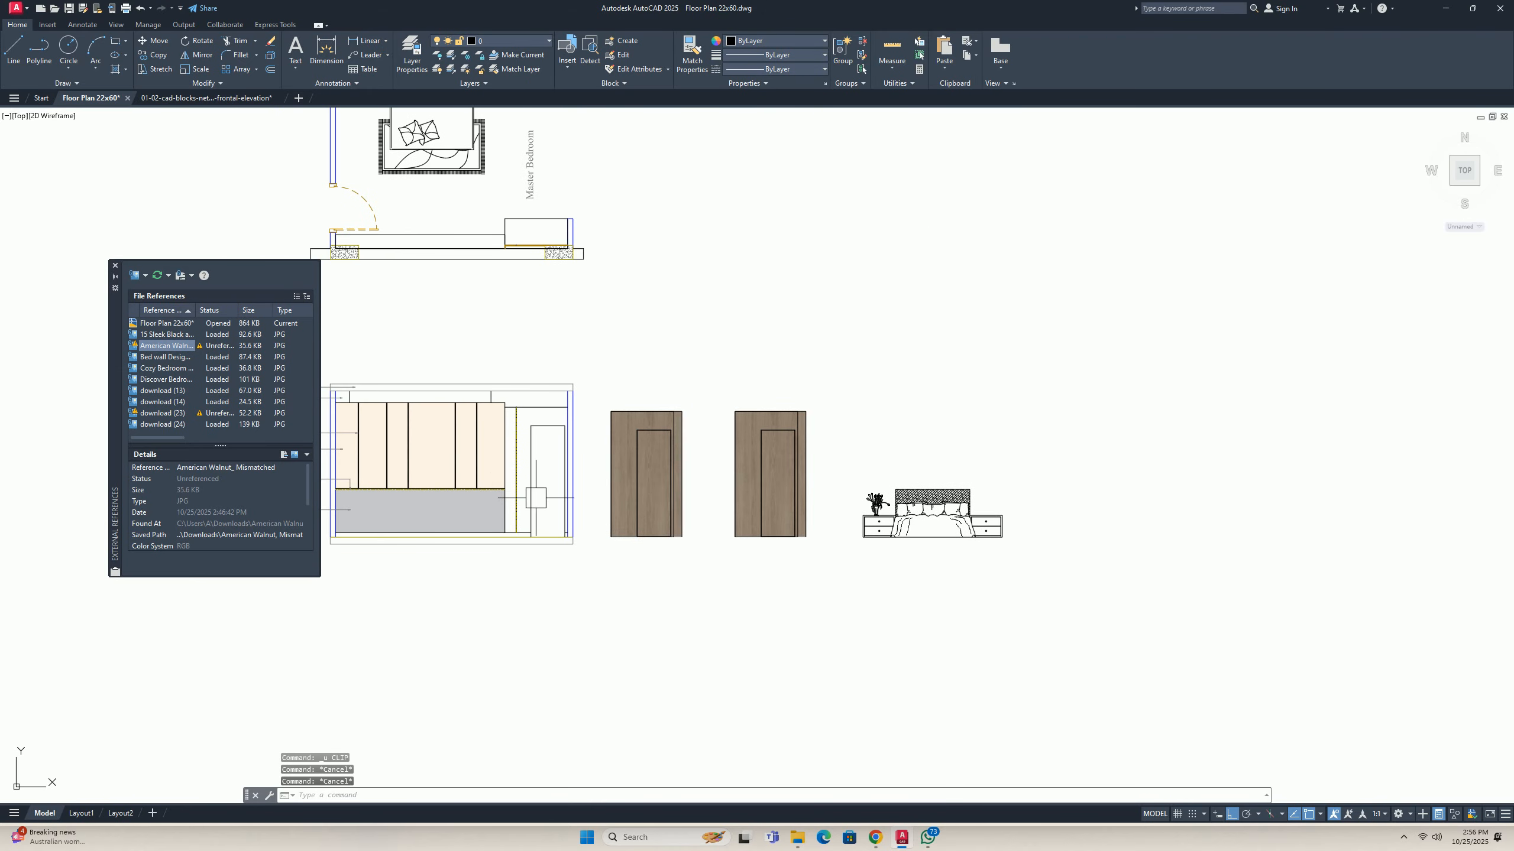
pyautogui.scroll(2, 642, 500)
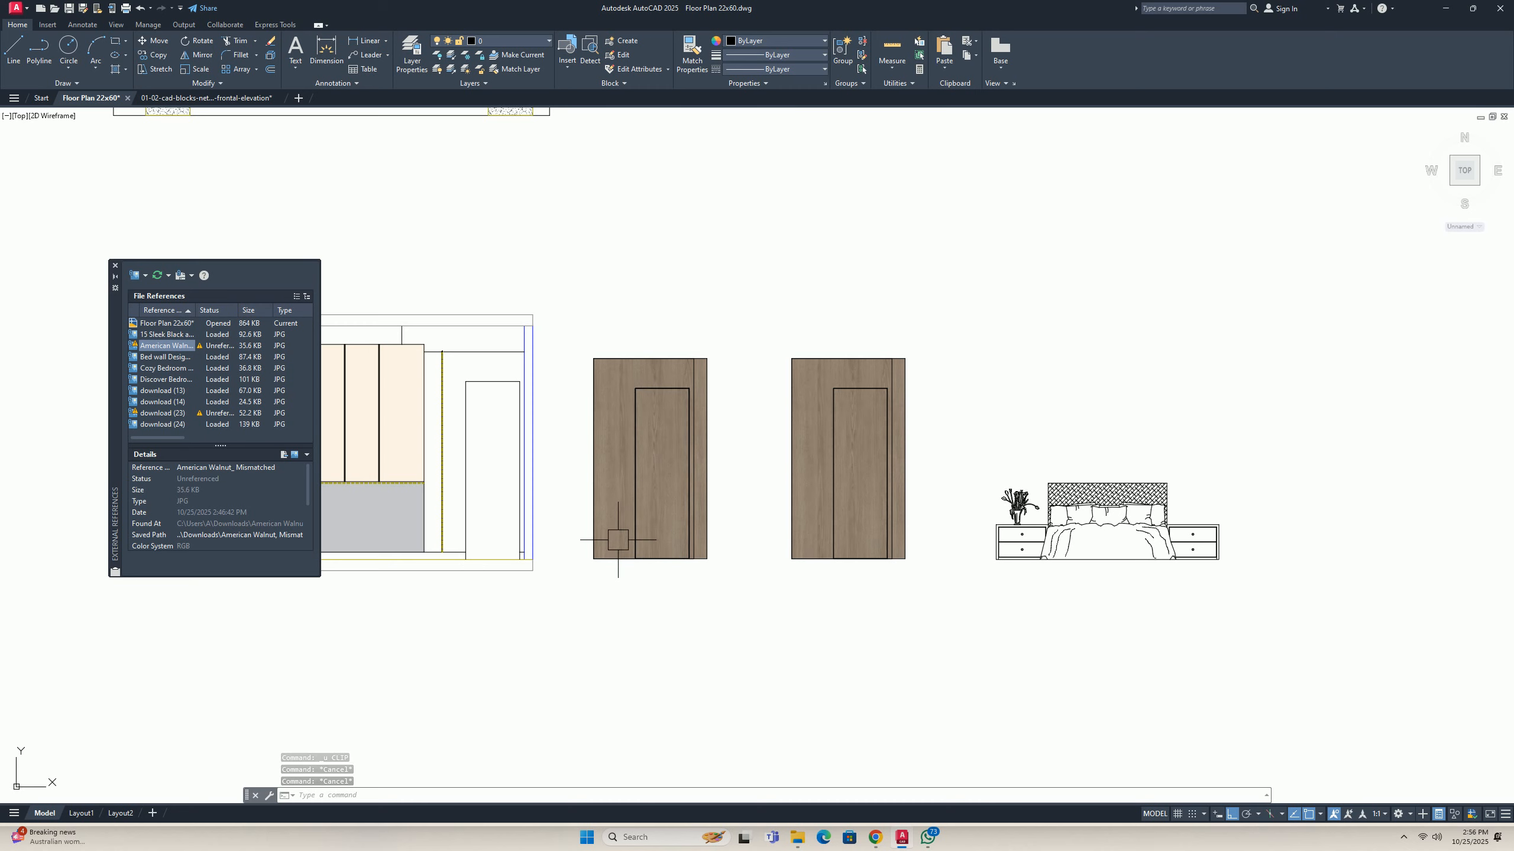
# Draw a rectangle over the door opening in the wall elevation.
pyautogui.press('Escape')
pyautogui.write('rec')
pyautogui.press('Return')
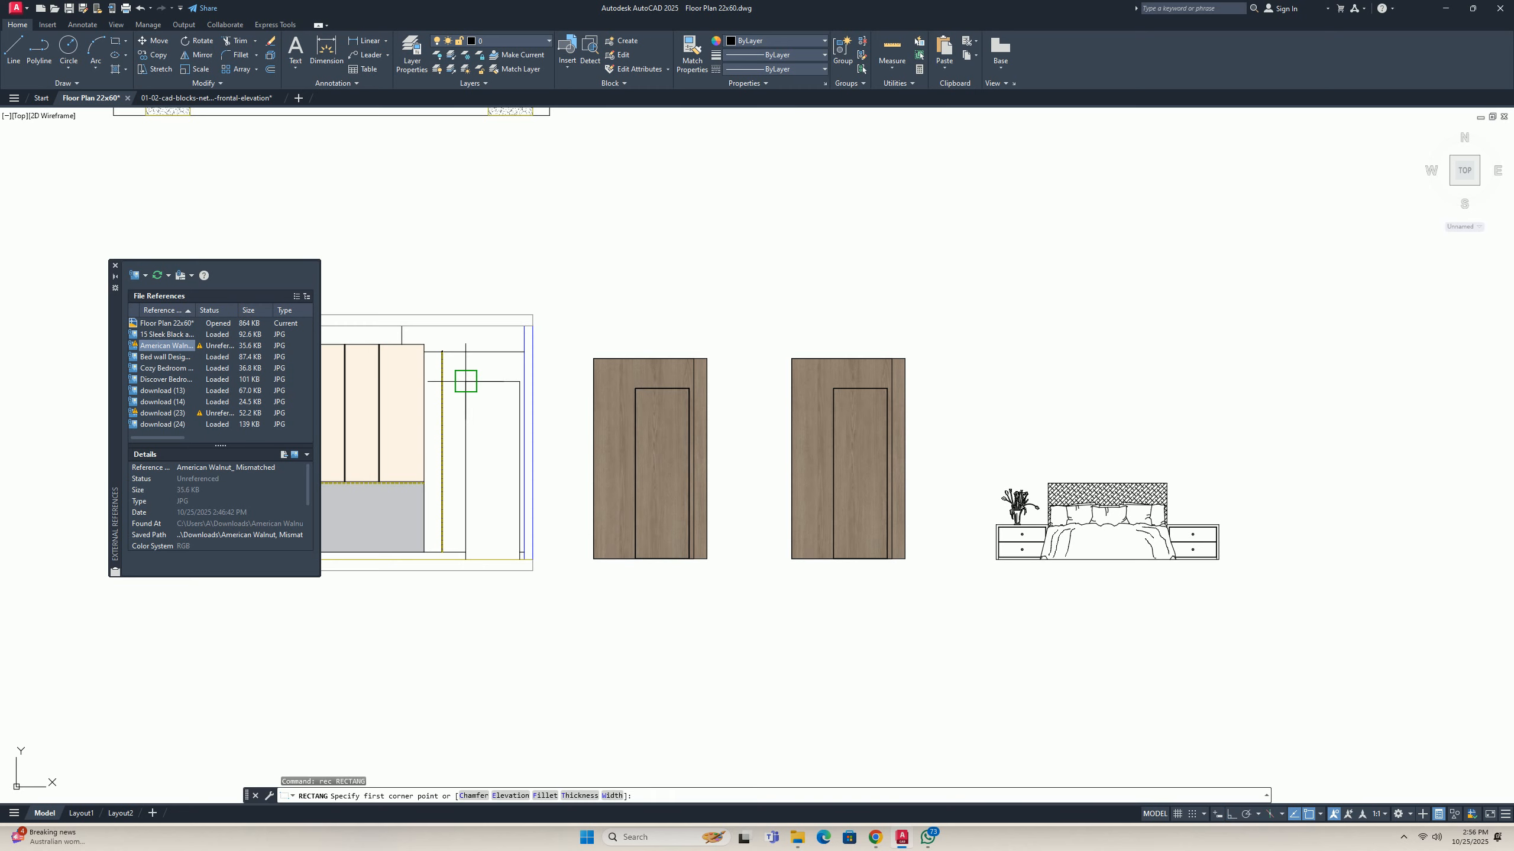
pyautogui.scroll(6, 525, 596)
pyautogui.click(470, 466)
pyautogui.scroll(-6, 536, 568)
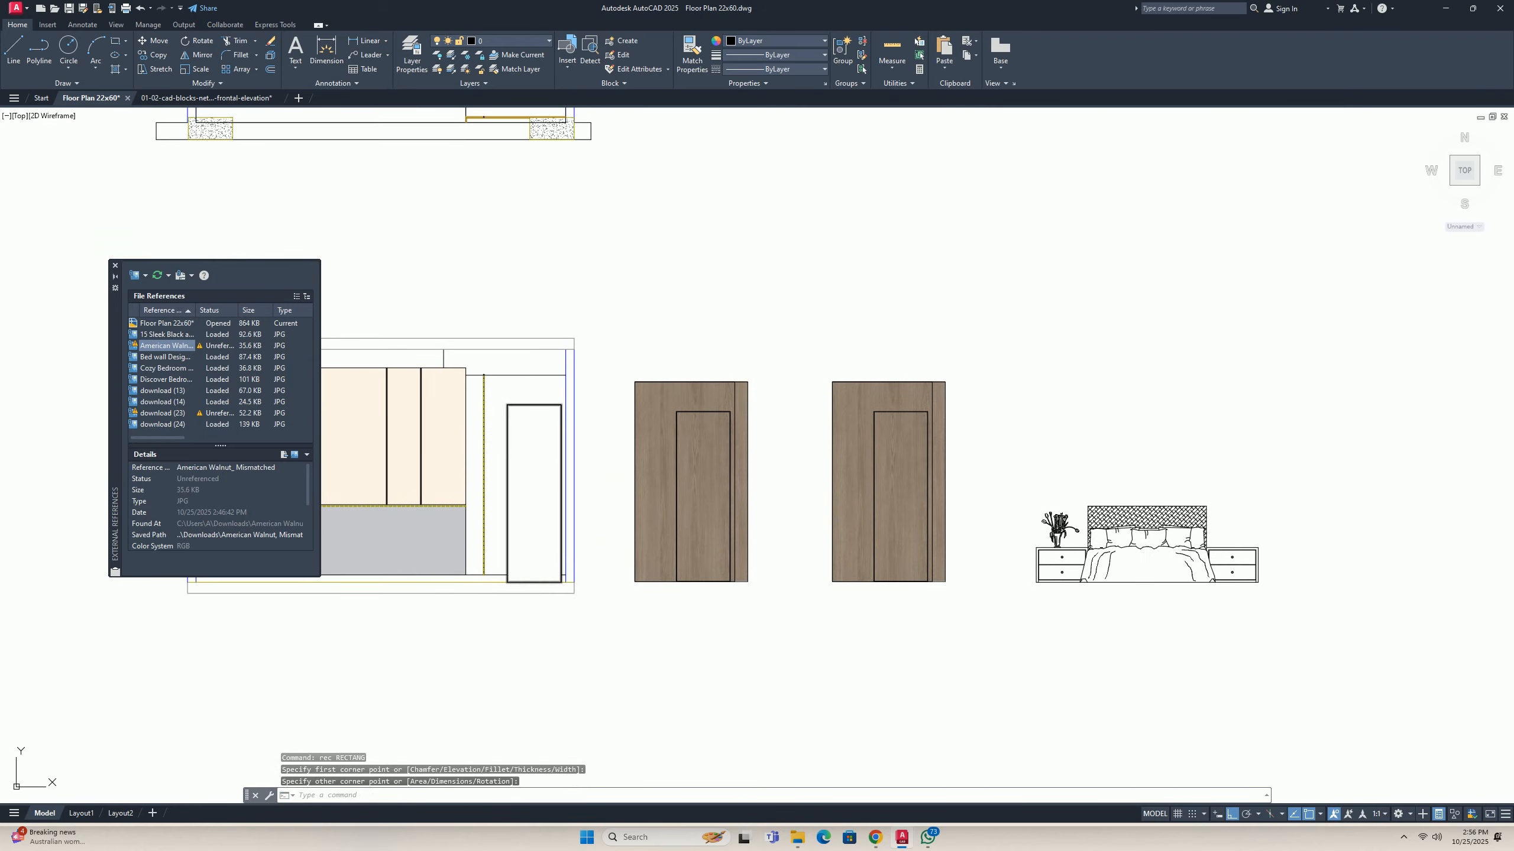
pyautogui.press('Escape')
pyautogui.press('Escape')
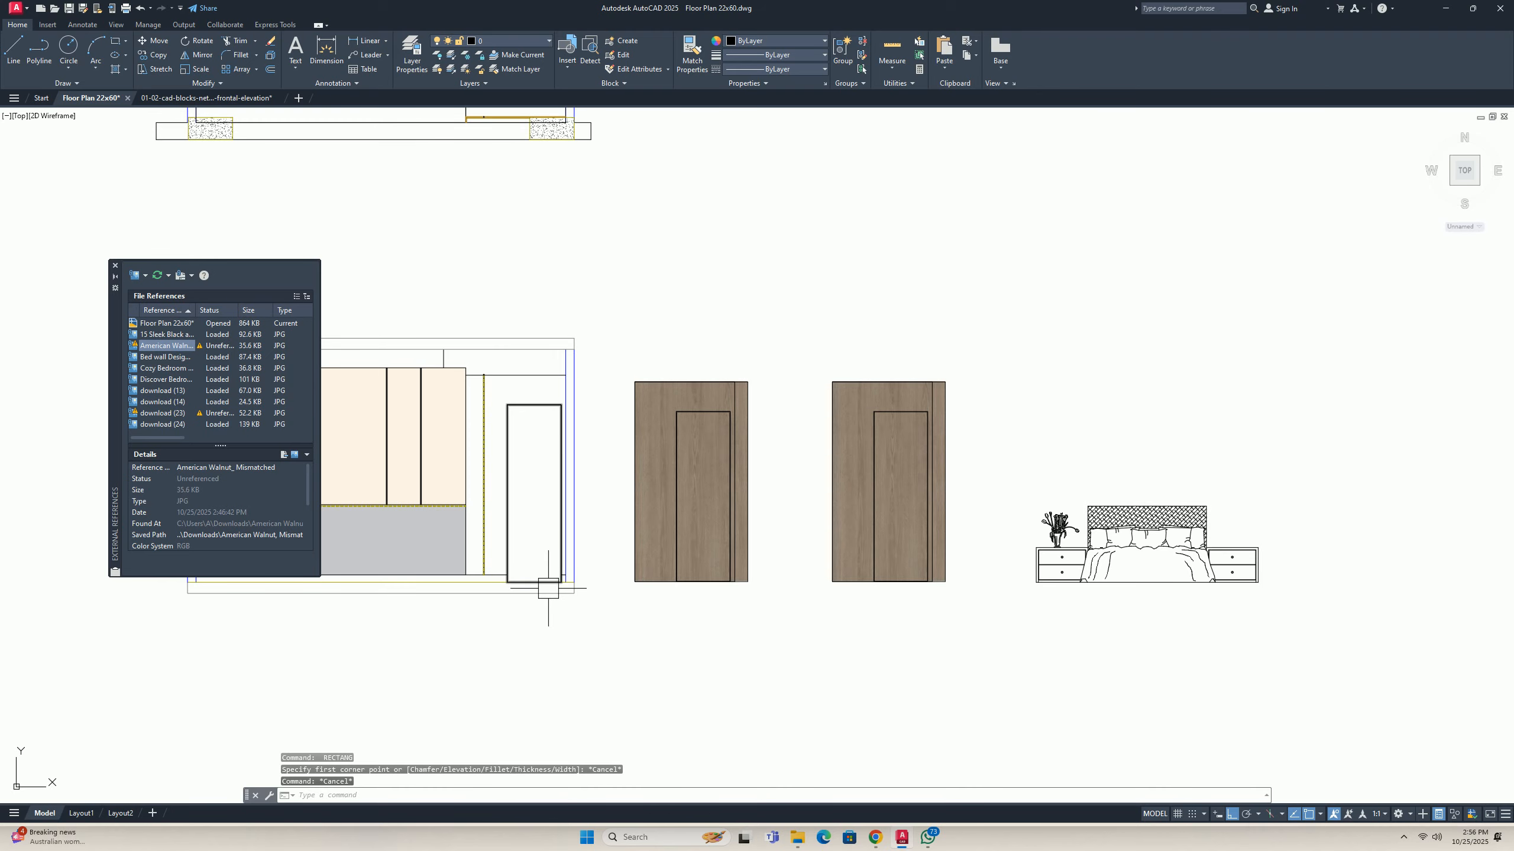
# Move the new door rectangle from the elevation panel's top-left corner to the top-left corner of the copied wood image.
pyautogui.write('m')
pyautogui.press('Return')
pyautogui.click(533, 582)
pyautogui.scroll(2, 513, 446)
pyautogui.press('Return')
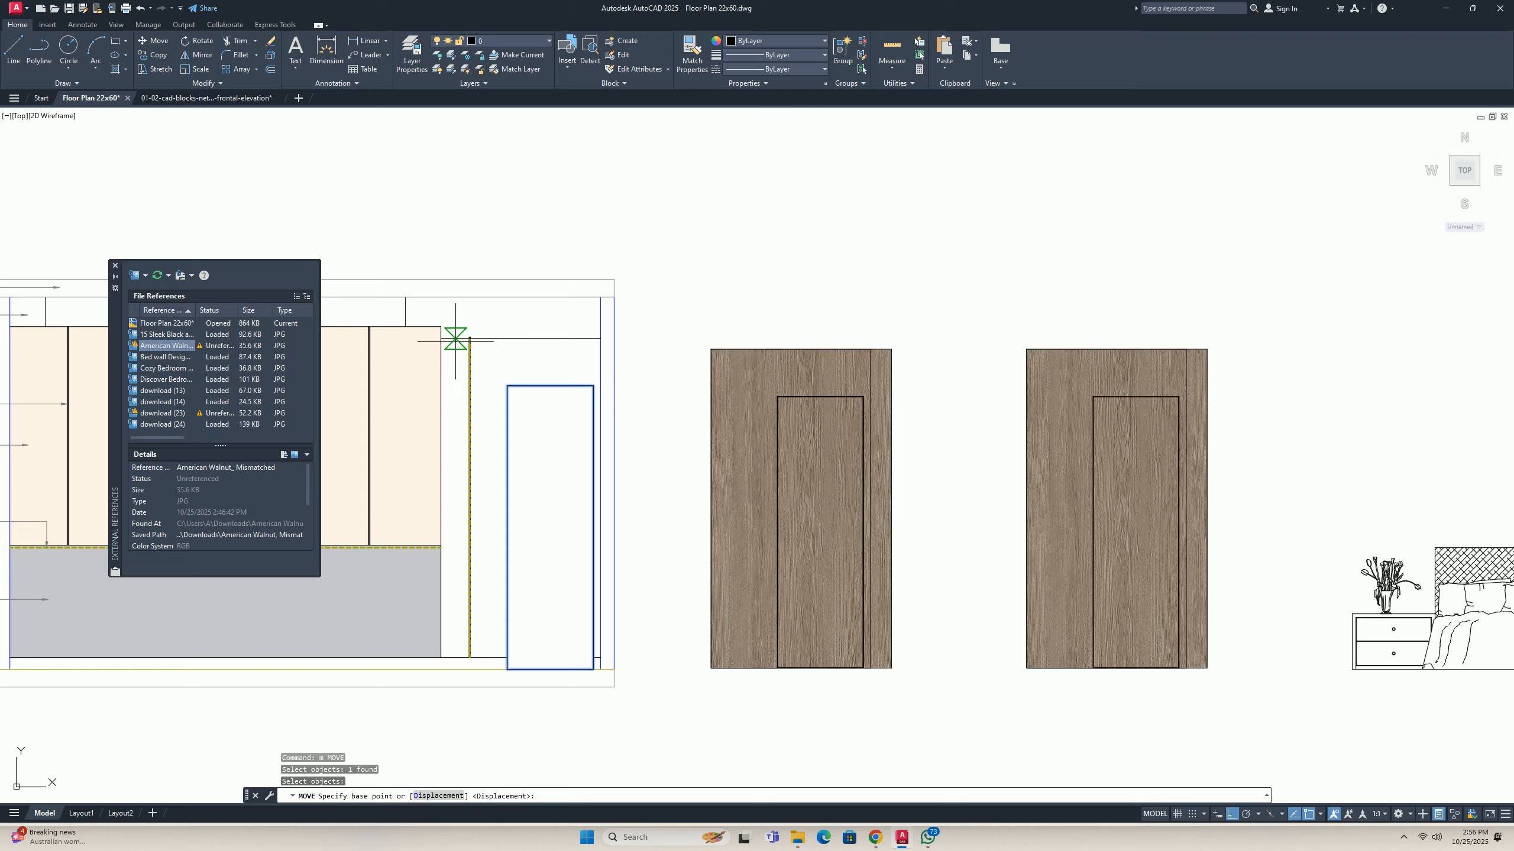
pyautogui.click(441, 338)
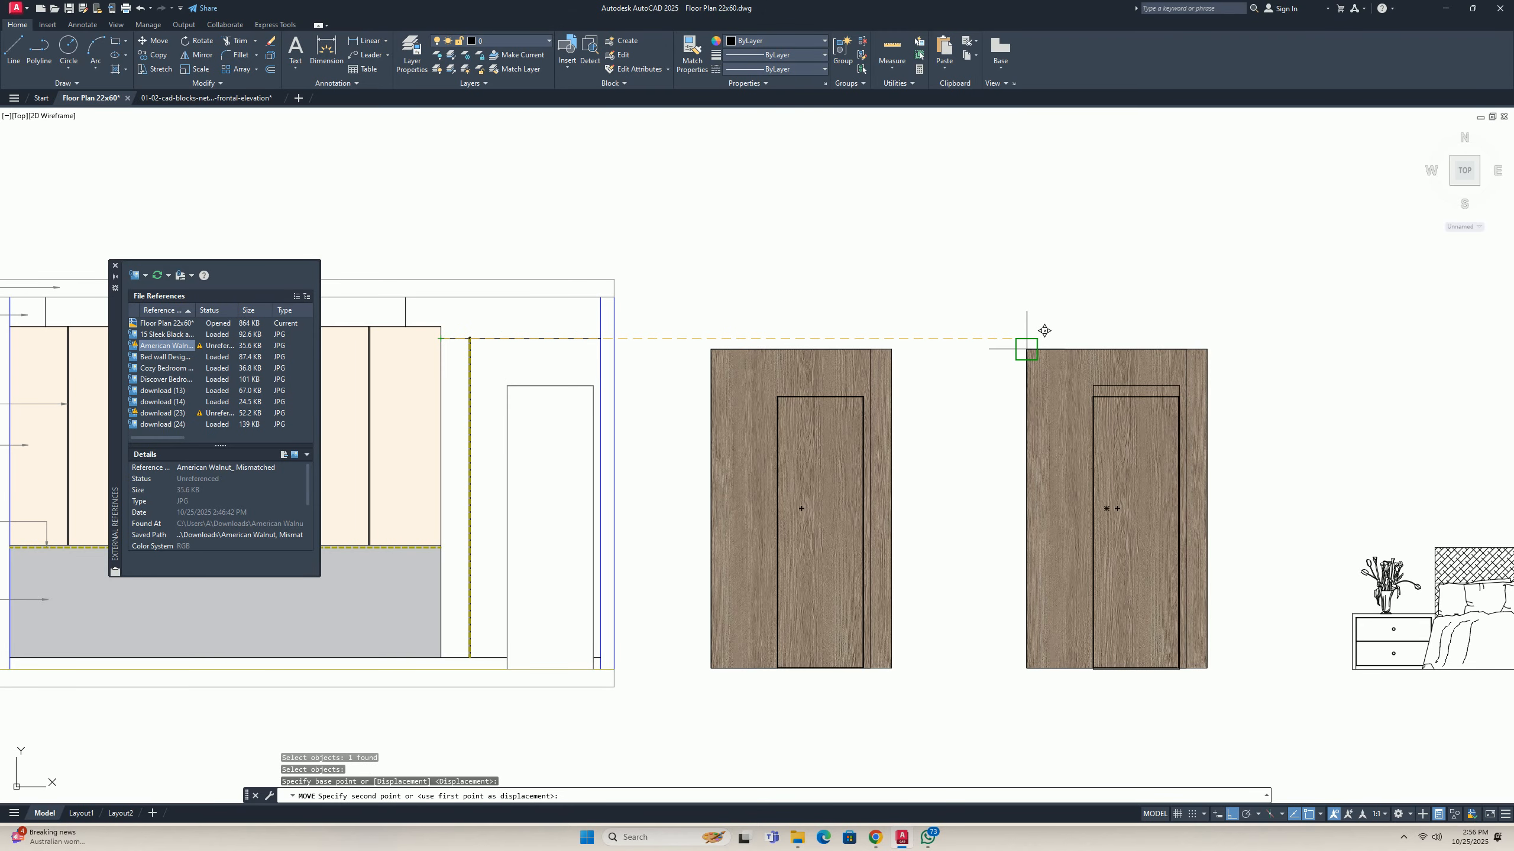
pyautogui.press('Escape')
pyautogui.press('Escape')
pyautogui.scroll(-3, 801, 470)
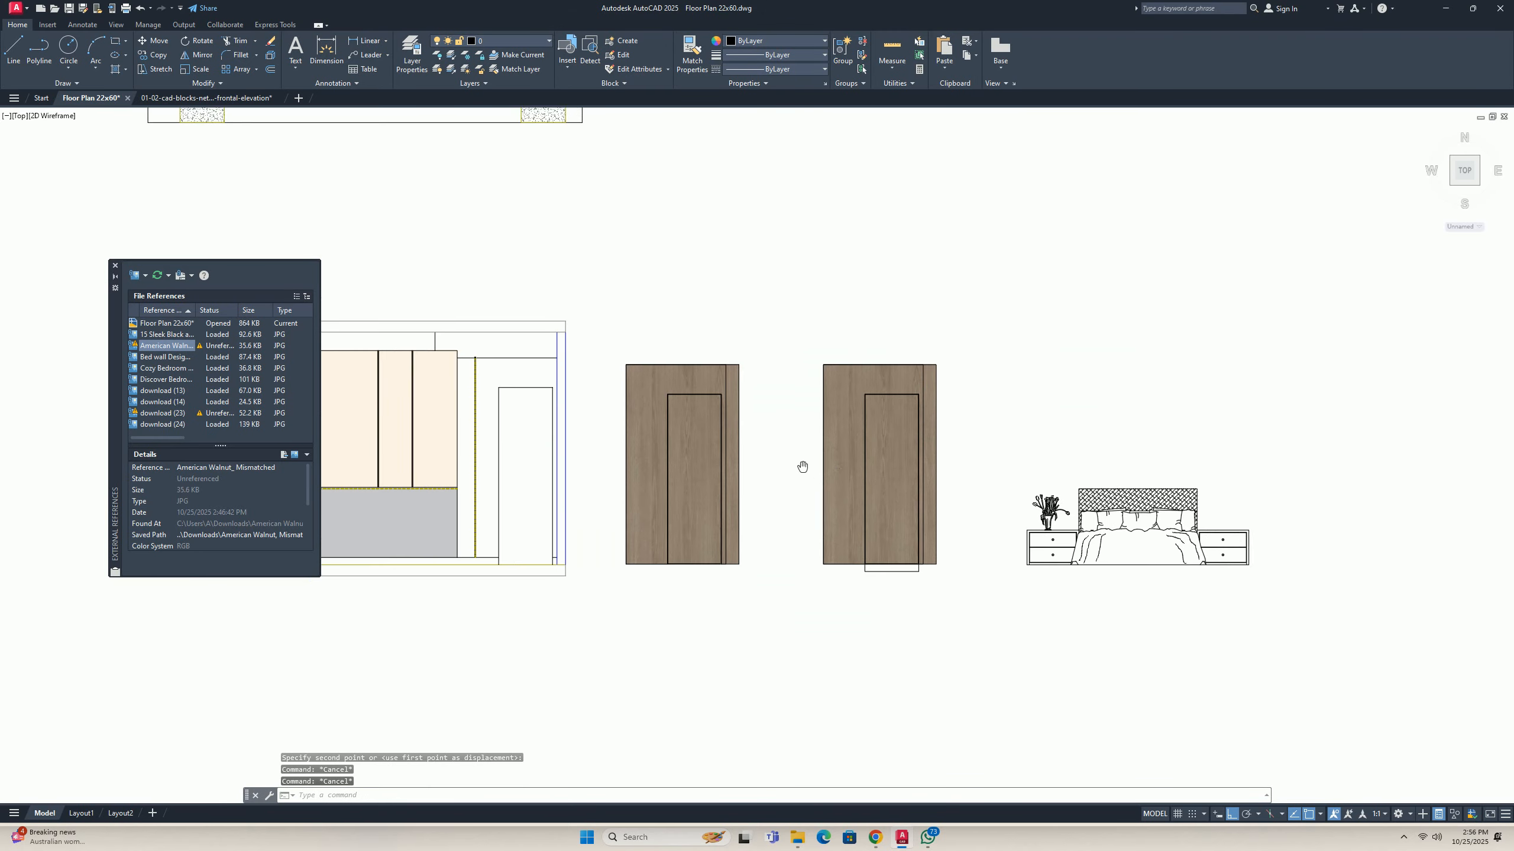
# Move the copied wood image straight down so its lower edge lines up with the new door rectangle's lower edge.
pyautogui.scroll(1, 867, 564)
pyautogui.press('Escape')
pyautogui.scroll(4, 797, 541)
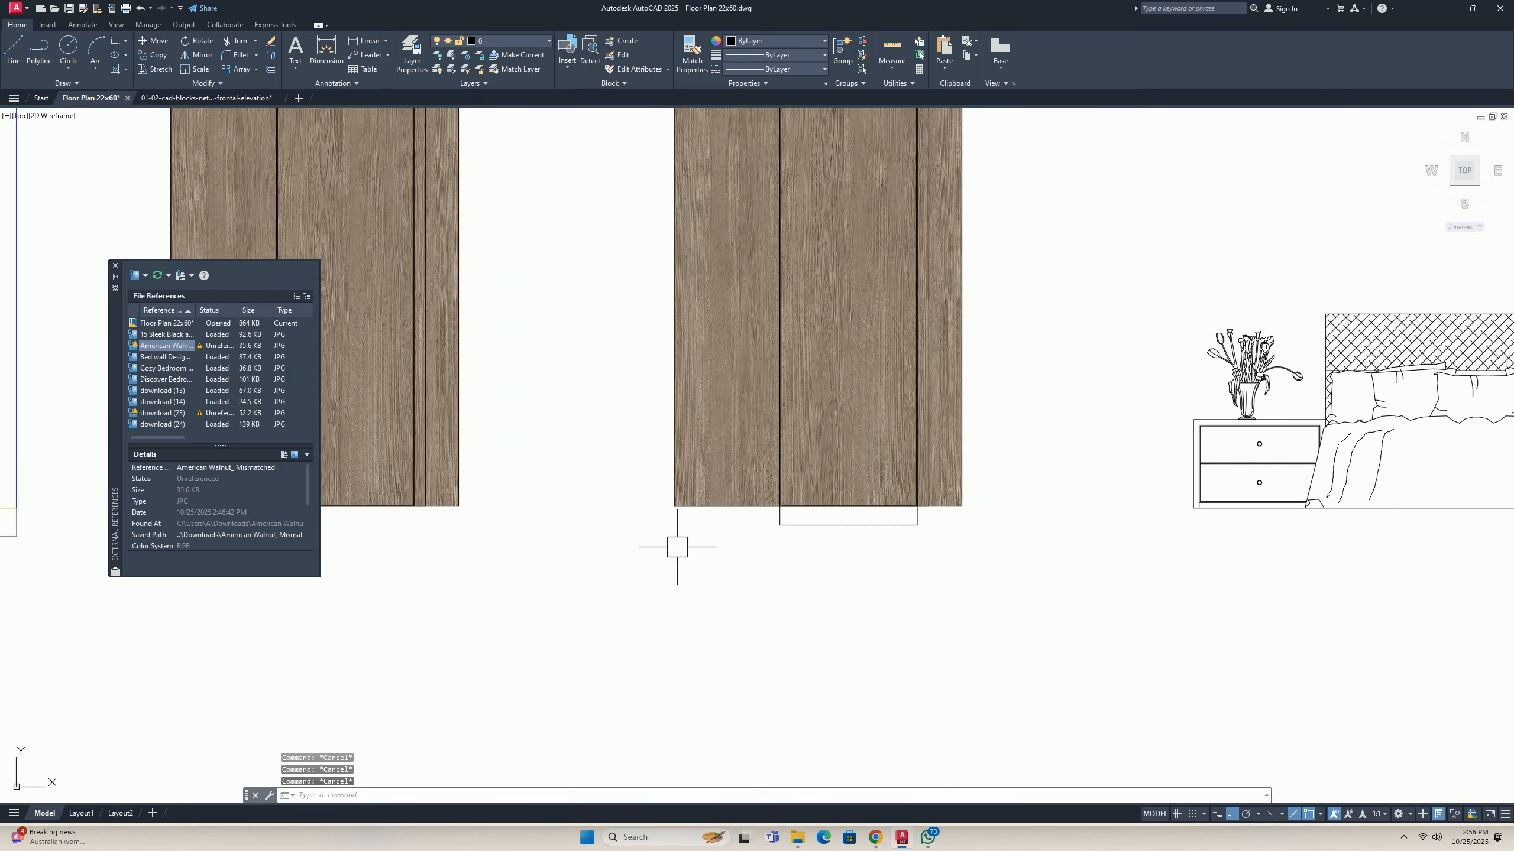
pyautogui.scroll(4, 865, 564)
pyautogui.write('m')
pyautogui.press('Return')
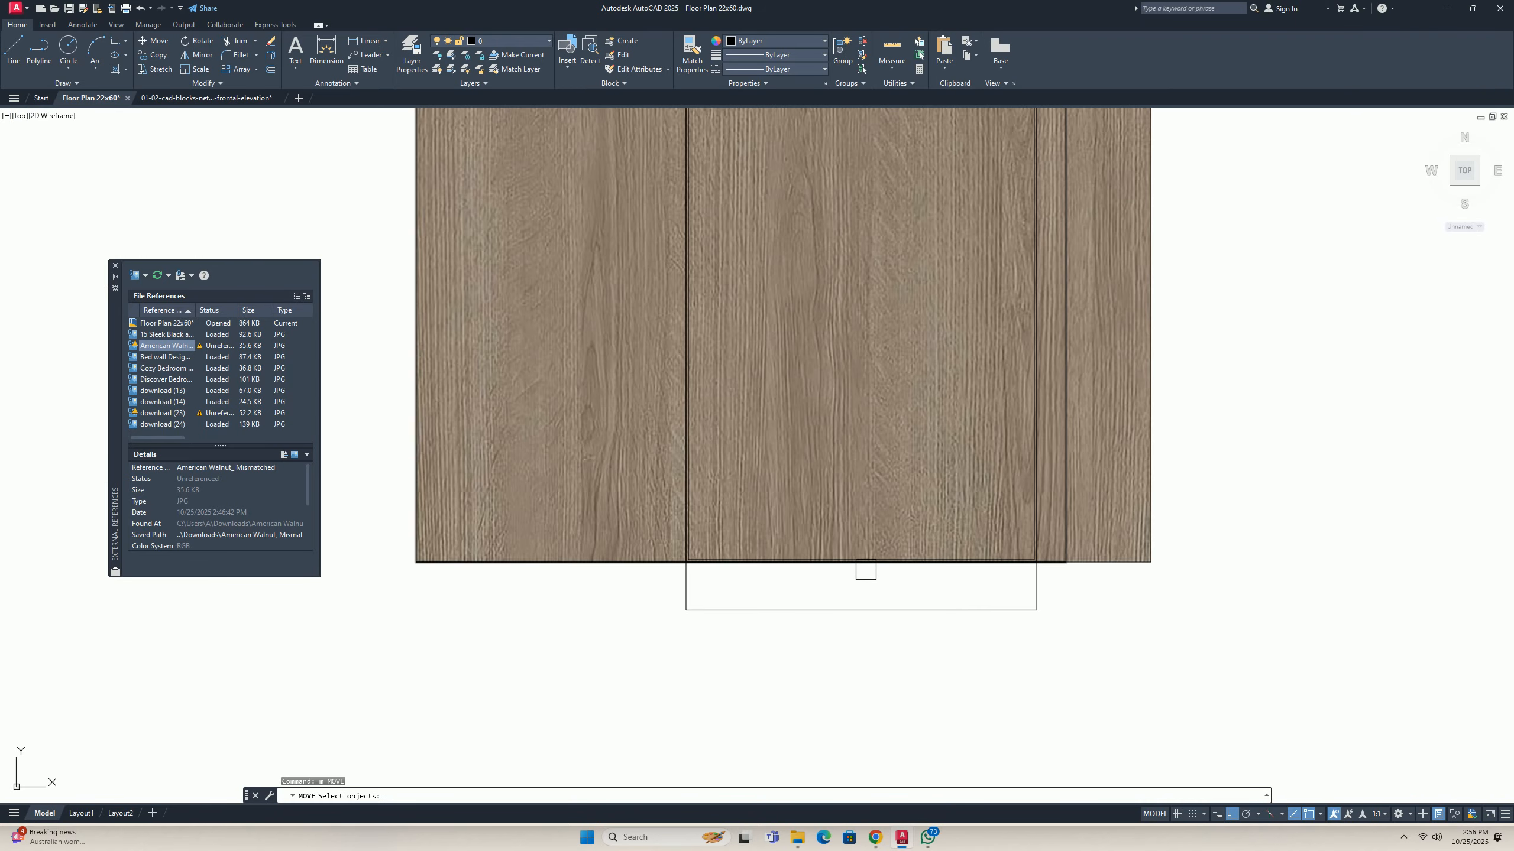
pyautogui.click(1156, 555)
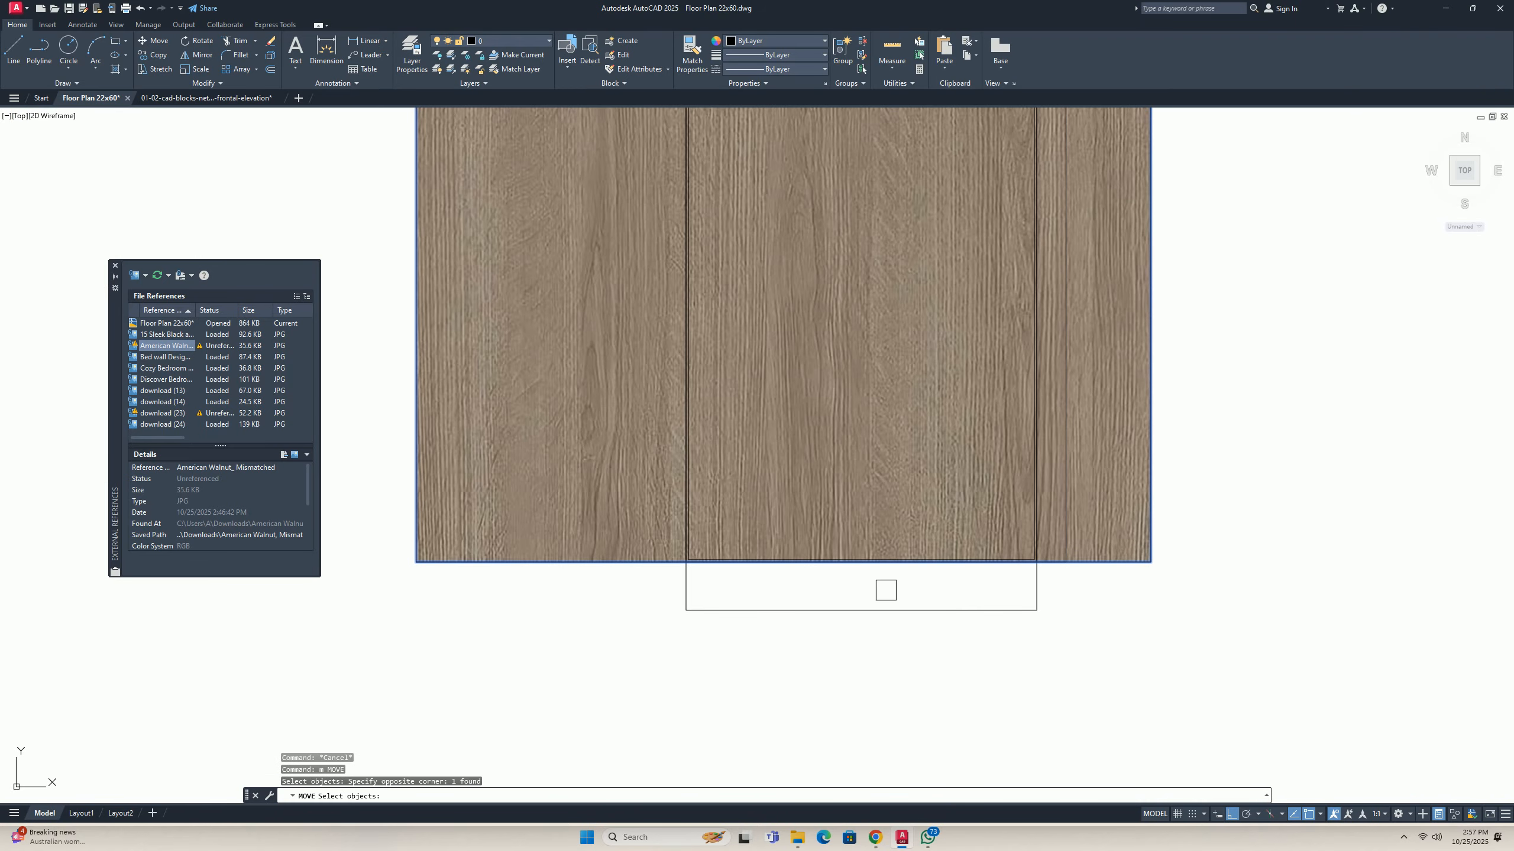
pyautogui.press('Return')
pyautogui.click(724, 569)
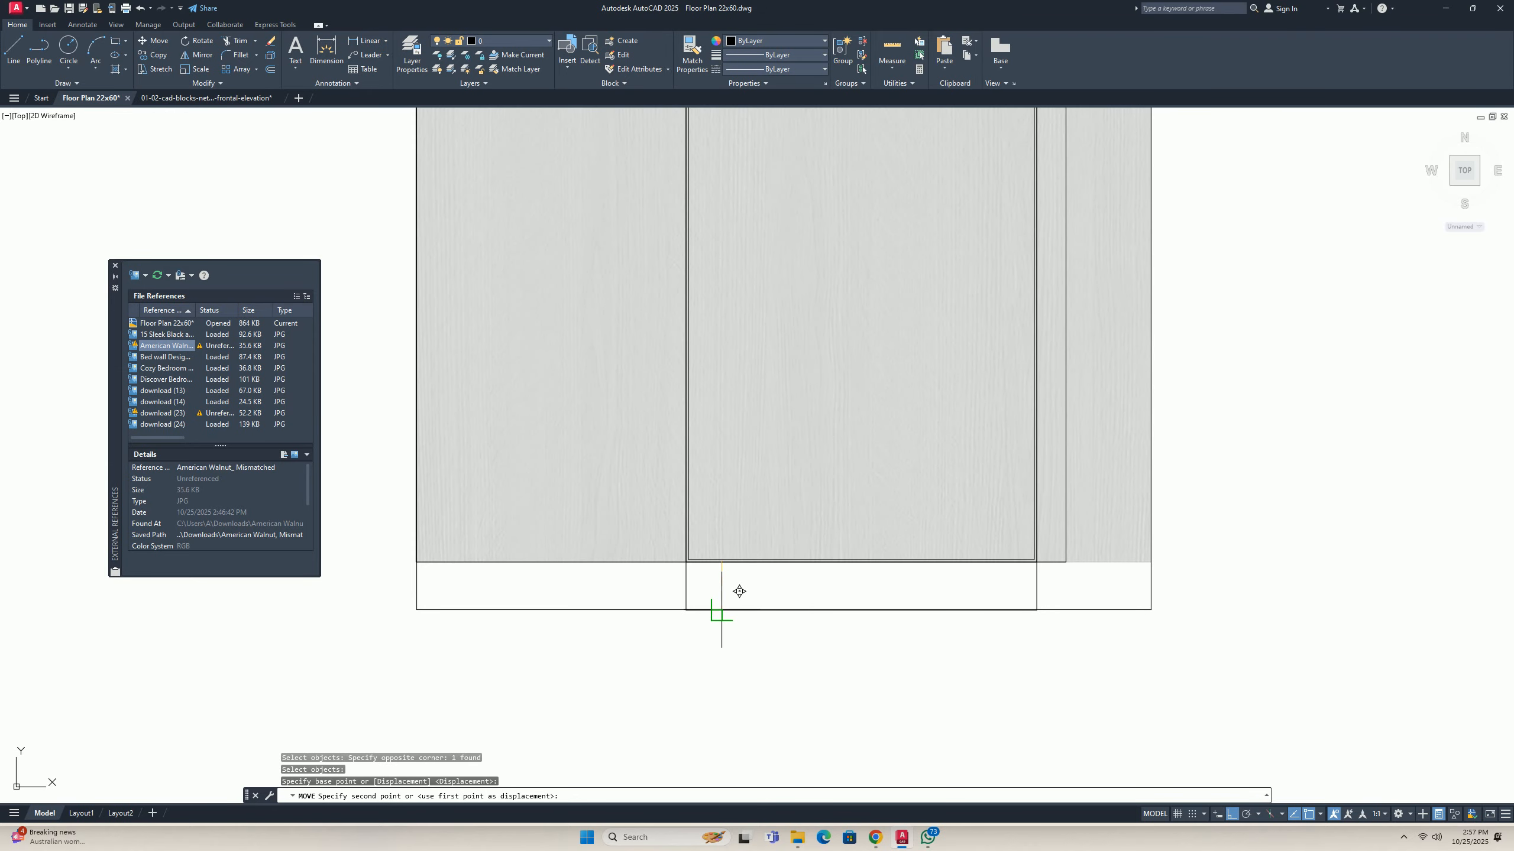
pyautogui.press('Escape')
pyautogui.scroll(-4, 679, 606)
pyautogui.press('Escape')
pyautogui.moveTo(679, 606); pyautogui.dragTo(661, 644, button='middle')
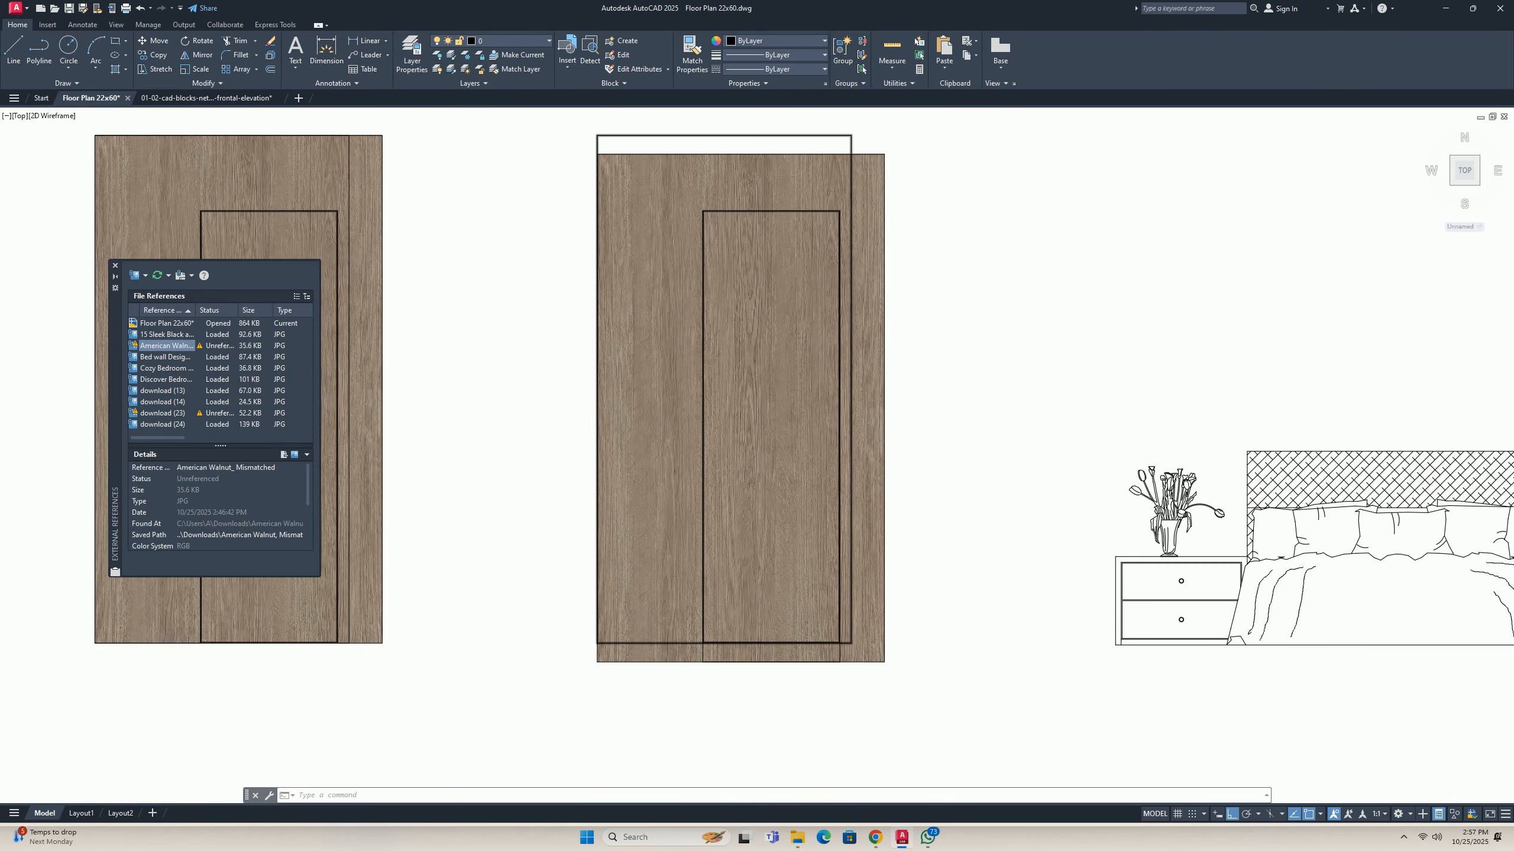
# Delete the old inner door outline on the copied wood image.
pyautogui.scroll(6, 786, 642)
pyautogui.click(739, 647)
pyautogui.press('Escape')
pyautogui.click(694, 645)
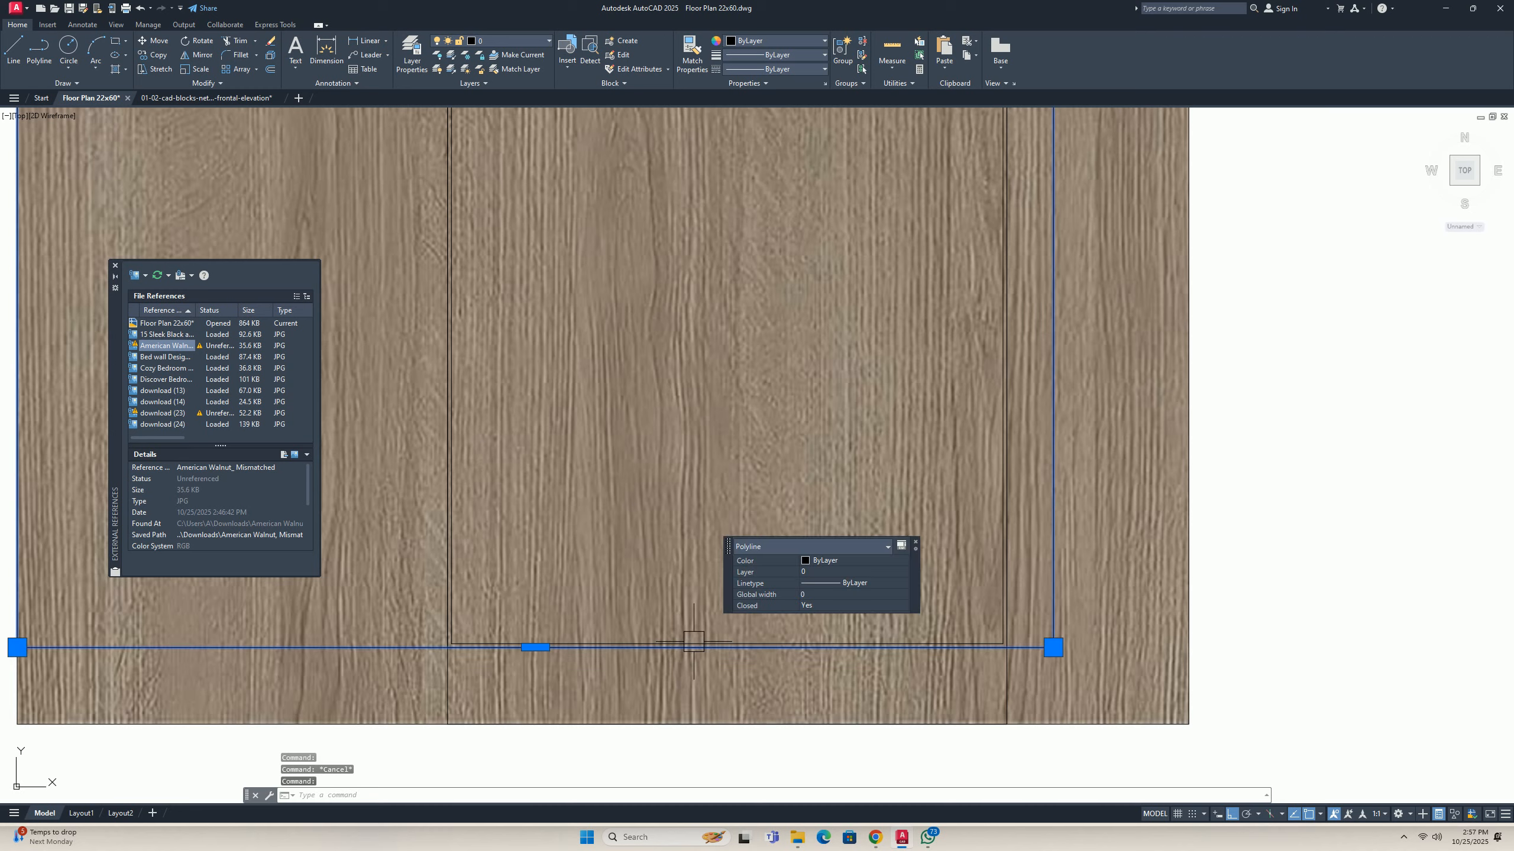
pyautogui.scroll(-5, 775, 655)
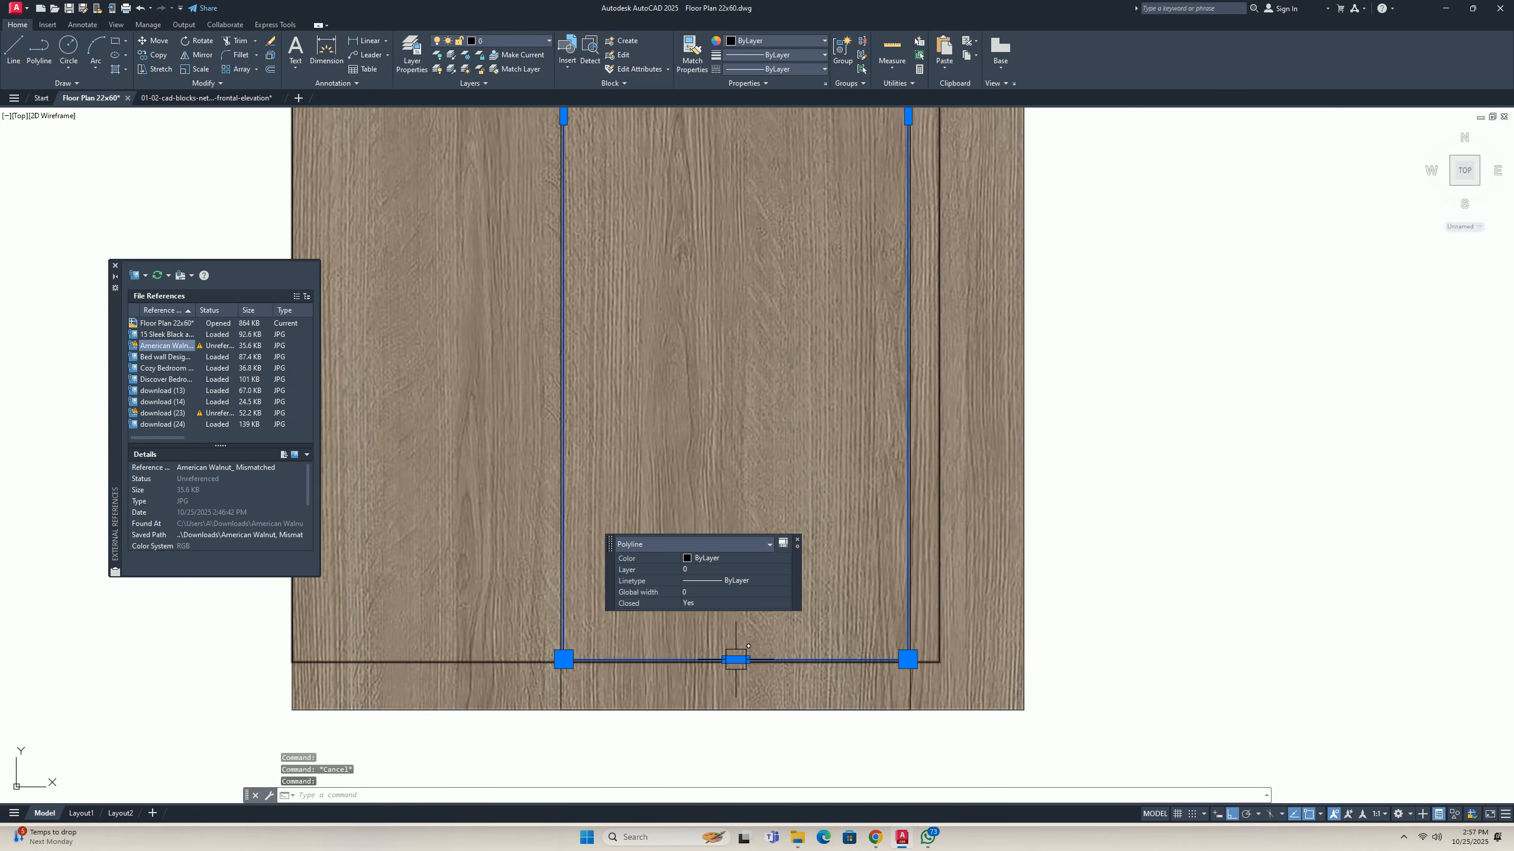
pyautogui.click(736, 659)
pyautogui.scroll(4, 734, 680)
pyautogui.press('Escape')
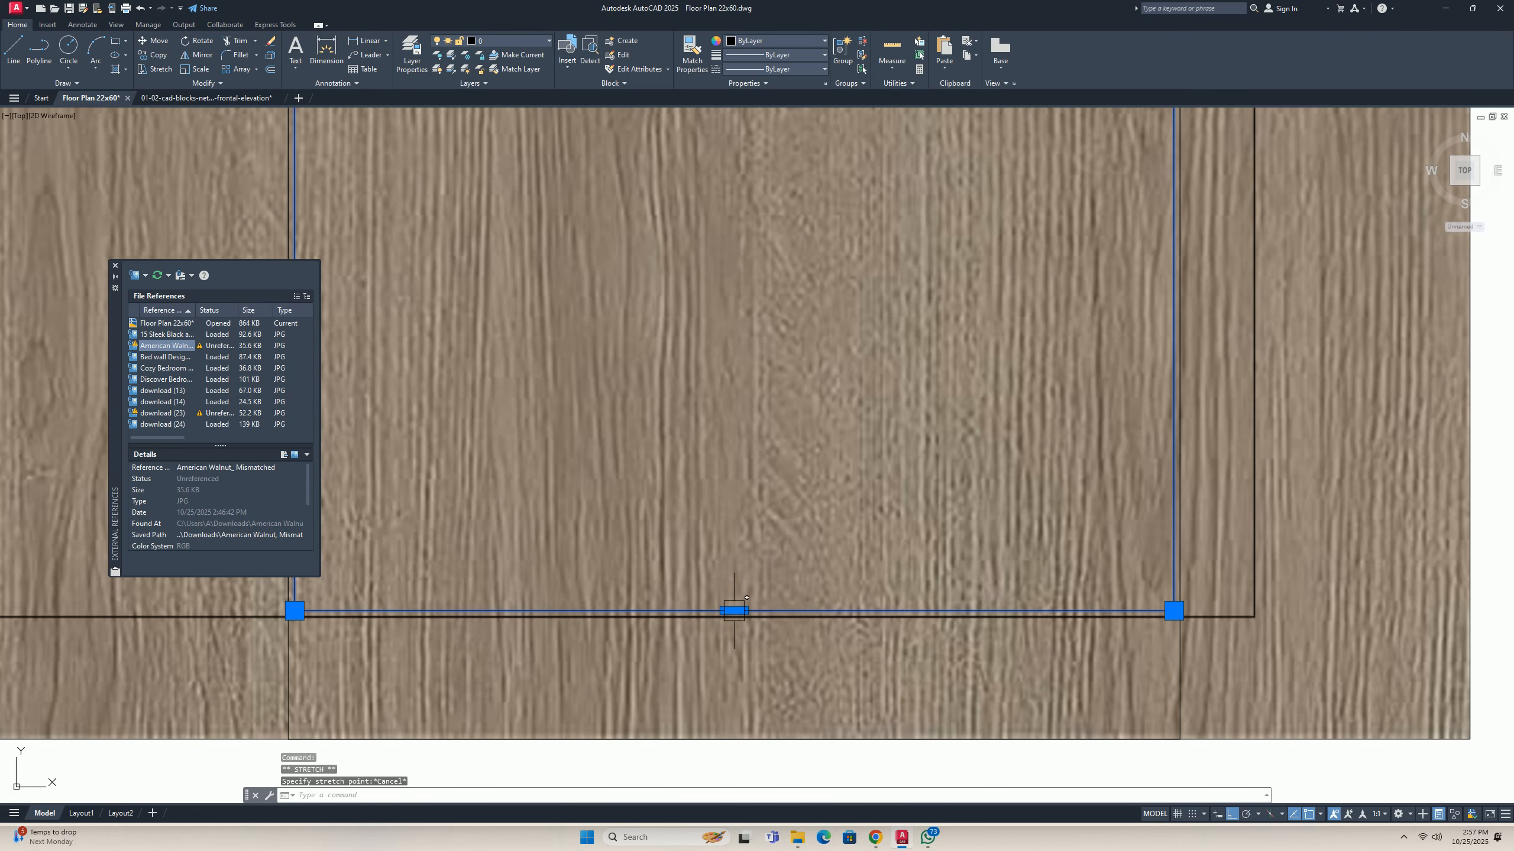
pyautogui.press('Delete')
pyautogui.click(661, 618)
pyautogui.scroll(-4, 655, 620)
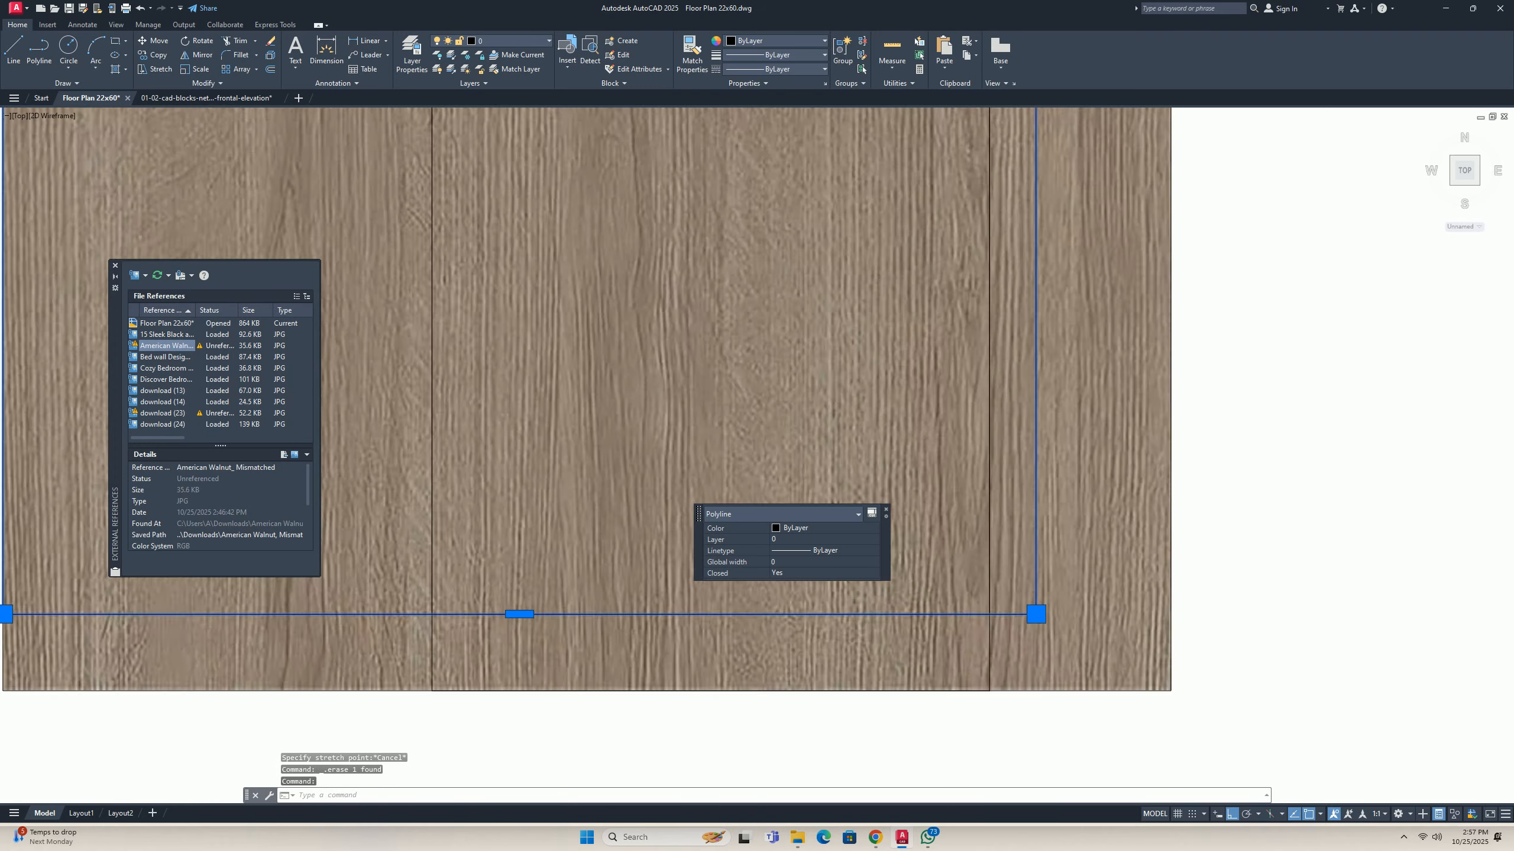
pyautogui.press('Escape')
# Offset the door outline on the copied wood image inward by 5.
pyautogui.click(619, 662)
pyautogui.press('Escape')
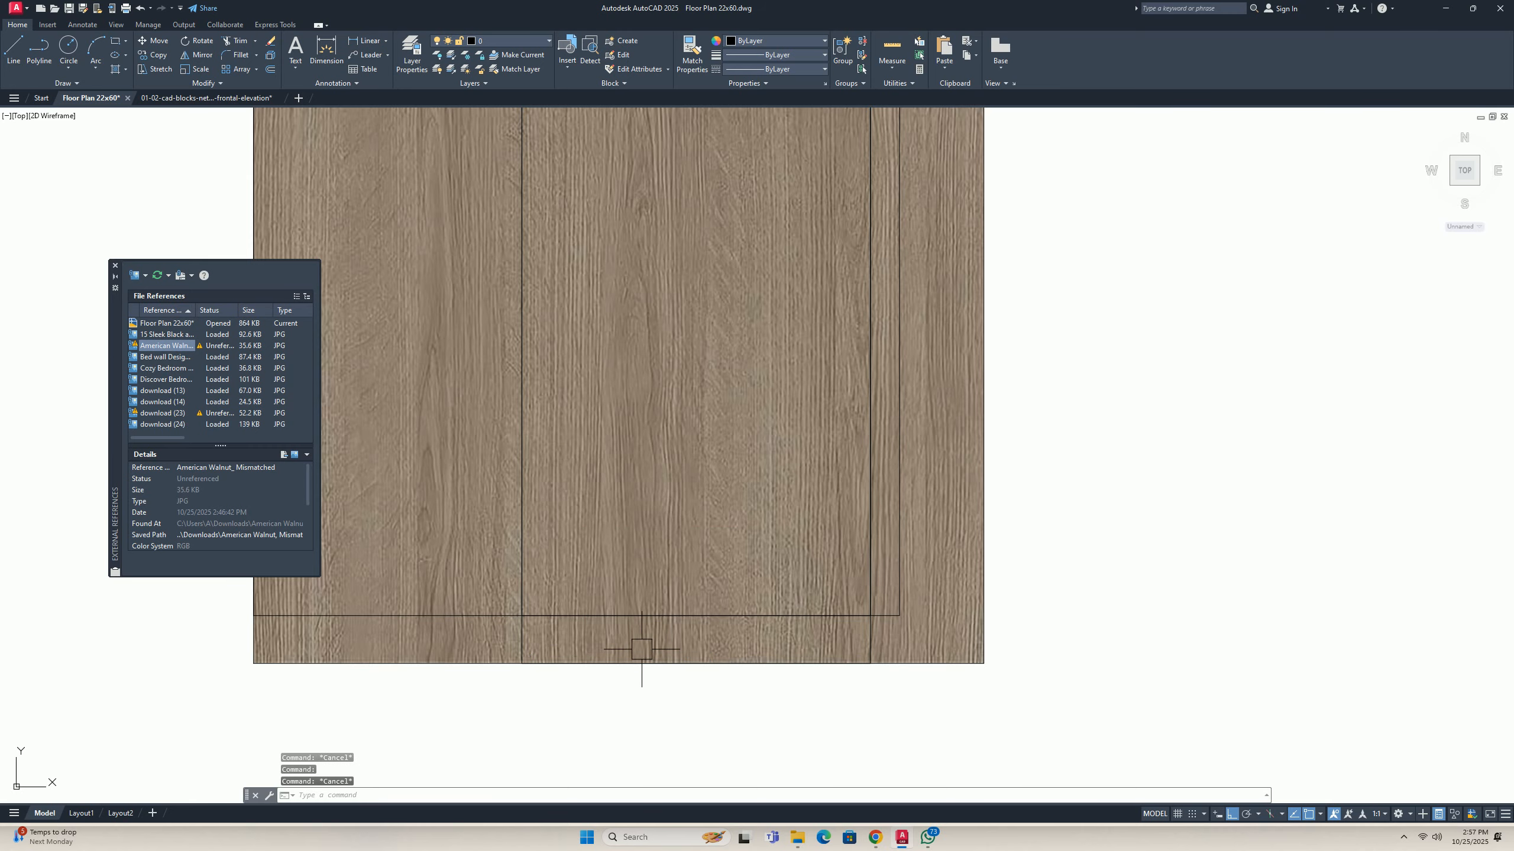
pyautogui.write('o')
pyautogui.press('Return')
pyautogui.press('Return')
pyautogui.click(626, 663)
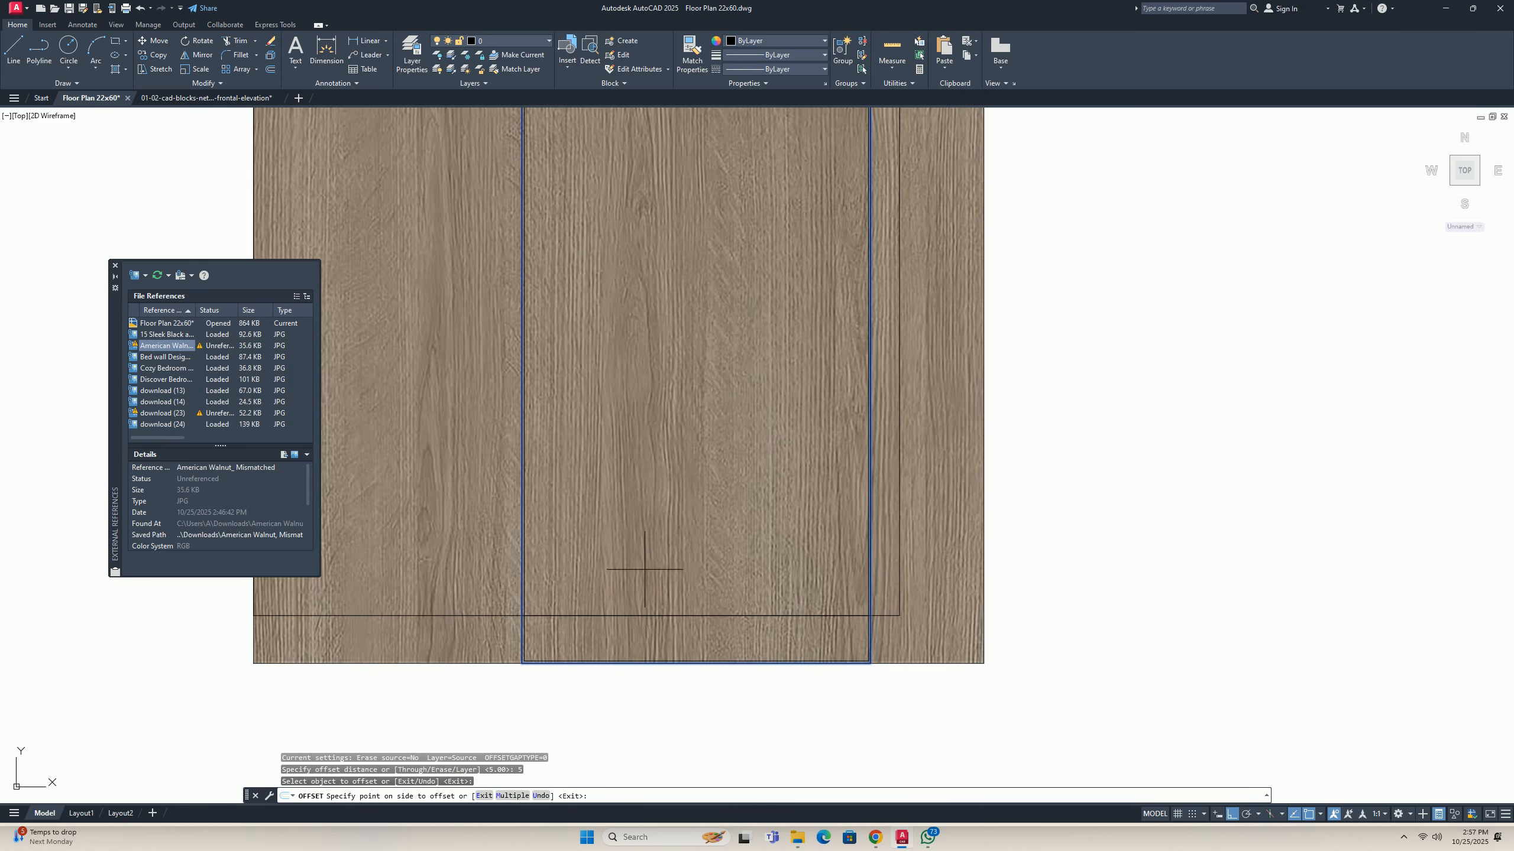
pyautogui.click(646, 568)
pyautogui.press('Escape')
pyautogui.scroll(-4, 632, 599)
pyautogui.moveTo(631, 608); pyautogui.dragTo(701, 662, button='middle')
pyautogui.scroll(2, 698, 622)
pyautogui.scroll(-2, 700, 619)
pyautogui.scroll(2, 650, 667)
pyautogui.scroll(-2, 642, 656)
pyautogui.press('Escape')
# Trace a closed polyline along the wall panel outline on the copied wood image, stepping around the door opening.
pyautogui.click(638, 652)
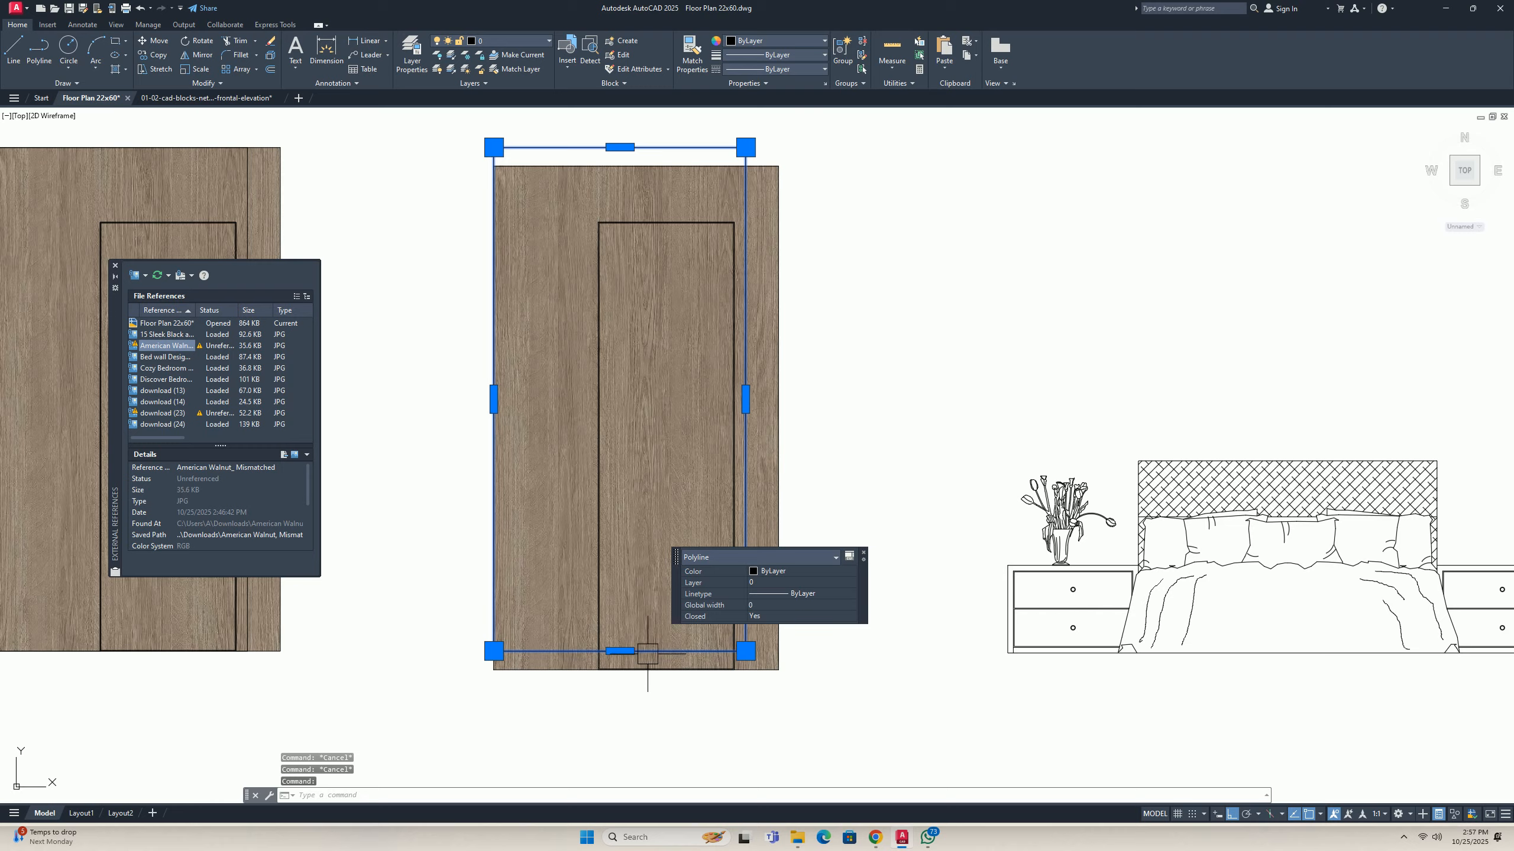
pyautogui.press('Escape')
pyautogui.press('Return')
pyautogui.scroll(5, 714, 659)
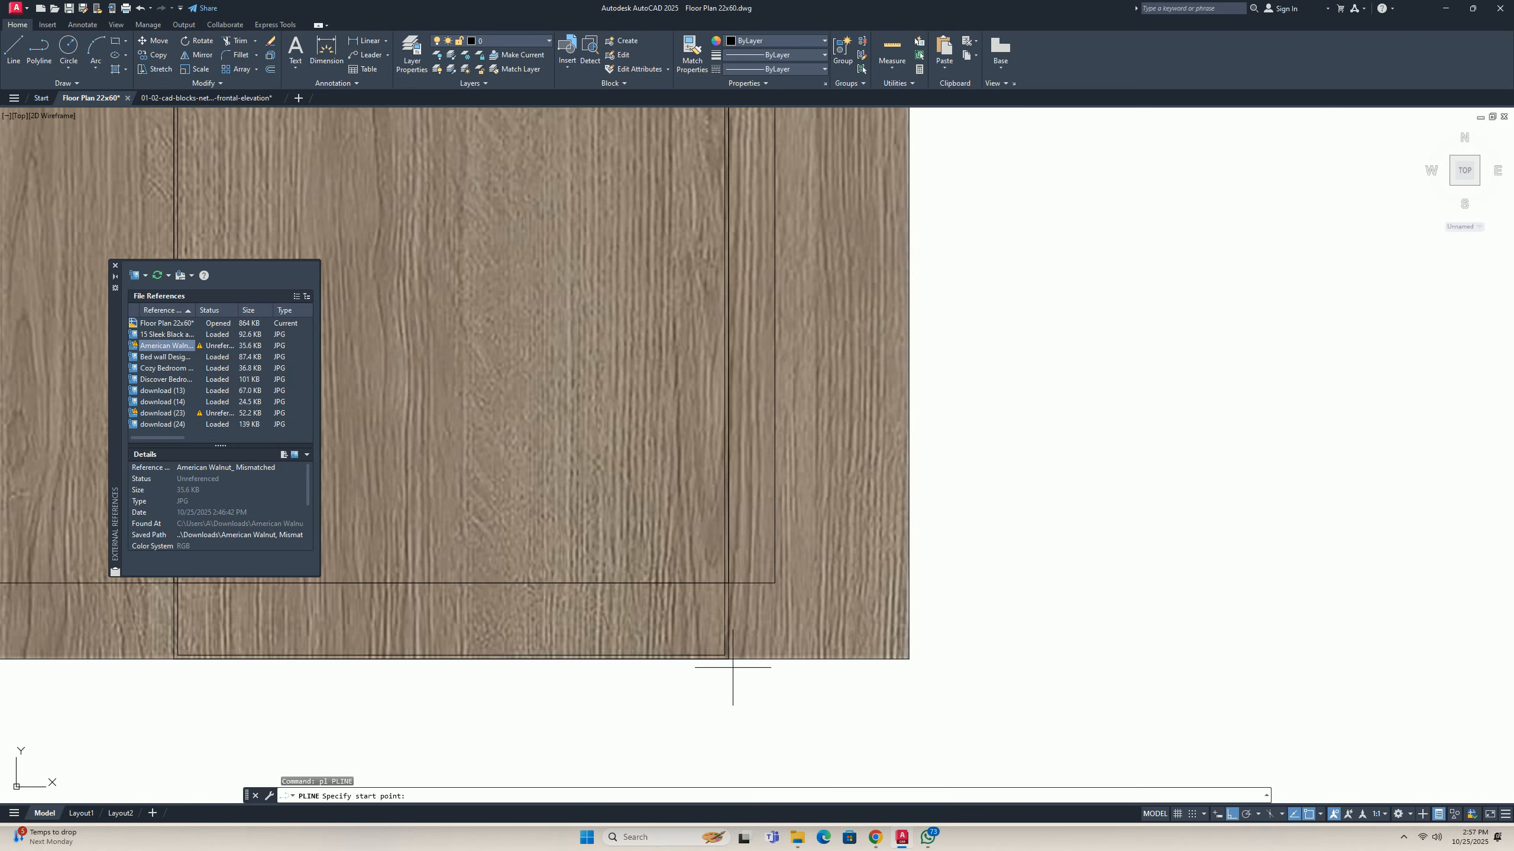
pyautogui.click(694, 662)
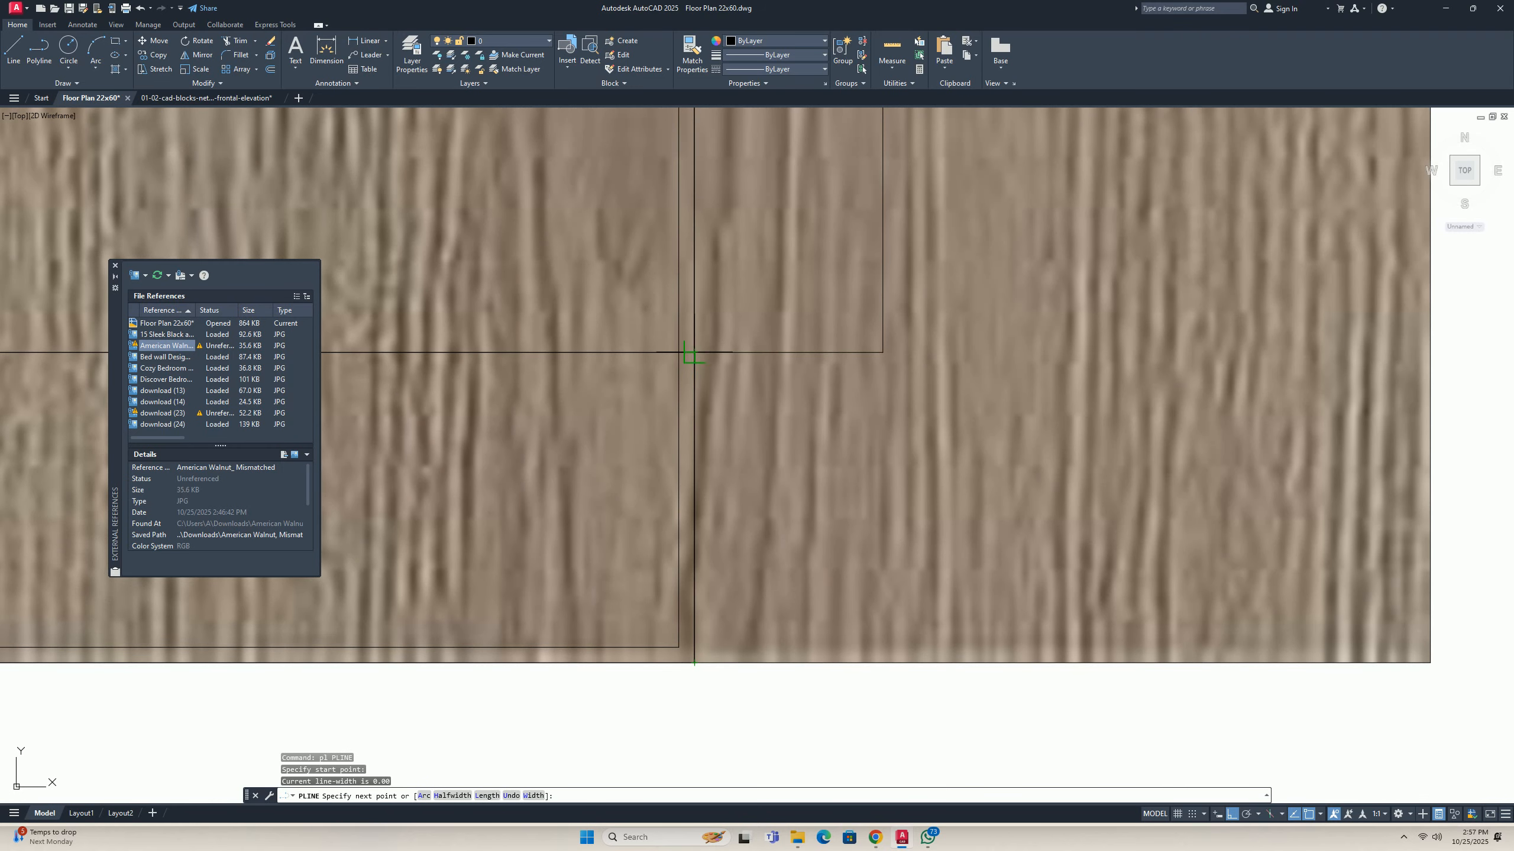
pyautogui.click(883, 352)
pyautogui.click(885, 338)
pyautogui.scroll(-5, 886, 338)
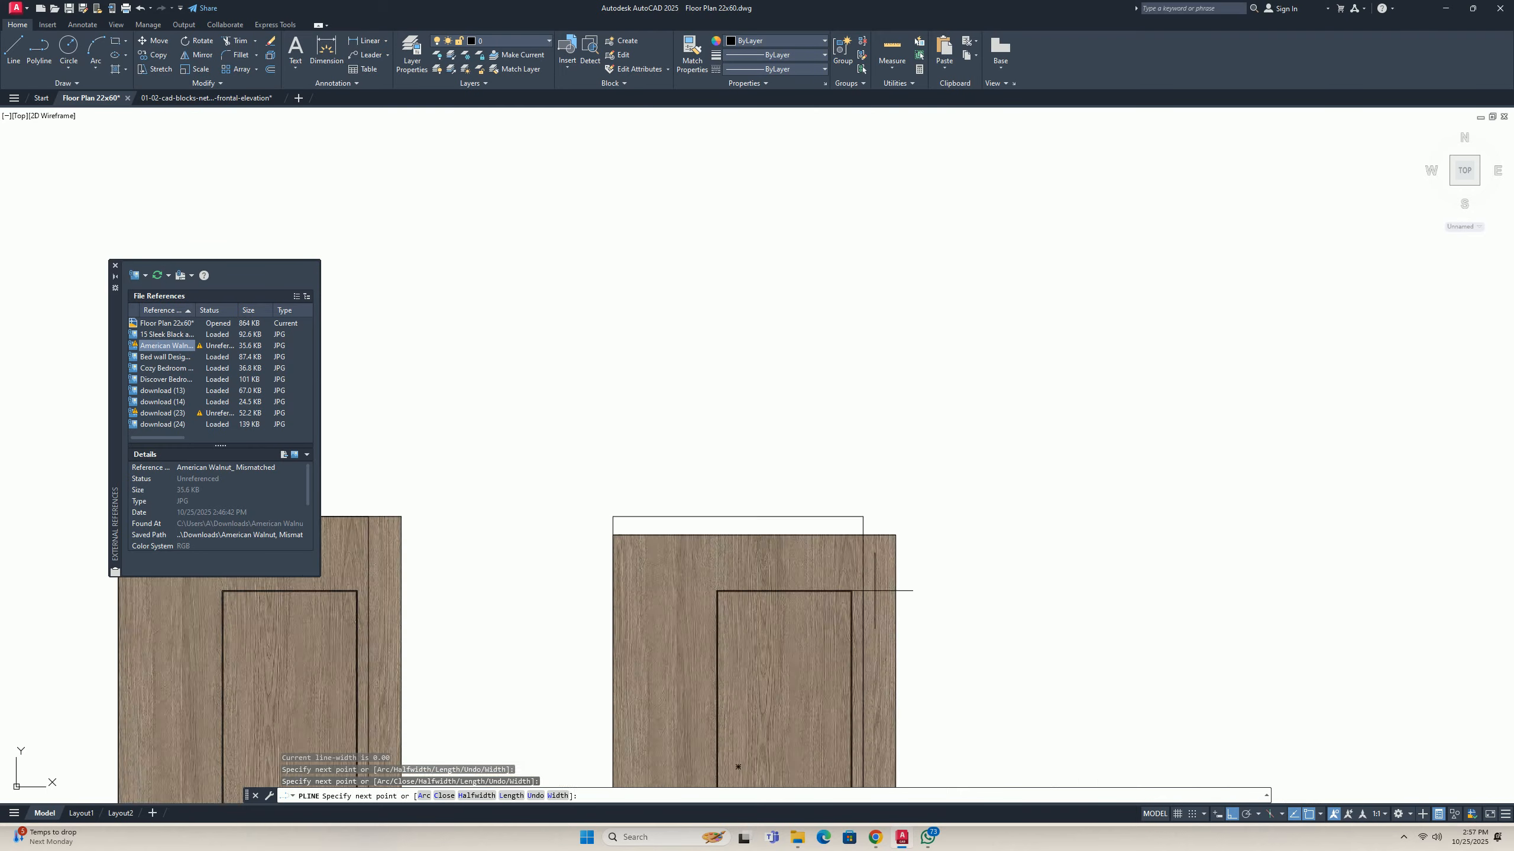
pyautogui.scroll(4, 875, 591)
pyautogui.click(842, 404)
pyautogui.moveTo(340, 435); pyautogui.dragTo(916, 414, button='middle')
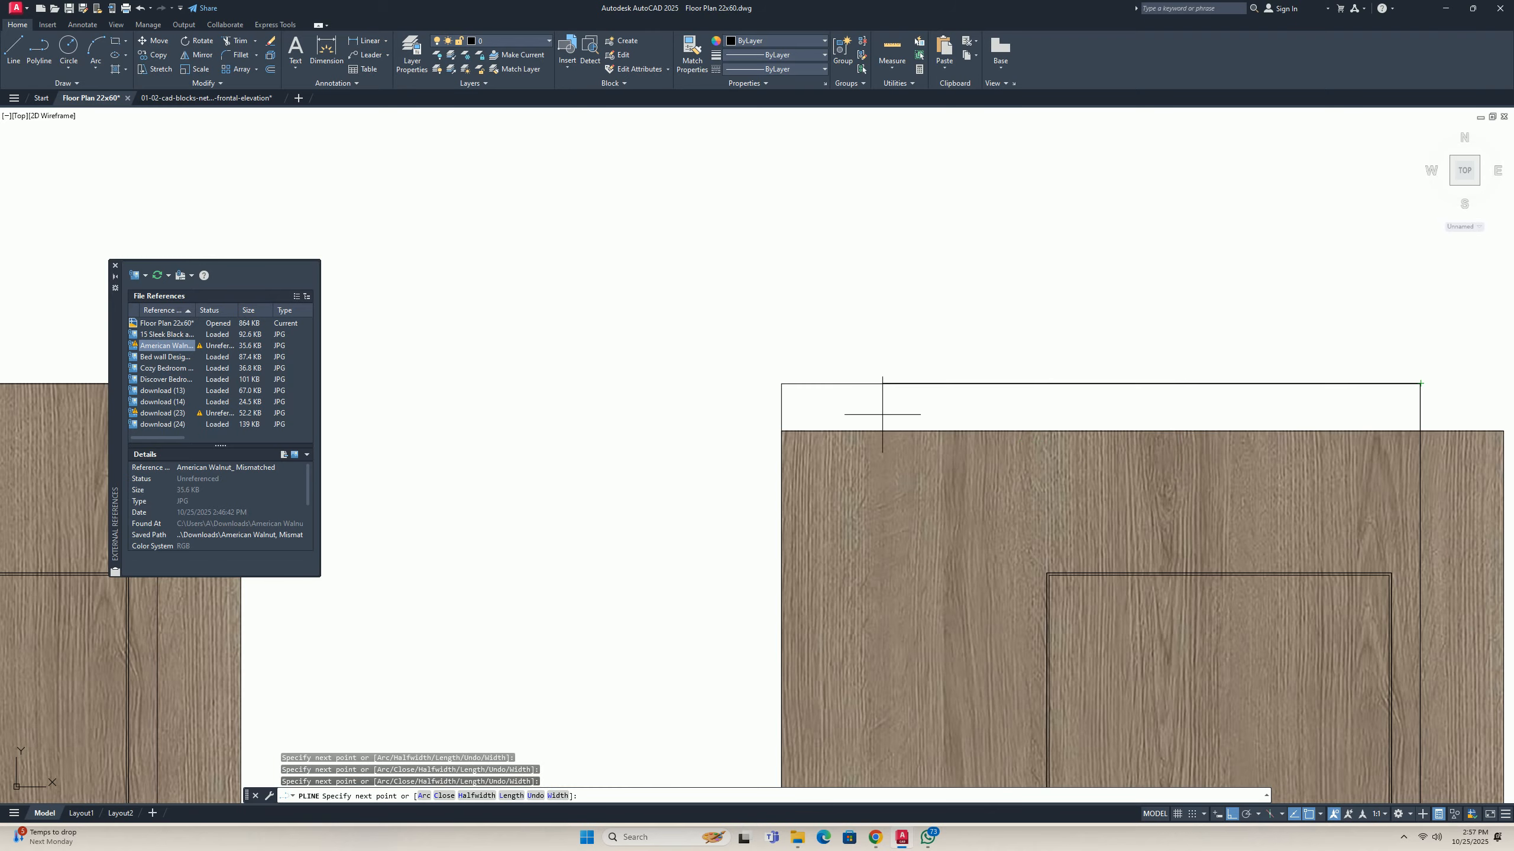
pyautogui.scroll(-5, 781, 383)
pyautogui.scroll(7, 761, 632)
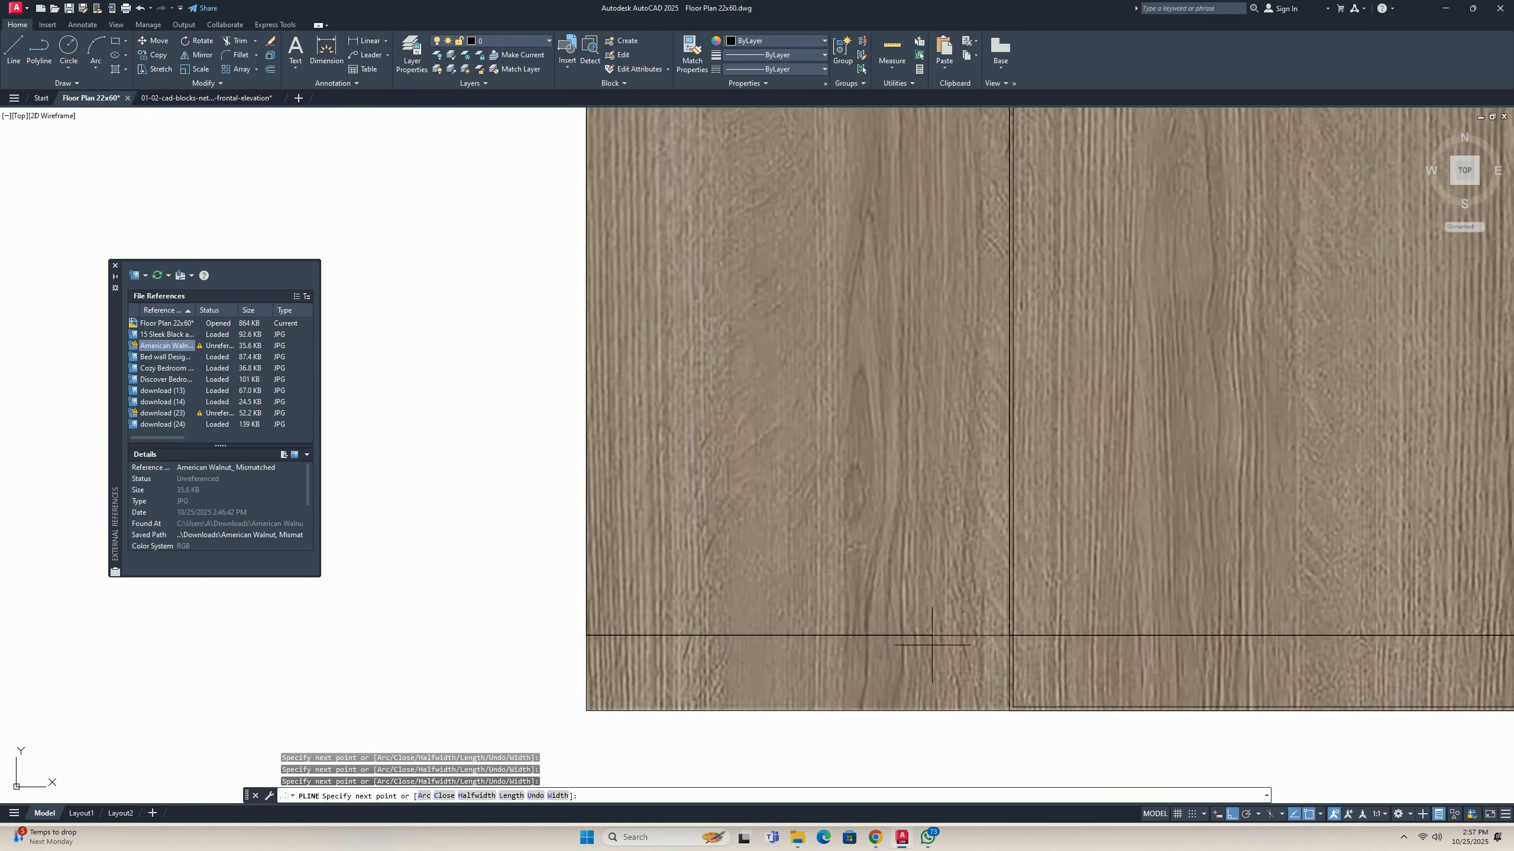
pyautogui.scroll(2, 931, 645)
pyautogui.moveTo(1055, 631); pyautogui.dragTo(848, 440, button='middle')
pyautogui.scroll(-1, 861, 589)
pyautogui.moveTo(864, 589); pyautogui.dragTo(689, 548, button='middle')
pyautogui.write('c')
pyautogui.press('Return')
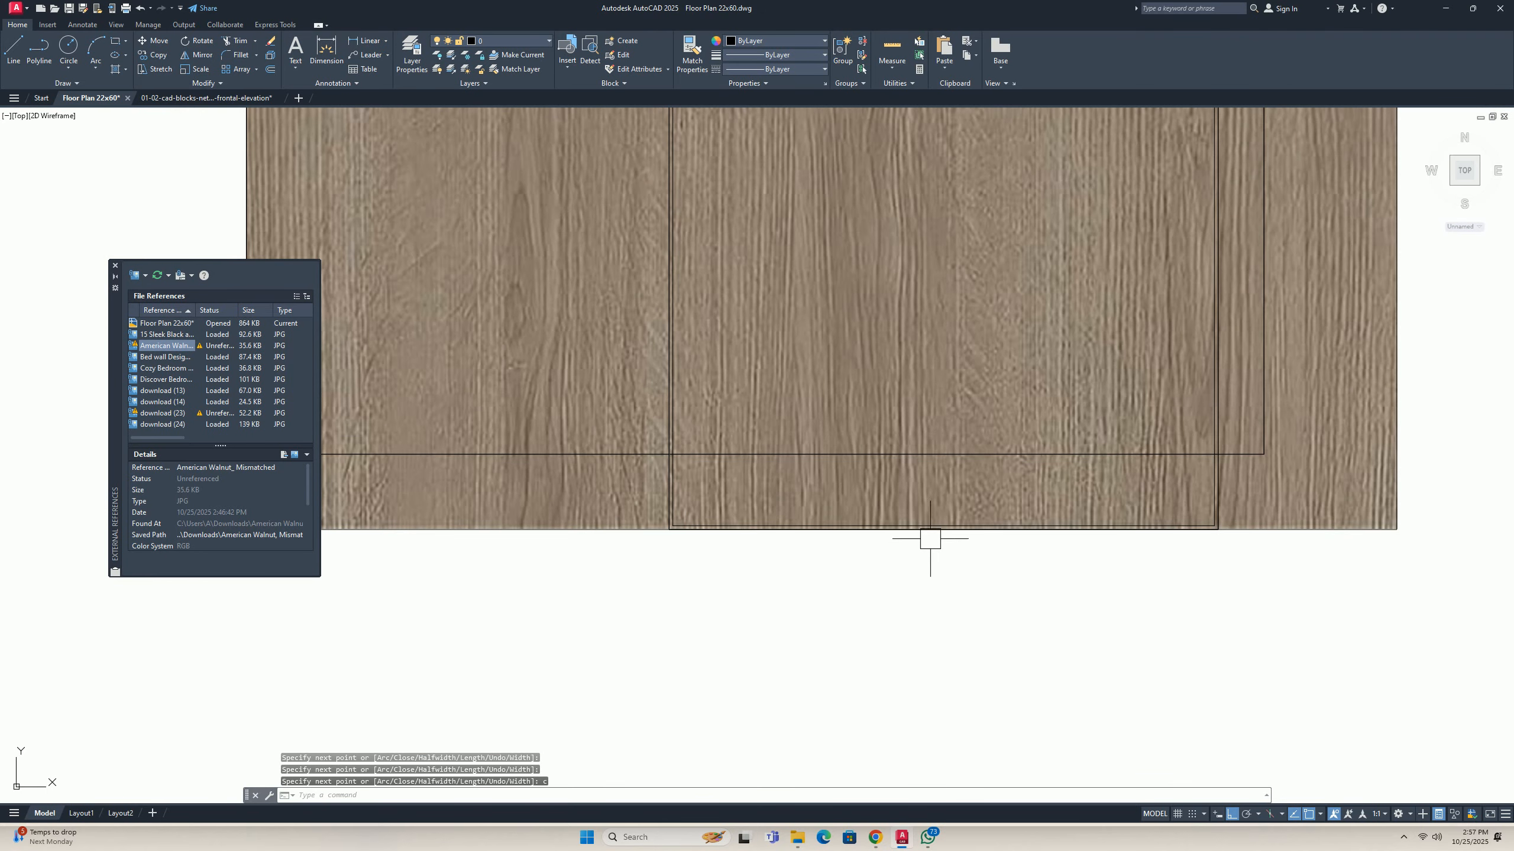
# Delete the two overlapping rectangular panel outlines that cross the door, keeping the traced polyline.
pyautogui.click(928, 541)
pyautogui.scroll(-2, 879, 541)
pyautogui.moveTo(947, 544); pyautogui.dragTo(804, 573, button='middle')
pyautogui.press('Escape')
pyautogui.scroll(2, 809, 545)
pyautogui.click(800, 524)
pyautogui.scroll(-1, 784, 528)
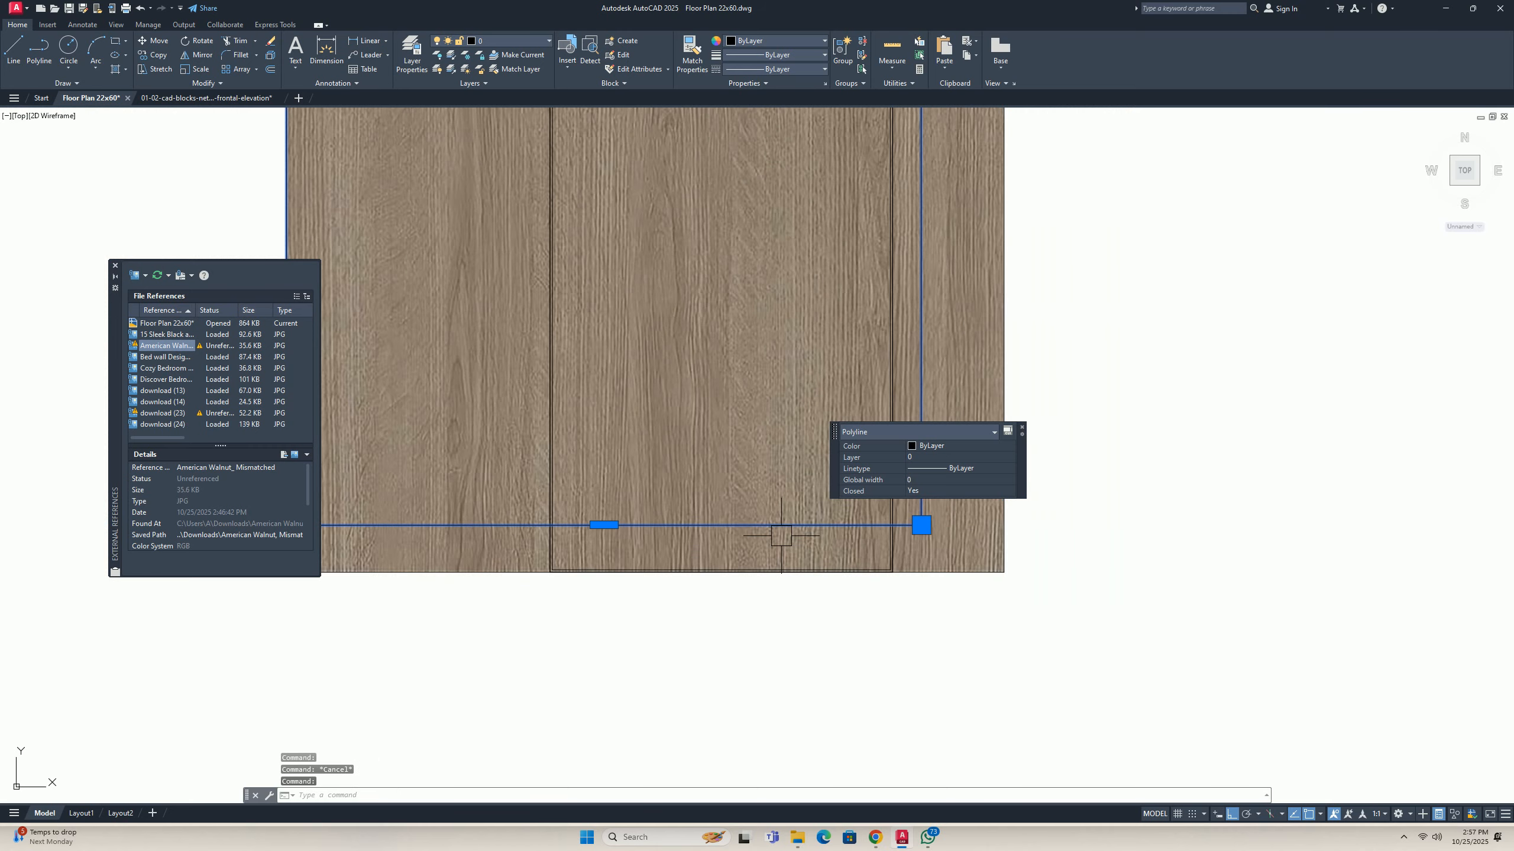
pyautogui.press('Delete')
pyautogui.scroll(-1, 762, 537)
pyautogui.click(736, 531)
pyautogui.press('Delete')
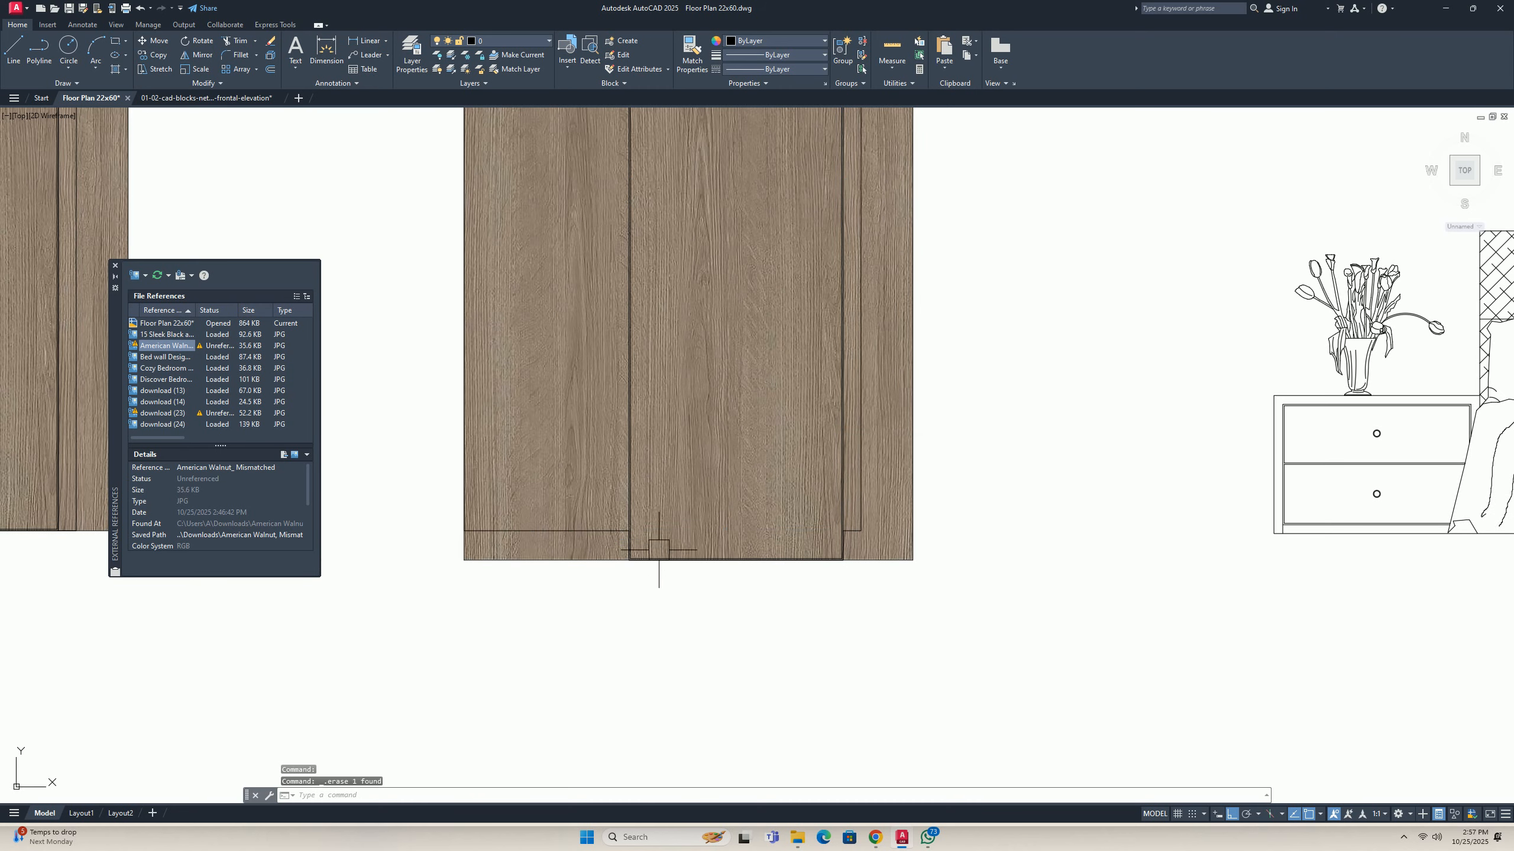
# Scale the copied wood image by reference from its bottom-left corner so its top edge reaches the panel outline's top edge.
pyautogui.scroll(2, 584, 534)
pyautogui.scroll(-4, 600, 525)
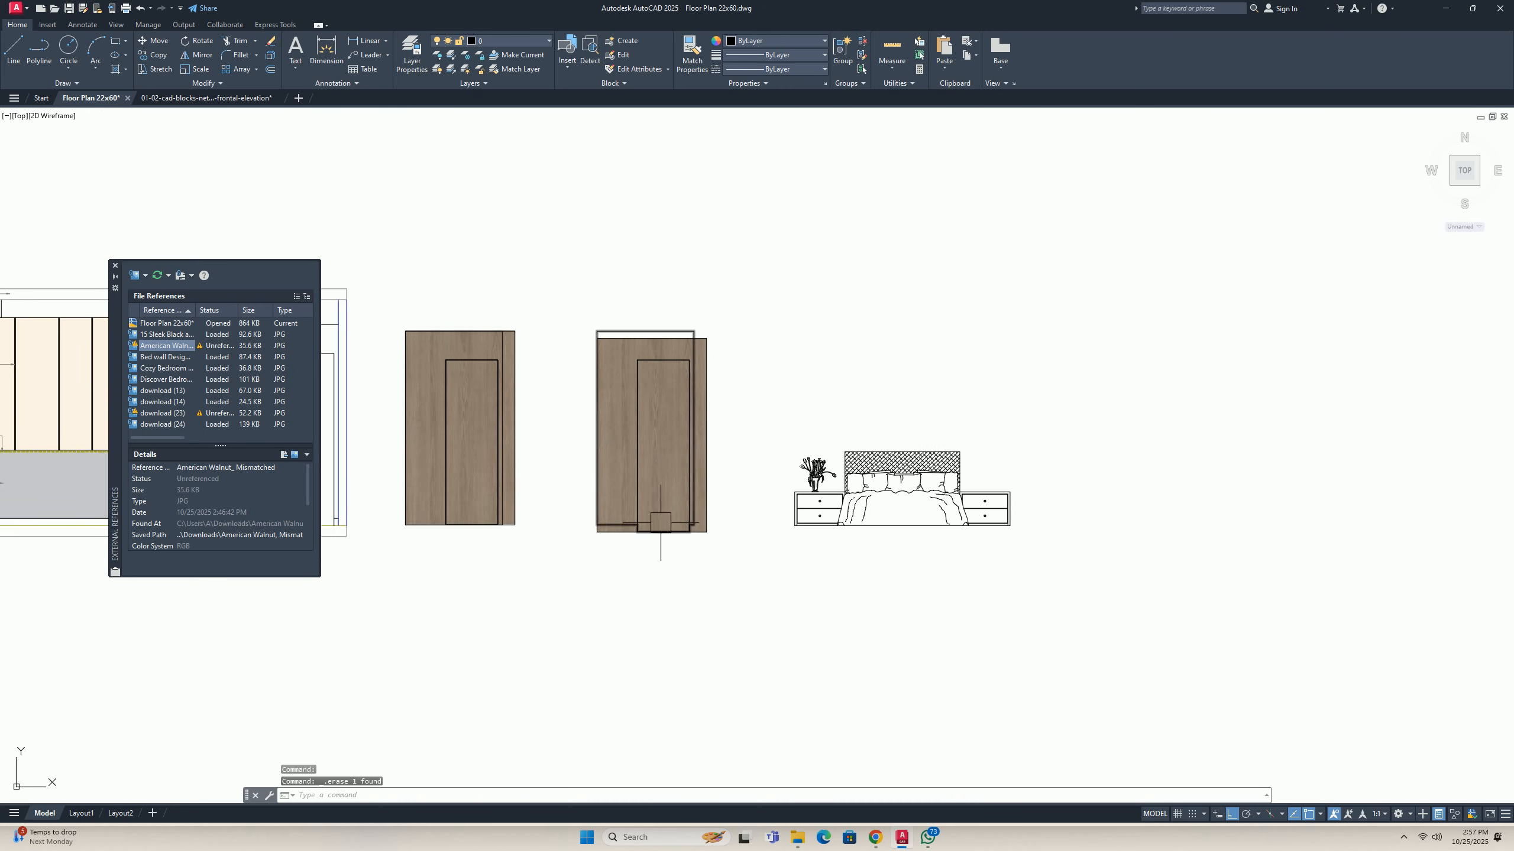
pyautogui.press('Escape')
pyautogui.press('Escape')
pyautogui.write('sc')
pyautogui.press('space')
pyautogui.click(736, 568)
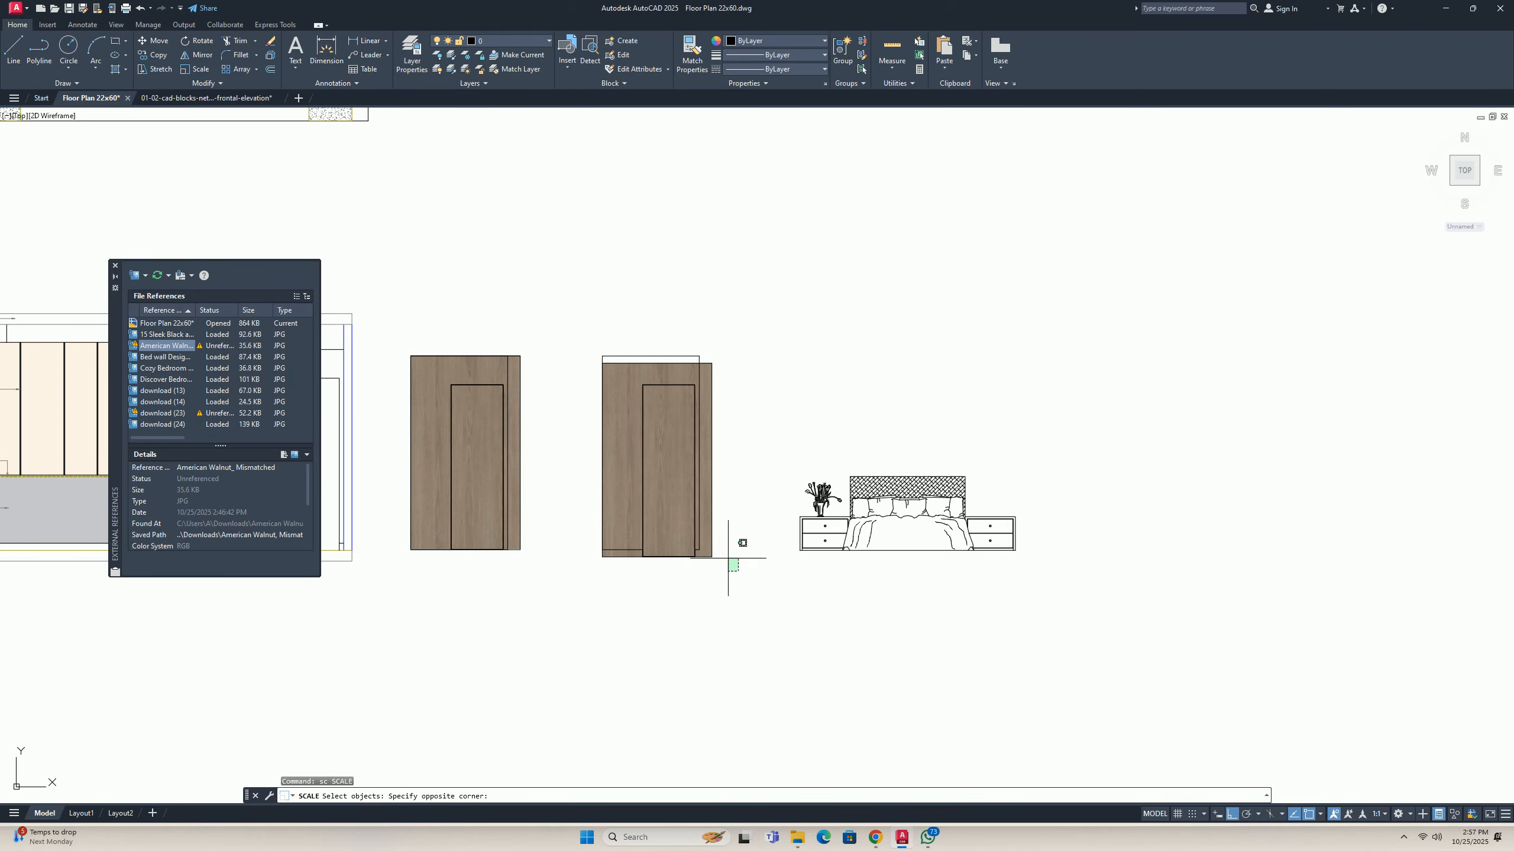
pyautogui.click(705, 554)
pyautogui.press('space')
pyautogui.scroll(3, 632, 567)
pyautogui.click(554, 541)
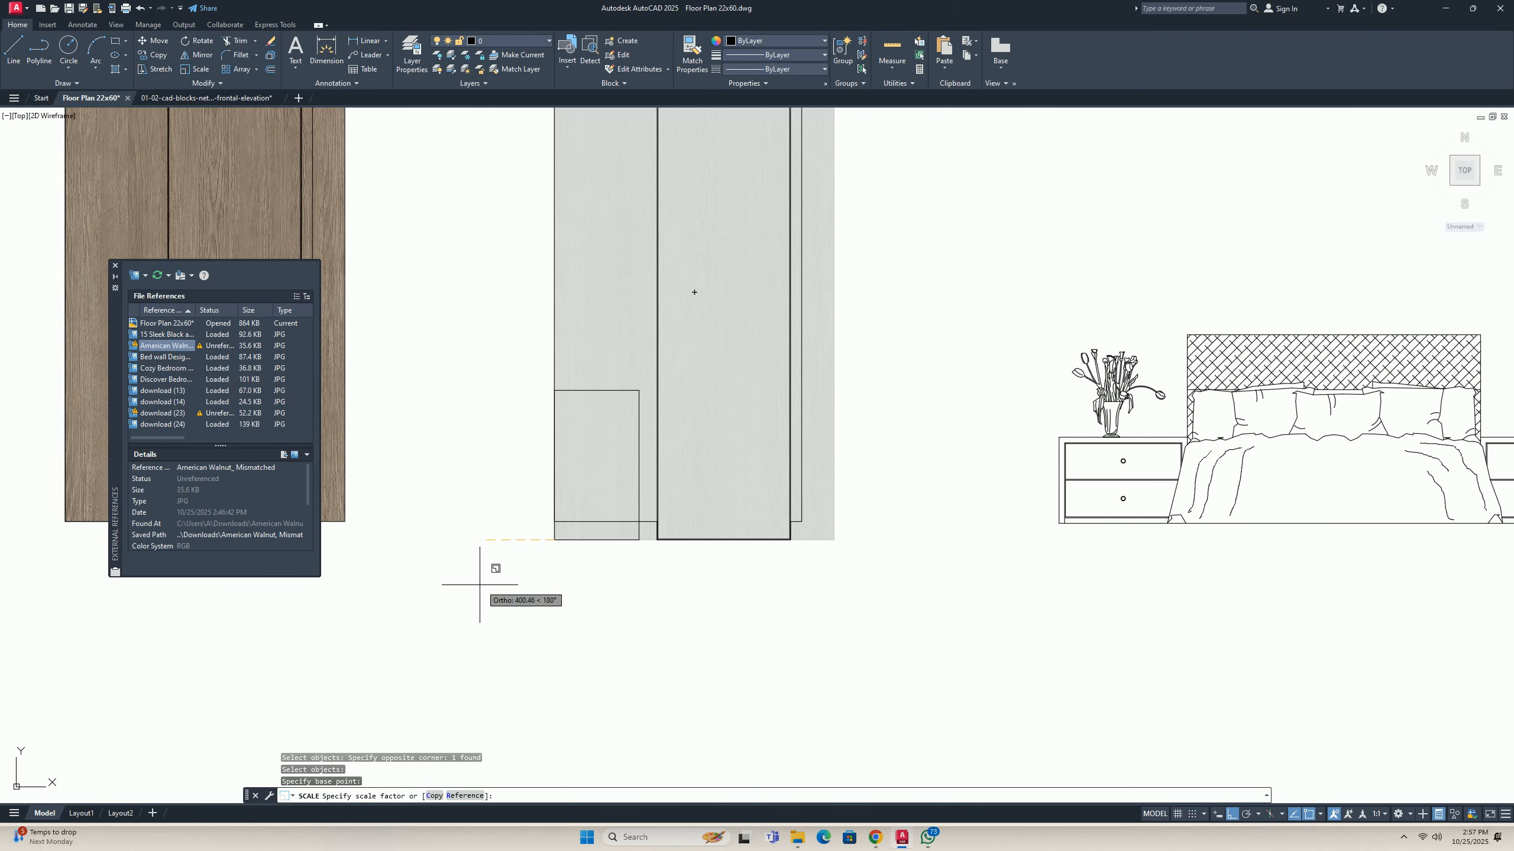
pyautogui.write('r')
pyautogui.press('space')
pyautogui.click(554, 540)
pyautogui.scroll(-3, 506, 561)
pyautogui.scroll(5, 534, 338)
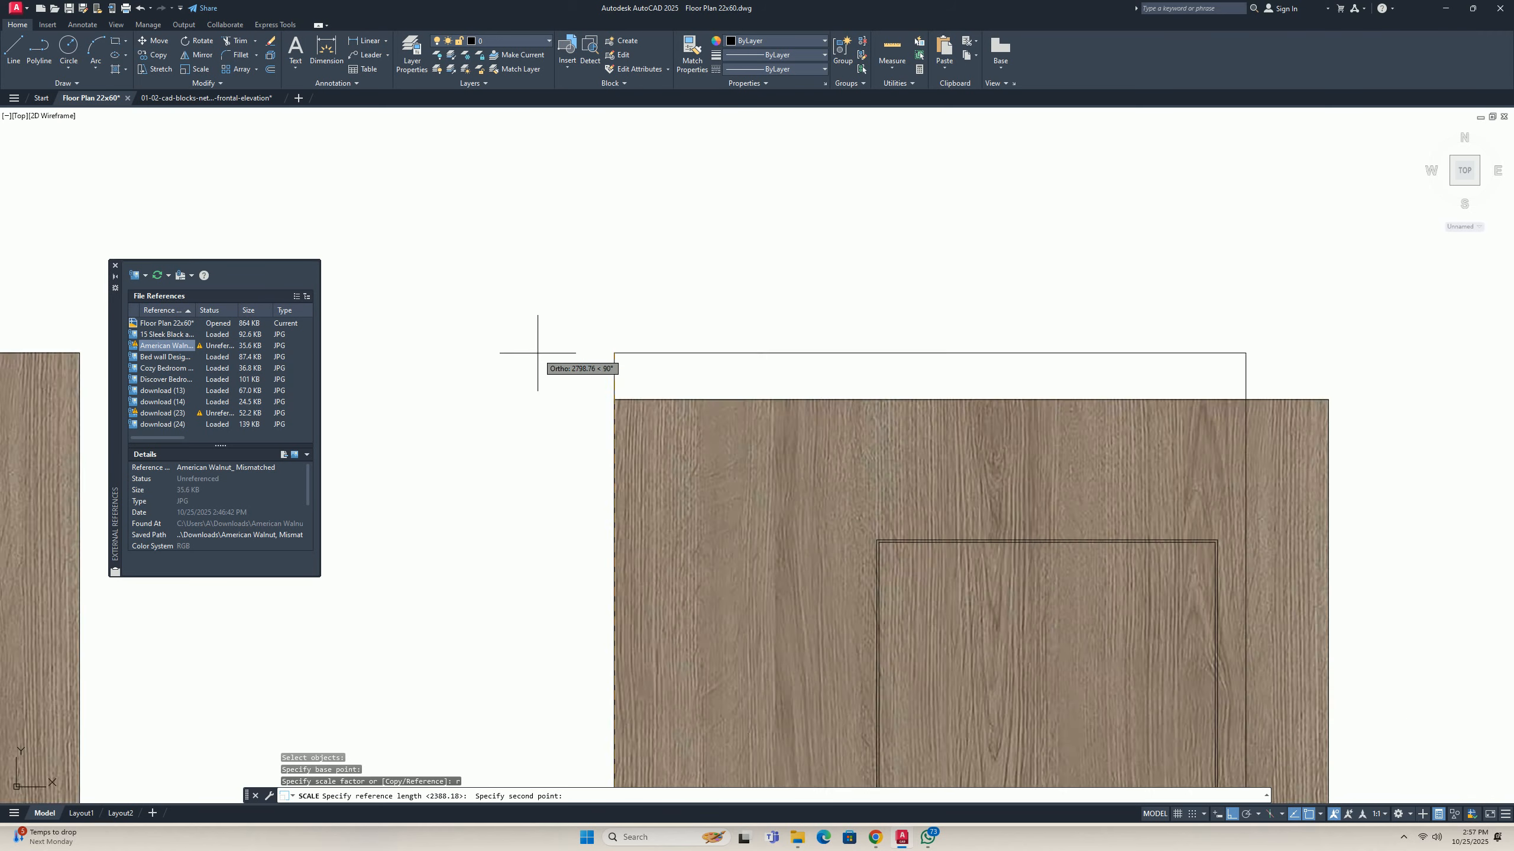
pyautogui.click(653, 346)
pyautogui.press('Escape')
pyautogui.press('Escape')
pyautogui.press('Escape')
pyautogui.scroll(-5, 653, 346)
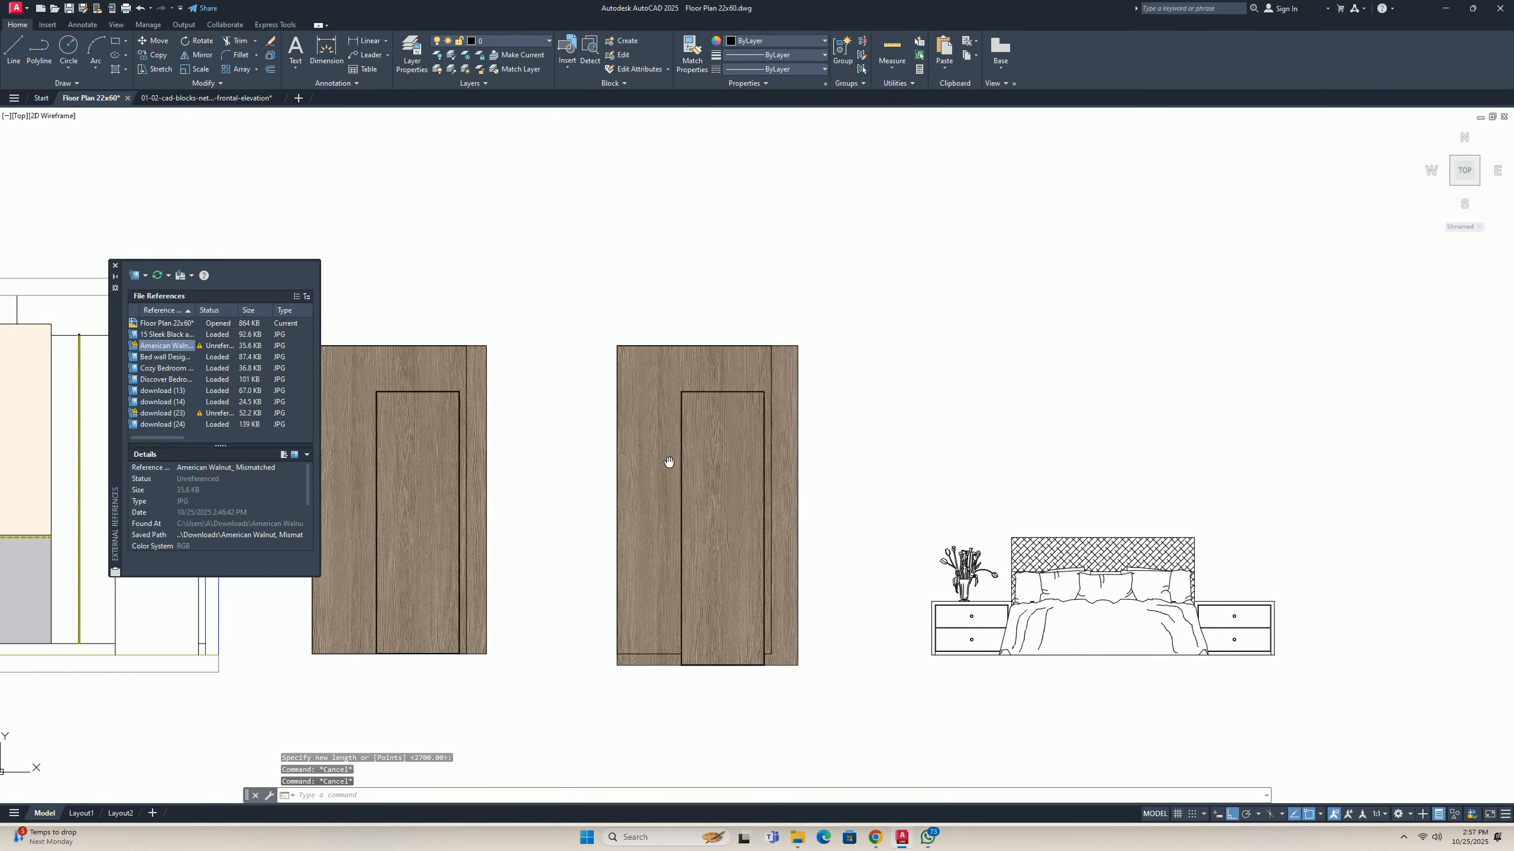
# Clip the copied wood image with a new boundary, using the traced panel polyline.
pyautogui.write('clip')
pyautogui.press('Return')
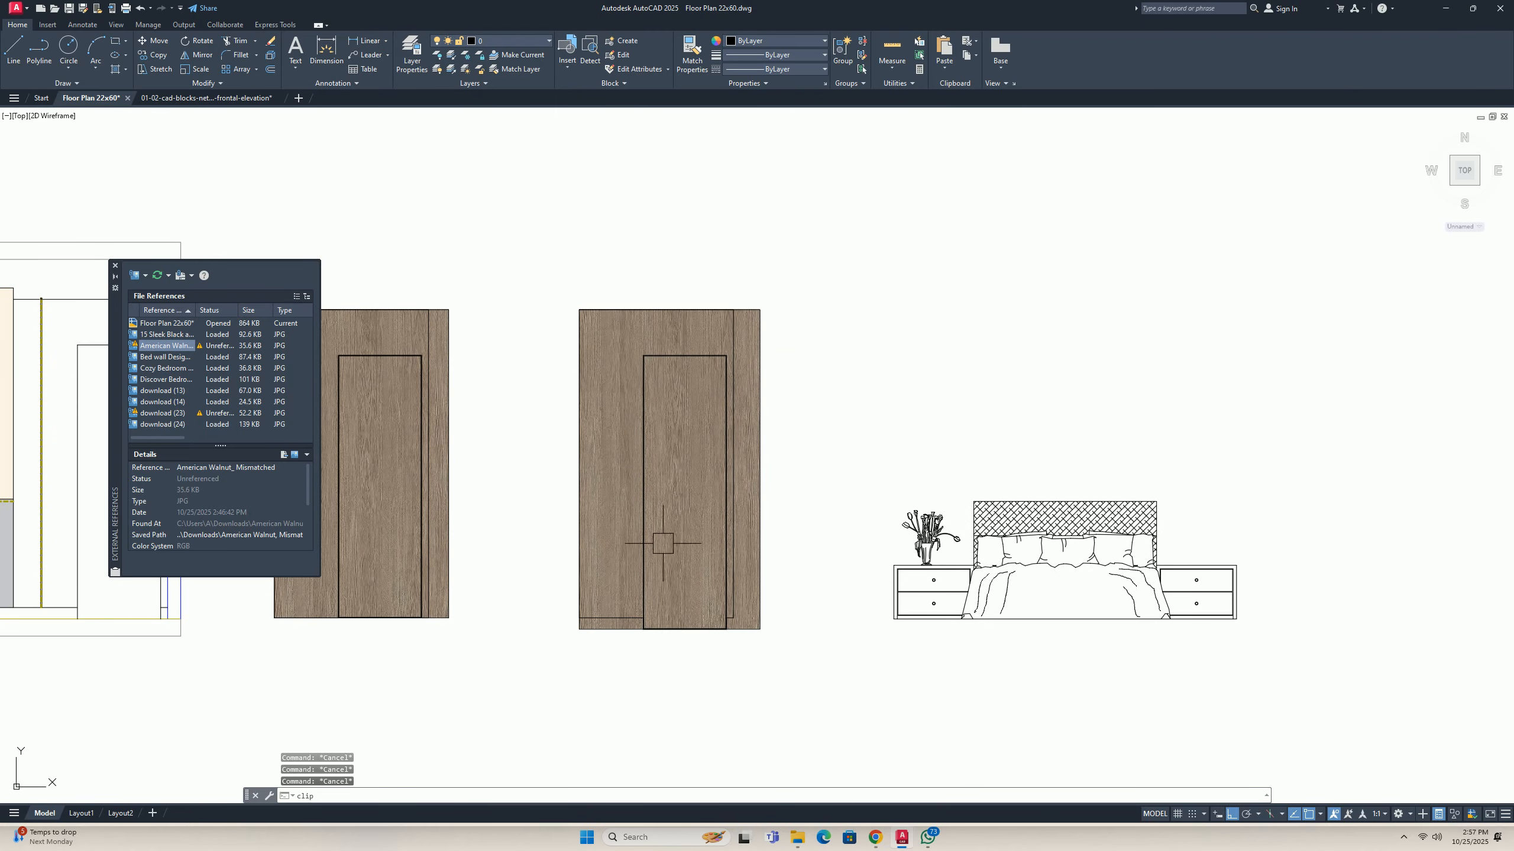
pyautogui.scroll(2, 733, 644)
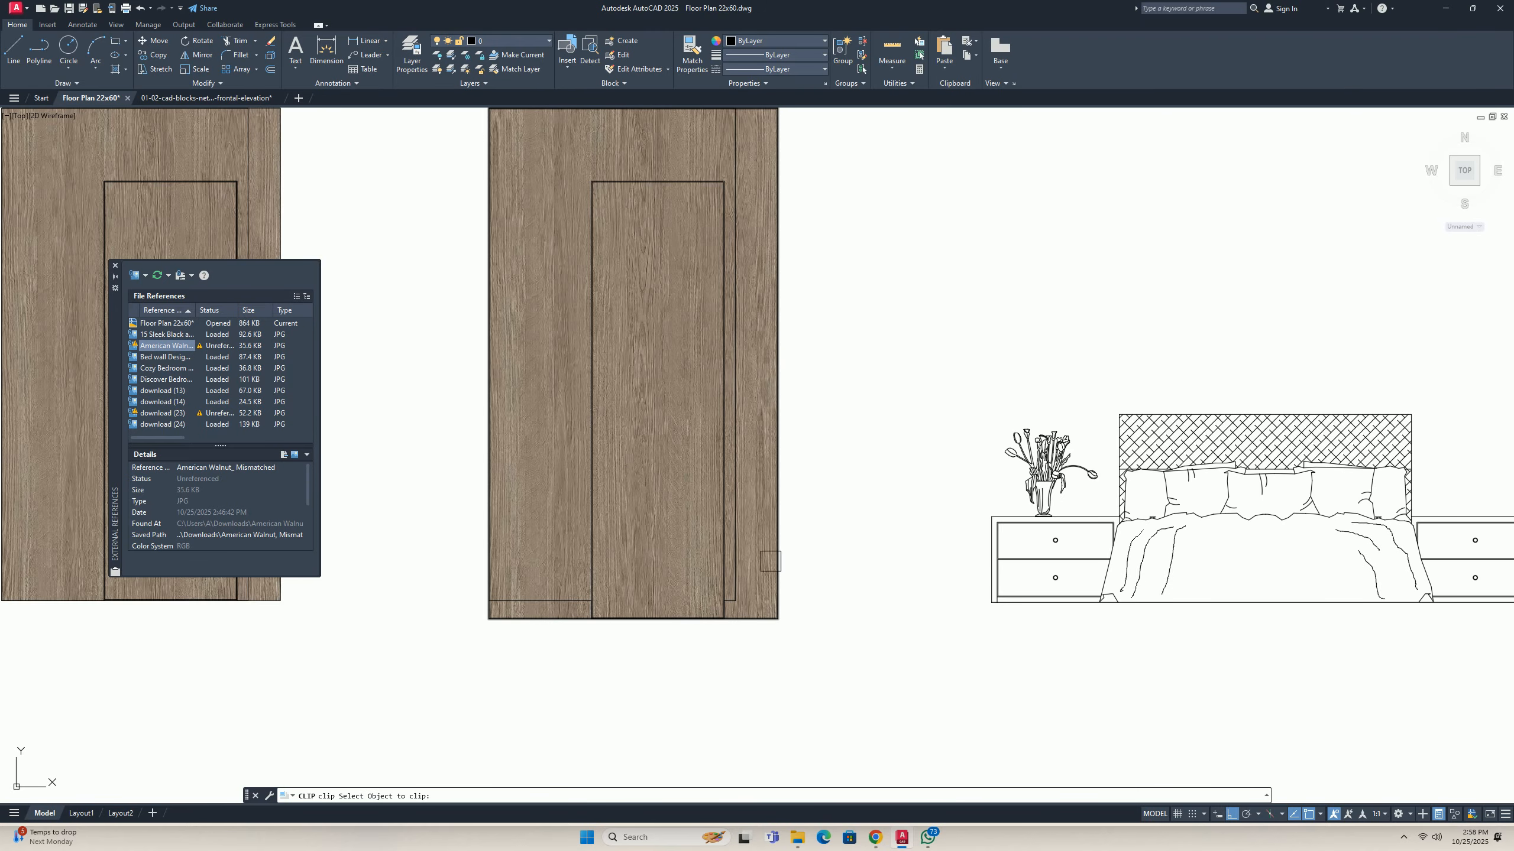
pyautogui.click(772, 554)
pyautogui.click(527, 797)
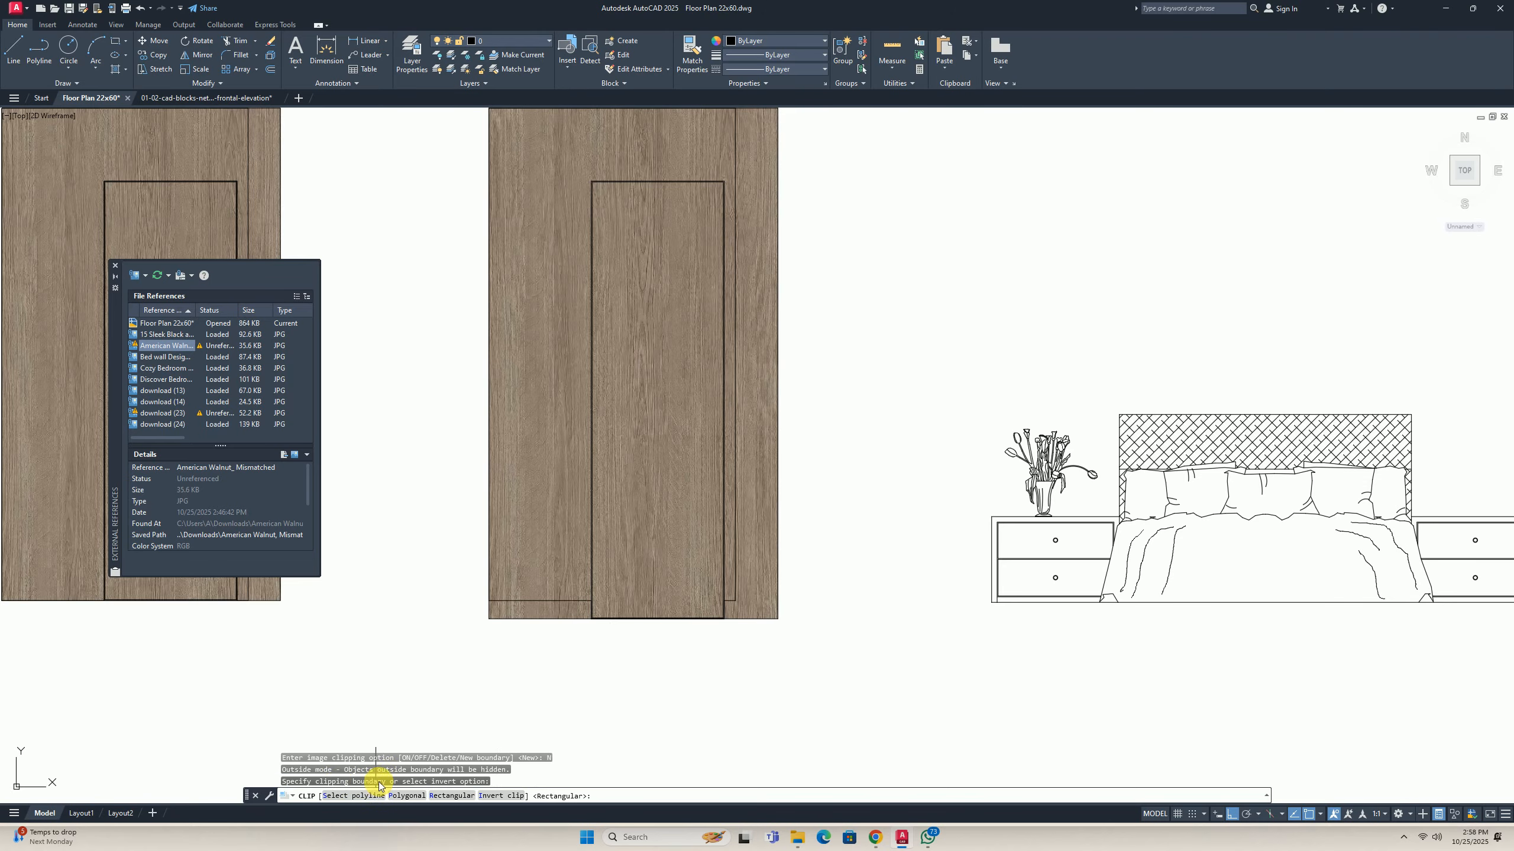
pyautogui.click(343, 797)
pyautogui.press('Escape')
pyautogui.press('Escape')
pyautogui.scroll(-2, 506, 581)
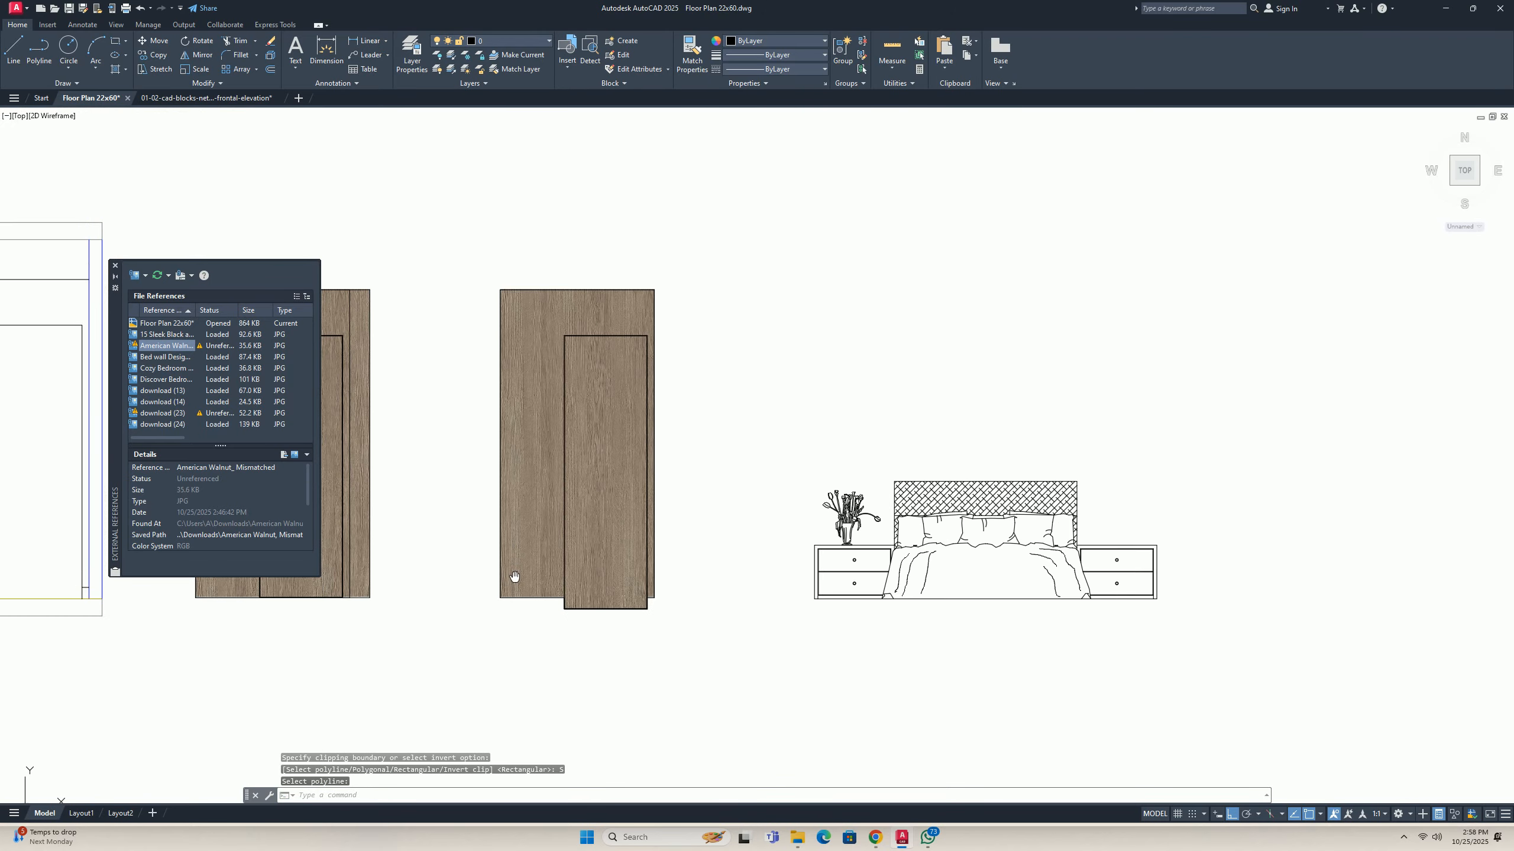
pyautogui.press('Escape')
pyautogui.scroll(3, 642, 517)
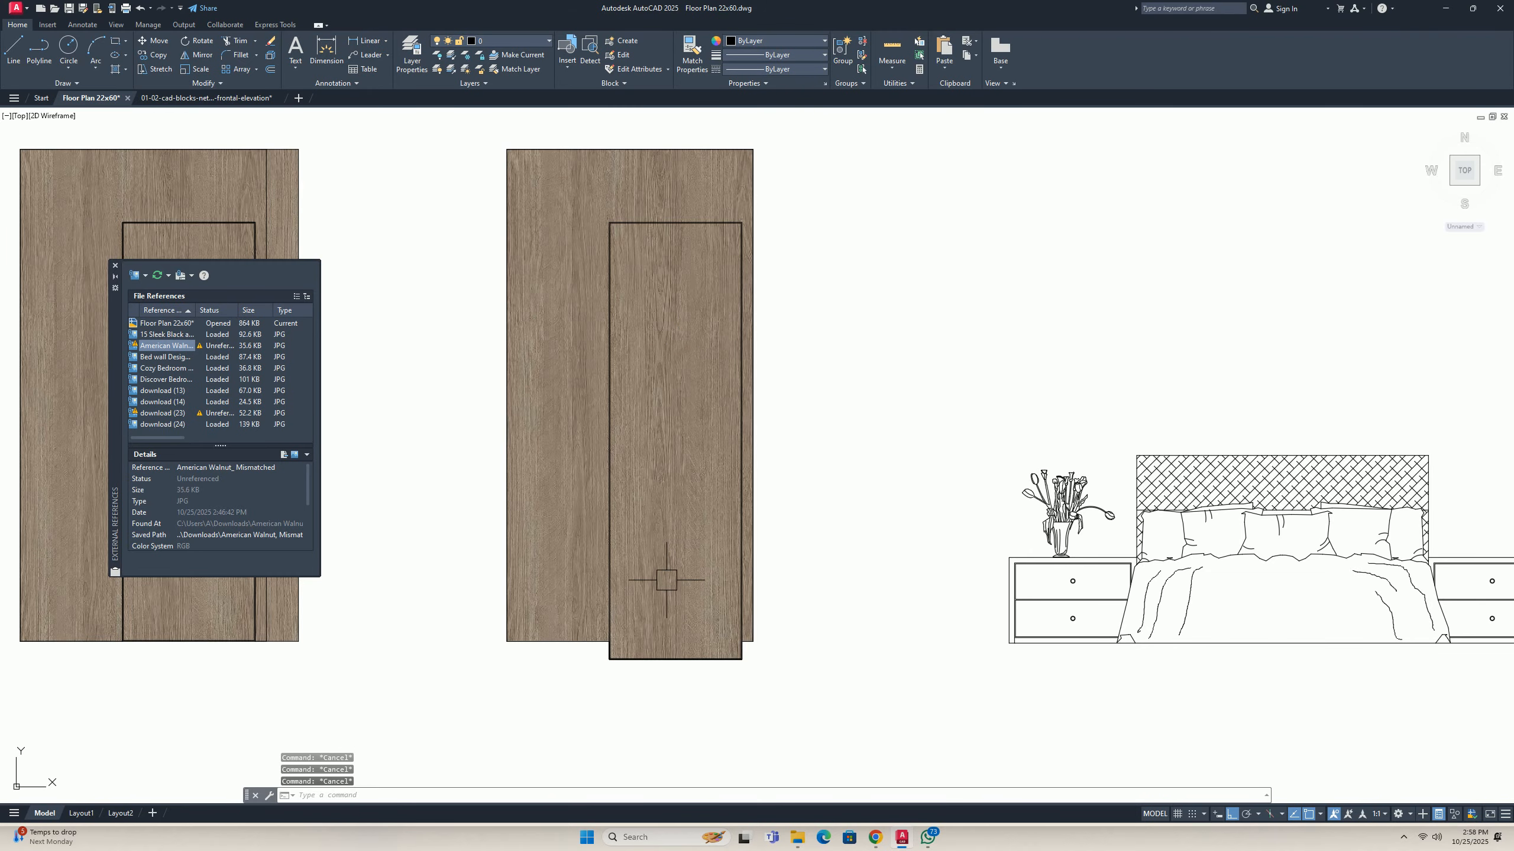
# Fill the gap between the inner and outer door outlines with a solid hatch and change its colour.
pyautogui.write('h')
pyautogui.press('Return')
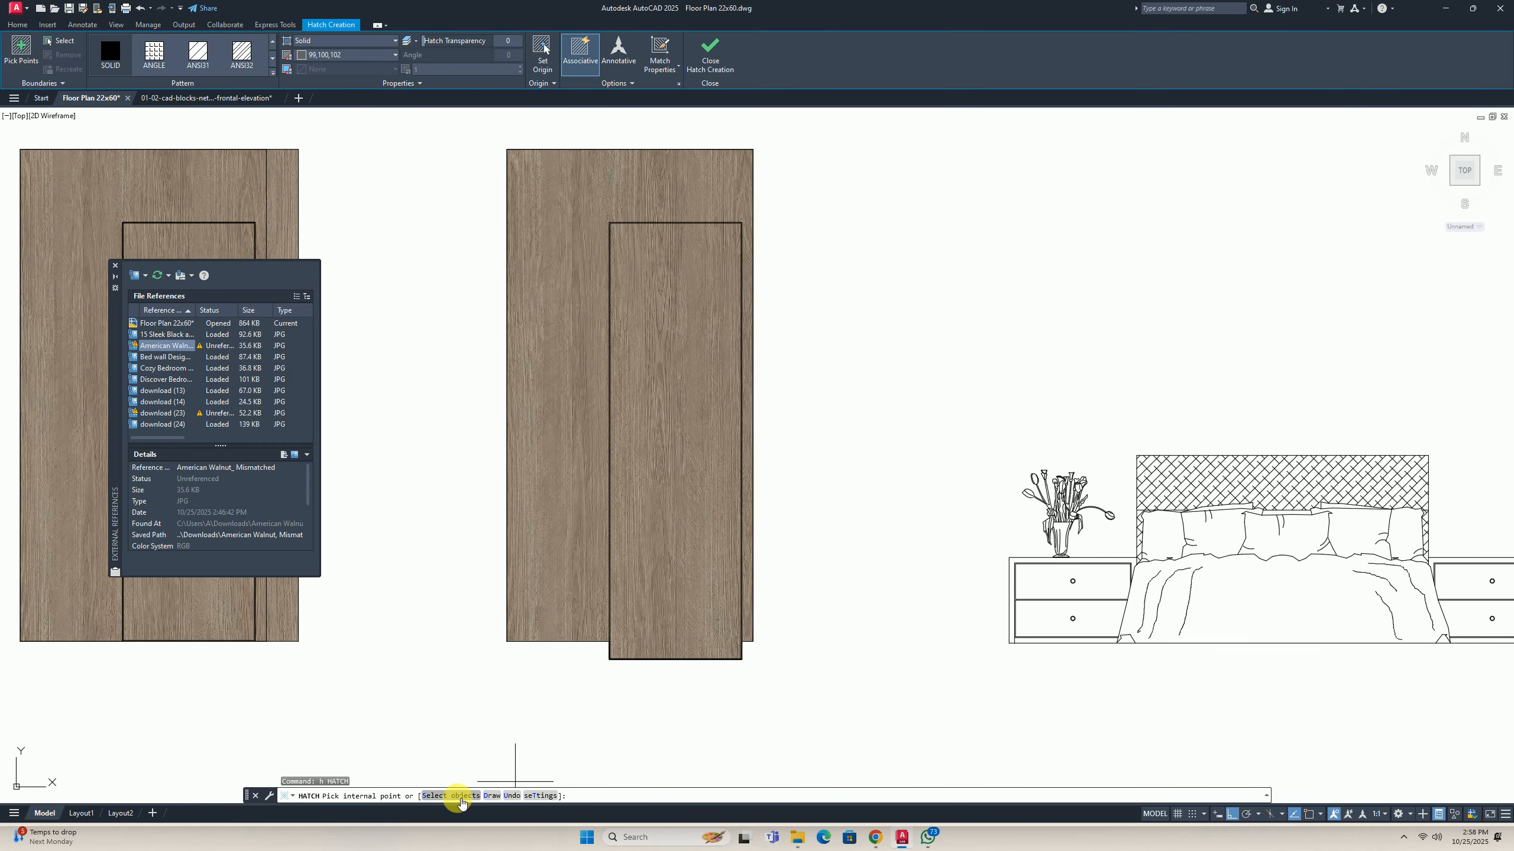
pyautogui.click(448, 797)
pyautogui.click(609, 626)
pyautogui.scroll(8, 609, 631)
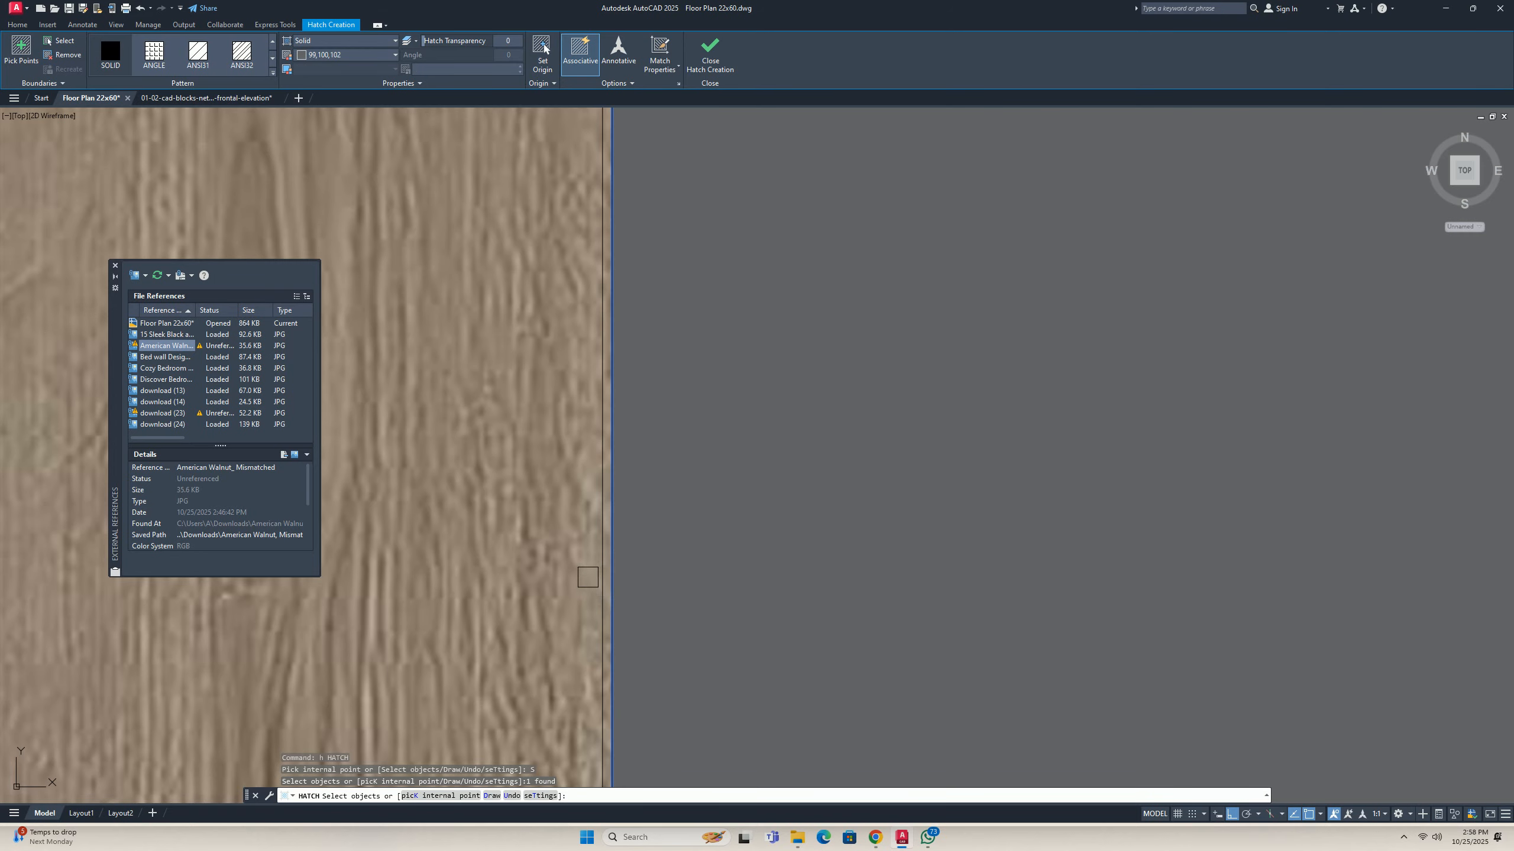
pyautogui.click(588, 577)
pyautogui.scroll(-6, 596, 587)
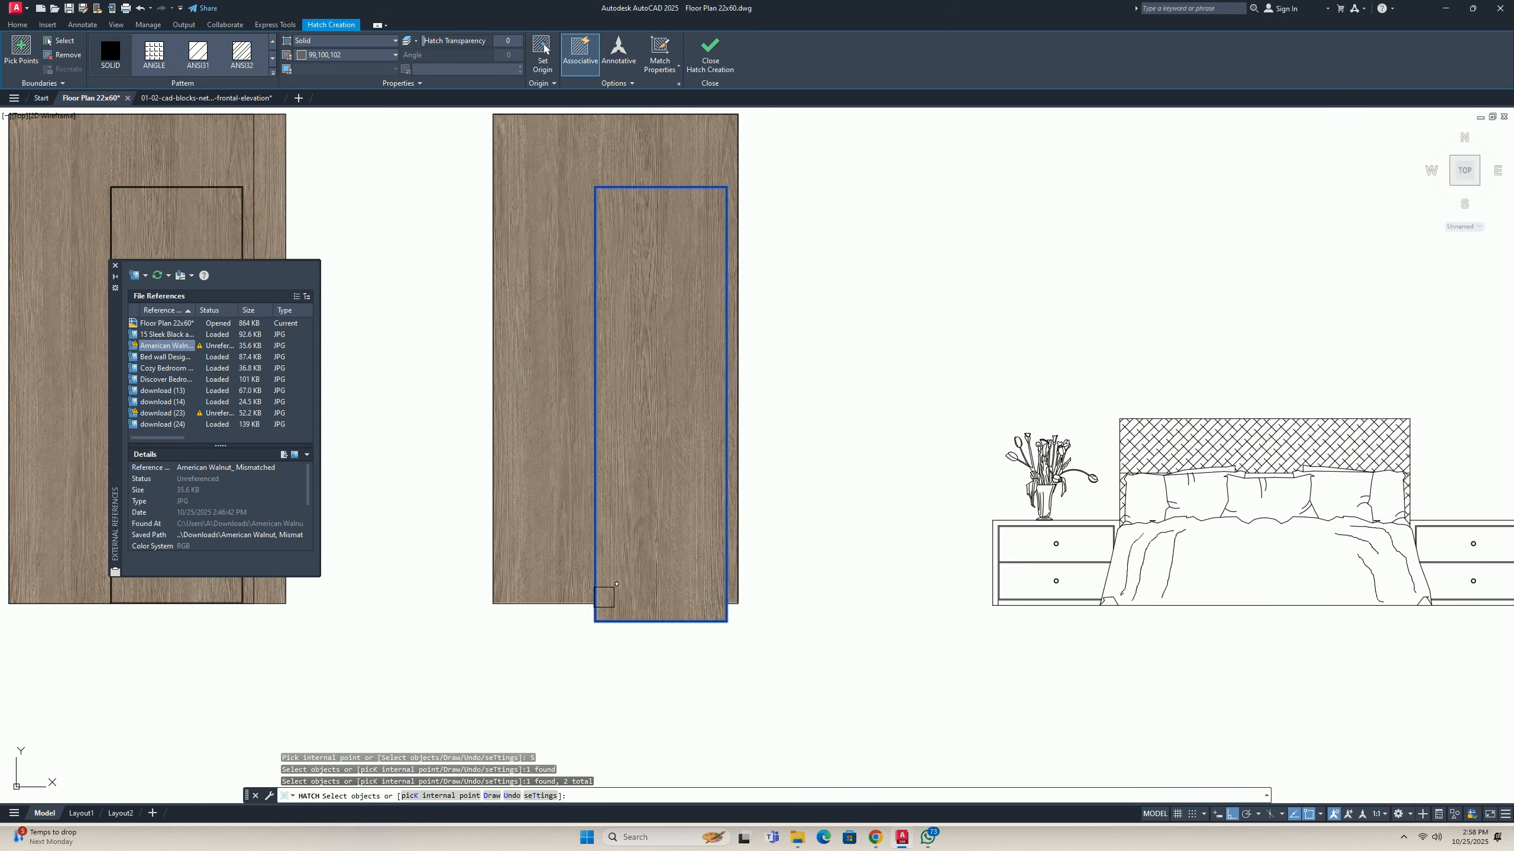
pyautogui.scroll(4, 596, 619)
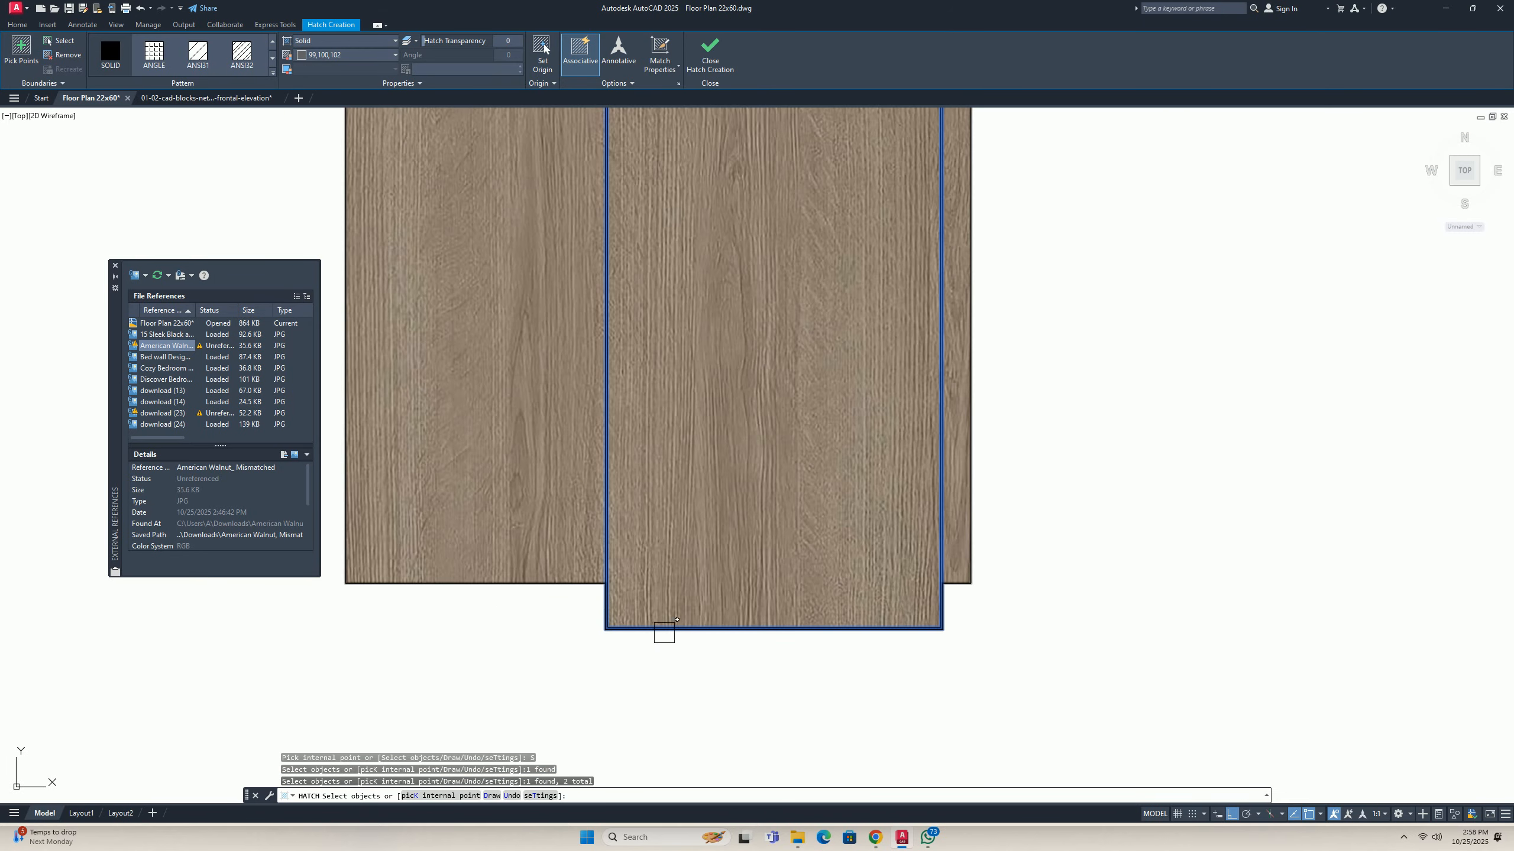
pyautogui.scroll(8, 676, 620)
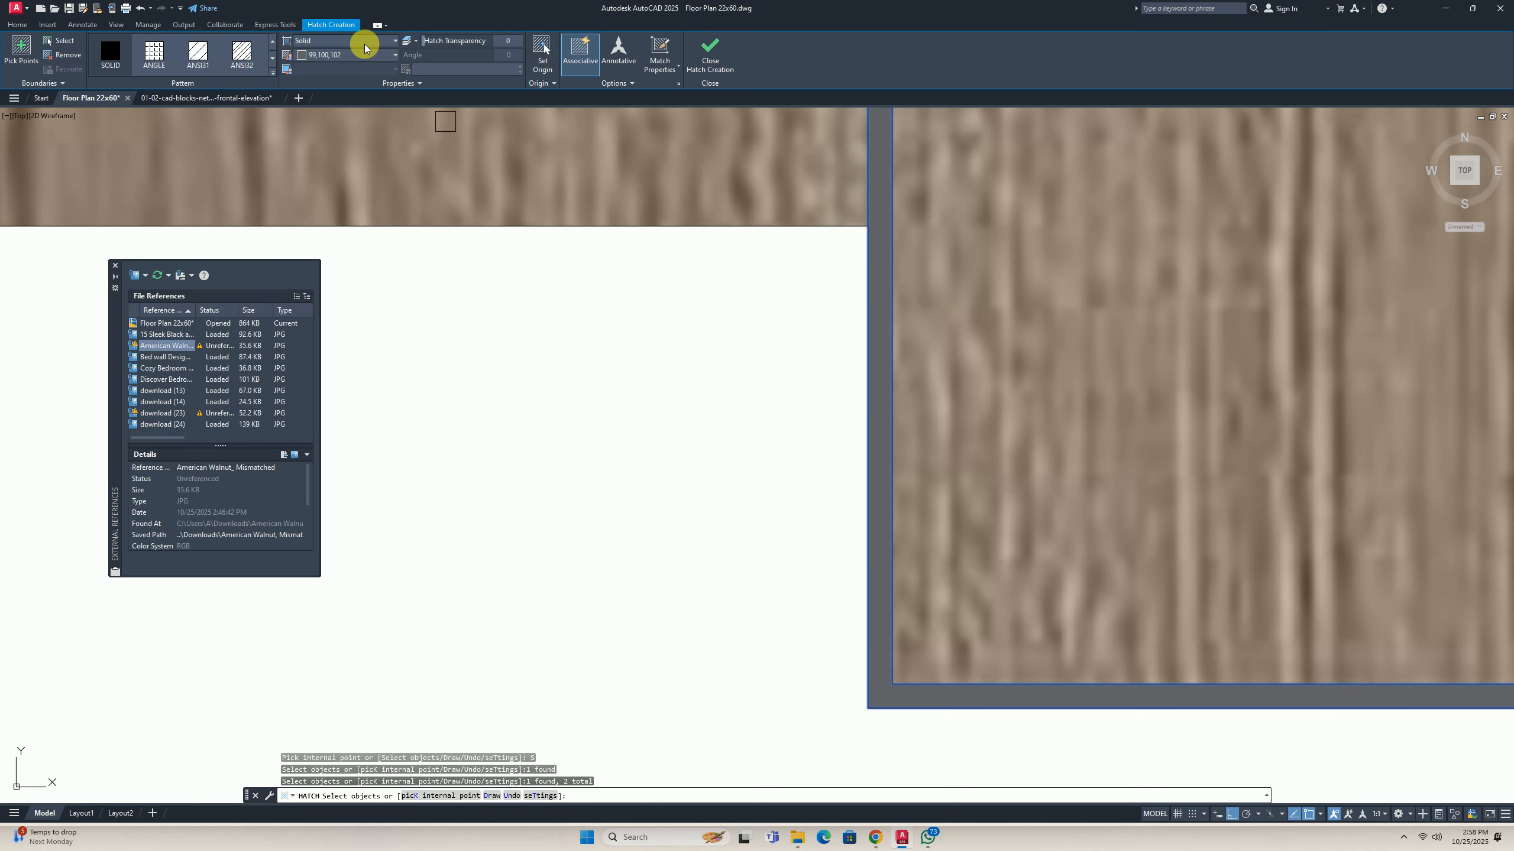
pyautogui.click(359, 56)
pyautogui.click(302, 110)
pyautogui.press('Escape')
pyautogui.press('Escape')
pyautogui.scroll(-5, 618, 483)
pyautogui.scroll(-4, 708, 514)
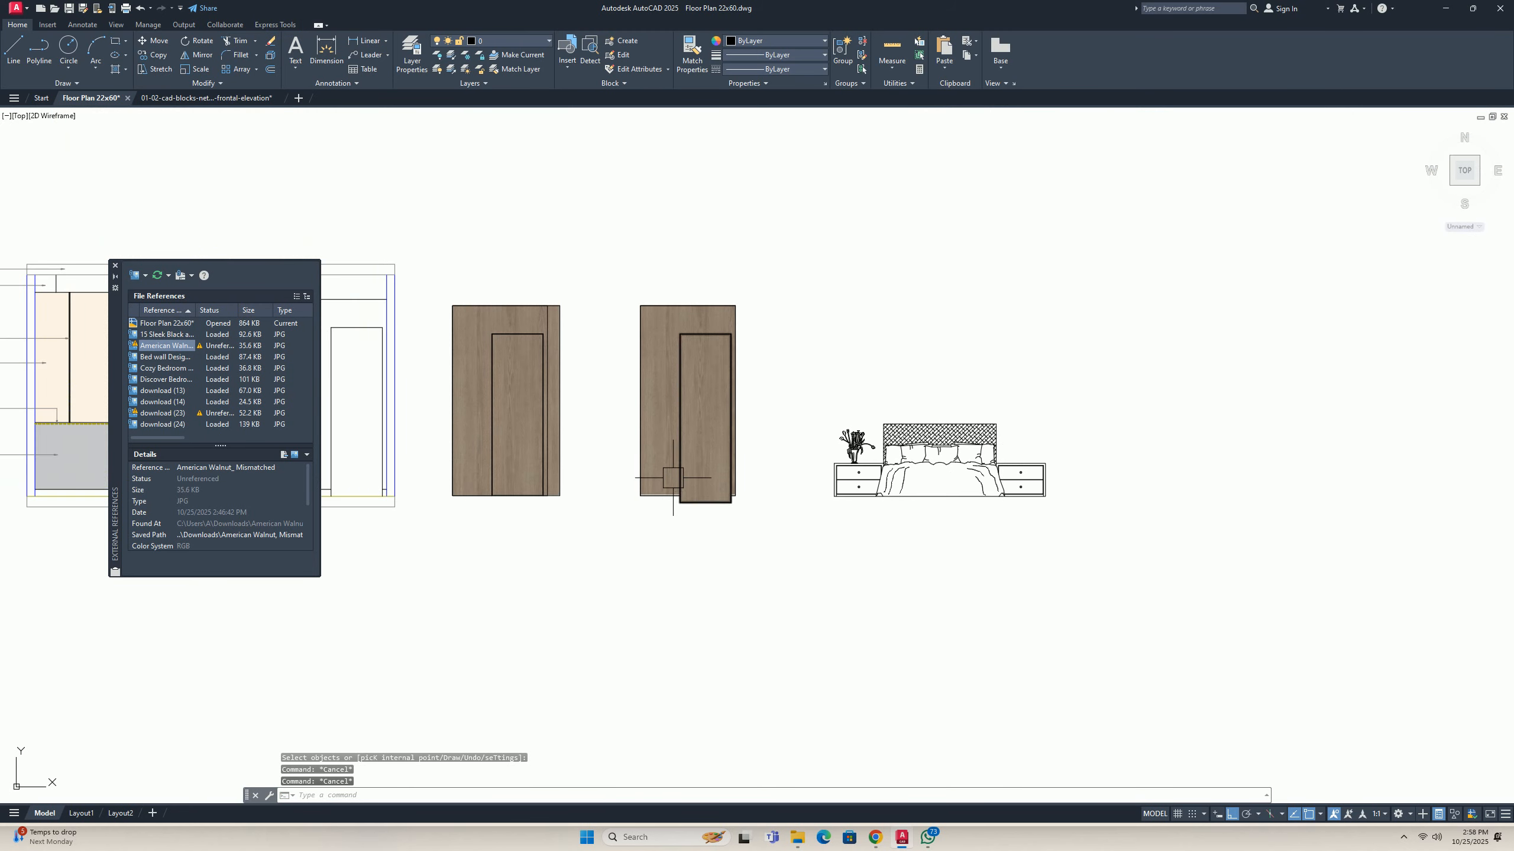
# Close the External References palette.
pyautogui.click(115, 266)
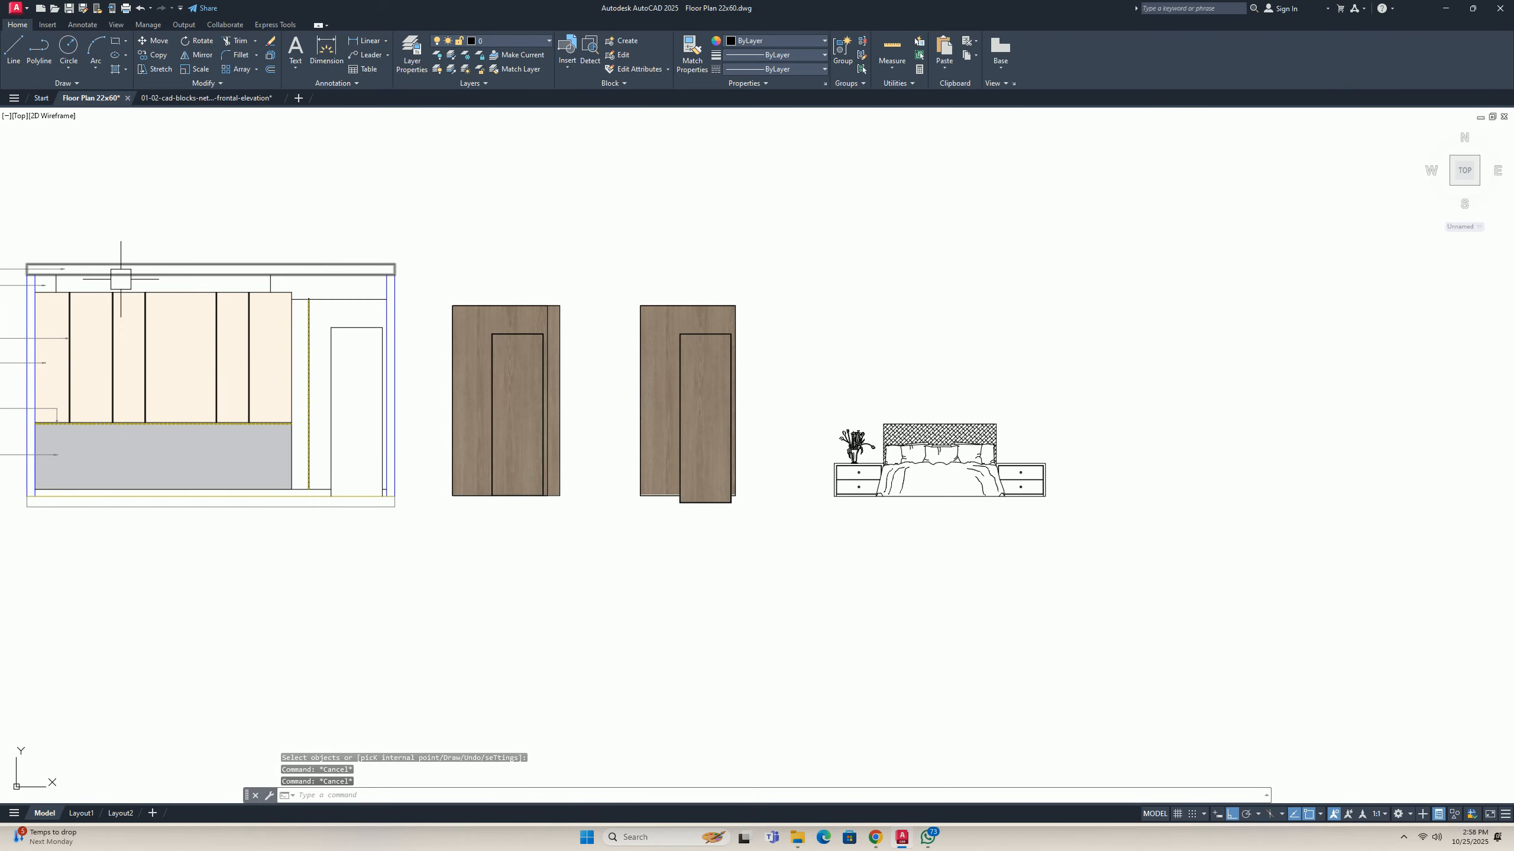
pyautogui.scroll(4, 334, 406)
pyautogui.scroll(-4, 663, 417)
pyautogui.scroll(-6, 662, 418)
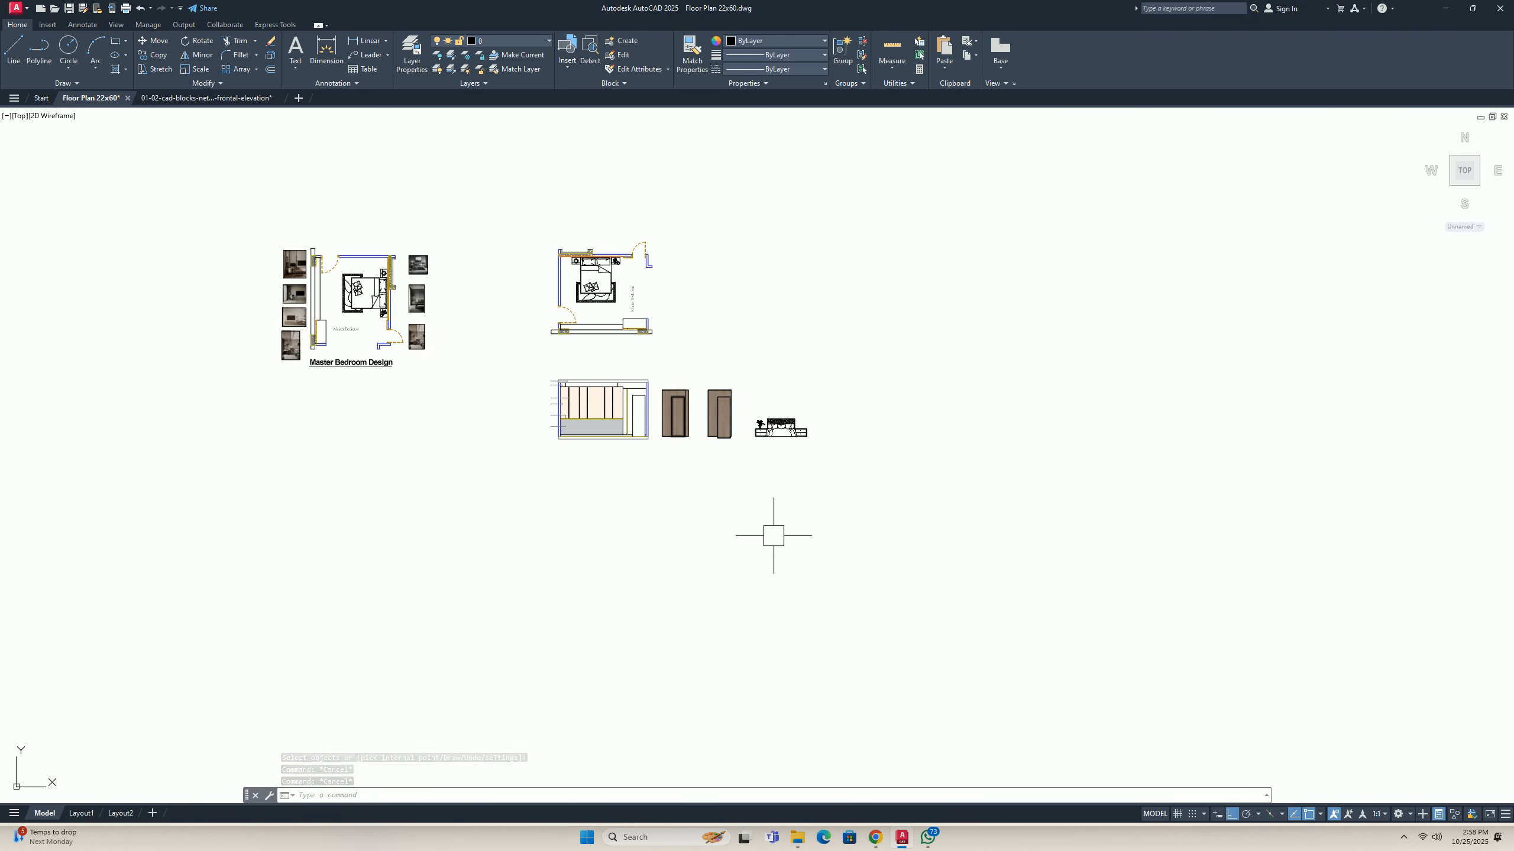
# View the door design reference image download (23) from the Downloads folder, then return to the drawing.
pyautogui.moveTo(804, 847)
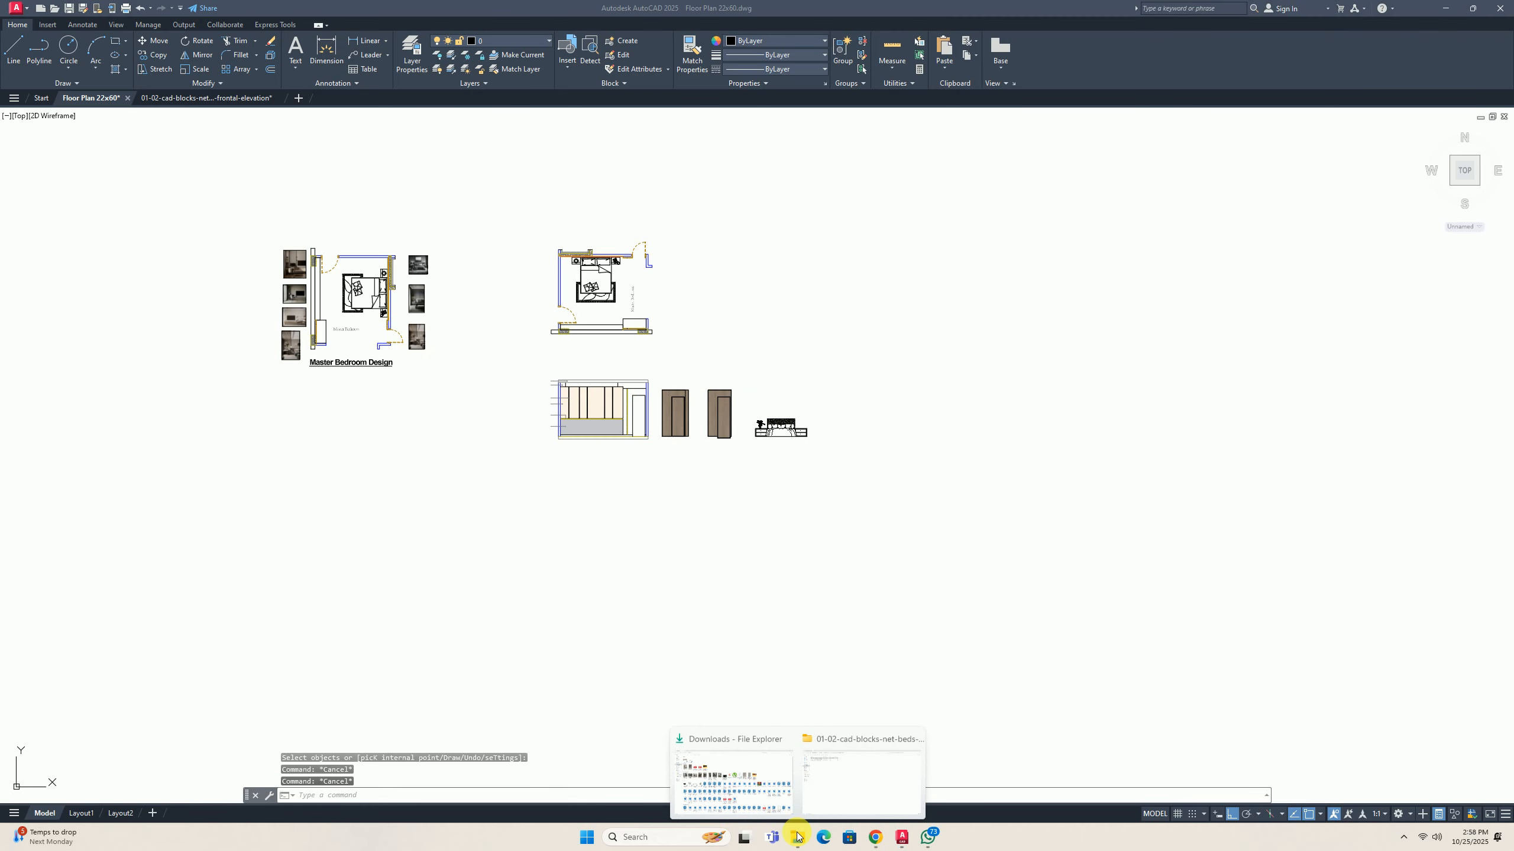
pyautogui.click(710, 775)
pyautogui.doubleClick(322, 127)
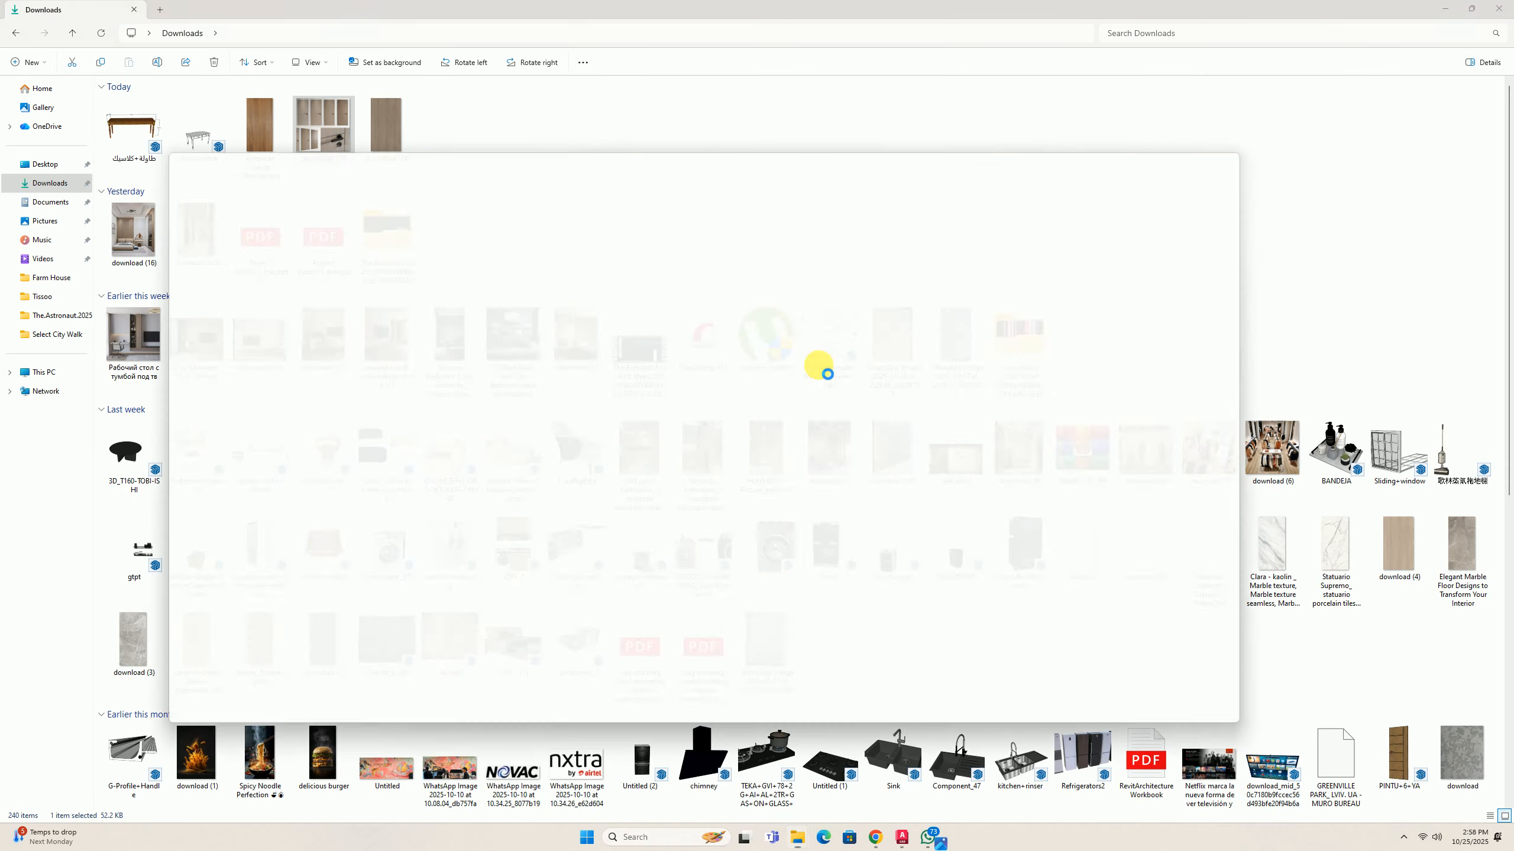
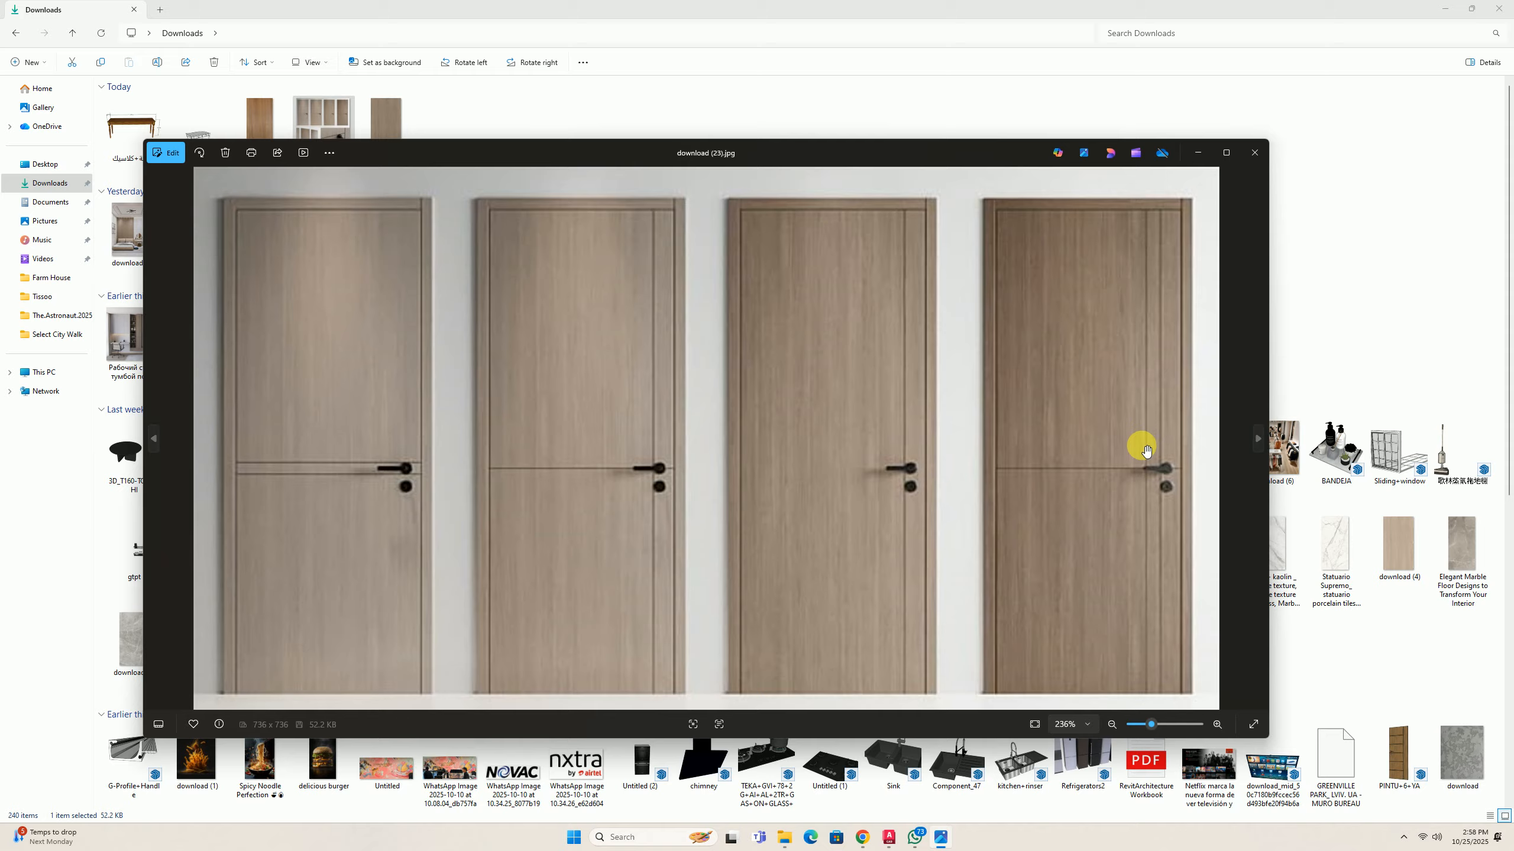
pyautogui.click(1199, 152)
pyautogui.click(1444, 9)
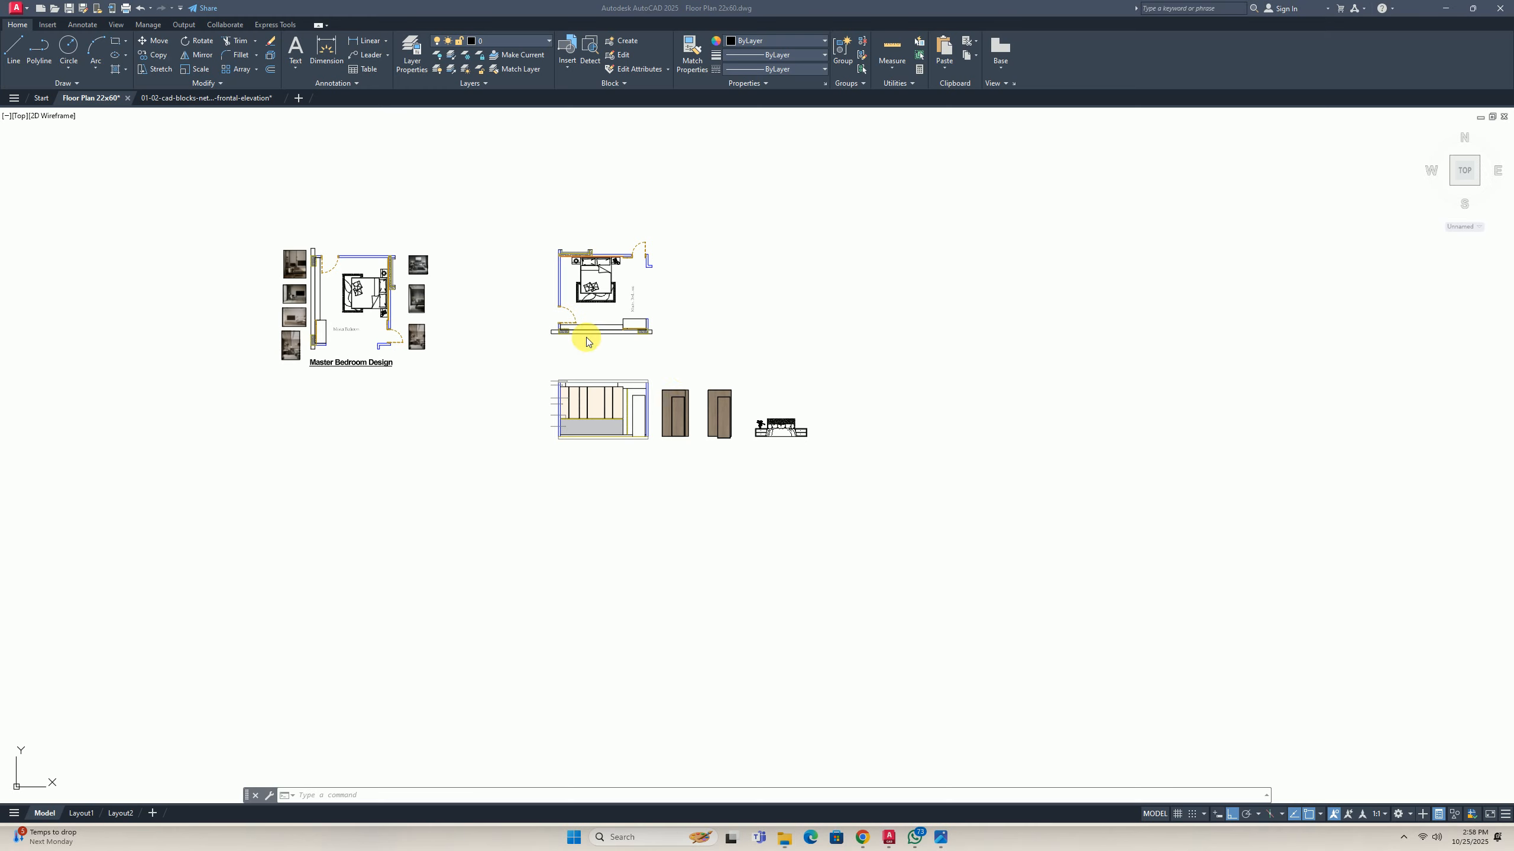
# Draw a 10 by 2500 rectangle down from the inner upper-left corner of the textured door's frame.
pyautogui.scroll(10, 695, 405)
pyautogui.moveTo(639, 421); pyautogui.dragTo(304, 374, button='middle')
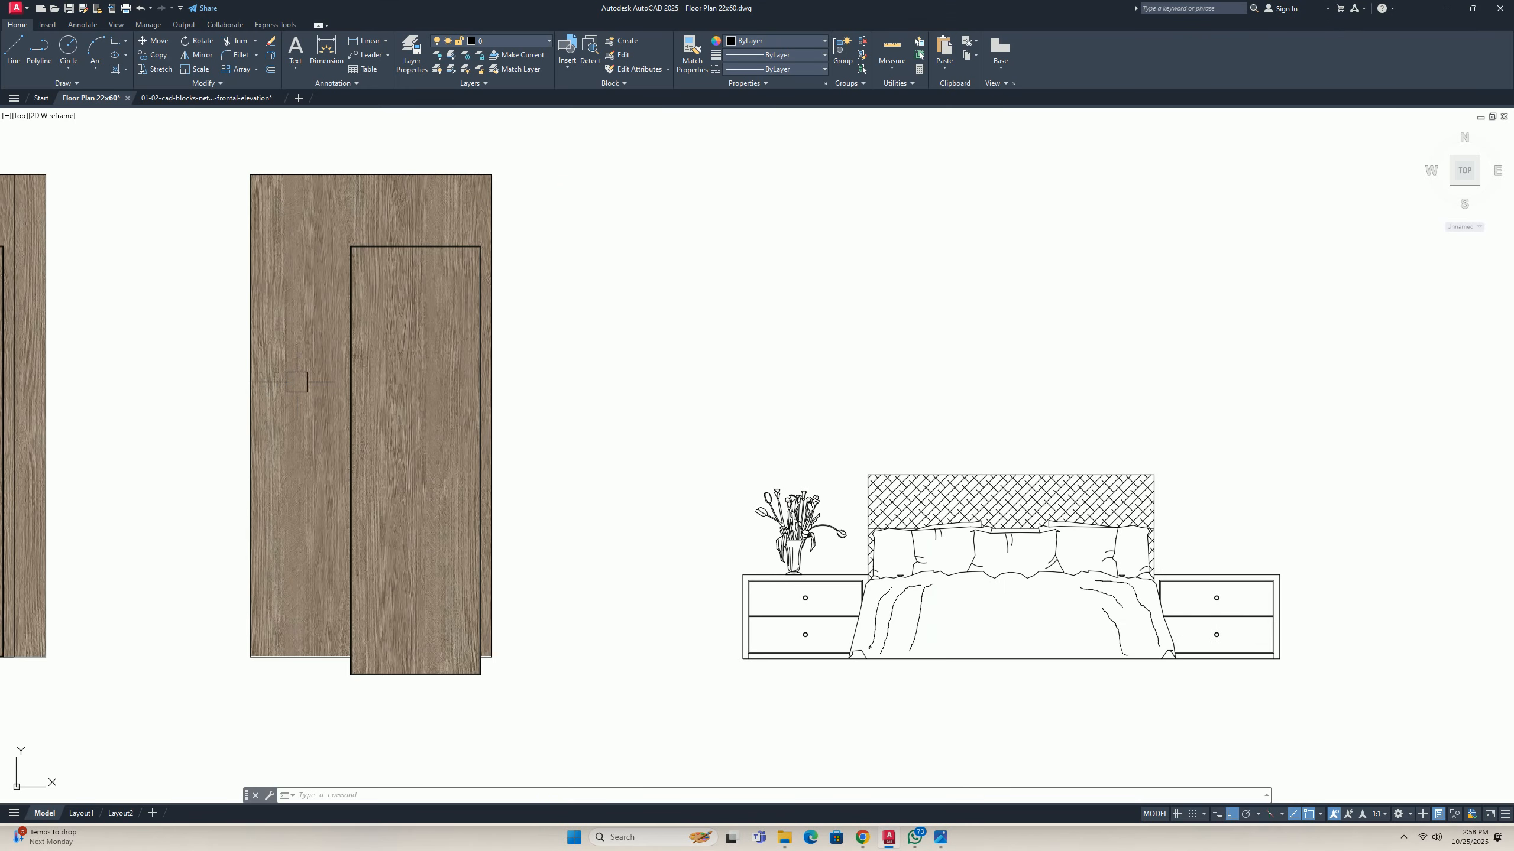
pyautogui.scroll(4, 304, 334)
pyautogui.write('rec')
pyautogui.press('Return')
pyautogui.moveTo(443, 162); pyautogui.dragTo(443, 234, button='middle')
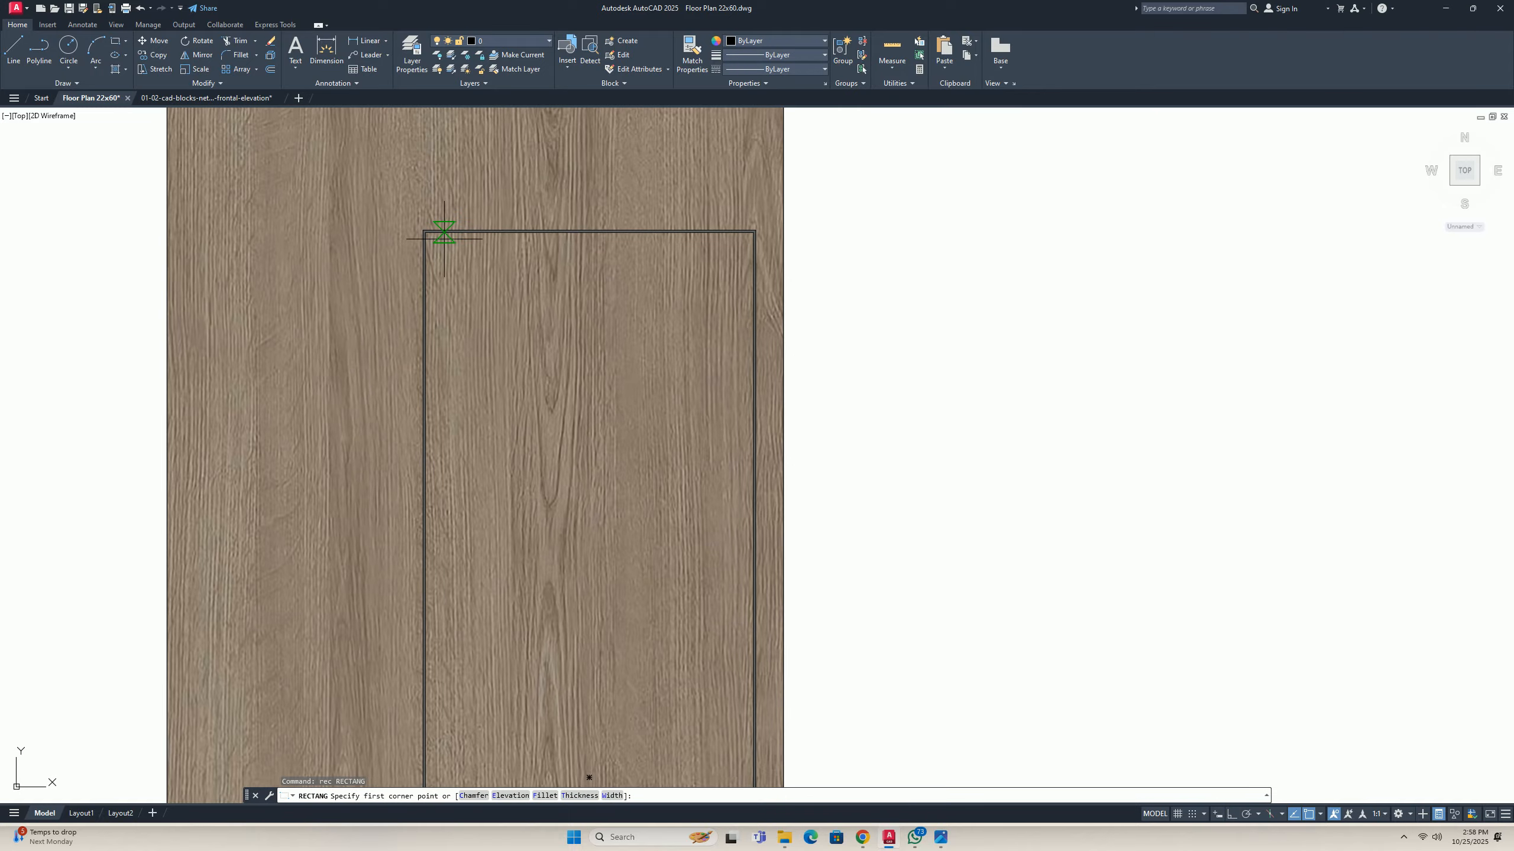
pyautogui.scroll(4, 444, 237)
pyautogui.click(393, 222)
pyautogui.scroll(-4, 463, 352)
pyautogui.moveTo(472, 371); pyautogui.dragTo(465, 304, button='middle')
pyautogui.write('d')
pyautogui.press('Return')
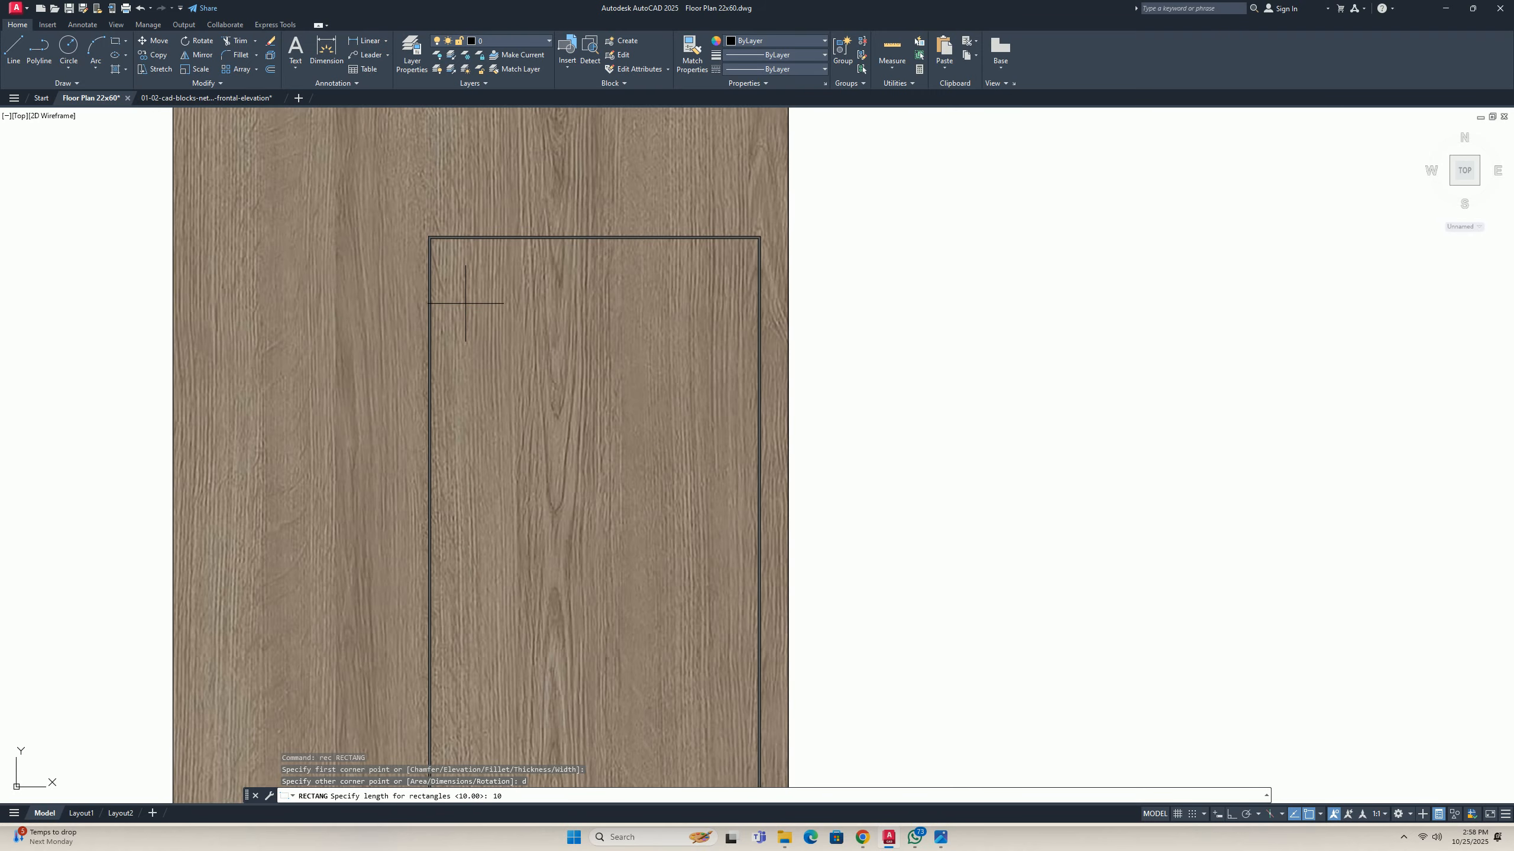
pyautogui.press('Return')
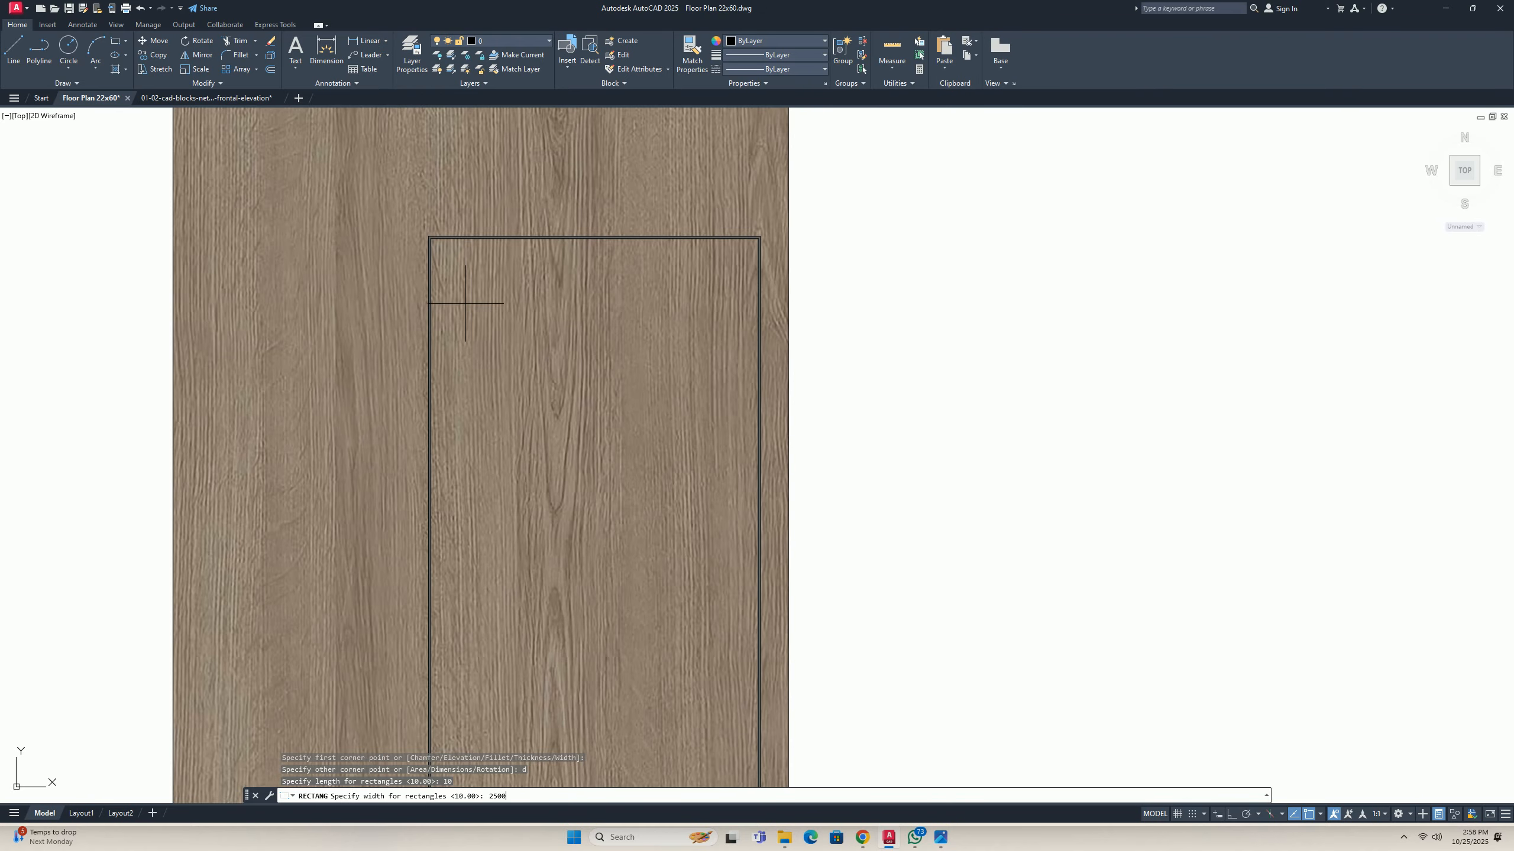
pyautogui.write('2500')
pyautogui.press('Return')
pyautogui.press('Escape')
pyautogui.press('Escape')
# Move the narrow vertical strip 100 to the right, away from the door frame's inner left edge.
pyautogui.scroll(4, 448, 290)
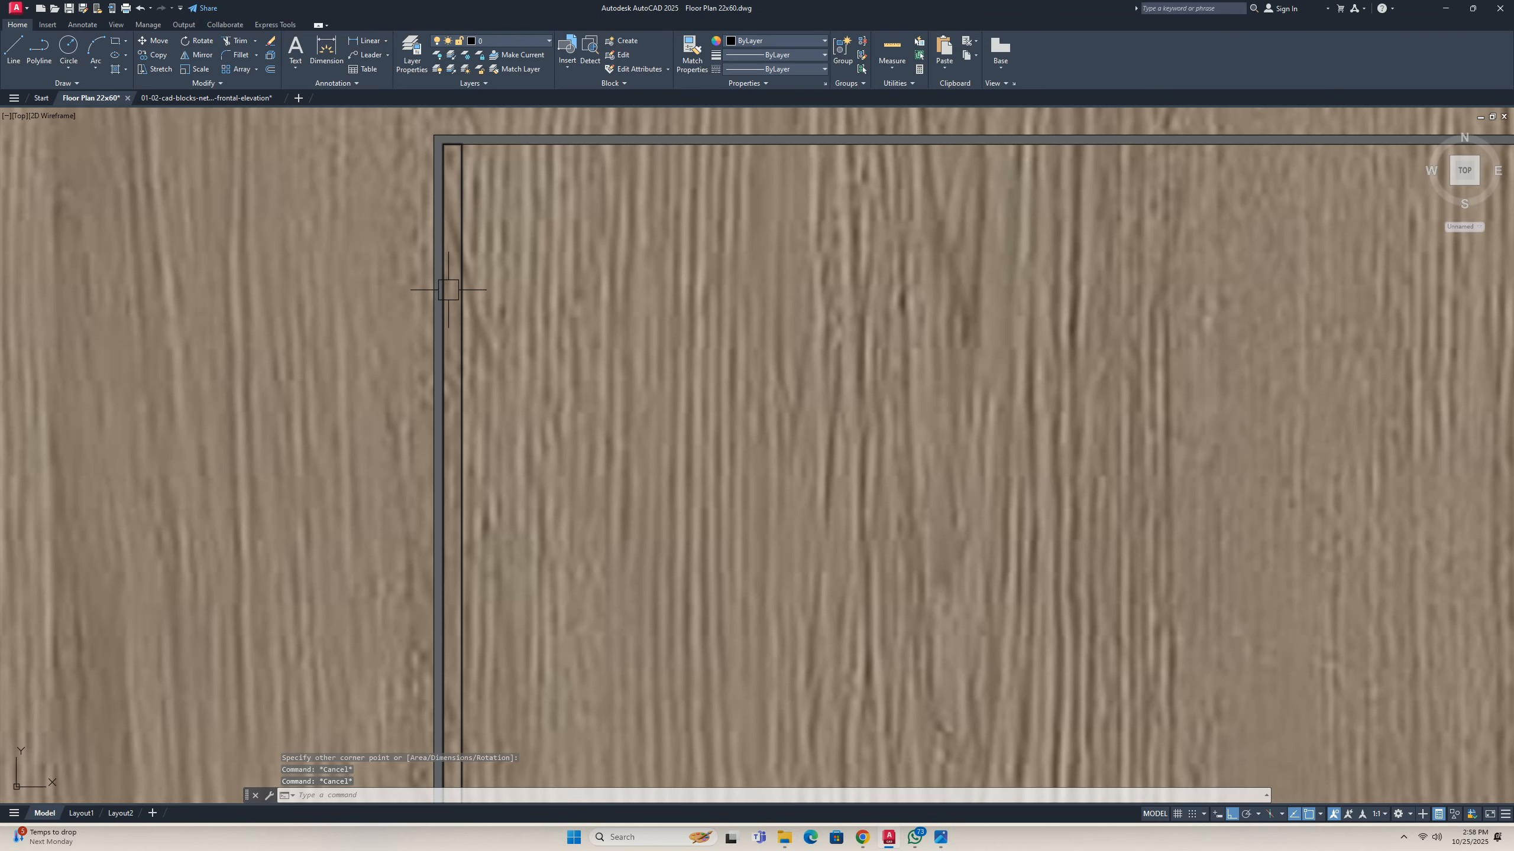
pyautogui.write('m')
pyautogui.press('Return')
pyautogui.click(460, 215)
pyautogui.moveTo(458, 213); pyautogui.dragTo(466, 403, button='middle')
pyautogui.scroll(4, 463, 338)
pyautogui.press('Return')
pyautogui.click(432, 334)
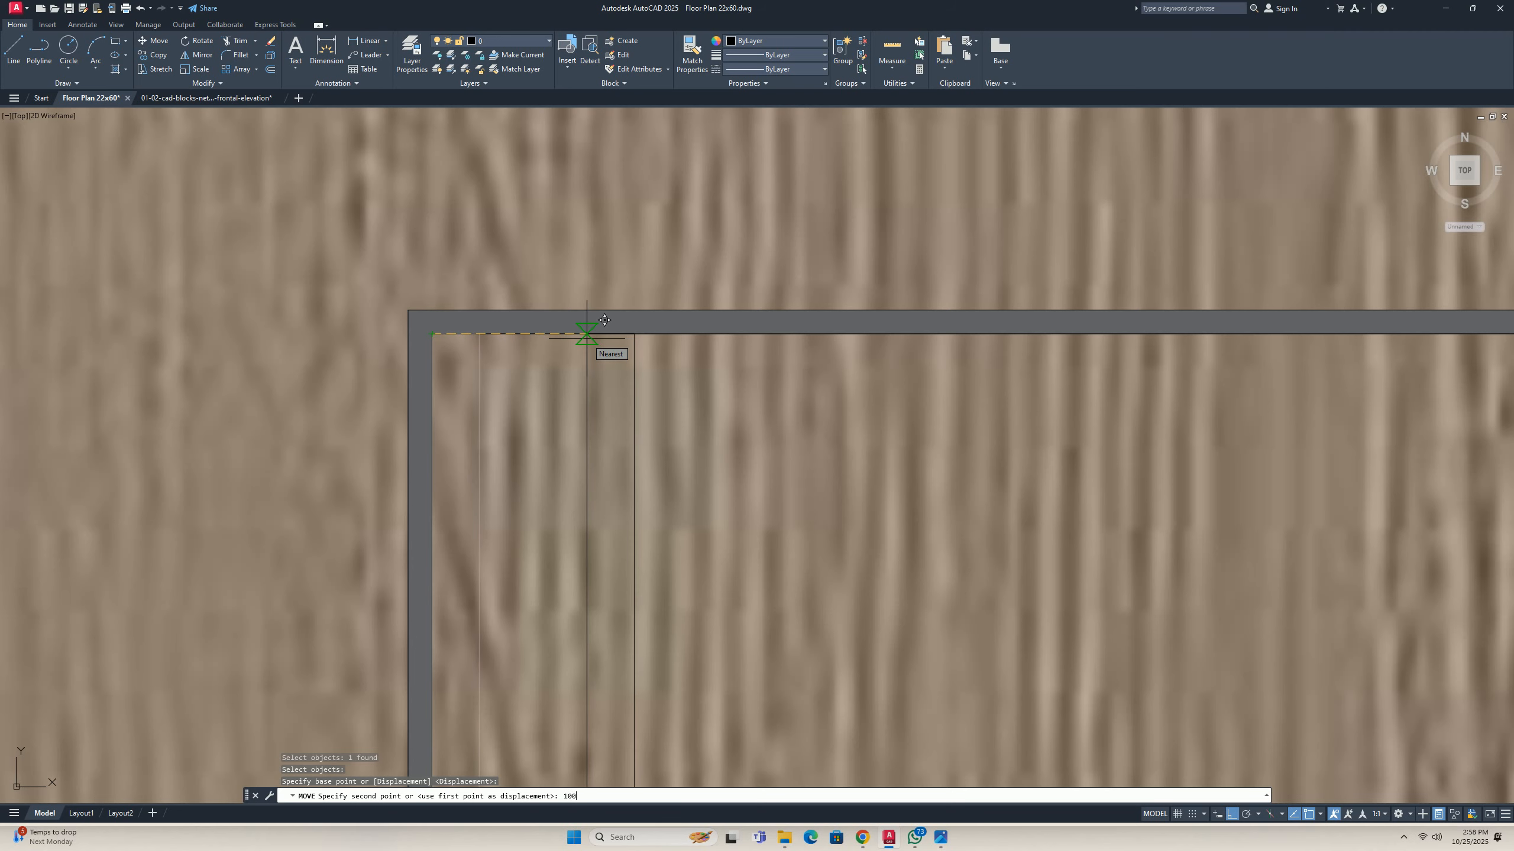
pyautogui.write('100')
pyautogui.press('Return')
pyautogui.scroll(-10, 655, 388)
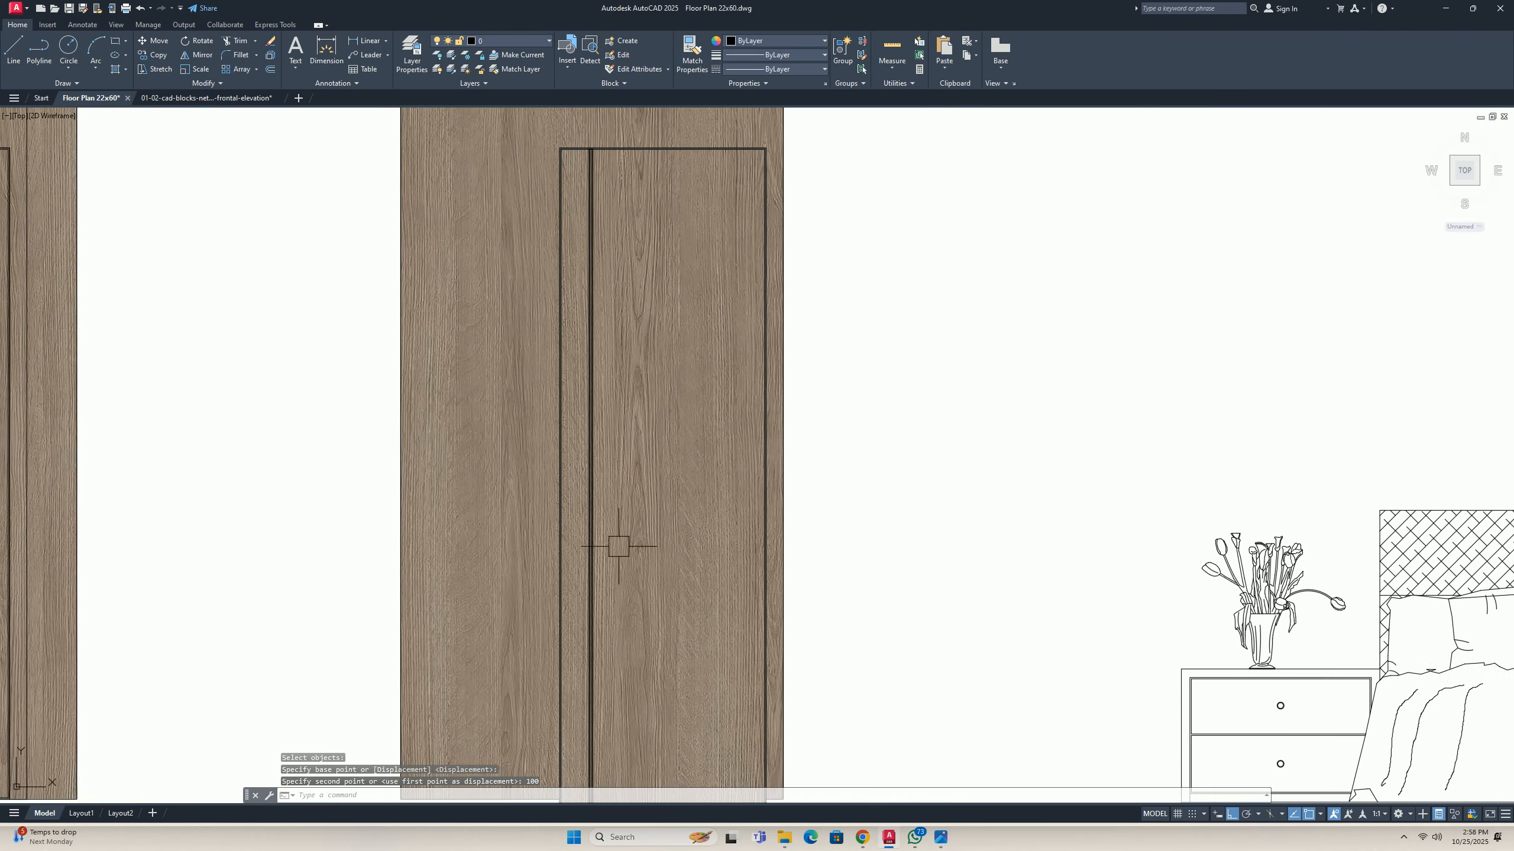
# Shorten the vertical strip by stretching its lower end up to the door frame's inner bottom edge.
pyautogui.moveTo(619, 547); pyautogui.dragTo(545, 156, button='middle')
pyautogui.scroll(4, 523, 406)
pyautogui.click(514, 416)
pyautogui.scroll(9, 515, 525)
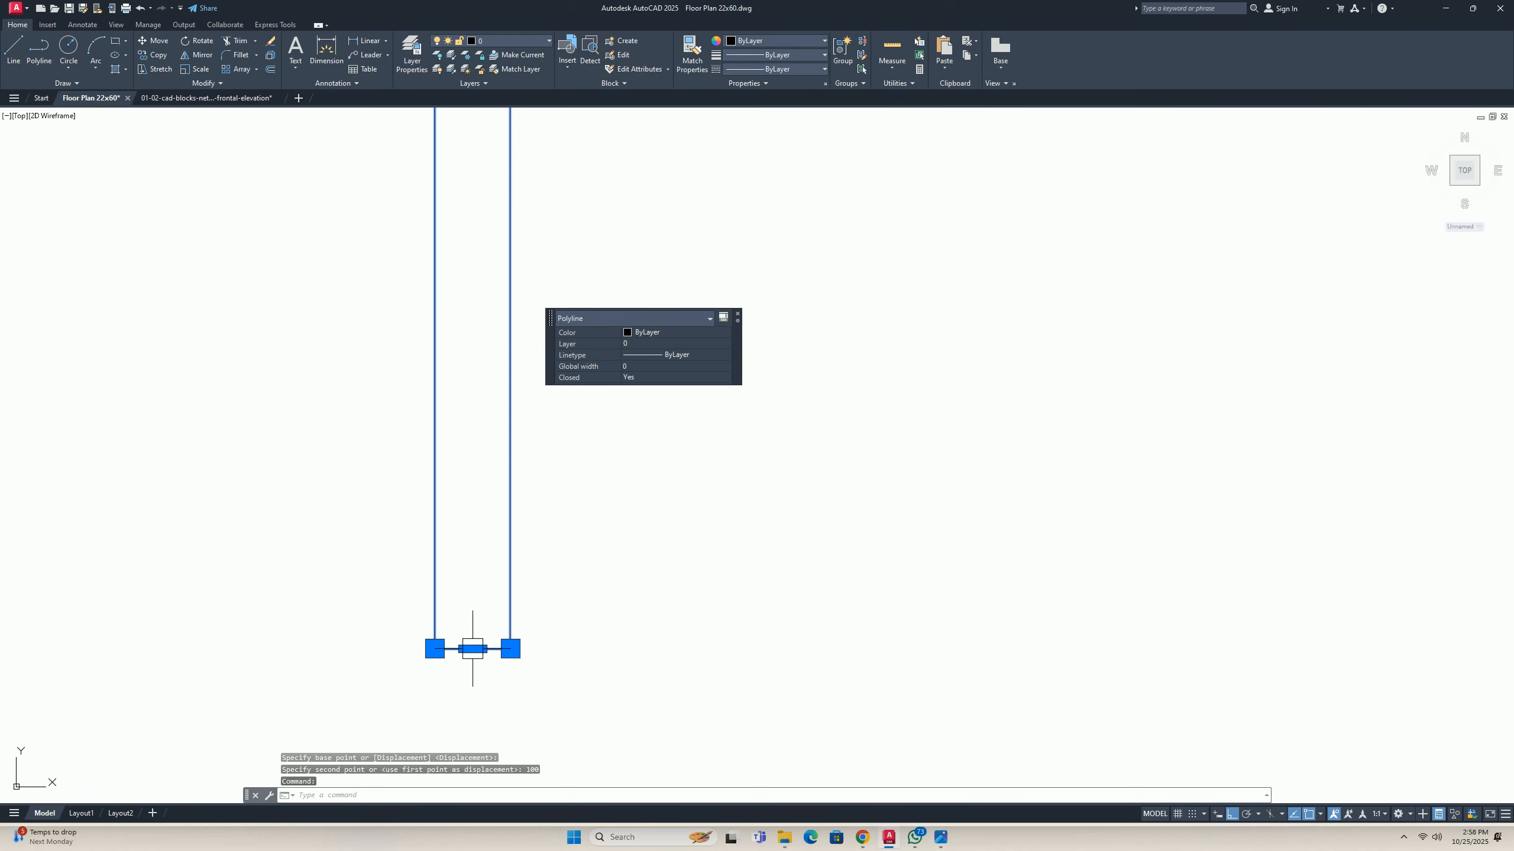
pyautogui.click(473, 648)
pyautogui.moveTo(457, 286); pyautogui.dragTo(470, 568, button='middle')
pyautogui.moveTo(461, 225); pyautogui.dragTo(471, 452, button='middle')
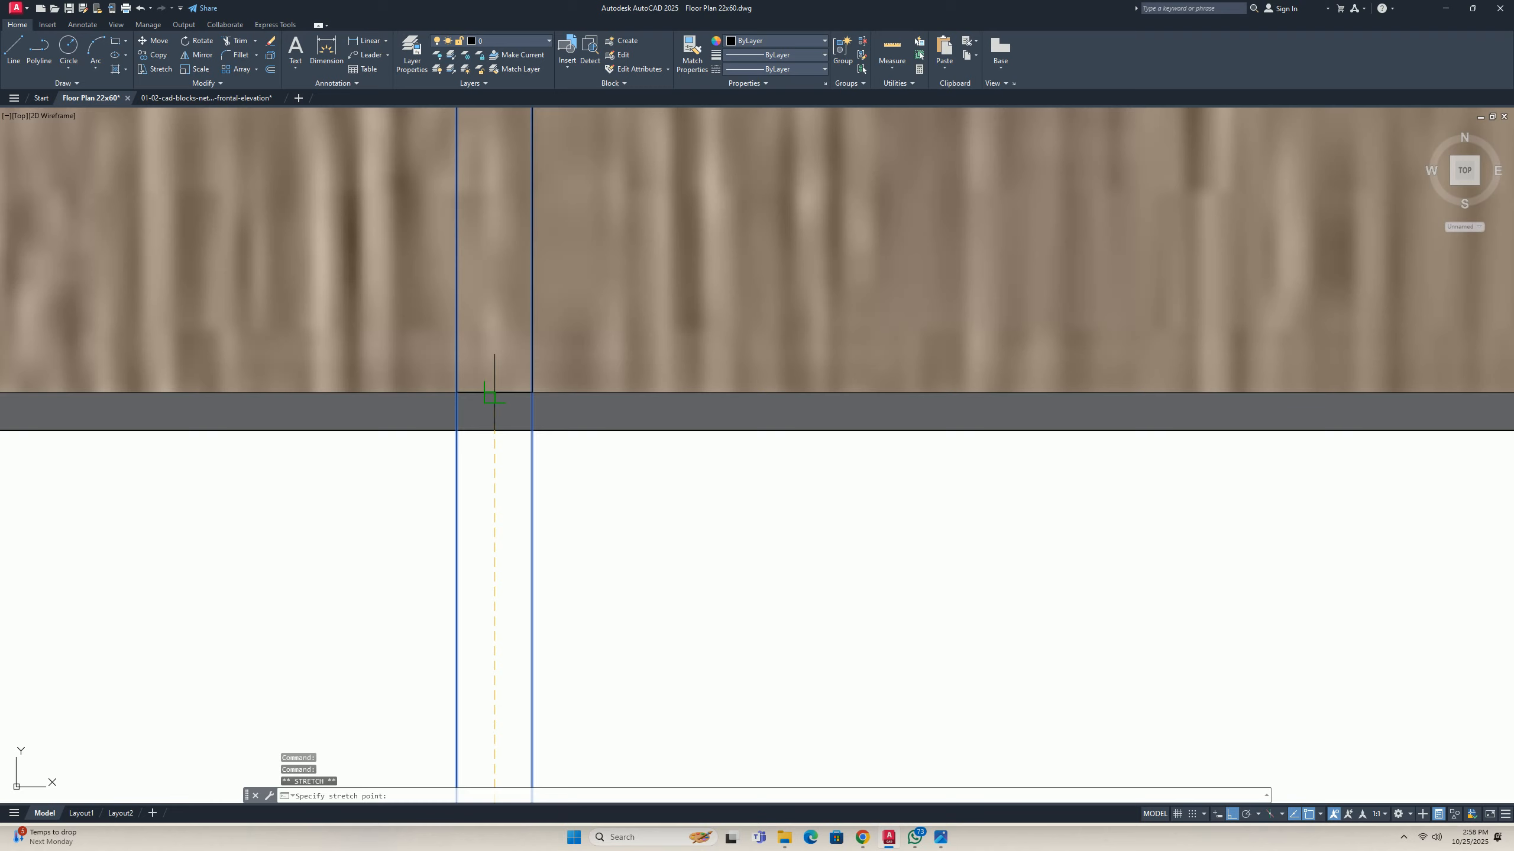
pyautogui.scroll(-8, 496, 417)
pyautogui.press('Escape')
pyautogui.press('Escape')
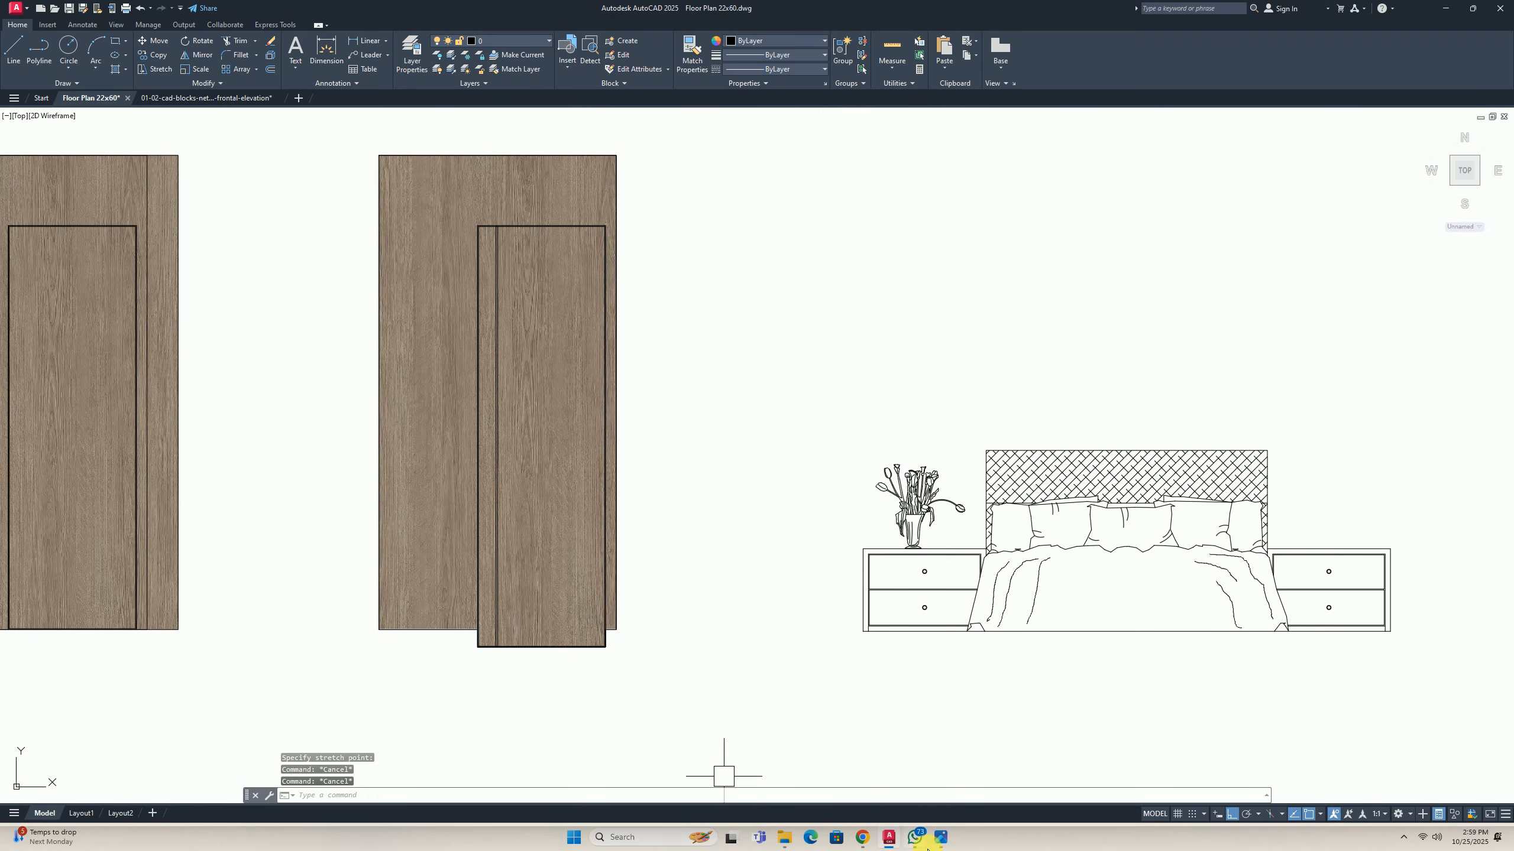
# Check the vertical groove pattern in the door reference image download (23).jpg, then return to the drawing.
pyautogui.click(939, 838)
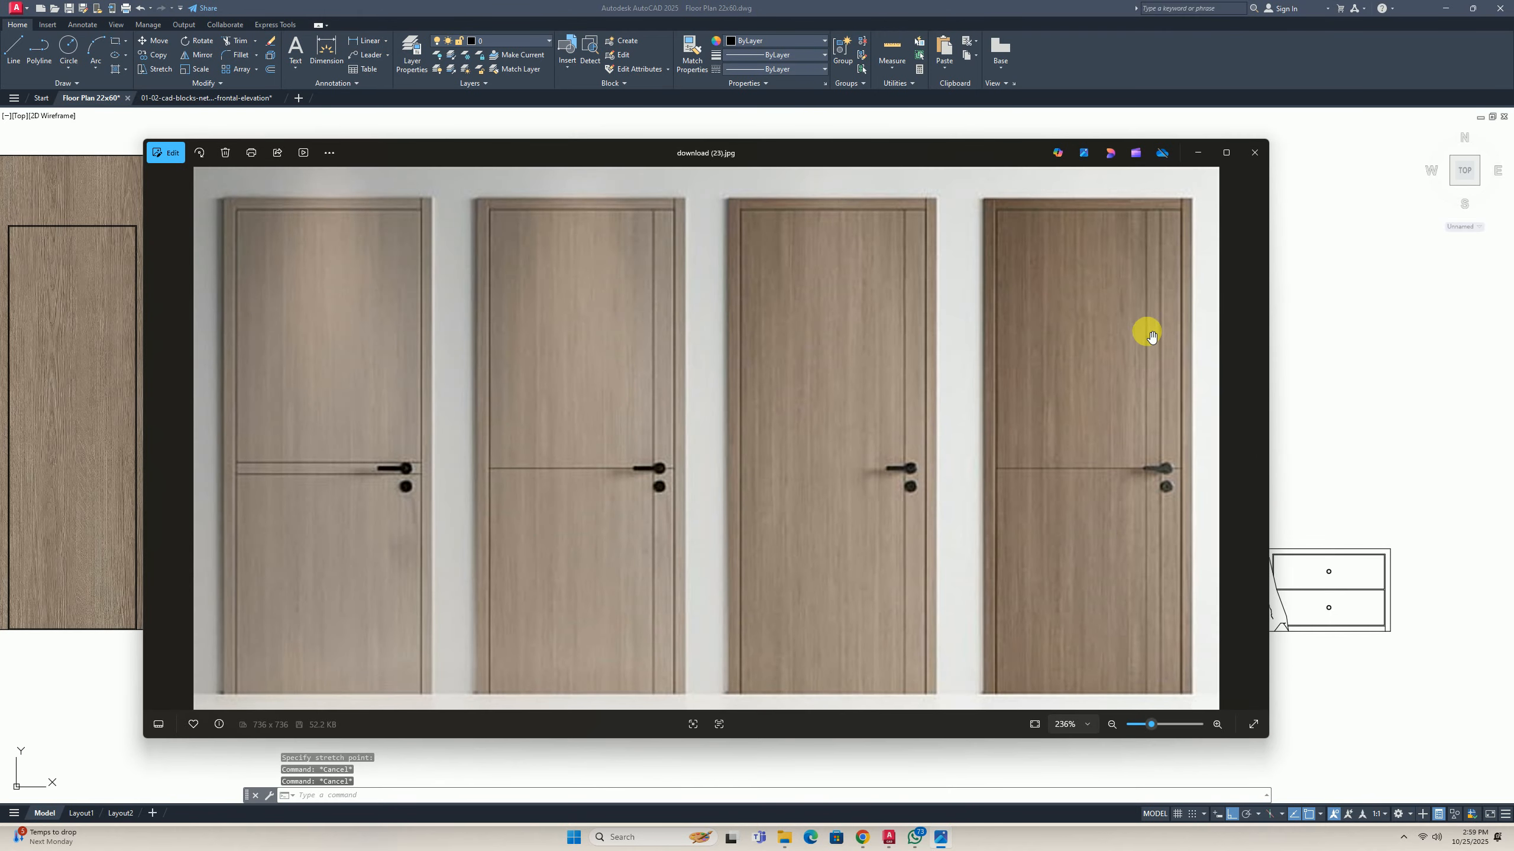
pyautogui.click(1454, 6)
pyautogui.scroll(8, 500, 251)
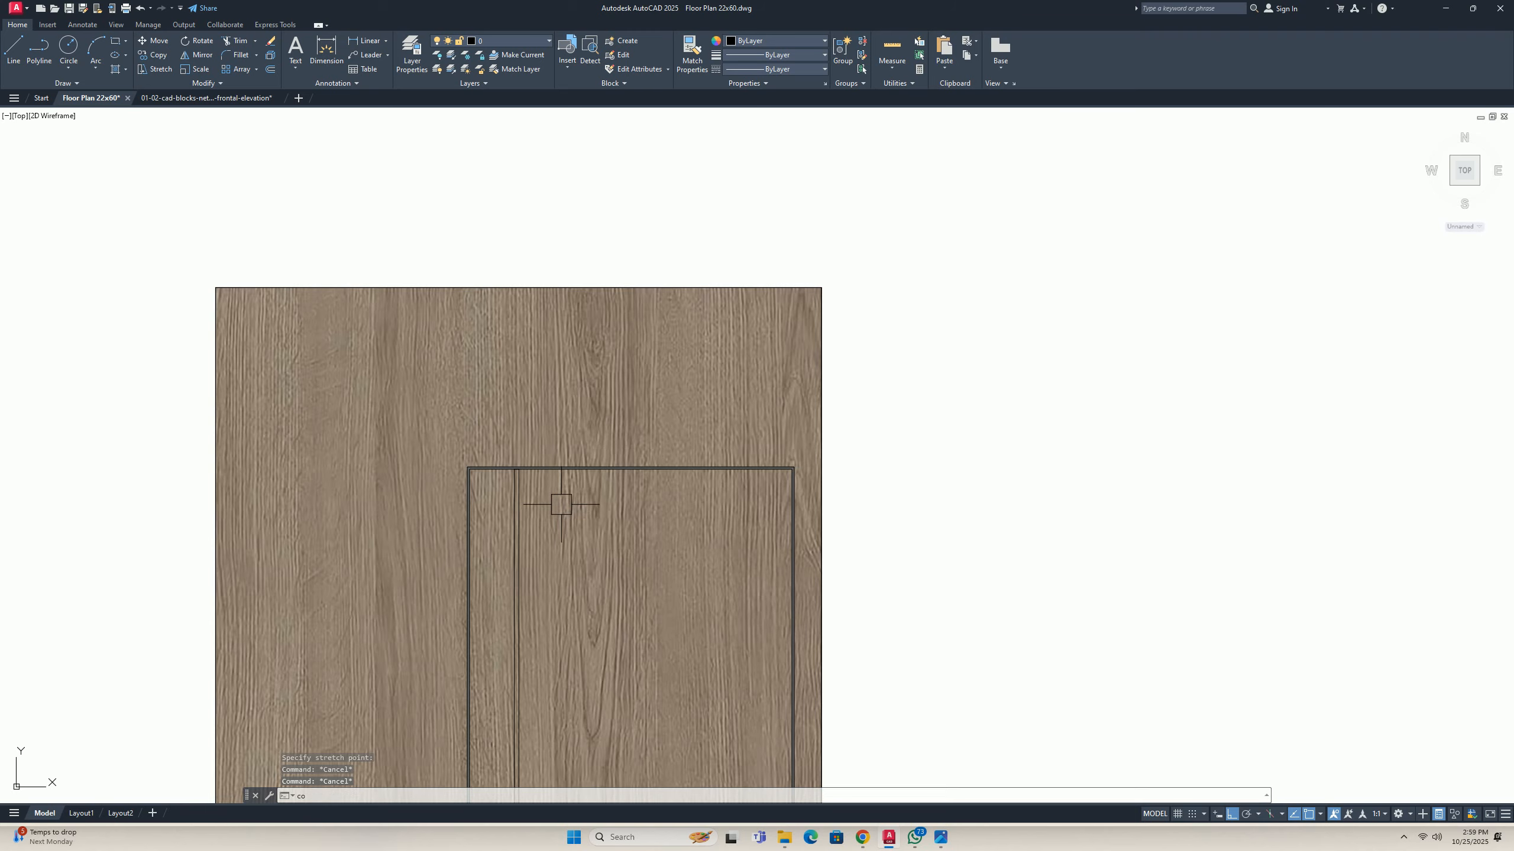
pyautogui.press('Return')
pyautogui.click(511, 514)
pyautogui.scroll(6, 516, 465)
pyautogui.press('Escape')
pyautogui.press('Escape')
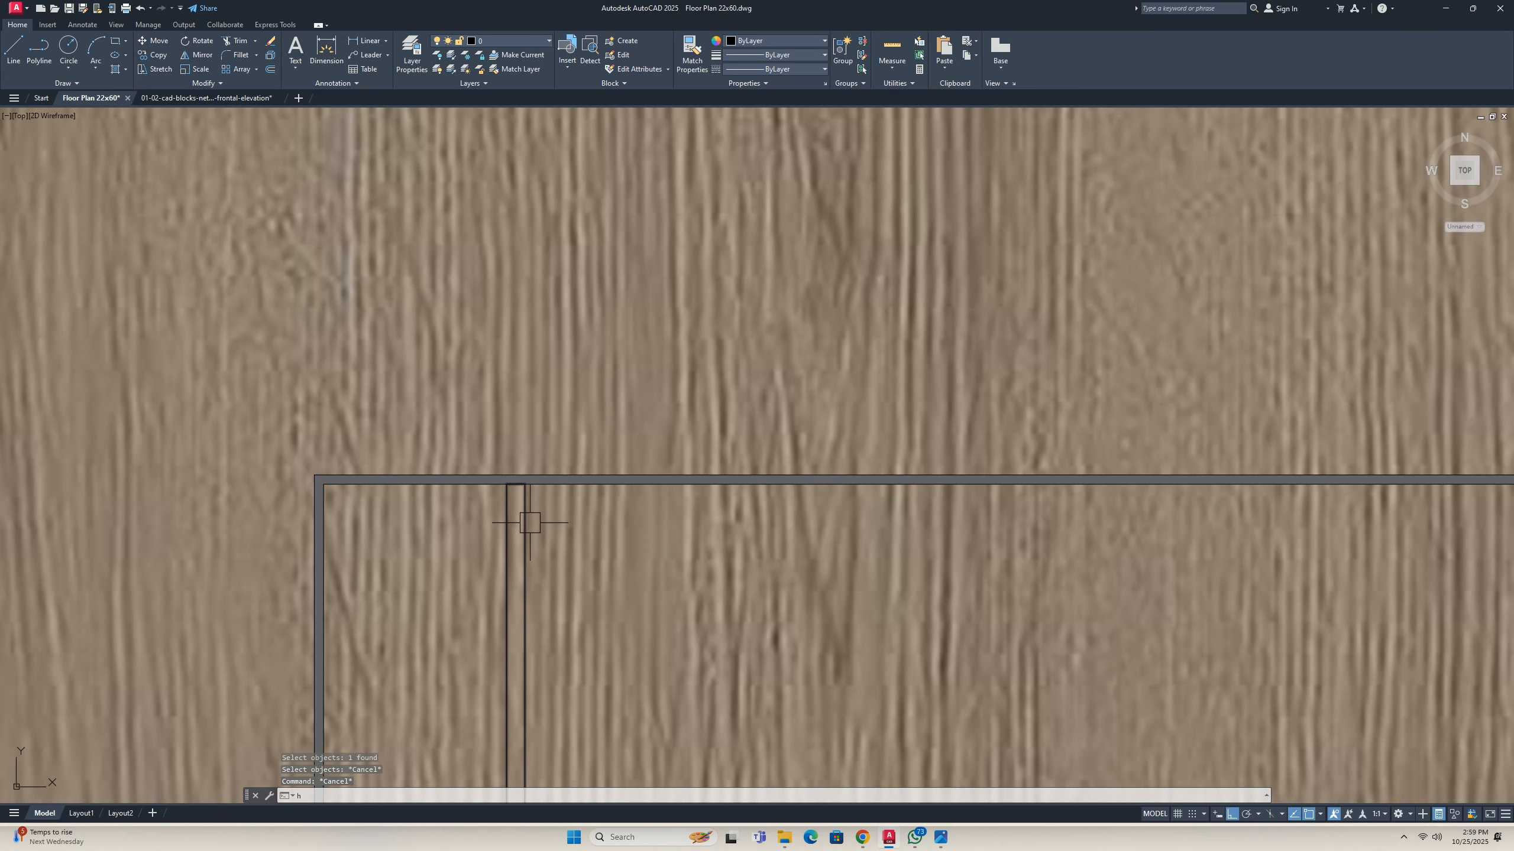
# Fill the narrow vertical strip on the door with the solid grey hatch.
pyautogui.press('Return')
pyautogui.press('Escape')
pyautogui.press('Escape')
# Copy the vertical strip together with its hatch 60 to the right.
pyautogui.scroll(-2, 508, 470)
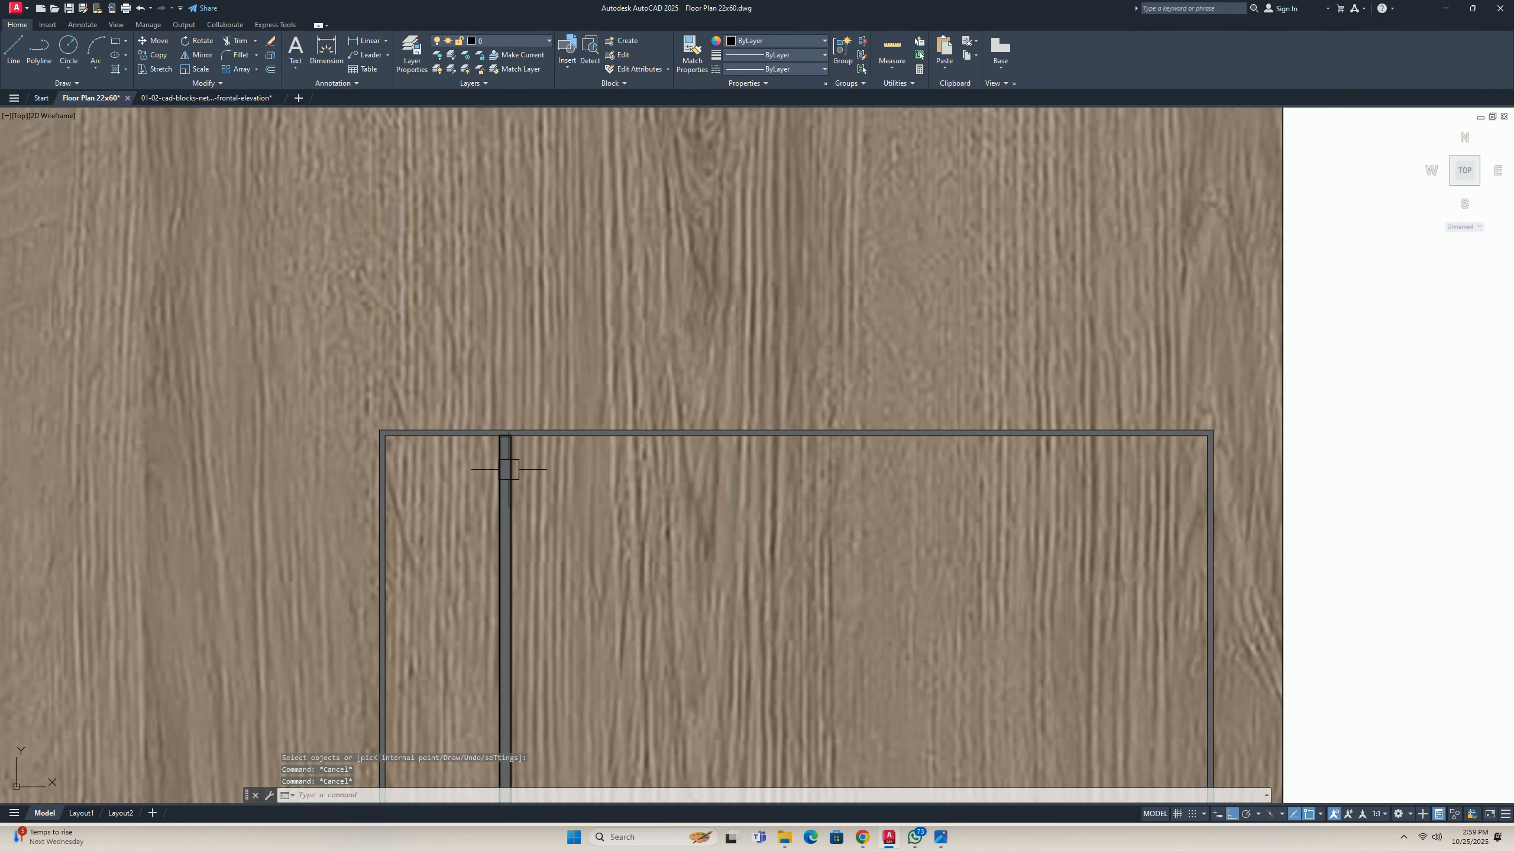
pyautogui.write('co')
pyautogui.press('Return')
pyautogui.click(511, 479)
pyautogui.scroll(5, 509, 464)
pyautogui.click(502, 469)
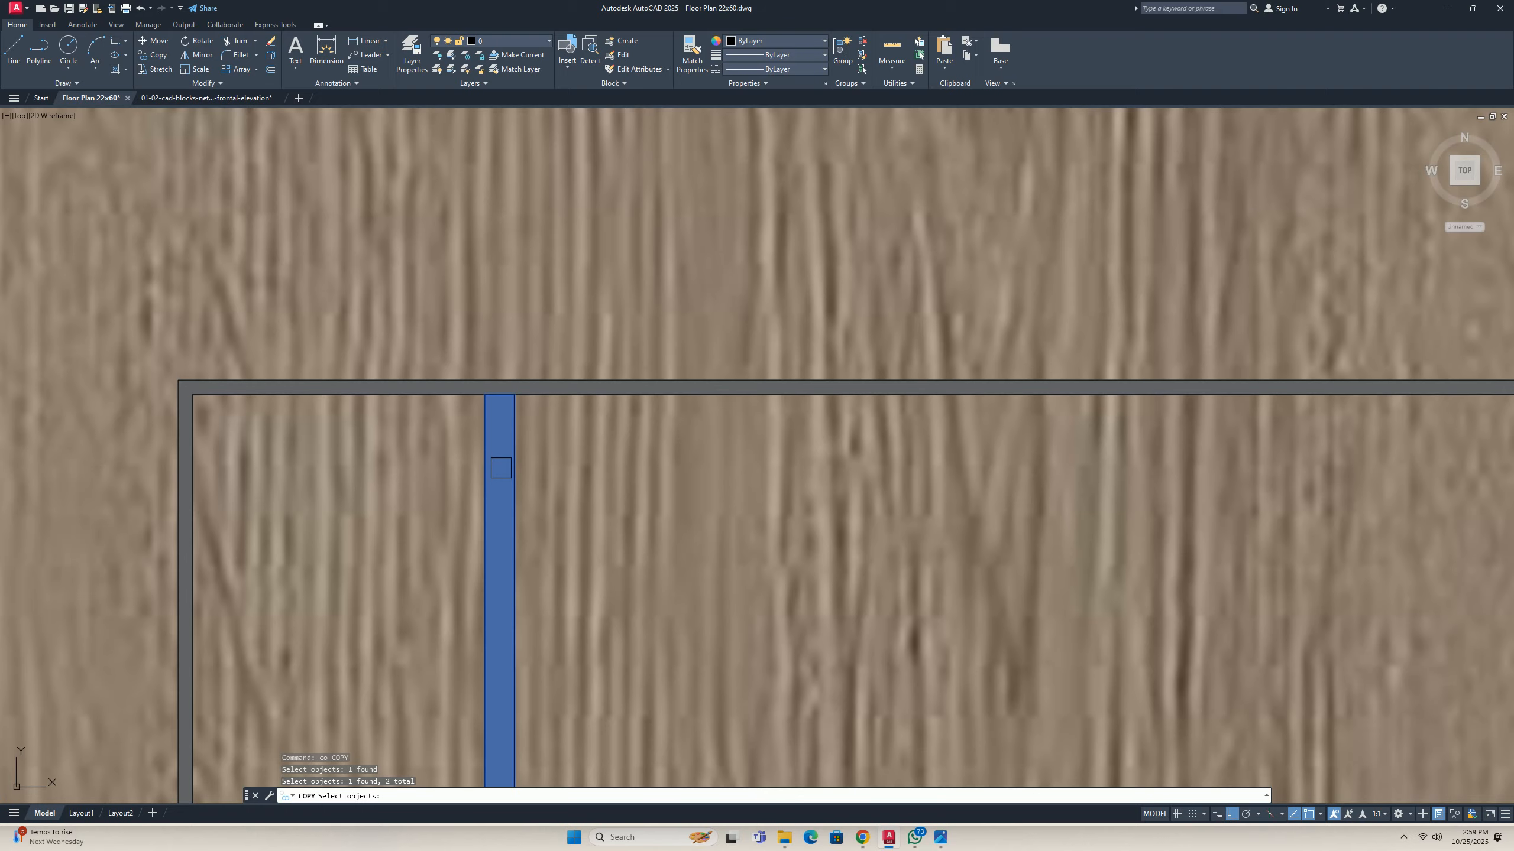
pyautogui.press('Return')
pyautogui.click(485, 395)
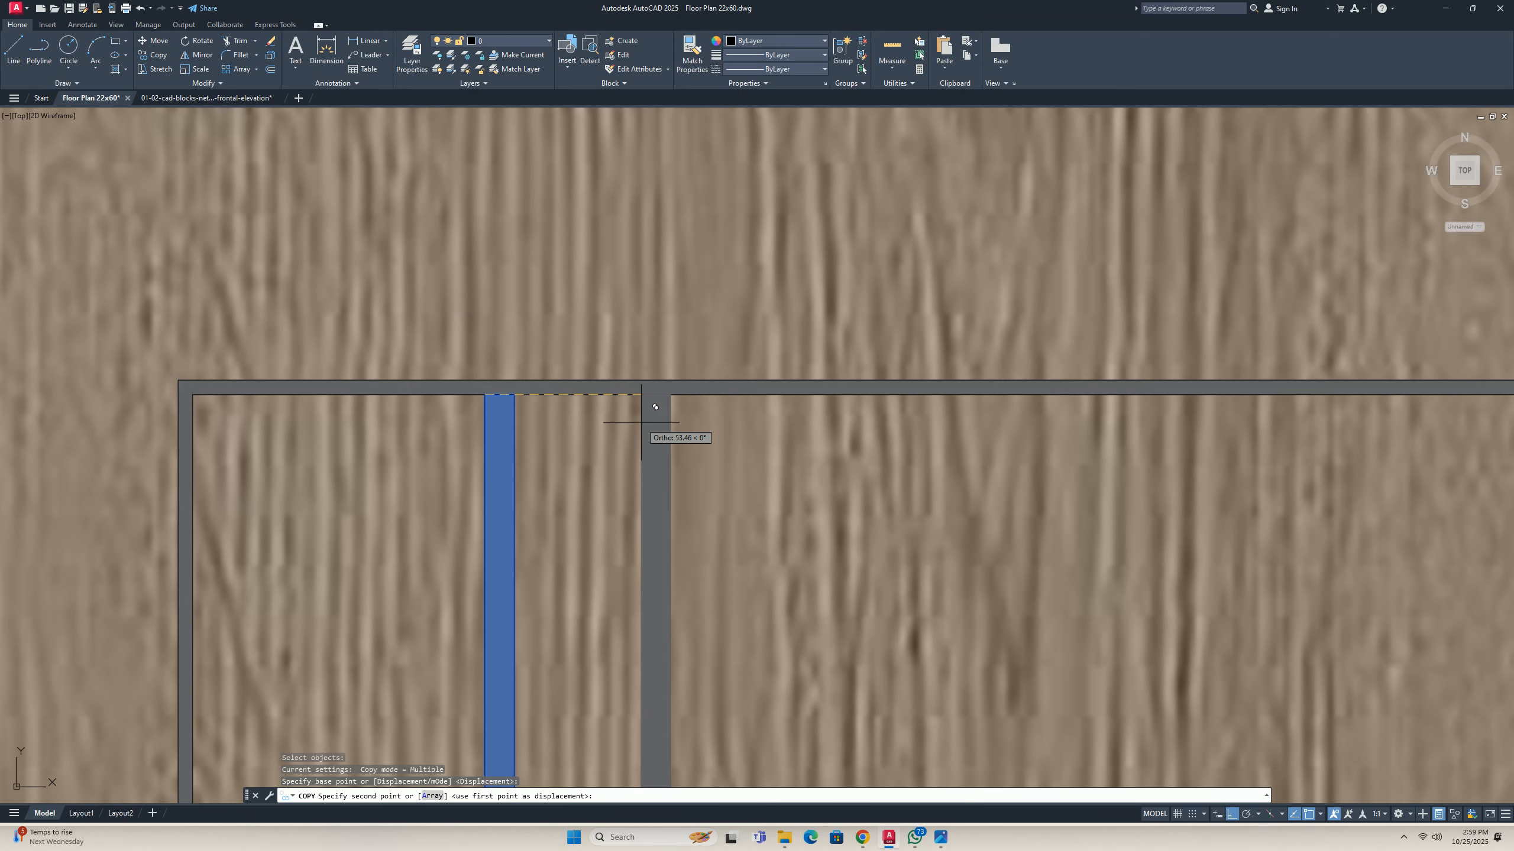
pyautogui.write('60')
pyautogui.press('Return')
pyautogui.press('Escape')
pyautogui.press('Escape')
pyautogui.scroll(-10, 655, 407)
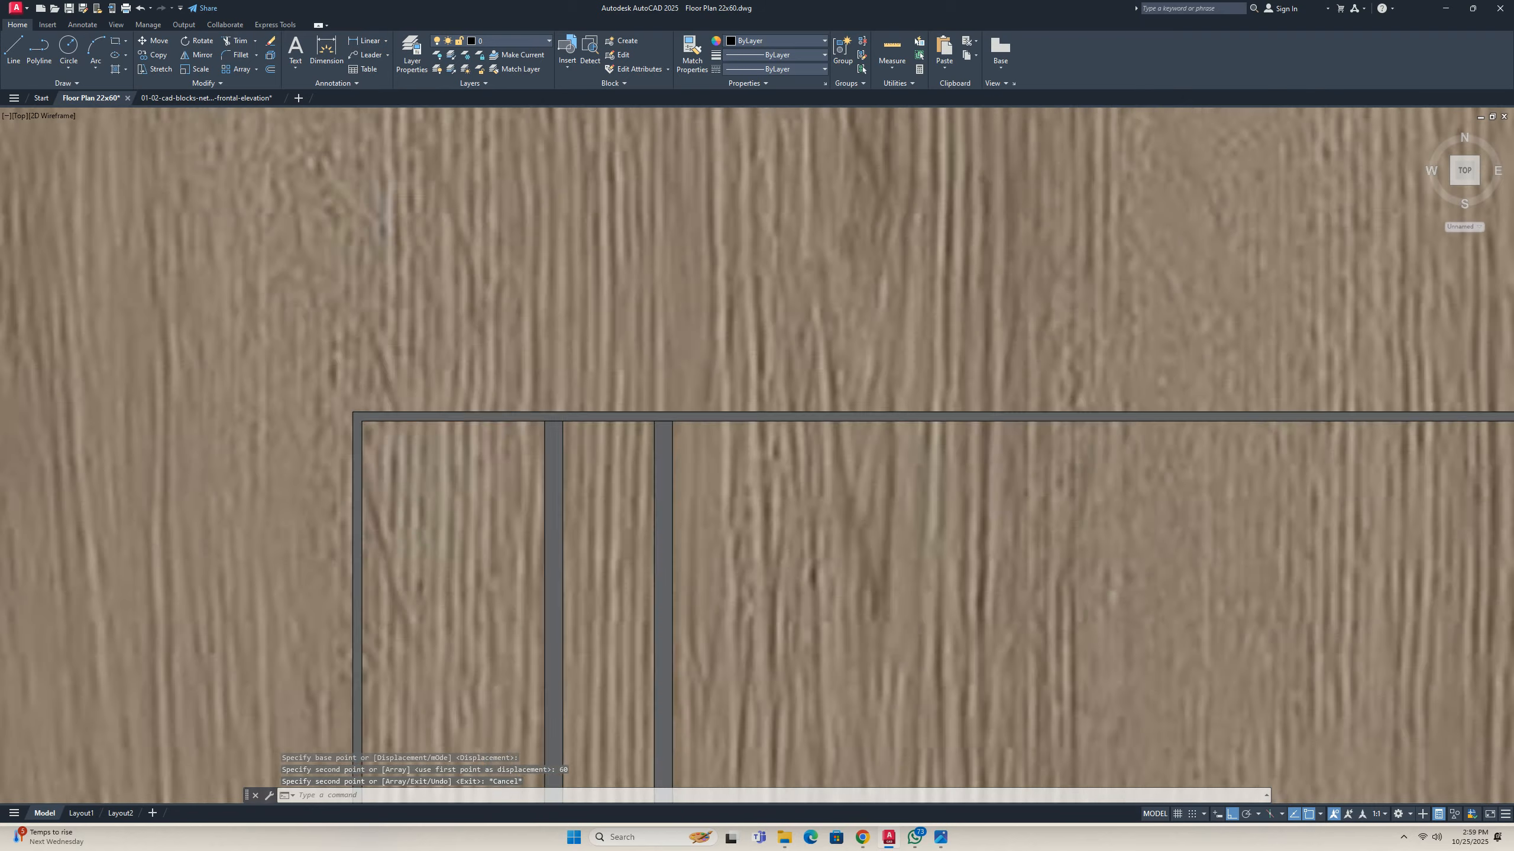
# Compare the door's grooves with the reference image download (23).jpg, including the horizontal line, then minimize the image.
pyautogui.scroll(4, 677, 534)
pyautogui.scroll(2, 678, 535)
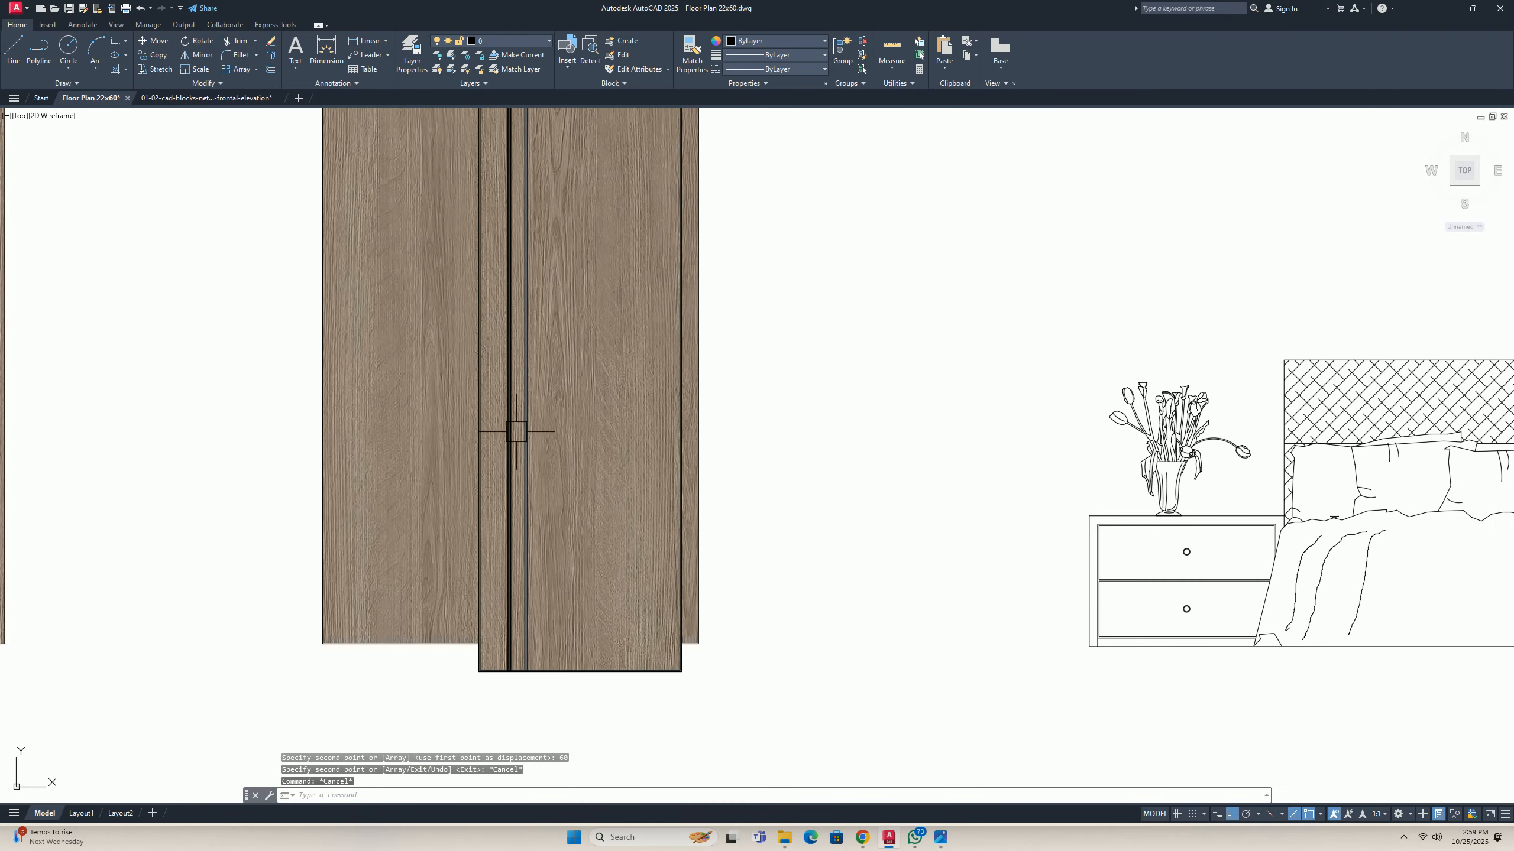
pyautogui.click(939, 839)
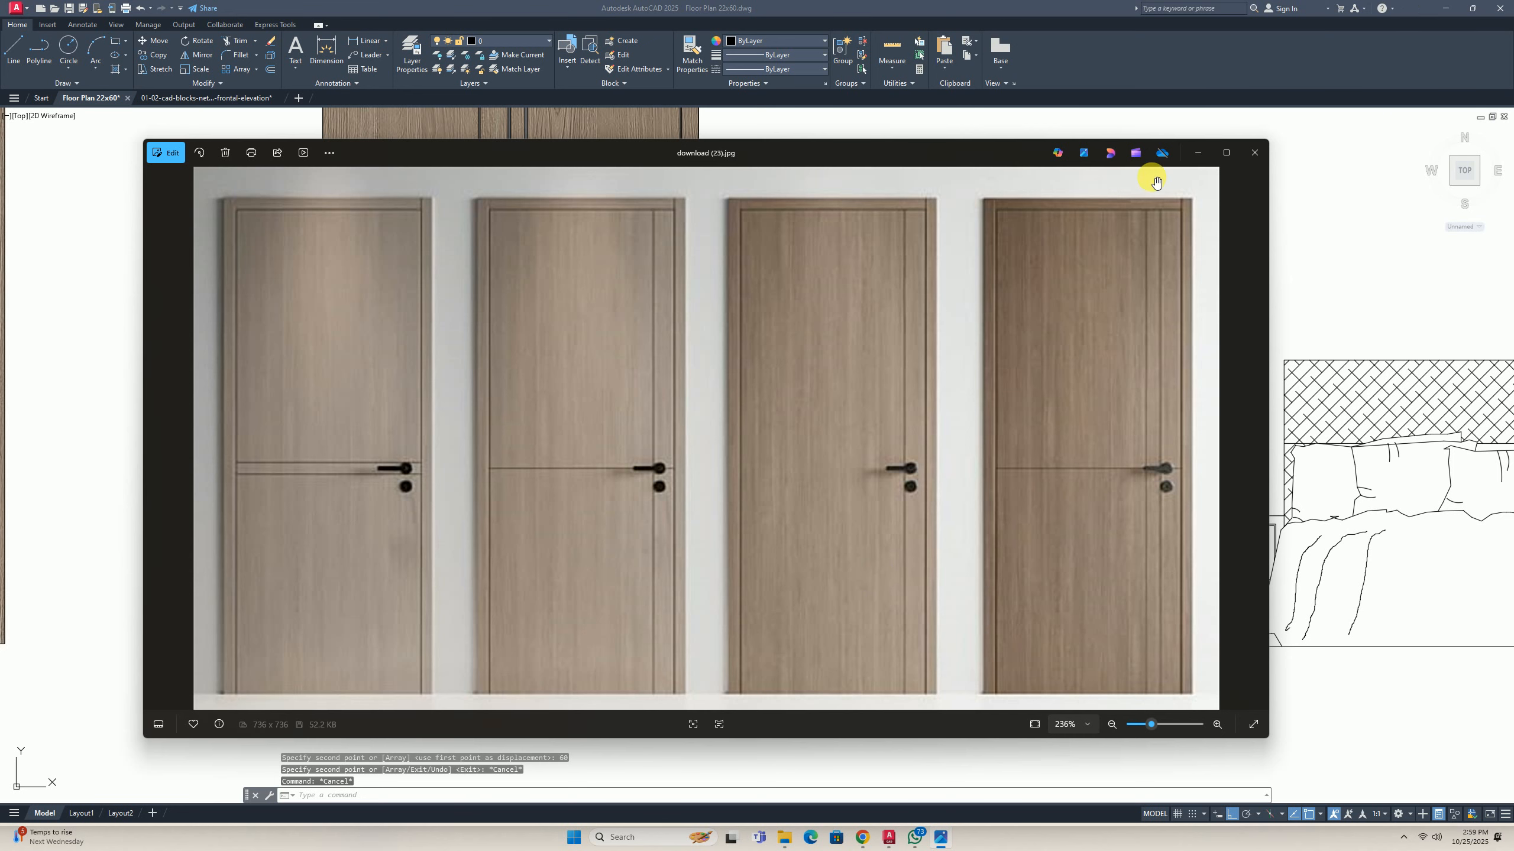
pyautogui.click(1198, 153)
# Draw a 600 by 10 horizontal rectangle inside the door, extending left from the frame's inner lower-right corner.
pyautogui.scroll(-4, 631, 504)
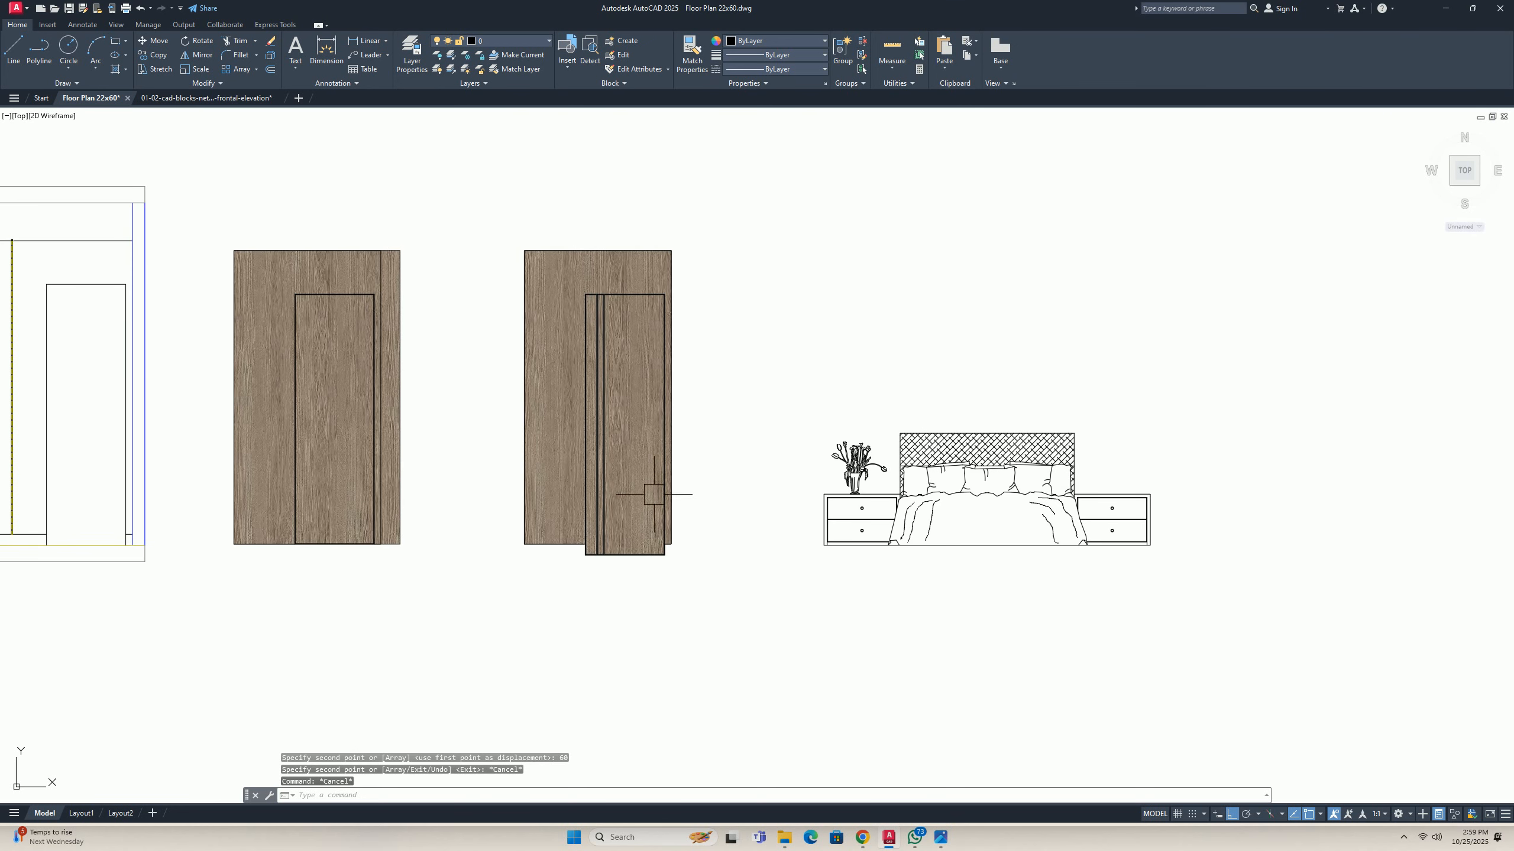
pyautogui.write('rec')
pyautogui.press('Return')
pyautogui.scroll(10, 659, 554)
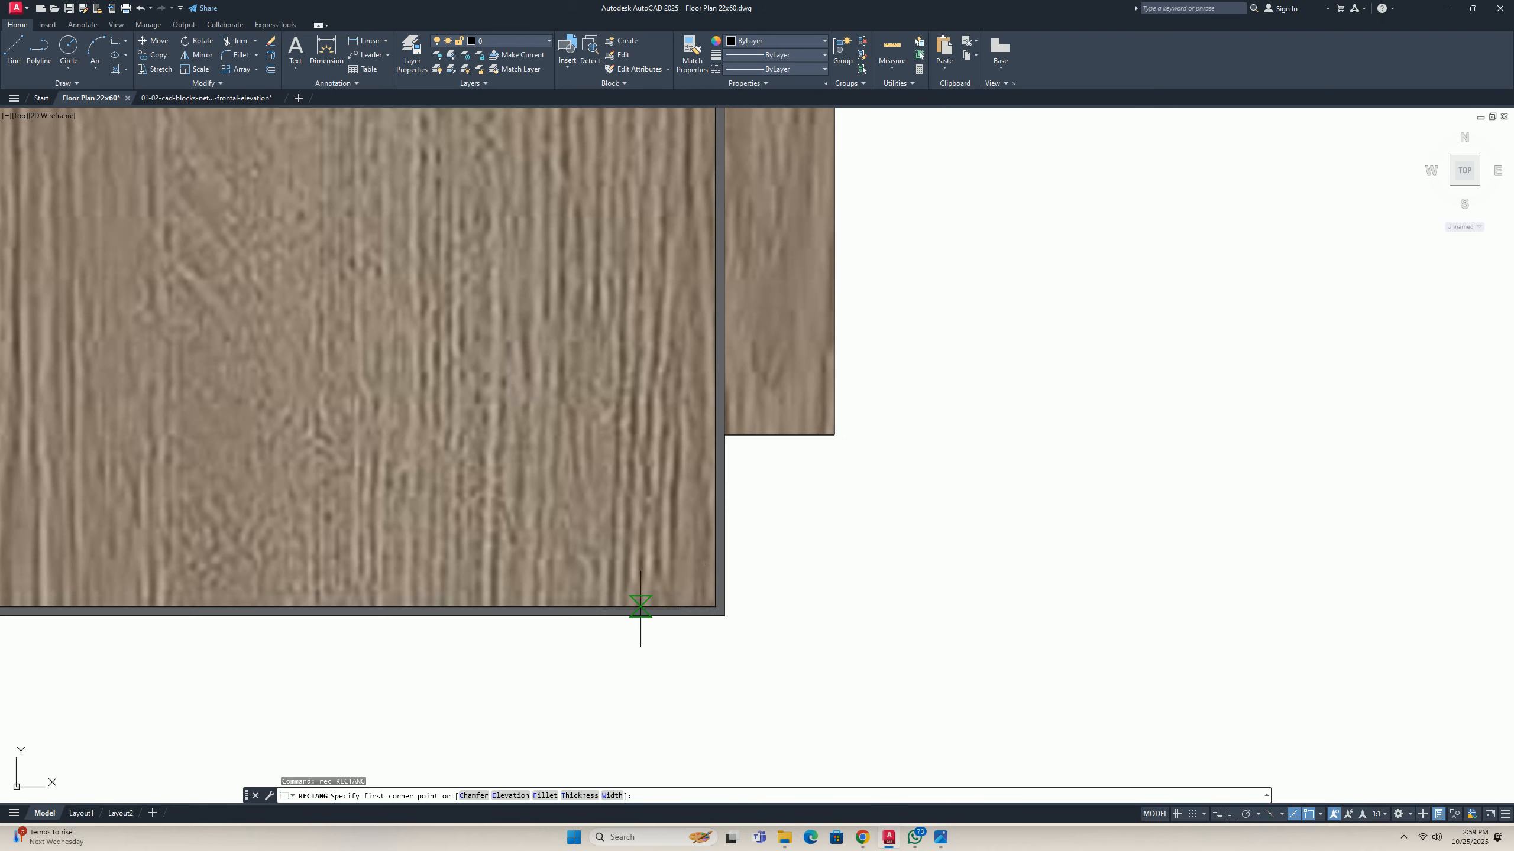
pyautogui.click(715, 607)
pyautogui.write('d')
pyautogui.press('Return')
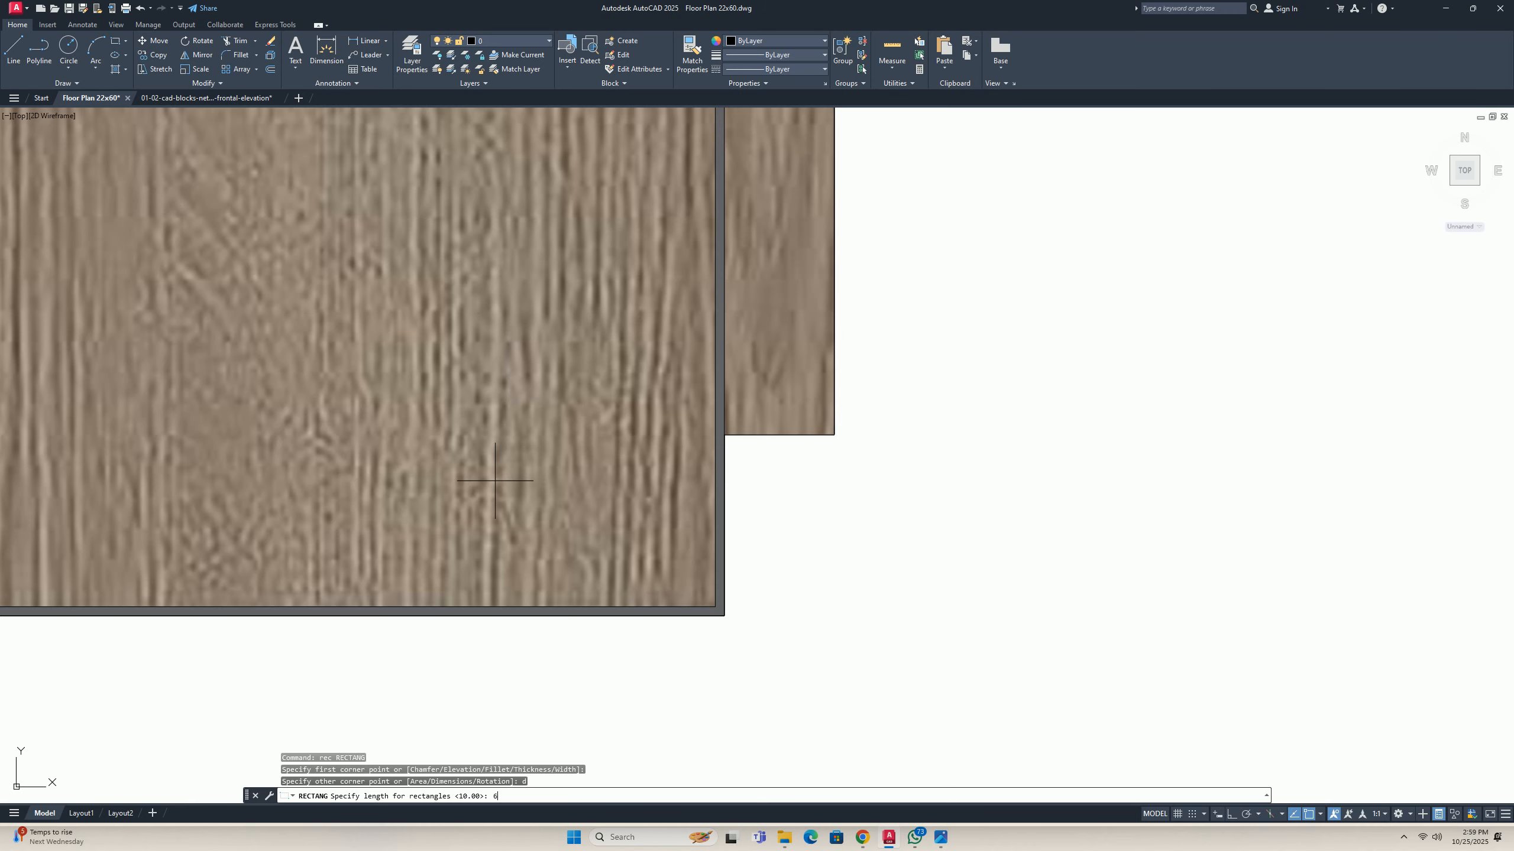
pyautogui.write('600')
pyautogui.press('Return')
pyautogui.write('10')
pyautogui.press('Return')
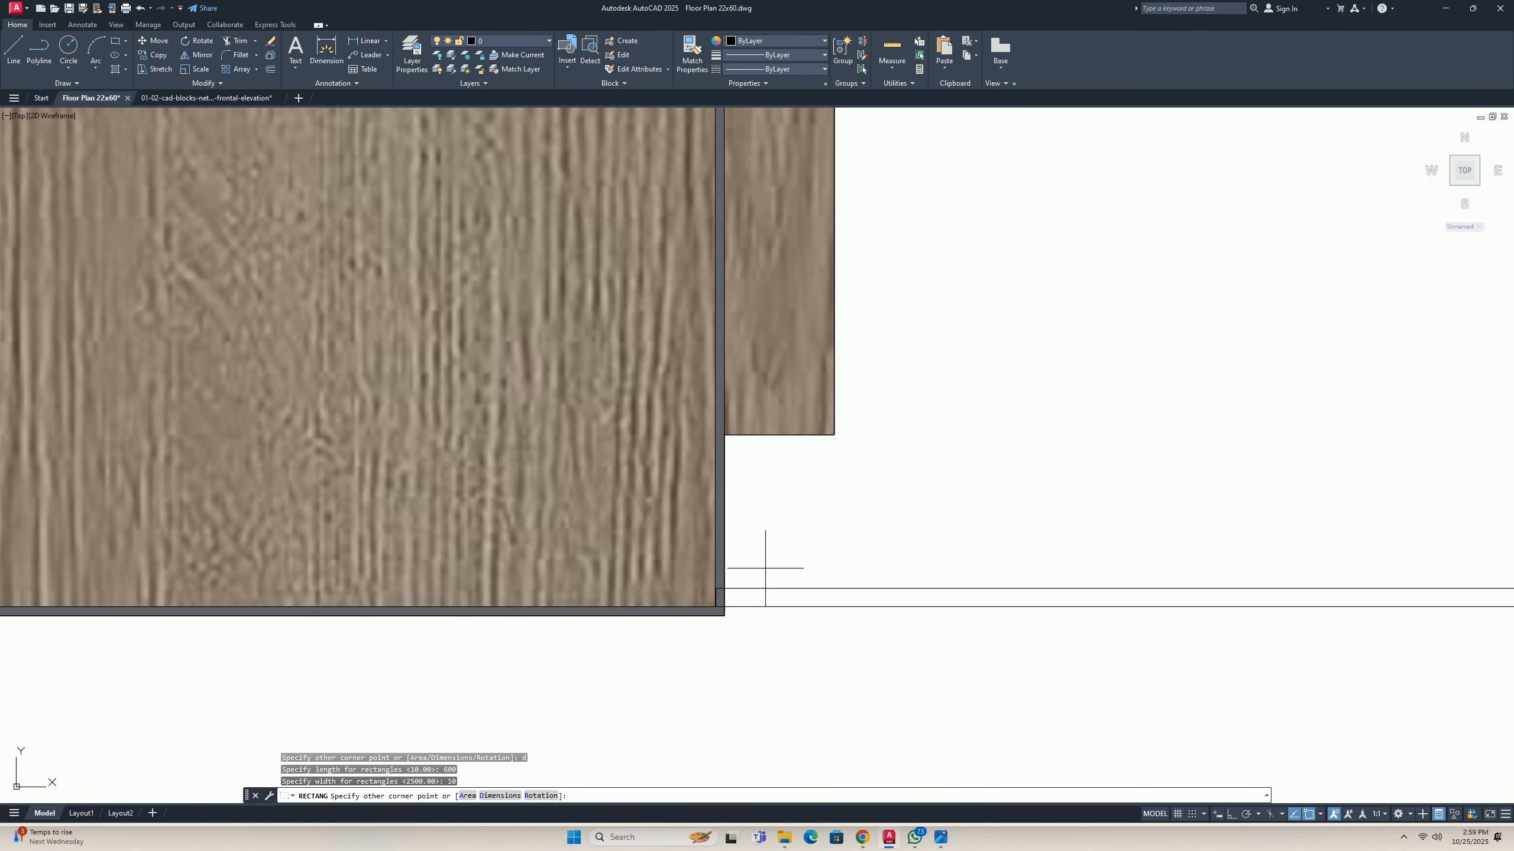
pyautogui.click(578, 561)
pyautogui.press('Escape')
pyautogui.press('Escape')
# Move the horizontal strip up 1000 from the door frame's inner bottom edge.
pyautogui.write('m')
pyautogui.press('Return')
pyautogui.click(620, 588)
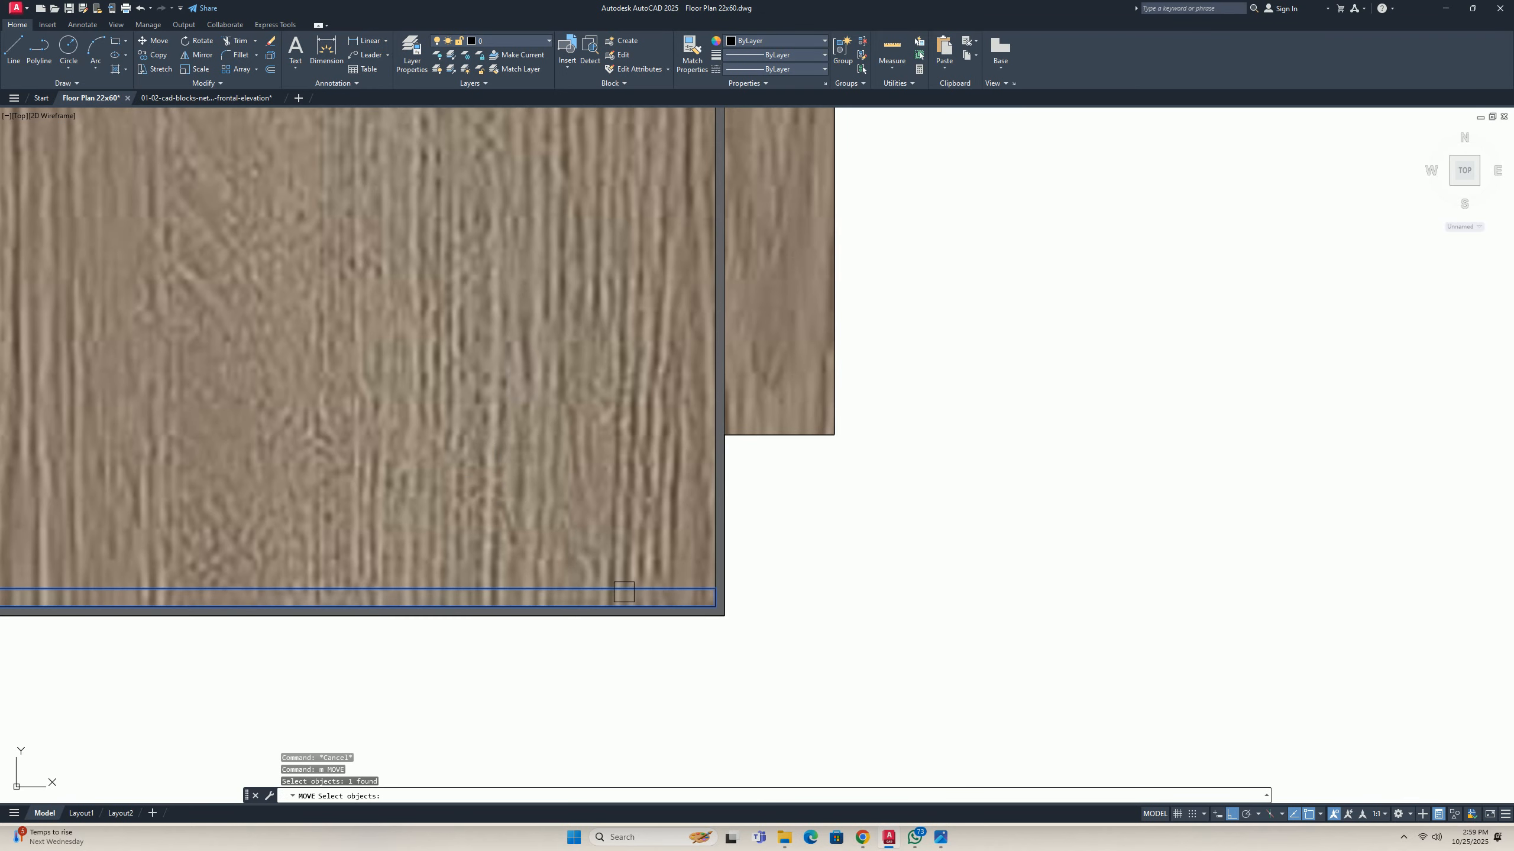
pyautogui.press('Return')
pyautogui.scroll(4, 737, 607)
pyautogui.click(682, 606)
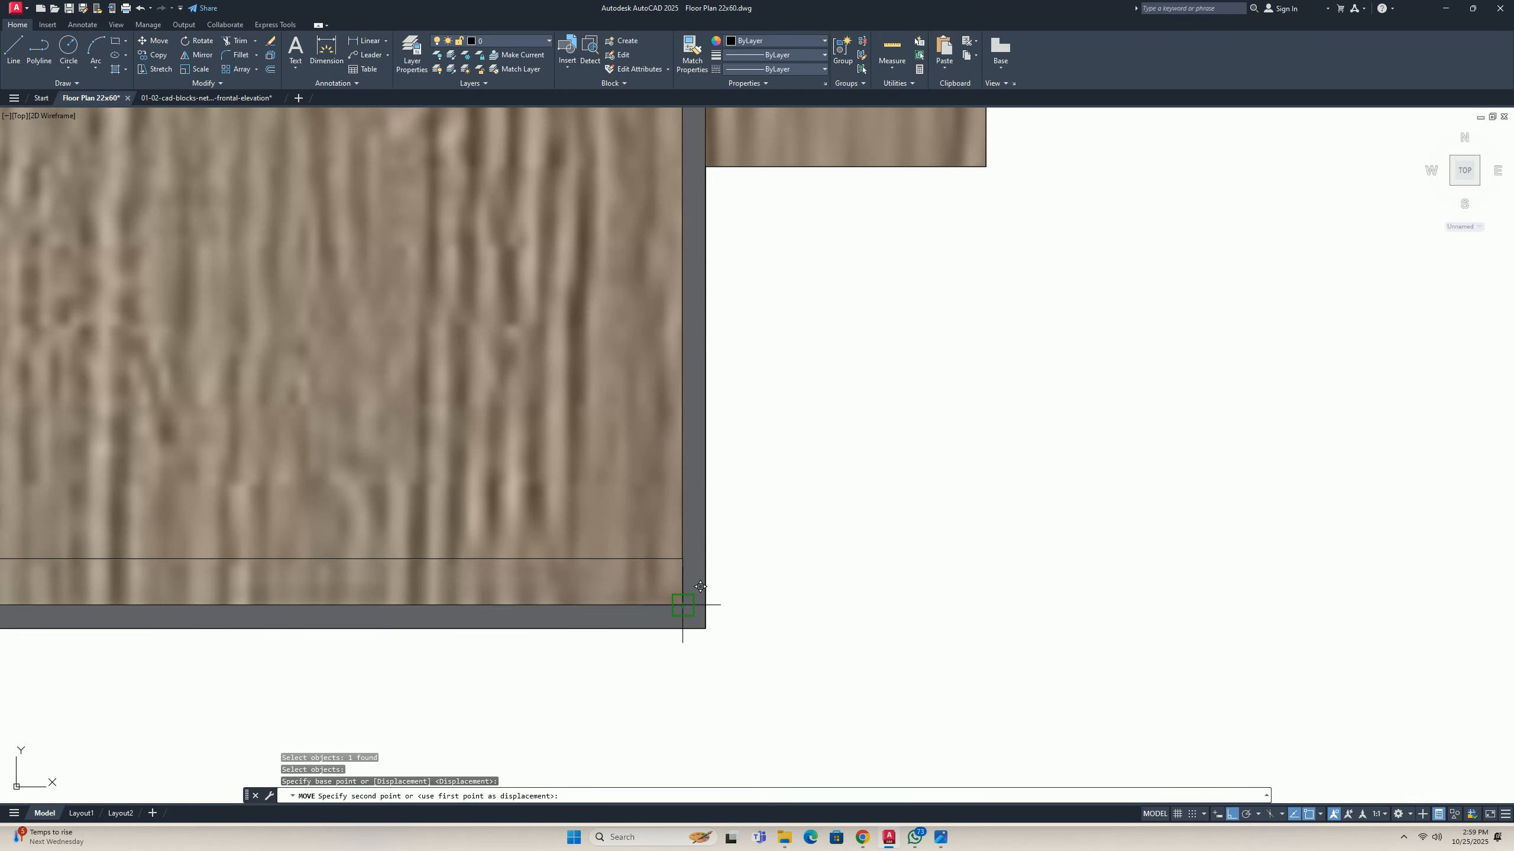
pyautogui.write('1000')
pyautogui.press('Return')
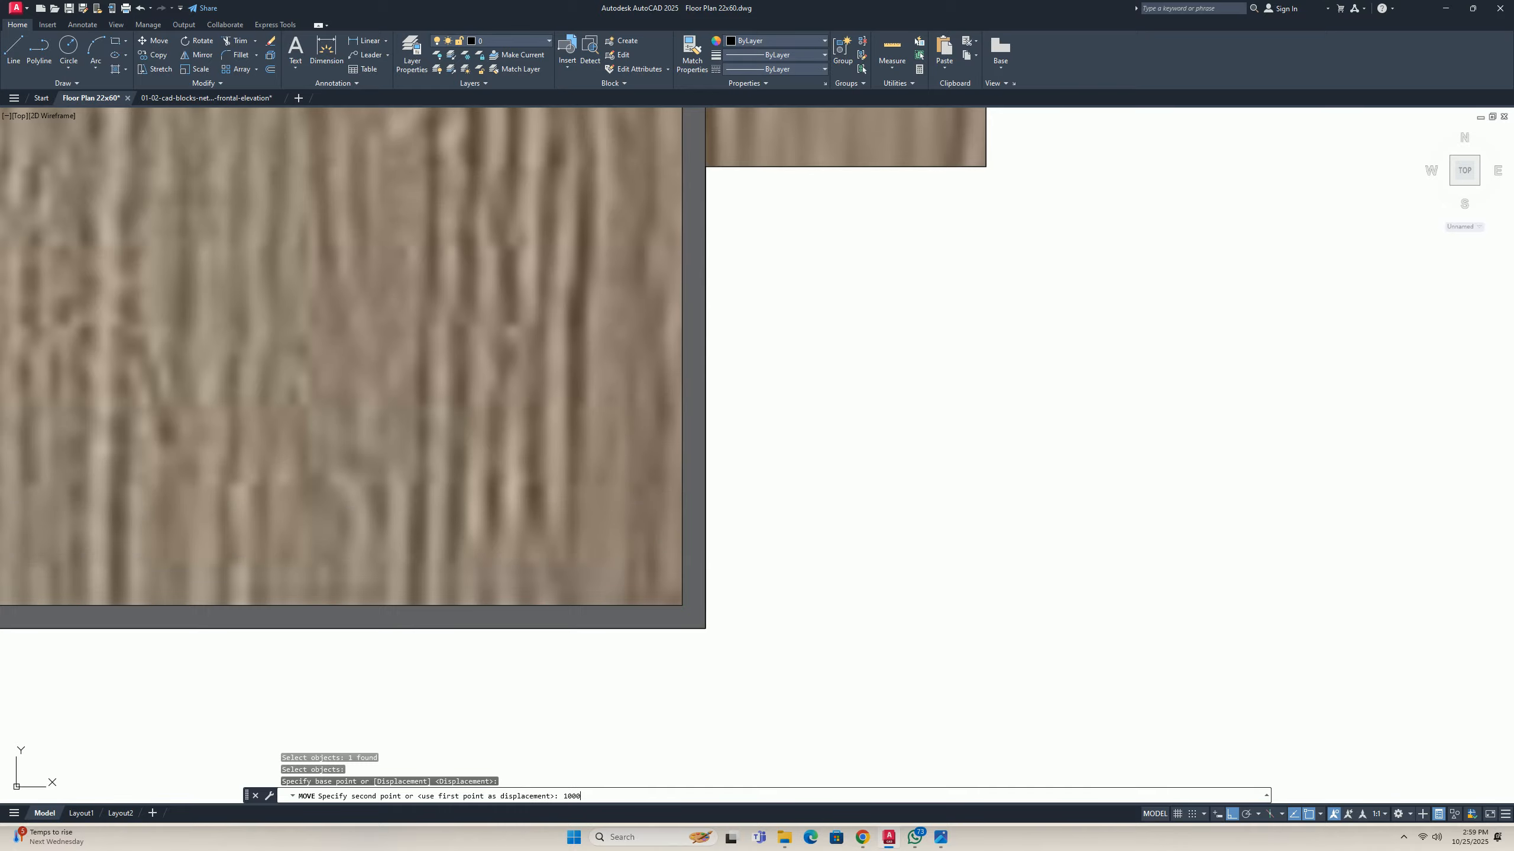
# Stretch the horizontal strip's left end to the door frame's inner left edge.
pyautogui.scroll(-5, 611, 530)
pyautogui.scroll(6, 575, 435)
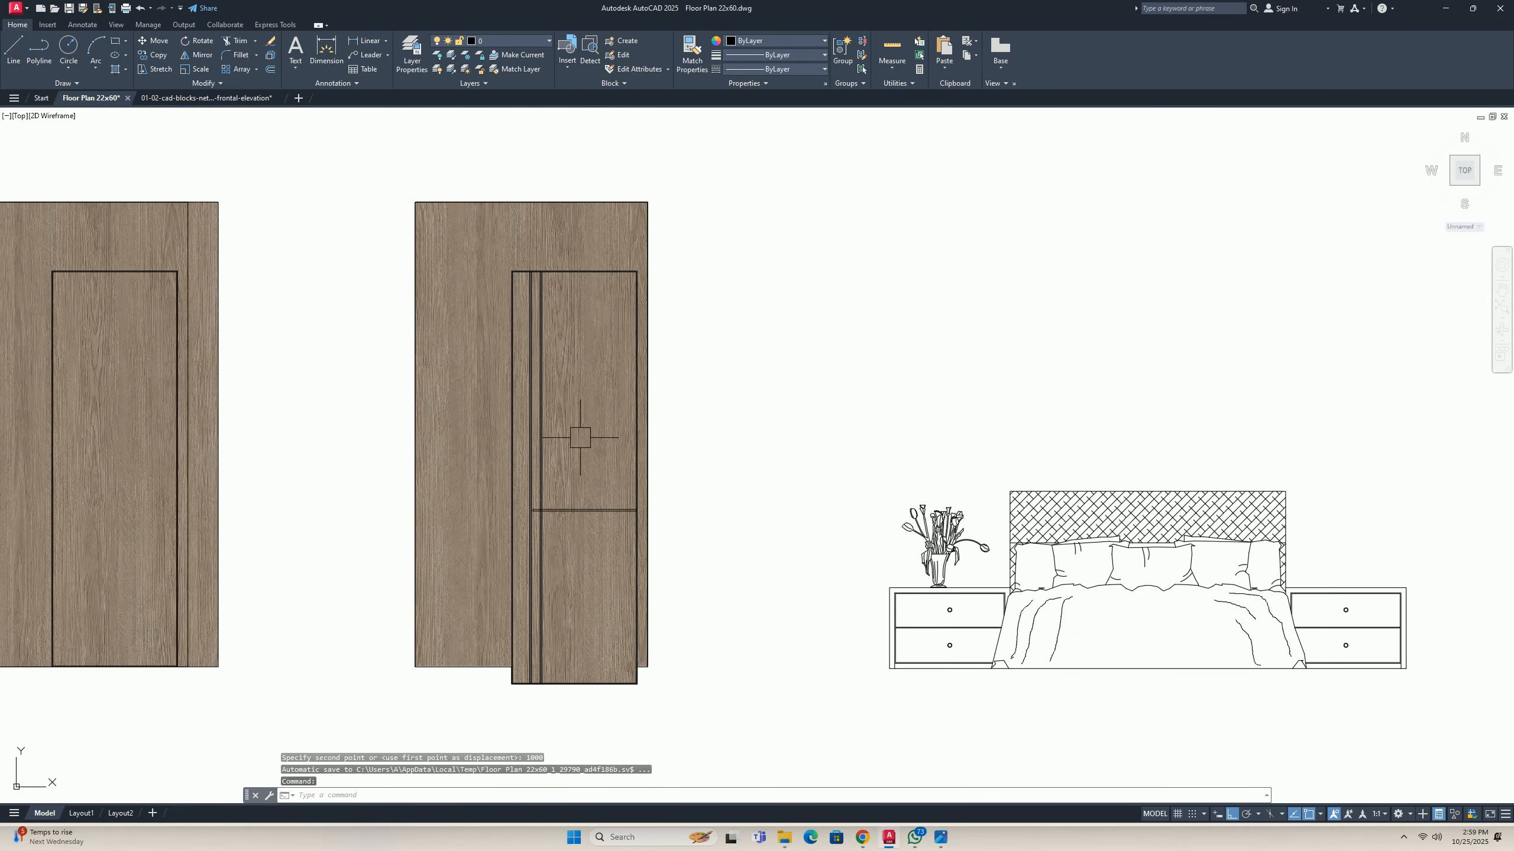
pyautogui.click(498, 528)
pyautogui.scroll(8, 382, 522)
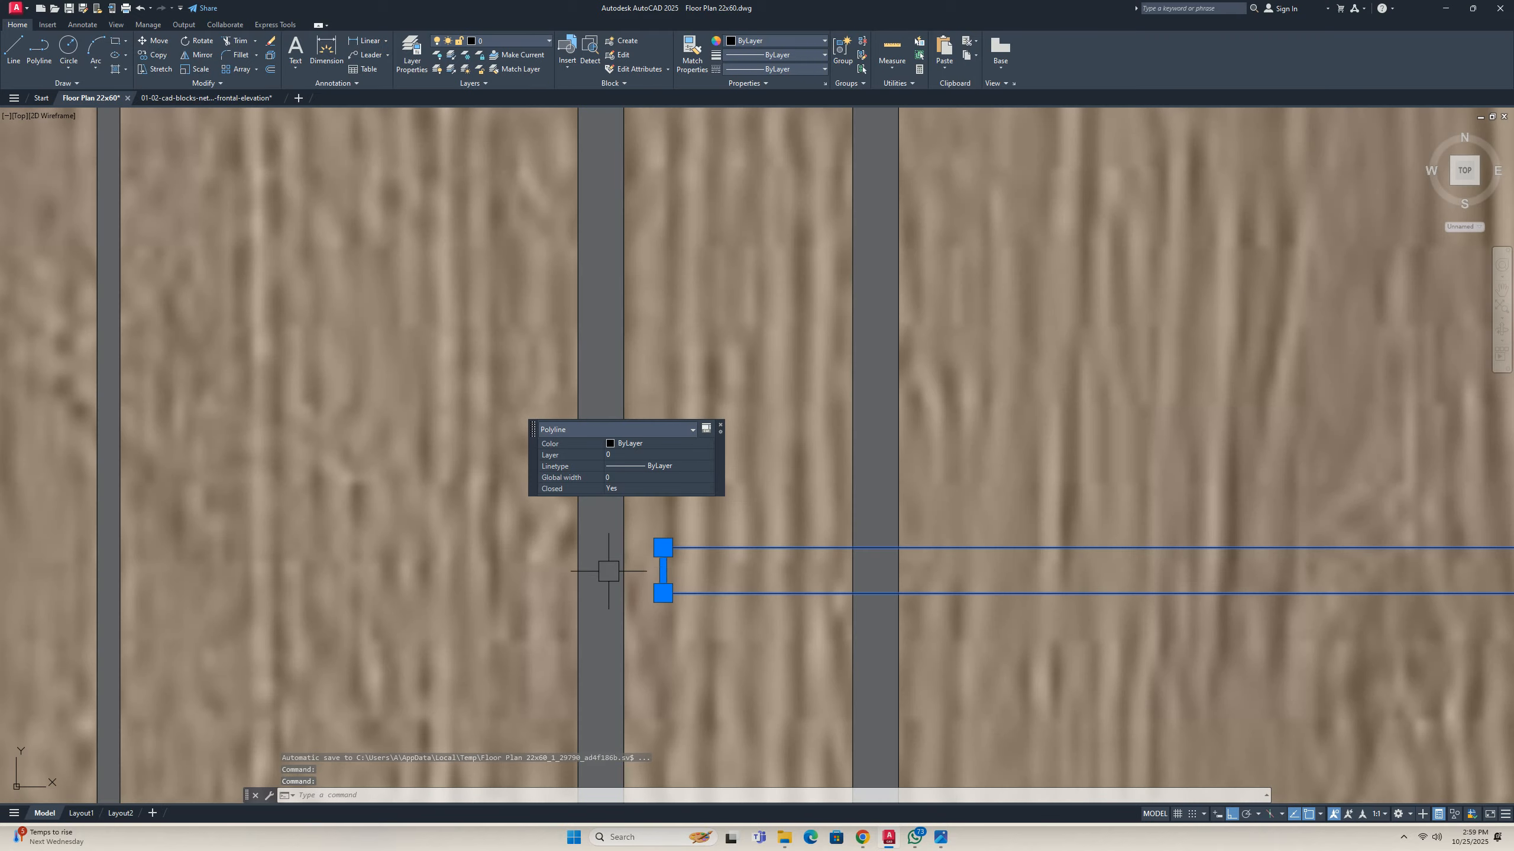
pyautogui.click(663, 570)
pyautogui.press('Escape')
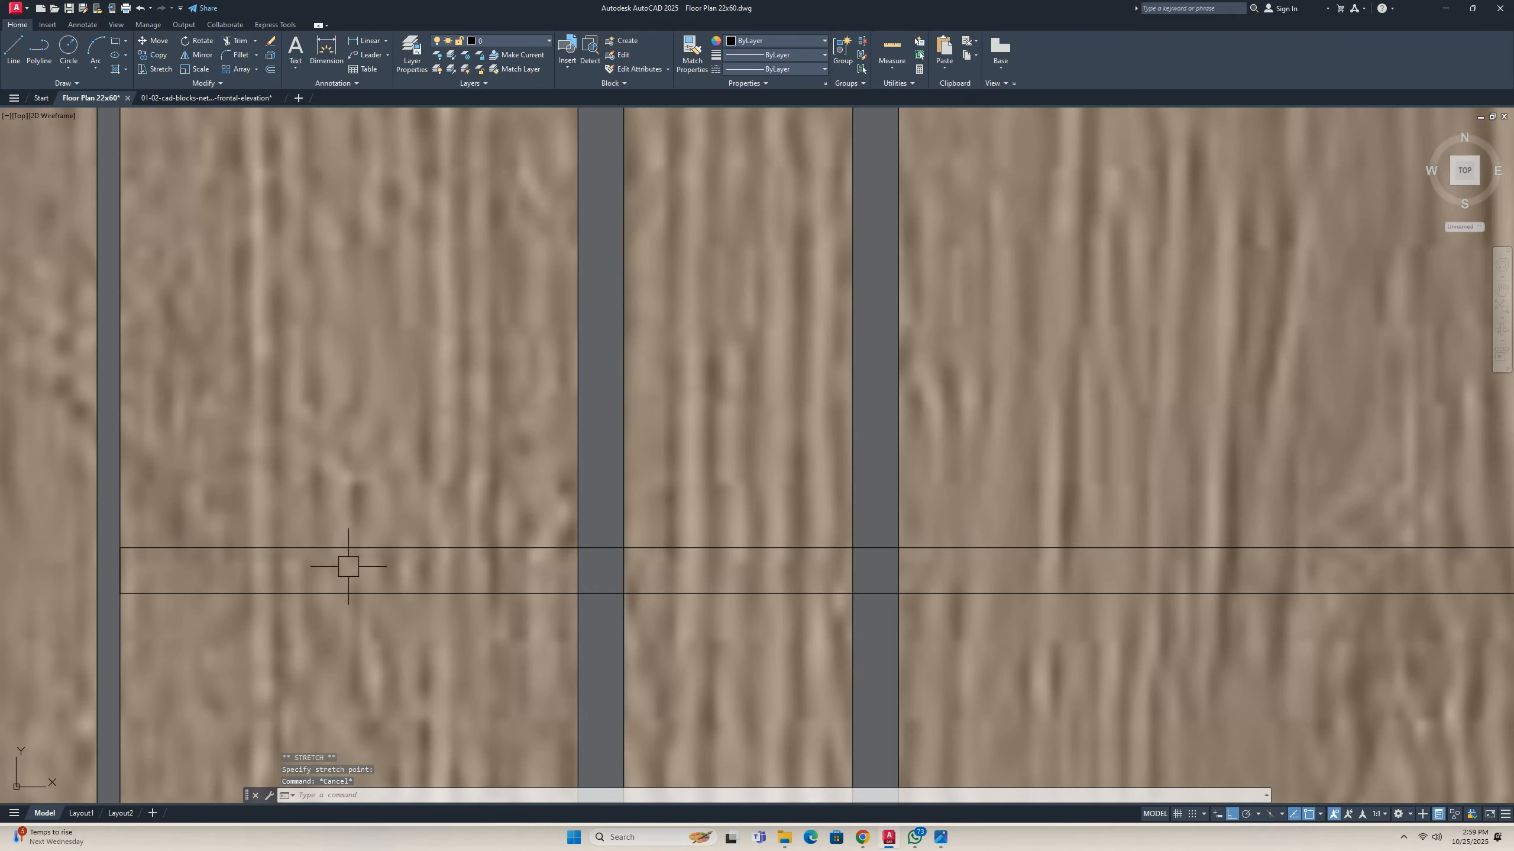
# Fill the horizontal strip across the door with the solid grey hatch.
pyautogui.write('h')
pyautogui.press('Return')
pyautogui.click(419, 548)
pyautogui.press('Escape')
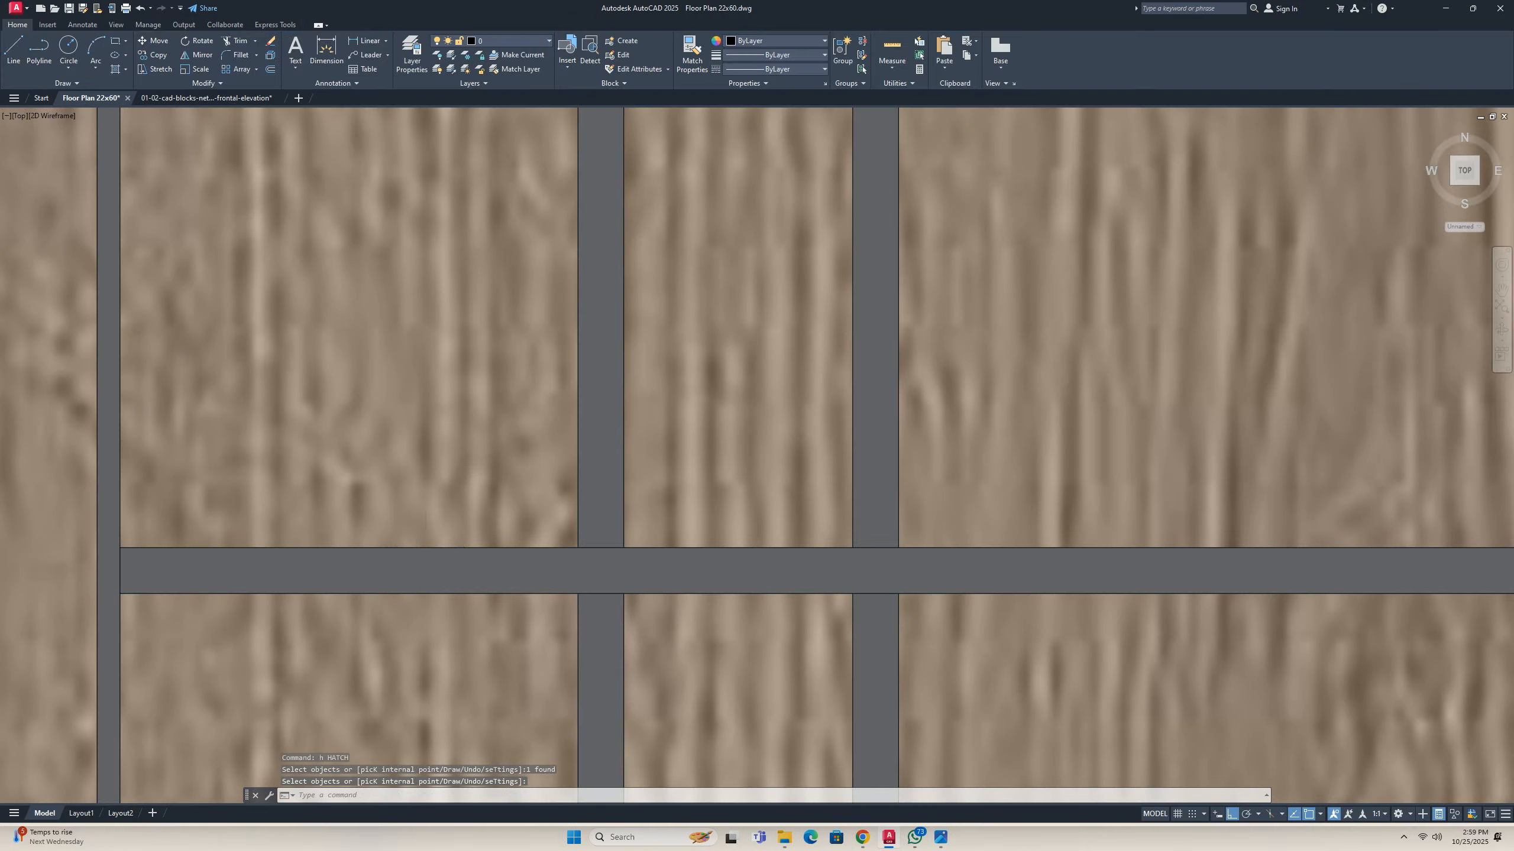
pyautogui.scroll(-8, 553, 569)
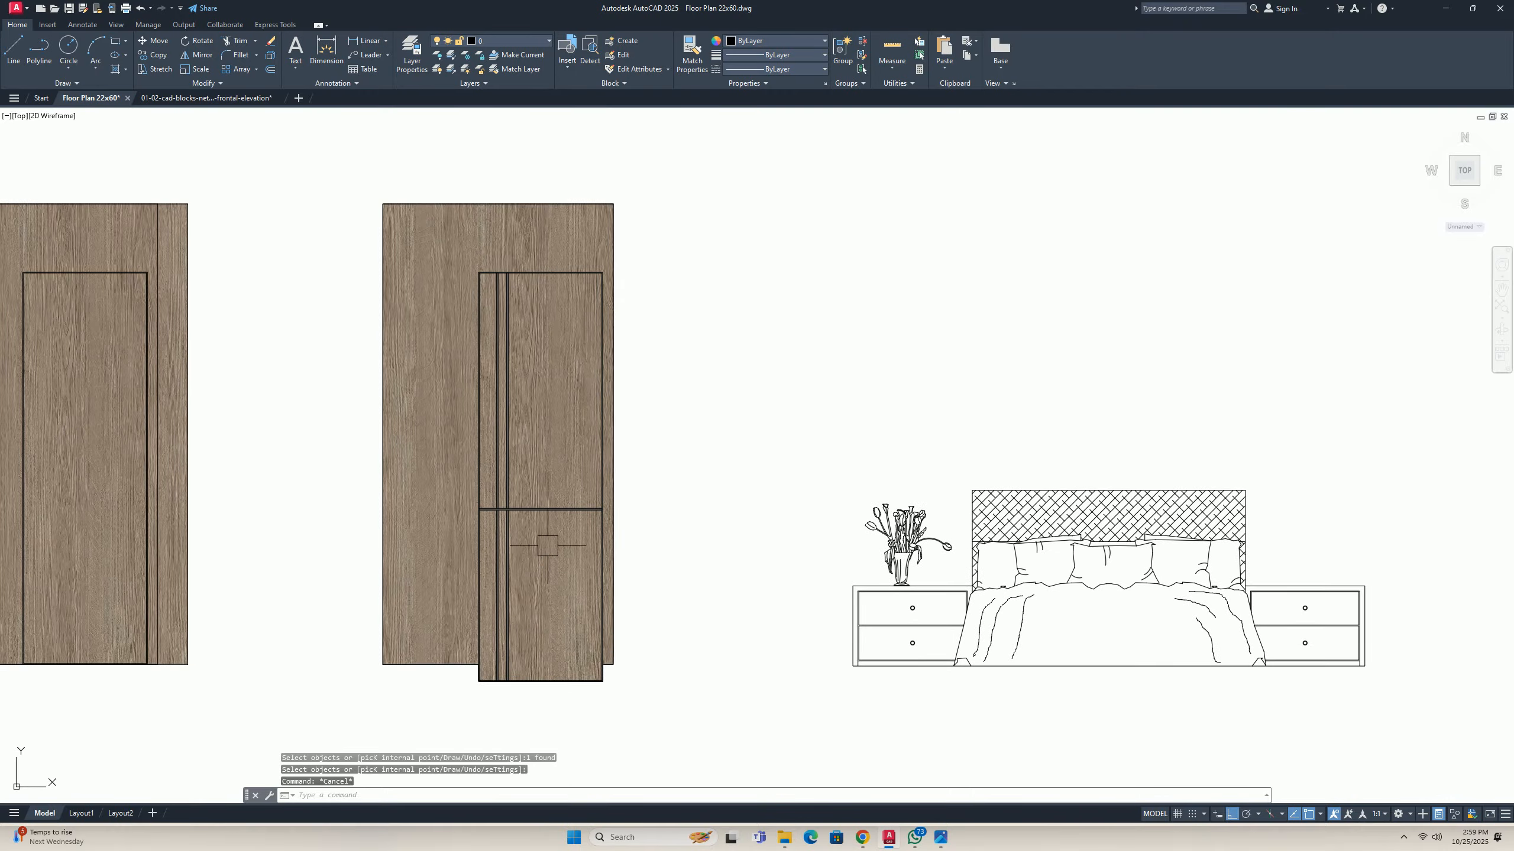
# Move the horizontal strip and its hatch up to the midpoint of the door frame's right edge.
pyautogui.scroll(-5, 572, 543)
pyautogui.press('Escape')
pyautogui.press('Escape')
pyautogui.scroll(5, 578, 561)
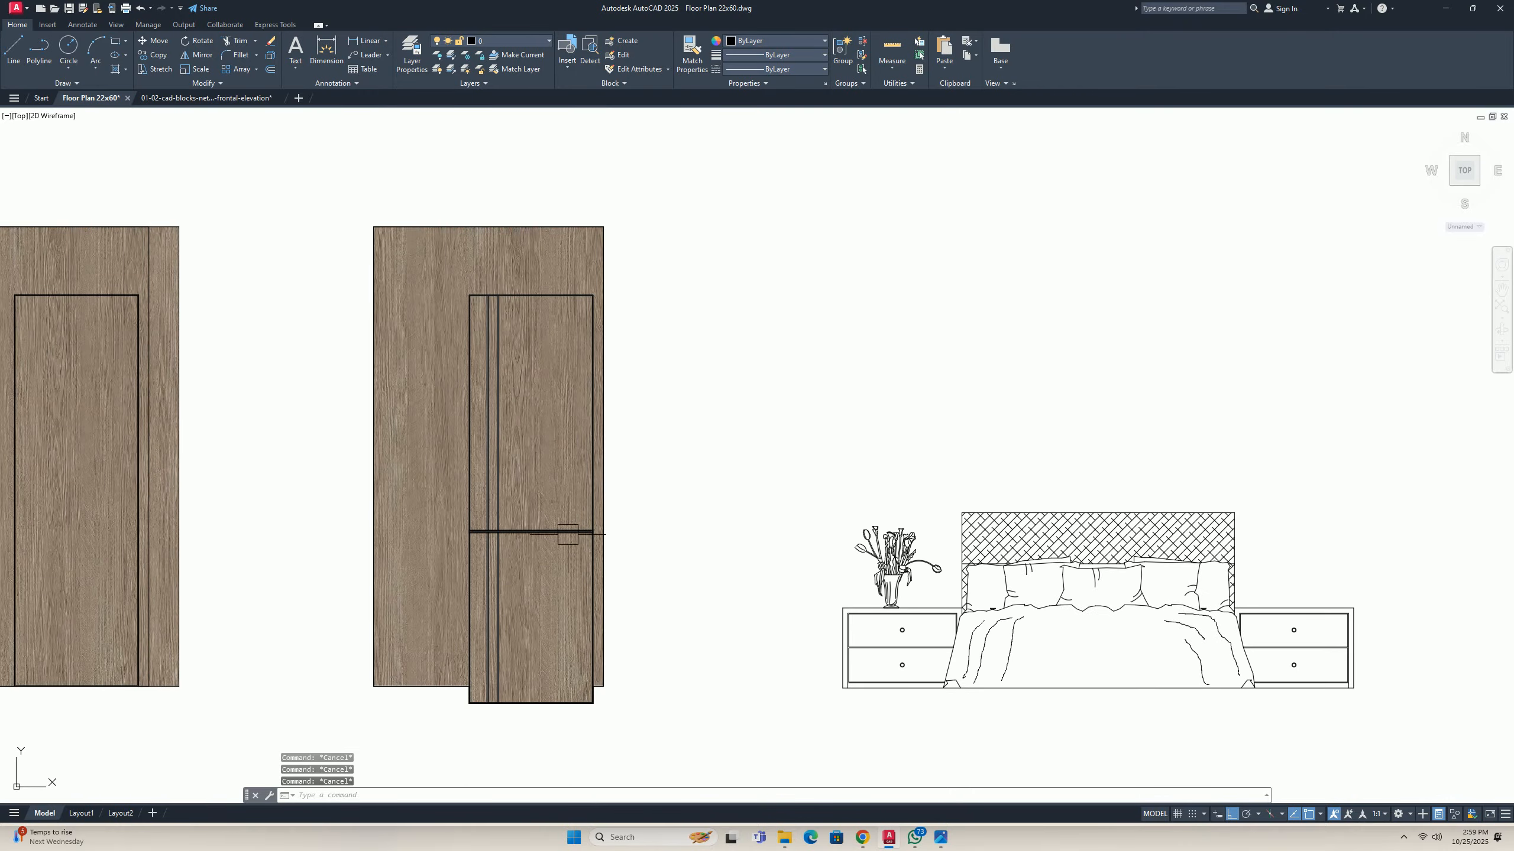
pyautogui.write('m')
pyautogui.press('Return')
pyautogui.scroll(4, 570, 539)
pyautogui.click(602, 501)
pyautogui.click(583, 531)
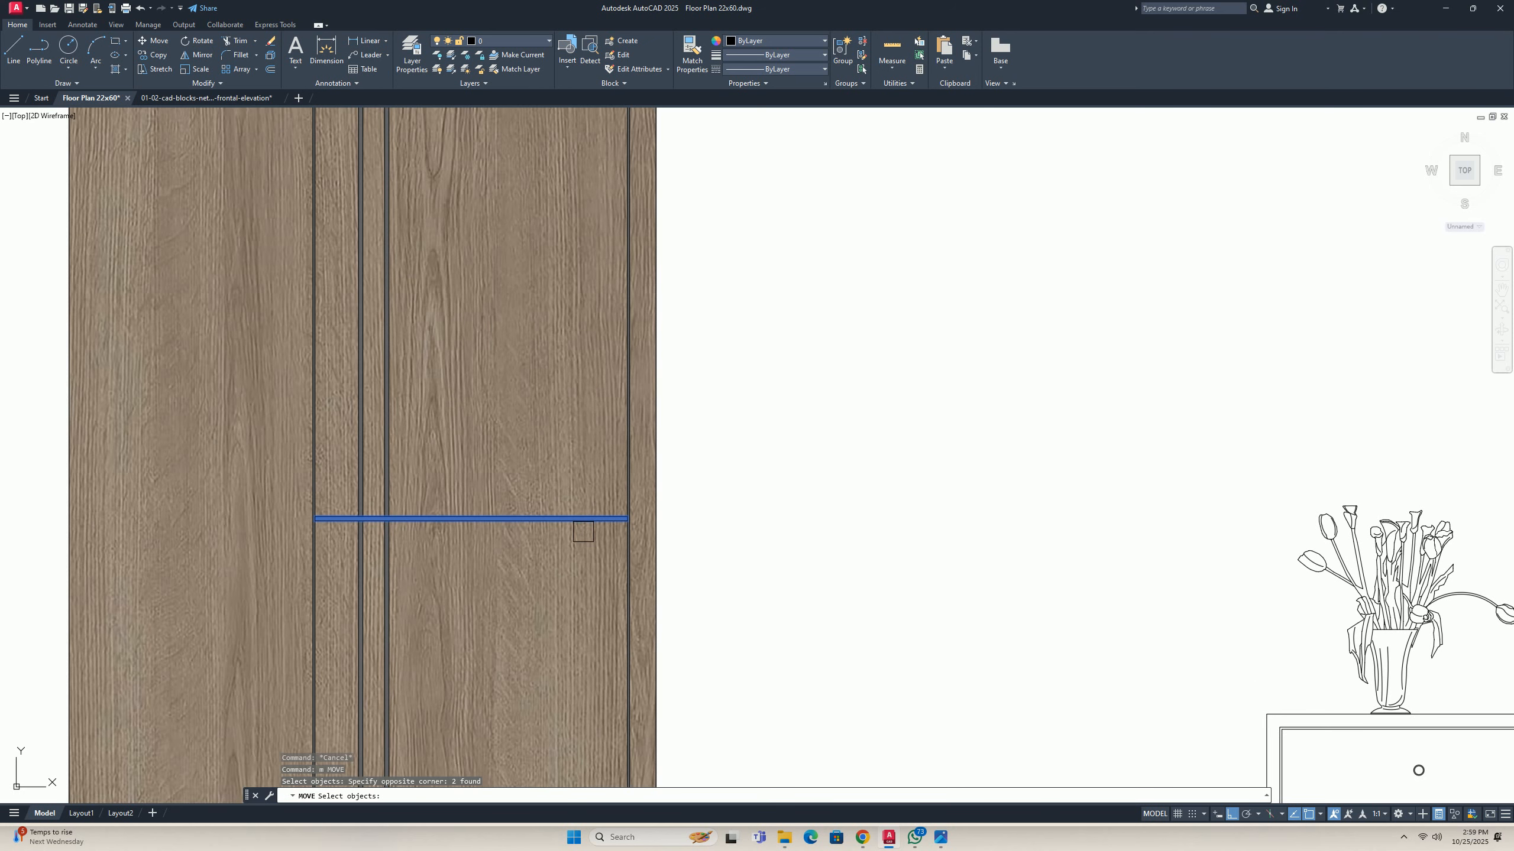
pyautogui.press('Return')
pyautogui.scroll(6, 626, 517)
pyautogui.click(591, 538)
pyautogui.scroll(-3, 591, 399)
pyautogui.moveTo(591, 400); pyautogui.dragTo(591, 438, button='middle')
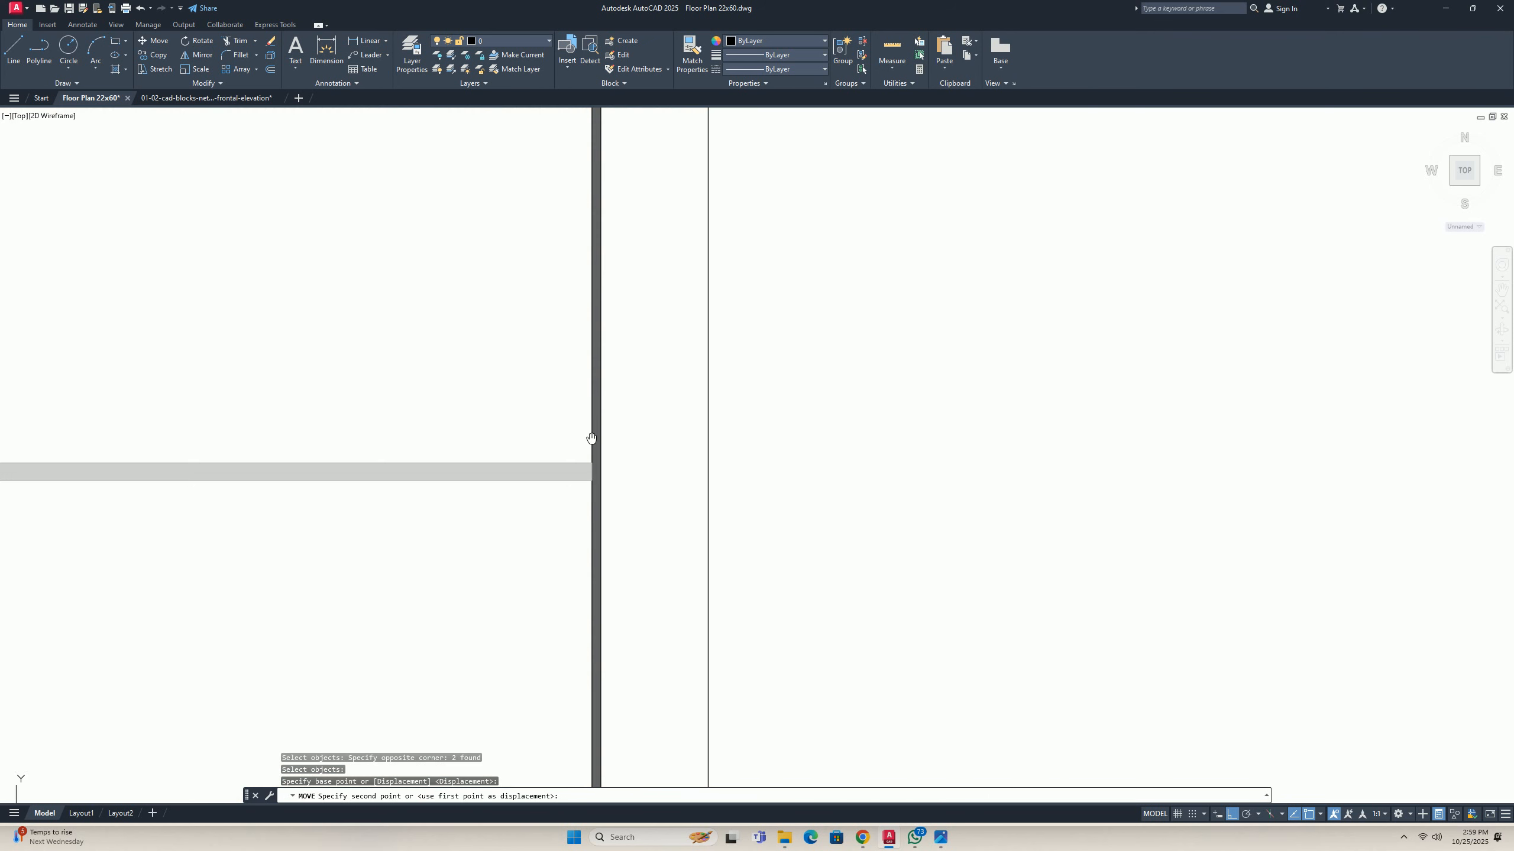
pyautogui.scroll(-5, 591, 438)
pyautogui.click(599, 409)
pyautogui.press('Escape')
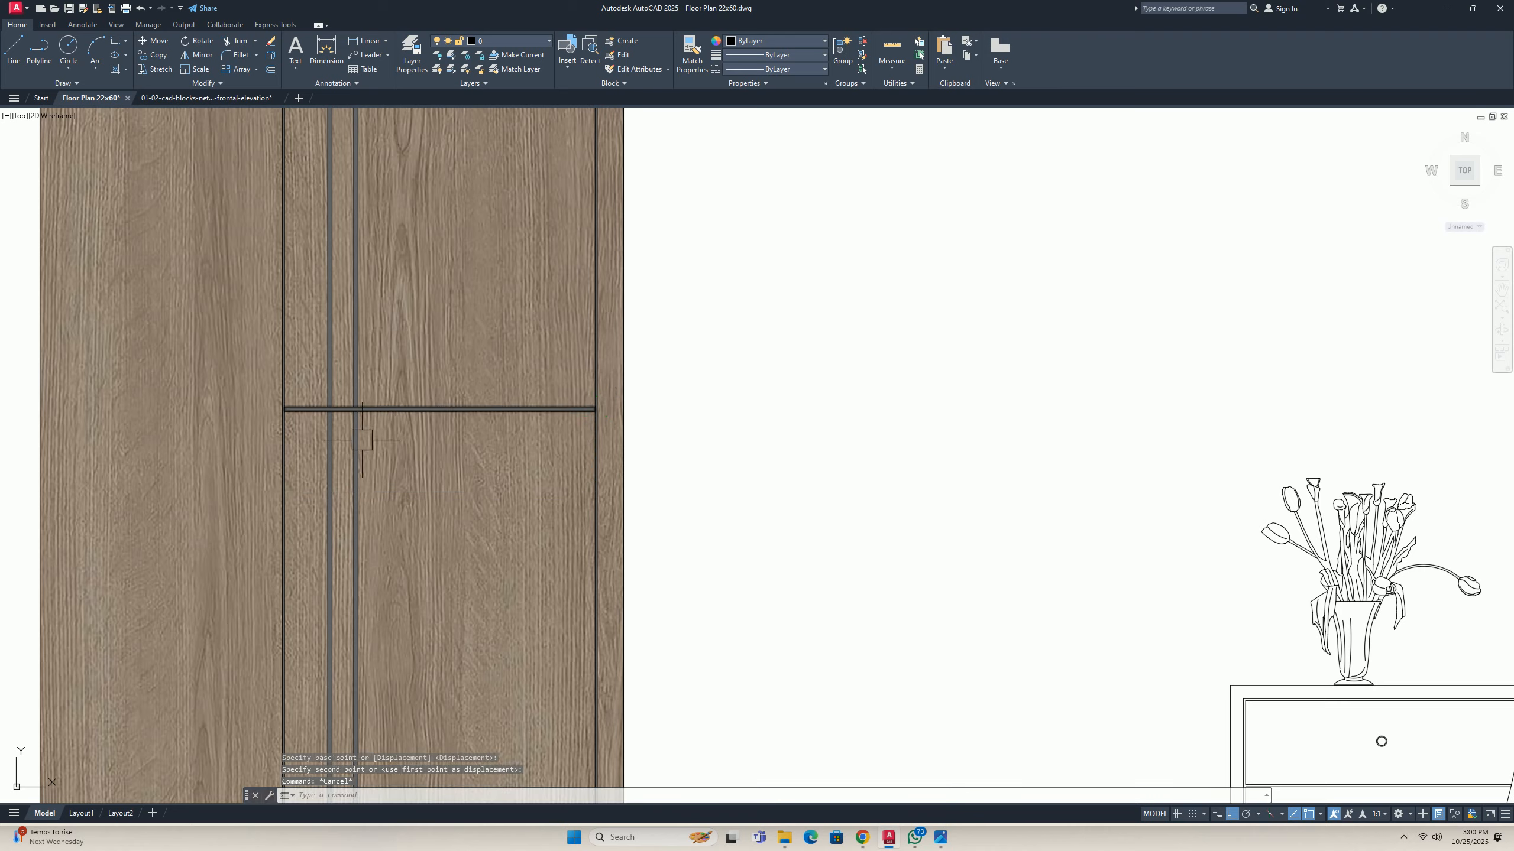
# Examine the reference door image for the handle's shape and its position relative to the horizontal groove.
pyautogui.press('Escape')
pyautogui.scroll(-5, 362, 440)
pyautogui.scroll(5, 357, 518)
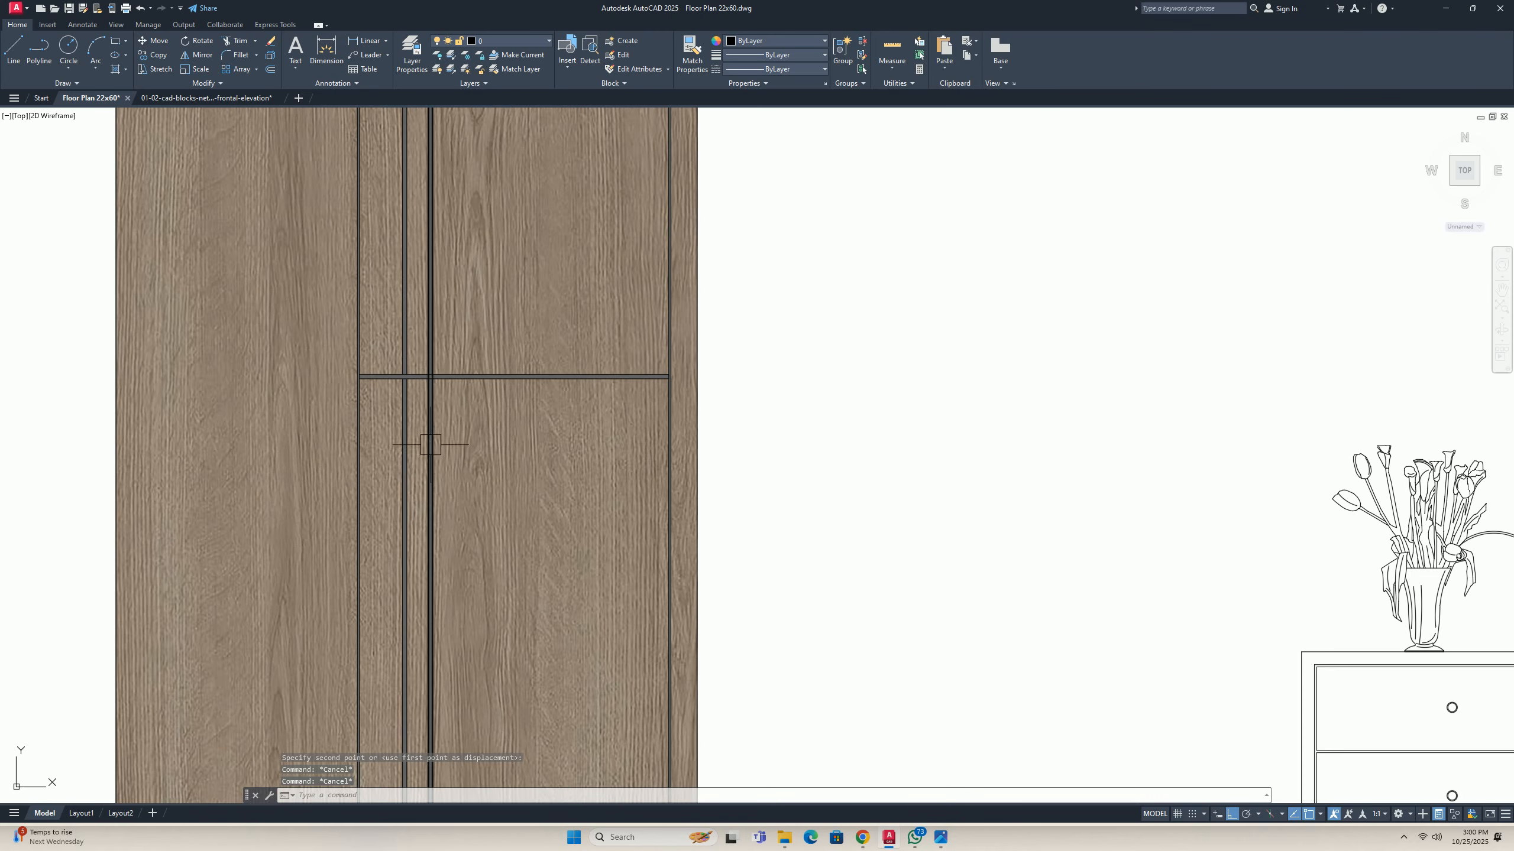
pyautogui.moveTo(941, 837)
pyautogui.click(788, 715)
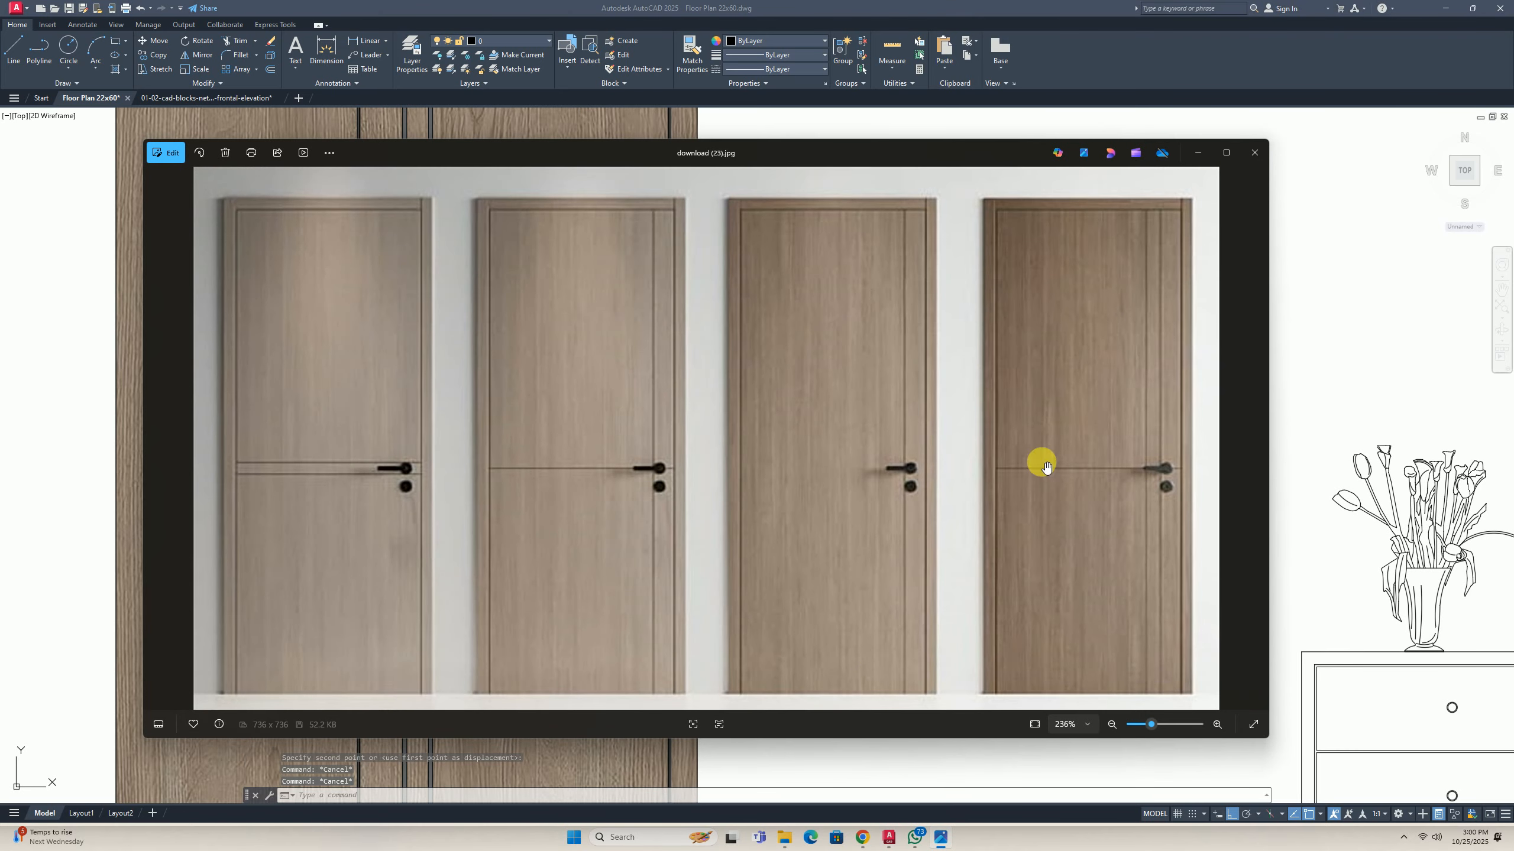
pyautogui.click(1198, 152)
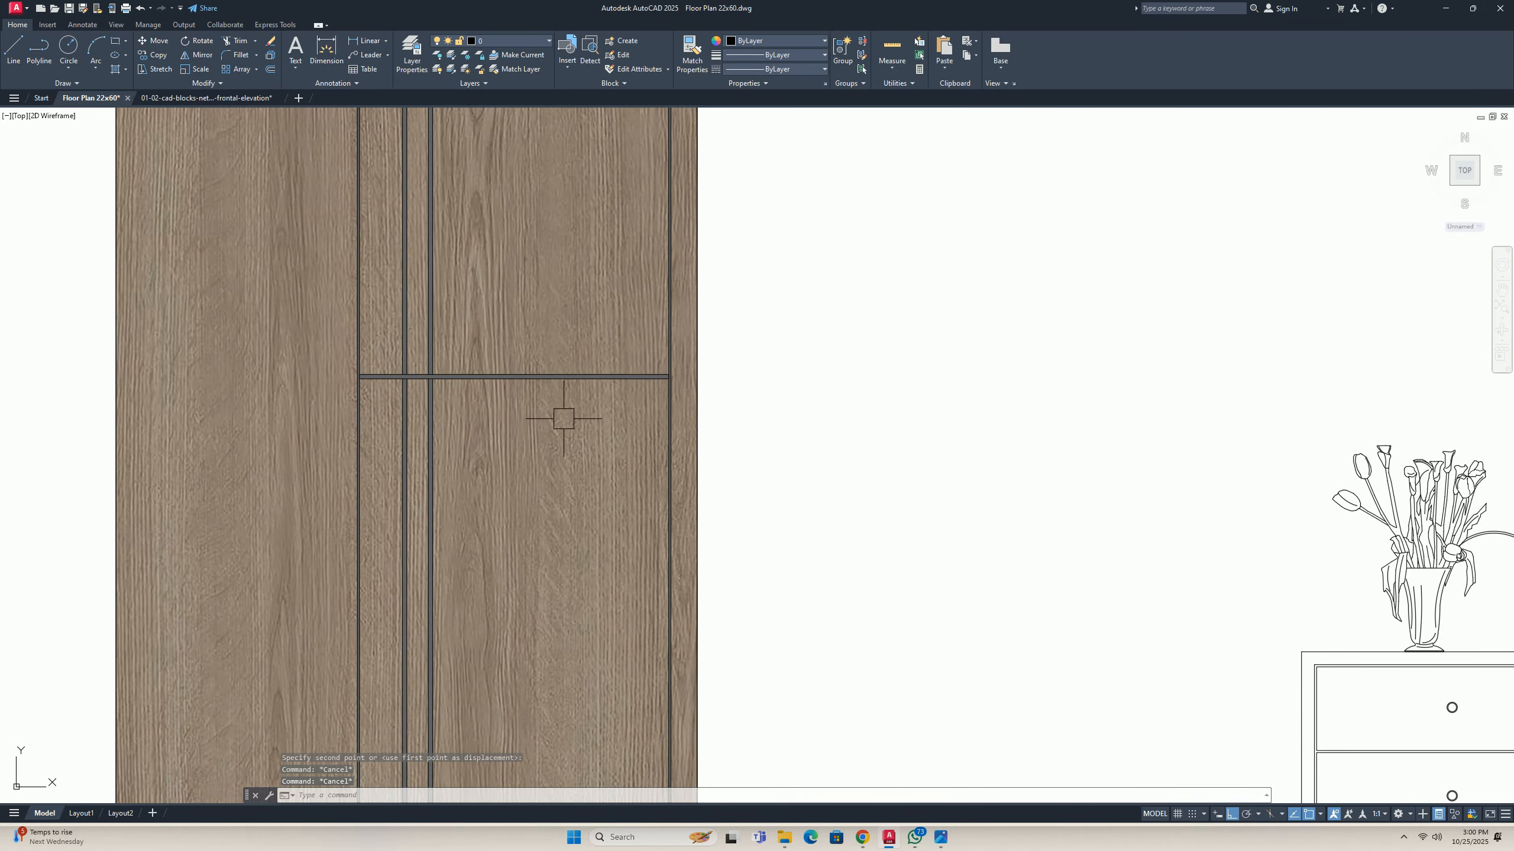
pyautogui.hotkey('ctrl', 'z')
pyautogui.moveTo(557, 423); pyautogui.dragTo(713, 430, button='middle')
pyautogui.scroll(2, 534, 423)
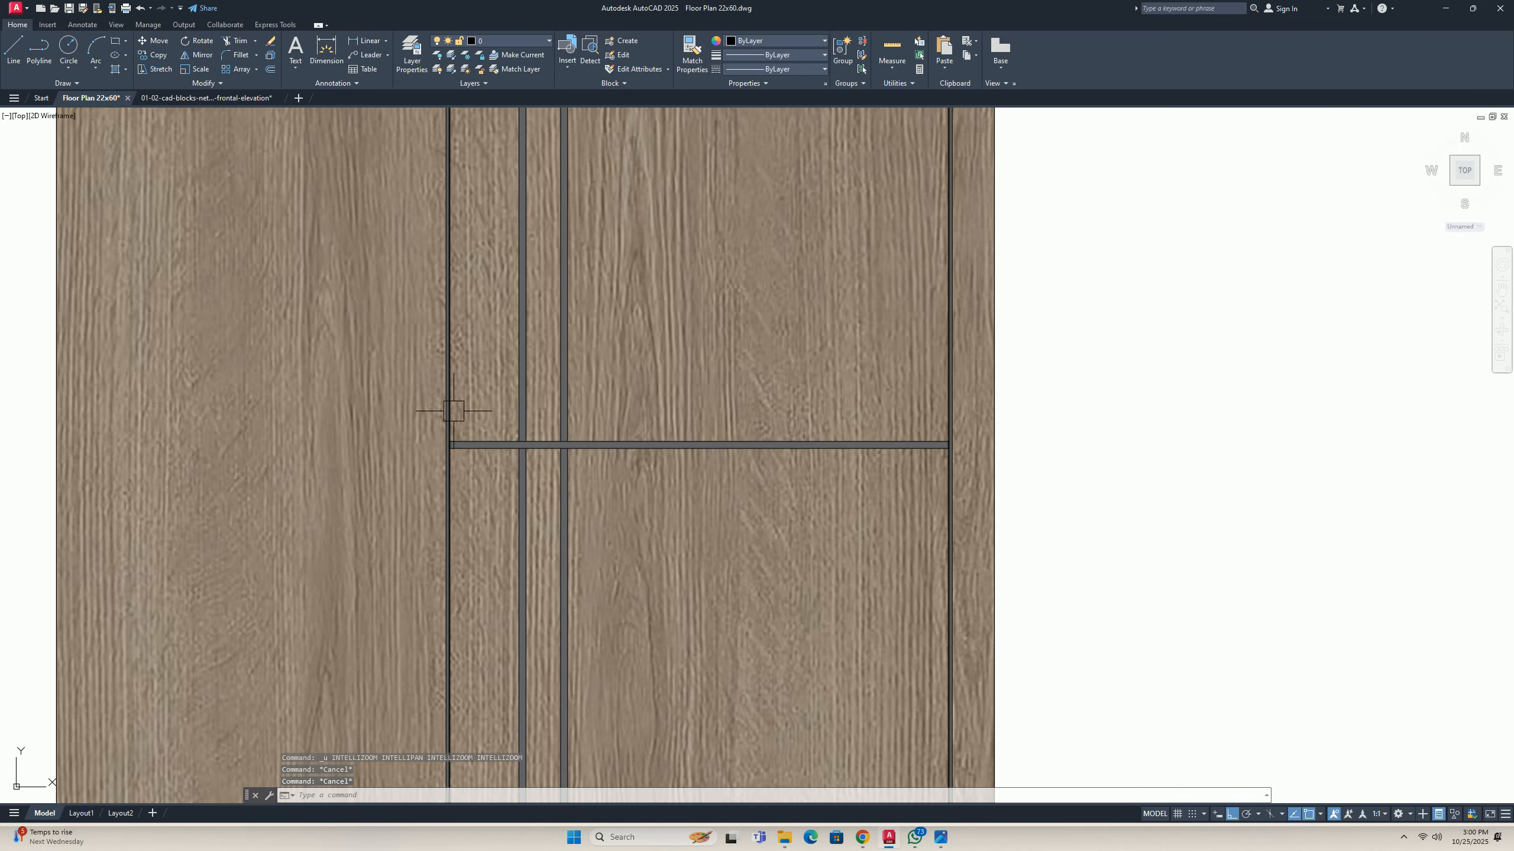
# Draw a 50 by 50 rectangle in the empty area beside the wood panel as the door handle's plate.
pyautogui.write('re')
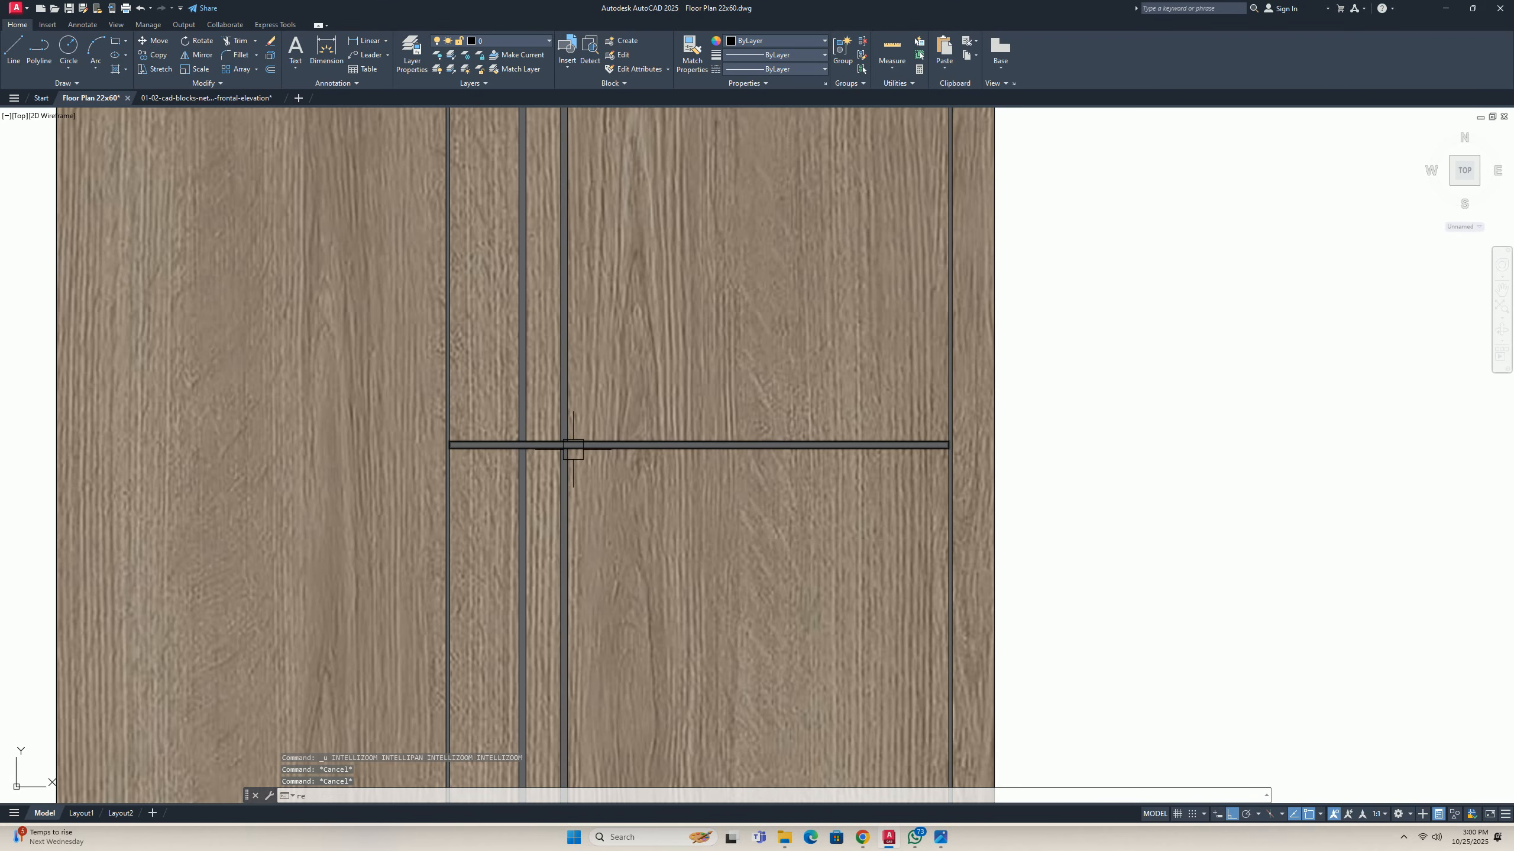
pyautogui.write('c')
pyautogui.press('space')
pyautogui.moveTo(887, 418); pyautogui.dragTo(371, 444, button='middle')
pyautogui.click(604, 380)
pyautogui.write('d')
pyautogui.press('space')
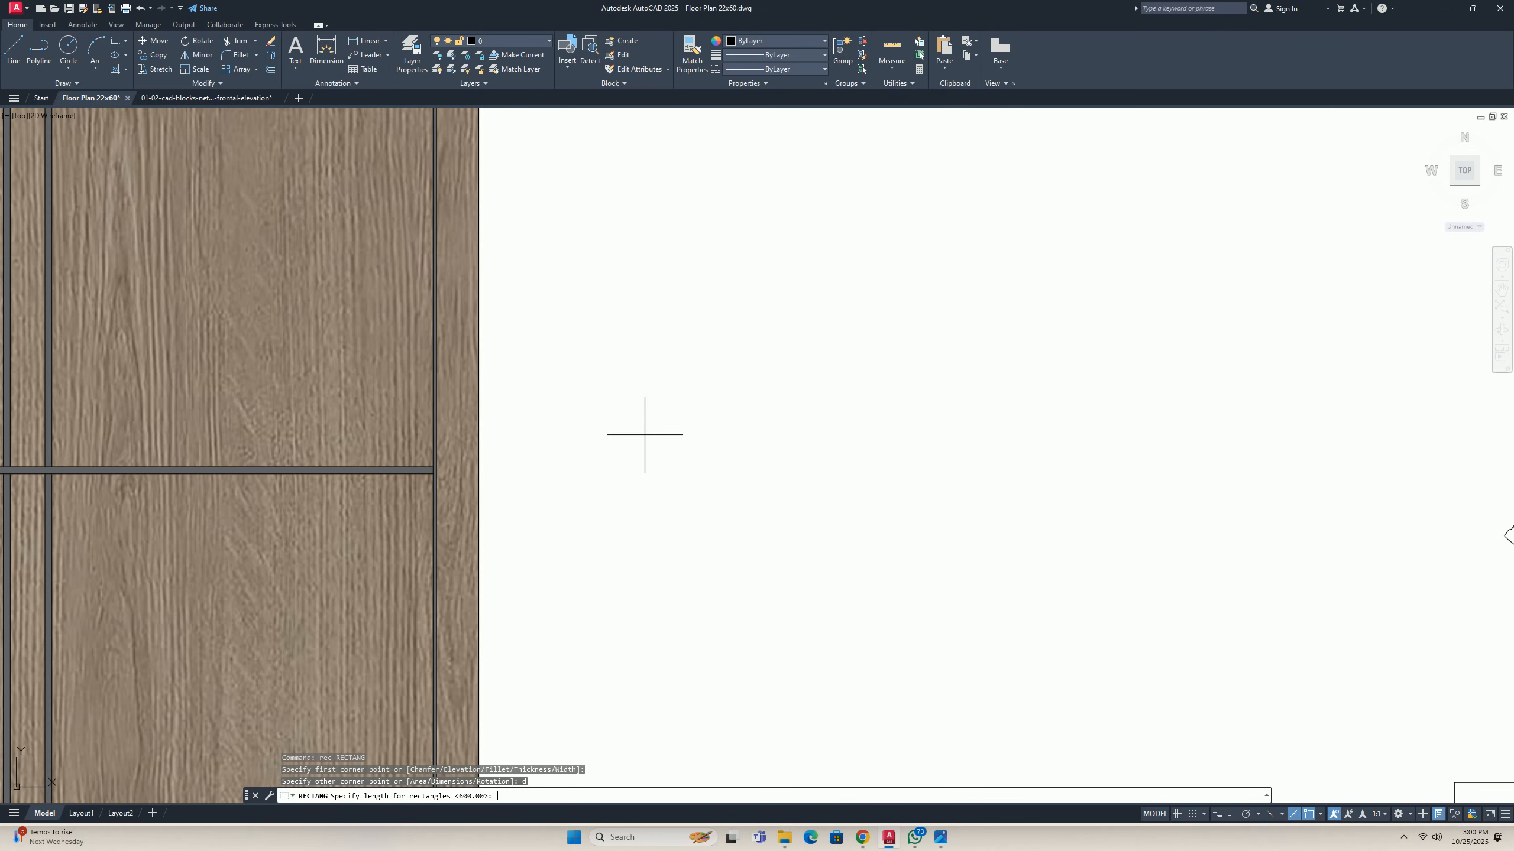
pyautogui.write('50')
pyautogui.press('space')
pyautogui.write('50')
pyautogui.press('space')
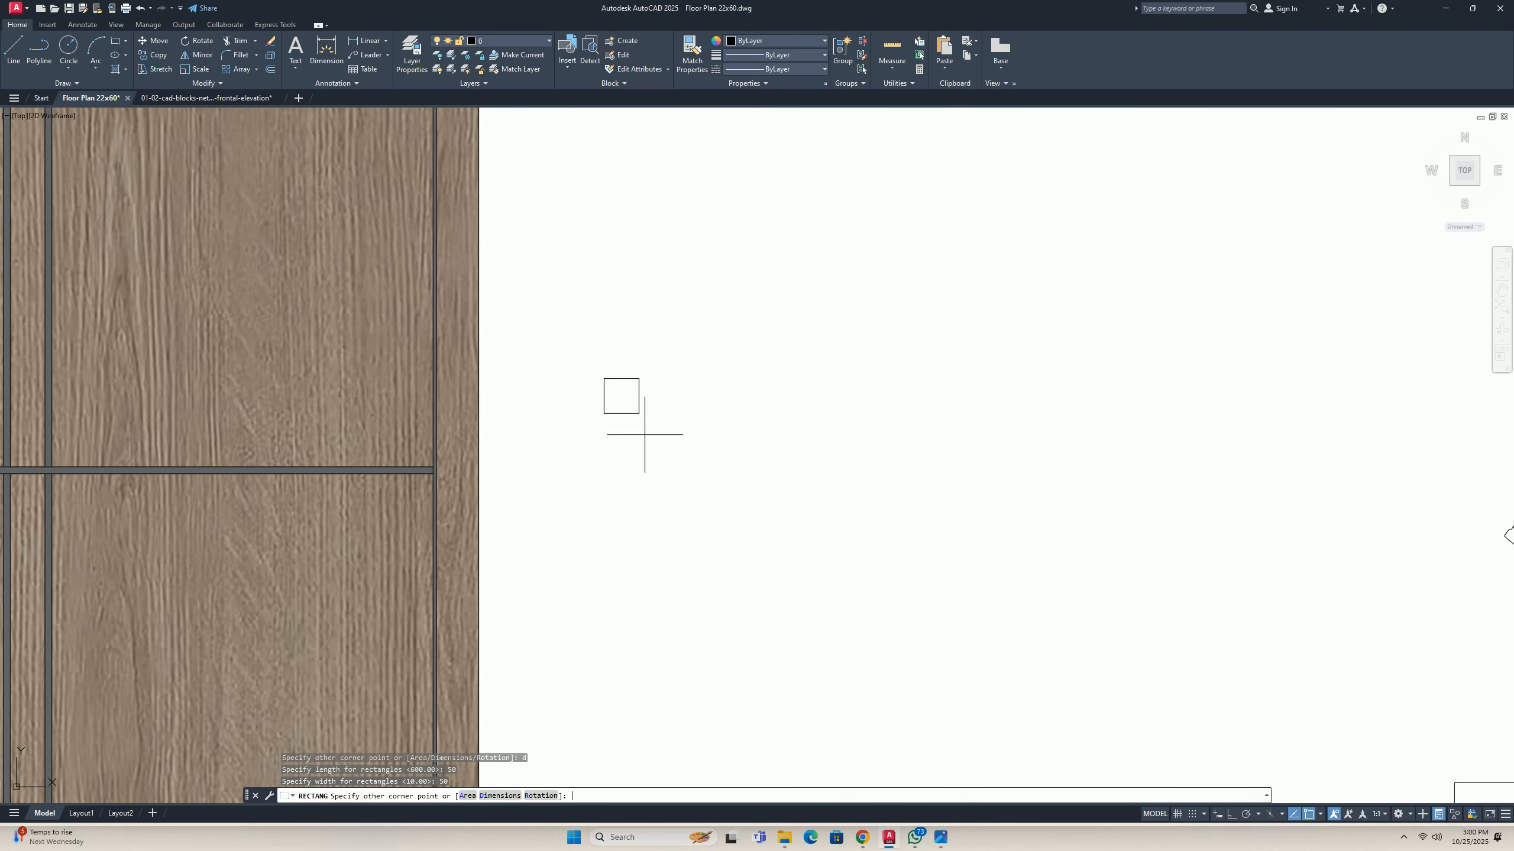
pyautogui.moveTo(640, 382); pyautogui.dragTo(586, 476, button='middle')
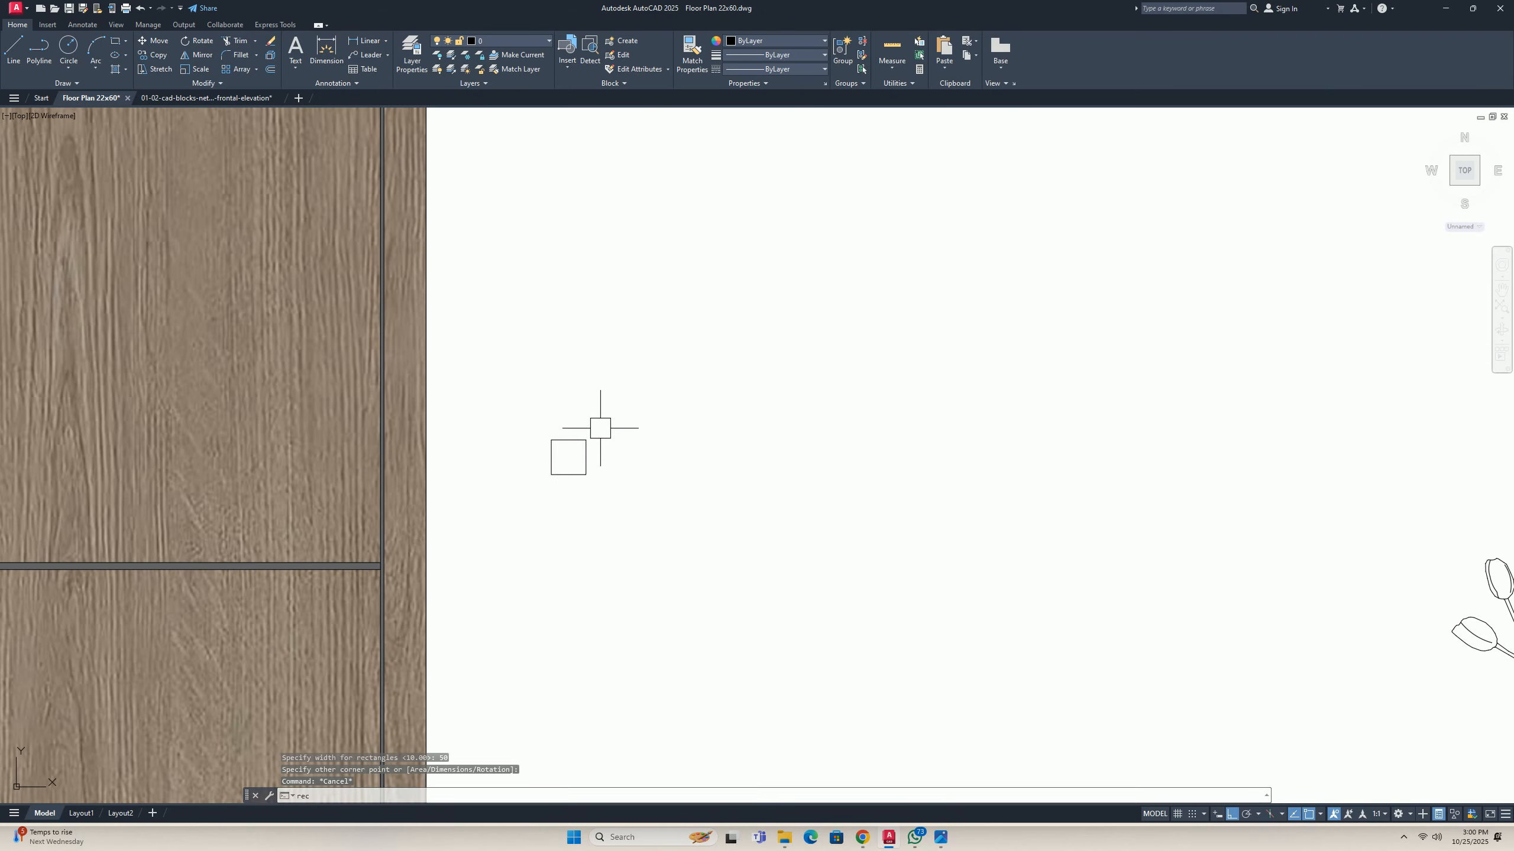
# Draw a 120 by 10 rectangle beside the square plate as the handle's lever bar.
pyautogui.scroll(4, 599, 419)
pyautogui.write('d')
pyautogui.press('space')
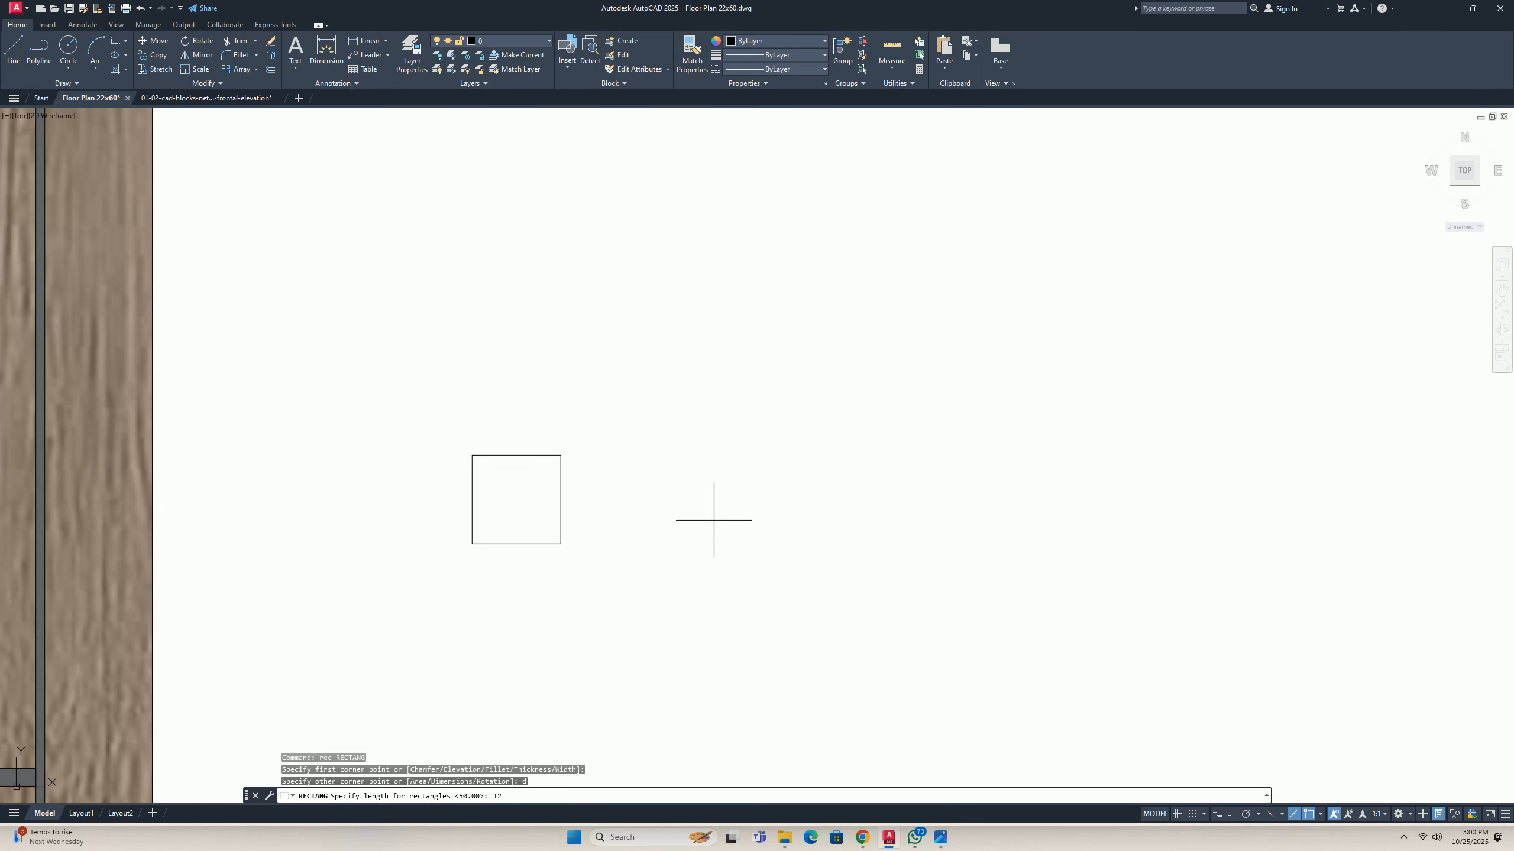
pyautogui.write('120')
pyautogui.press('space')
pyautogui.write('10')
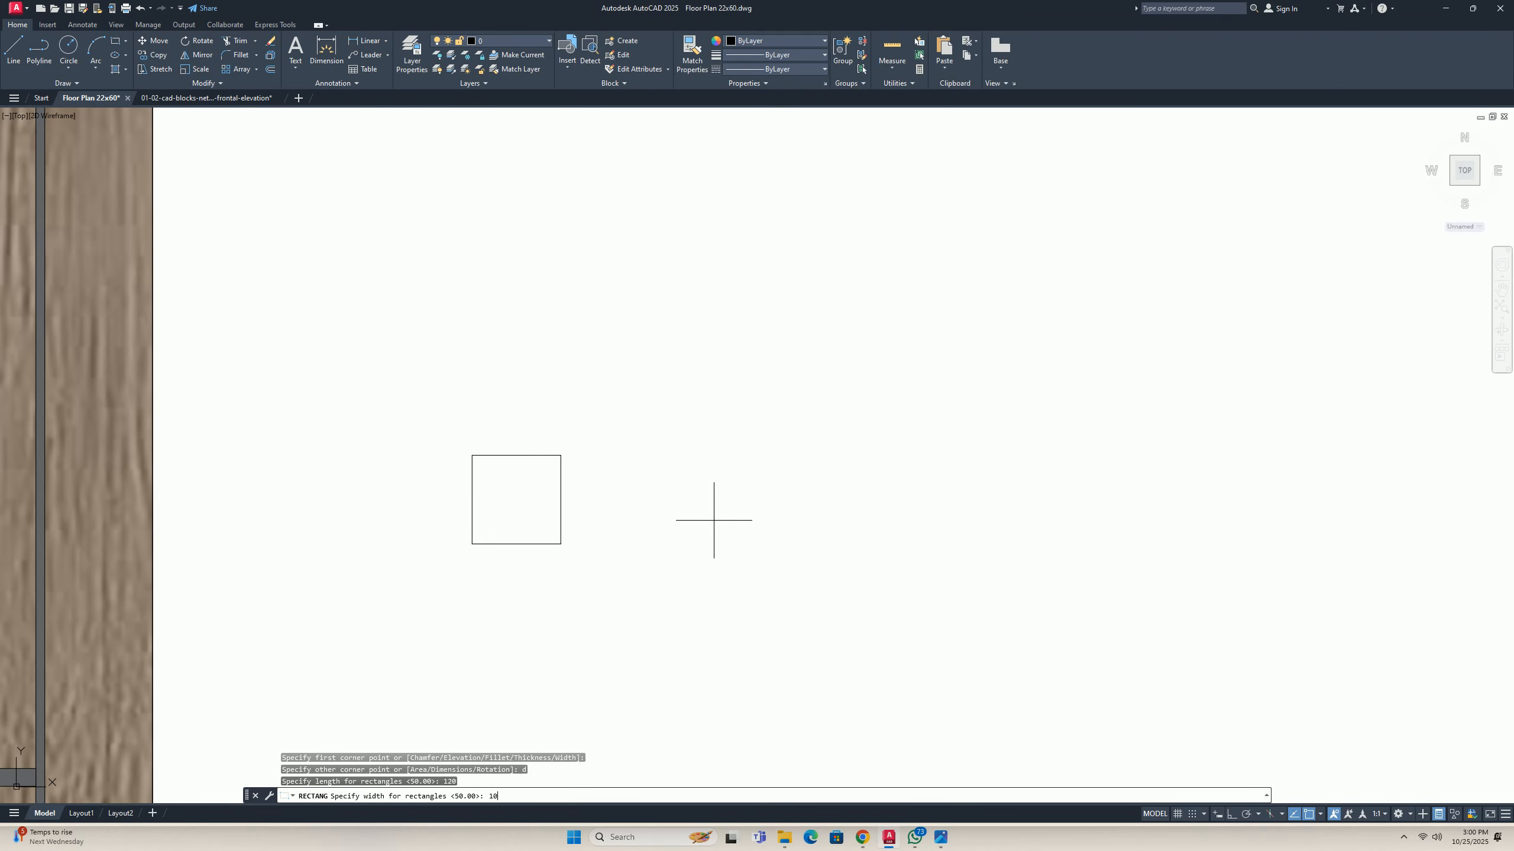
pyautogui.press('space')
pyautogui.click(709, 513)
# Move the lever bar so the midpoint of its left end sits at the square plate's centre.
pyautogui.write('m')
pyautogui.press('space')
pyautogui.click(660, 540)
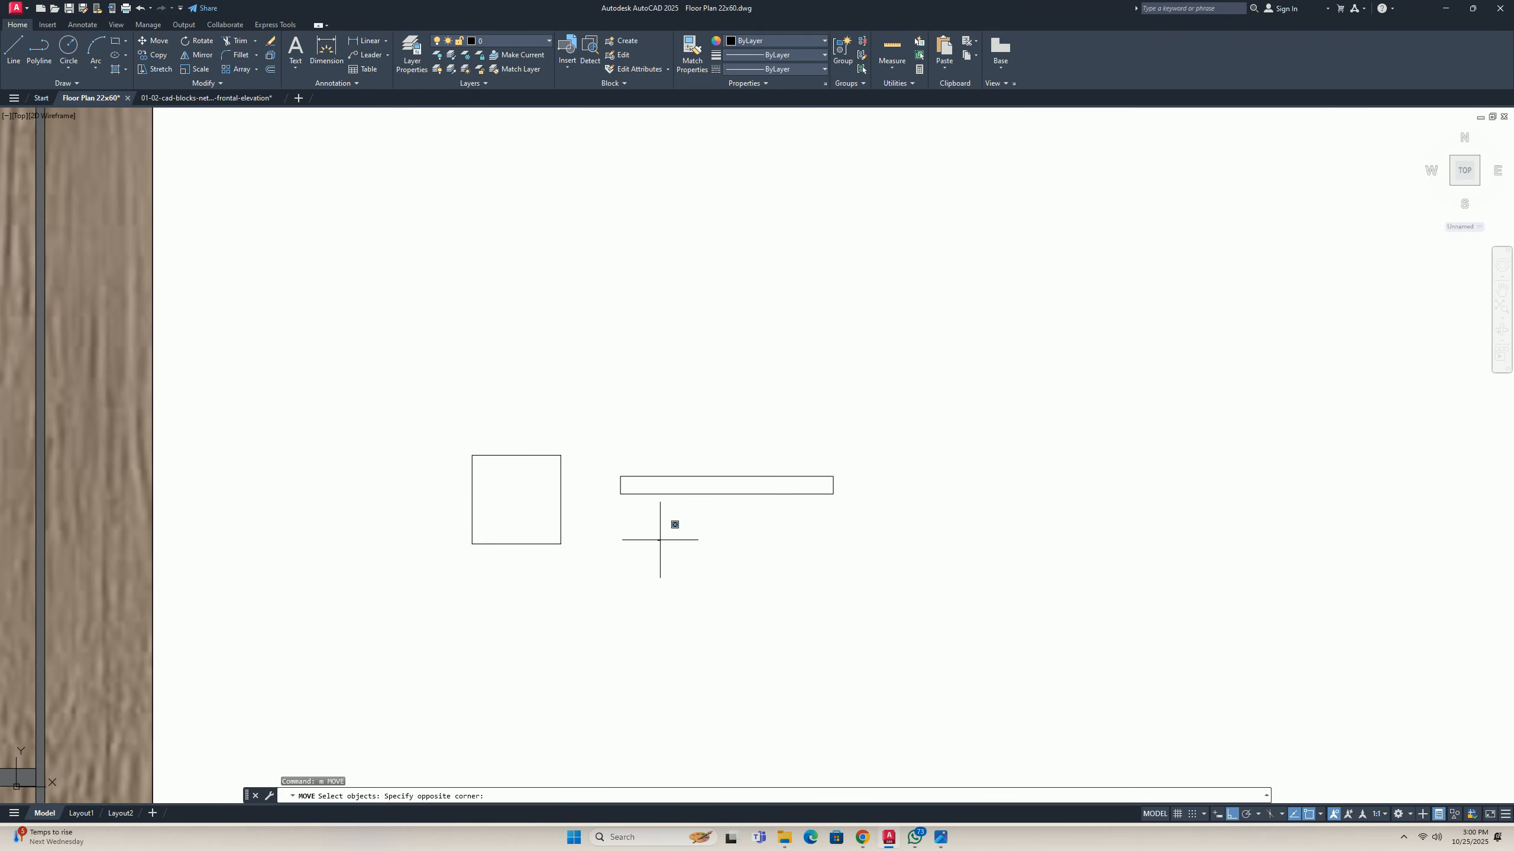
pyautogui.click(618, 478)
pyautogui.scroll(6, 617, 477)
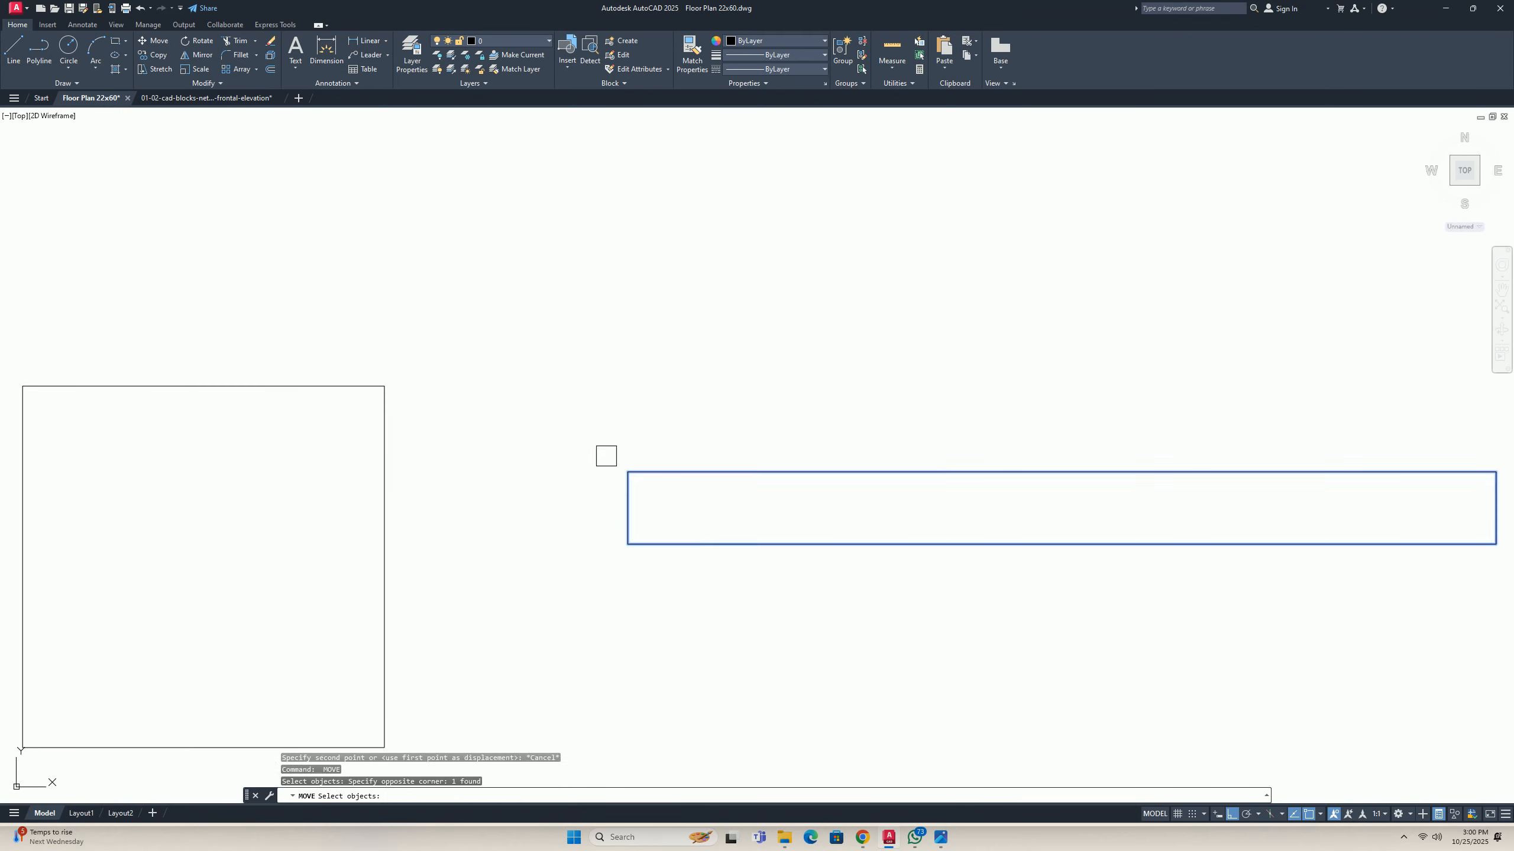
pyautogui.press('space')
pyautogui.click(628, 507)
pyautogui.scroll(-4, 554, 528)
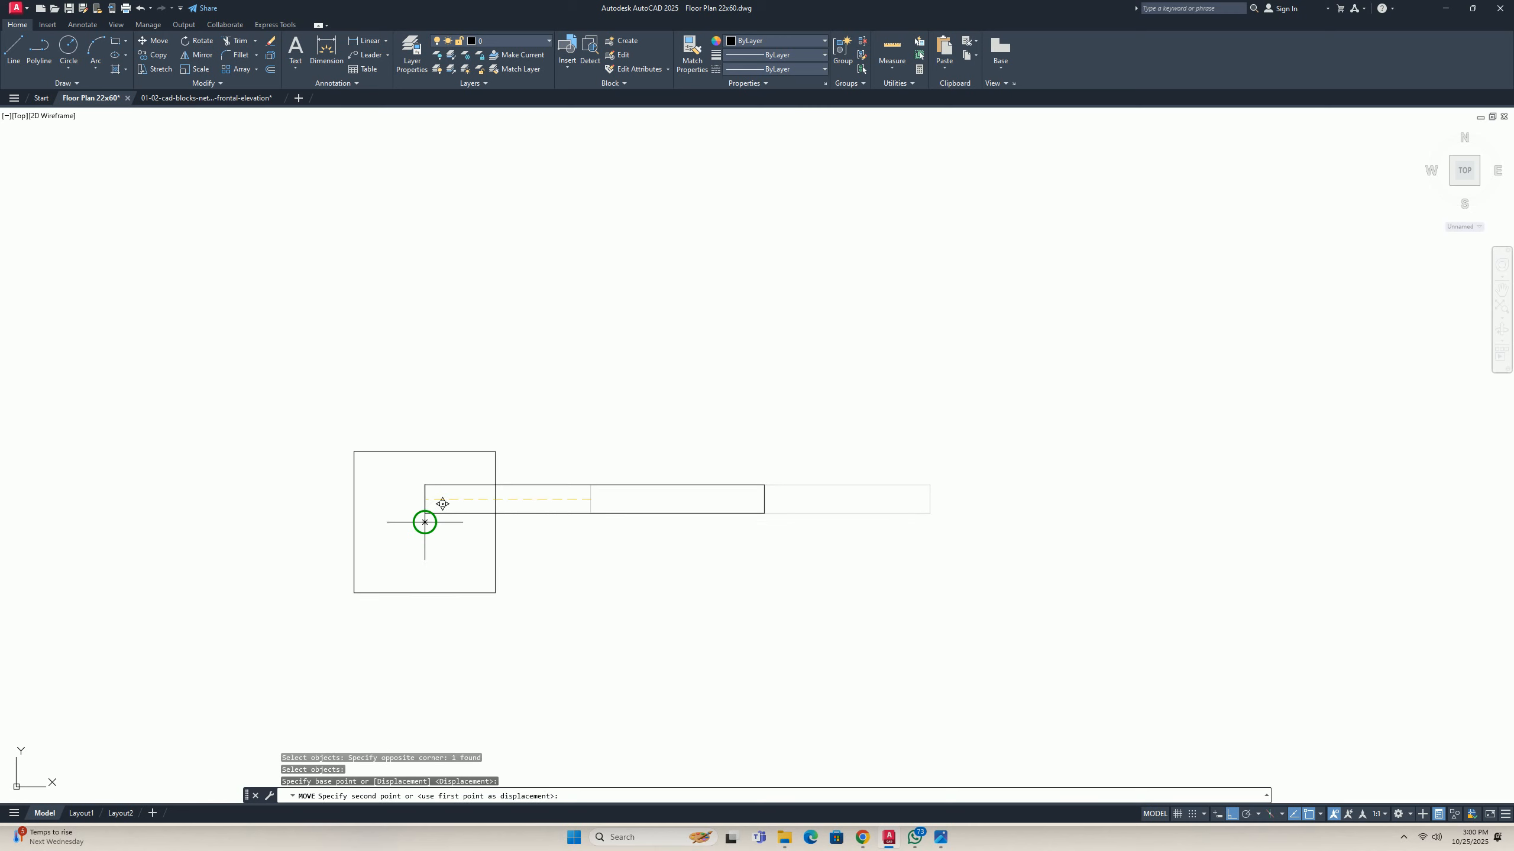
pyautogui.click(424, 522)
pyautogui.press('Escape')
pyautogui.press('Escape')
# Trim away the piece of the plate's right edge that crosses the lever bar.
pyautogui.write('tr')
pyautogui.press('space')
pyautogui.scroll(6, 476, 513)
pyautogui.click(497, 542)
pyautogui.click(678, 546)
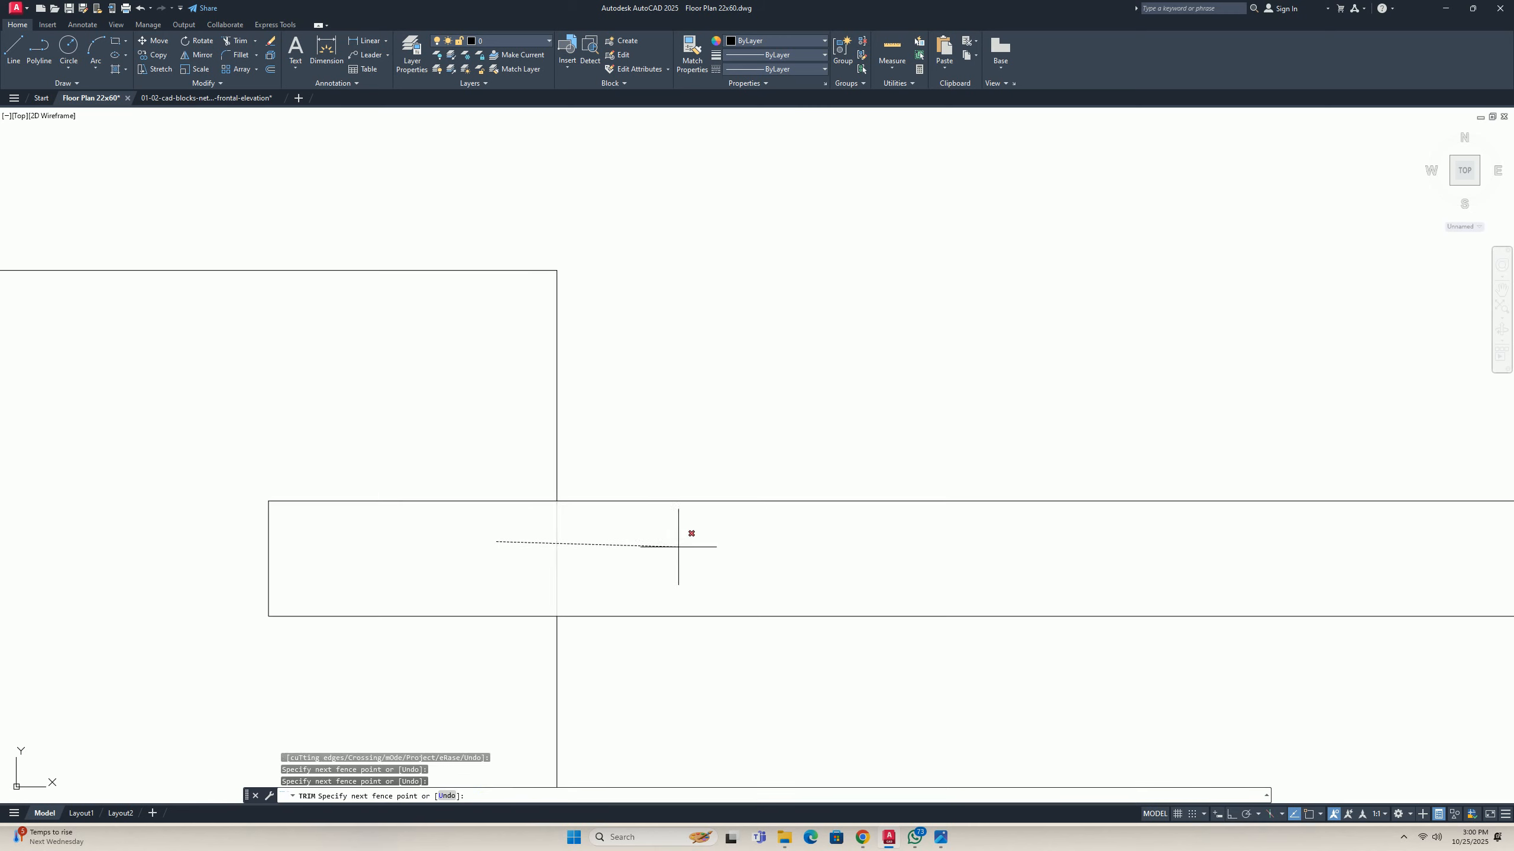
pyautogui.scroll(-10, 614, 541)
pyautogui.press('space')
pyautogui.press('Escape')
pyautogui.moveTo(615, 541); pyautogui.dragTo(522, 523, button='middle')
pyautogui.scroll(4, 520, 547)
pyautogui.press('Escape')
pyautogui.press('Escape')
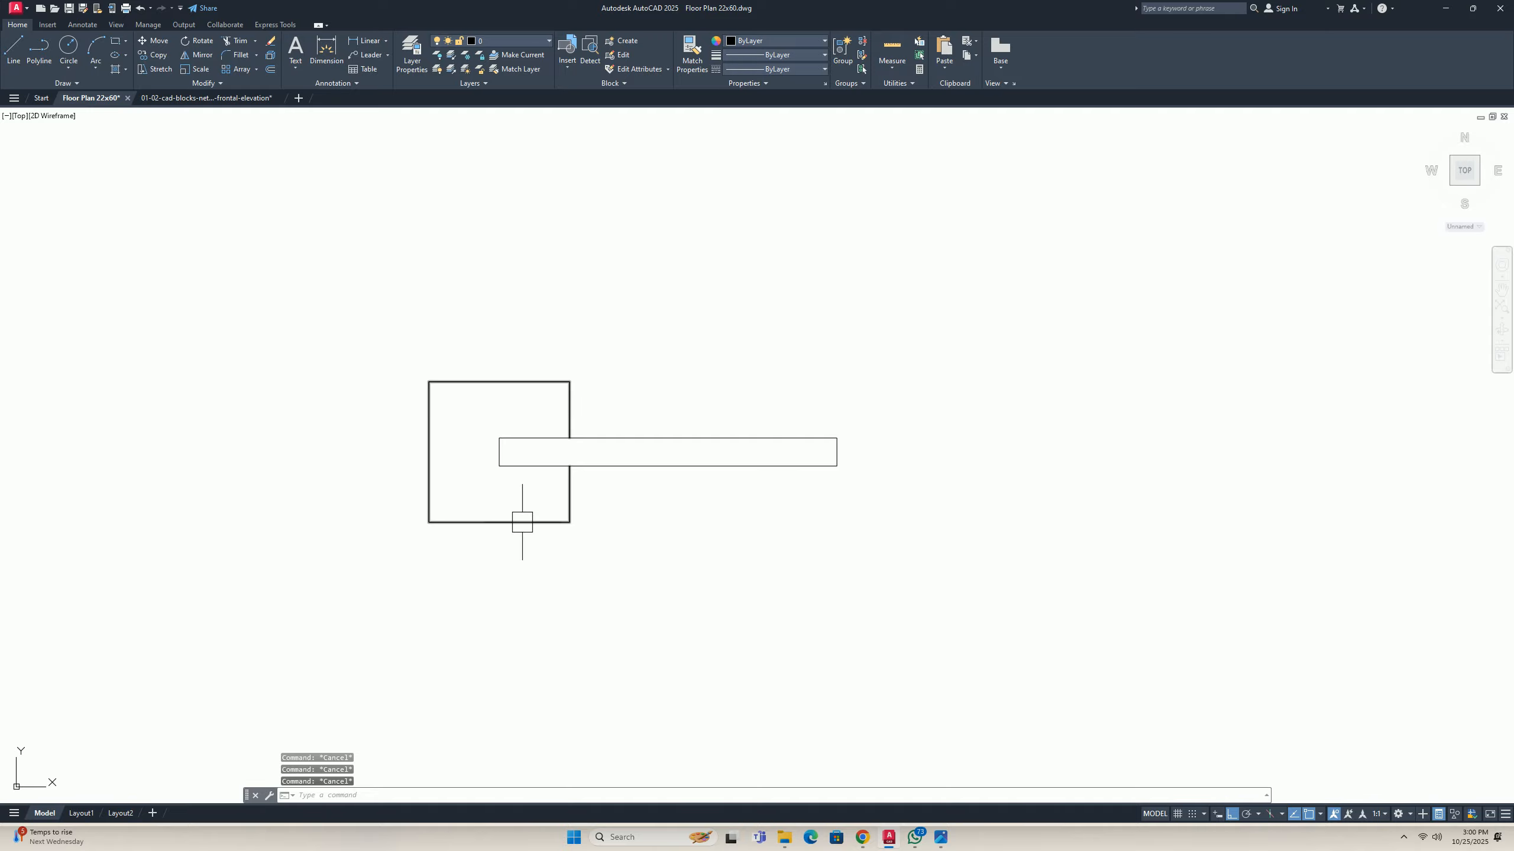
pyautogui.write('h')
pyautogui.press('space')
pyautogui.press('Escape')
# Fillet all corners of the handle plate as a polyline with a radius of 10.
pyautogui.write('f')
pyautogui.press('space')
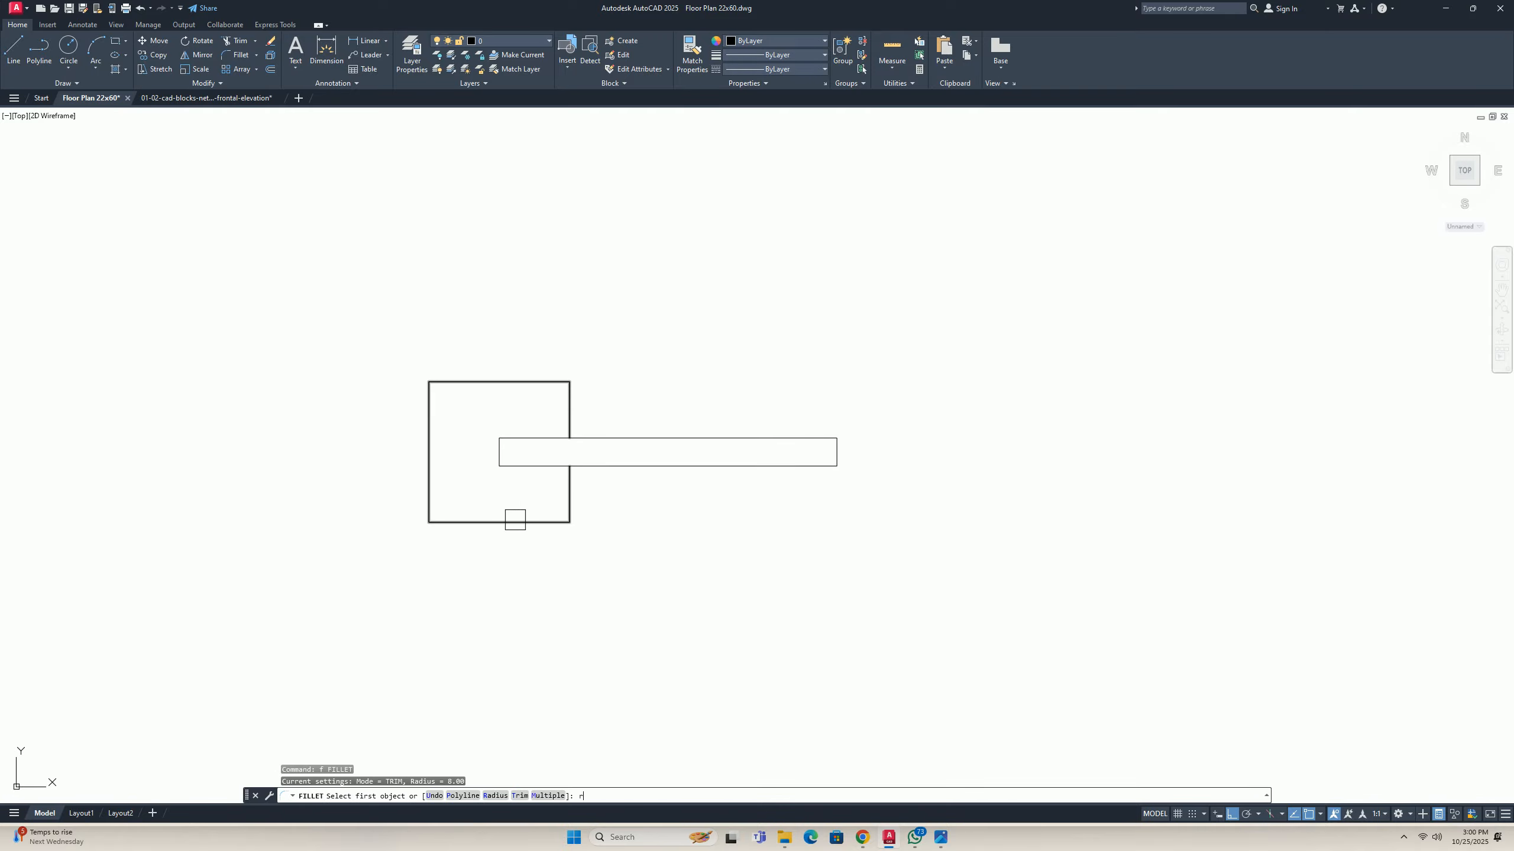
pyautogui.write('r')
pyautogui.press('space')
pyautogui.write('1')
pyautogui.press('space')
pyautogui.write('p')
pyautogui.press('space')
pyautogui.click(507, 522)
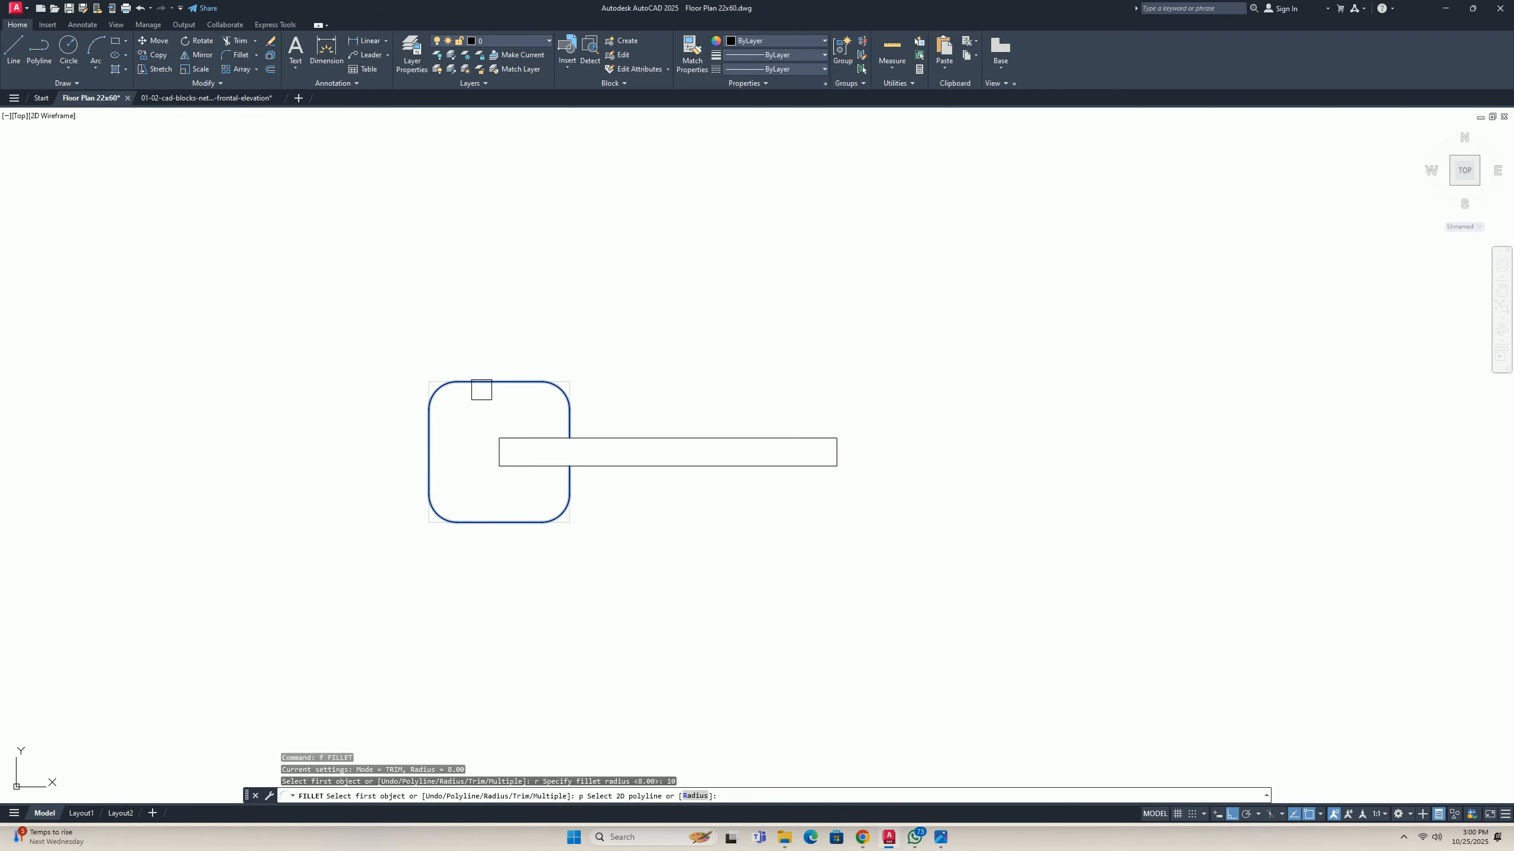
pyautogui.press('Escape')
pyautogui.scroll(-4, 483, 452)
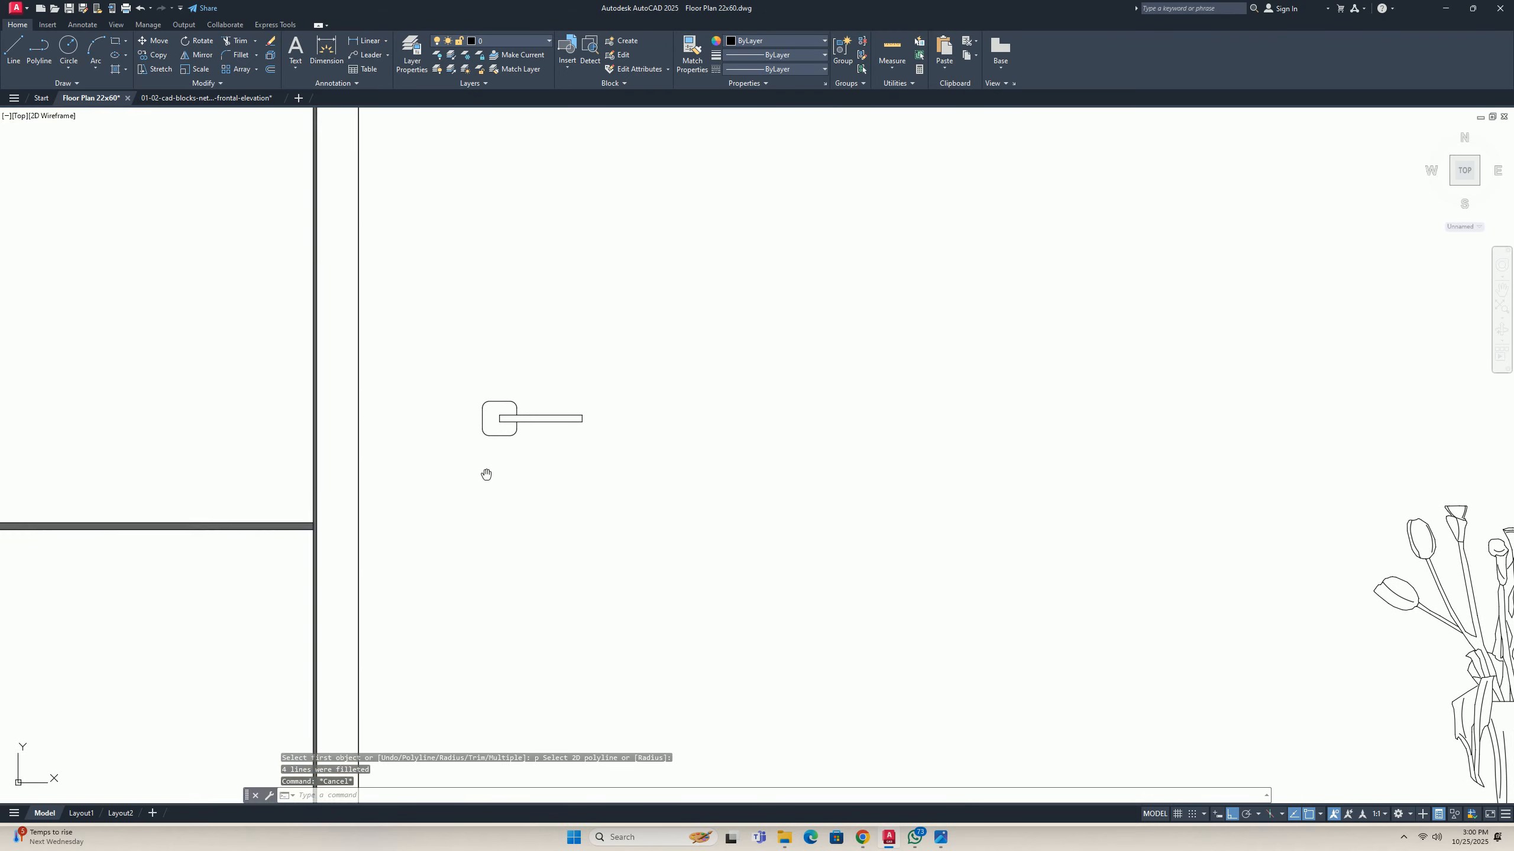
pyautogui.scroll(4, 514, 412)
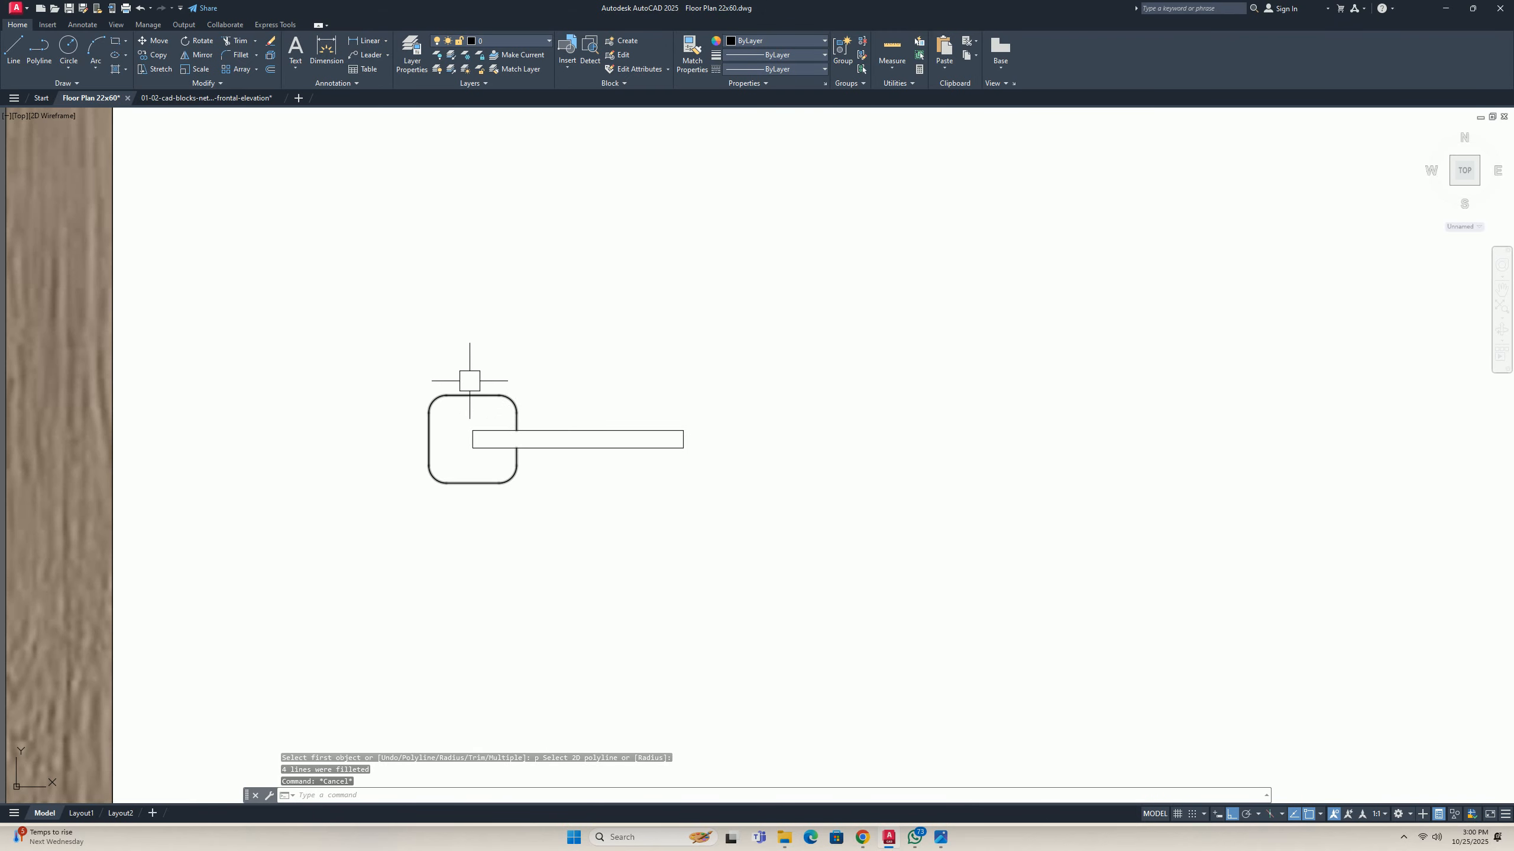
pyautogui.press('Escape')
pyautogui.press('Escape')
pyautogui.scroll(-4, 456, 524)
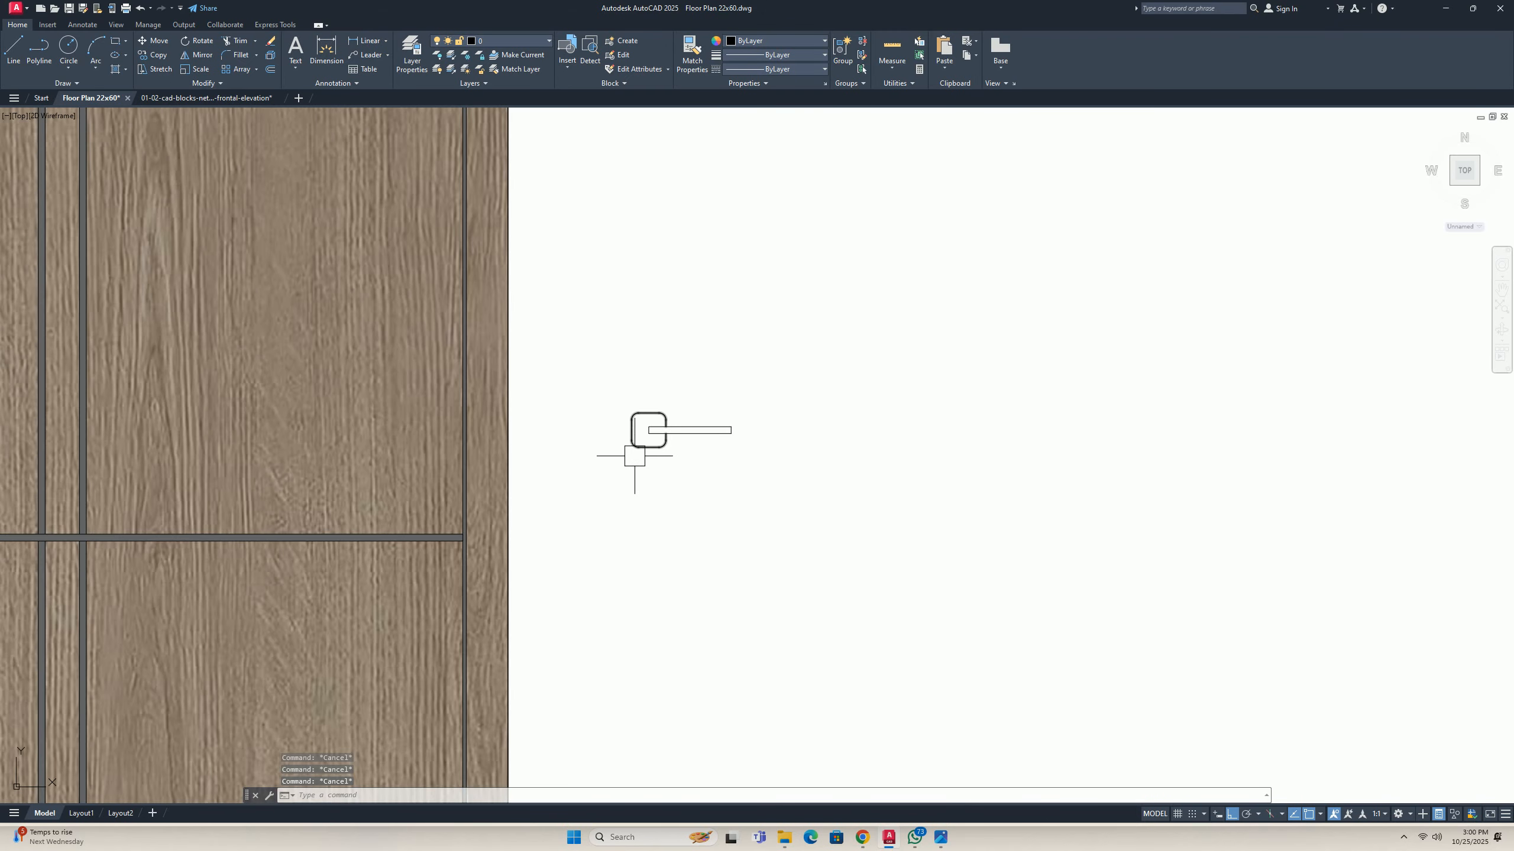
pyautogui.scroll(6, 683, 443)
pyautogui.moveTo(709, 465); pyautogui.dragTo(663, 473, button='middle')
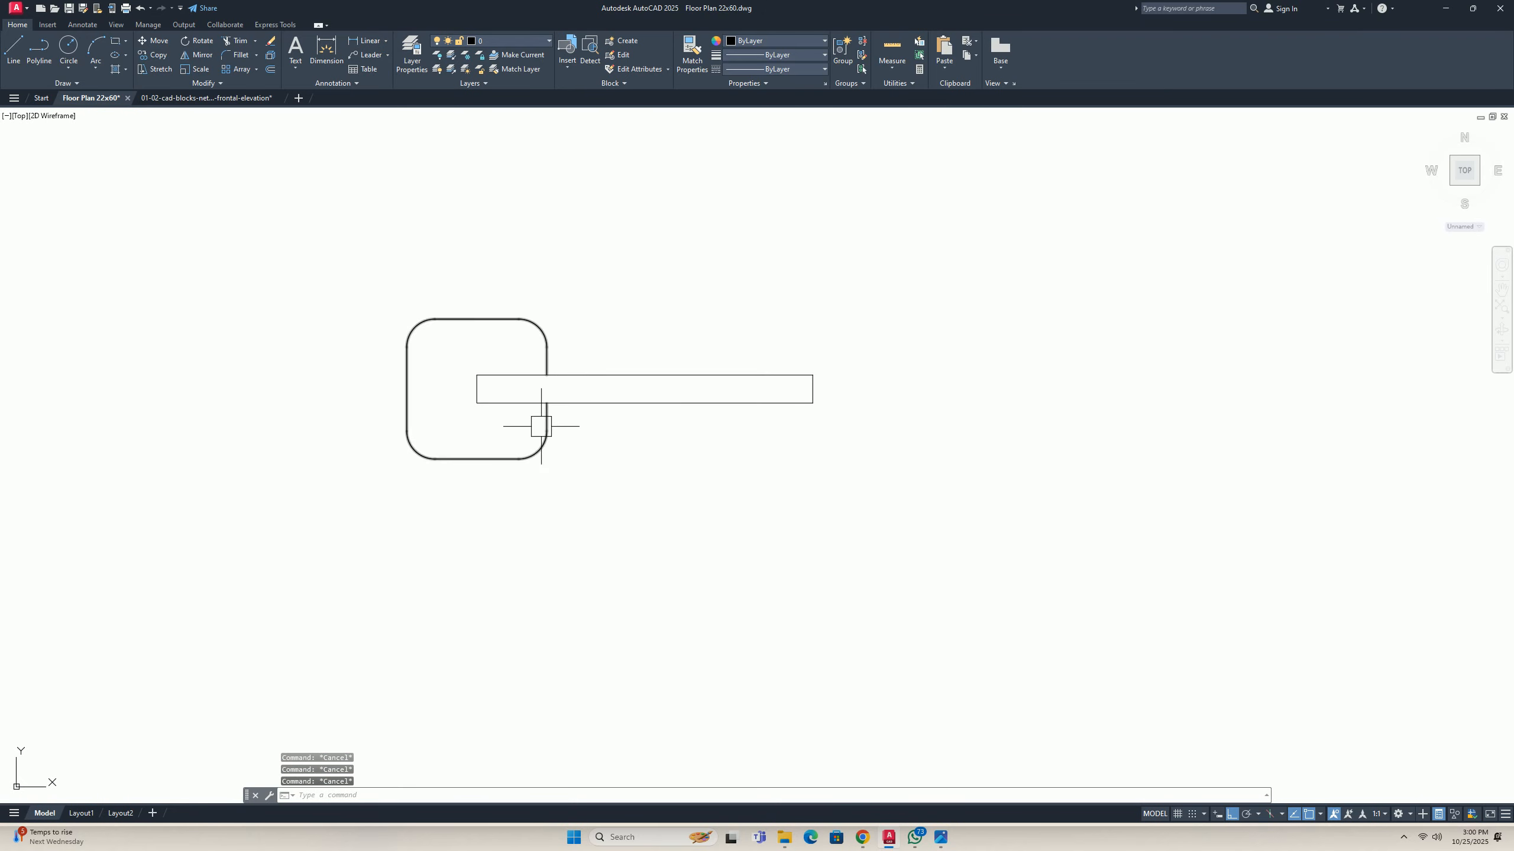
pyautogui.write('c')
pyautogui.press('Return')
pyautogui.press('Escape')
pyautogui.press('Escape')
pyautogui.scroll(-2, 524, 399)
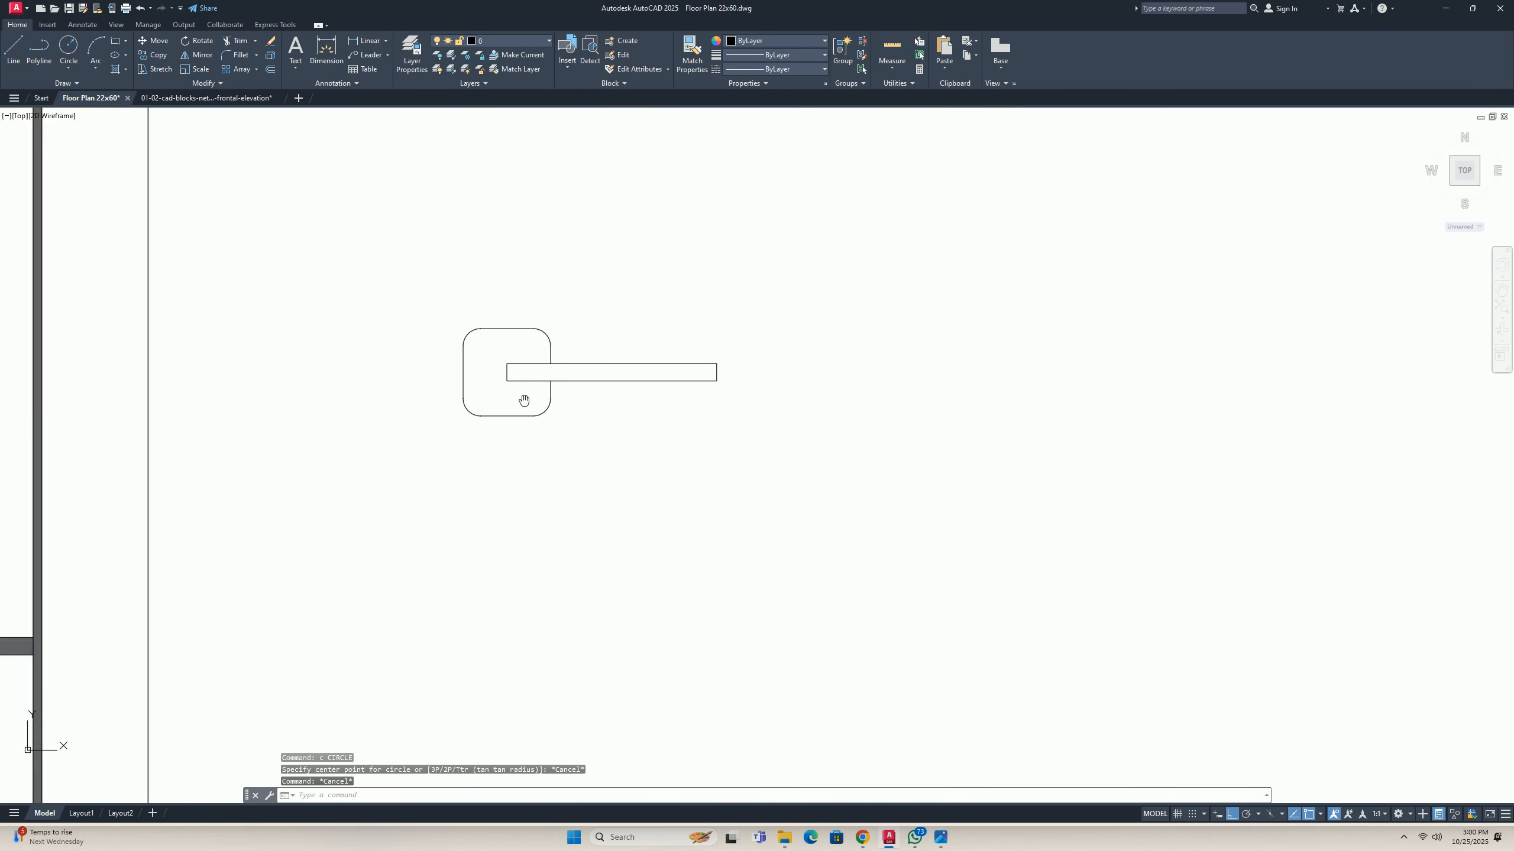
# Fill the handle's lever bar with the solid grey hatch in colour 99,100,102.
pyautogui.scroll(-5, 522, 375)
pyautogui.press('Escape')
pyautogui.write('h')
pyautogui.press('Return')
pyautogui.scroll(6, 523, 374)
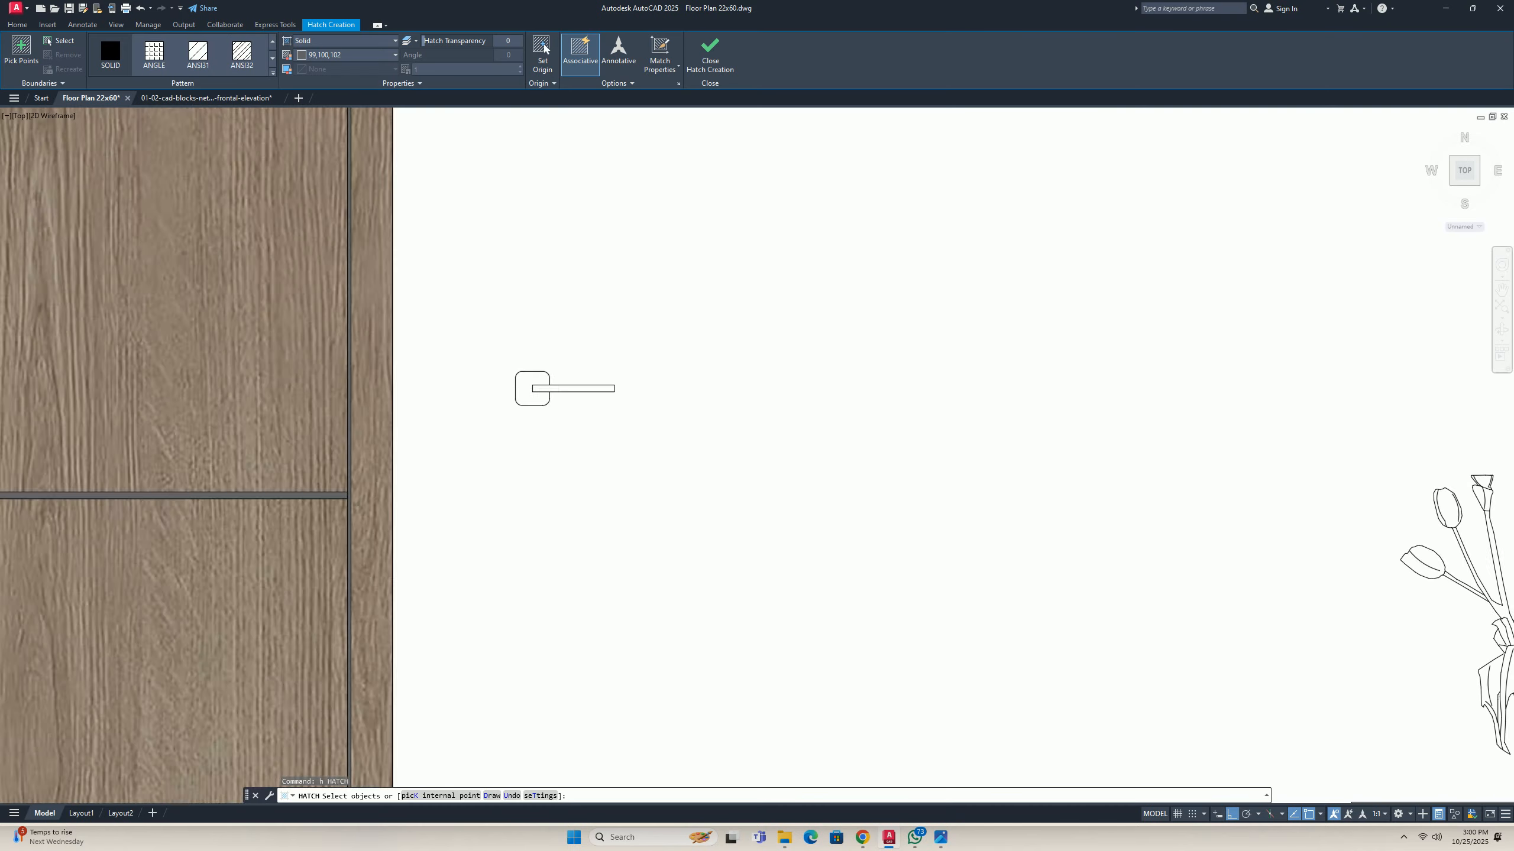
pyautogui.click(630, 418)
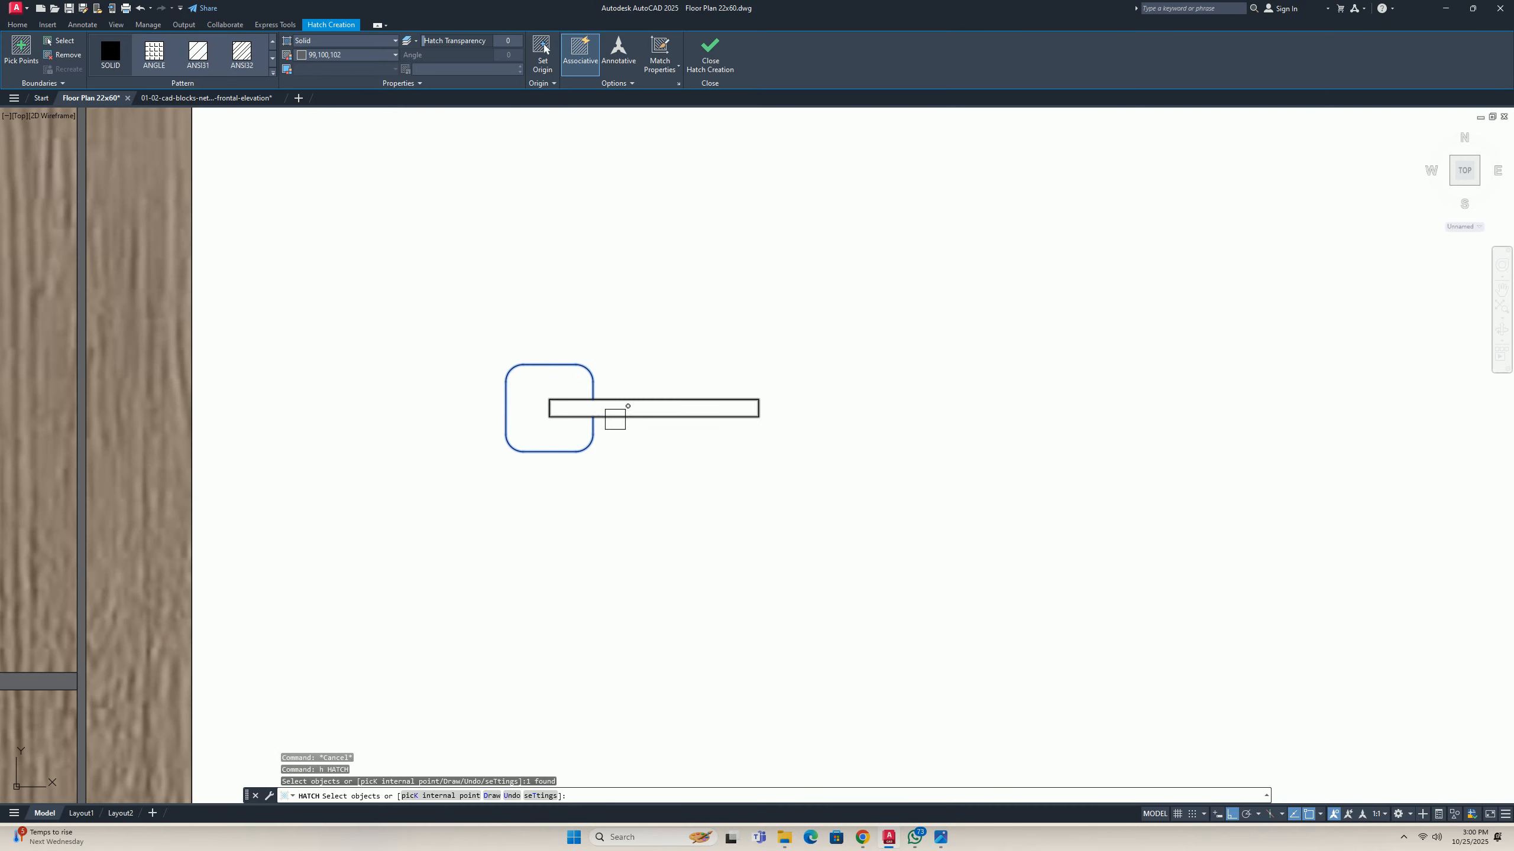
pyautogui.click(641, 400)
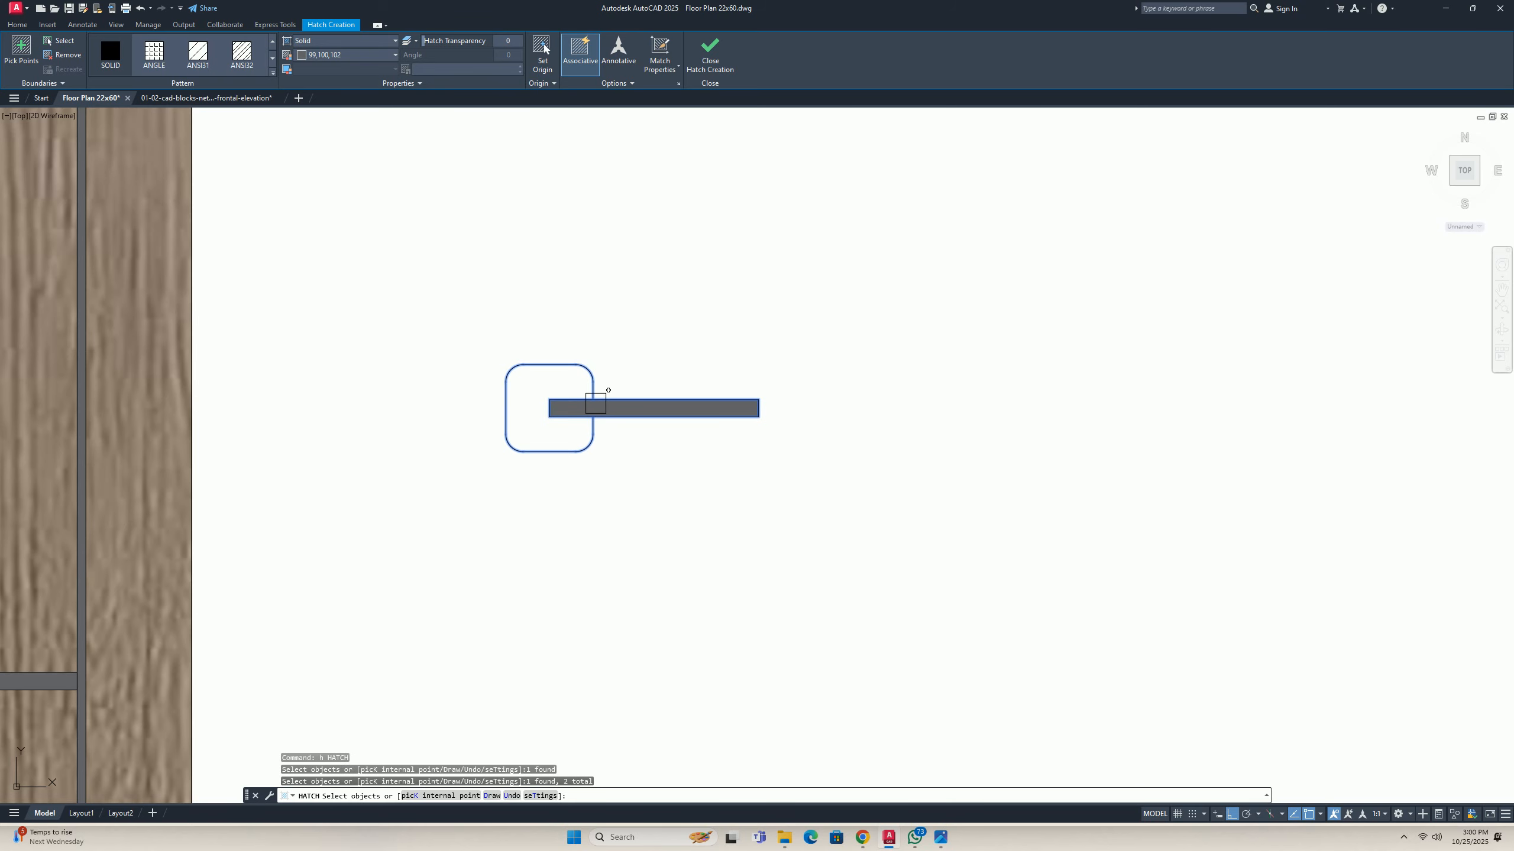
pyautogui.press('Return')
pyautogui.press('Escape')
pyautogui.press('Escape')
pyautogui.scroll(4, 579, 404)
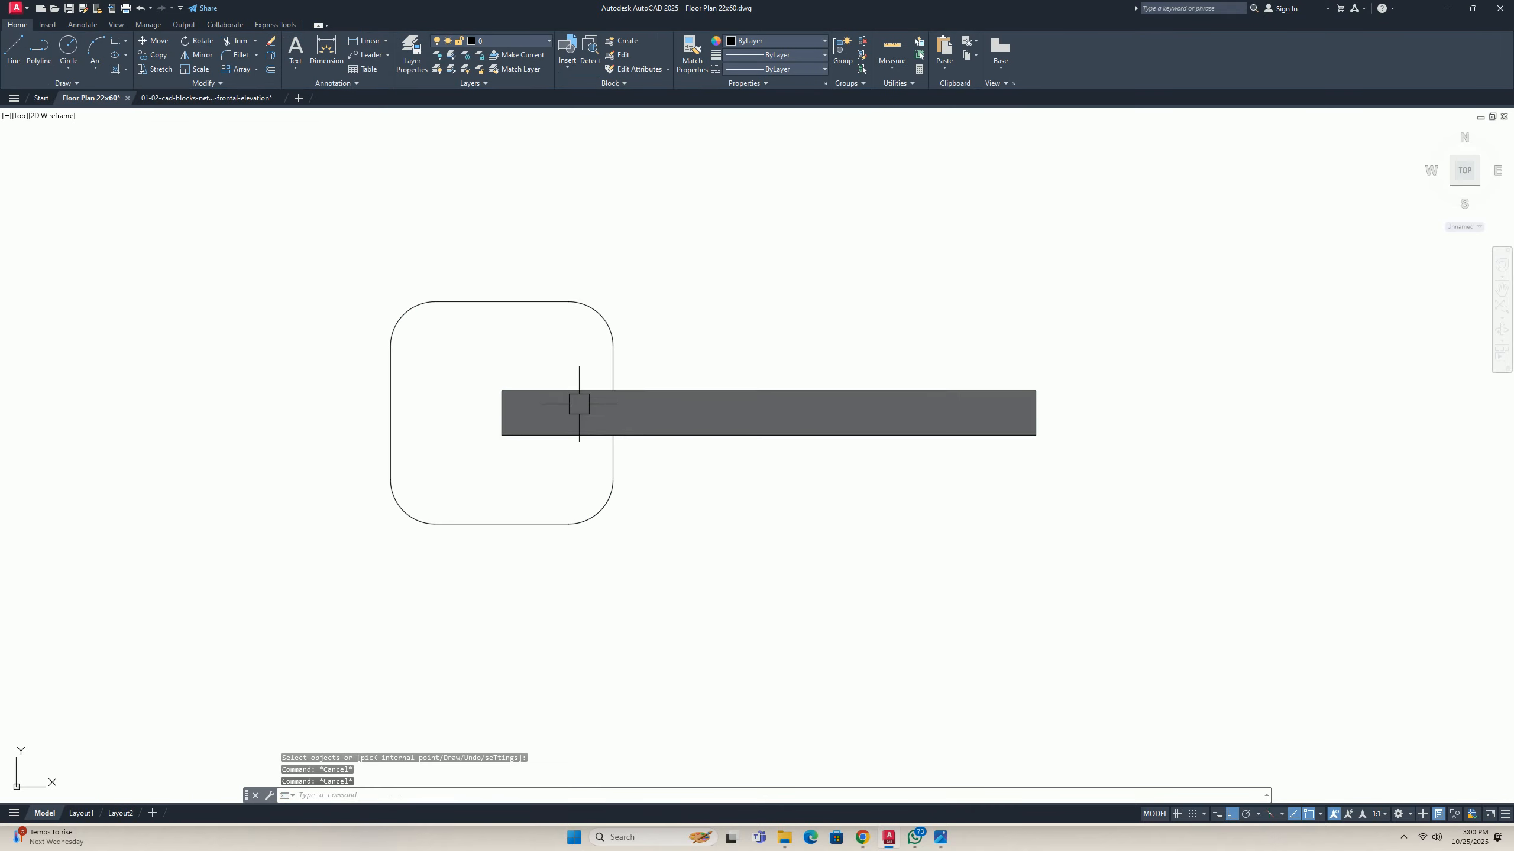
# Fill the rounded handle plate around the lever bar with the same solid grey hatch.
pyautogui.press('Return')
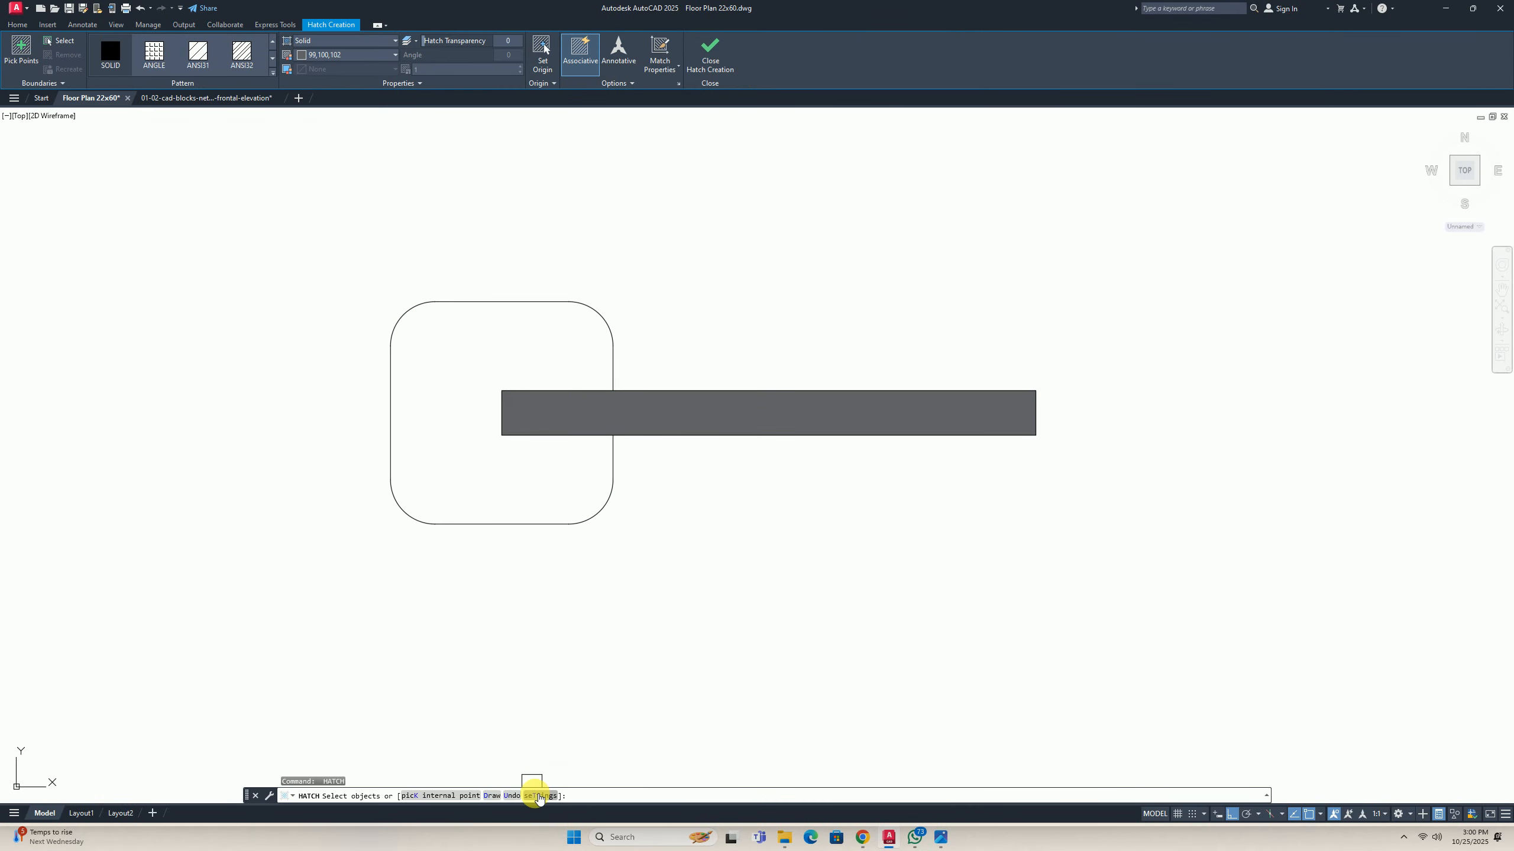
pyautogui.click(410, 796)
pyautogui.click(448, 355)
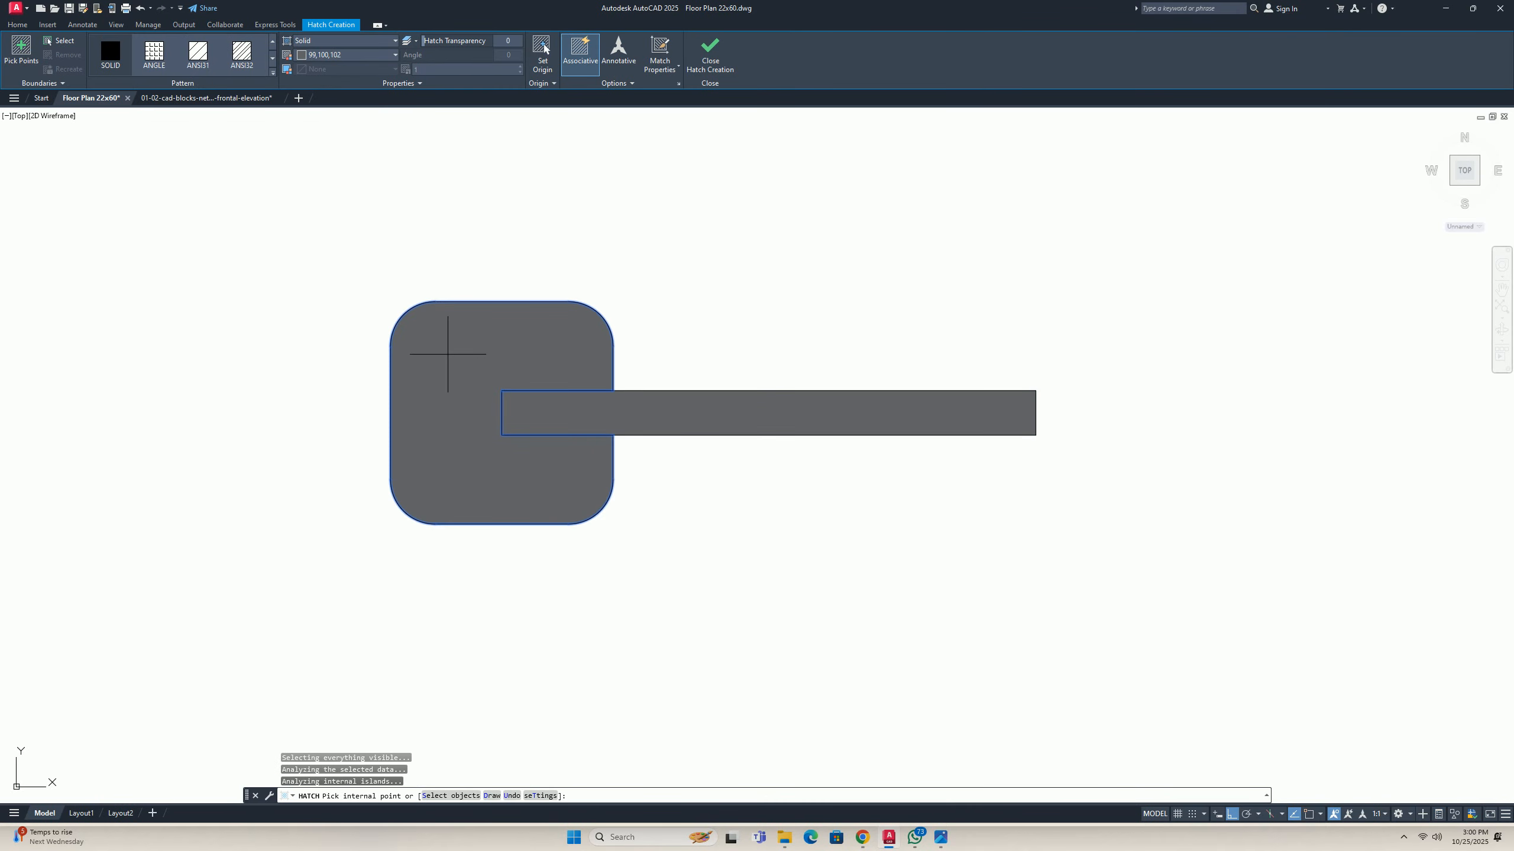
pyautogui.press('Return')
pyautogui.press('Escape')
pyautogui.press('Escape')
pyautogui.scroll(-6, 576, 375)
pyautogui.moveTo(527, 378); pyautogui.dragTo(628, 398, button='middle')
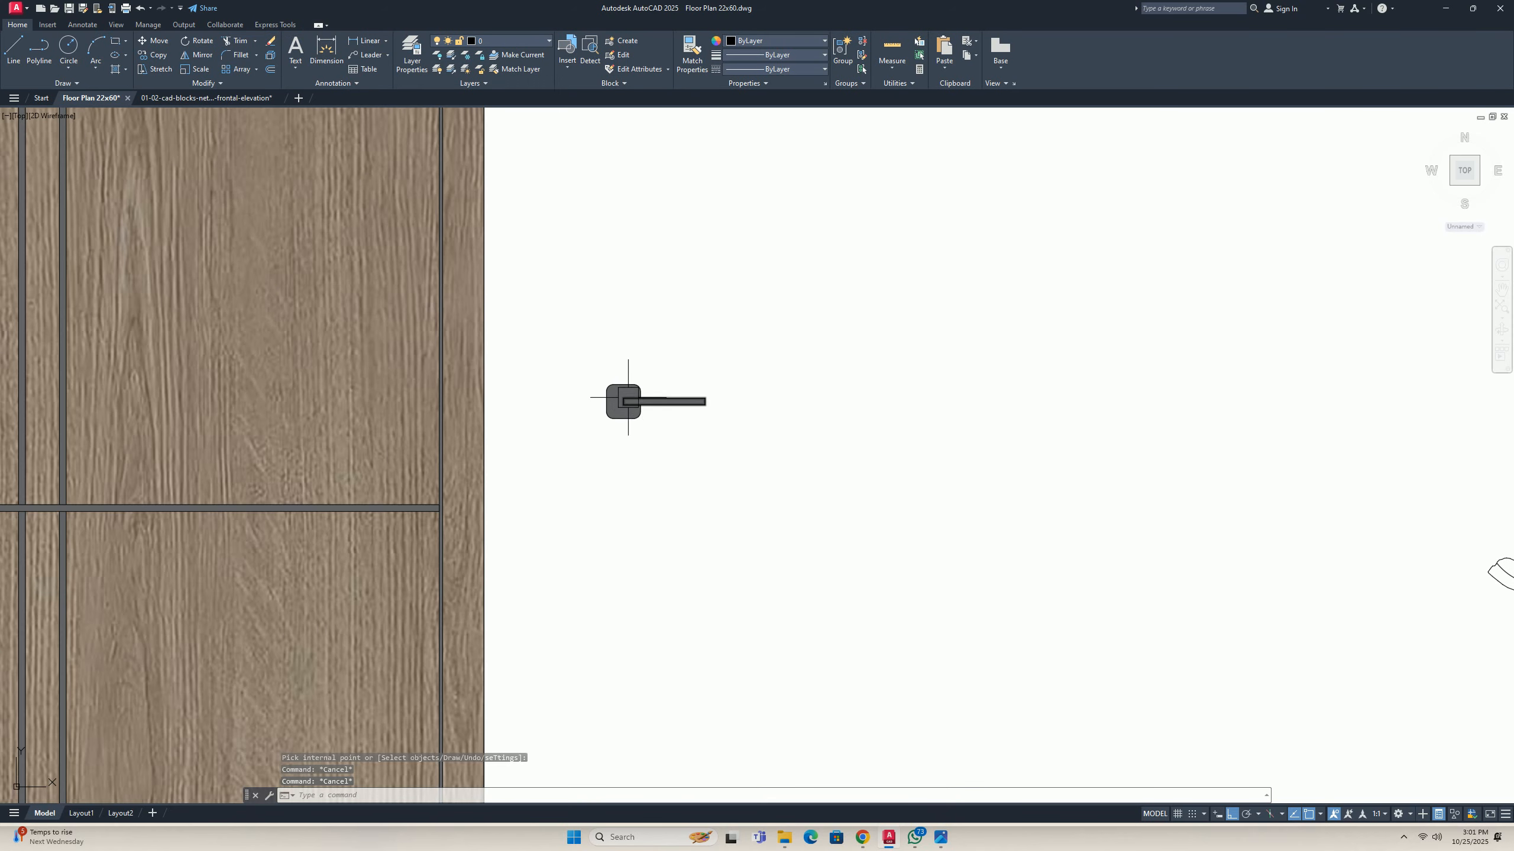
# Move the complete handle by the midpoint of the lever's left end to the door's outer bottom-left corner.
pyautogui.write('m')
pyautogui.press('Return')
pyautogui.click(771, 423)
pyautogui.click(594, 385)
pyautogui.press('Return')
pyautogui.scroll(5, 602, 394)
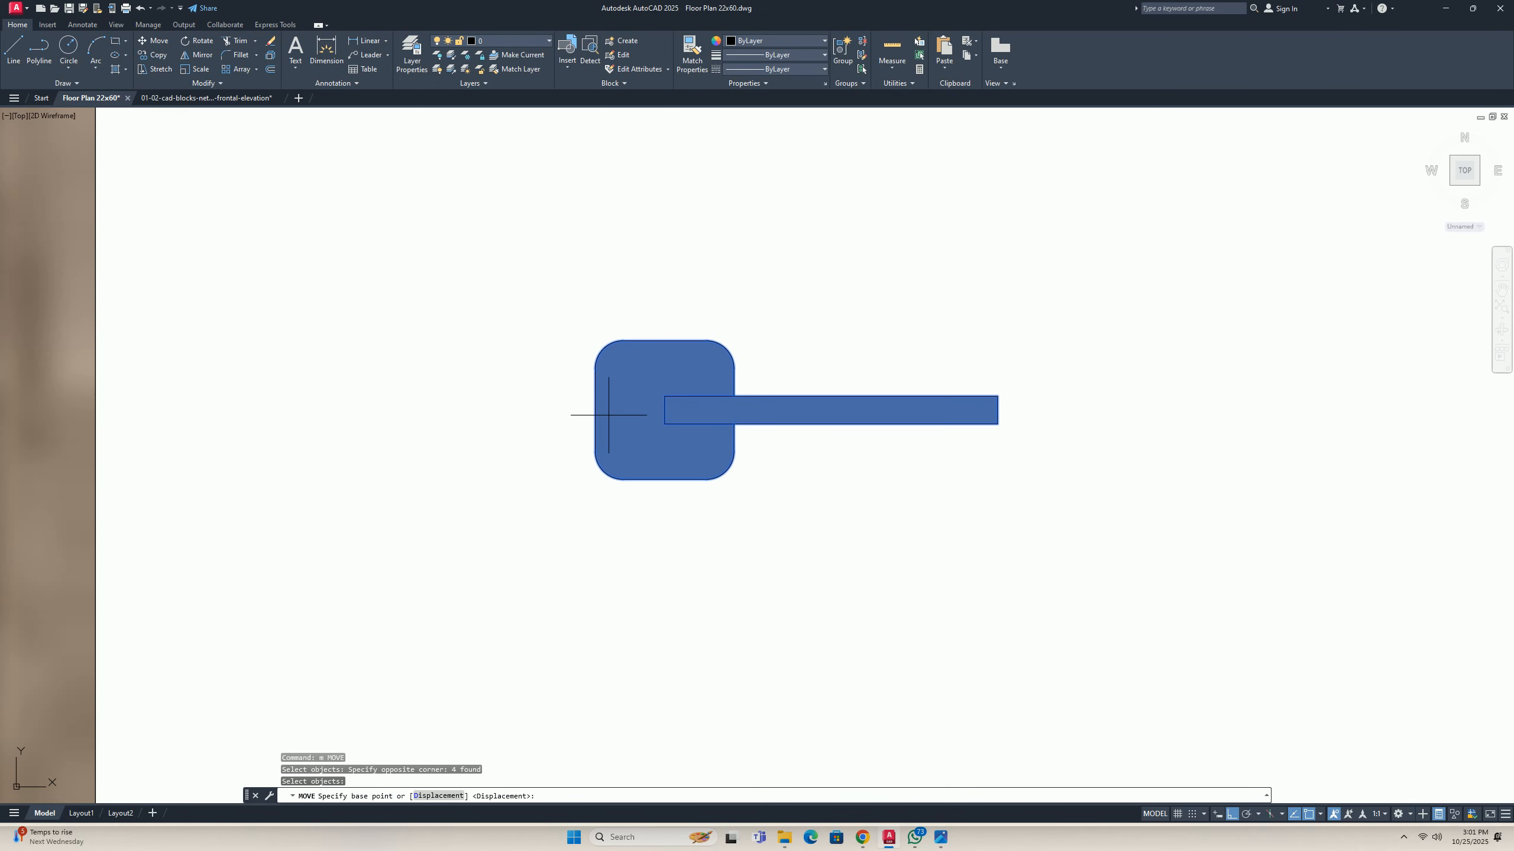
pyautogui.click(665, 410)
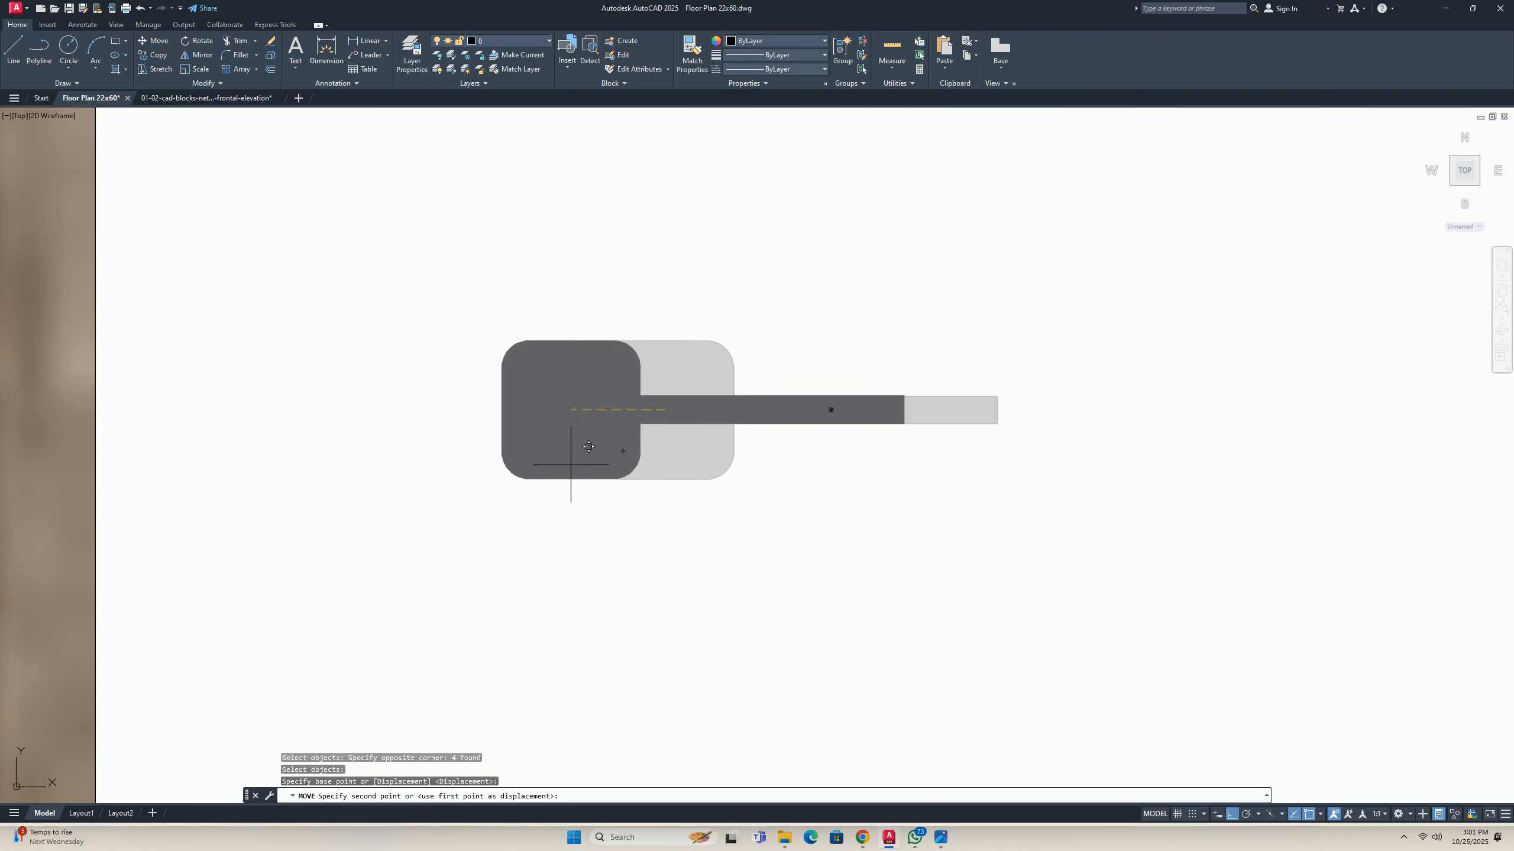
pyautogui.scroll(-8, 560, 485)
pyautogui.moveTo(346, 473); pyautogui.dragTo(629, 320, button='middle')
pyautogui.scroll(6, 536, 633)
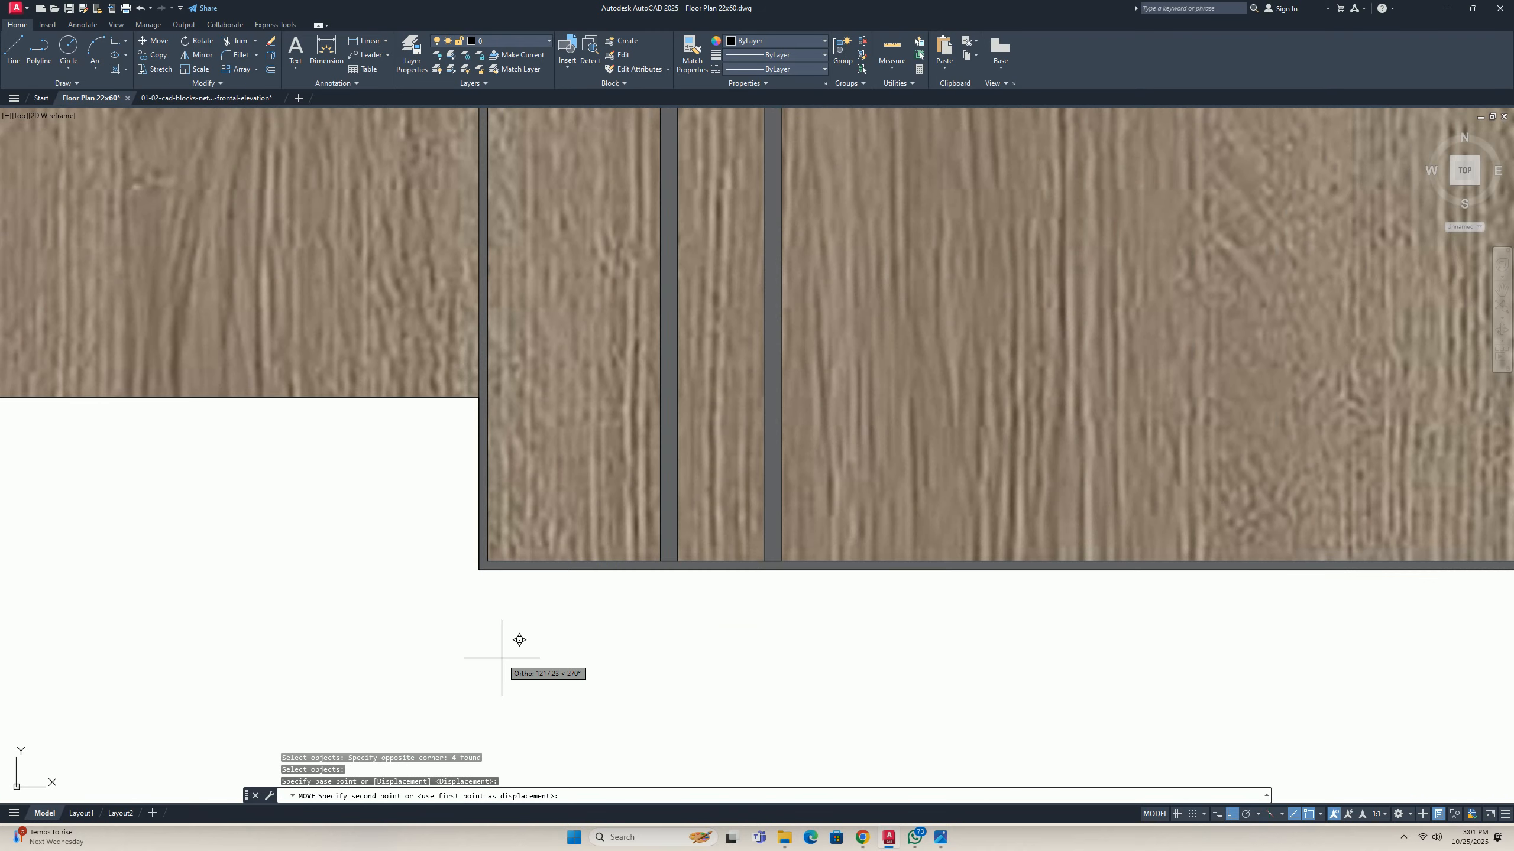
pyautogui.click(479, 569)
pyautogui.press('Return')
pyautogui.press('Escape')
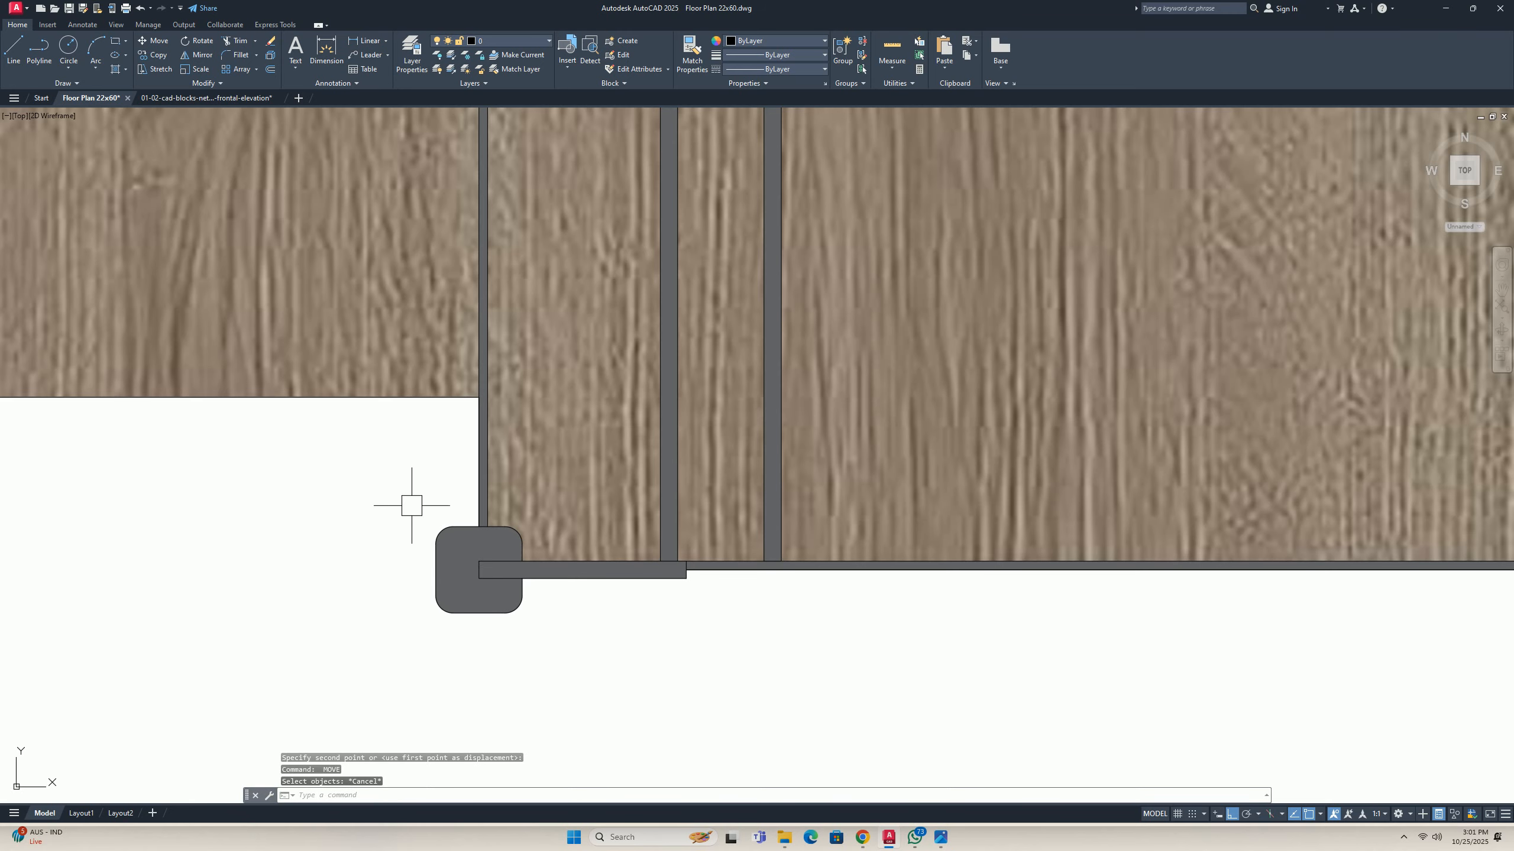
# Move the complete handle 50 to the right along the door's bottom edge.
pyautogui.press('Return')
pyautogui.moveTo(369, 477); pyautogui.dragTo(715, 632)
pyautogui.press('Return')
pyautogui.click(355, 609)
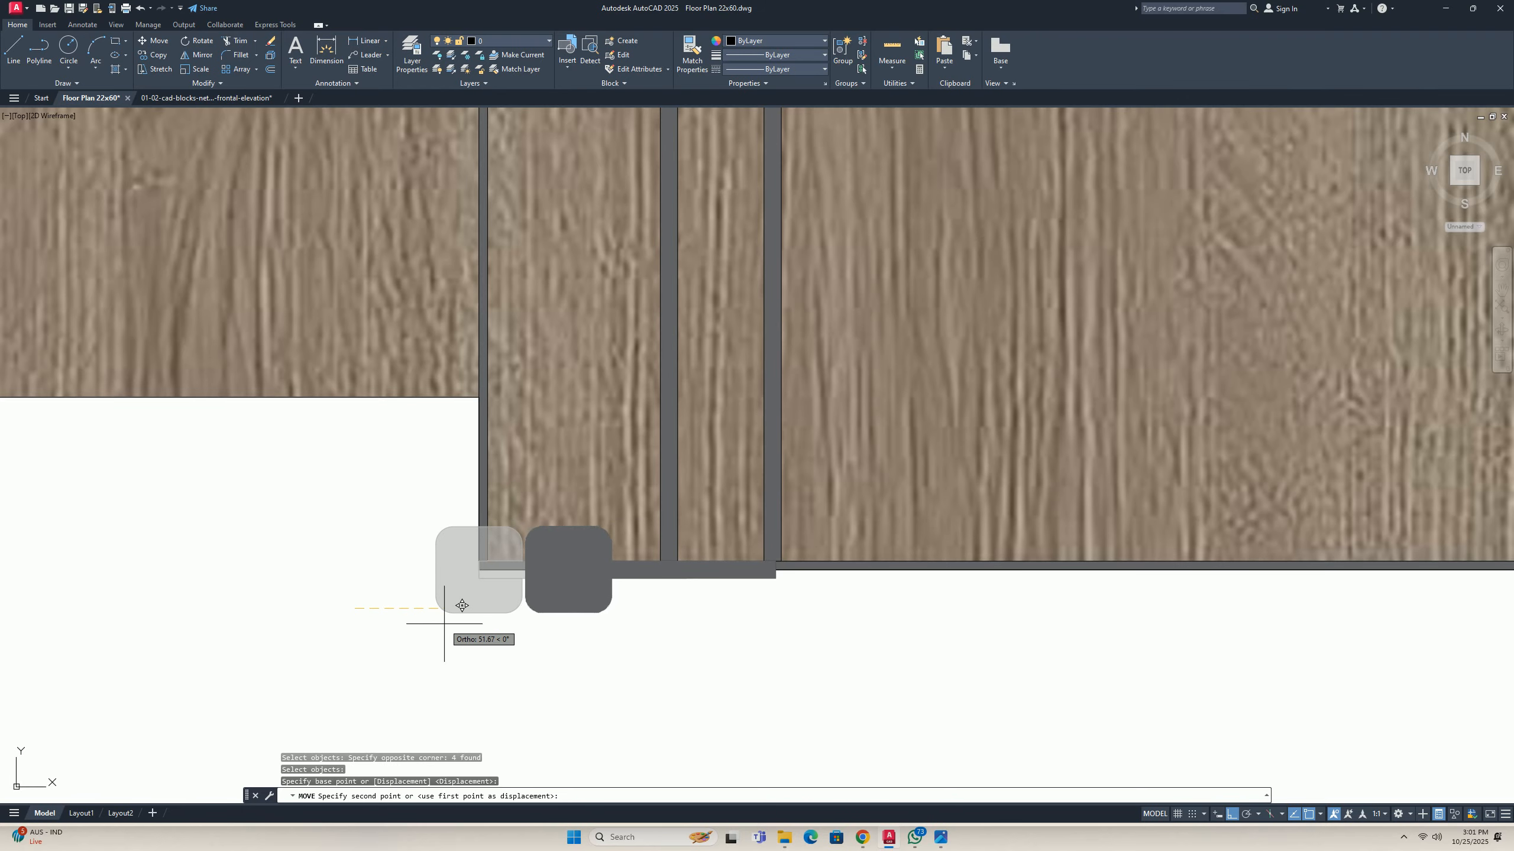
pyautogui.press('Return')
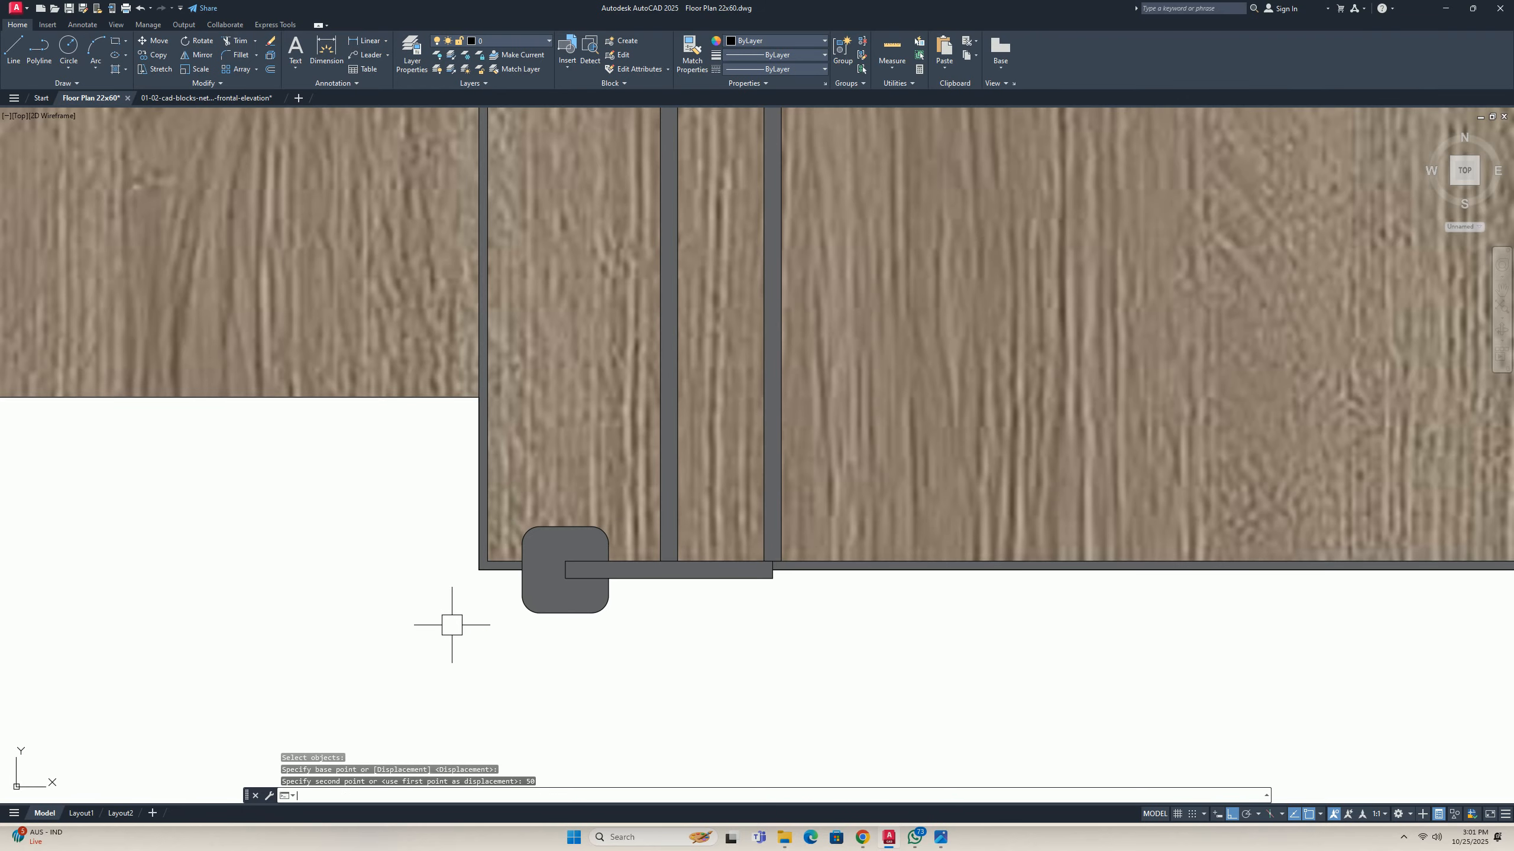
# Move the complete handle 1050 straight up from the door's bottom edge.
pyautogui.press('Escape')
pyautogui.press('Return')
pyautogui.moveTo(420, 489); pyautogui.dragTo(935, 775)
pyautogui.press('Return')
pyautogui.scroll(-5, 856, 712)
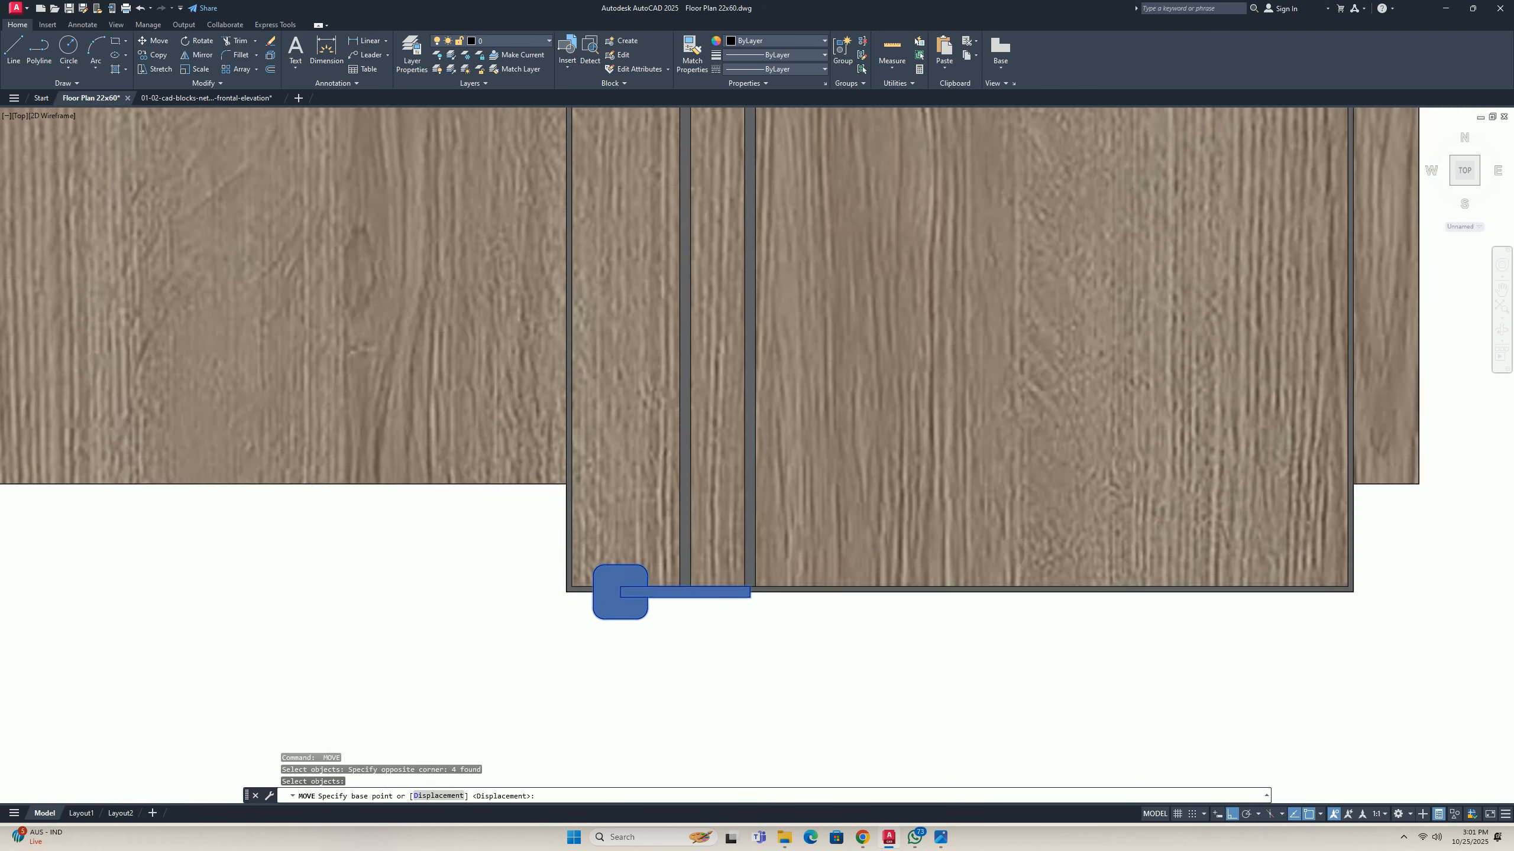
pyautogui.click(1119, 652)
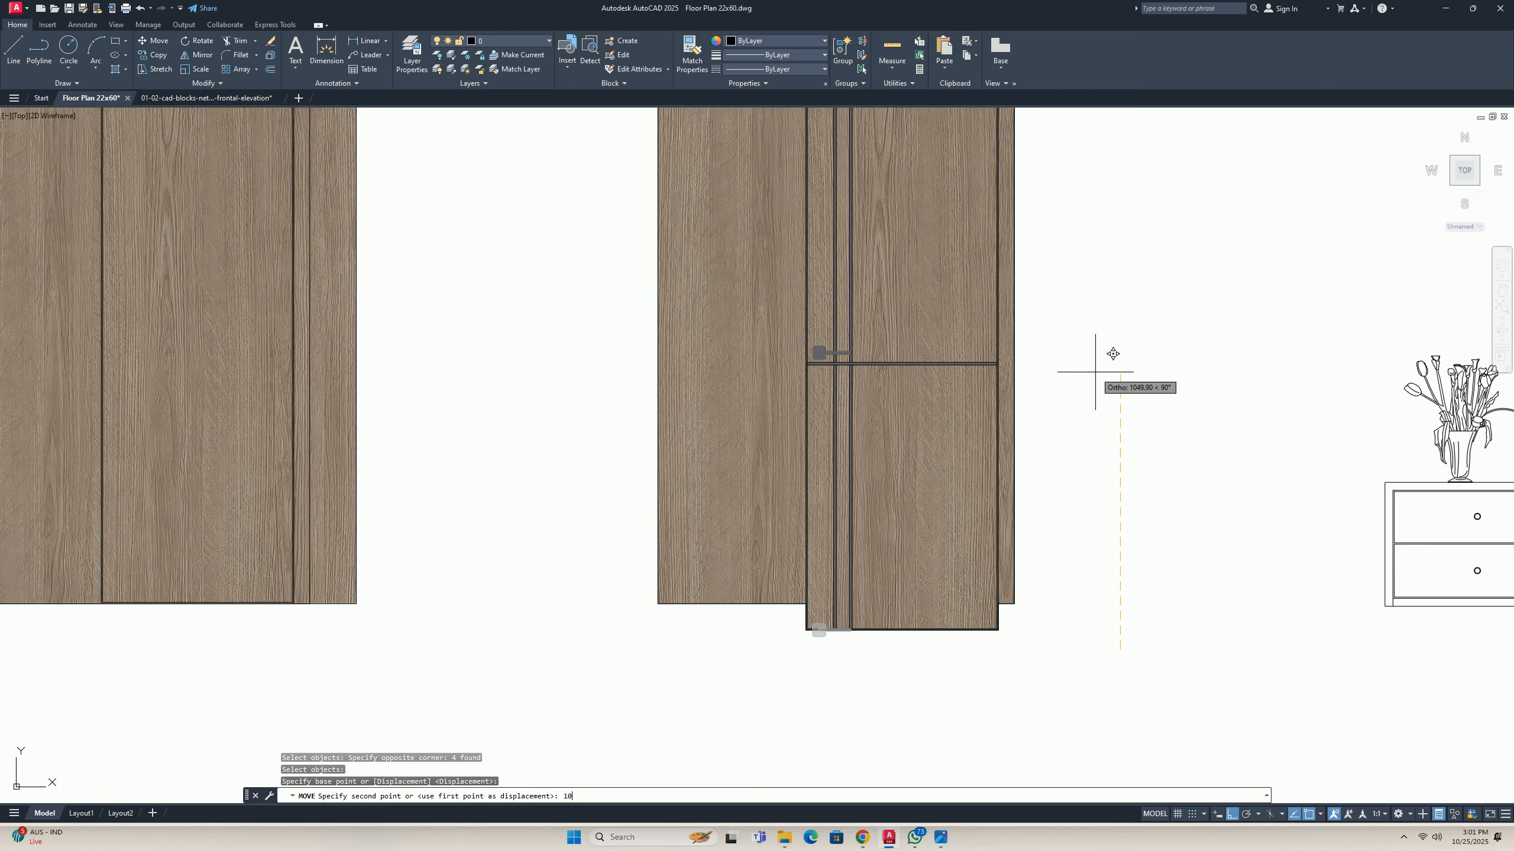
pyautogui.write('1050')
pyautogui.press('Return')
pyautogui.press('Escape')
pyautogui.press('Escape')
pyautogui.scroll(-4, 730, 399)
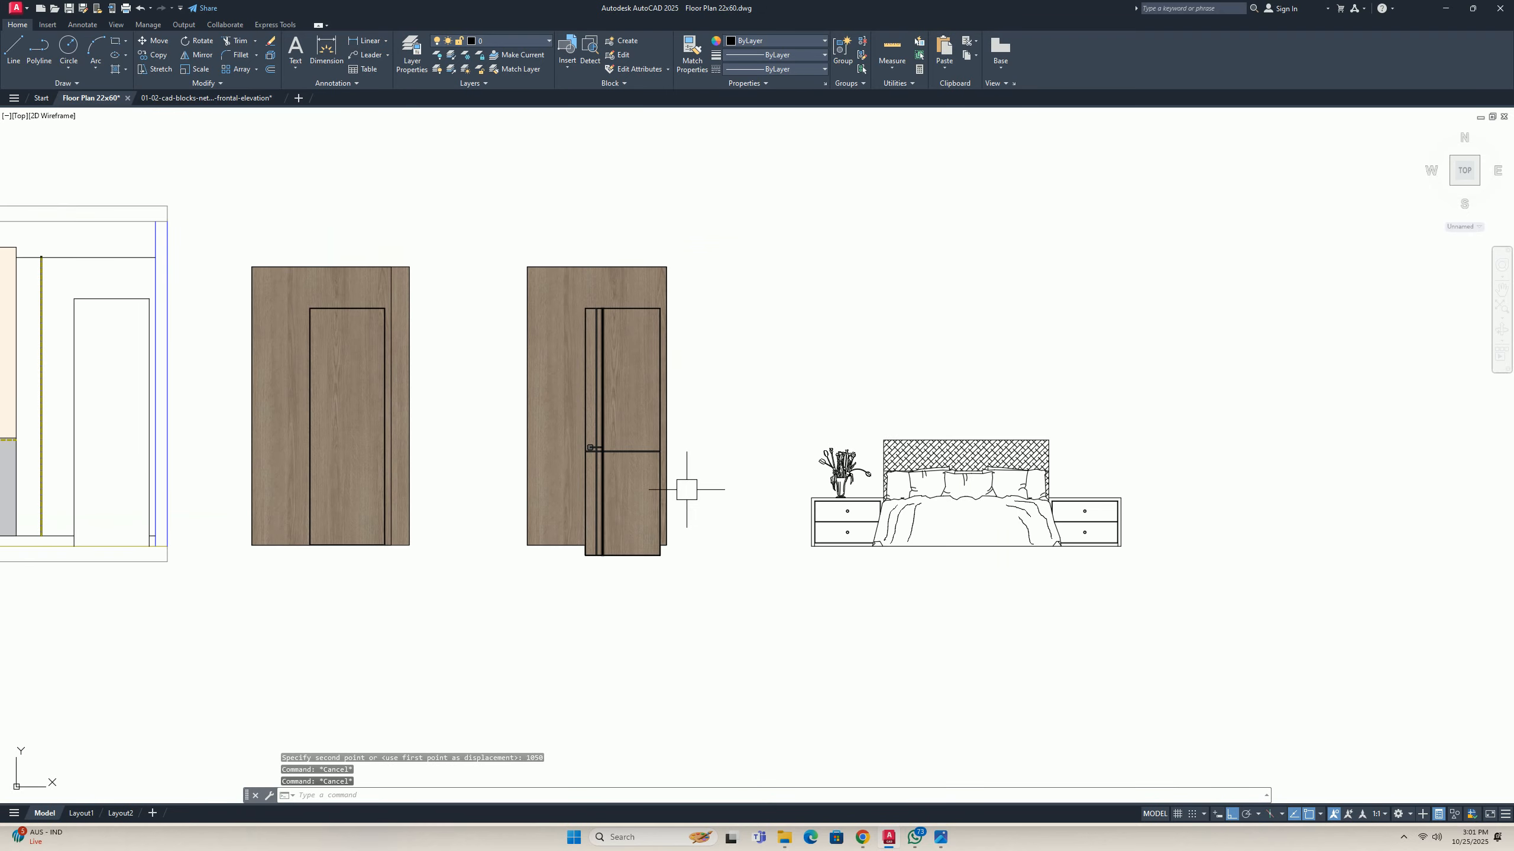
# Move the wood panel with its detailed door by the panel's bottom-left corner to the grey wainscot's bottom-right corner in the elevation.
pyautogui.scroll(6, 692, 490)
pyautogui.scroll(-4, 464, 301)
pyautogui.press('Escape')
pyautogui.moveTo(489, 239); pyautogui.dragTo(608, 239, button='middle')
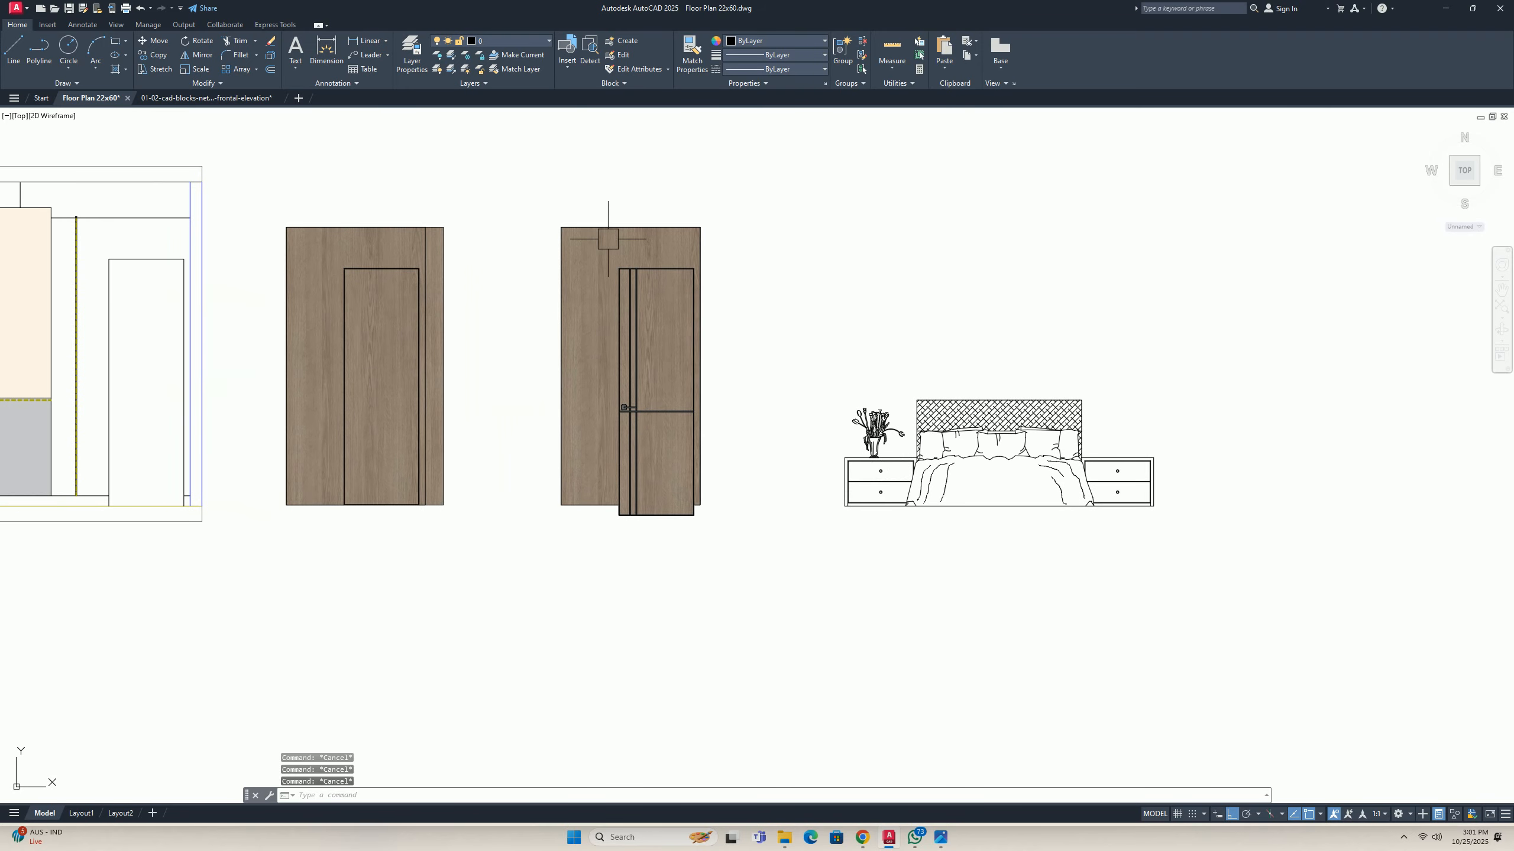
pyautogui.write('m')
pyautogui.press('Return')
pyautogui.click(757, 581)
pyautogui.click(503, 149)
pyautogui.press('Return')
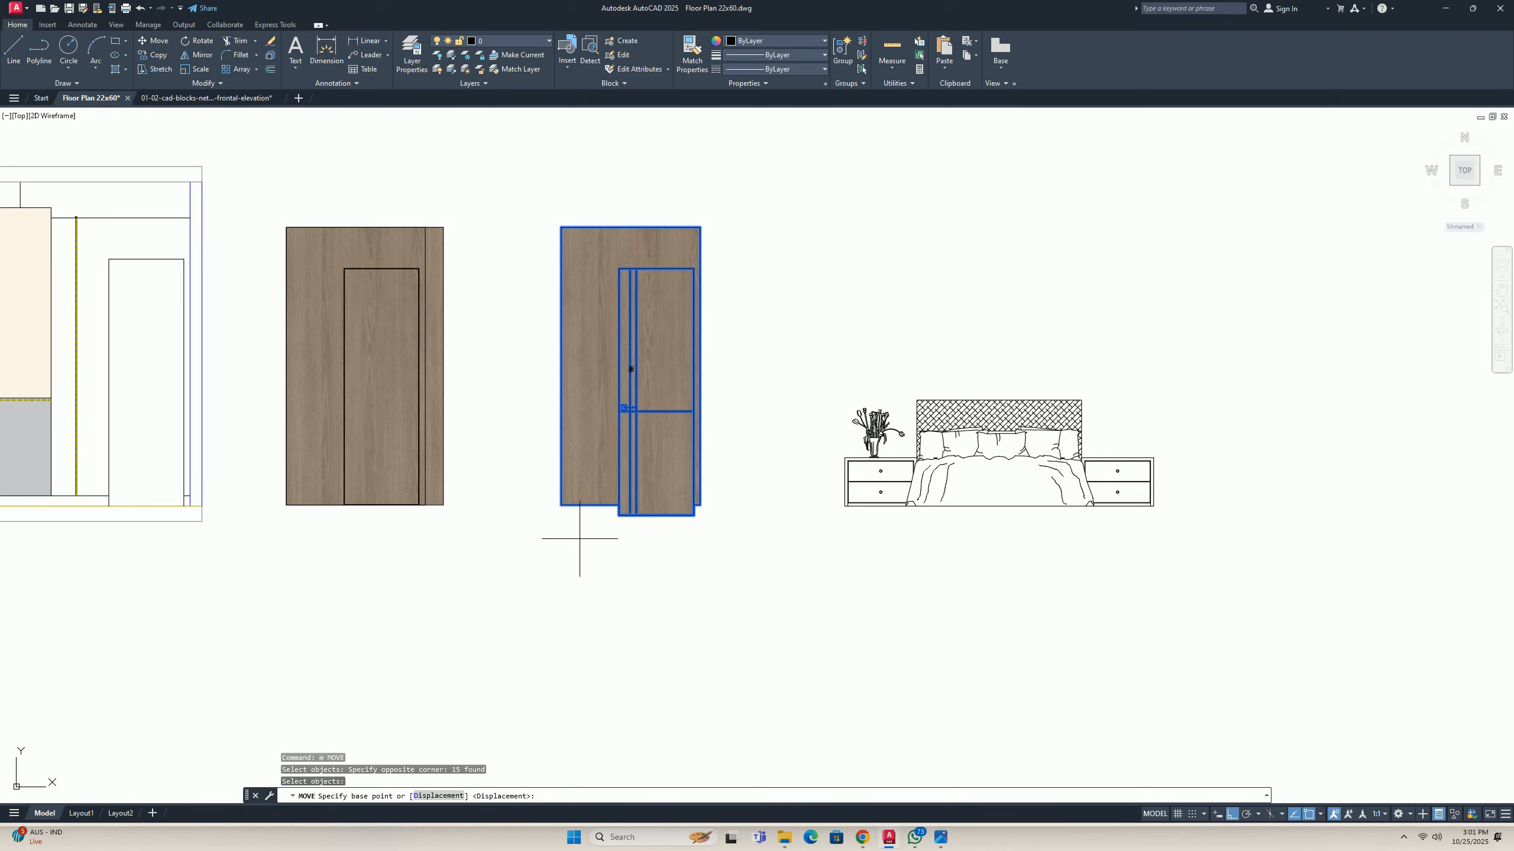
pyautogui.click(561, 505)
pyautogui.moveTo(331, 517); pyautogui.dragTo(618, 516, button='middle')
pyautogui.scroll(6, 348, 443)
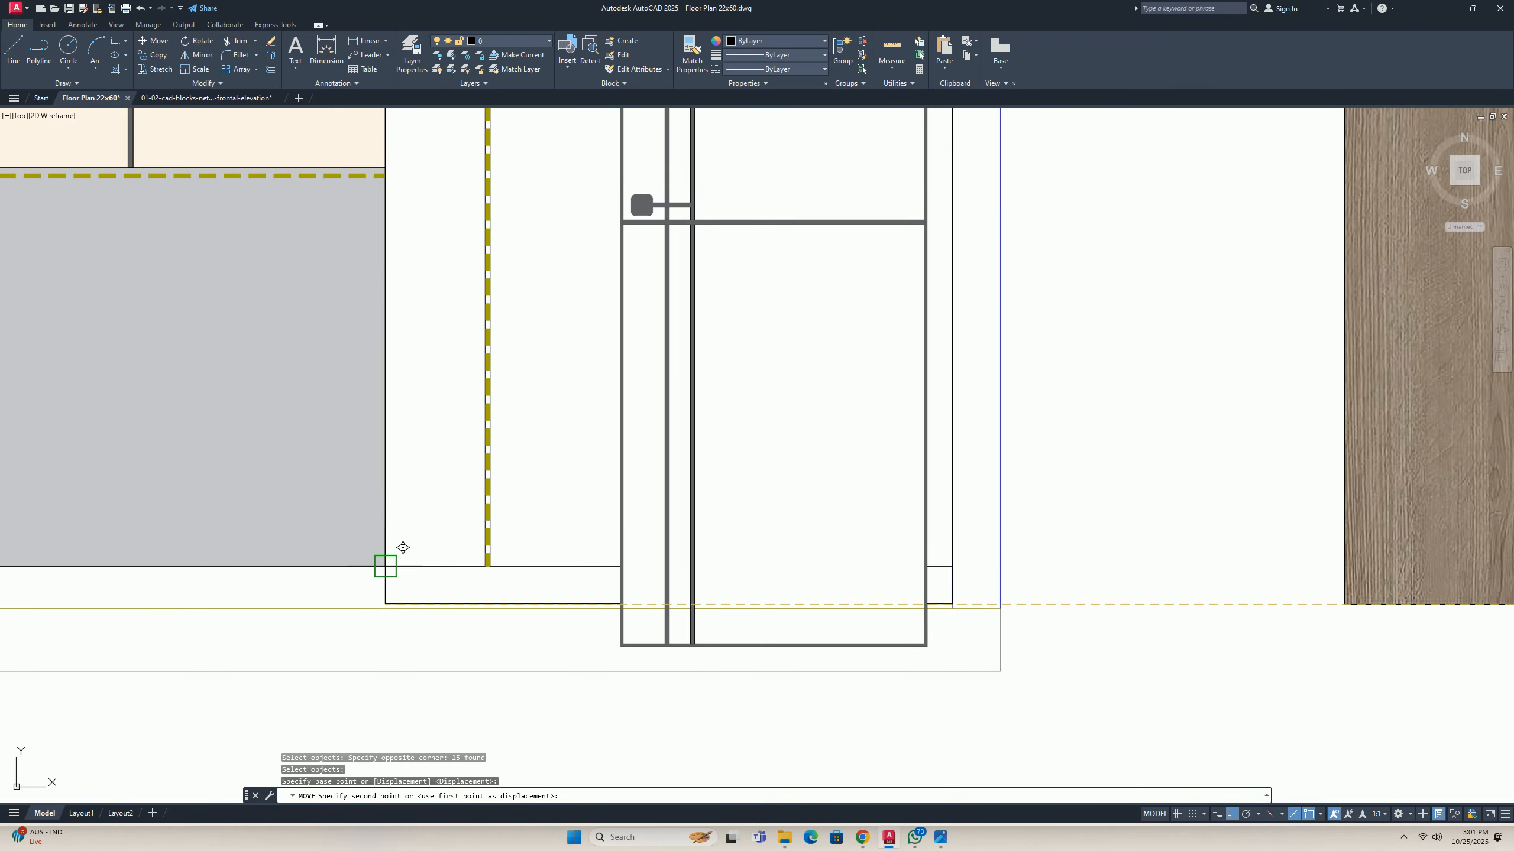
pyautogui.click(390, 562)
pyautogui.press('Escape')
pyautogui.press('Escape')
# Delete the closed polyline outline around the wood panel in the elevation.
pyautogui.scroll(-6, 506, 621)
pyautogui.scroll(6, 551, 365)
pyautogui.click(474, 360)
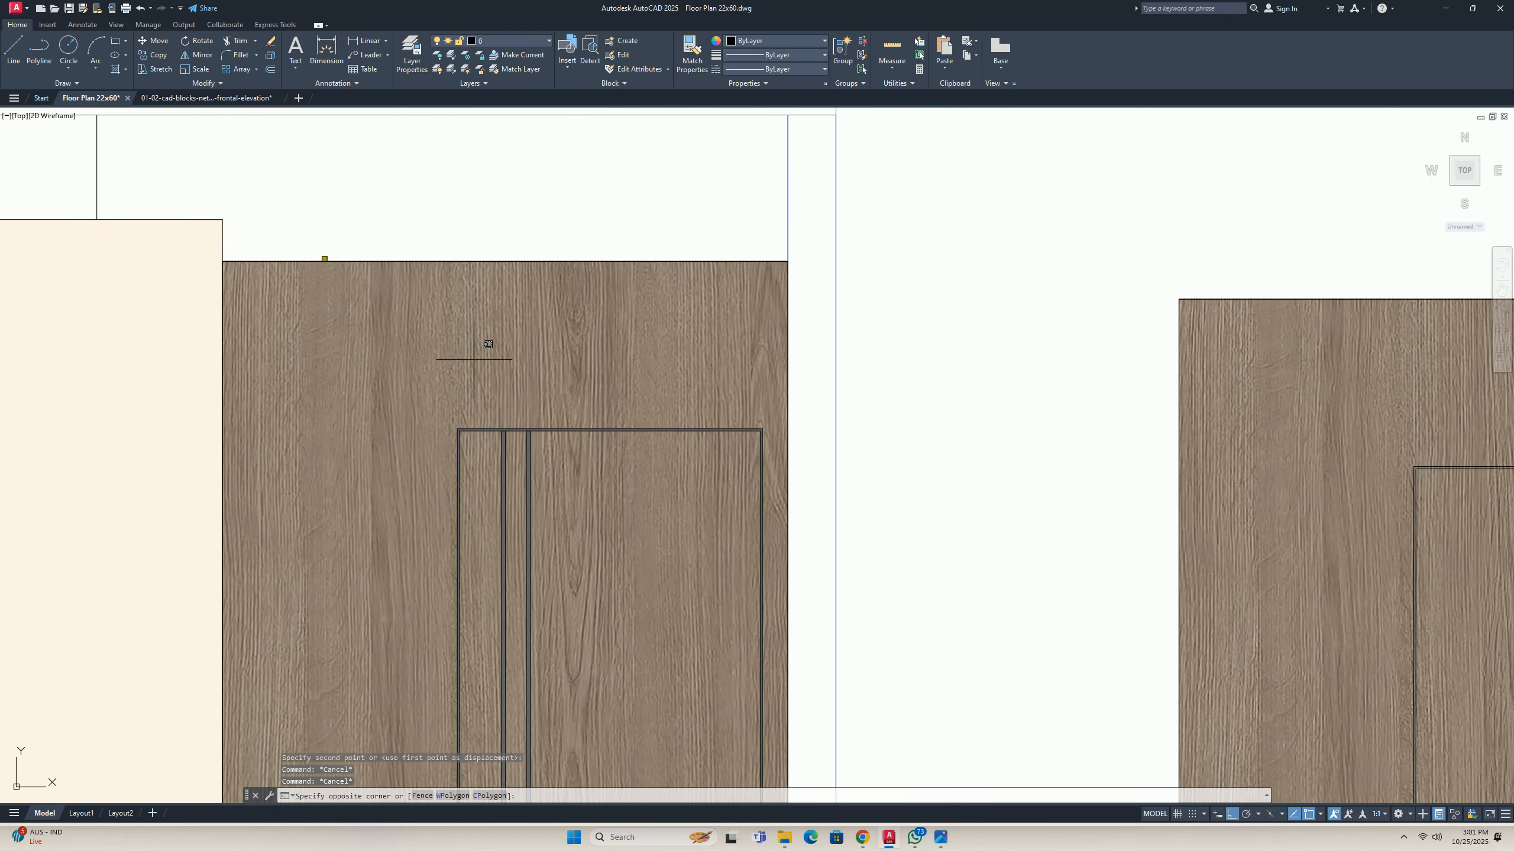
pyautogui.click(471, 360)
pyautogui.click(482, 262)
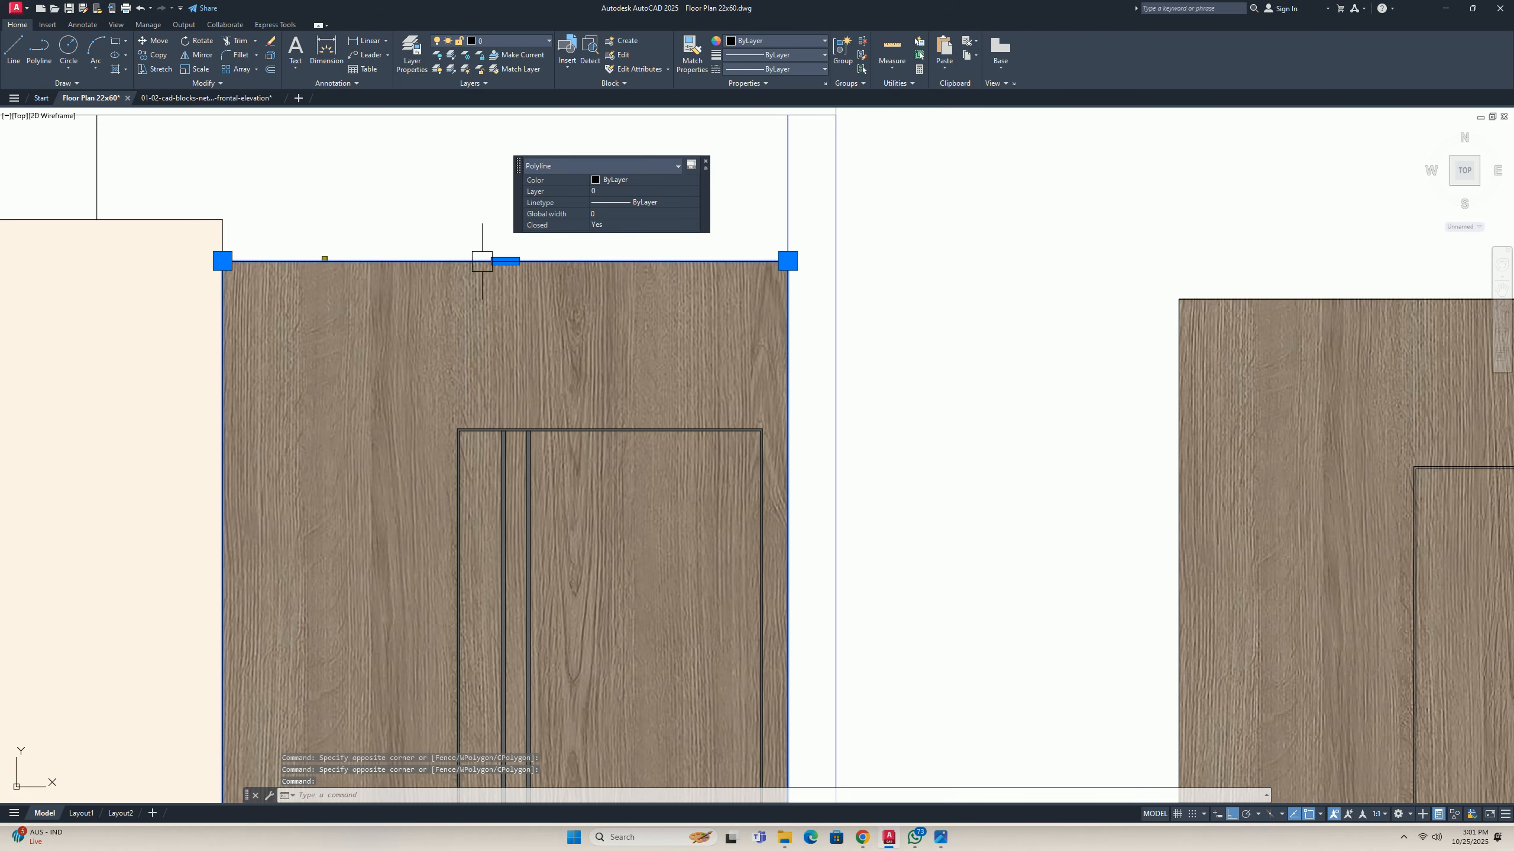
pyautogui.press('Delete')
# Send the wood panel's raster image to the back of the draw order.
pyautogui.click(518, 261)
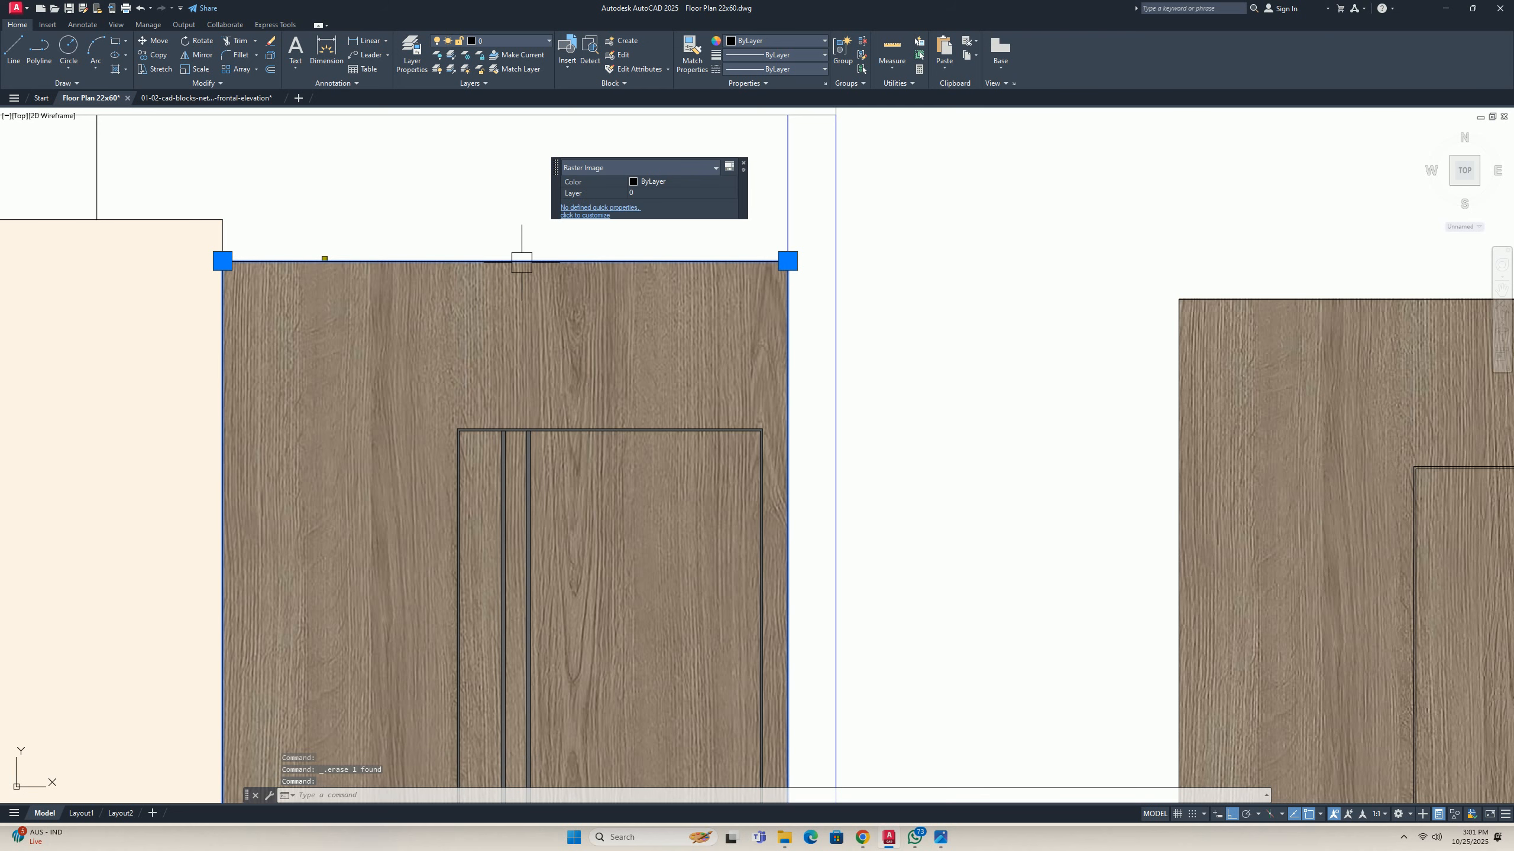
pyautogui.rightClick(482, 209)
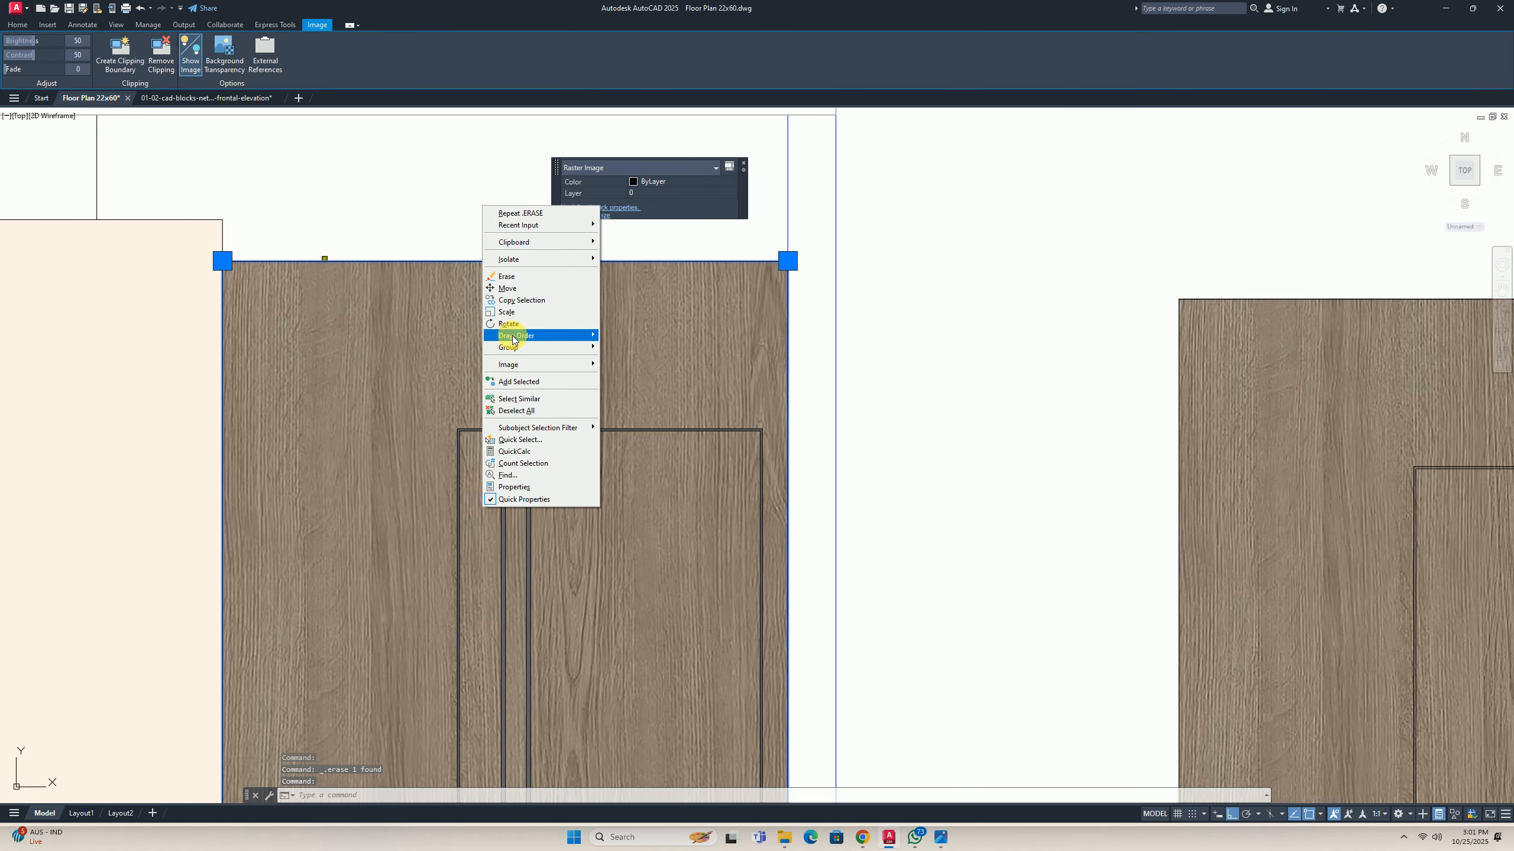
pyautogui.moveTo(516, 336)
pyautogui.click(626, 347)
pyautogui.press('Escape')
# Delete the leftover wood panel and plain door copy beside the elevation.
pyautogui.scroll(-5, 378, 263)
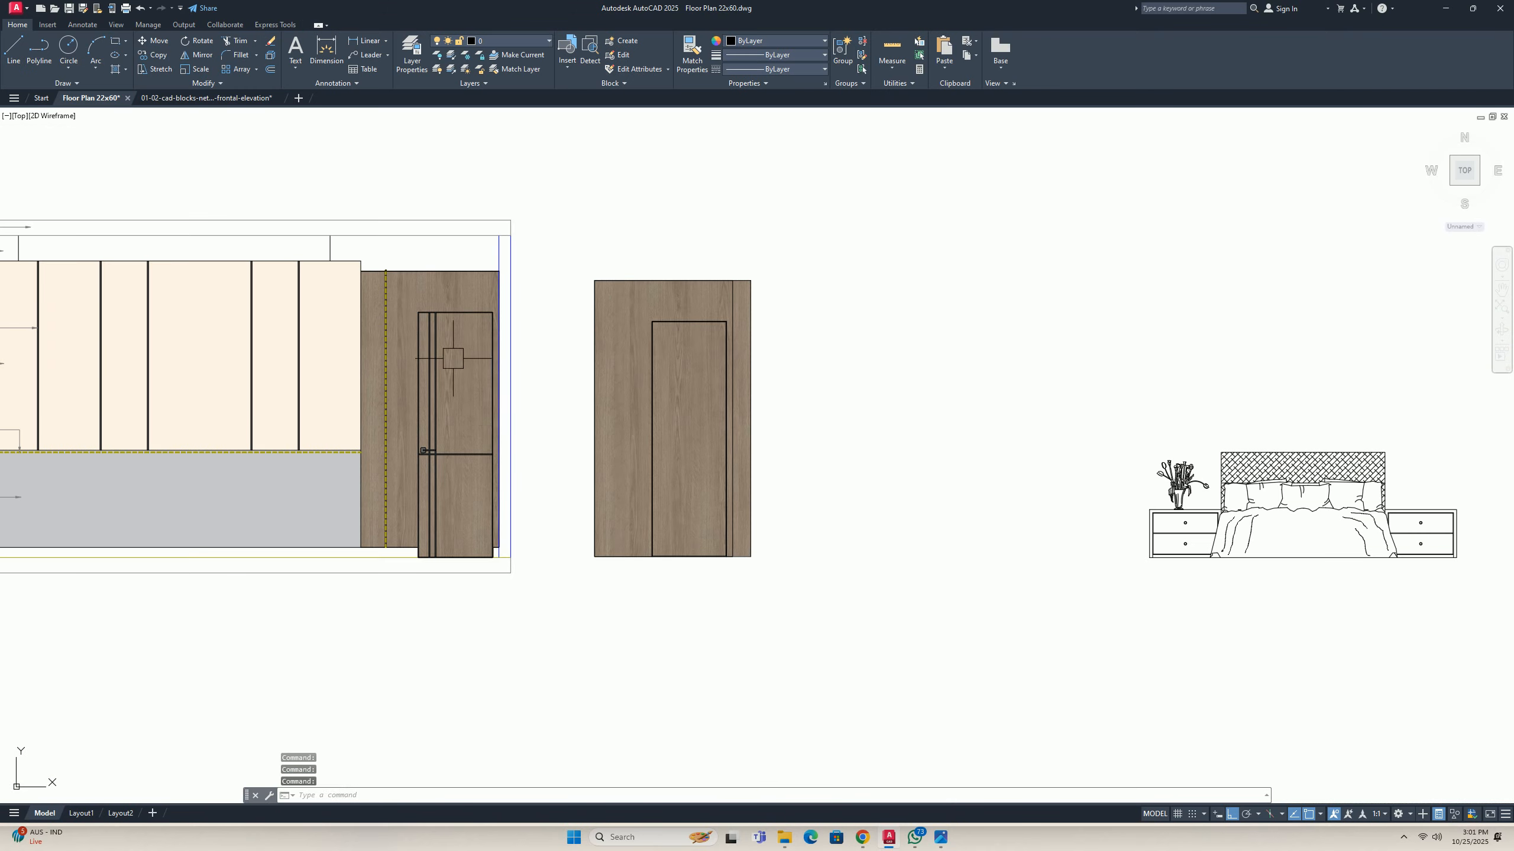
pyautogui.scroll(5, 490, 467)
pyautogui.moveTo(489, 466); pyautogui.dragTo(614, 476, button='middle')
pyautogui.scroll(-2, 551, 376)
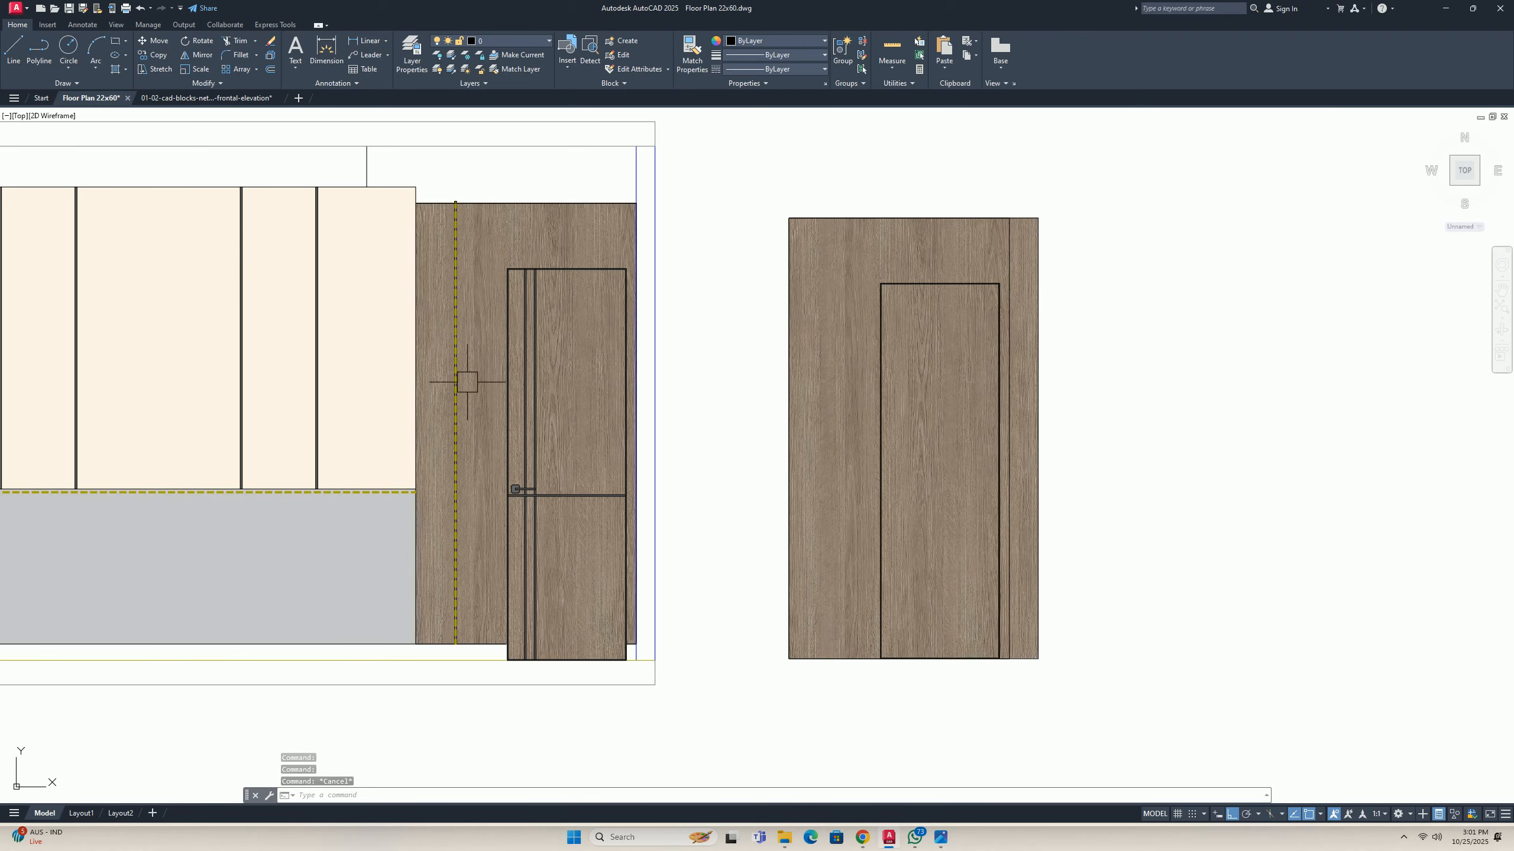
pyautogui.scroll(-2, 711, 442)
pyautogui.click(962, 651)
pyautogui.click(737, 255)
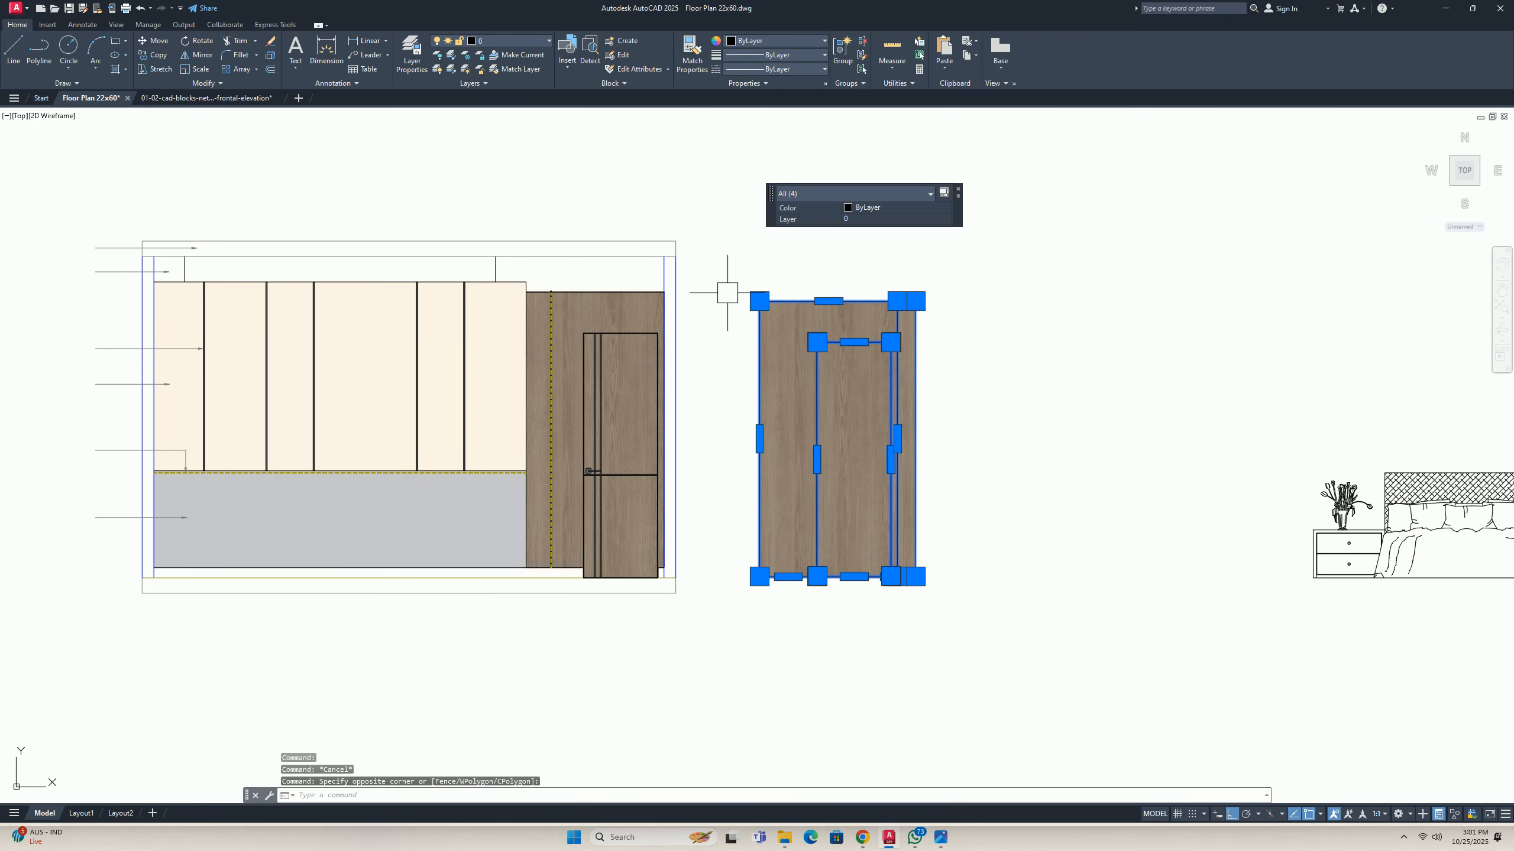
pyautogui.press('Delete')
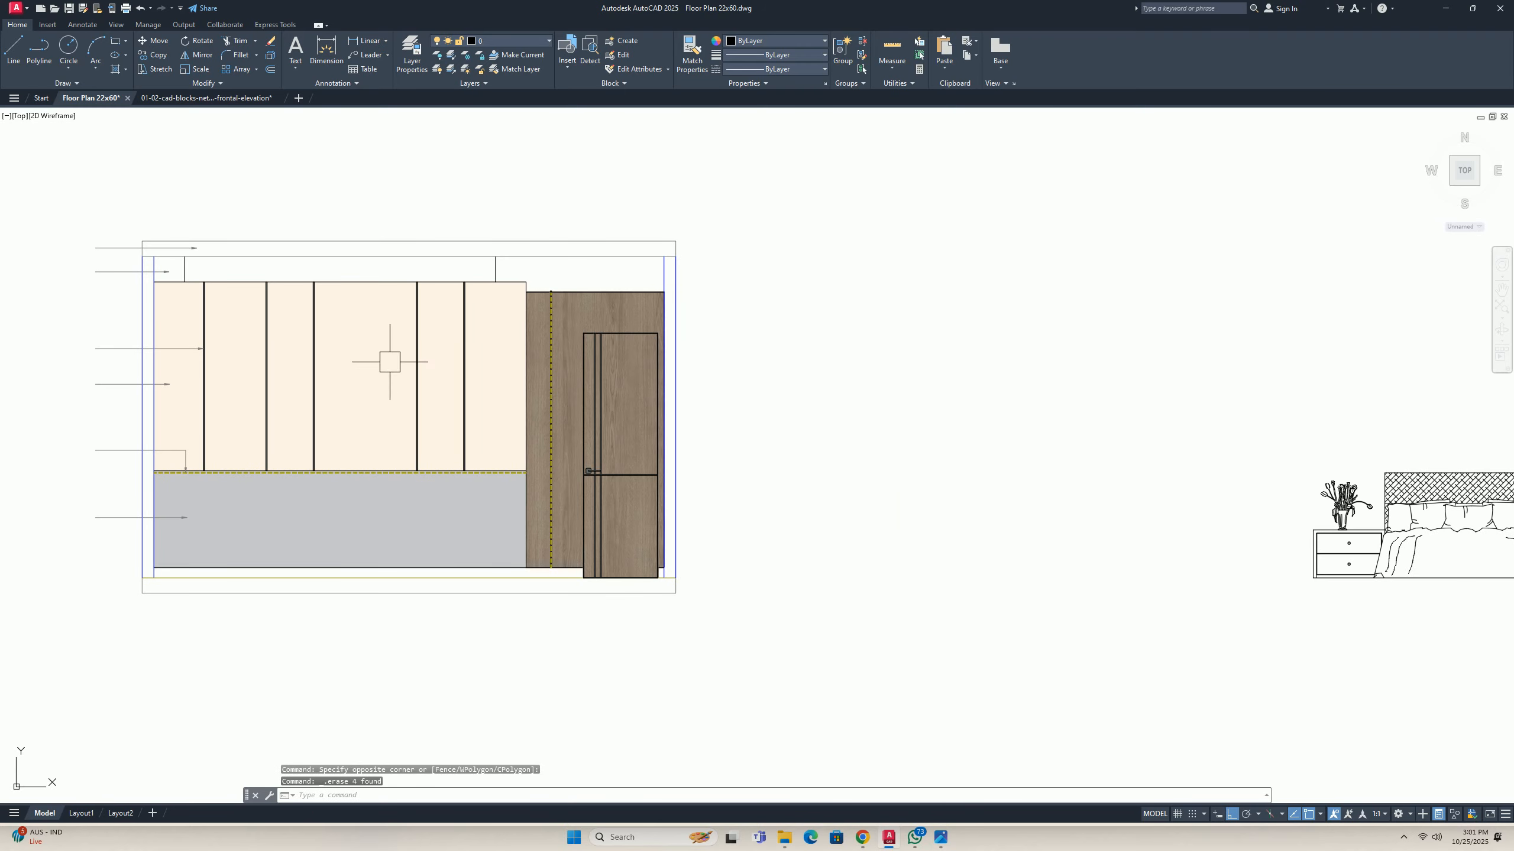
# Draw a leader without text from the yellow strip on the wood panel horizontally to beyond the right wall.
pyautogui.moveTo(557, 441); pyautogui.dragTo(539, 505, button='middle')
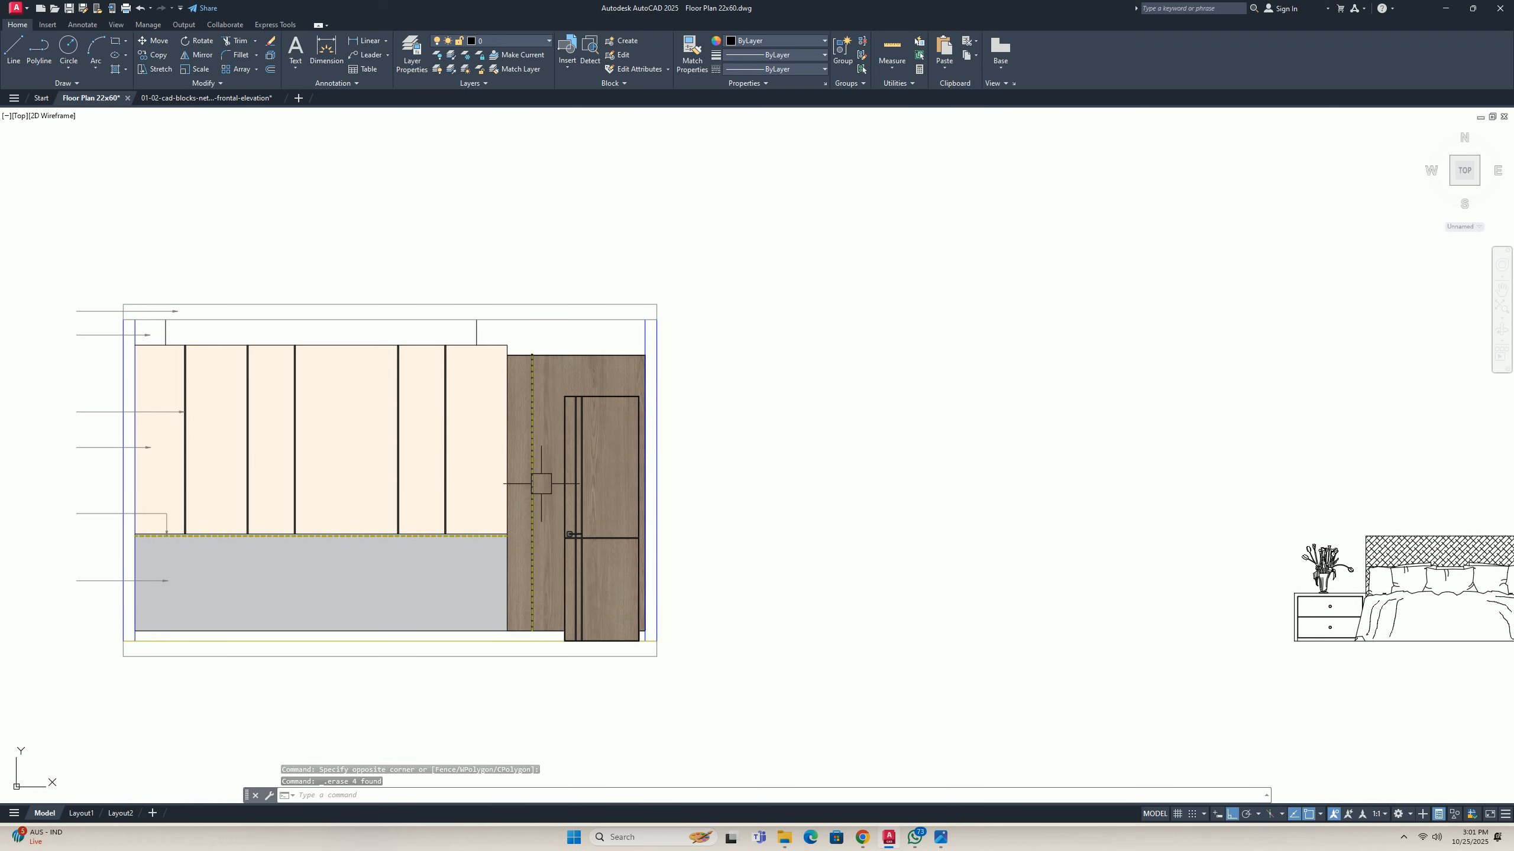
pyautogui.write('le')
pyautogui.press('Return')
pyautogui.scroll(3, 478, 400)
pyautogui.moveTo(480, 406); pyautogui.dragTo(629, 434, button='middle')
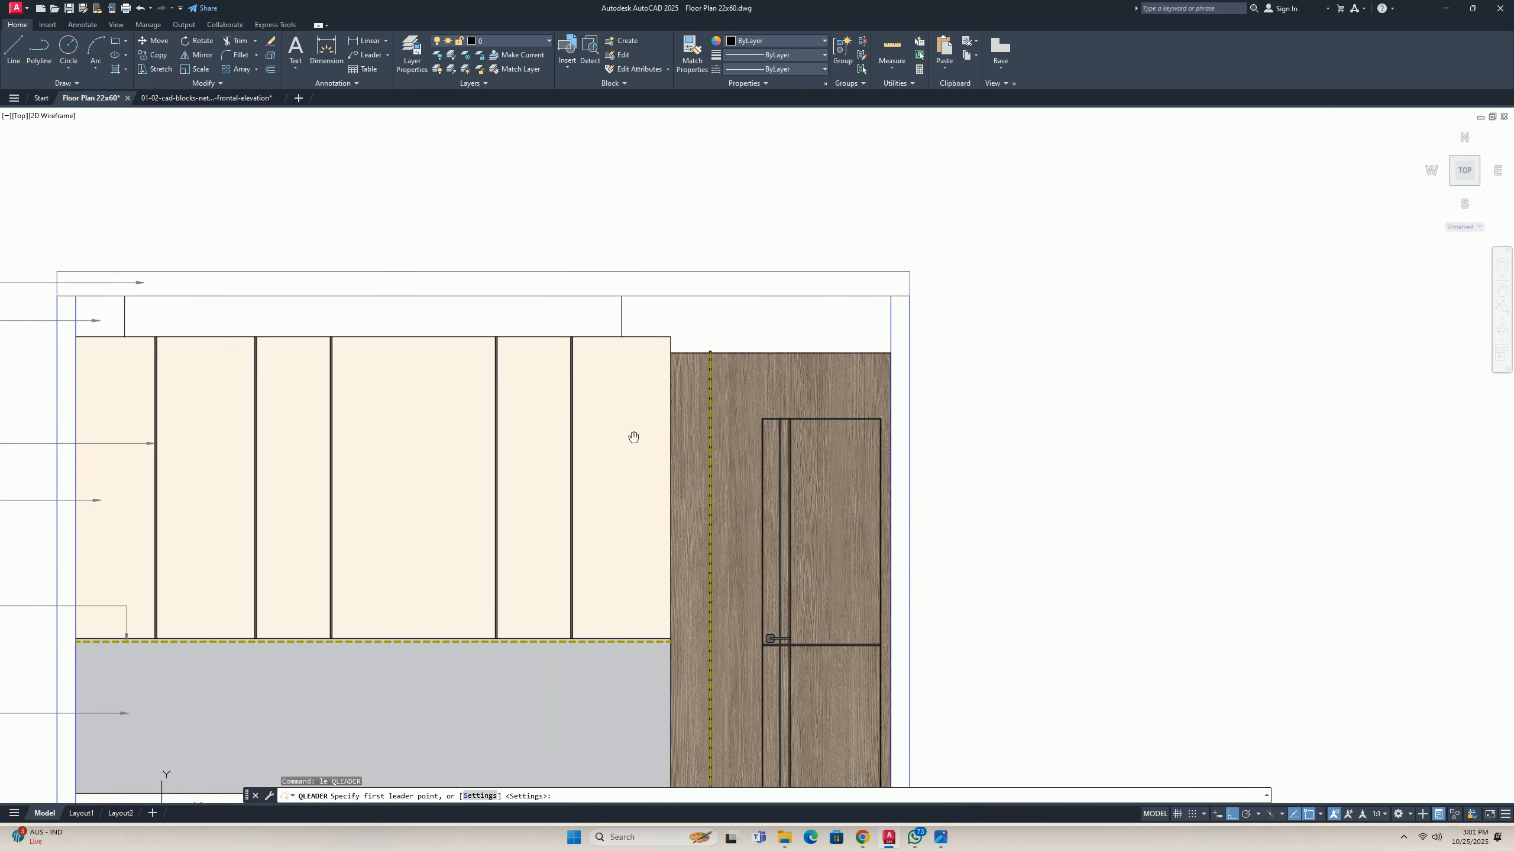
pyautogui.click(713, 391)
pyautogui.moveTo(814, 393); pyautogui.dragTo(561, 407, button='middle')
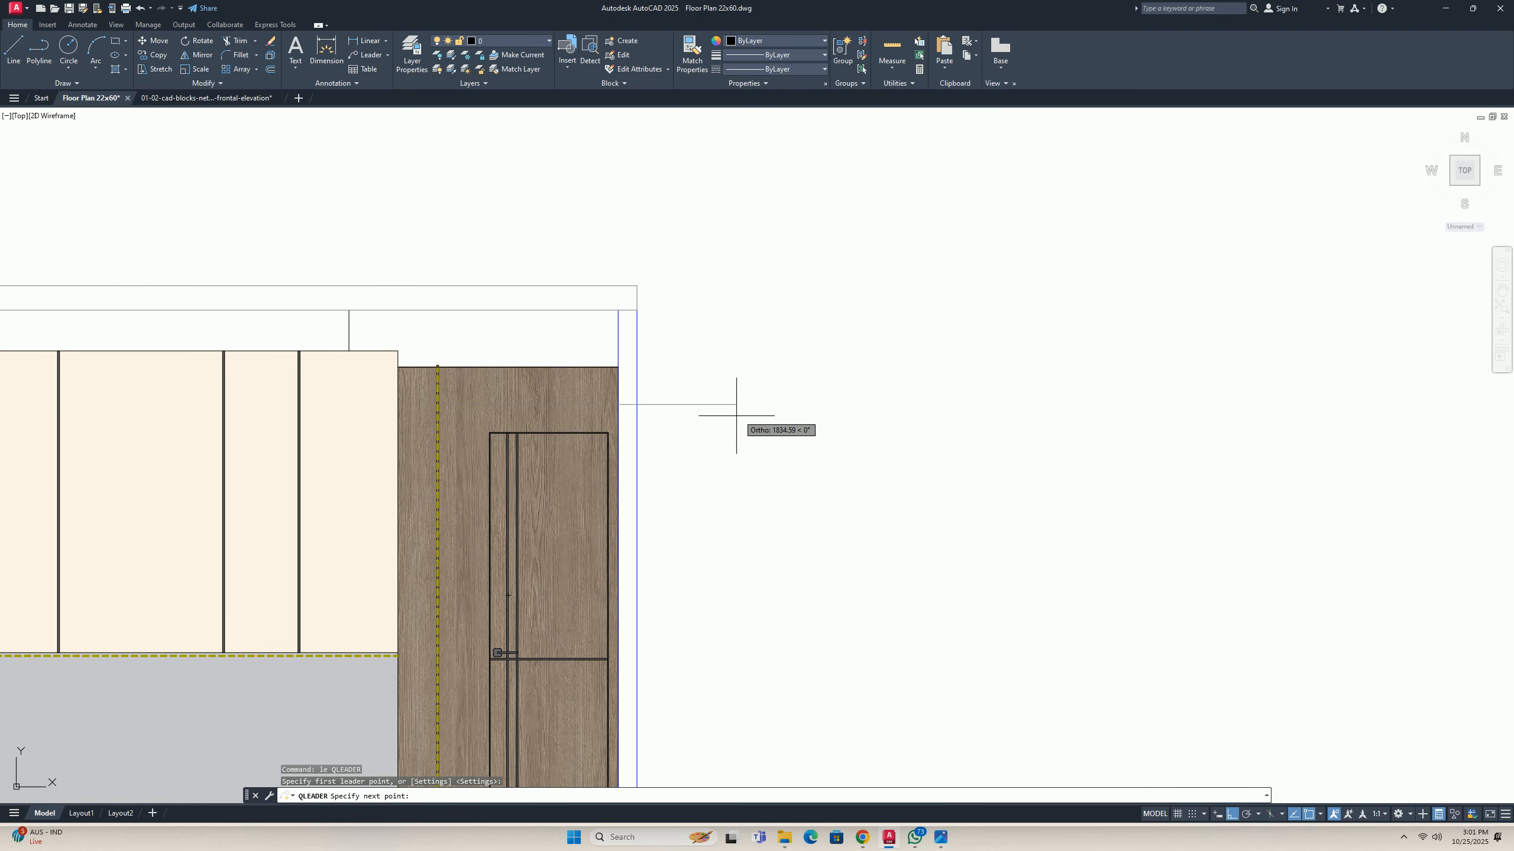
pyautogui.click(739, 412)
pyautogui.press('Escape')
pyautogui.press('Escape')
pyautogui.press('Escape')
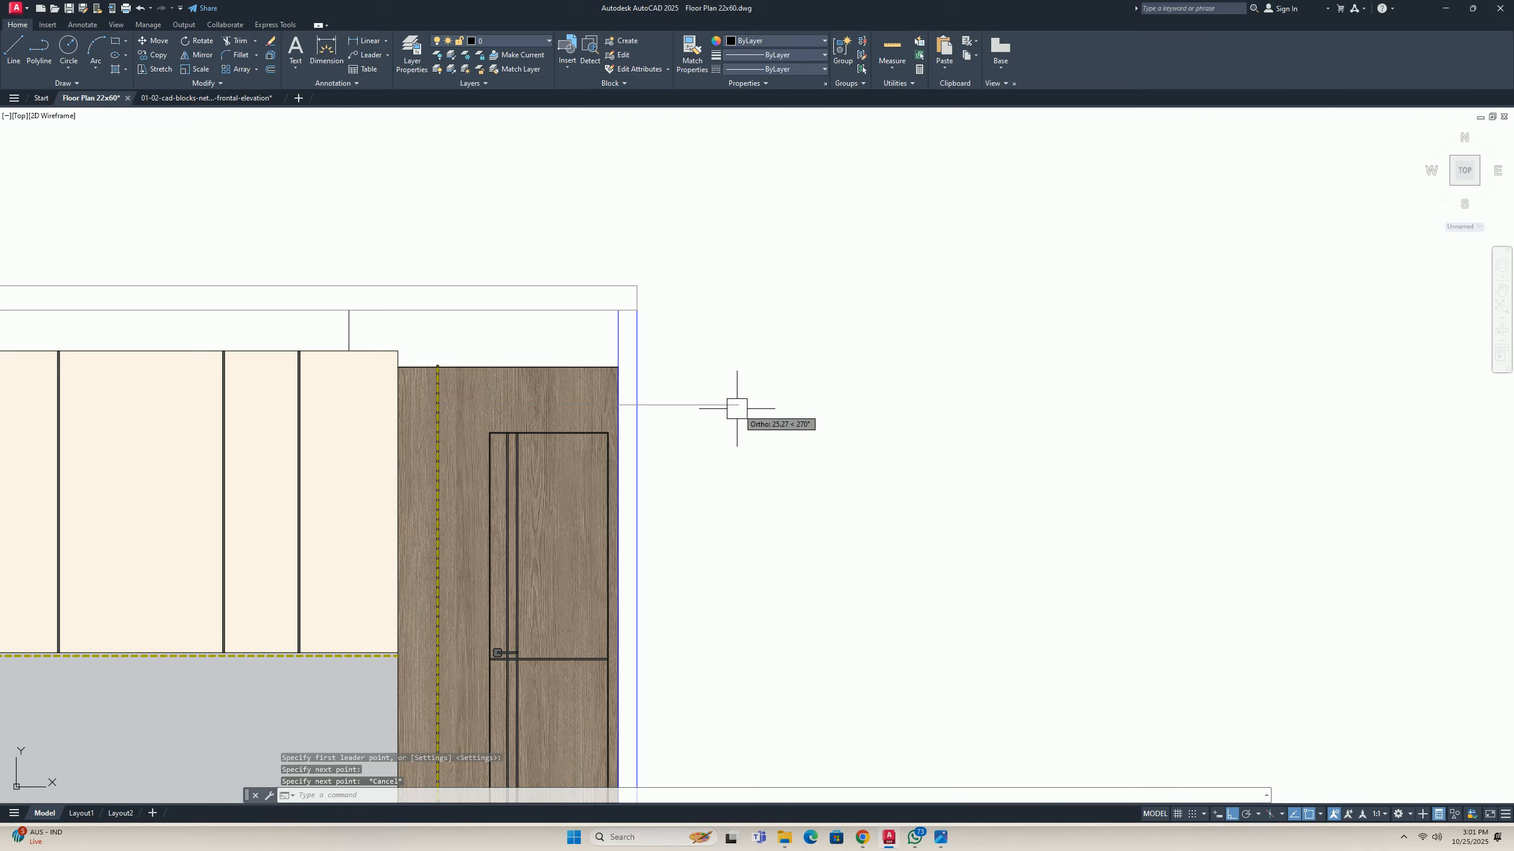
# Draw a second leader without text from the door's right vertical groove, ending in line with the first leader's outer end.
pyautogui.moveTo(617, 501); pyautogui.dragTo(625, 420, button='middle')
pyautogui.scroll(3, 529, 375)
pyautogui.press('Return')
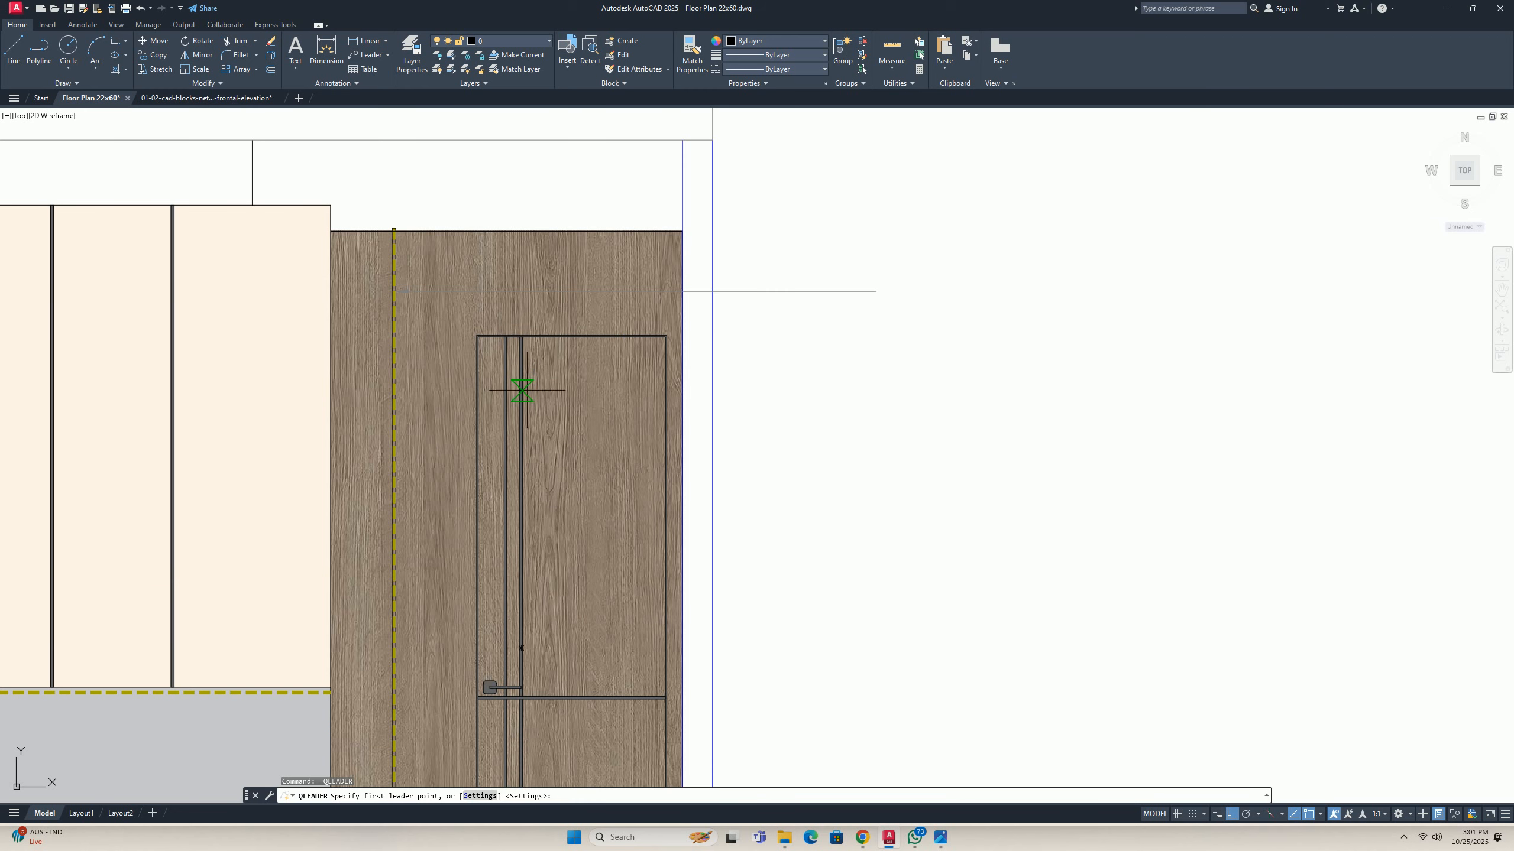
pyautogui.click(522, 390)
pyautogui.click(875, 391)
pyautogui.press('Escape')
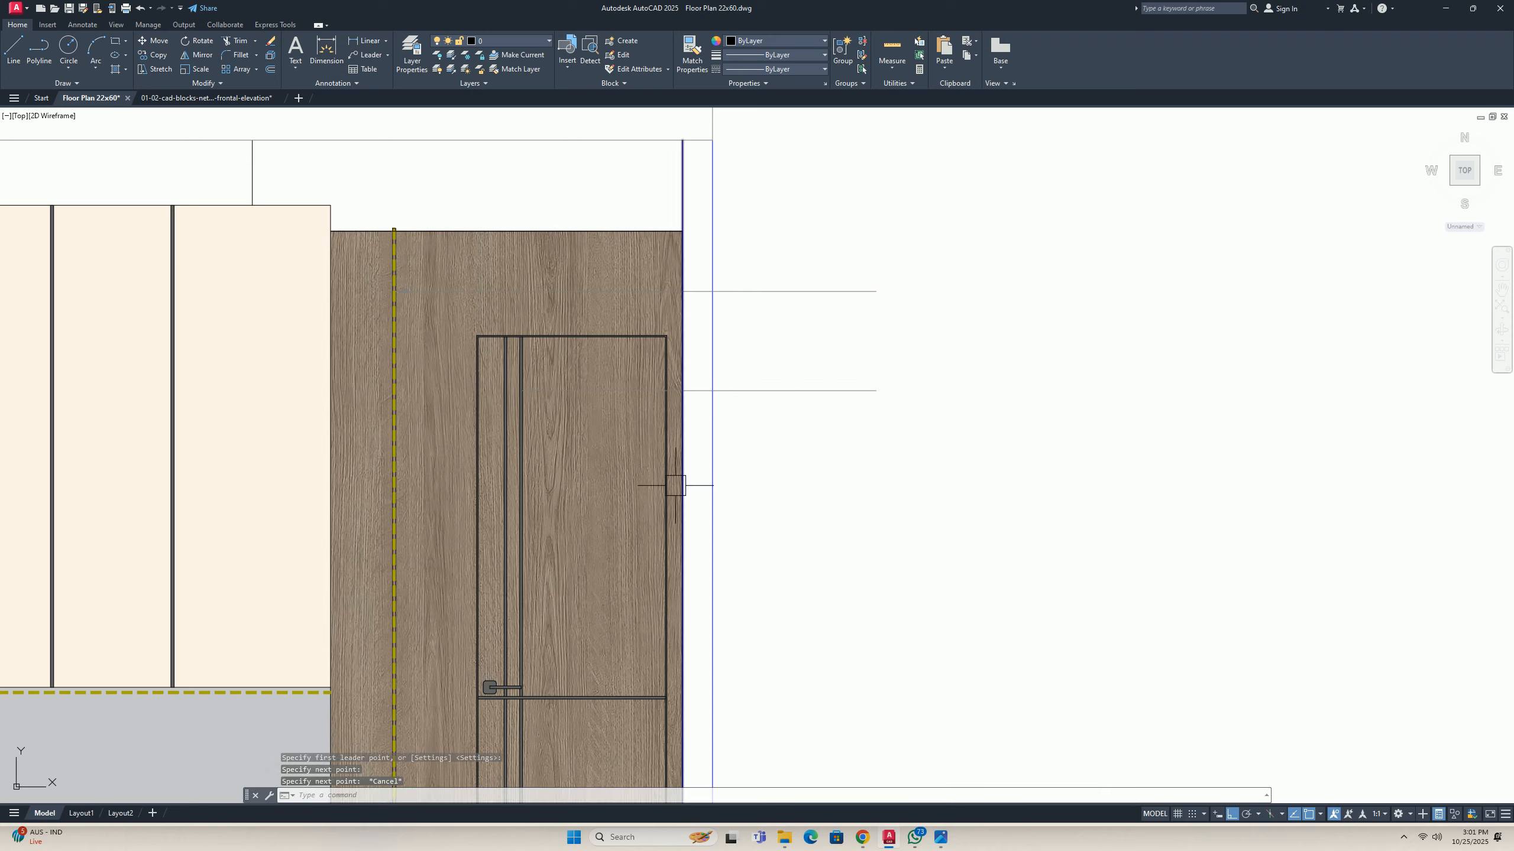
# Examine the handle and the round lock below it in the door reference image download (23).jpg.
pyautogui.moveTo(553, 698); pyautogui.dragTo(554, 507, button='middle')
pyautogui.scroll(6, 554, 506)
pyautogui.press('Return')
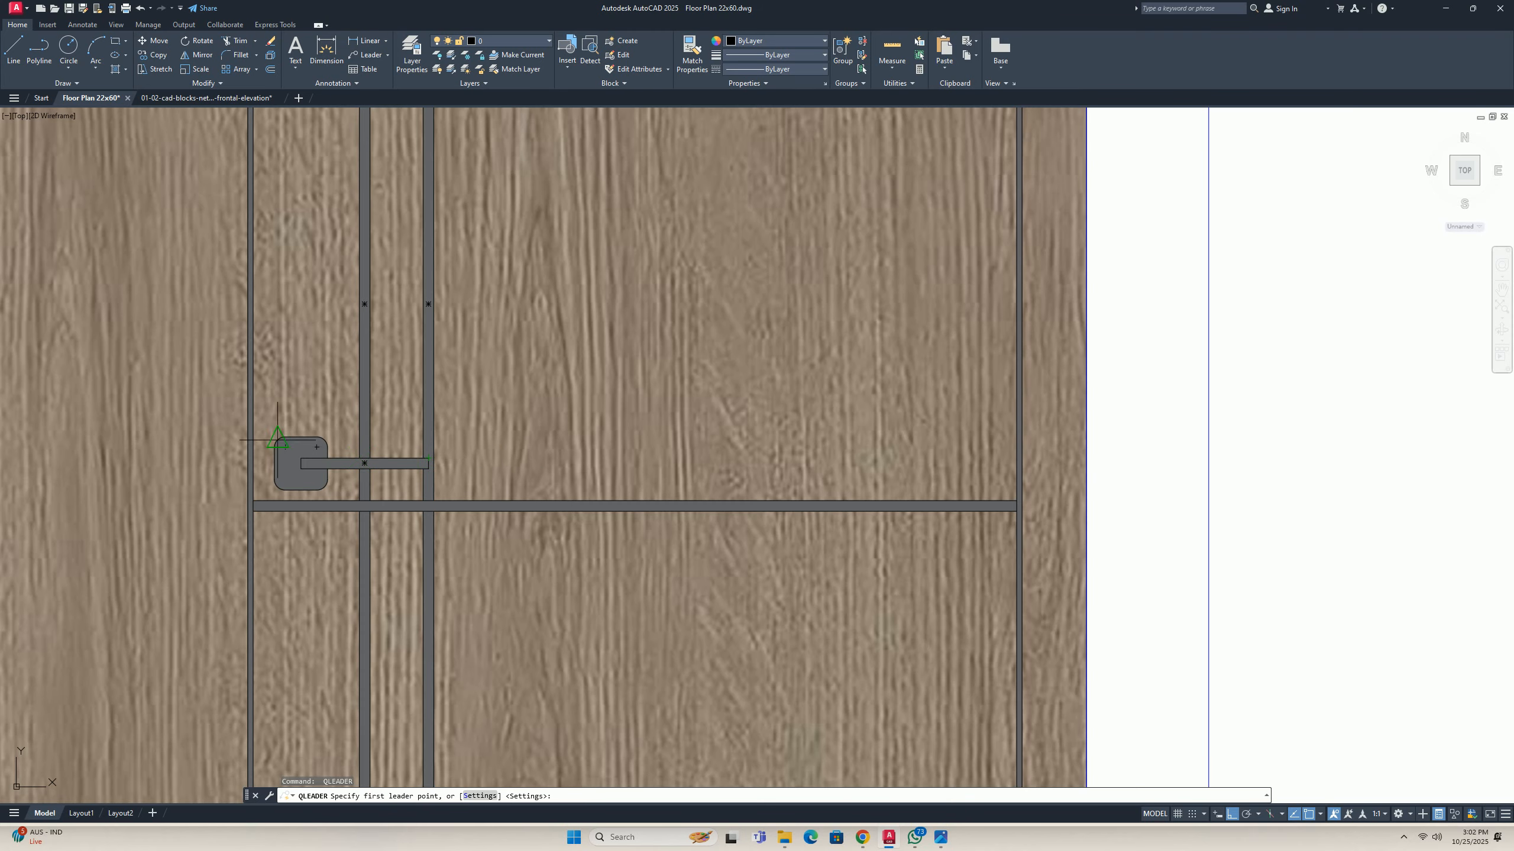
pyautogui.scroll(2, 338, 447)
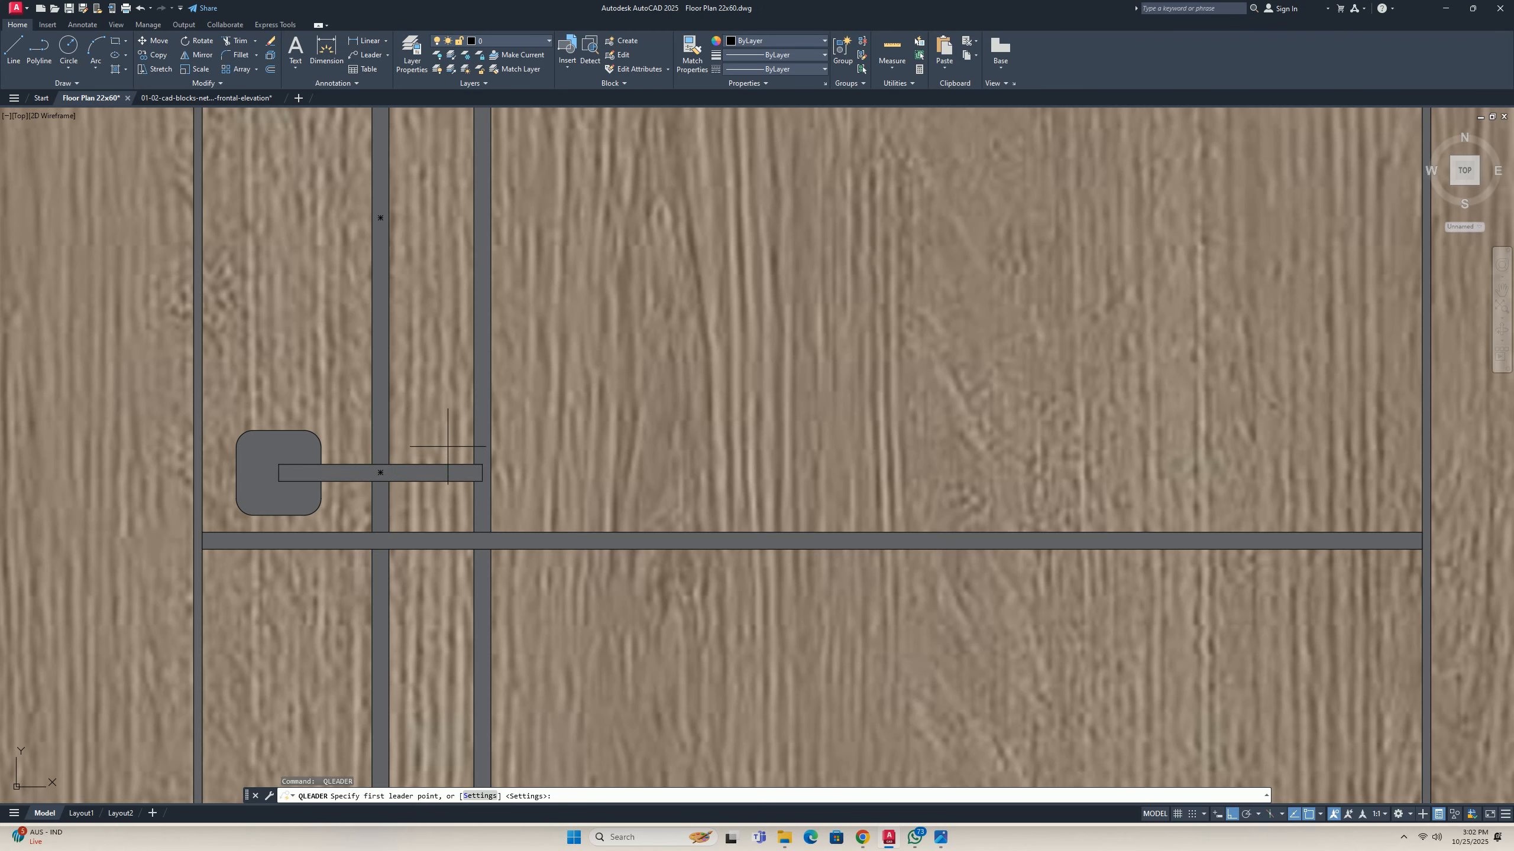
pyautogui.scroll(-6, 448, 446)
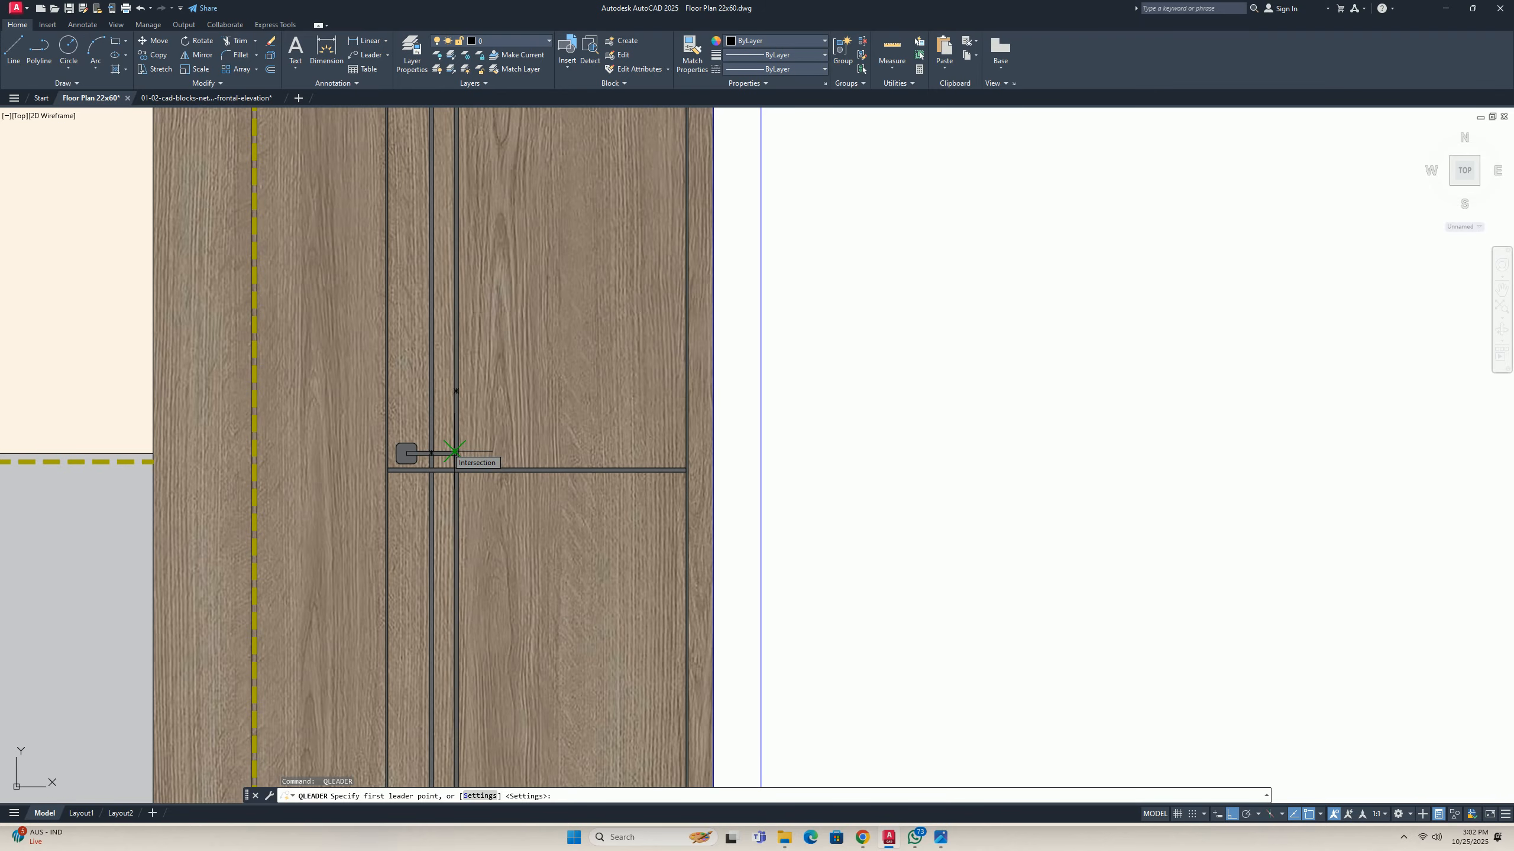
pyautogui.click(945, 839)
pyautogui.scroll(5, 1071, 531)
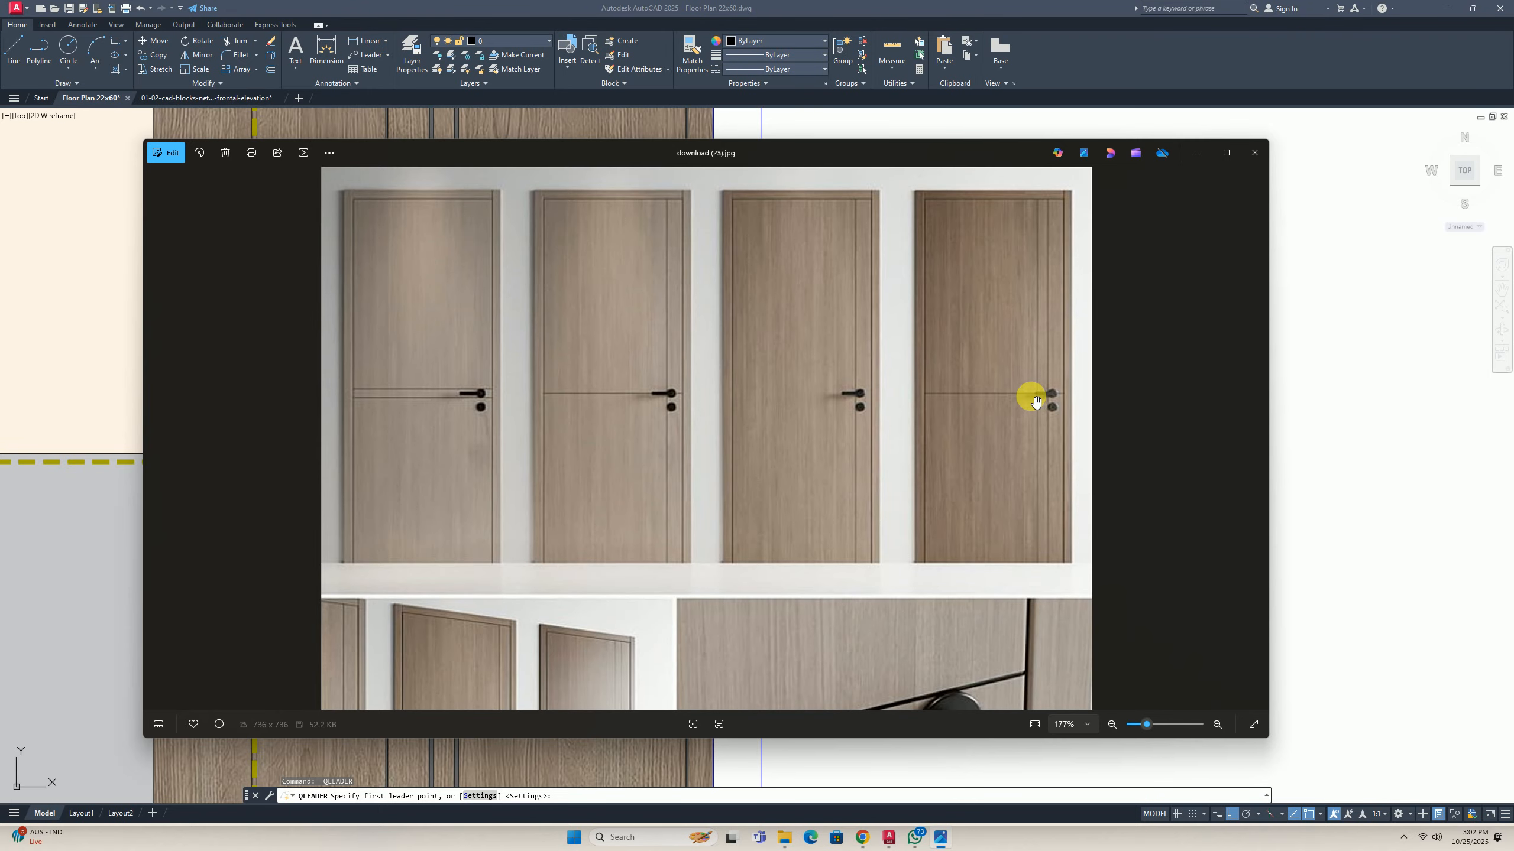
pyautogui.click(1323, 332)
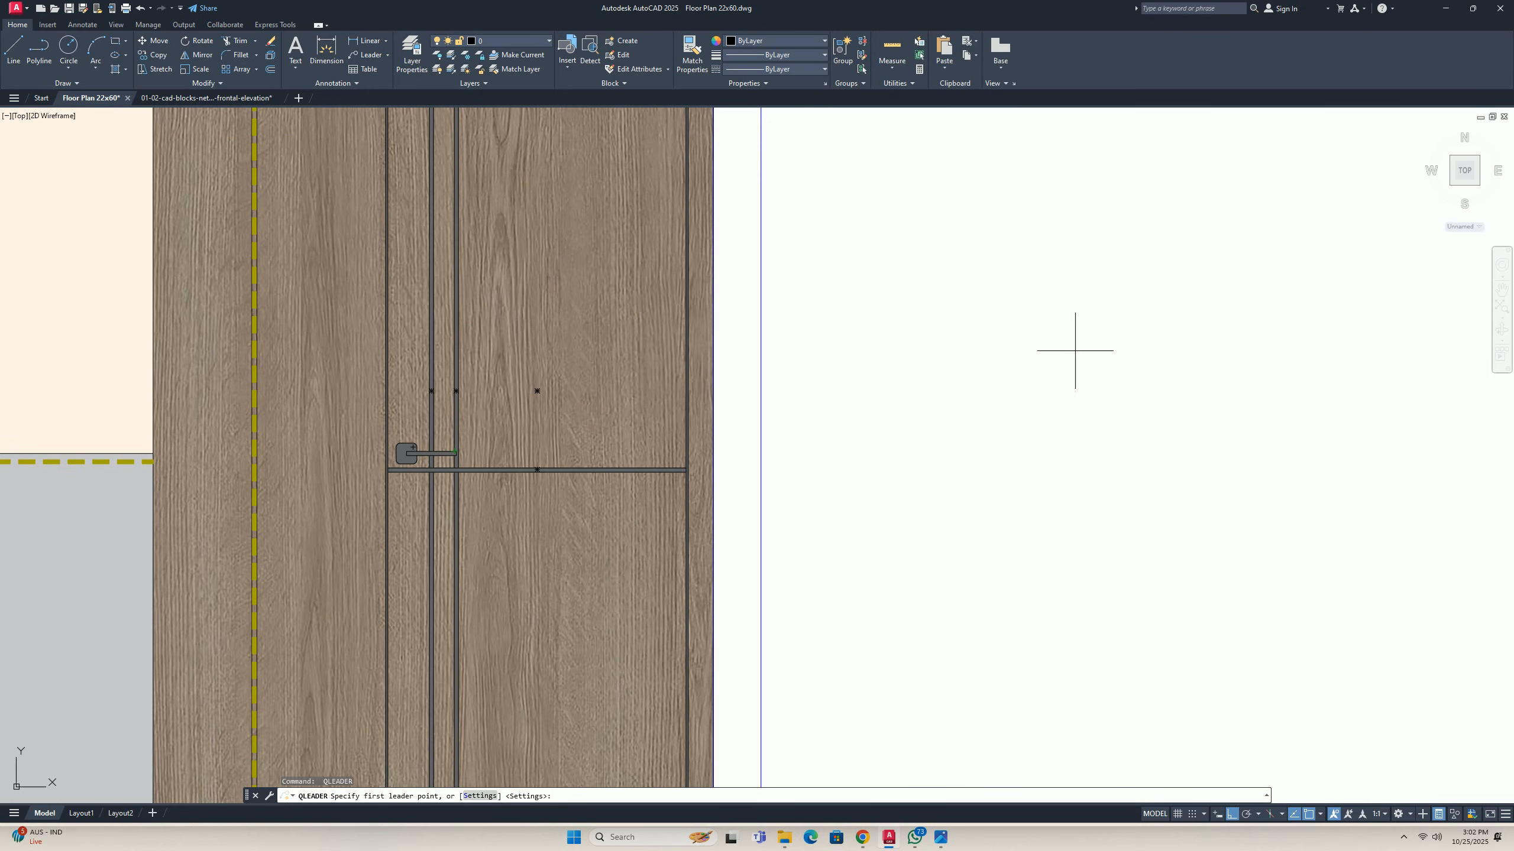
pyautogui.moveTo(820, 435); pyautogui.dragTo(939, 379, button='middle')
pyautogui.scroll(-2, 937, 383)
pyautogui.scroll(6, 723, 420)
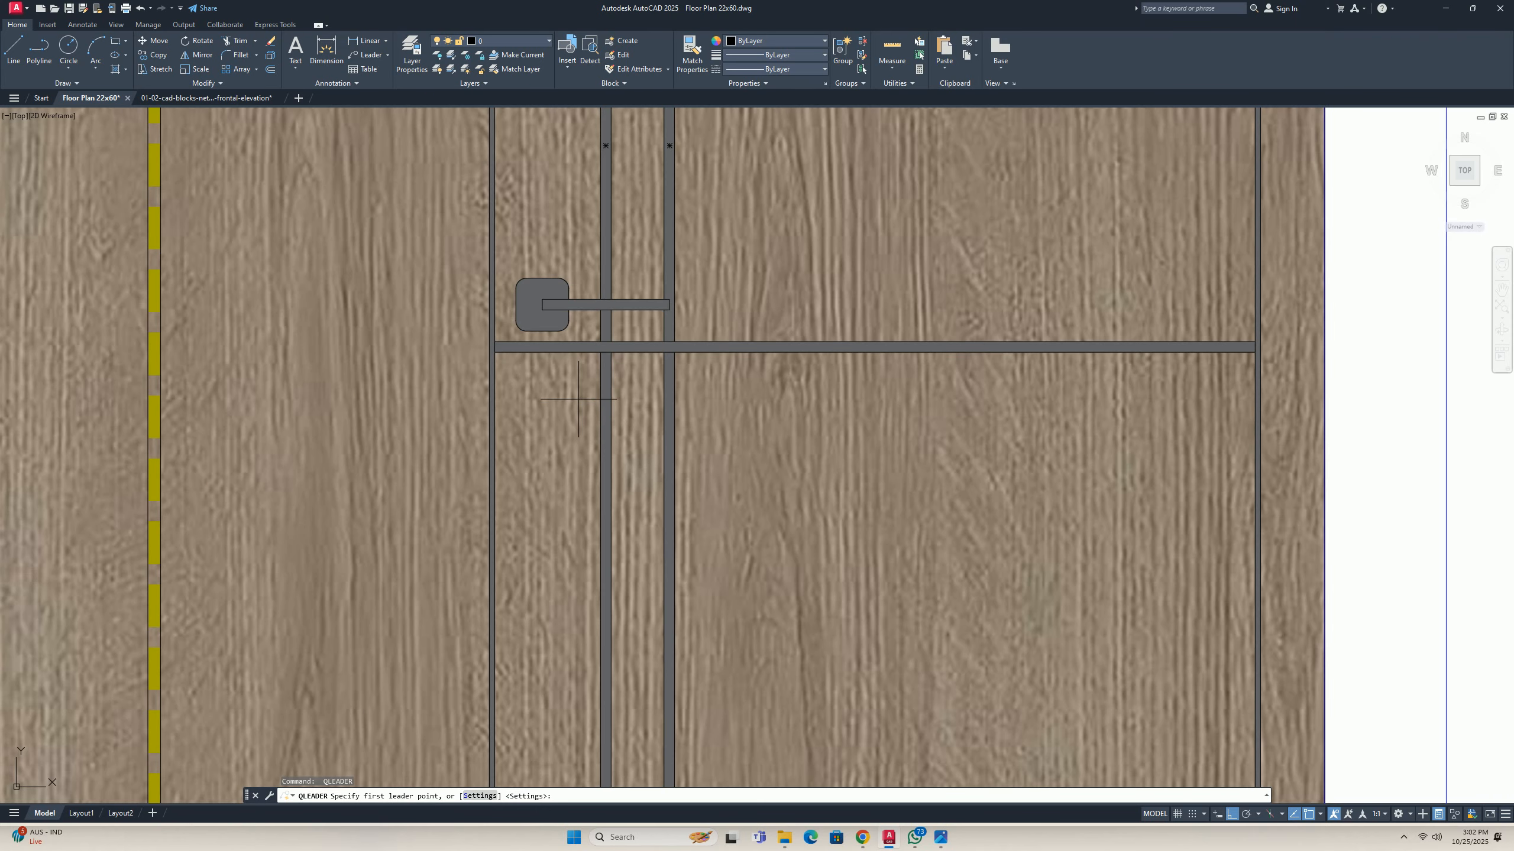
pyautogui.press('Escape')
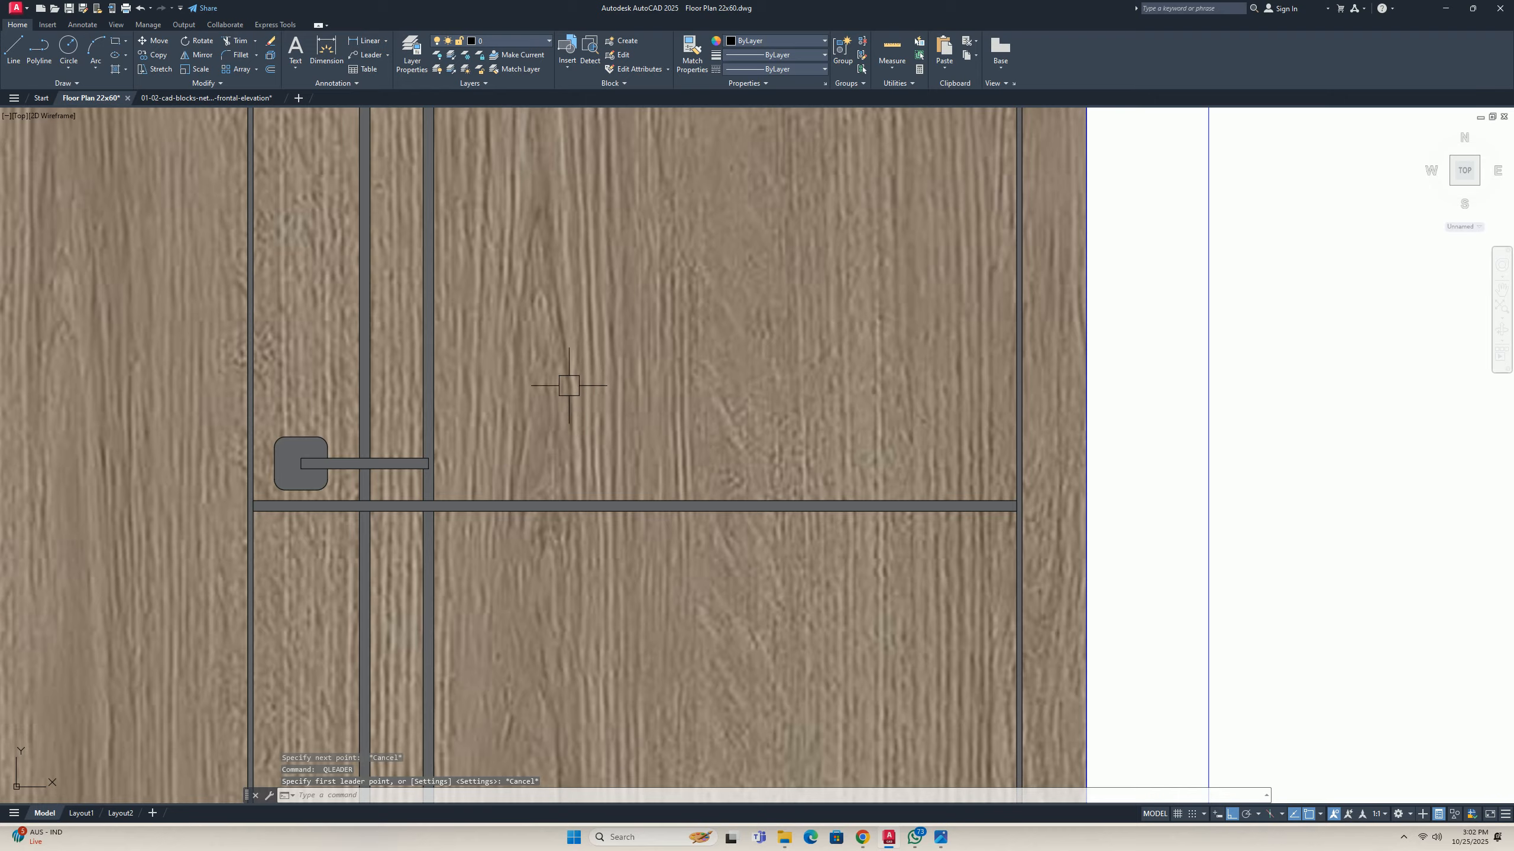
# Draw a circle of radius 25 centred 100 below the midpoint of the handle plate's bottom edge.
pyautogui.scroll(-2, 567, 385)
pyautogui.moveTo(519, 415)
pyautogui.mouseDown(button='middle')
pyautogui.moveTo(504, 399)
pyautogui.moveTo(512, 379)
pyautogui.mouseUp(button='middle')
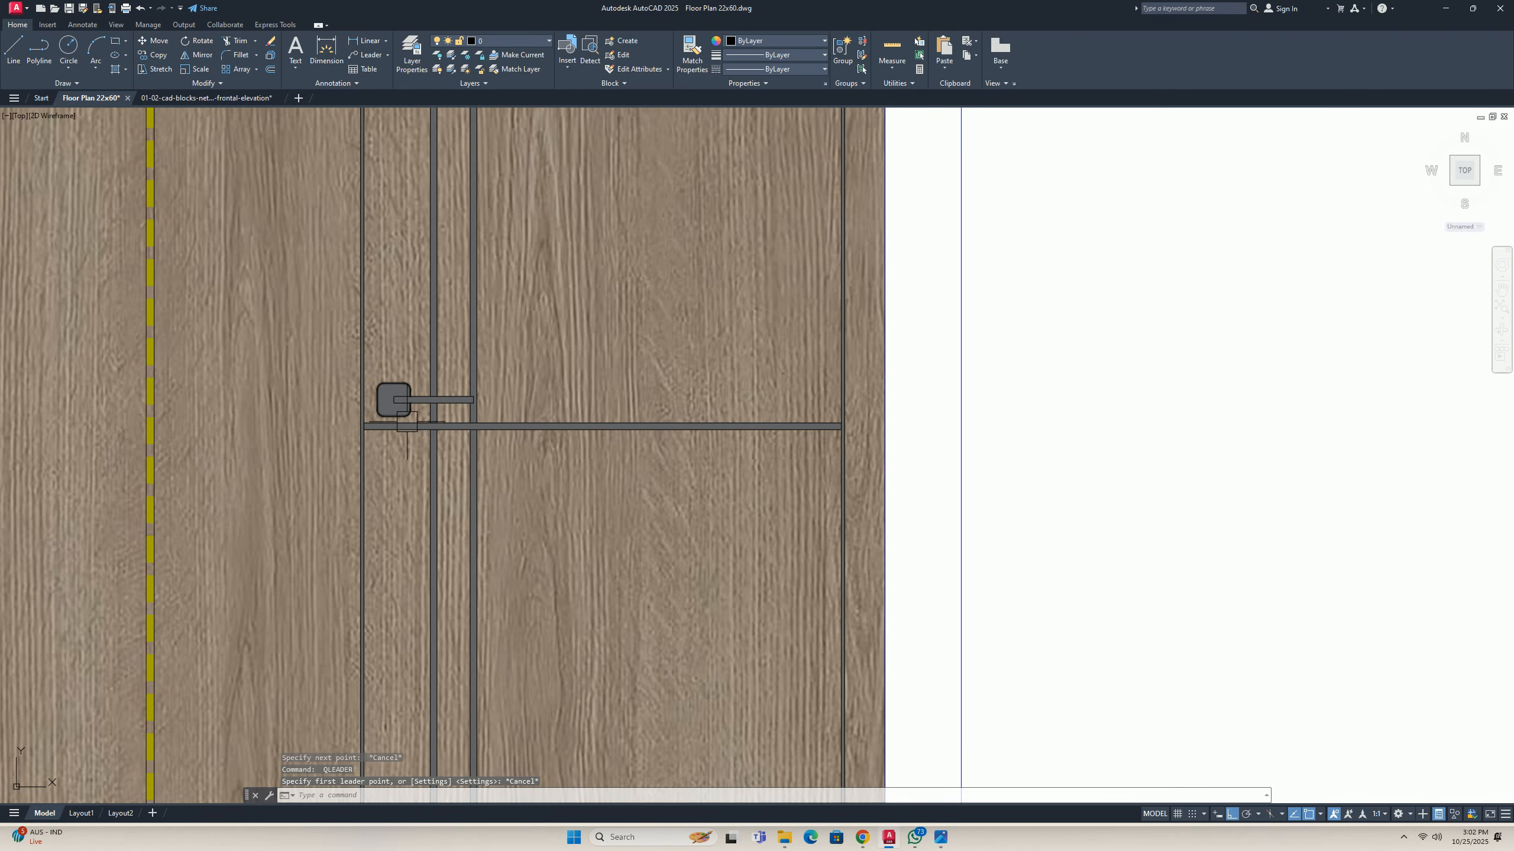
pyautogui.write('c')
pyautogui.press('Return')
pyautogui.scroll(4, 445, 442)
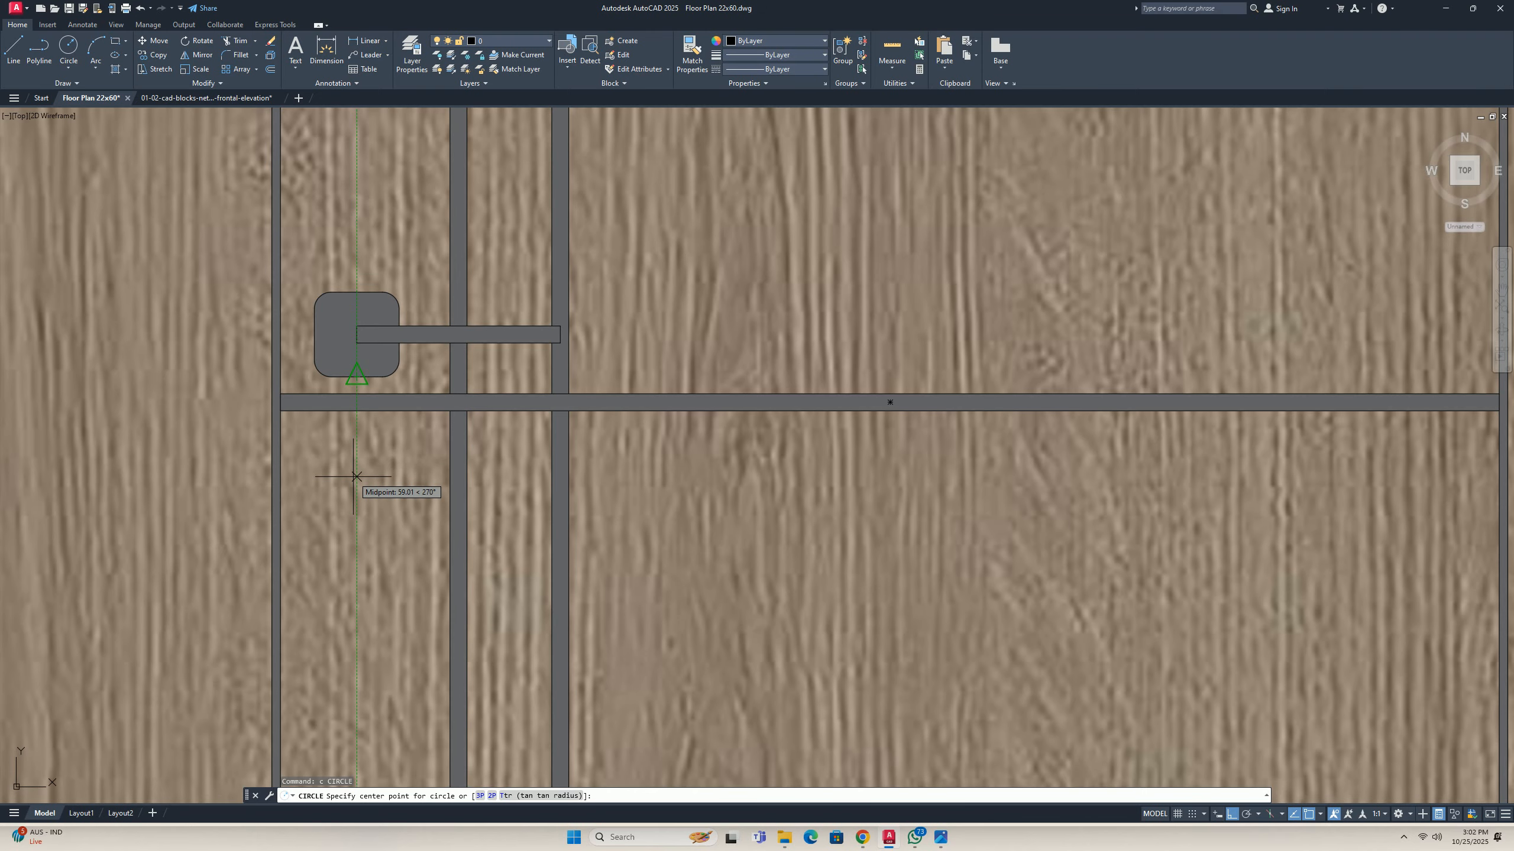
pyautogui.write('100')
pyautogui.press('Return')
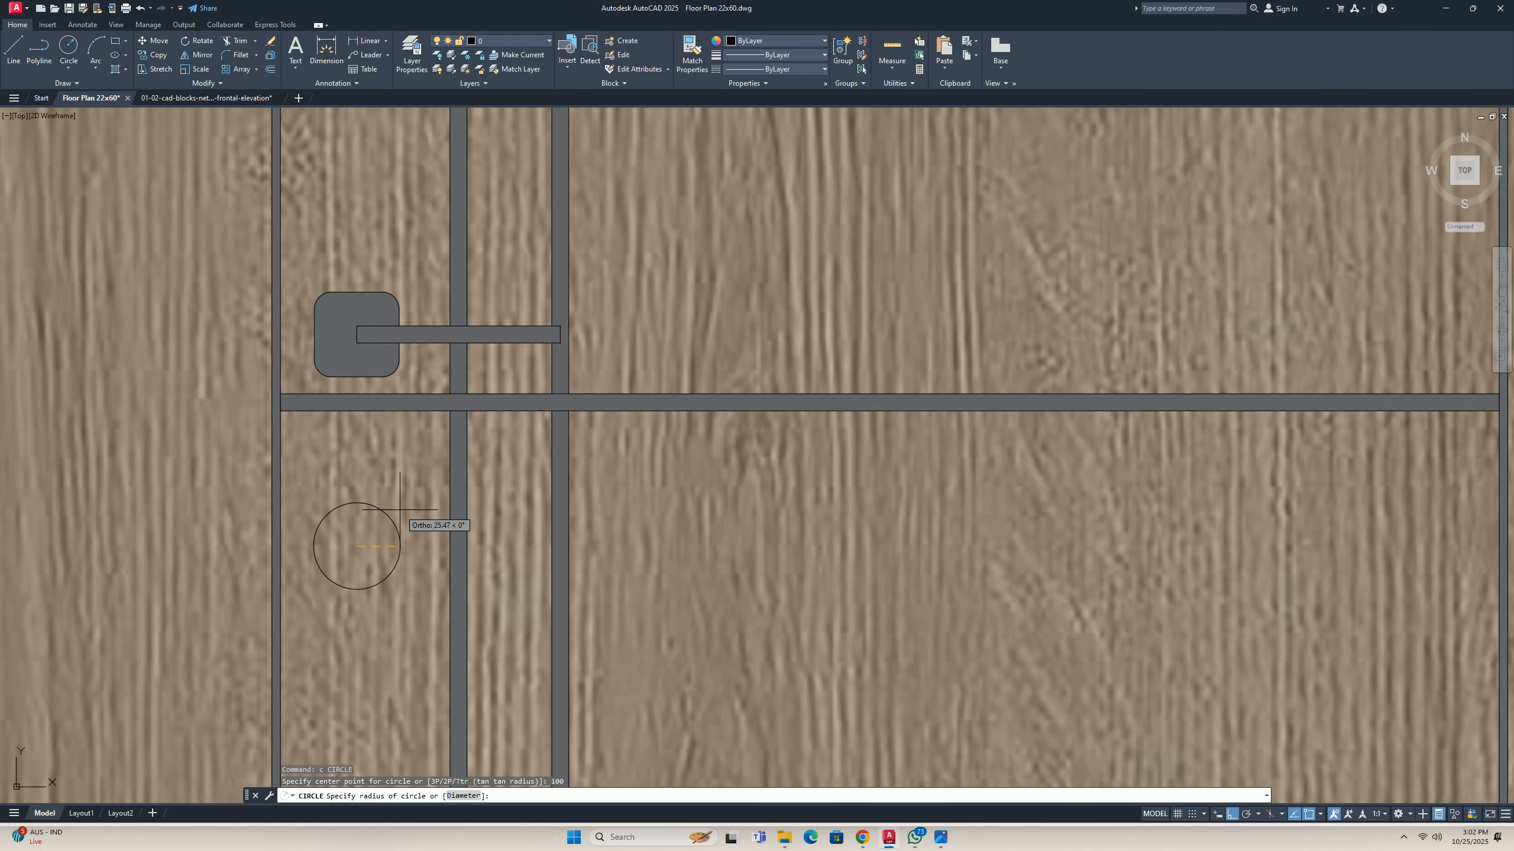
pyautogui.press('Return')
pyautogui.press('Escape')
pyautogui.press('Escape')
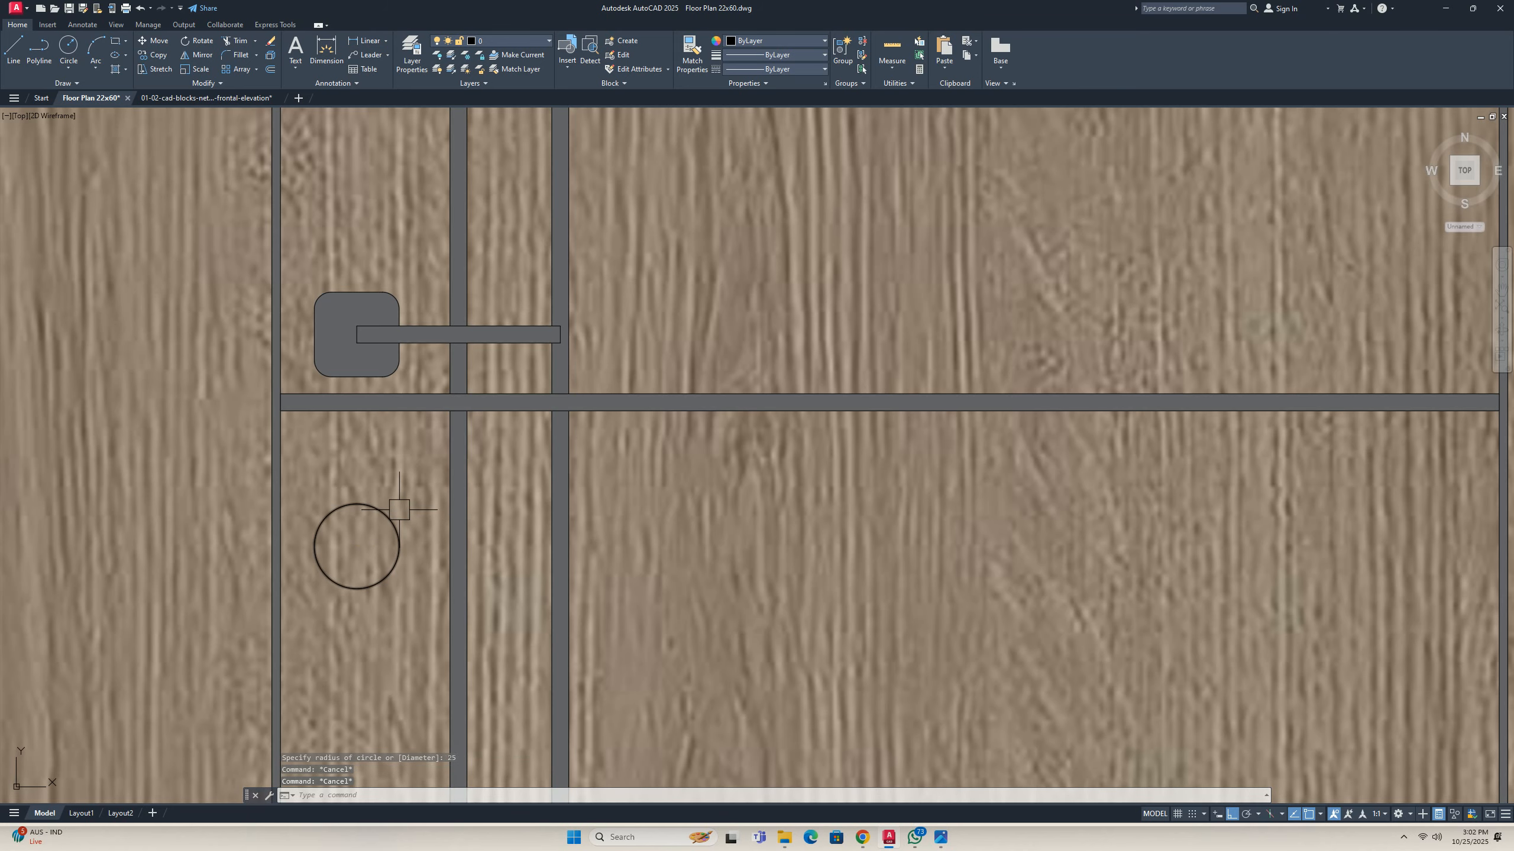
# Fill the lock circle with the solid grey hatch in colour 99,100,102.
pyautogui.write('h')
pyautogui.press('Return')
pyautogui.click(388, 519)
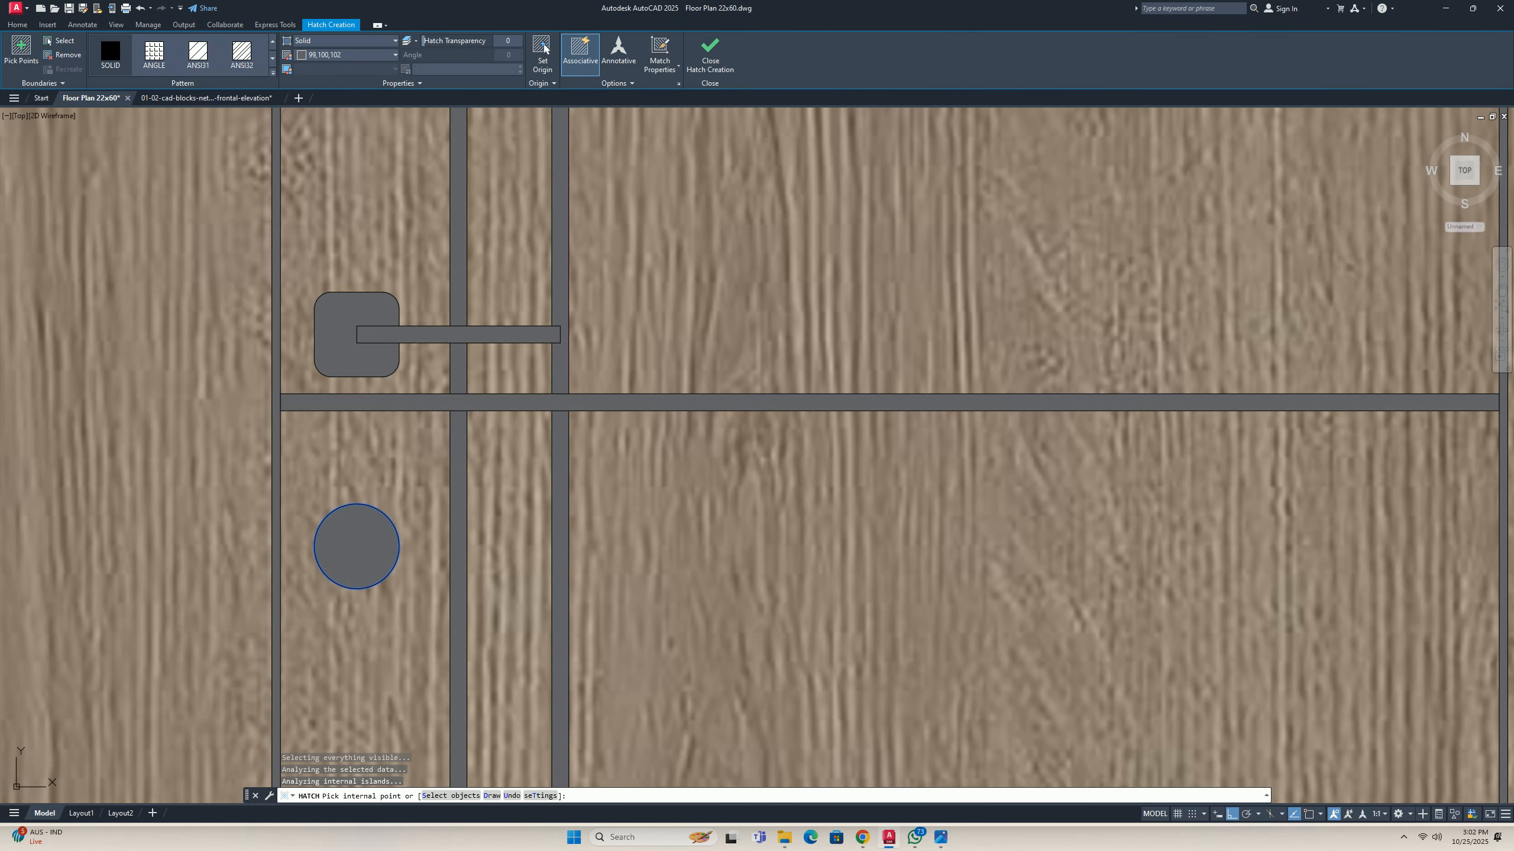
pyautogui.press('Return')
# Move the lock circle and its hatch 25 straight up towards the handle.
pyautogui.scroll(-4, 390, 516)
pyautogui.scroll(-3, 391, 508)
pyautogui.scroll(8, 382, 513)
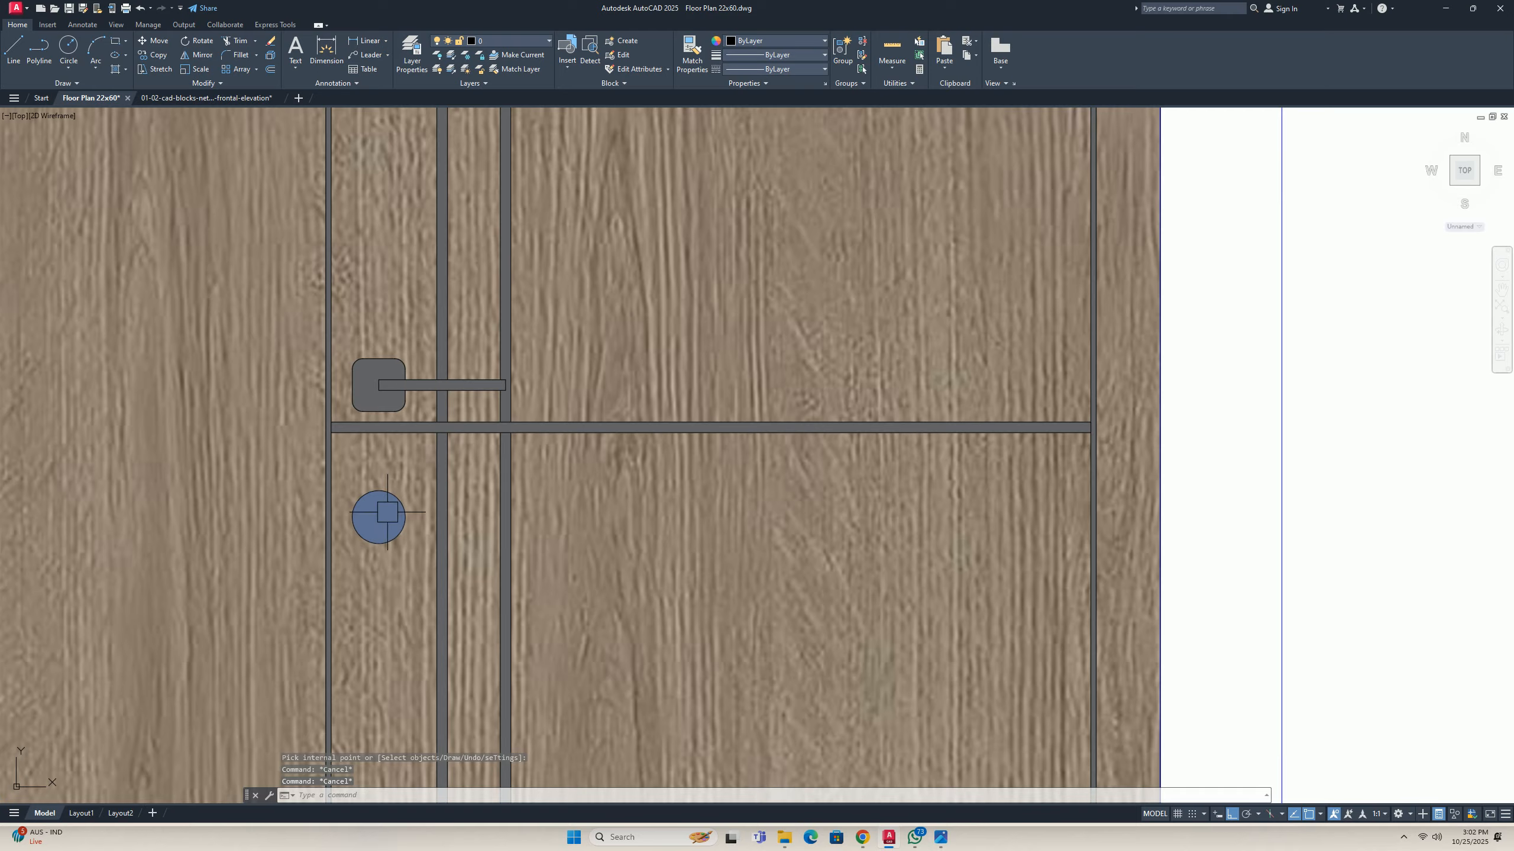
pyautogui.write('m')
pyautogui.press('Return')
pyautogui.click(364, 474)
pyautogui.press('Return')
pyautogui.click(356, 491)
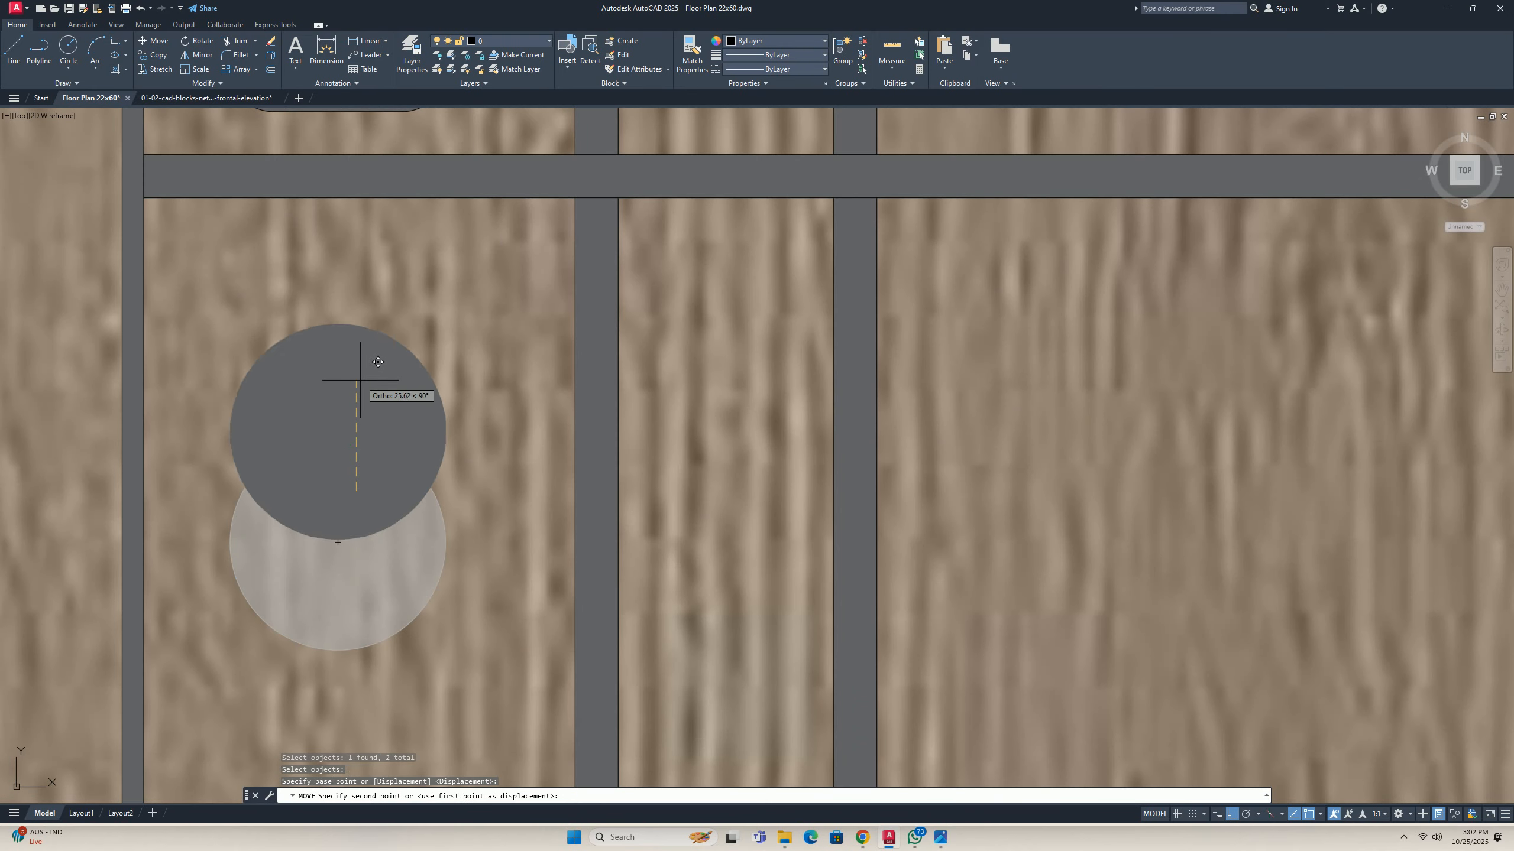
pyautogui.press('Return')
pyautogui.press('Escape')
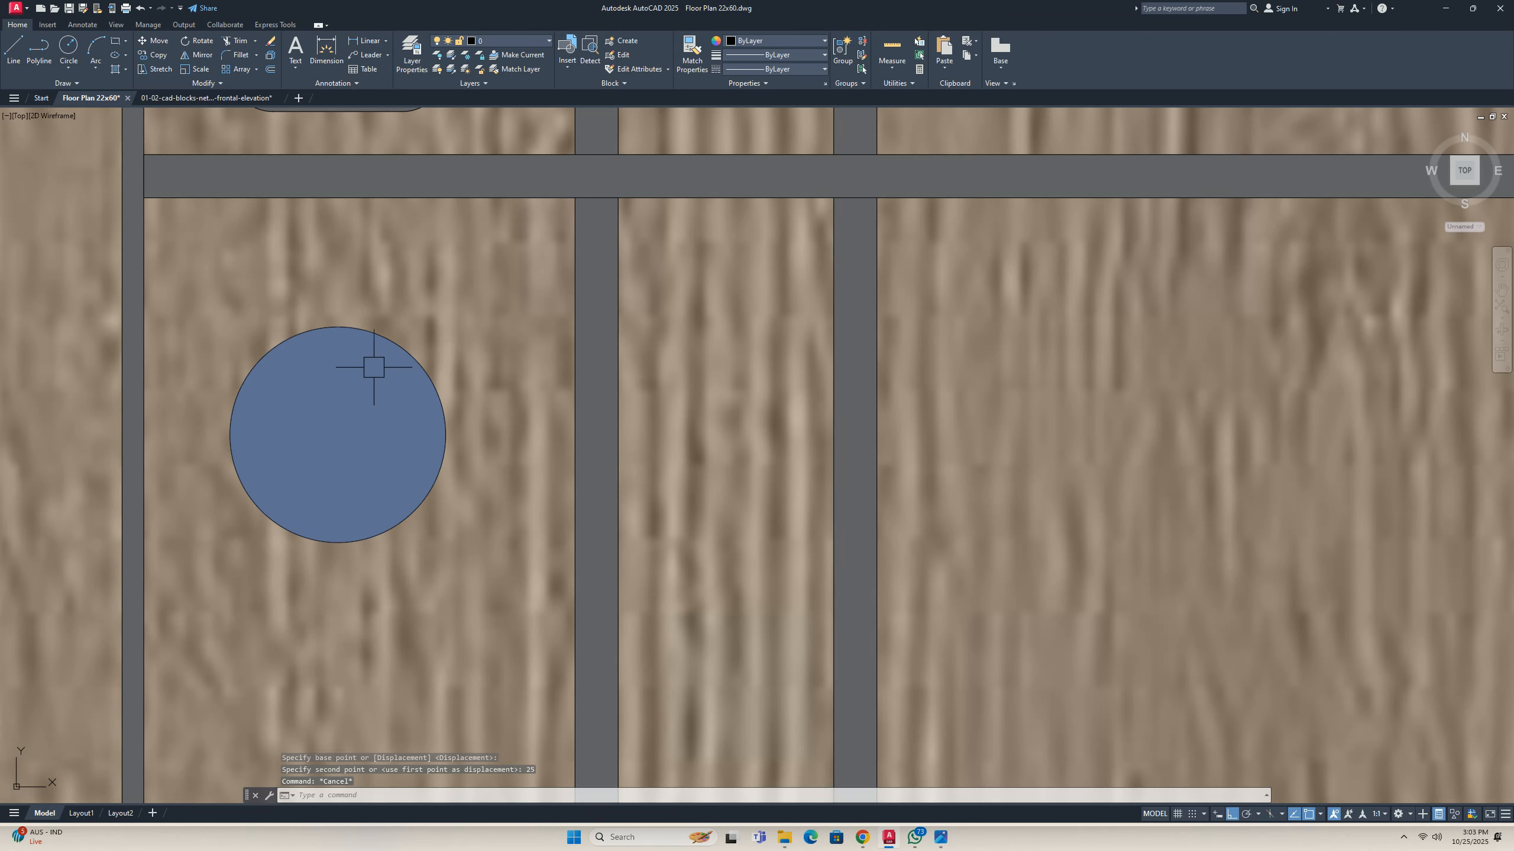
# Examine the finished door with its handle and lock within the bedroom wall elevation.
pyautogui.scroll(-10, 372, 365)
pyautogui.moveTo(662, 490); pyautogui.dragTo(596, 538, button='middle')
pyautogui.press('Escape')
pyautogui.press('Escape')
pyautogui.moveTo(798, 375); pyautogui.dragTo(779, 437, button='middle')
pyautogui.scroll(-7, 771, 429)
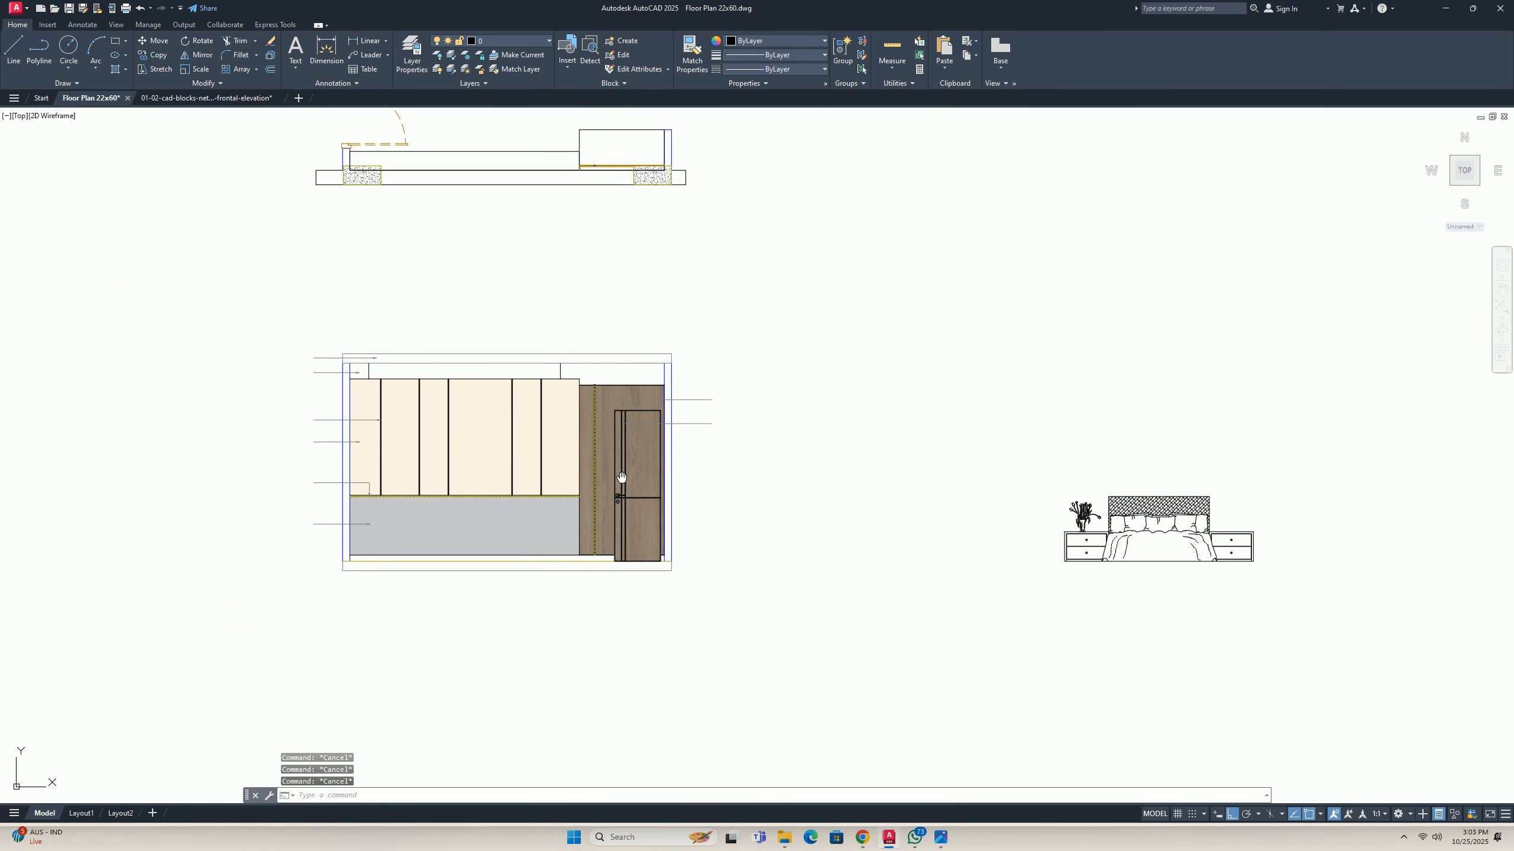
pyautogui.moveTo(602, 469); pyautogui.dragTo(650, 457, button='middle')
pyautogui.scroll(7, 722, 404)
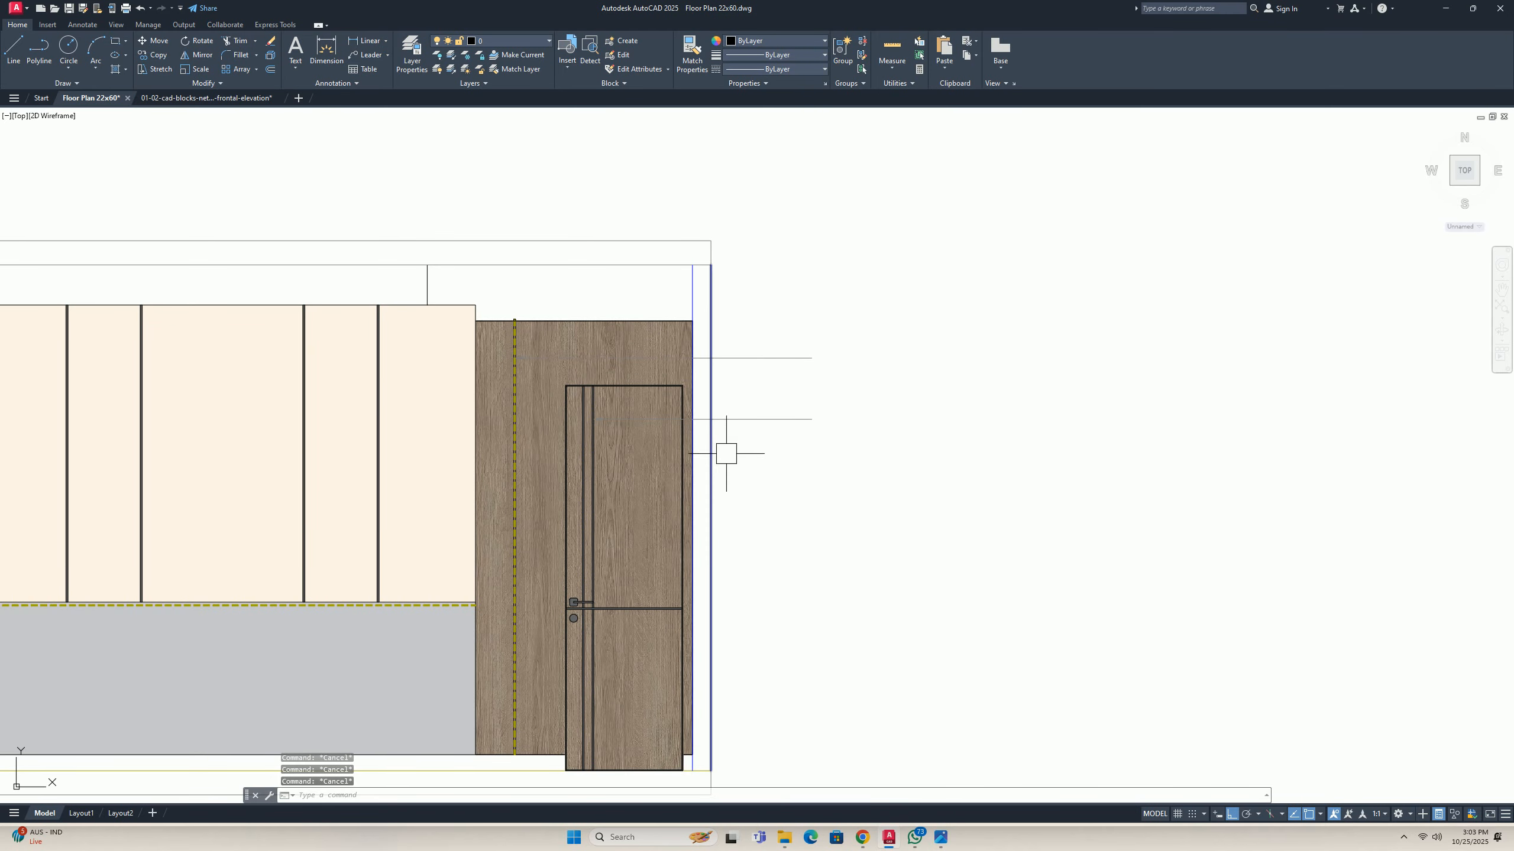
pyautogui.moveTo(606, 476); pyautogui.dragTo(838, 507, button='middle')
pyautogui.scroll(4, 808, 633)
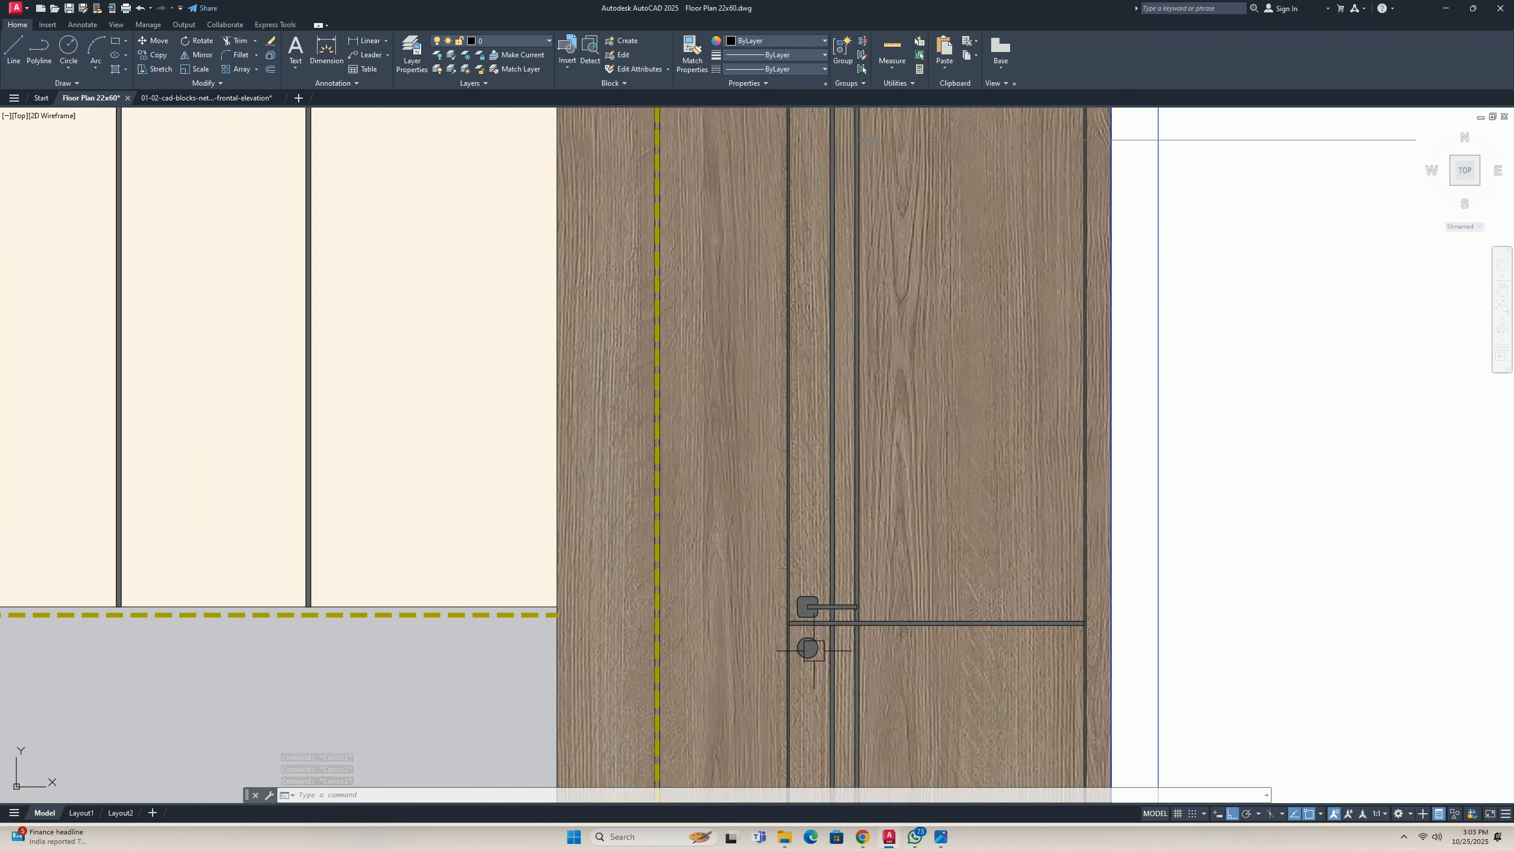
pyautogui.scroll(-6, 691, 543)
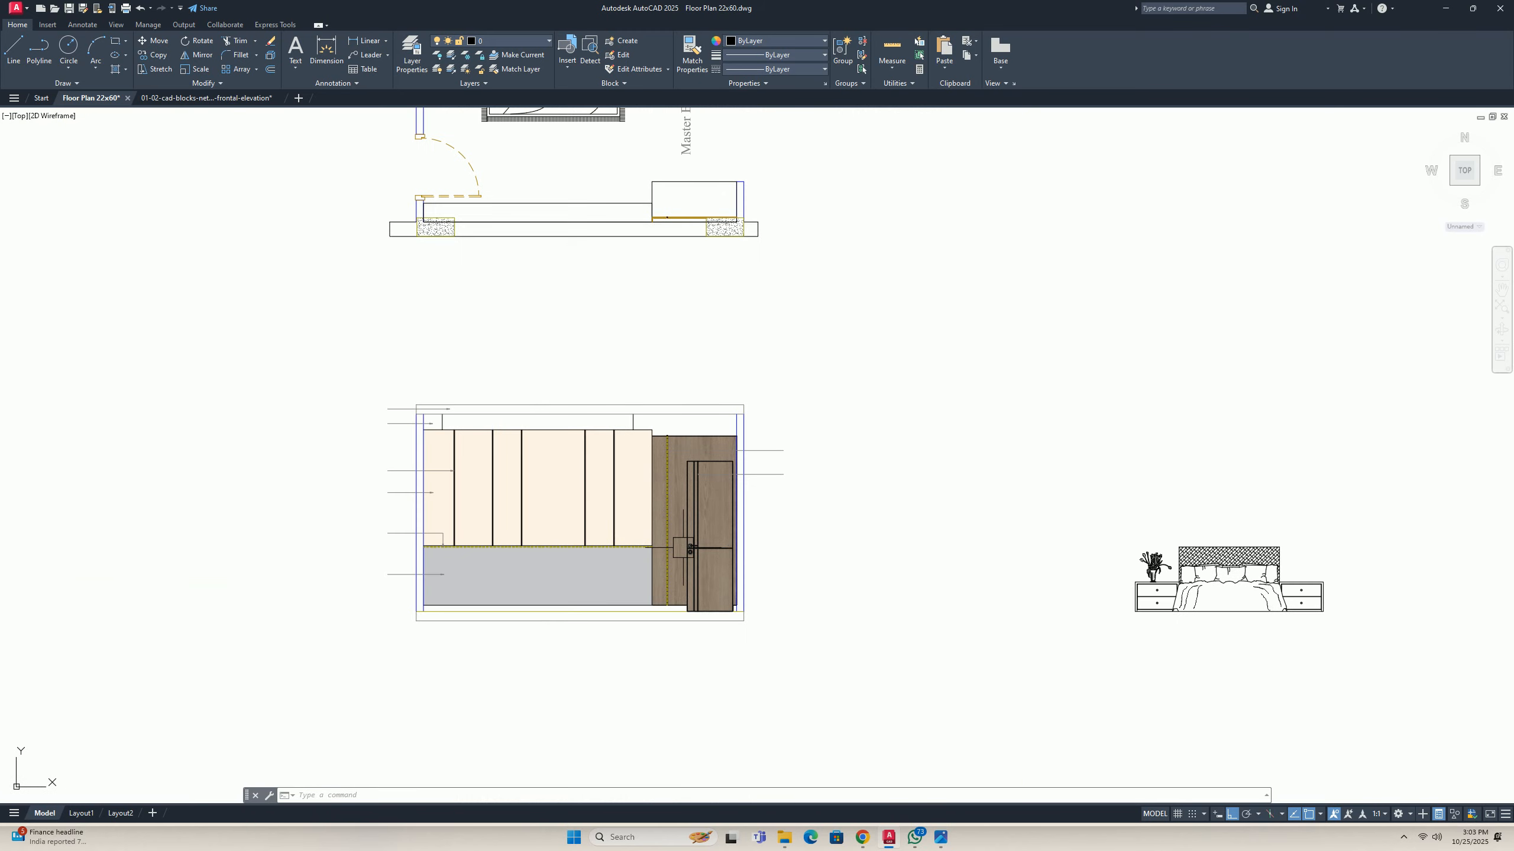
pyautogui.press('Escape')
pyautogui.press('Escape')
pyautogui.press('Escape')
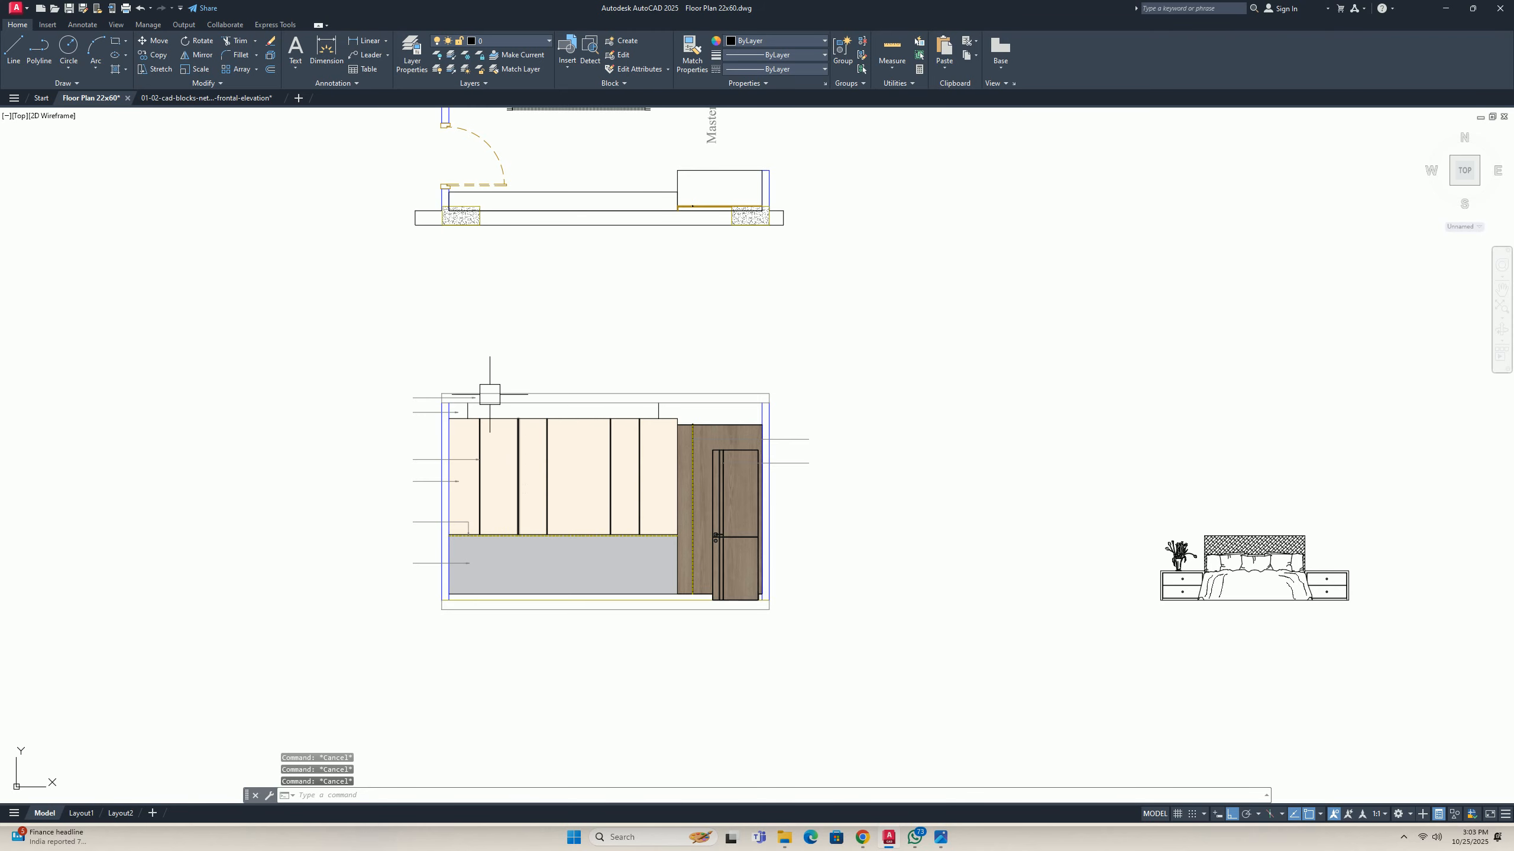
# Stretch the outer ends of the six leaders on the elevation's left side about 280 further left.
pyautogui.moveTo(447, 463); pyautogui.dragTo(537, 450, button='middle')
pyautogui.write('s')
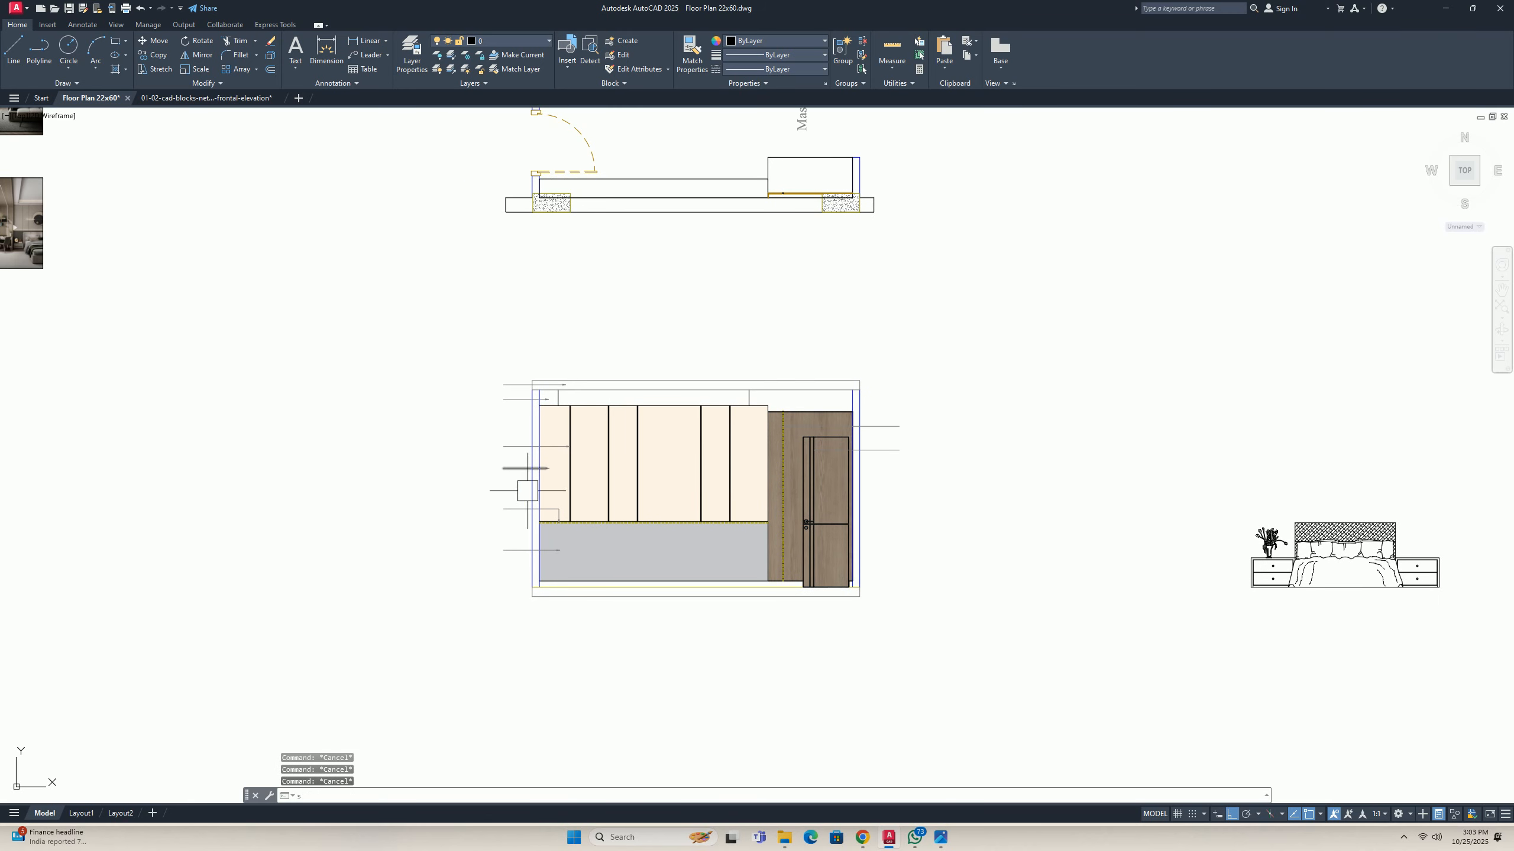
pyautogui.press('Return')
pyautogui.click(513, 607)
pyautogui.click(444, 245)
pyautogui.press('Return')
pyautogui.click(433, 396)
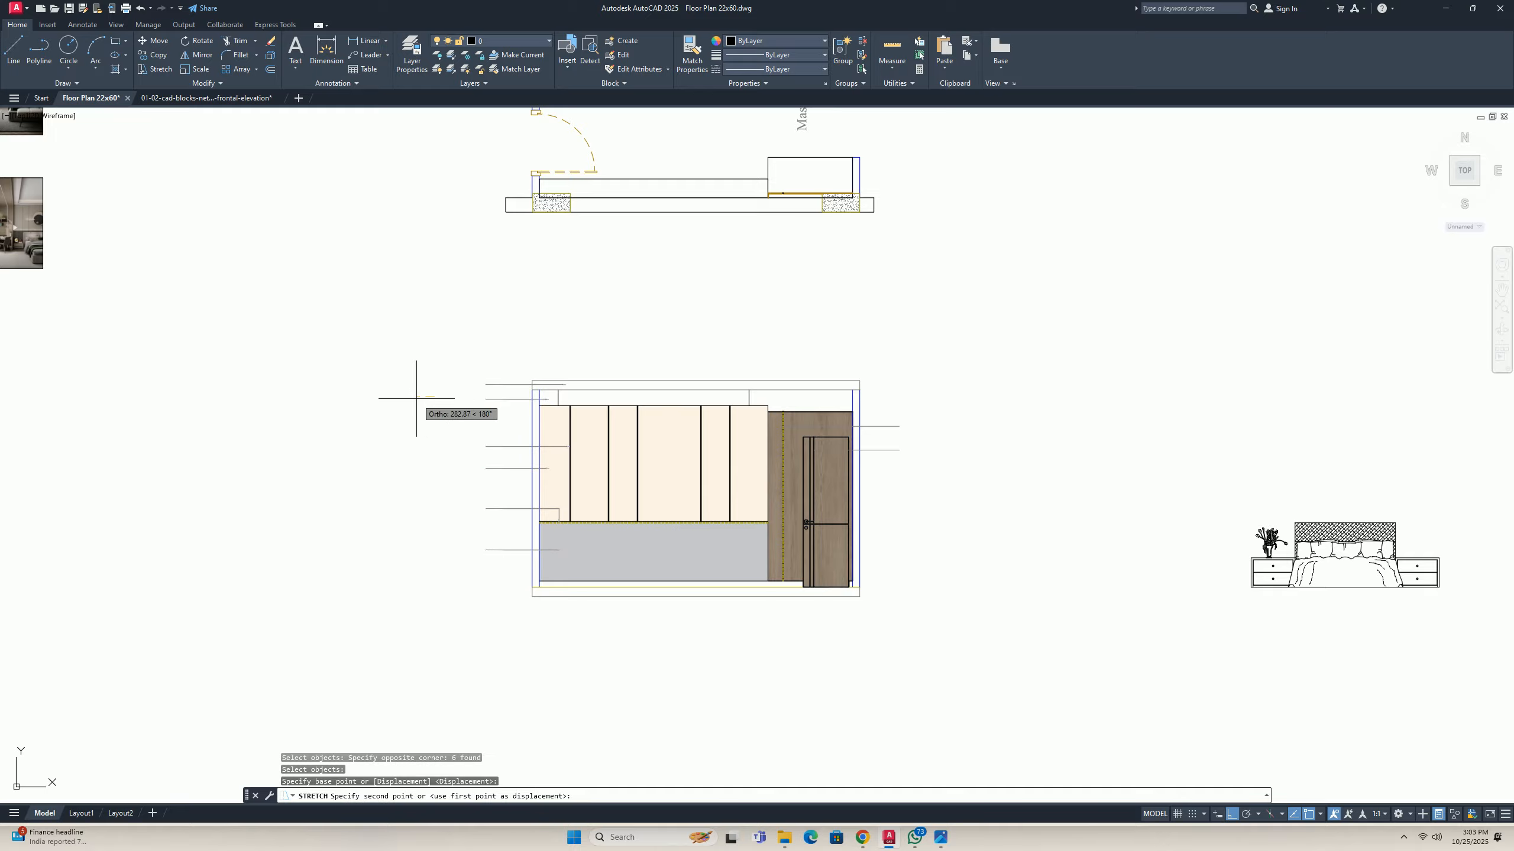
pyautogui.press('Escape')
pyautogui.press('Escape')
pyautogui.scroll(-3, 414, 417)
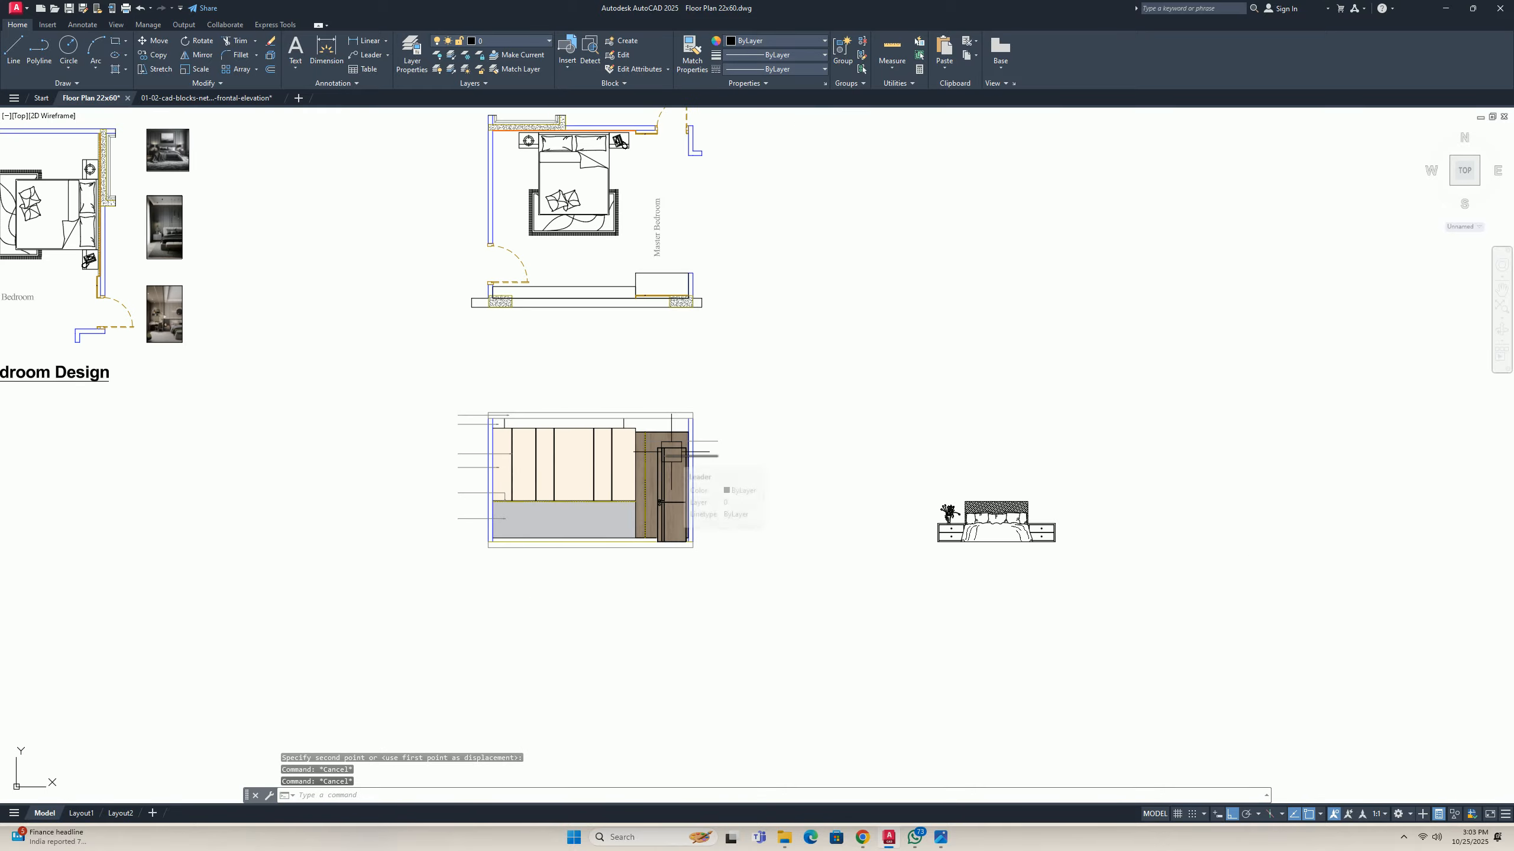
# Inspect the two leaders on the elevation's right side, pointing to the wood panel and the door, and their properties.
pyautogui.scroll(5, 669, 453)
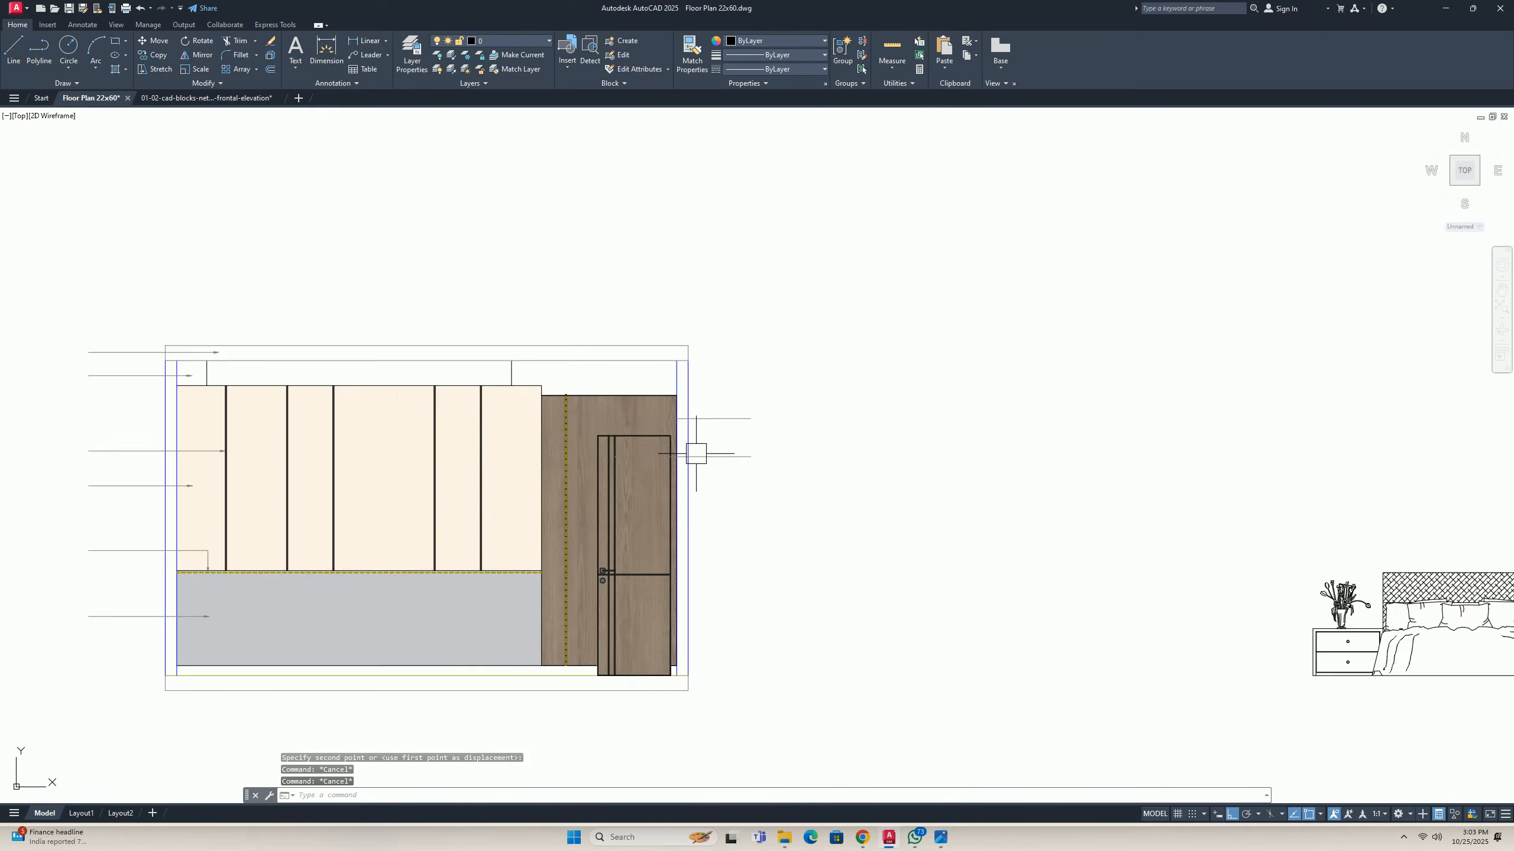
pyautogui.click(824, 513)
pyautogui.click(728, 346)
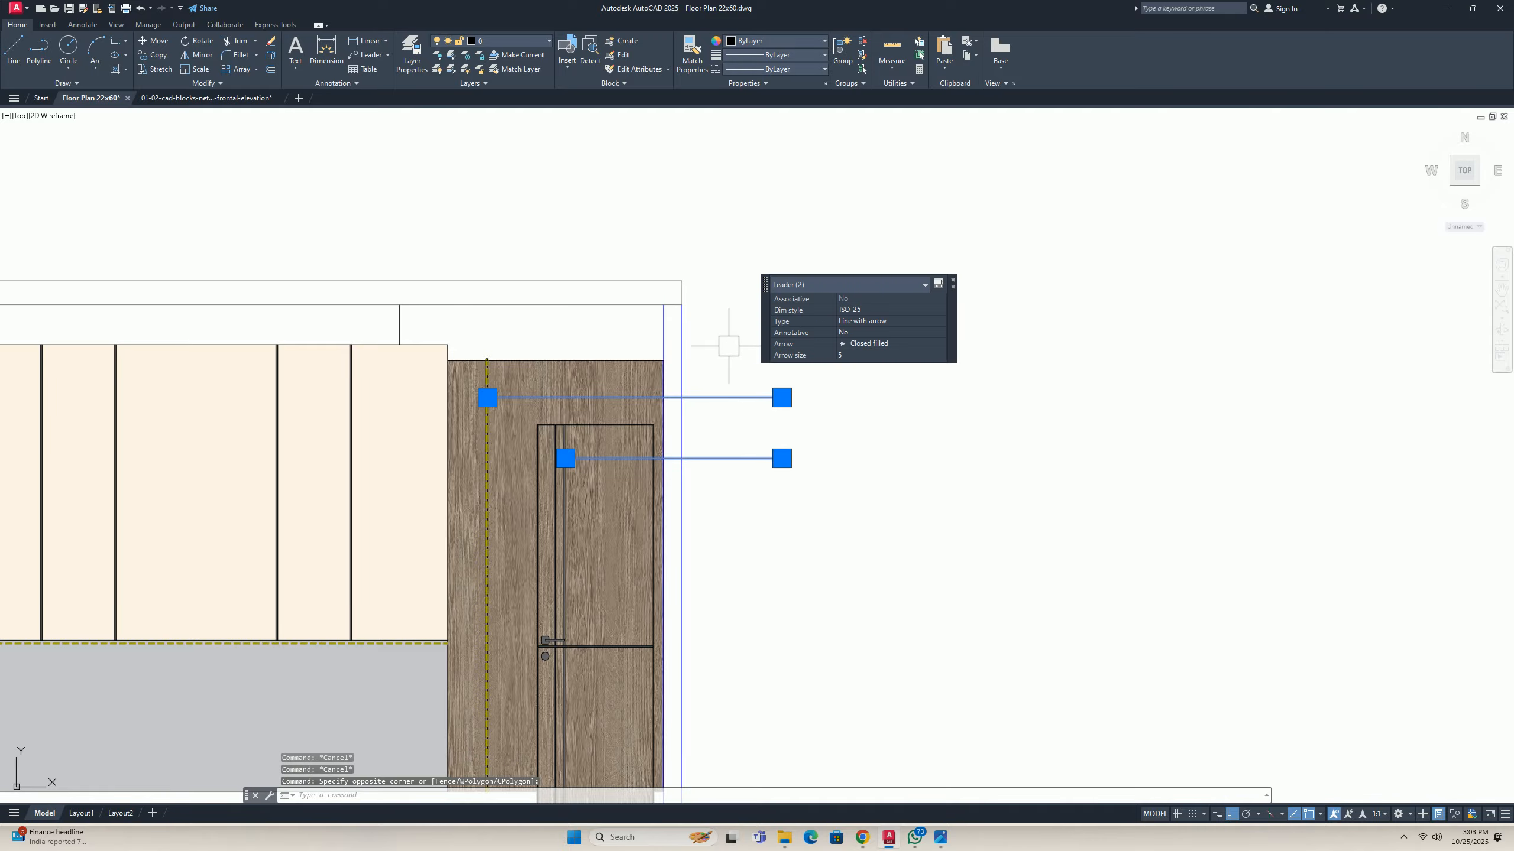
pyautogui.press('Escape')
pyautogui.press('Escape')
pyautogui.scroll(5, 564, 456)
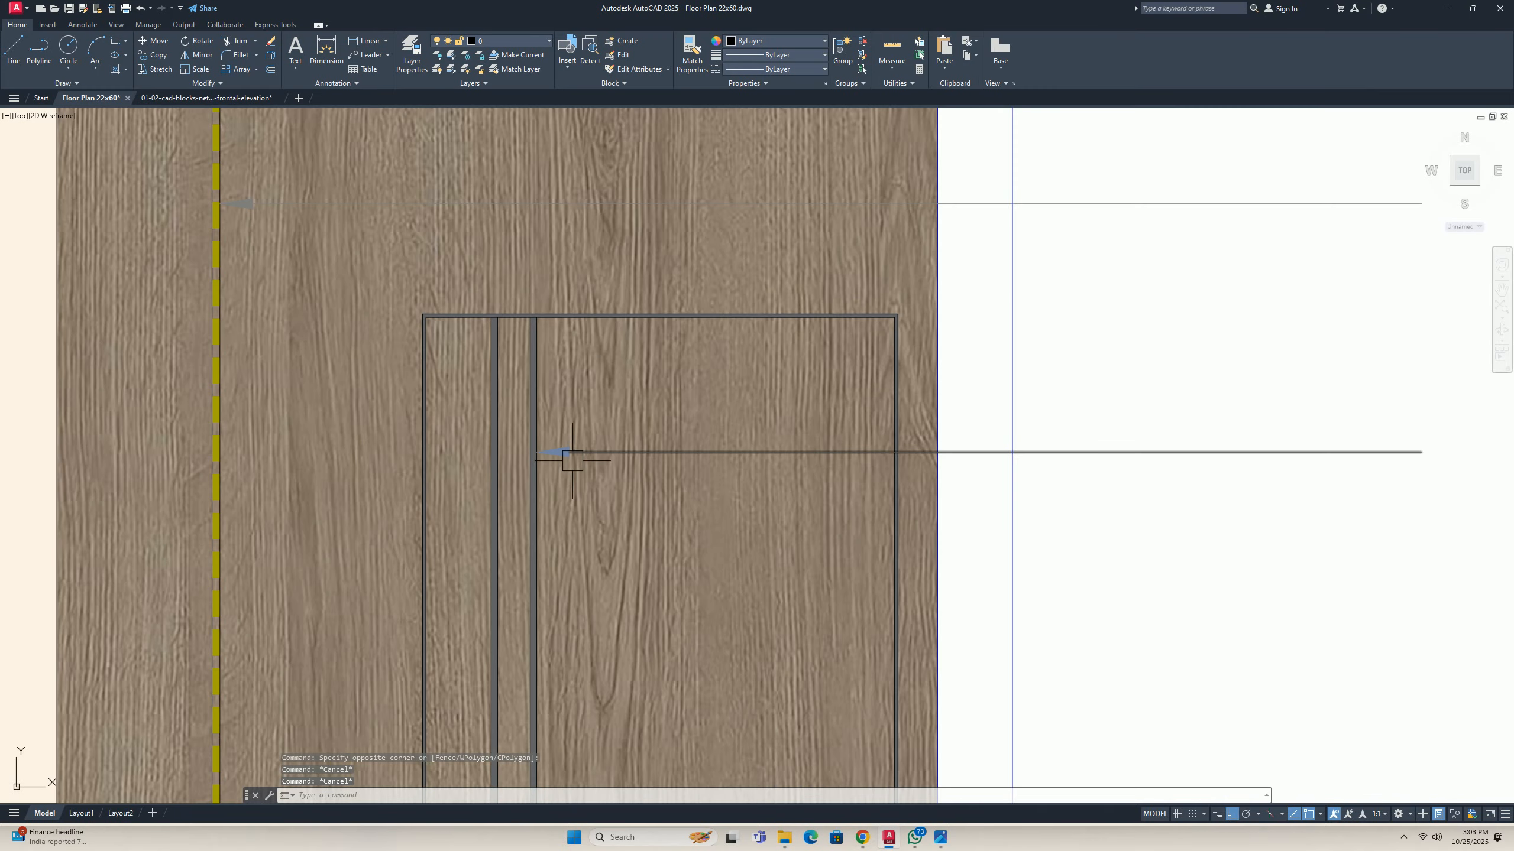
pyautogui.scroll(-8, 686, 459)
pyautogui.click(860, 481)
pyautogui.click(749, 370)
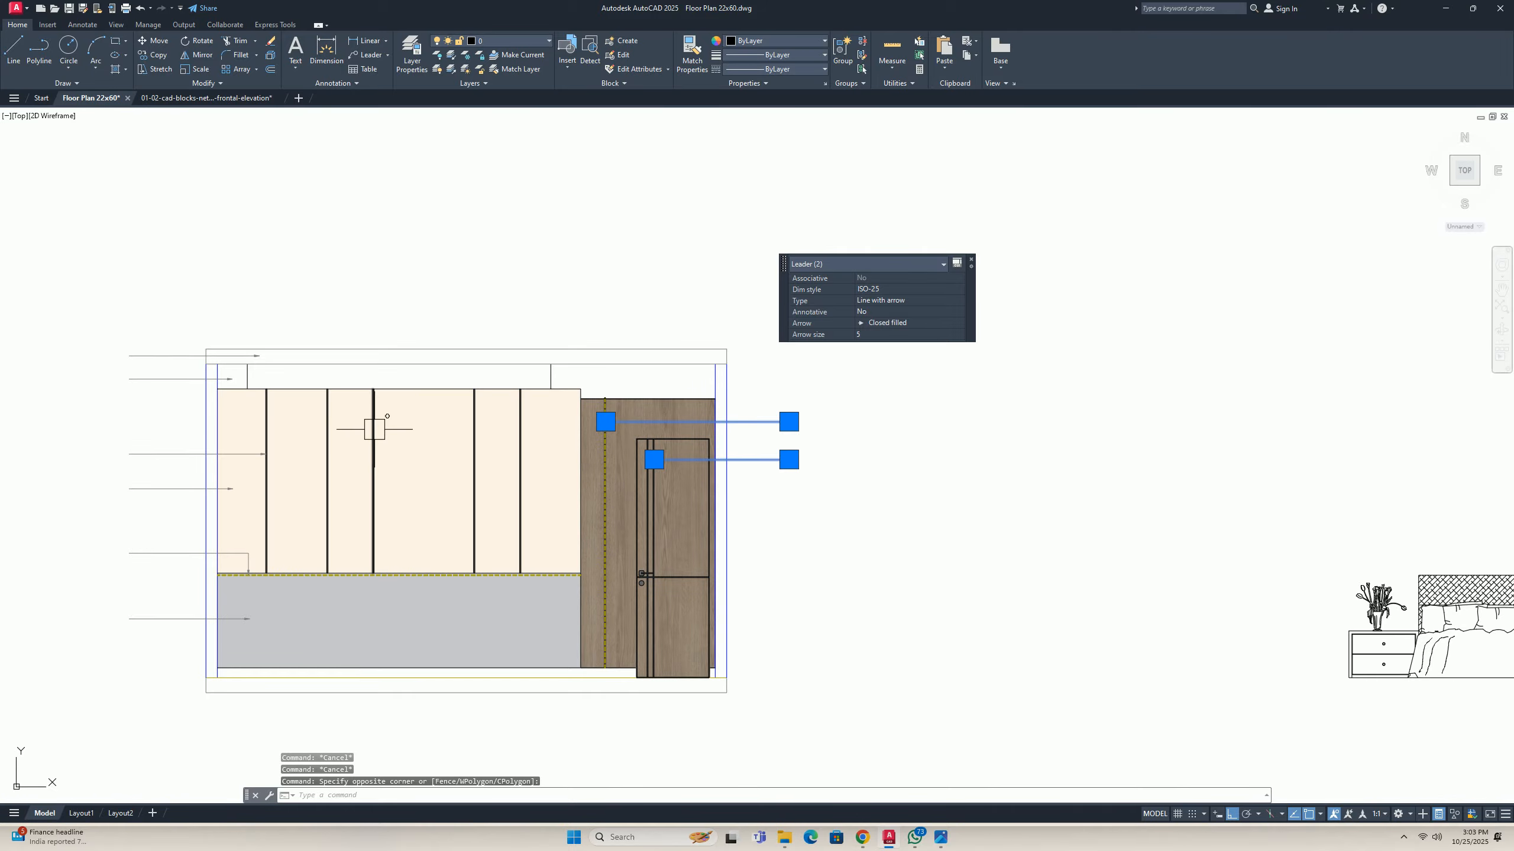
pyautogui.click(821, 483)
pyautogui.click(773, 395)
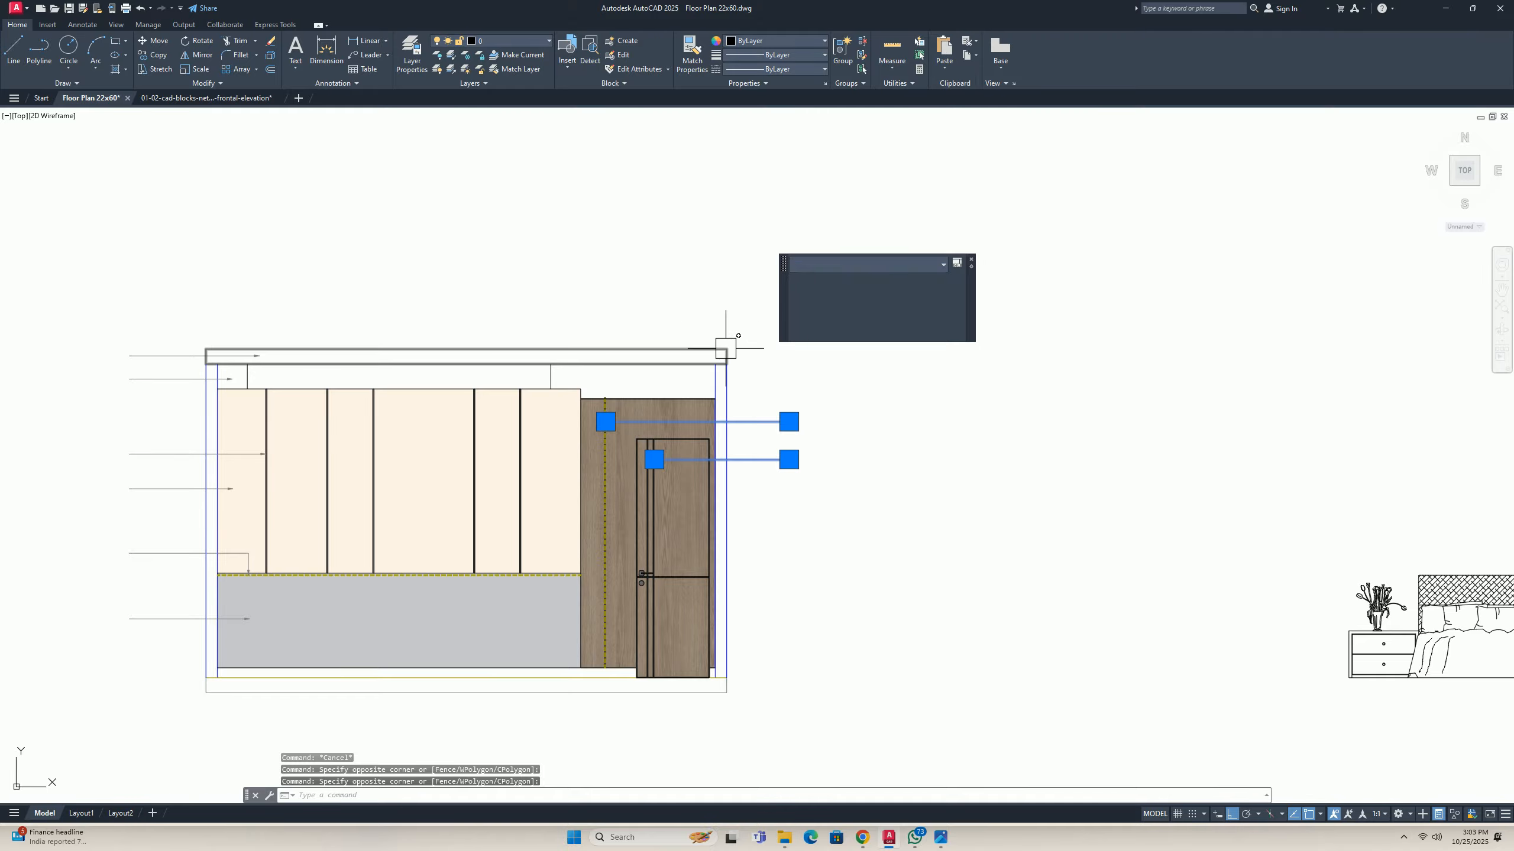
pyautogui.press('Escape')
pyautogui.press('Escape')
pyautogui.scroll(-2, 622, 382)
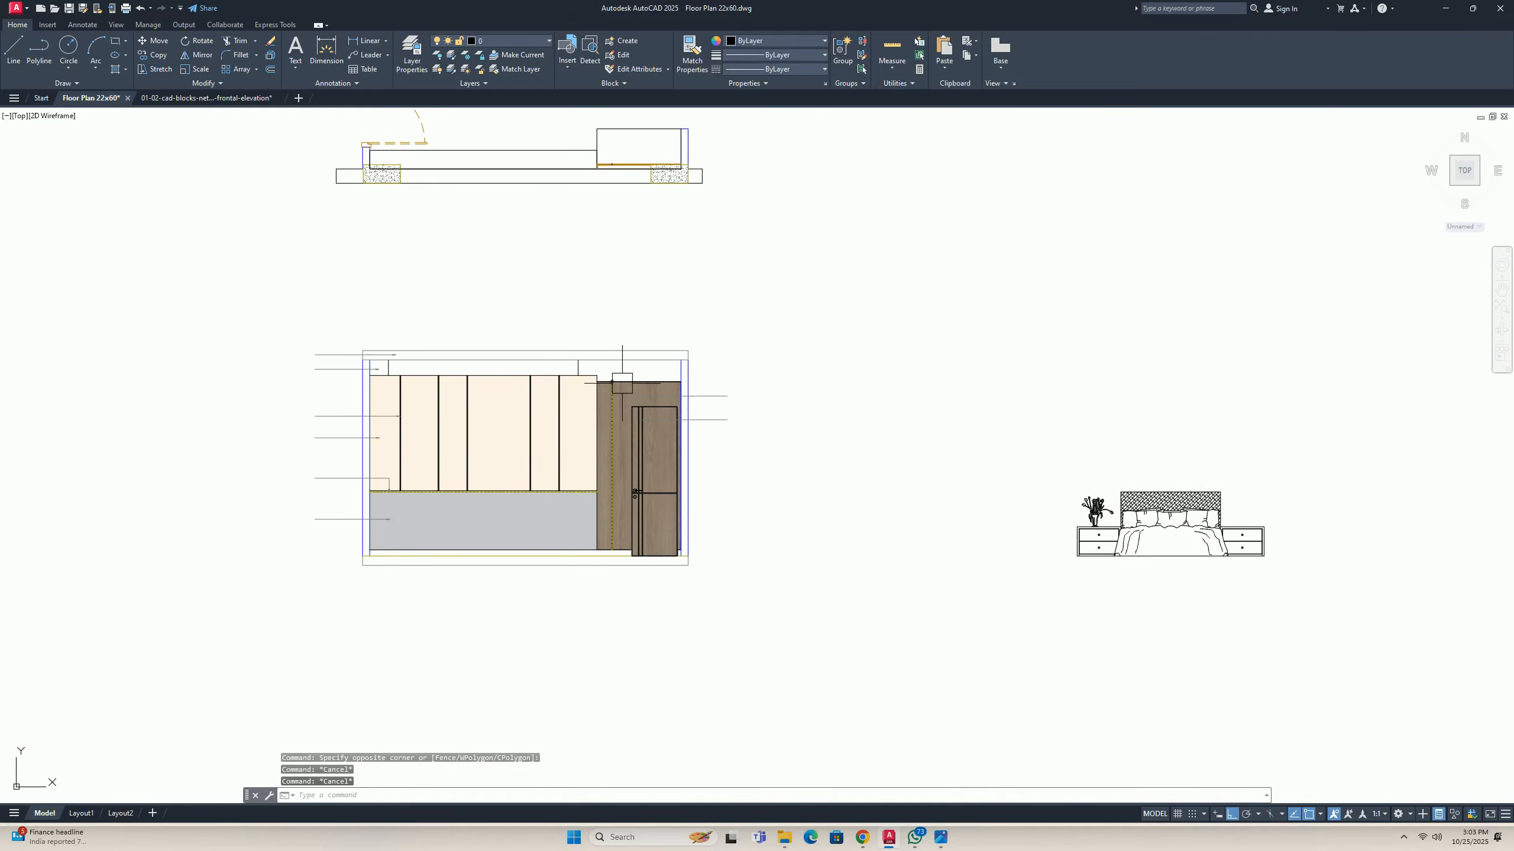
# Assign all eight leaders on both sides of the elevation to the AR-FLOOR PLAN-OPENINGS layer.
pyautogui.click(781, 508)
pyautogui.click(721, 351)
pyautogui.click(338, 570)
pyautogui.click(254, 301)
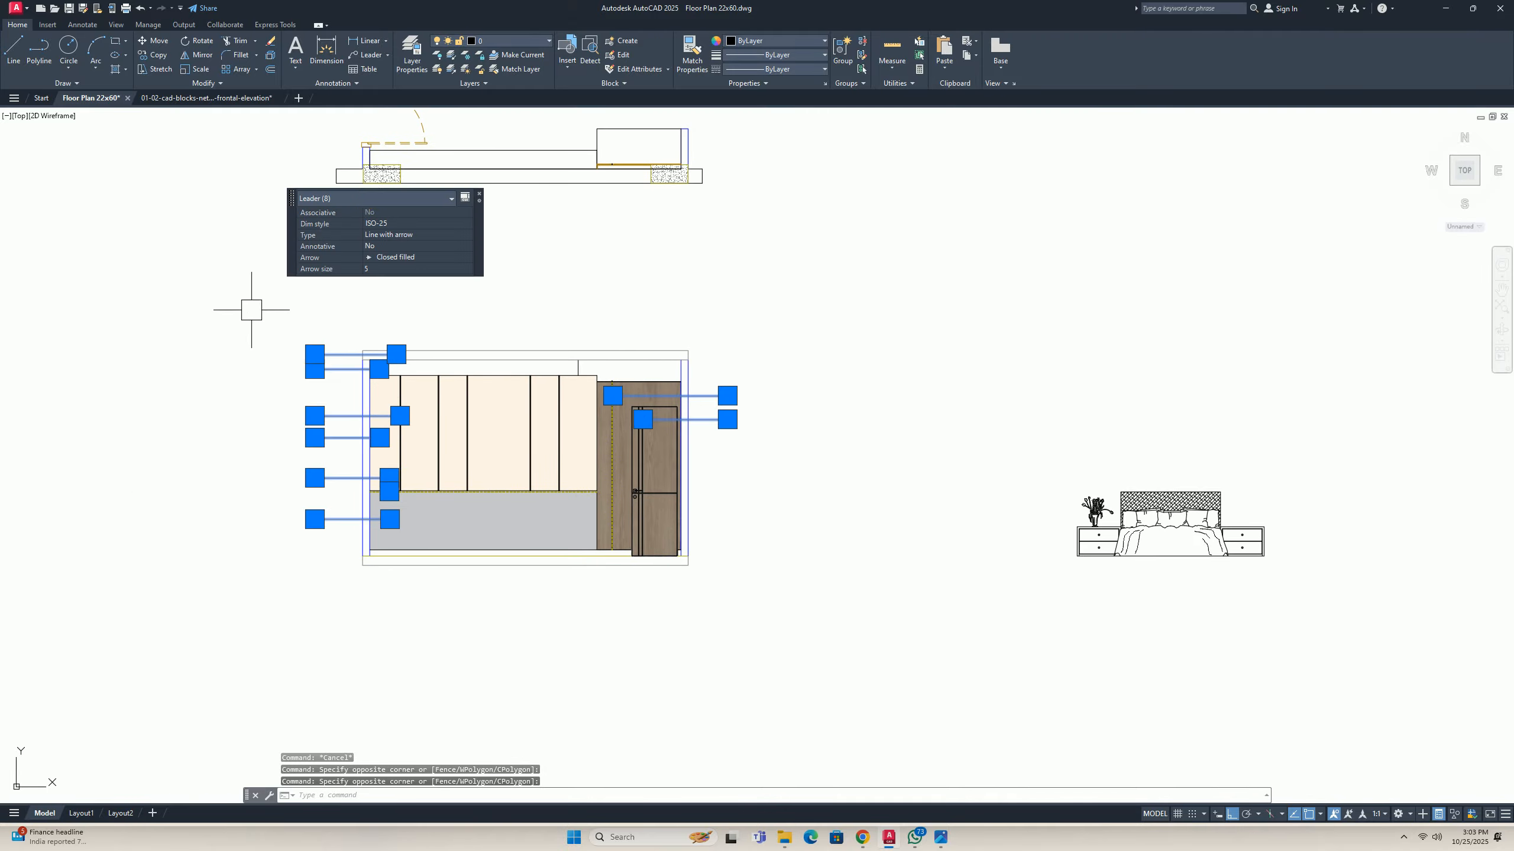
pyautogui.click(511, 43)
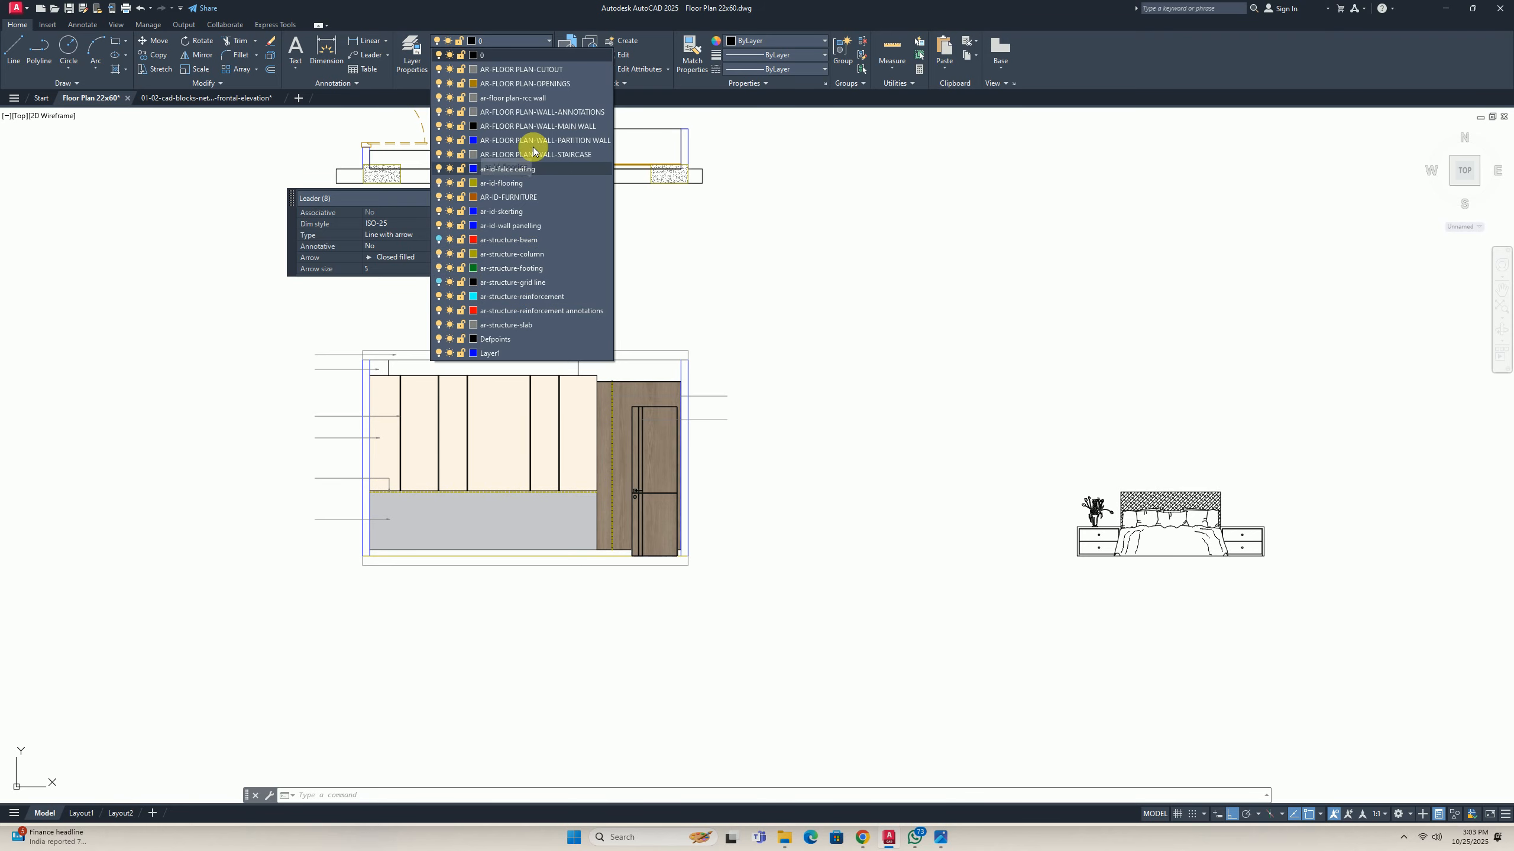
pyautogui.click(524, 83)
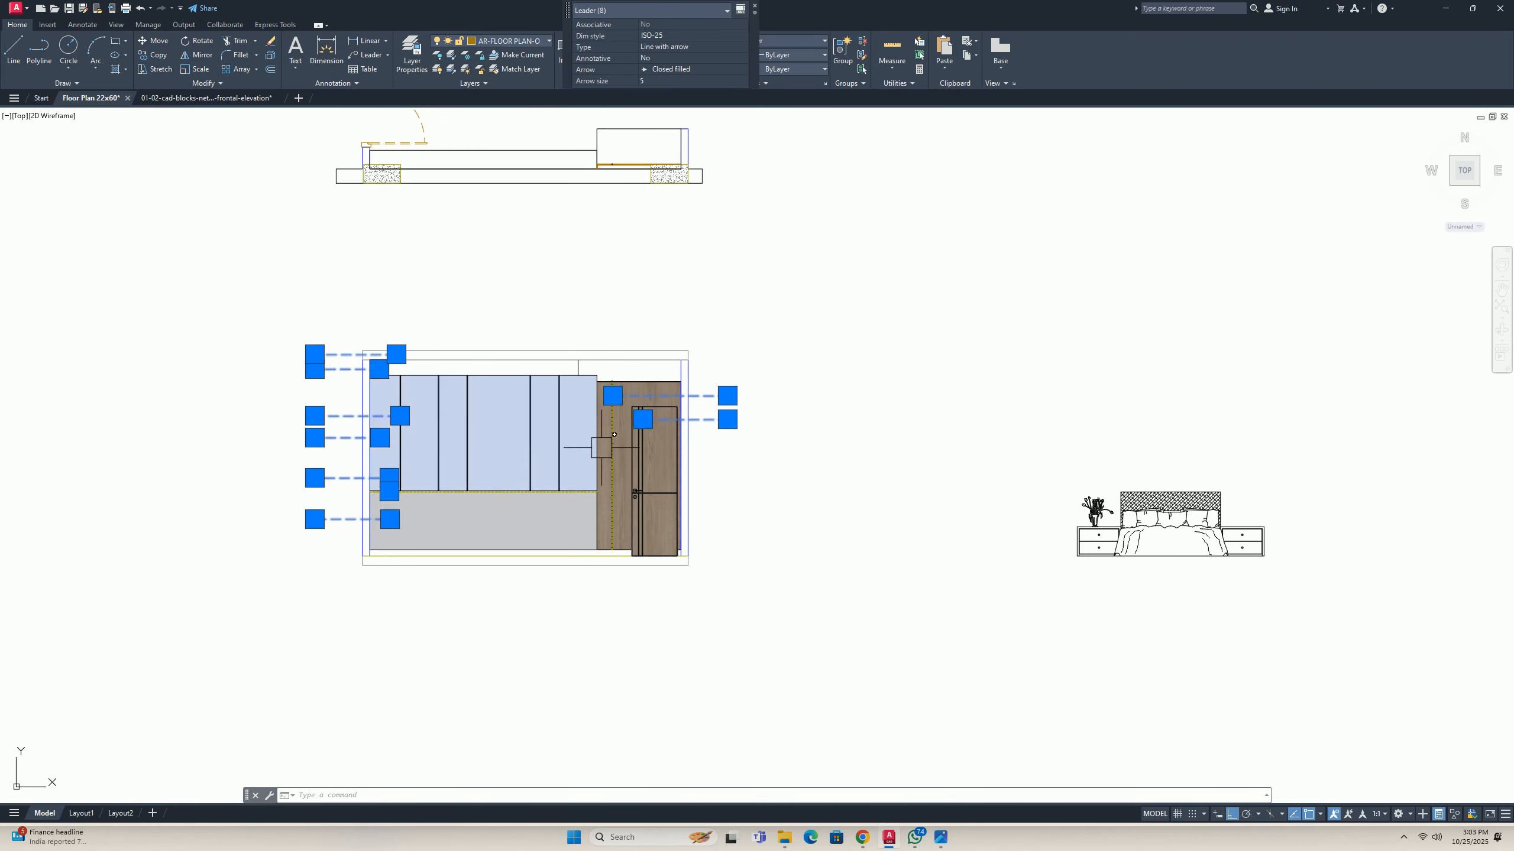
pyautogui.press('Escape')
pyautogui.press('Escape')
pyautogui.scroll(4, 672, 432)
pyautogui.click(884, 500)
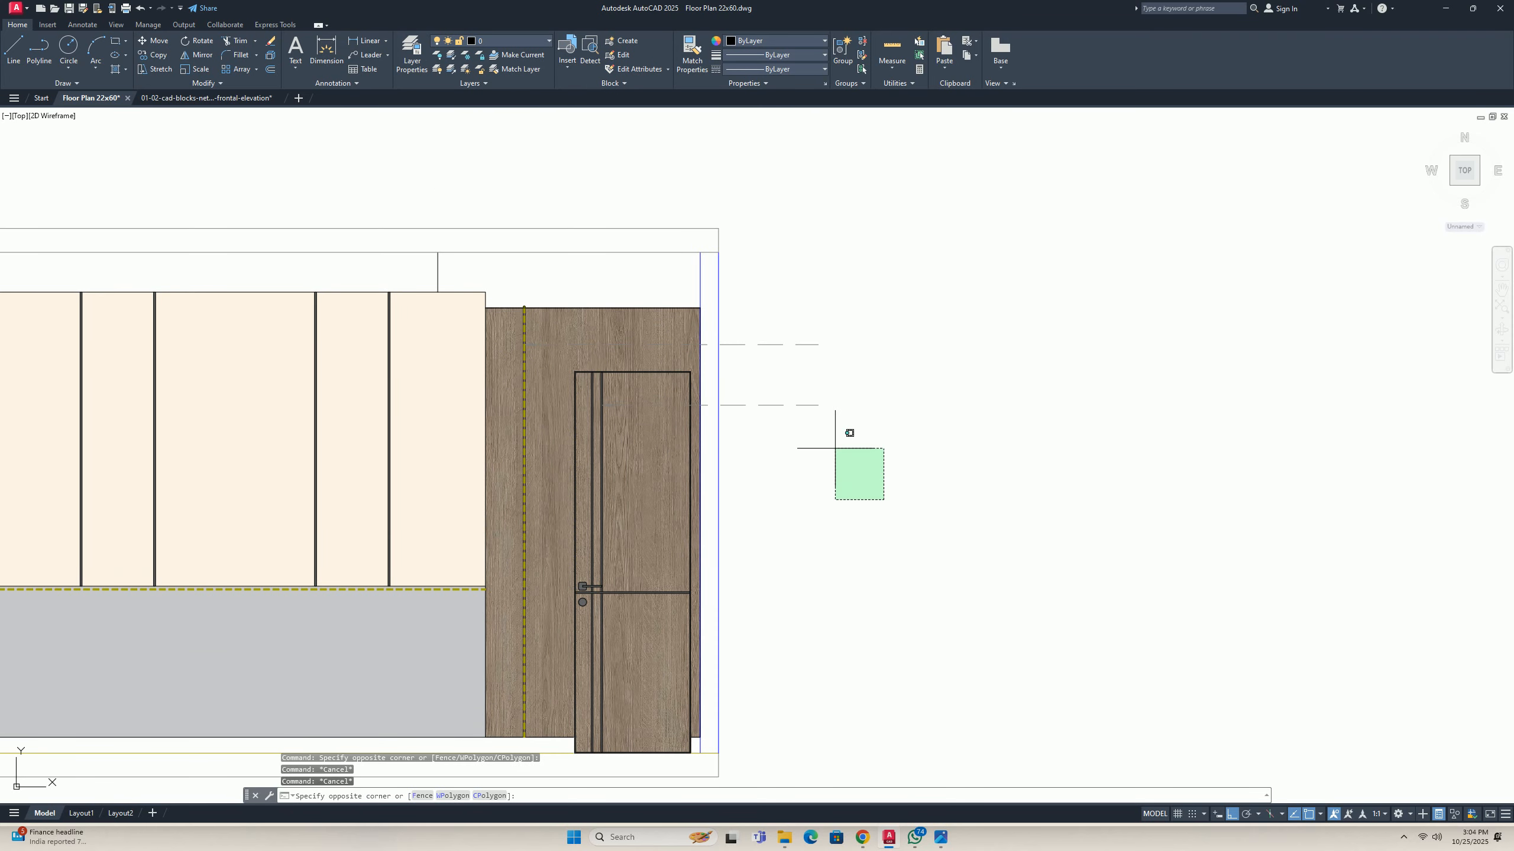
pyautogui.press('Escape')
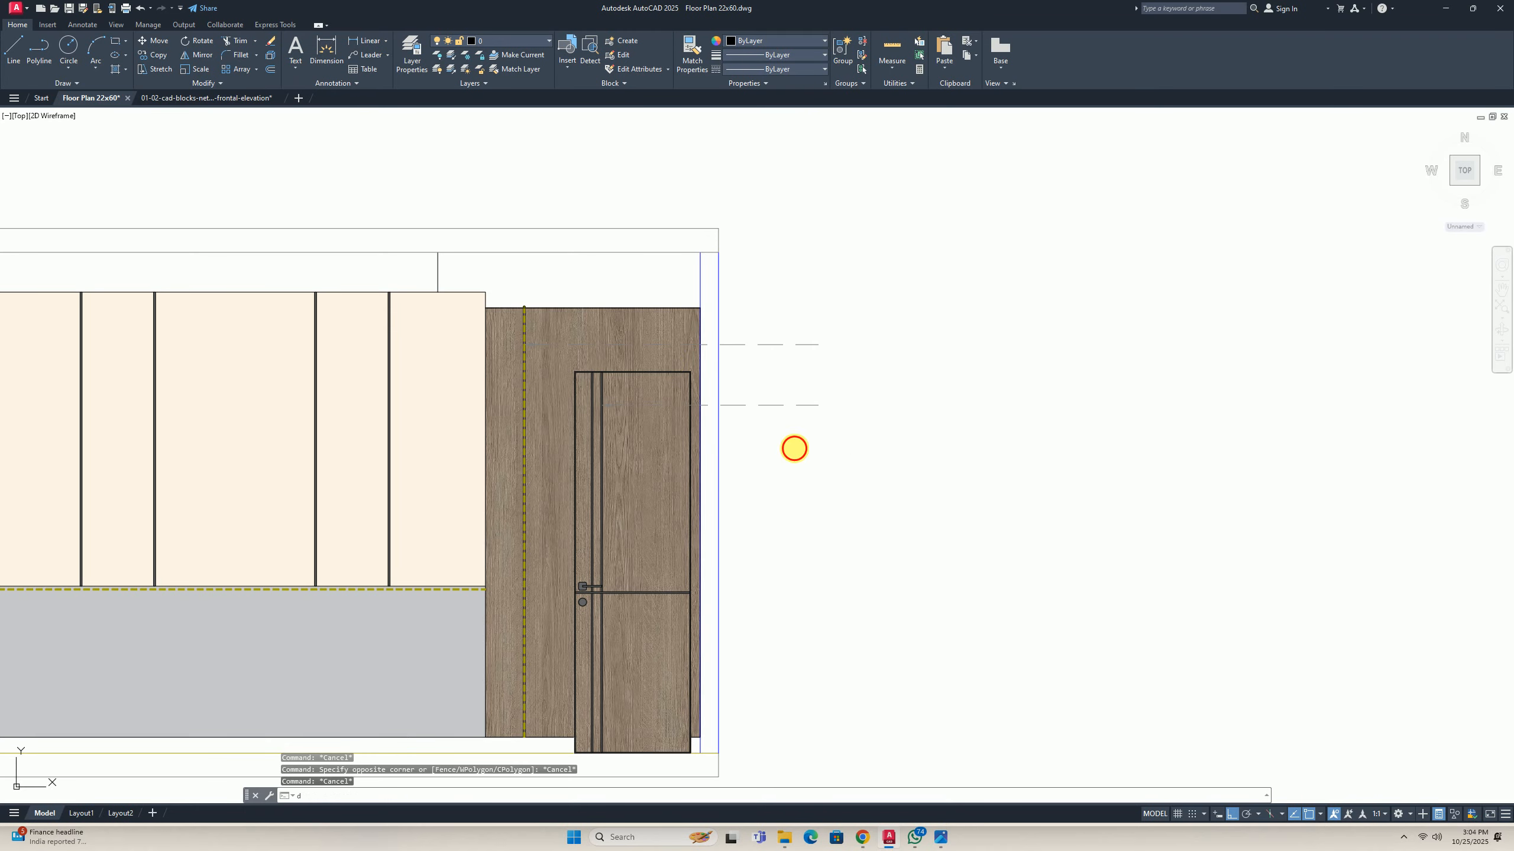
# Modify the ISO-25 dimension style, setting the dimension line color to Black and the extension line color to ByLayer.
pyautogui.write('d')
pyautogui.press('Return')
pyautogui.click(522, 285)
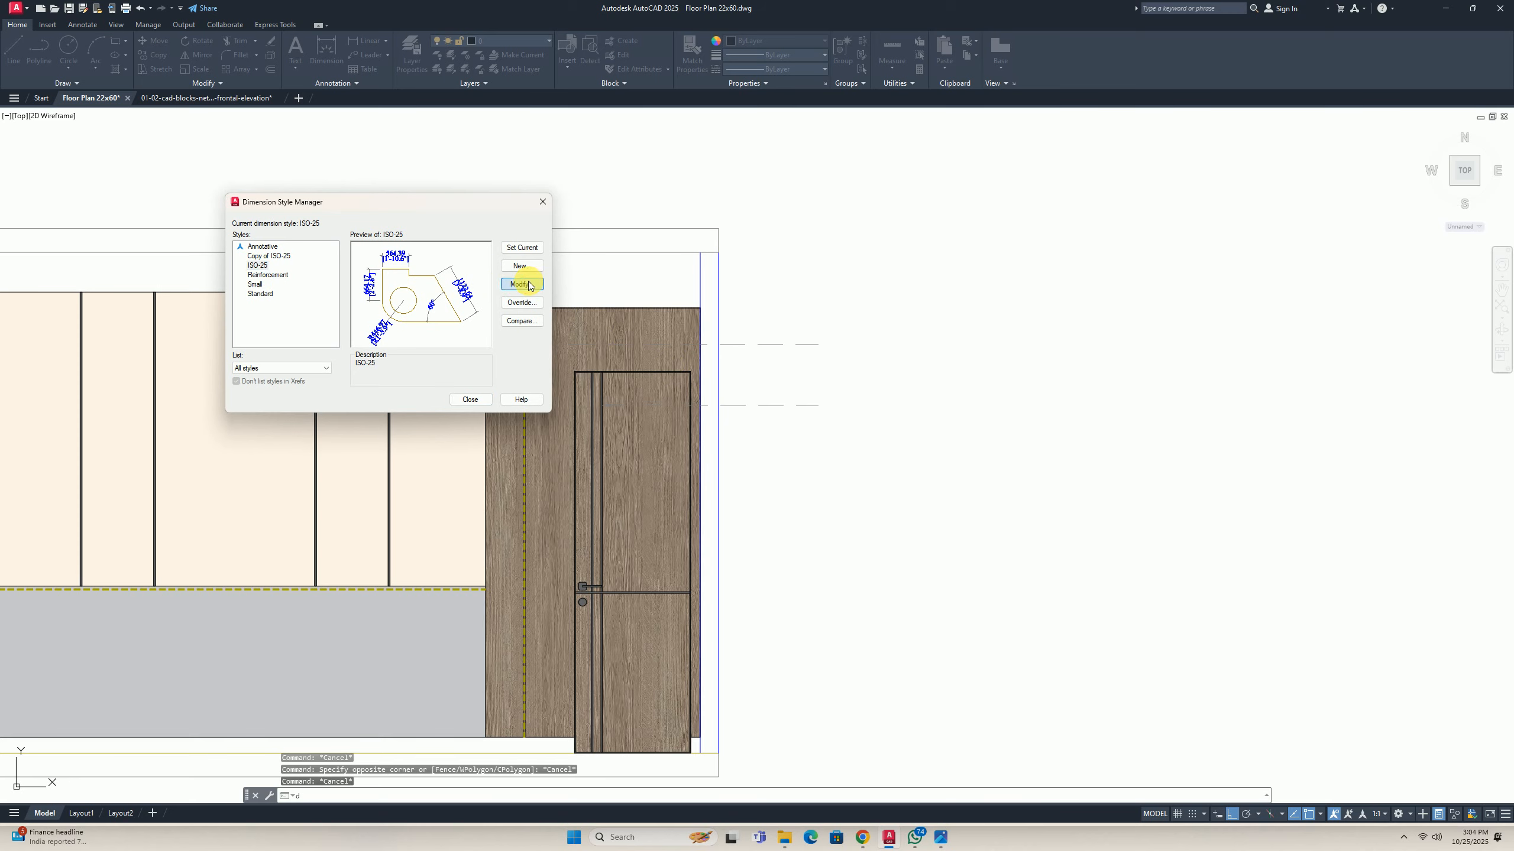
pyautogui.click(280, 176)
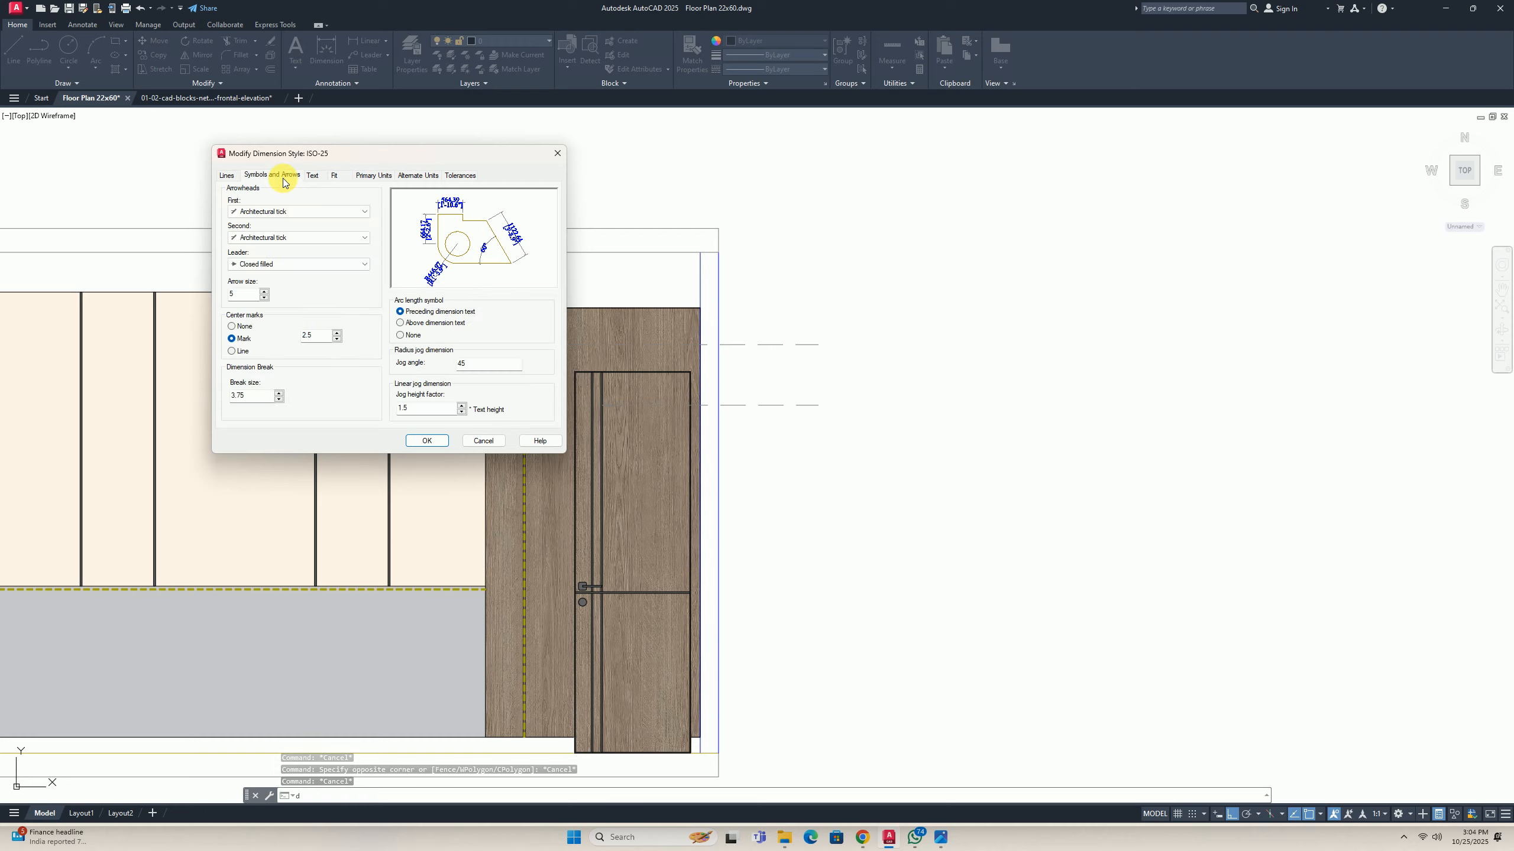
pyautogui.click(230, 175)
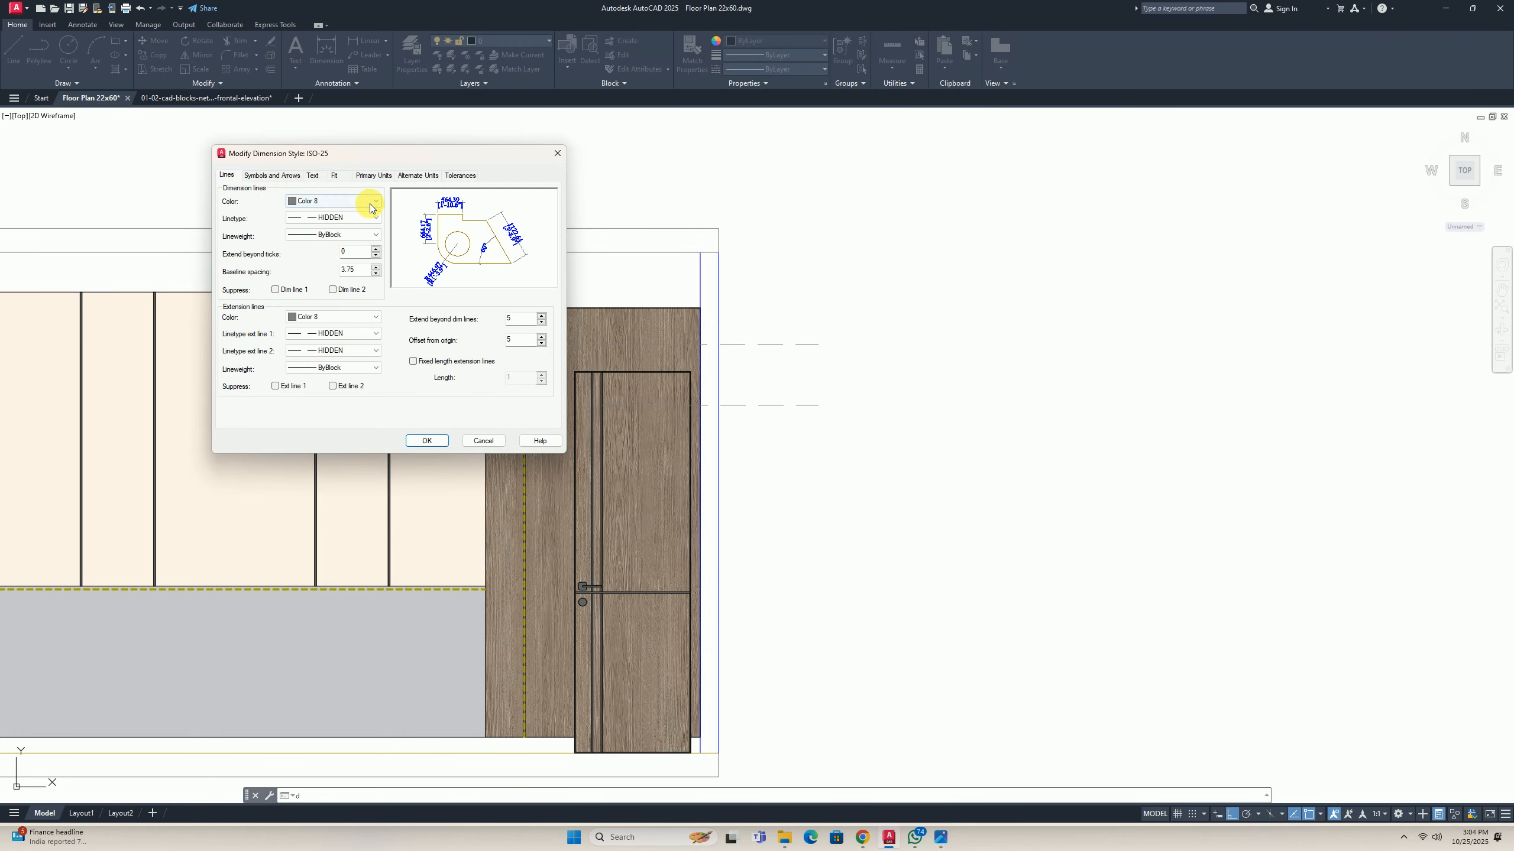
pyautogui.click(370, 204)
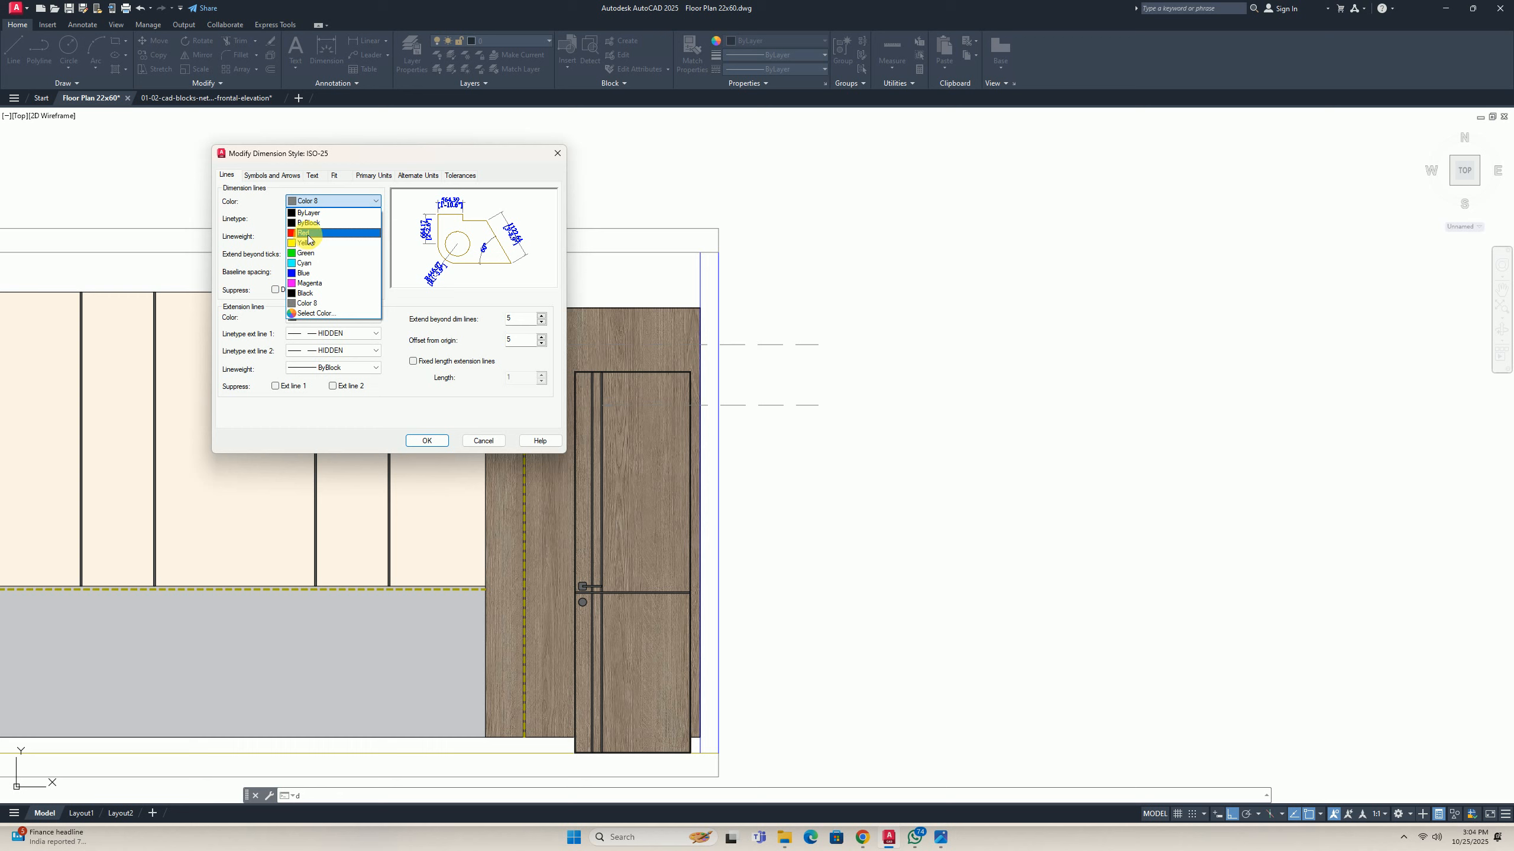
pyautogui.click(317, 292)
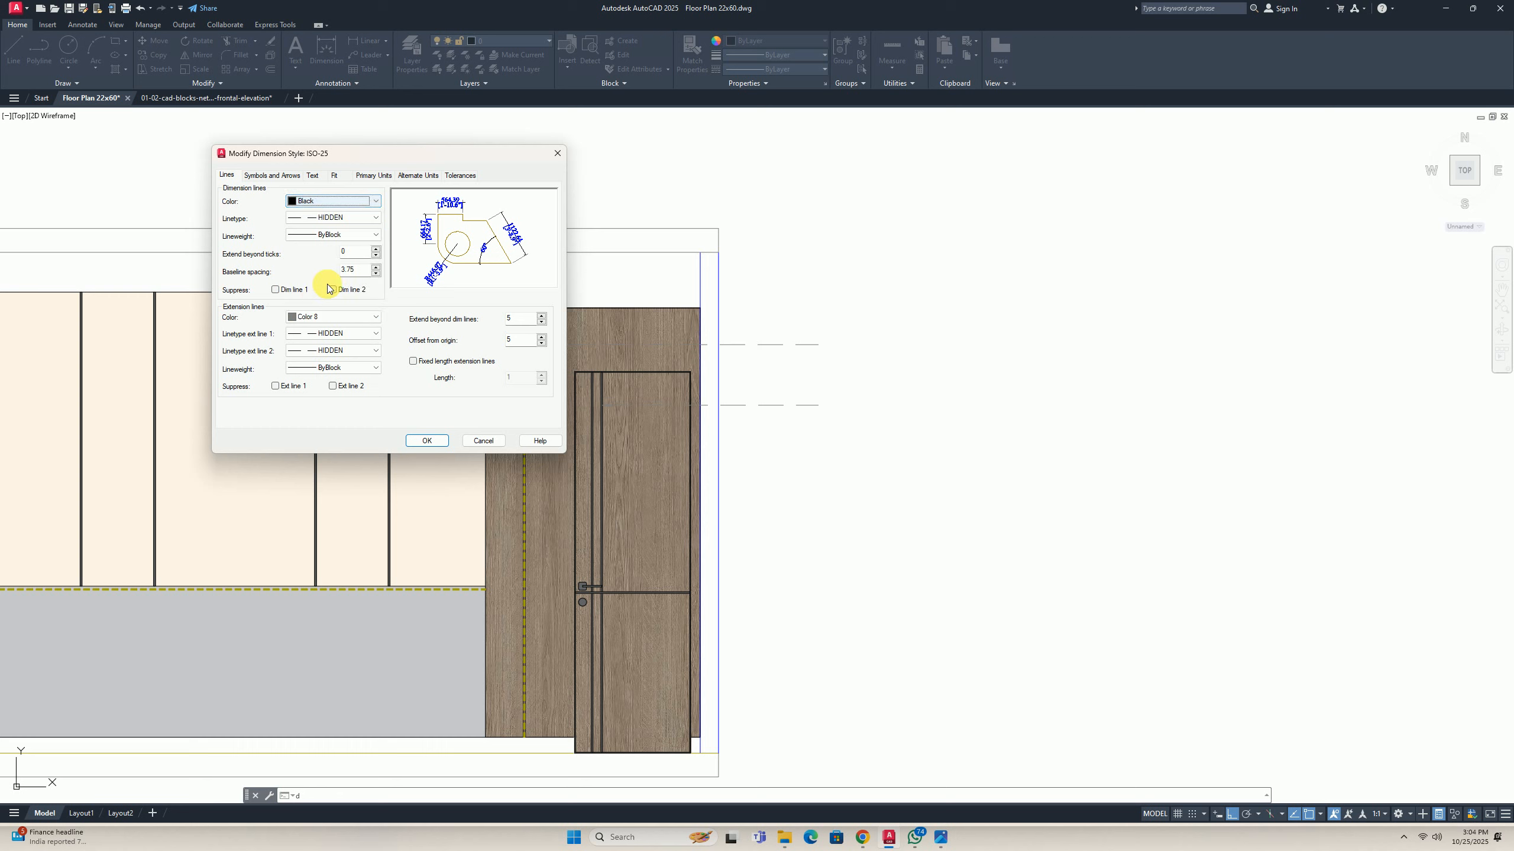
pyautogui.click(321, 318)
pyautogui.click(303, 339)
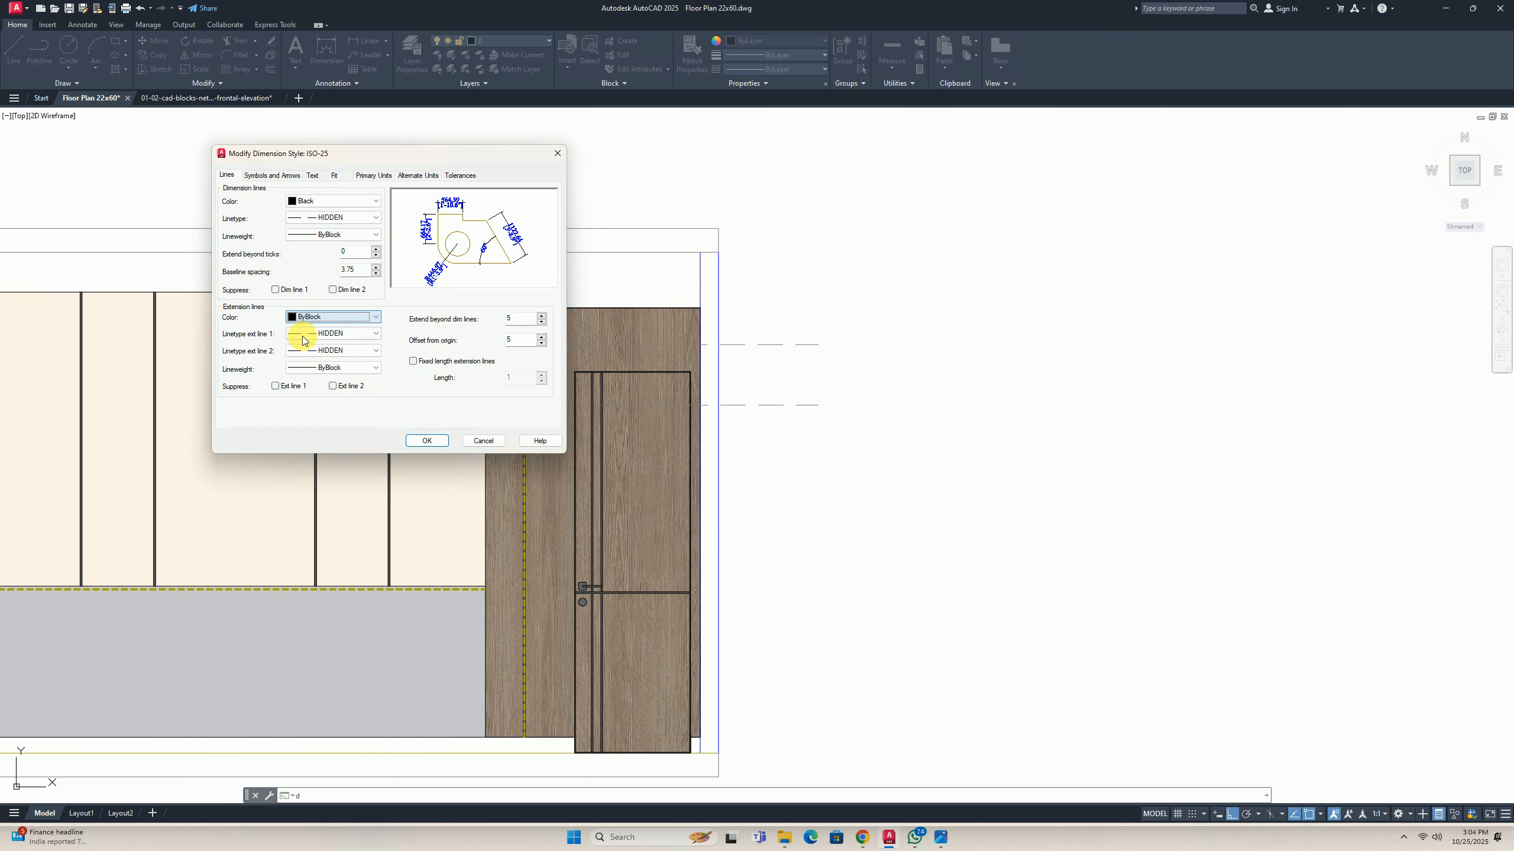
pyautogui.click(334, 316)
pyautogui.click(310, 328)
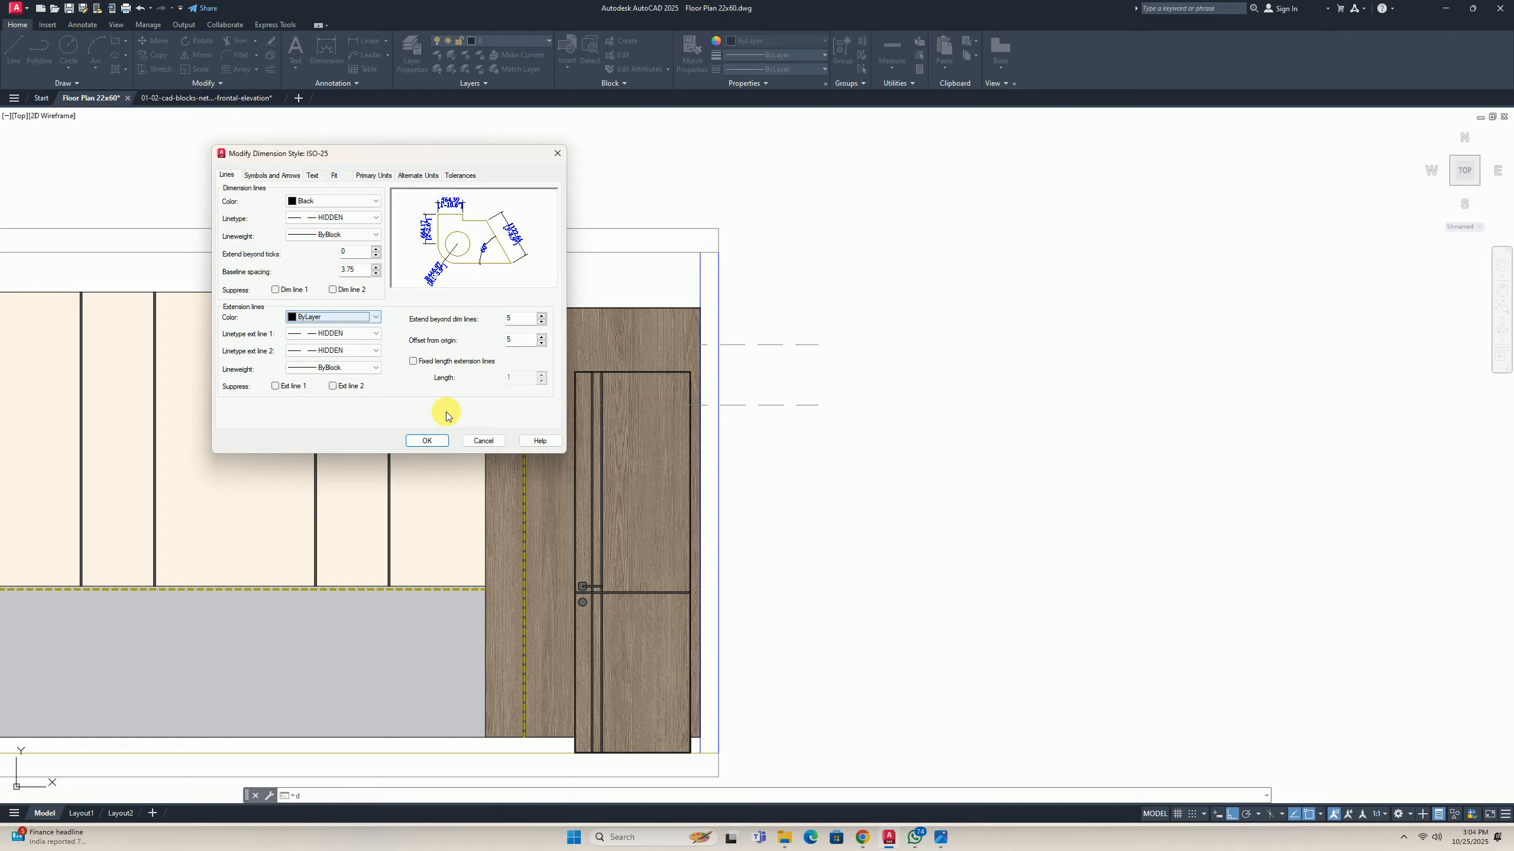
pyautogui.click(427, 441)
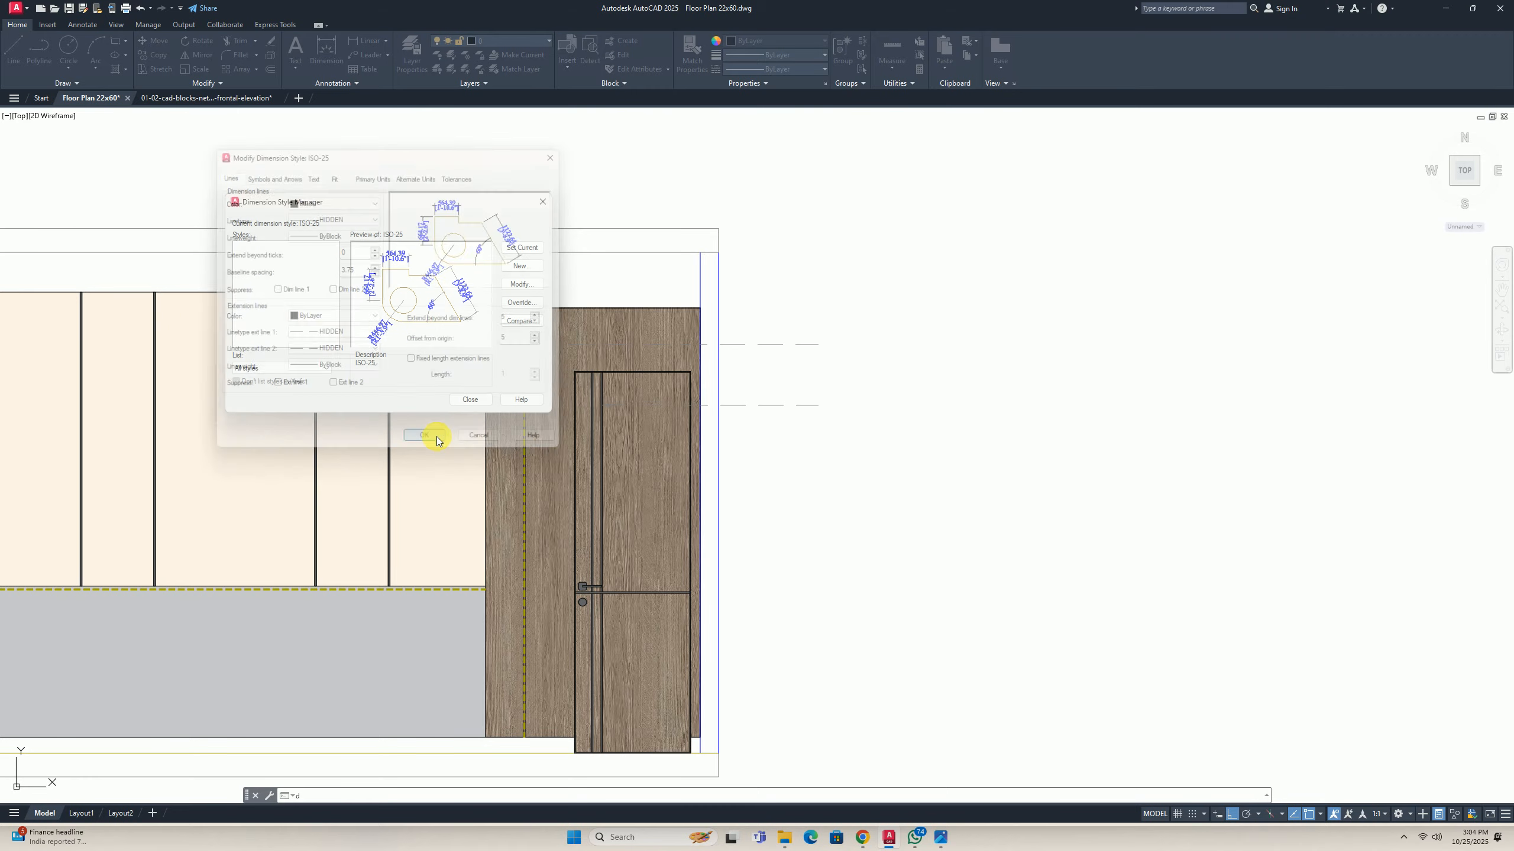
# Review the ISO-25 style's text, arrow and line settings, and close the Dimension Style Manager.
pyautogui.click(519, 285)
pyautogui.click(310, 177)
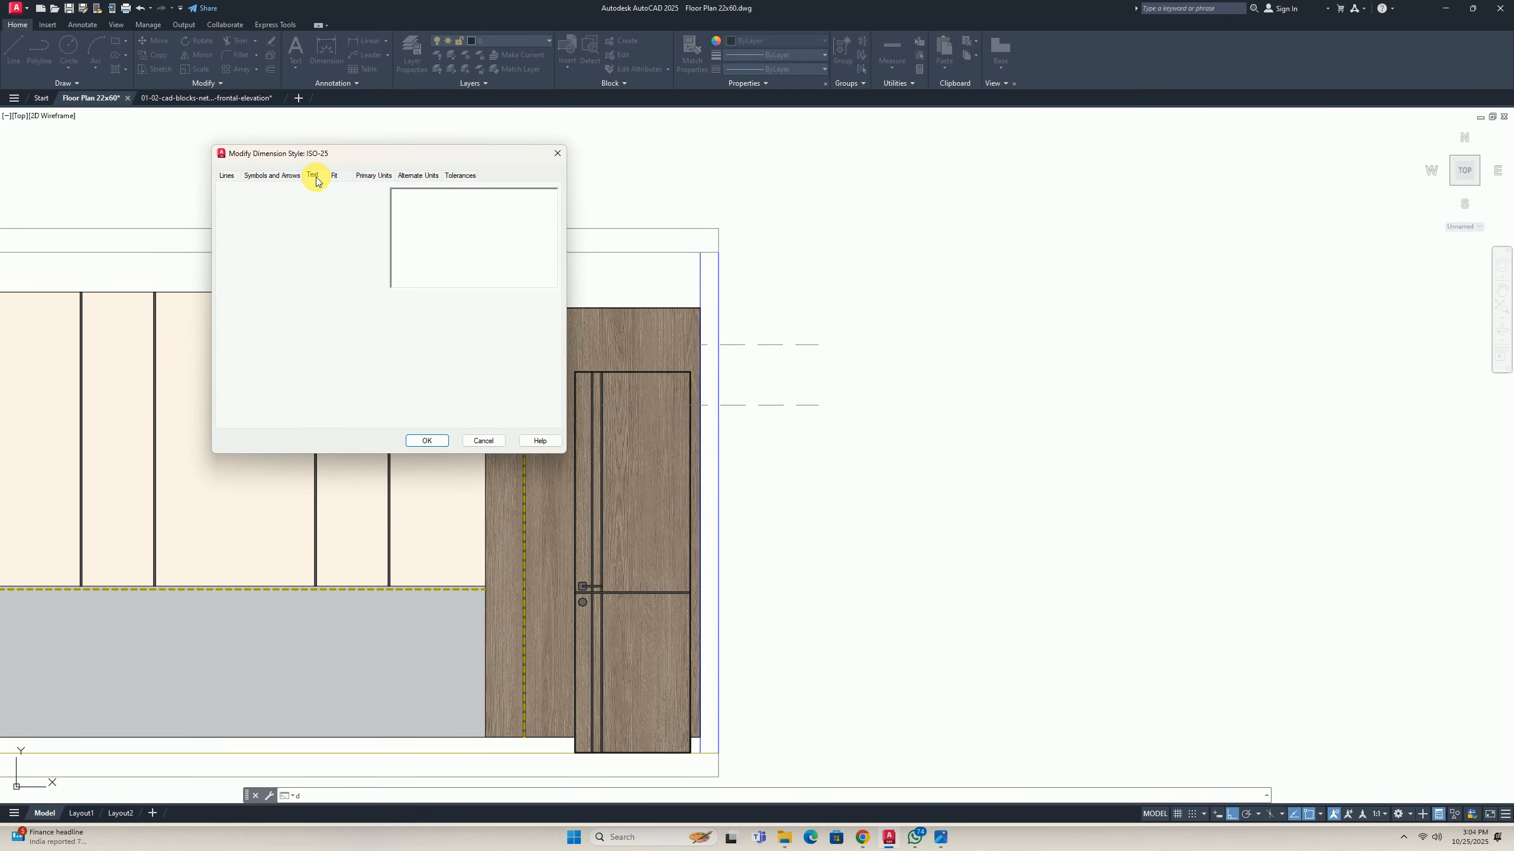
pyautogui.click(271, 175)
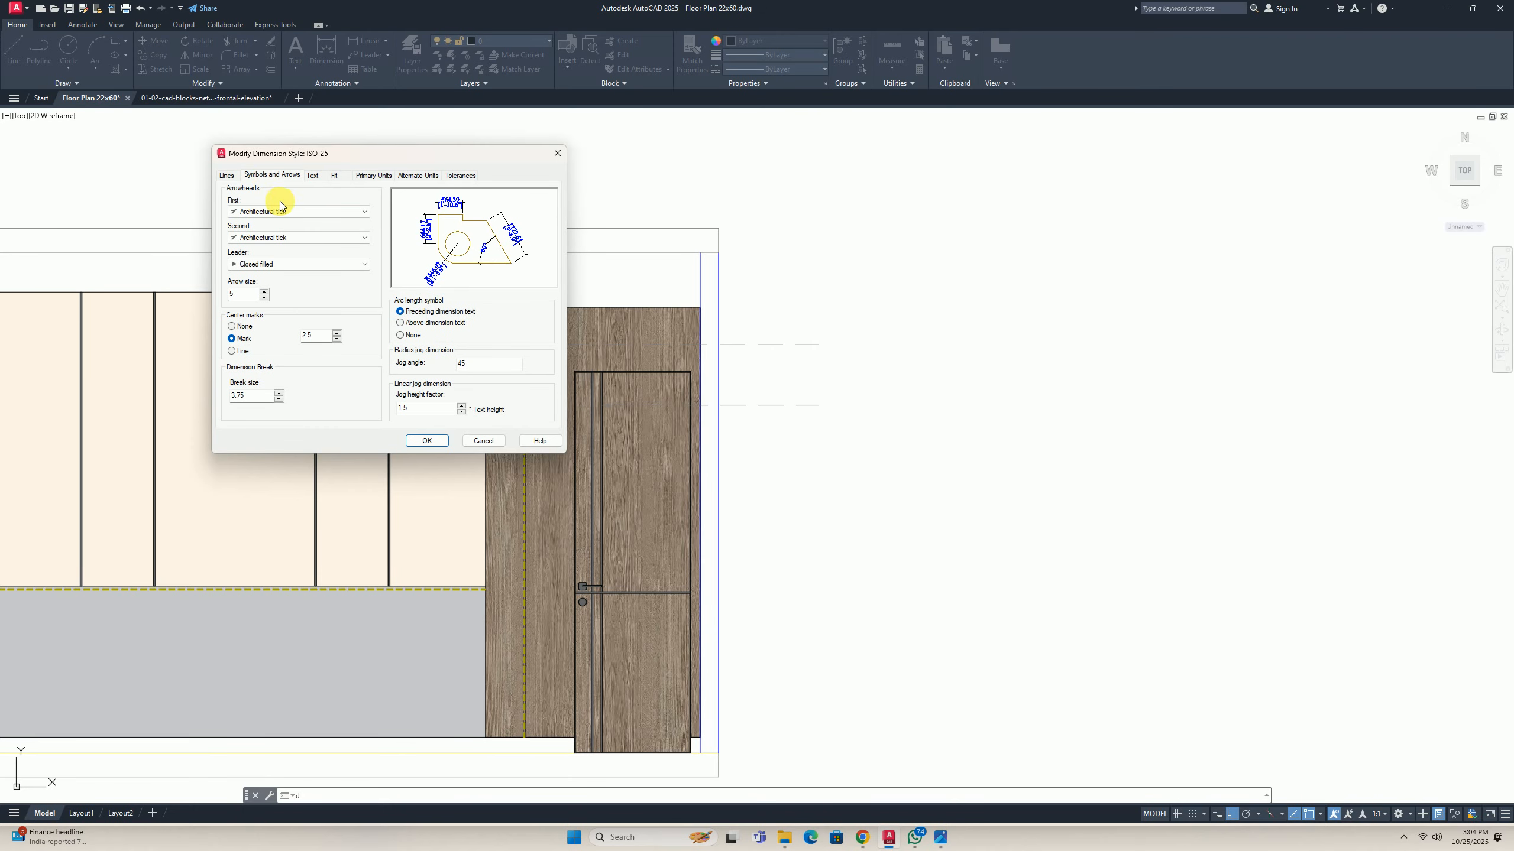
pyautogui.click(230, 175)
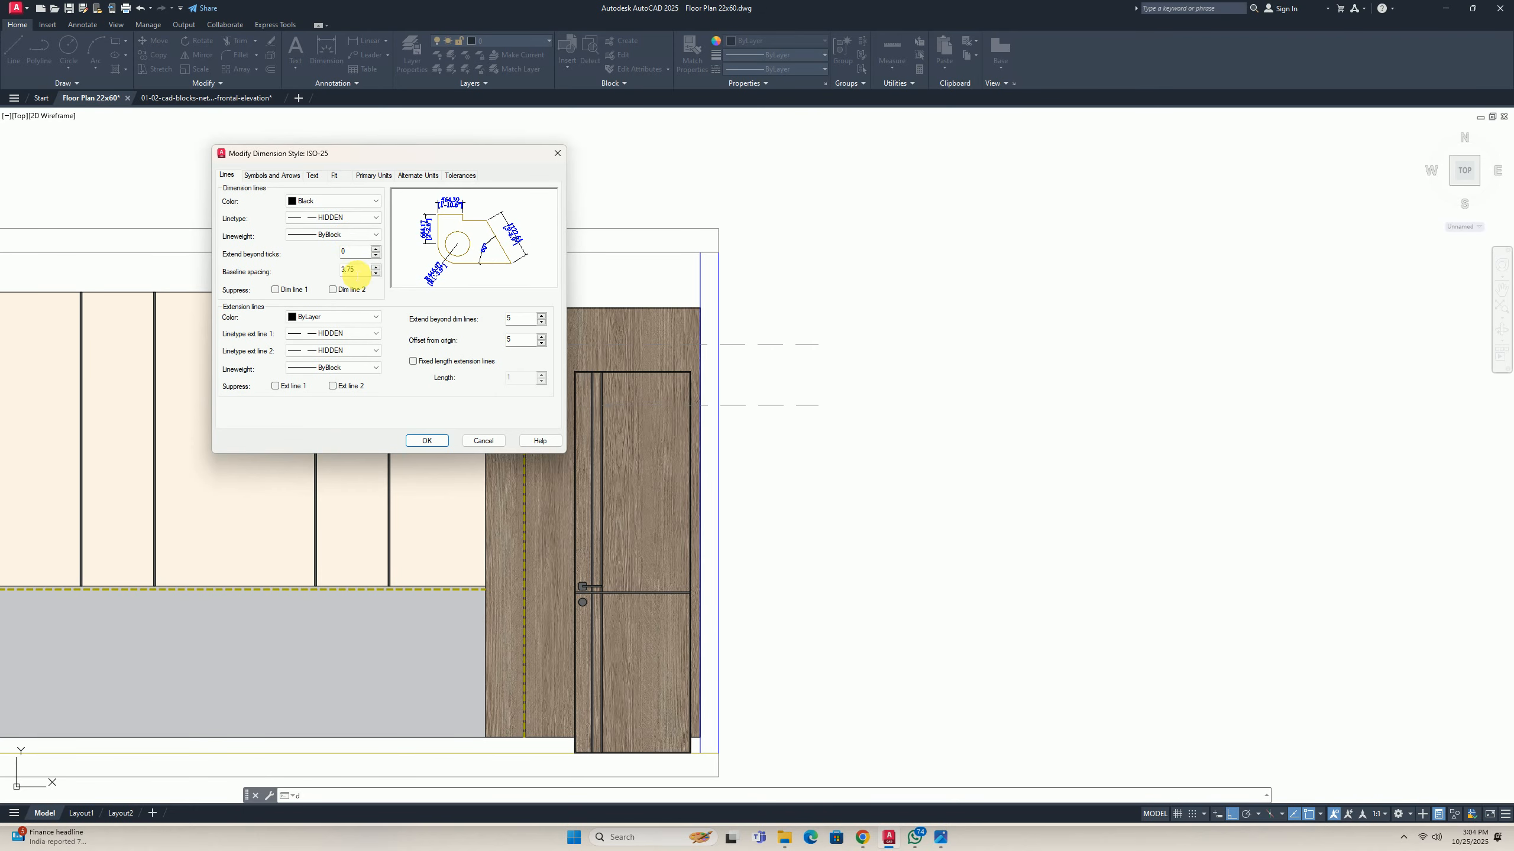
pyautogui.click(428, 441)
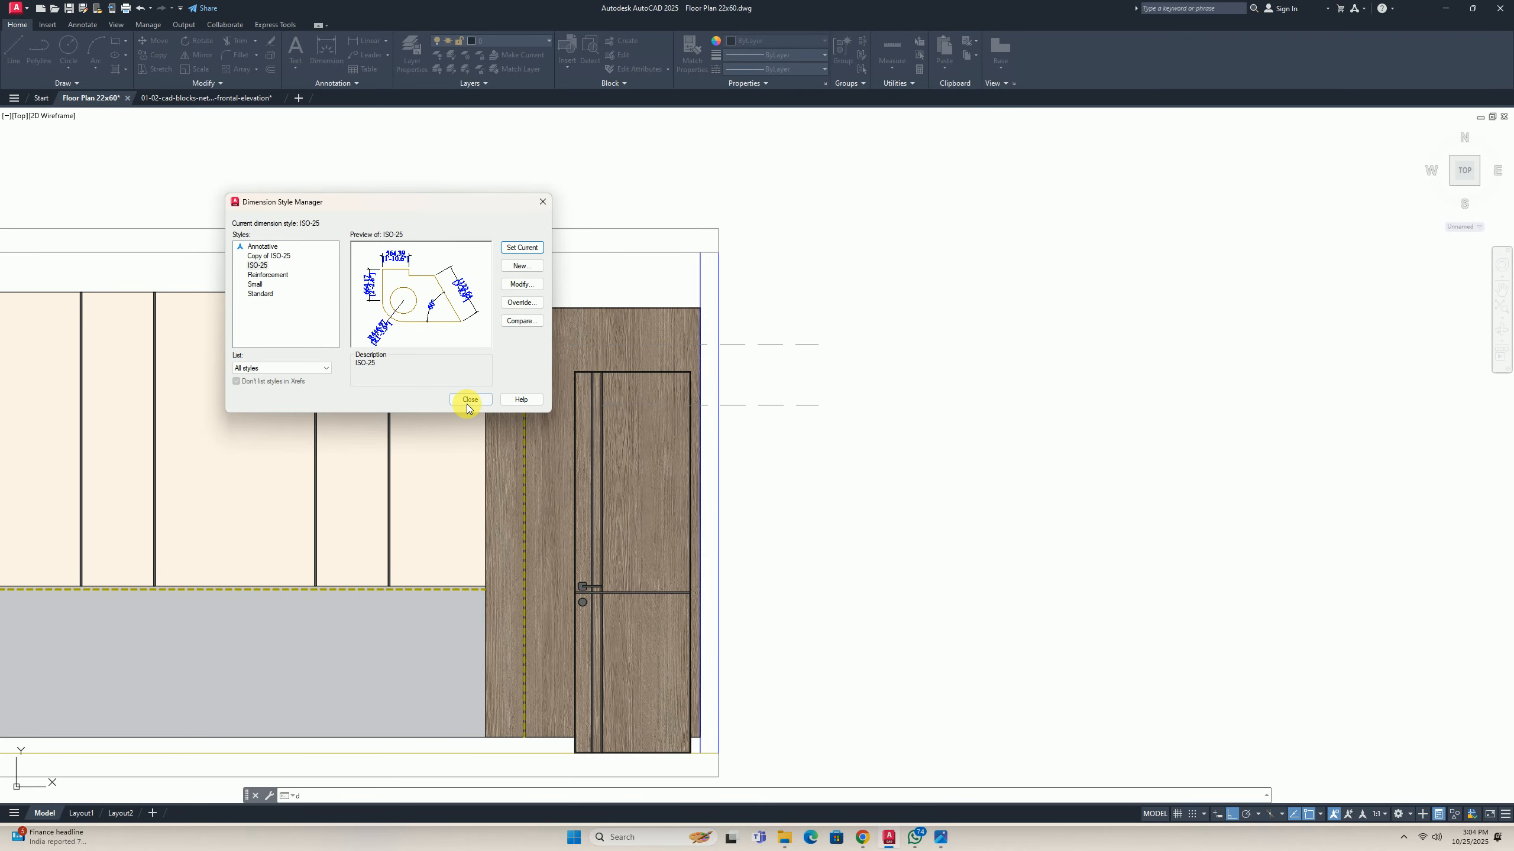
pyautogui.click(467, 406)
pyautogui.press('Escape')
pyautogui.press('Escape')
pyautogui.scroll(-6, 655, 364)
pyautogui.scroll(2, 513, 369)
pyautogui.moveTo(564, 398); pyautogui.dragTo(525, 396, button='middle')
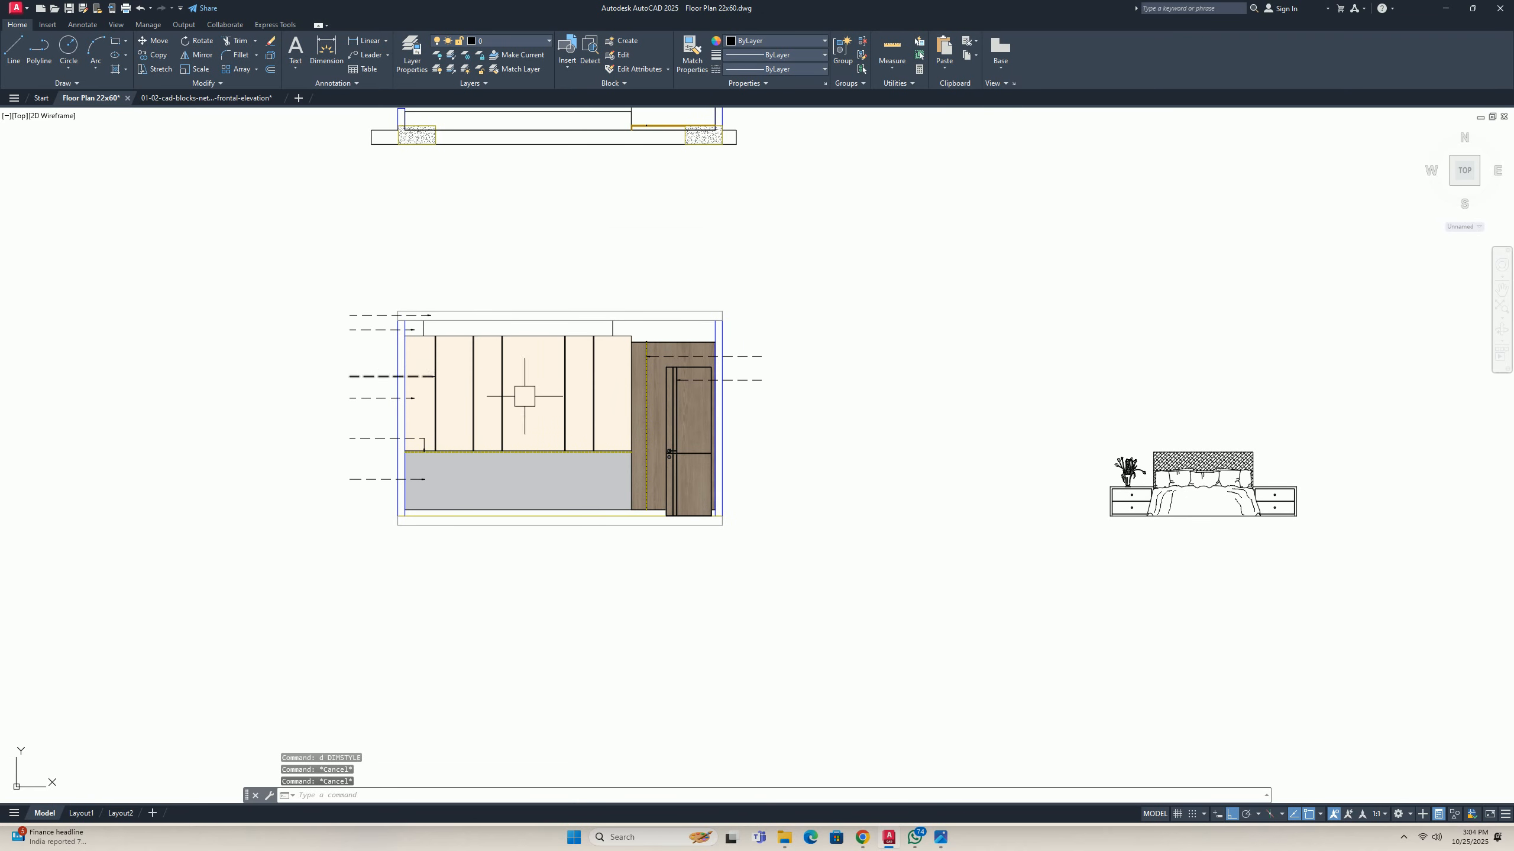
pyautogui.scroll(4, 648, 467)
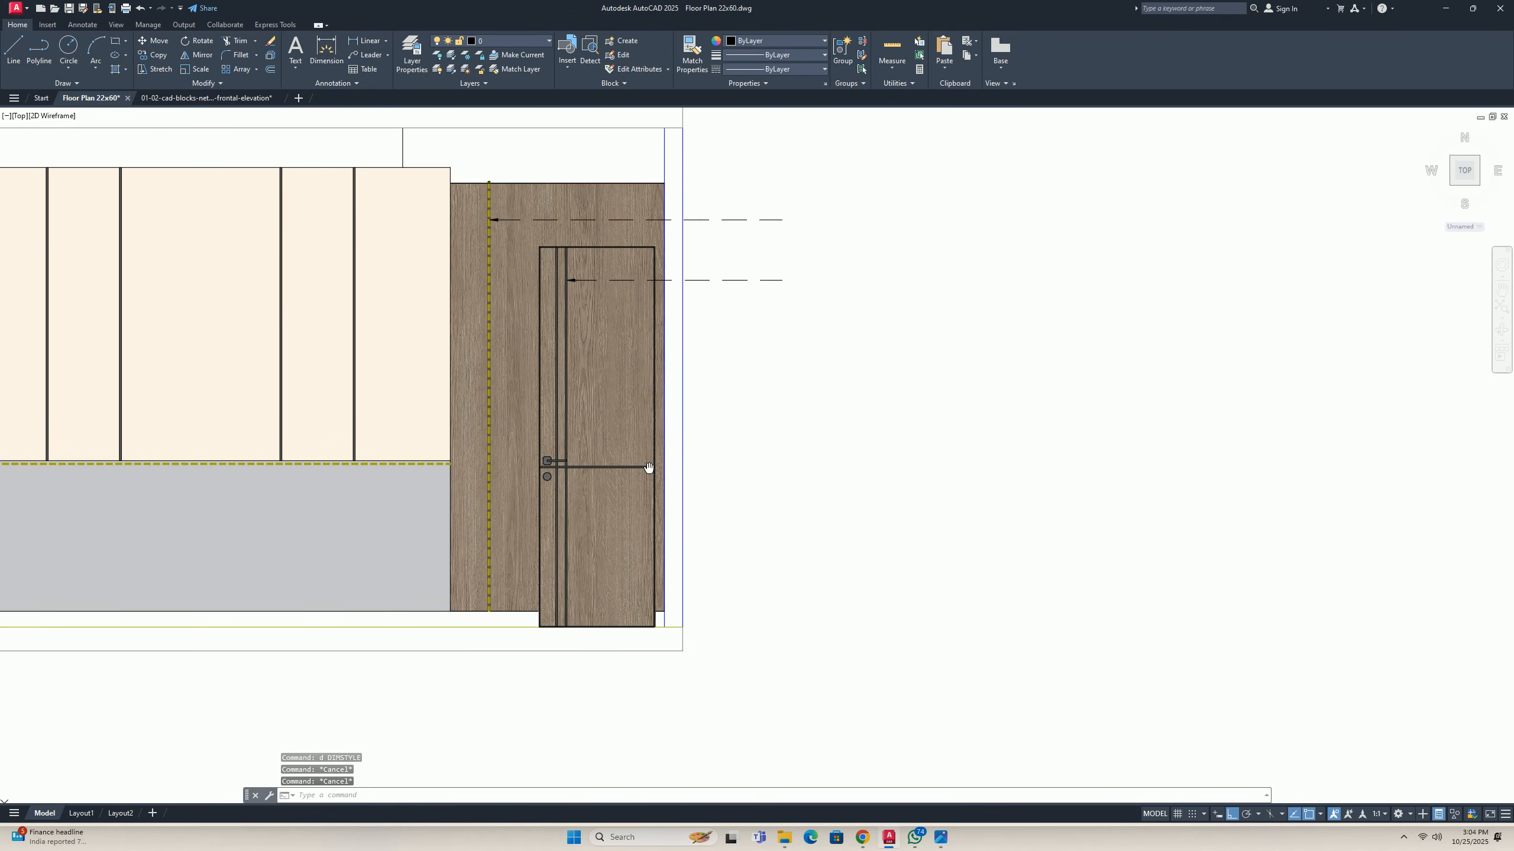
pyautogui.moveTo(649, 467); pyautogui.dragTo(633, 483, button='middle')
pyautogui.press('Escape')
pyautogui.write('le')
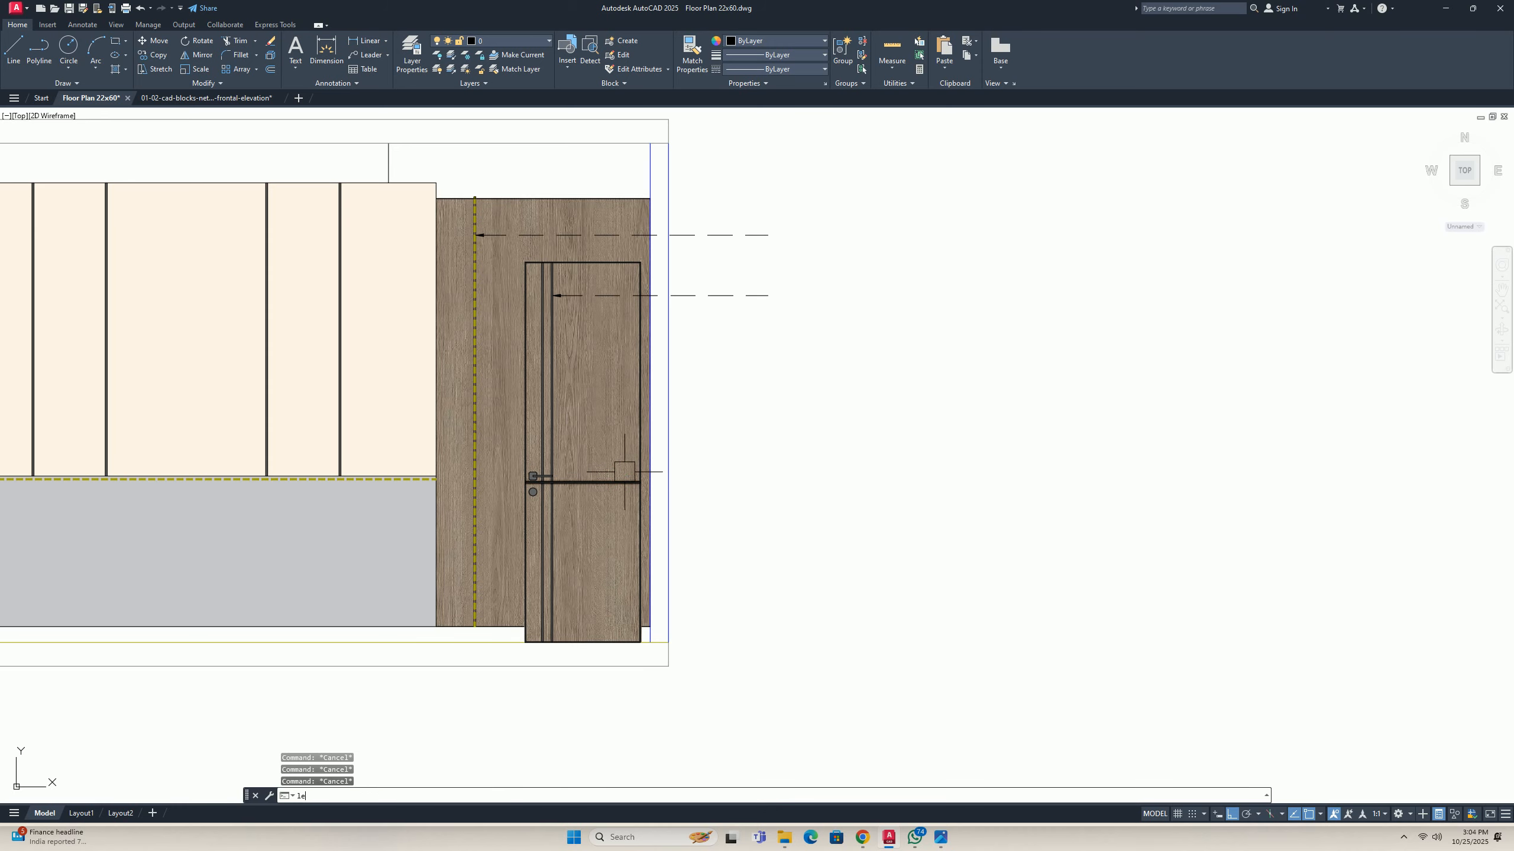
pyautogui.press('Return')
pyautogui.scroll(2, 560, 388)
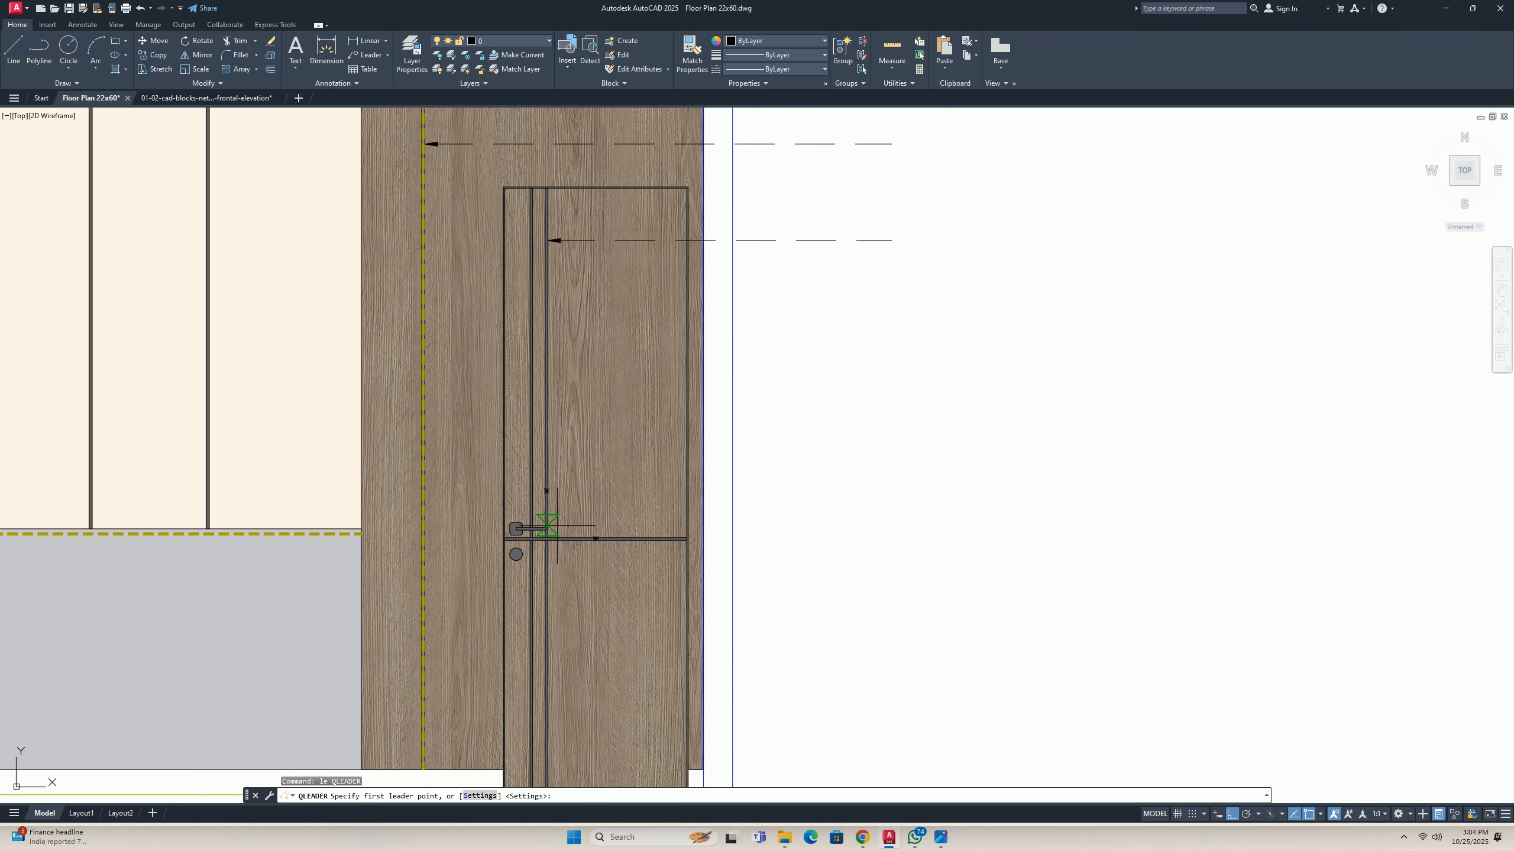
pyautogui.scroll(2, 554, 528)
pyautogui.click(540, 531)
pyautogui.scroll(-1, 791, 501)
pyautogui.moveTo(747, 555); pyautogui.dragTo(504, 478, button='middle')
pyautogui.press('Escape')
pyautogui.press('Escape')
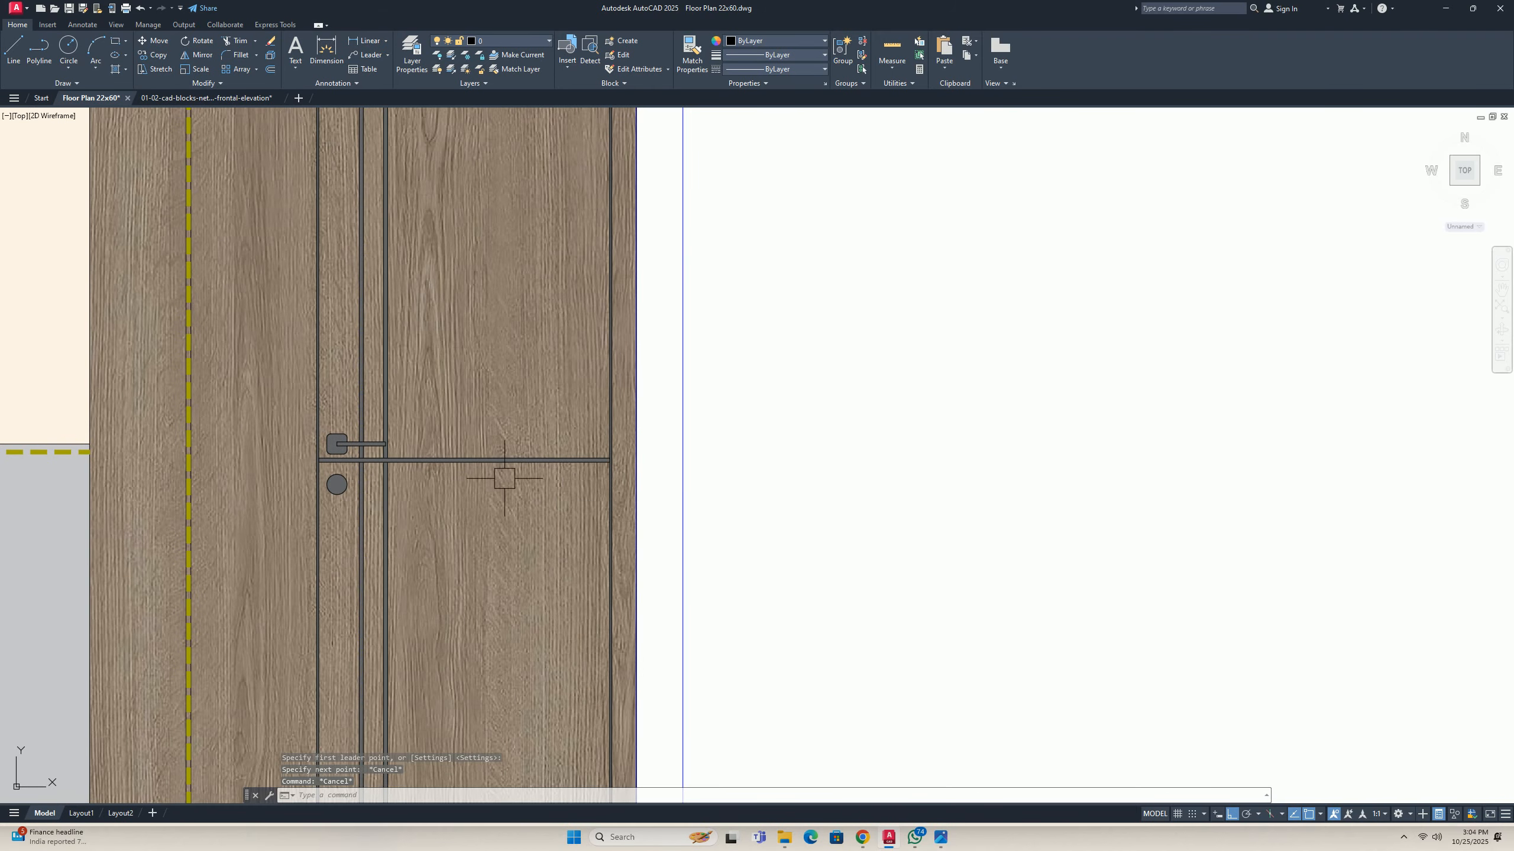
# Draw a leader from the door handle, angled up and then horizontal to the right, ending in line with the leaders above, without text.
pyautogui.press('Return')
pyautogui.scroll(3, 357, 430)
pyautogui.click(371, 441)
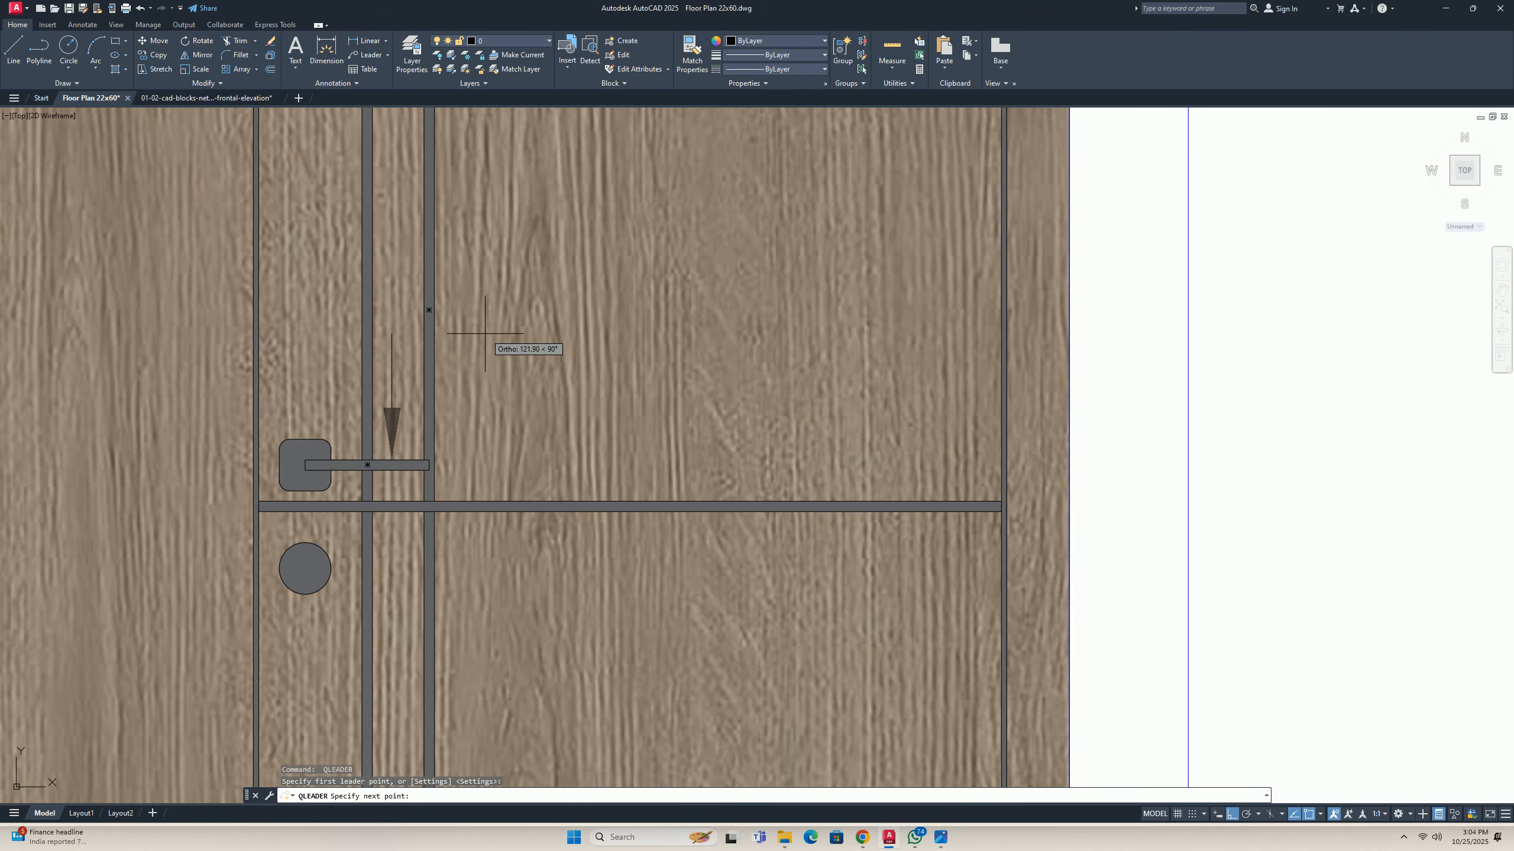
pyautogui.press('F8')
pyautogui.click(497, 306)
pyautogui.press('F8')
pyautogui.scroll(-2, 594, 316)
pyautogui.moveTo(796, 311); pyautogui.dragTo(566, 400, button='middle')
pyautogui.scroll(1, 571, 399)
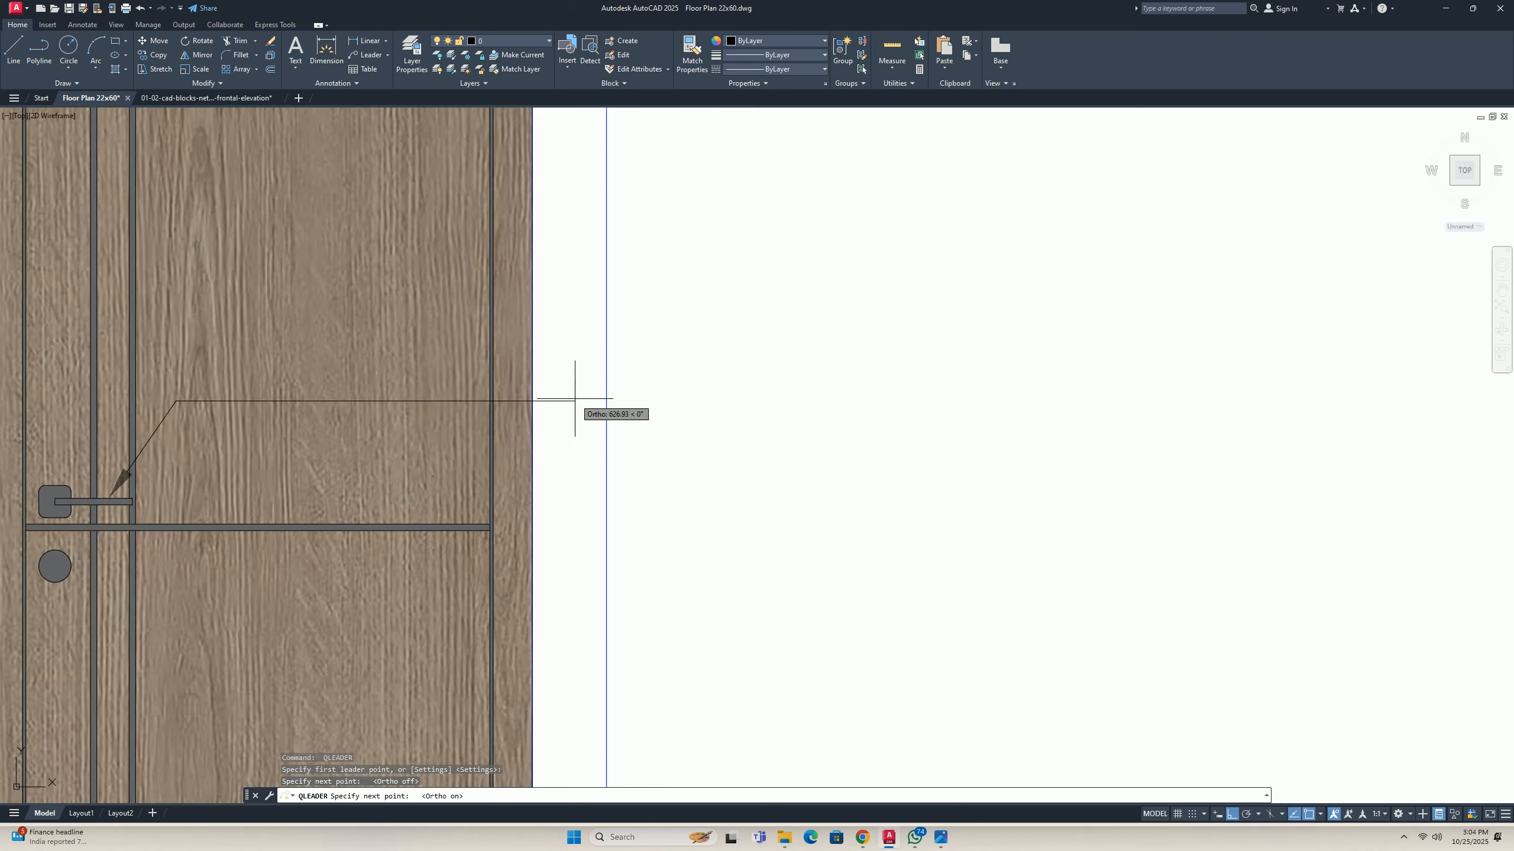
pyautogui.scroll(-5, 575, 398)
pyautogui.click(721, 298)
pyautogui.press('Escape')
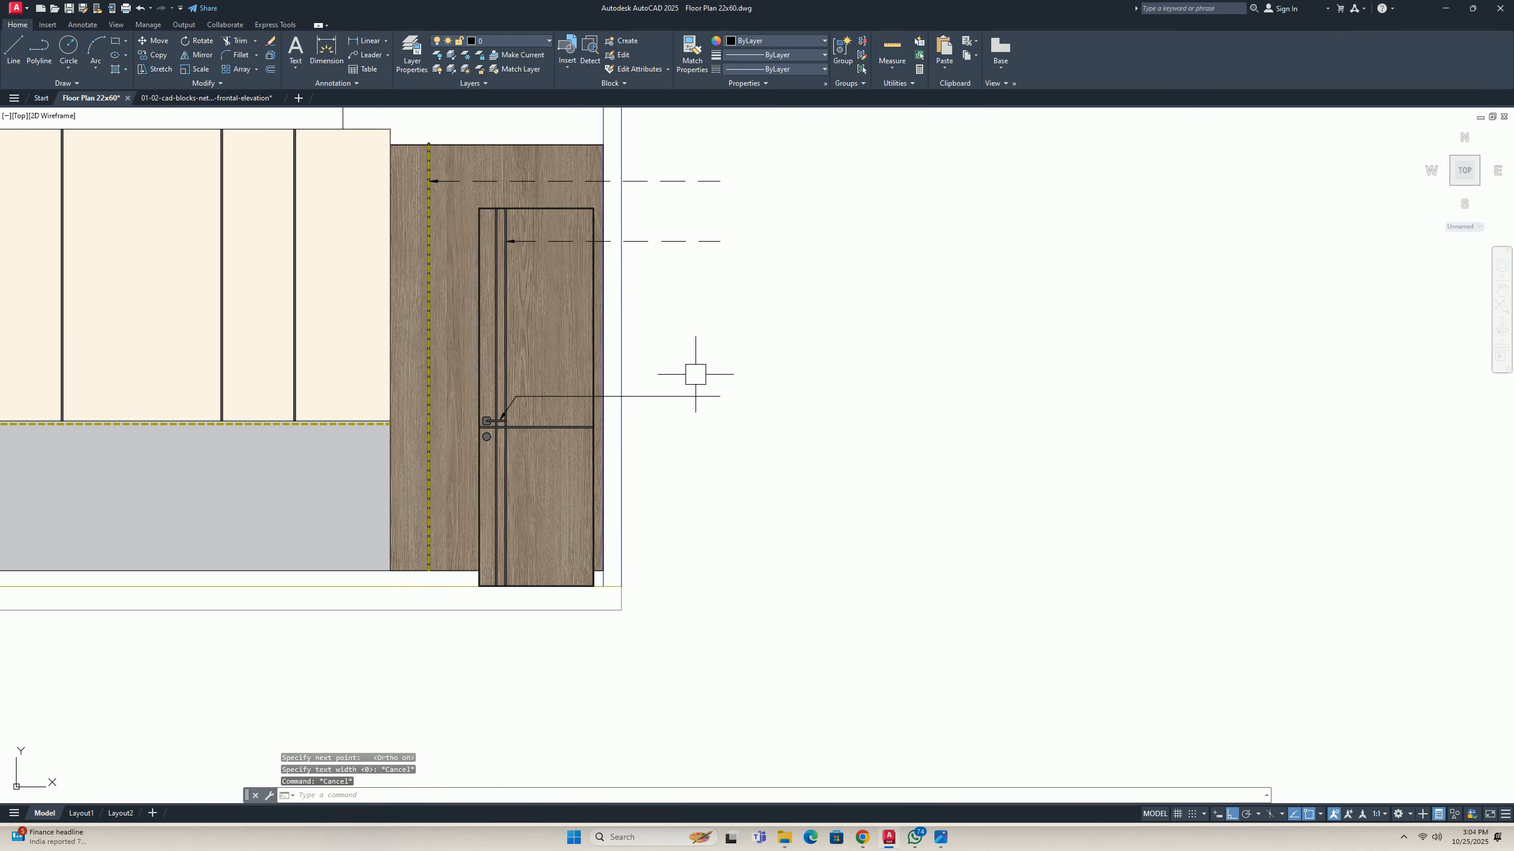
# Match the door handle leader's properties to the dashed leader that points to the door.
pyautogui.write('ma')
pyautogui.press('Return')
pyautogui.click(681, 241)
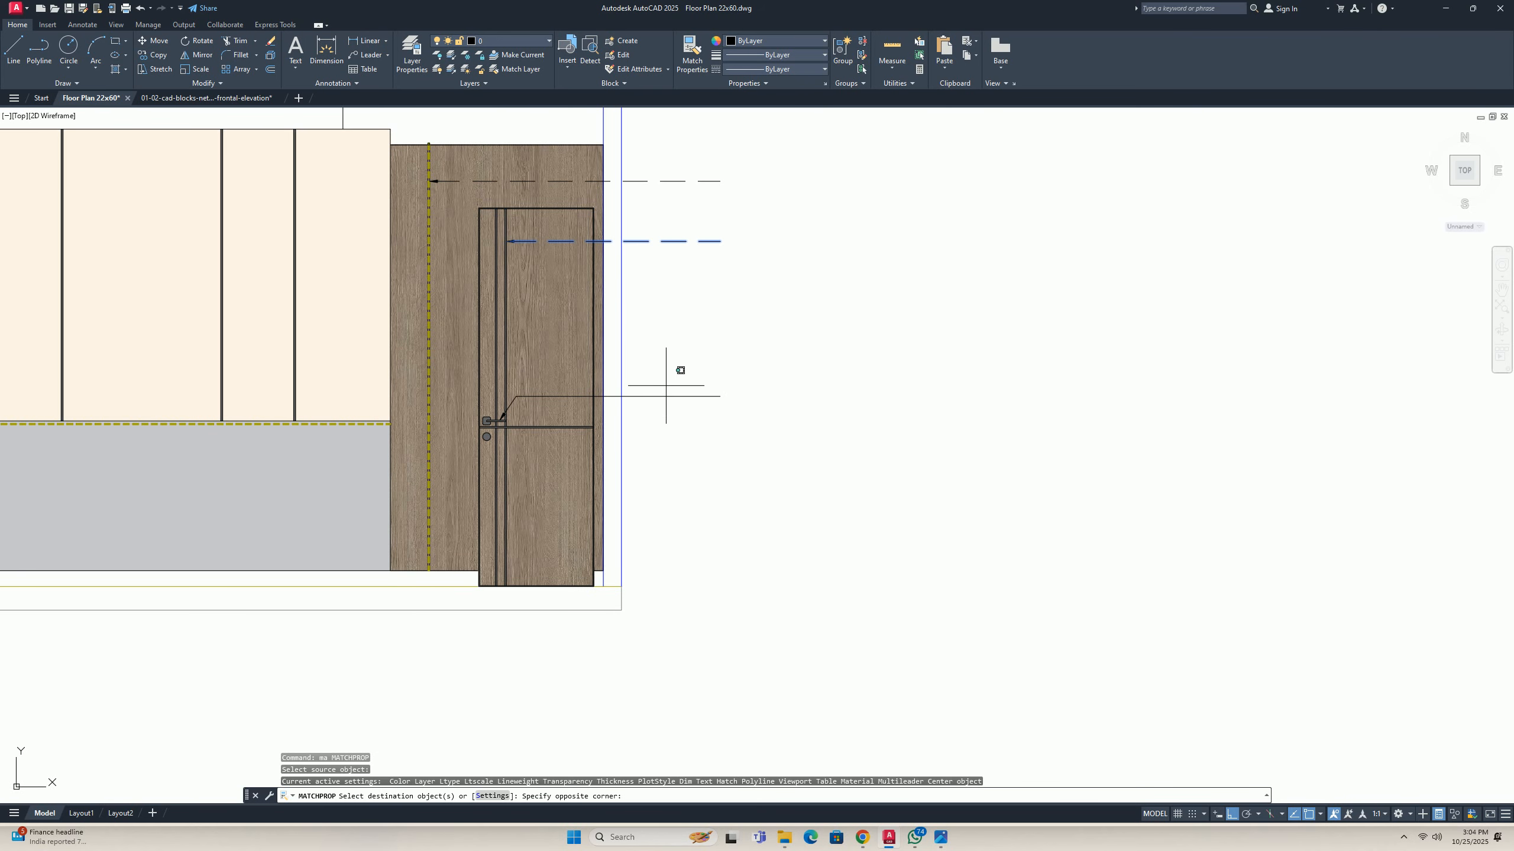
pyautogui.click(654, 420)
pyautogui.press('Return')
pyautogui.scroll(-2, 654, 419)
pyautogui.moveTo(664, 421); pyautogui.dragTo(689, 395, button='middle')
pyautogui.press('Escape')
pyautogui.press('Escape')
pyautogui.scroll(-2, 694, 395)
pyautogui.moveTo(567, 390); pyautogui.dragTo(703, 400, button='middle')
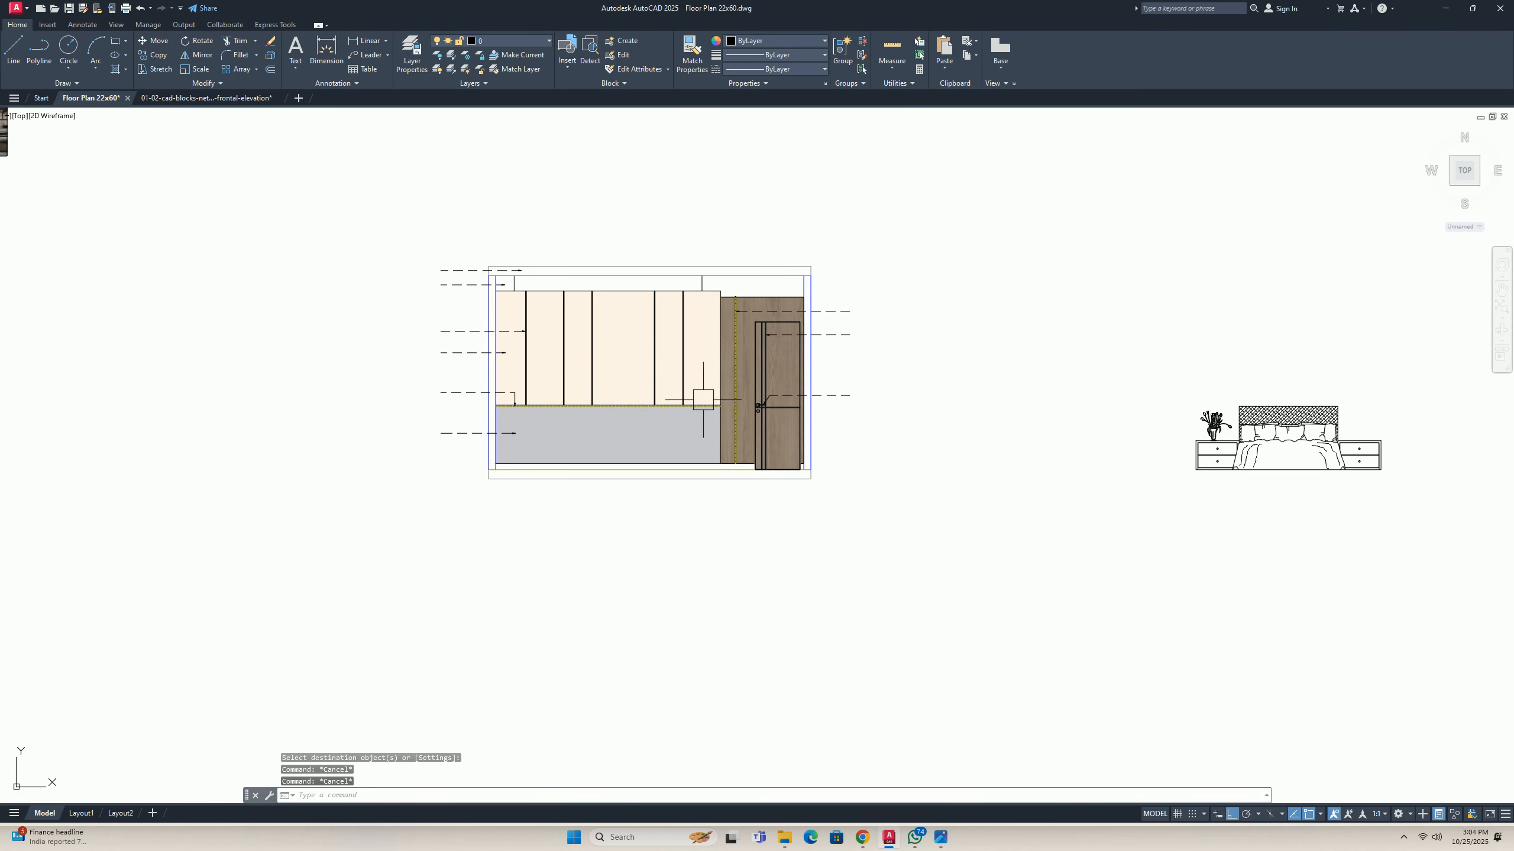
# Draw an angled leader from the skirting line below the grey panel, ending in line with the other left-side leaders, without text.
pyautogui.scroll(2, 649, 328)
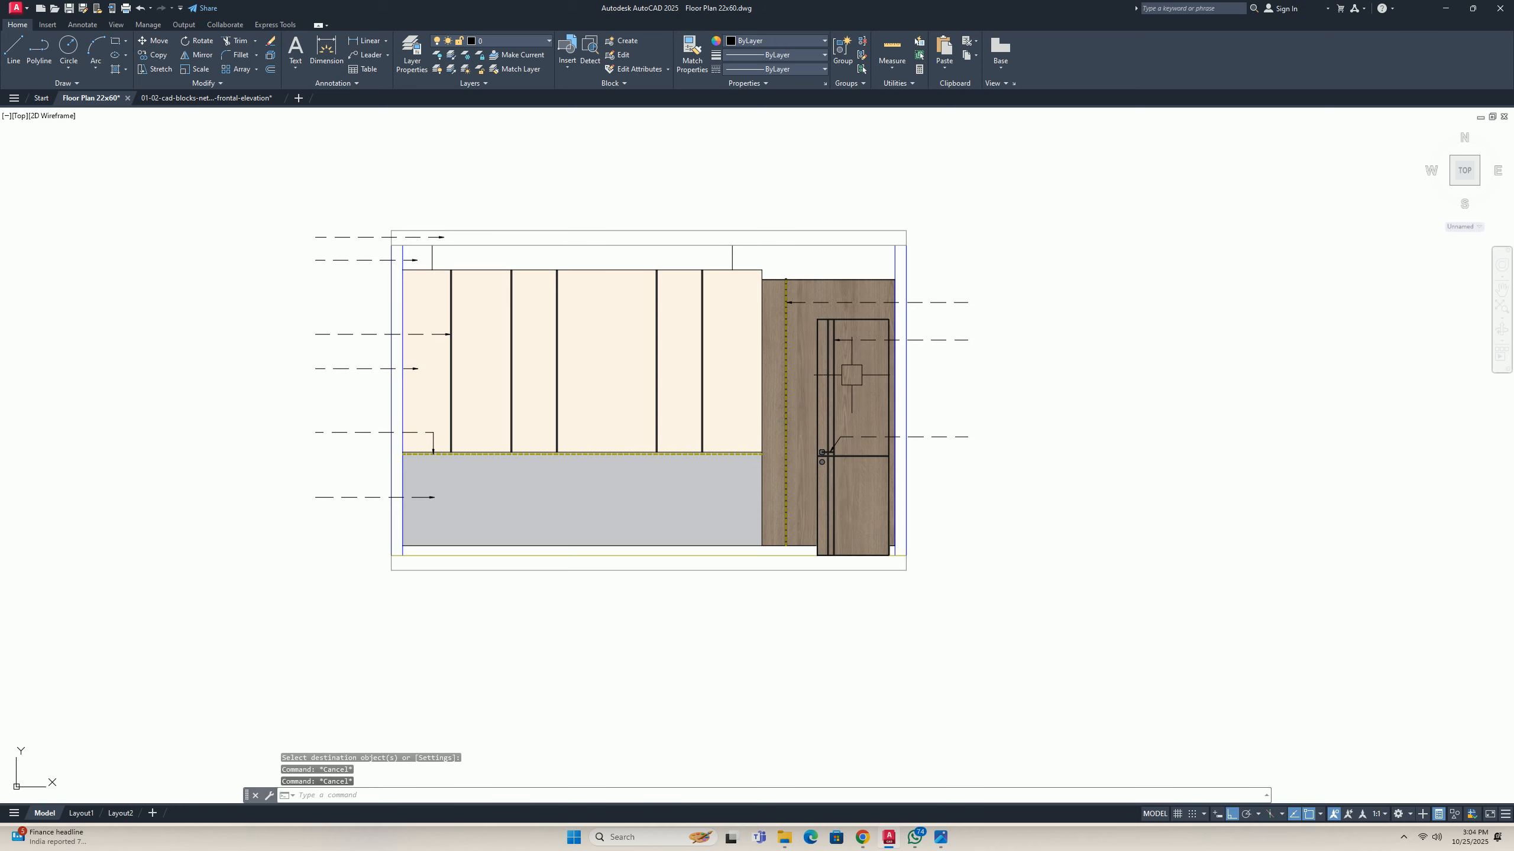
pyautogui.press('Escape')
pyautogui.press('Return')
pyautogui.scroll(5, 390, 553)
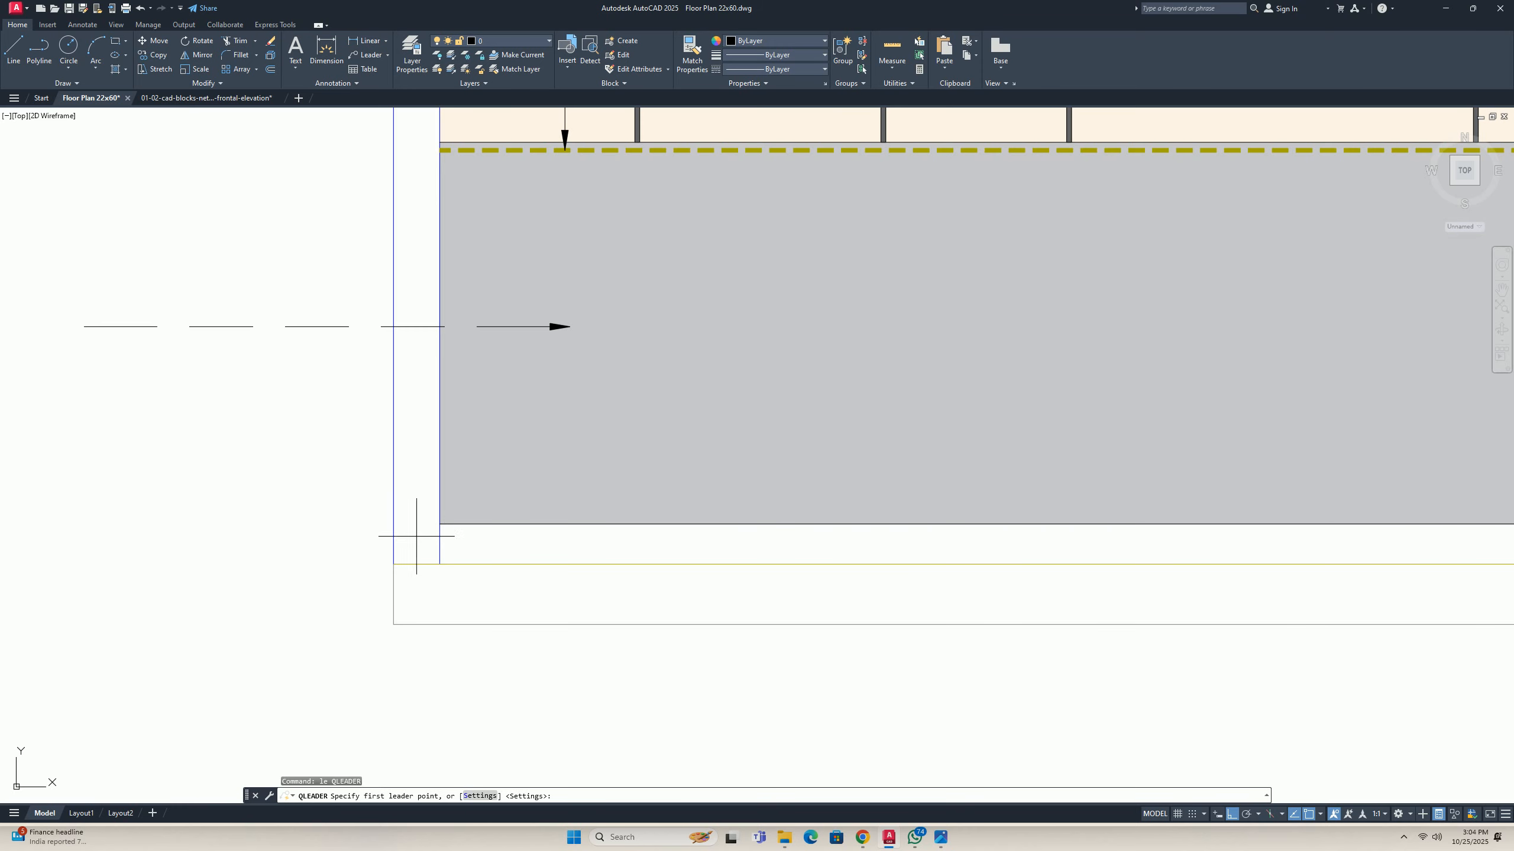
pyautogui.scroll(-6, 507, 473)
pyautogui.scroll(6, 433, 526)
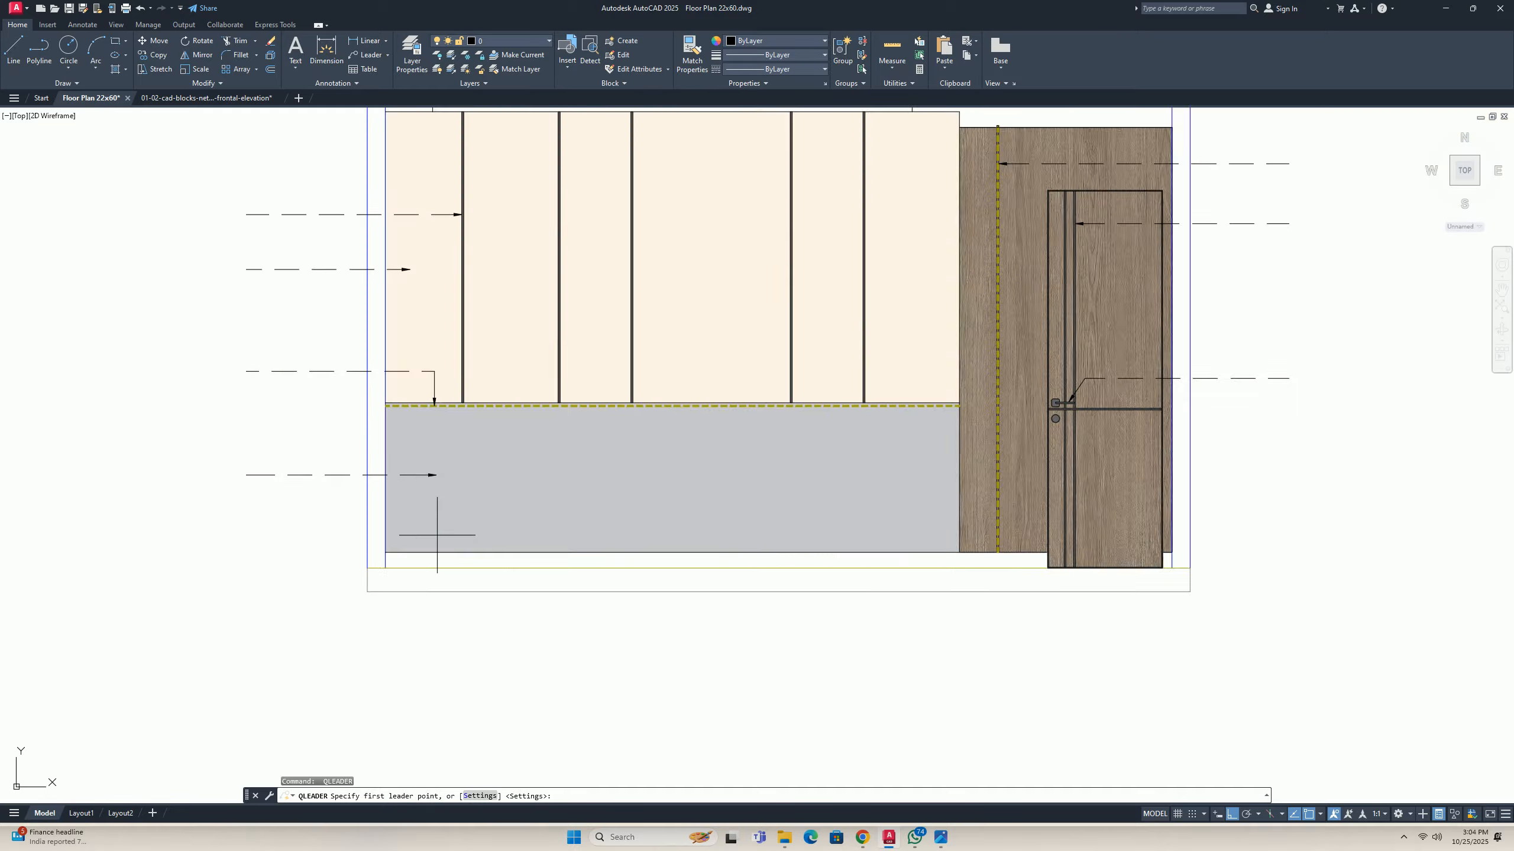
pyautogui.click(455, 579)
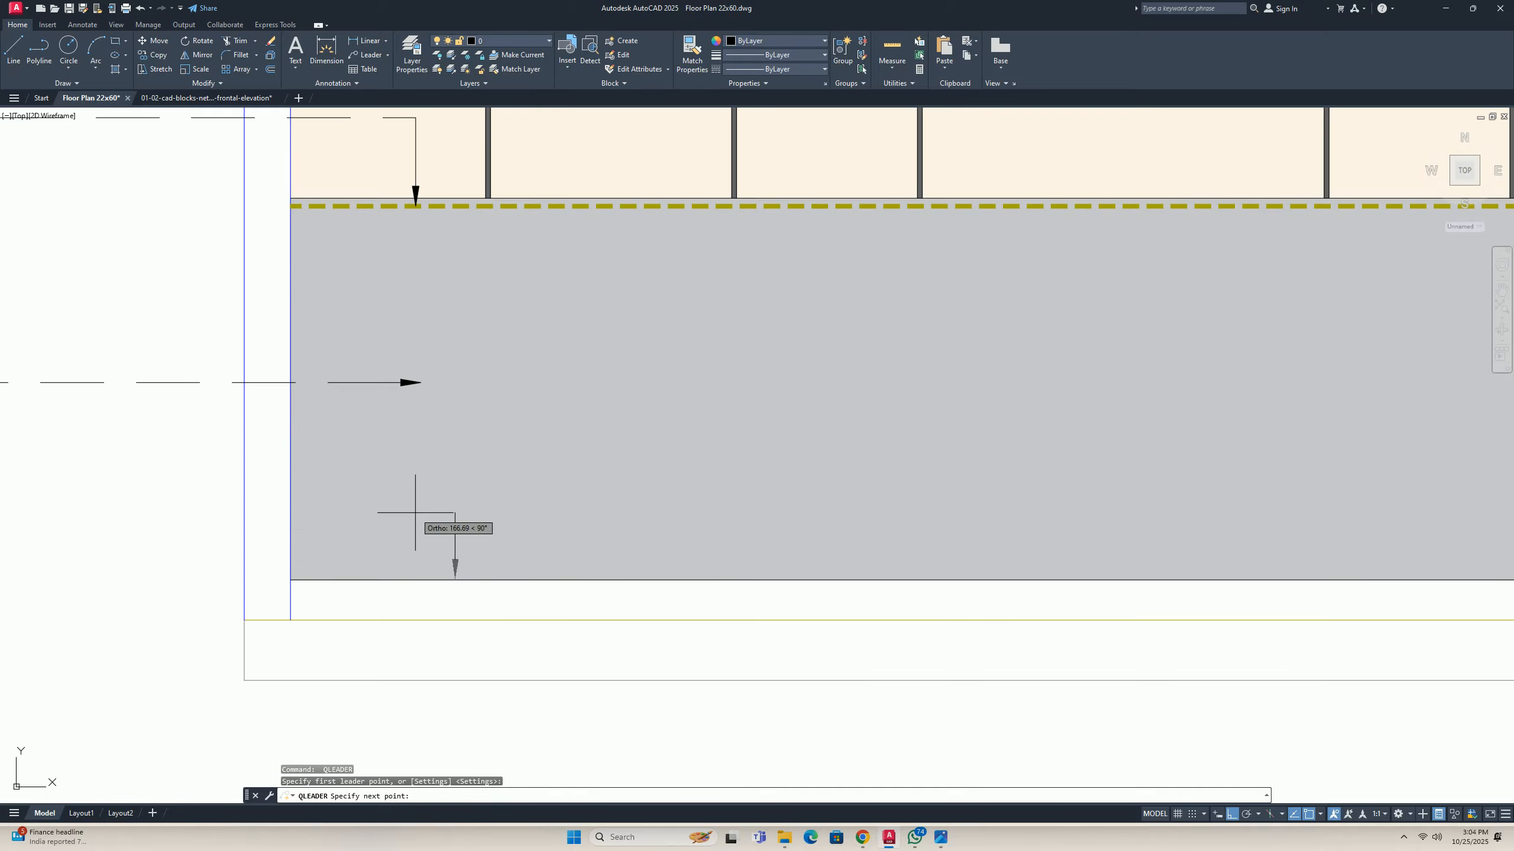
pyautogui.press('F8')
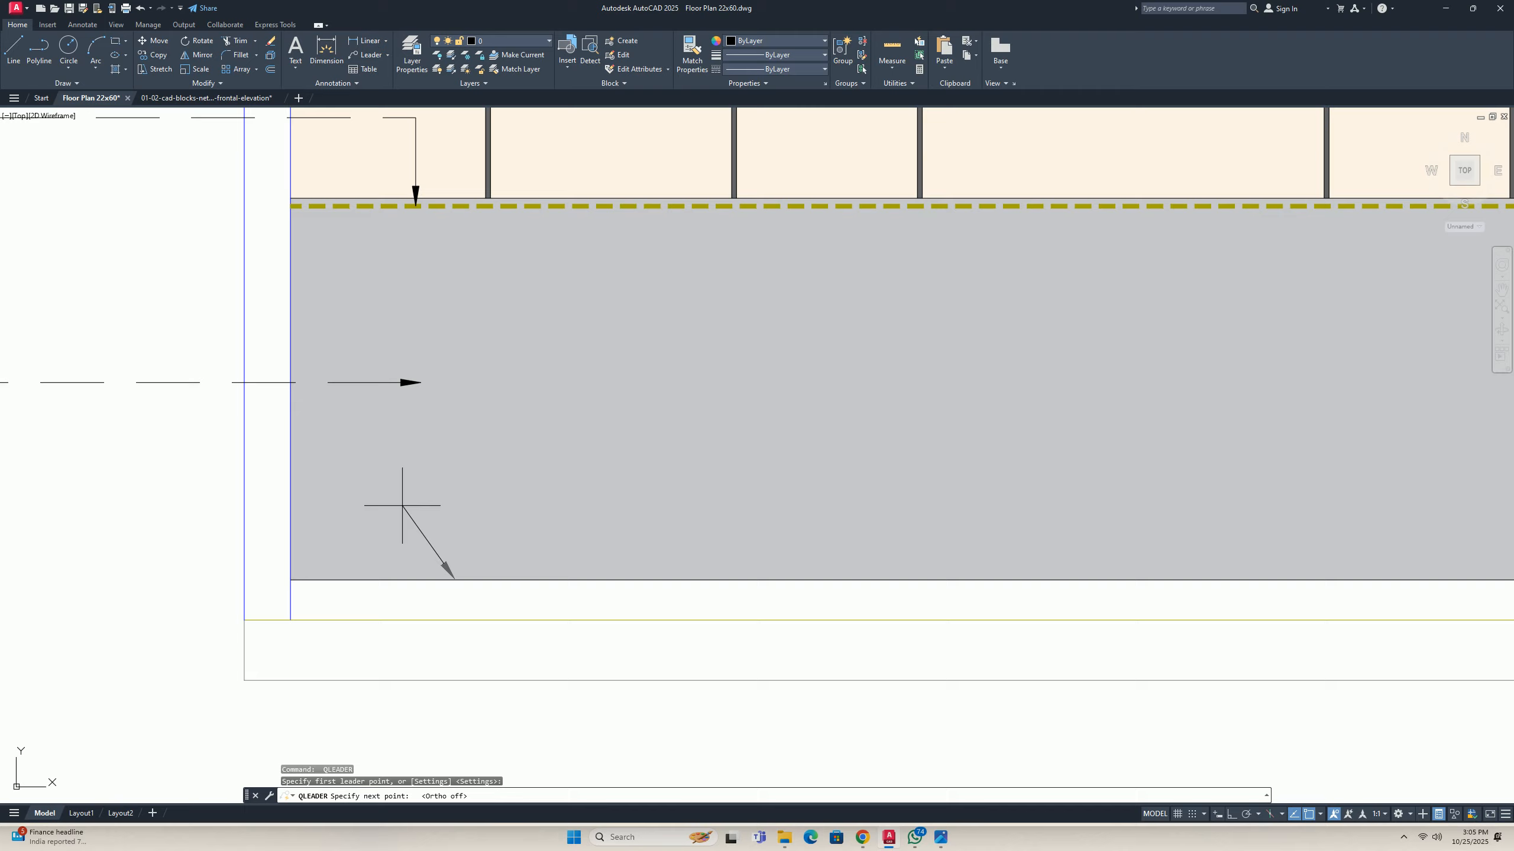
pyautogui.click(402, 506)
pyautogui.press('F8')
pyautogui.moveTo(115, 508); pyautogui.dragTo(500, 511, button='middle')
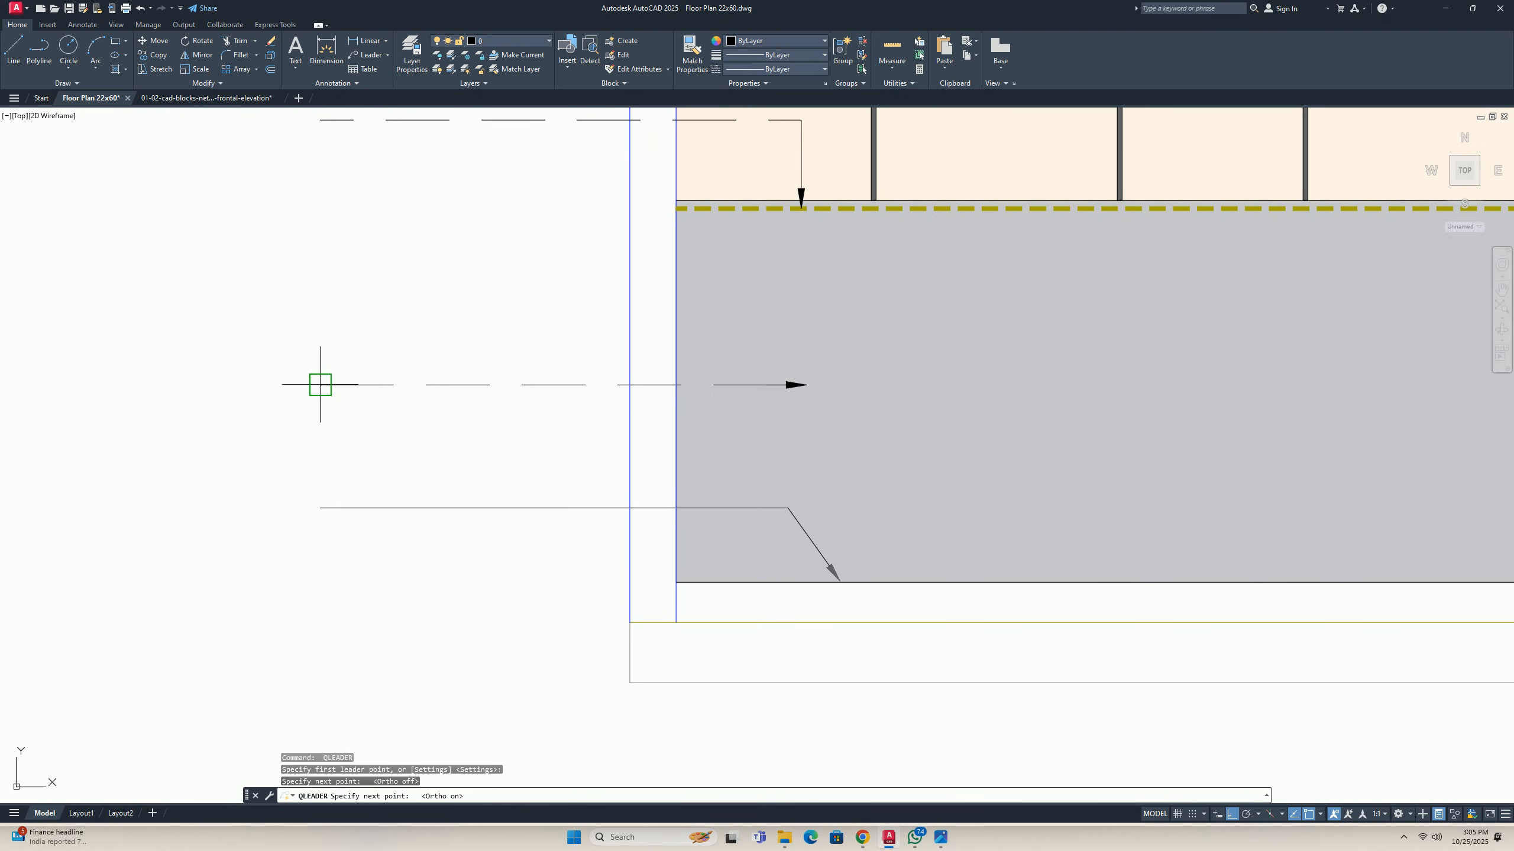
pyautogui.click(322, 508)
pyautogui.press('Escape')
pyautogui.press('Escape')
pyautogui.press('Escape')
# Match the skirting leader's properties to the dashed leader that points to the grey panel.
pyautogui.scroll(-2, 401, 529)
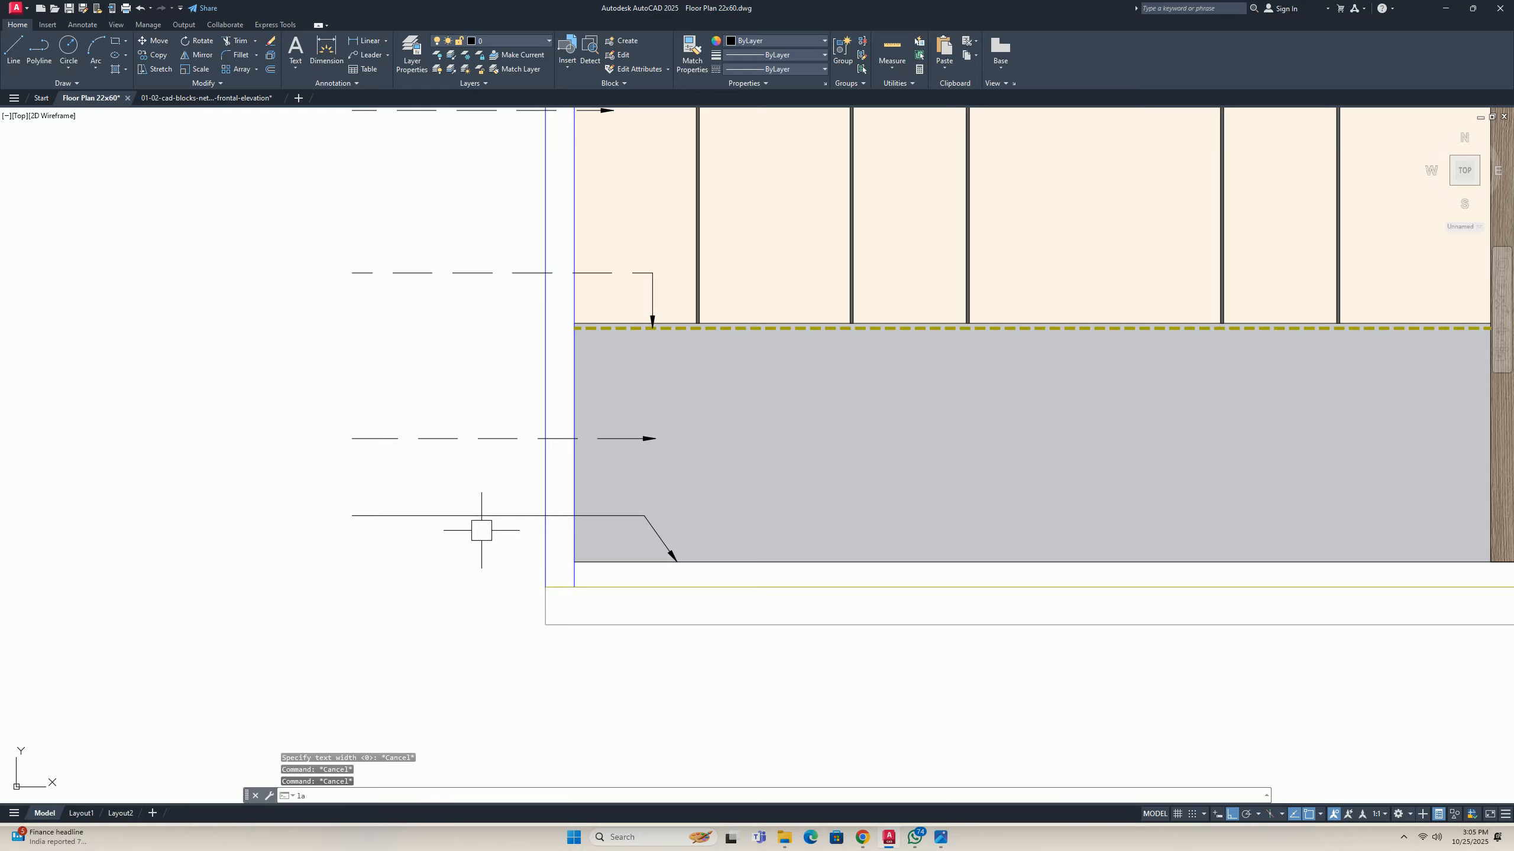
pyautogui.press('Escape')
pyautogui.press('space')
pyautogui.click(445, 444)
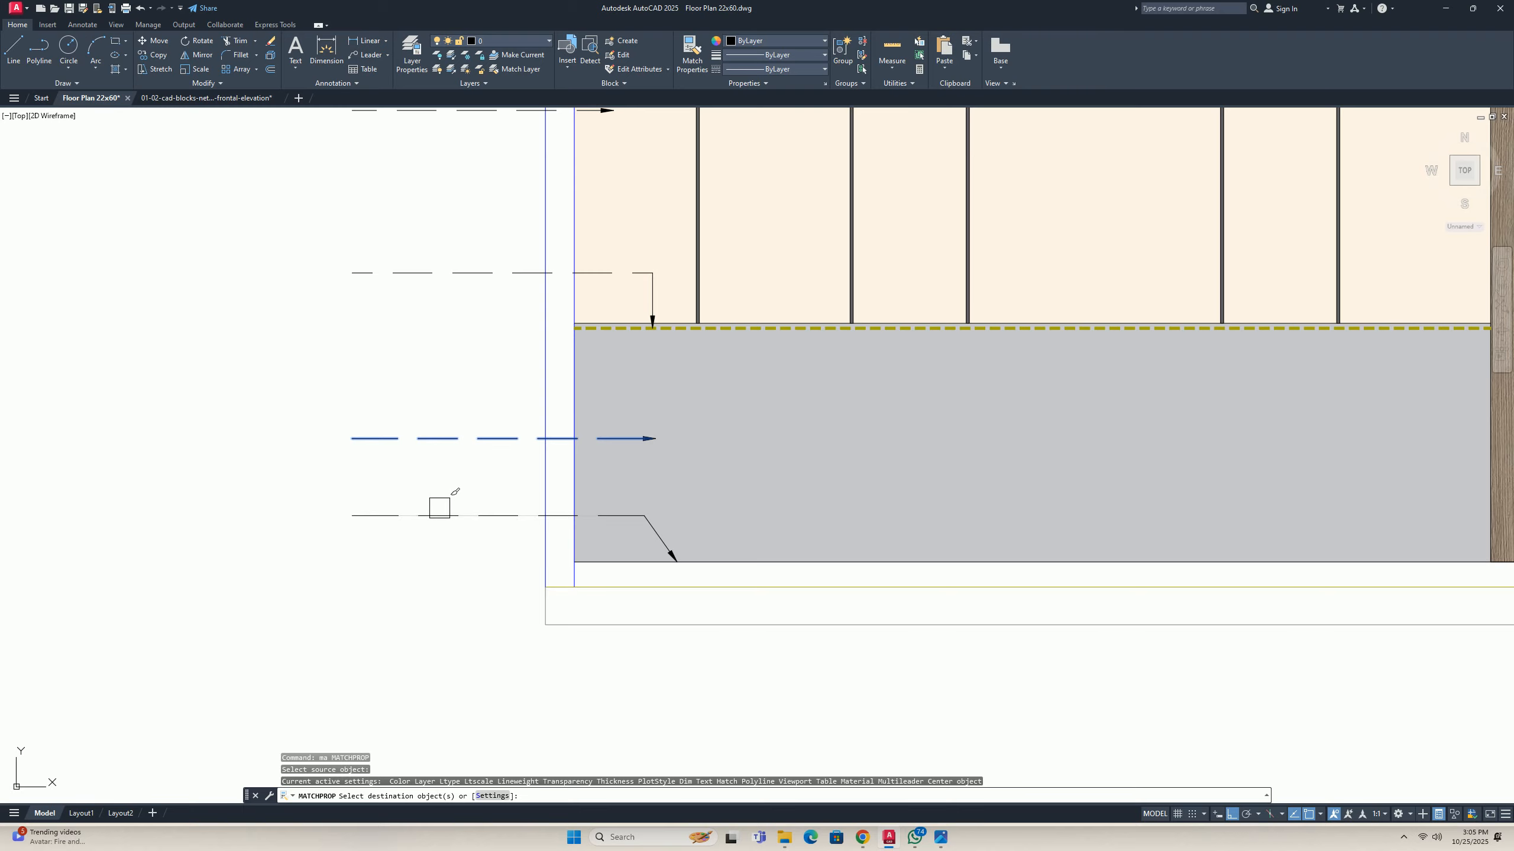
pyautogui.click(437, 512)
pyautogui.press('Escape')
pyautogui.press('Escape')
pyautogui.scroll(-2, 419, 526)
pyautogui.moveTo(420, 531); pyautogui.dragTo(452, 527, button='middle')
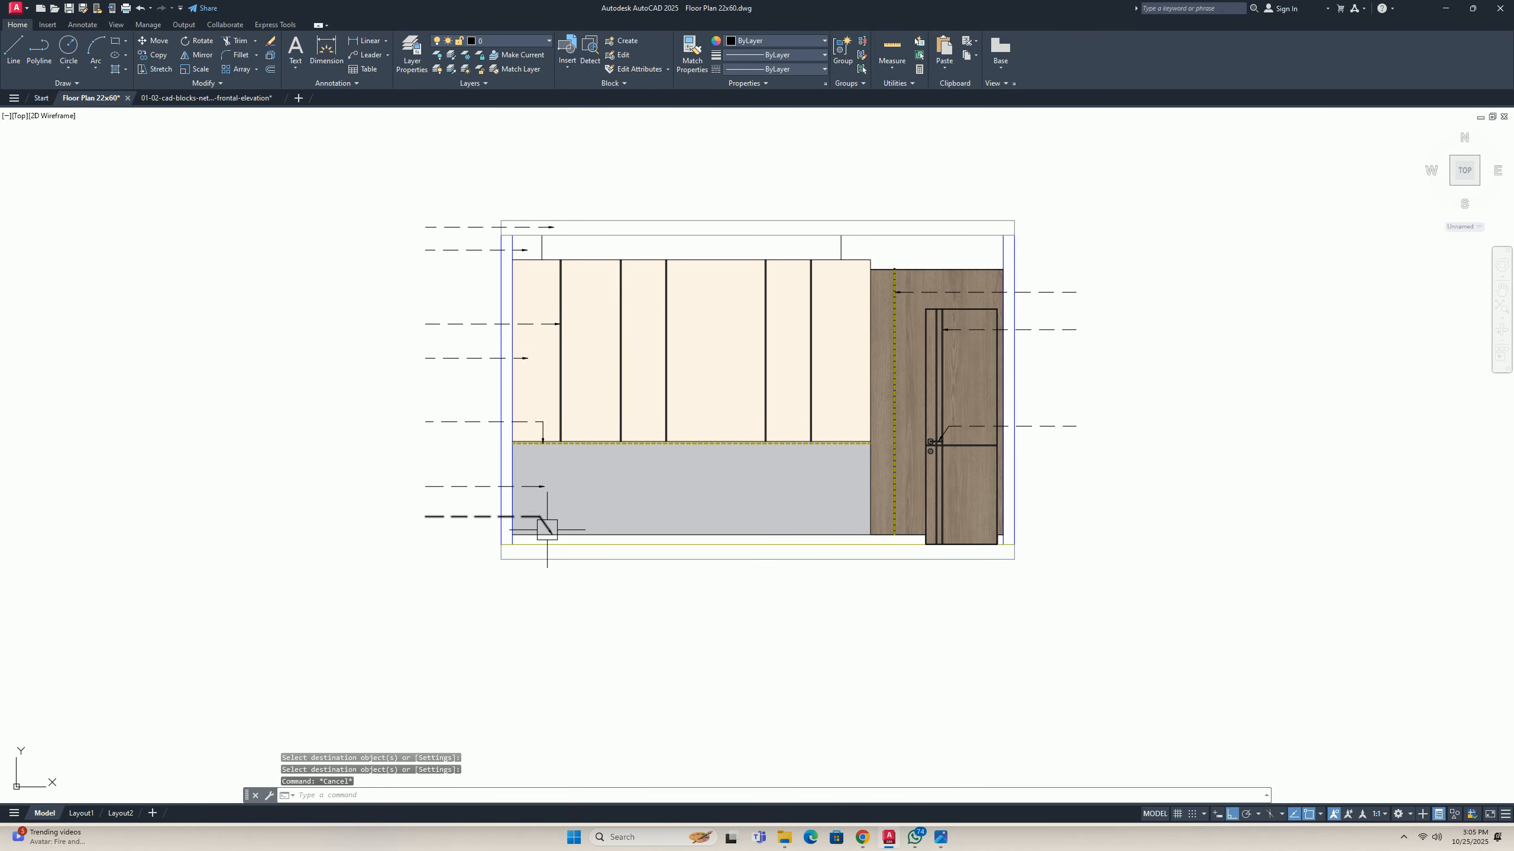
pyautogui.moveTo(912, 544); pyautogui.dragTo(898, 544, button='middle')
pyautogui.scroll(2, 497, 554)
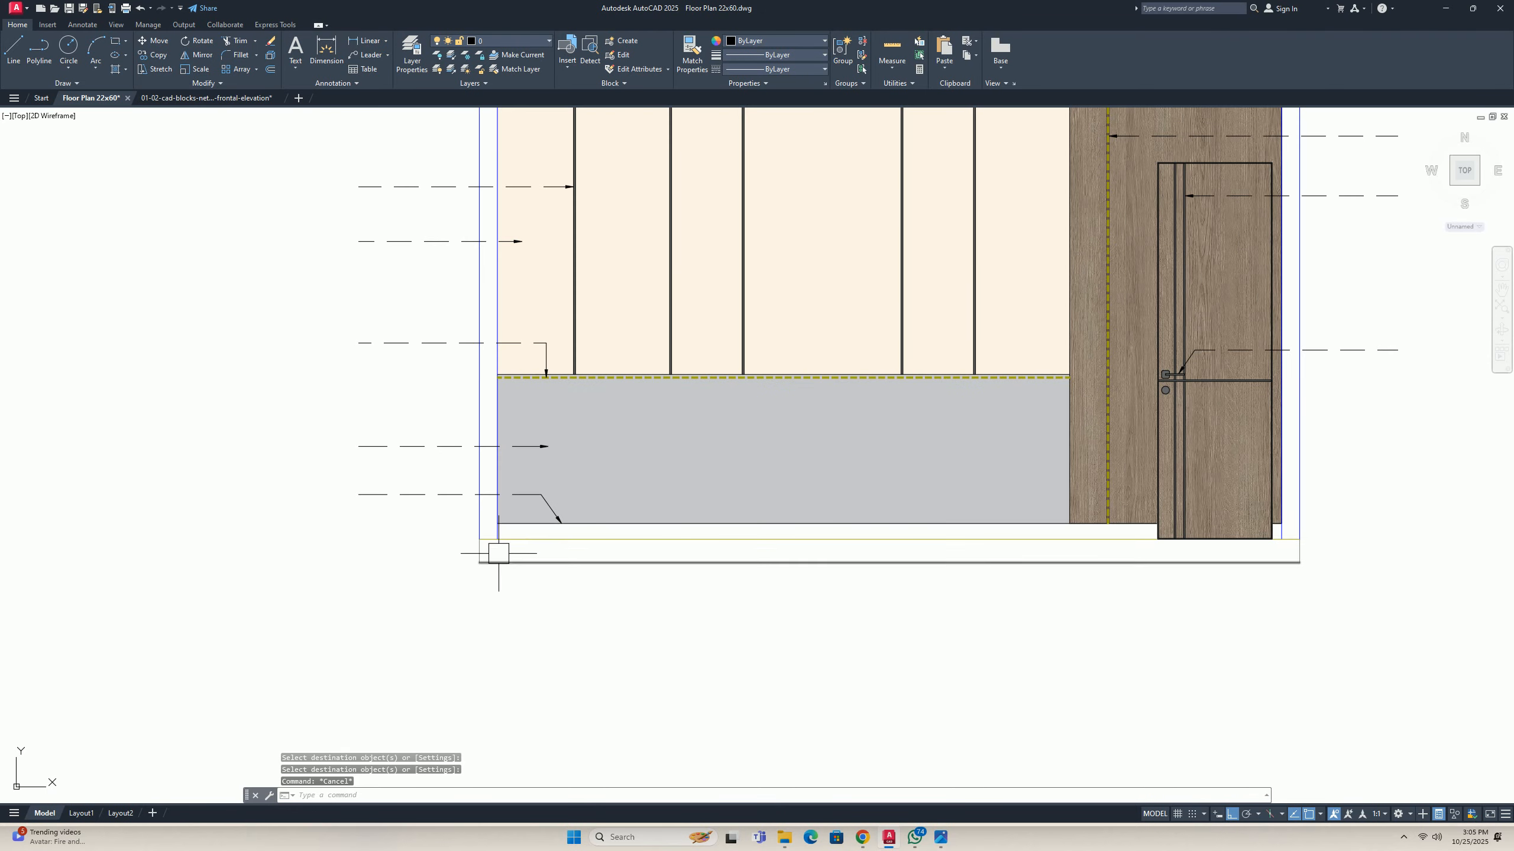
pyautogui.moveTo(765, 559)
pyautogui.mouseDown(button='middle')
pyautogui.moveTo(676, 575)
pyautogui.moveTo(603, 612)
pyautogui.mouseUp(button='middle')
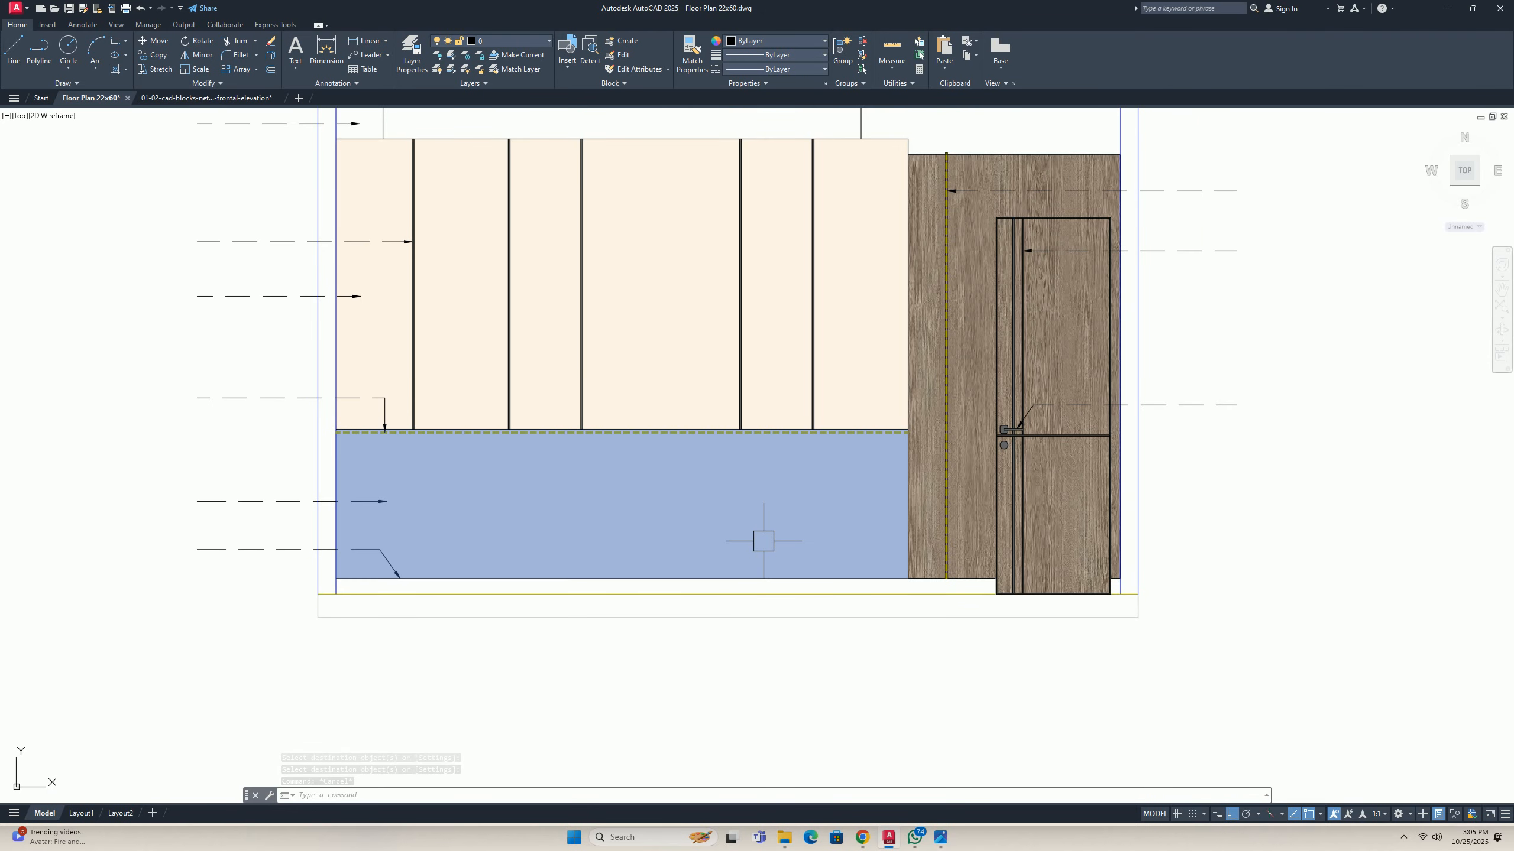
# Start a multiline text above the topmost leader on the elevation's left side with a text height of 50.
pyautogui.press('Escape')
pyautogui.press('Escape')
pyautogui.moveTo(288, 480)
pyautogui.mouseDown(button='middle')
pyautogui.moveTo(450, 537)
pyautogui.moveTo(581, 531)
pyautogui.mouseUp(button='middle')
pyautogui.write('t')
pyautogui.press('Return')
pyautogui.scroll(3, 497, 466)
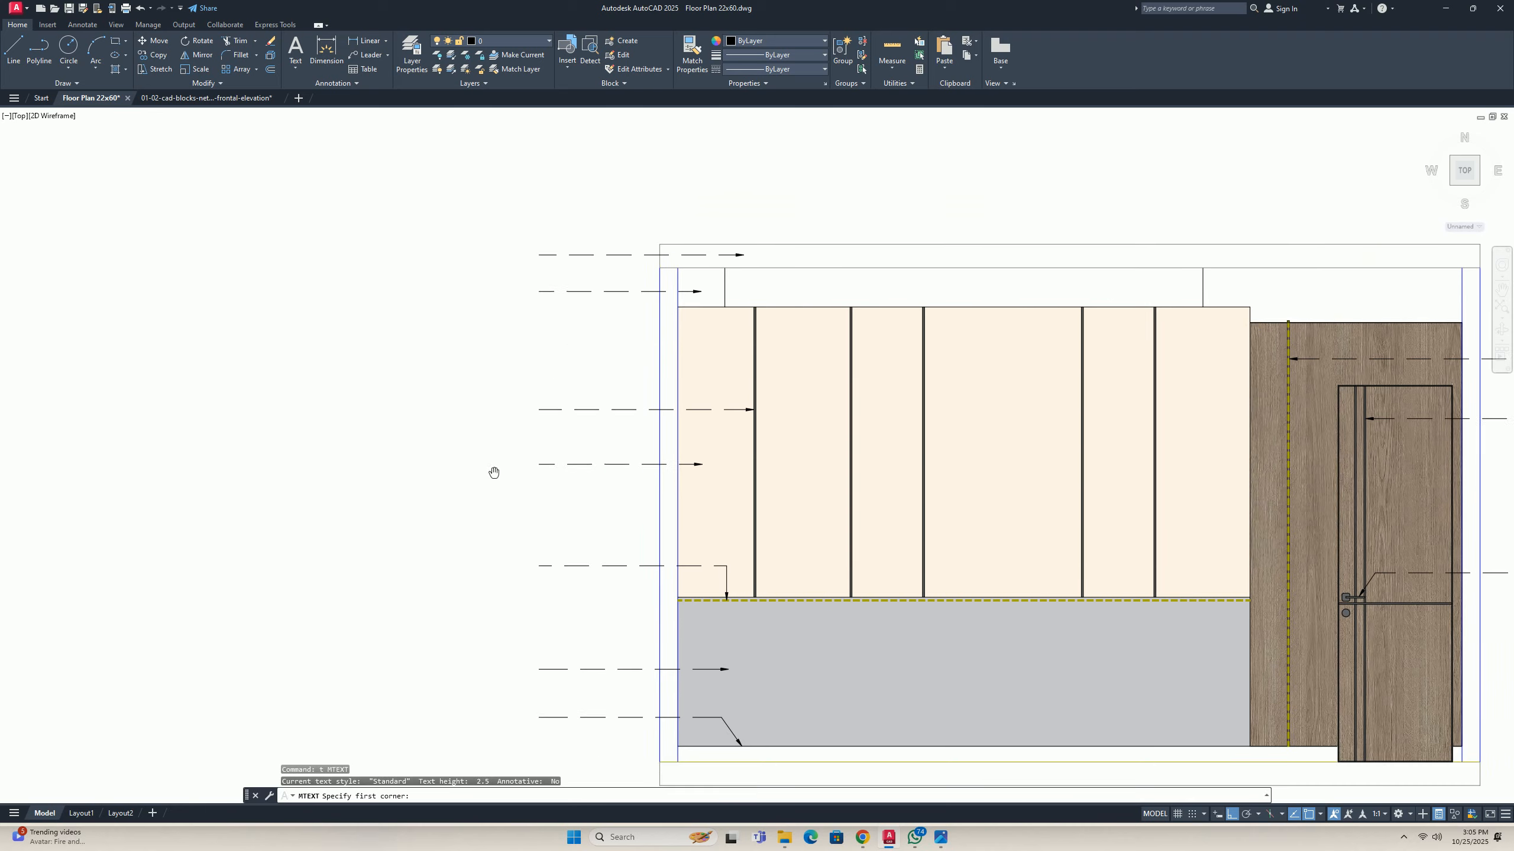
pyautogui.click(528, 306)
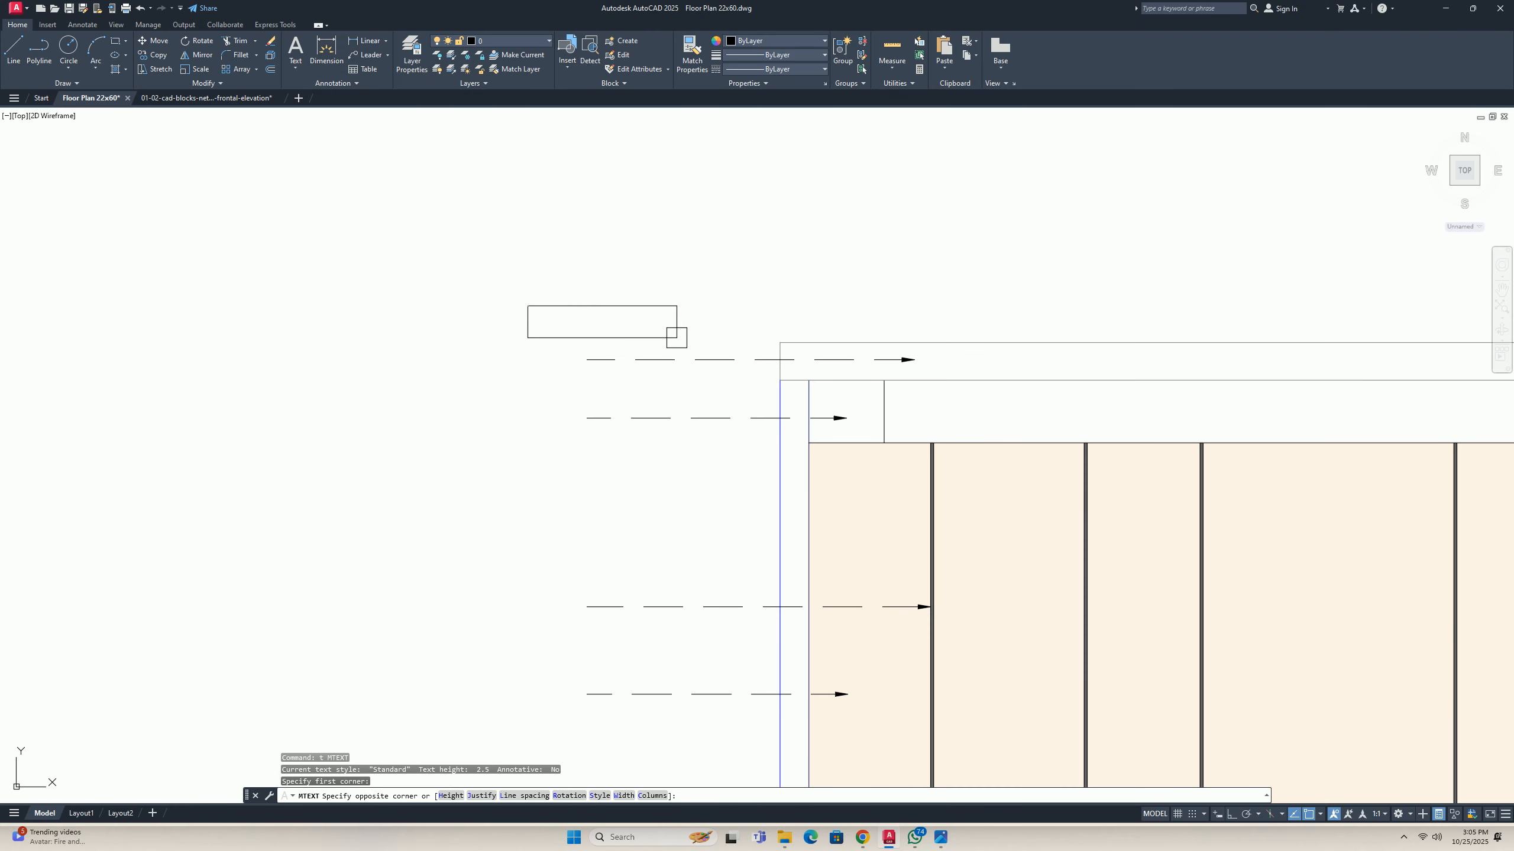
pyautogui.click(676, 338)
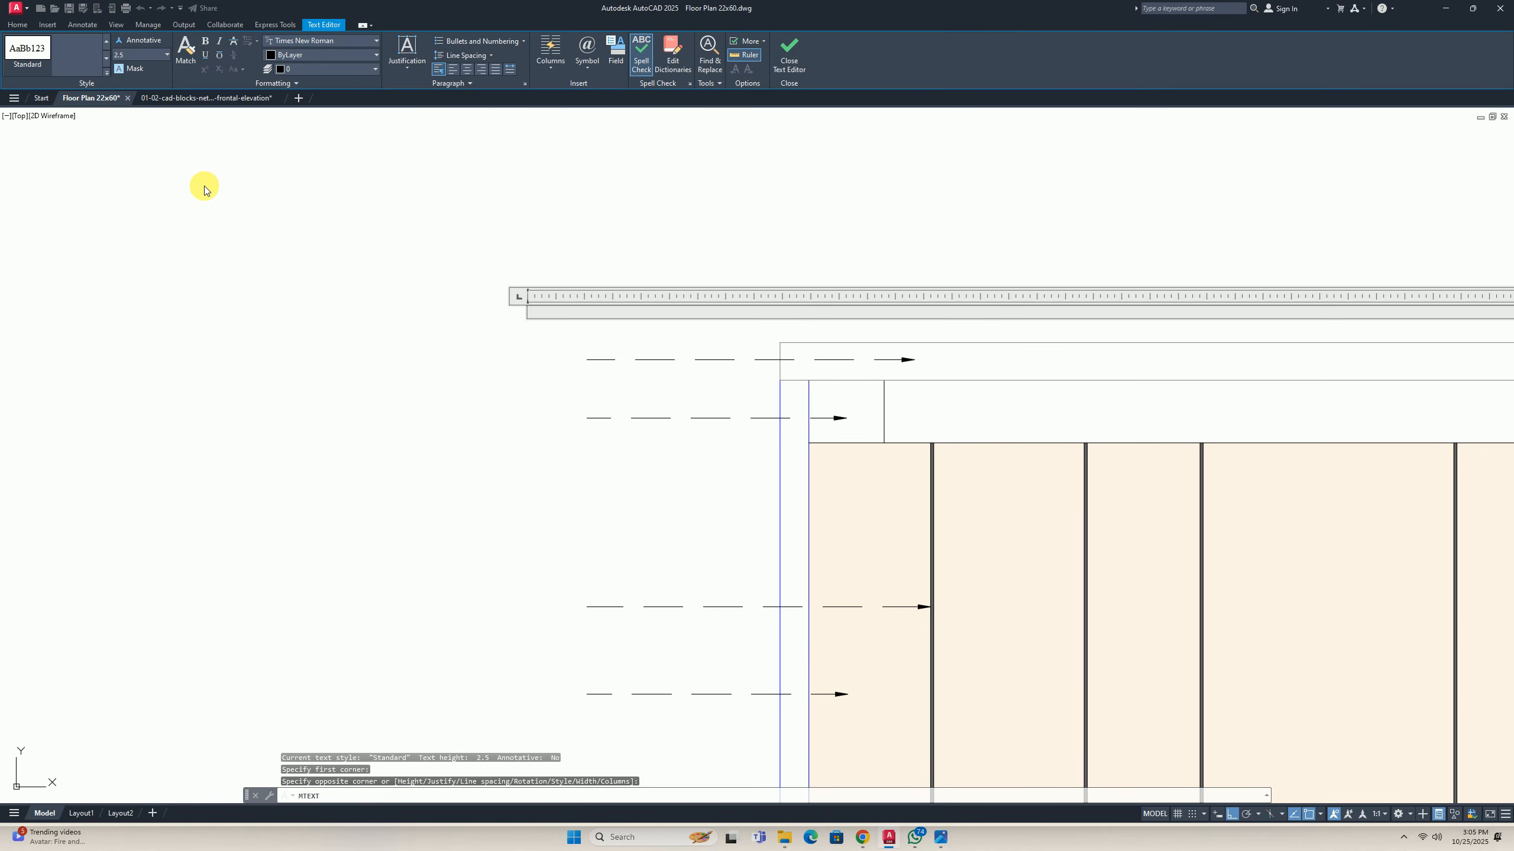
pyautogui.click(135, 58)
pyautogui.write('250')
pyautogui.press('Return')
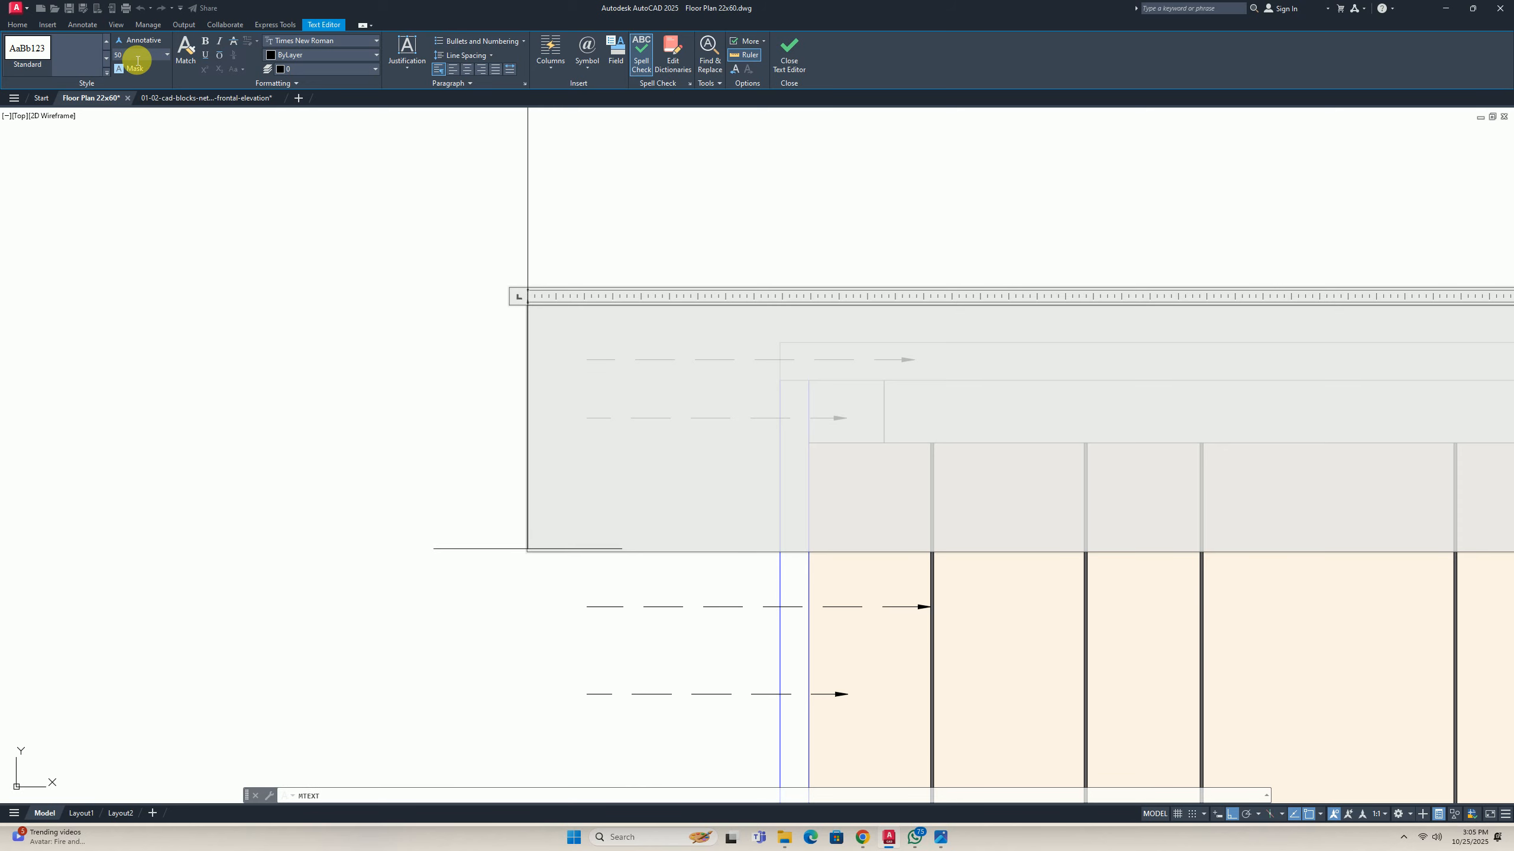
pyautogui.press('Return')
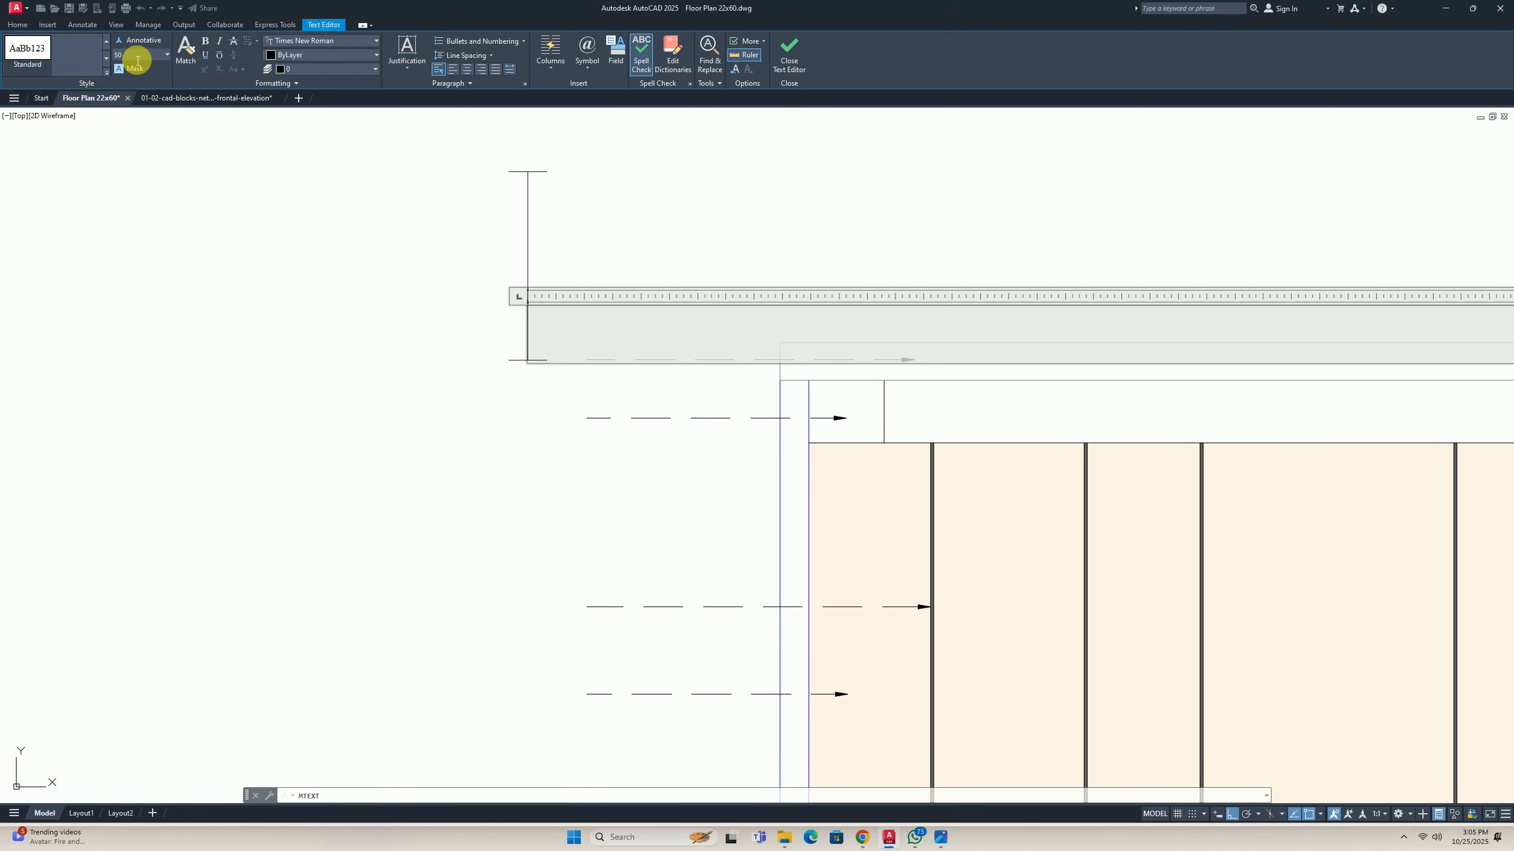
# Write "RCC Slab" as the label text and finish the multiline text.
pyautogui.write('RCC Salb')
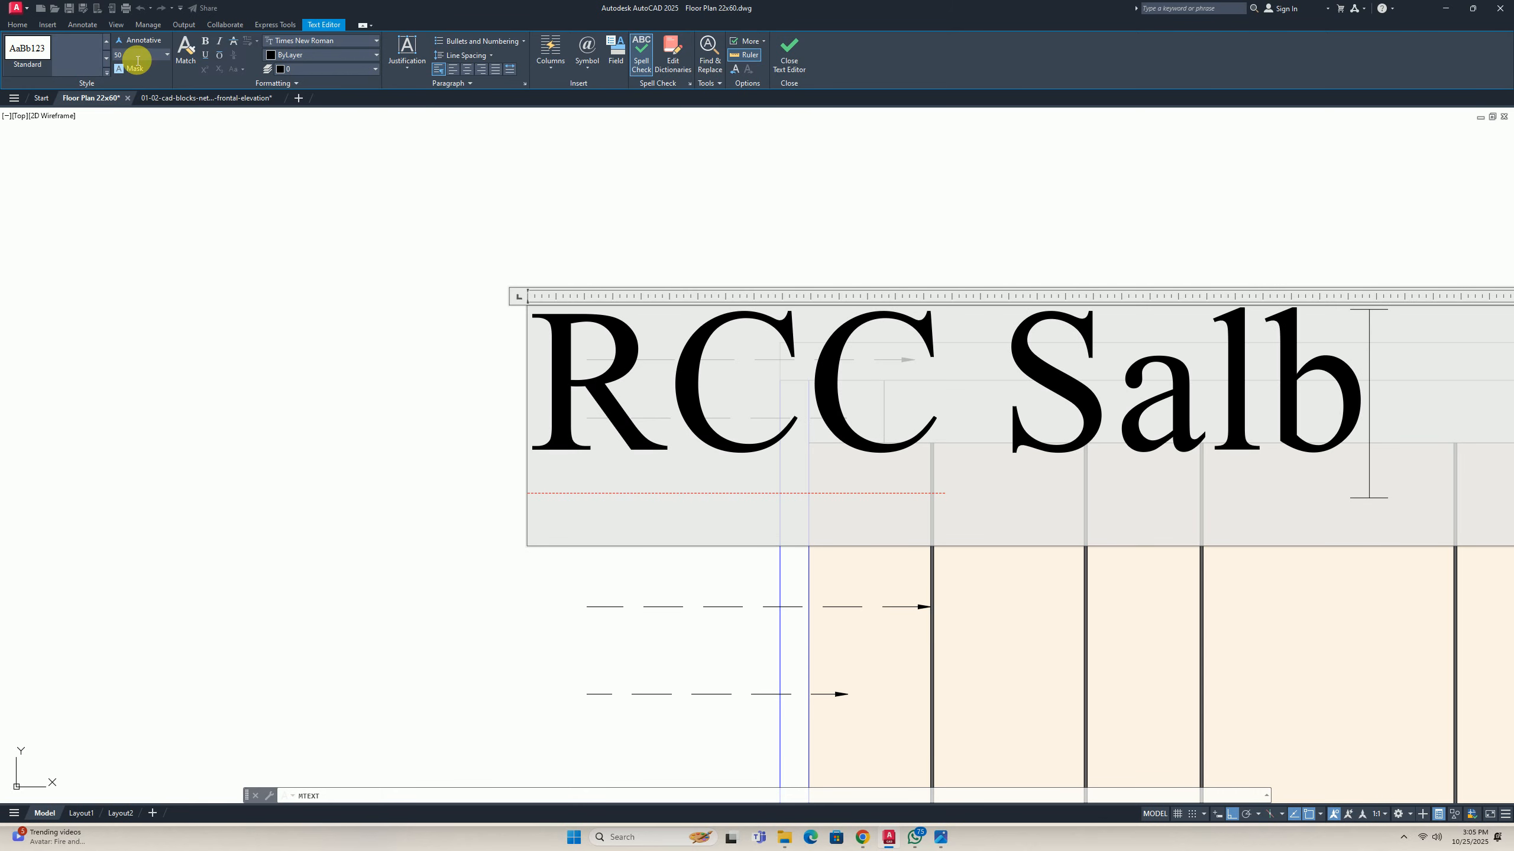
pyautogui.press('BackSpace')
pyautogui.press('BackSpace')
pyautogui.press('BackSpace')
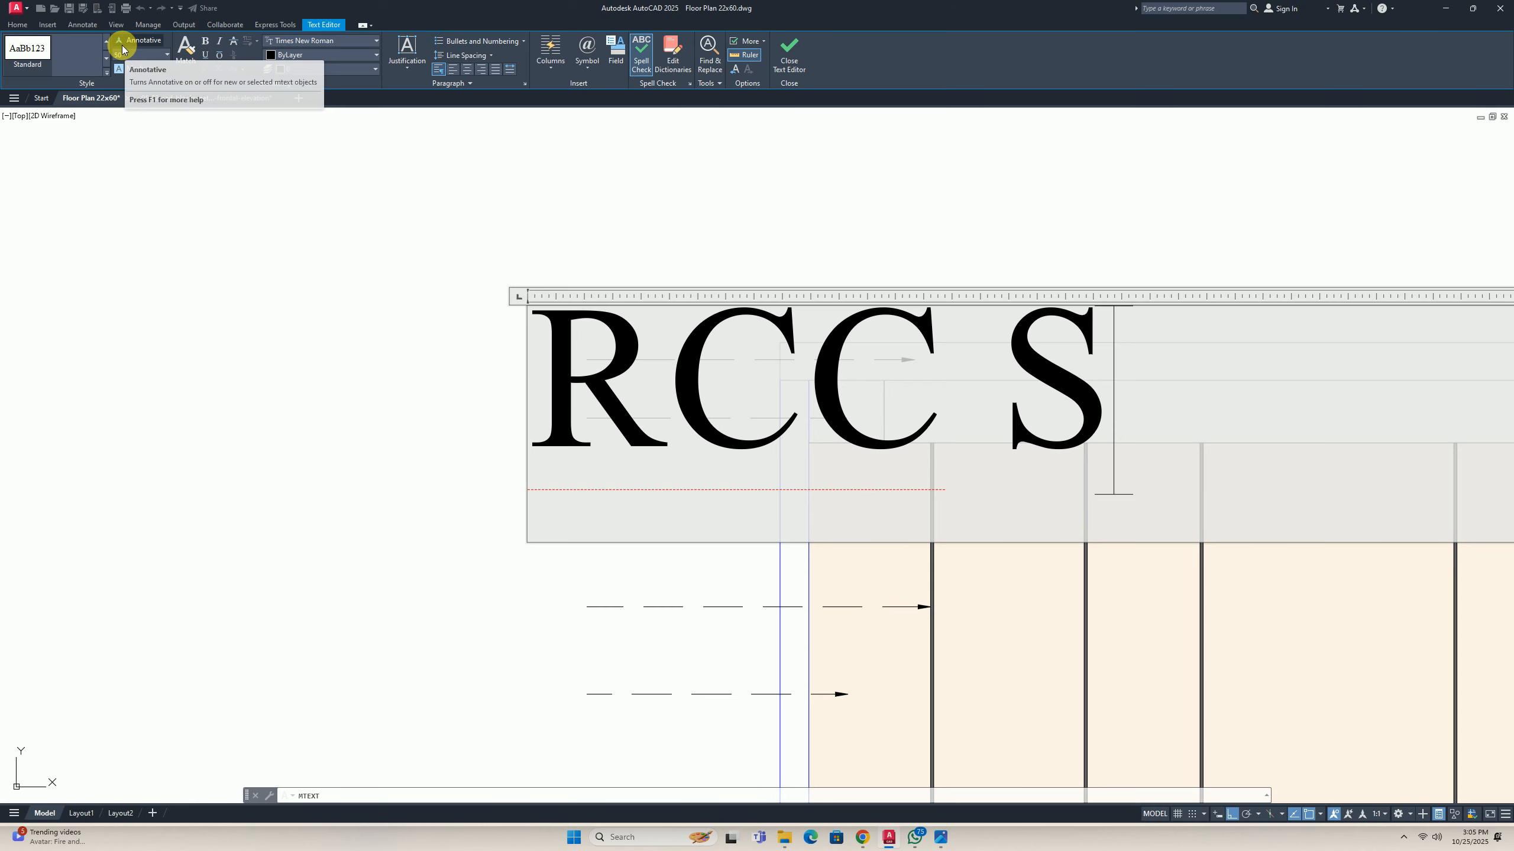
pyautogui.write('lab')
pyautogui.click(43, 428)
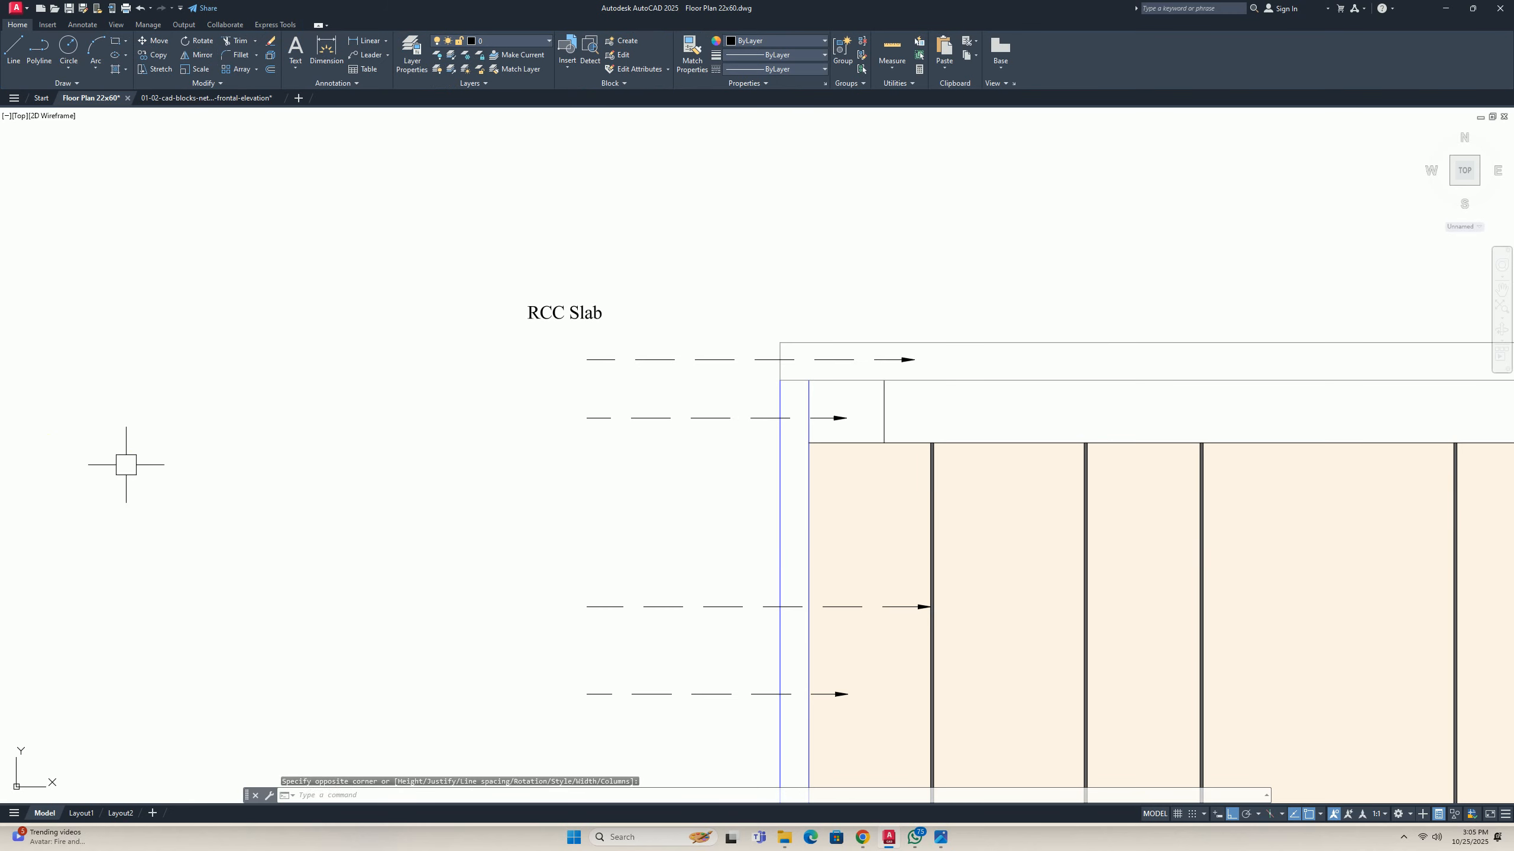
# Move the RCC Slab label straight down to just above the topmost leader's line.
pyautogui.press('Escape')
pyautogui.press('Escape')
pyautogui.moveTo(486, 363); pyautogui.dragTo(456, 359, button='middle')
pyautogui.write('m')
pyautogui.press('space')
pyautogui.click(507, 308)
pyautogui.press('space')
pyautogui.click(423, 349)
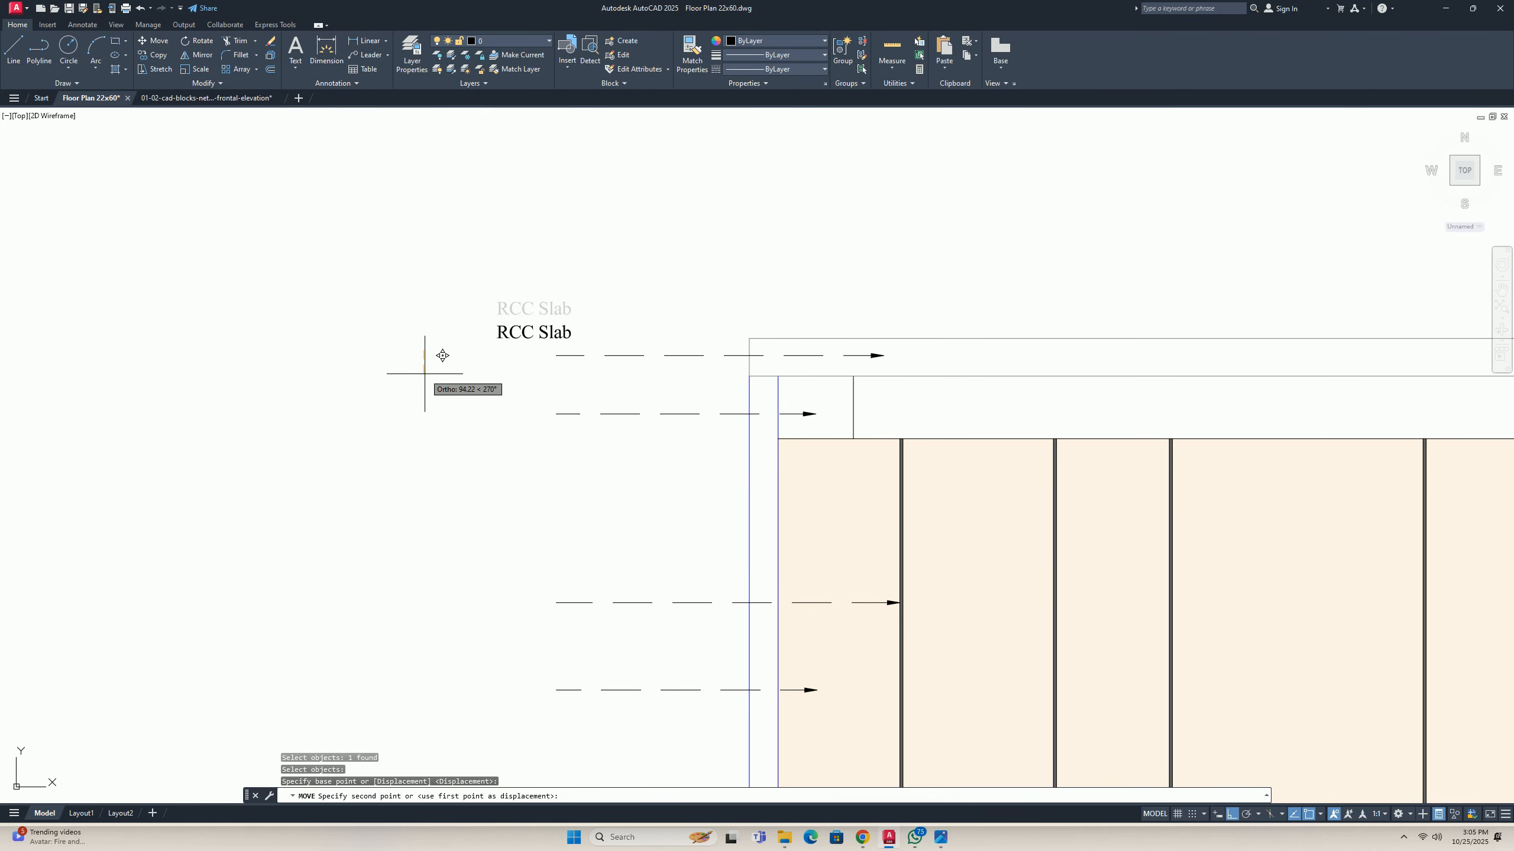
pyautogui.click(426, 383)
# Move the RCC Slab label horizontally to the right so it starts at the leader's left end.
pyautogui.press('space')
pyautogui.click(517, 343)
pyautogui.press('space')
pyautogui.click(421, 388)
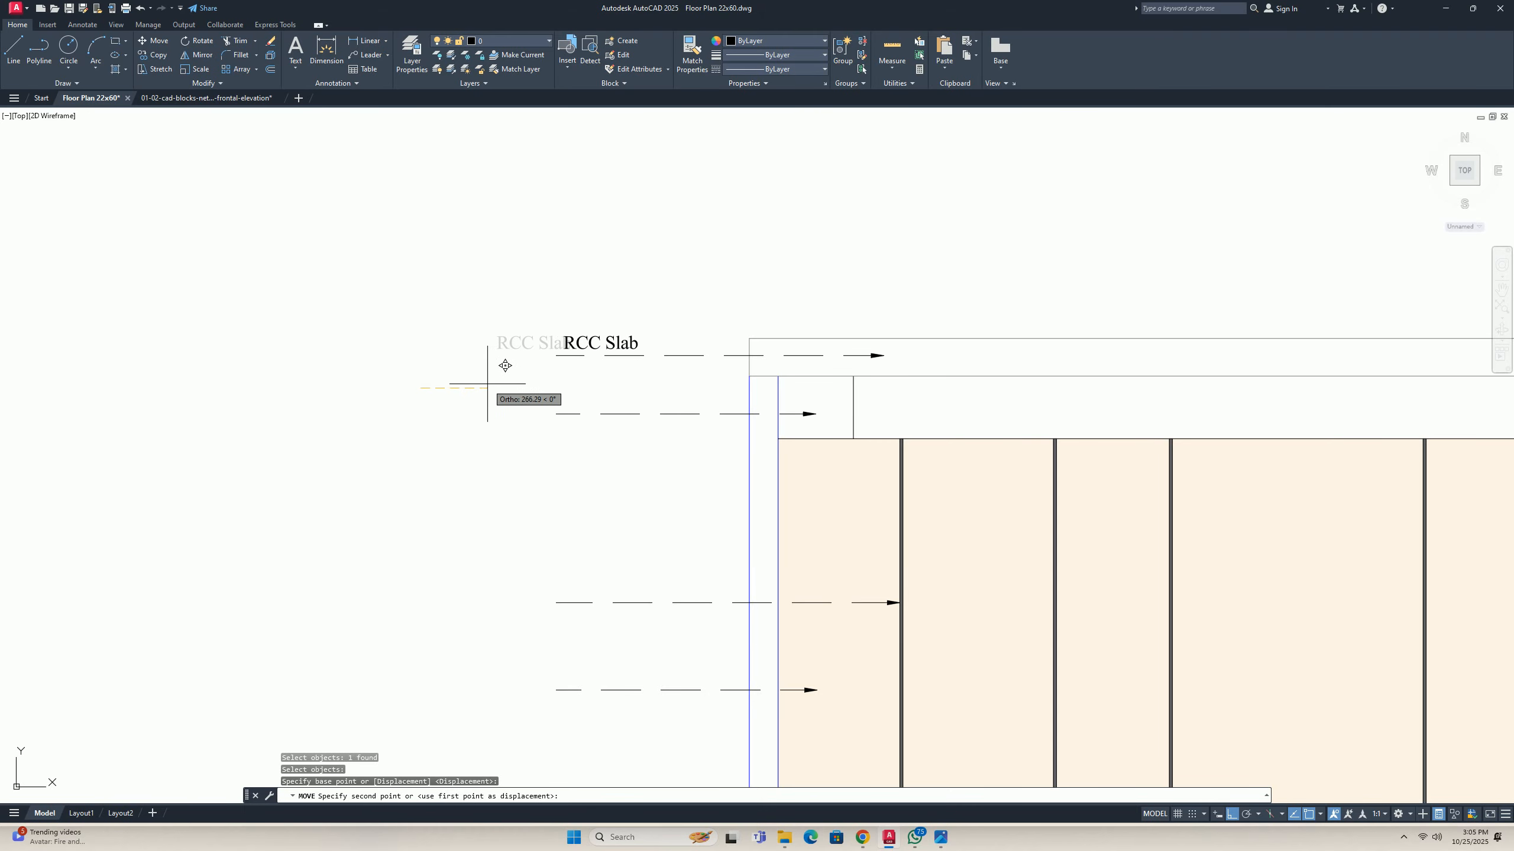
pyautogui.press('Escape')
pyautogui.press('Escape')
pyautogui.moveTo(624, 364); pyautogui.dragTo(594, 343, button='middle')
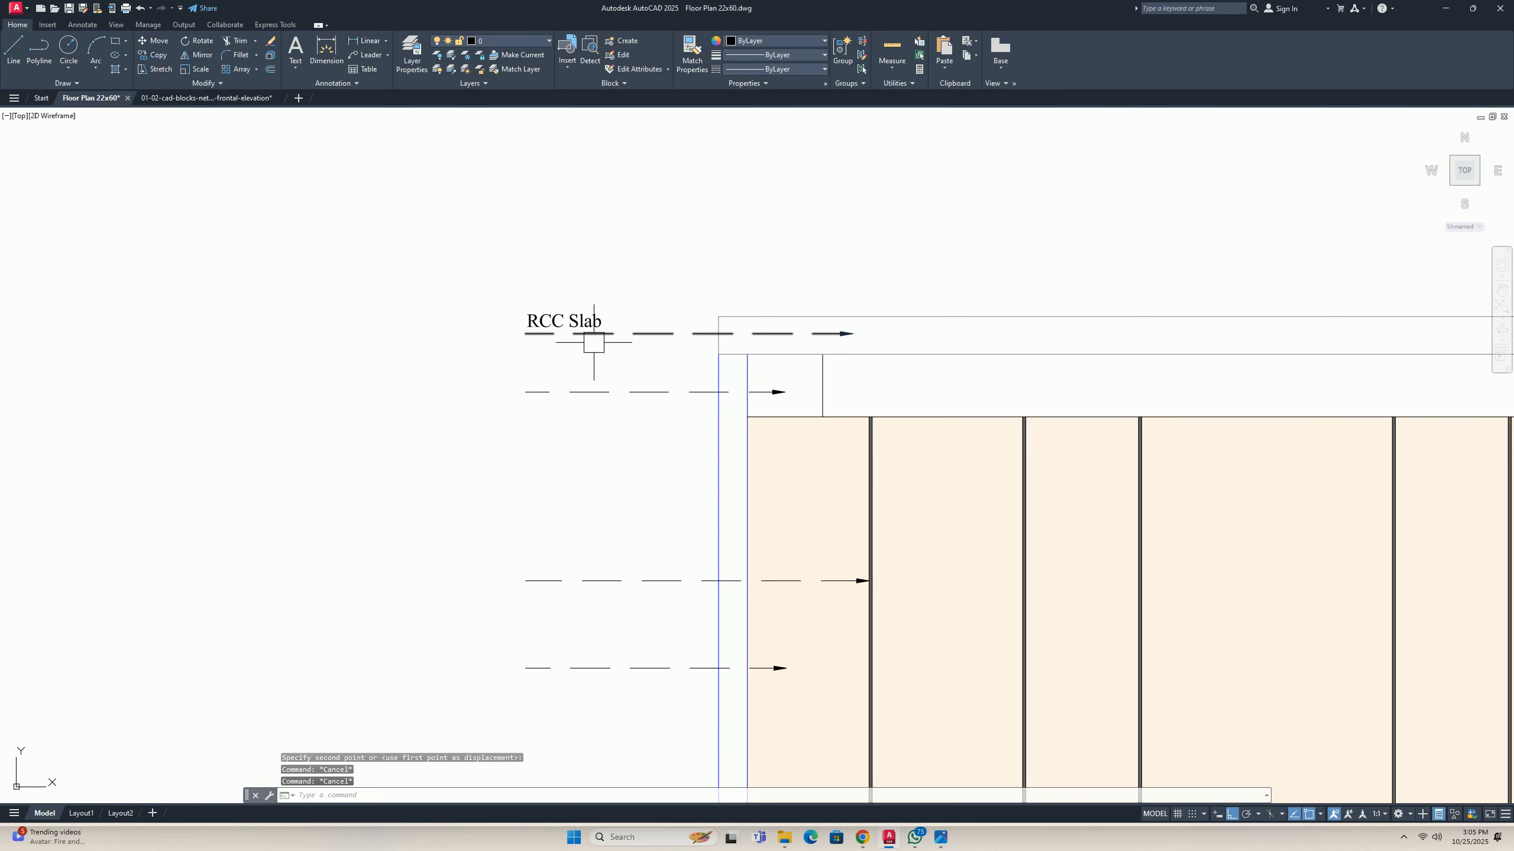
# Copy the RCC Slab label straight down onto the second leader and delete that copy.
pyautogui.write('co')
pyautogui.press('space')
pyautogui.click(590, 322)
pyautogui.press('space')
pyautogui.click(397, 351)
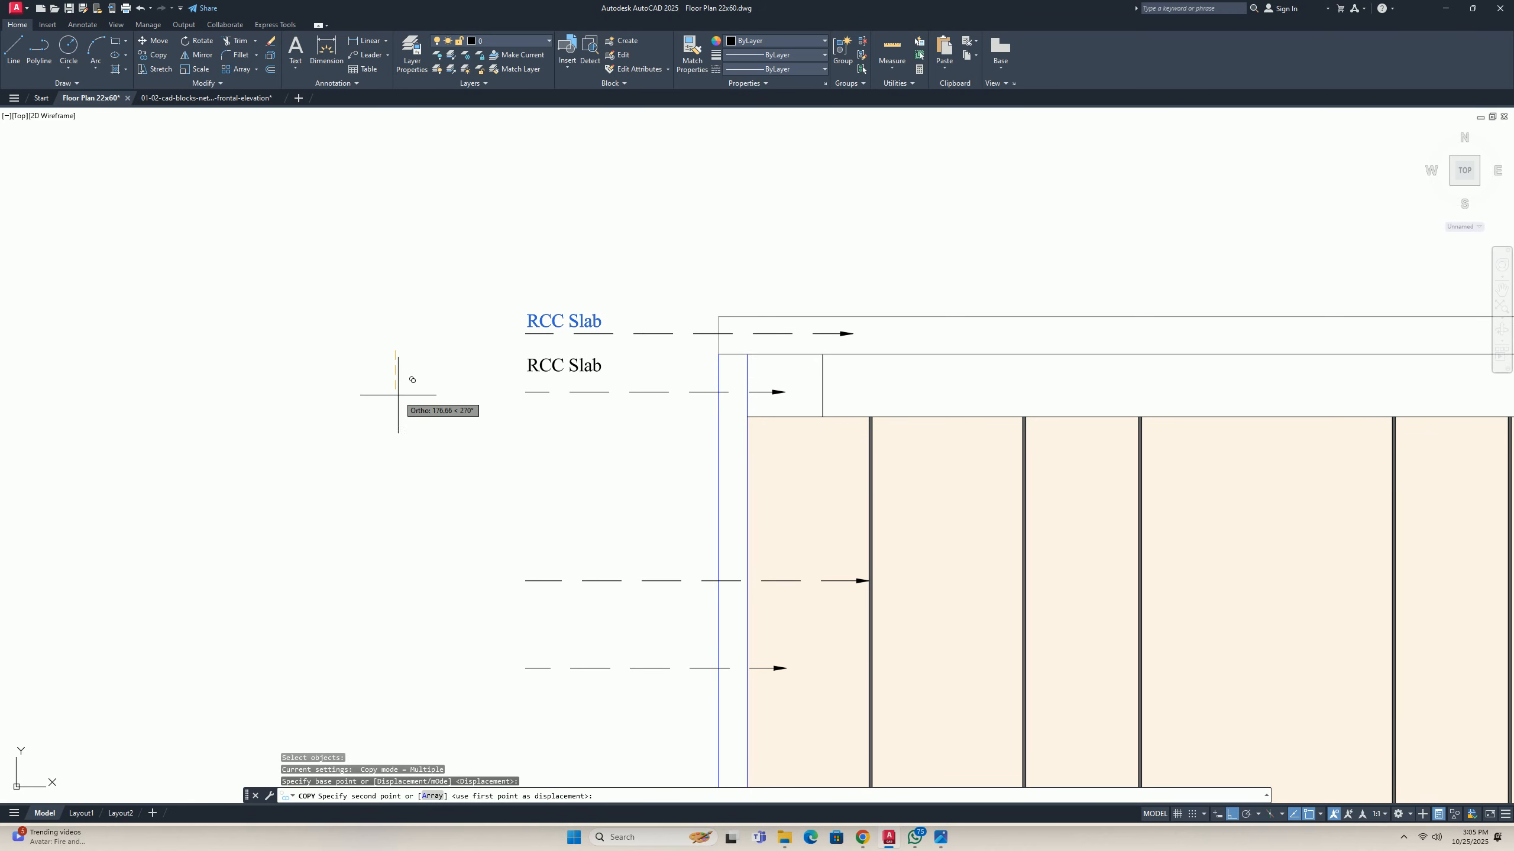
pyautogui.click(398, 409)
pyautogui.press('space')
pyautogui.click(555, 379)
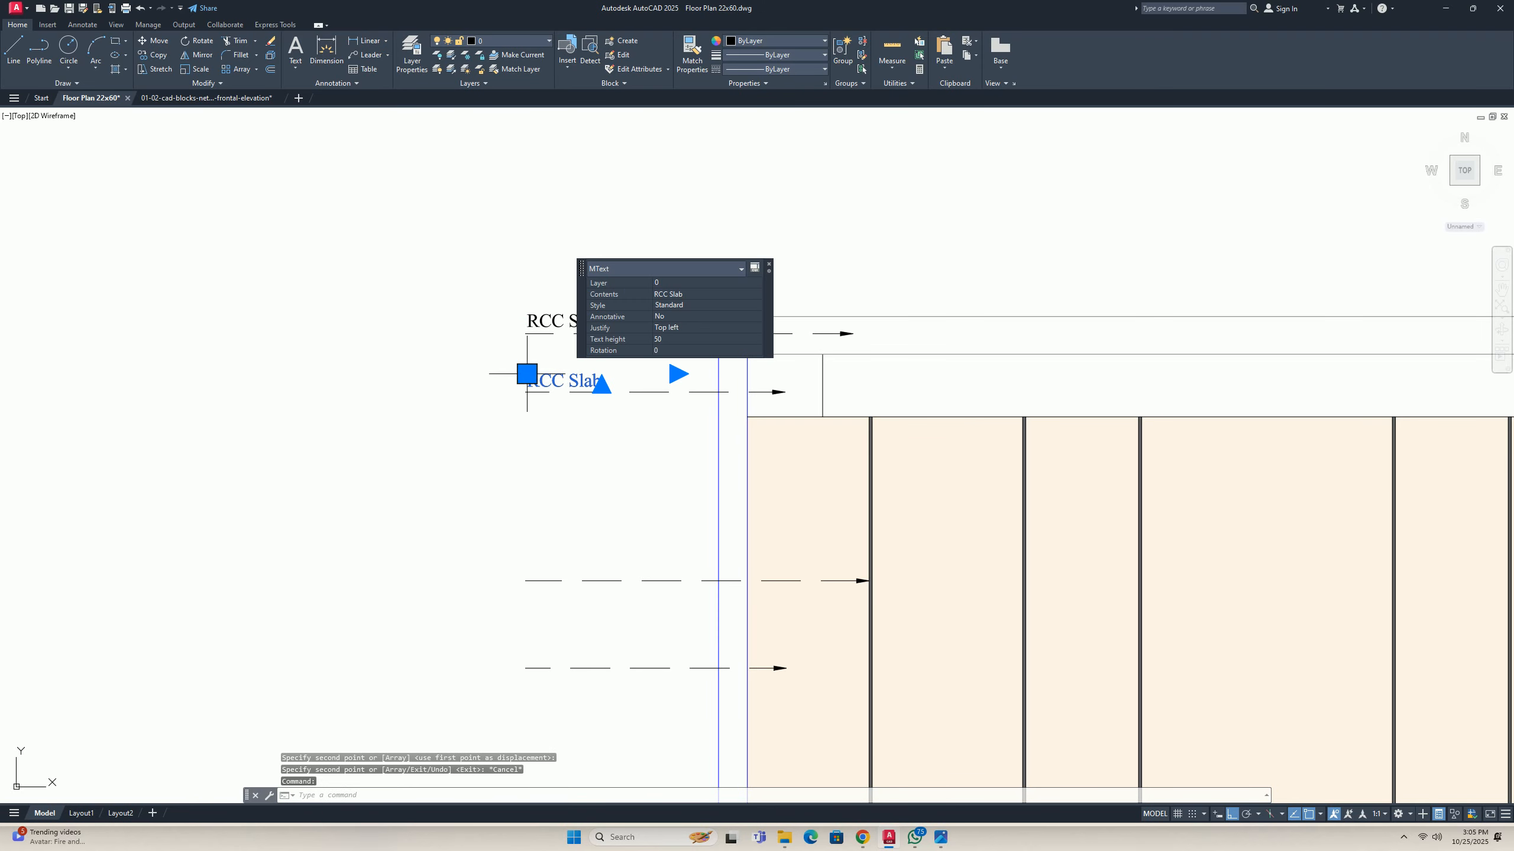
pyautogui.press('Delete')
# Copy the RCC Slab label straight down from the top leader's left end to the second leader's left end.
pyautogui.scroll(4, 549, 318)
pyautogui.click(546, 328)
pyautogui.write('c')
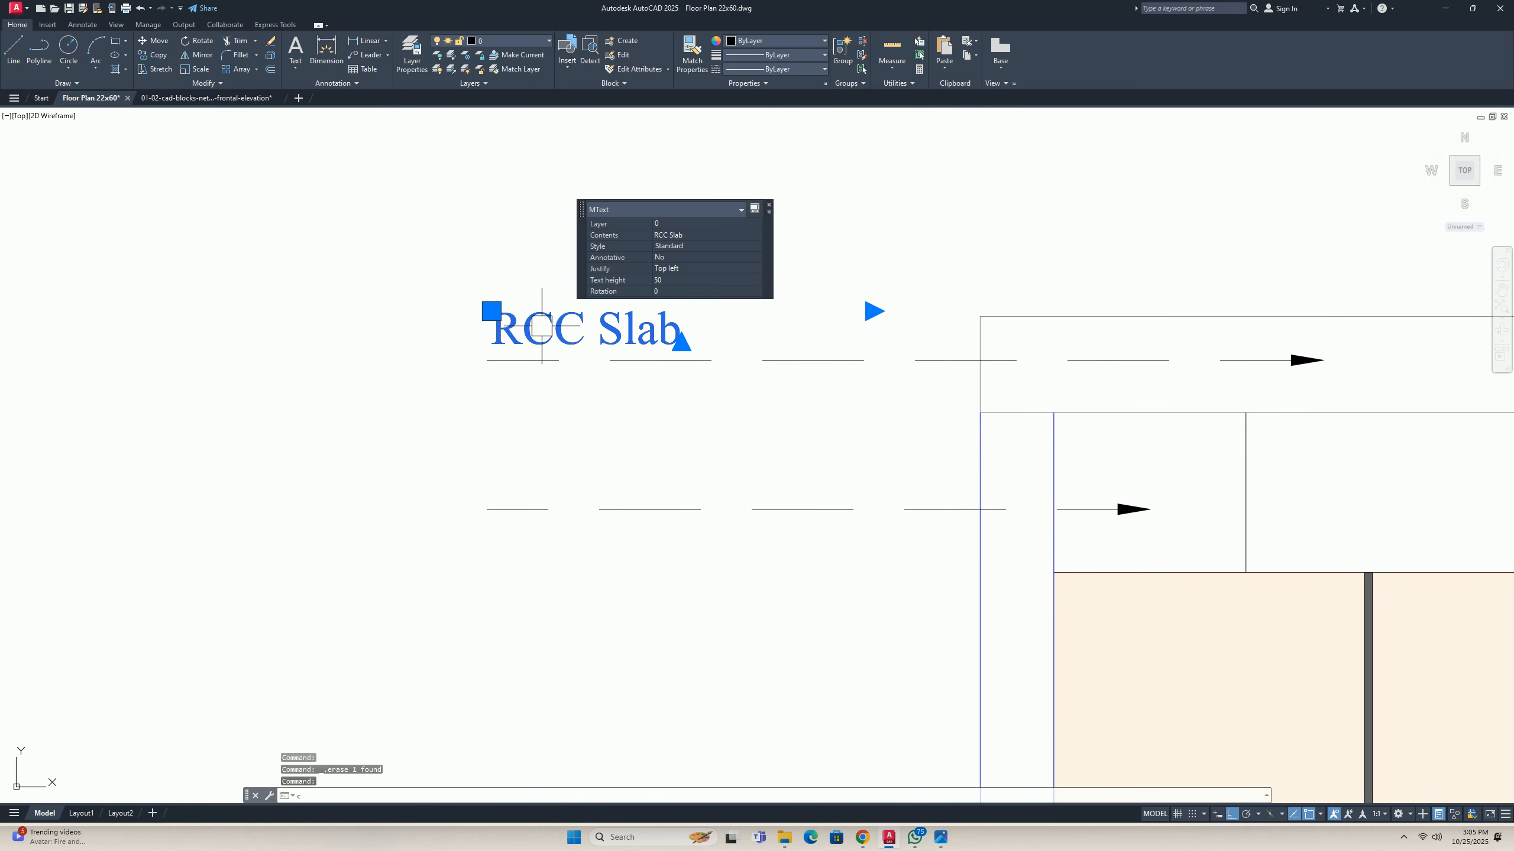
pyautogui.write('o')
pyautogui.press('space')
pyautogui.click(487, 360)
pyautogui.click(488, 509)
pyautogui.press('space')
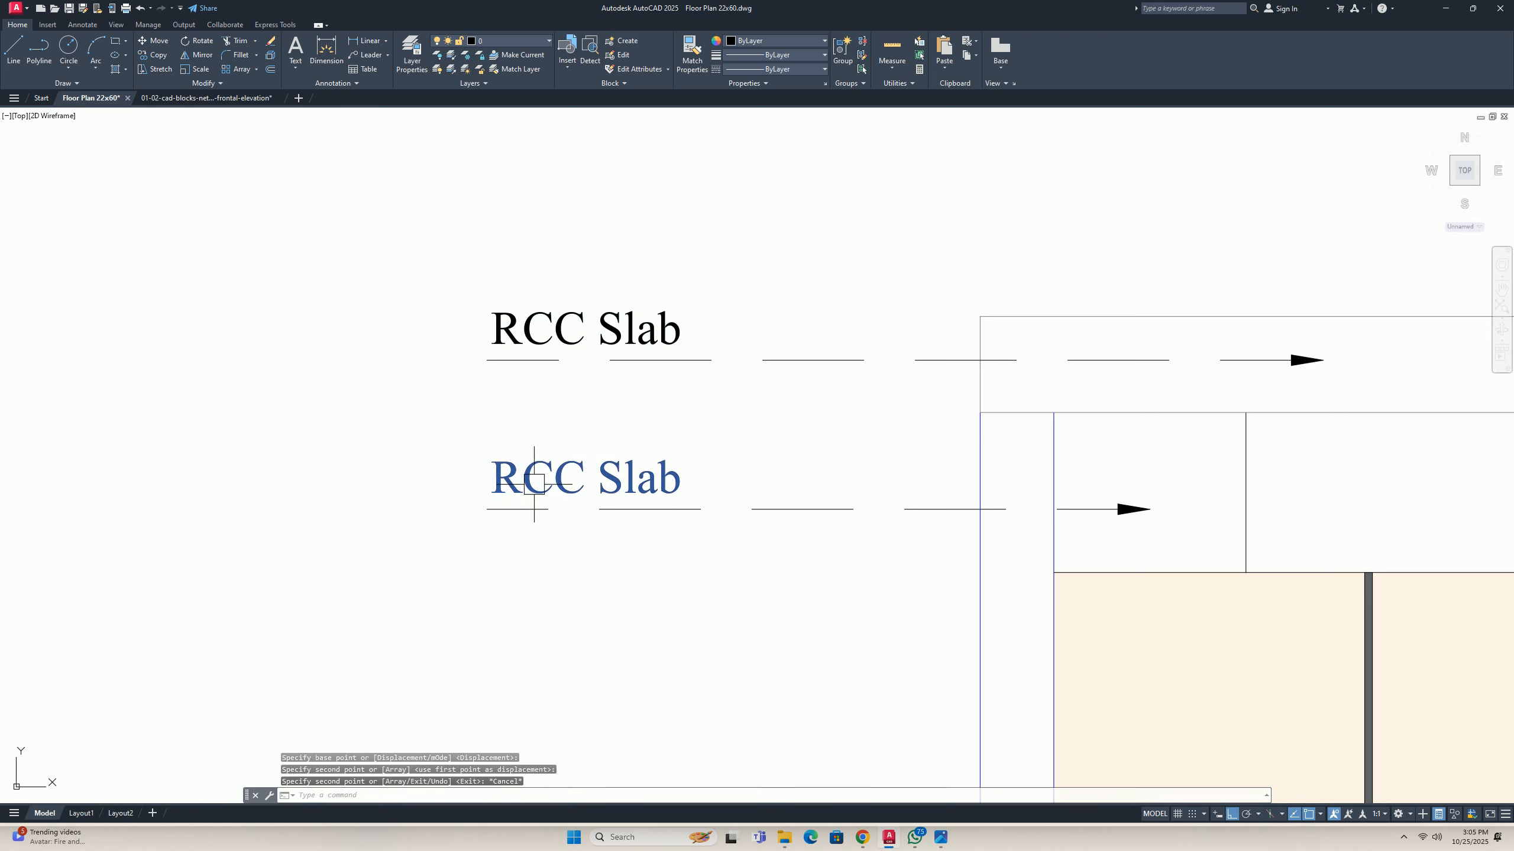
# Change the second leader's label text to "False Ceiling" and close the text editor.
pyautogui.click(539, 484)
pyautogui.doubleClick(539, 484)
pyautogui.write('Fals')
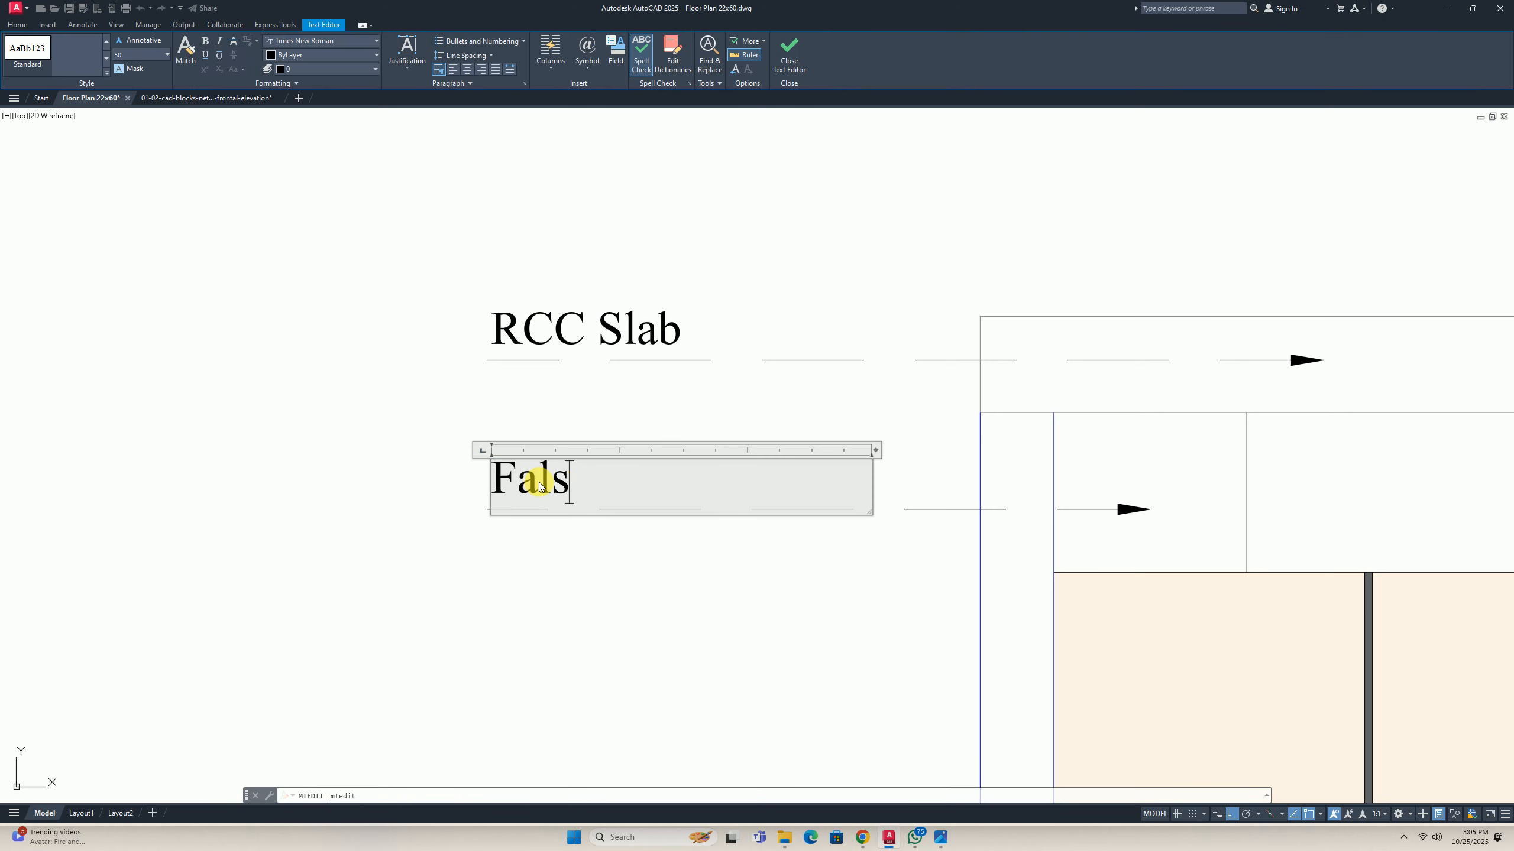
pyautogui.write('e Ceiling')
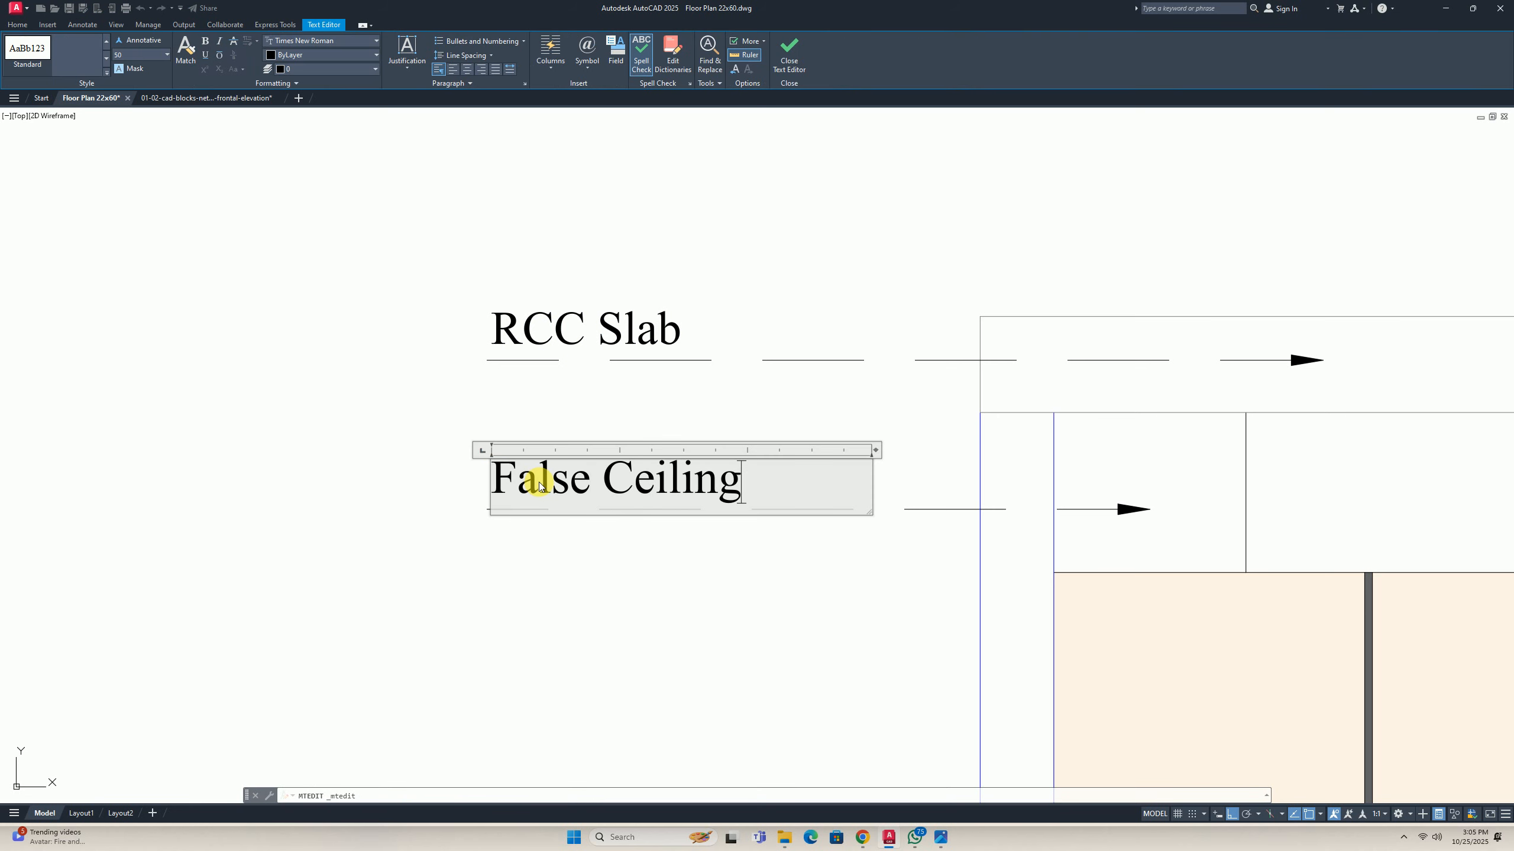
pyautogui.click(626, 412)
pyautogui.scroll(-6, 631, 448)
pyautogui.moveTo(630, 448); pyautogui.dragTo(552, 355, button='middle')
pyautogui.write('co')
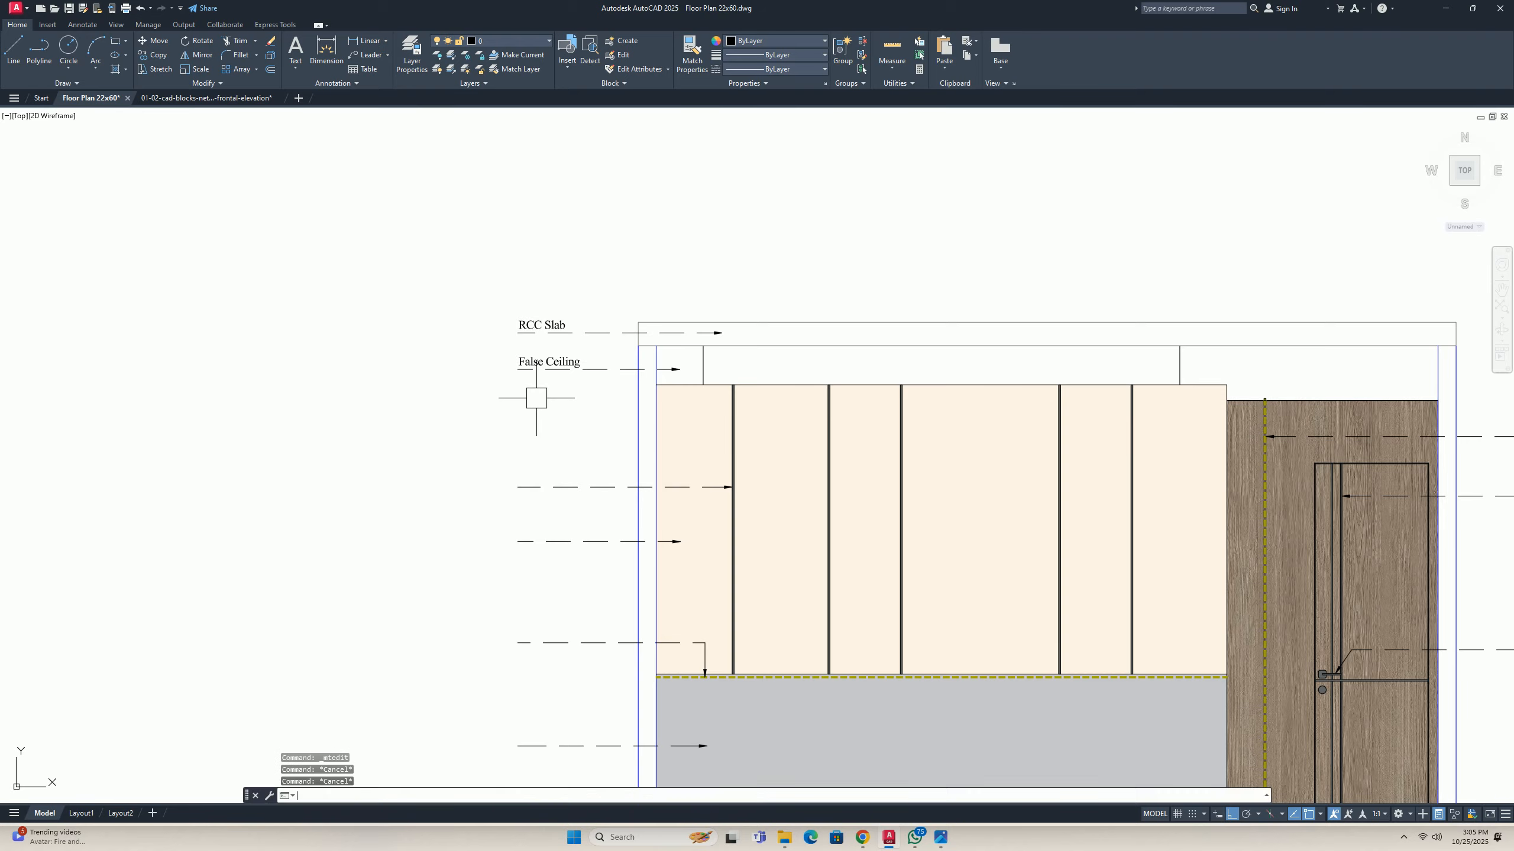
pyautogui.press('space')
pyautogui.click(531, 346)
pyautogui.click(515, 358)
pyautogui.press('Escape')
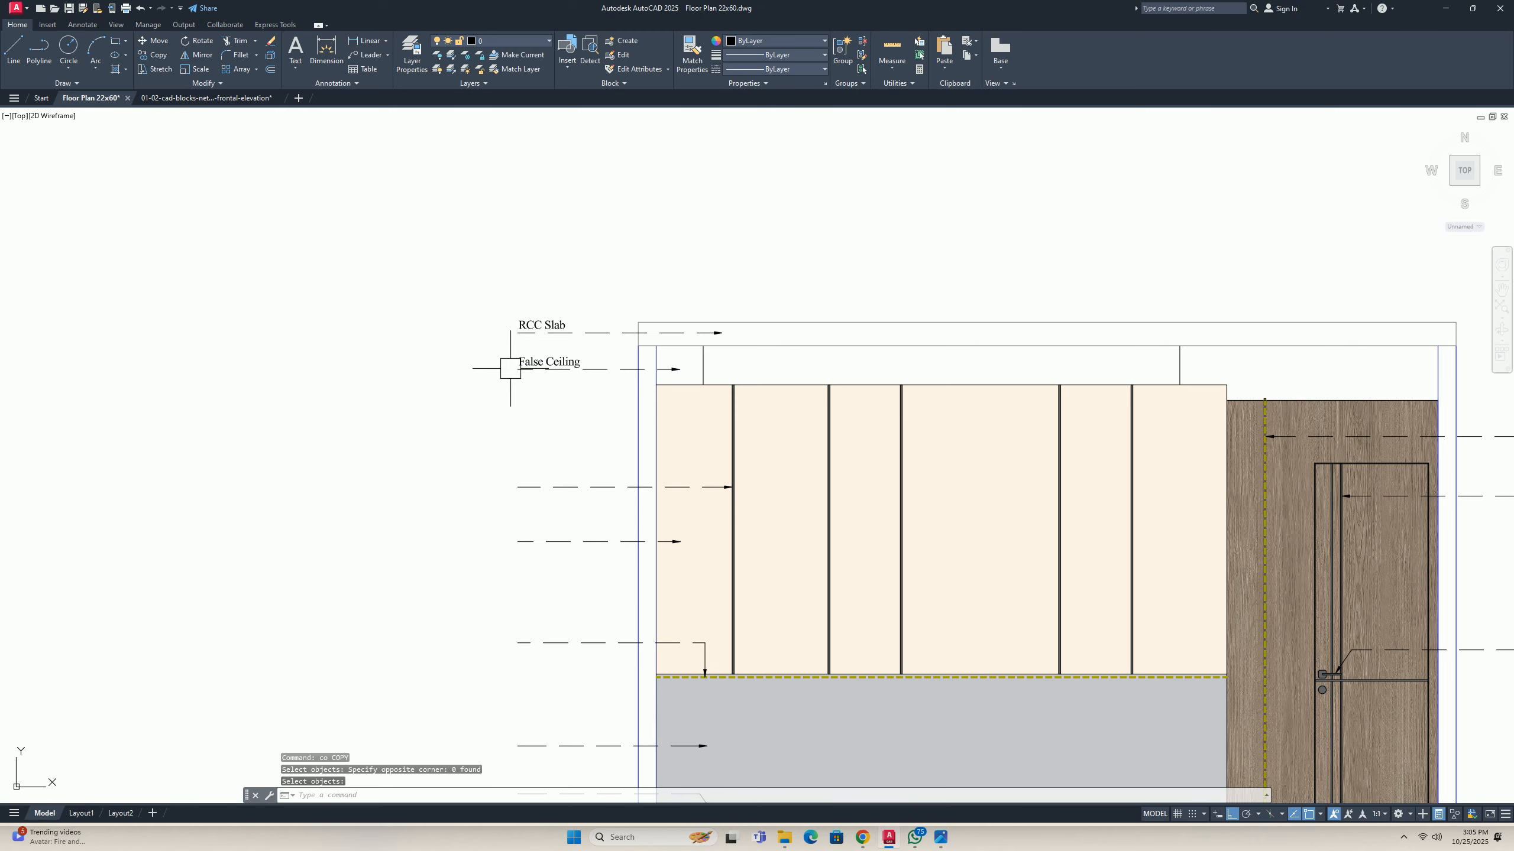
pyautogui.click(516, 368)
pyautogui.press('Escape')
pyautogui.press('Escape')
pyautogui.scroll(4, 525, 366)
pyautogui.write('cp')
pyautogui.press('Escape')
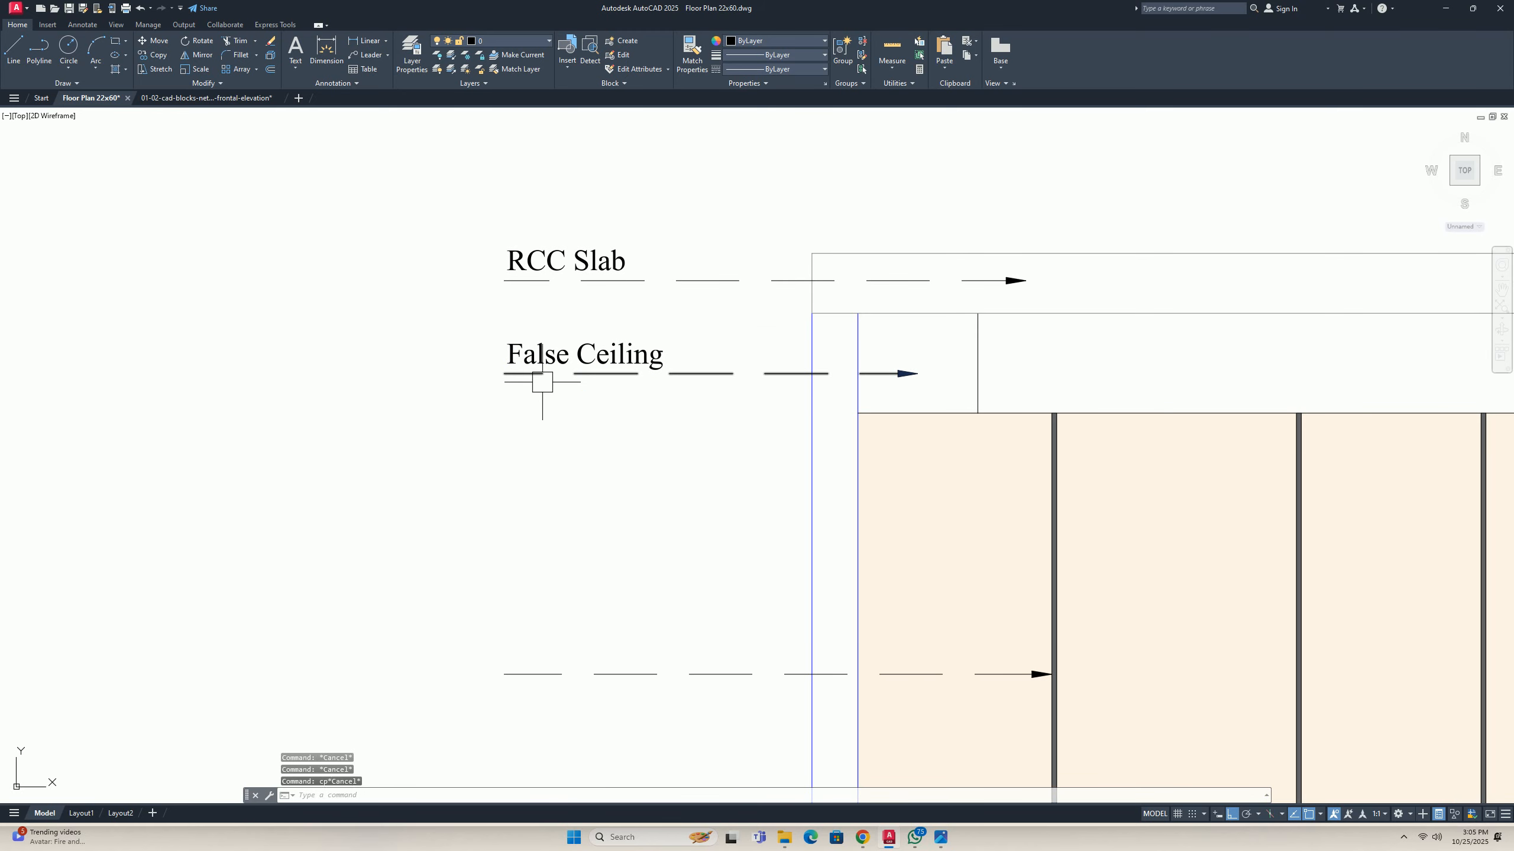
# Copy the False Ceiling label from its leader's left end onto the third and fourth leaders of the elevation.
pyautogui.write('co')
pyautogui.press('space')
pyautogui.click(519, 351)
pyautogui.press('space')
pyautogui.click(505, 374)
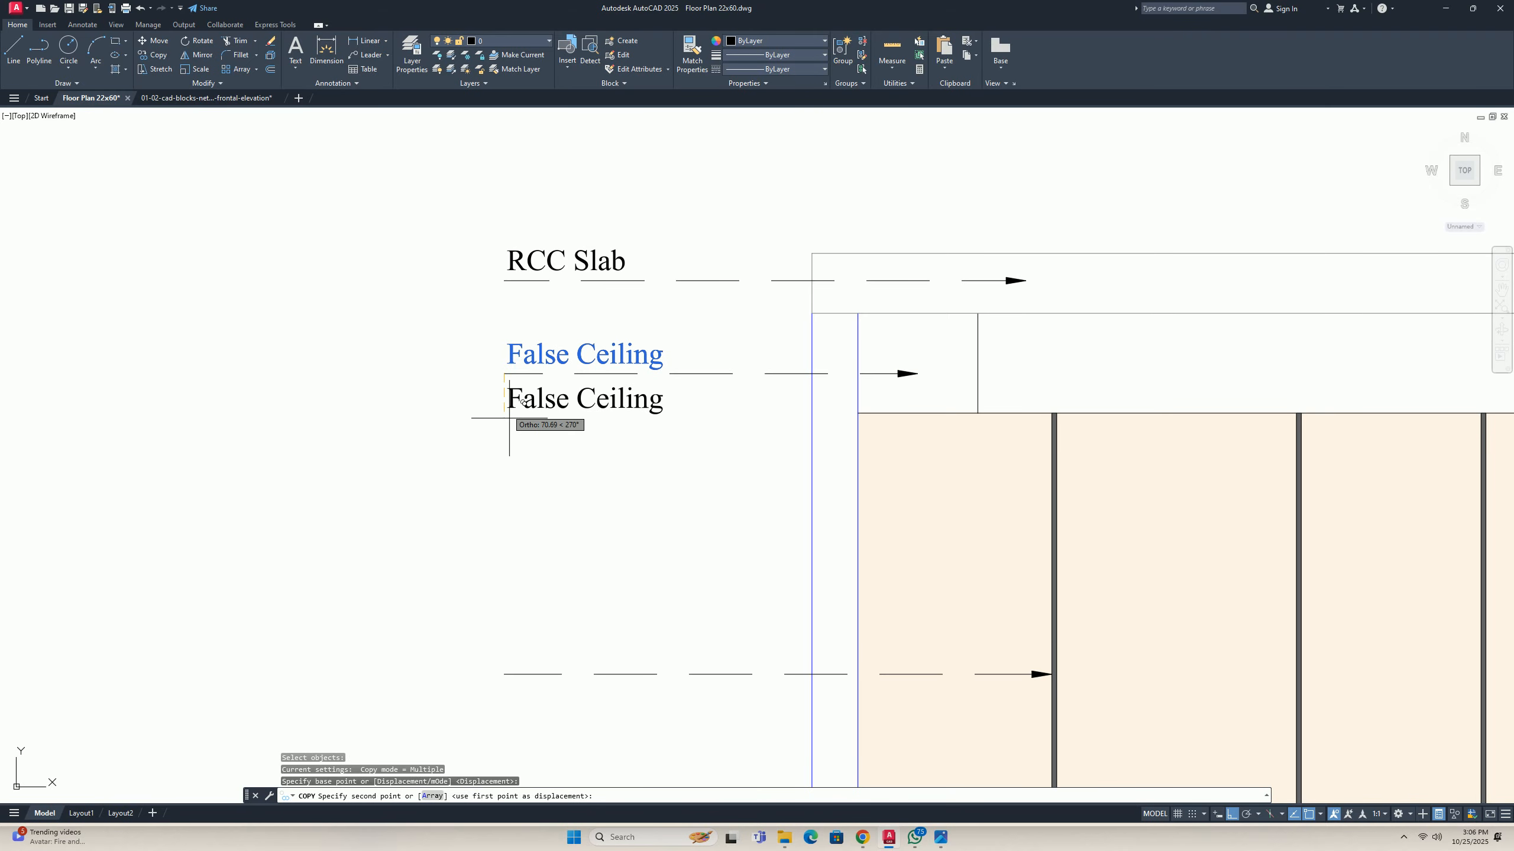
pyautogui.moveTo(515, 600); pyautogui.dragTo(525, 435, button='middle')
pyautogui.click(514, 509)
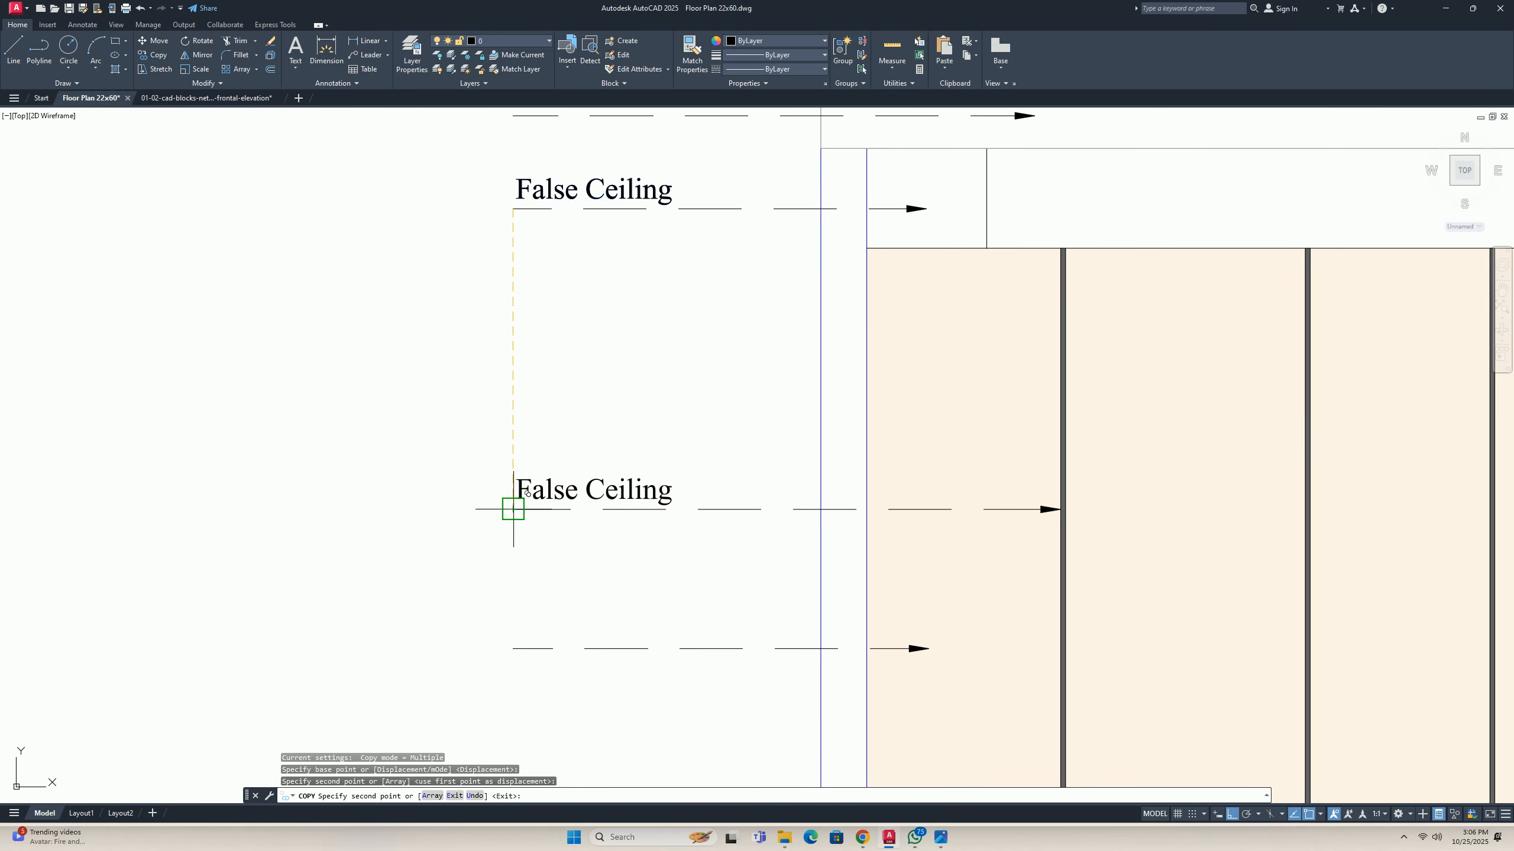
pyautogui.moveTo(514, 507); pyautogui.dragTo(527, 365, button='middle')
pyautogui.moveTo(572, 481); pyautogui.dragTo(572, 408, button='middle')
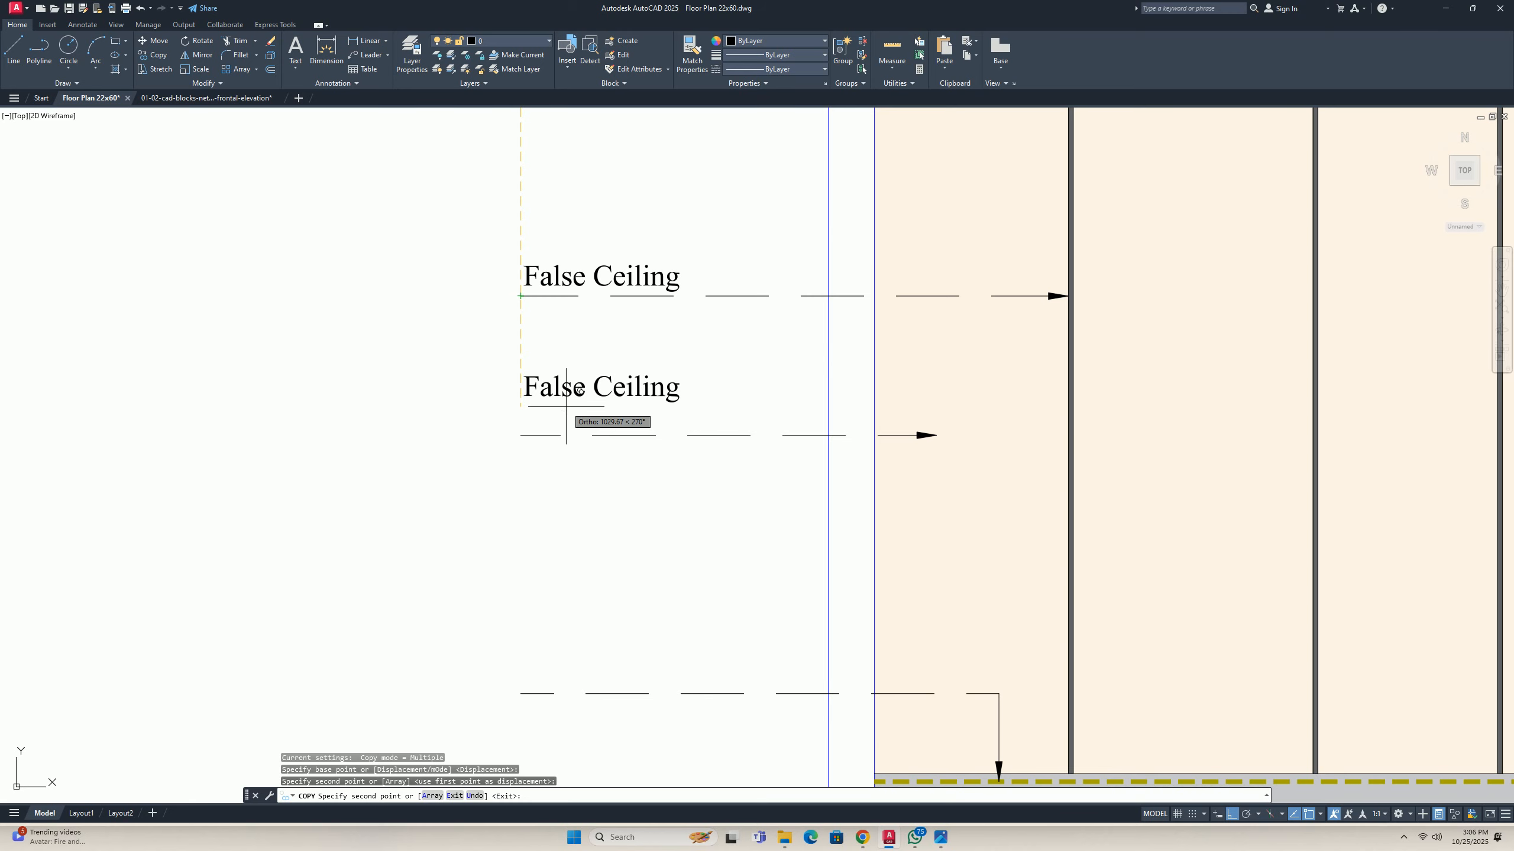
pyautogui.click(525, 433)
# Place further False Ceiling label copies on the three lowest leaders beside the elevation and end the copying.
pyautogui.moveTo(533, 602); pyautogui.dragTo(537, 351, button='middle')
pyautogui.scroll(-2, 536, 351)
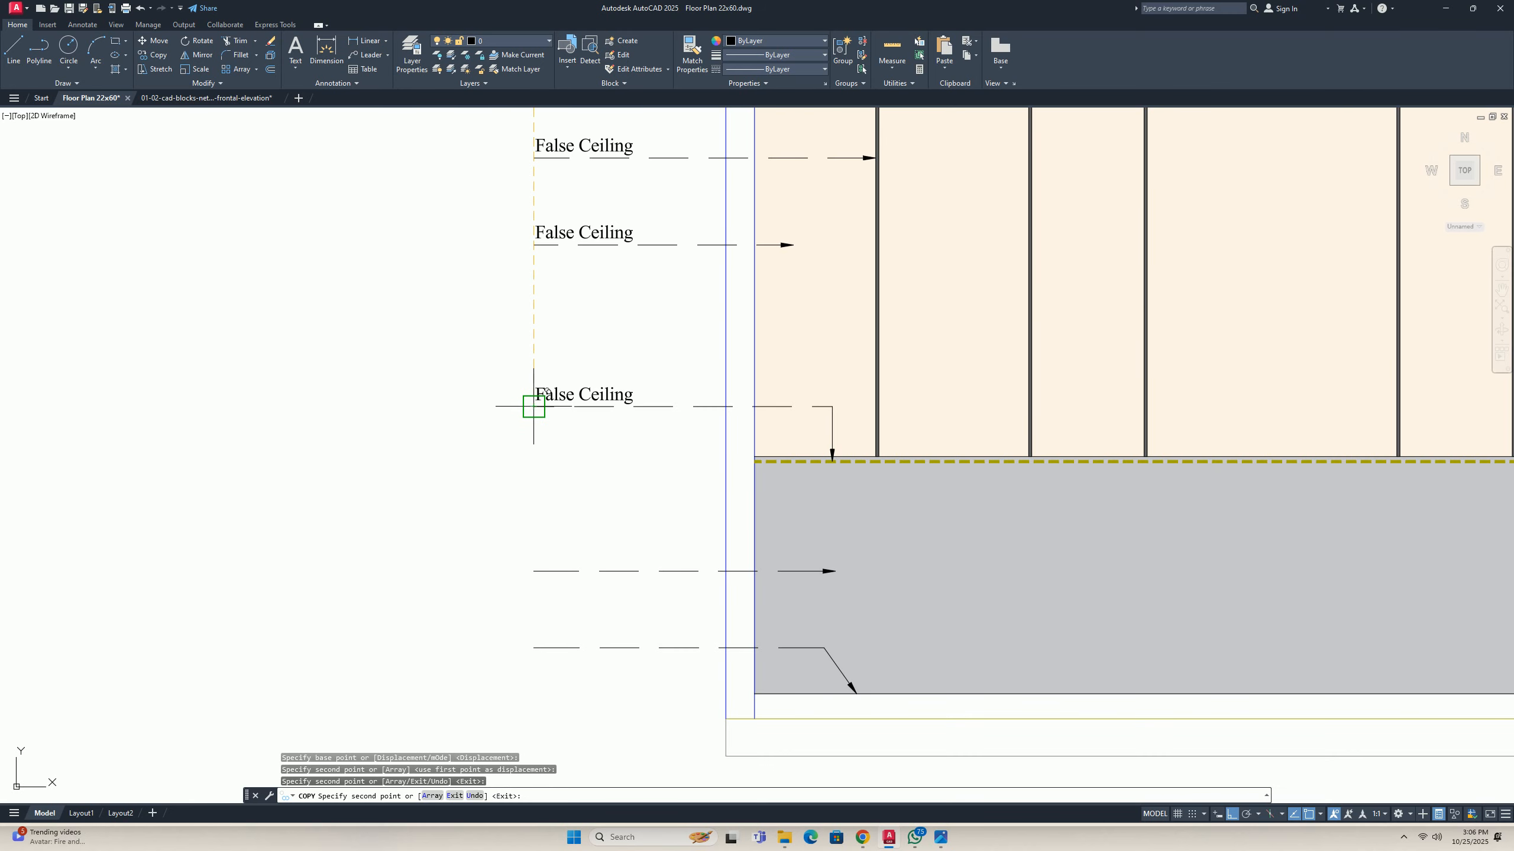
pyautogui.click(533, 407)
pyautogui.click(534, 571)
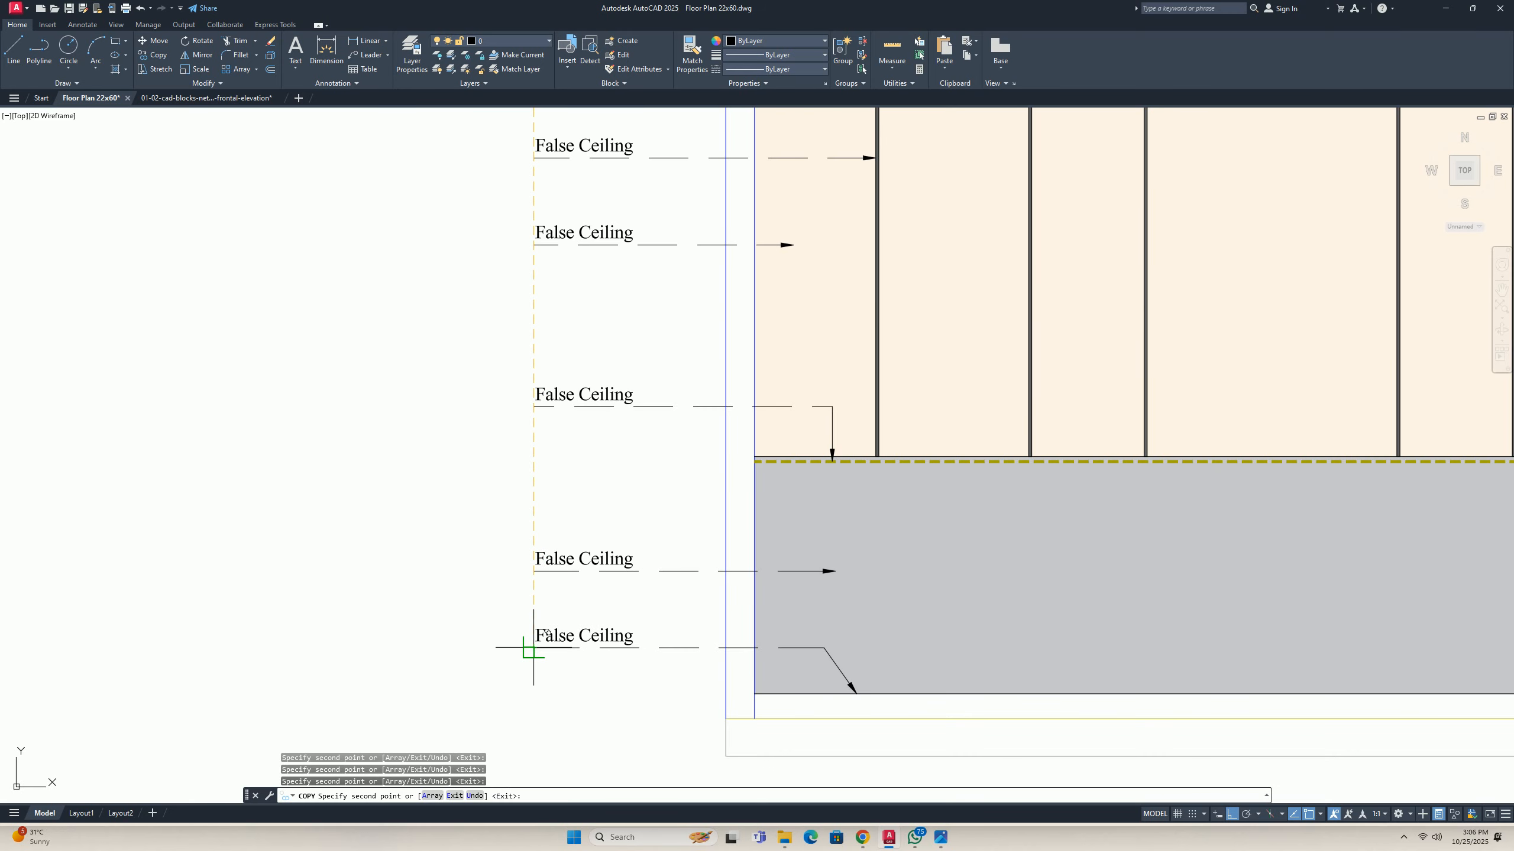
pyautogui.press('Escape')
pyautogui.press('Escape')
# Examine the false ceiling in the bedroom reference images and compare it with the ceiling zone of the wall elevation.
pyautogui.scroll(-3, 555, 626)
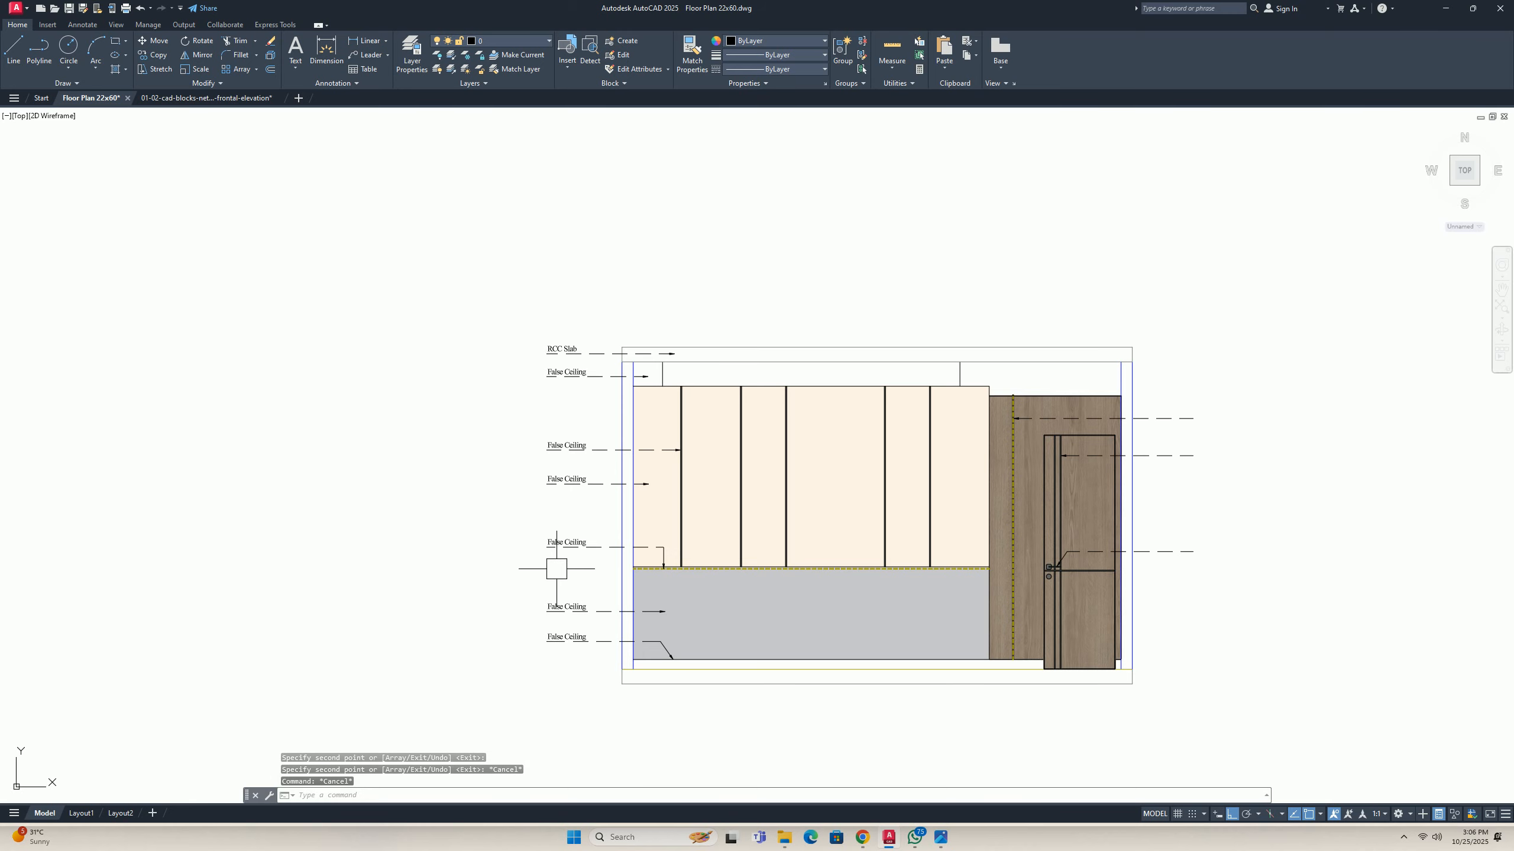
pyautogui.scroll(5, 677, 377)
pyautogui.moveTo(811, 387); pyautogui.dragTo(682, 428, button='middle')
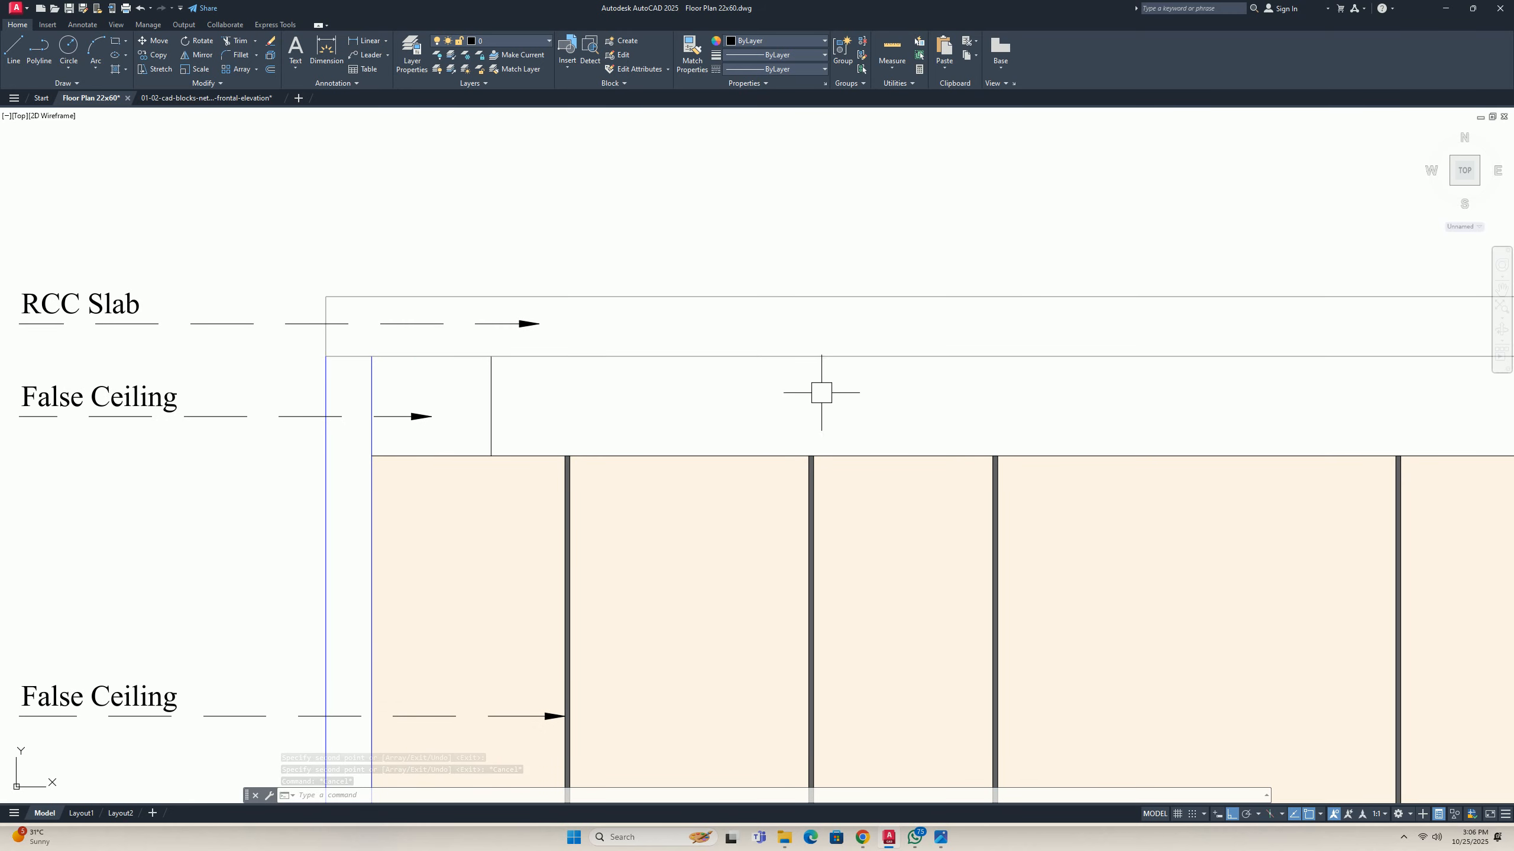
pyautogui.scroll(-4, 758, 411)
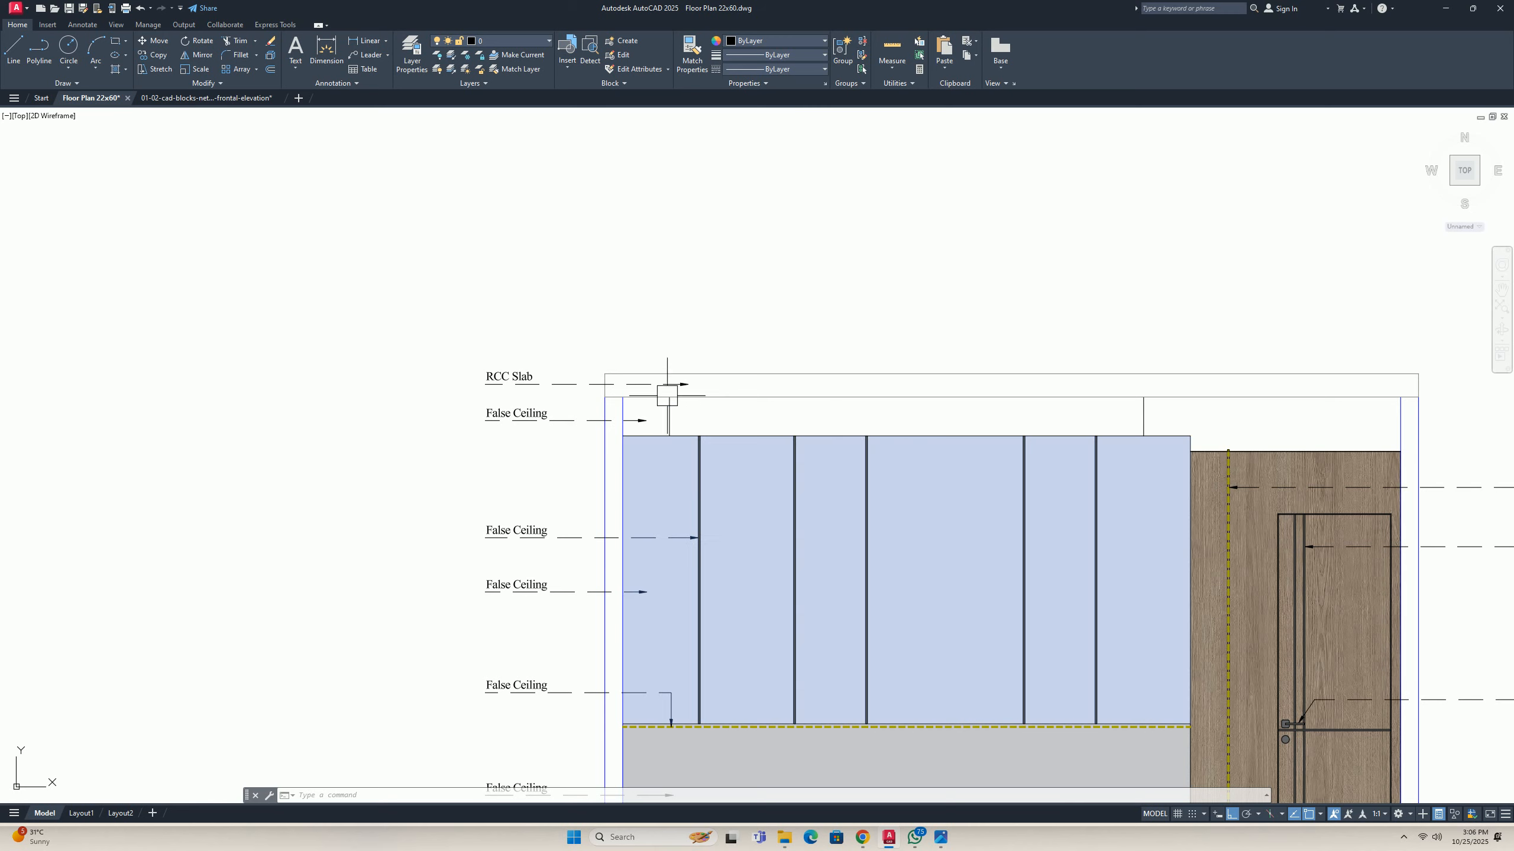
pyautogui.scroll(6, 667, 396)
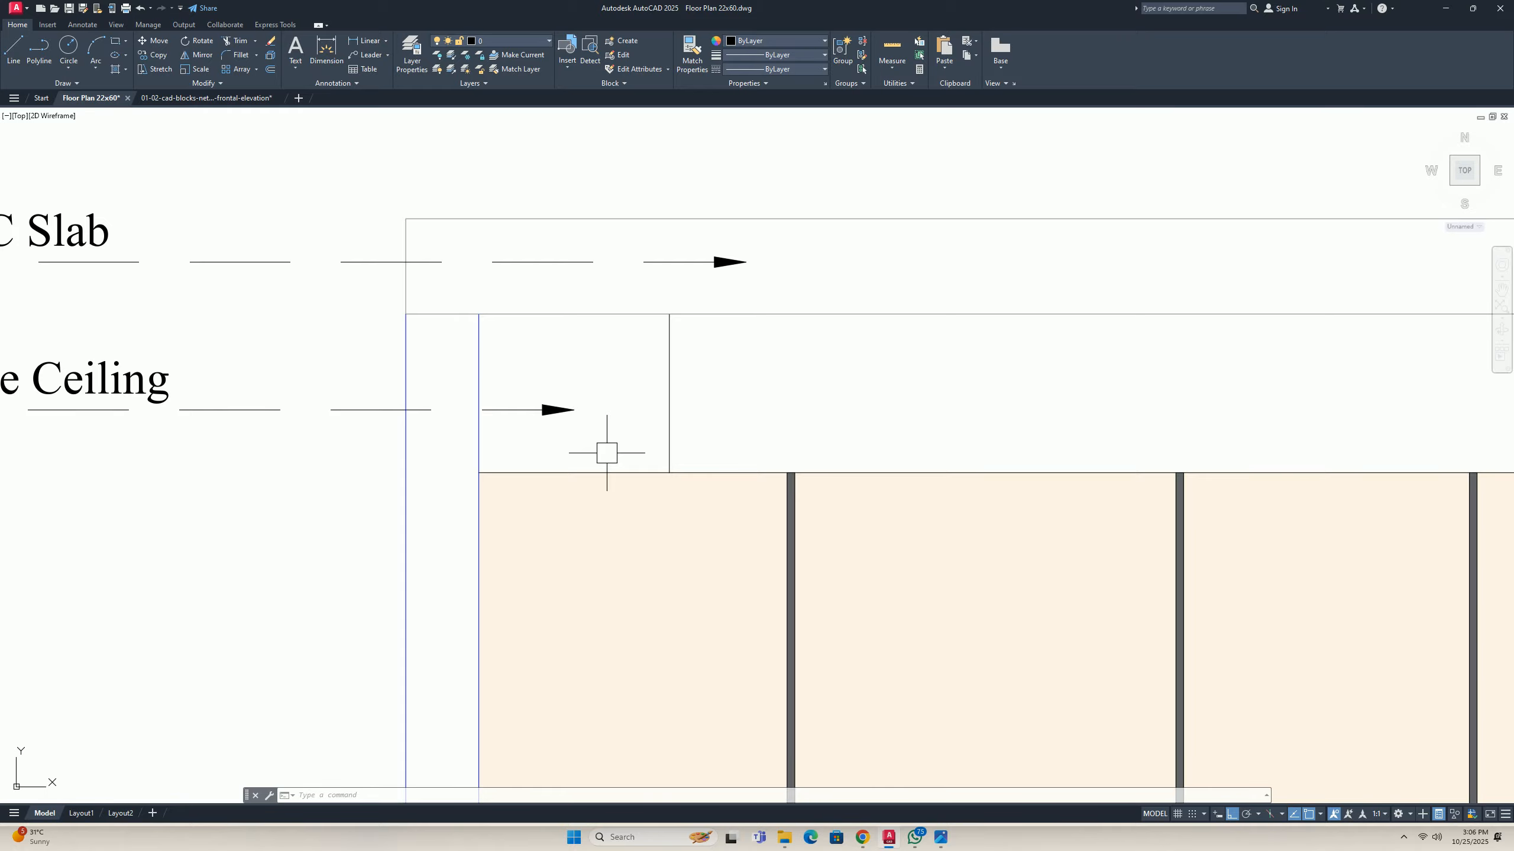
pyautogui.scroll(-5, 606, 453)
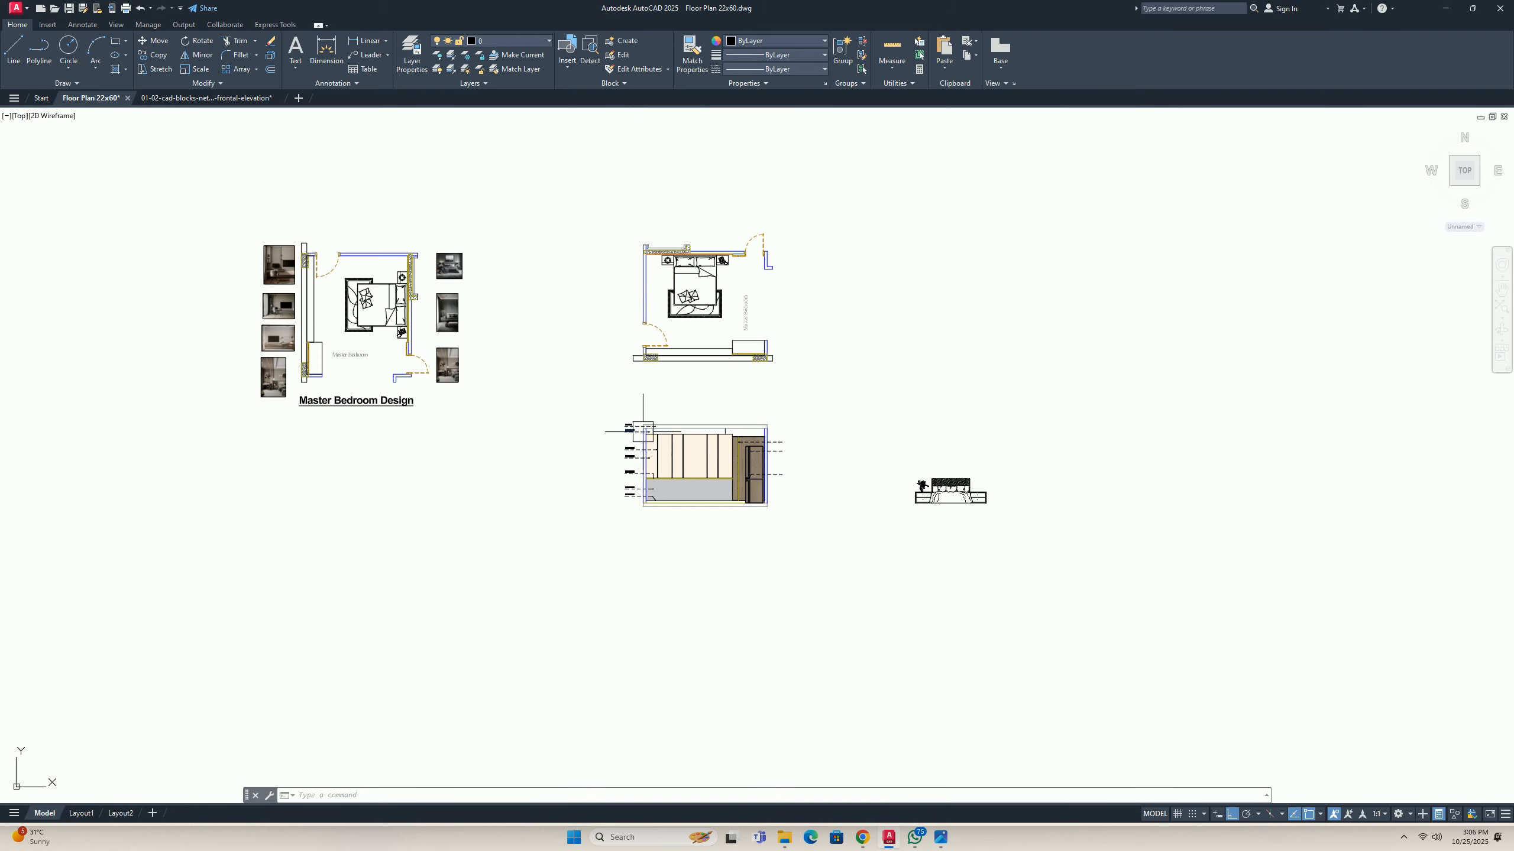
pyautogui.scroll(6, 359, 412)
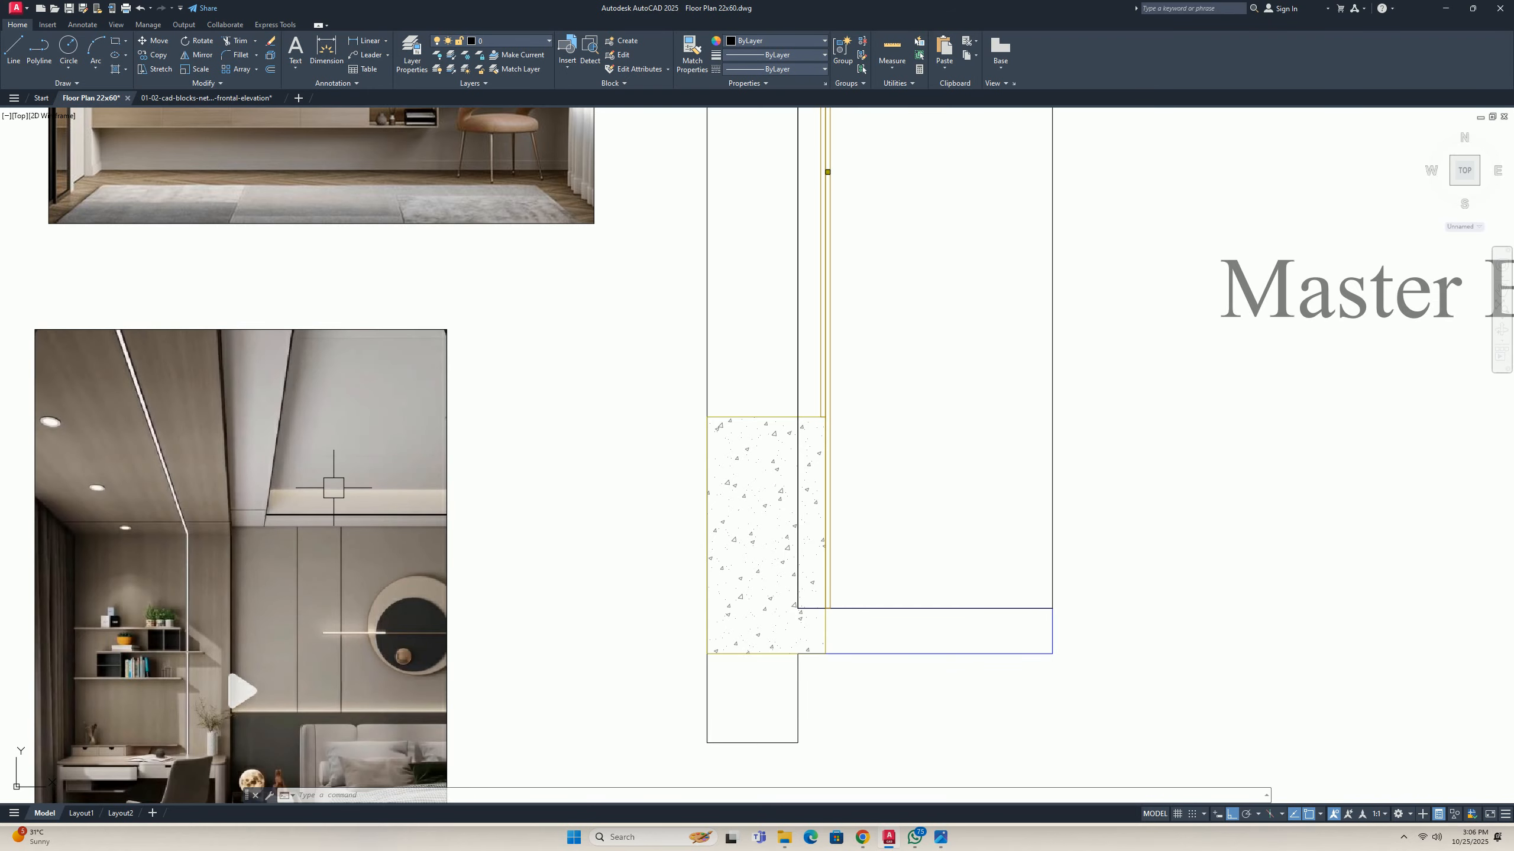
pyautogui.scroll(-5, 334, 488)
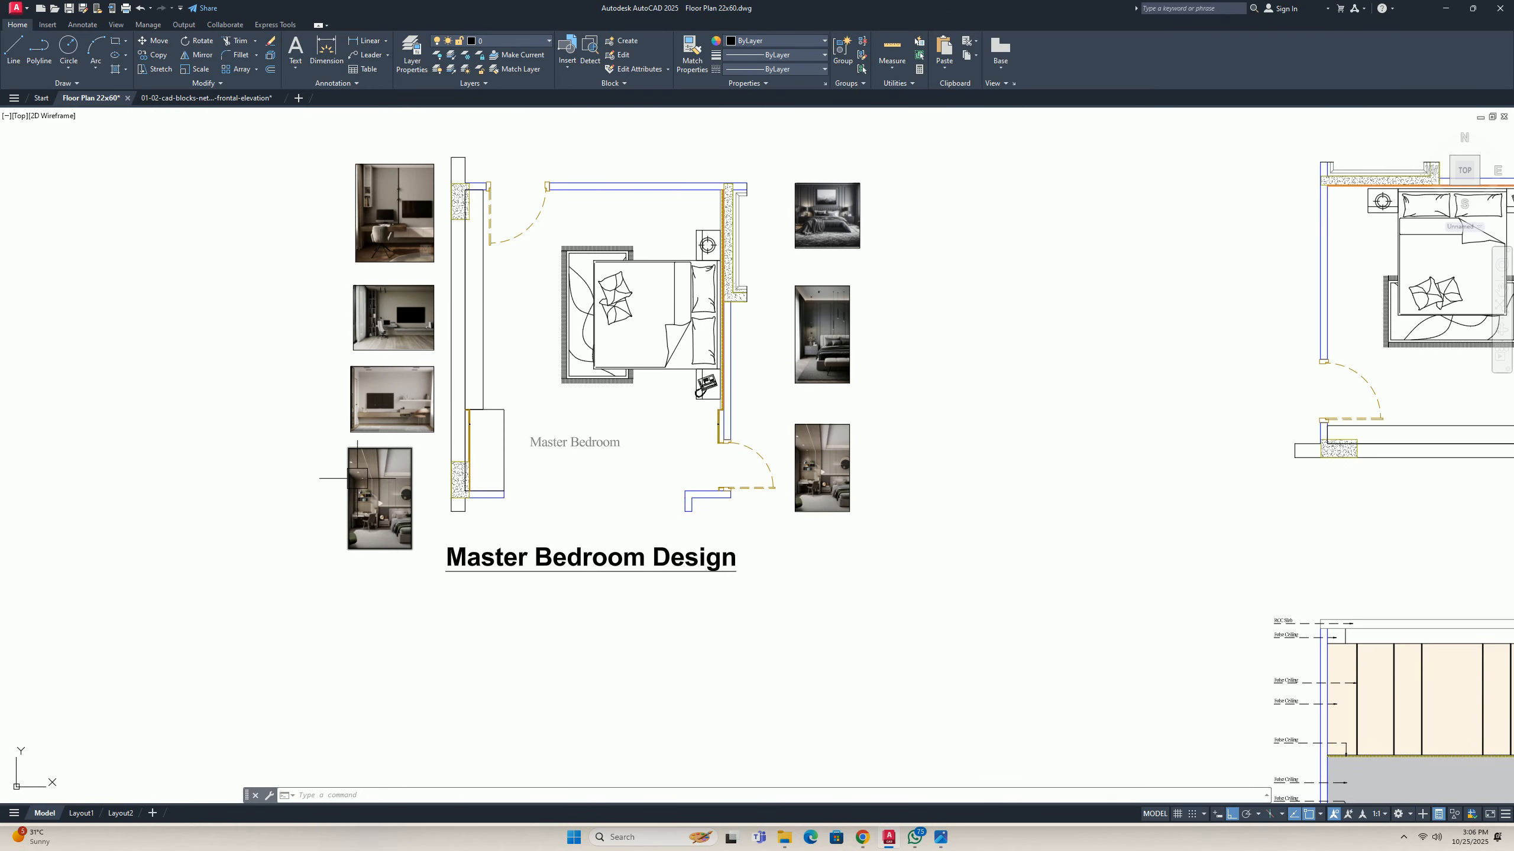
pyautogui.scroll(5, 357, 478)
pyautogui.scroll(3, 634, 489)
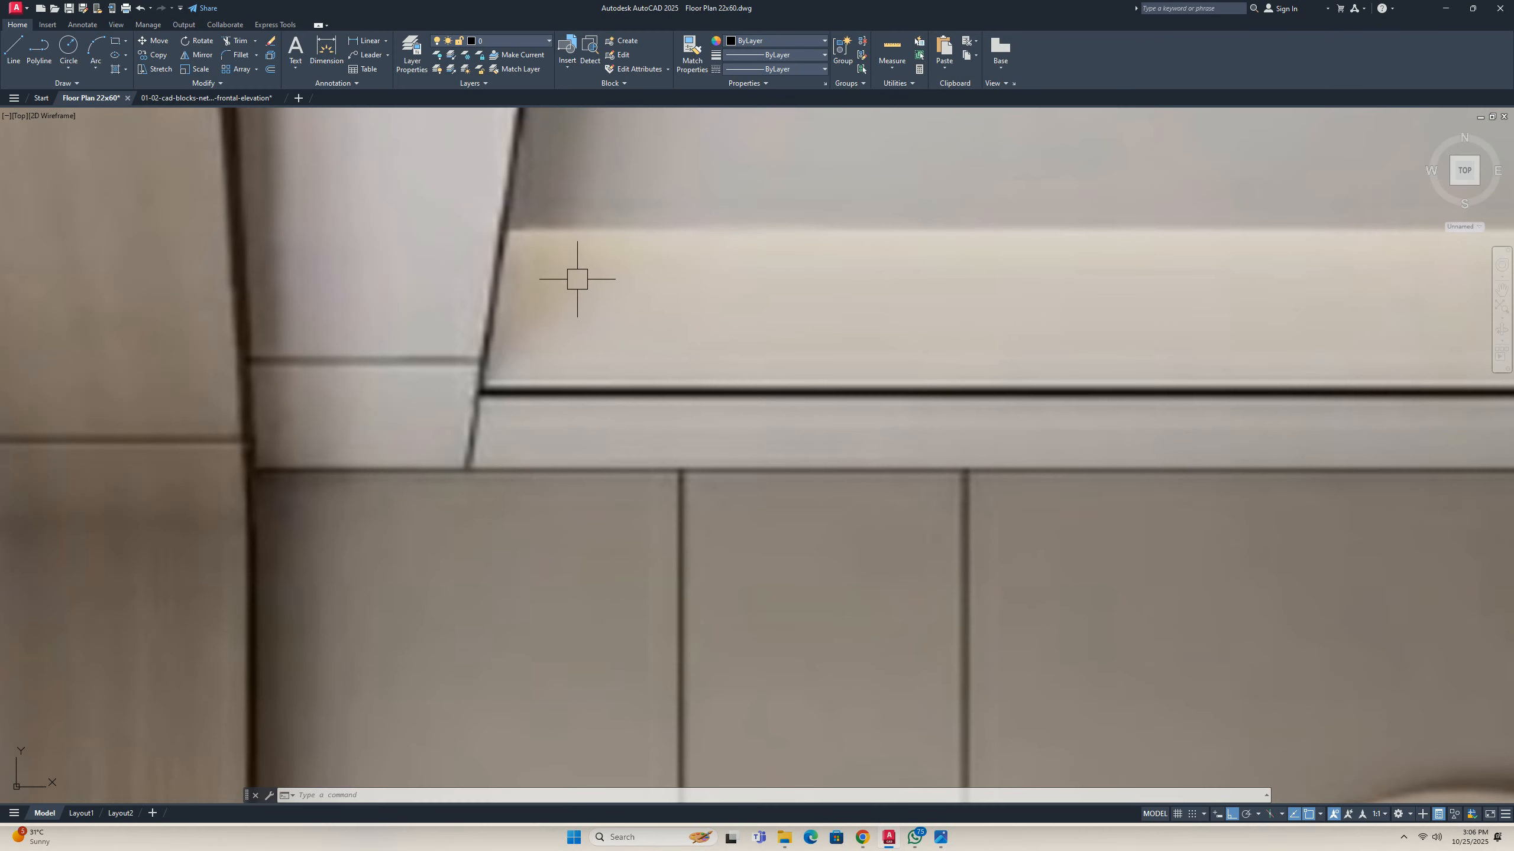
pyautogui.scroll(-3, 608, 357)
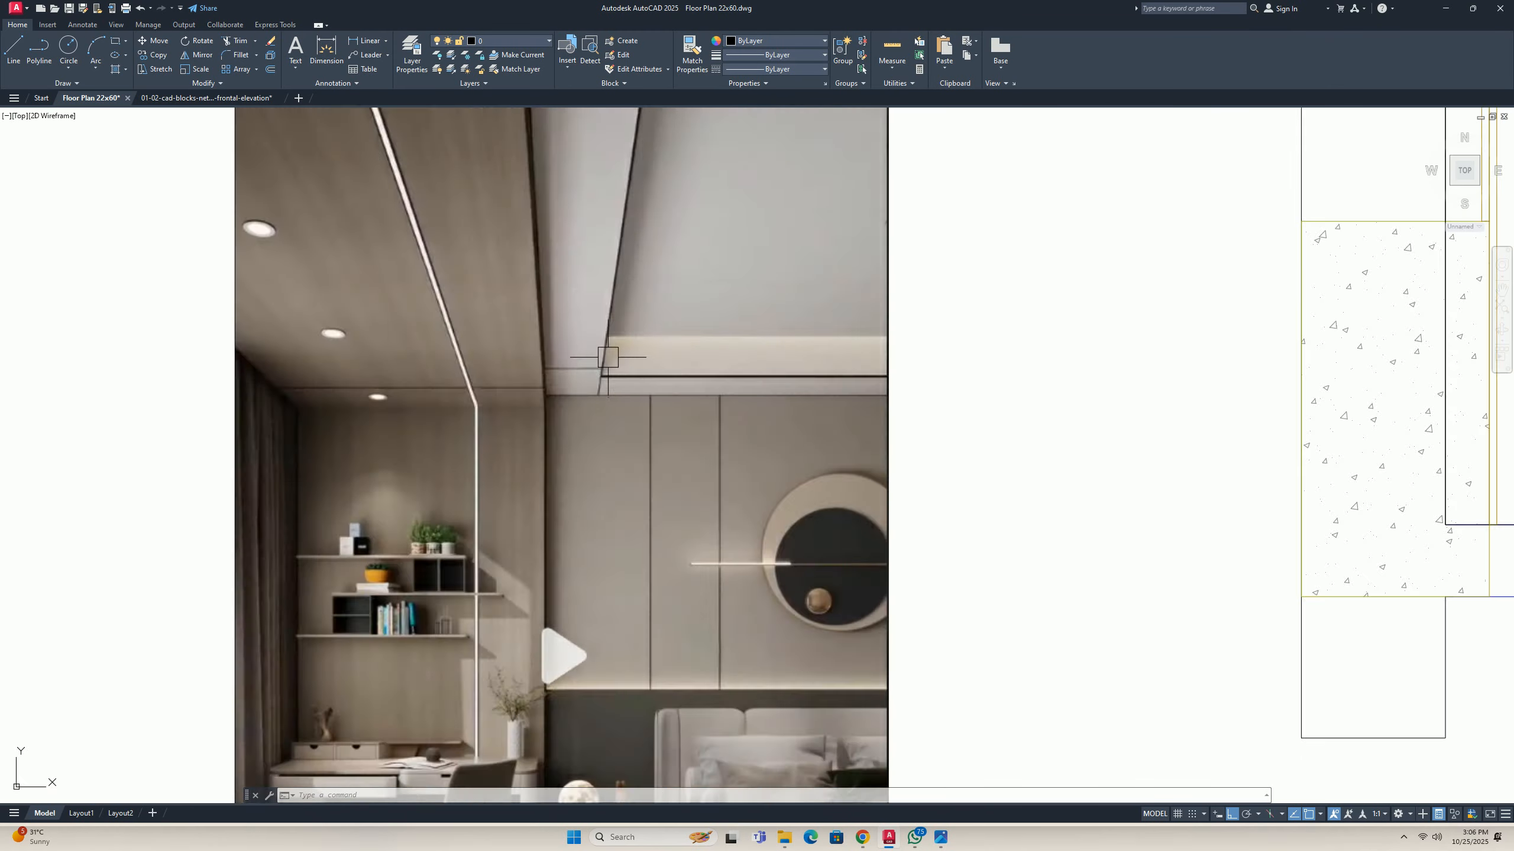
pyautogui.scroll(-10, 608, 357)
pyautogui.scroll(2, 931, 432)
pyautogui.moveTo(930, 432); pyautogui.dragTo(119, 267, button='middle')
pyautogui.scroll(2, 938, 496)
pyautogui.moveTo(939, 496); pyautogui.dragTo(380, 453, button='middle')
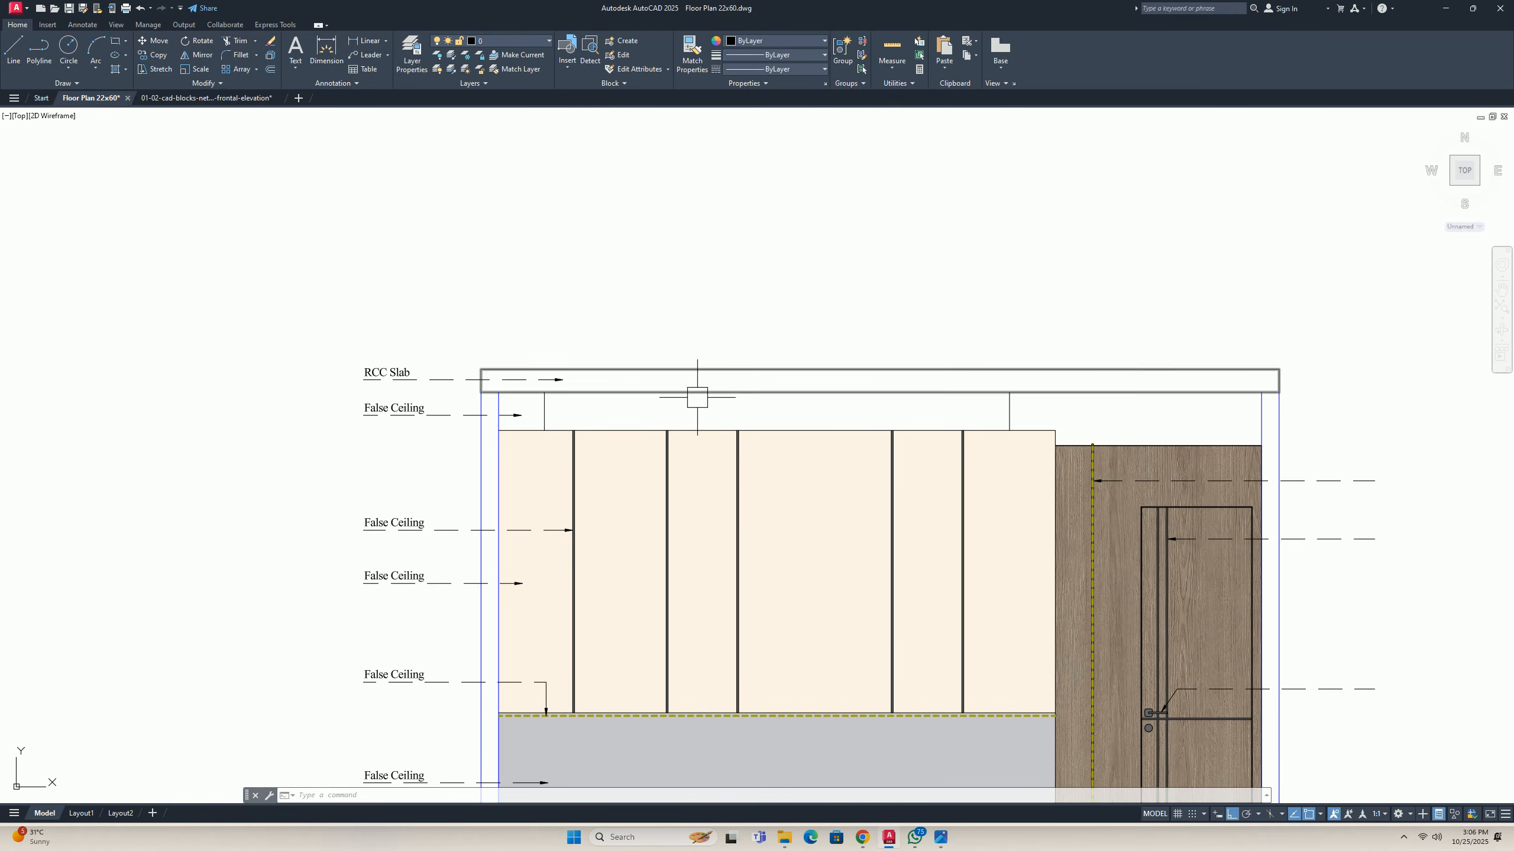
pyautogui.scroll(7, 742, 417)
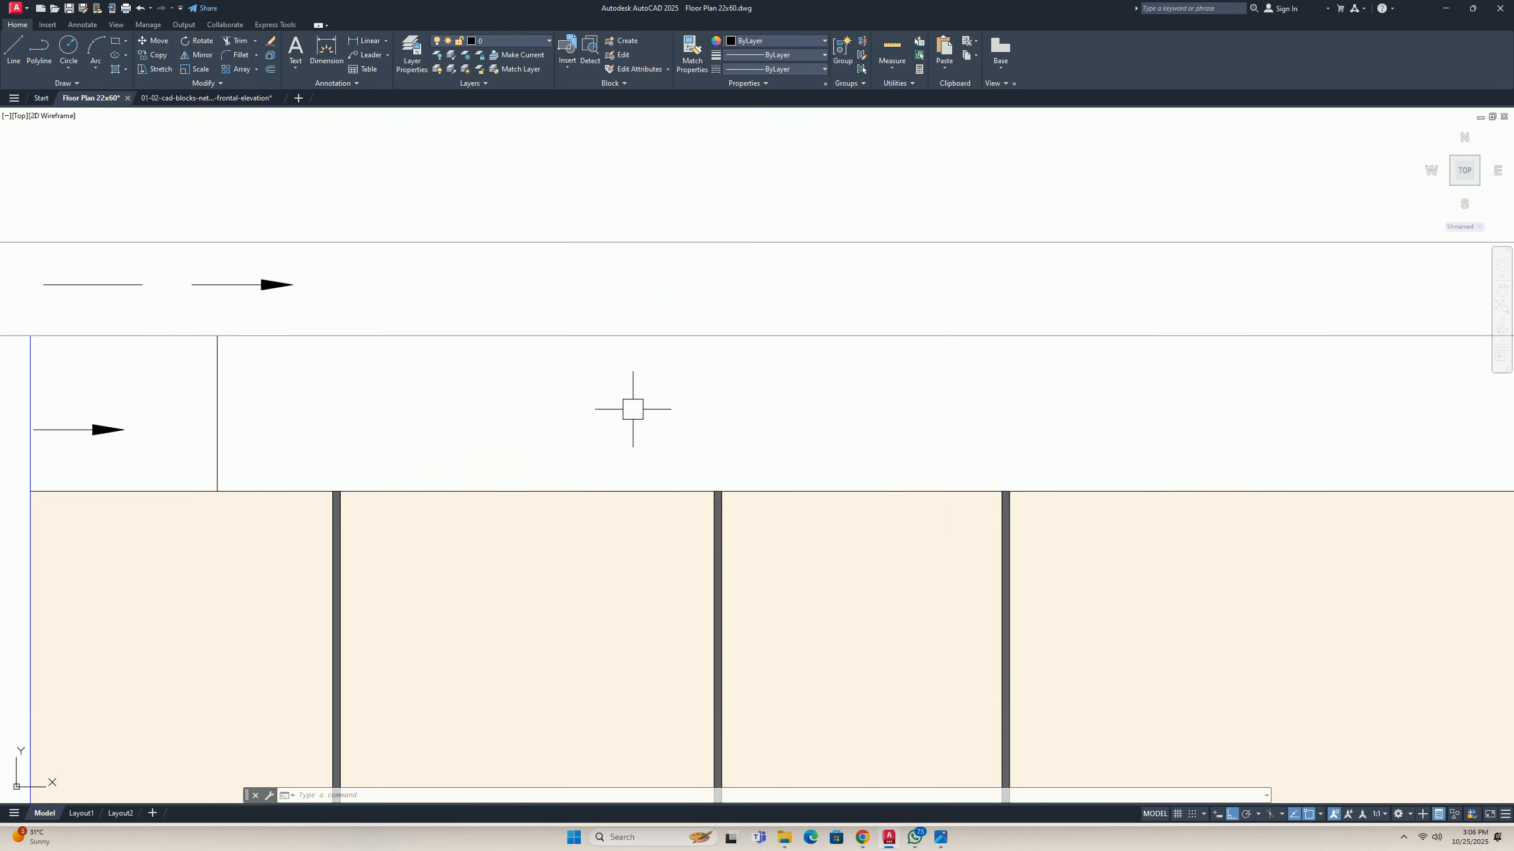
pyautogui.scroll(-7, 179, 352)
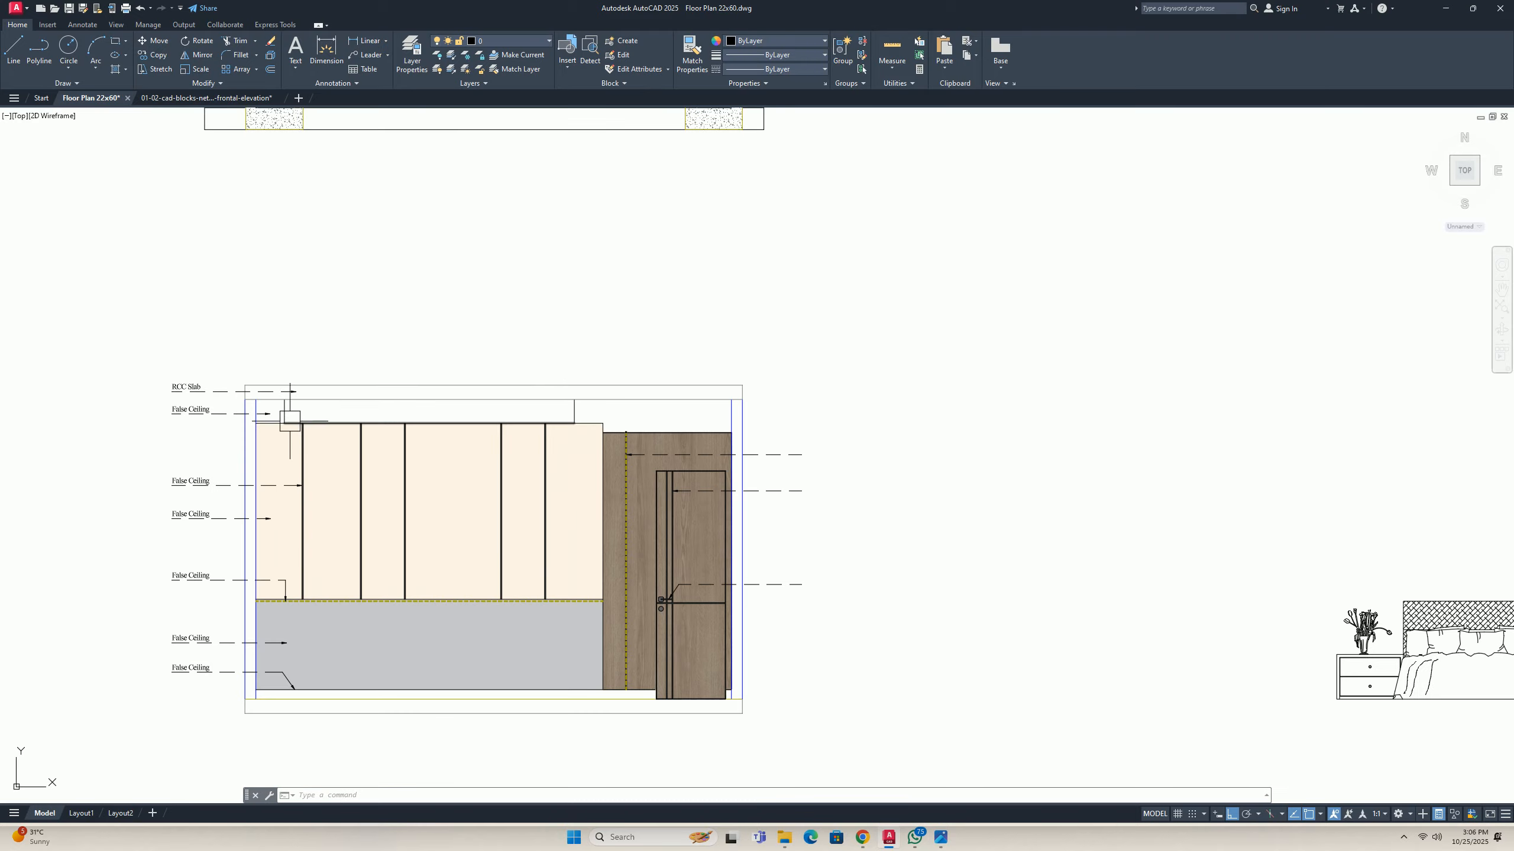
pyautogui.moveTo(458, 422); pyautogui.dragTo(537, 413, button='middle')
pyautogui.scroll(-6, 537, 413)
pyautogui.scroll(12, 581, 440)
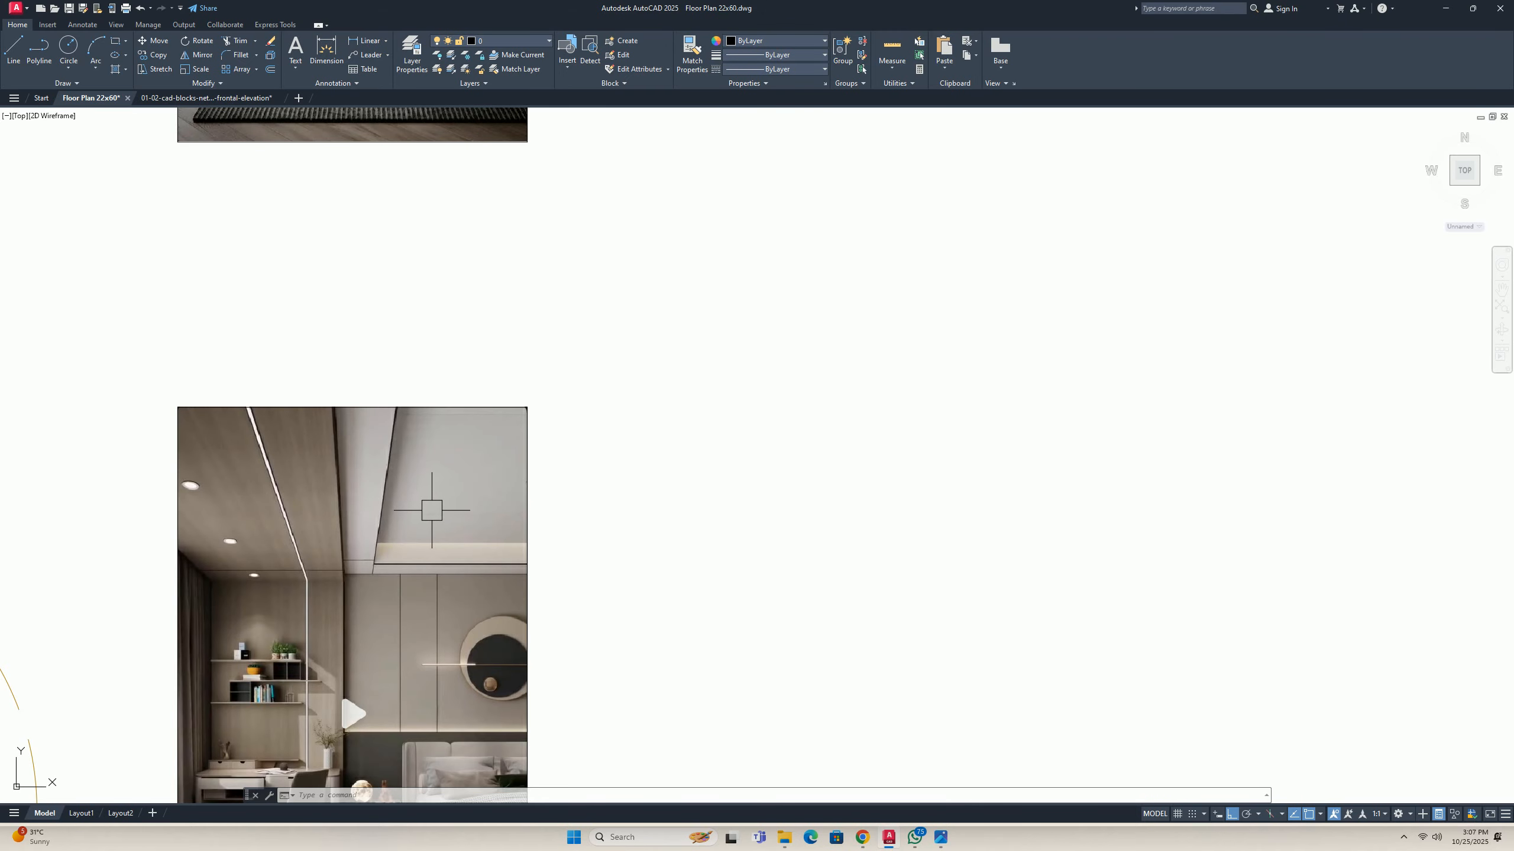
pyautogui.scroll(-5, 431, 511)
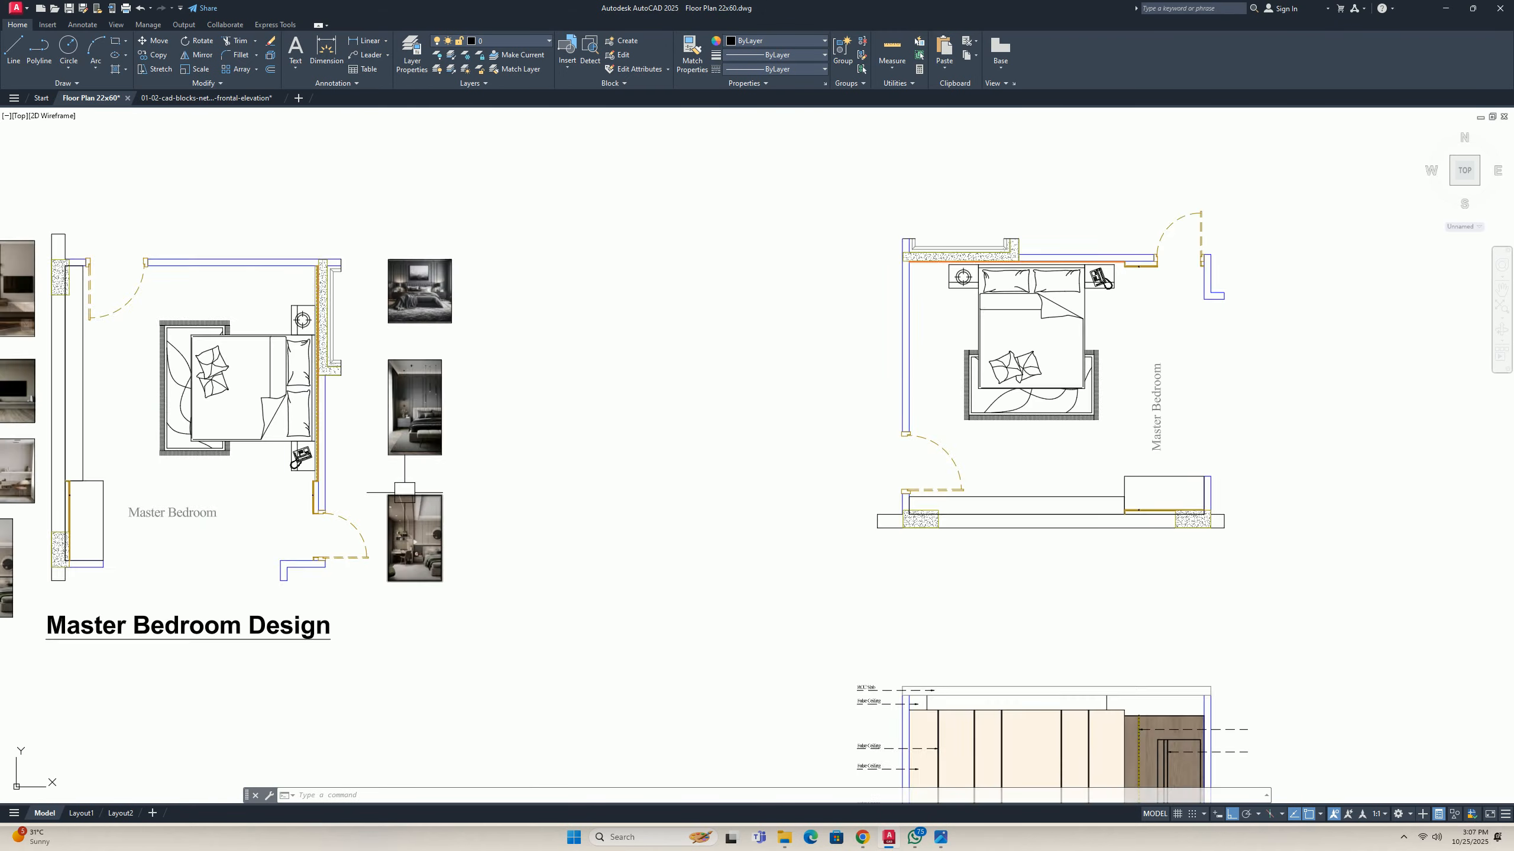
pyautogui.scroll(5, 783, 496)
pyautogui.scroll(3, 783, 496)
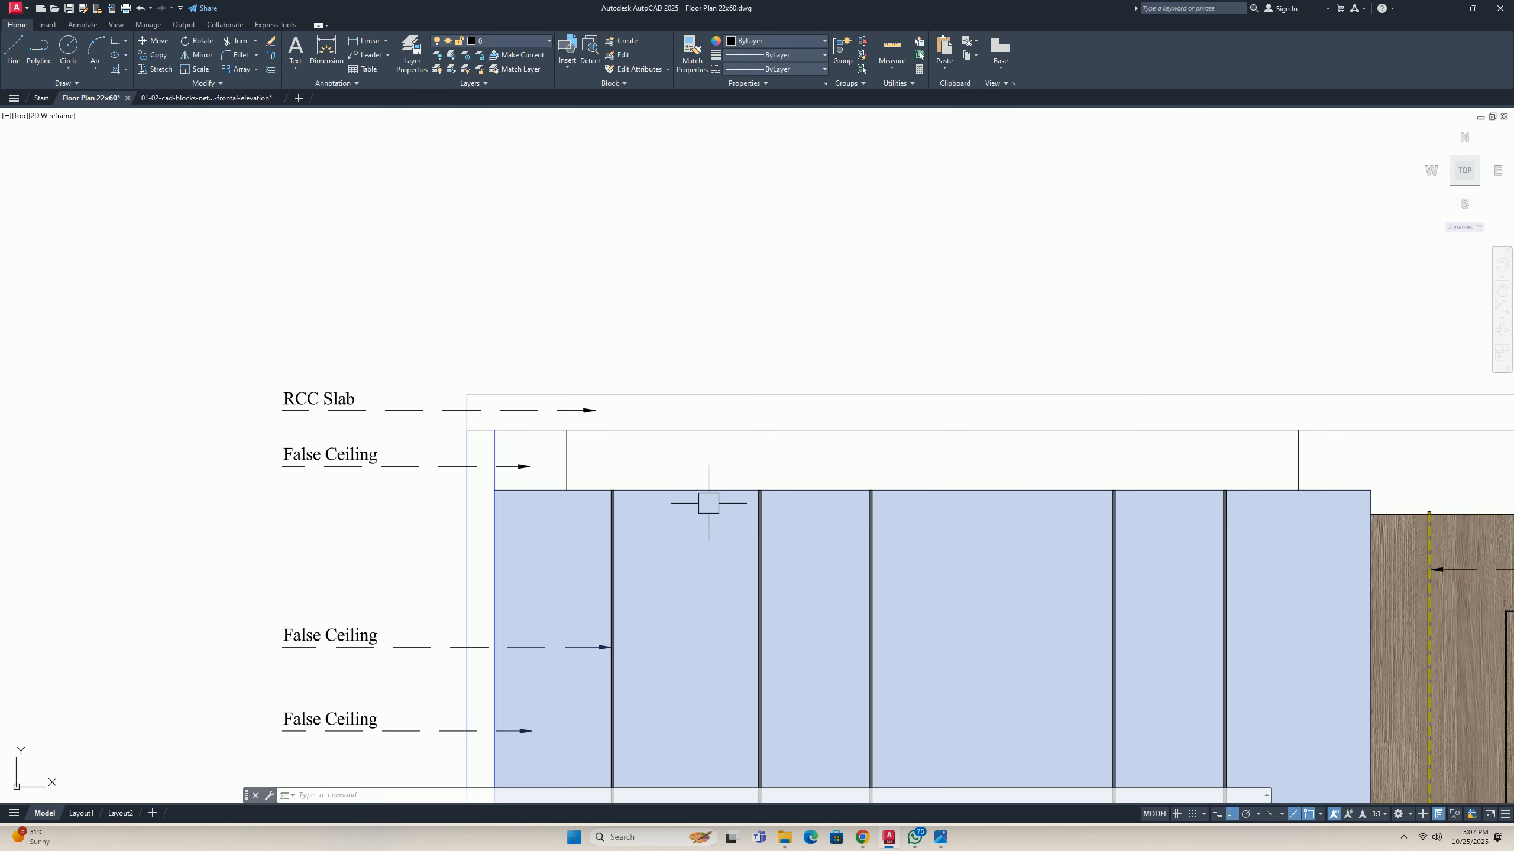
pyautogui.scroll(-2, 696, 497)
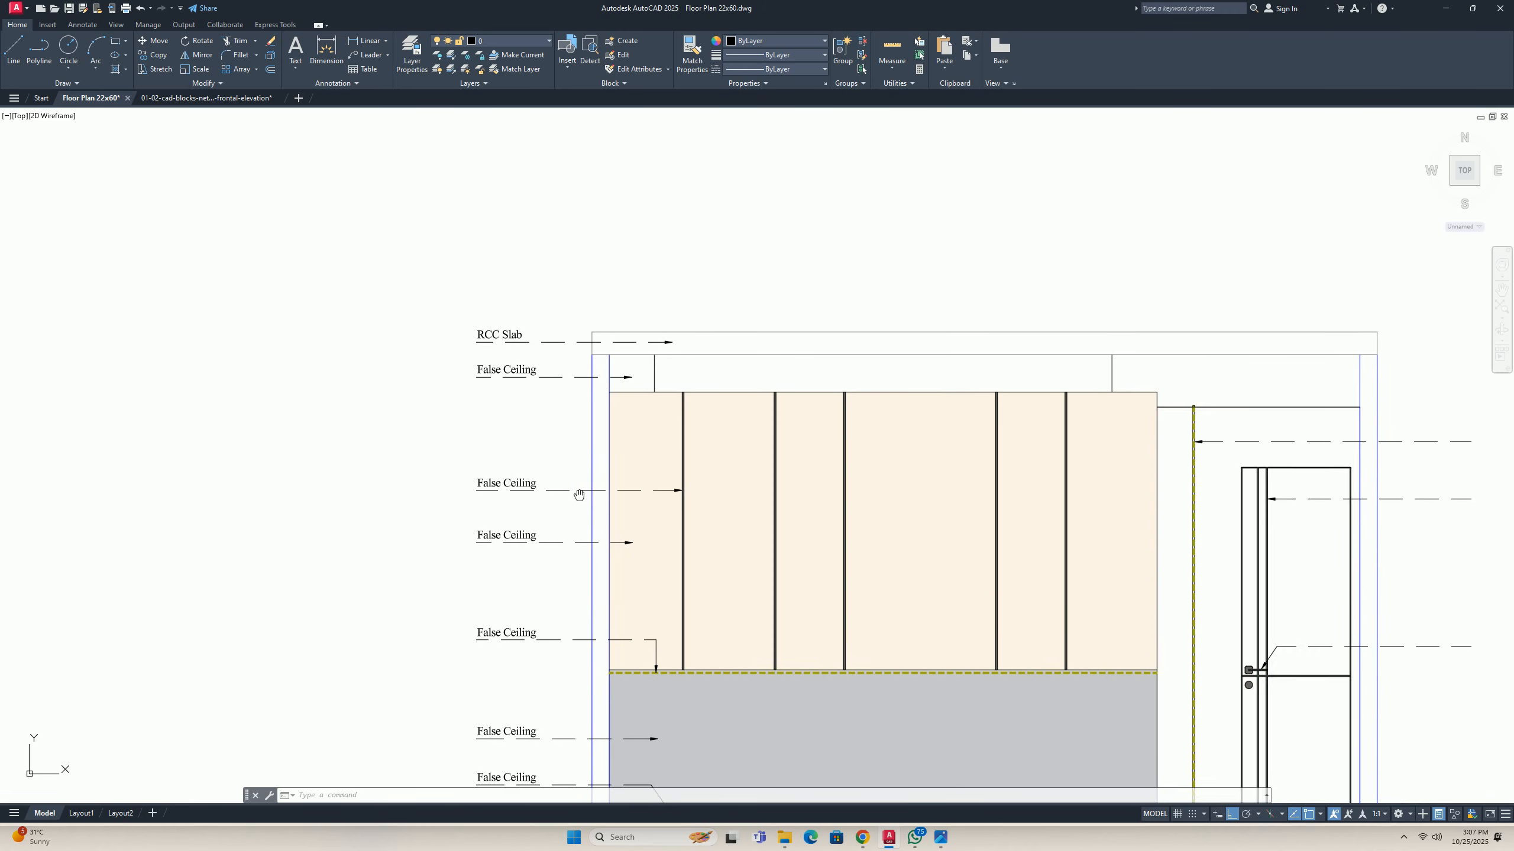
pyautogui.scroll(-2, 530, 423)
pyautogui.press('Escape')
pyautogui.press('Escape')
pyautogui.press('Escape')
pyautogui.scroll(6, 530, 426)
pyautogui.scroll(-5, 612, 507)
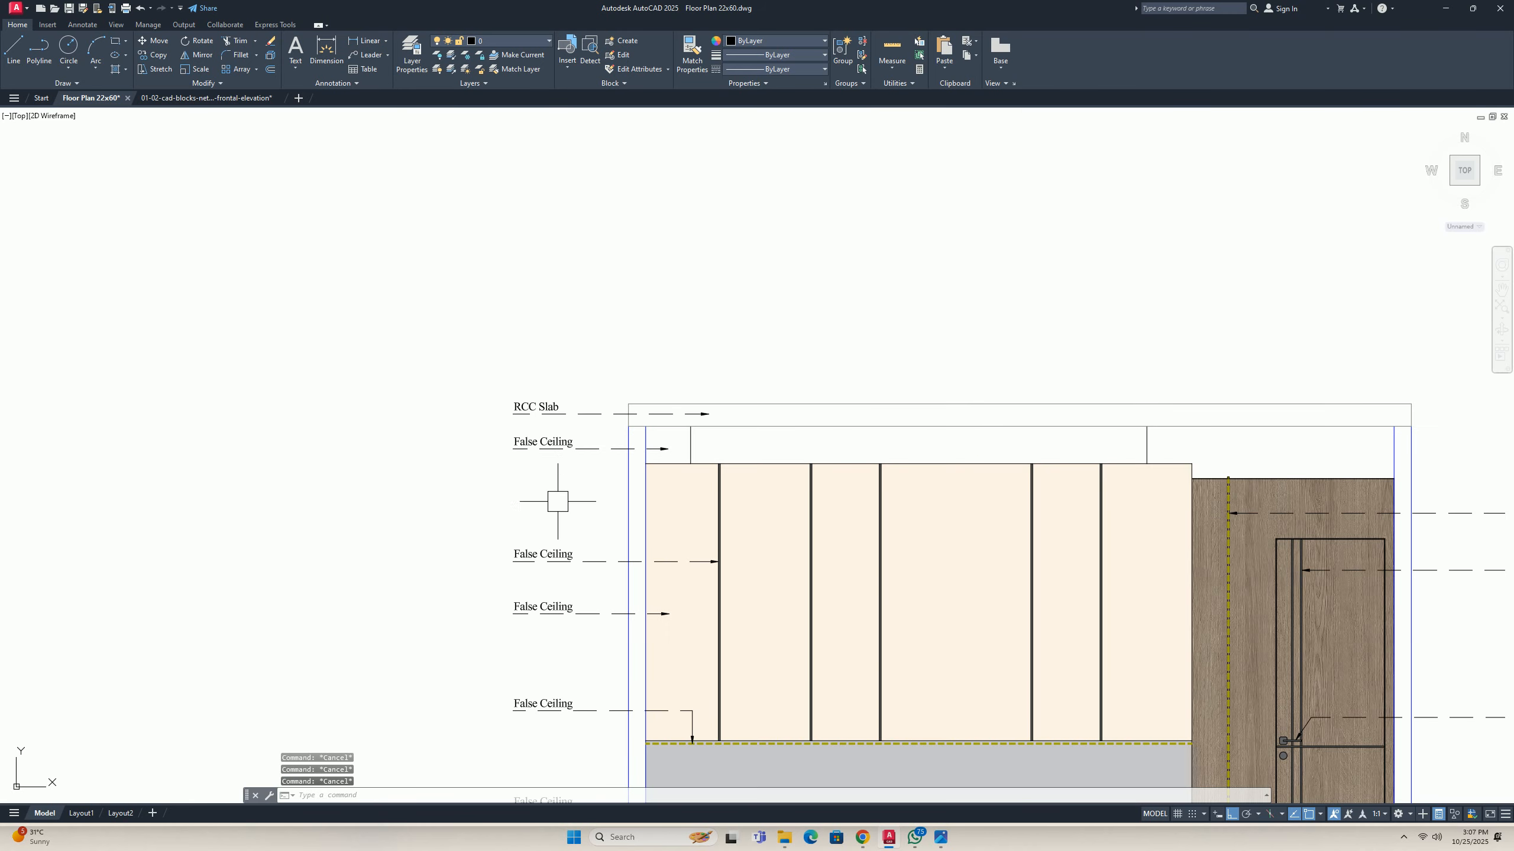
# Change the third leader's label to "C Groove 10x10mm", with the size on a second line, and close the text editor.
pyautogui.scroll(5, 717, 506)
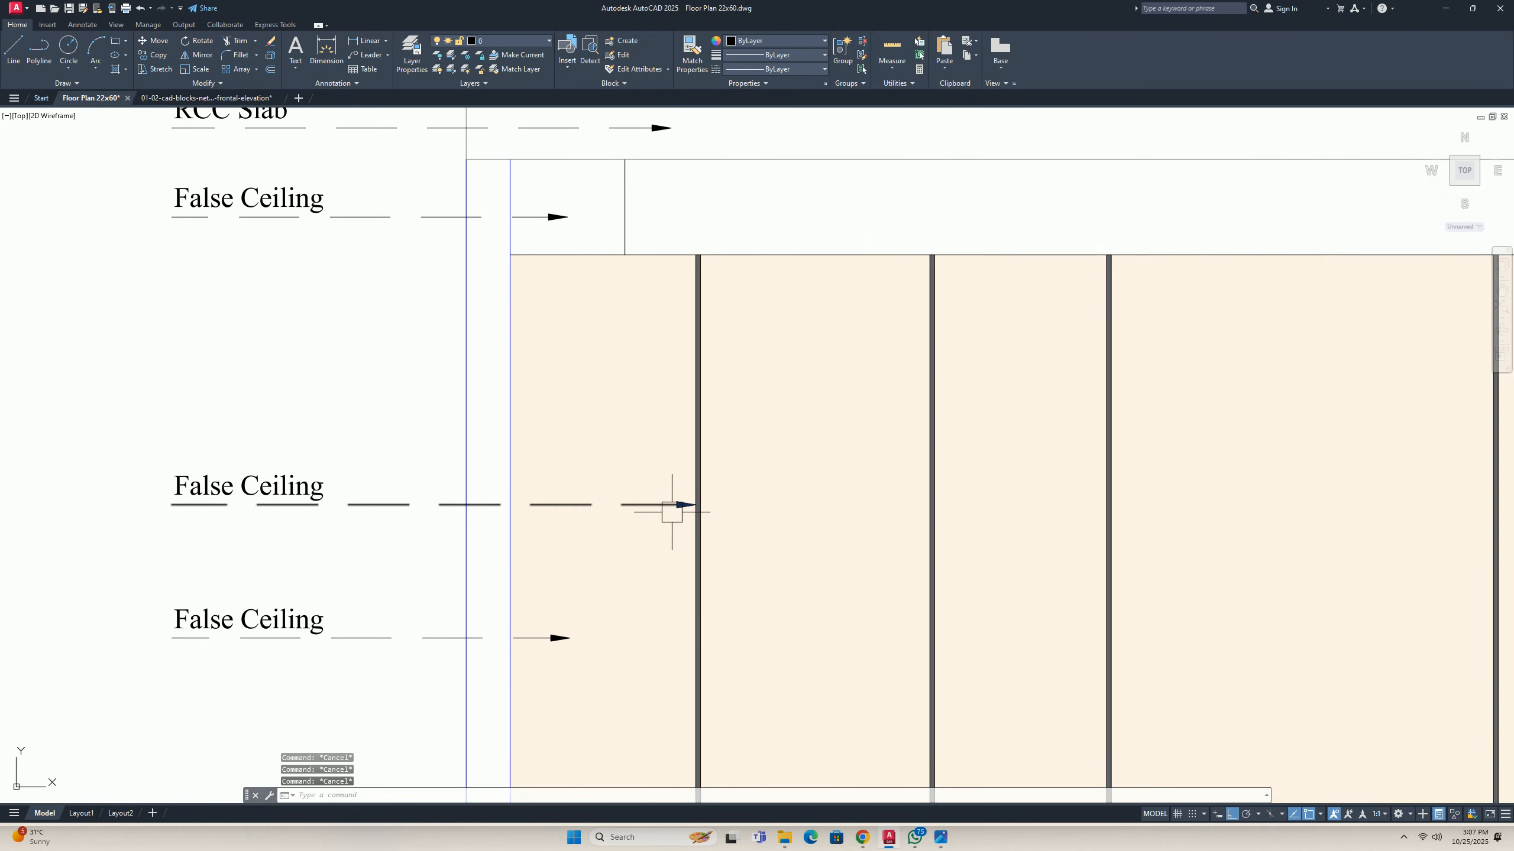
pyautogui.moveTo(340, 493); pyautogui.dragTo(575, 484, button='middle')
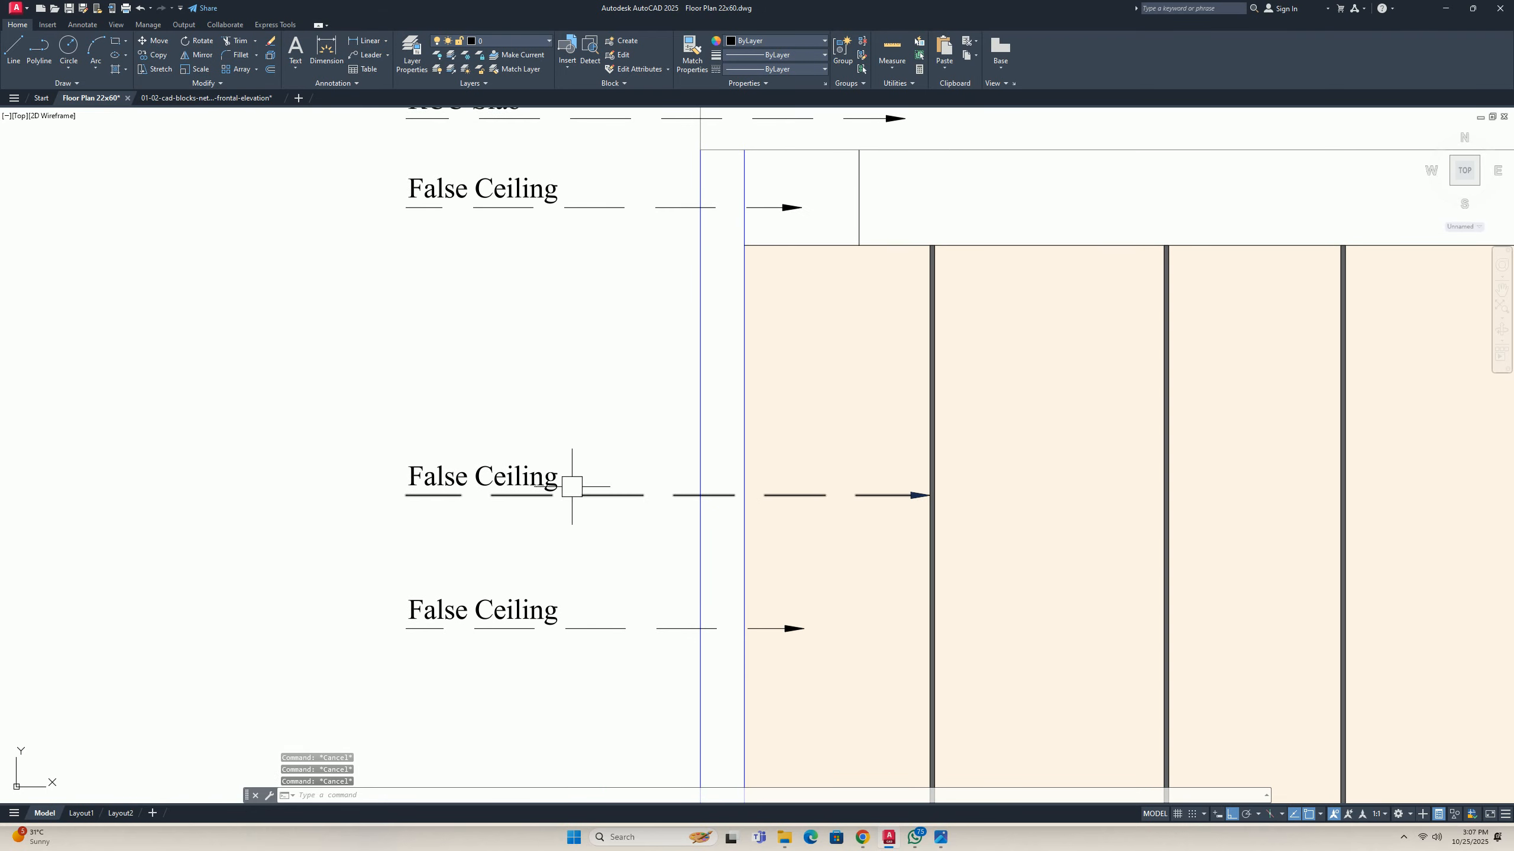
pyautogui.click(575, 483)
pyautogui.doubleClick(551, 480)
pyautogui.write('C')
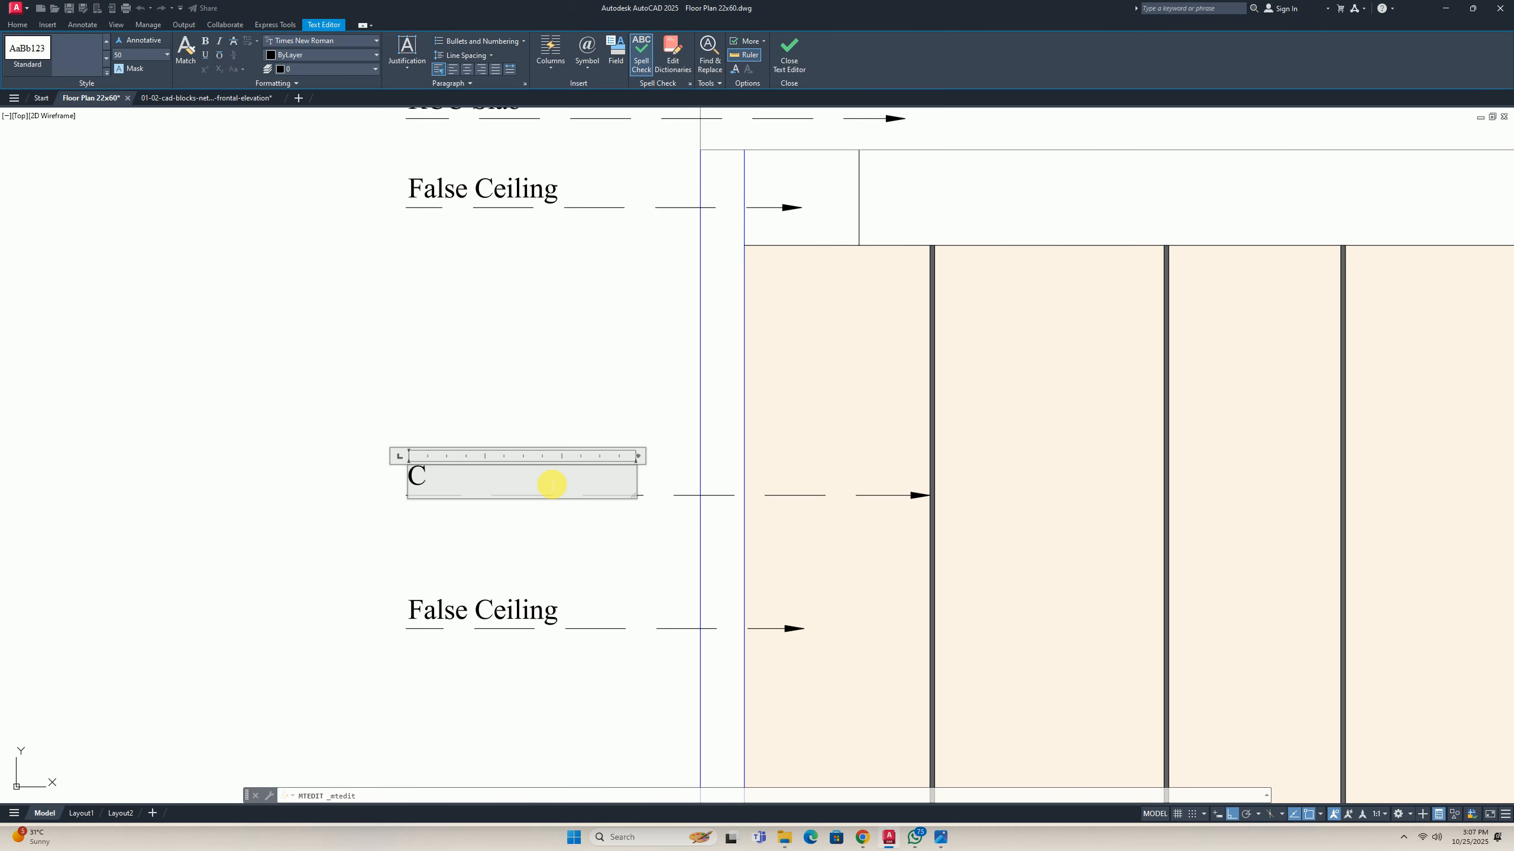
pyautogui.write(' Groover')
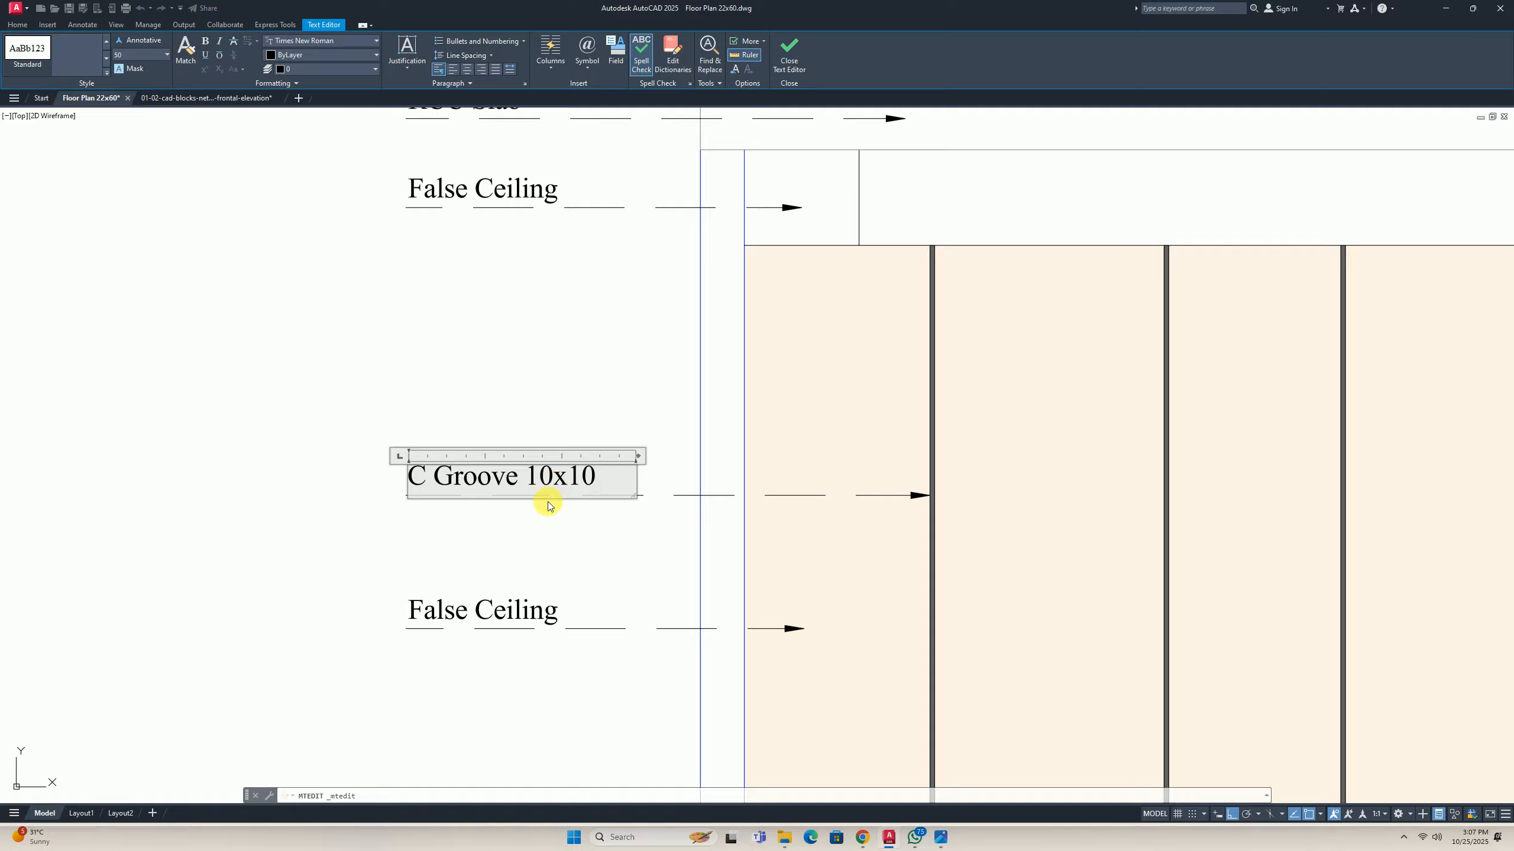
pyautogui.write('mm')
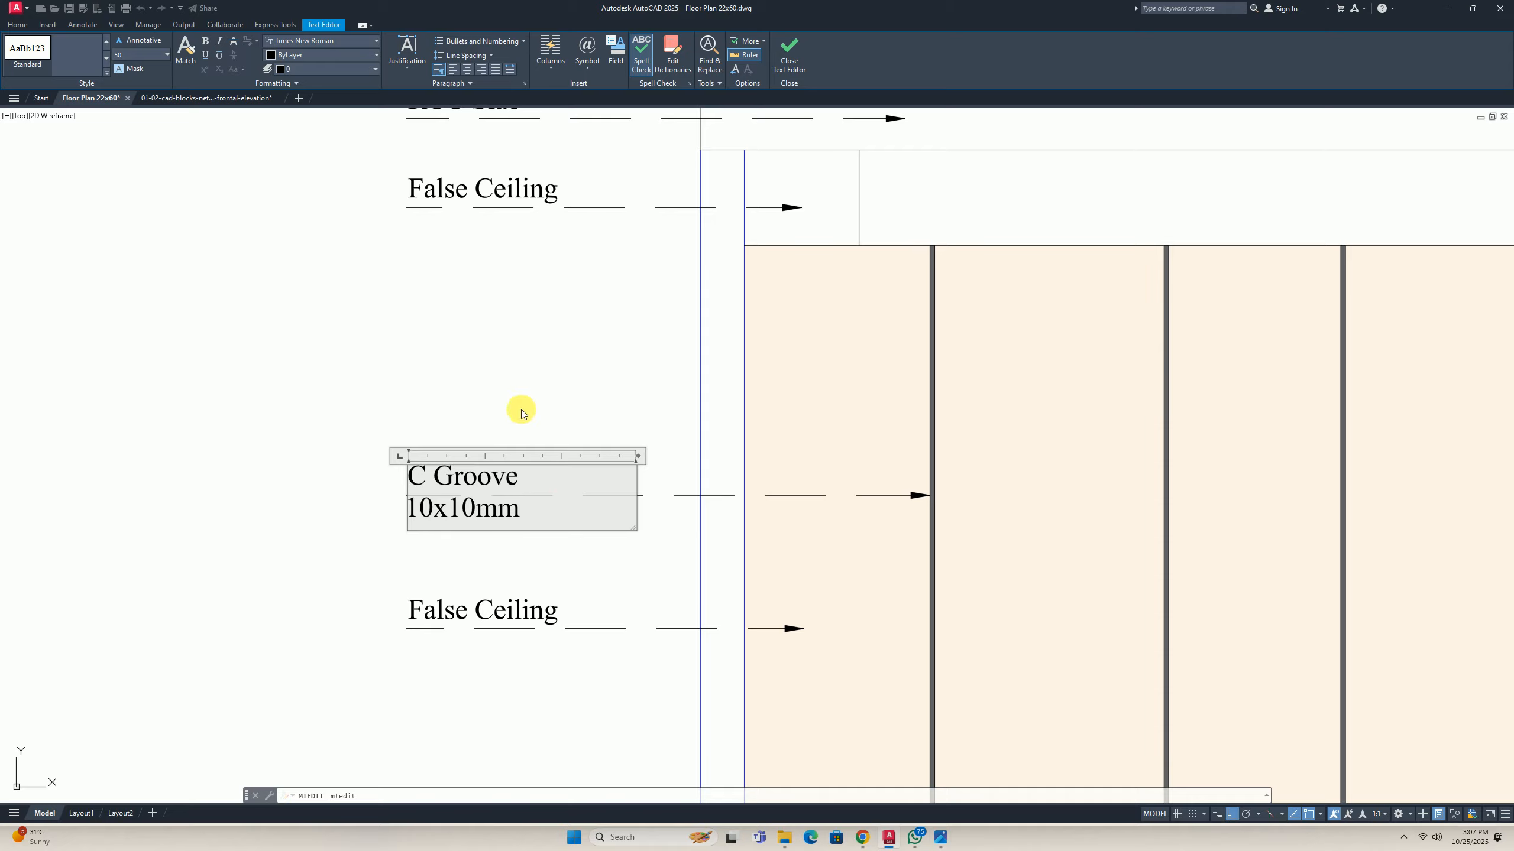
pyautogui.press('Escape')
pyautogui.press('Escape')
pyautogui.press('Escape')
# Move the C Groove label slightly so its two lines sit above and below its leader.
pyautogui.write('m')
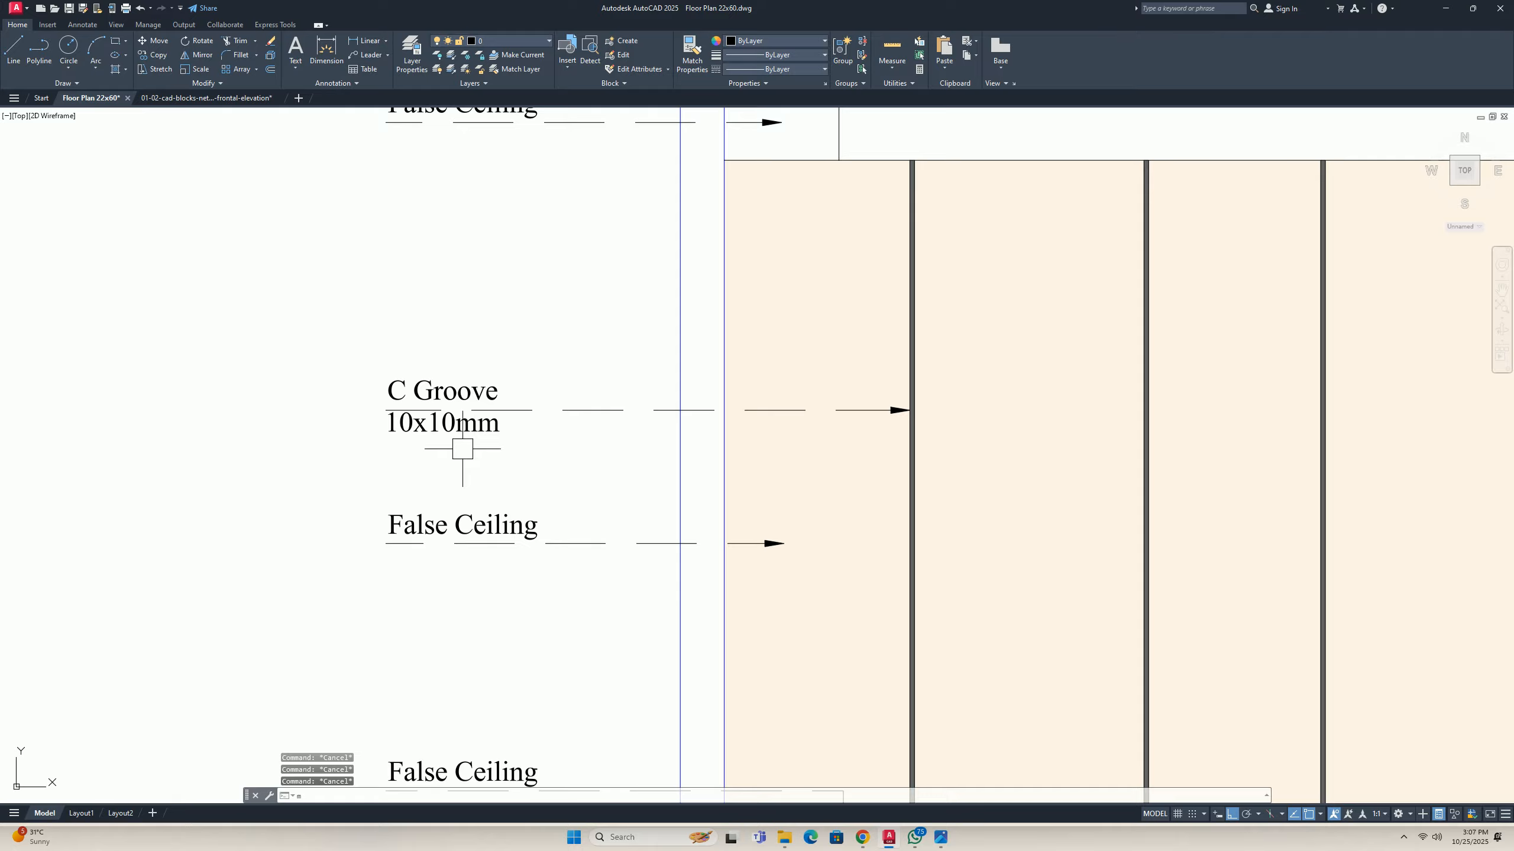
pyautogui.press('space')
pyautogui.scroll(4, 459, 443)
pyautogui.click(453, 417)
pyautogui.press('space')
pyautogui.click(618, 466)
pyautogui.press('Escape')
pyautogui.press('Escape')
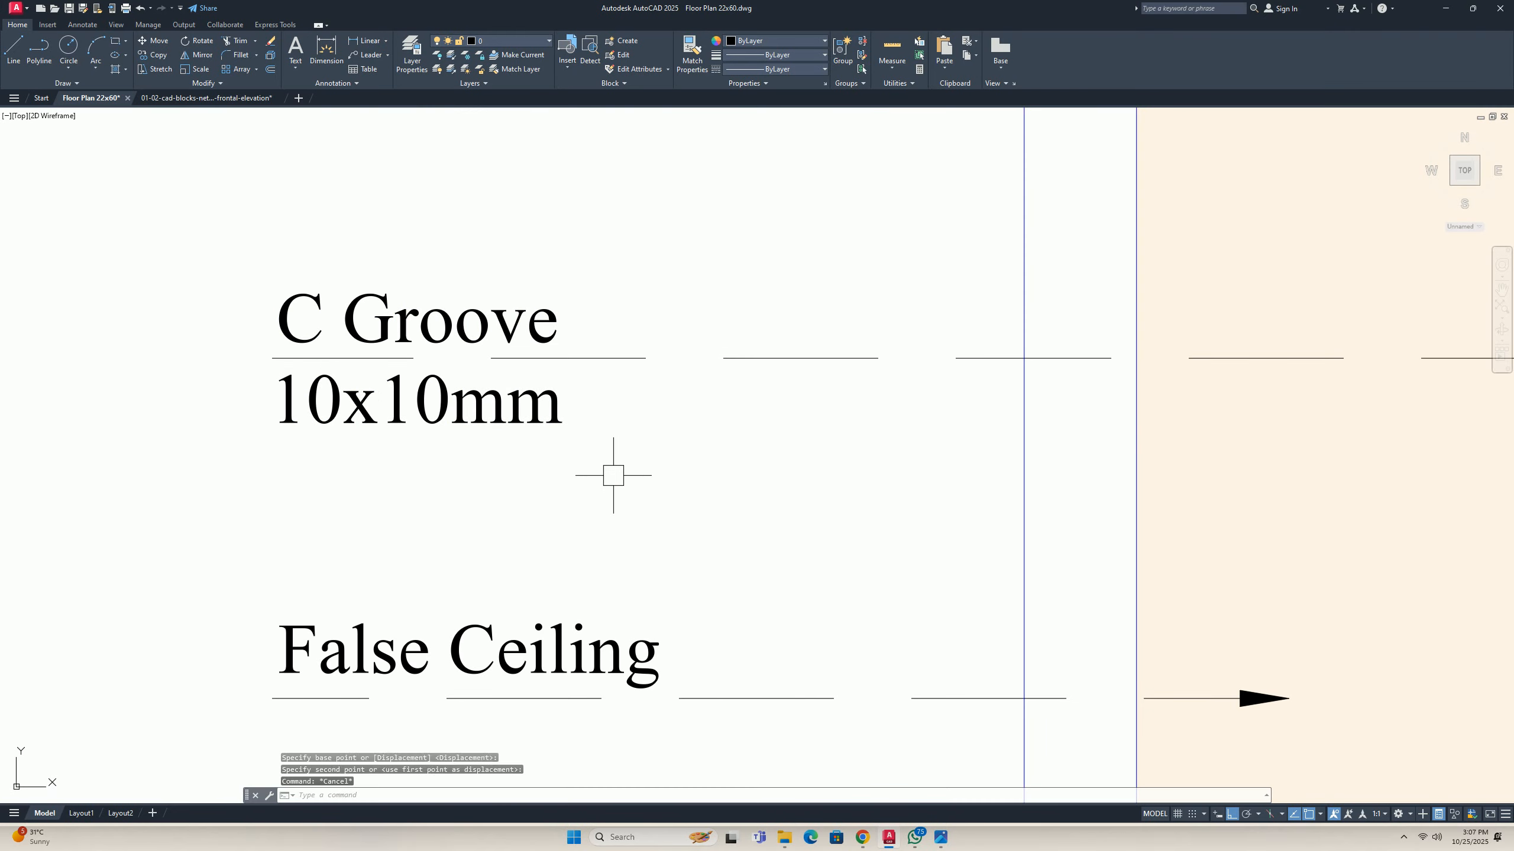
# Change the size in the C Groove label to 12x12mm and close the text editor.
pyautogui.scroll(-3, 605, 490)
pyautogui.scroll(2, 500, 500)
pyautogui.scroll(4, 445, 423)
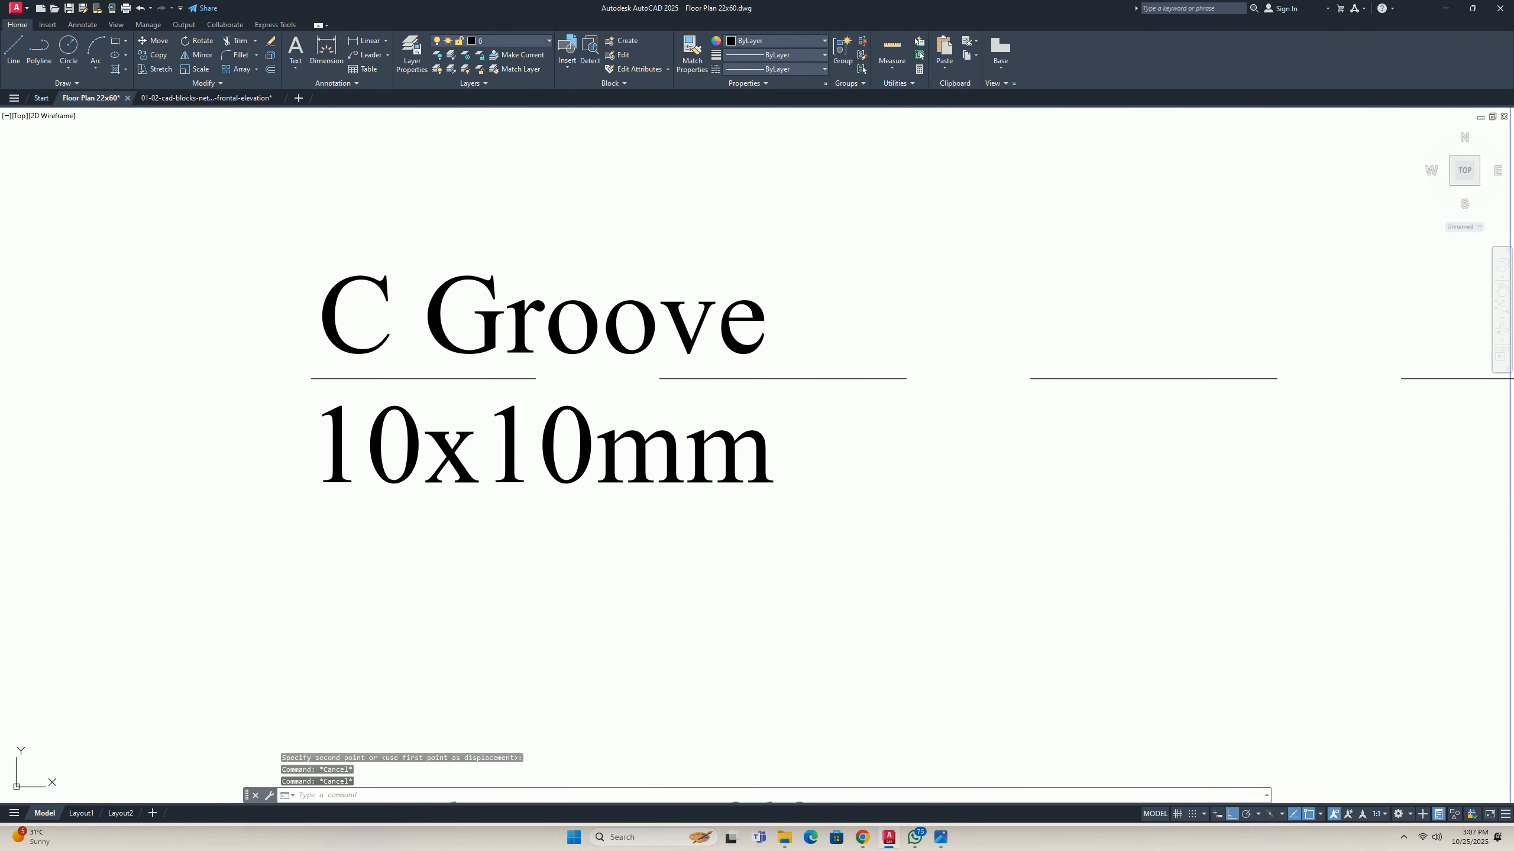
pyautogui.doubleClick(393, 449)
pyautogui.hotkey('shift', 'Left')
pyautogui.write('2')
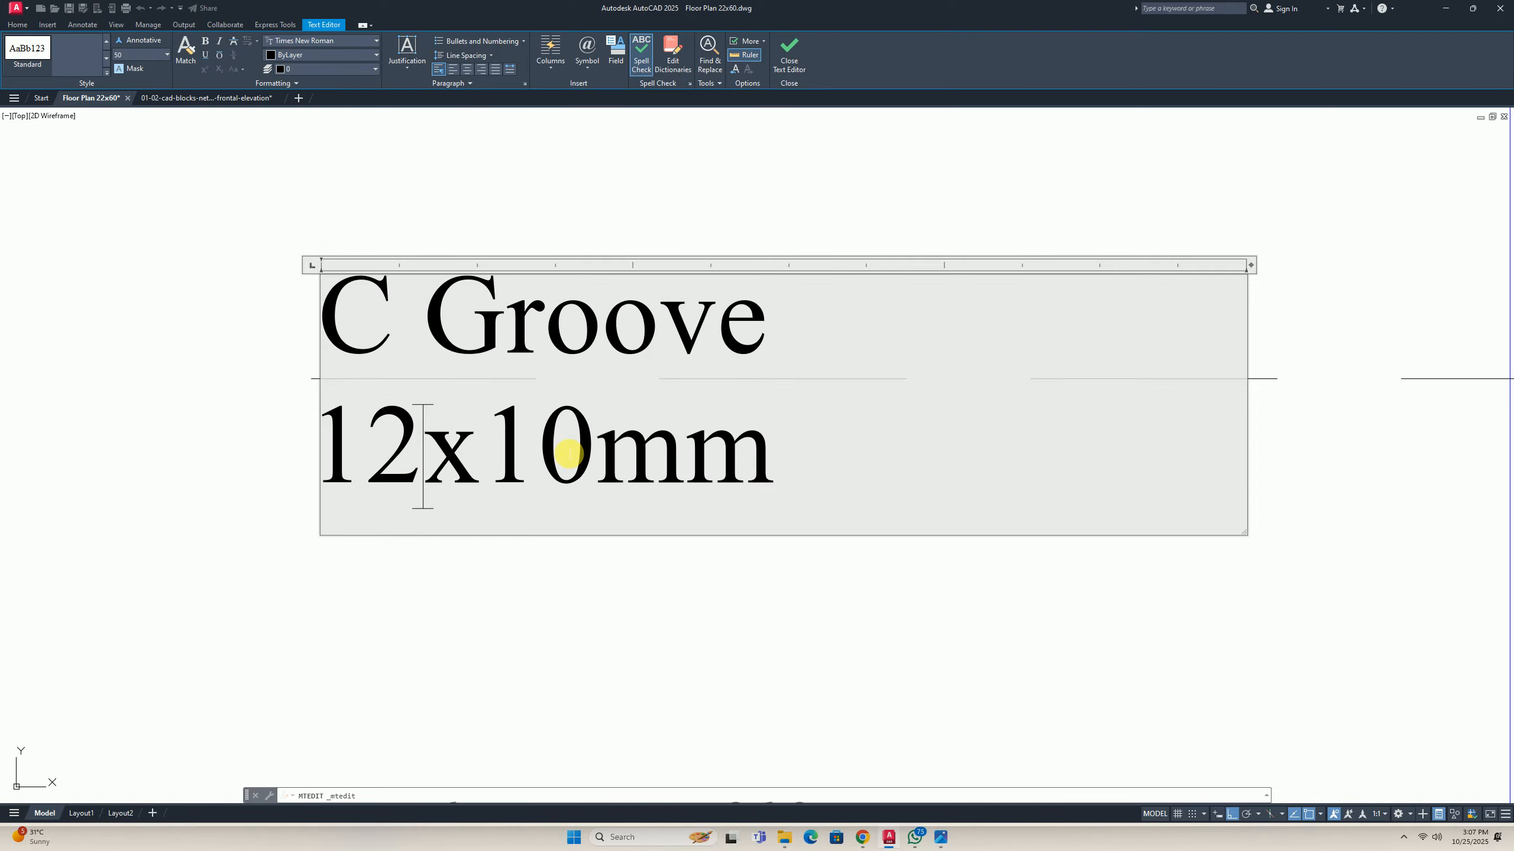
pyautogui.moveTo(568, 455); pyautogui.dragTo(593, 472)
pyautogui.write('2')
pyautogui.click(564, 633)
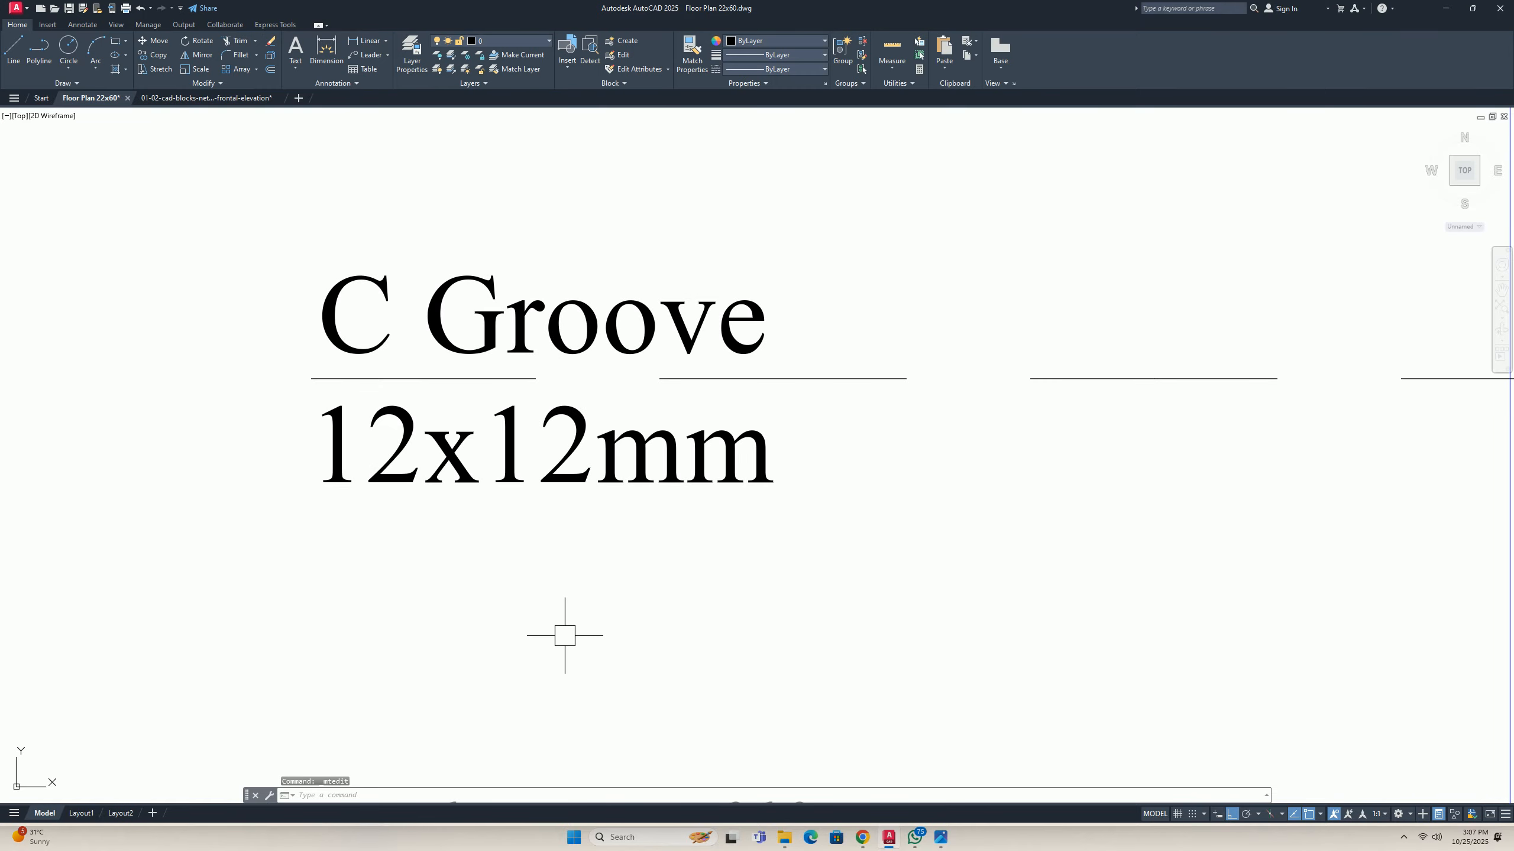
# Replace the fourth leader's False Ceiling label with "Panel Finish In Deco Paint As Sel." and close the text editor.
pyautogui.scroll(-8, 562, 605)
pyautogui.scroll(1, 523, 393)
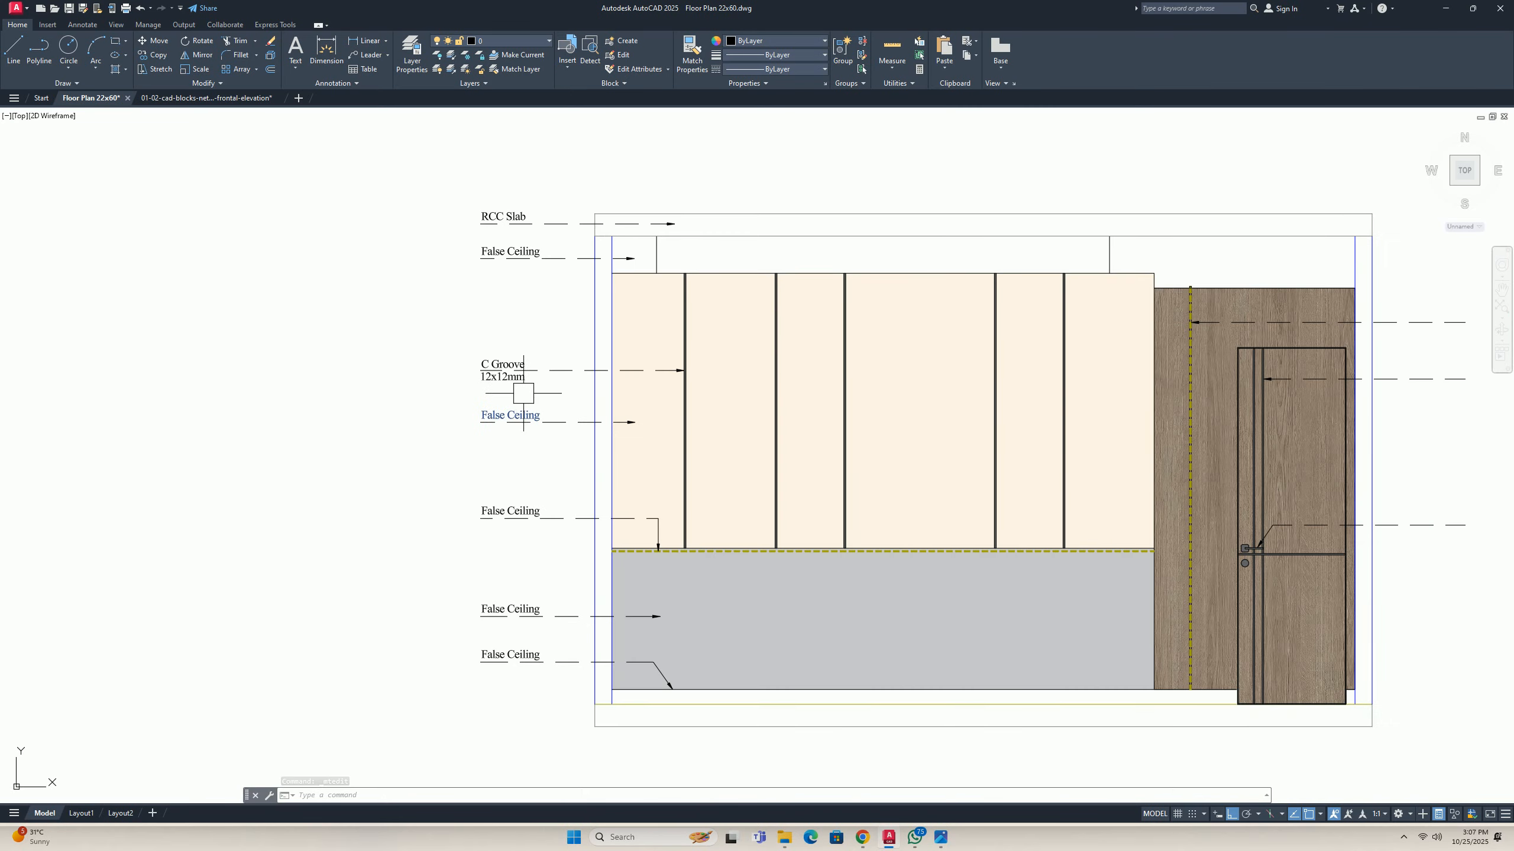
pyautogui.scroll(6, 523, 394)
pyautogui.press('Escape')
pyautogui.press('Escape')
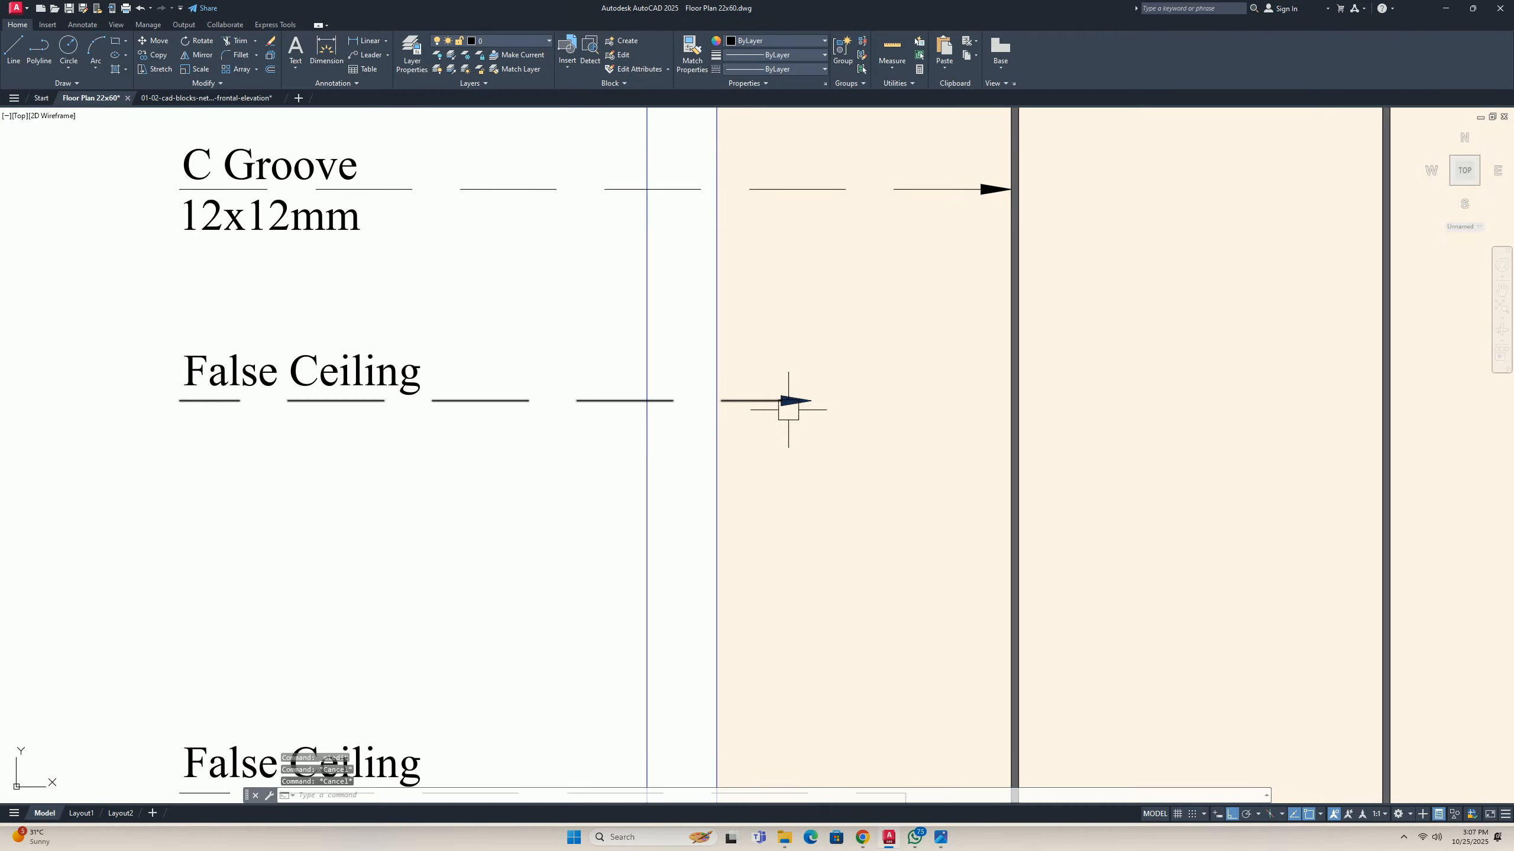
pyautogui.doubleClick(306, 362)
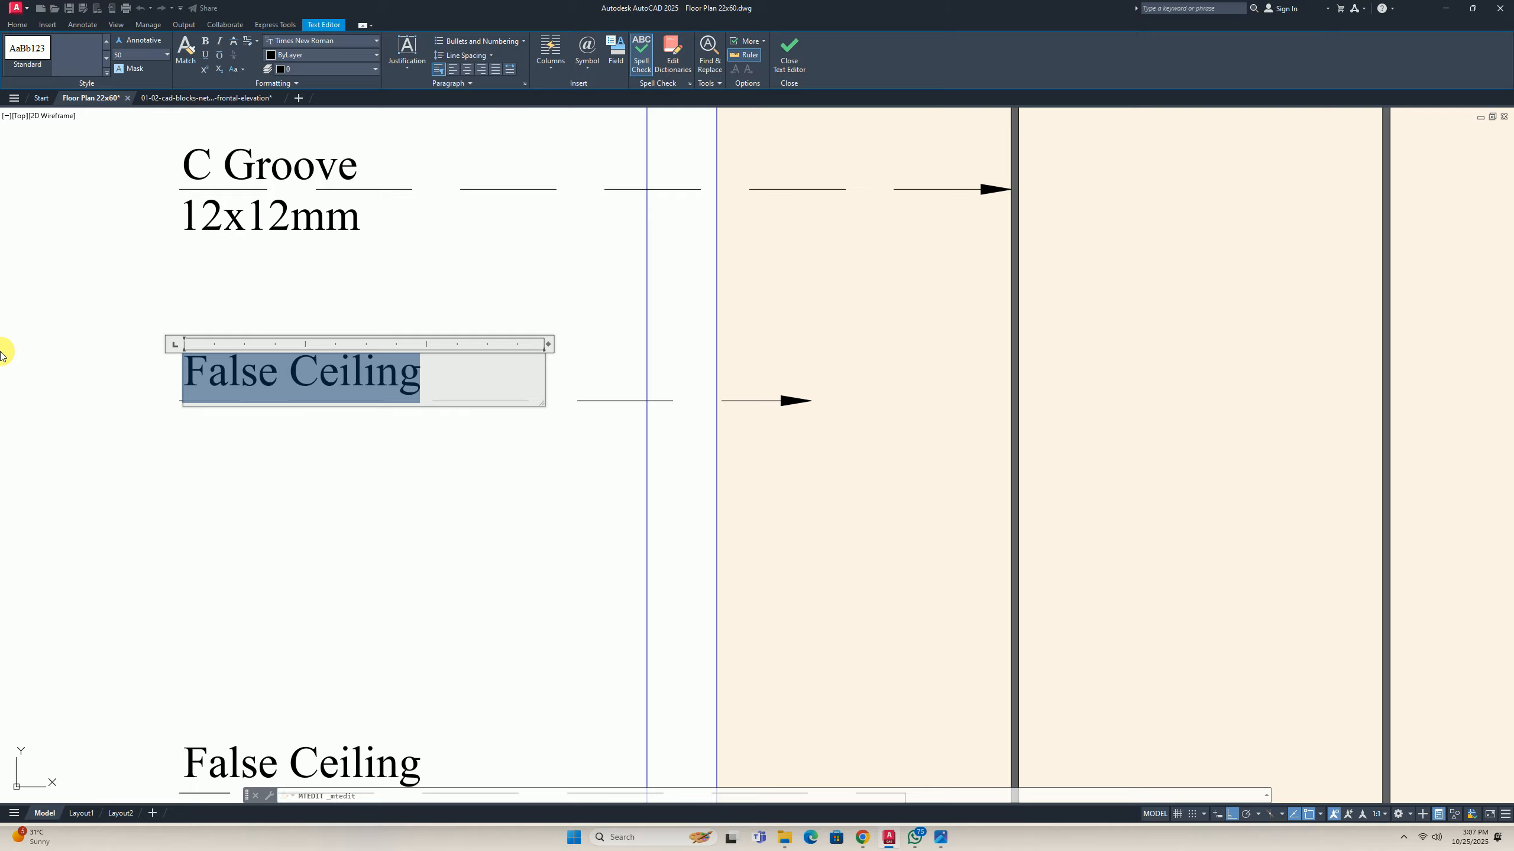
pyautogui.write('Pane')
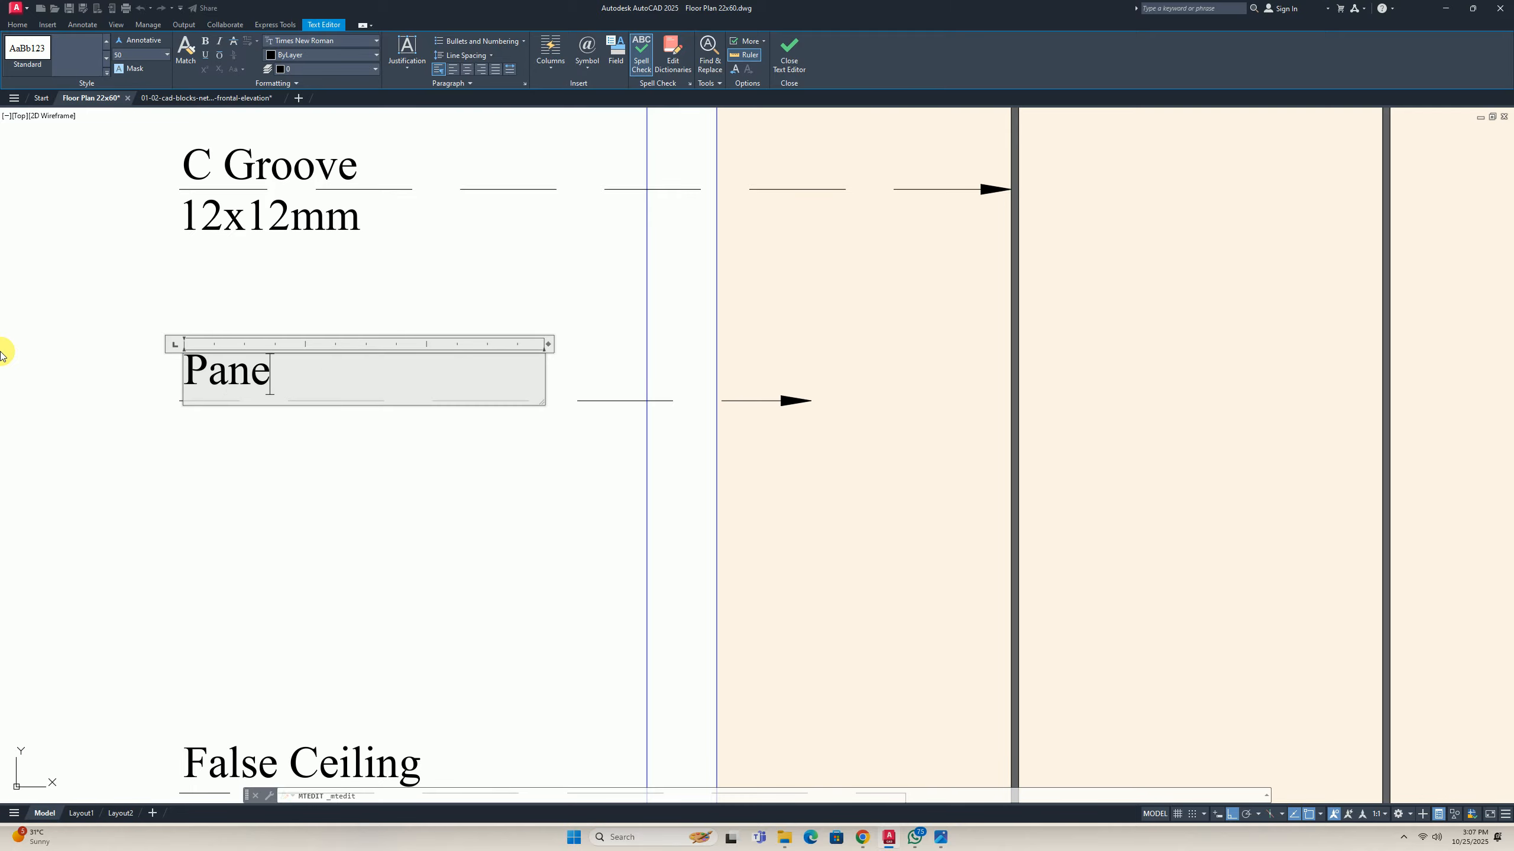
pyautogui.write('l')
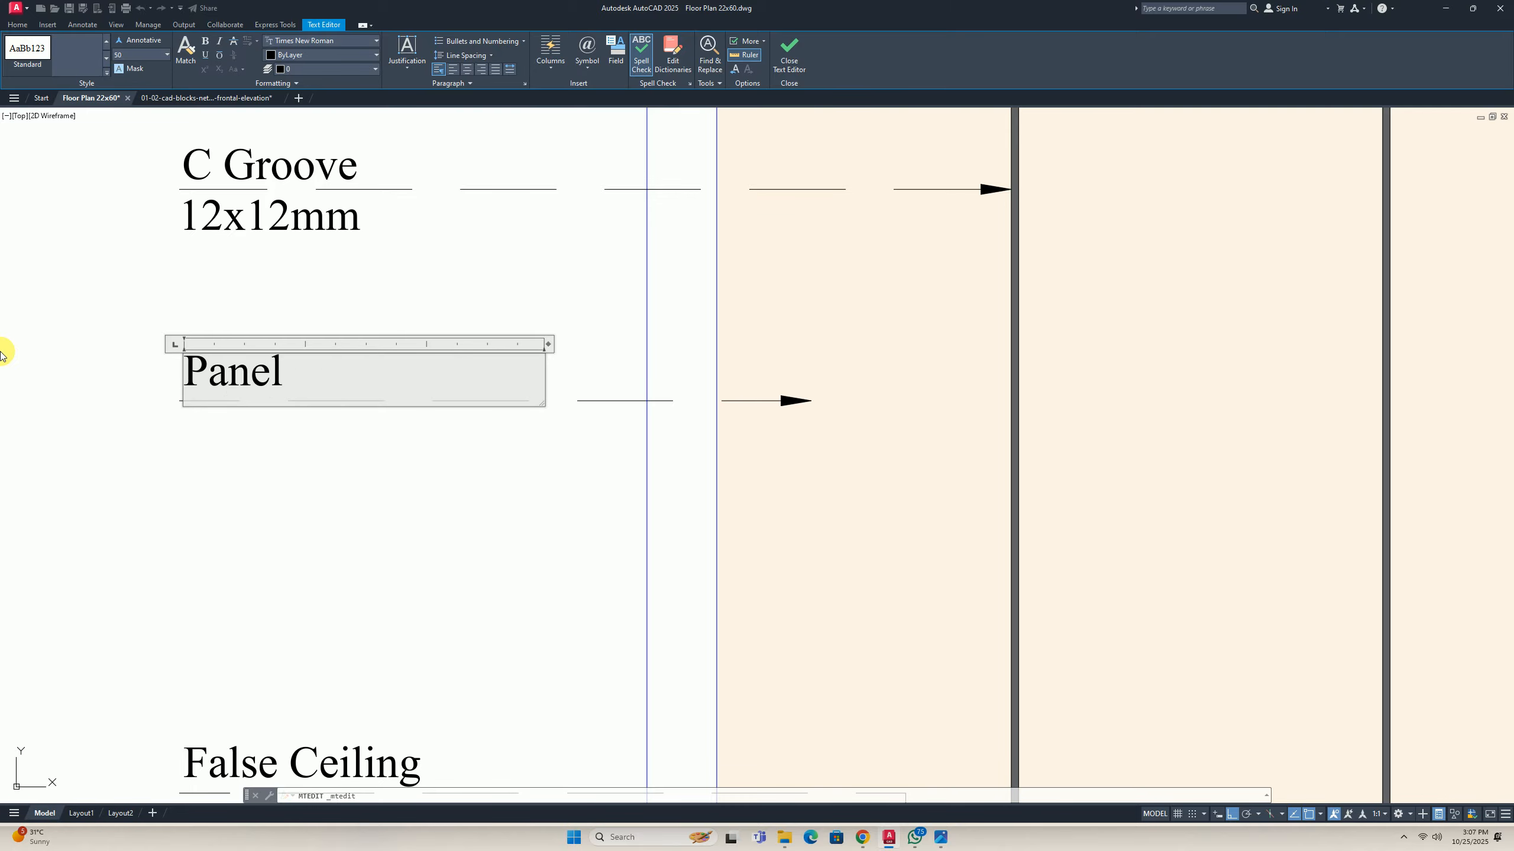
pyautogui.write(' Finish')
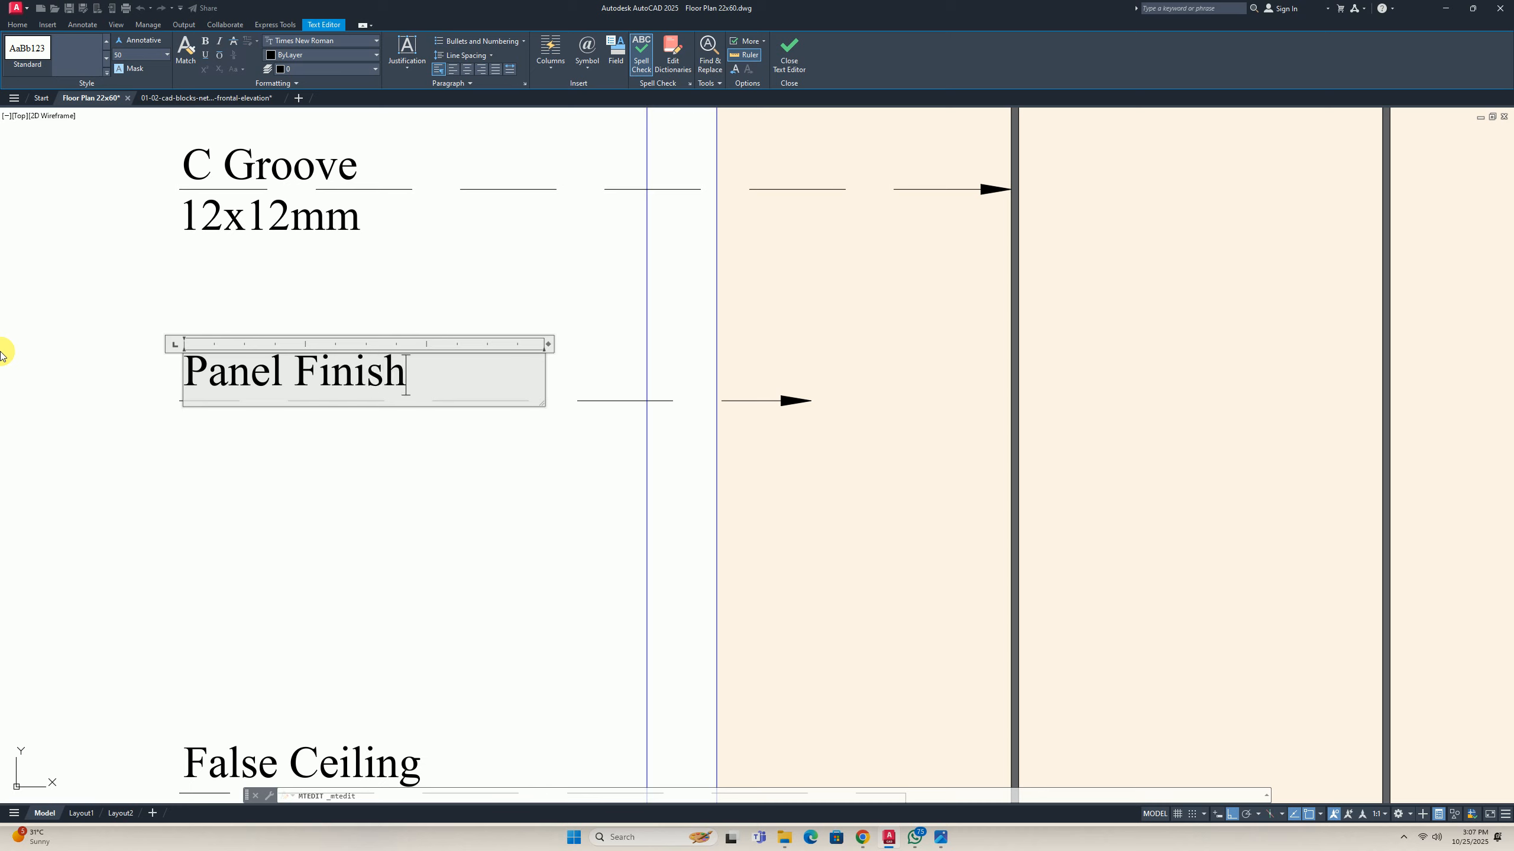
pyautogui.write(' In De')
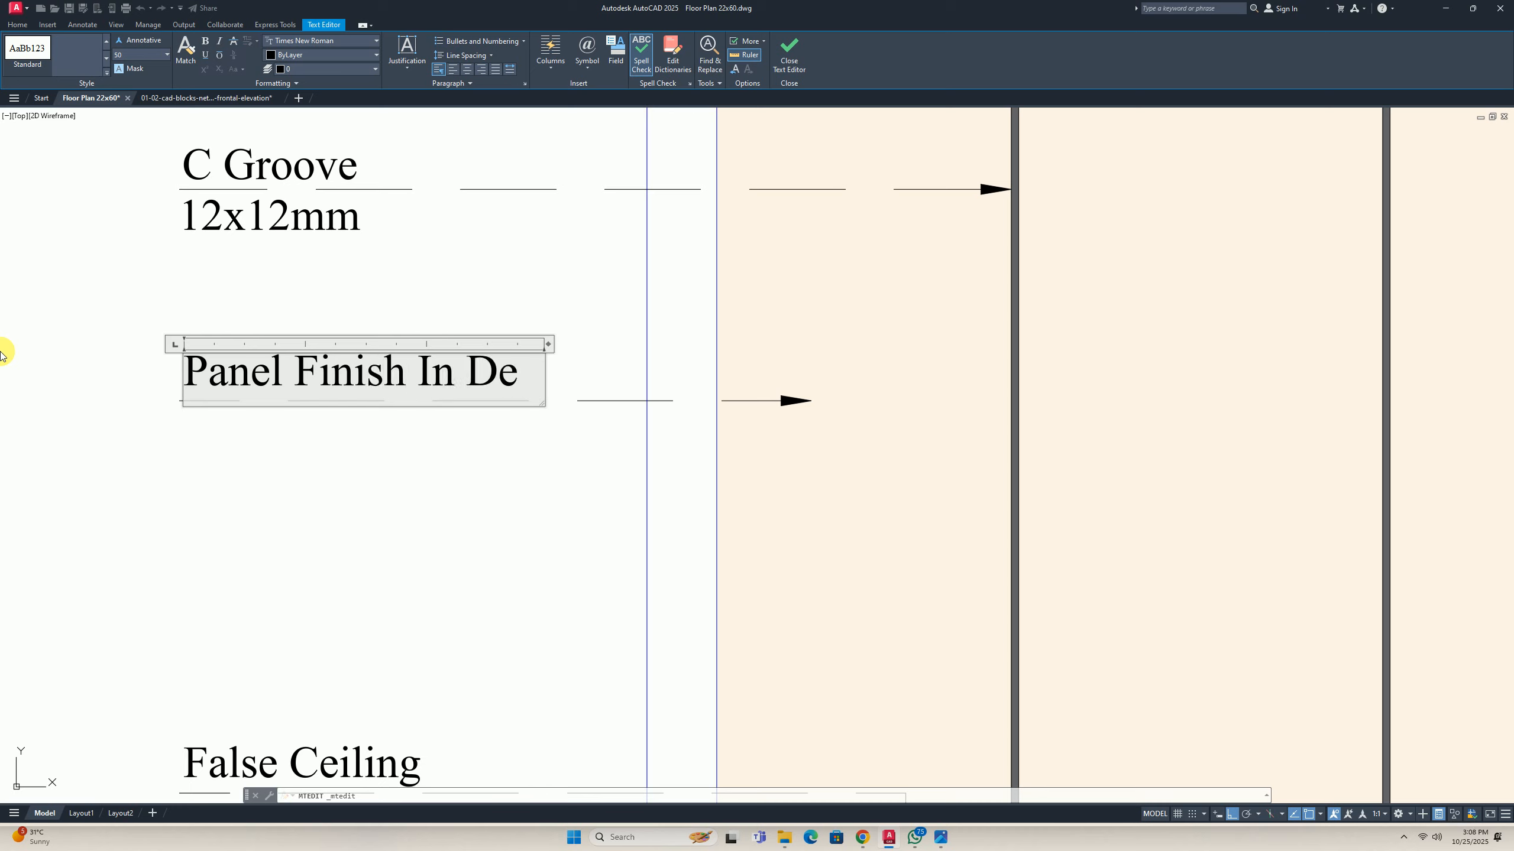
pyautogui.write('co')
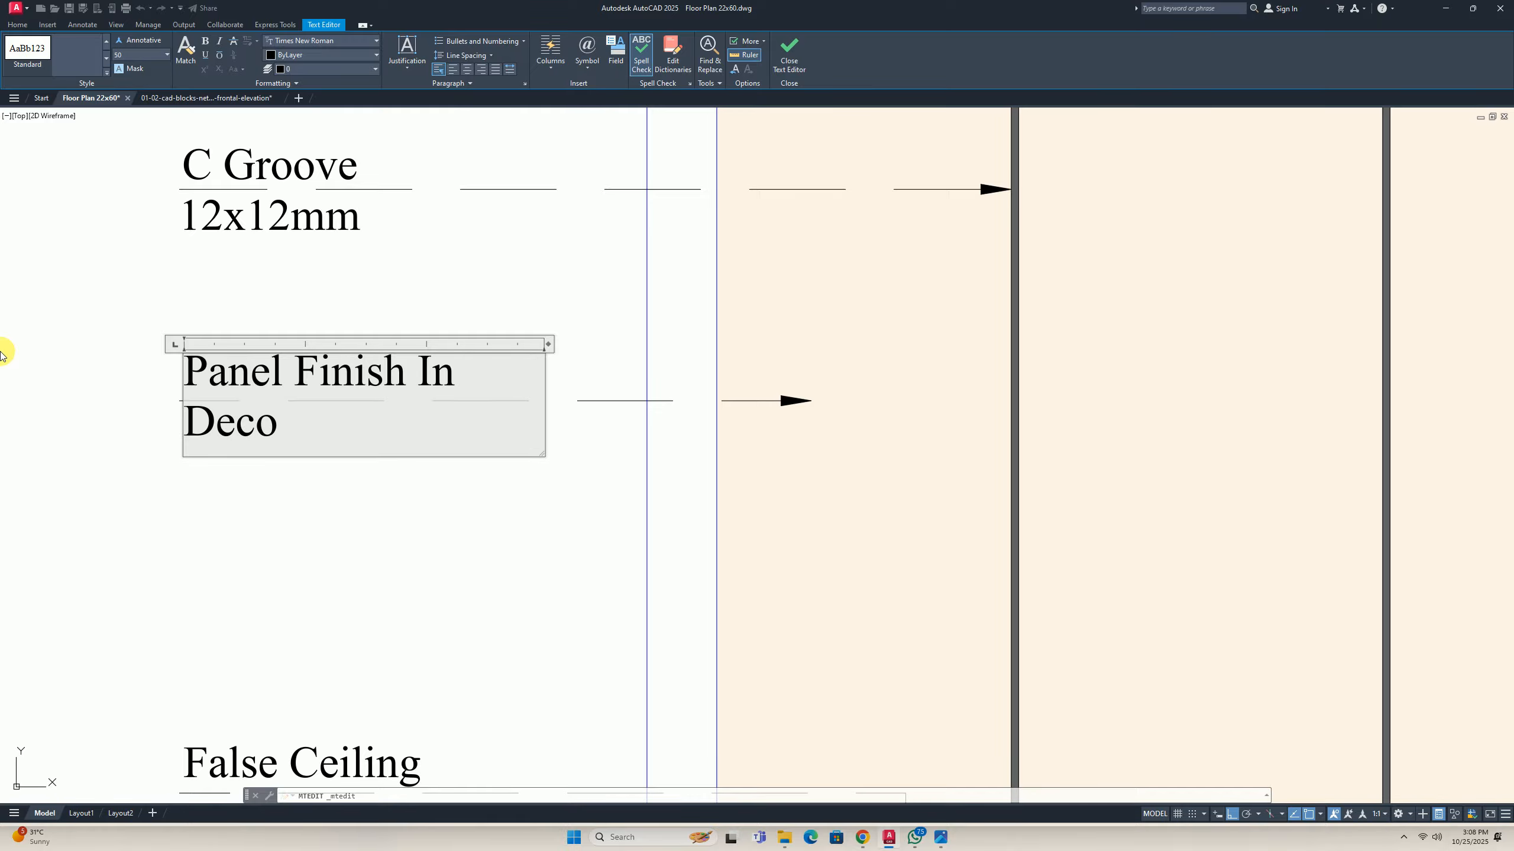
pyautogui.write(' Pao\\int')
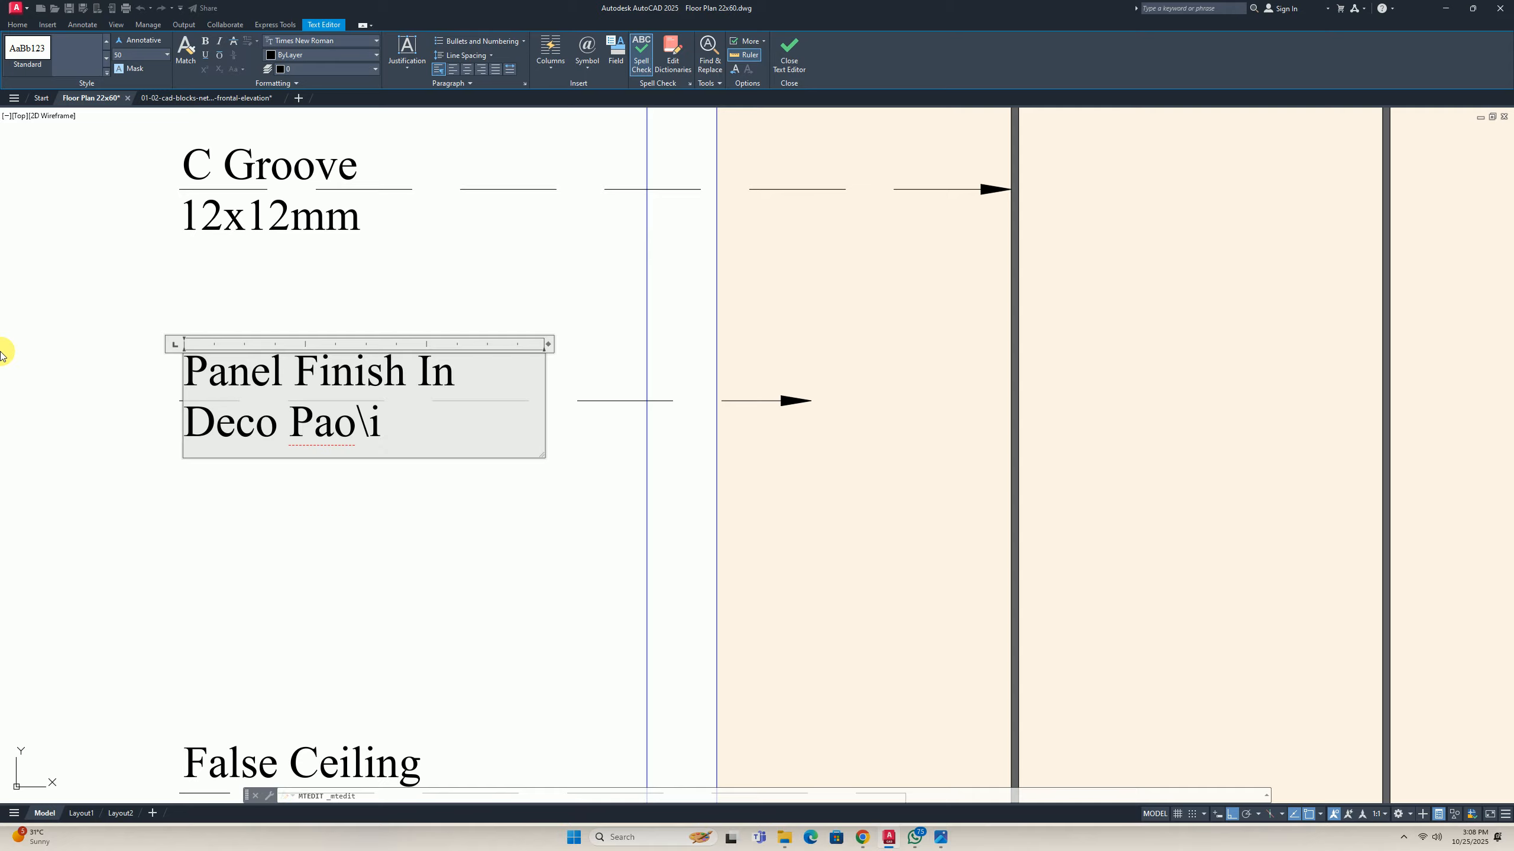
pyautogui.press('BackSpace')
pyautogui.press('BackSpace')
pyautogui.press('BackSpace')
pyautogui.press('BackSpace')
pyautogui.press('BackSpace')
pyautogui.press('BackSpace')
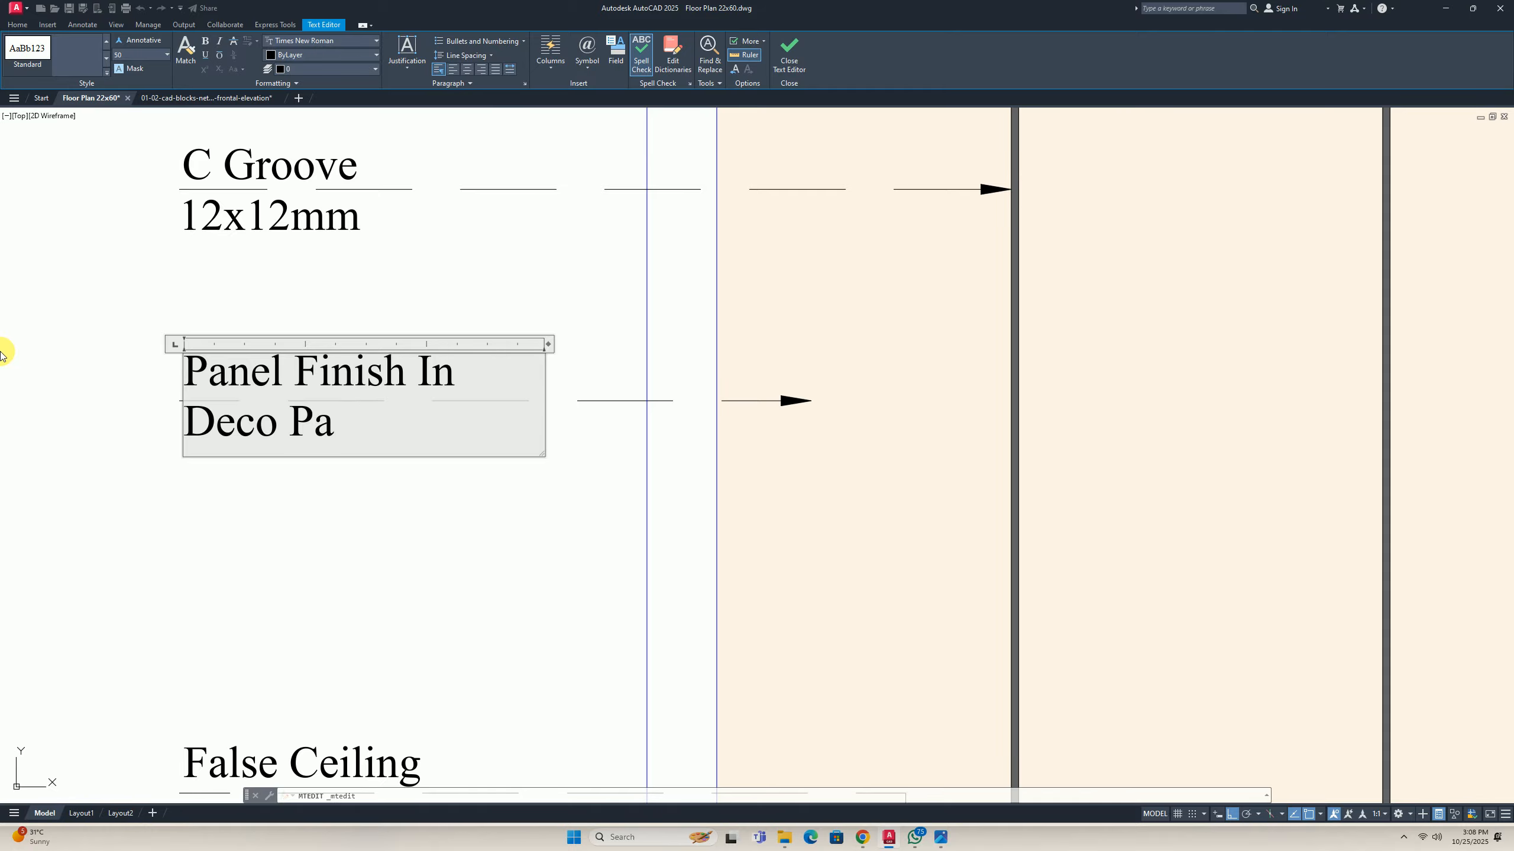
pyautogui.write('int As Sel.')
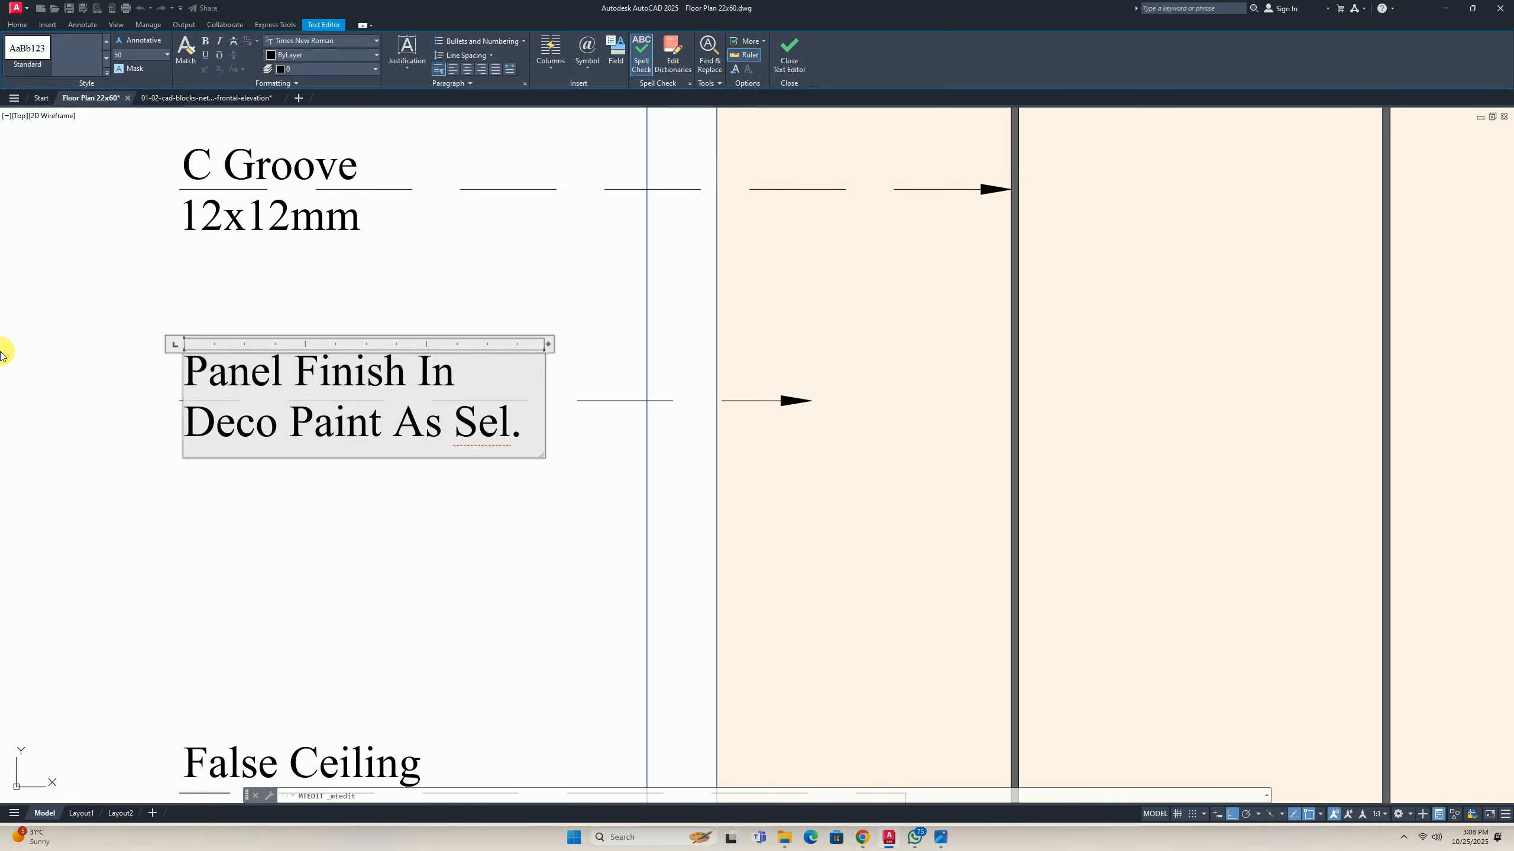
pyautogui.click(210, 636)
# Replace the False Ceiling label on the leader pointing to the dashed yellow light strip with "Cove Light".
pyautogui.scroll(-8, 418, 489)
pyautogui.scroll(6, 424, 492)
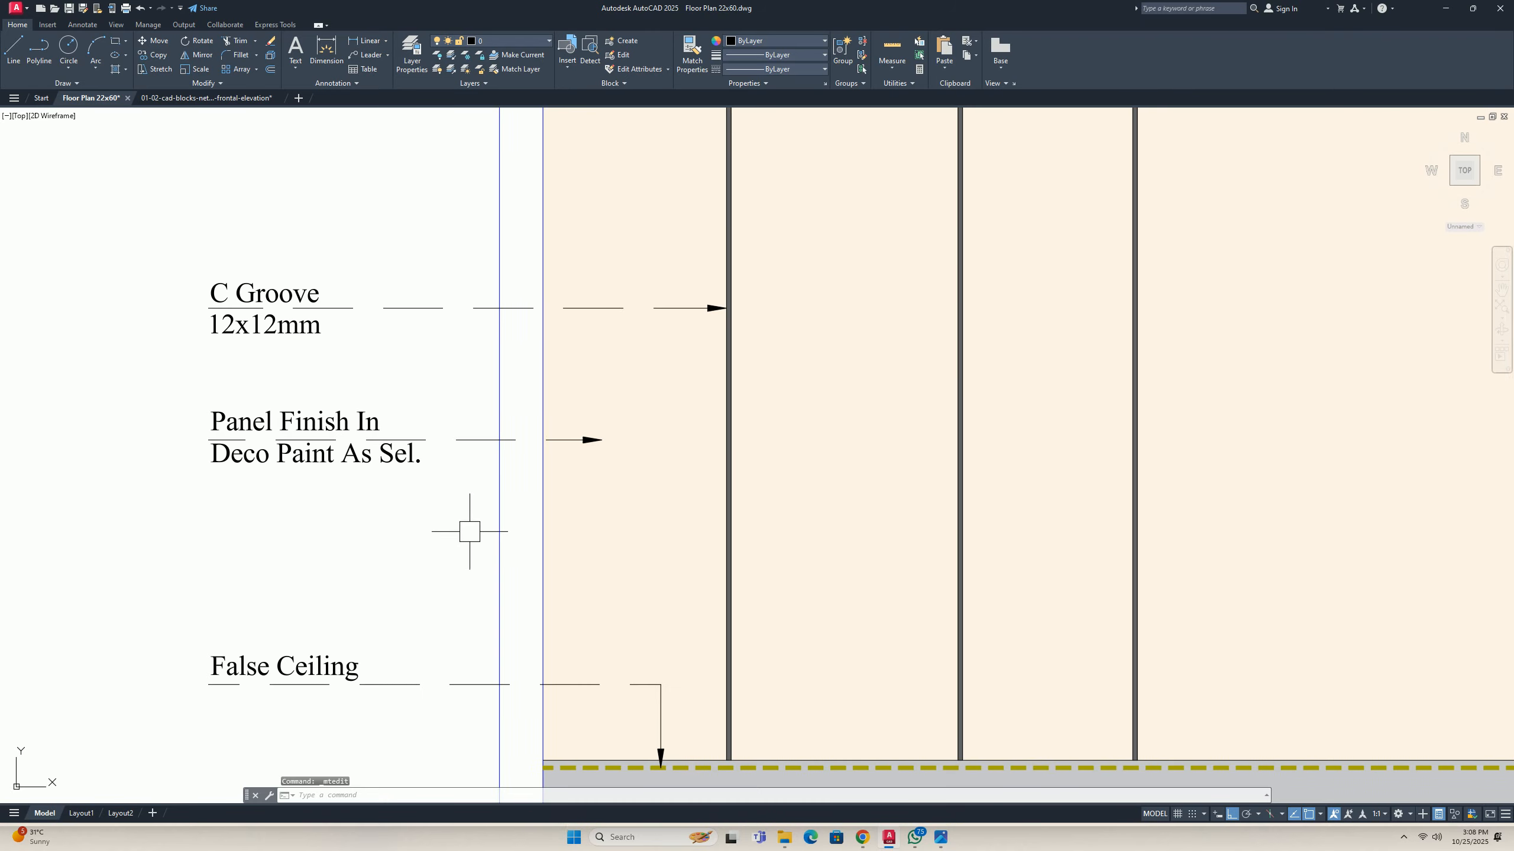
pyautogui.moveTo(471, 606); pyautogui.dragTo(489, 467, button='middle')
pyautogui.press('Escape')
pyautogui.moveTo(687, 650); pyautogui.dragTo(750, 598, button='middle')
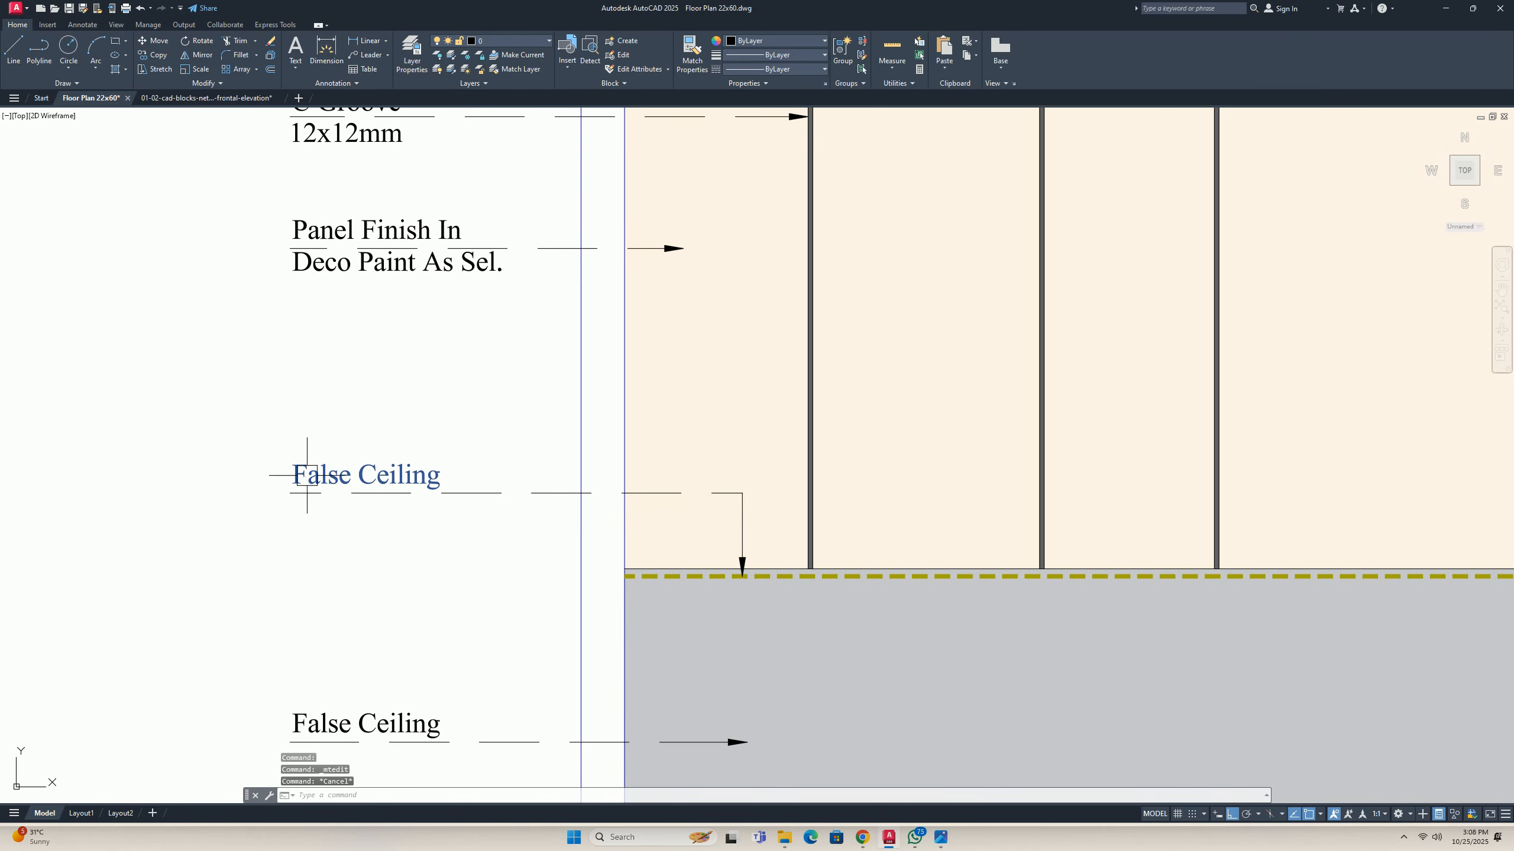
pyautogui.doubleClick(376, 467)
pyautogui.moveTo(436, 480); pyautogui.dragTo(115, 475)
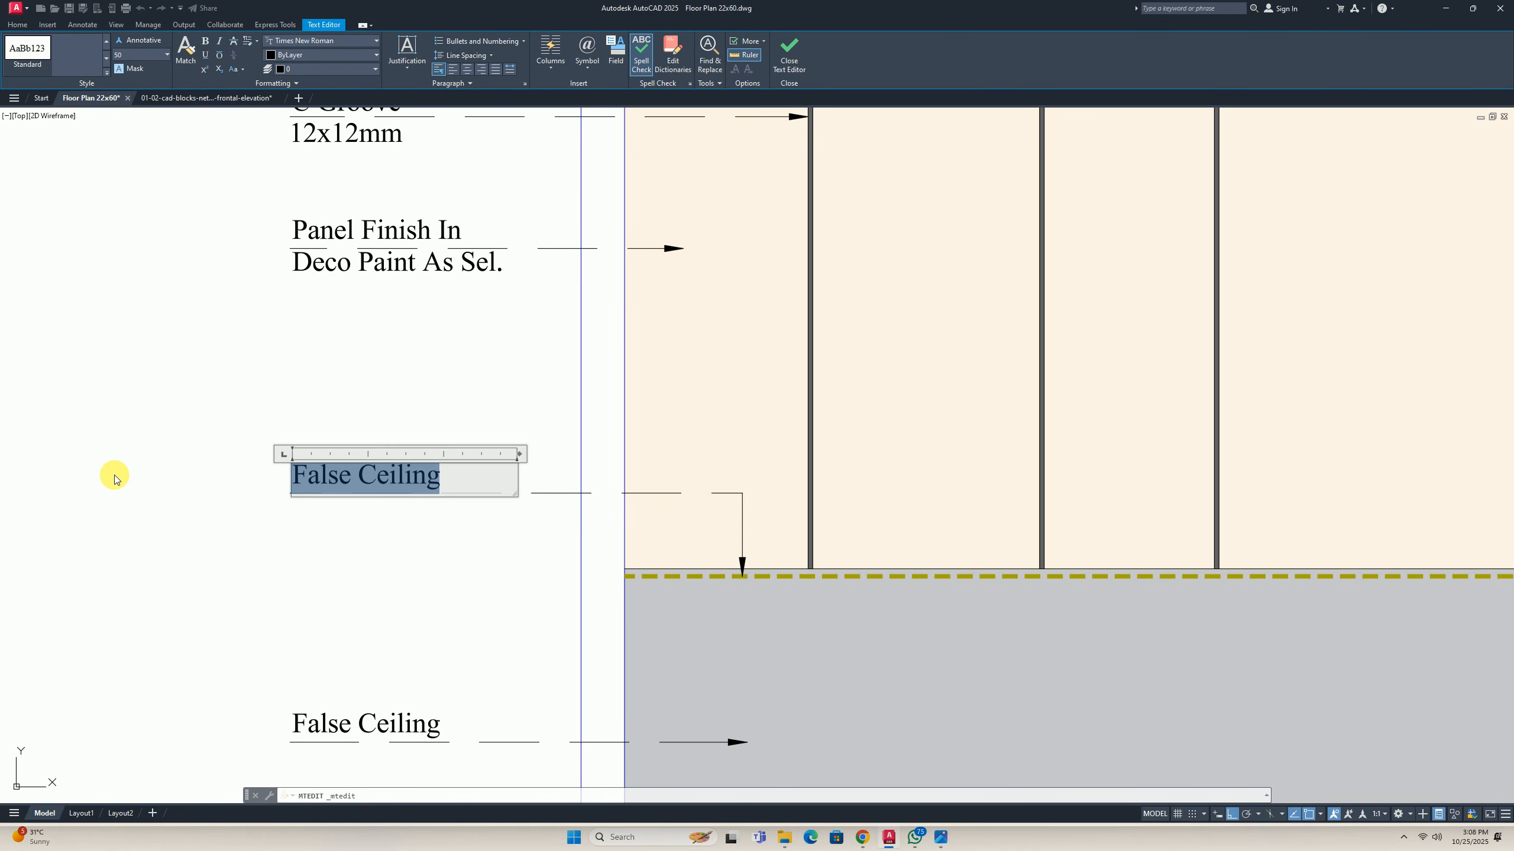
pyautogui.write('Co')
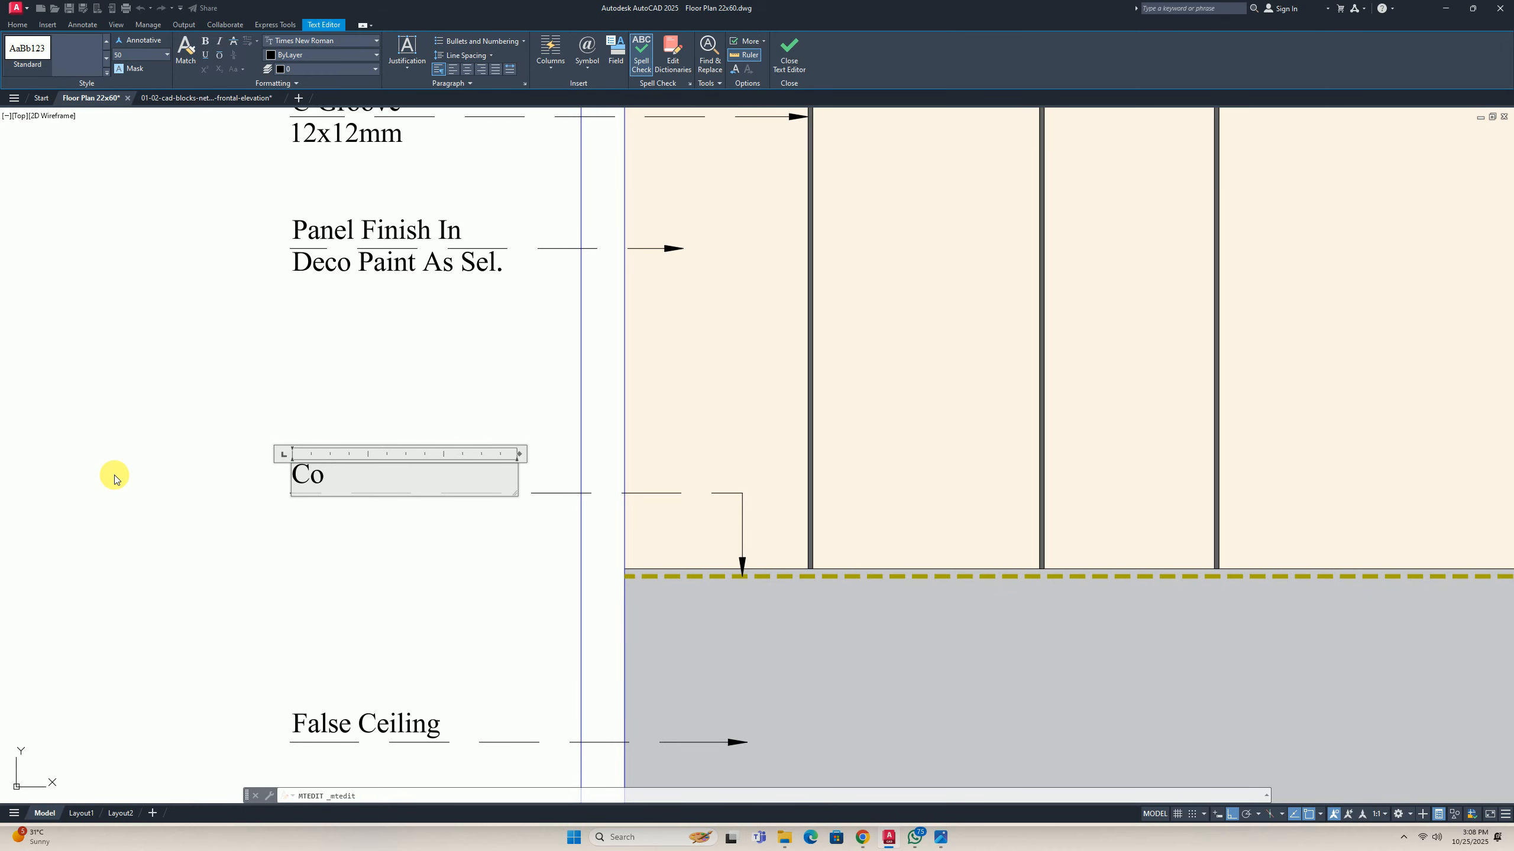
pyautogui.write('ve Light')
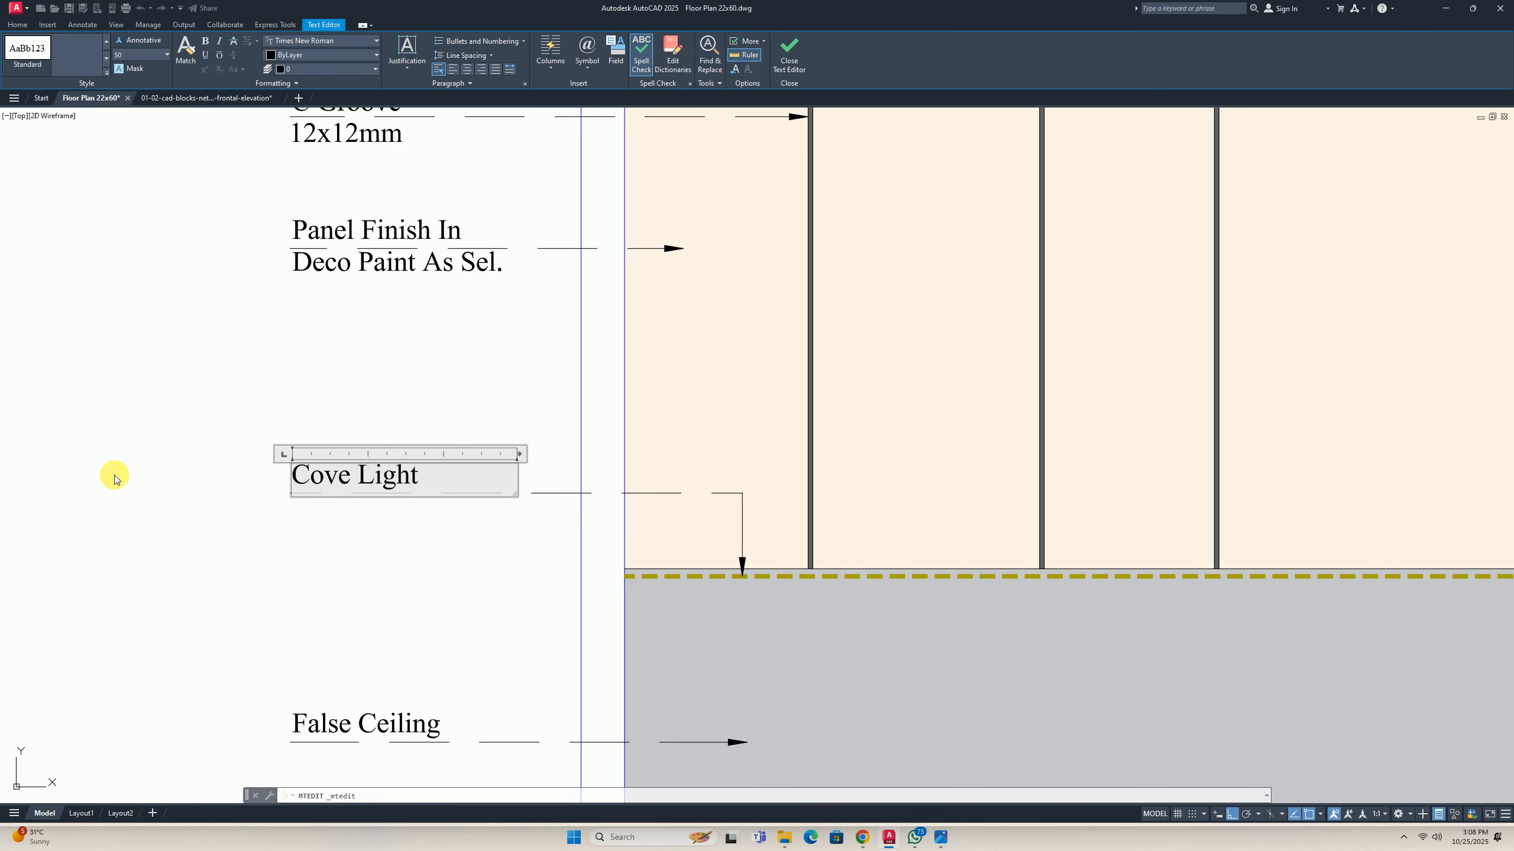
pyautogui.click(114, 477)
# Add the second line "Warm White Colour" to the Cove Light label and widen its text box to keep it on one line.
pyautogui.scroll(-5, 405, 677)
pyautogui.scroll(5, 405, 501)
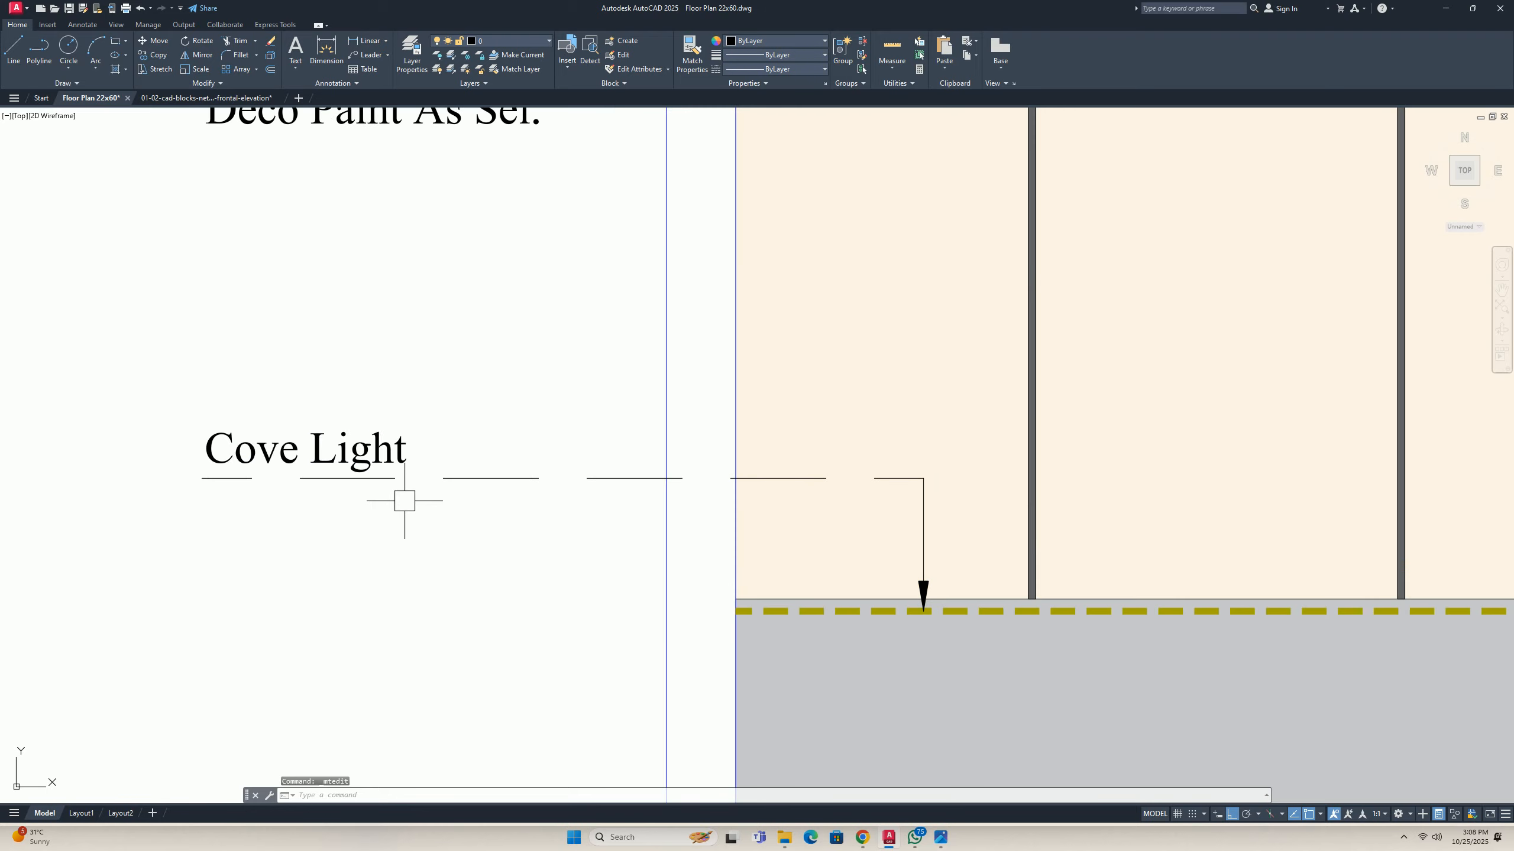
pyautogui.click(382, 459)
pyautogui.doubleClick(449, 466)
pyautogui.press('Return')
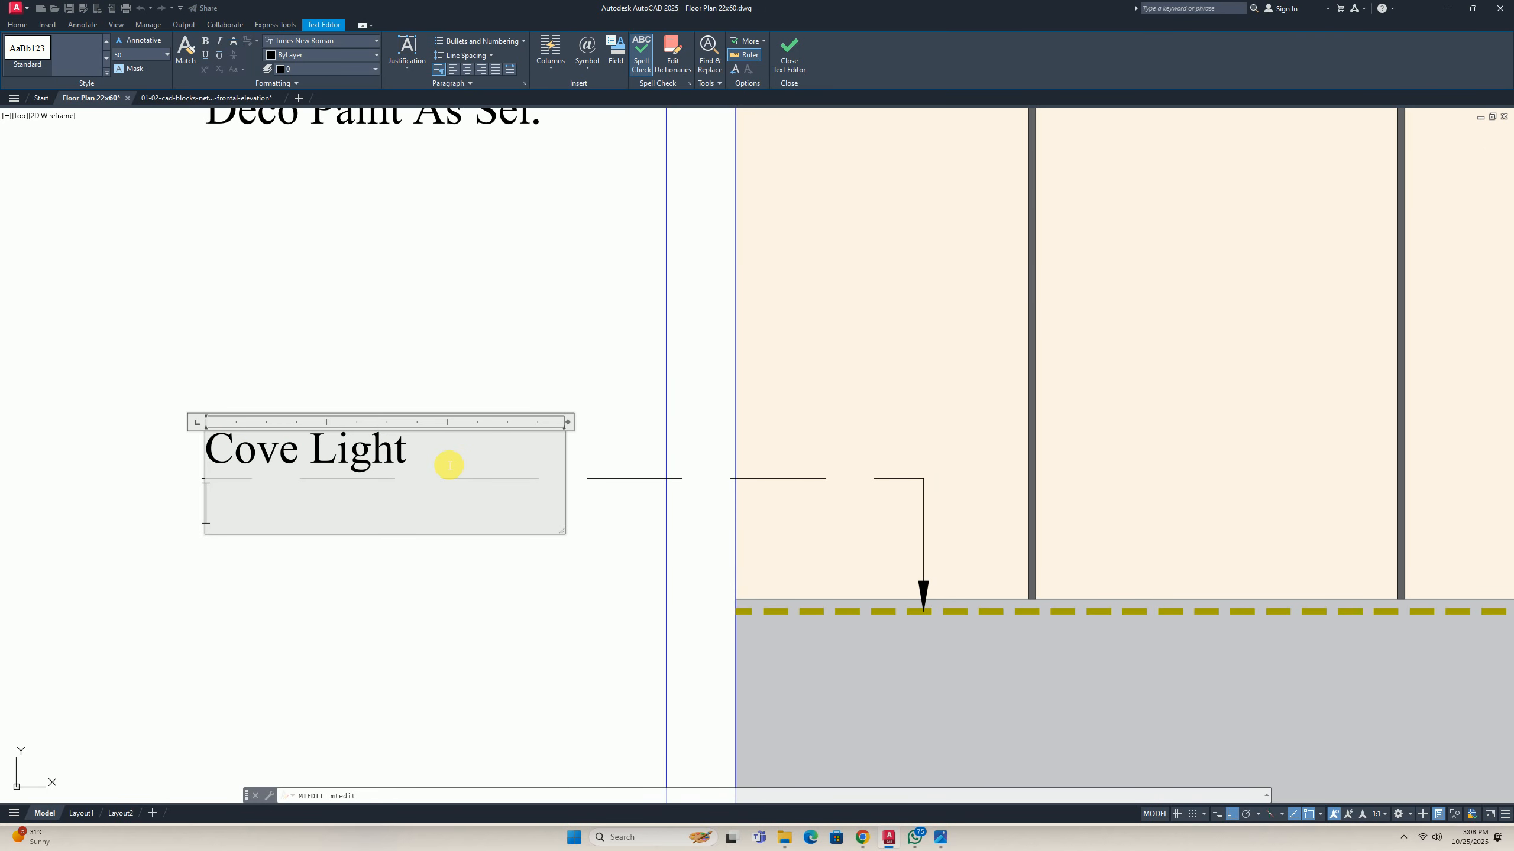
pyautogui.write('War')
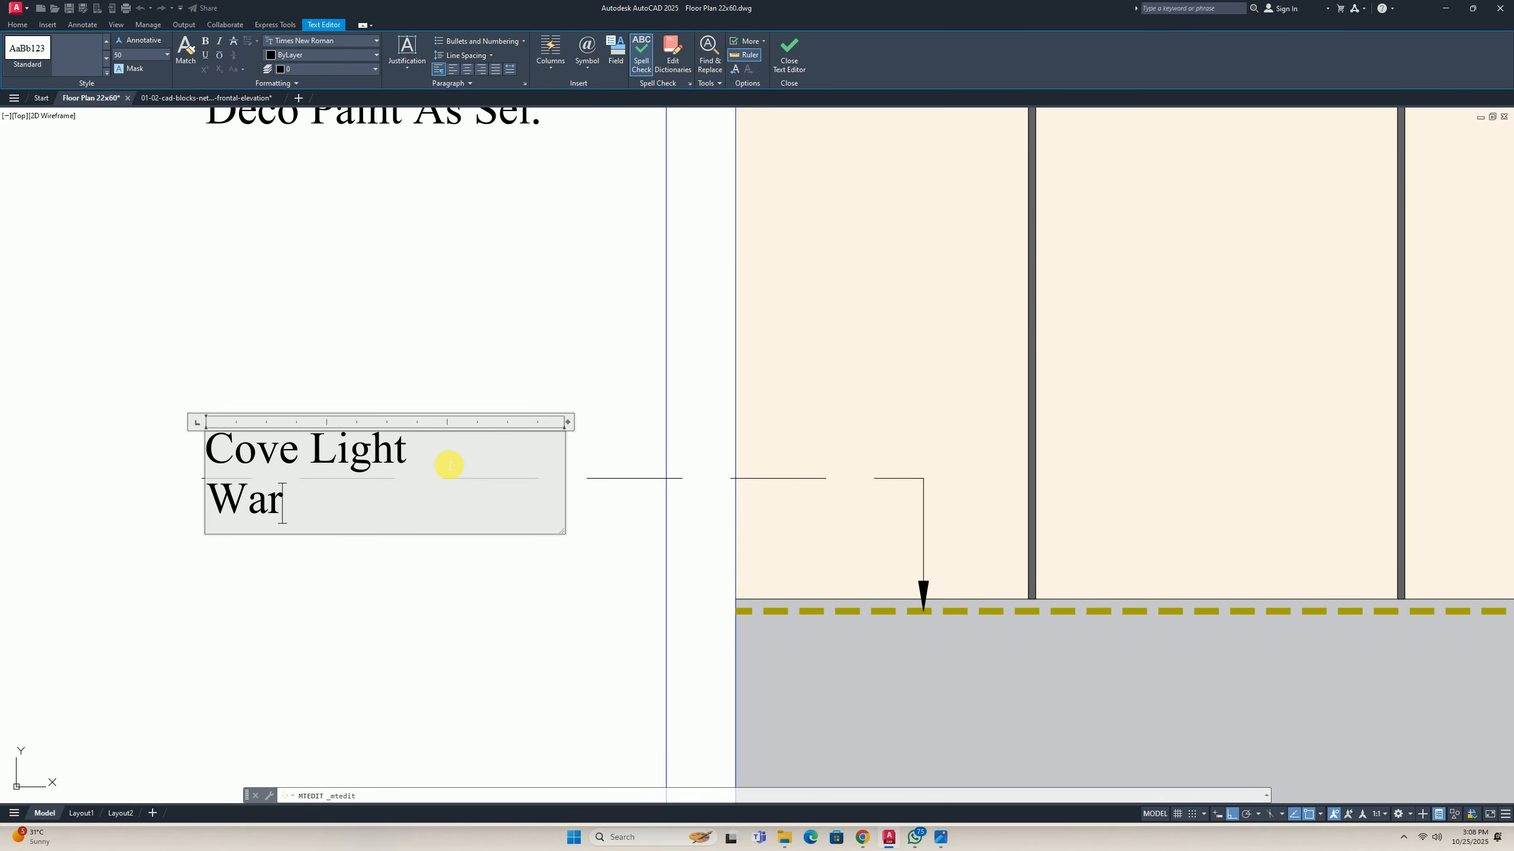
pyautogui.write('m White')
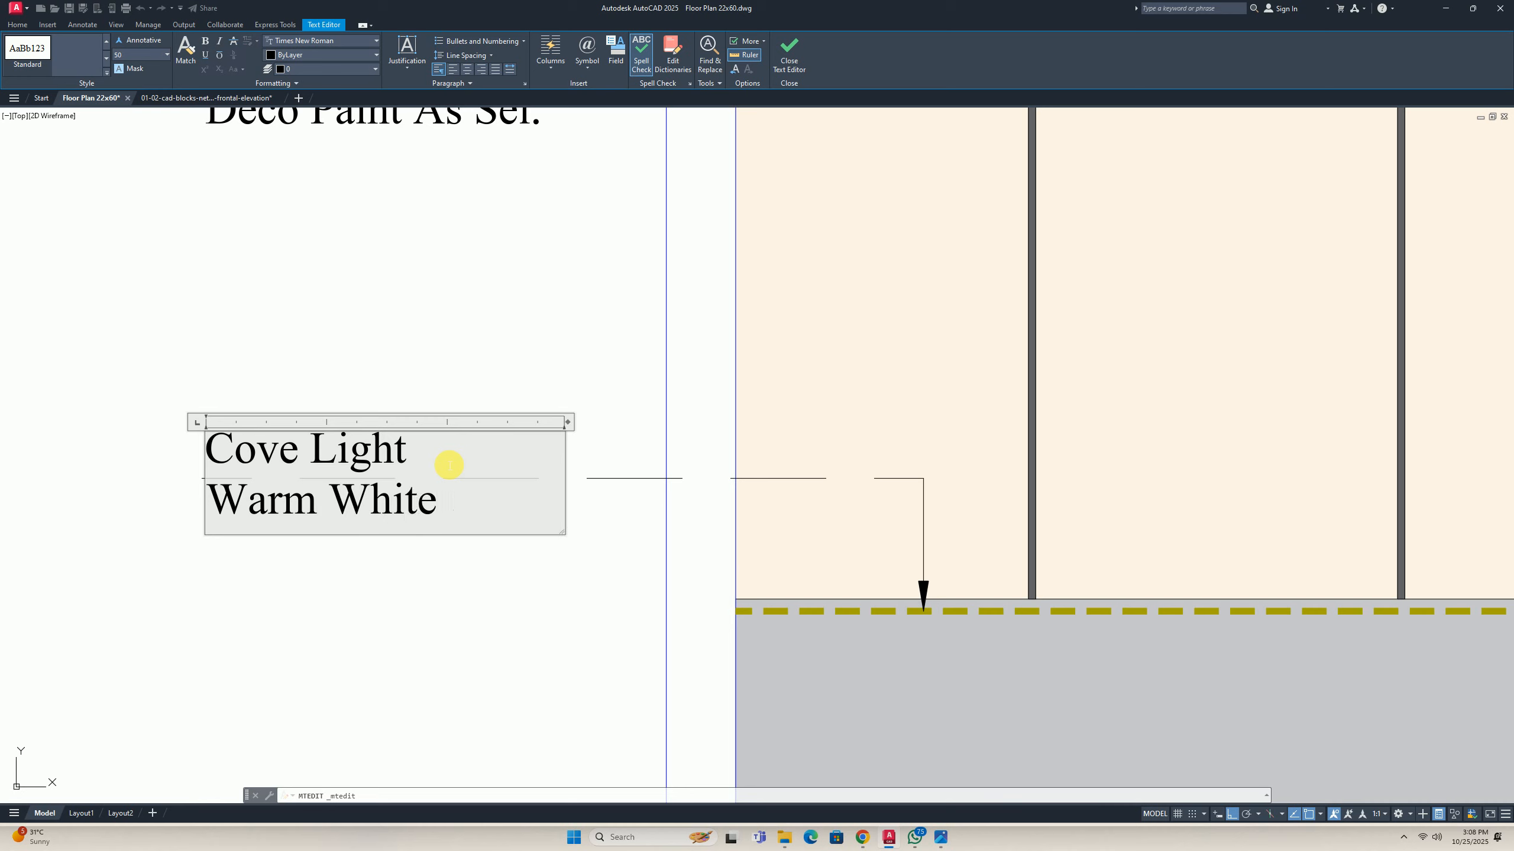
pyautogui.write(' Colour')
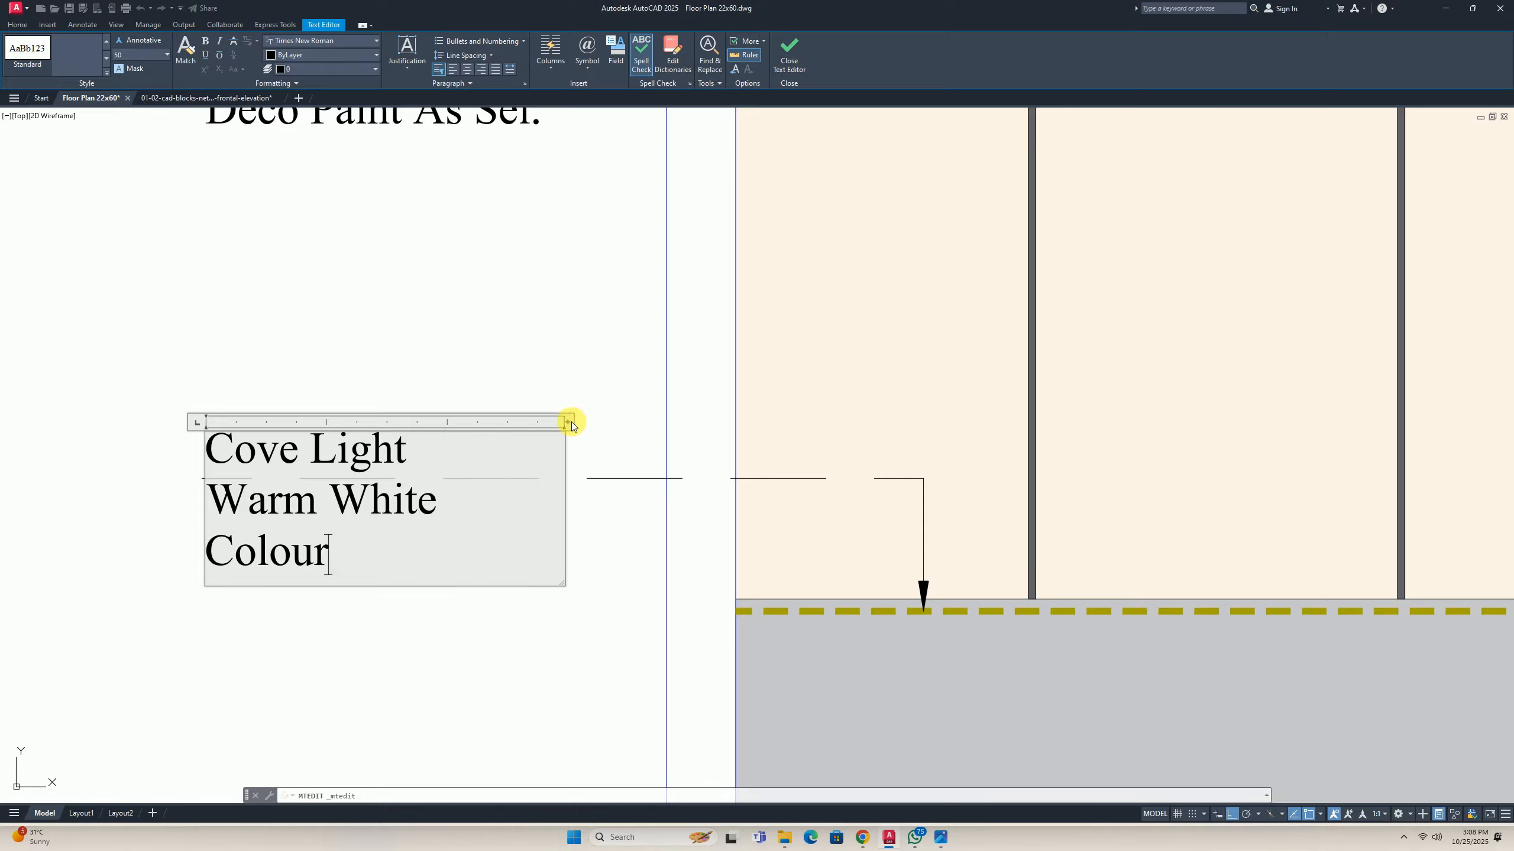
pyautogui.moveTo(567, 422); pyautogui.dragTo(607, 421)
pyautogui.click(508, 638)
pyautogui.press('Escape')
# Replace the False Ceiling label on the leader pointing to the grey lower wall panel with "Wall Panelling On".
pyautogui.scroll(-4, 495, 583)
pyautogui.moveTo(493, 581); pyautogui.dragTo(473, 427, button='middle')
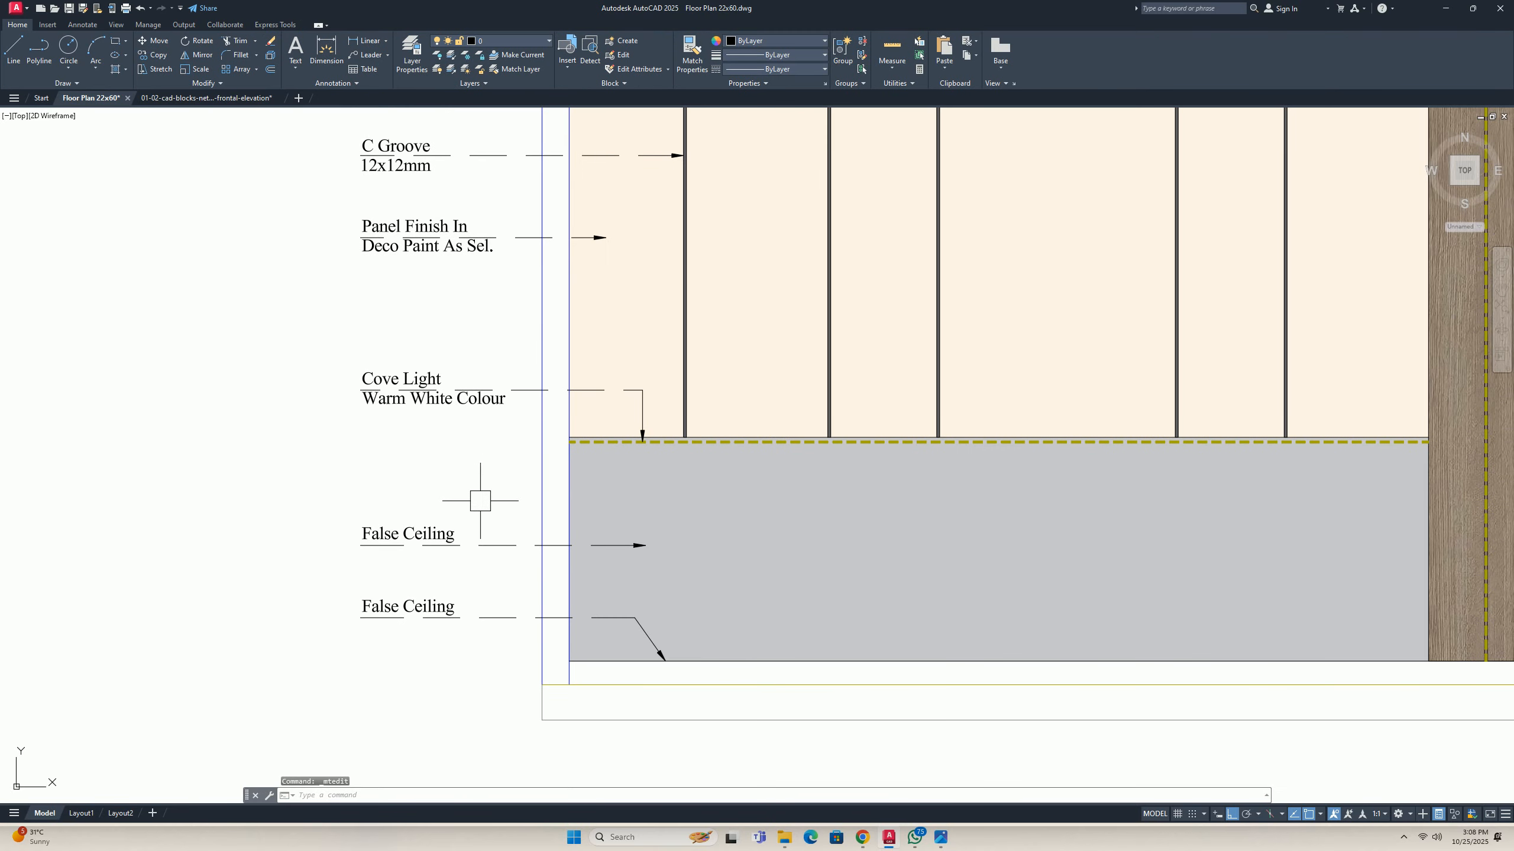
pyautogui.scroll(2, 419, 529)
pyautogui.click(418, 530)
pyautogui.doubleClick(474, 534)
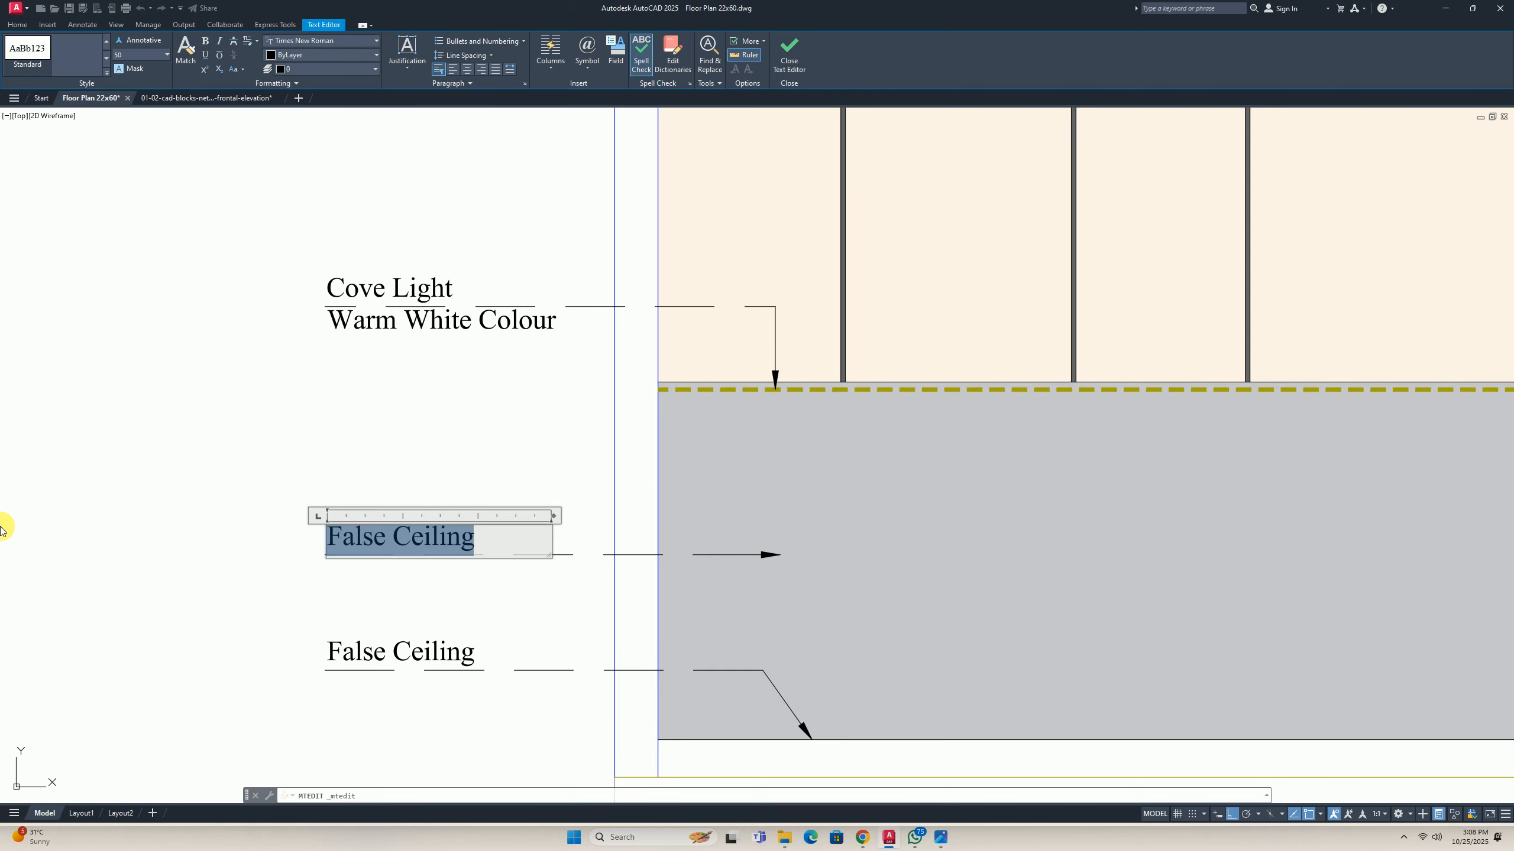
pyautogui.write('W')
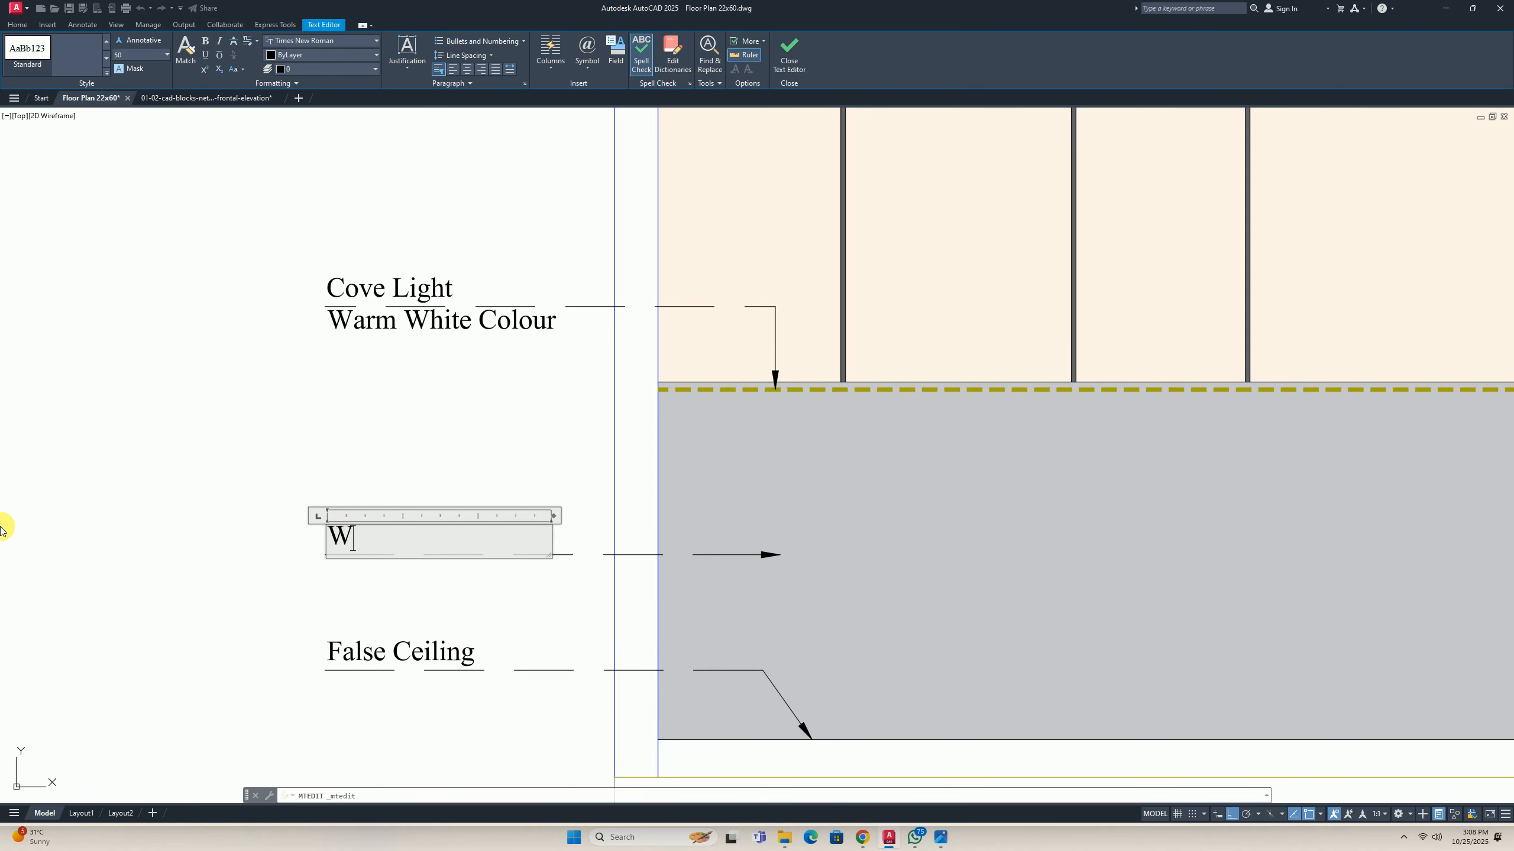
pyautogui.write('all Pane')
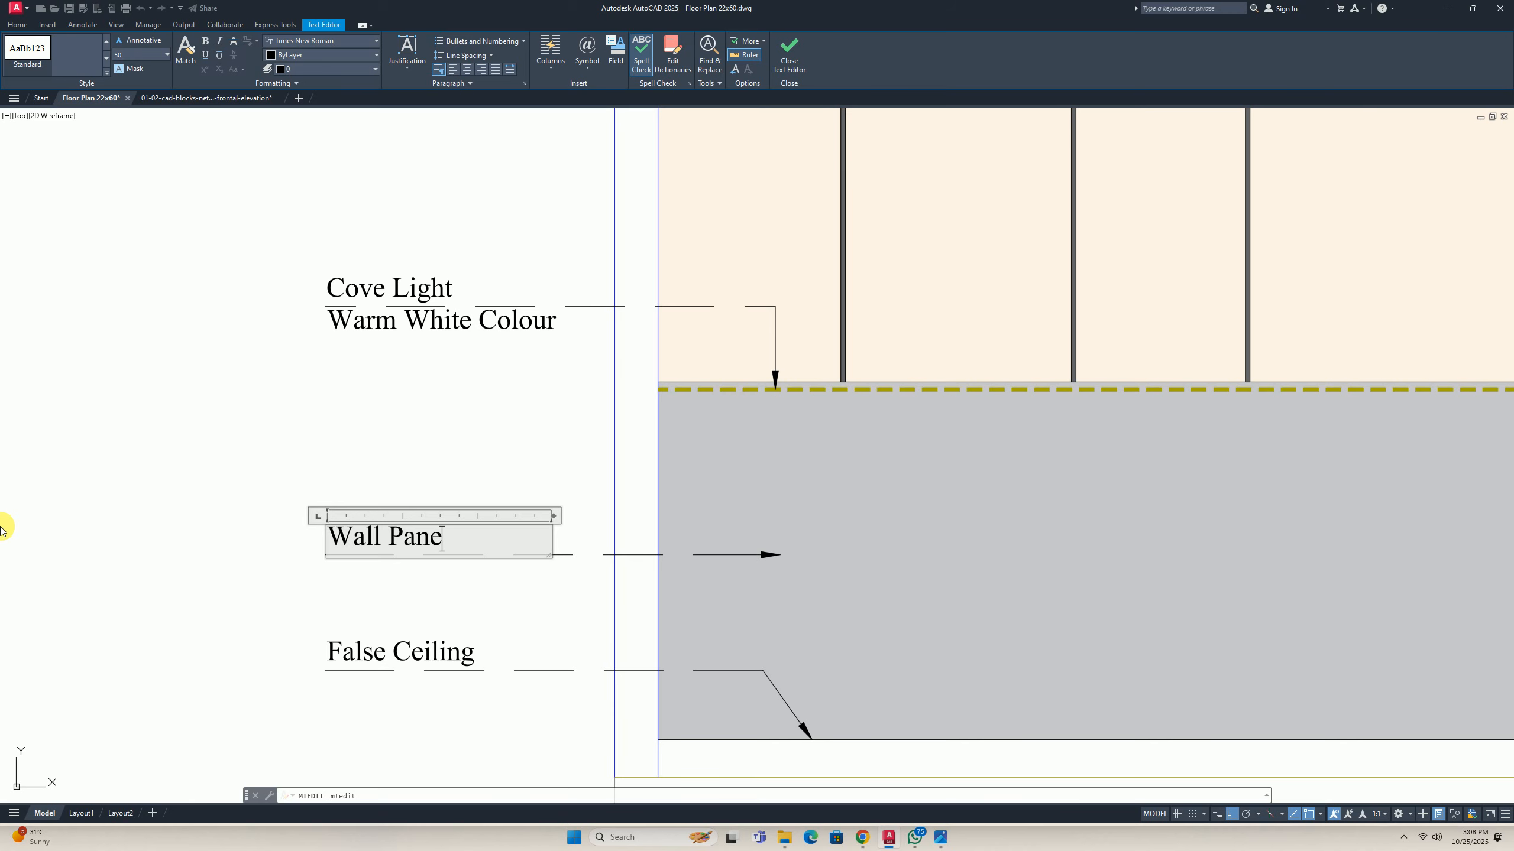
pyautogui.write('lling ')
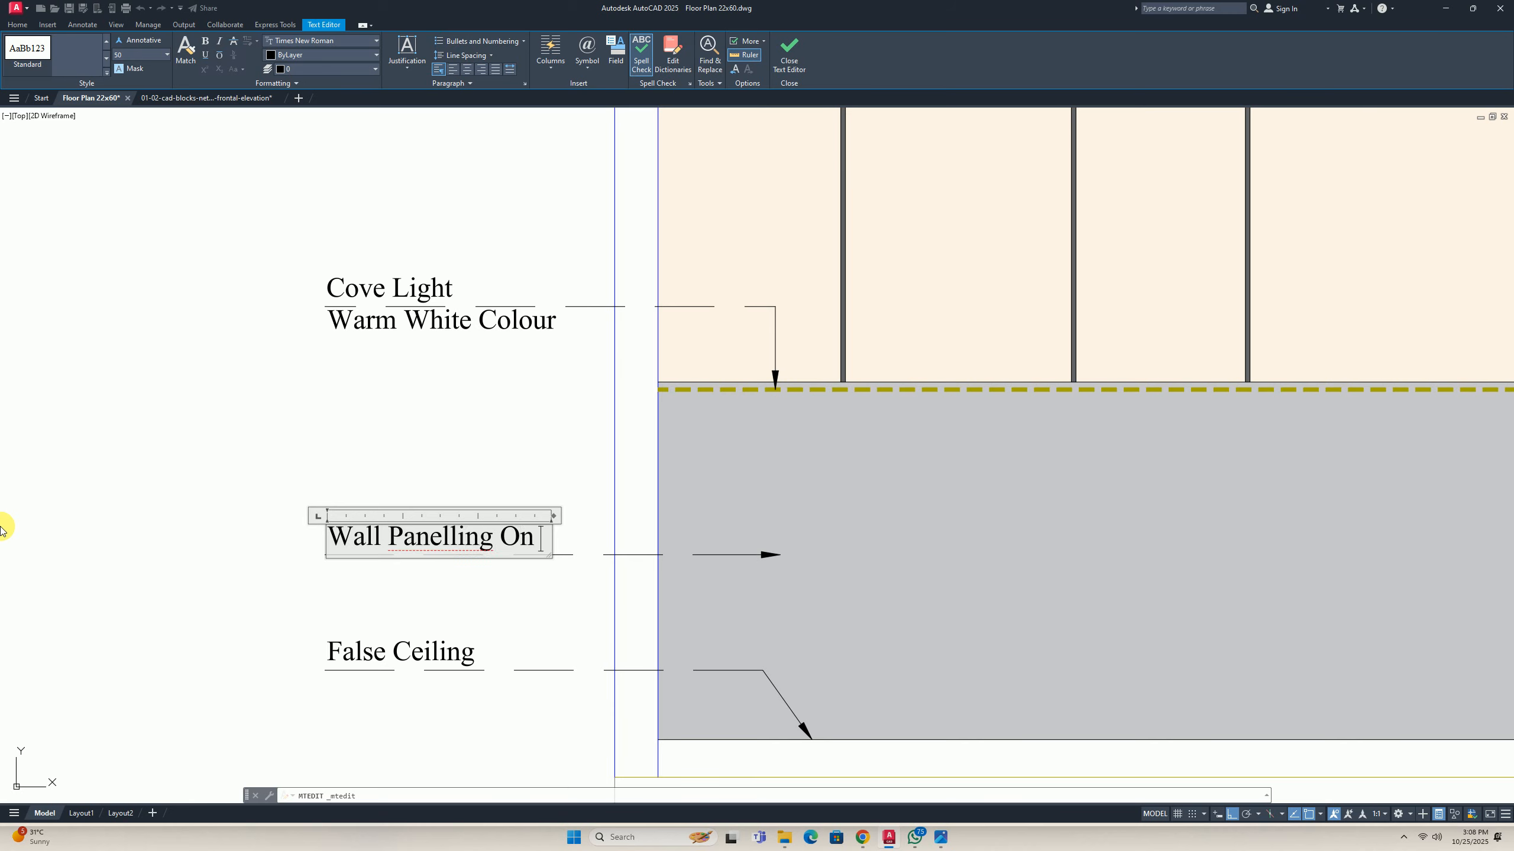
pyautogui.write('On')
# Continue the wall panelling label with "MS Frame Finised In Deco Paint As Sel.", widen its text box and close the text editor.
pyautogui.press('Return')
pyautogui.write('MS F')
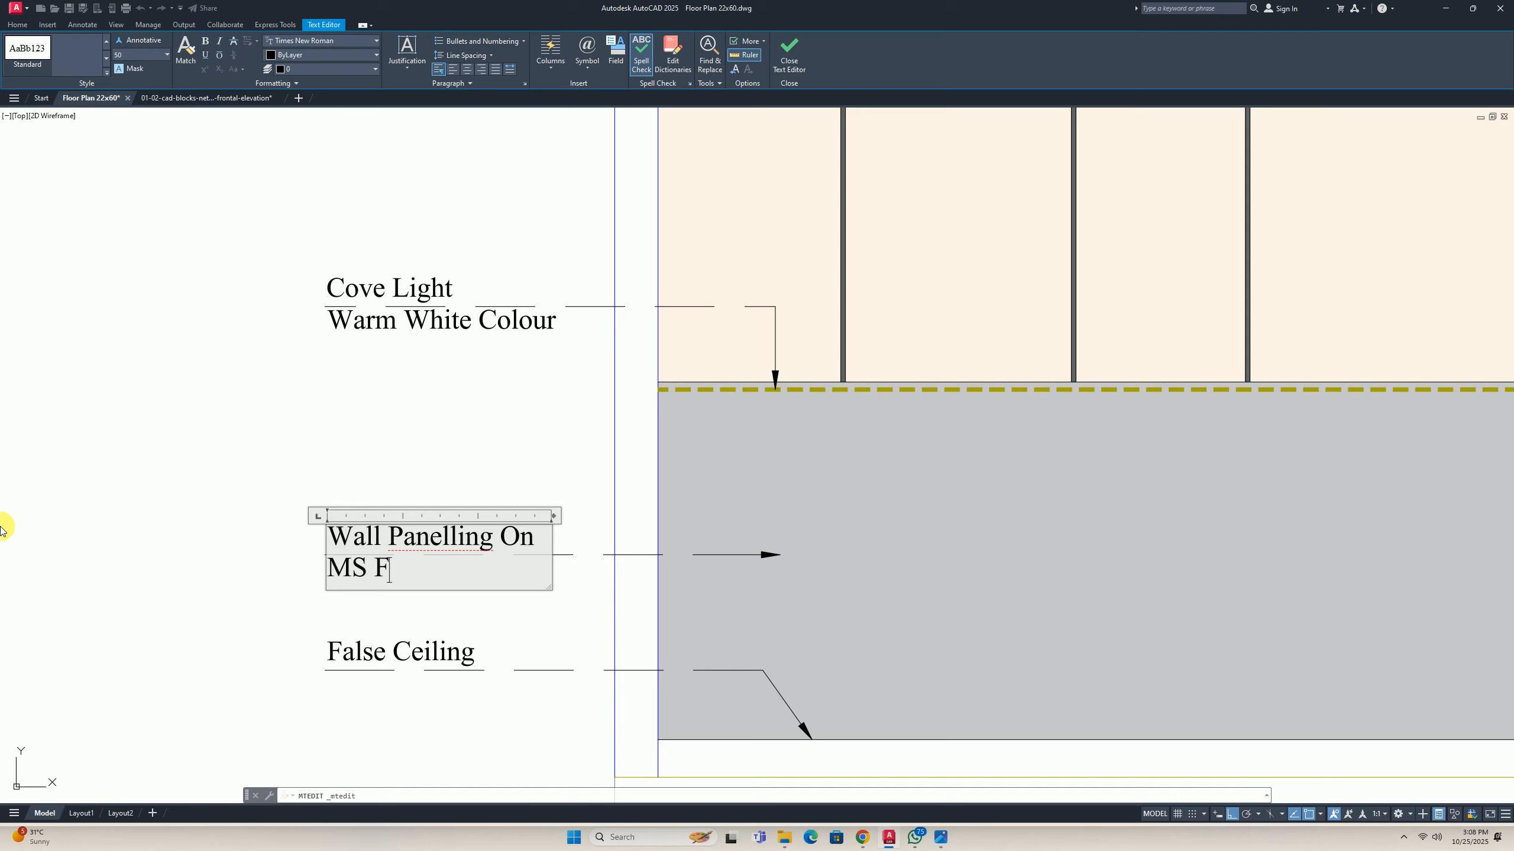
pyautogui.write('rame Finise')
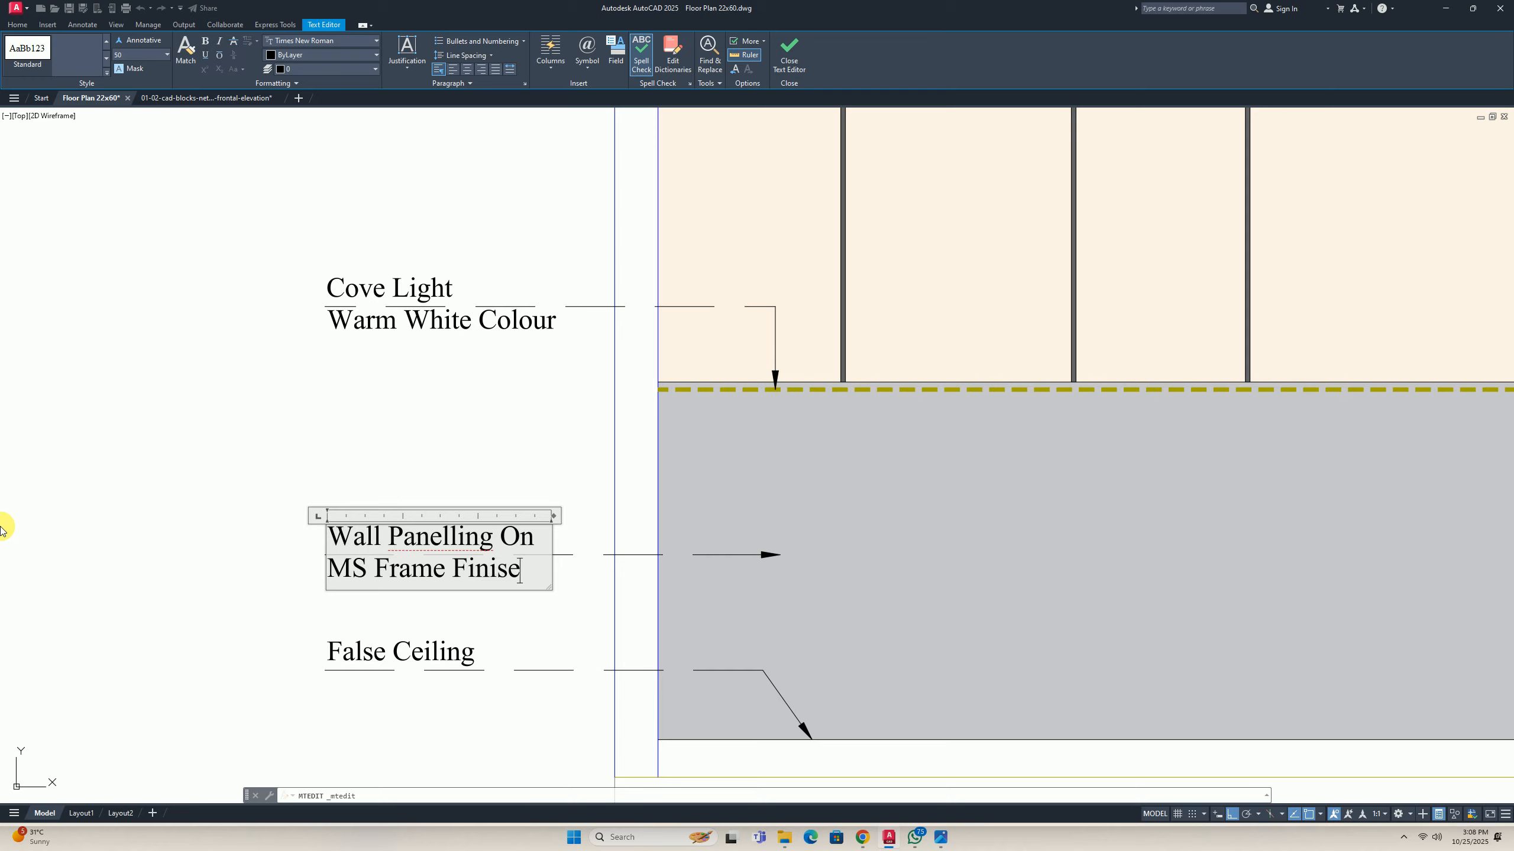
pyautogui.write('d')
pyautogui.press('Return')
pyautogui.write('In')
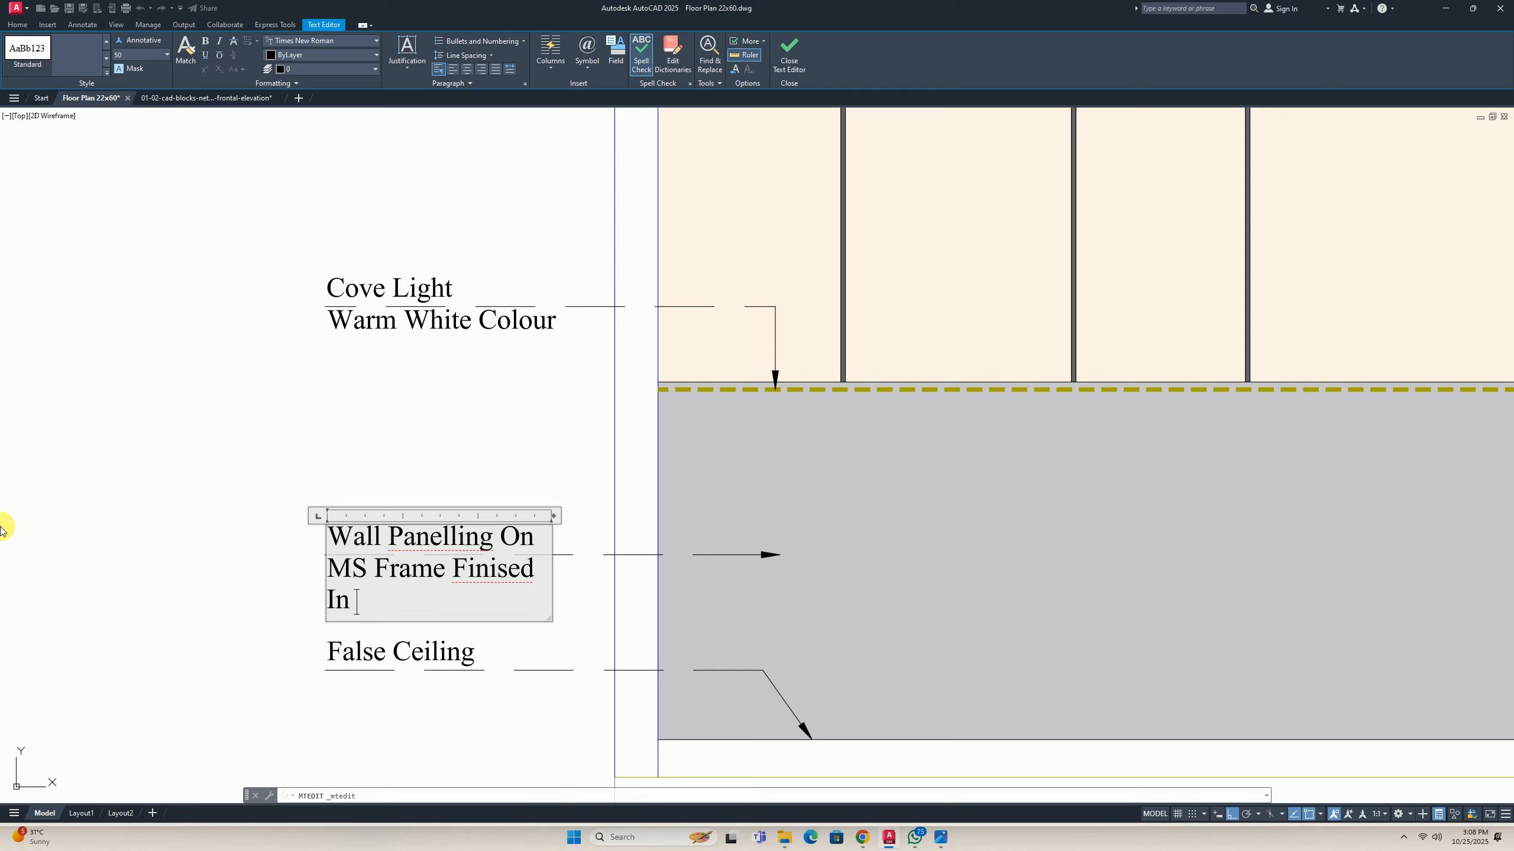
pyautogui.write(' Deco Pai')
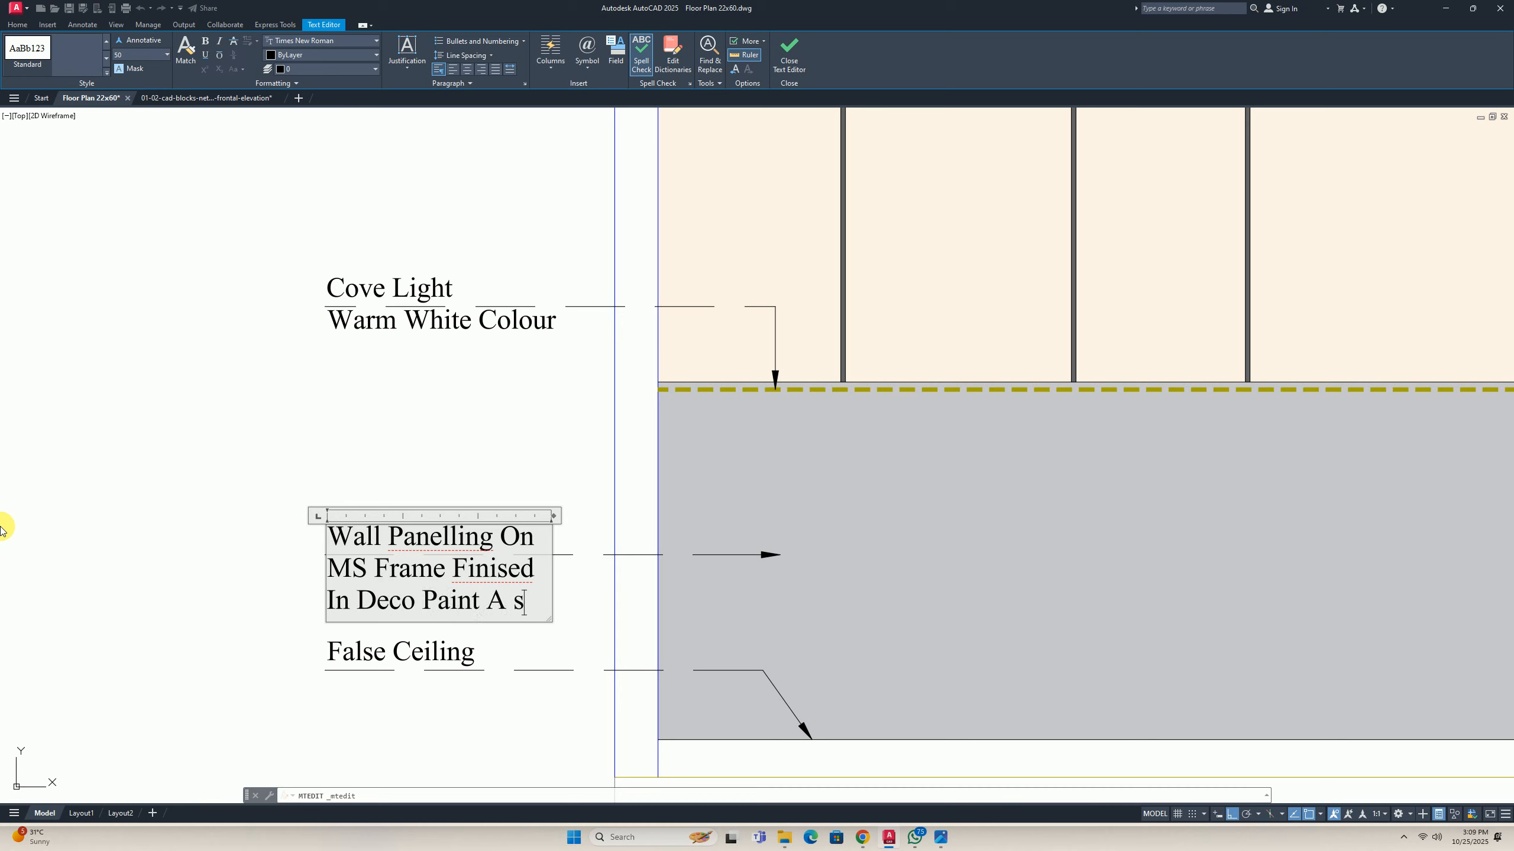
pyautogui.write('nt As Sel.')
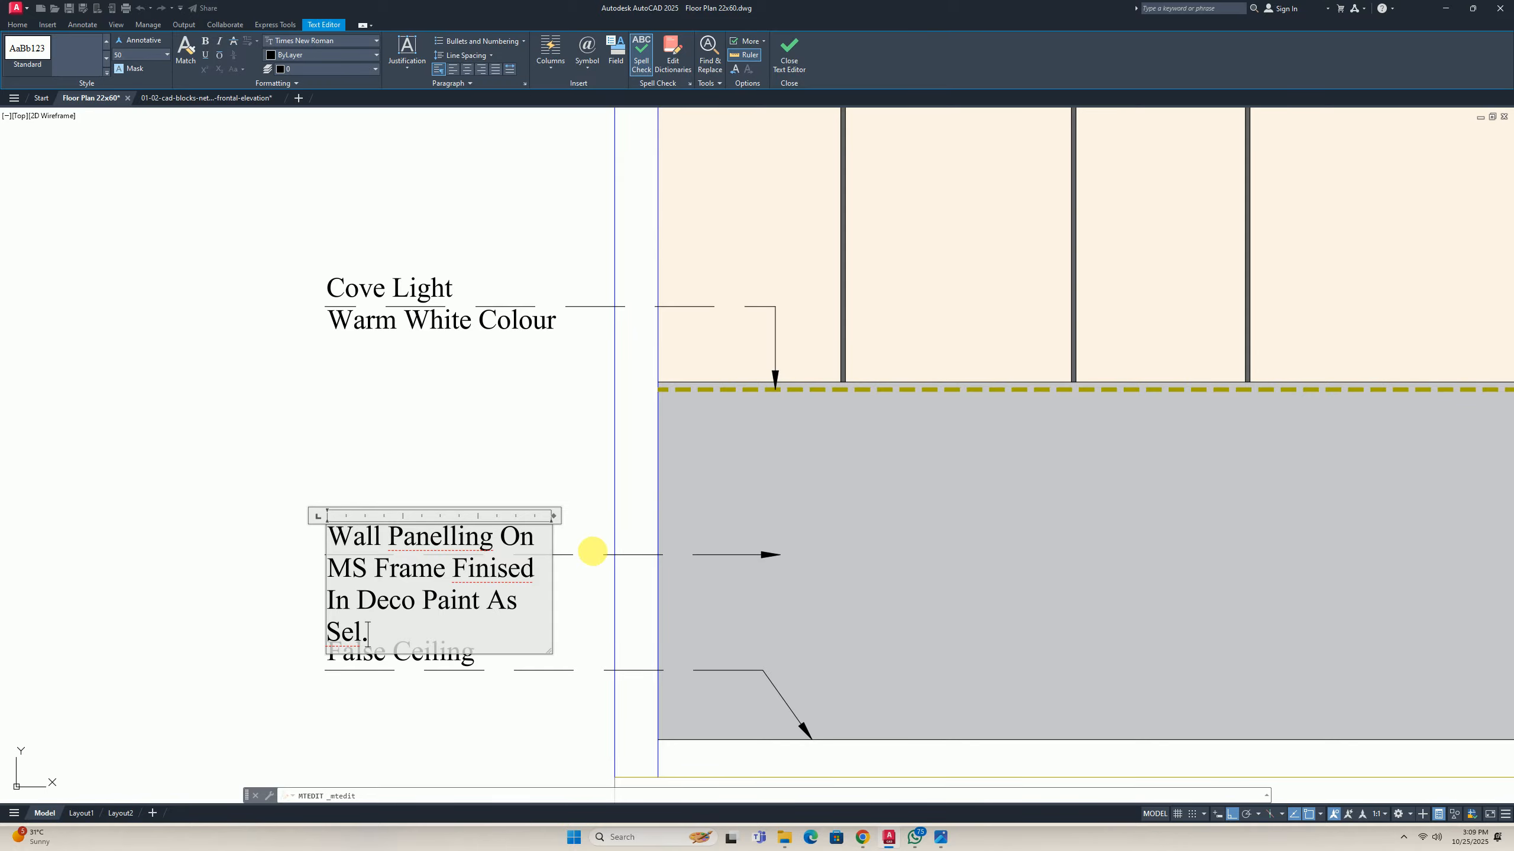
pyautogui.moveTo(561, 520); pyautogui.dragTo(623, 516)
pyautogui.click(421, 445)
pyautogui.scroll(-4, 420, 444)
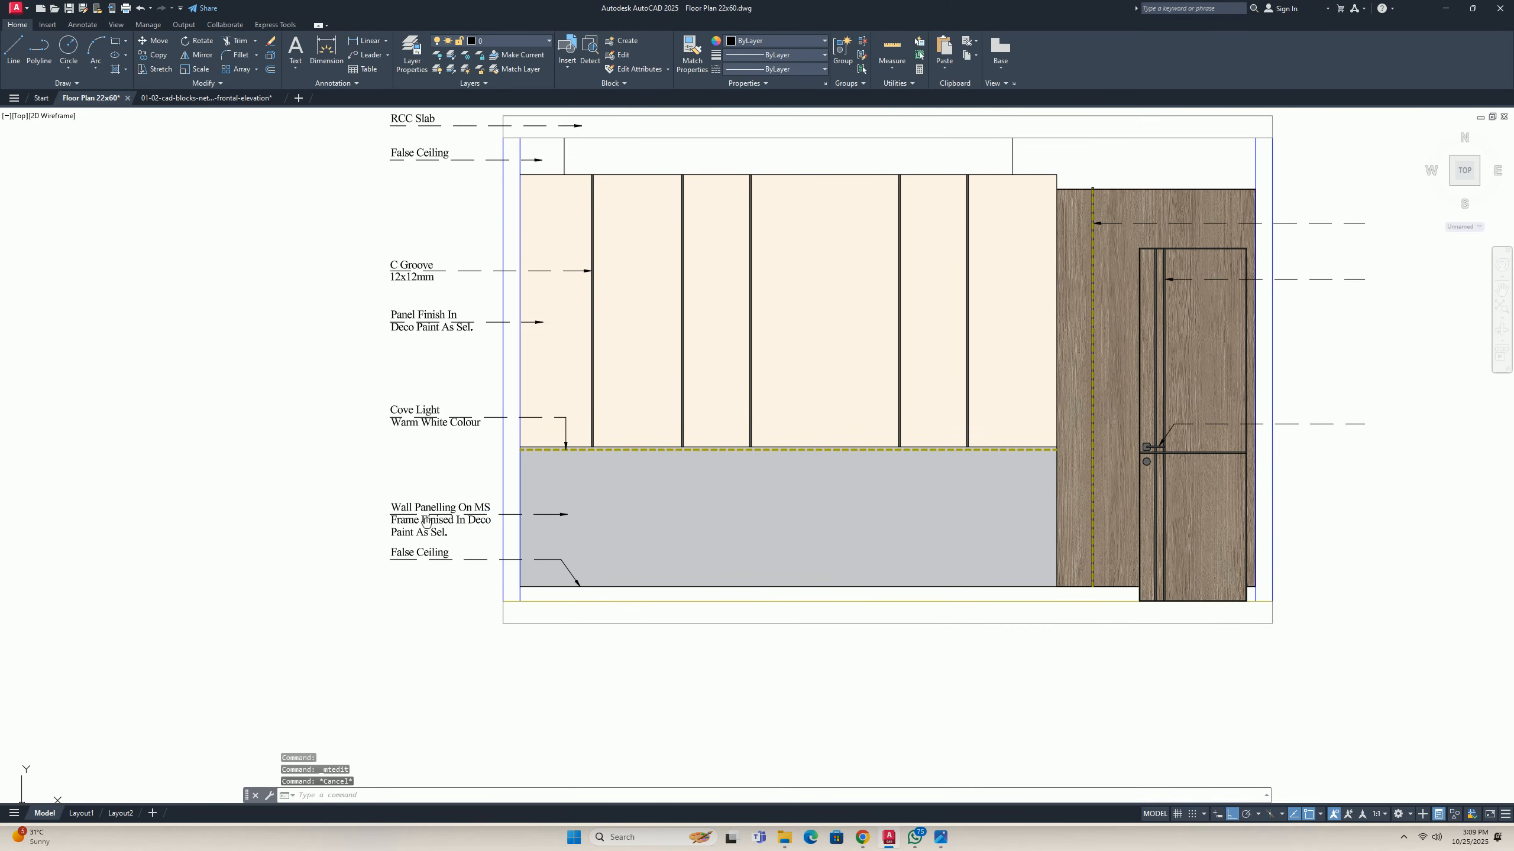
# Replace the False Ceiling label on the lowest bent leader with "Skerting As Sel." and close the text editor.
pyautogui.scroll(4, 423, 567)
pyautogui.doubleClick(417, 527)
pyautogui.hotkey('ctrl', 'a')
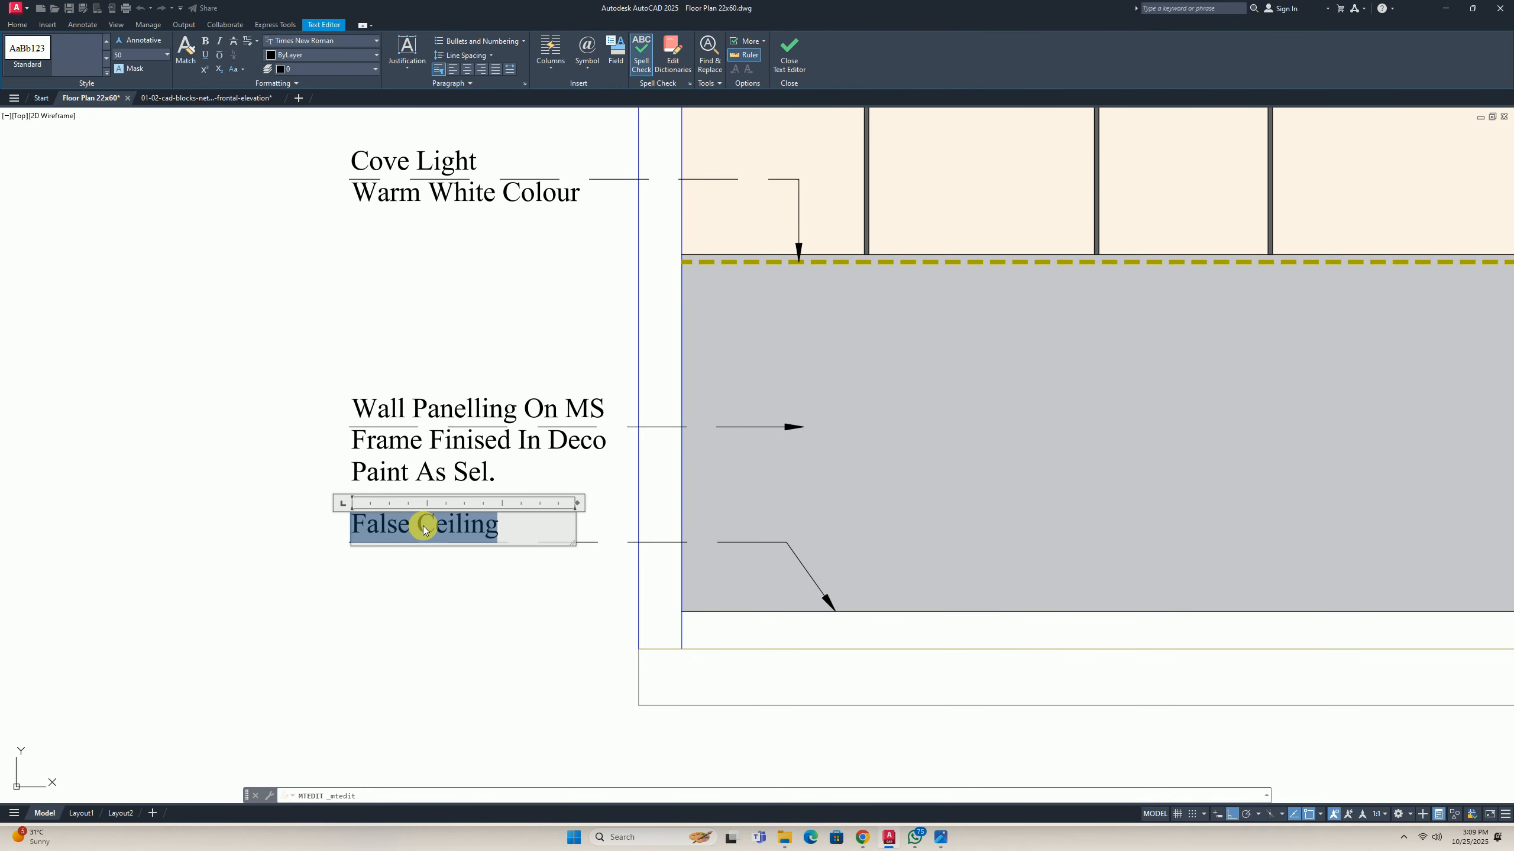
pyautogui.write('Skertin')
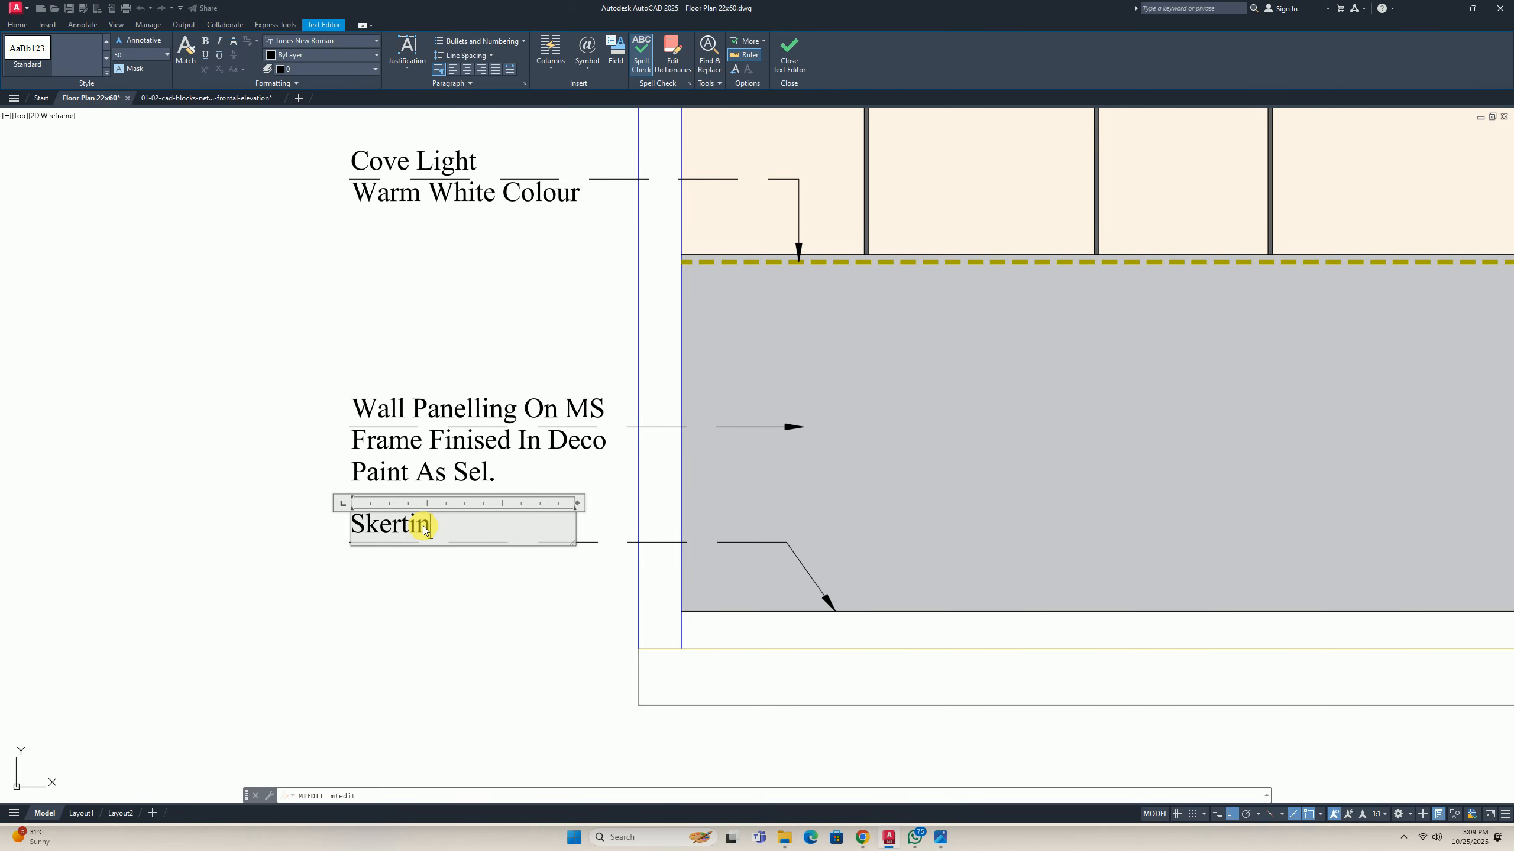
pyautogui.write('g As Sel.')
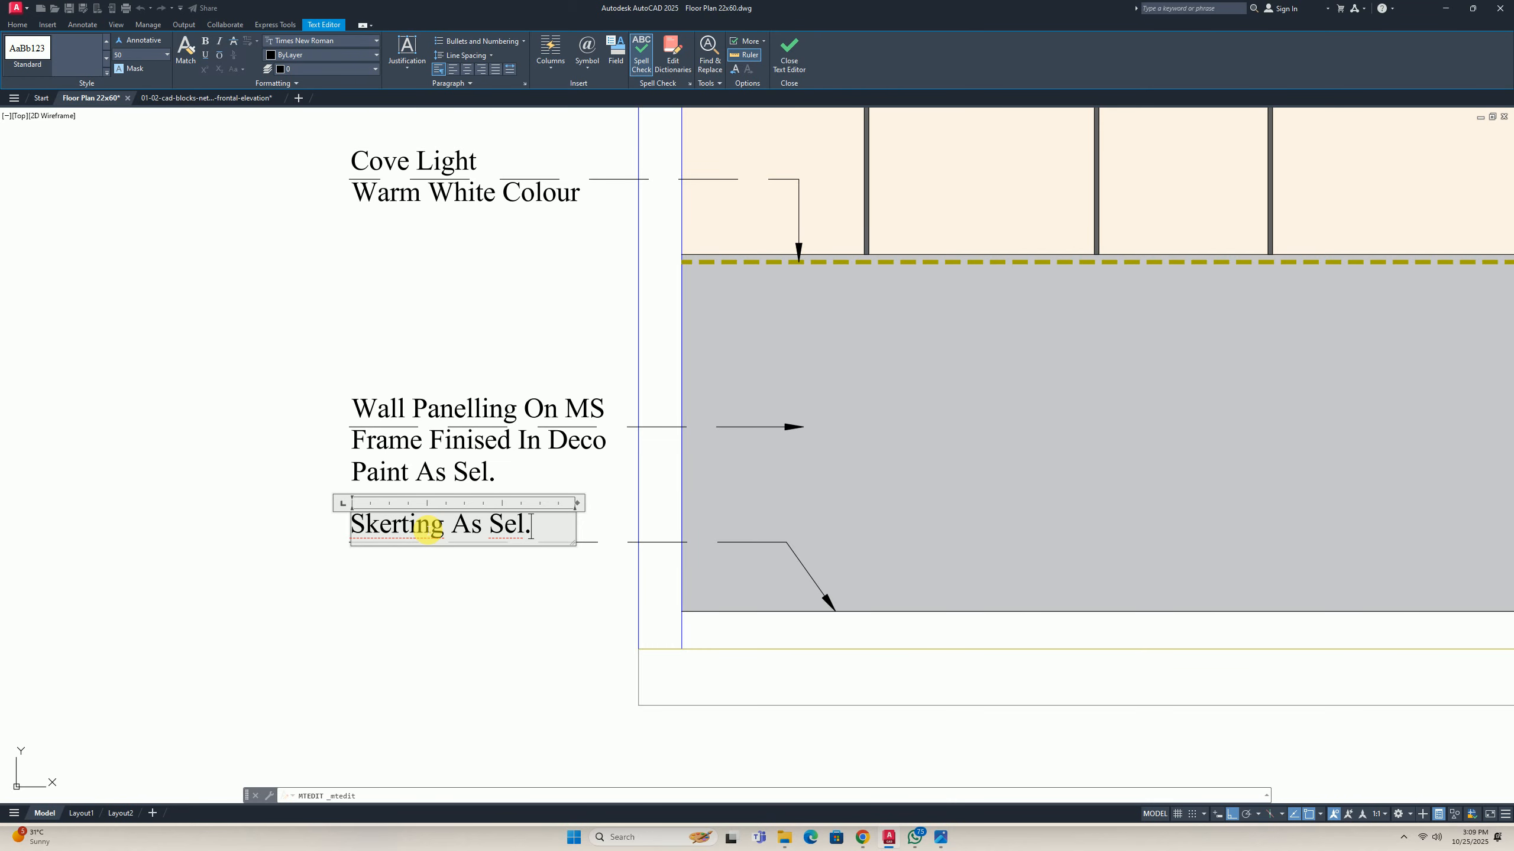
pyautogui.click(524, 700)
pyautogui.press('Escape')
pyautogui.press('Escape')
pyautogui.scroll(-4, 538, 582)
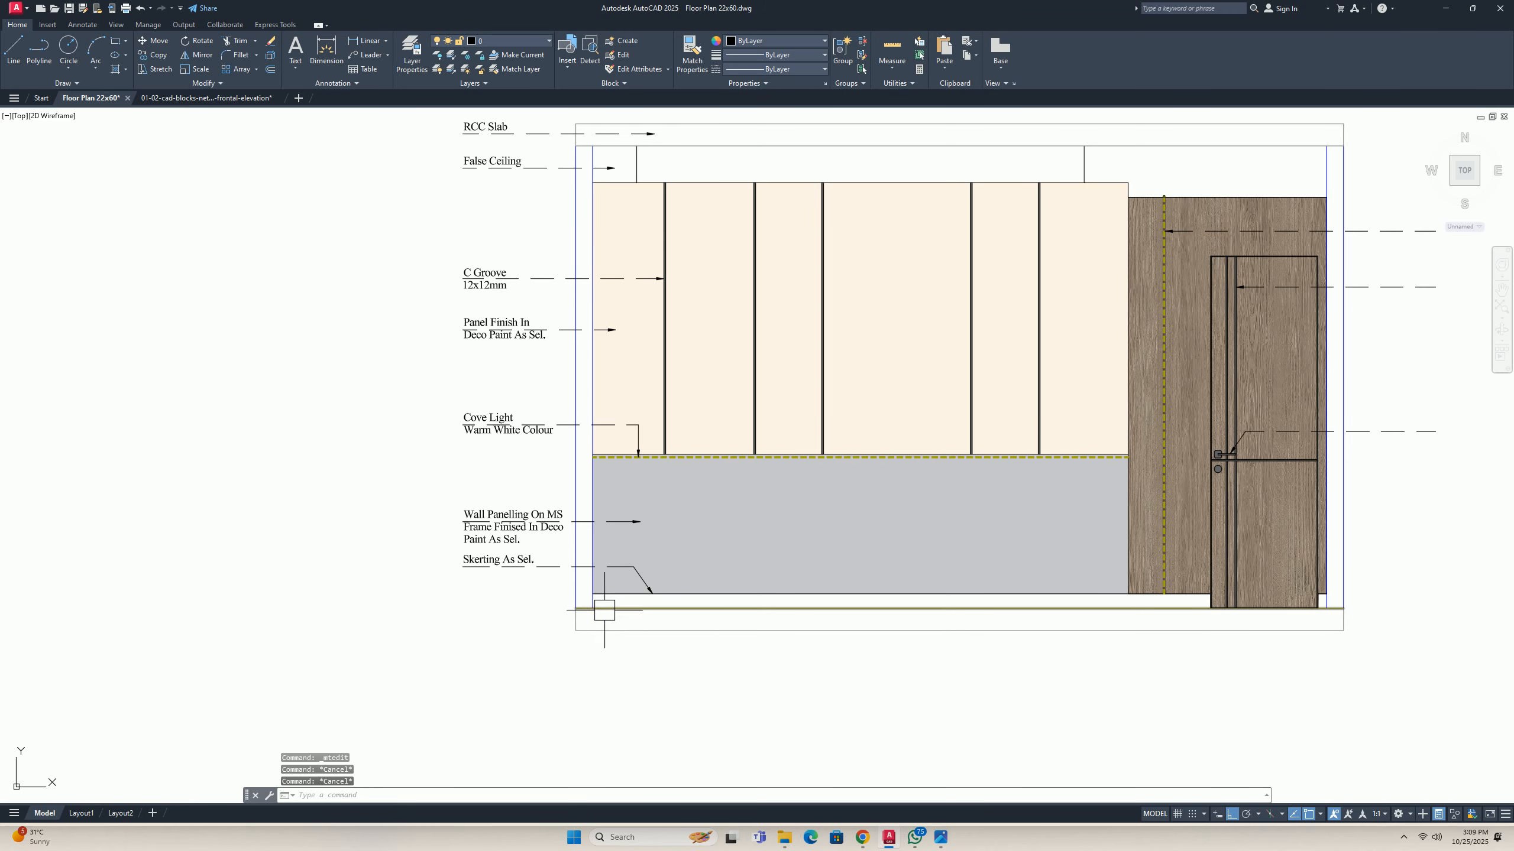
# Review the edited labels on the left side of the wall elevation.
pyautogui.moveTo(768, 603); pyautogui.dragTo(747, 609, button='middle')
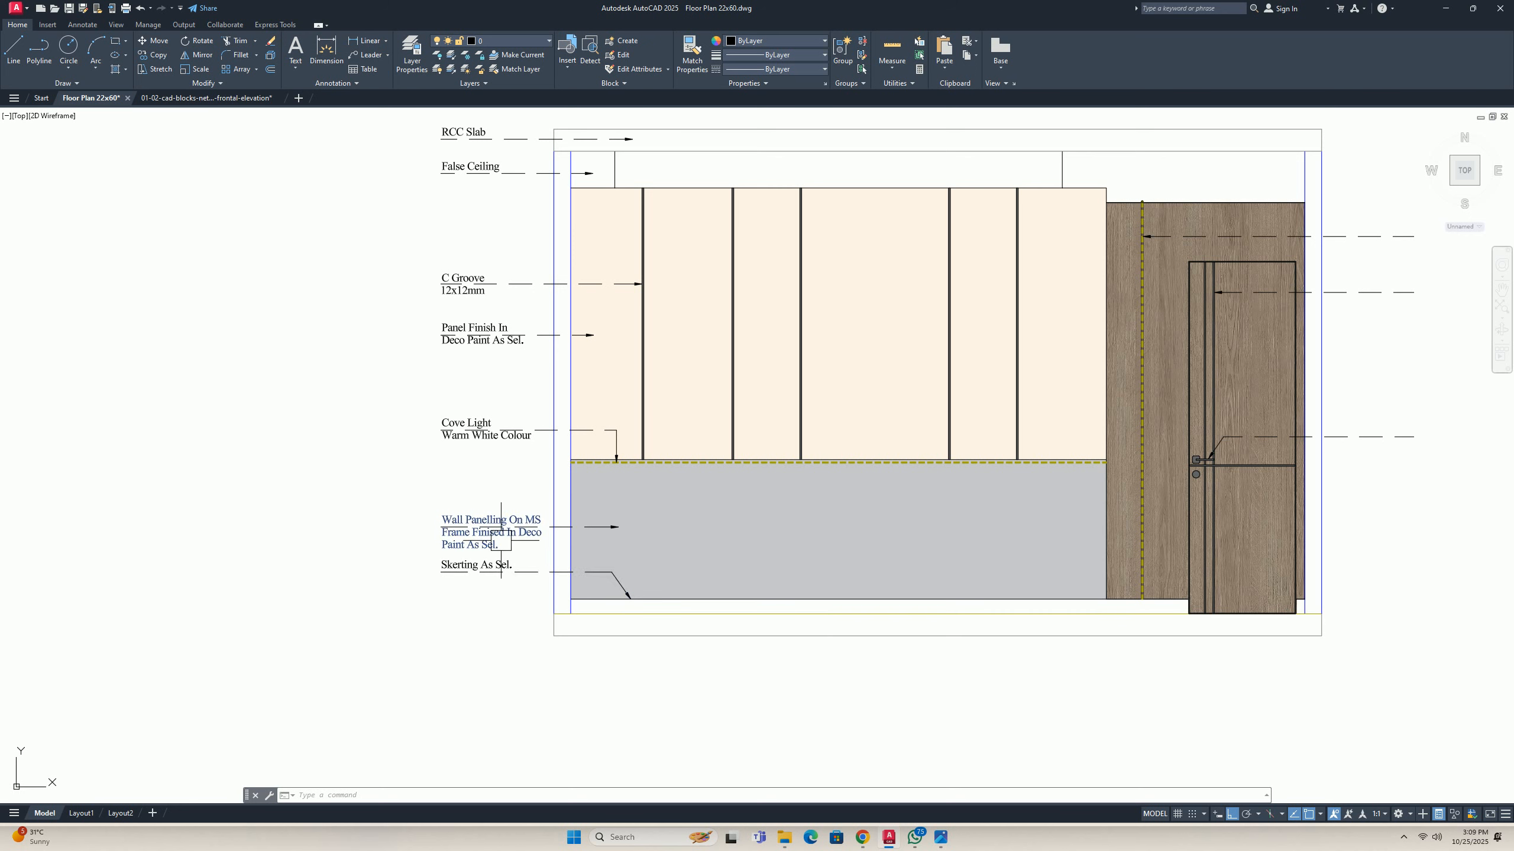
pyautogui.moveTo(700, 545); pyautogui.dragTo(687, 578, button='middle')
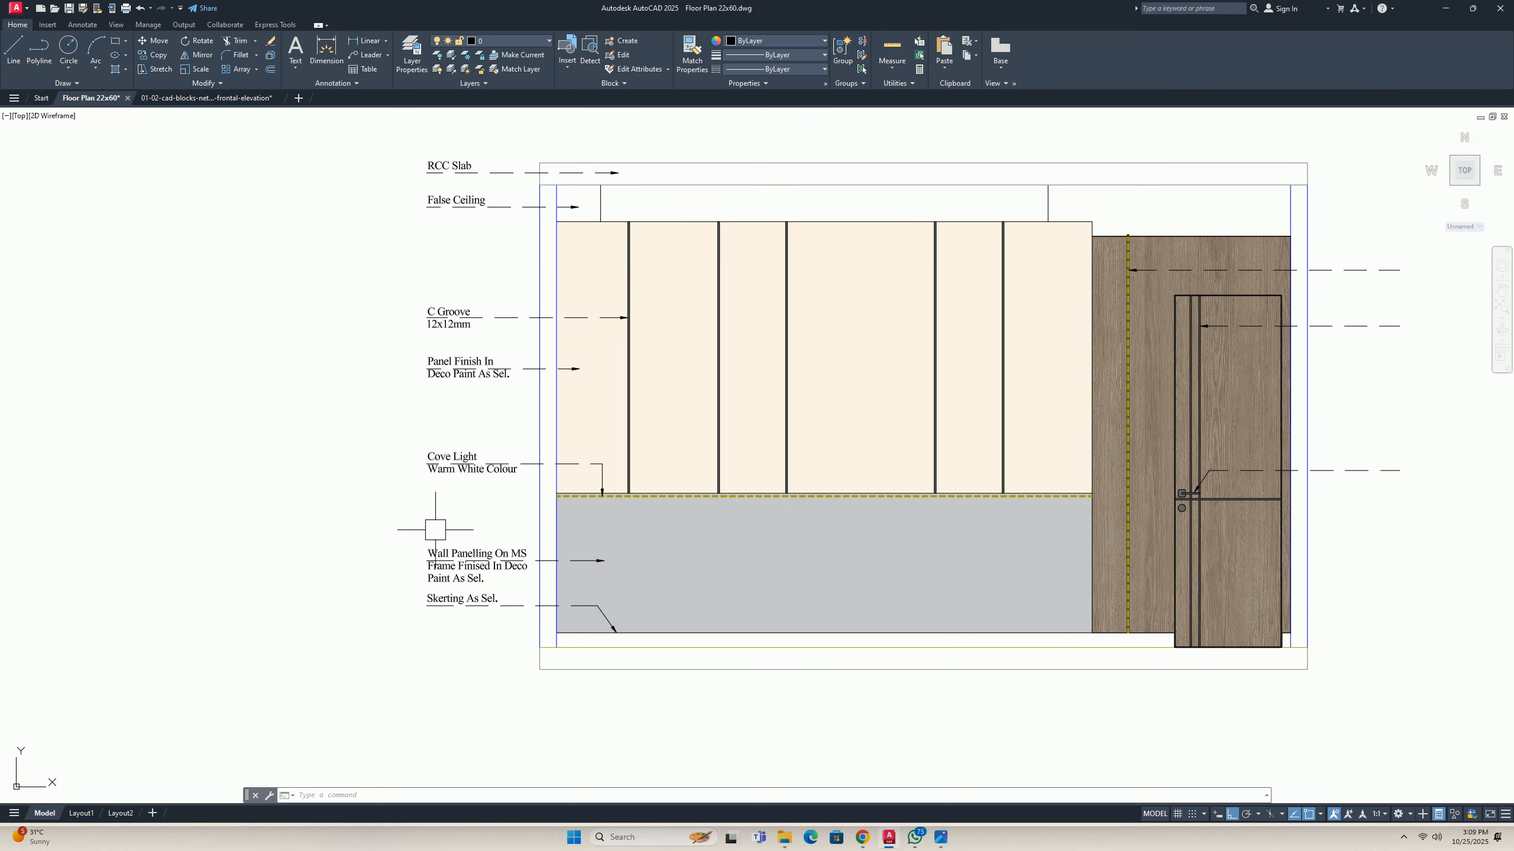
pyautogui.moveTo(433, 523)
pyautogui.mouseDown(button='middle')
pyautogui.moveTo(456, 530)
pyautogui.moveTo(457, 513)
pyautogui.mouseUp(button='middle')
pyautogui.scroll(-2, 772, 541)
pyautogui.moveTo(772, 541); pyautogui.dragTo(596, 521, button='middle')
pyautogui.press('Escape')
pyautogui.press('Escape')
pyautogui.press('Escape')
pyautogui.moveTo(425, 541); pyautogui.dragTo(437, 547, button='middle')
# Draw a rectangle 100 long and 12 wide from the inner wall corner at floor level, inside the skirting strip.
pyautogui.scroll(3, 524, 581)
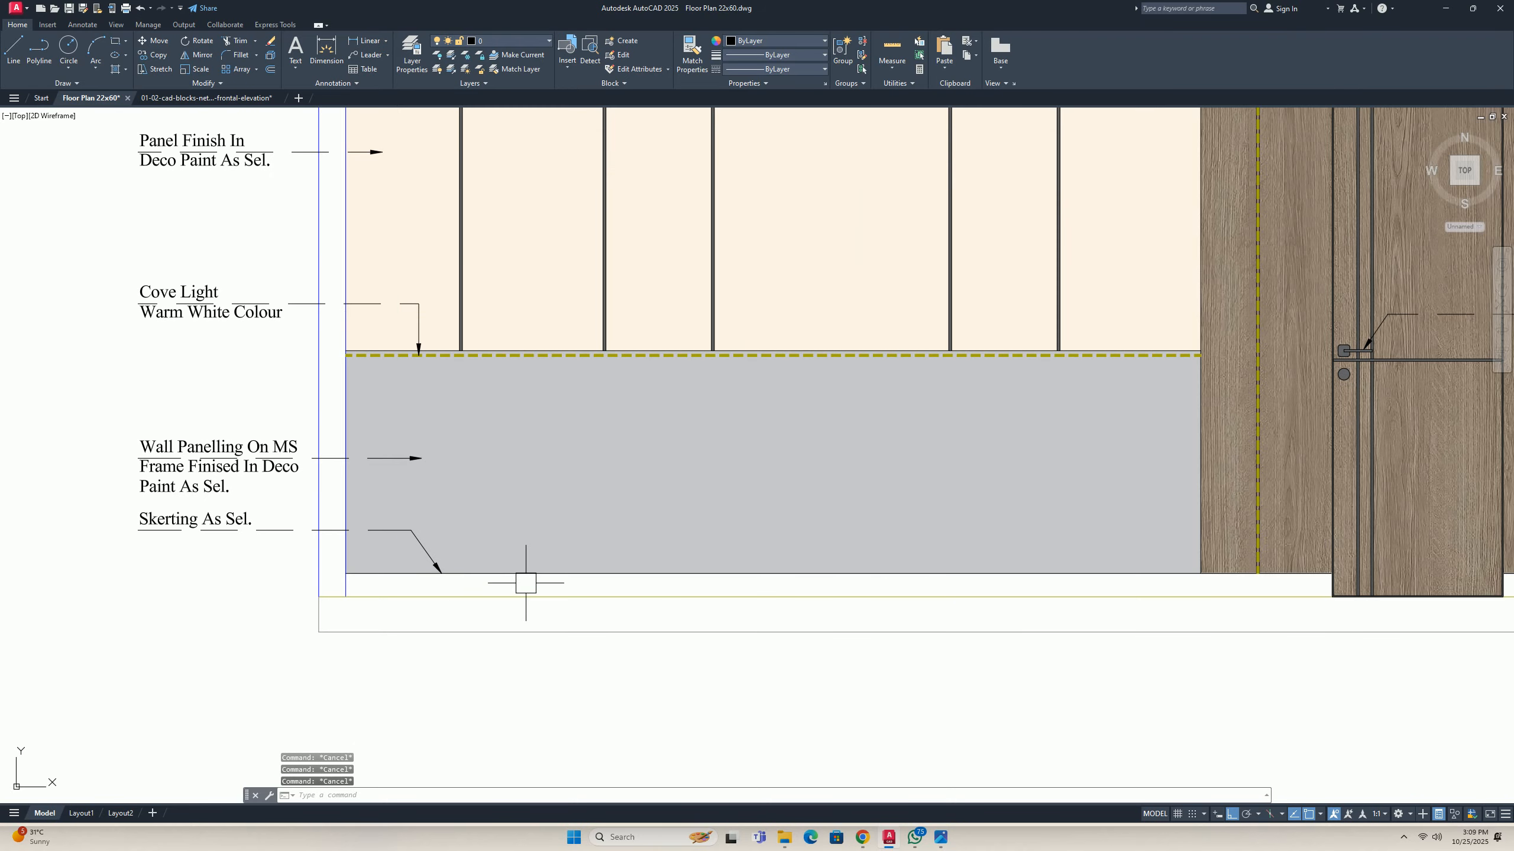
pyautogui.write('rec')
pyautogui.press('Return')
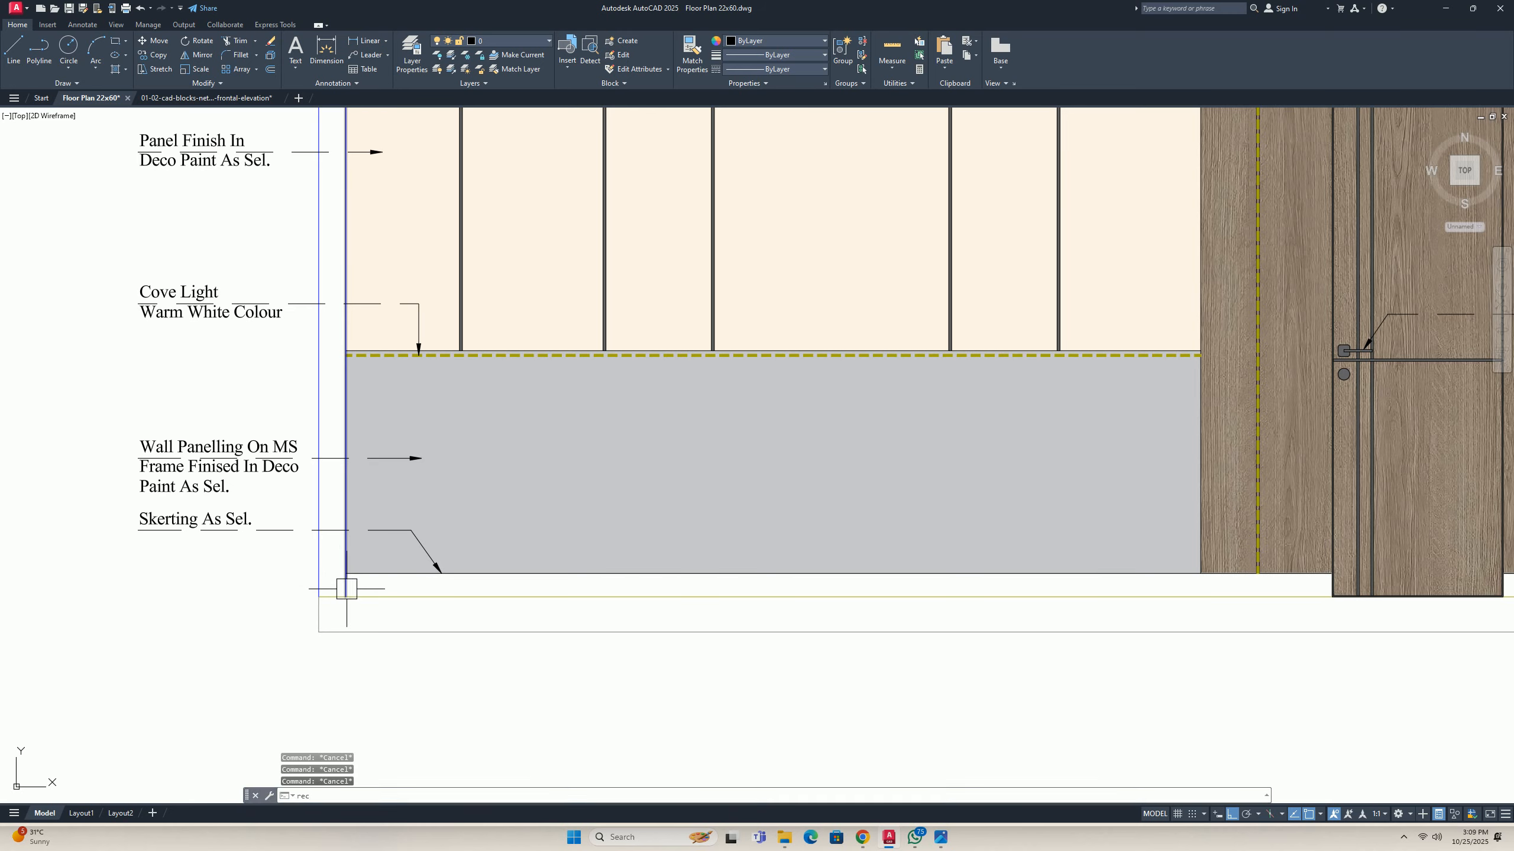
pyautogui.scroll(3, 343, 587)
pyautogui.click(321, 607)
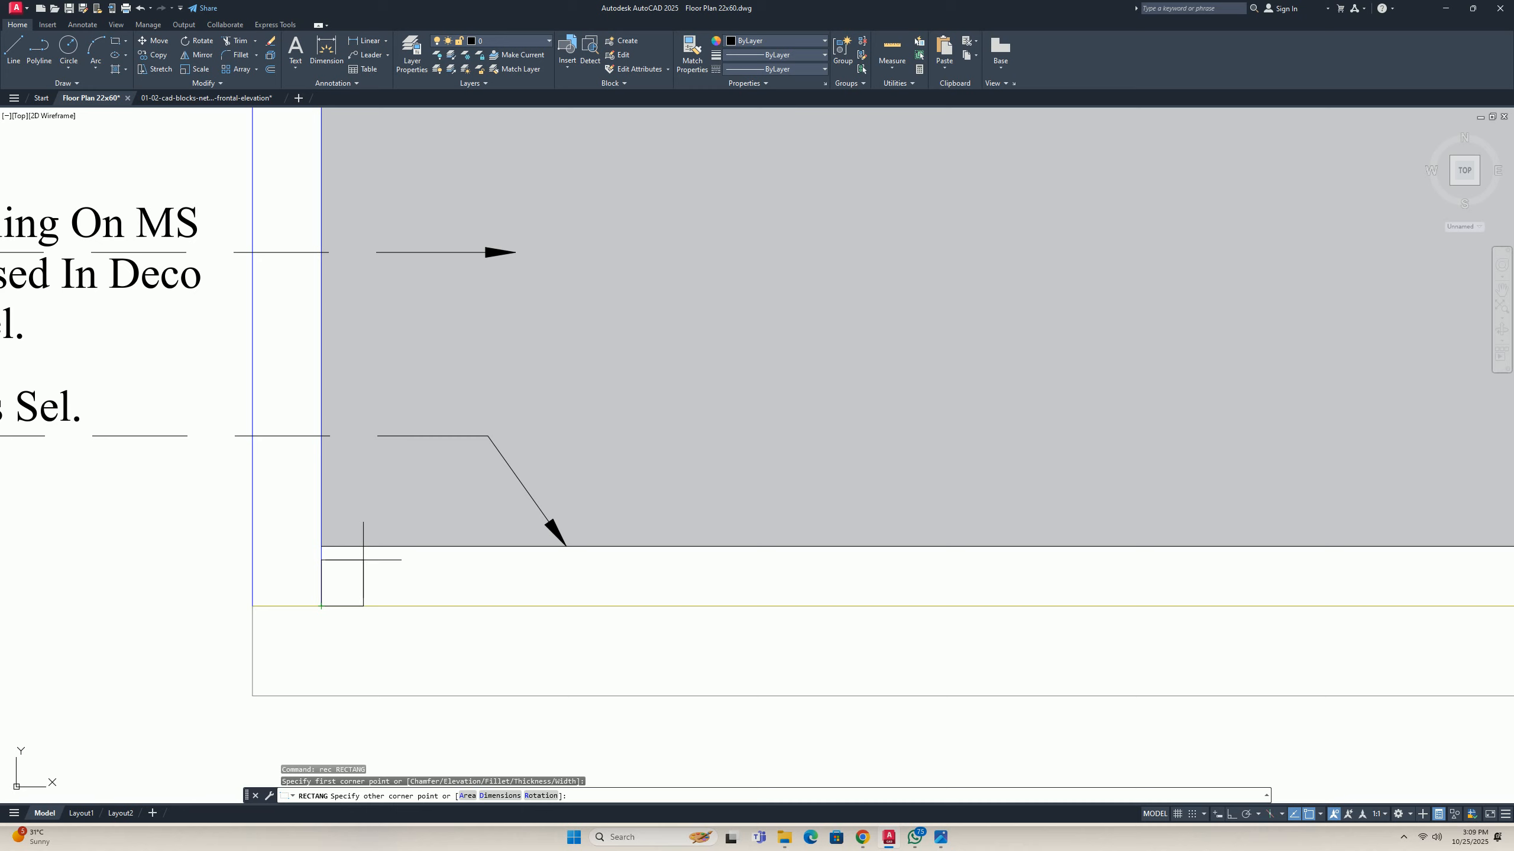
pyautogui.write('d')
pyautogui.press('Return')
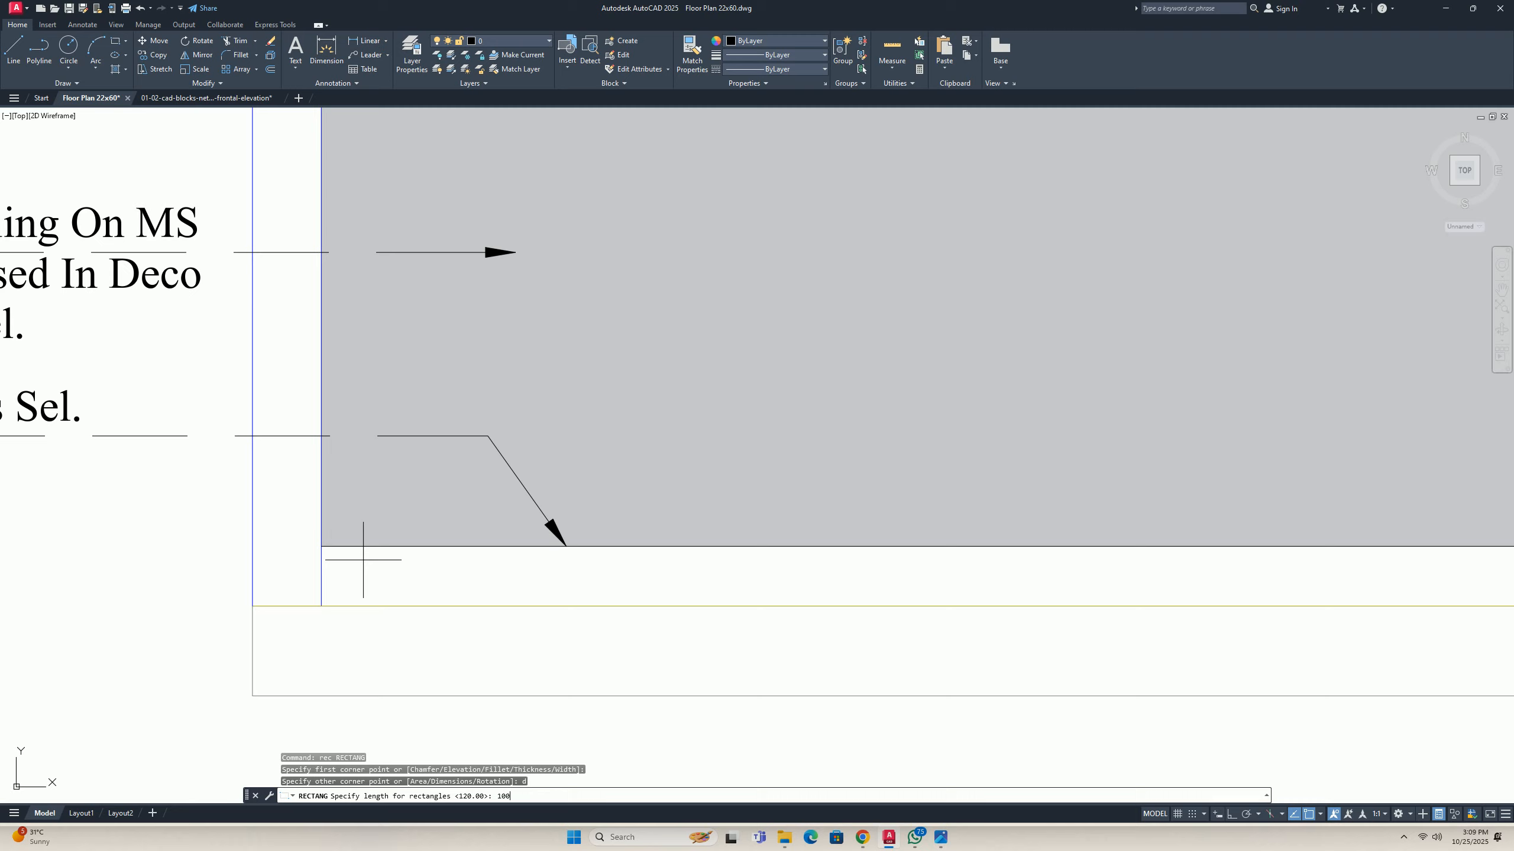
pyautogui.press('Return')
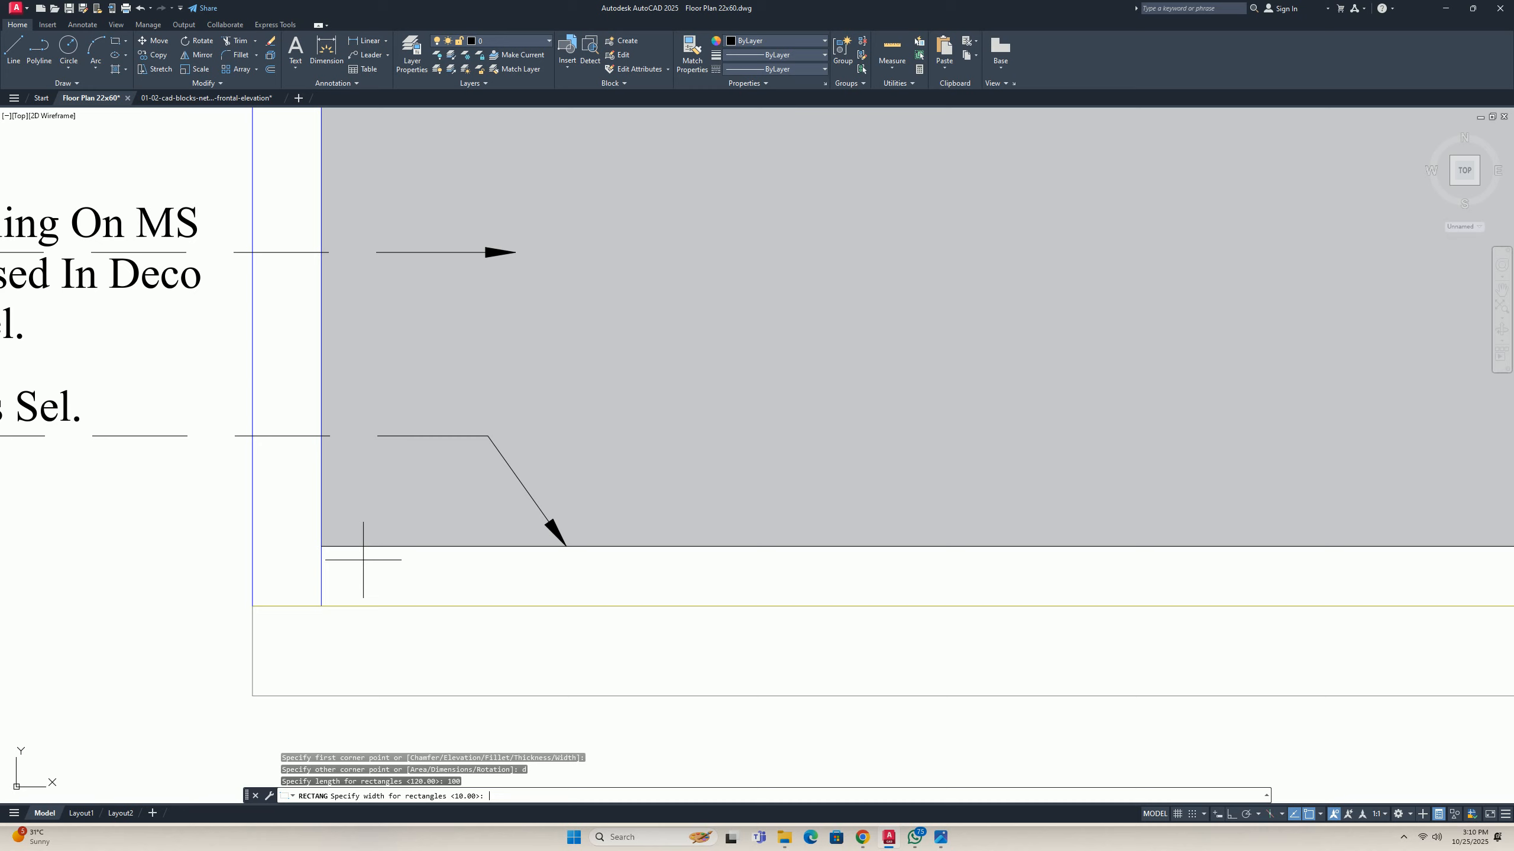
pyautogui.write('12')
pyautogui.press('Return')
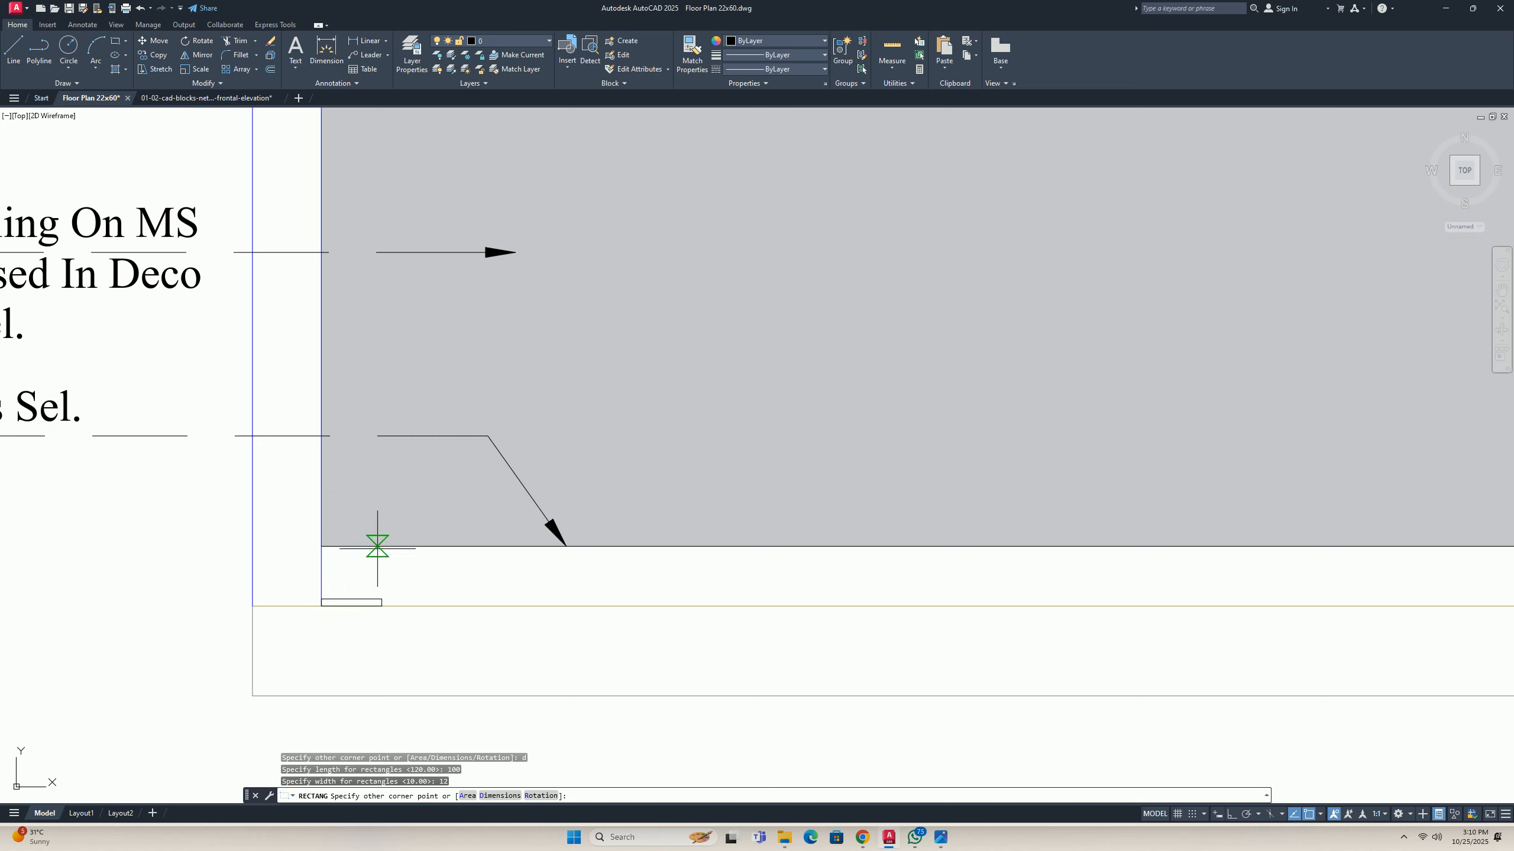
pyautogui.click(362, 581)
pyautogui.press('Escape')
pyautogui.press('Escape')
# Rotate the small rectangle about its lower-left corner so it stands upright at the wall.
pyautogui.scroll(2, 365, 587)
pyautogui.write('ro')
pyautogui.press('Return')
pyautogui.click(314, 611)
pyautogui.press('Return')
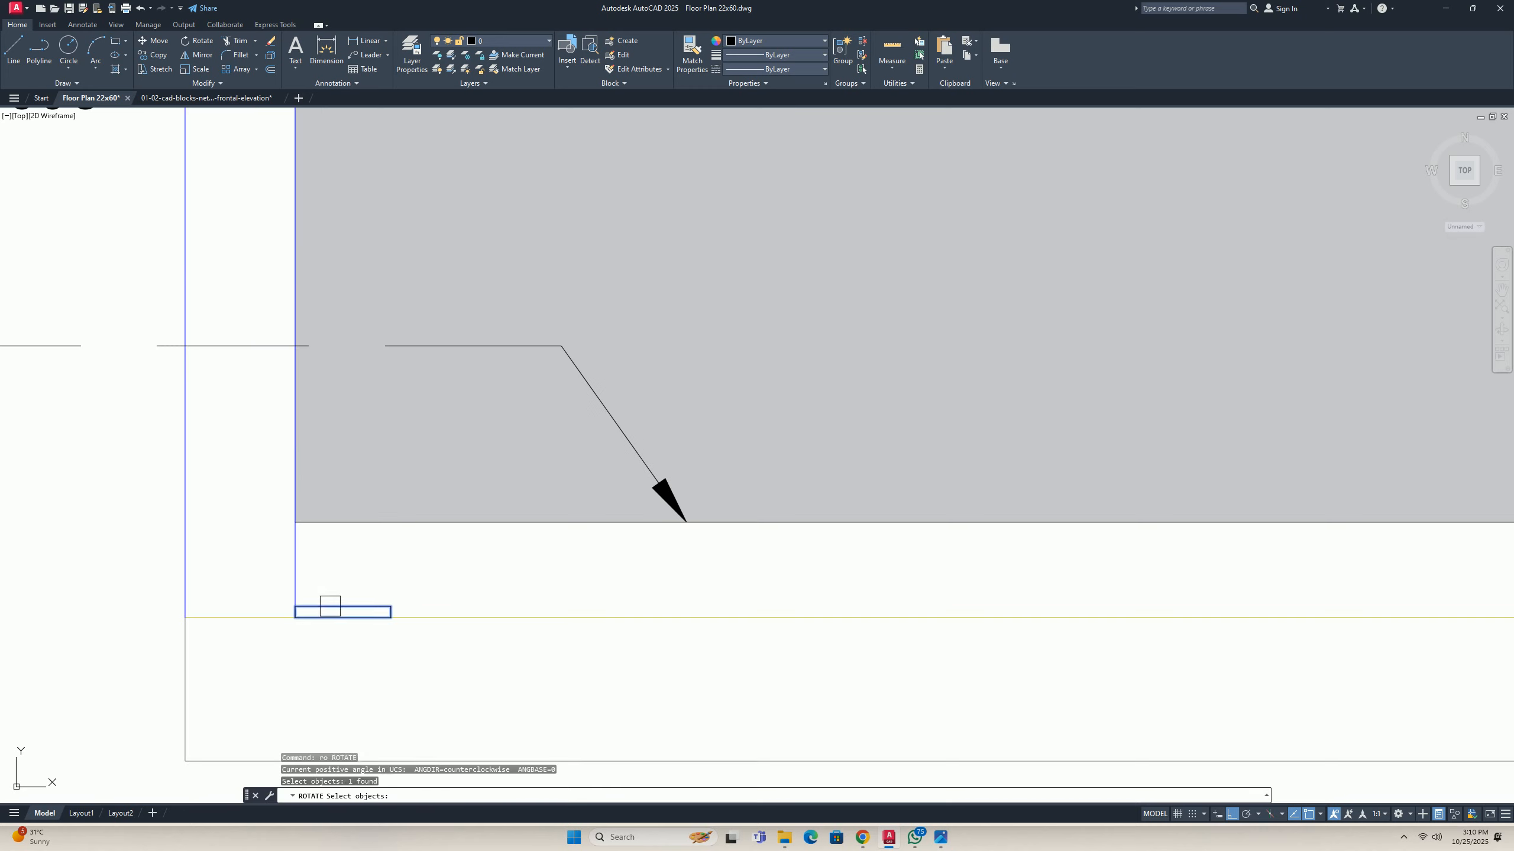
pyautogui.scroll(5, 311, 626)
pyautogui.click(323, 606)
pyautogui.click(375, 490)
pyautogui.press('Escape')
# Move the upright rectangle by its lower-left corner to the inner wall corner so it sits inside the skirting strip.
pyautogui.write('m')
pyautogui.press('Return')
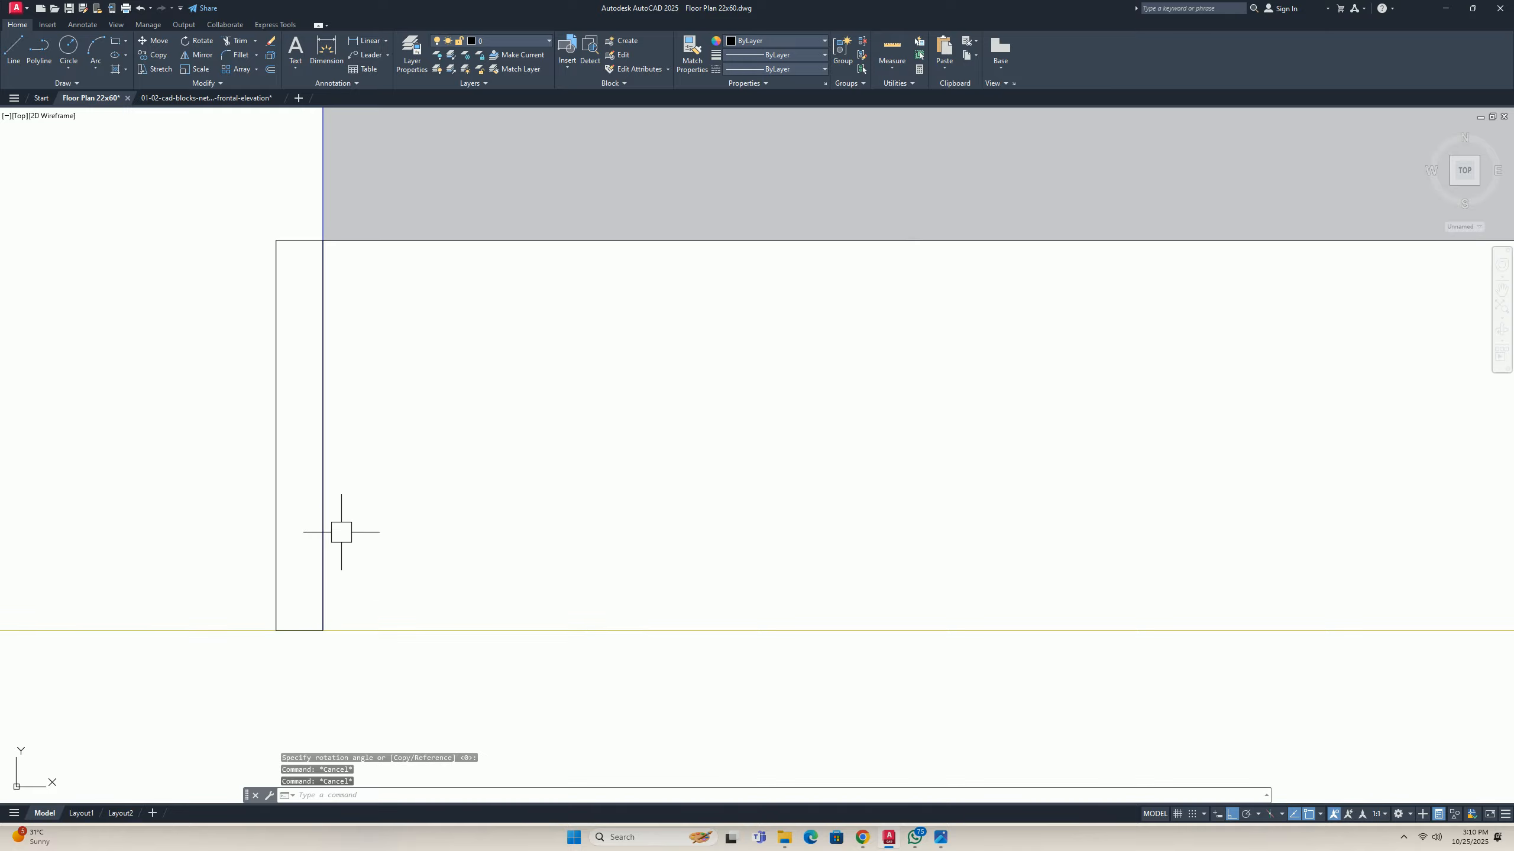
pyautogui.click(275, 612)
pyautogui.press('Return')
pyautogui.click(276, 630)
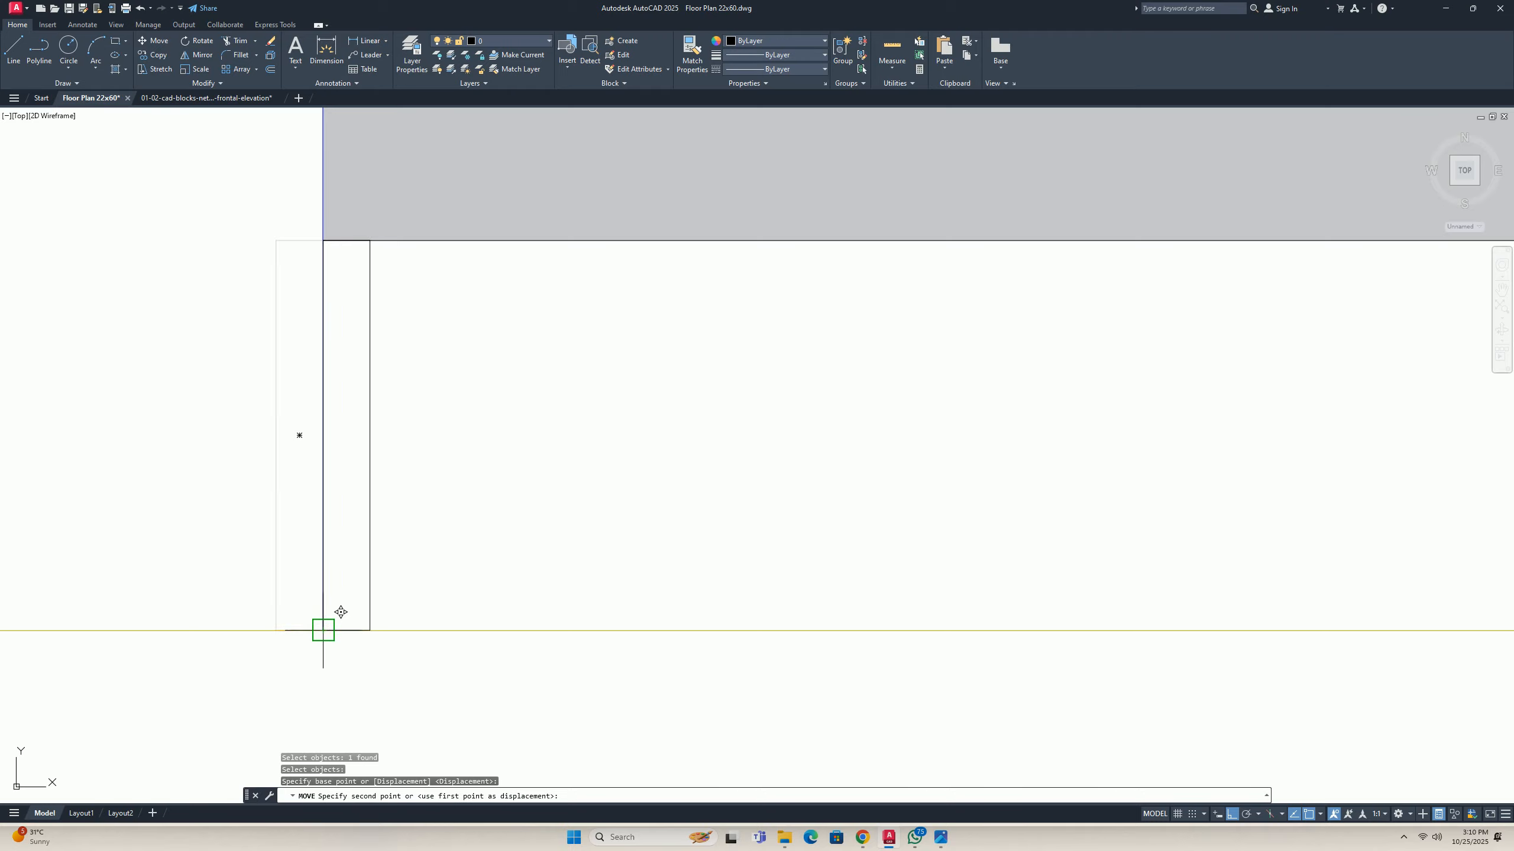
pyautogui.click(323, 630)
pyautogui.press('Escape')
pyautogui.press('Escape')
# Fill the upright rectangle at the skirting's left end with the dark grey solid hatch.
pyautogui.scroll(-6, 355, 502)
pyautogui.write('h')
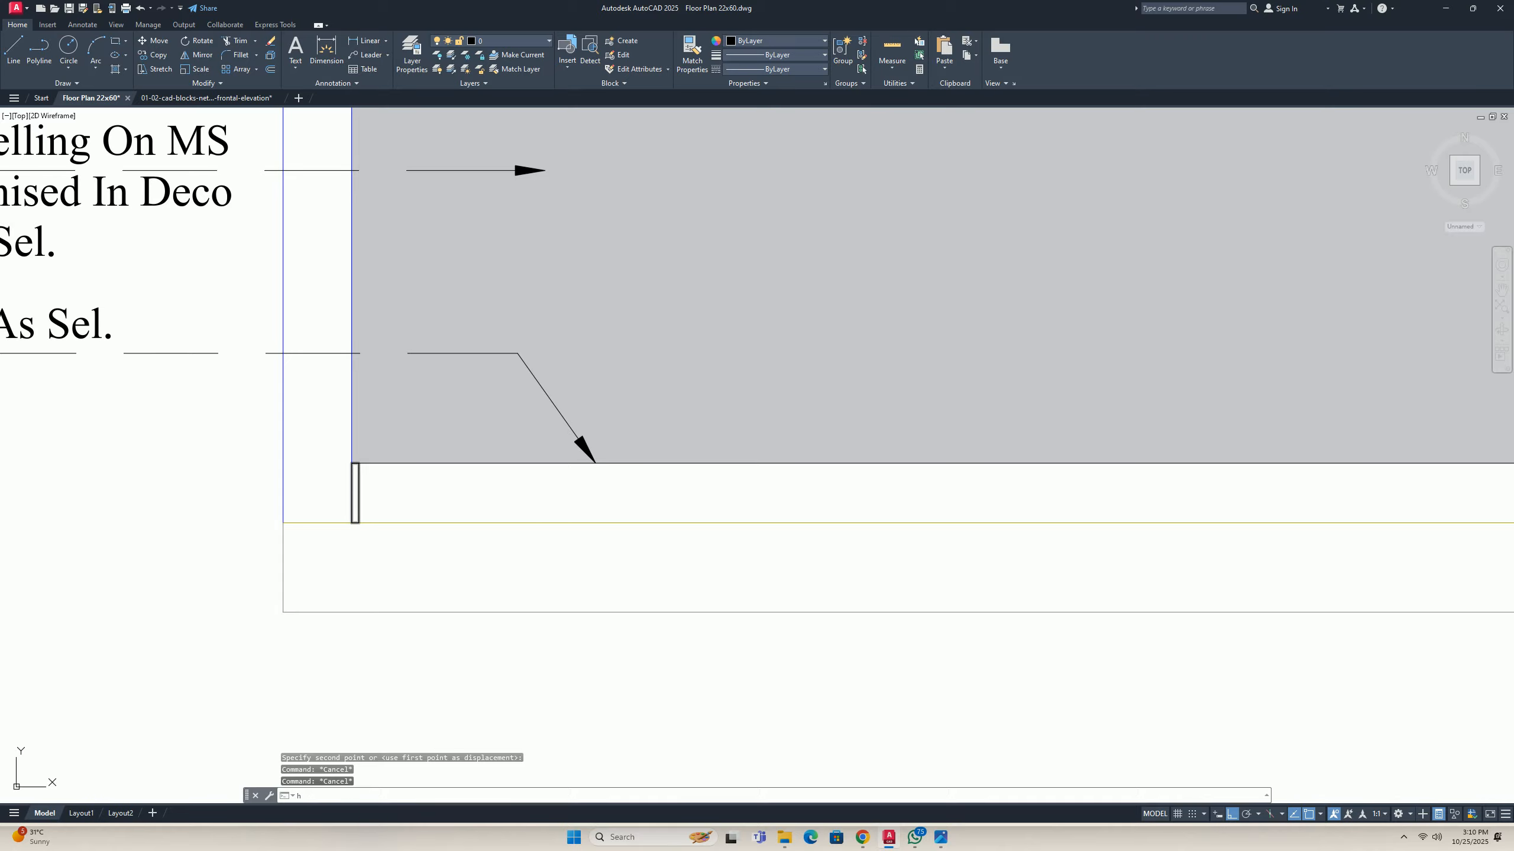
pyautogui.press('Return')
pyautogui.scroll(5, 352, 492)
pyautogui.click(327, 481)
pyautogui.press('Escape')
pyautogui.press('Escape')
pyautogui.scroll(-6, 352, 515)
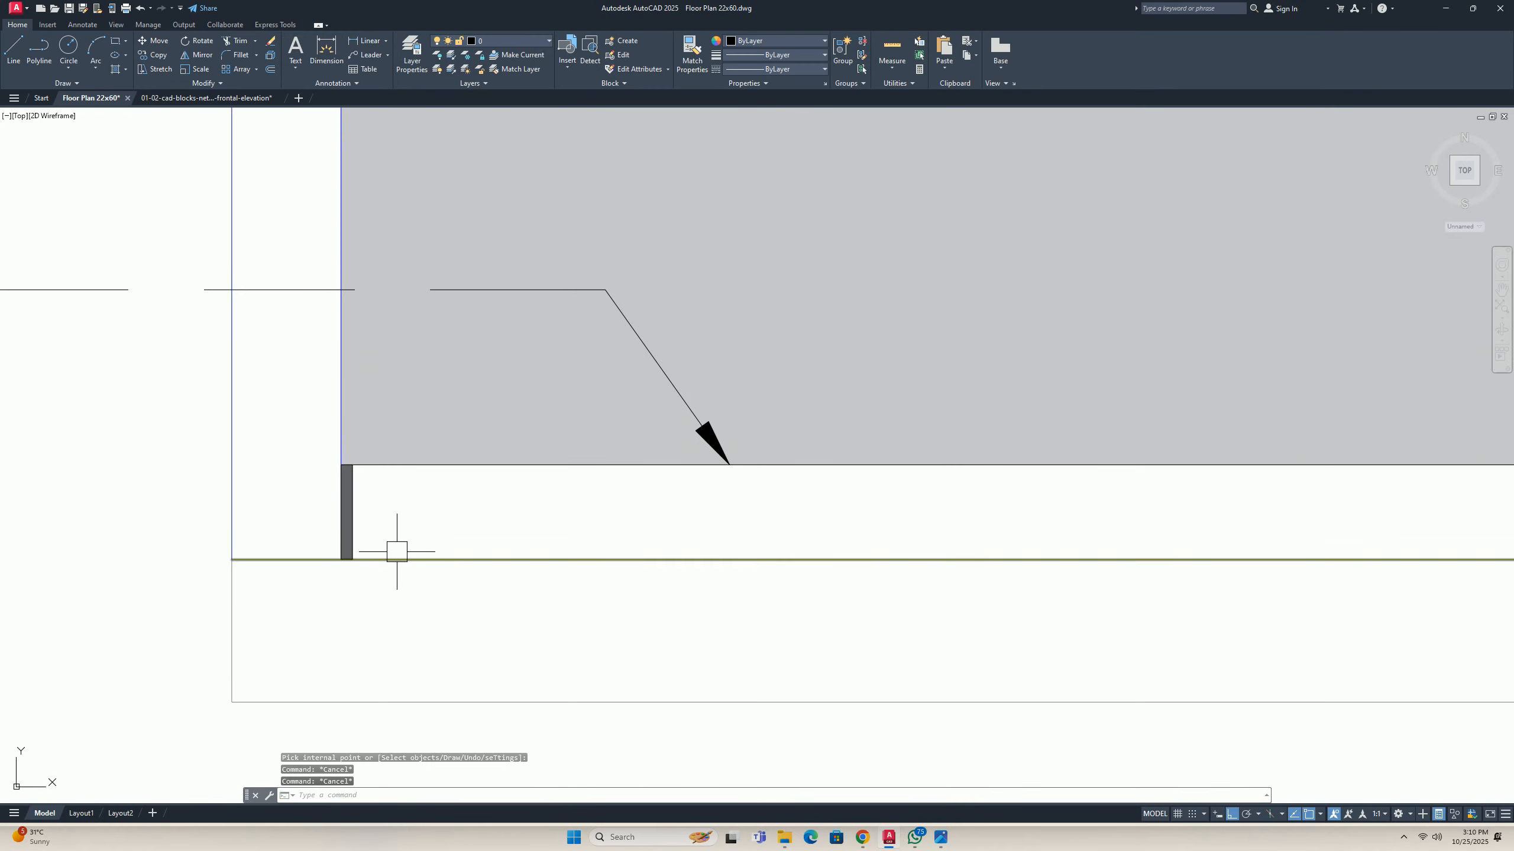
# Use Match Properties to give the small skirting section at the elevation's left wall a solid black appearance.
pyautogui.write('ma')
pyautogui.press('Return')
pyautogui.scroll(-6, 393, 542)
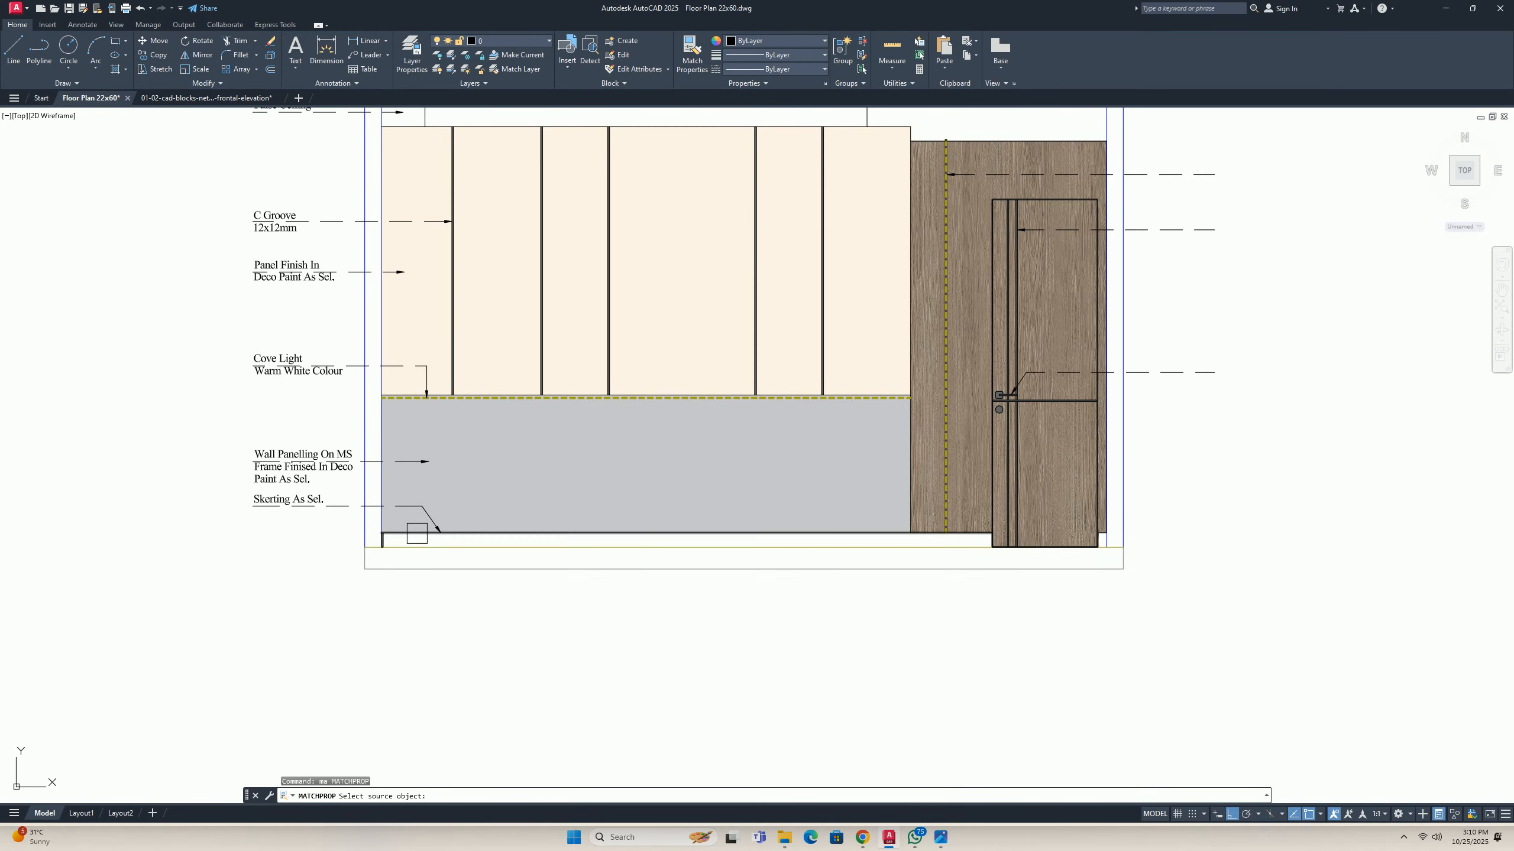
pyautogui.scroll(5, 365, 525)
pyautogui.click(367, 535)
pyautogui.scroll(3, 367, 535)
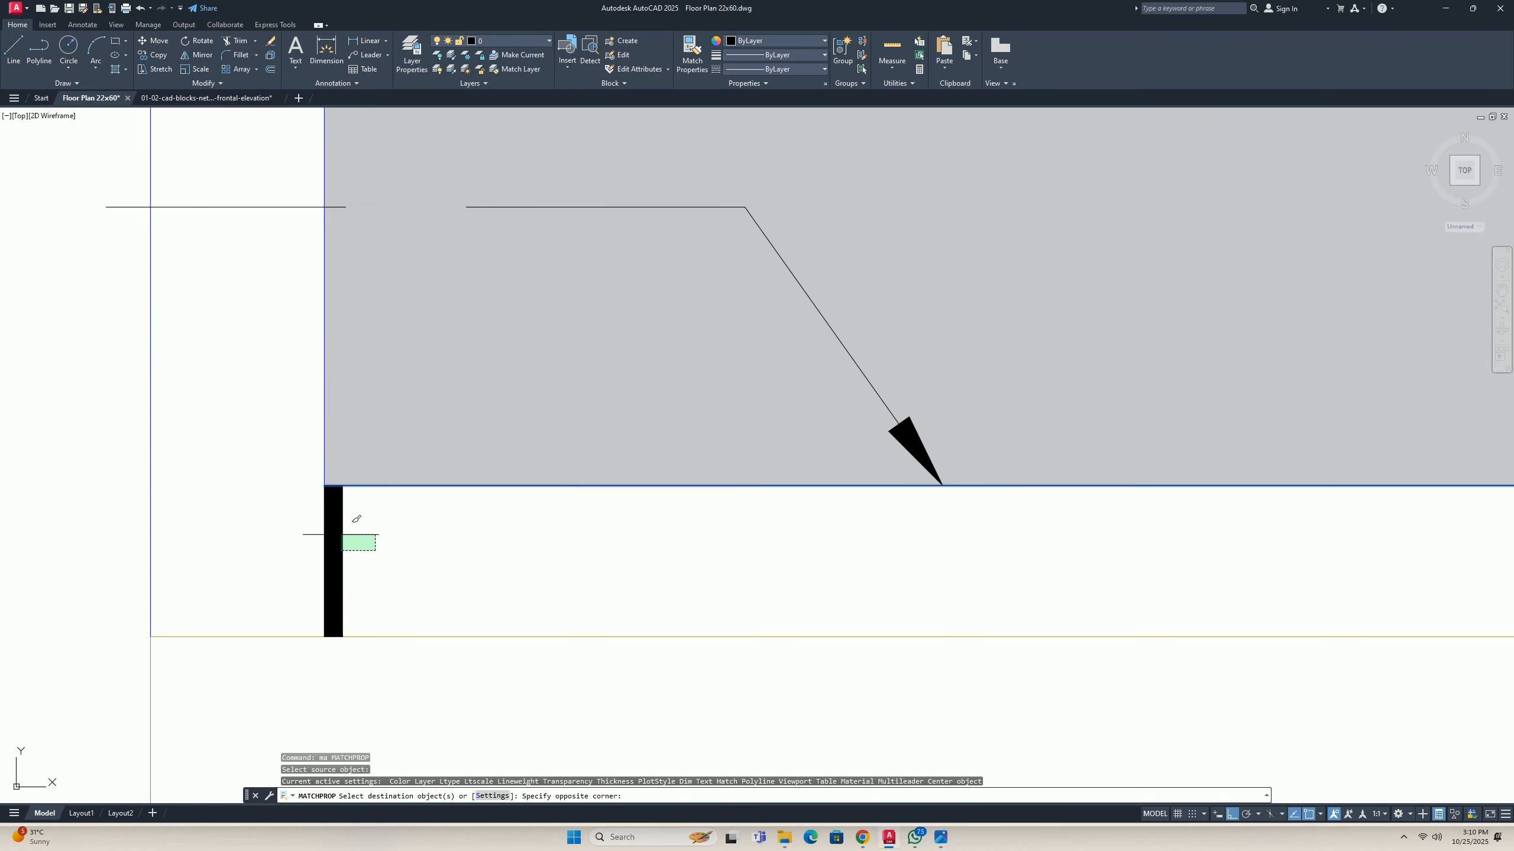
pyautogui.press('Escape')
pyautogui.press('Escape')
# Mirror the skirting section about the elevation's vertical centre line to the opposite wall, keeping the original.
pyautogui.scroll(-5, 387, 536)
pyautogui.scroll(-1, 387, 536)
pyautogui.write('mi')
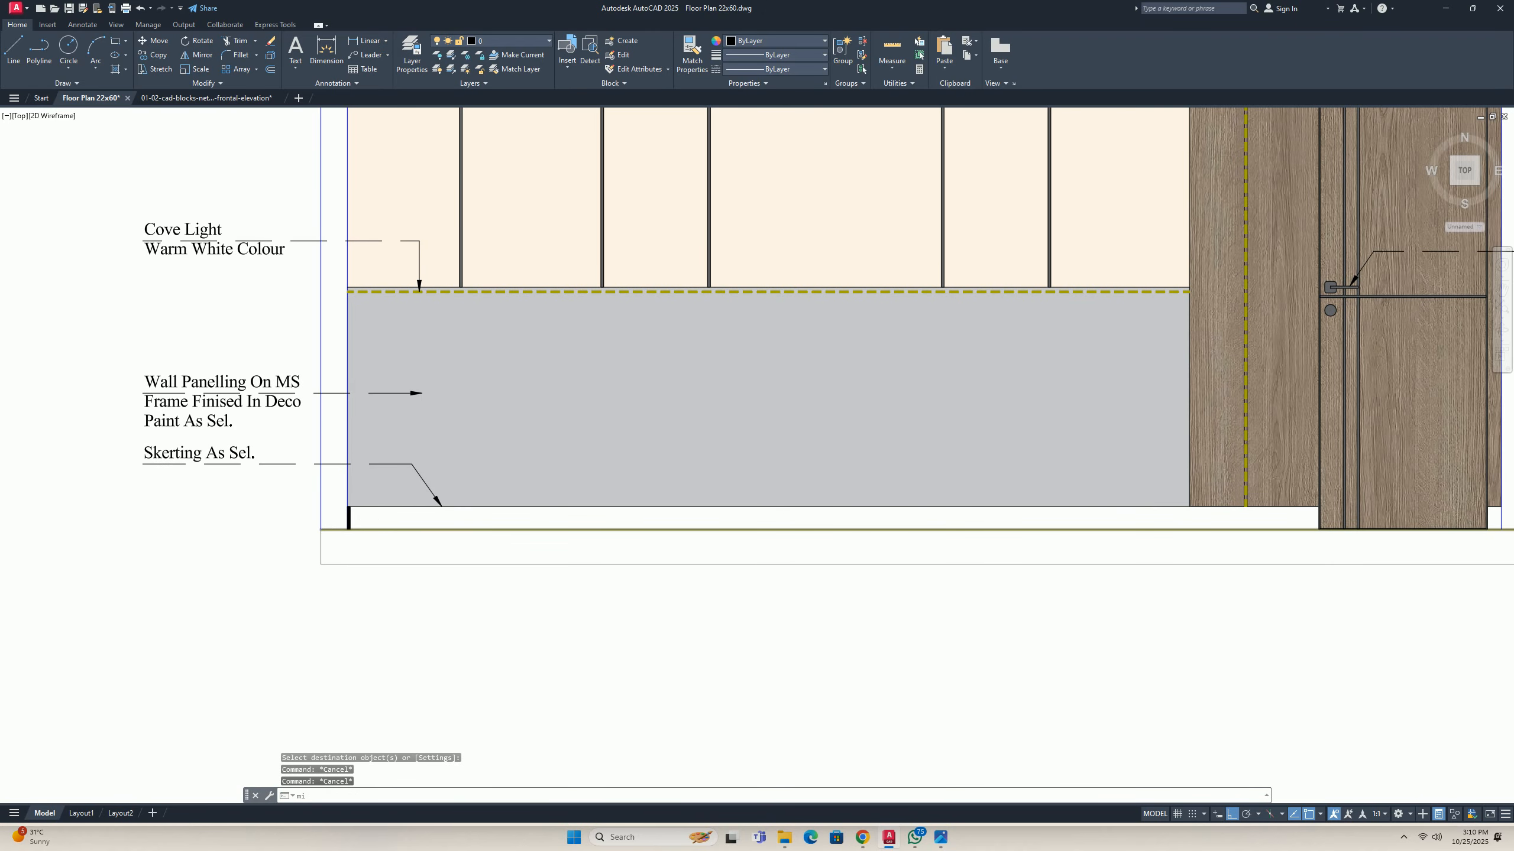
pyautogui.press('Return')
pyautogui.scroll(5, 370, 538)
pyautogui.click(372, 524)
pyautogui.click(364, 528)
pyautogui.scroll(-6, 356, 511)
pyautogui.press('Return')
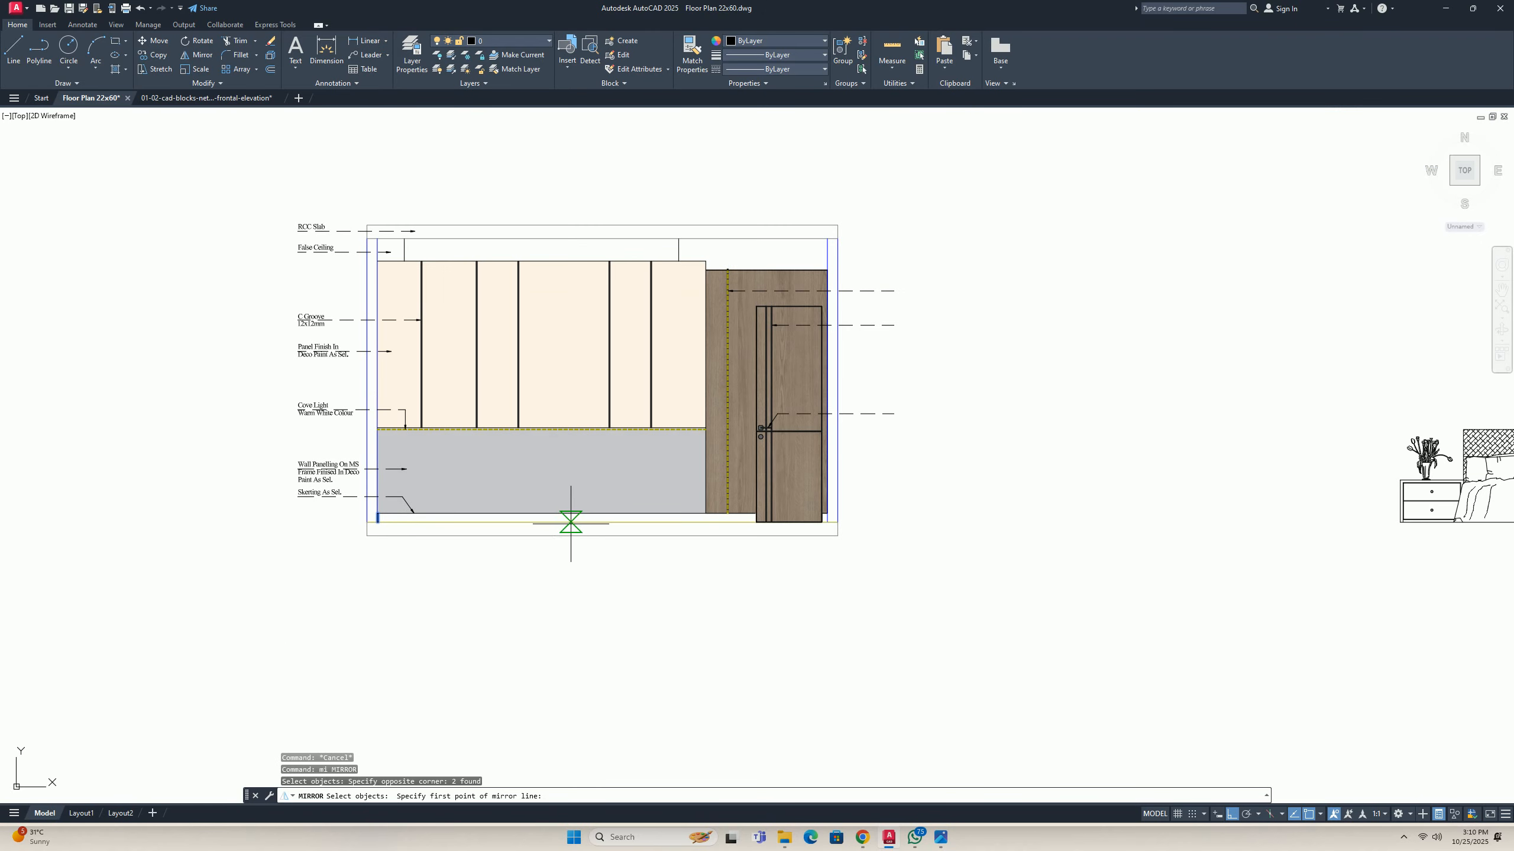
pyautogui.click(601, 535)
pyautogui.click(582, 605)
pyautogui.press('Escape')
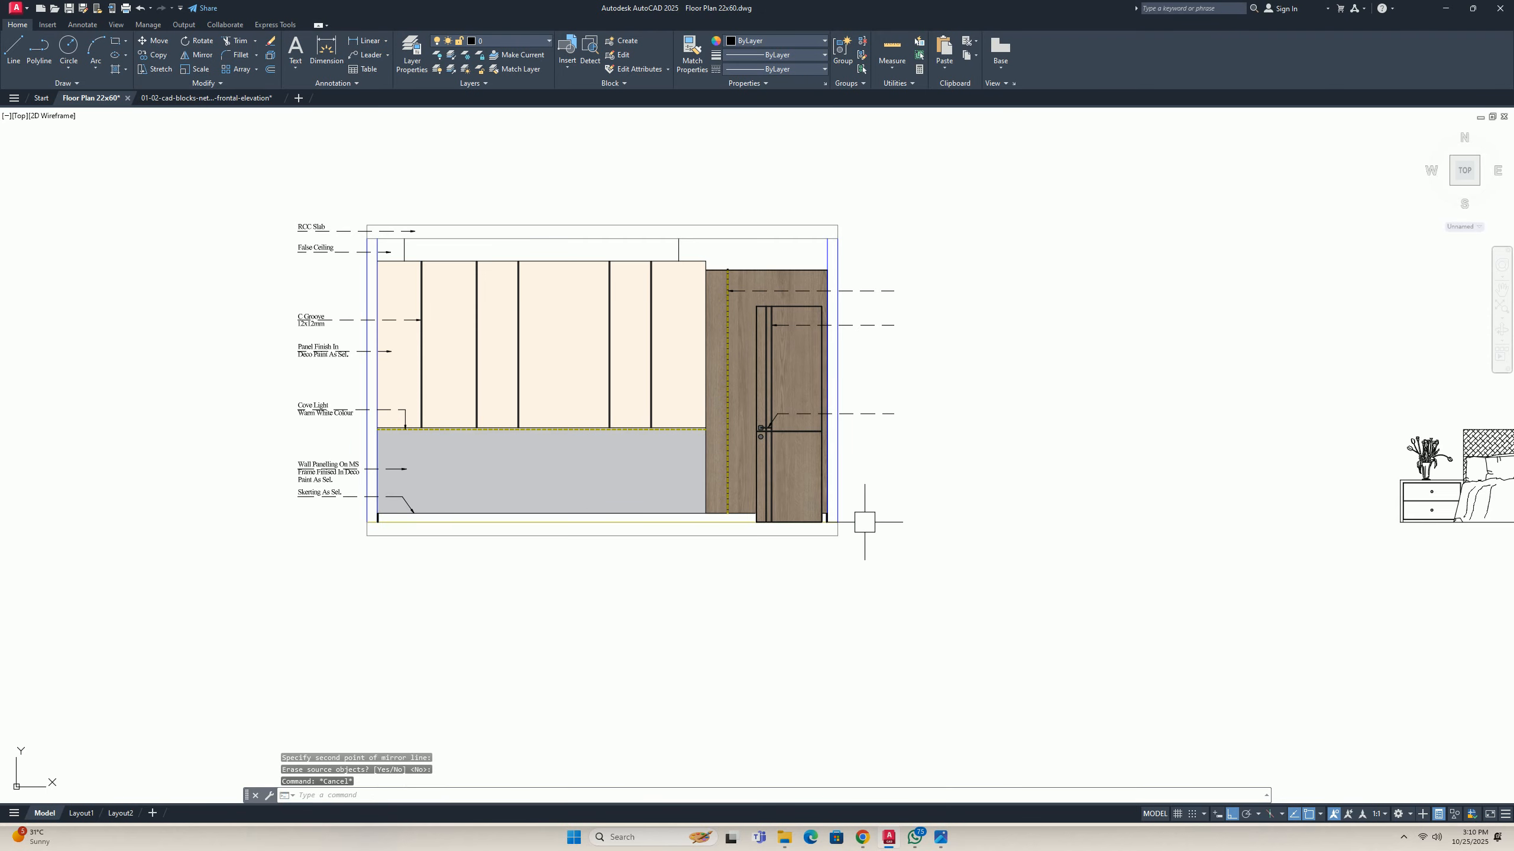
pyautogui.scroll(8, 803, 517)
pyautogui.scroll(-6, 978, 528)
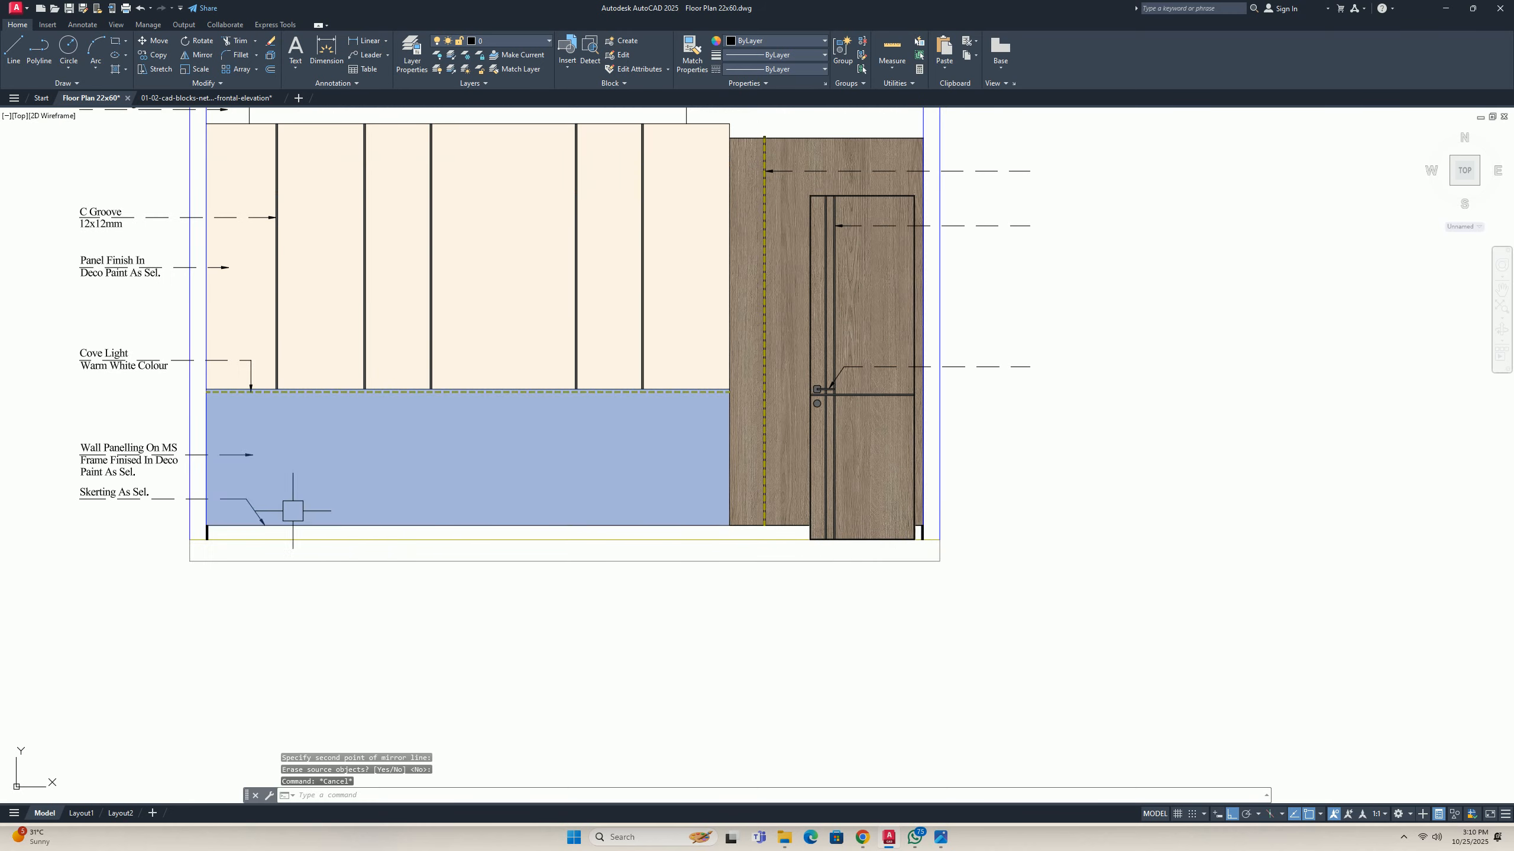
pyautogui.scroll(7, 260, 524)
pyautogui.press('Escape')
pyautogui.scroll(-7, 261, 527)
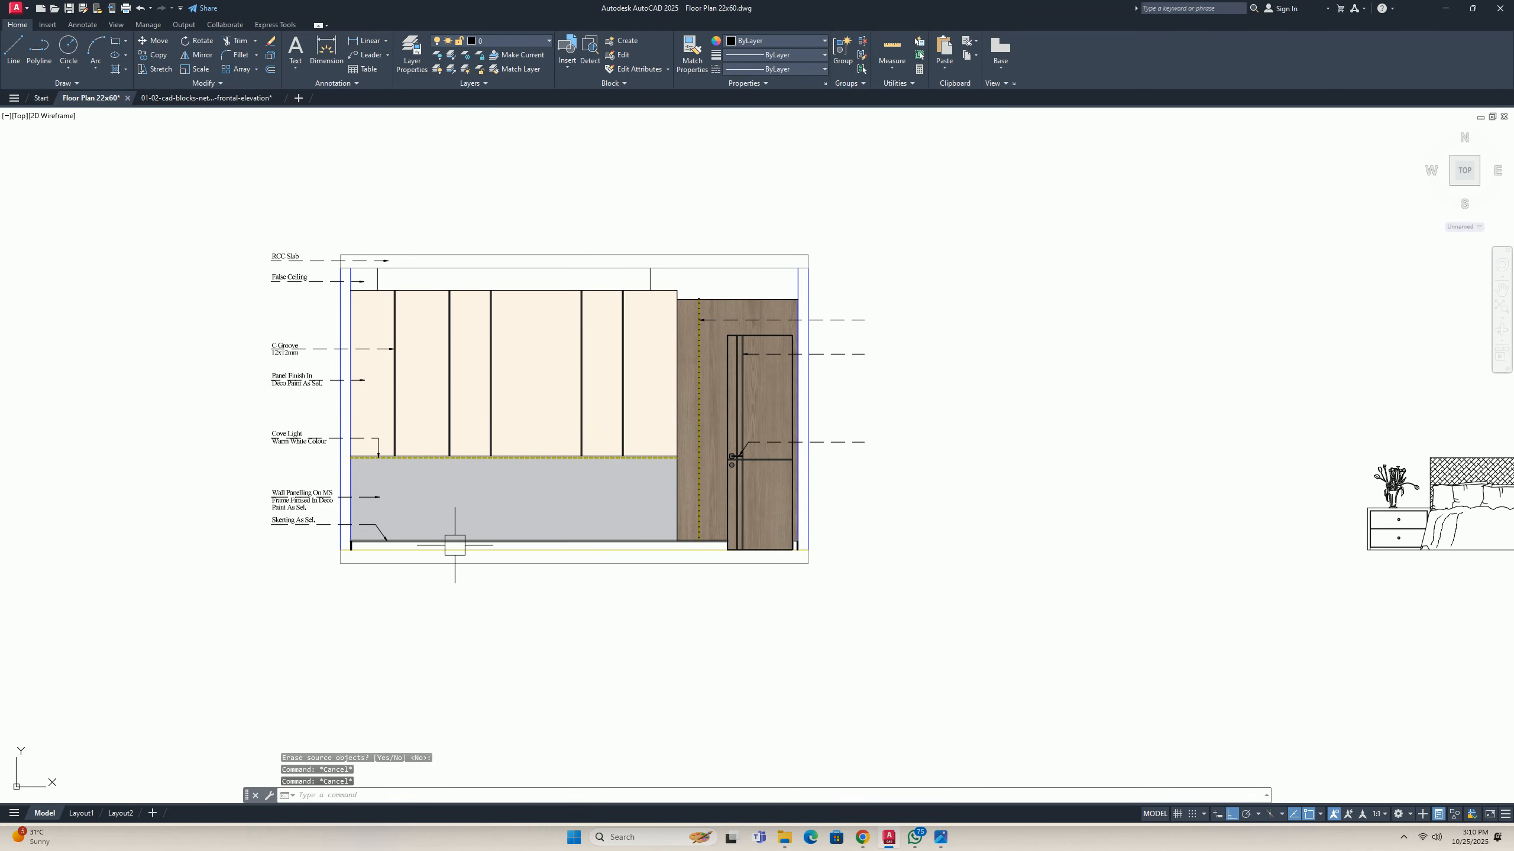
pyautogui.moveTo(361, 515); pyautogui.dragTo(175, 591, button='middle')
pyautogui.moveTo(428, 465); pyautogui.dragTo(517, 500, button='middle')
pyautogui.write('co')
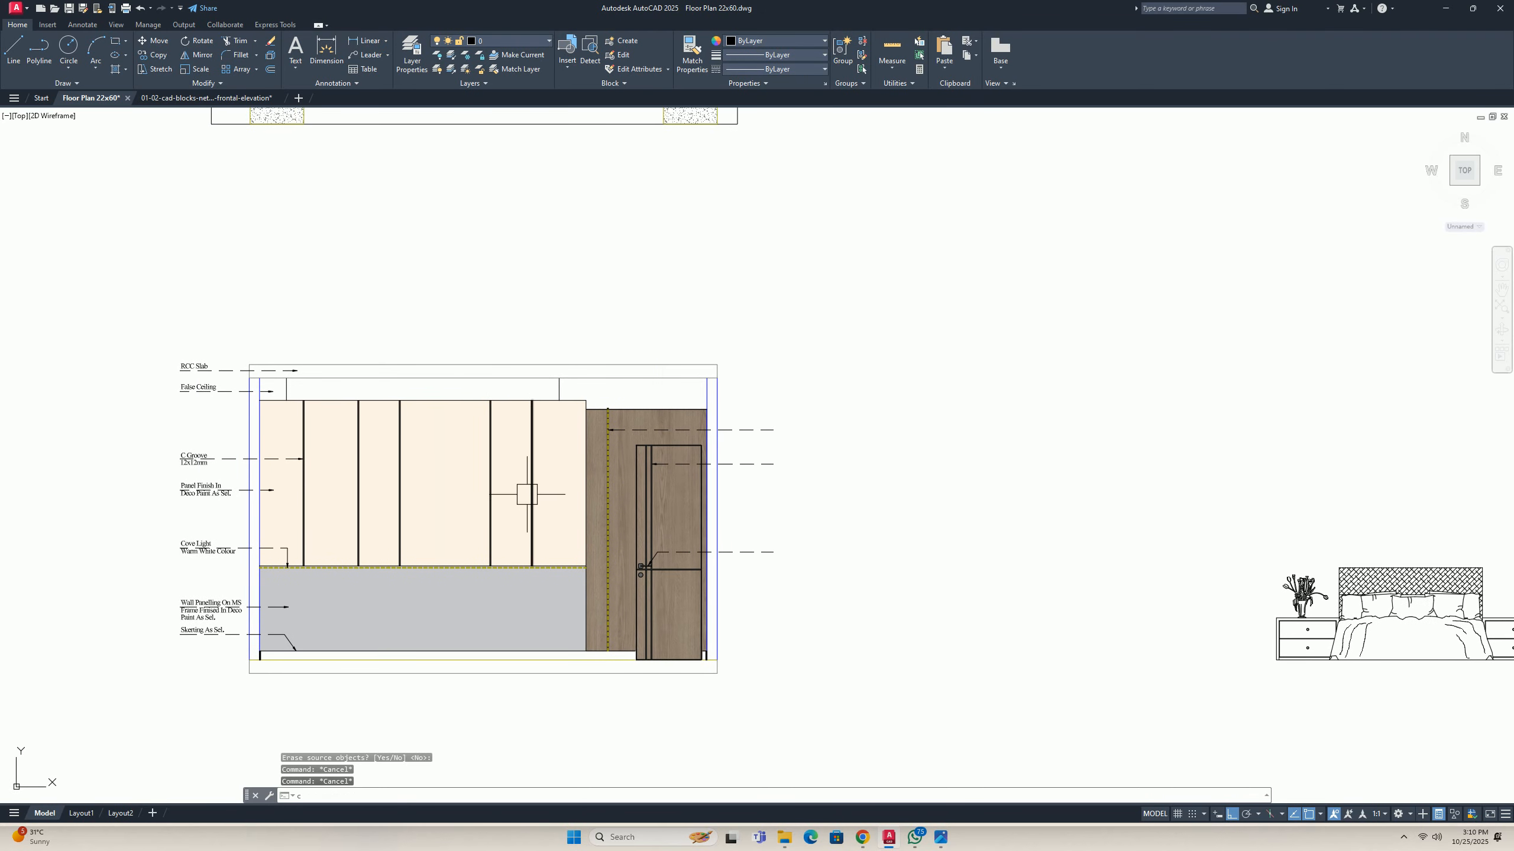
pyautogui.press('Return')
pyautogui.scroll(2, 292, 412)
pyautogui.scroll(4, 272, 417)
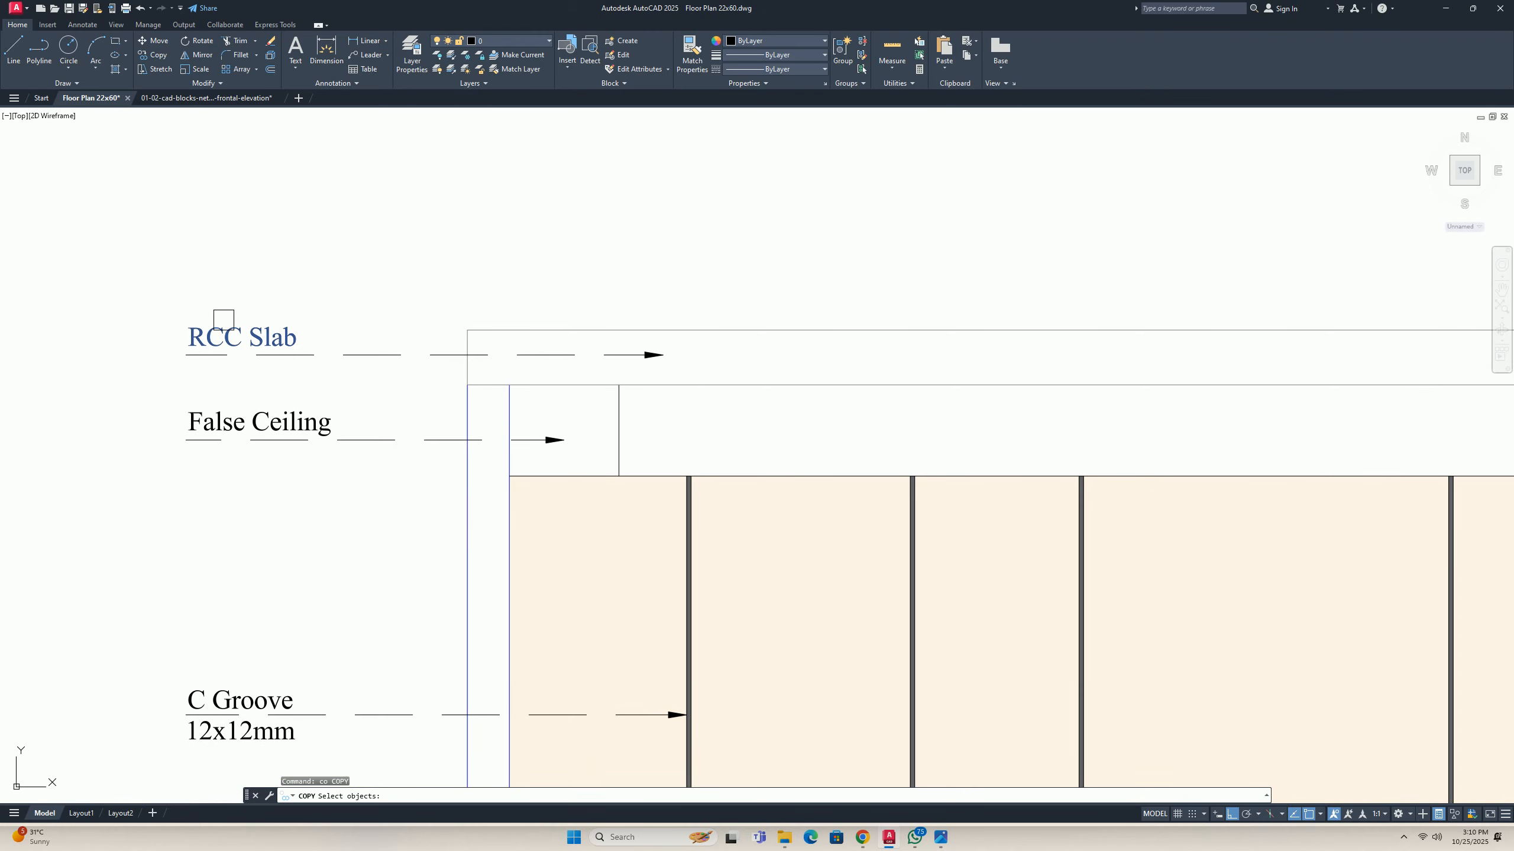
pyautogui.click(235, 334)
pyautogui.scroll(-3, 239, 346)
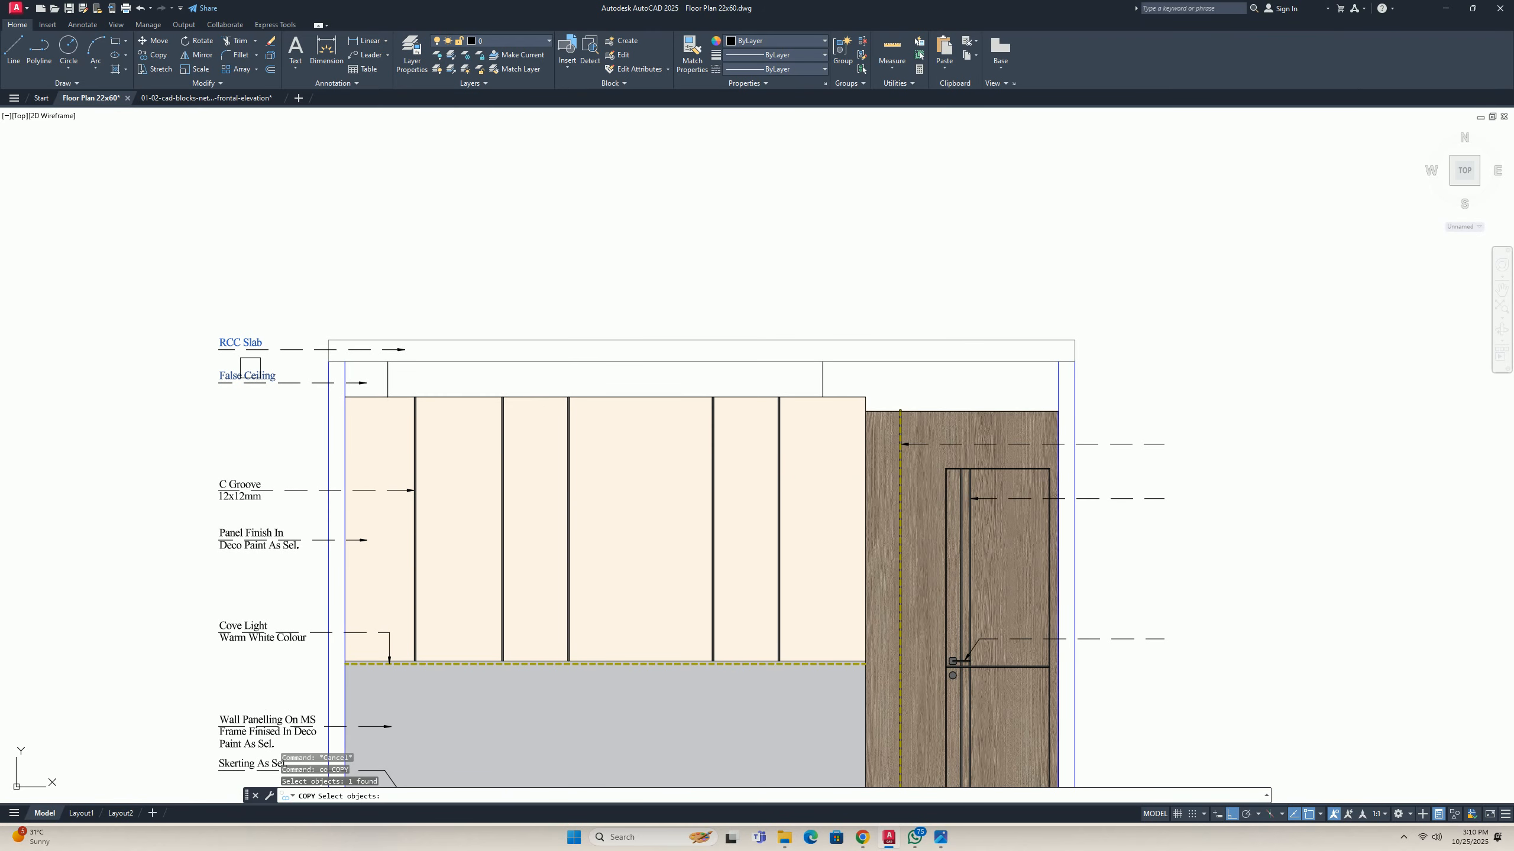
pyautogui.press('Escape')
# Copy the False Ceiling label onto the upper leader line beside the wood-panelled door wall.
pyautogui.press('Return')
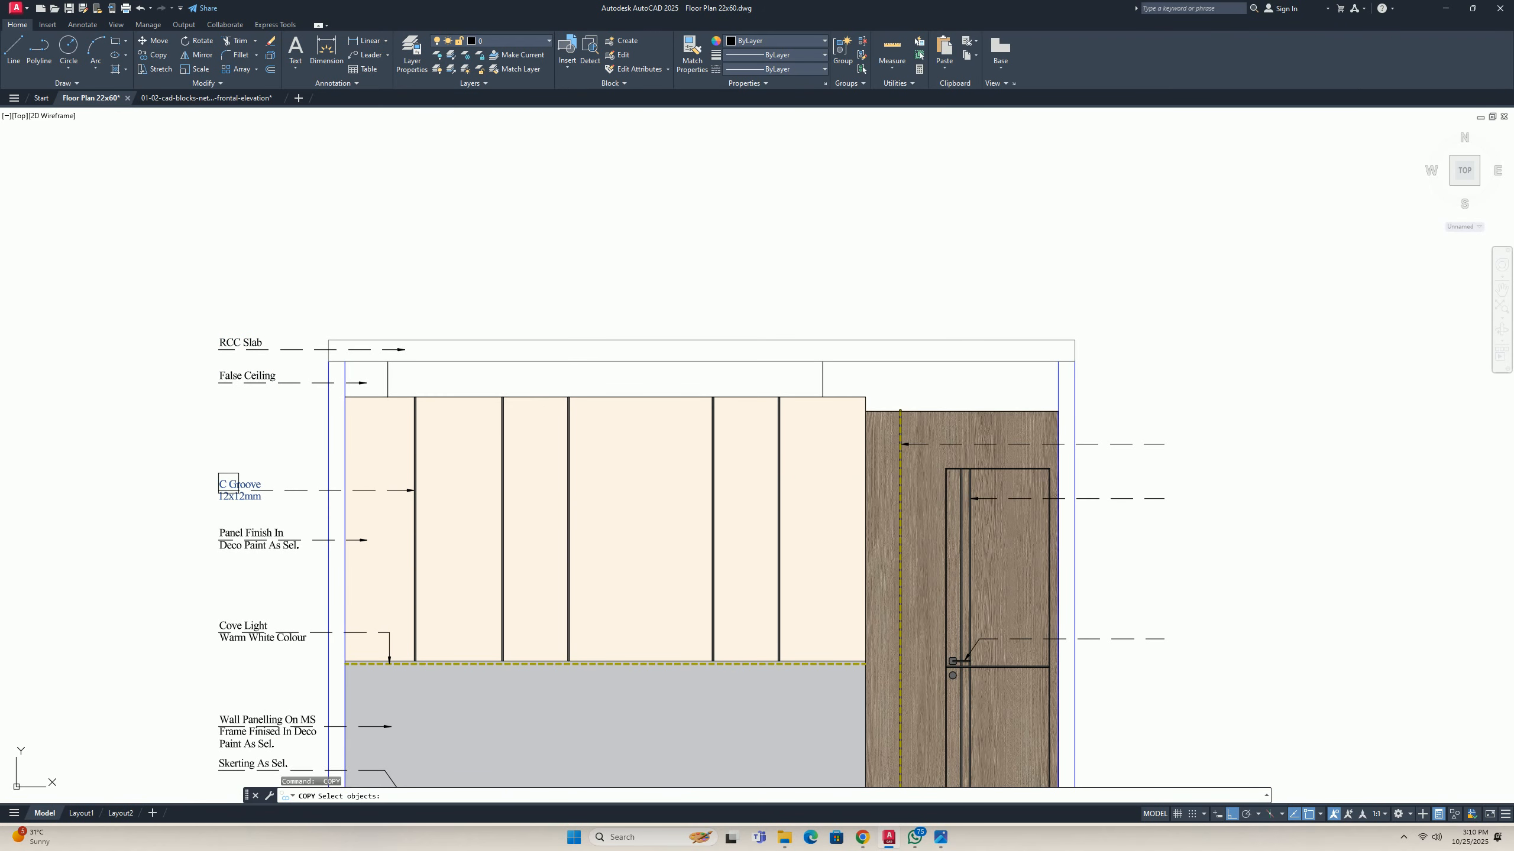
pyautogui.click(228, 483)
pyautogui.scroll(4, 229, 485)
pyautogui.press('Return')
pyautogui.click(210, 227)
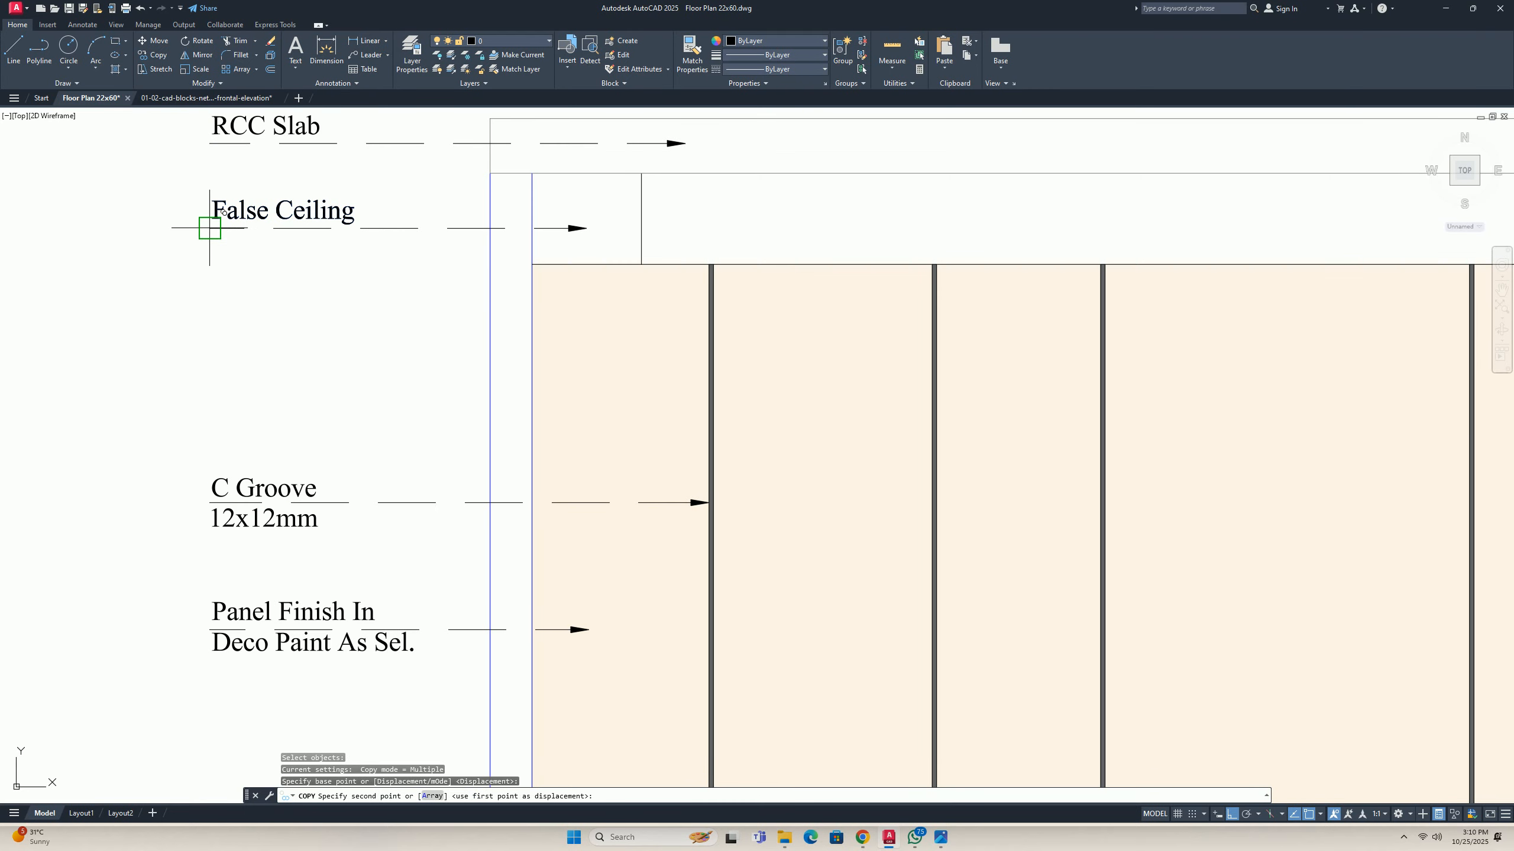
pyautogui.scroll(-2, 894, 346)
pyautogui.moveTo(894, 346); pyautogui.dragTo(64, 403, button='middle')
pyautogui.moveTo(1040, 395); pyautogui.dragTo(721, 404, button='middle')
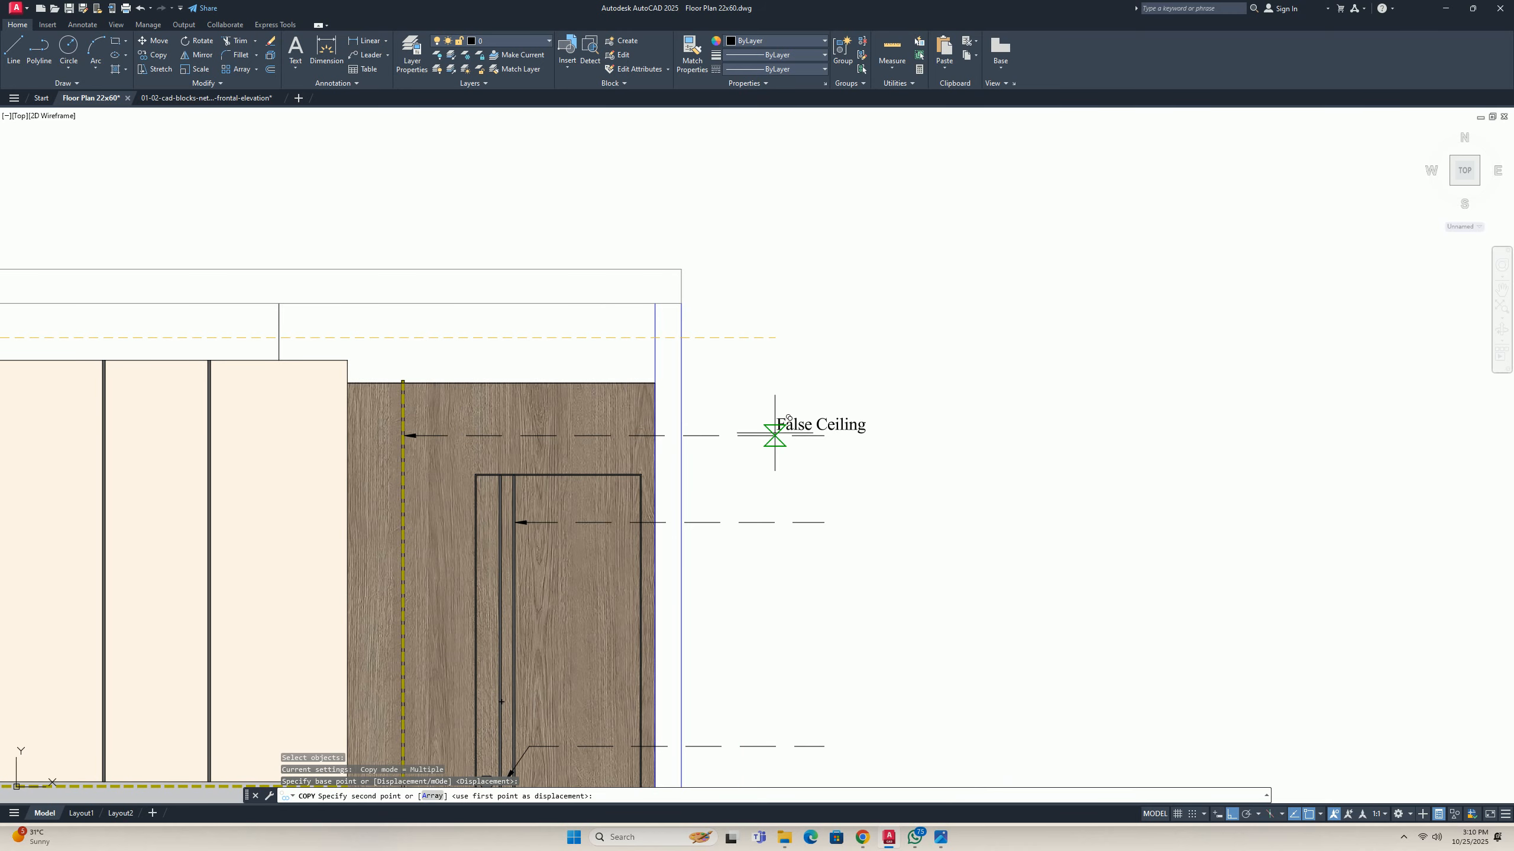
pyautogui.click(735, 434)
pyautogui.press('Escape')
# Change the copied label's text to "Profile Light In Cover".
pyautogui.doubleClick(780, 426)
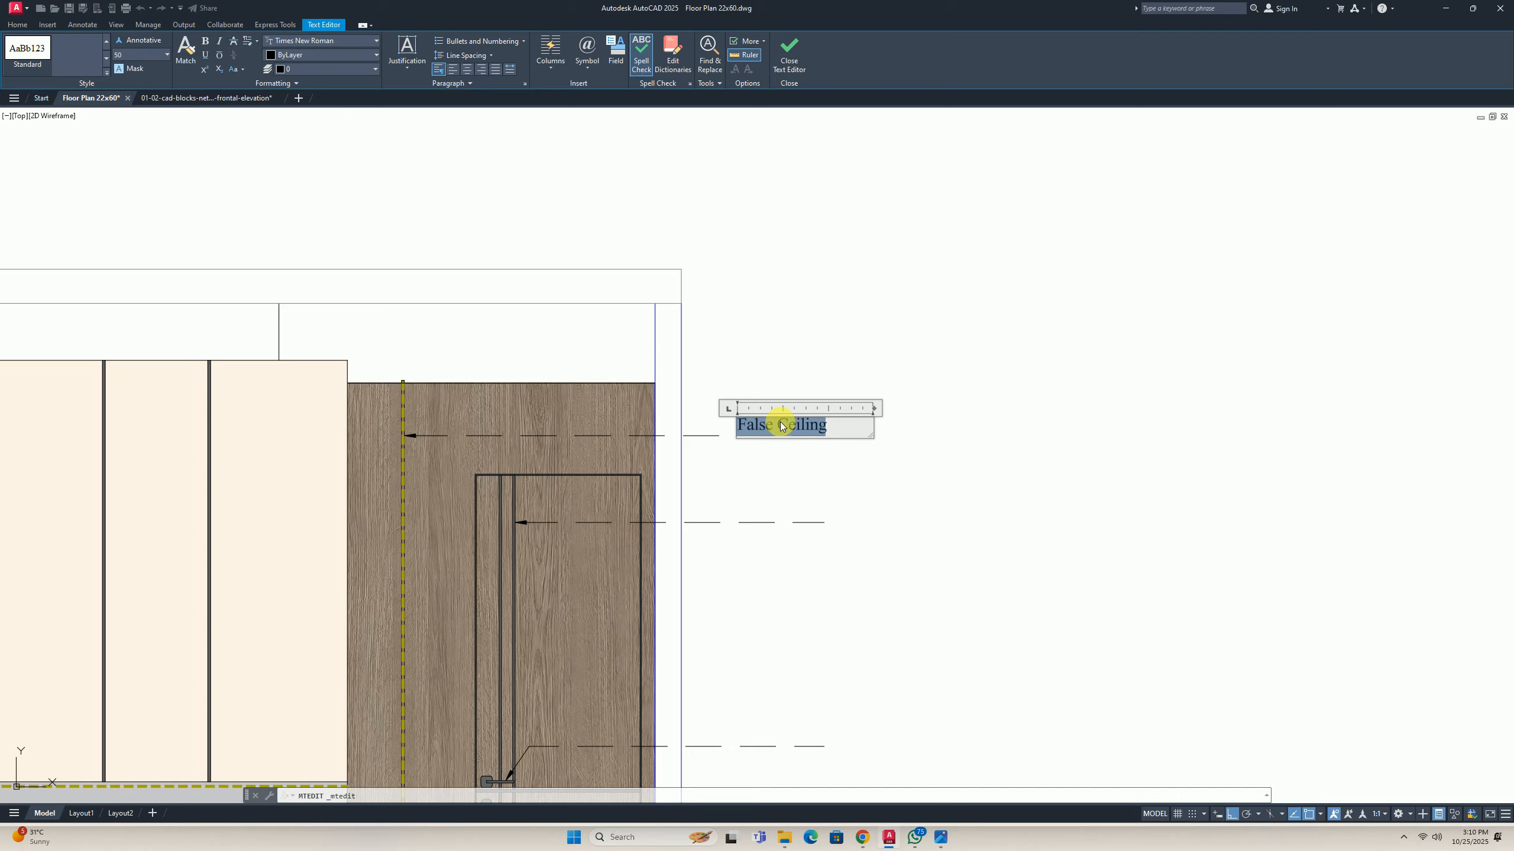
pyautogui.write('ProFil')
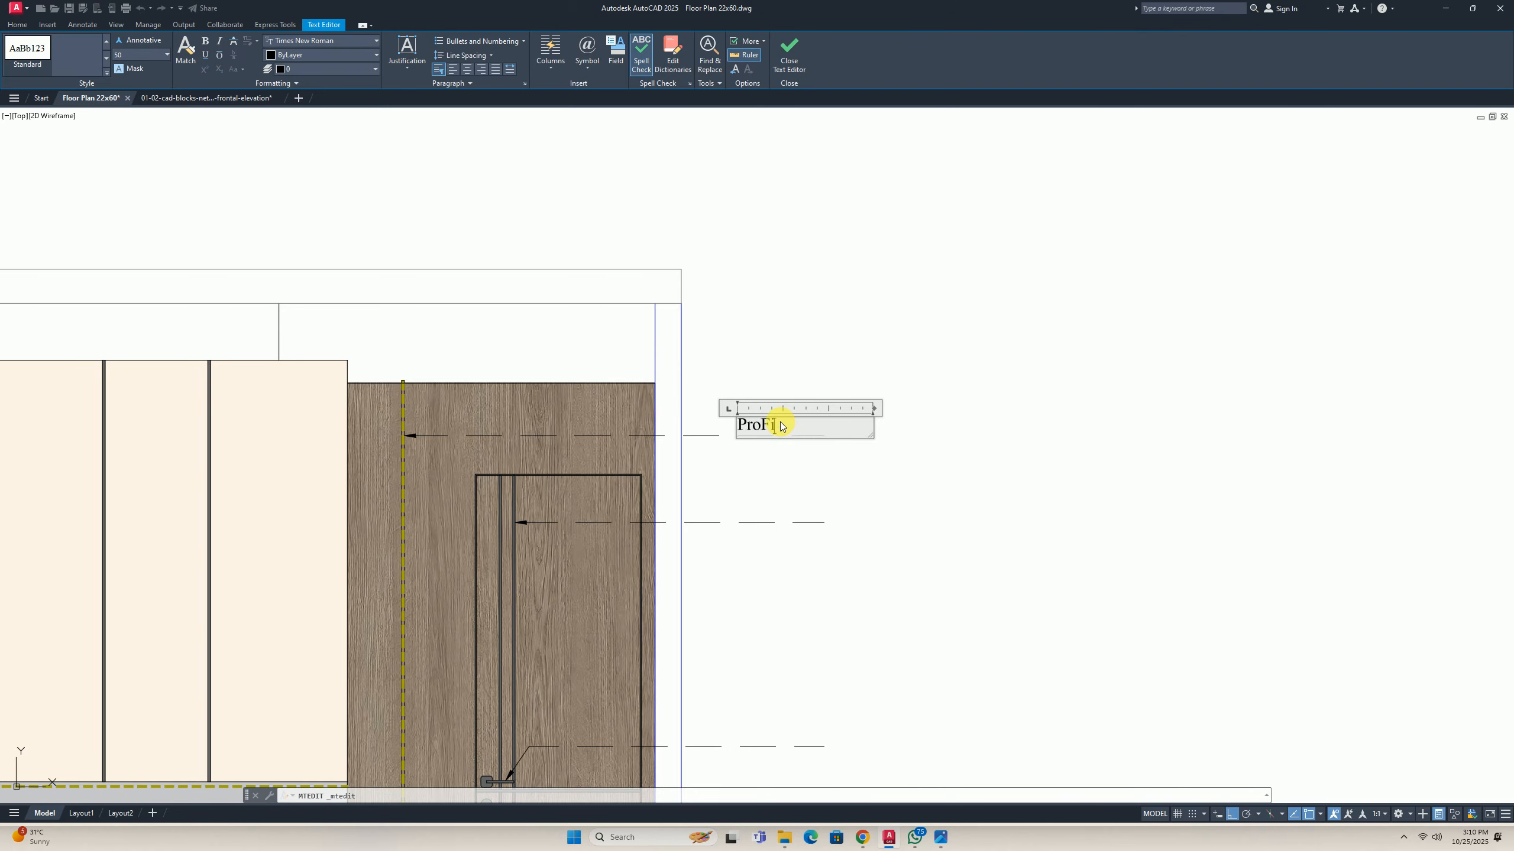
pyautogui.press('BackSpace')
pyautogui.press('BackSpace')
pyautogui.press('BackSpace')
pyautogui.write('file Light In Cover')
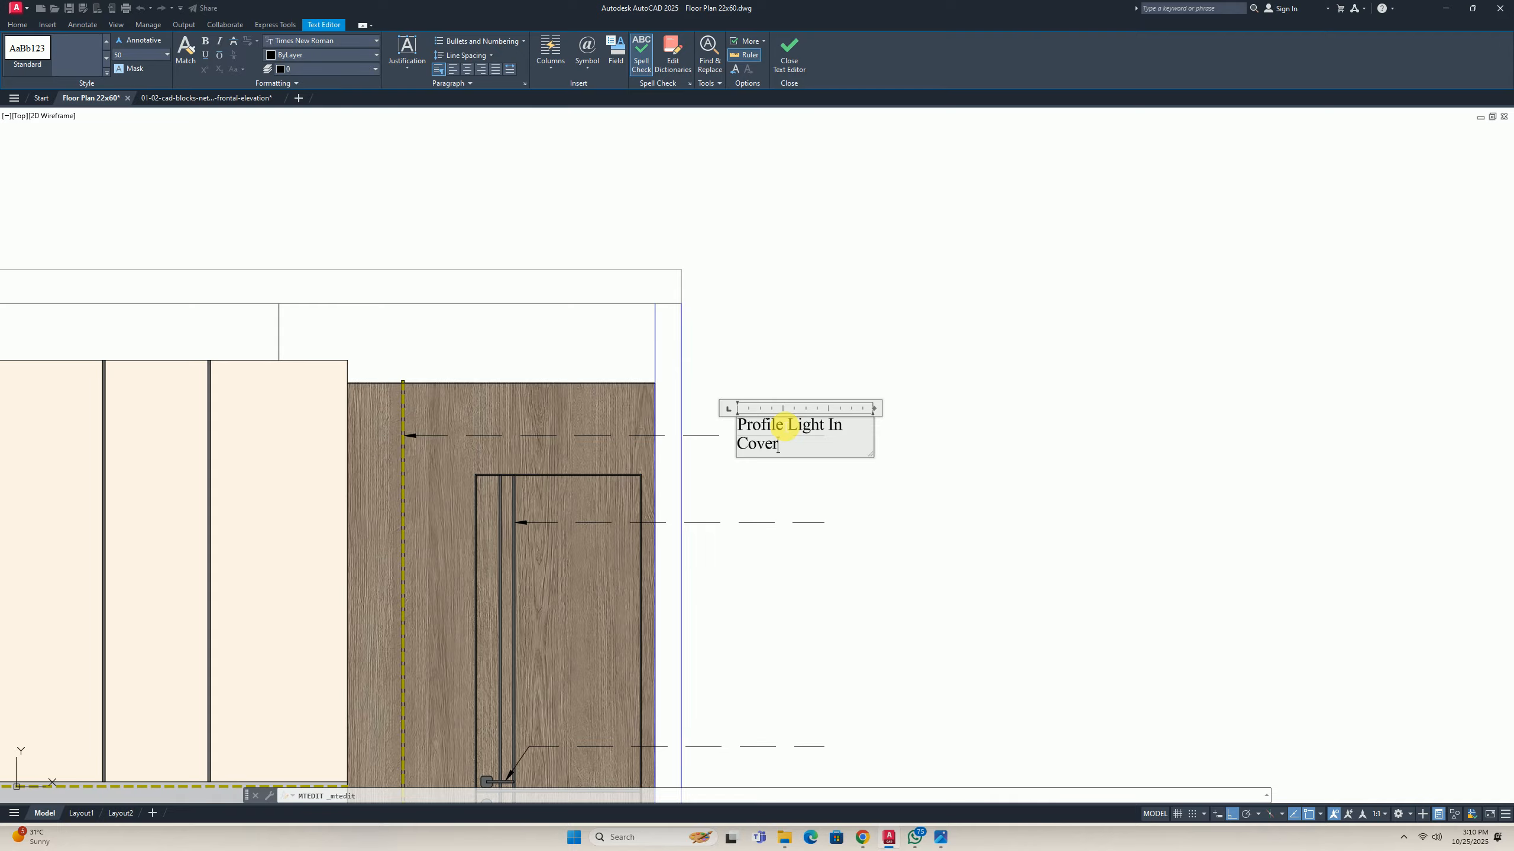
pyautogui.click(946, 518)
pyautogui.scroll(-2, 896, 494)
pyautogui.moveTo(872, 528); pyautogui.dragTo(419, 446, button='middle')
pyautogui.moveTo(252, 434)
pyautogui.mouseDown(button='middle')
pyautogui.moveTo(377, 476)
pyautogui.moveTo(463, 462)
pyautogui.mouseUp(button='middle')
pyautogui.press('Escape')
pyautogui.press('Escape')
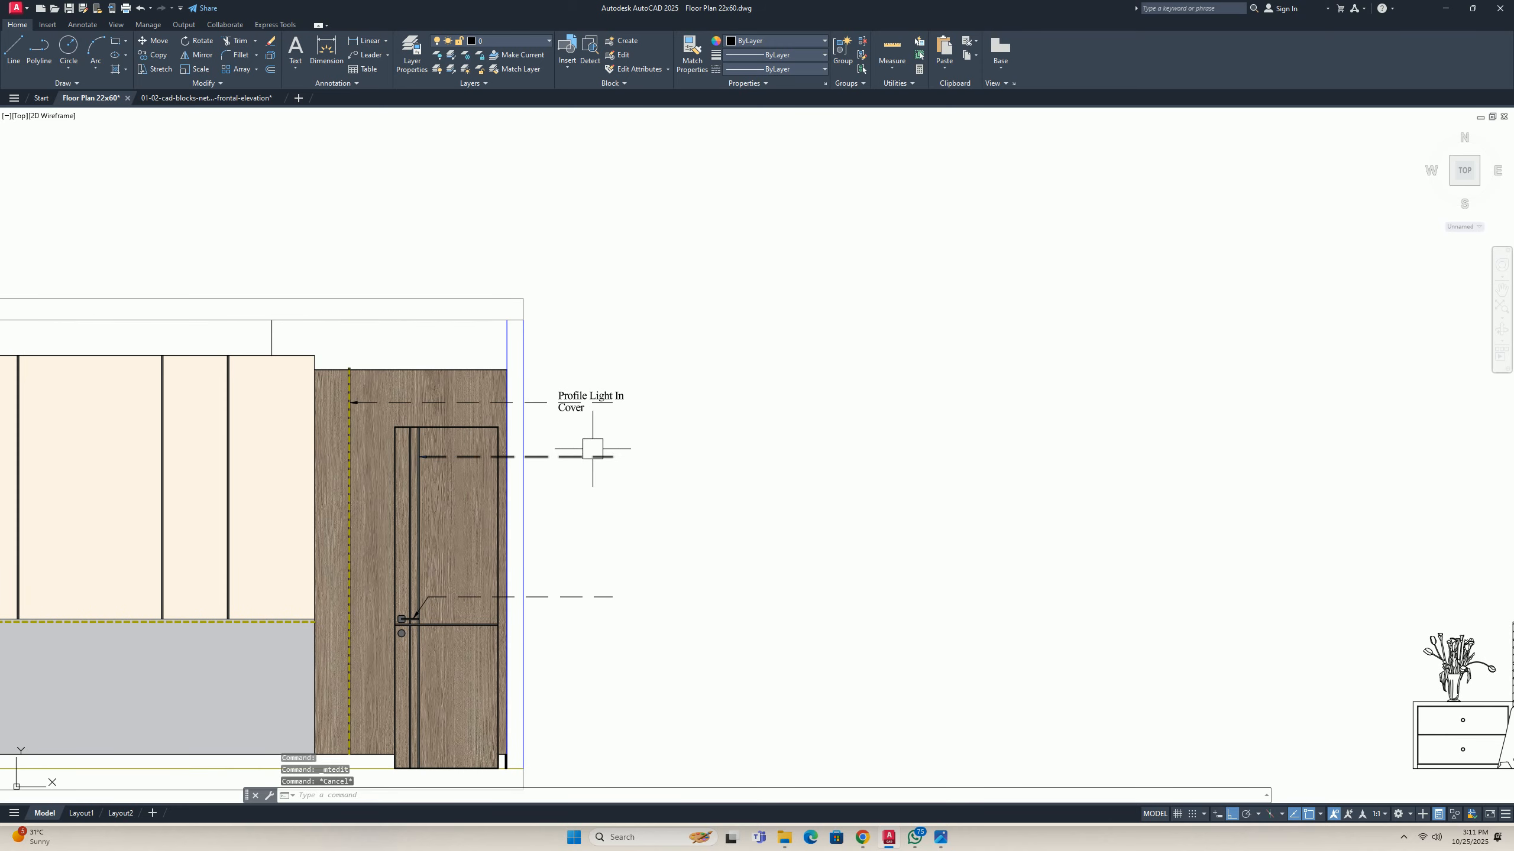
pyautogui.press('Escape')
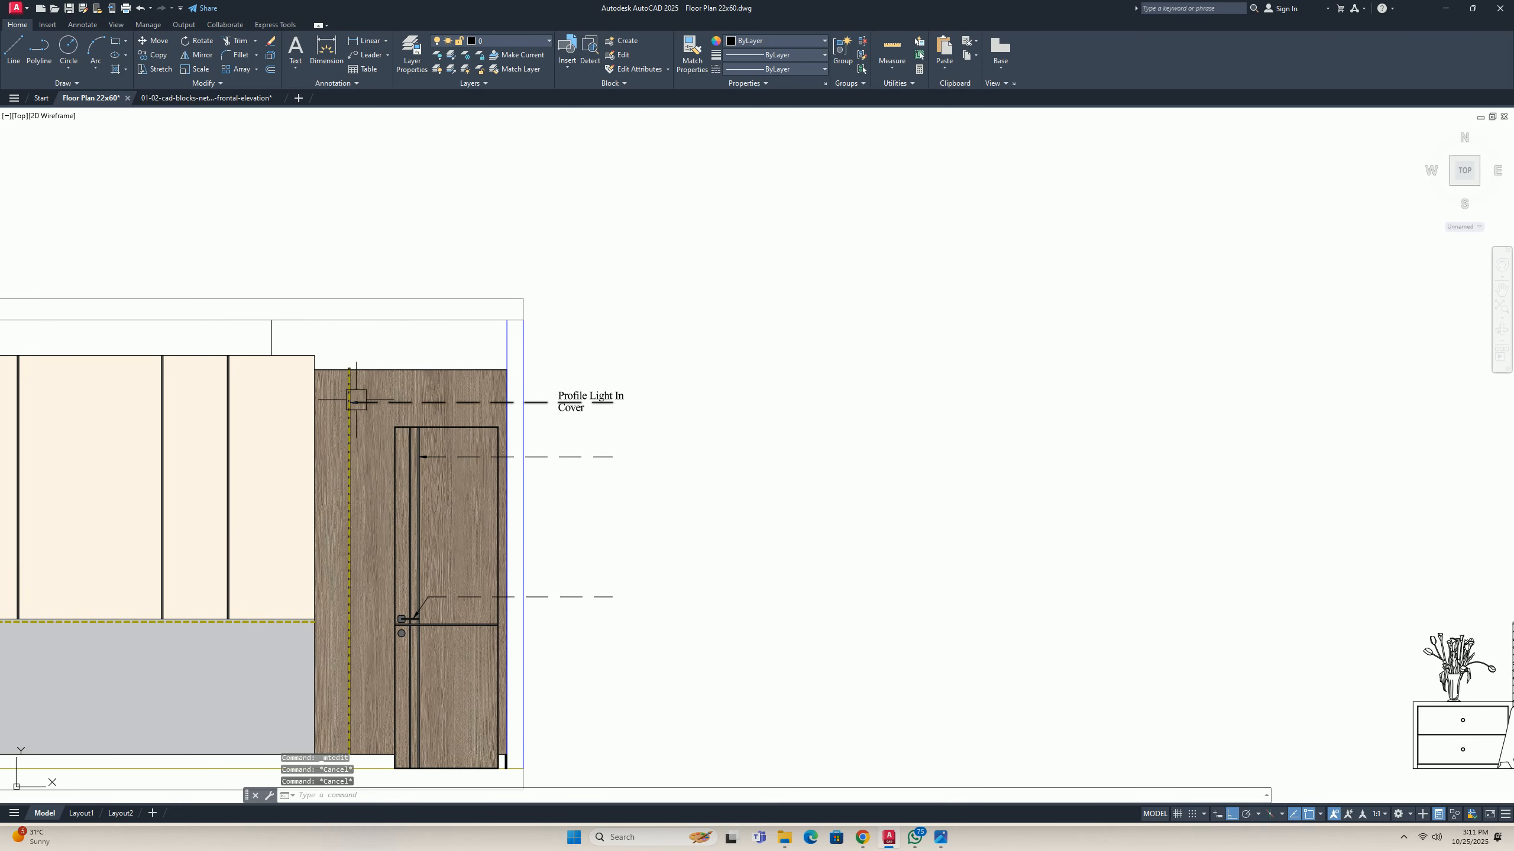
pyautogui.scroll(4, 457, 452)
pyautogui.moveTo(457, 453); pyautogui.dragTo(451, 444, button='middle')
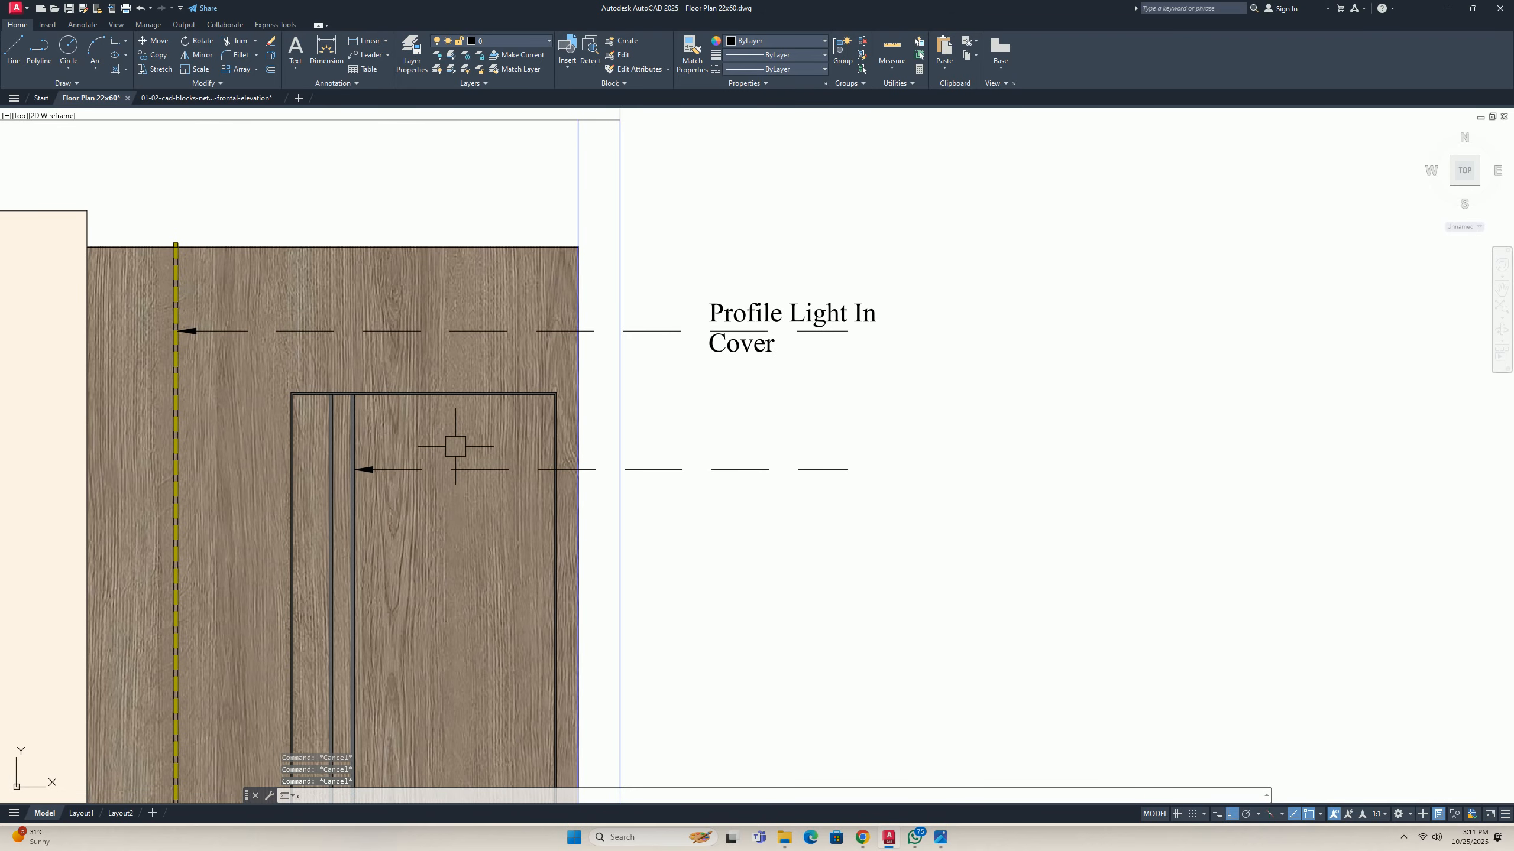
pyautogui.write('coo')
pyautogui.press('Return')
pyautogui.press('Escape')
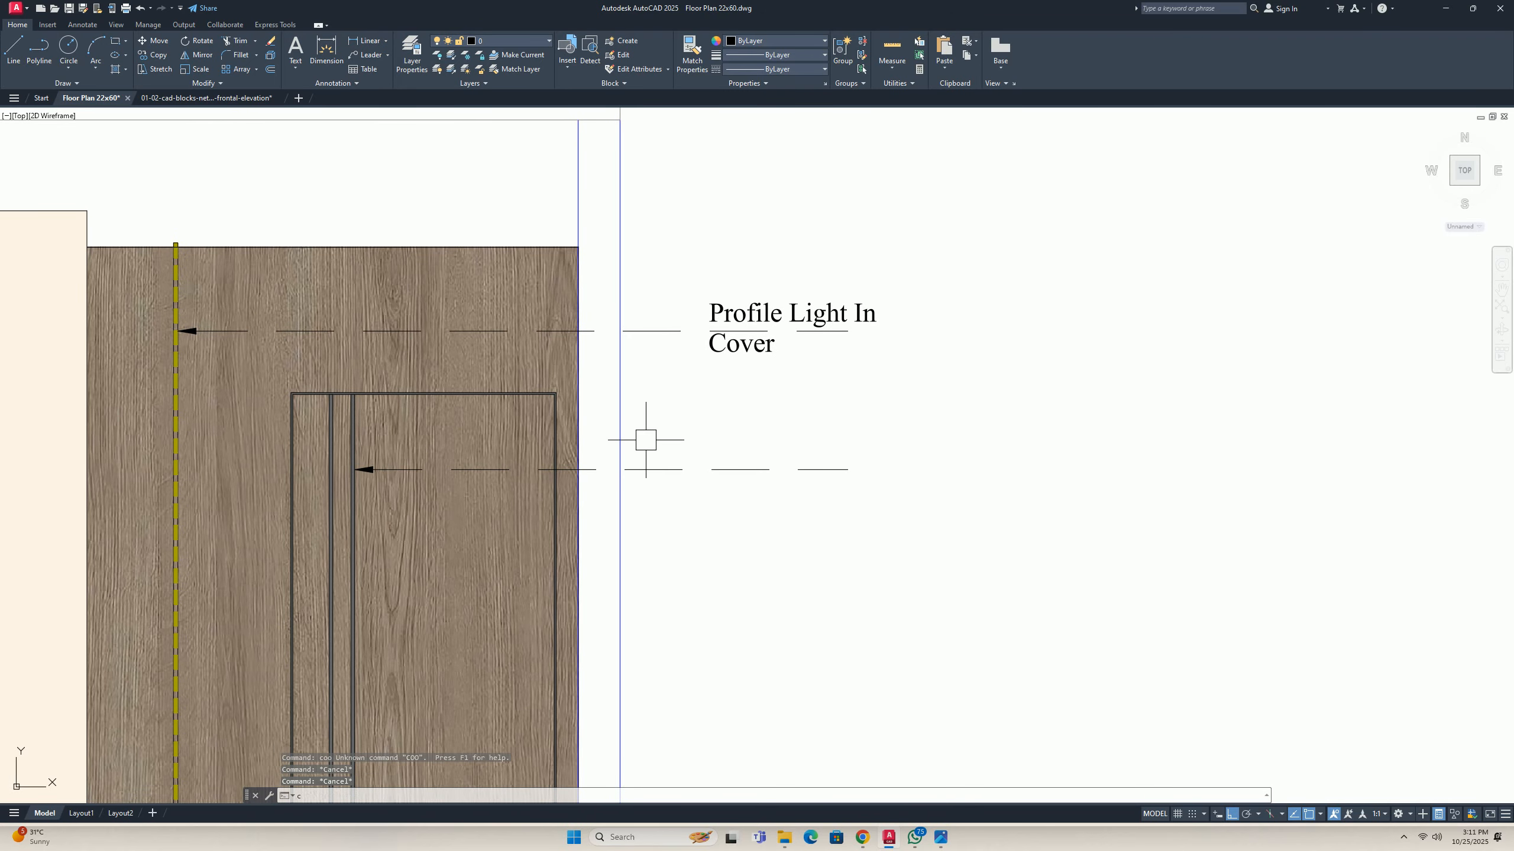
# Copy the Profile Light In Cover label down onto the leader line that points to the door groove.
pyautogui.write('co')
pyautogui.press('Return')
pyautogui.click(841, 314)
pyautogui.press('Return')
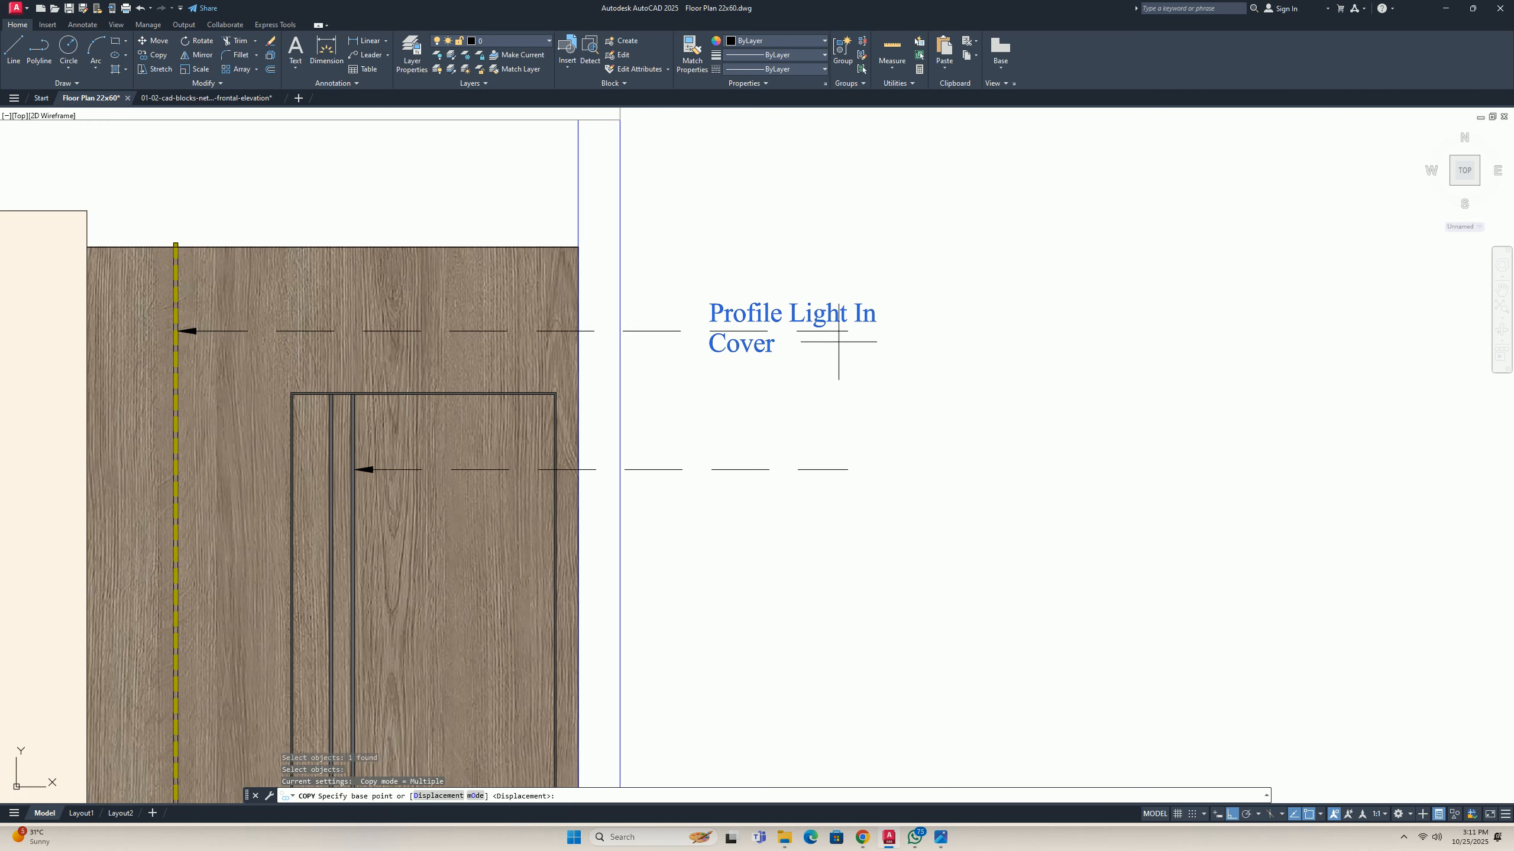
pyautogui.click(844, 331)
pyautogui.click(843, 471)
pyautogui.press('Return')
# Change the door groove label's text to "C Groove 10x10mm".
pyautogui.doubleClick(764, 453)
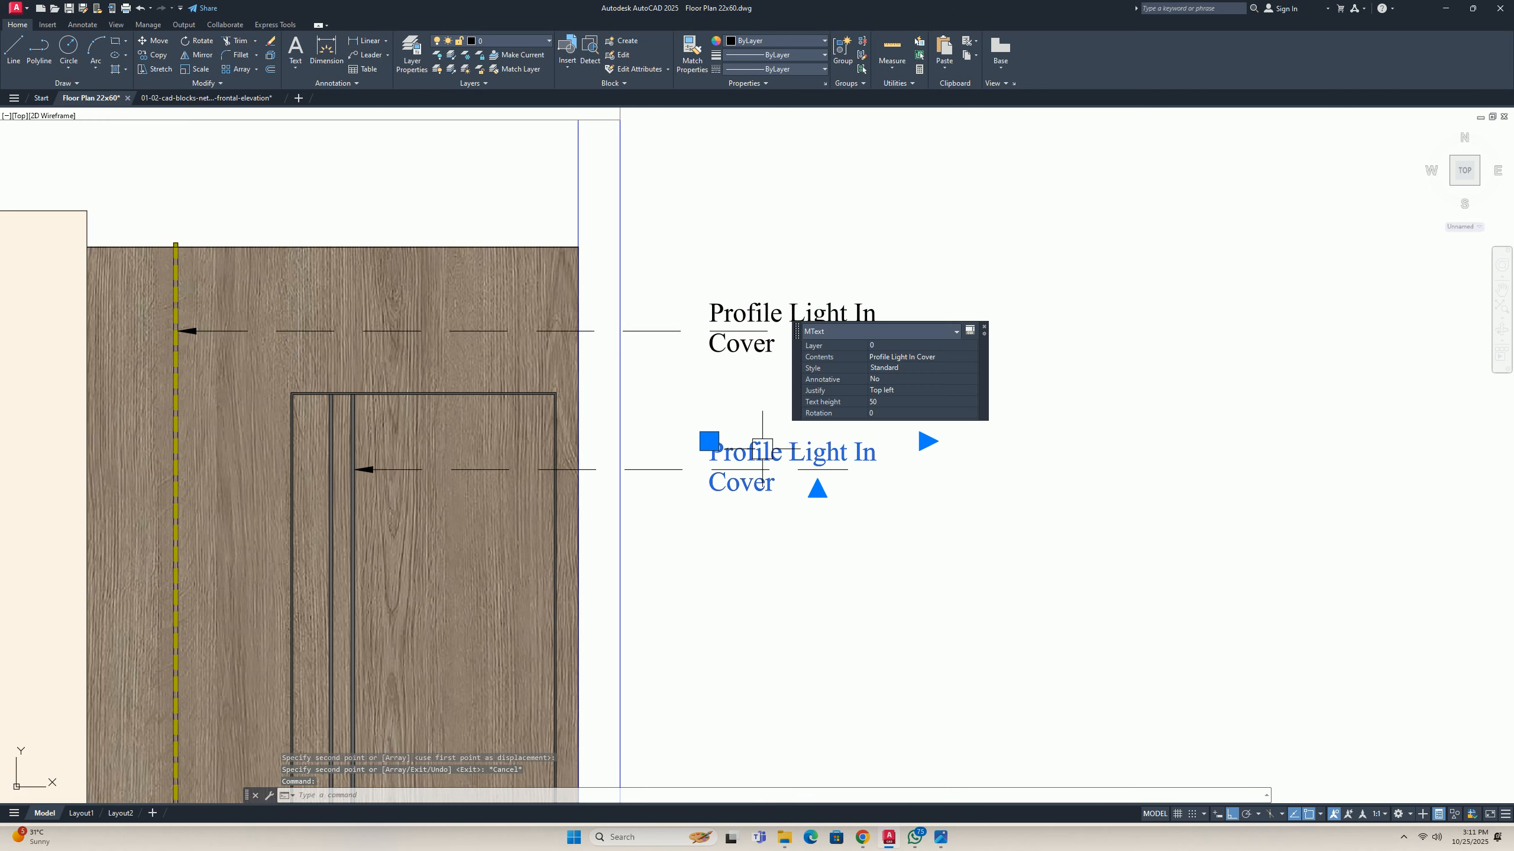
pyautogui.write('C')
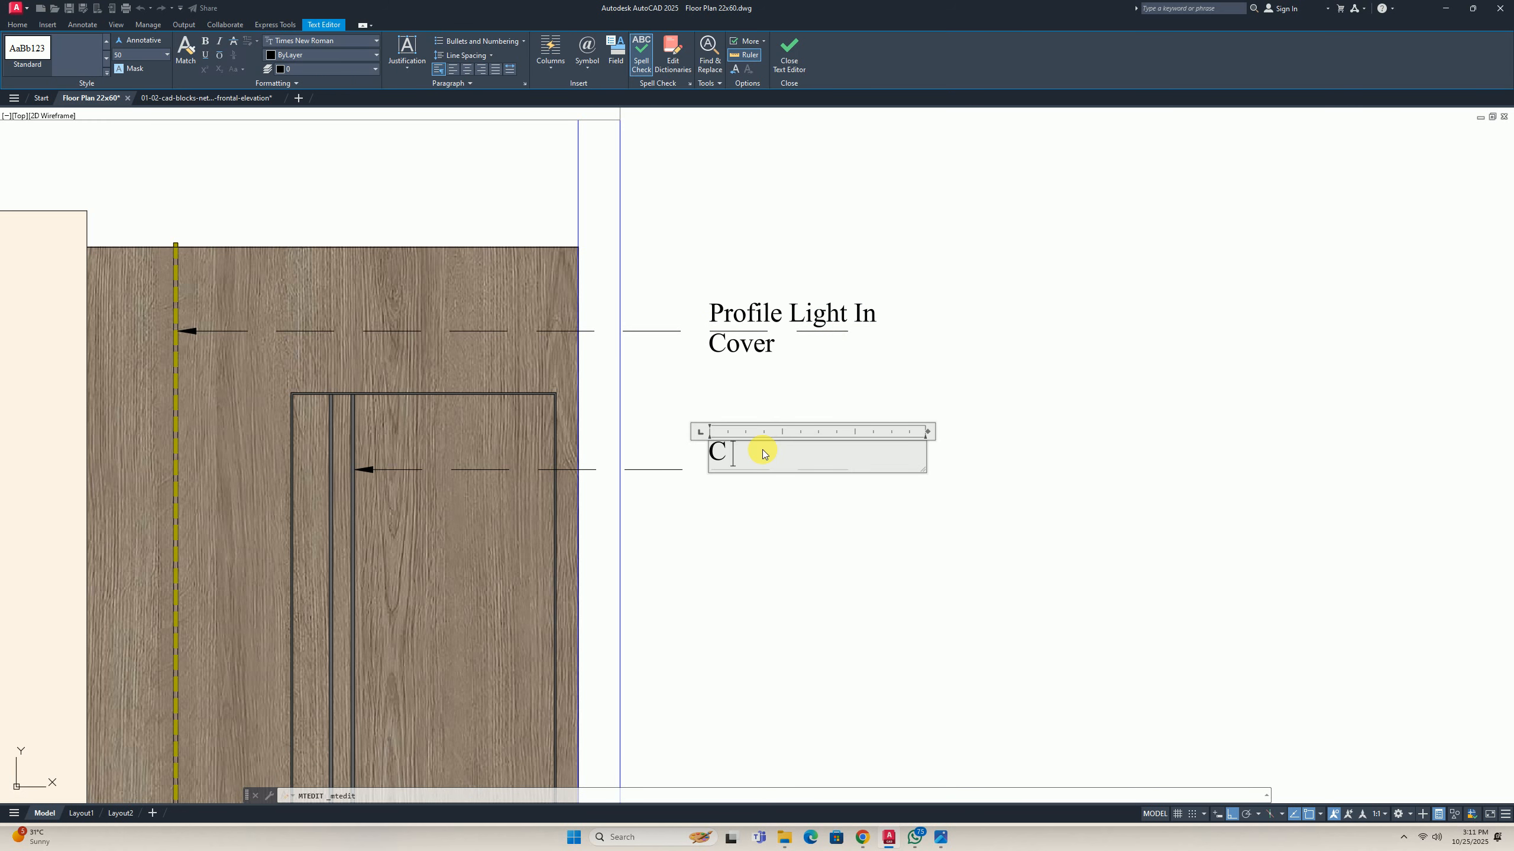
pyautogui.write(' Groove 10x10')
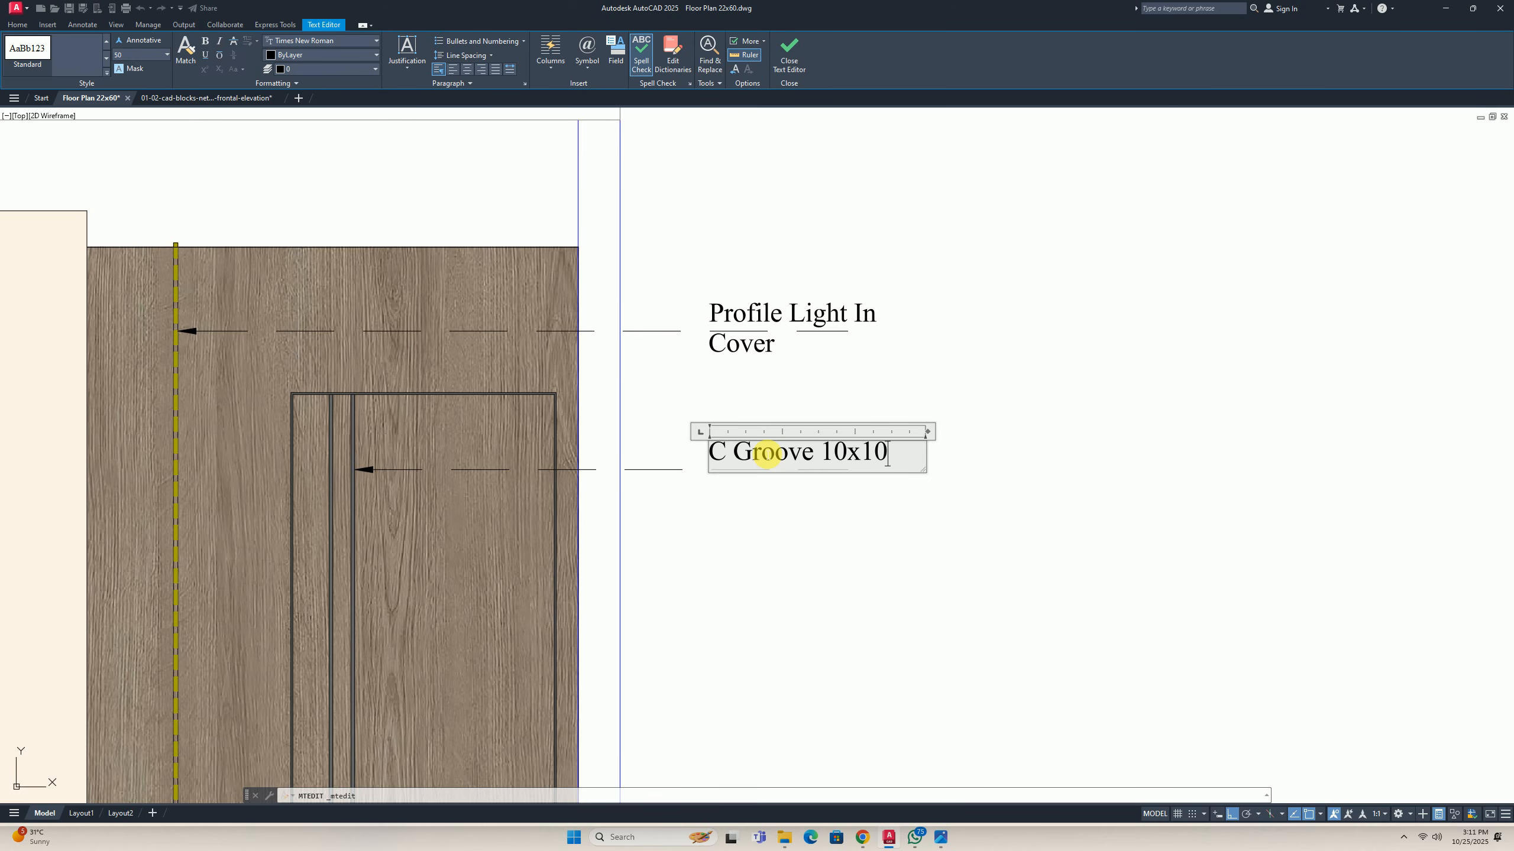
pyautogui.write('MM')
pyautogui.press('BackSpace')
pyautogui.press('BackSpace')
pyautogui.write('mm')
pyautogui.click(774, 581)
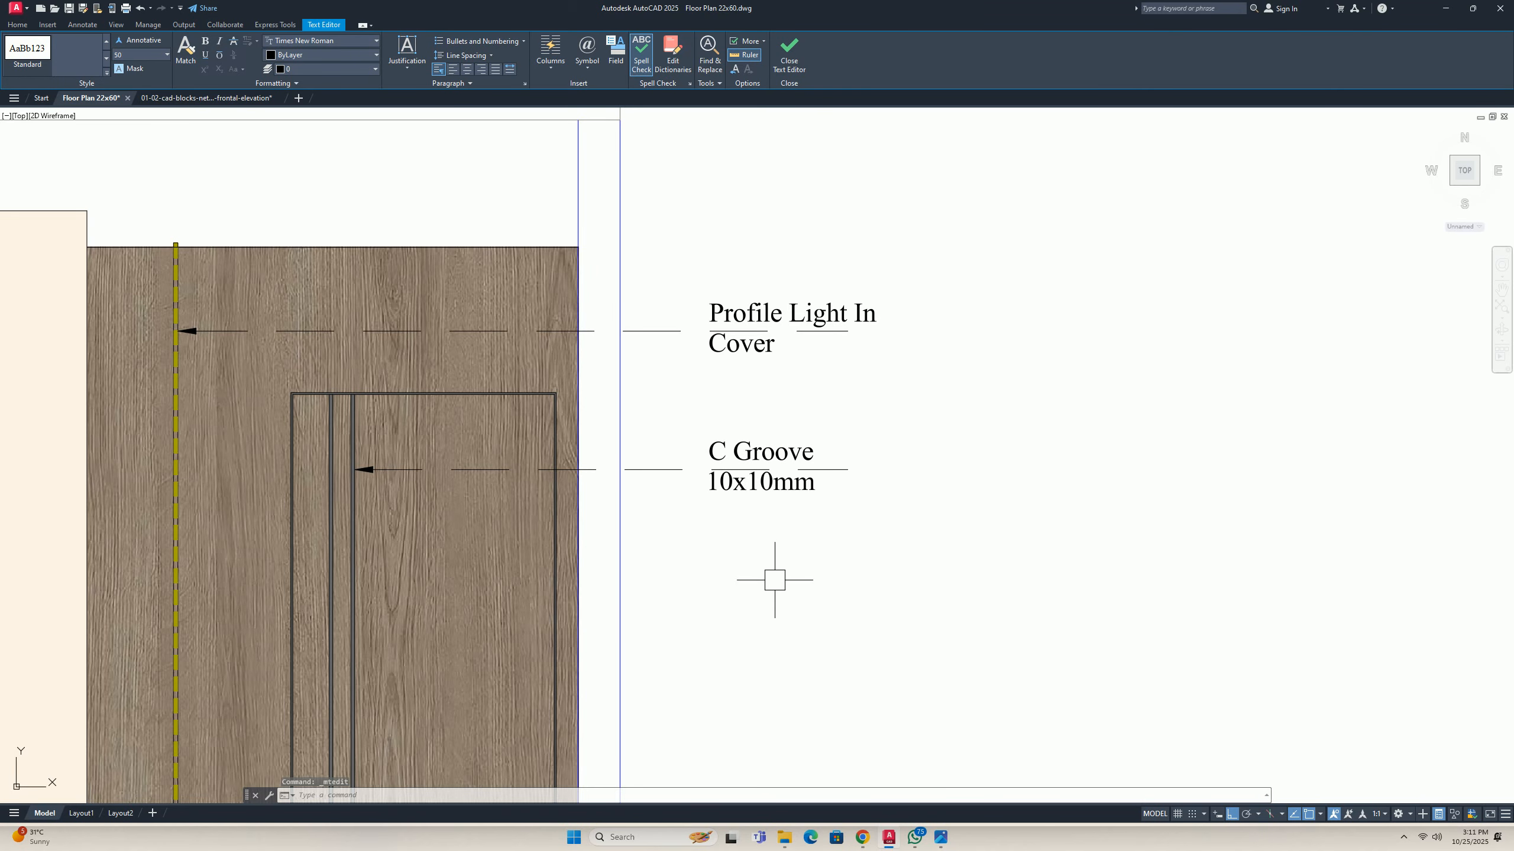
# Move the C Groove 10x10mm label slightly to the right along its leader line.
pyautogui.scroll(-4, 777, 541)
pyautogui.scroll(4, 788, 520)
pyautogui.press('Escape')
pyautogui.press('Escape')
pyautogui.write('m')
pyautogui.press('Return')
pyautogui.click(752, 511)
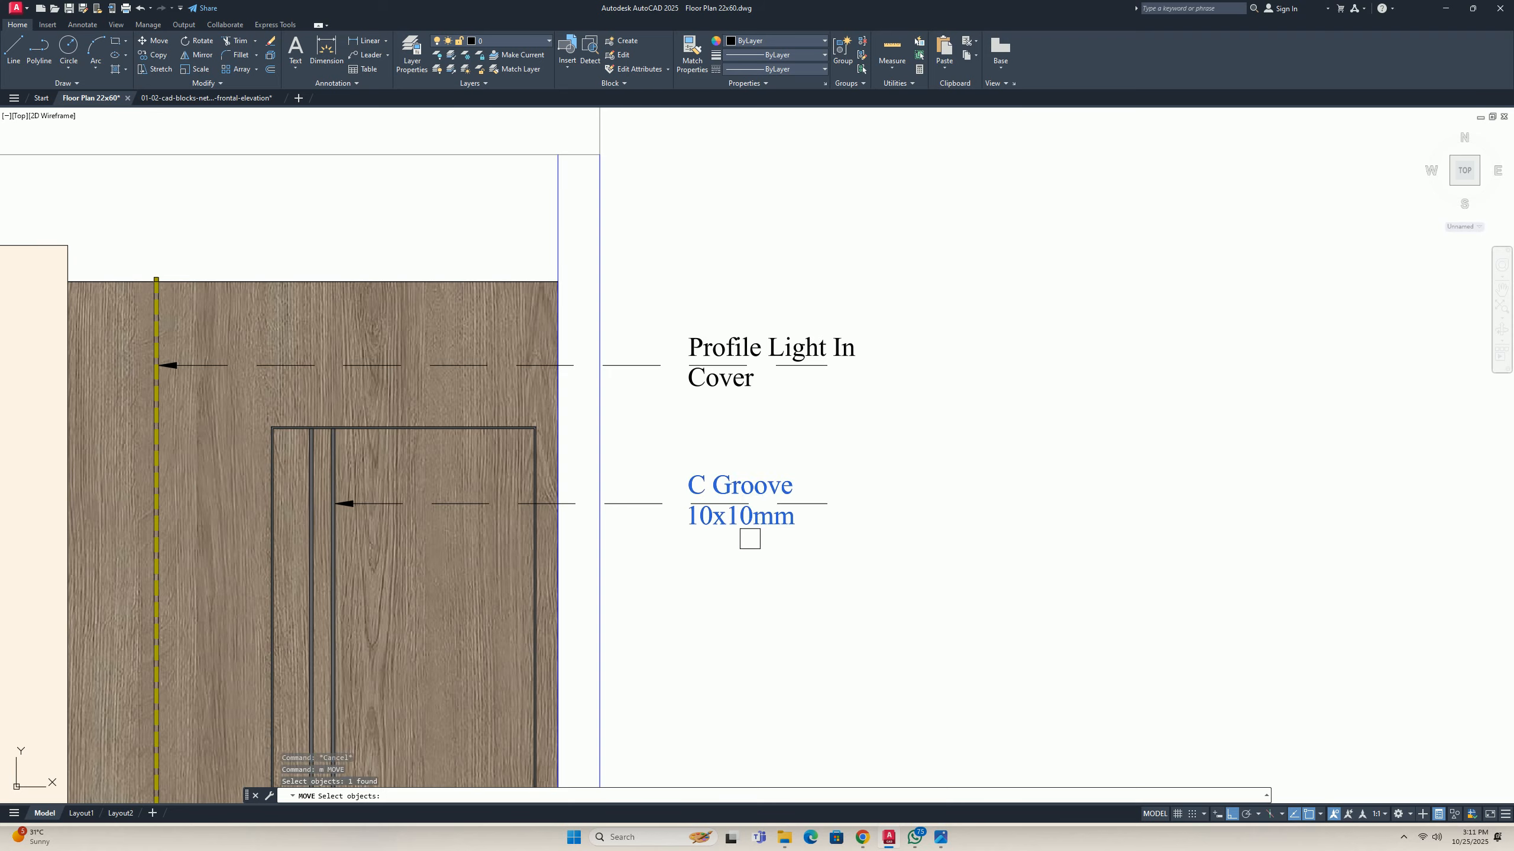
pyautogui.press('Return')
pyautogui.click(745, 538)
pyautogui.press('Escape')
pyautogui.press('Escape')
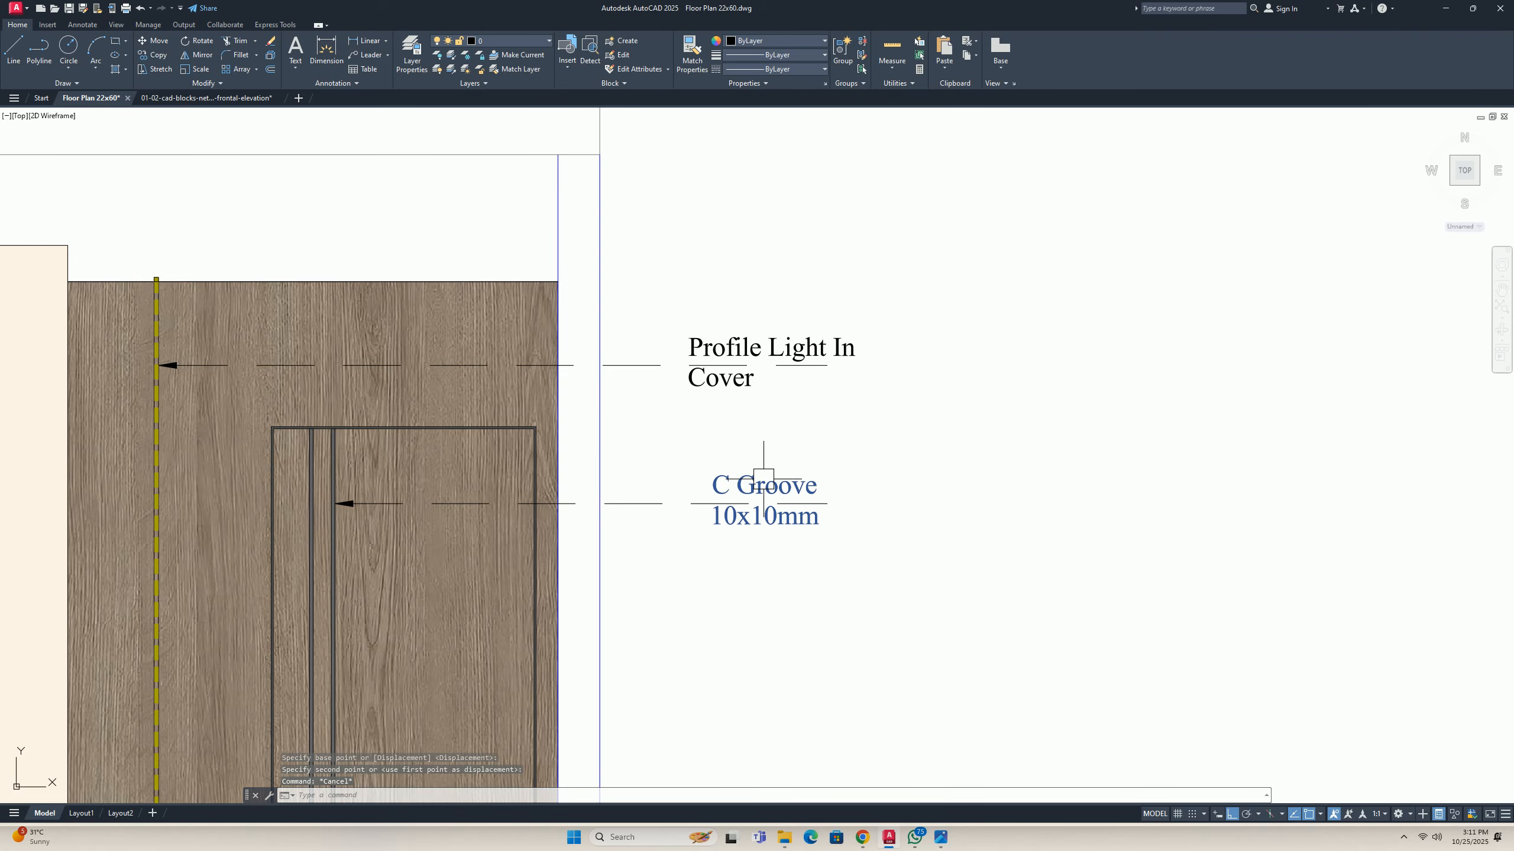
# Copy the C Groove 10x10mm label down onto the leader line that points to the door handle.
pyautogui.scroll(-5, 730, 523)
pyautogui.scroll(5, 674, 488)
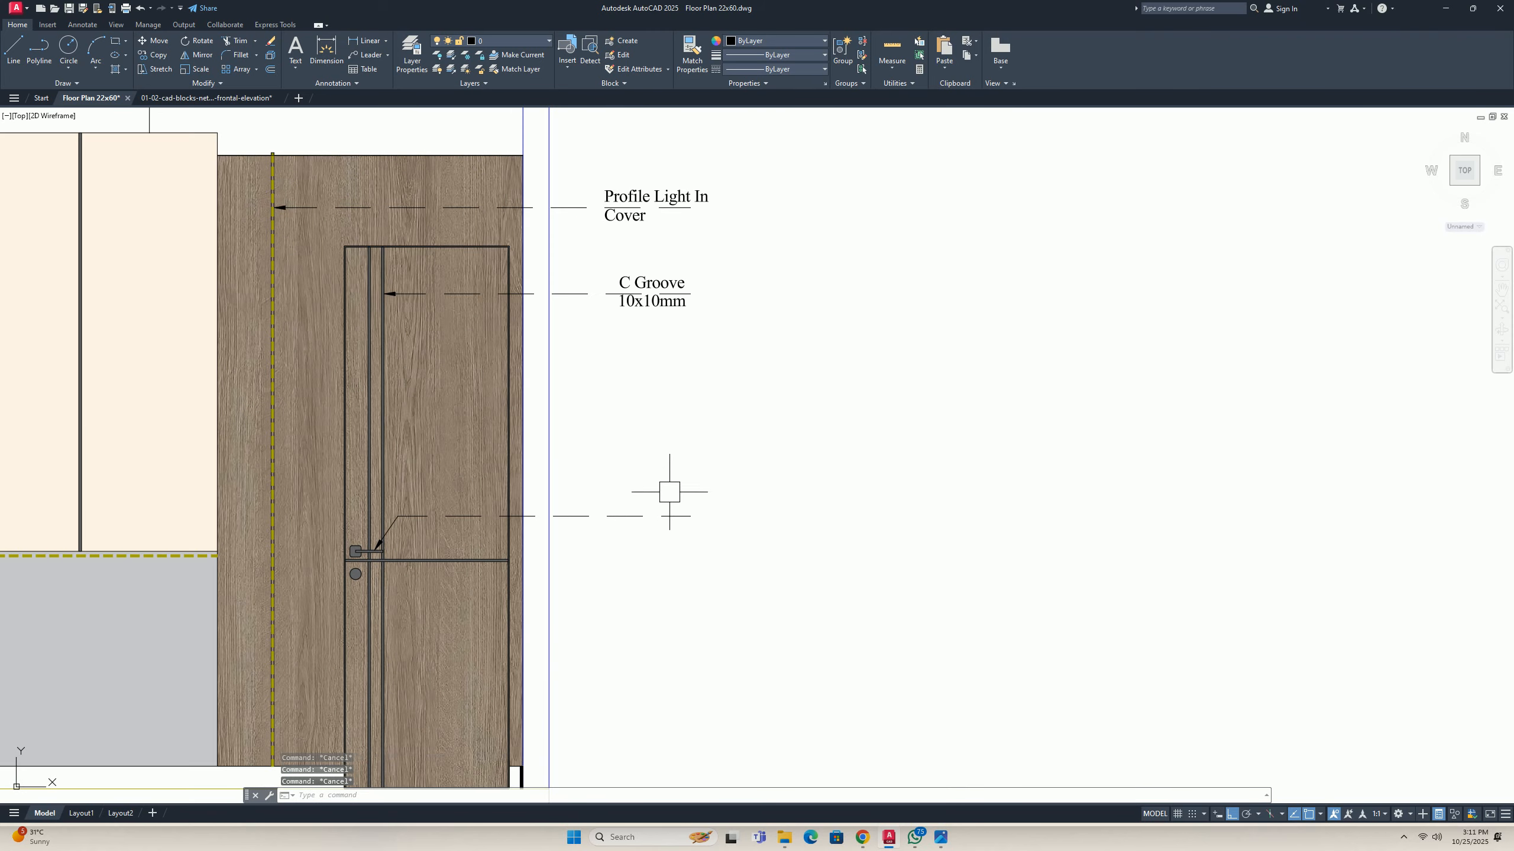
pyautogui.moveTo(669, 494); pyautogui.dragTo(612, 590, button='middle')
pyautogui.write('co')
pyautogui.press('Return')
pyautogui.click(635, 389)
pyautogui.press('Return')
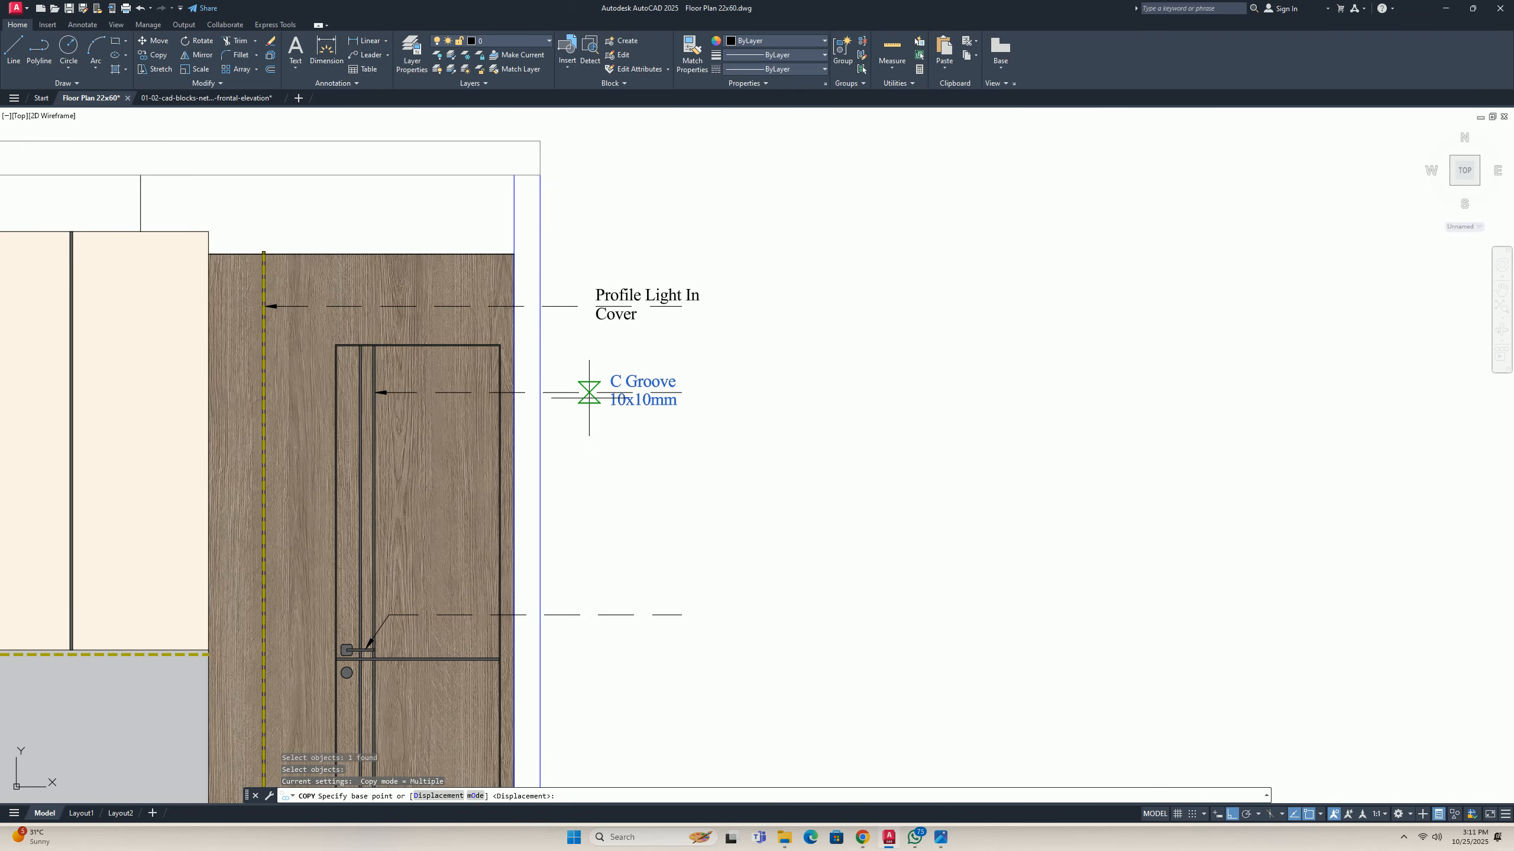
pyautogui.click(587, 392)
pyautogui.click(587, 615)
pyautogui.press('Escape')
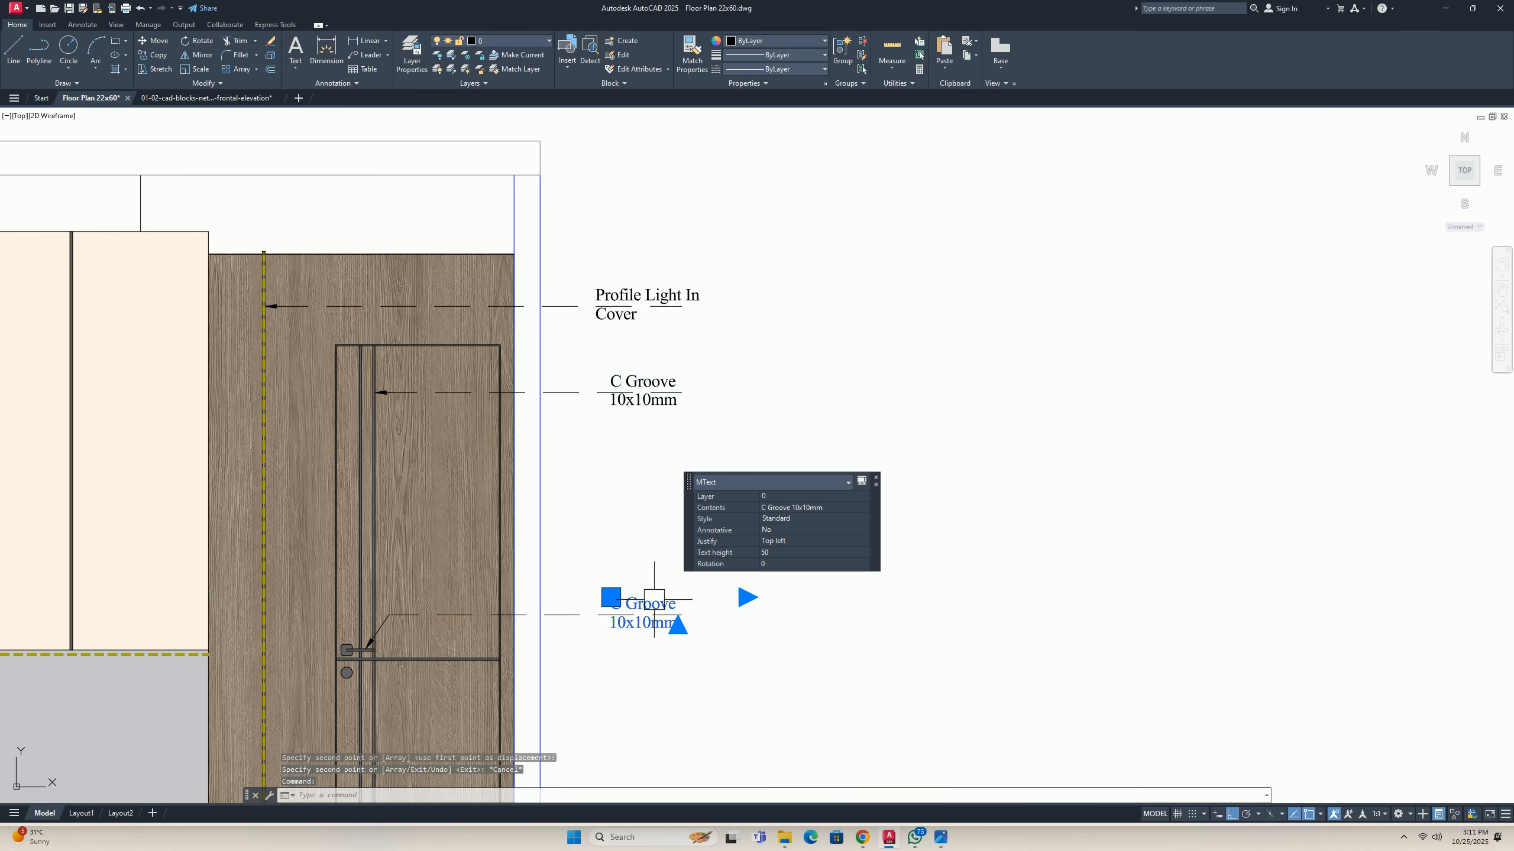
# Replace the door handle label's text with "MS Handle Finished in Matt Black Polish".
pyautogui.doubleClick(654, 605)
pyautogui.write('Ms')
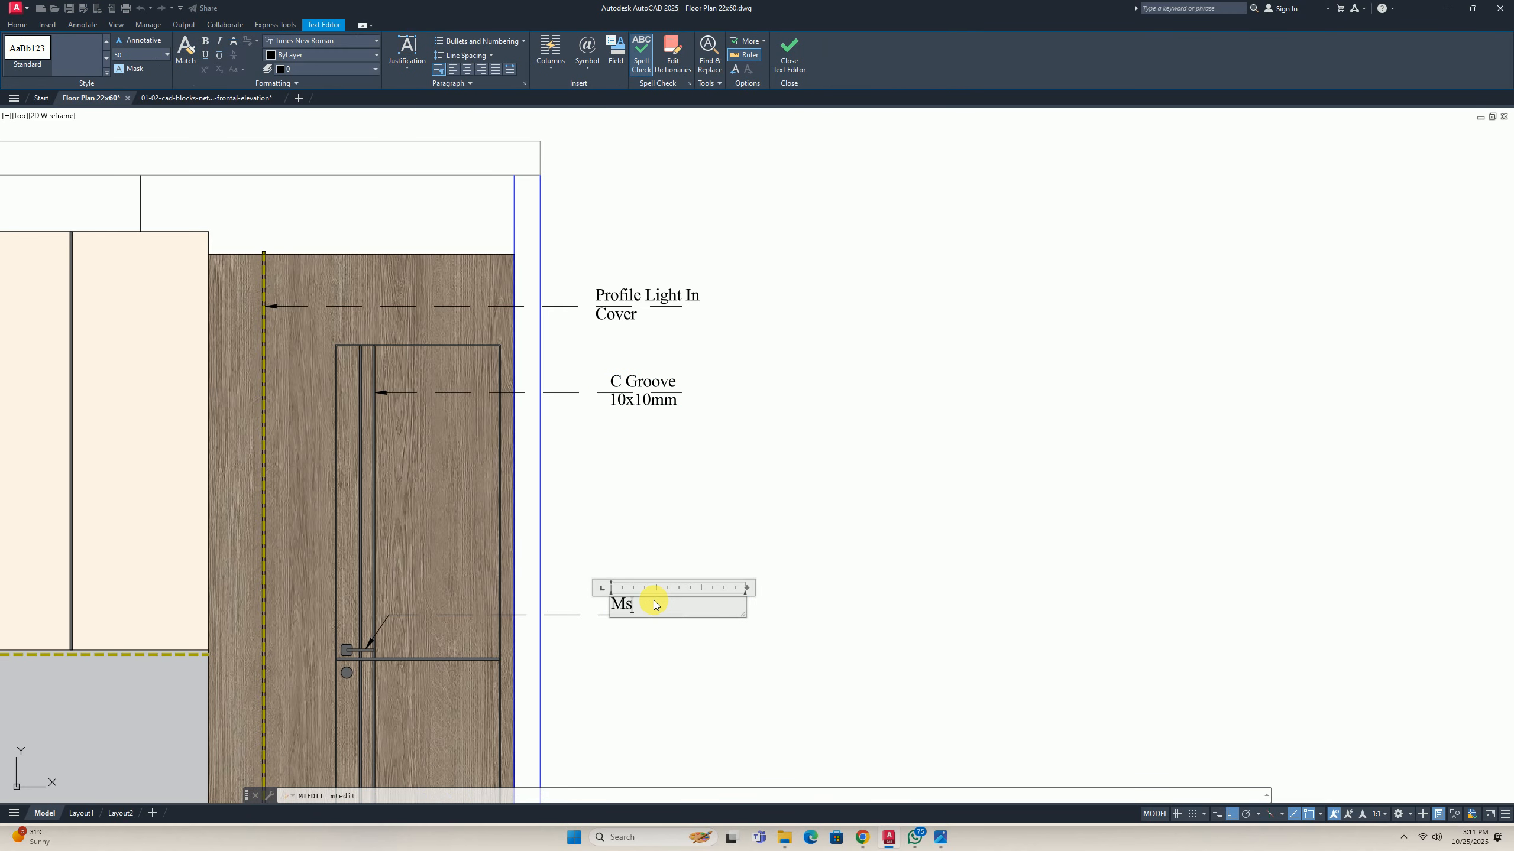
pyautogui.write(' S')
pyautogui.write('S')
pyautogui.press('BackSpace')
pyautogui.press('BackSpace')
pyautogui.write('S Handl')
pyautogui.write('ed')
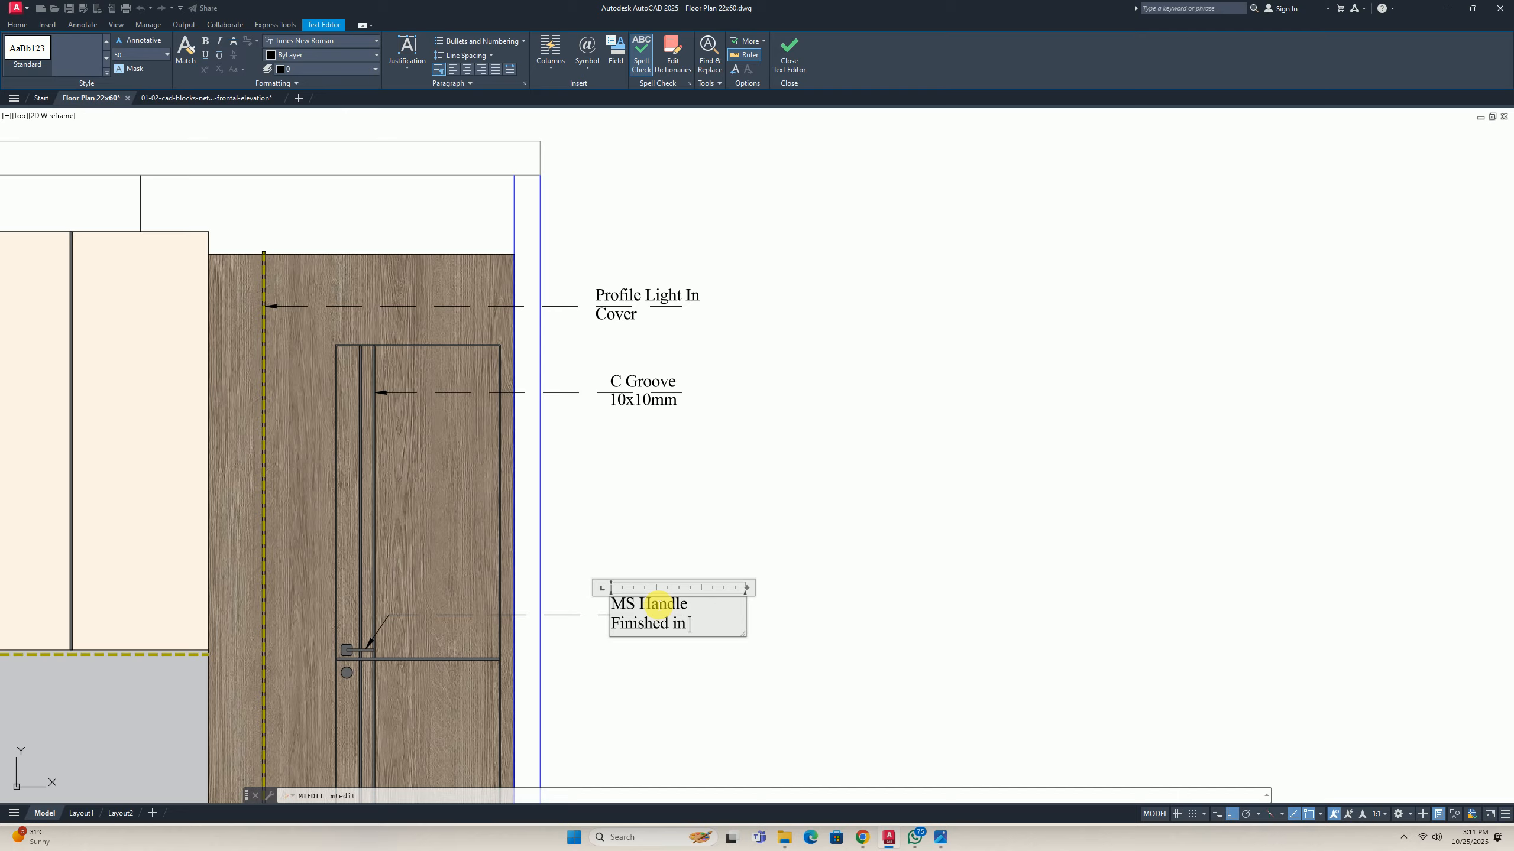
pyautogui.write('in Matt Black Pol')
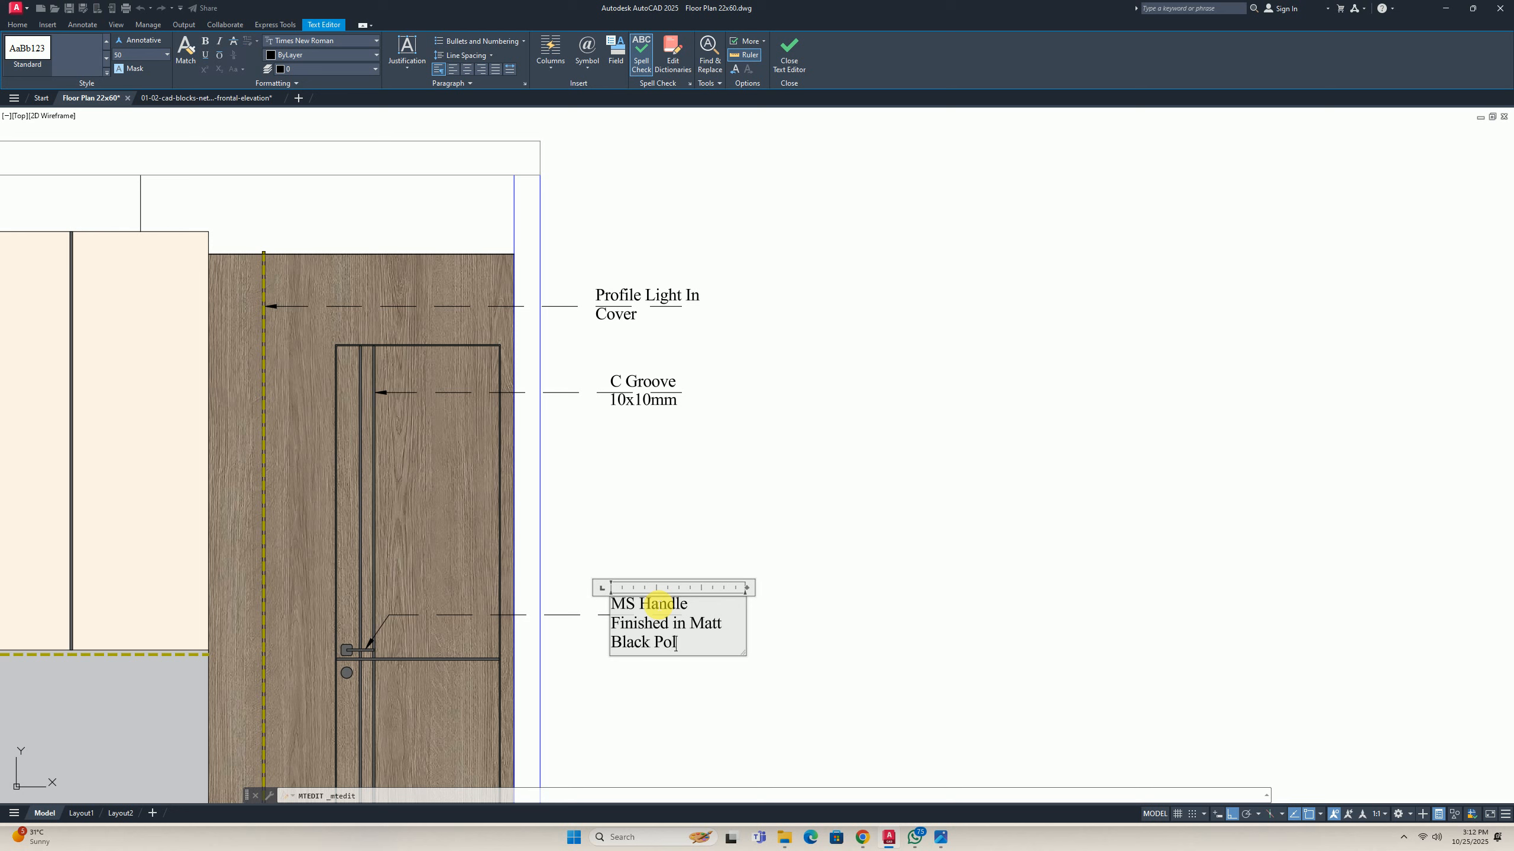
pyautogui.write('ish')
# Widen the door handle label's text frame and change its wording to "MS Handle Finished in Matt Black Deco Polish".
pyautogui.moveTo(751, 592); pyautogui.dragTo(793, 590)
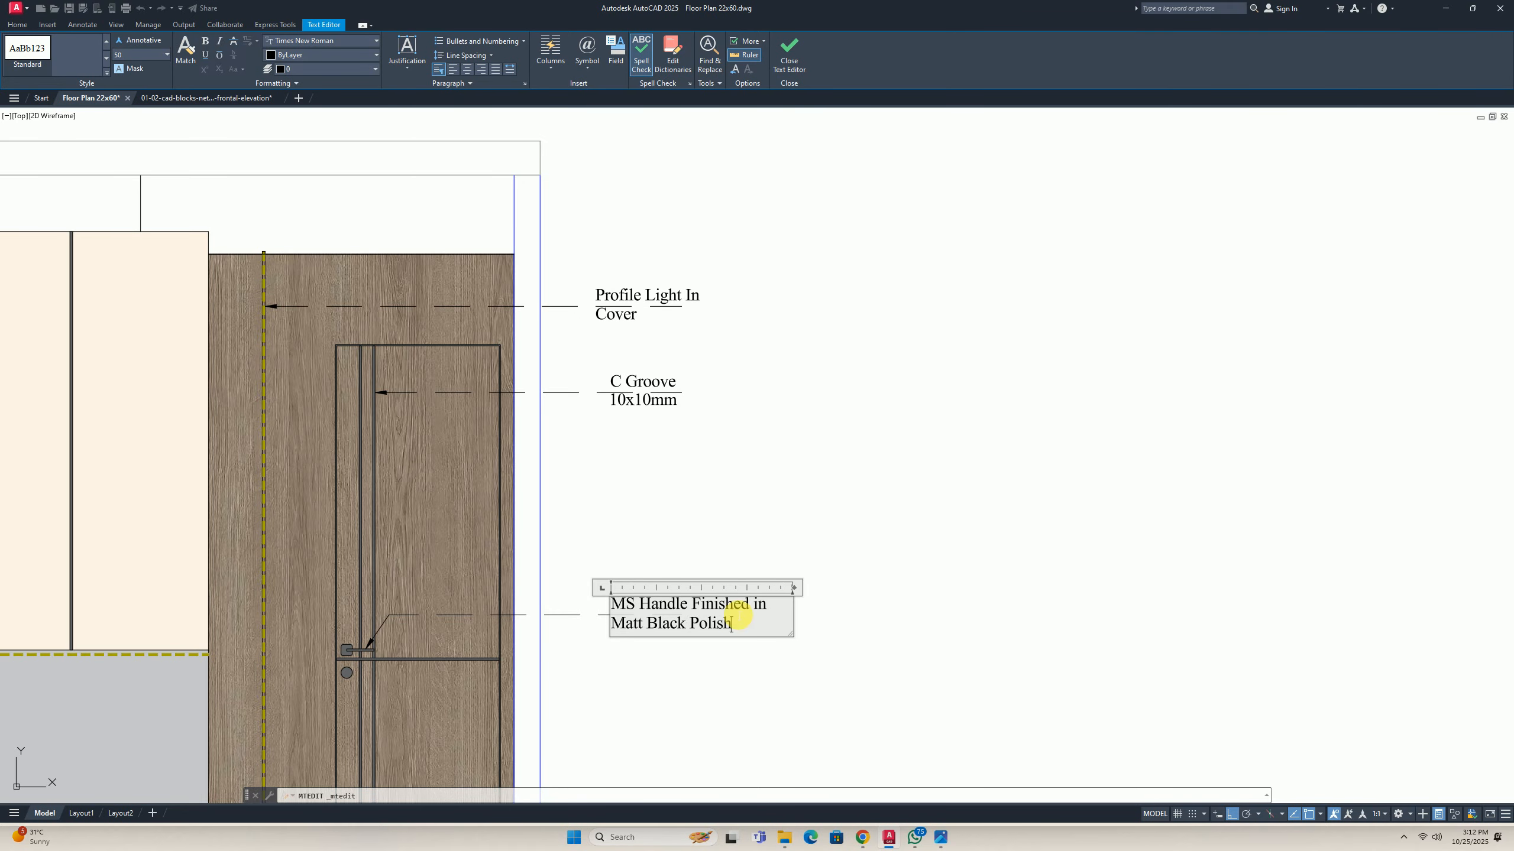
pyautogui.click(685, 626)
pyautogui.write('Deco')
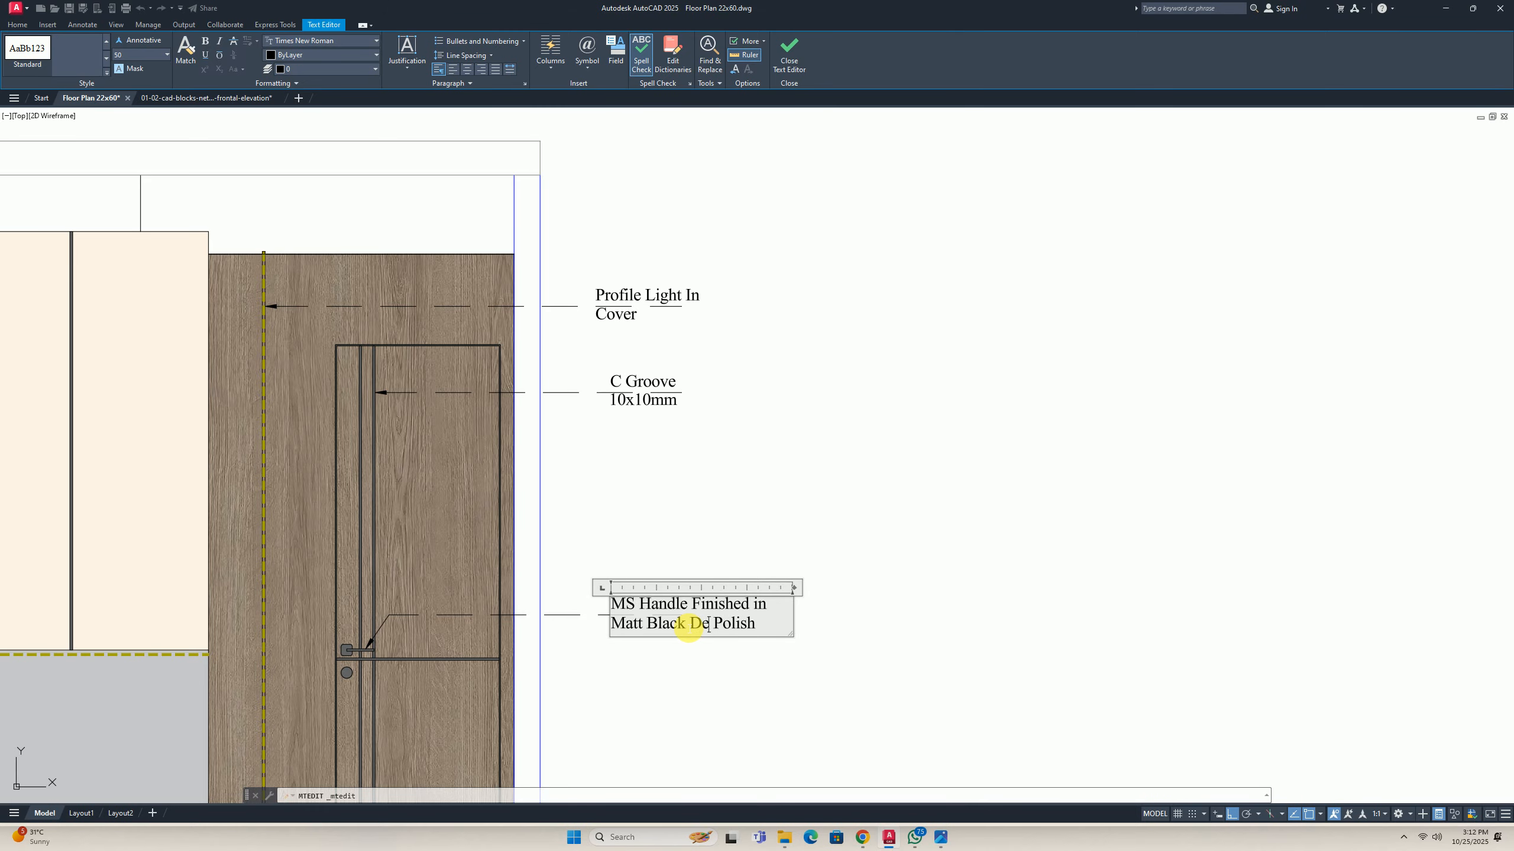
pyautogui.click(790, 414)
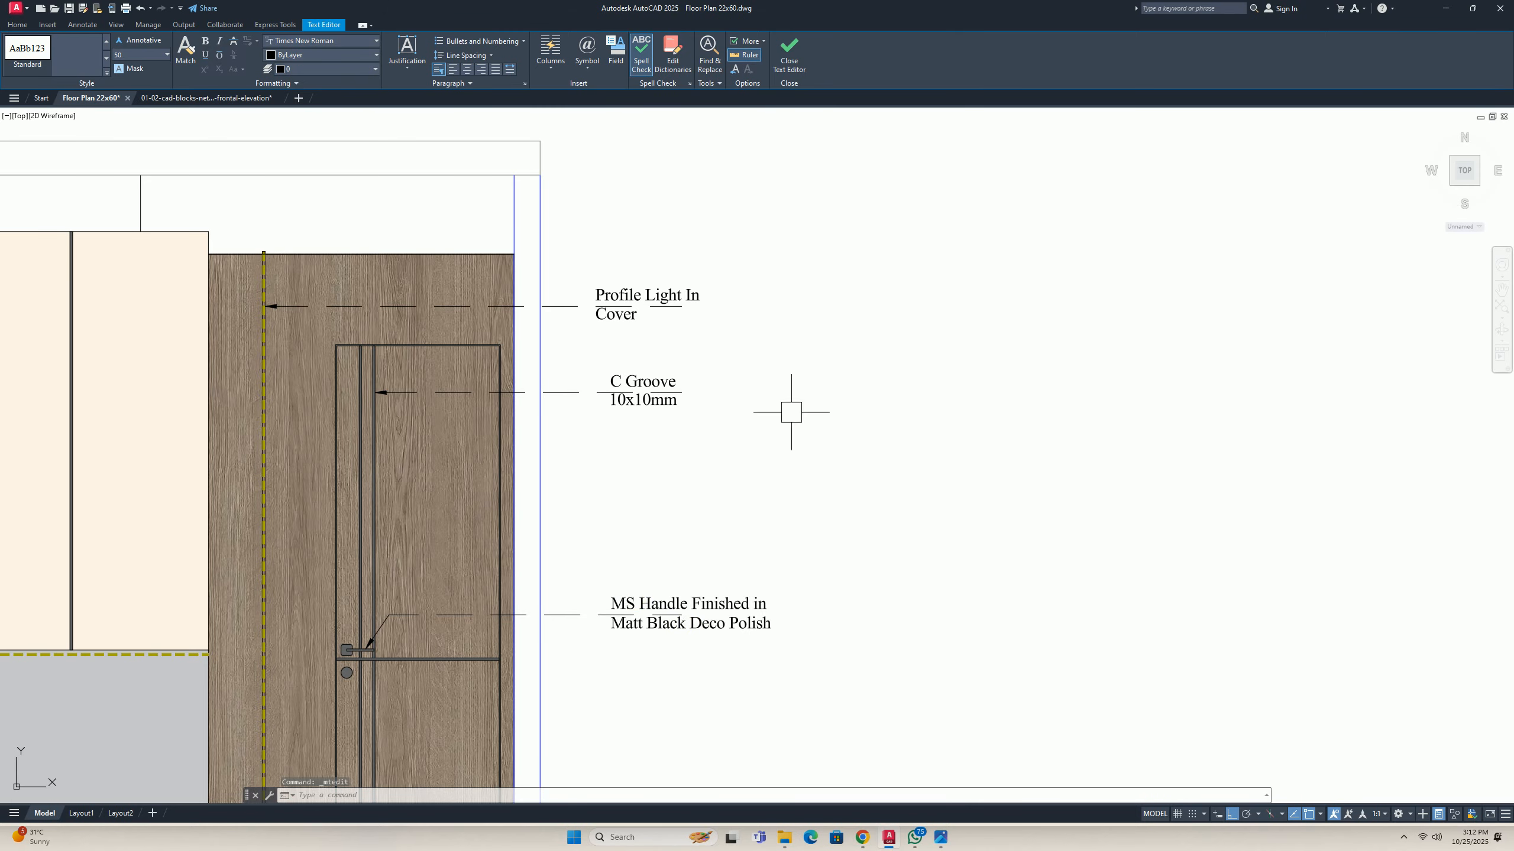
pyautogui.press('Escape')
pyautogui.scroll(-5, 615, 304)
pyautogui.scroll(5, 612, 435)
pyautogui.press('Escape')
pyautogui.press('Escape')
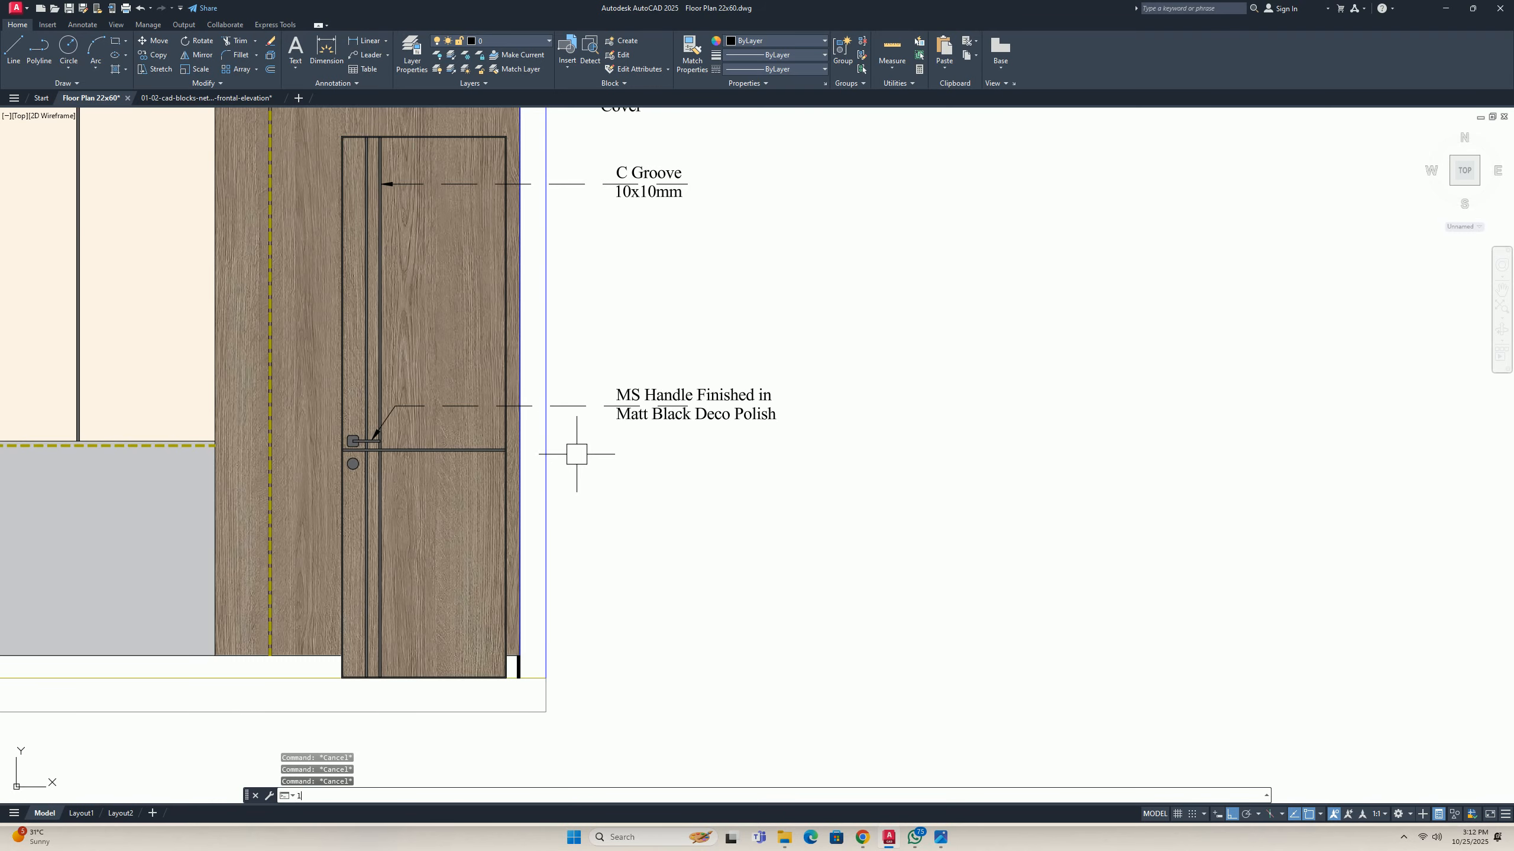
# Draw a horizontal quick leader from the round door lock out past the wall, ending below the handle label.
pyautogui.write('e')
pyautogui.press('Return')
pyautogui.scroll(6, 367, 468)
pyautogui.click(358, 464)
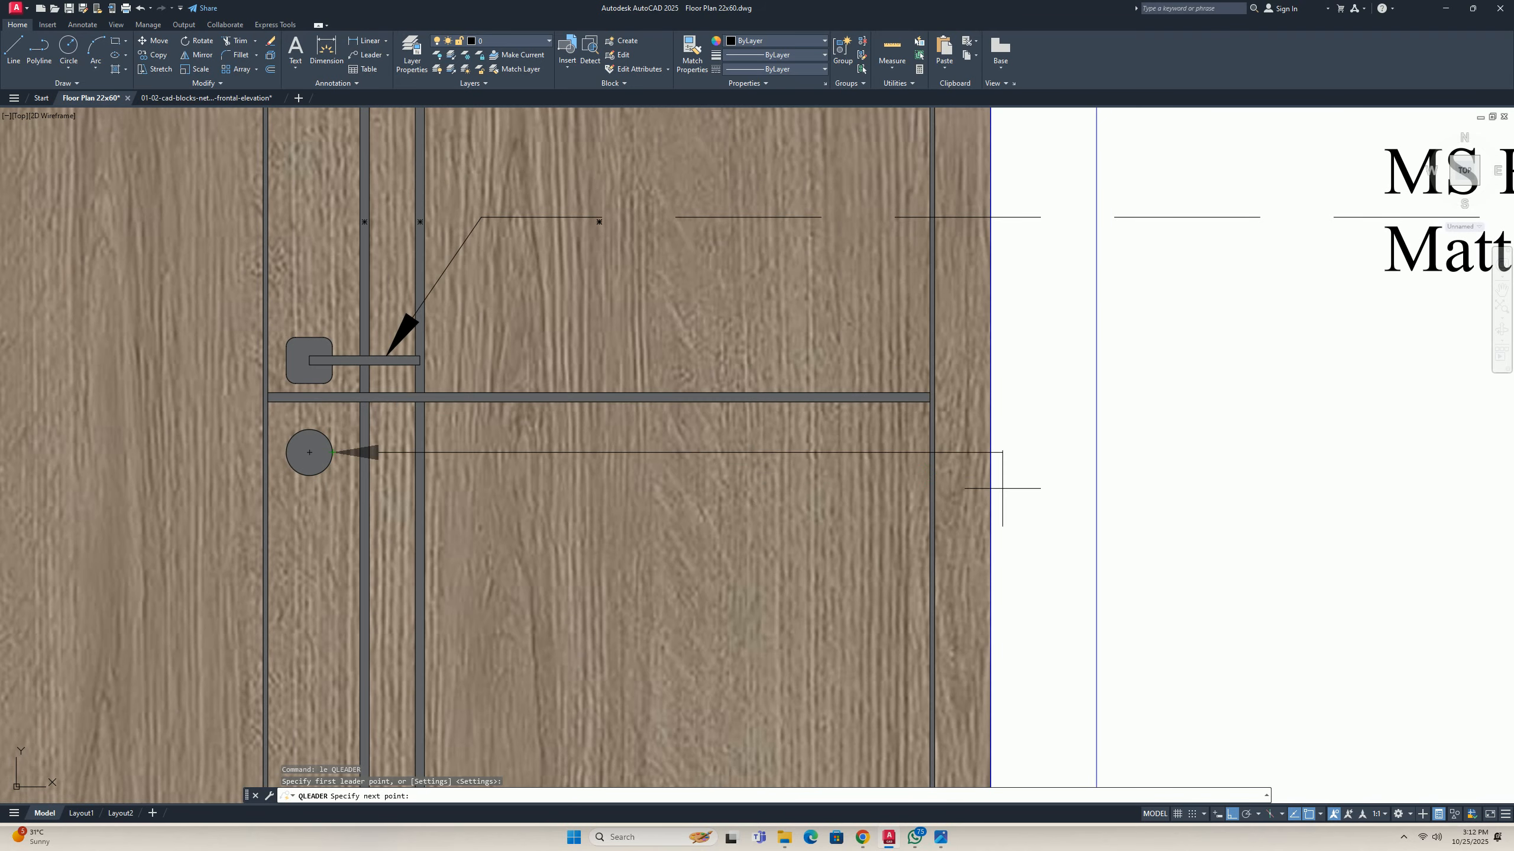
pyautogui.scroll(-2, 1003, 488)
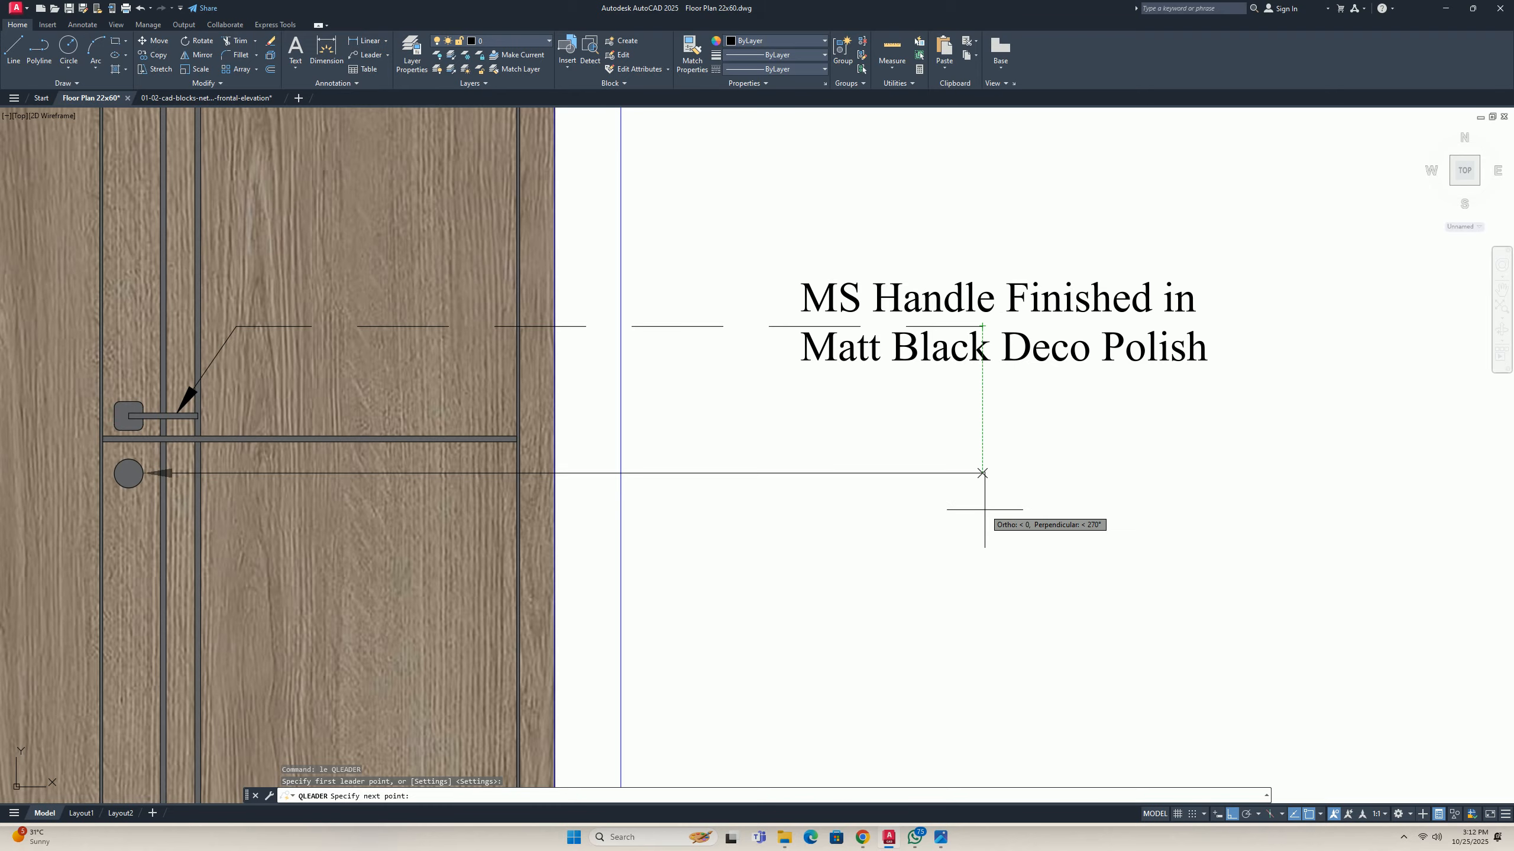
pyautogui.press('Escape')
pyautogui.scroll(-2, 894, 513)
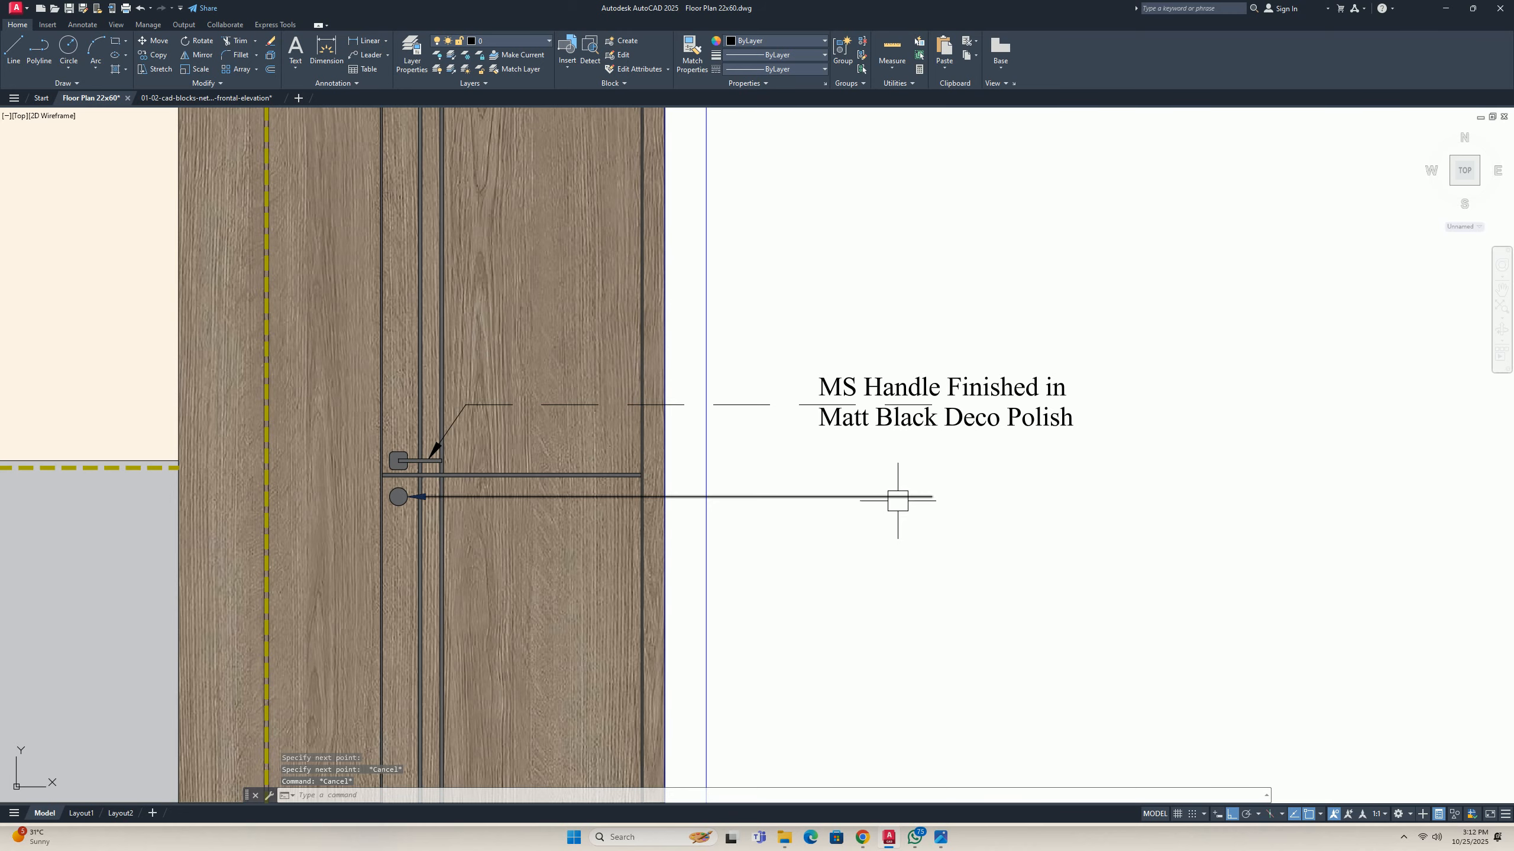
# Copy the MS Handle label straight down onto the door lock's leader line.
pyautogui.write('co')
pyautogui.press('Return')
pyautogui.click(838, 396)
pyautogui.press('Return')
pyautogui.click(785, 407)
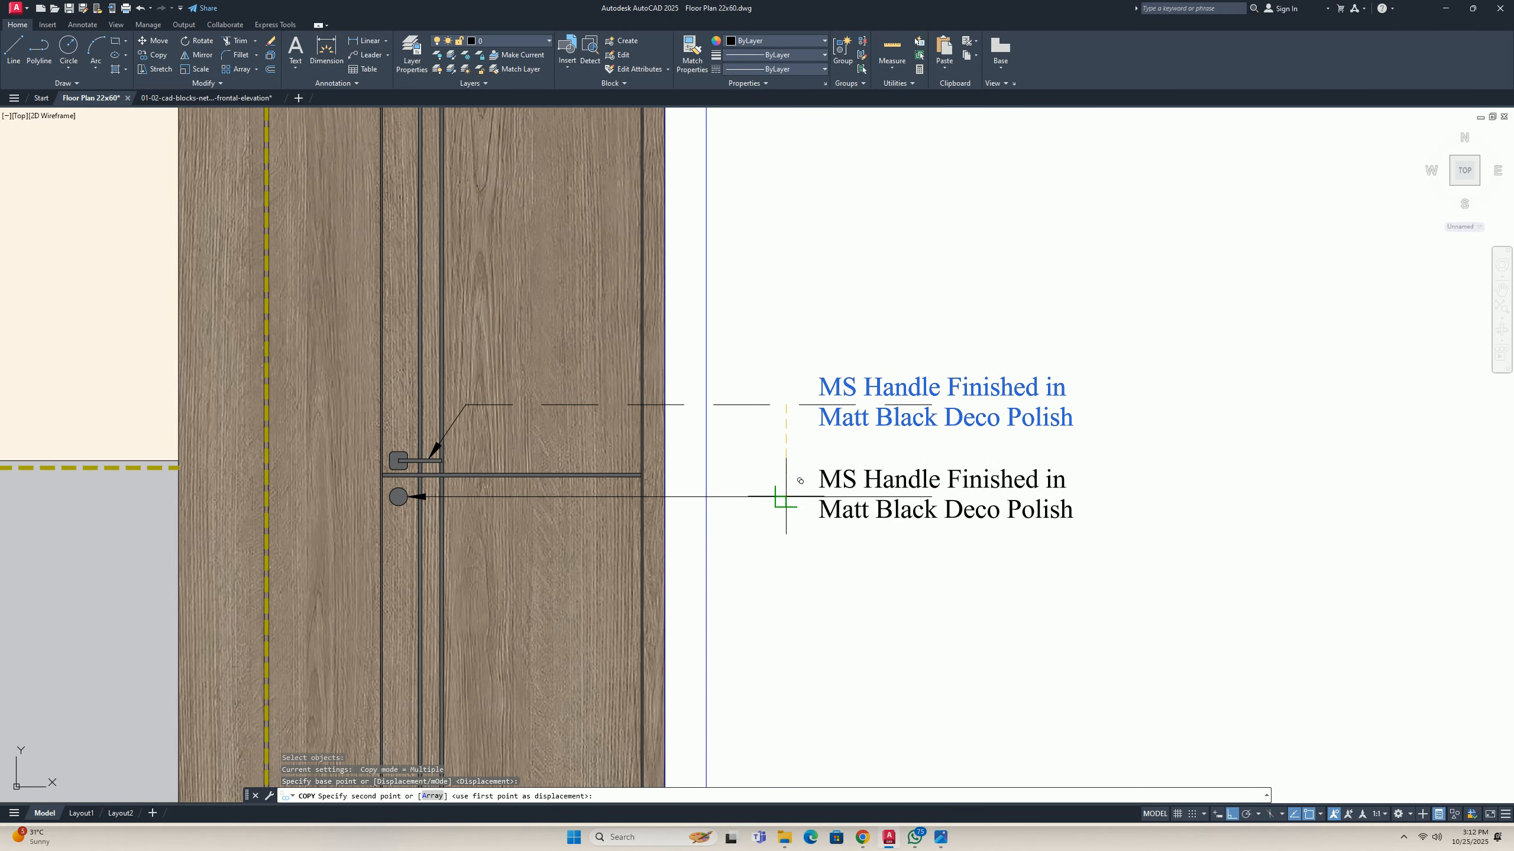
pyautogui.click(785, 498)
pyautogui.press('Return')
# Replace the text of the copied label on the lock's leader with "Lock As Sel.".
pyautogui.doubleClick(843, 489)
pyautogui.write('L')
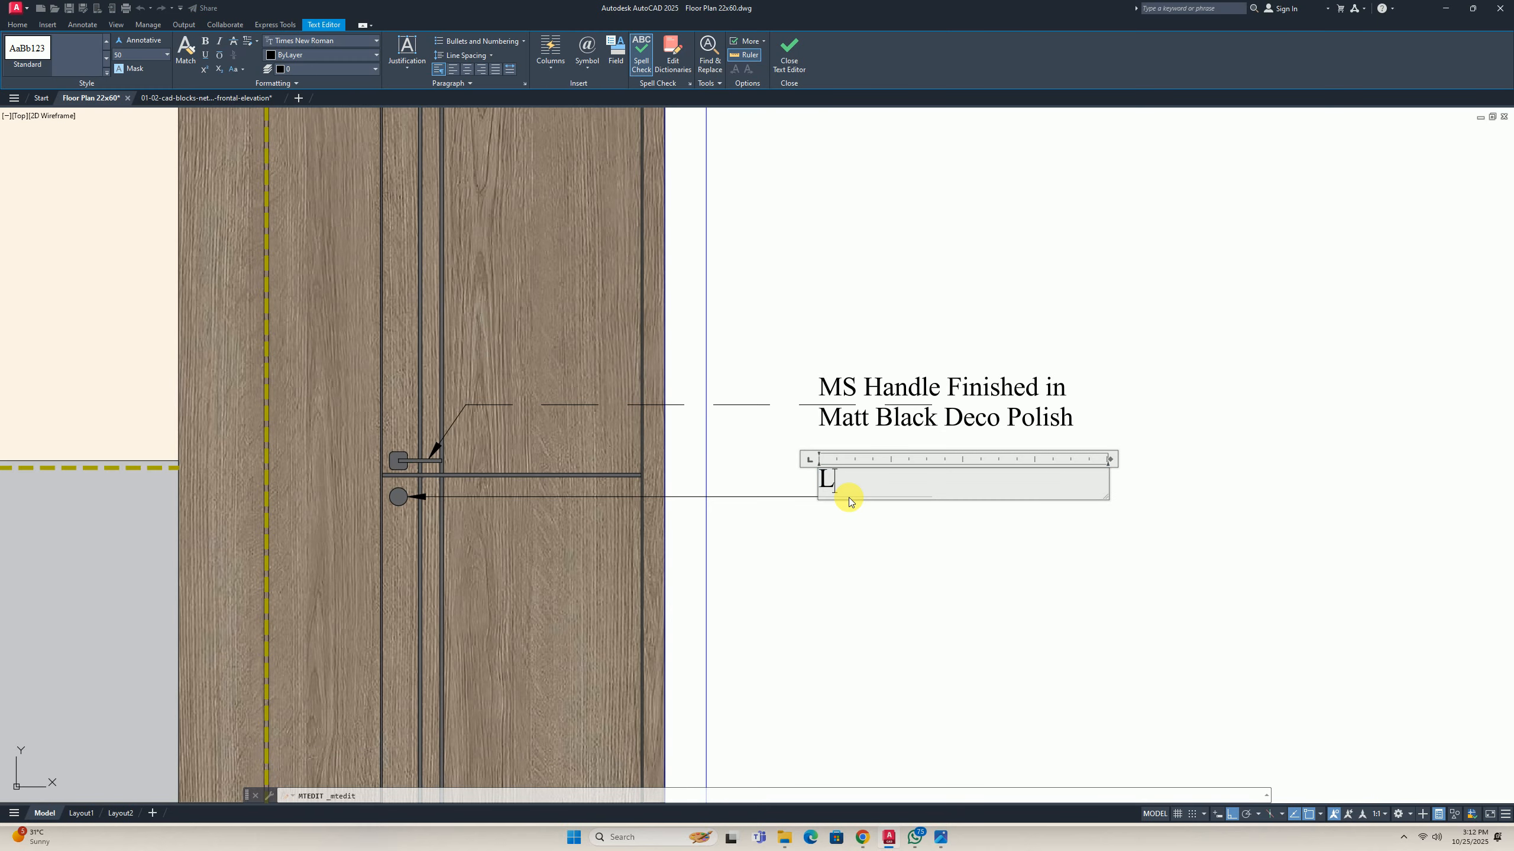
pyautogui.write('ock As Sel.')
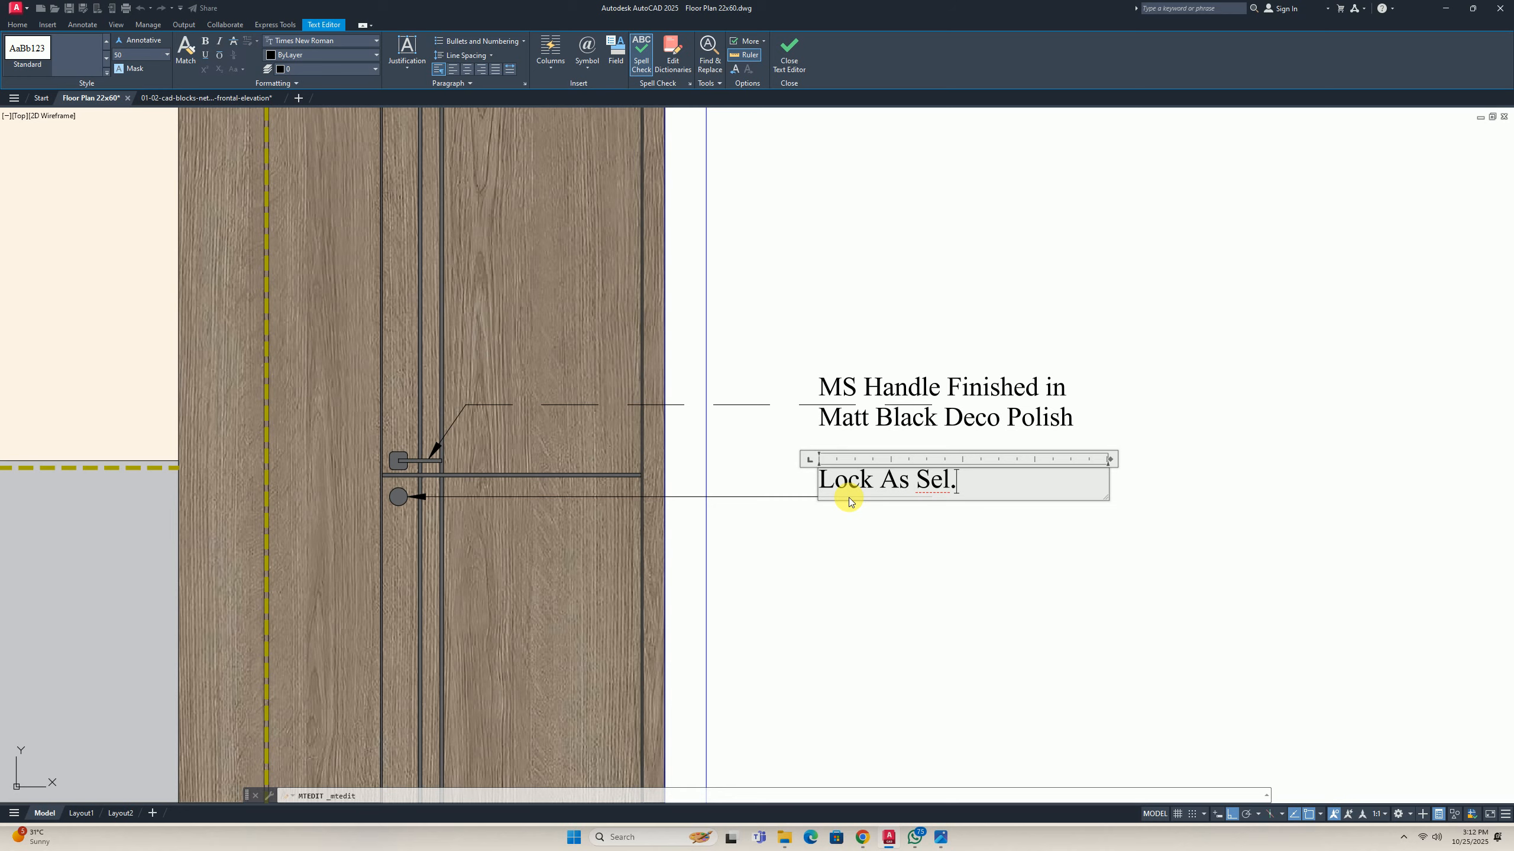
pyautogui.hotkey('ctrl', 'Return')
pyautogui.scroll(-10, 849, 497)
pyautogui.moveTo(834, 530); pyautogui.dragTo(692, 468, button='middle')
pyautogui.scroll(2, 674, 448)
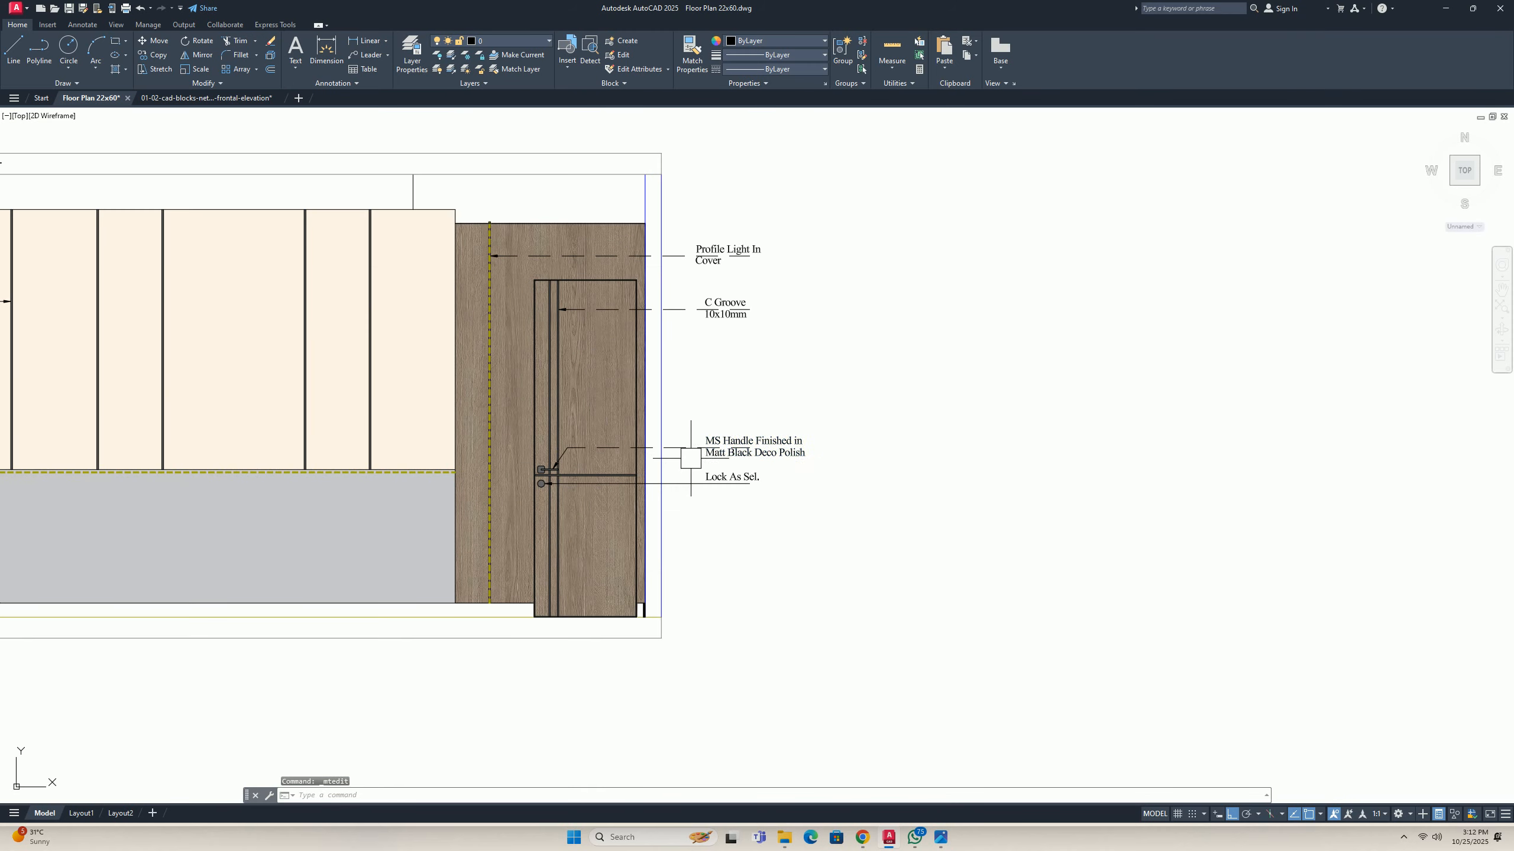
# Match the lock leader's properties to the dashed door handle leader.
pyautogui.press('Escape')
pyautogui.press('Escape')
pyautogui.write('ma')
pyautogui.press('space')
pyautogui.scroll(4, 675, 450)
pyautogui.click(681, 455)
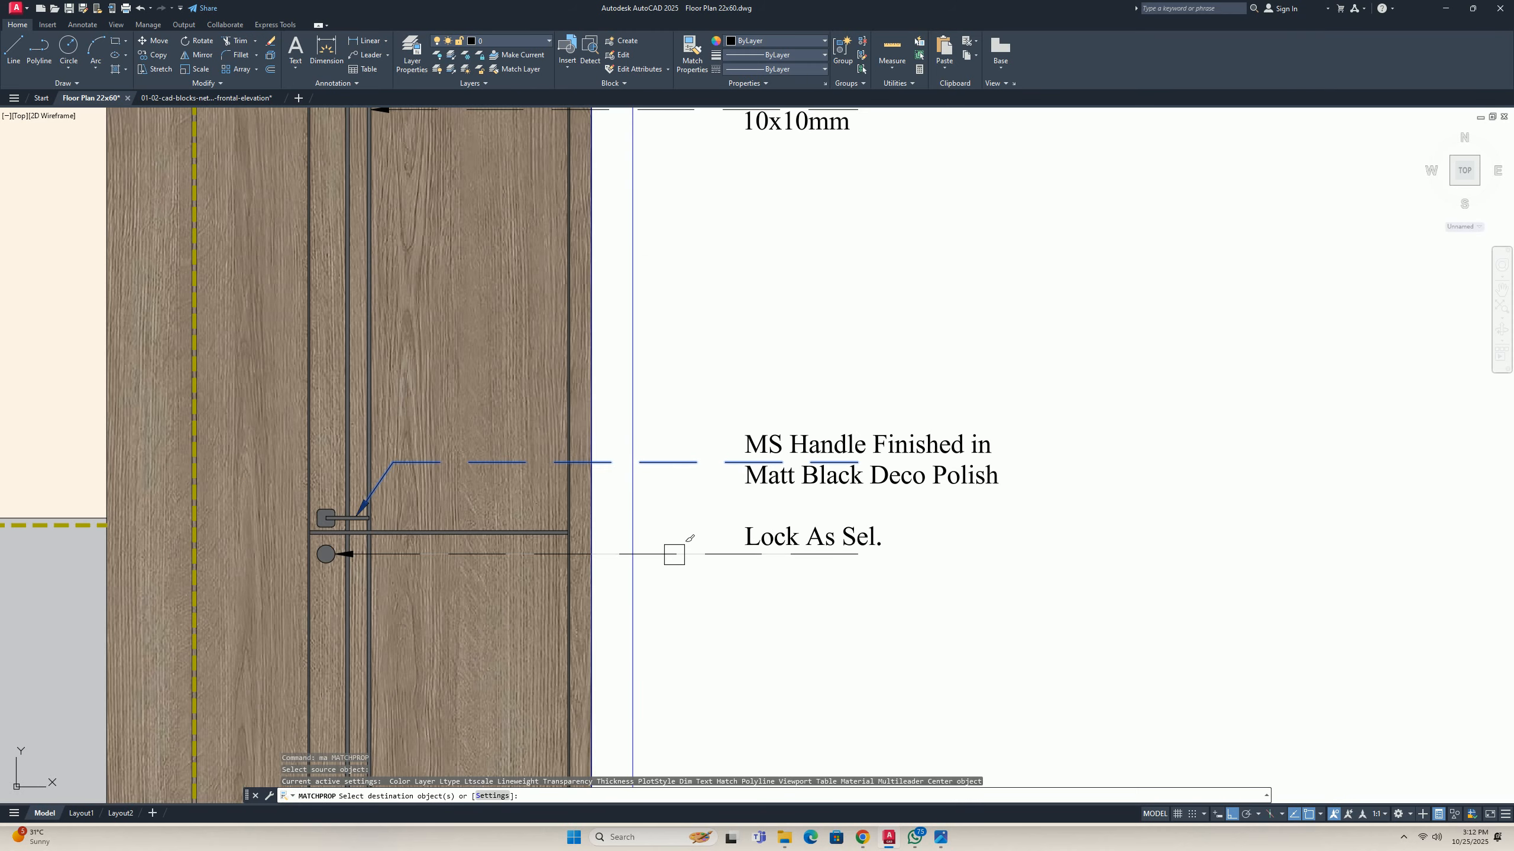
pyautogui.click(674, 554)
pyautogui.press('space')
pyautogui.scroll(-6, 679, 497)
pyautogui.moveTo(674, 480); pyautogui.dragTo(673, 491, button='middle')
pyautogui.press('Escape')
pyautogui.press('Escape')
pyautogui.scroll(5, 681, 471)
pyautogui.moveTo(615, 443); pyautogui.dragTo(616, 472, button='middle')
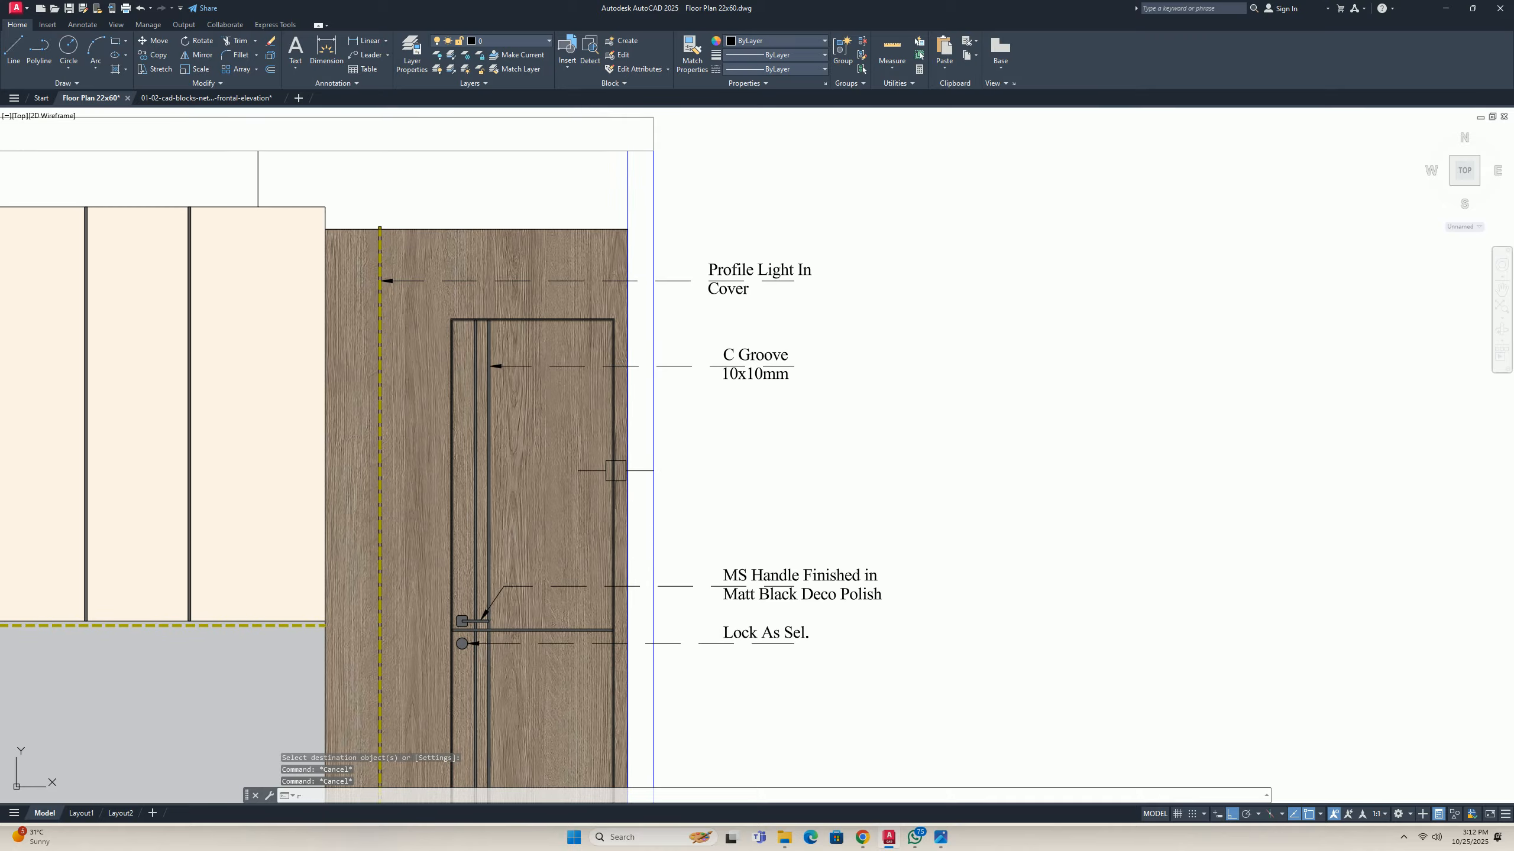
# Draw an upright rectangle 10 wide and 100 high in the empty area beside the door labels.
pyautogui.write('rec')
pyautogui.press('space')
pyautogui.moveTo(966, 402); pyautogui.dragTo(811, 405, button='middle')
pyautogui.click(811, 406)
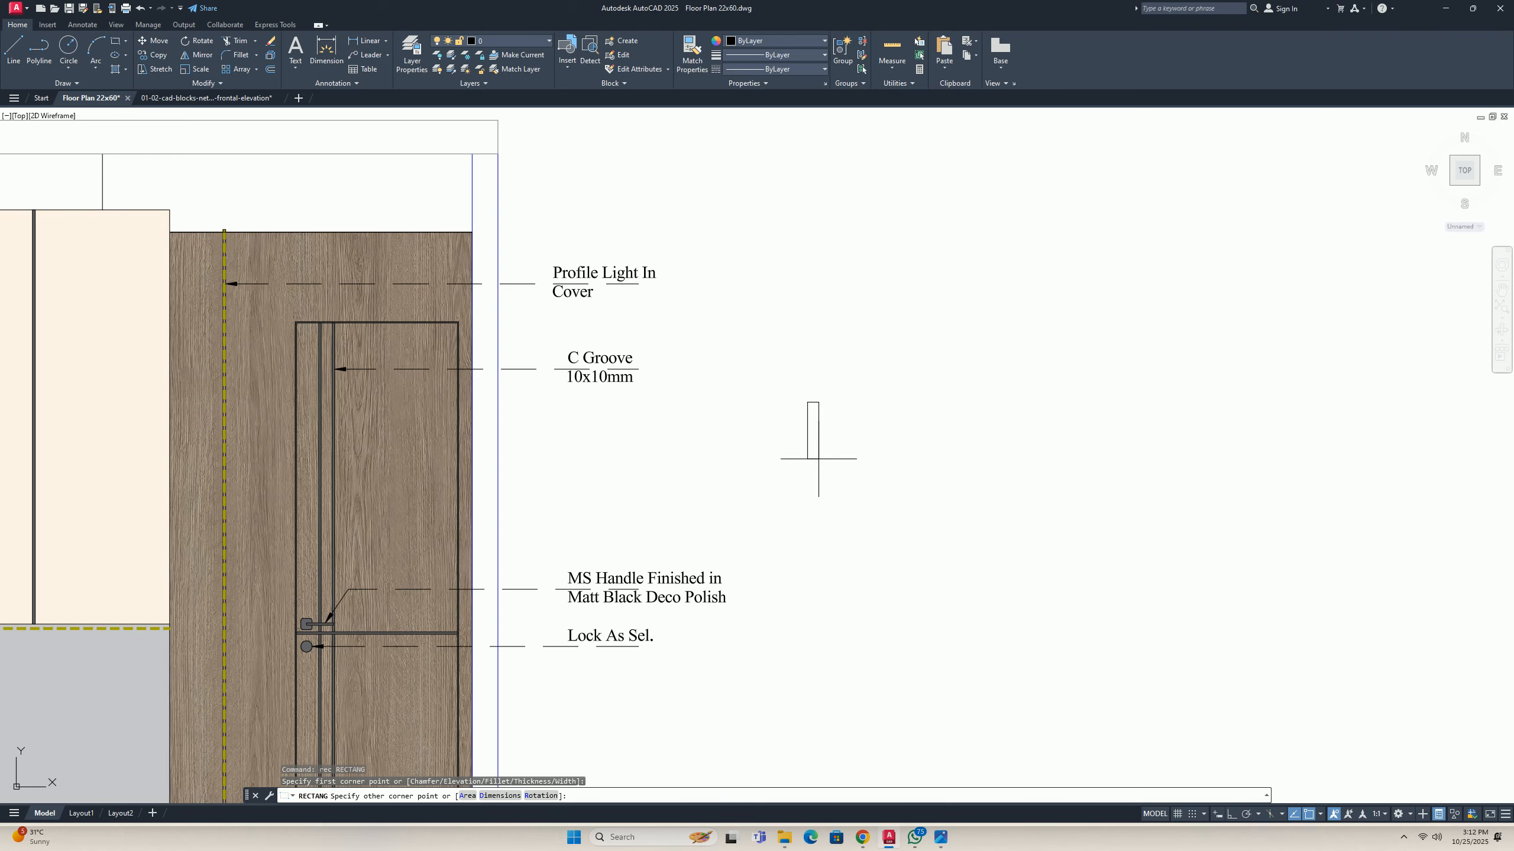
pyautogui.write('d')
pyautogui.press('space')
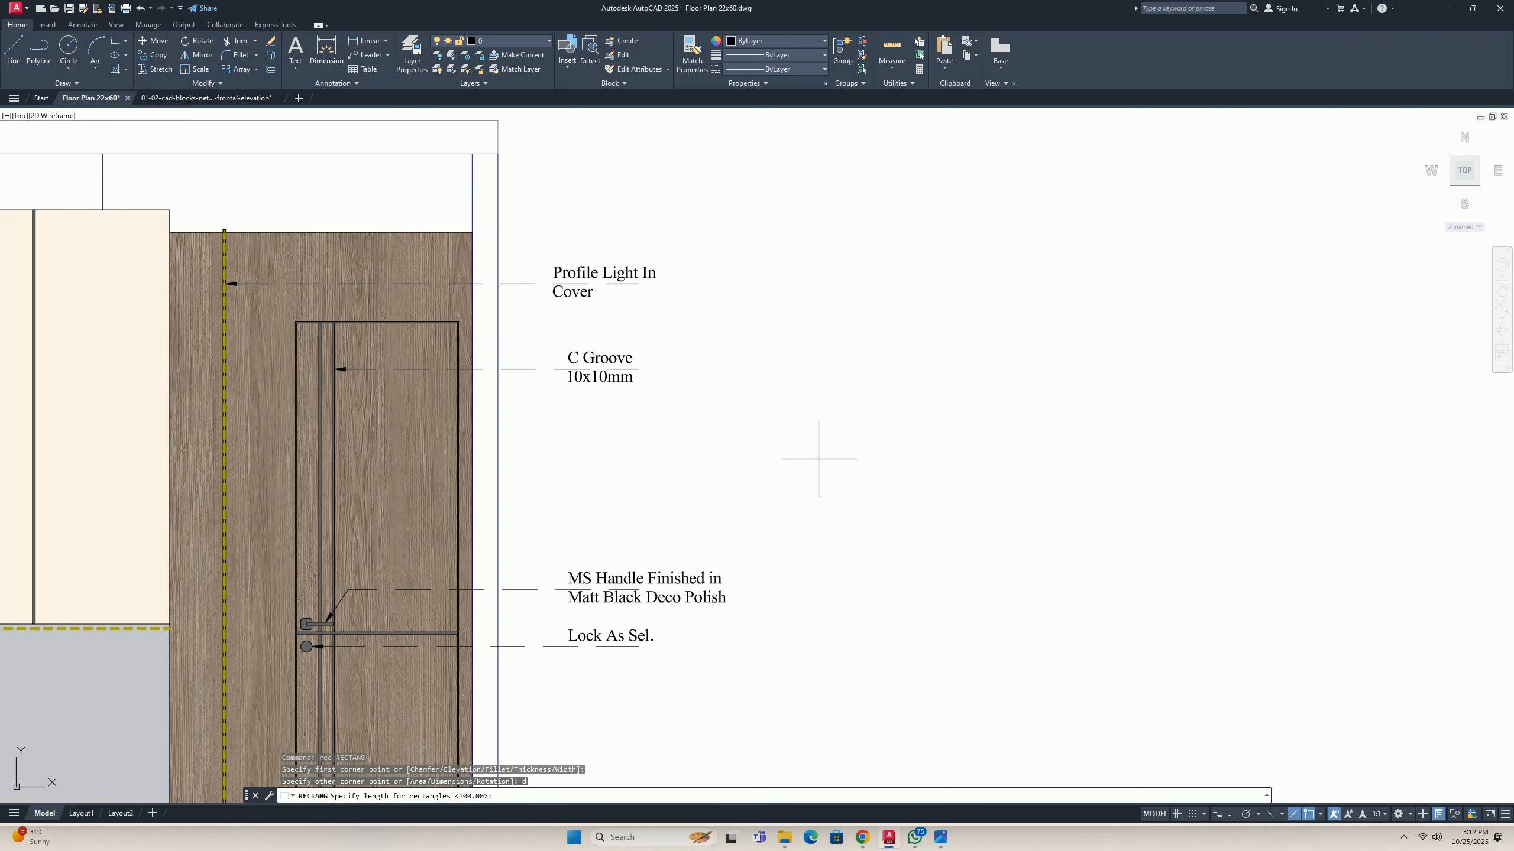
pyautogui.write('10')
pyautogui.press('space')
pyautogui.write('10')
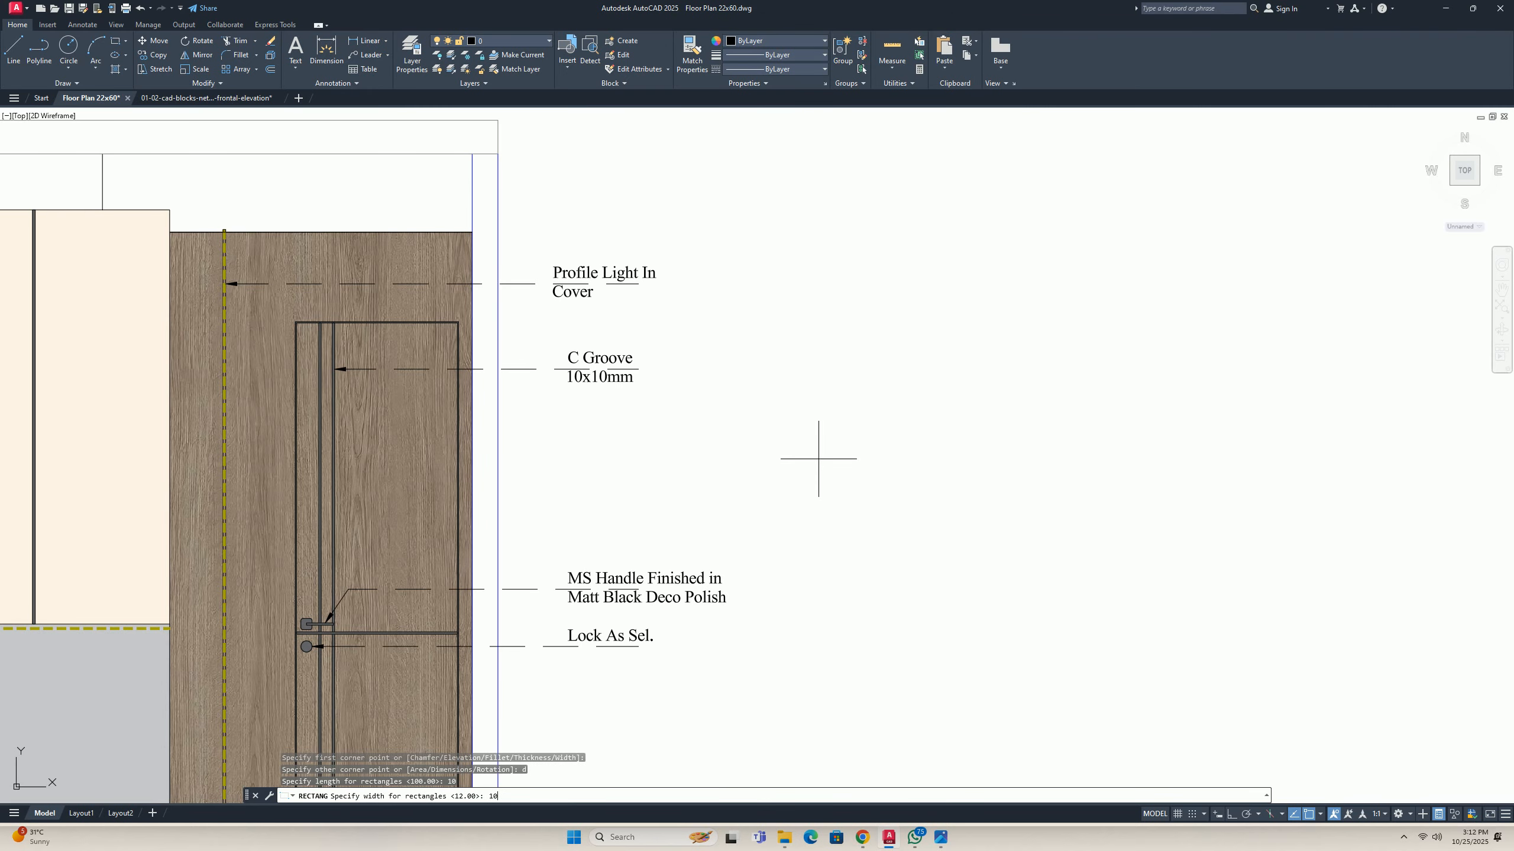
pyautogui.press('space')
pyautogui.press('Escape')
pyautogui.press('Escape')
# Fill the narrow upright rectangle with a hatch.
pyautogui.write('h')
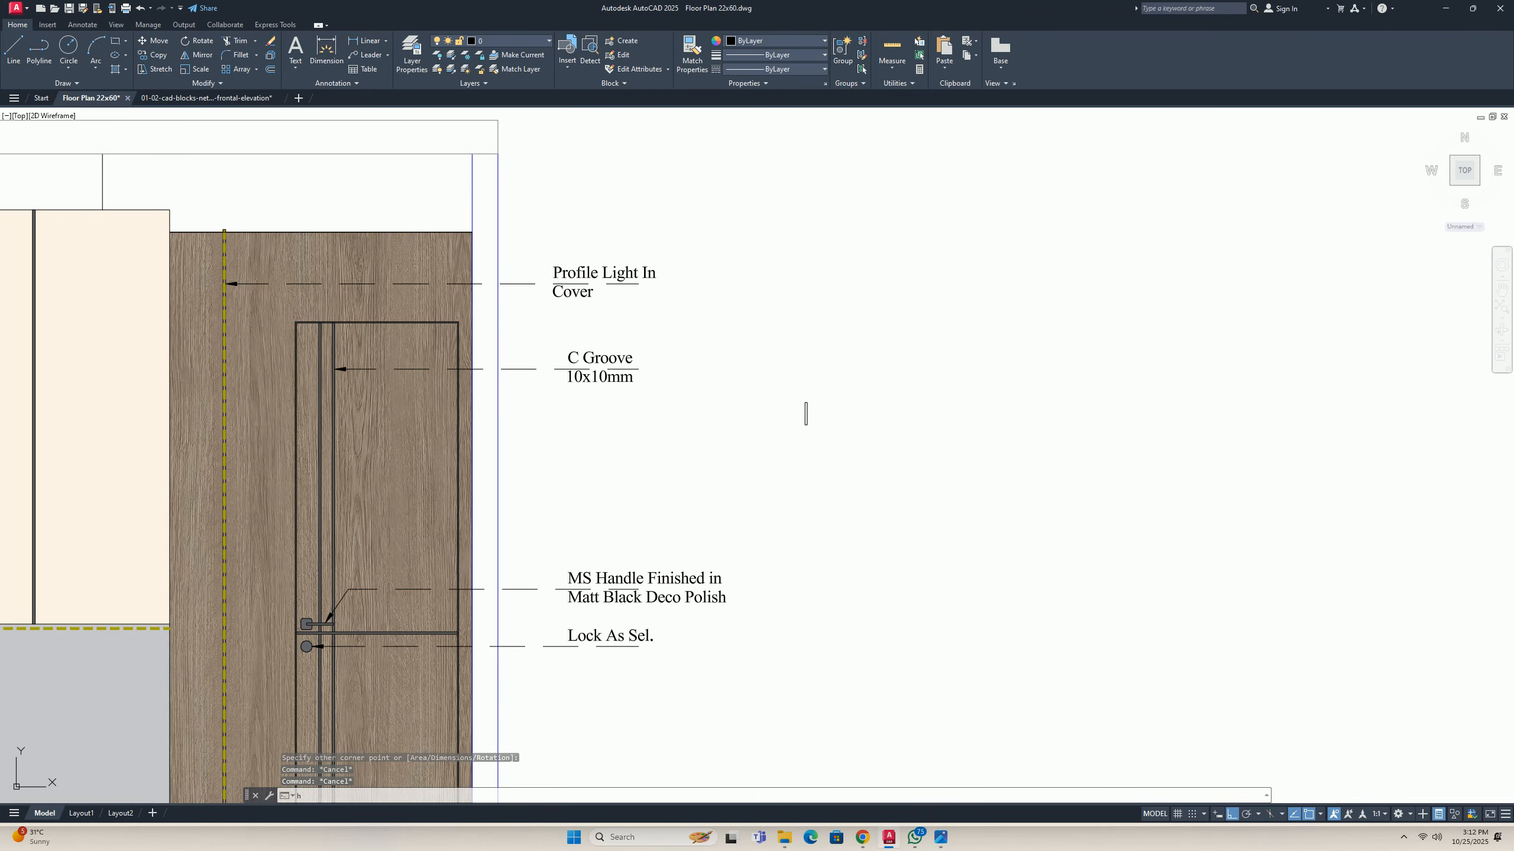
pyautogui.press('space')
pyautogui.scroll(6, 808, 413)
pyautogui.scroll(-4, 784, 448)
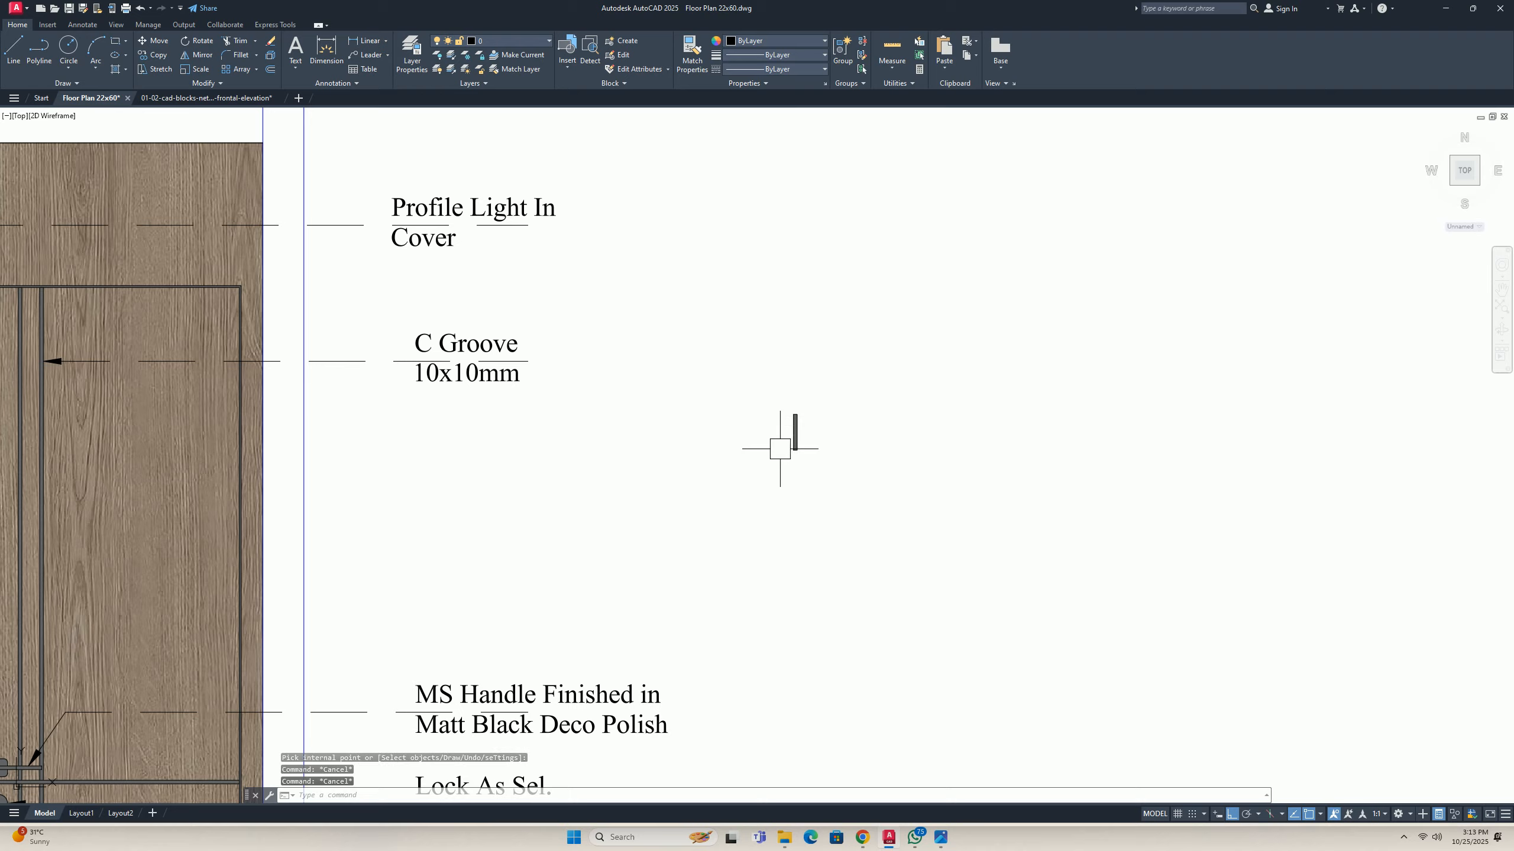
# Match the hatched rectangle's properties to the skirting below the wall panelling.
pyautogui.write('ma')
pyautogui.press('space')
pyautogui.scroll(-2, 334, 458)
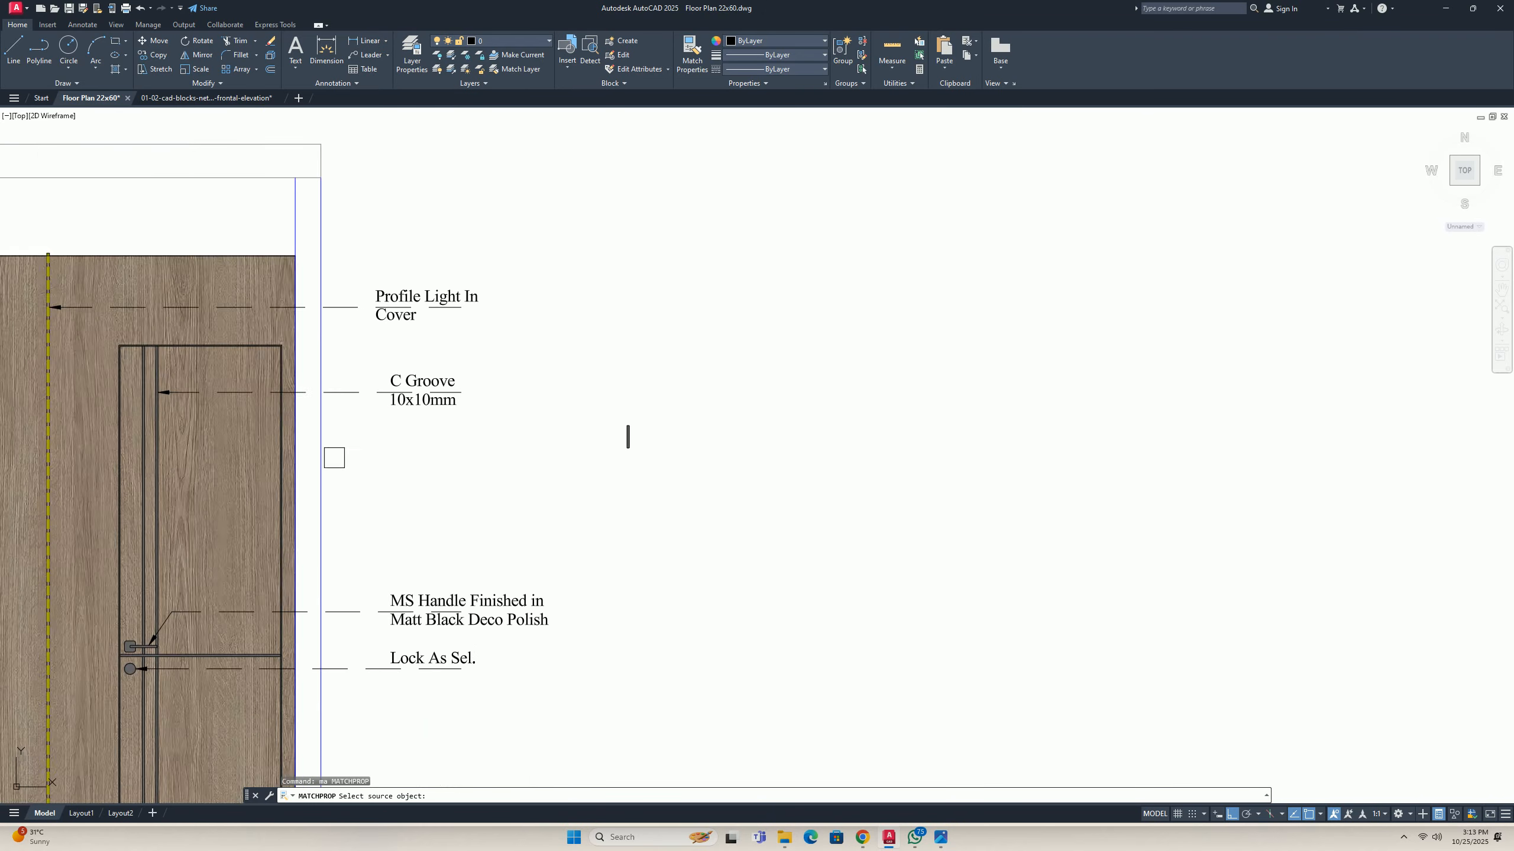
pyautogui.moveTo(334, 458); pyautogui.dragTo(499, 313, button='middle')
pyautogui.scroll(-2, 499, 314)
pyautogui.scroll(4, 324, 577)
pyautogui.click(377, 541)
pyautogui.scroll(-4, 439, 555)
pyautogui.moveTo(732, 342); pyautogui.dragTo(428, 433, button='middle')
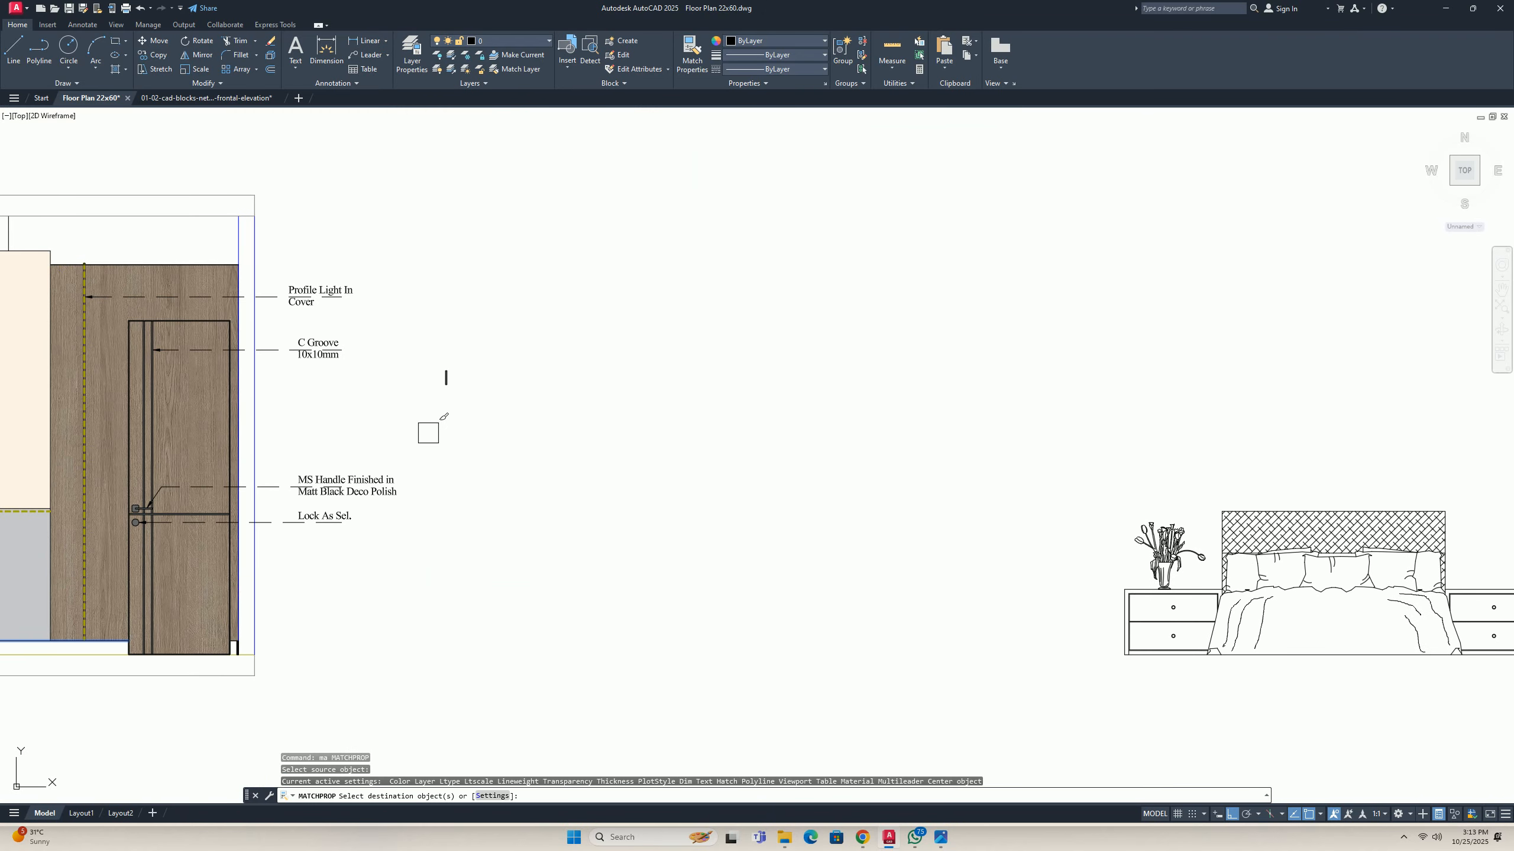
pyautogui.click(465, 408)
pyautogui.click(427, 334)
pyautogui.press('space')
pyautogui.press('Escape')
# Move the hatched strip by its centre to the midpoint between the inner and outer lower corners of the door frame beside the wall end.
pyautogui.scroll(5, 441, 373)
pyautogui.write('m')
pyautogui.press('Return')
pyautogui.click(514, 480)
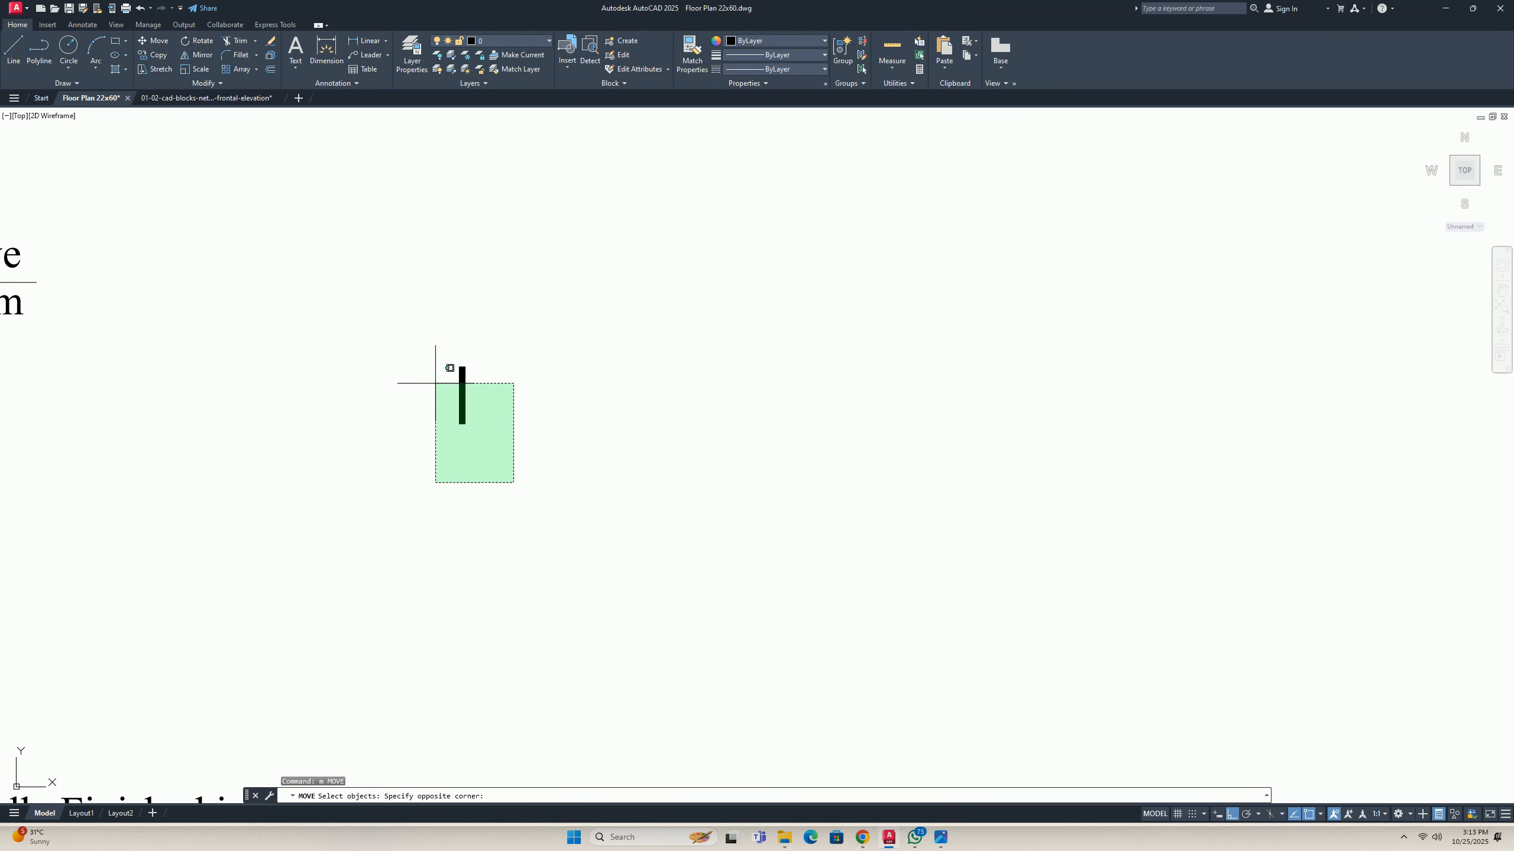
pyautogui.click(434, 377)
pyautogui.press('Return')
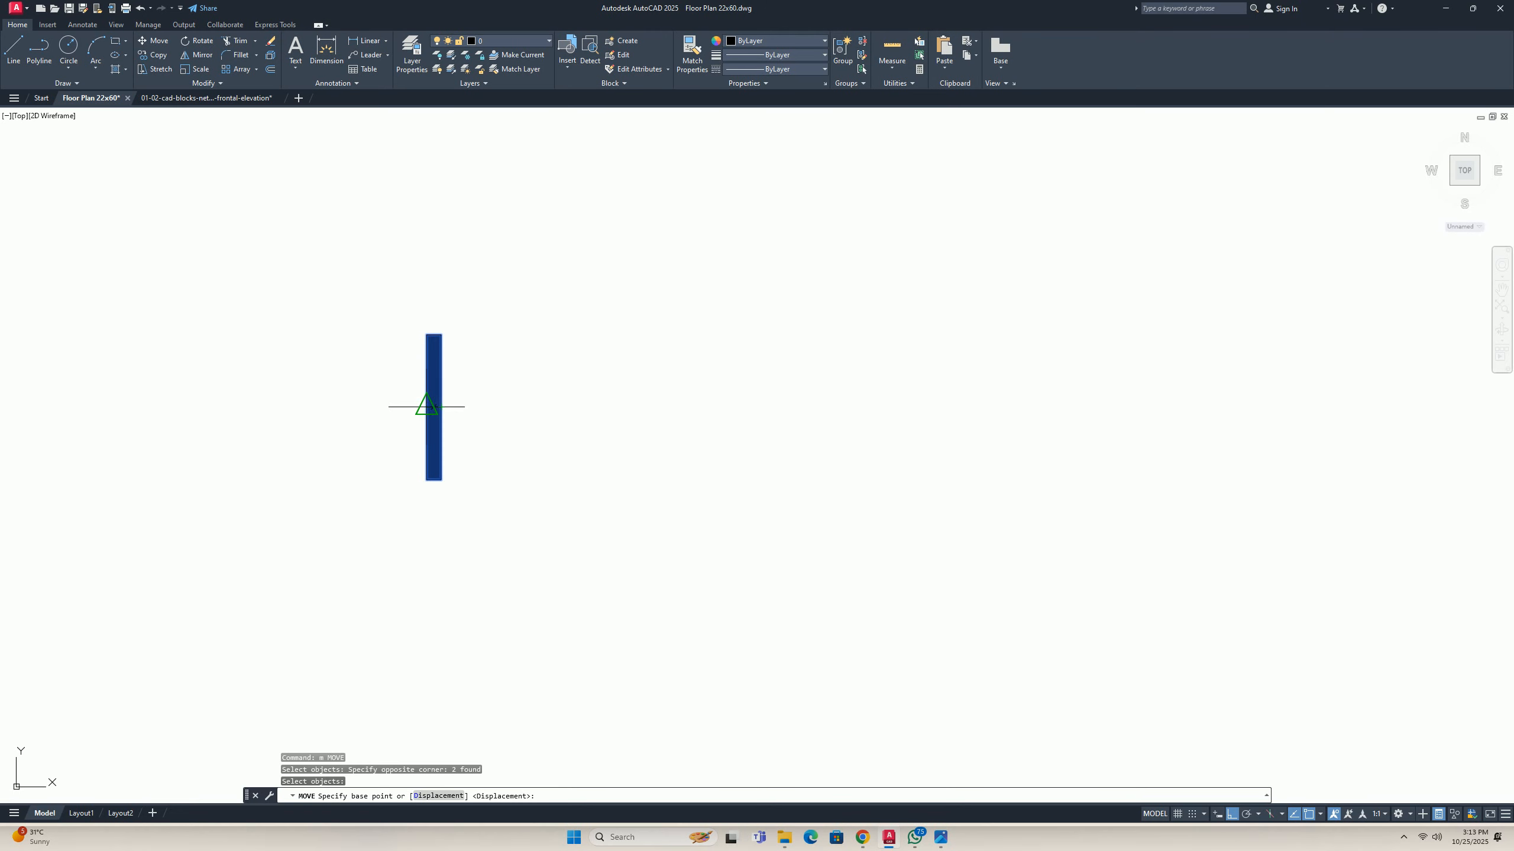
pyautogui.scroll(2, 429, 404)
pyautogui.click(431, 394)
pyautogui.scroll(-5, 401, 417)
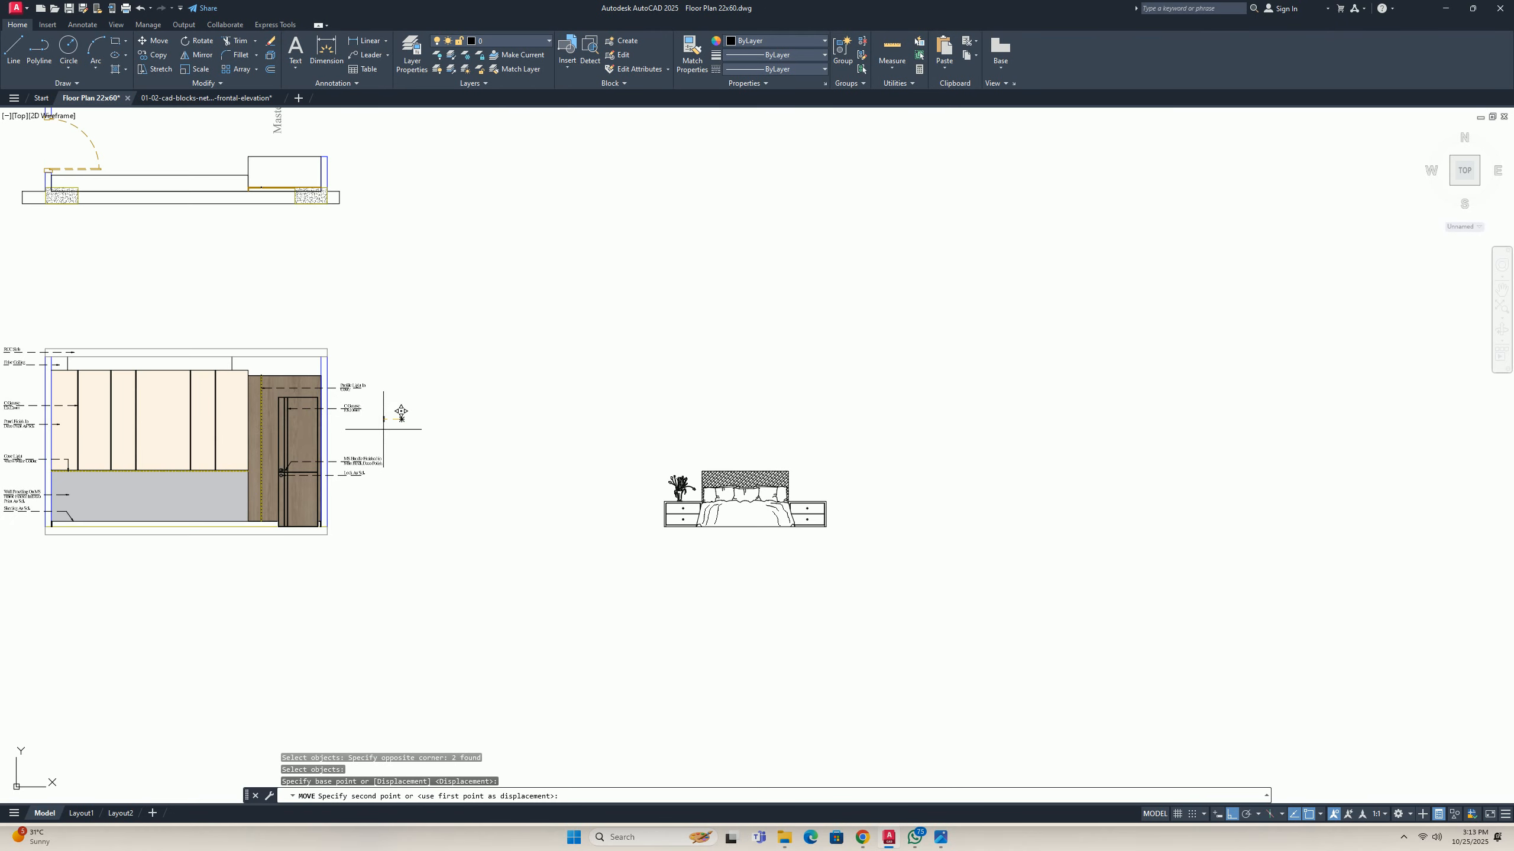
pyautogui.scroll(12, 401, 417)
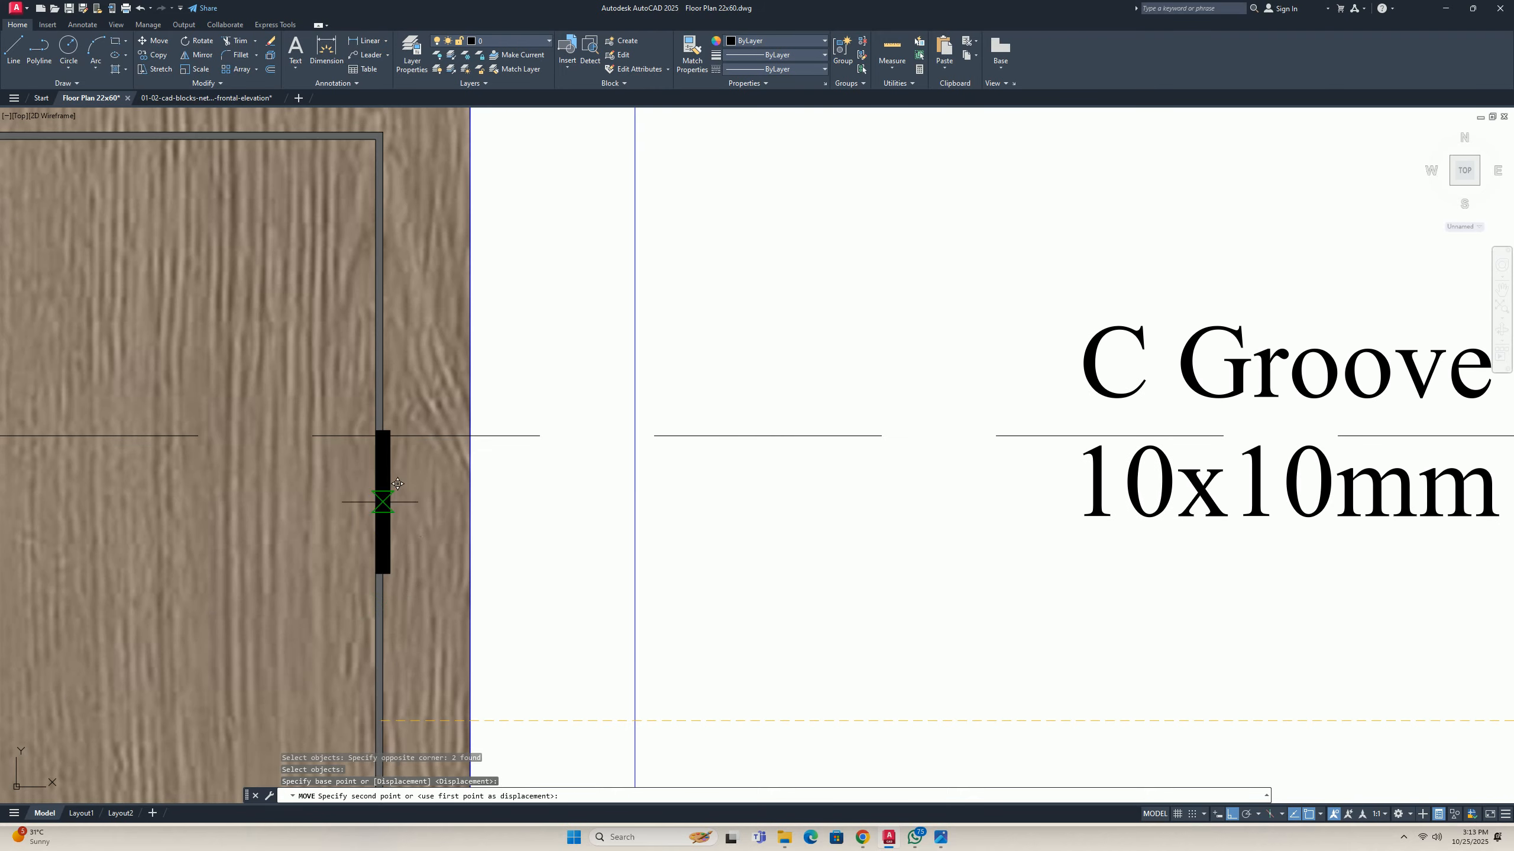
pyautogui.scroll(-5, 397, 484)
pyautogui.scroll(6, 333, 543)
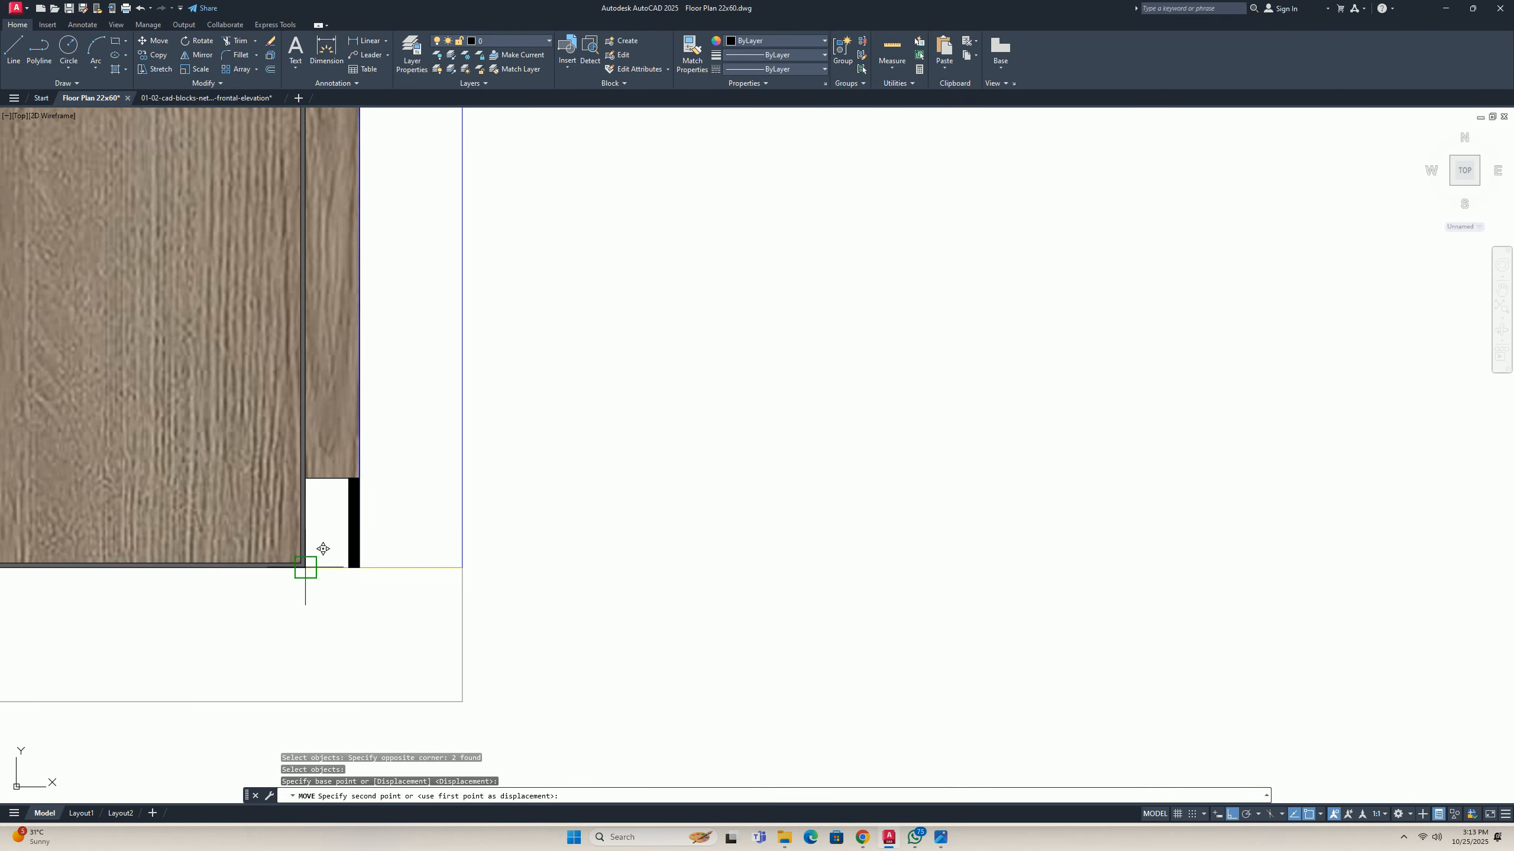
pyautogui.scroll(5, 323, 548)
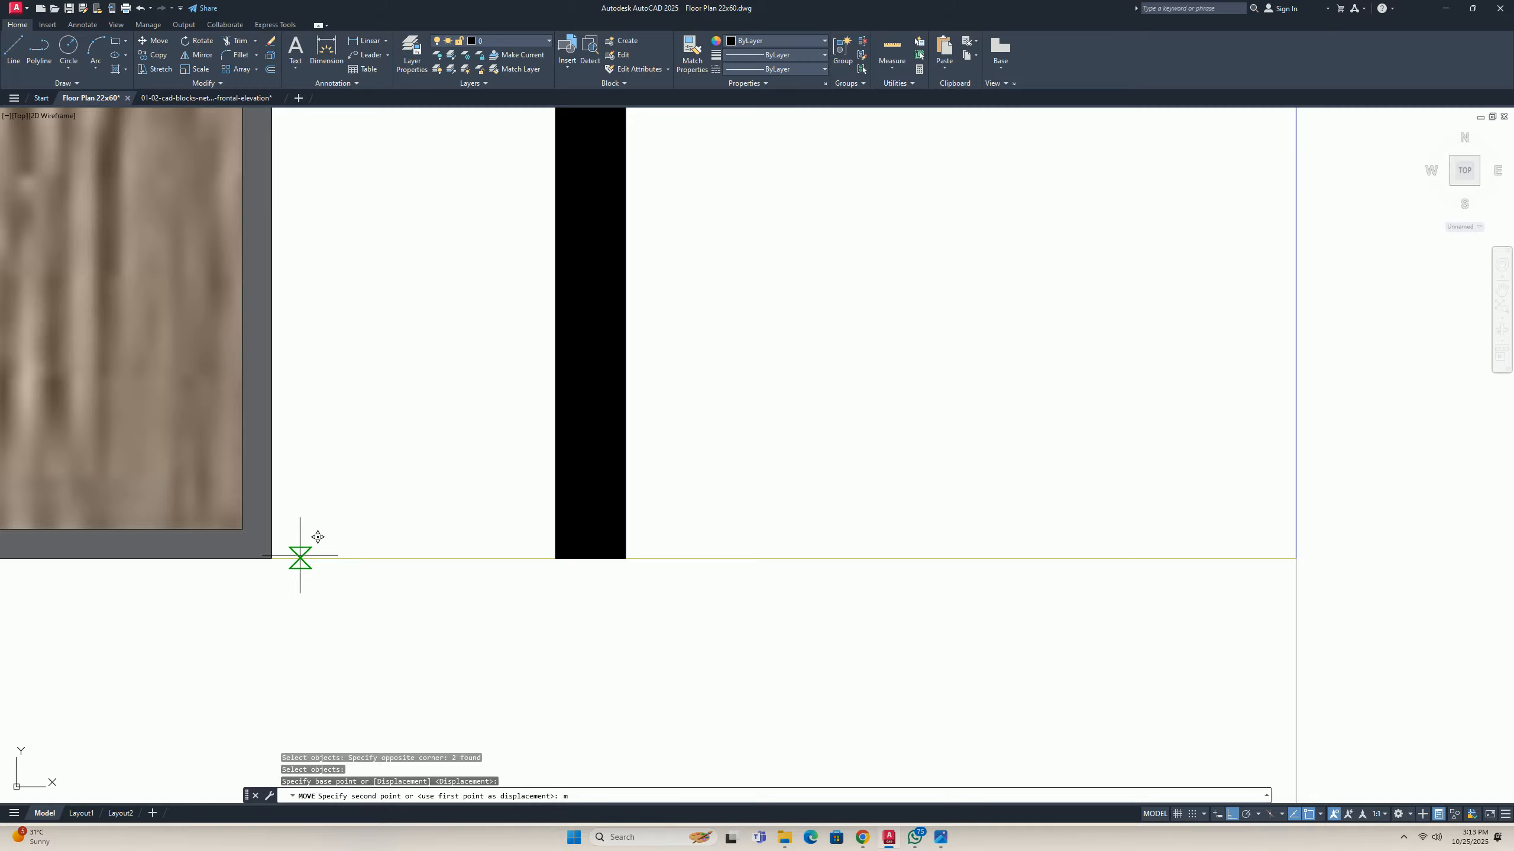
pyautogui.press('space')
pyautogui.click(241, 529)
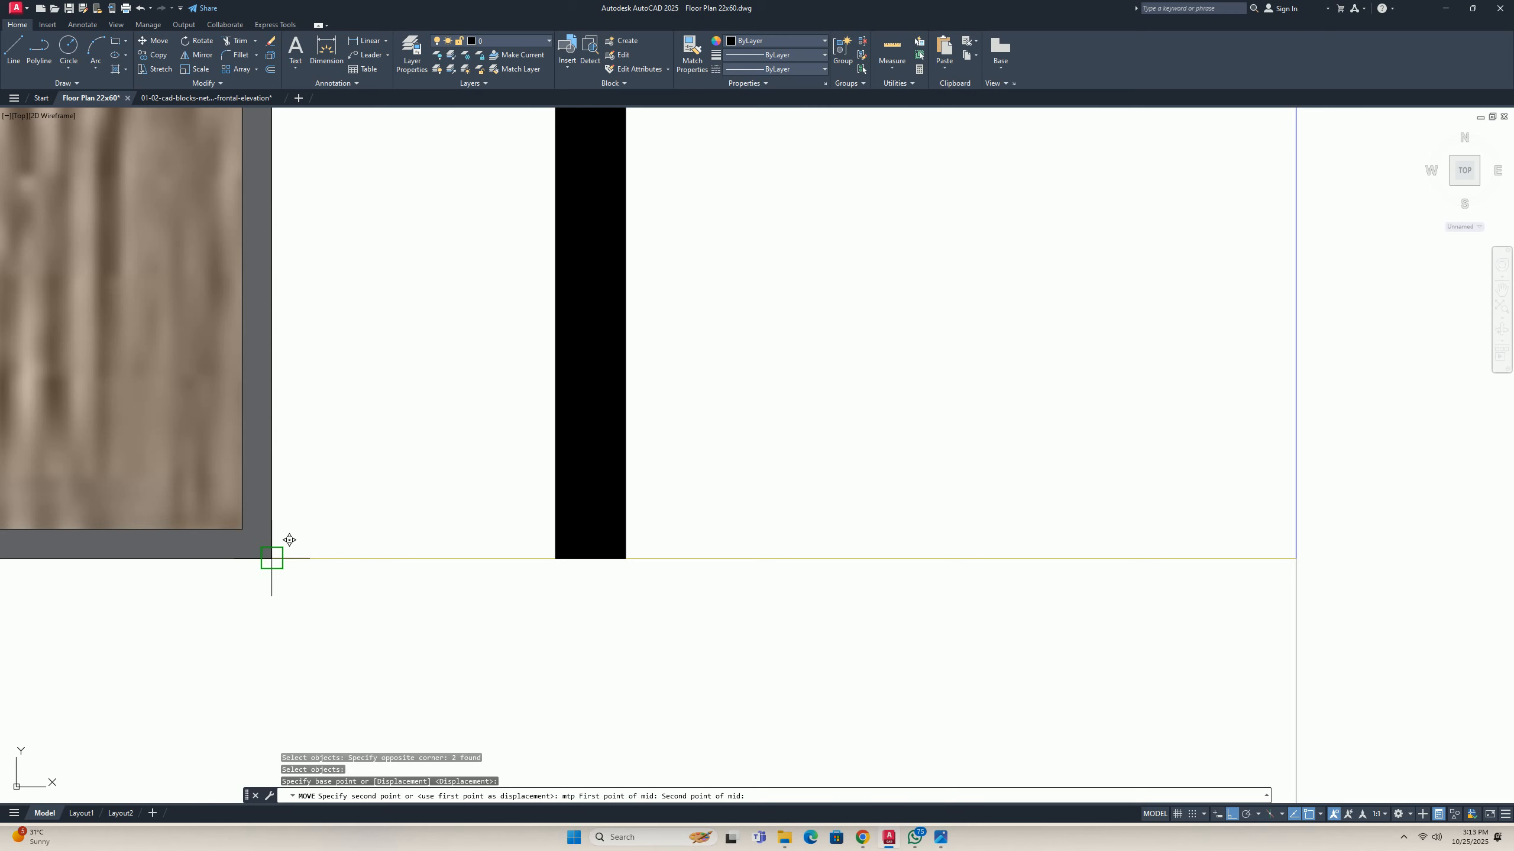
pyautogui.click(271, 559)
pyautogui.press('space')
pyautogui.scroll(-8, 316, 512)
pyautogui.press('Escape')
pyautogui.press('Escape')
pyautogui.scroll(3, 316, 522)
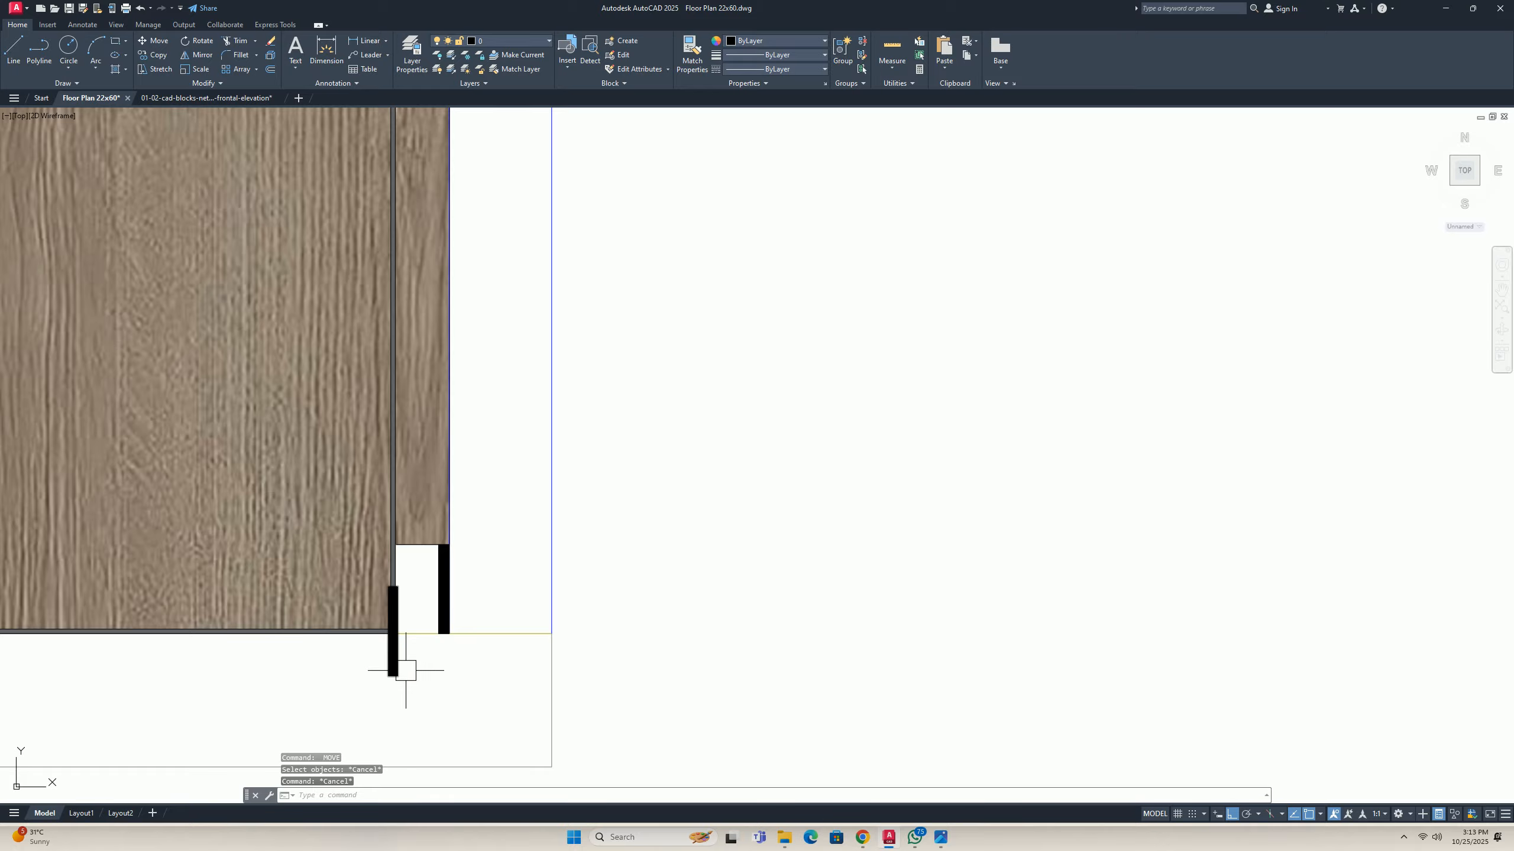
# Create a rectangular array of the black strip at the door frame corner, reduced to a single column.
pyautogui.write('ar')
pyautogui.press('space')
pyautogui.scroll(2, 411, 669)
pyautogui.click(419, 680)
pyautogui.click(311, 656)
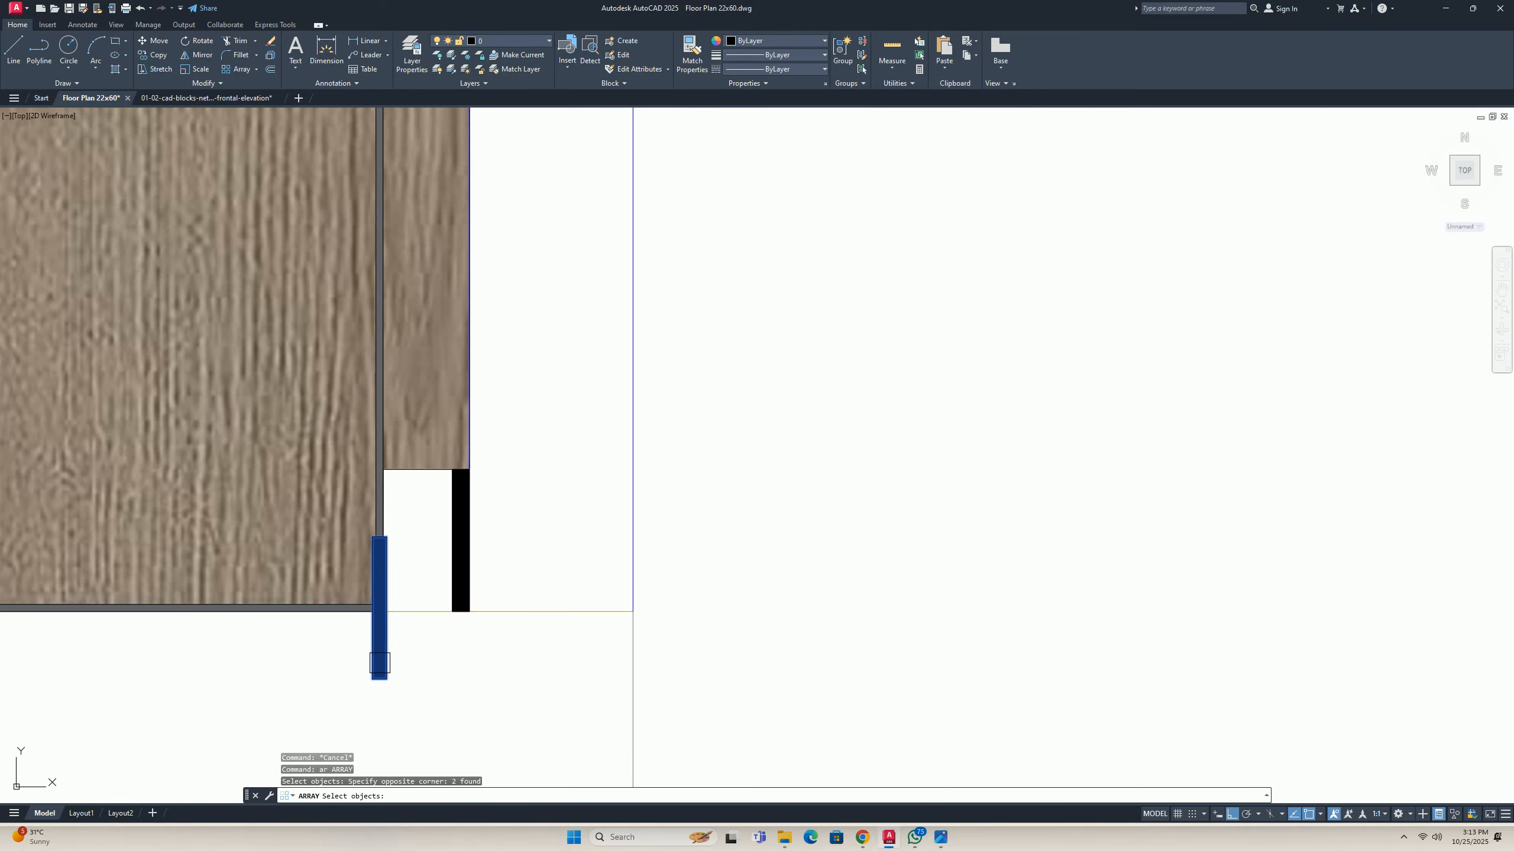
pyautogui.press('space')
pyautogui.click(489, 796)
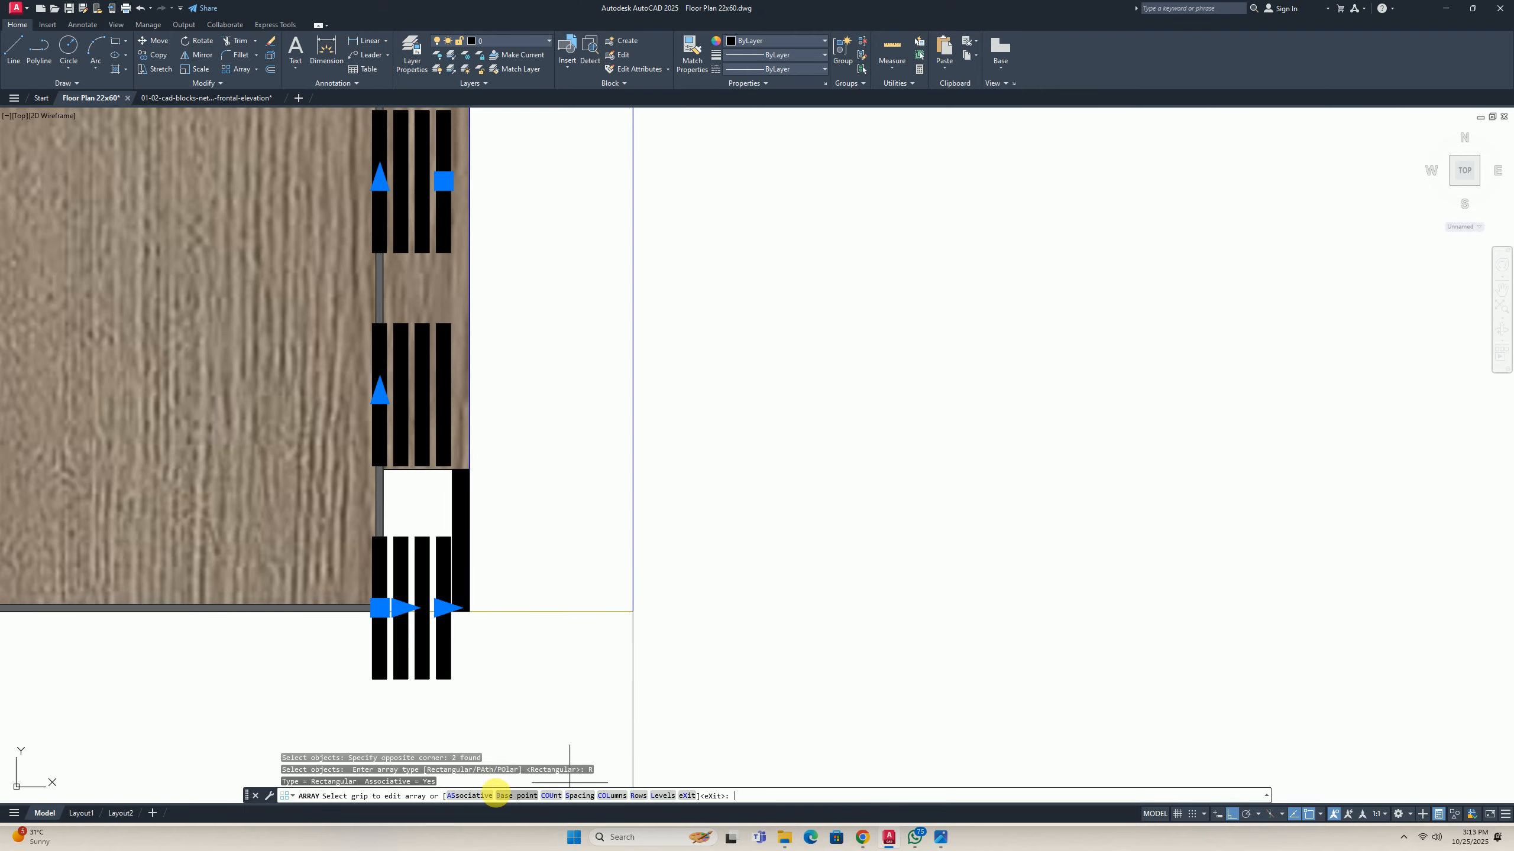
pyautogui.scroll(-1, 465, 686)
pyautogui.scroll(3, 460, 699)
pyautogui.click(451, 577)
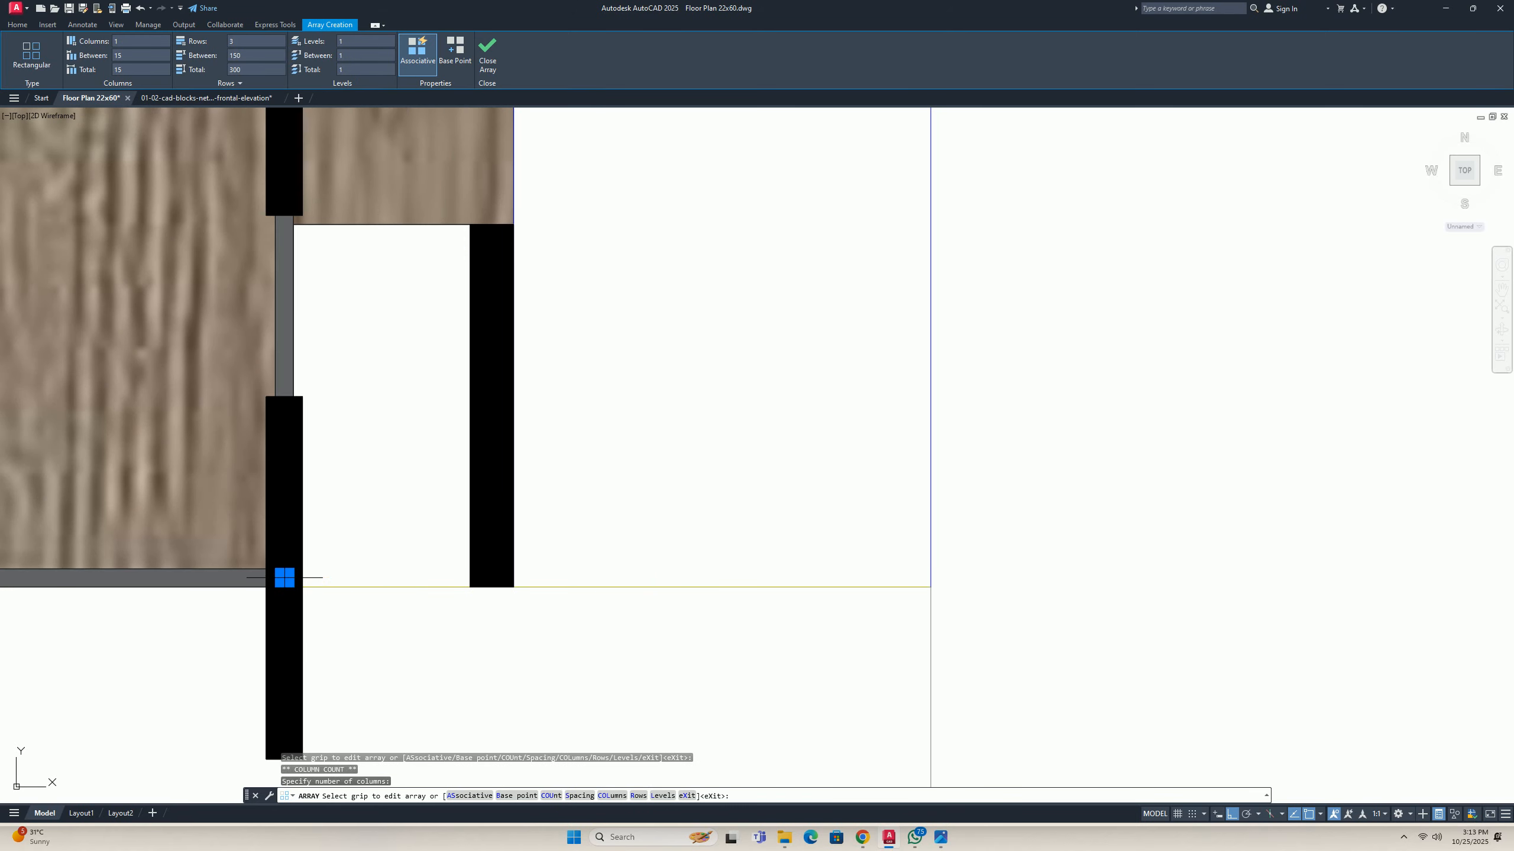
# Stretch the array's row spacing along the door frame to 468.75.
pyautogui.scroll(-3, 292, 590)
pyautogui.scroll(5, 305, 607)
pyautogui.moveTo(305, 607); pyautogui.dragTo(337, 382, button='middle')
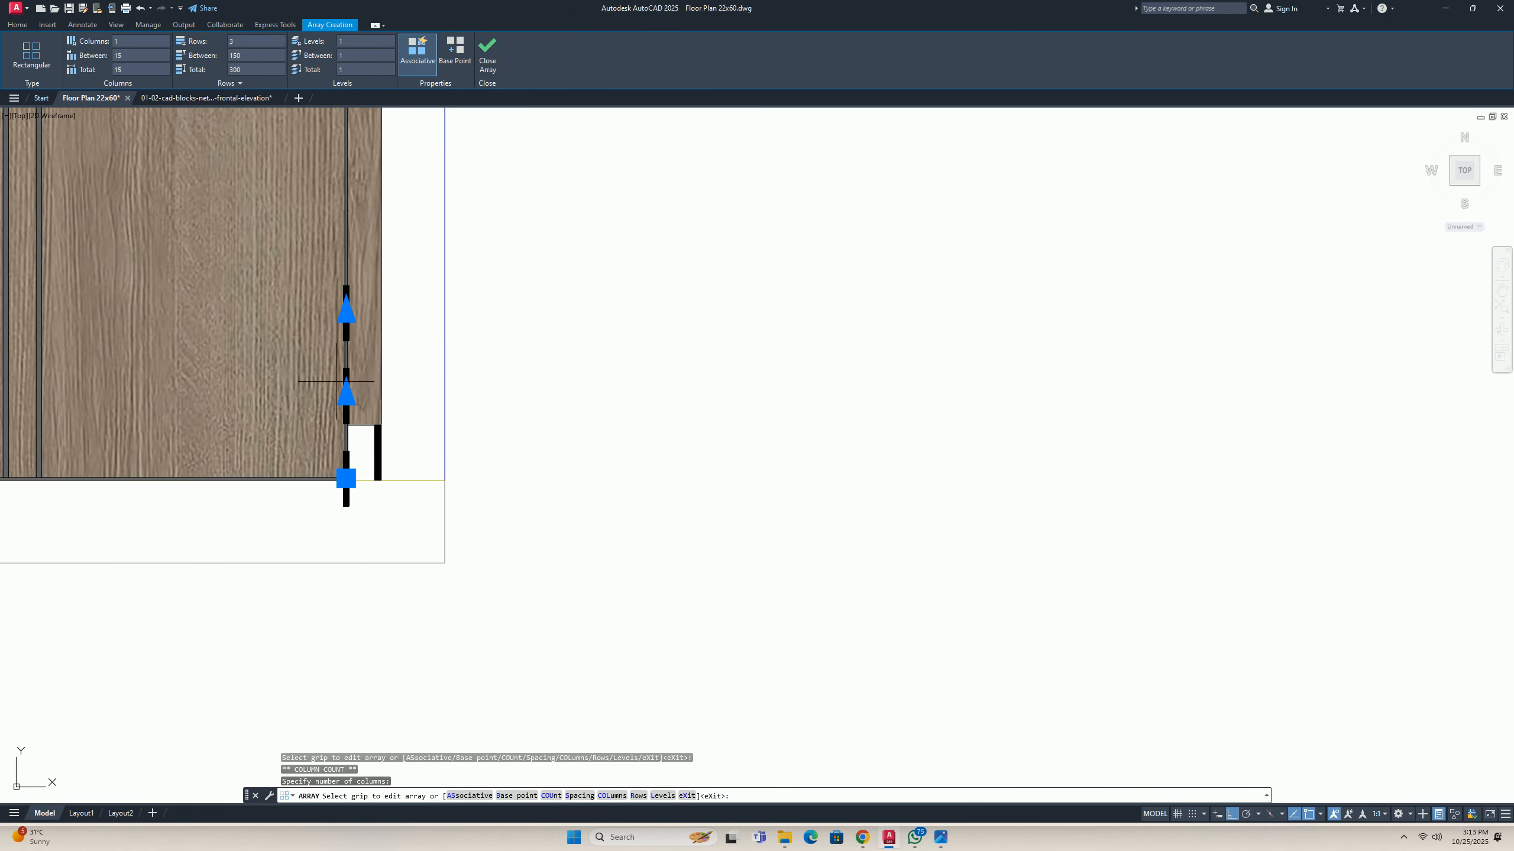
pyautogui.click(347, 396)
pyautogui.click(346, 218)
# Extend the strip array up the door frame to 5 rows.
pyautogui.scroll(-6, 358, 465)
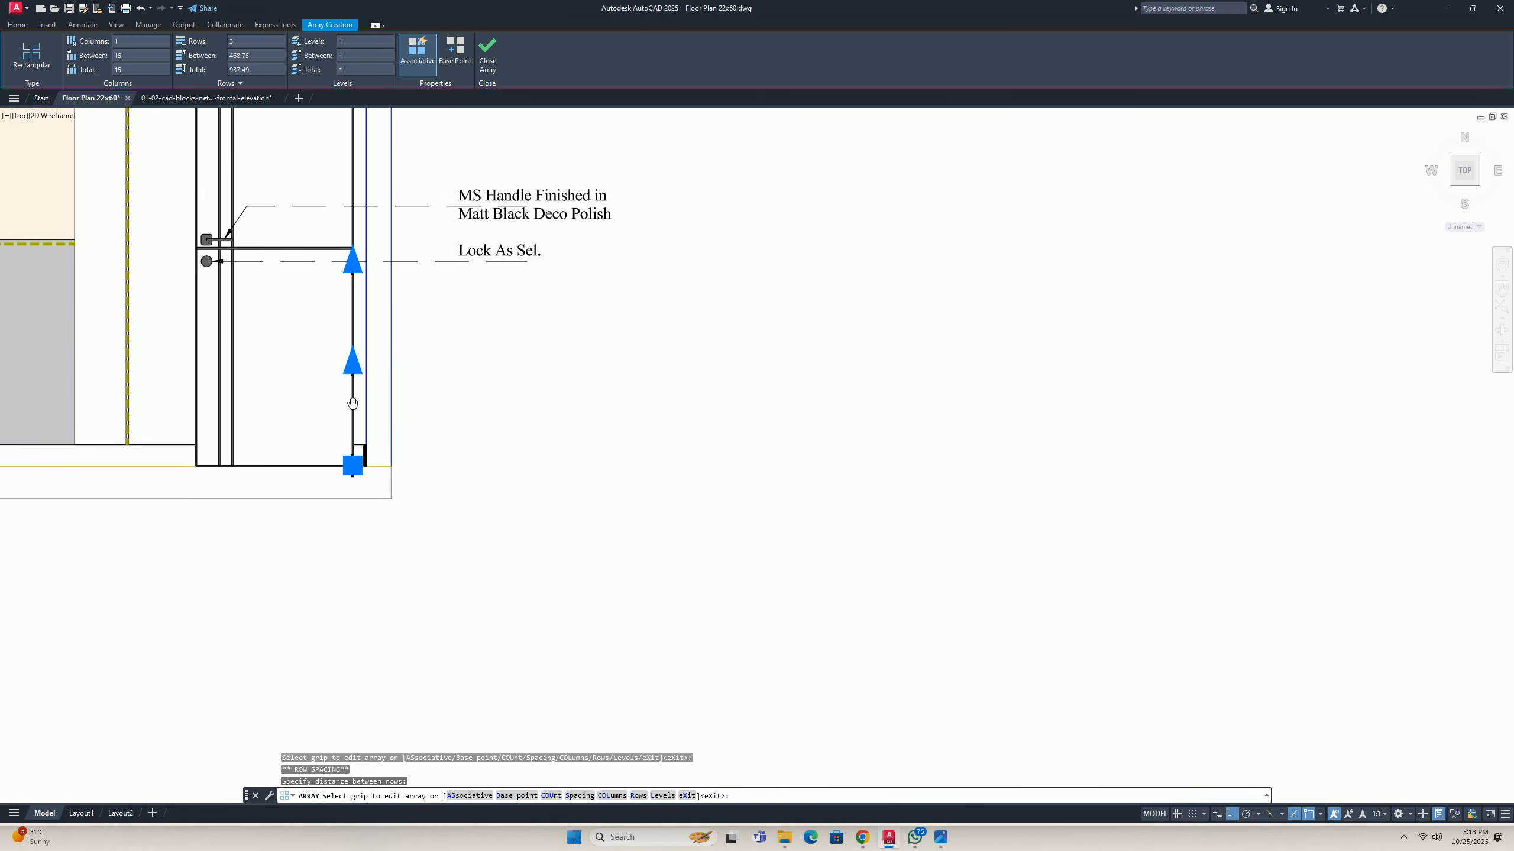
pyautogui.scroll(2, 360, 453)
pyautogui.click(351, 470)
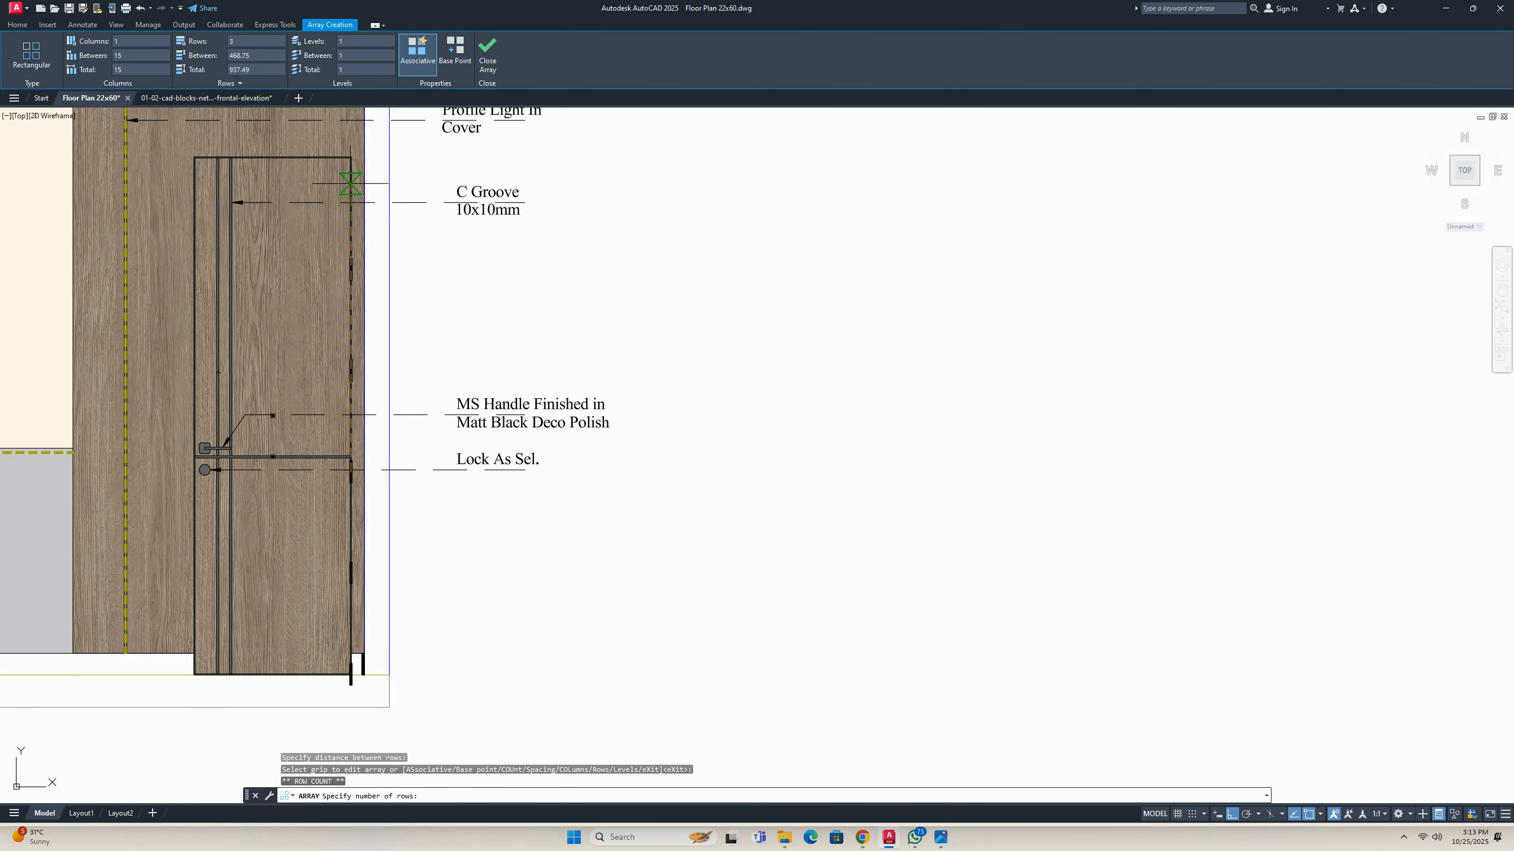
pyautogui.click(382, 169)
pyautogui.scroll(3, 387, 319)
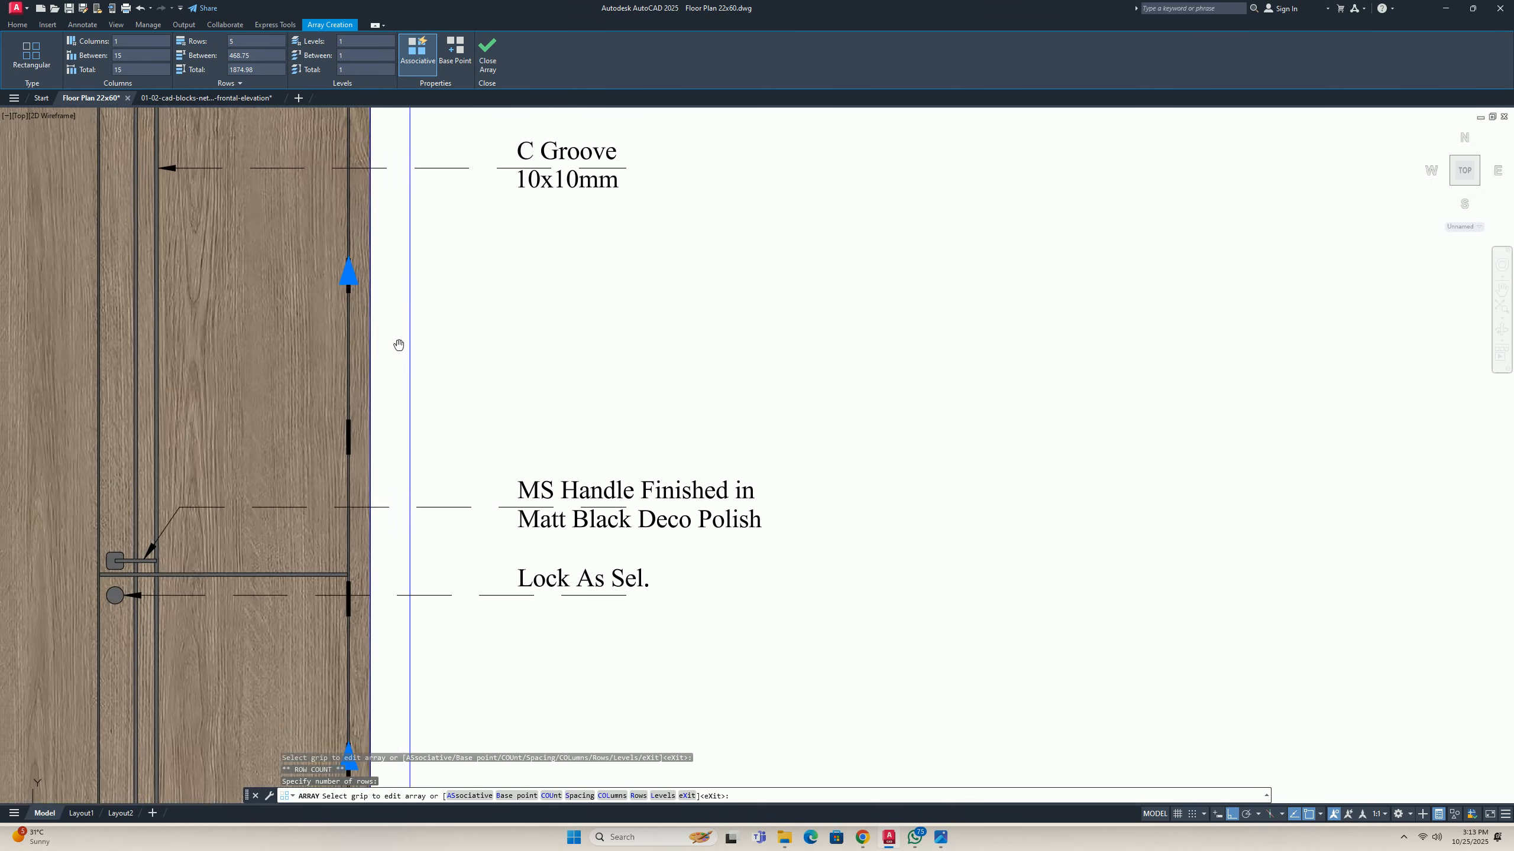
# Extend the black strip array up the door frame to 6 rows.
pyautogui.scroll(-3, 399, 341)
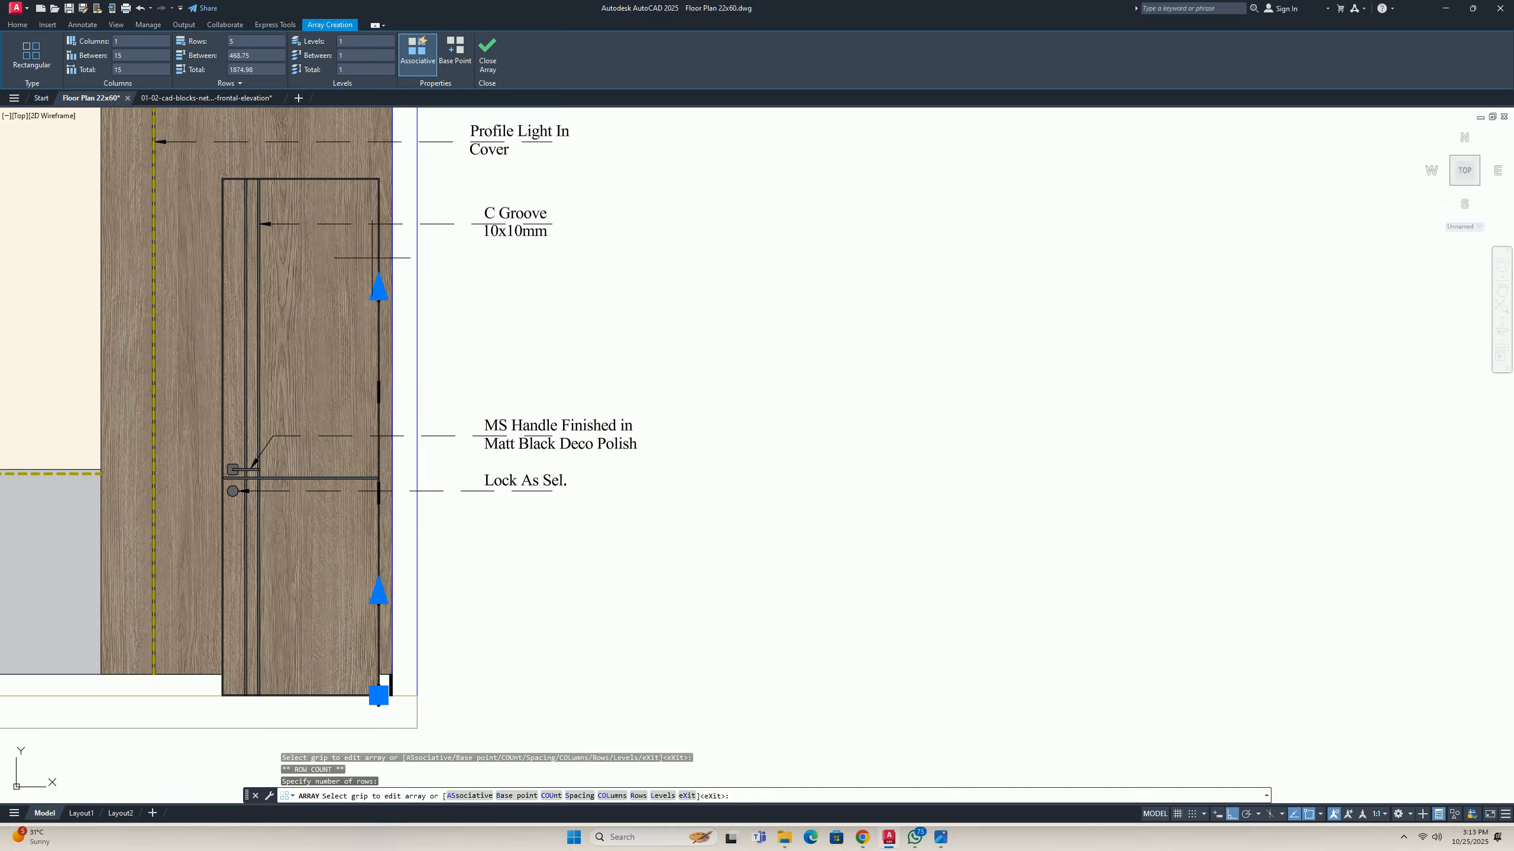
pyautogui.click(379, 290)
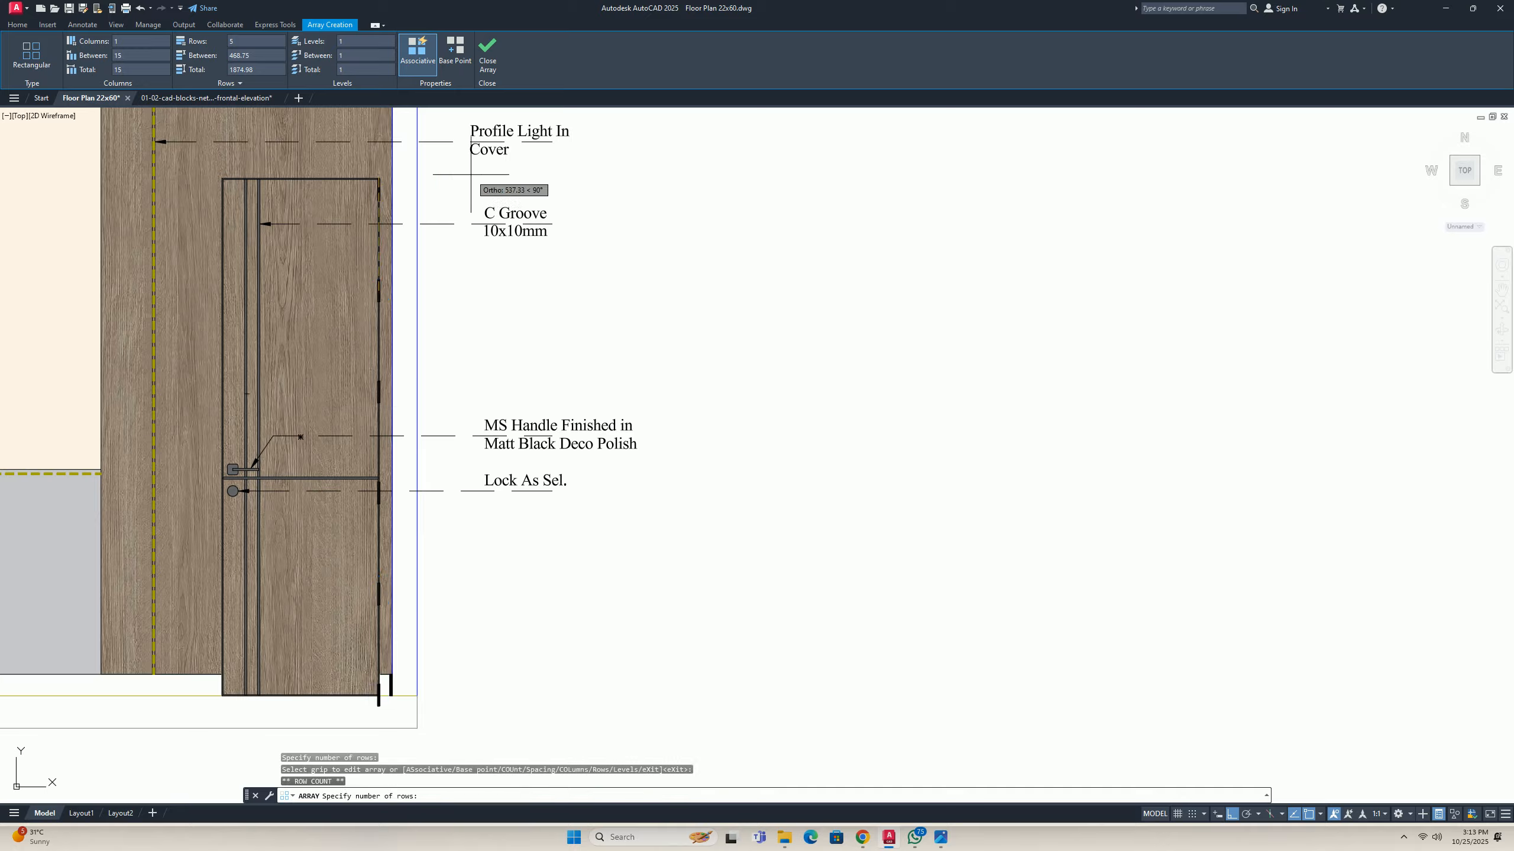
pyautogui.click(405, 174)
pyautogui.scroll(5, 405, 173)
pyautogui.scroll(-5, 376, 219)
pyautogui.scroll(1, 421, 294)
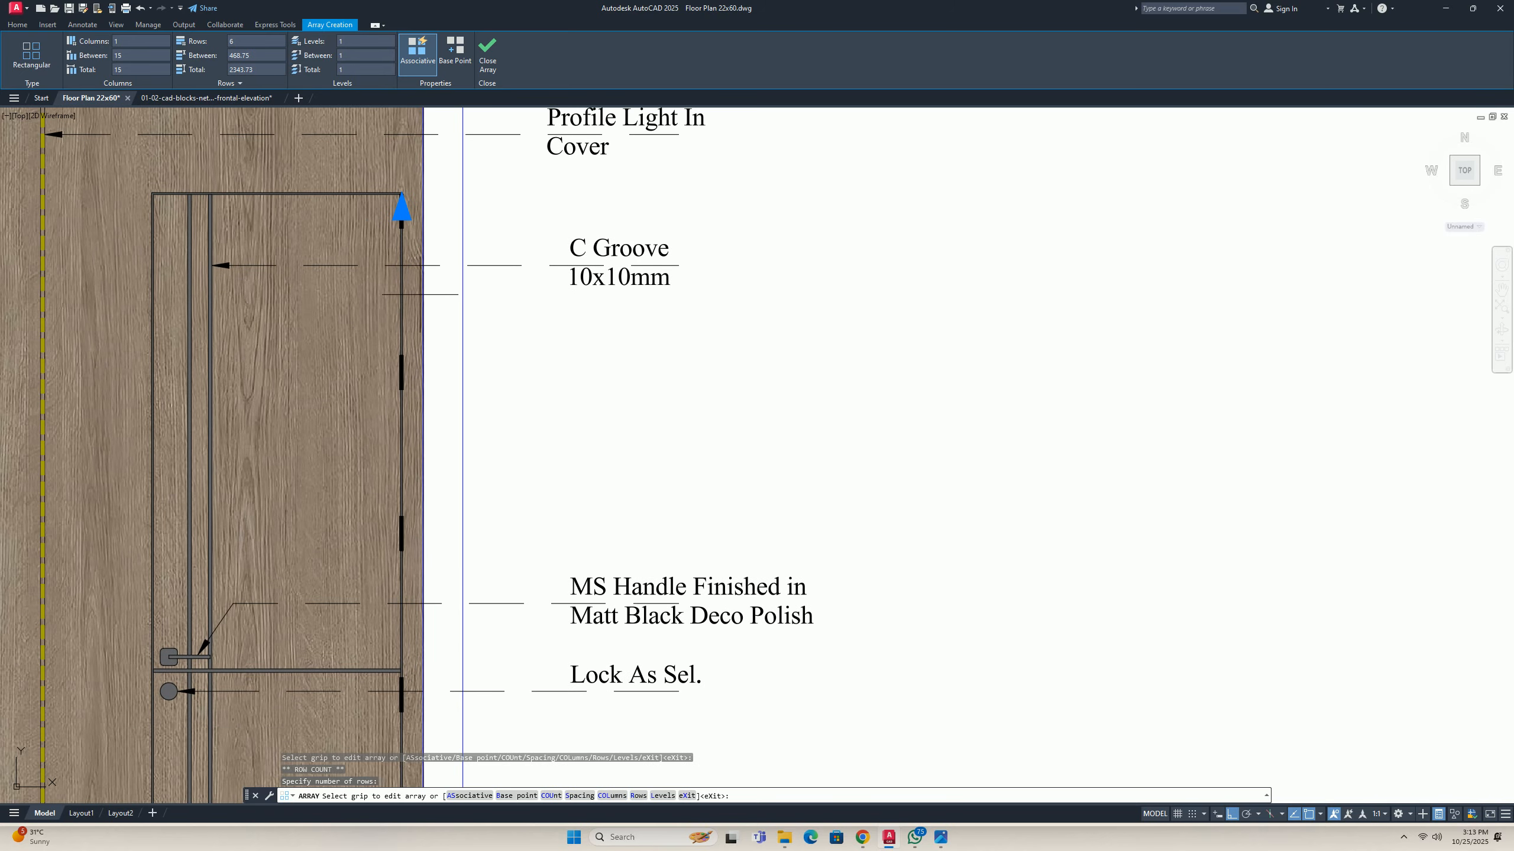
pyautogui.moveTo(405, 449); pyautogui.dragTo(390, 285, button='middle')
pyautogui.scroll(-3, 390, 285)
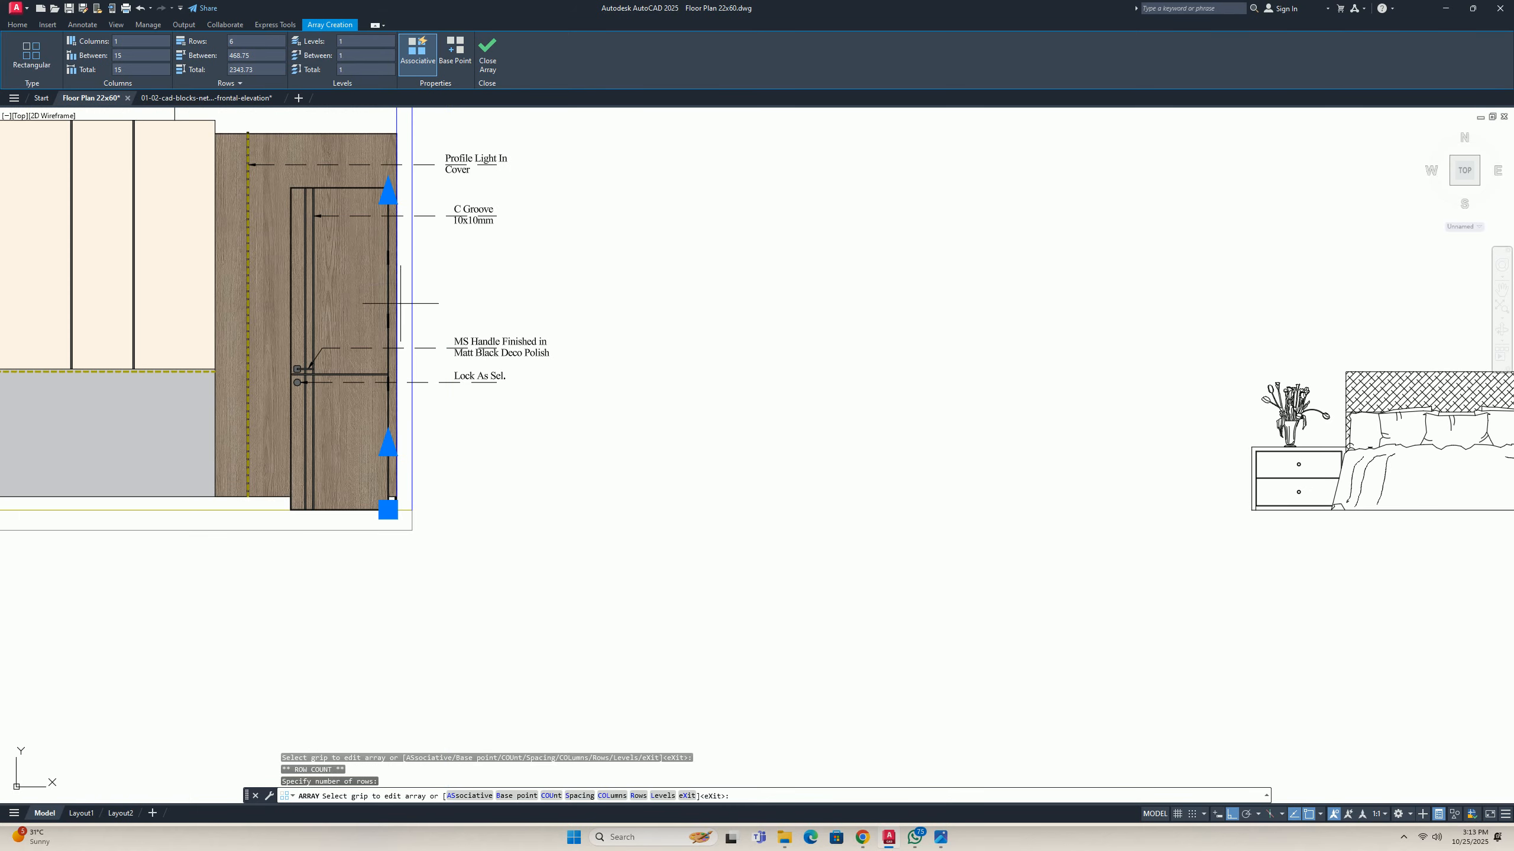
pyautogui.scroll(3, 390, 455)
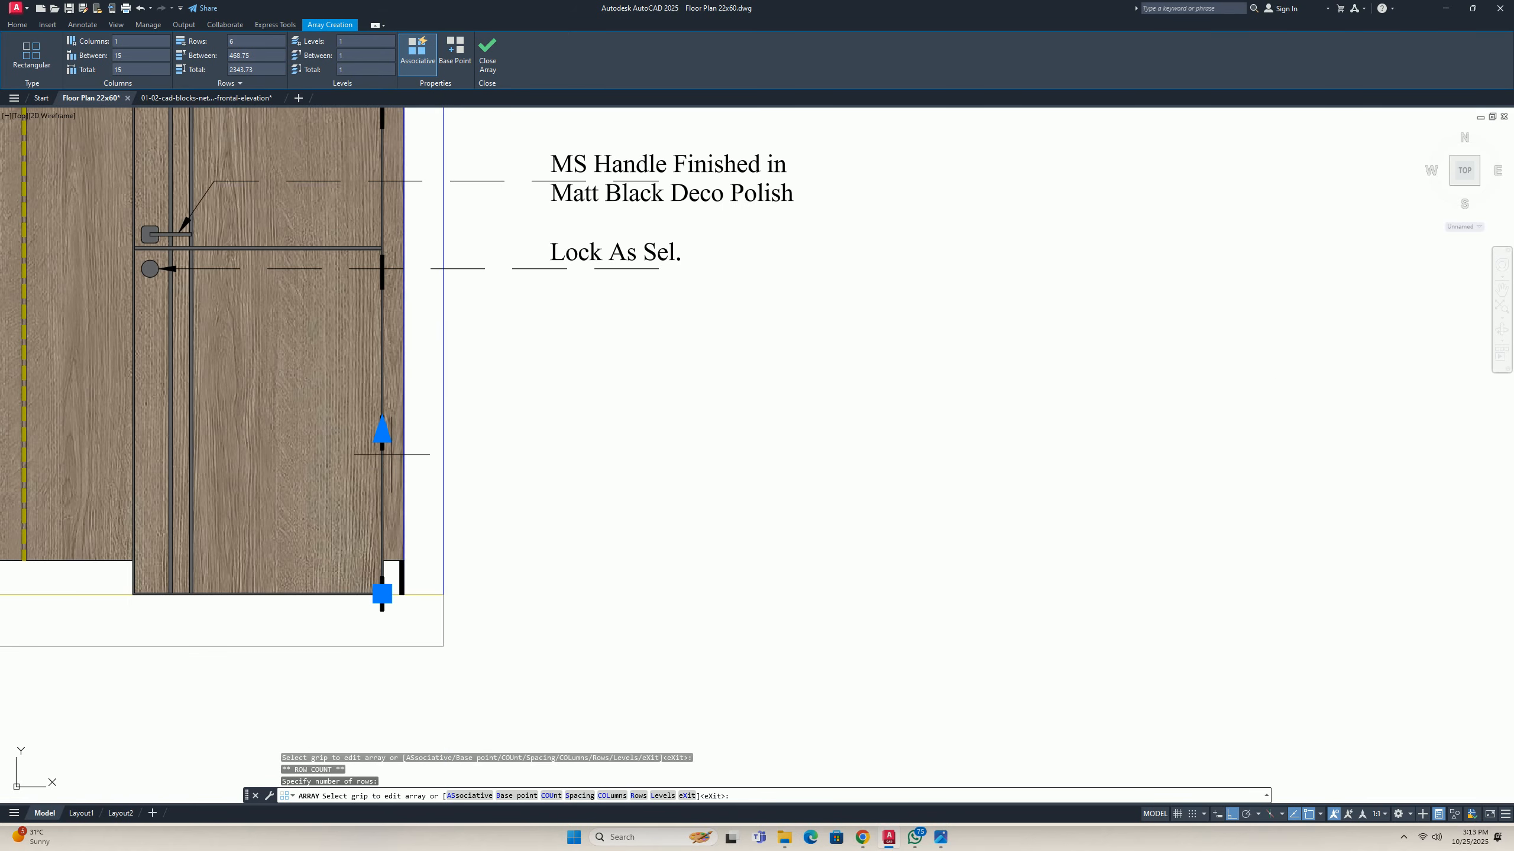
# Set the strip array's row spacing to 450 and finish the array.
pyautogui.click(274, 55)
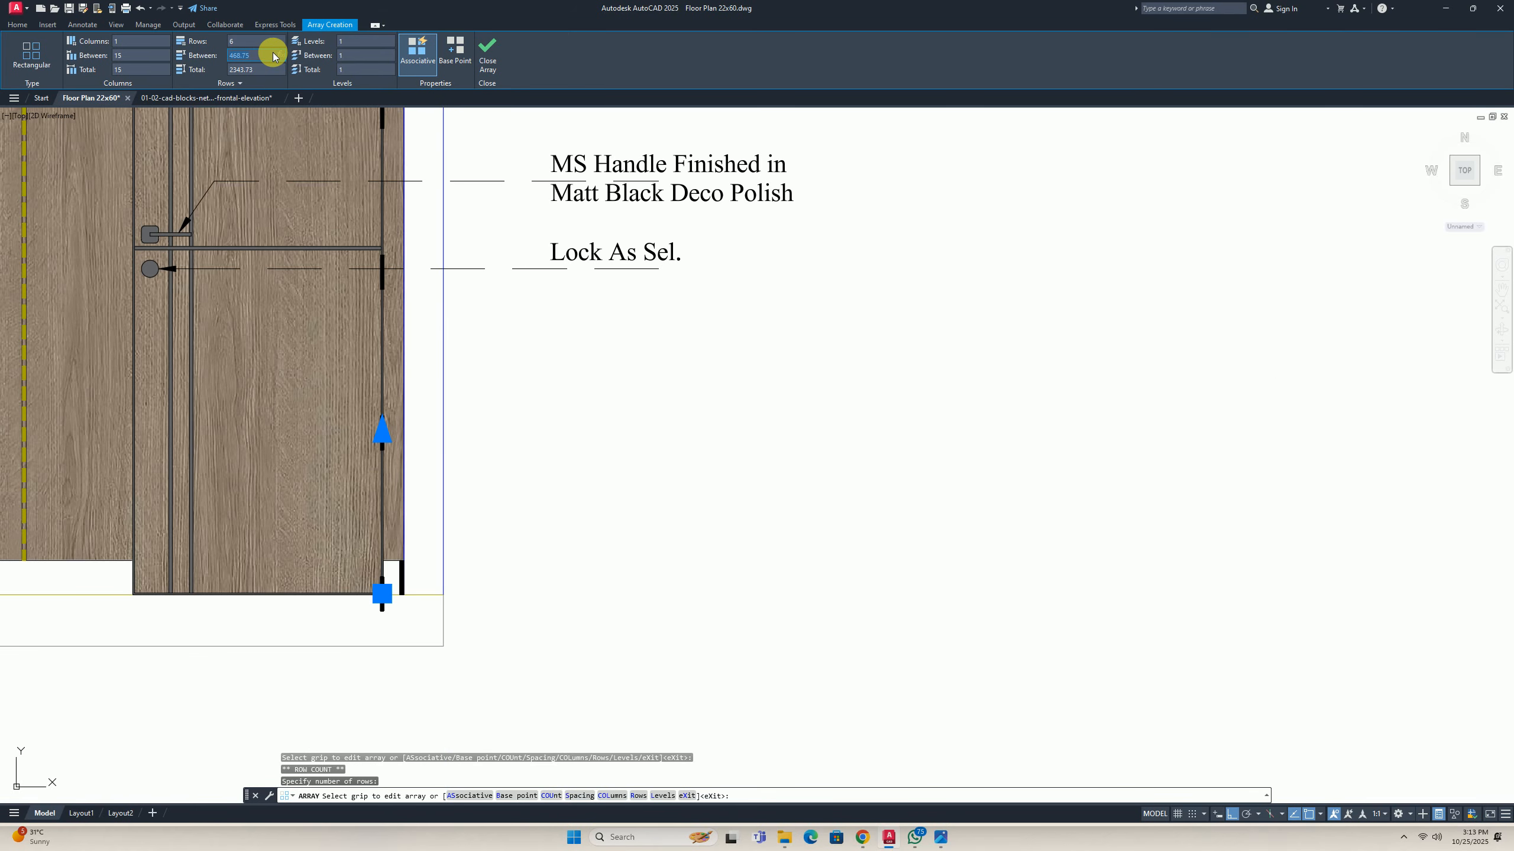
pyautogui.write('450')
pyautogui.press('Return')
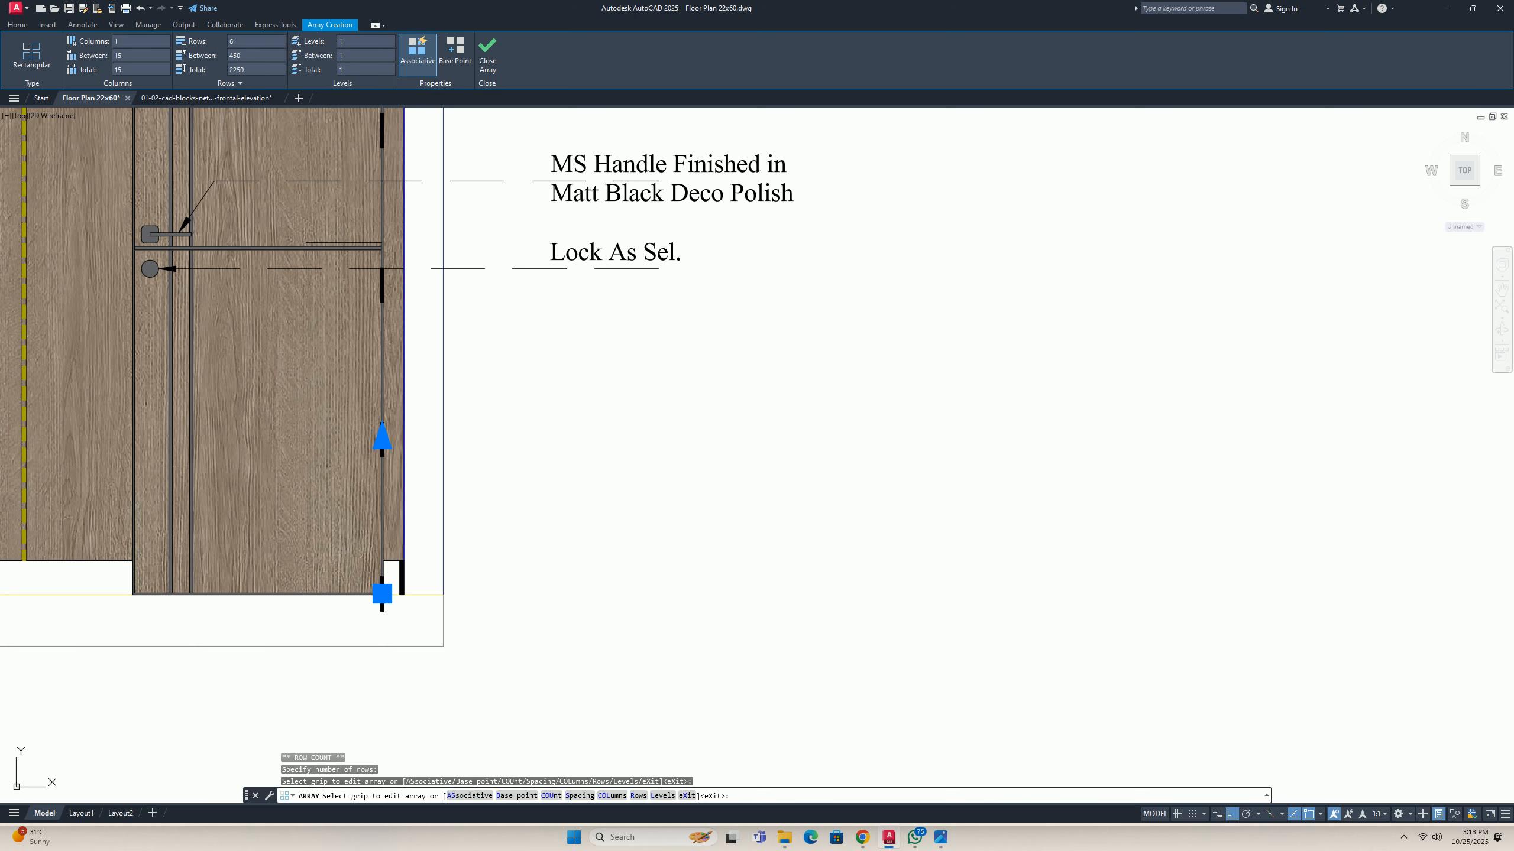
pyautogui.scroll(-2, 439, 417)
pyautogui.scroll(3, 417, 238)
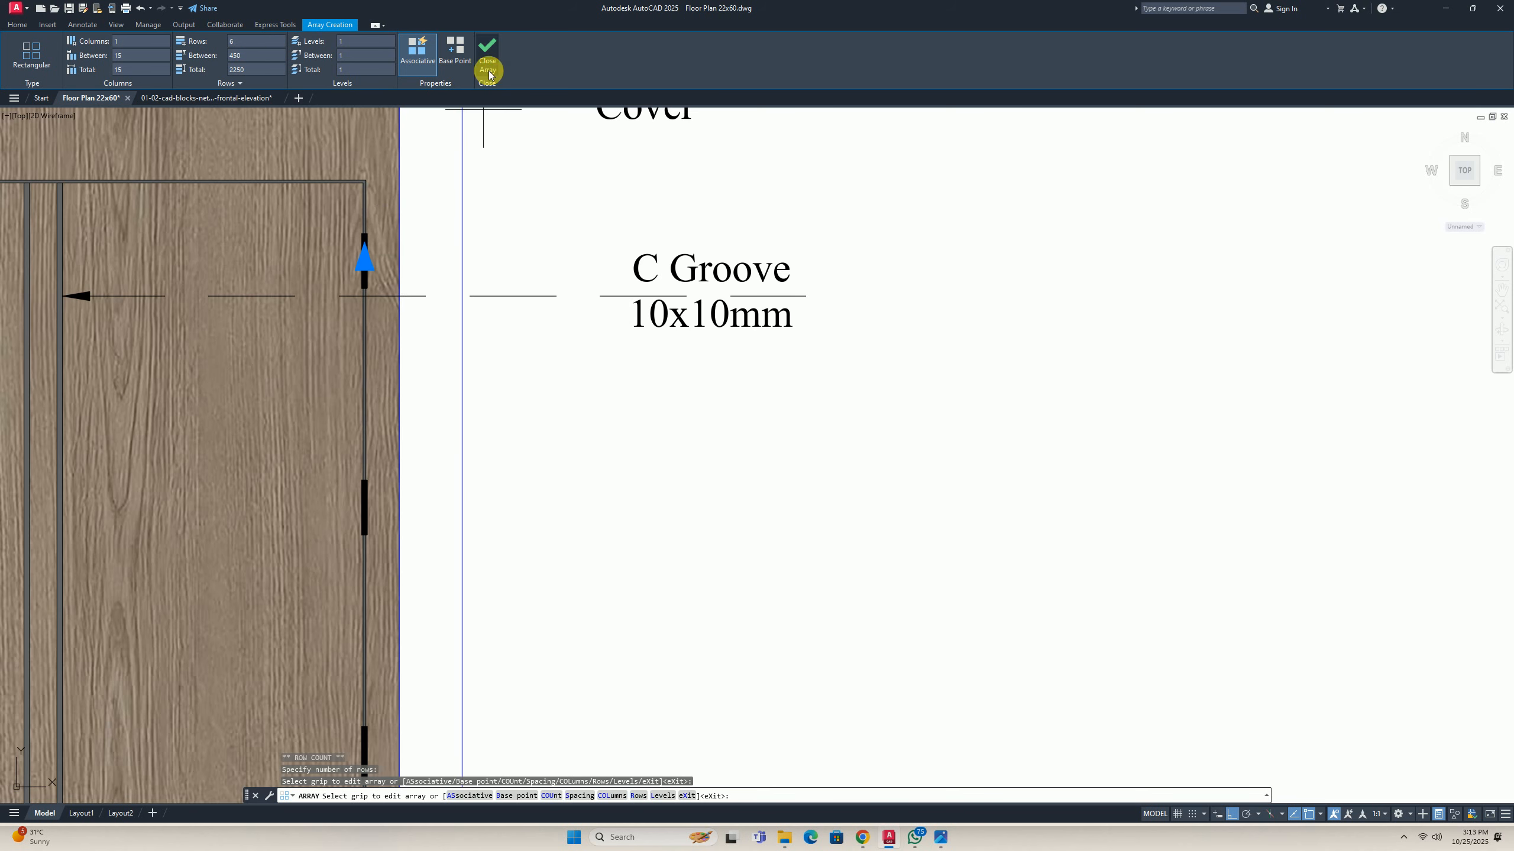
pyautogui.click(486, 49)
pyautogui.scroll(-5, 466, 258)
pyautogui.press('Escape')
pyautogui.press('Escape')
pyautogui.scroll(2, 454, 258)
# Edit the strip array on the door frame and set its row spacing to 600.
pyautogui.click(453, 258)
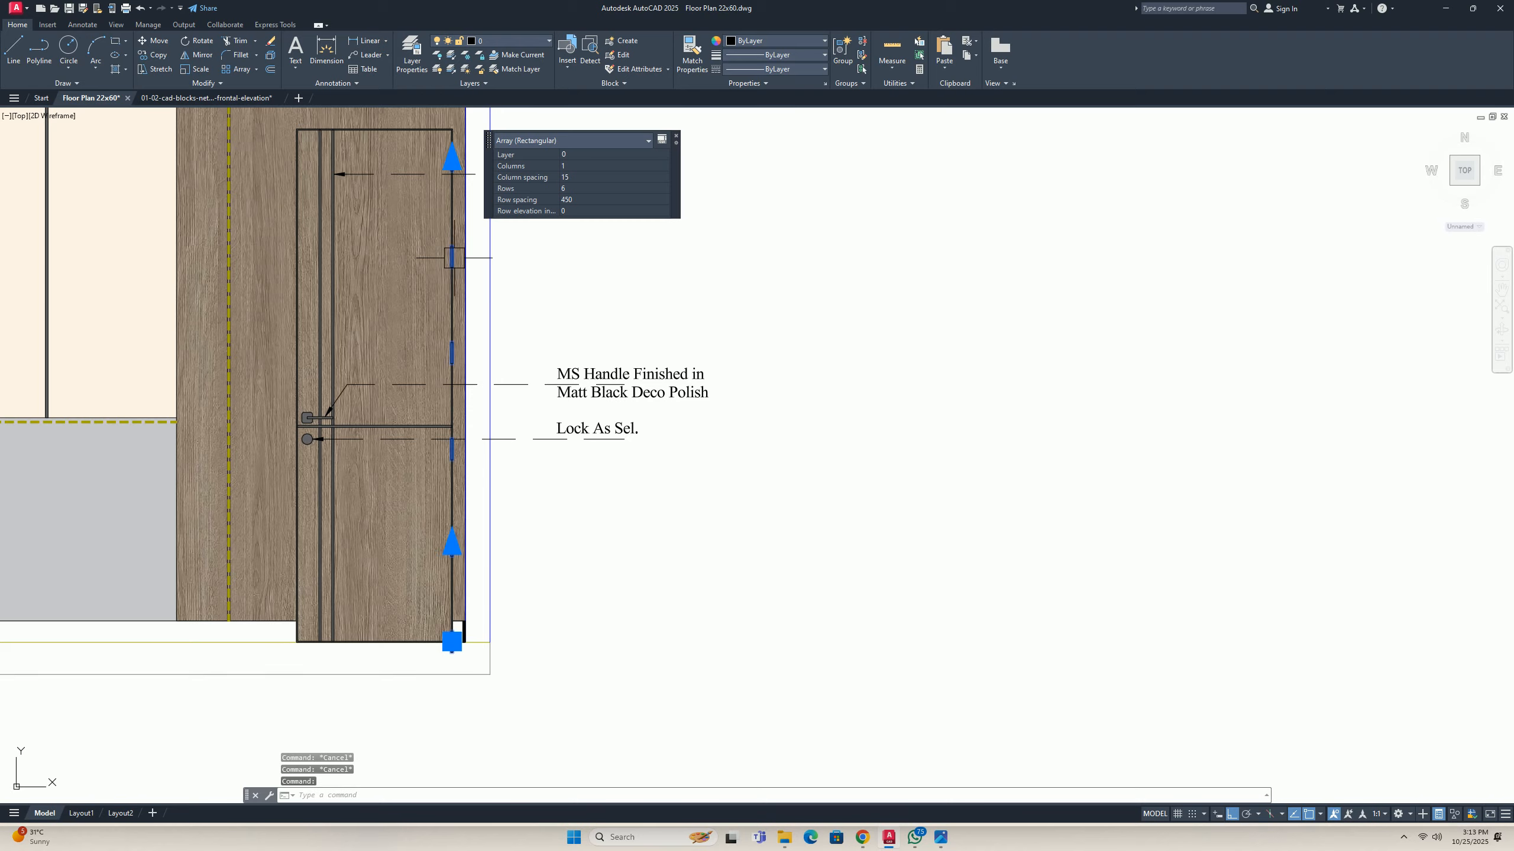
pyautogui.moveTo(453, 259); pyautogui.dragTo(440, 293, button='middle')
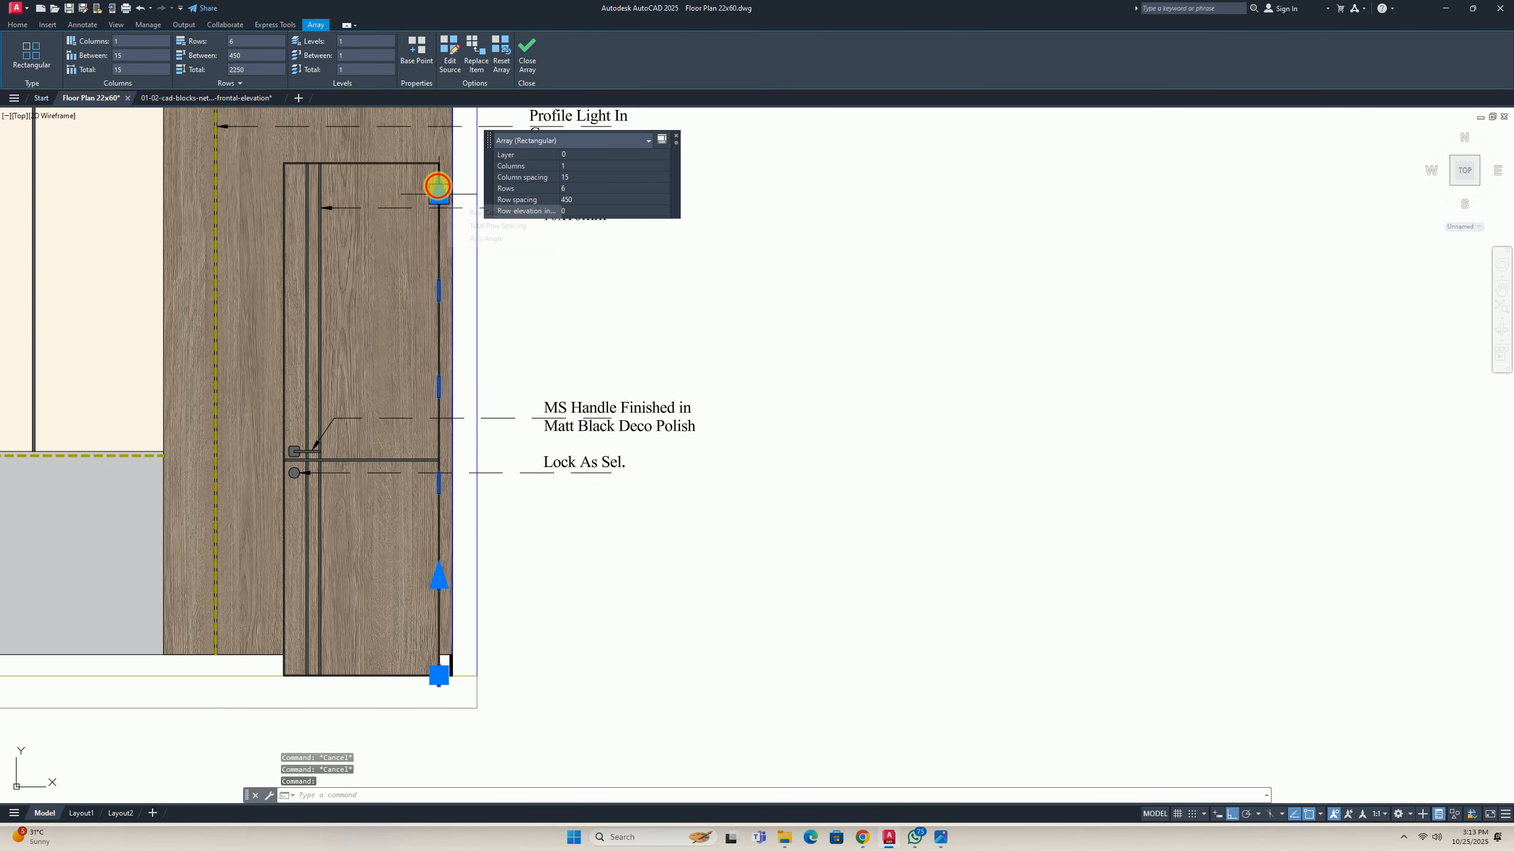
pyautogui.click(257, 58)
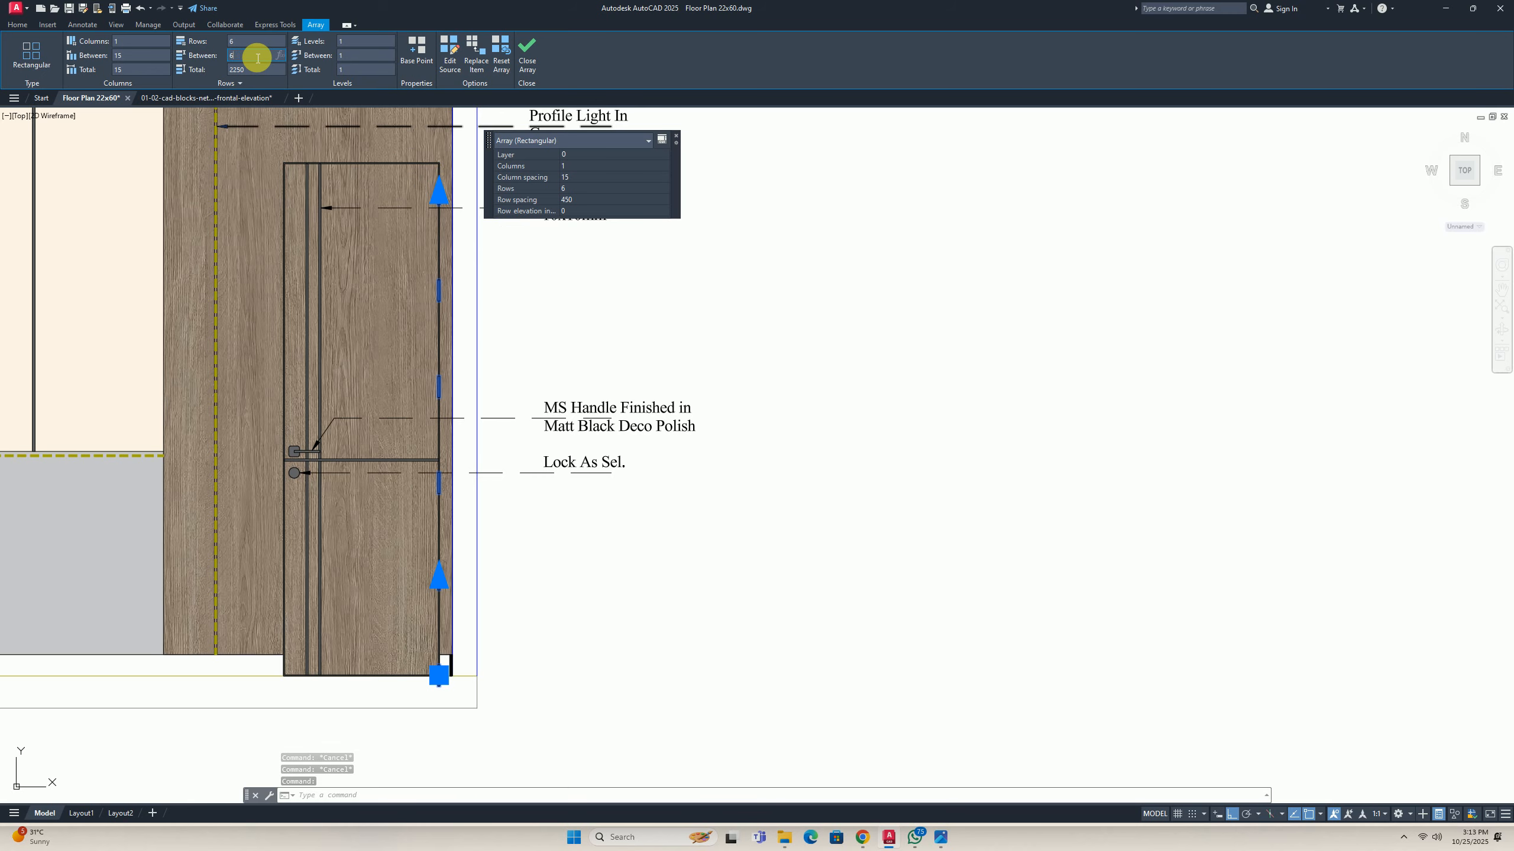
pyautogui.write('600')
pyautogui.press('Return')
pyautogui.scroll(-4, 419, 284)
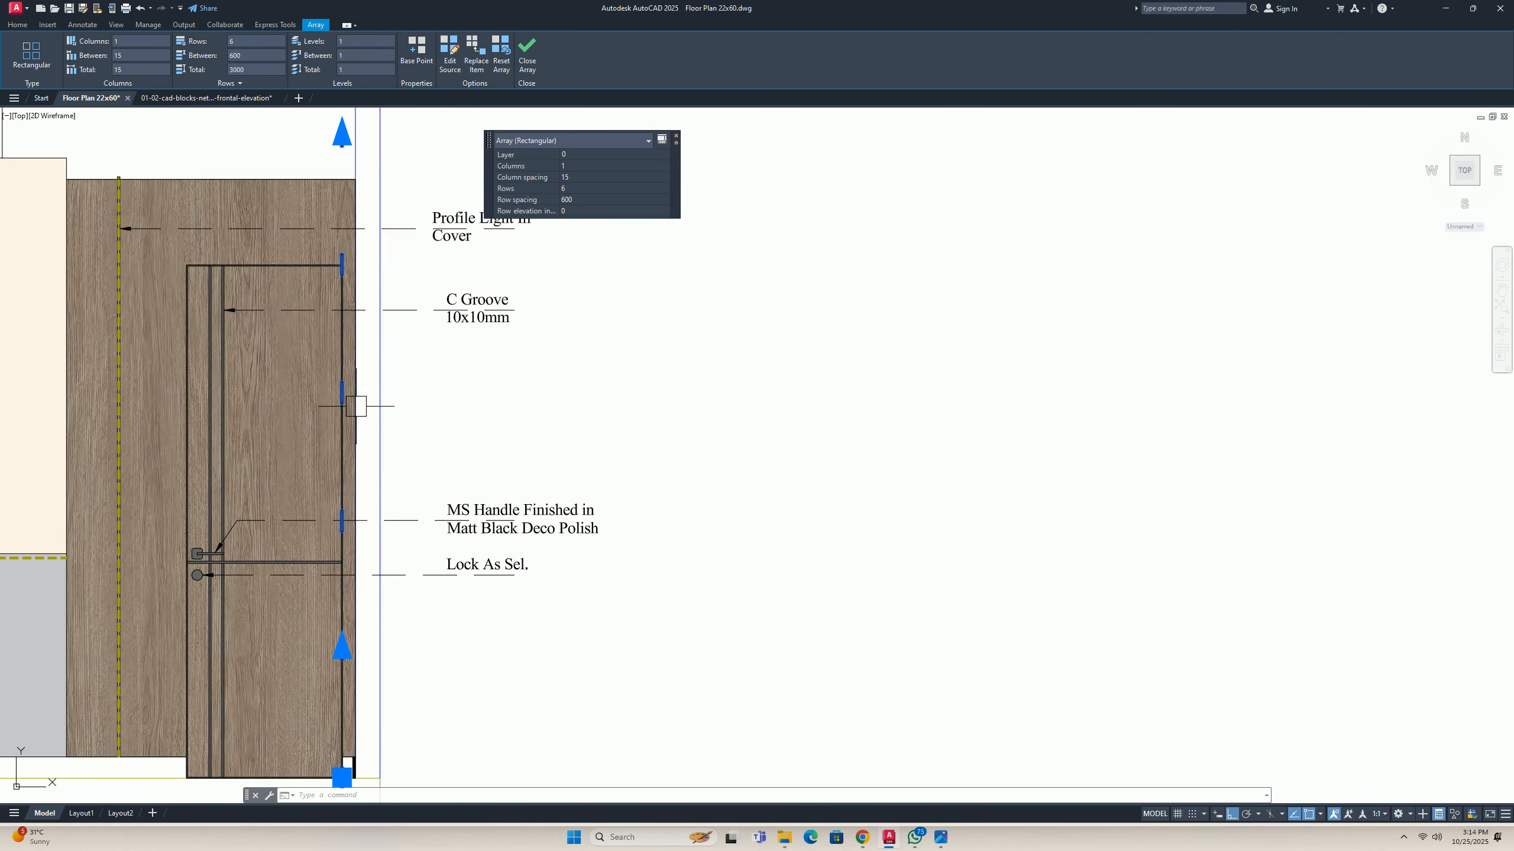
# Reduce the strip array to 4 rows so that it stays within the door height.
pyautogui.click(356, 262)
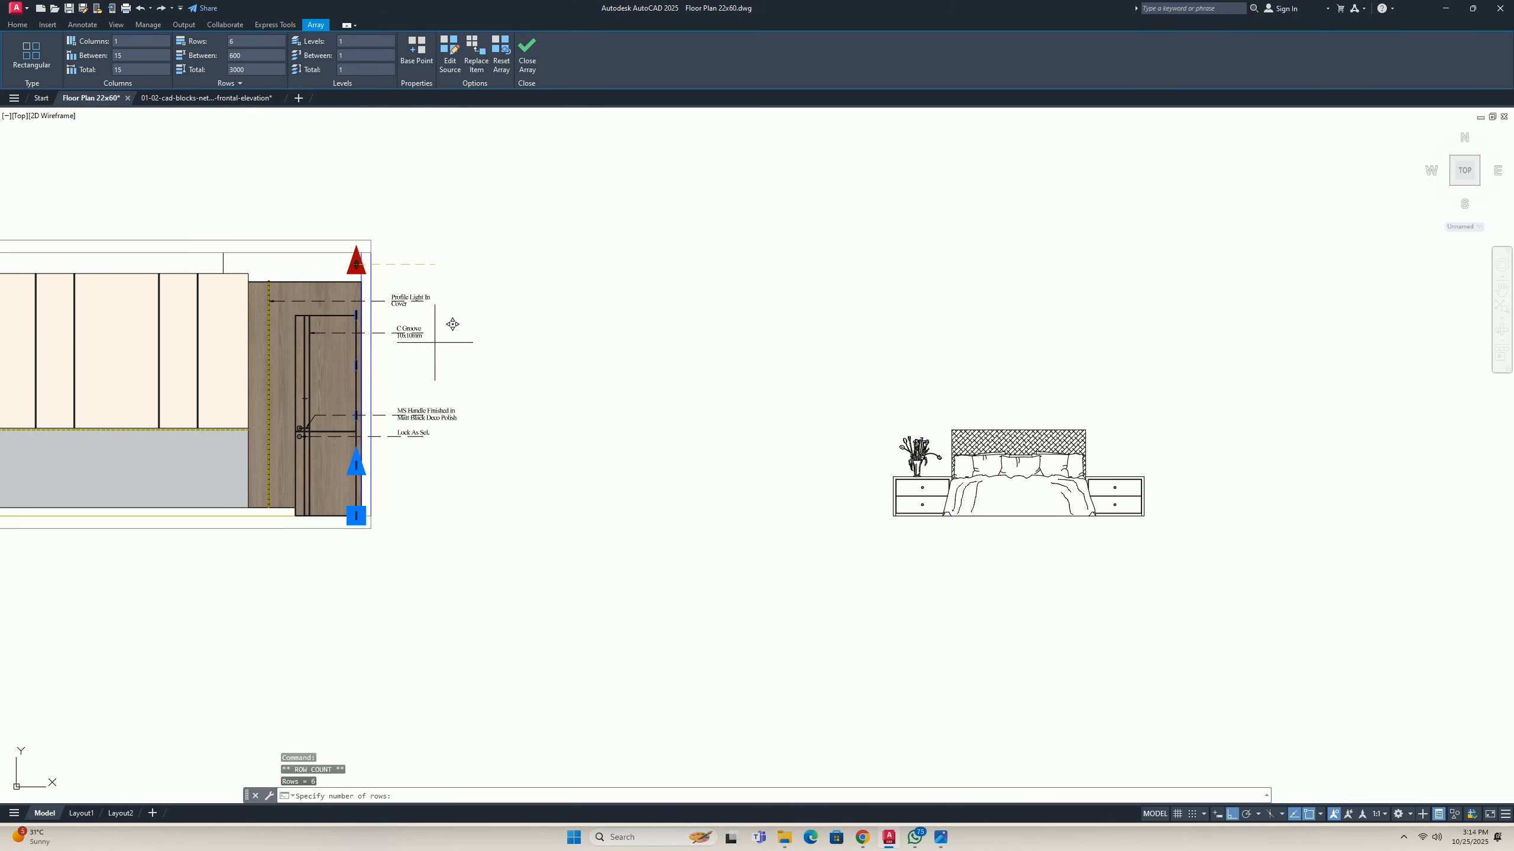
pyautogui.scroll(3, 444, 342)
pyautogui.click(444, 342)
pyautogui.click(223, 143)
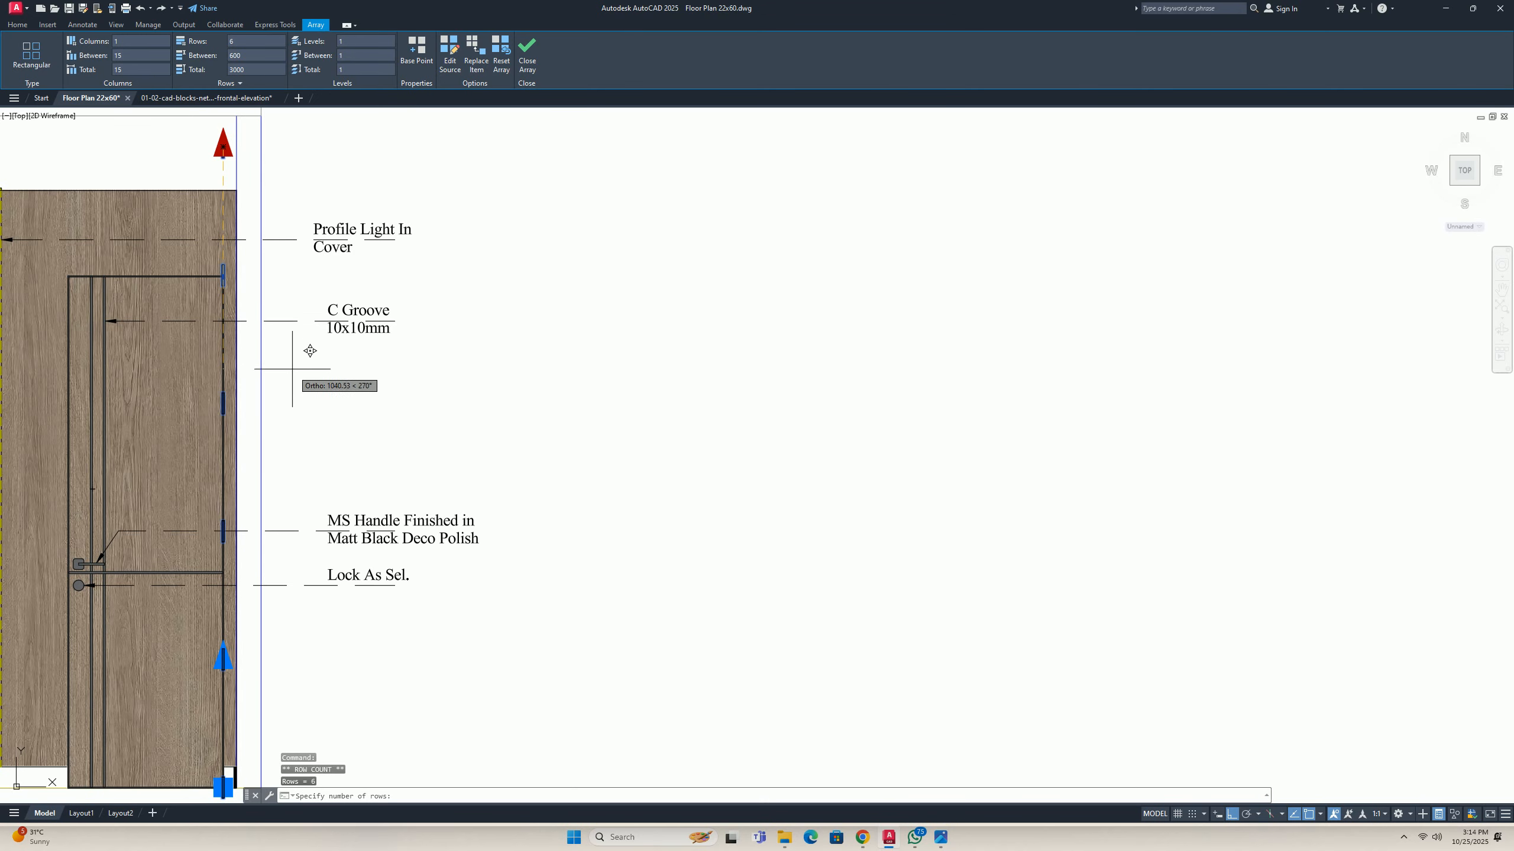
pyautogui.click(299, 374)
pyautogui.press('Escape')
pyautogui.scroll(-2, 299, 373)
pyautogui.press('Escape')
pyautogui.scroll(3, 253, 541)
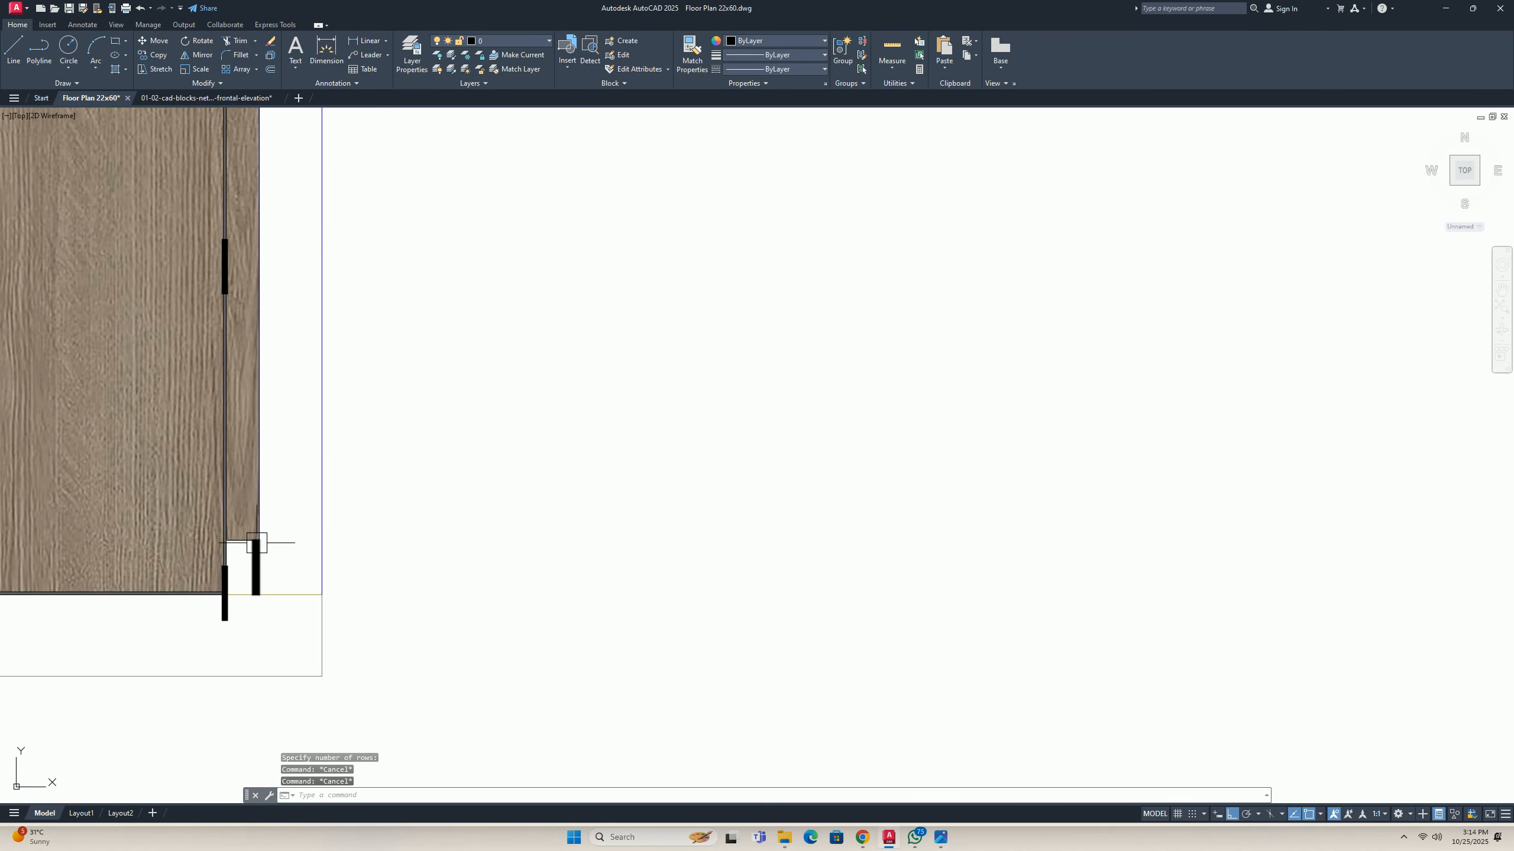
# Measure the vertical distance from the topmost strip's centre to the door frame's upper corner with a linear dimension.
pyautogui.scroll(-3, 254, 490)
pyautogui.moveTo(253, 491); pyautogui.dragTo(256, 547, button='middle')
pyautogui.scroll(4, 256, 364)
pyautogui.moveTo(254, 340); pyautogui.dragTo(264, 499, button='middle')
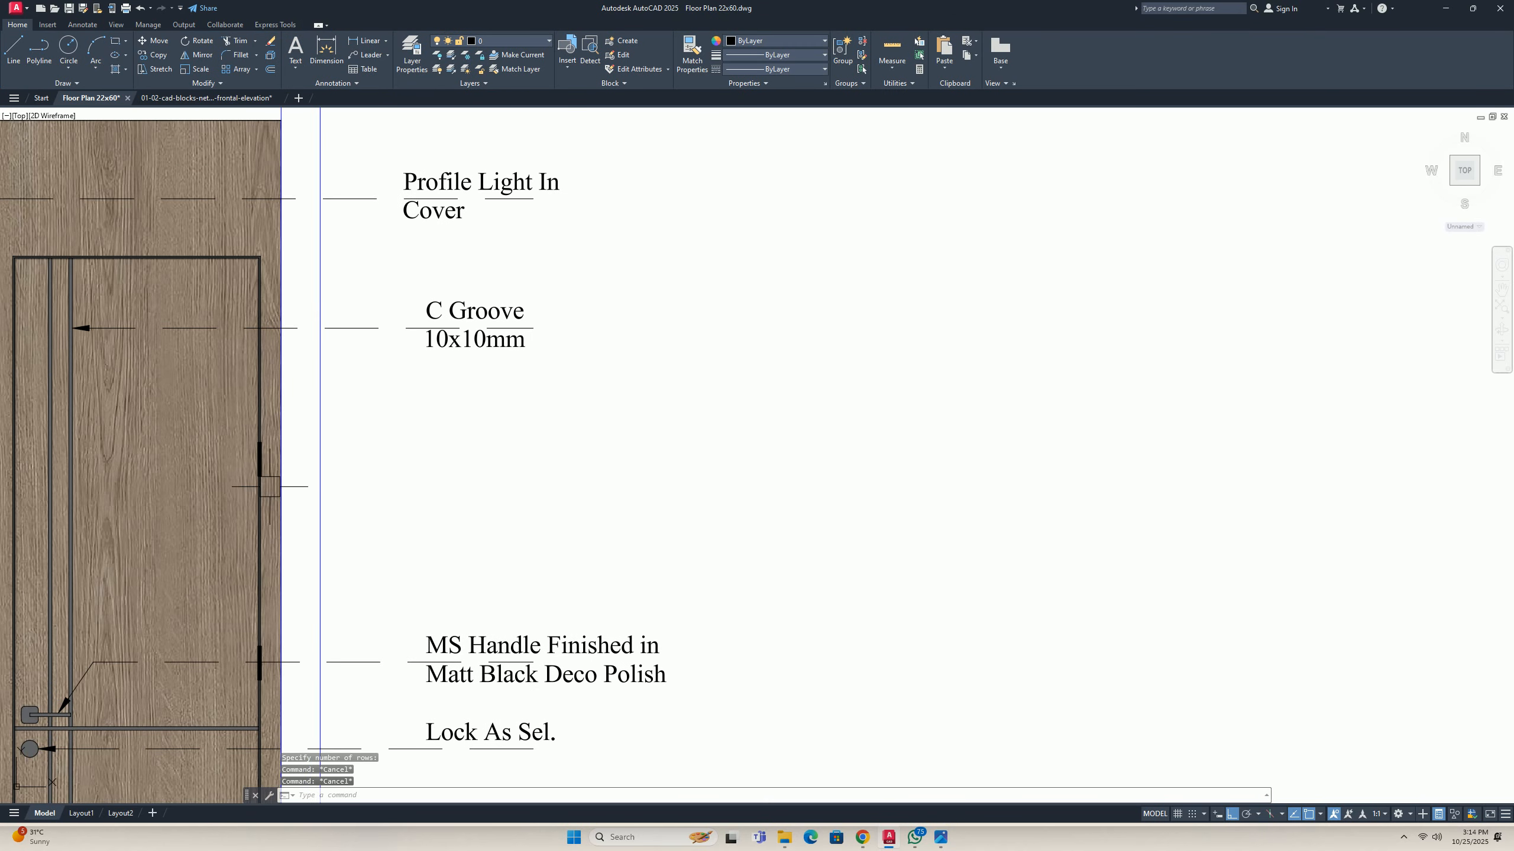
pyautogui.write('dli')
pyautogui.press('Return')
pyautogui.scroll(5, 259, 465)
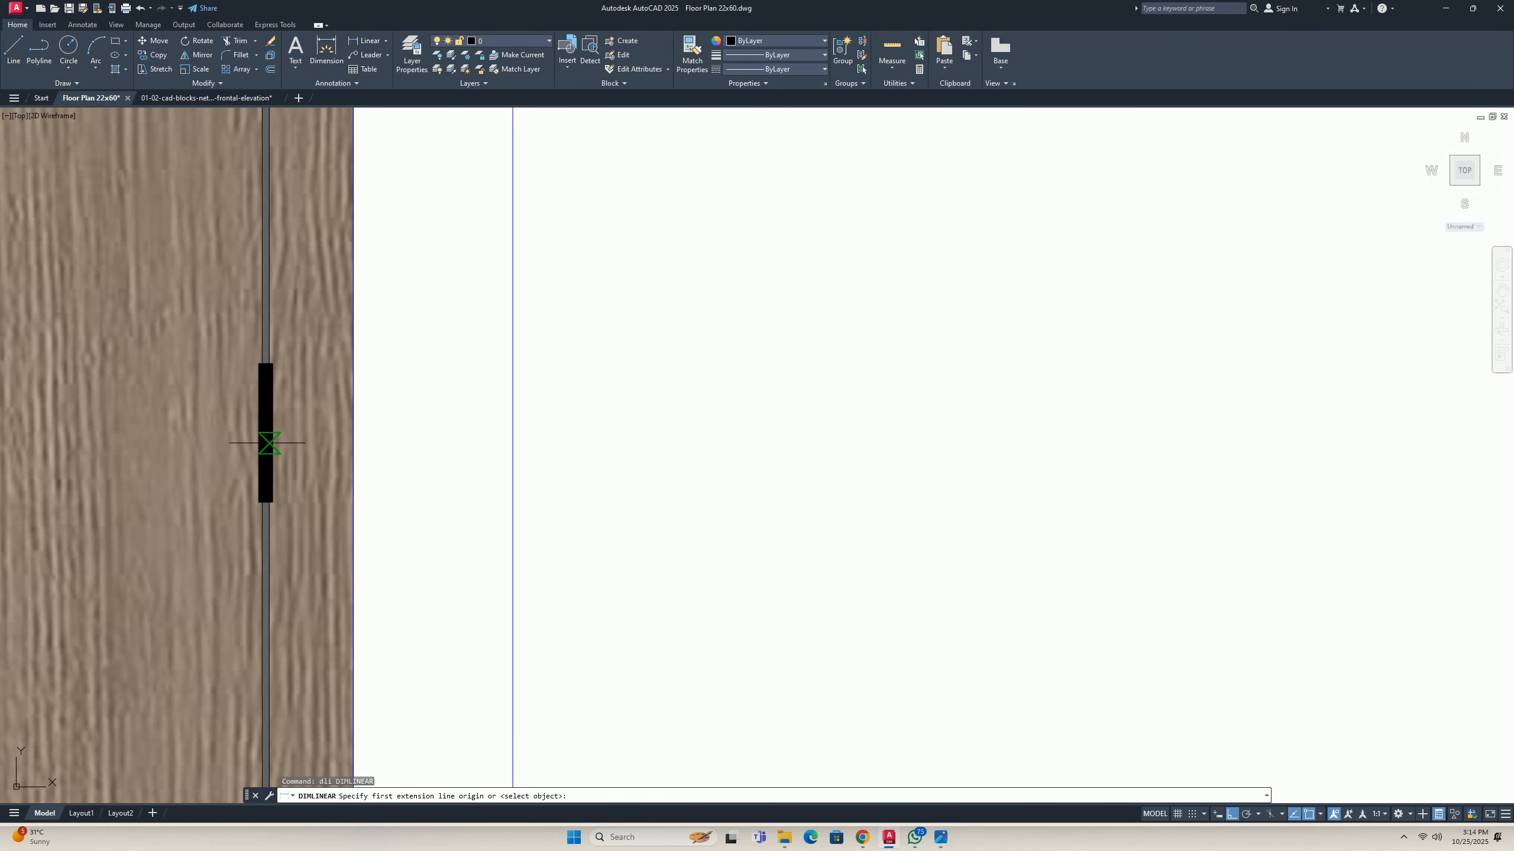
pyautogui.click(269, 442)
pyautogui.scroll(-4, 262, 453)
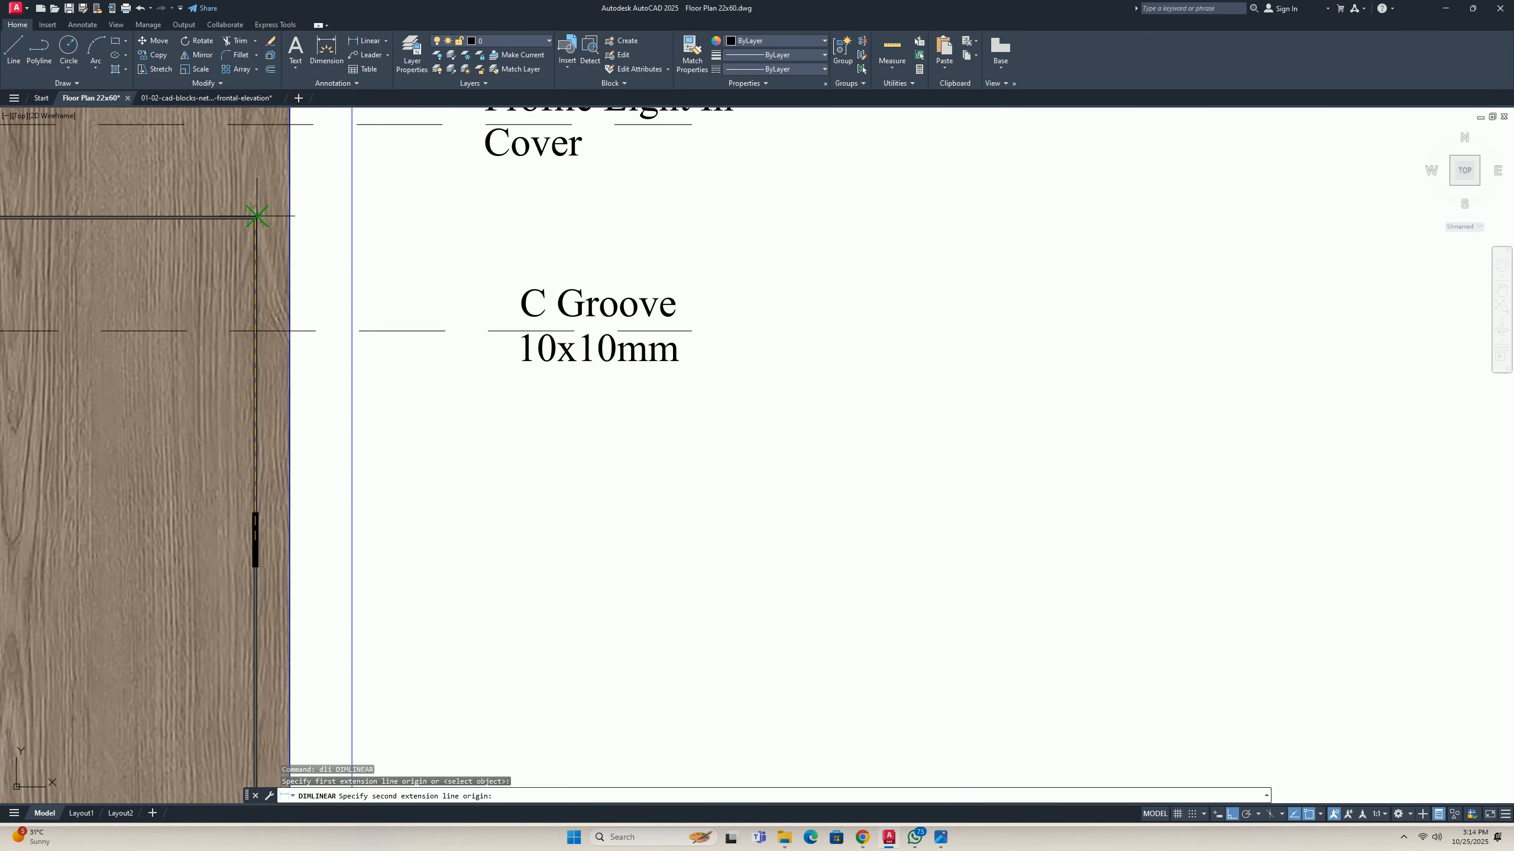
pyautogui.click(256, 216)
pyautogui.press('Escape')
pyautogui.press('Escape')
# Move the strip array 300 straight up along the door frame.
pyautogui.write('m')
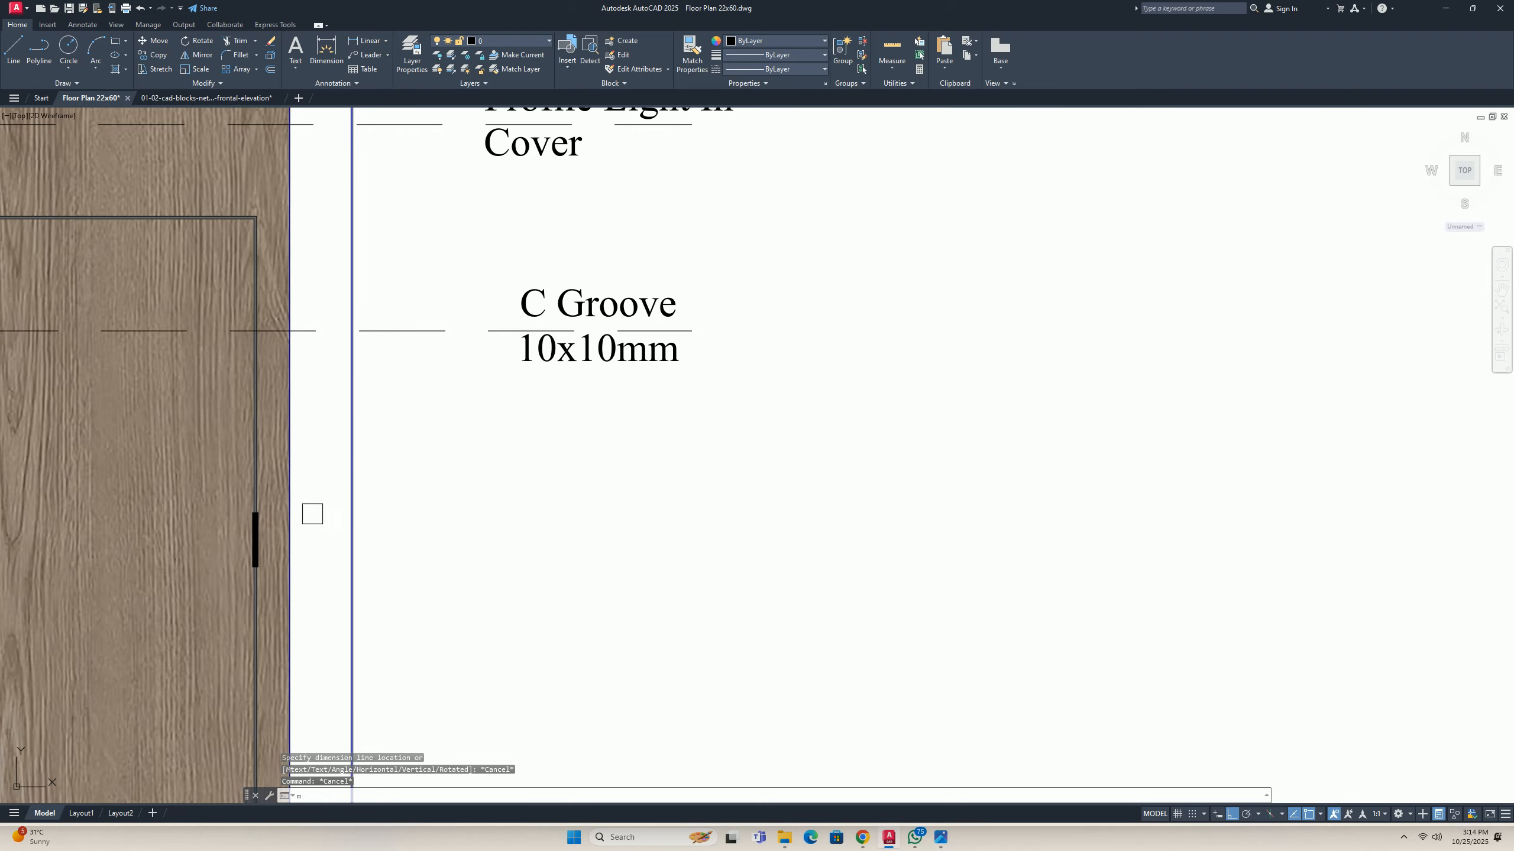
pyautogui.press('Return')
pyautogui.click(264, 540)
pyautogui.press('Return')
pyautogui.click(425, 559)
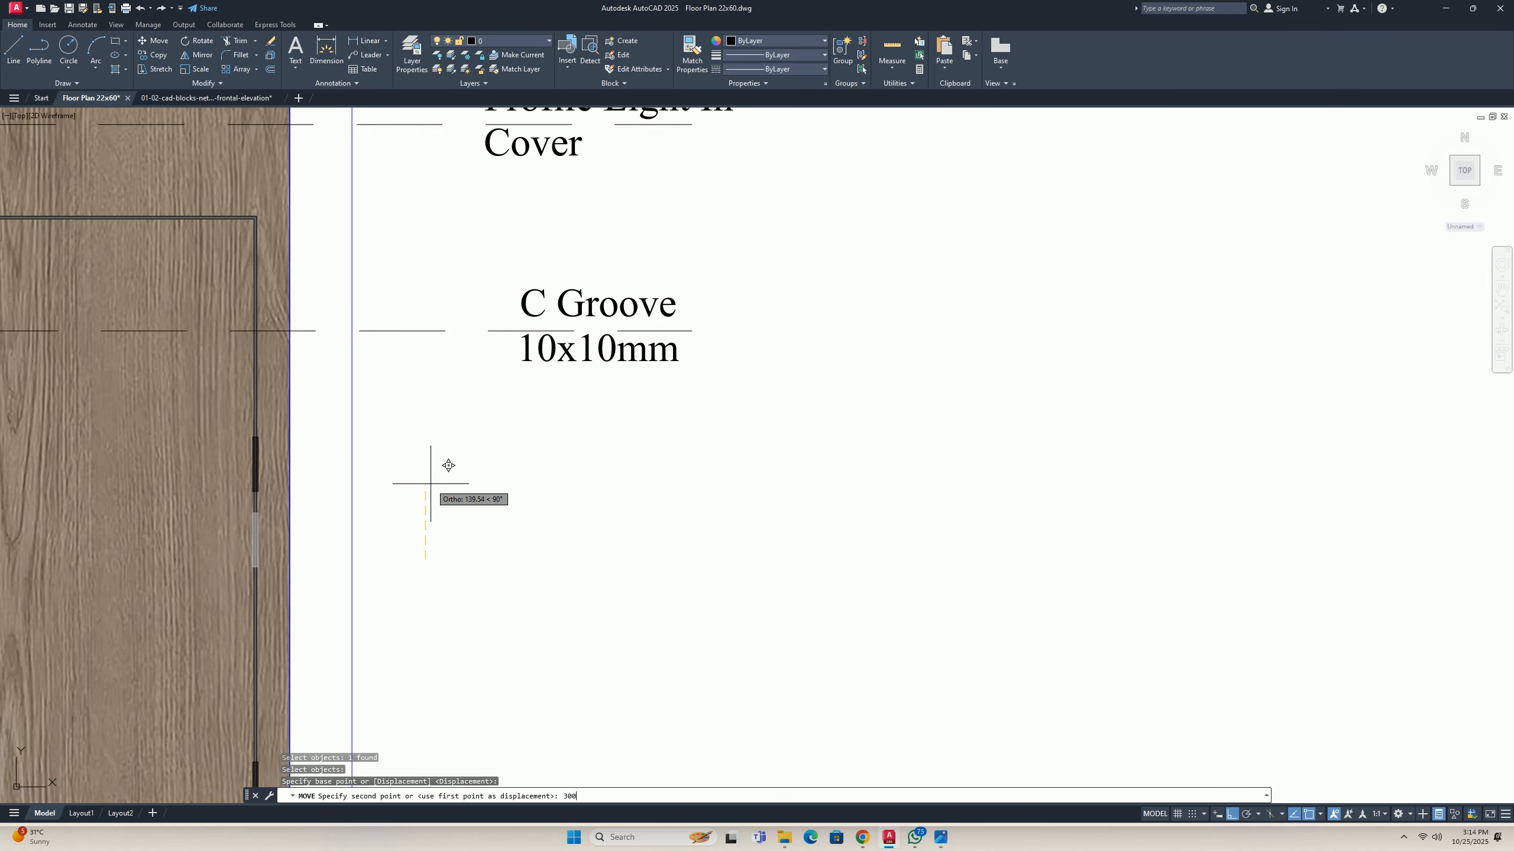
pyautogui.press('Escape')
pyautogui.press('Escape')
pyautogui.scroll(-5, 419, 484)
pyautogui.scroll(3, 386, 548)
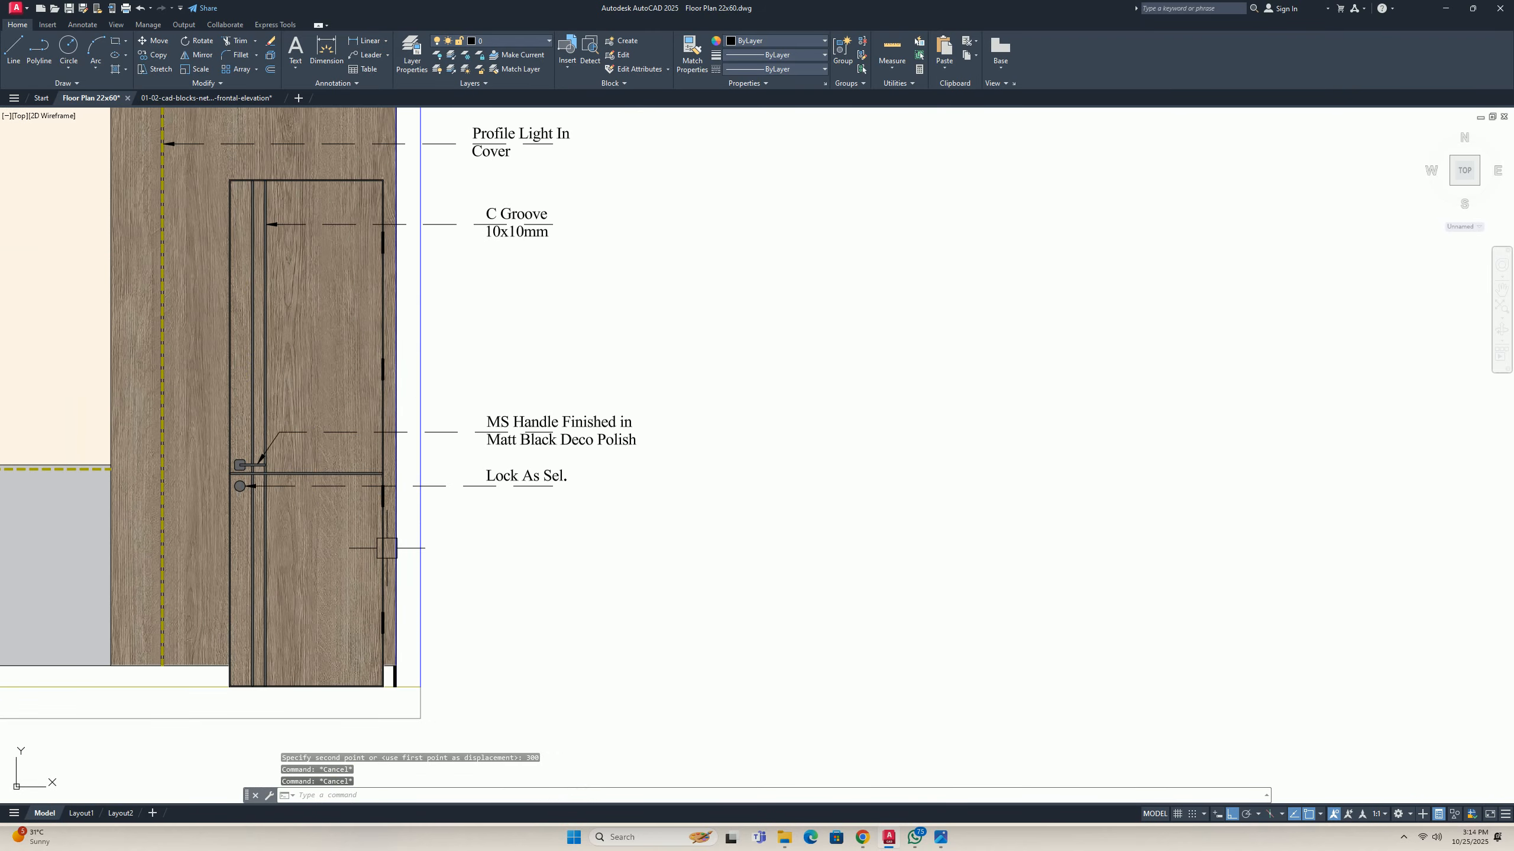
# Draw a horizontal leader from the second strip from the top out to the end of the existing note leaders.
pyautogui.moveTo(400, 568); pyautogui.dragTo(365, 615, button='middle')
pyautogui.press('Escape')
pyautogui.moveTo(412, 389); pyautogui.dragTo(401, 397, button='middle')
pyautogui.write('le')
pyautogui.press('Return')
pyautogui.scroll(4, 360, 415)
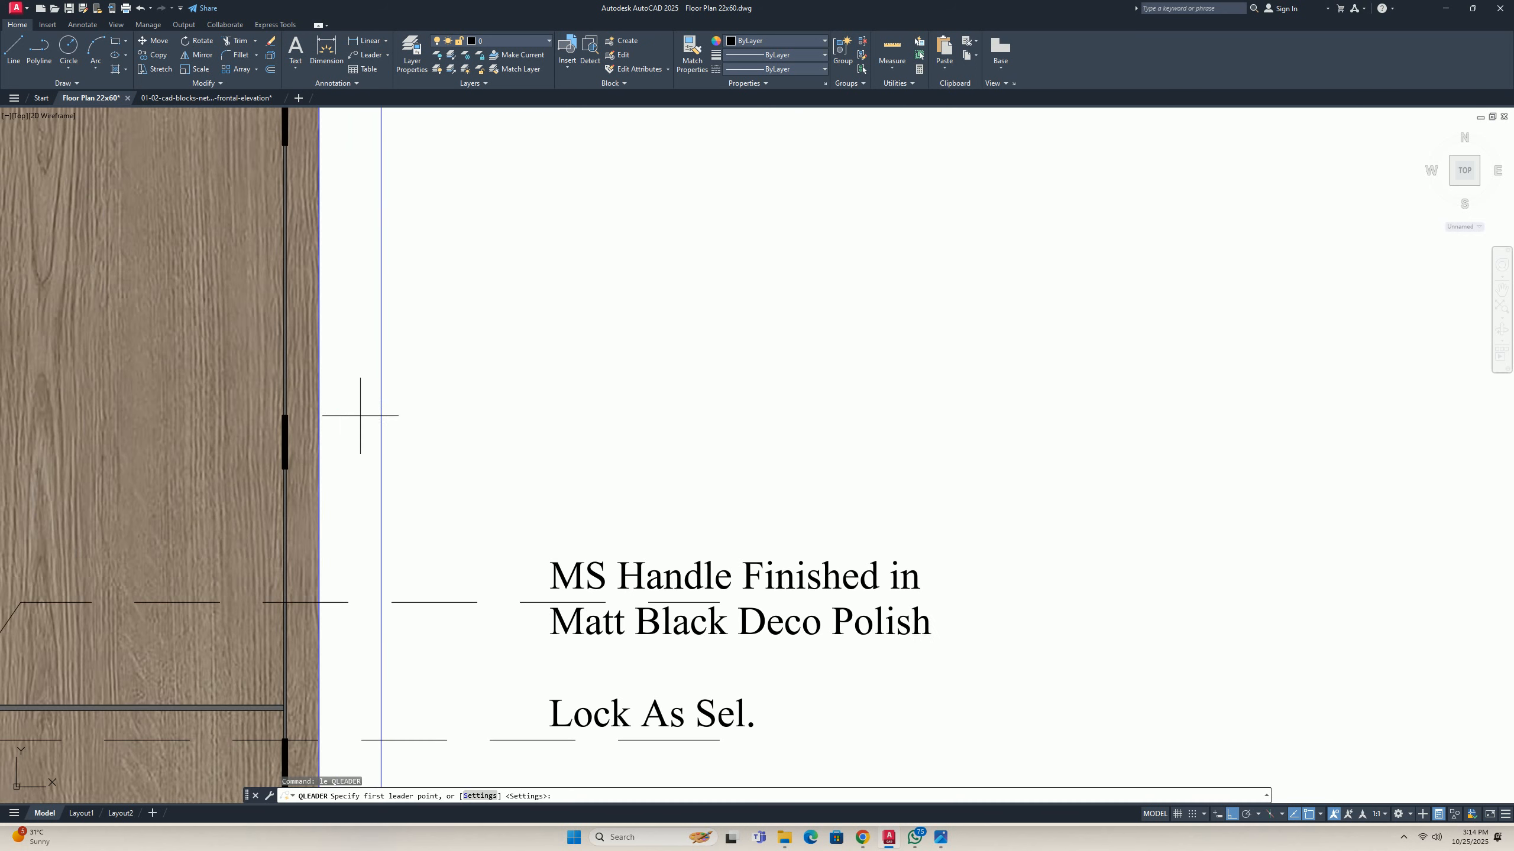
pyautogui.click(287, 441)
pyautogui.scroll(-4, 638, 469)
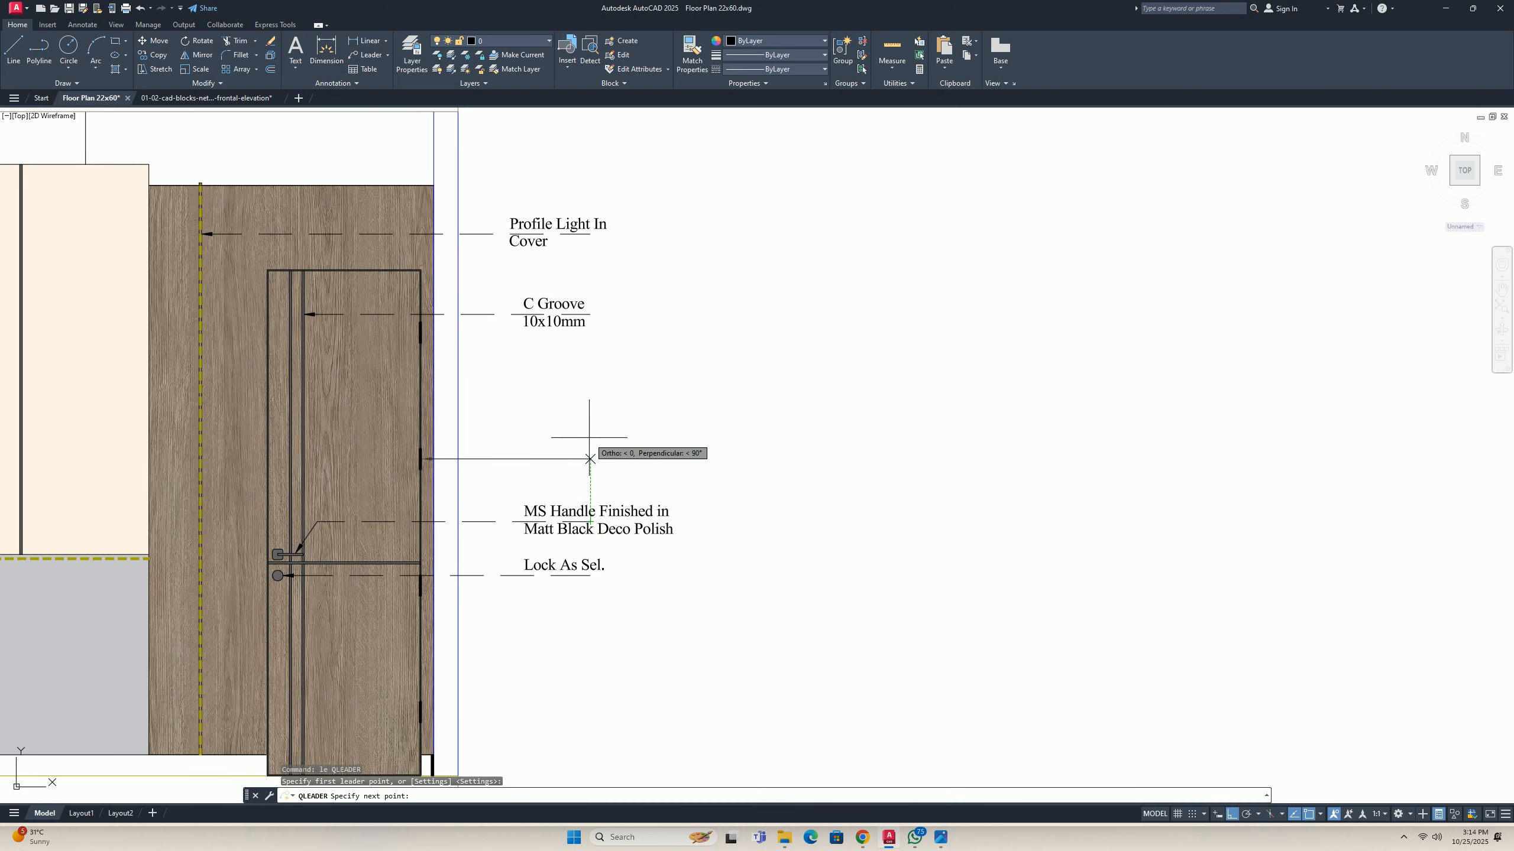
pyautogui.click(589, 458)
pyautogui.press('Escape')
# Match the new strip leader's properties to the dashed leader of the MS handle note.
pyautogui.write('ma')
pyautogui.press('Return')
pyautogui.click(486, 520)
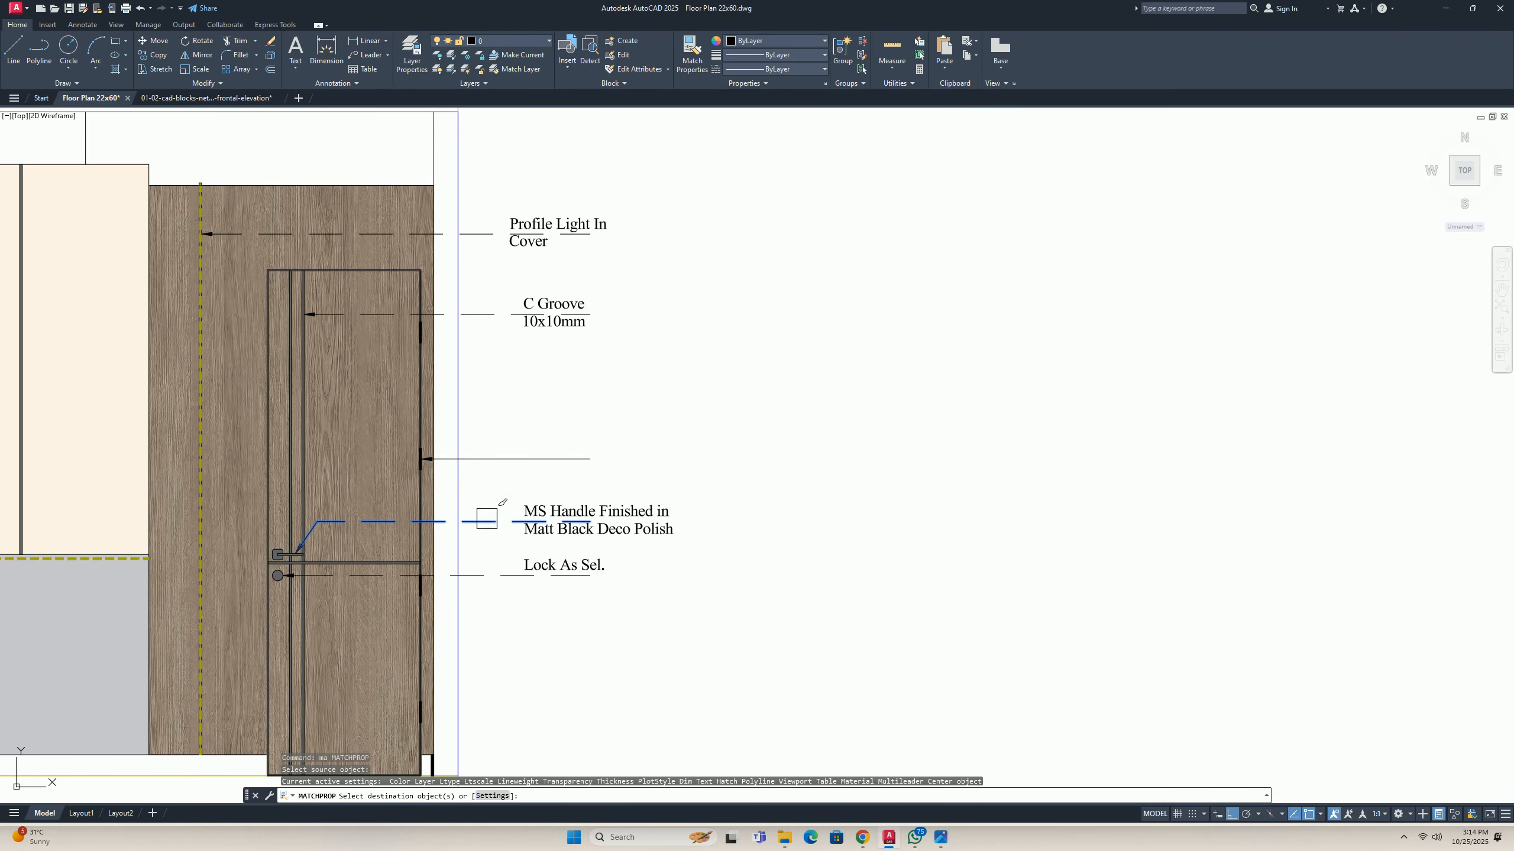
pyautogui.click(489, 459)
pyautogui.press('Escape')
pyautogui.scroll(-2, 536, 501)
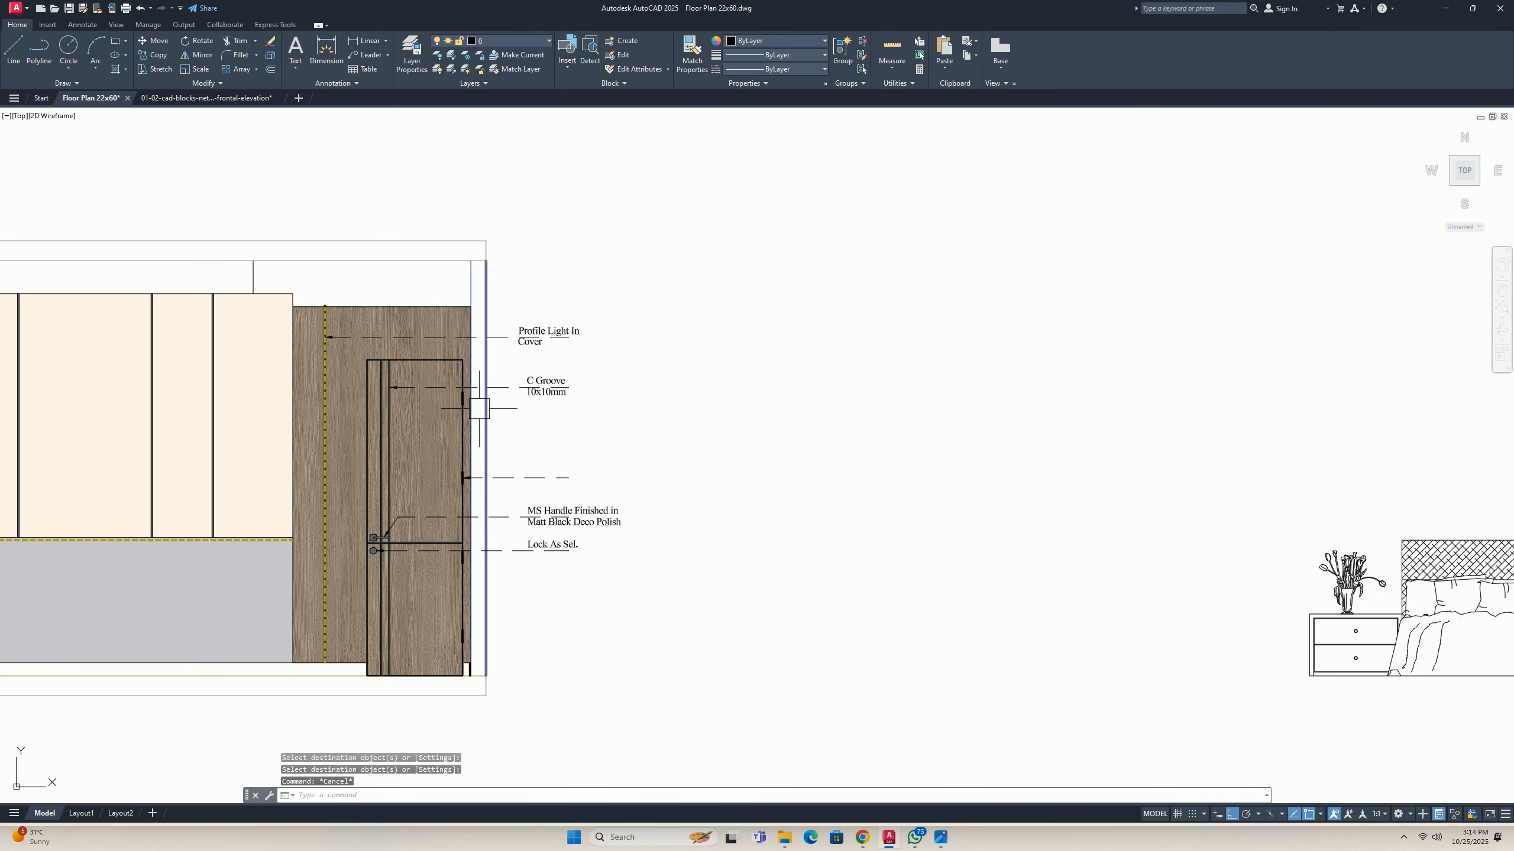
# Copy the MS handle note straight up onto the new strip leader.
pyautogui.scroll(6, 479, 409)
pyautogui.scroll(-2, 429, 388)
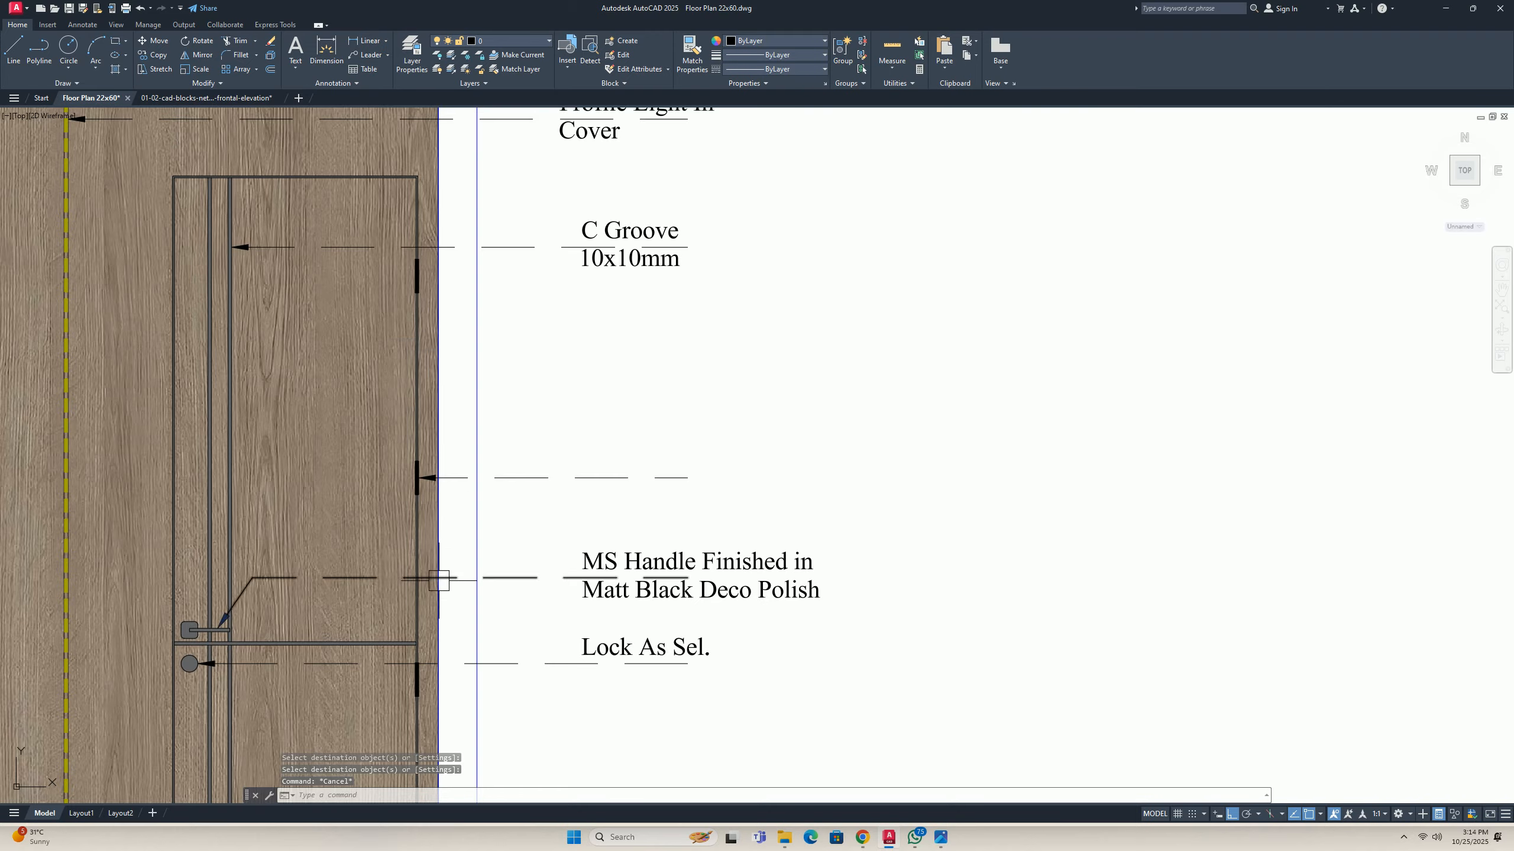
pyautogui.moveTo(439, 581); pyautogui.dragTo(449, 414, button='middle')
pyautogui.moveTo(441, 619)
pyautogui.mouseDown(button='middle')
pyautogui.moveTo(445, 488)
pyautogui.moveTo(507, 560)
pyautogui.mouseUp(button='middle')
pyautogui.scroll(-2, 494, 520)
pyautogui.press('Escape')
pyautogui.press('Escape')
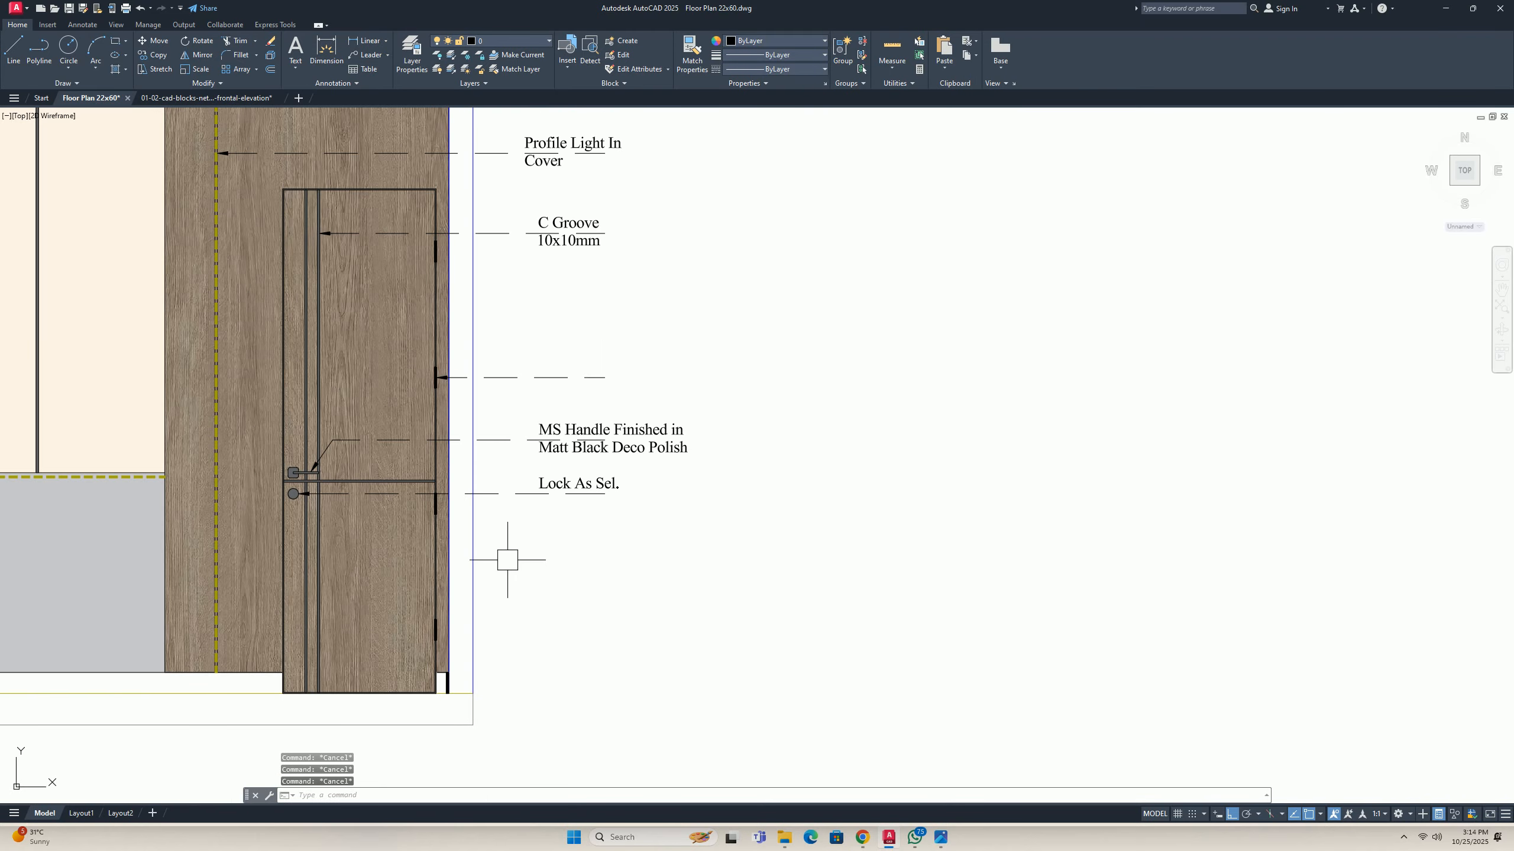
pyautogui.write('co')
pyautogui.press('Return')
pyautogui.moveTo(587, 432); pyautogui.dragTo(584, 523, button='middle')
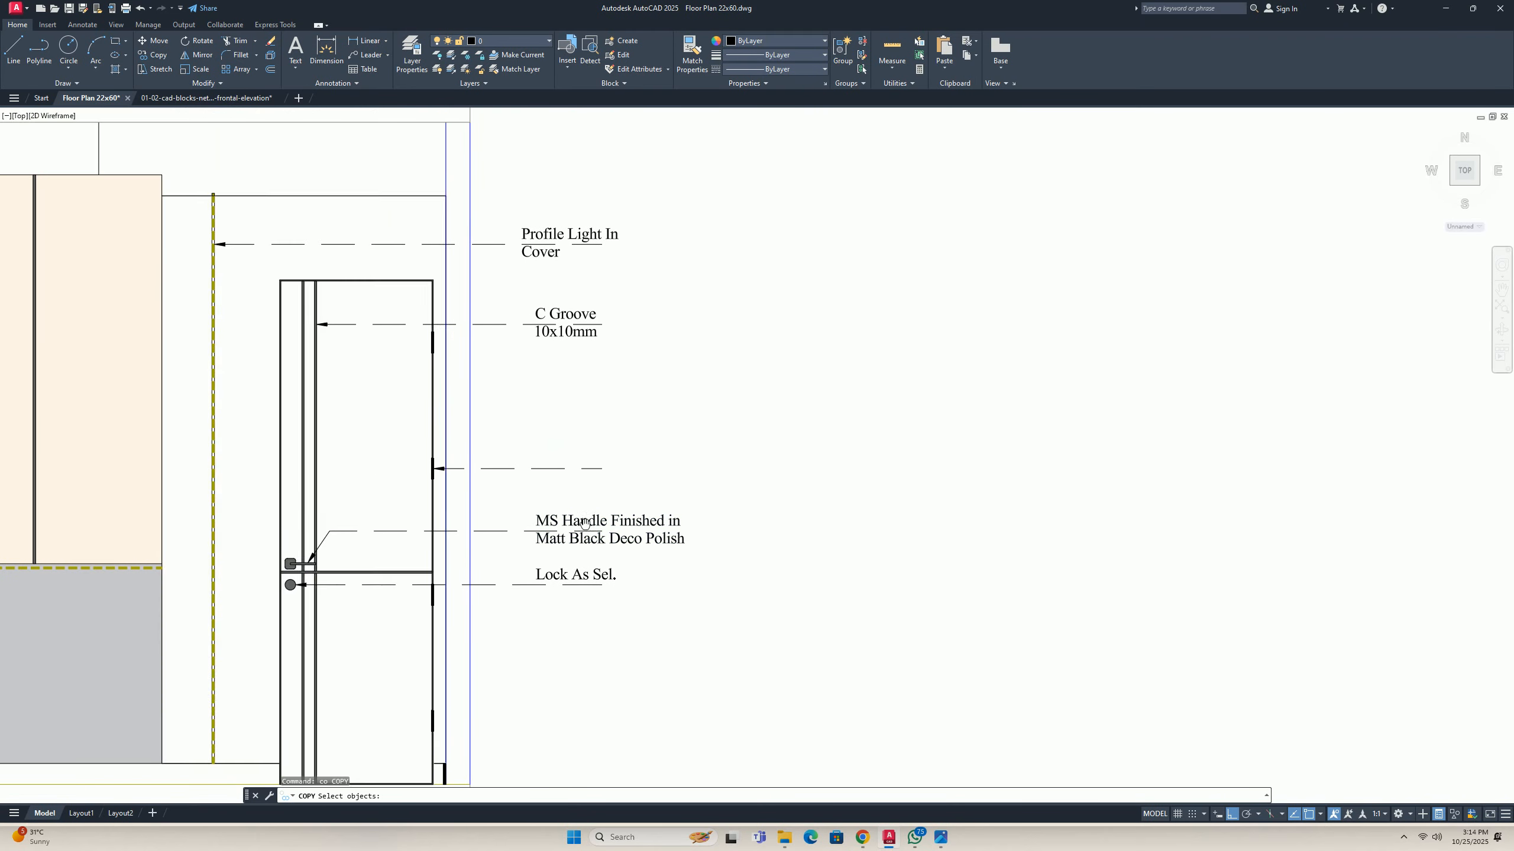
pyautogui.click(584, 523)
pyautogui.scroll(2, 522, 524)
pyautogui.press('Return')
pyautogui.click(524, 523)
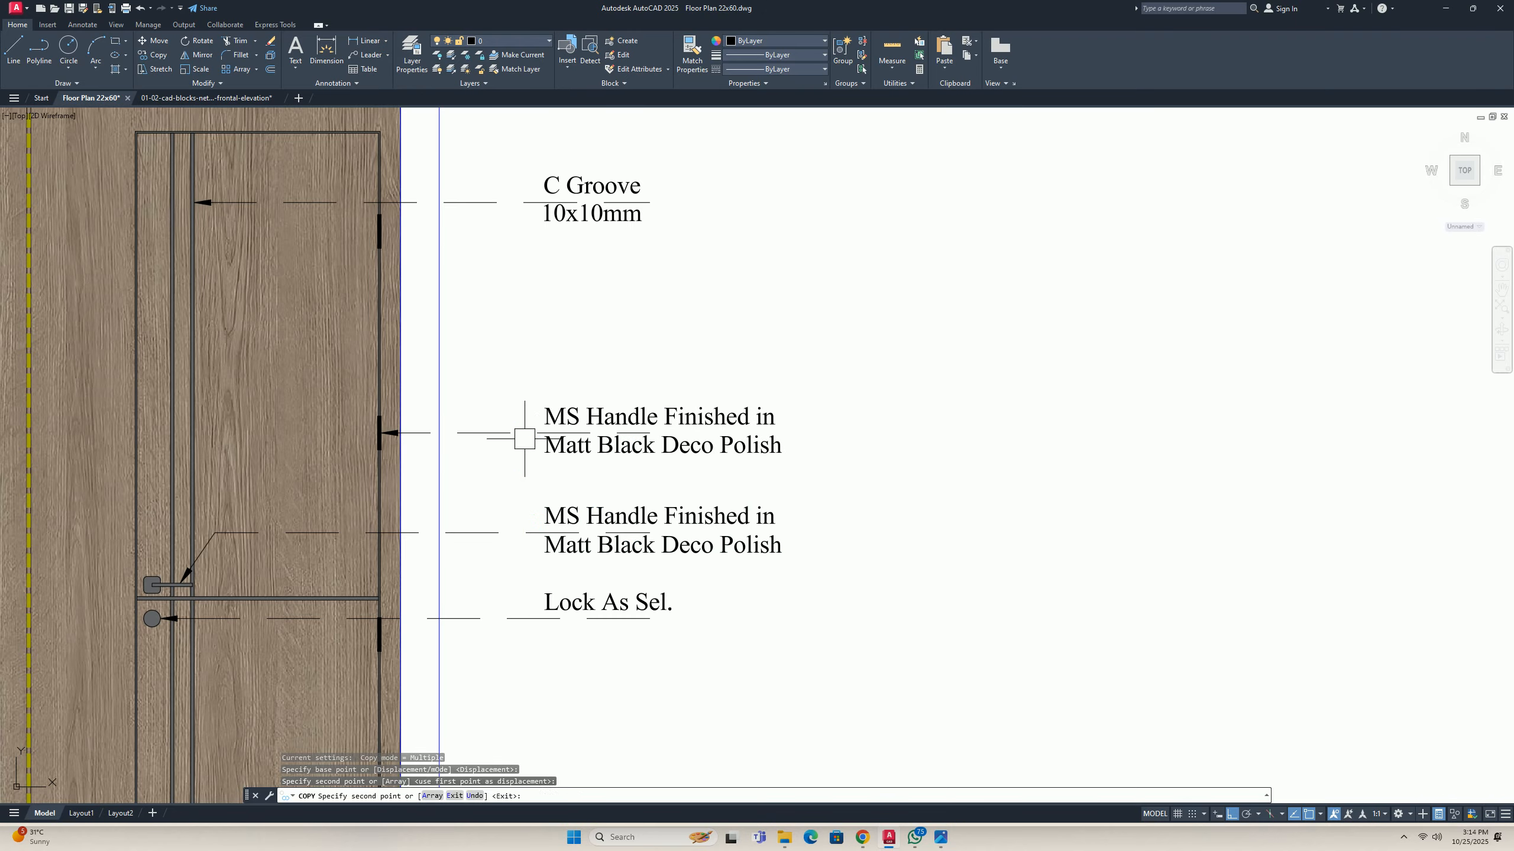
pyautogui.press('Escape')
# Replace the copied handle note on the strip leader with "Hindges Finished In MS", "Matt Black Polish" and "Soft Closer" on three lines.
pyautogui.doubleClick(575, 424)
pyautogui.write('Ho')
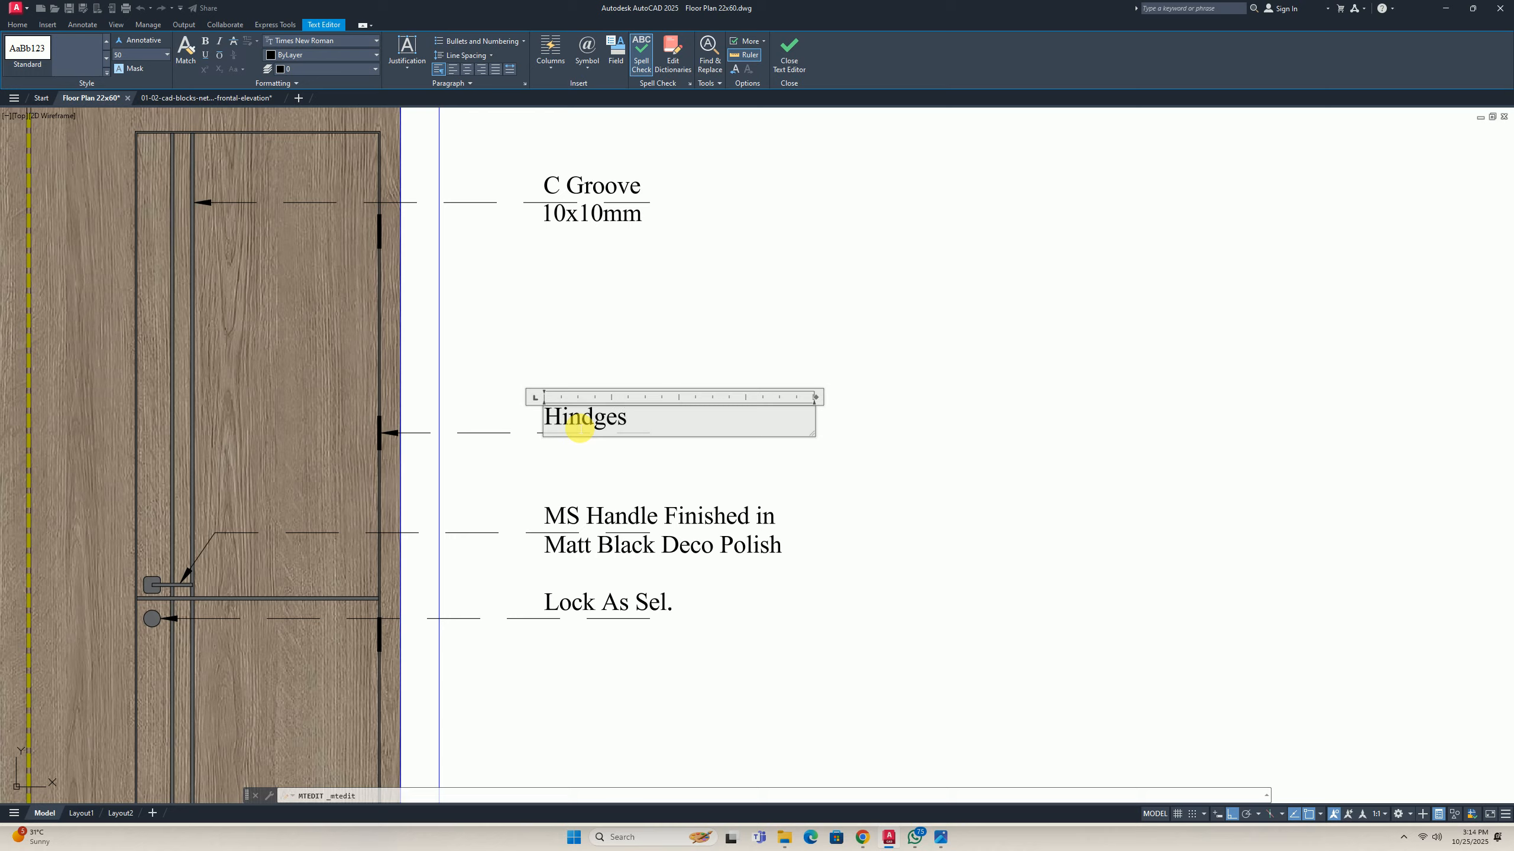
pyautogui.press('Return')
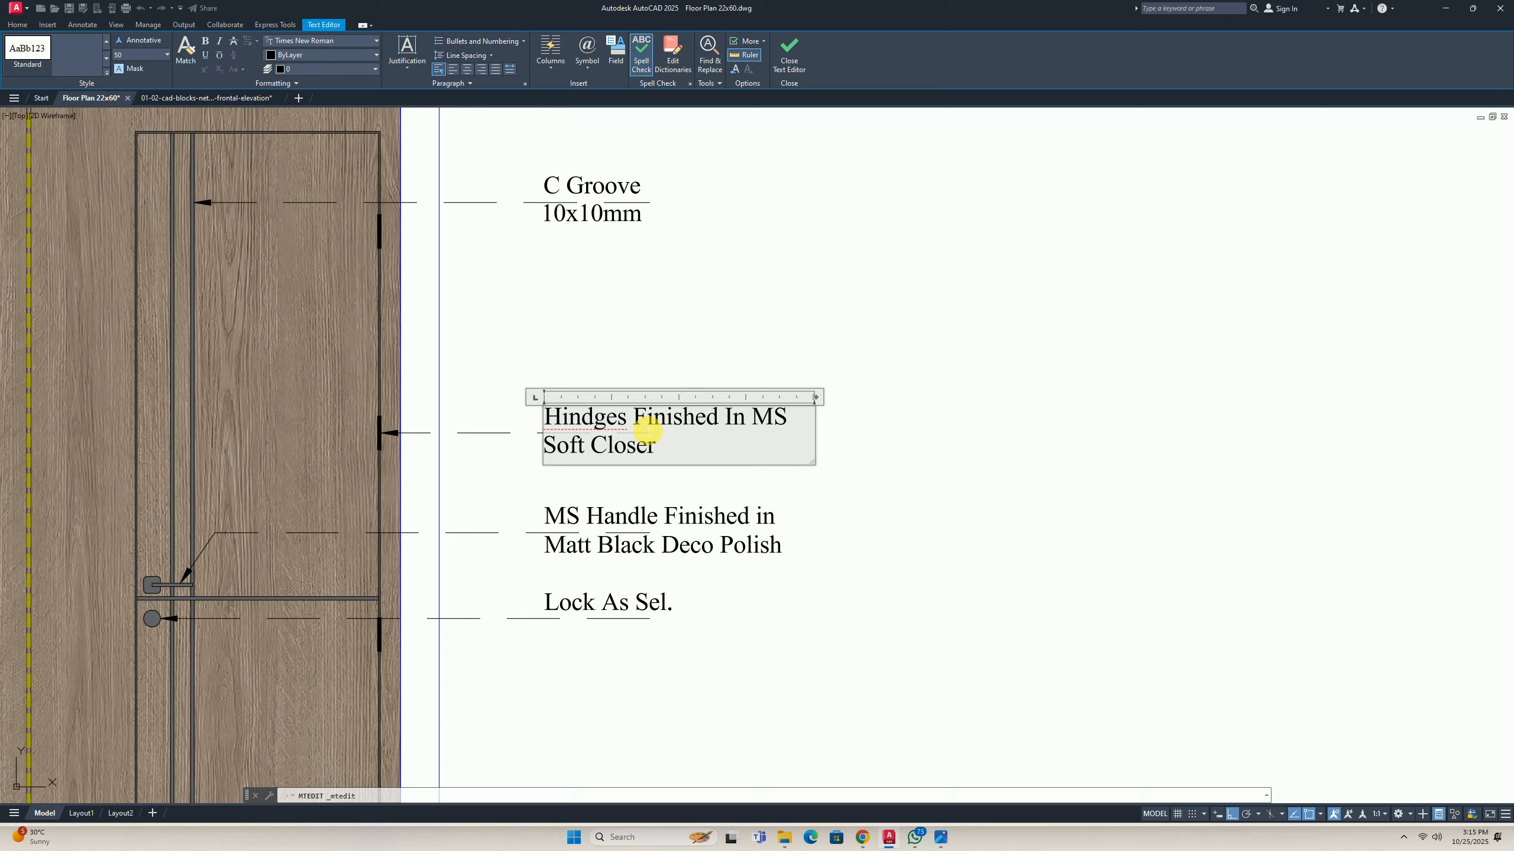
pyautogui.press('Return')
pyautogui.write('Matt')
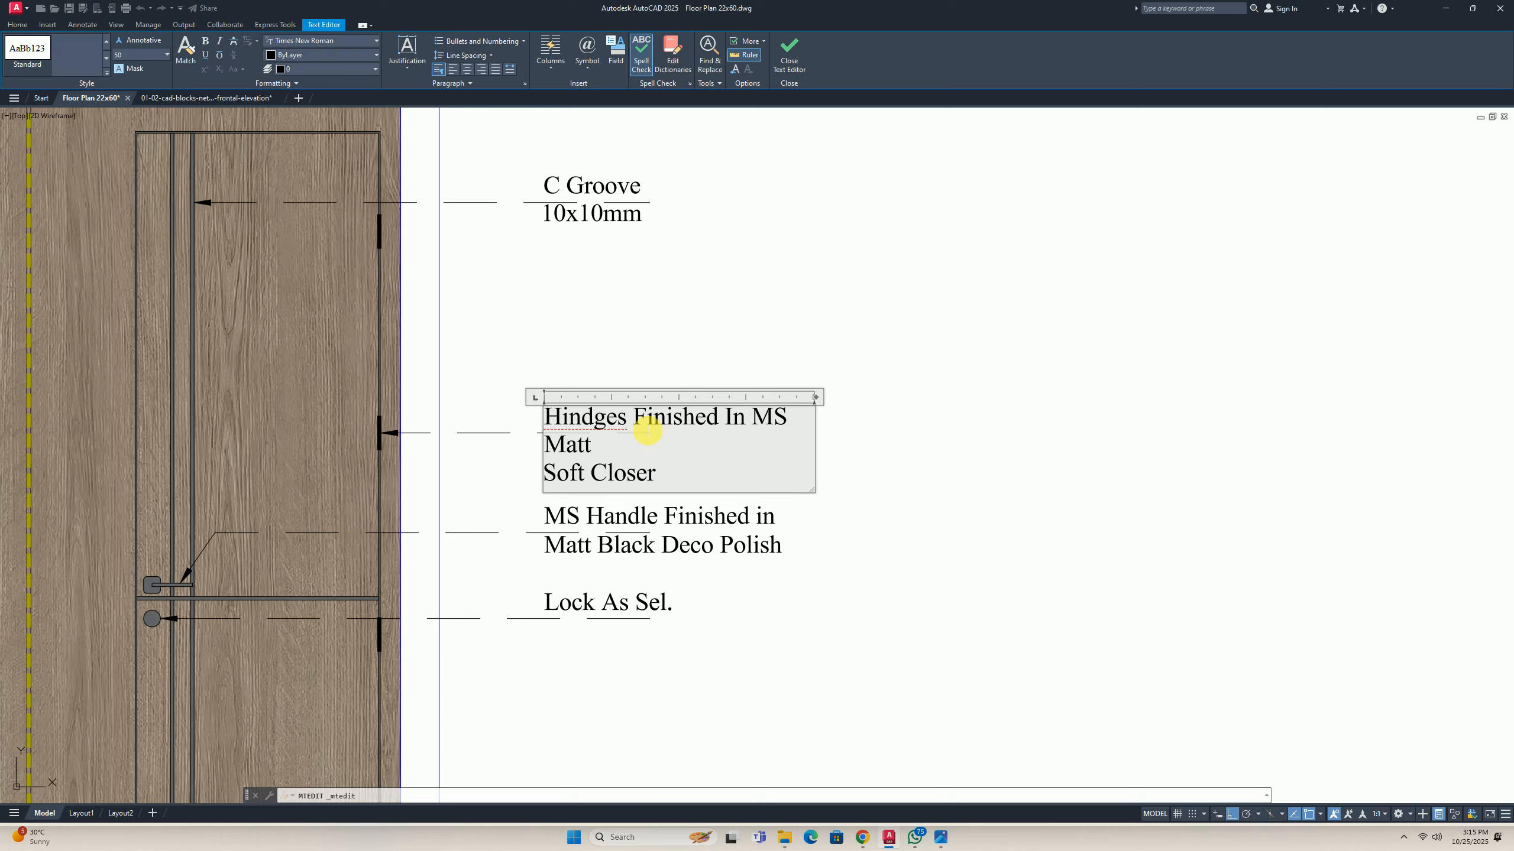
pyautogui.write(' Black Polish')
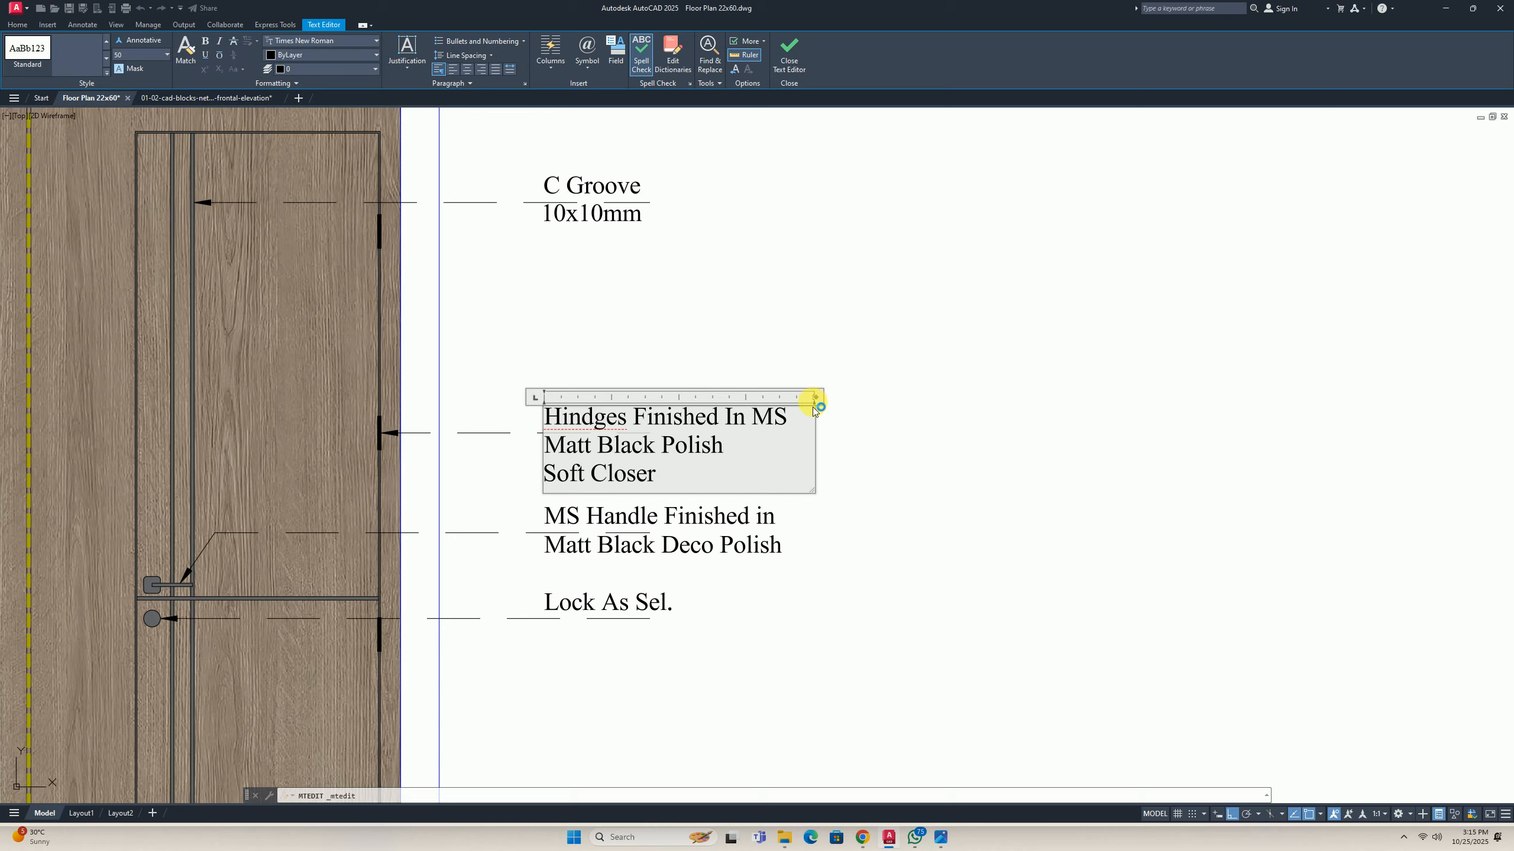
# Widen the hinge note's text frame, join its last two lines and make the ending read "(Soft Close)".
pyautogui.moveTo(819, 398); pyautogui.dragTo(886, 386)
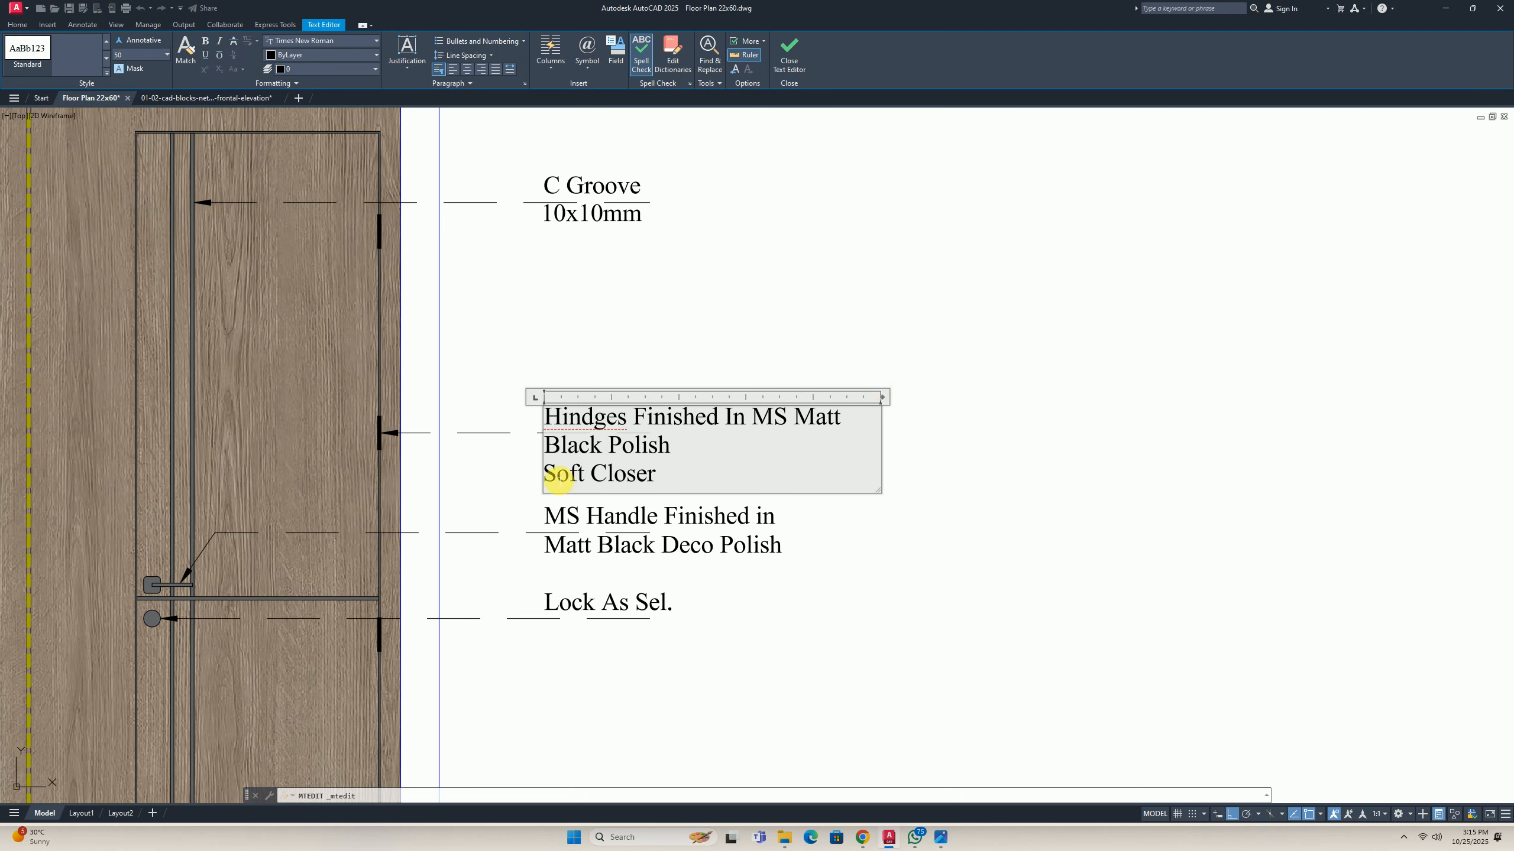
pyautogui.press('BackSpace')
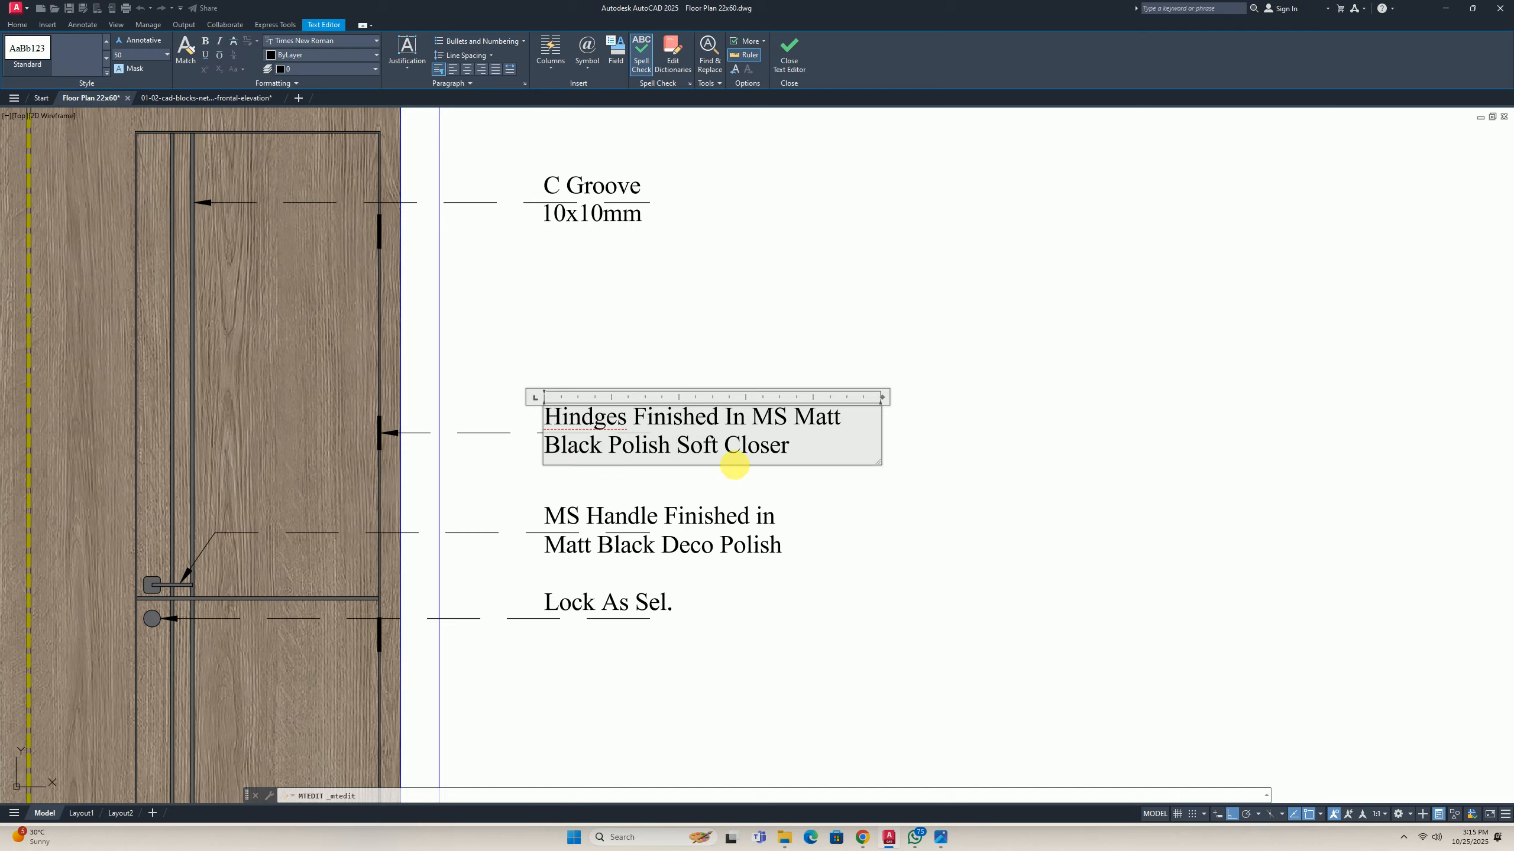
pyautogui.write('(')
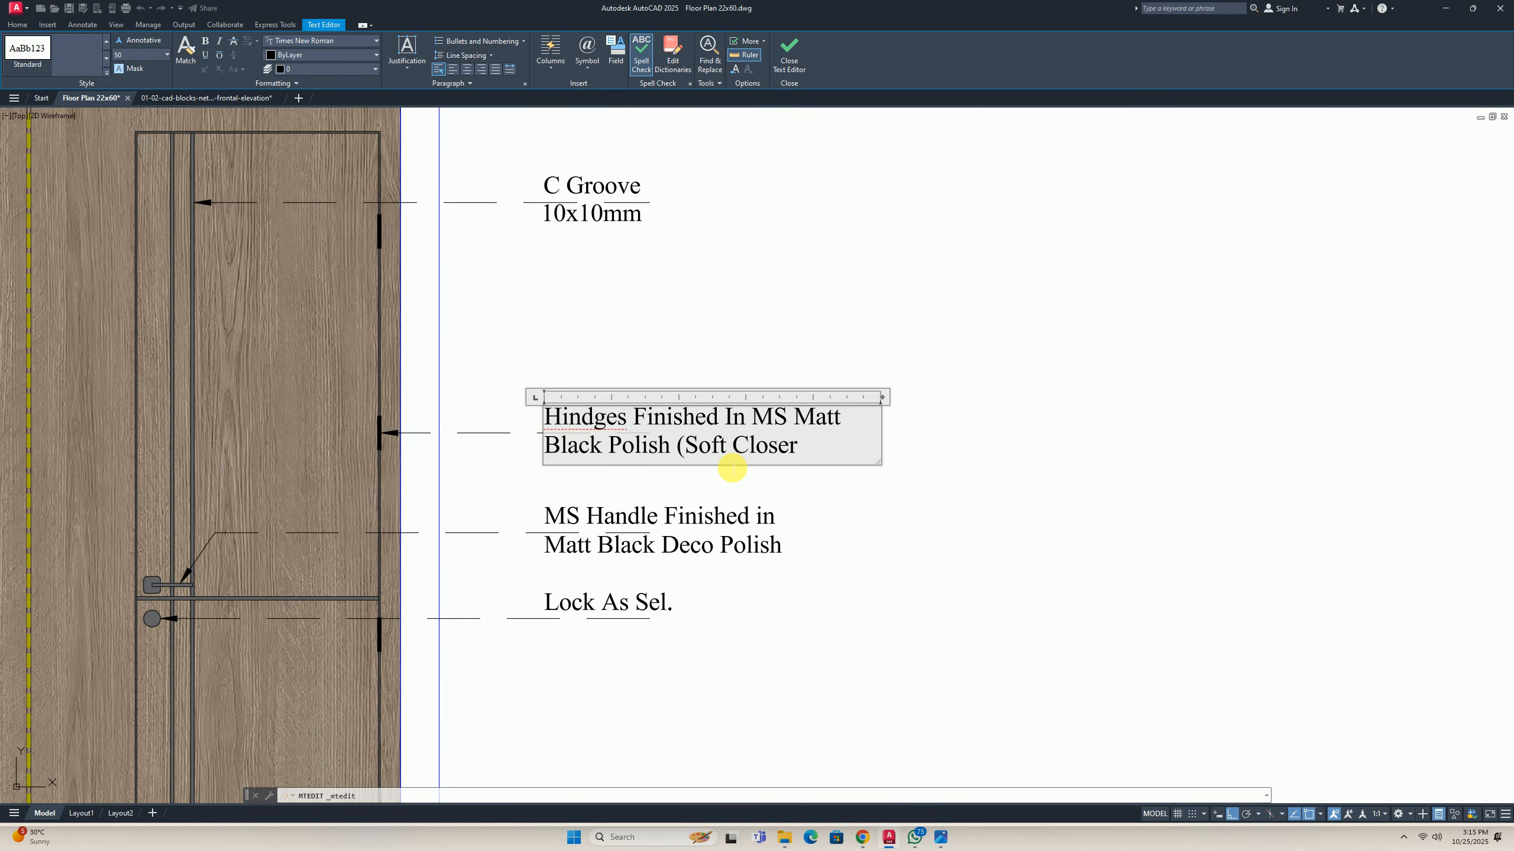
pyautogui.click(936, 575)
pyautogui.press('Escape')
pyautogui.press('Escape')
pyautogui.press('Escape')
# Correct "Finised" to "Finished" in the wall panelling note beside the grey lower panel.
pyautogui.scroll(-8, 761, 485)
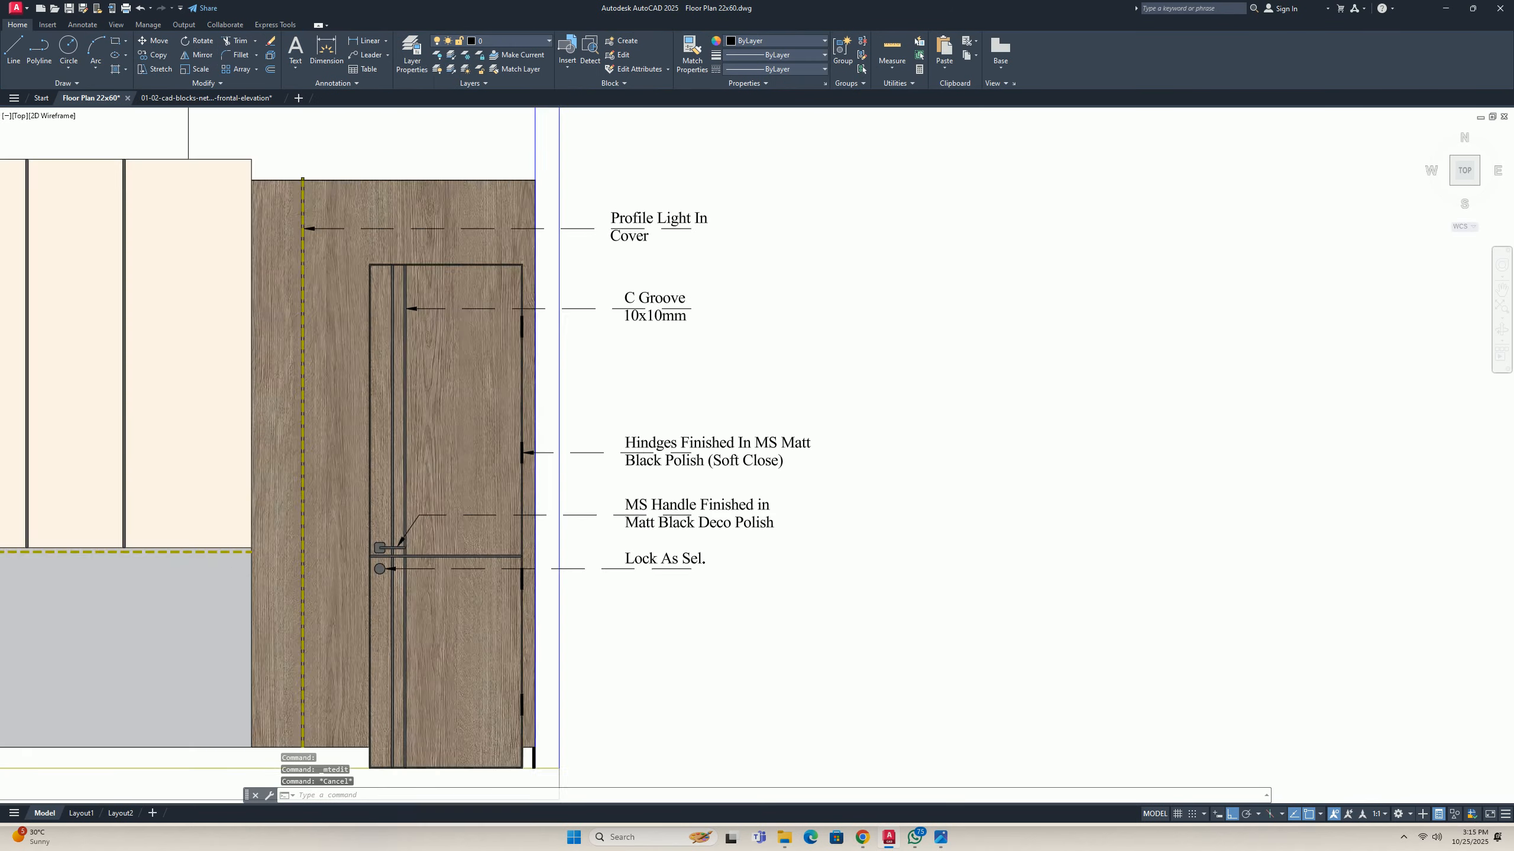
pyautogui.moveTo(711, 466); pyautogui.dragTo(680, 442, button='middle')
pyautogui.scroll(2, 649, 441)
pyautogui.scroll(6, 727, 472)
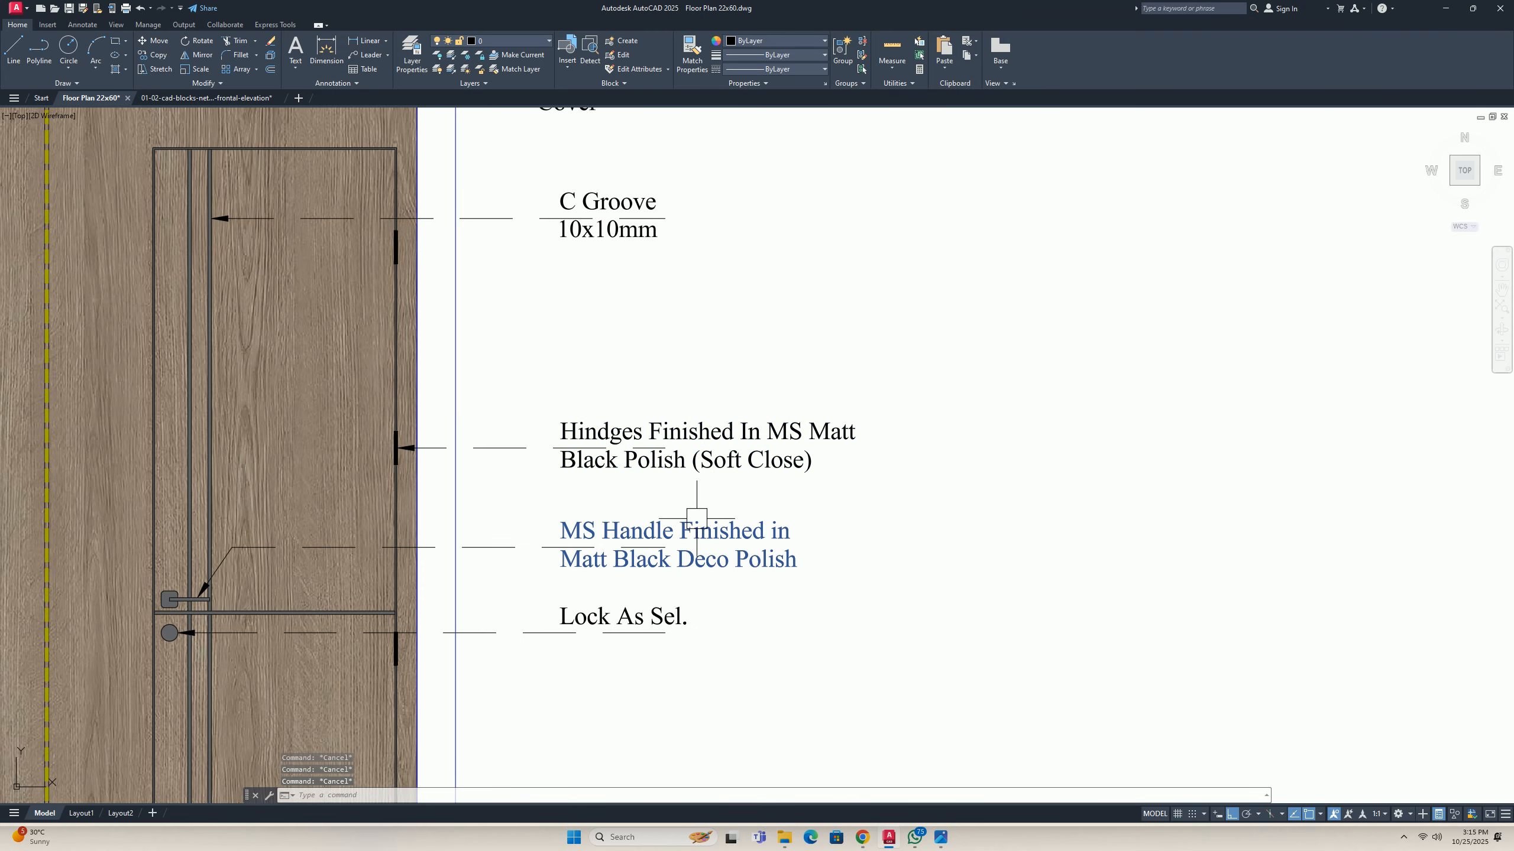
pyautogui.scroll(-7, 692, 514)
pyautogui.scroll(8, 263, 530)
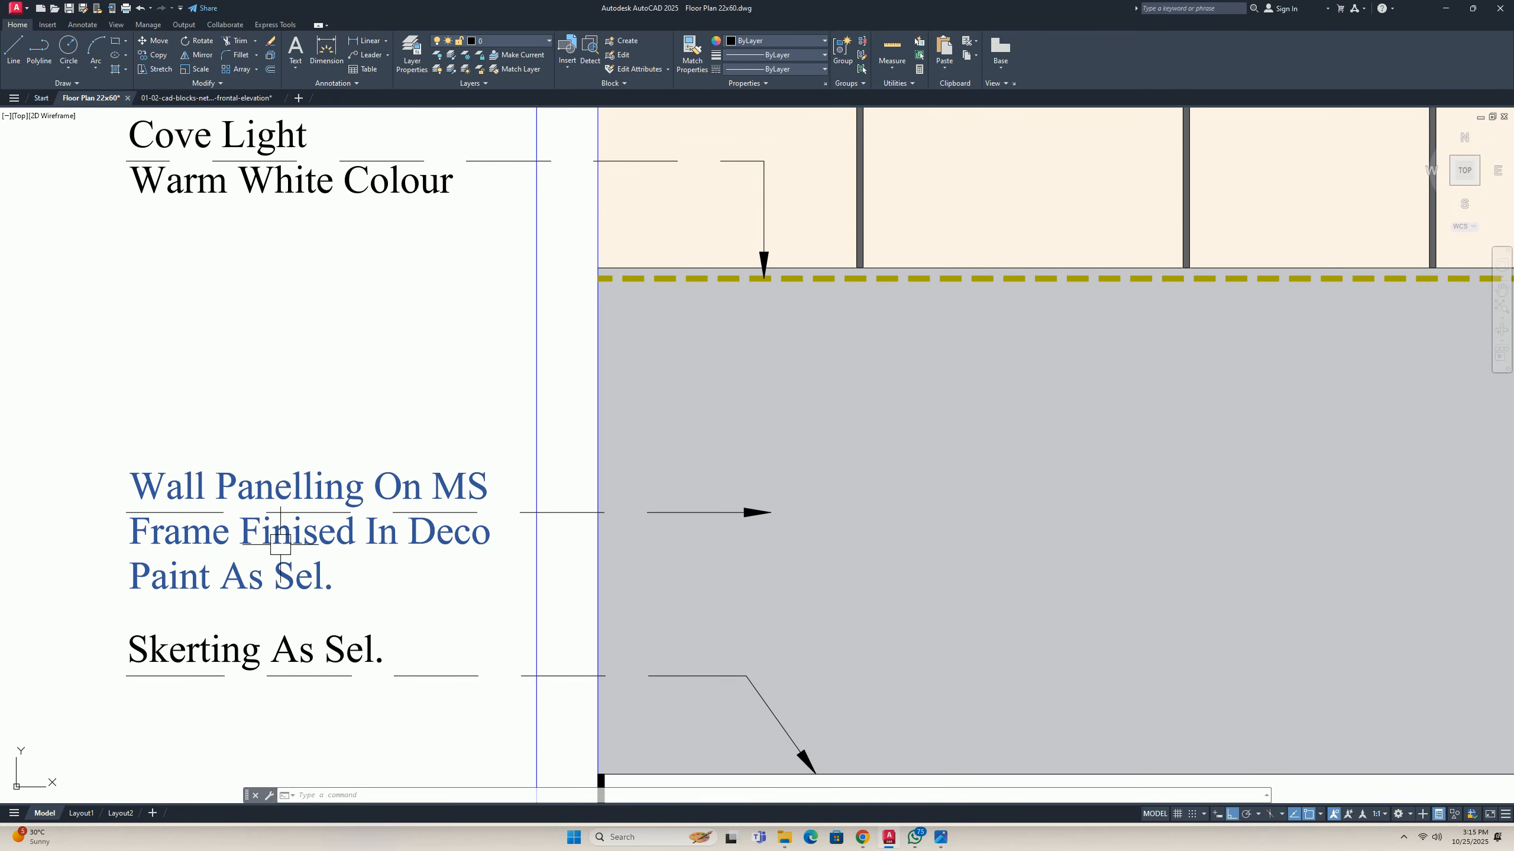
pyautogui.click(322, 538)
pyautogui.doubleClick(323, 538)
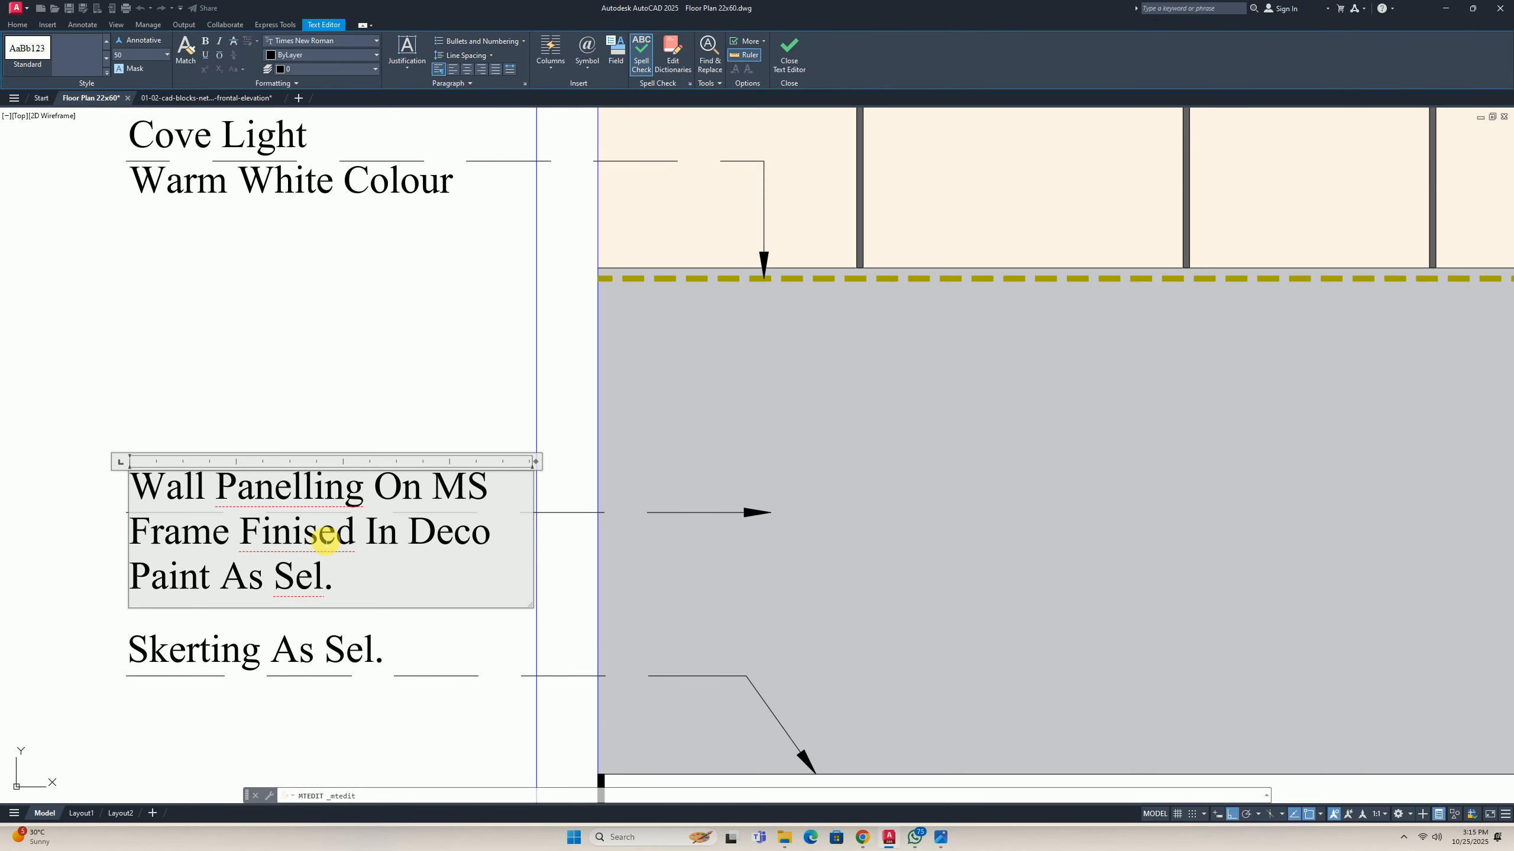
pyautogui.click(316, 530)
pyautogui.write('h')
pyautogui.click(379, 391)
pyautogui.scroll(-10, 381, 417)
pyautogui.press('Escape')
pyautogui.press('Escape')
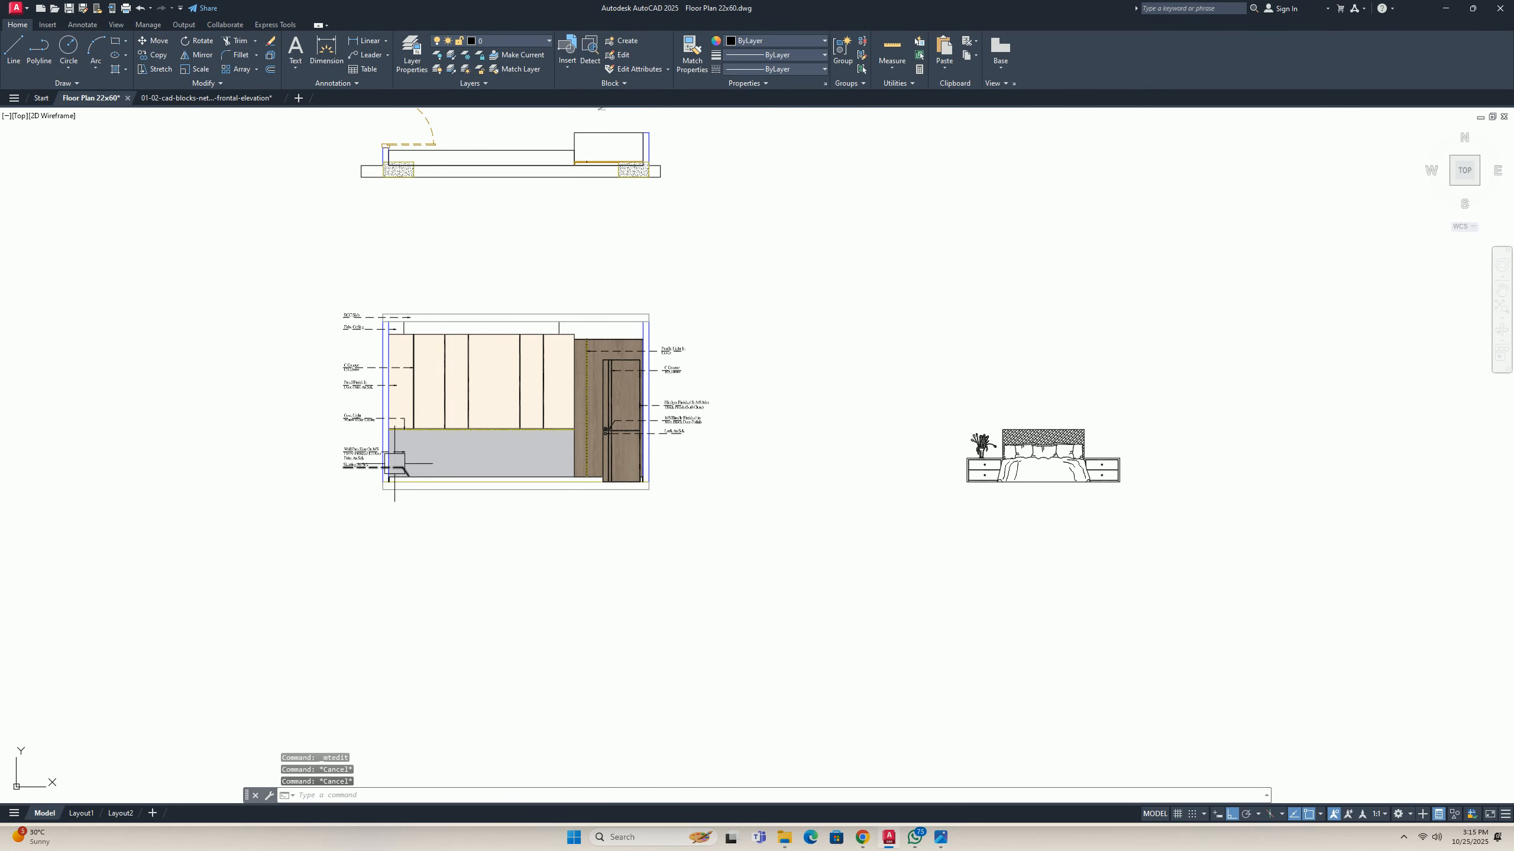
# Run a spelling check on selected objects only, picking the whole wall elevation with its notes.
pyautogui.scroll(5, 692, 474)
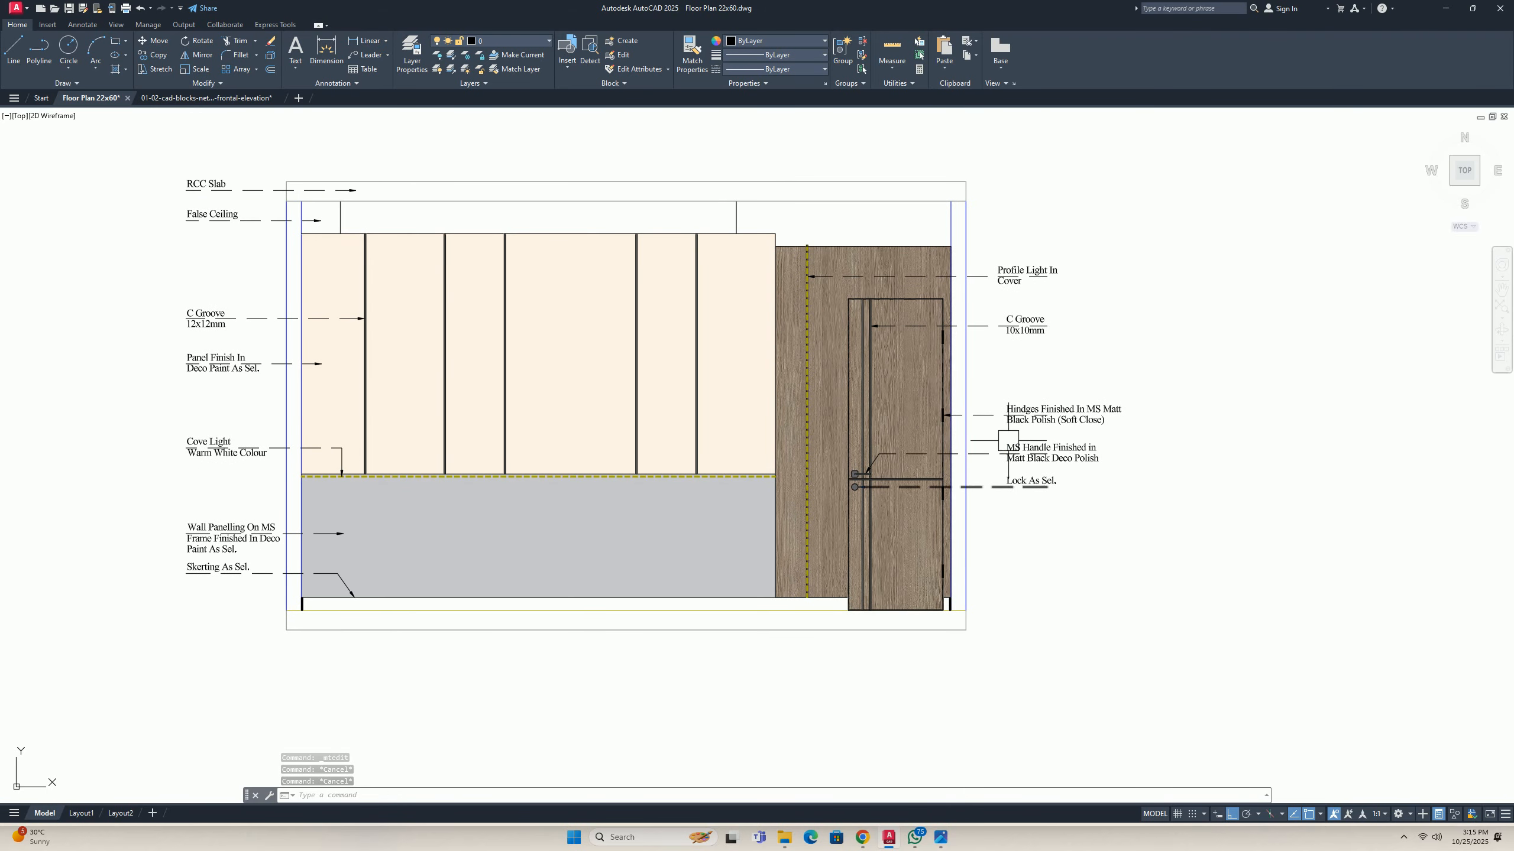
pyautogui.moveTo(726, 524); pyautogui.dragTo(726, 555, button='middle')
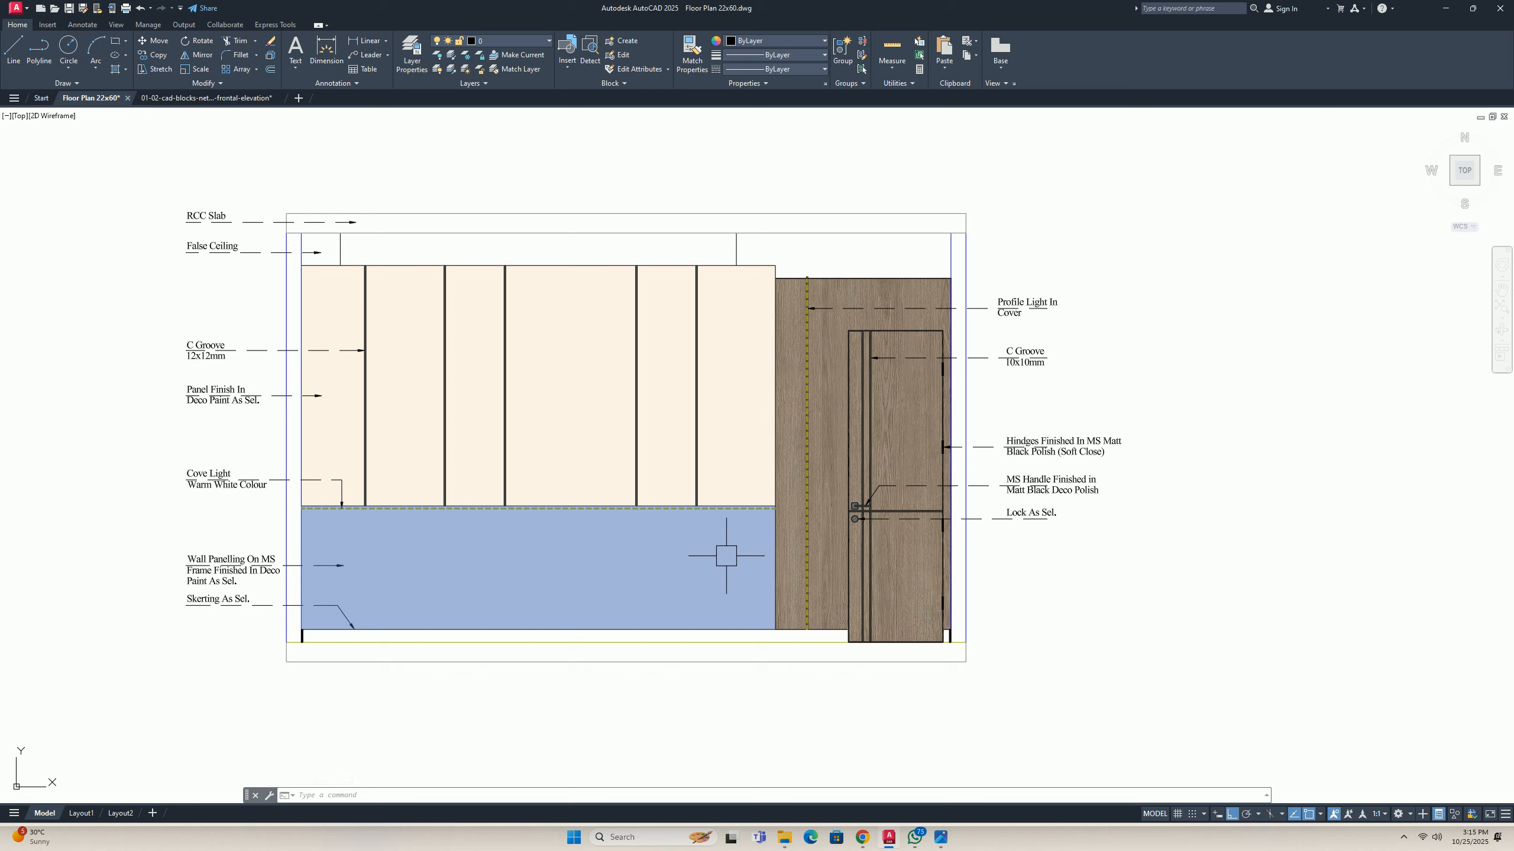
pyautogui.moveTo(726, 555)
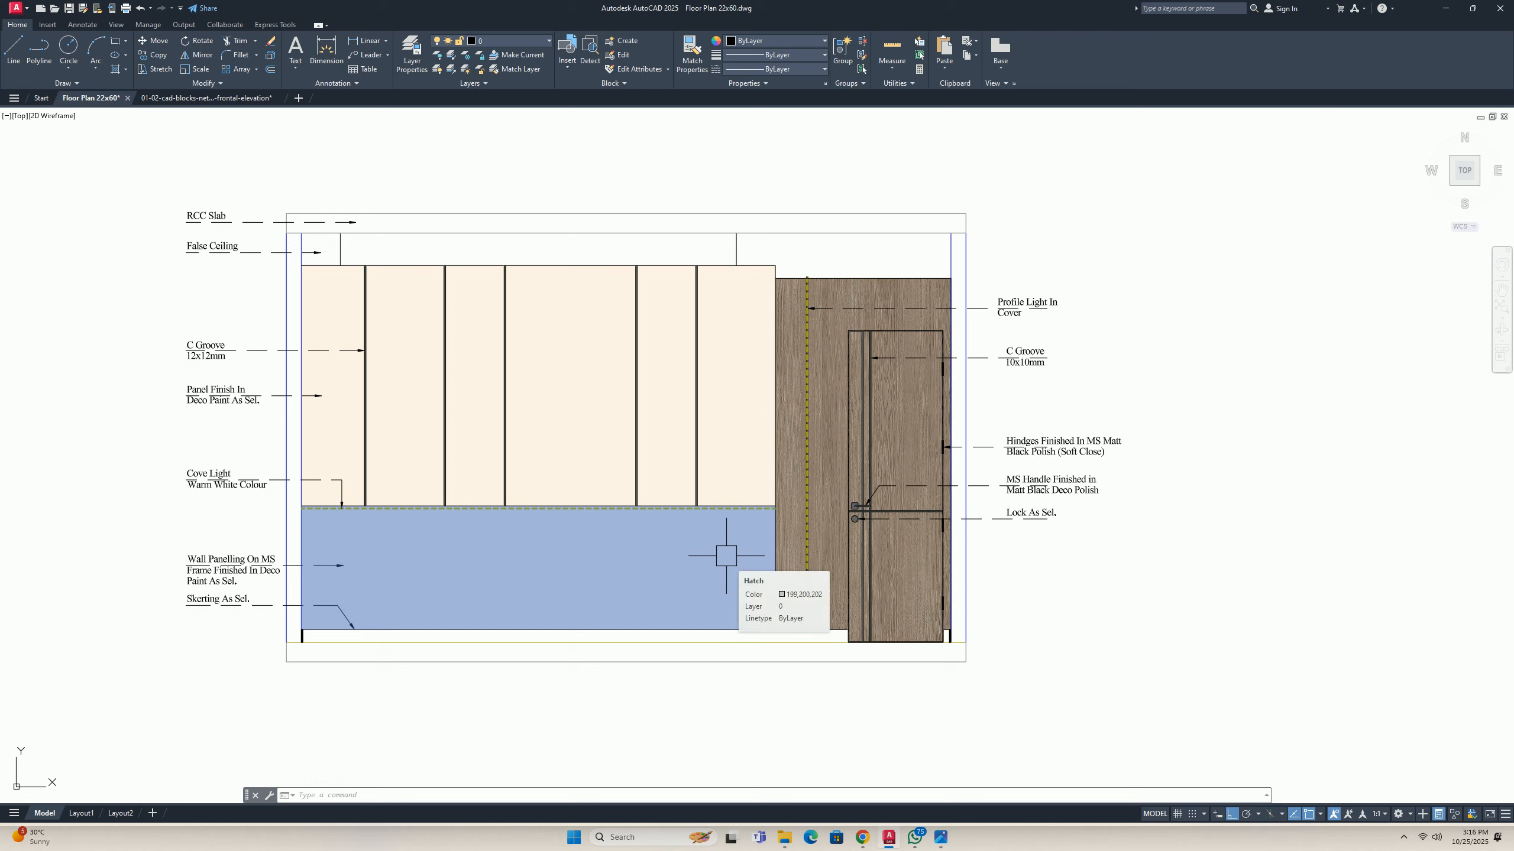
pyautogui.write('sCell')
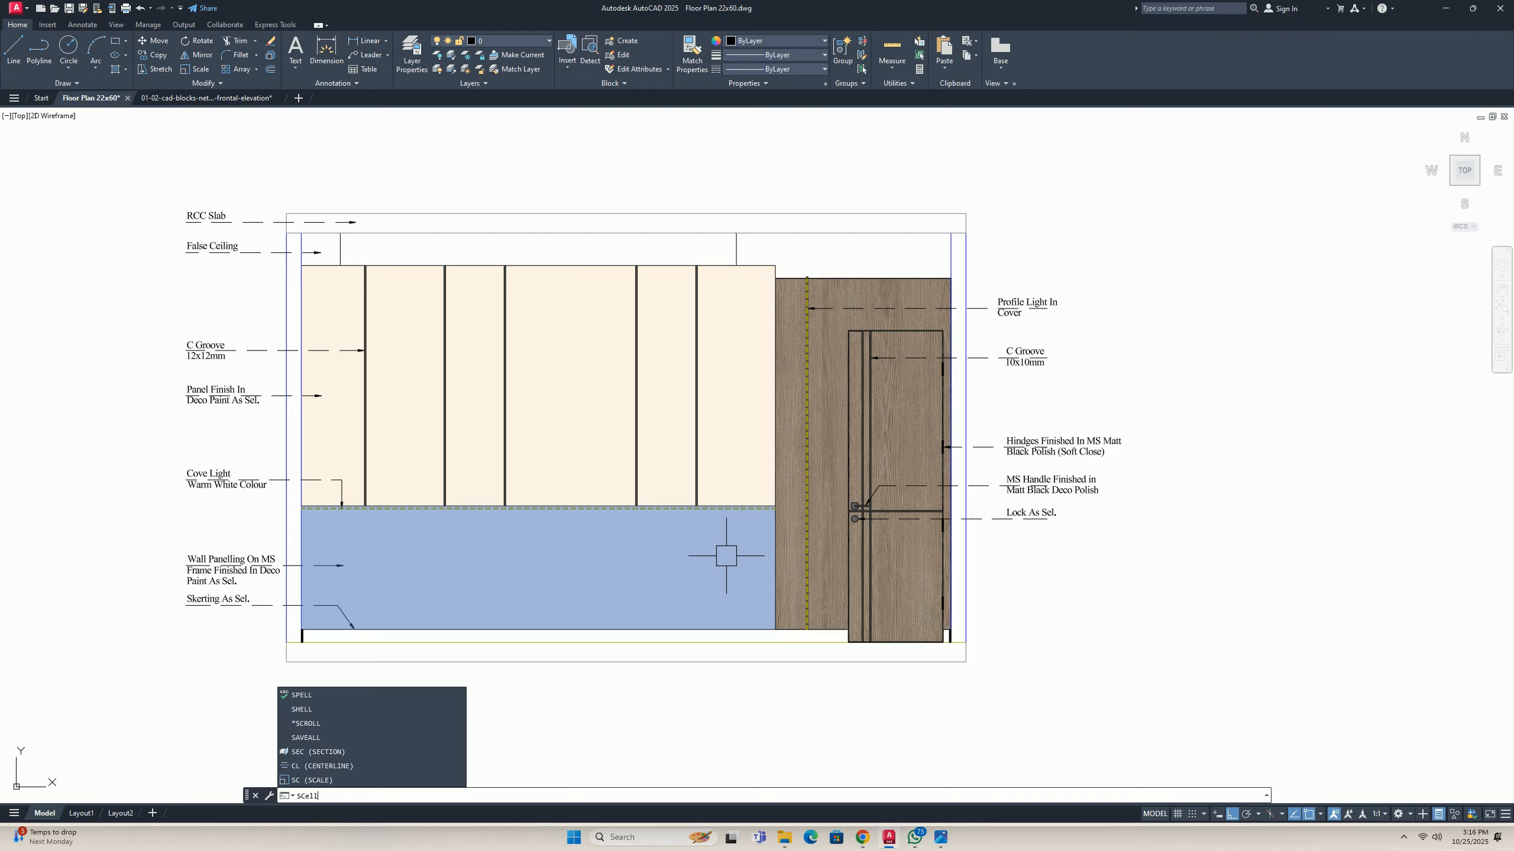
pyautogui.press('Return')
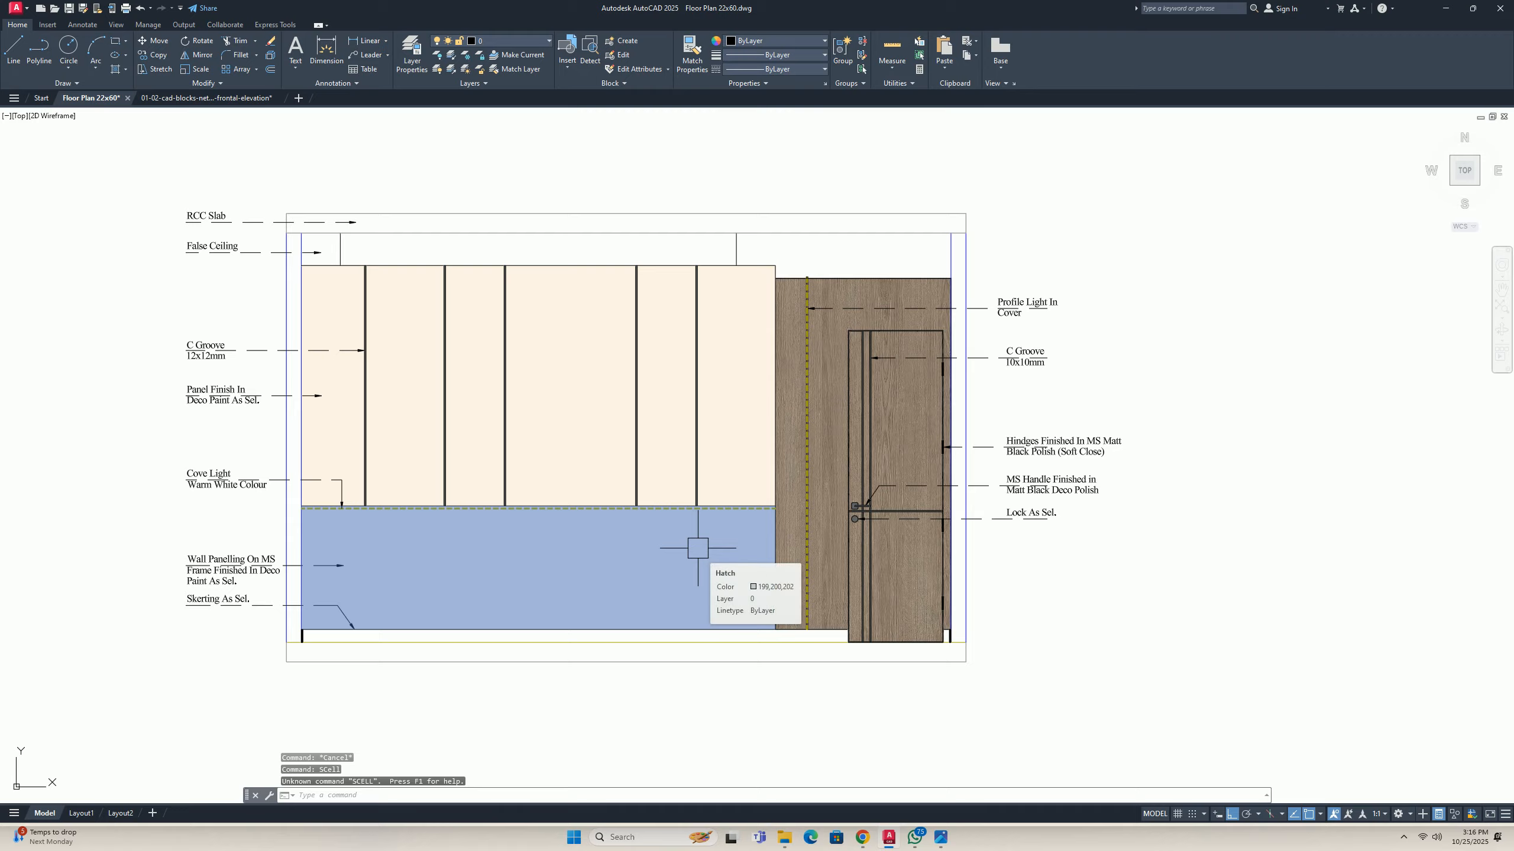
pyautogui.write('spe')
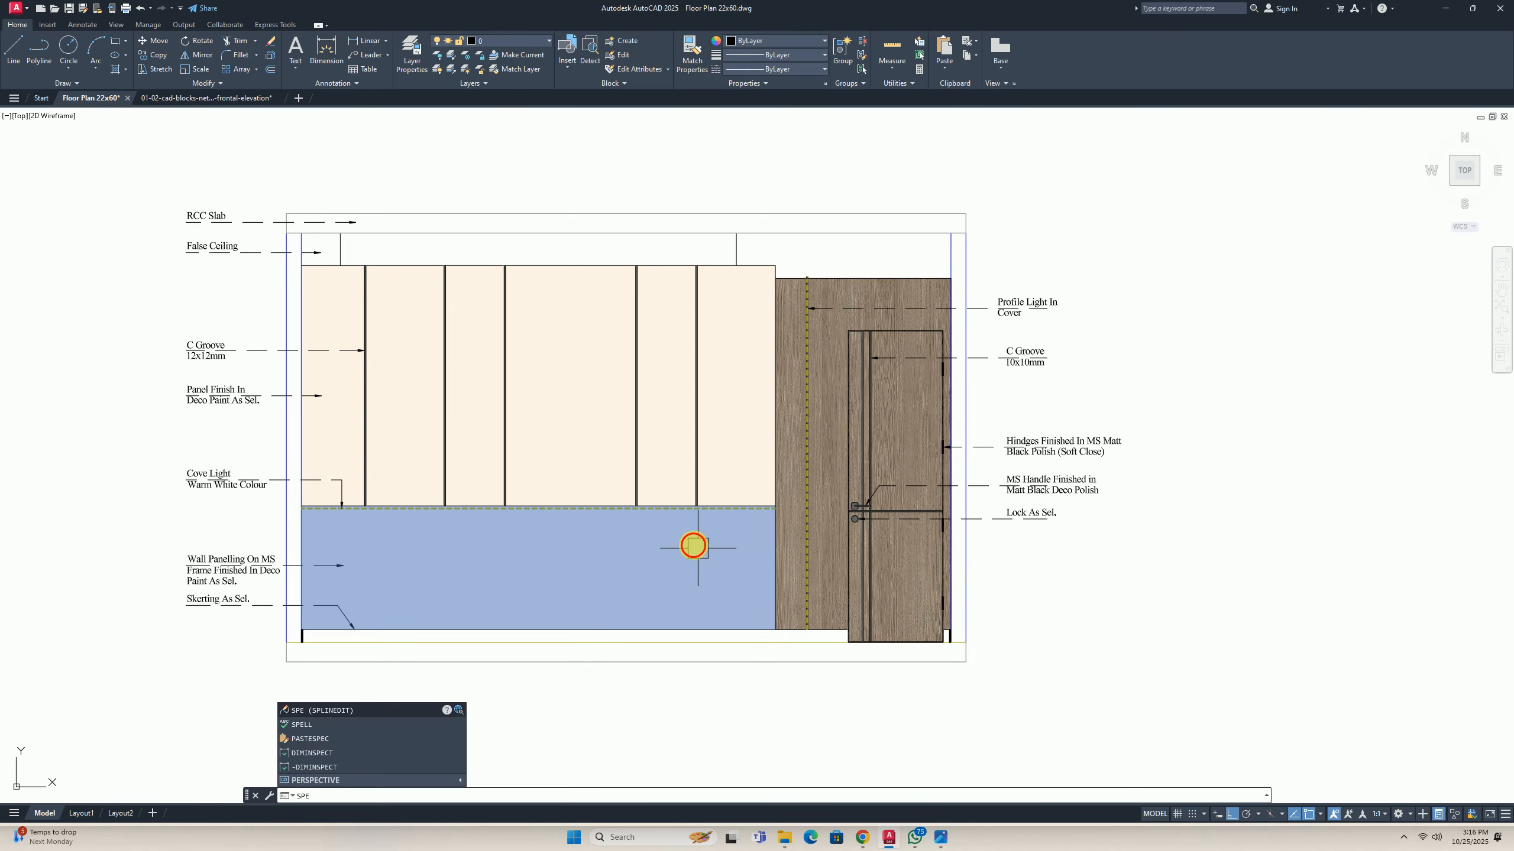
pyautogui.click(289, 724)
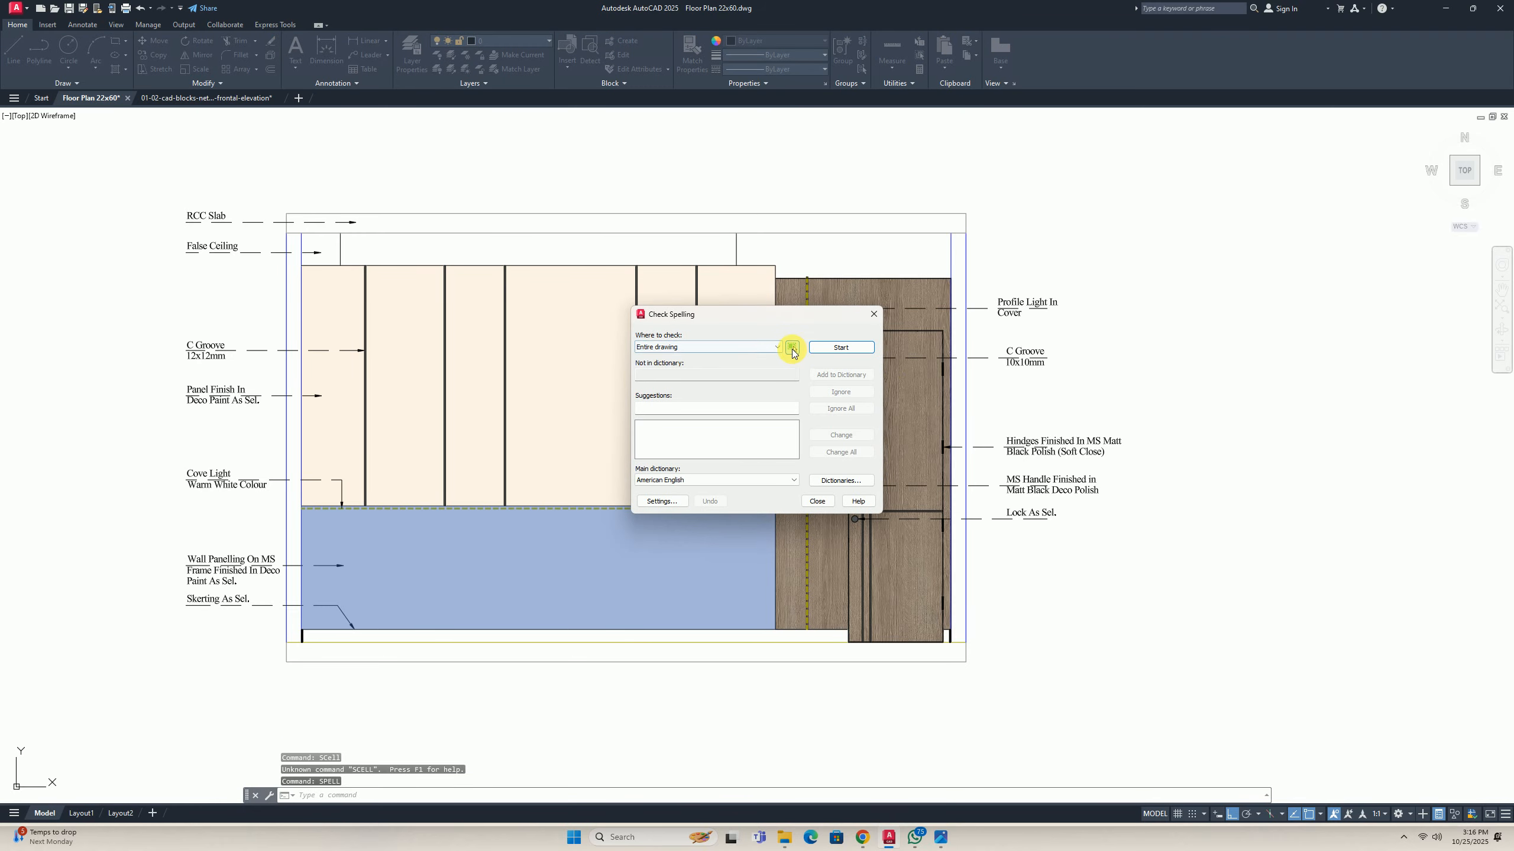
pyautogui.click(792, 349)
pyautogui.scroll(-8, 792, 382)
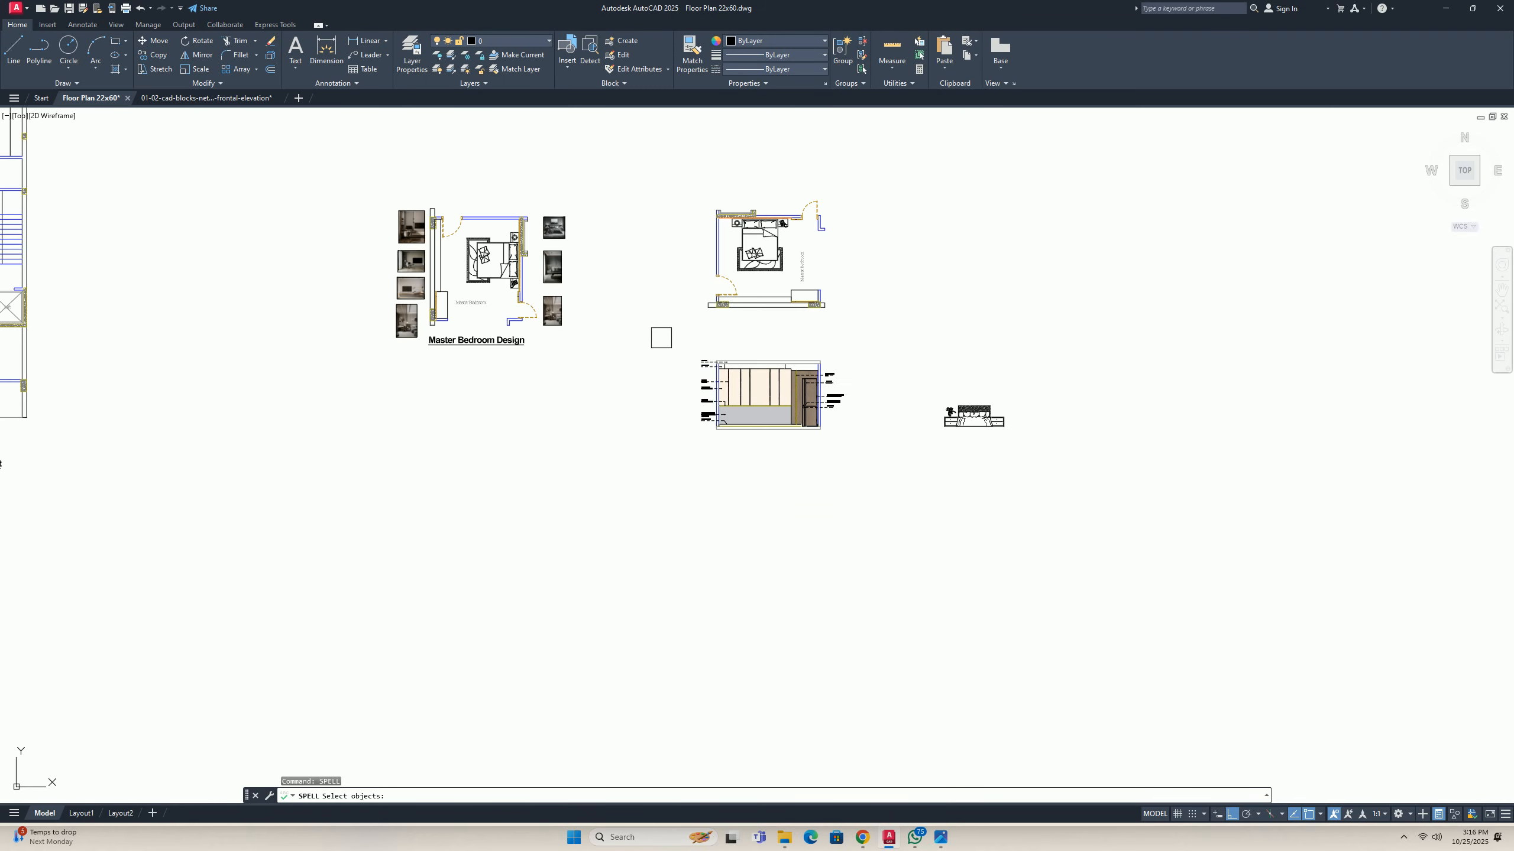
pyautogui.scroll(4, 661, 338)
pyautogui.click(645, 335)
pyautogui.click(1072, 587)
pyautogui.press('Return')
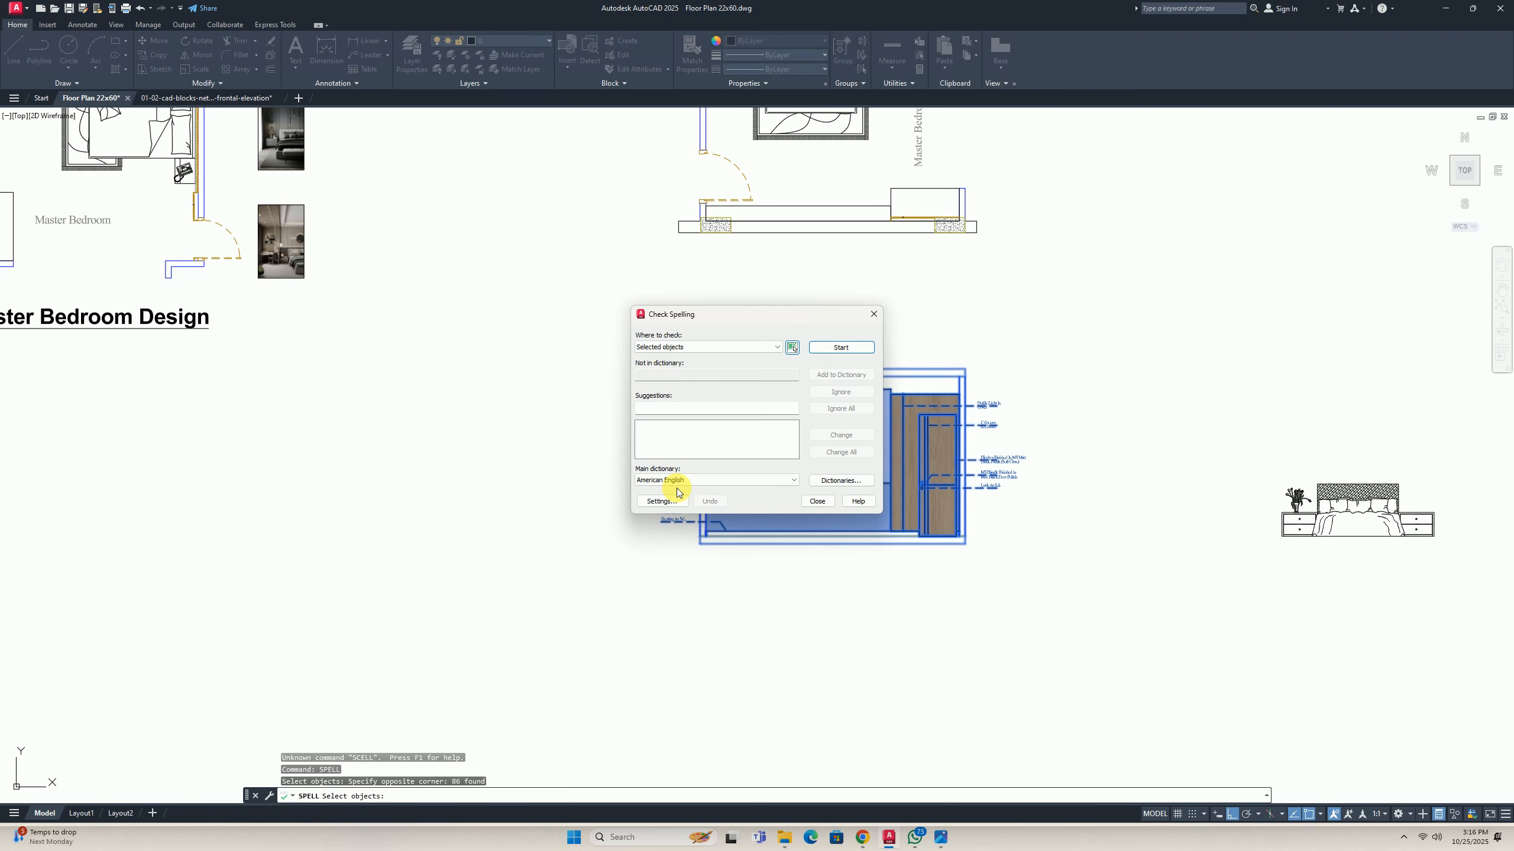
pyautogui.click(843, 349)
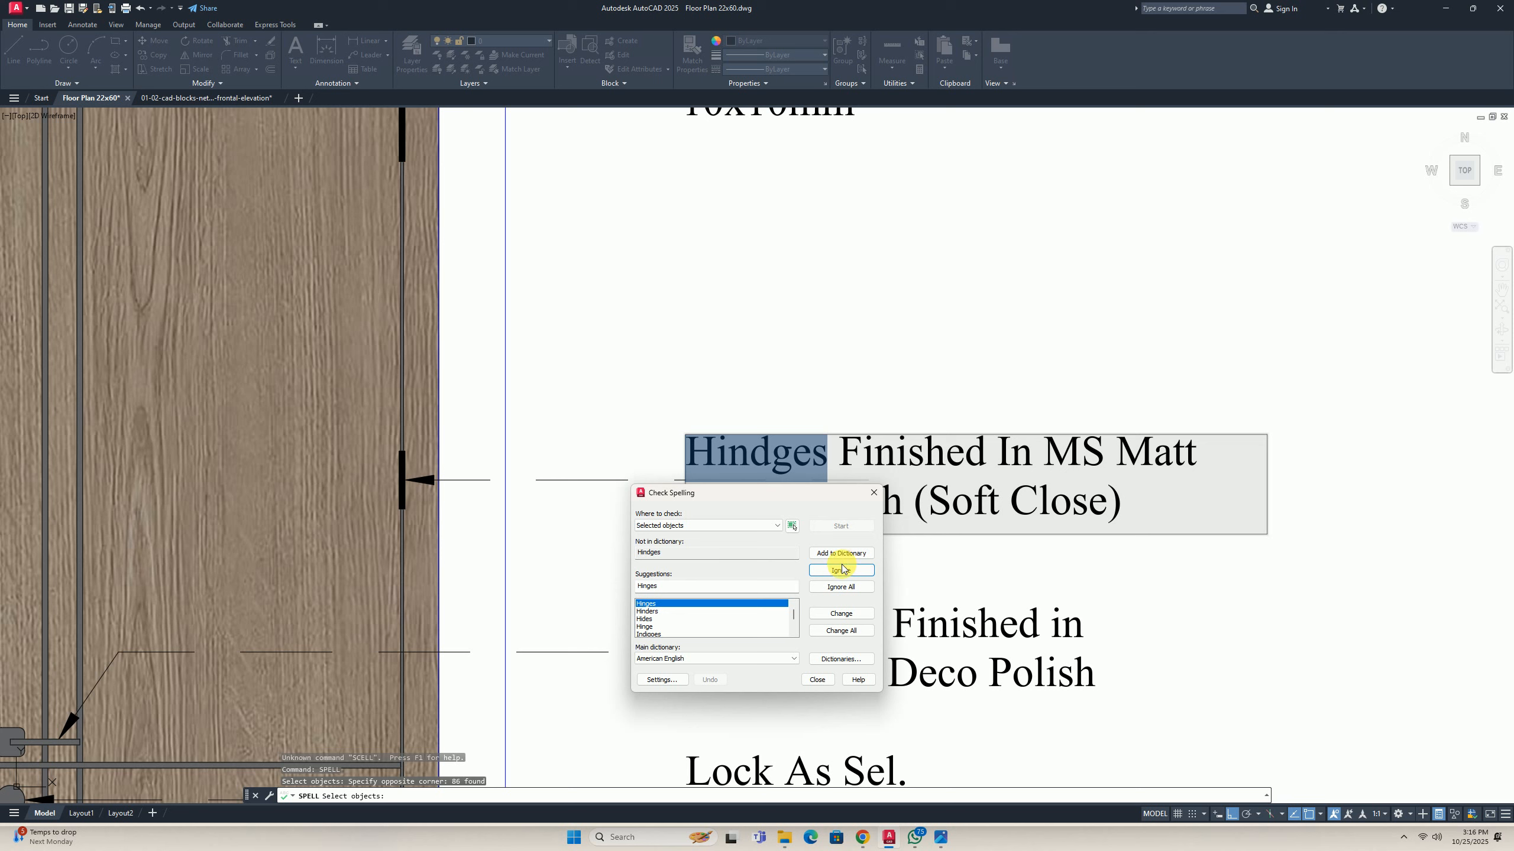
# Correct "Hindges" to "Hinges", "Skerting" to "Skirting" and "Panelling" to "Paneling", ignoring each flagged "Sel".
pyautogui.click(838, 613)
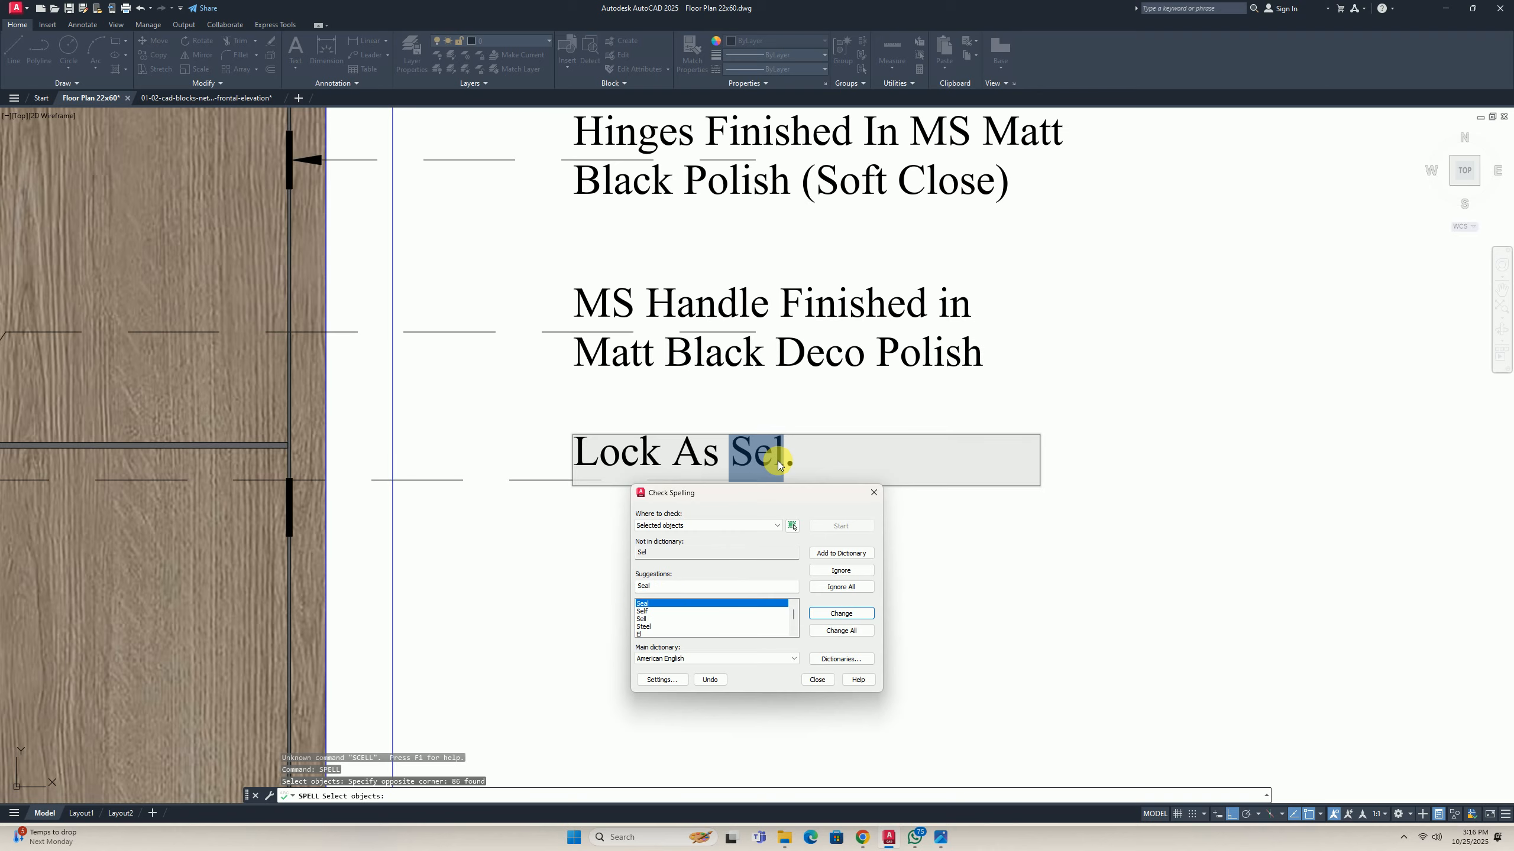
pyautogui.click(842, 573)
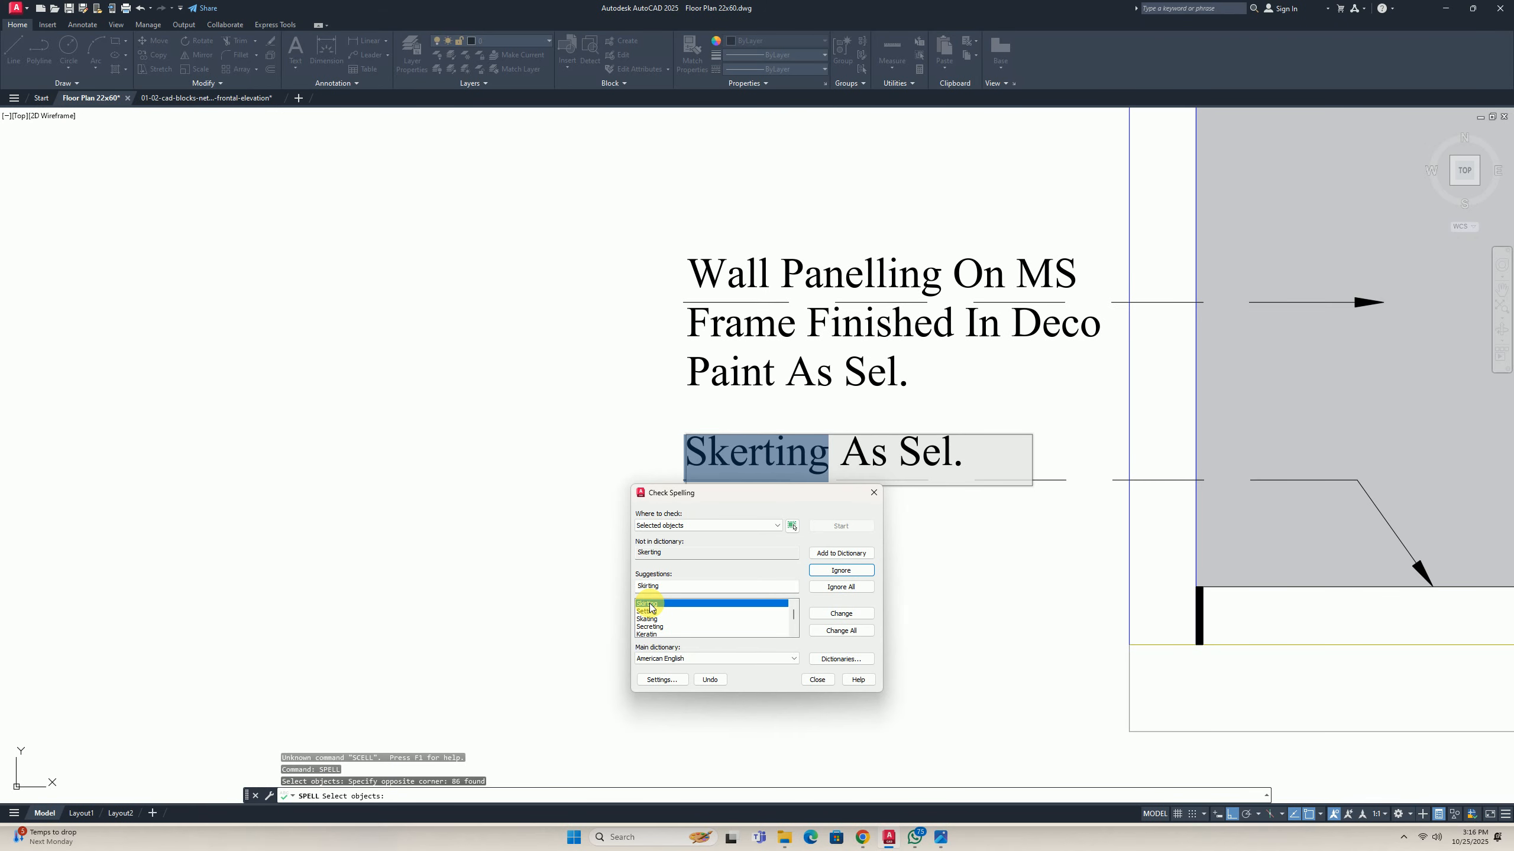
pyautogui.click(837, 615)
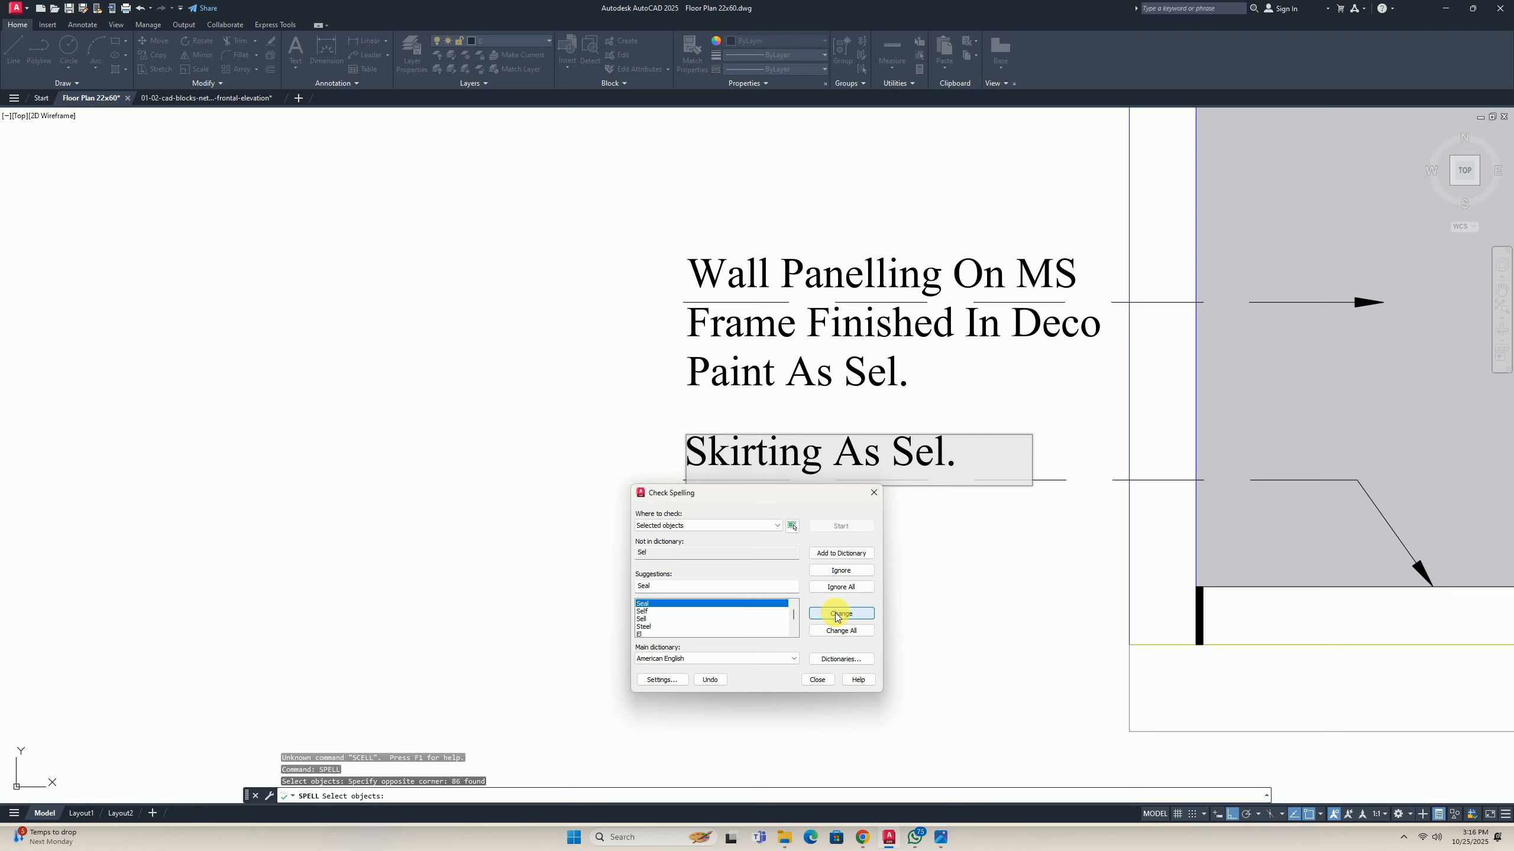
pyautogui.click(842, 572)
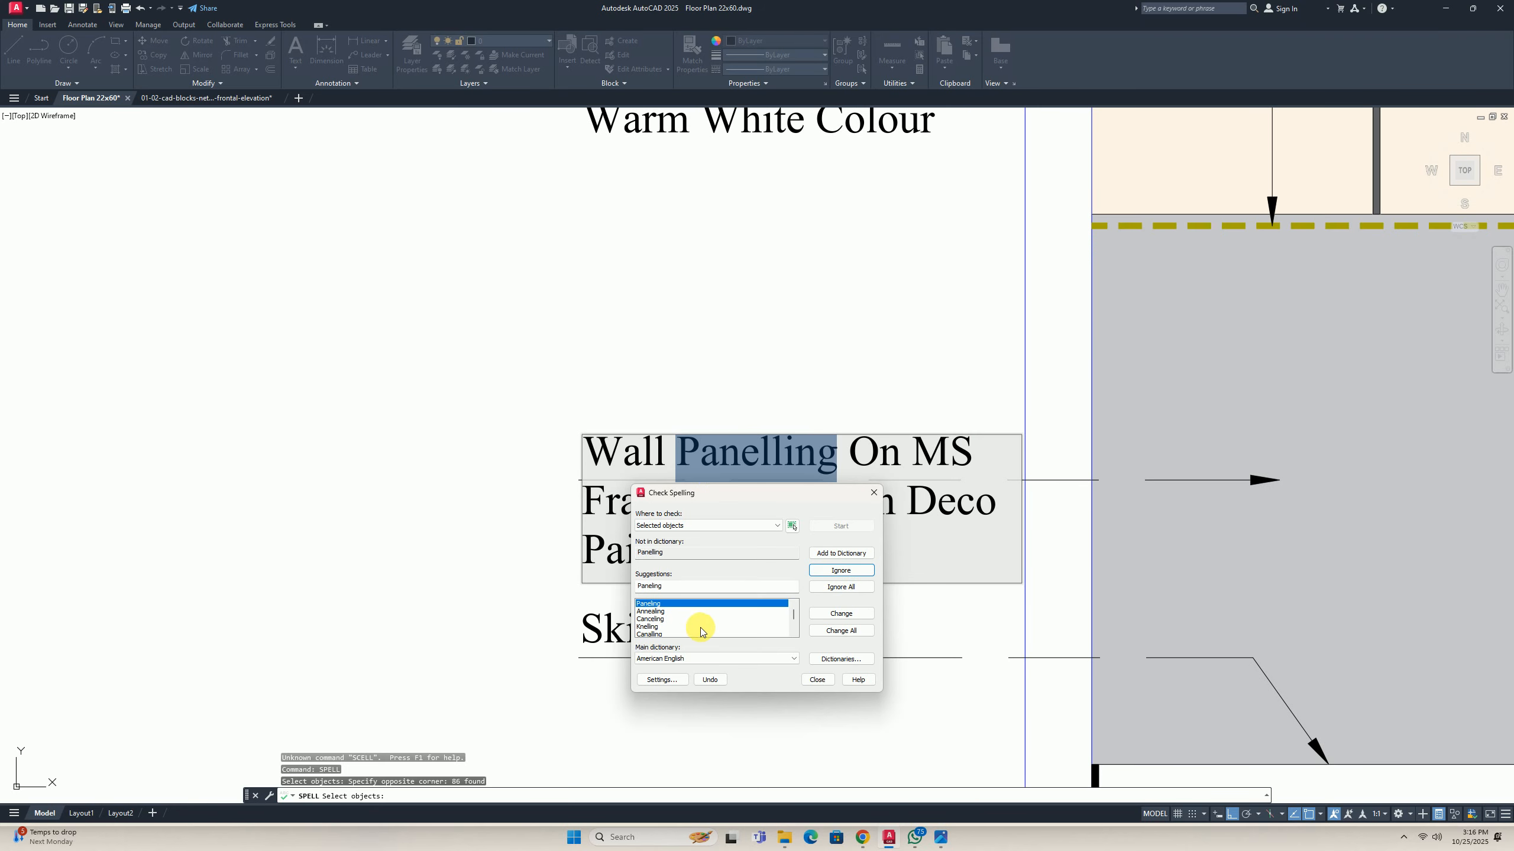
pyautogui.click(838, 614)
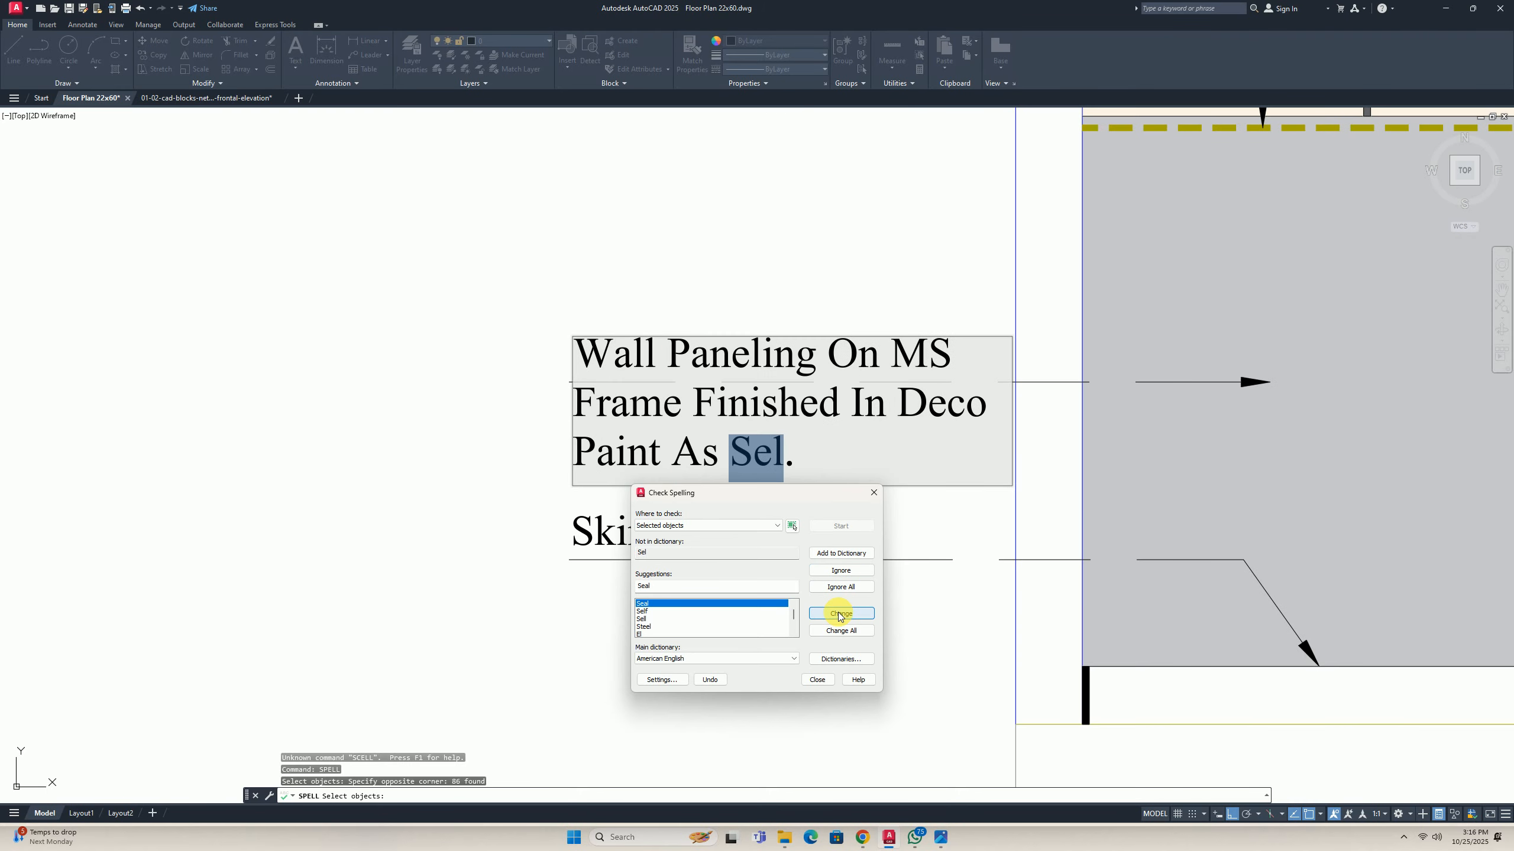
# Change "Colour" to "Color" in the cove light note, ignore the flagged "Sel" and "RCC", and finish the spelling check.
pyautogui.click(841, 574)
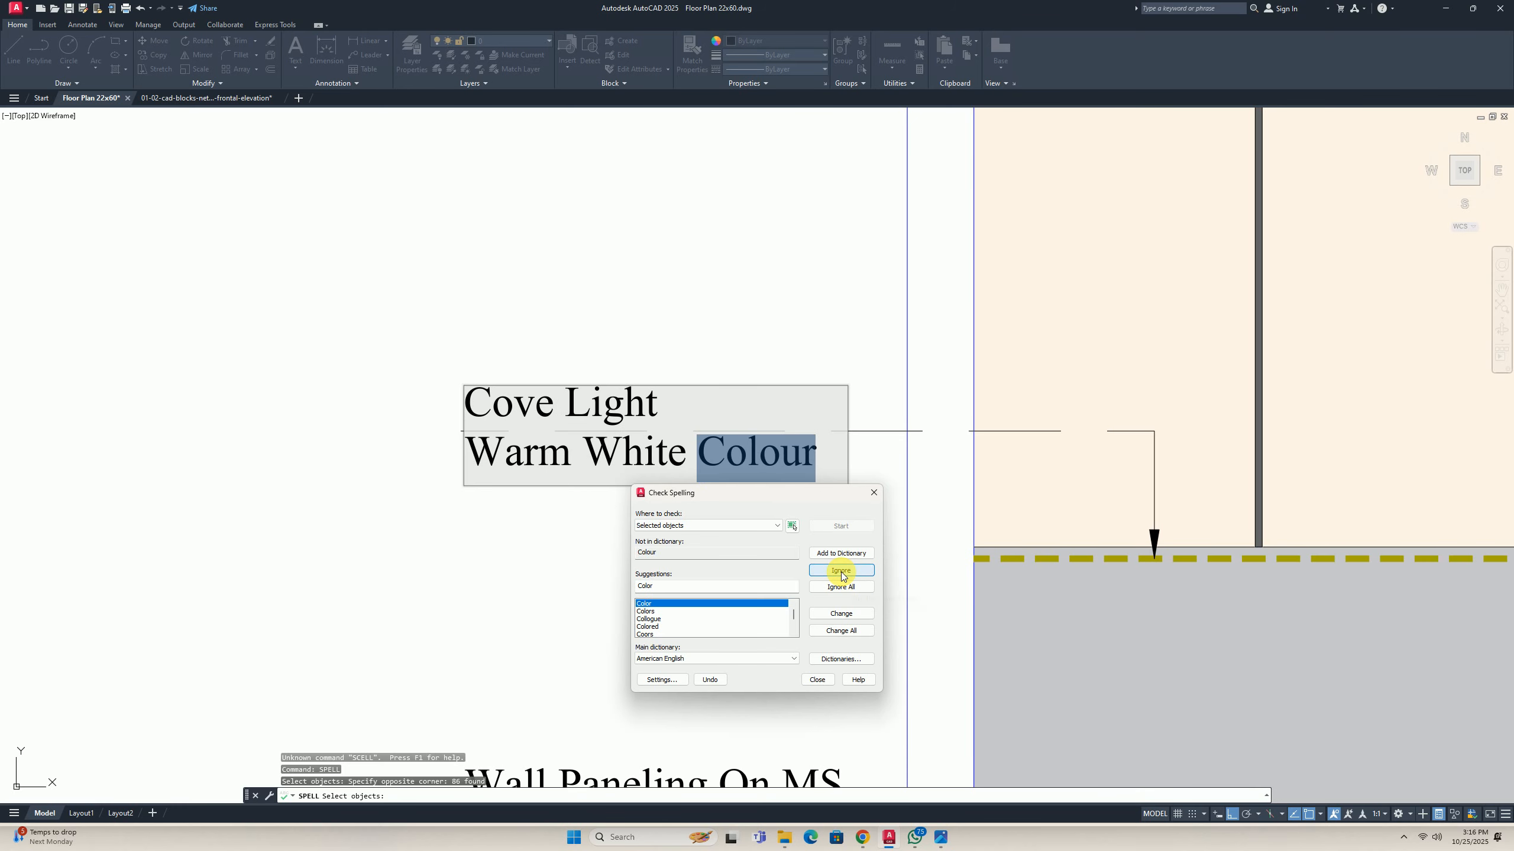
pyautogui.click(846, 616)
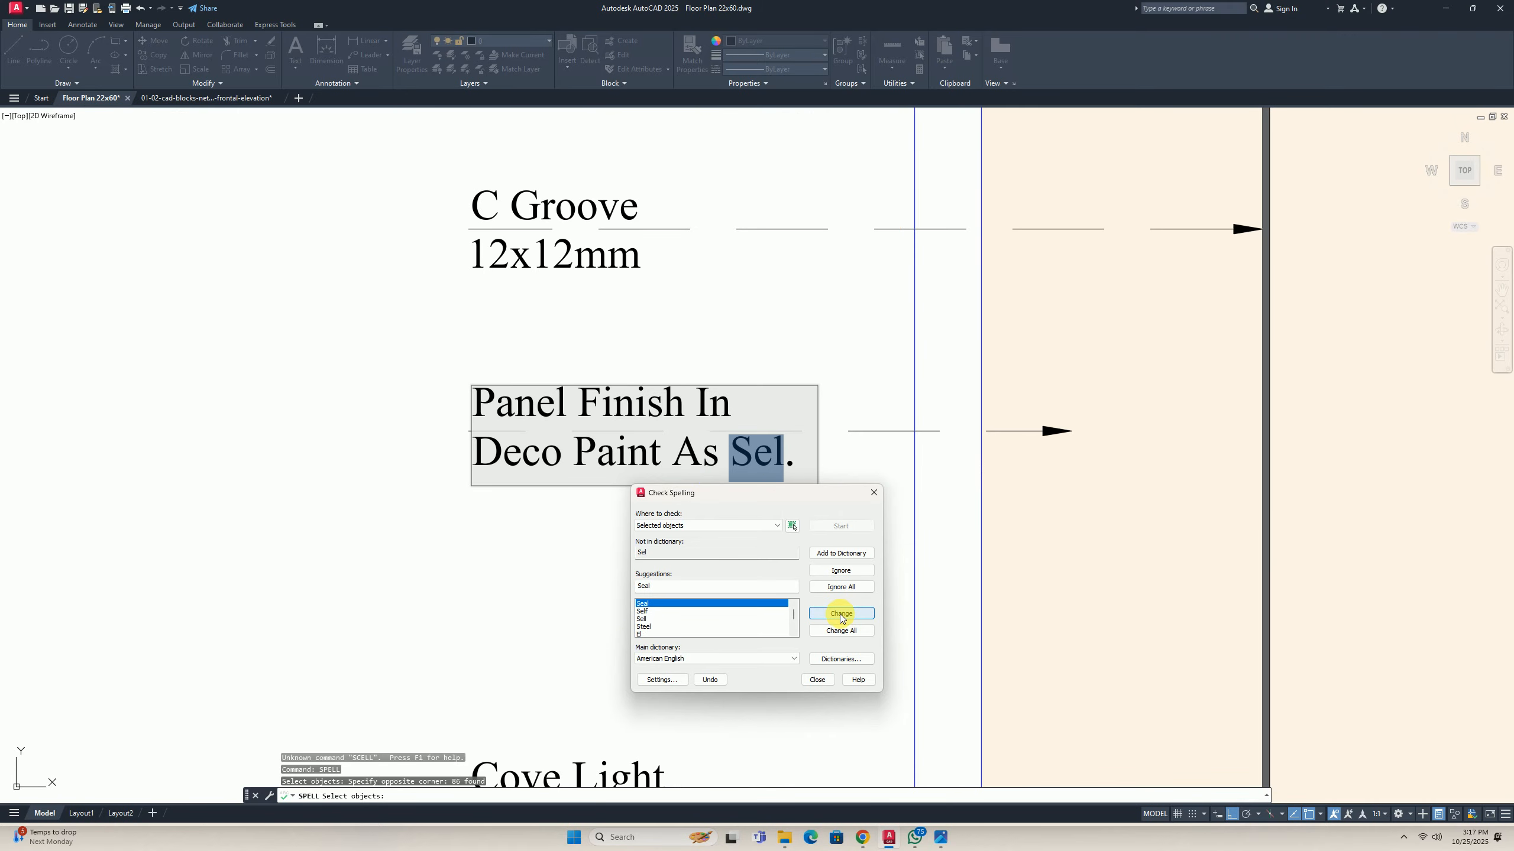
pyautogui.click(846, 572)
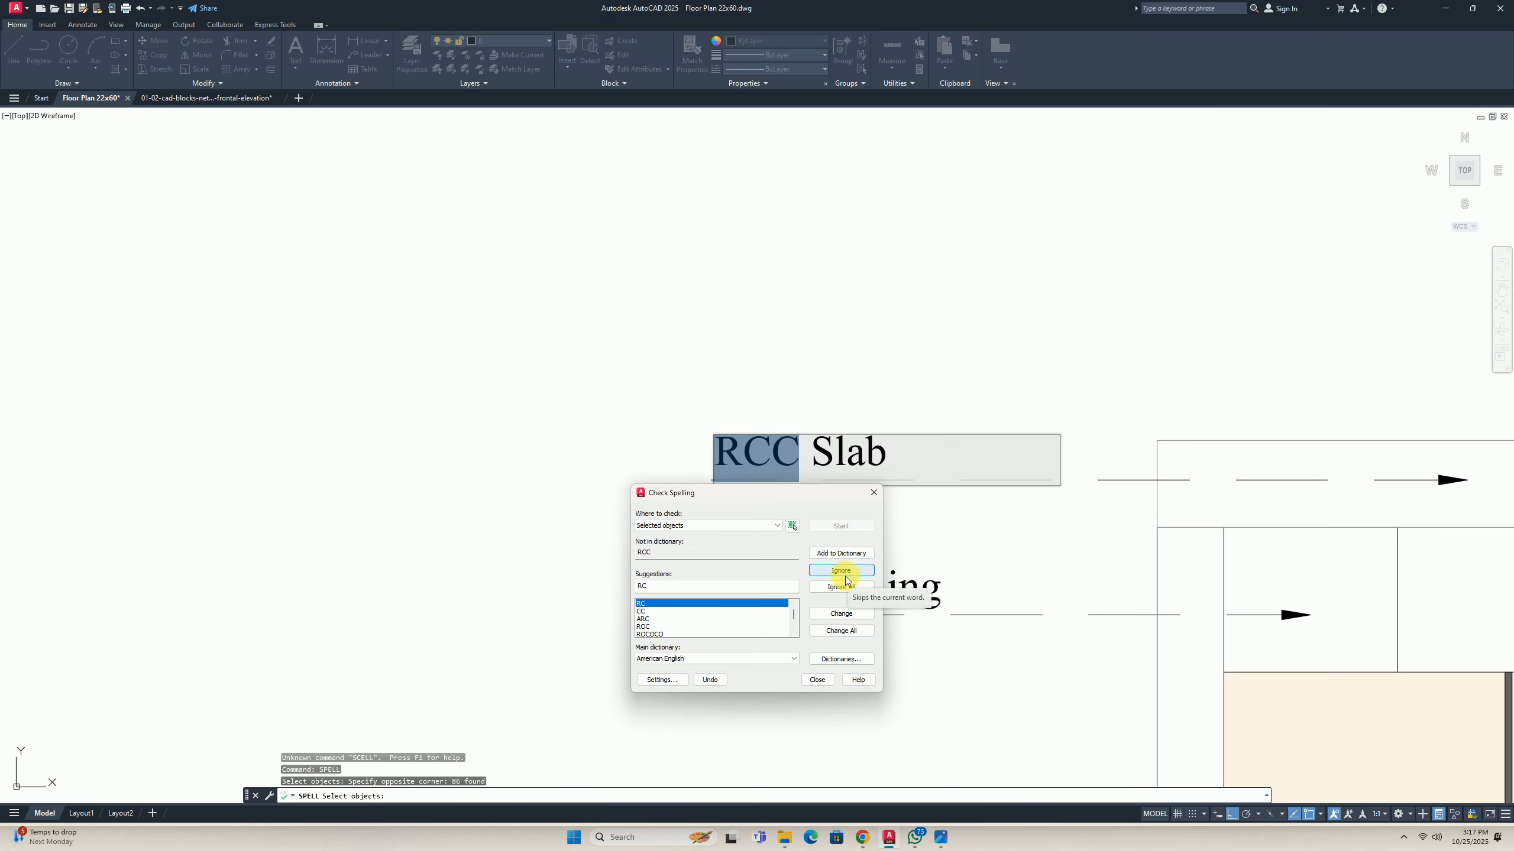
pyautogui.click(844, 573)
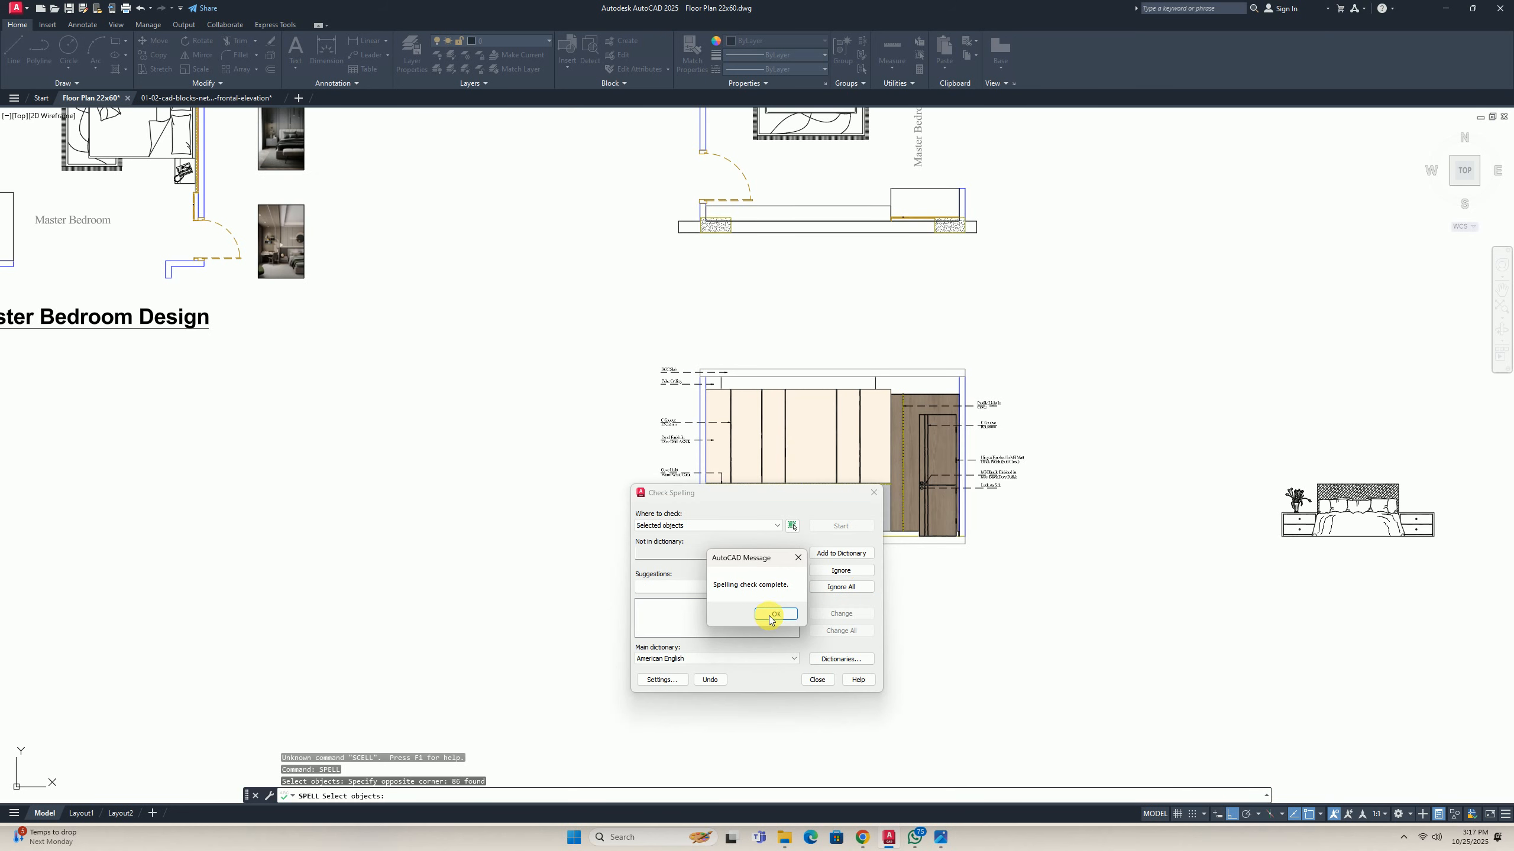
pyautogui.click(771, 616)
pyautogui.click(817, 679)
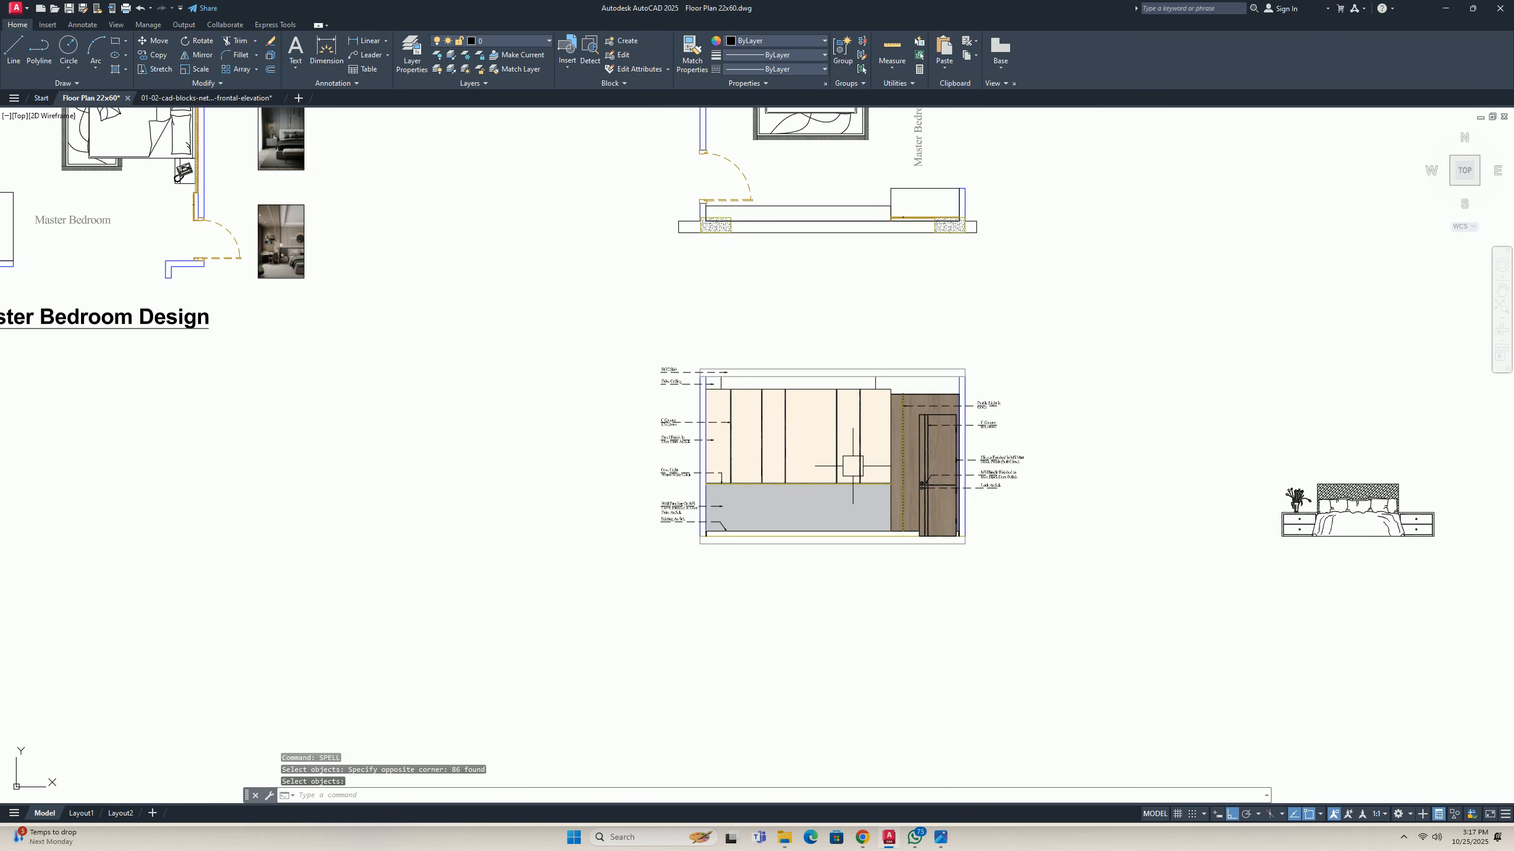
pyautogui.scroll(4, 957, 441)
pyautogui.scroll(-2, 734, 402)
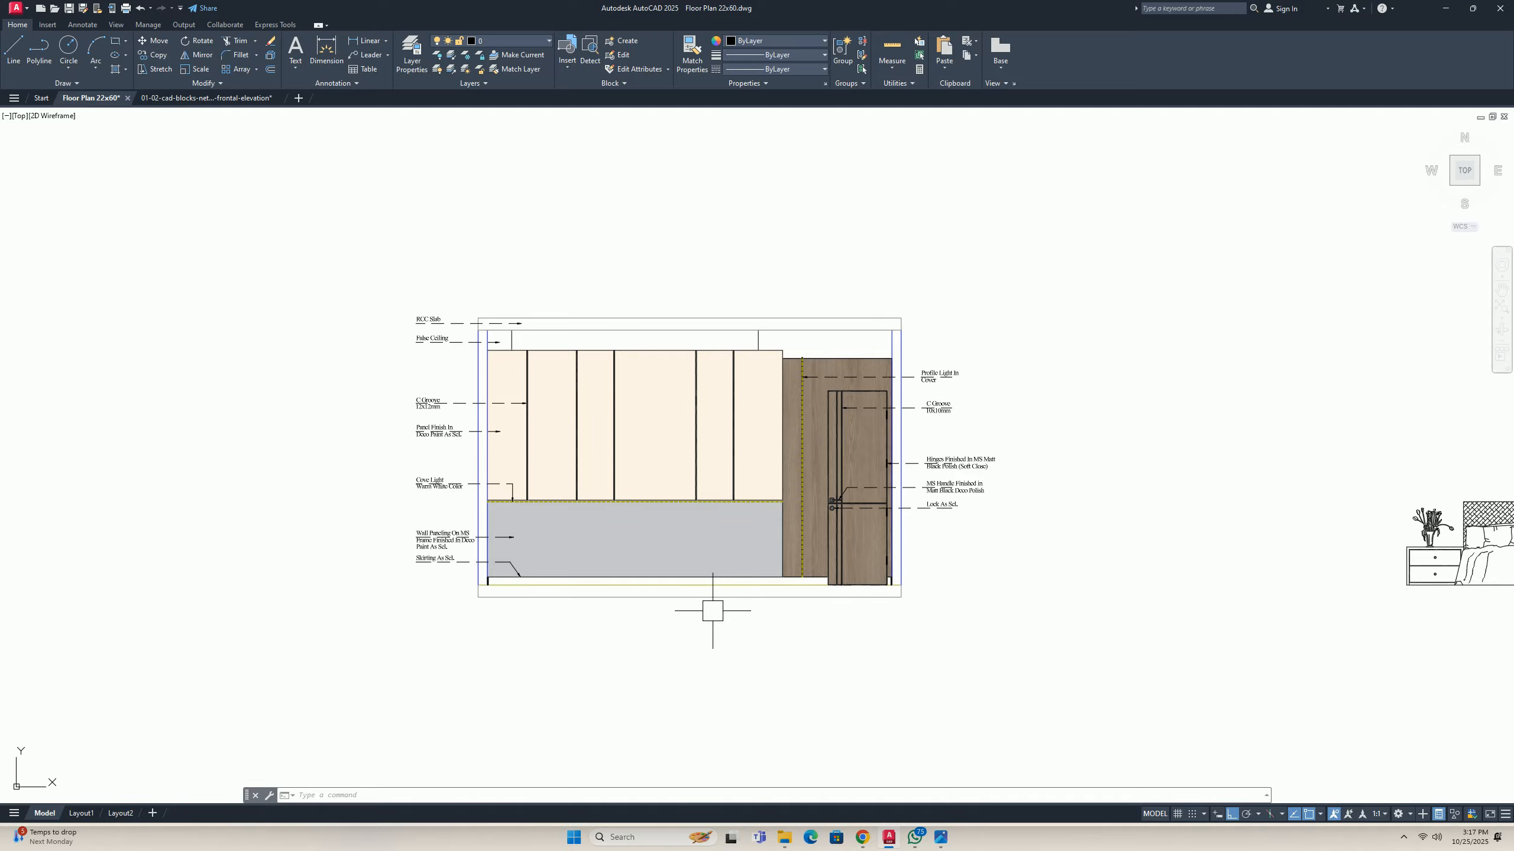
pyautogui.scroll(-5, 712, 611)
pyautogui.press('Escape')
pyautogui.press('Escape')
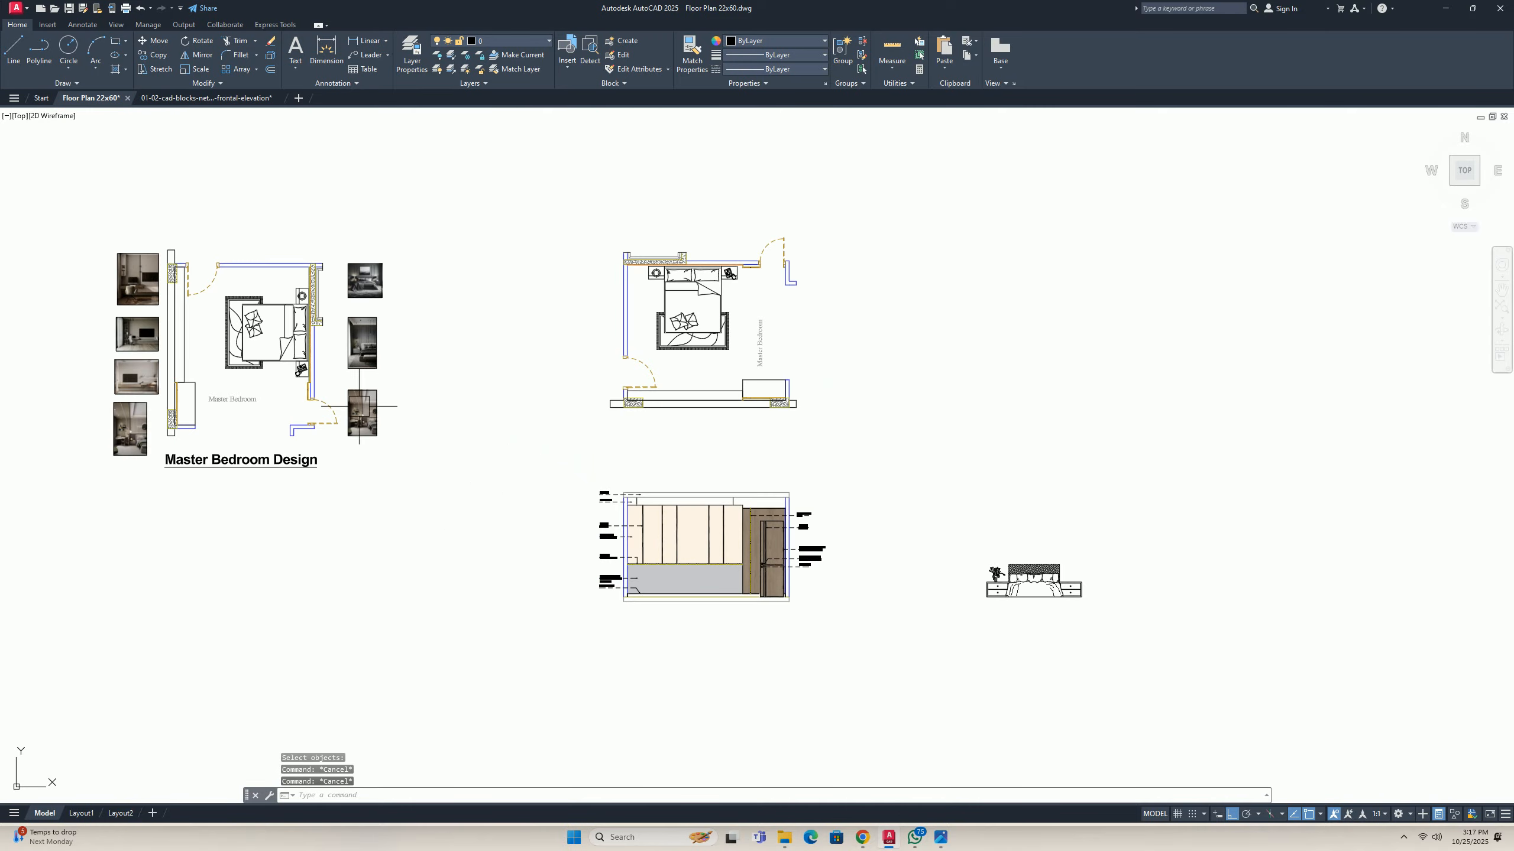
pyautogui.scroll(5, 157, 356)
pyautogui.moveTo(157, 356); pyautogui.dragTo(391, 398, button='middle')
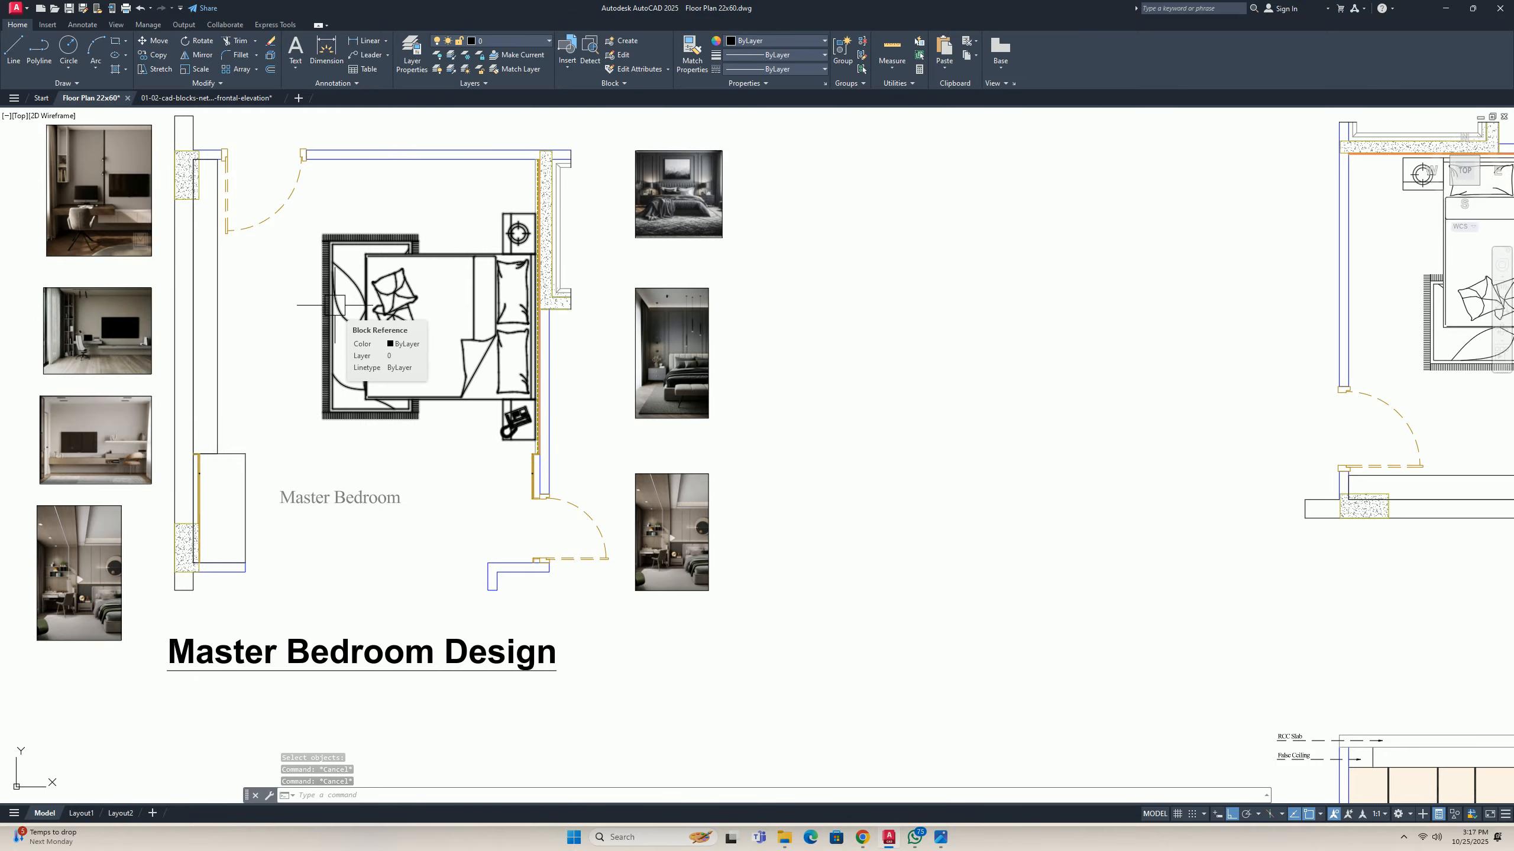
# Copy the "RCC Slab" note to the empty space just below the wall elevation.
pyautogui.scroll(-5, 335, 305)
pyautogui.scroll(3, 838, 644)
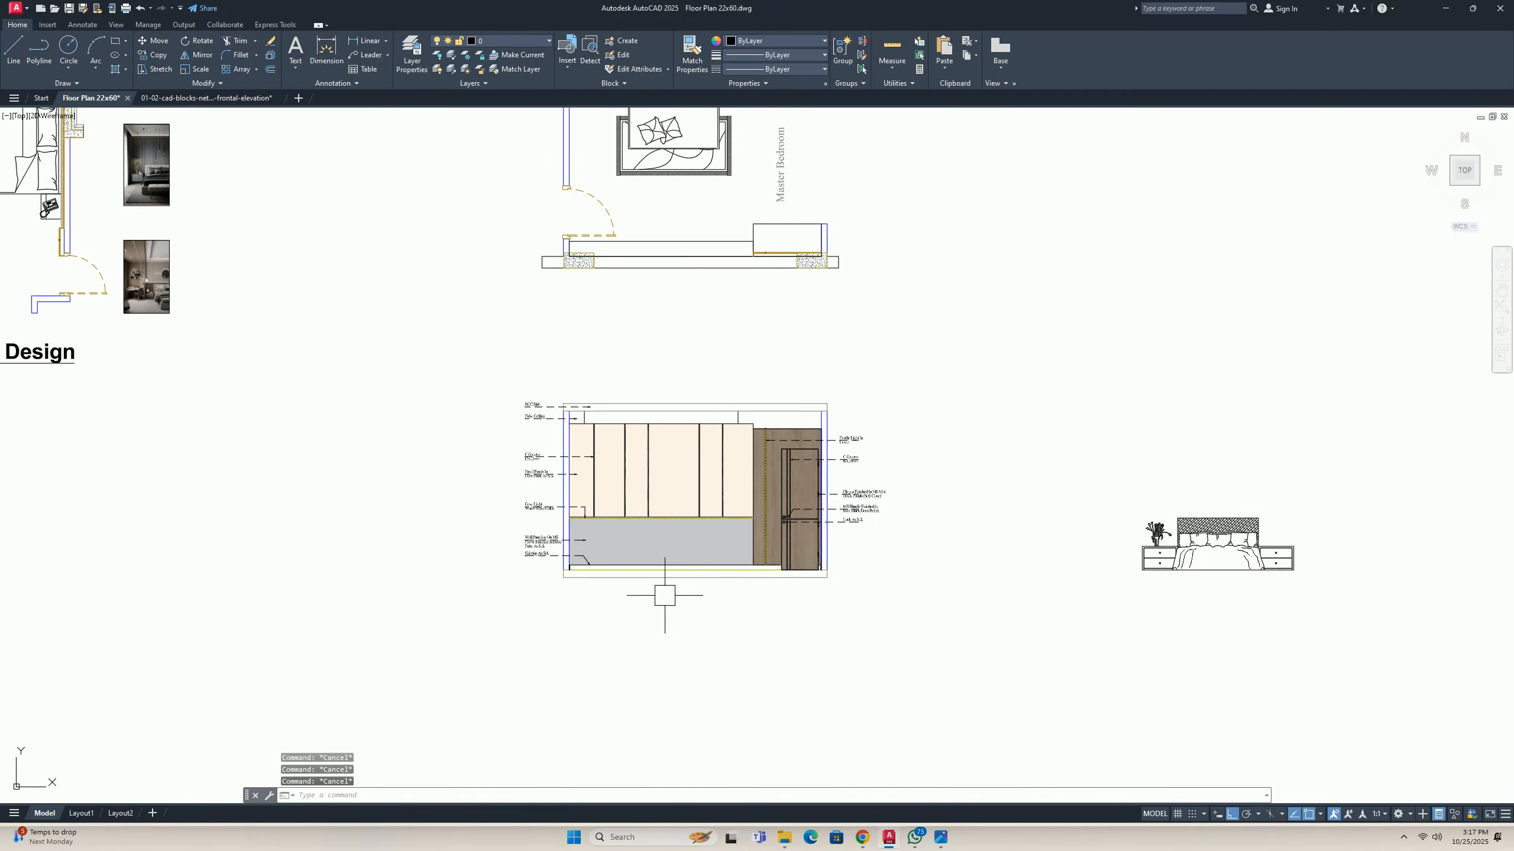
pyautogui.write('co')
pyautogui.press('Return')
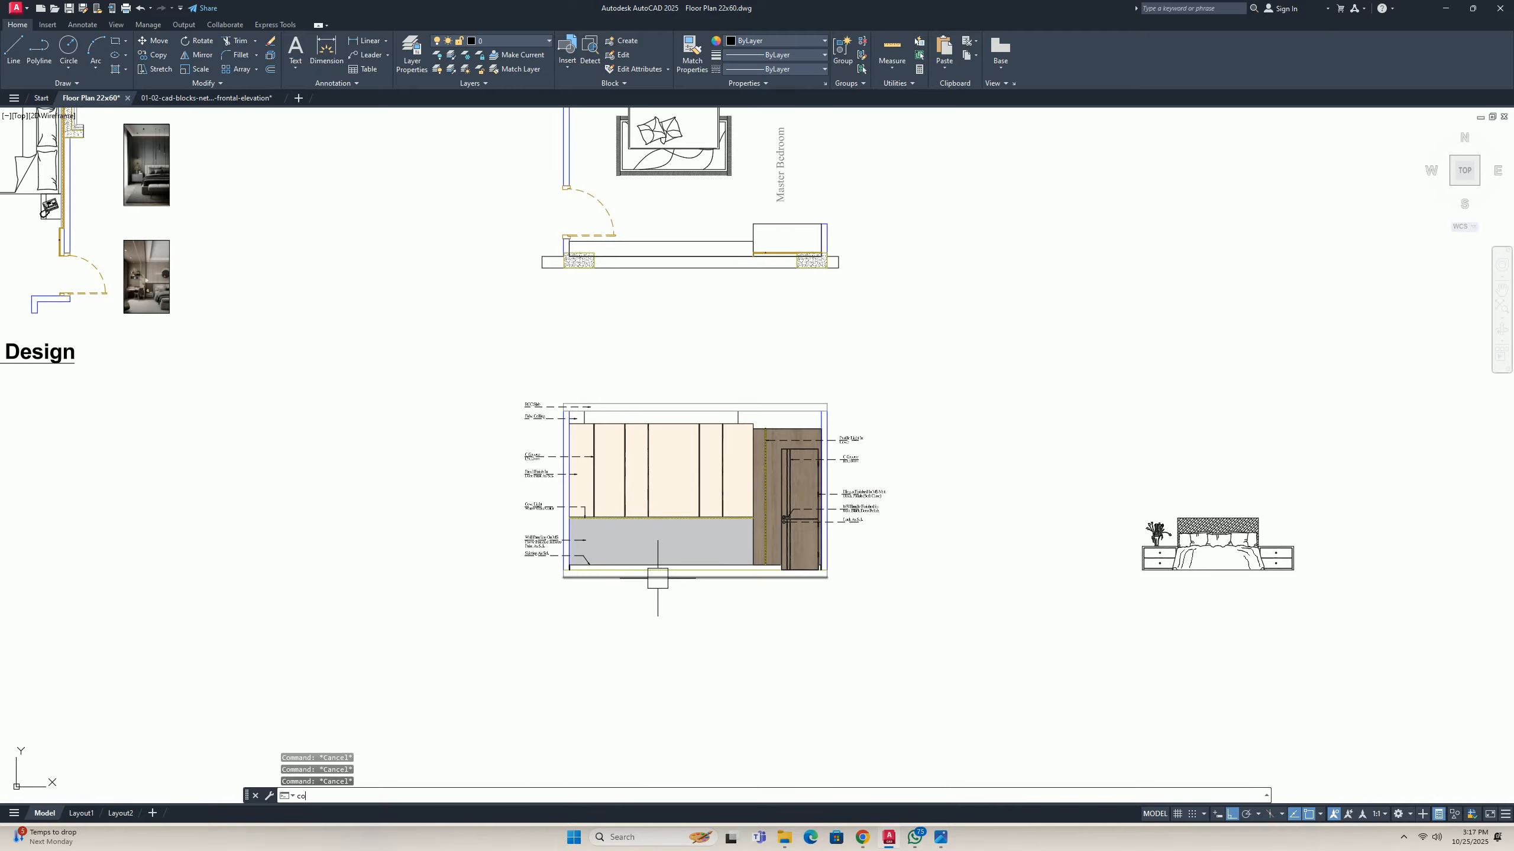
pyautogui.scroll(4, 628, 459)
pyautogui.click(367, 327)
pyautogui.press('Return')
pyautogui.click(364, 329)
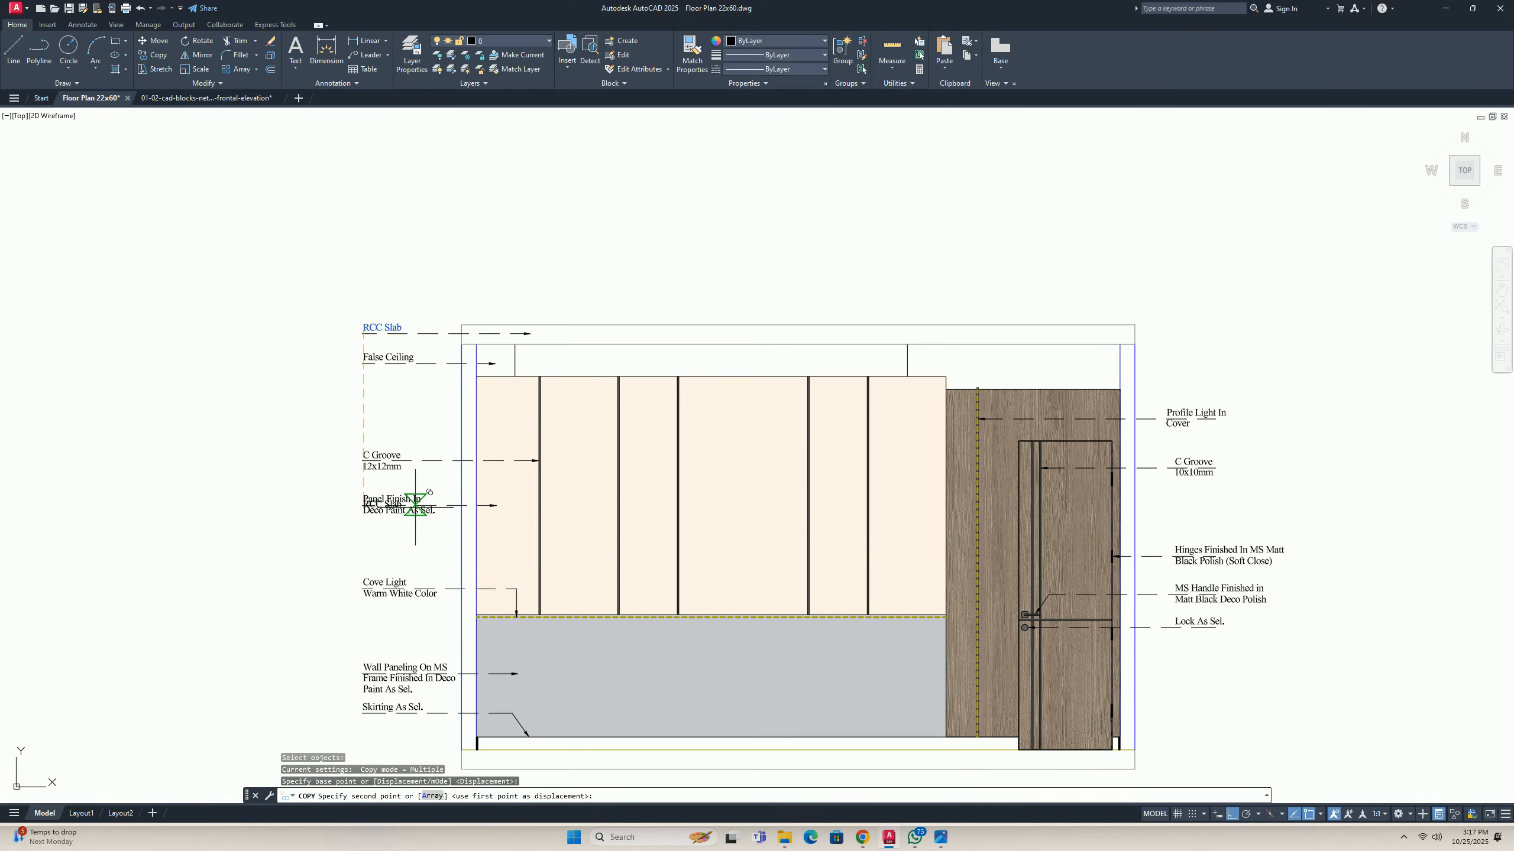
pyautogui.moveTo(644, 676); pyautogui.dragTo(458, 352, button='middle')
pyautogui.click(517, 486)
pyautogui.press('Escape')
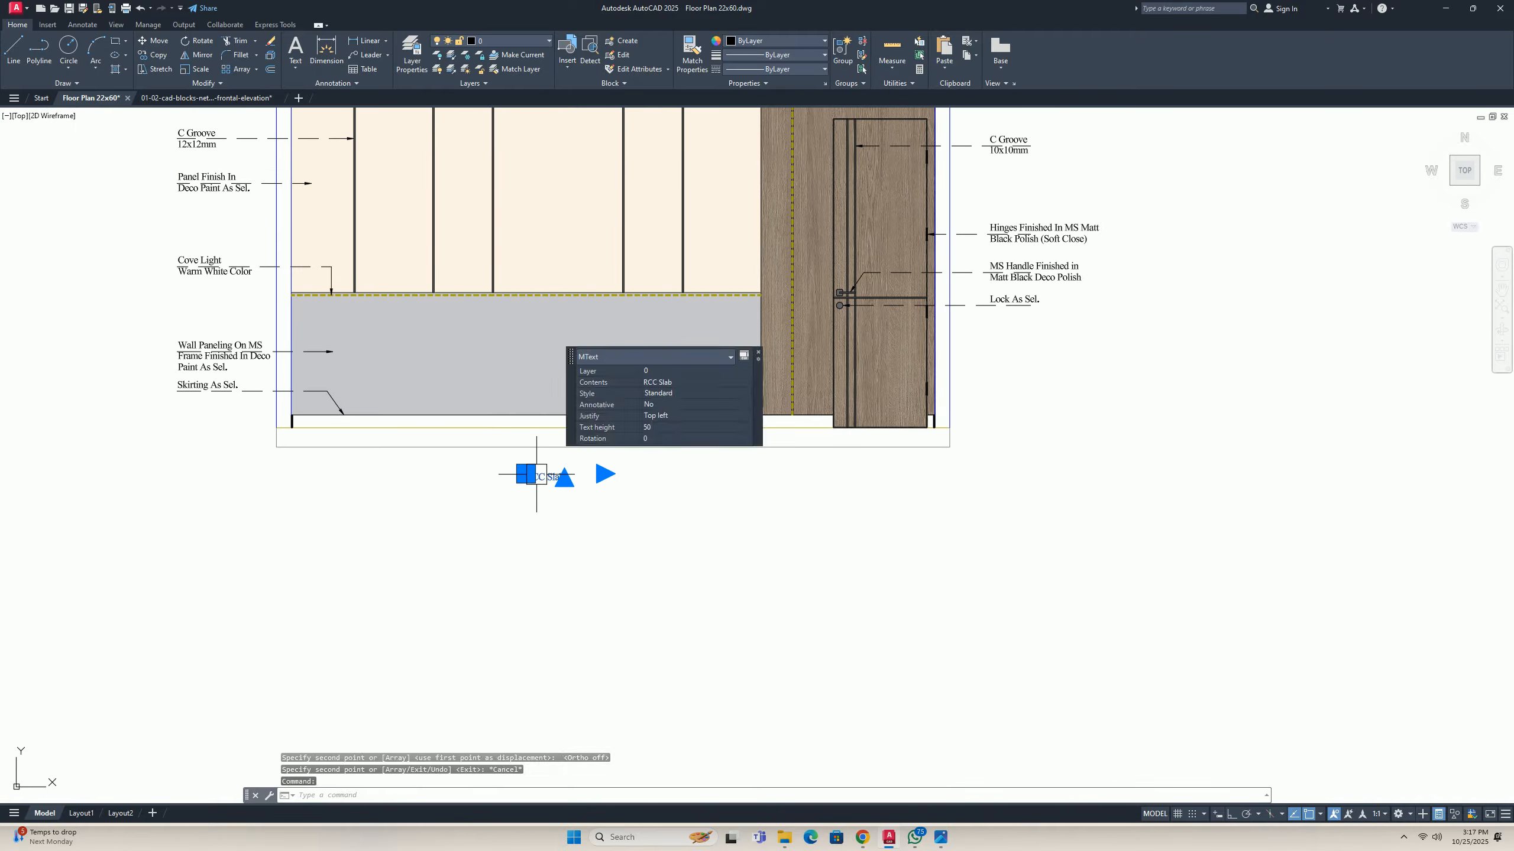
# Replace the copied note's text with "Elevation About A Wall" and widen its text box to fit one line.
pyautogui.doubleClick(537, 479)
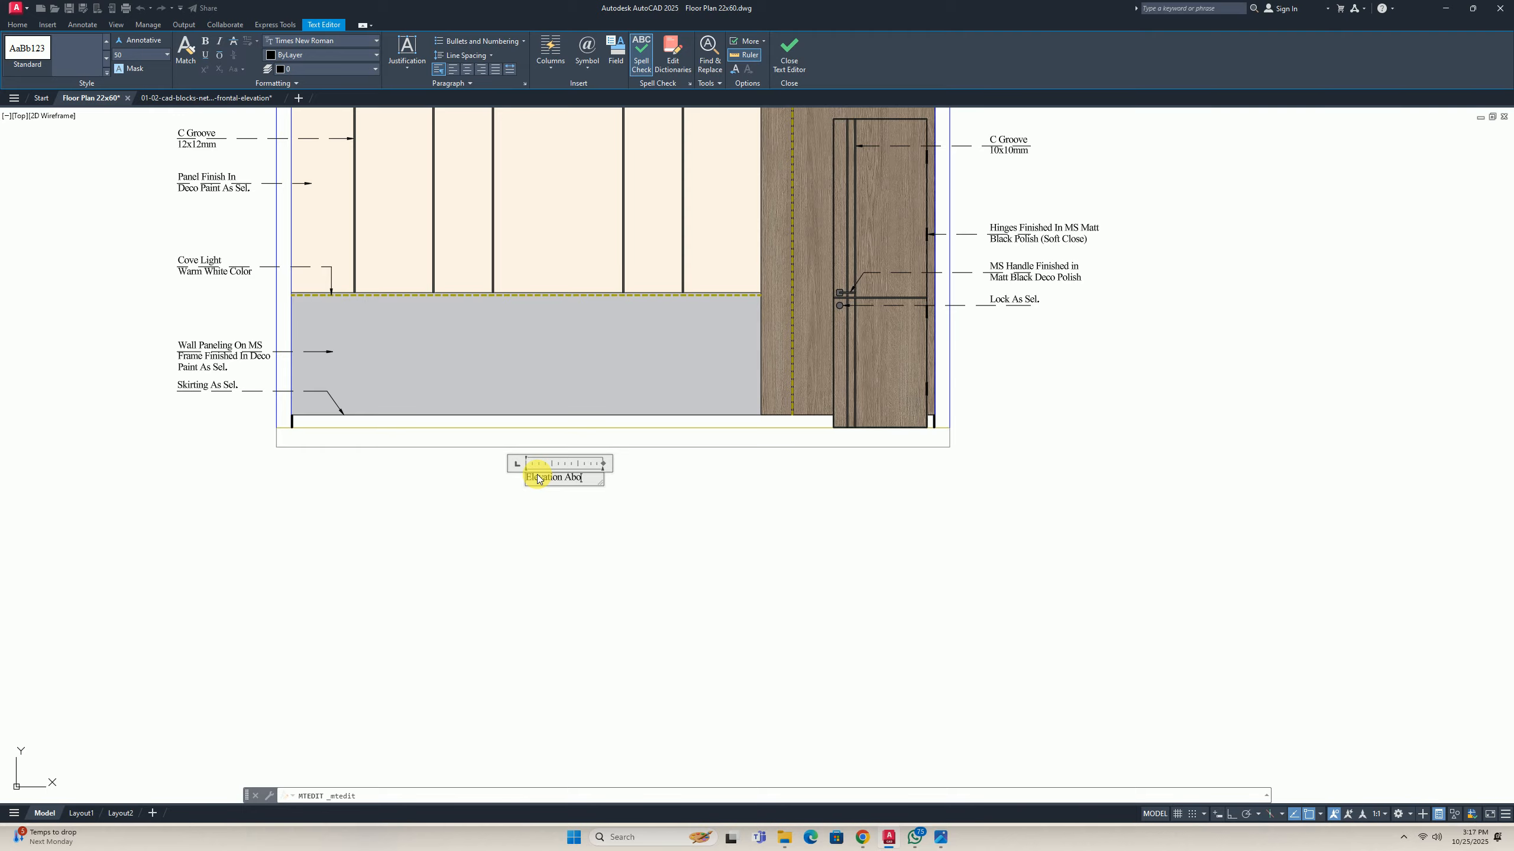
pyautogui.write('Wall')
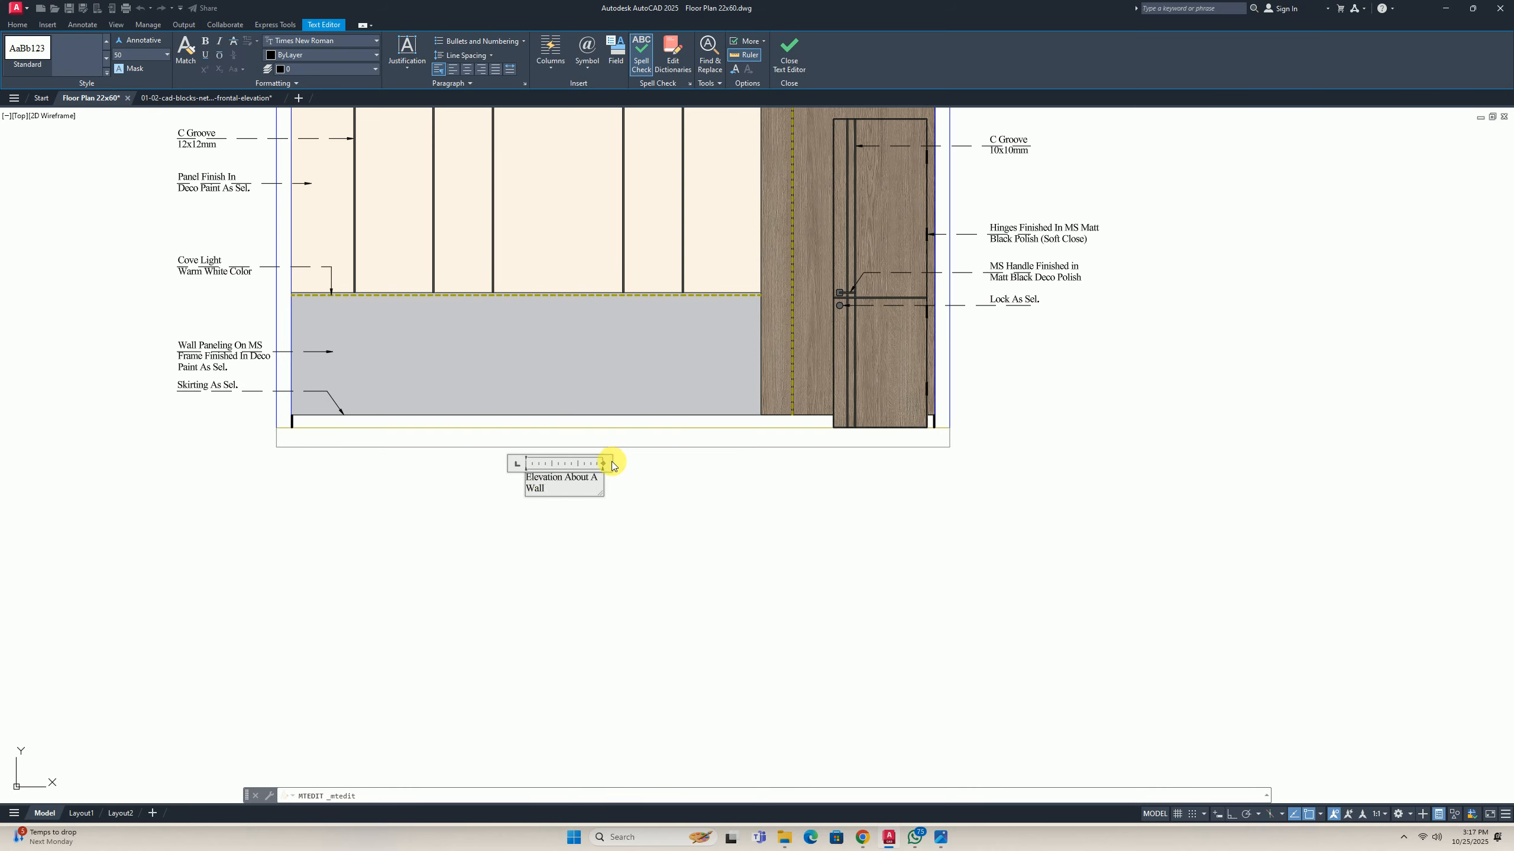
pyautogui.moveTo(603, 464); pyautogui.dragTo(781, 477)
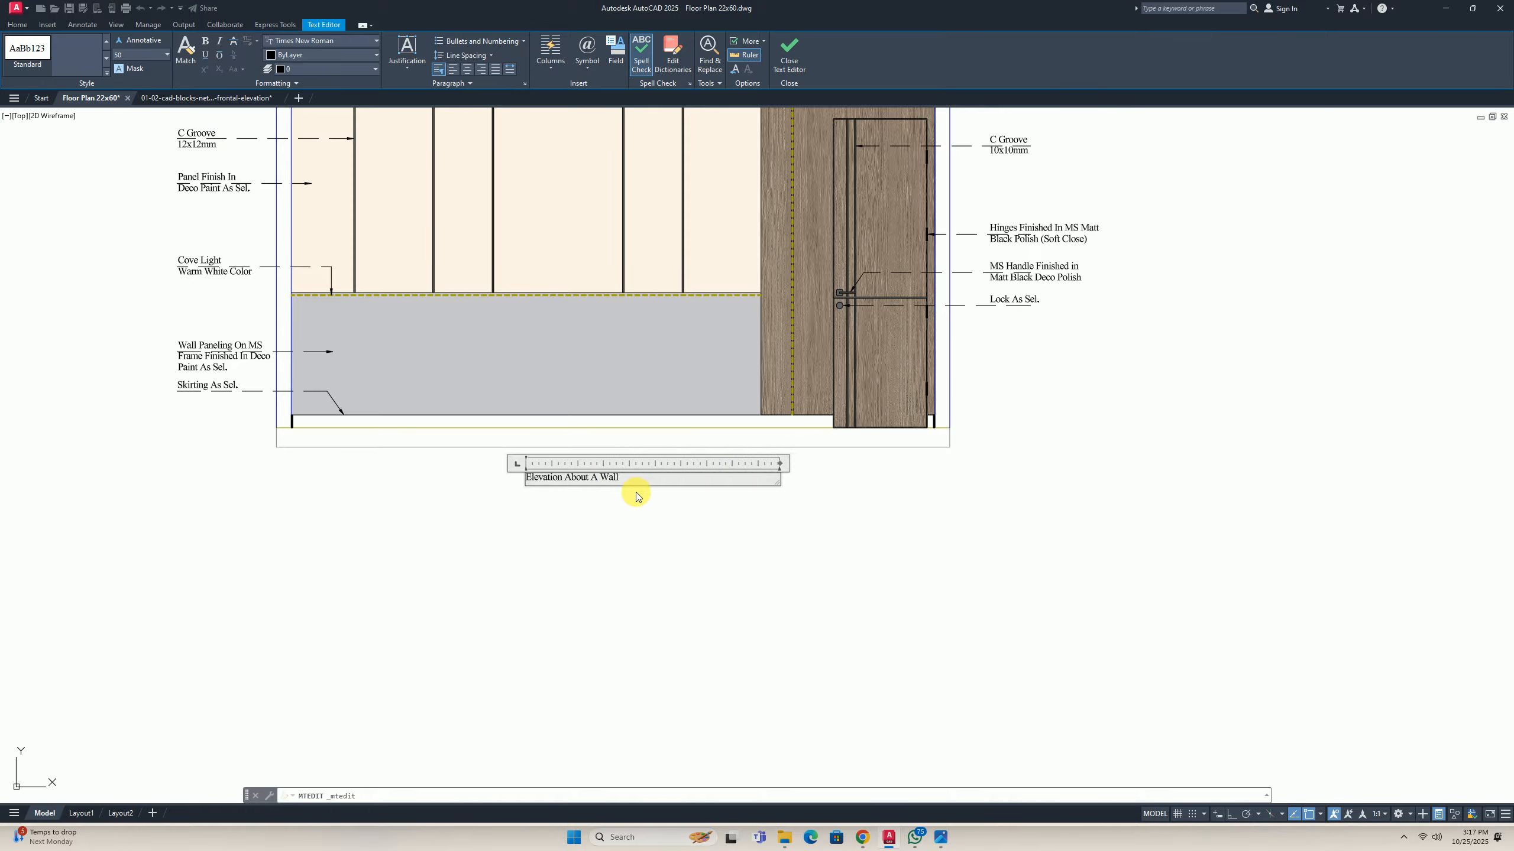
# Make the "Elevation About A Wall" title bold with a text height of 150, widening its box to one line.
pyautogui.hotkey('ctrl', 'a')
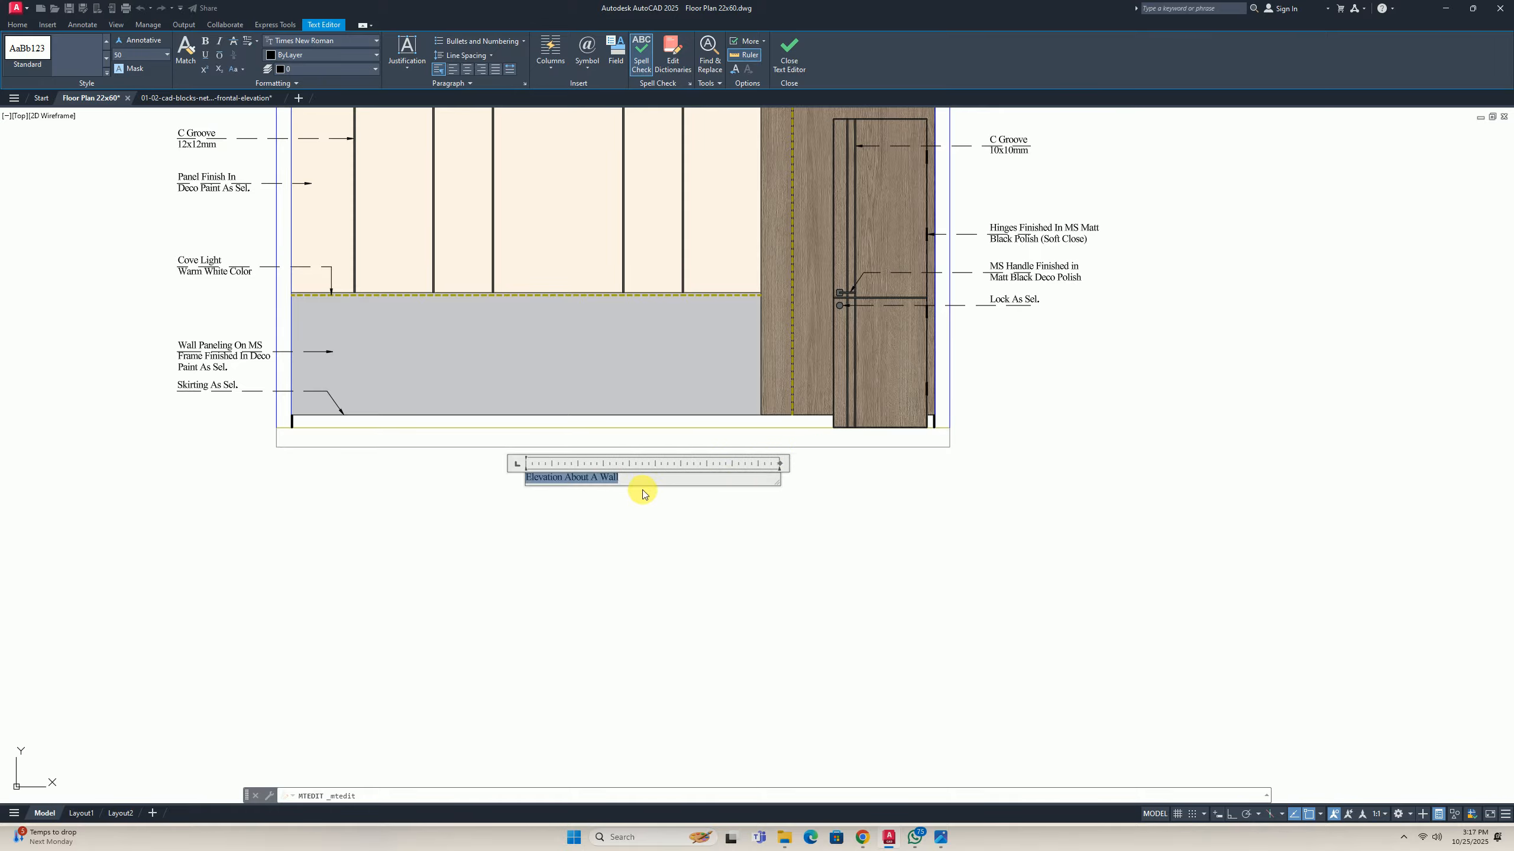
pyautogui.click(206, 43)
pyautogui.click(135, 64)
pyautogui.write('15')
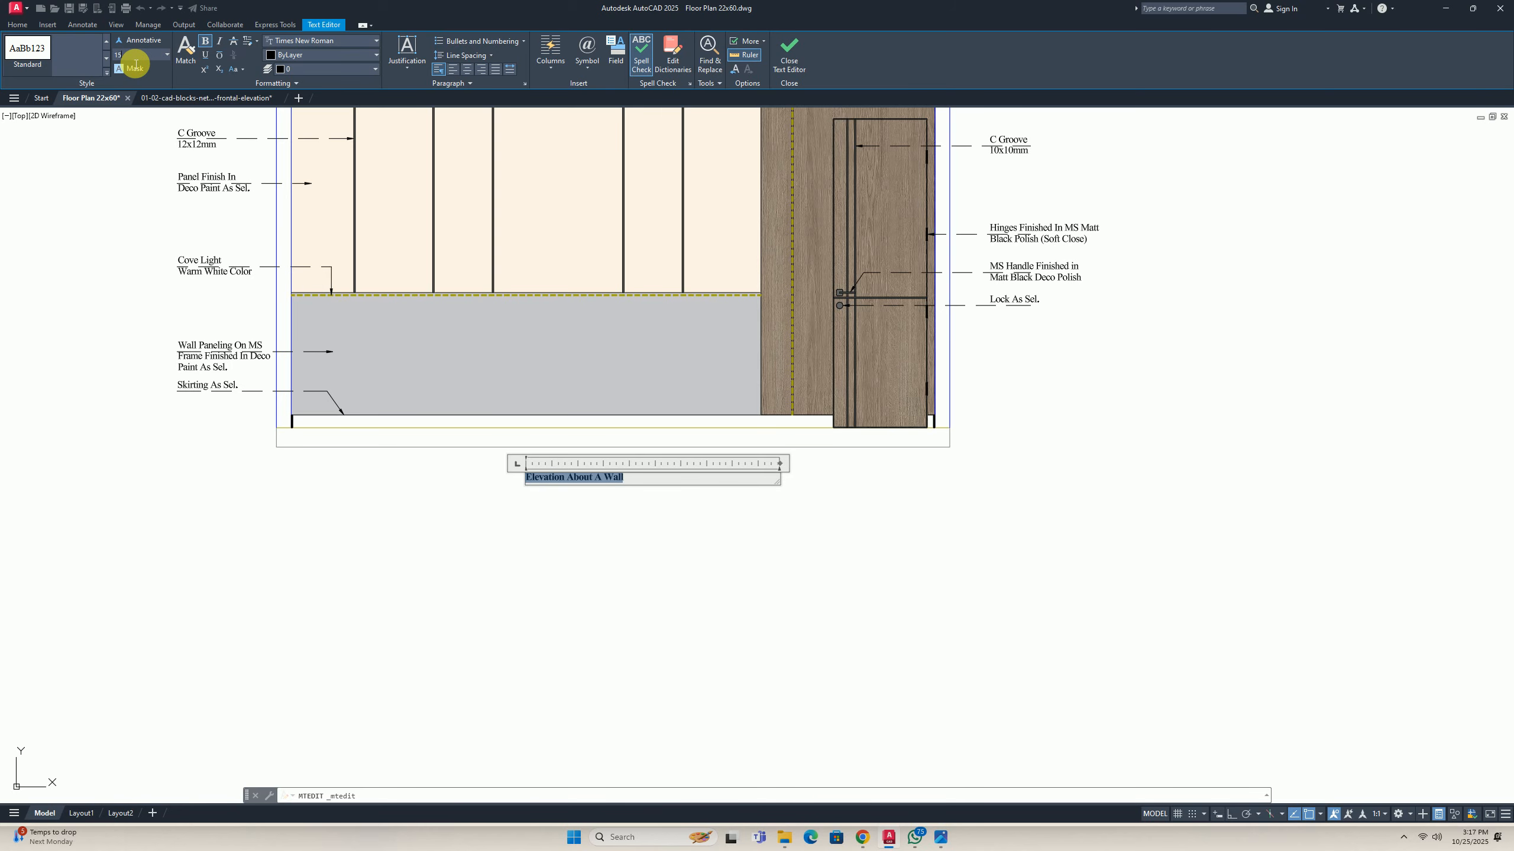
pyautogui.write('0')
pyautogui.press('Return')
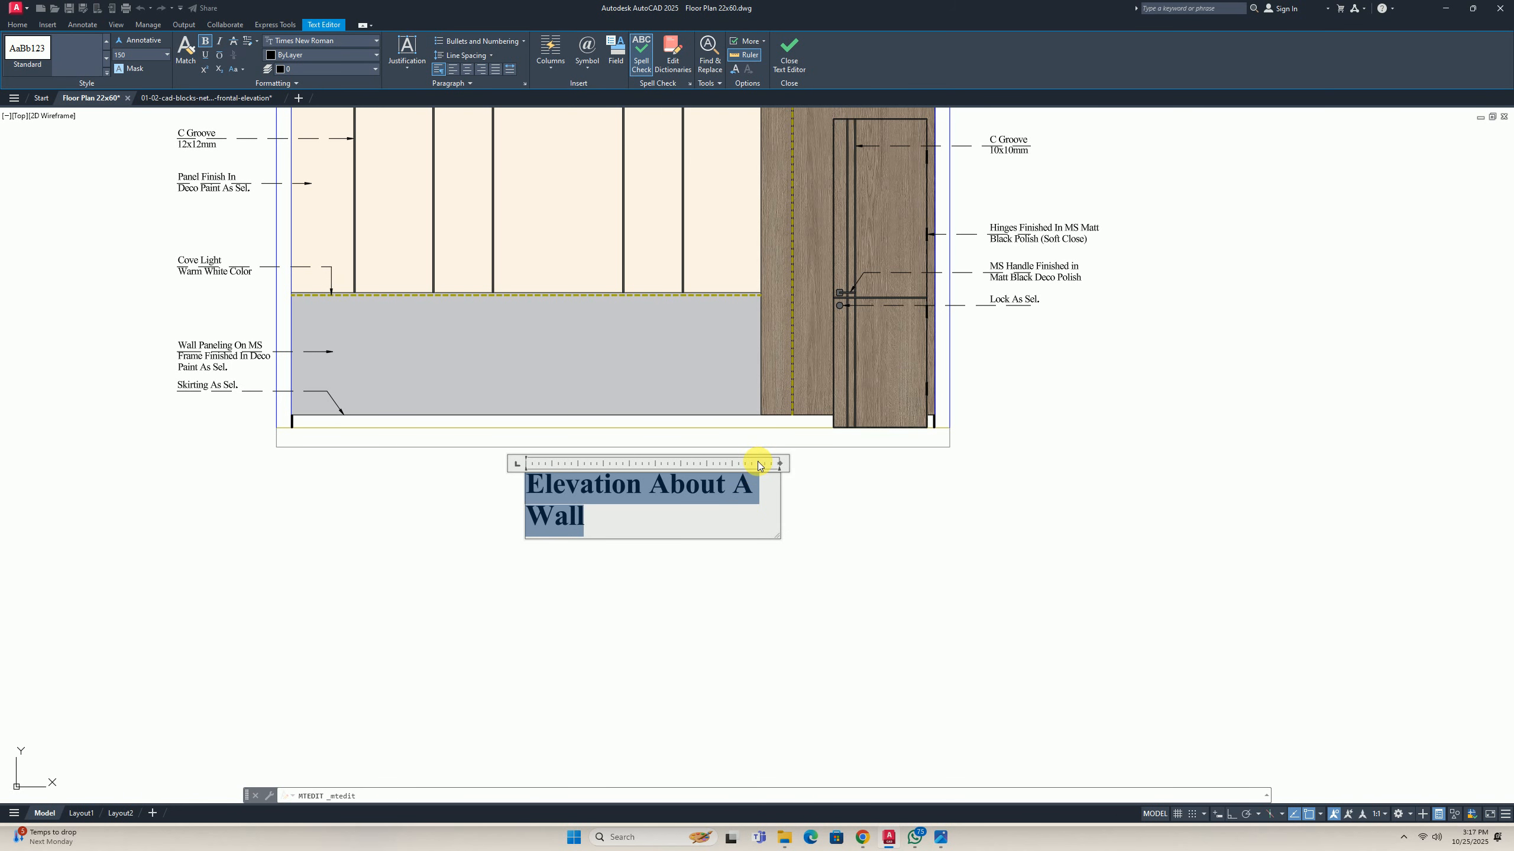
pyautogui.moveTo(784, 467); pyautogui.dragTo(864, 464)
pyautogui.click(626, 546)
pyautogui.press('Escape')
pyautogui.press('Escape')
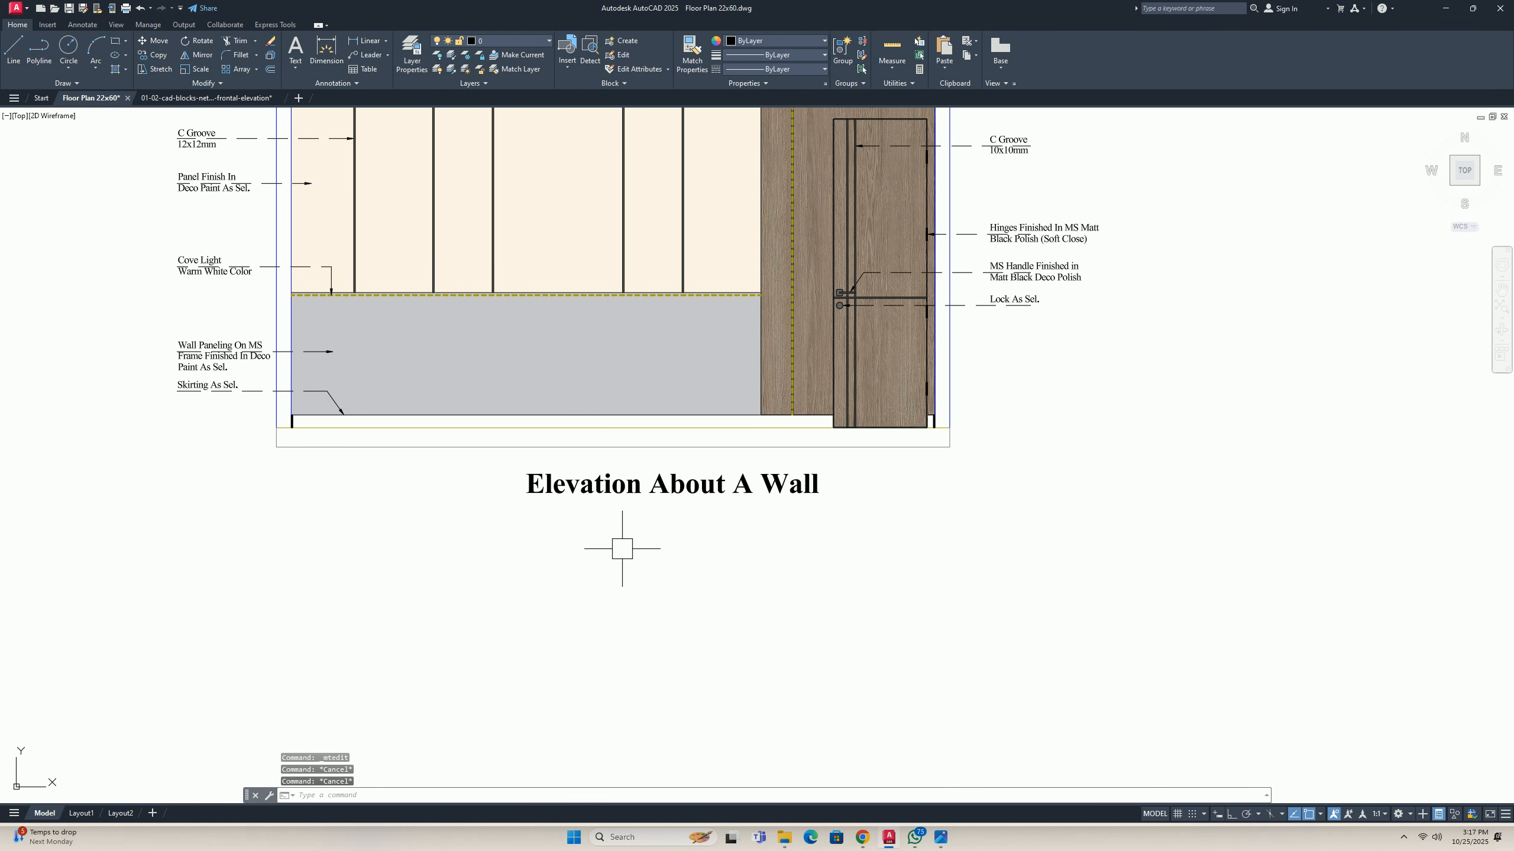
# Move the "Elevation About A Wall" title slightly left and up, so it sits centred under the elevation.
pyautogui.write('m')
pyautogui.press('space')
pyautogui.click(650, 496)
pyautogui.press('space')
pyautogui.click(670, 550)
pyautogui.press('Escape')
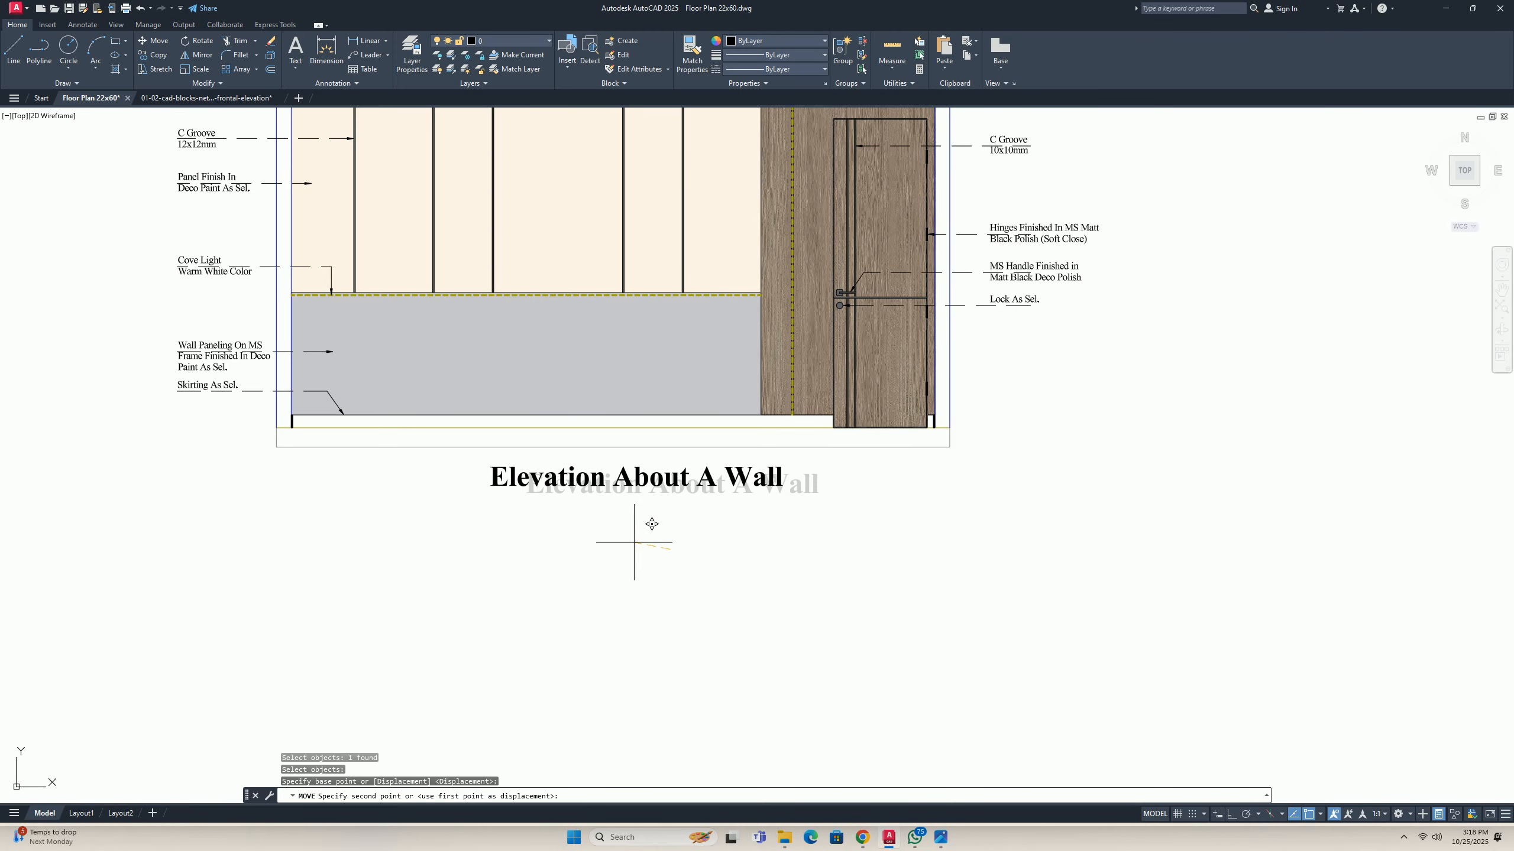
# Underline the "Elevation About A Wall" title text.
pyautogui.doubleClick(646, 486)
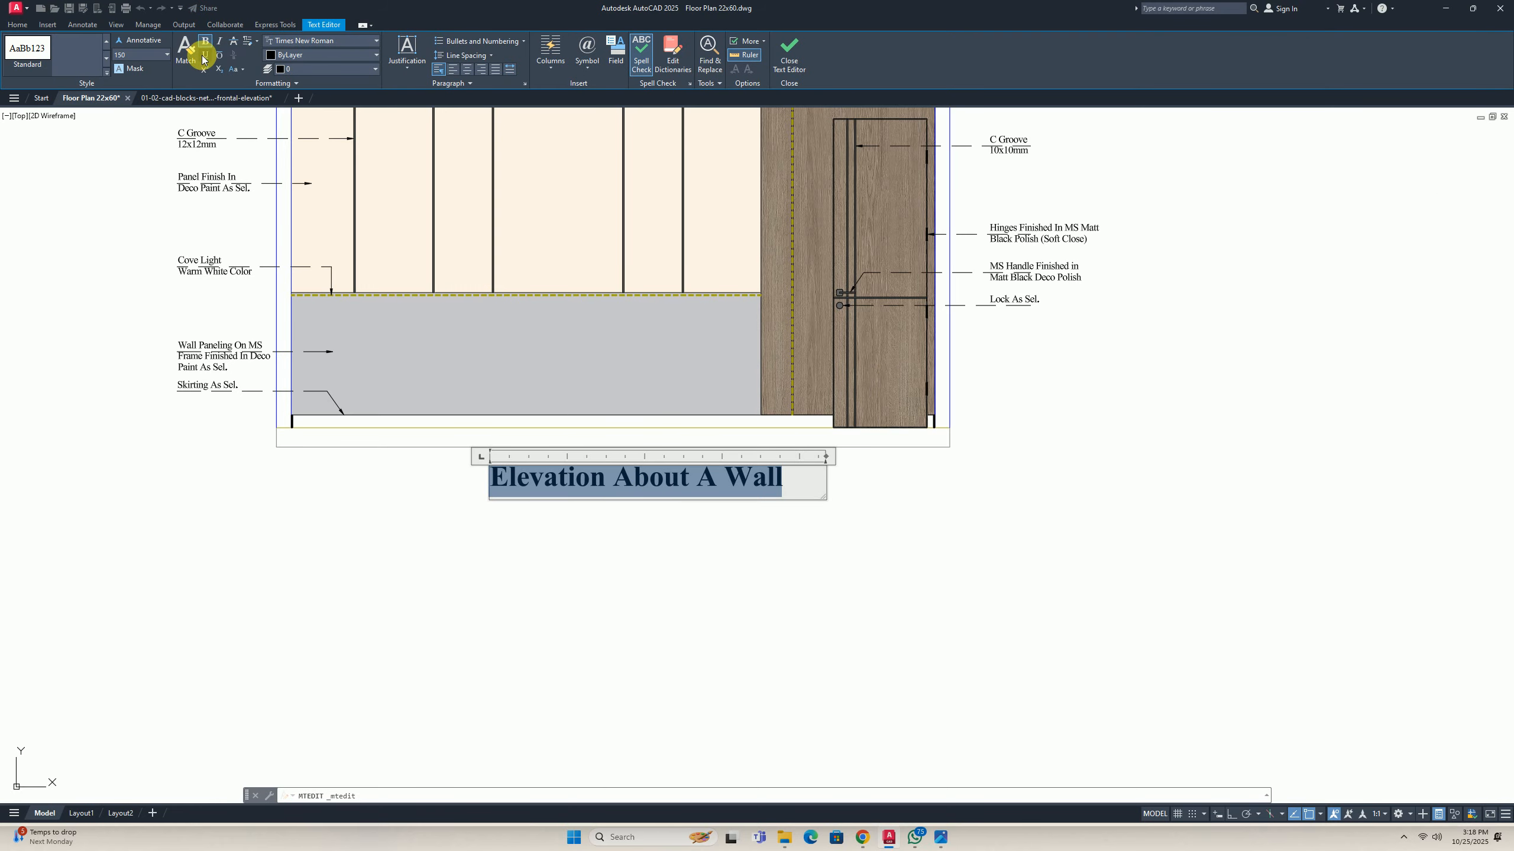
pyautogui.click(206, 58)
pyautogui.click(372, 555)
pyautogui.scroll(-4, 573, 596)
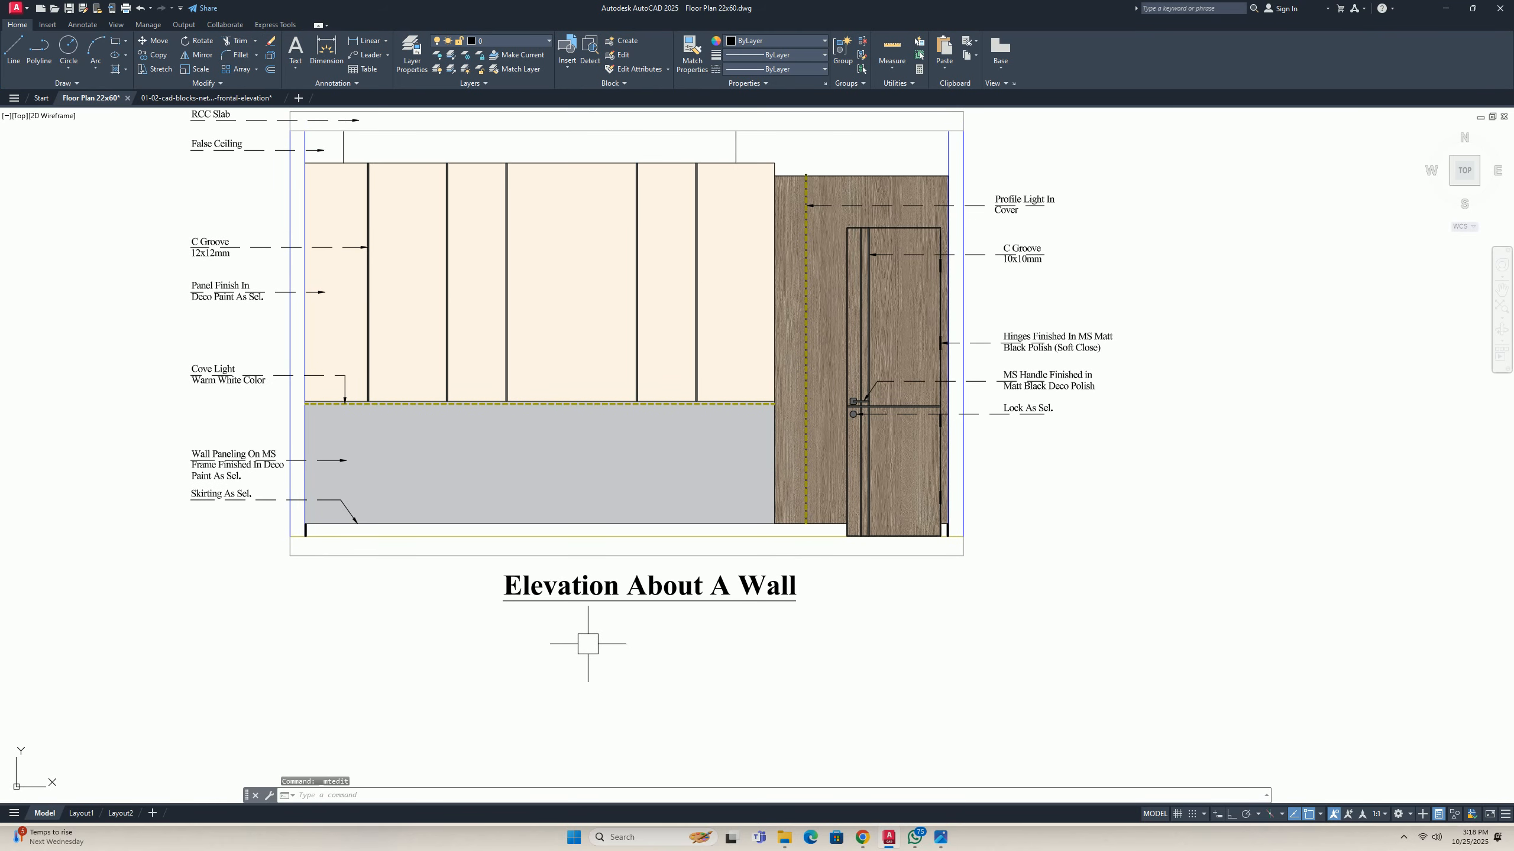
# Move the underlined title slightly lower to leave a gap beneath the elevation's floor slab.
pyautogui.scroll(3, 575, 551)
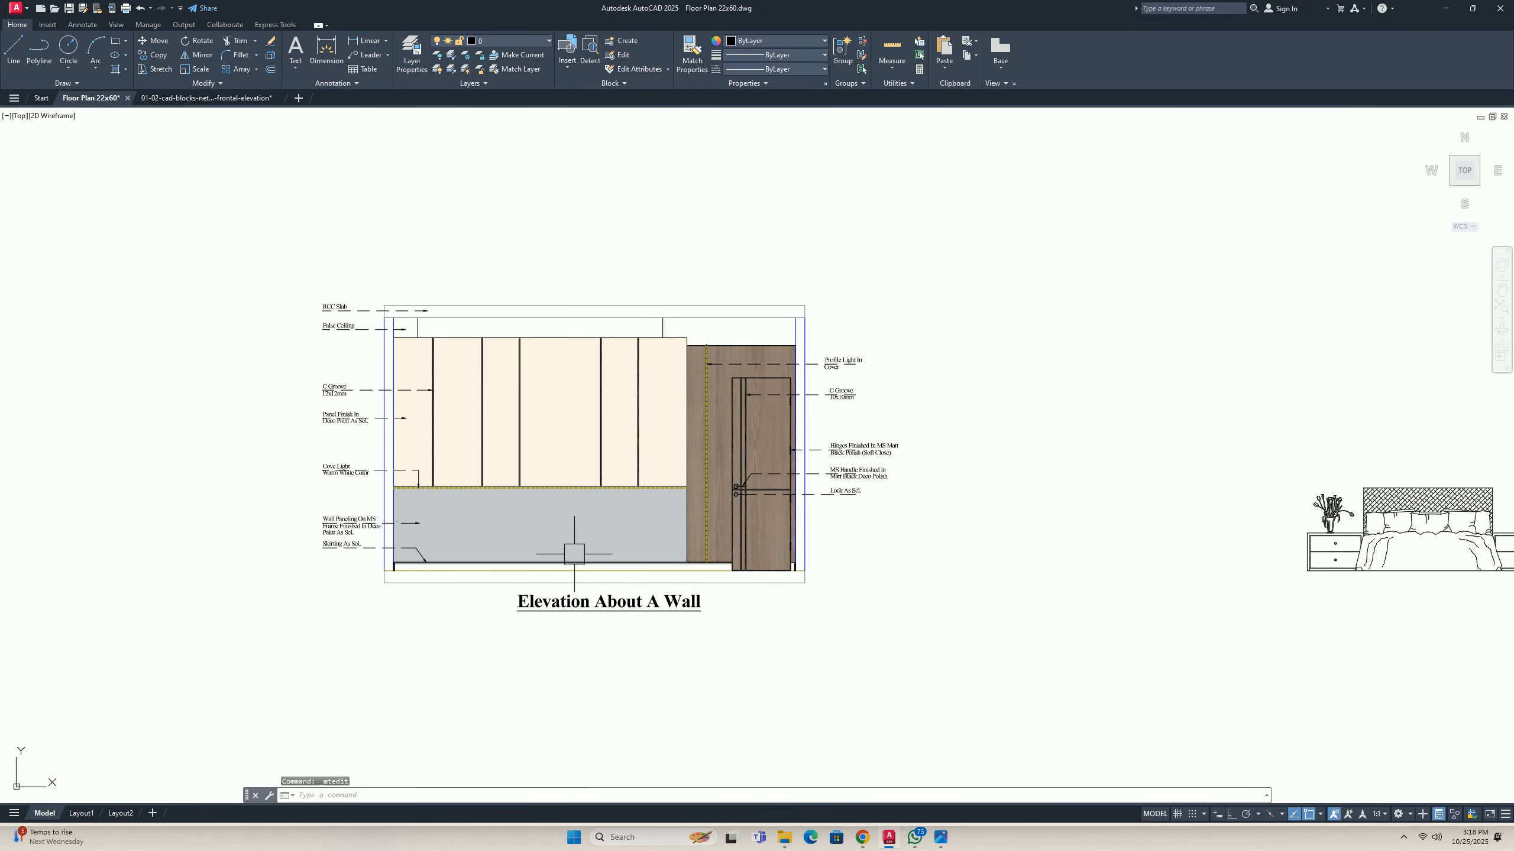
pyautogui.moveTo(615, 589); pyautogui.dragTo(615, 534, button='middle')
pyautogui.write('m')
pyautogui.press('space')
pyautogui.click(600, 558)
pyautogui.press('space')
pyautogui.click(571, 645)
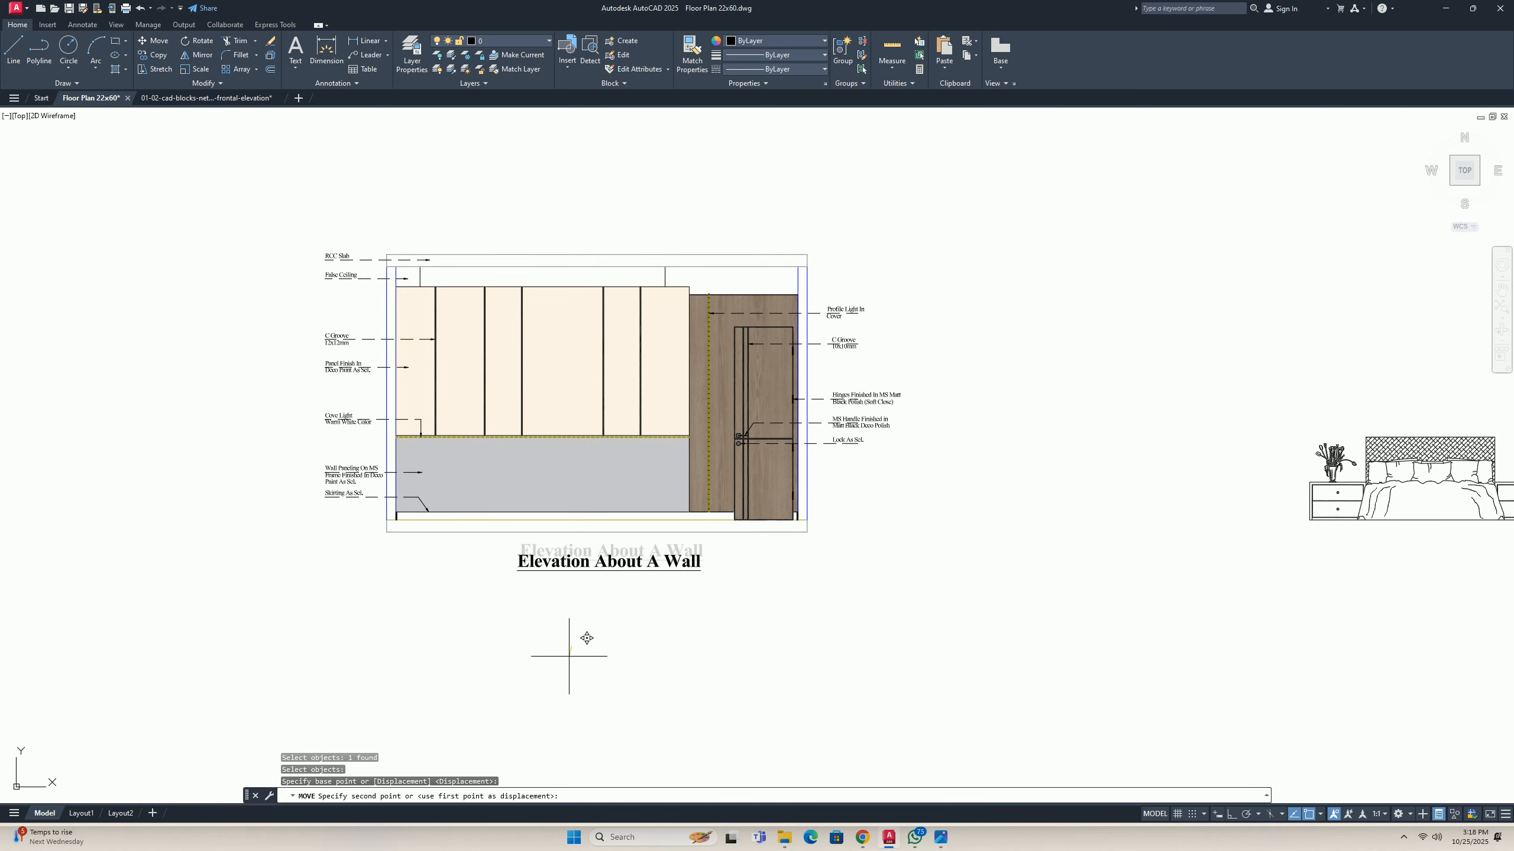
pyautogui.click(569, 655)
pyautogui.press('Escape')
pyautogui.press('Escape')
pyautogui.moveTo(422, 541)
pyautogui.mouseDown(button='middle')
pyautogui.moveTo(439, 558)
pyautogui.moveTo(500, 551)
pyautogui.mouseUp(button='middle')
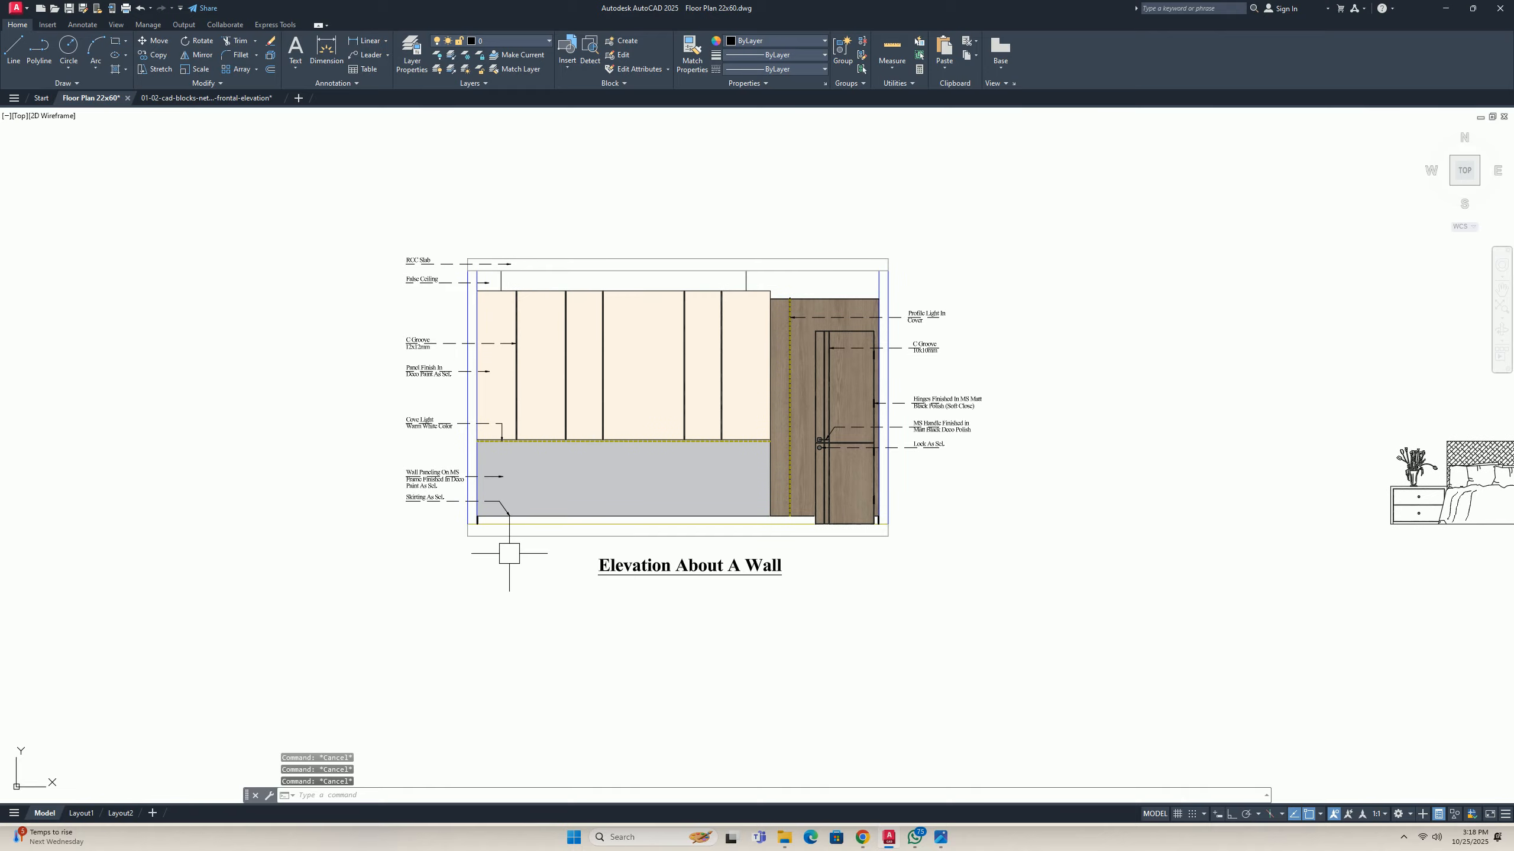
# Turn off the display of alternate units in the ISO-25 dimension style.
pyautogui.write('d')
pyautogui.press('space')
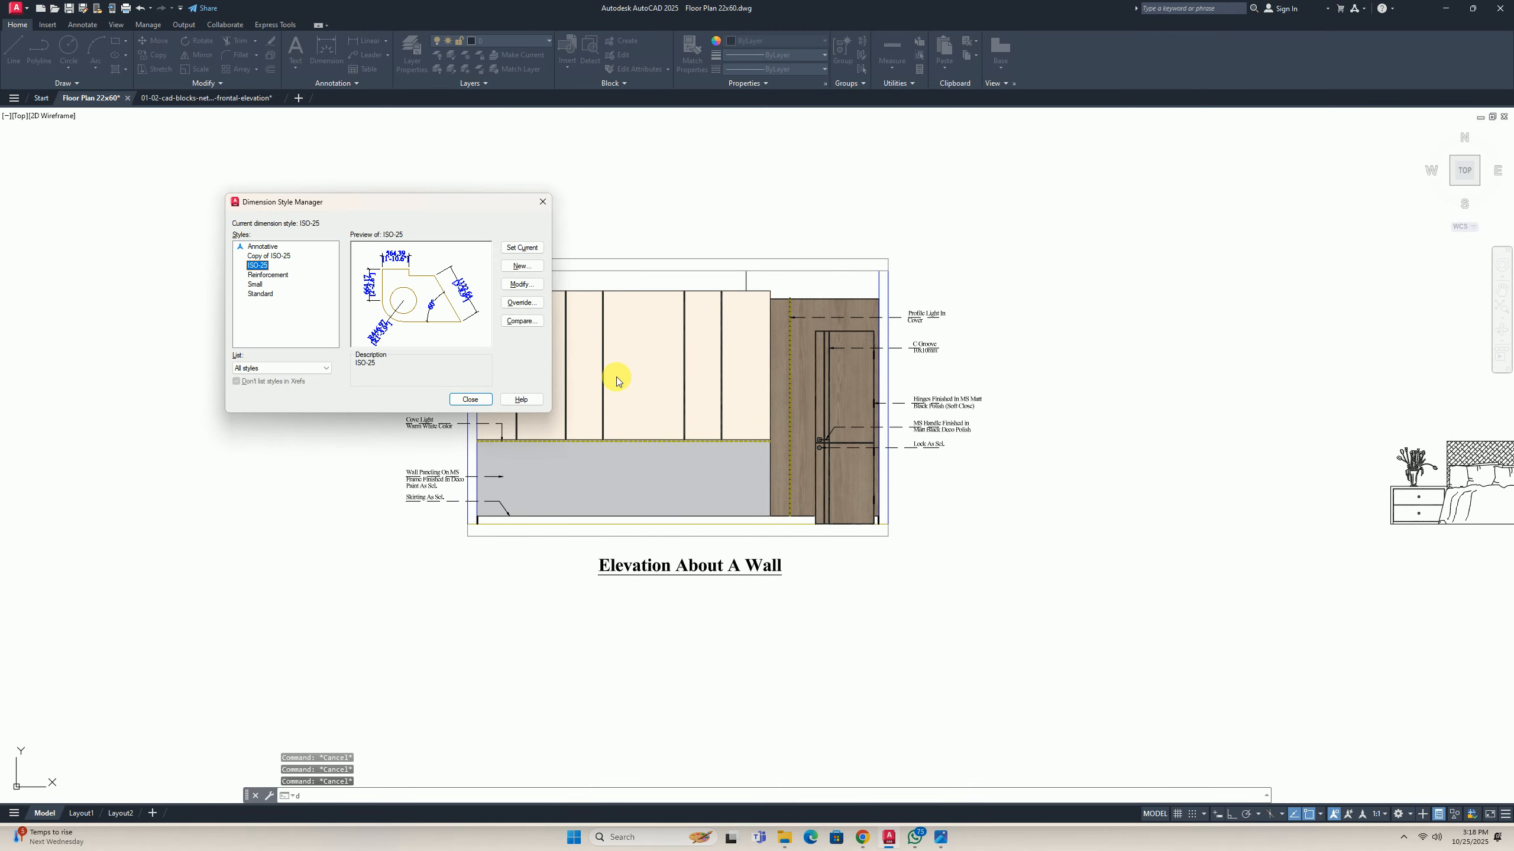
pyautogui.click(539, 284)
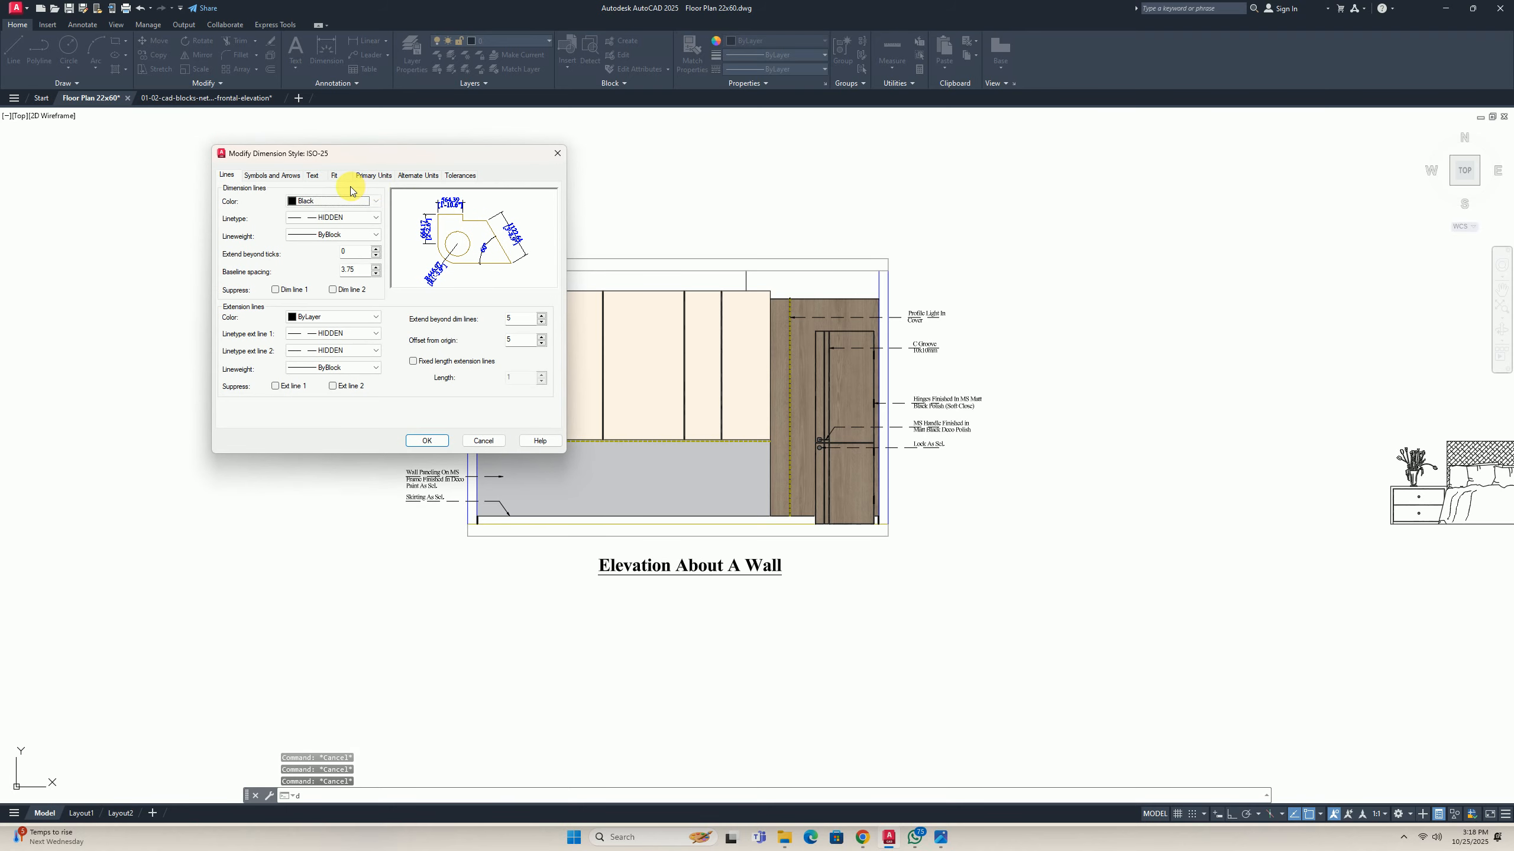
pyautogui.click(367, 176)
pyautogui.click(417, 174)
pyautogui.click(226, 191)
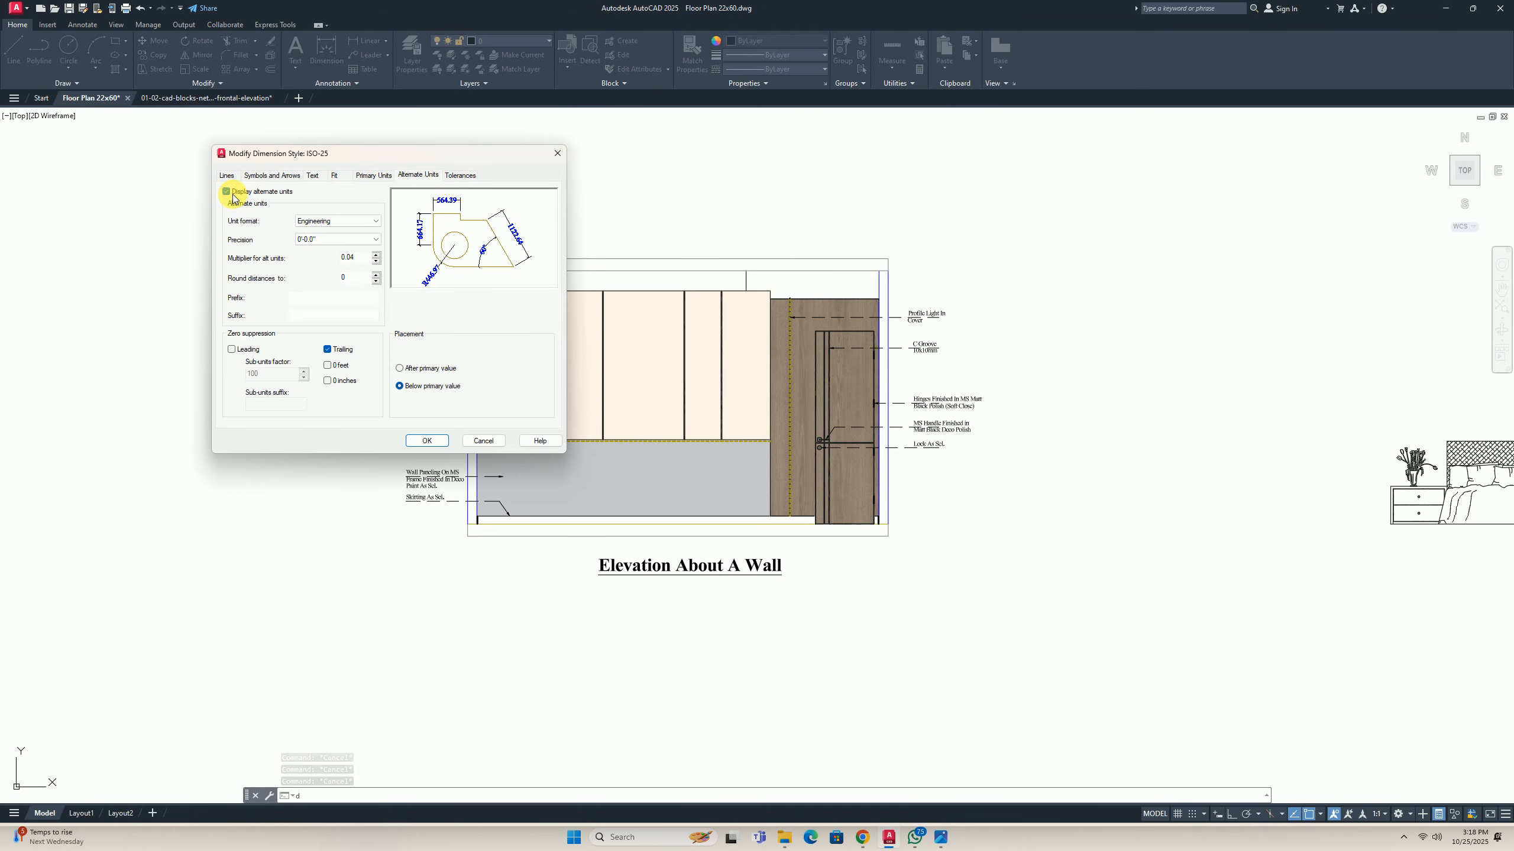
pyautogui.click(425, 441)
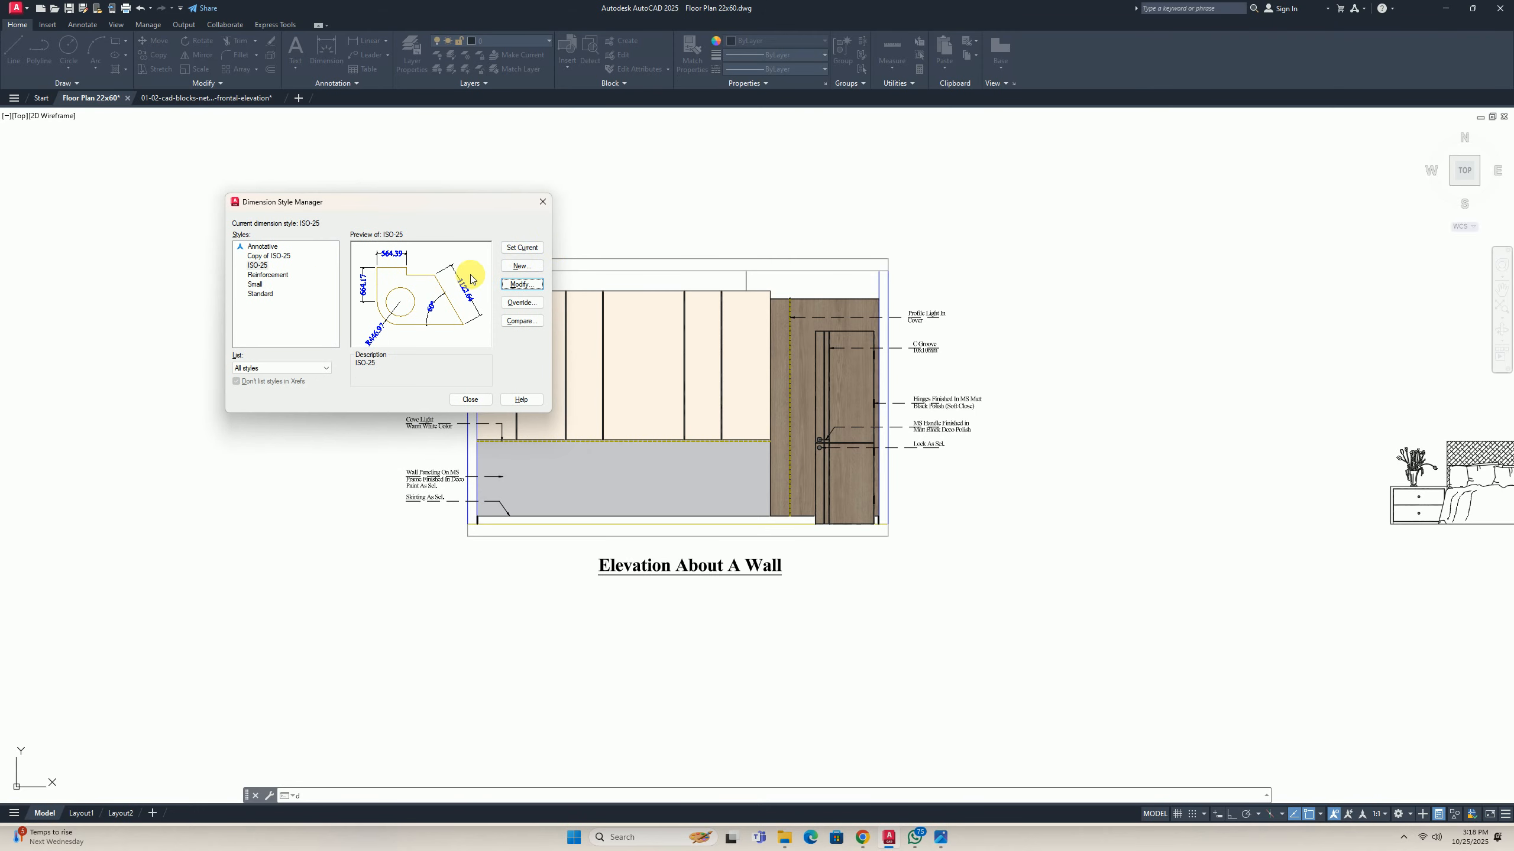
pyautogui.click(543, 204)
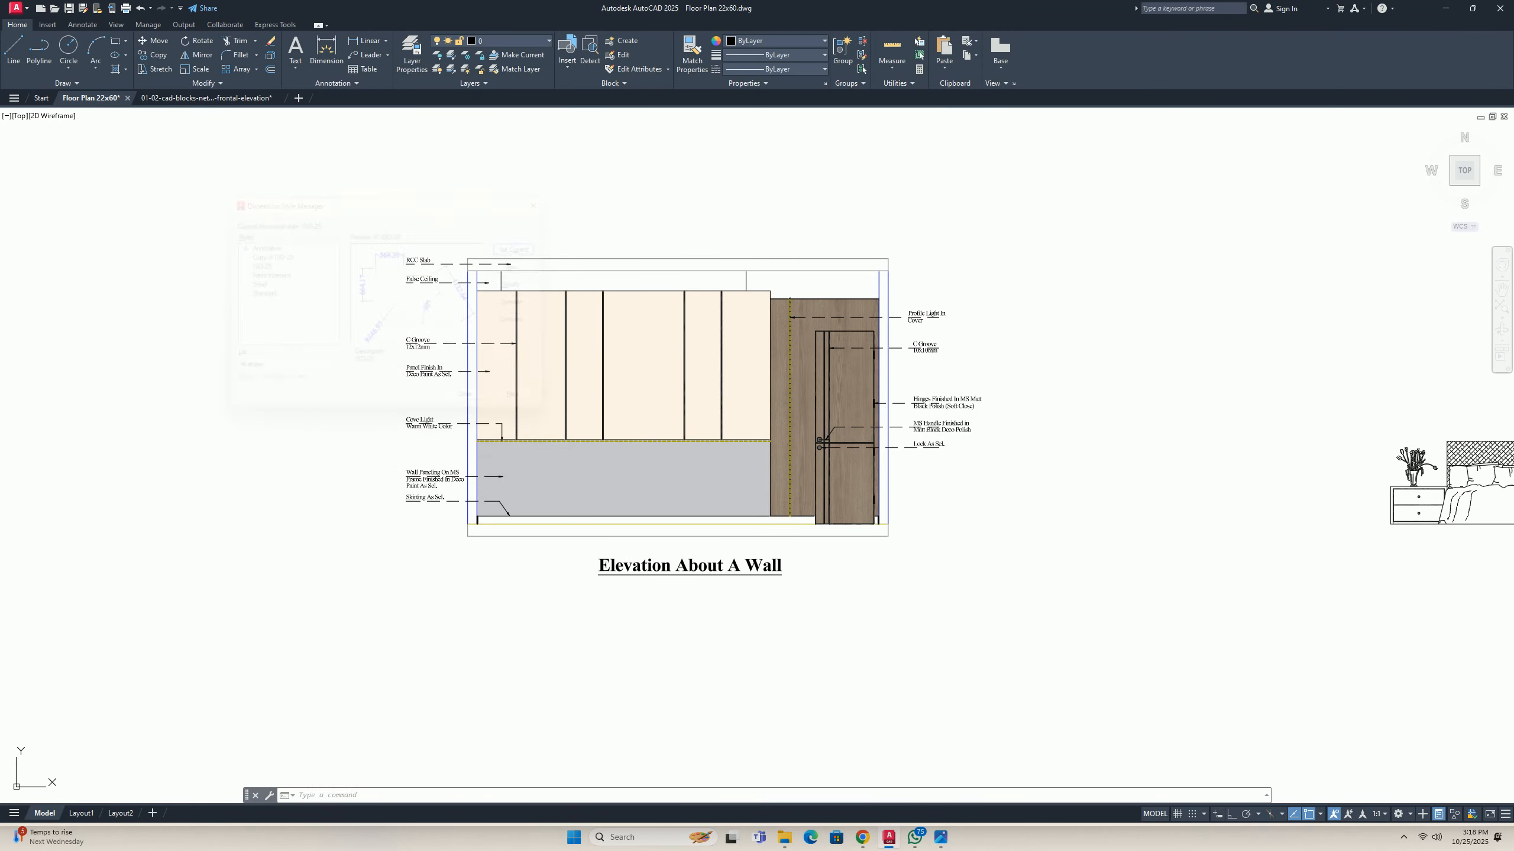
# Add a horizontal linear dimension from the cream panelling's left edge to the first groove, placed above the RCC slab.
pyautogui.write('dli')
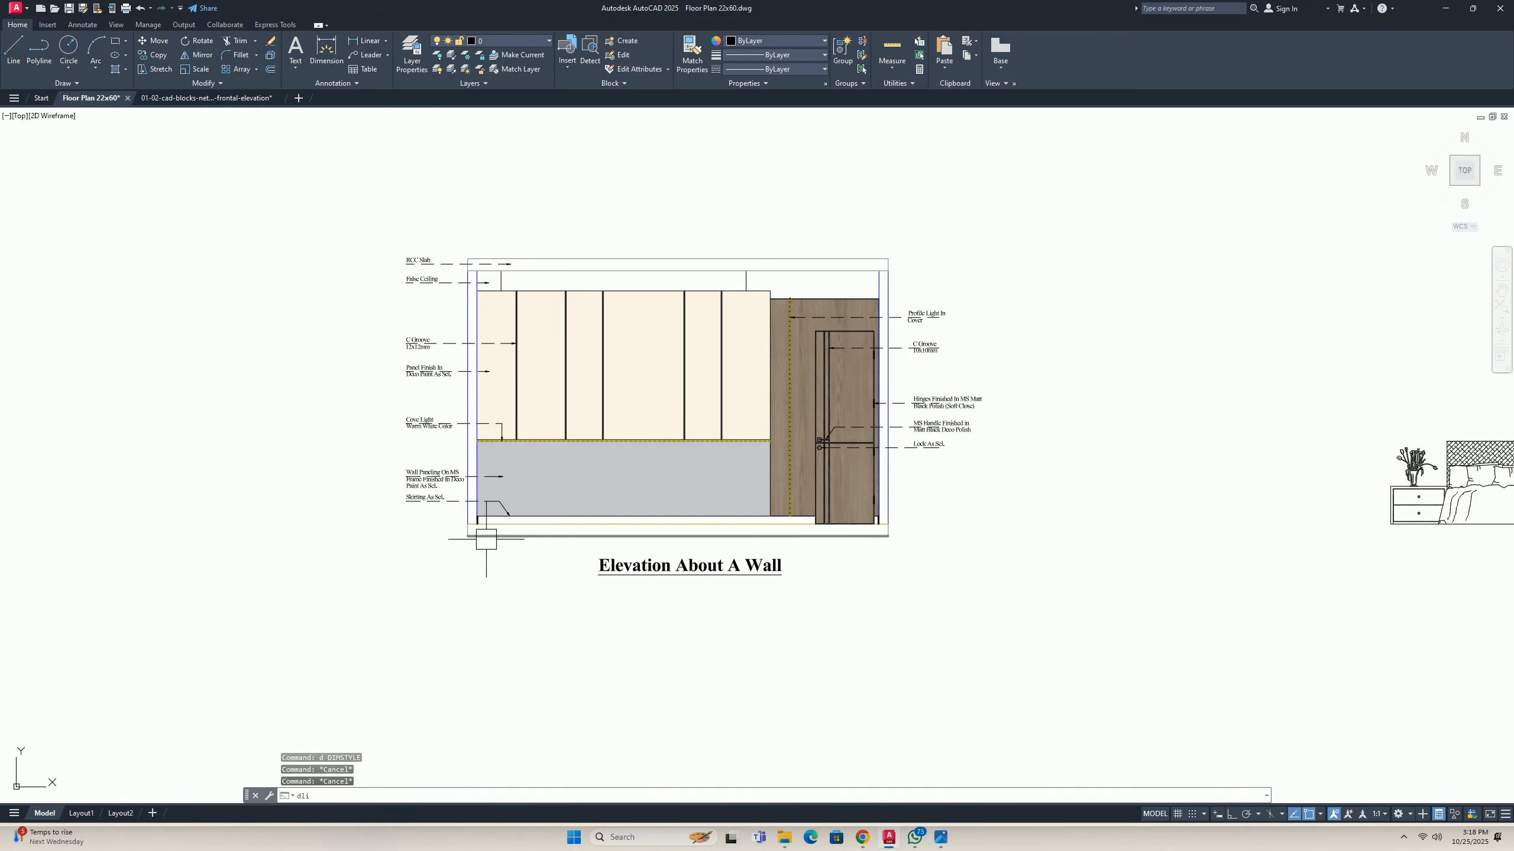
pyautogui.press('Return')
pyautogui.scroll(4, 480, 547)
pyautogui.scroll(-4, 433, 458)
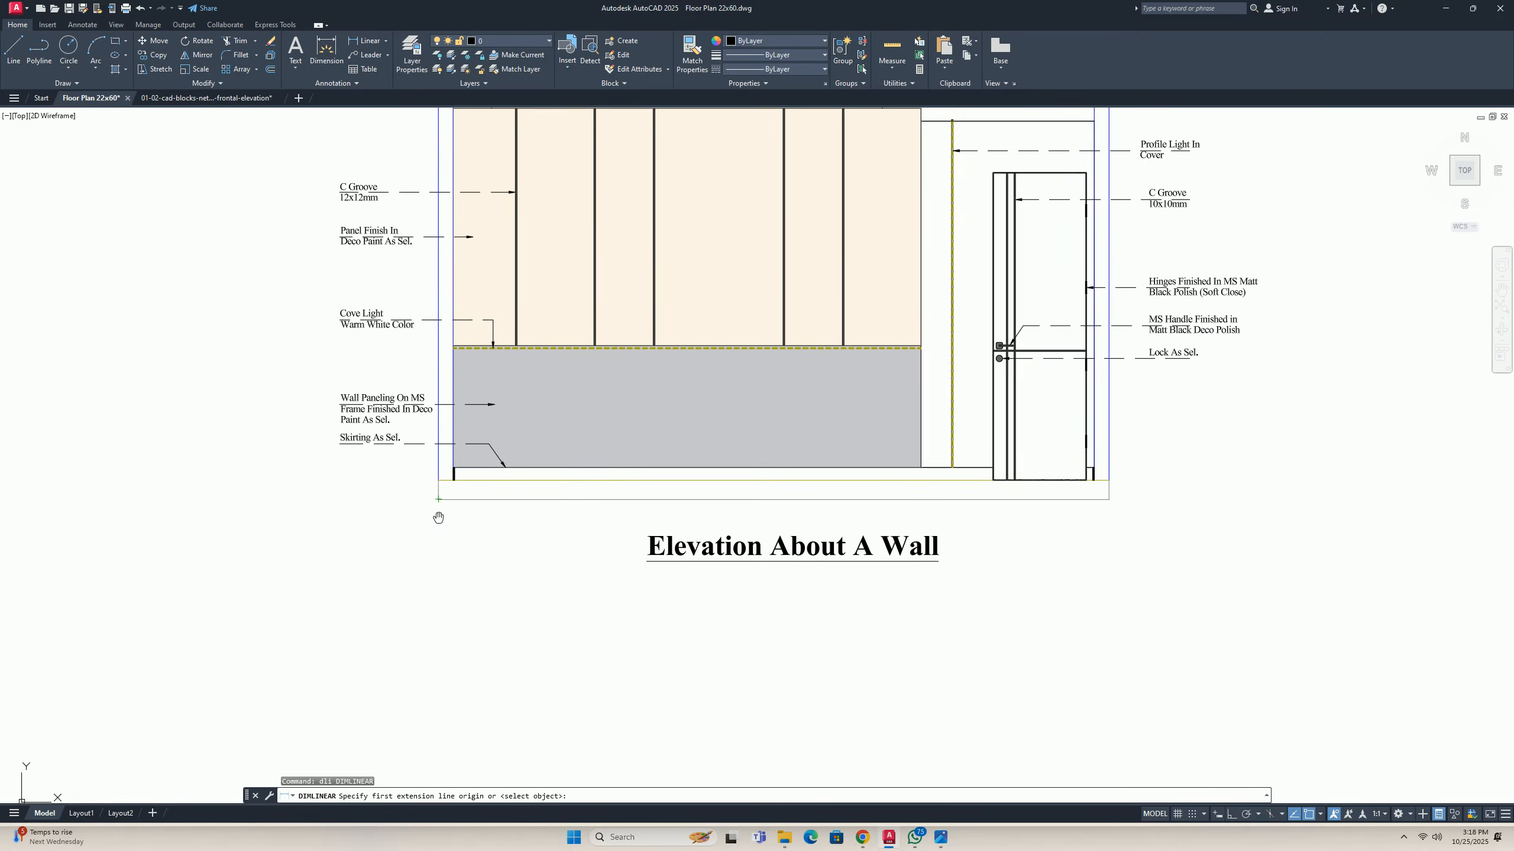
pyautogui.scroll(3, 476, 276)
pyautogui.click(448, 302)
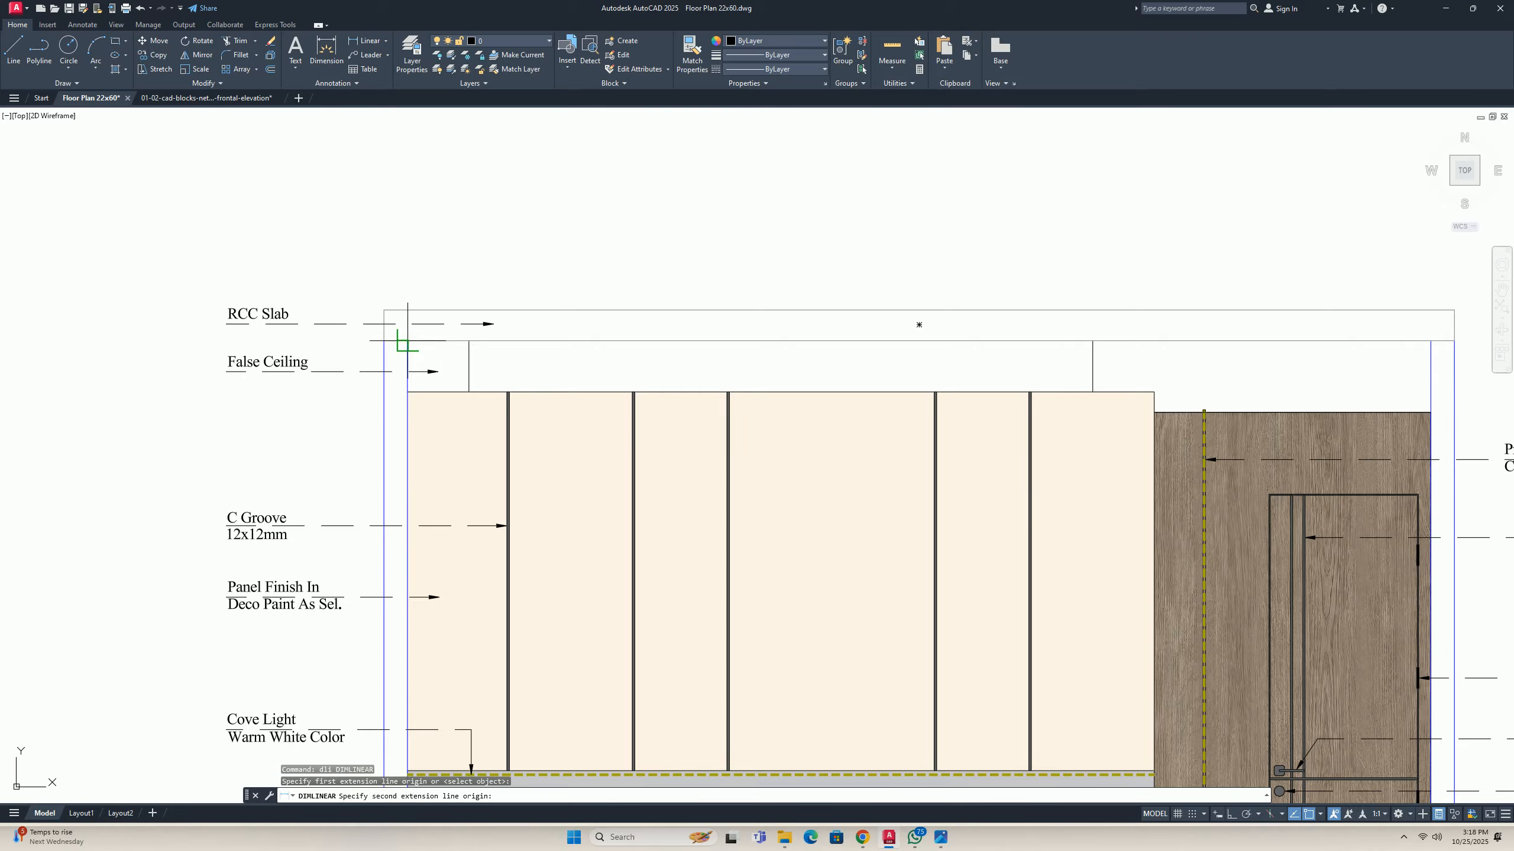
pyautogui.scroll(6, 487, 321)
pyautogui.click(499, 414)
pyautogui.scroll(-5, 453, 381)
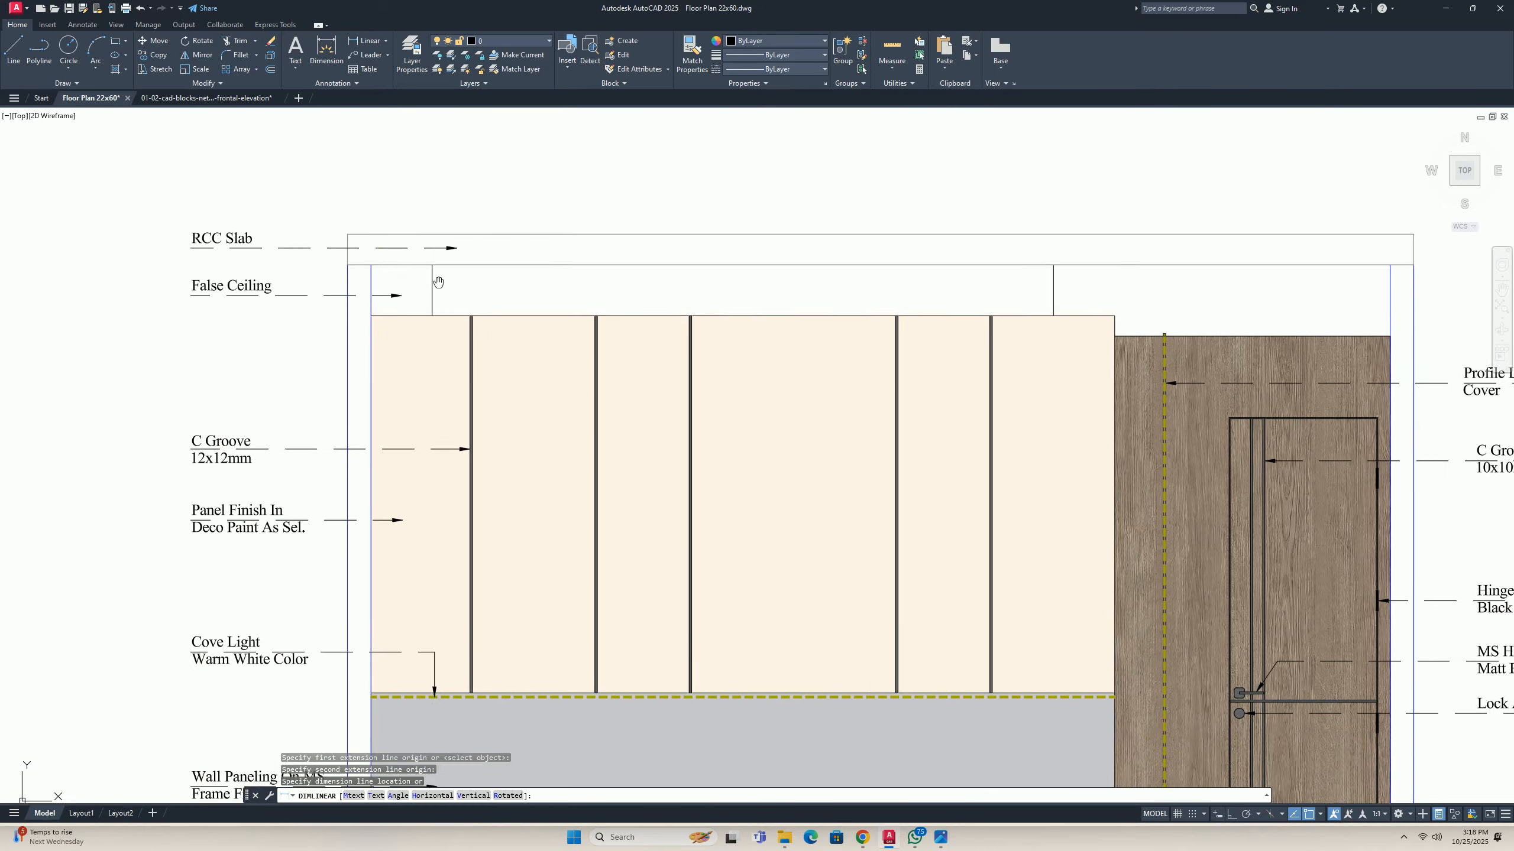
pyautogui.click(445, 363)
pyautogui.press('Escape')
pyautogui.press('Escape')
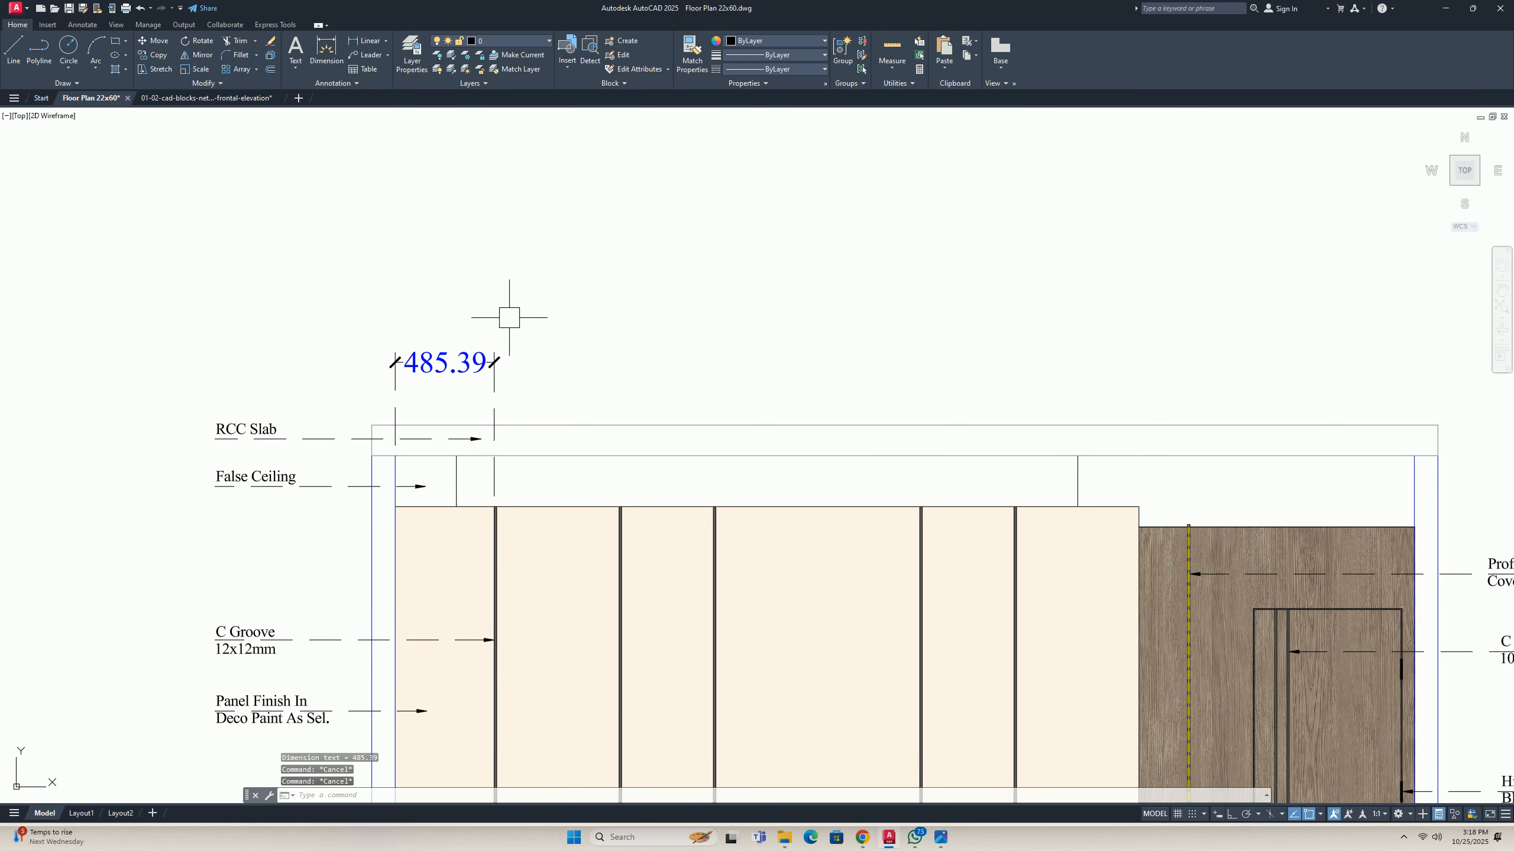
# Set the linear dimension round-off to 1 in the ISO-25 dimension style.
pyautogui.write('d')
pyautogui.press('Return')
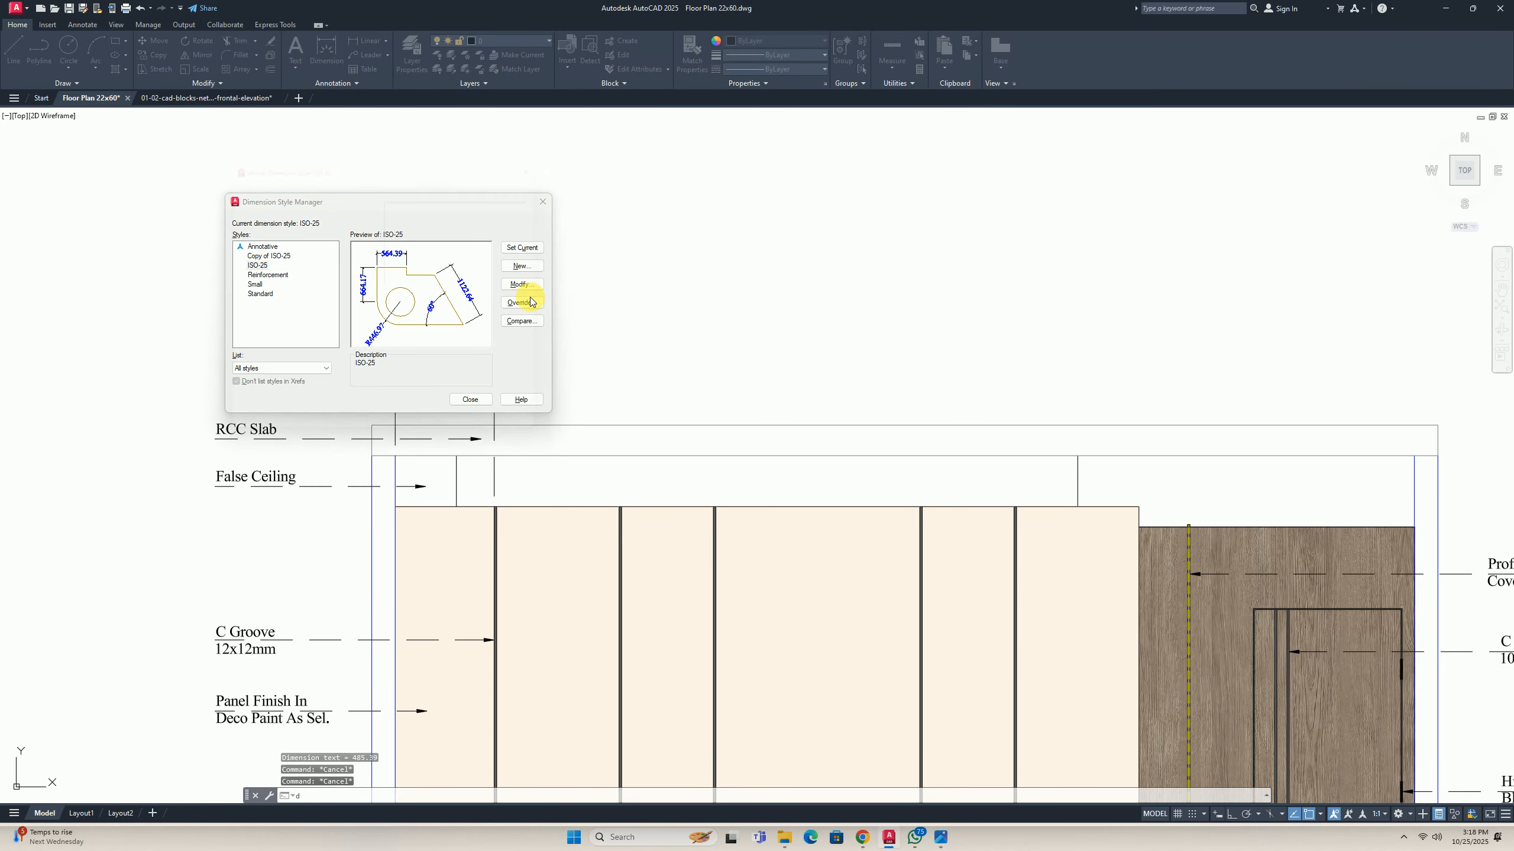
pyautogui.click(520, 285)
pyautogui.click(364, 176)
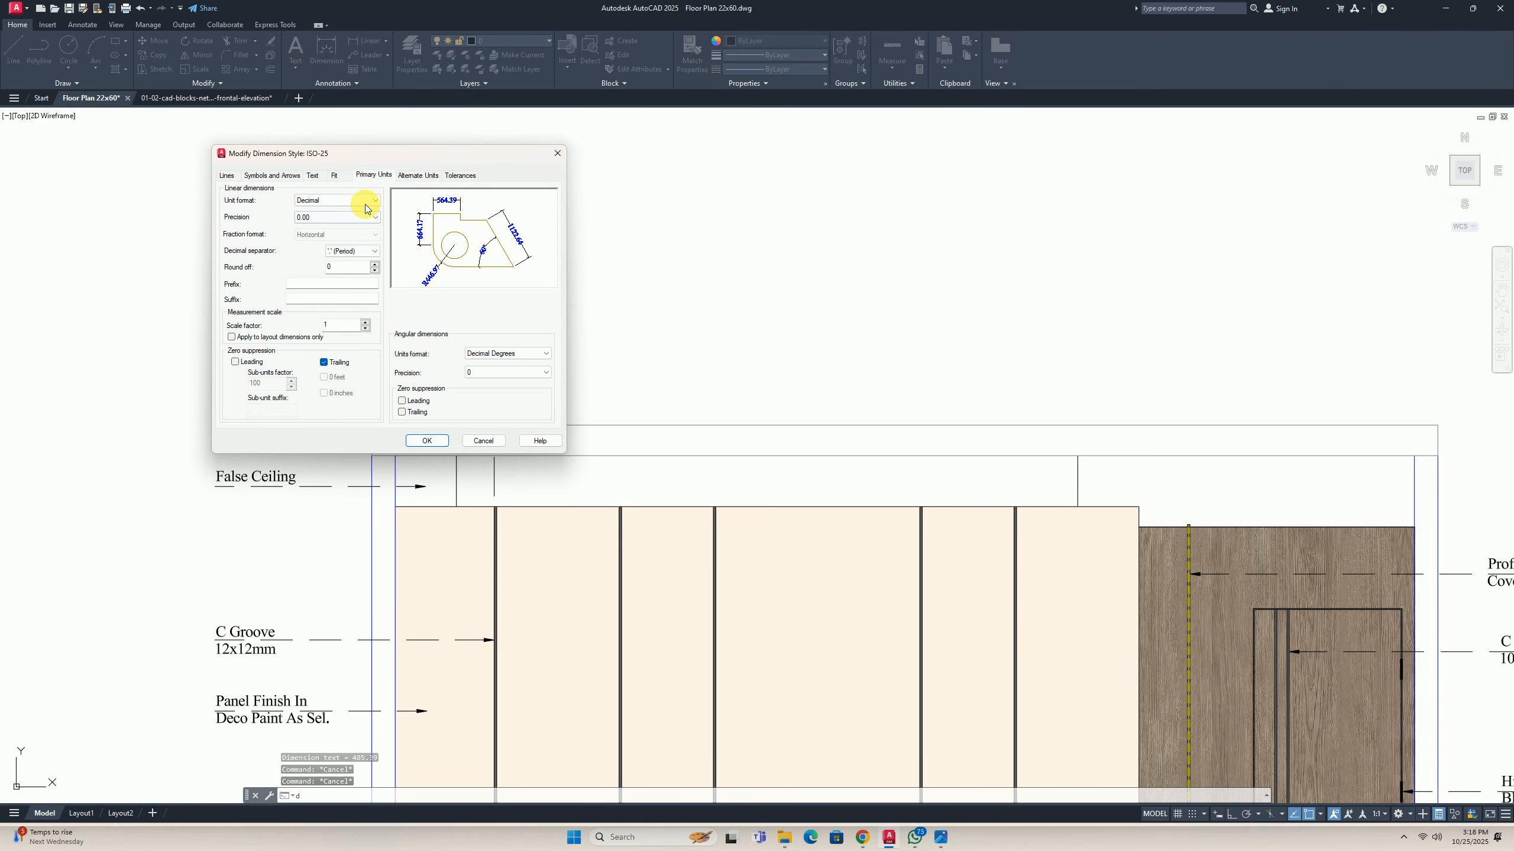
pyautogui.doubleClick(342, 267)
pyautogui.write('1')
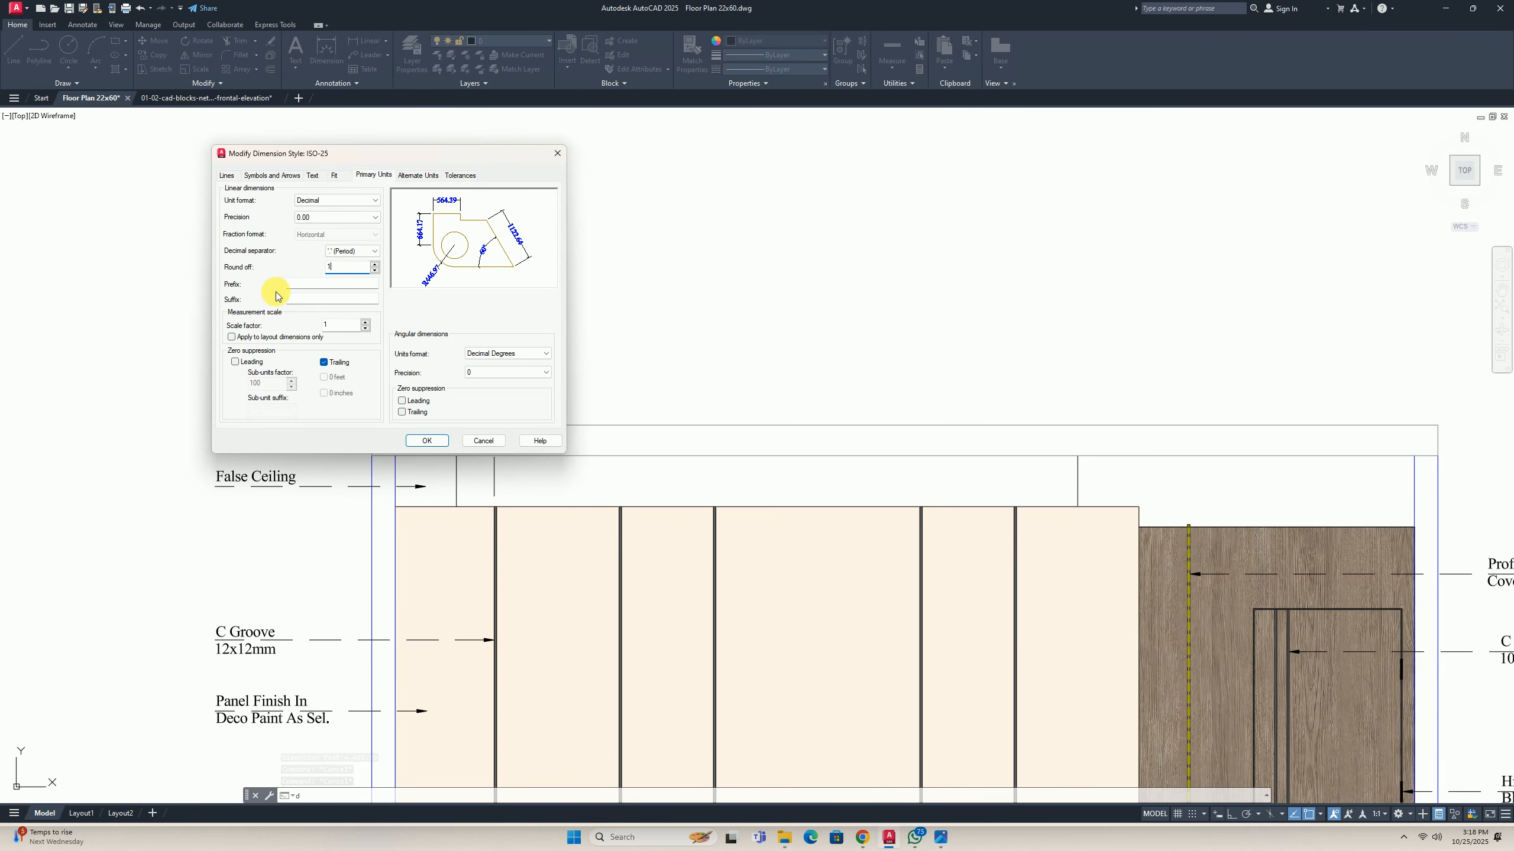
pyautogui.click(428, 441)
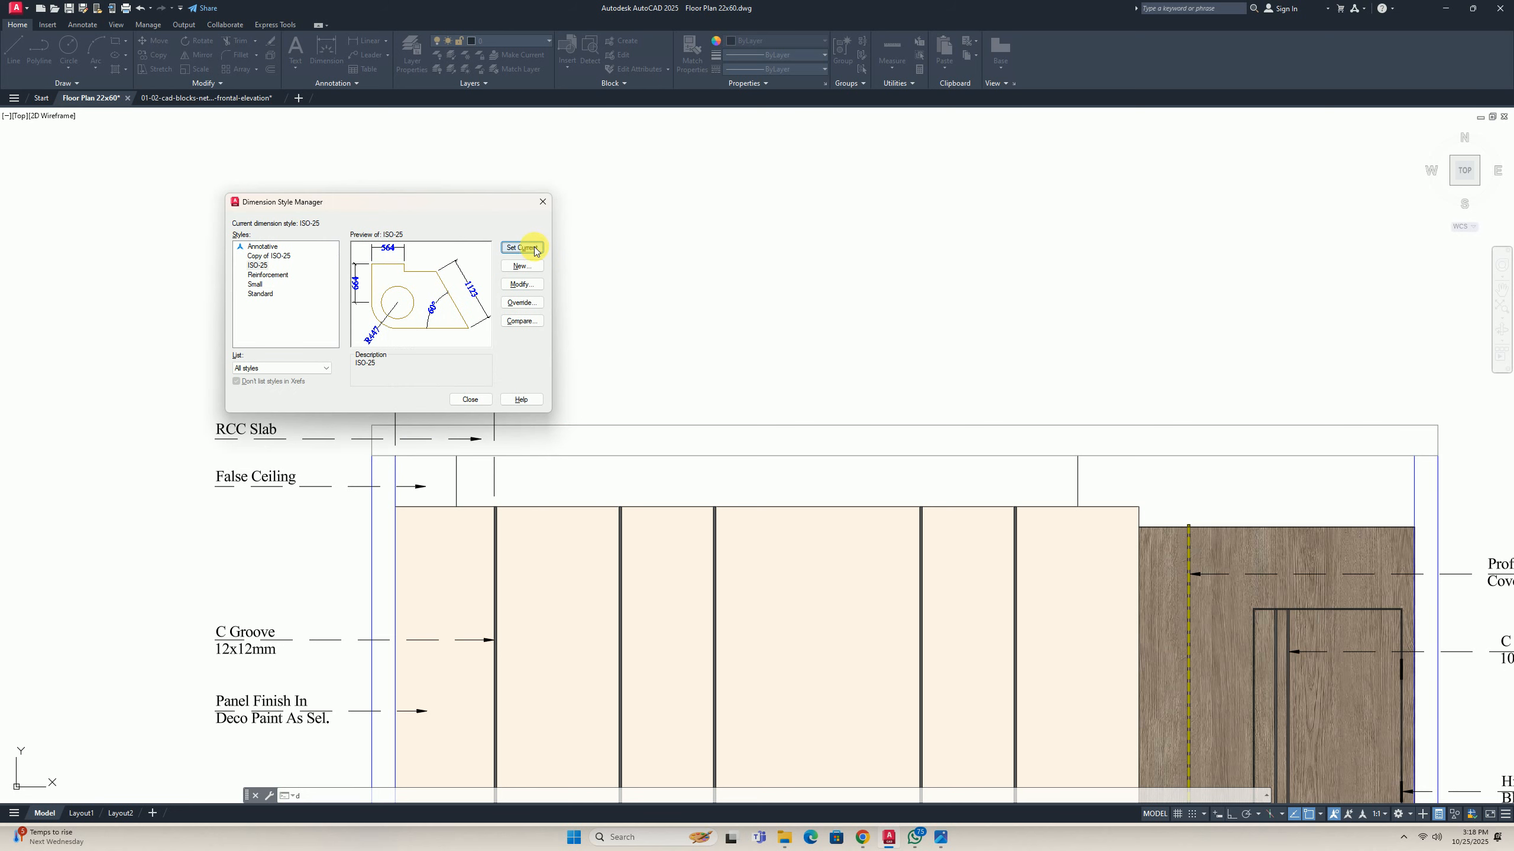
pyautogui.click(470, 400)
# Add a horizontal linear dimension across the cream panel between the first and second grooves, in line with the existing dimension.
pyautogui.scroll(-5, 418, 374)
pyautogui.scroll(6, 417, 375)
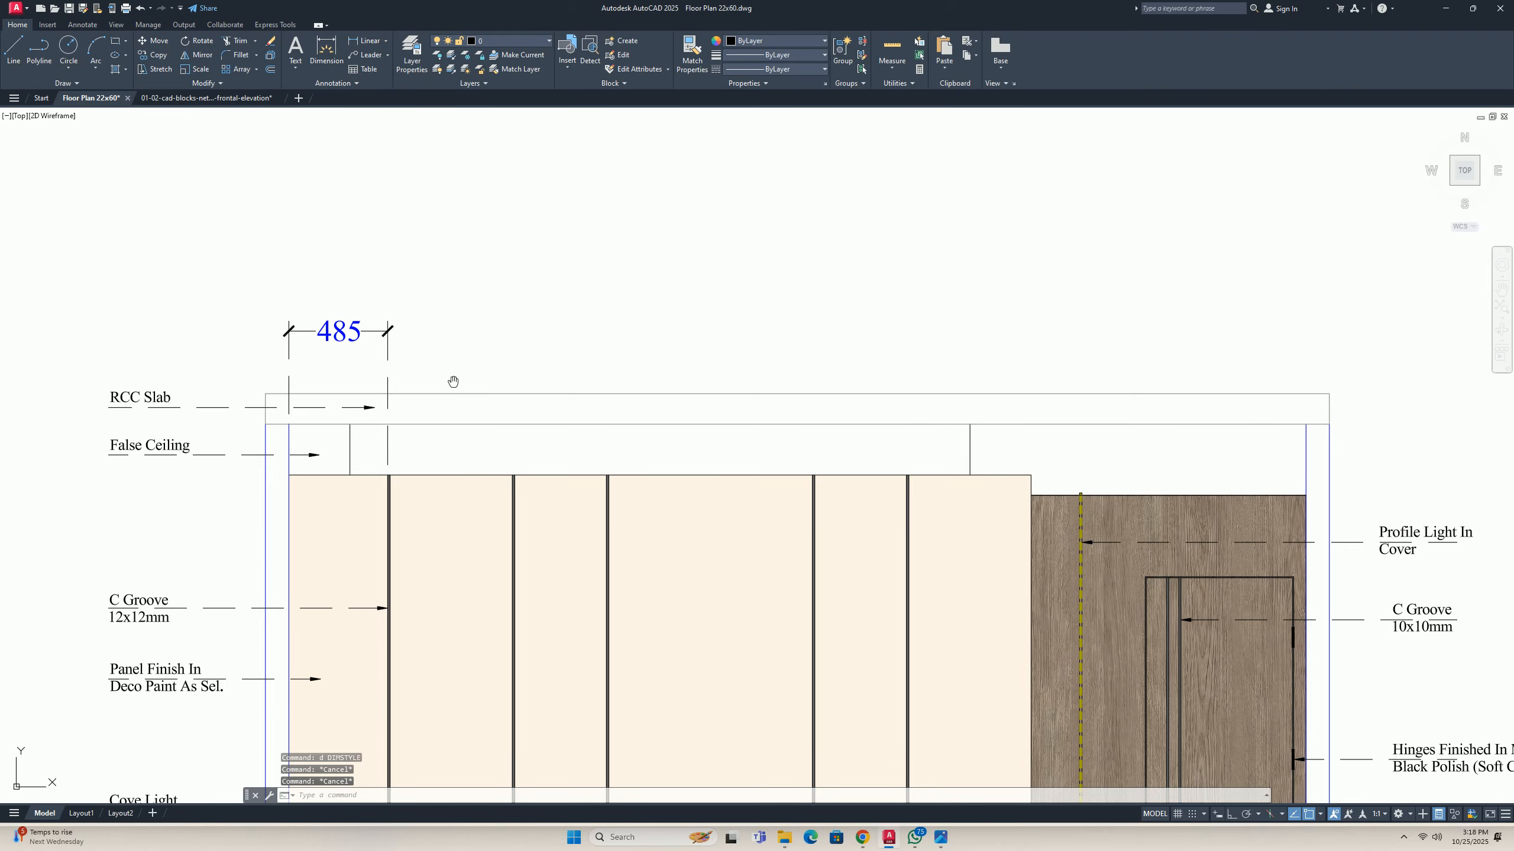
pyautogui.moveTo(453, 381); pyautogui.dragTo(420, 395, button='middle')
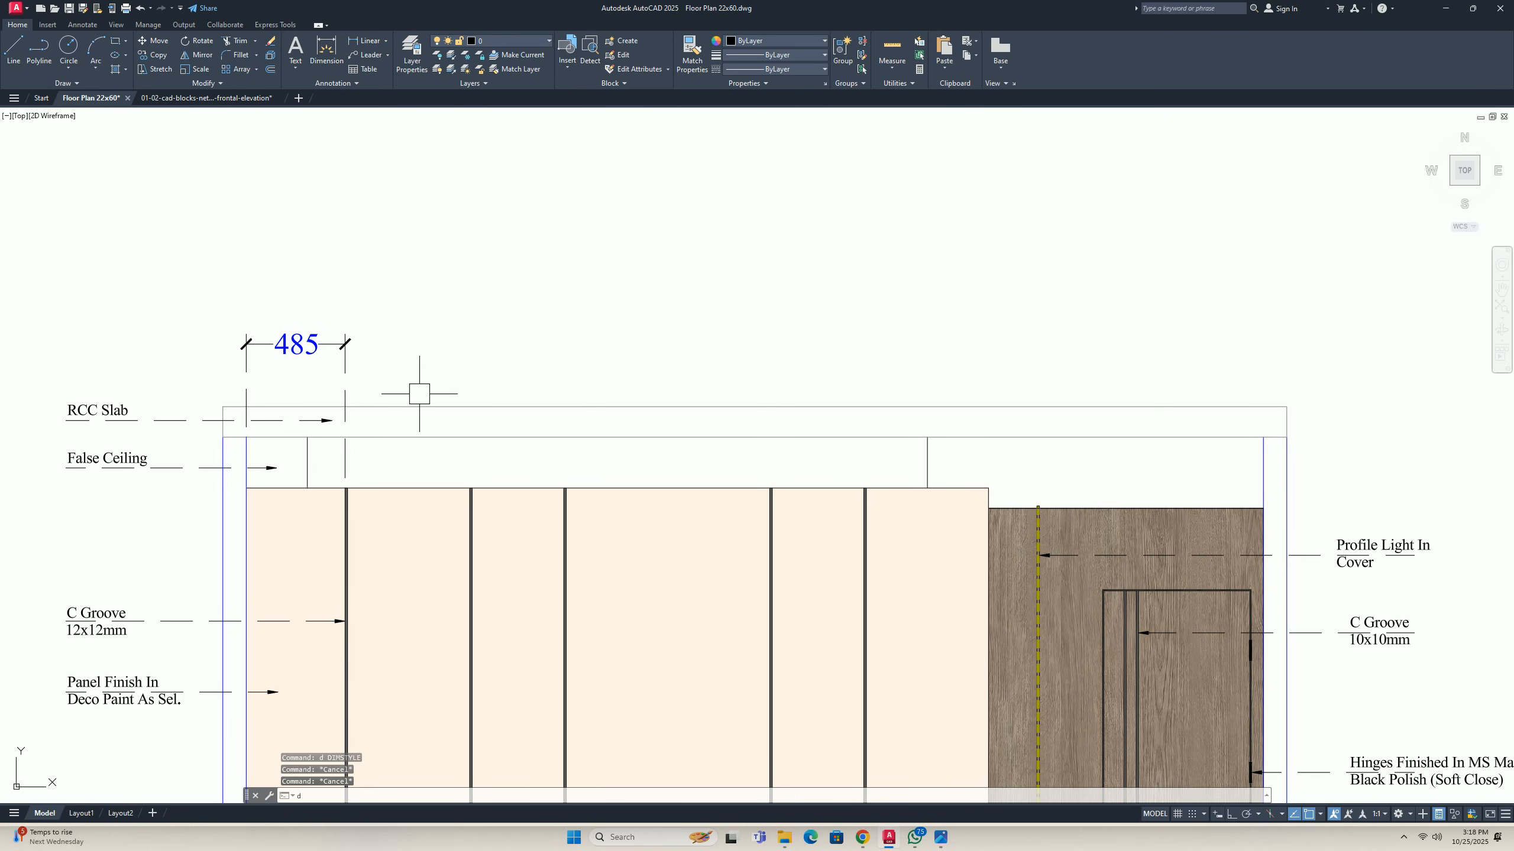
pyautogui.write('li')
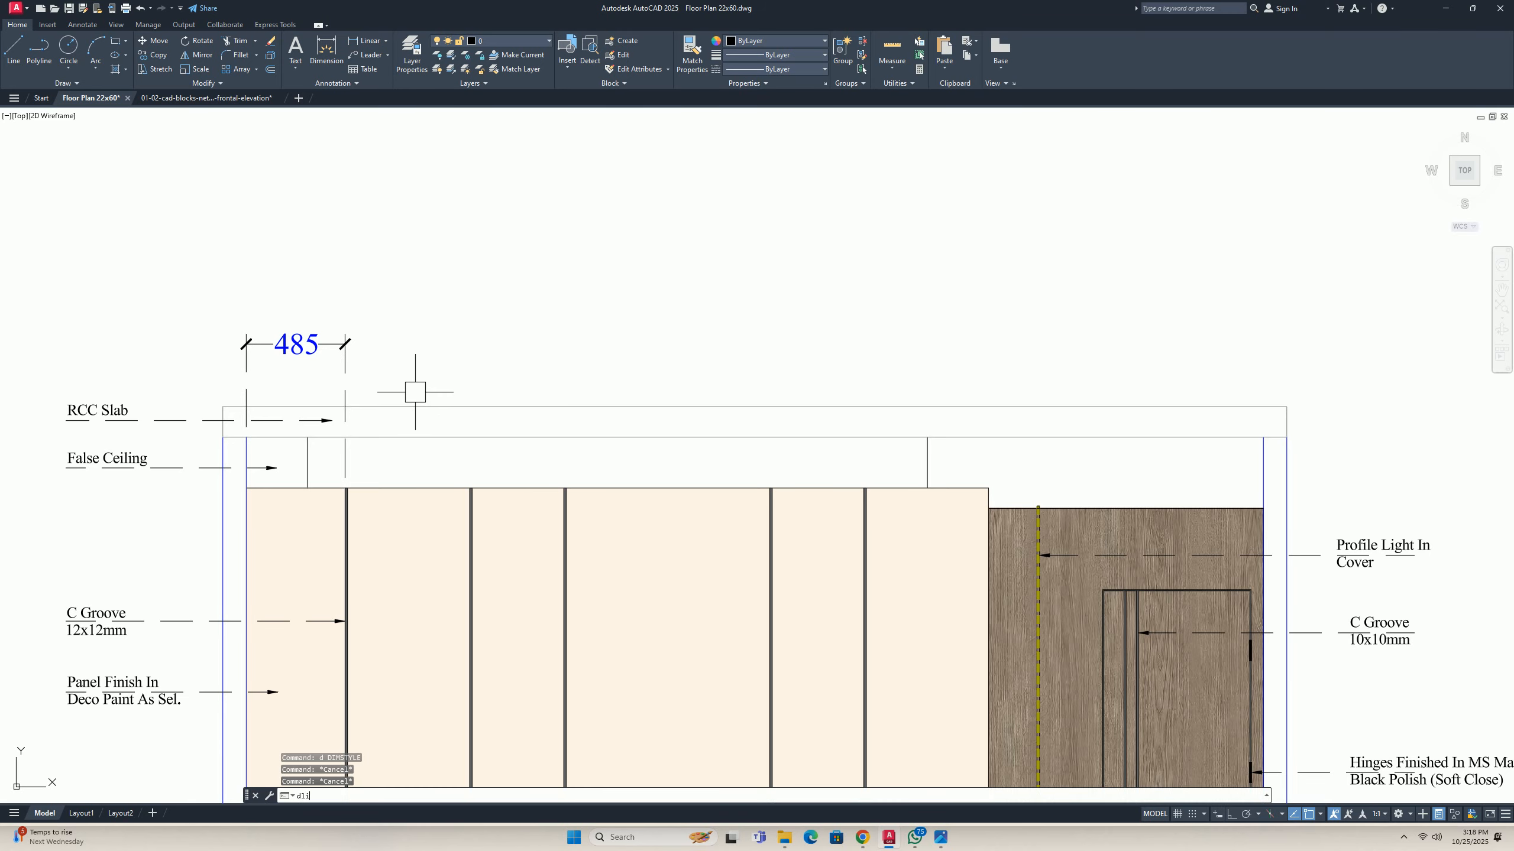
pyautogui.press('Return')
pyautogui.scroll(2, 388, 469)
pyautogui.click(317, 501)
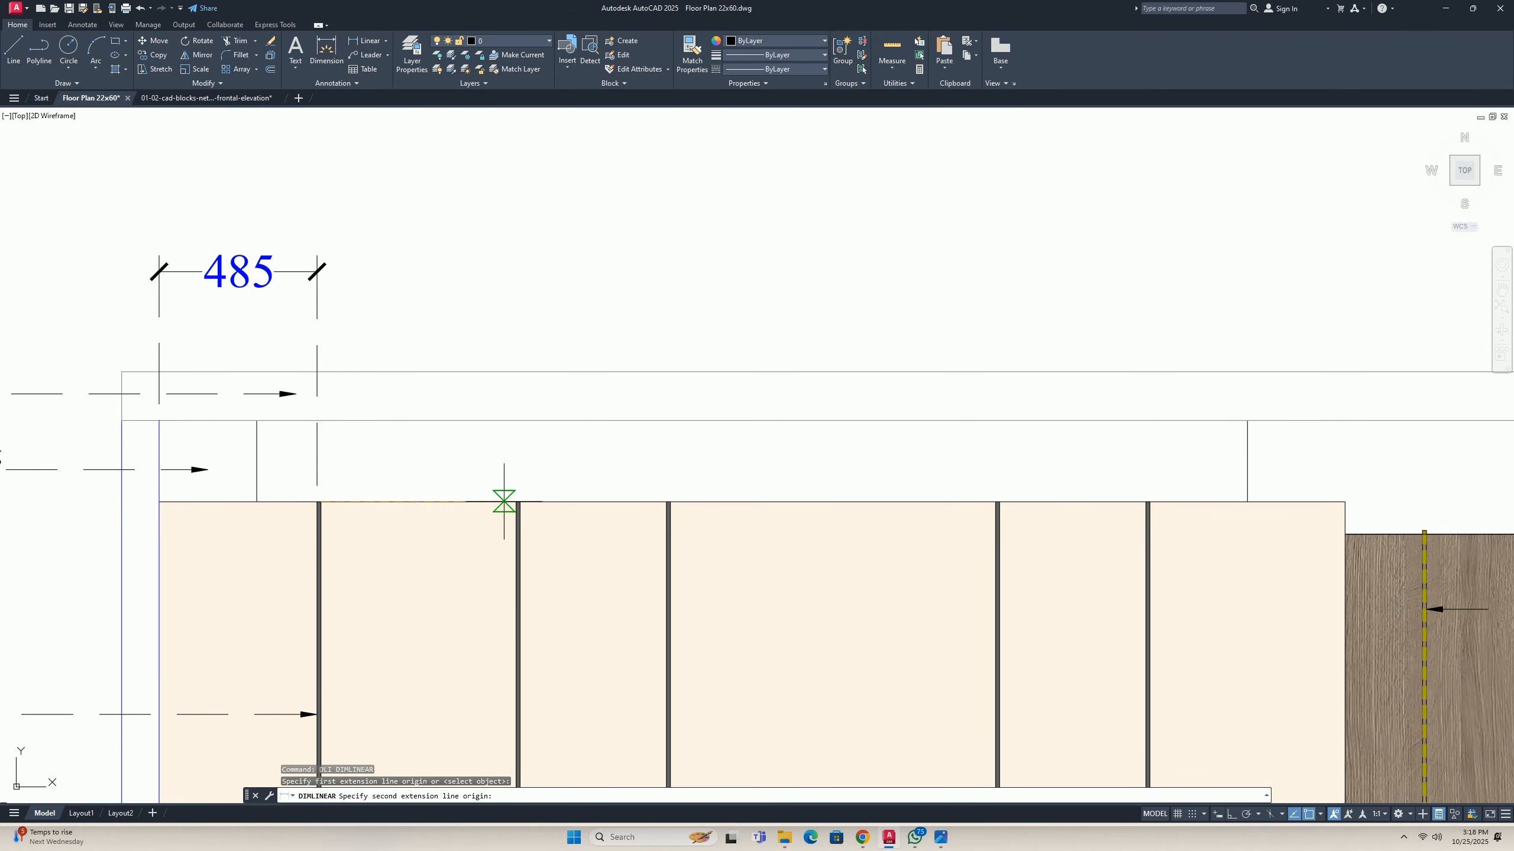
pyautogui.click(516, 501)
pyautogui.scroll(6, 370, 308)
pyautogui.click(370, 309)
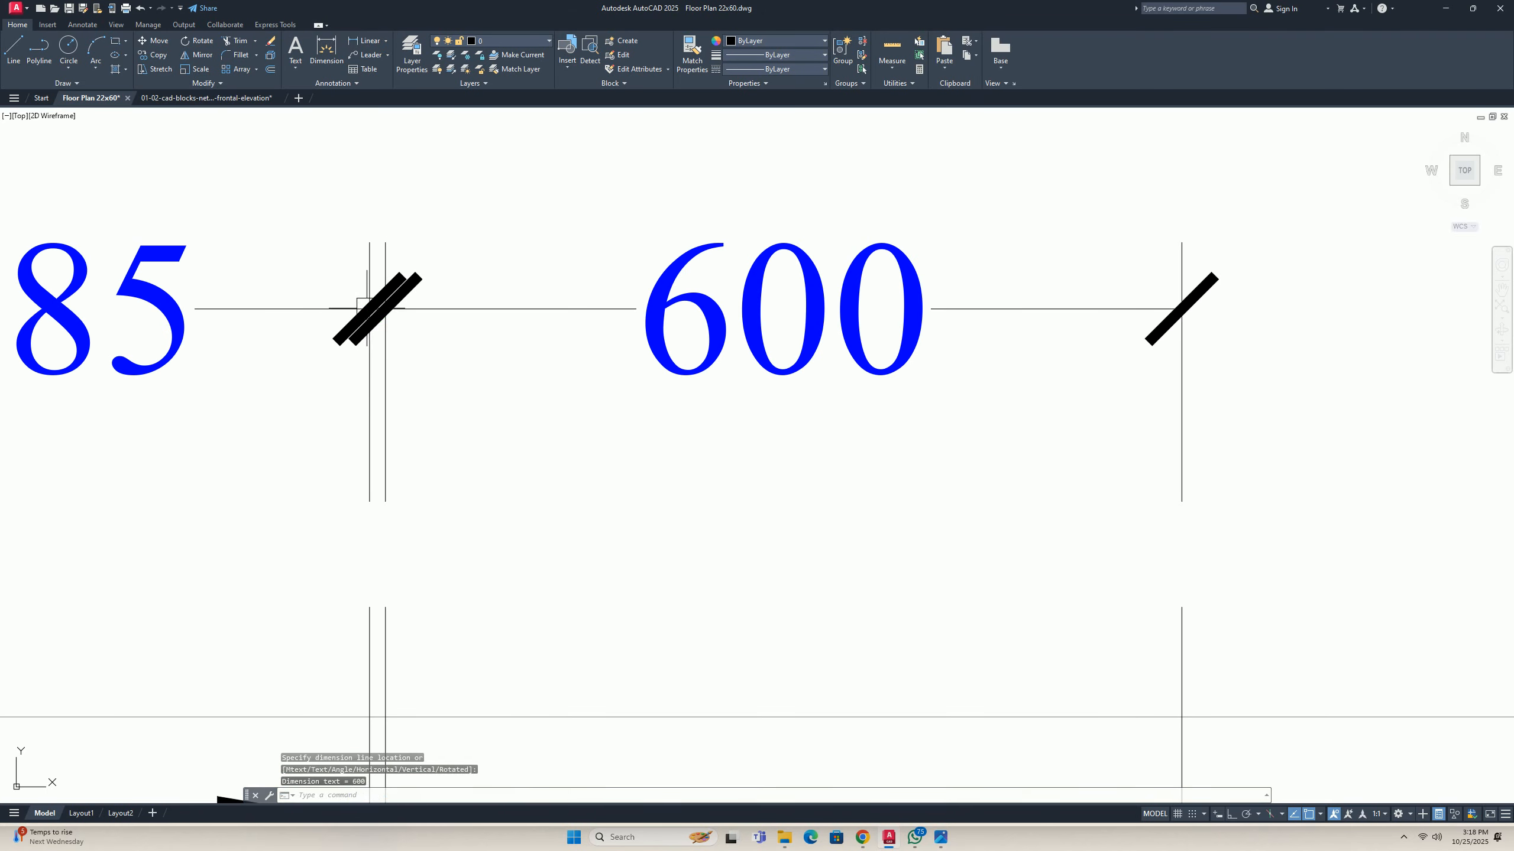
pyautogui.press('Escape')
# Dimension the width of the cream panel between the second and third grooves, aligned with the dimension row above the slab.
pyautogui.scroll(-4, 373, 361)
pyautogui.moveTo(555, 399); pyautogui.dragTo(362, 378, button='middle')
pyautogui.scroll(-2, 500, 450)
pyautogui.moveTo(535, 537); pyautogui.dragTo(440, 484, button='middle')
pyautogui.scroll(4, 455, 511)
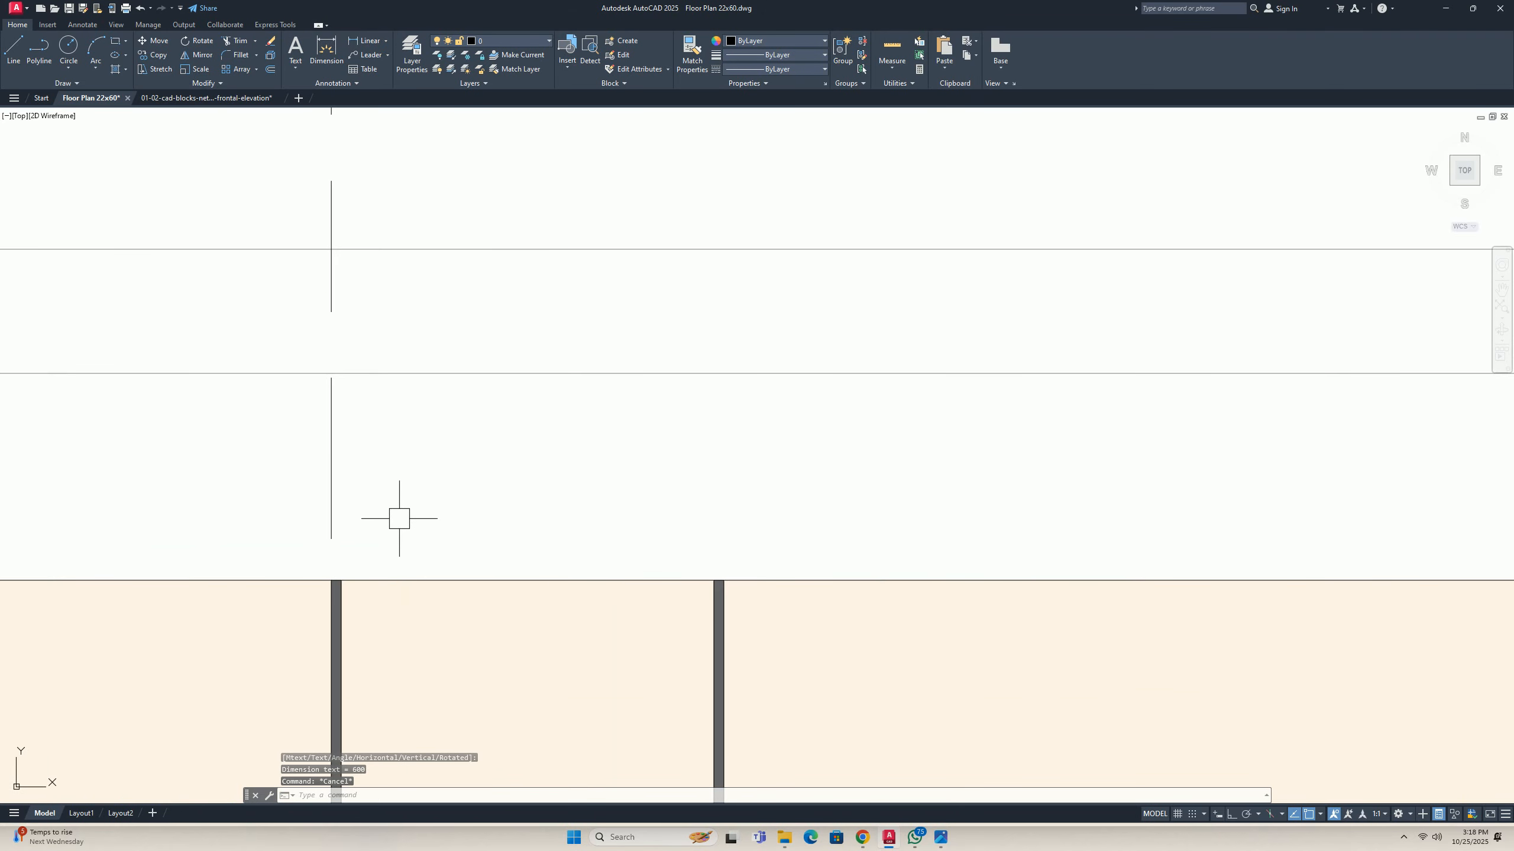
pyautogui.press('Return')
pyautogui.click(342, 579)
pyautogui.click(695, 575)
pyautogui.moveTo(512, 234); pyautogui.dragTo(563, 440, button='middle')
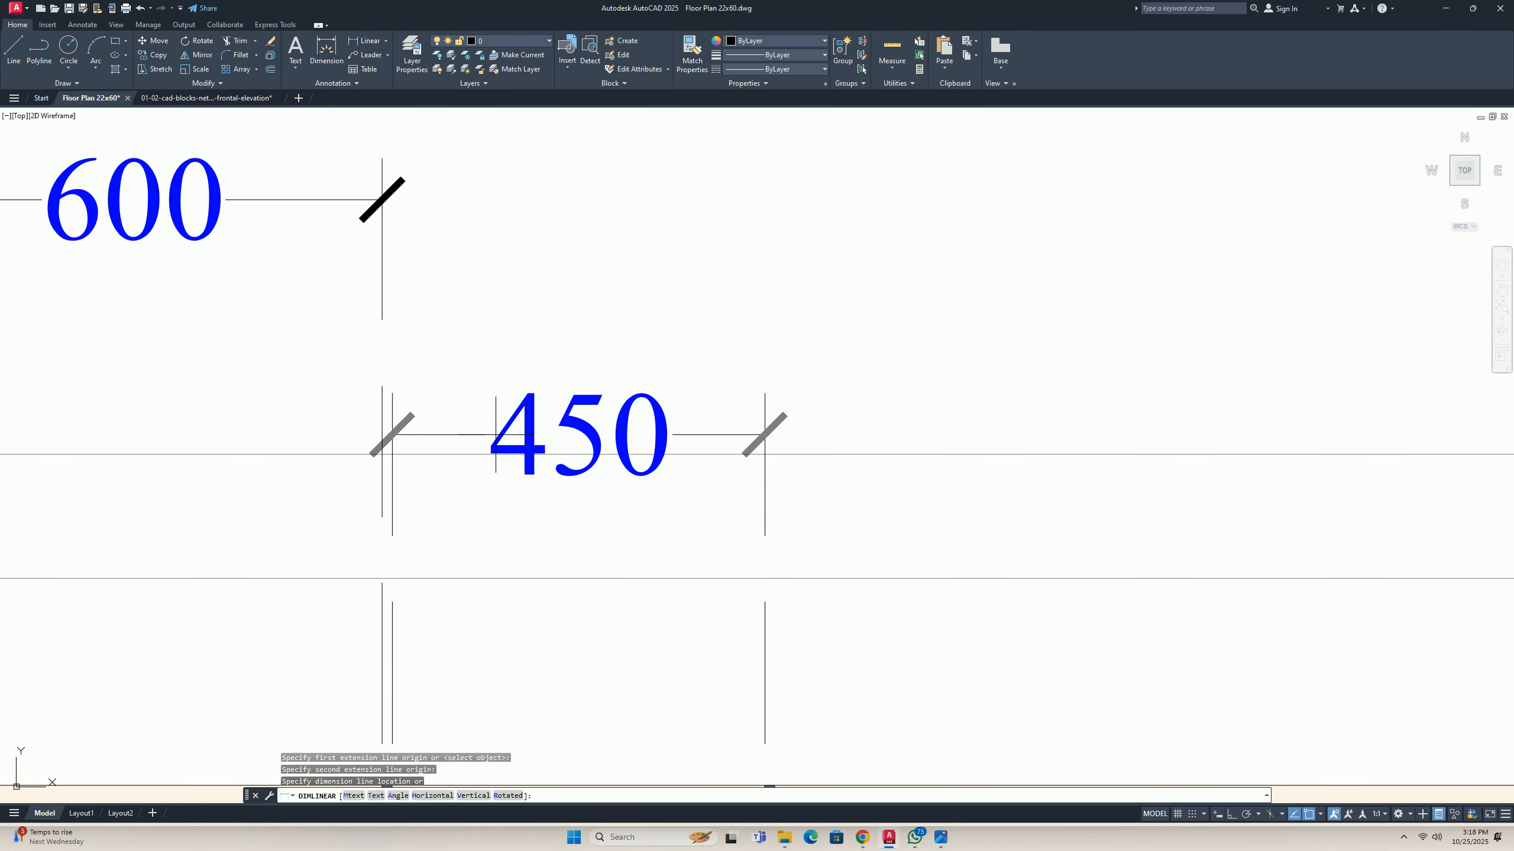
pyautogui.click(382, 201)
# Dimension the wide central cream panel between the third and fourth grooves in the same dimension row.
pyautogui.scroll(-4, 575, 379)
pyautogui.moveTo(575, 378); pyautogui.dragTo(534, 453, button='middle')
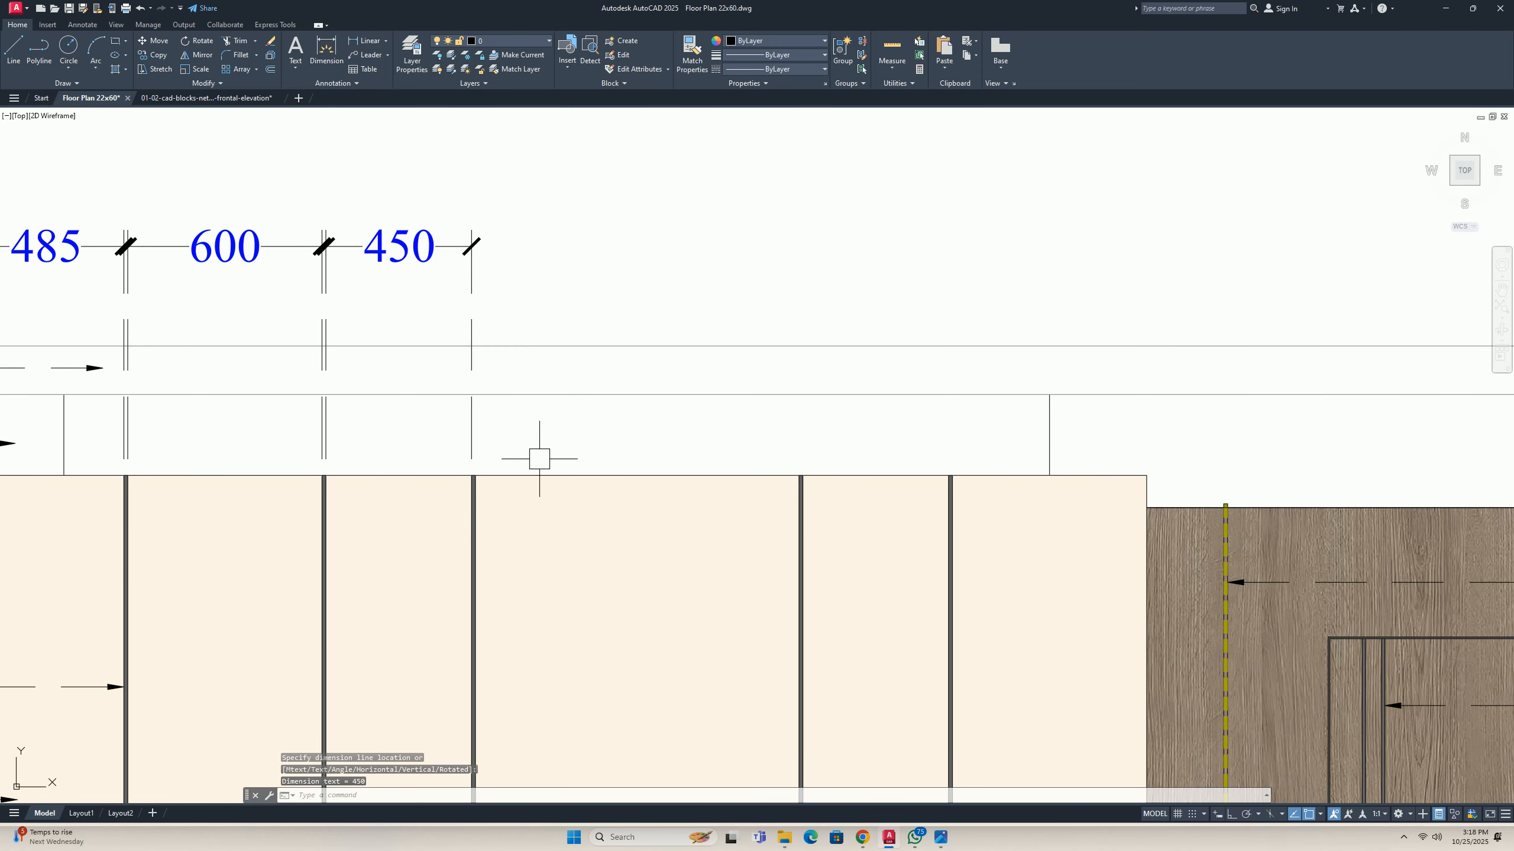
pyautogui.scroll(2, 483, 470)
pyautogui.press('Return')
pyautogui.click(437, 485)
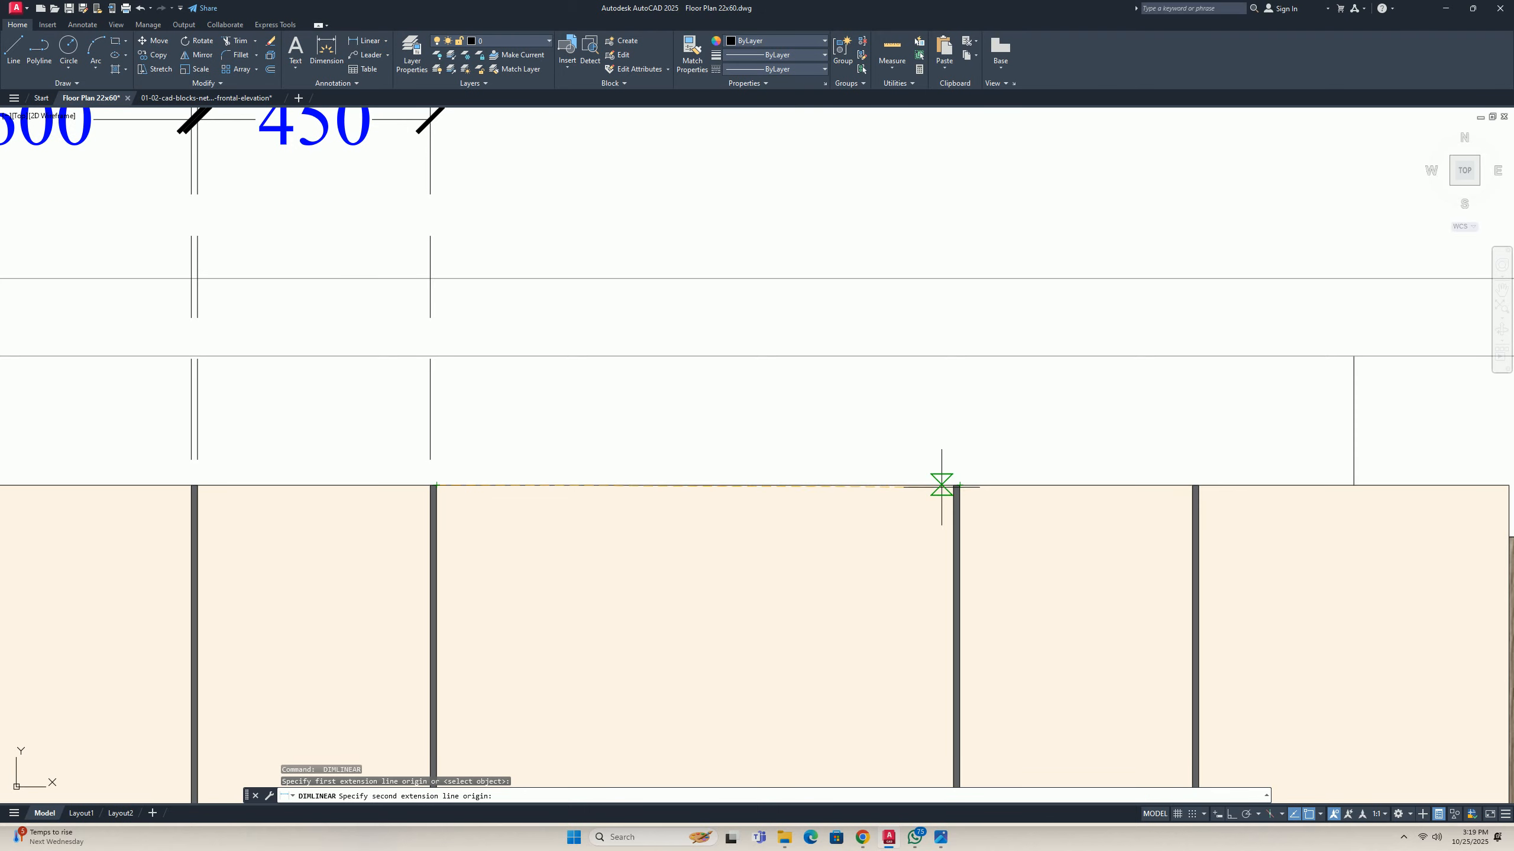
pyautogui.click(953, 486)
pyautogui.scroll(-3, 668, 419)
pyautogui.scroll(6, 476, 322)
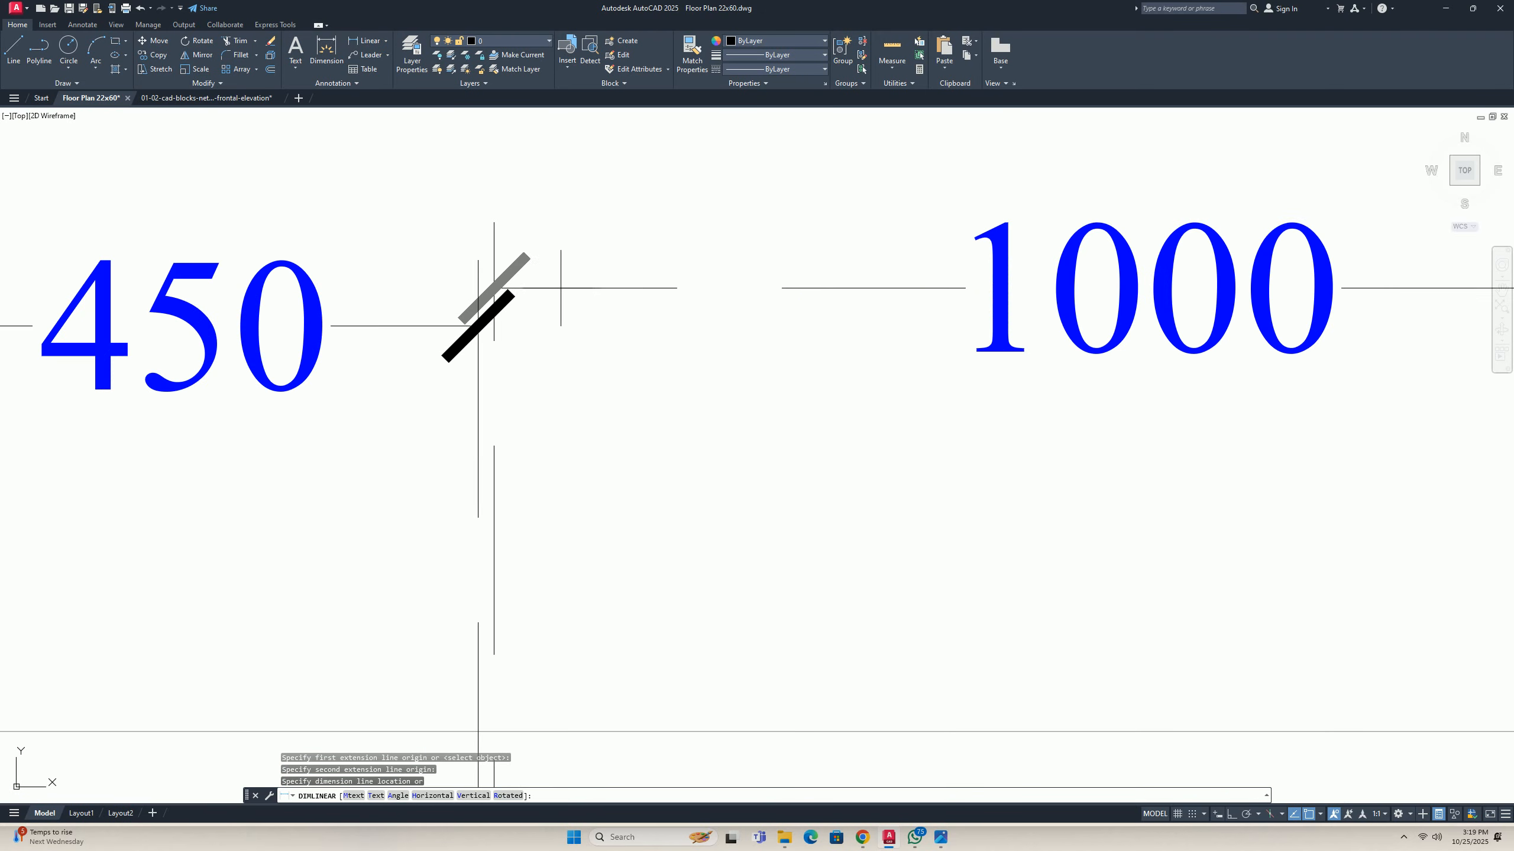
pyautogui.click(477, 325)
# Dimension the cream panel between the fourth and fifth grooves, continuing the row above the slab.
pyautogui.scroll(-5, 564, 372)
pyautogui.scroll(2, 575, 500)
pyautogui.press('Return')
pyautogui.press('Return')
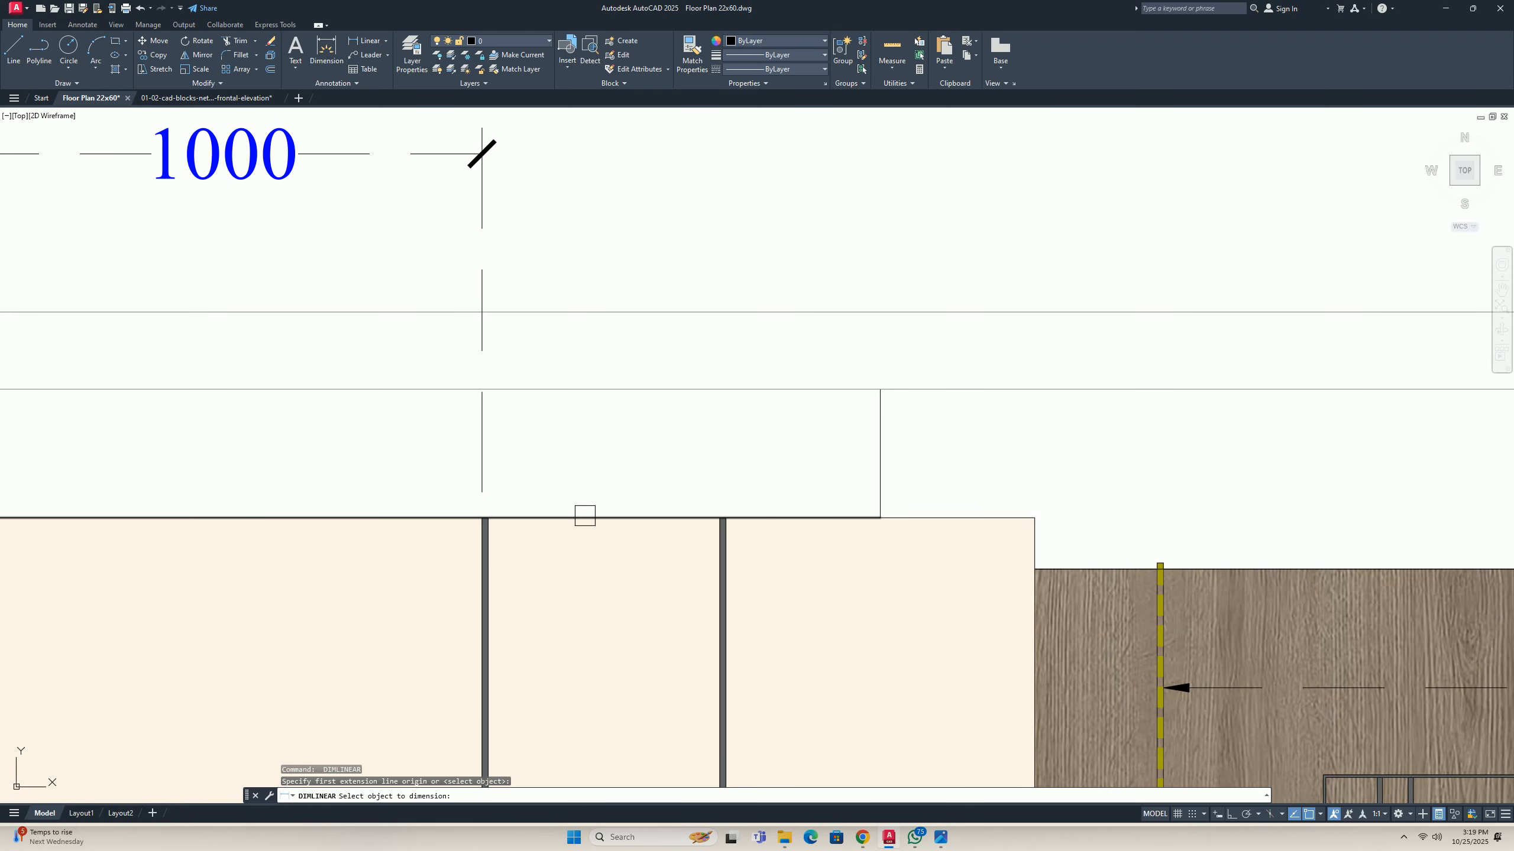
pyautogui.press('Escape')
pyautogui.scroll(2, 499, 524)
pyautogui.press('Return')
pyautogui.click(482, 514)
pyautogui.click(851, 514)
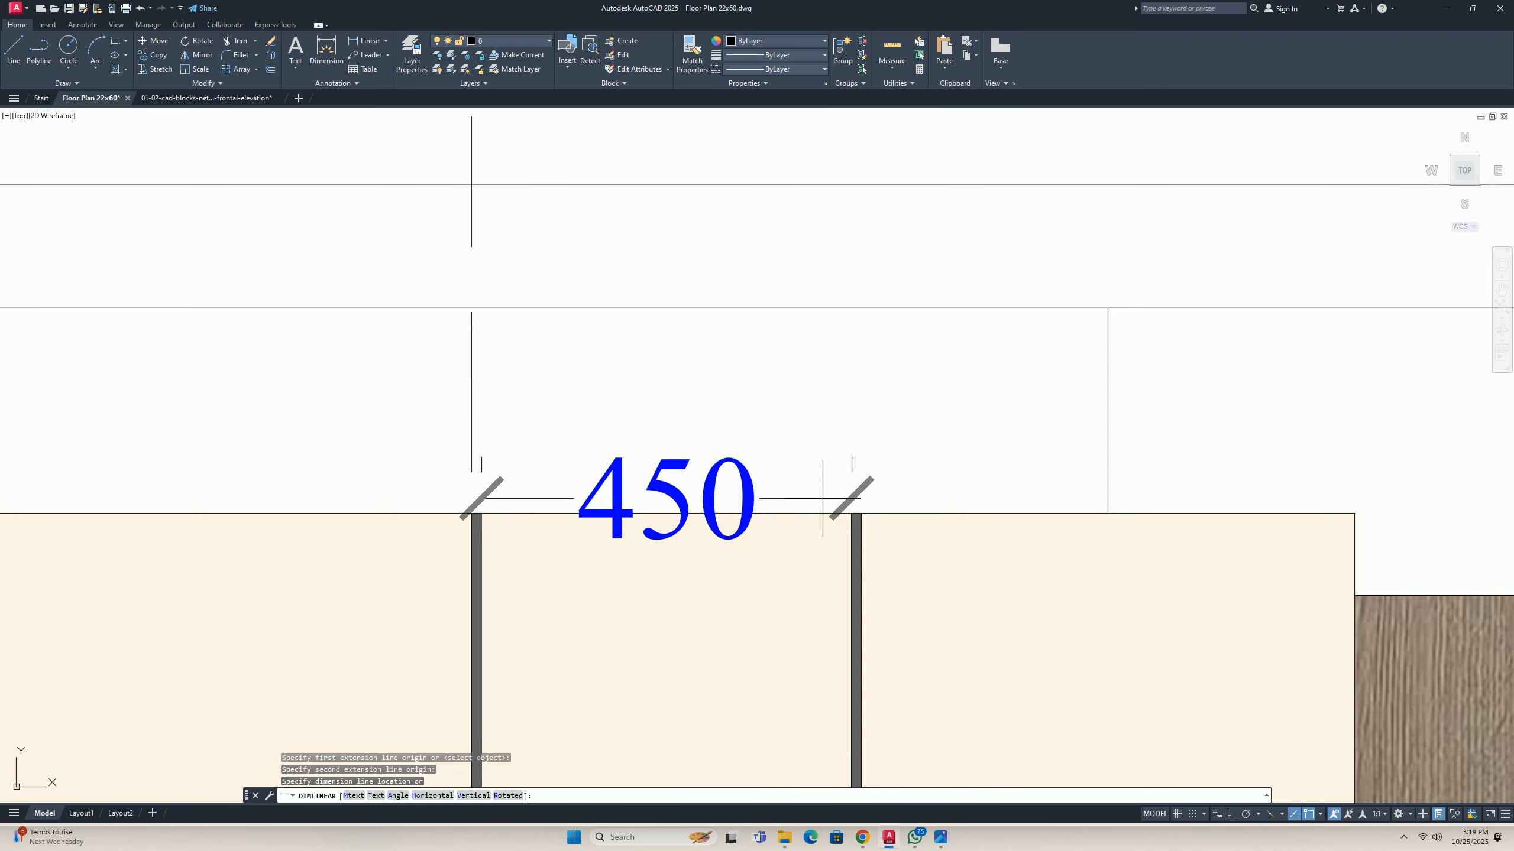
pyautogui.scroll(-2, 823, 498)
pyautogui.click(775, 322)
# Dimension the last cream panel from the fifth groove to the panelling's right edge, aligned with the row.
pyautogui.scroll(-2, 601, 482)
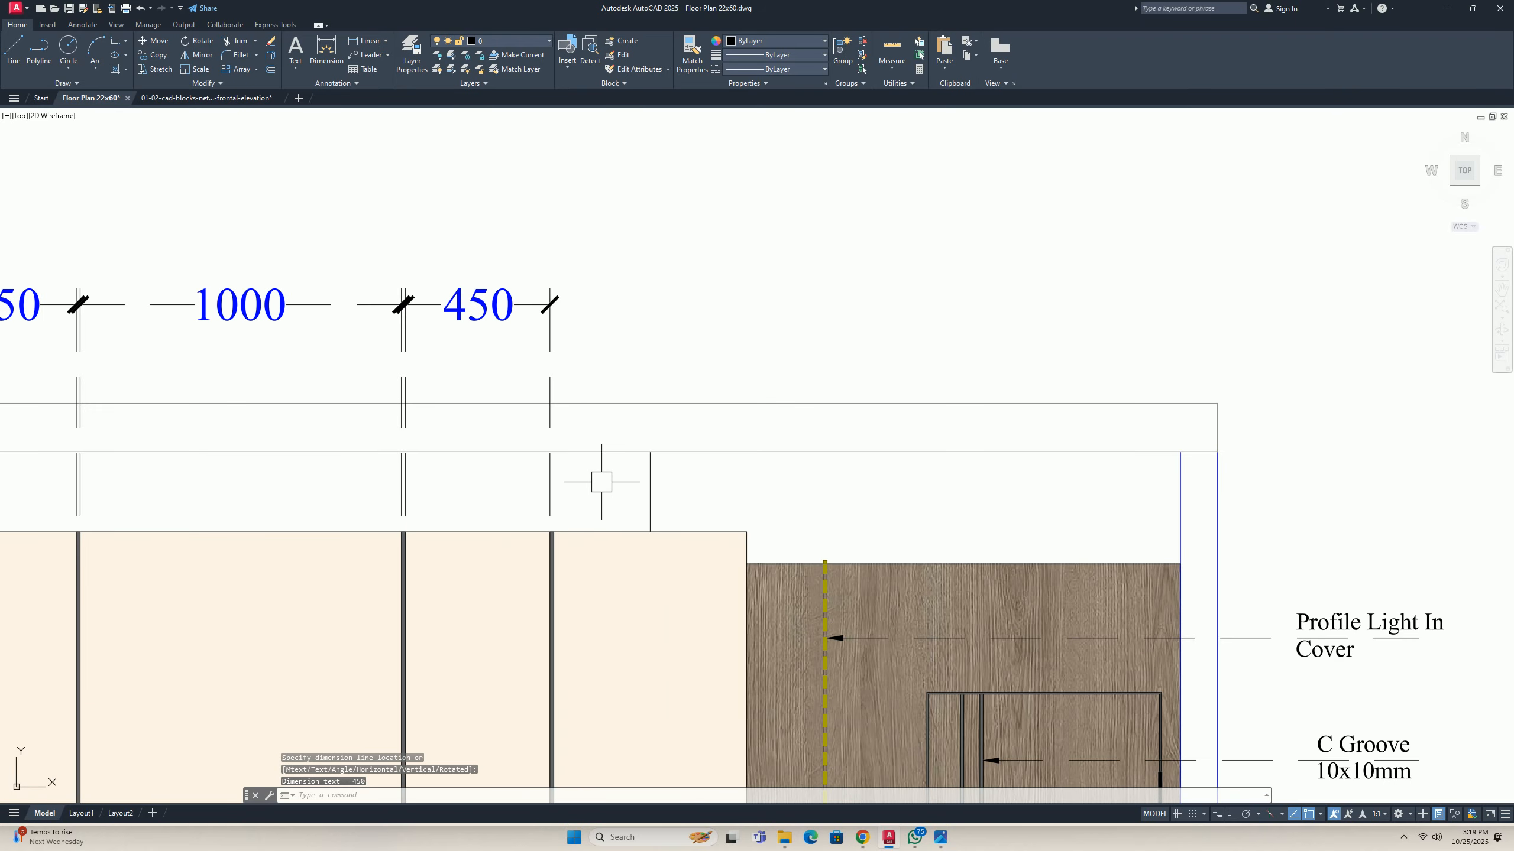
pyautogui.scroll(2, 575, 527)
pyautogui.press('Return')
pyautogui.click(520, 539)
pyautogui.click(1012, 539)
pyautogui.scroll(-1, 722, 291)
pyautogui.moveTo(720, 289); pyautogui.dragTo(738, 426, button='middle')
pyautogui.click(605, 220)
pyautogui.press('Escape')
# Add a linear dimension from the cream panelling's right edge to the profile light in the wood panel, aligned with the row.
pyautogui.scroll(-2, 691, 381)
pyautogui.moveTo(821, 493); pyautogui.dragTo(657, 495, button='middle')
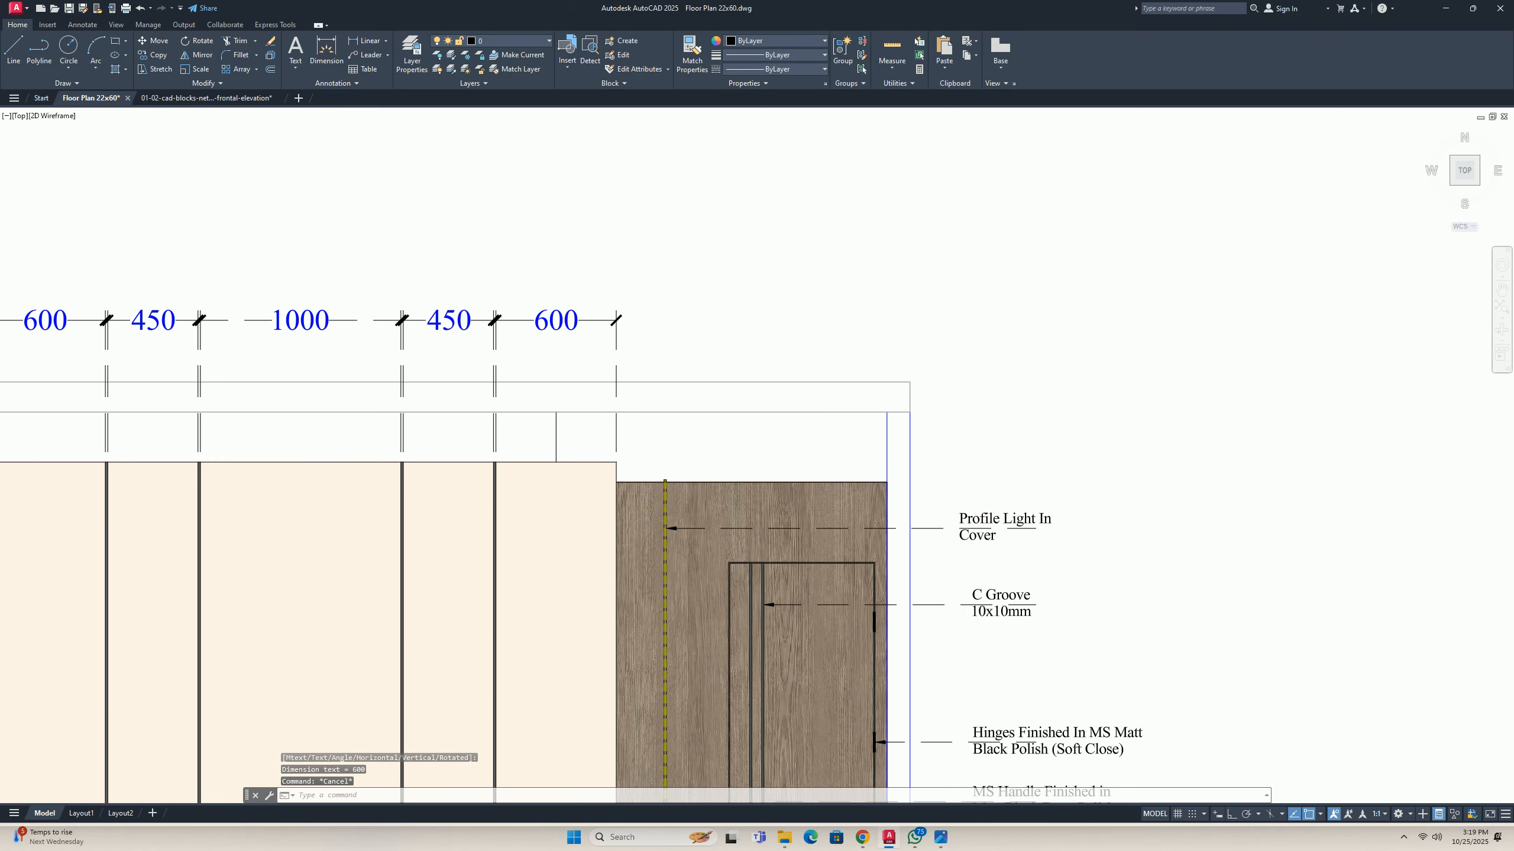
pyautogui.scroll(4, 635, 509)
pyautogui.press('Return')
pyautogui.click(619, 483)
pyautogui.click(757, 389)
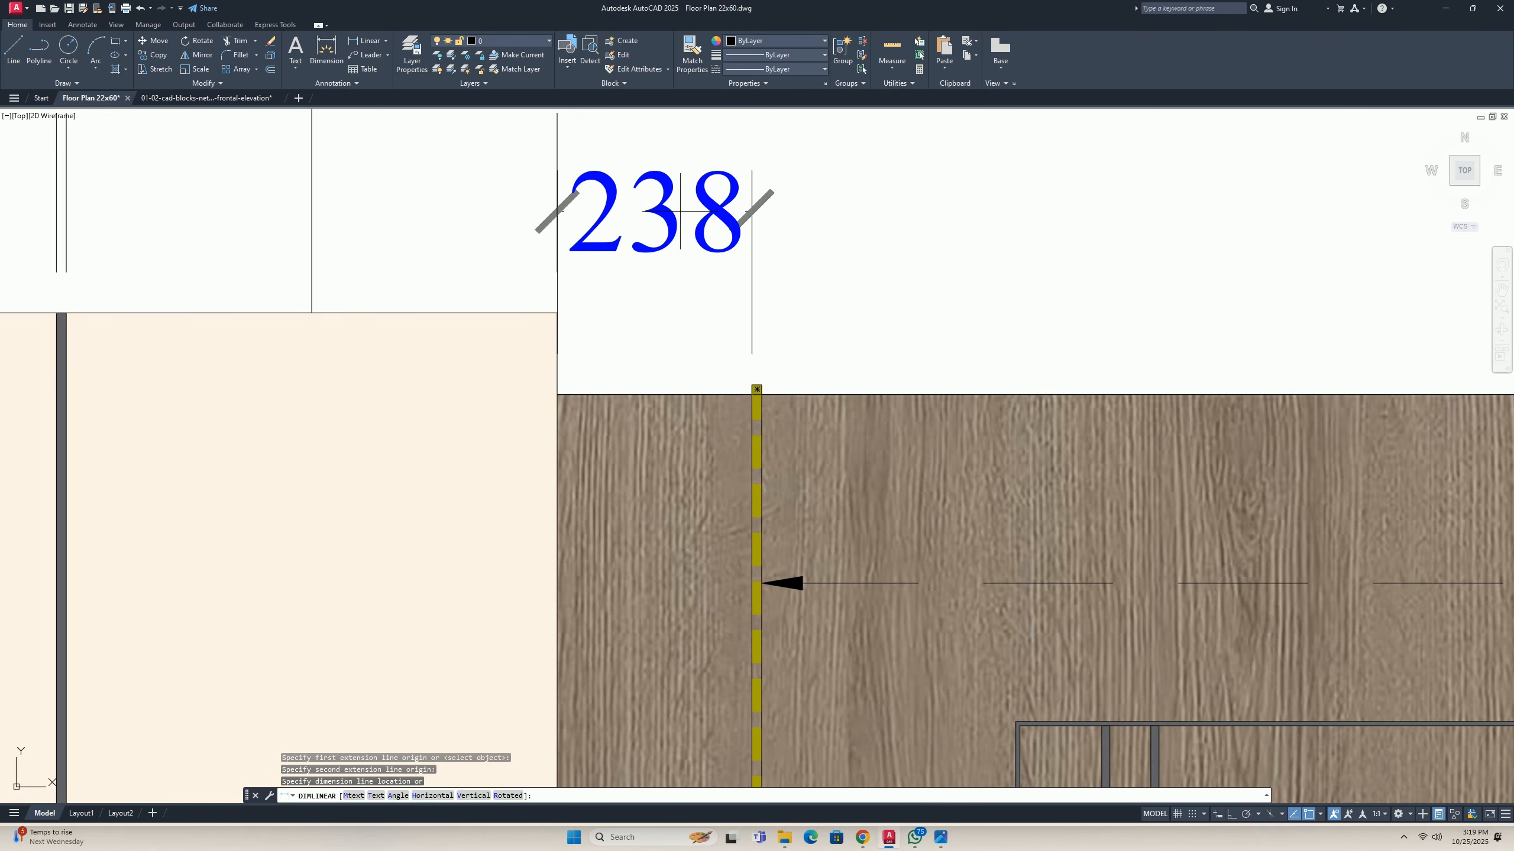
pyautogui.scroll(-2, 686, 537)
pyautogui.scroll(4, 647, 292)
pyautogui.click(645, 268)
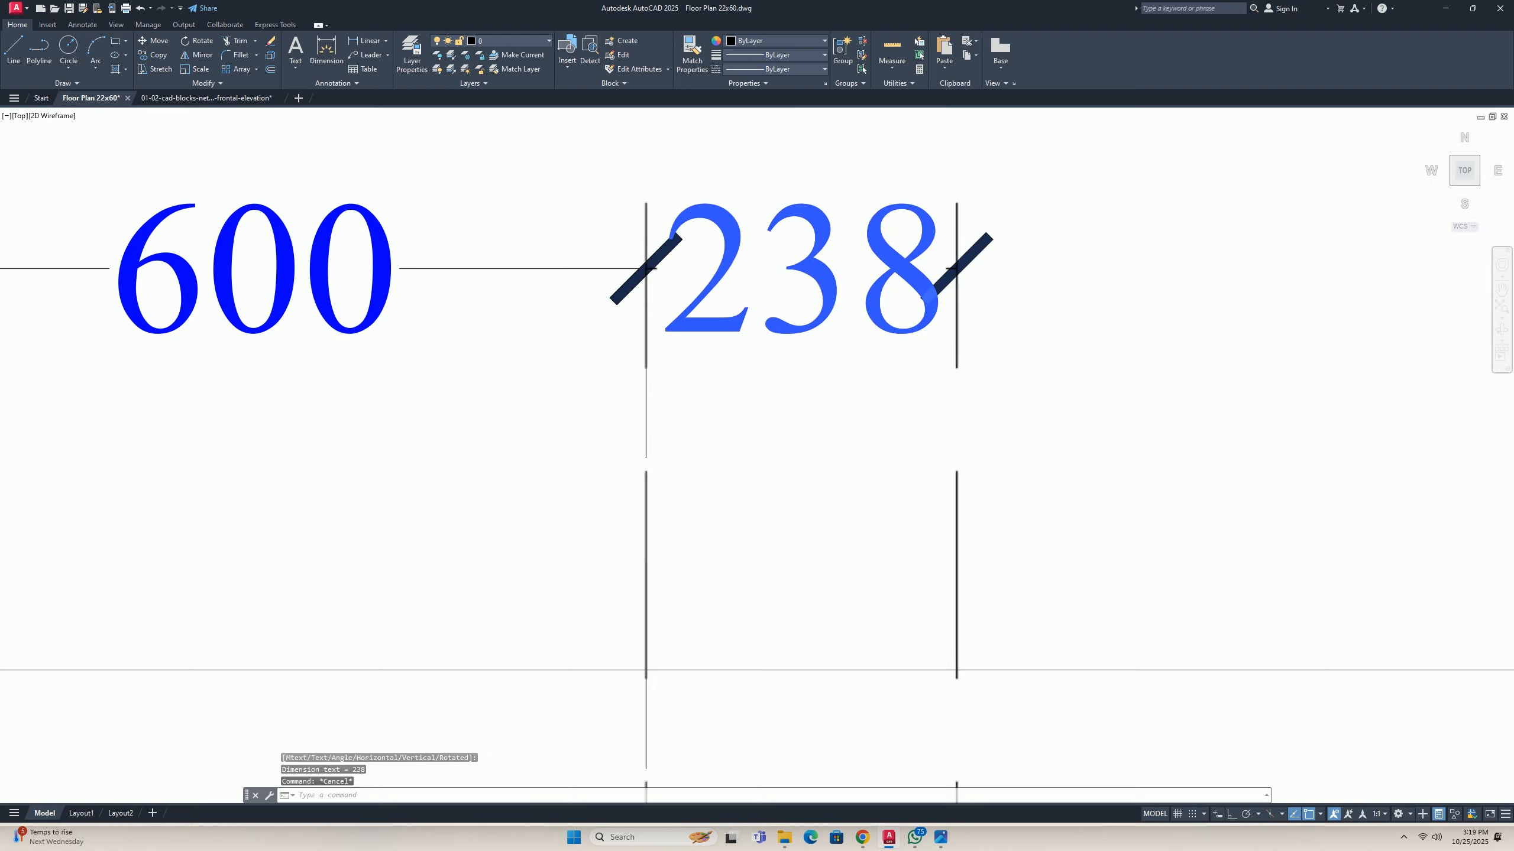
# Dimension the wood panelling from the profile light to the right wall, completing the dimension row above the slab.
pyautogui.scroll(-3, 618, 565)
pyautogui.scroll(4, 529, 556)
pyautogui.press('Return')
pyautogui.click(520, 534)
pyautogui.scroll(-2, 977, 584)
pyautogui.moveTo(978, 584); pyautogui.dragTo(548, 562, button='middle')
pyautogui.click(821, 530)
pyautogui.moveTo(770, 415); pyautogui.dragTo(814, 710, button='middle')
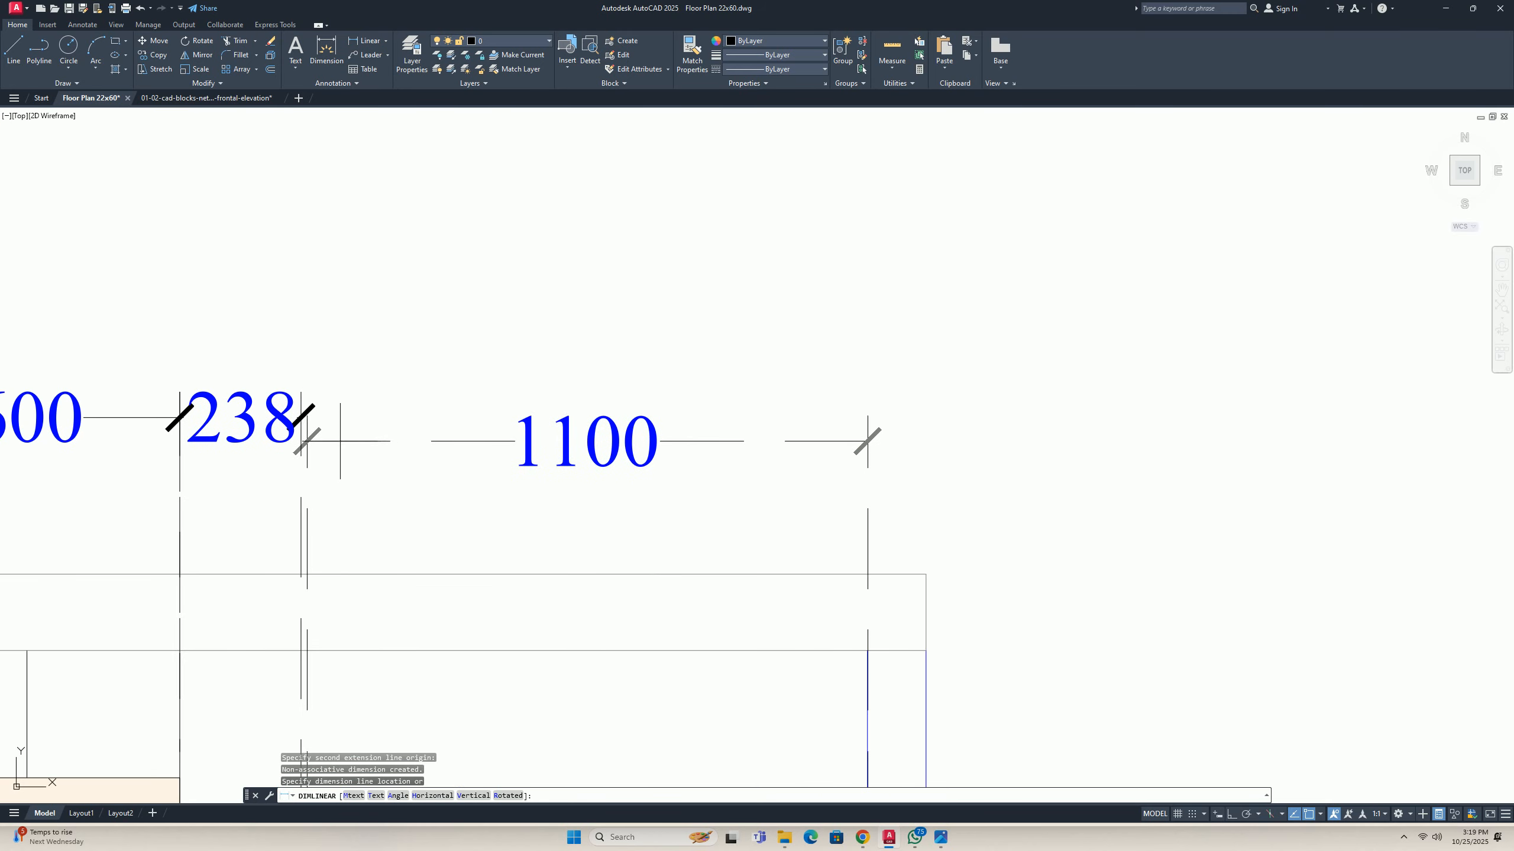
pyautogui.scroll(3, 335, 435)
pyautogui.click(208, 368)
pyautogui.press('Escape')
# Add a vertical linear dimension of the skirting height, placed left of the material notes.
pyautogui.scroll(-4, 379, 475)
pyautogui.moveTo(391, 518); pyautogui.dragTo(629, 419, button='middle')
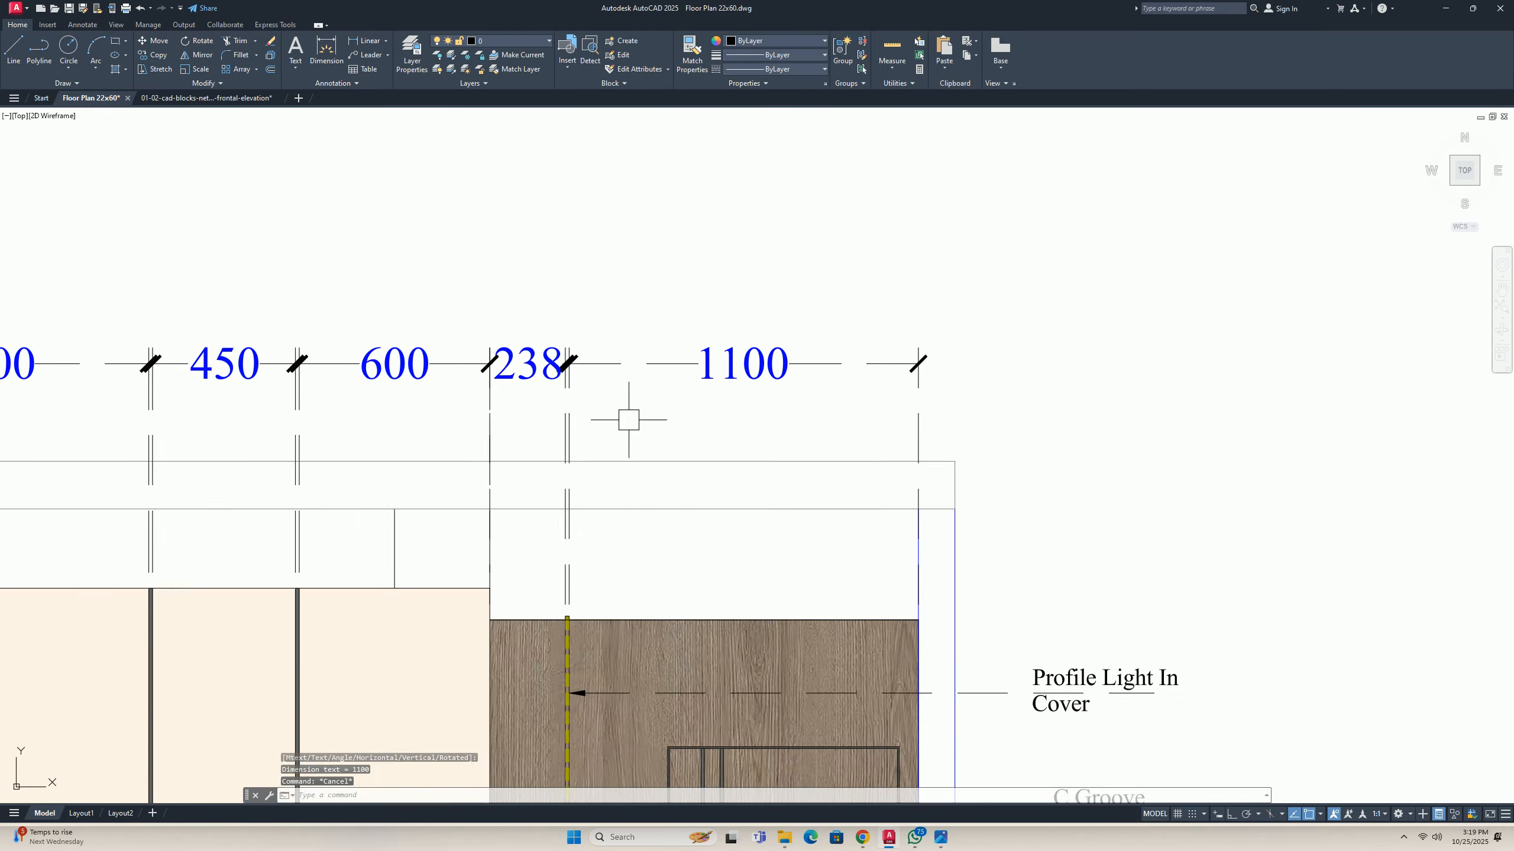
pyautogui.scroll(-6, 628, 419)
pyautogui.scroll(5, 661, 473)
pyautogui.scroll(-5, 661, 473)
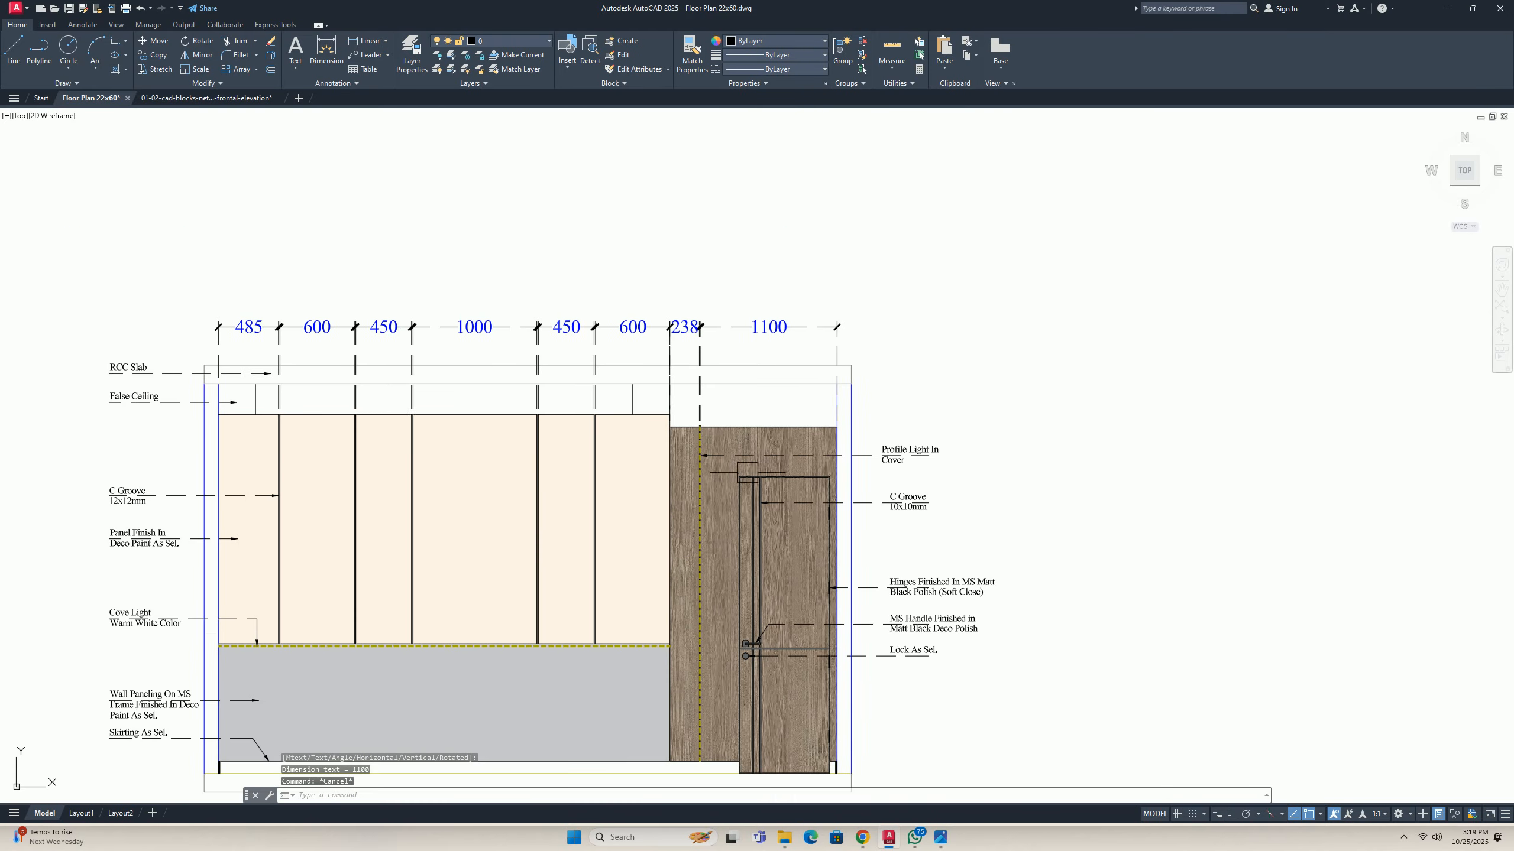
pyautogui.moveTo(661, 473)
pyautogui.mouseDown(button='middle')
pyautogui.moveTo(573, 455)
pyautogui.moveTo(652, 476)
pyautogui.moveTo(1022, 422)
pyautogui.mouseUp(button='middle')
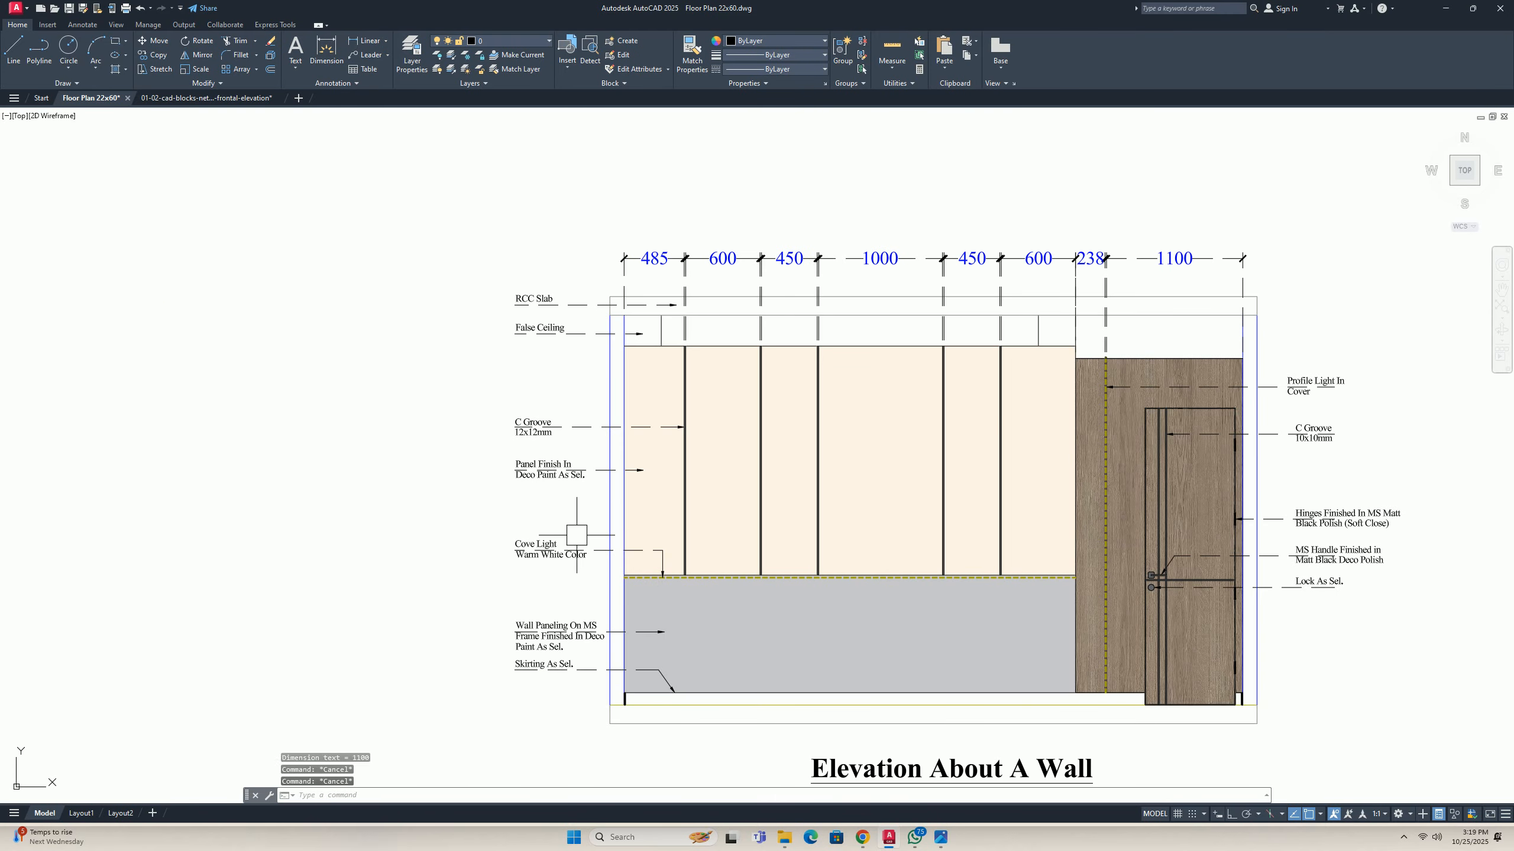
pyautogui.write('i')
pyautogui.press('Return')
pyautogui.scroll(4, 589, 731)
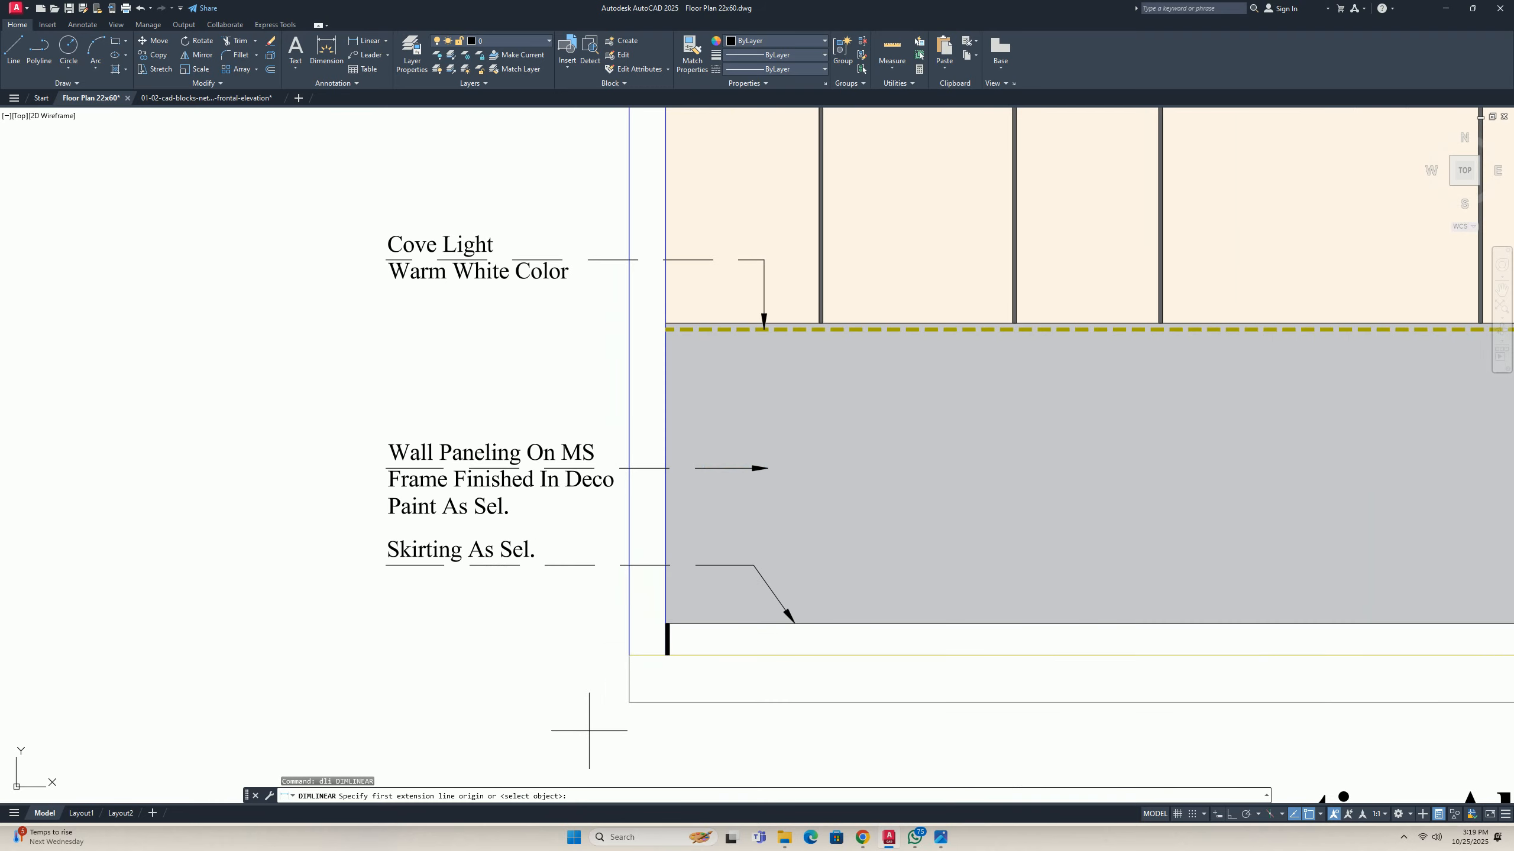
pyautogui.click(630, 654)
pyautogui.click(666, 623)
pyautogui.moveTo(342, 637); pyautogui.dragTo(635, 615, button='middle')
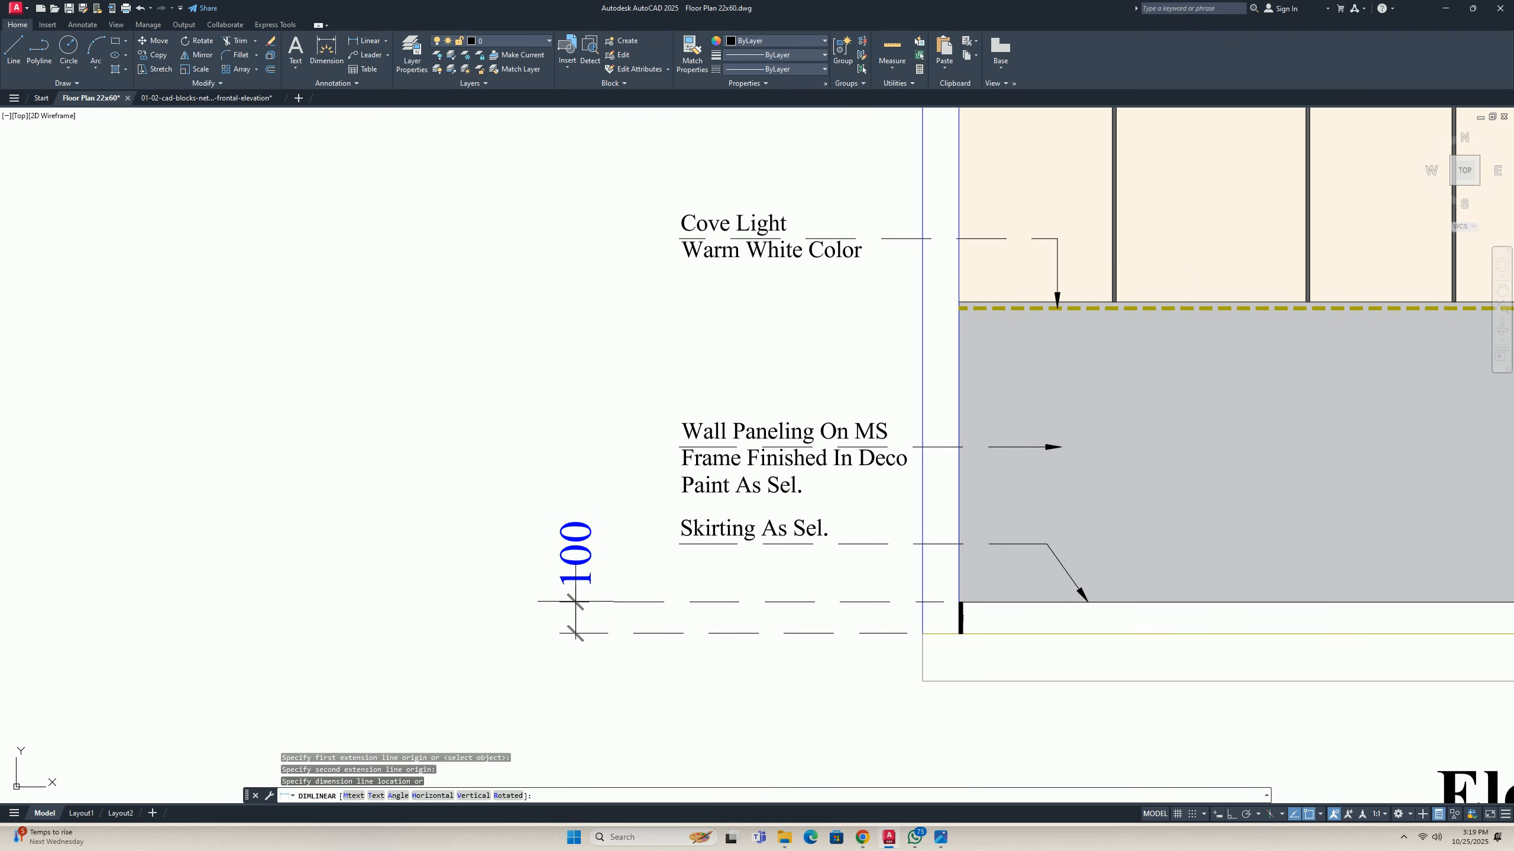
pyautogui.click(611, 565)
# Move the skirting dimension's text below its dimension line, clear of the notes.
pyautogui.click(611, 565)
pyautogui.click(612, 551)
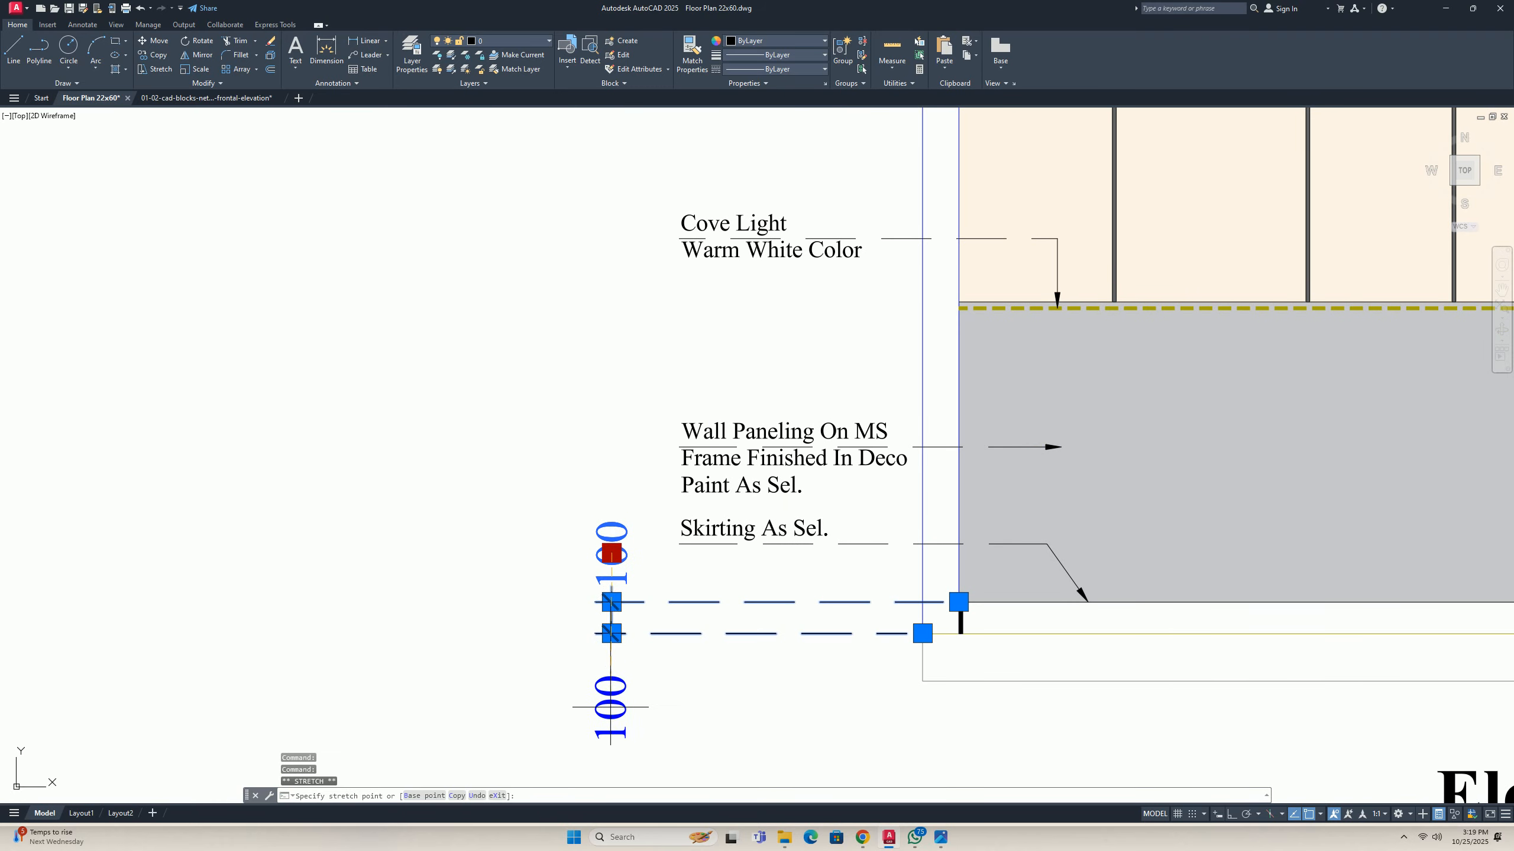
pyautogui.click(612, 685)
pyautogui.press('Escape')
pyautogui.press('Escape')
# Set the overall scale of the ISO-25 dimension style to 5.
pyautogui.scroll(-5, 608, 667)
pyautogui.moveTo(601, 640); pyautogui.dragTo(404, 671, button='middle')
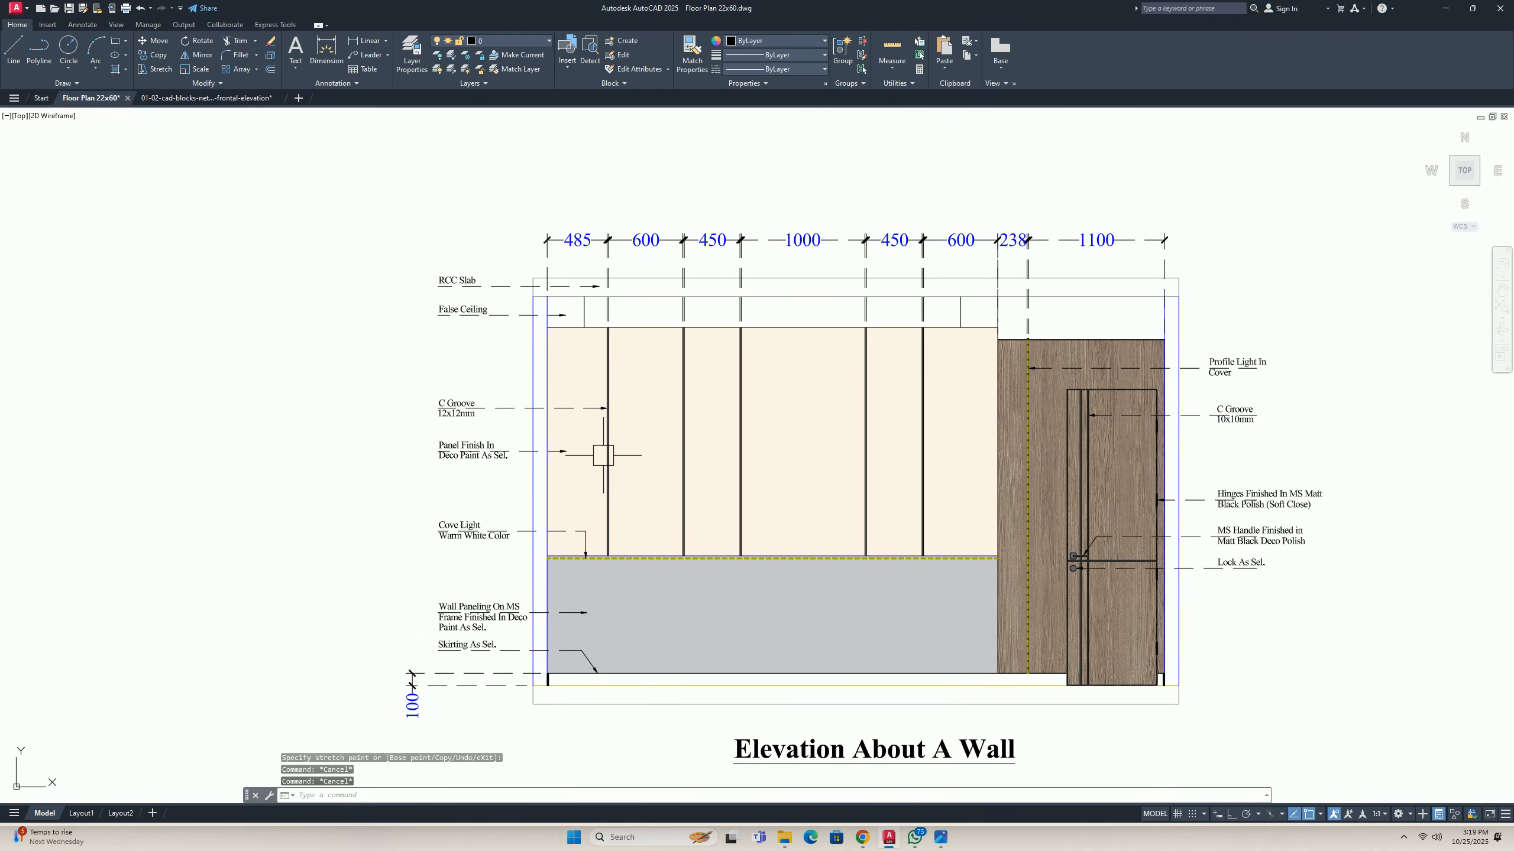
pyautogui.write('ds')
pyautogui.press('BackSpace')
pyautogui.press('Return')
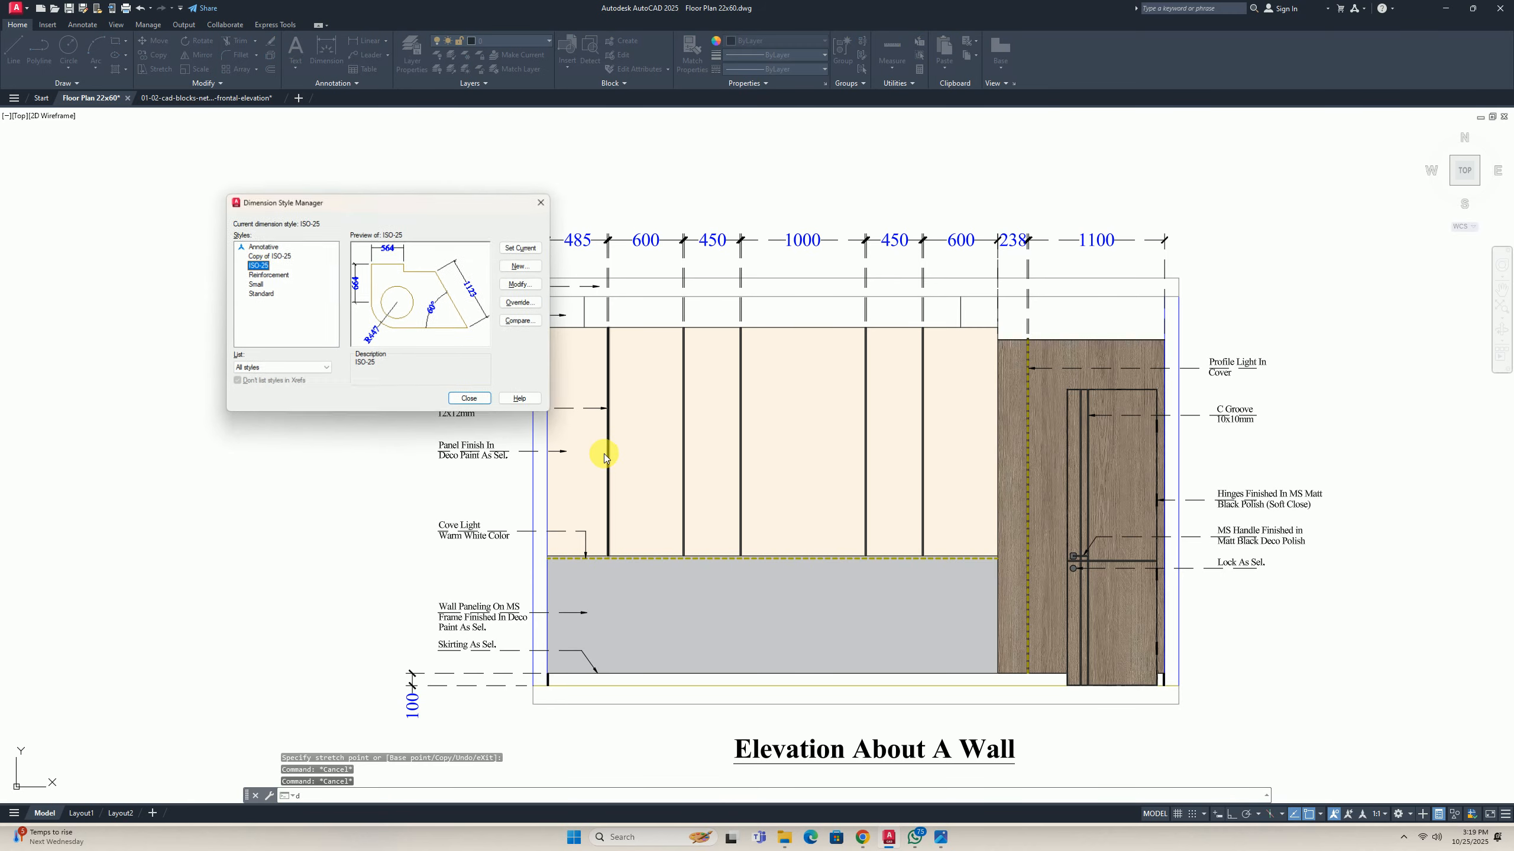
pyautogui.click(519, 285)
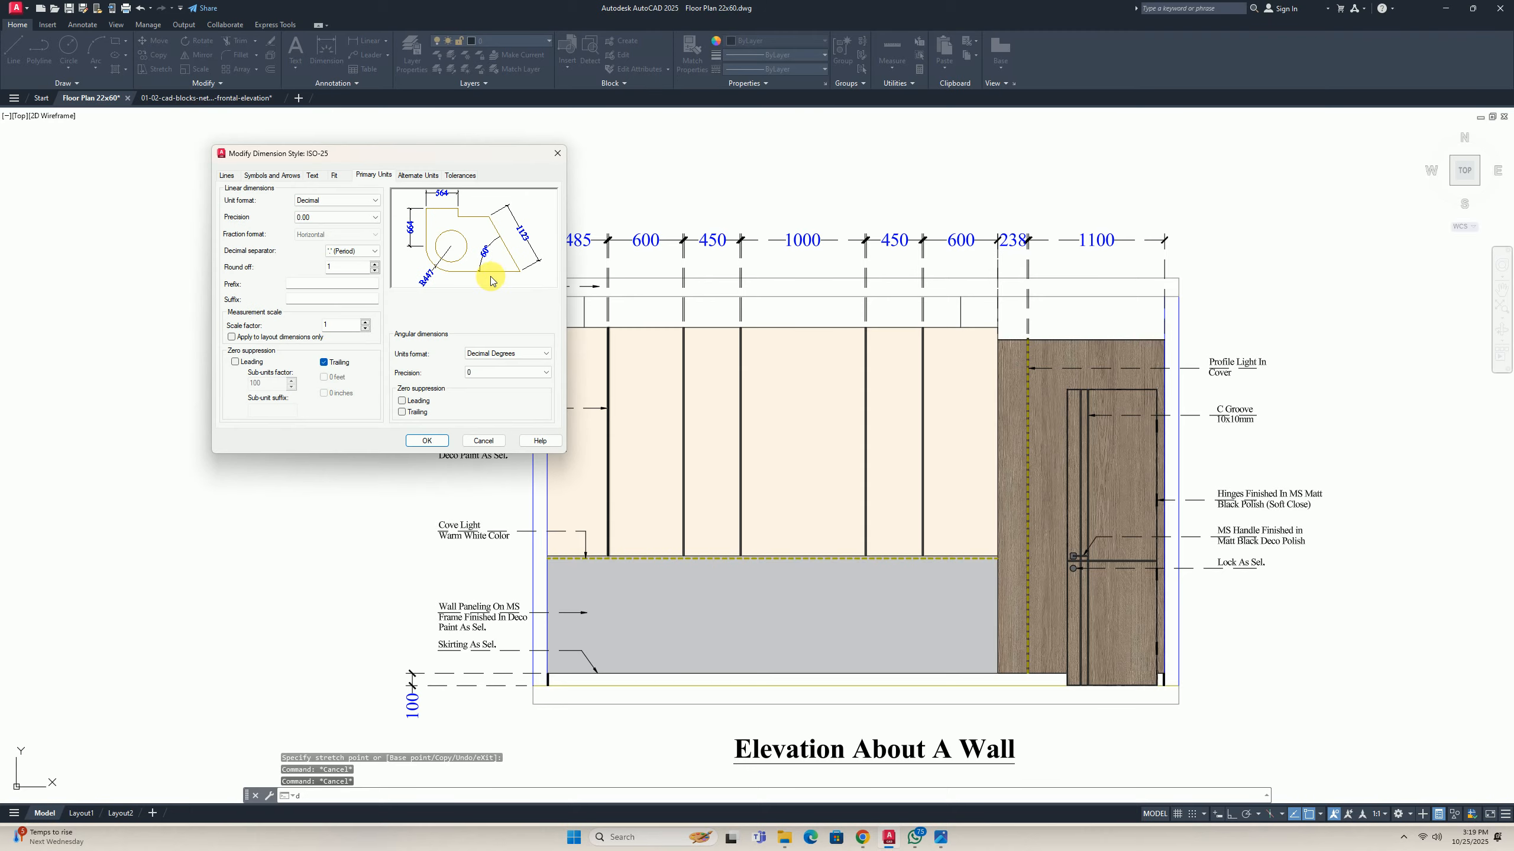
pyautogui.click(333, 176)
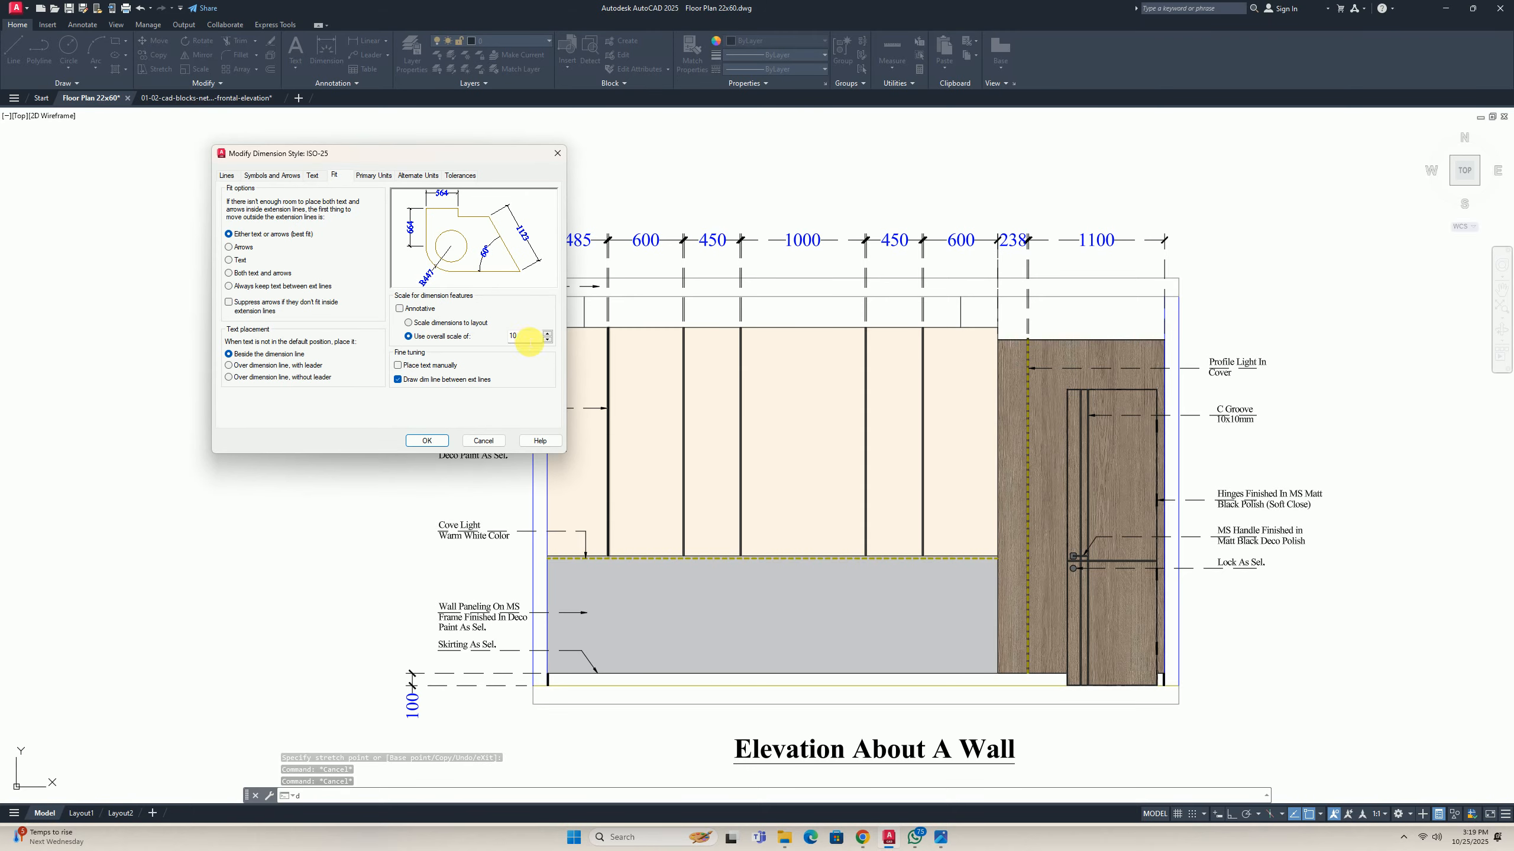
pyautogui.doubleClick(516, 335)
pyautogui.write('5')
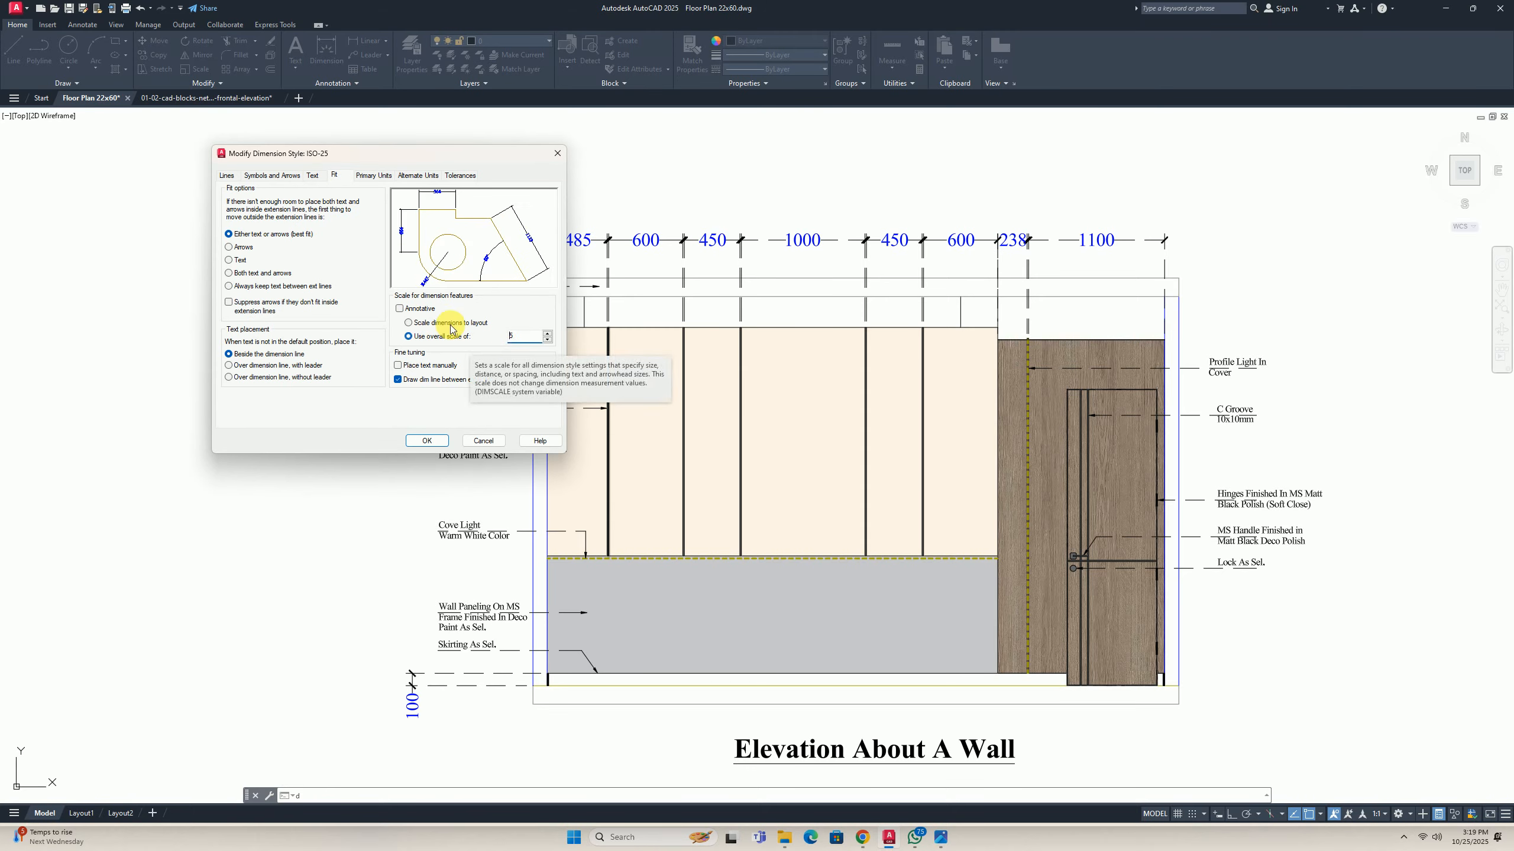
# Change the first and second arrowheads of the ISO-25 dimension style to Oblique and apply the style changes.
pyautogui.click(291, 176)
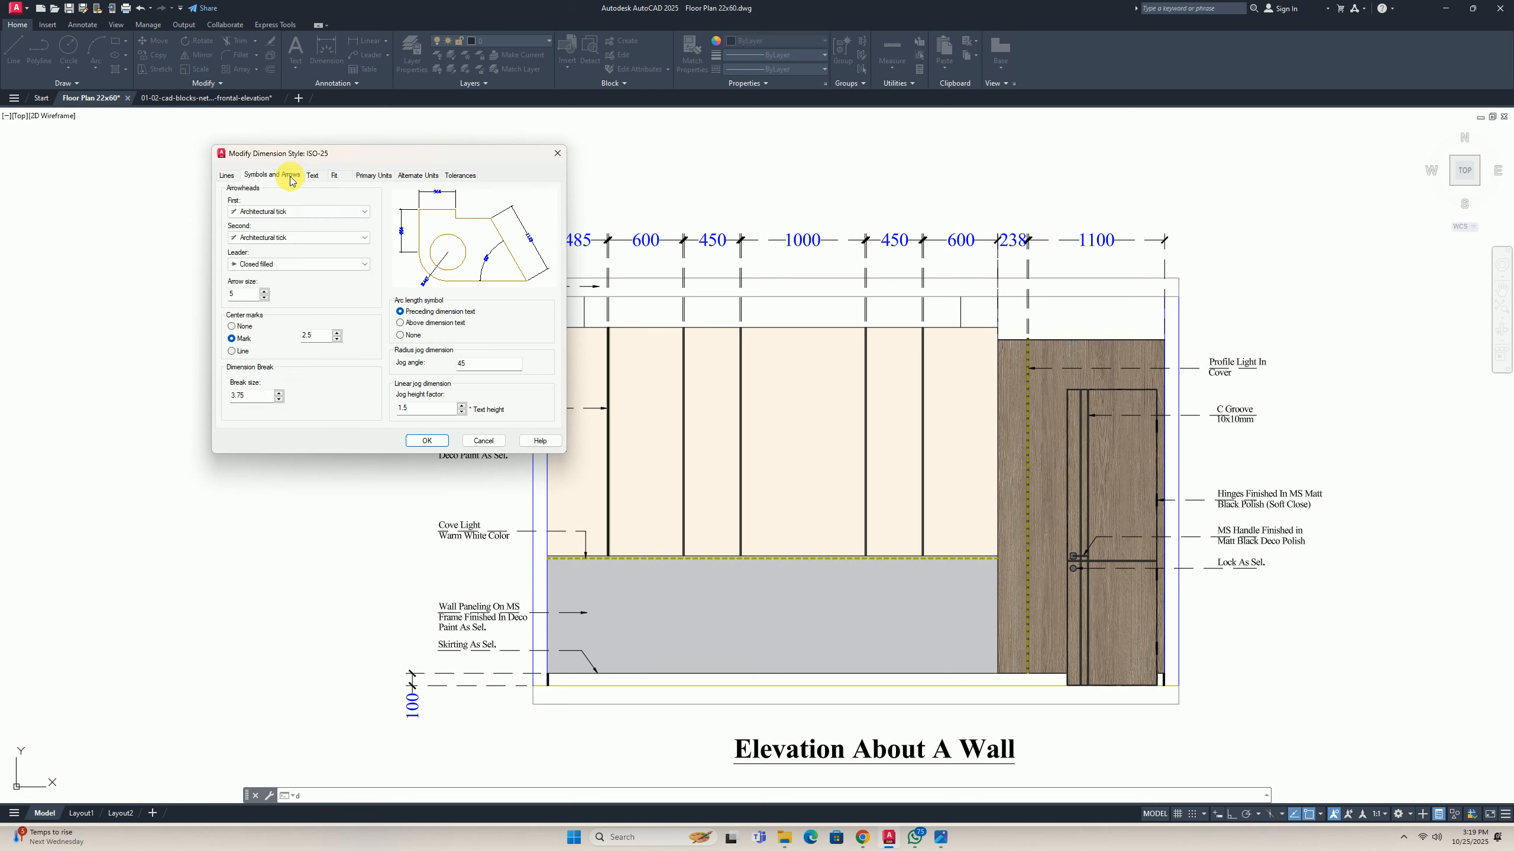
pyautogui.click(256, 216)
pyautogui.click(249, 274)
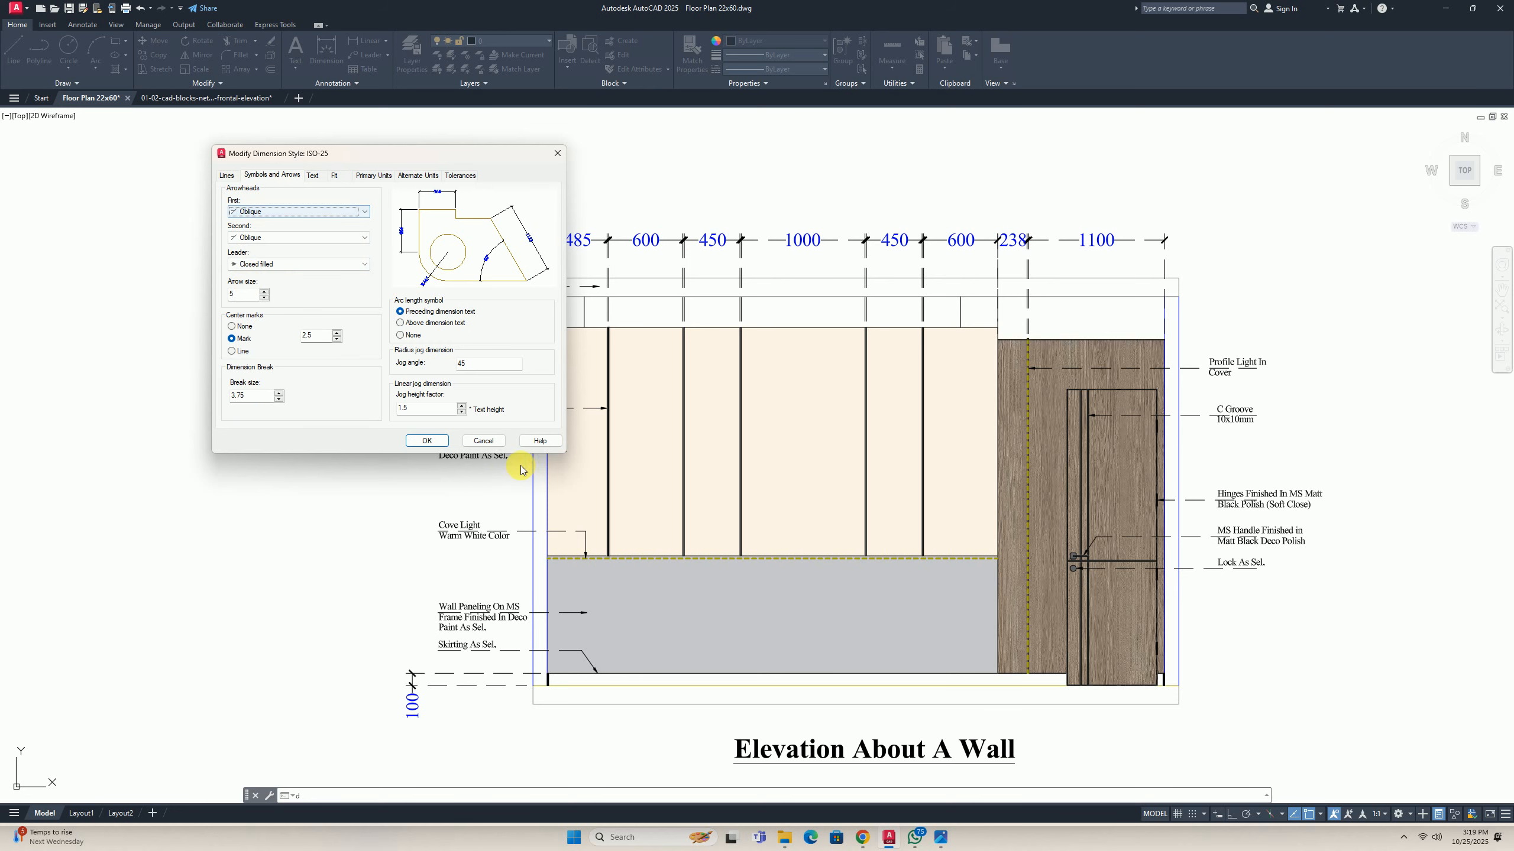
pyautogui.click(427, 441)
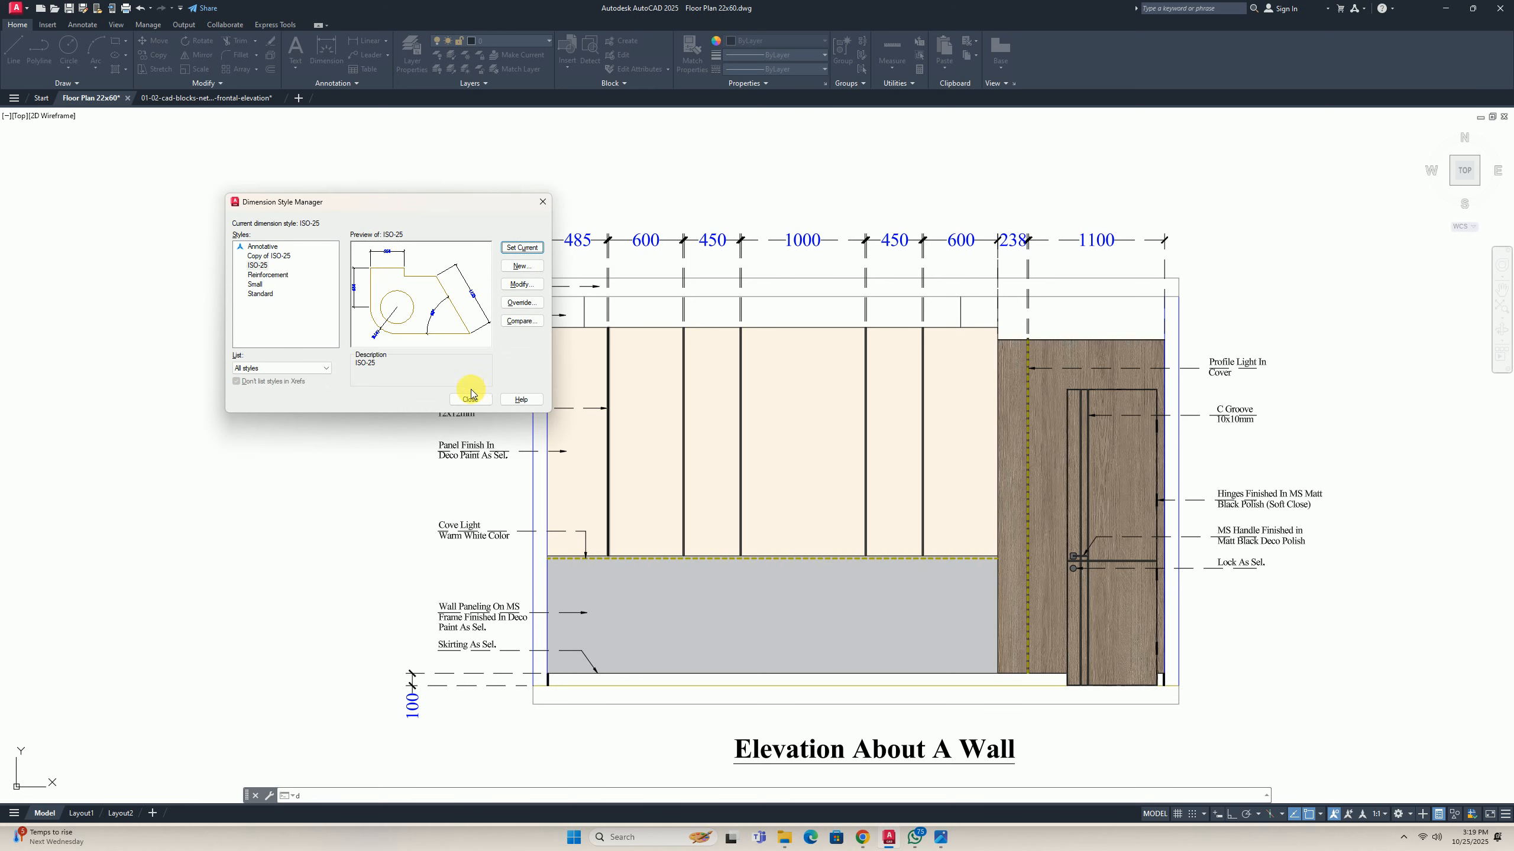
pyautogui.click(470, 398)
# Stretch the whole row of horizontal dimensions slightly down so it sits closer to the RCC slab.
pyautogui.moveTo(581, 395); pyautogui.dragTo(433, 400, button='middle')
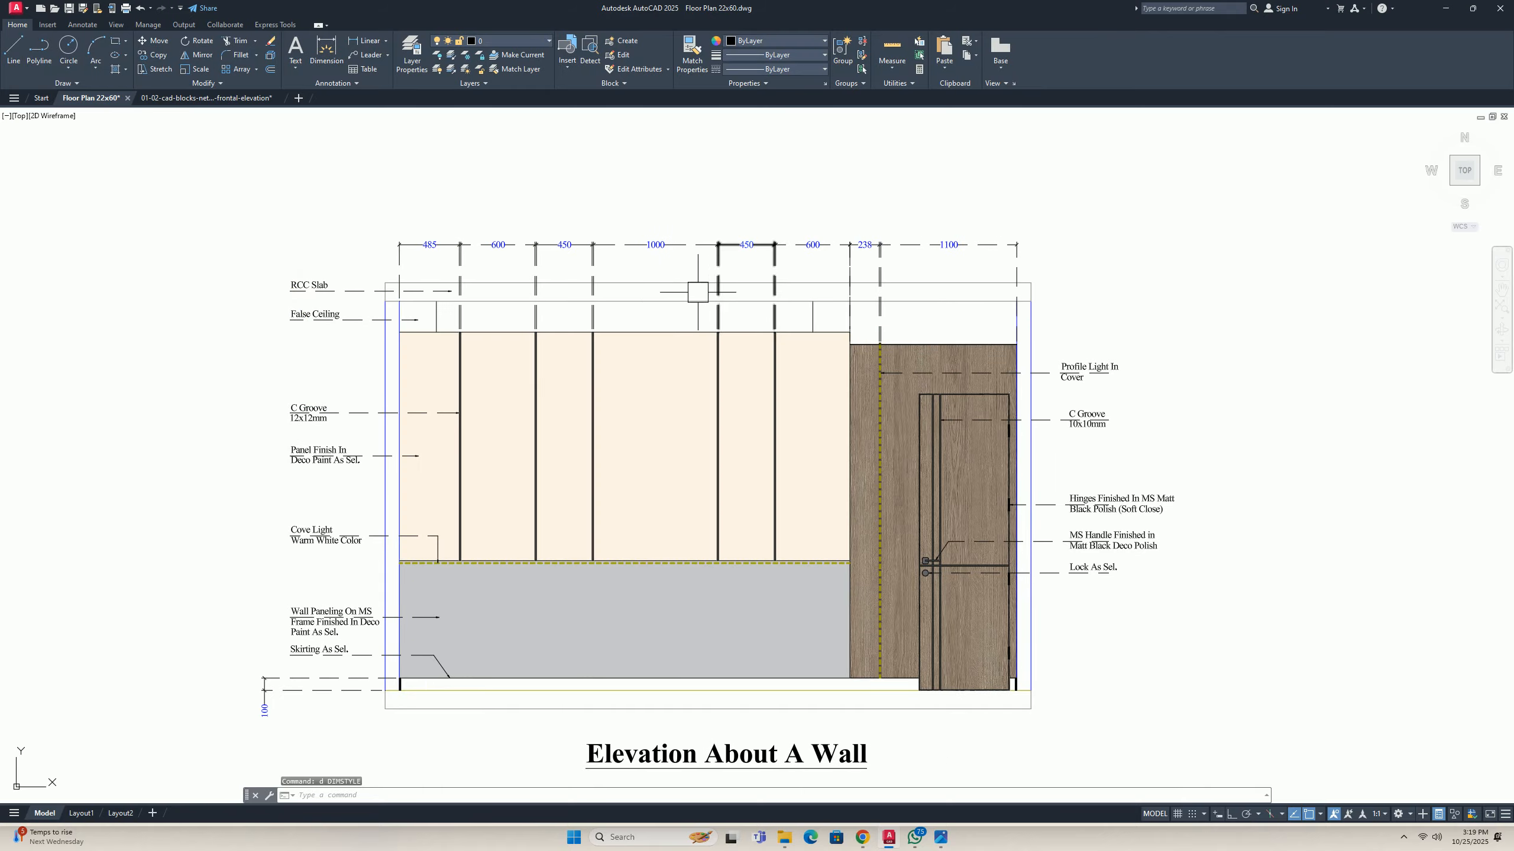
pyautogui.write('s')
pyautogui.press('Return')
pyautogui.click(1082, 257)
pyautogui.click(359, 165)
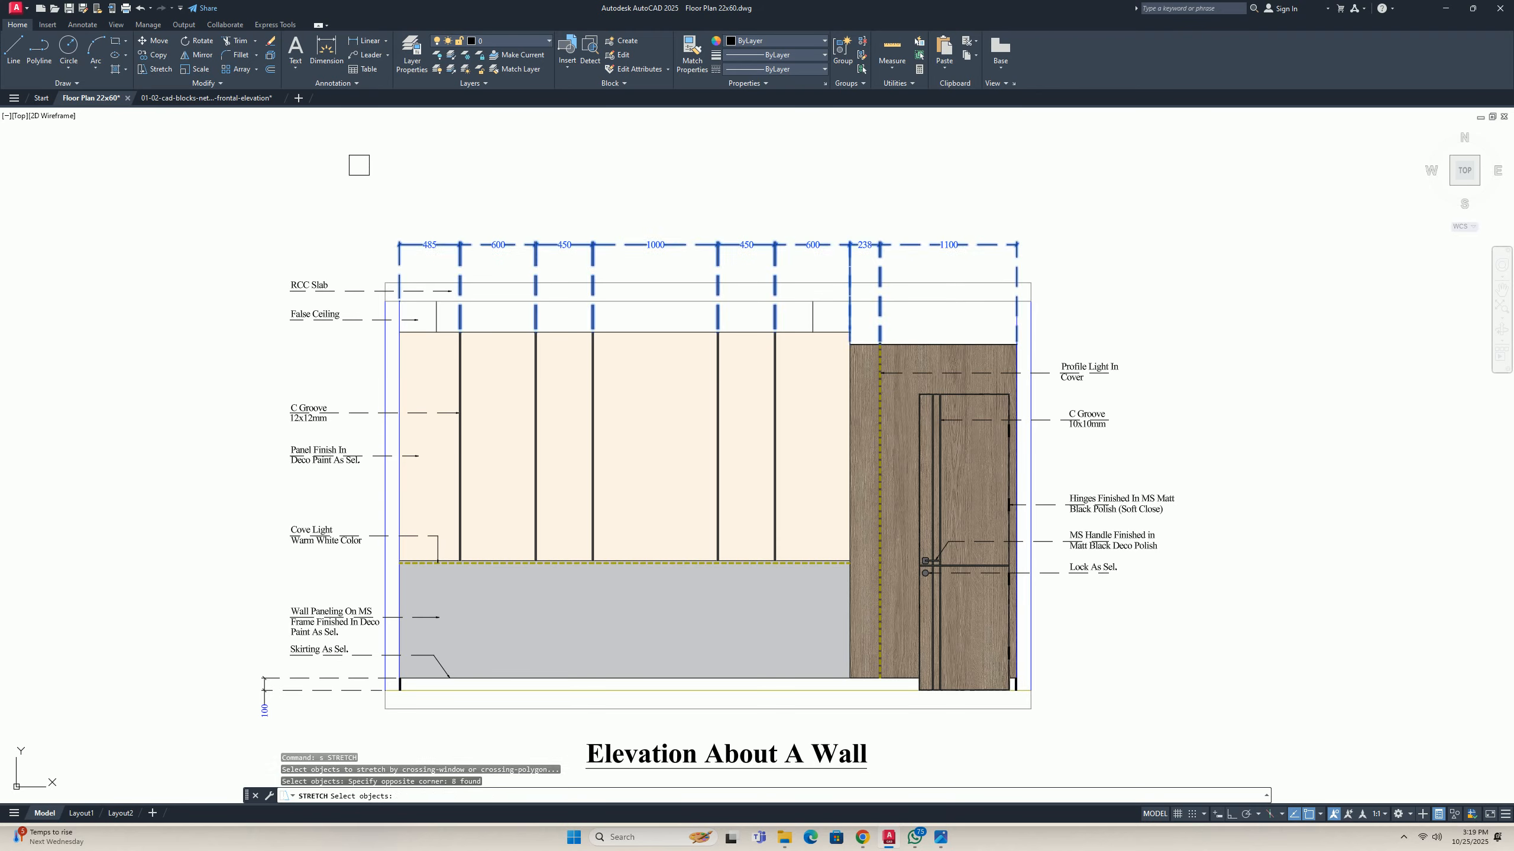
pyautogui.press('Return')
pyautogui.click(176, 168)
pyautogui.click(174, 185)
pyautogui.press('Escape')
pyautogui.press('Escape')
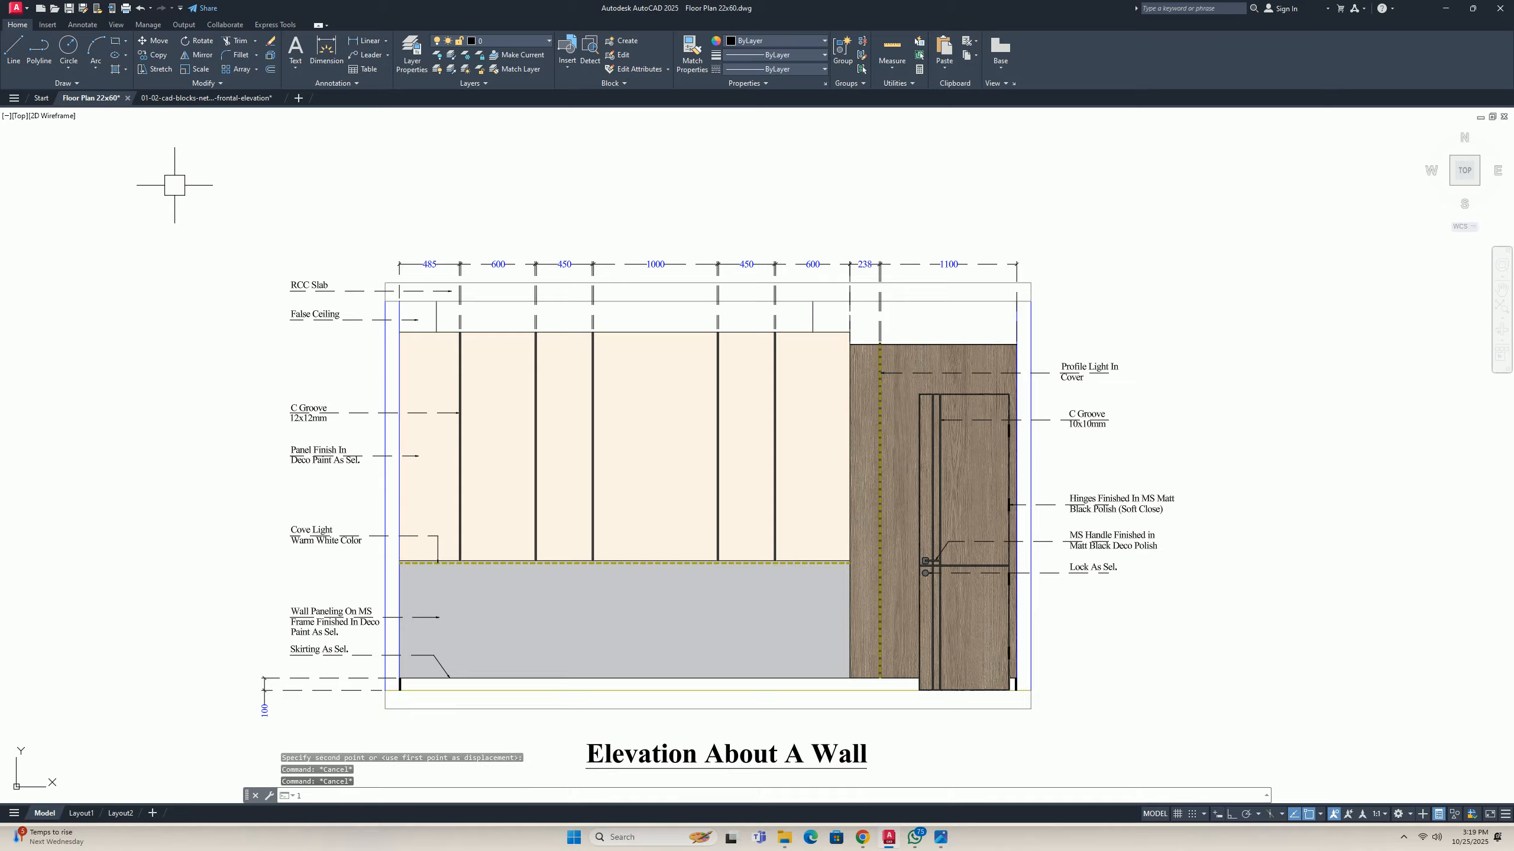
# Set the global linetype scale factor to 15.
pyautogui.write('lts')
pyautogui.press('Return')
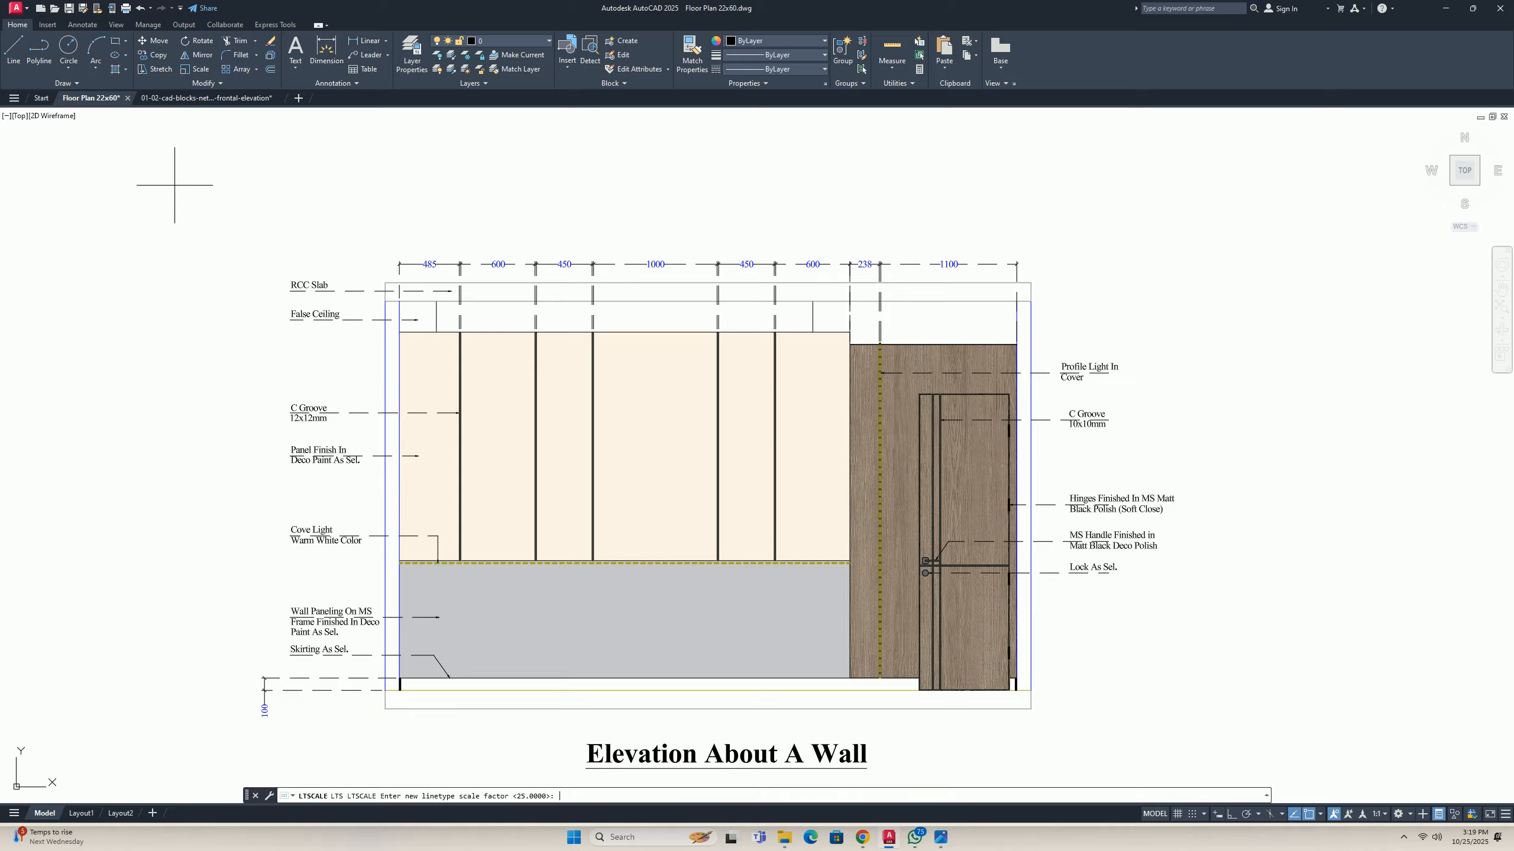
pyautogui.press('Return')
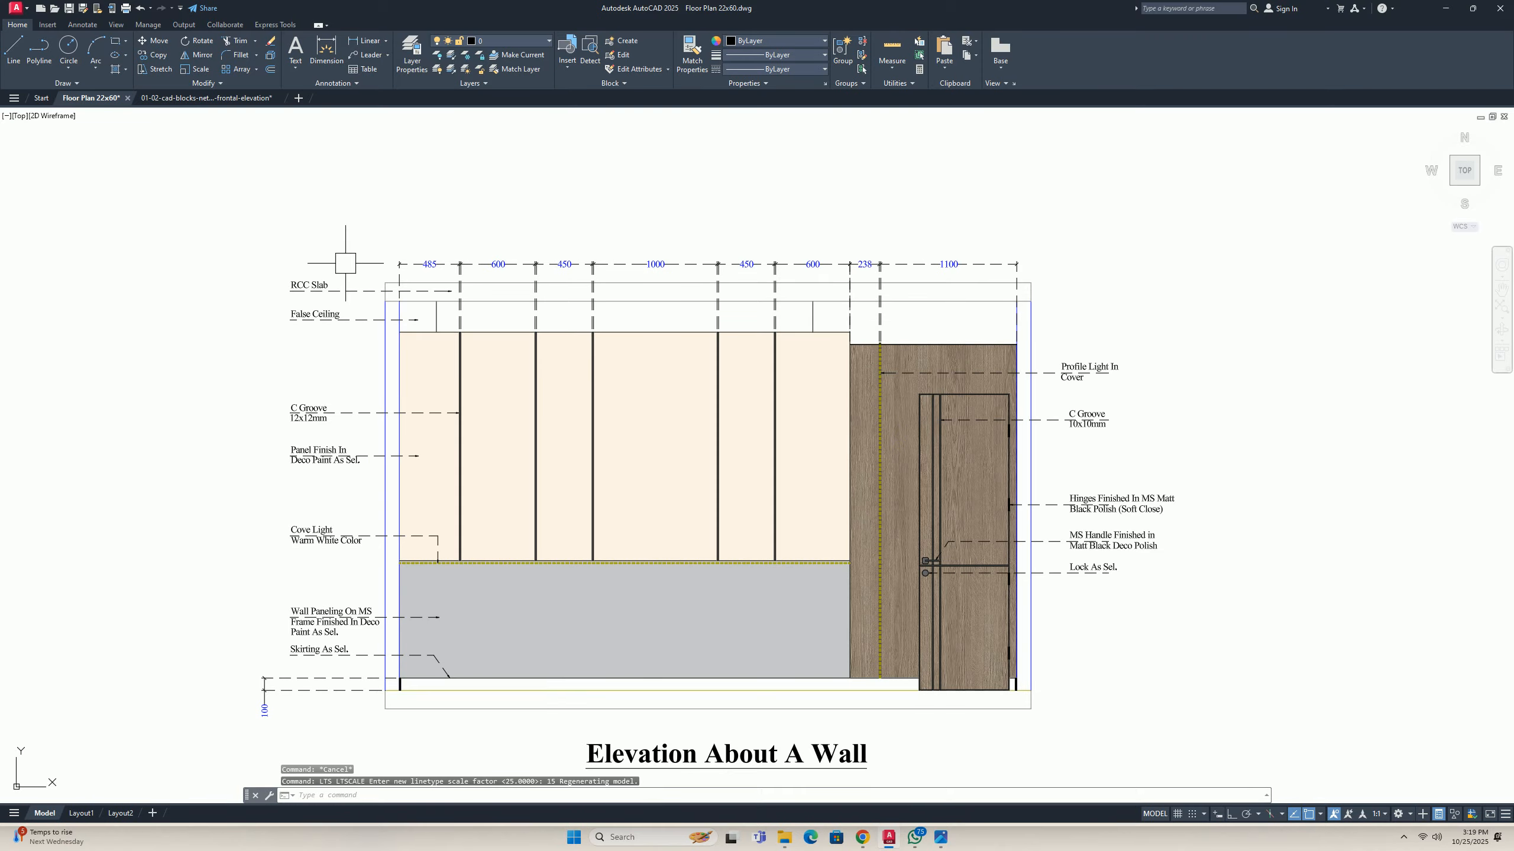
# Set the baseline spacing of the ISO-25 dimension style to 20 and apply the style change.
pyautogui.scroll(2, 880, 284)
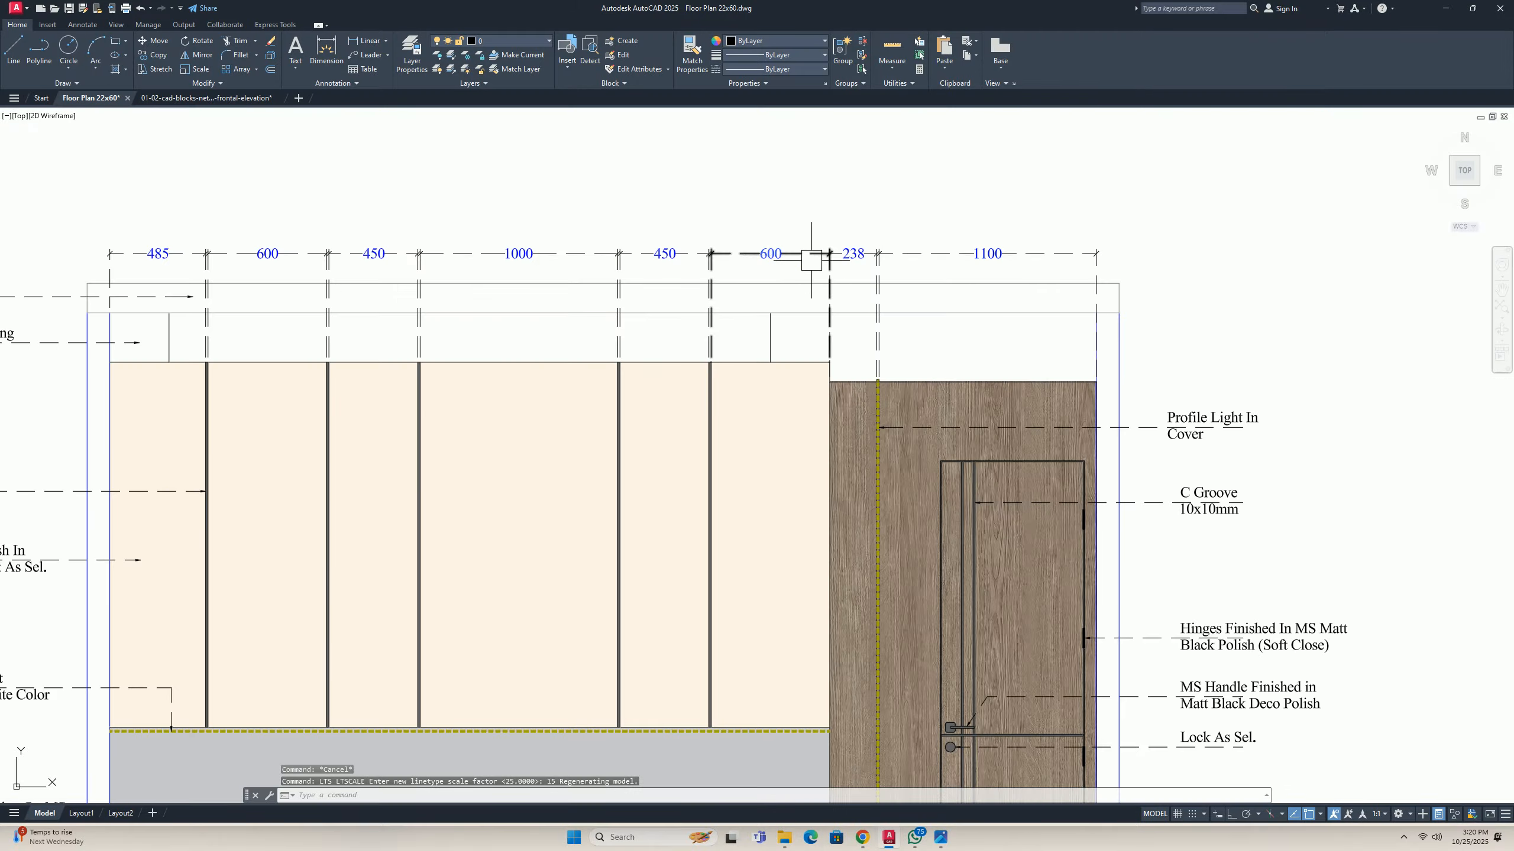
pyautogui.moveTo(775, 263); pyautogui.dragTo(710, 261, button='middle')
pyautogui.scroll(-4, 691, 316)
pyautogui.moveTo(587, 314); pyautogui.dragTo(709, 241, button='middle')
pyautogui.scroll(4, 494, 477)
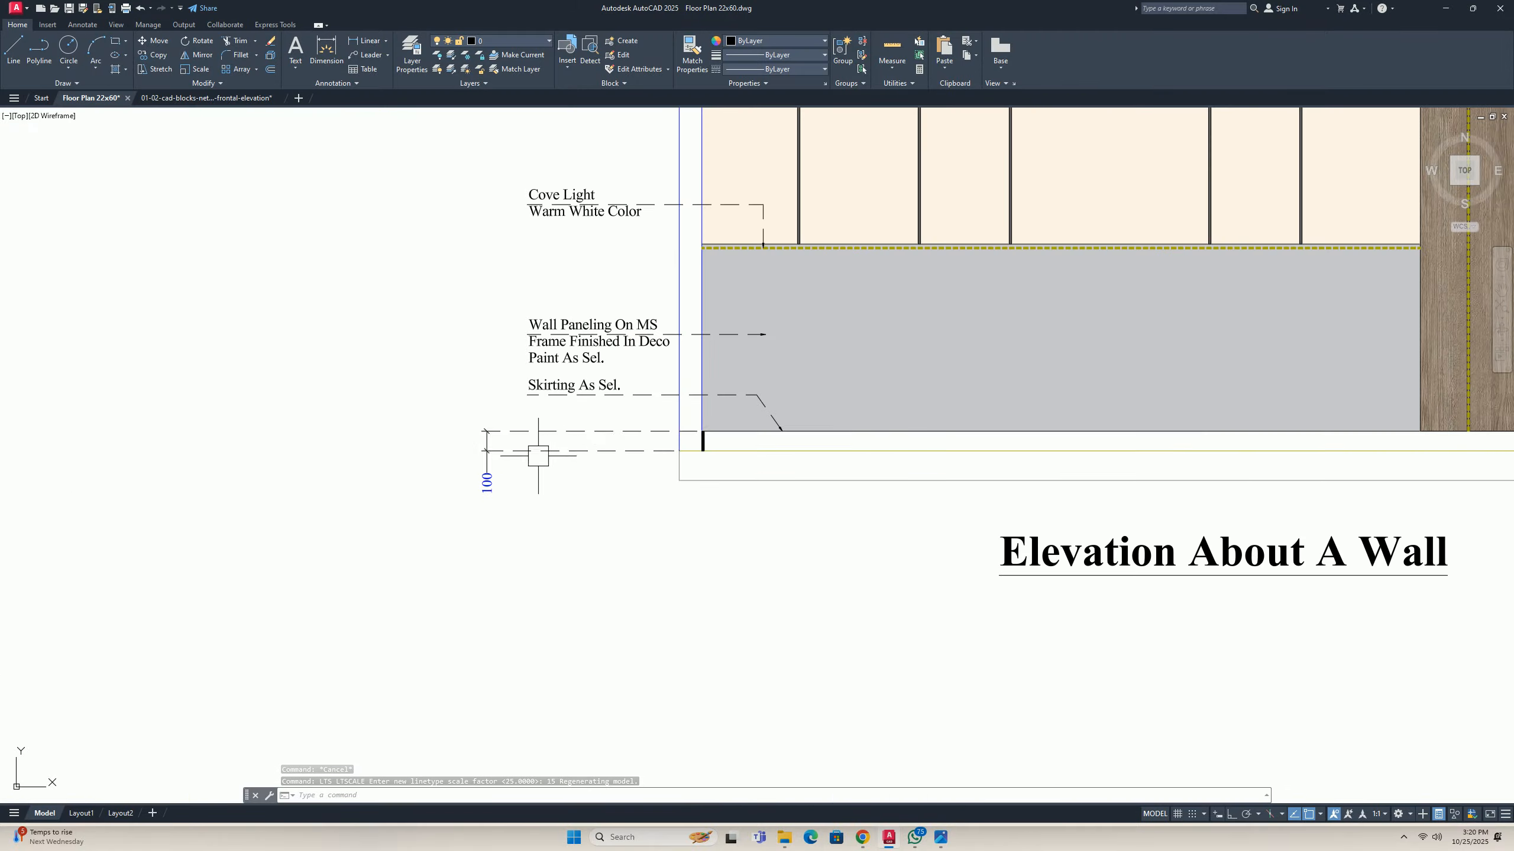
pyautogui.moveTo(534, 449); pyautogui.dragTo(500, 530, button='middle')
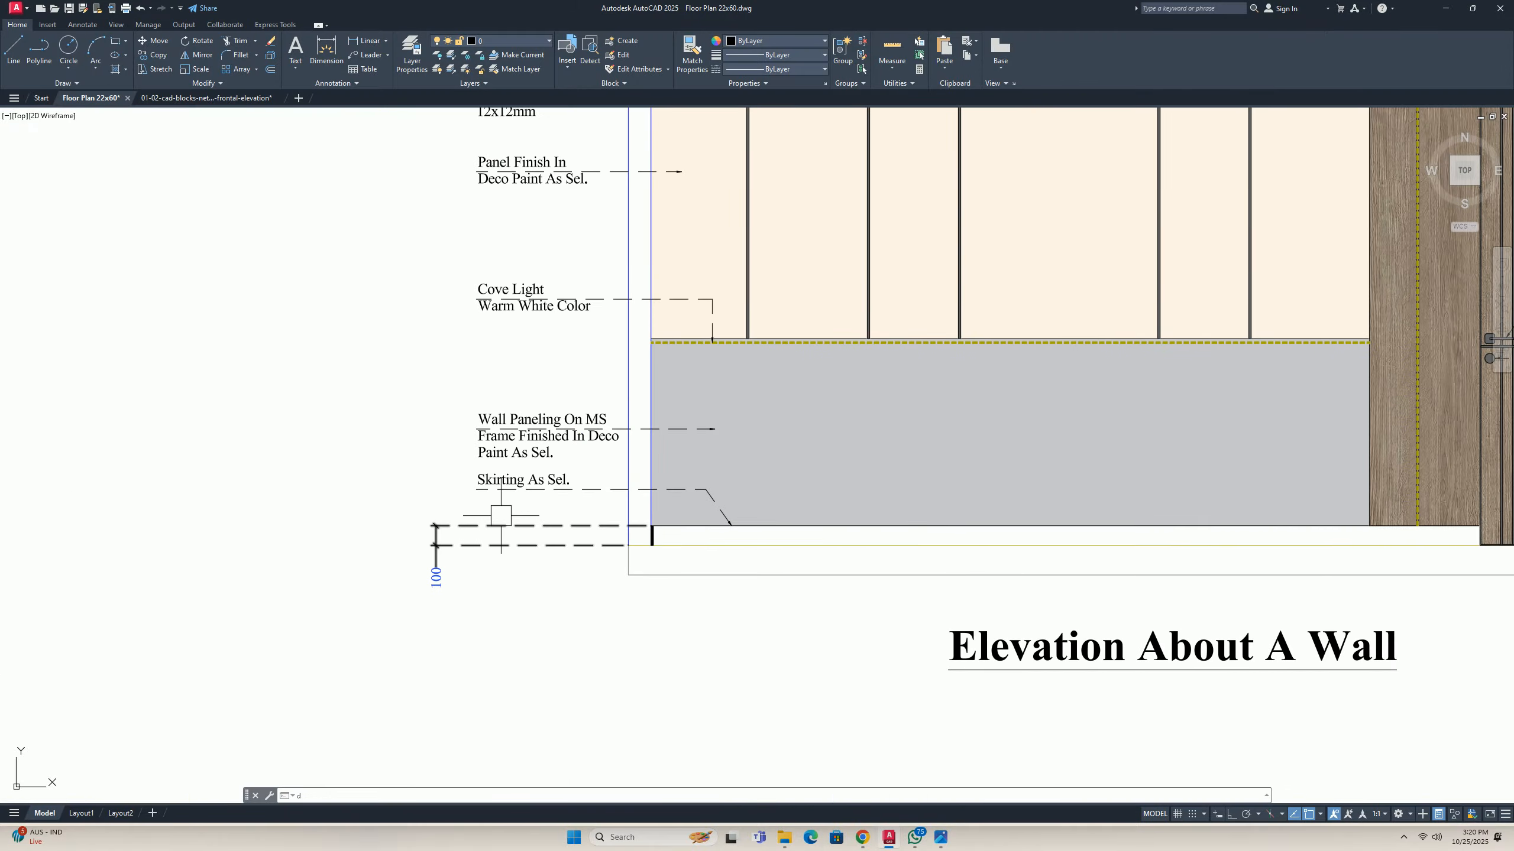
pyautogui.press('Escape')
pyautogui.press('Escape')
pyautogui.write('d')
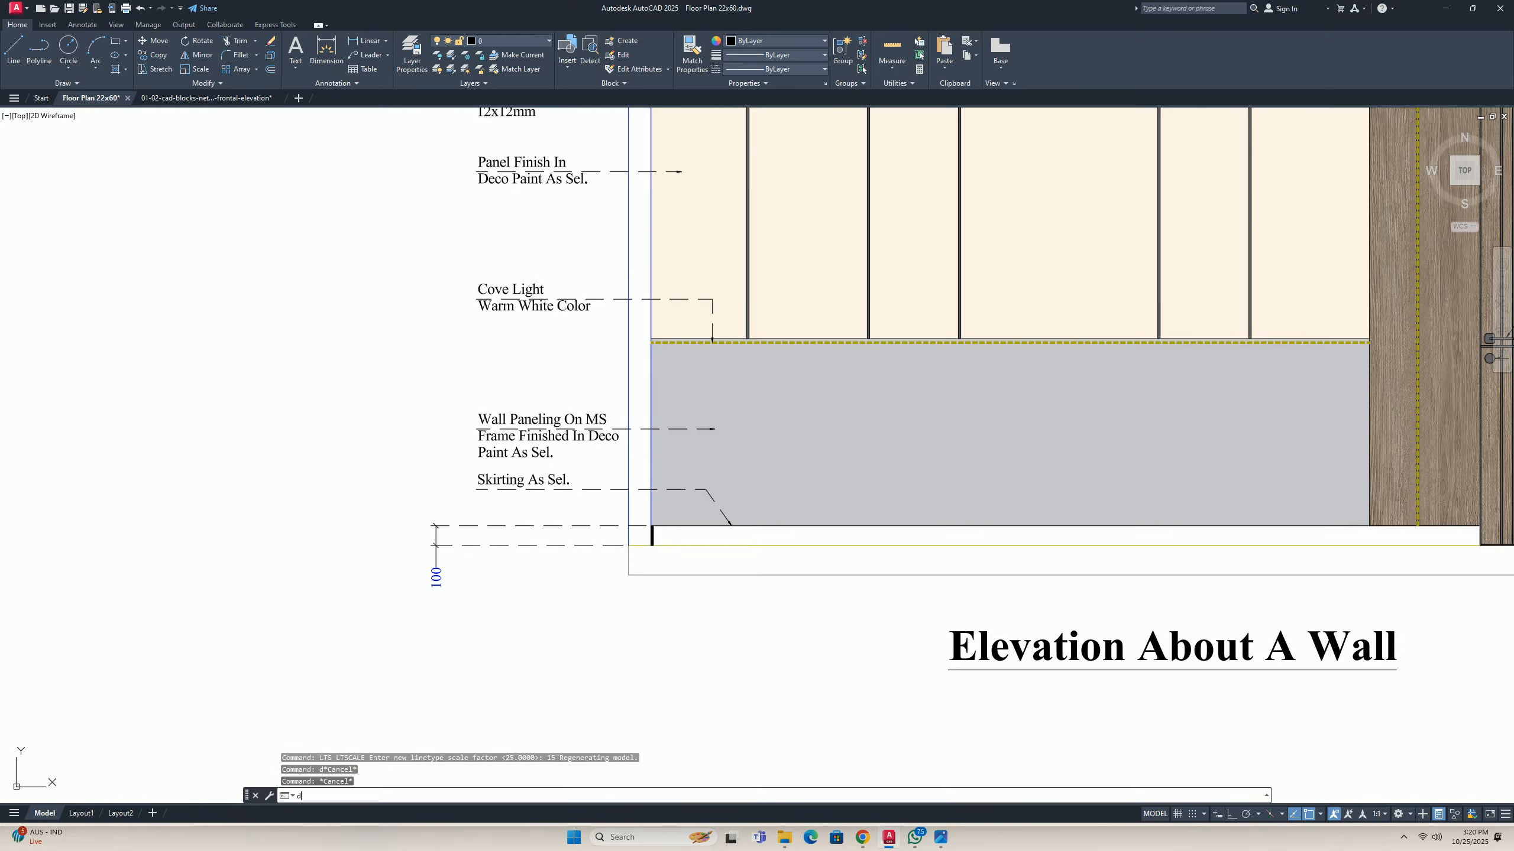
pyautogui.press('Return')
pyautogui.click(521, 284)
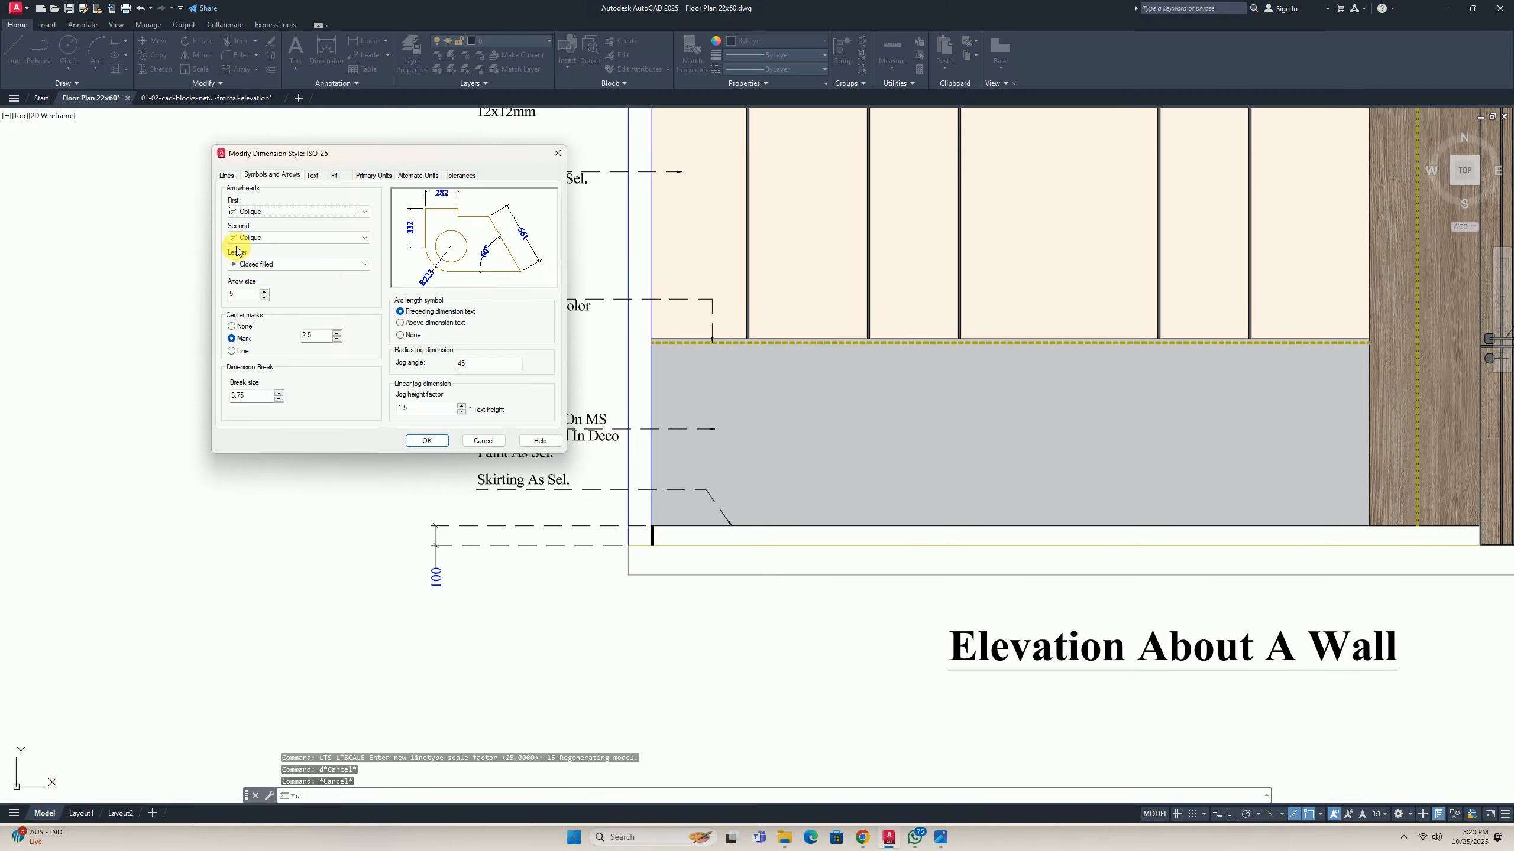
pyautogui.click(229, 175)
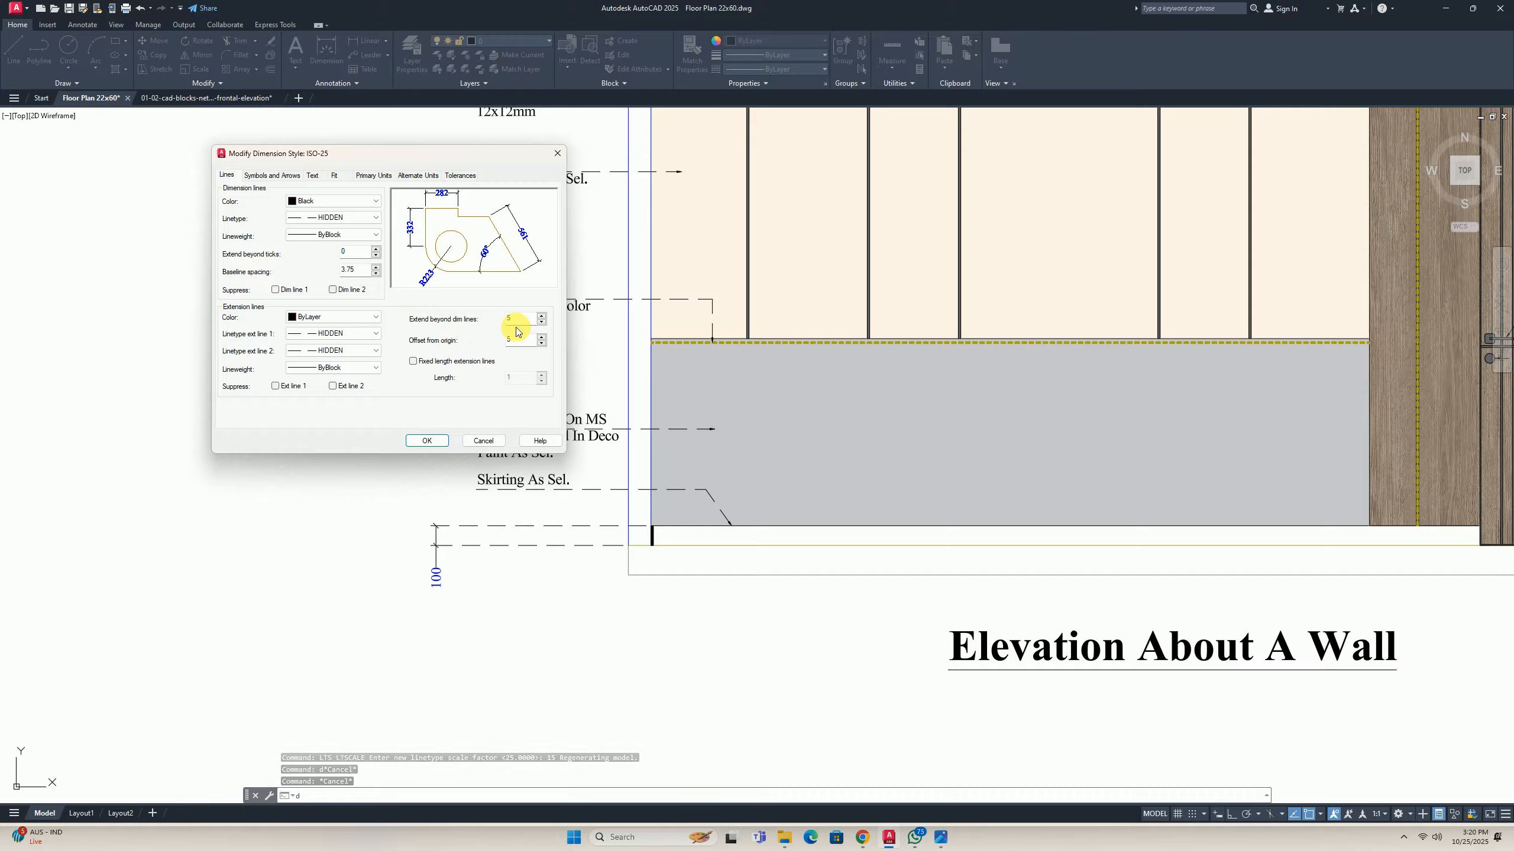
pyautogui.click(314, 175)
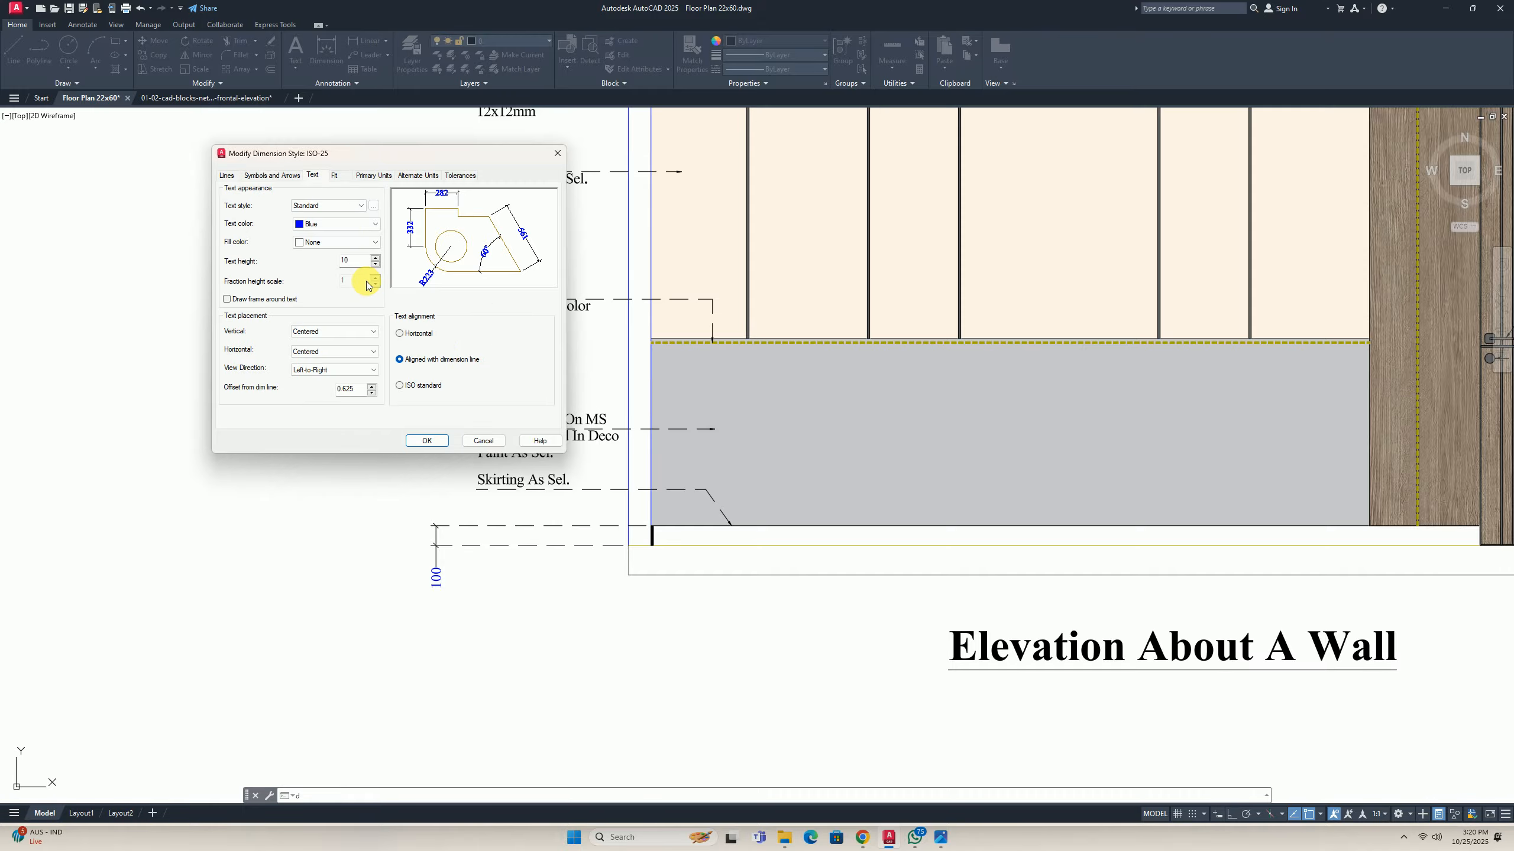
pyautogui.click(227, 175)
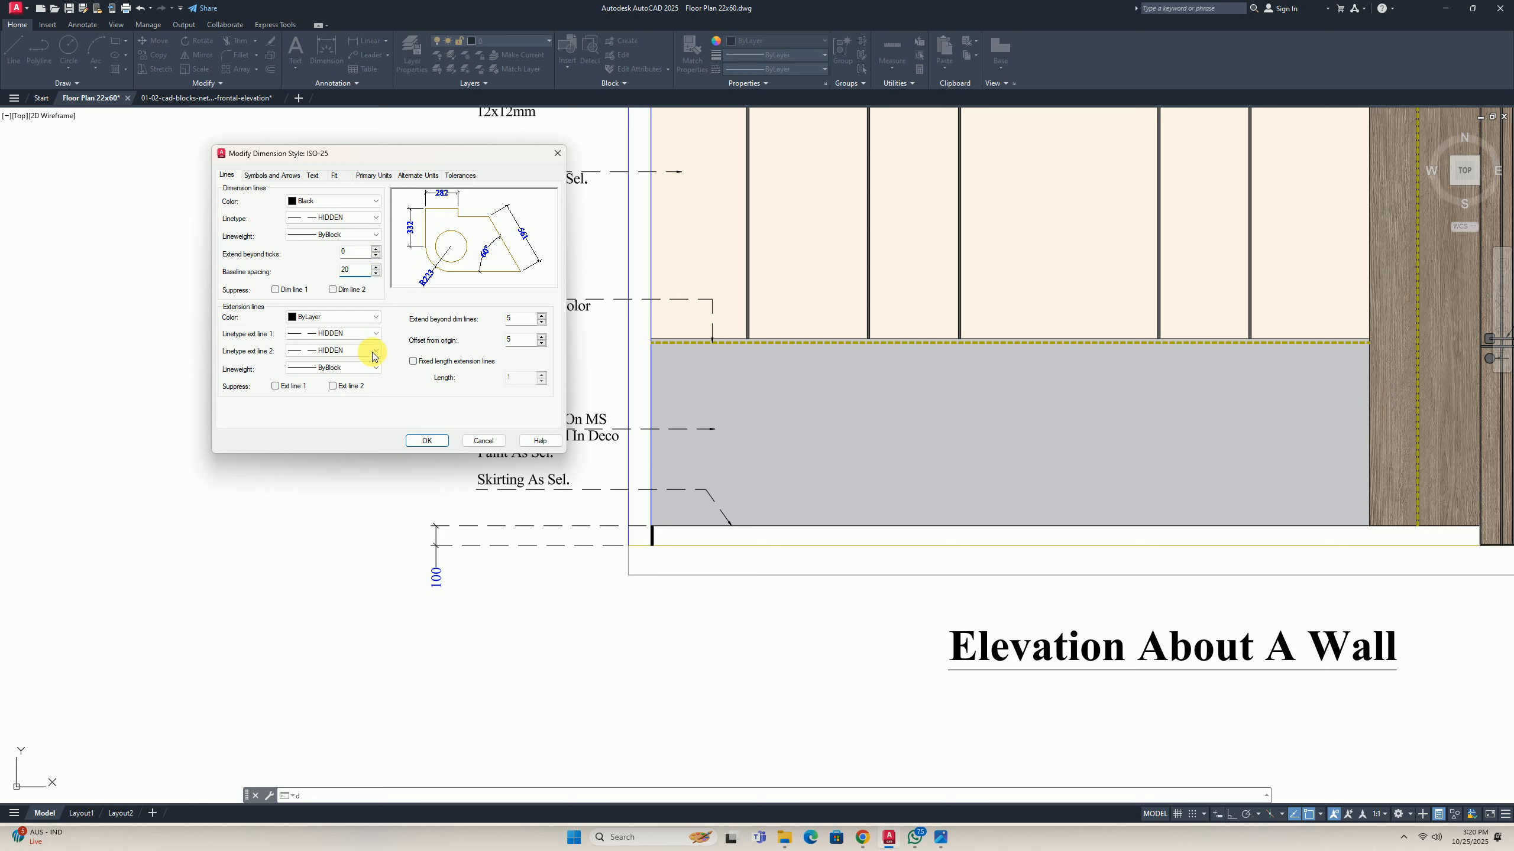
pyautogui.click(423, 441)
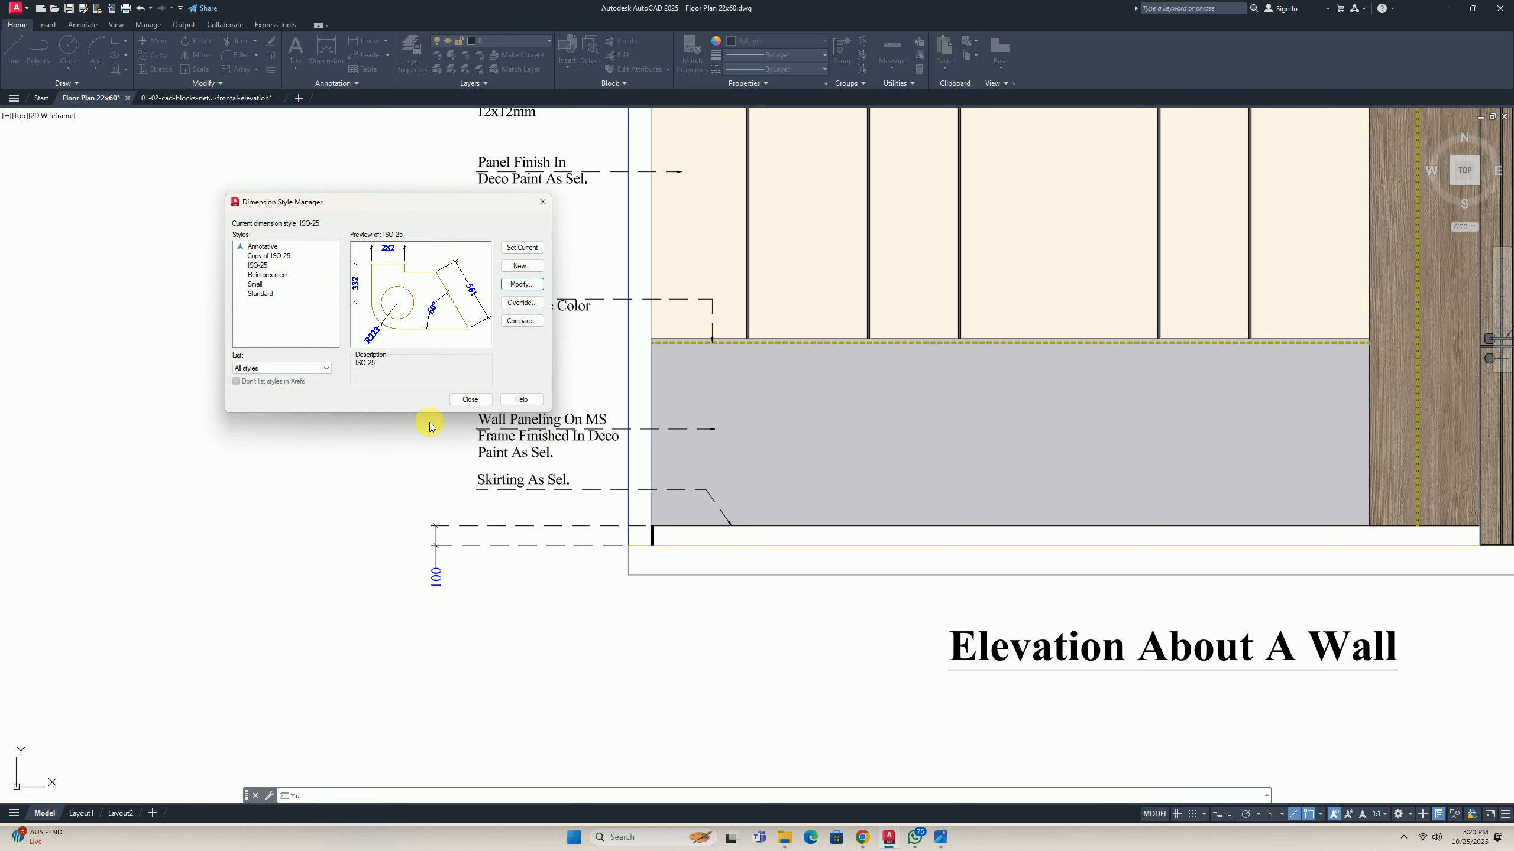
pyautogui.click(482, 405)
# Add baseline dimensions from the floor level up to the cove light line, the cream panels' top edge, and the RCC slab's underside and top.
pyautogui.write('d')
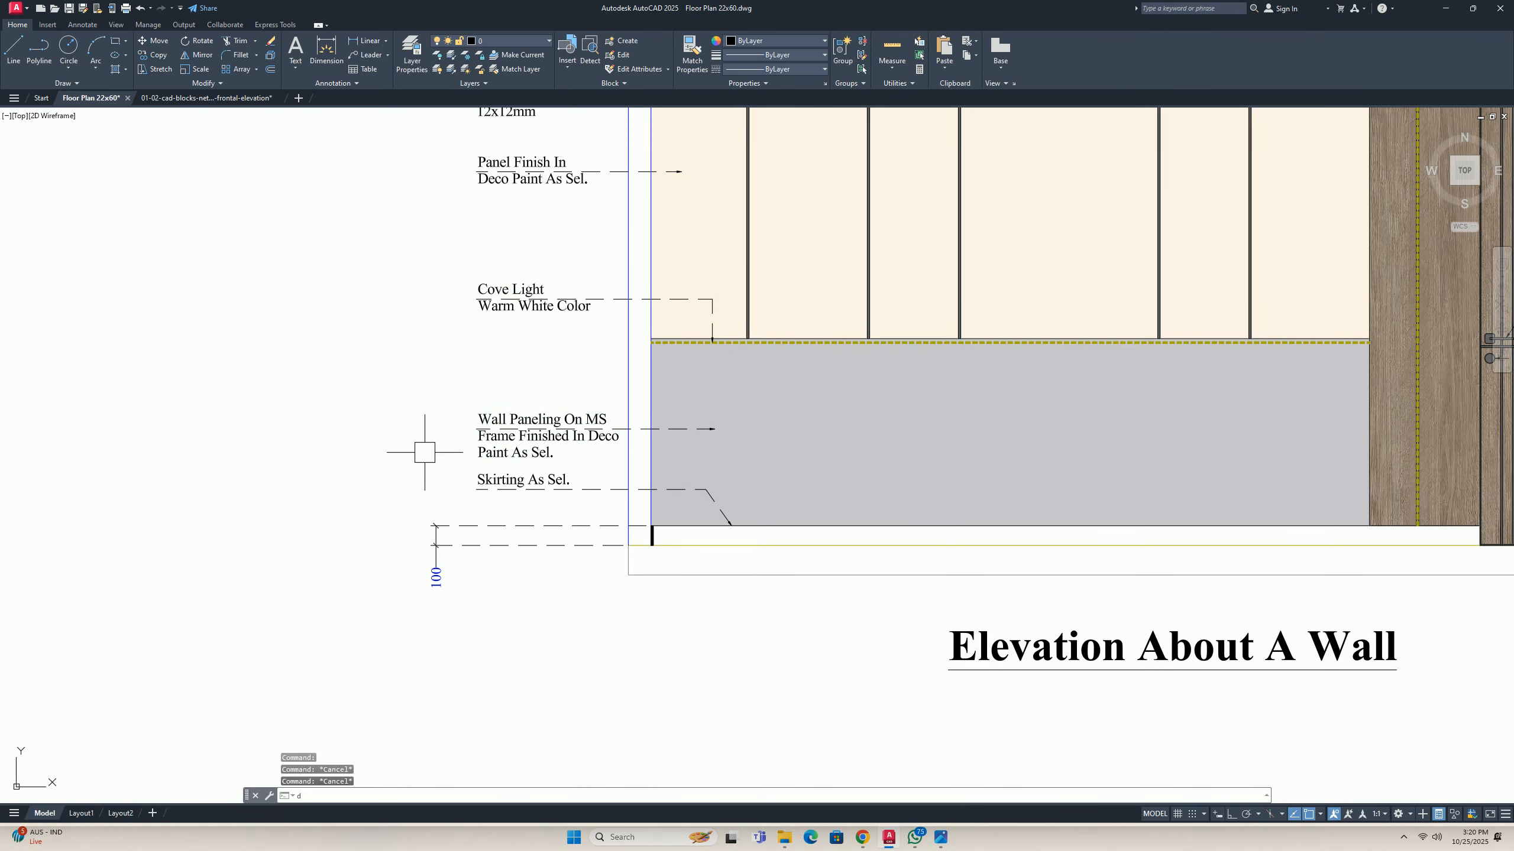
pyautogui.write('ba')
pyautogui.press('Return')
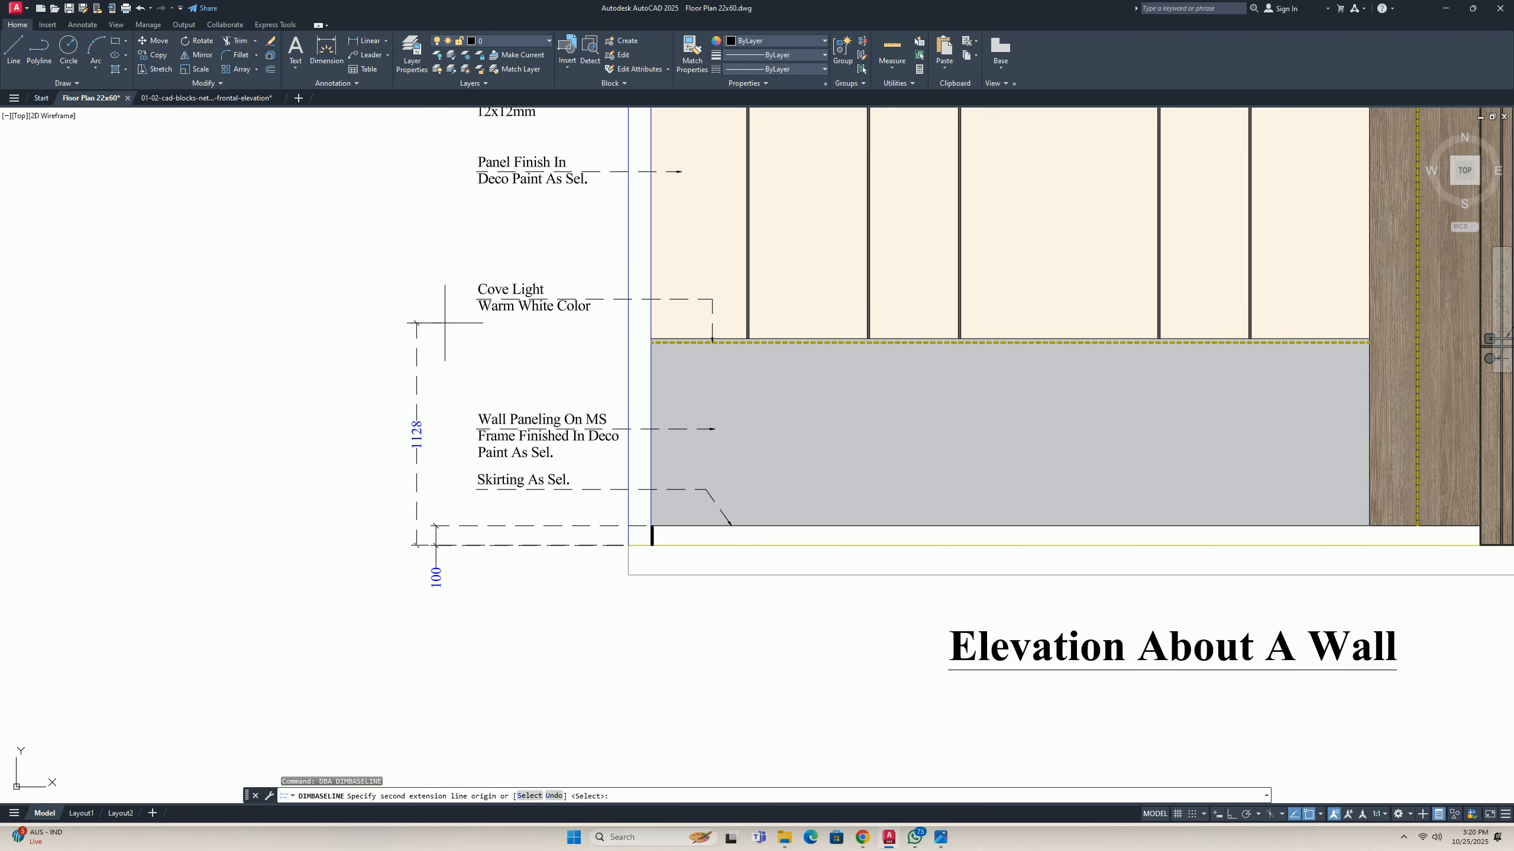
pyautogui.scroll(5, 628, 323)
pyautogui.click(635, 352)
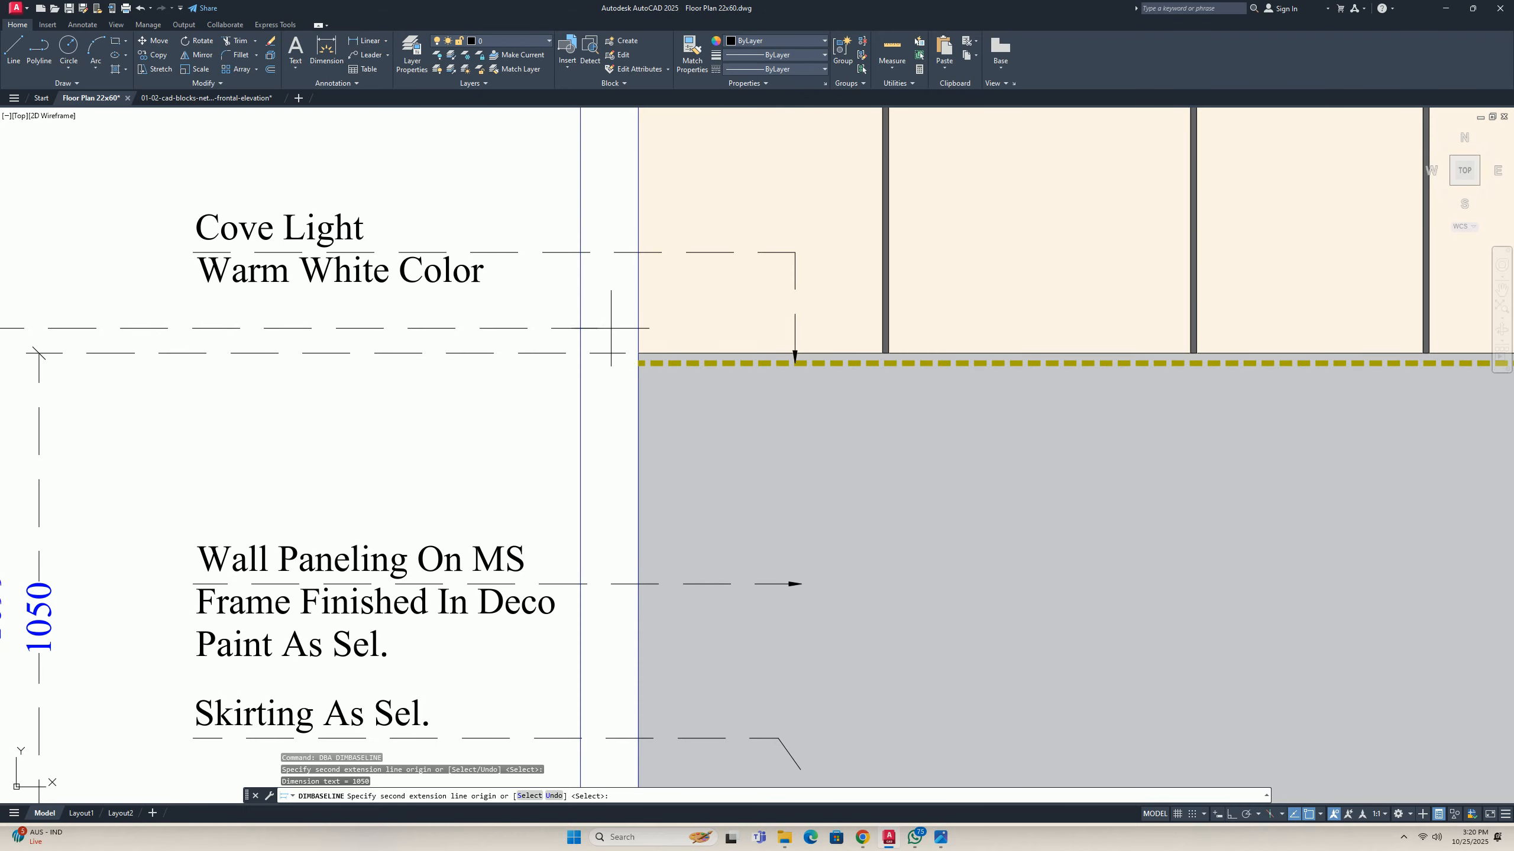
pyautogui.scroll(-10, 584, 427)
pyautogui.scroll(5, 581, 298)
pyautogui.click(618, 350)
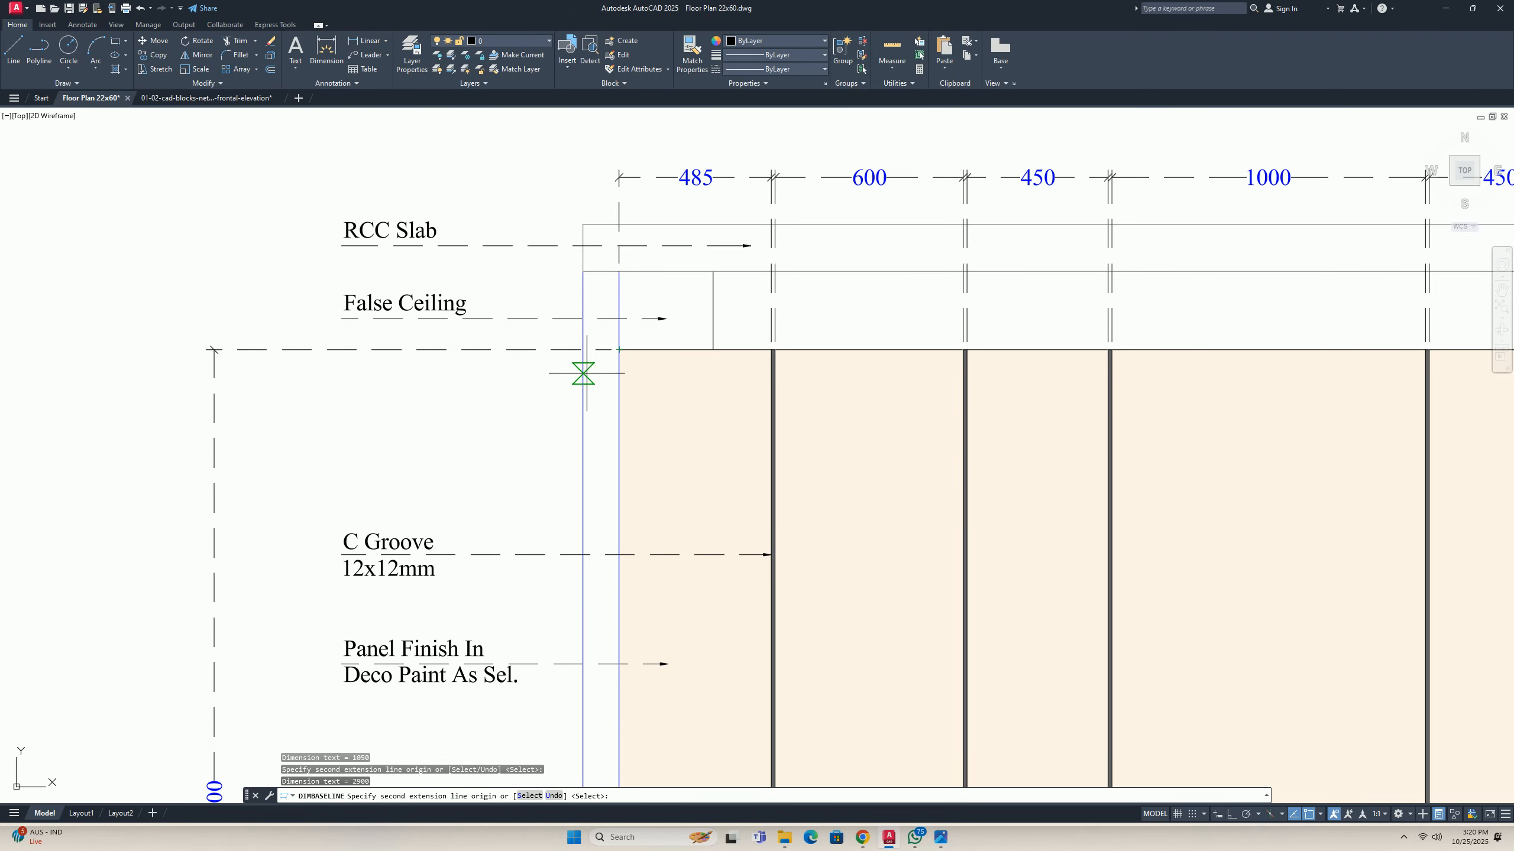
pyautogui.click(583, 272)
pyautogui.click(582, 225)
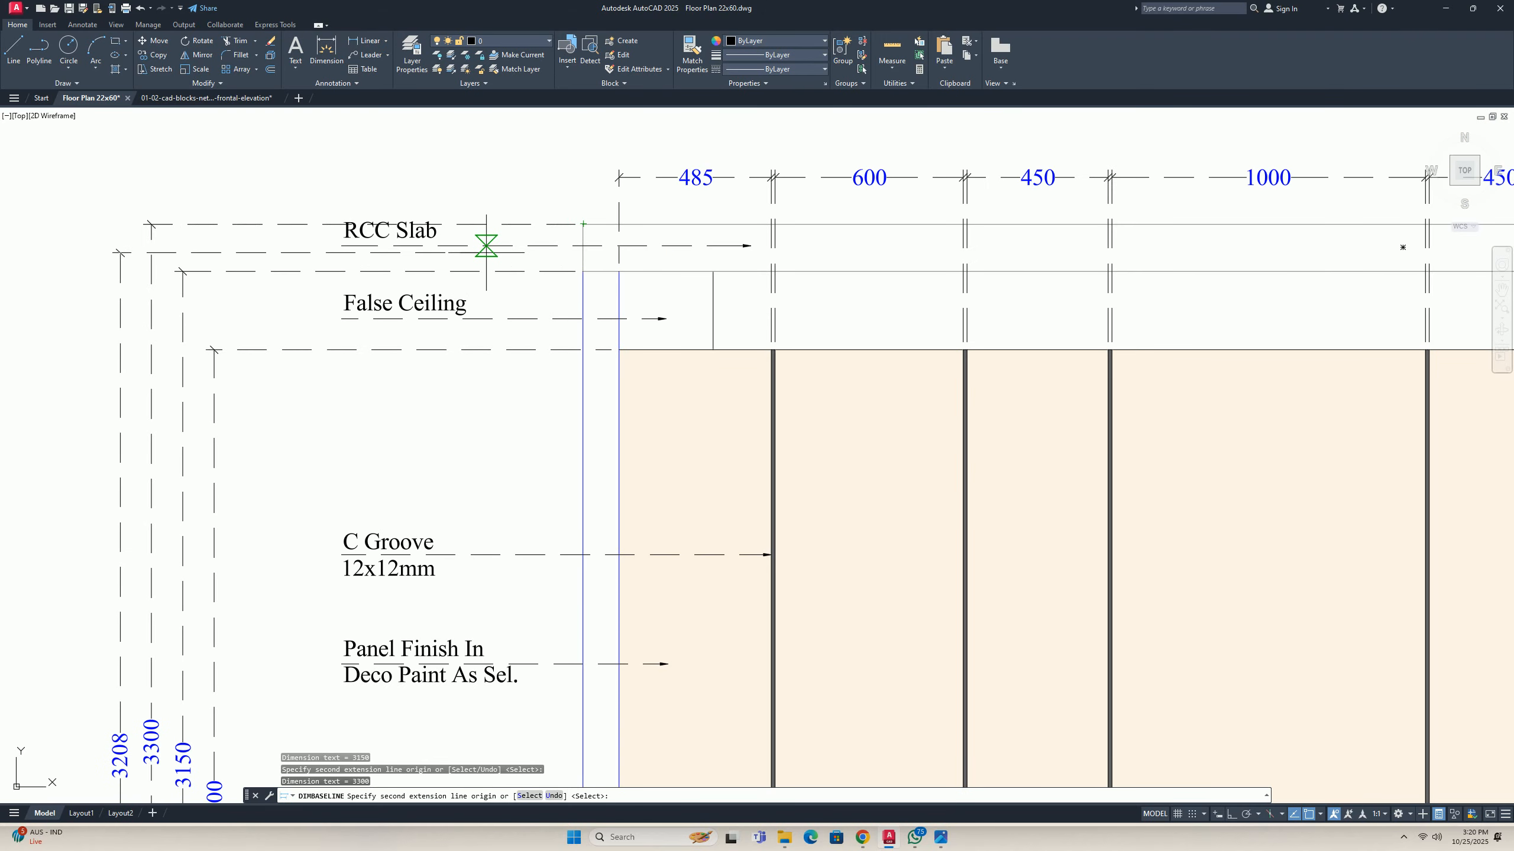
pyautogui.scroll(-6, 483, 239)
pyautogui.press('Escape')
pyautogui.press('Escape')
pyautogui.scroll(6, 405, 489)
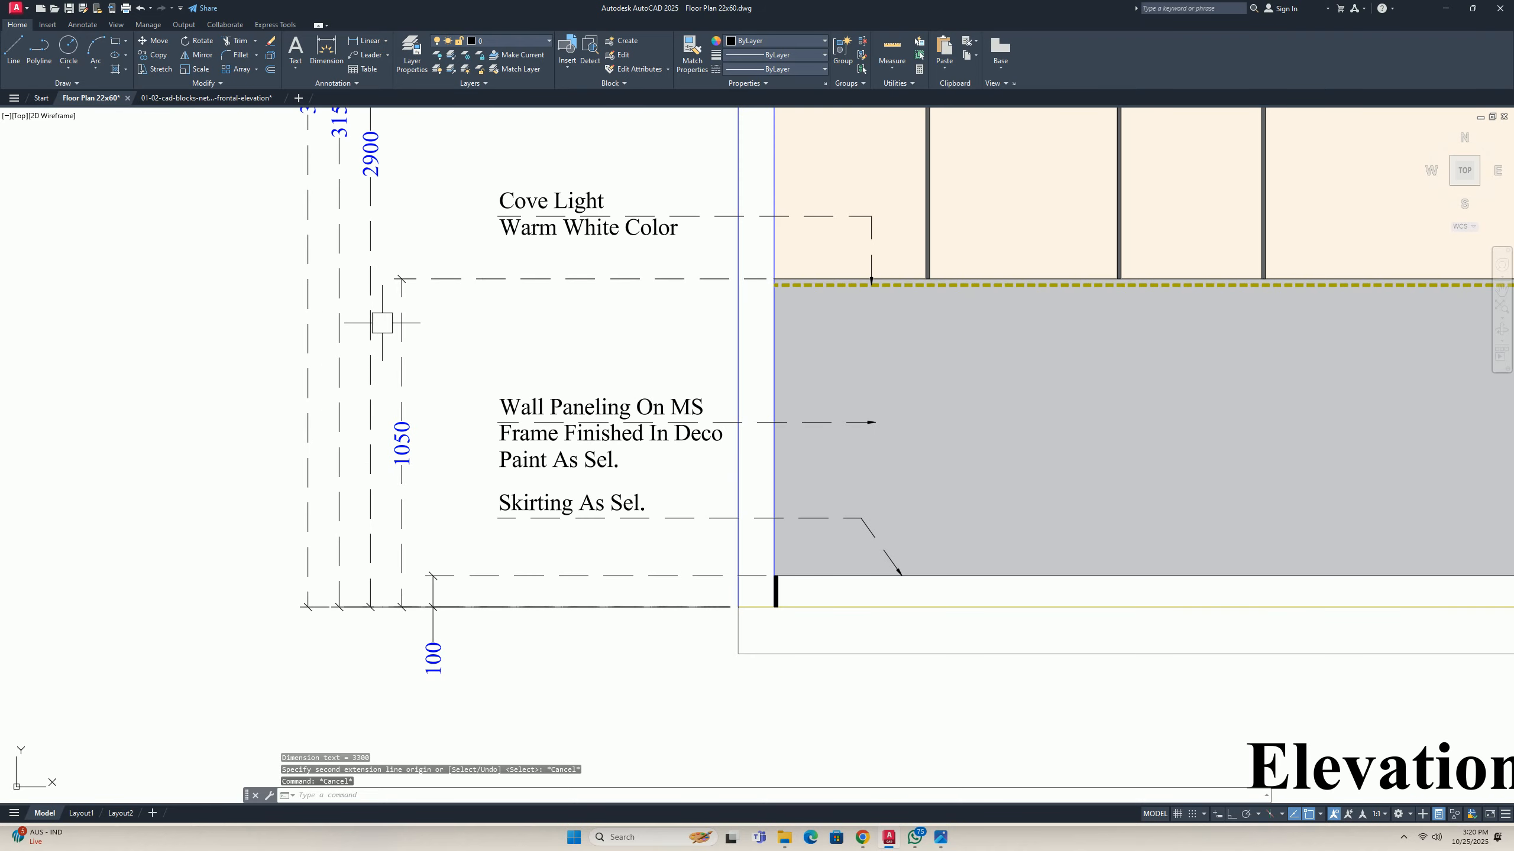
pyautogui.scroll(-2, 388, 427)
pyautogui.moveTo(388, 427); pyautogui.dragTo(385, 447, button='middle')
pyautogui.moveTo(391, 396); pyautogui.dragTo(360, 460, button='middle')
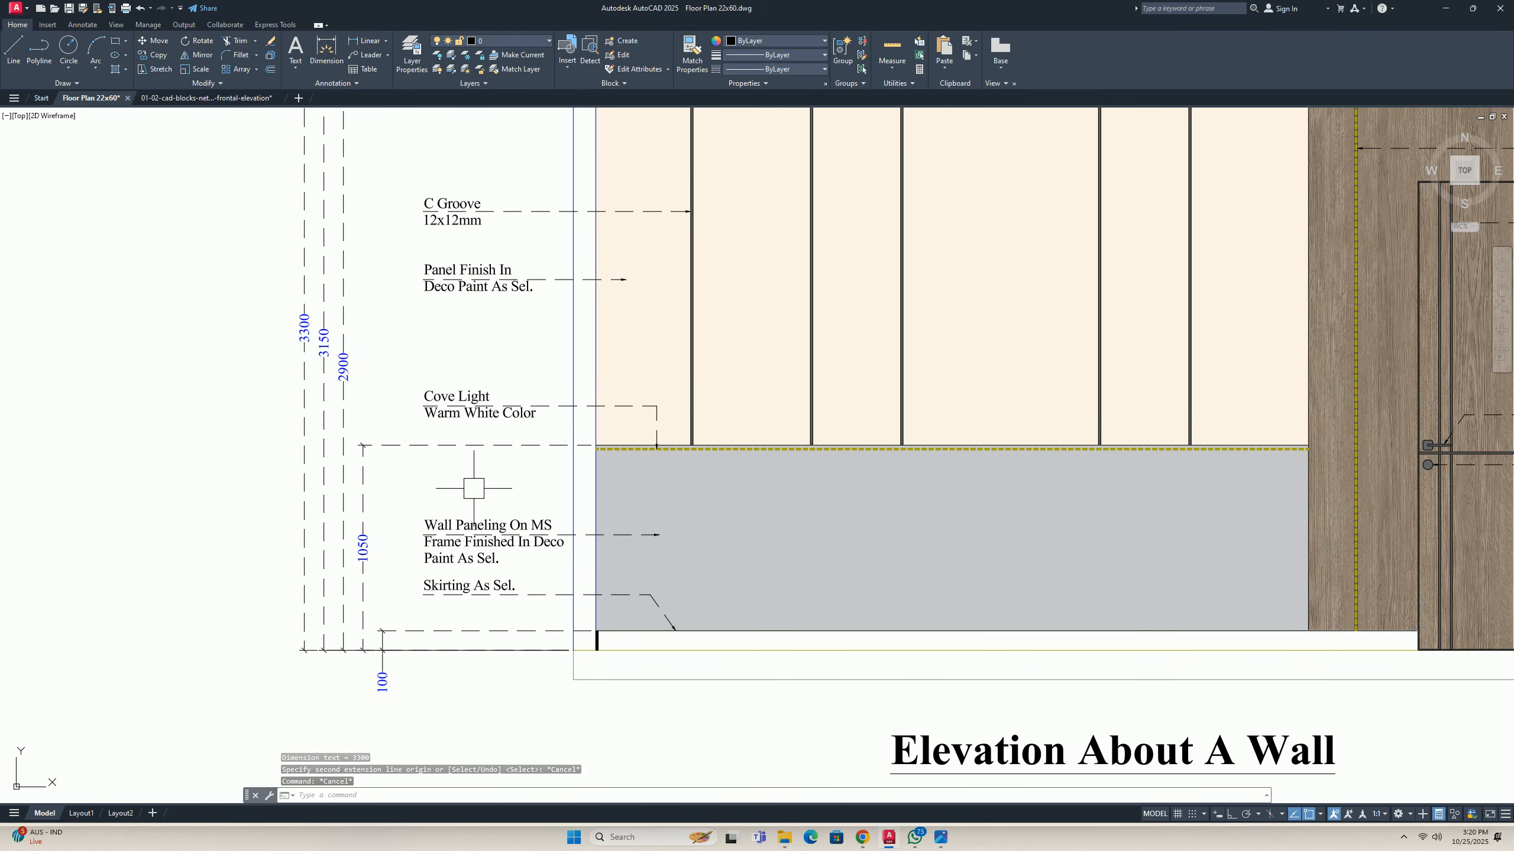
pyautogui.press('Escape')
pyautogui.moveTo(460, 468); pyautogui.dragTo(449, 556, button='middle')
pyautogui.press('Escape')
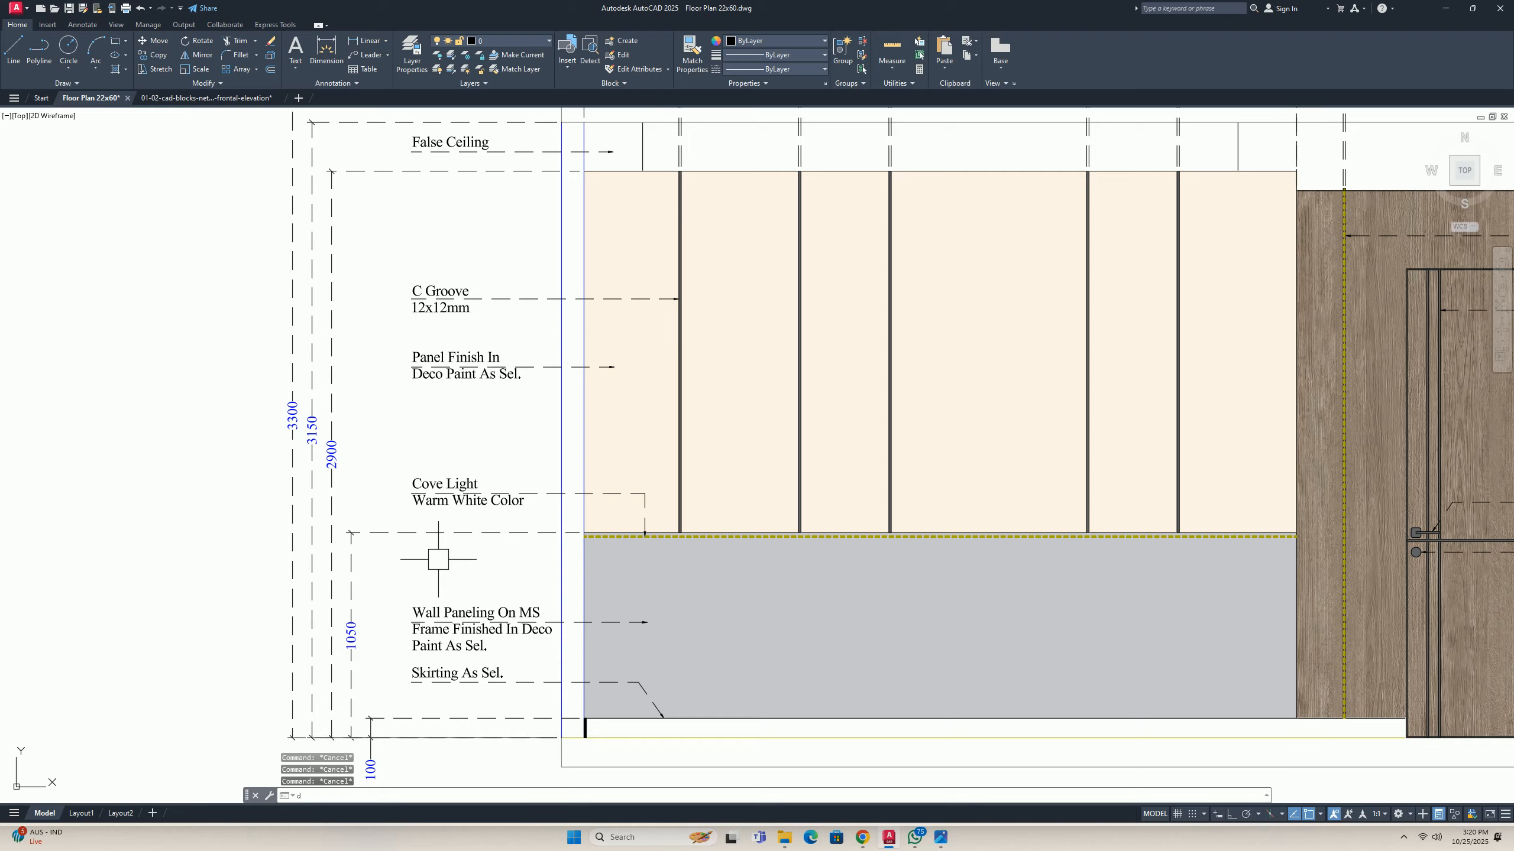
pyautogui.write('dco')
pyautogui.press('Return')
pyautogui.press('Escape')
# Add a vertical linear dimension for the cream panels' height, in line with the dimension of the cove light level.
pyautogui.write('dli')
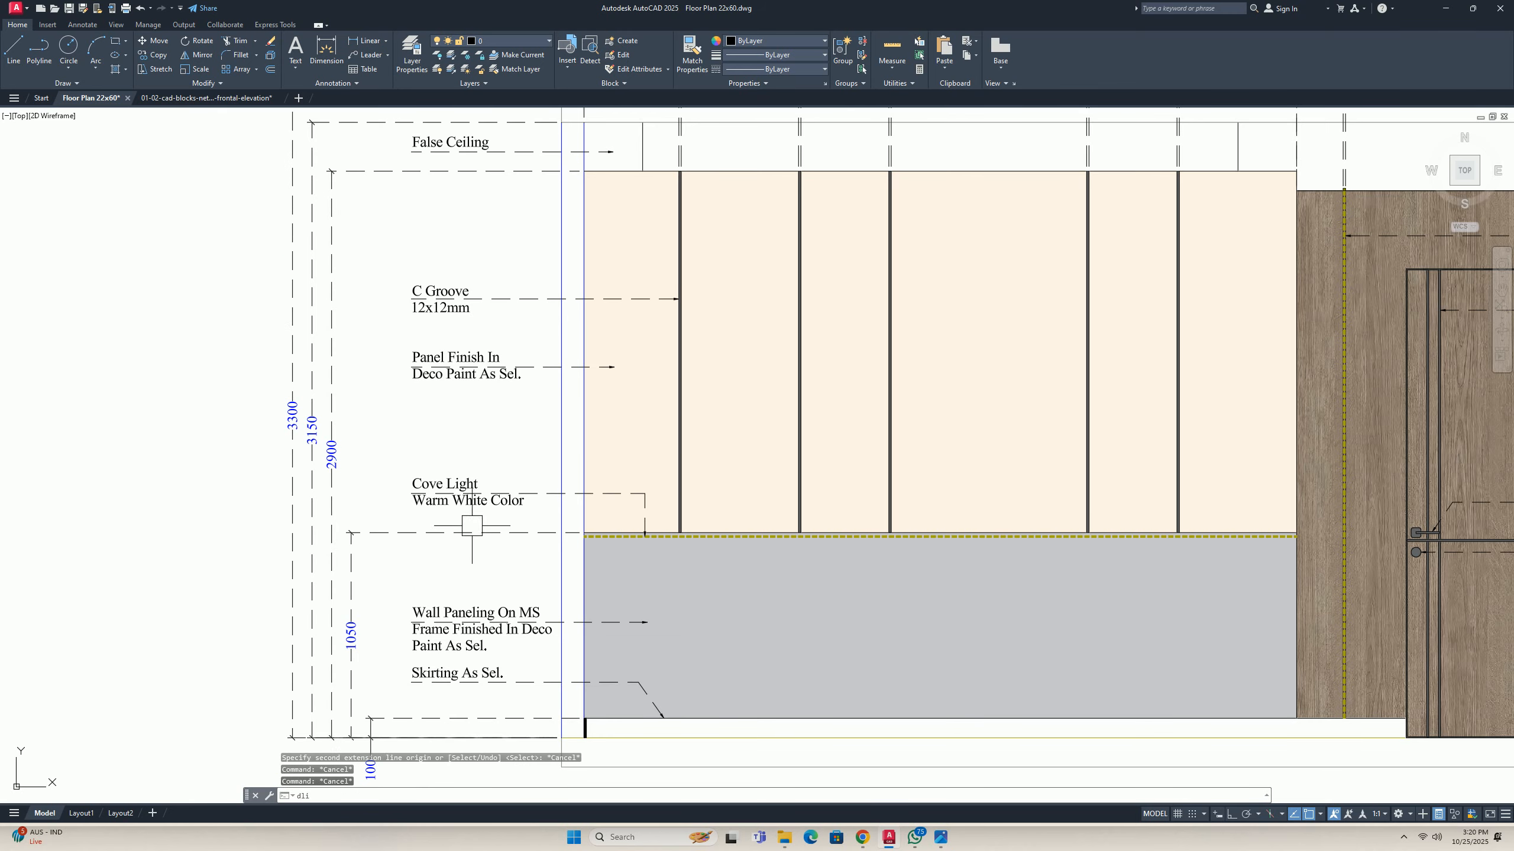
pyautogui.press('Return')
pyautogui.scroll(2, 572, 528)
pyautogui.click(588, 535)
pyautogui.moveTo(551, 282); pyautogui.dragTo(557, 612, button='middle')
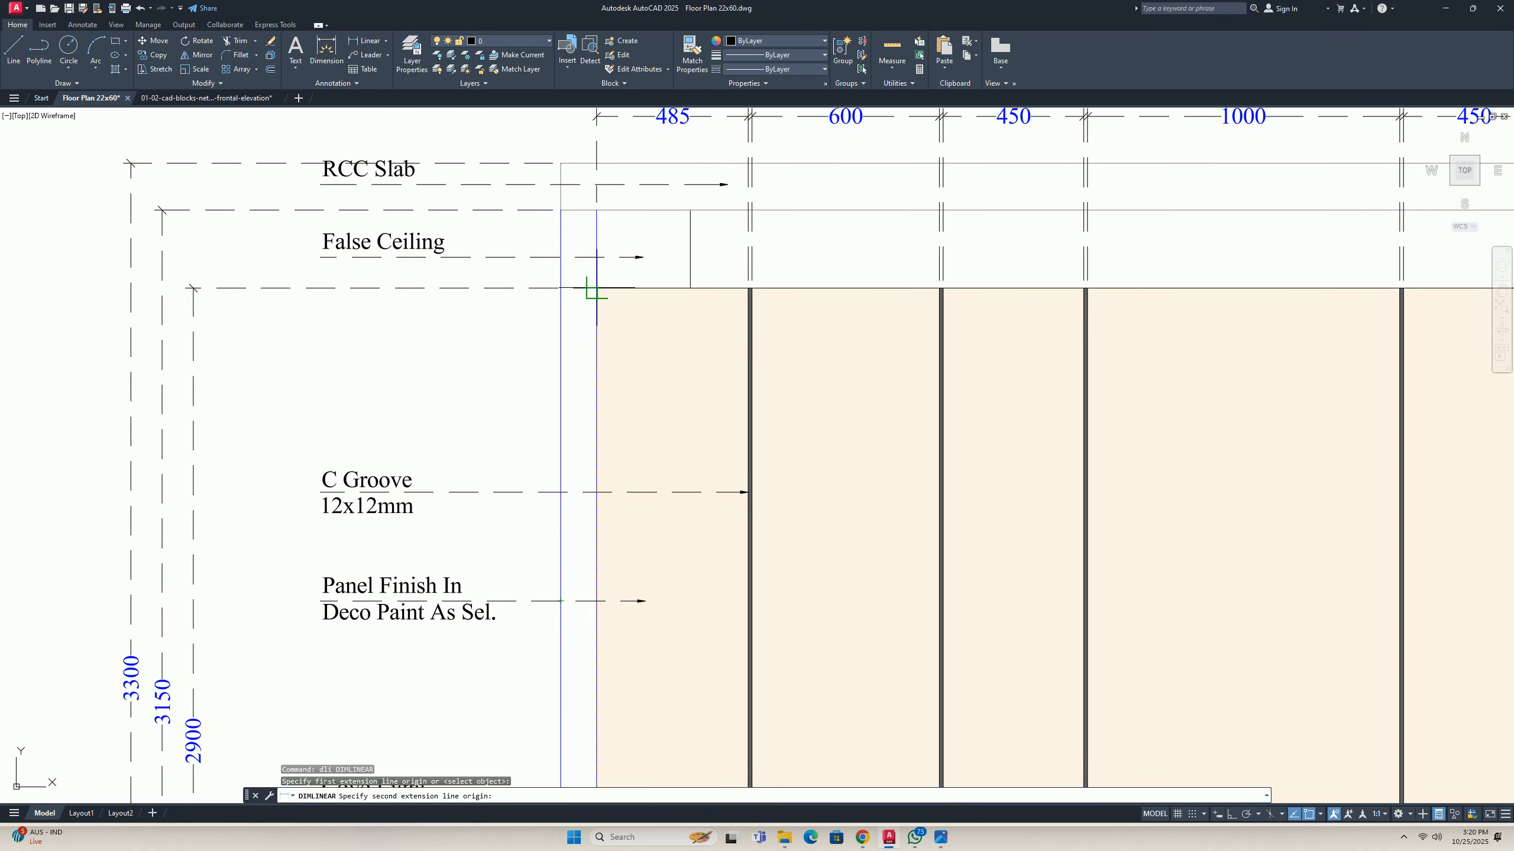
pyautogui.click(597, 288)
pyautogui.moveTo(244, 539); pyautogui.dragTo(314, 439, button='middle')
pyautogui.moveTo(311, 540); pyautogui.dragTo(361, 348, button='middle')
pyautogui.scroll(2, 345, 574)
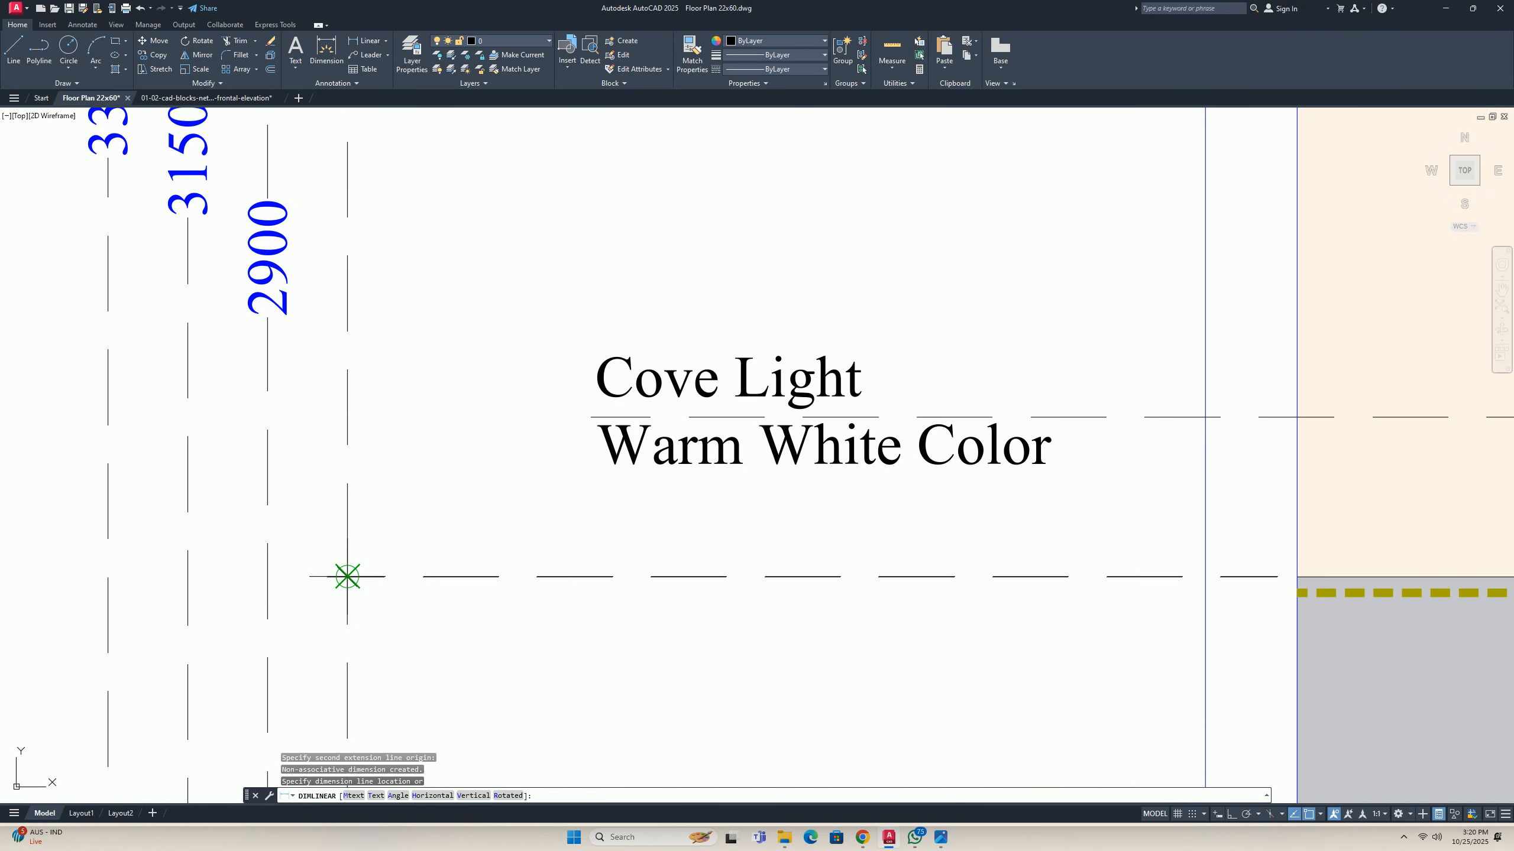
pyautogui.press('Escape')
pyautogui.press('Escape')
pyautogui.press('Escape')
# Move the skirting dimension's text up above its dimension line.
pyautogui.scroll(-4, 417, 537)
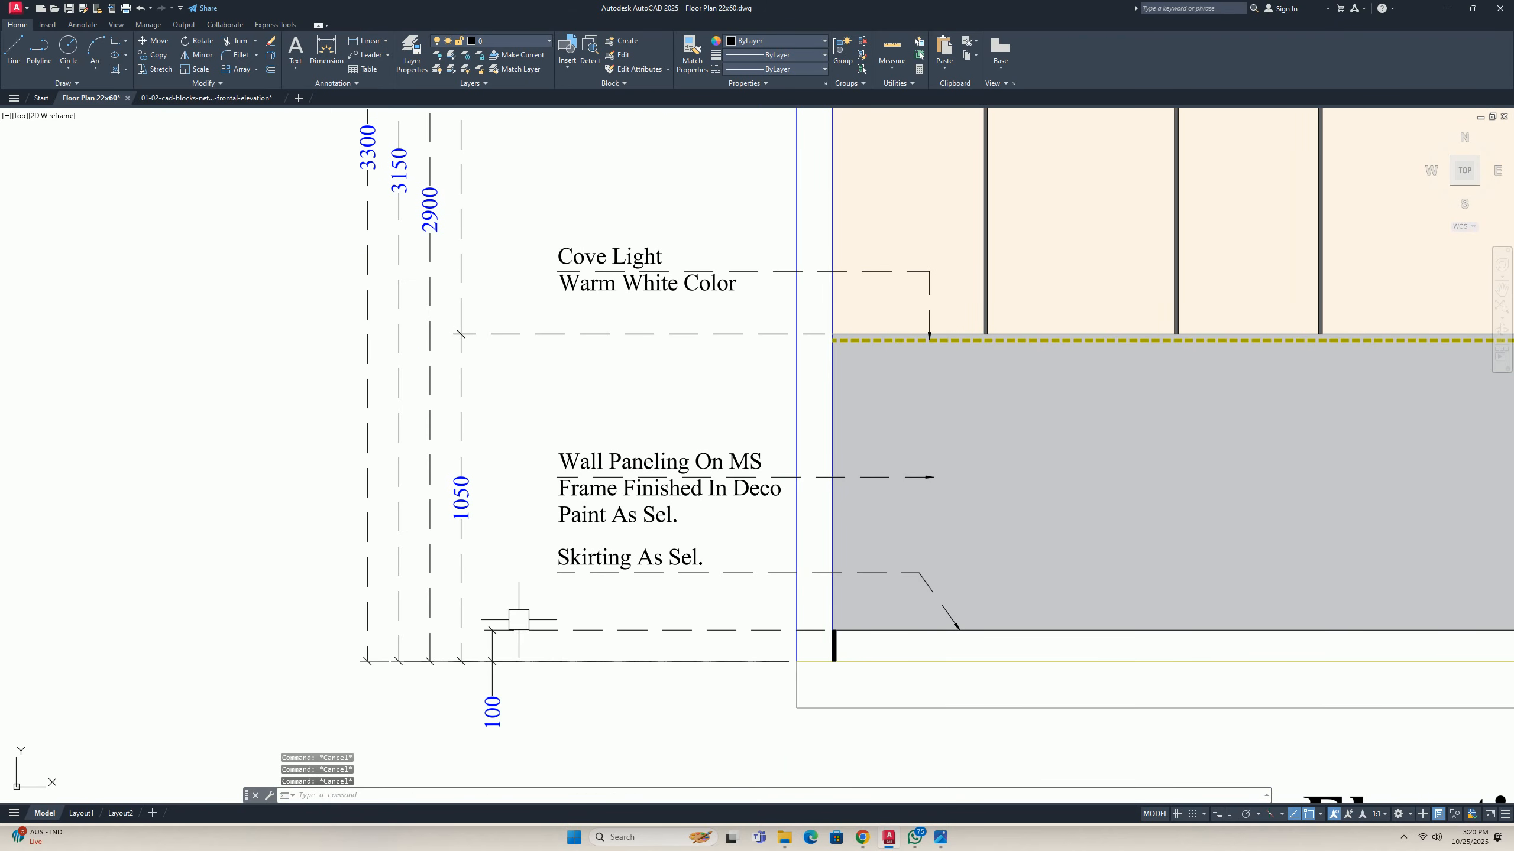
pyautogui.click(493, 644)
pyautogui.click(489, 713)
pyautogui.scroll(4, 498, 633)
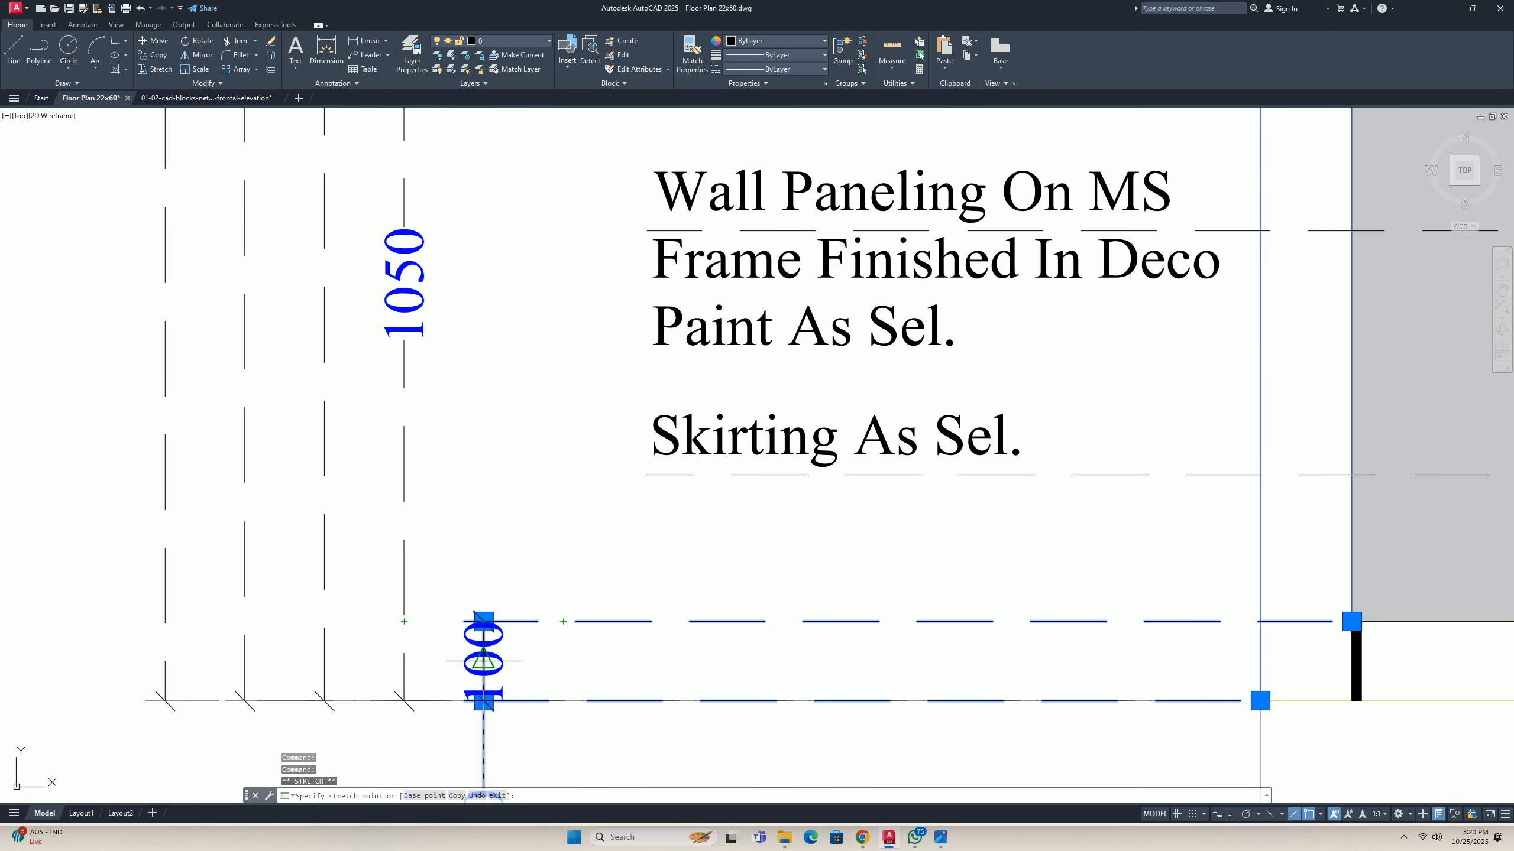
pyautogui.press('Escape')
pyautogui.press('Escape')
# Stretch all the vertical dimensions slightly right so they sit closer to the material notes.
pyautogui.scroll(-6, 522, 590)
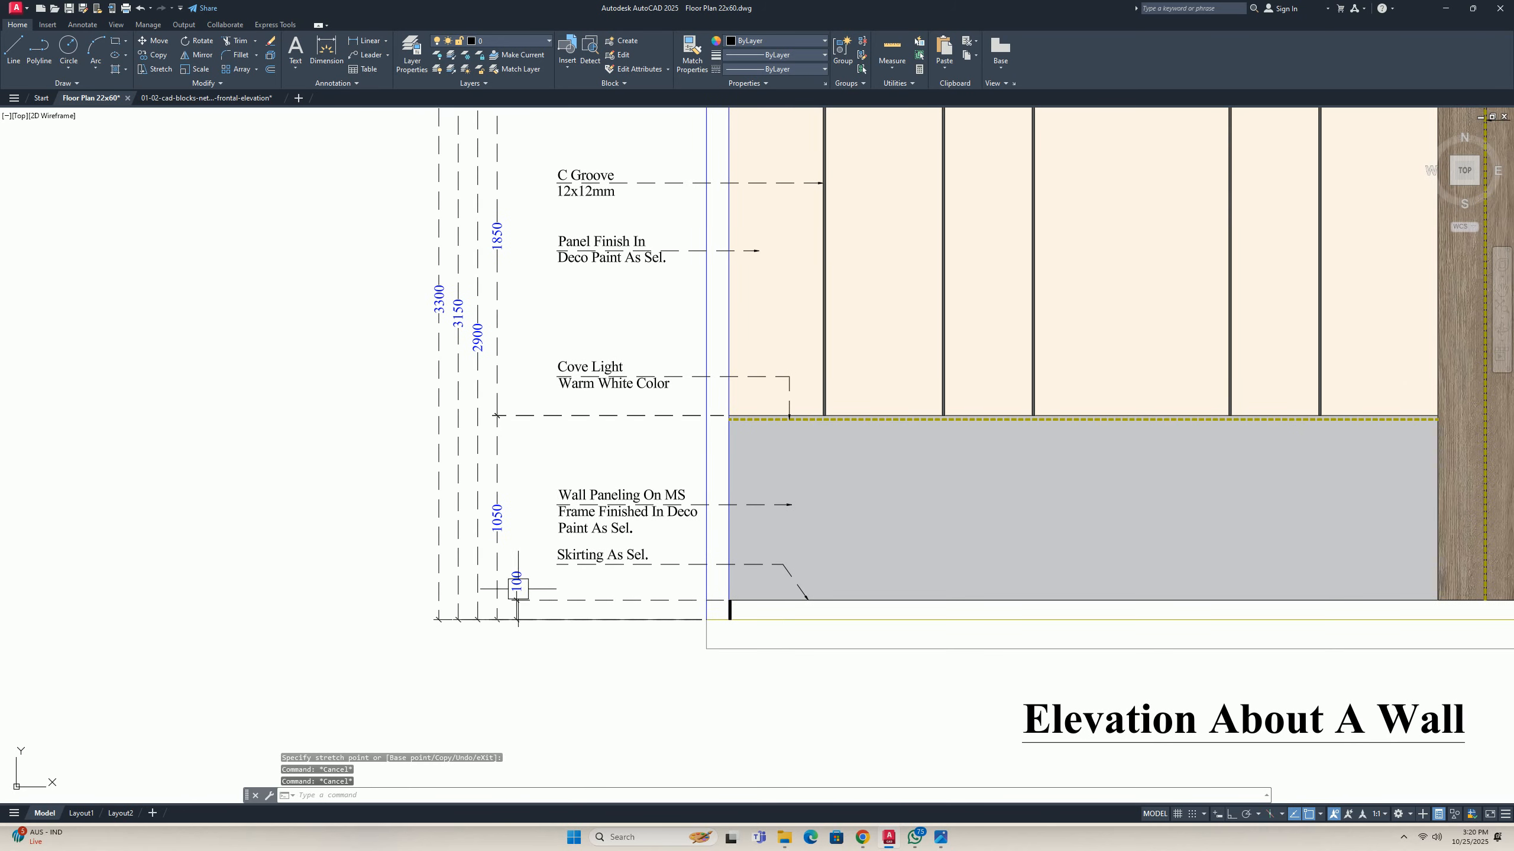
pyautogui.write('s')
pyautogui.press('Return')
pyautogui.click(536, 646)
pyautogui.scroll(-3, 358, 298)
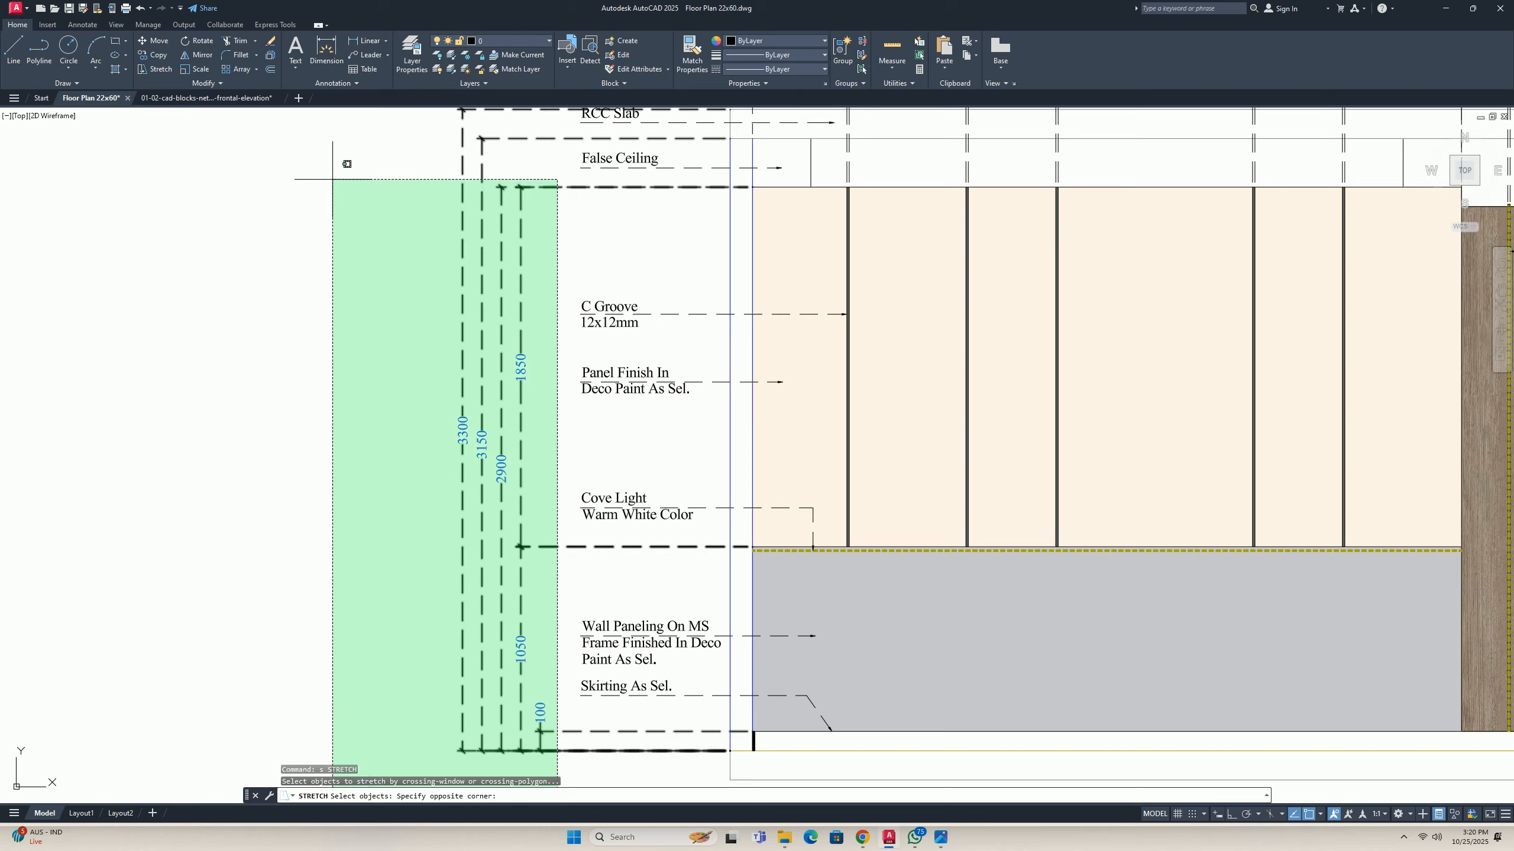
pyautogui.scroll(3, 342, 177)
pyautogui.click(343, 177)
pyautogui.press('Return')
pyautogui.click(270, 298)
pyautogui.click(297, 296)
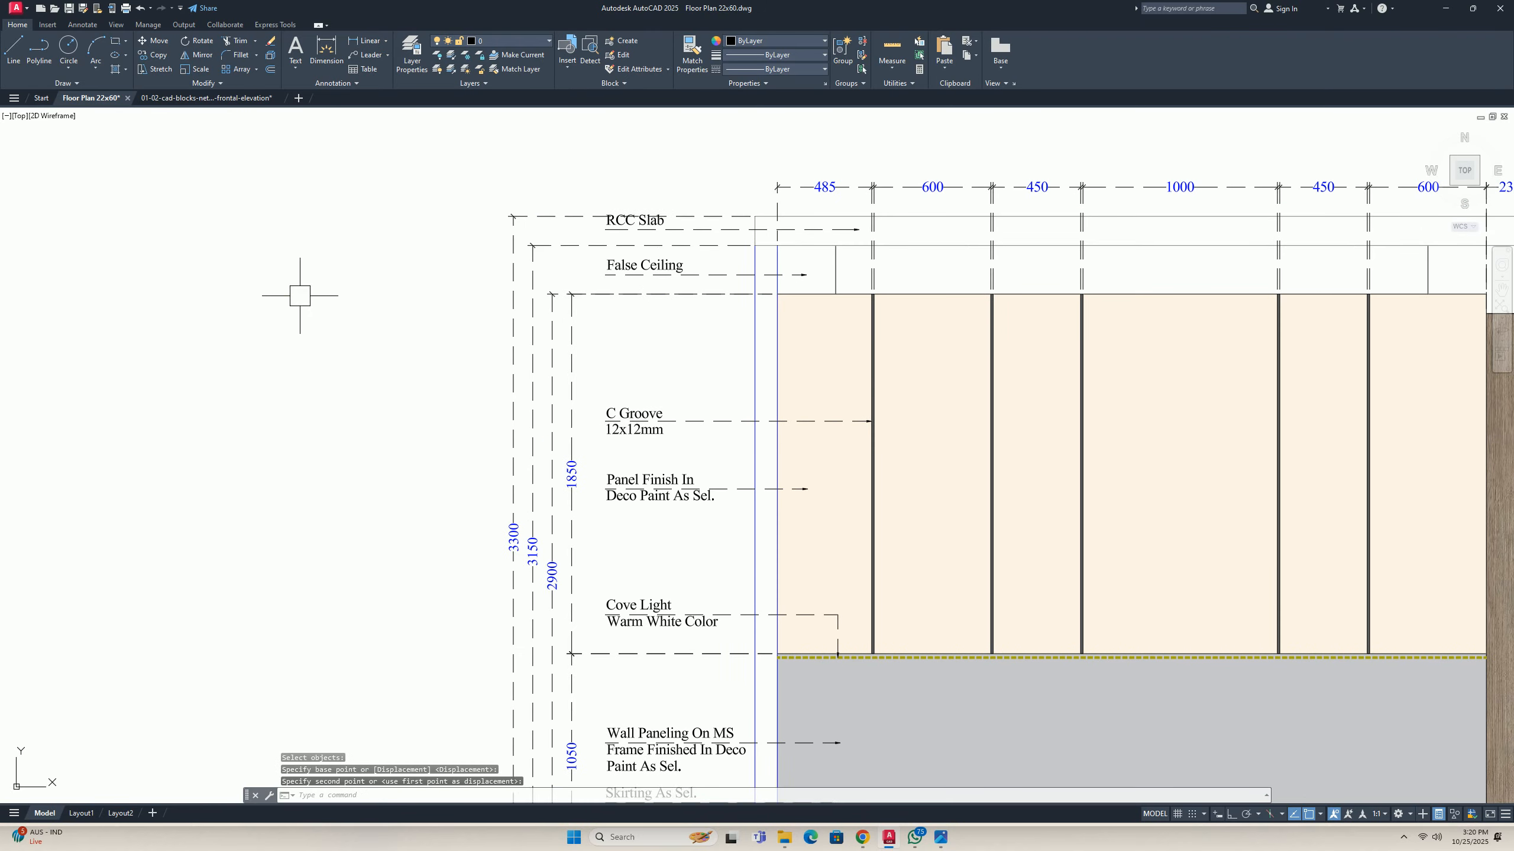
# Look over the whole dimensioned wall elevation, including its notes, panel grooves and door.
pyautogui.moveTo(364, 386); pyautogui.dragTo(351, 232, button='middle')
pyautogui.scroll(-5, 488, 343)
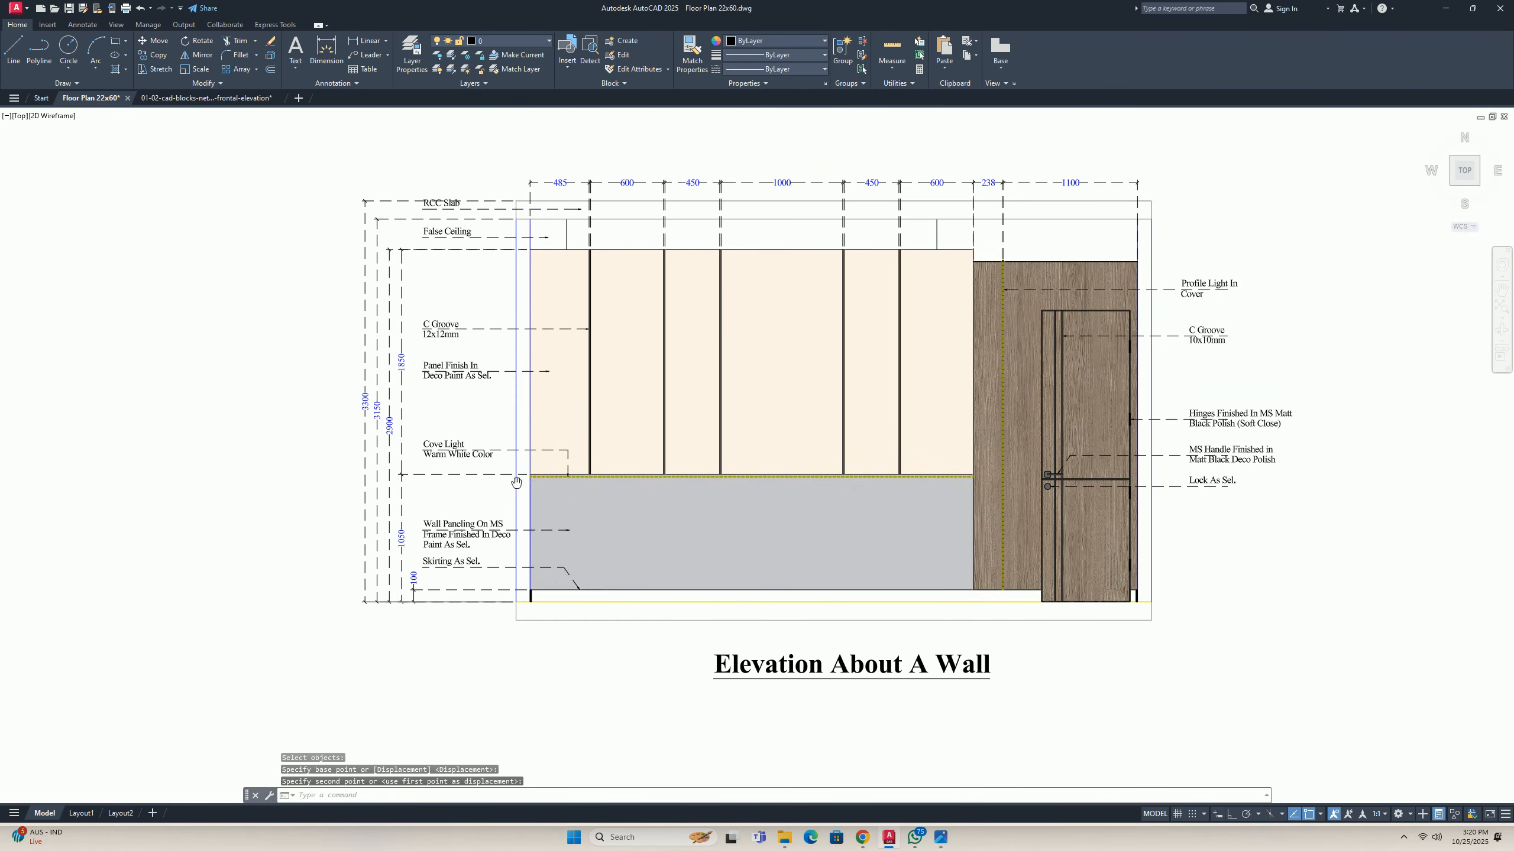
pyautogui.moveTo(462, 357); pyautogui.dragTo(346, 368, button='middle')
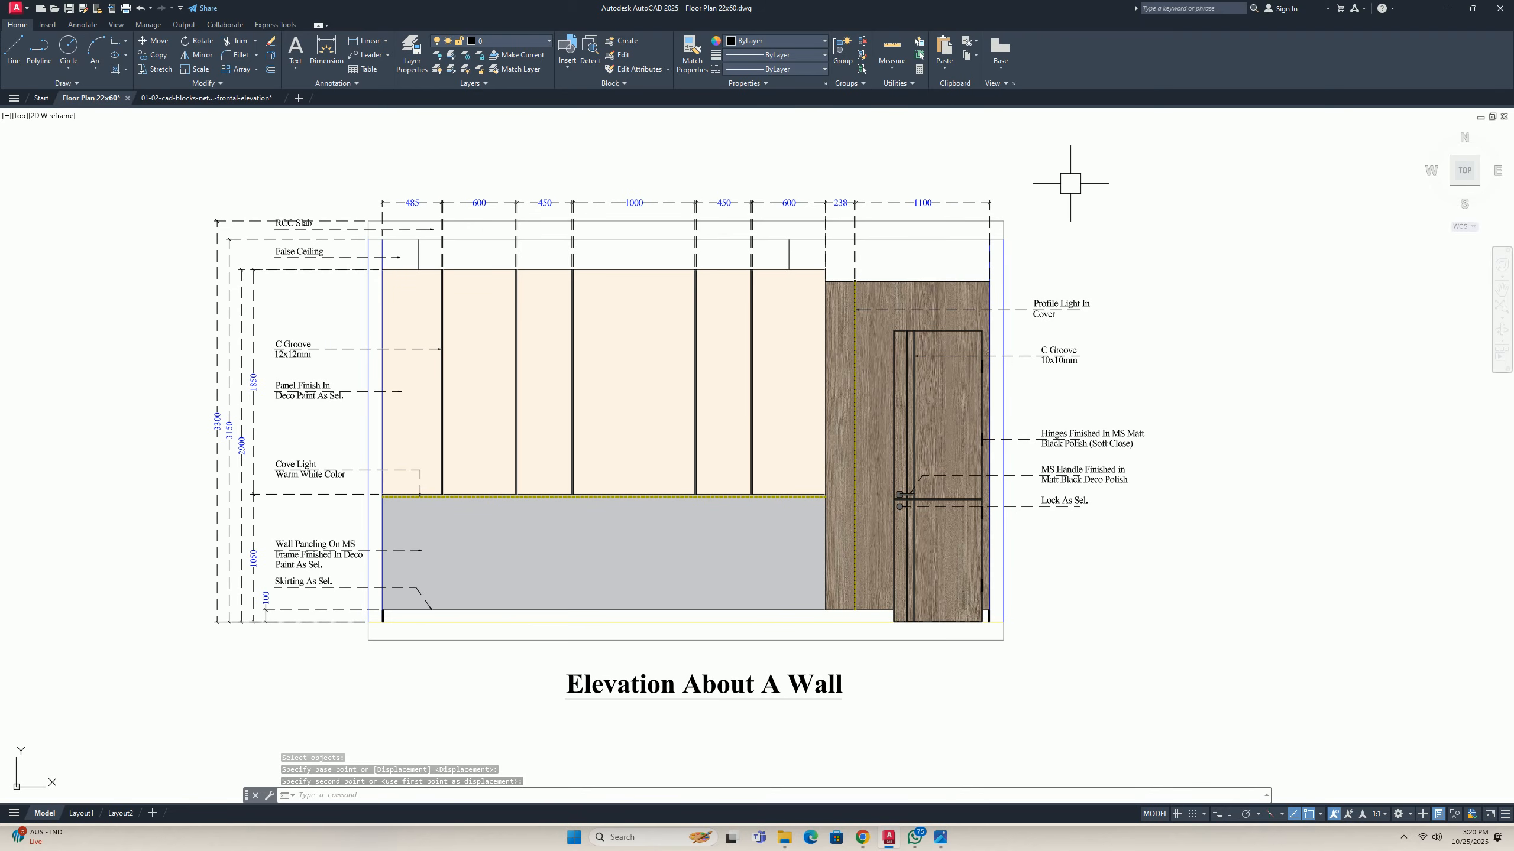
pyautogui.moveTo(673, 417); pyautogui.dragTo(662, 353, button='middle')
pyautogui.moveTo(622, 485); pyautogui.dragTo(544, 470, button='middle')
pyautogui.moveTo(802, 506); pyautogui.dragTo(801, 505, button='middle')
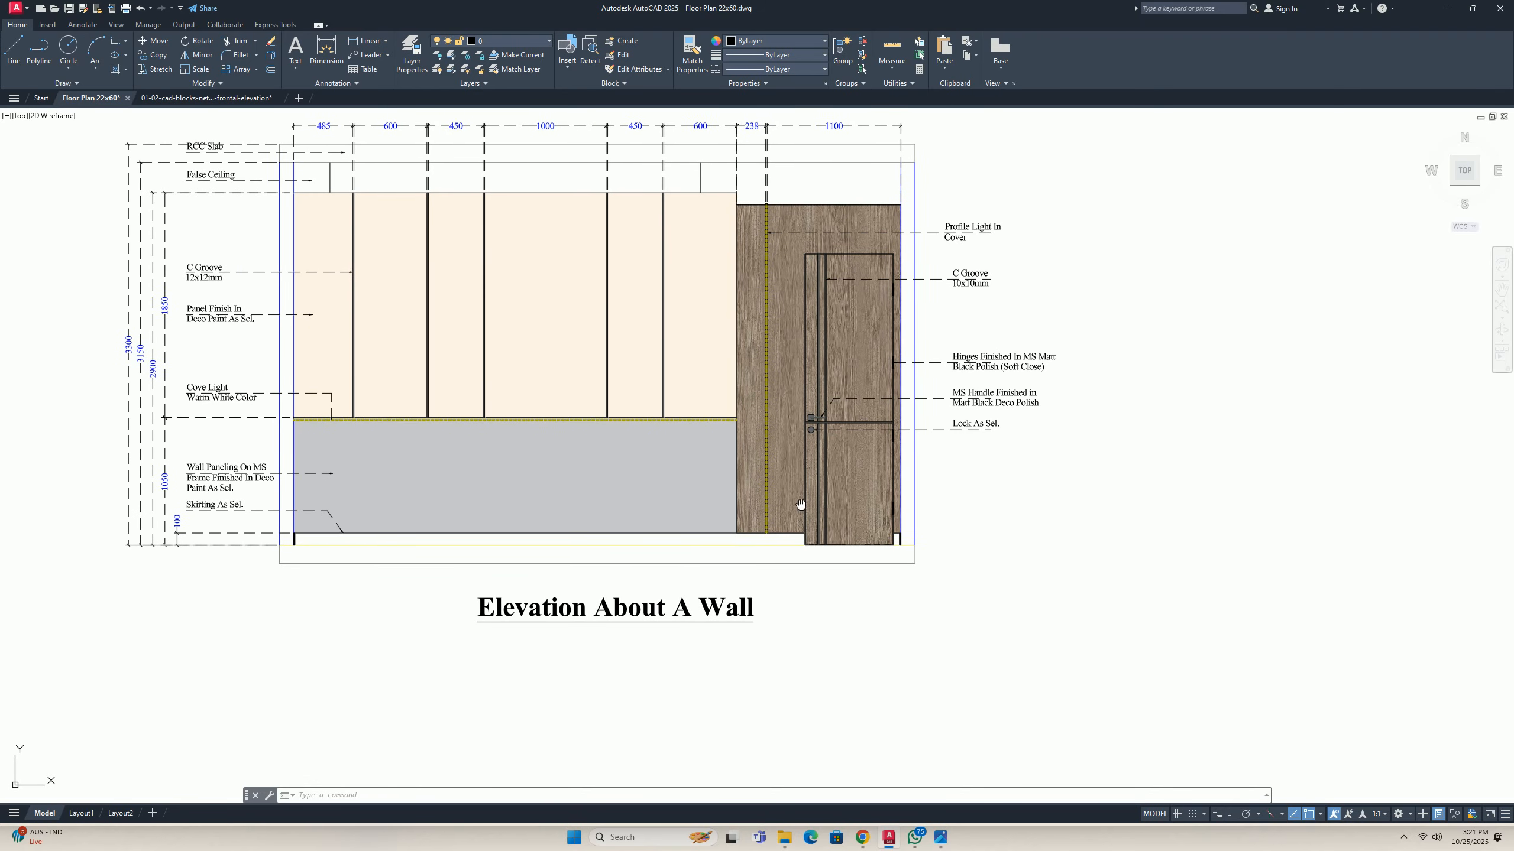
pyautogui.moveTo(456, 428)
pyautogui.mouseDown(button='middle')
pyautogui.moveTo(415, 439)
pyautogui.moveTo(598, 487)
pyautogui.mouseUp(button='middle')
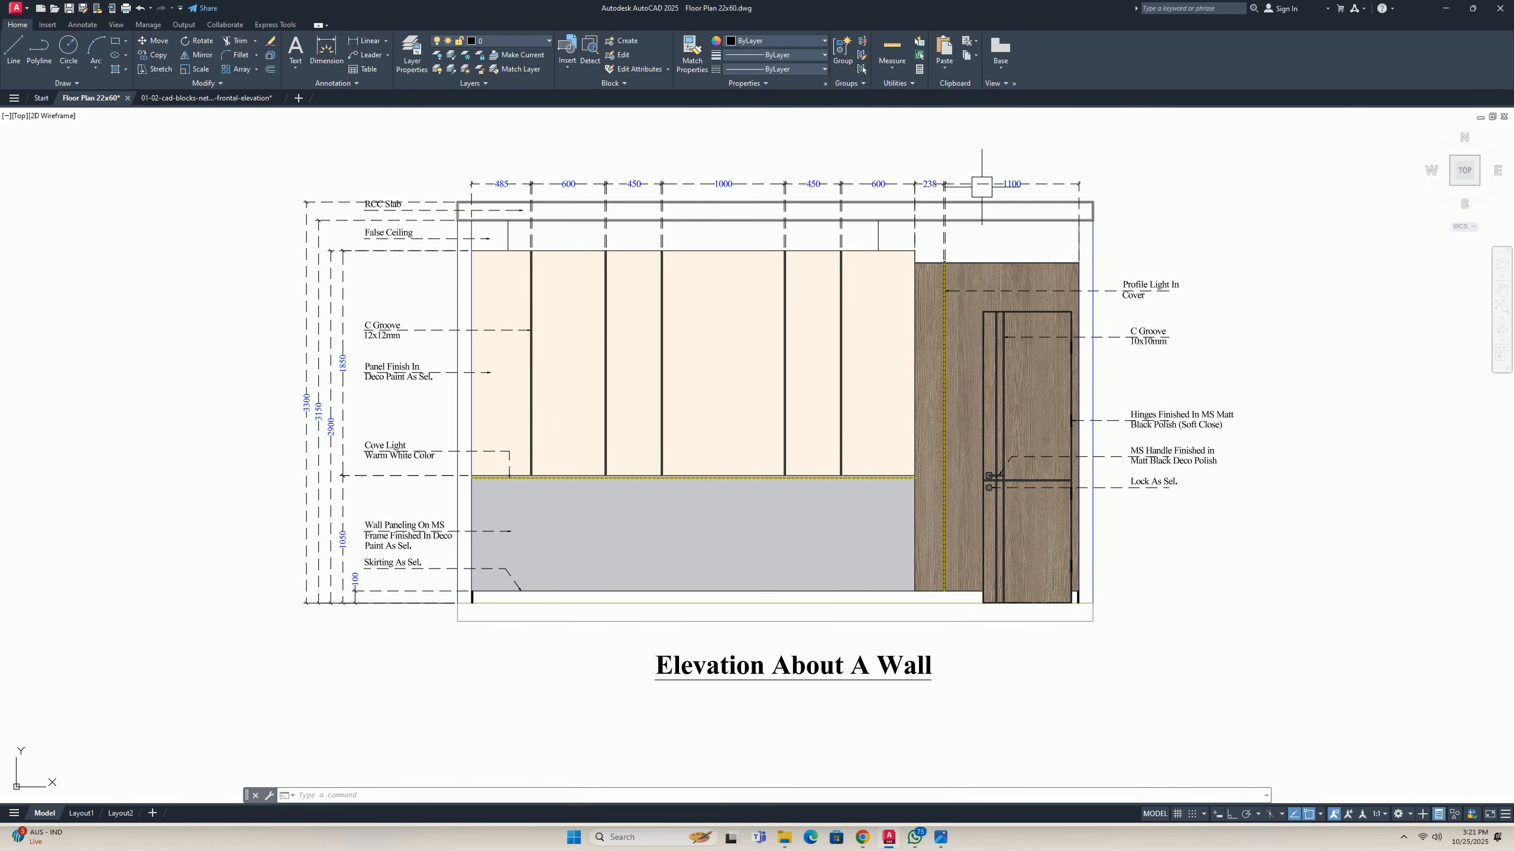
pyautogui.press('Escape')
pyautogui.press('Escape')
pyautogui.press('Escape')
pyautogui.scroll(5, 449, 213)
pyautogui.scroll(5, 638, 317)
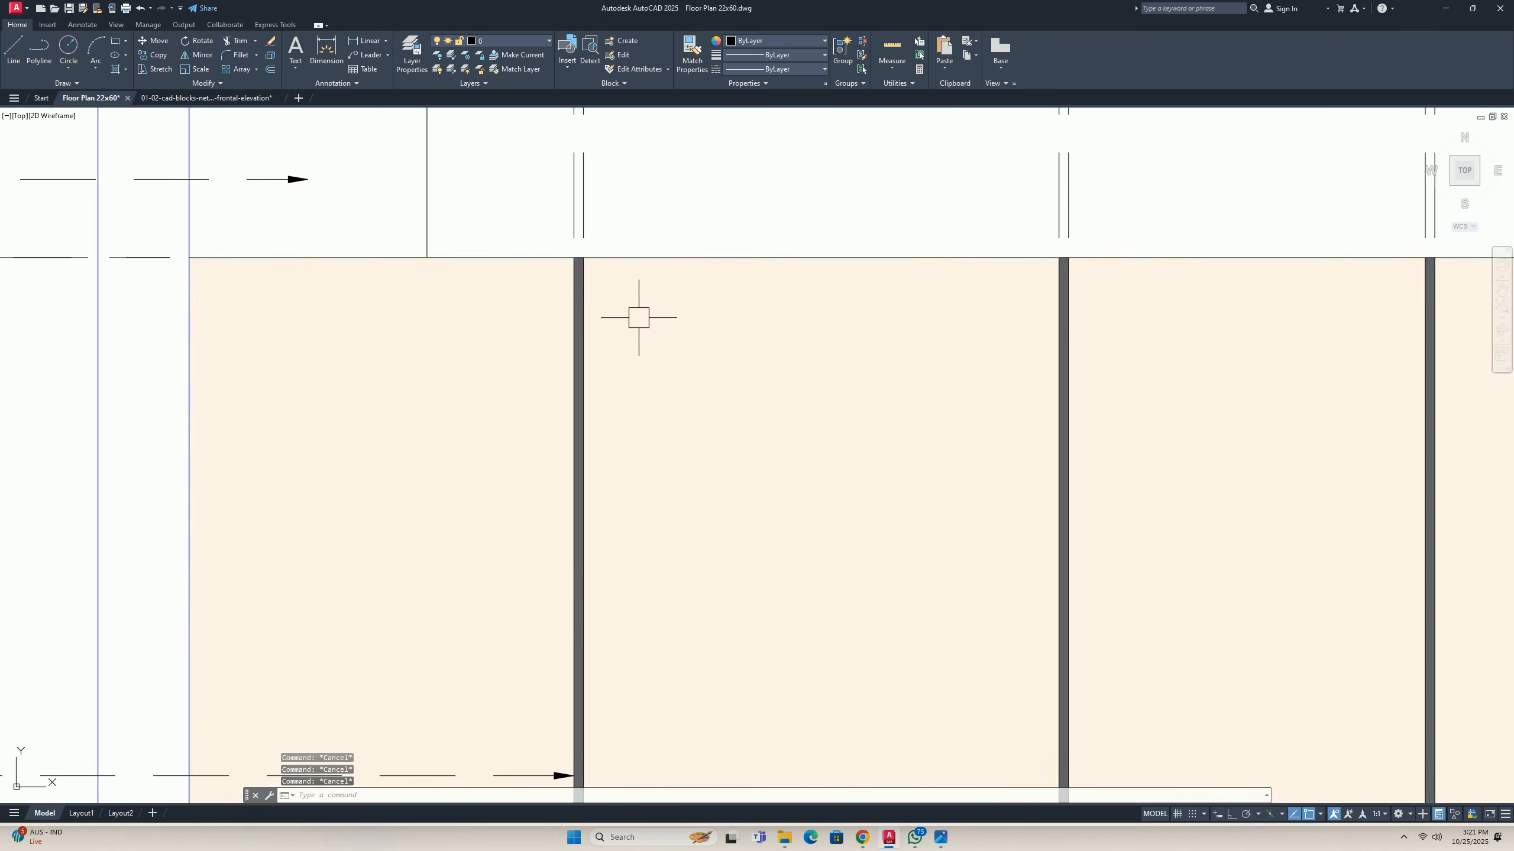
pyautogui.scroll(-5, 584, 298)
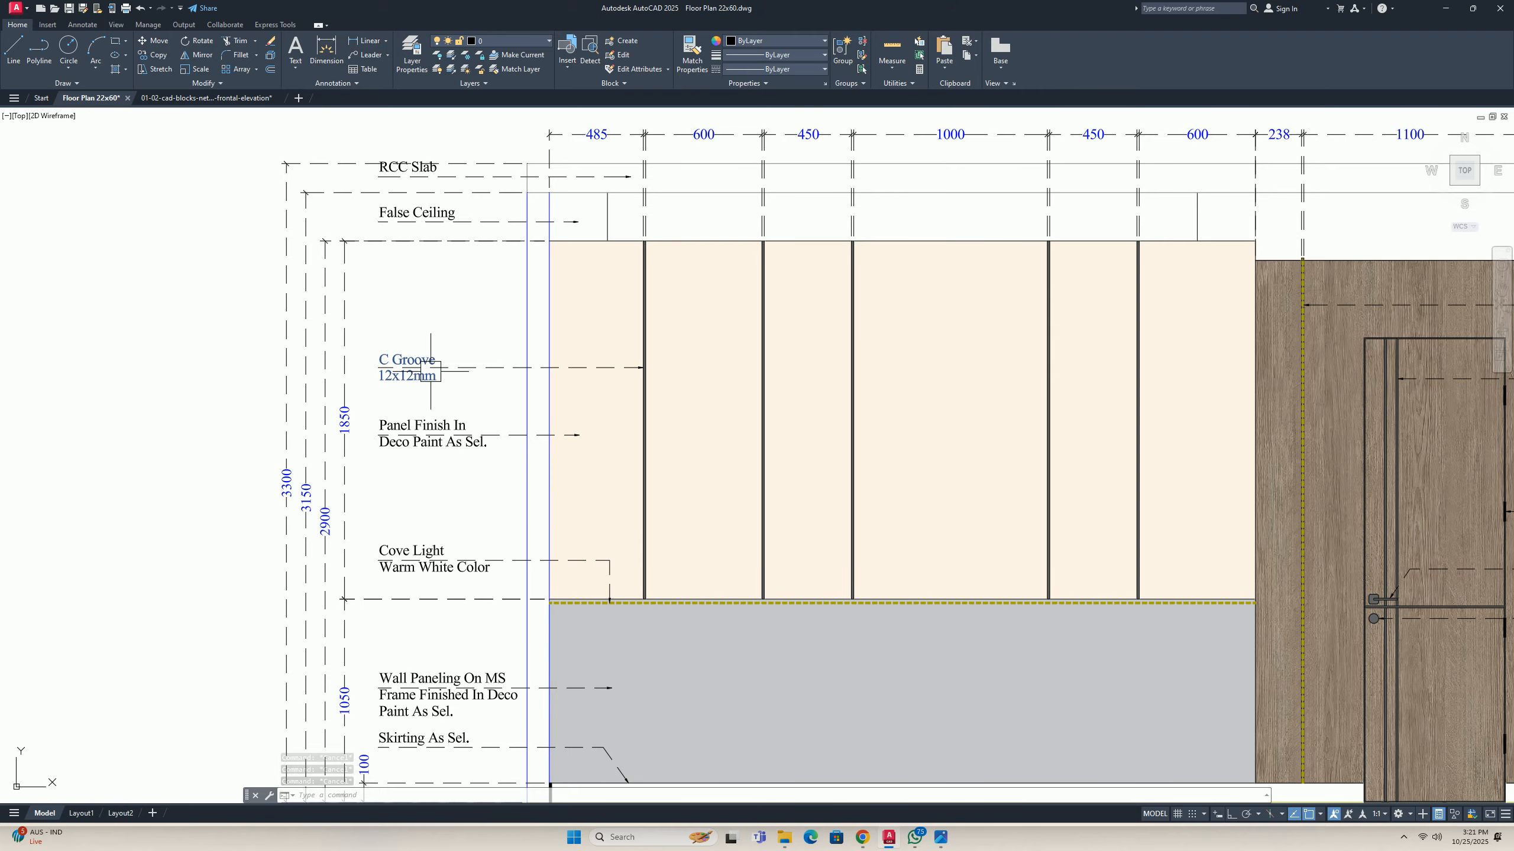
pyautogui.scroll(-1, 574, 388)
pyautogui.scroll(1, 1109, 413)
pyautogui.scroll(-2, 1132, 370)
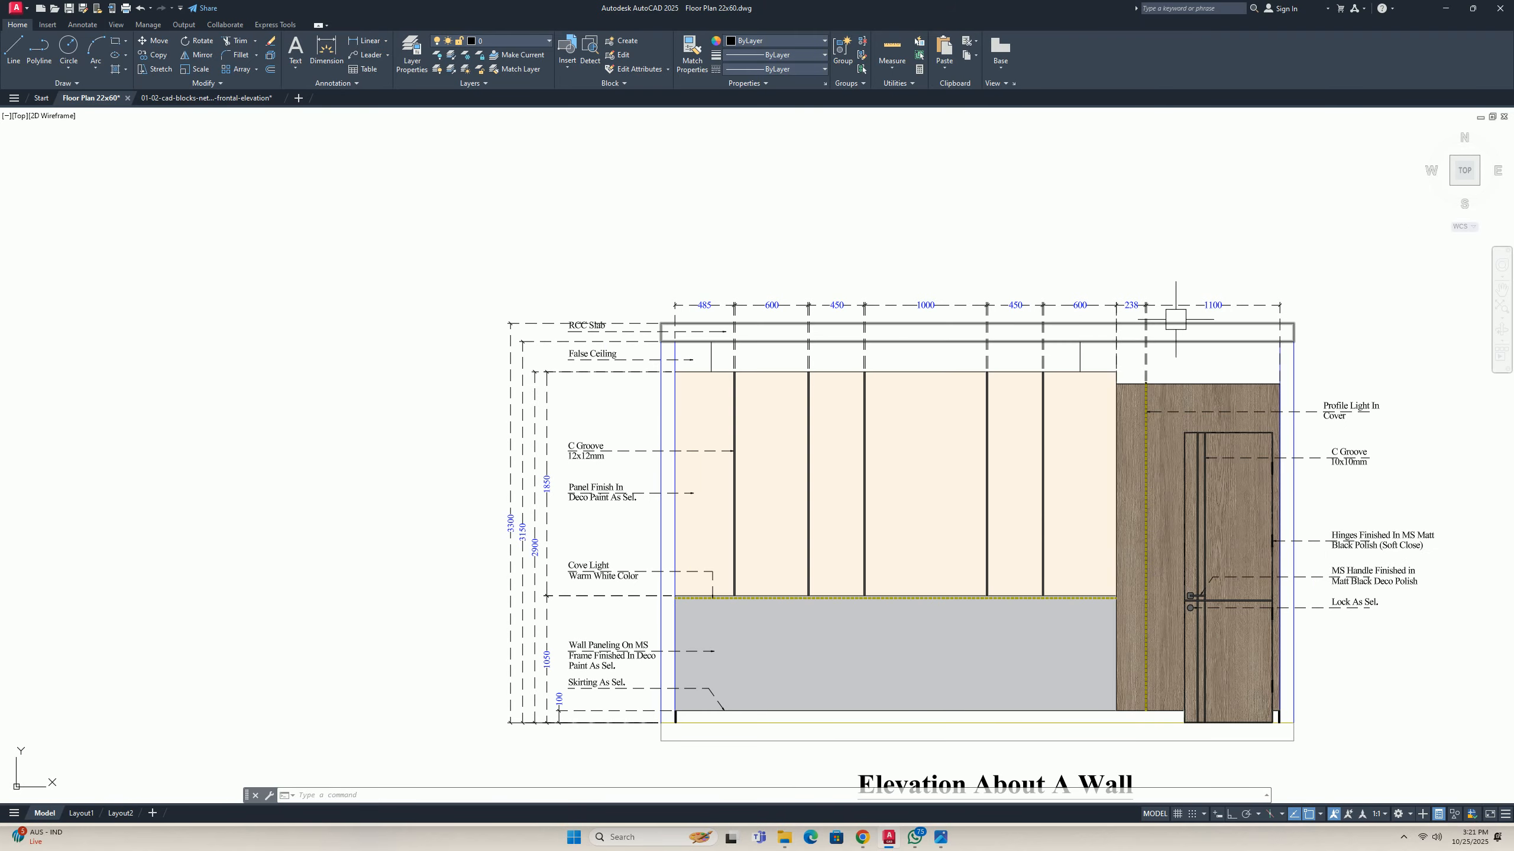
pyautogui.moveTo(818, 314); pyautogui.dragTo(592, 296, button='middle')
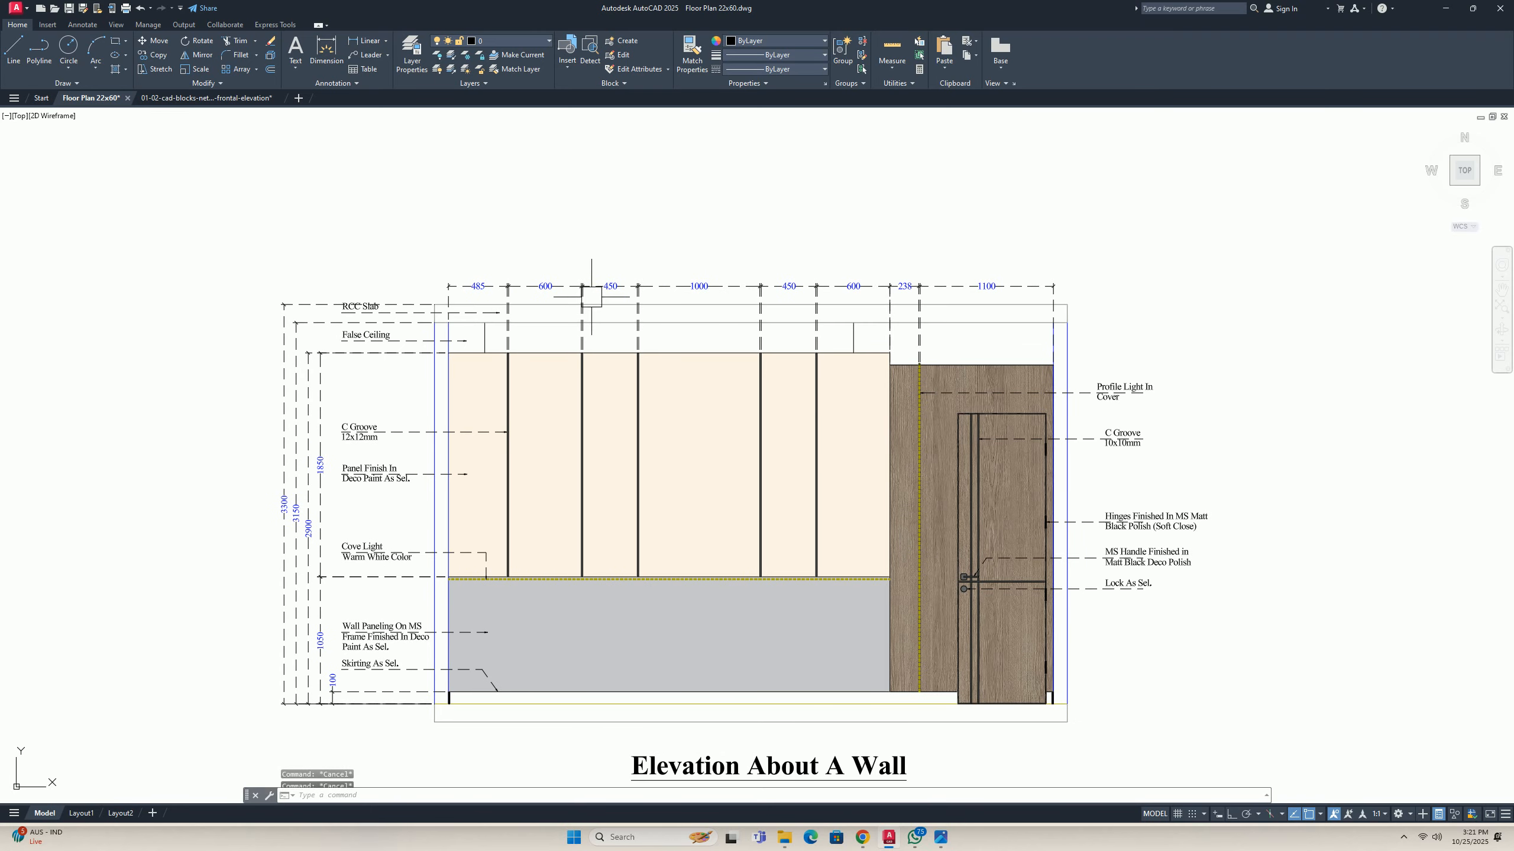
# Add an overall horizontal linear dimension for the wall's full width above the row of panel dimensions.
pyautogui.press('Escape')
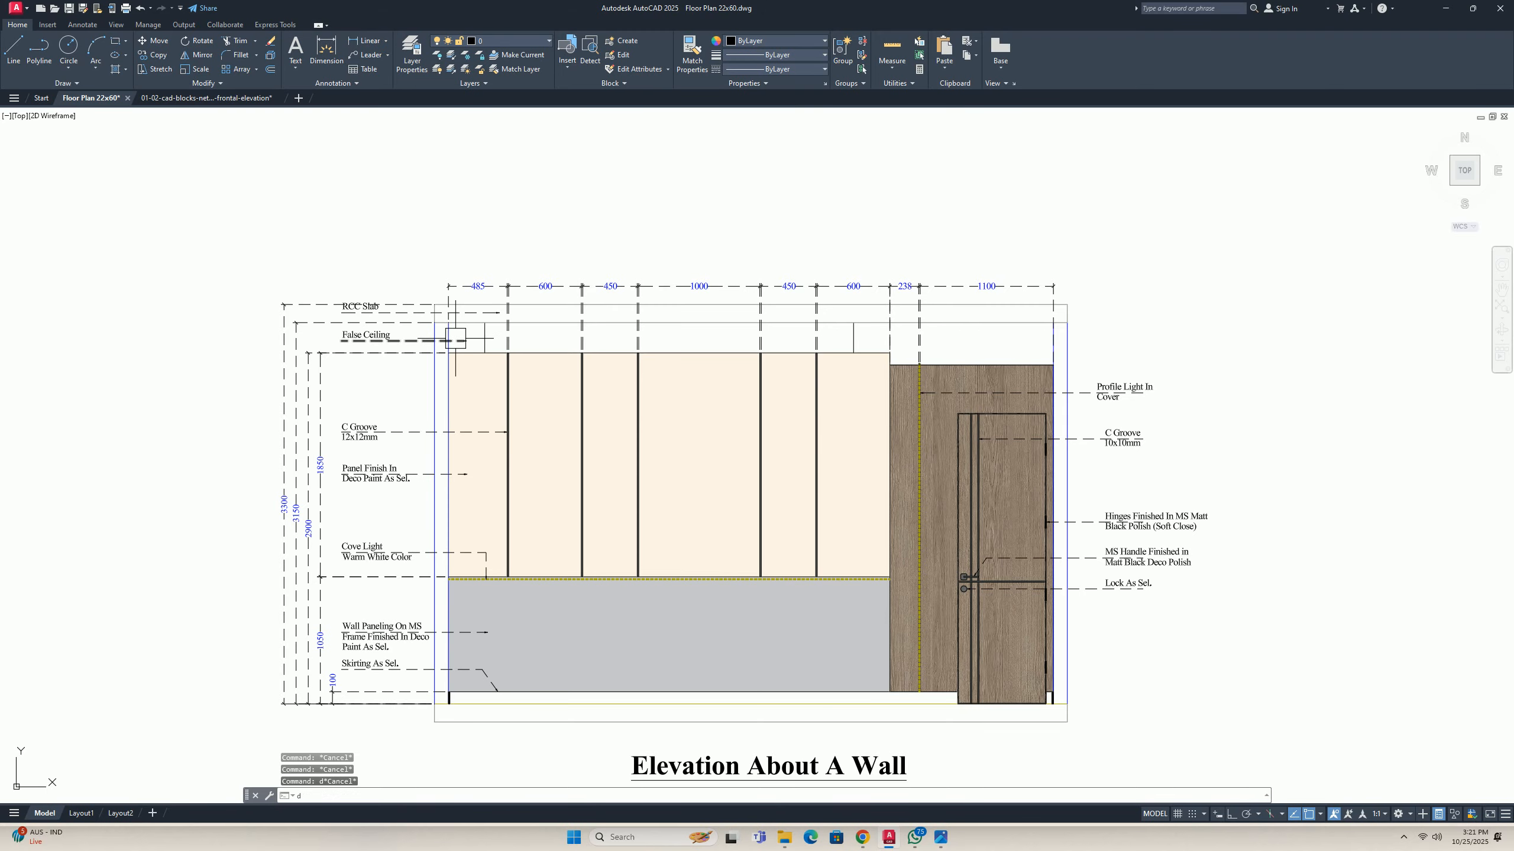
pyautogui.scroll(4, 390, 305)
pyautogui.press('Return')
pyautogui.click(537, 348)
pyautogui.scroll(-2, 918, 337)
pyautogui.moveTo(918, 337); pyautogui.dragTo(317, 394, button='middle')
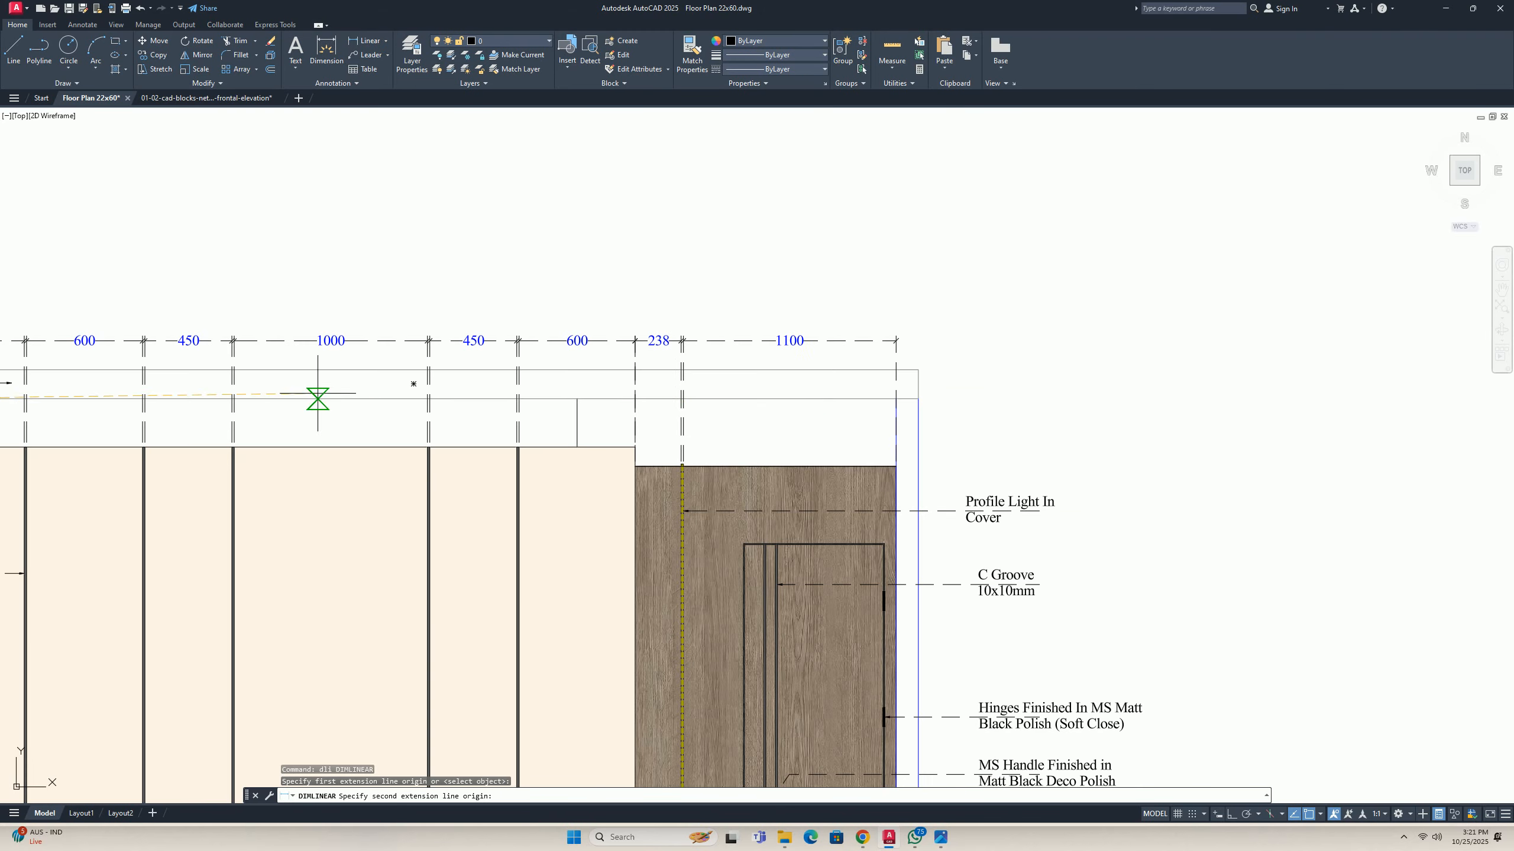
pyautogui.click(918, 383)
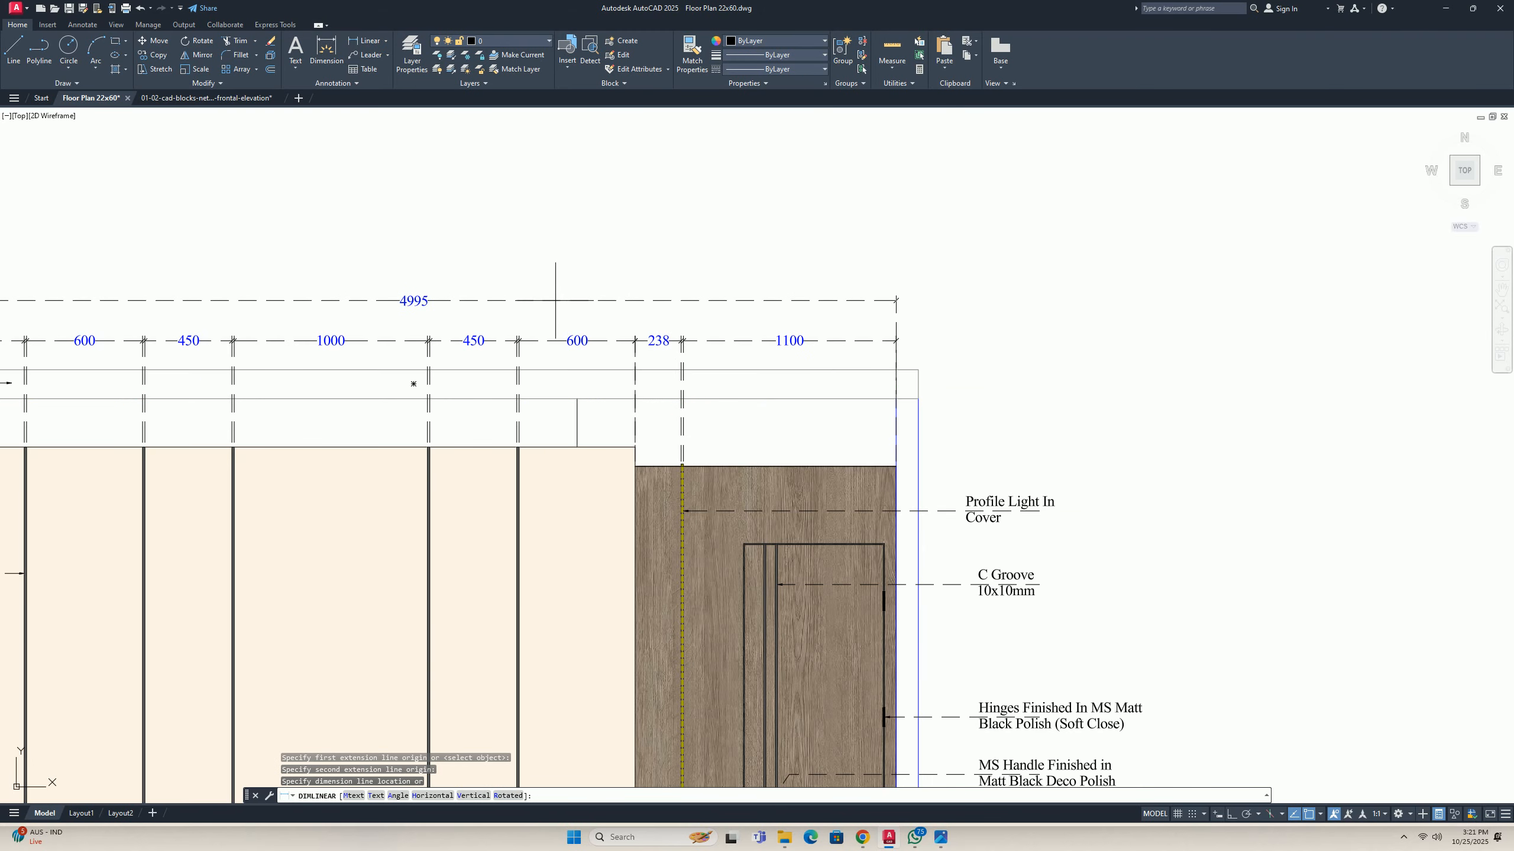
pyautogui.click(539, 316)
pyautogui.press('Escape')
pyautogui.press('Escape')
pyautogui.scroll(-5, 608, 310)
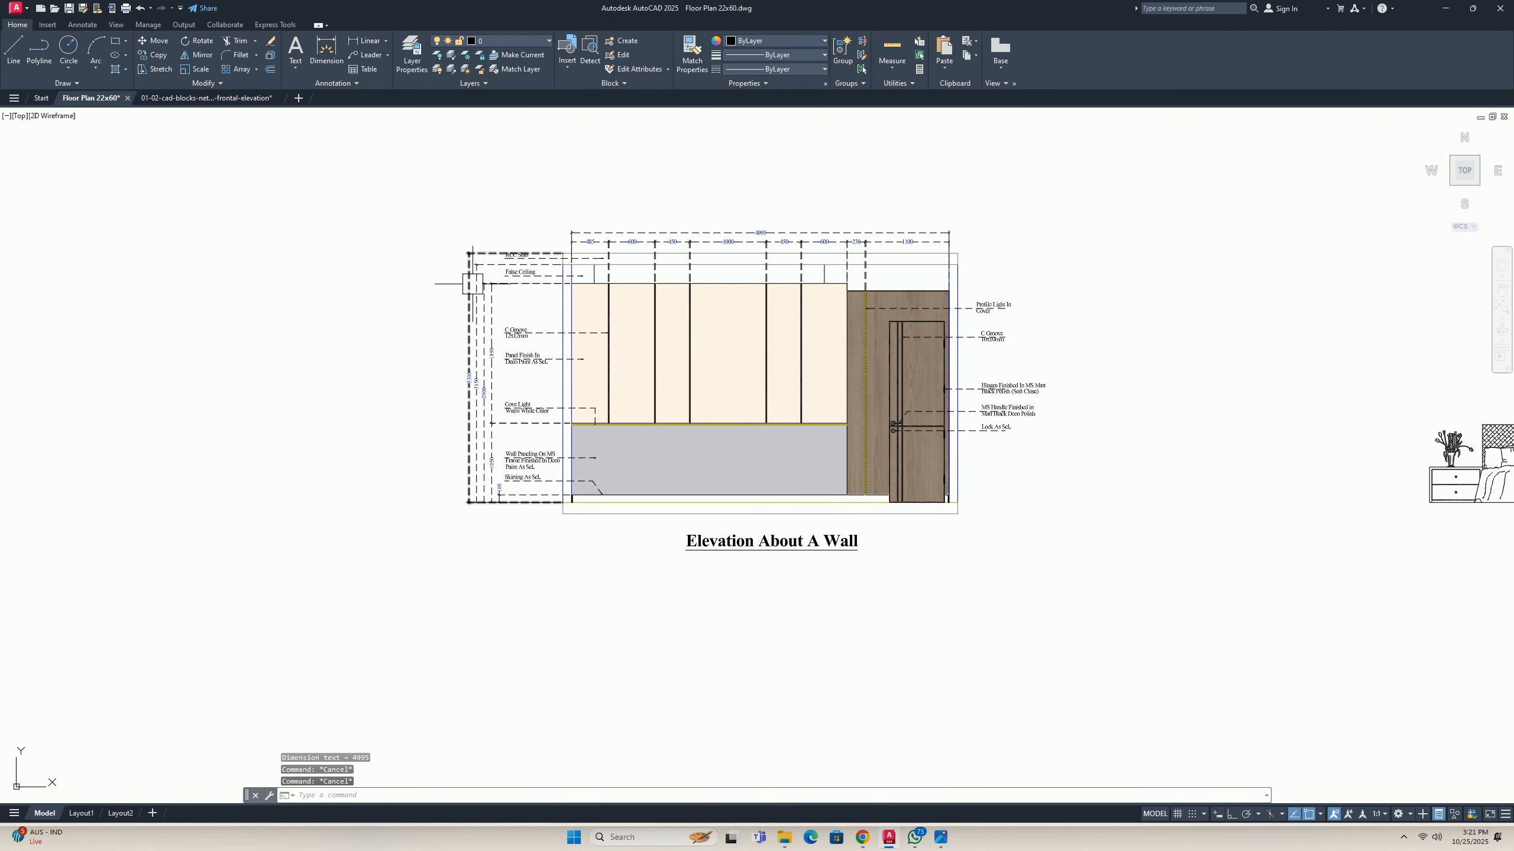
# Add a horizontal linear dimension for the grey paneling's width between the elevation's base and its title.
pyautogui.scroll(2, 462, 374)
pyautogui.moveTo(864, 338); pyautogui.dragTo(606, 304, button='middle')
pyautogui.moveTo(538, 564); pyautogui.dragTo(542, 501, button='middle')
pyautogui.scroll(2, 410, 514)
pyautogui.press('Escape')
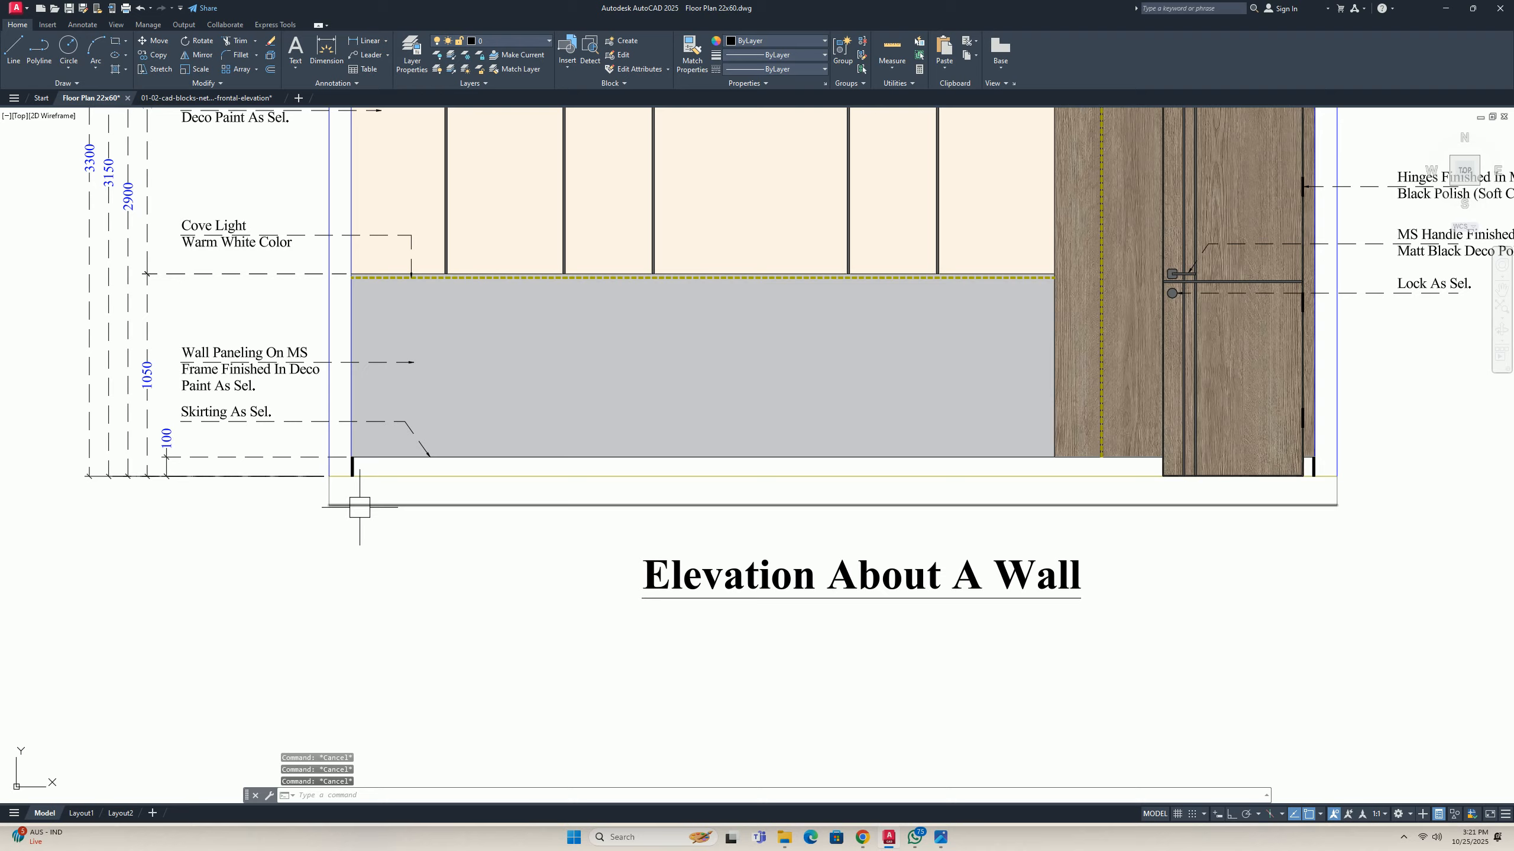
pyautogui.write('dli')
pyautogui.press('Return')
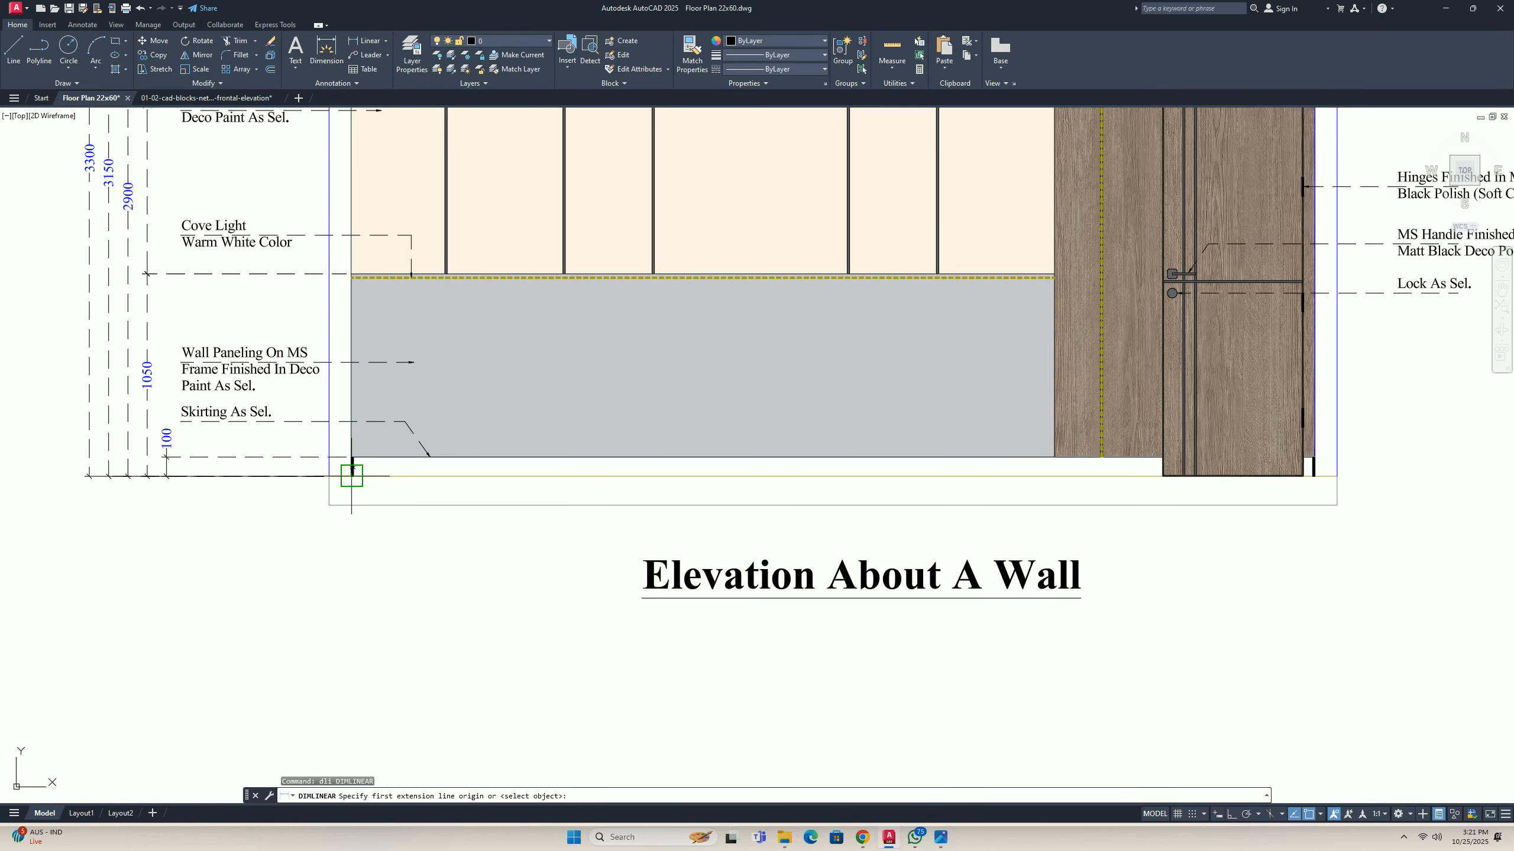
pyautogui.scroll(6, 351, 475)
pyautogui.click(352, 475)
pyautogui.scroll(-6, 372, 456)
pyautogui.moveTo(518, 485); pyautogui.dragTo(327, 502, button='middle')
pyautogui.click(862, 475)
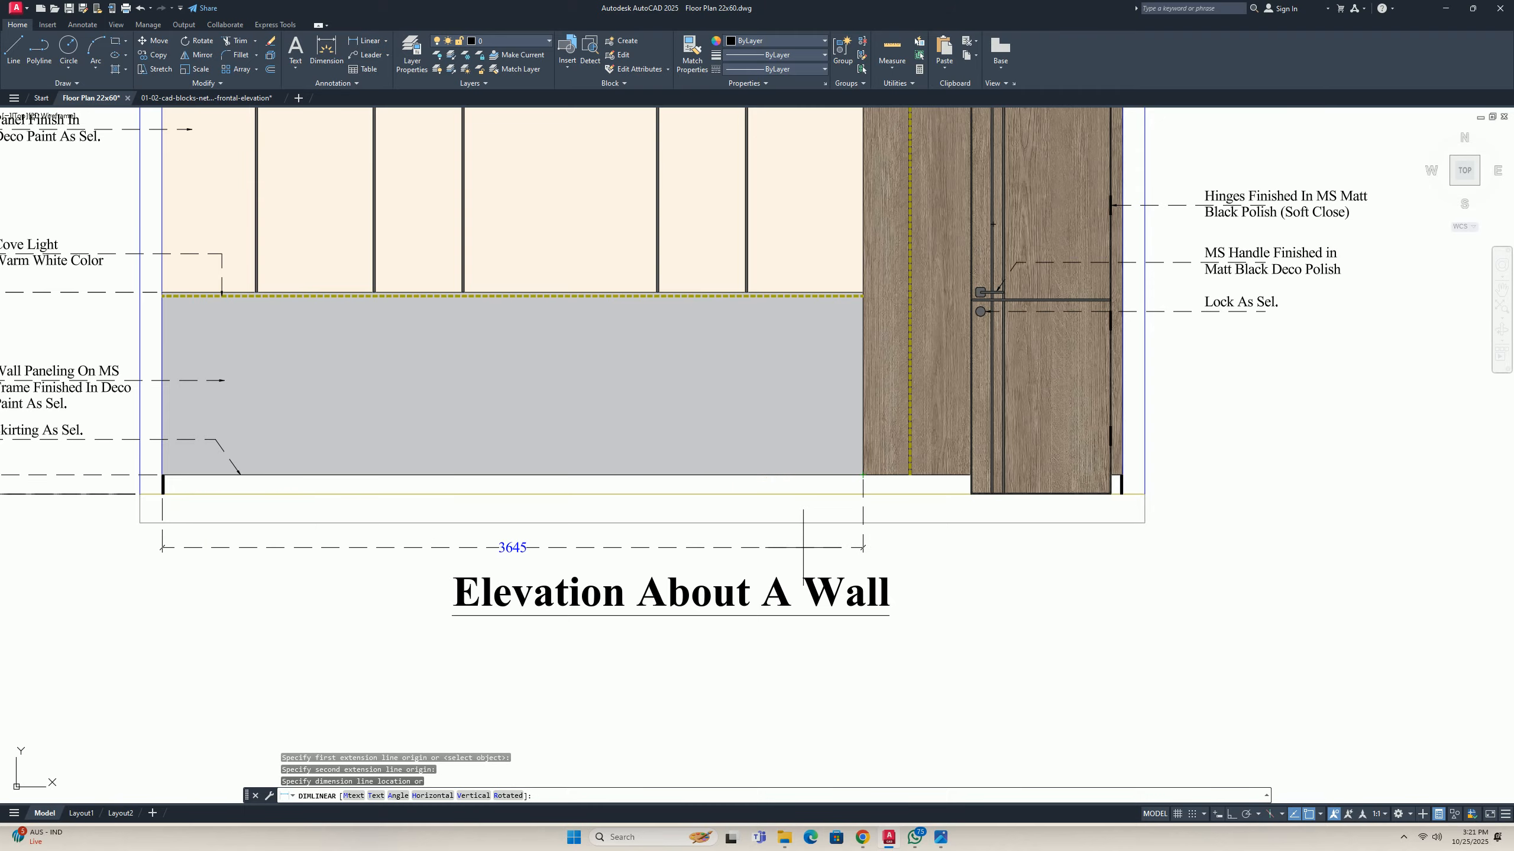
pyautogui.scroll(2, 791, 548)
pyautogui.click(769, 533)
pyautogui.press('Escape')
# Continue the bottom dimension to both edges of the door and on to the wall's right end.
pyautogui.moveTo(963, 535); pyautogui.dragTo(682, 535, button='middle')
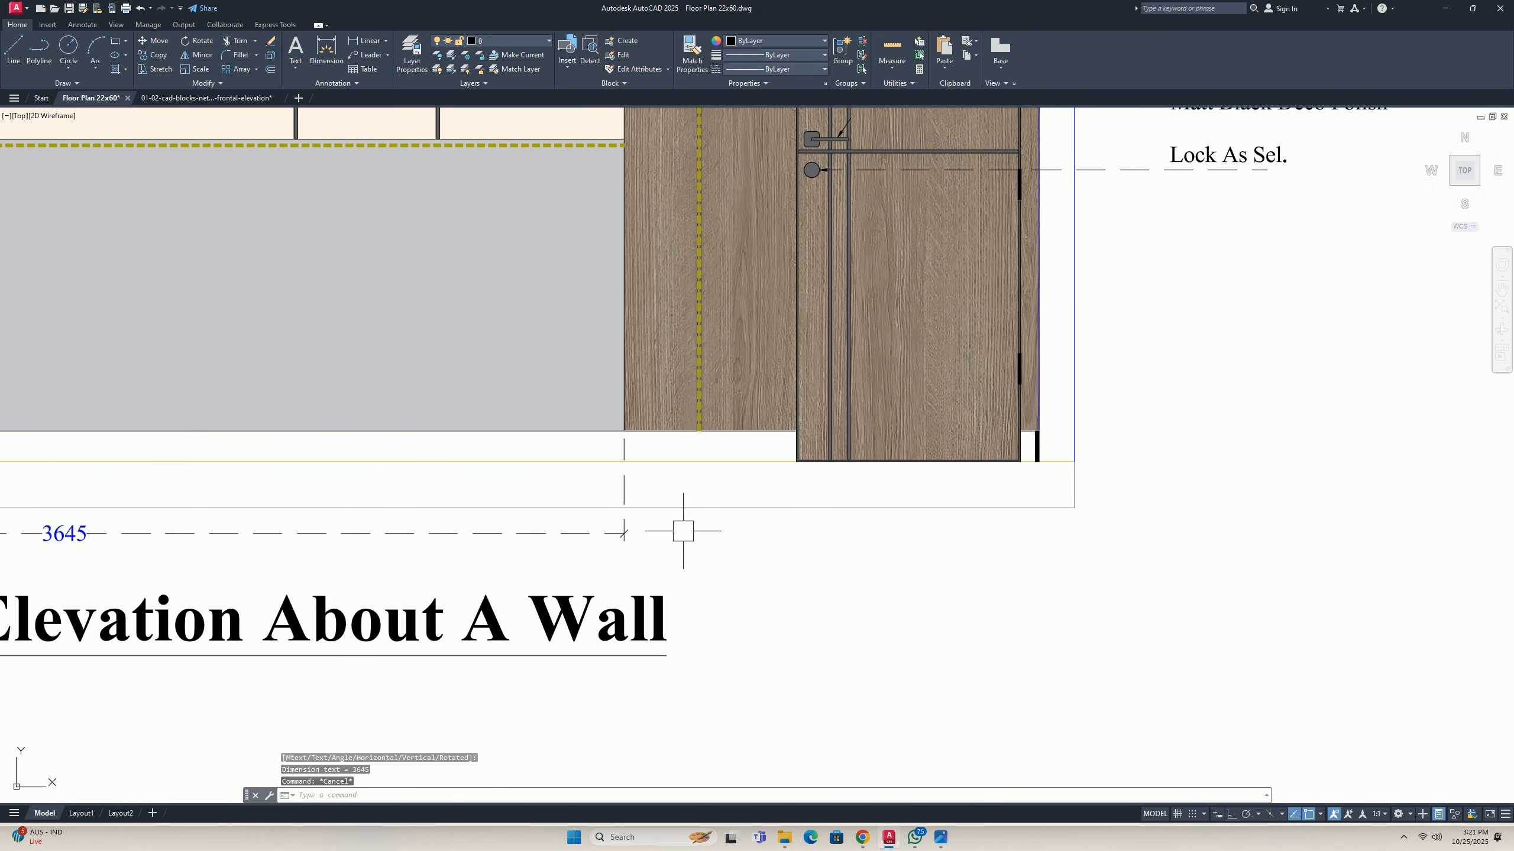
pyautogui.write('dco')
pyautogui.press('Return')
pyautogui.click(796, 460)
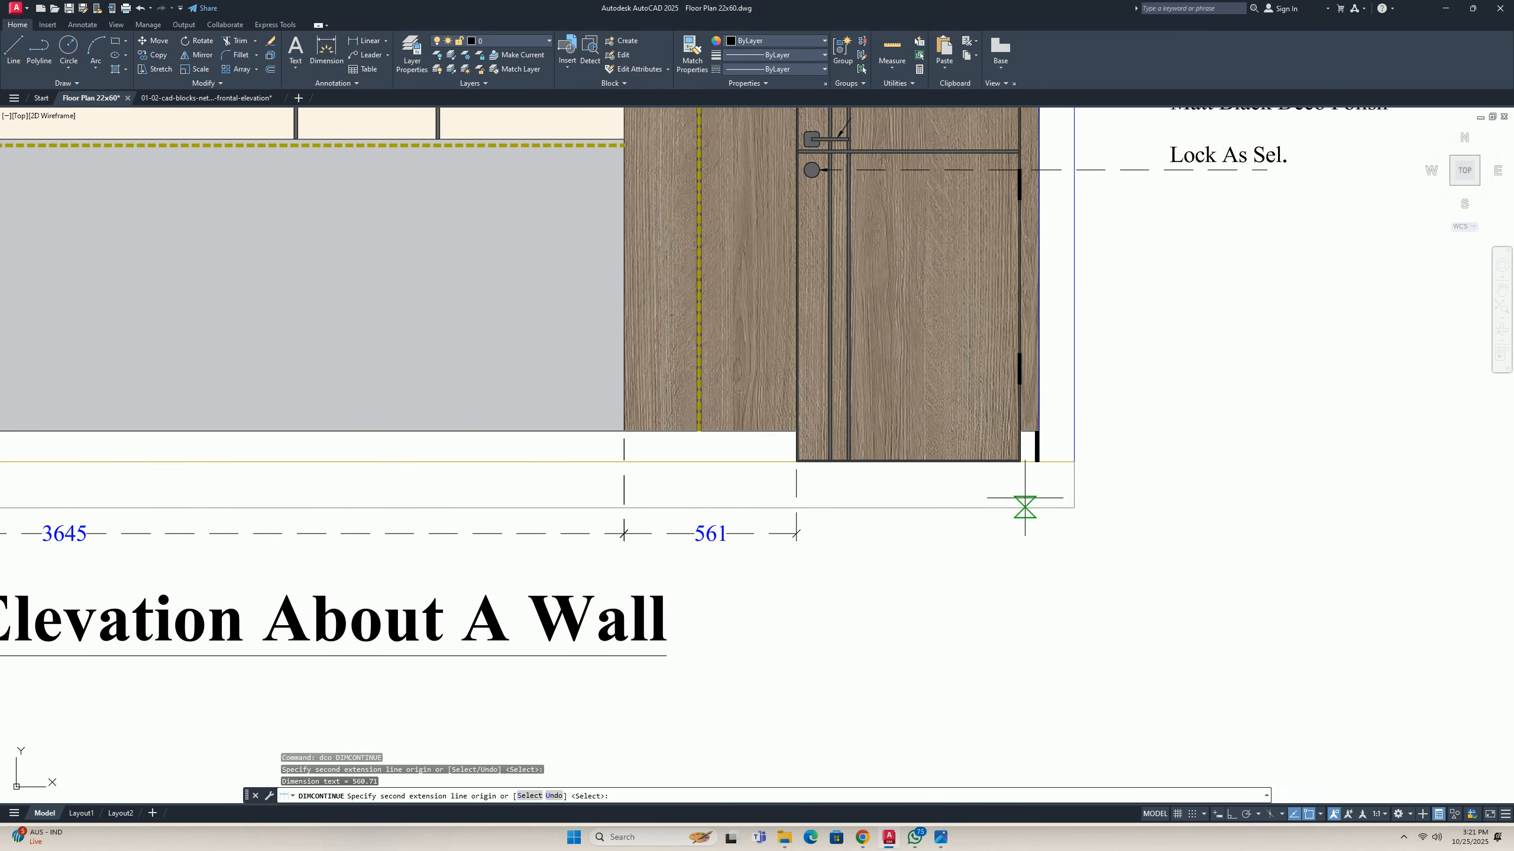
pyautogui.scroll(2, 1037, 463)
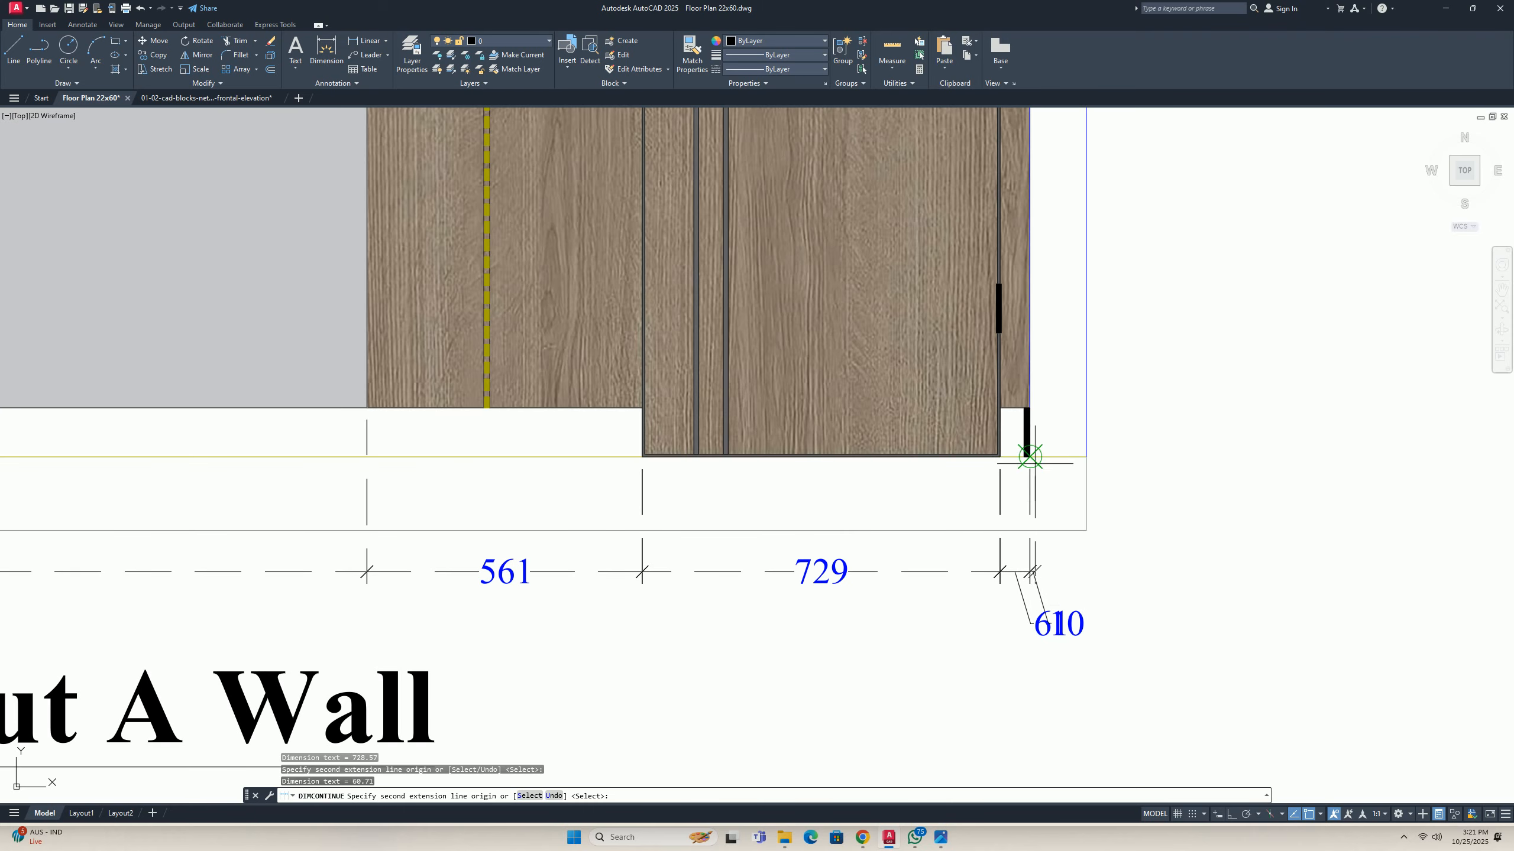
pyautogui.press('Escape')
pyautogui.scroll(-8, 763, 530)
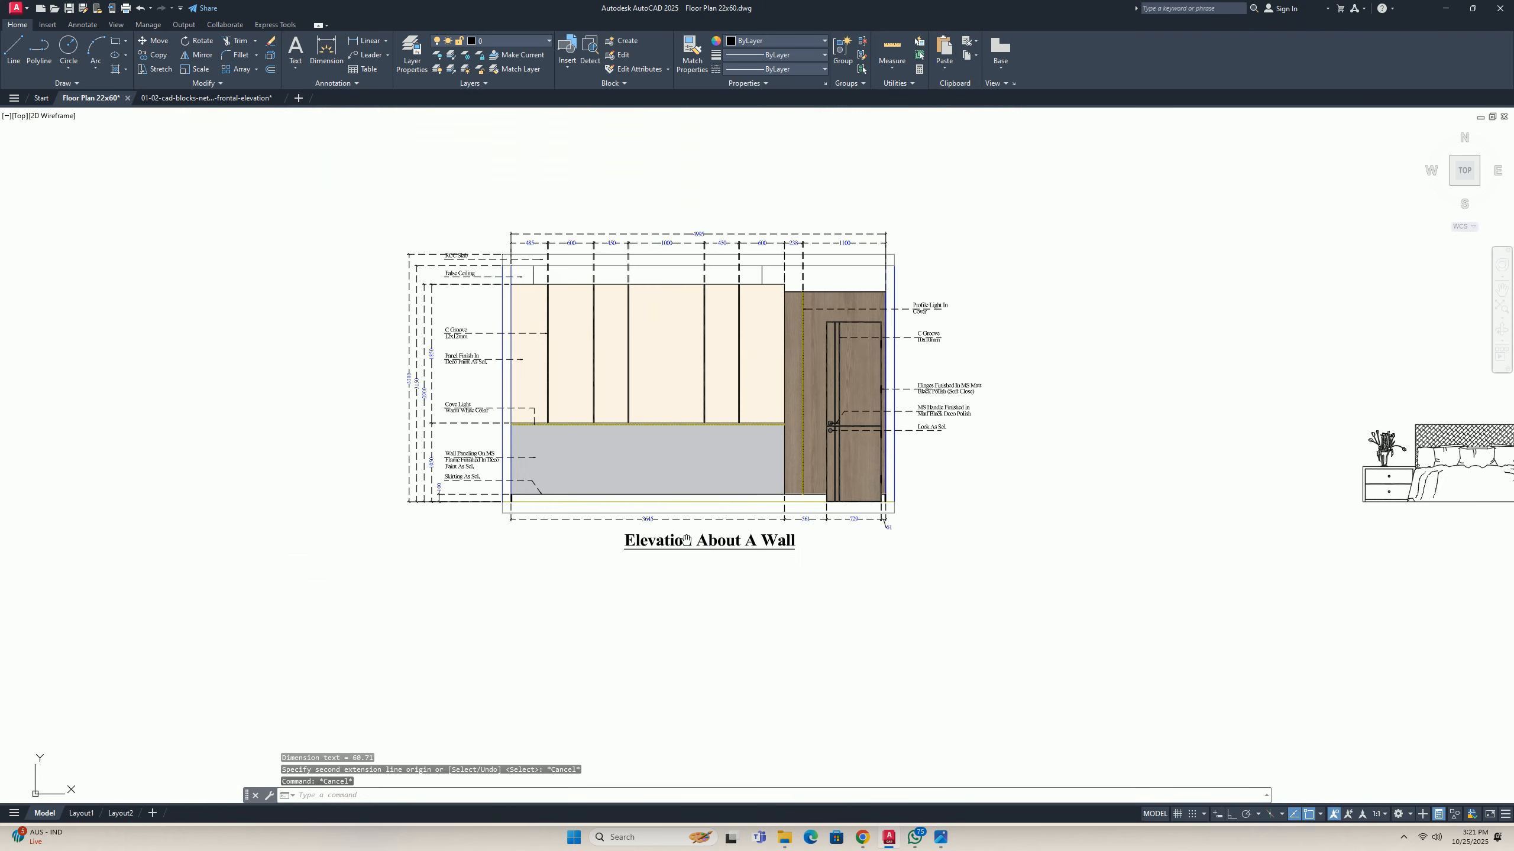
pyautogui.scroll(2, 669, 496)
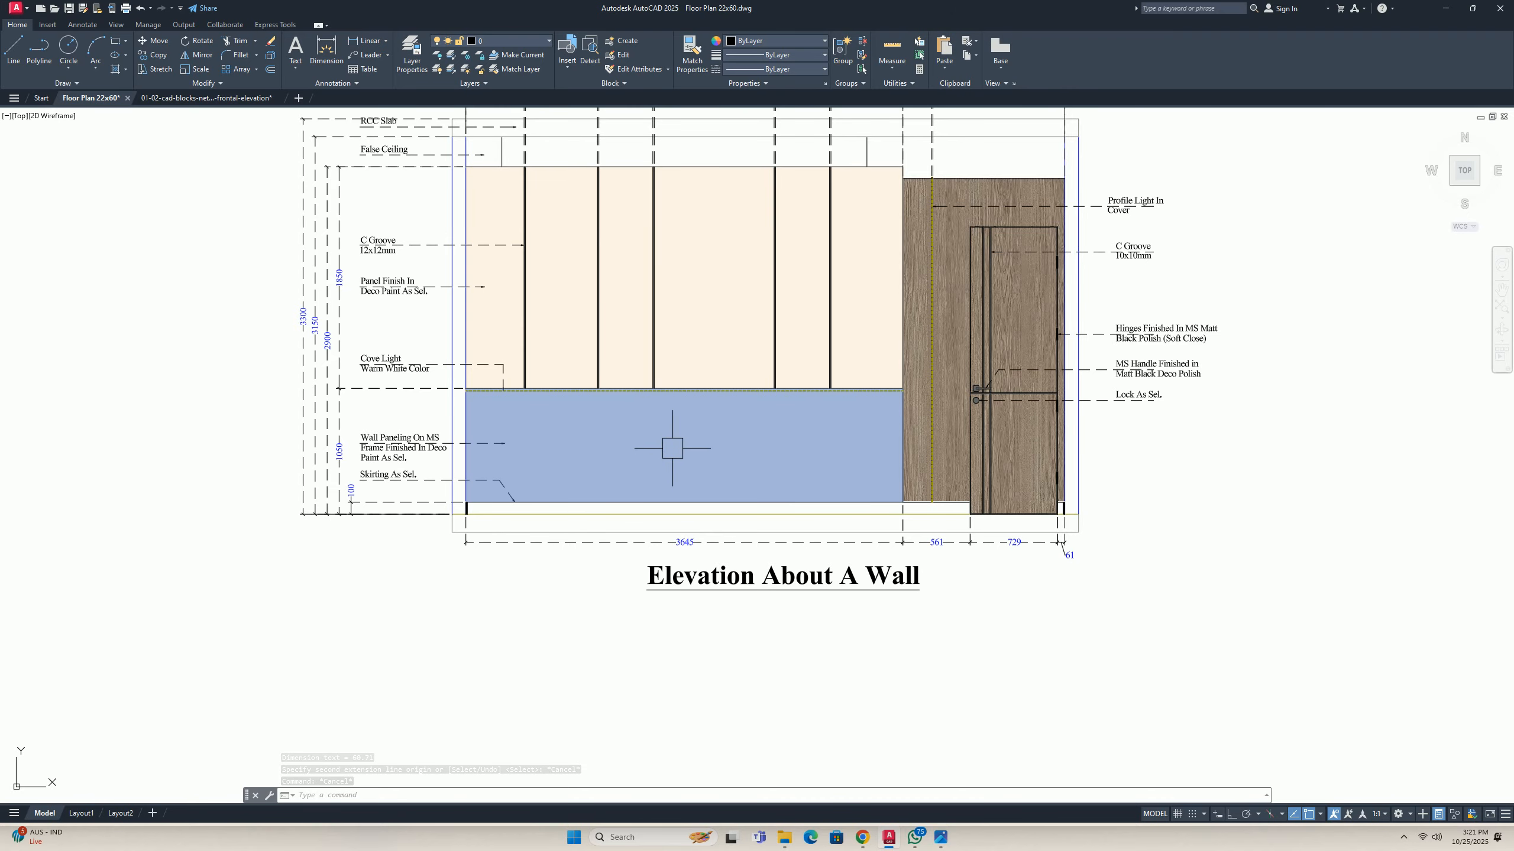
# Measure the wall paneling's projection from the wall beside the bedside table in the floor plan.
pyautogui.scroll(-8, 672, 448)
pyautogui.scroll(15, 490, 335)
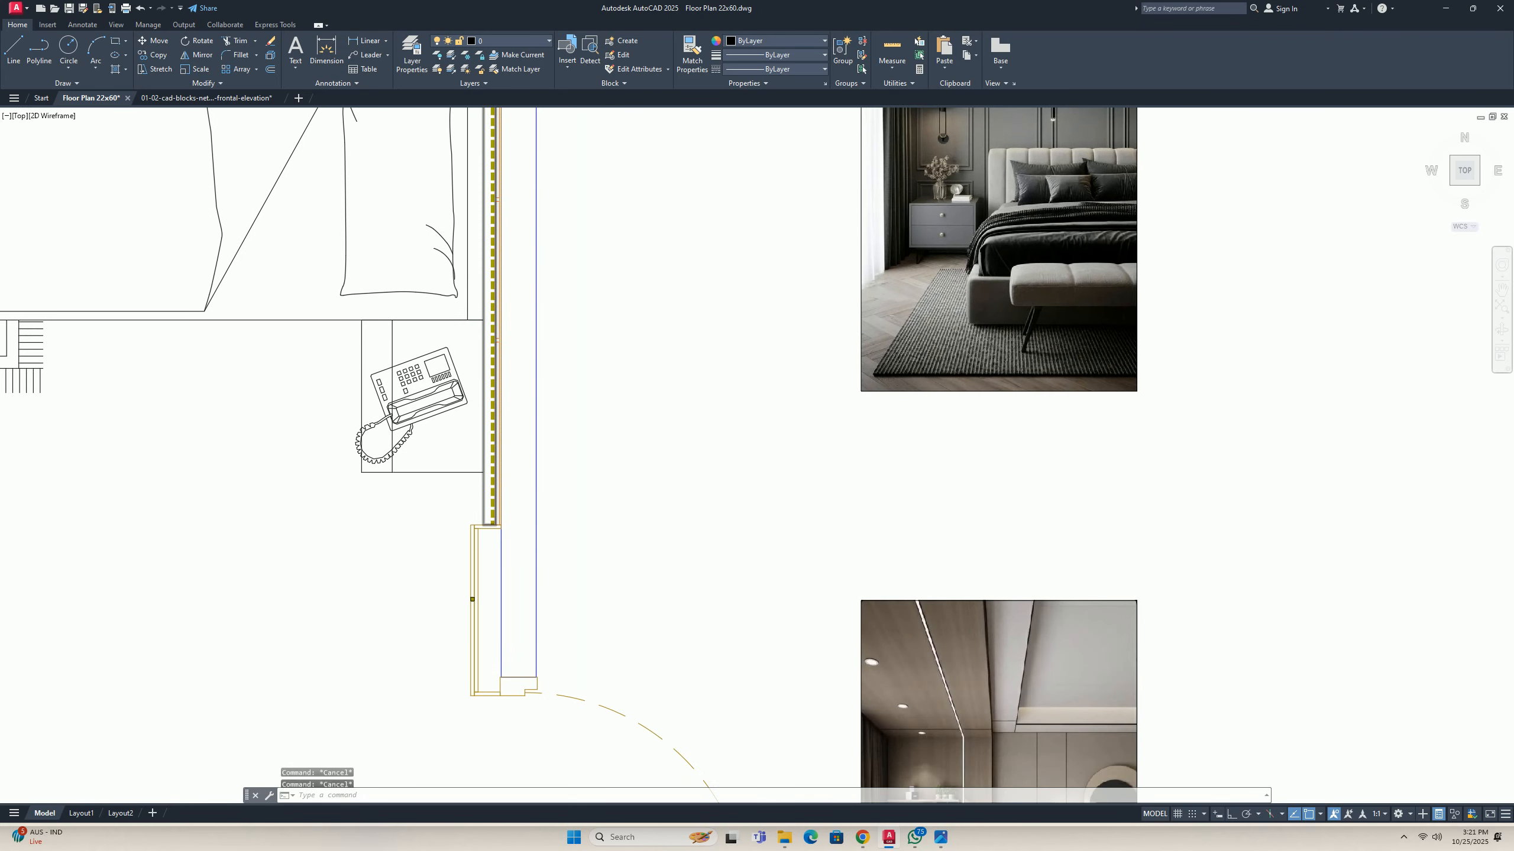
pyautogui.scroll(2, 481, 487)
pyautogui.write('dli')
pyautogui.scroll(4, 494, 500)
pyautogui.press('space')
pyautogui.click(470, 496)
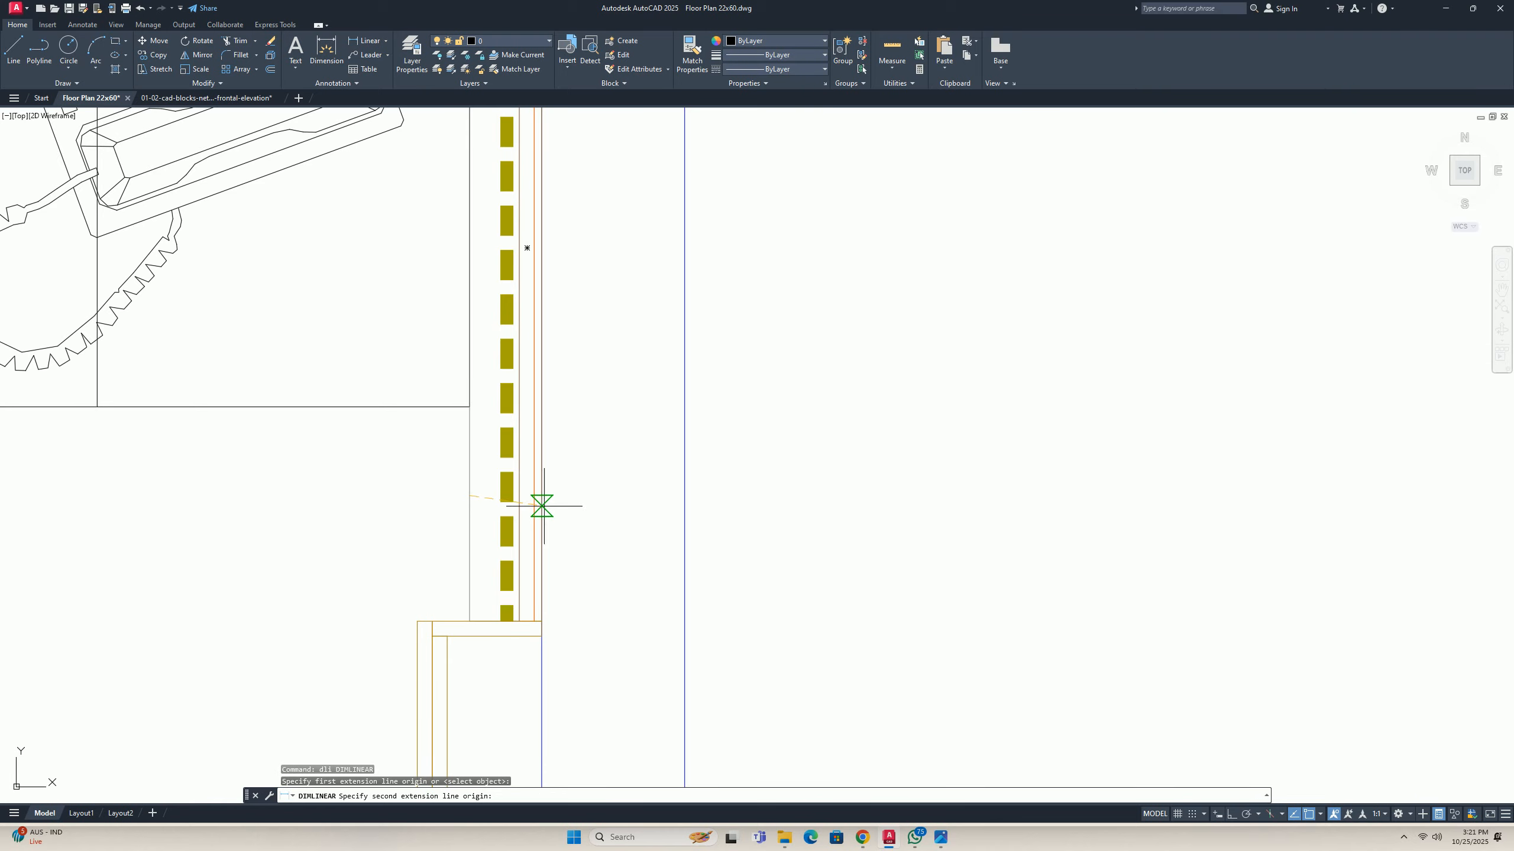
pyautogui.click(542, 505)
pyautogui.press('Escape')
pyautogui.scroll(-6, 452, 500)
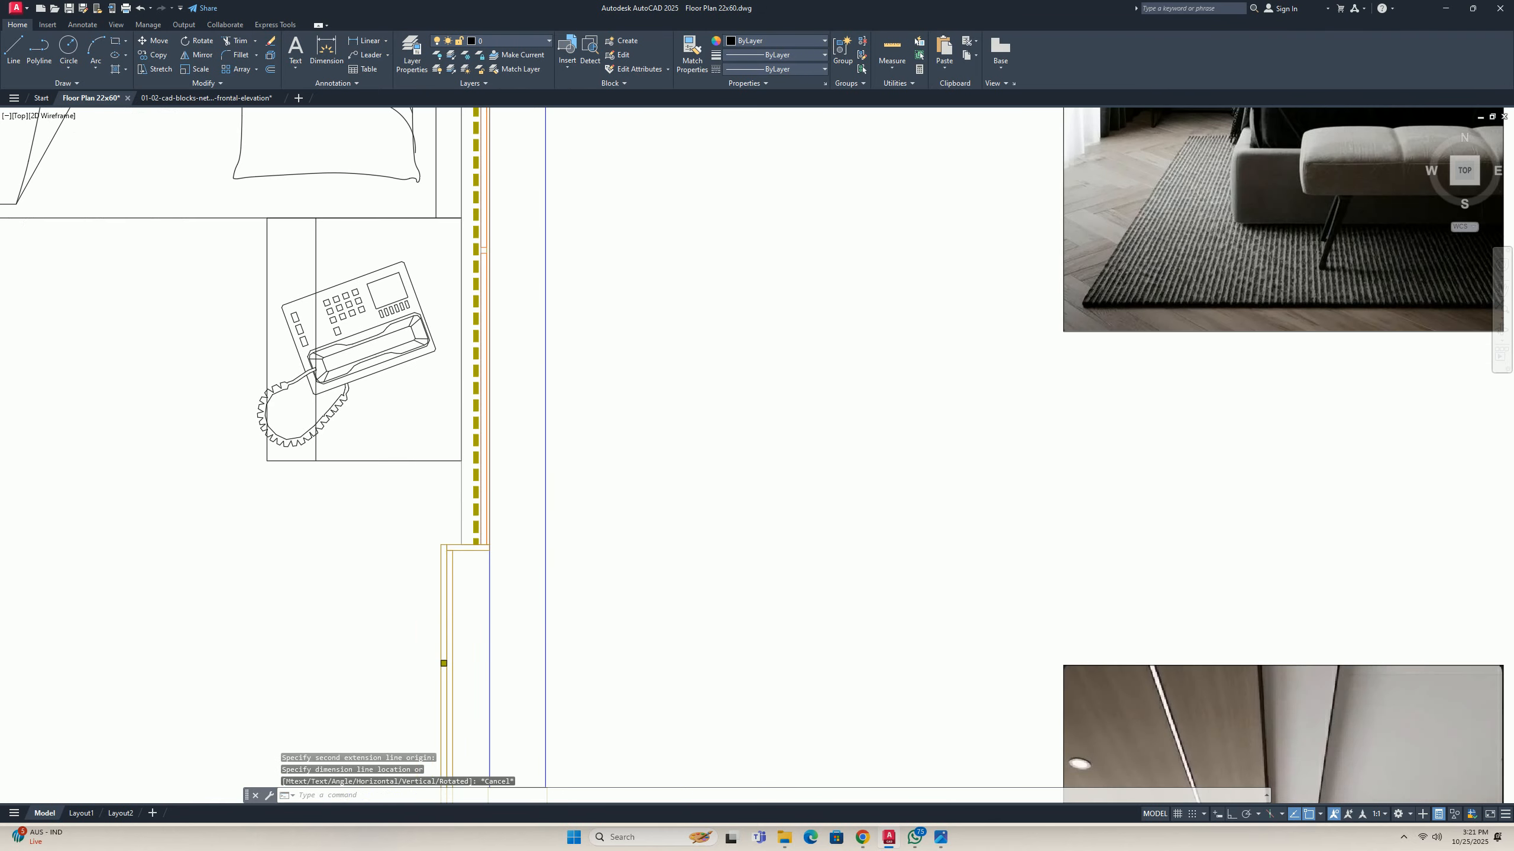
pyautogui.moveTo(1018, 624); pyautogui.dragTo(706, 427, button='middle')
pyautogui.scroll(3, 711, 573)
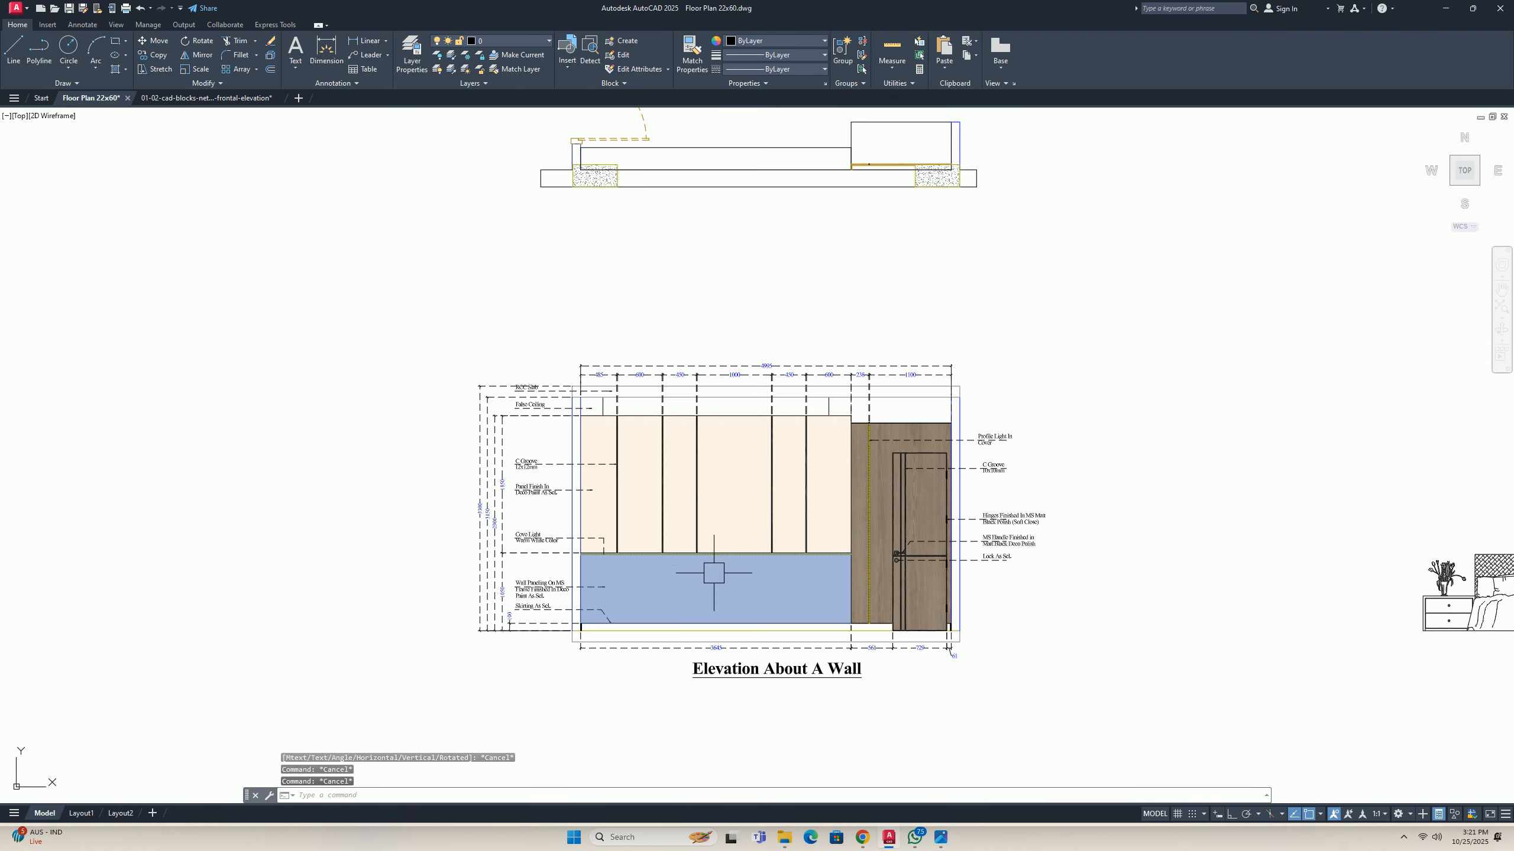
# Copy the Profile Light note's text onto the grey wall paneling in the elevation.
pyautogui.press('Escape')
pyautogui.press('Escape')
pyautogui.moveTo(886, 635); pyautogui.dragTo(827, 612, button='middle')
pyautogui.write('co')
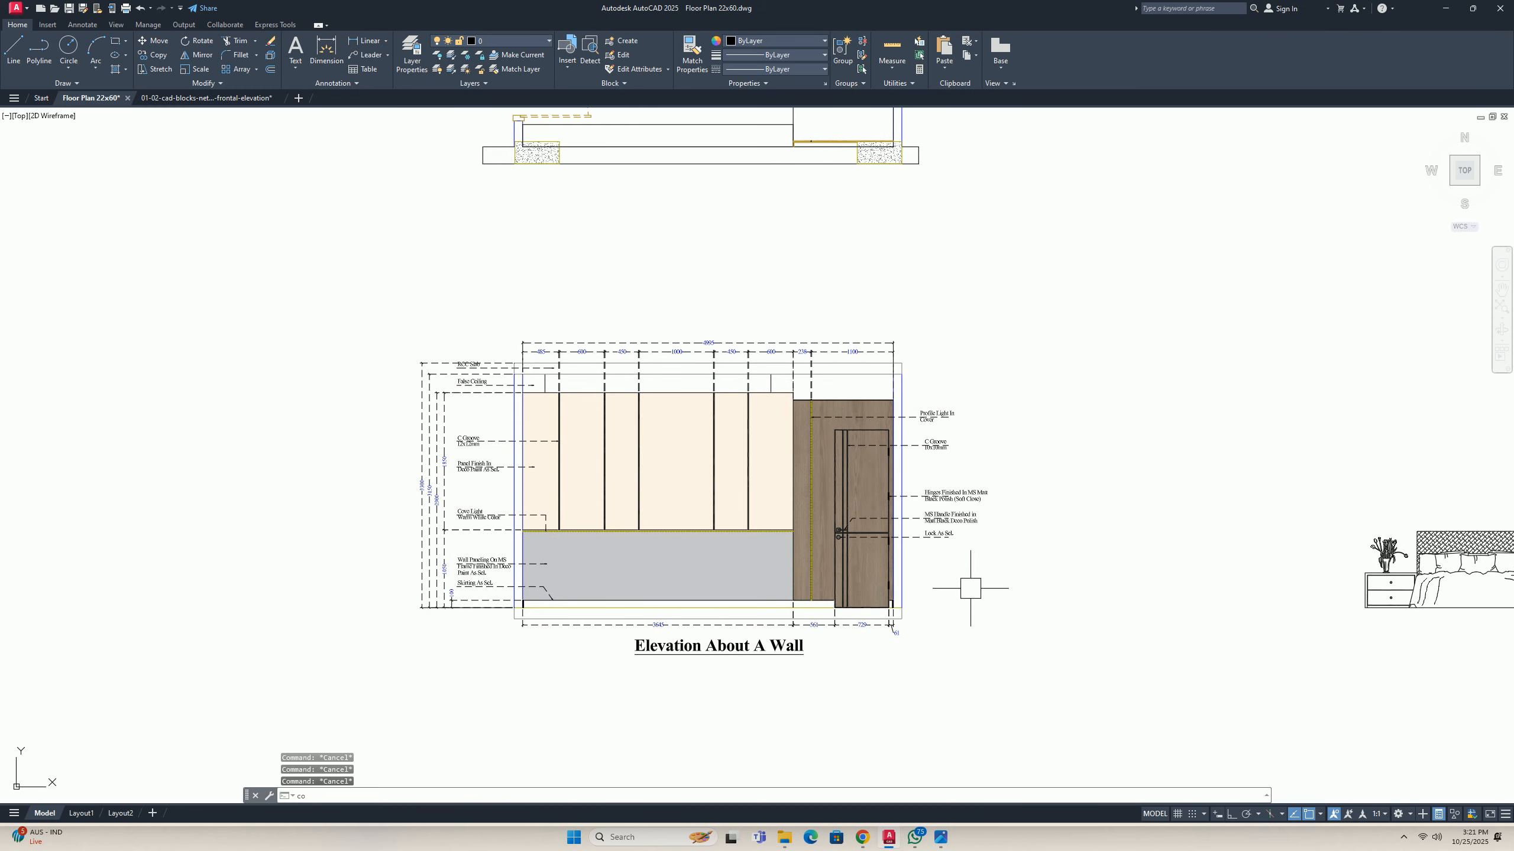
pyautogui.press('Return')
pyautogui.click(935, 417)
pyautogui.press('Return')
pyautogui.click(1023, 442)
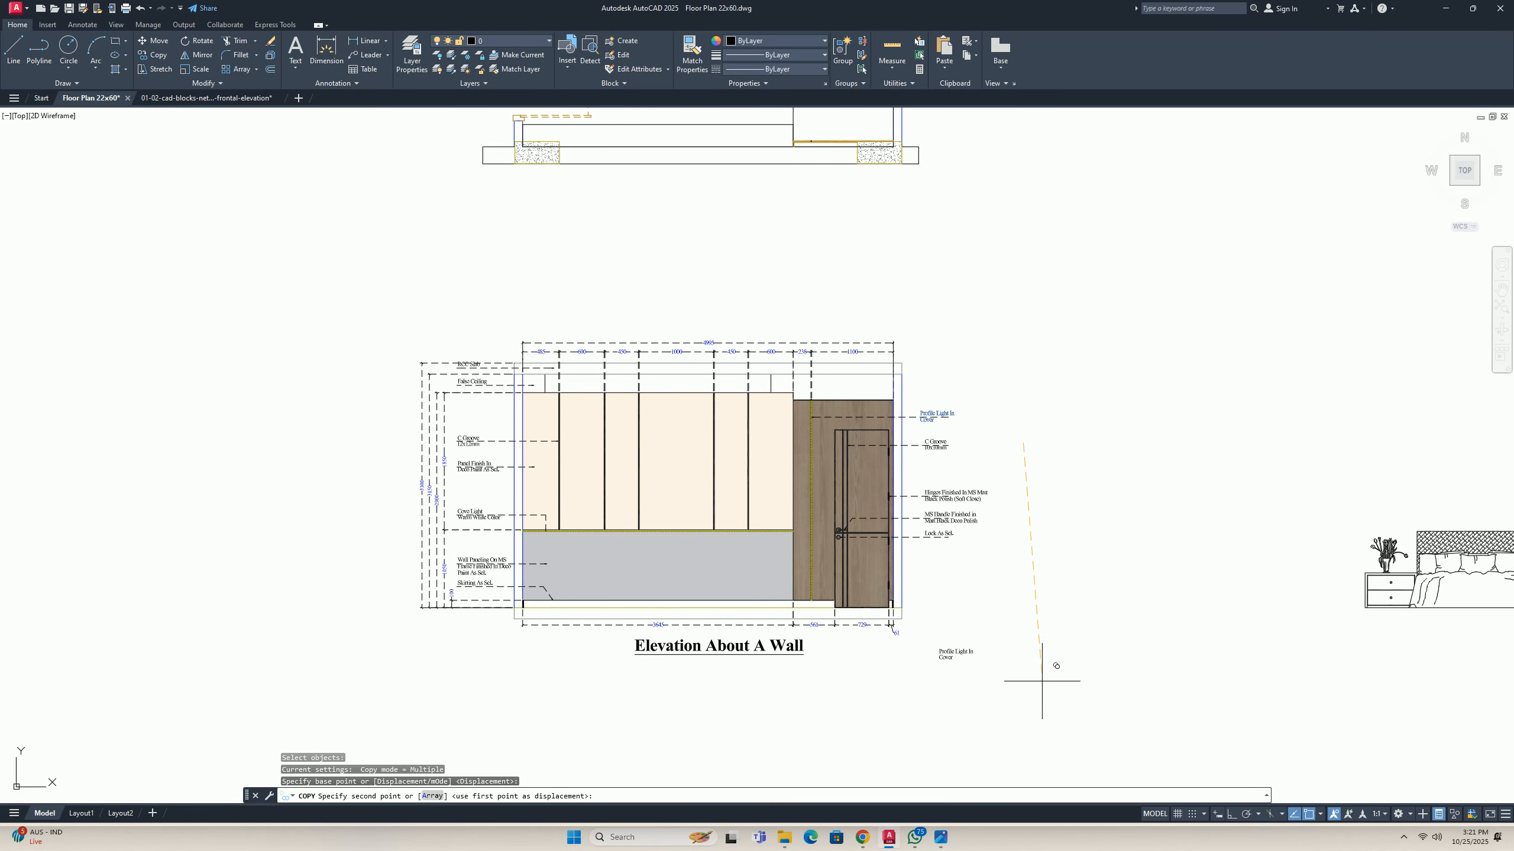
pyautogui.click(746, 575)
pyautogui.scroll(4, 658, 575)
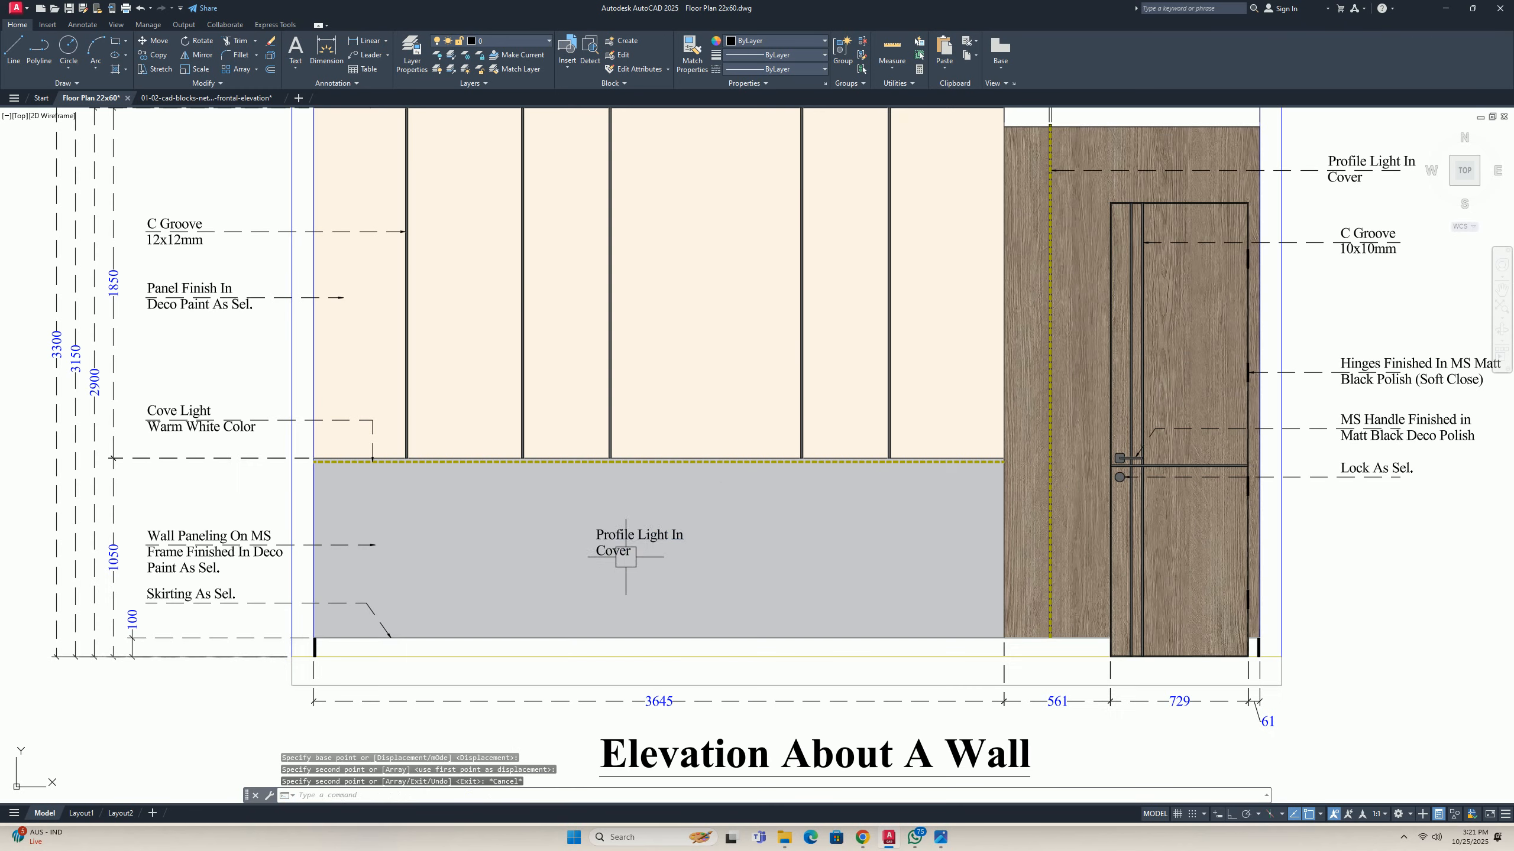
# Change the copied text on the grey paneling to "LVL +60 mm".
pyautogui.doubleClick(638, 561)
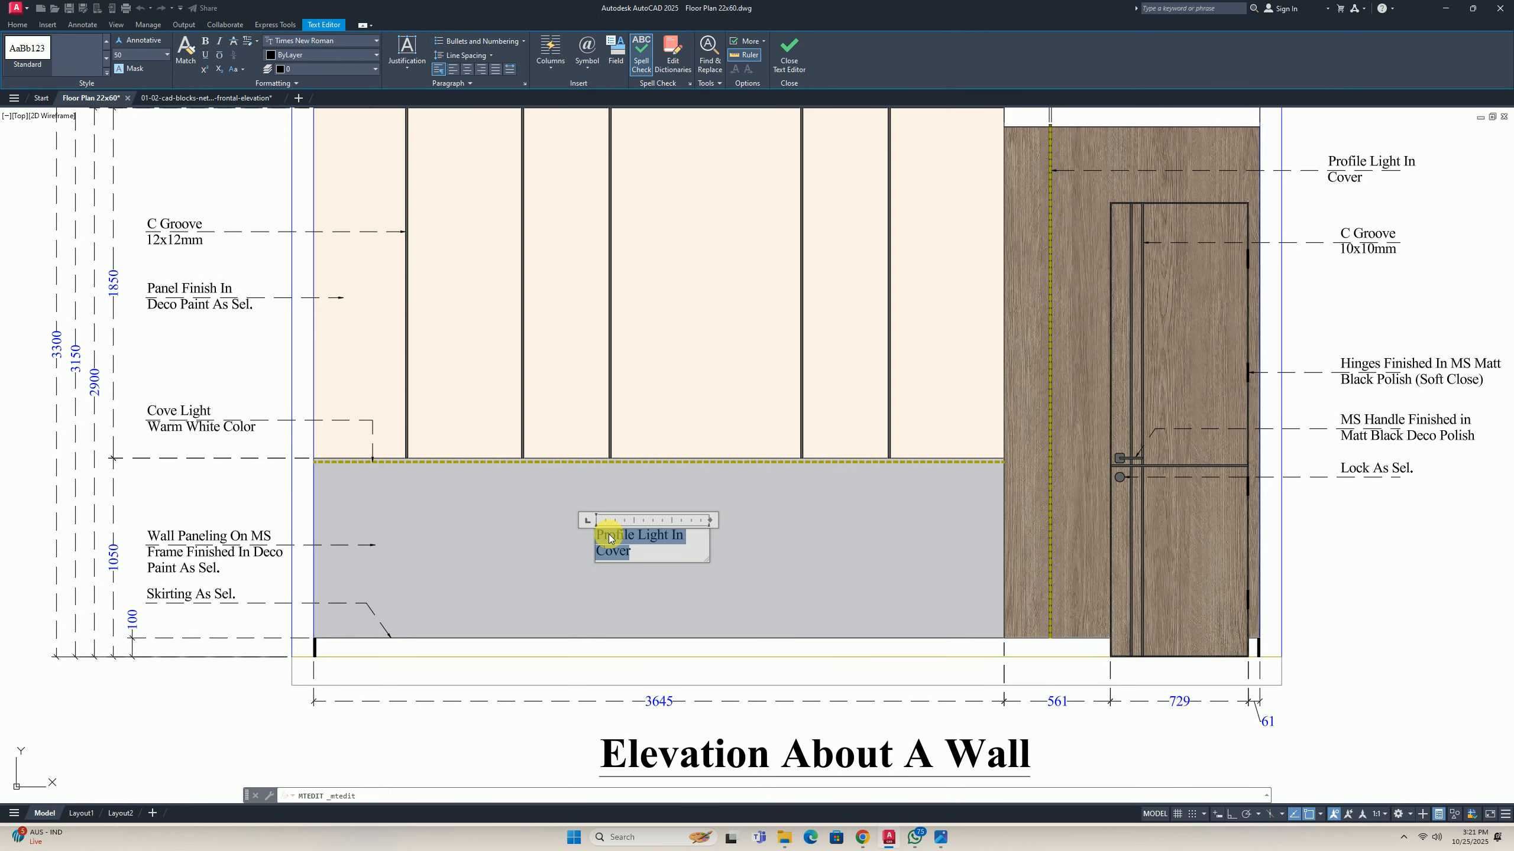
pyautogui.press('BackSpace')
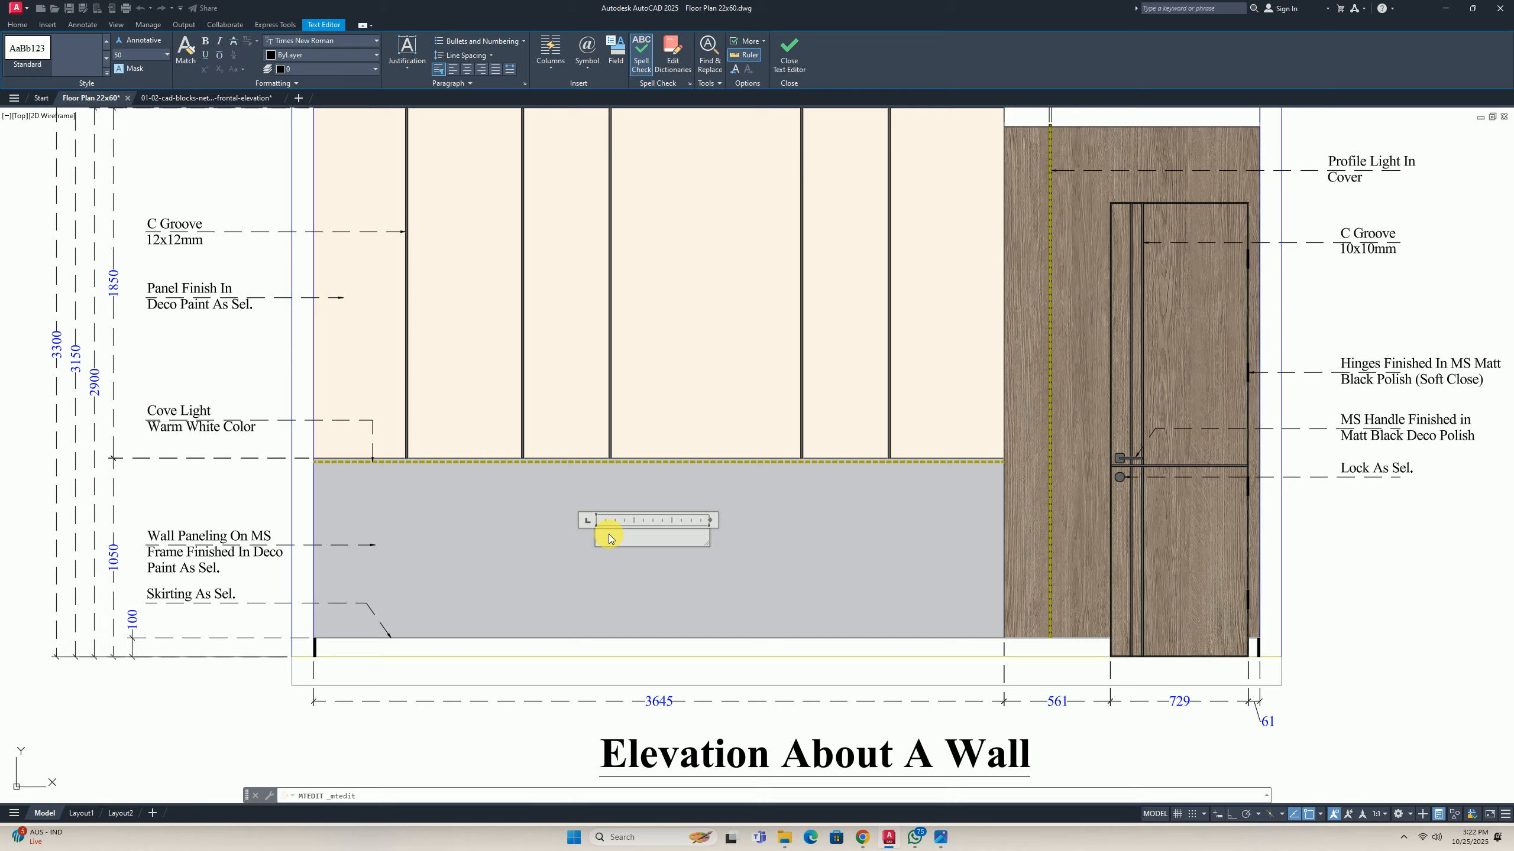
pyautogui.write('LVL +60 mm')
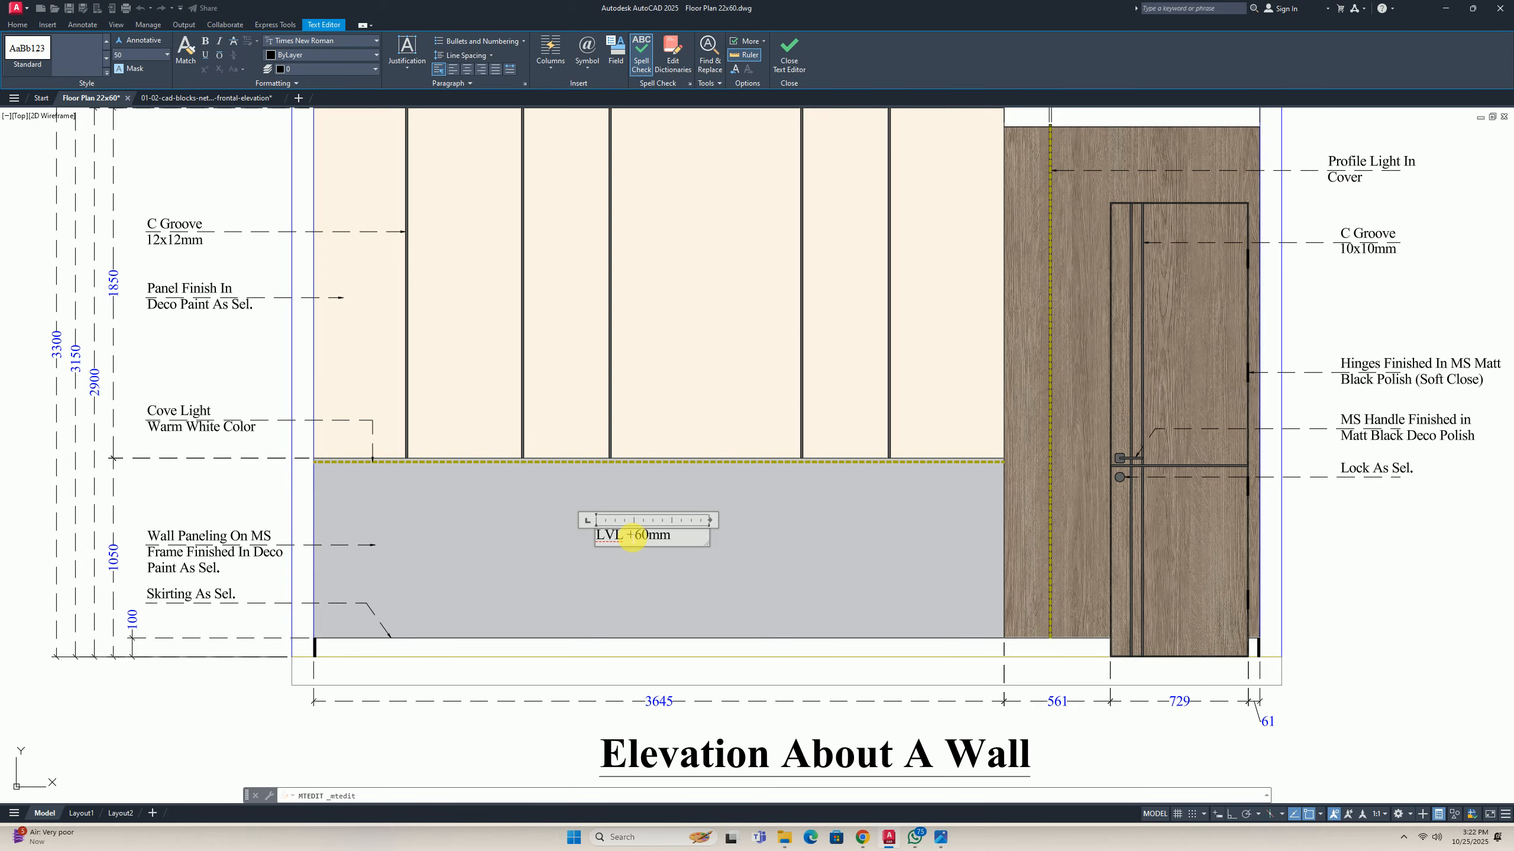
pyautogui.click(674, 662)
pyautogui.press('Escape')
pyautogui.press('Escape')
# Copy the LVL +60 mm label up onto the widest cream panel.
pyautogui.moveTo(647, 593); pyautogui.dragTo(647, 648, button='middle')
pyautogui.write('c')
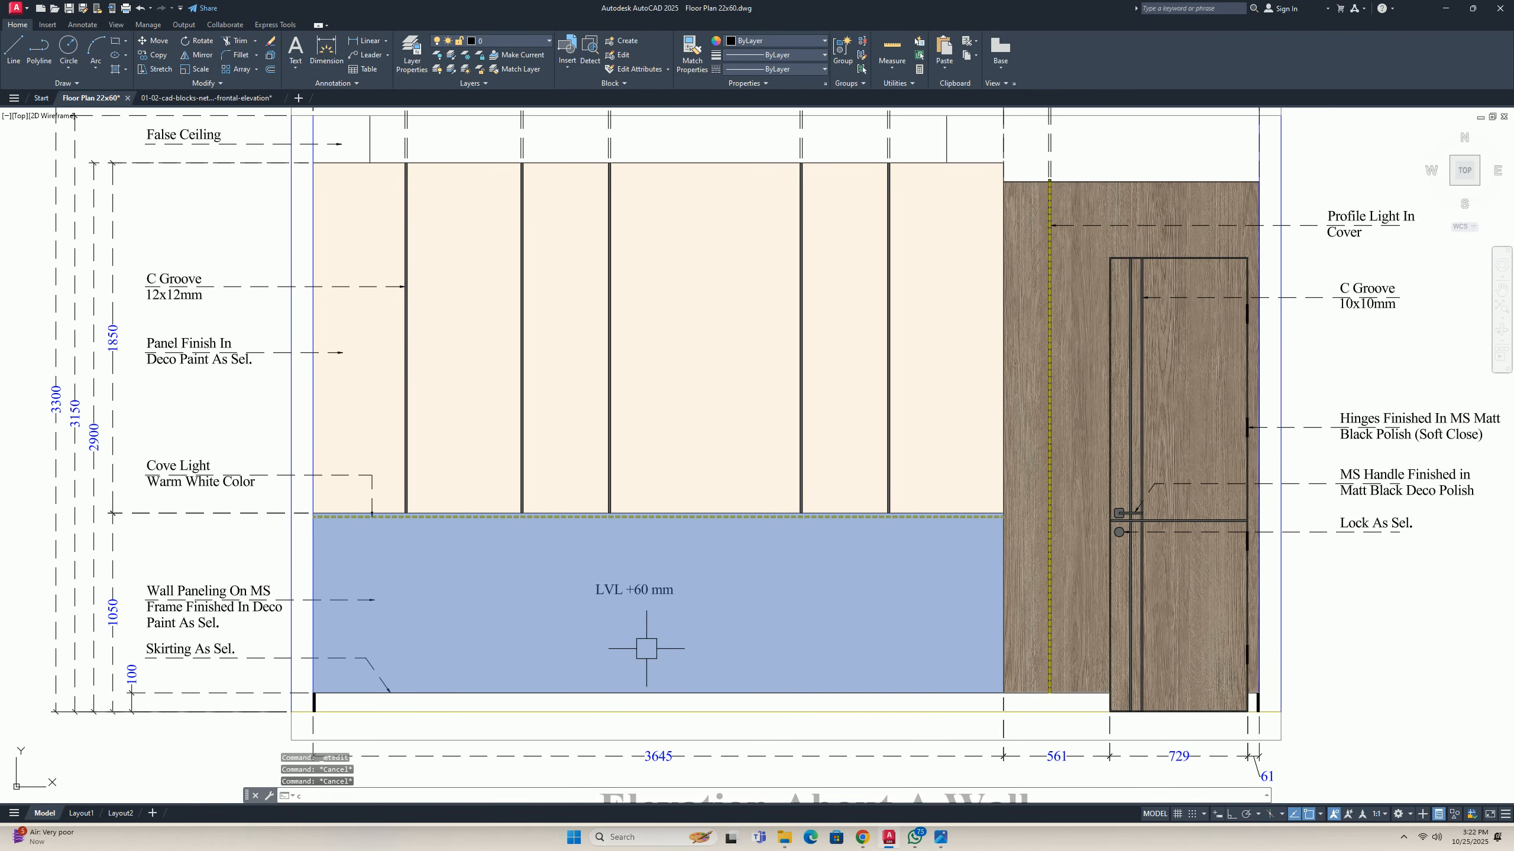
pyautogui.write('o')
pyautogui.press('space')
pyautogui.click(621, 600)
pyautogui.press('space')
pyautogui.click(596, 593)
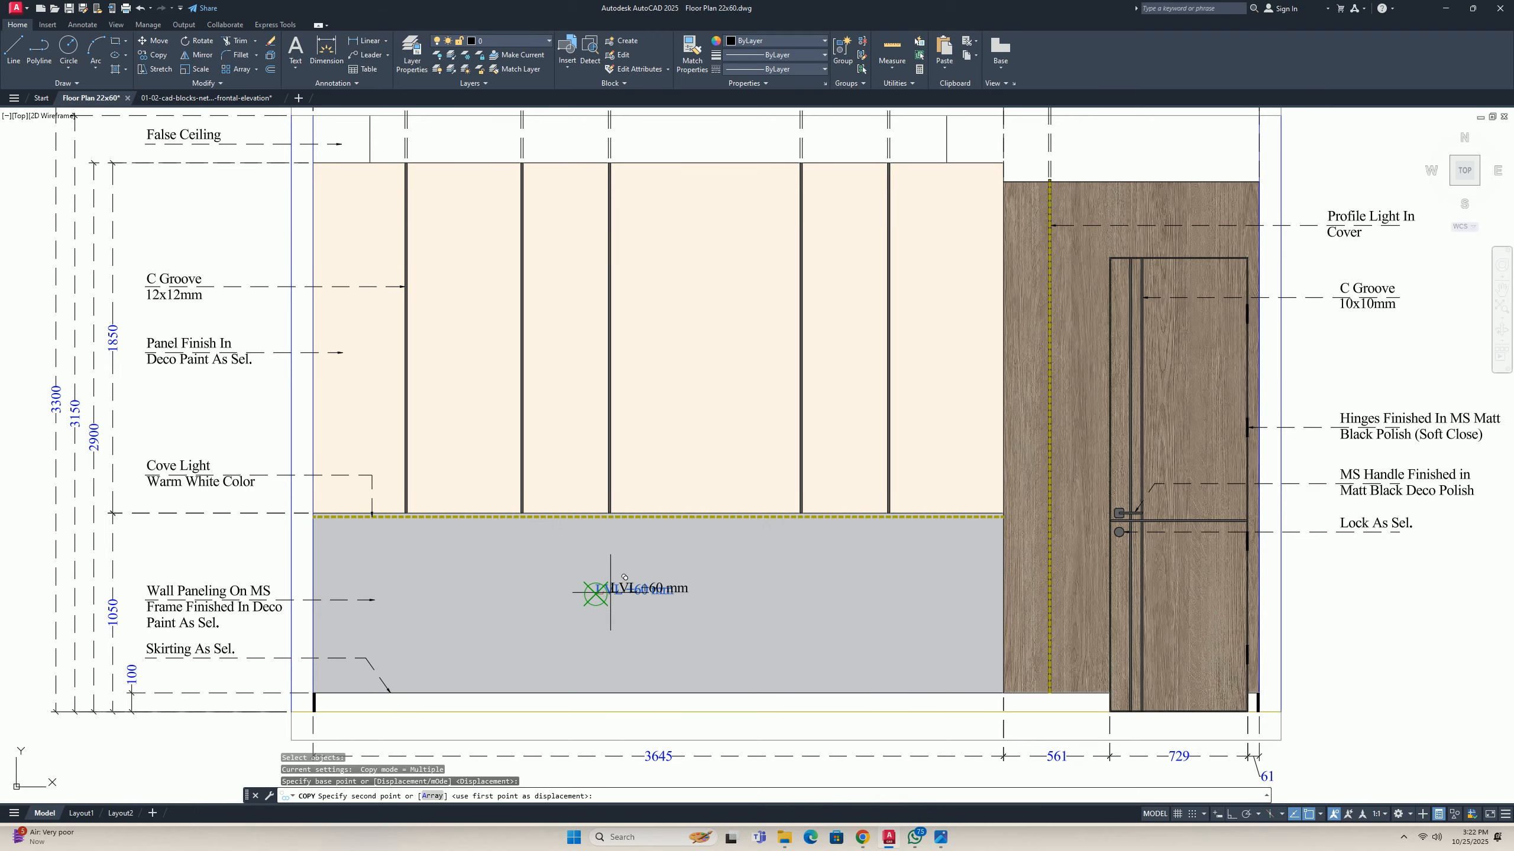
pyautogui.click(656, 341)
pyautogui.press('Escape')
pyautogui.scroll(-10, 688, 403)
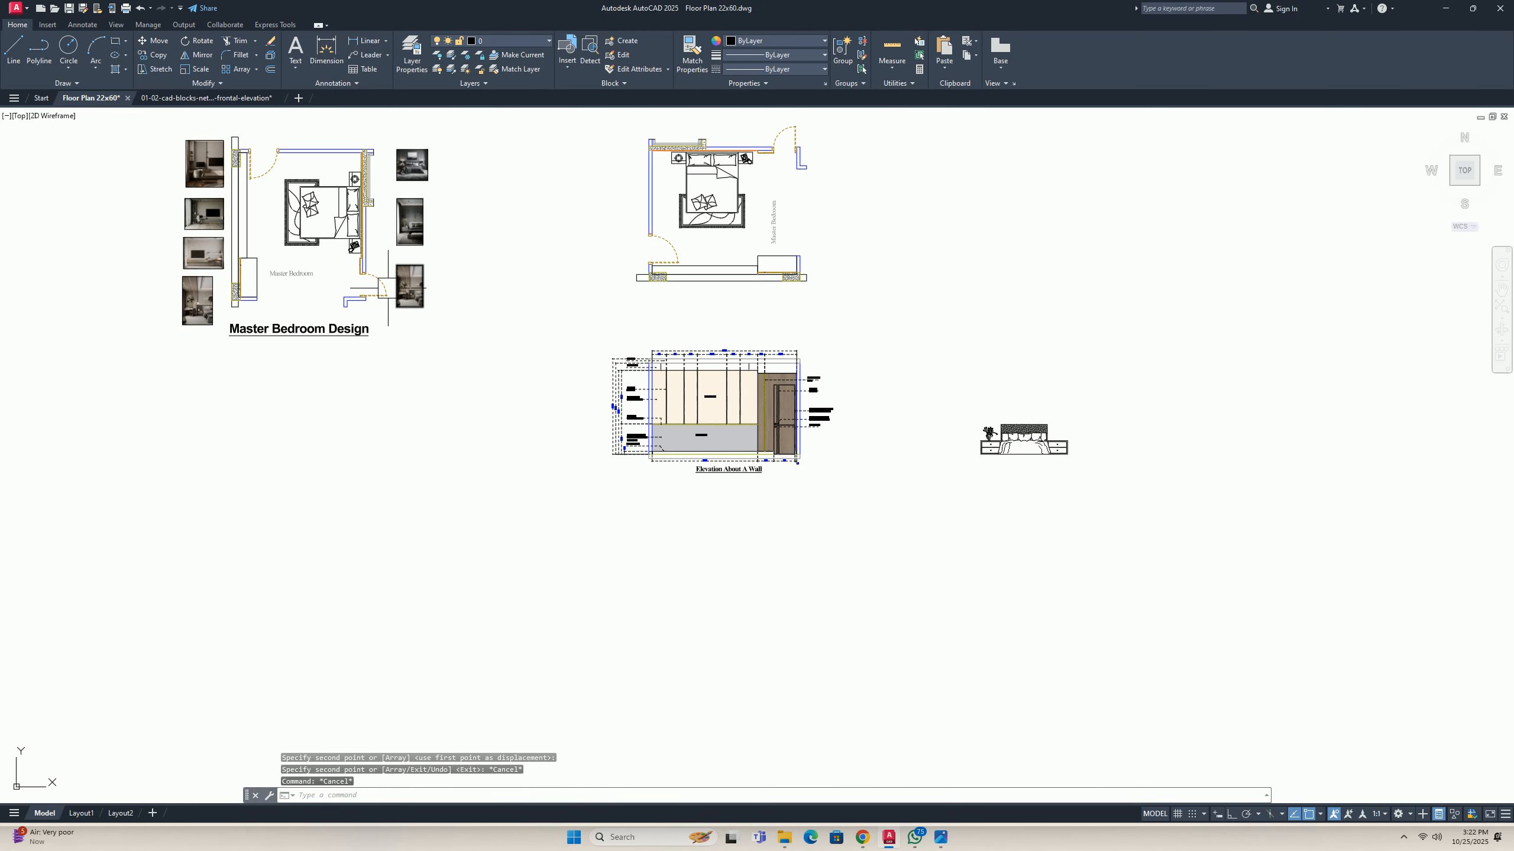
# Measure the thickness of the panel board behind the cove light in the floor plan.
pyautogui.scroll(8, 343, 266)
pyautogui.moveTo(283, 133); pyautogui.dragTo(415, 449, button='middle')
pyautogui.scroll(2, 431, 411)
pyautogui.press('Escape')
pyautogui.press('Escape')
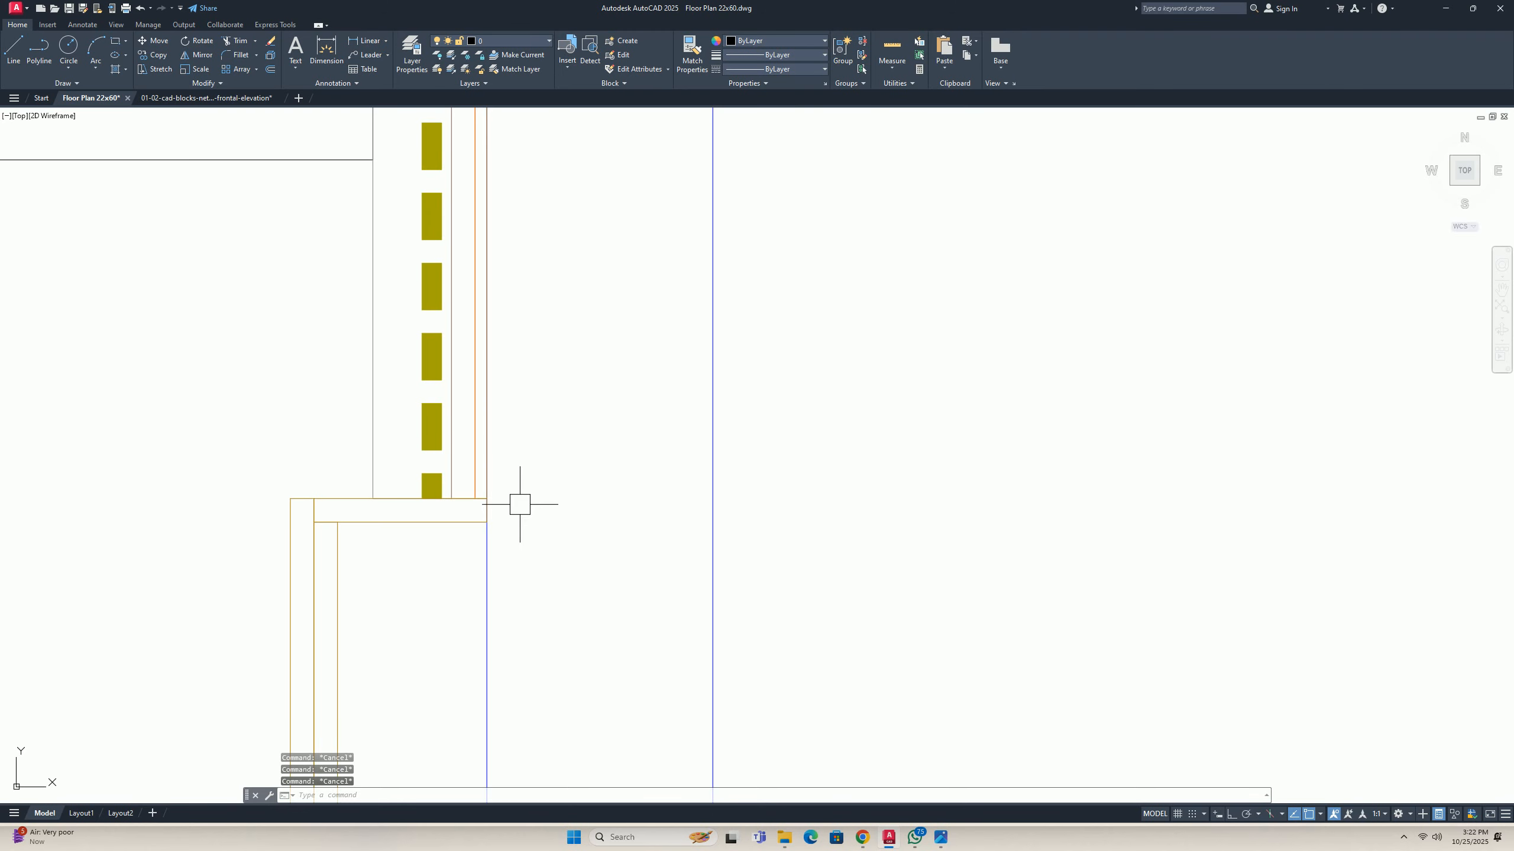
pyautogui.write('dli')
pyautogui.press('Return')
pyautogui.click(452, 442)
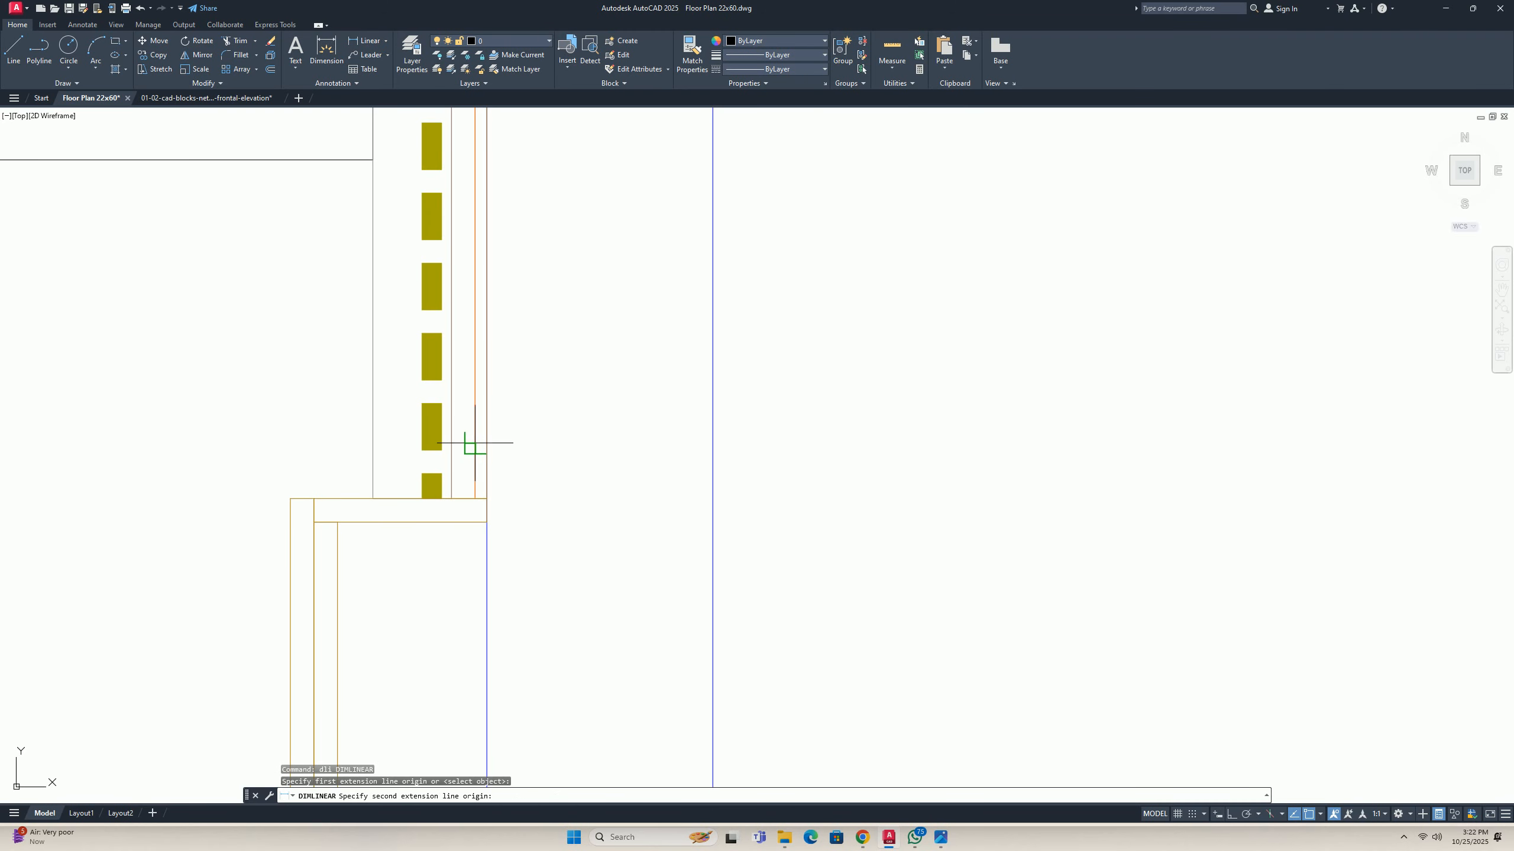
pyautogui.click(476, 443)
pyautogui.press('Escape')
pyautogui.press('Escape')
pyautogui.scroll(-13, 518, 503)
pyautogui.moveTo(760, 567); pyautogui.dragTo(329, 414, button='middle')
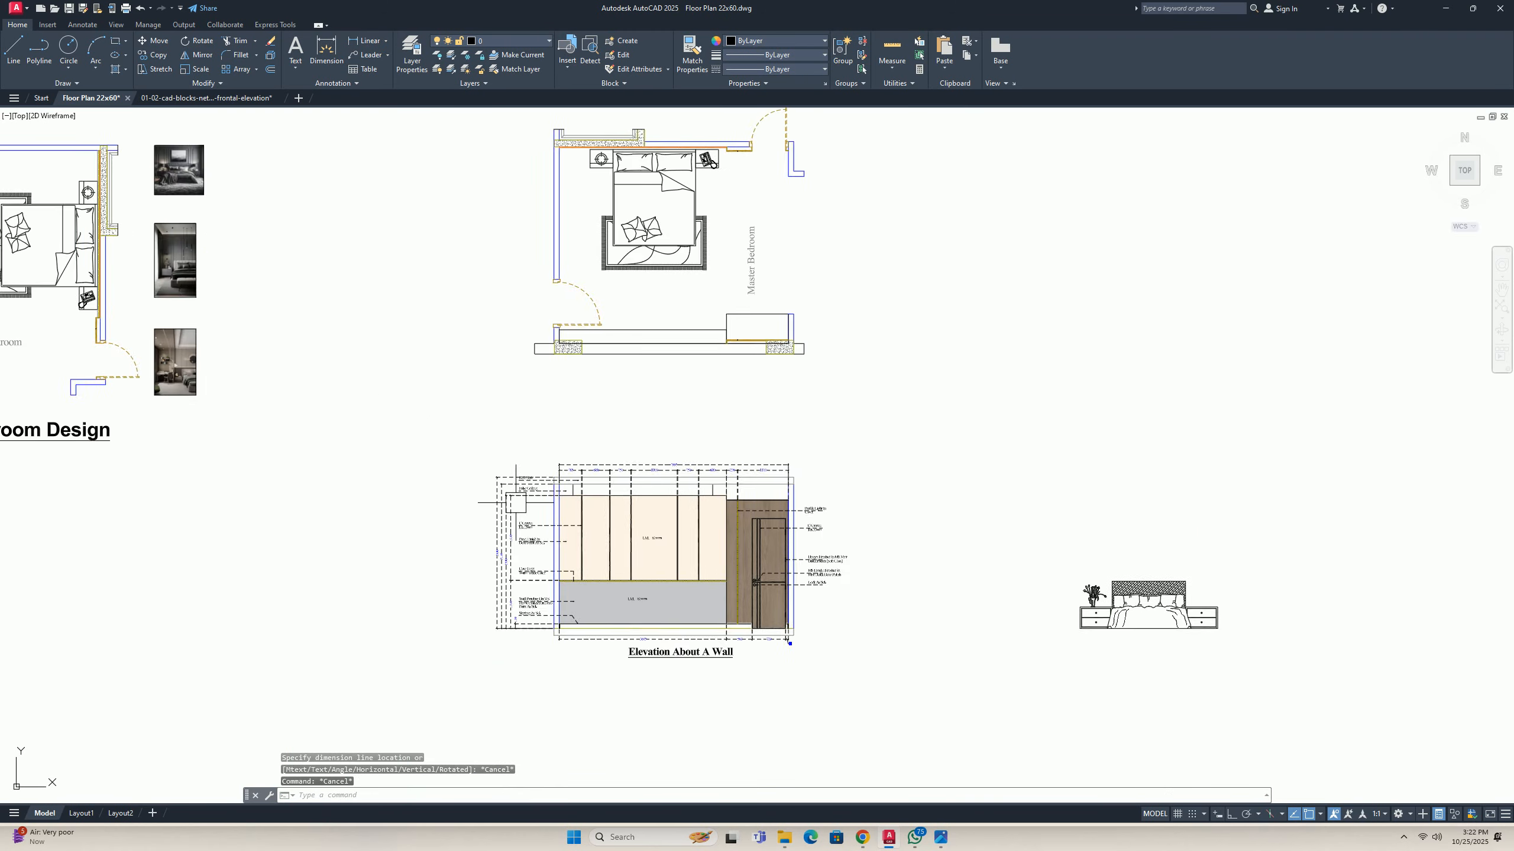
# Change the level label on the widest cream panel to "LVL +18 mm".
pyautogui.scroll(6, 568, 530)
pyautogui.doubleClick(551, 540)
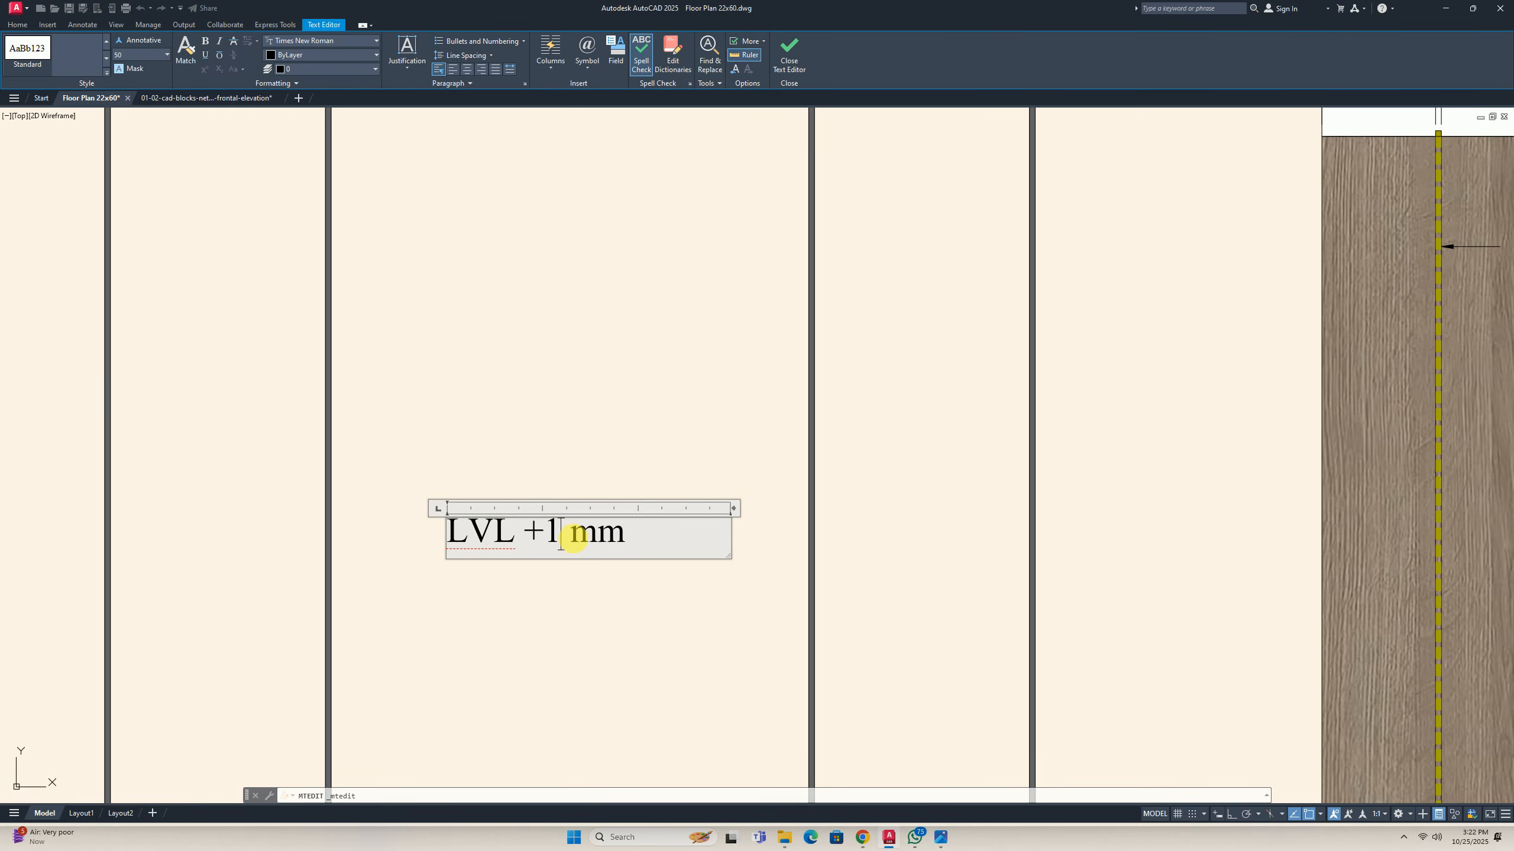
pyautogui.scroll(-8, 560, 417)
pyautogui.press('Escape')
pyautogui.press('Escape')
pyautogui.scroll(8, 593, 486)
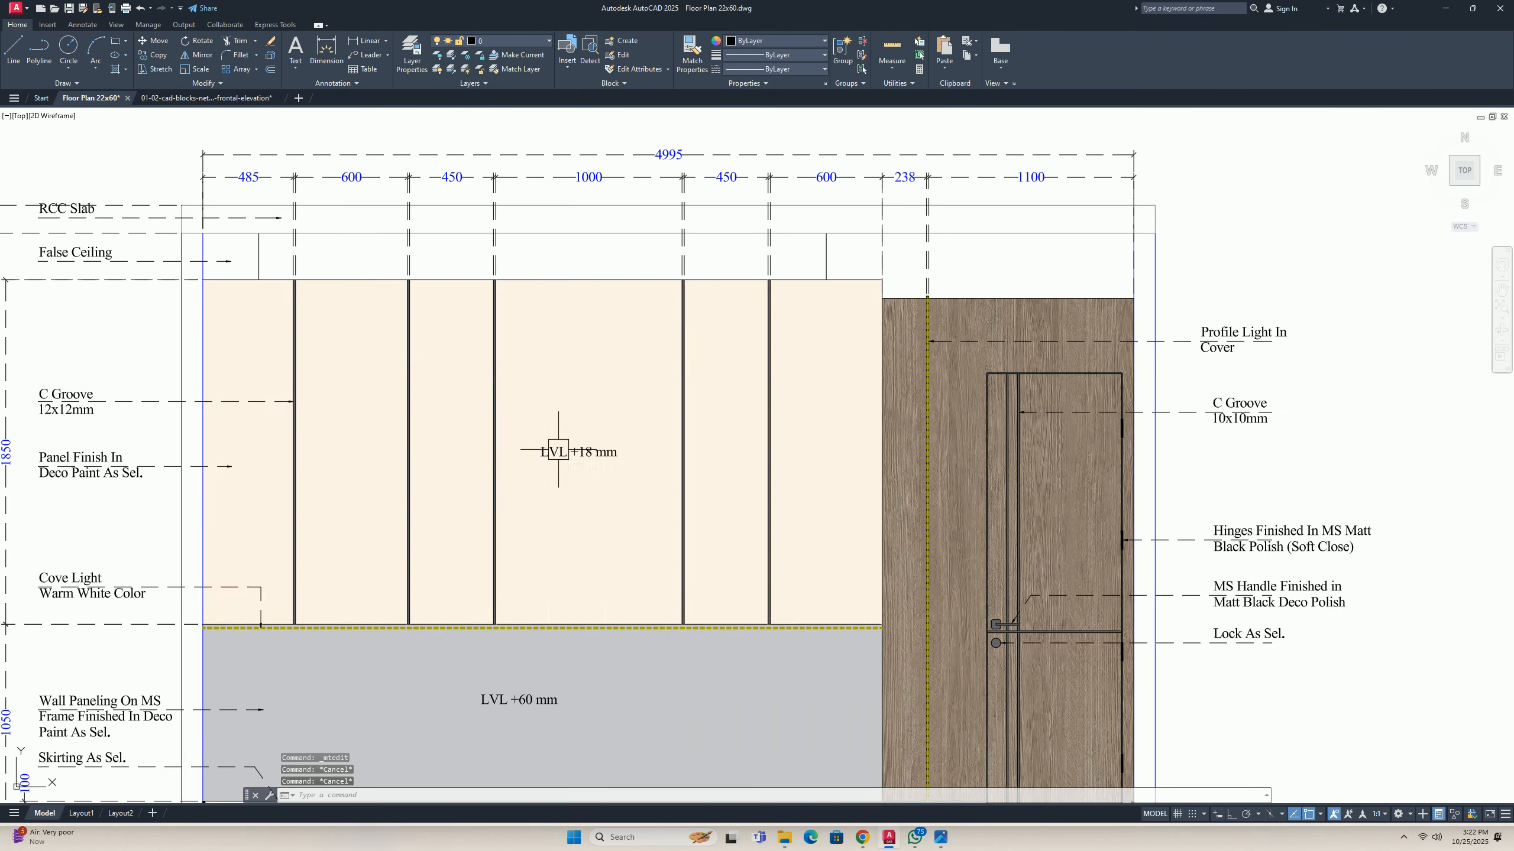
pyautogui.press('Escape')
pyautogui.moveTo(572, 486); pyautogui.dragTo(603, 518, button='middle')
# Copy the LVL +18 mm label straight across onto the three cream panels left of the widest one.
pyautogui.write('c')
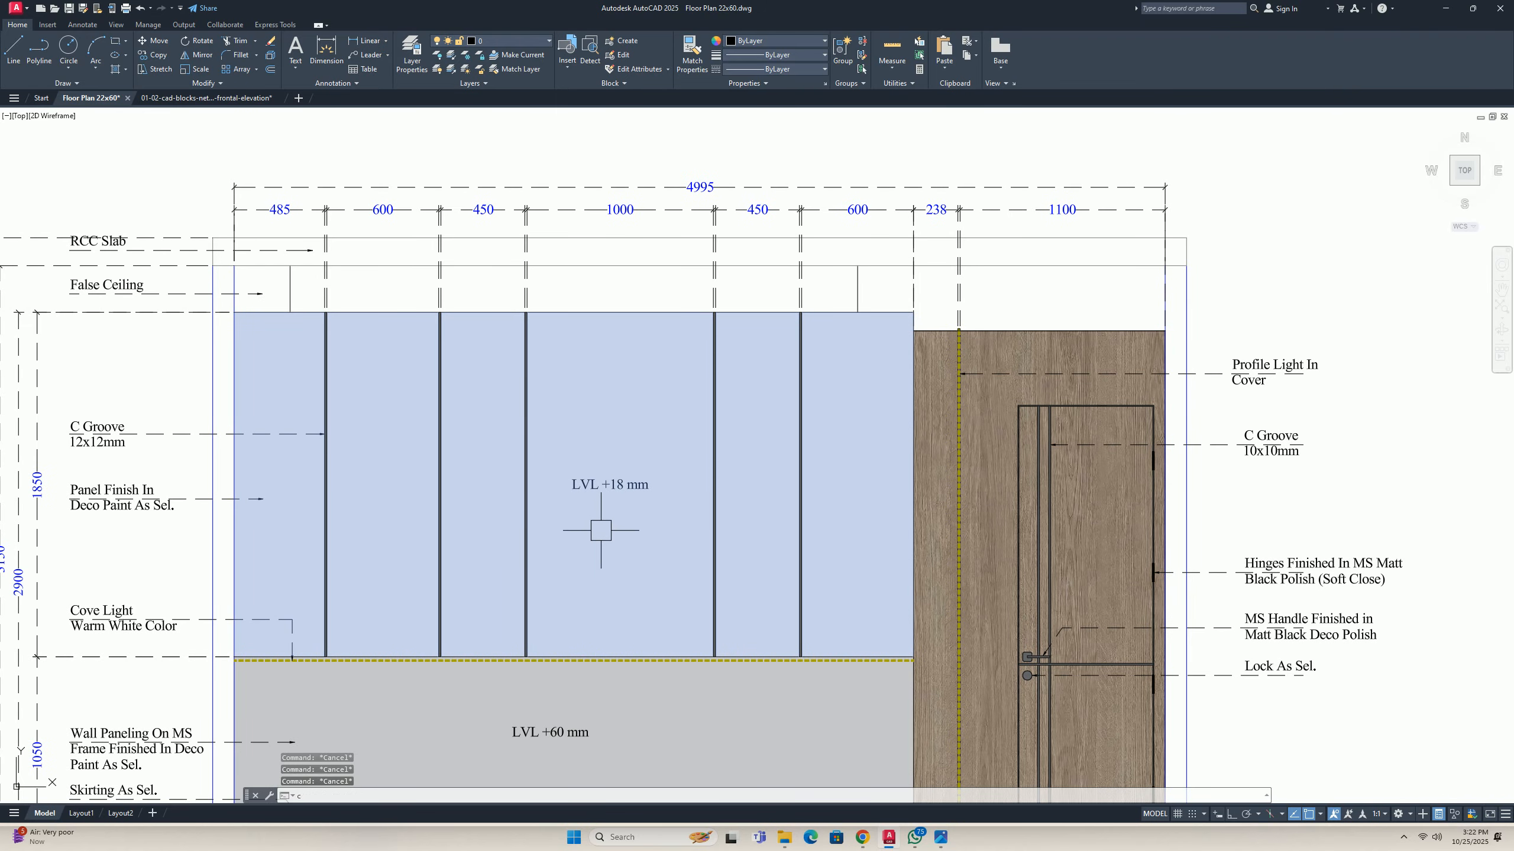
pyautogui.write('o')
pyautogui.press('space')
pyautogui.click(596, 487)
pyautogui.press('space')
pyautogui.click(572, 489)
pyautogui.scroll(2, 461, 491)
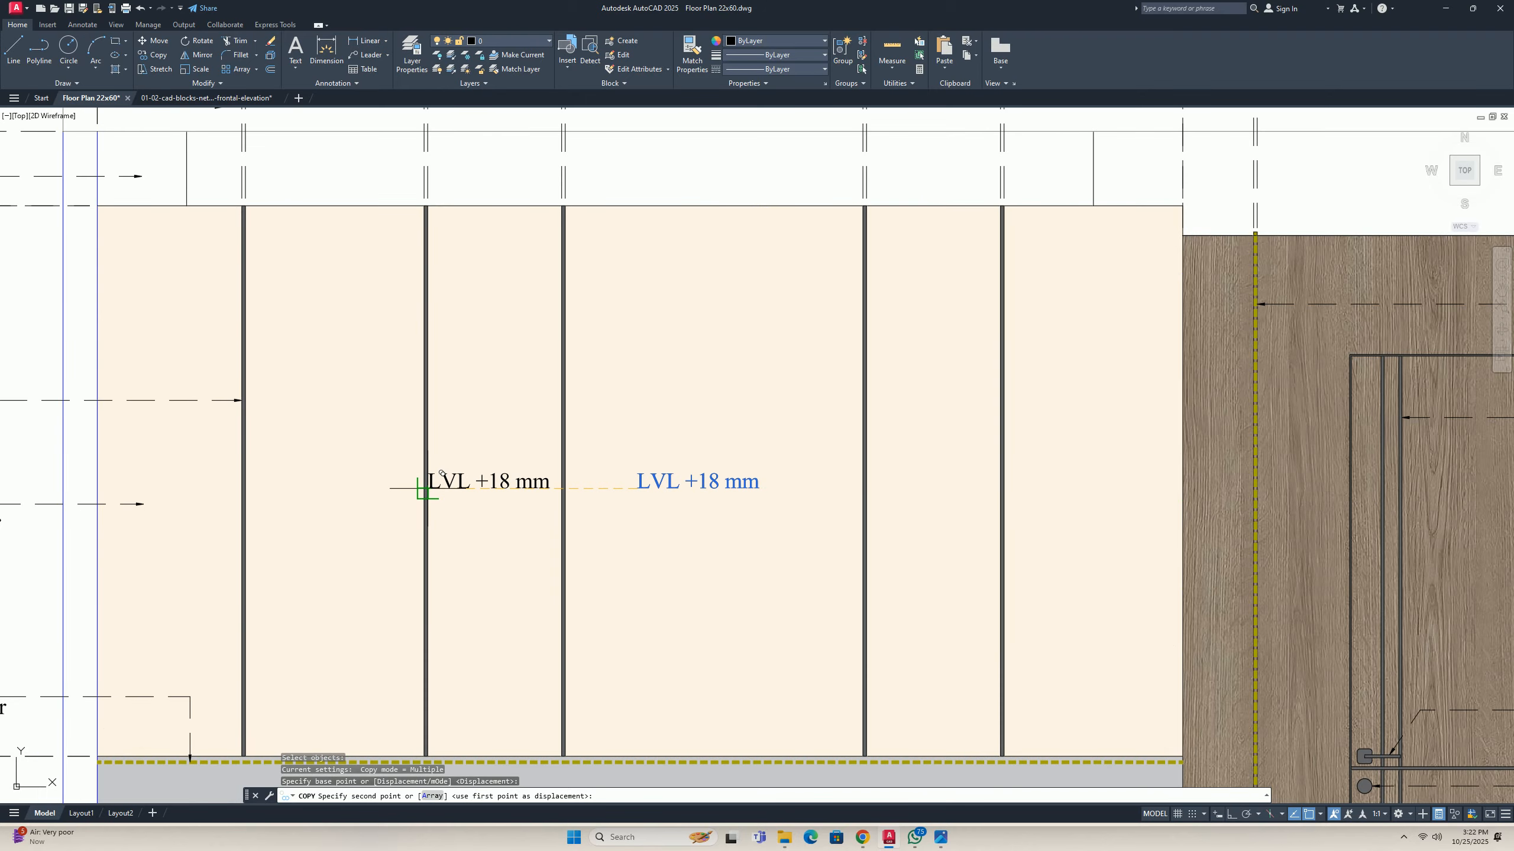
pyautogui.press('F8')
pyautogui.scroll(6, 442, 477)
pyautogui.scroll(-4, 432, 495)
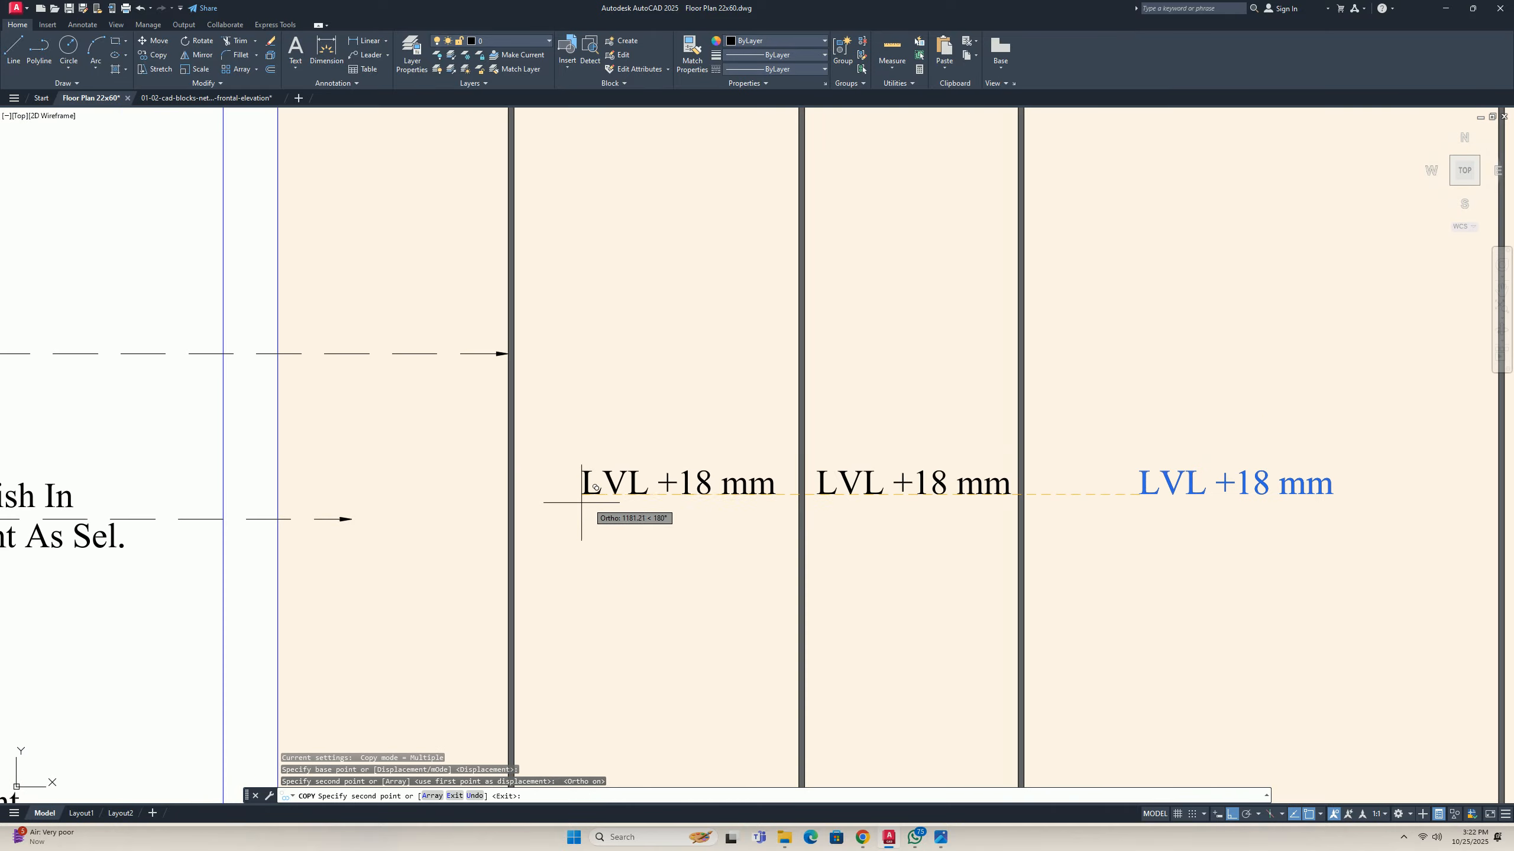
pyautogui.click(557, 506)
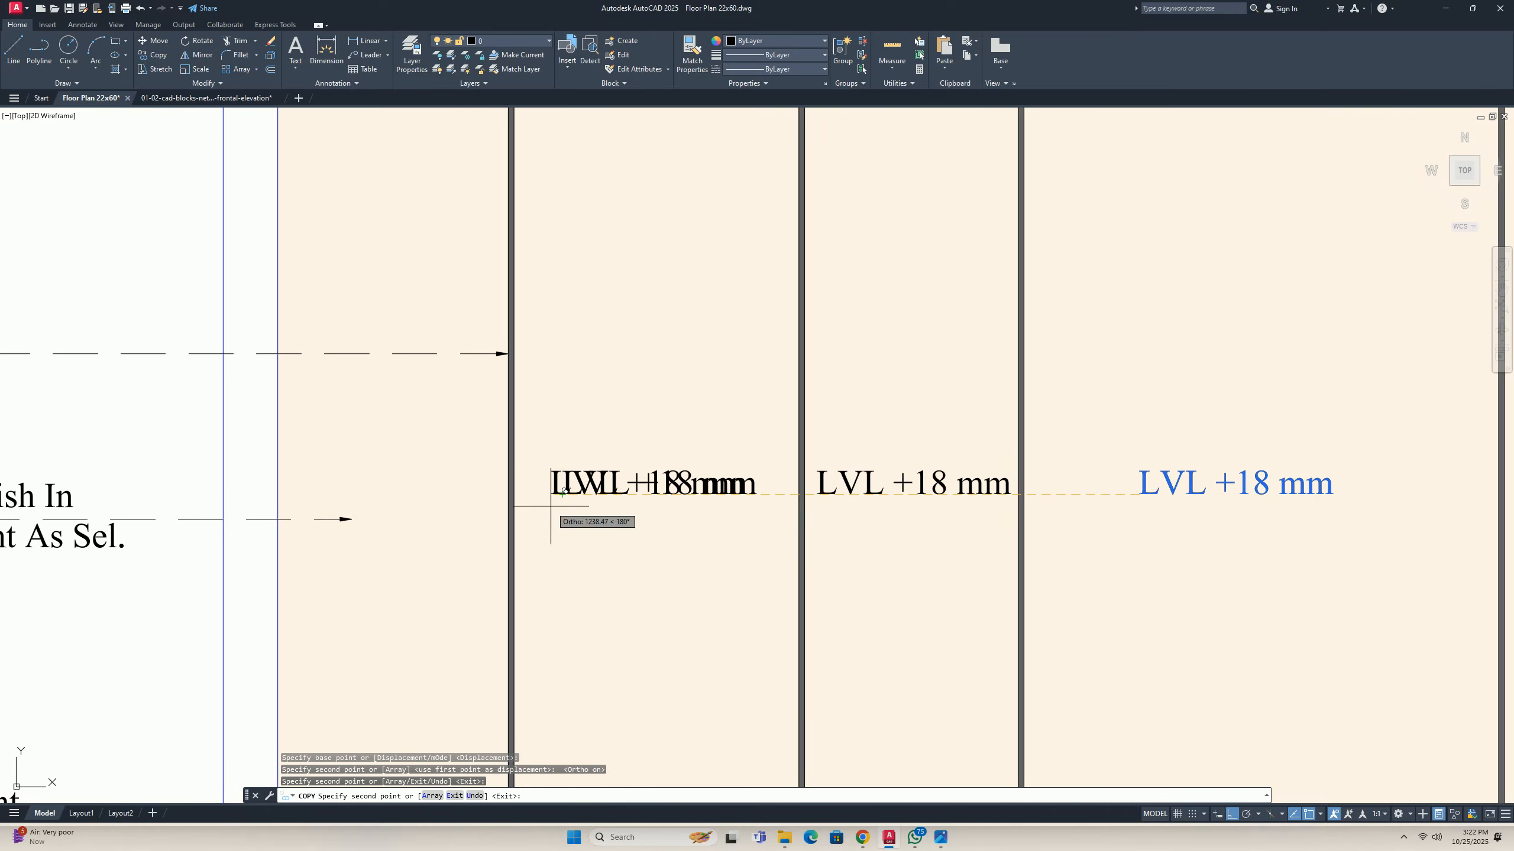
pyautogui.click(294, 471)
# Place copies of the LVL +18 mm label on the two cream panels right of the widest one.
pyautogui.scroll(-2, 1016, 489)
pyautogui.moveTo(1019, 488); pyautogui.dragTo(188, 489, button='middle')
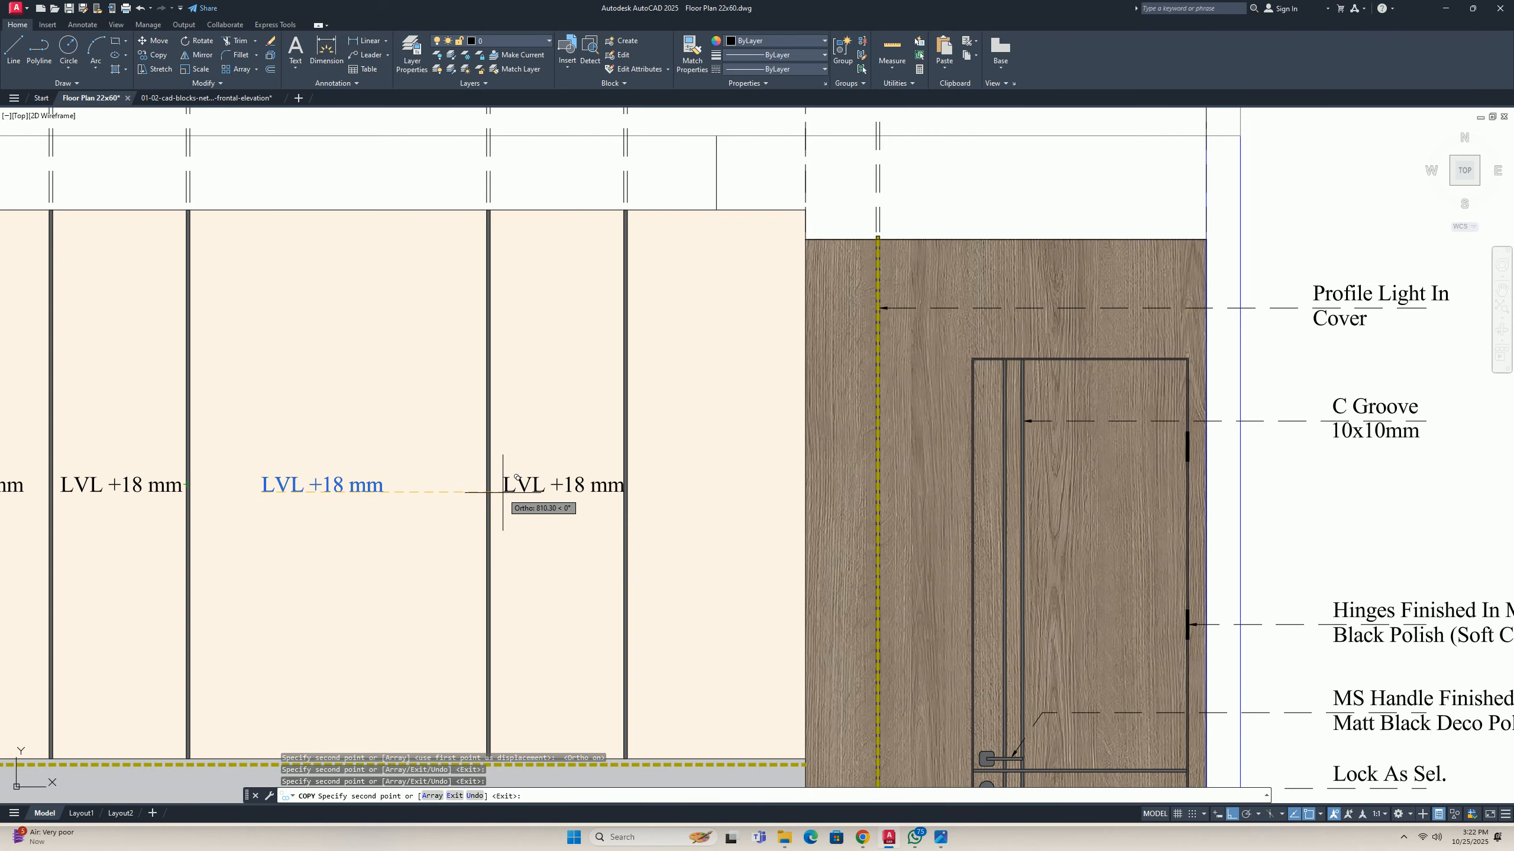
pyautogui.scroll(4, 502, 493)
pyautogui.click(492, 498)
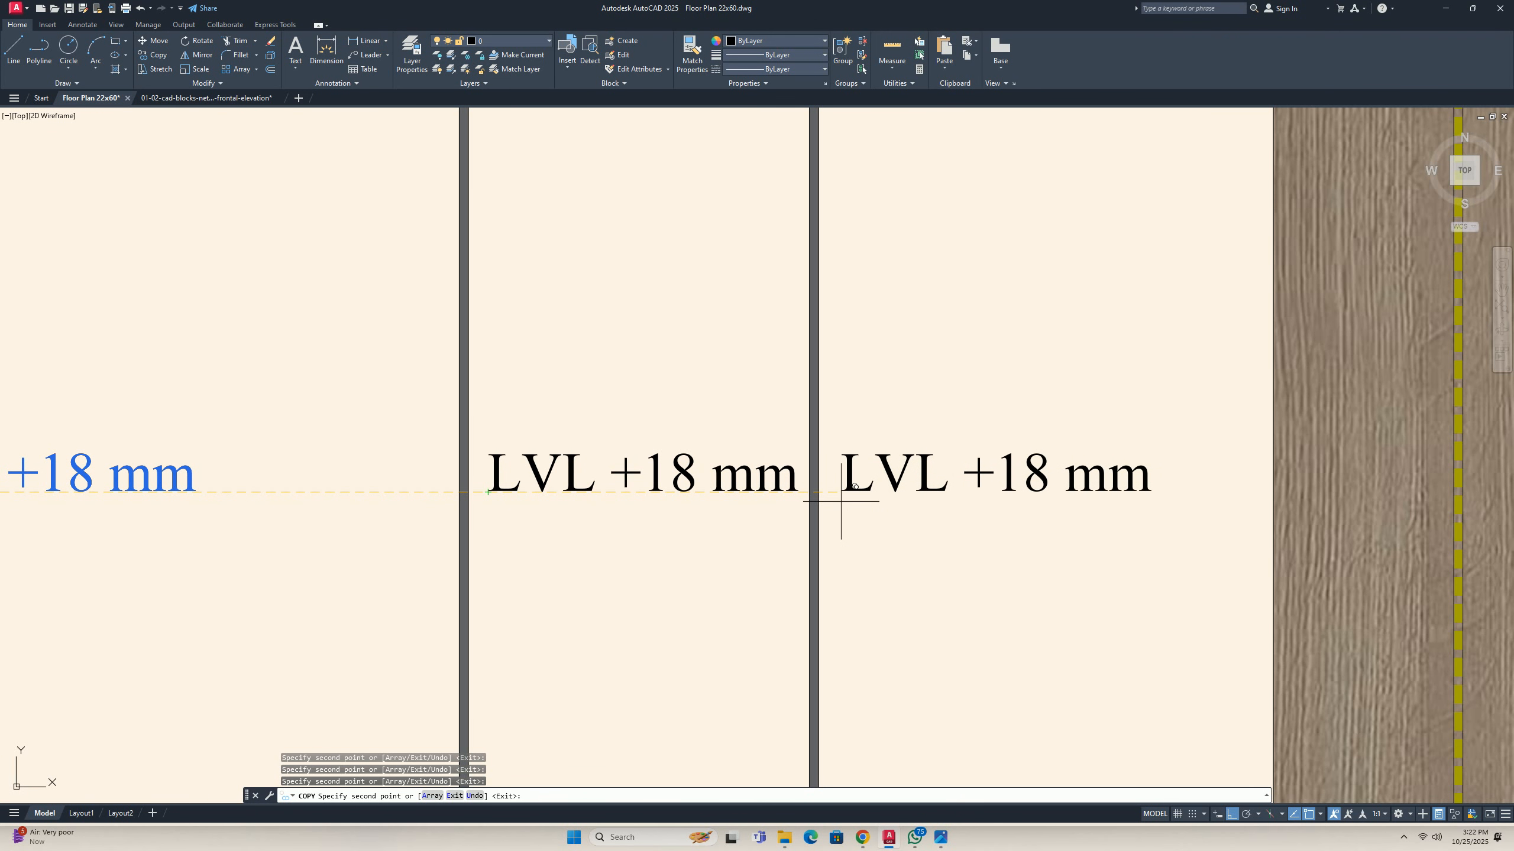
pyautogui.press('Escape')
pyautogui.press('Escape')
pyautogui.press('Escape')
# Measure how far the wood paneling beside the door projects from the wall in the master bedroom floor plan.
pyautogui.scroll(-10, 662, 480)
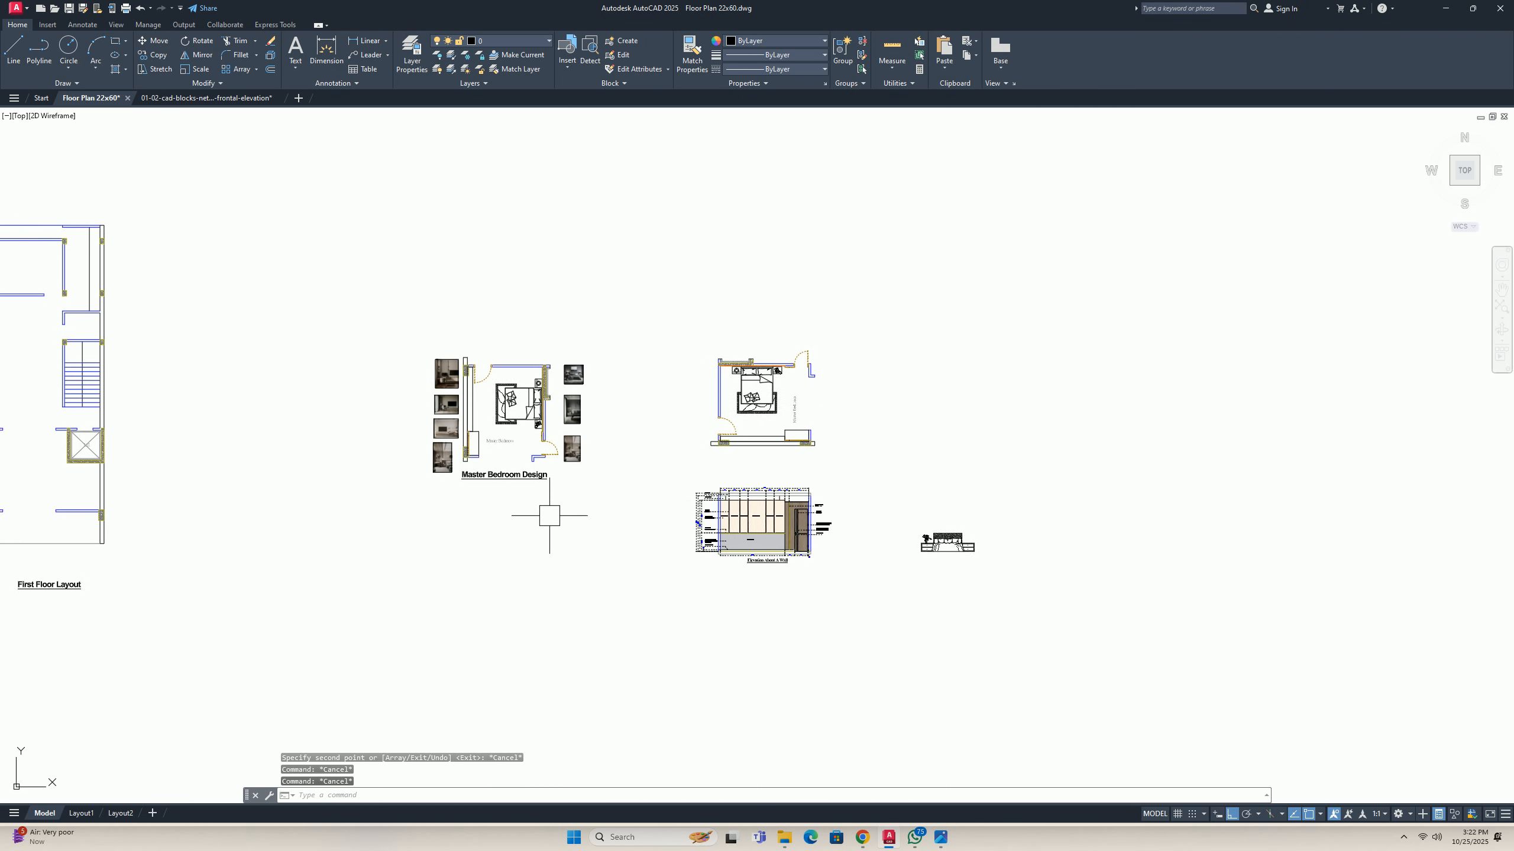
pyautogui.scroll(10, 550, 516)
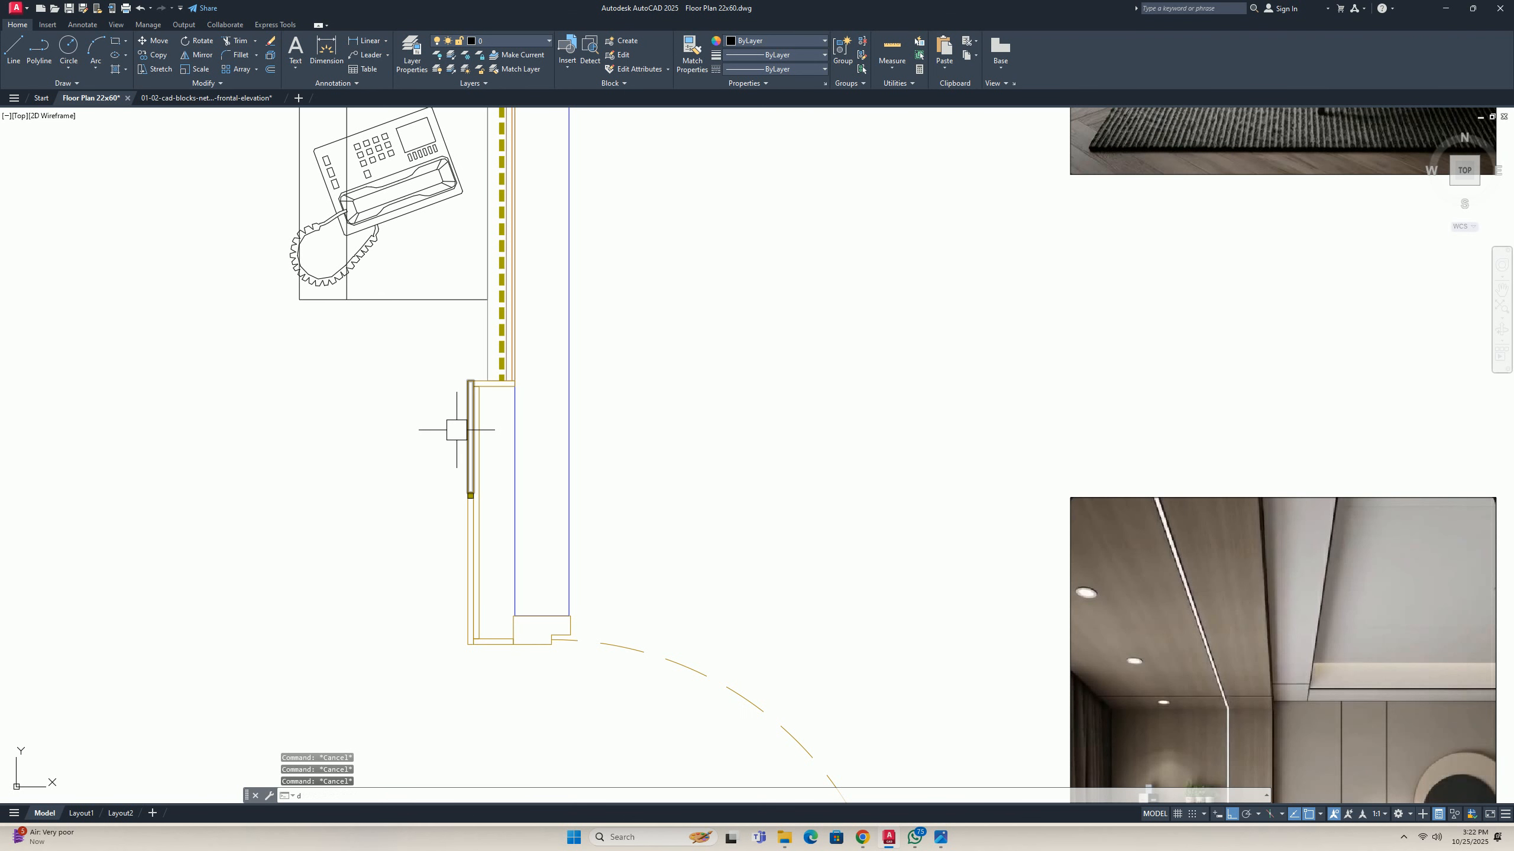
pyautogui.press('Return')
pyautogui.scroll(5, 465, 417)
pyautogui.click(473, 362)
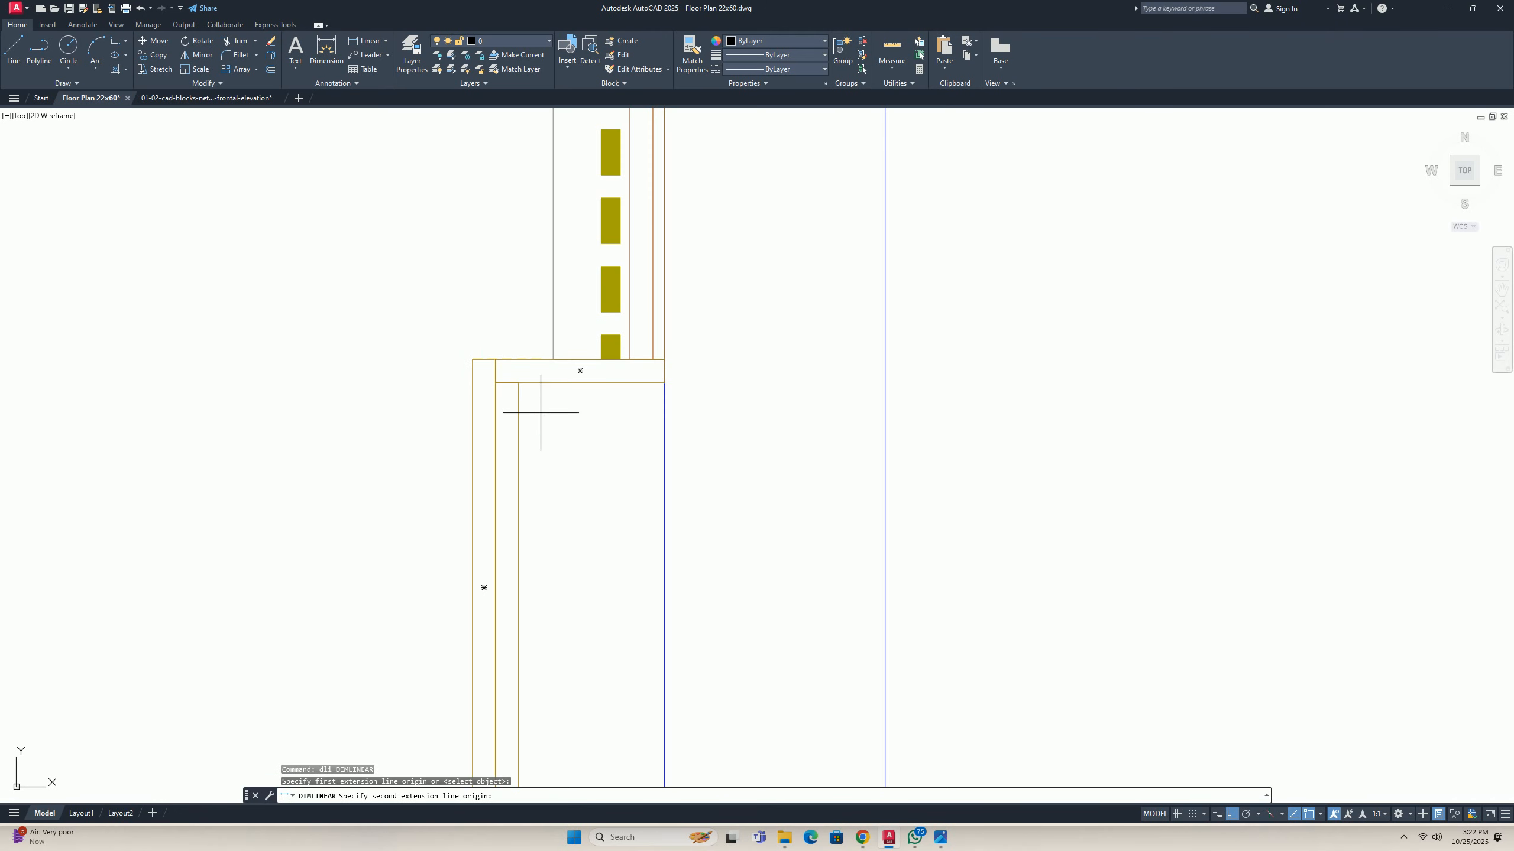
pyautogui.click(664, 382)
pyautogui.press('Escape')
pyautogui.press('Escape')
pyautogui.press('Escape')
pyautogui.scroll(-8, 575, 441)
pyautogui.scroll(8, 684, 598)
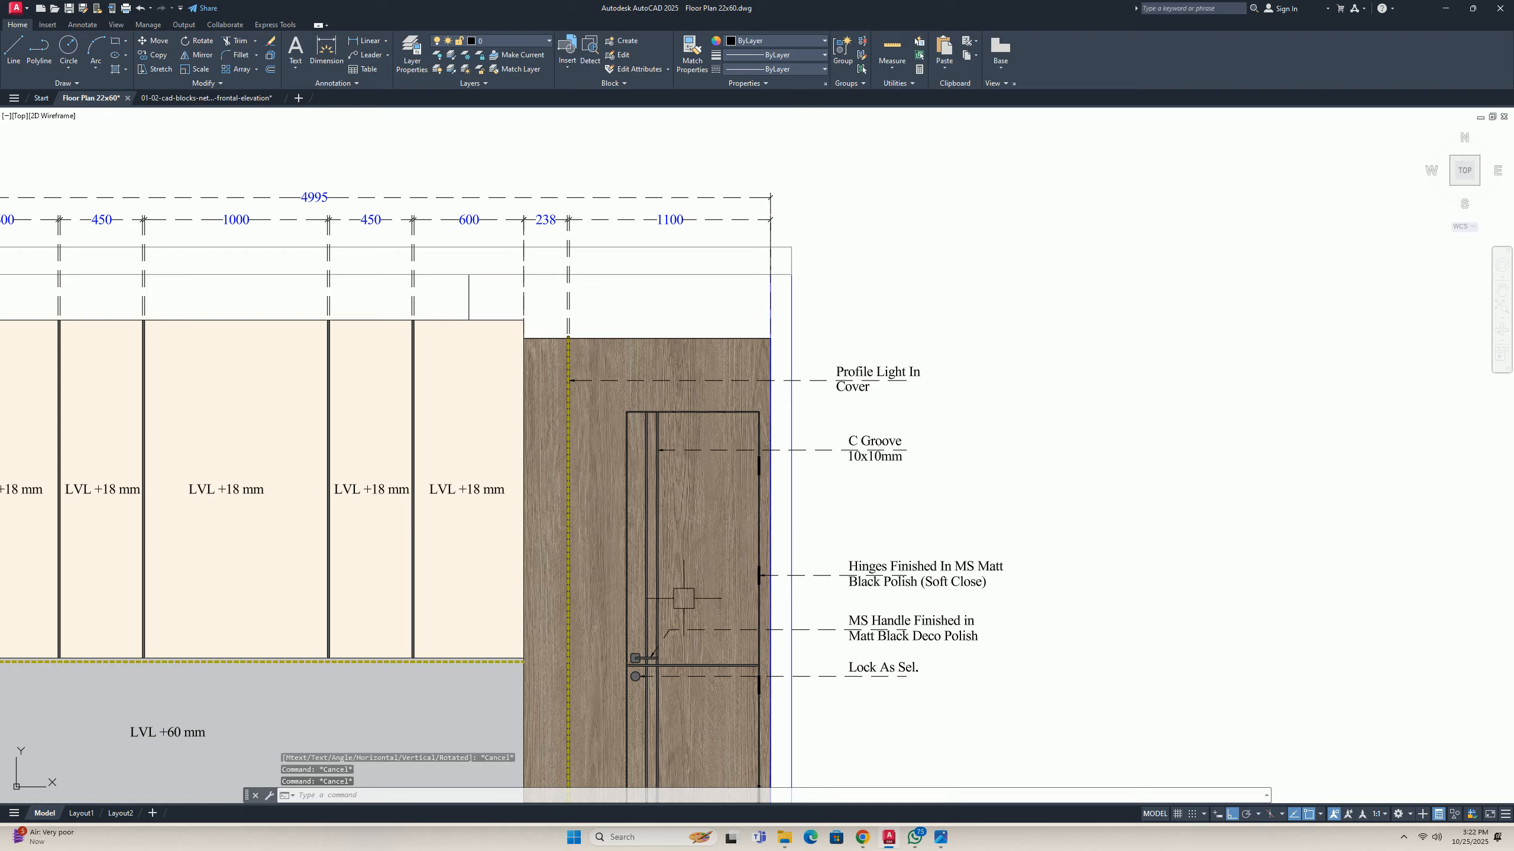
# Copy the LVL +18 mm label from the last cream panel across onto the wood paneling beside the door.
pyautogui.press('Escape')
pyautogui.moveTo(684, 598); pyautogui.dragTo(747, 584, button='middle')
pyautogui.write('co')
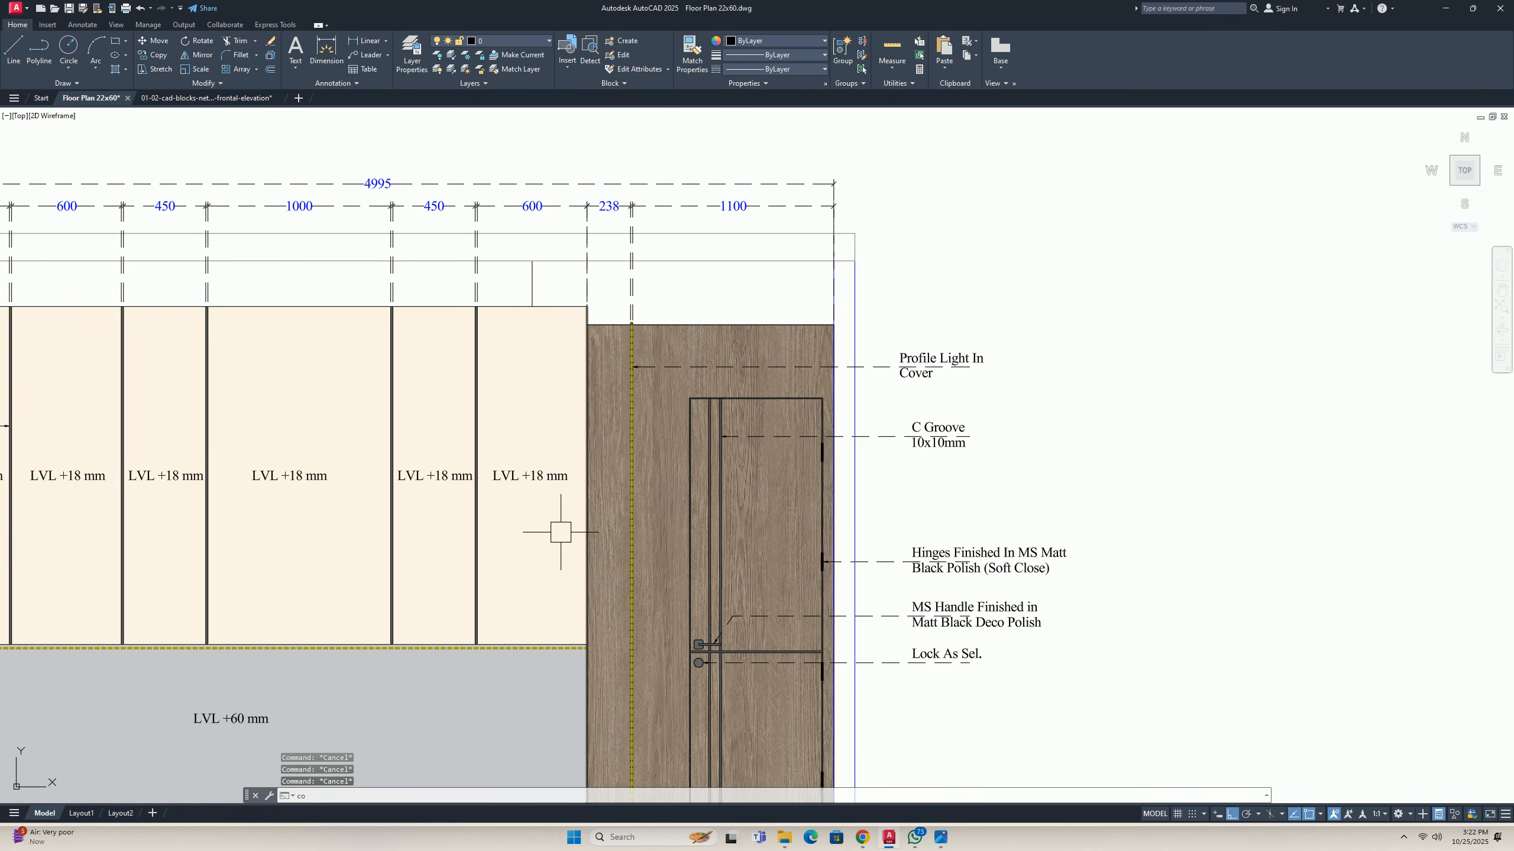
pyautogui.press('Return')
pyautogui.click(521, 470)
pyautogui.press('Return')
pyautogui.click(496, 481)
pyautogui.scroll(4, 659, 487)
pyautogui.scroll(4, 658, 484)
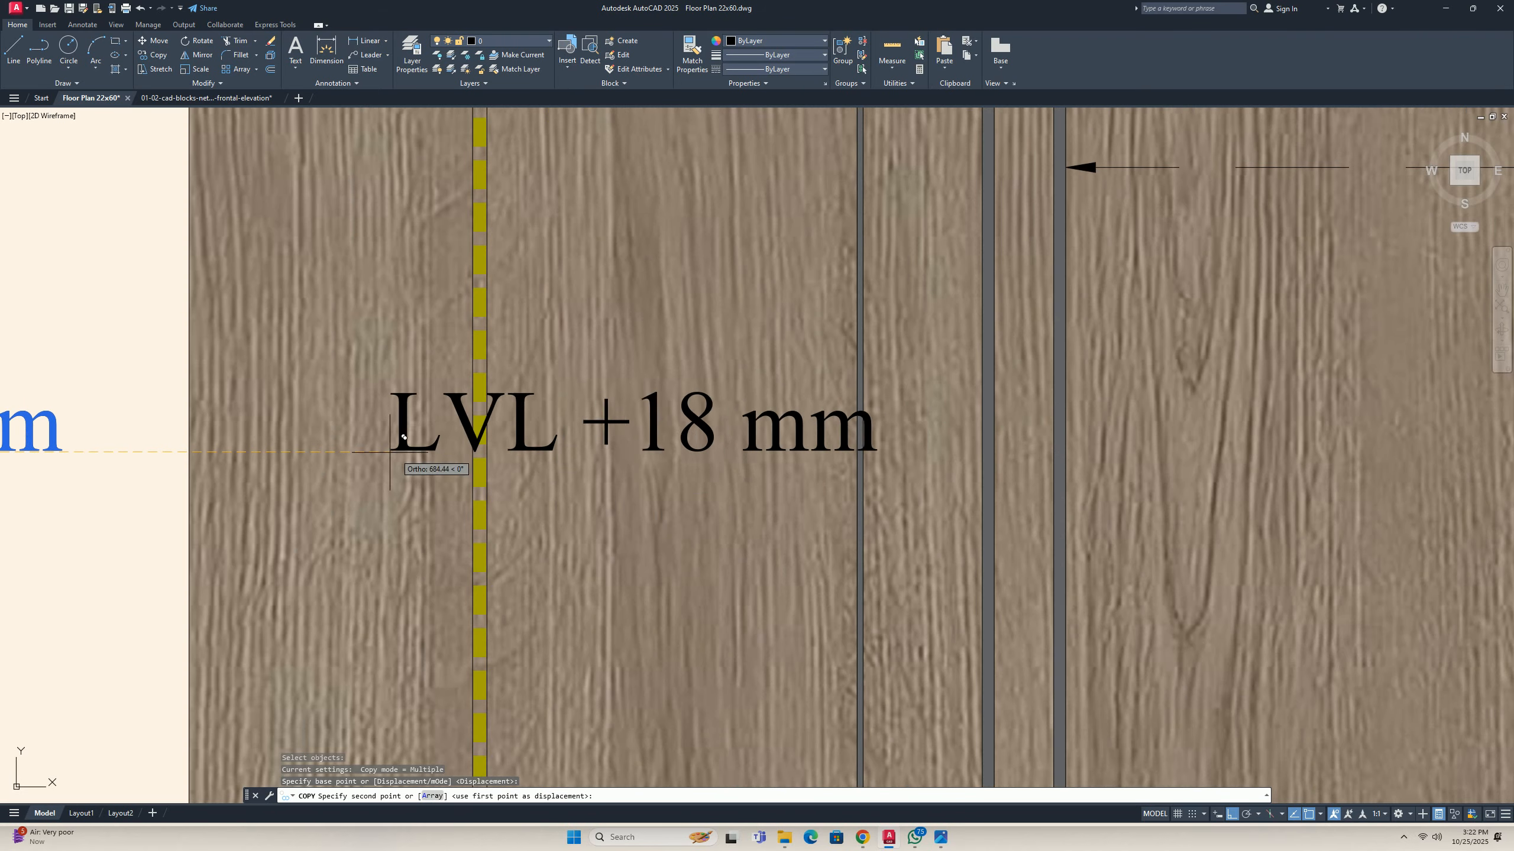
pyautogui.click(305, 452)
pyautogui.press('Escape')
# Change the level label on the wood paneling to "LVL +100 mm".
pyautogui.click(576, 428)
pyautogui.doubleClick(575, 428)
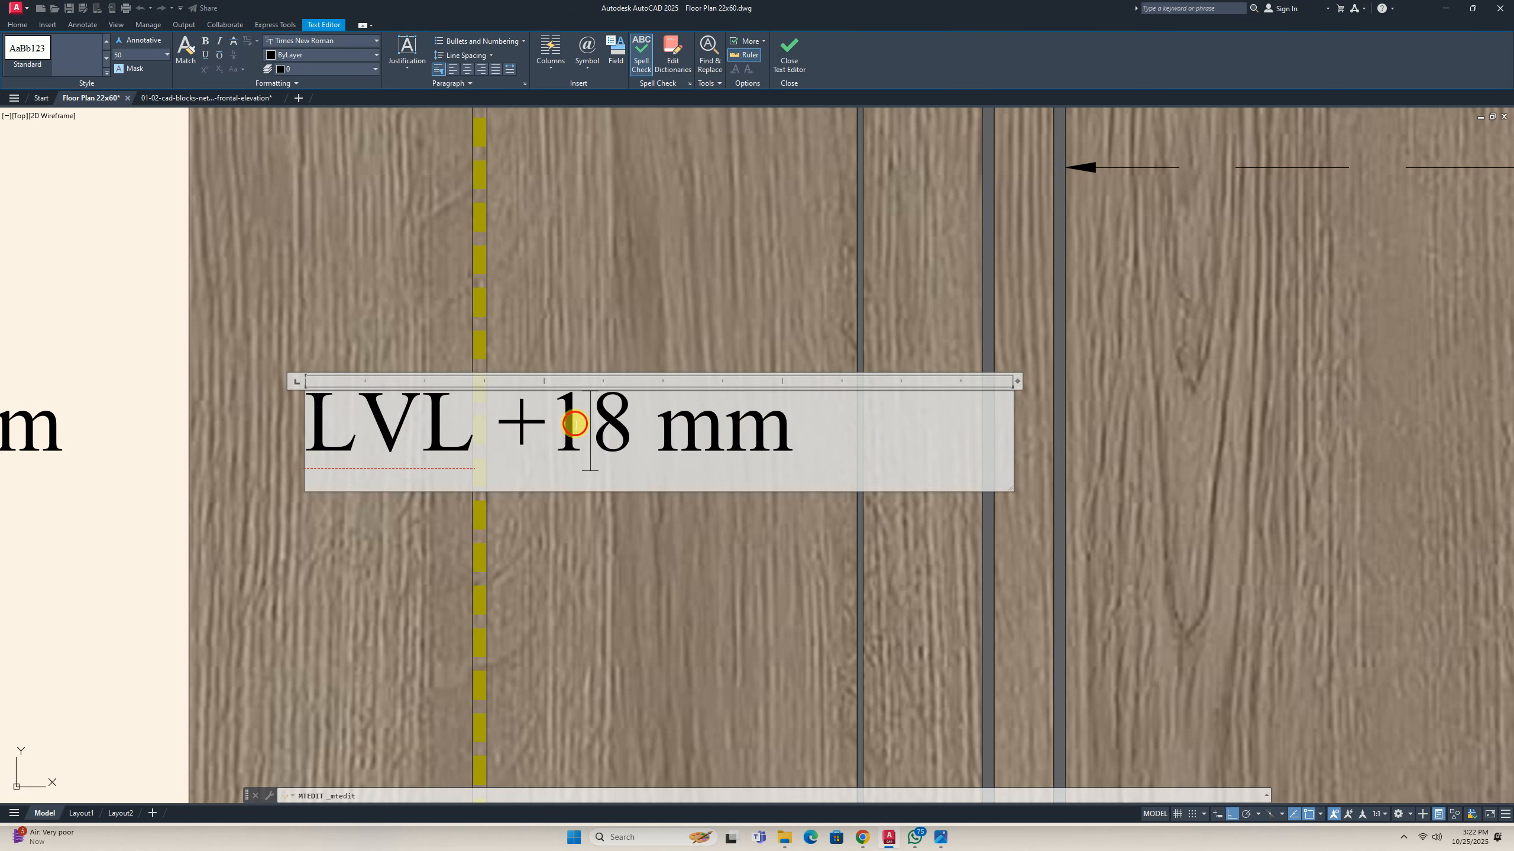
pyautogui.moveTo(593, 432); pyautogui.dragTo(626, 433)
pyautogui.write('00')
pyautogui.click(642, 617)
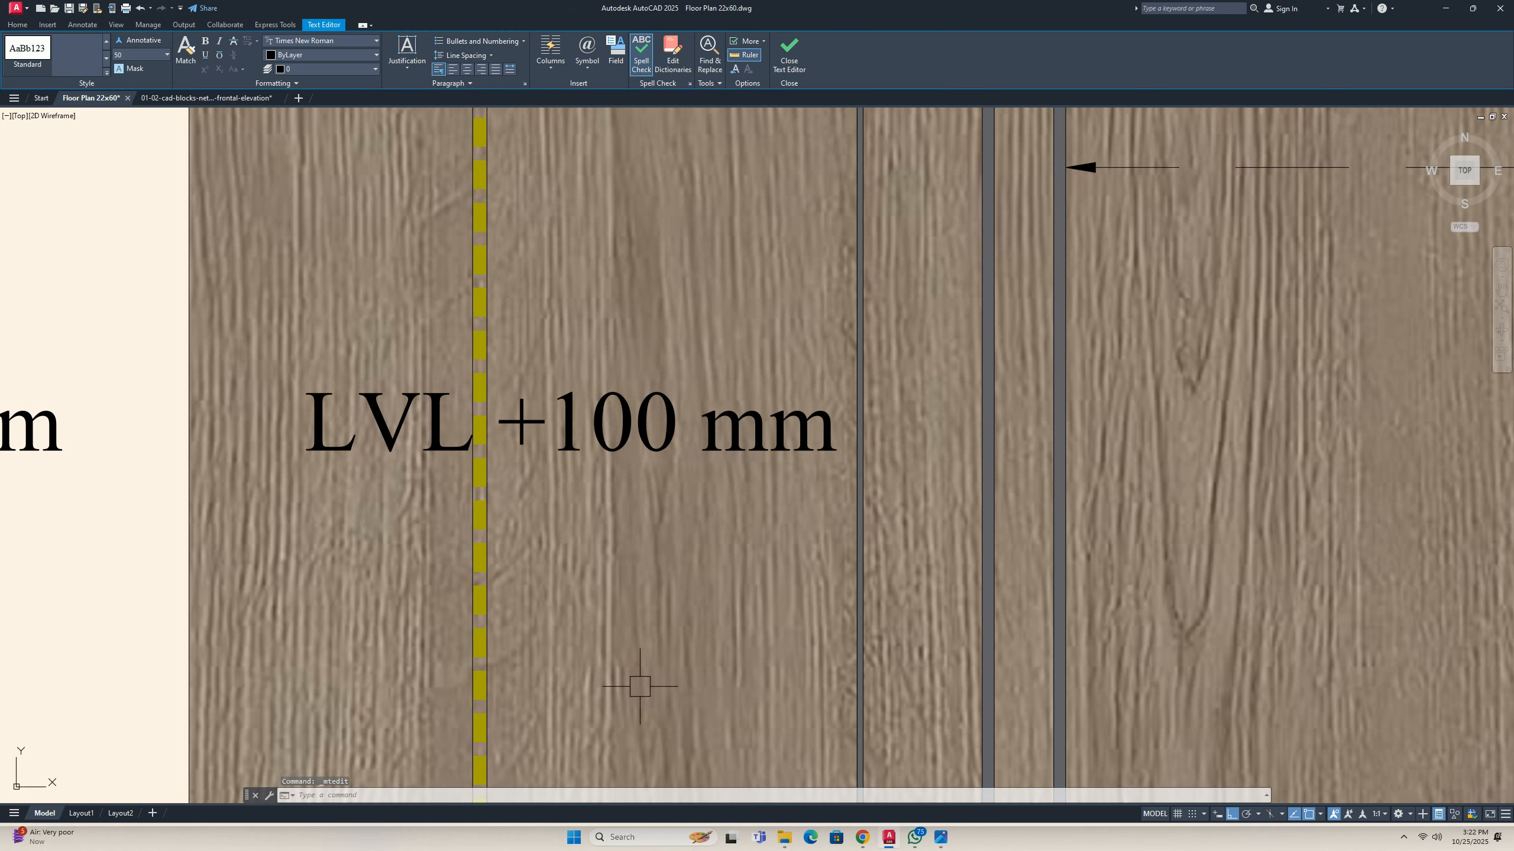
pyautogui.press('Escape')
pyautogui.press('Escape')
pyautogui.scroll(-8, 603, 511)
pyautogui.moveTo(603, 511); pyautogui.dragTo(524, 452, button='middle')
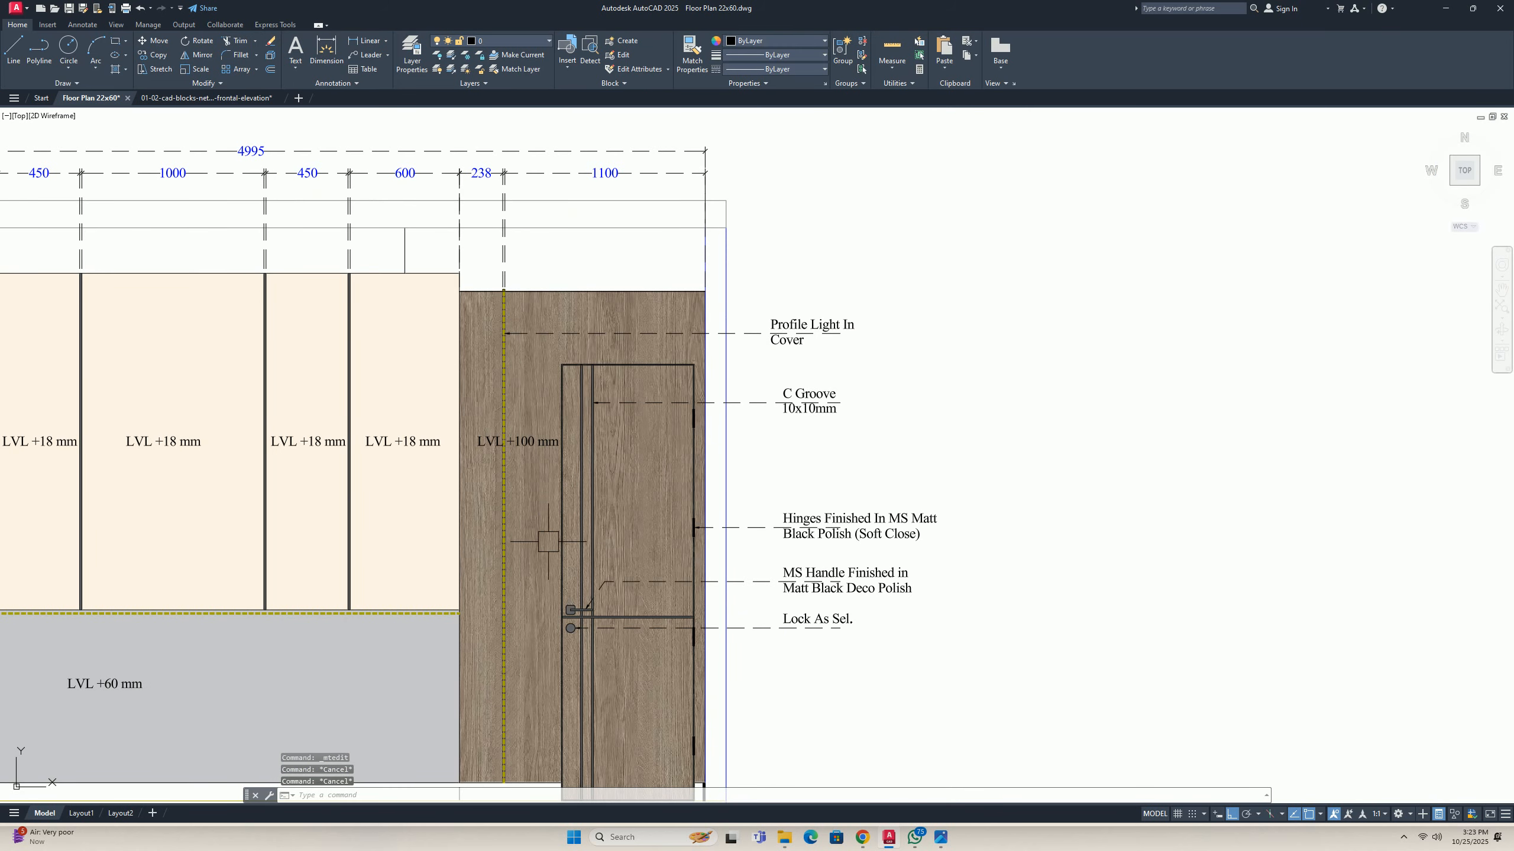
# Compare the wall paneling and door area in the floor plan with the annotated wall elevation.
pyautogui.scroll(-10, 524, 500)
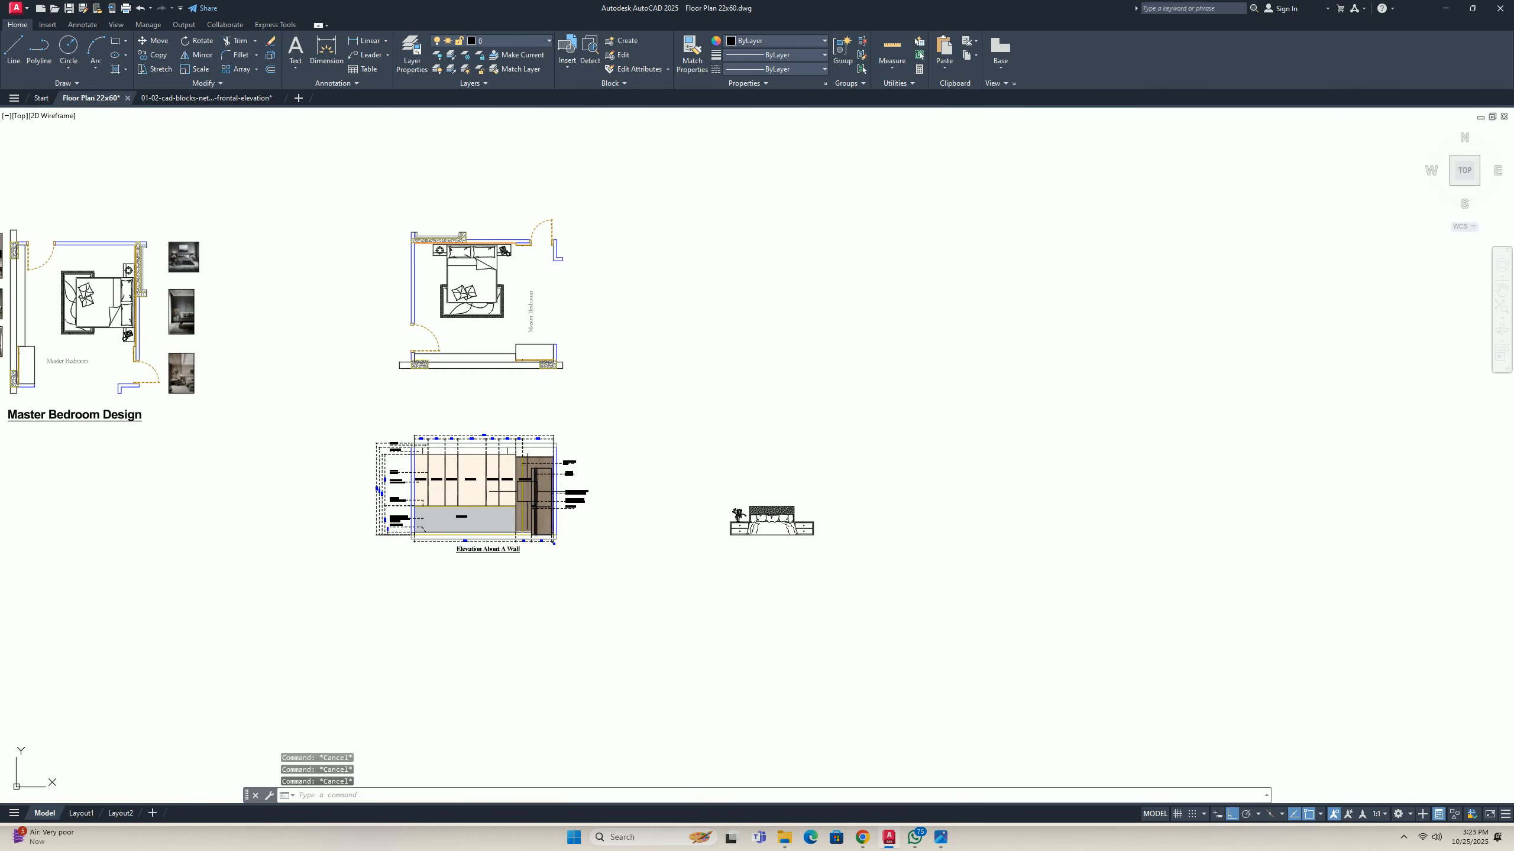
pyautogui.scroll(9, 135, 356)
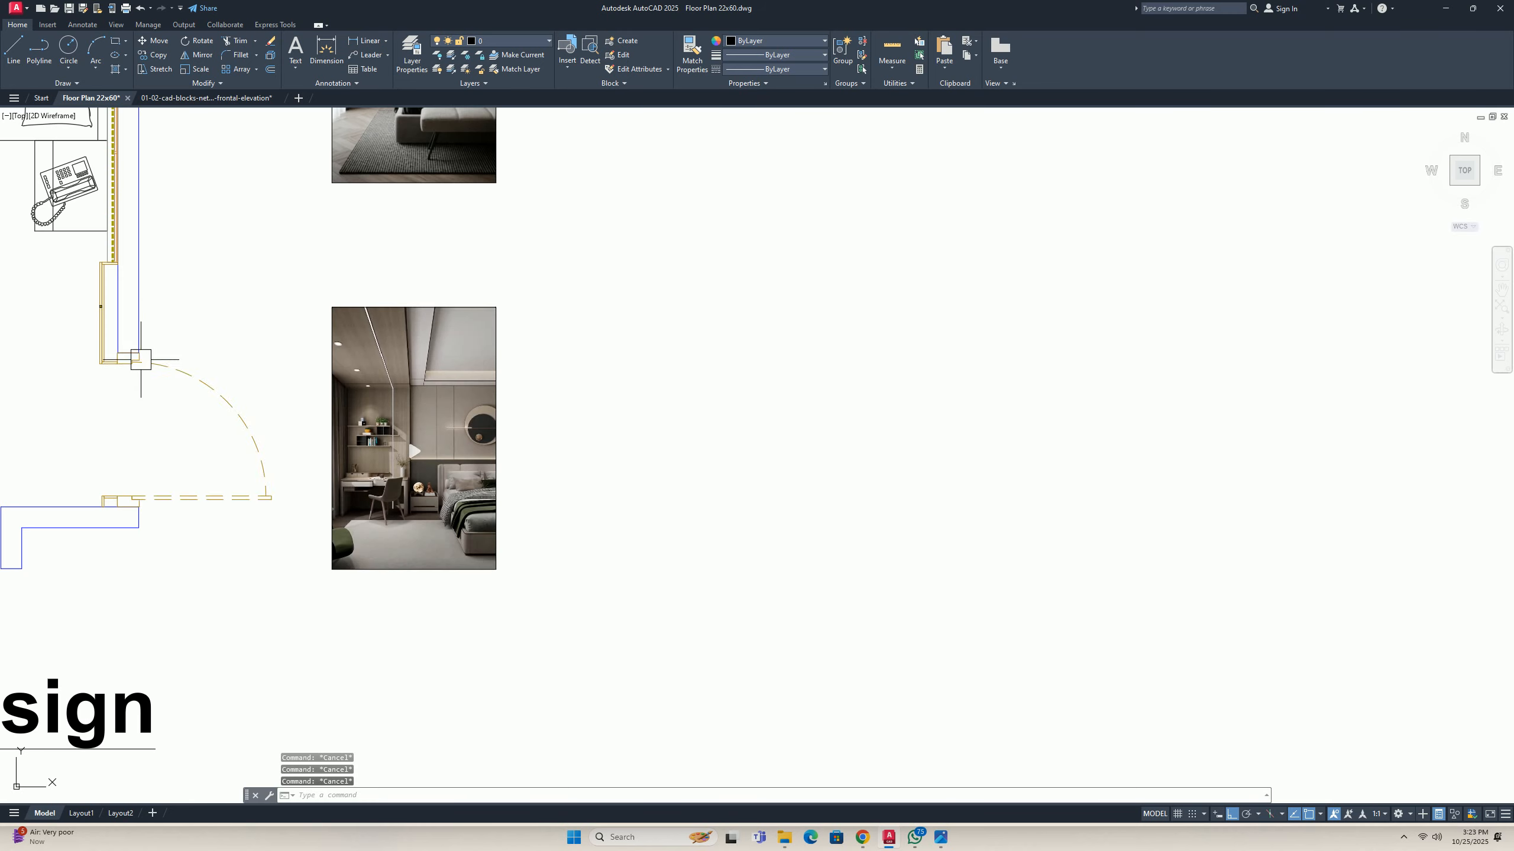
pyautogui.scroll(-5, 619, 444)
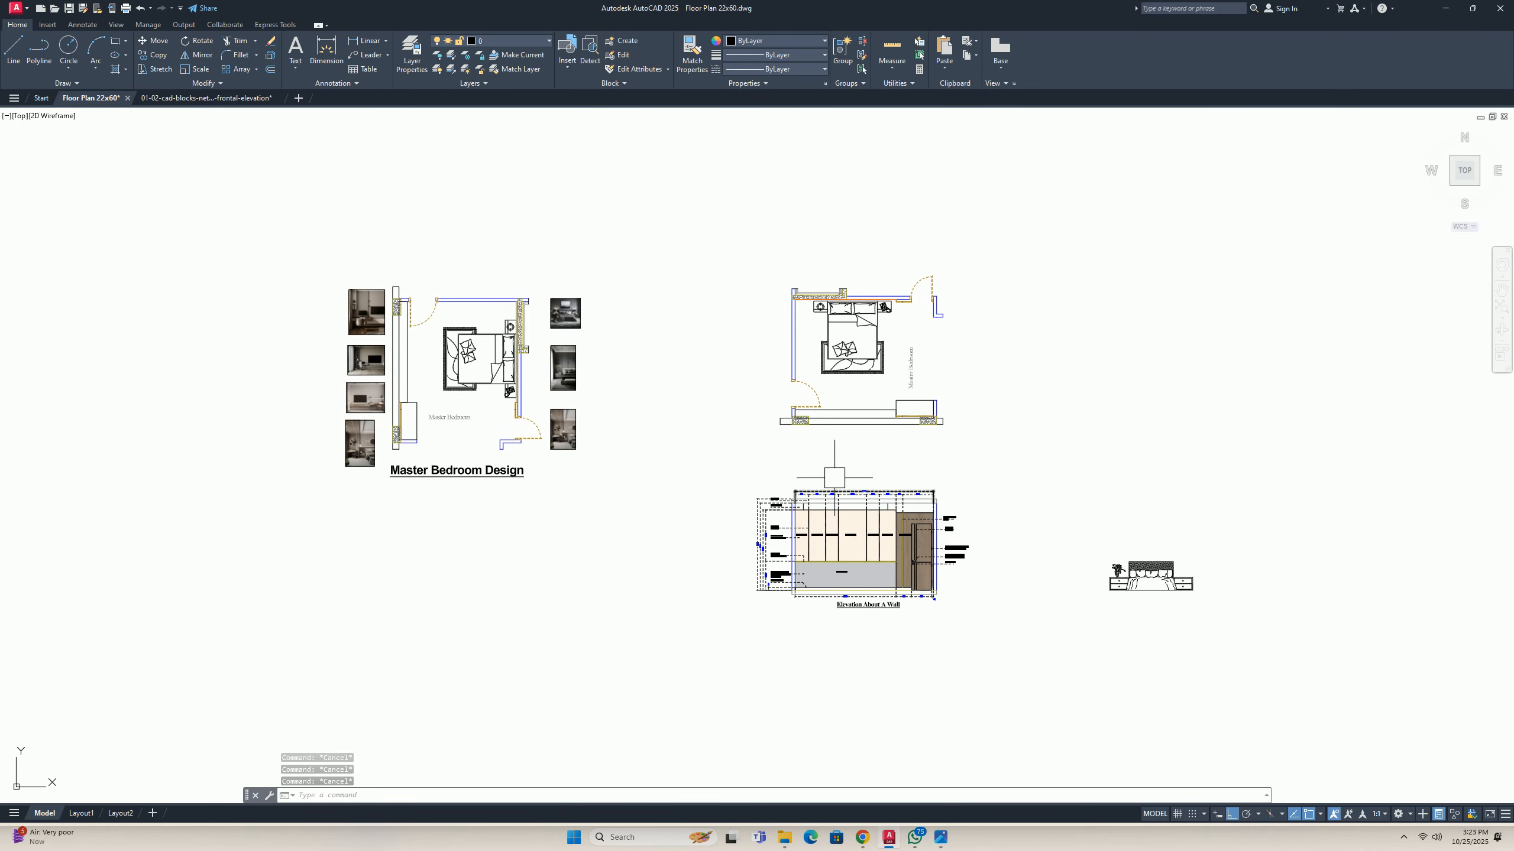
pyautogui.scroll(5, 653, 440)
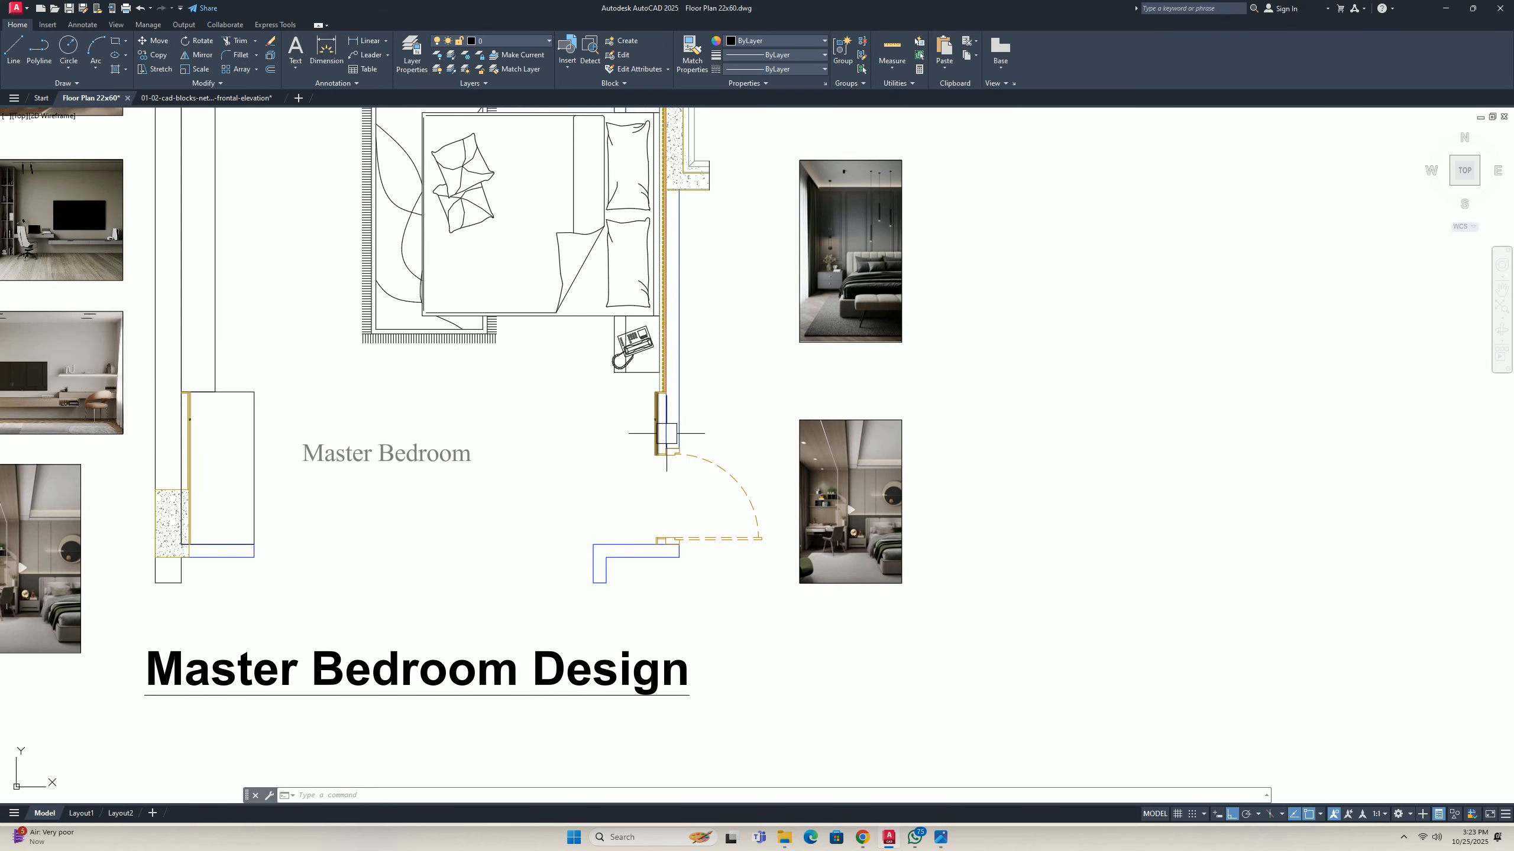
pyautogui.scroll(-8, 662, 524)
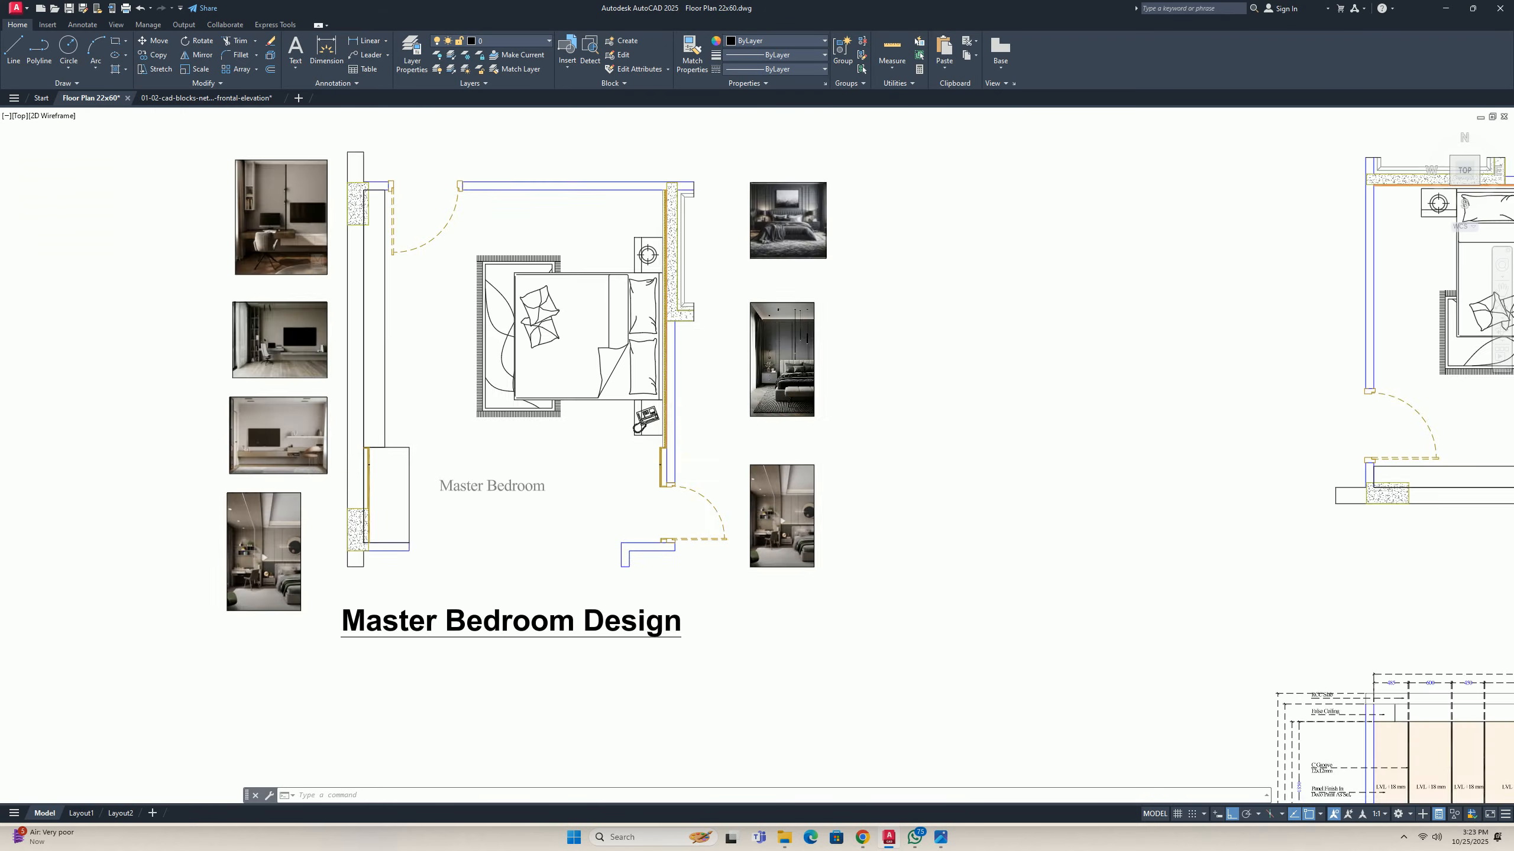
pyautogui.scroll(7, 768, 444)
pyautogui.scroll(4, 768, 444)
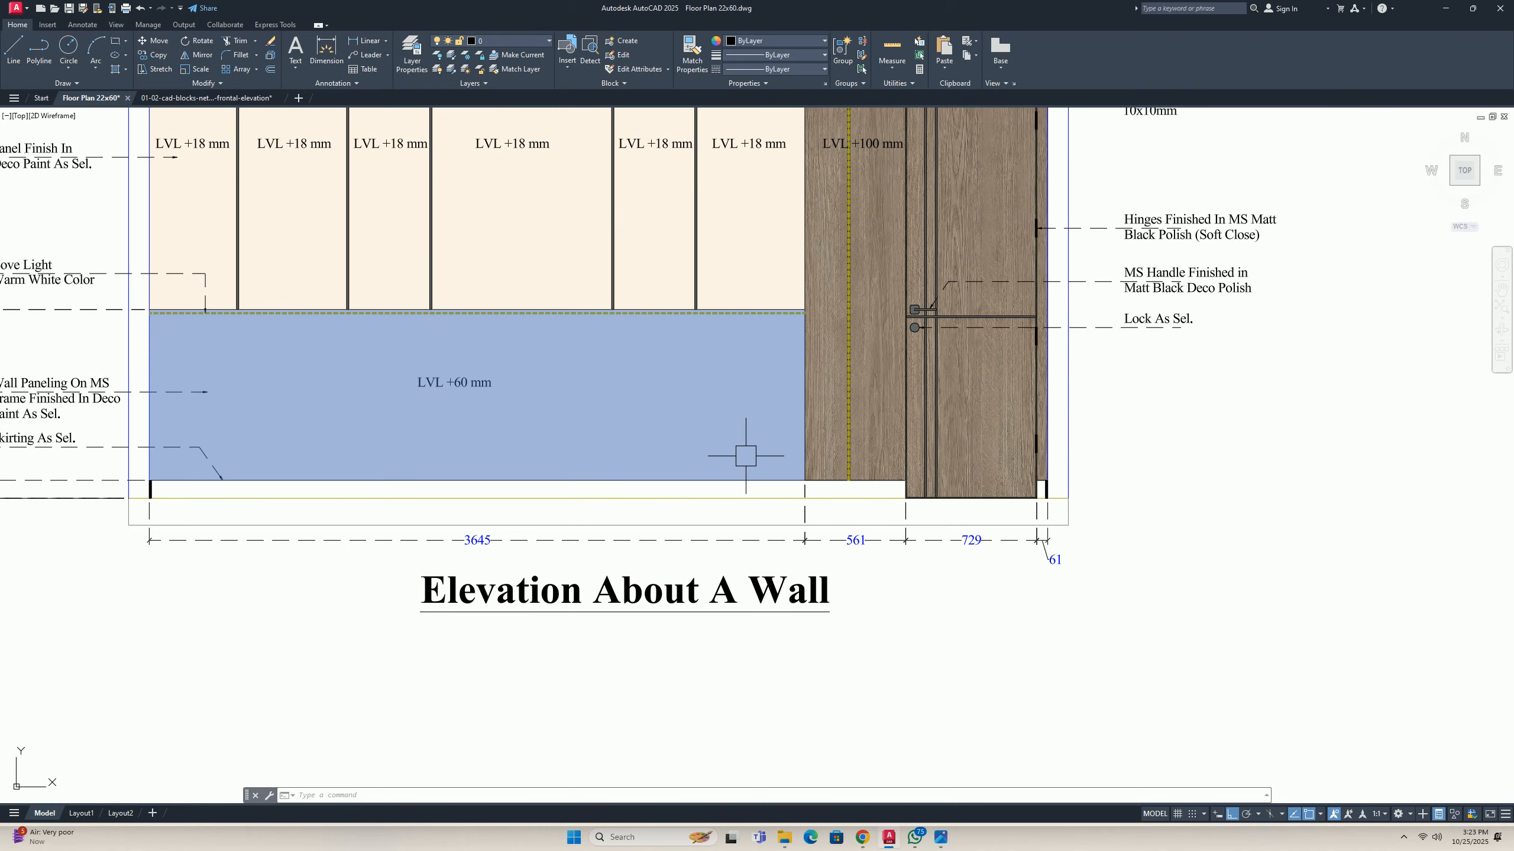
pyautogui.moveTo(747, 443); pyautogui.dragTo(786, 501, button='middle')
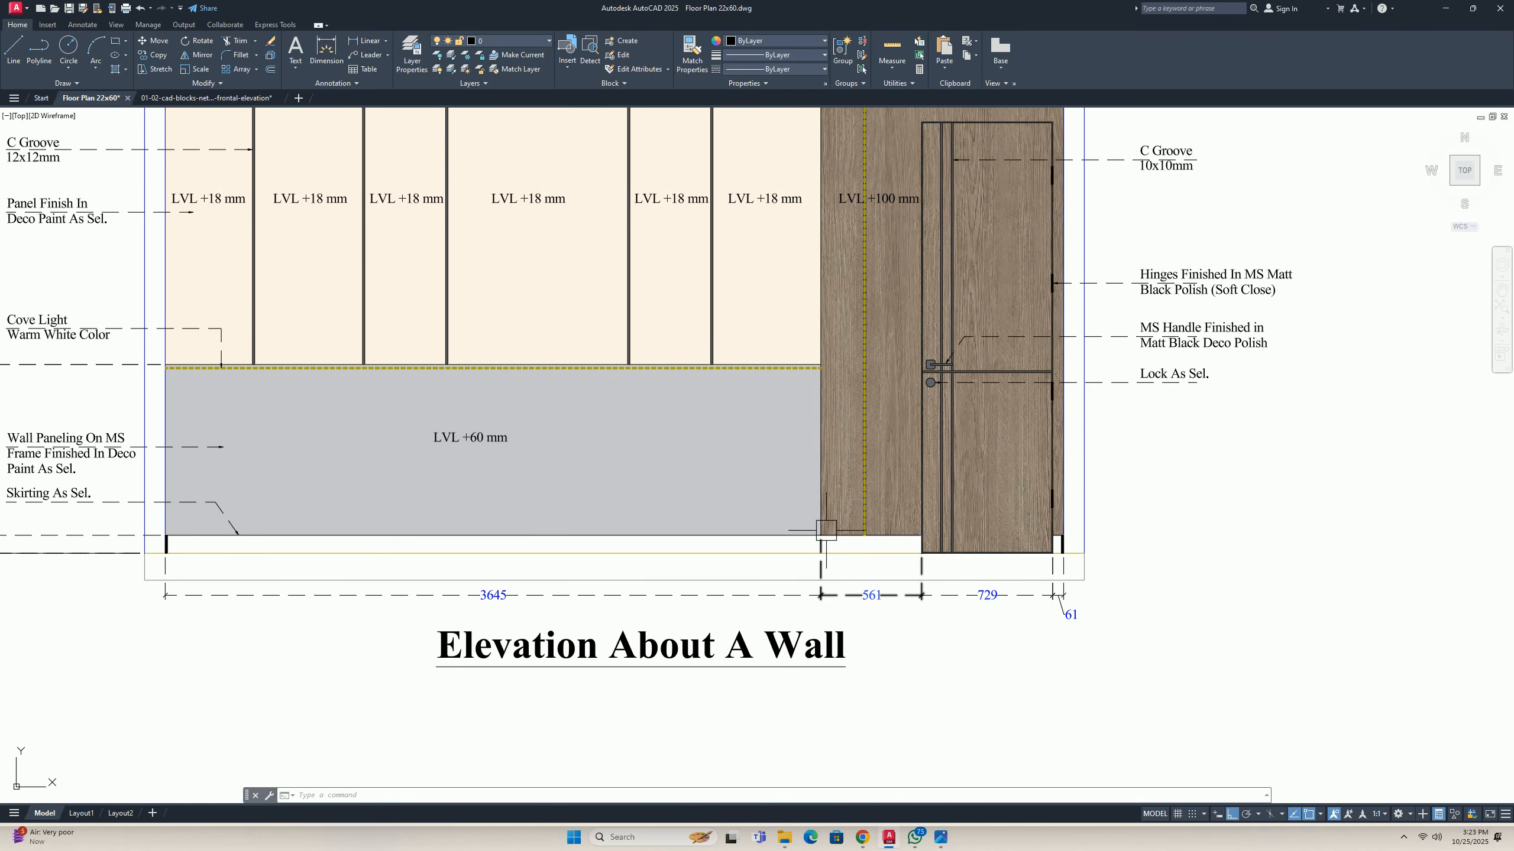
pyautogui.scroll(-3, 826, 530)
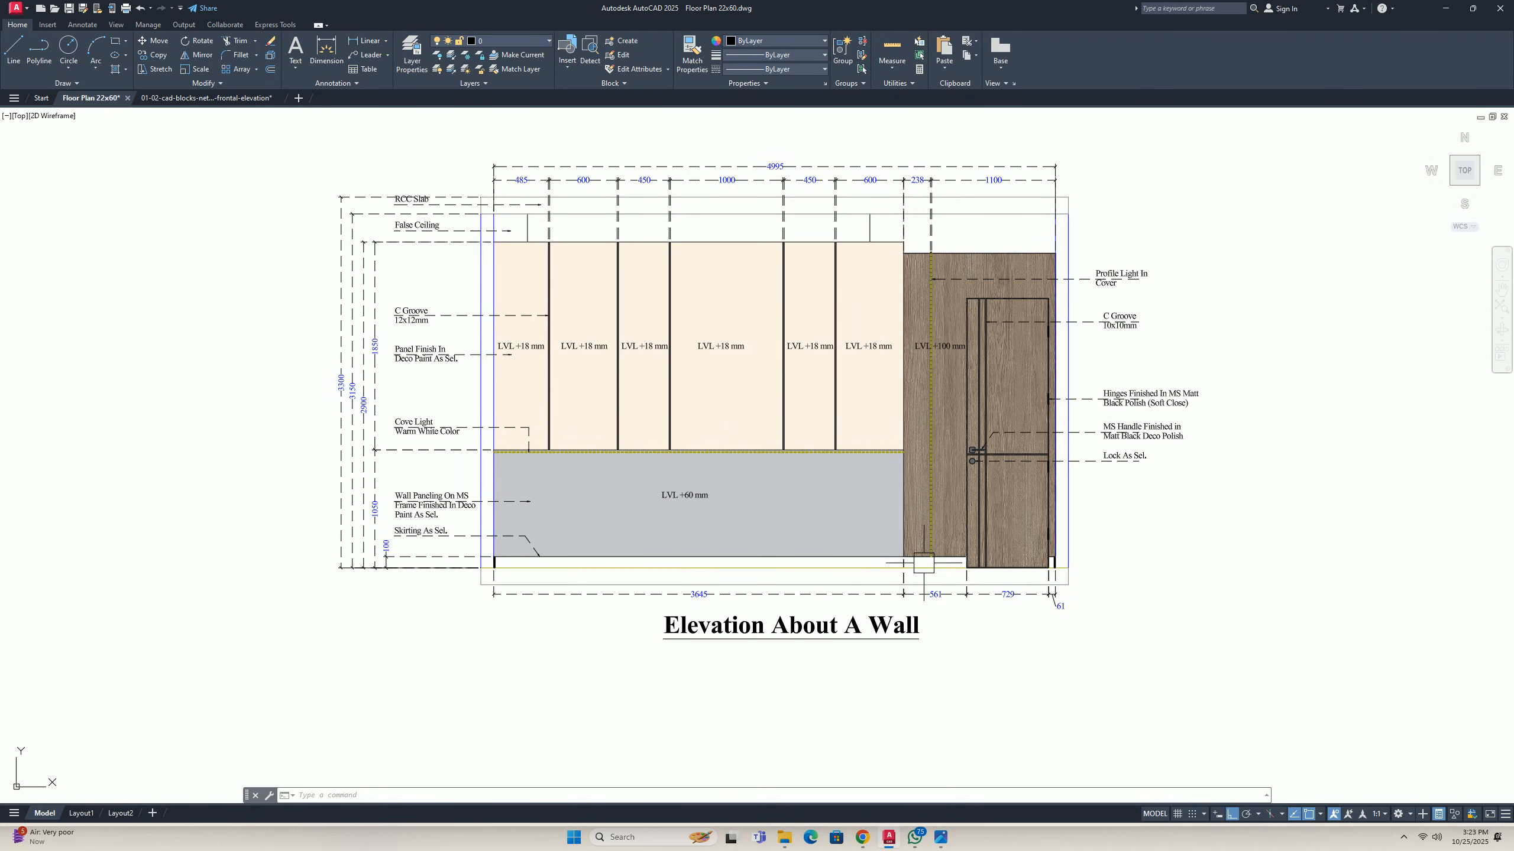
pyautogui.scroll(-5, 919, 557)
pyautogui.scroll(6, 902, 565)
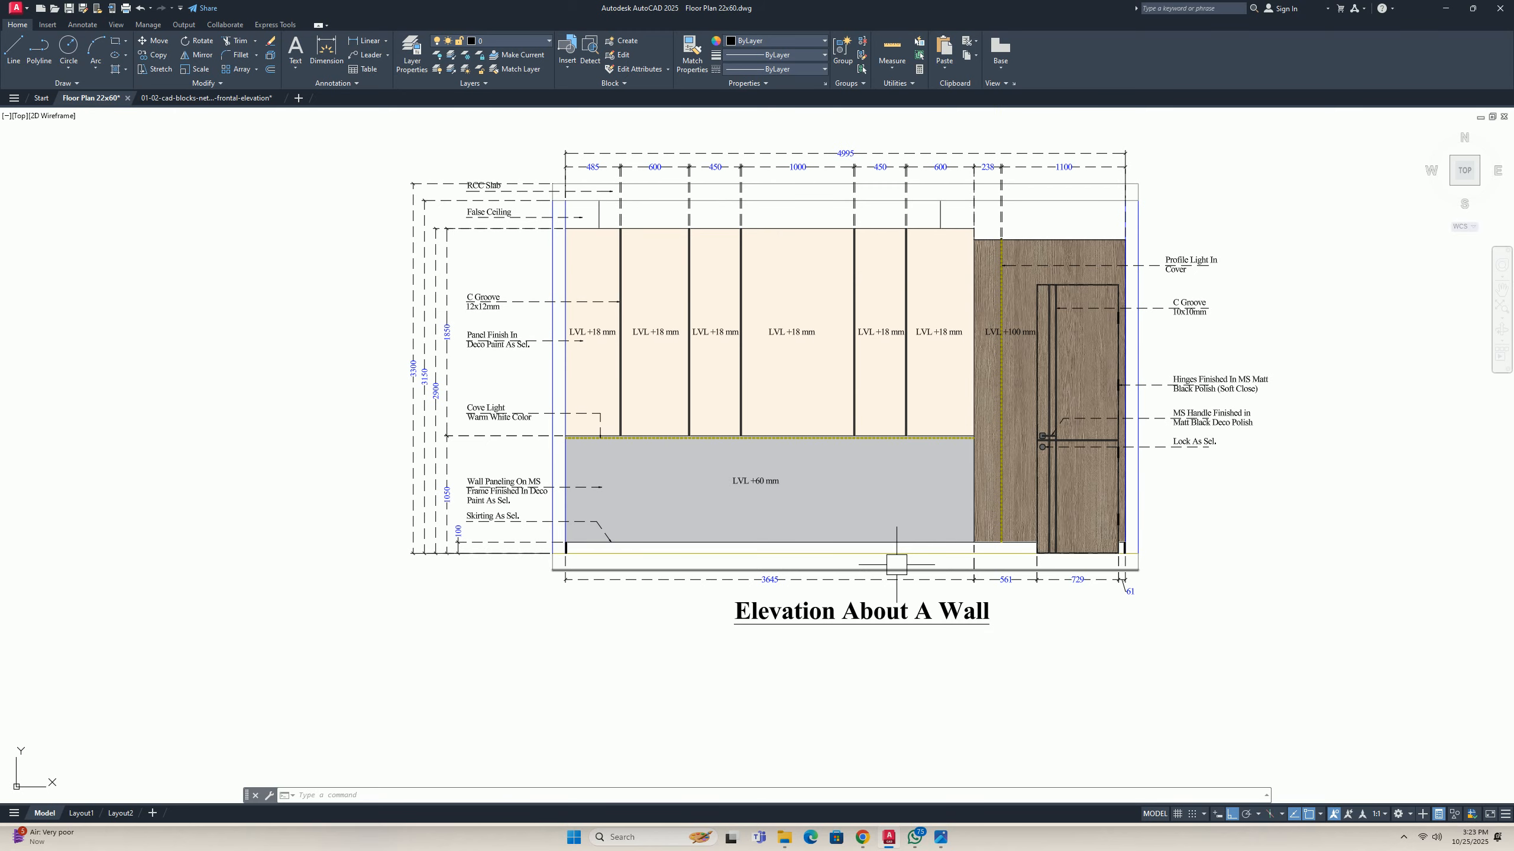
pyautogui.scroll(-4, 890, 560)
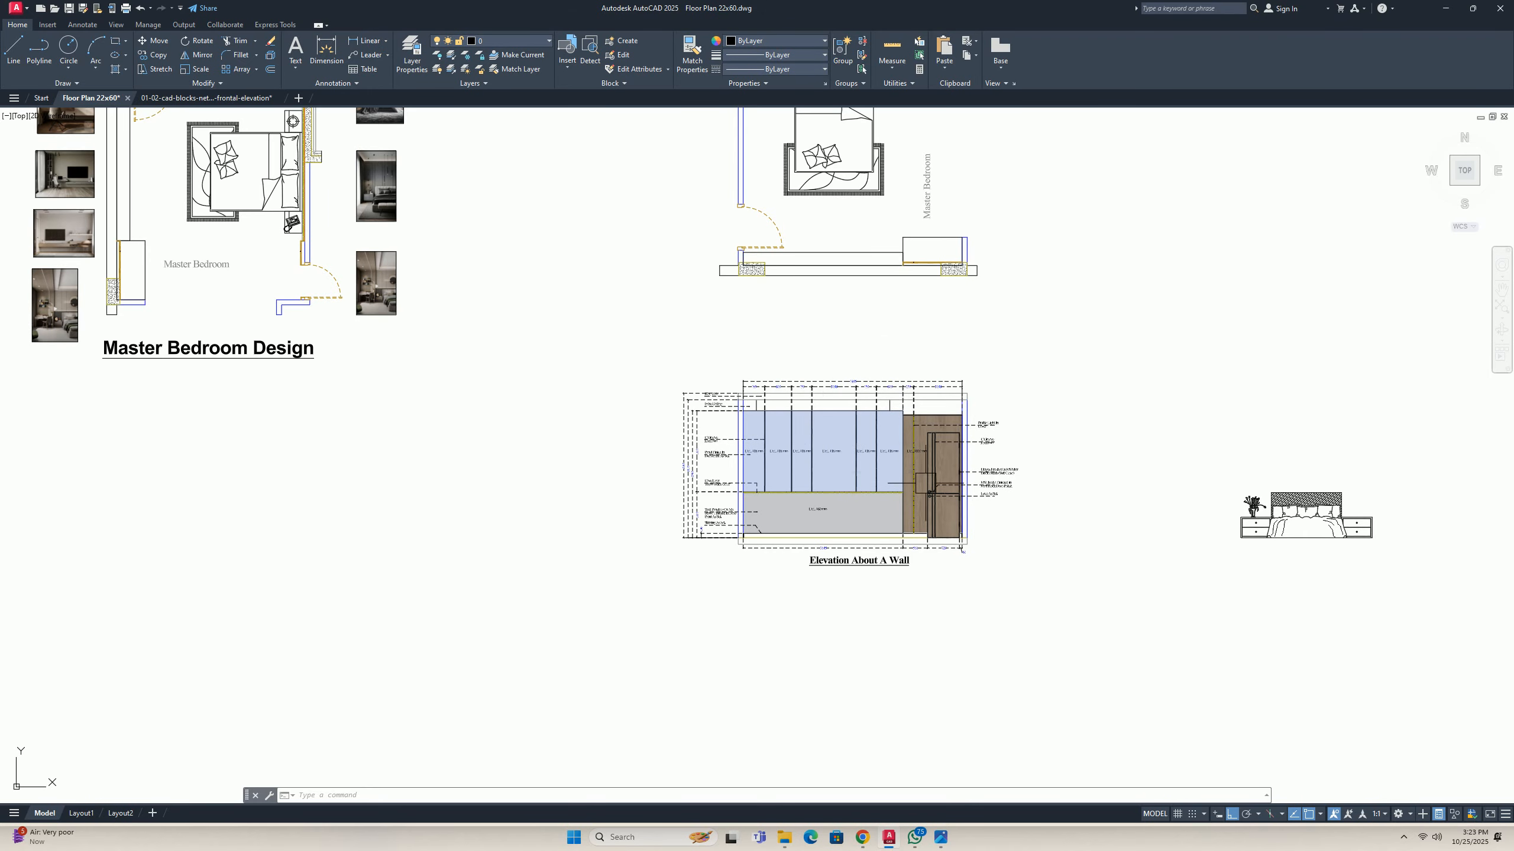
pyautogui.scroll(2, 925, 483)
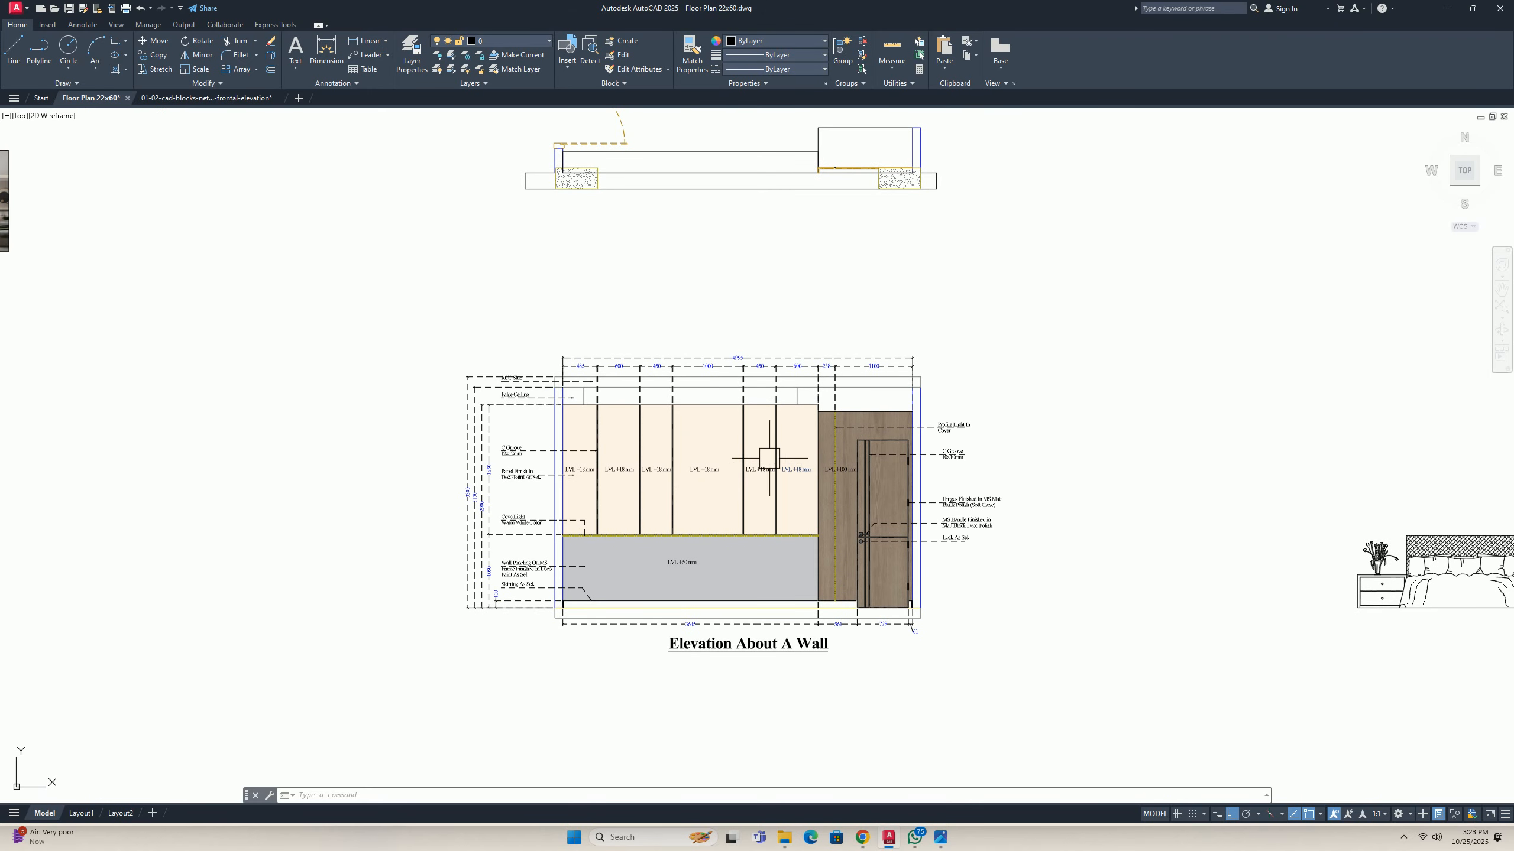
# Measure the width of the black skirting end piece at the lower left corner of the elevation.
pyautogui.scroll(6, 573, 596)
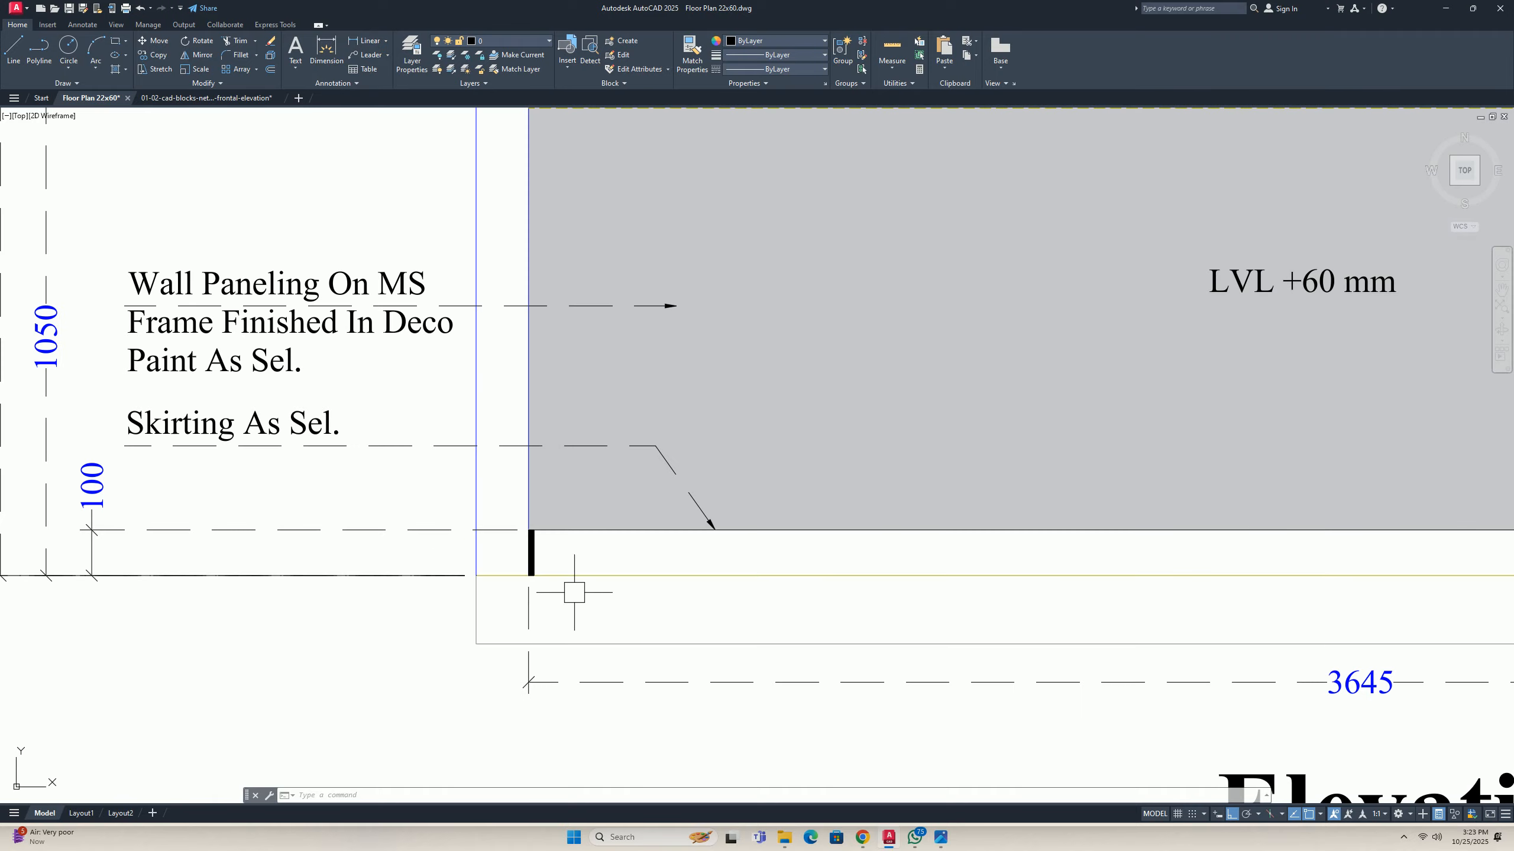
pyautogui.write('dli')
pyautogui.scroll(2, 528, 592)
pyautogui.press('Return')
pyautogui.press('Return')
pyautogui.scroll(3, 534, 555)
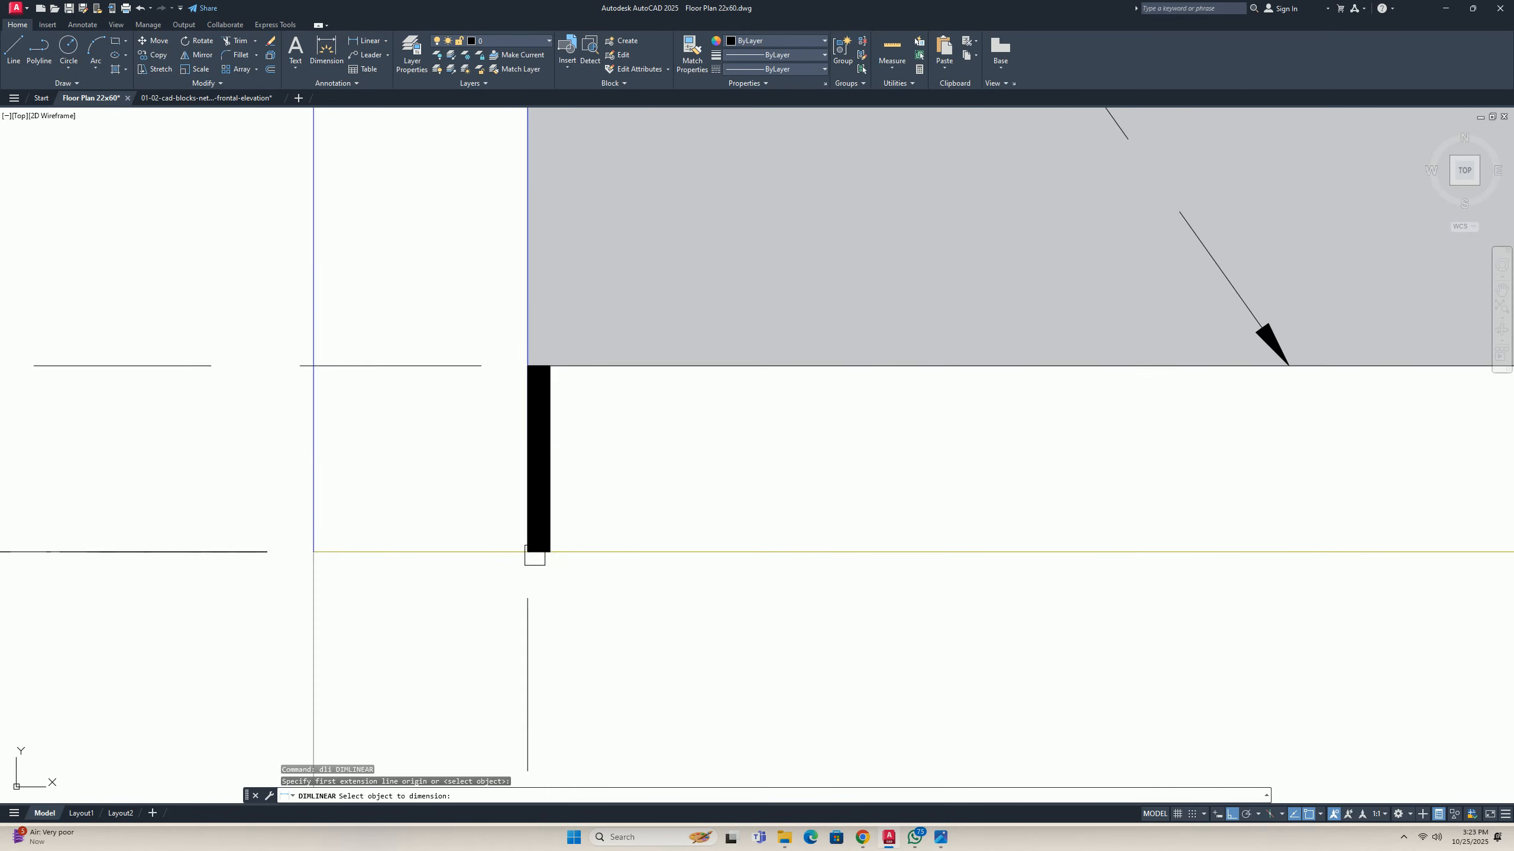
pyautogui.click(536, 552)
pyautogui.scroll(-4, 552, 613)
pyautogui.press('Escape')
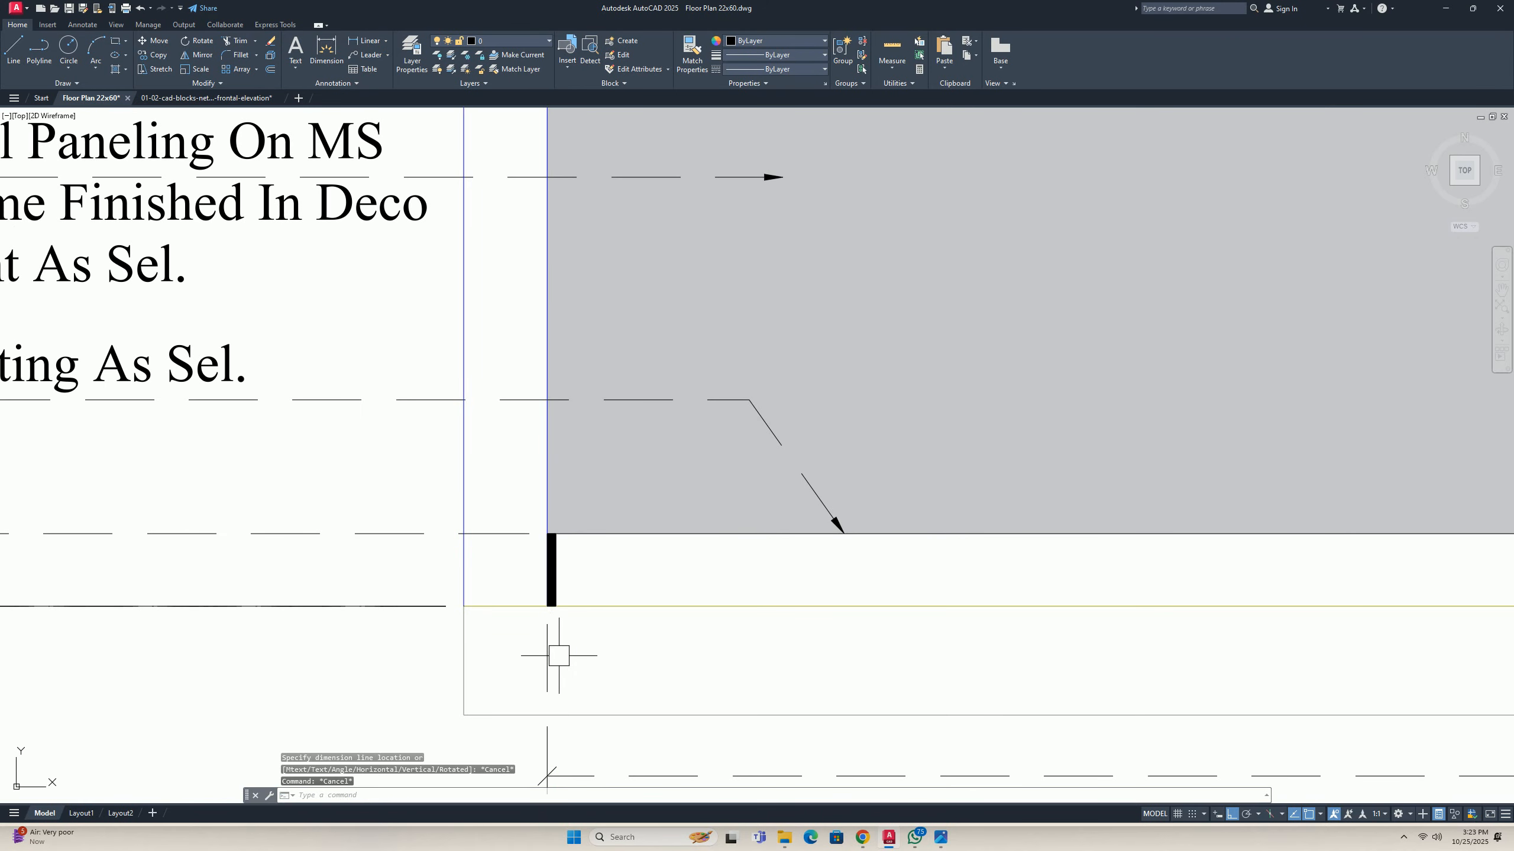
pyautogui.scroll(-4, 560, 596)
pyautogui.press('Escape')
pyautogui.press('Escape')
pyautogui.scroll(-6, 563, 521)
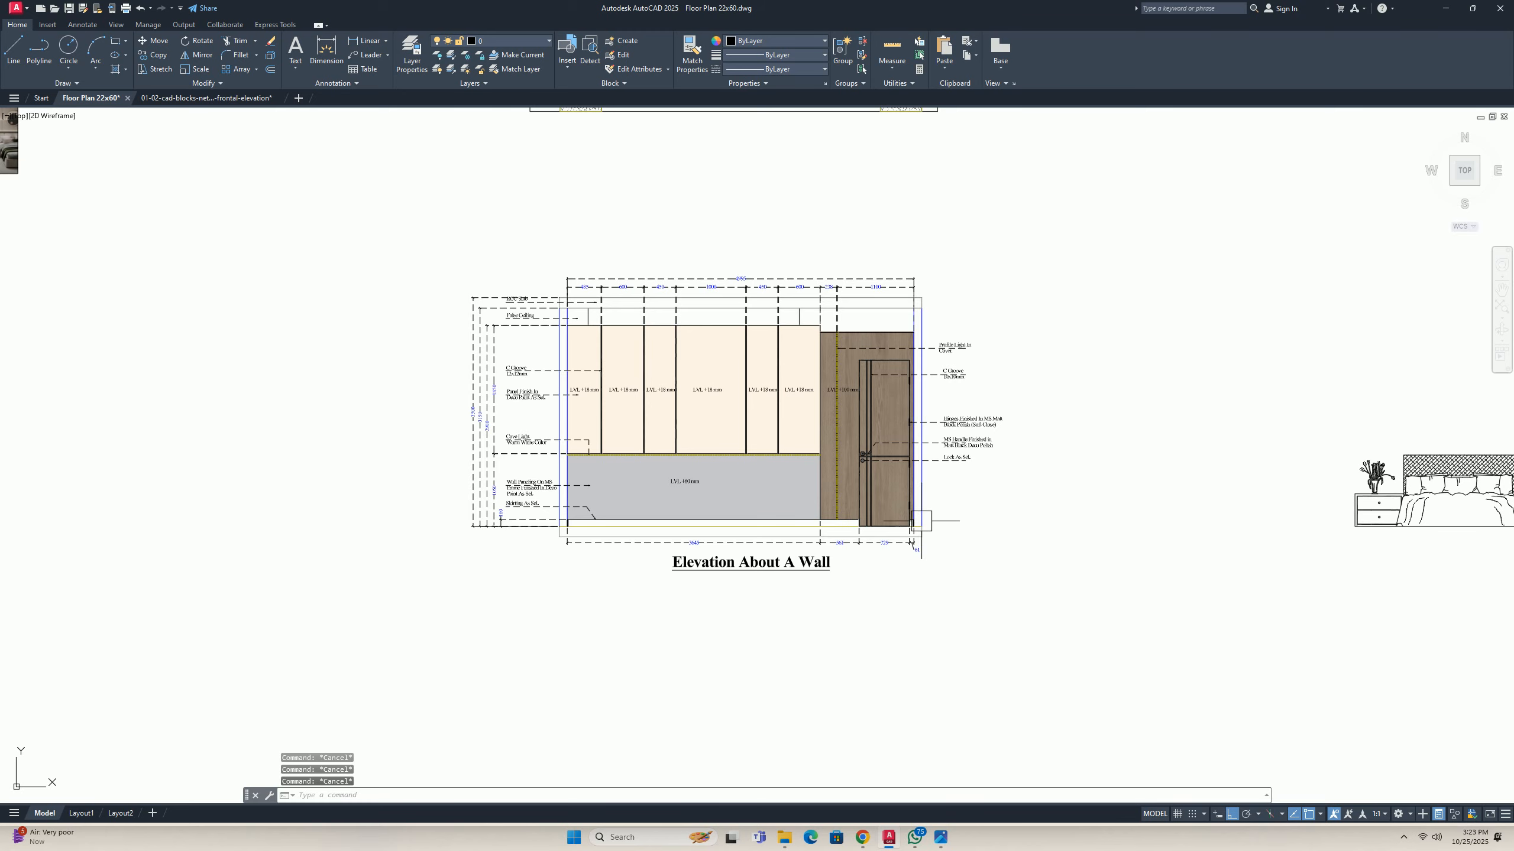
# Move the rotated master bedroom plan straight up to leave more space above the wall elevation.
pyautogui.scroll(2, 864, 513)
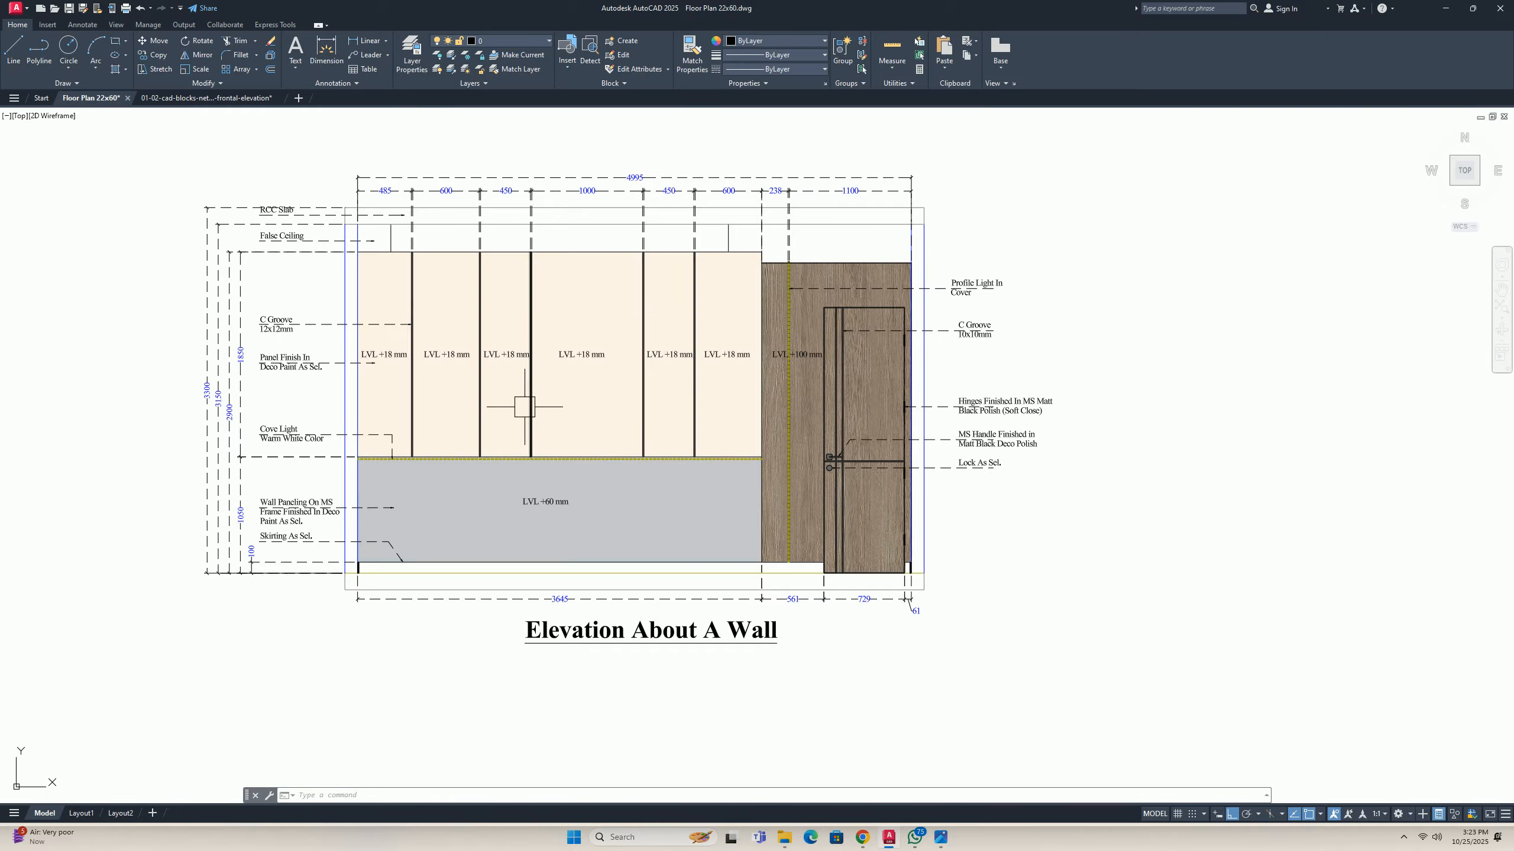
pyautogui.scroll(-6, 700, 390)
pyautogui.scroll(2, 463, 249)
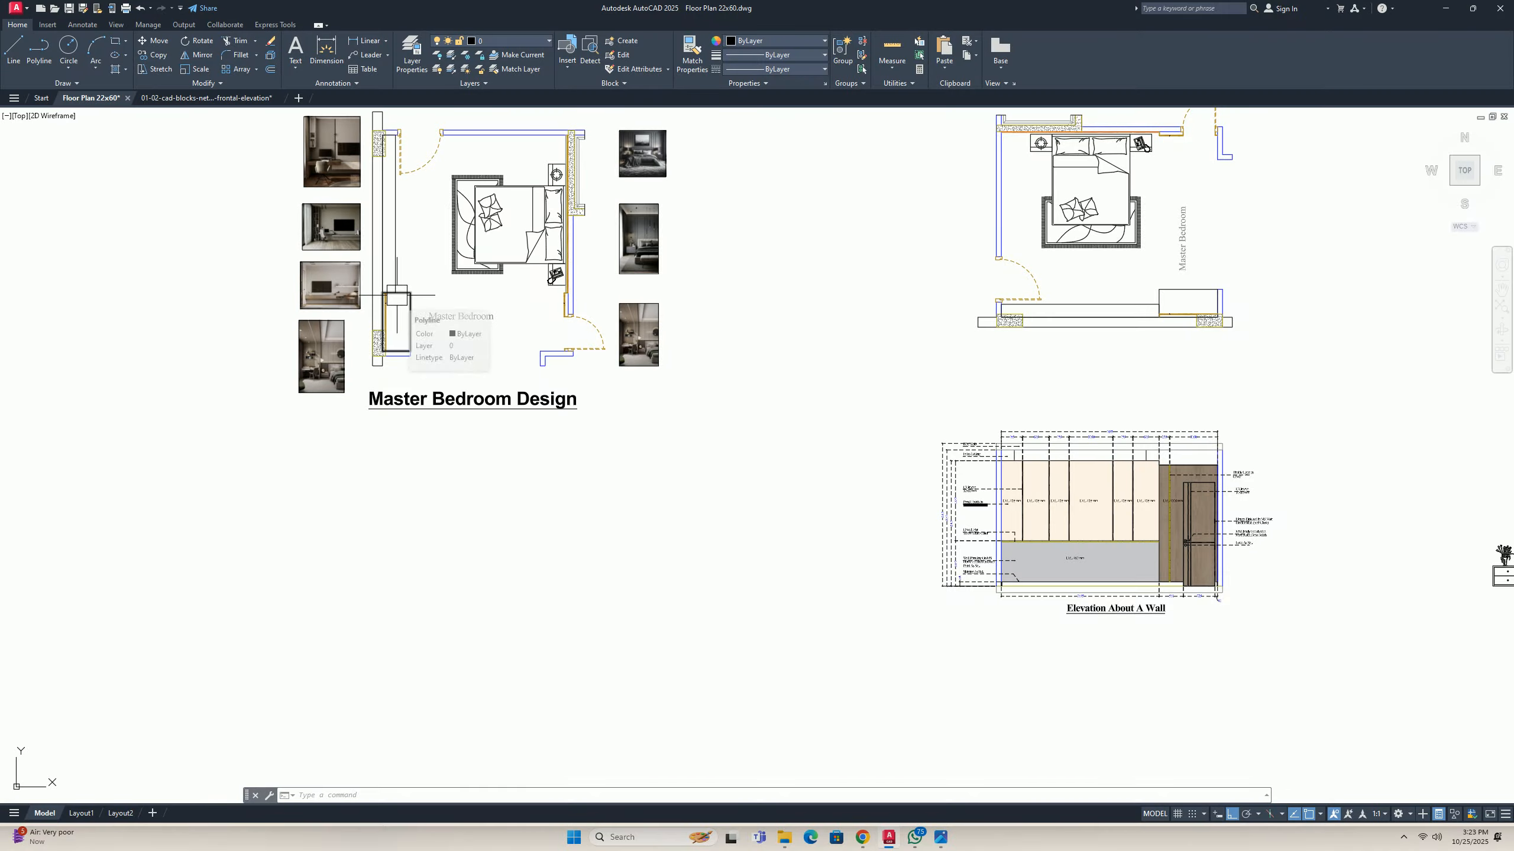
pyautogui.moveTo(984, 417)
pyautogui.mouseDown(button='middle')
pyautogui.moveTo(895, 423)
pyautogui.moveTo(567, 379)
pyautogui.mouseUp(button='middle')
pyautogui.scroll(-2, 546, 546)
pyautogui.write('m')
pyautogui.press('Return')
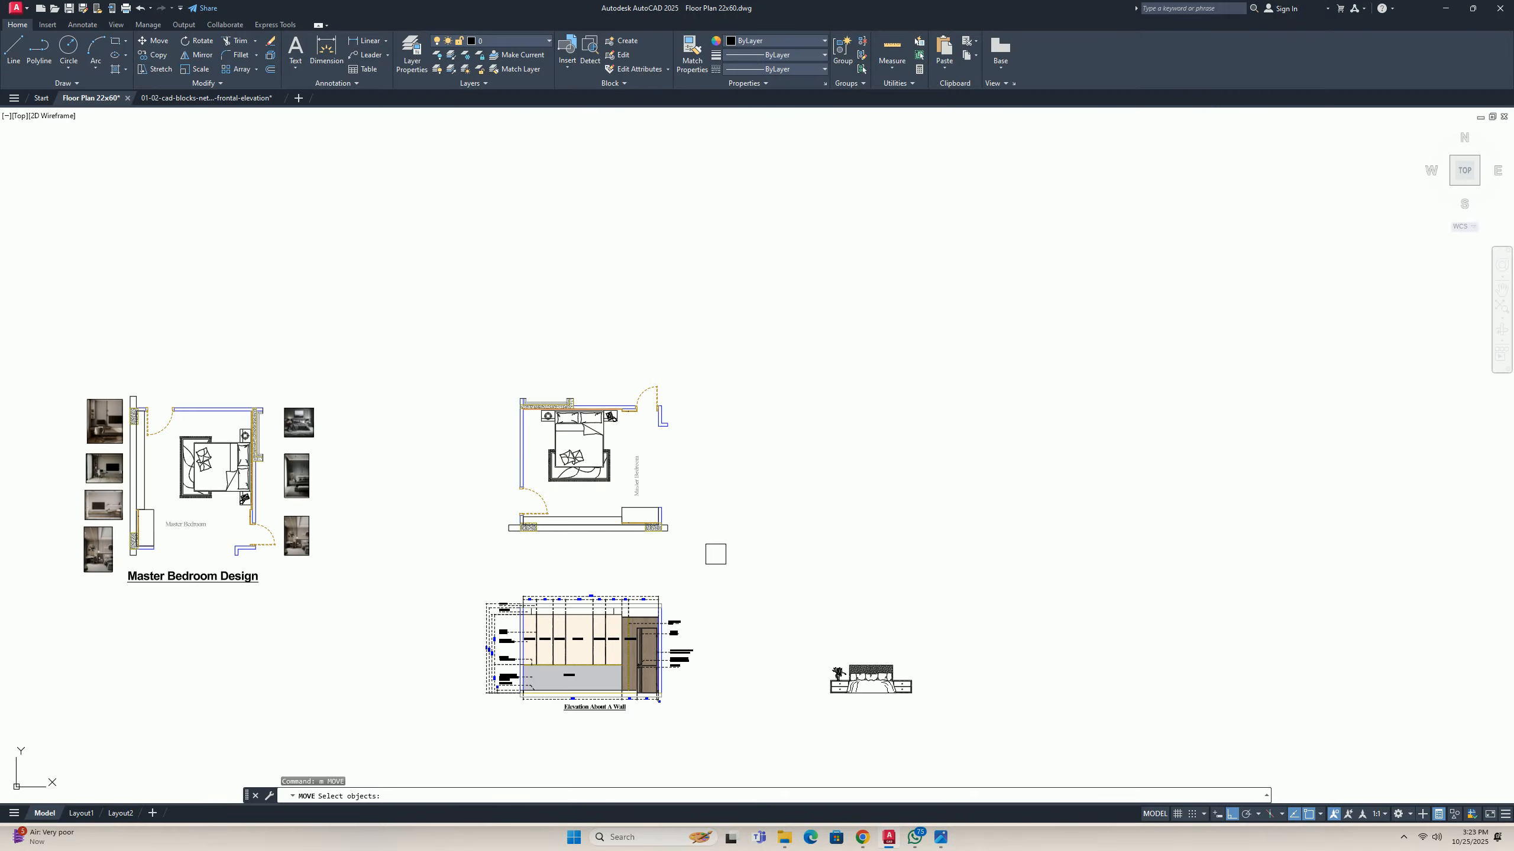
pyautogui.click(722, 560)
pyautogui.click(442, 323)
pyautogui.press('Return')
pyautogui.click(452, 381)
pyautogui.click(434, 185)
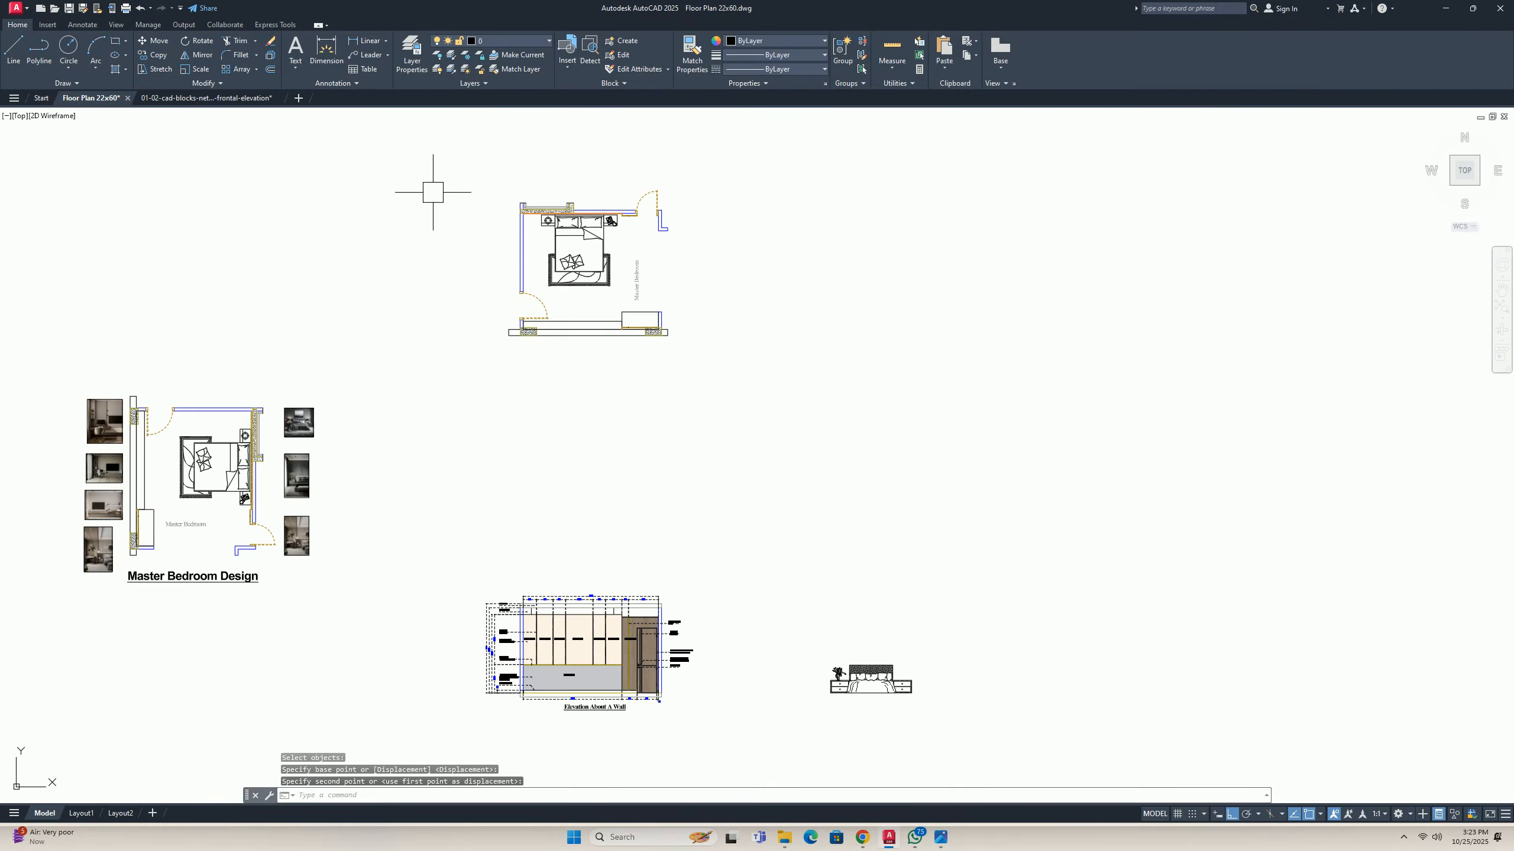
pyautogui.press('Escape')
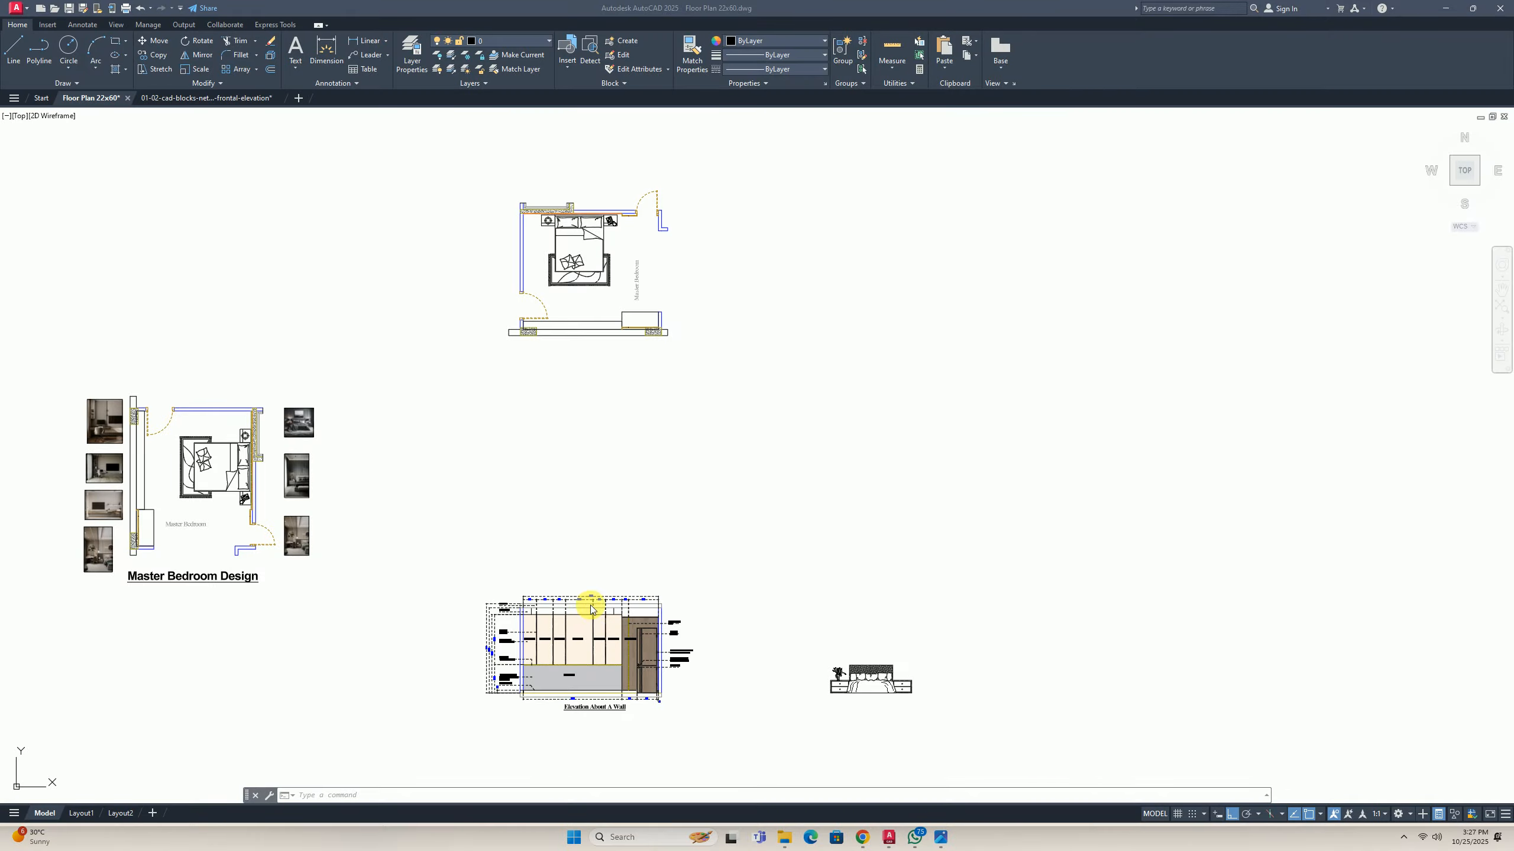
# Draw a vertical construction line through the rotated plan's inner left wall face to check its alignment with the wall elevation.
pyautogui.scroll(2, 591, 608)
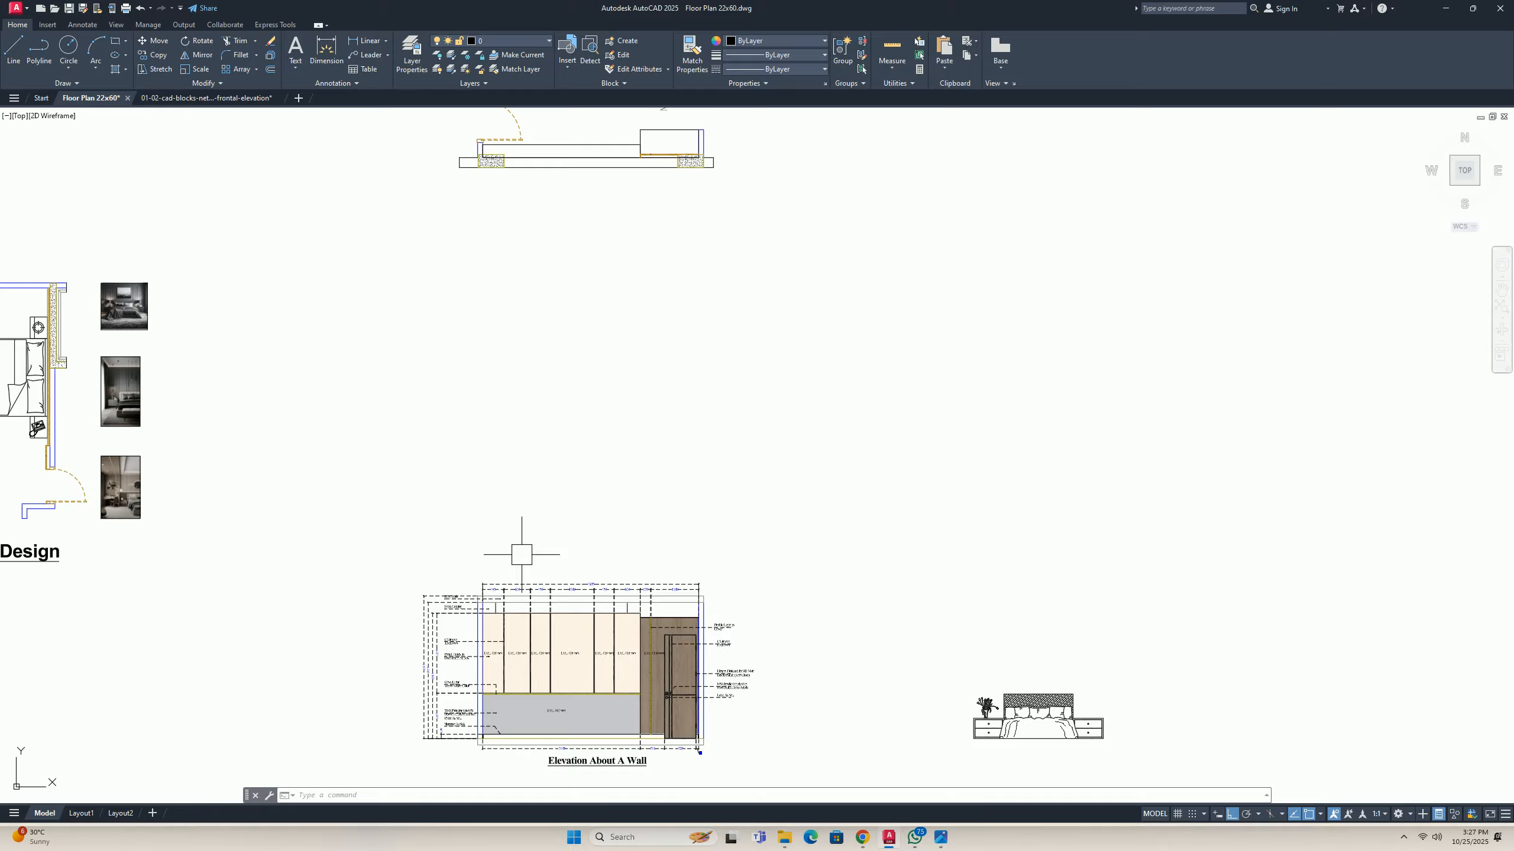
pyautogui.moveTo(649, 694); pyautogui.dragTo(675, 530, button='middle')
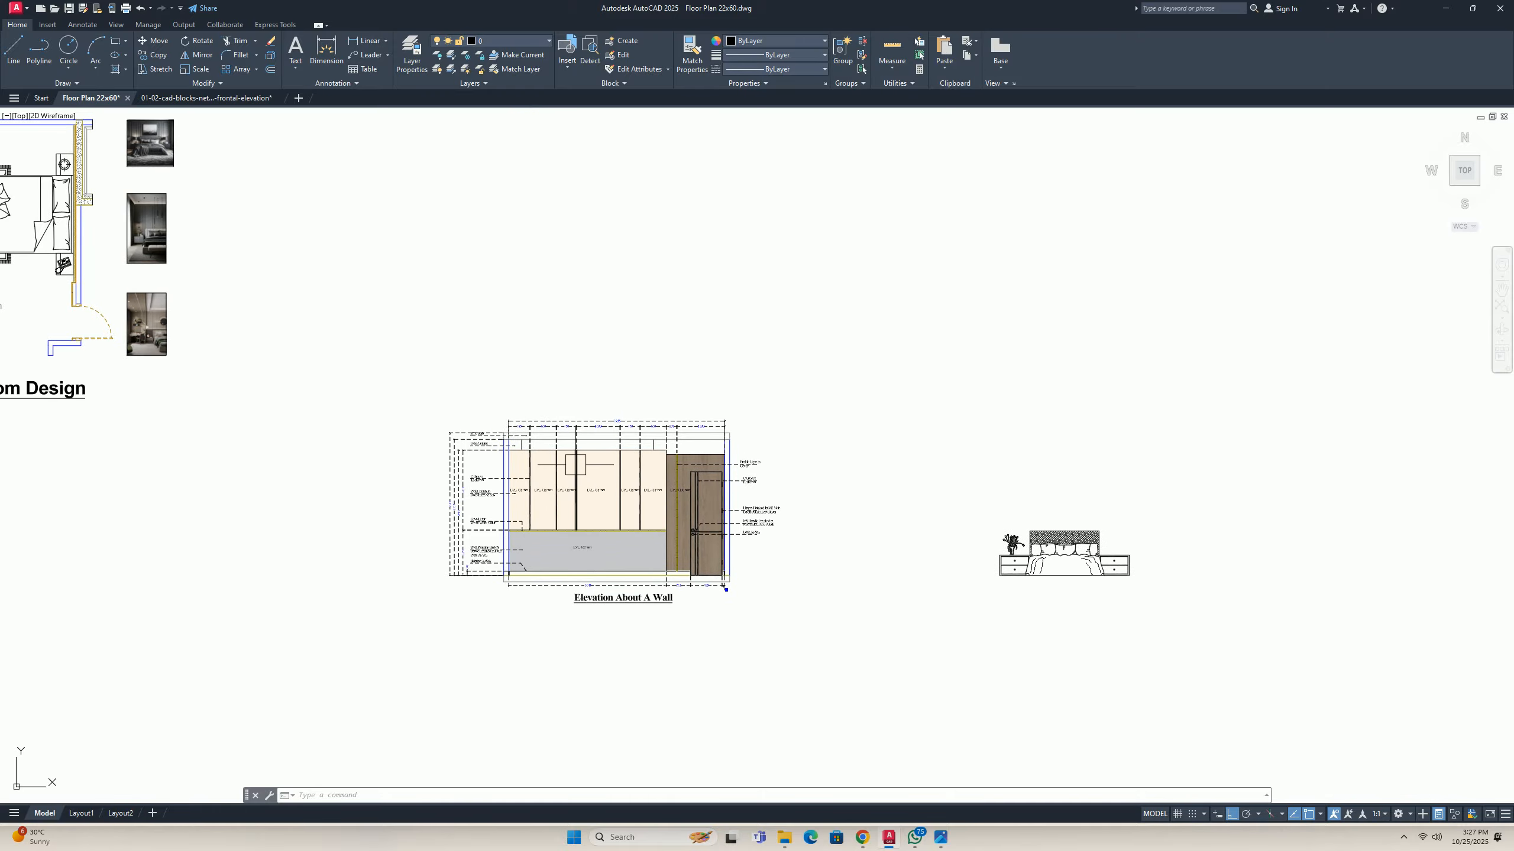
pyautogui.moveTo(531, 499); pyautogui.dragTo(562, 497, button='middle')
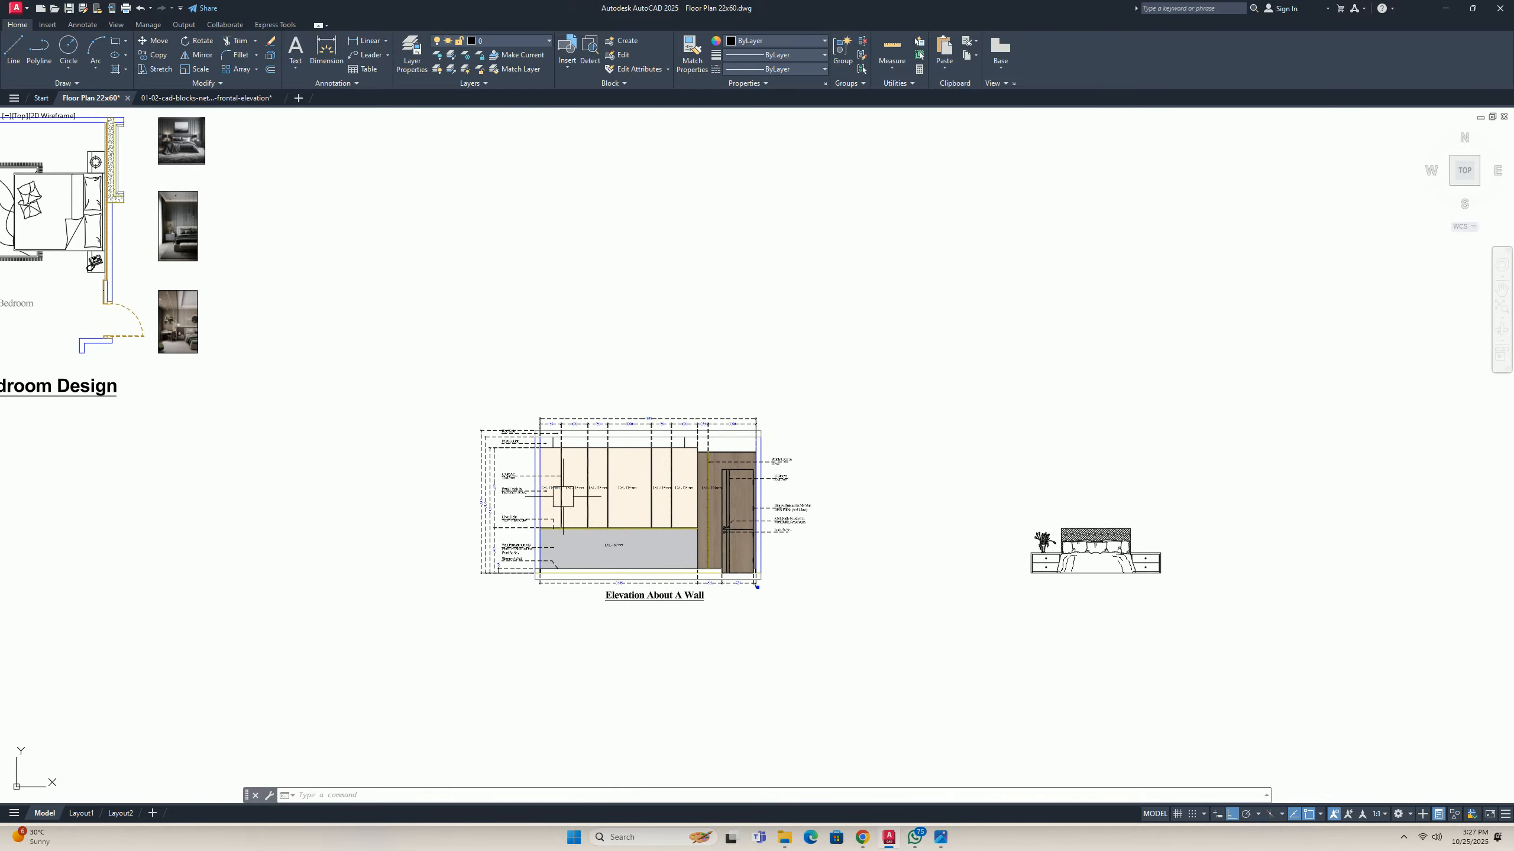
pyautogui.scroll(-2, 666, 440)
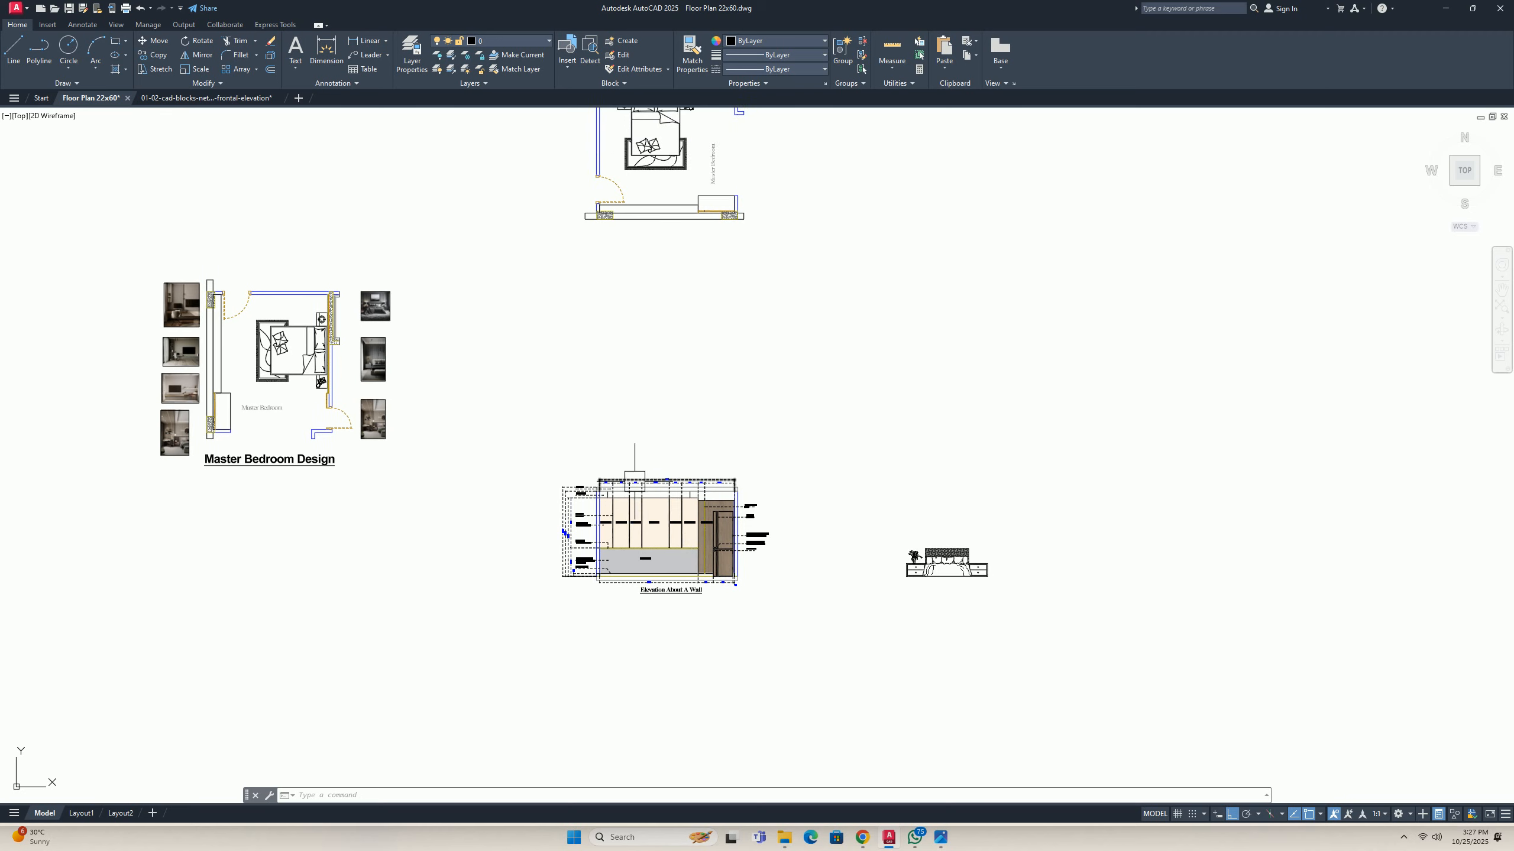
pyautogui.press('Escape')
pyautogui.moveTo(674, 397); pyautogui.dragTo(656, 438, button='middle')
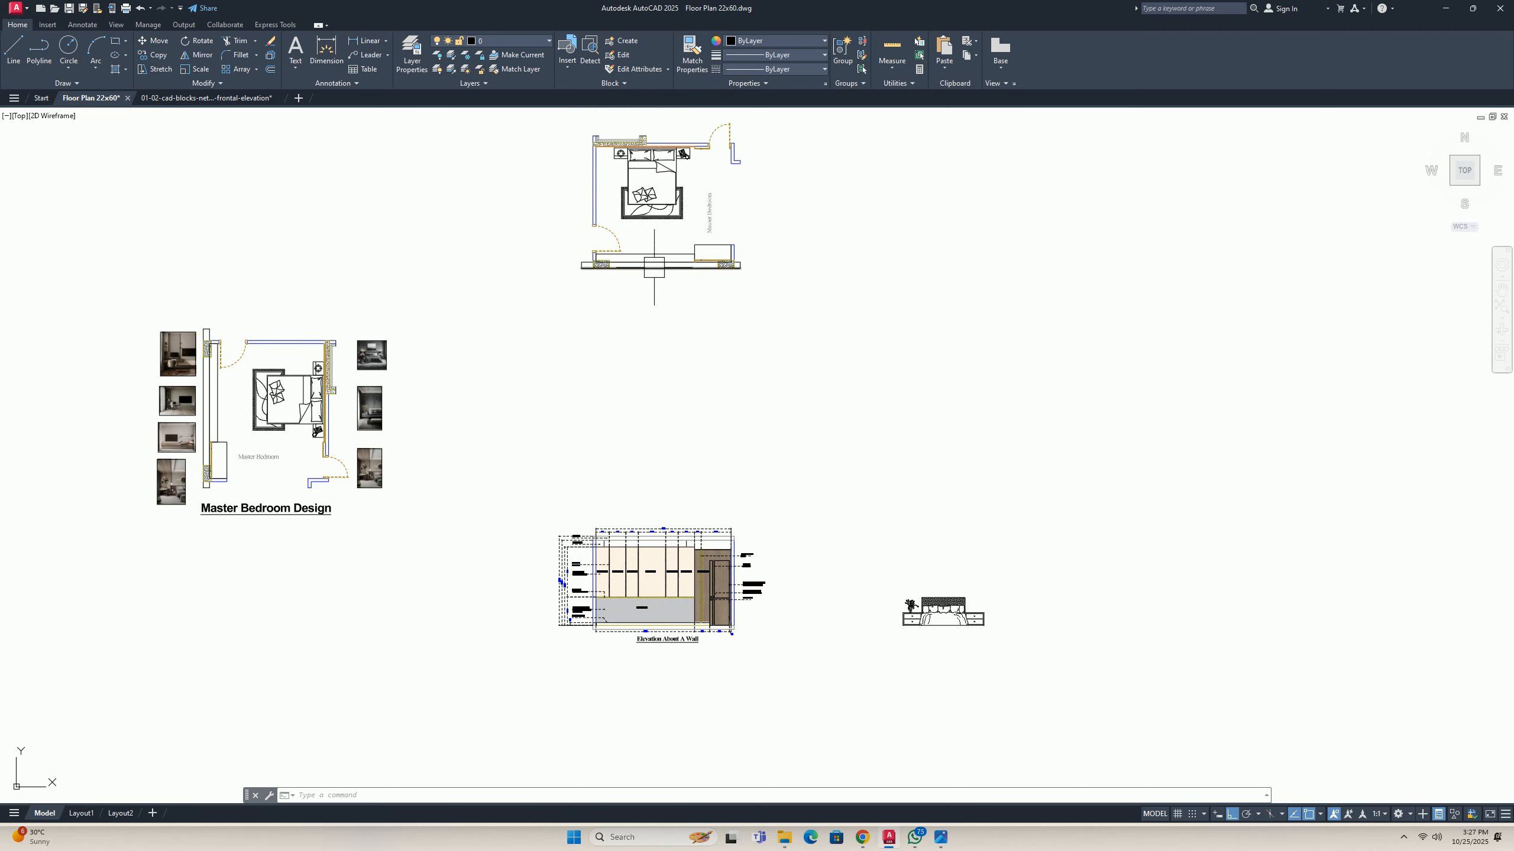
pyautogui.scroll(4, 639, 270)
pyautogui.write('xl')
pyautogui.press('Return')
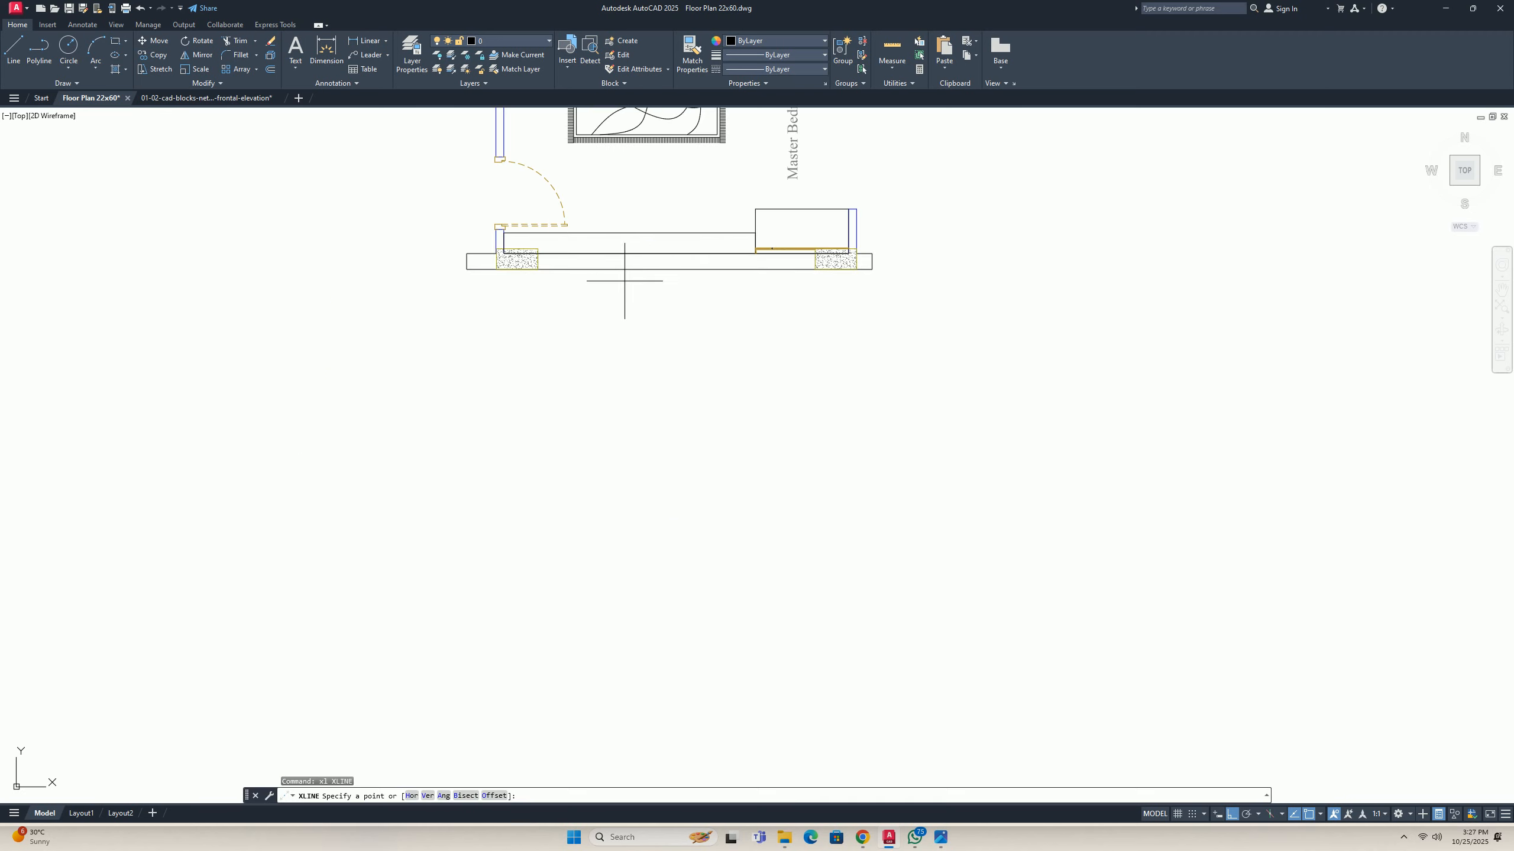
pyautogui.write('v')
pyautogui.press('Return')
pyautogui.scroll(6, 504, 241)
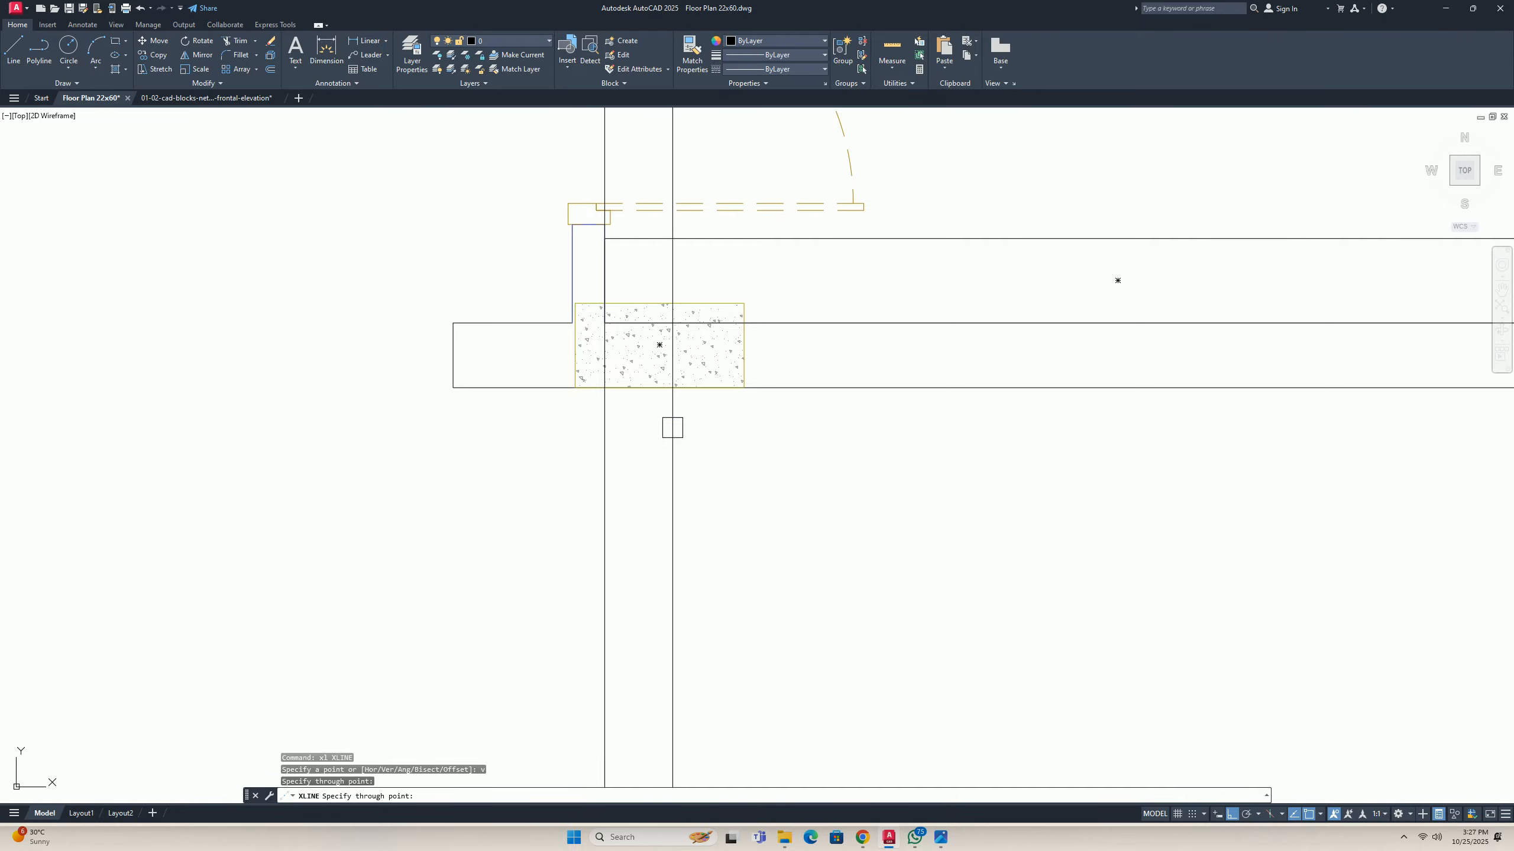
pyautogui.scroll(-6, 709, 426)
pyautogui.scroll(4, 760, 370)
pyautogui.scroll(-8, 760, 369)
pyautogui.press('Escape')
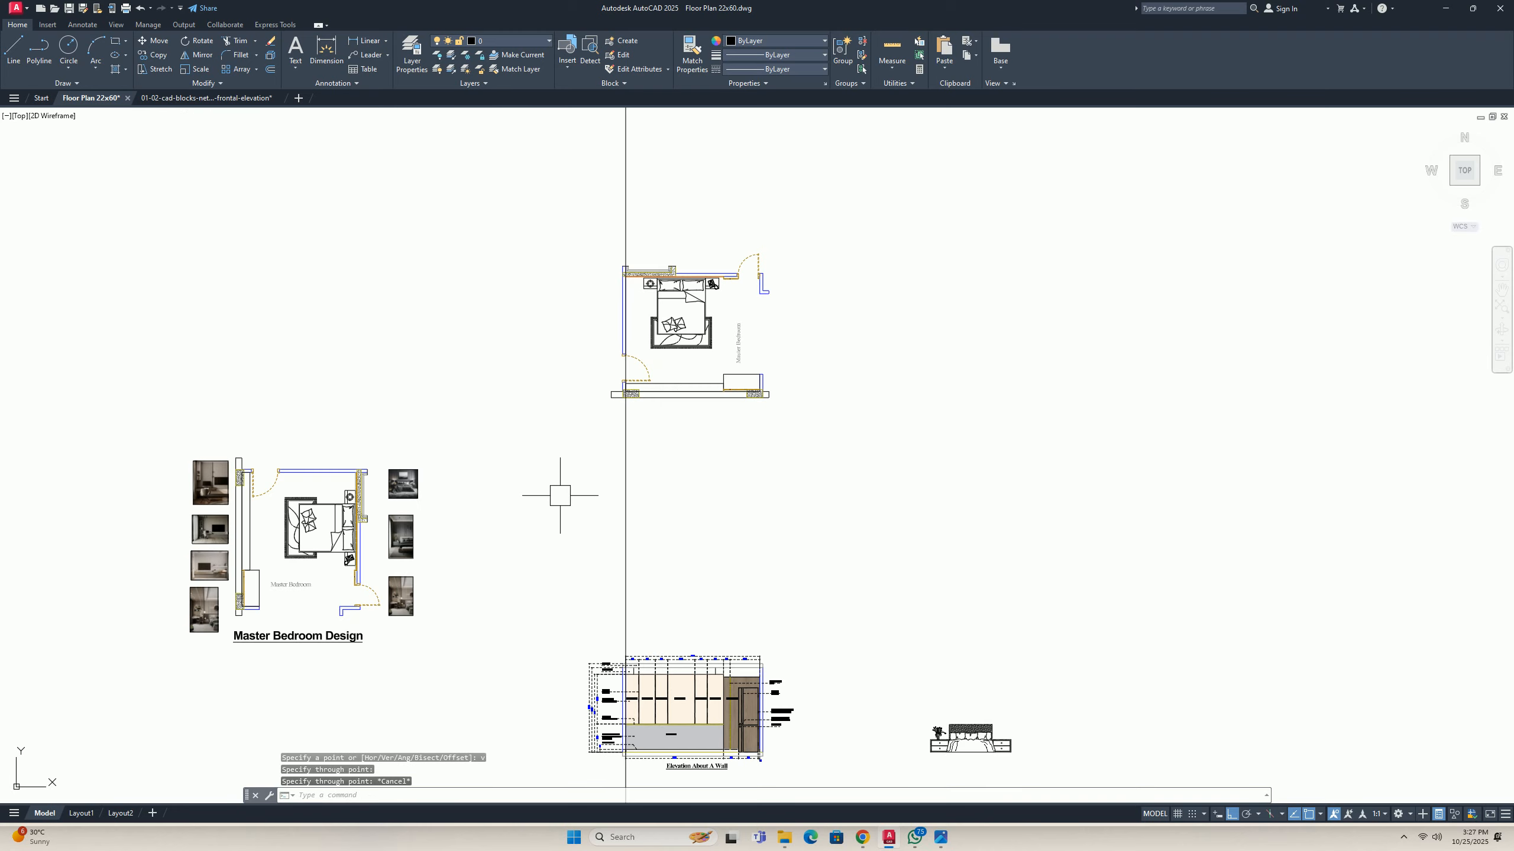
# Delete the vertical construction line running between the rotated plan and the wall elevation.
pyautogui.press('Escape')
pyautogui.click(683, 489)
pyautogui.click(590, 469)
pyautogui.press('Delete')
pyautogui.press('Escape')
pyautogui.press('Escape')
pyautogui.scroll(-3, 632, 507)
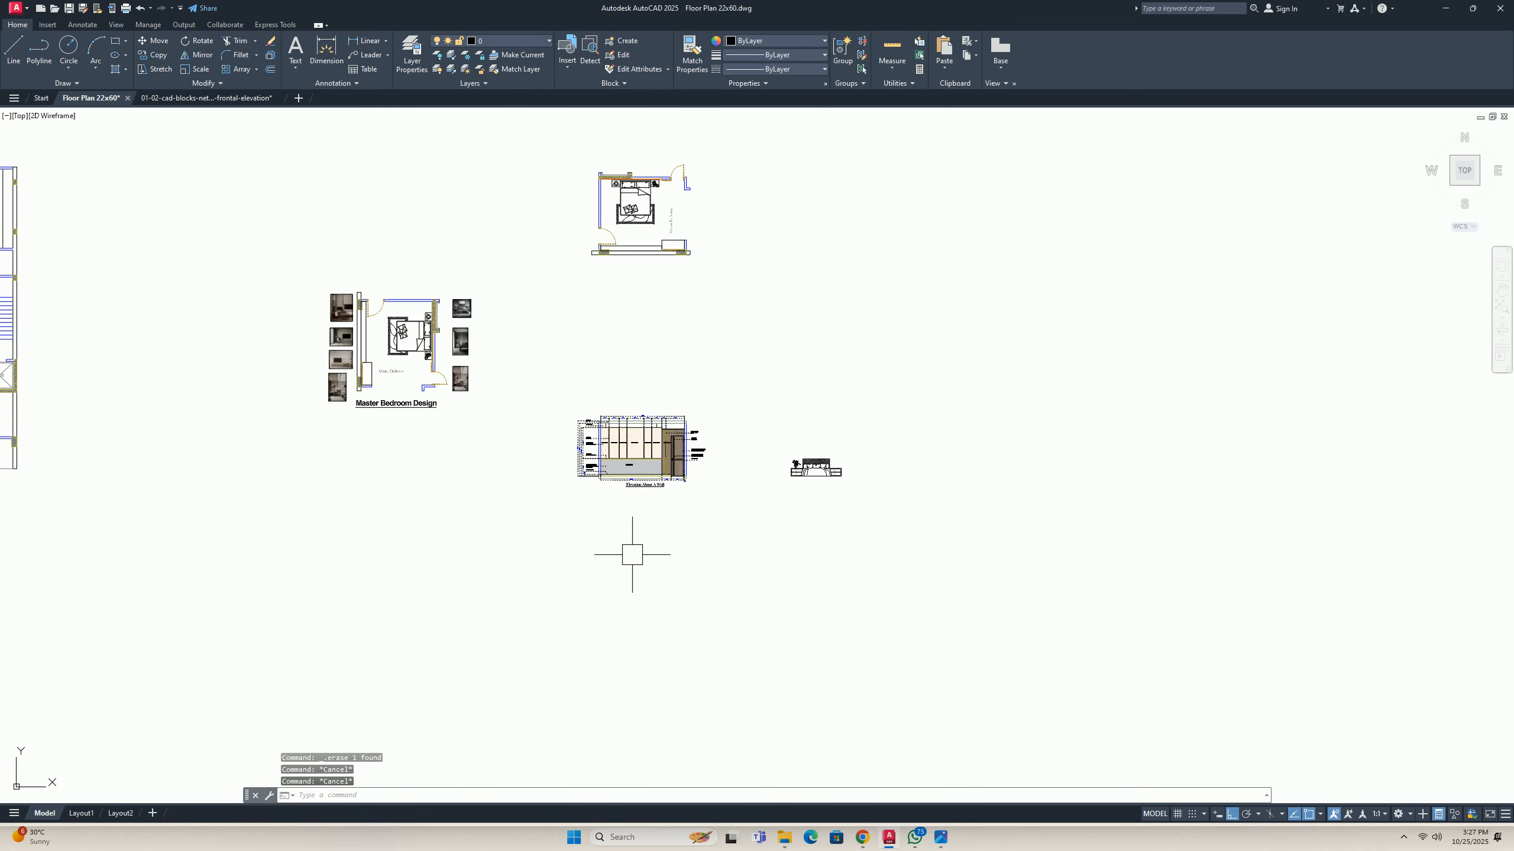
# Start a copy of the wall elevation's outline, selecting both side walls, the floor lines and the left black skirting end piece.
pyautogui.write('co')
pyautogui.press('Return')
pyautogui.scroll(12, 649, 548)
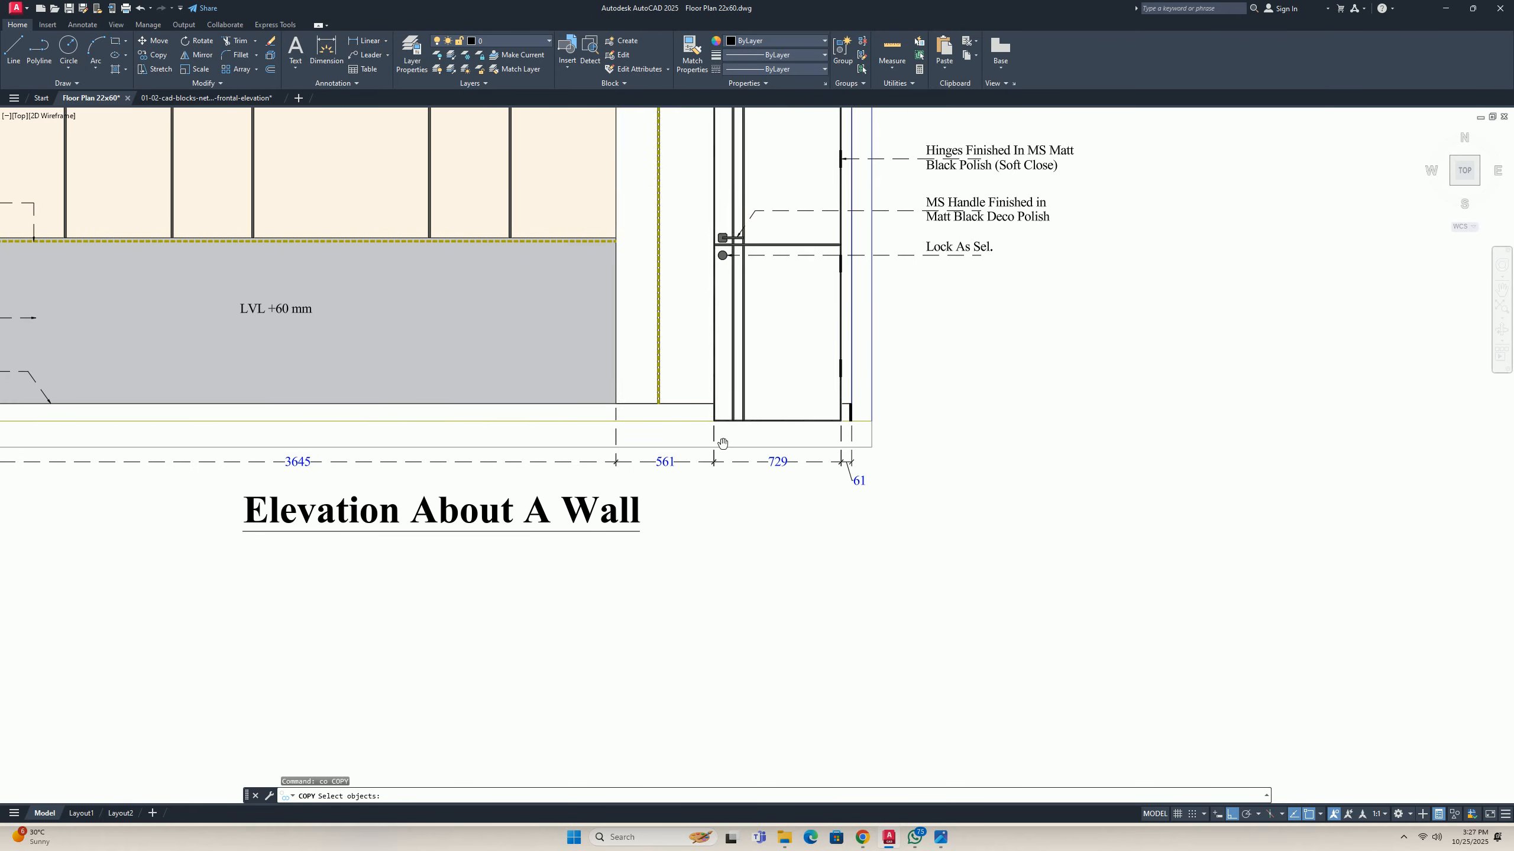
pyautogui.click(963, 444)
pyautogui.click(909, 394)
pyautogui.click(918, 520)
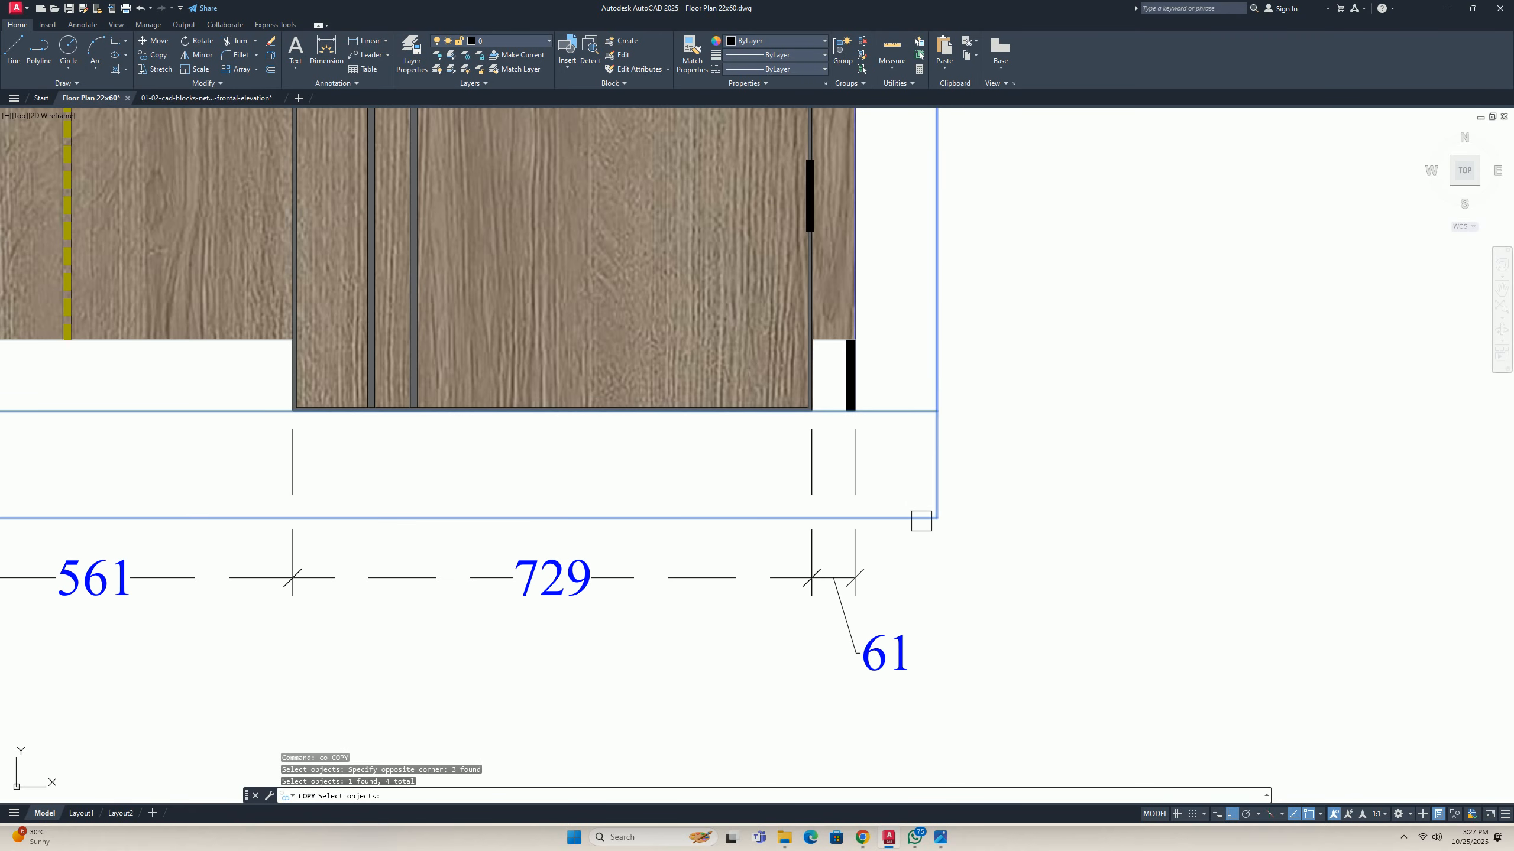
pyautogui.scroll(-3, 918, 520)
pyautogui.moveTo(558, 502); pyautogui.dragTo(917, 490, button='middle')
pyautogui.scroll(1, 380, 482)
pyautogui.scroll(4, 381, 482)
pyautogui.click(372, 506)
pyautogui.click(473, 450)
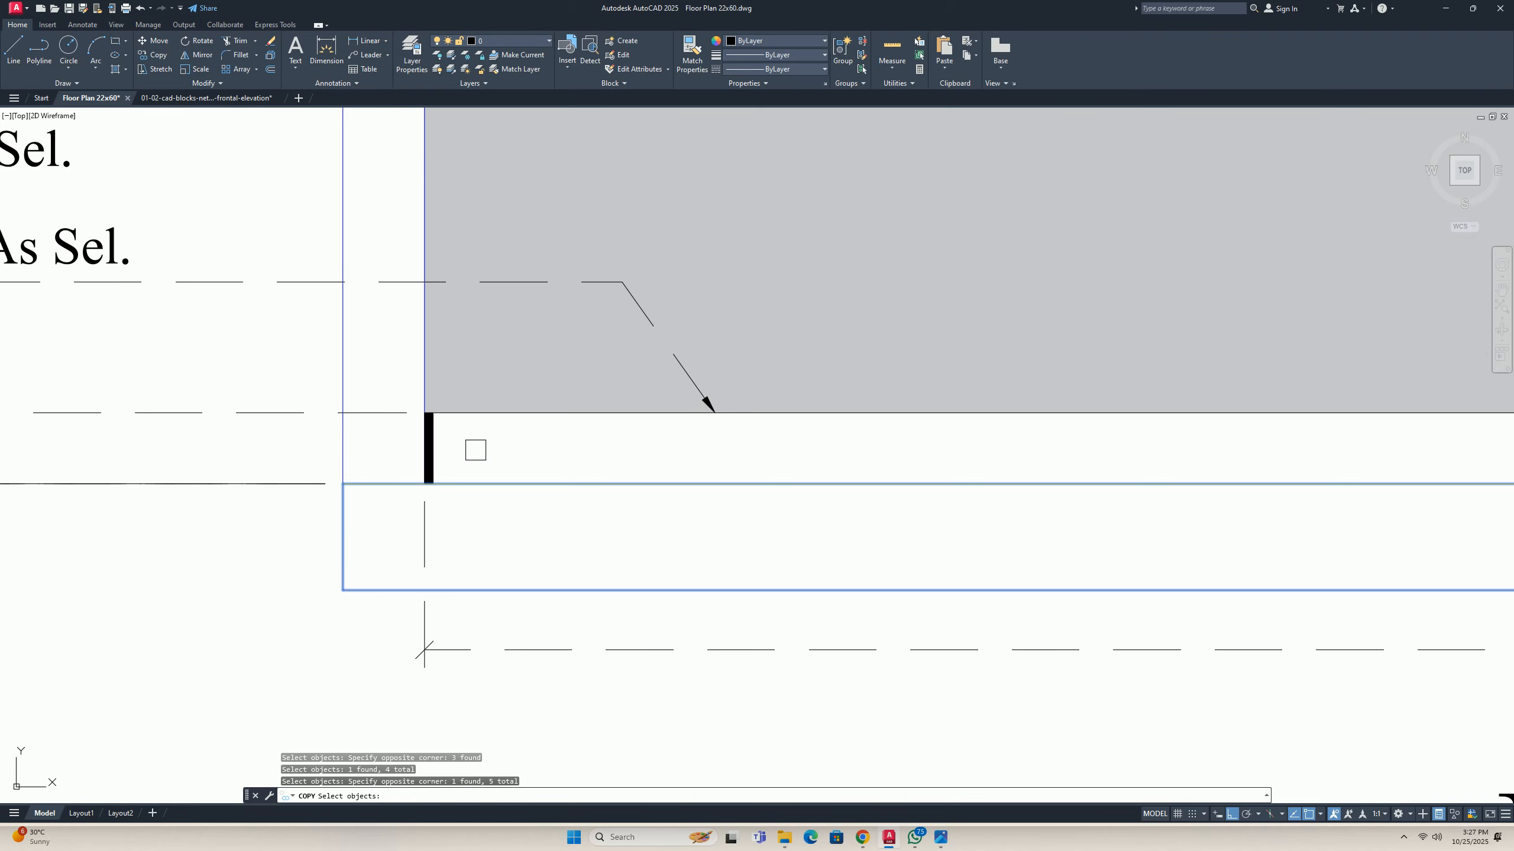
pyautogui.click(473, 447)
pyautogui.click(321, 423)
pyautogui.scroll(-4, 321, 422)
# Add the RCC slab outline and the false ceiling drop lines at both ends to the copy selection.
pyautogui.scroll(-4, 370, 451)
pyautogui.scroll(3, 576, 314)
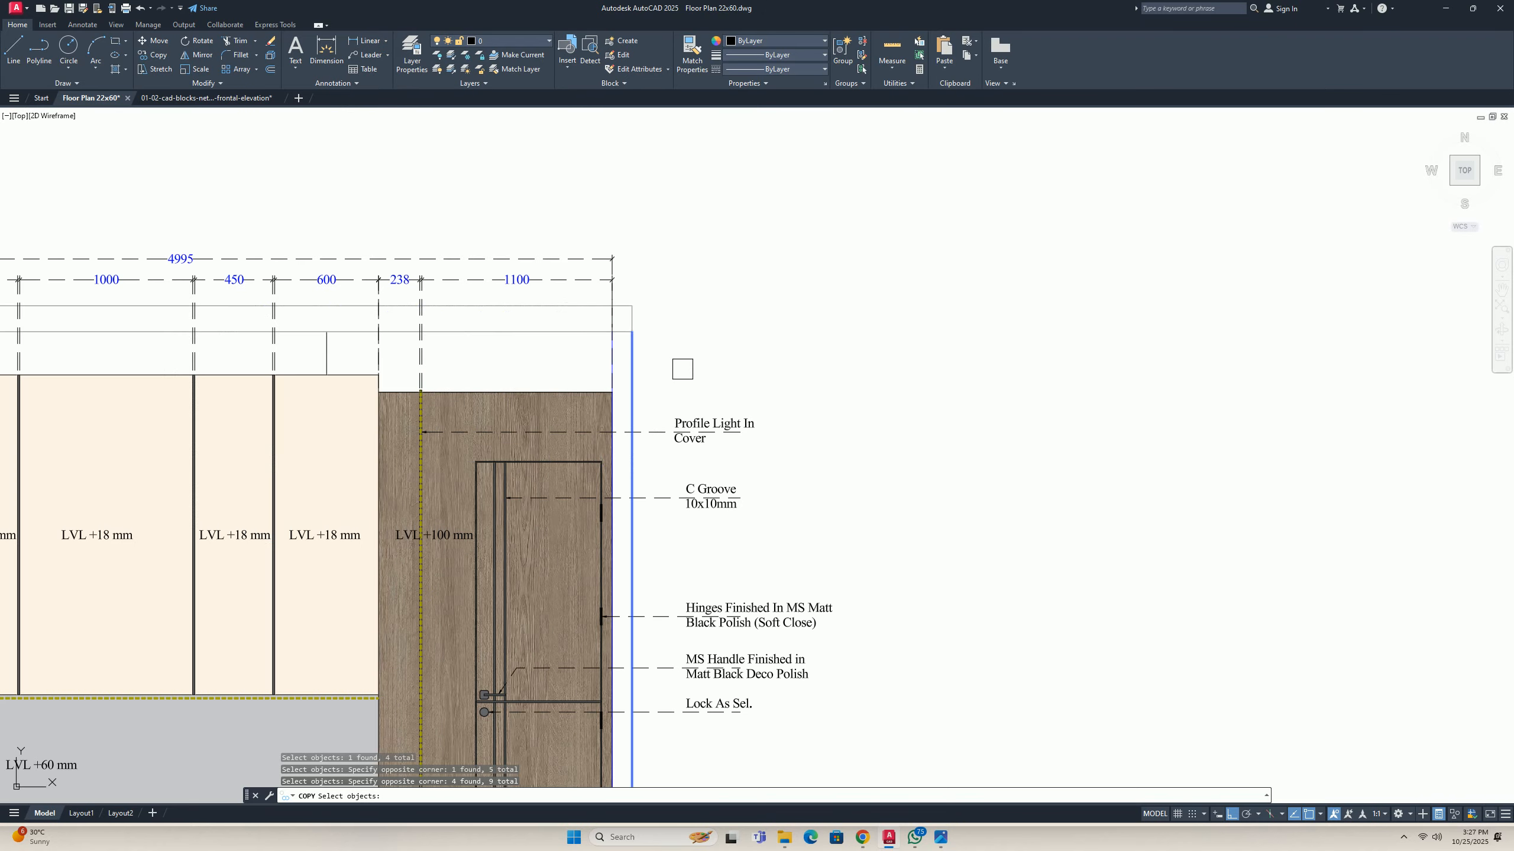
pyautogui.scroll(3, 658, 330)
pyautogui.click(595, 298)
pyautogui.click(510, 233)
pyautogui.scroll(-4, 527, 328)
pyautogui.moveTo(527, 328); pyautogui.dragTo(1067, 352, button='middle')
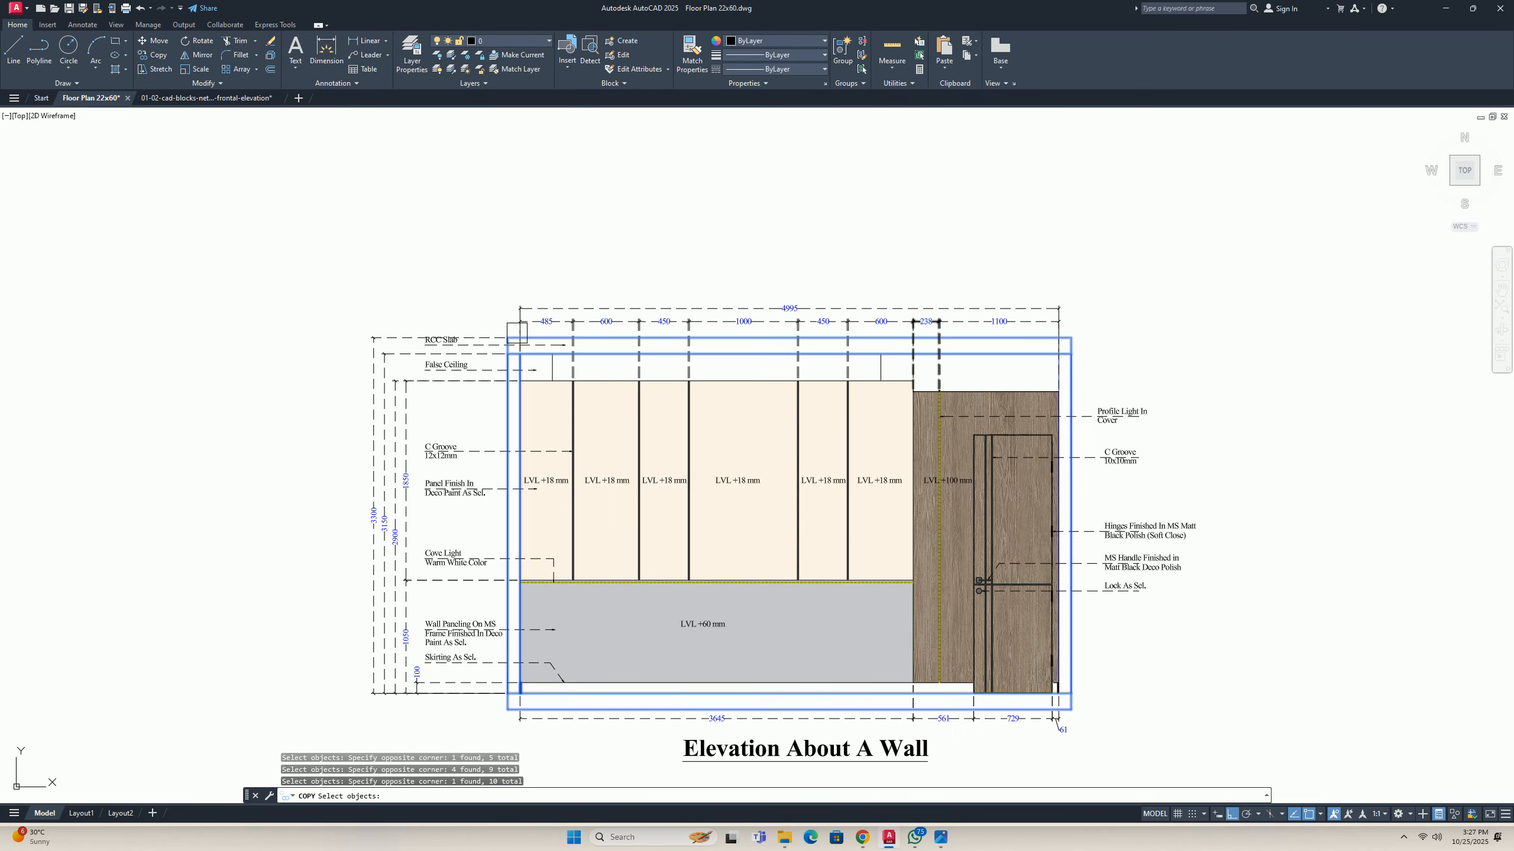
pyautogui.scroll(3, 528, 355)
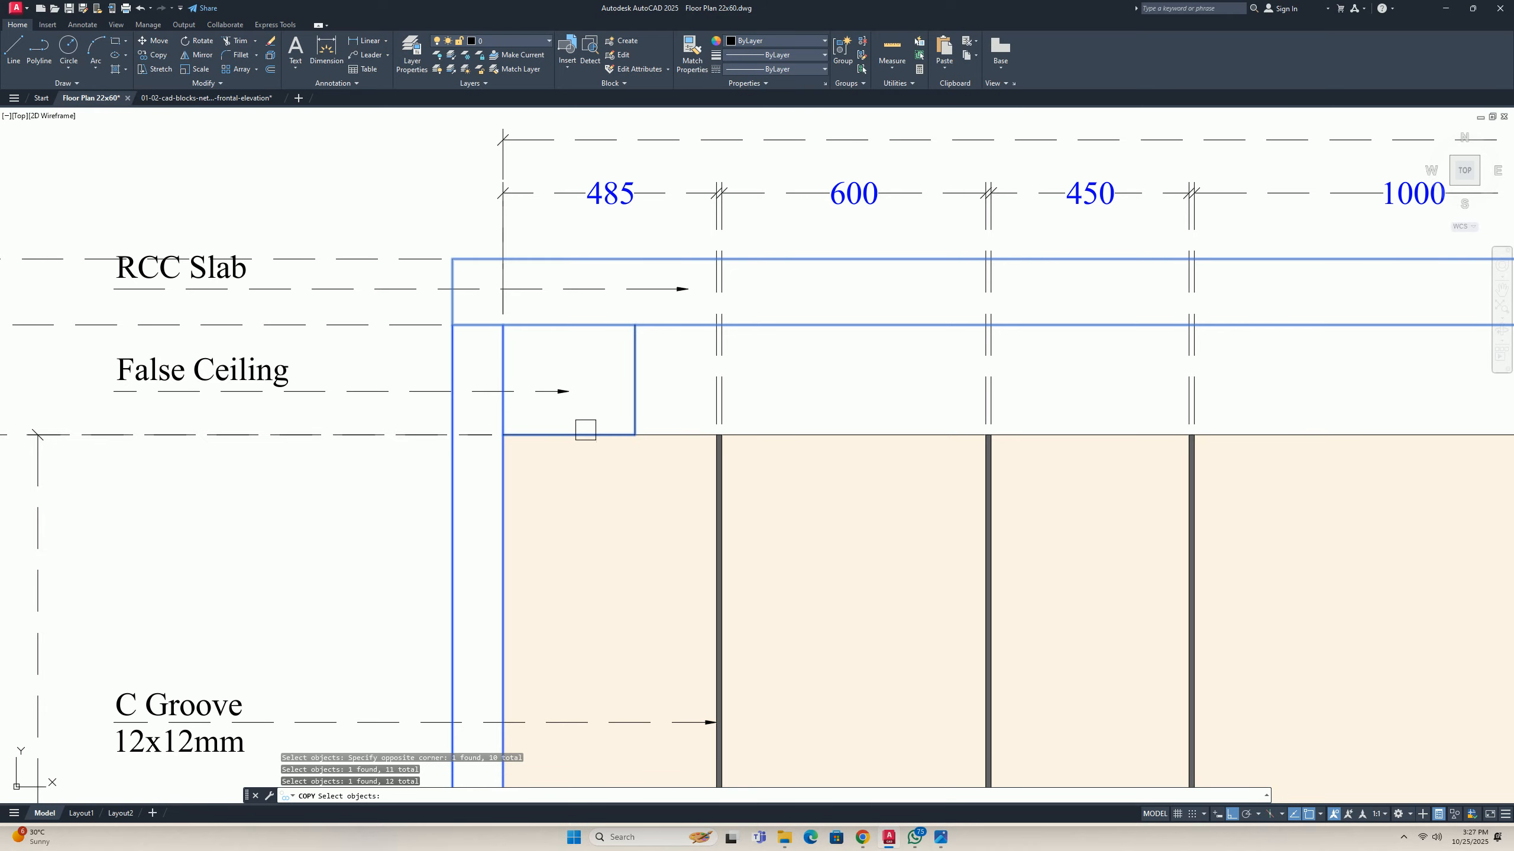
pyautogui.scroll(-4, 586, 430)
pyautogui.scroll(4, 595, 423)
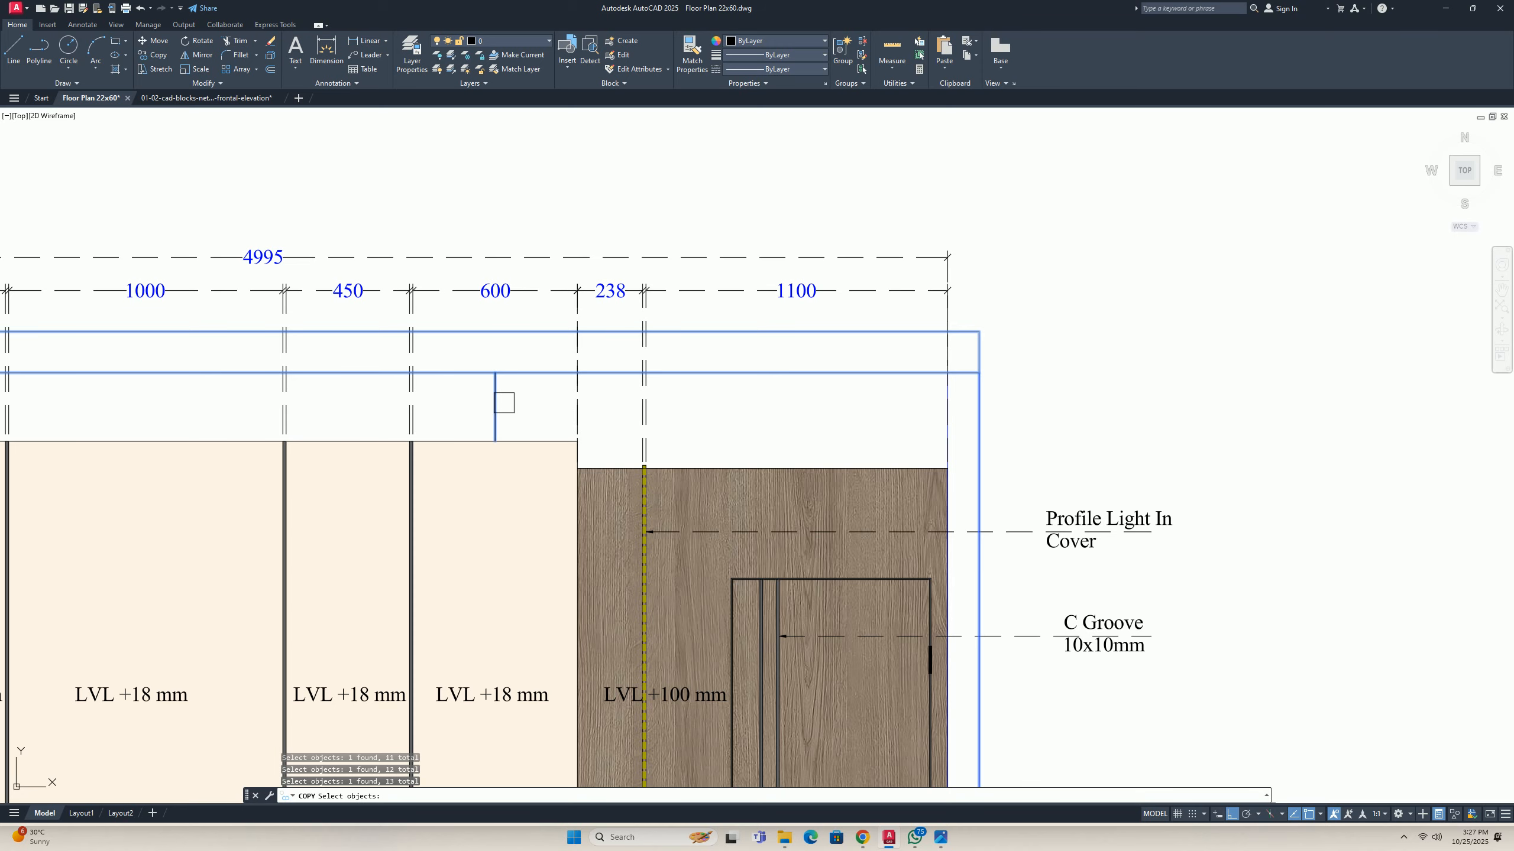
# Add the wood paneling's top and left edges and the complete profile light strip with its hatch to the copy selection.
pyautogui.scroll(6, 574, 455)
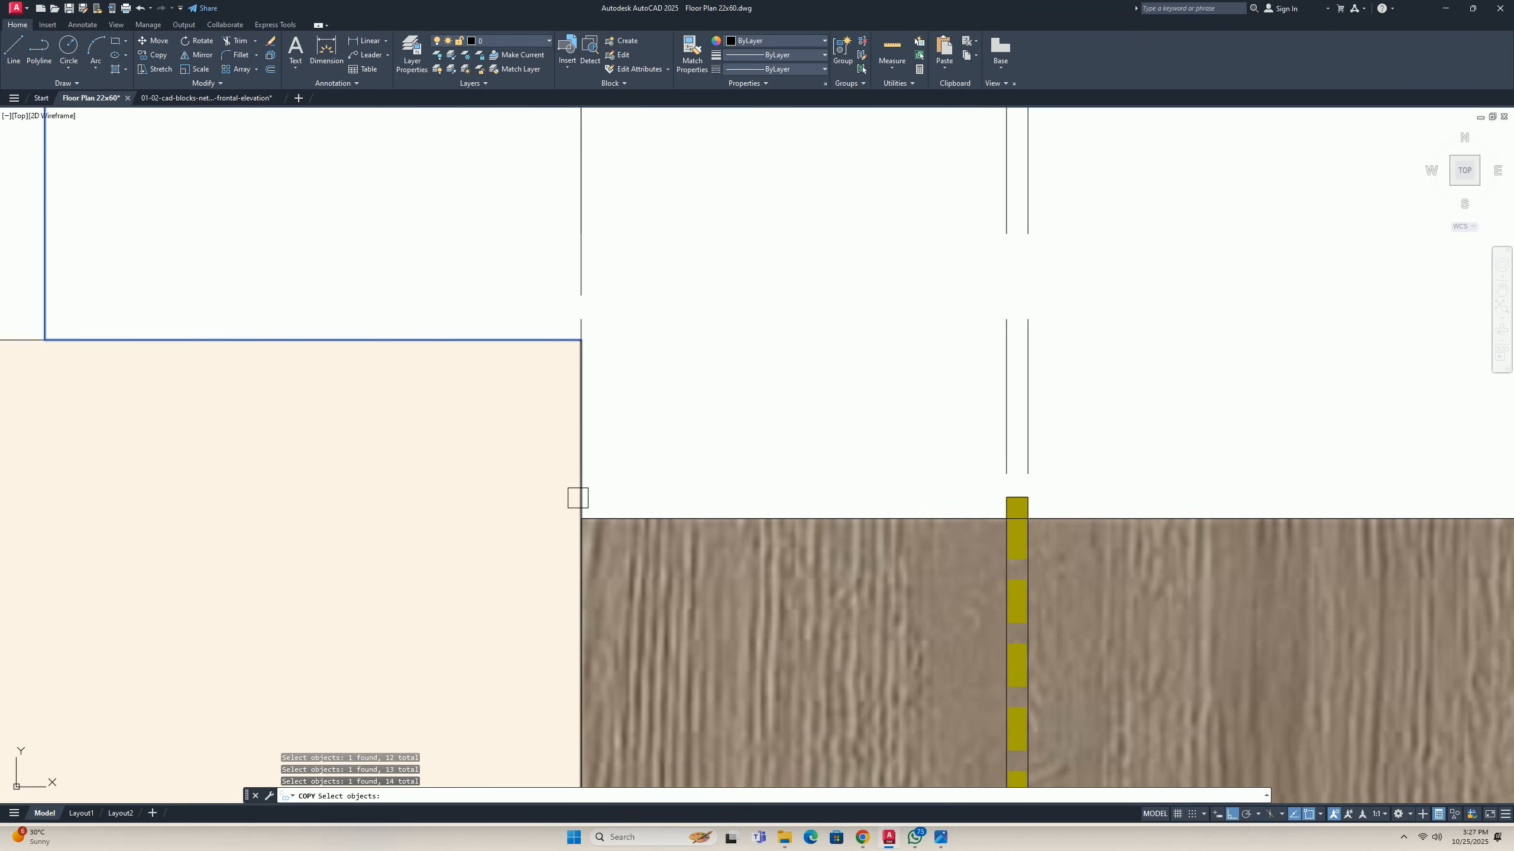
pyautogui.scroll(-5, 660, 525)
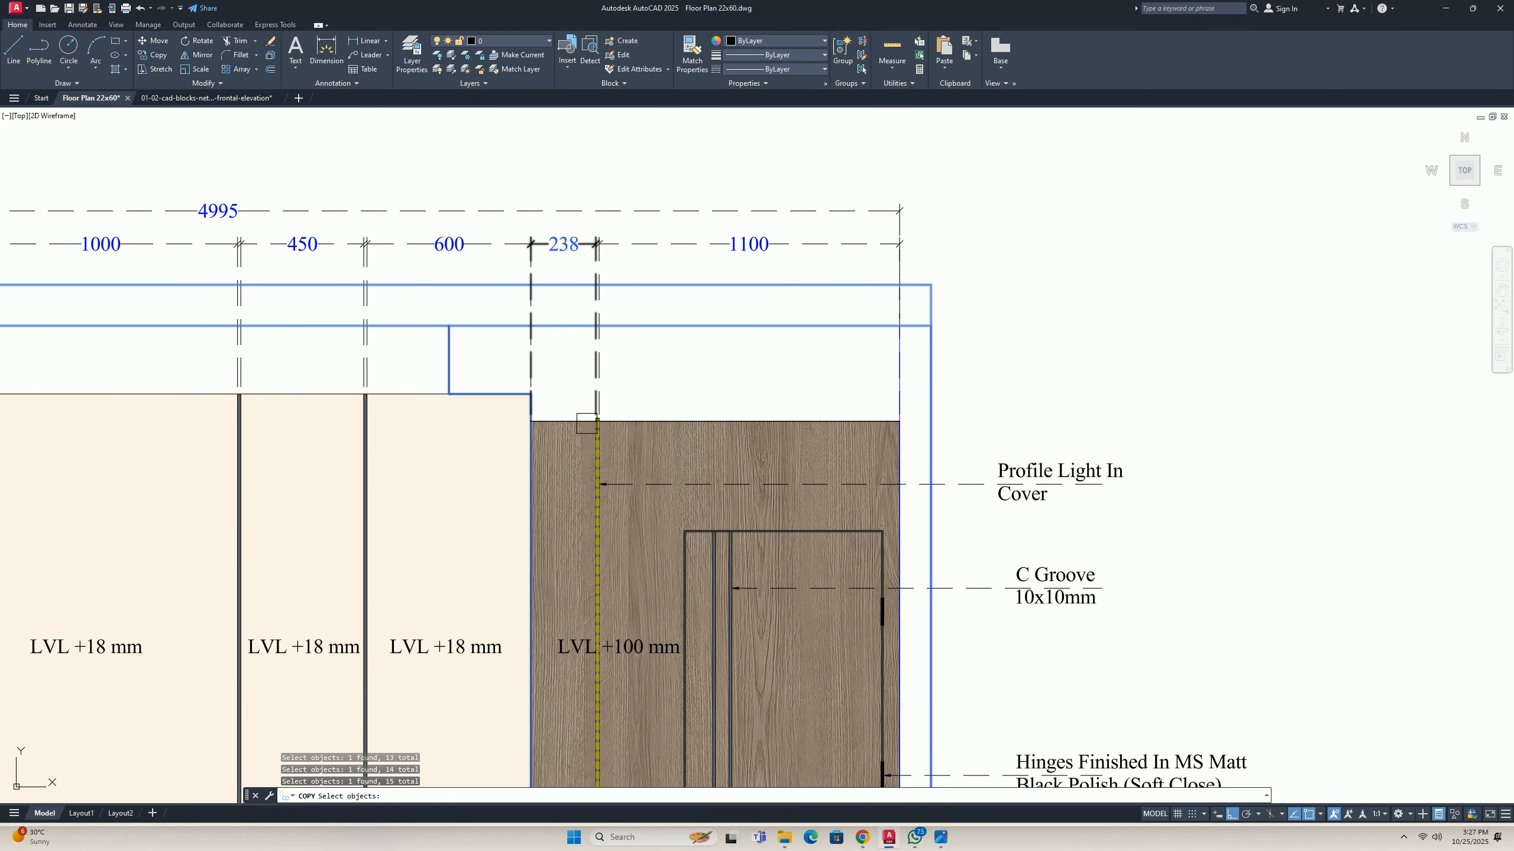
pyautogui.scroll(10, 647, 435)
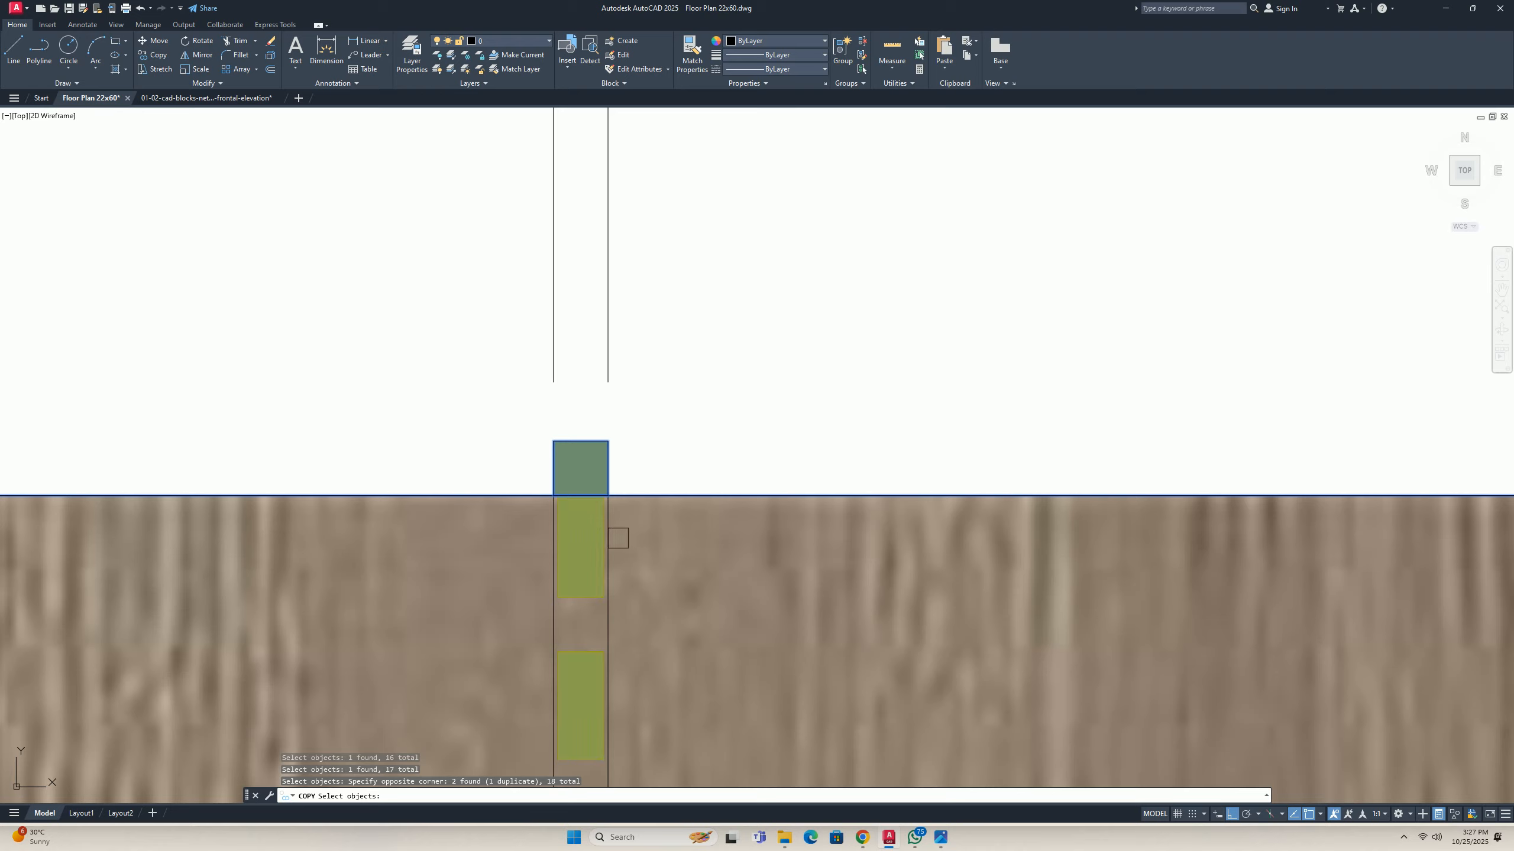
pyautogui.click(573, 544)
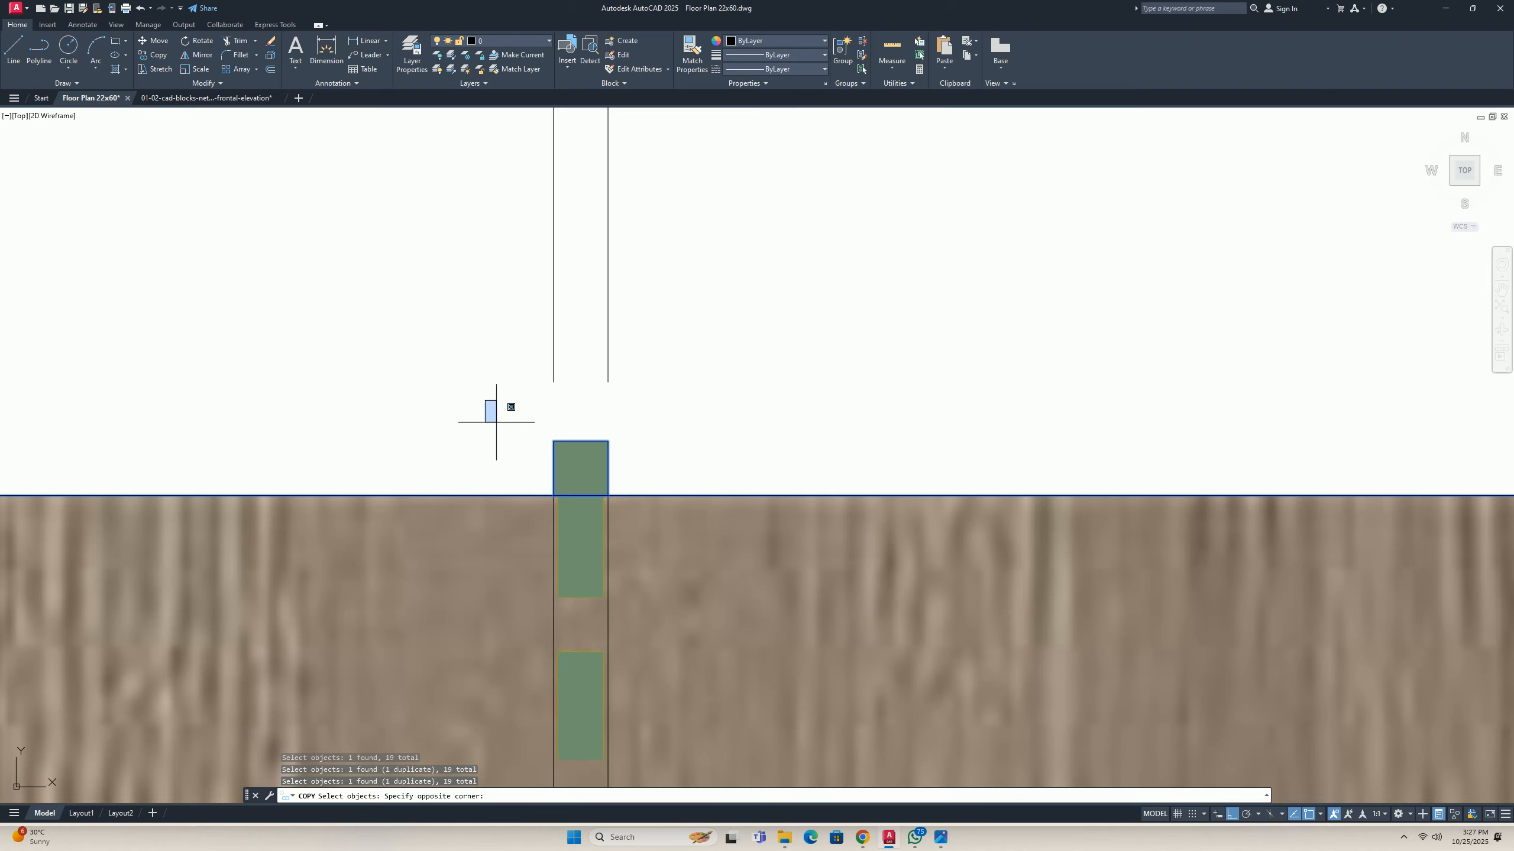
pyautogui.click(636, 534)
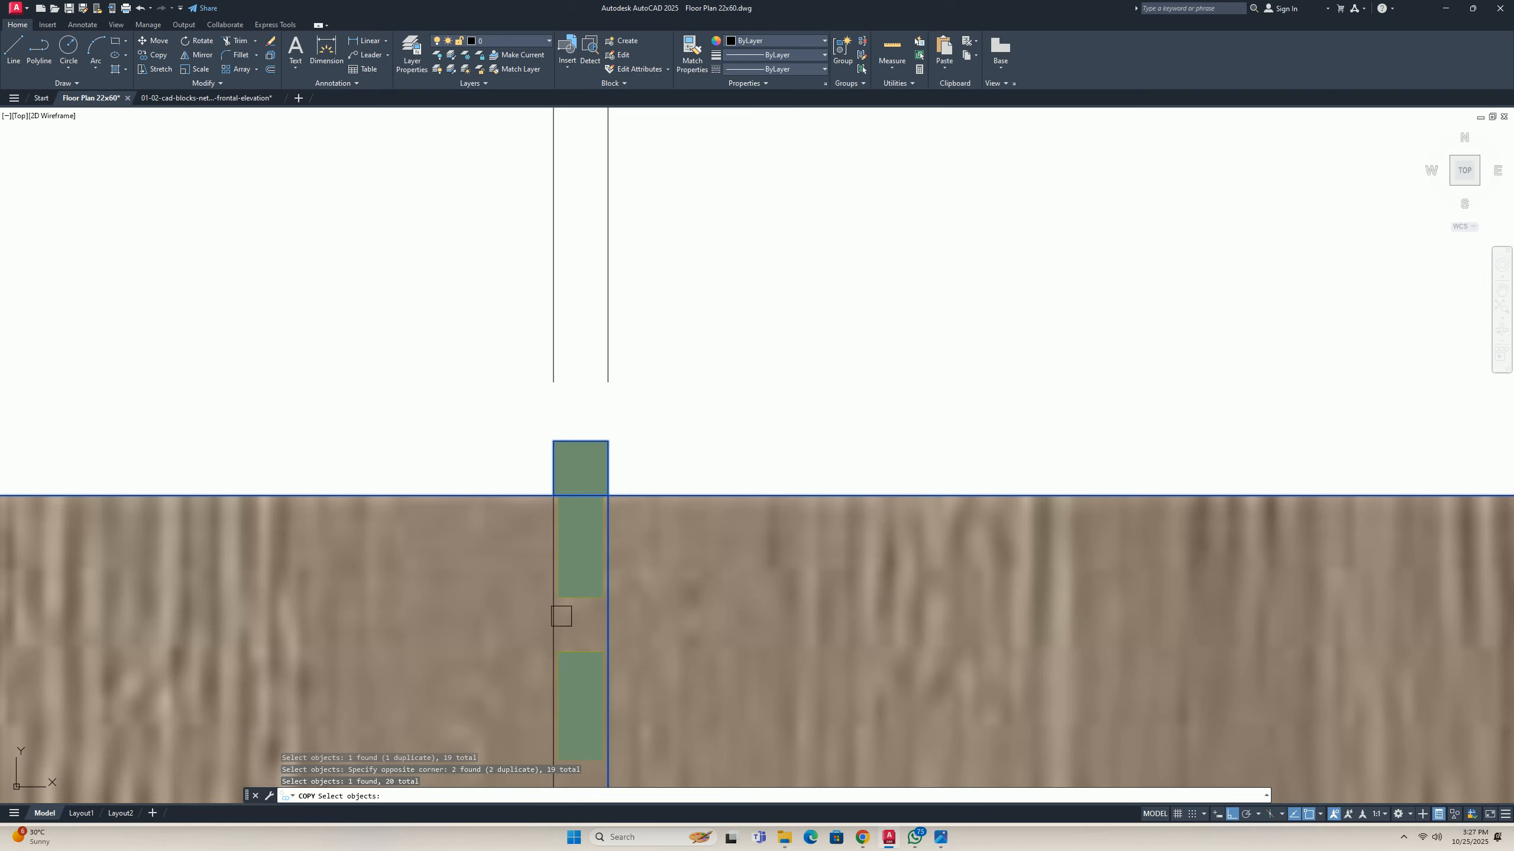
pyautogui.click(547, 616)
pyautogui.scroll(6, 545, 624)
pyautogui.click(574, 594)
pyautogui.scroll(-8, 574, 594)
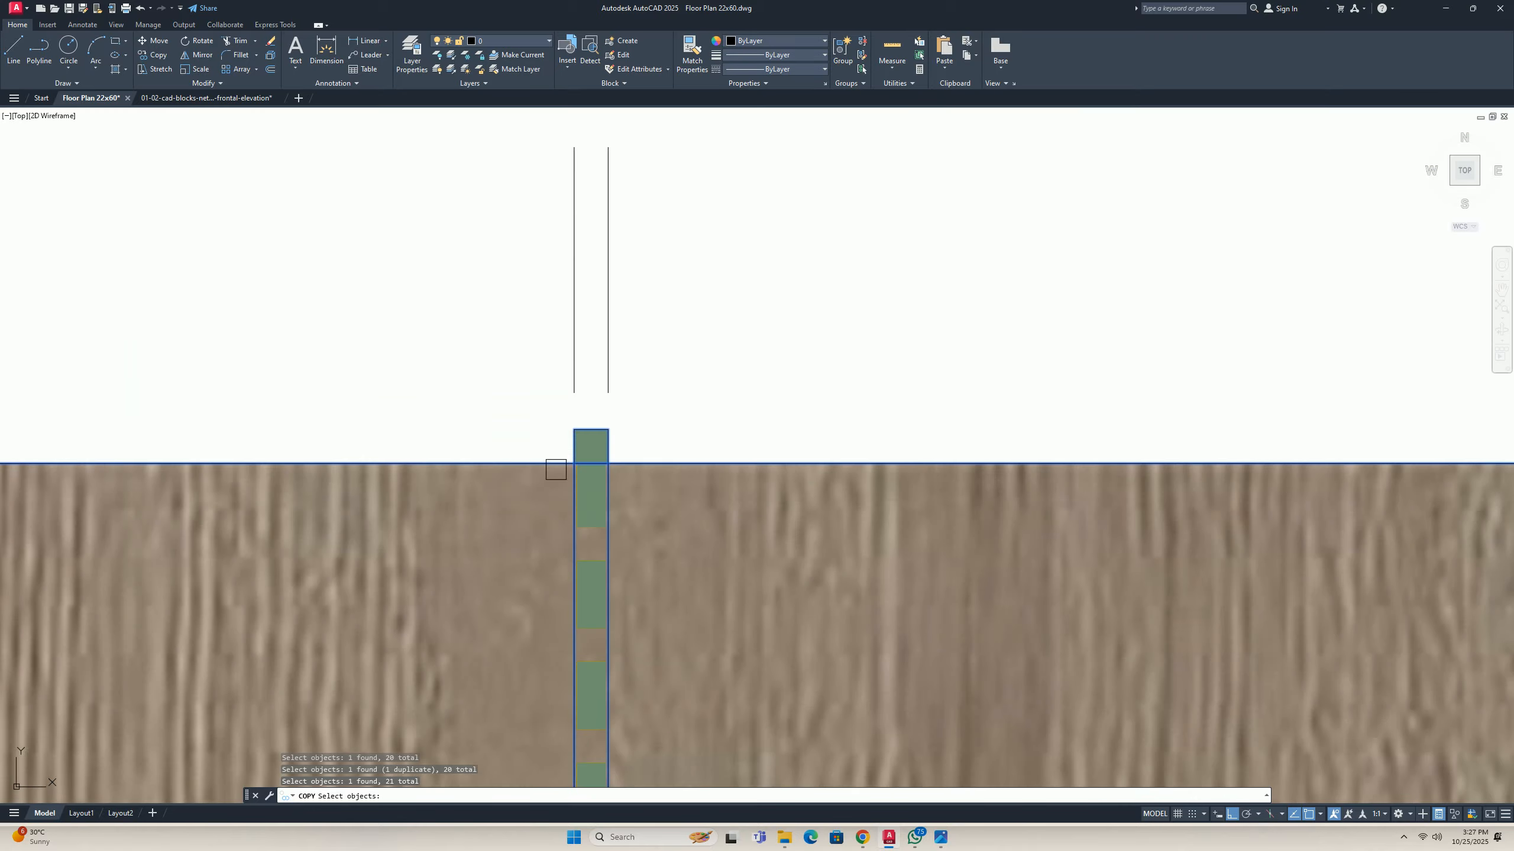
# Copy the selected outline about 5030 mm straight up from its lower right corner, into the space between the elevation and the plan.
pyautogui.scroll(-4, 662, 568)
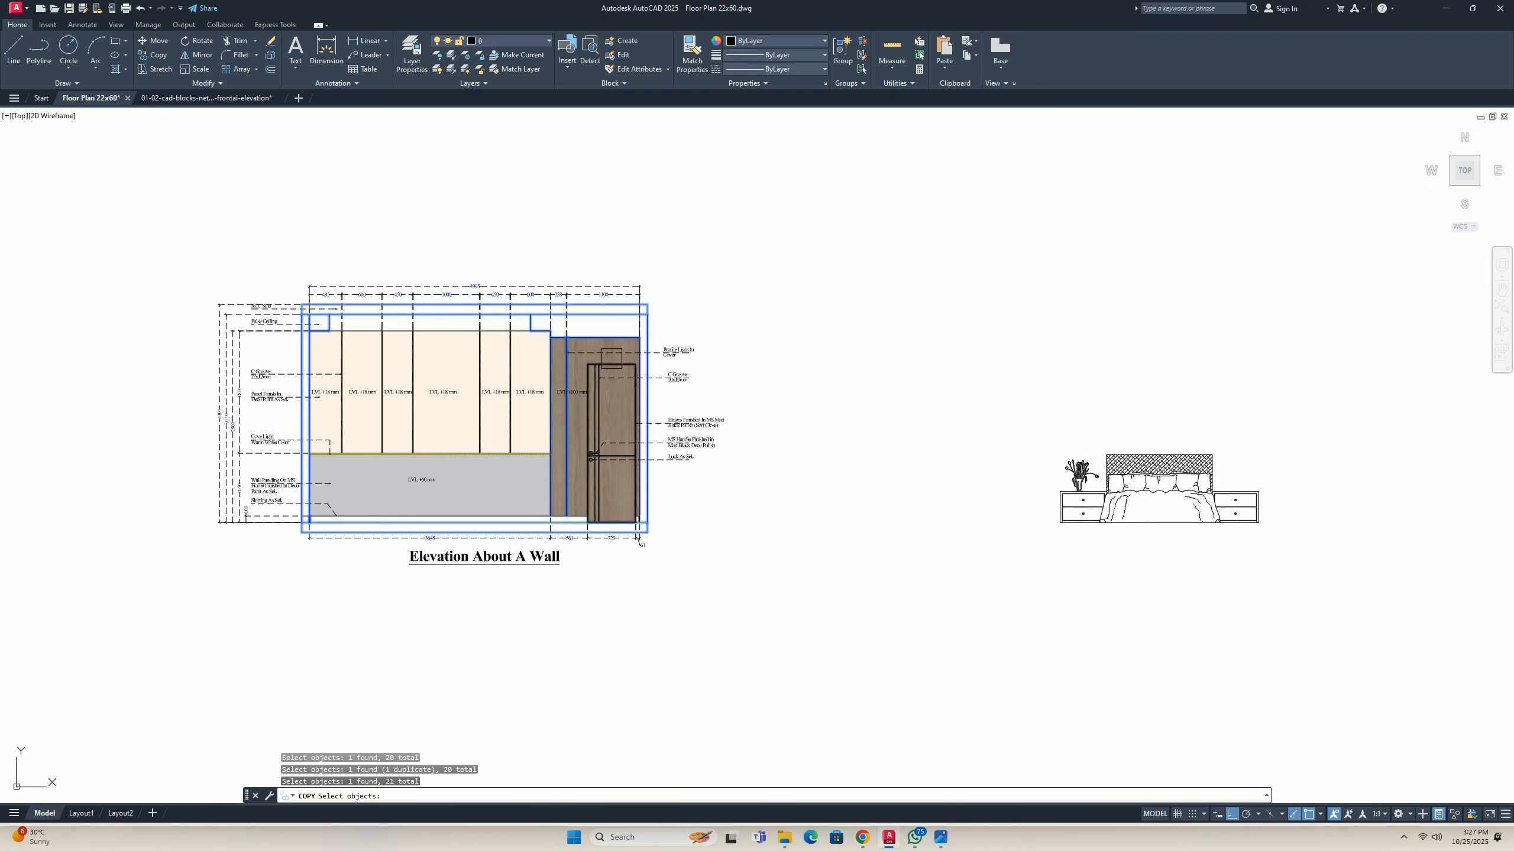
pyautogui.scroll(7, 662, 568)
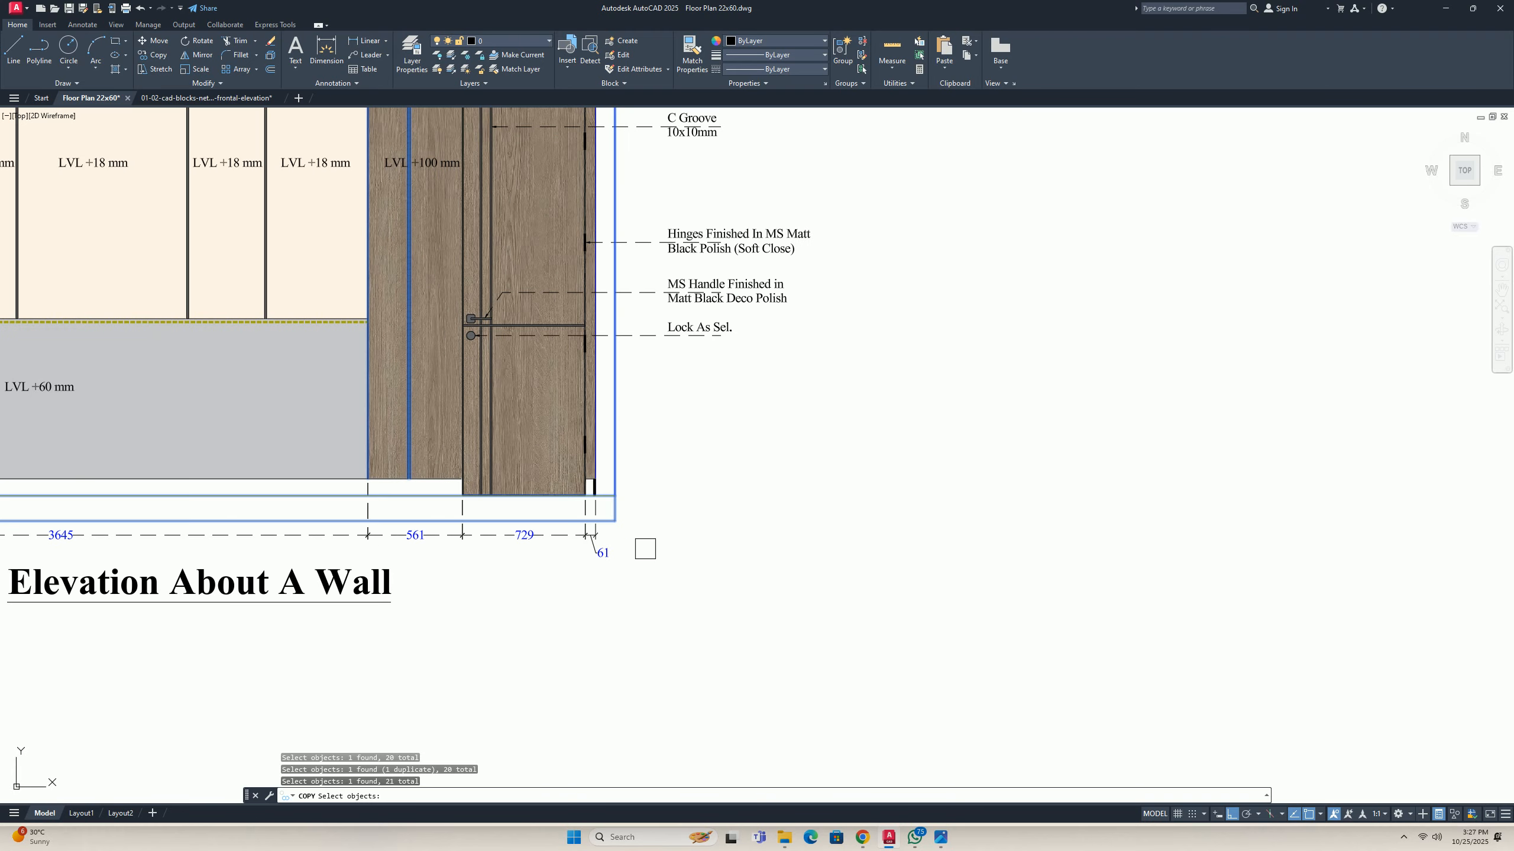
pyautogui.press('Return')
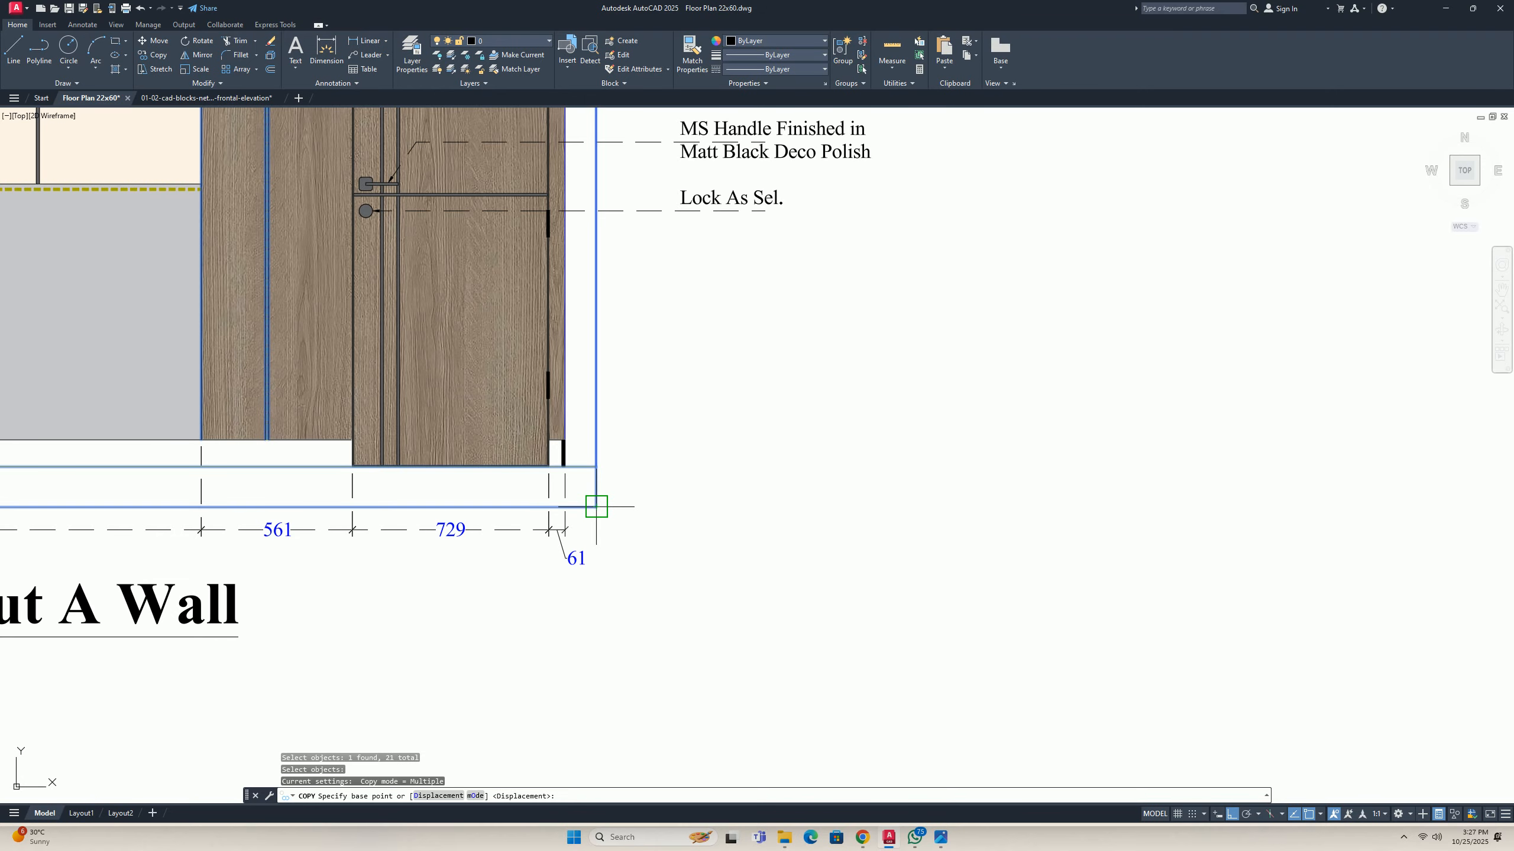
pyautogui.click(596, 507)
pyautogui.scroll(-4, 596, 325)
pyautogui.moveTo(596, 324); pyautogui.dragTo(628, 655, button='middle')
pyautogui.moveTo(627, 370); pyautogui.dragTo(643, 686, button='middle')
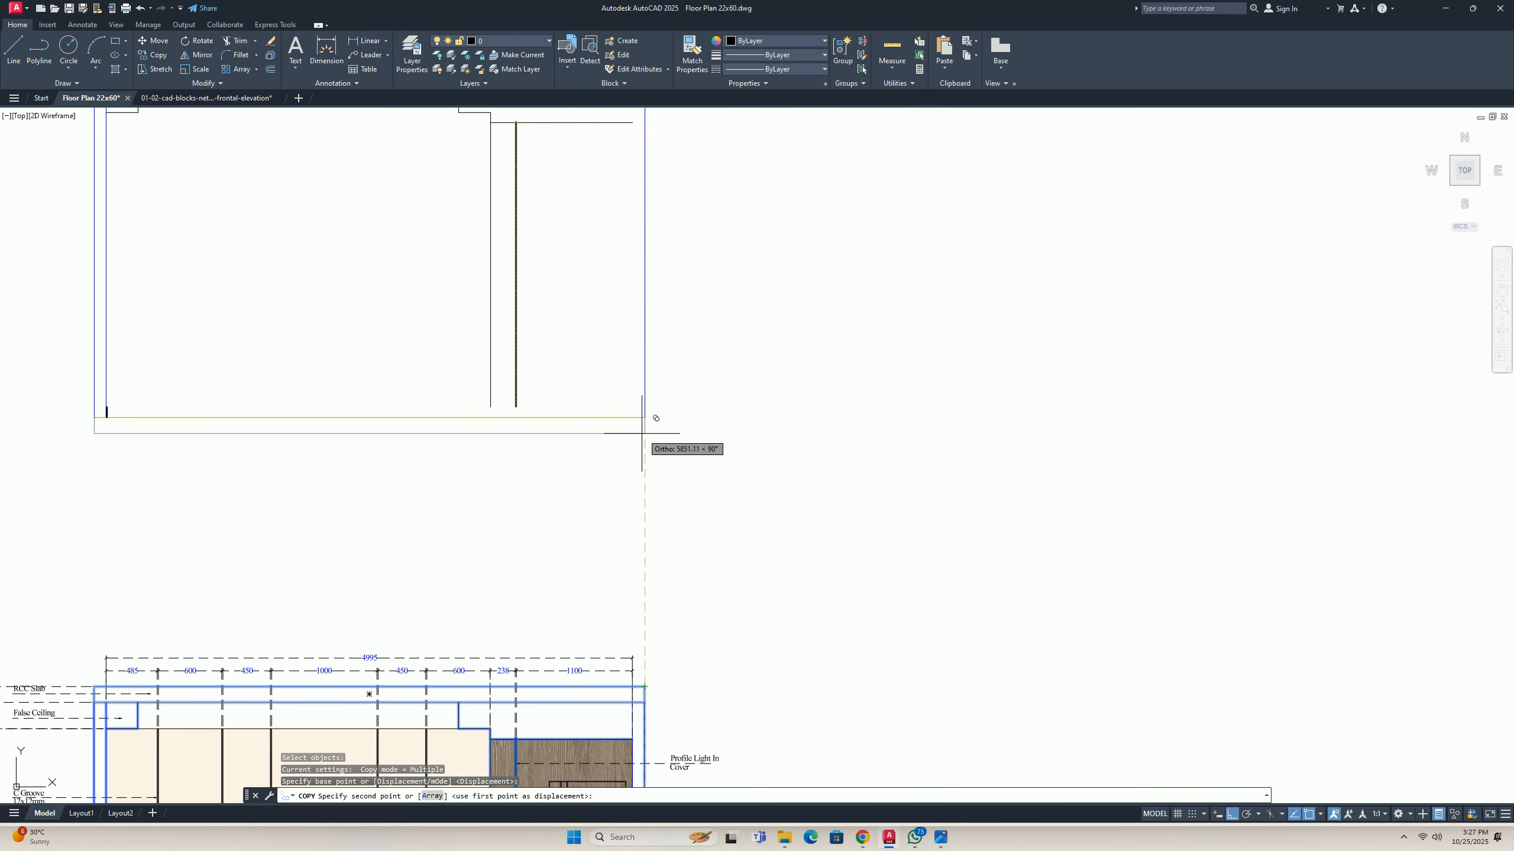
pyautogui.click(642, 433)
pyautogui.press('Escape')
pyautogui.press('Escape')
pyautogui.scroll(-2, 423, 486)
pyautogui.scroll(-2, 863, 547)
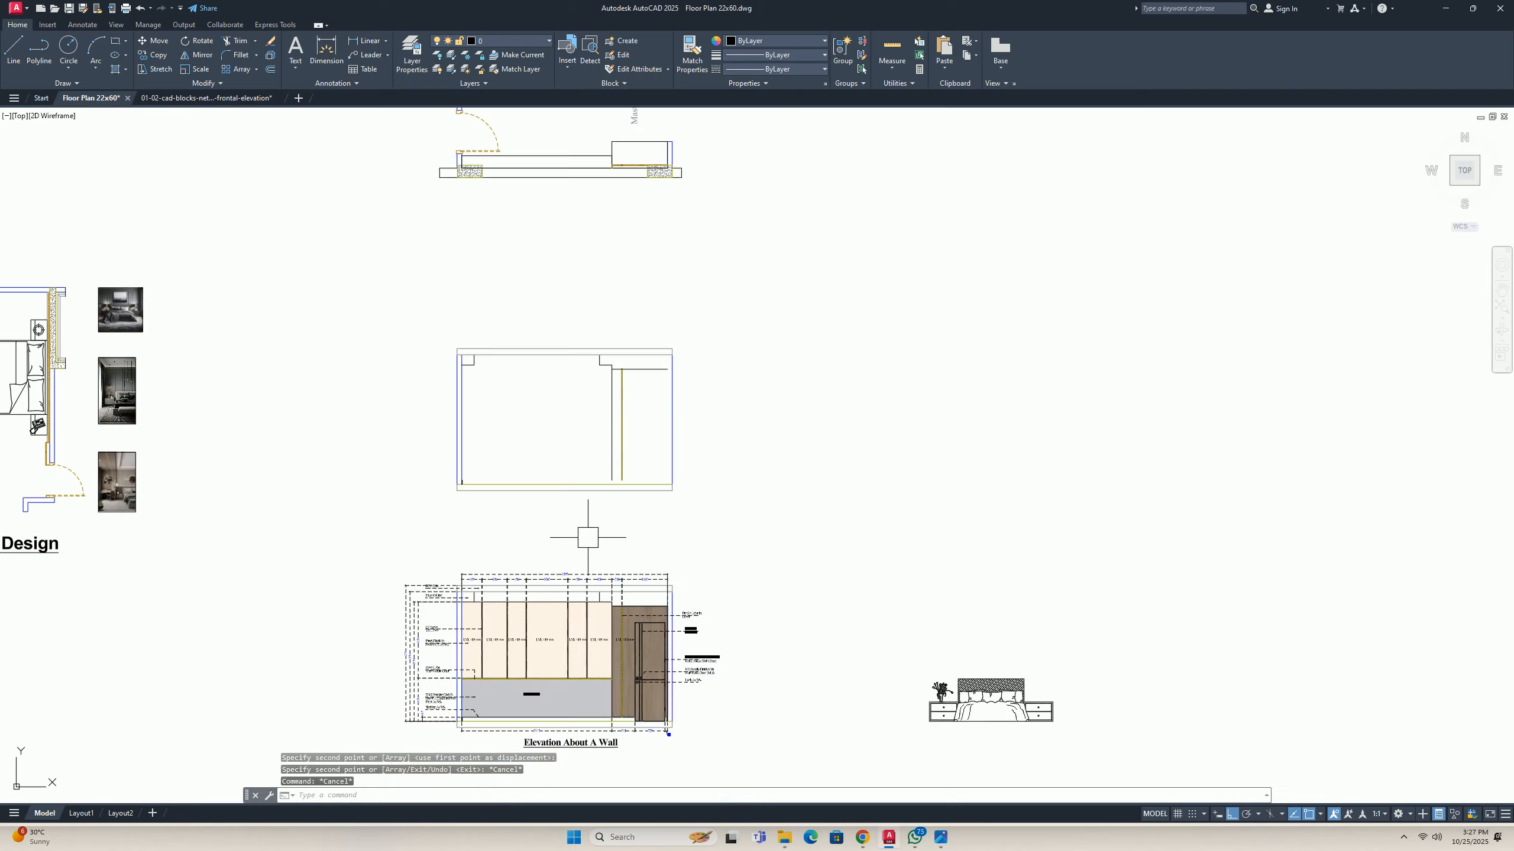
# Copy the skirting's top line from the annotated elevation into the outline above, matching the floor slab's lower left corners.
pyautogui.moveTo(557, 745); pyautogui.dragTo(586, 626, button='middle')
pyautogui.scroll(3, 586, 624)
pyautogui.press('Escape')
pyautogui.press('space')
pyautogui.click(647, 525)
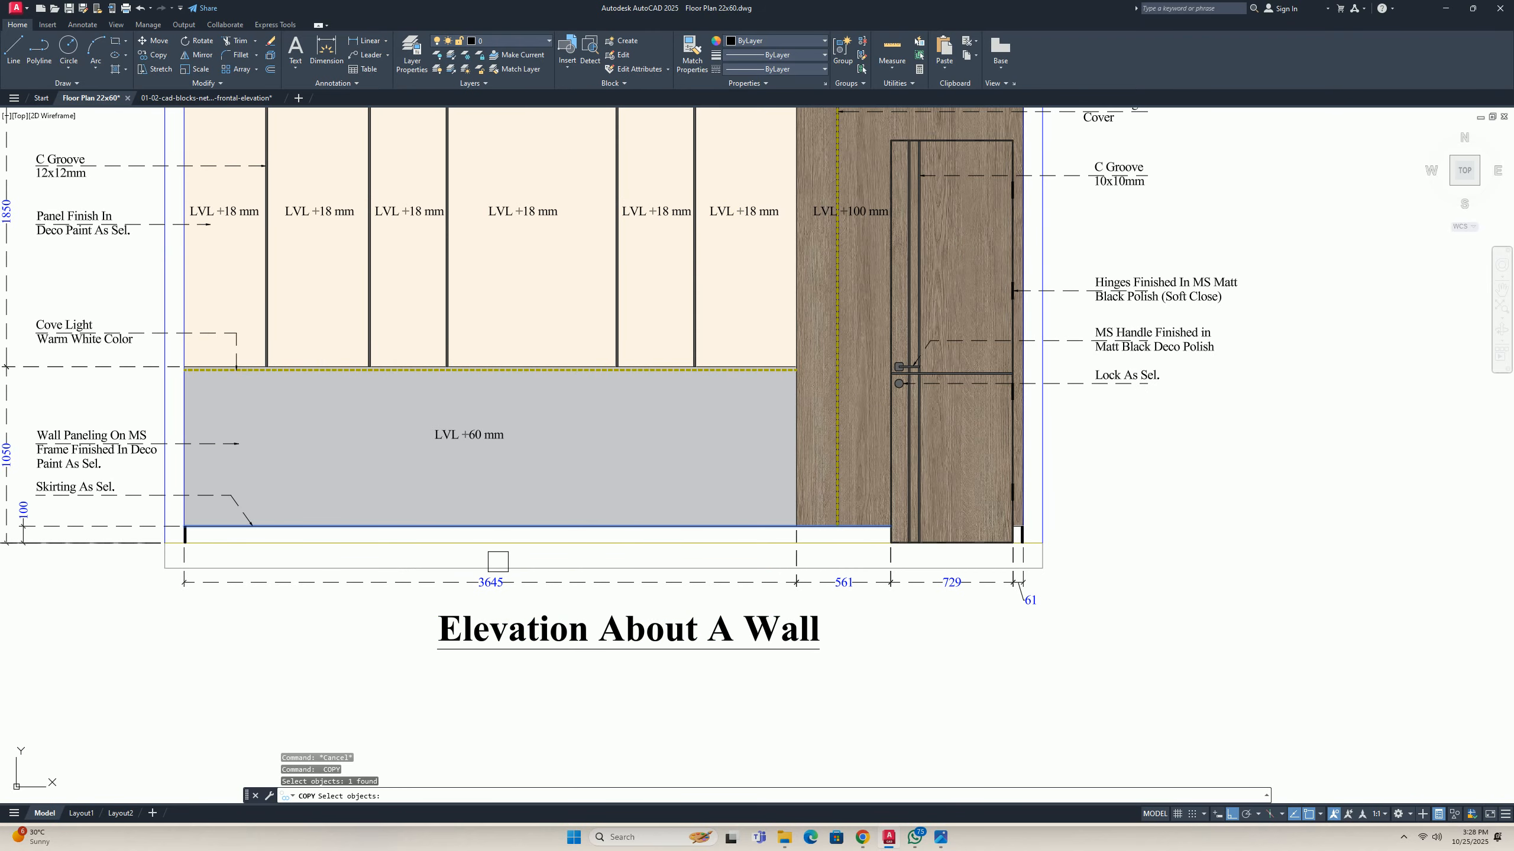
pyautogui.moveTo(214, 559); pyautogui.dragTo(486, 595, button='middle')
pyautogui.scroll(5, 439, 583)
pyautogui.press('space')
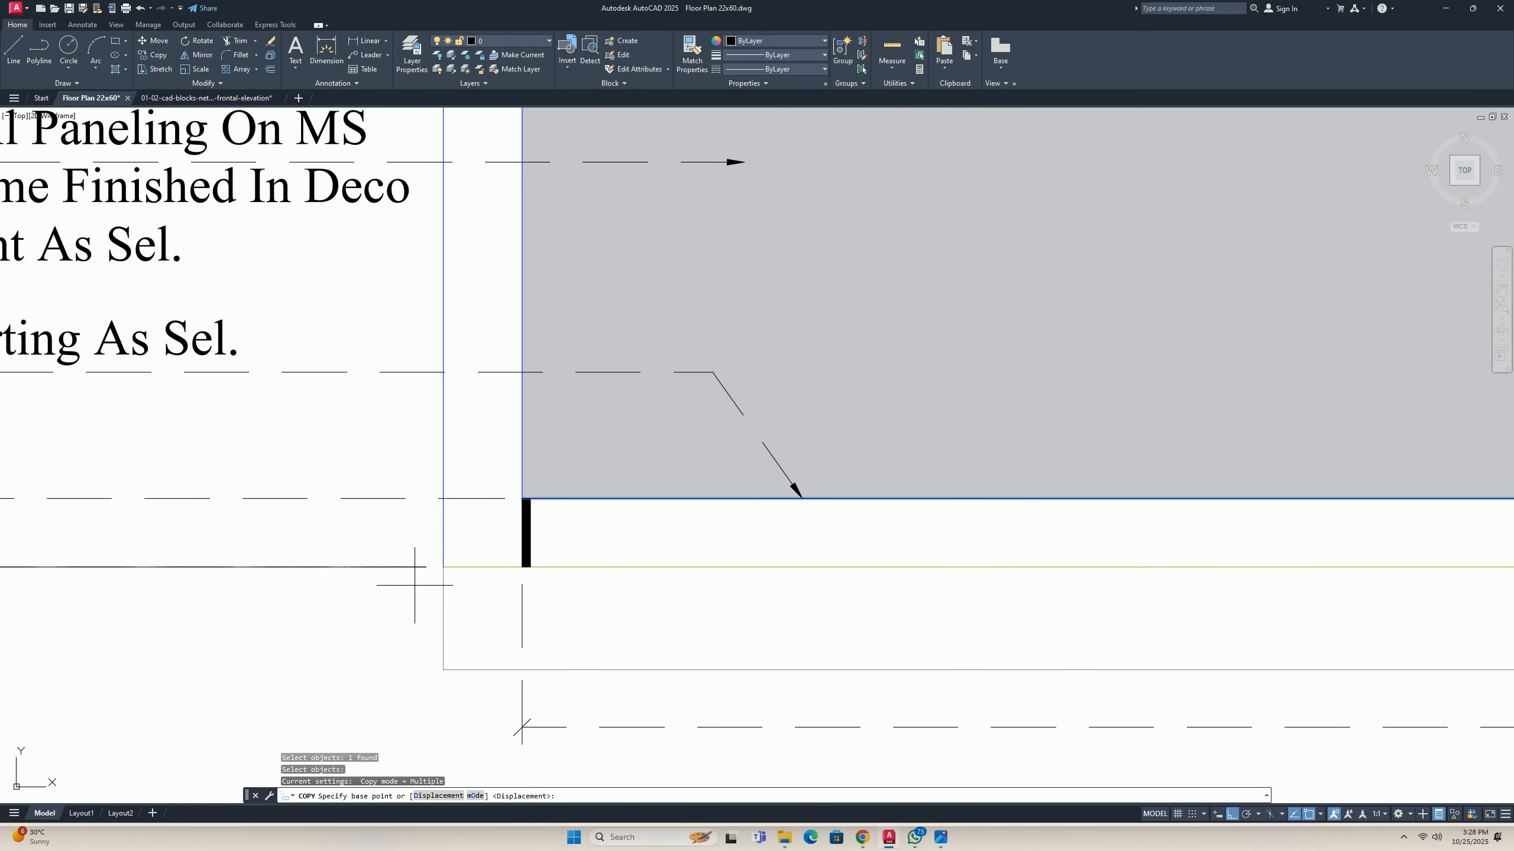
pyautogui.click(443, 669)
pyautogui.scroll(-6, 439, 372)
pyautogui.moveTo(444, 256); pyautogui.dragTo(447, 695, button='middle')
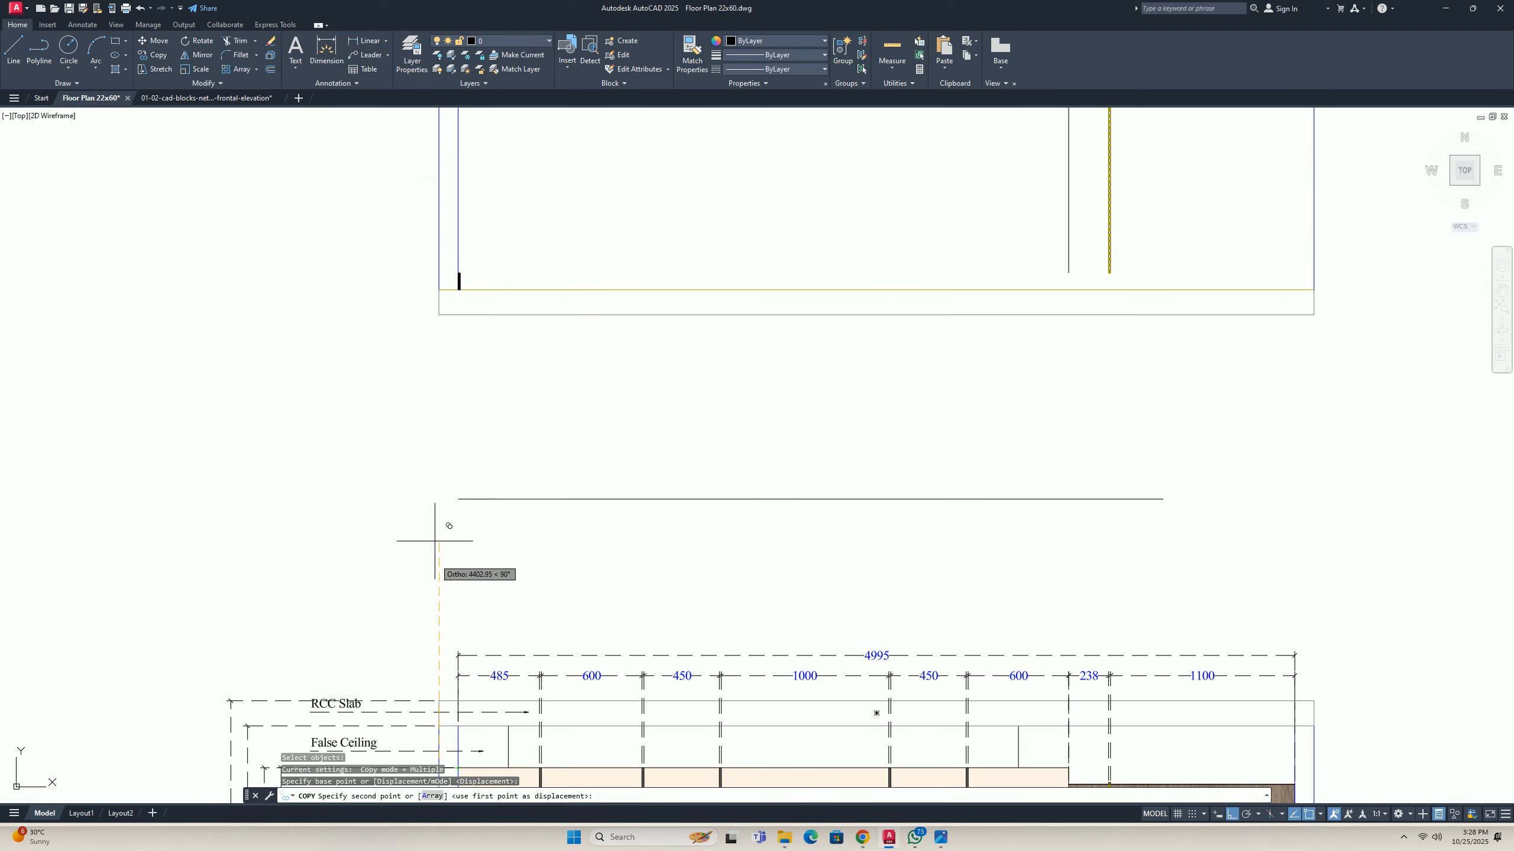
pyautogui.click(439, 302)
pyautogui.press('Escape')
# Extend the copied skirting line to the right wall and trim the panel edge and profile light below it.
pyautogui.moveTo(698, 441); pyautogui.dragTo(320, 579, button='middle')
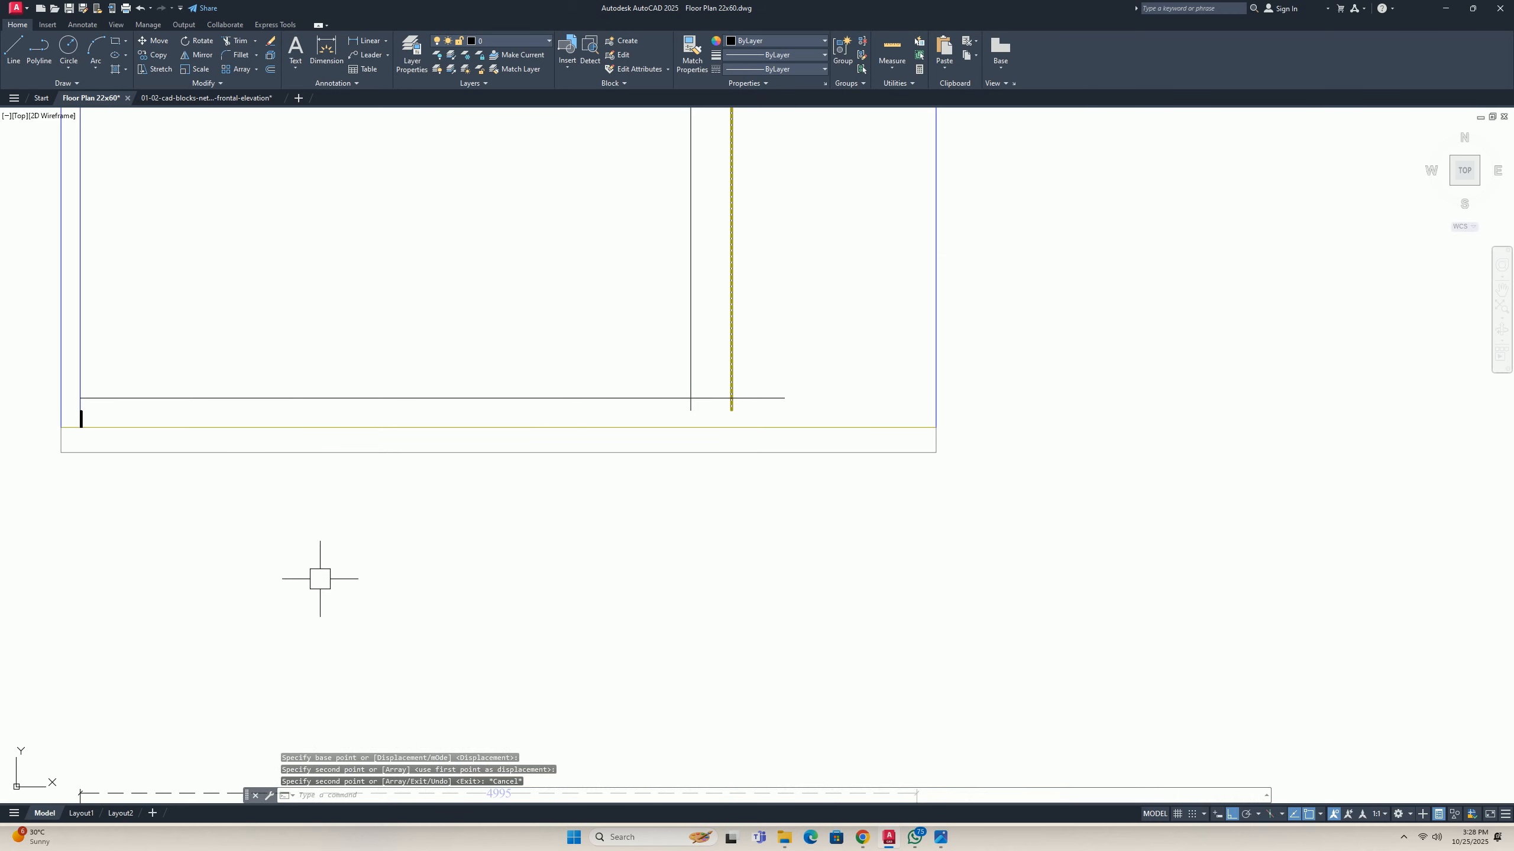
pyautogui.moveTo(778, 441); pyautogui.dragTo(700, 552, button='middle')
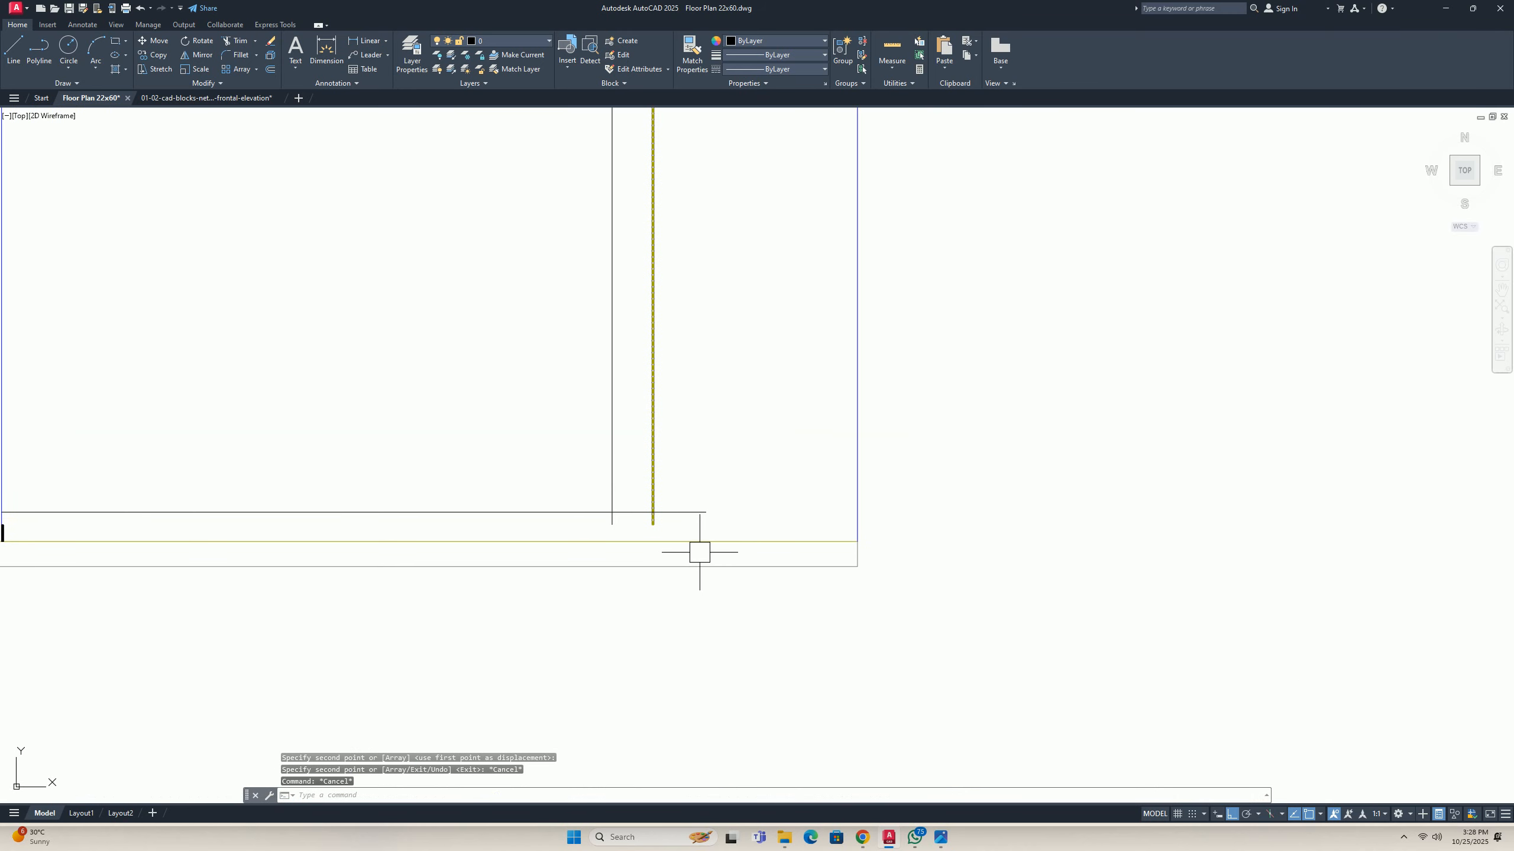
pyautogui.write('ex')
pyautogui.press('space')
pyautogui.click(692, 515)
pyautogui.scroll(2, 691, 514)
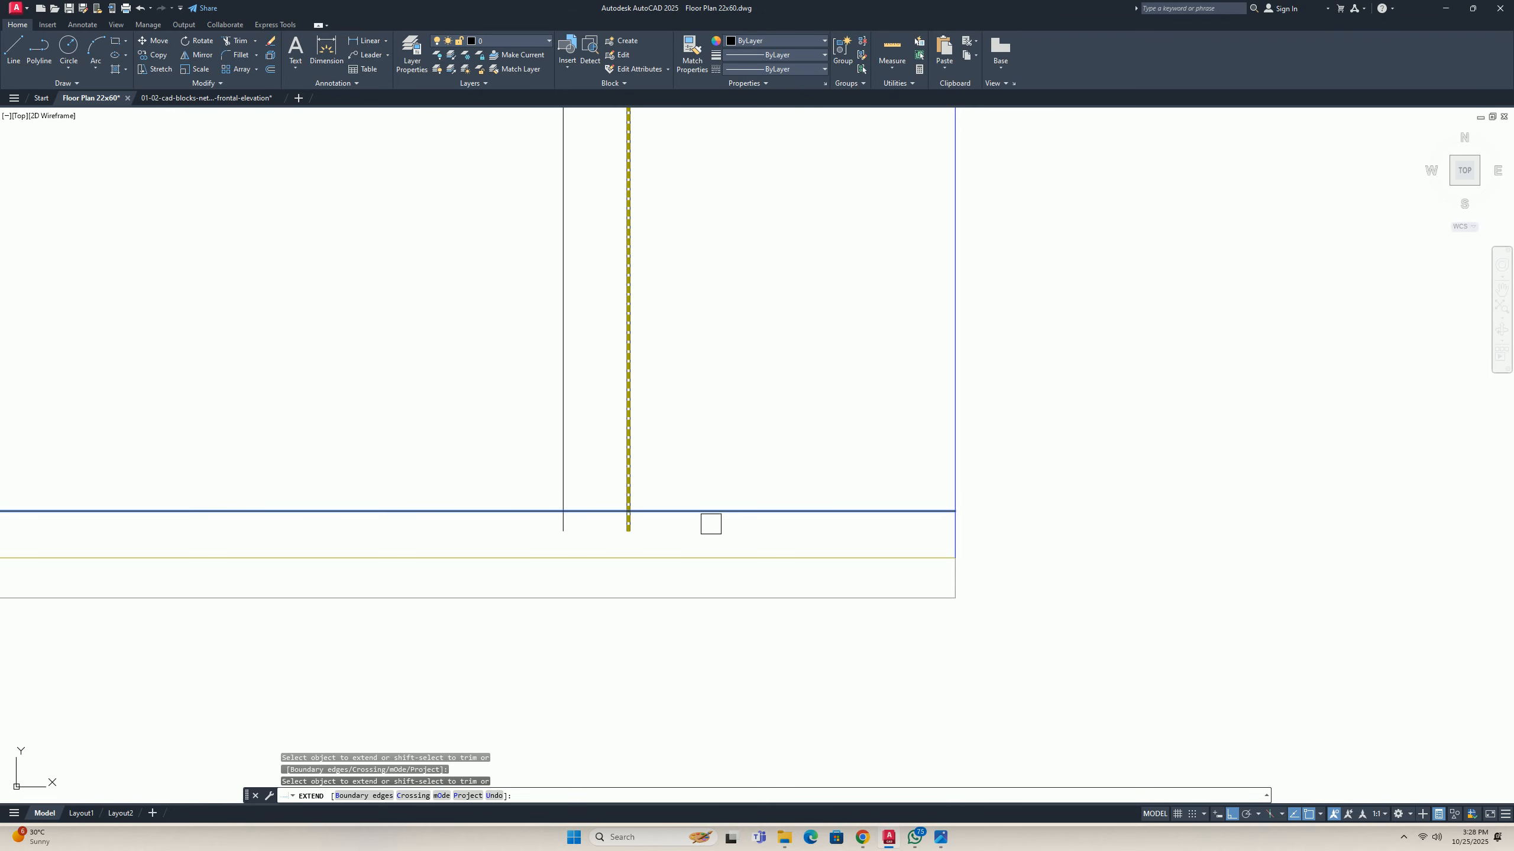
pyautogui.click(703, 511)
pyautogui.scroll(4, 614, 535)
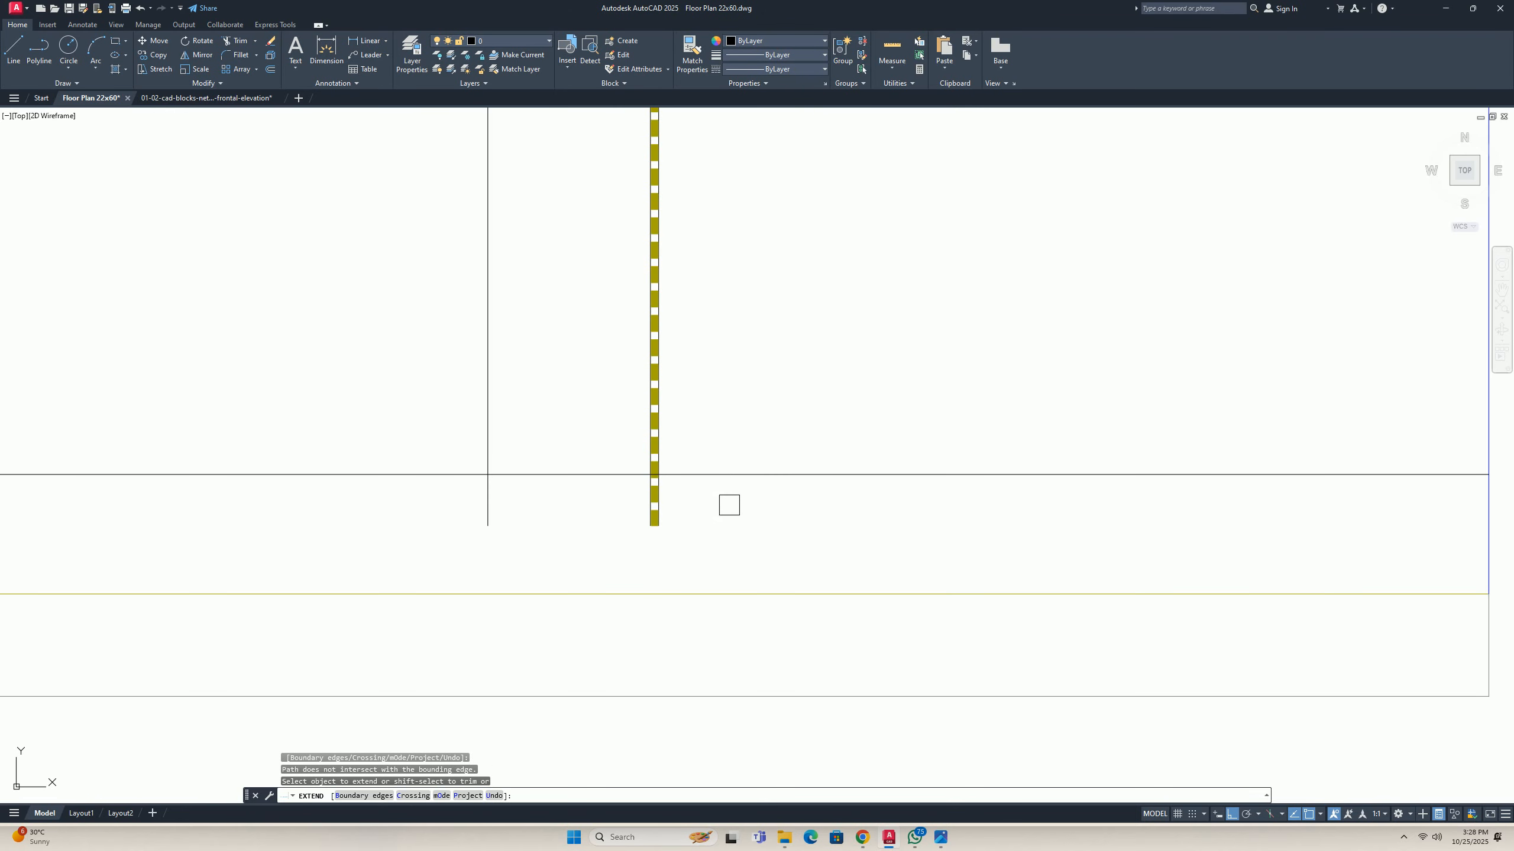
pyautogui.moveTo(729, 505)
pyautogui.keyDown('shift'); pyautogui.mouseDown()
pyautogui.moveTo(622, 490)
pyautogui.moveTo(560, 508)
pyautogui.mouseUp(); pyautogui.keyUp('shift')
pyautogui.scroll(-5, 561, 509)
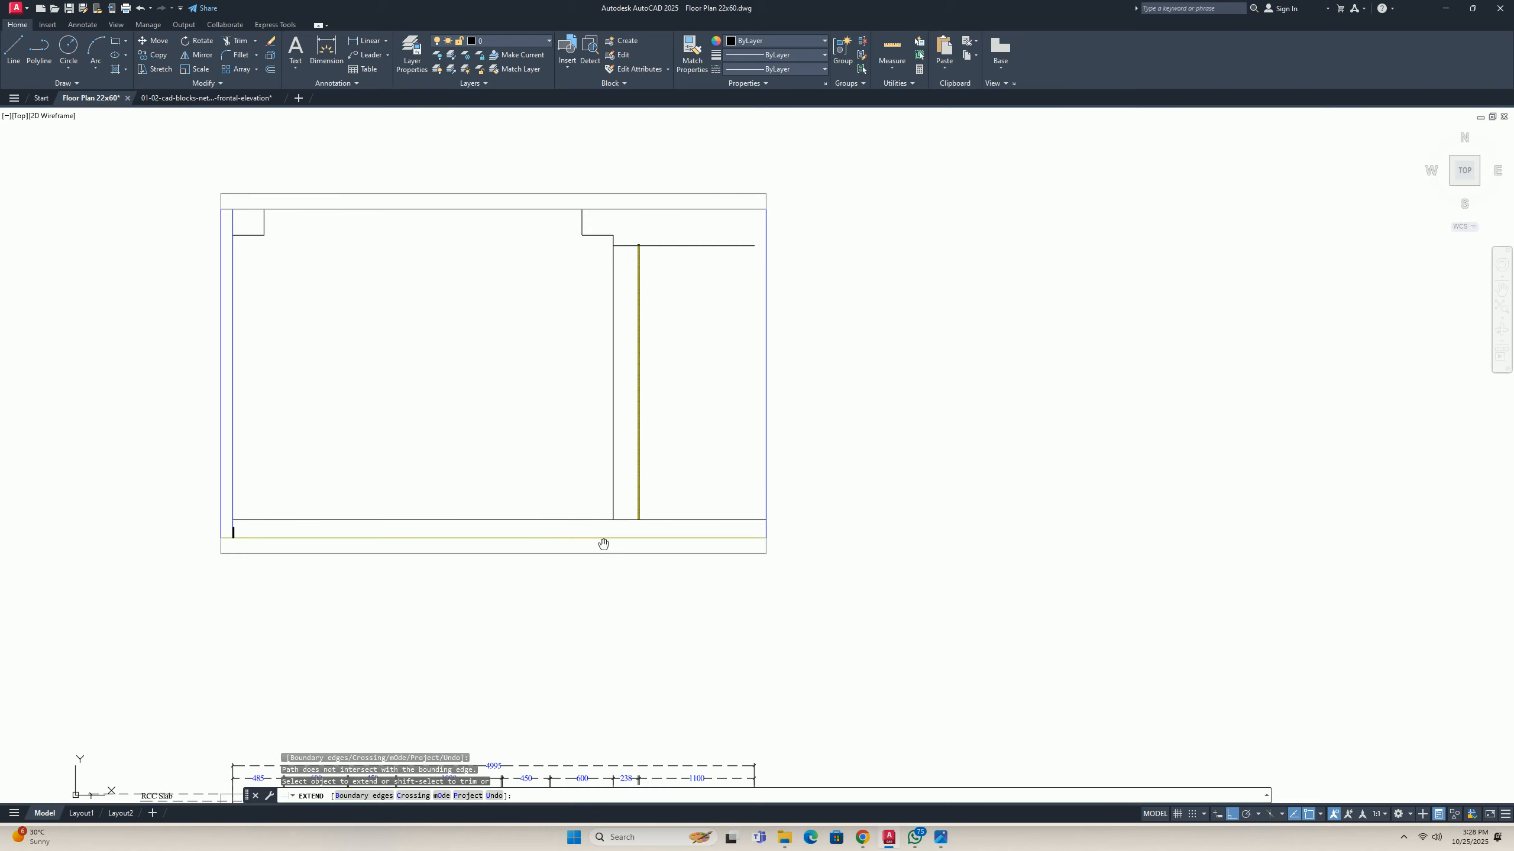
# Move the upper outline's skirting line down to the top of the black skirting end piece at the left wall.
pyautogui.press('Escape')
pyautogui.press('Escape')
pyautogui.scroll(6, 230, 517)
pyautogui.scroll(-6, 313, 487)
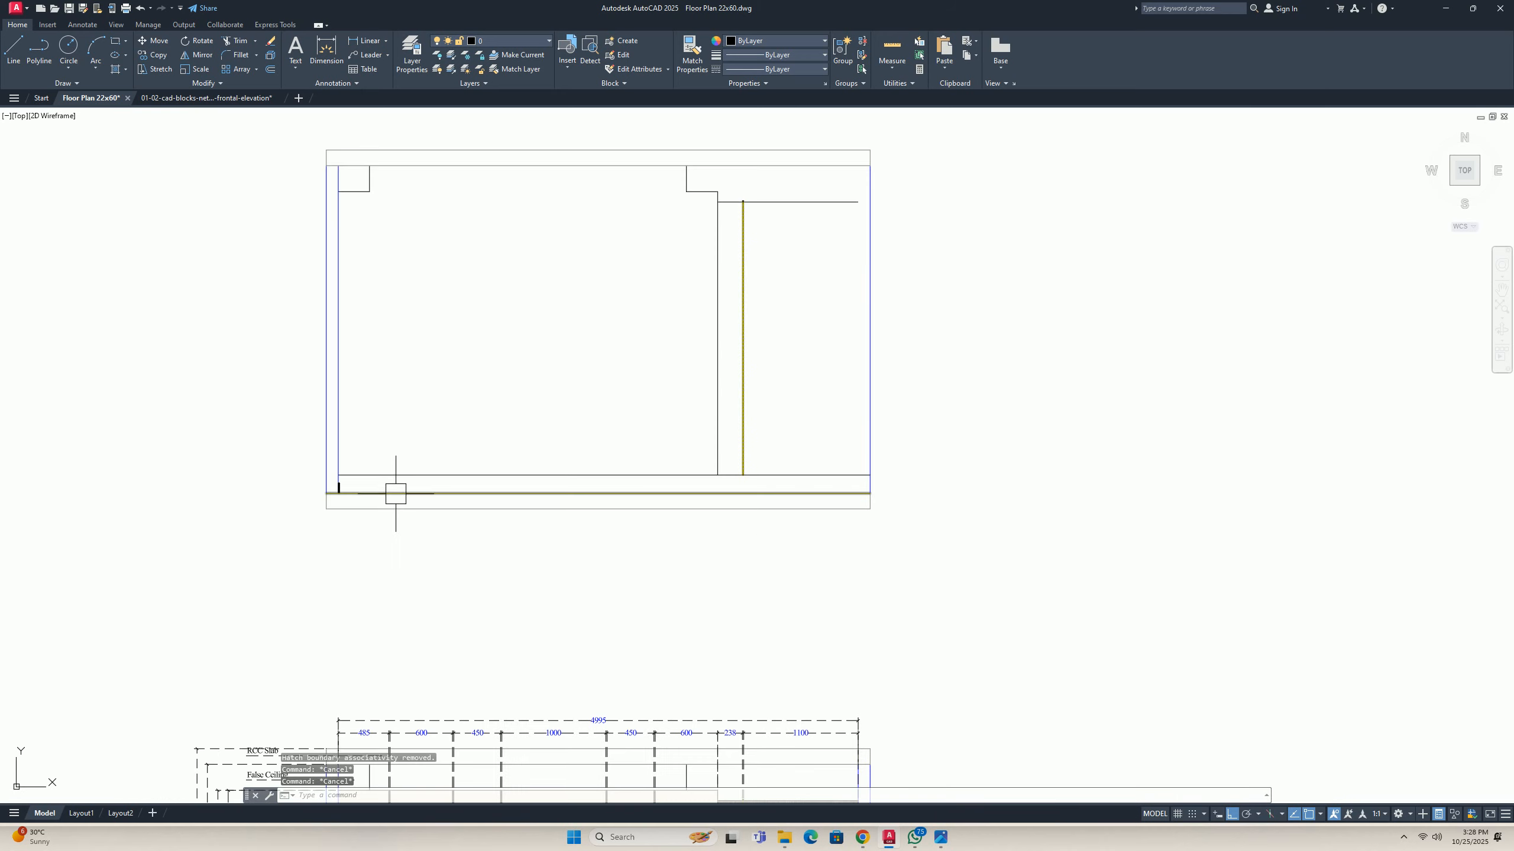
pyautogui.write('m')
pyautogui.press('Return')
pyautogui.scroll(2, 342, 482)
pyautogui.click(380, 483)
pyautogui.scroll(5, 333, 488)
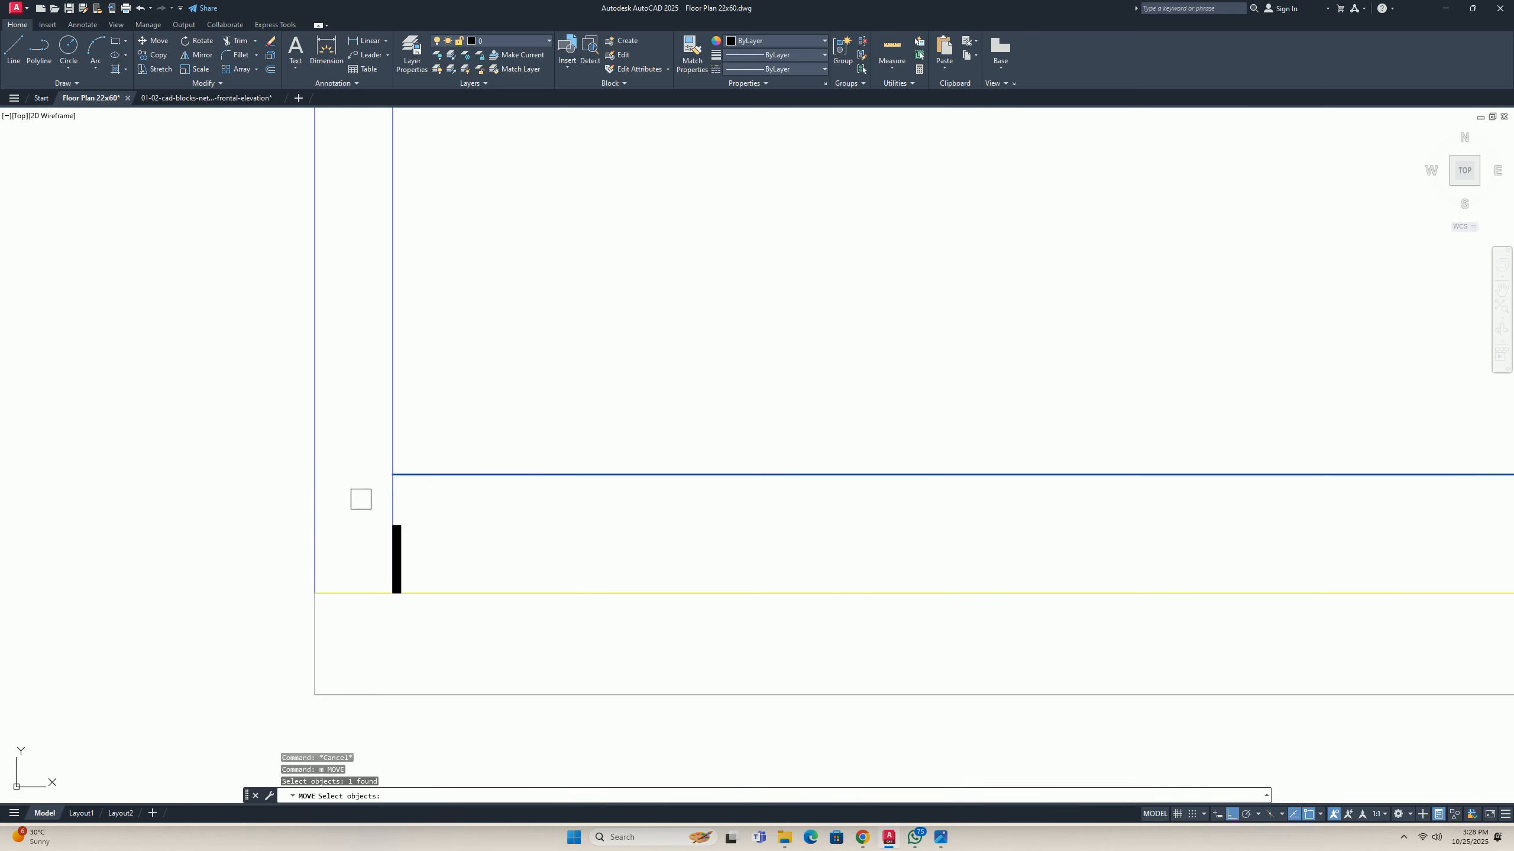
pyautogui.click(393, 474)
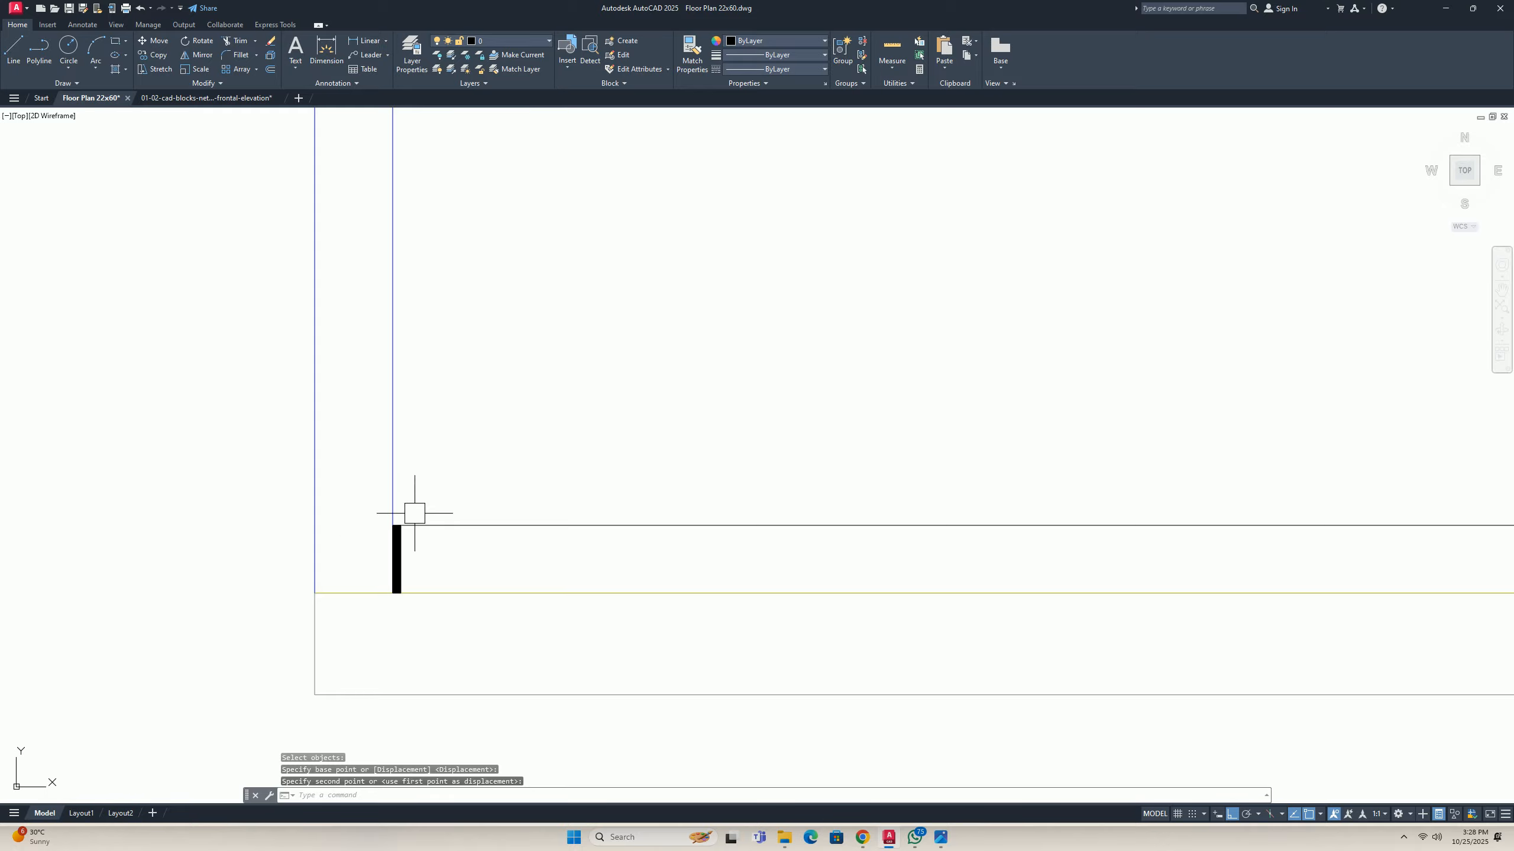
pyautogui.press('Escape')
# Move the skirting line so its right end meets the outer edge of the right wall.
pyautogui.scroll(-5, 408, 513)
pyautogui.moveTo(1120, 552); pyautogui.dragTo(746, 524, button='middle')
pyautogui.scroll(6, 794, 512)
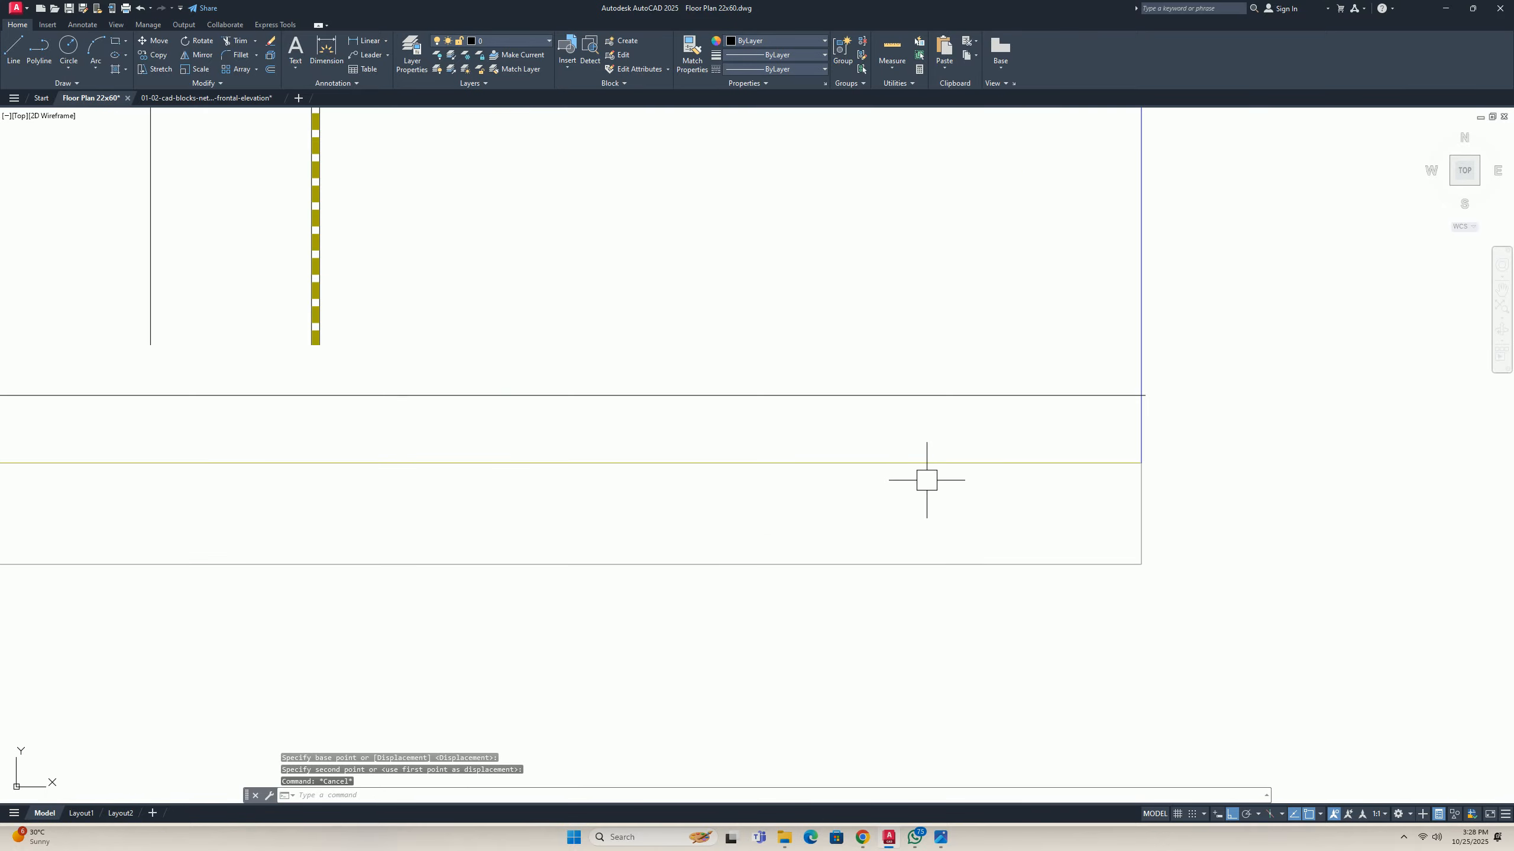
pyautogui.moveTo(955, 464); pyautogui.dragTo(616, 496, button='middle')
pyautogui.write('m')
pyautogui.press('Return')
pyautogui.click(757, 425)
pyautogui.scroll(5, 745, 432)
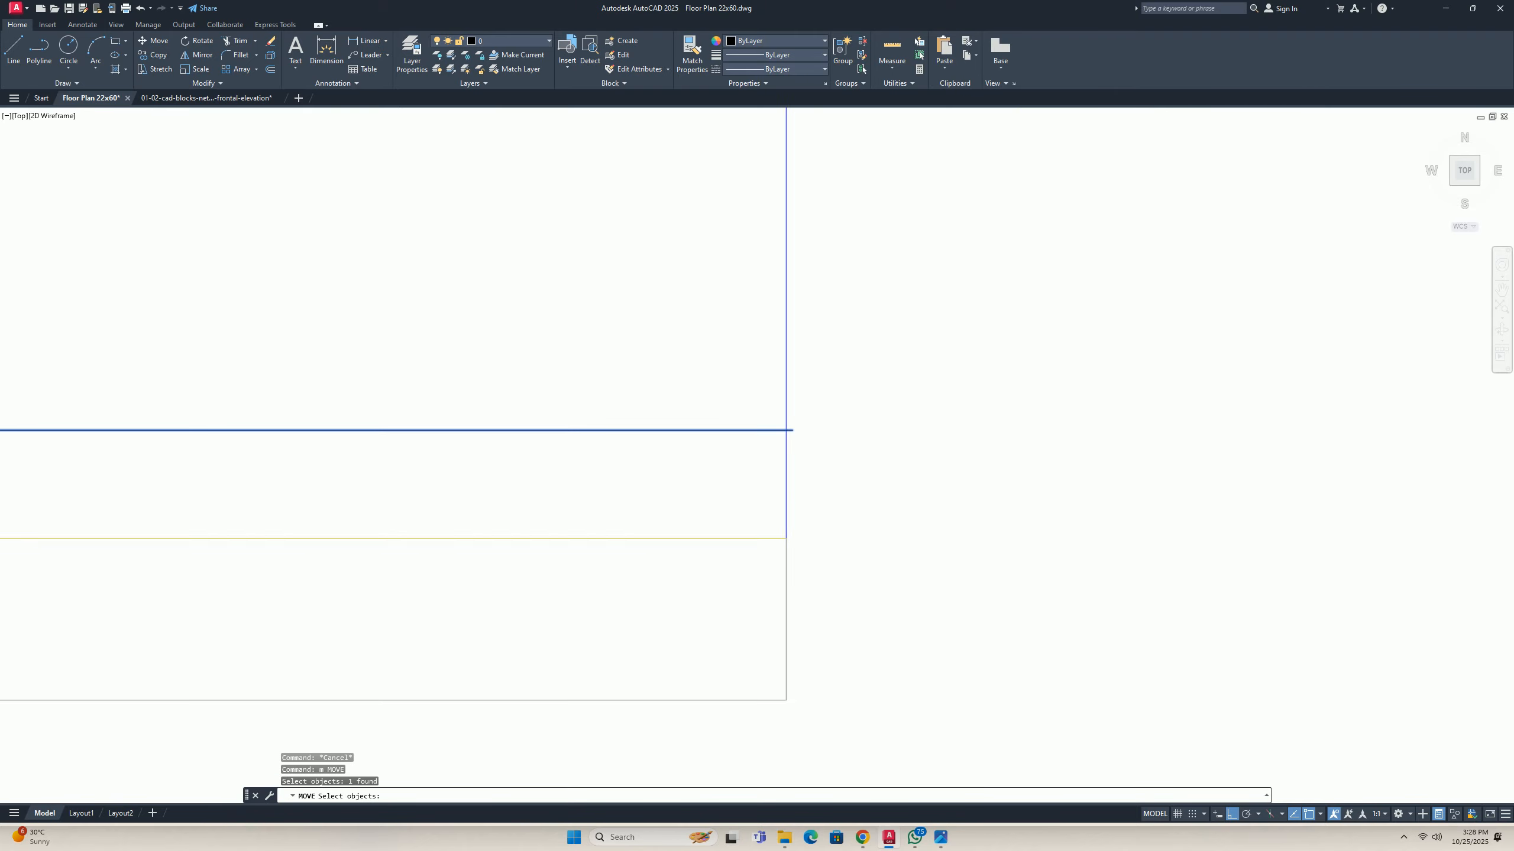
pyautogui.press('Return')
pyautogui.click(716, 444)
pyautogui.press('Escape')
pyautogui.press('Escape')
pyautogui.scroll(-5, 712, 436)
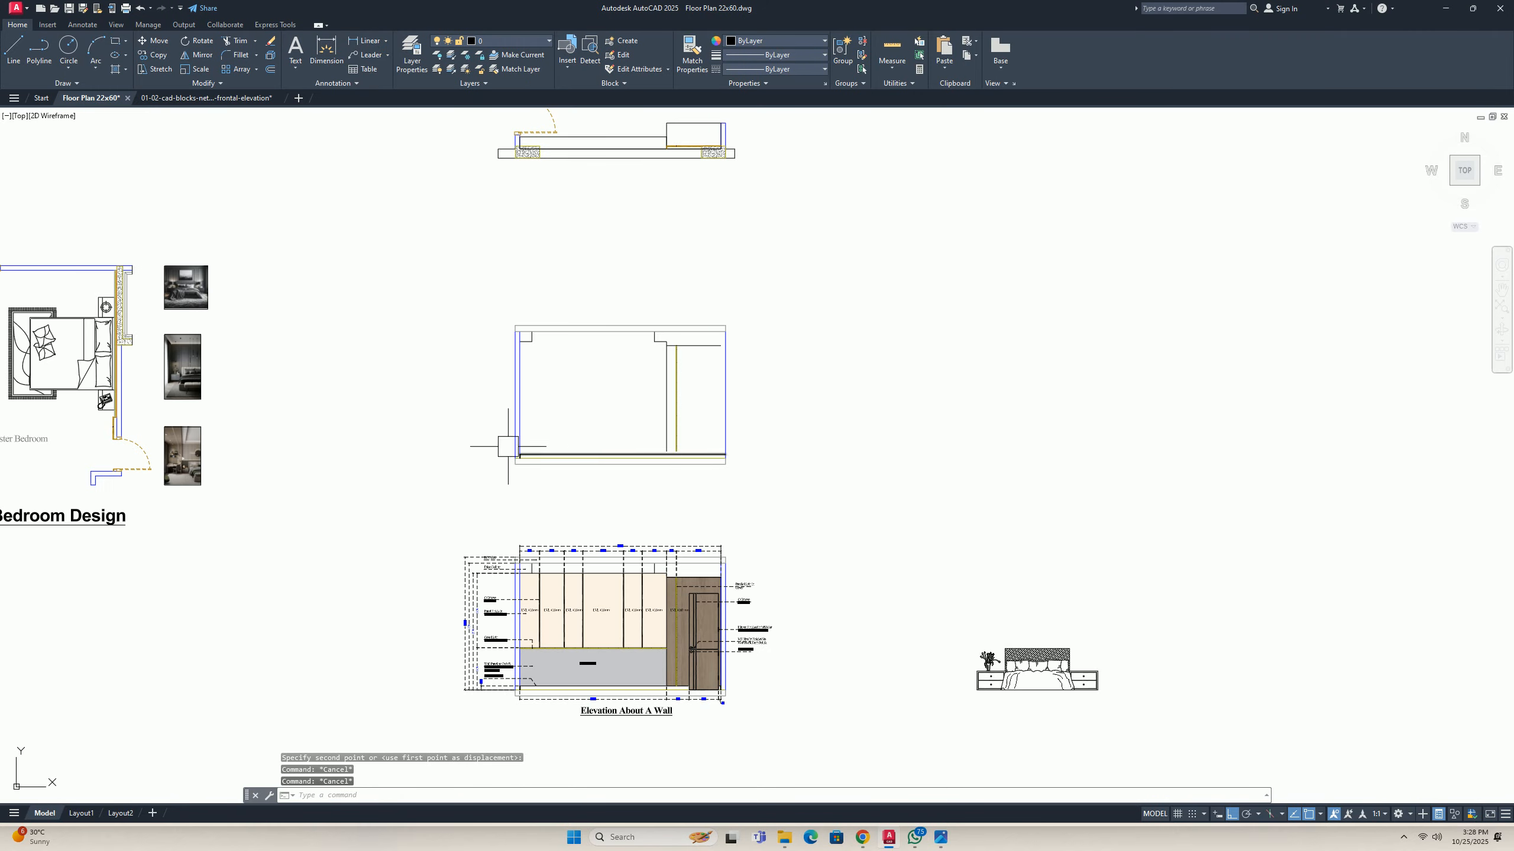
# Extend the wood paneling's left edge and the profile light strip down to the lowered skirting line.
pyautogui.scroll(5, 682, 432)
pyautogui.press('Return')
pyautogui.click(710, 465)
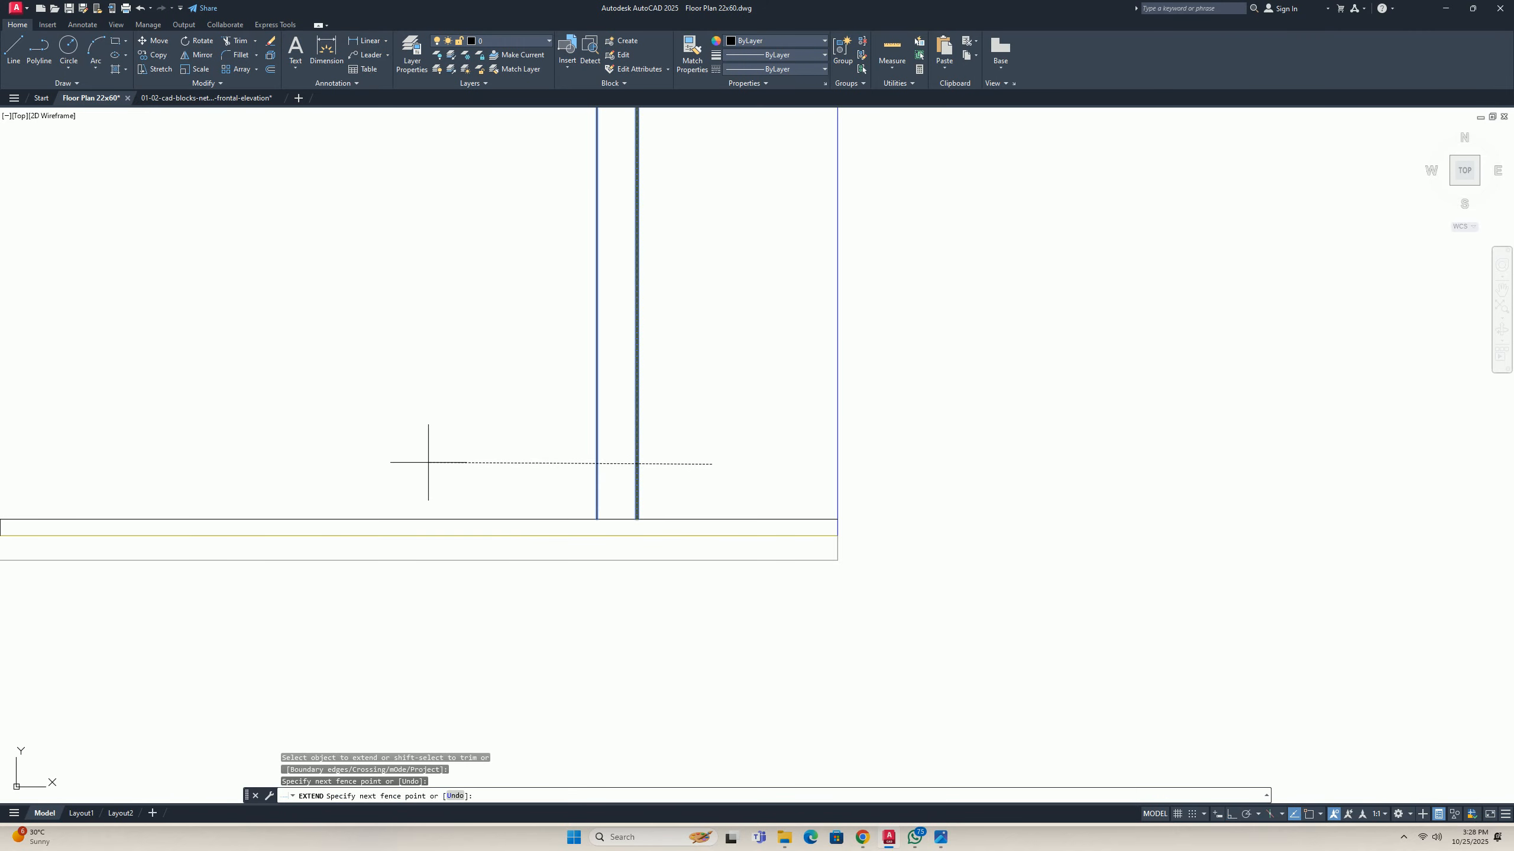
pyautogui.click(426, 463)
pyautogui.scroll(8, 623, 511)
pyautogui.click(693, 506)
pyautogui.scroll(-10, 693, 494)
pyautogui.scroll(6, 541, 504)
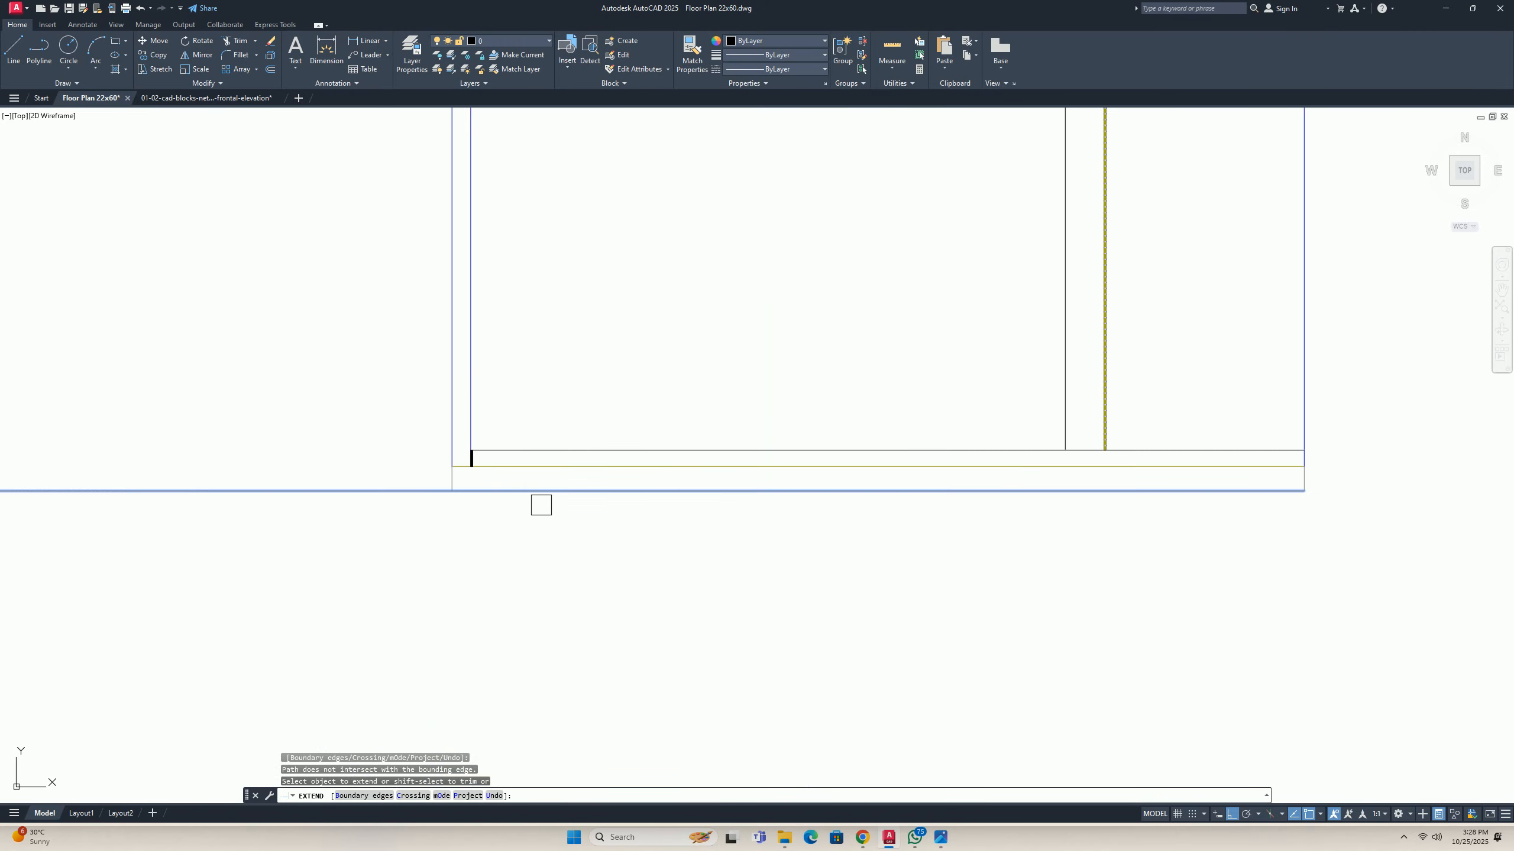
# Mirror the skirting end piece about the vertical through the skirting line's midpoint, keeping the original.
pyautogui.press('Escape')
pyautogui.write('mi')
pyautogui.press('Return')
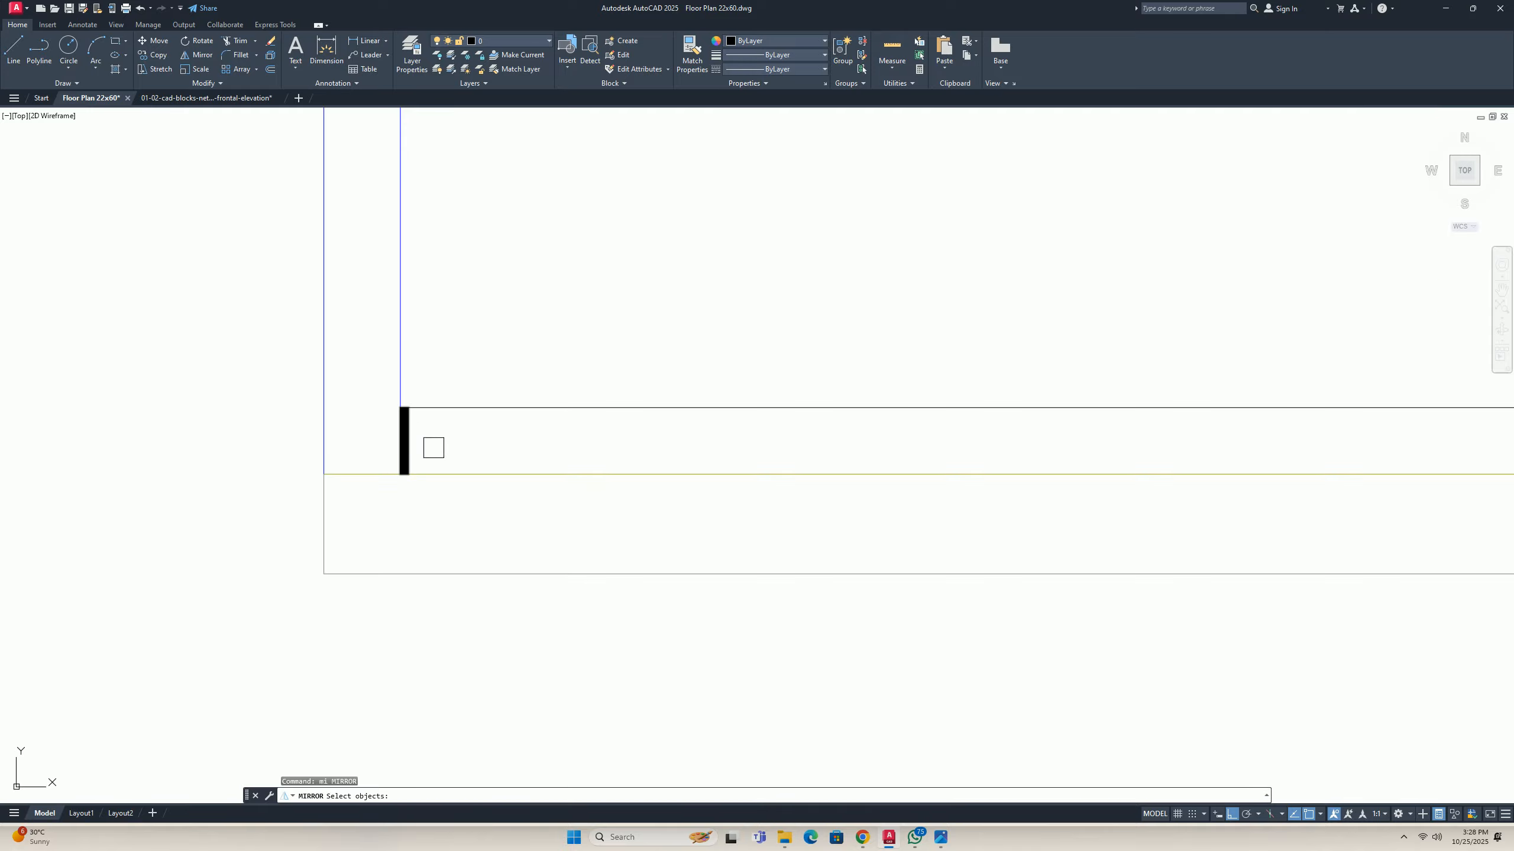
pyautogui.click(408, 429)
pyautogui.scroll(-6, 408, 429)
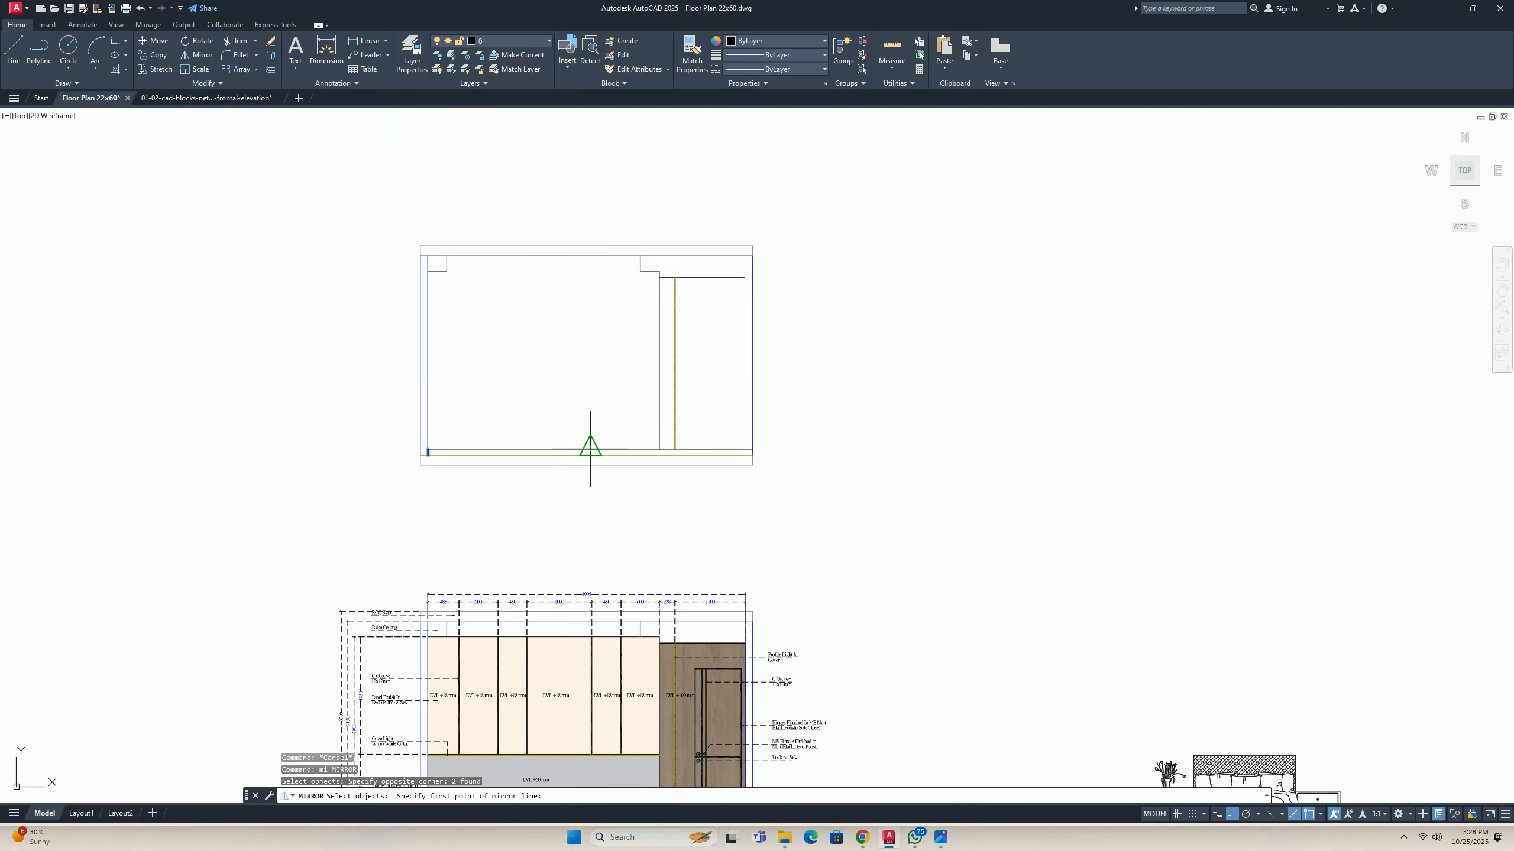
pyautogui.click(590, 449)
pyautogui.click(580, 407)
pyautogui.press('Return')
pyautogui.scroll(6, 791, 451)
pyautogui.scroll(-8, 645, 458)
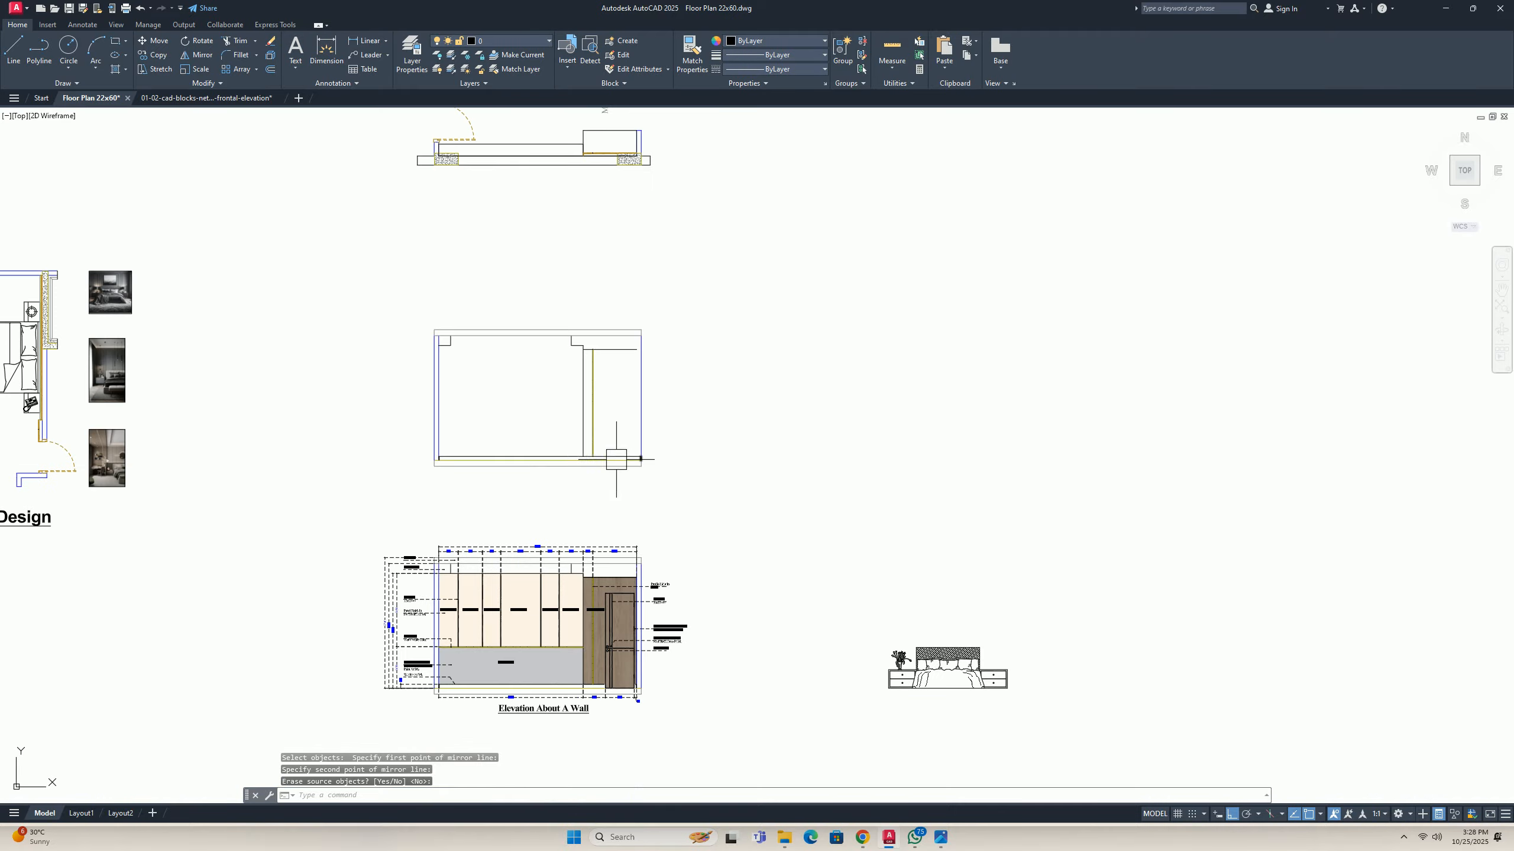
# Extend the wood paneling's top line to the right wall in the upper outline.
pyautogui.moveTo(540, 410); pyautogui.dragTo(576, 427, button='middle')
pyautogui.scroll(5, 676, 364)
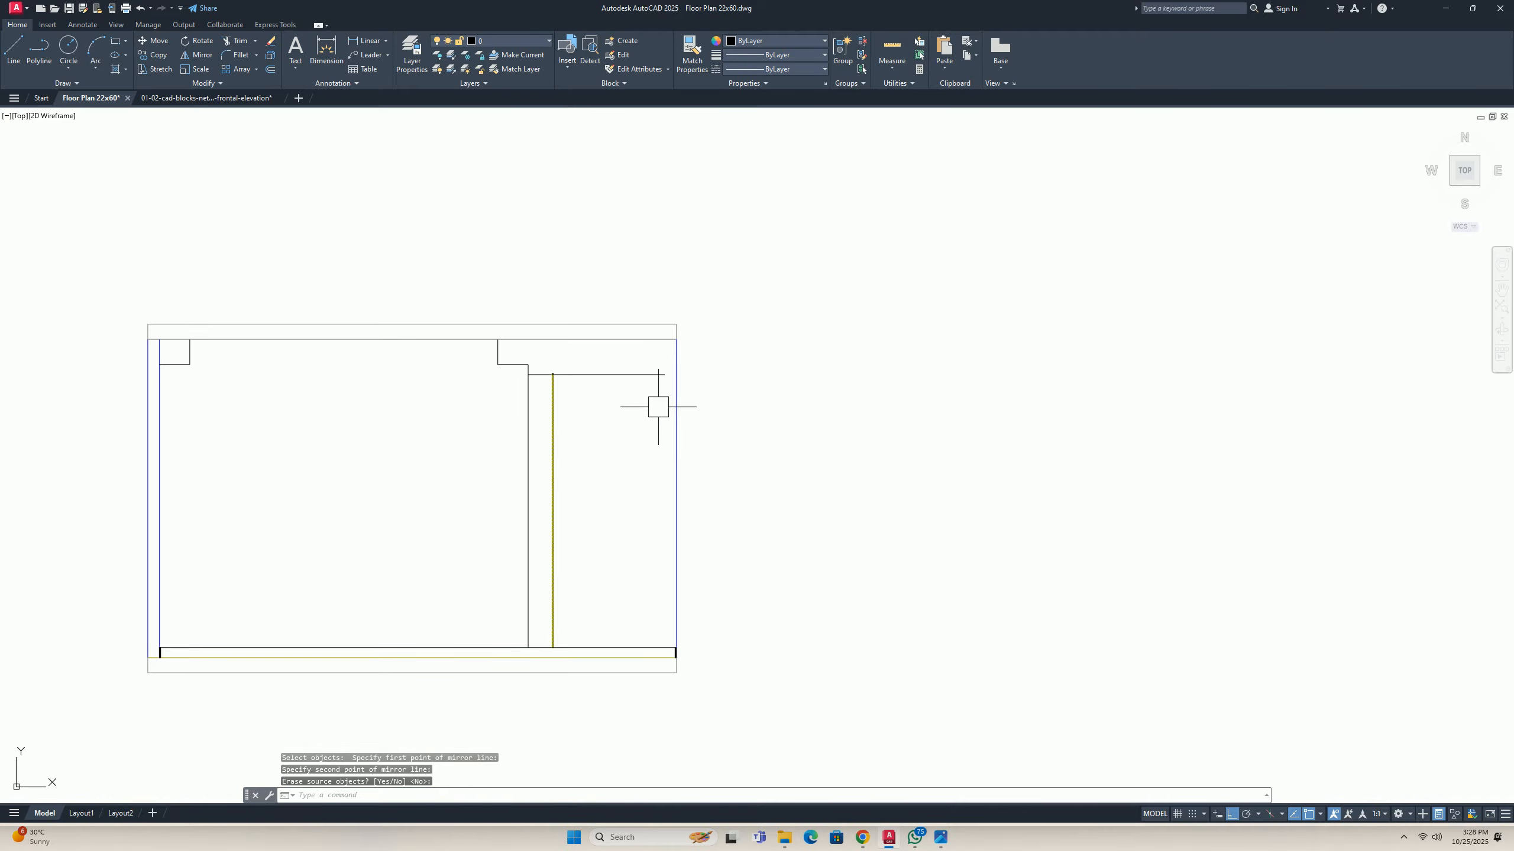
pyautogui.press('Return')
pyautogui.click(650, 374)
pyautogui.scroll(-3, 601, 449)
pyautogui.moveTo(602, 449); pyautogui.dragTo(692, 467, button='middle')
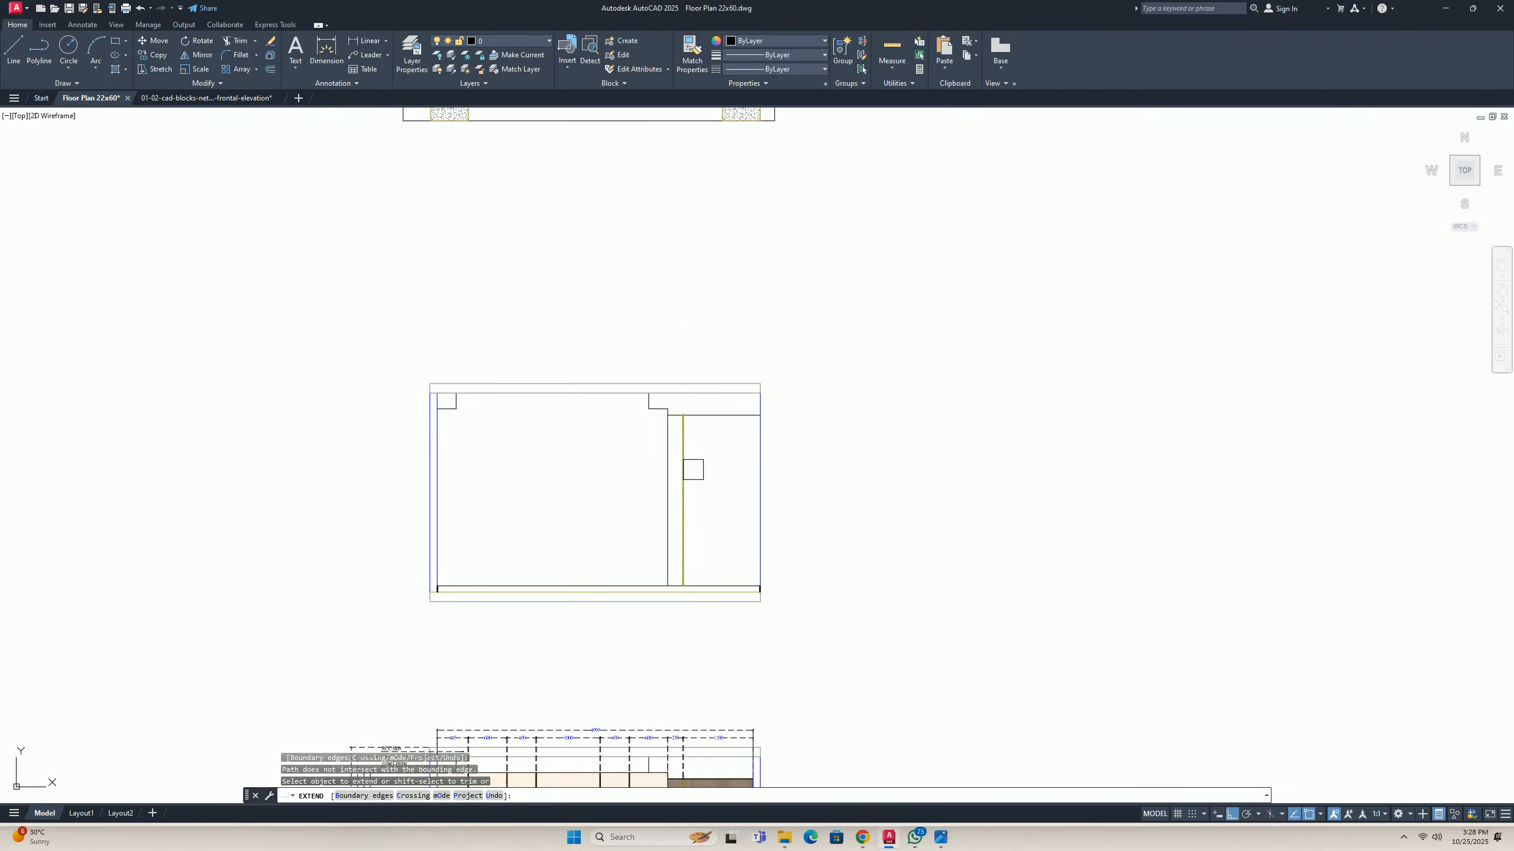
pyautogui.scroll(-3, 697, 472)
pyautogui.scroll(-2, 697, 472)
pyautogui.scroll(5, 715, 512)
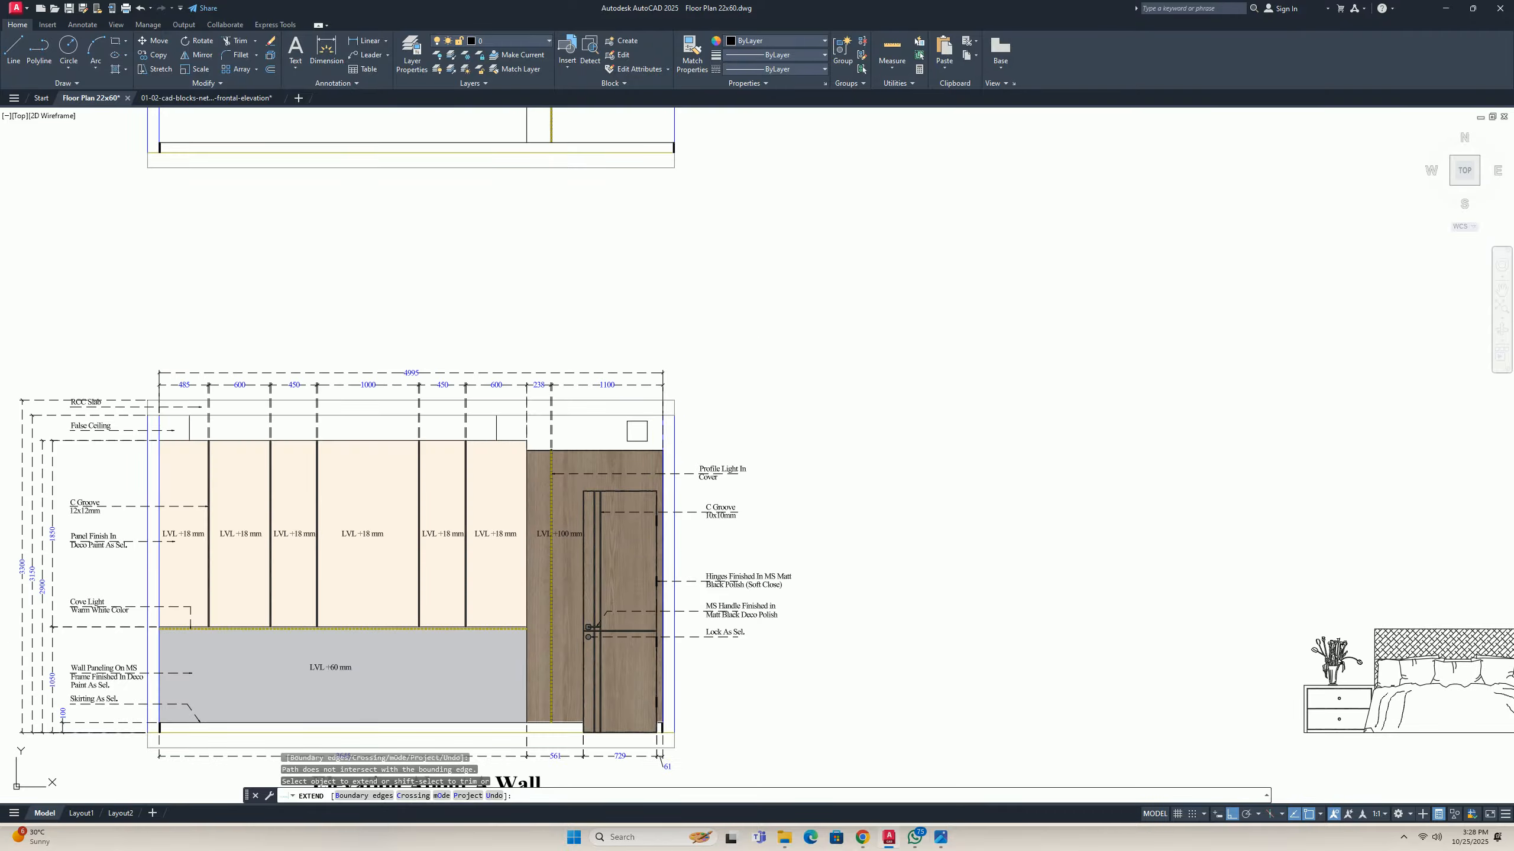
pyautogui.scroll(-2, 631, 449)
pyautogui.moveTo(632, 449); pyautogui.dragTo(682, 545, button='middle')
pyautogui.moveTo(669, 372); pyautogui.dragTo(656, 472, button='middle')
pyautogui.press('Escape')
pyautogui.press('Escape')
# Measure the right wall's thickness at the false ceiling level of the annotated elevation.
pyautogui.scroll(4, 698, 279)
pyautogui.scroll(-2, 682, 515)
pyautogui.moveTo(683, 545); pyautogui.dragTo(700, 394, button='middle')
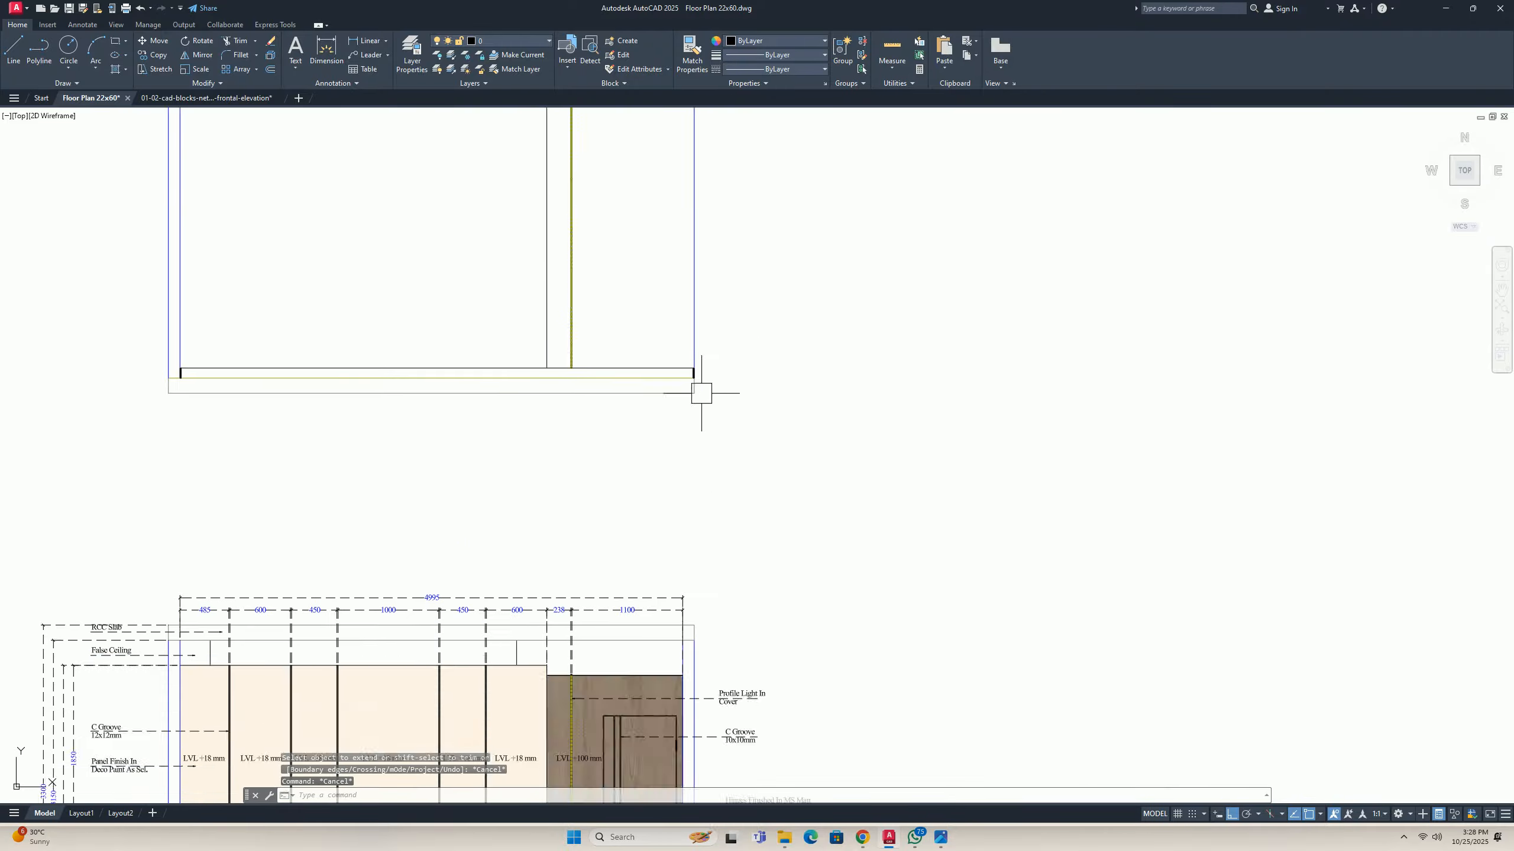
pyautogui.moveTo(692, 611); pyautogui.dragTo(656, 471, button='middle')
pyautogui.write('co')
pyautogui.press('Return')
pyautogui.press('Escape')
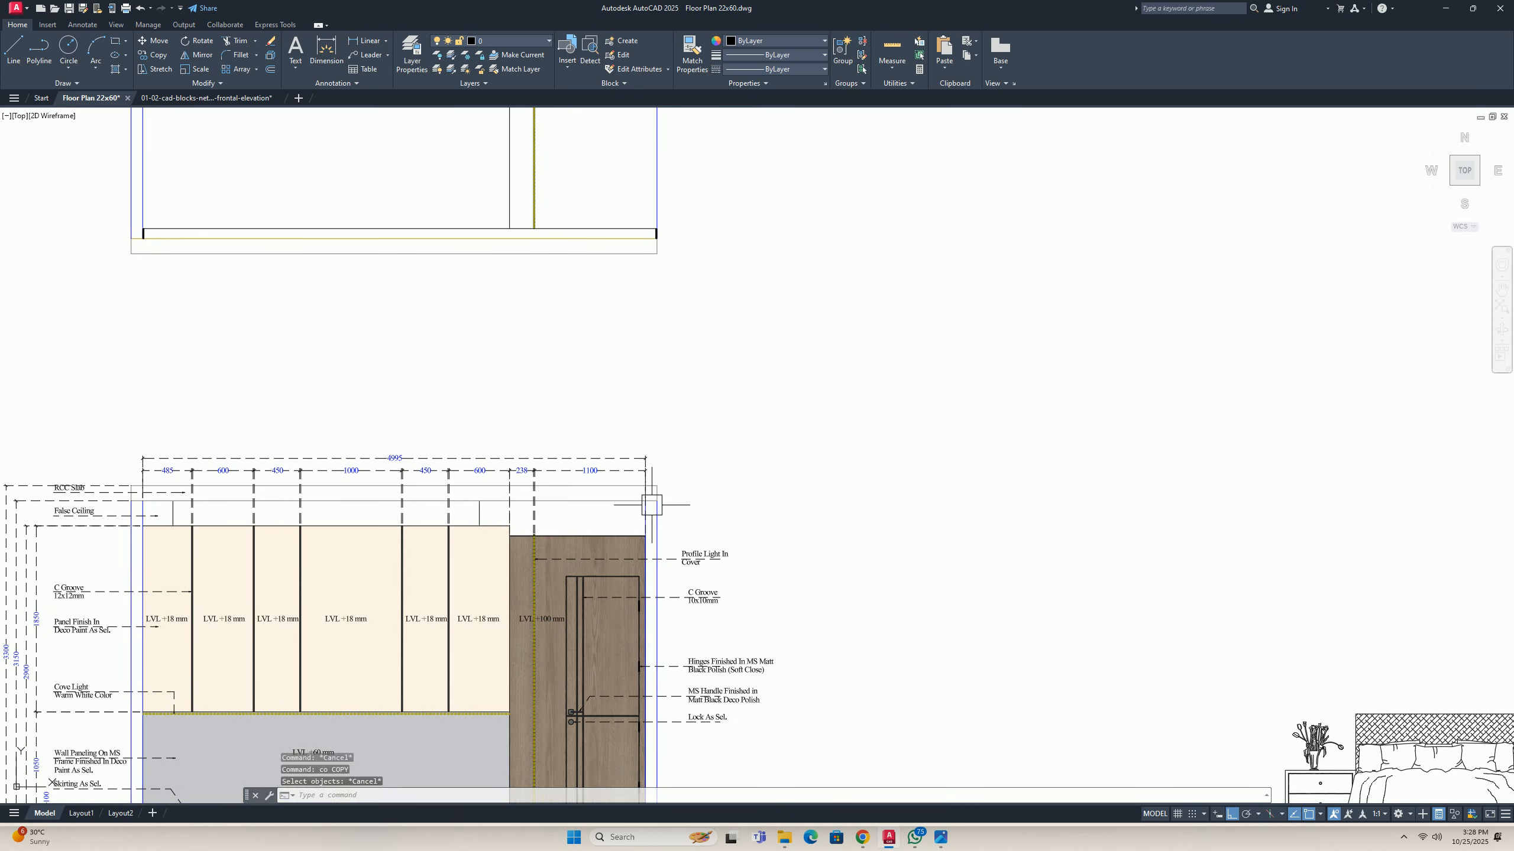
pyautogui.scroll(6, 625, 526)
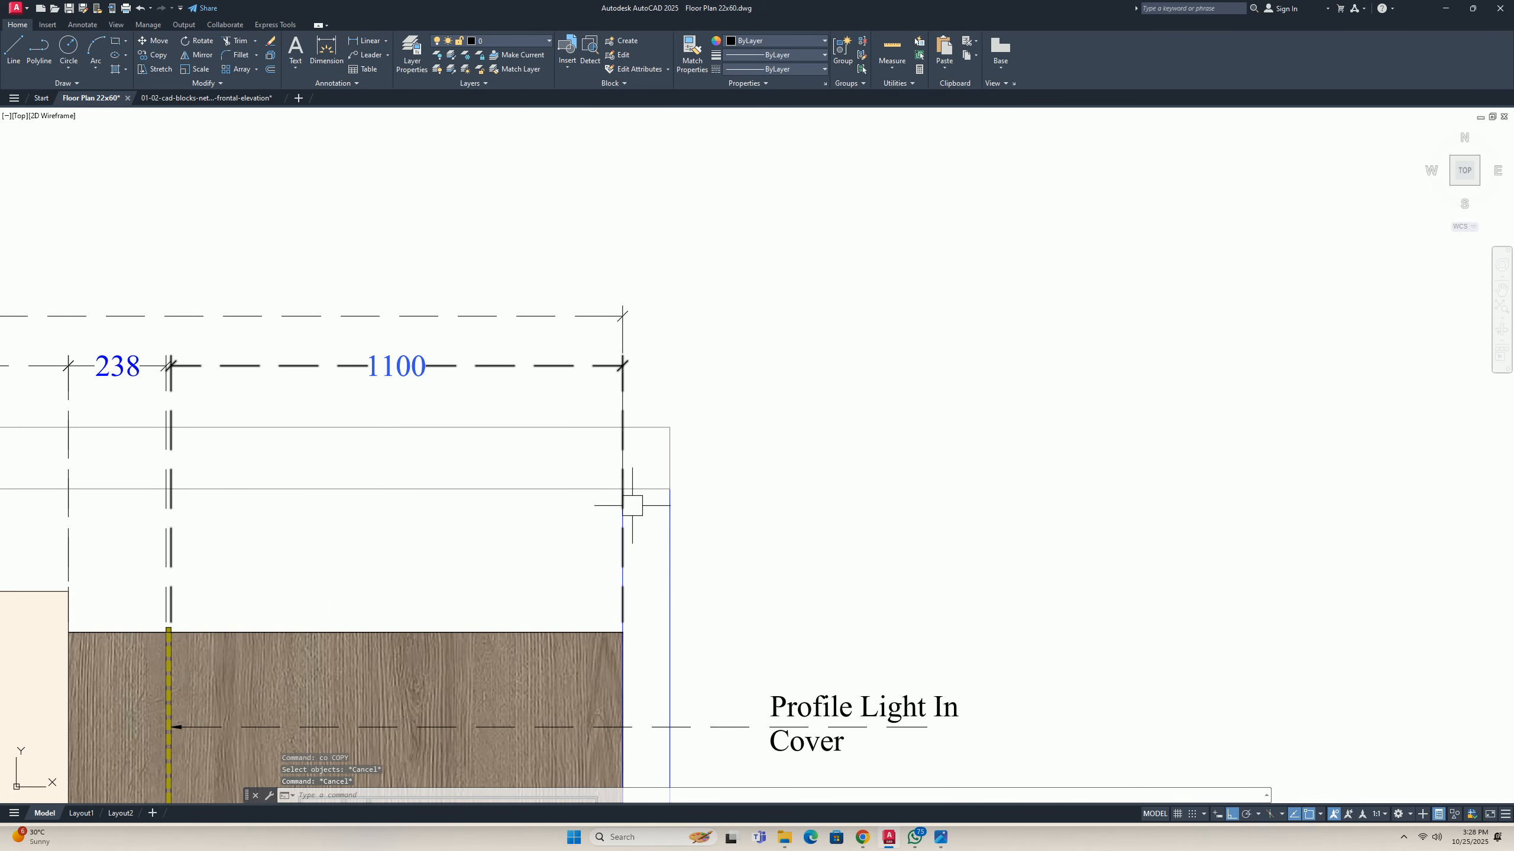
pyautogui.write('dli')
pyautogui.press('Return')
pyautogui.click(623, 488)
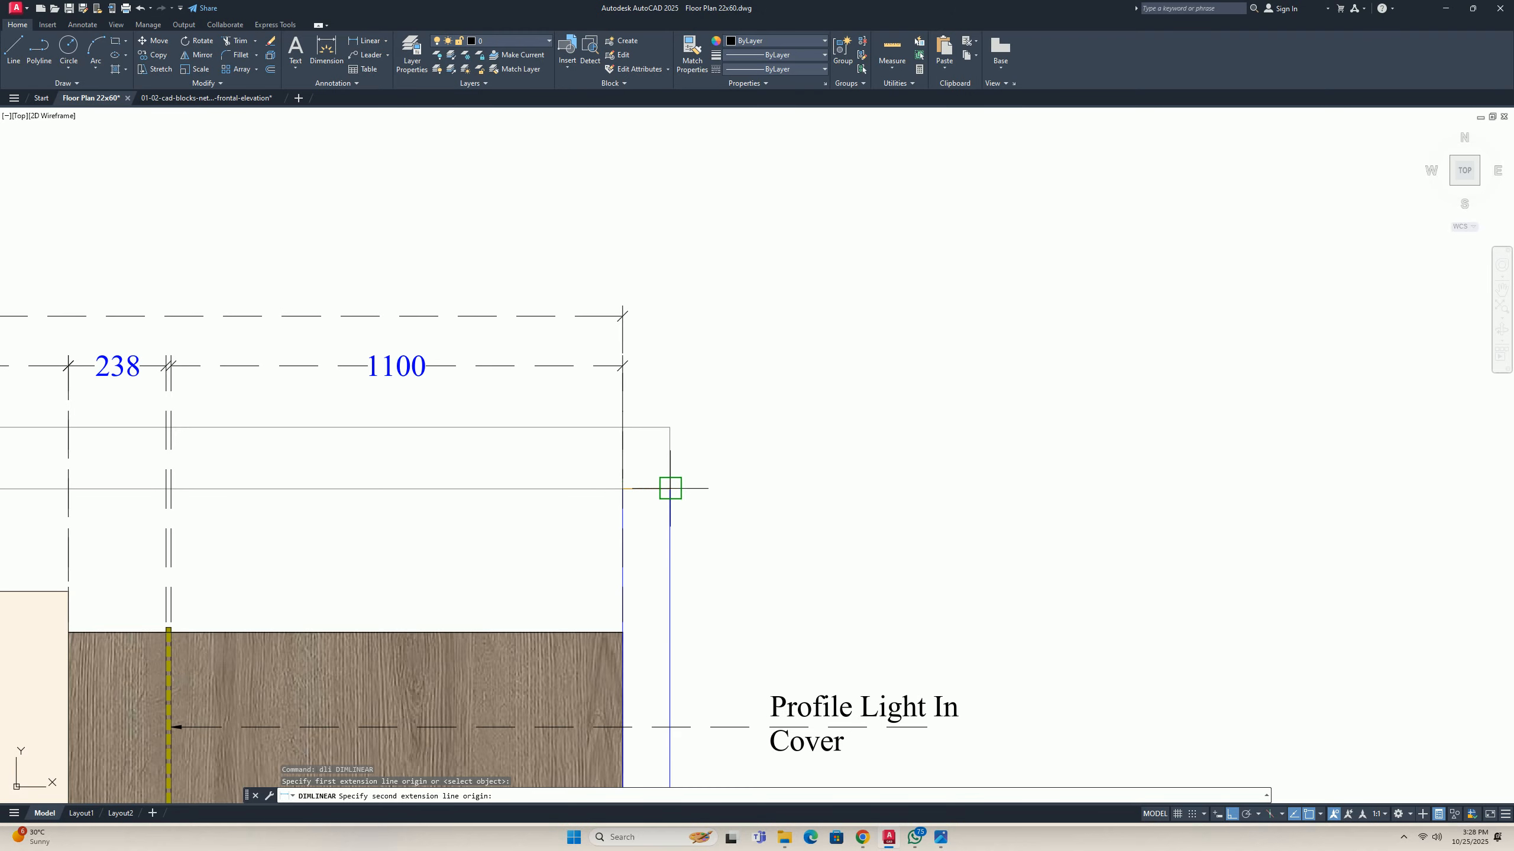
pyautogui.click(670, 488)
pyautogui.press('Escape')
# Offset the upper outline's right wall line 115 mm inward to form the wall's inner face.
pyautogui.scroll(-6, 668, 489)
pyautogui.write('o')
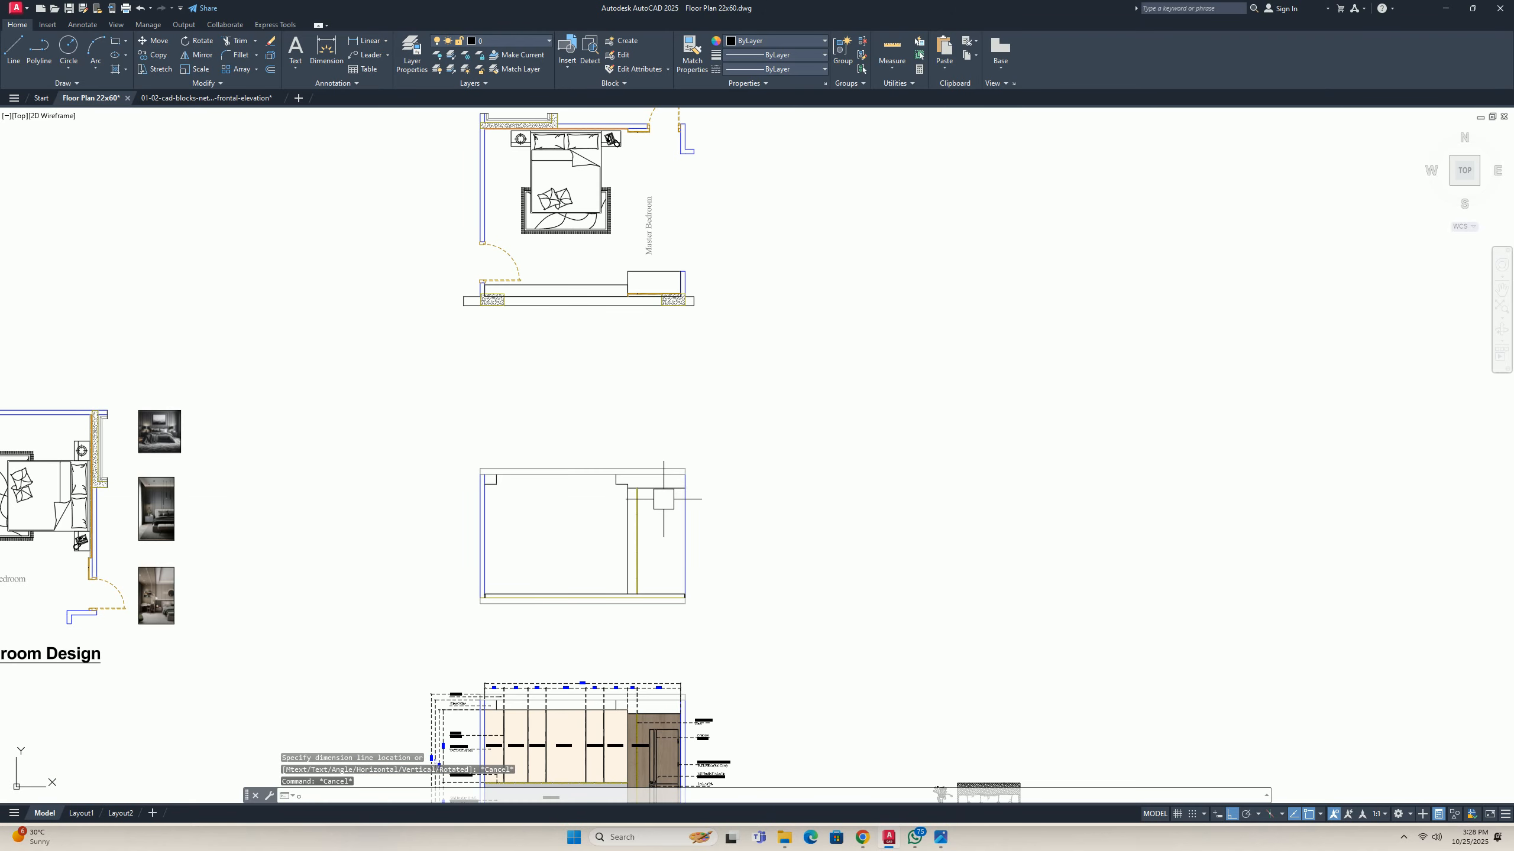
pyautogui.press('Return')
pyautogui.write('115')
pyautogui.press('Return')
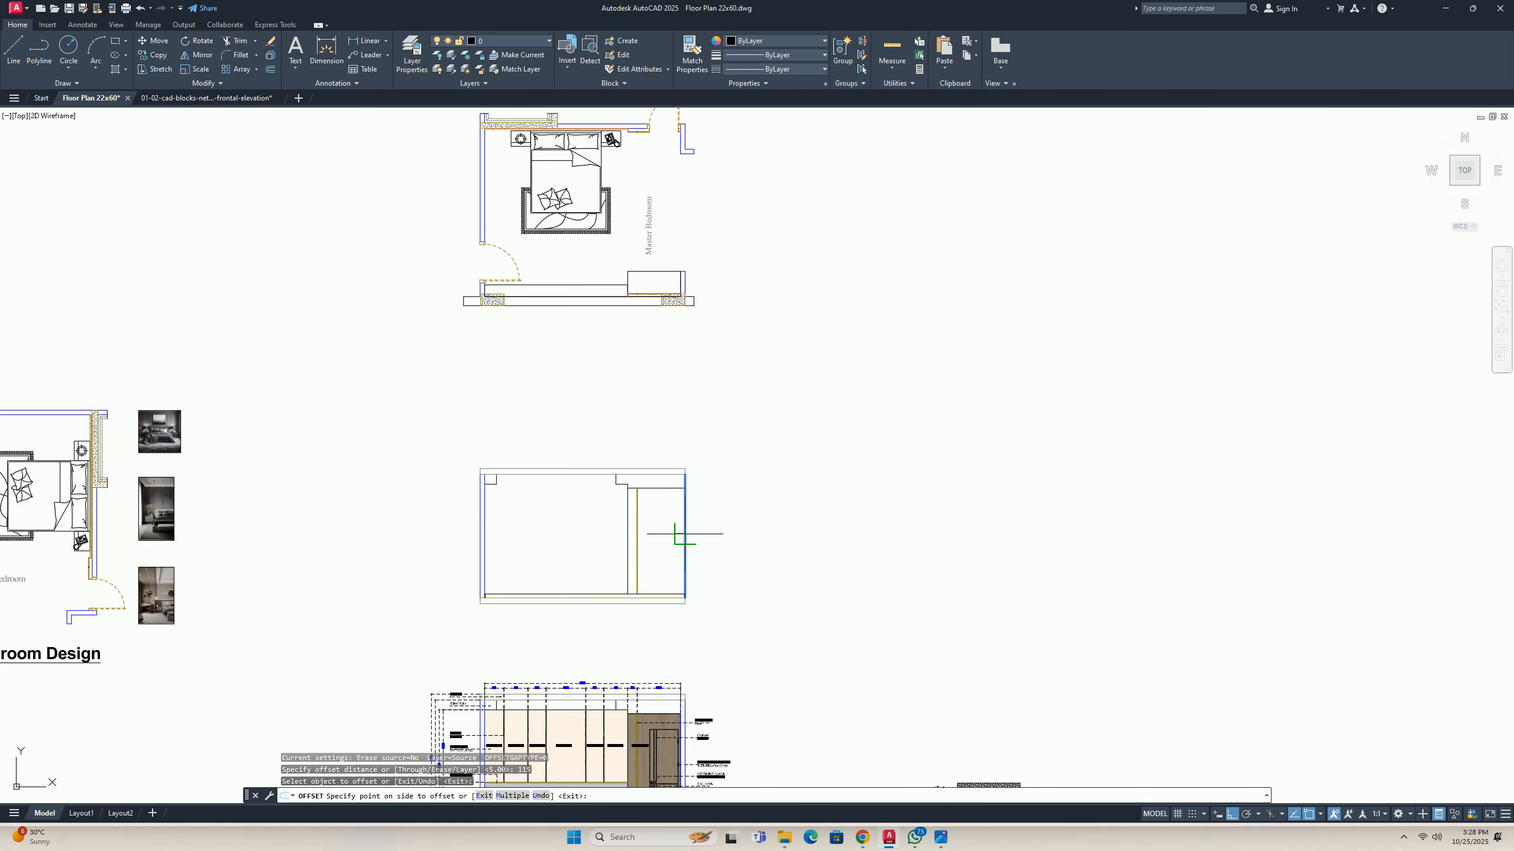
pyautogui.press('Escape')
pyautogui.press('Escape')
# Move the mirrored skirting end piece 115 mm left to the right wall's inner face.
pyautogui.scroll(8, 685, 572)
pyautogui.write('m')
pyautogui.press('Return')
pyautogui.click(652, 535)
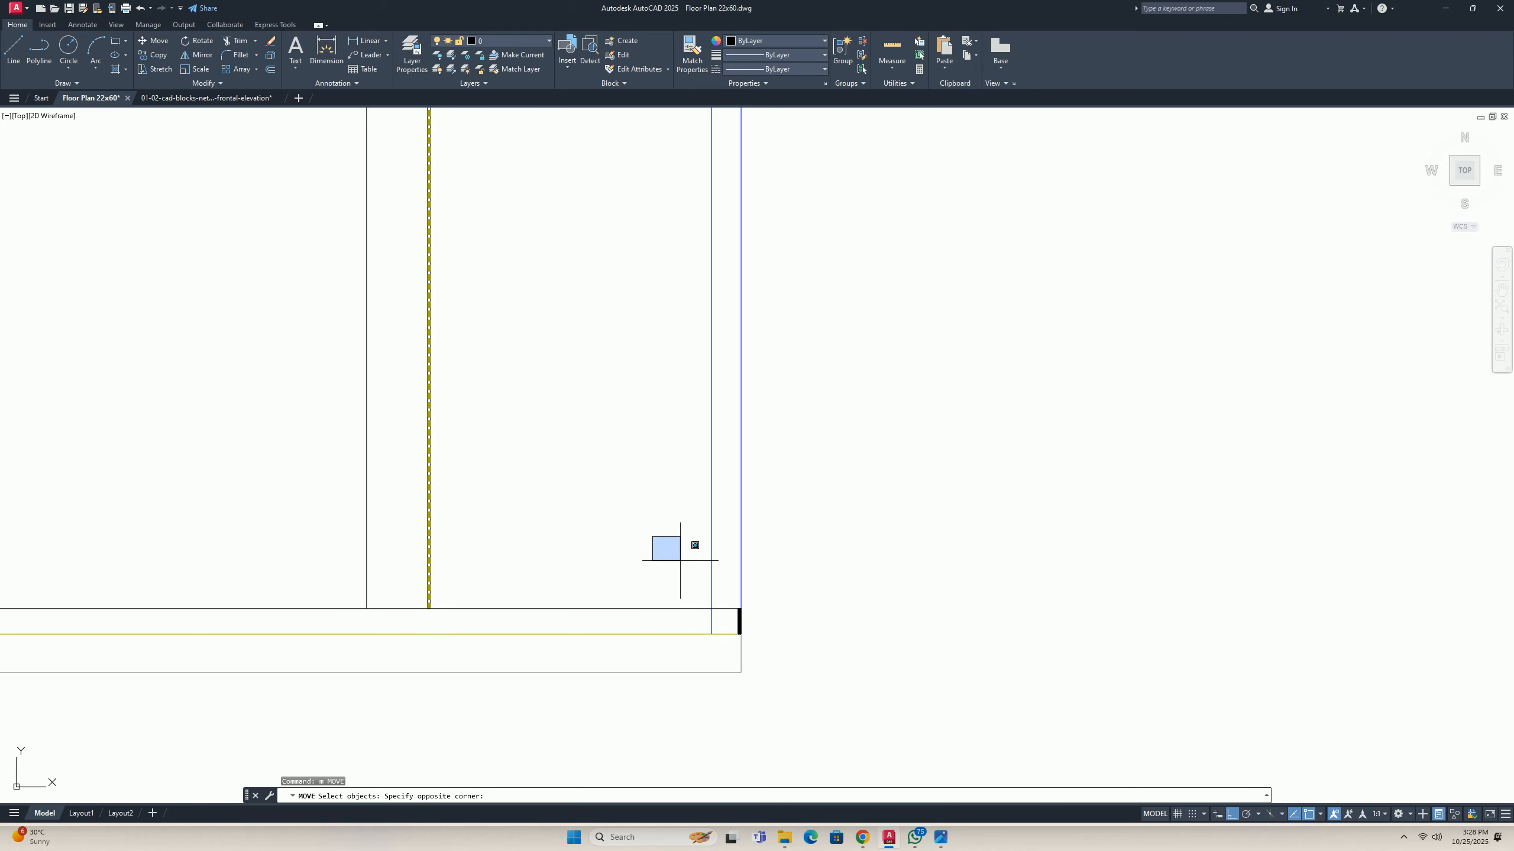
pyautogui.click(788, 632)
pyautogui.click(687, 585)
pyautogui.click(840, 659)
pyautogui.press('Return')
pyautogui.click(1034, 574)
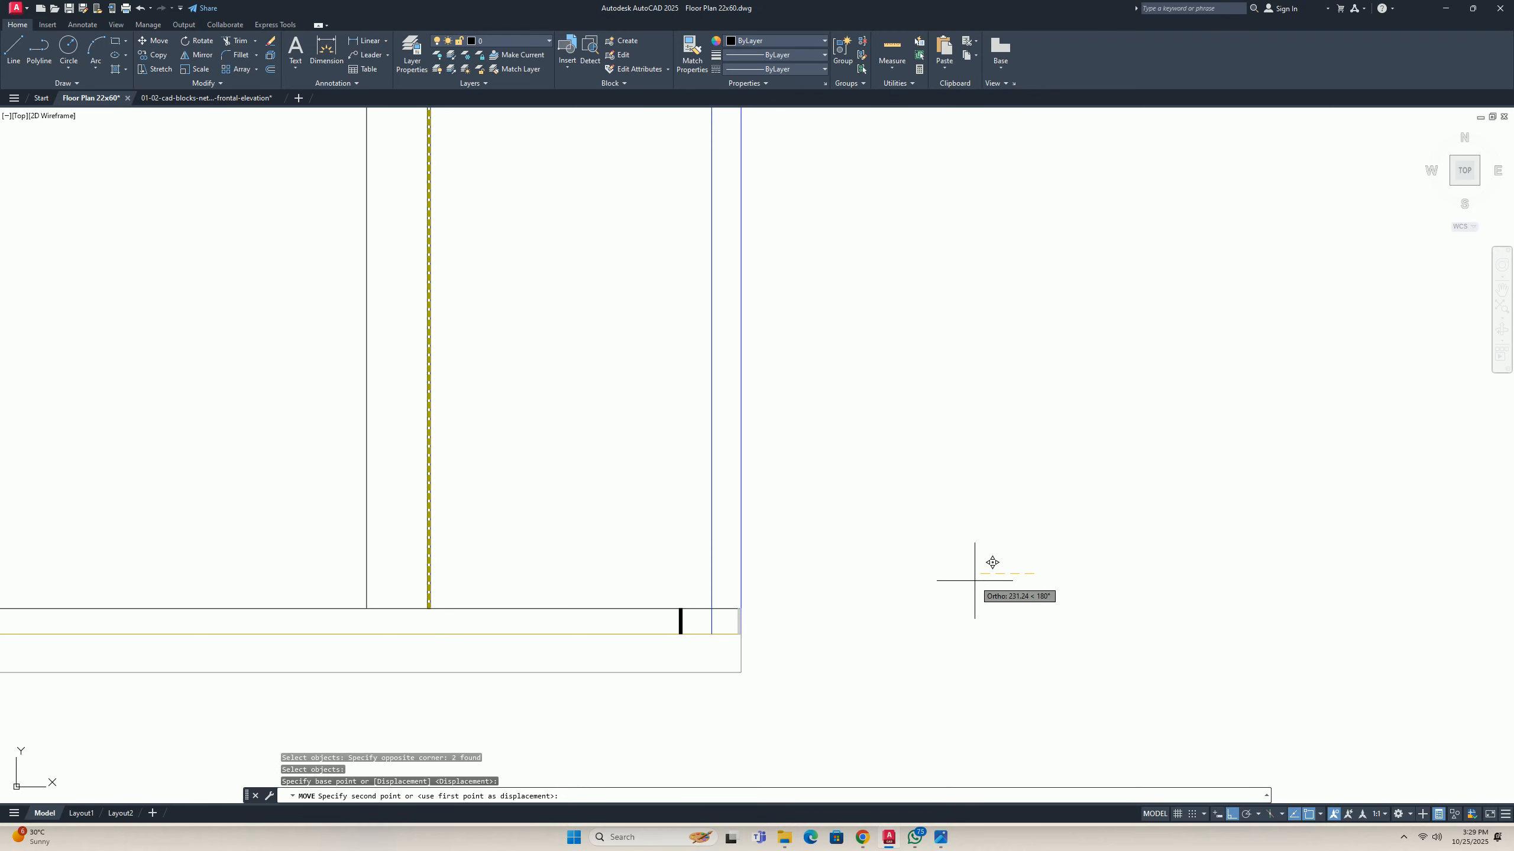
pyautogui.write('115')
pyautogui.press('Return')
pyautogui.press('Escape')
pyautogui.press('Escape')
# Trim the skirting line and the wood paneling's top line where they run through the right wall's thickness.
pyautogui.scroll(4, 722, 613)
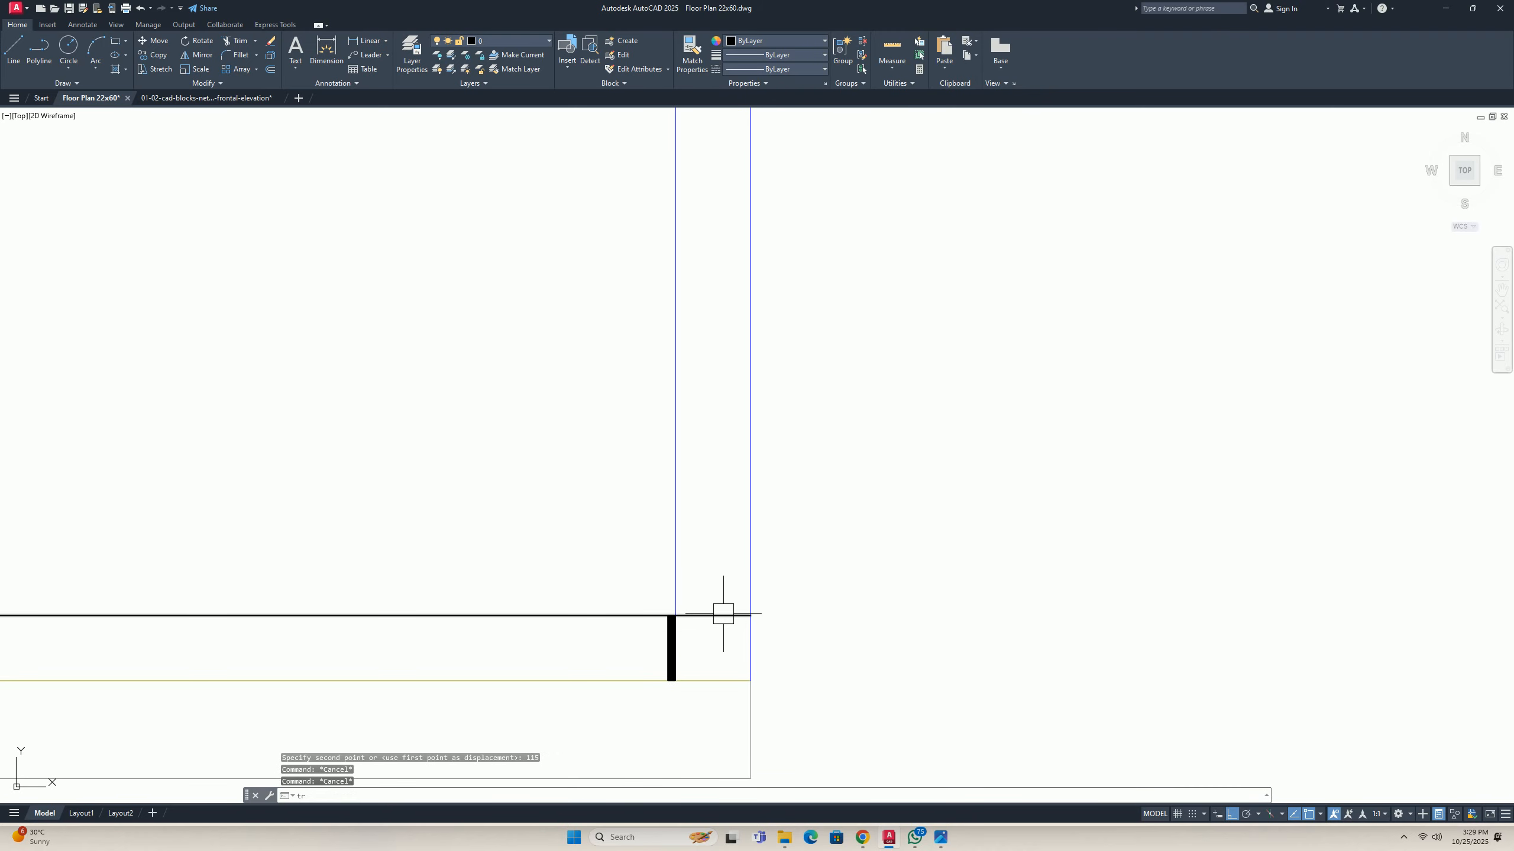
pyautogui.write('tr')
pyautogui.press('Return')
pyautogui.scroll(-8, 686, 567)
pyautogui.scroll(7, 703, 596)
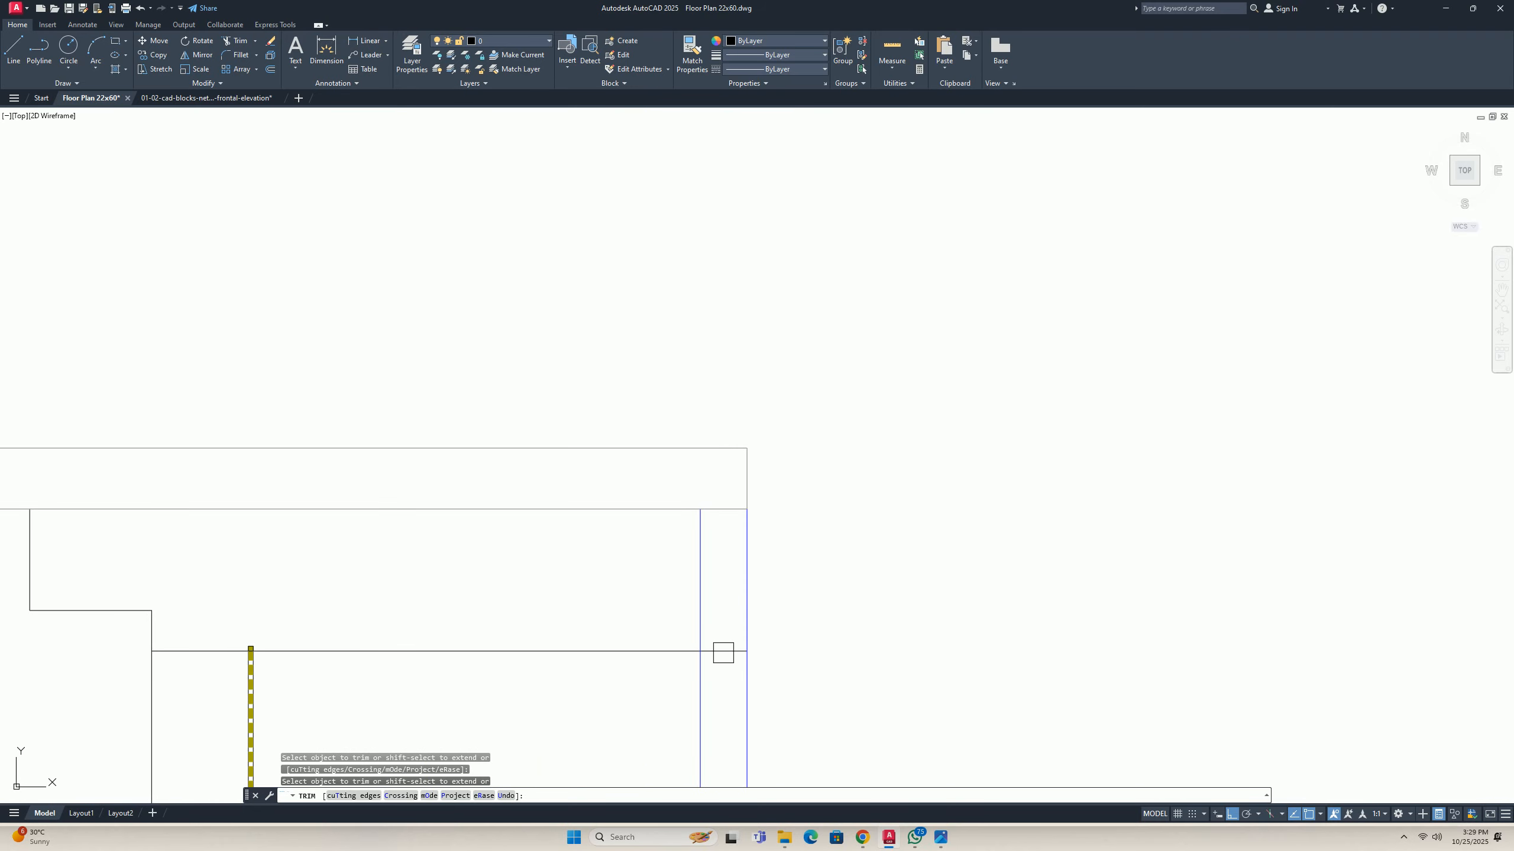
pyautogui.click(723, 653)
pyautogui.scroll(-2, 710, 645)
pyautogui.moveTo(705, 644); pyautogui.dragTo(820, 442, button='middle')
pyautogui.scroll(-6, 701, 483)
pyautogui.scroll(-2, 702, 492)
pyautogui.moveTo(680, 504); pyautogui.dragTo(644, 489, button='middle')
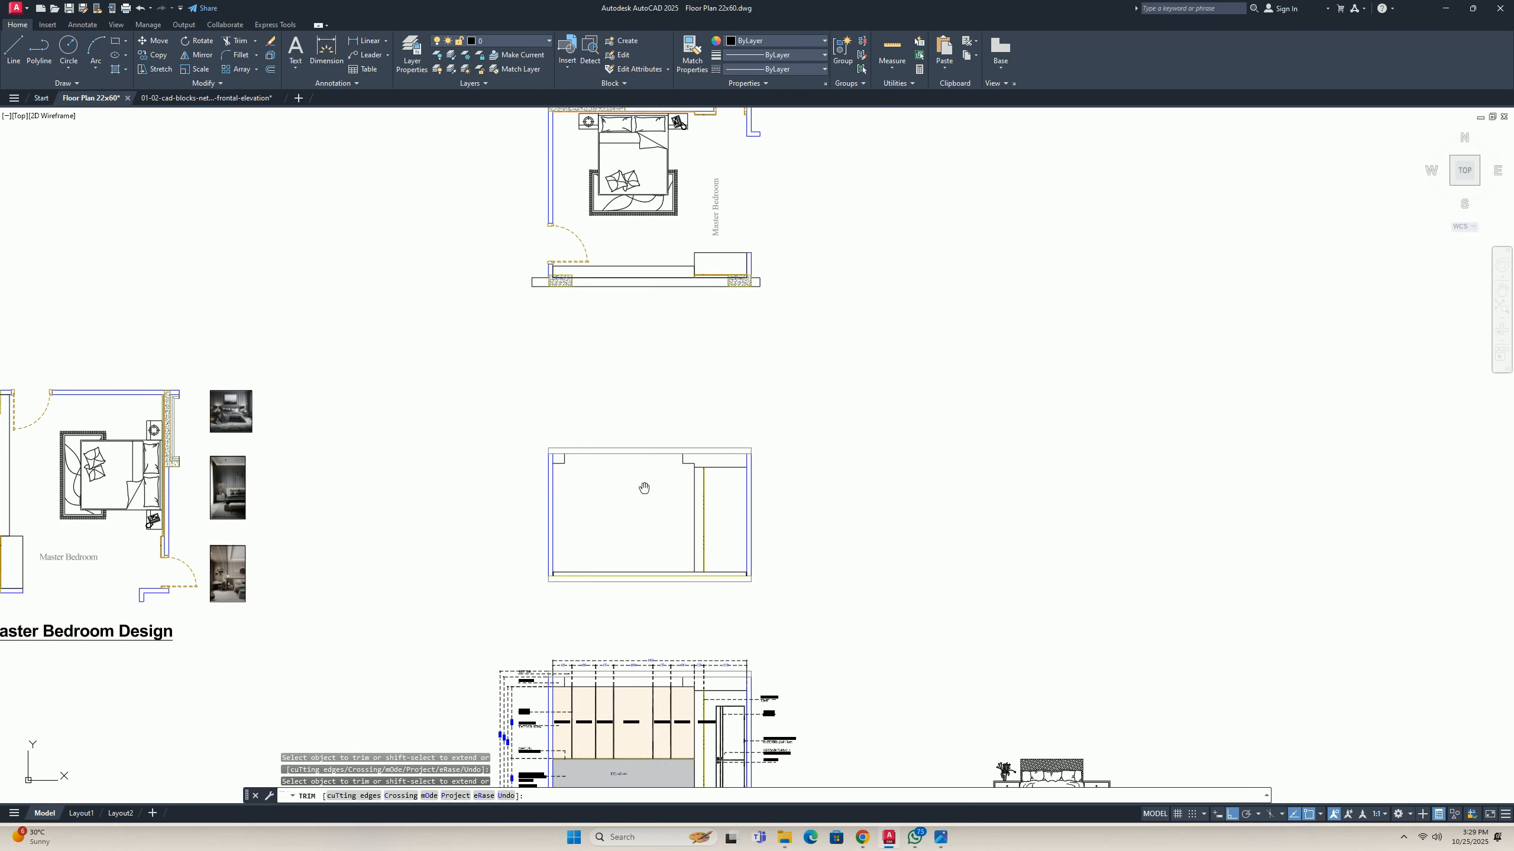
# Draw a horizontal line joining the lower corners of the two false ceiling drops in the upper outline.
pyautogui.scroll(4, 614, 468)
pyautogui.press('Escape')
pyautogui.press('Escape')
pyautogui.write('l')
pyautogui.press('Return')
pyautogui.click(483, 439)
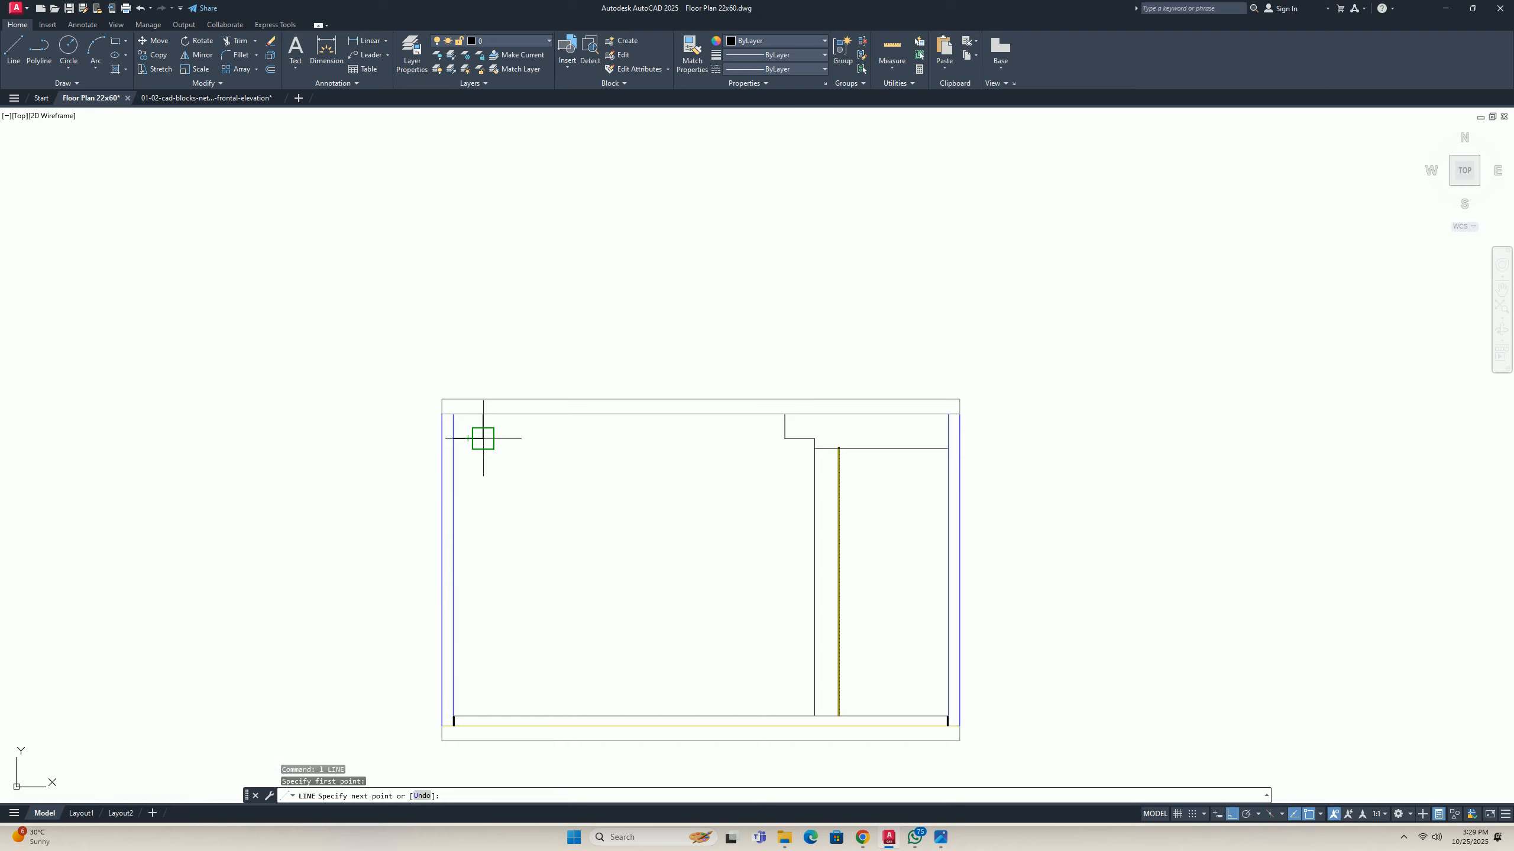
pyautogui.press('Return')
pyautogui.press('Escape')
# Start an offset at the upper outline's skirting line near the left wall.
pyautogui.scroll(-4, 731, 484)
pyautogui.moveTo(707, 541)
pyautogui.mouseDown(button='middle')
pyautogui.moveTo(679, 496)
pyautogui.moveTo(676, 449)
pyautogui.mouseUp(button='middle')
pyautogui.scroll(-2, 685, 487)
pyautogui.scroll(2, 672, 296)
pyautogui.scroll(4, 682, 634)
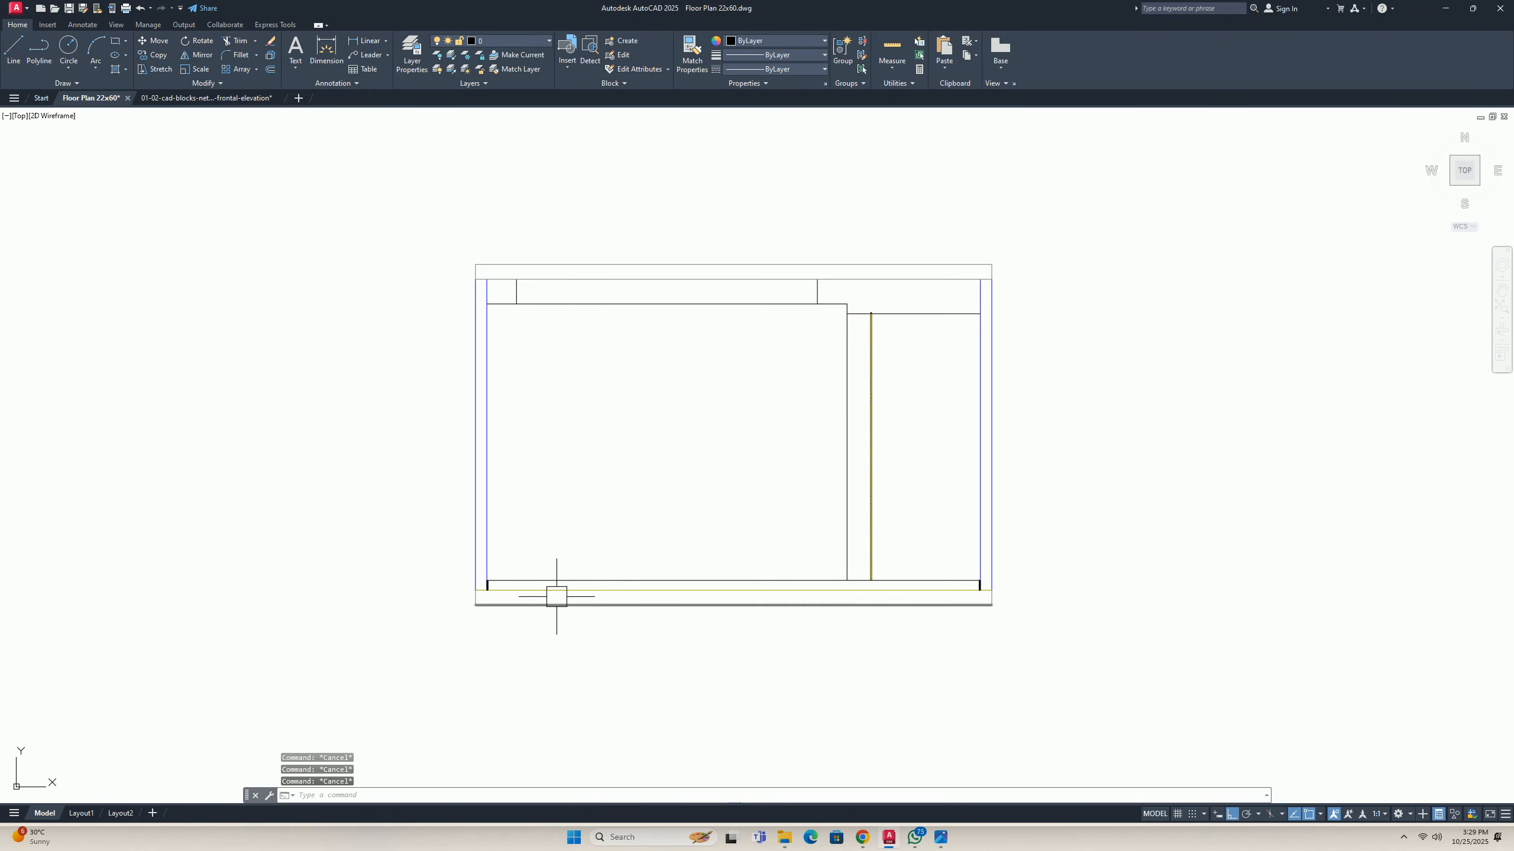
pyautogui.write('o')
pyautogui.press('Return')
pyautogui.scroll(4, 507, 579)
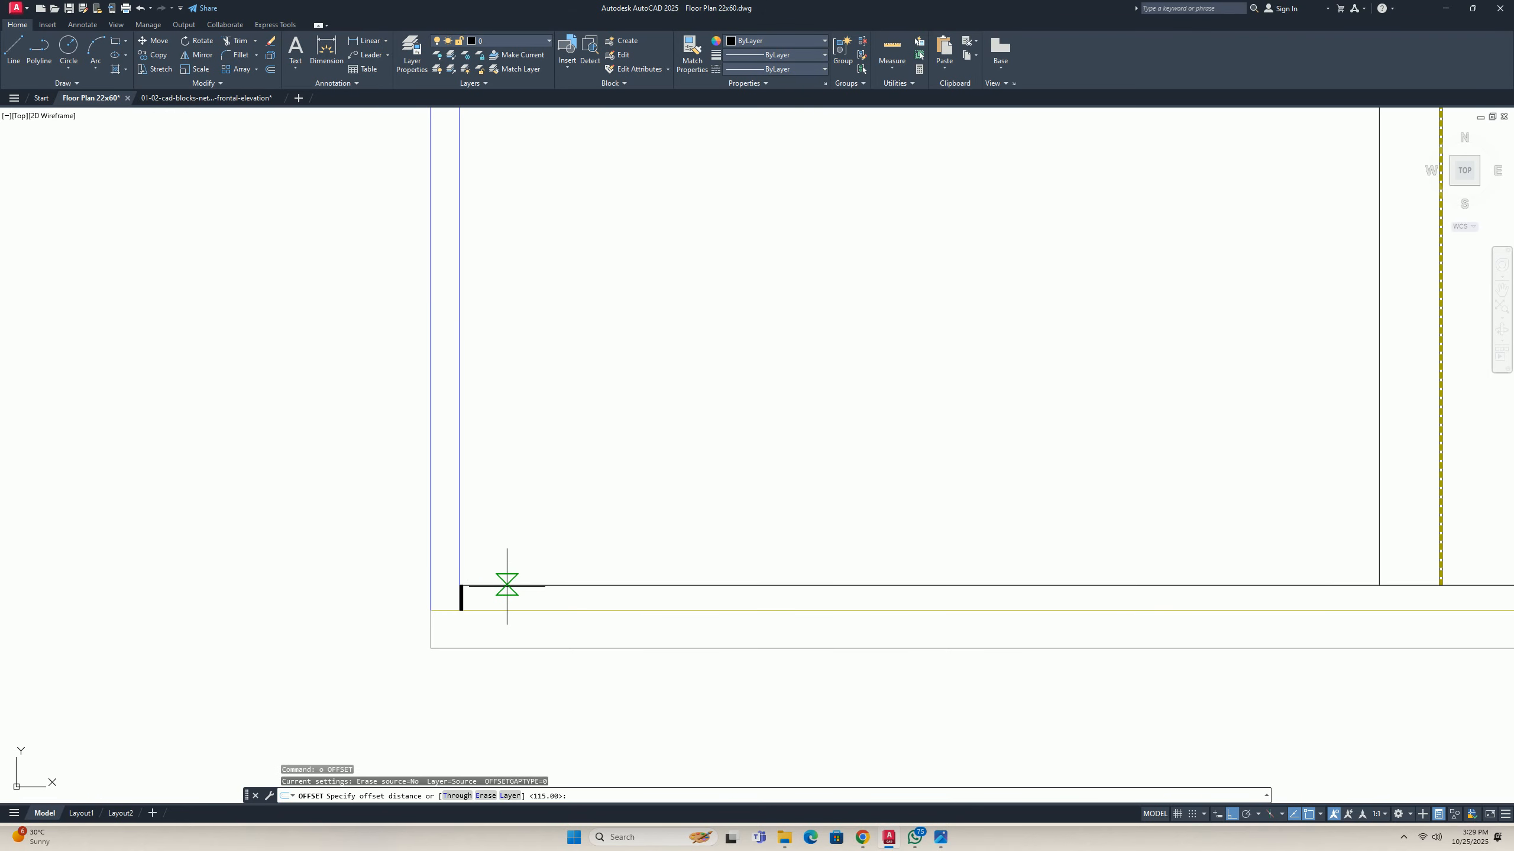
# Offset the yellow floor line of the blank wall elevation upward by 200.
pyautogui.write('200')
pyautogui.press('Return')
pyautogui.click(581, 610)
pyautogui.click(578, 507)
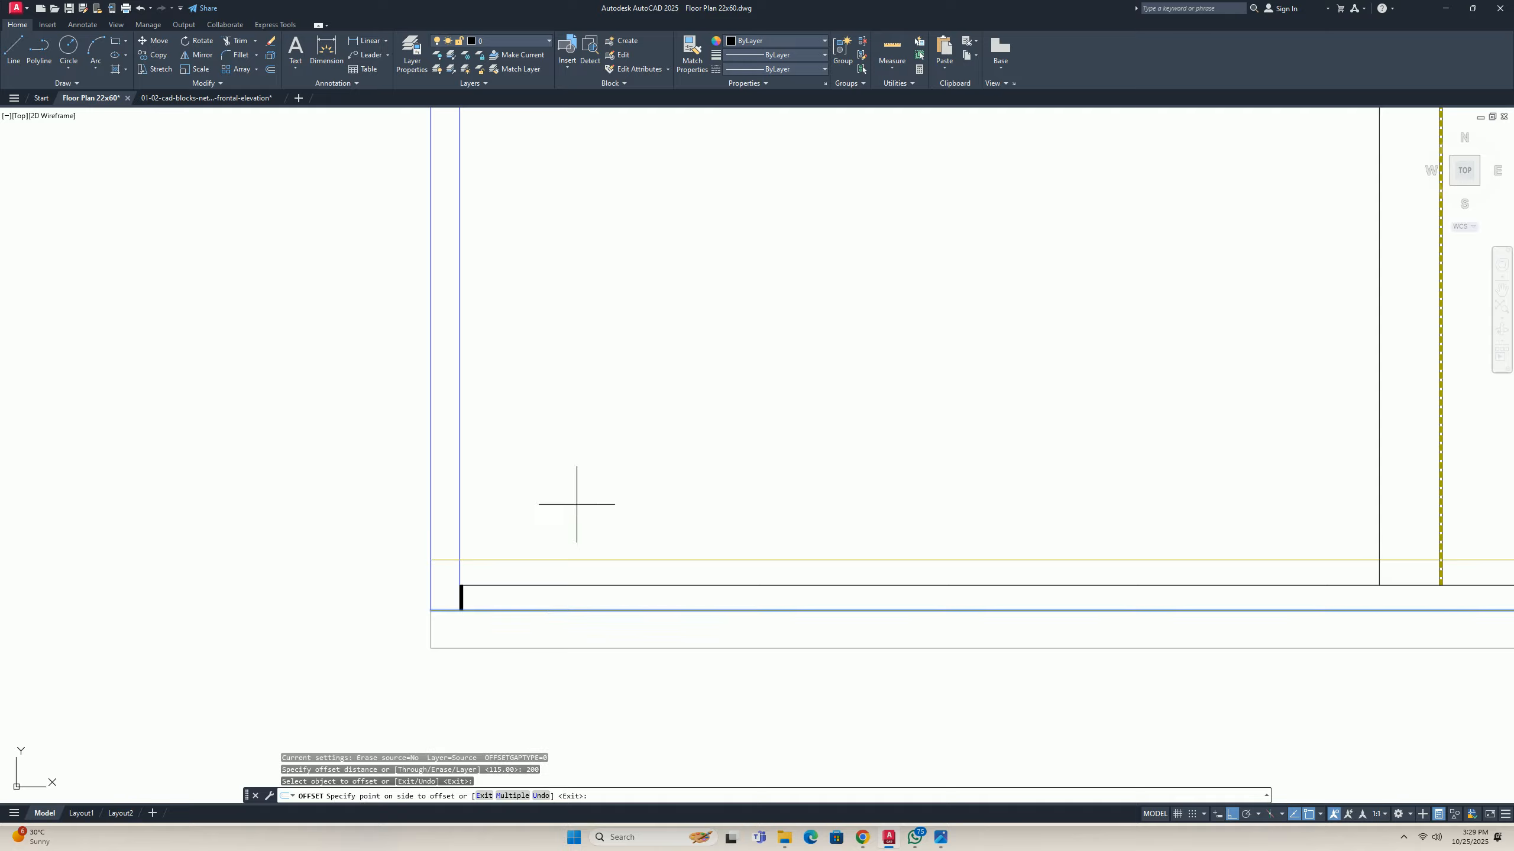
pyautogui.press('Escape')
pyautogui.press('Escape')
# Trim the 200 offset line to the span between the inner left wall line and the vertical panel edge, undoing any cut to the edge.
pyautogui.write('tr')
pyautogui.press('Return')
pyautogui.scroll(2, 441, 565)
pyautogui.click(450, 552)
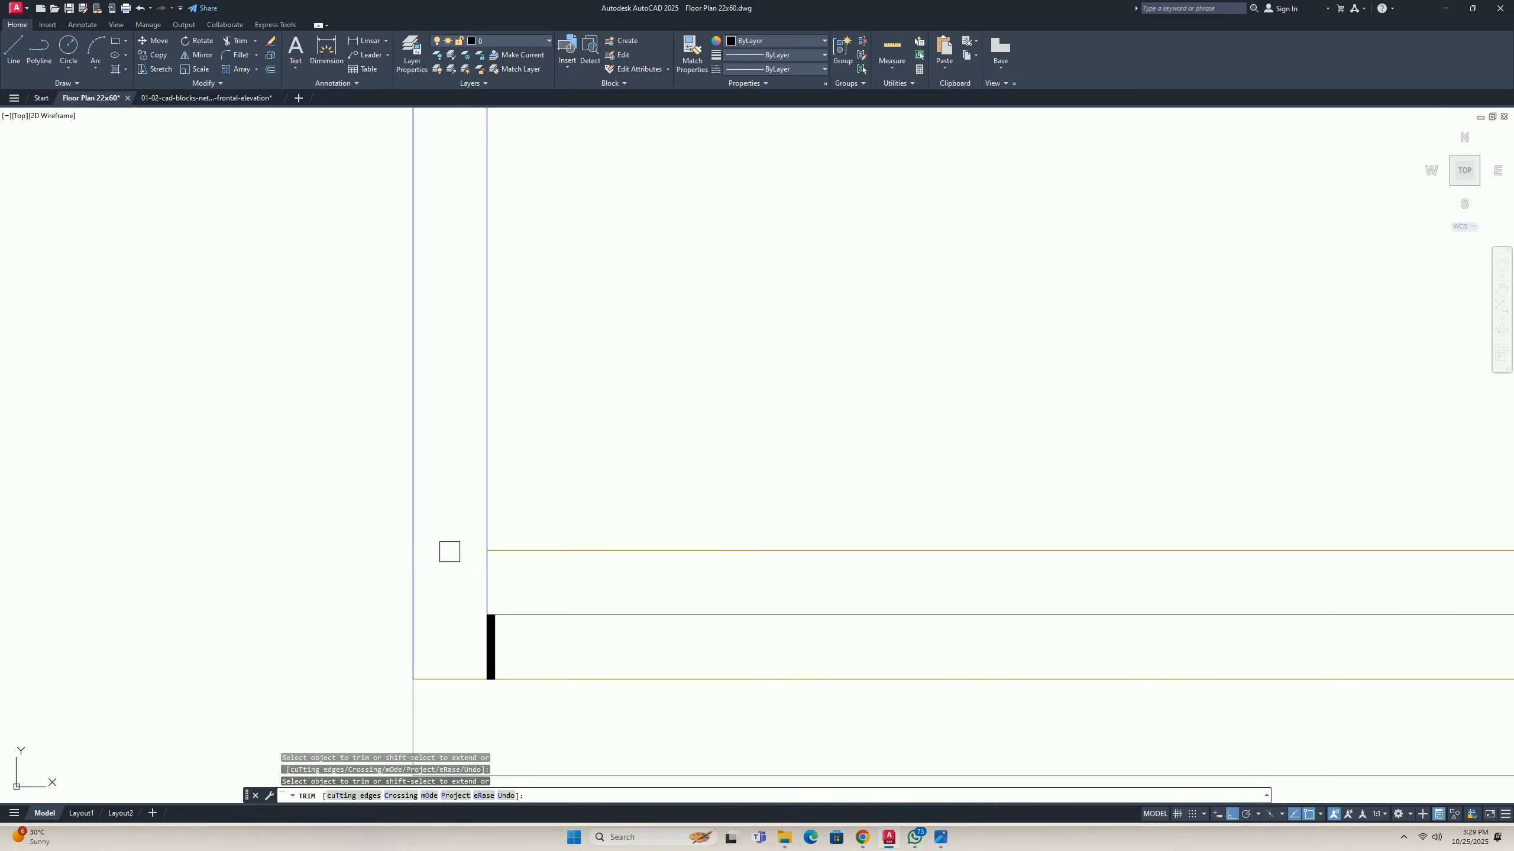
pyautogui.scroll(-5, 454, 556)
pyautogui.scroll(3, 680, 552)
pyautogui.scroll(3, 1018, 571)
pyautogui.click(1061, 561)
pyautogui.click(663, 535)
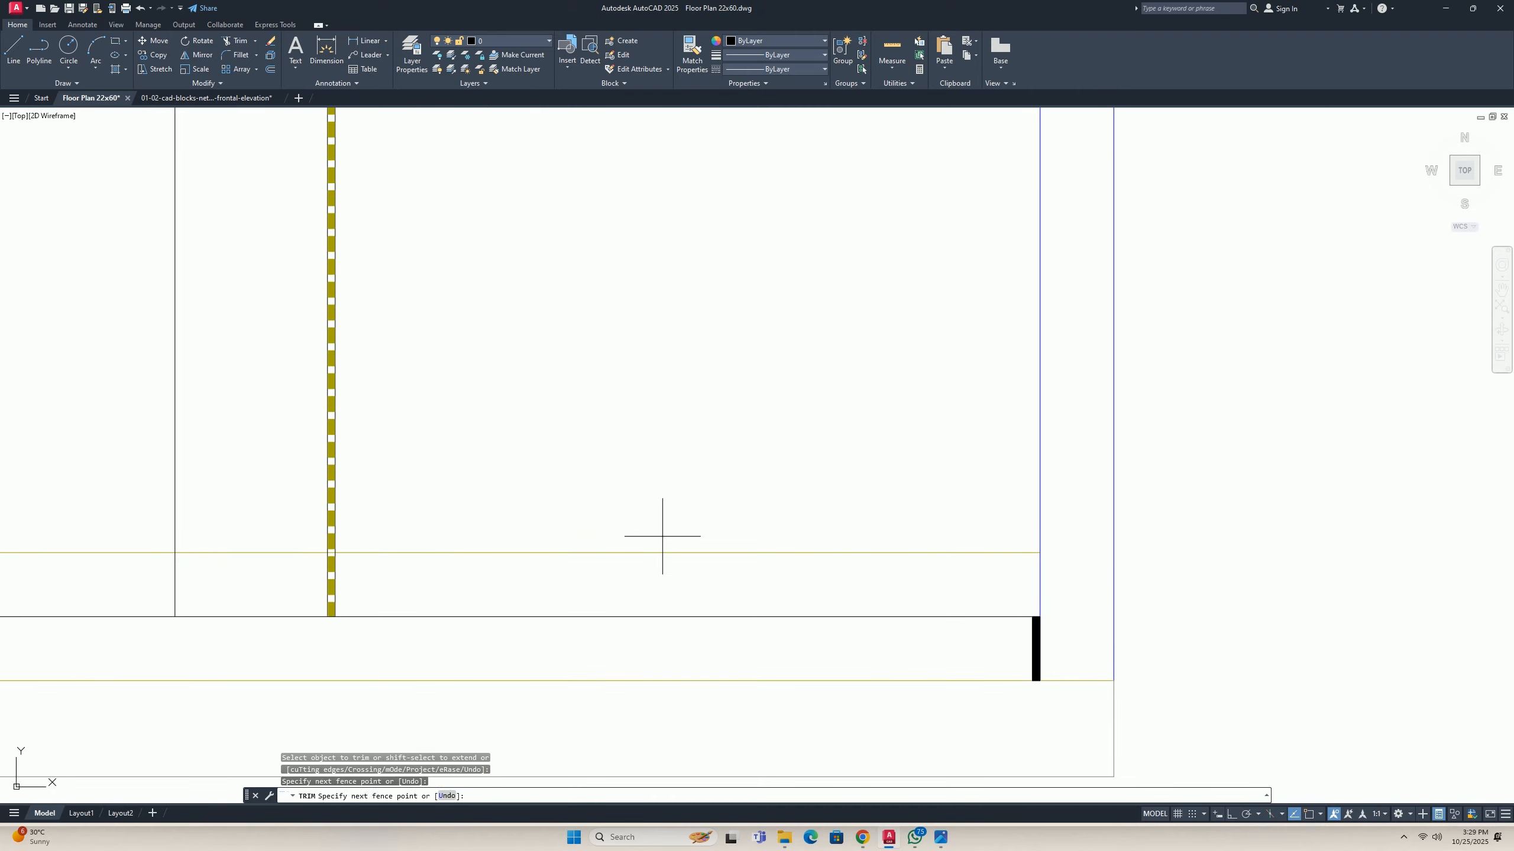
pyautogui.click(436, 579)
pyautogui.moveTo(349, 566); pyautogui.dragTo(640, 537, button='middle')
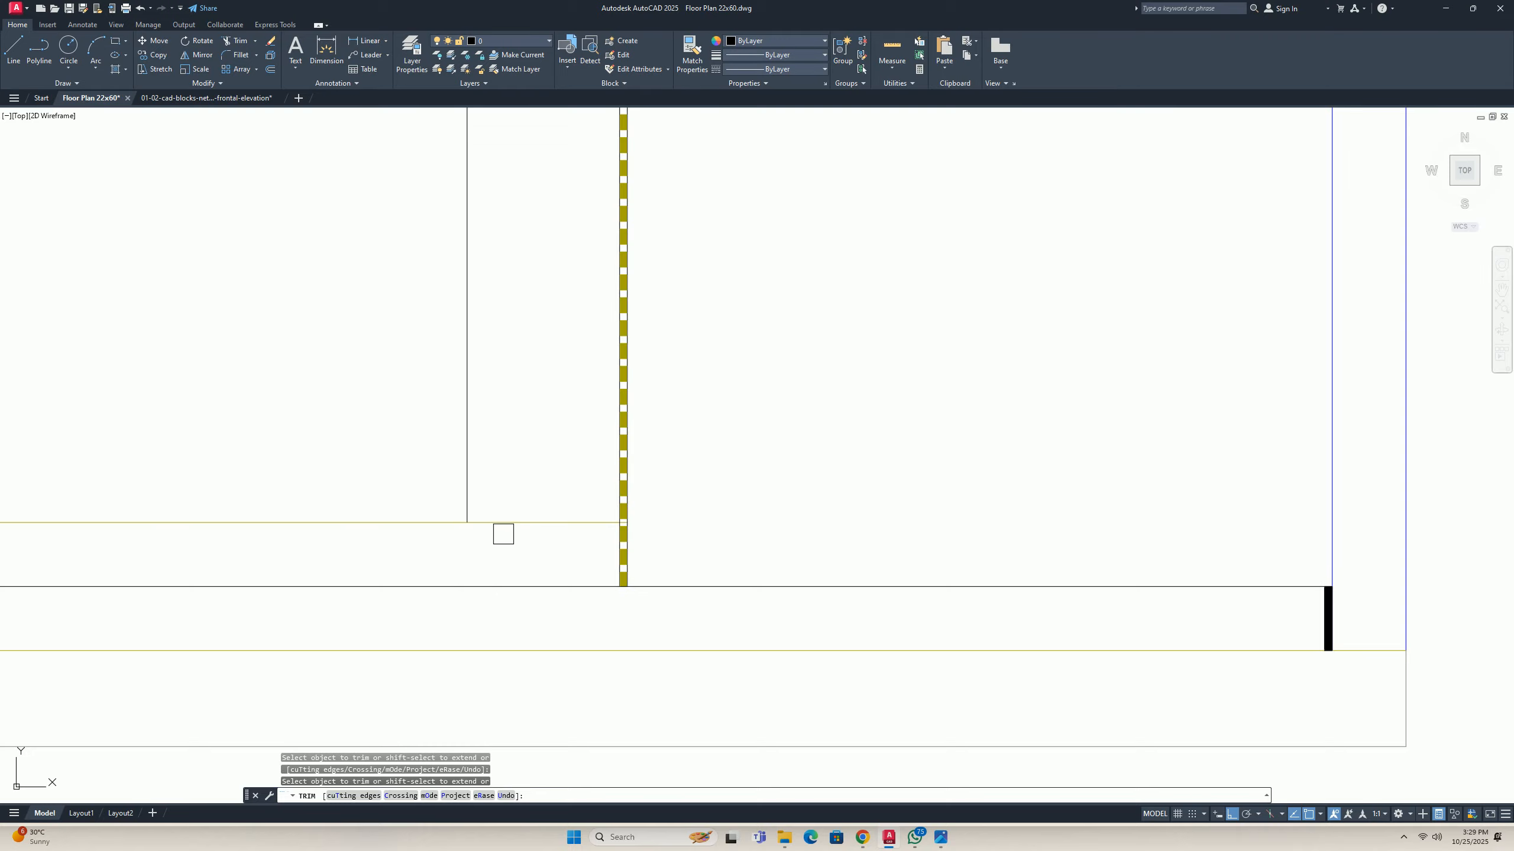
pyautogui.hotkey('ctrl', 'z')
pyautogui.scroll(-2, 760, 507)
pyautogui.press('Escape')
pyautogui.press('Escape')
pyautogui.scroll(-6, 641, 548)
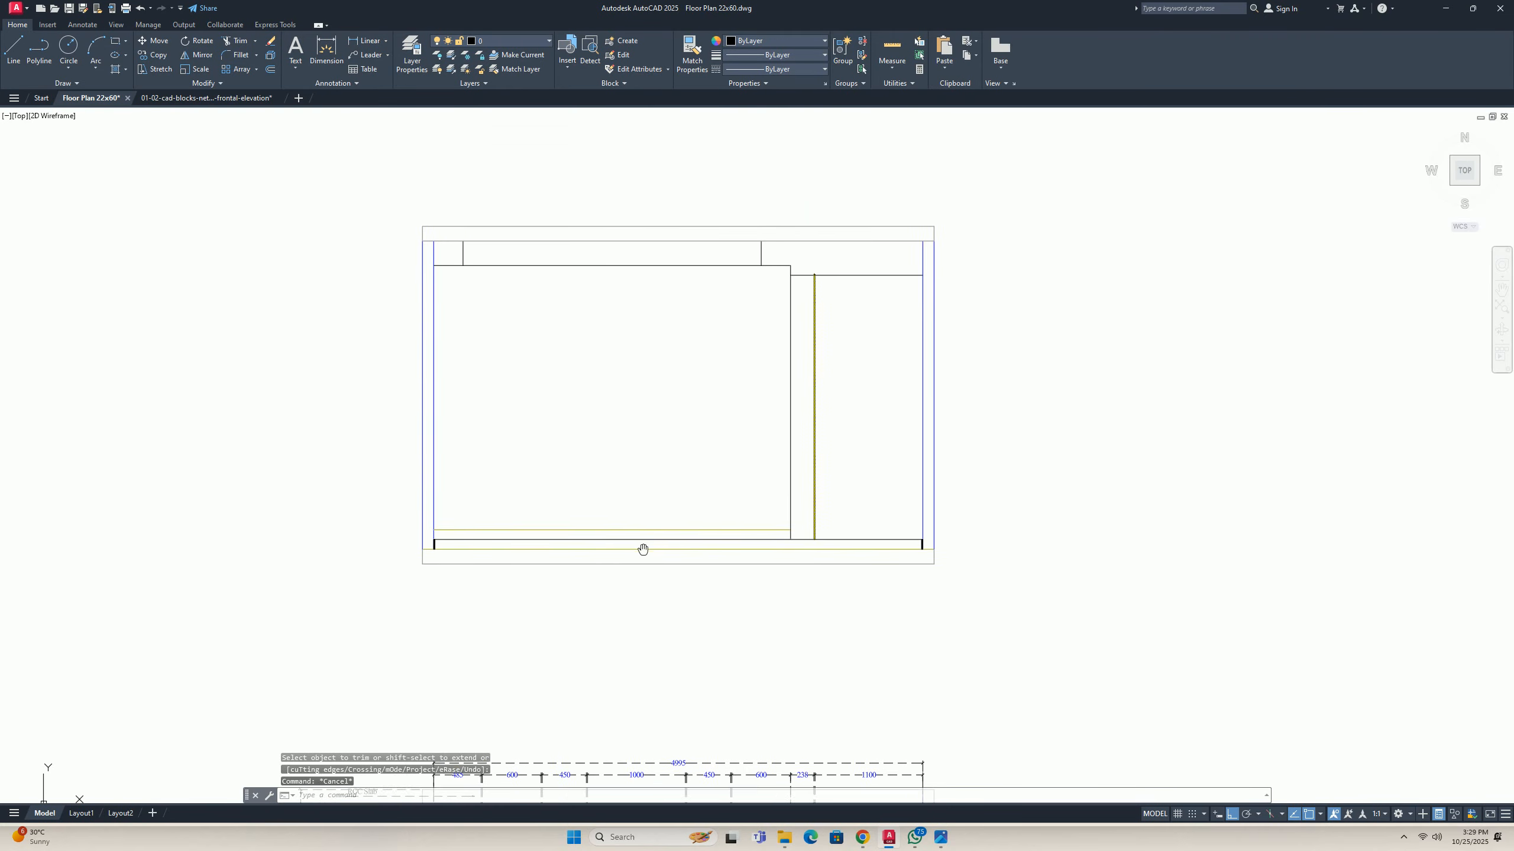
# Offset the yellow floor line upward by 600.
pyautogui.scroll(7, 635, 564)
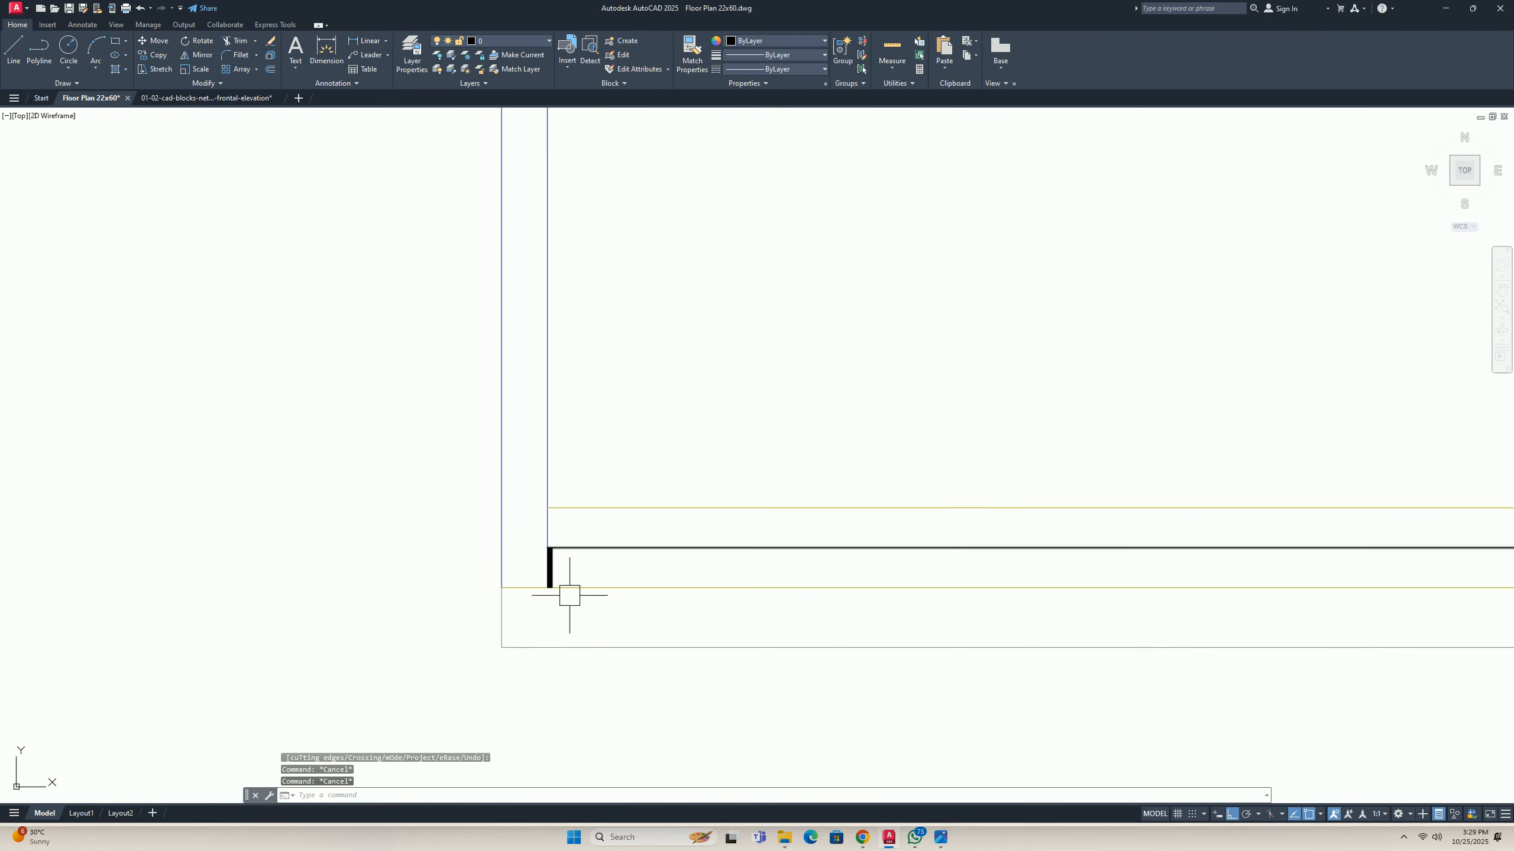
pyautogui.scroll(-5, 715, 551)
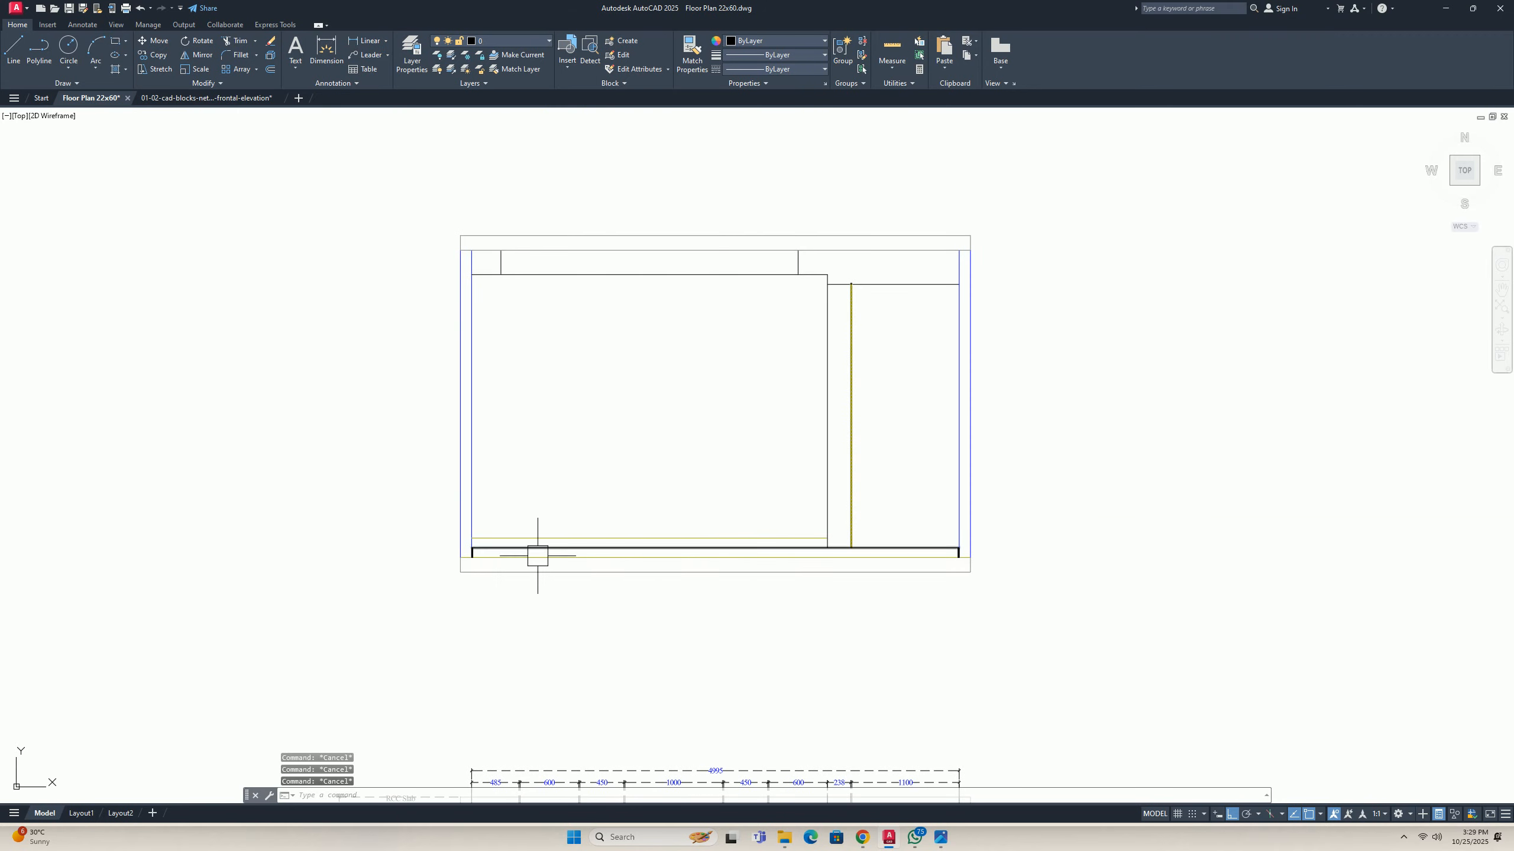
pyautogui.write('o')
pyautogui.press('Return')
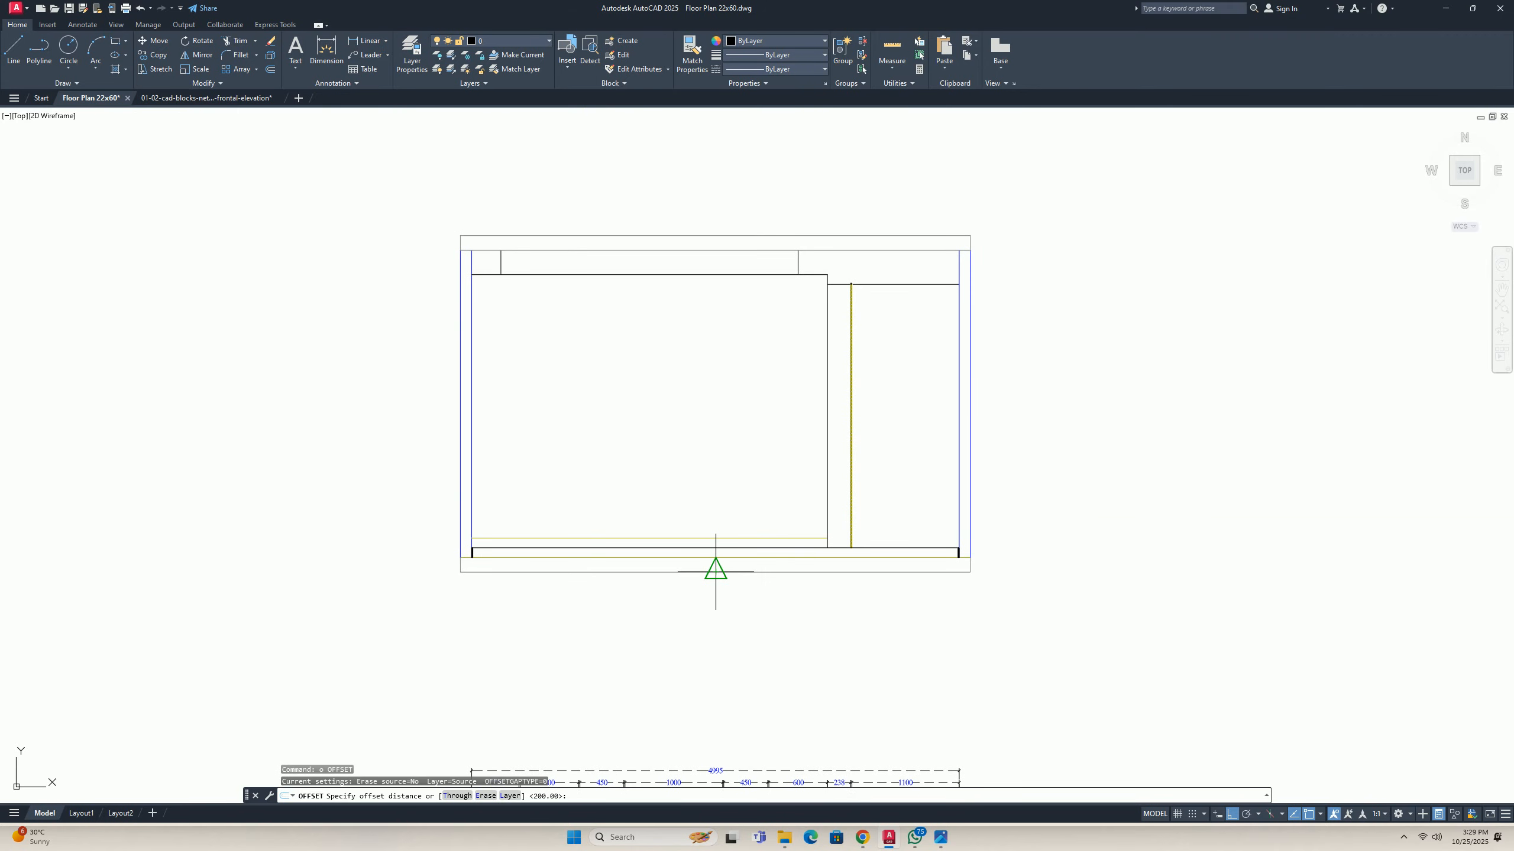
pyautogui.press('Return')
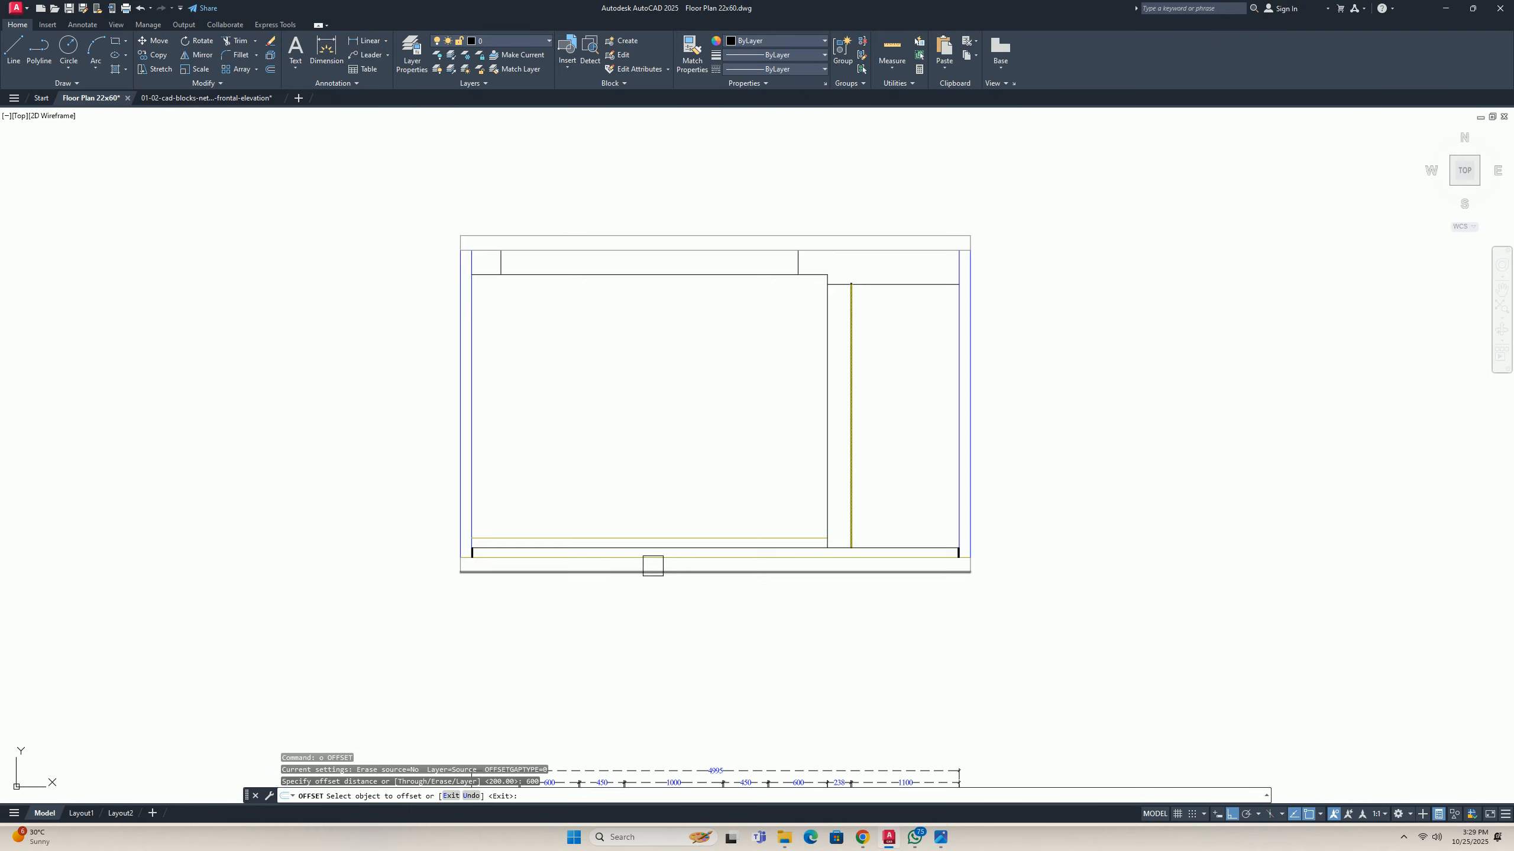
pyautogui.scroll(5, 652, 562)
pyautogui.click(588, 551)
pyautogui.click(618, 372)
pyautogui.press('Return')
pyautogui.scroll(-5, 594, 429)
pyautogui.press('Escape')
pyautogui.press('Escape')
# Trim the 600 offset line to the span between the inner left wall line and the vertical panel edge.
pyautogui.scroll(6, 432, 417)
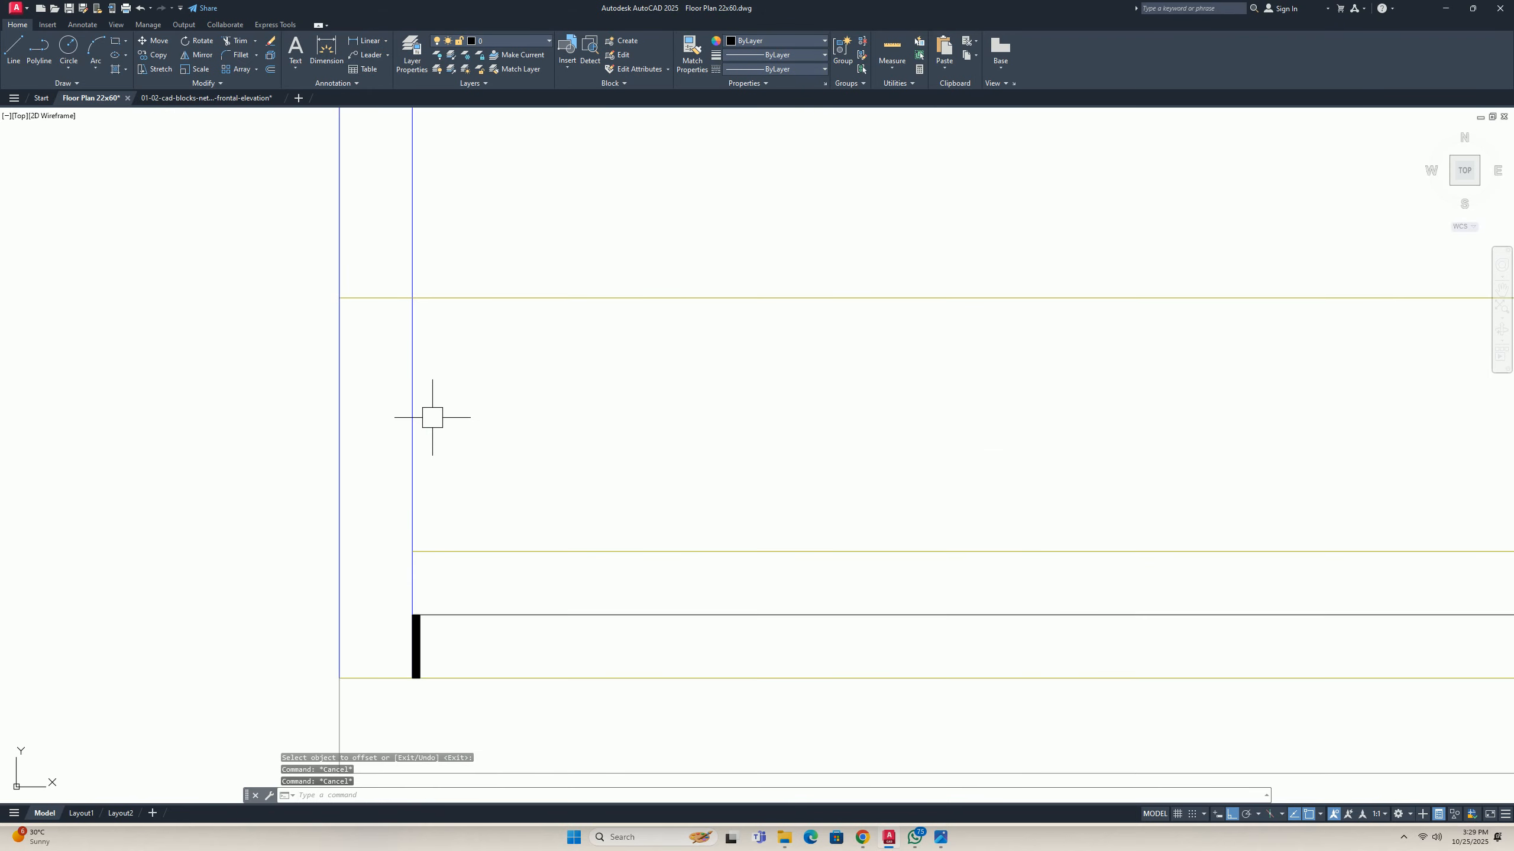
pyautogui.write('tr')
pyautogui.press('Return')
pyautogui.moveTo(364, 277); pyautogui.dragTo(366, 314)
pyautogui.scroll(-4, 777, 362)
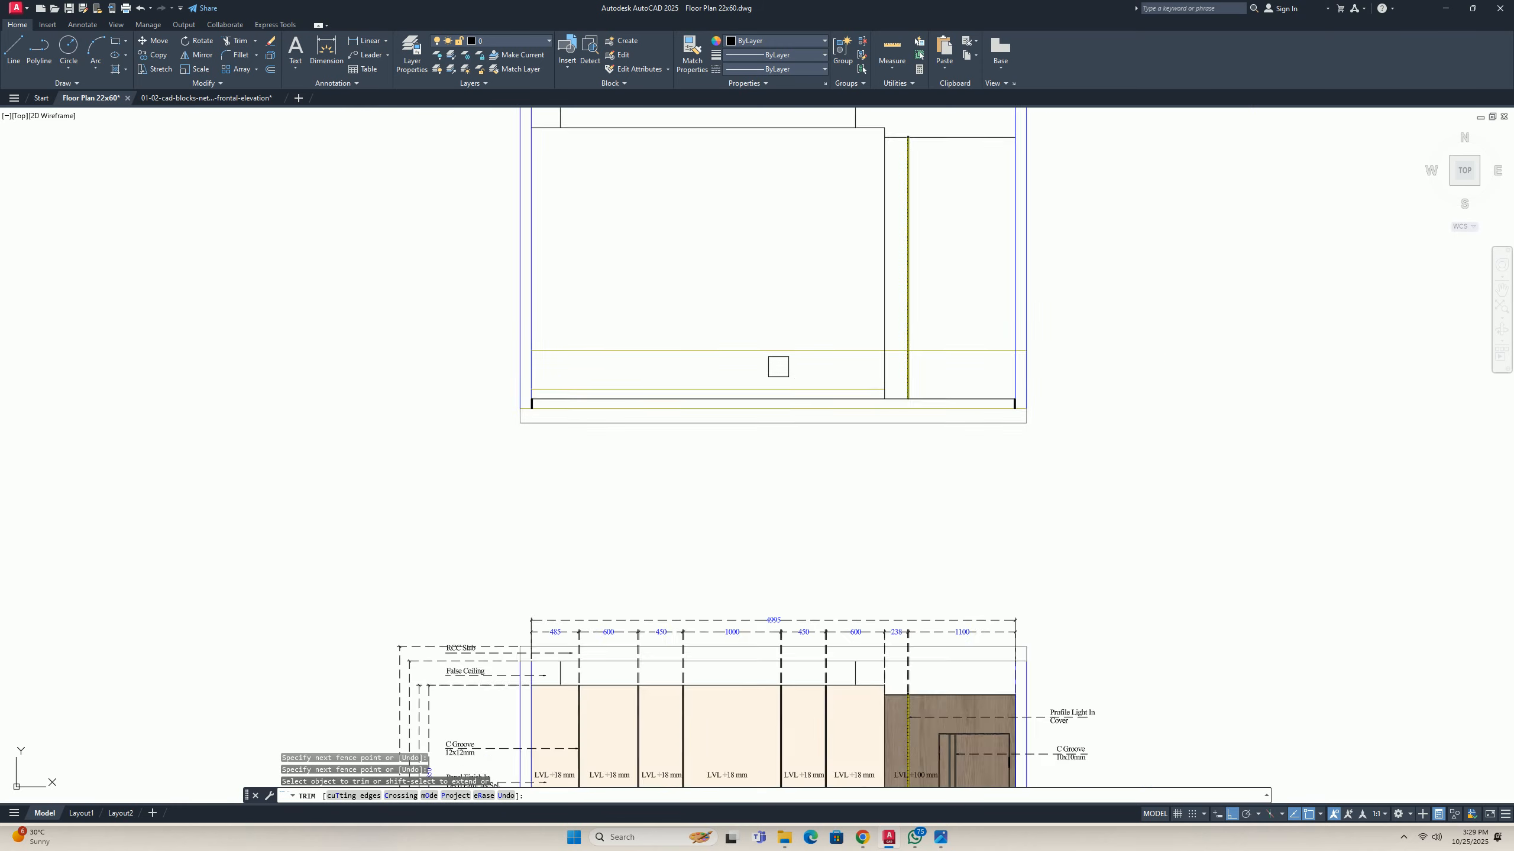
pyautogui.scroll(3, 867, 346)
pyautogui.scroll(5, 867, 346)
pyautogui.moveTo(486, 399); pyautogui.dragTo(1216, 517, button='middle')
pyautogui.scroll(3, 935, 480)
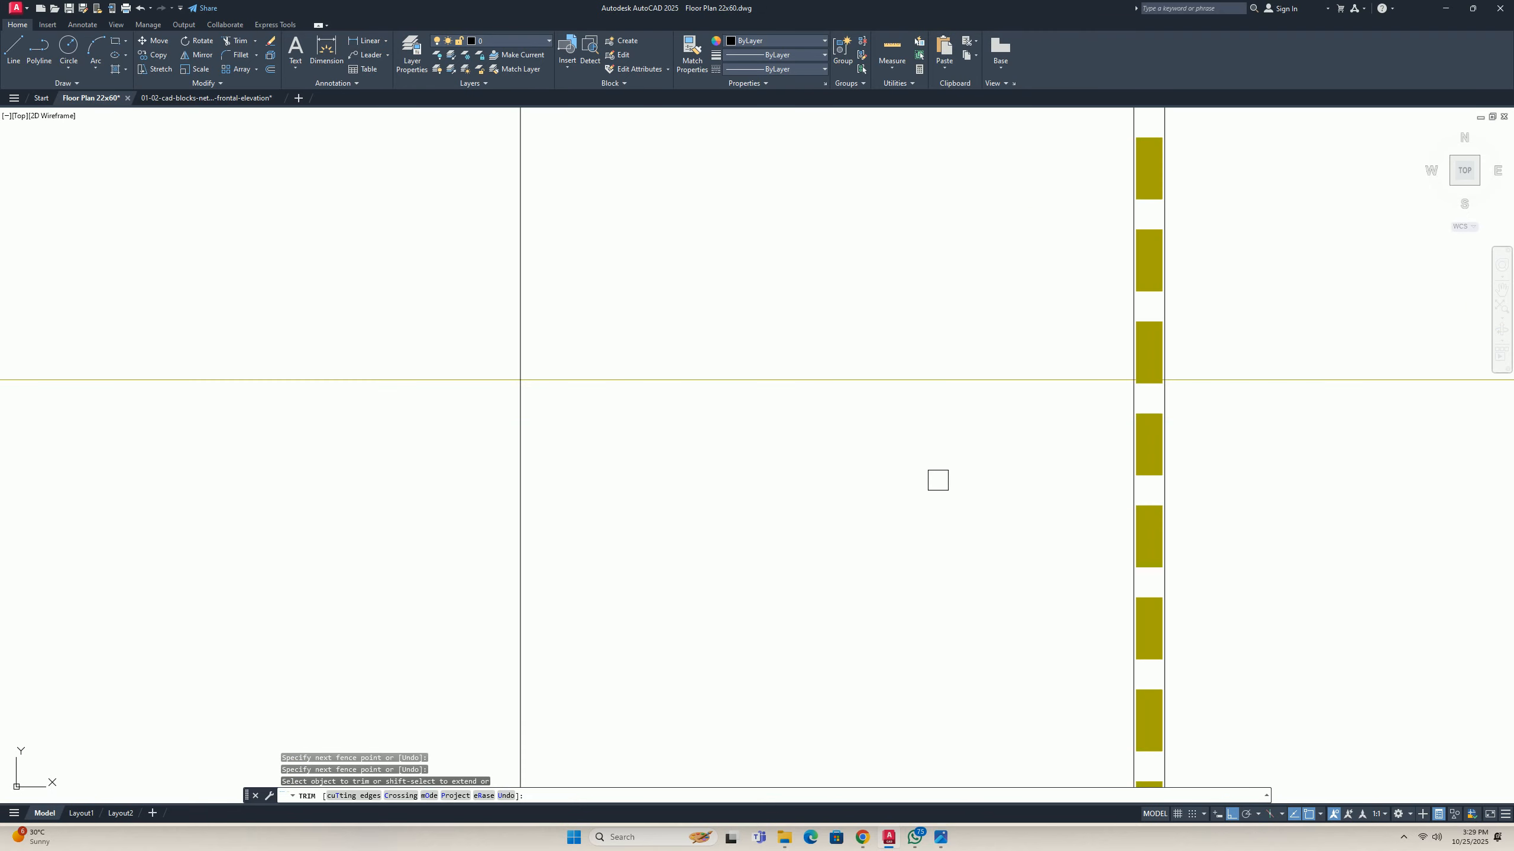
pyautogui.moveTo(935, 480); pyautogui.dragTo(1275, 552, button='middle')
pyautogui.scroll(-5, 1048, 375)
pyautogui.scroll(6, 902, 399)
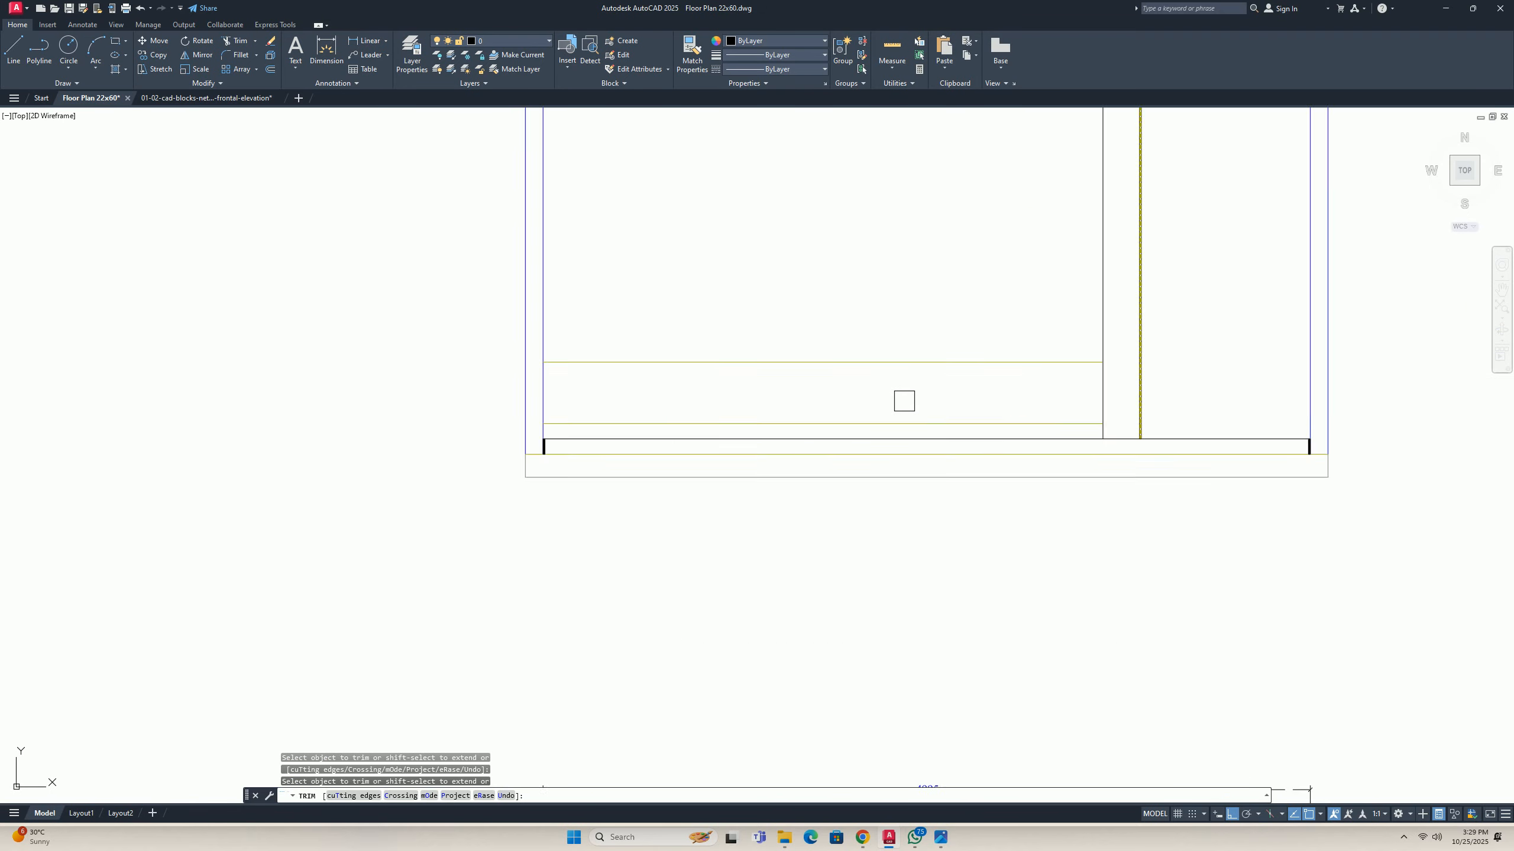
pyautogui.press('Escape')
pyautogui.press('Escape')
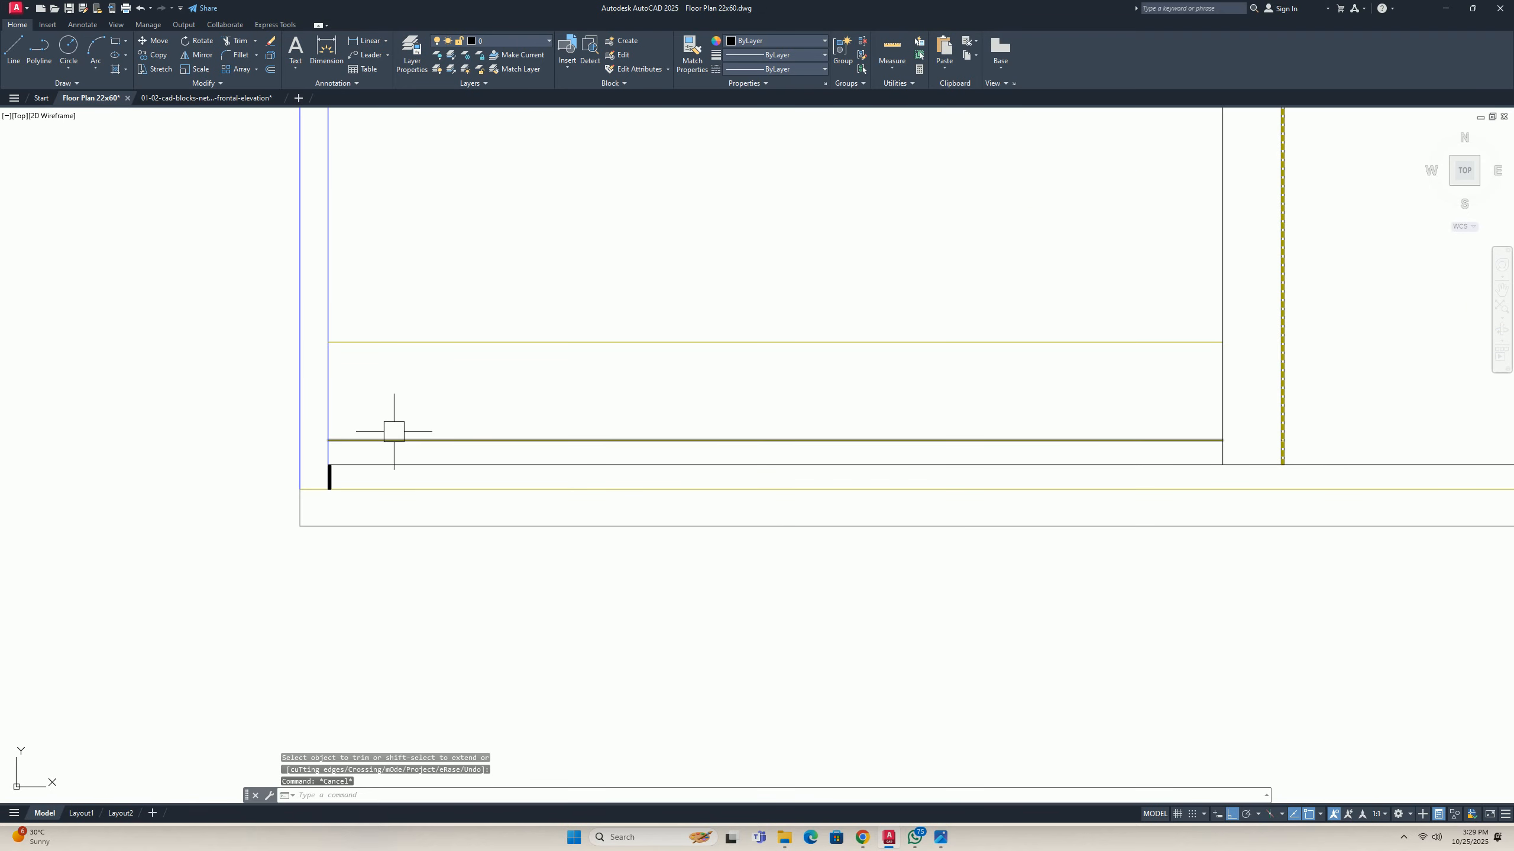
# Match the two yellow offset lines at 200 and 600 to the properties of a black elevation line.
pyautogui.write('ma')
pyautogui.press('Return')
pyautogui.click(390, 433)
pyautogui.scroll(-5, 507, 433)
pyautogui.moveTo(507, 433); pyautogui.dragTo(489, 355, button='middle')
pyautogui.scroll(3, 490, 355)
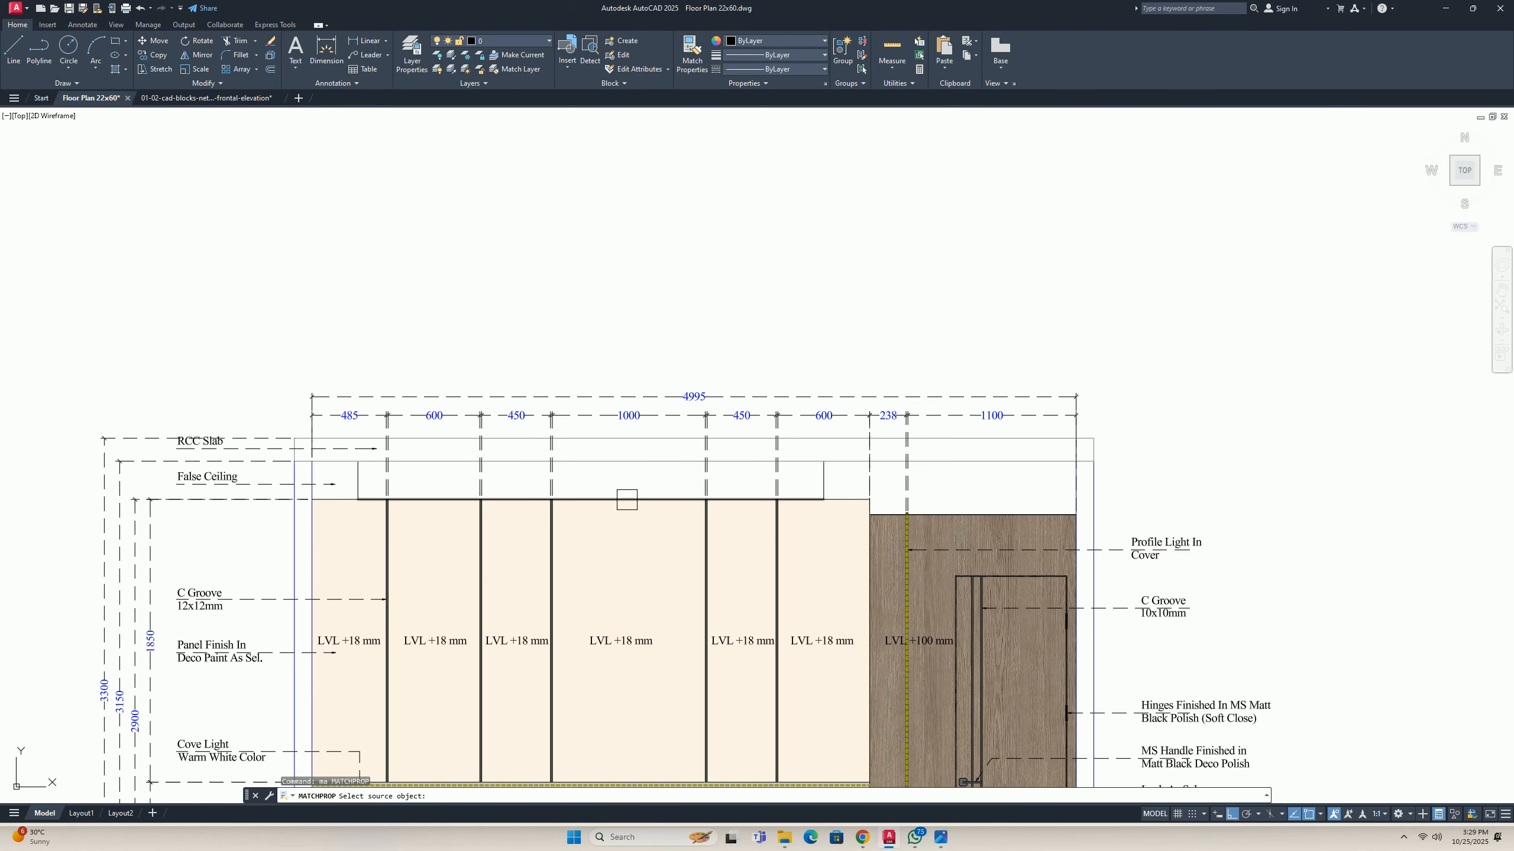
pyautogui.scroll(-3, 518, 492)
pyautogui.moveTo(518, 493); pyautogui.dragTo(528, 691, button='middle')
pyautogui.scroll(5, 514, 507)
pyautogui.click(530, 575)
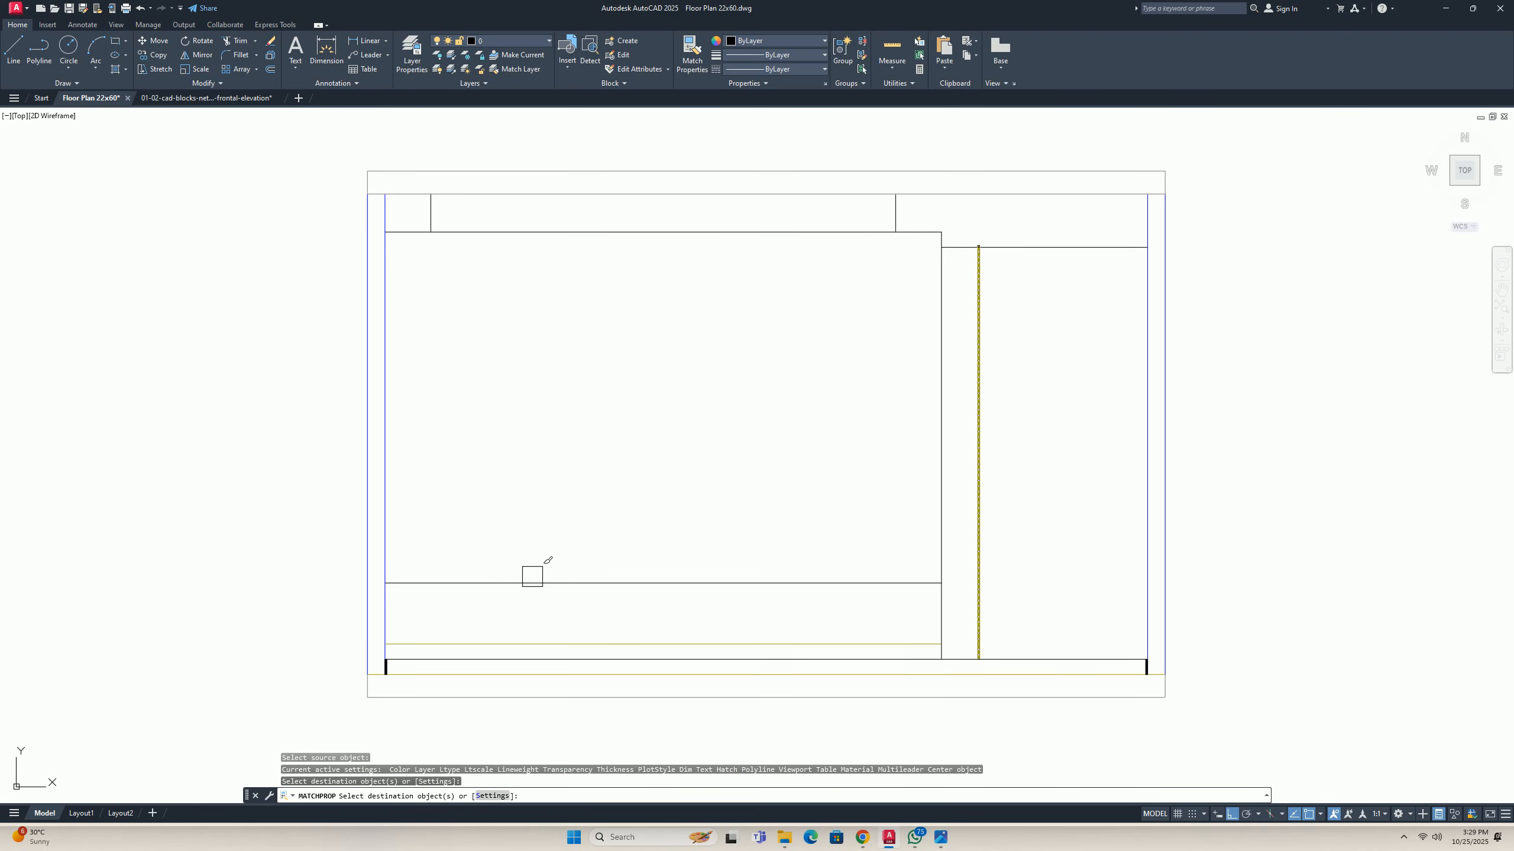
pyautogui.click(497, 635)
pyautogui.moveTo(497, 604); pyautogui.dragTo(512, 536, button='middle')
pyautogui.scroll(5, 512, 535)
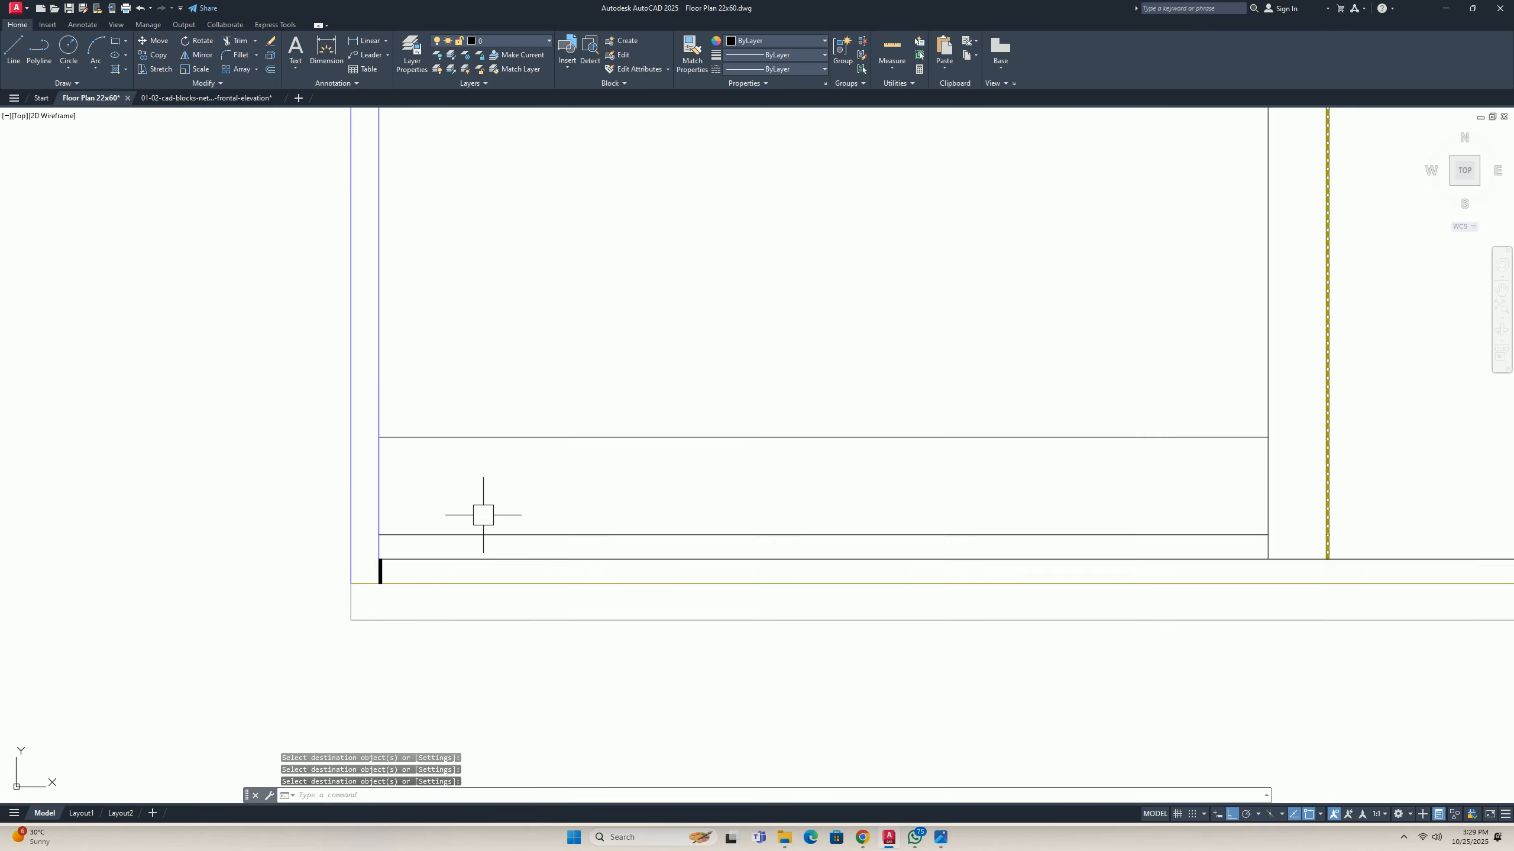
# Measure the gap between the two black horizontal lines near the floor.
pyautogui.click(892, 51)
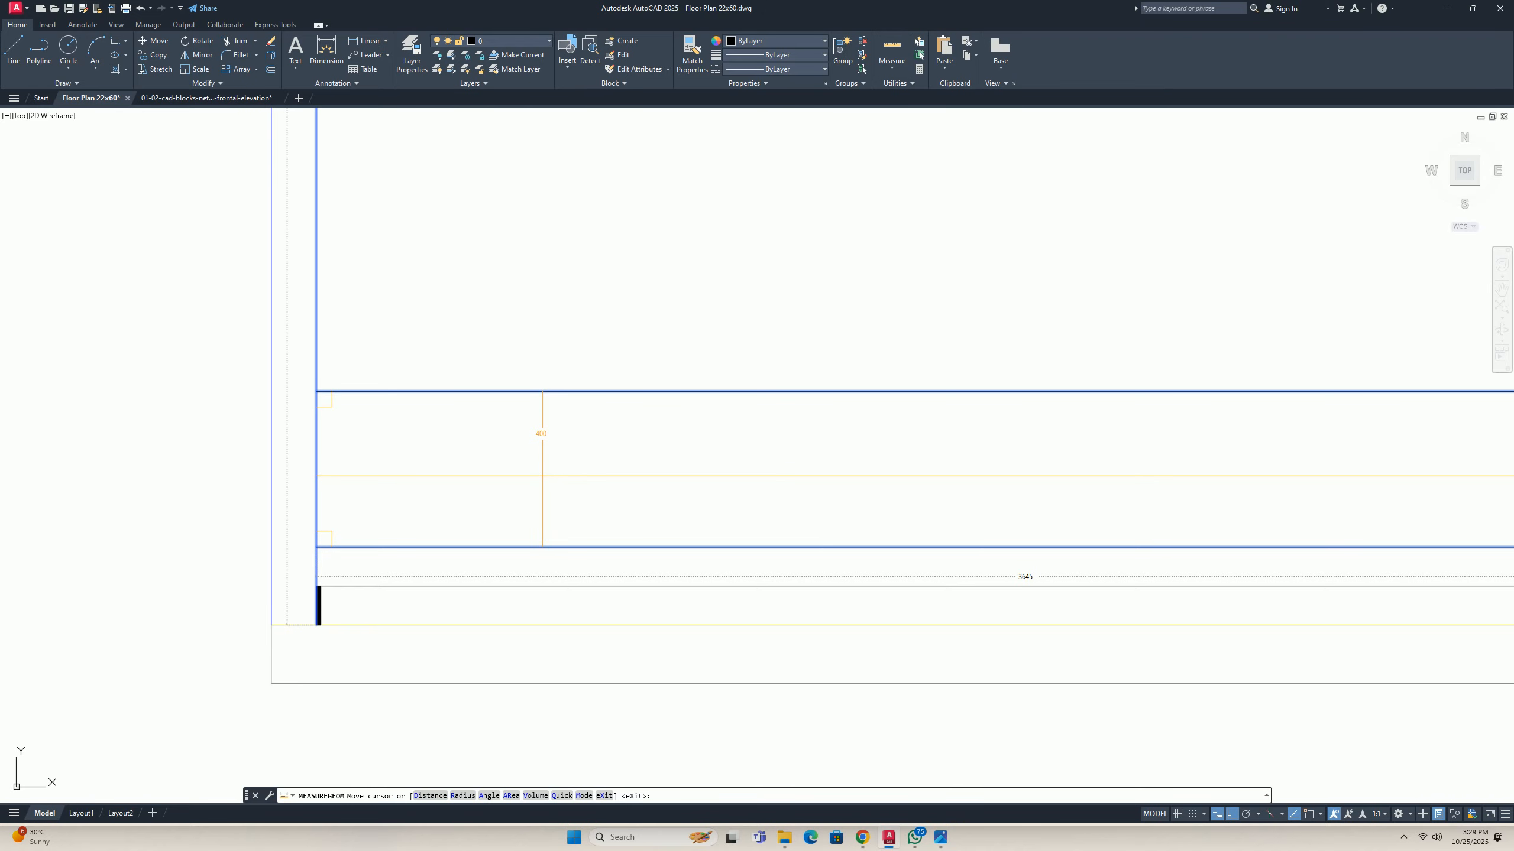
pyautogui.press('Escape')
pyautogui.press('Escape')
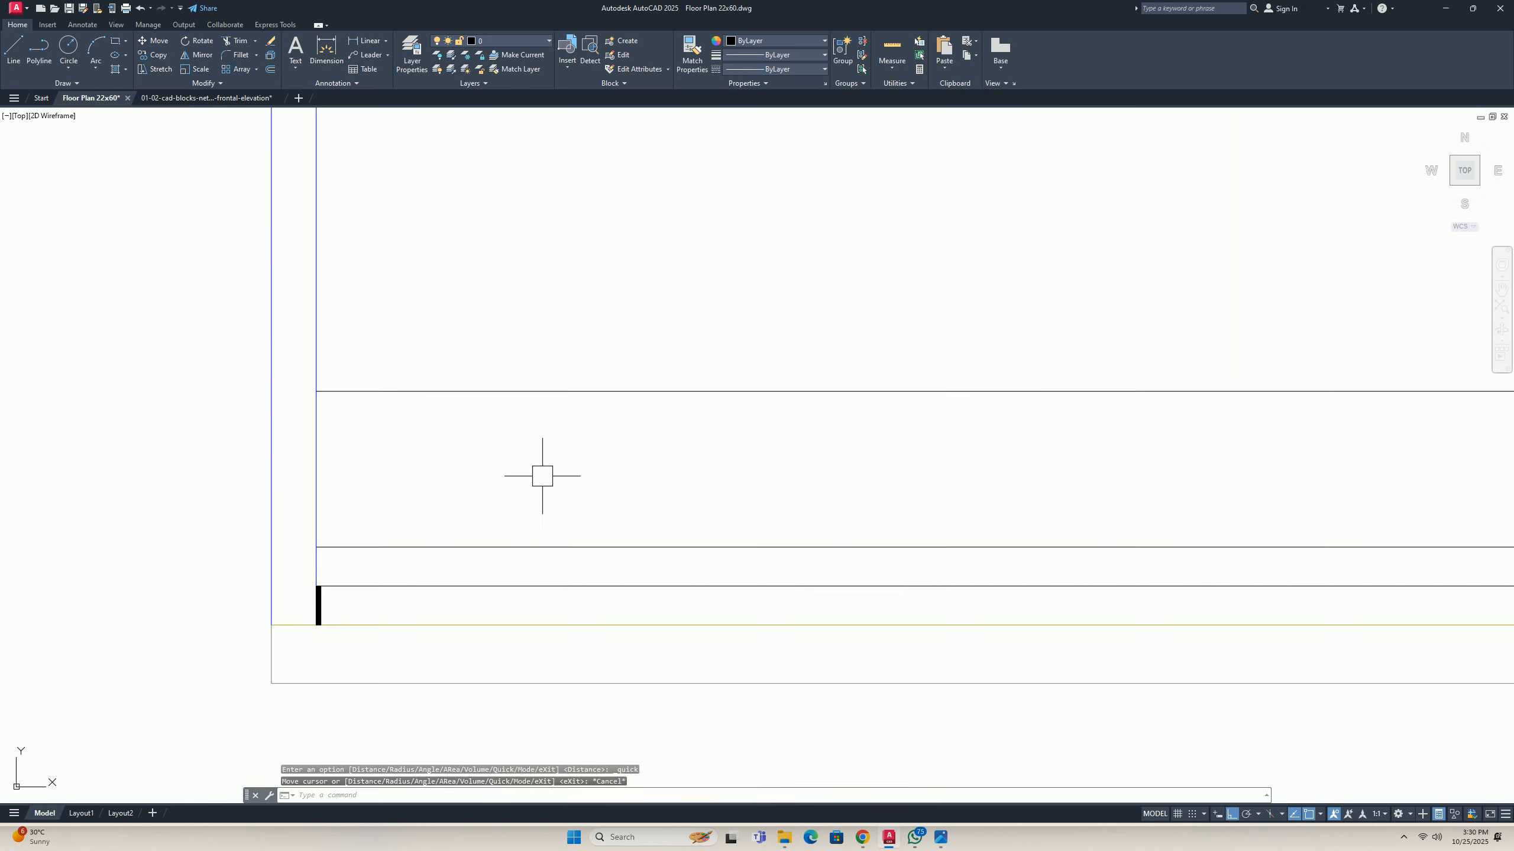
pyautogui.scroll(-5, 540, 473)
pyautogui.scroll(3, 557, 456)
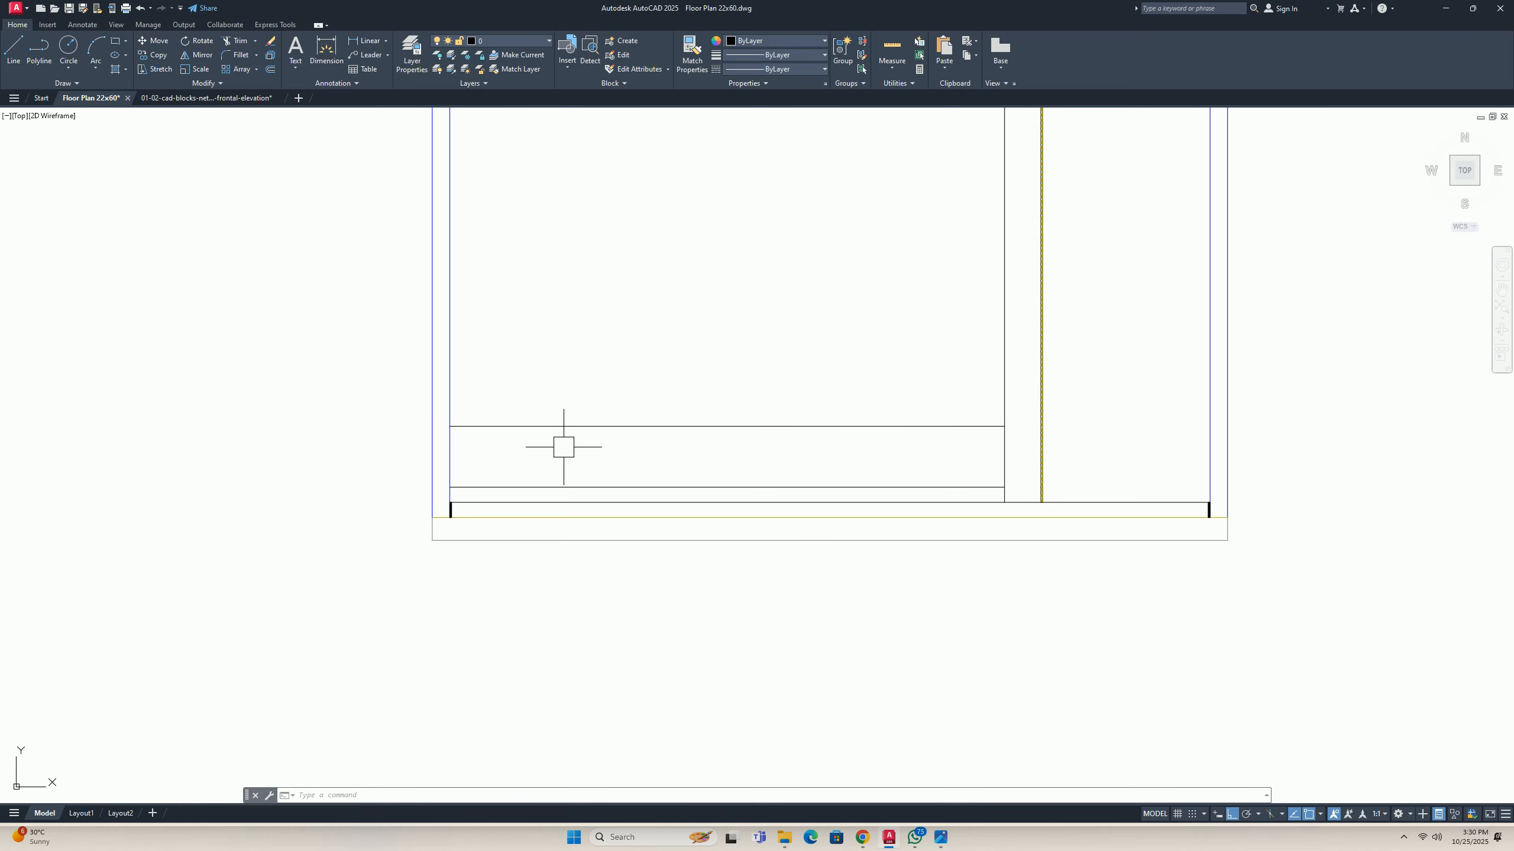
# Offset the upper of the two black horizontal lines downward by 100.
pyautogui.press('Escape')
pyautogui.press('Escape')
pyautogui.press('Escape')
pyautogui.write('o')
pyautogui.press('Return')
pyautogui.write('1')
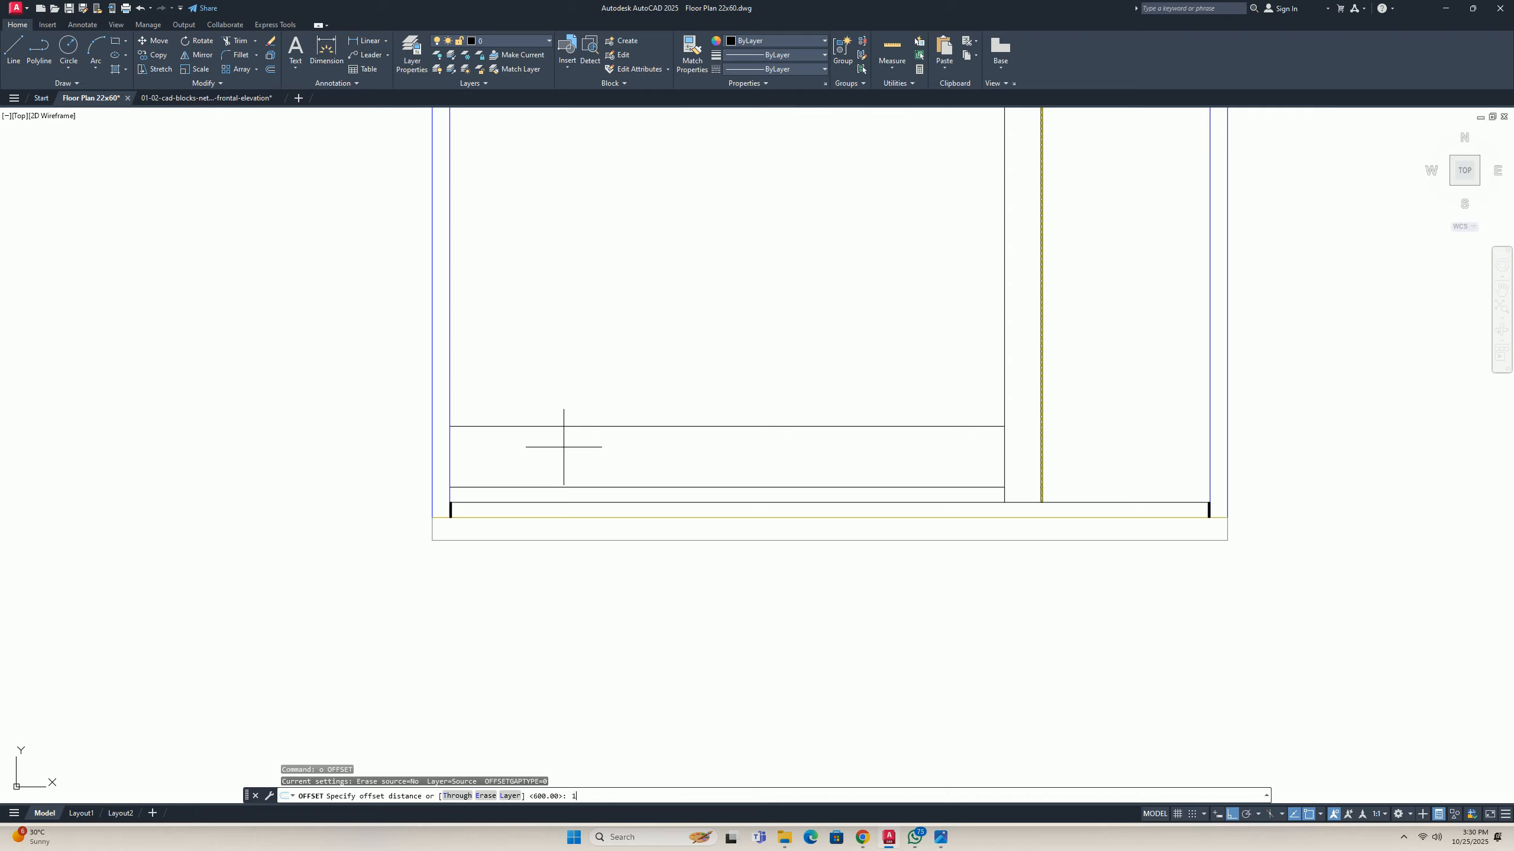
pyautogui.write('00')
pyautogui.press('Return')
pyautogui.click(609, 428)
pyautogui.click(590, 462)
pyautogui.press('Return')
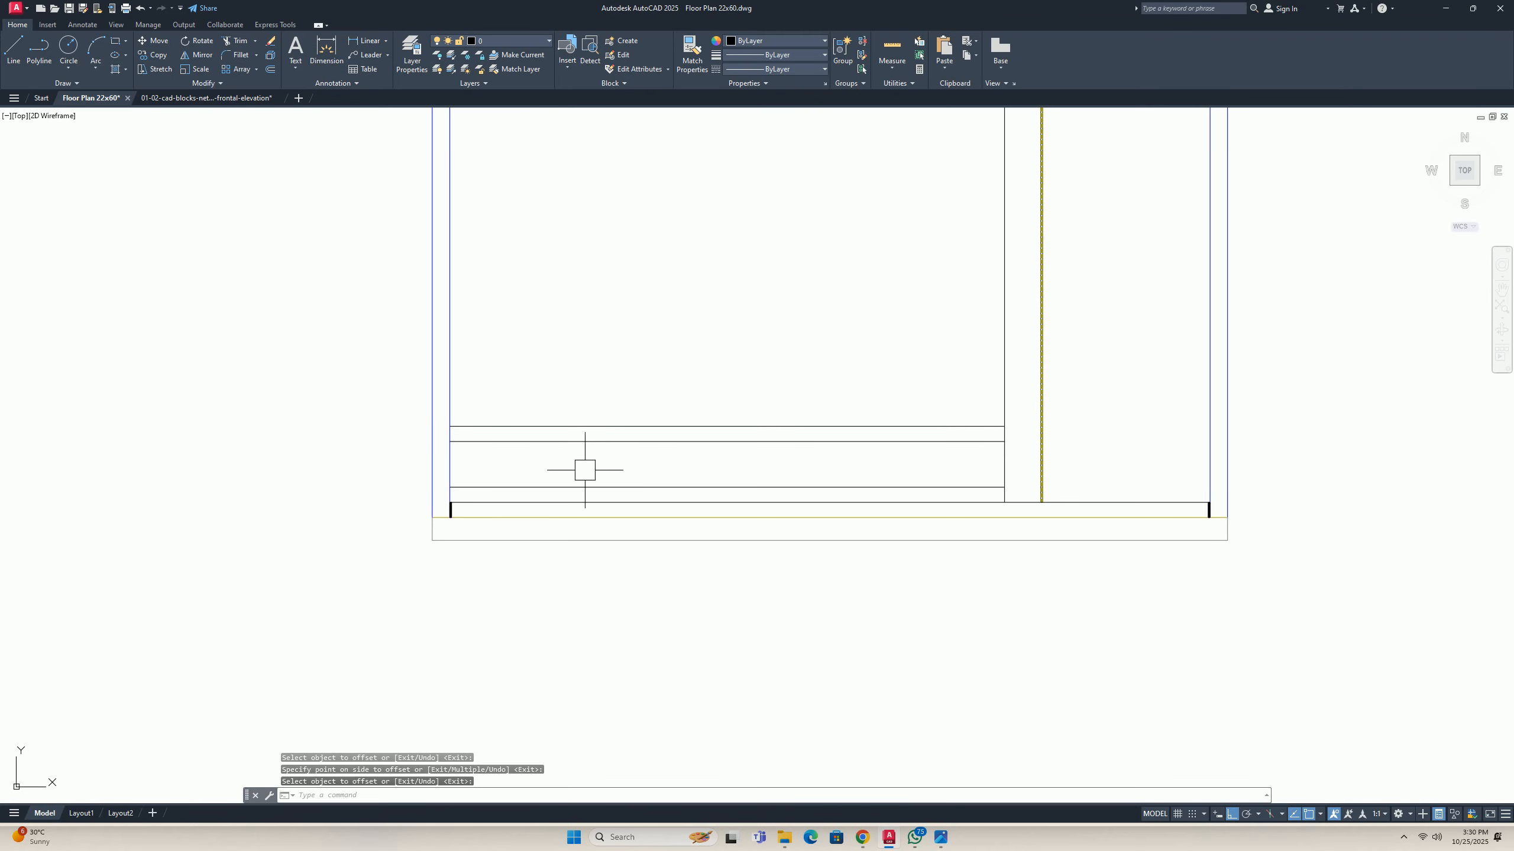
pyautogui.press('Escape')
pyautogui.press('Escape')
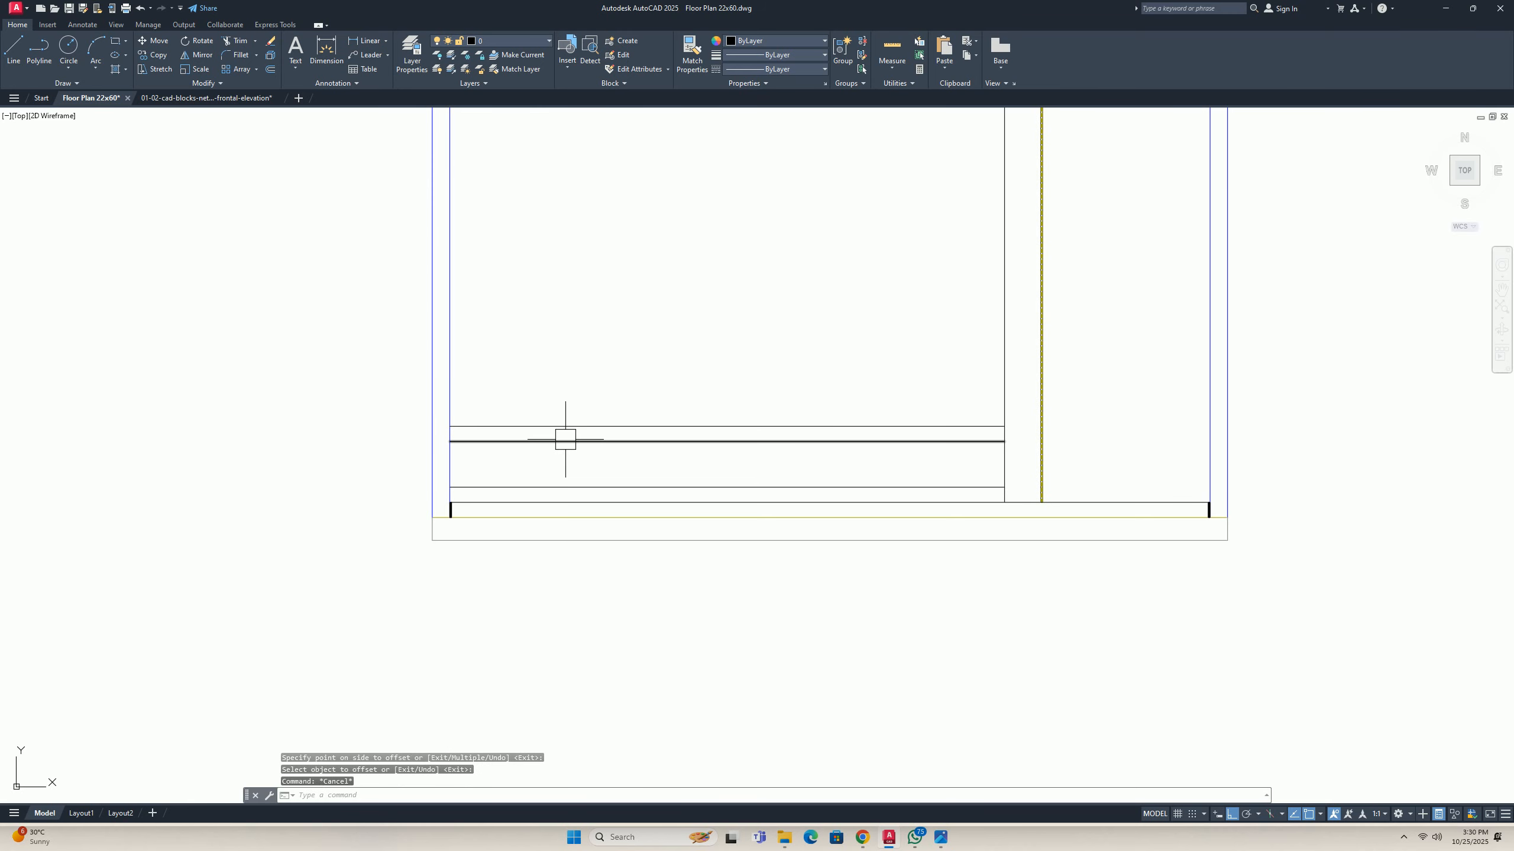
# Offset the topmost black horizontal line upward by 40.
pyautogui.write('o')
pyautogui.press('Return')
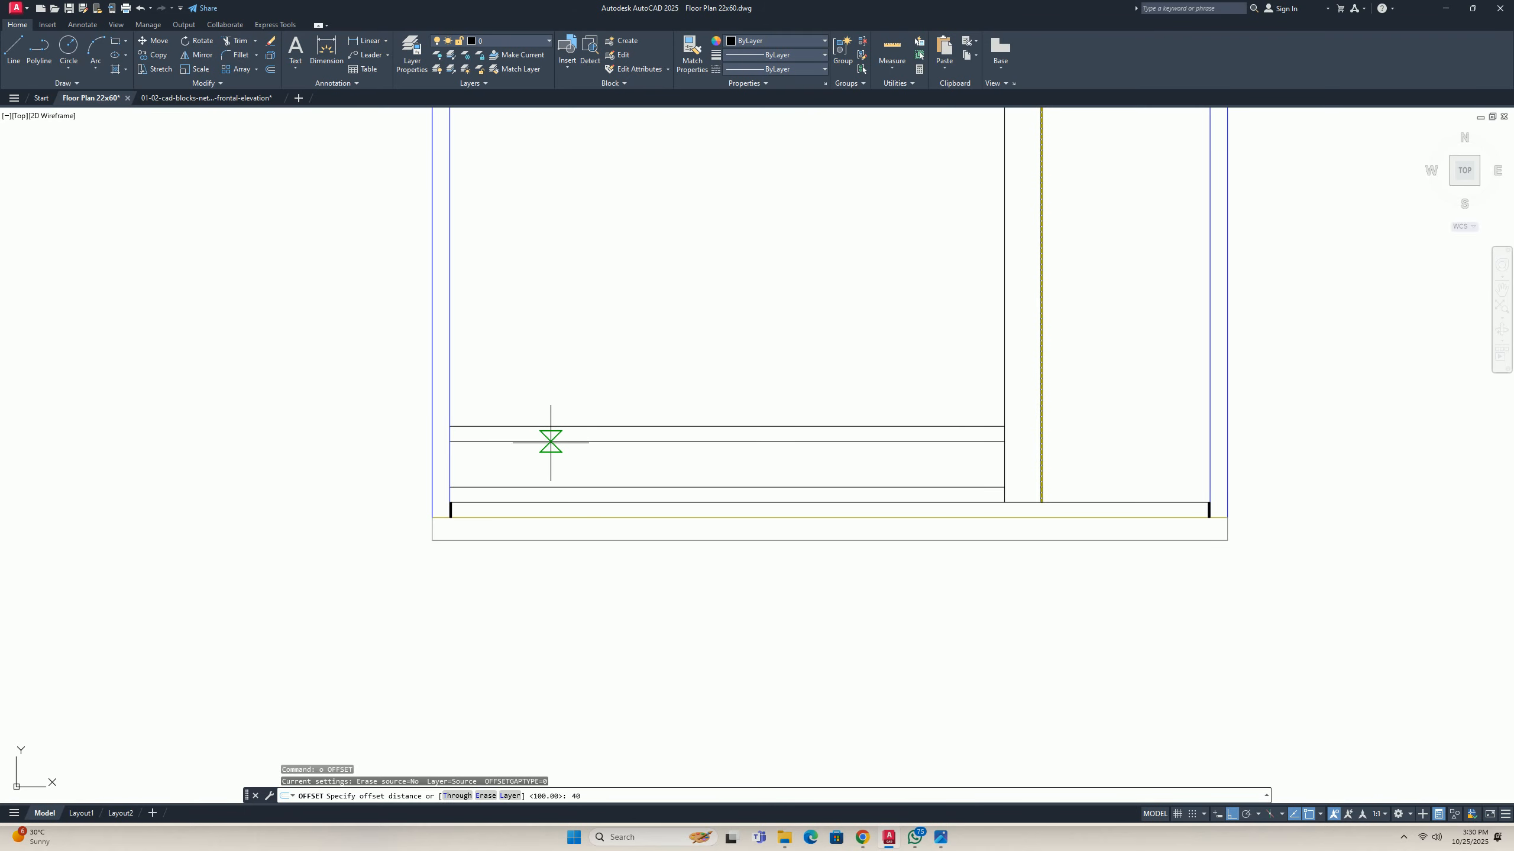
pyautogui.write('40')
pyautogui.press('Return')
pyautogui.scroll(2, 542, 435)
pyautogui.click(525, 427)
pyautogui.click(497, 354)
pyautogui.scroll(-2, 506, 449)
pyautogui.press('Escape')
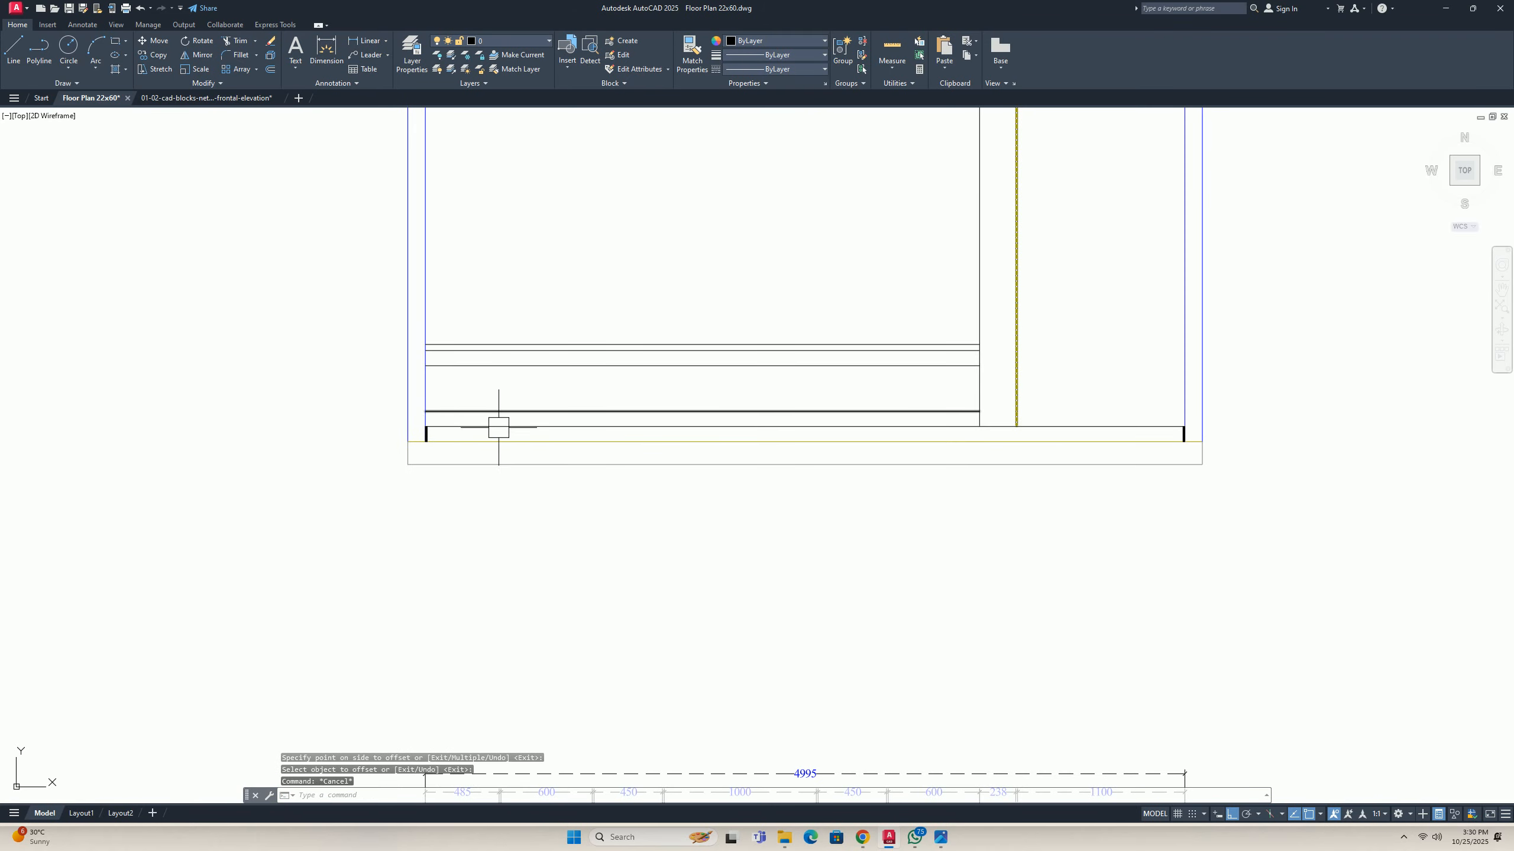
pyautogui.press('Escape')
pyautogui.press('Escape')
# Measure the spacing between the horizontal lines in the lower part of the elevation.
pyautogui.scroll(-8, 498, 427)
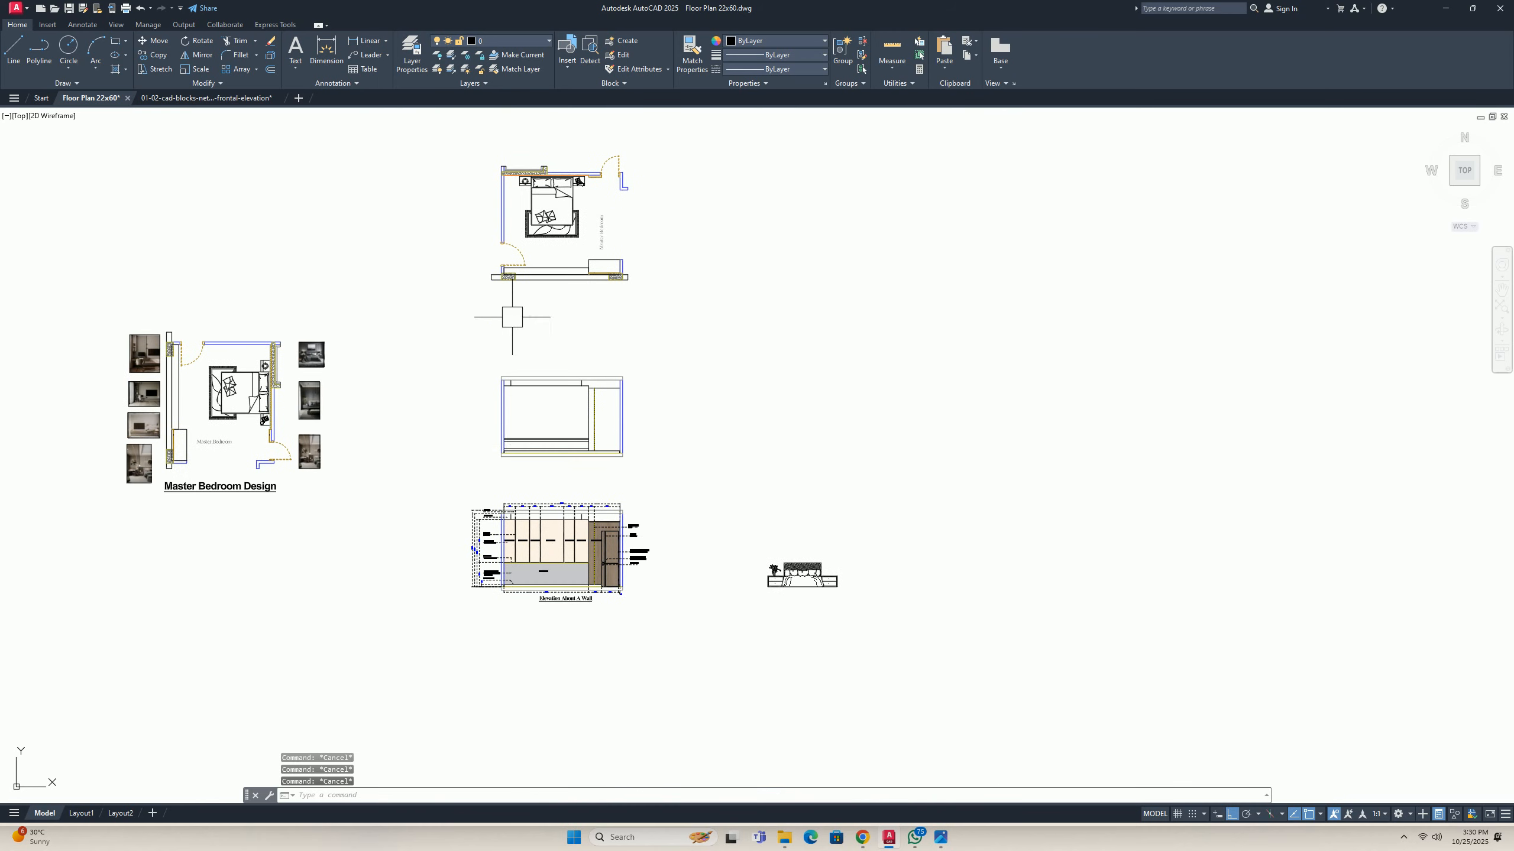
pyautogui.scroll(2, 512, 317)
pyautogui.moveTo(533, 459); pyautogui.dragTo(528, 379, button='middle')
pyautogui.scroll(6, 521, 460)
pyautogui.moveTo(460, 470)
pyautogui.mouseDown(button='middle')
pyautogui.moveTo(483, 476)
pyautogui.moveTo(505, 455)
pyautogui.mouseUp(button='middle')
pyautogui.click(892, 48)
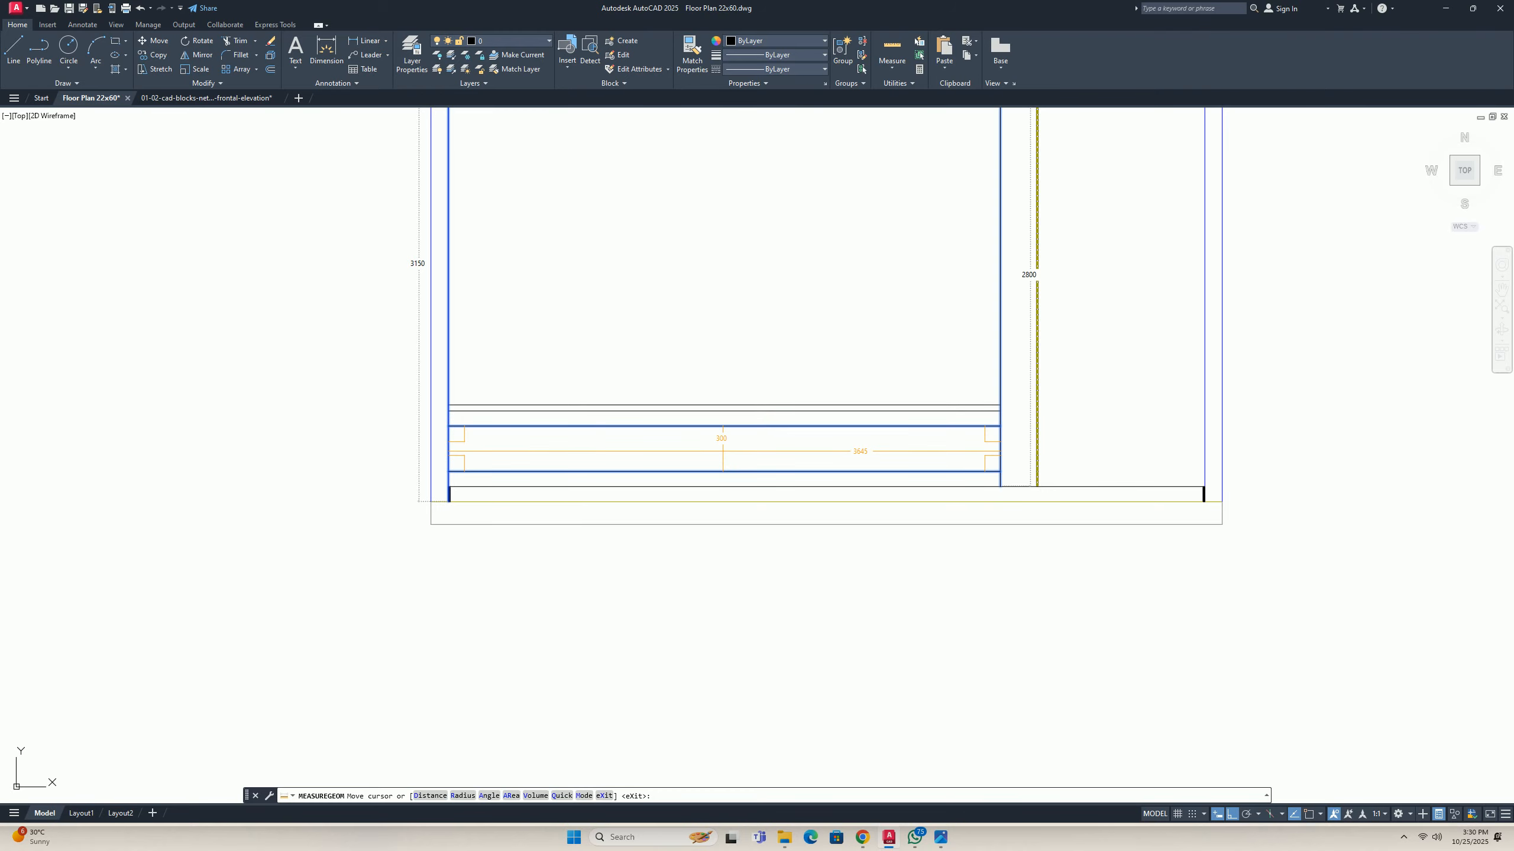
pyautogui.press('Escape')
pyautogui.moveTo(1275, 450); pyautogui.dragTo(1101, 450, button='middle')
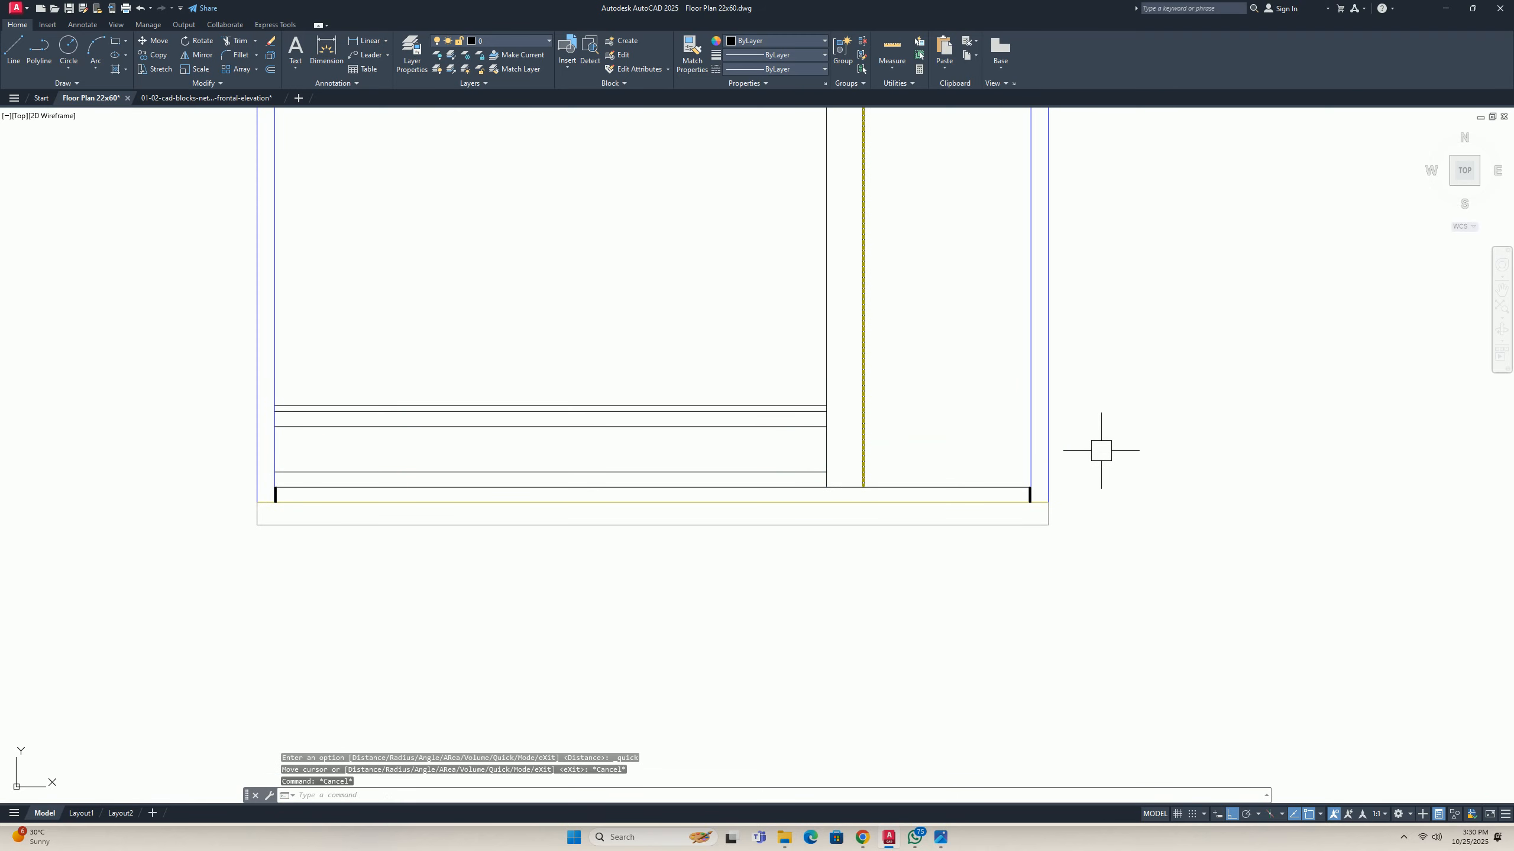
pyautogui.moveTo(868, 443); pyautogui.dragTo(783, 467, button='middle')
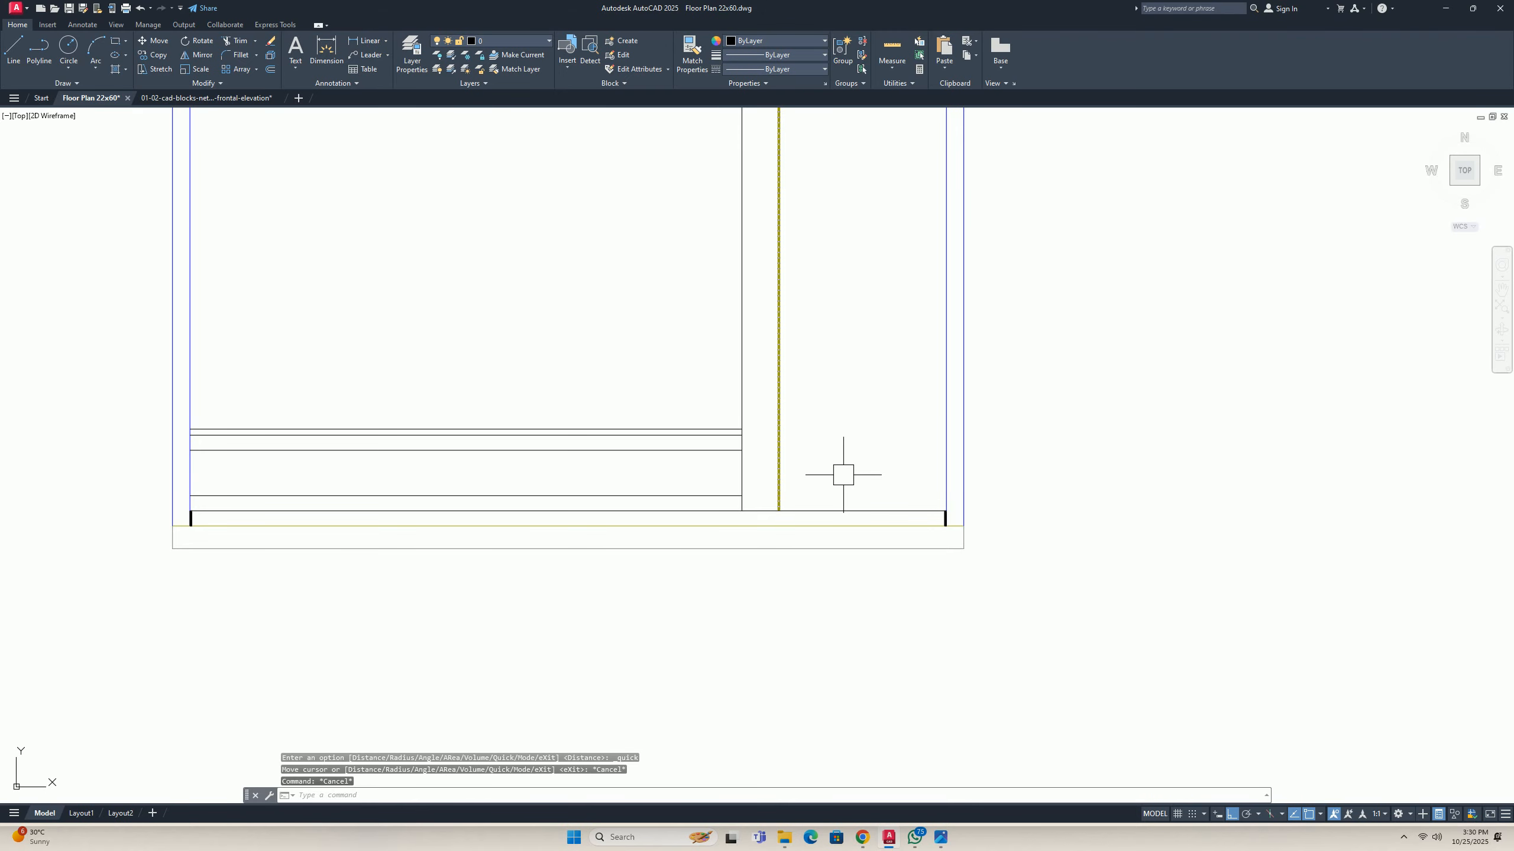
pyautogui.press('Escape')
pyautogui.press('Escape')
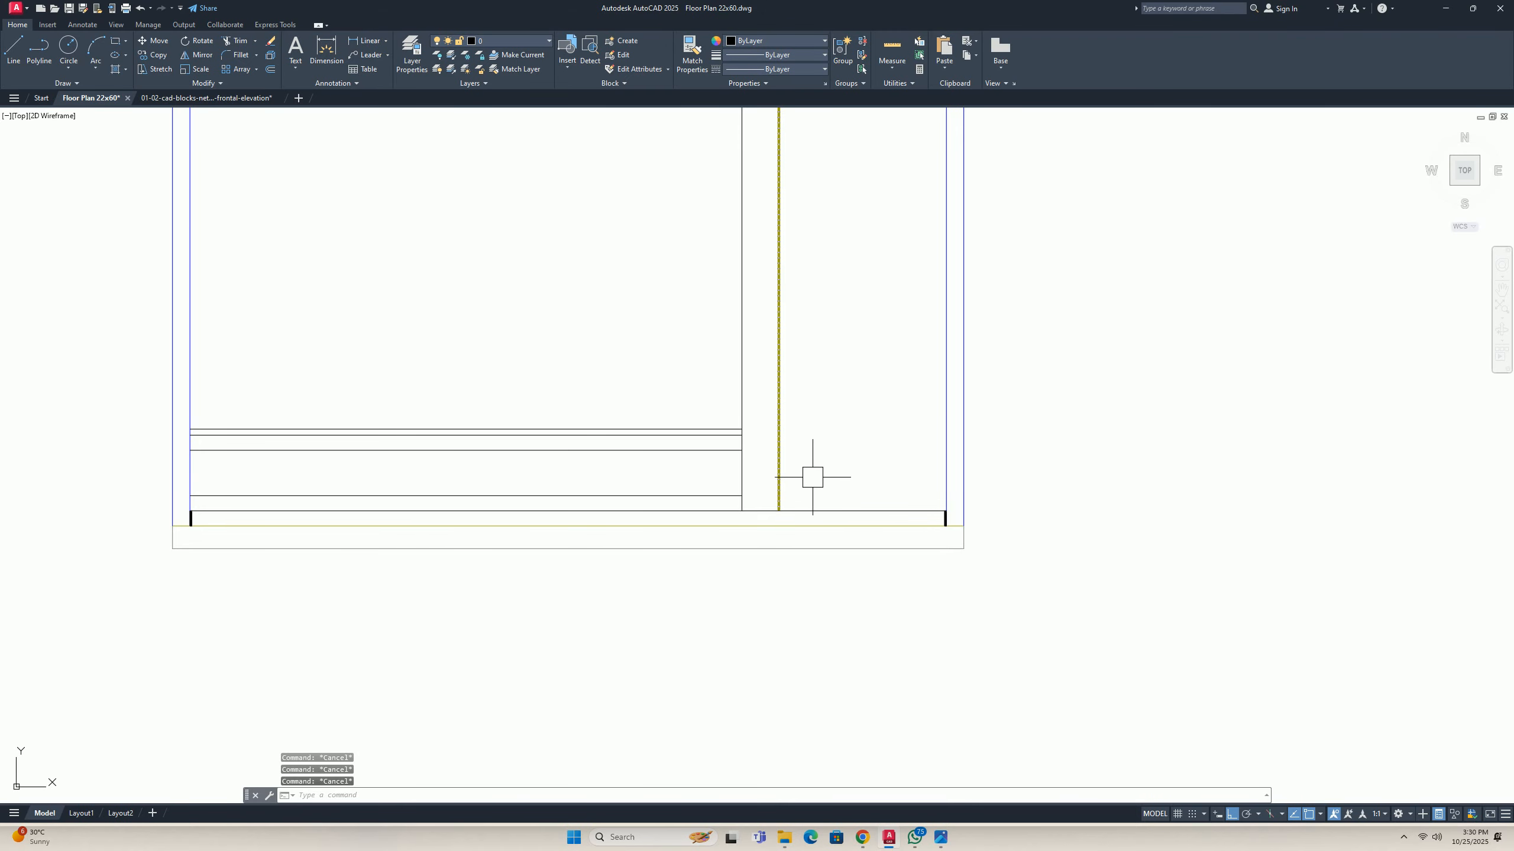
# Offset the yellow floor line upward by 750.
pyautogui.write('o')
pyautogui.press('Return')
pyautogui.write('750')
pyautogui.press('Return')
pyautogui.scroll(4, 879, 512)
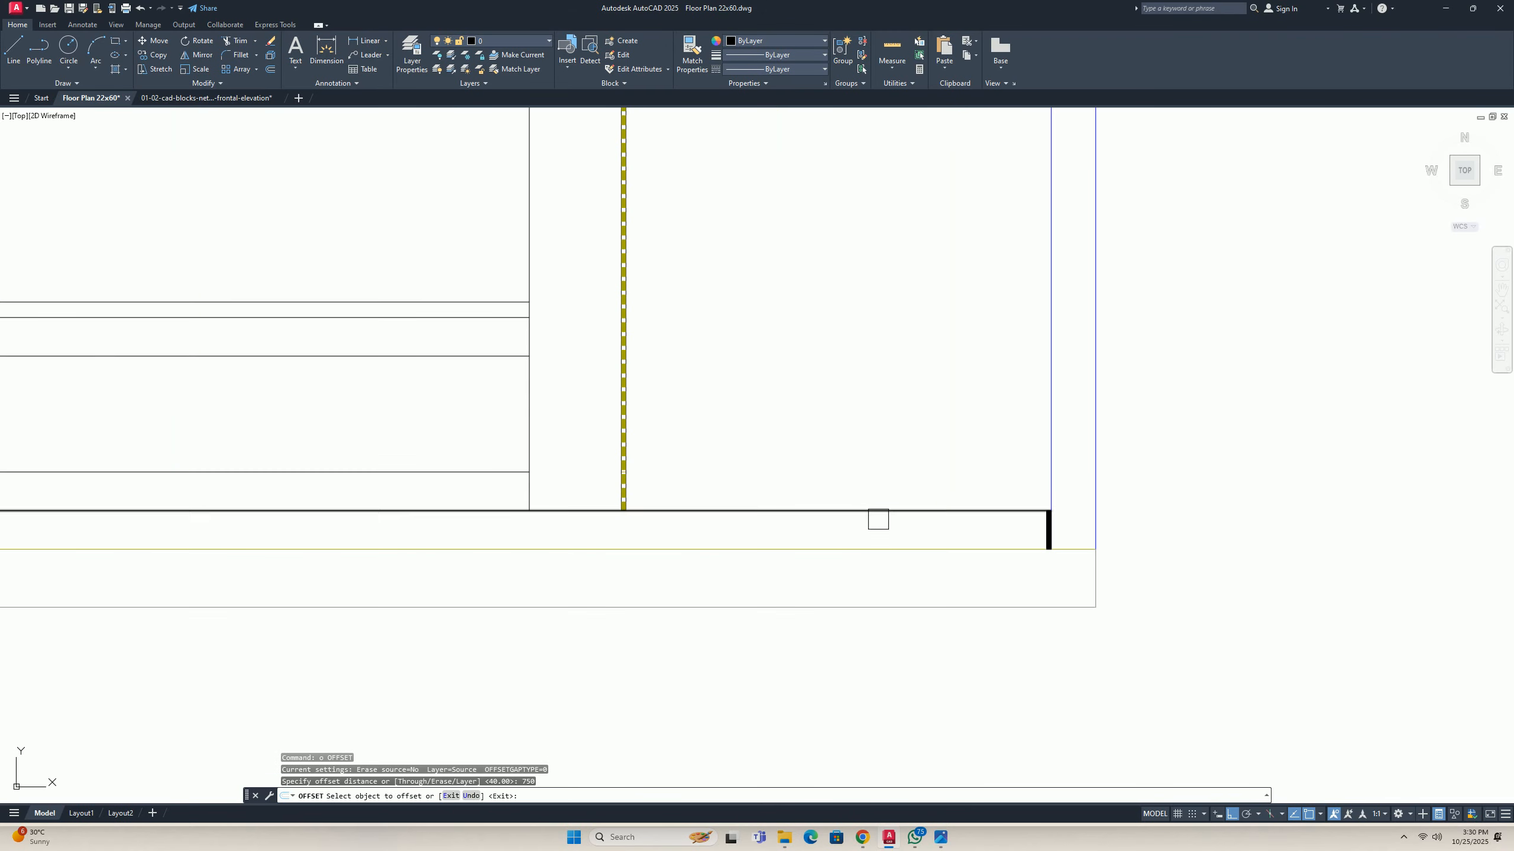
pyautogui.click(872, 549)
pyautogui.click(843, 398)
pyautogui.press('Return')
pyautogui.press('Escape')
pyautogui.moveTo(725, 370); pyautogui.dragTo(851, 473, button='middle')
pyautogui.press('Escape')
pyautogui.press('Escape')
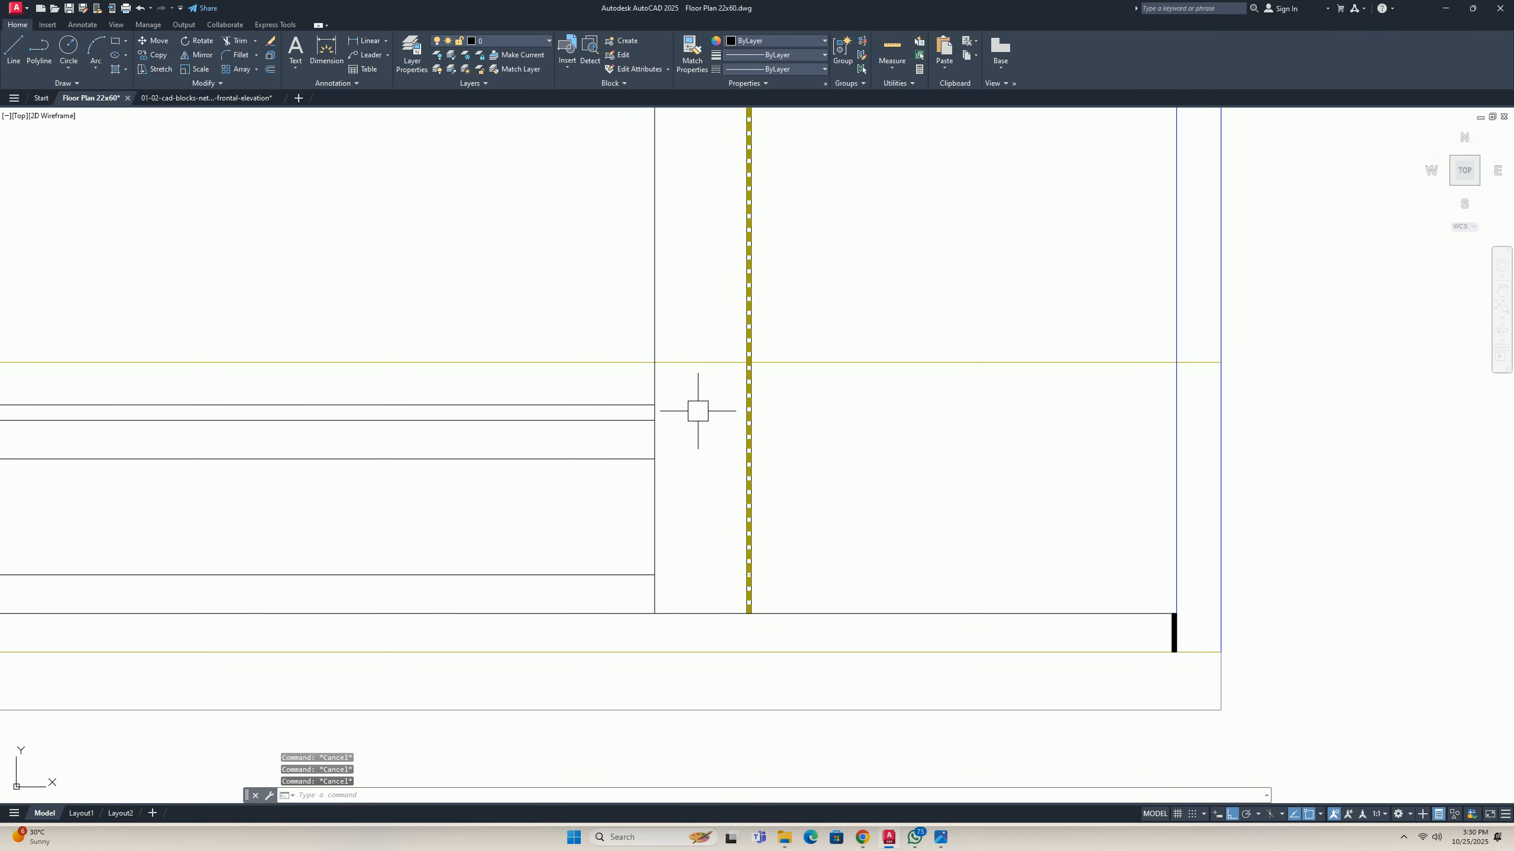
# Trim the 750 offset line to the span between the vertical panel edge and the inner right wall line.
pyautogui.press('Return')
pyautogui.click(579, 362)
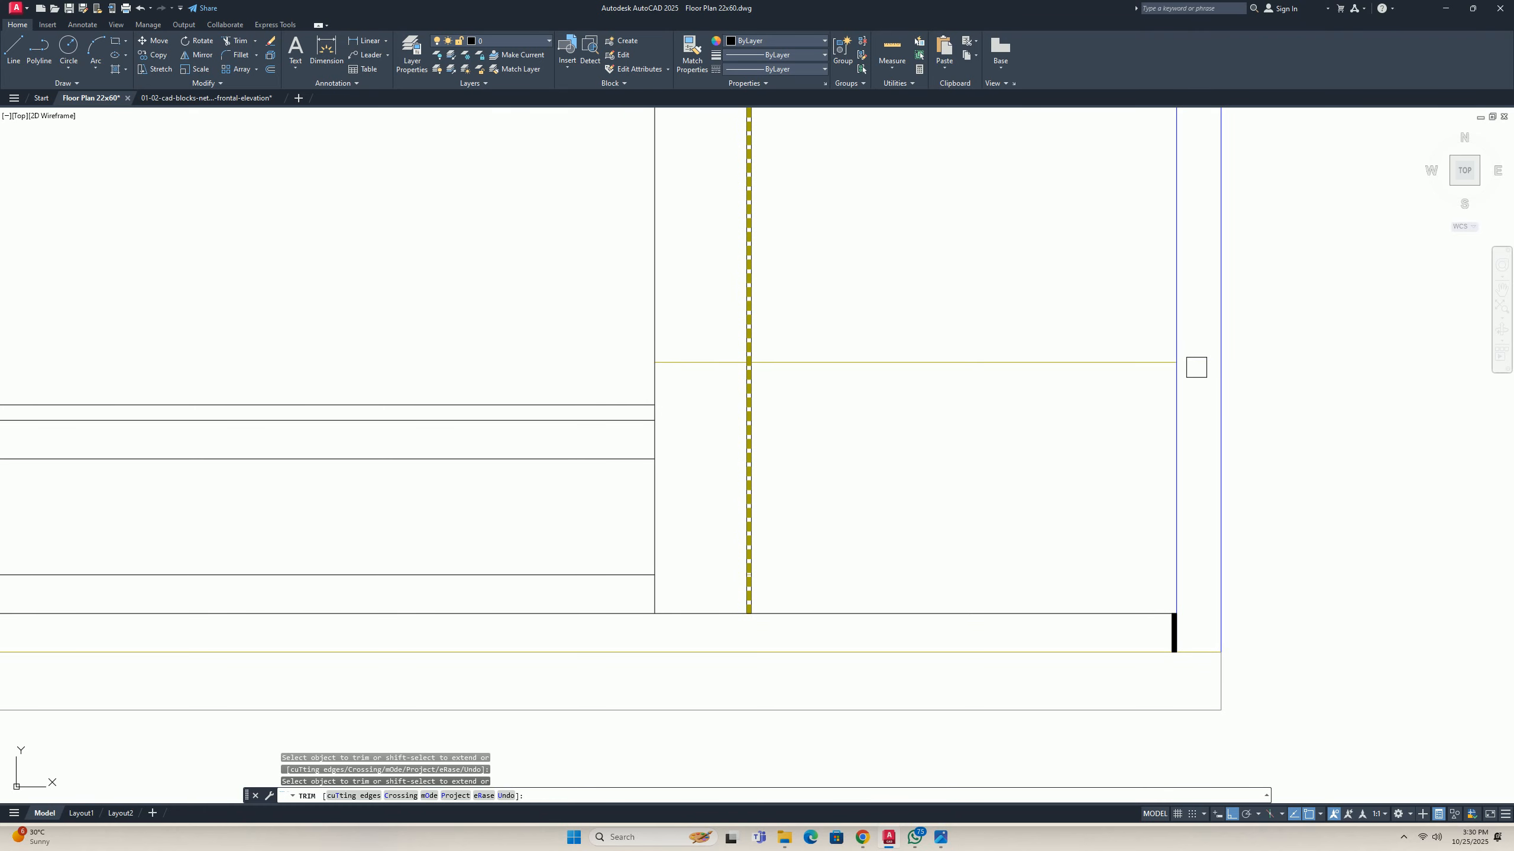
pyautogui.press('Escape')
# Offset the horizontal yellow line between the vertical panel edge and the wall downward by 150.
pyautogui.moveTo(869, 440); pyautogui.dragTo(858, 439, button='middle')
pyautogui.write('o')
pyautogui.press('Return')
pyautogui.write('15')
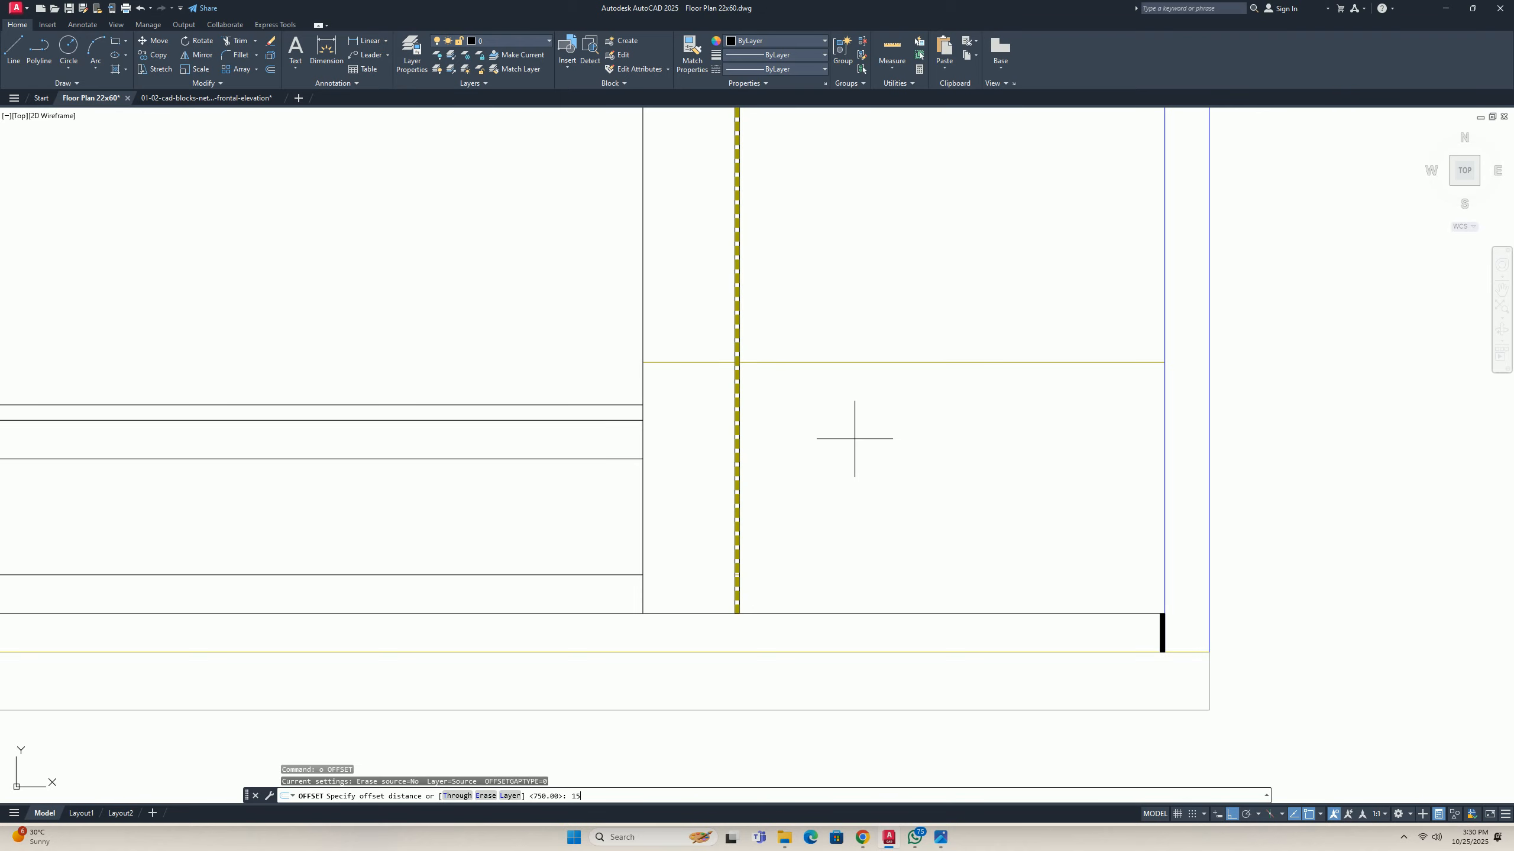
pyautogui.write('0')
pyautogui.press('Return')
pyautogui.click(864, 362)
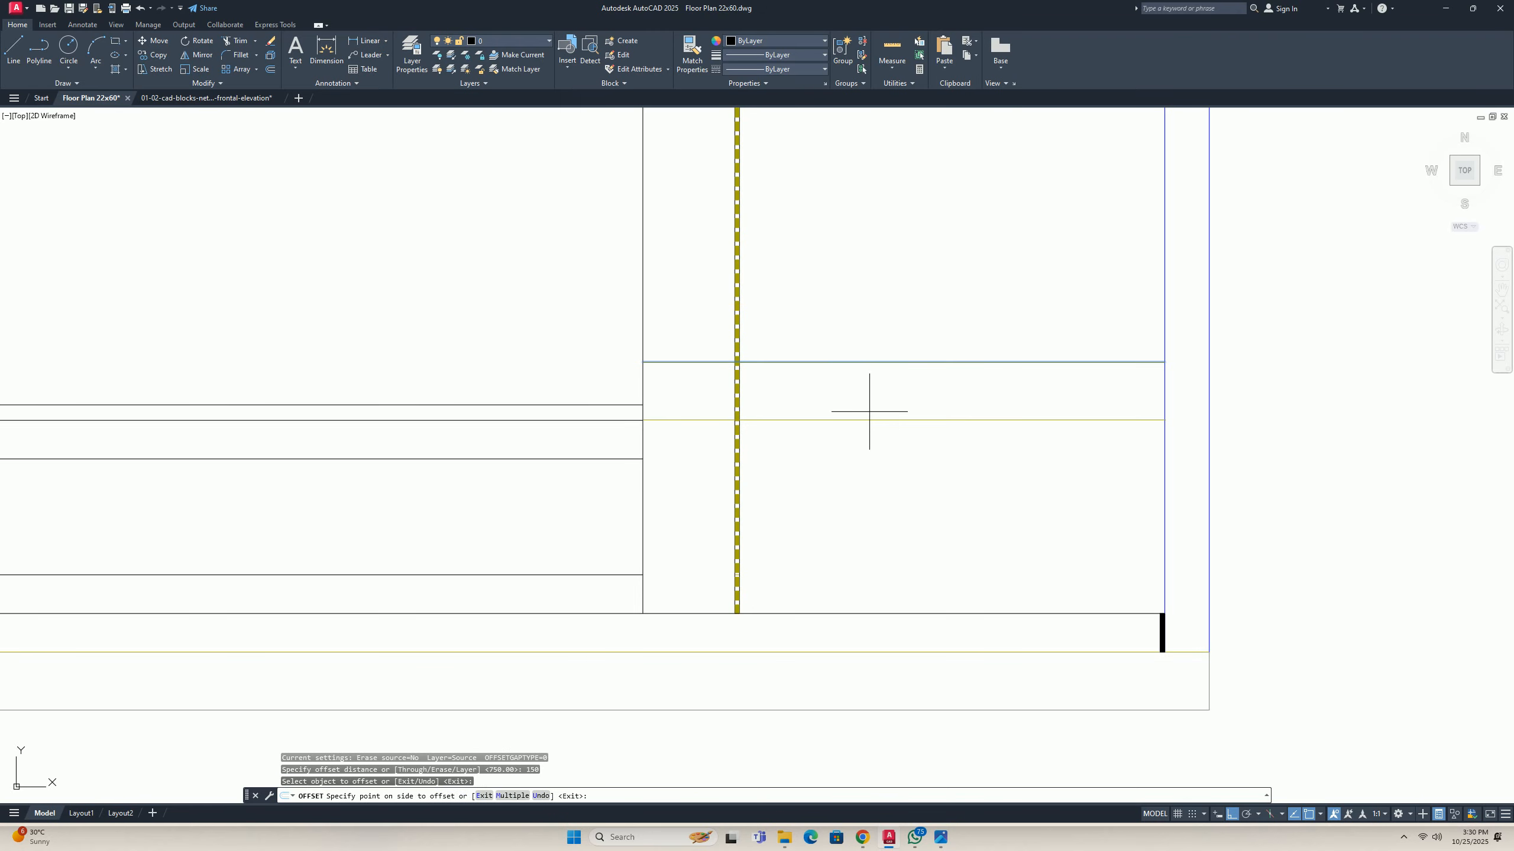
pyautogui.click(868, 411)
pyautogui.press('Escape')
pyautogui.press('Escape')
# Match the properties of a black horizontal line onto the two yellow offset lines beside the wall.
pyautogui.scroll(2, 685, 417)
pyautogui.scroll(-2, 708, 419)
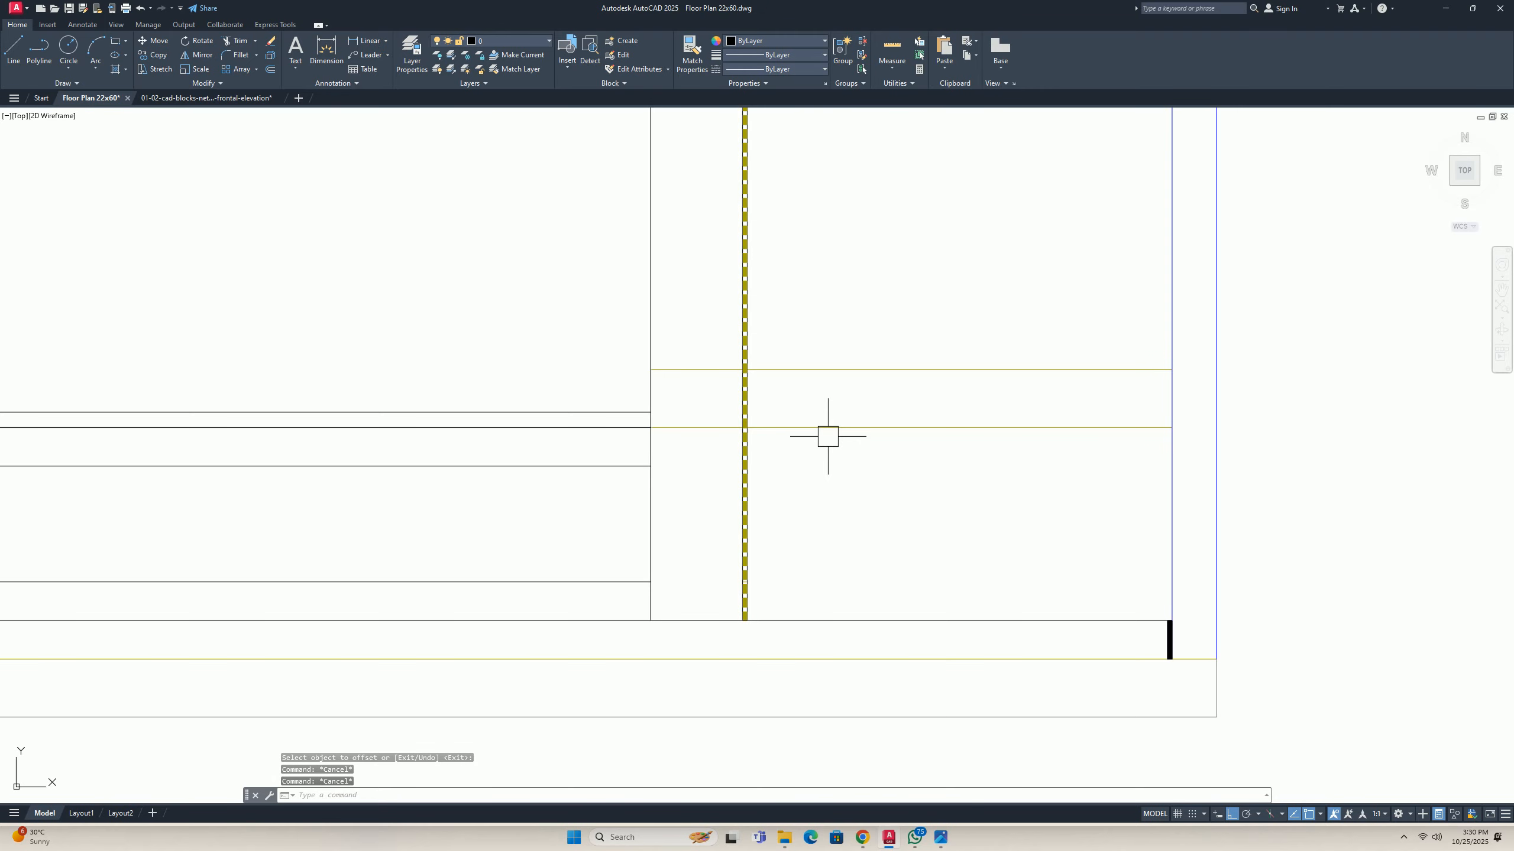
pyautogui.write('ma')
pyautogui.press('Return')
pyautogui.click(624, 430)
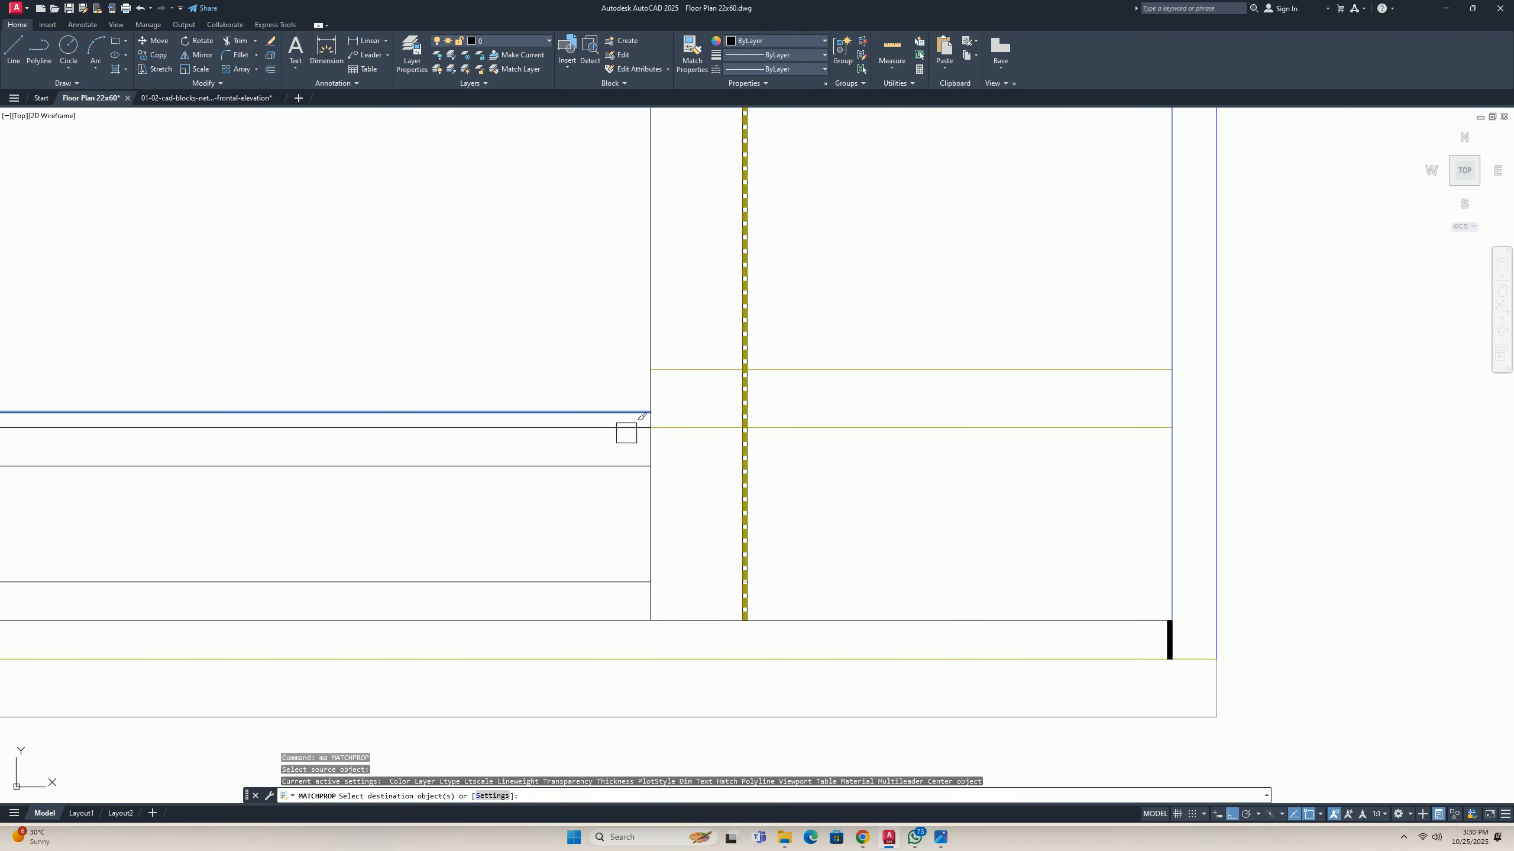
pyautogui.press('Escape')
pyautogui.press('Escape')
pyautogui.press('Escape')
# Trim the patterned vertical strip out of the band between the two horizontal lines.
pyautogui.scroll(2, 768, 412)
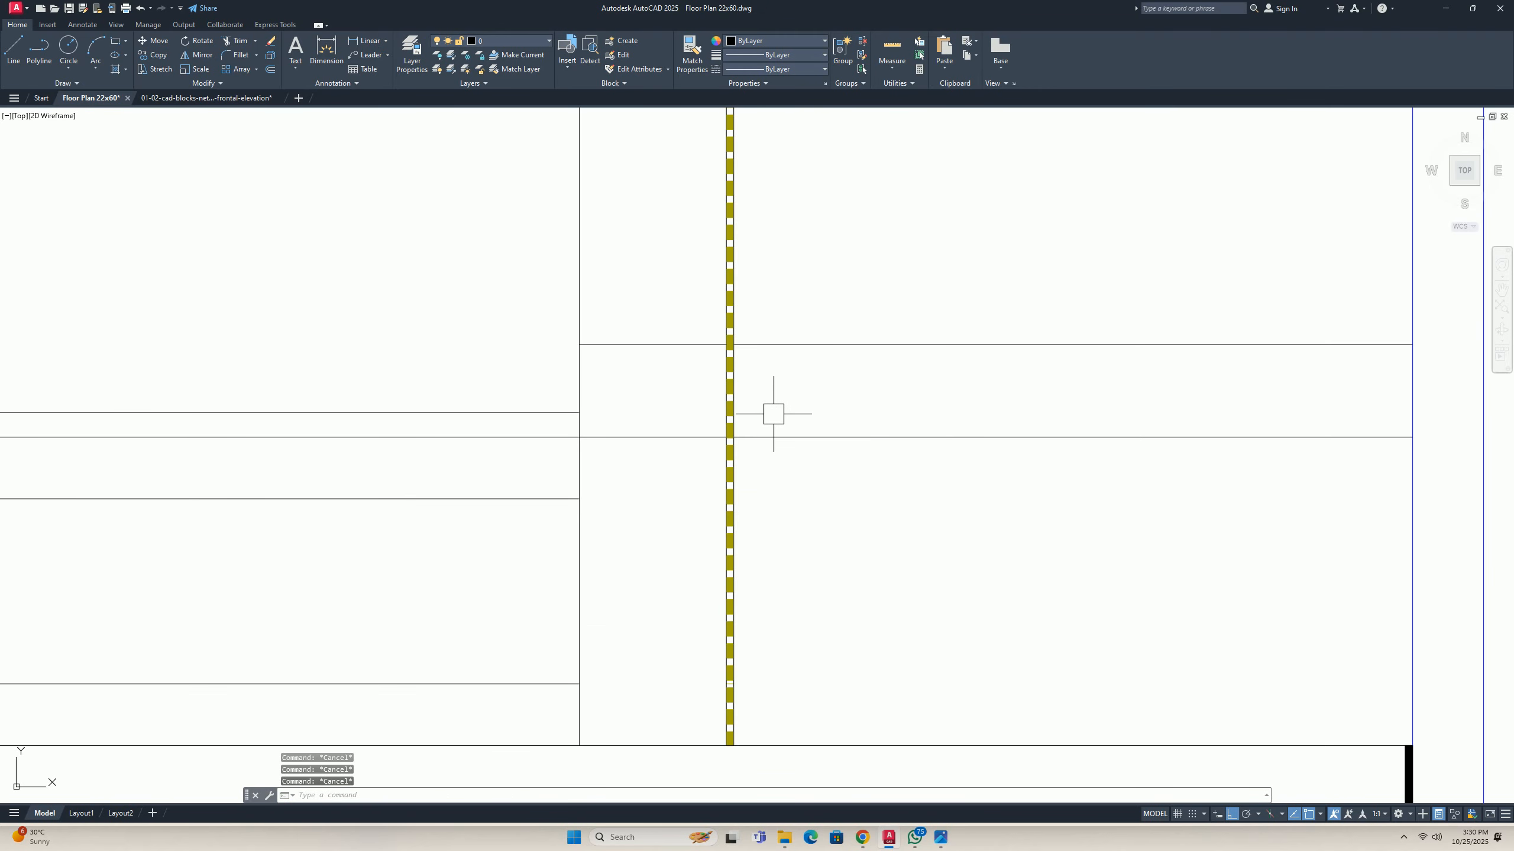
pyautogui.press('Return')
pyautogui.moveTo(820, 386); pyautogui.dragTo(668, 379)
pyautogui.press('Escape')
pyautogui.press('Escape')
pyautogui.scroll(-2, 739, 419)
pyautogui.moveTo(739, 419); pyautogui.dragTo(688, 443, button='middle')
pyautogui.scroll(-2, 689, 453)
pyautogui.moveTo(833, 476); pyautogui.dragTo(848, 455, button='middle')
pyautogui.press('Escape')
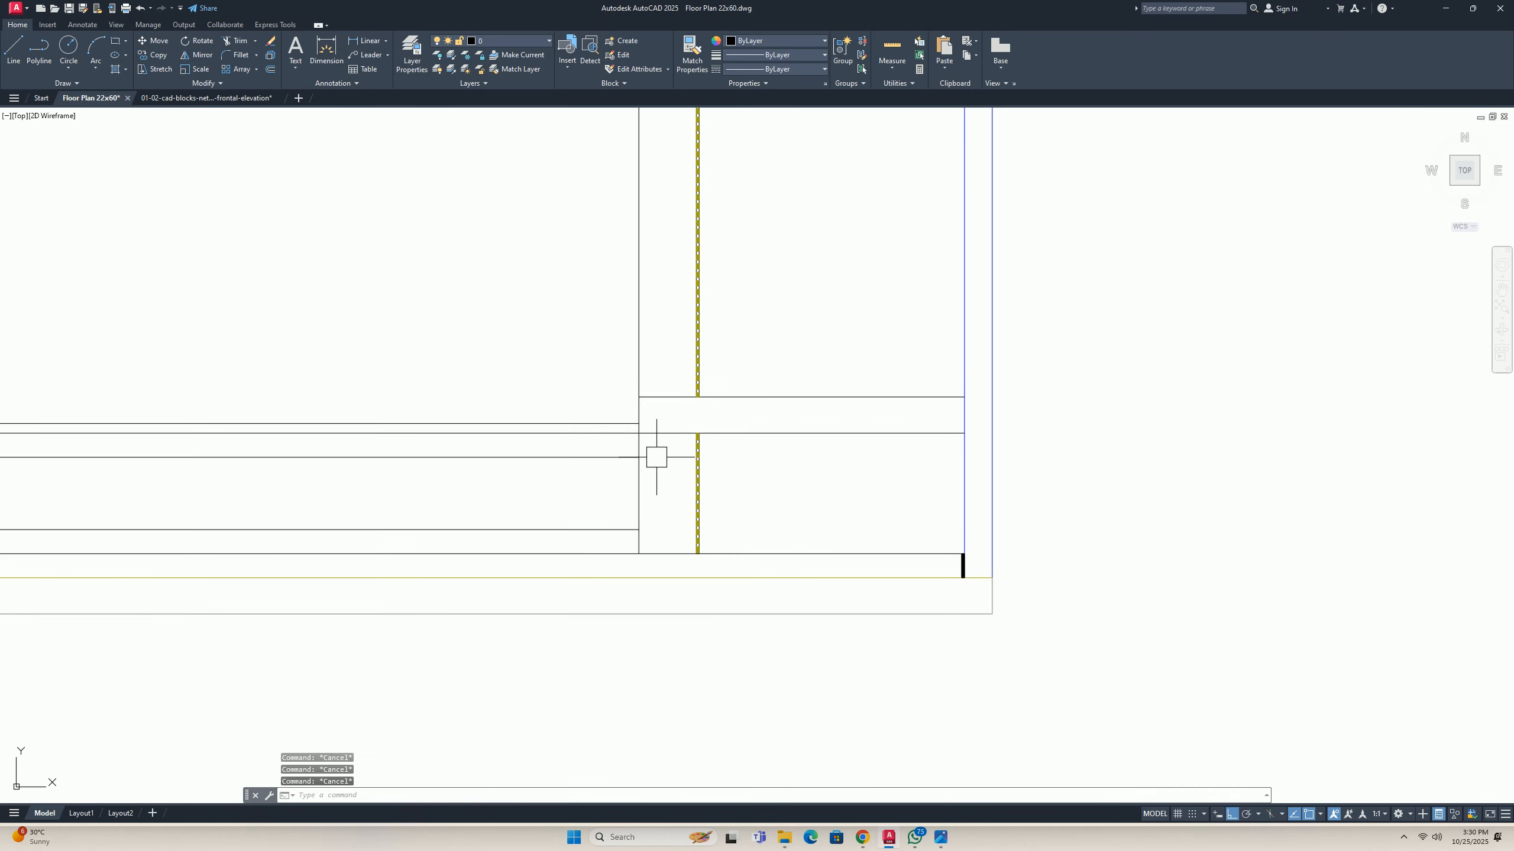
# Offset the vertical panel edge and the inner wall line 40 inward to outline the table's two legs.
pyautogui.write('o')
pyautogui.press('Return')
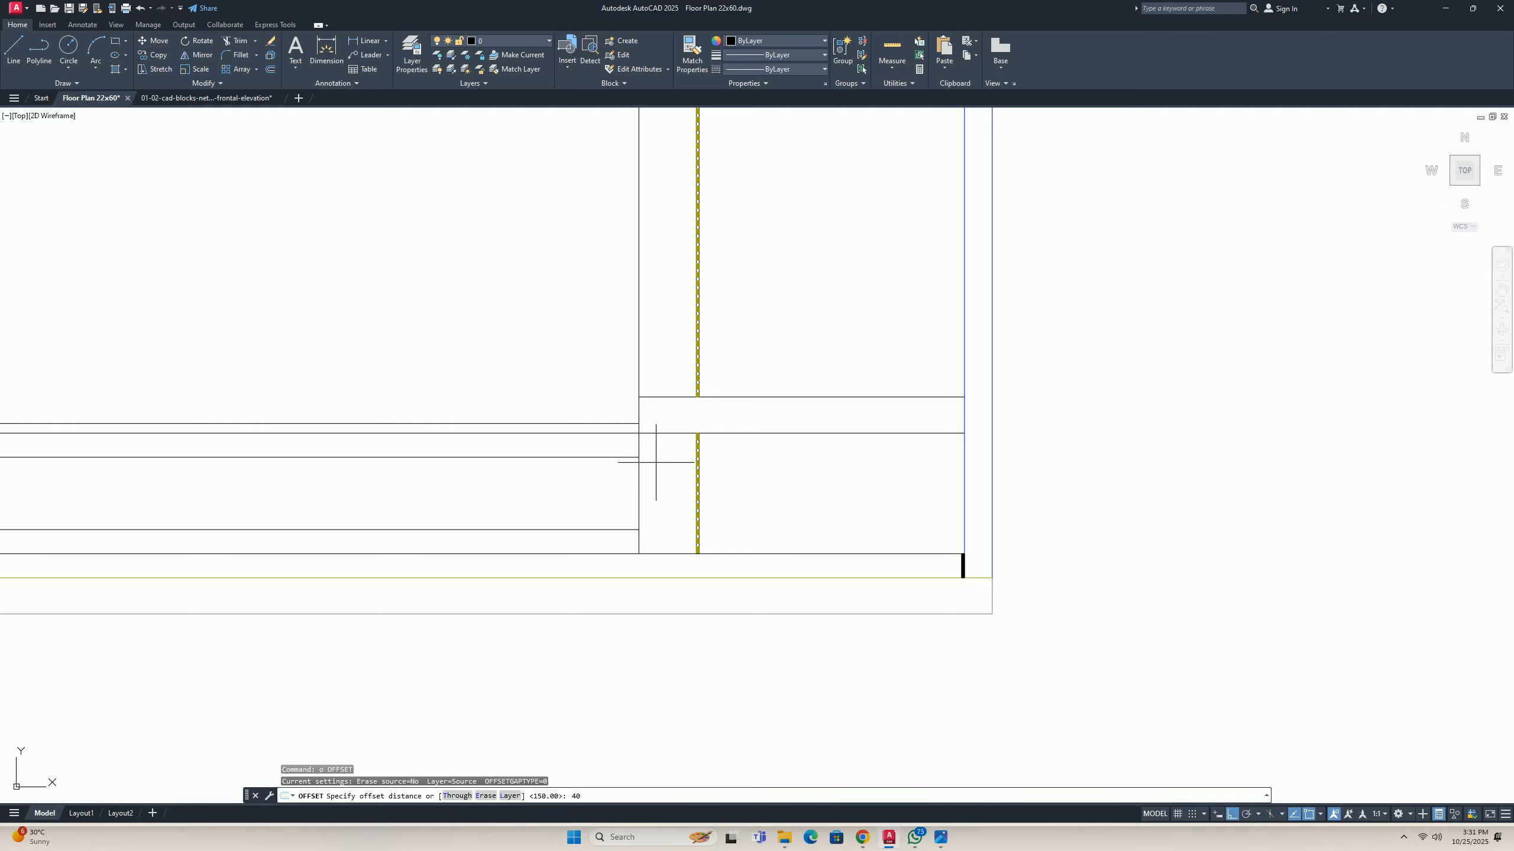
pyautogui.write('40')
pyautogui.press('Return')
pyautogui.click(638, 493)
pyautogui.click(685, 504)
pyautogui.click(961, 496)
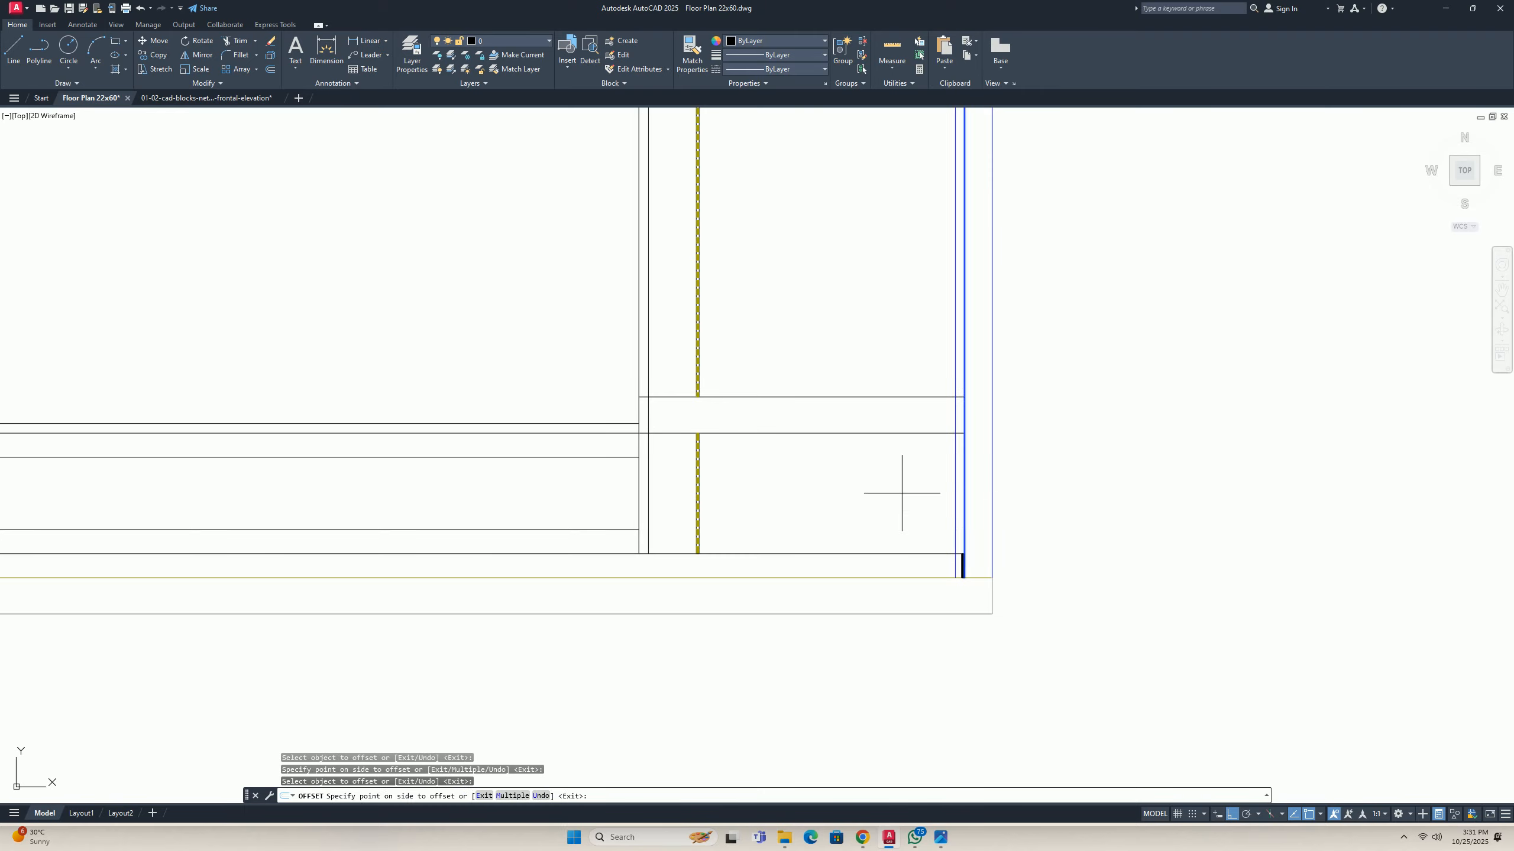
pyautogui.click(902, 493)
pyautogui.press('Escape')
pyautogui.press('Escape')
pyautogui.press('Escape')
# Trim the wall-side leg line so nothing remains above the drawer band's lower edge.
pyautogui.write('tr')
pyautogui.press('Return')
pyautogui.scroll(5, 951, 393)
pyautogui.click(958, 385)
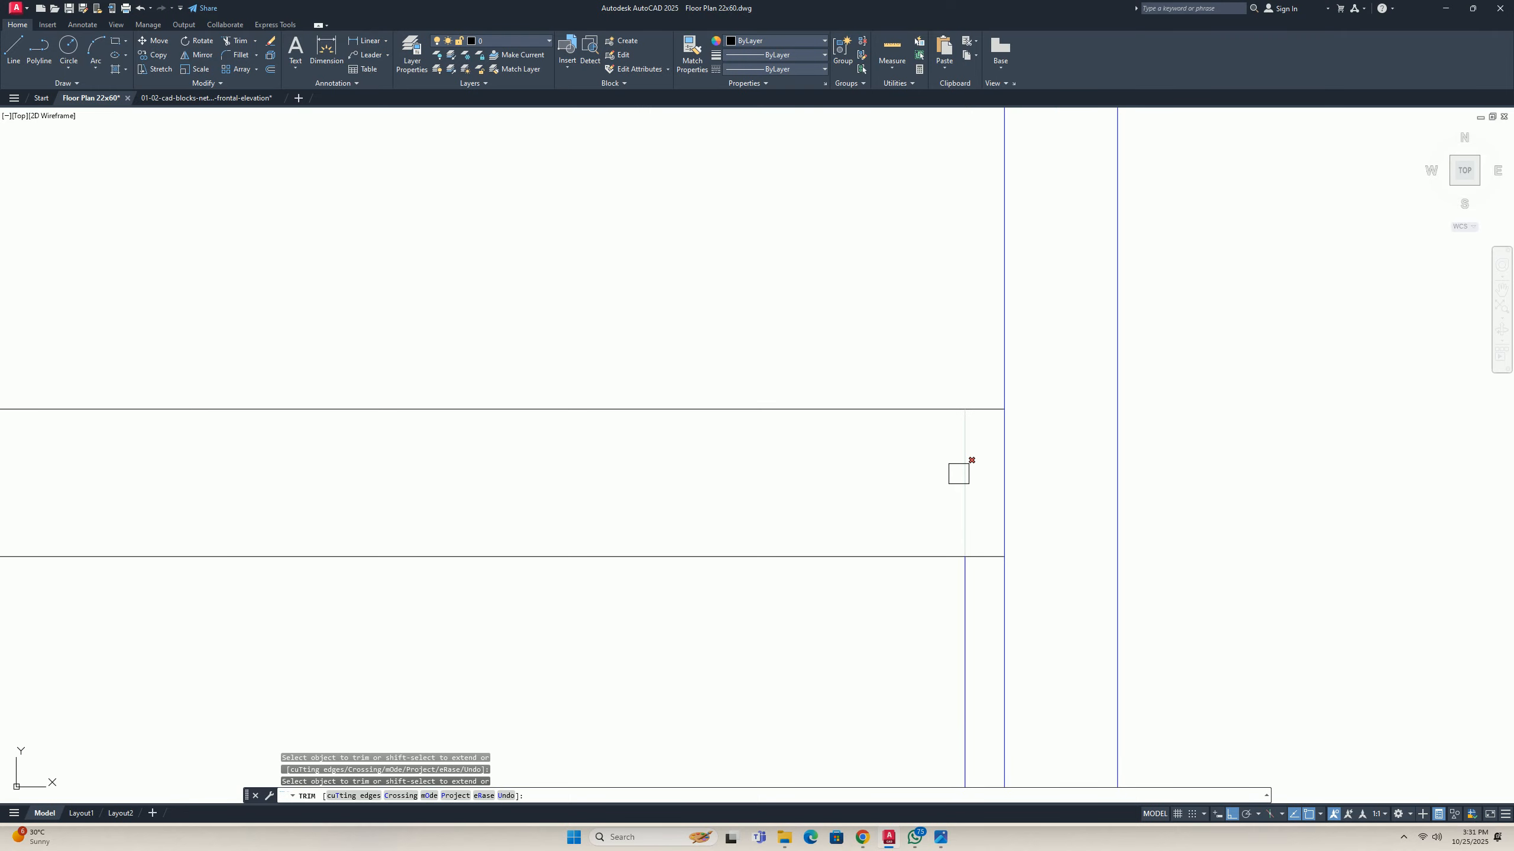
pyautogui.moveTo(958, 473); pyautogui.dragTo(851, 443, button='middle')
pyautogui.press('Escape')
pyautogui.press('Escape')
pyautogui.scroll(-4, 833, 409)
# Match the drawer band's black line properties onto the blue wall-side leg line.
pyautogui.write('m')
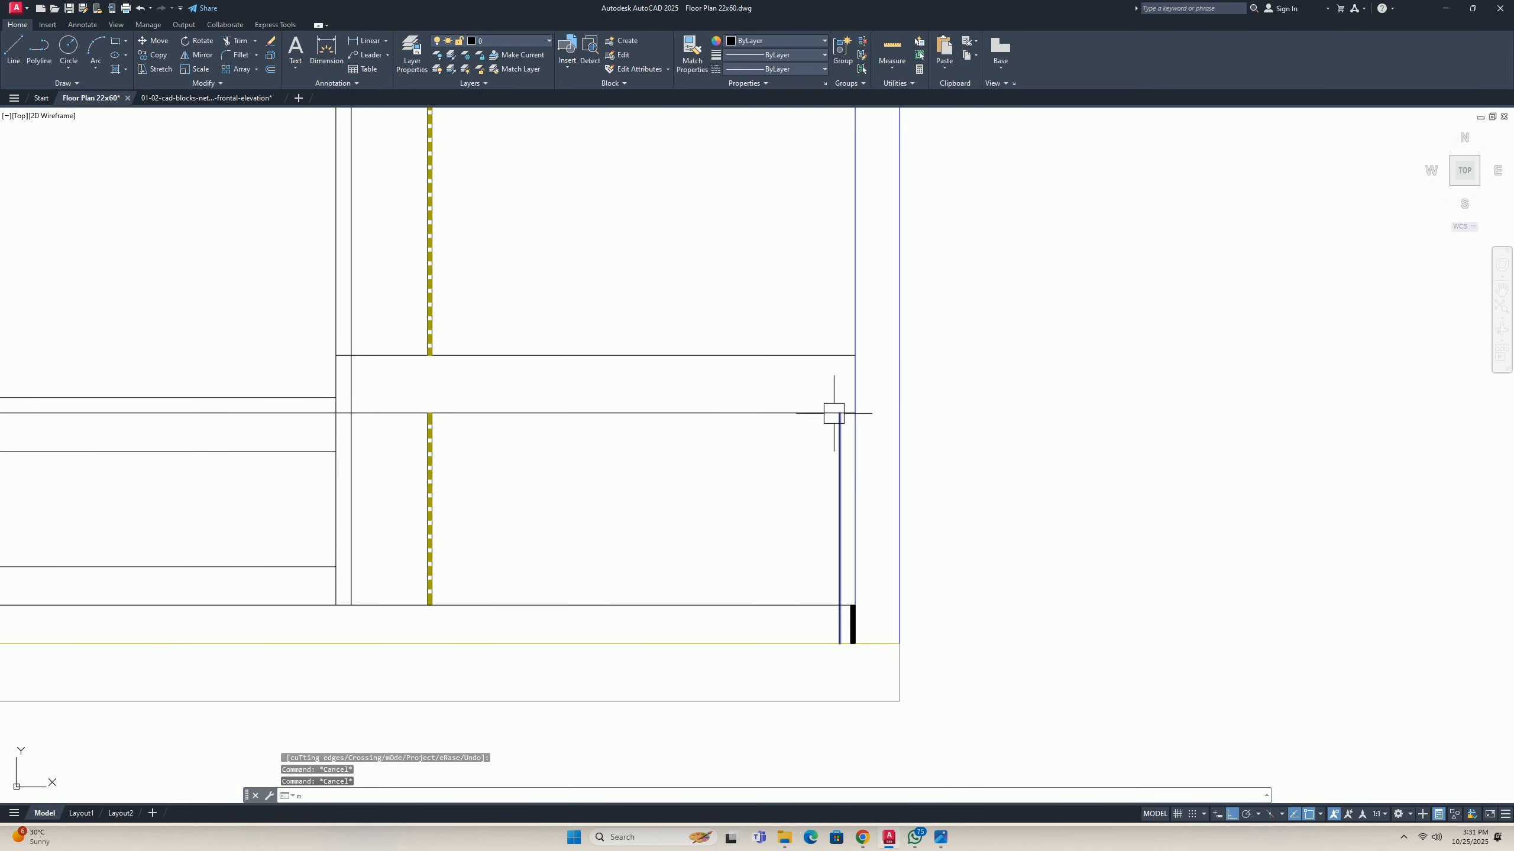
pyautogui.write('a')
pyautogui.press('Return')
pyautogui.click(805, 413)
pyautogui.press('Escape')
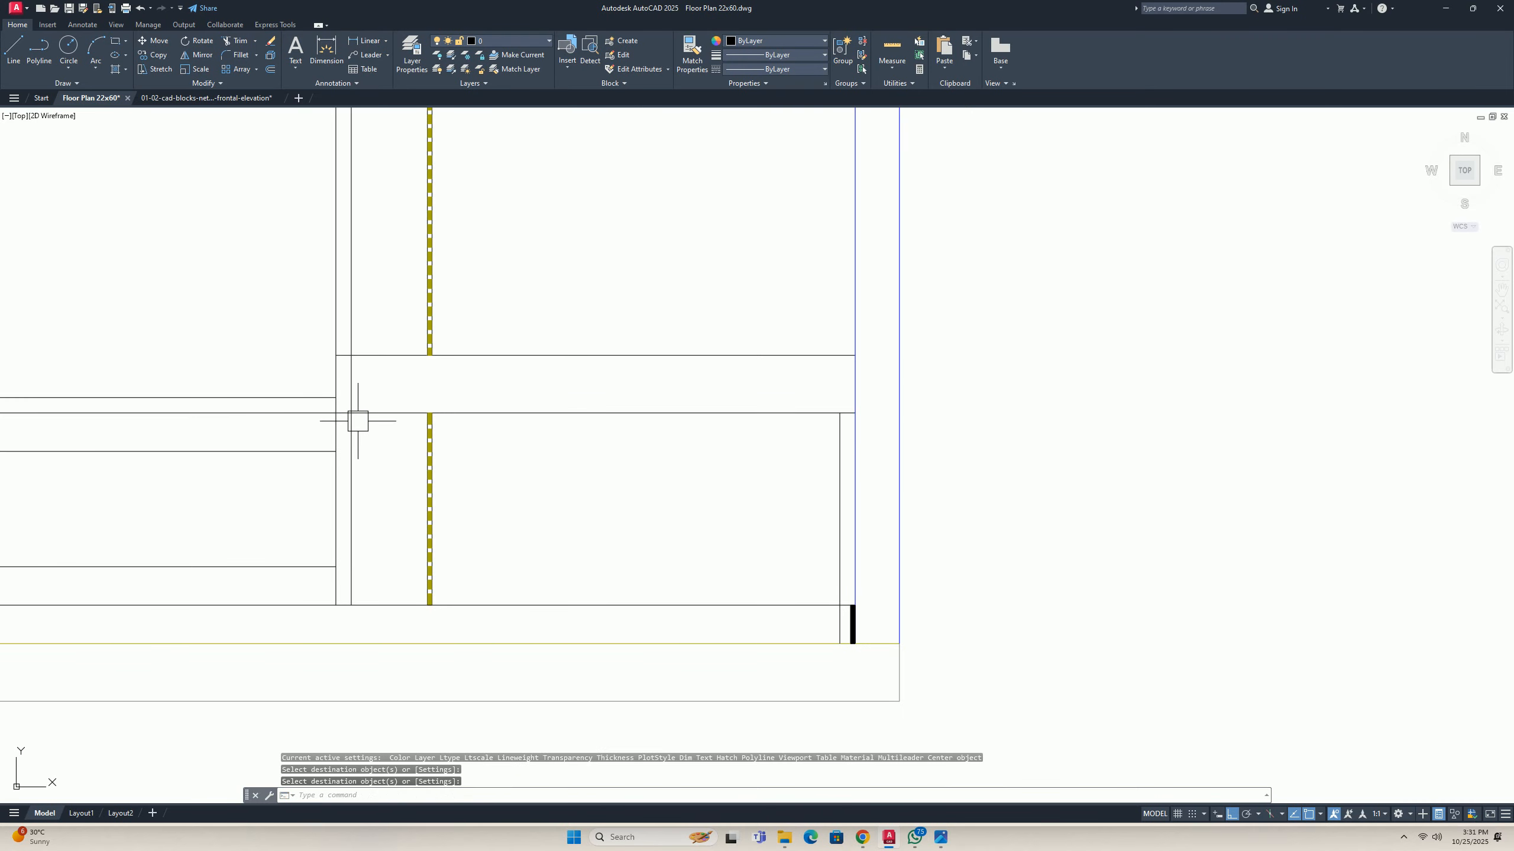
# Trim the panel-side leg line so nothing remains above the drawer band's lower edge.
pyautogui.write('tr')
pyautogui.press('Return')
pyautogui.click(352, 386)
pyautogui.moveTo(354, 387); pyautogui.dragTo(477, 411, button='middle')
pyautogui.scroll(1, 448, 437)
pyautogui.scroll(-2, 507, 455)
pyautogui.press('Escape')
pyautogui.press('Escape')
pyautogui.press('Escape')
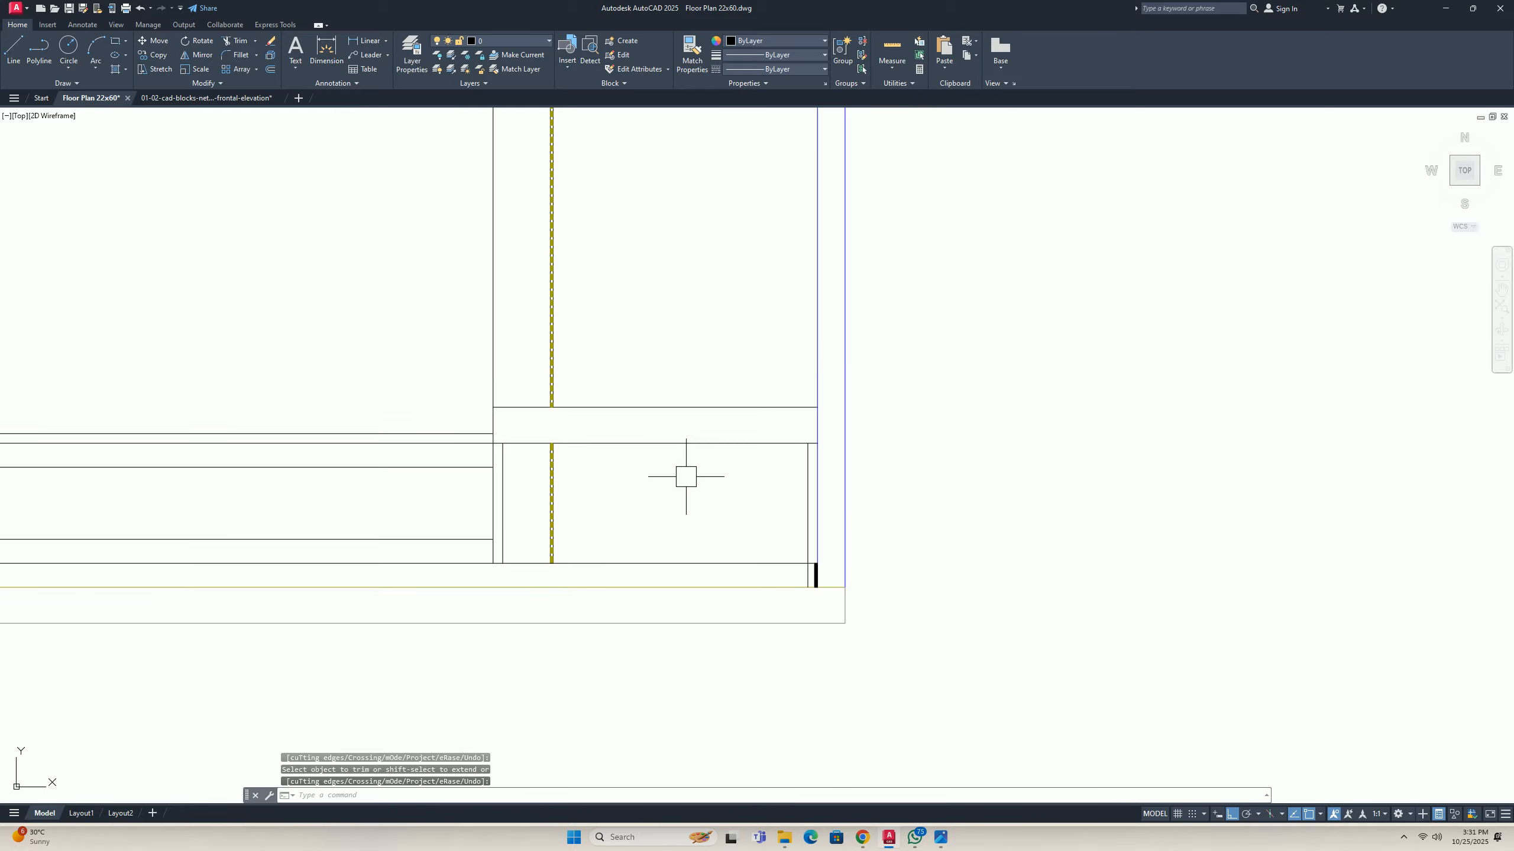
# Trim the skirting line out of both table legs and extend the panel-side leg lines down to the floor line.
pyautogui.scroll(1, 680, 493)
pyautogui.scroll(3, 882, 593)
pyautogui.write('tr')
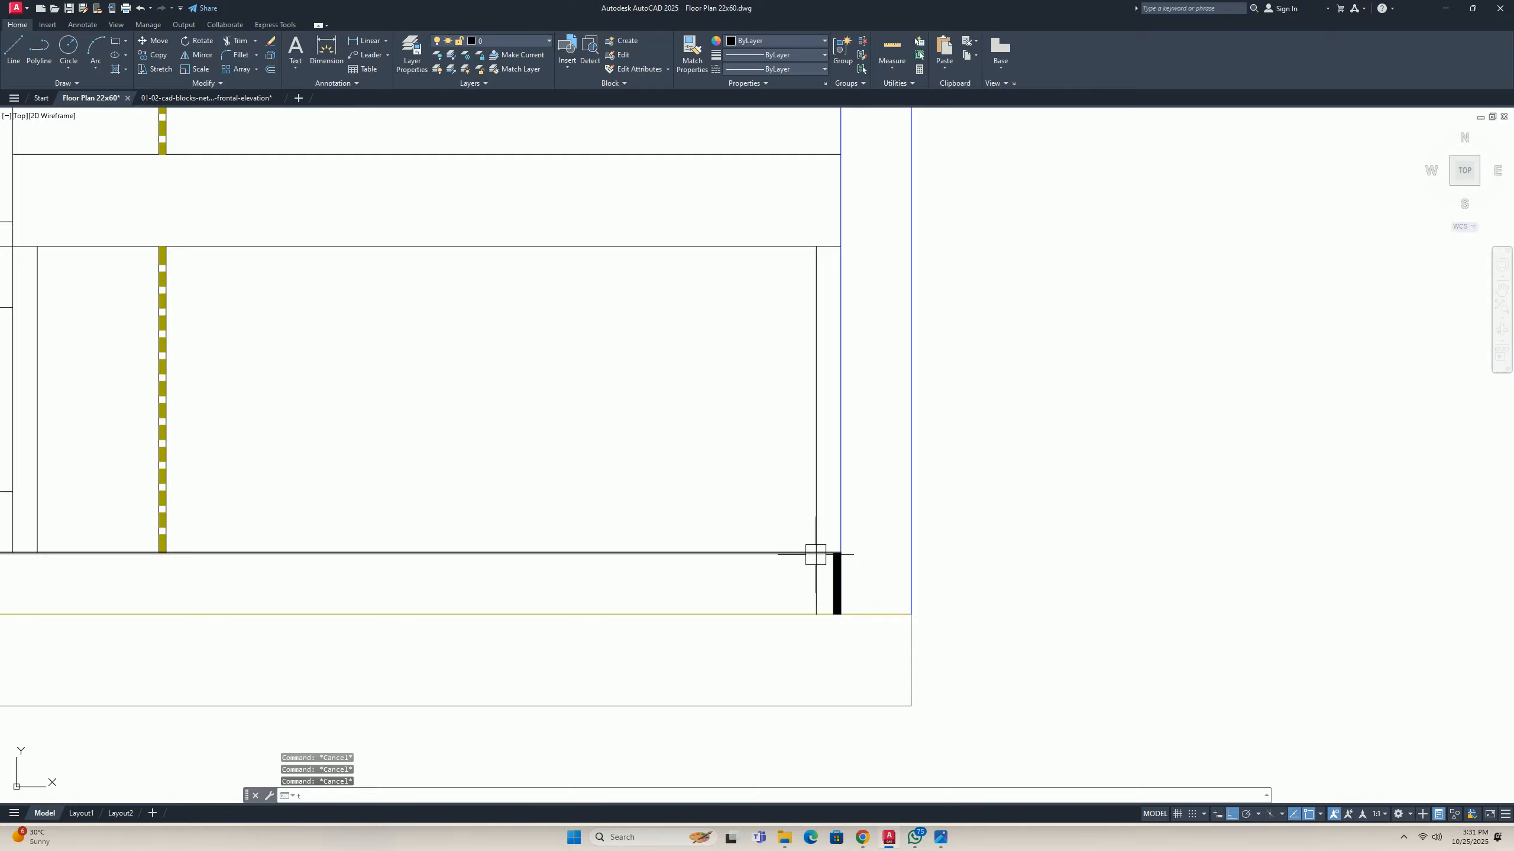
pyautogui.press('Return')
pyautogui.scroll(-3, 614, 543)
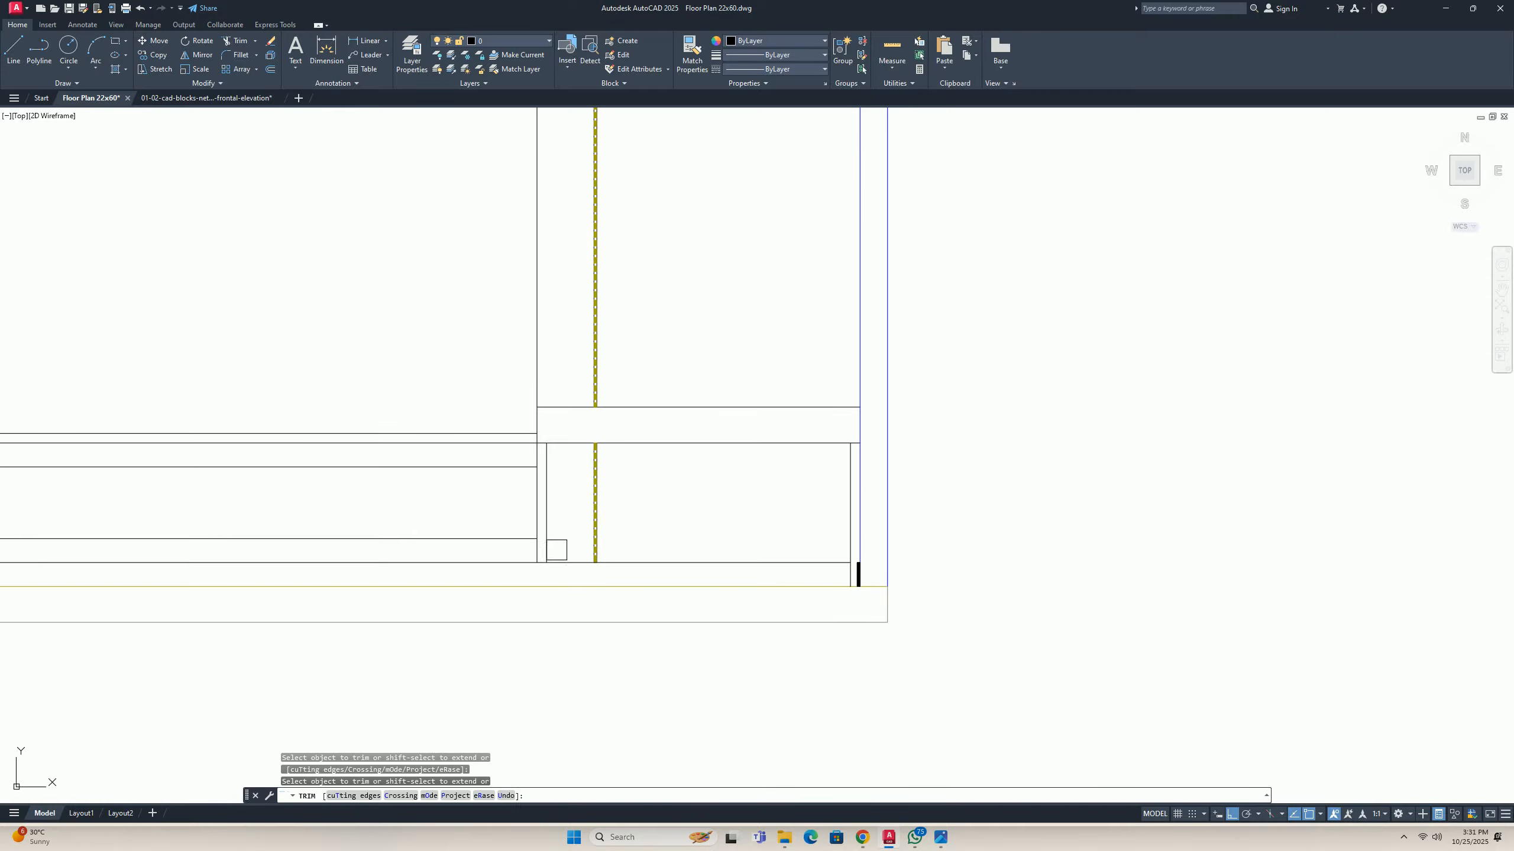
pyautogui.scroll(2, 557, 551)
pyautogui.scroll(5, 543, 546)
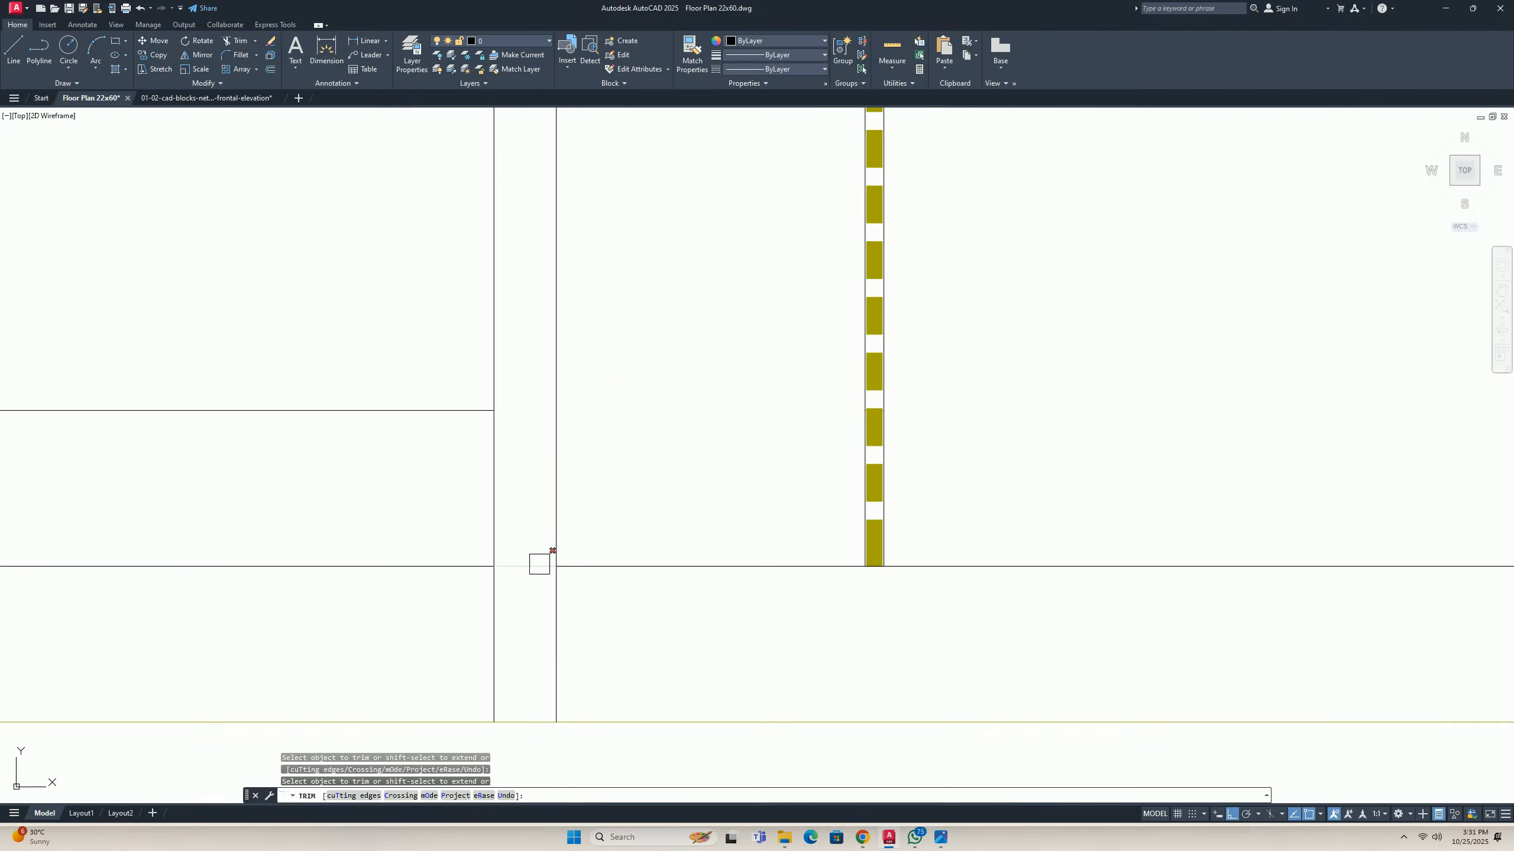
pyautogui.click(535, 564)
pyautogui.scroll(-6, 525, 562)
pyautogui.scroll(2, 807, 509)
pyautogui.moveTo(412, 466); pyautogui.dragTo(560, 502, button='middle')
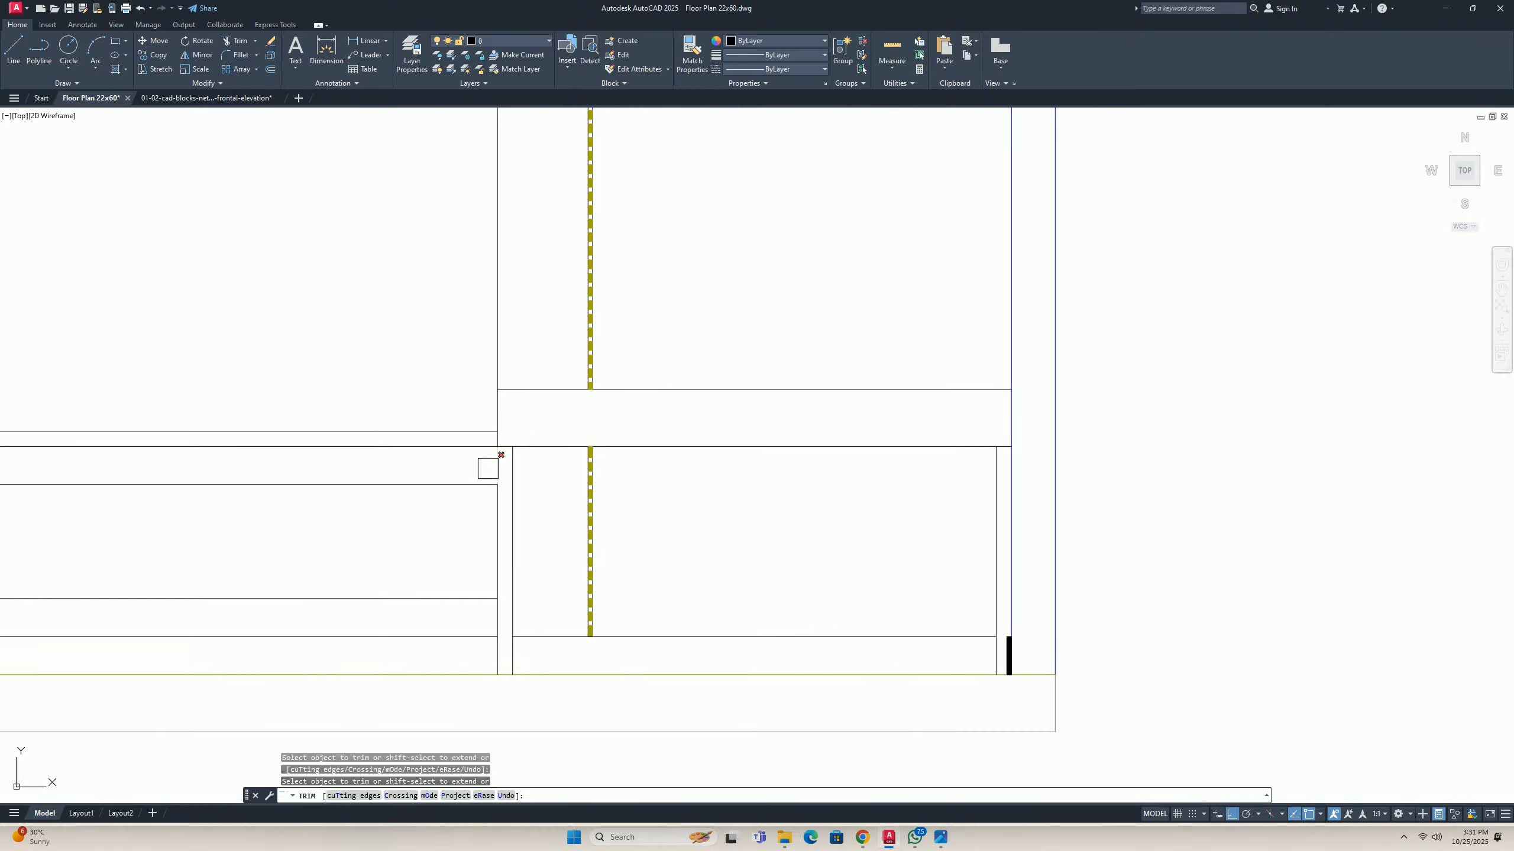
pyautogui.press('Escape')
pyautogui.scroll(-2, 585, 469)
pyautogui.scroll(-3, 750, 490)
pyautogui.press('Escape')
pyautogui.press('Escape')
# Draw a vertical dividing line between the midpoints of the drawer band's upper and lower edges.
pyautogui.scroll(5, 759, 466)
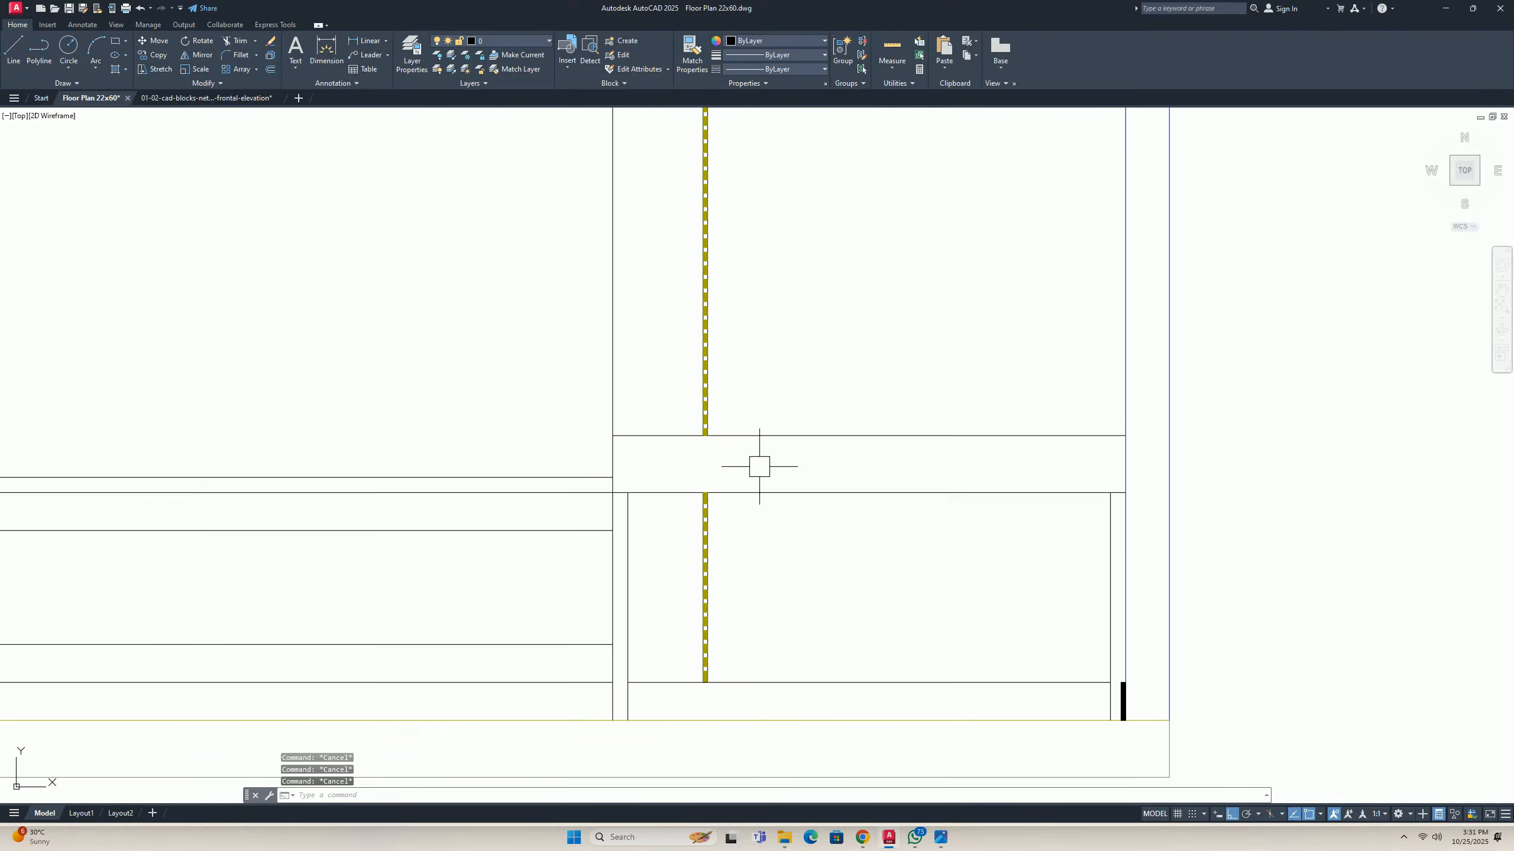
pyautogui.write('l')
pyautogui.press('Return')
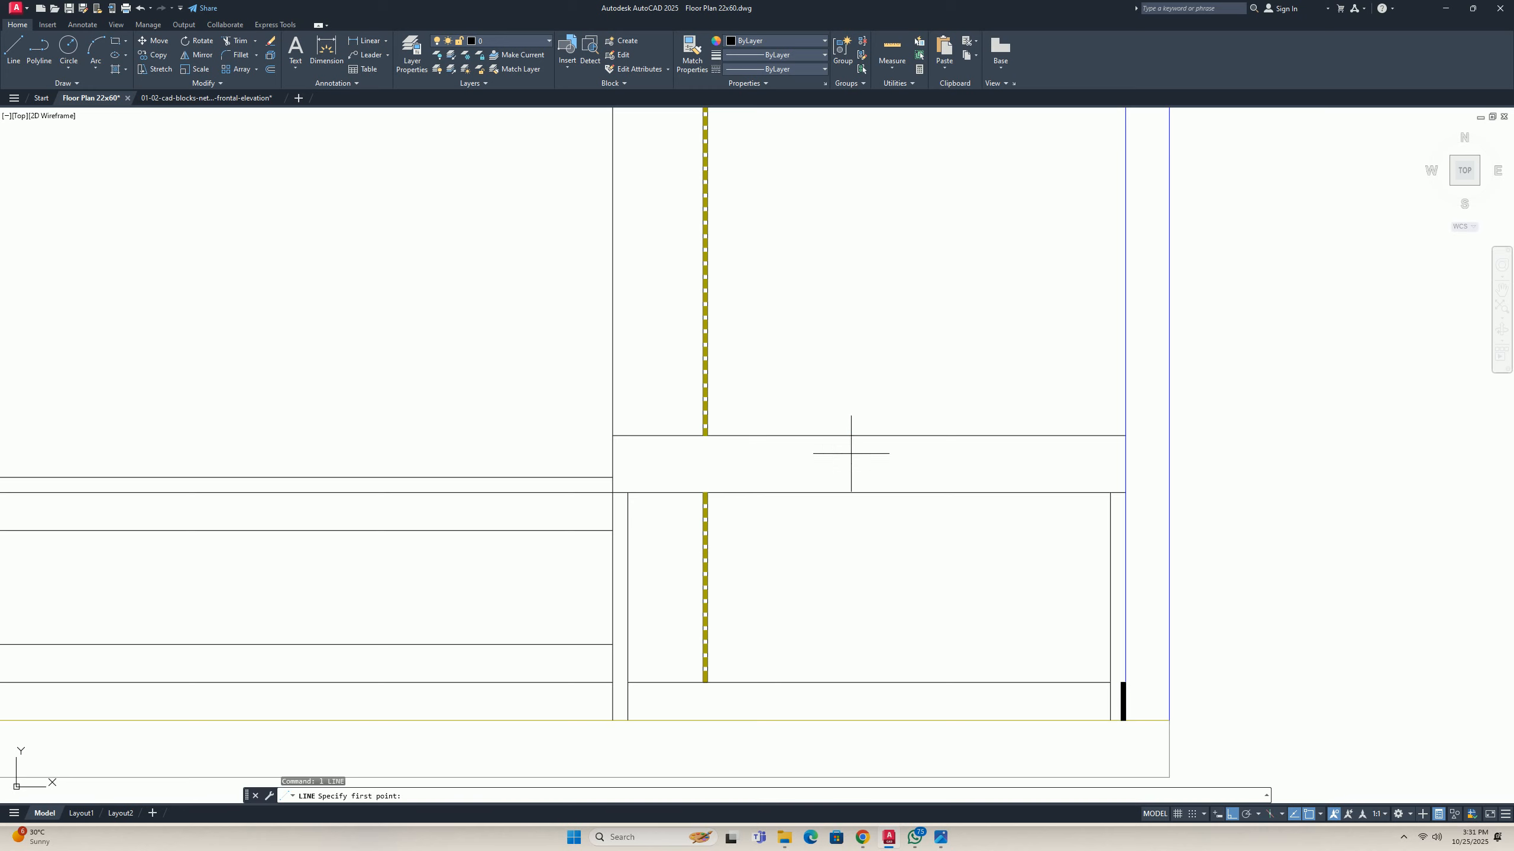
pyautogui.click(869, 435)
pyautogui.click(869, 492)
pyautogui.press('Escape')
pyautogui.press('Escape')
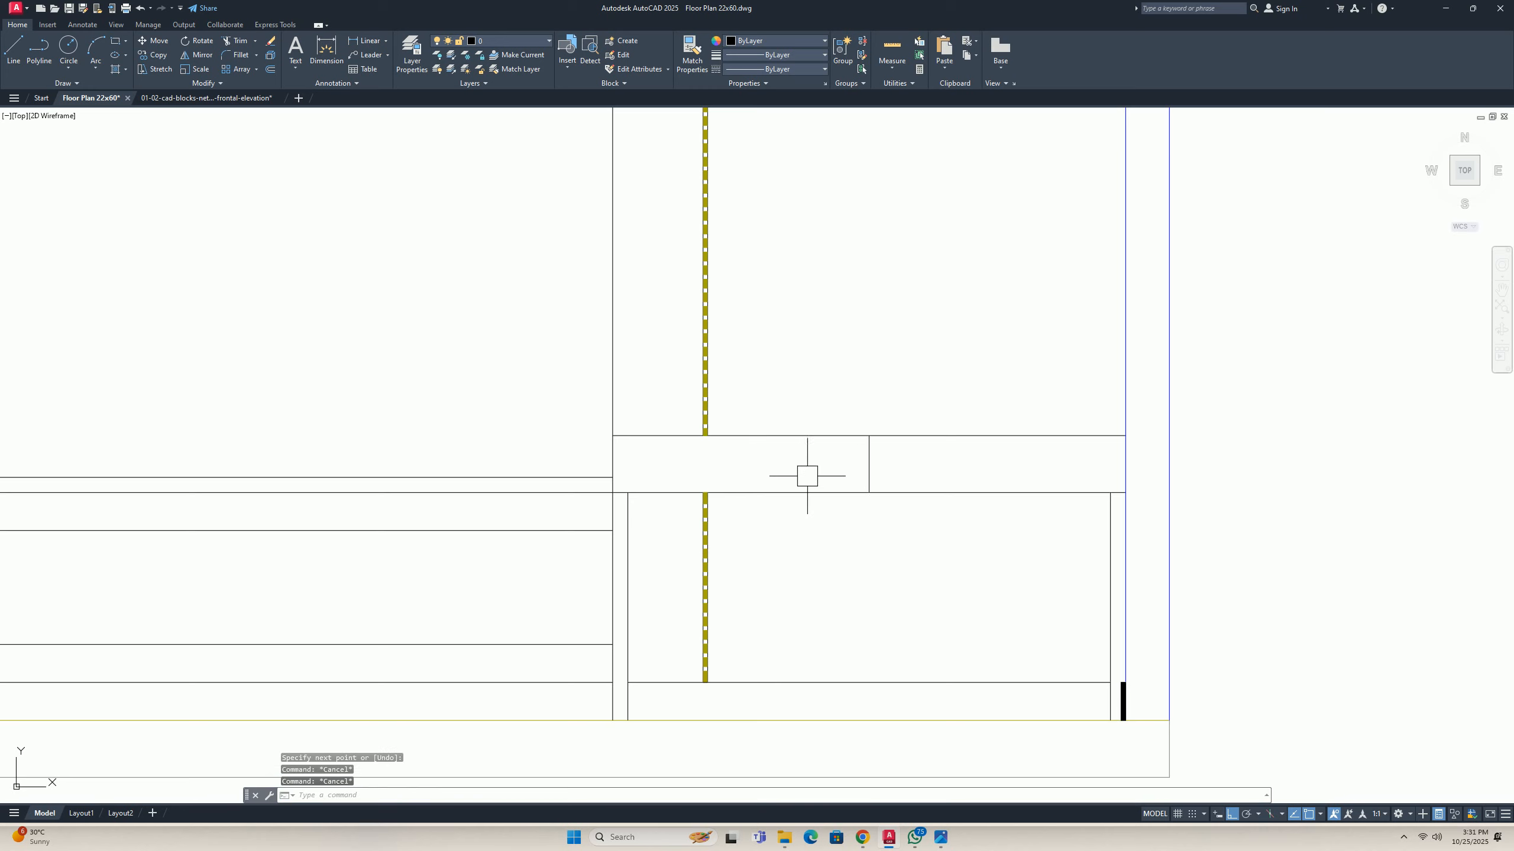
# Create boundary polylines inside both halves of the divided drawer band.
pyautogui.moveTo(793, 474); pyautogui.dragTo(768, 474, button='middle')
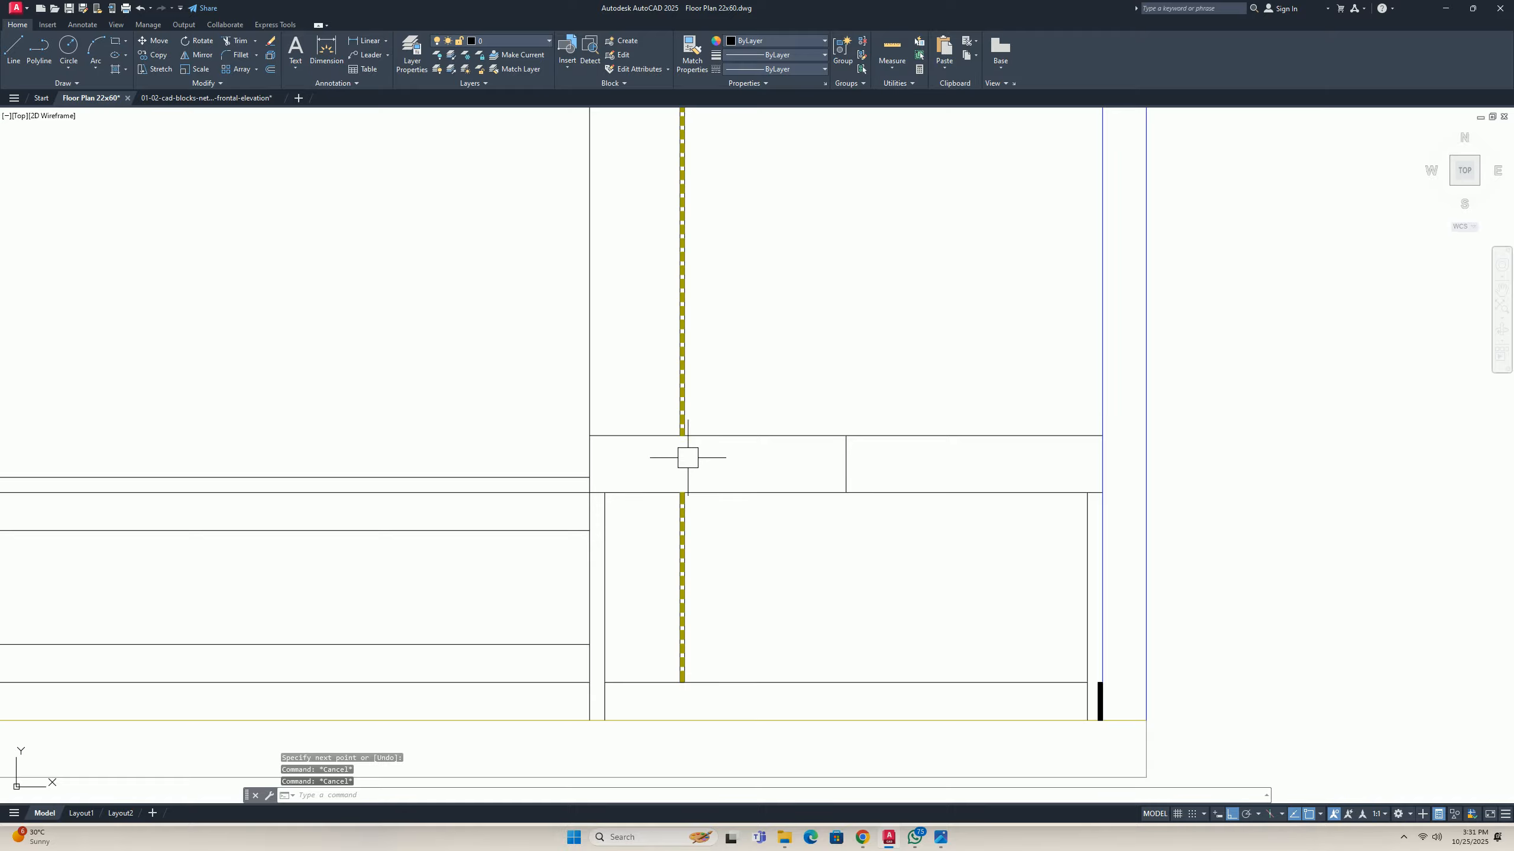
pyautogui.write('bo')
pyautogui.press('Return')
pyautogui.click(230, 146)
pyautogui.click(770, 460)
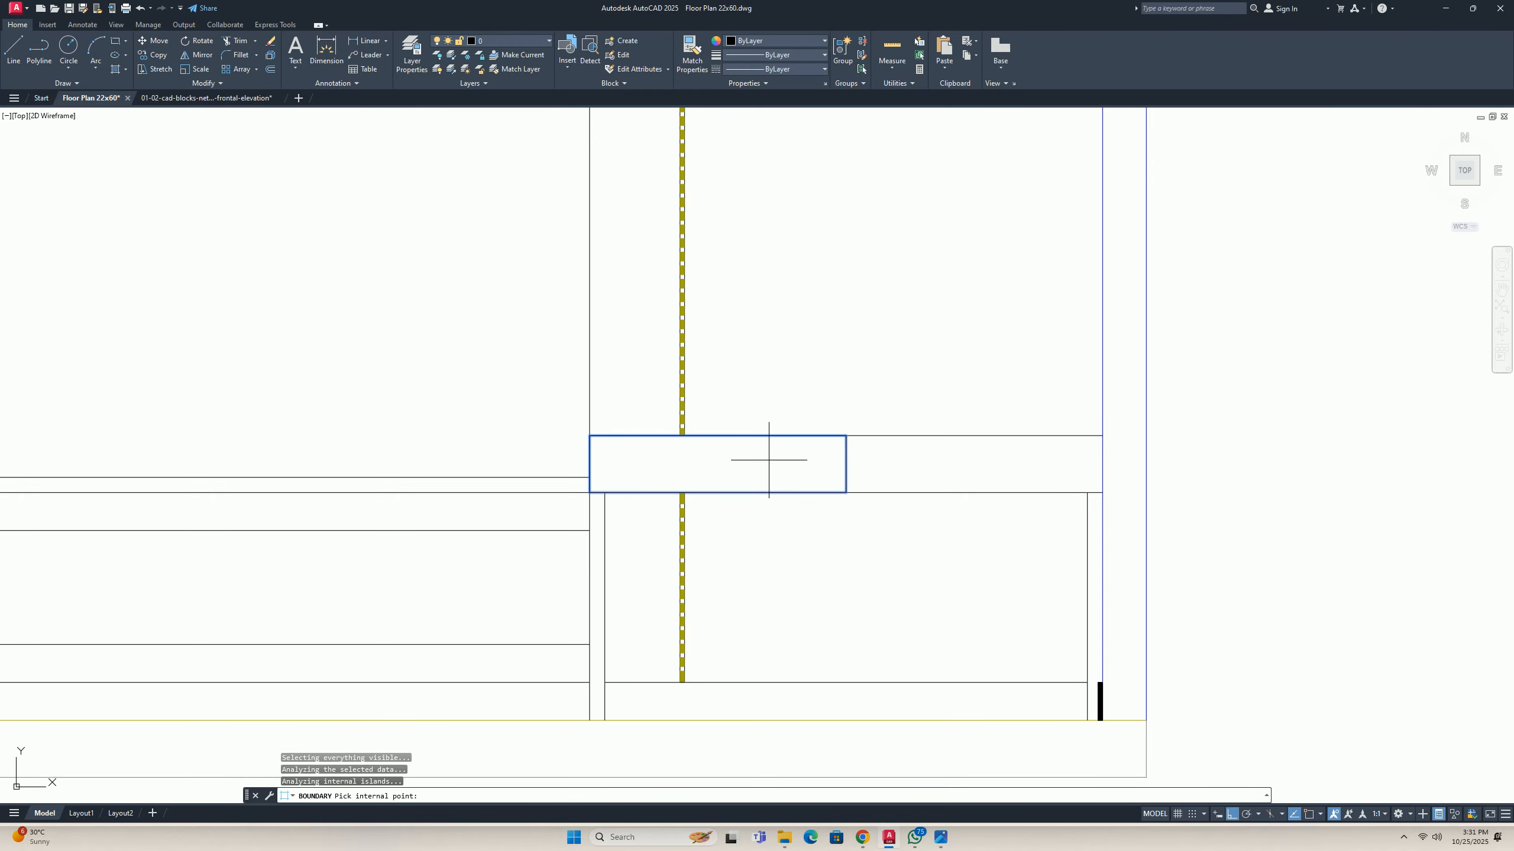
pyautogui.click(932, 473)
pyautogui.press('Return')
# Offset both drawer boundary rectangles inward by 12.
pyautogui.write('o')
pyautogui.press('Return')
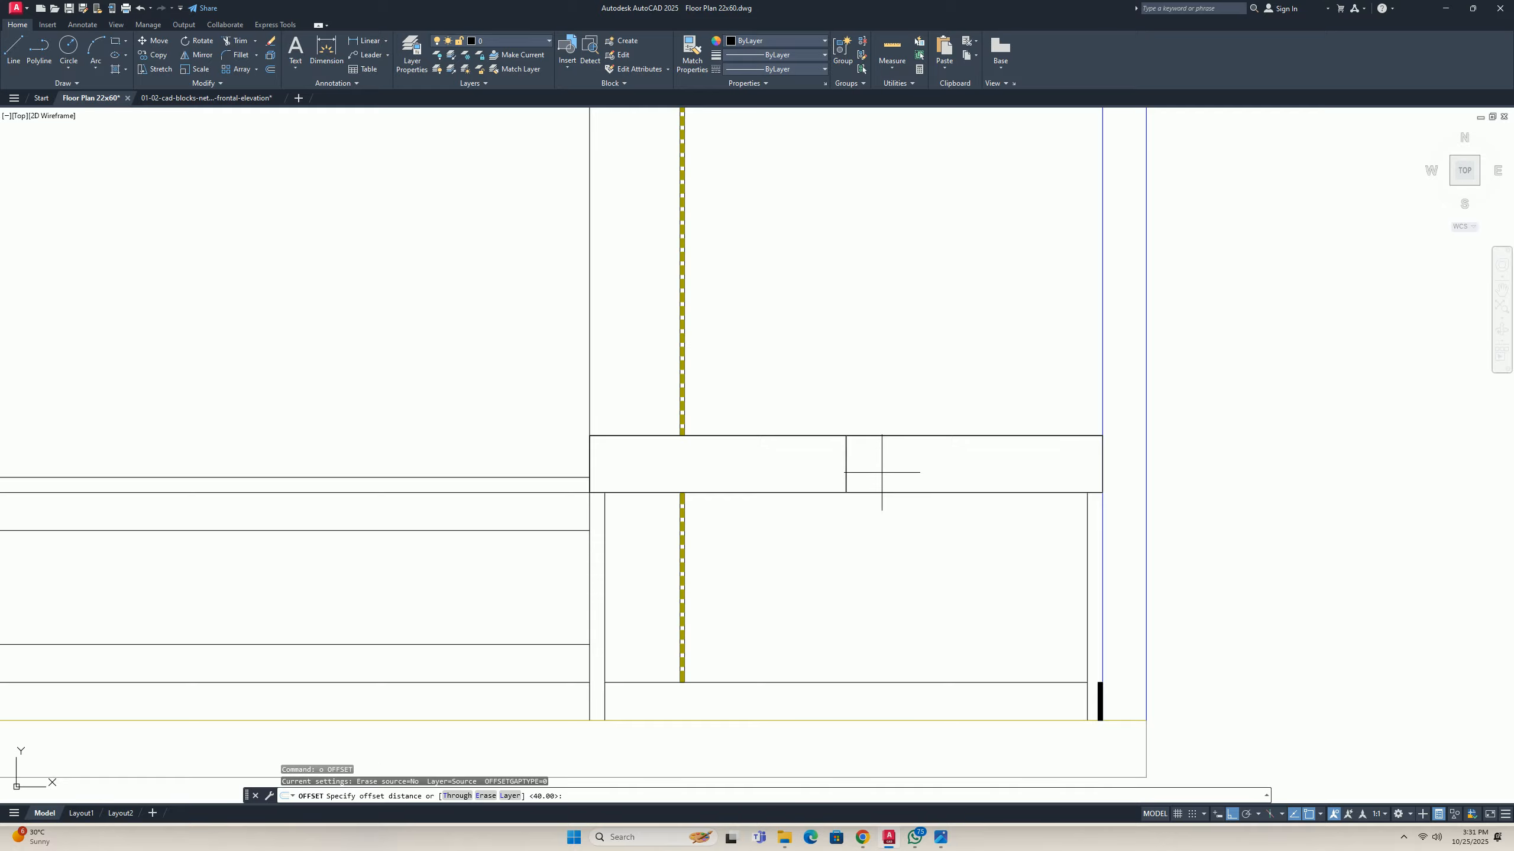
pyautogui.write('12')
pyautogui.press('Return')
pyautogui.click(905, 439)
pyautogui.click(973, 464)
pyautogui.click(771, 440)
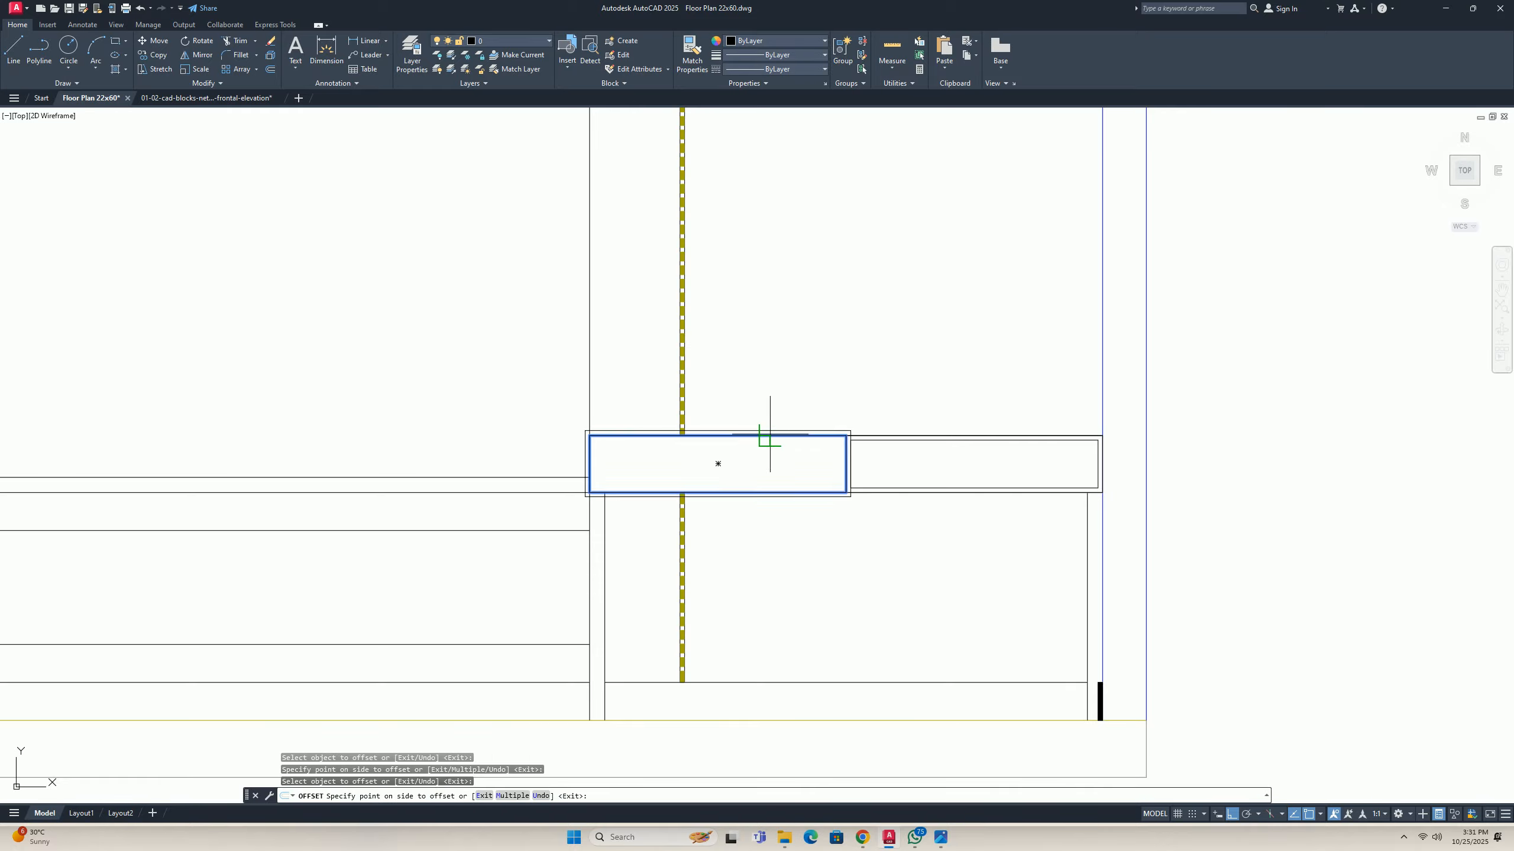
pyautogui.click(775, 459)
pyautogui.press('Escape')
pyautogui.press('Escape')
# Delete the middle dividing line and the two outer boundary rectangles, keeping the inner drawer fronts.
pyautogui.scroll(6, 853, 438)
pyautogui.click(769, 473)
pyautogui.click(689, 436)
pyautogui.press('Delete')
# Stretch the panel-side drawer front's outer edge to the vertical panel edge, and then 100 inward from it.
pyautogui.scroll(-4, 727, 452)
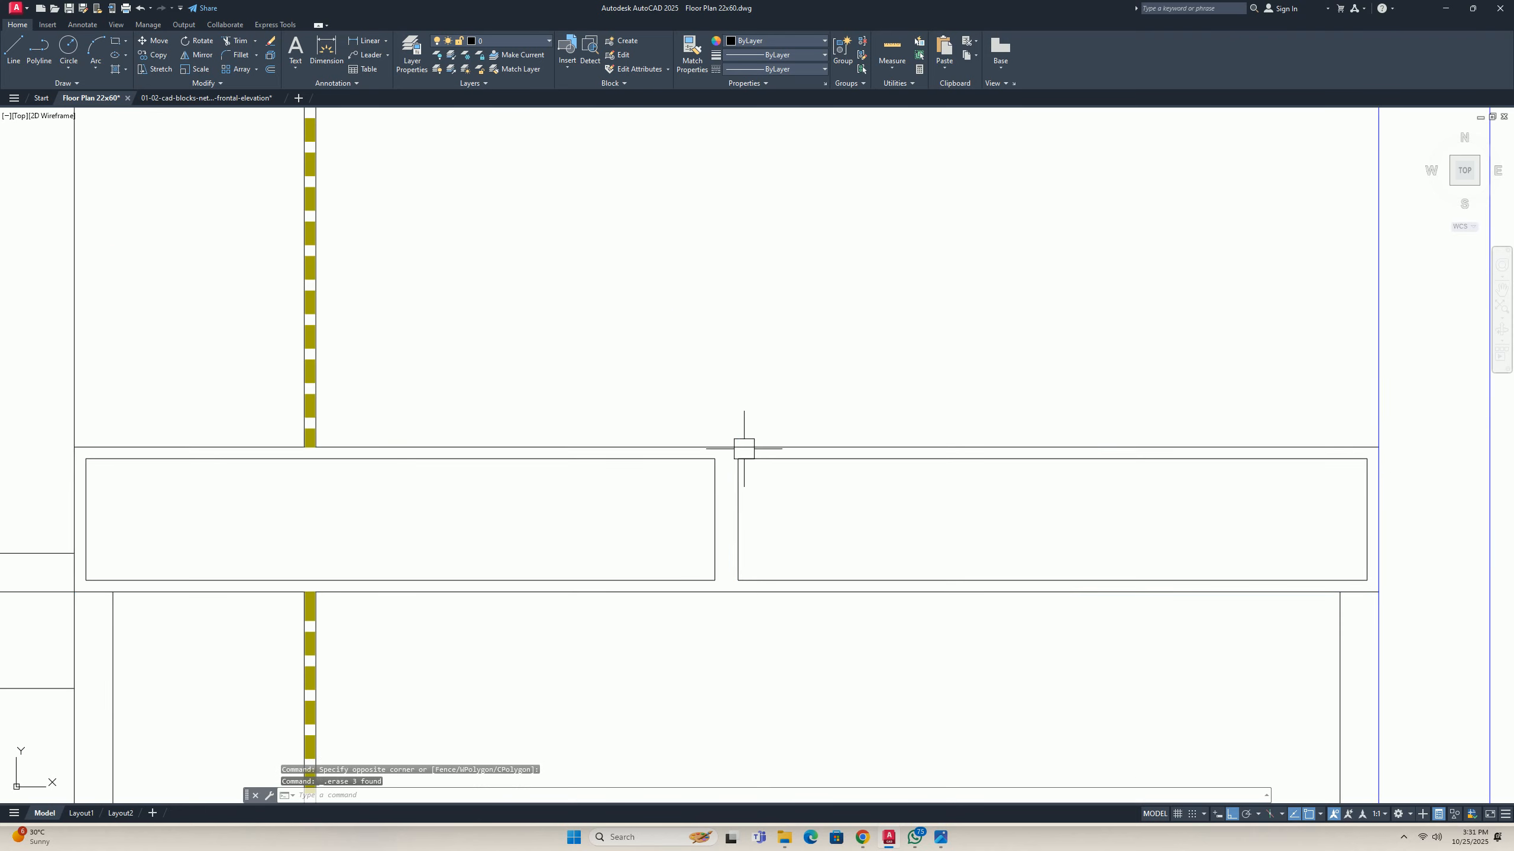
pyautogui.scroll(-1, 696, 458)
pyautogui.moveTo(684, 468); pyautogui.dragTo(722, 470, button='middle')
pyautogui.scroll(-4, 722, 471)
pyautogui.scroll(6, 534, 477)
pyautogui.click(686, 484)
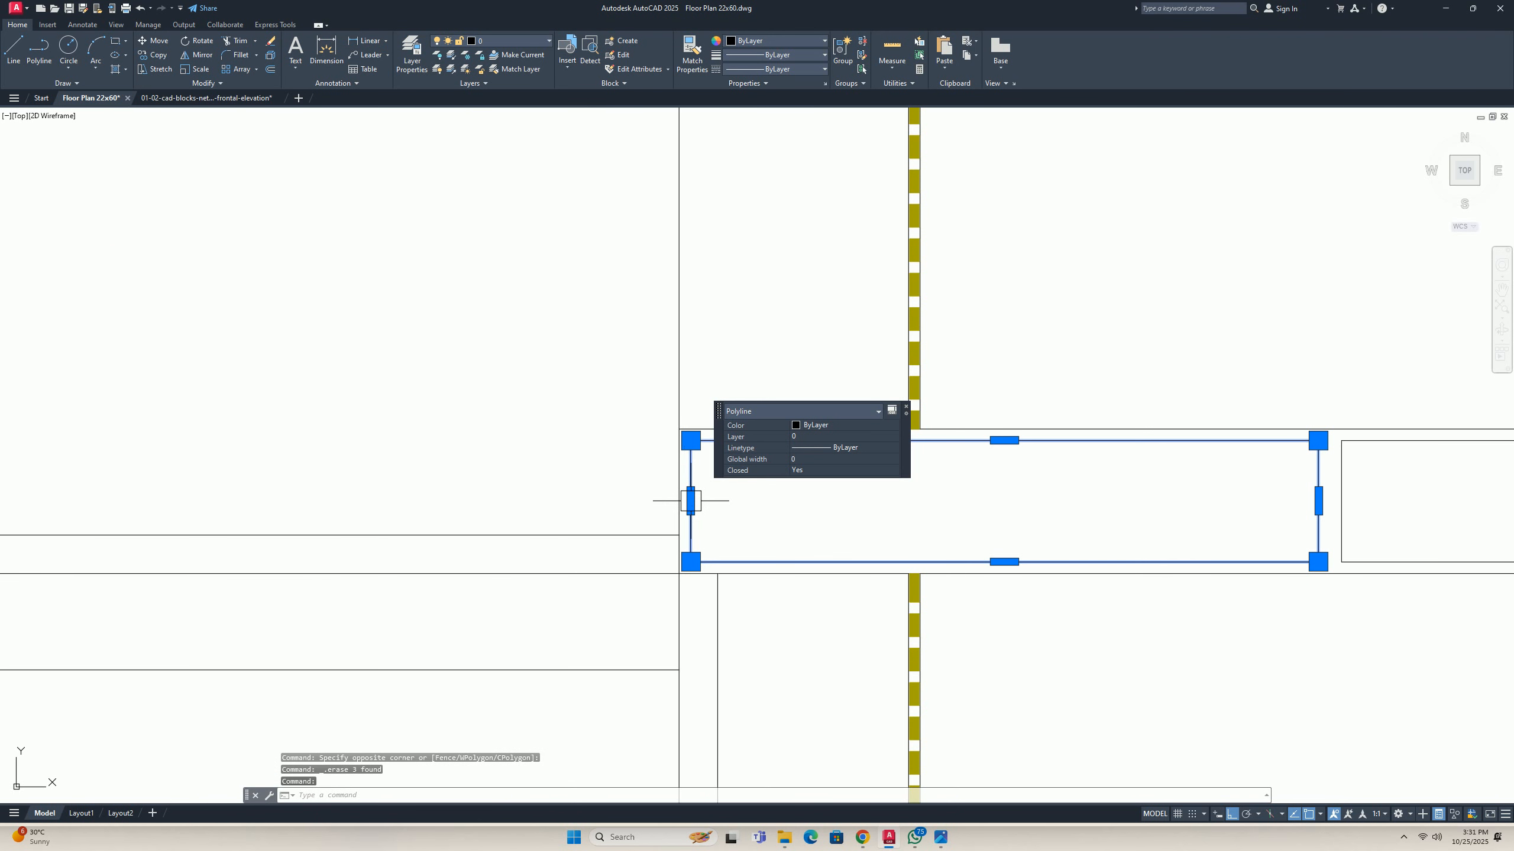
pyautogui.click(691, 500)
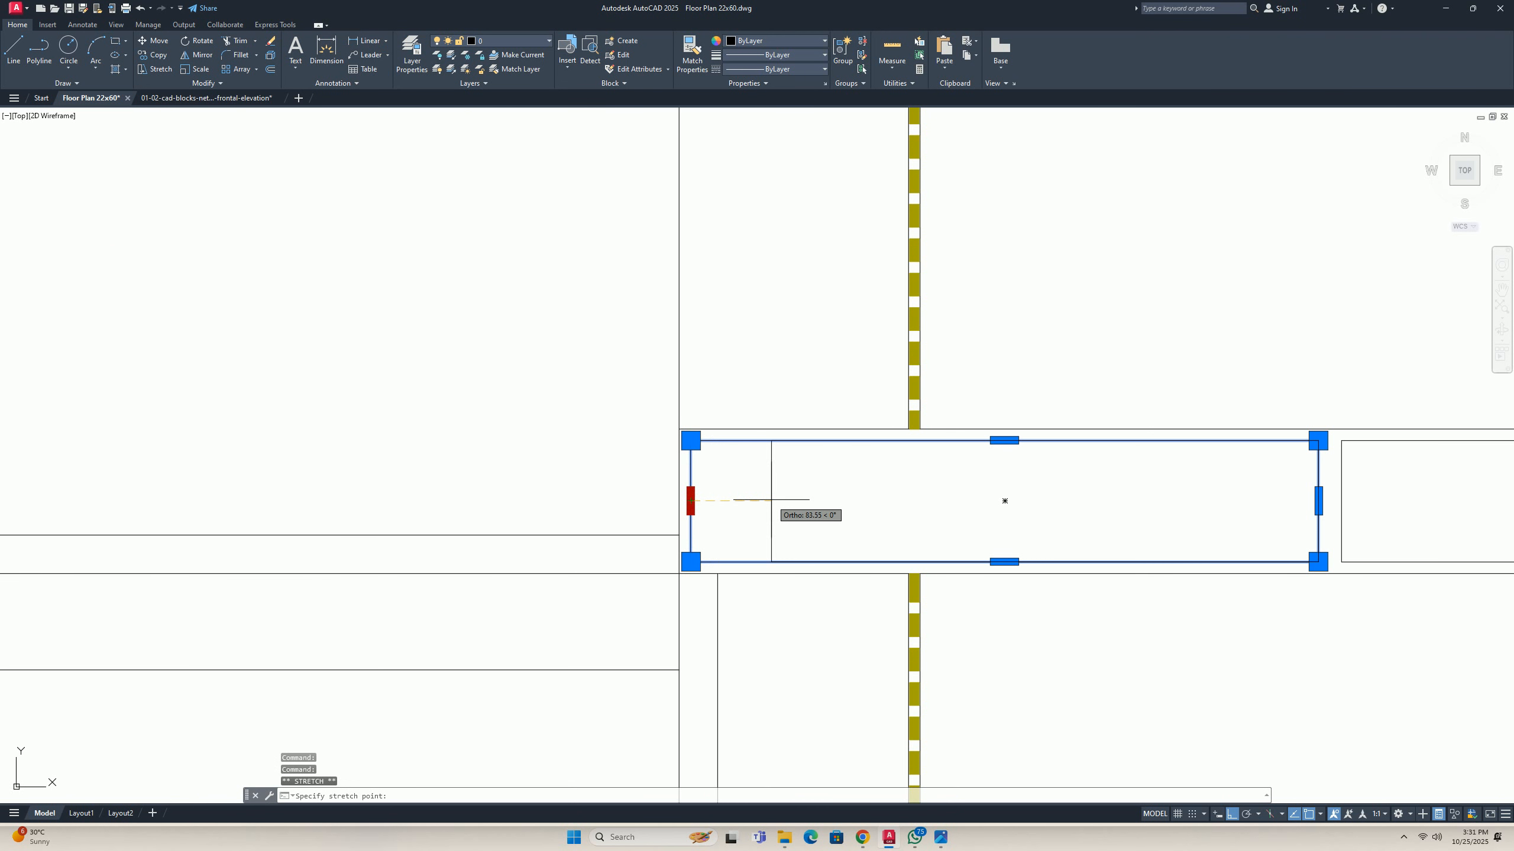
pyautogui.click(679, 501)
pyautogui.scroll(6, 678, 500)
pyautogui.click(688, 498)
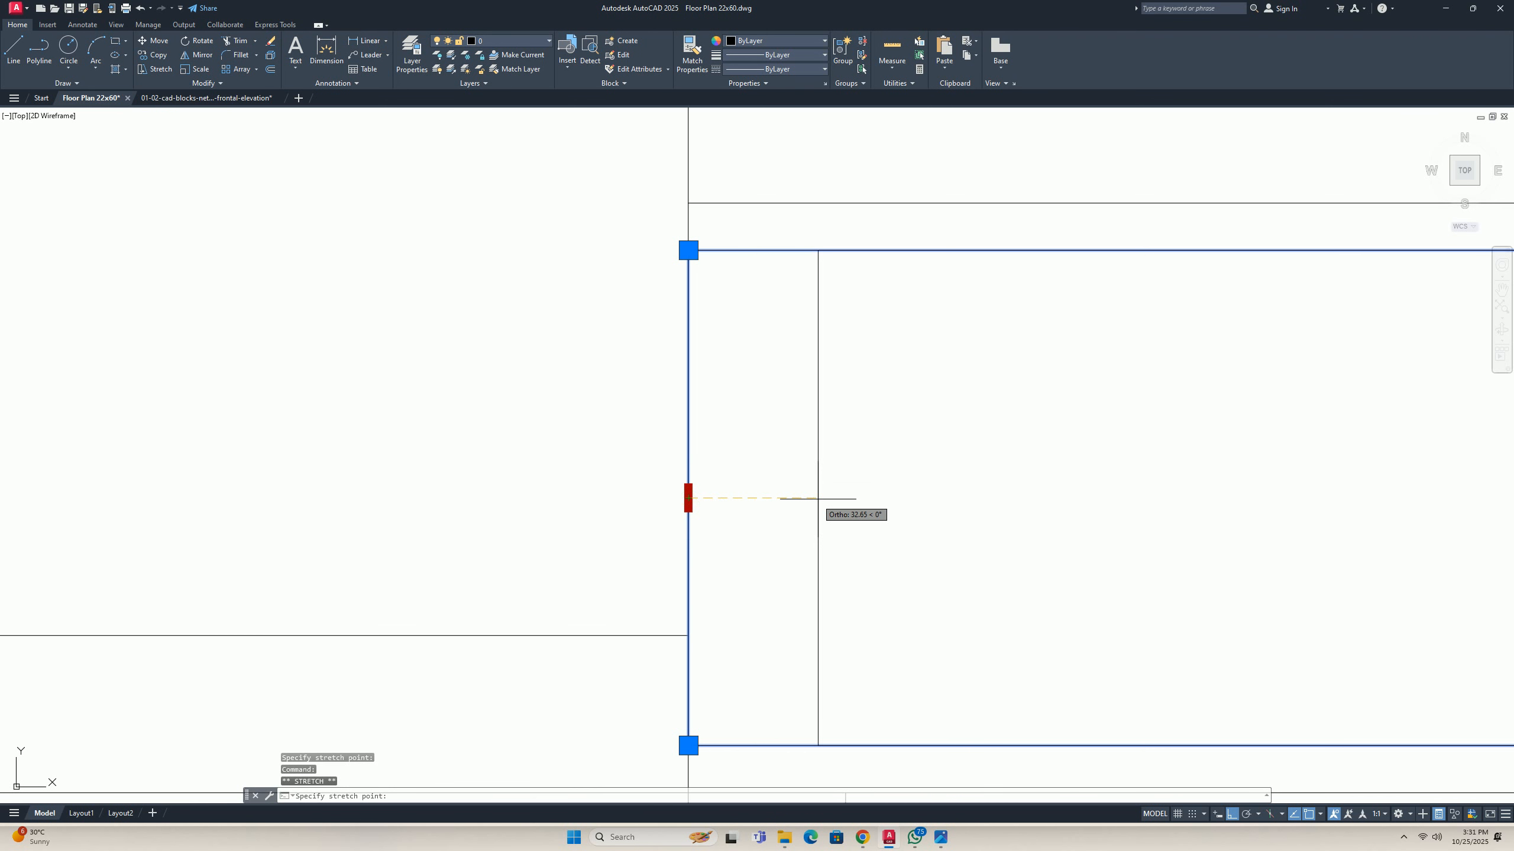
pyautogui.write('100')
pyautogui.press('Return')
pyautogui.press('Escape')
pyautogui.press('Escape')
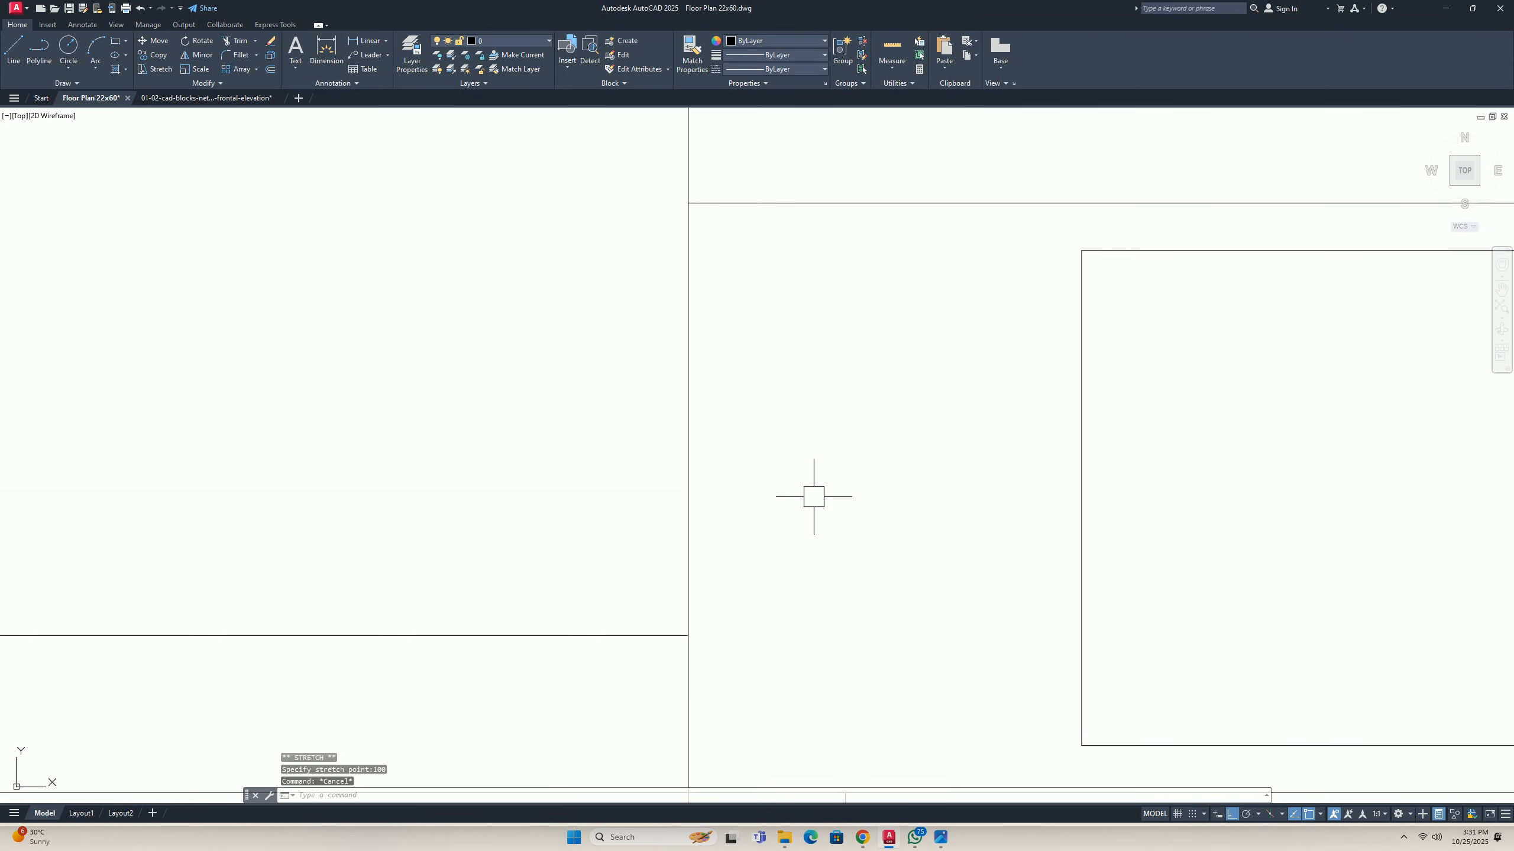
# Stretch the wall-side drawer front's outer edge to the inner wall line, and then 100 inward from it.
pyautogui.scroll(-7, 816, 496)
pyautogui.moveTo(972, 500); pyautogui.dragTo(761, 492, button='middle')
pyautogui.scroll(5, 966, 462)
pyautogui.click(851, 489)
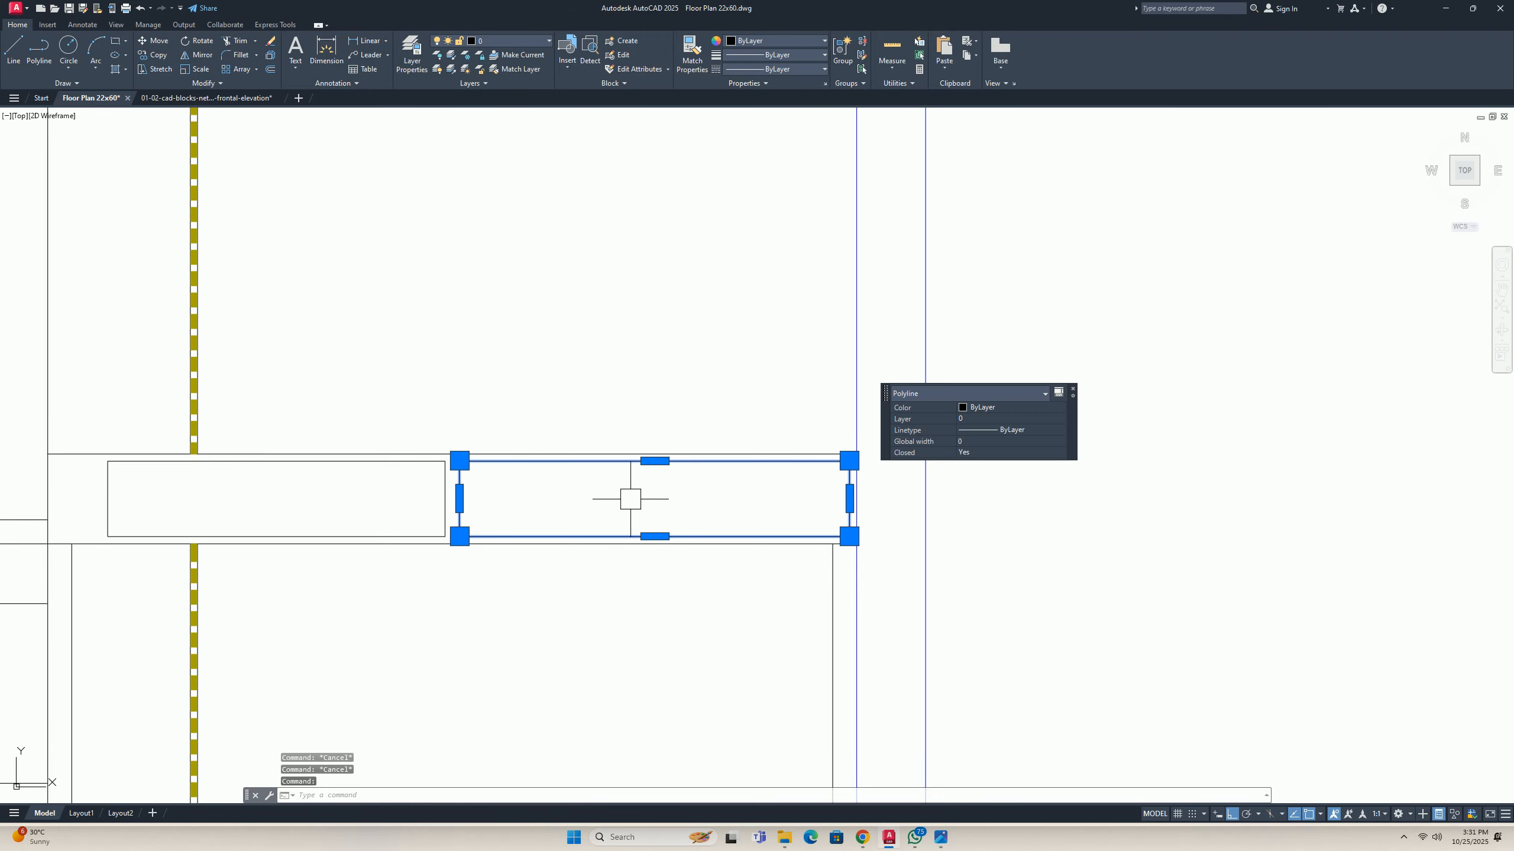
pyautogui.scroll(2, 855, 504)
pyautogui.click(843, 492)
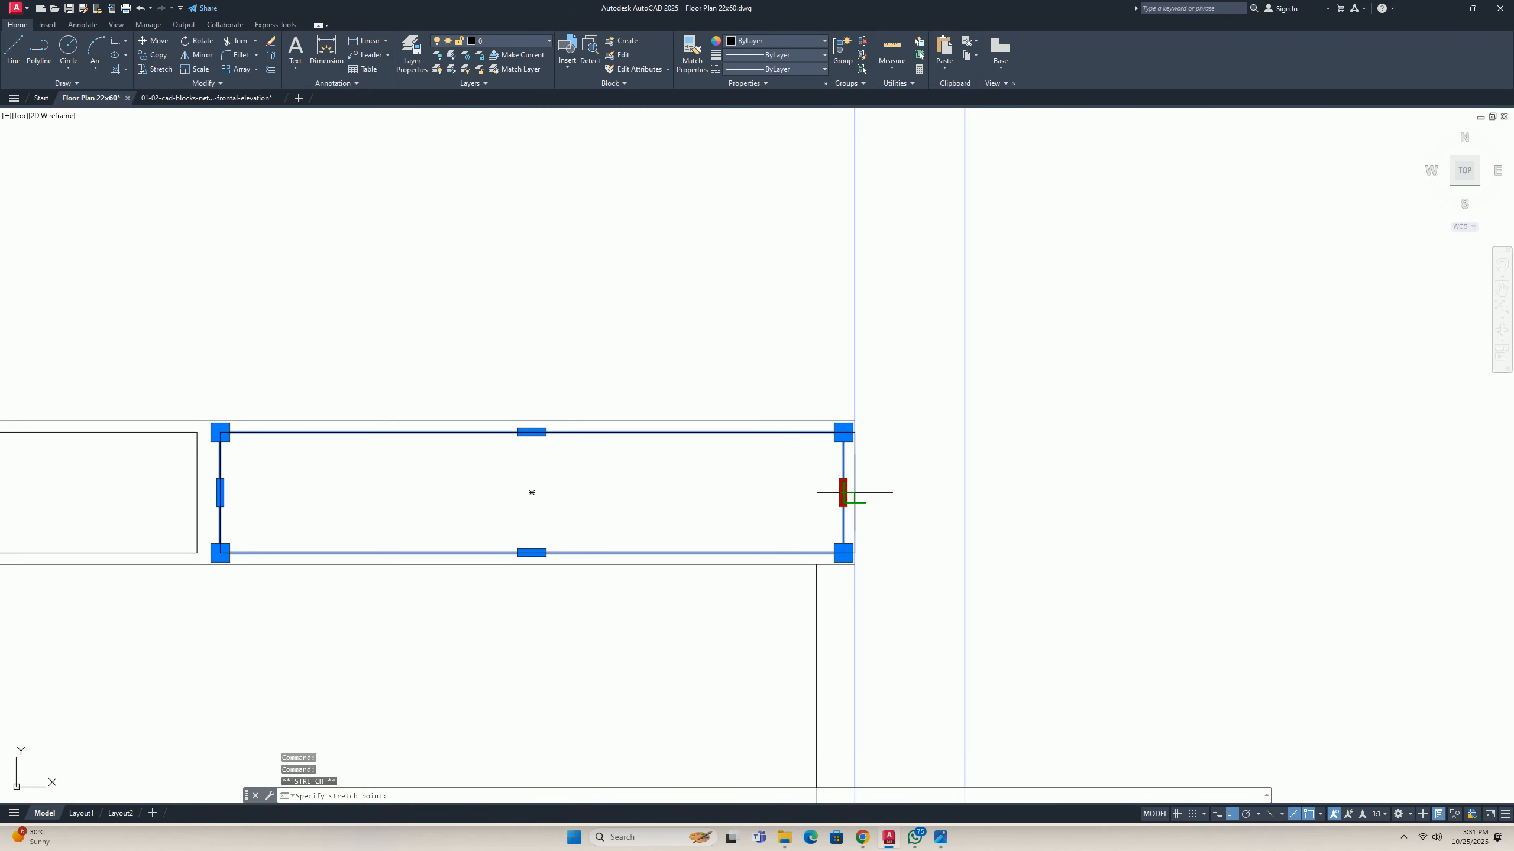
pyautogui.click(855, 494)
pyautogui.doubleClick(860, 495)
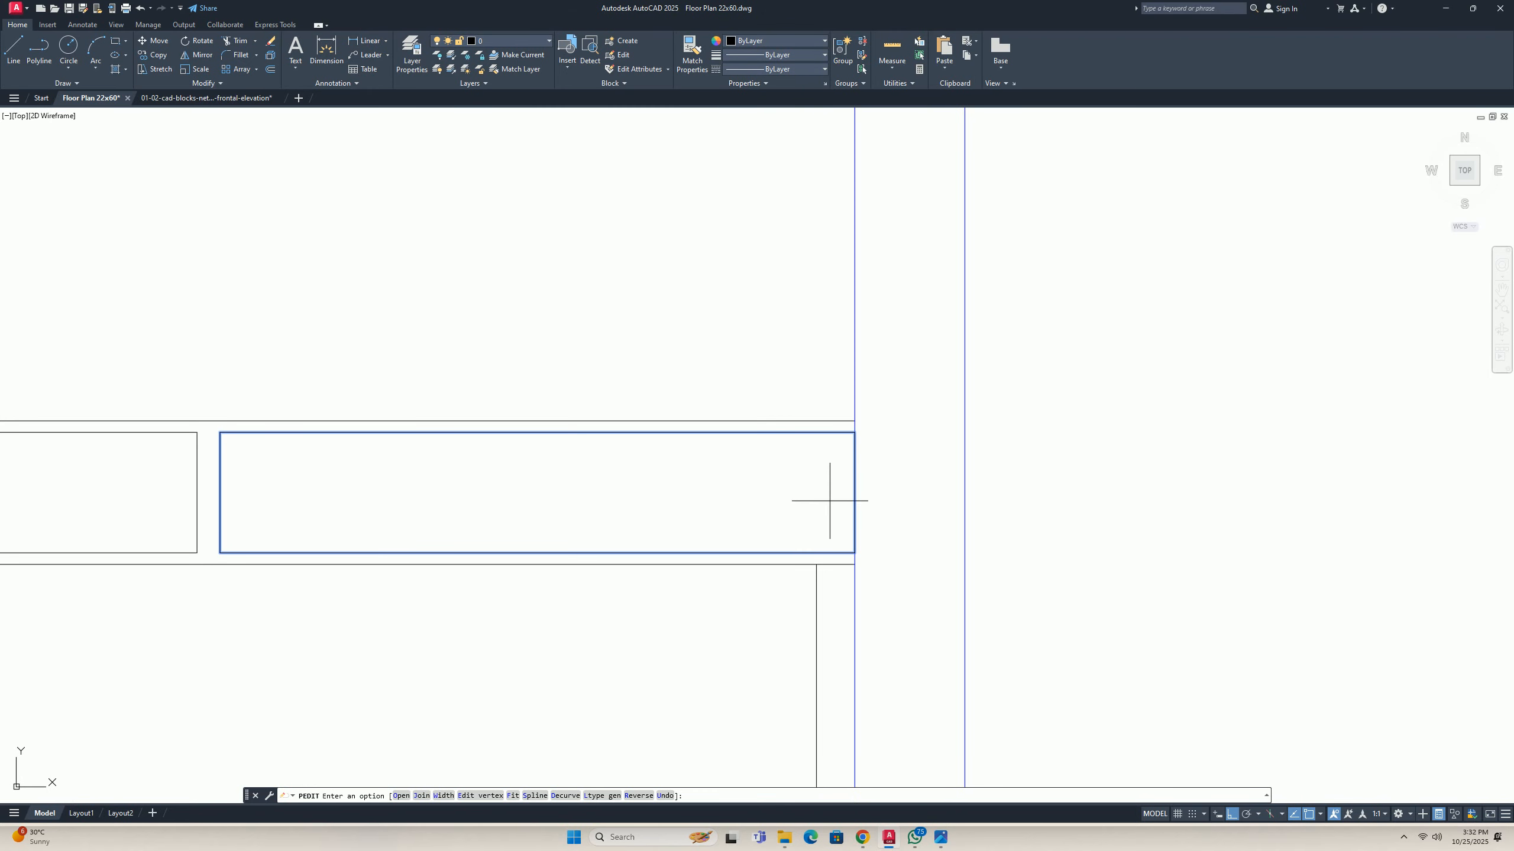
pyautogui.press('Escape')
pyautogui.click(854, 494)
pyautogui.click(854, 493)
pyautogui.write('1')
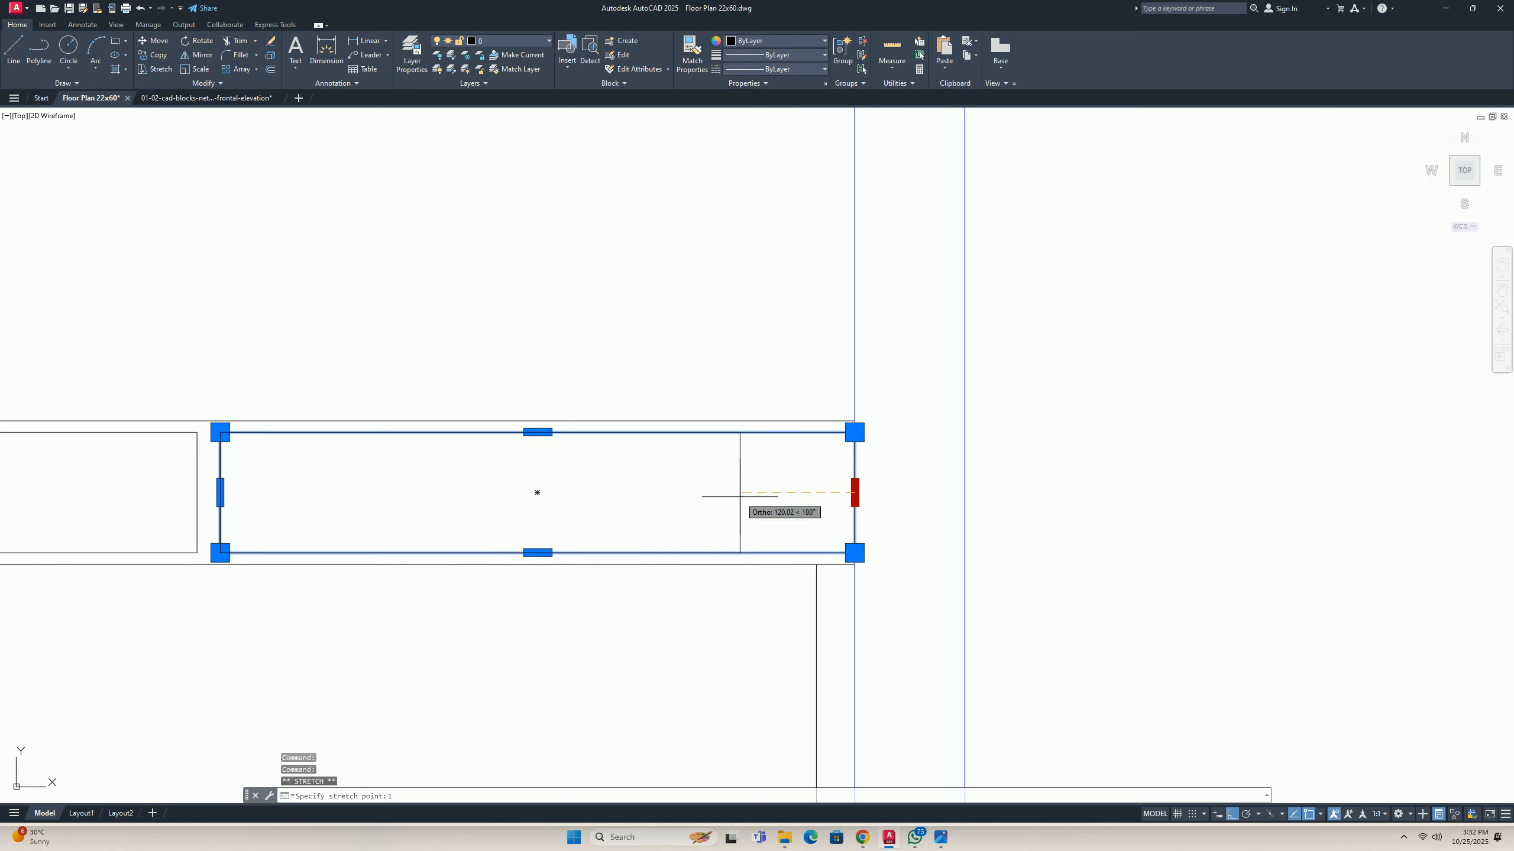
pyautogui.write('00')
pyautogui.press('Return')
pyautogui.press('Escape')
pyautogui.press('Escape')
# Stretch the wall-side drawer front's outer edge 20 toward the wall.
pyautogui.scroll(-2, 822, 504)
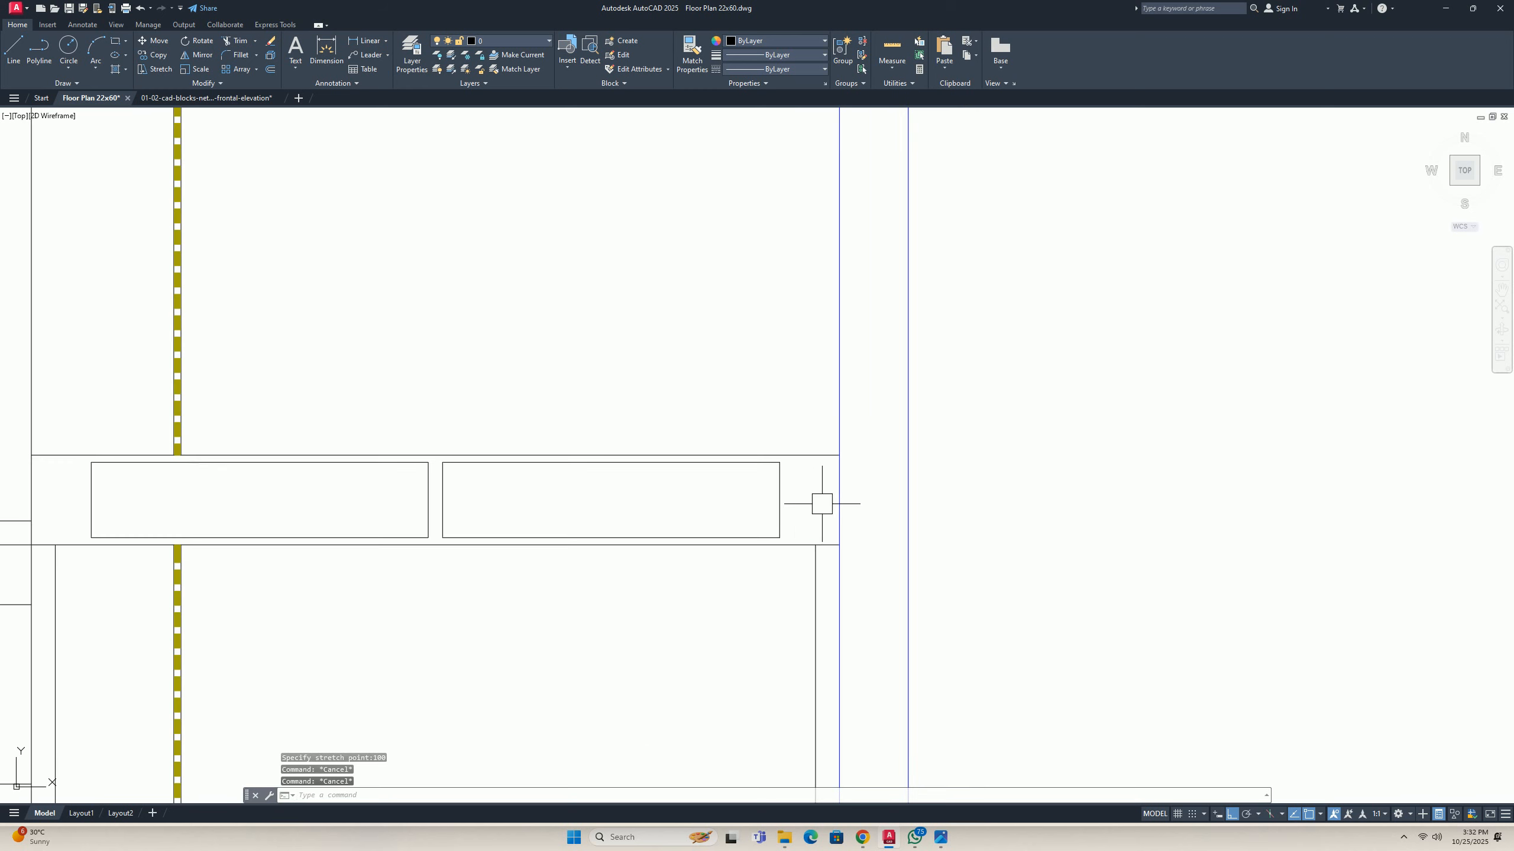
pyautogui.click(780, 496)
pyautogui.scroll(5, 781, 501)
pyautogui.click(745, 486)
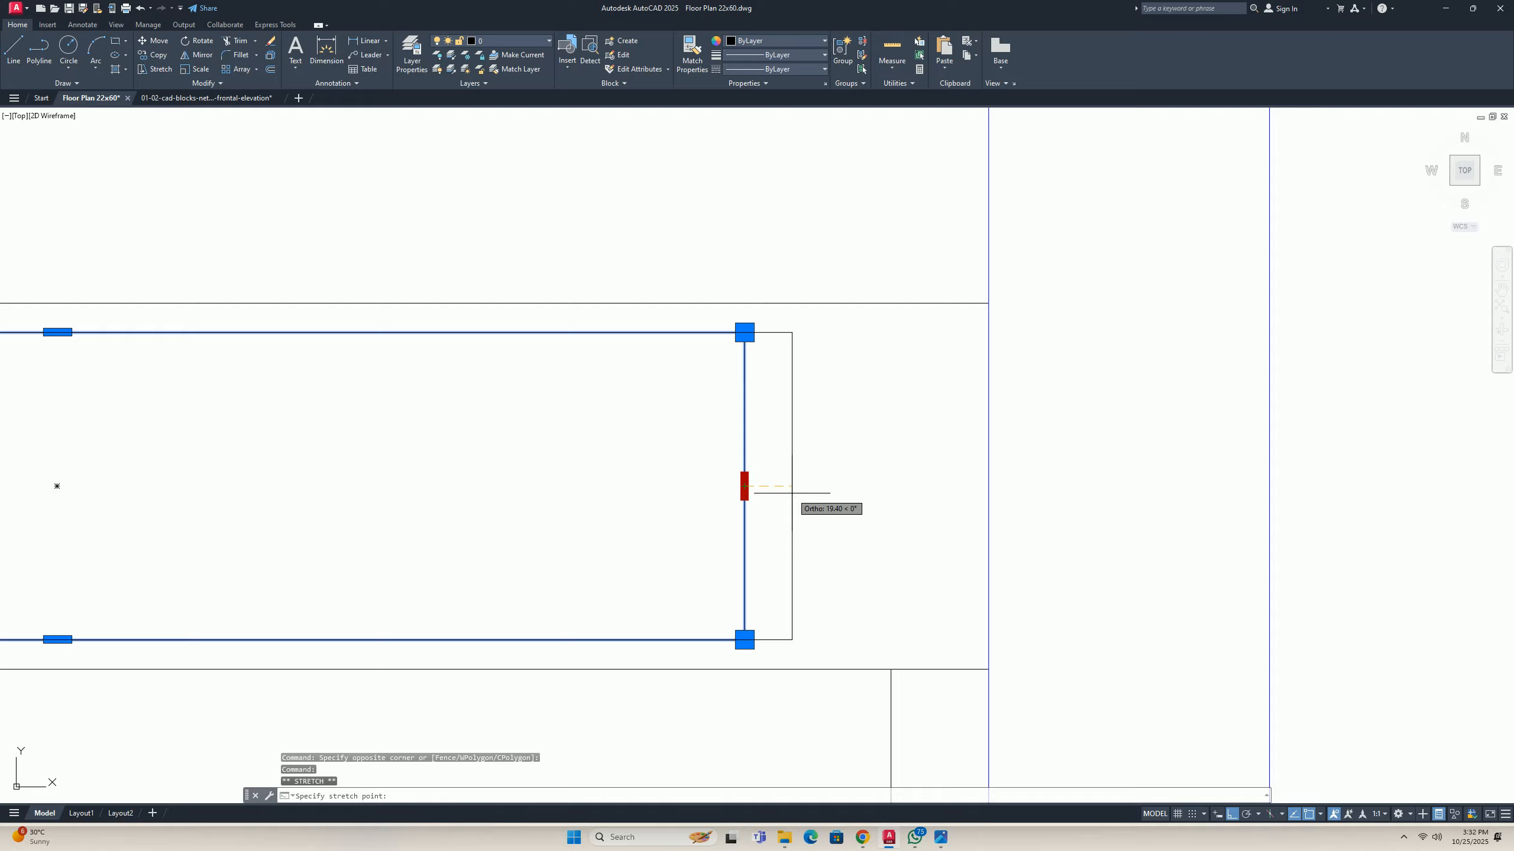
pyautogui.write('20')
pyautogui.press('Return')
pyautogui.press('Escape')
pyautogui.moveTo(750, 473); pyautogui.dragTo(463, 505, button='middle')
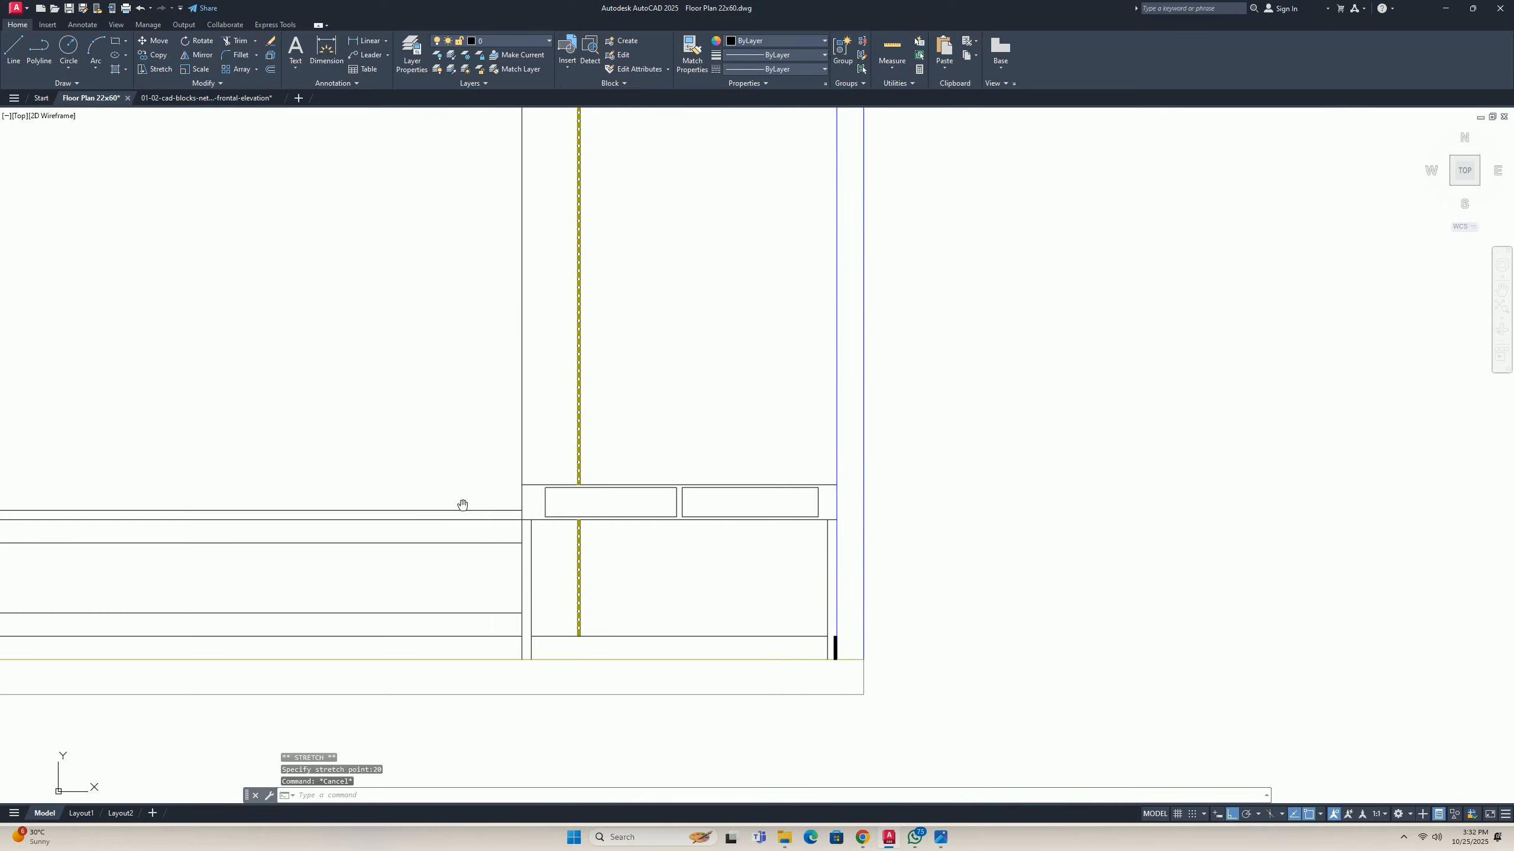
# Stretch the panel-side drawer front's outer edge 20 toward the vertical panel edge.
pyautogui.scroll(6, 462, 506)
pyautogui.click(915, 450)
pyautogui.click(916, 464)
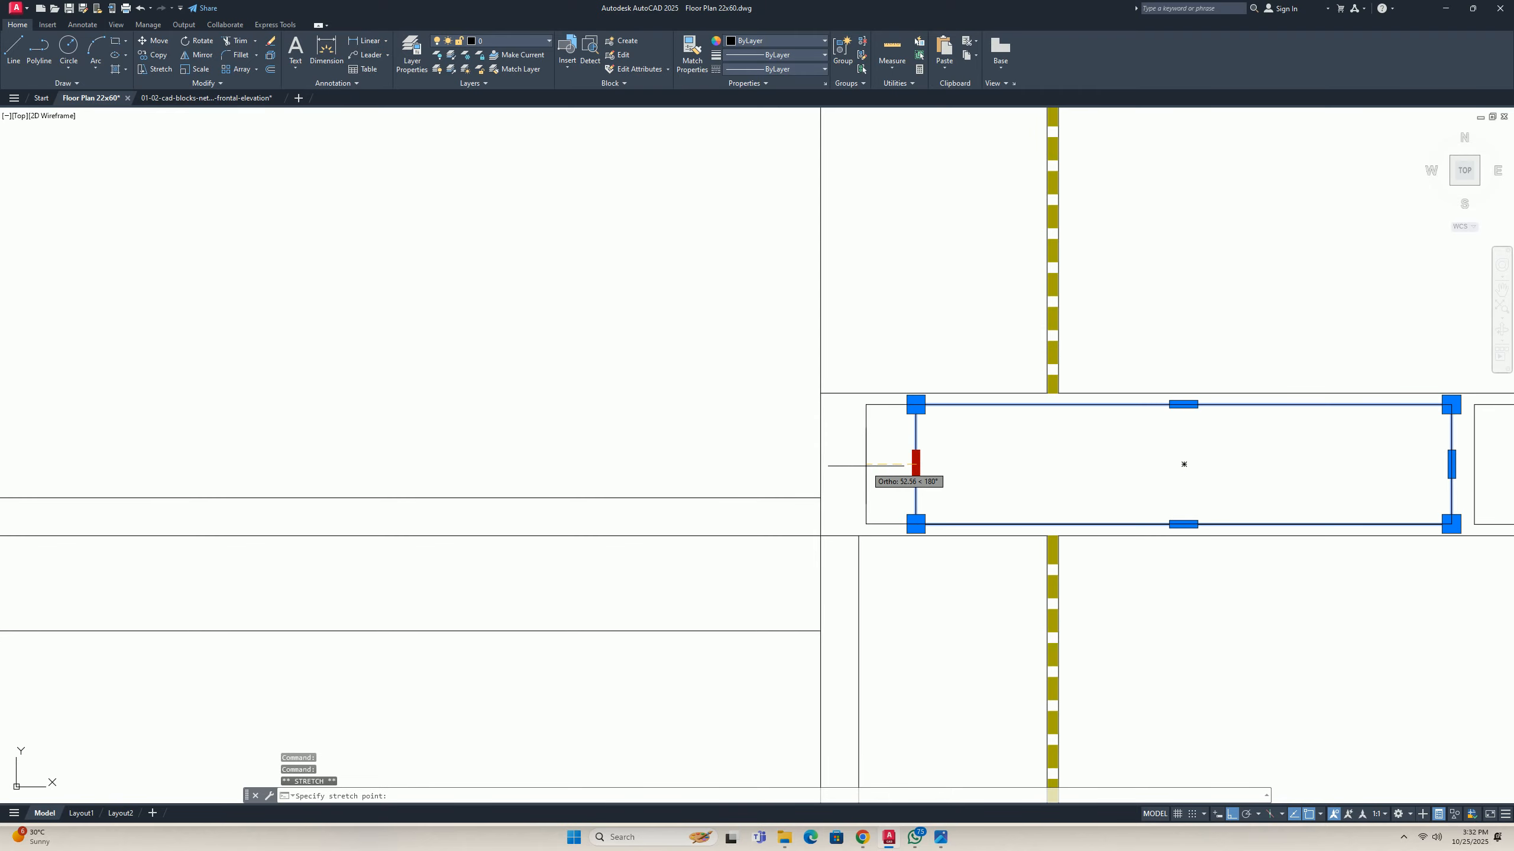
pyautogui.write('20')
pyautogui.press('Return')
pyautogui.press('Escape')
pyautogui.press('Escape')
pyautogui.scroll(-5, 864, 463)
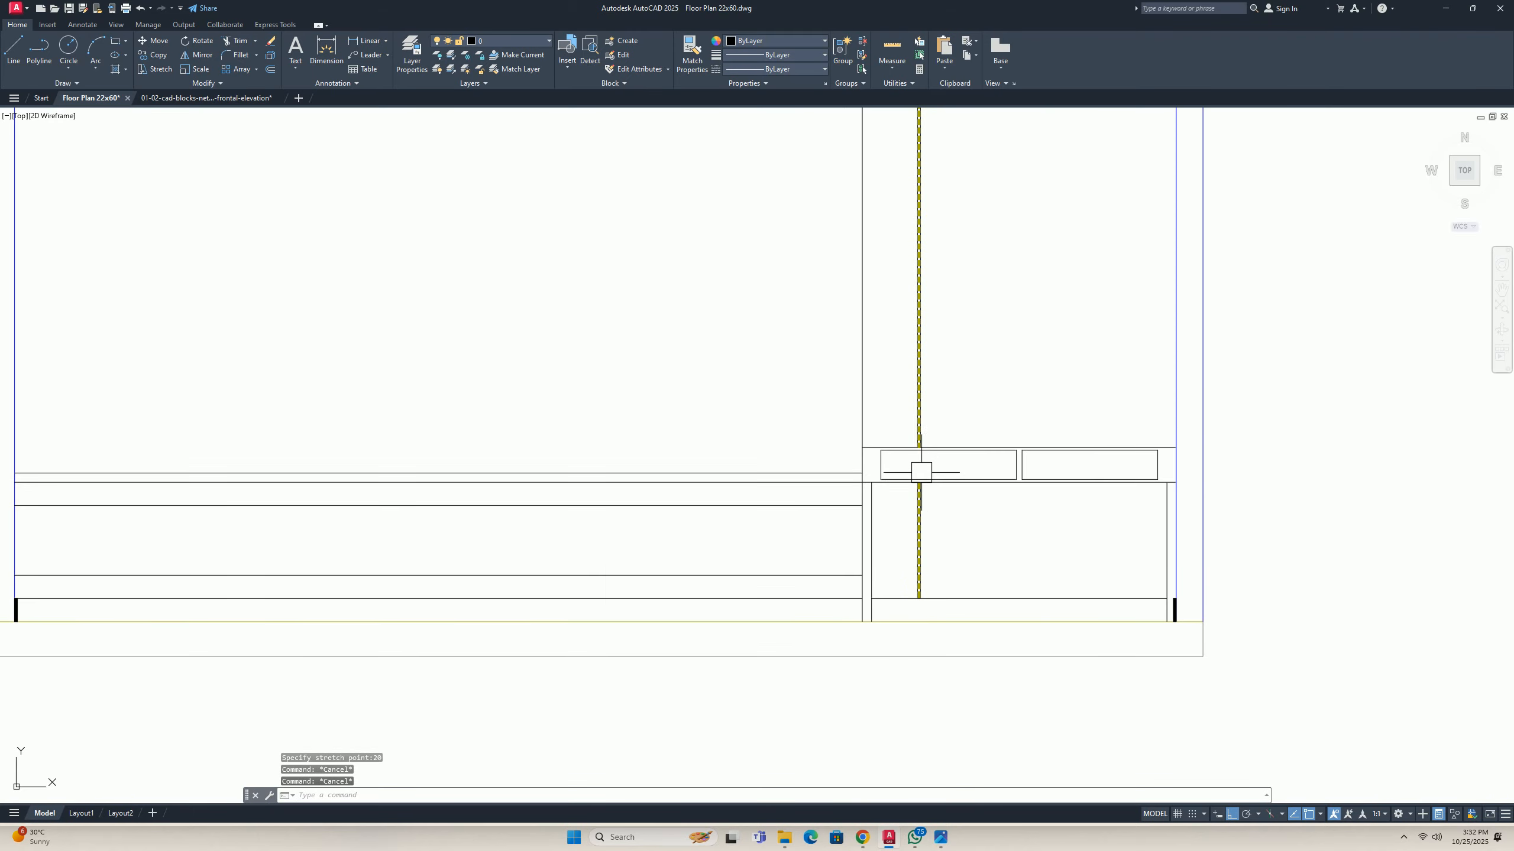
pyautogui.scroll(4, 715, 411)
pyautogui.write('o')
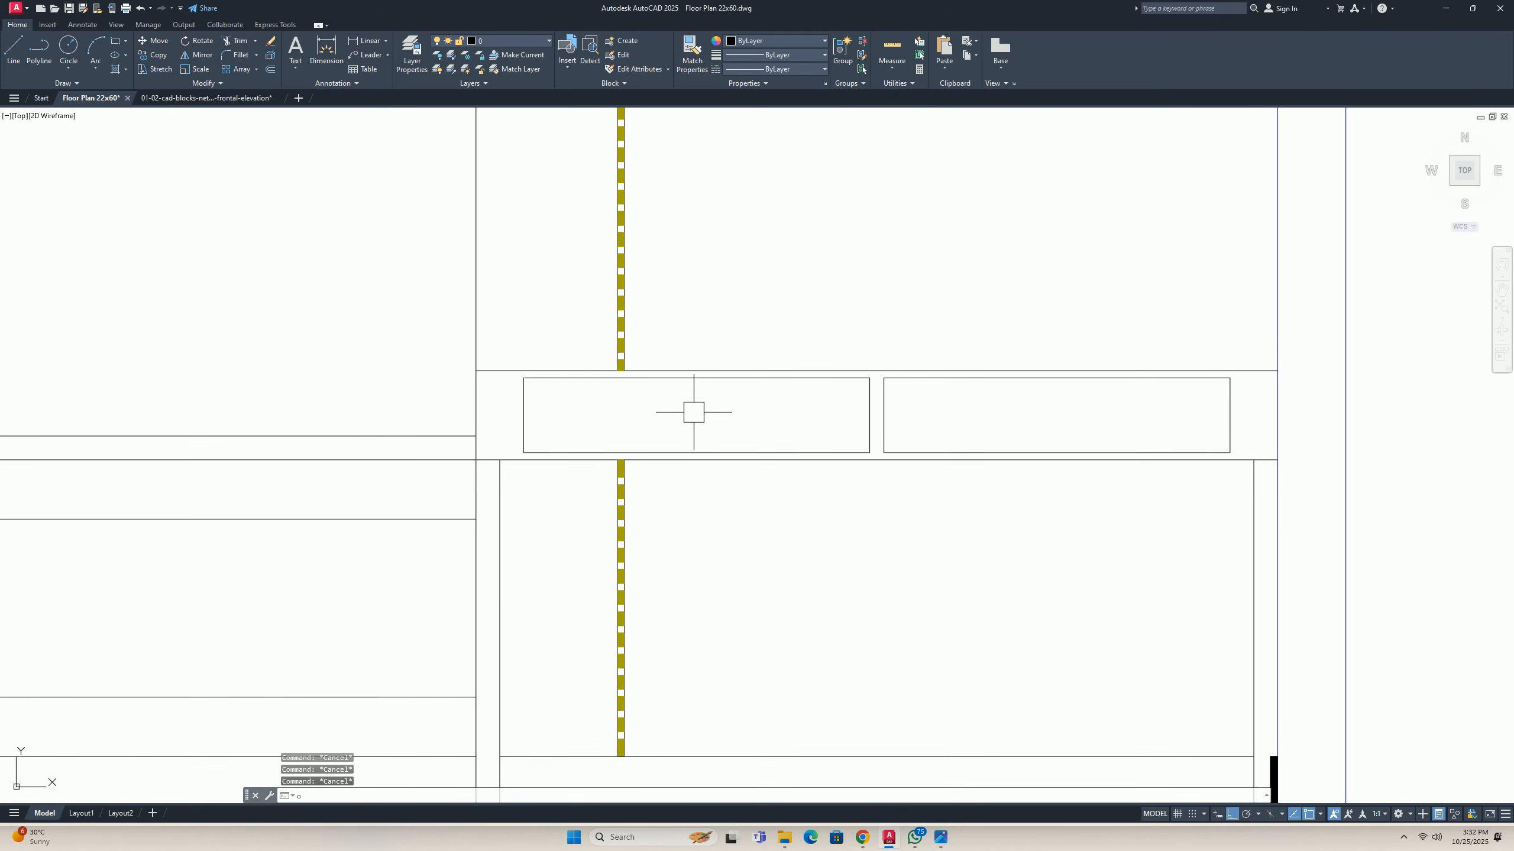
pyautogui.press('Return')
pyautogui.moveTo(693, 414); pyautogui.dragTo(649, 419, button='middle')
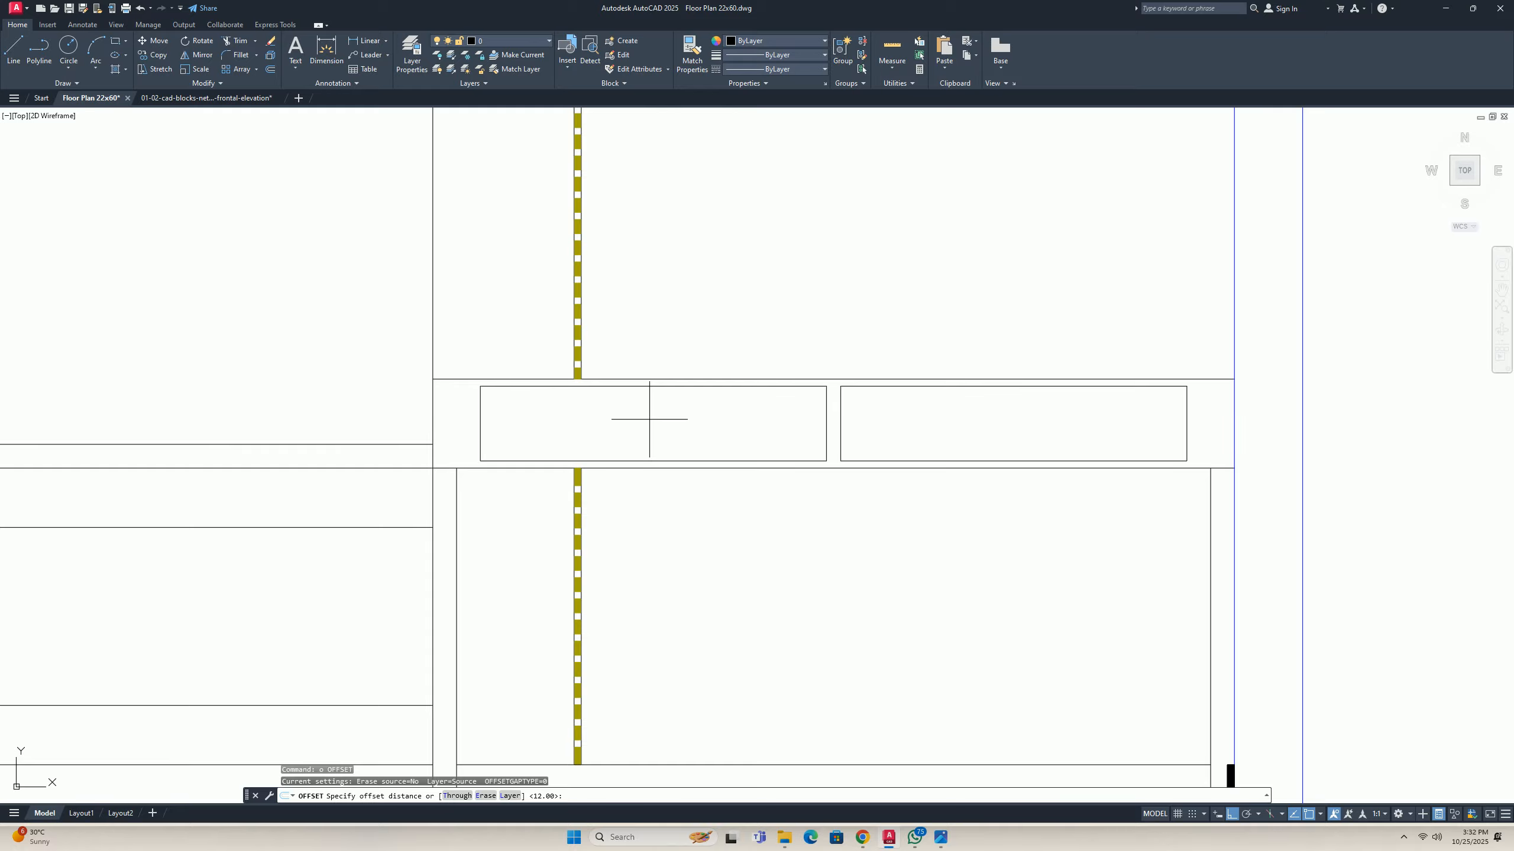
pyautogui.press('Escape')
# Trim the line below the drawer fronts across both table legs so it ends at the legs' inner edges.
pyautogui.scroll(-5, 661, 417)
pyautogui.scroll(3, 692, 402)
pyautogui.moveTo(736, 406); pyautogui.dragTo(642, 399, button='middle')
pyautogui.scroll(4, 448, 442)
pyautogui.press('Escape')
pyautogui.press('Escape')
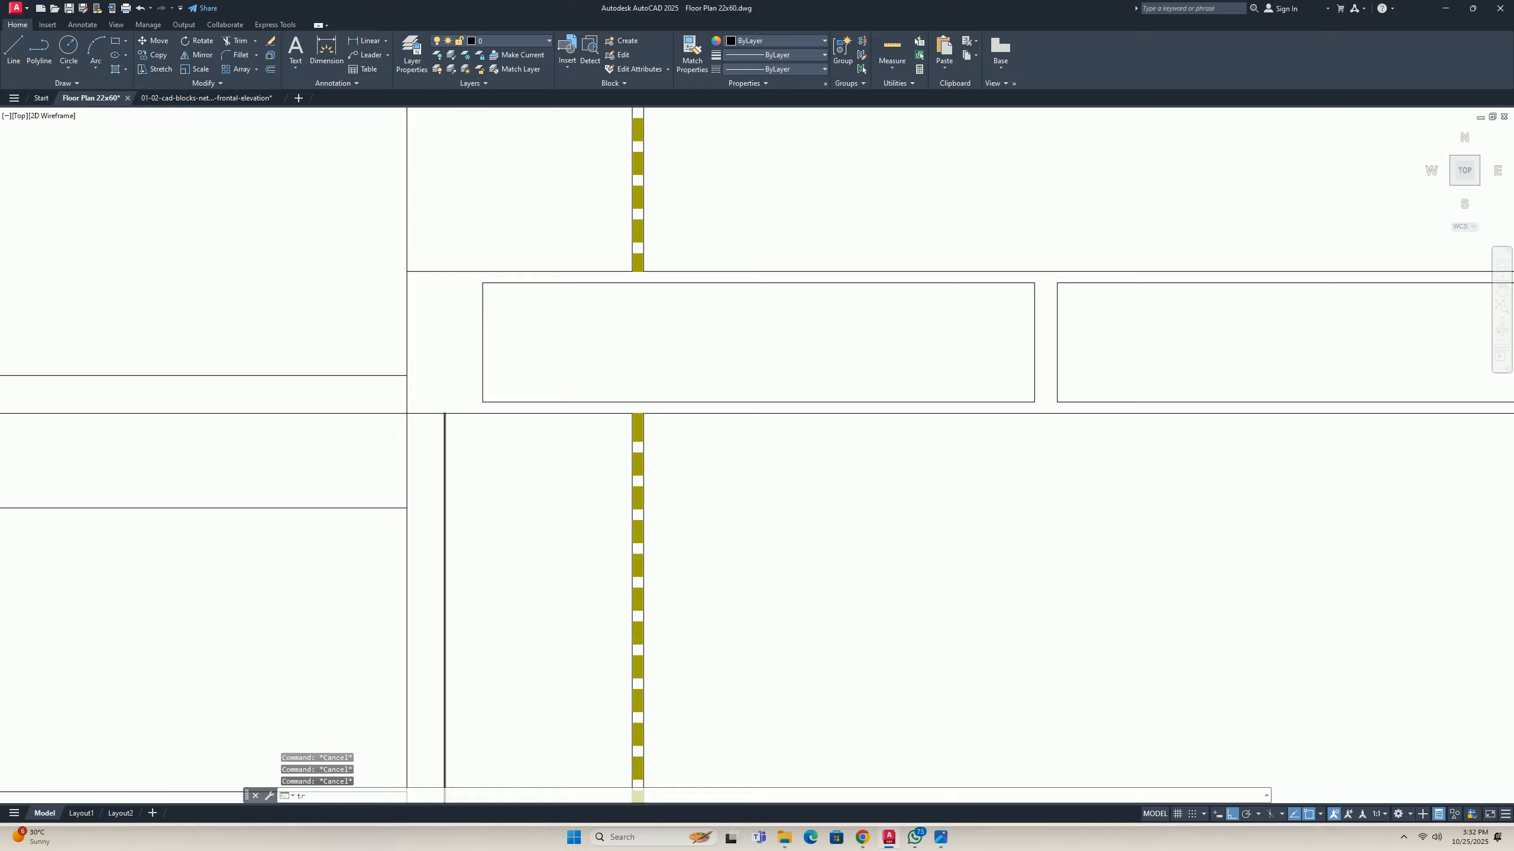
pyautogui.press('Return')
pyautogui.scroll(4, 429, 418)
pyautogui.click(424, 407)
pyautogui.scroll(-6, 423, 398)
pyautogui.moveTo(930, 455)
pyautogui.mouseDown(button='middle')
pyautogui.moveTo(506, 423)
pyautogui.moveTo(658, 419)
pyautogui.mouseUp(button='middle')
pyautogui.scroll(6, 790, 383)
pyautogui.scroll(-8, 716, 314)
pyautogui.press('Escape')
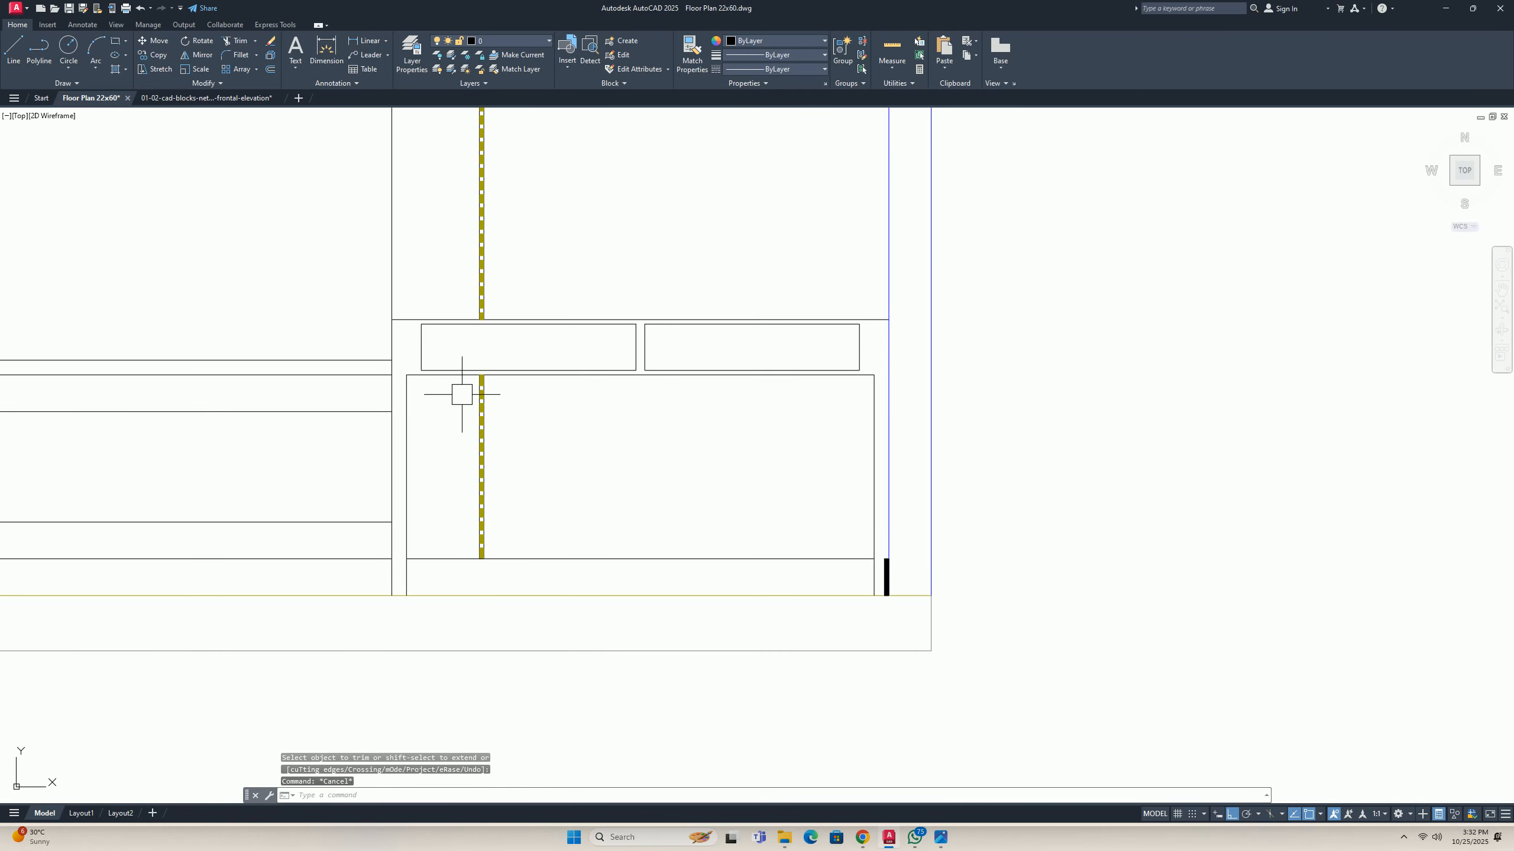
# Offset the side table's top line 600 upward to place the lowest shelf line.
pyautogui.moveTo(631, 338); pyautogui.dragTo(712, 369, button='middle')
pyautogui.scroll(-6, 721, 477)
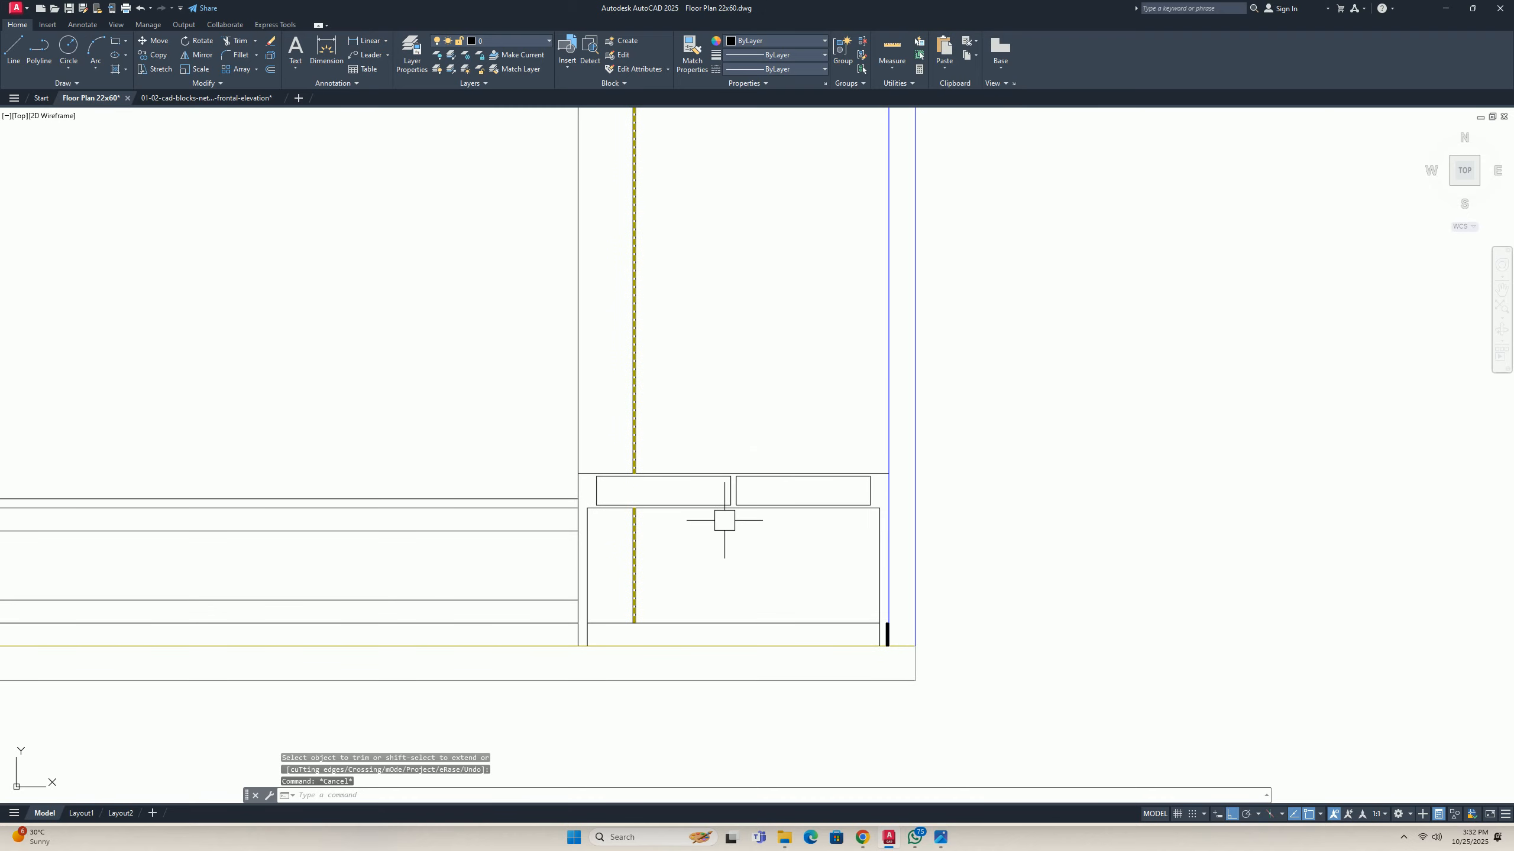
pyautogui.press('Escape')
pyautogui.press('Escape')
pyautogui.moveTo(709, 439); pyautogui.dragTo(699, 466, button='middle')
pyautogui.scroll(2, 720, 461)
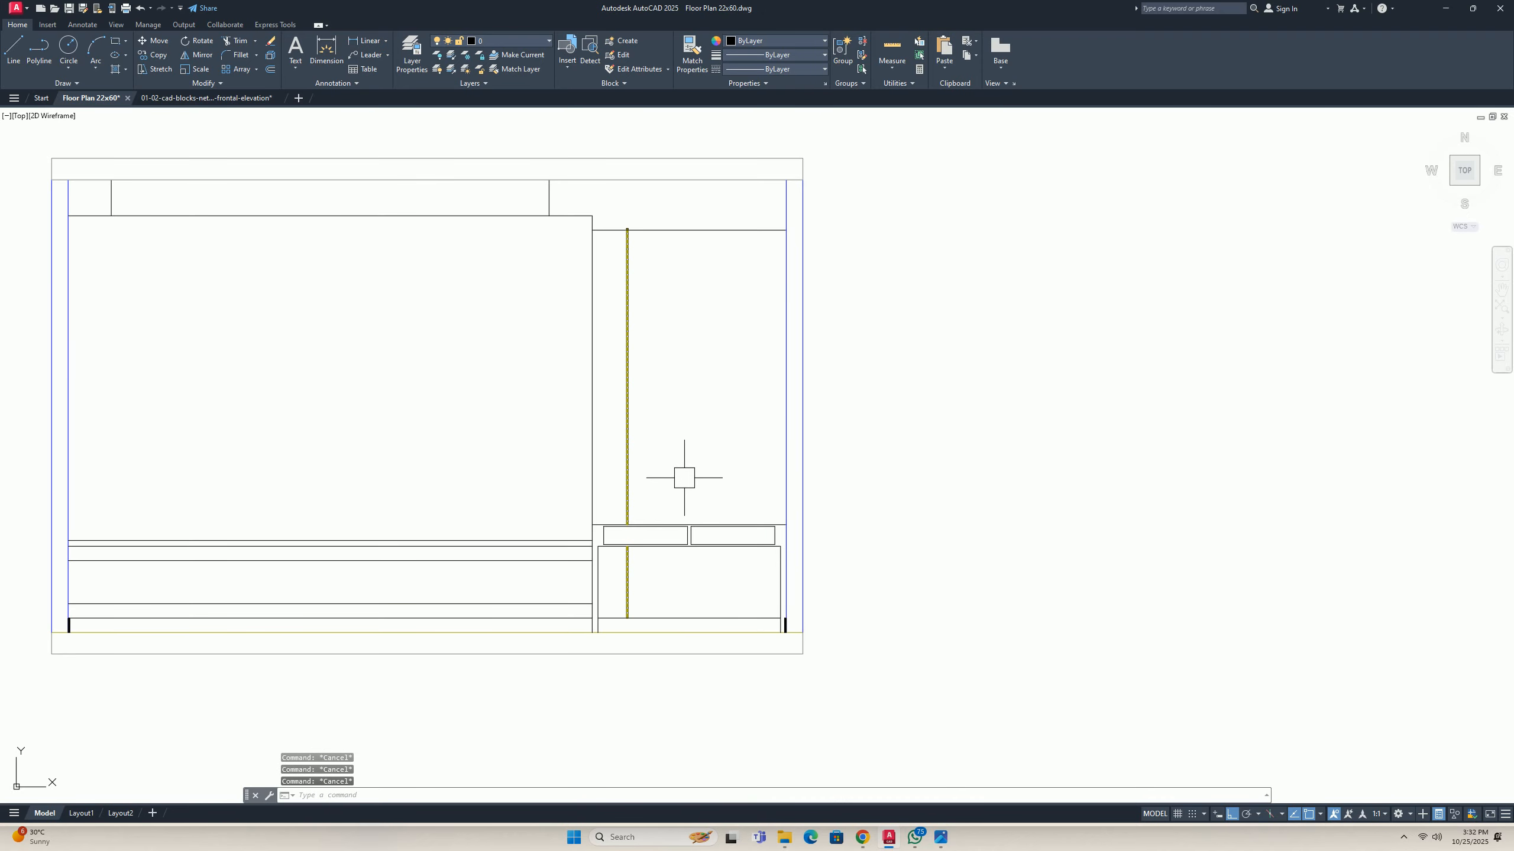
pyautogui.write('o')
pyautogui.press('Return')
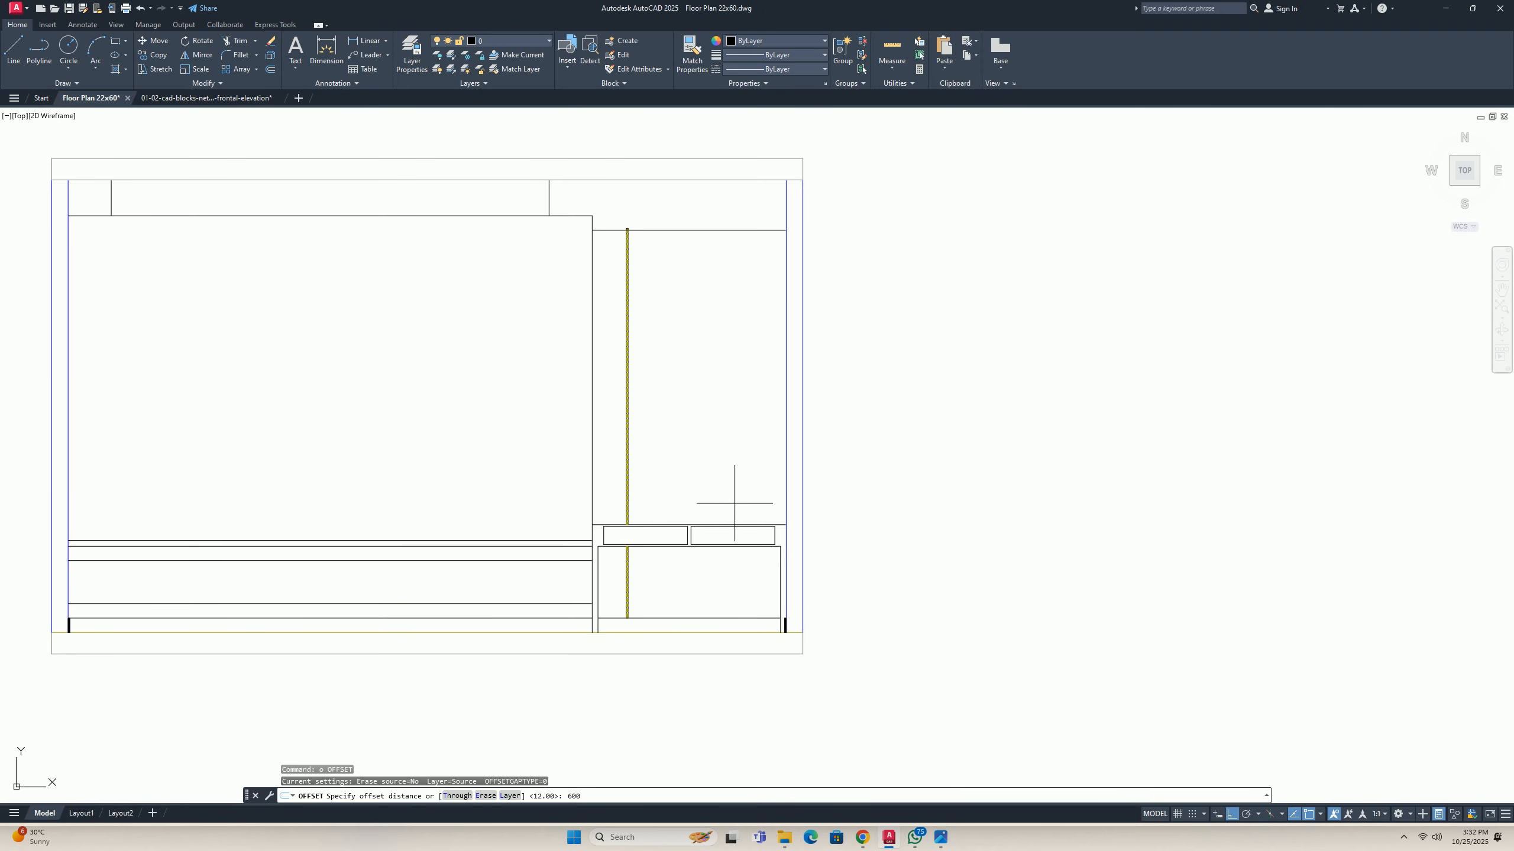
pyautogui.write('600')
pyautogui.scroll(4, 734, 502)
pyautogui.press('Return')
pyautogui.click(801, 541)
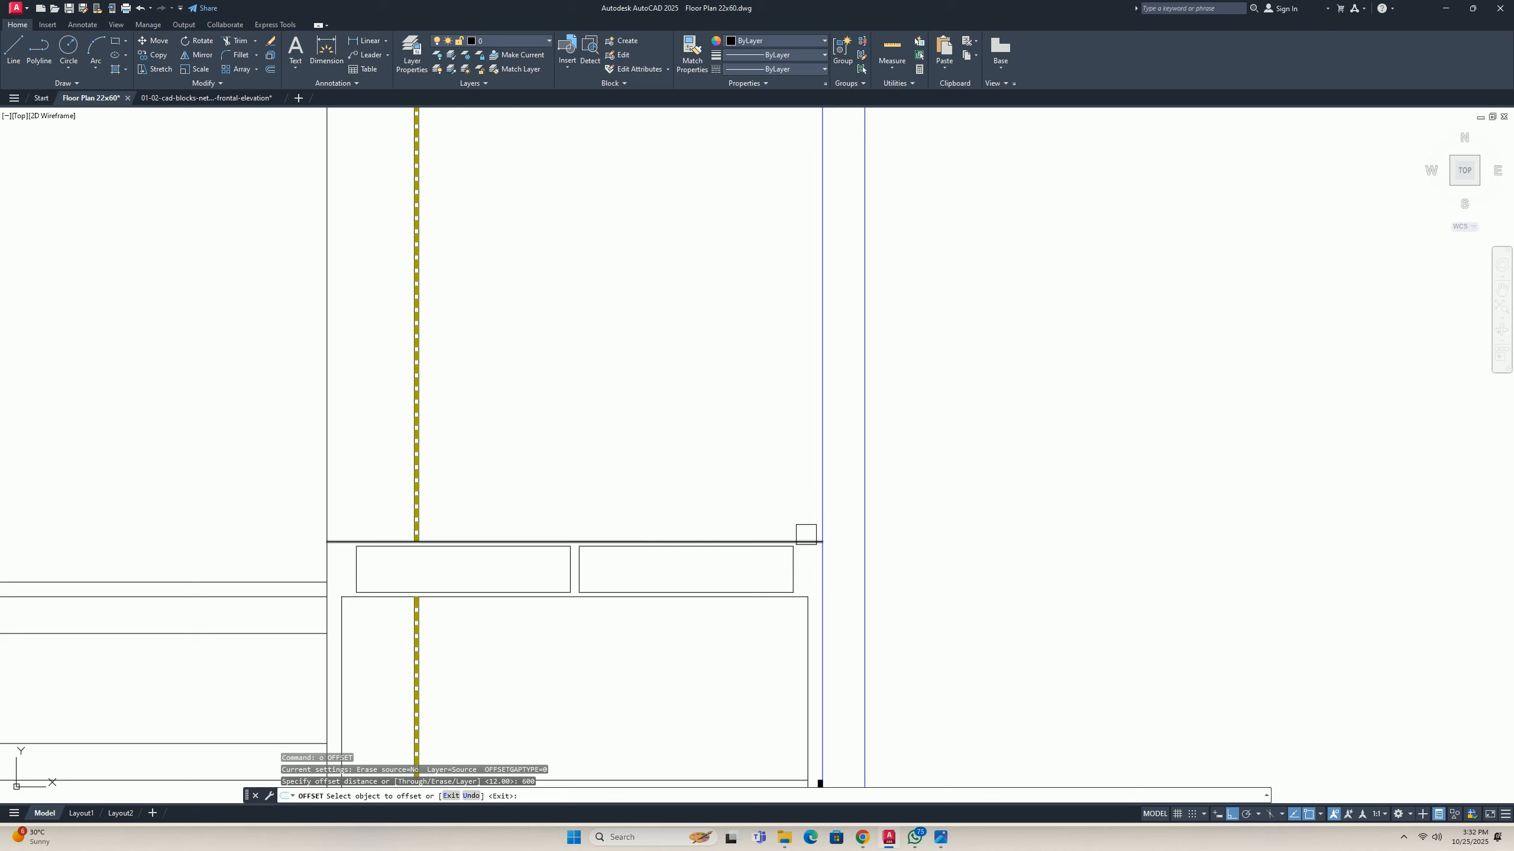
pyautogui.click(664, 384)
pyautogui.press('Escape')
pyautogui.press('Escape')
pyautogui.press('Escape')
# Offset the new shelf line 20 upward to give the lowest shelf its thickness.
pyautogui.scroll(2, 542, 398)
pyautogui.moveTo(542, 398); pyautogui.dragTo(702, 477, button='middle')
pyautogui.scroll(-2, 702, 478)
pyautogui.press('Return')
pyautogui.write('2')
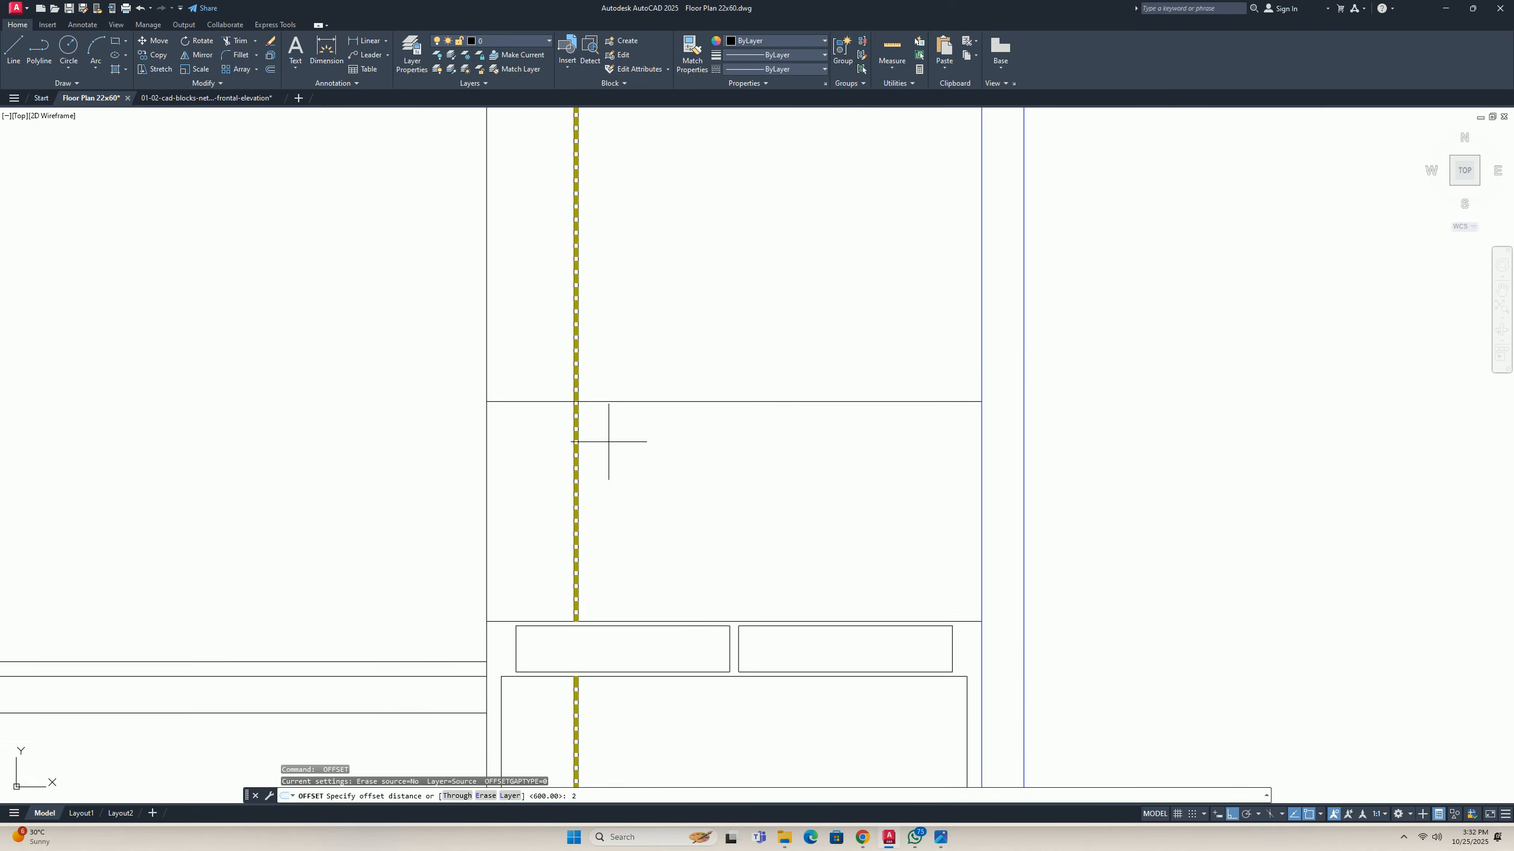
pyautogui.press('Return')
pyautogui.press('Escape')
pyautogui.press('Escape')
pyautogui.press('Escape')
pyautogui.scroll(2, 539, 411)
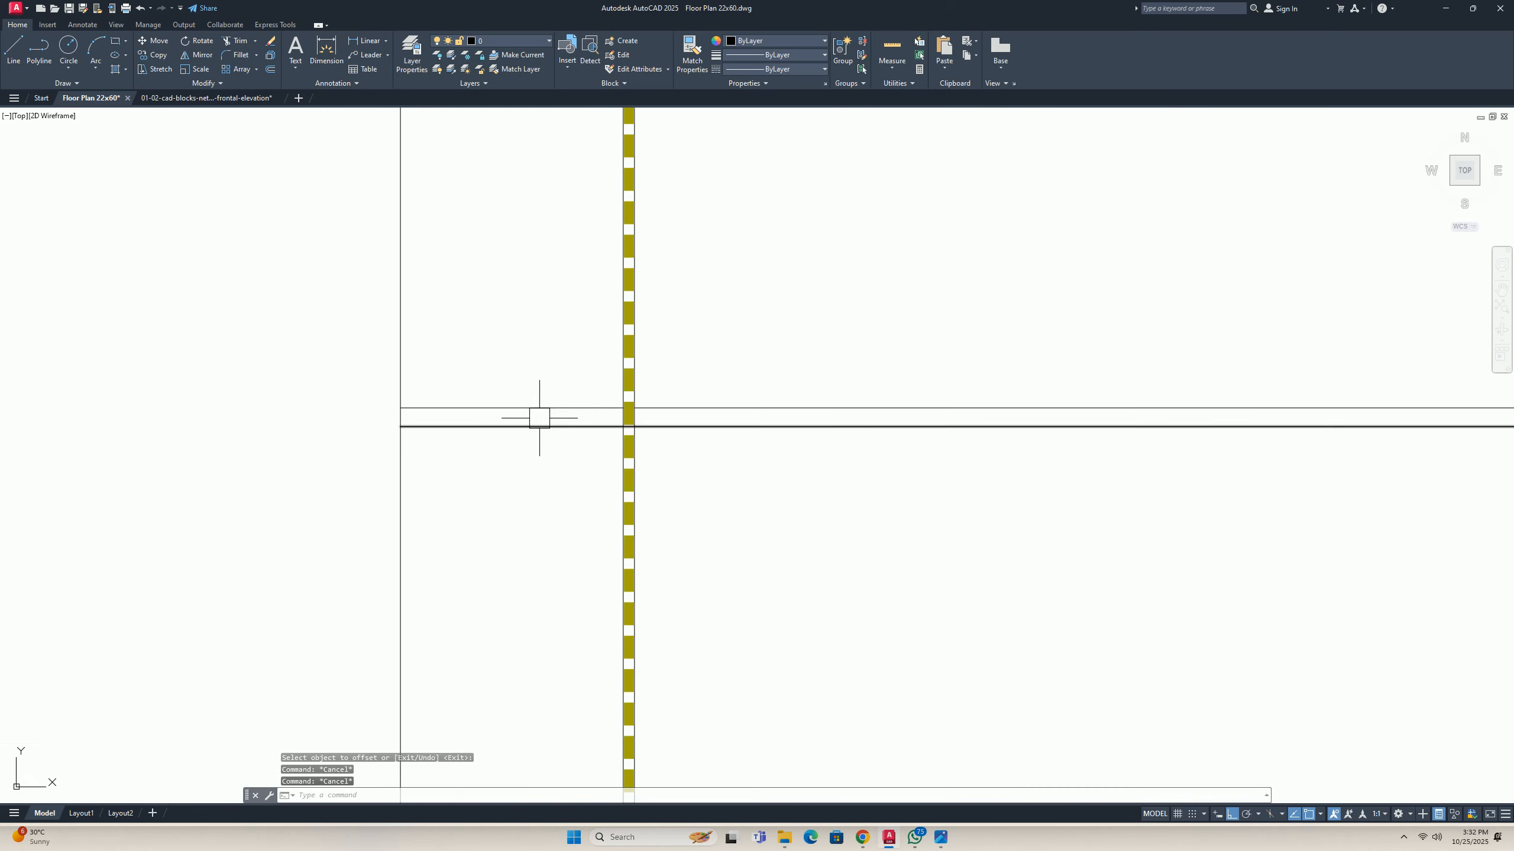
pyautogui.write('tr')
pyautogui.press('Escape')
pyautogui.press('Escape')
pyautogui.press('Escape')
pyautogui.scroll(-4, 587, 460)
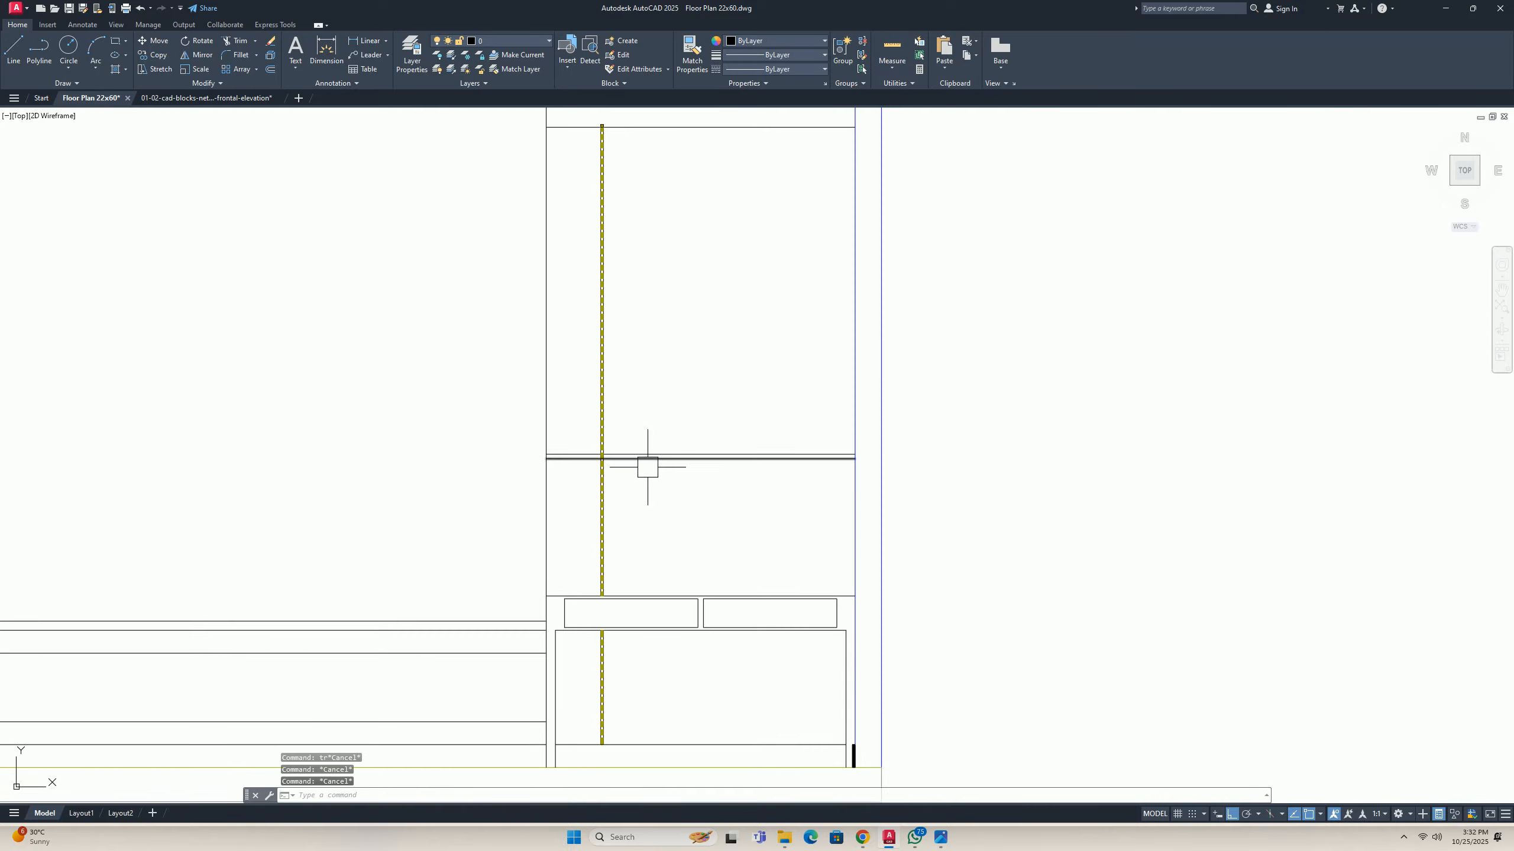
pyautogui.moveTo(697, 472); pyautogui.dragTo(650, 498, button='middle')
pyautogui.write('o')
pyautogui.press('Return')
pyautogui.write('450')
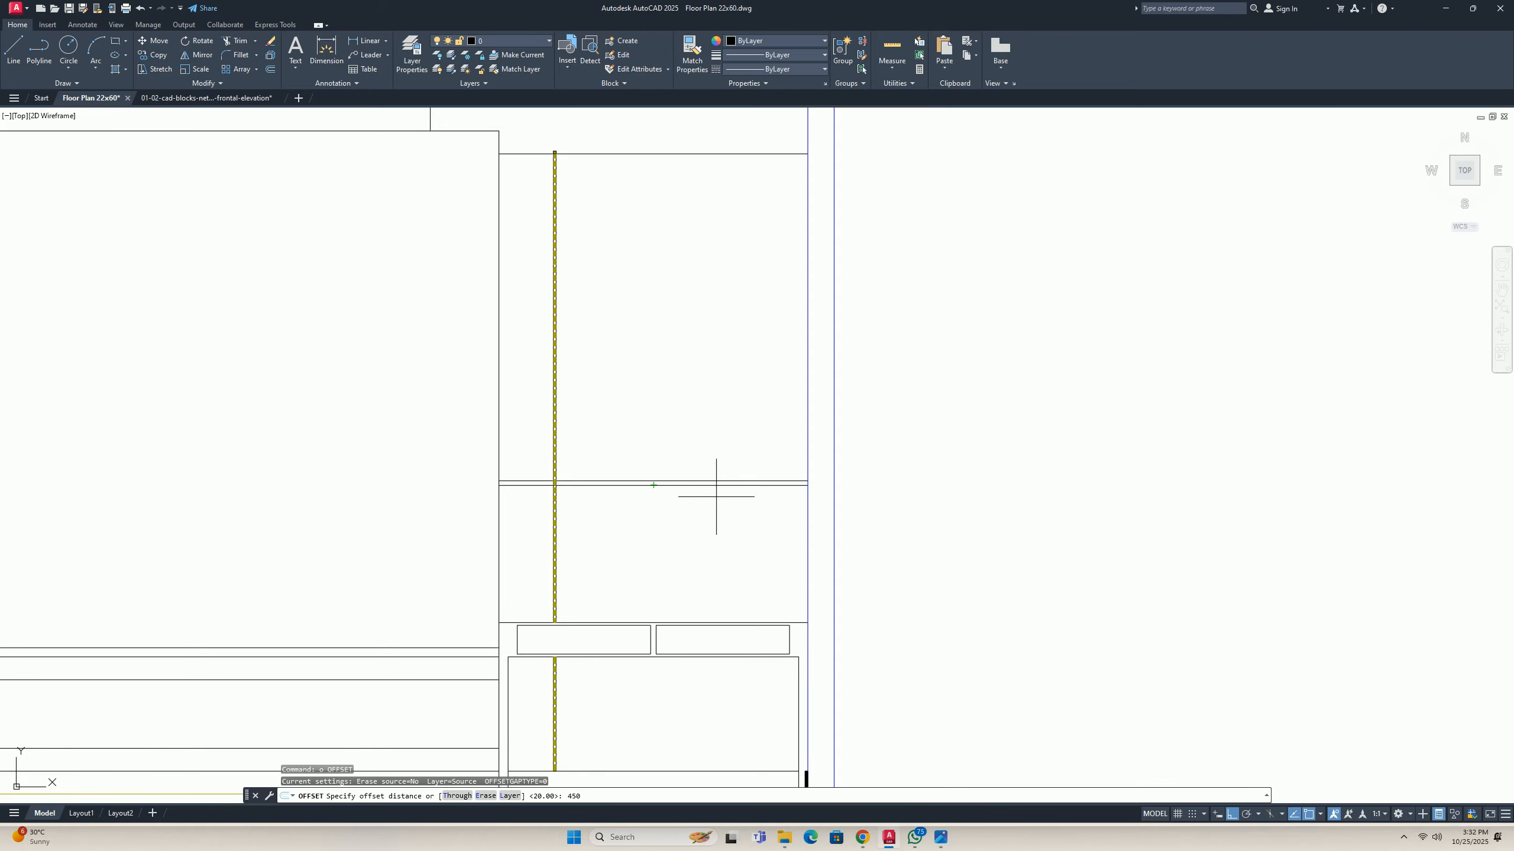
pyautogui.scroll(4, 712, 492)
pyautogui.press('Return')
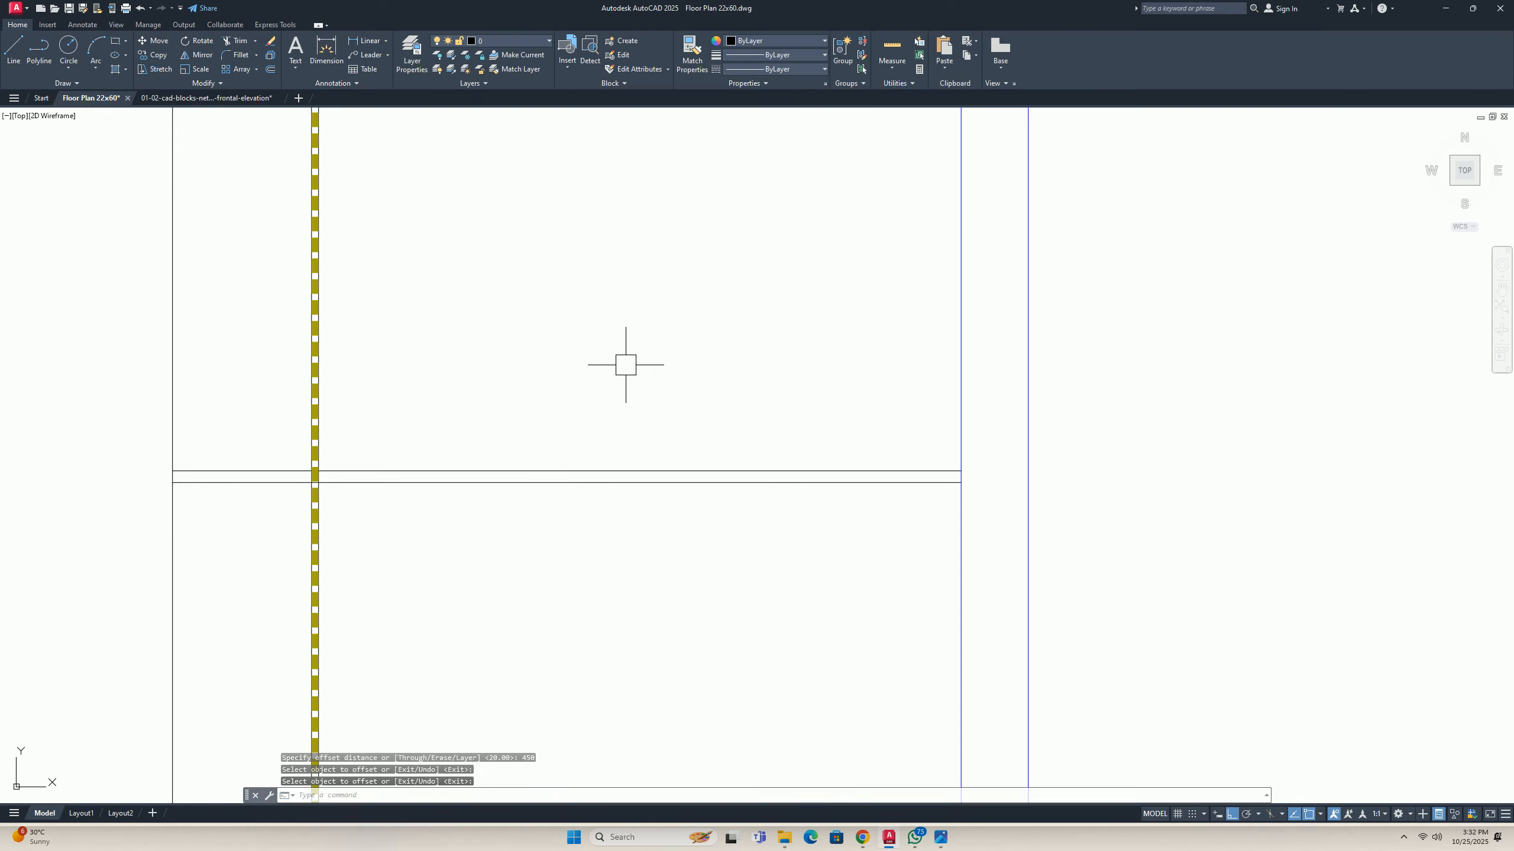
# Offset the lowest shelf's upper line 300 upward to place the second shelf's lower line.
pyautogui.press('Return')
pyautogui.write('300')
pyautogui.press('Return')
pyautogui.click(682, 471)
pyautogui.click(650, 348)
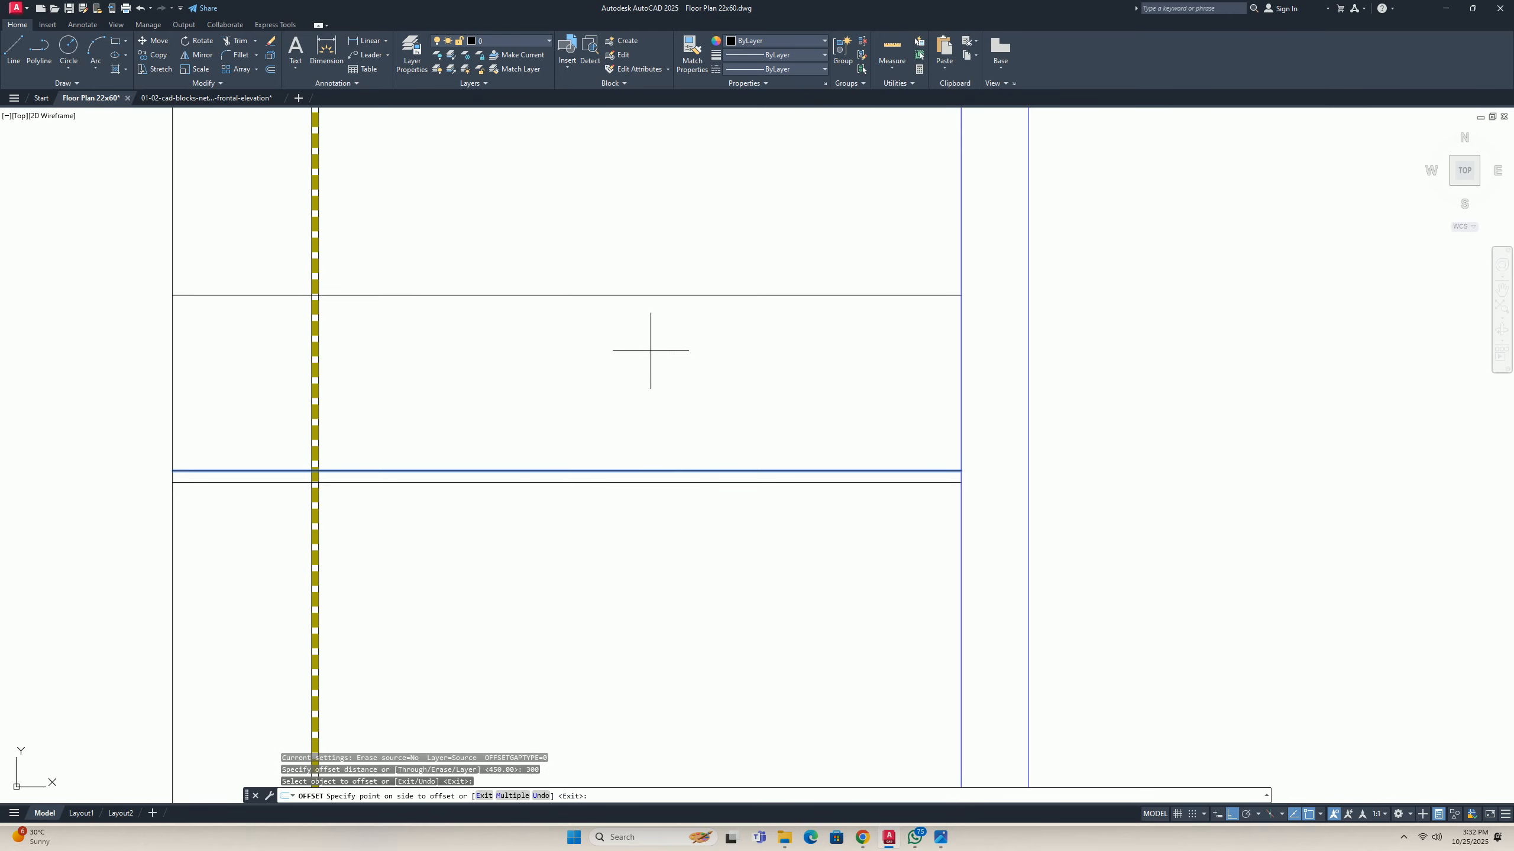
pyautogui.moveTo(649, 348); pyautogui.dragTo(628, 419, button='middle')
# Offset the second shelf's line 20 upward to give that shelf its thickness.
pyautogui.press('Return')
pyautogui.press('Return')
pyautogui.press('BackSpace')
pyautogui.press('BackSpace')
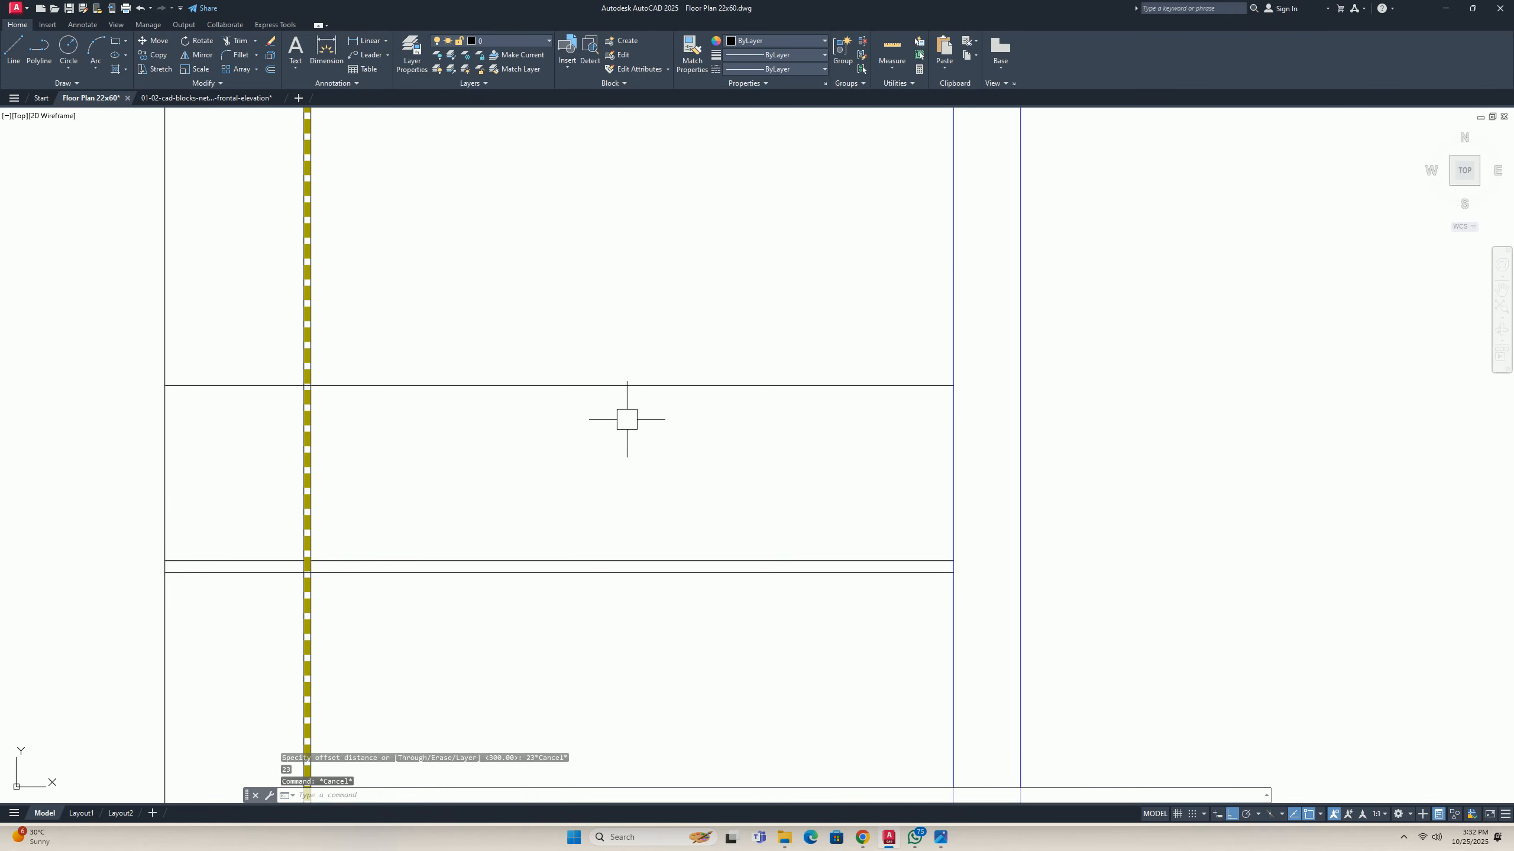
pyautogui.press('Return')
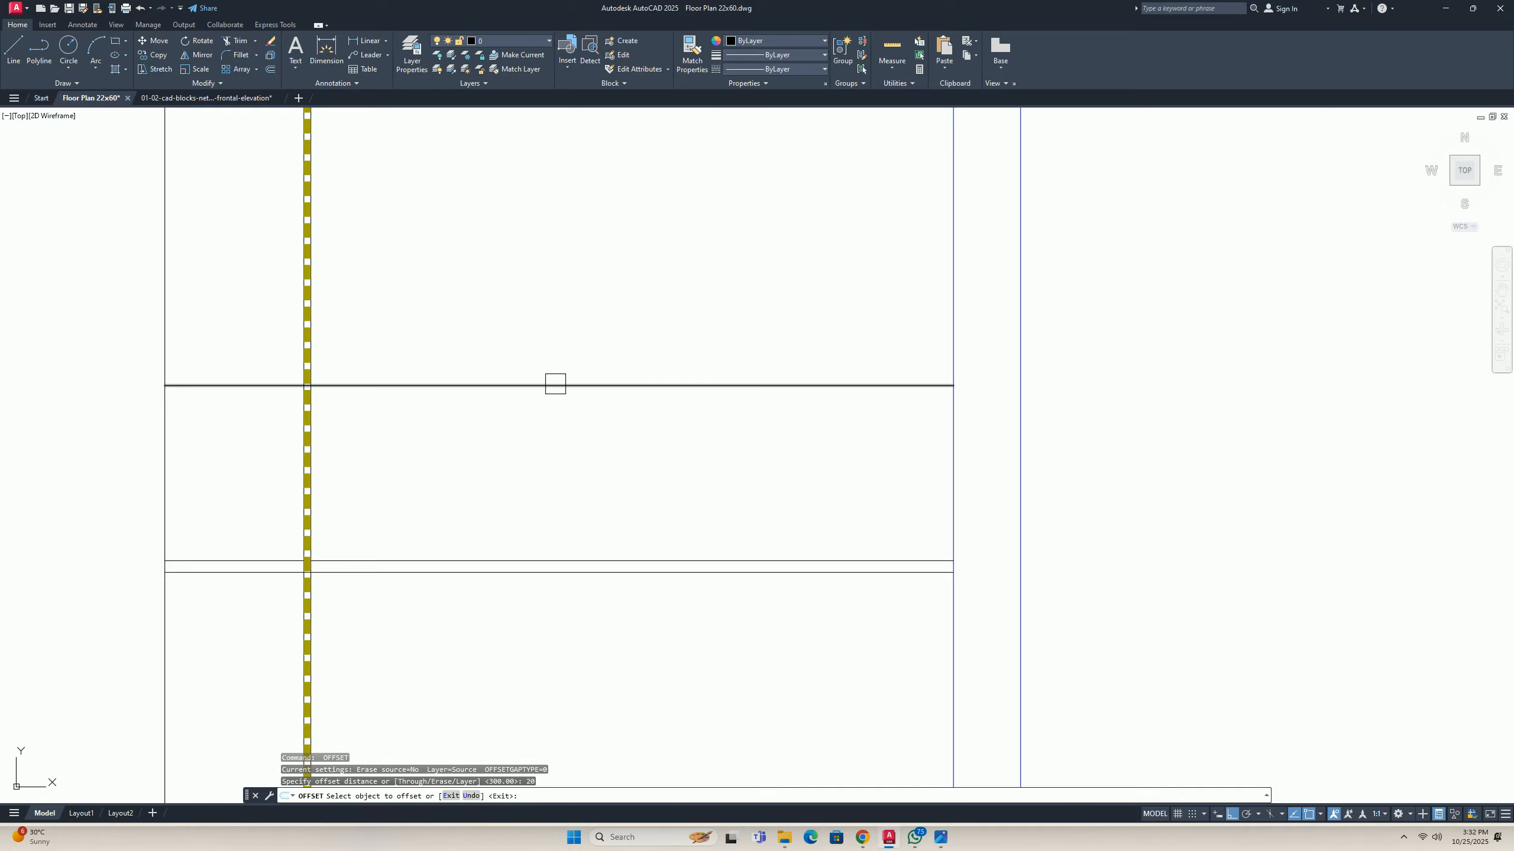
pyautogui.press('Escape')
pyautogui.press('Escape')
pyautogui.scroll(-2, 545, 357)
pyautogui.moveTo(544, 362); pyautogui.dragTo(609, 450, button='middle')
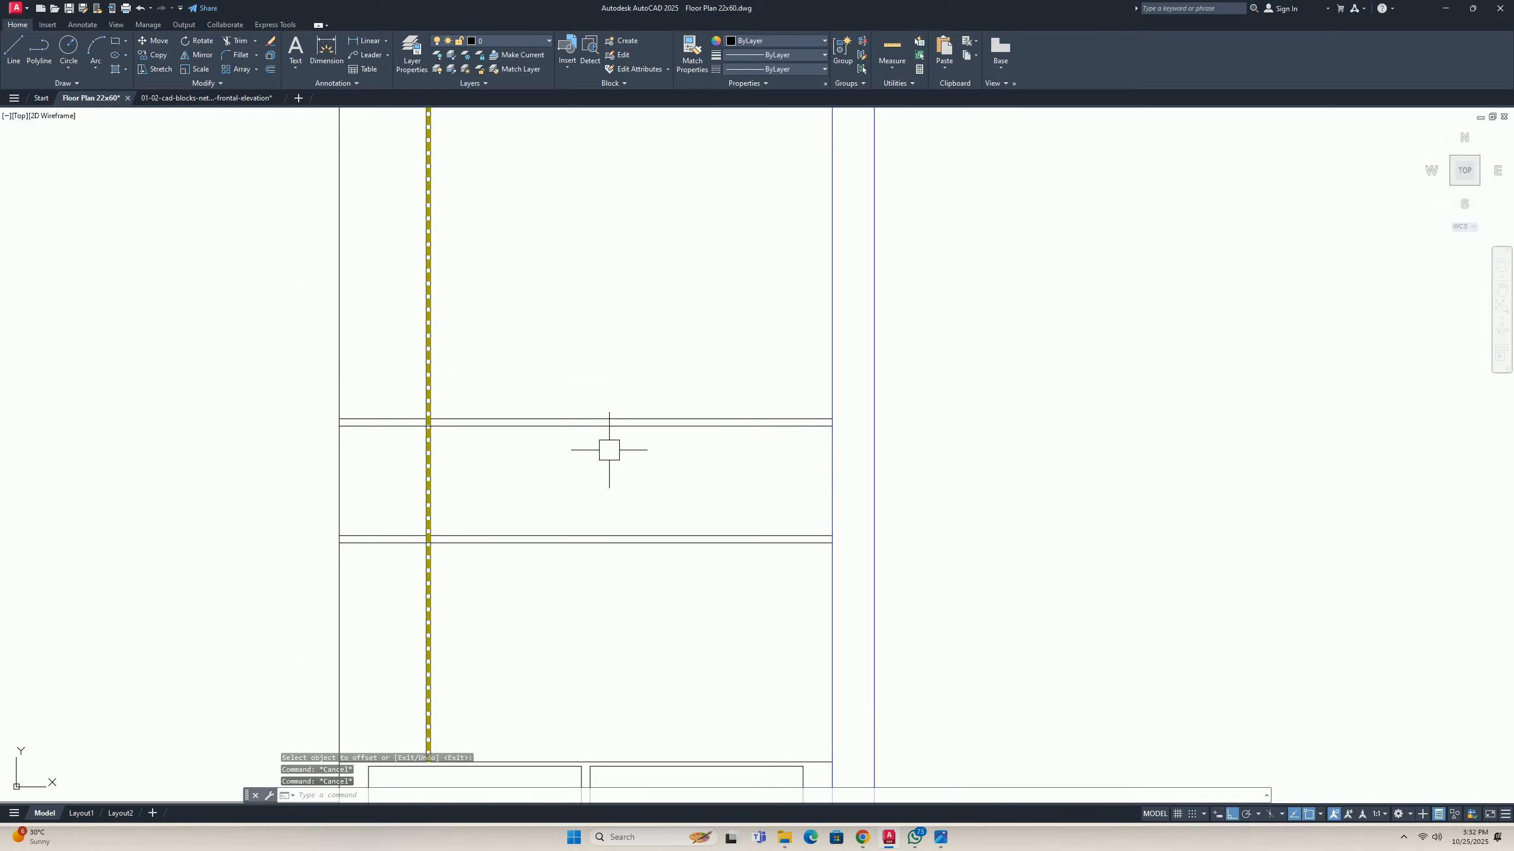
# Copy the second shelf's two lines upward by the spacing between the two existing shelves to form a third shelf.
pyautogui.write('co')
pyautogui.press('Return')
pyautogui.click(690, 456)
pyautogui.click(656, 411)
pyautogui.press('Return')
pyautogui.click(654, 536)
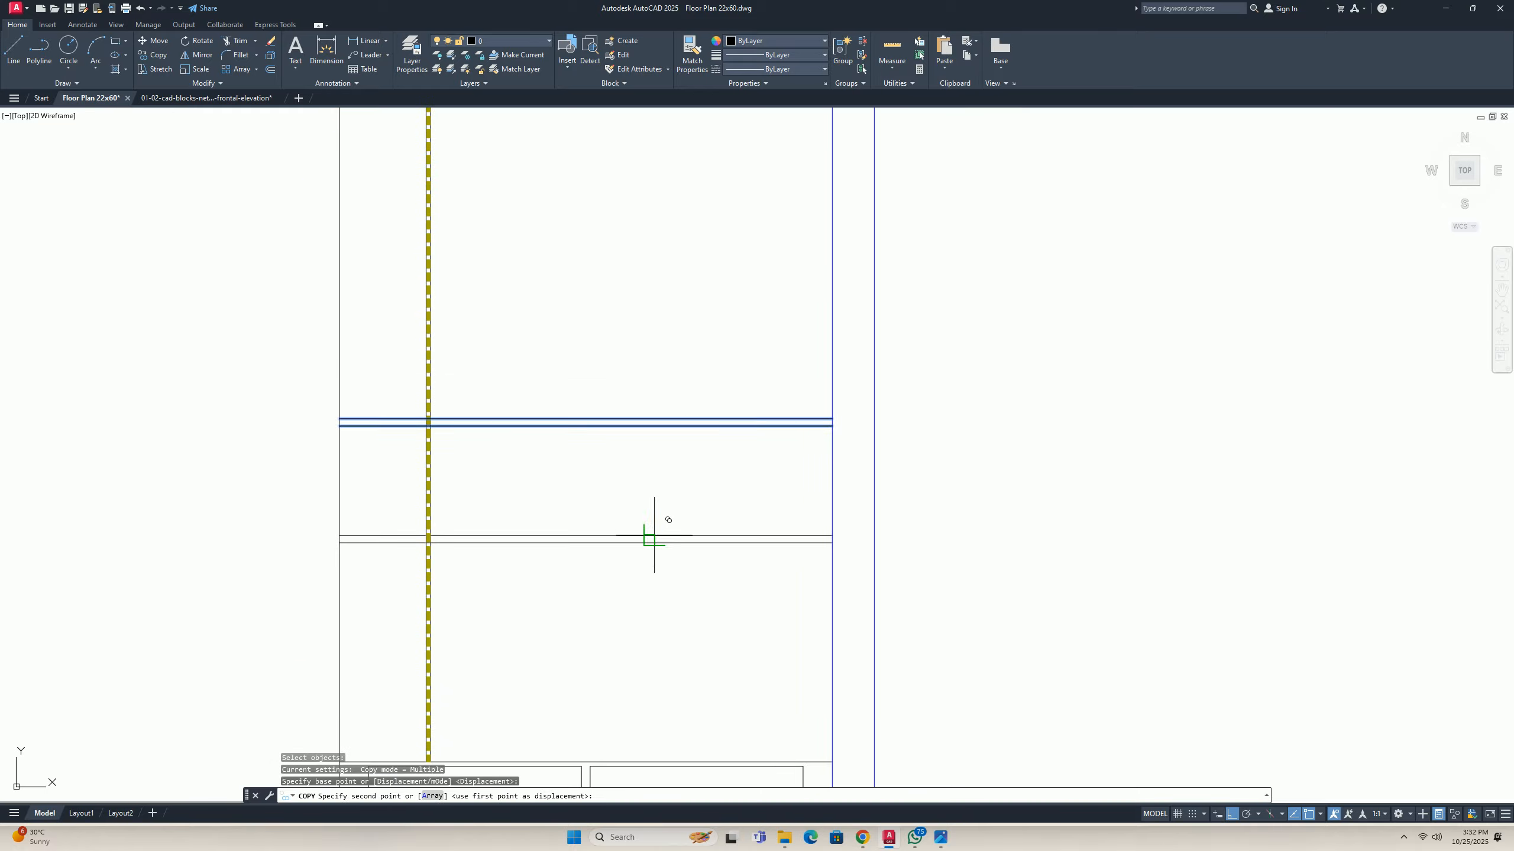
pyautogui.click(654, 419)
pyautogui.press('Return')
pyautogui.moveTo(586, 415); pyautogui.dragTo(697, 435, button='middle')
pyautogui.press('Escape')
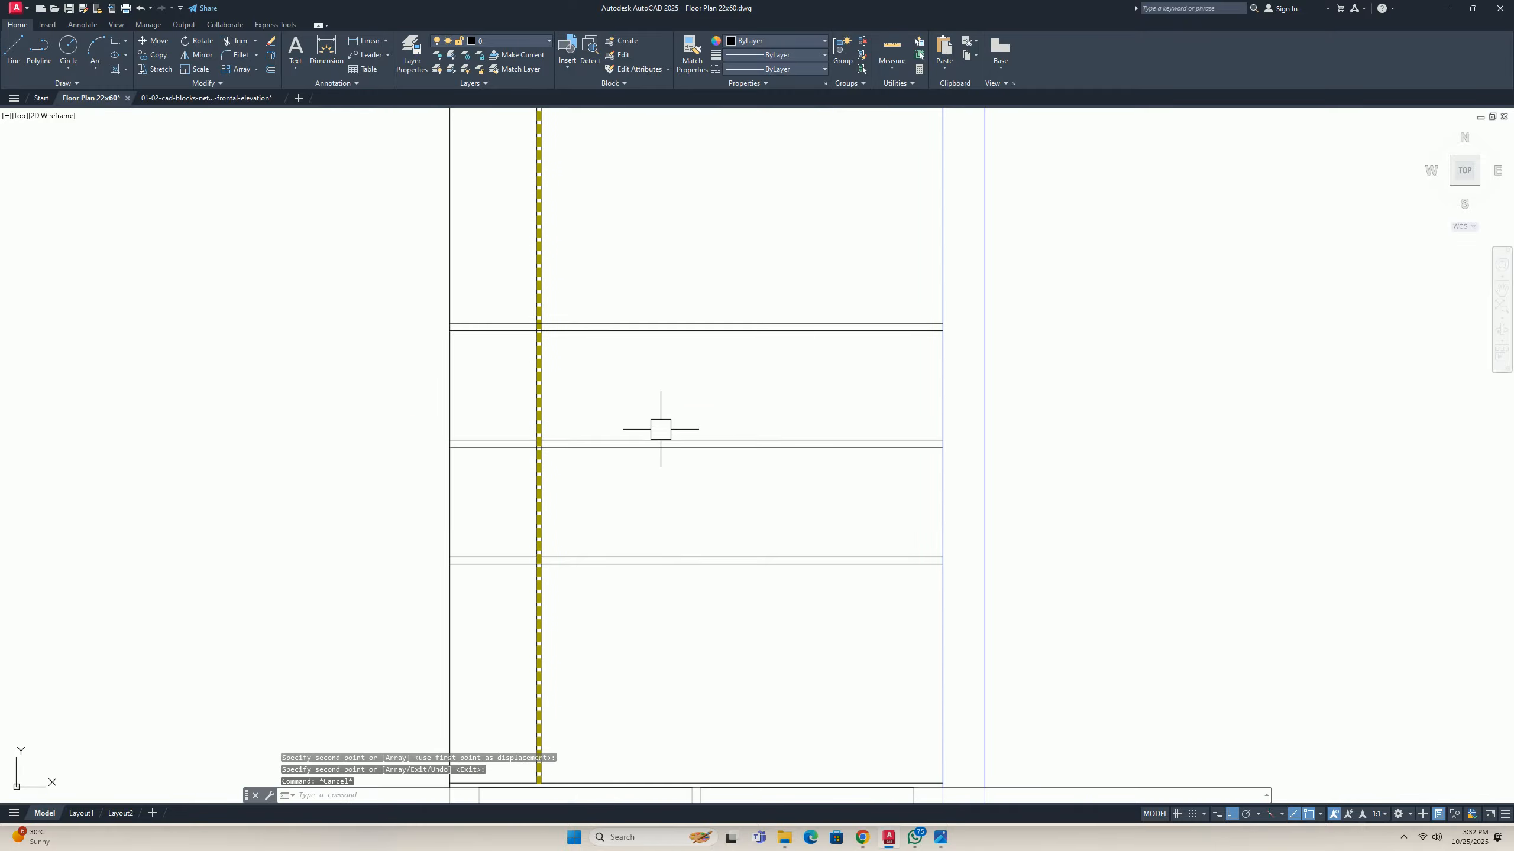
# Check the shelf arrangement in the reference photo and trim the lowest and highest shelves between the vertical panel edge and the profile light strip.
pyautogui.scroll(-3, 651, 424)
pyautogui.scroll(-3, 465, 384)
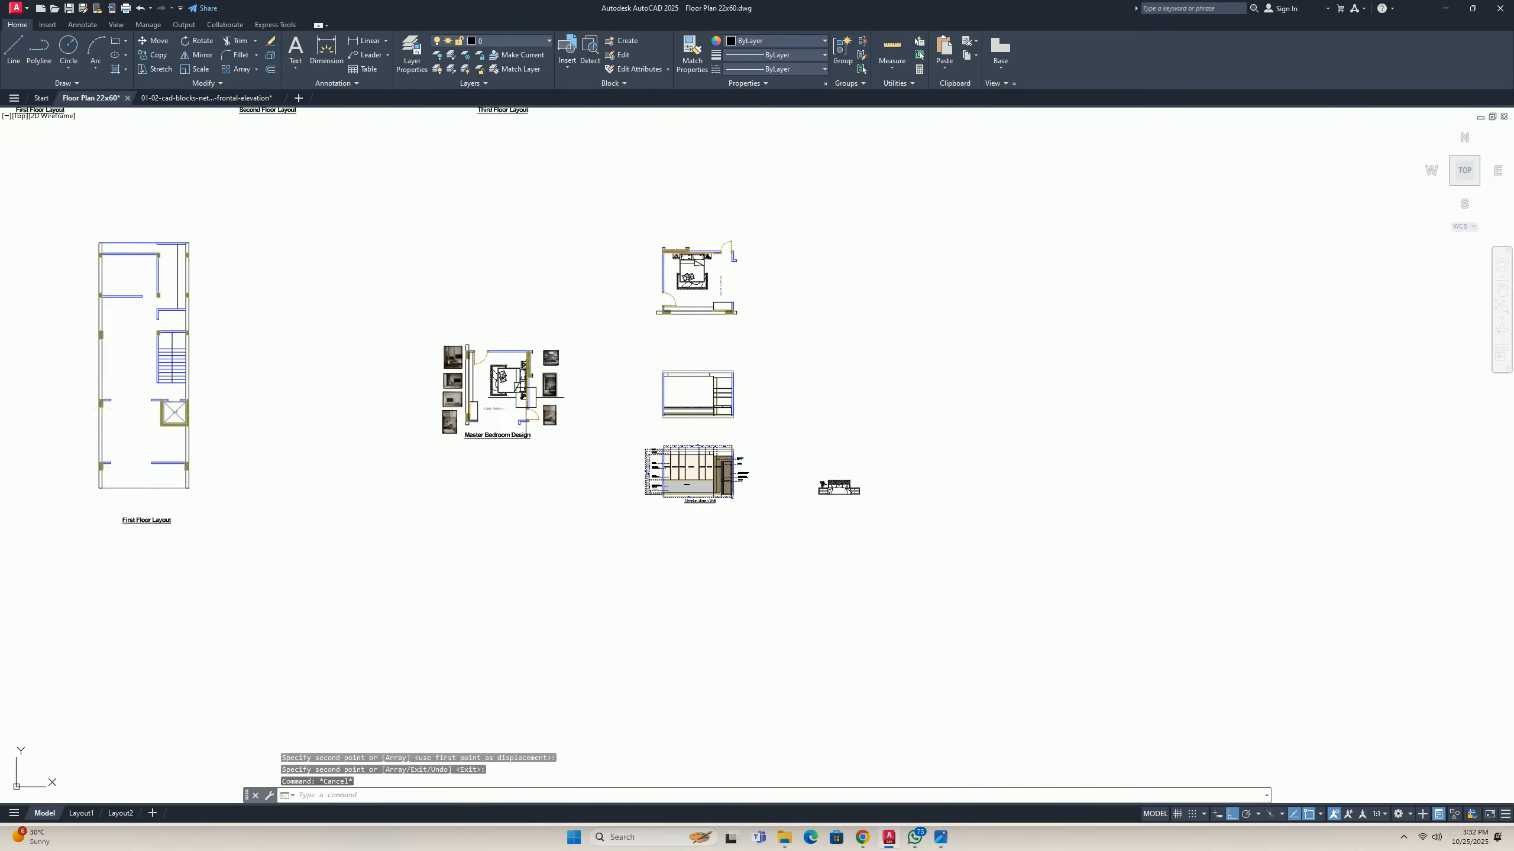
pyautogui.scroll(10, 405, 429)
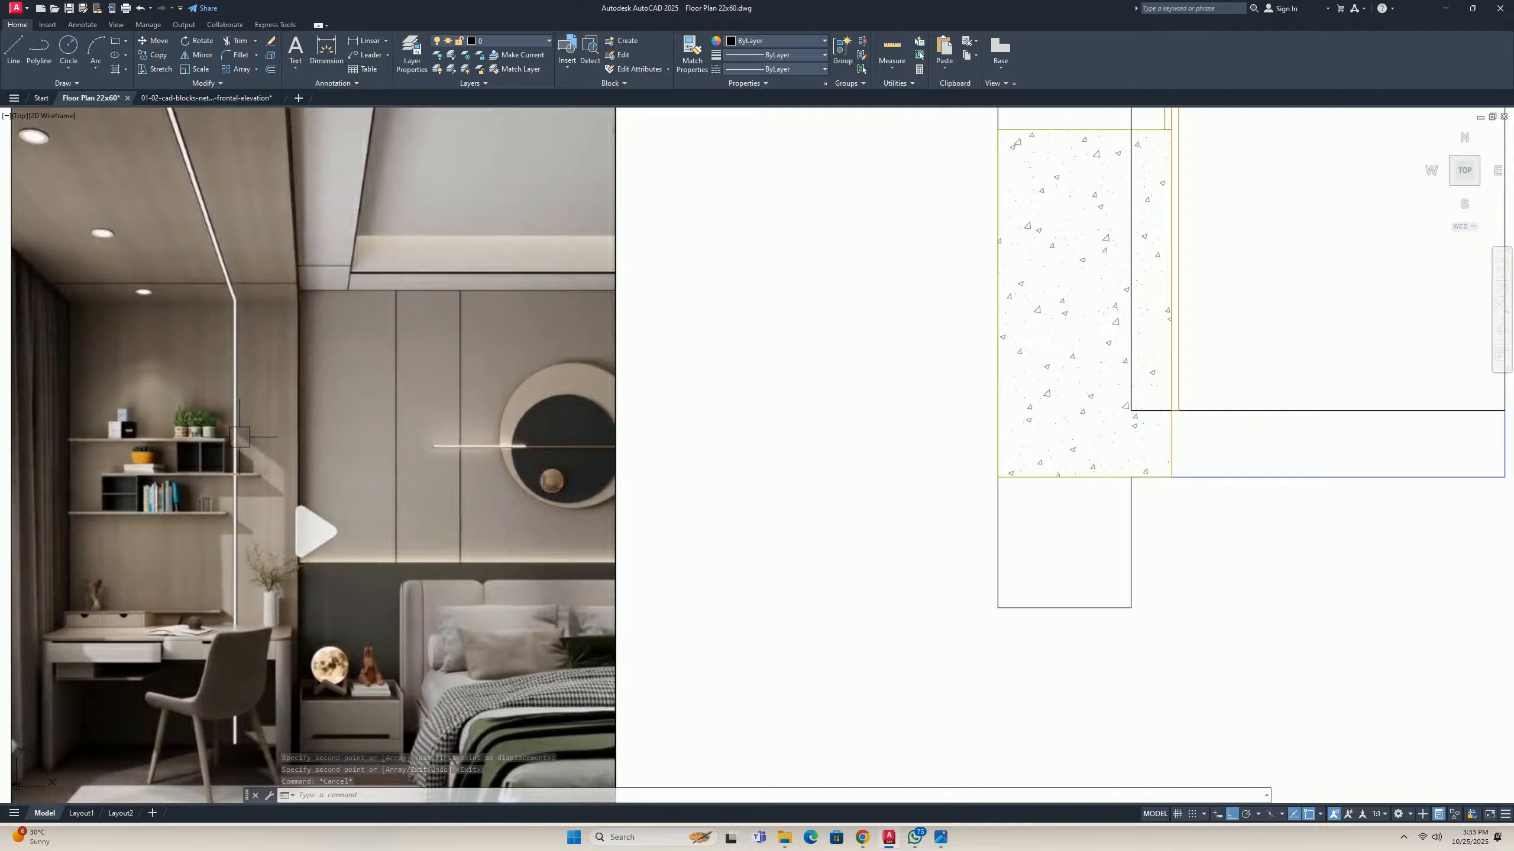
pyautogui.scroll(-8, 241, 439)
pyautogui.moveTo(818, 376); pyautogui.dragTo(136, 383, button='middle')
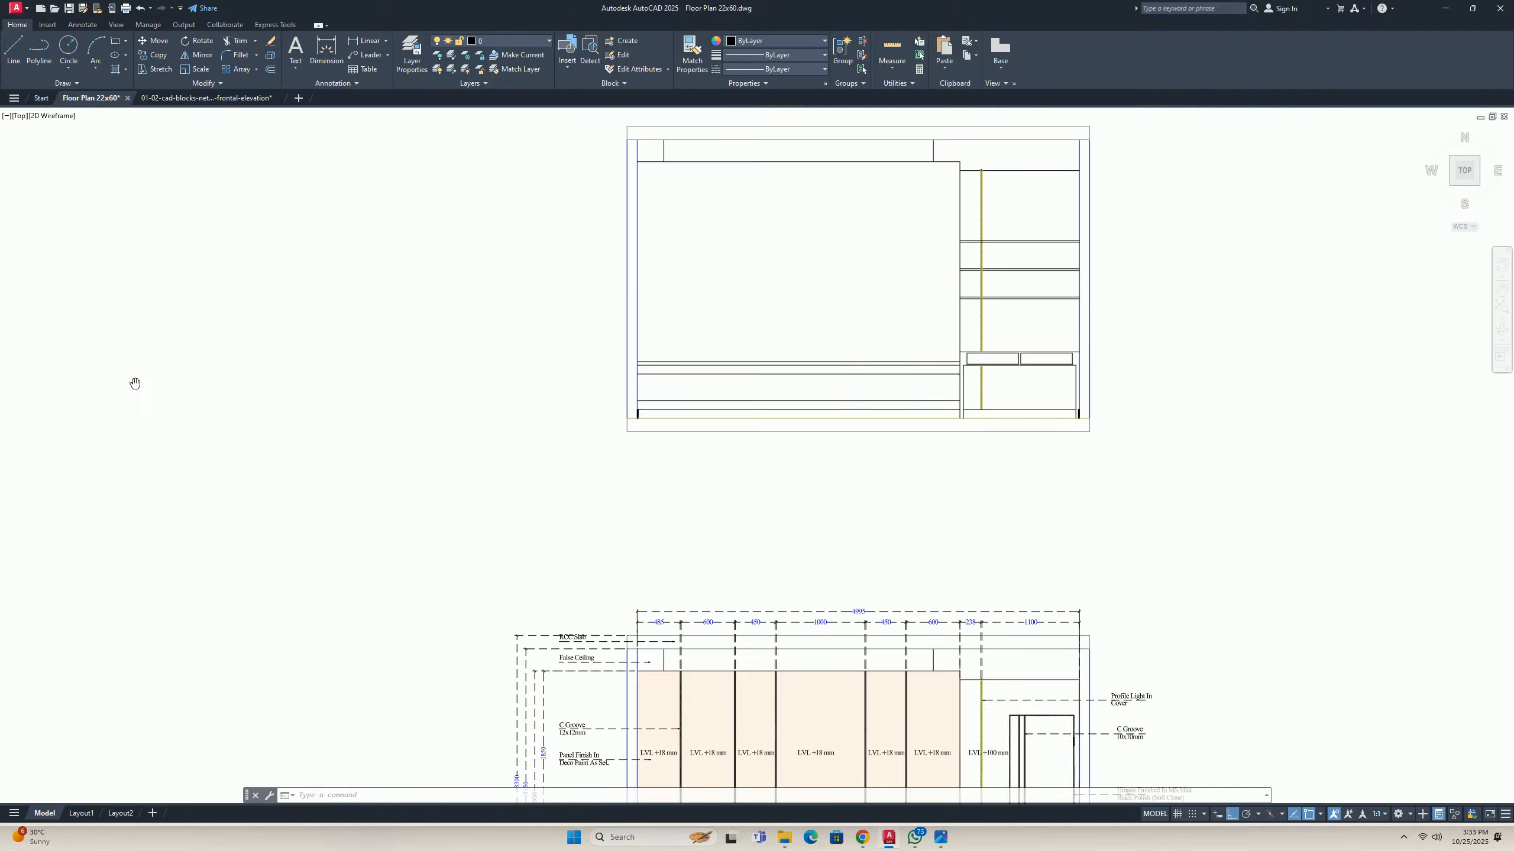
pyautogui.scroll(8, 845, 290)
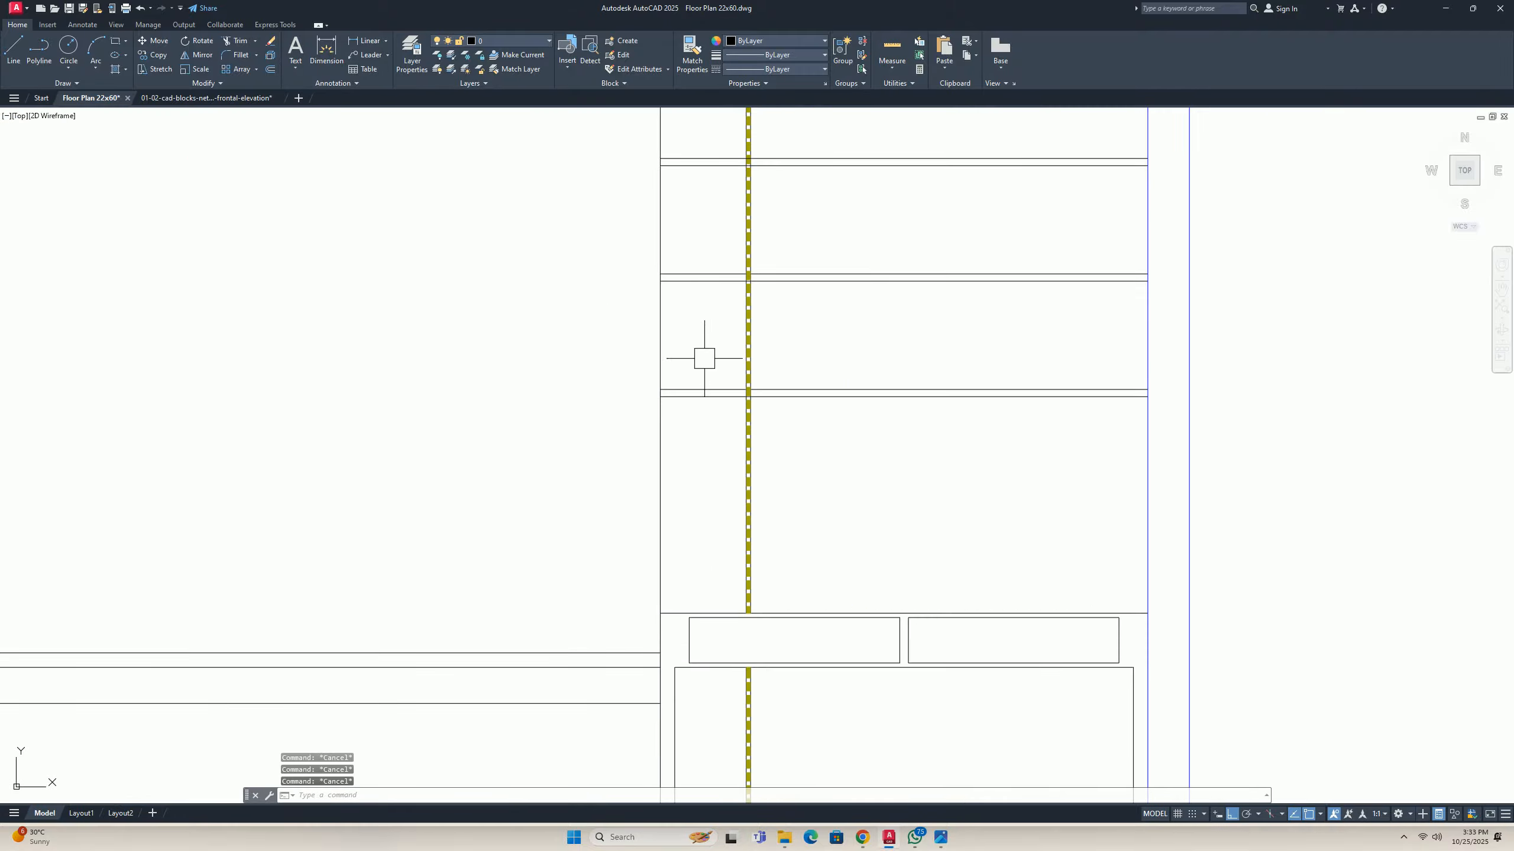
pyautogui.write('tr')
pyautogui.press('space')
pyautogui.moveTo(688, 437); pyautogui.dragTo(680, 265)
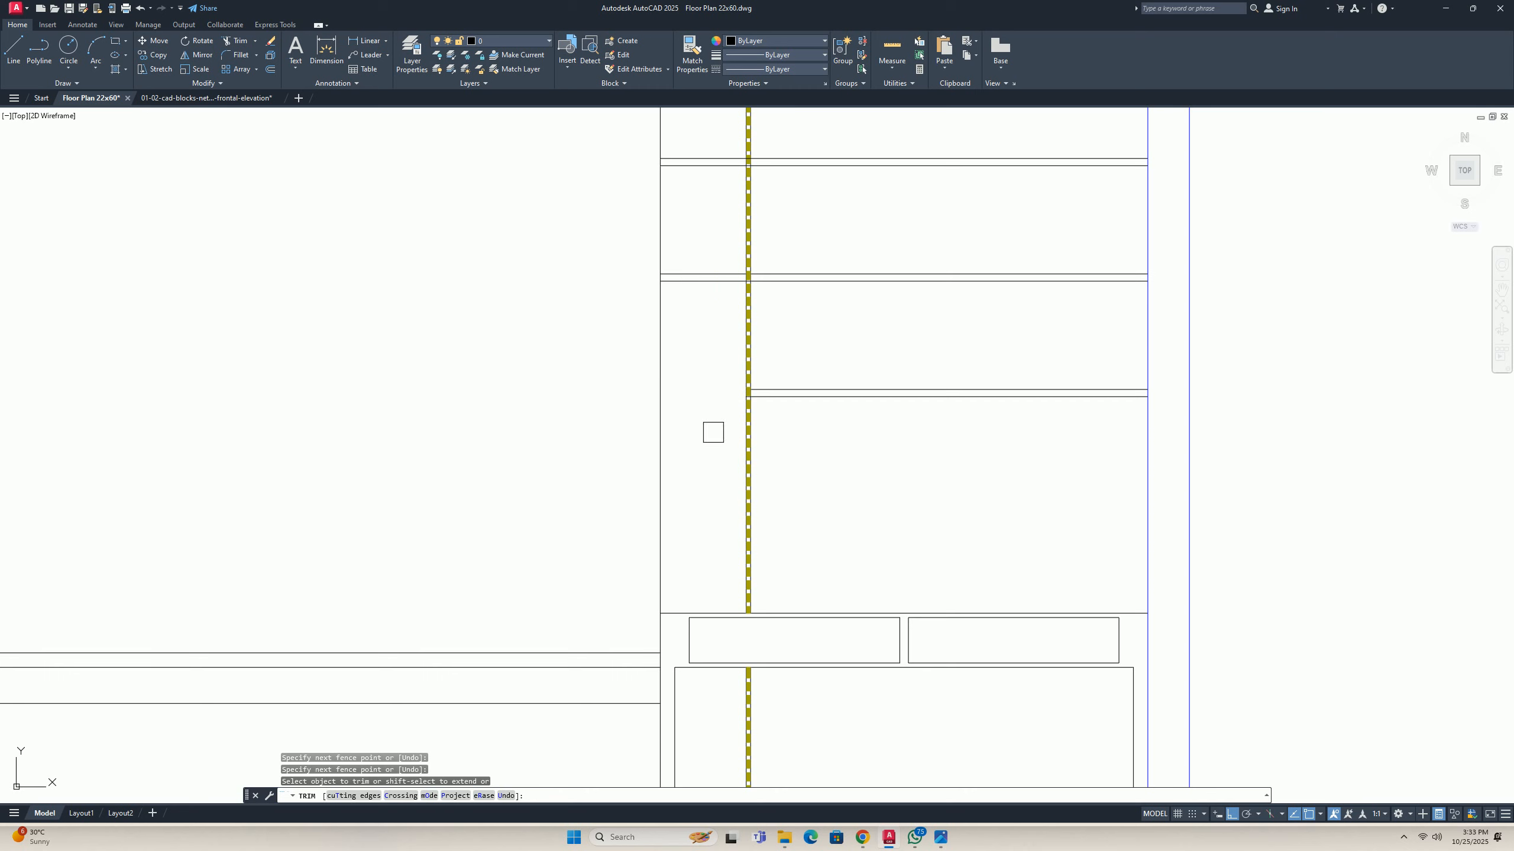
pyautogui.moveTo(697, 186); pyautogui.dragTo(676, 270, button='middle')
pyautogui.press('space')
pyautogui.moveTo(851, 311); pyautogui.dragTo(743, 312, button='middle')
pyautogui.press('Escape')
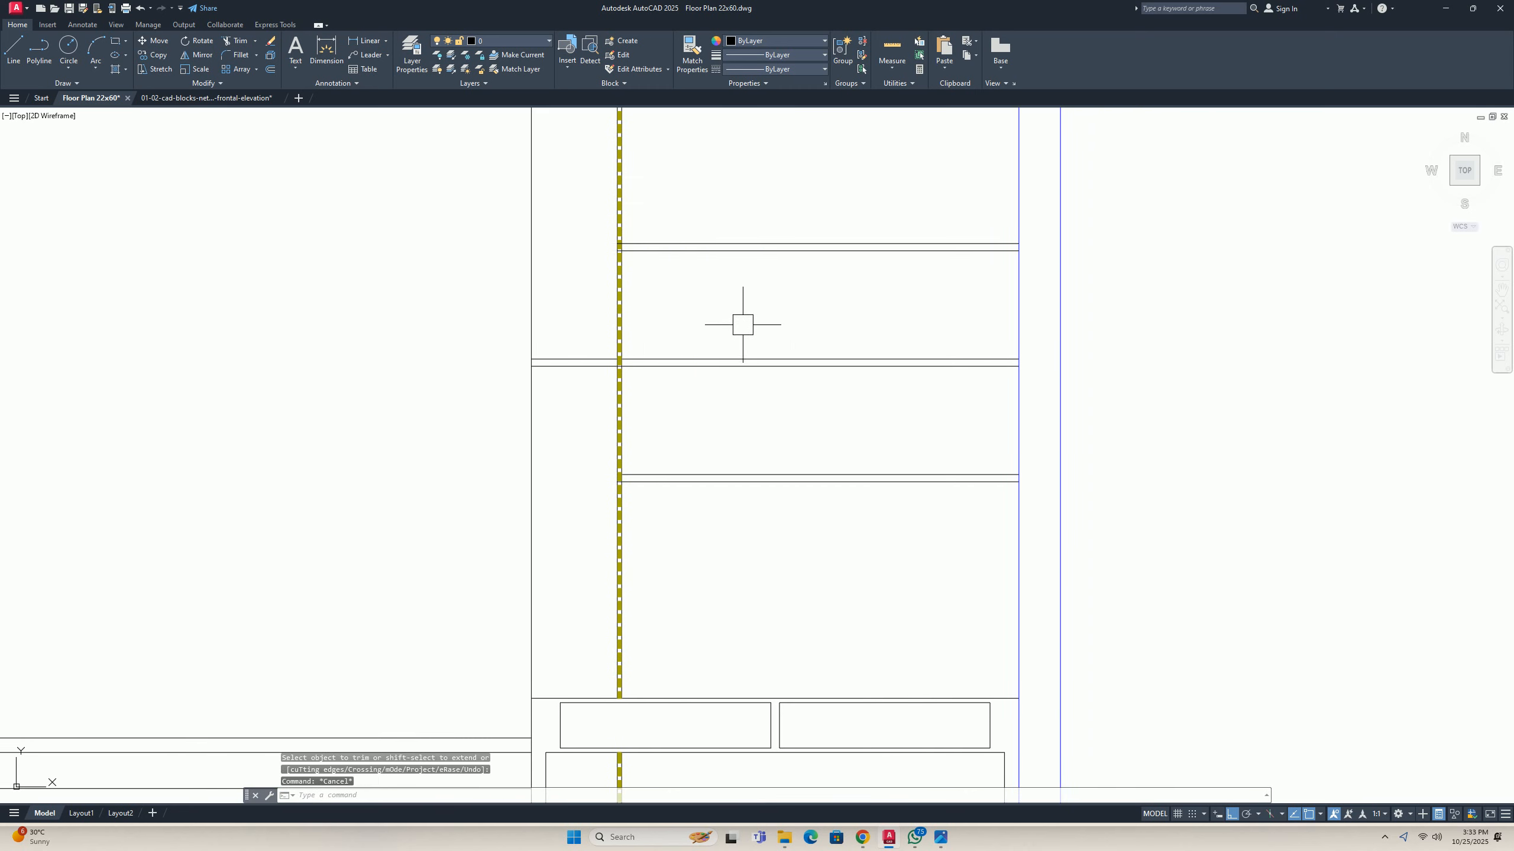
# Offset the inner wall line 250 inward across the shelves.
pyautogui.write('o')
pyautogui.press('space')
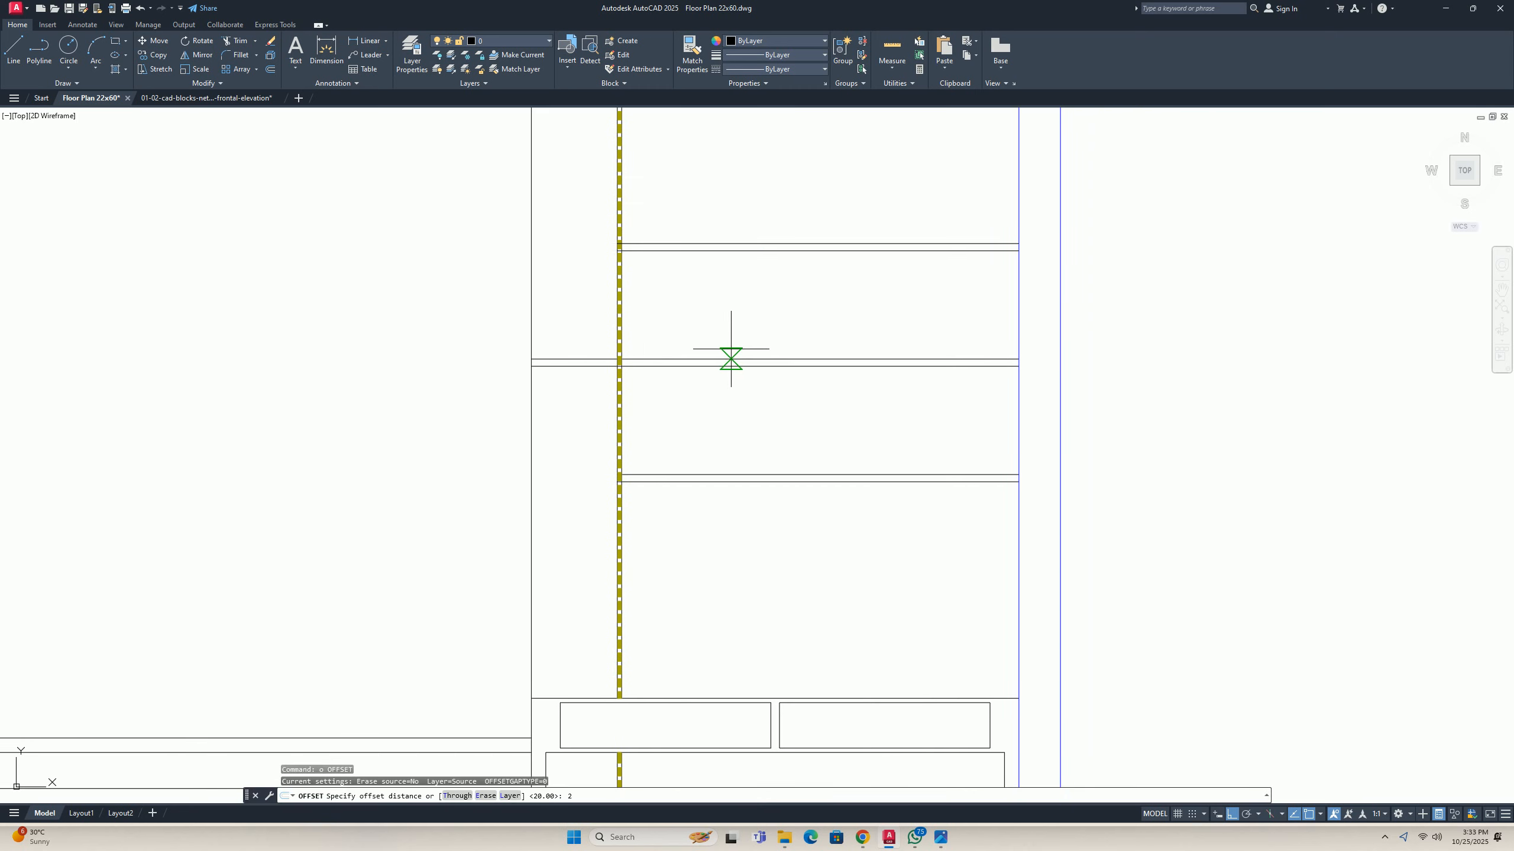
pyautogui.write('25')
pyautogui.press('Return')
pyautogui.click(1018, 321)
pyautogui.click(834, 321)
pyautogui.press('Return')
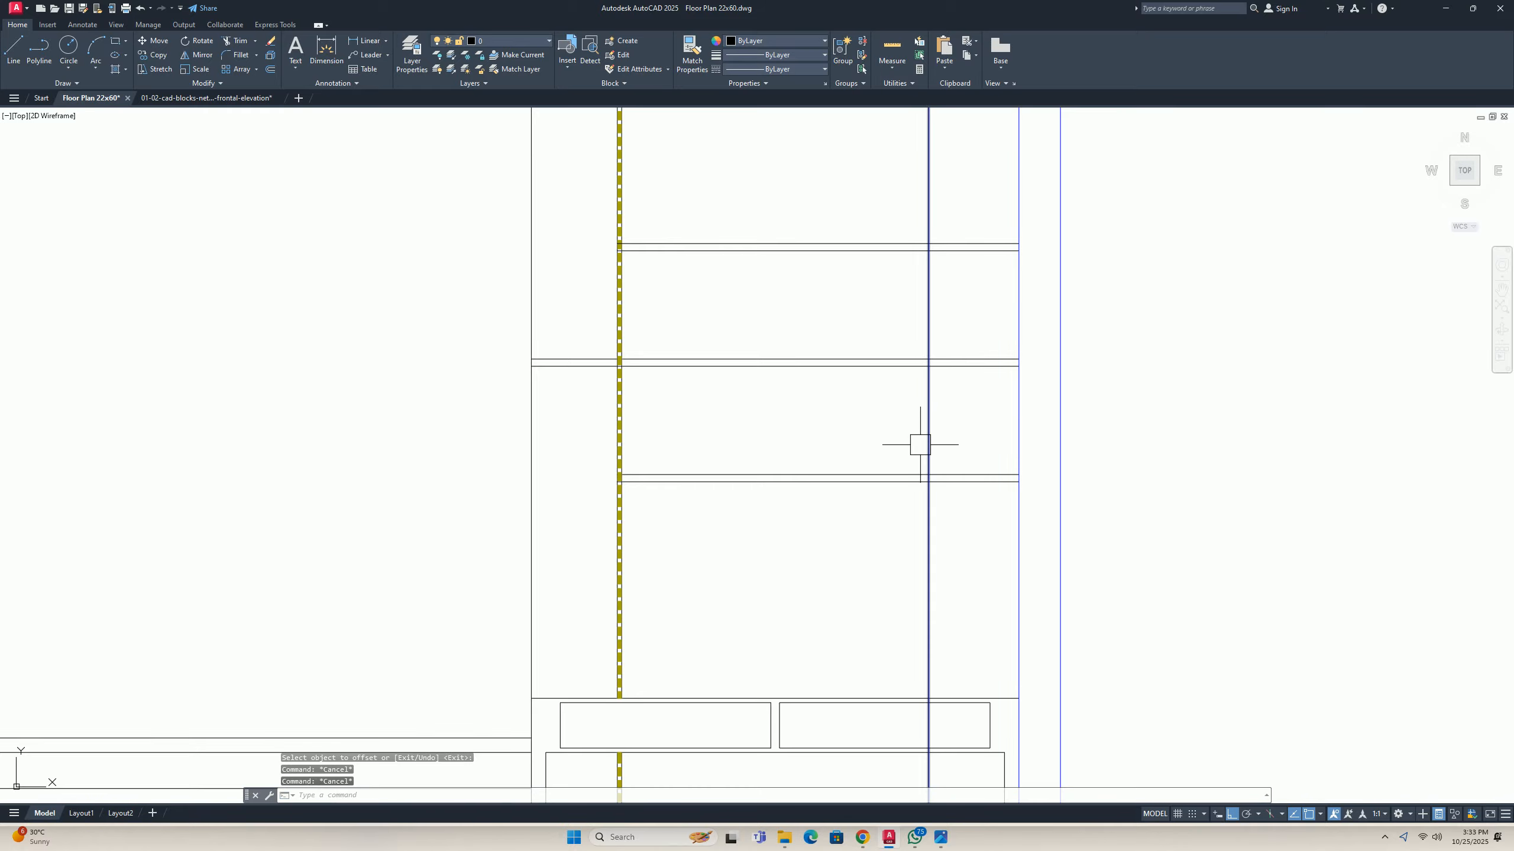
# Trim the middle shelf beyond the offset wall line and trim that line down to the shelf's end edge.
pyautogui.write('tr')
pyautogui.press('space')
pyautogui.scroll(4, 954, 495)
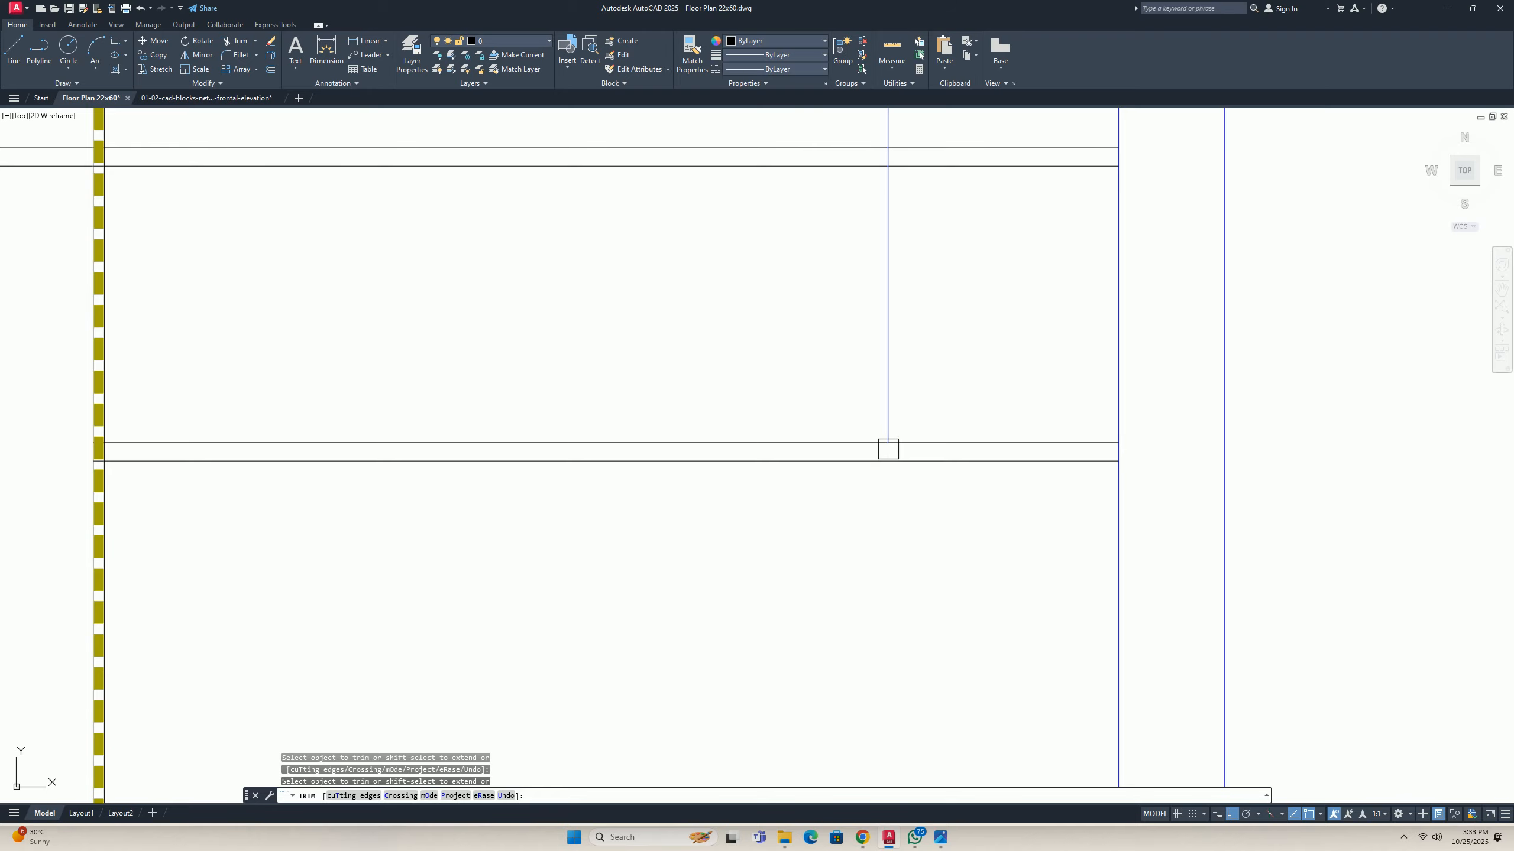
pyautogui.moveTo(853, 238); pyautogui.dragTo(801, 397, button='middle')
pyautogui.moveTo(847, 353); pyautogui.dragTo(850, 306)
pyautogui.moveTo(846, 285); pyautogui.dragTo(831, 344, button='middle')
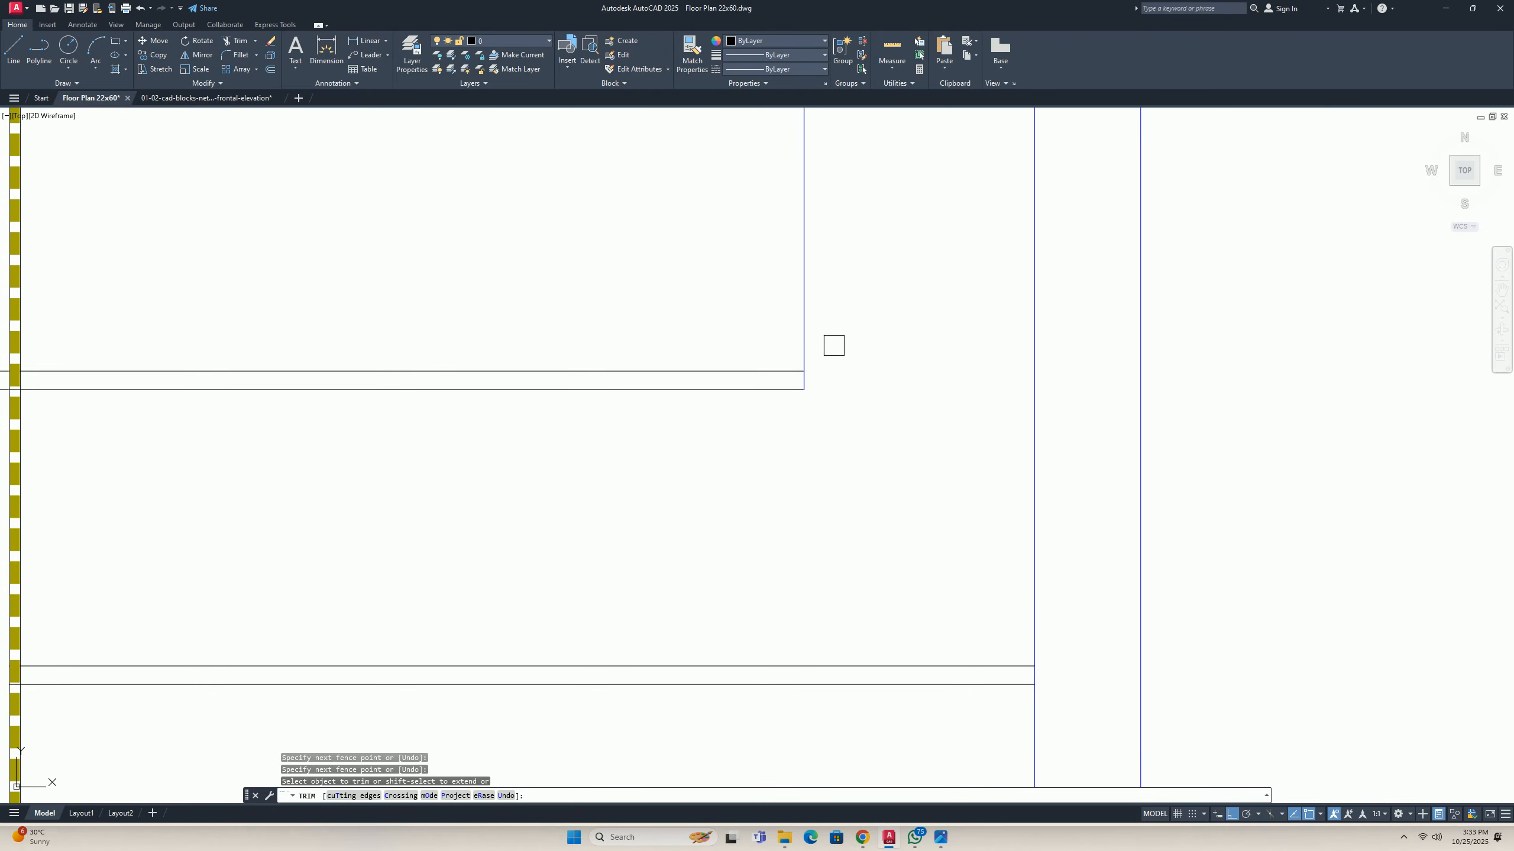
pyautogui.click(804, 332)
pyautogui.press('Escape')
# Match the middle shelf's end edge to the properties of its horizontal line.
pyautogui.write('ma')
pyautogui.press('Return')
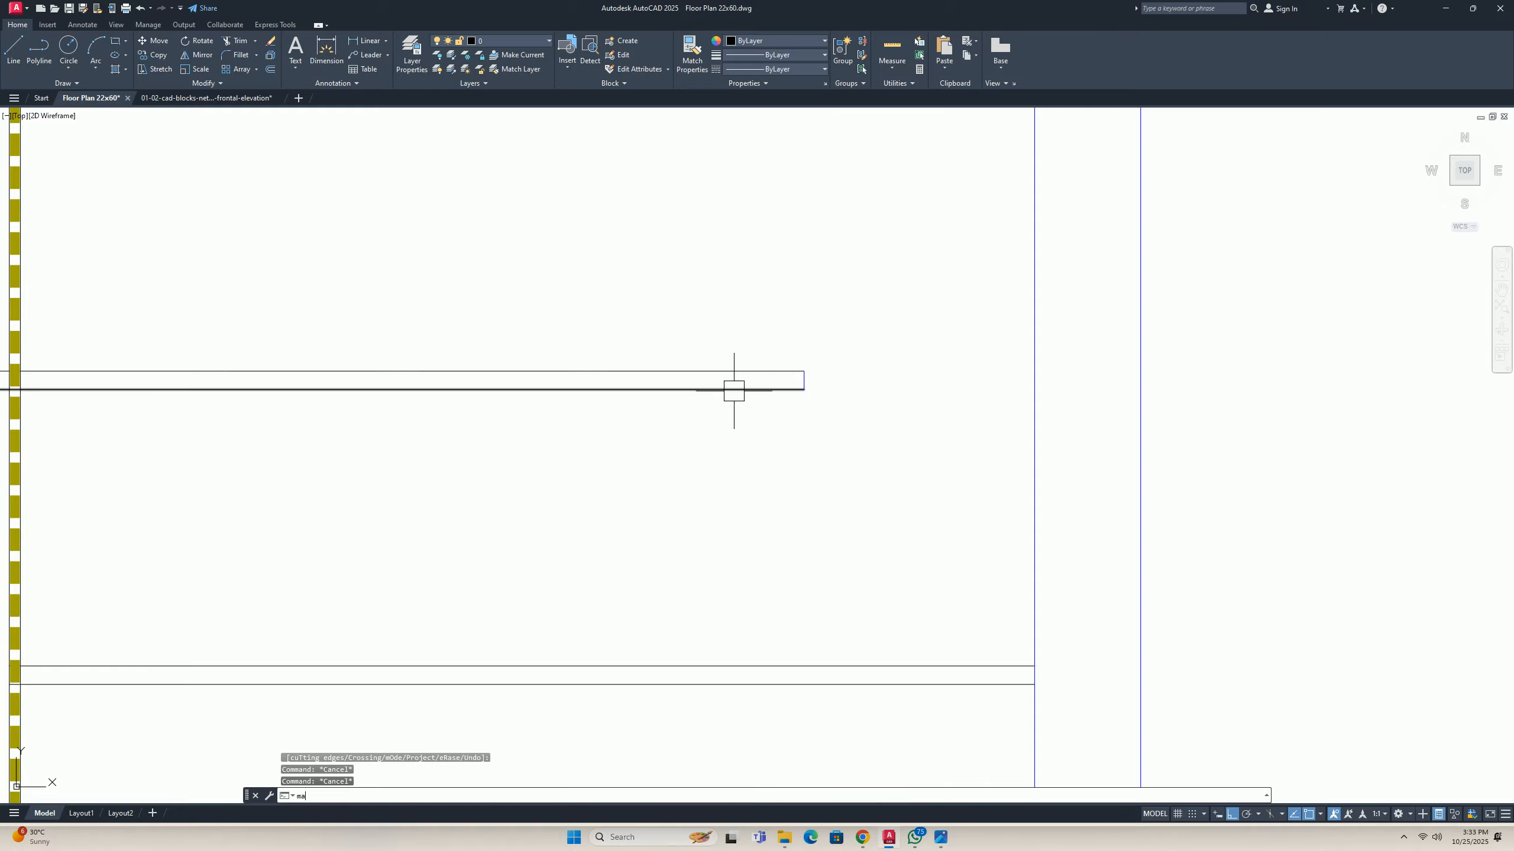
pyautogui.click(733, 389)
pyautogui.click(851, 339)
pyautogui.click(701, 447)
pyautogui.press('Escape')
pyautogui.press('Escape')
pyautogui.scroll(-5, 701, 447)
pyautogui.scroll(2, 536, 414)
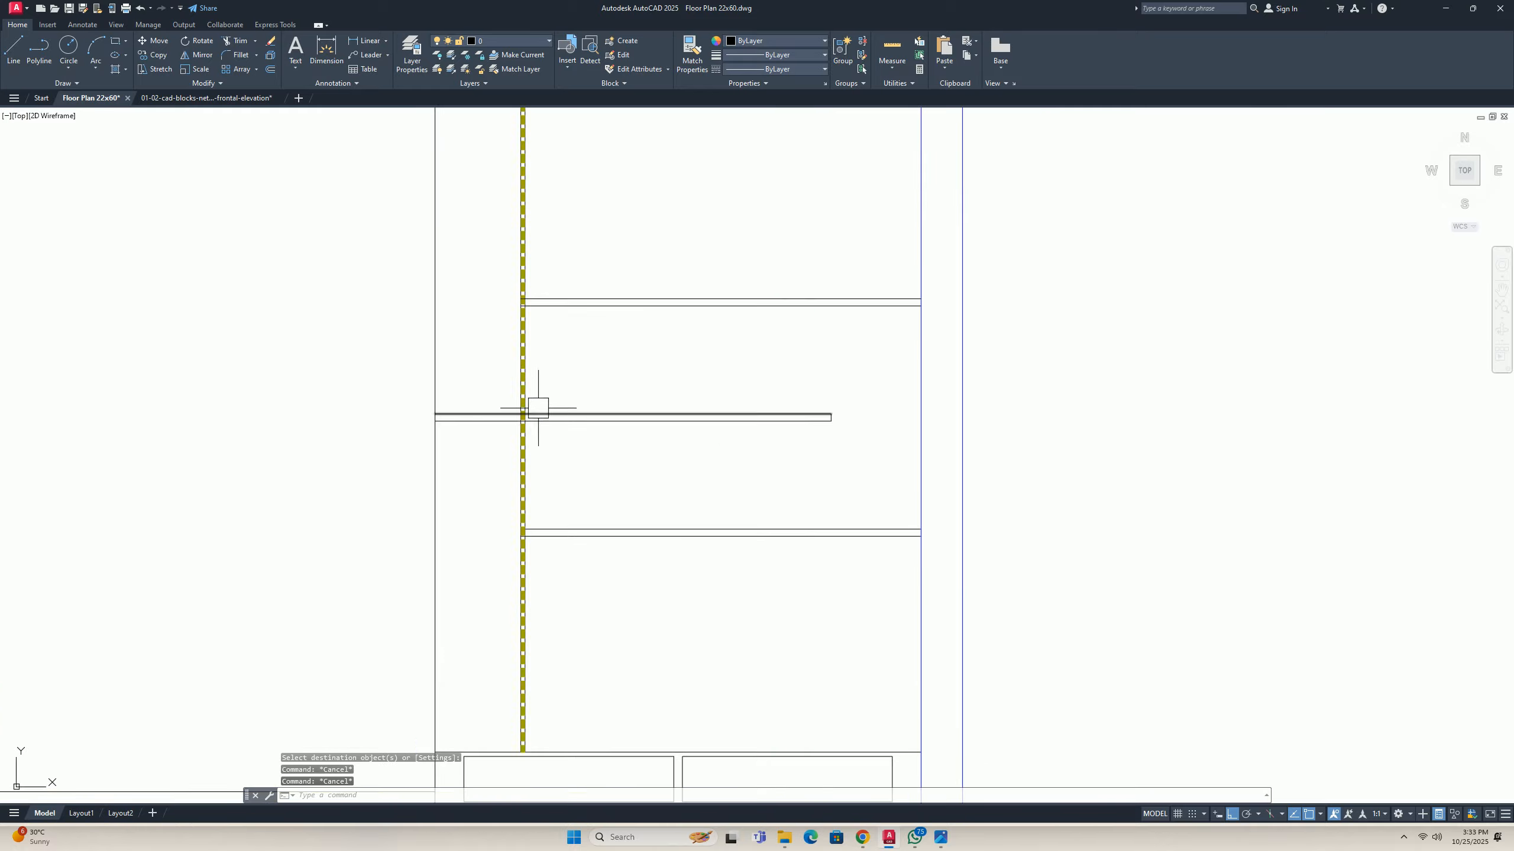
pyautogui.moveTo(528, 413)
pyautogui.mouseDown(button='middle')
pyautogui.moveTo(571, 440)
pyautogui.moveTo(720, 455)
pyautogui.mouseUp(button='middle')
pyautogui.scroll(-5, 751, 352)
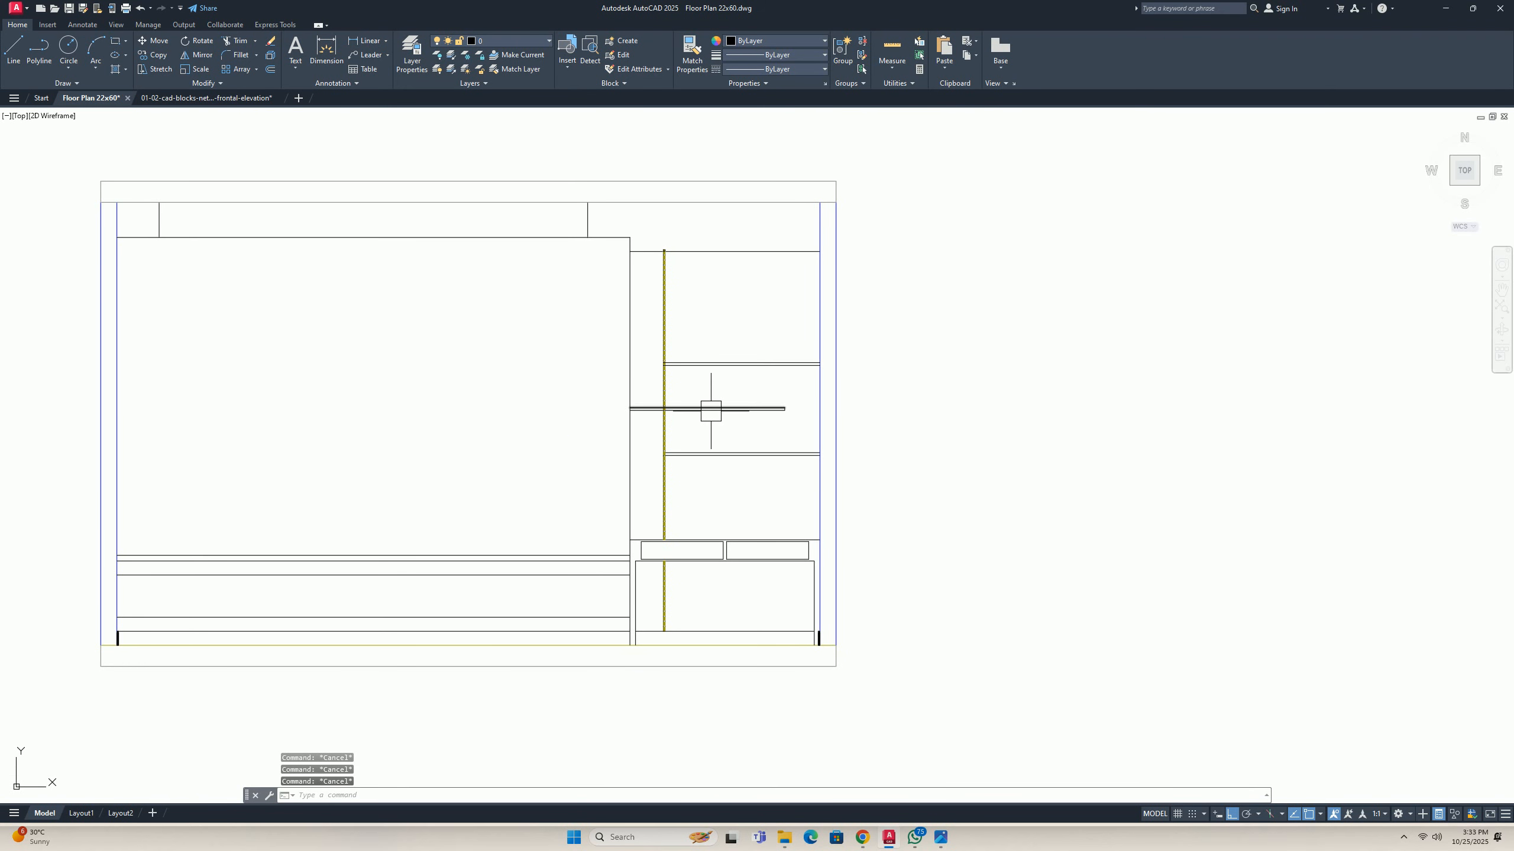
pyautogui.moveTo(806, 591); pyautogui.dragTo(804, 551, button='middle')
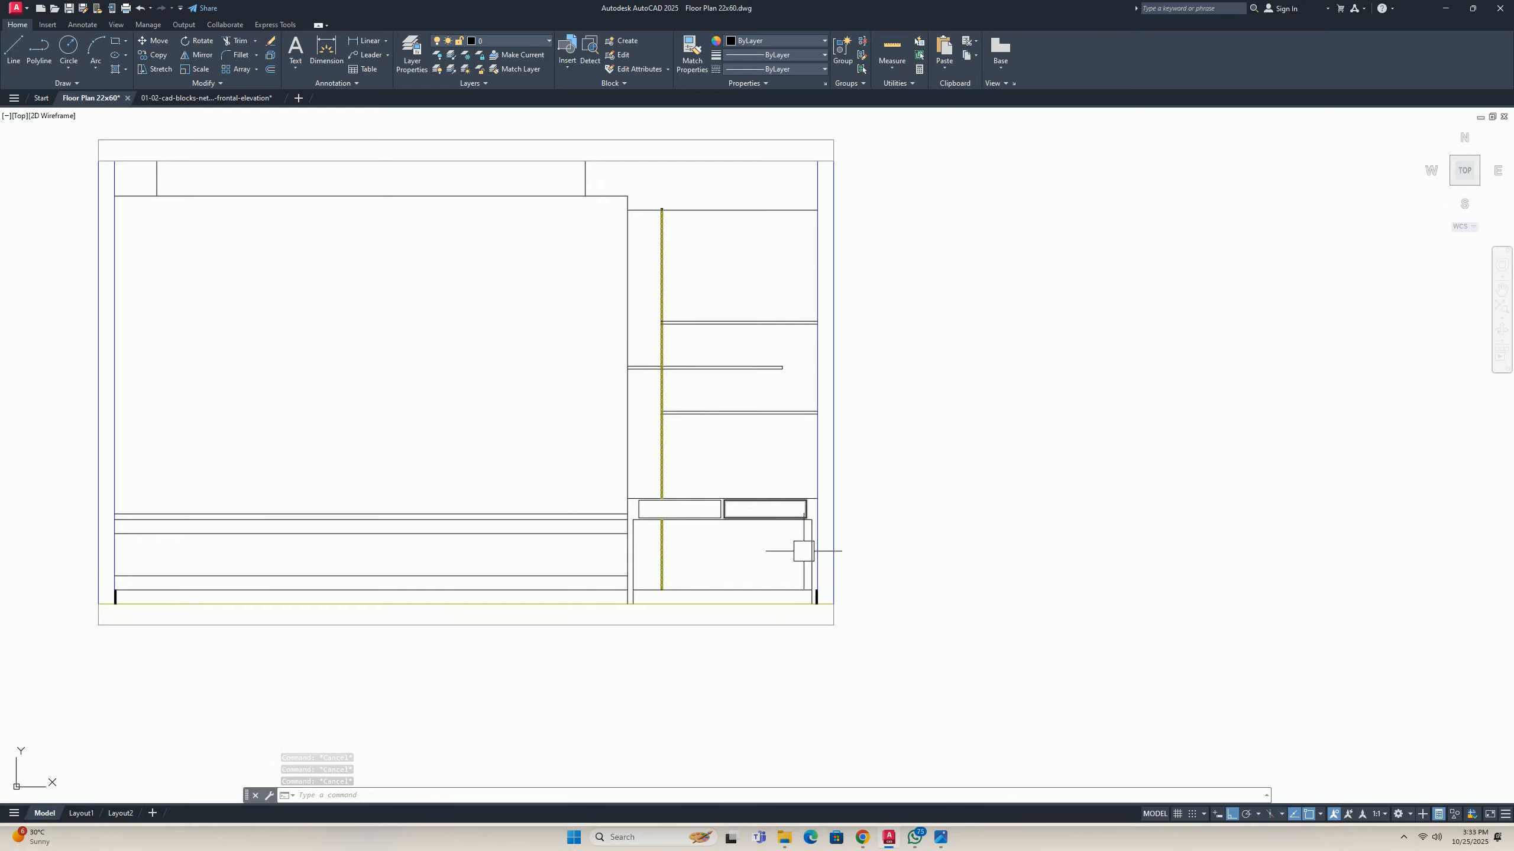
# Erase the solid black skirting end beside the side table leg at the wall in the upper elevation.
pyautogui.scroll(5, 801, 561)
pyautogui.scroll(3, 781, 535)
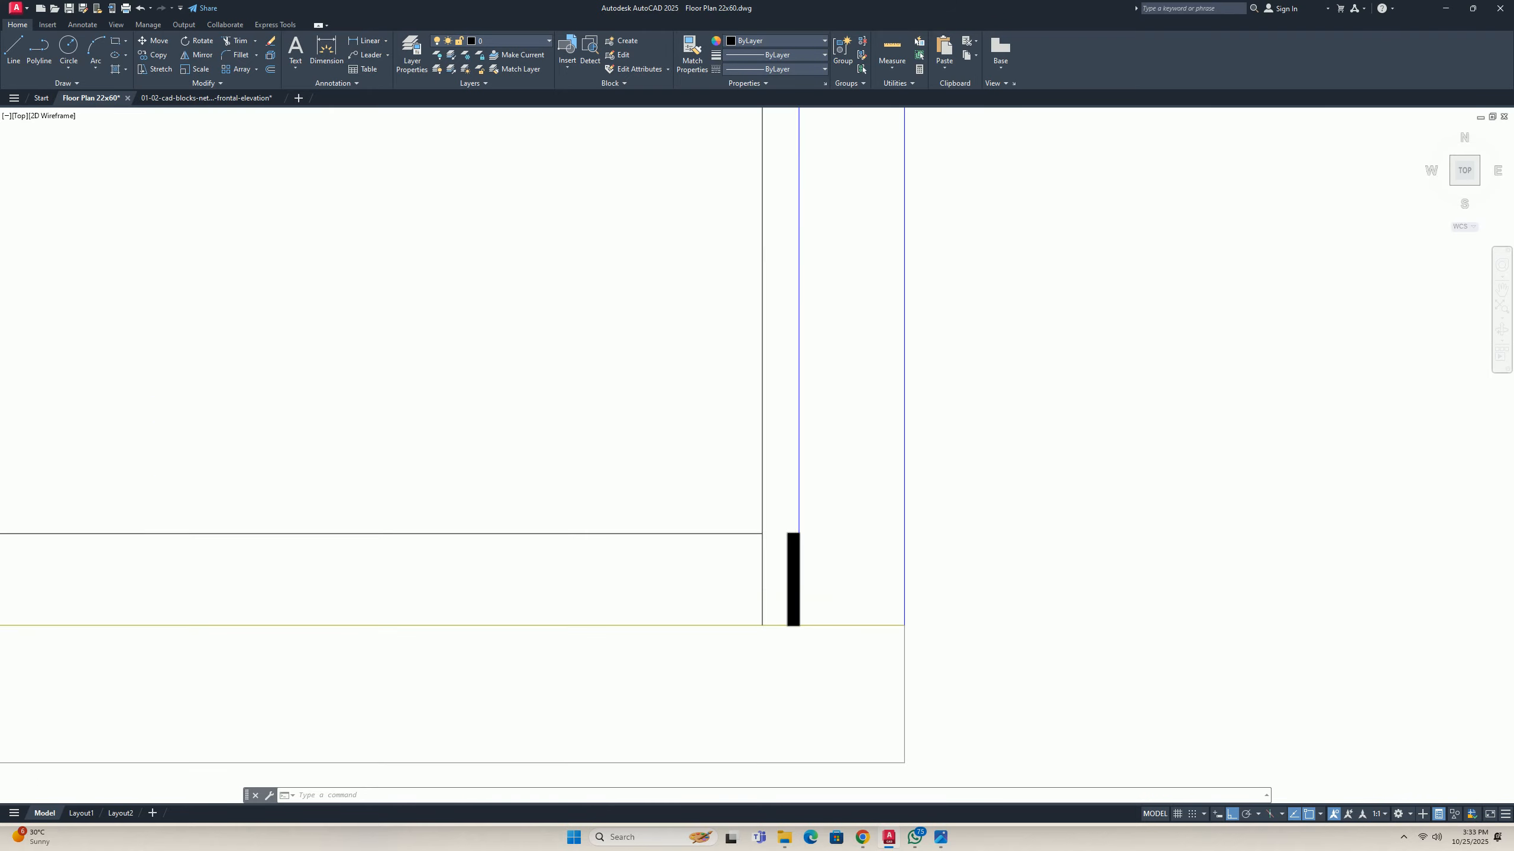
pyautogui.scroll(-10, 679, 418)
pyautogui.scroll(4, 680, 382)
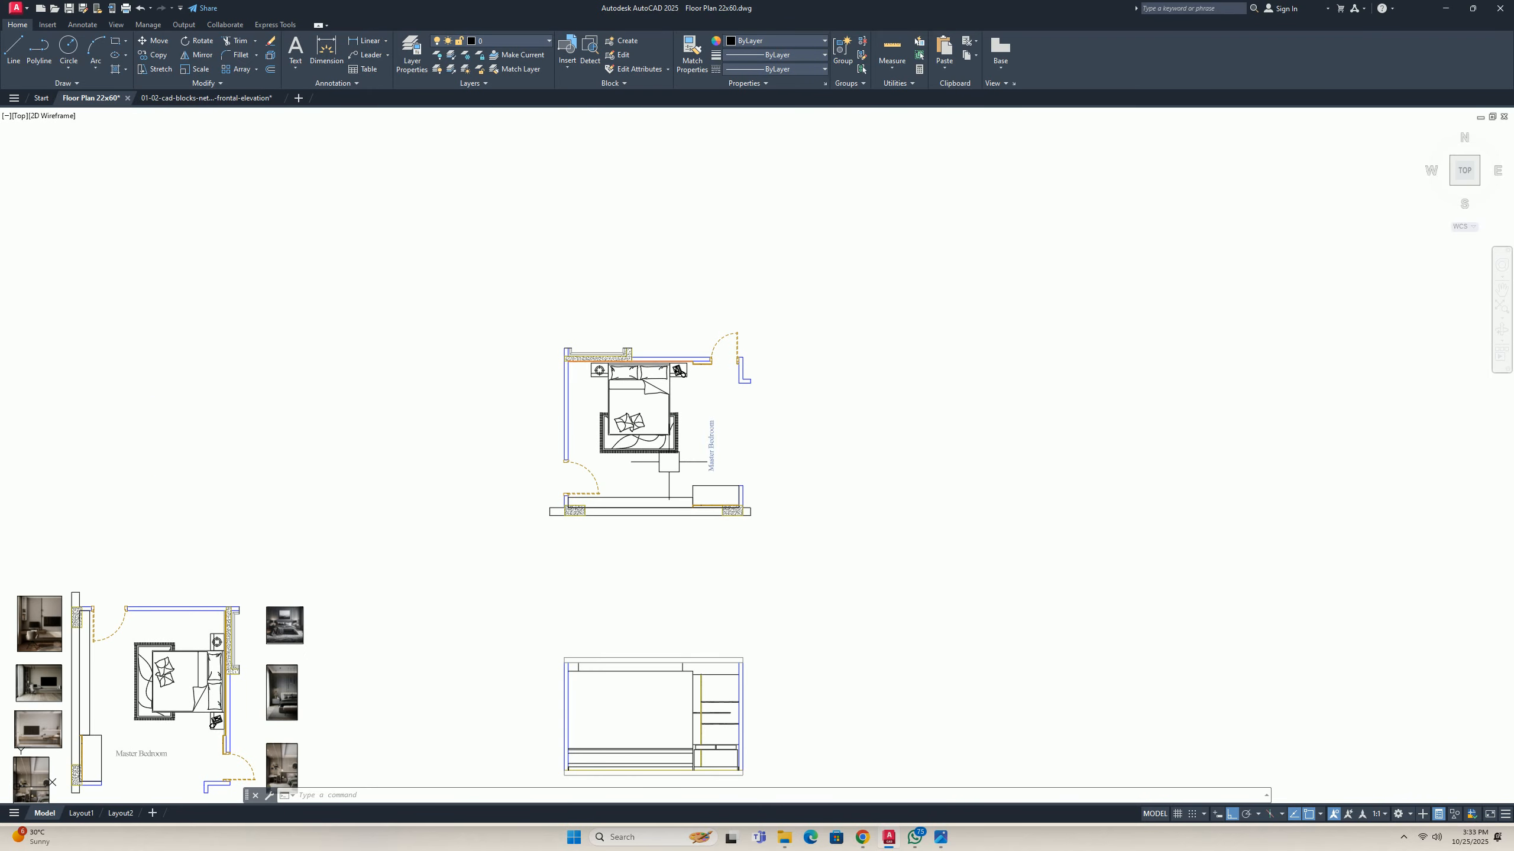
pyautogui.scroll(2, 741, 472)
pyautogui.moveTo(723, 507)
pyautogui.mouseDown(button='middle')
pyautogui.moveTo(709, 372)
pyautogui.moveTo(687, 541)
pyautogui.moveTo(687, 527)
pyautogui.mouseUp(button='middle')
pyautogui.scroll(5, 648, 481)
pyautogui.scroll(2, 644, 447)
pyautogui.scroll(-7, 659, 429)
pyautogui.moveTo(719, 369); pyautogui.dragTo(723, 227, button='middle')
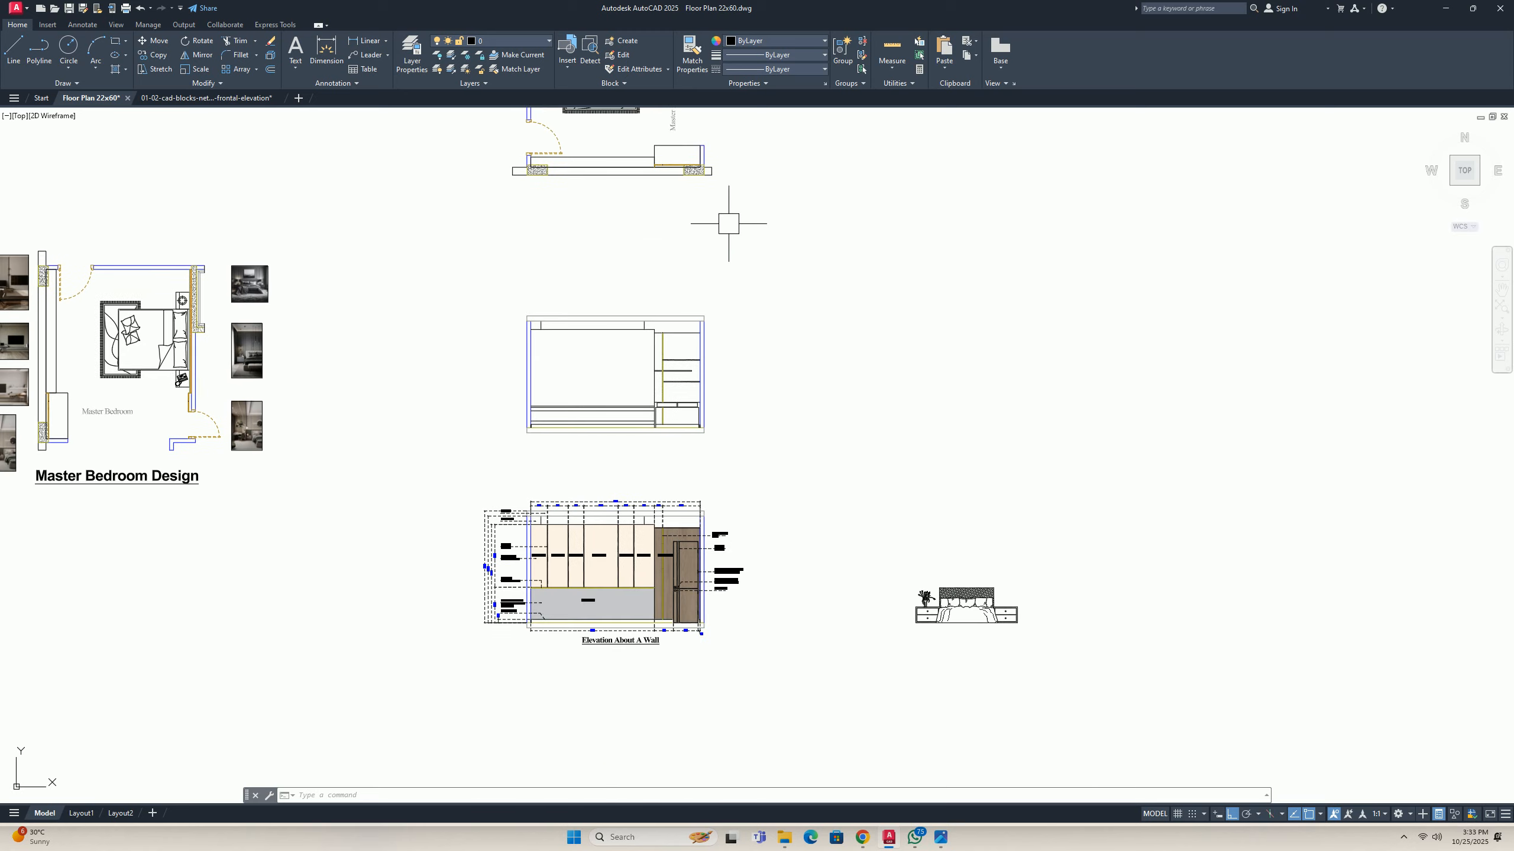
pyautogui.scroll(4, 718, 530)
pyautogui.scroll(5, 653, 249)
pyautogui.click(514, 213)
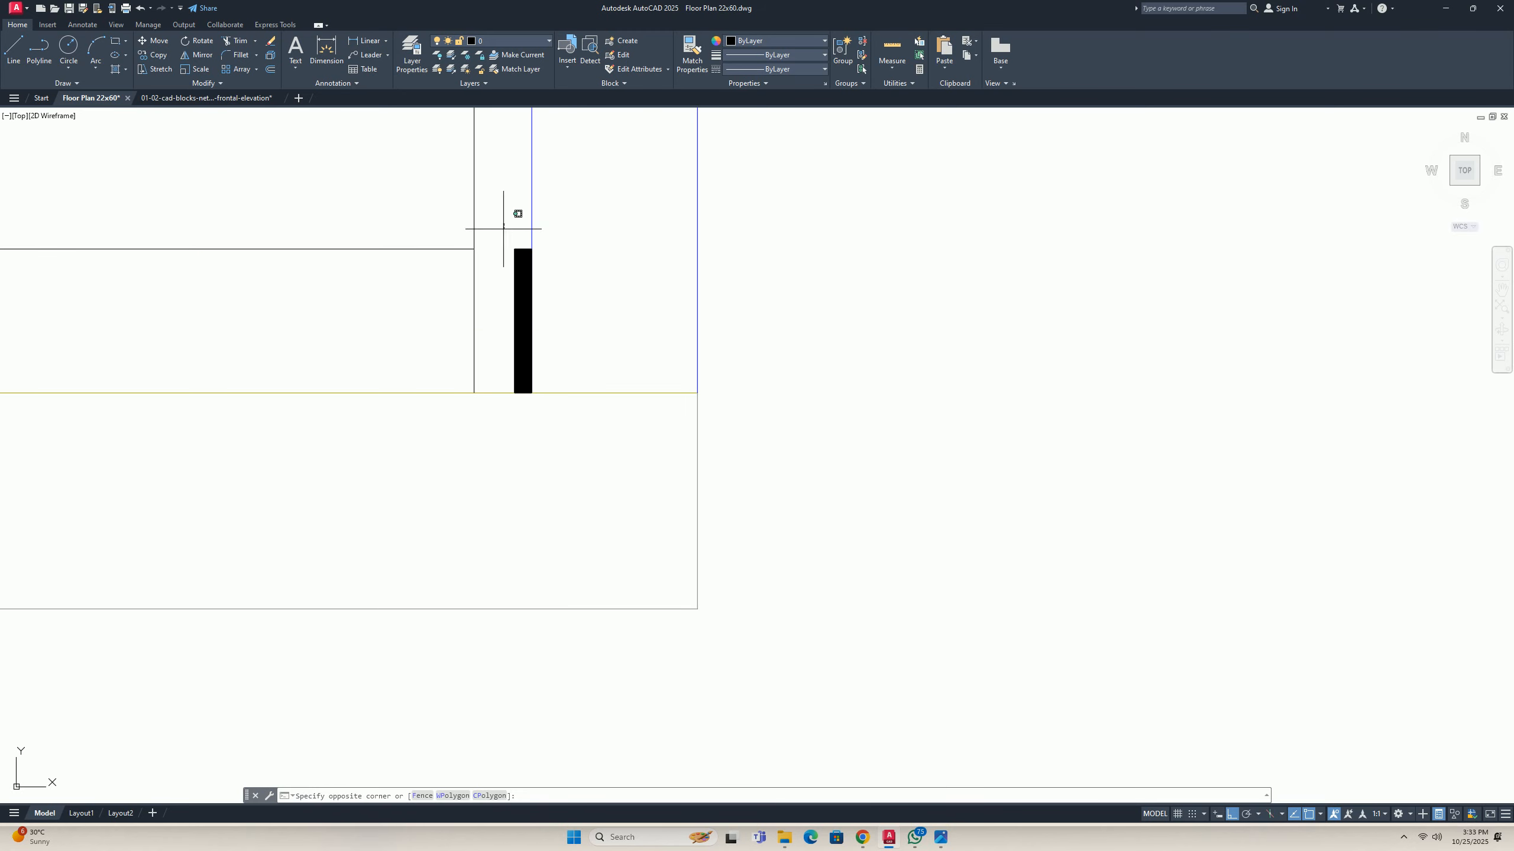
pyautogui.click(564, 365)
pyautogui.scroll(-3, 566, 366)
pyautogui.press('Delete')
pyautogui.scroll(-6, 573, 369)
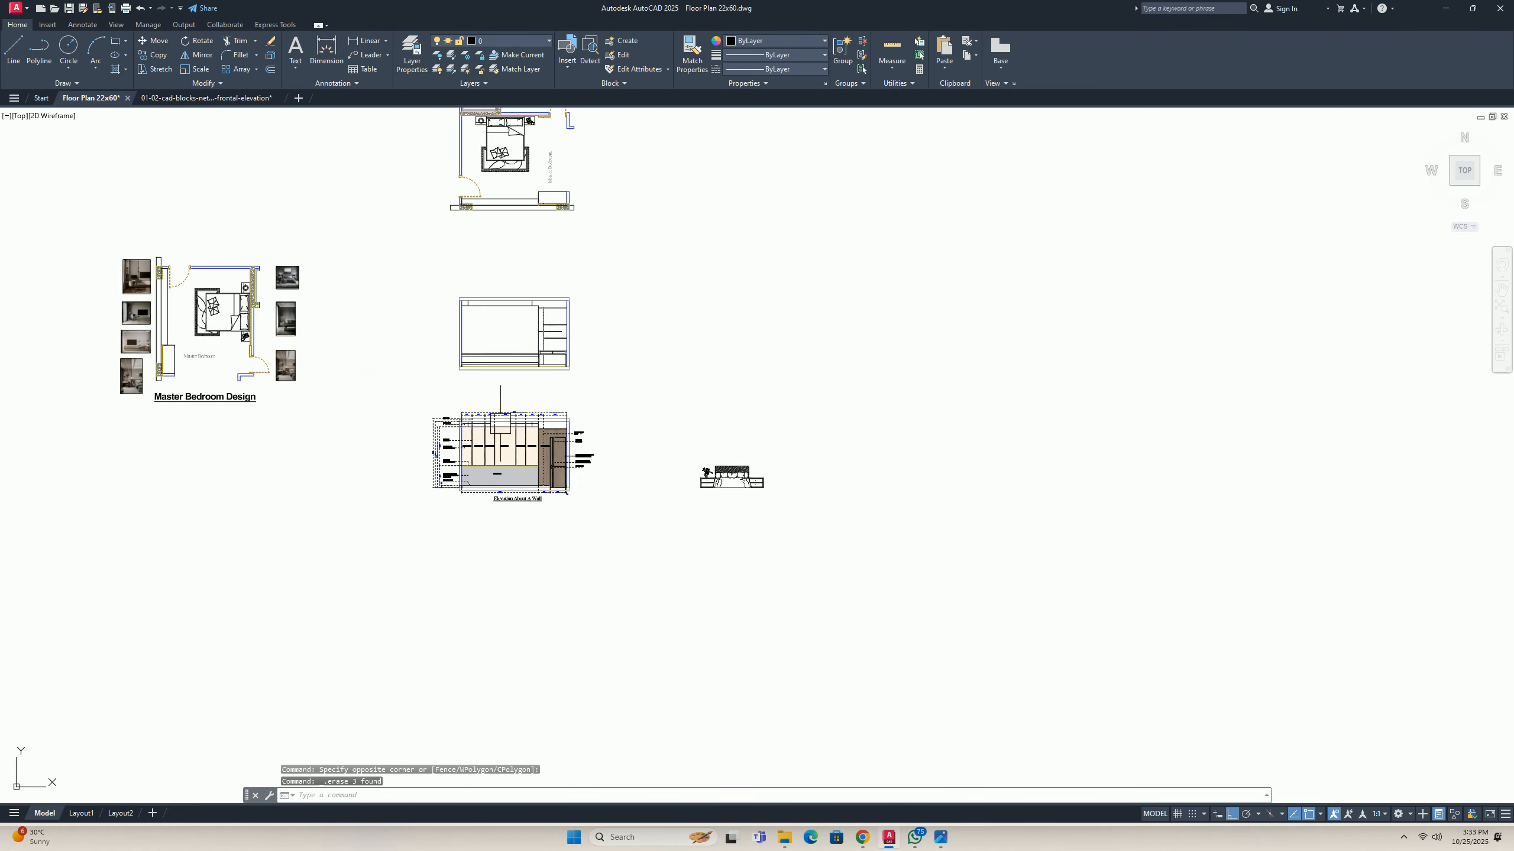
# Compare the shelves and light strip in the bedroom reference photo with the drafted side unit of the elevation.
pyautogui.scroll(8, 149, 382)
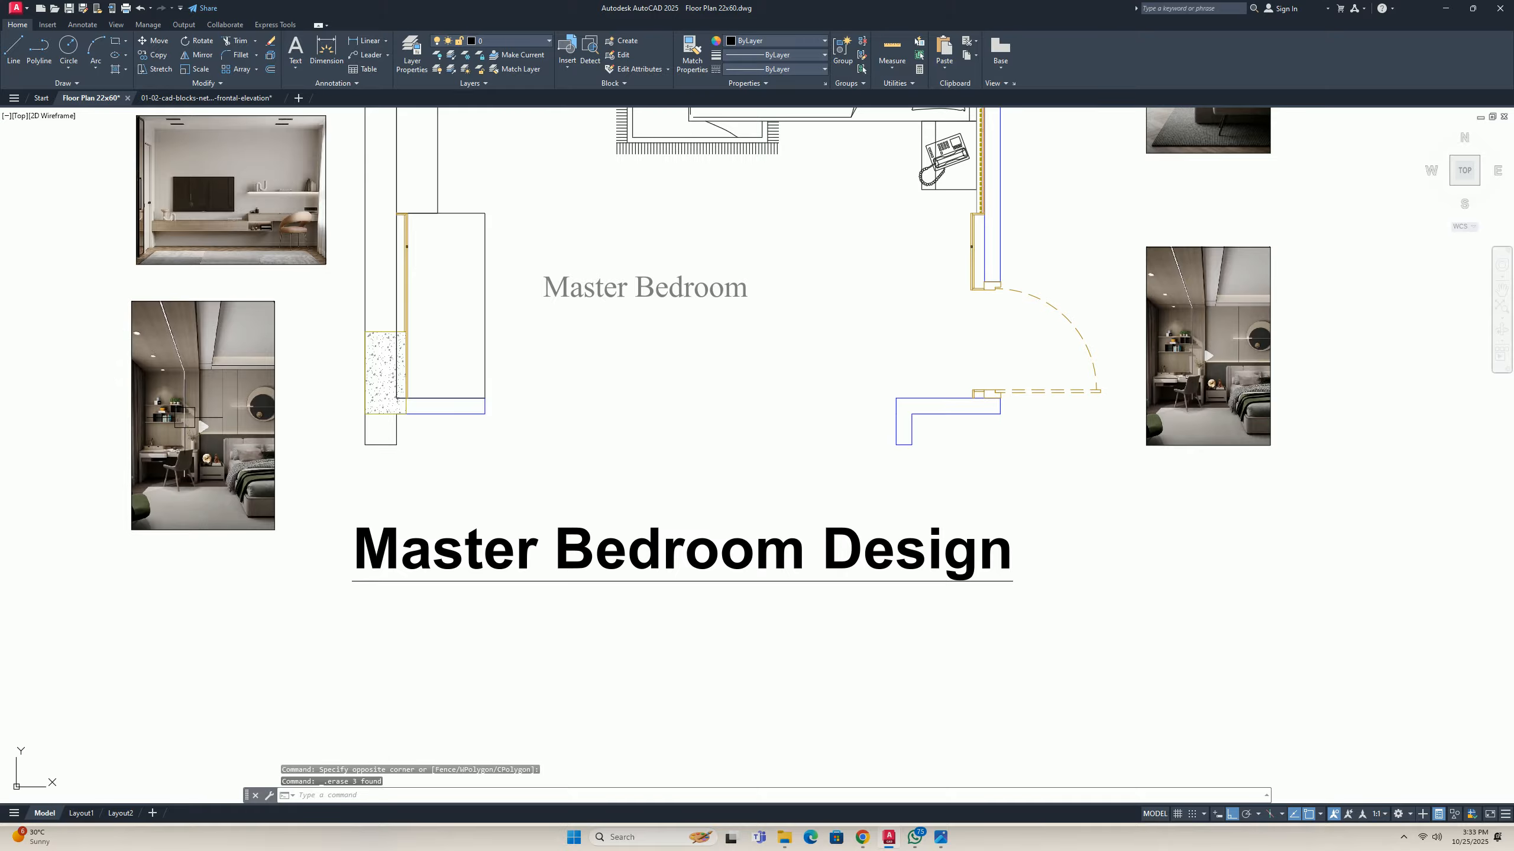
pyautogui.scroll(7, 185, 417)
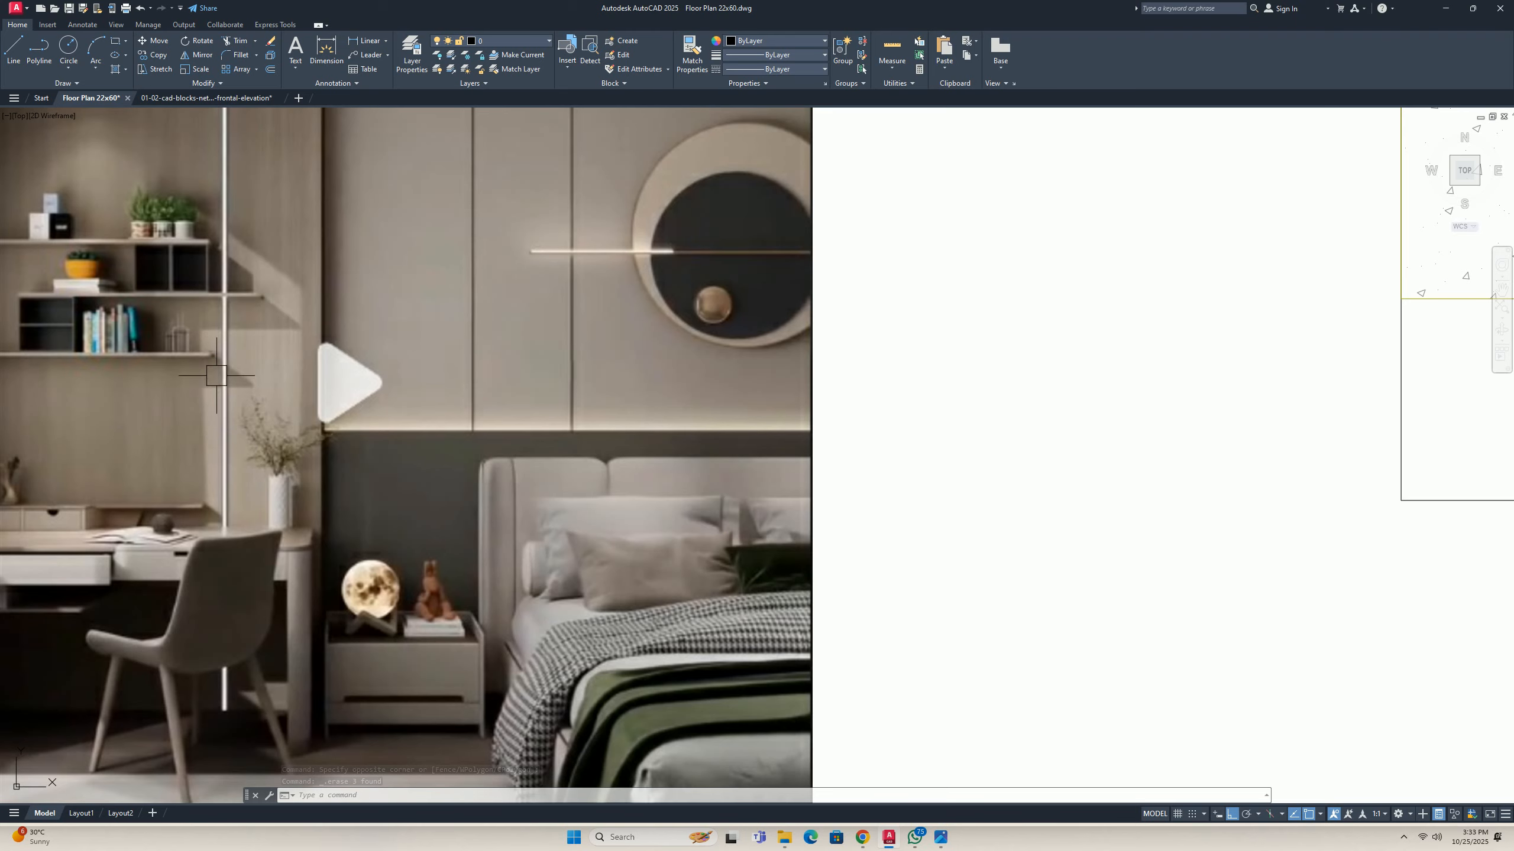
pyautogui.scroll(-6, 217, 294)
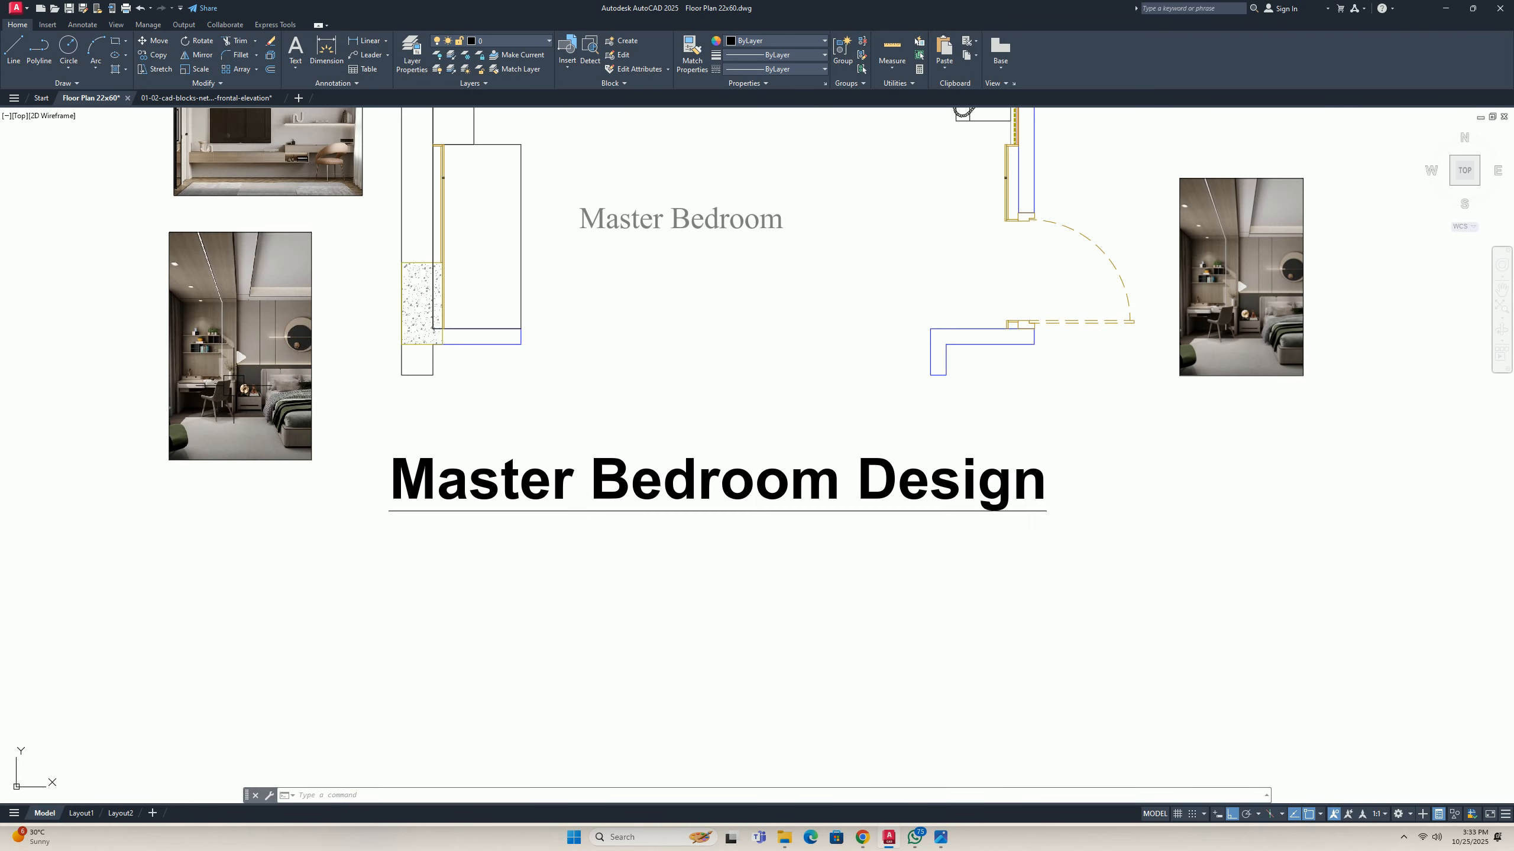
pyautogui.scroll(-6, 1037, 368)
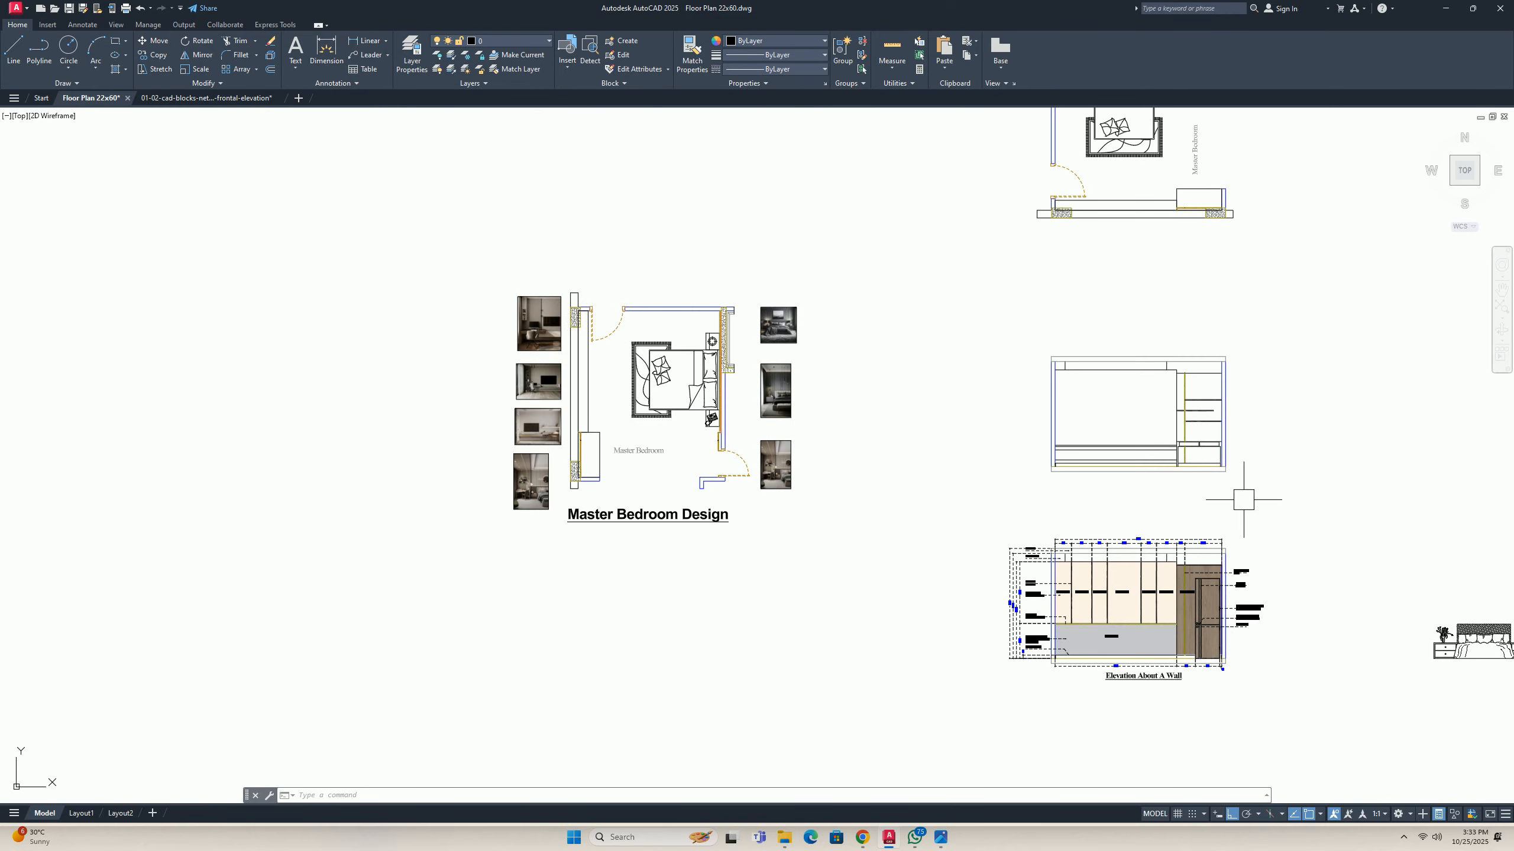
pyautogui.scroll(3, 1243, 500)
pyautogui.scroll(7, 839, 388)
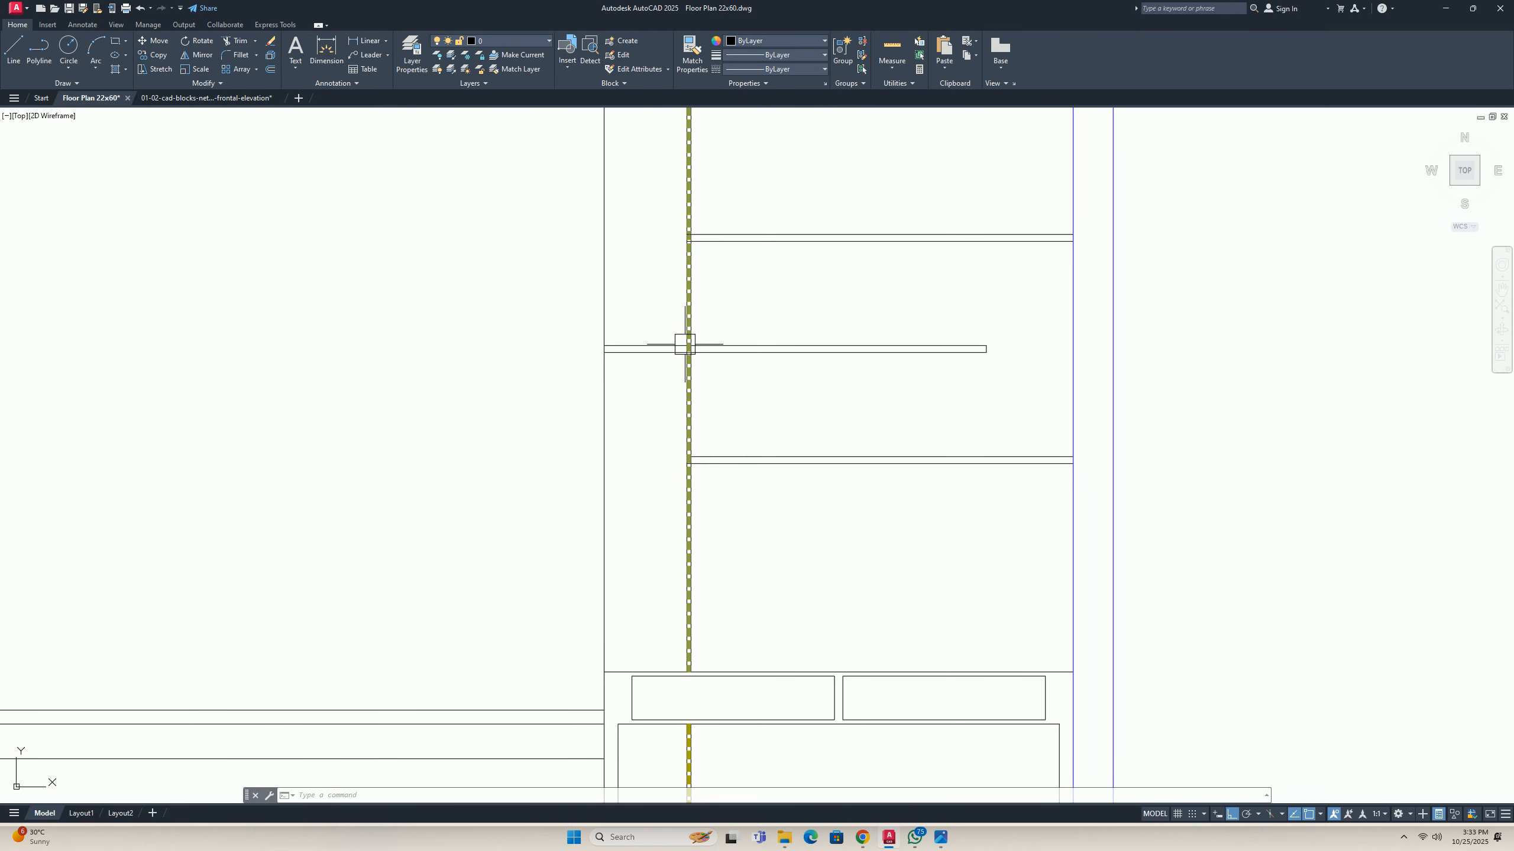
pyautogui.scroll(-5, 685, 344)
pyautogui.moveTo(714, 430)
pyautogui.mouseDown(button='middle')
pyautogui.moveTo(811, 446)
pyautogui.moveTo(774, 432)
pyautogui.moveTo(806, 393)
pyautogui.mouseUp(button='middle')
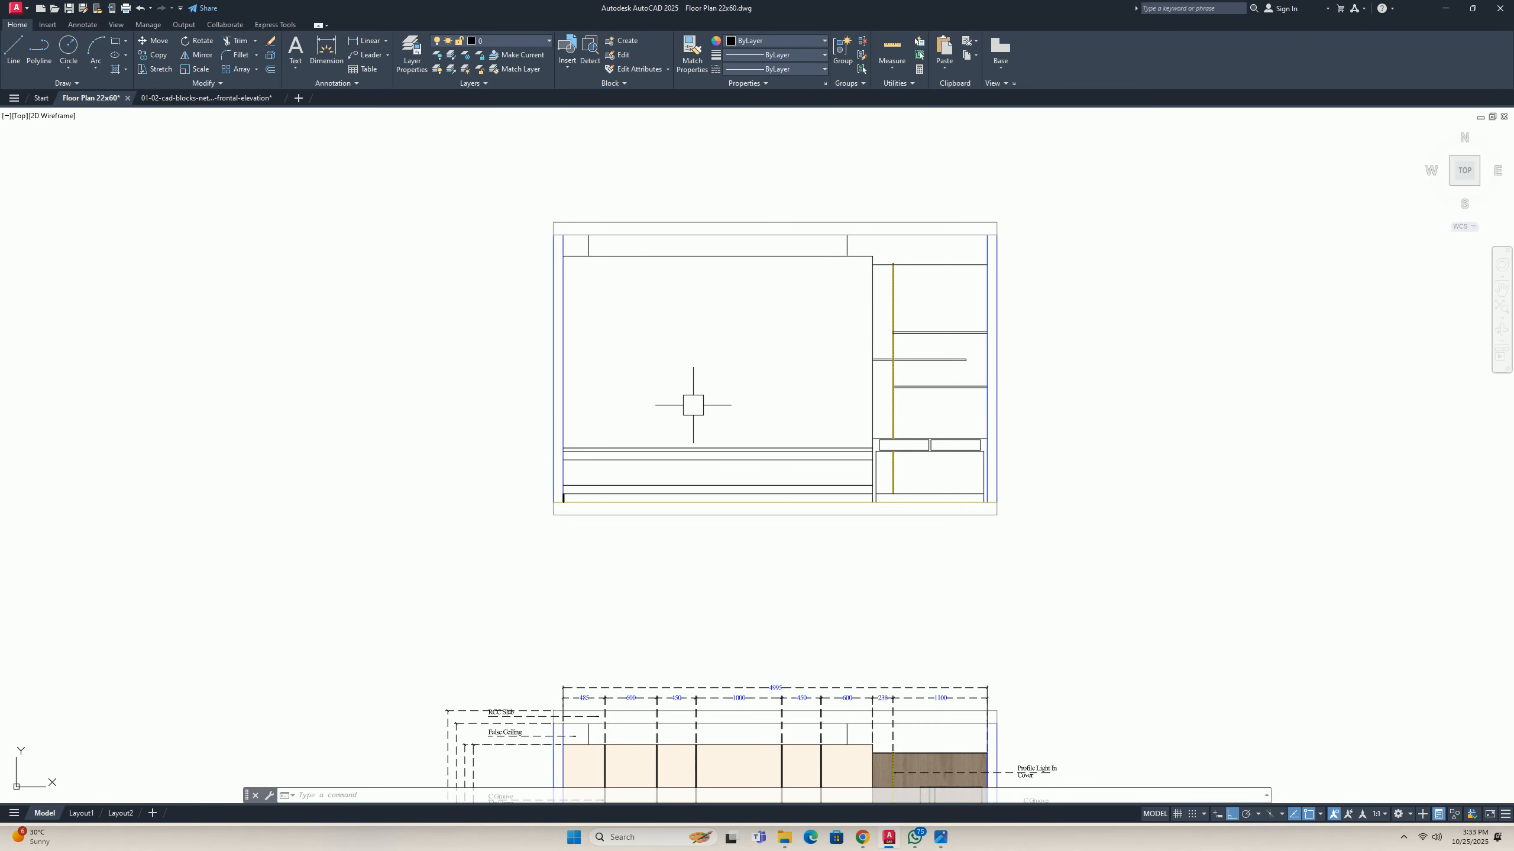
pyautogui.press('Escape')
pyautogui.press('Escape')
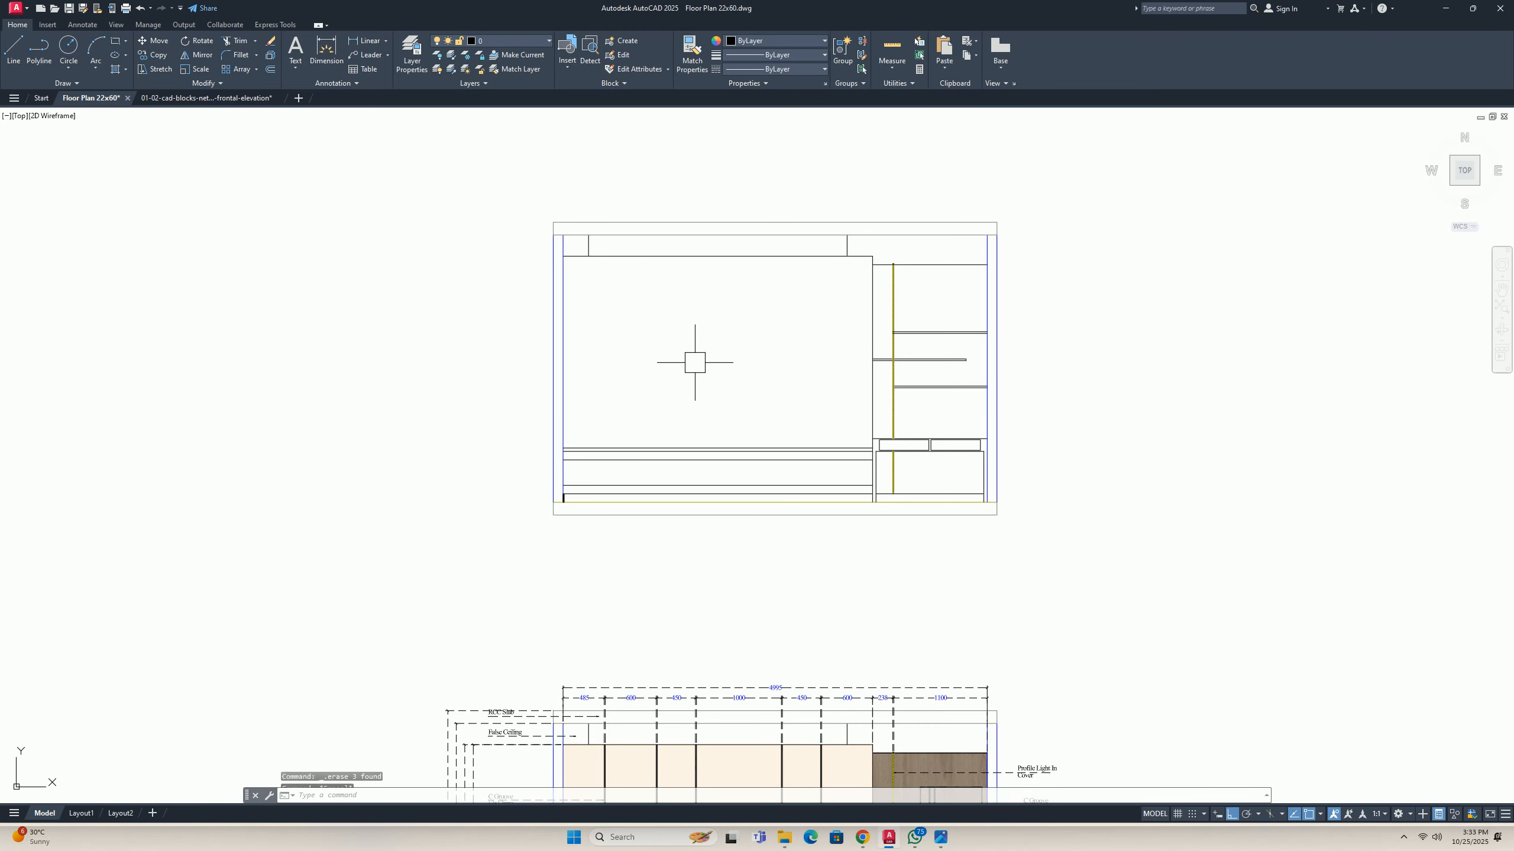
# Offset the top line of the low TV unit 300 upward onto the large wall panel.
pyautogui.write('o')
pyautogui.press('Return')
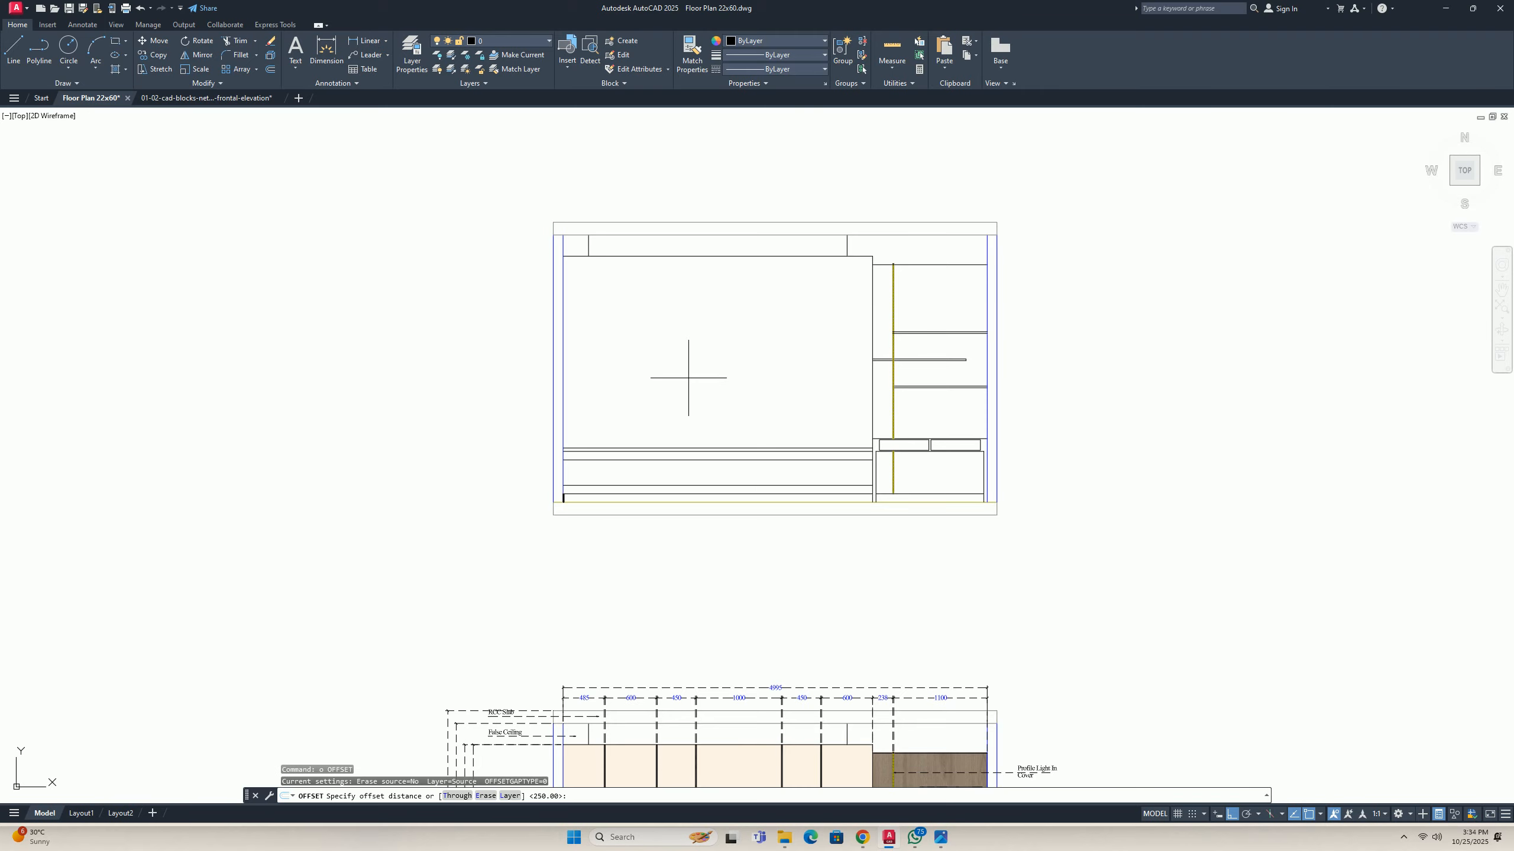
pyautogui.write('30')
pyautogui.press('Return')
pyautogui.scroll(4, 685, 377)
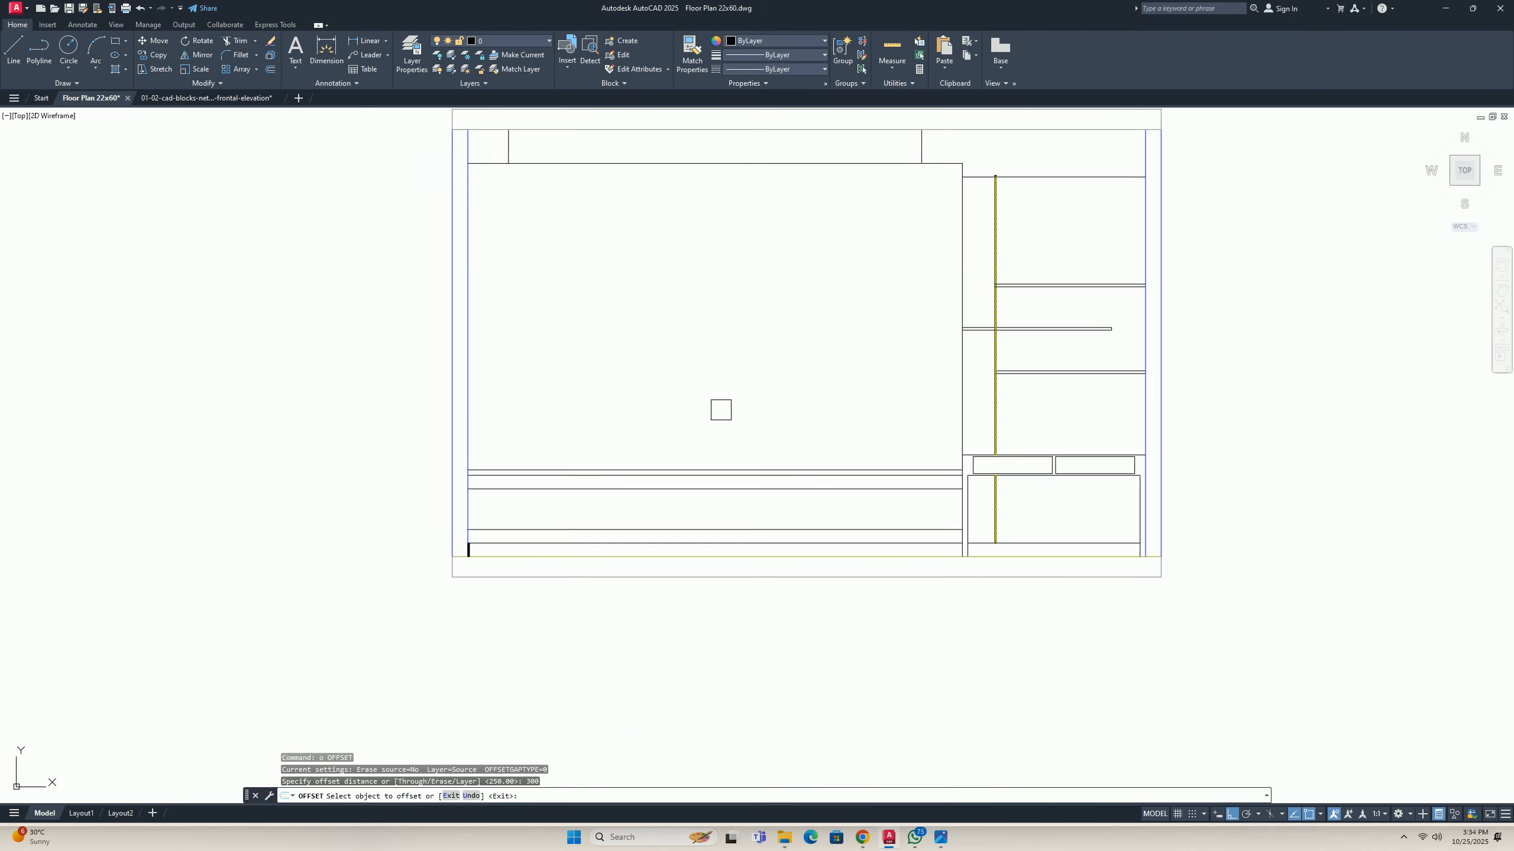
pyautogui.click(679, 506)
pyautogui.click(665, 428)
pyautogui.press('Escape')
pyautogui.scroll(-2, 666, 429)
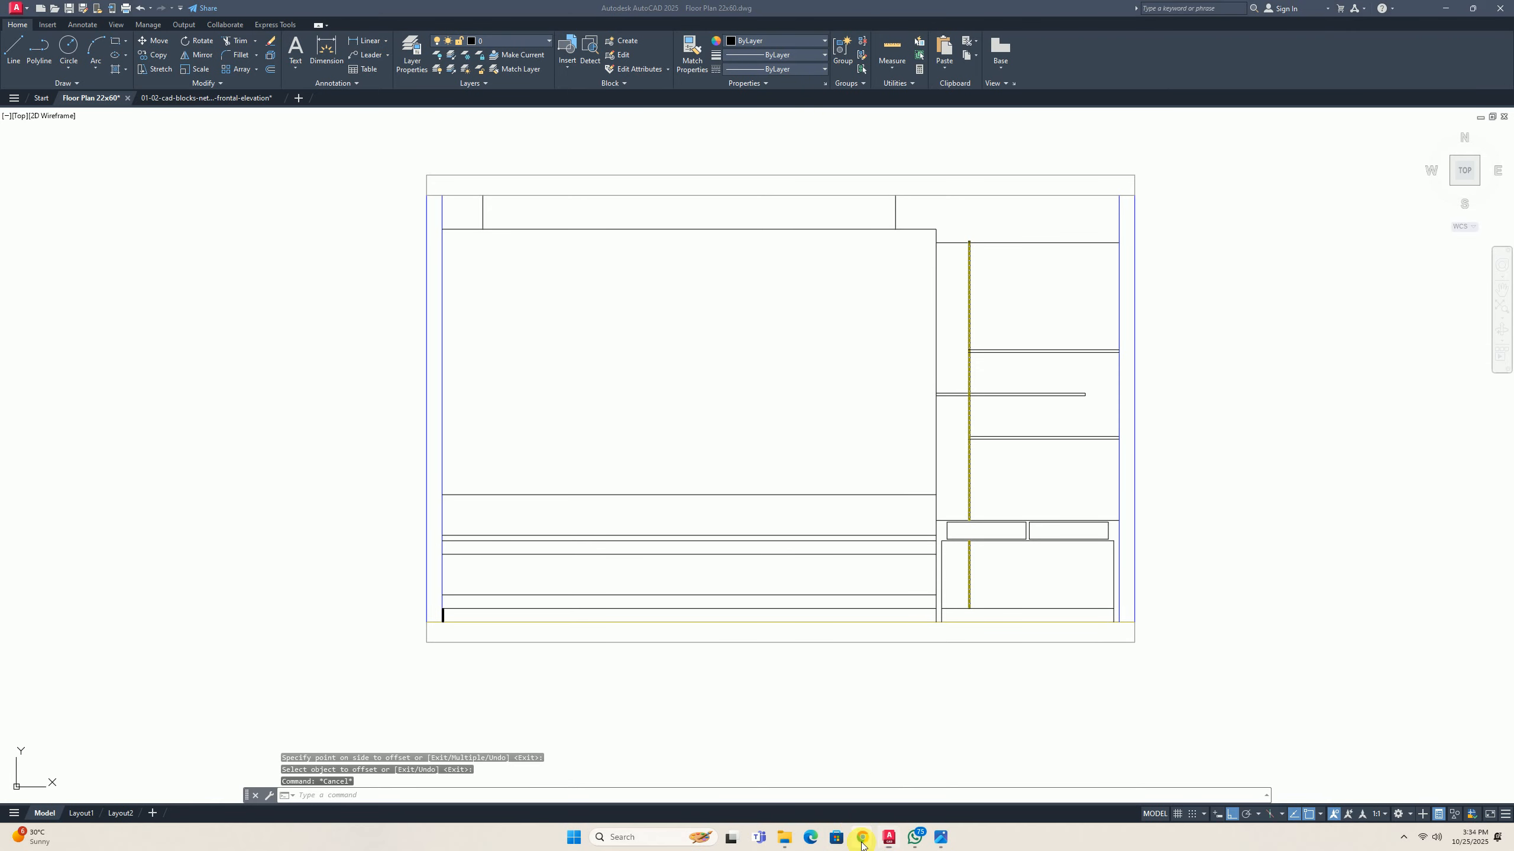
# Switch to Chrome and search Google for "tv size in mm" in a new tab.
pyautogui.moveTo(862, 840)
pyautogui.click(799, 775)
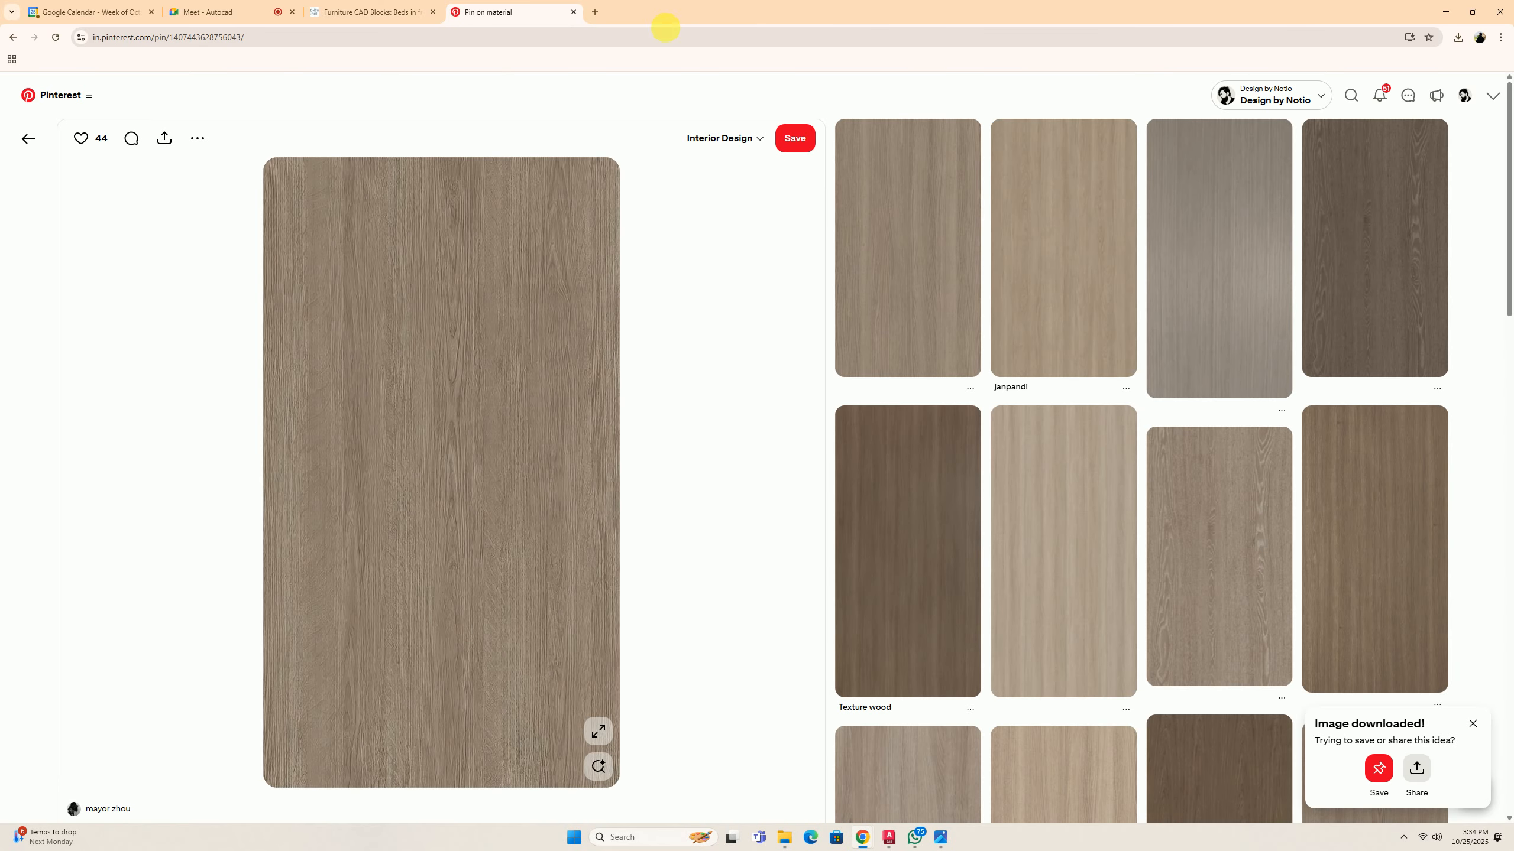
pyautogui.click(595, 12)
pyautogui.click(624, 239)
pyautogui.write('t')
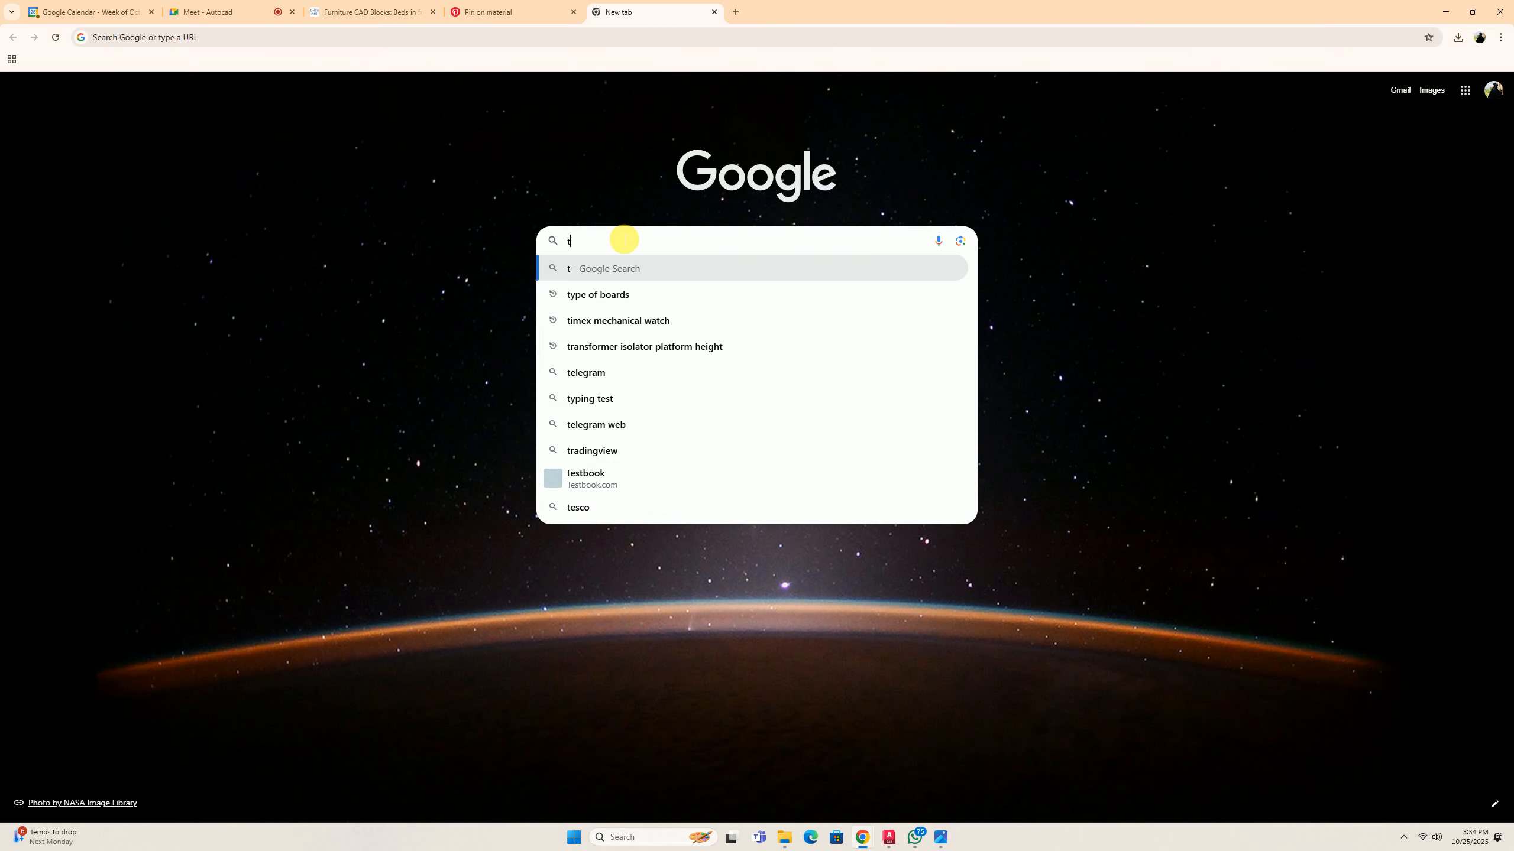
pyautogui.write('v s')
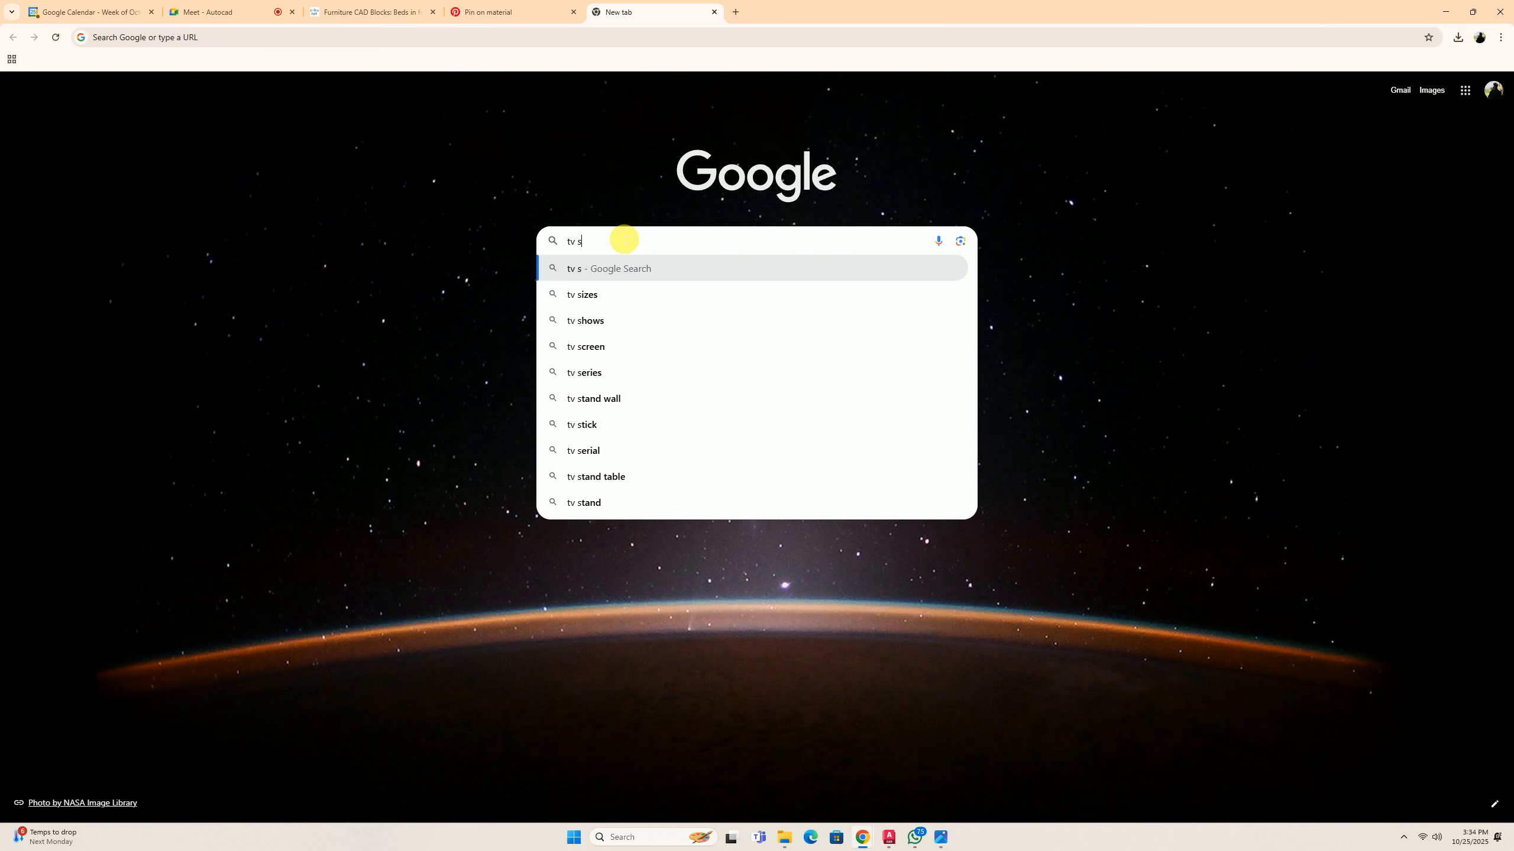
pyautogui.write('ize in ')
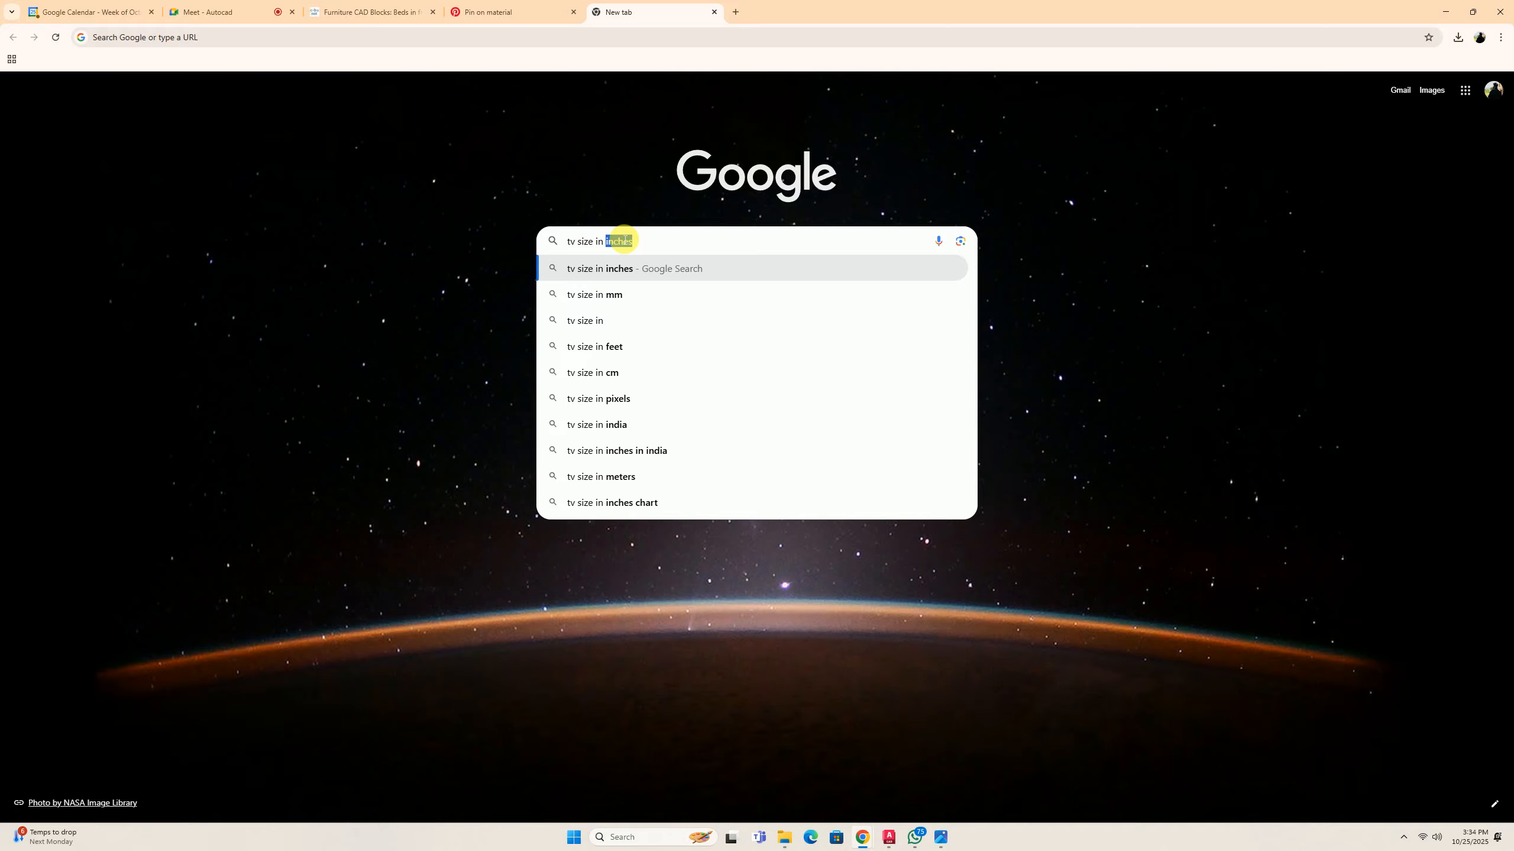
pyautogui.write('mm')
pyautogui.press('Return')
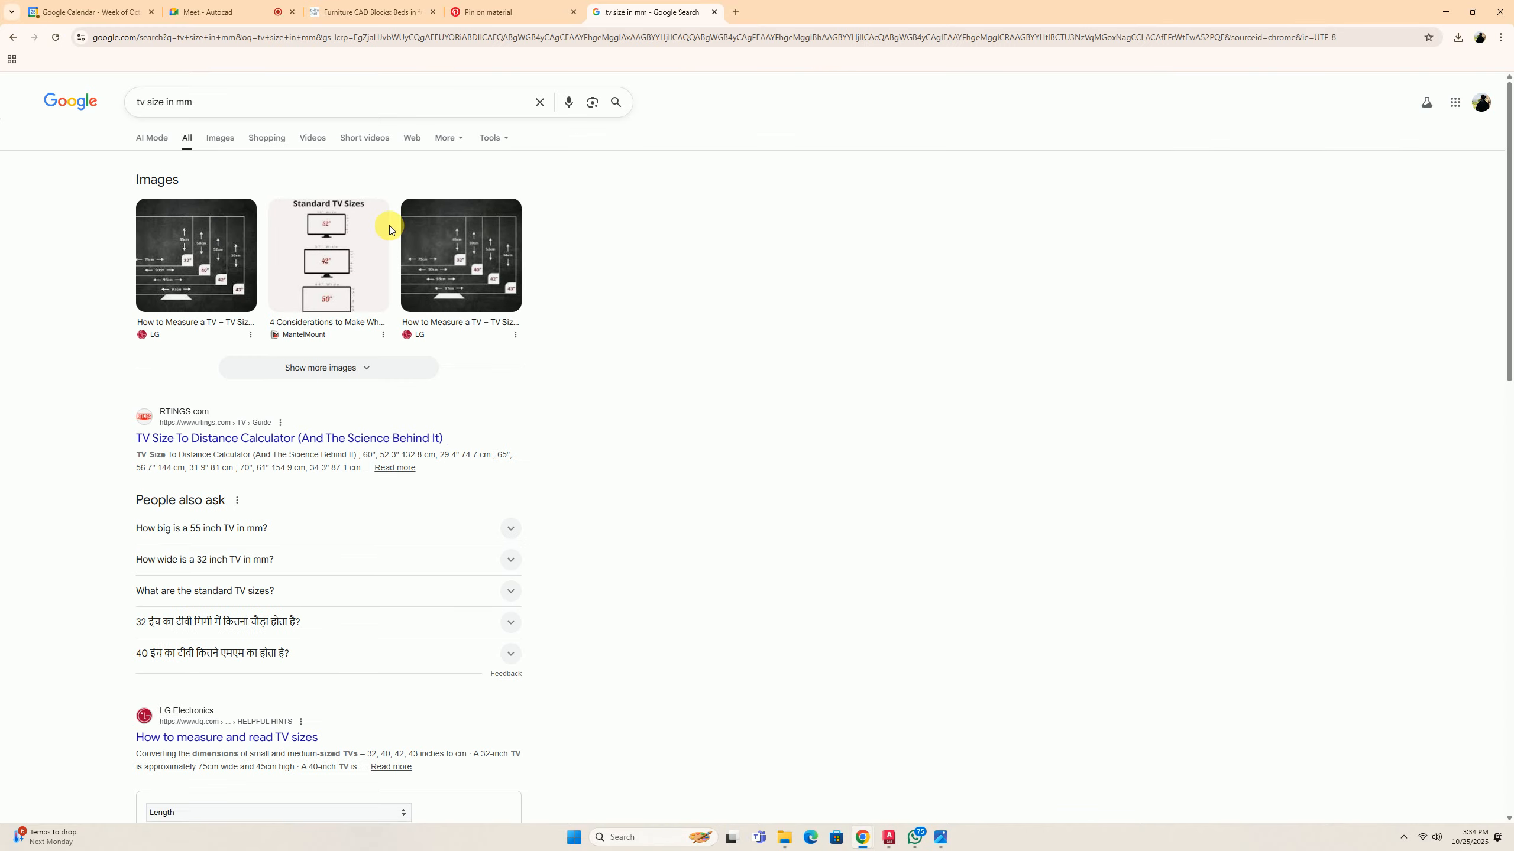
# Examine the LG TV size chart and the TV size and viewing distance chart, and return to AutoCAD.
pyautogui.click(216, 254)
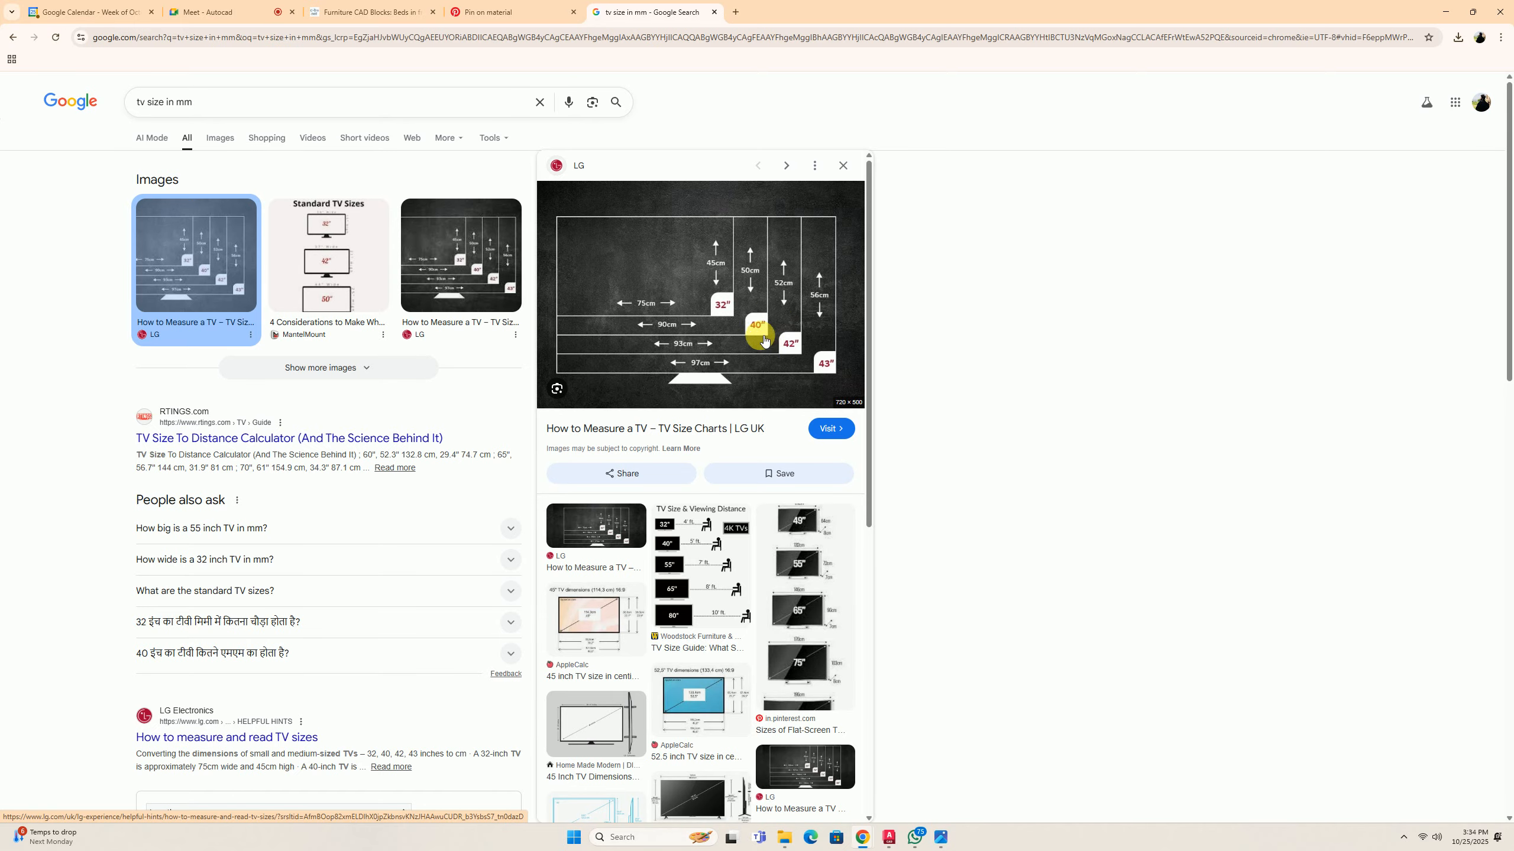
pyautogui.scroll(-2, 817, 352)
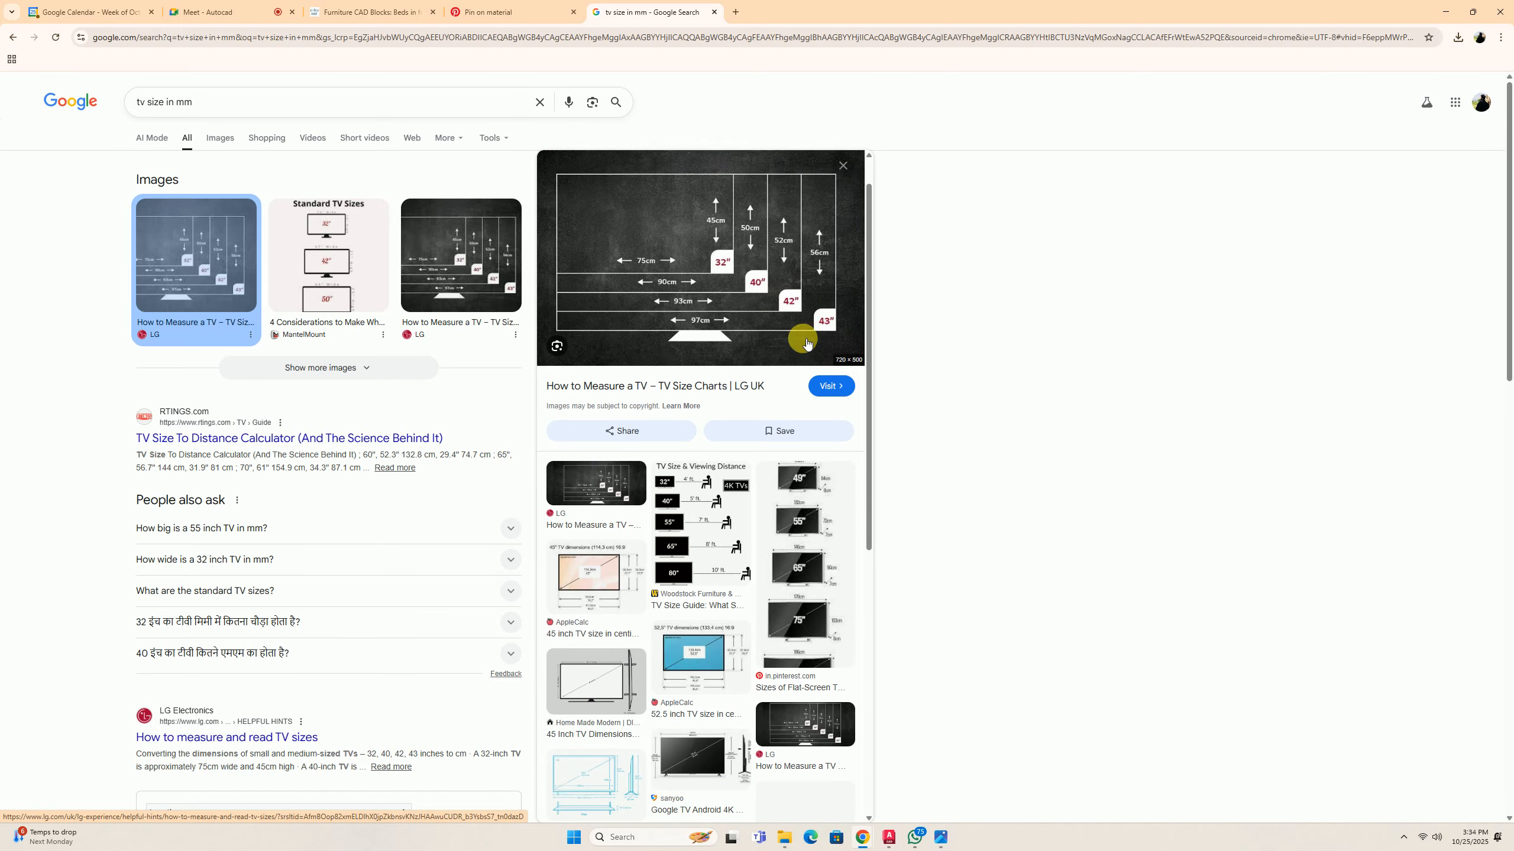
pyautogui.click(692, 495)
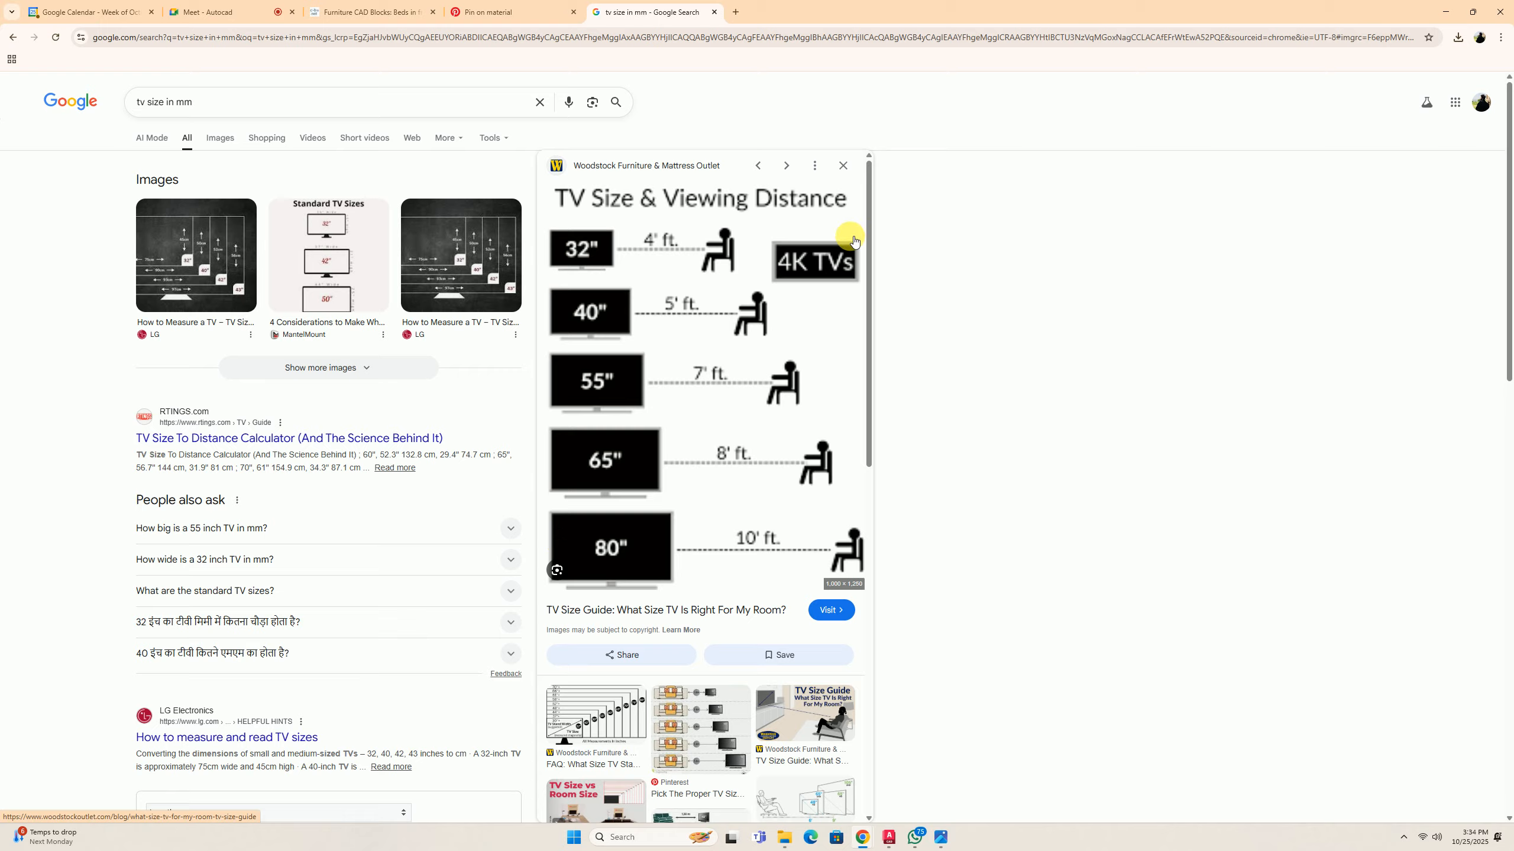
pyautogui.click(1452, 12)
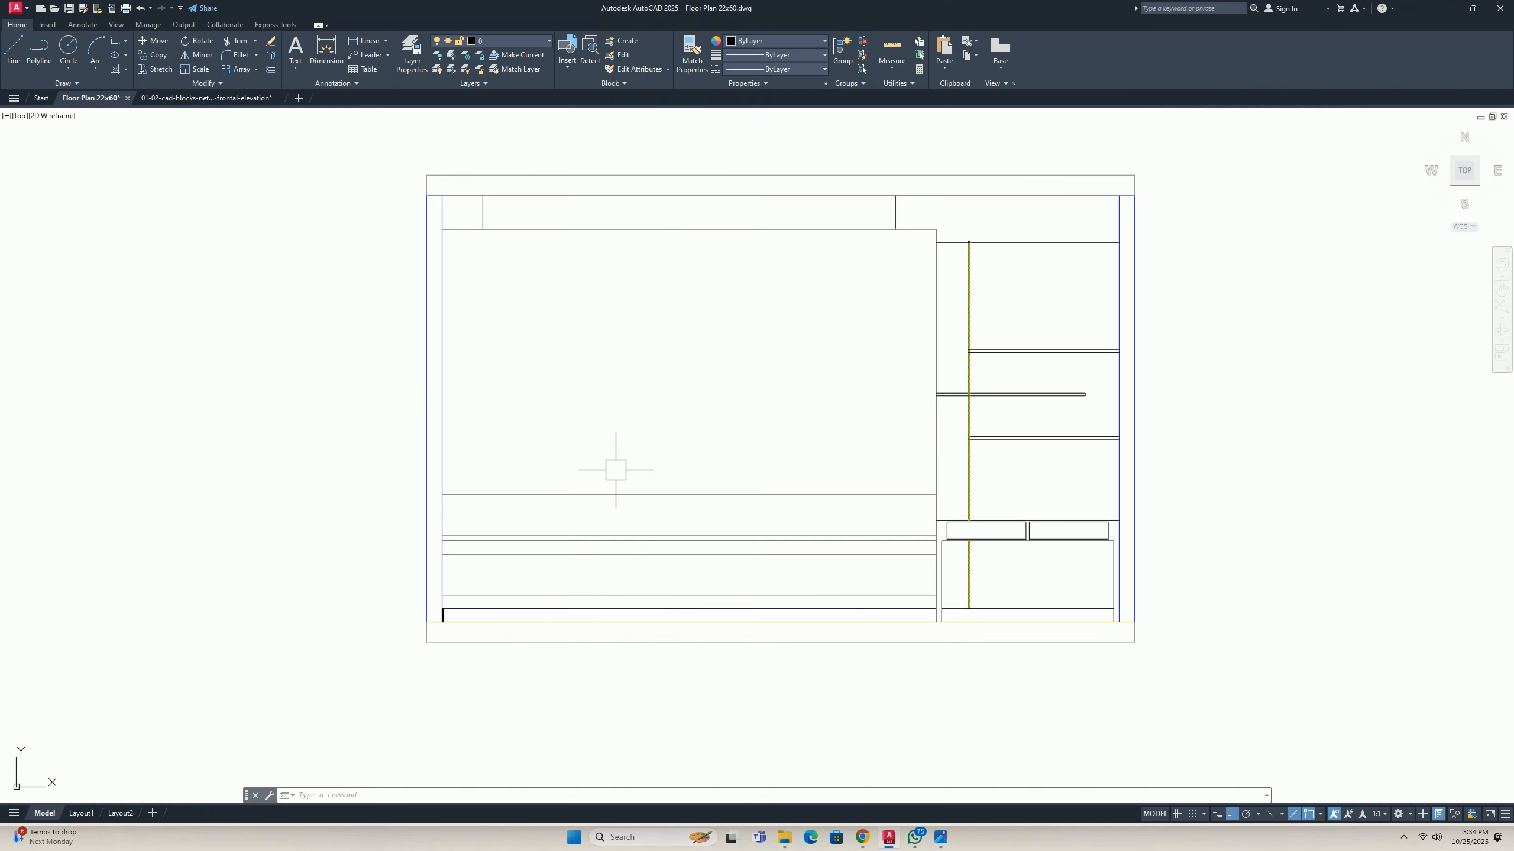
# Open Calculator and multiply 80 by 25 to convert the TV size to millimetres.
pyautogui.scroll(-5, 608, 459)
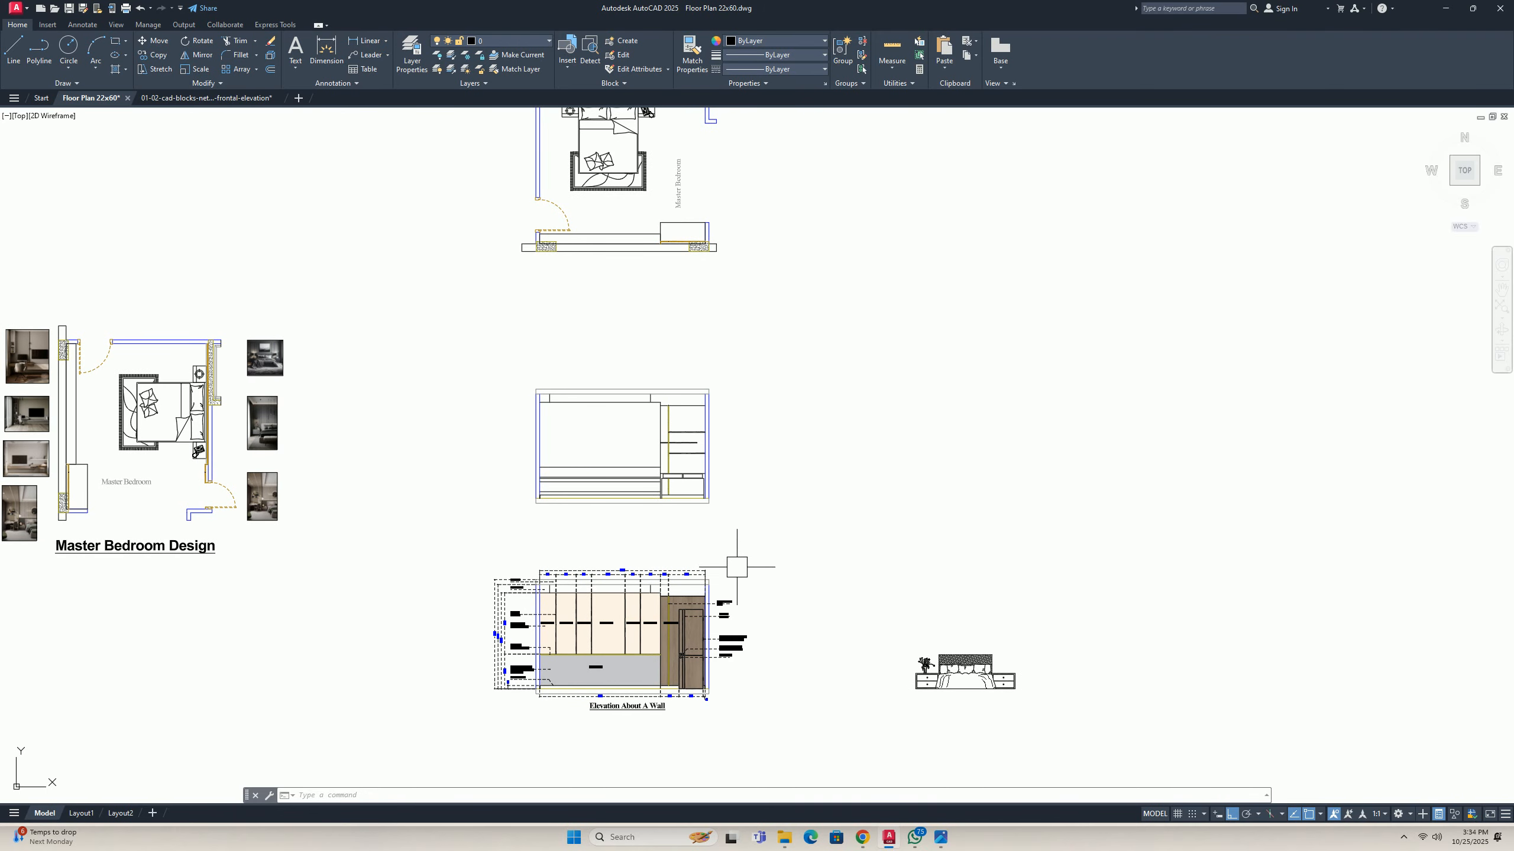
pyautogui.press('super+r')
pyautogui.write('calc')
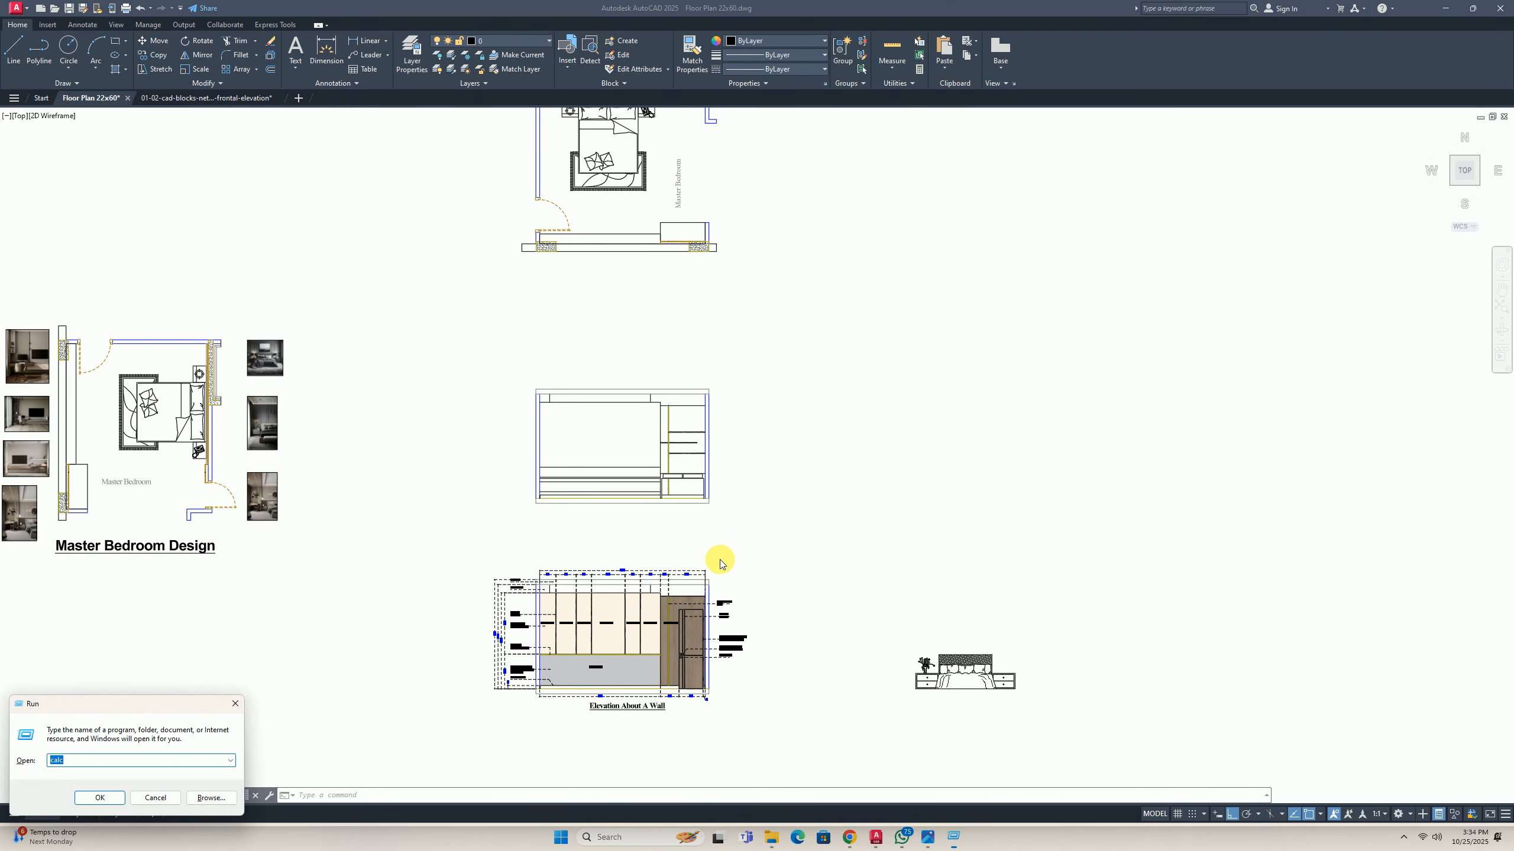
pyautogui.press('Return')
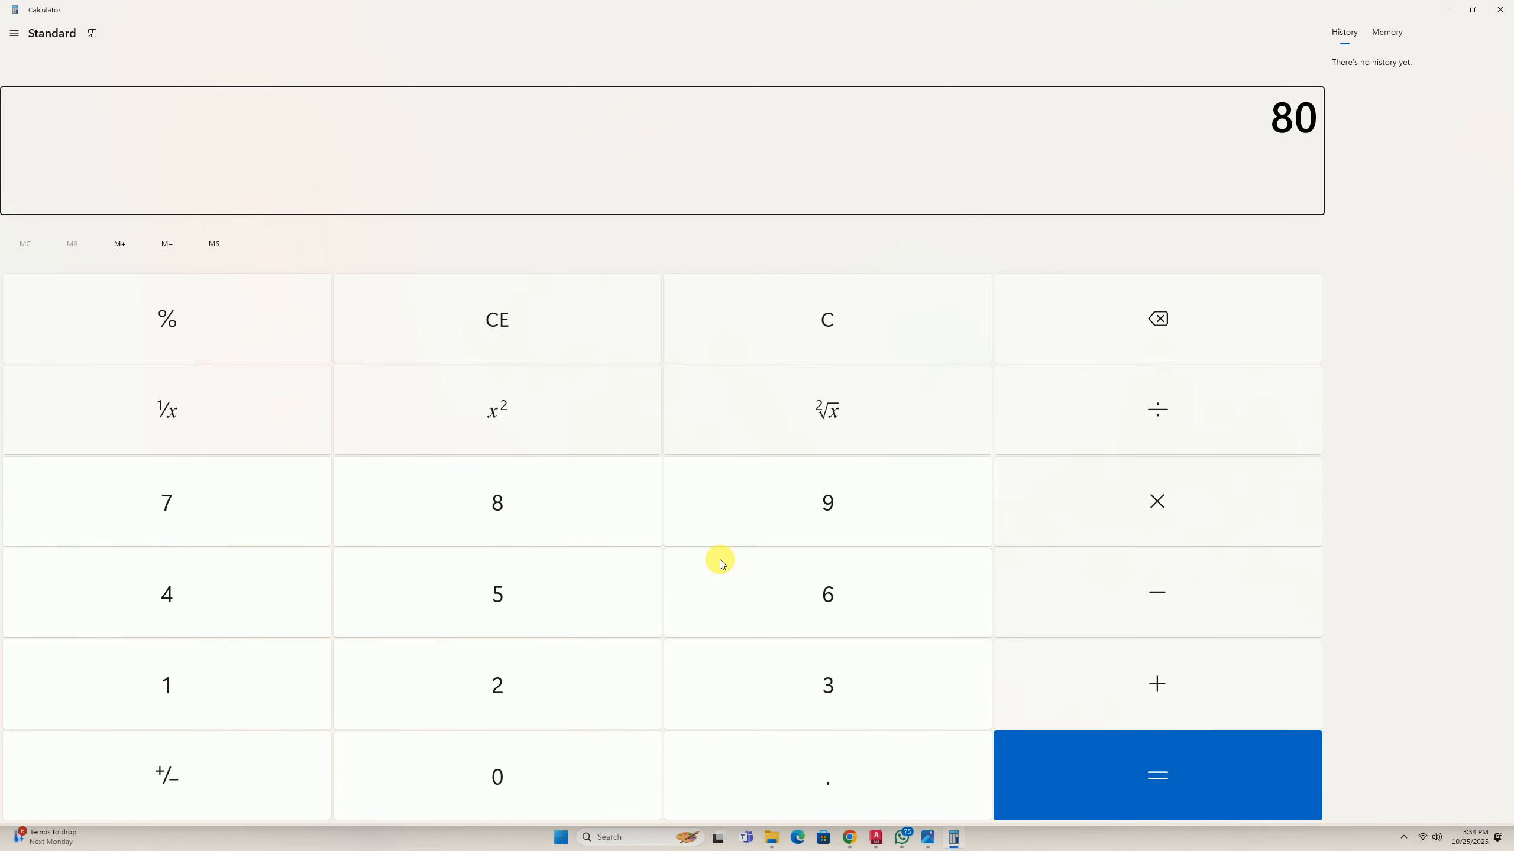
pyautogui.press('Return')
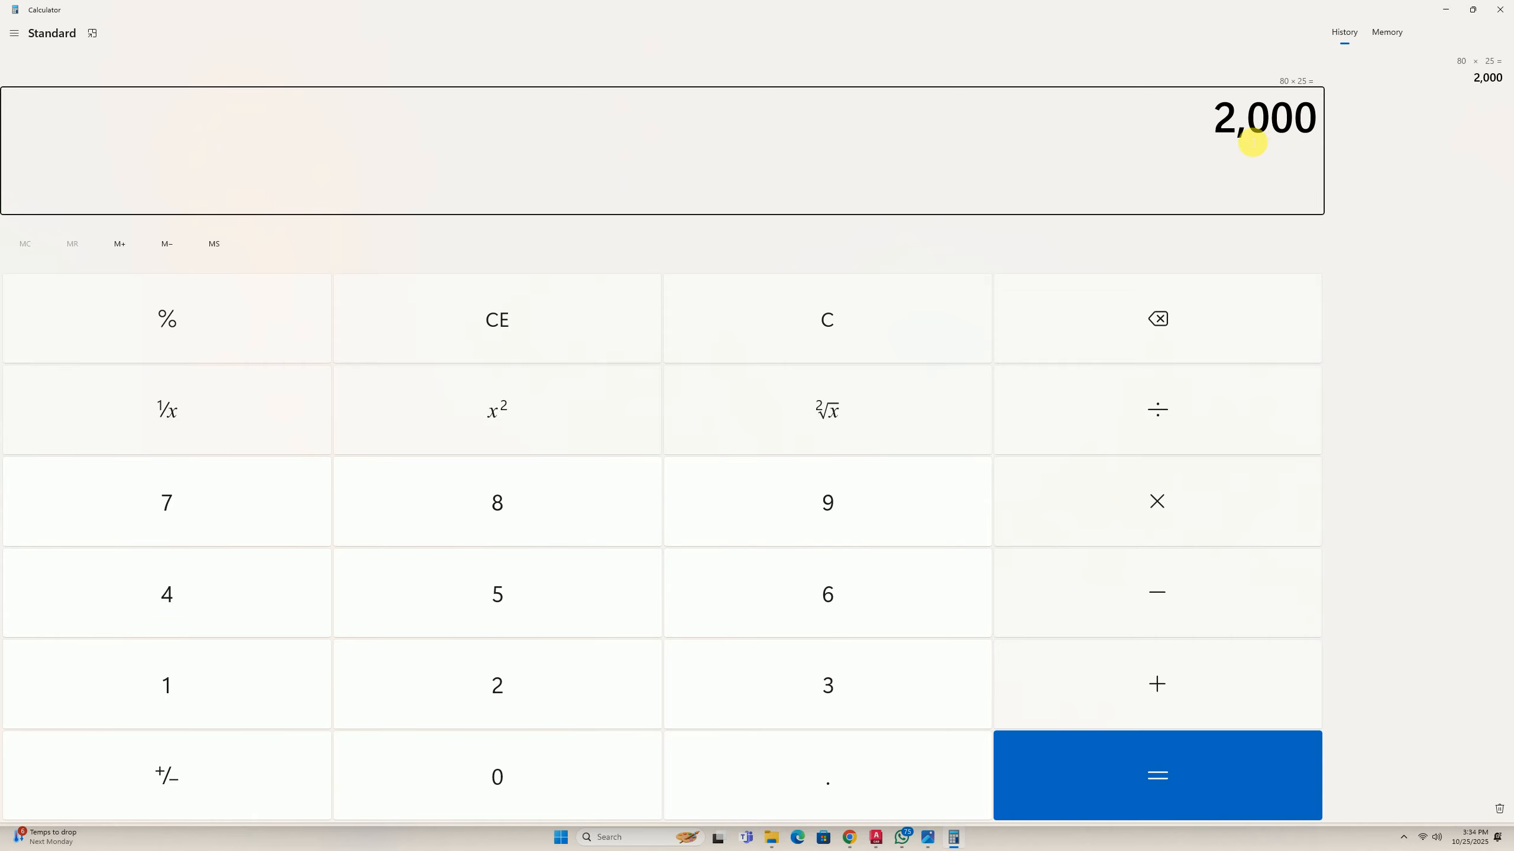
pyautogui.click(1446, 8)
# Draw a rectangle 1500 long and 850 wide for the TV in the empty space beside the elevation.
pyautogui.moveTo(846, 377); pyautogui.dragTo(698, 411, button='middle')
pyautogui.write('r')
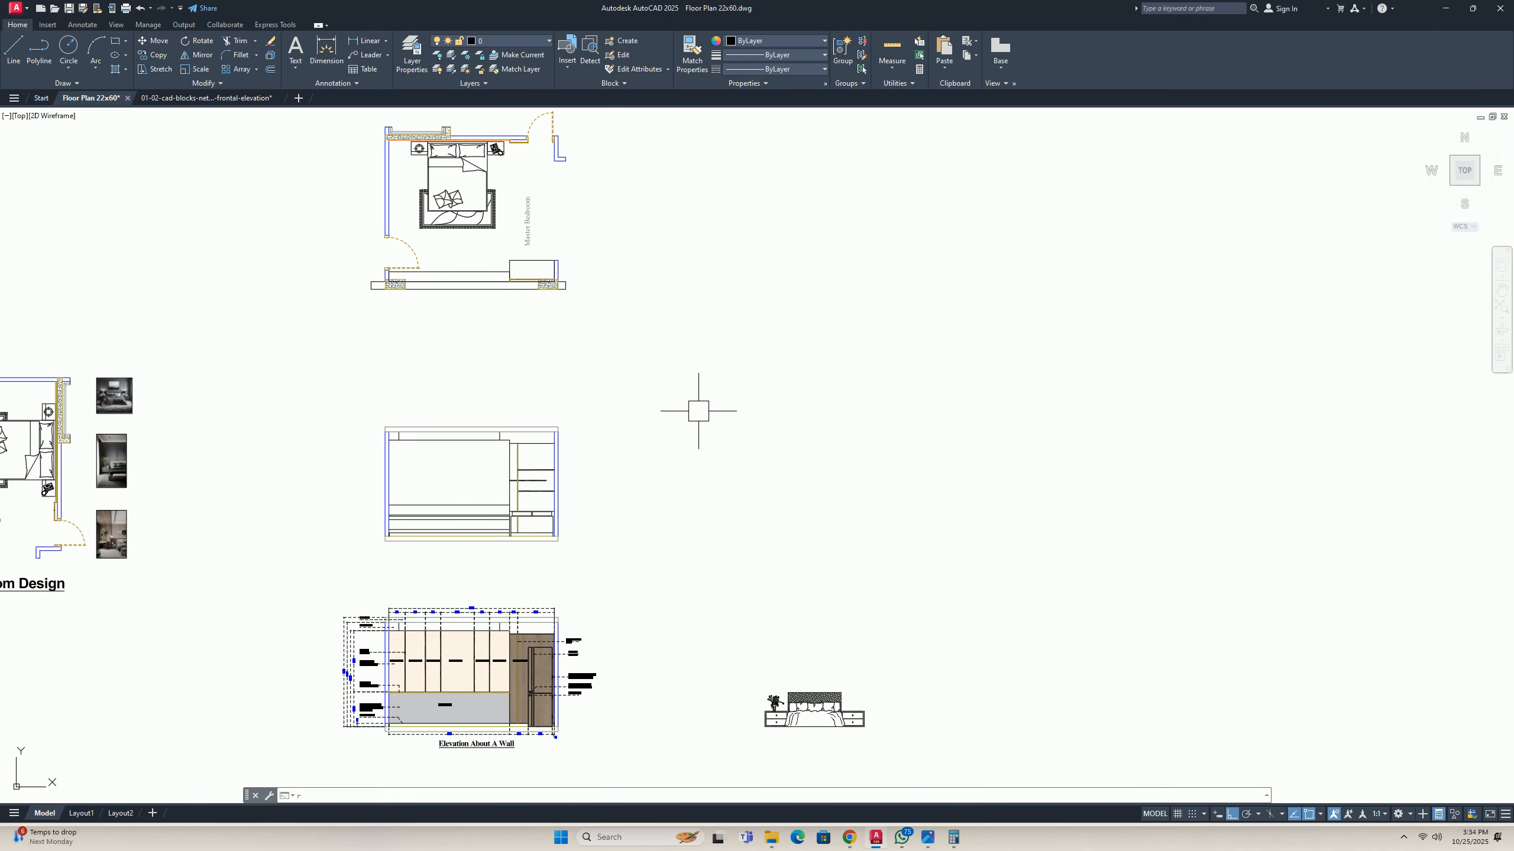
pyautogui.scroll(4, 641, 484)
pyautogui.click(641, 485)
pyautogui.write('d')
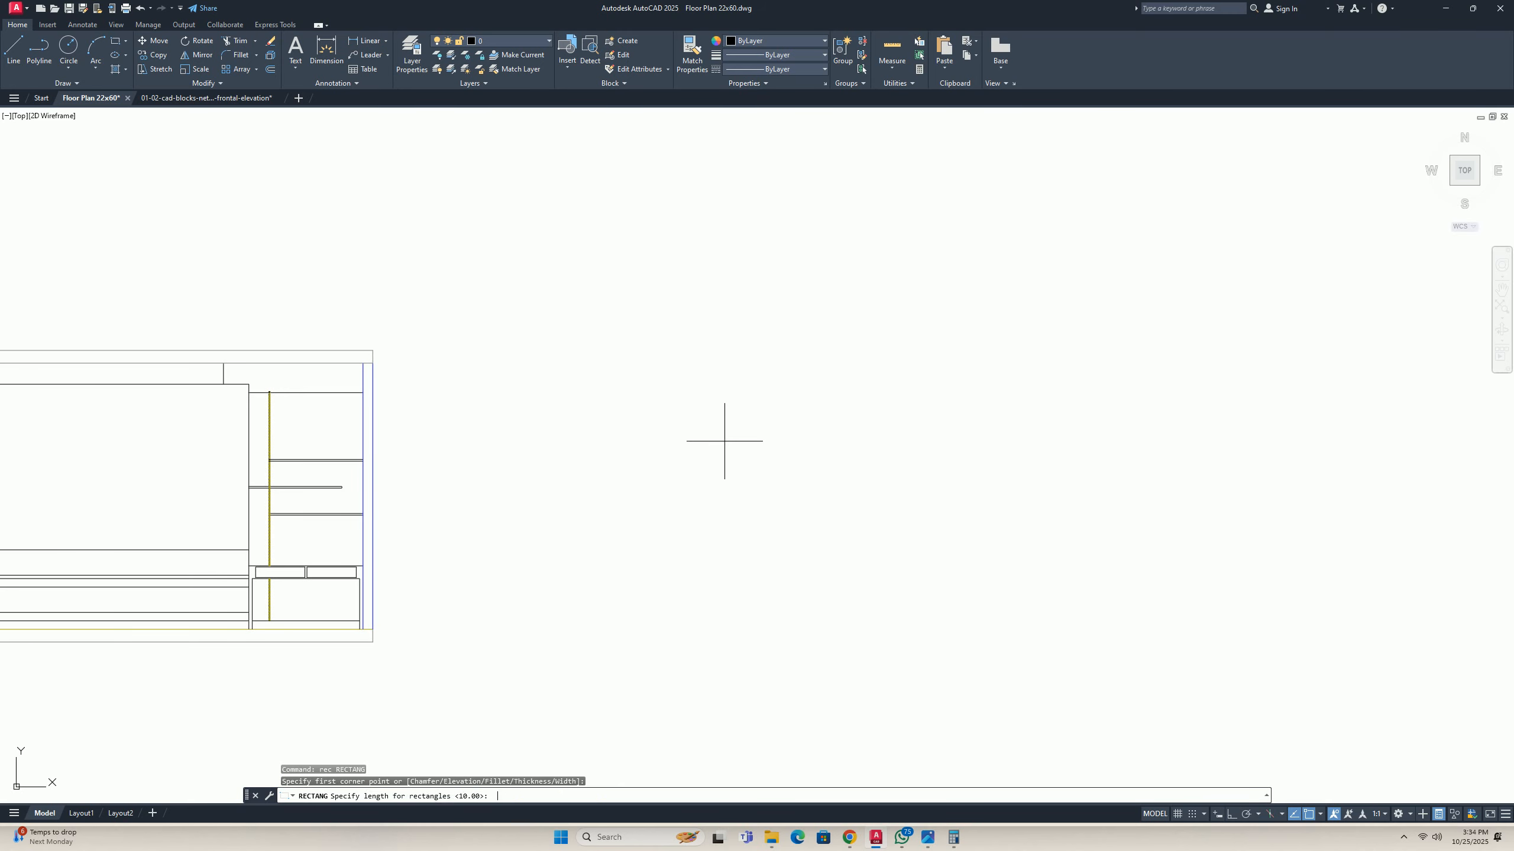
pyautogui.press('Return')
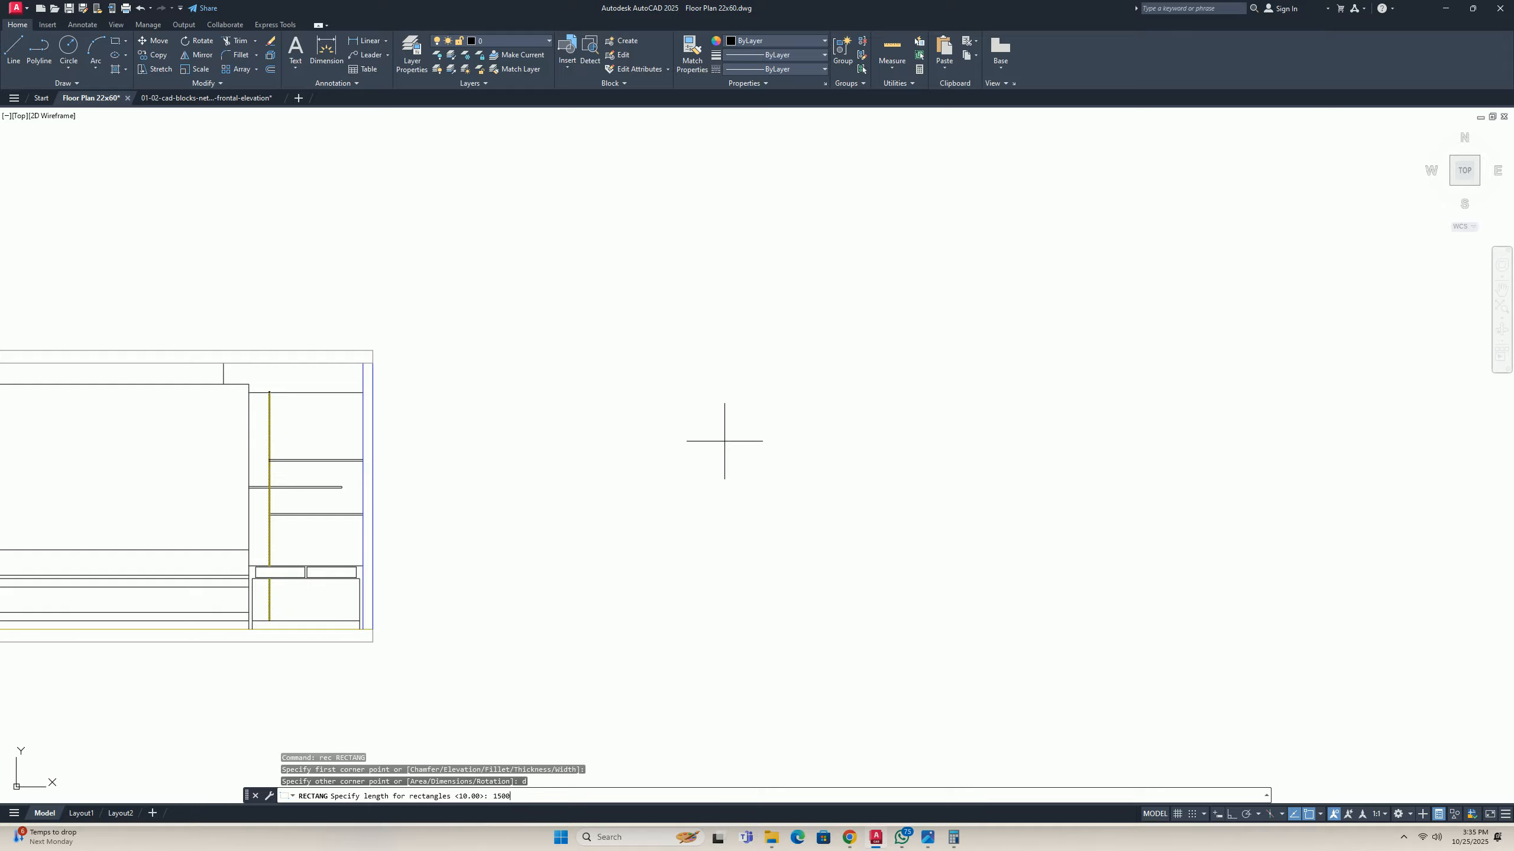
pyautogui.press('Return')
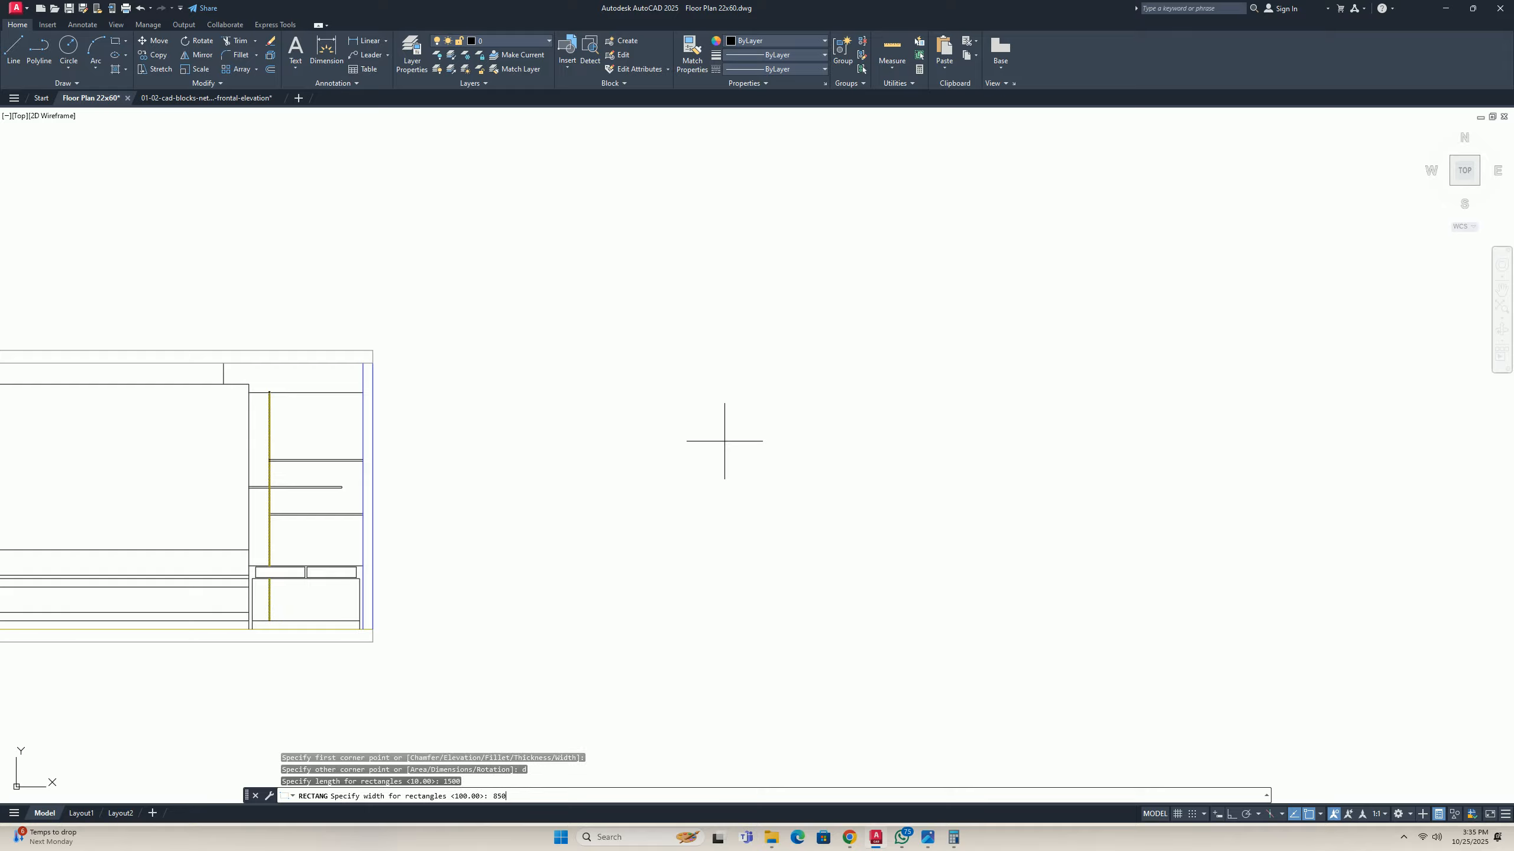
pyautogui.write('850')
pyautogui.press('Return')
pyautogui.click(723, 442)
pyautogui.press('Escape')
pyautogui.press('Escape')
pyautogui.scroll(6, 703, 453)
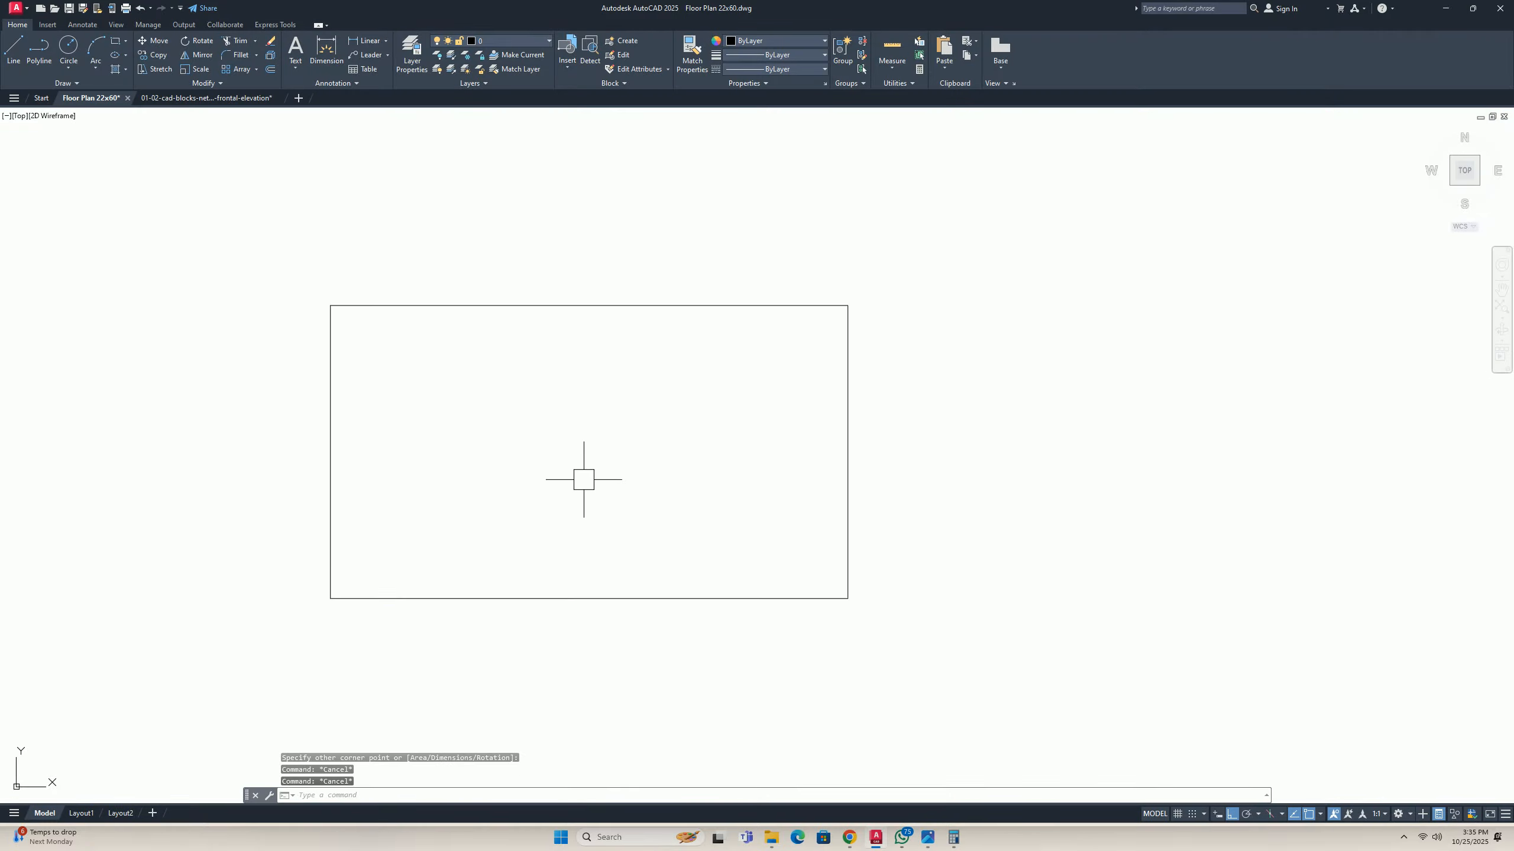
# Draw a diagonal line across the TV rectangle from its lower-left corner to its upper-right corner.
pyautogui.write('l')
pyautogui.press('Return')
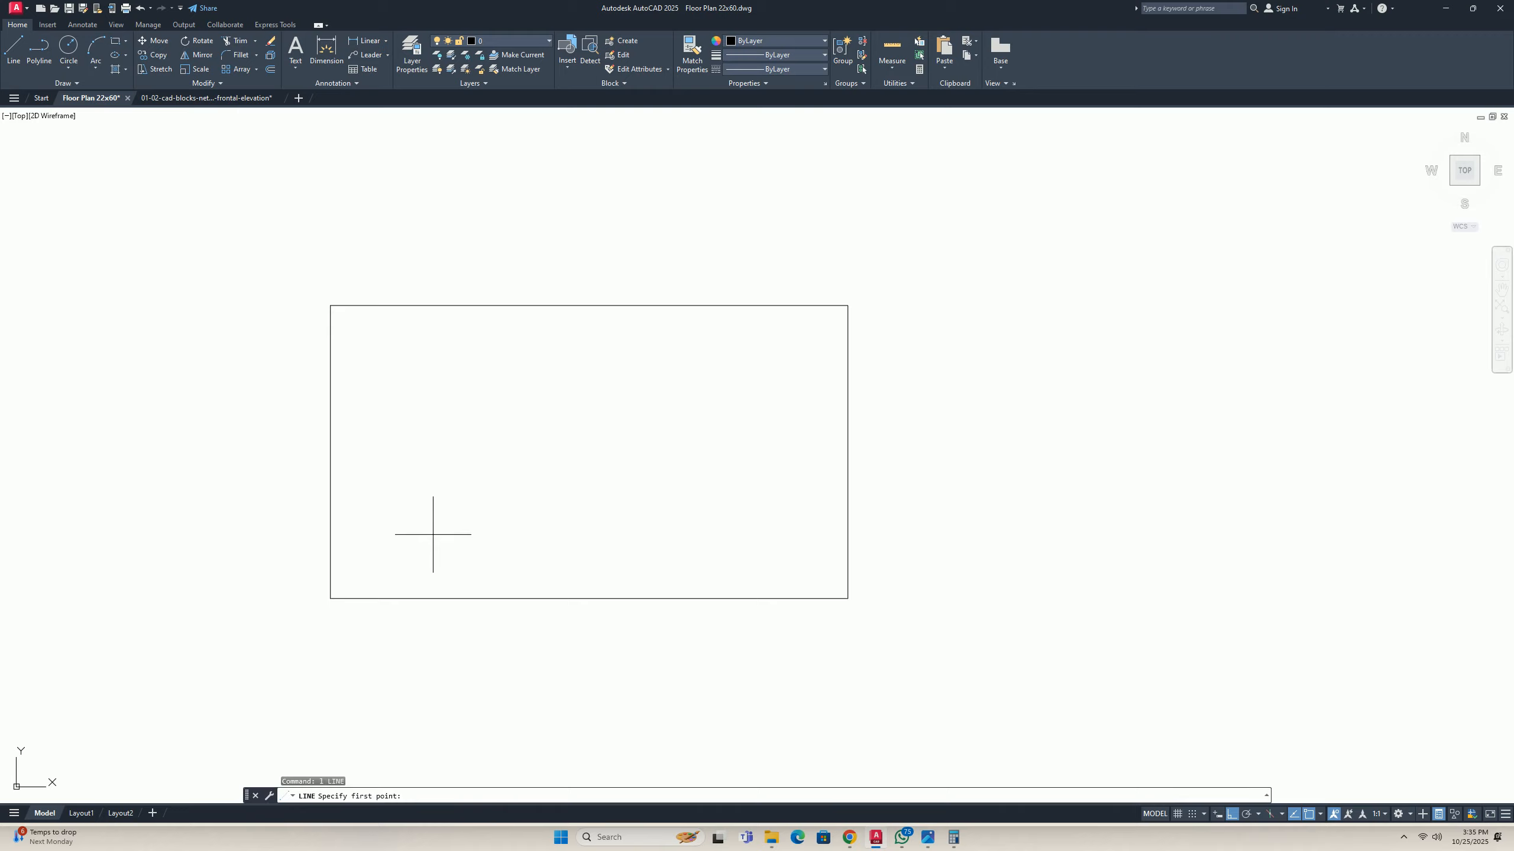
pyautogui.click(331, 597)
pyautogui.click(847, 305)
pyautogui.press('Escape')
pyautogui.press('Escape')
# Measure the TV rectangle's diagonal with an aligned dimension, without placing it.
pyautogui.write('da')
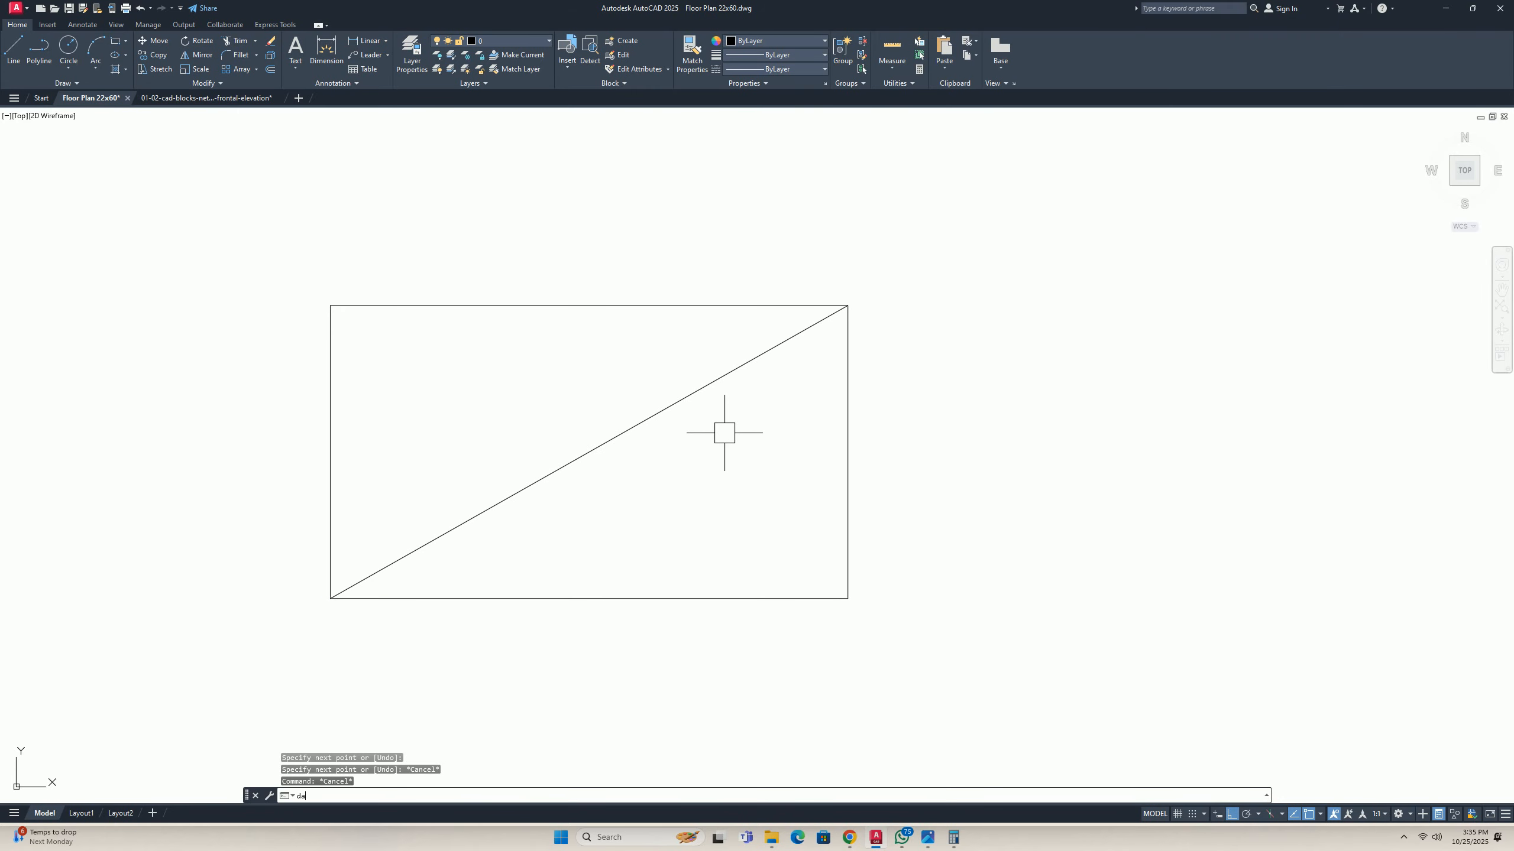
pyautogui.press('Return')
pyautogui.press('Return')
pyautogui.click(641, 422)
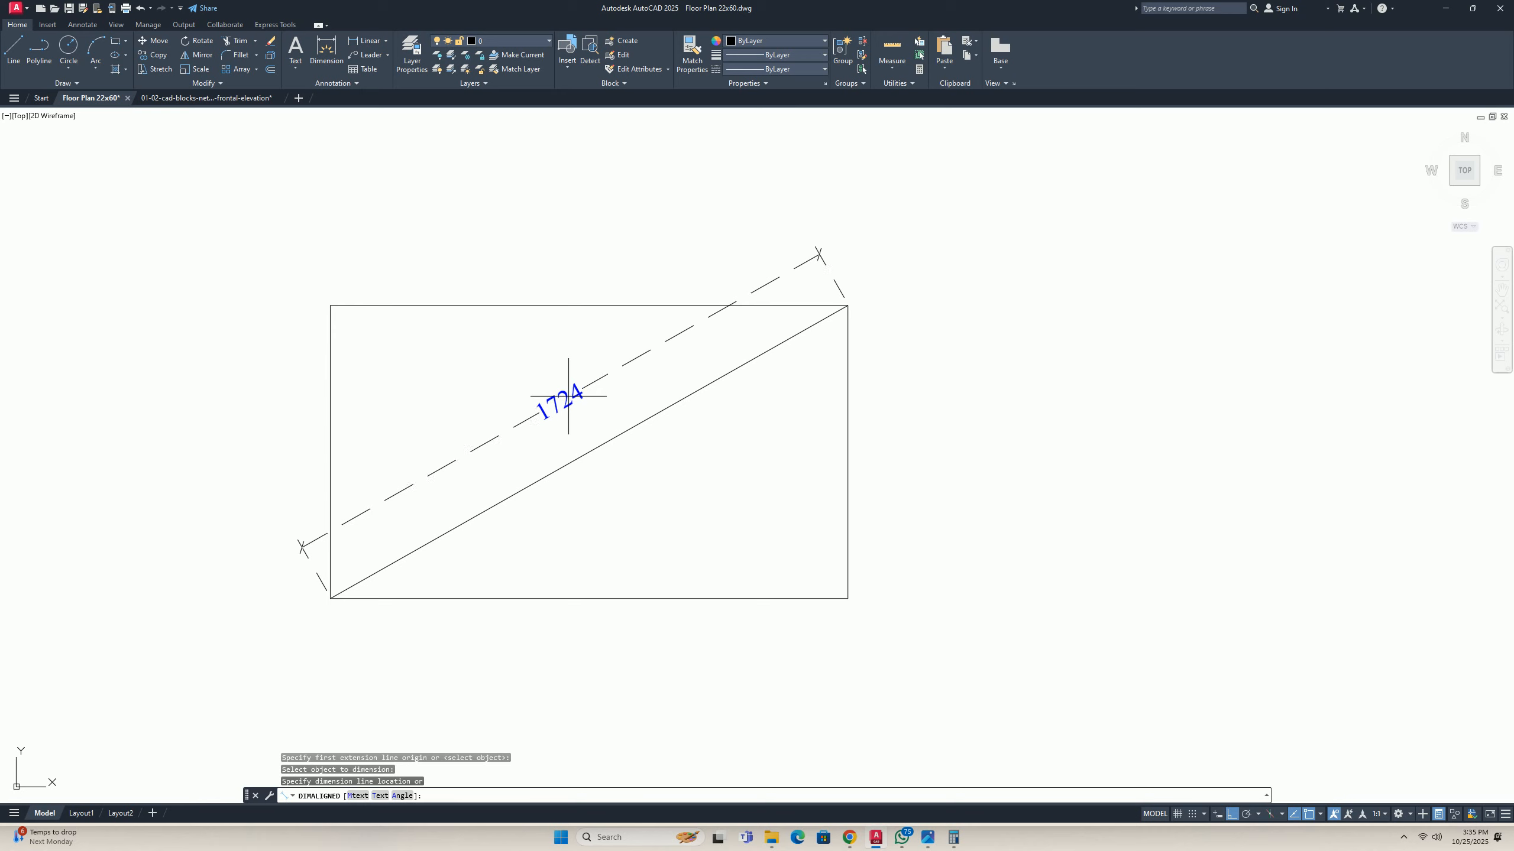
pyautogui.press('Escape')
pyautogui.scroll(-6, 644, 525)
pyautogui.write('sc')
pyautogui.press('Return')
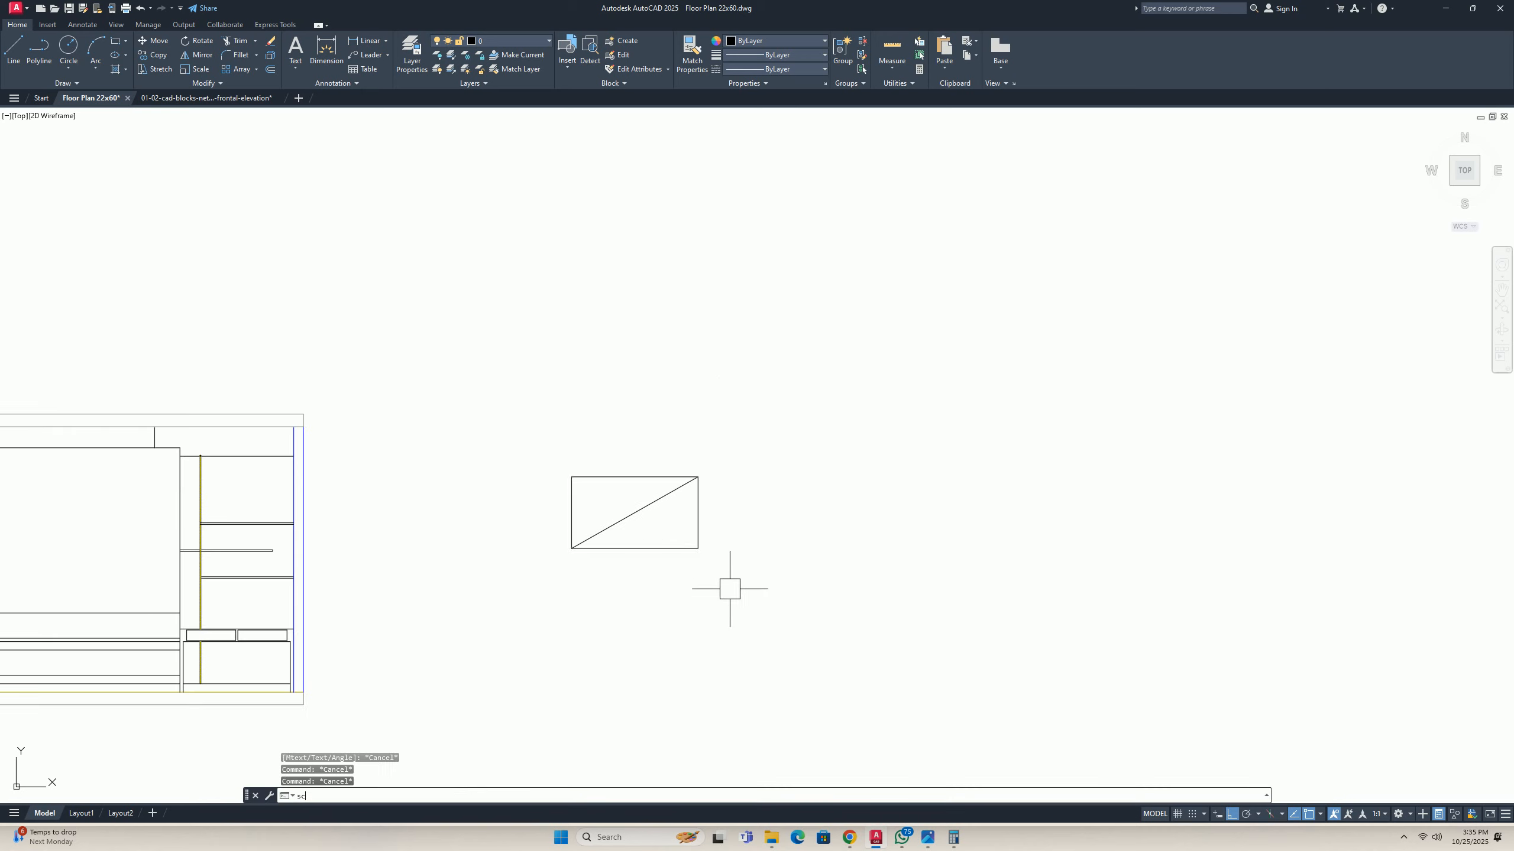
pyautogui.click(744, 591)
pyautogui.click(612, 434)
pyautogui.press('Return')
pyautogui.scroll(4, 593, 533)
pyautogui.click(536, 574)
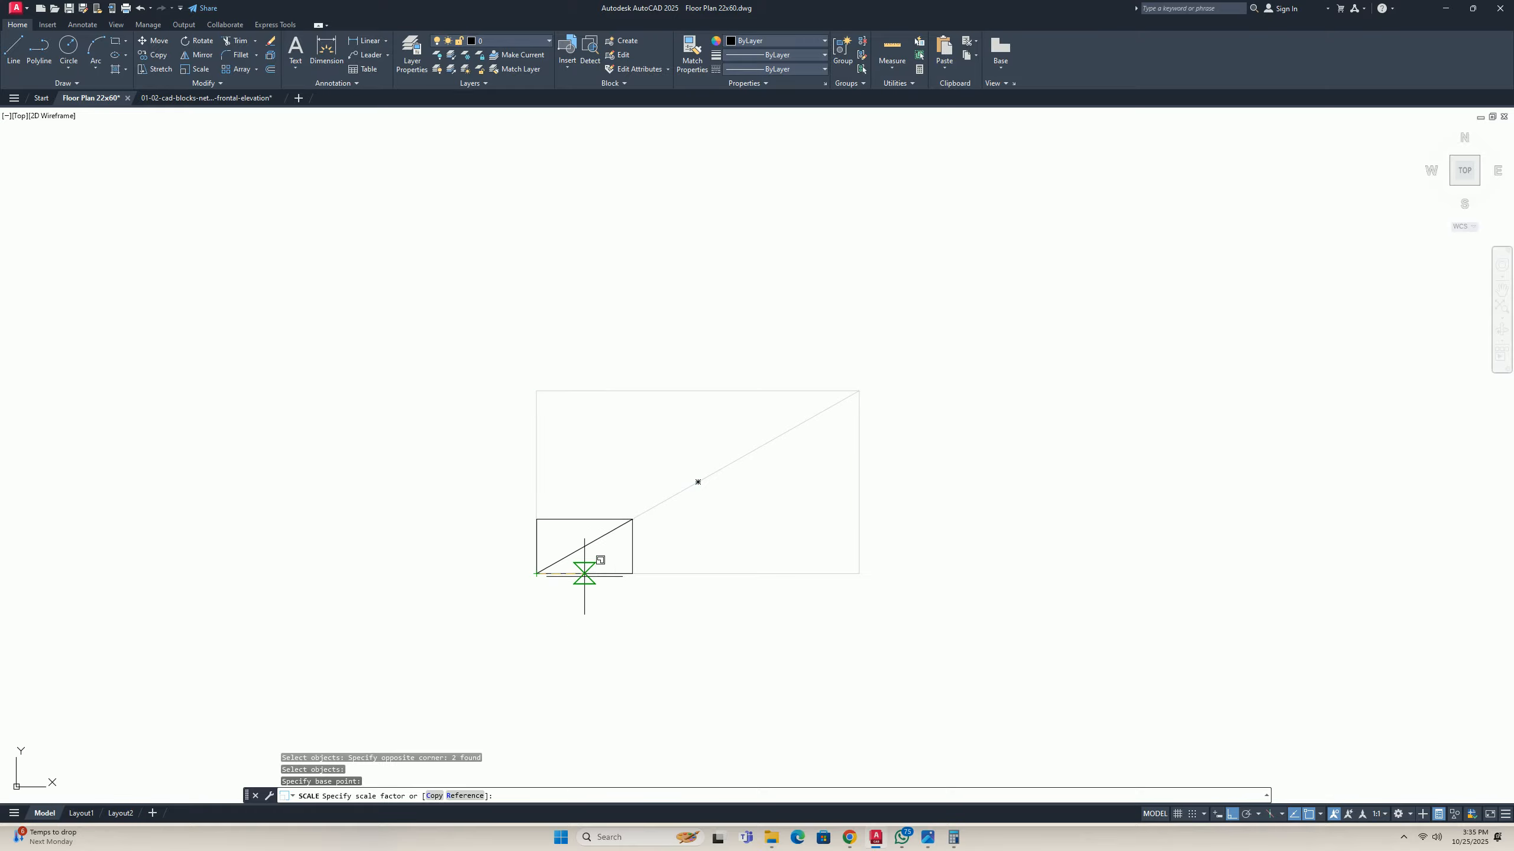
pyautogui.write('r')
pyautogui.press('Return')
pyautogui.press('Escape')
pyautogui.write('s')
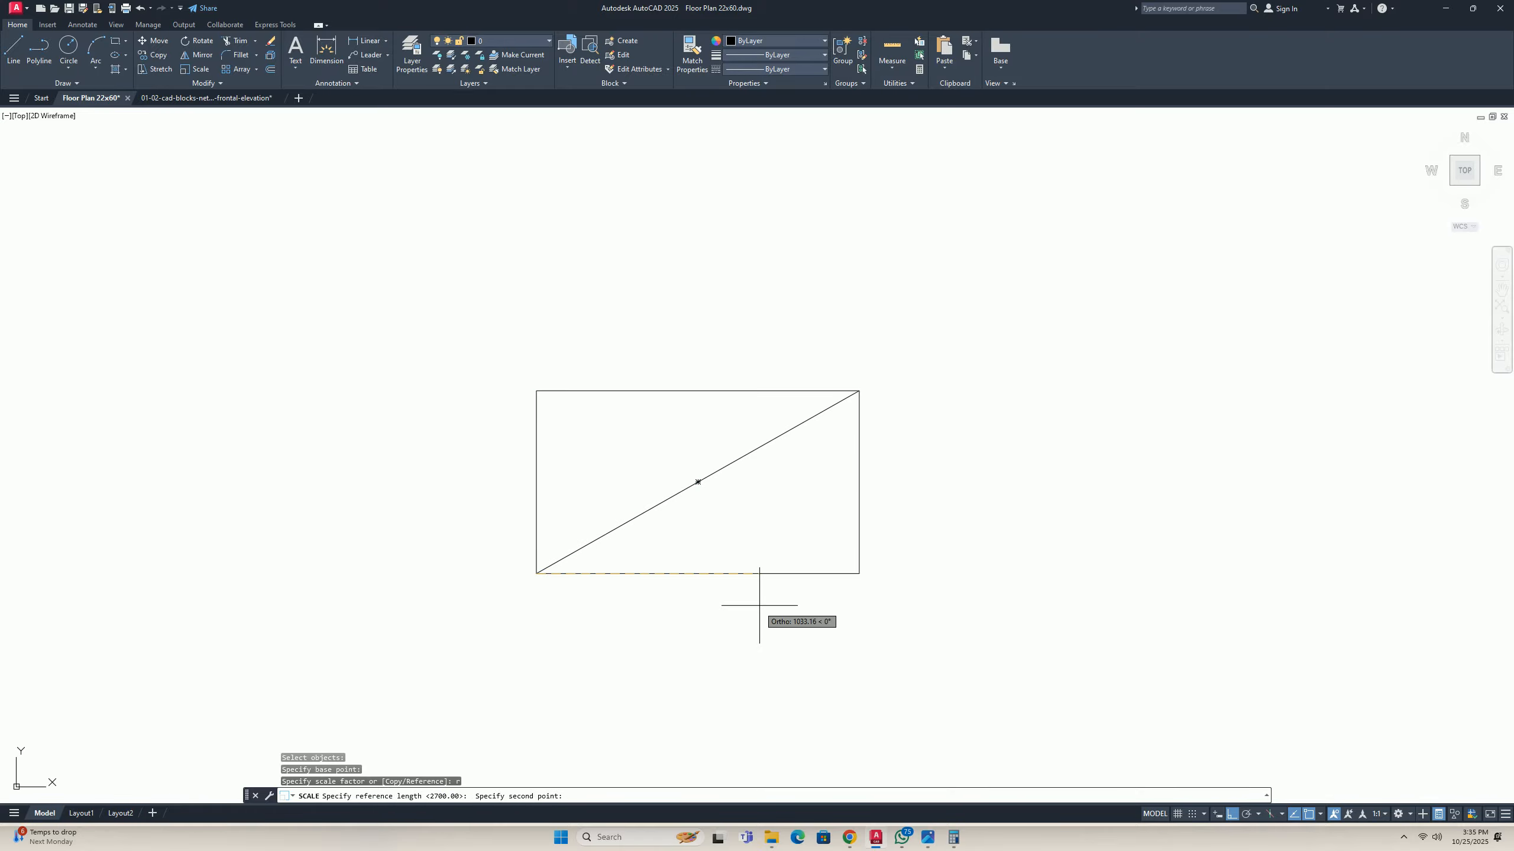
pyautogui.press('Return')
pyautogui.click(888, 595)
pyautogui.click(754, 303)
pyautogui.press('Return')
pyautogui.click(753, 303)
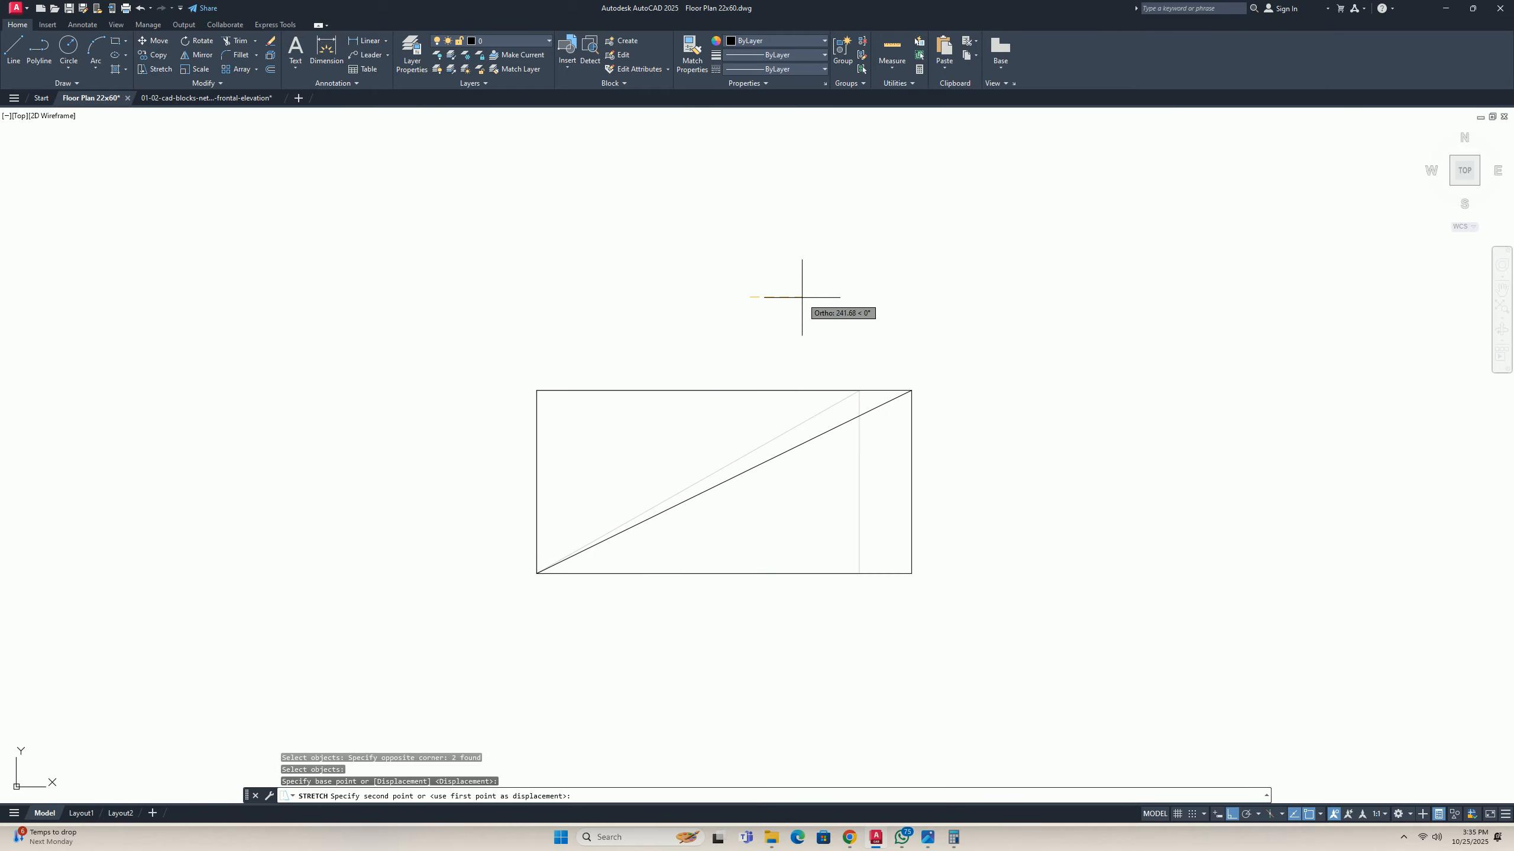
pyautogui.press('Escape')
# Measure the width of the TV rectangle along its bottom edge with a linear dimension, without placing it.
pyautogui.write('dli')
pyautogui.press('Return')
pyautogui.press('Return')
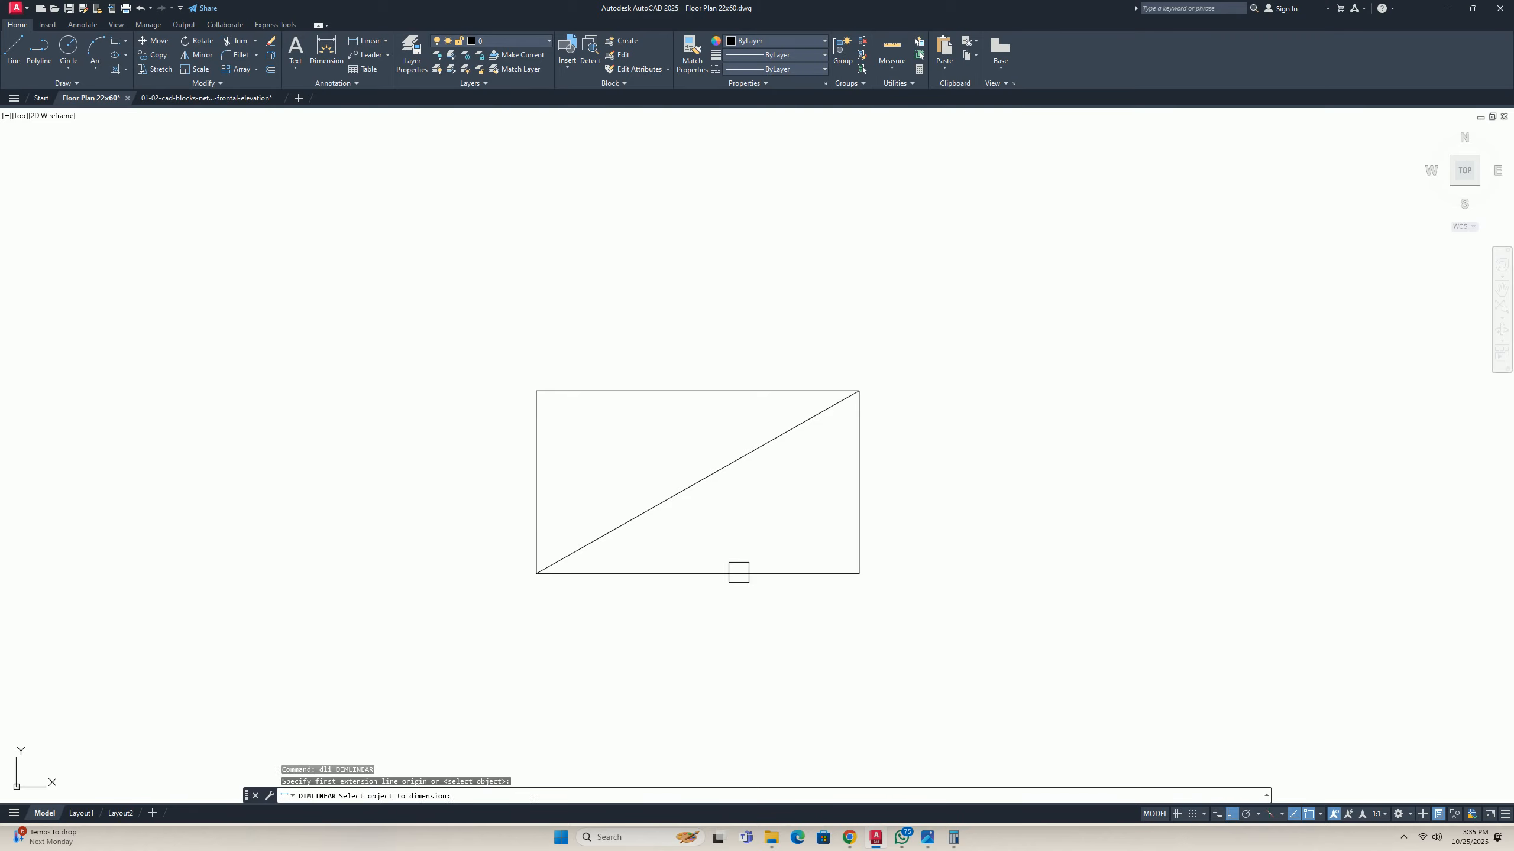
pyautogui.click(738, 573)
pyautogui.press('Escape')
pyautogui.press('Escape')
# Stretch the right side of the TV rectangle, together with the diagonal's end, 300 outward.
pyautogui.write('s')
pyautogui.press('Return')
pyautogui.click(1005, 683)
pyautogui.click(768, 319)
pyautogui.press('Return')
pyautogui.click(708, 280)
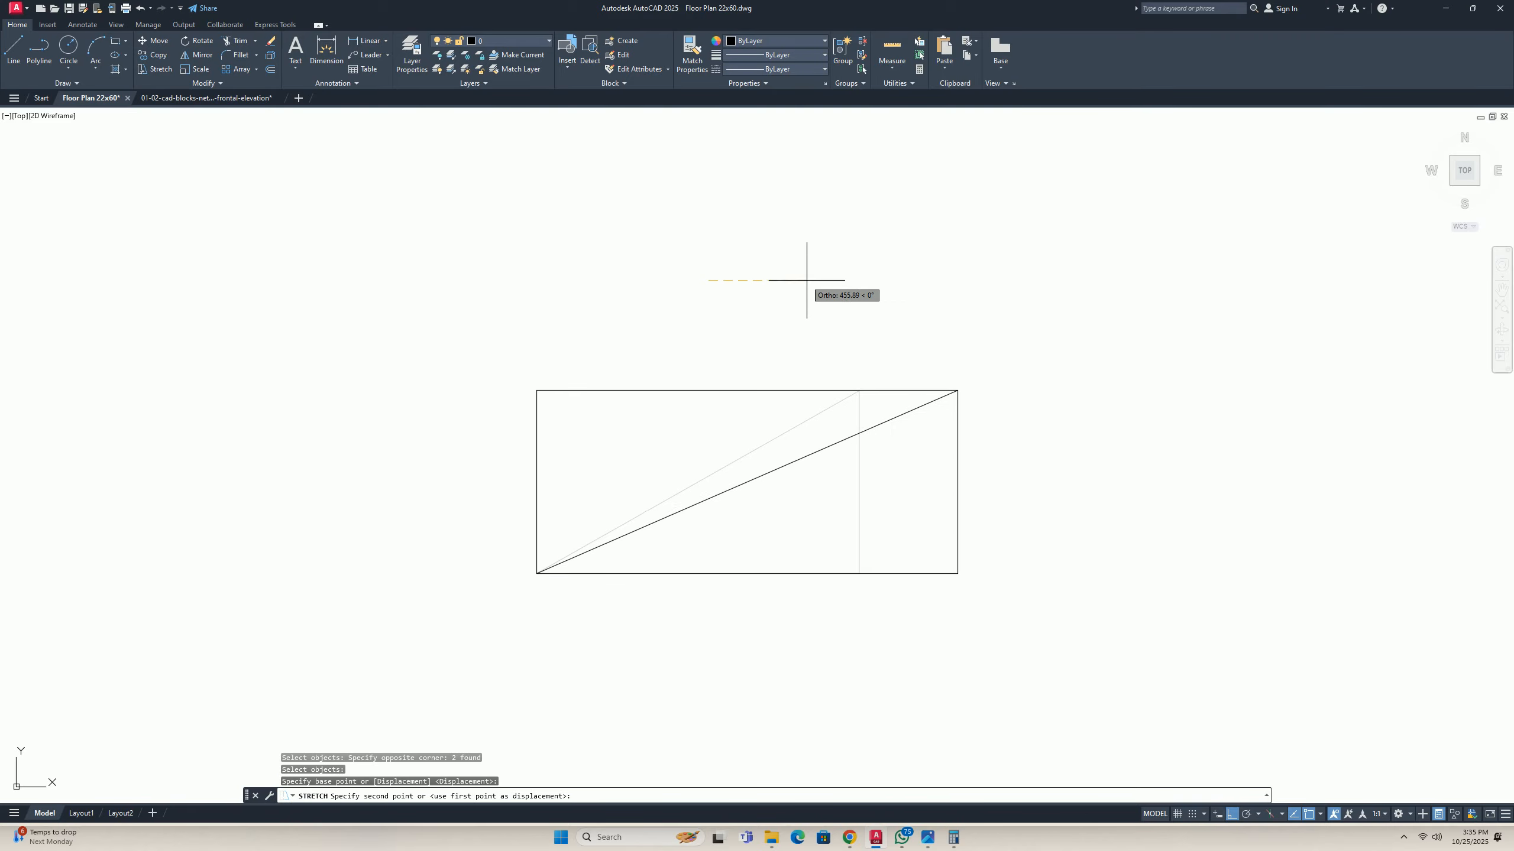
pyautogui.write('300')
pyautogui.press('Return')
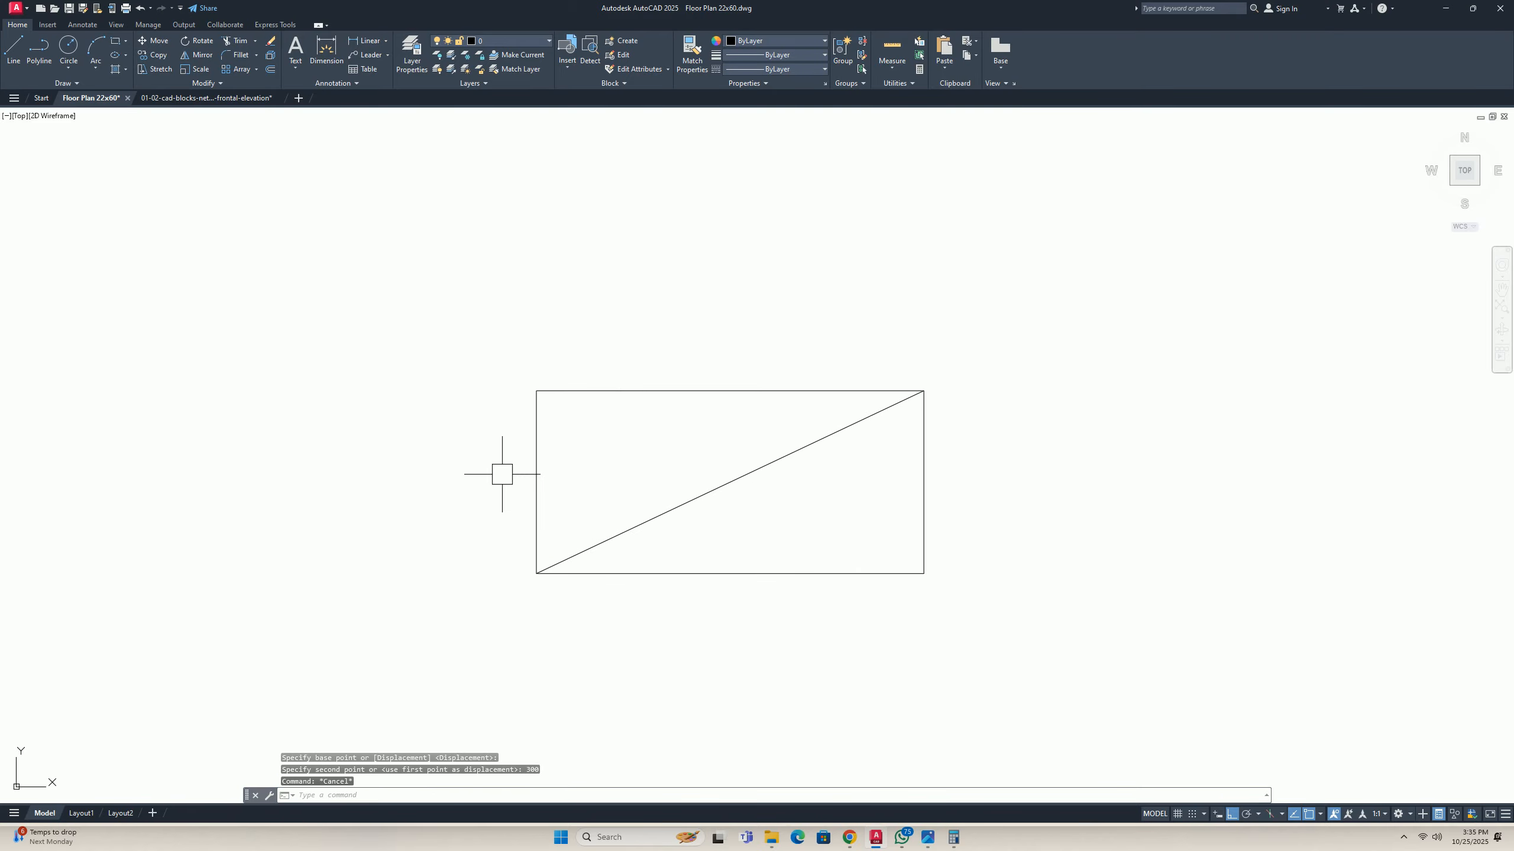
pyautogui.press('Escape')
pyautogui.press('Escape')
# Check the TV rectangle's height and stretch its top edge, together with the diagonal's end, 150 upward.
pyautogui.write('dli')
pyautogui.press('Escape')
pyautogui.write('s')
pyautogui.press('Return')
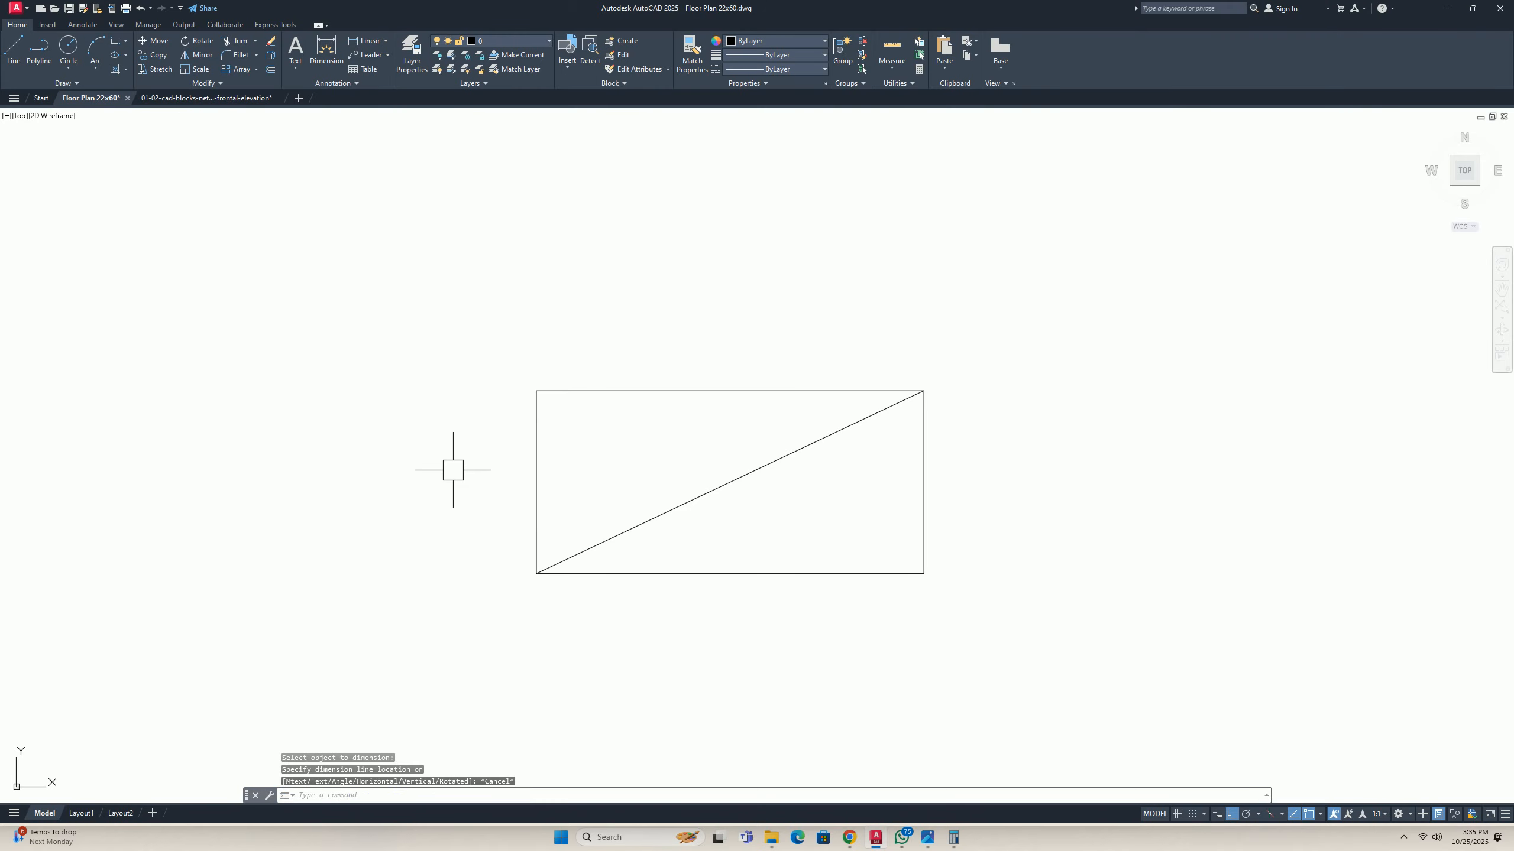
pyautogui.click(956, 473)
pyautogui.click(541, 351)
pyautogui.press('Return')
pyautogui.click(491, 328)
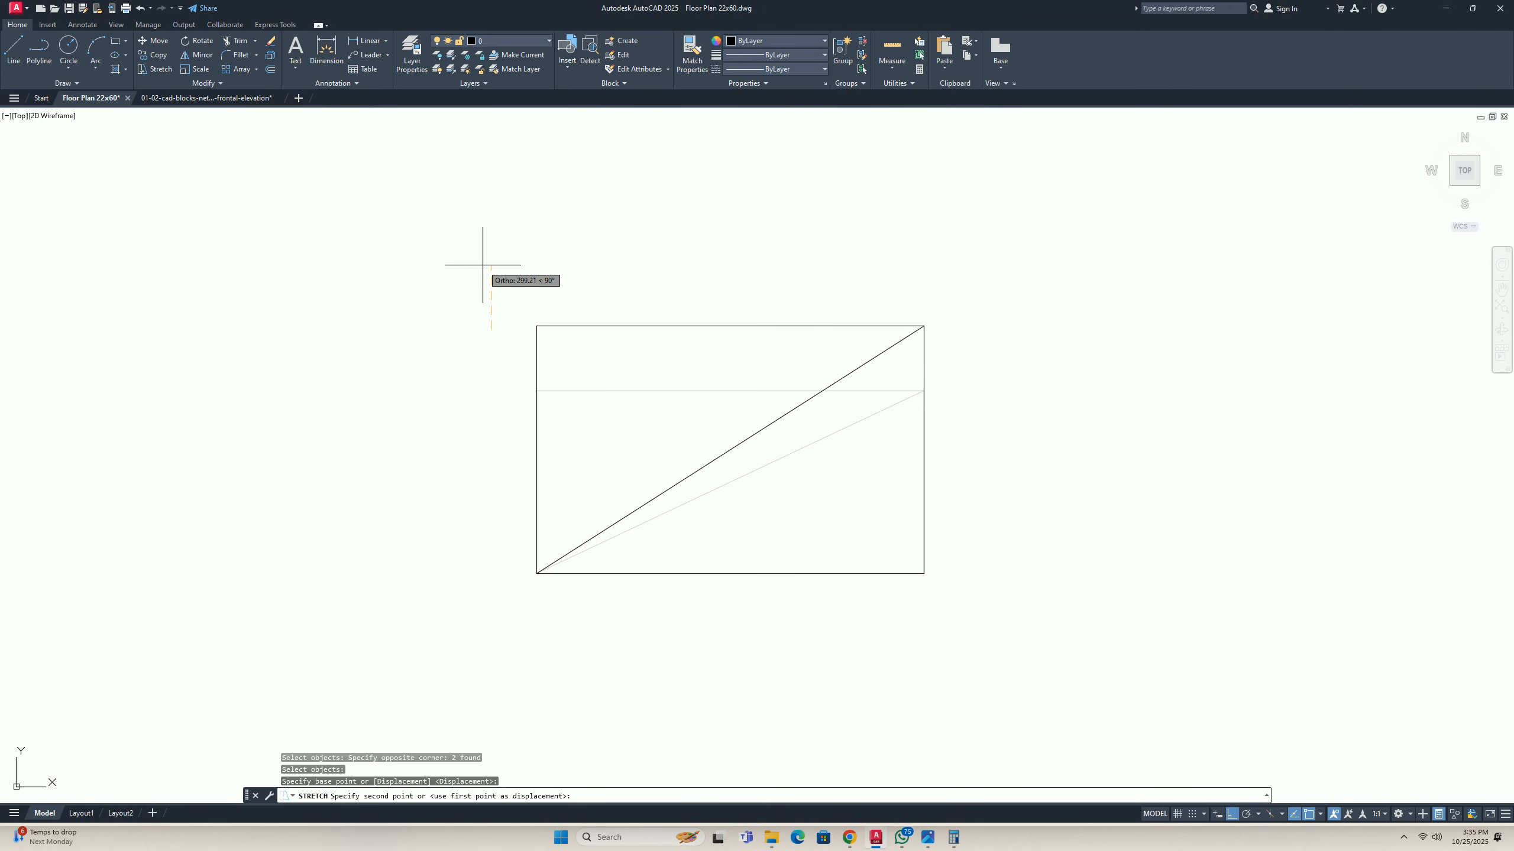
pyautogui.press('Return')
pyautogui.press('Escape')
pyautogui.press('Escape')
pyautogui.press('Escape')
# Measure the stretched TV rectangle's diagonal with an aligned dimension, without placing it.
pyautogui.scroll(4, 483, 265)
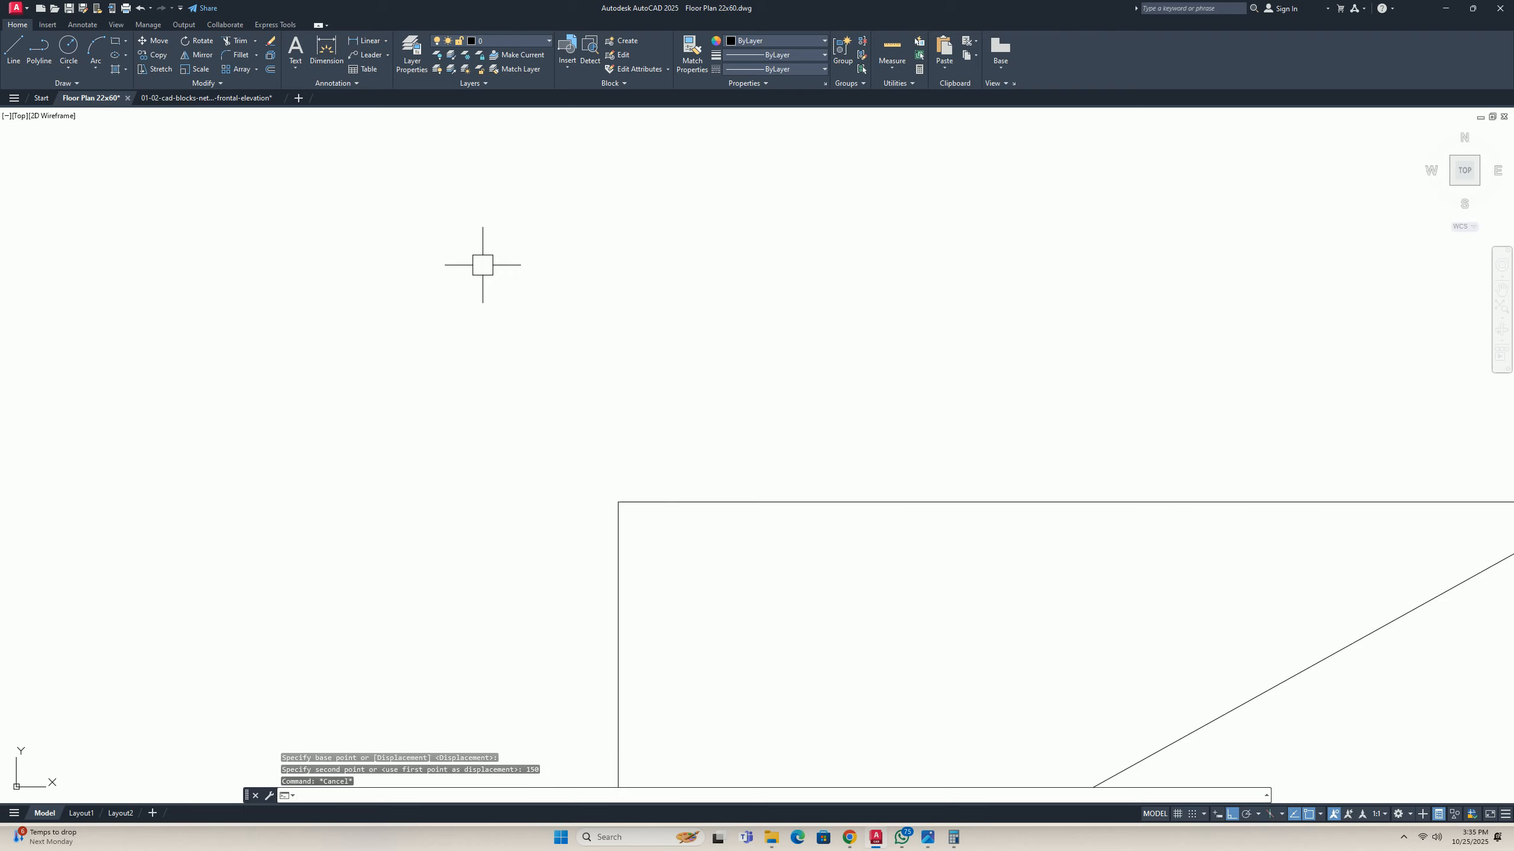
pyautogui.scroll(-8, 675, 524)
pyautogui.moveTo(769, 573); pyautogui.dragTo(627, 500, button='middle')
pyautogui.write('dal')
pyautogui.press('Return')
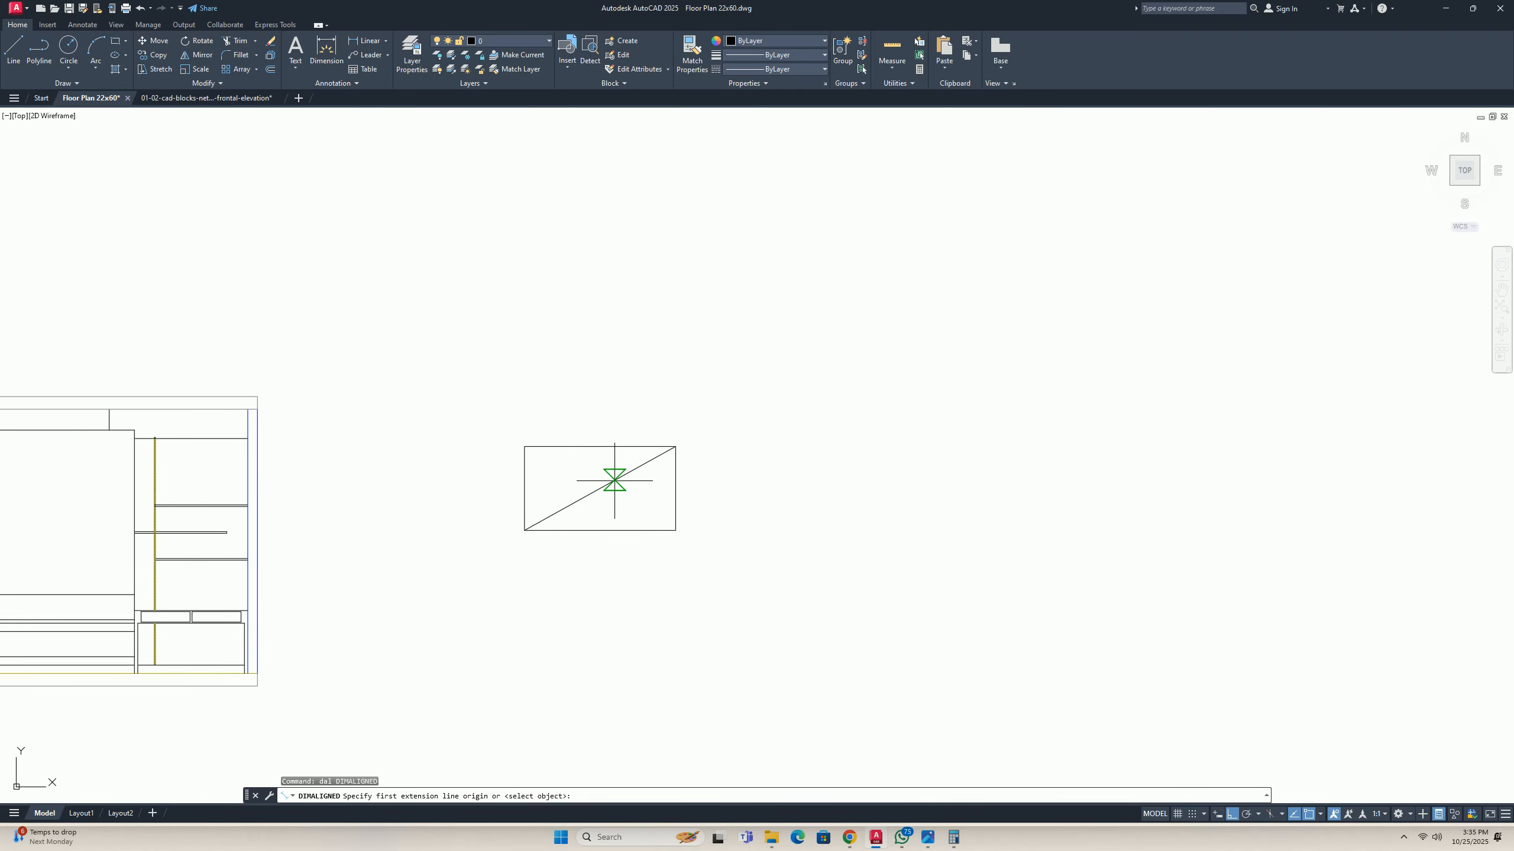
pyautogui.press('Return')
pyautogui.click(614, 481)
pyautogui.scroll(6, 586, 470)
pyautogui.press('Escape')
pyautogui.press('Escape')
pyautogui.scroll(-6, 577, 470)
# Delete the diagonal line from the TV rectangle.
pyautogui.click(590, 491)
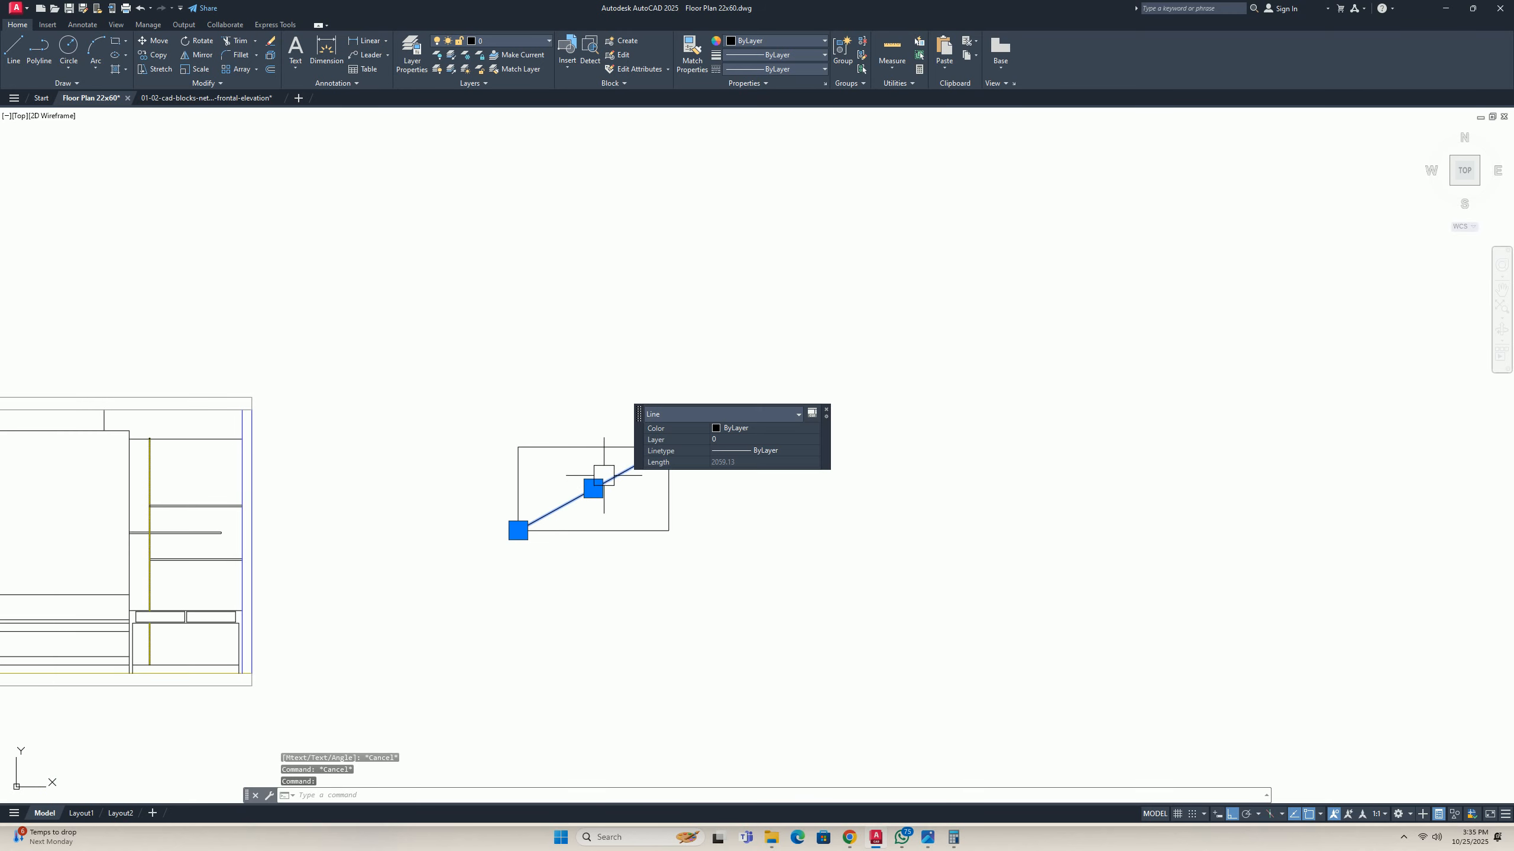
pyautogui.press('Delete')
pyautogui.scroll(-4, 577, 504)
pyautogui.press('Escape')
pyautogui.press('Escape')
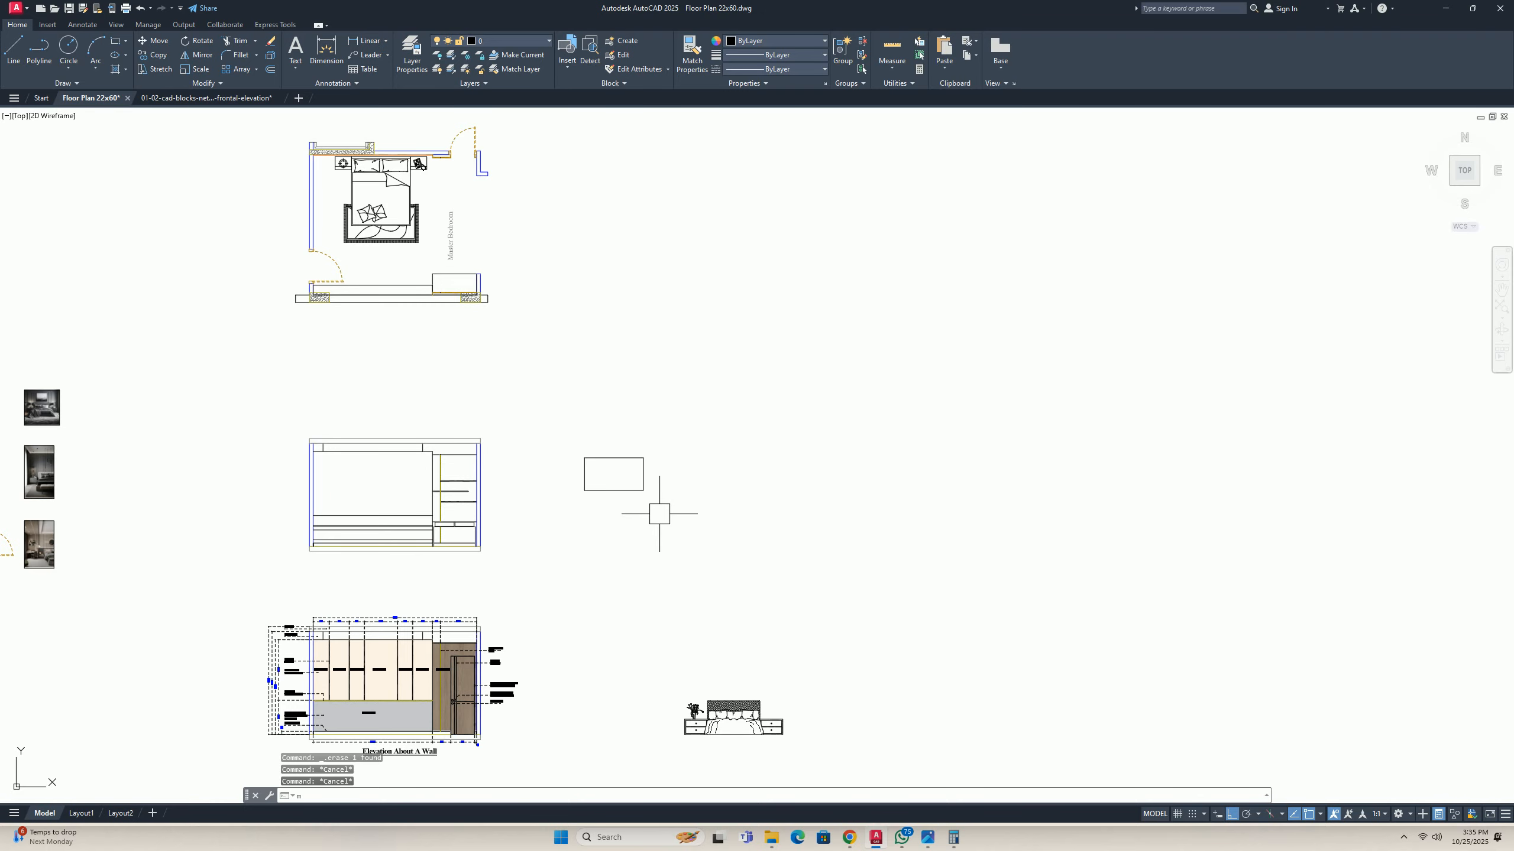
# Move the TV rectangle by its bottom midpoint to the centre of the wall above the low unit, and erase the leftover line.
pyautogui.write('m')
pyautogui.press('Return')
pyautogui.click(685, 515)
pyautogui.click(540, 419)
pyautogui.press('Return')
pyautogui.scroll(2, 611, 493)
pyautogui.click(614, 491)
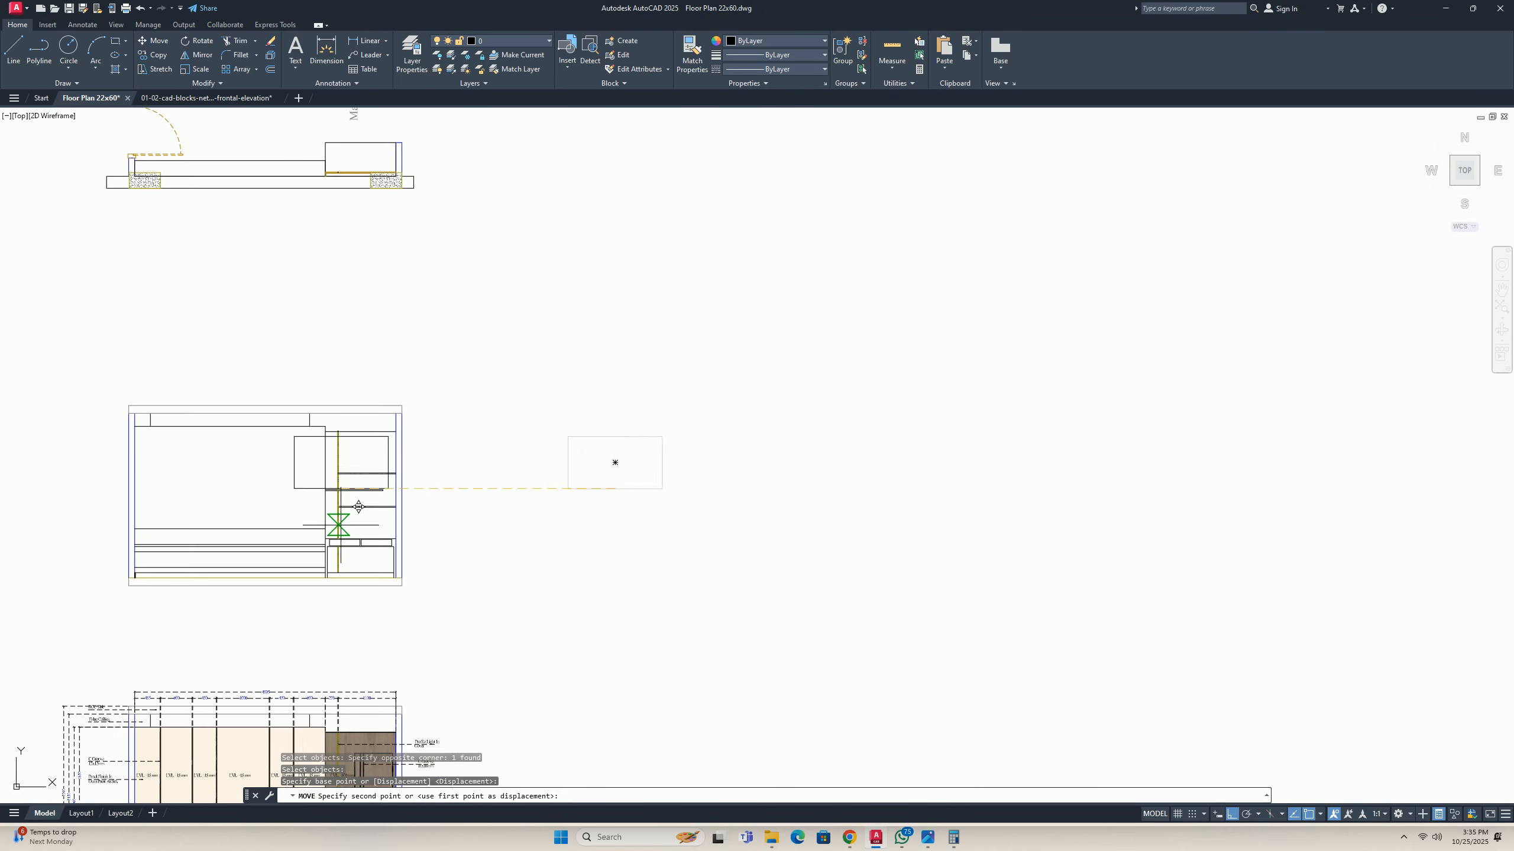
pyautogui.moveTo(239, 542); pyautogui.dragTo(429, 517, button='middle')
pyautogui.scroll(4, 500, 486)
pyautogui.press('Escape')
pyautogui.press('Escape')
pyautogui.click(650, 512)
pyautogui.press('Delete')
pyautogui.scroll(-2, 608, 487)
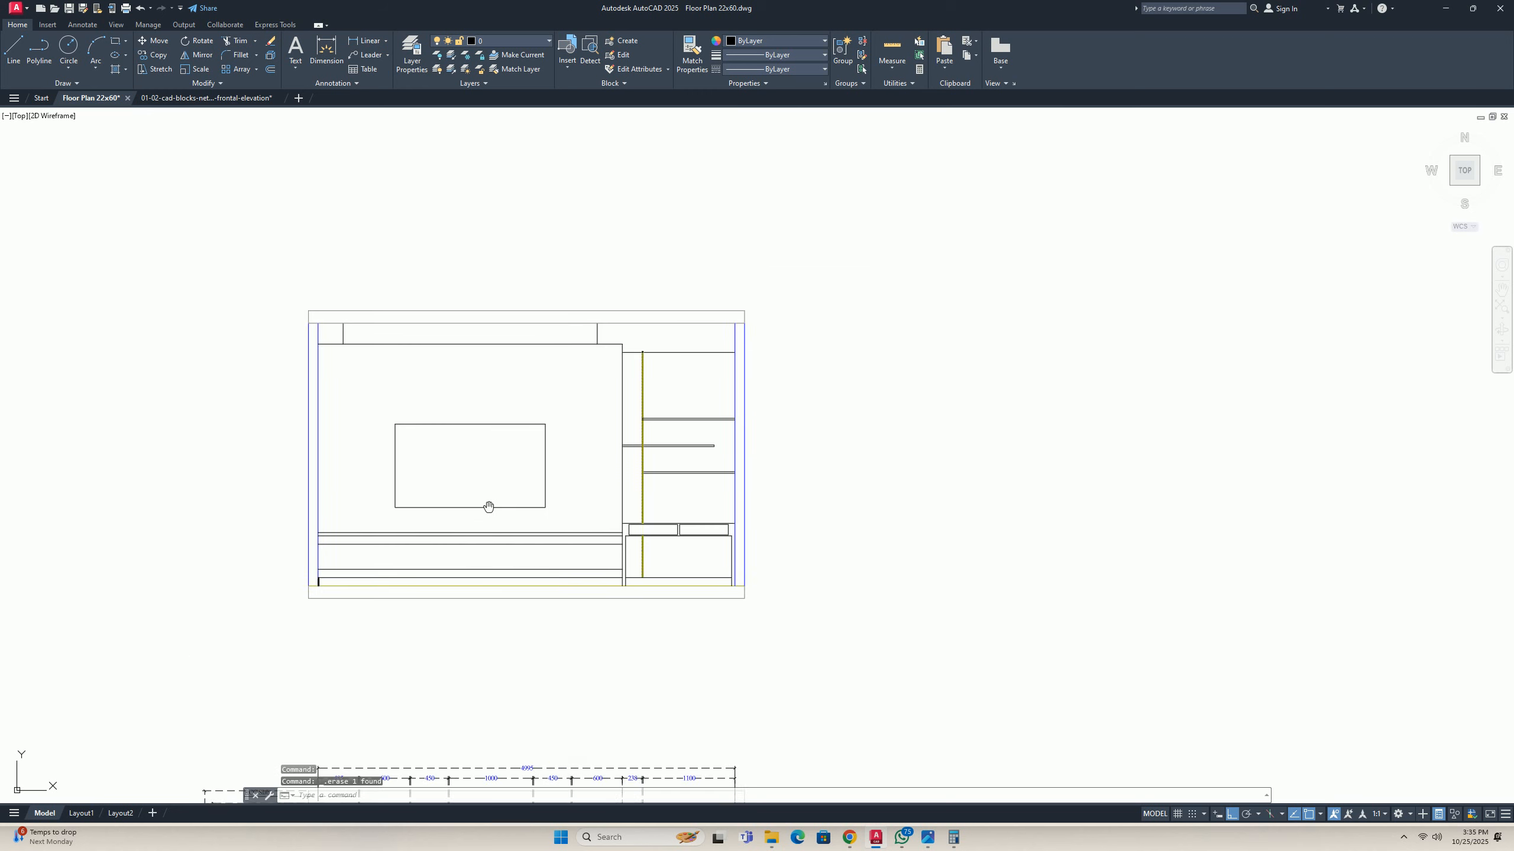
# Offset the TV outline inward by 10 to form the screen frame.
pyautogui.scroll(2, 489, 507)
pyautogui.write('o')
pyautogui.press('Return')
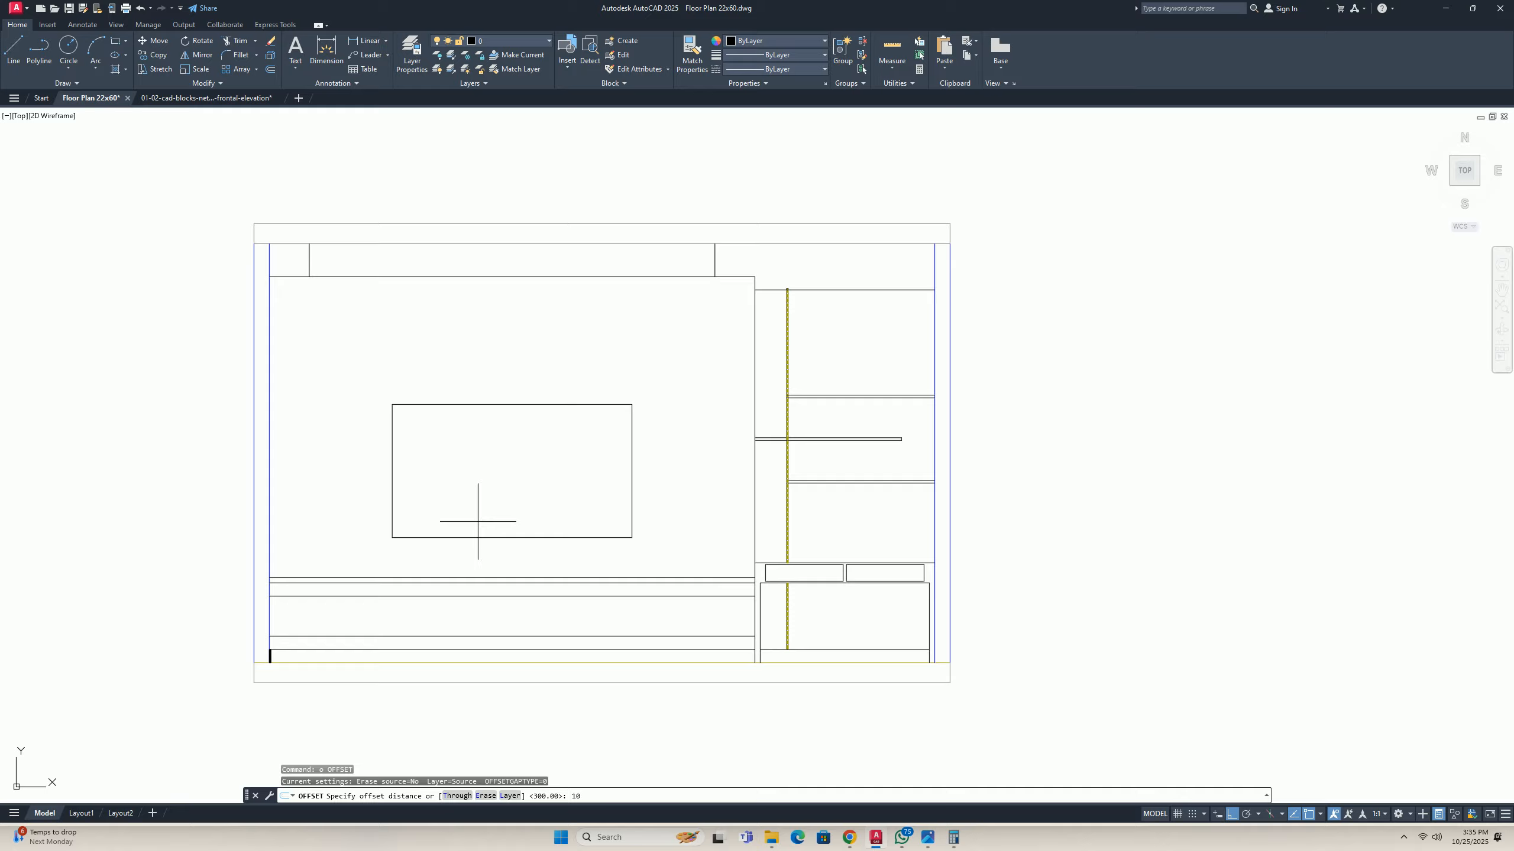
pyautogui.press('Return')
pyautogui.press('Escape')
pyautogui.press('Escape')
pyautogui.scroll(4, 567, 569)
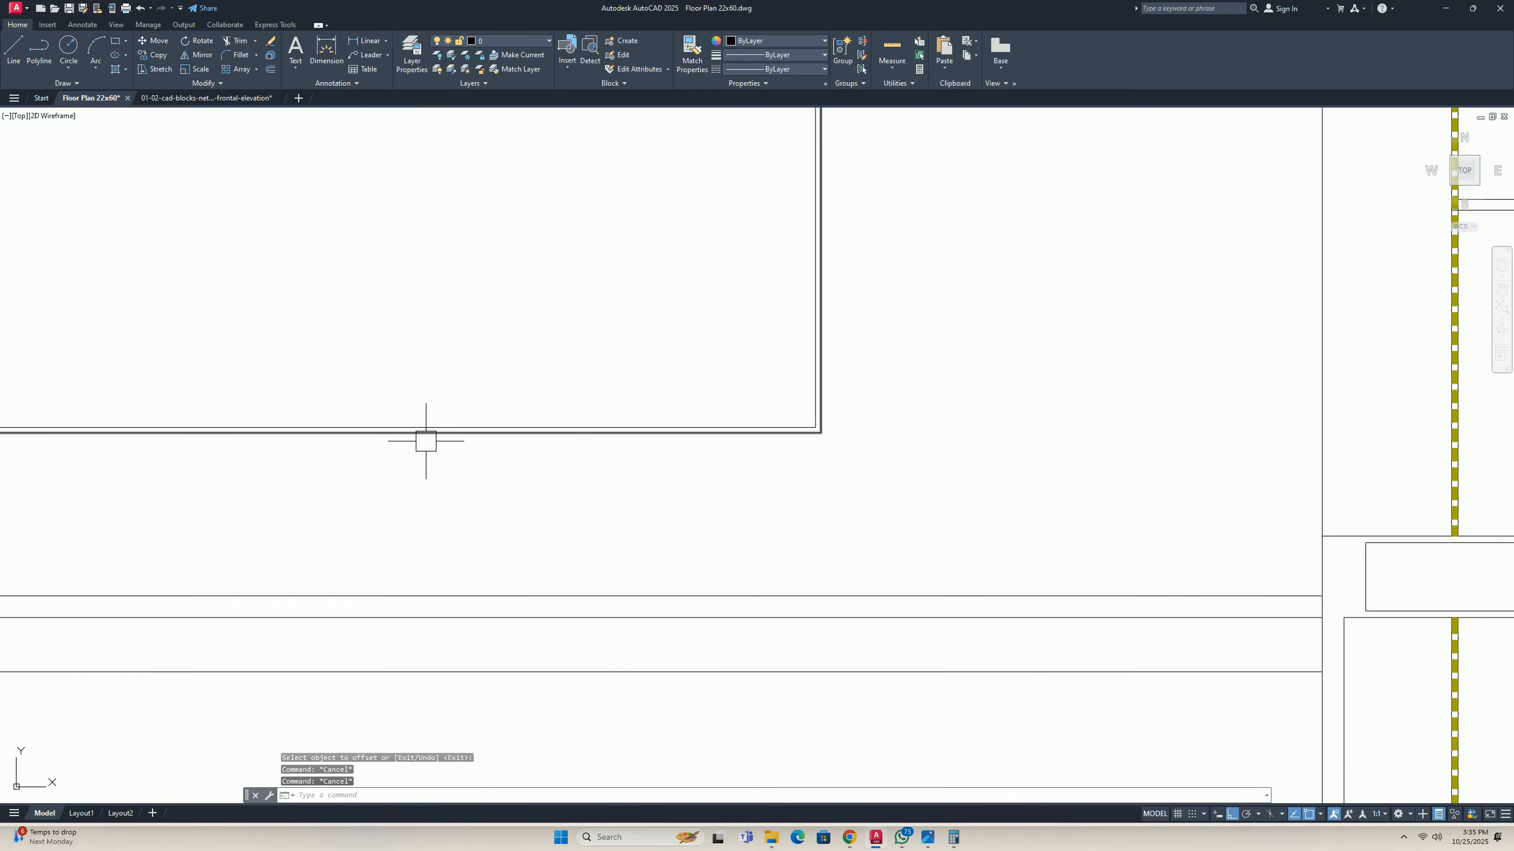
# Raise the bottom edge of the inner TV outline by 10 to thicken the lower frame.
pyautogui.click(426, 441)
pyautogui.scroll(3, 418, 495)
pyautogui.click(563, 541)
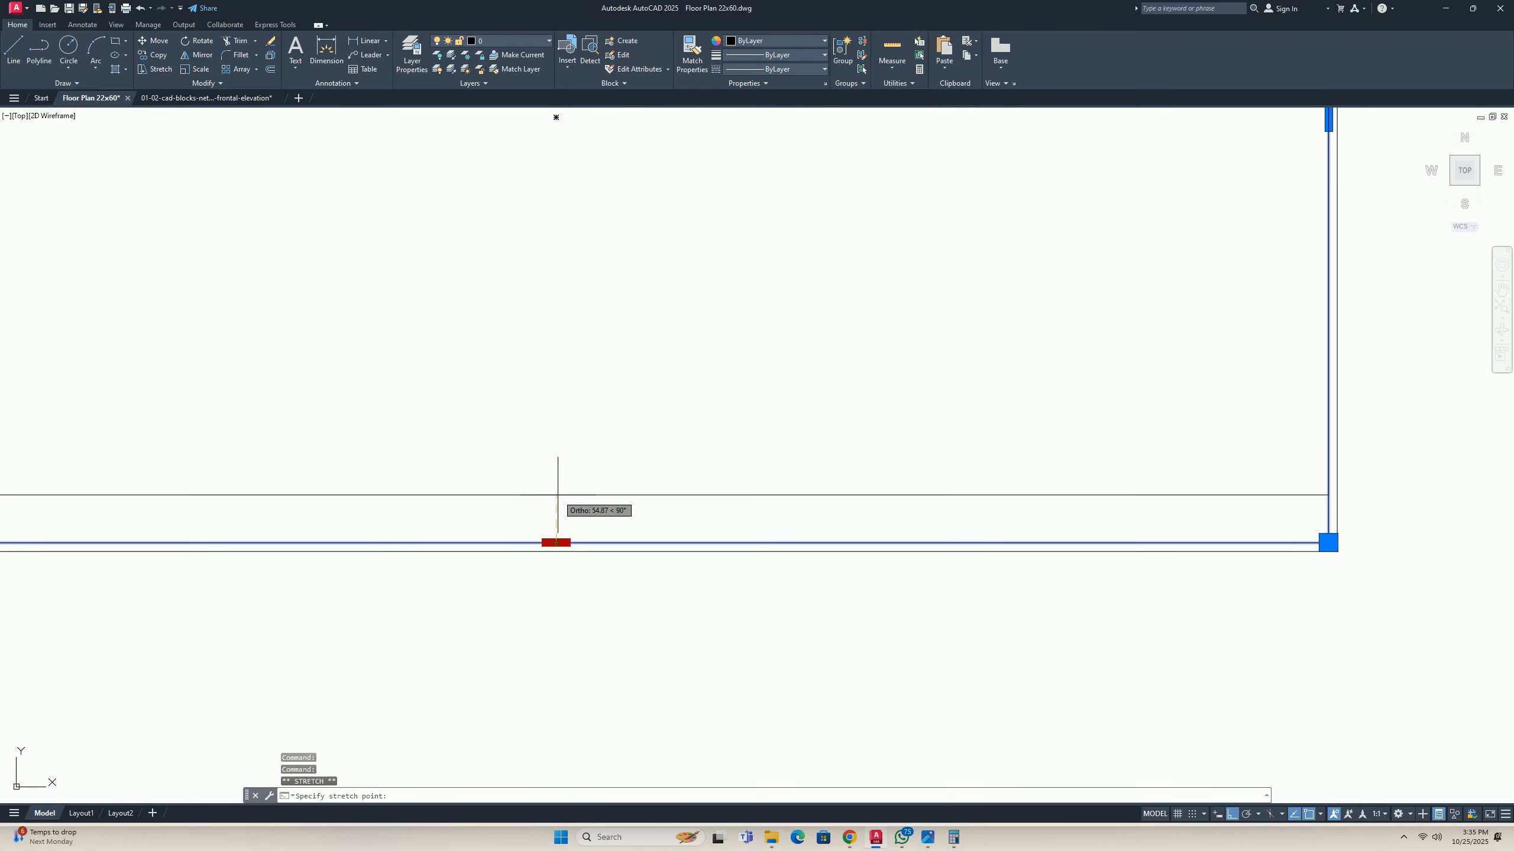
pyautogui.write('10')
pyautogui.press('Return')
pyautogui.press('Escape')
pyautogui.press('Escape')
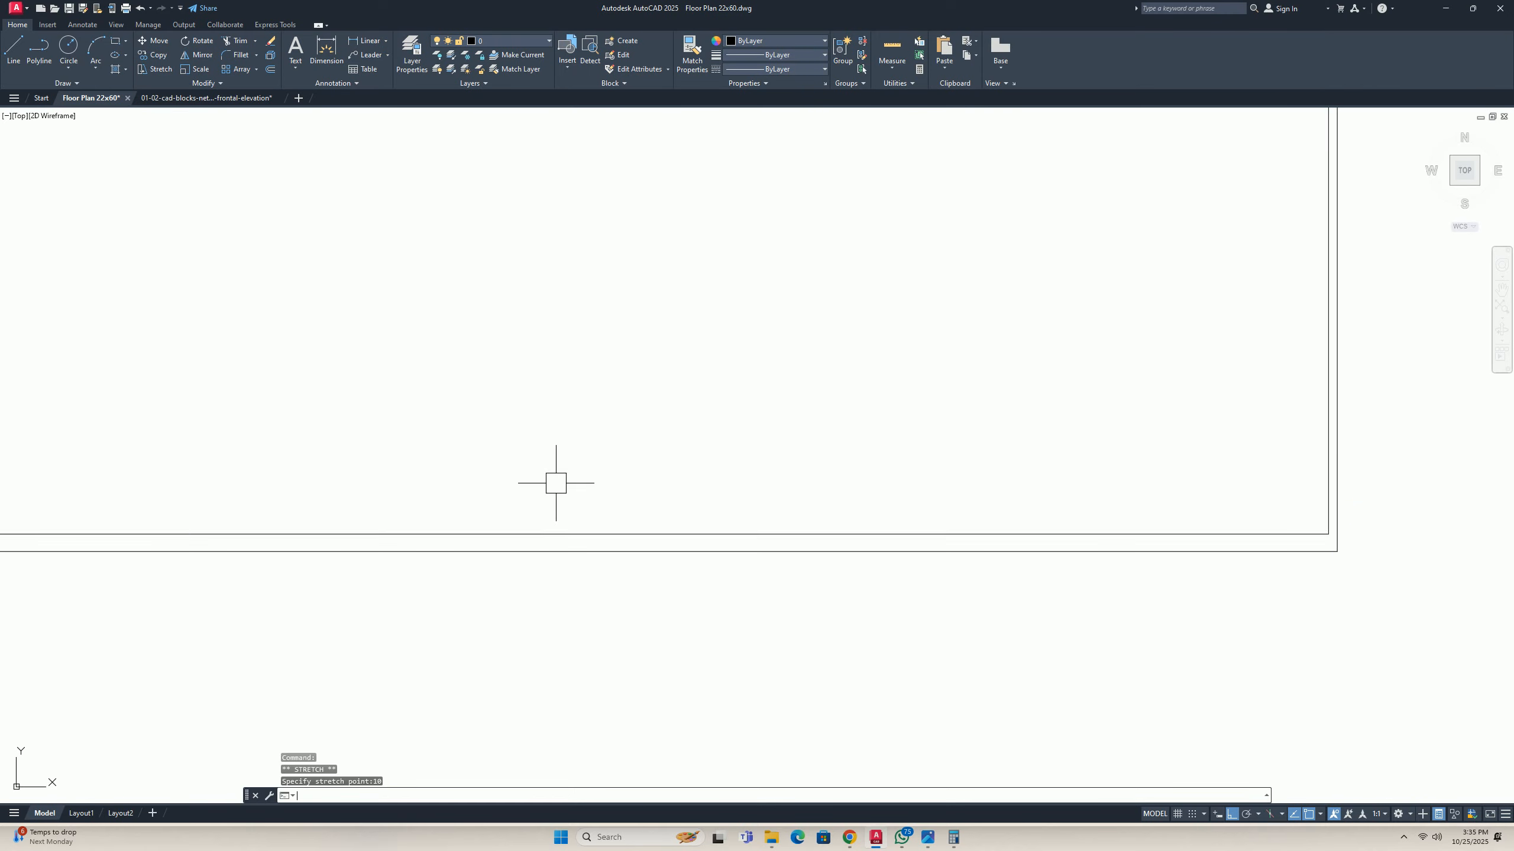
pyautogui.scroll(-4, 661, 505)
pyautogui.moveTo(546, 511); pyautogui.dragTo(556, 484, button='middle')
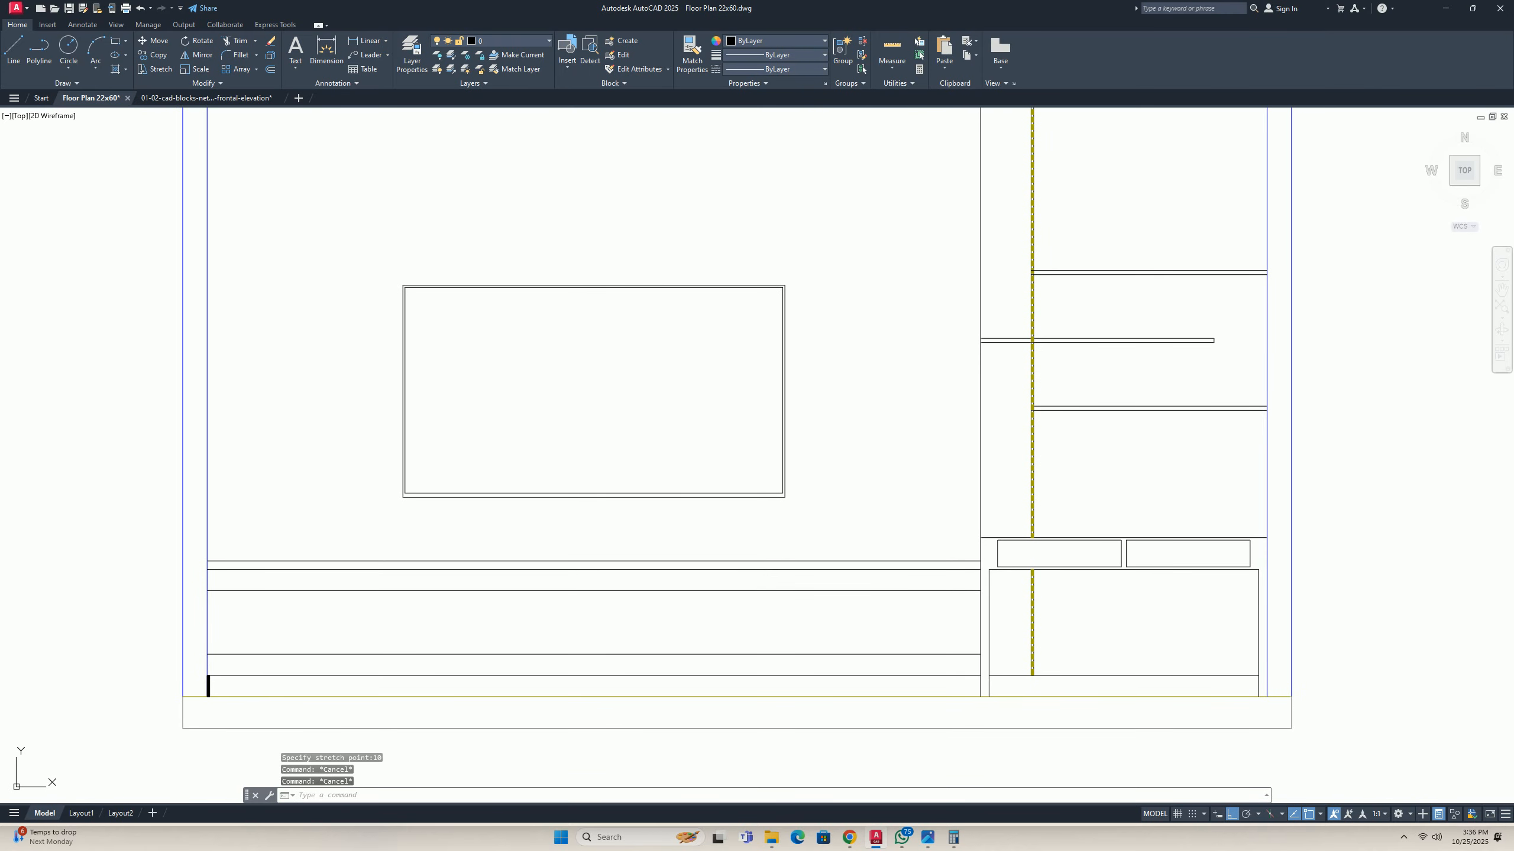
pyautogui.moveTo(519, 426); pyautogui.dragTo(611, 469, button='middle')
pyautogui.moveTo(767, 488); pyautogui.dragTo(709, 484, button='middle')
pyautogui.scroll(-2, 838, 435)
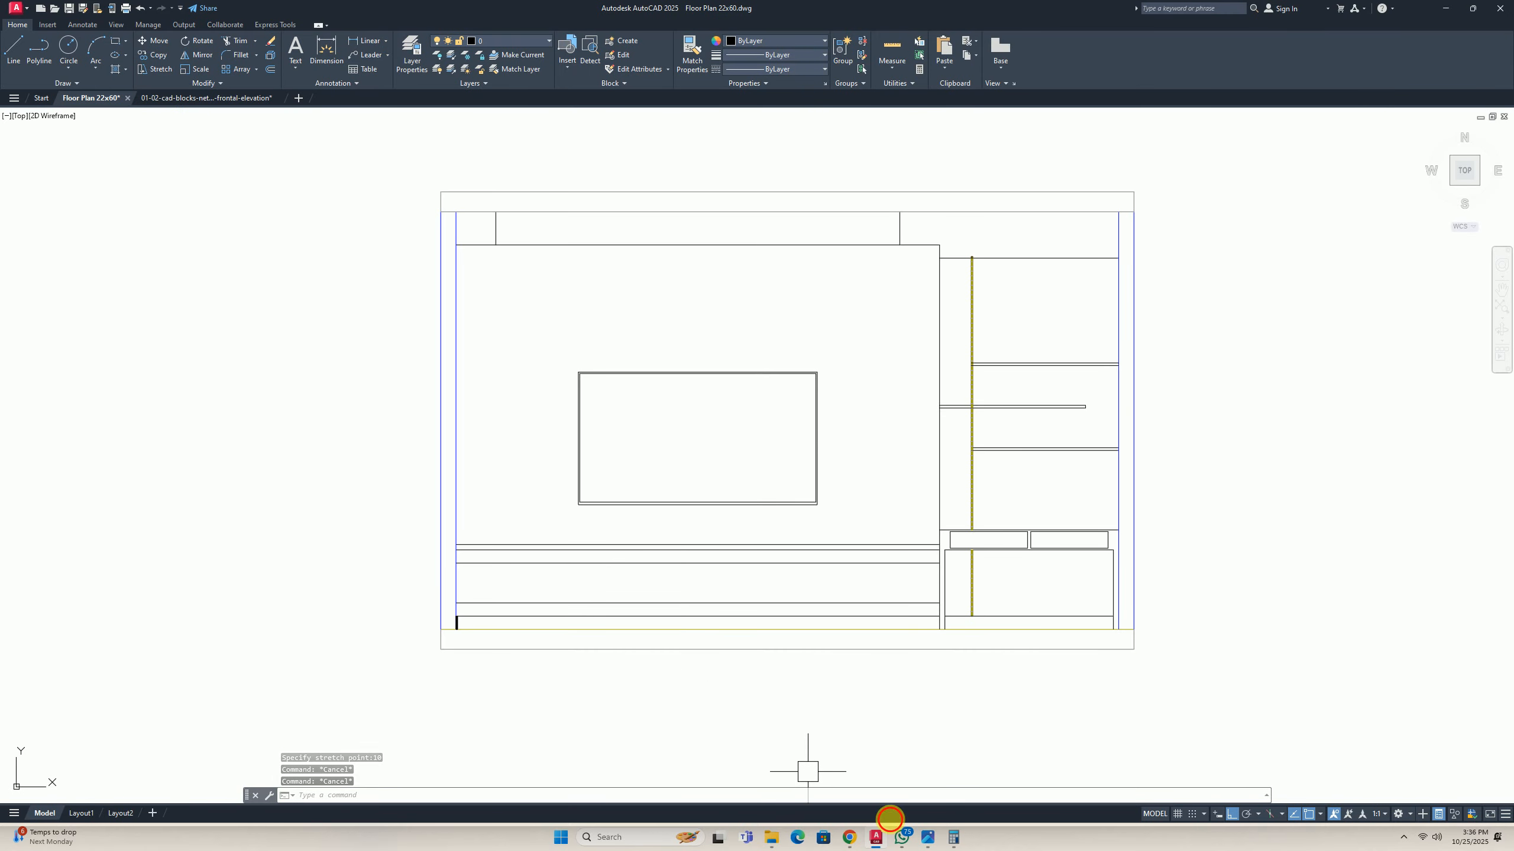
# Open the external references, start attaching an image and browse the Downloads folder for the picture.
pyautogui.write('xr')
pyautogui.press('Return')
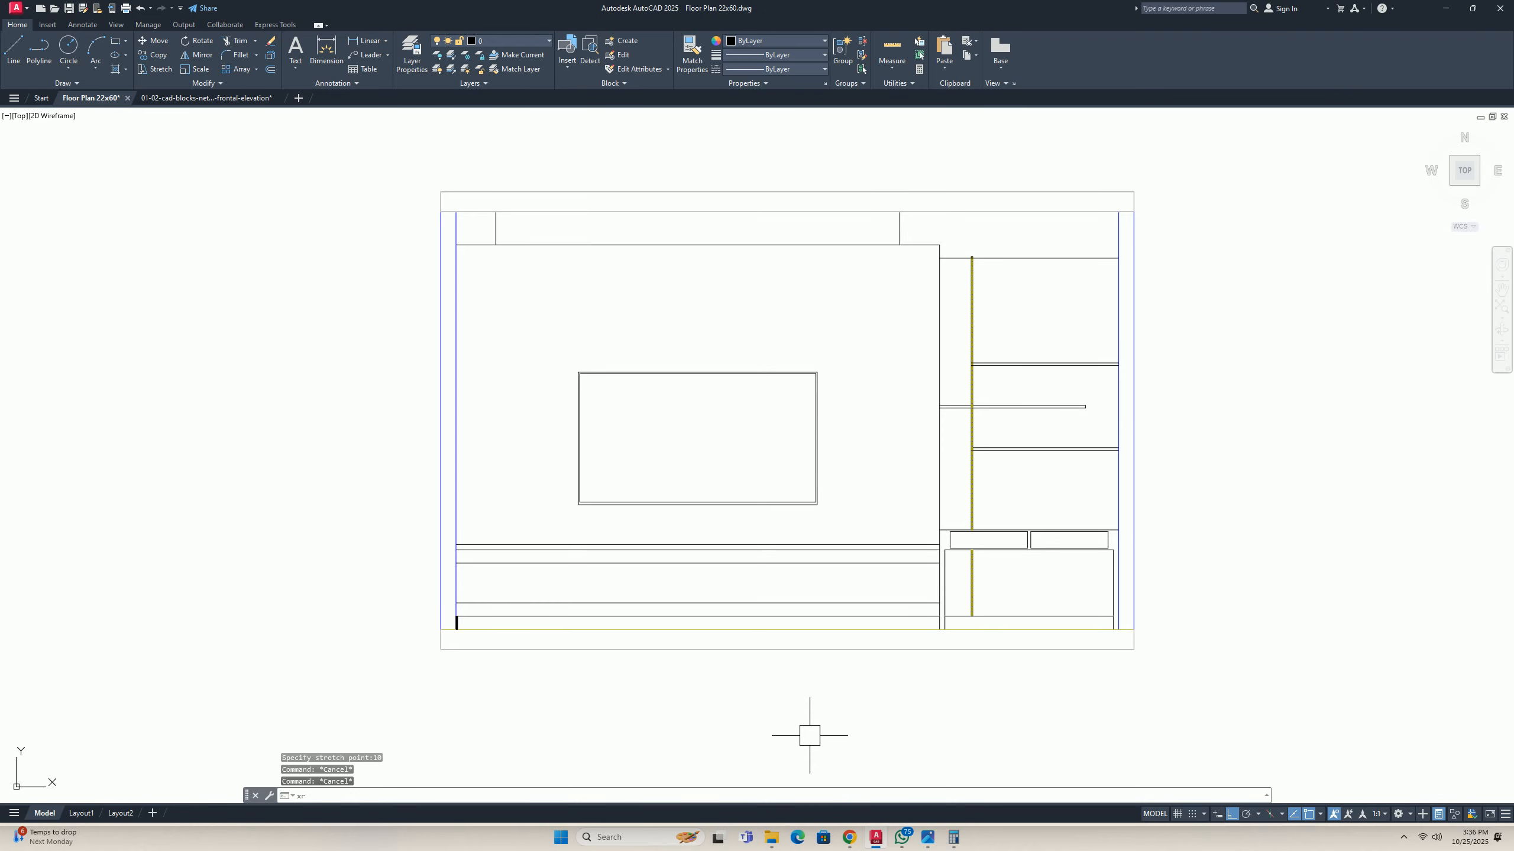
pyautogui.click(135, 276)
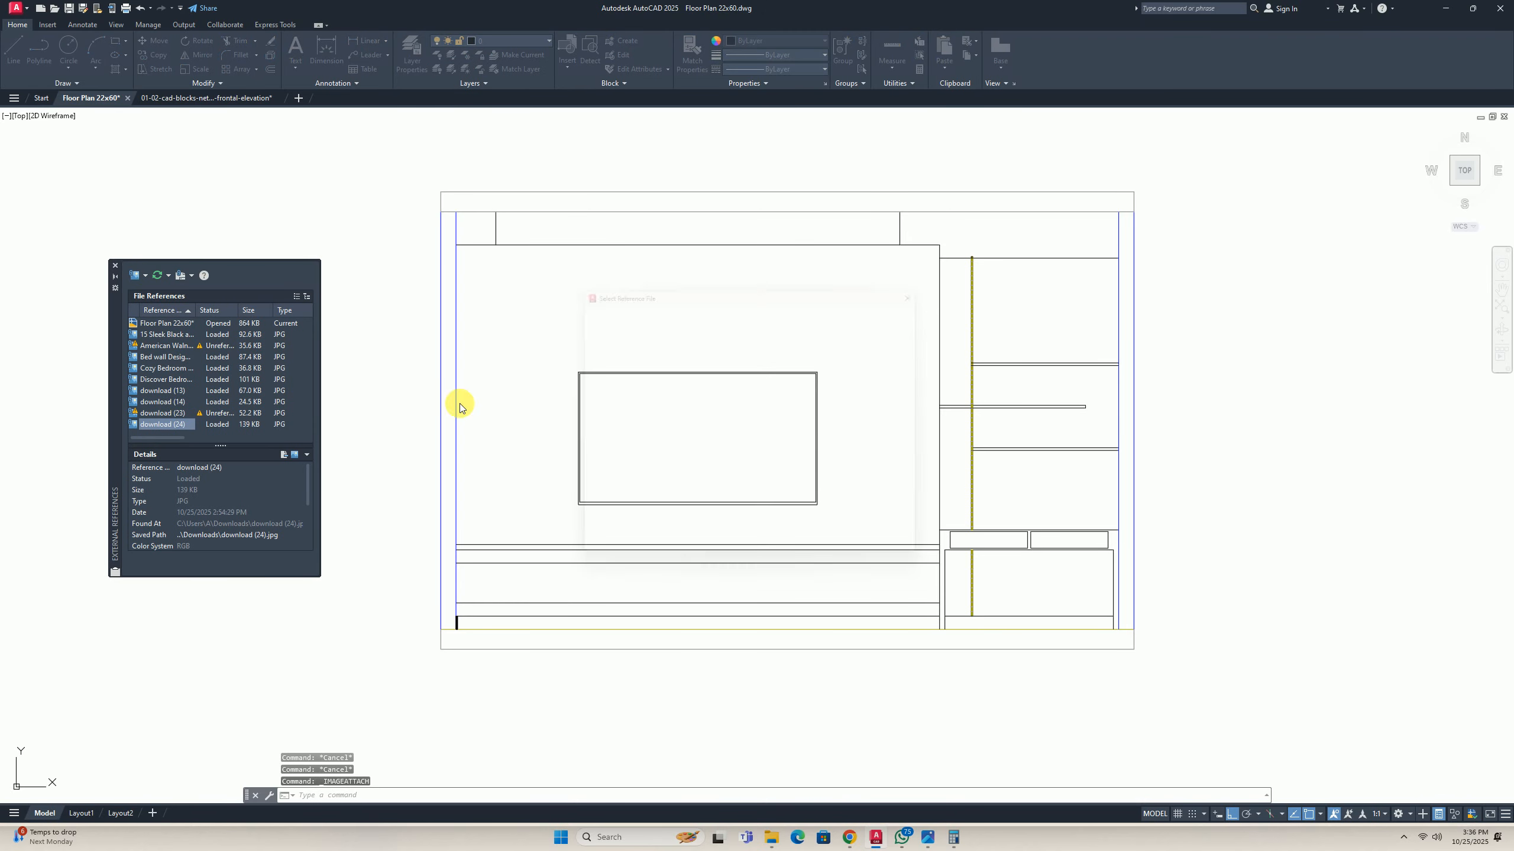
pyautogui.scroll(-5, 682, 403)
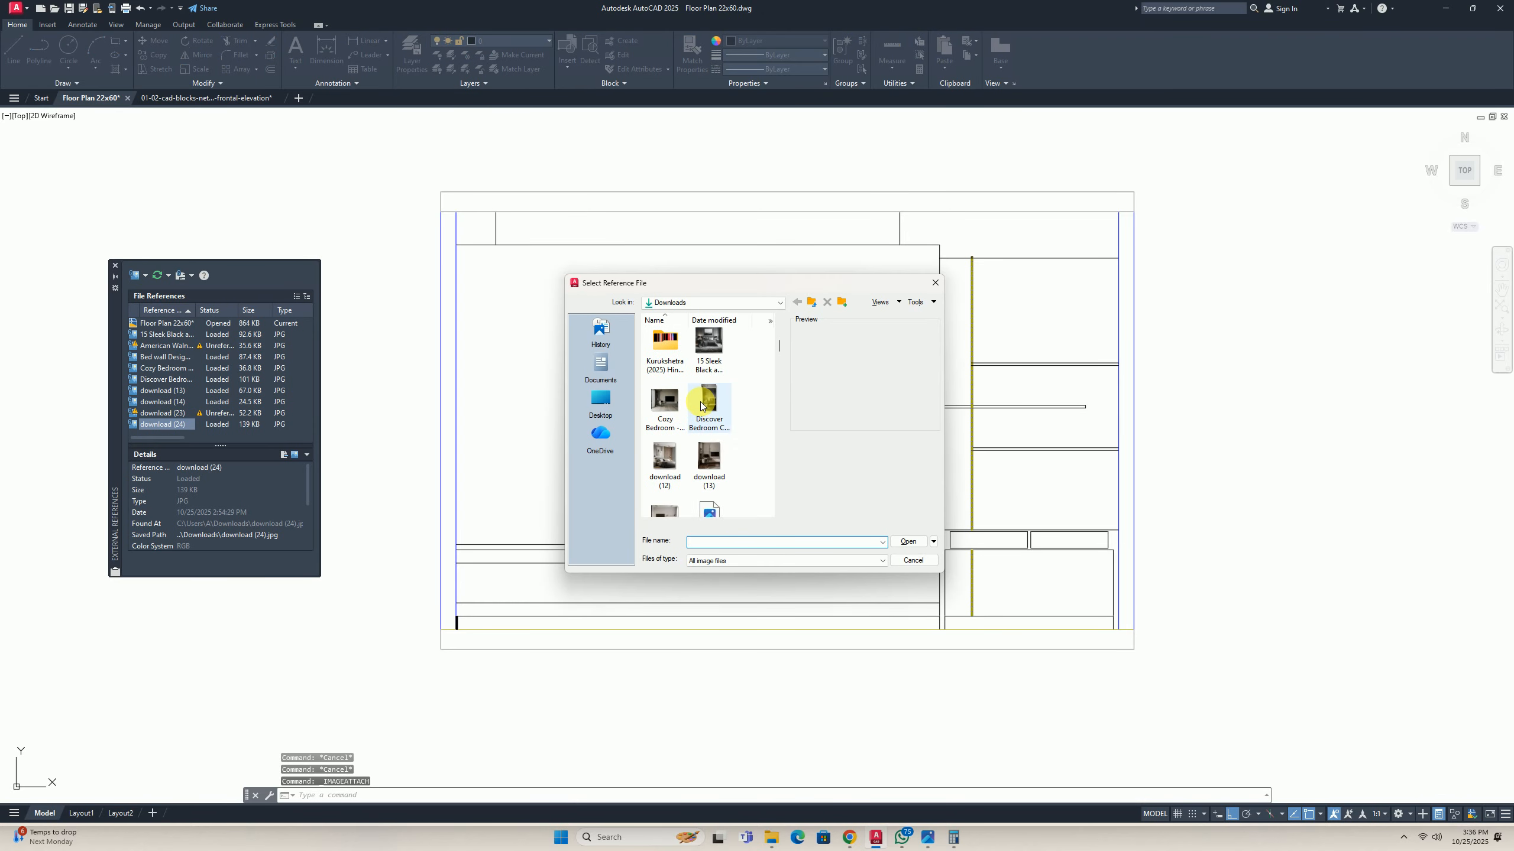
pyautogui.scroll(-6, 703, 404)
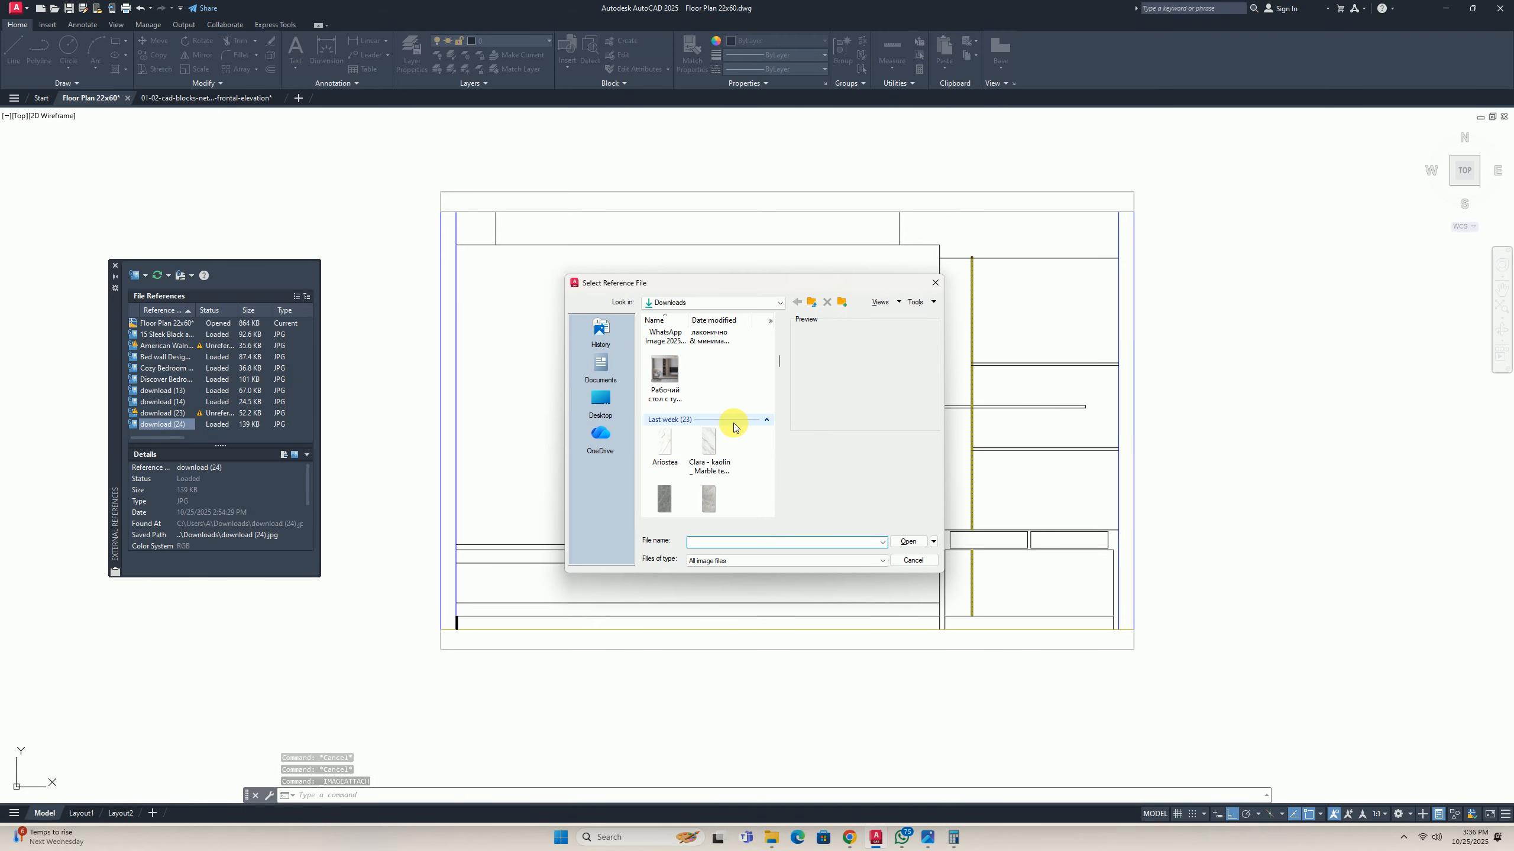
pyautogui.scroll(-8, 733, 426)
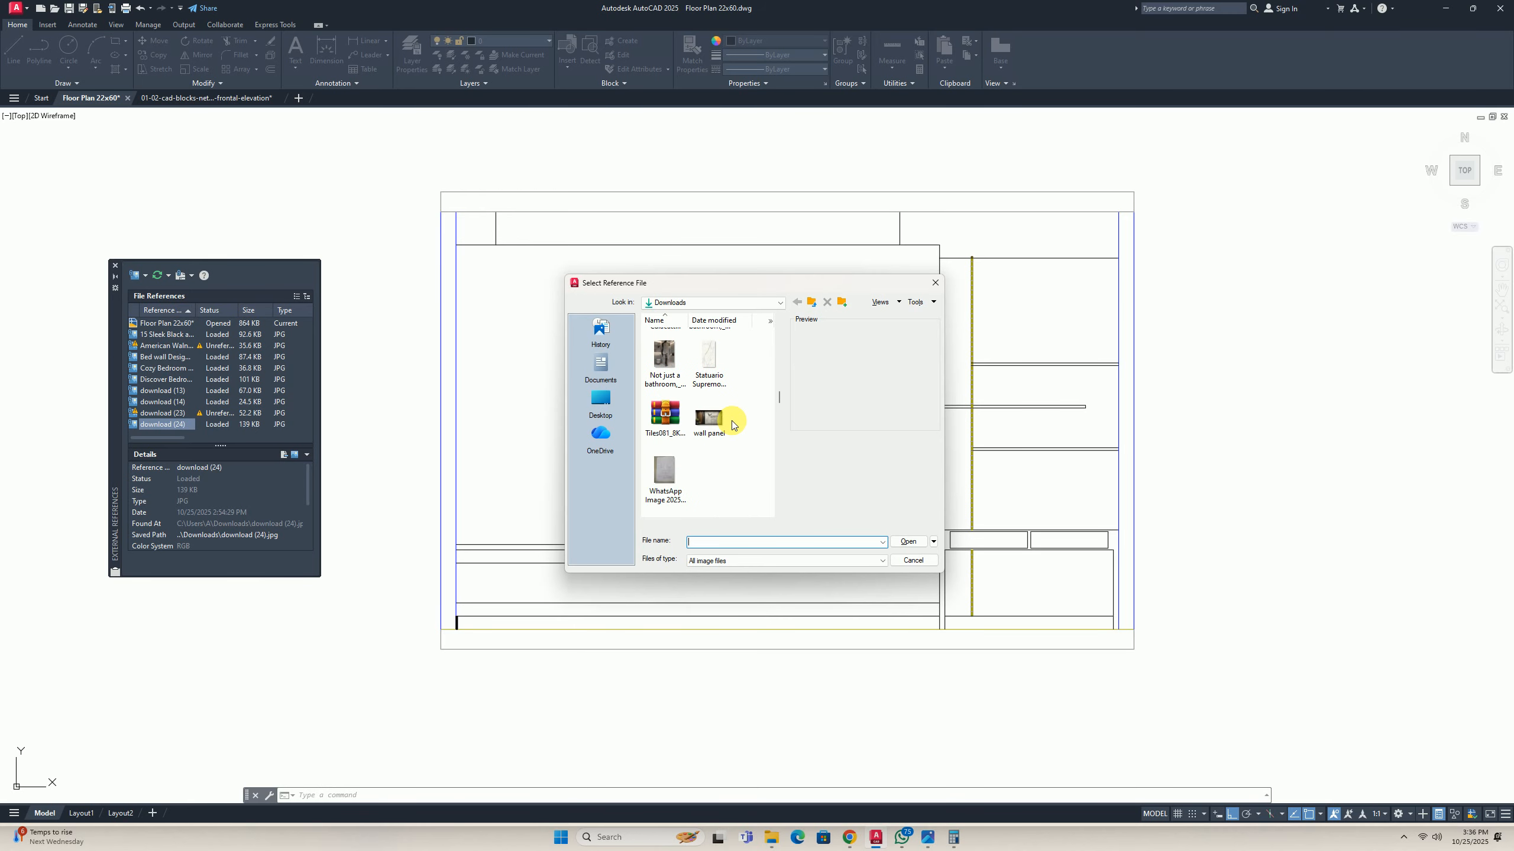
# Look through the Desktop folder for the image to attach.
pyautogui.click(601, 400)
pyautogui.scroll(-5, 725, 417)
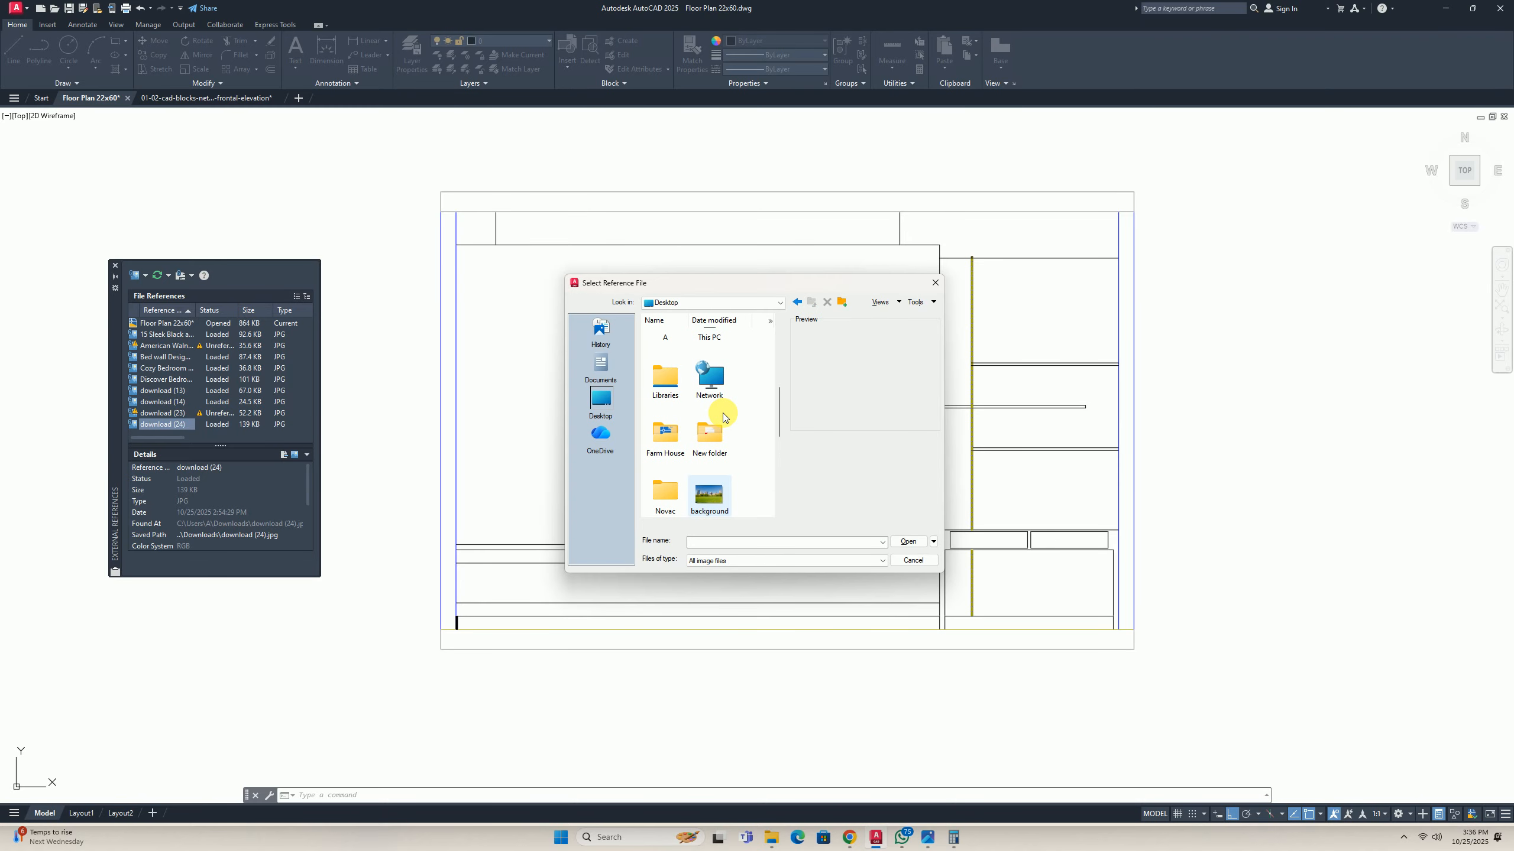
pyautogui.scroll(-5, 724, 416)
pyautogui.scroll(5, 723, 416)
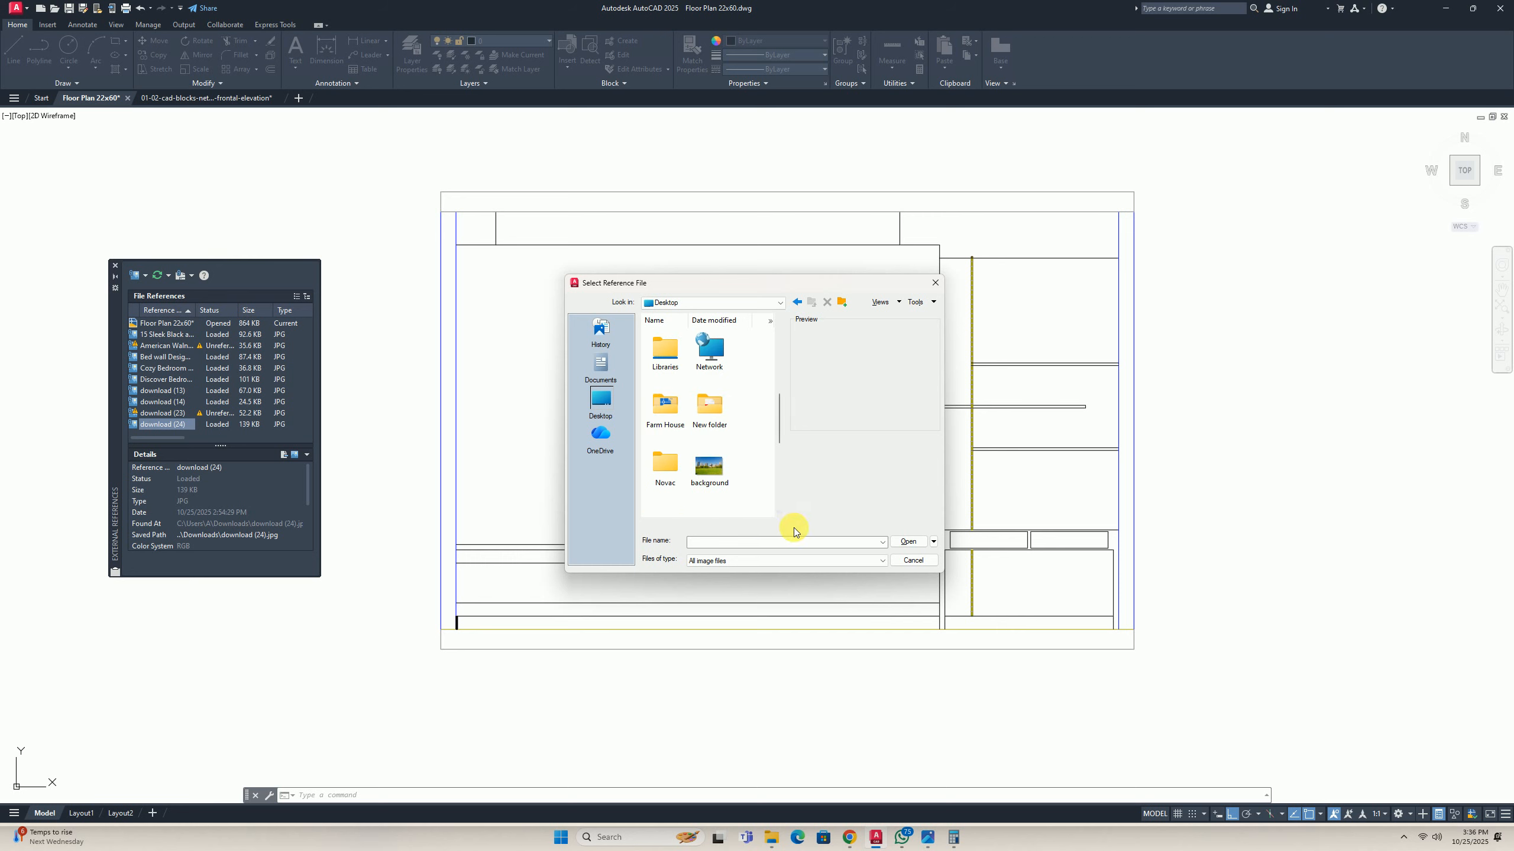
pyautogui.scroll(4, 691, 434)
# Find the Netflix home screen picture in the Downloads folder and open it as the image to attach.
pyautogui.click(663, 464)
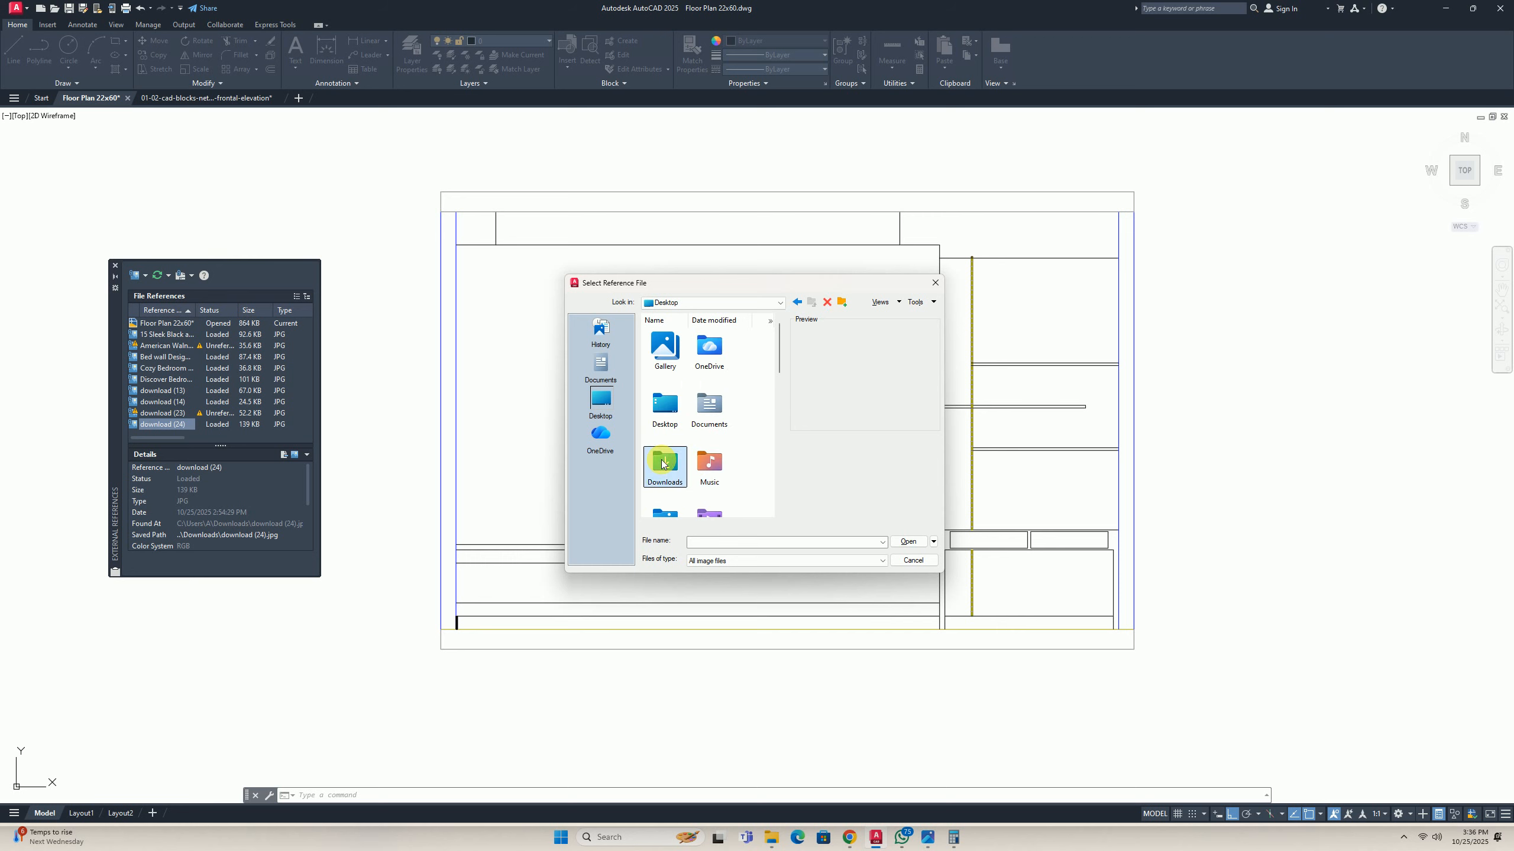
pyautogui.doubleClick(663, 464)
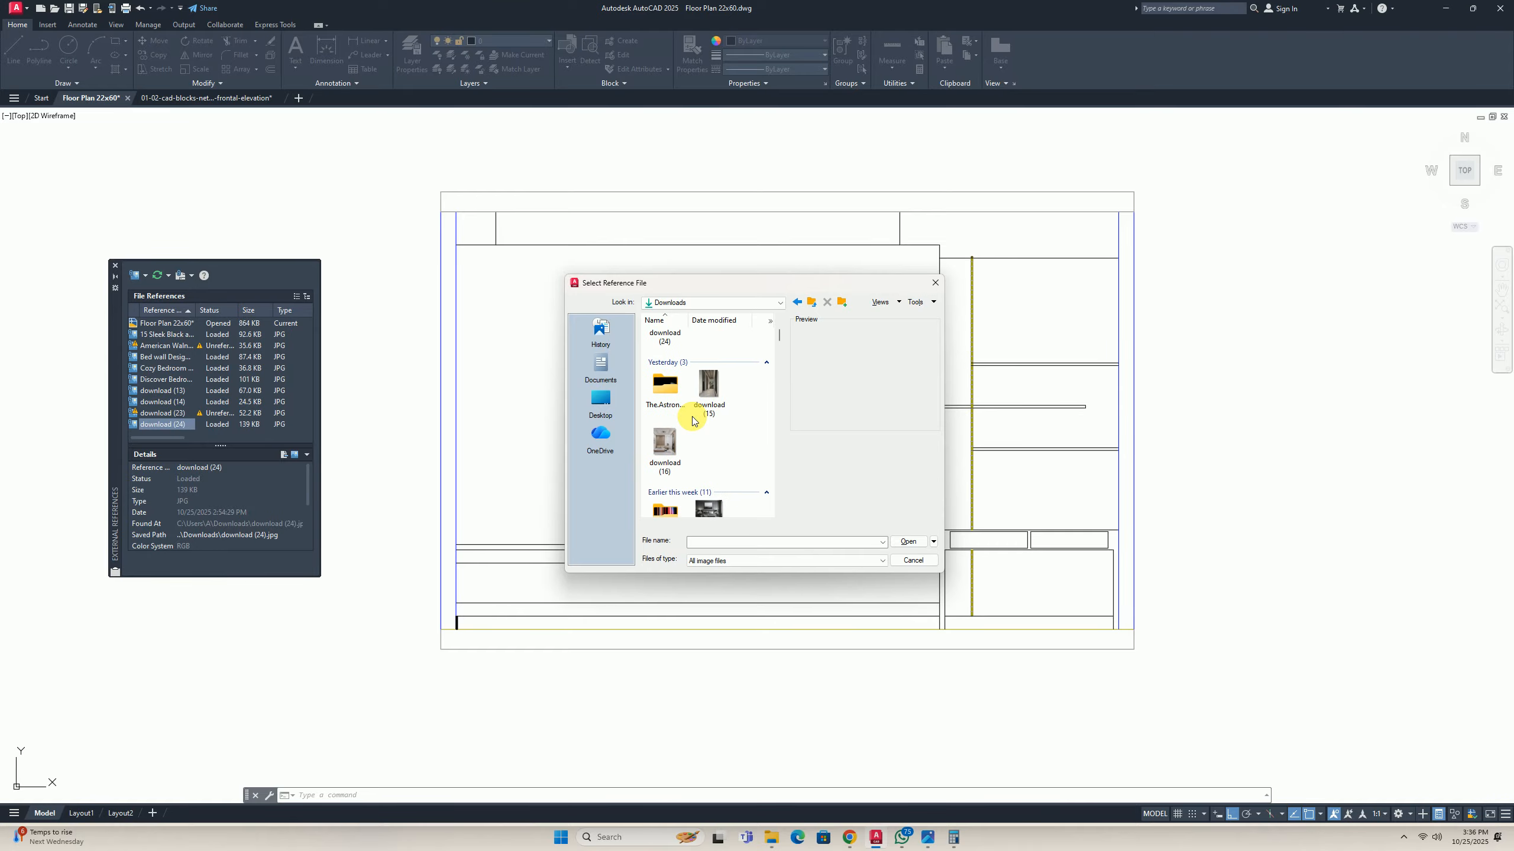
pyautogui.scroll(-3, 692, 419)
pyautogui.scroll(-5, 697, 411)
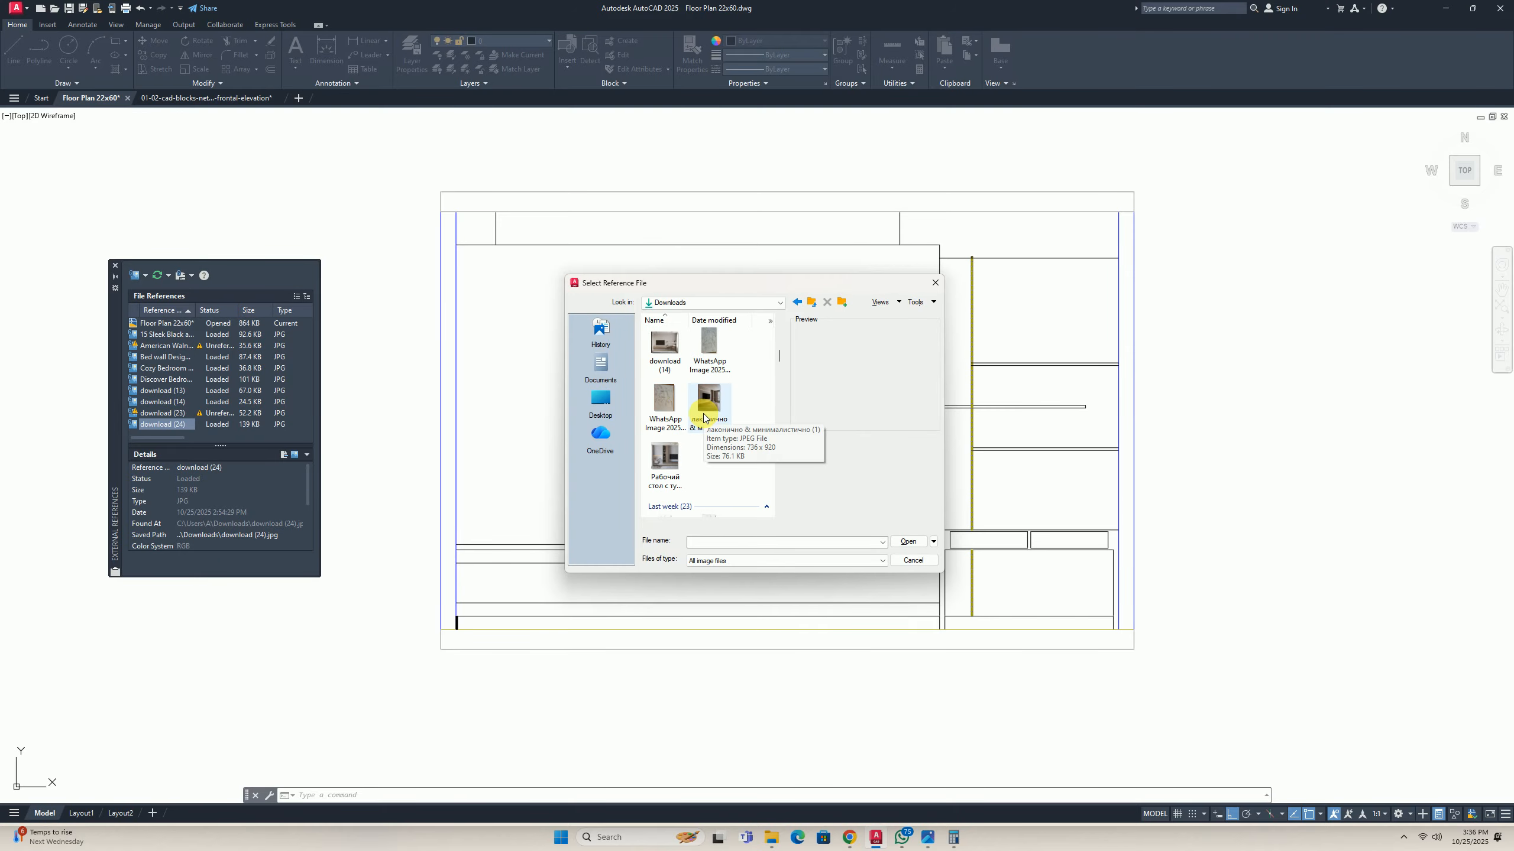
pyautogui.scroll(-6, 679, 425)
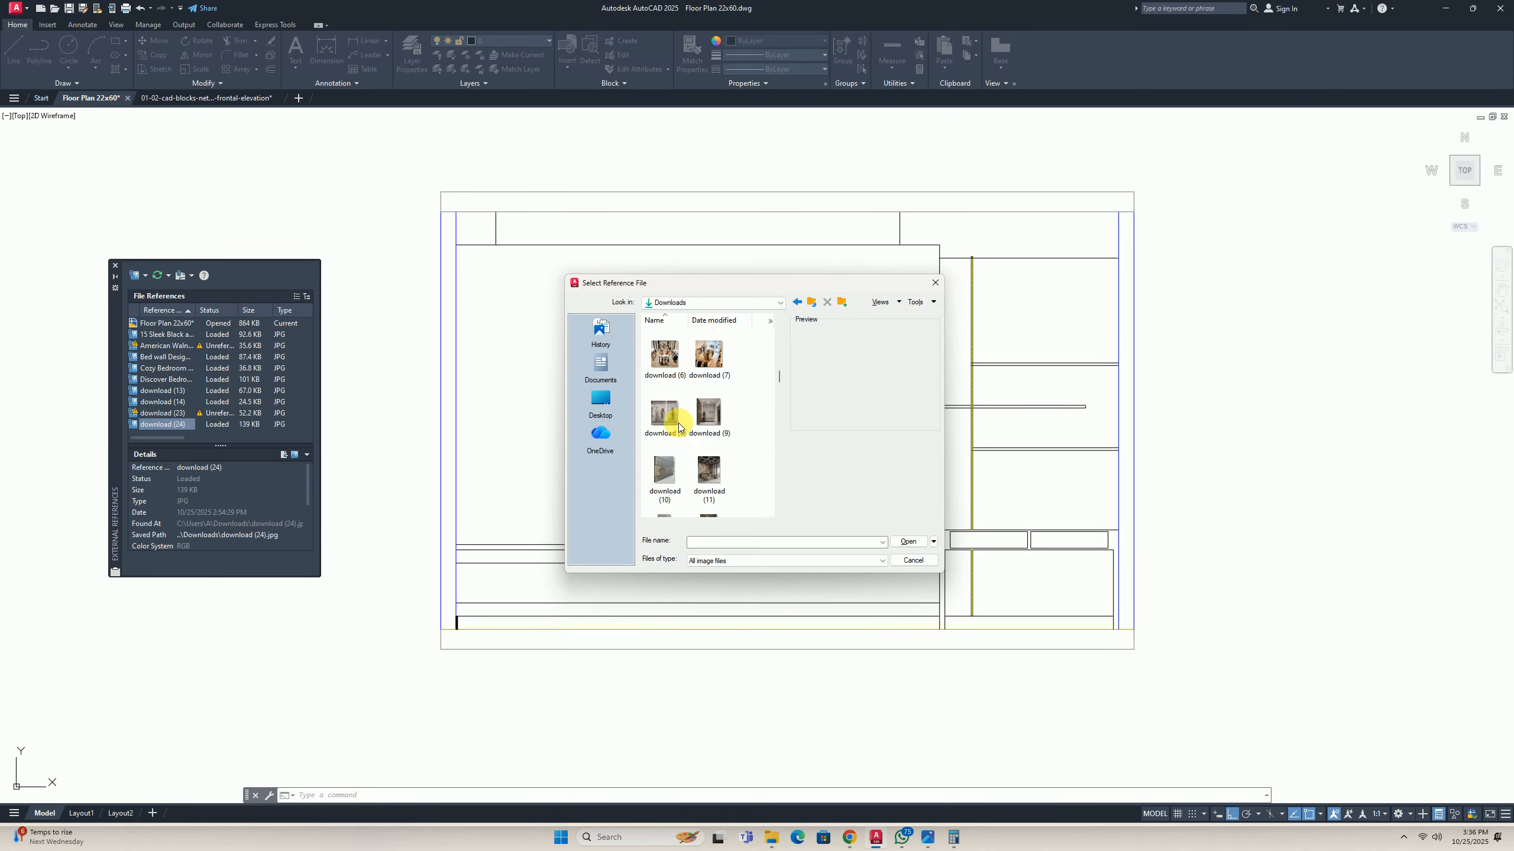
pyautogui.scroll(-6, 691, 436)
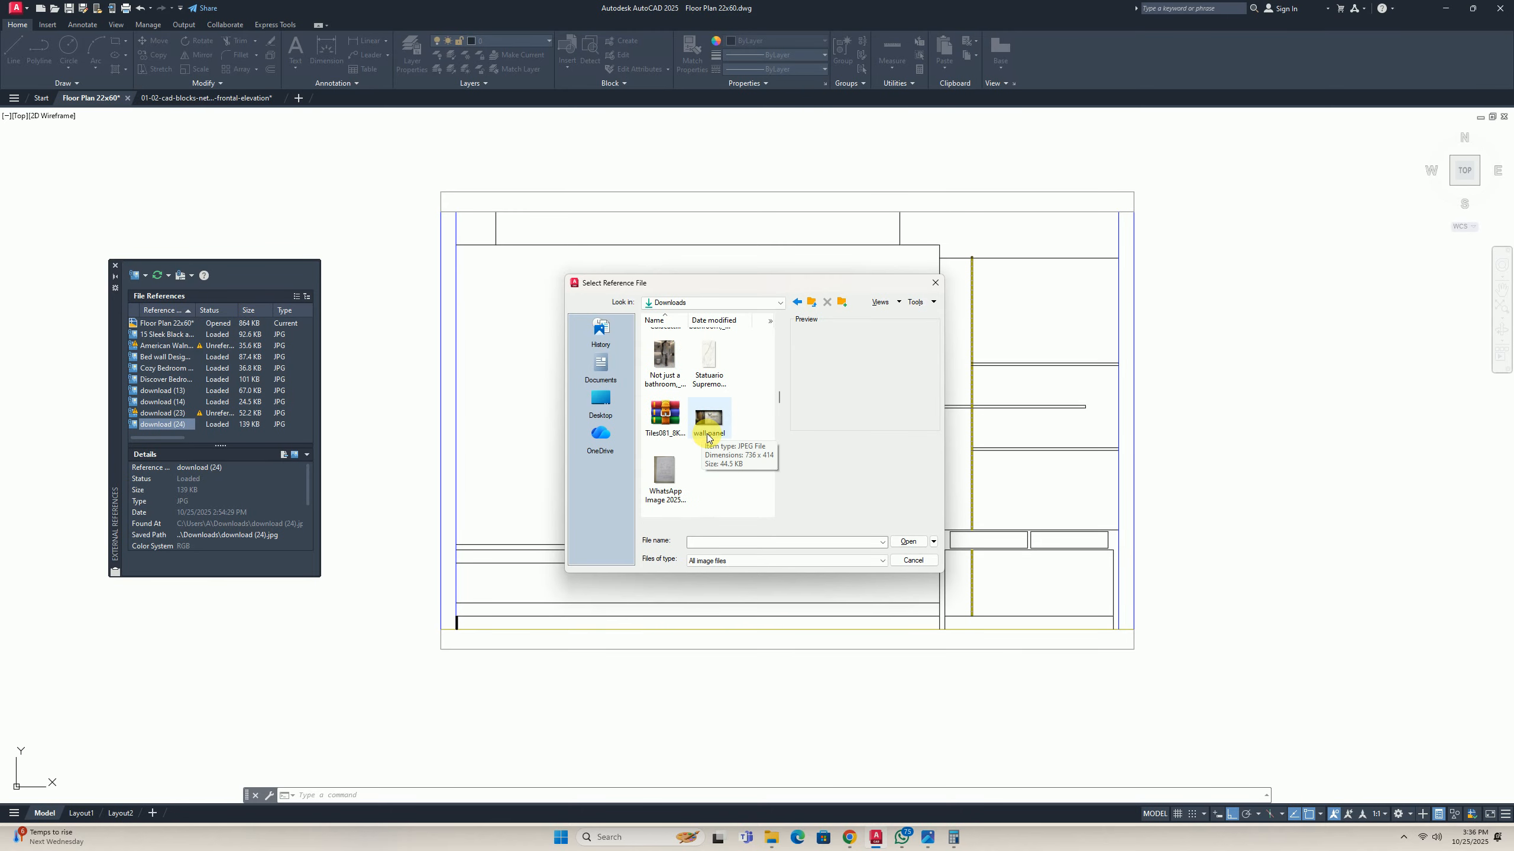
pyautogui.scroll(-3, 712, 442)
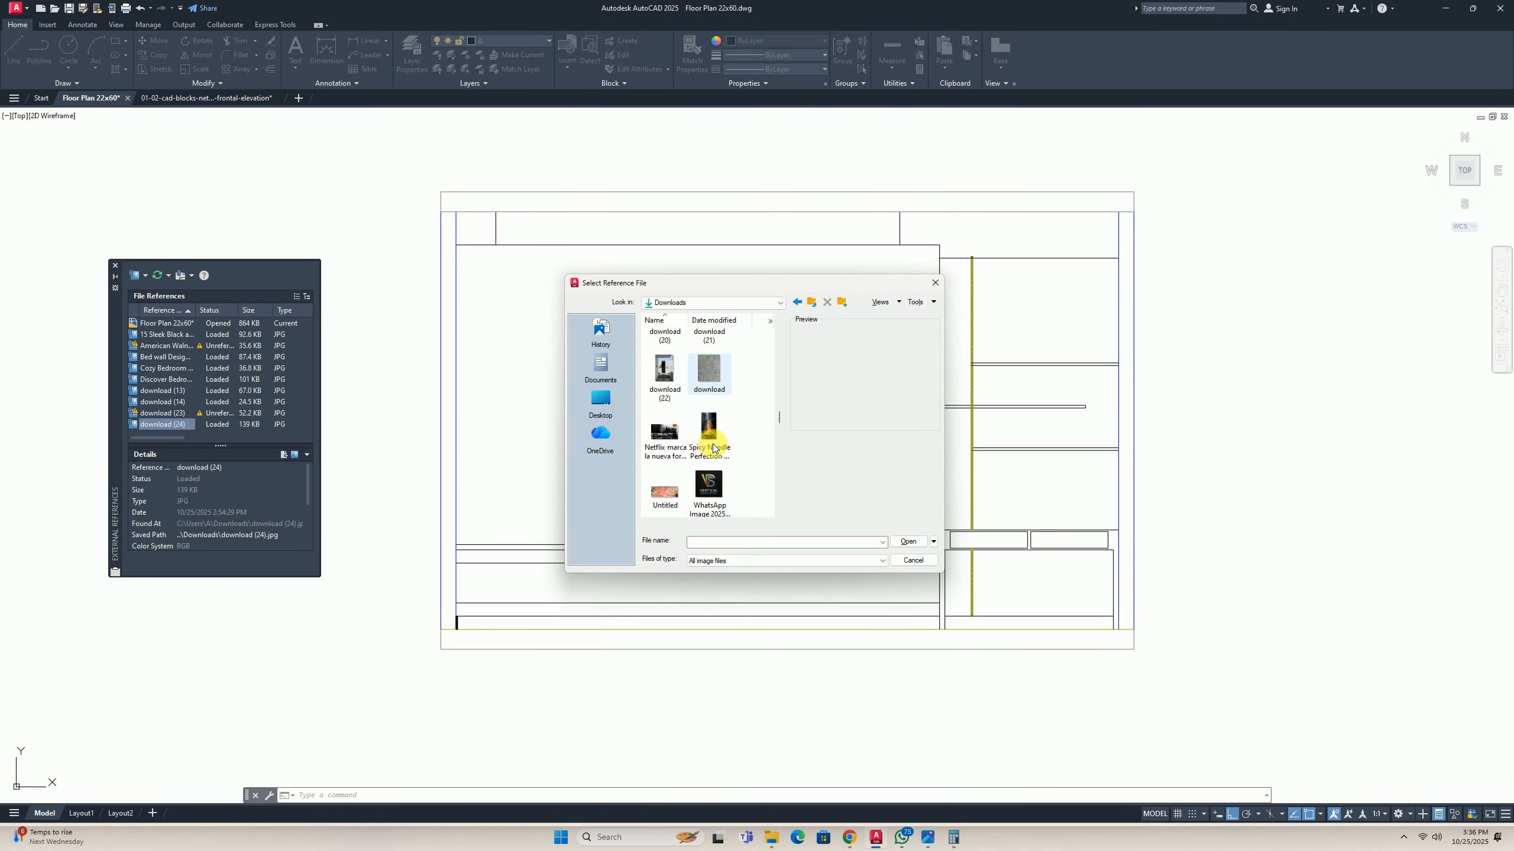
pyautogui.click(663, 432)
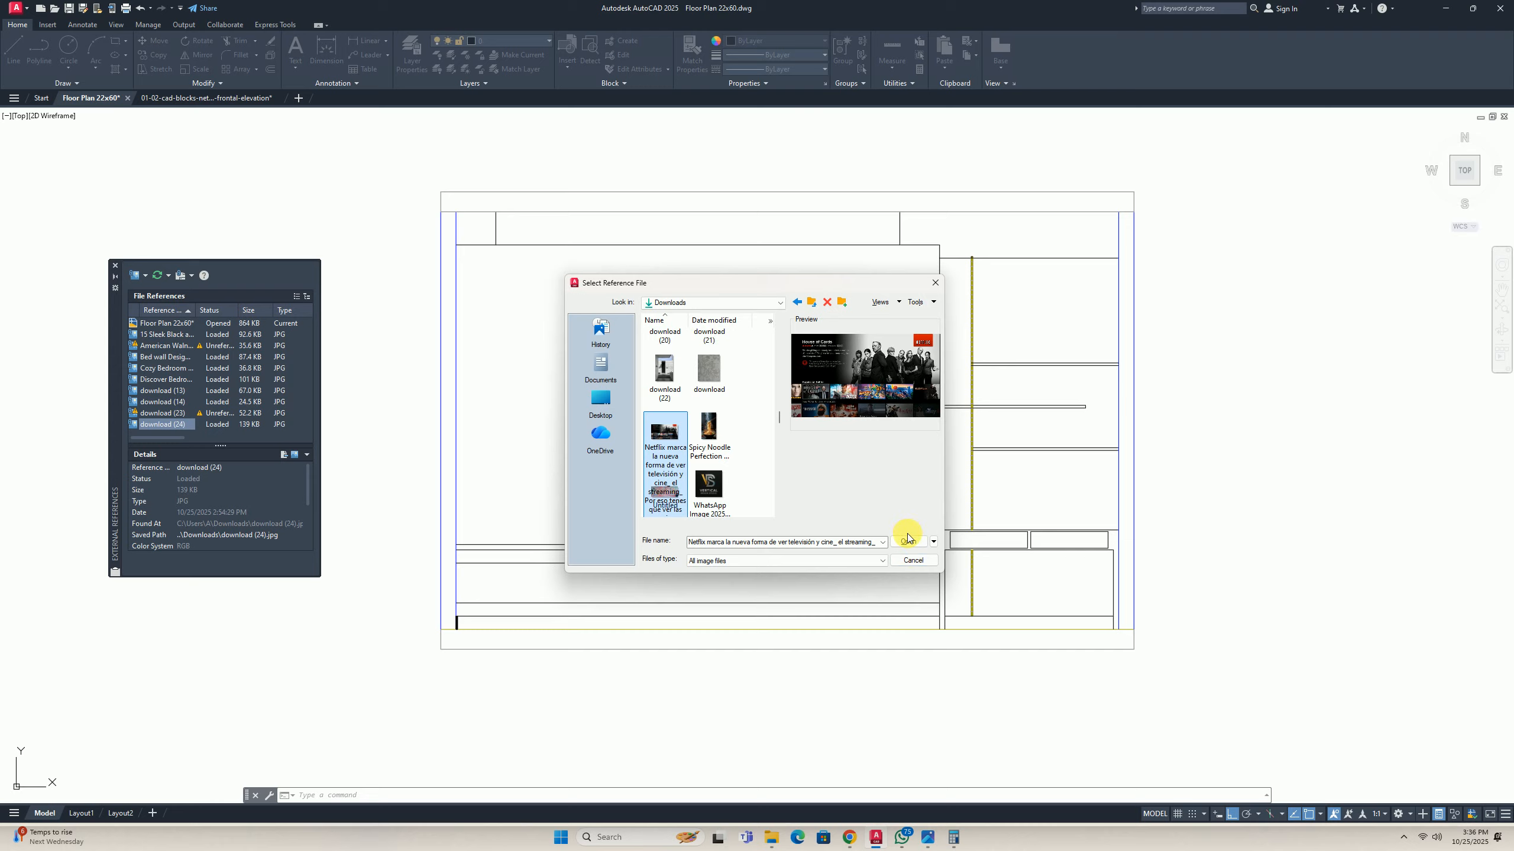
pyautogui.click(907, 539)
# Attach the image at the lower-left corner of the TV's inner outline with the default scale, and close the external references.
pyautogui.click(772, 448)
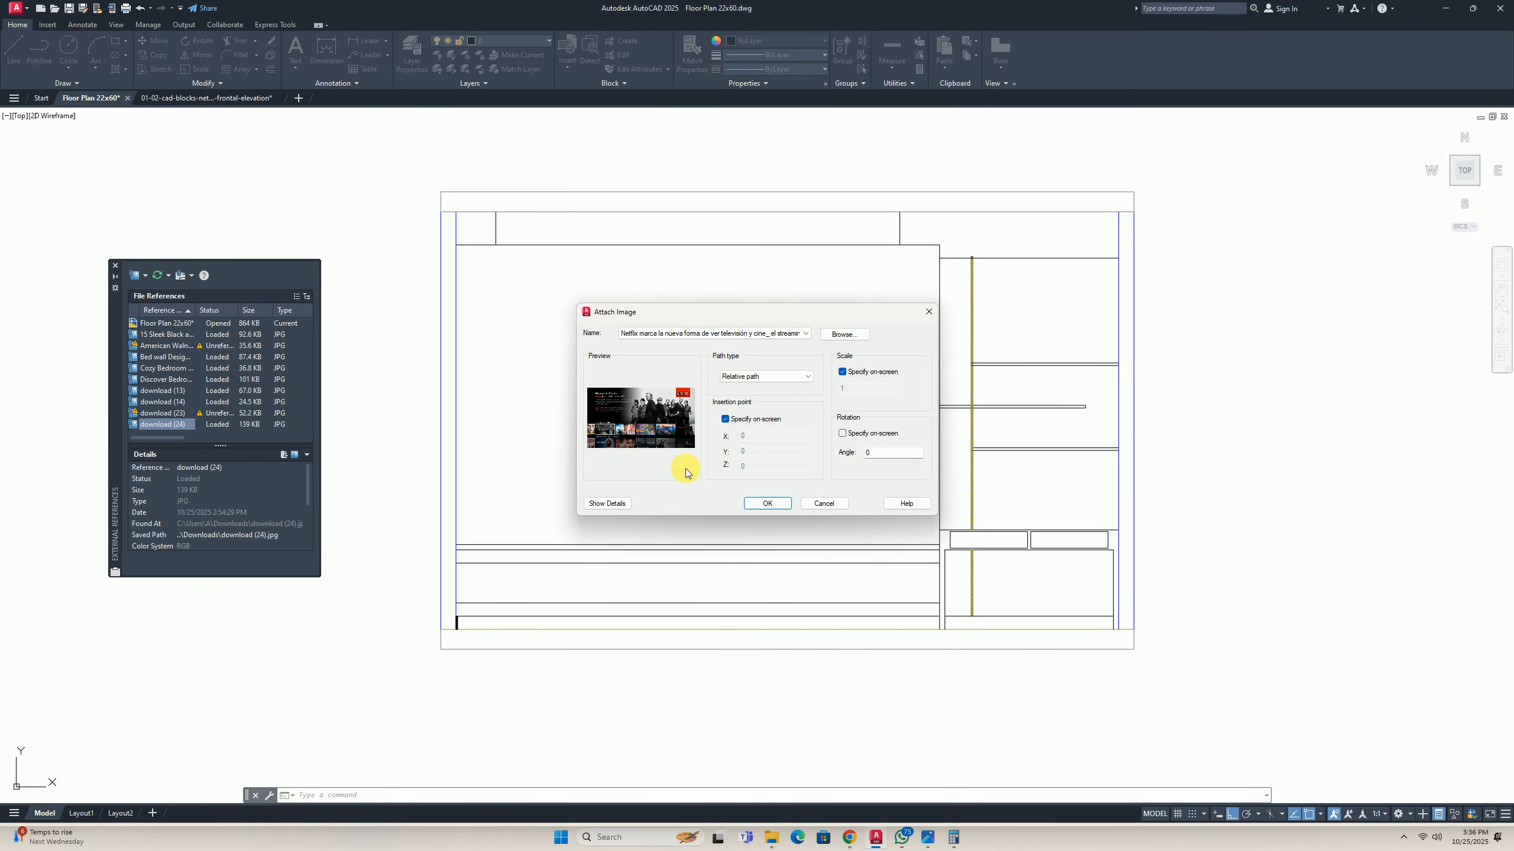
pyautogui.click(765, 503)
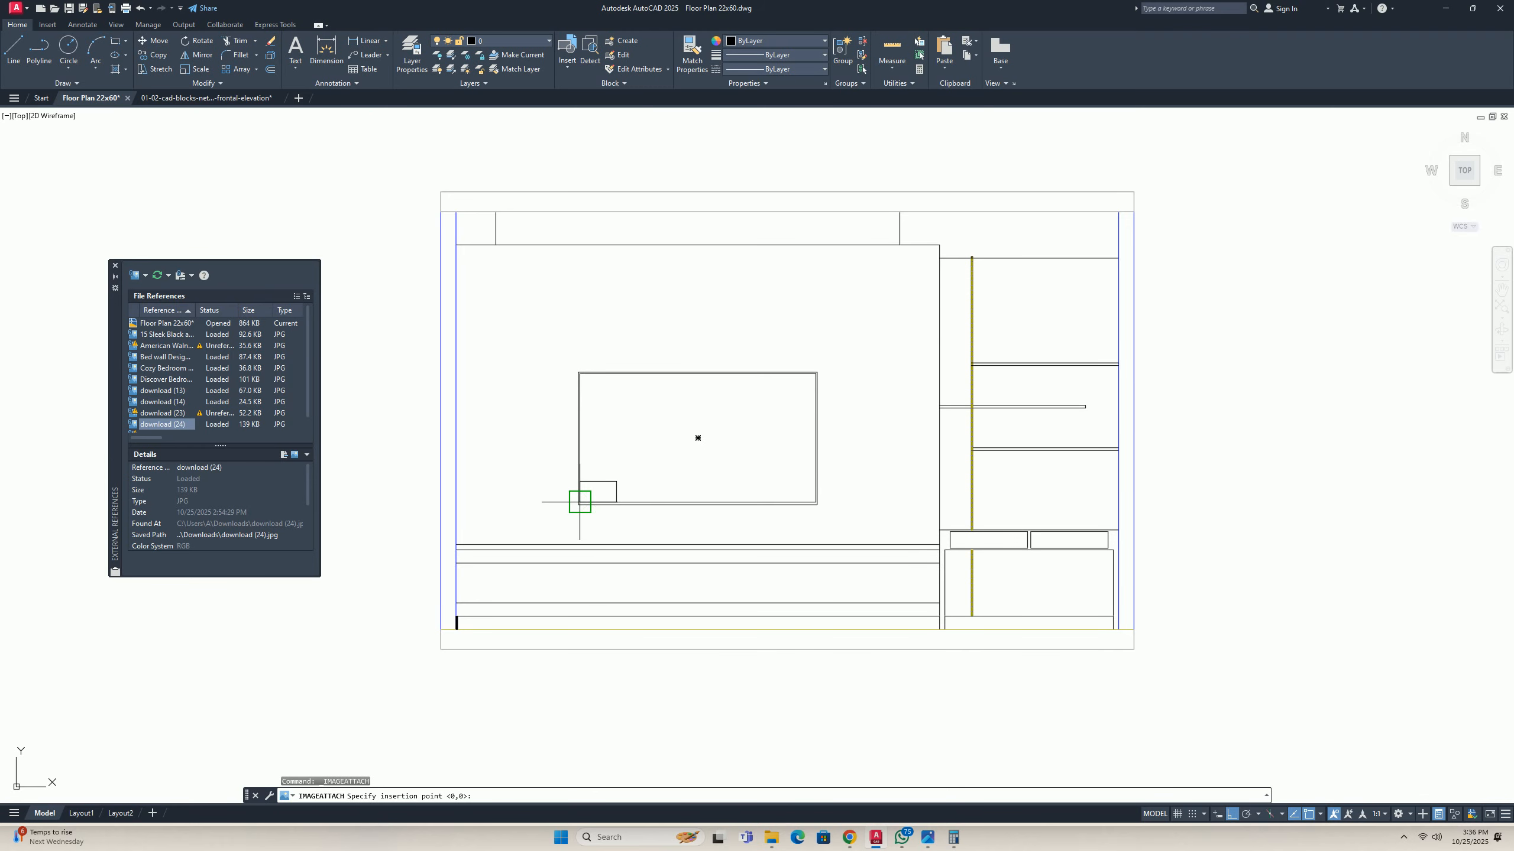
pyautogui.click(579, 502)
pyautogui.press('Return')
pyautogui.click(131, 272)
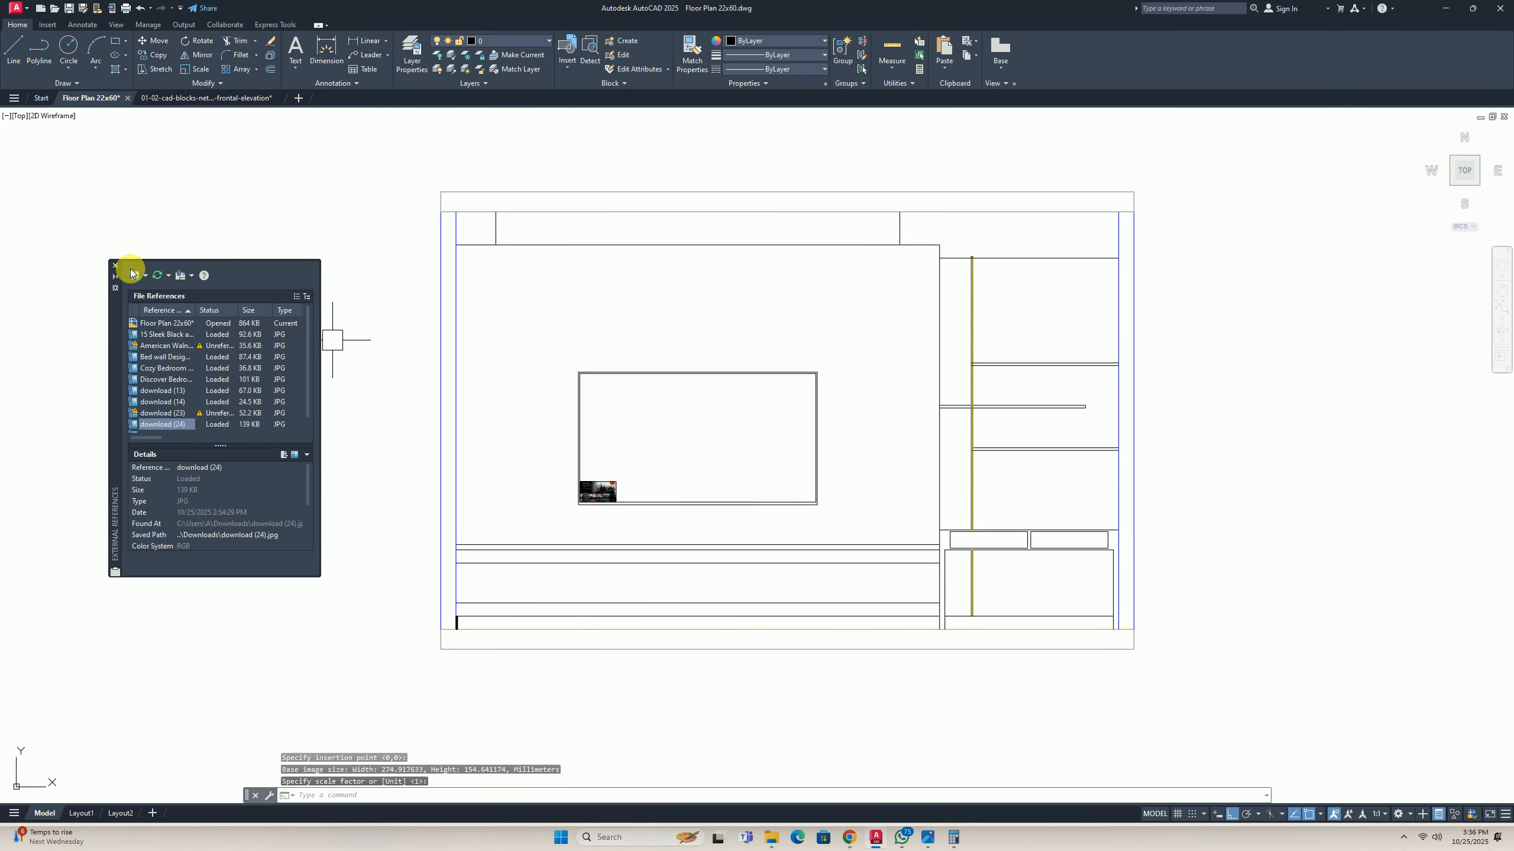
pyautogui.click(116, 267)
# Scale the attached image by reference from its lower-left corner so its height matches the TV's inner outline.
pyautogui.scroll(5, 646, 446)
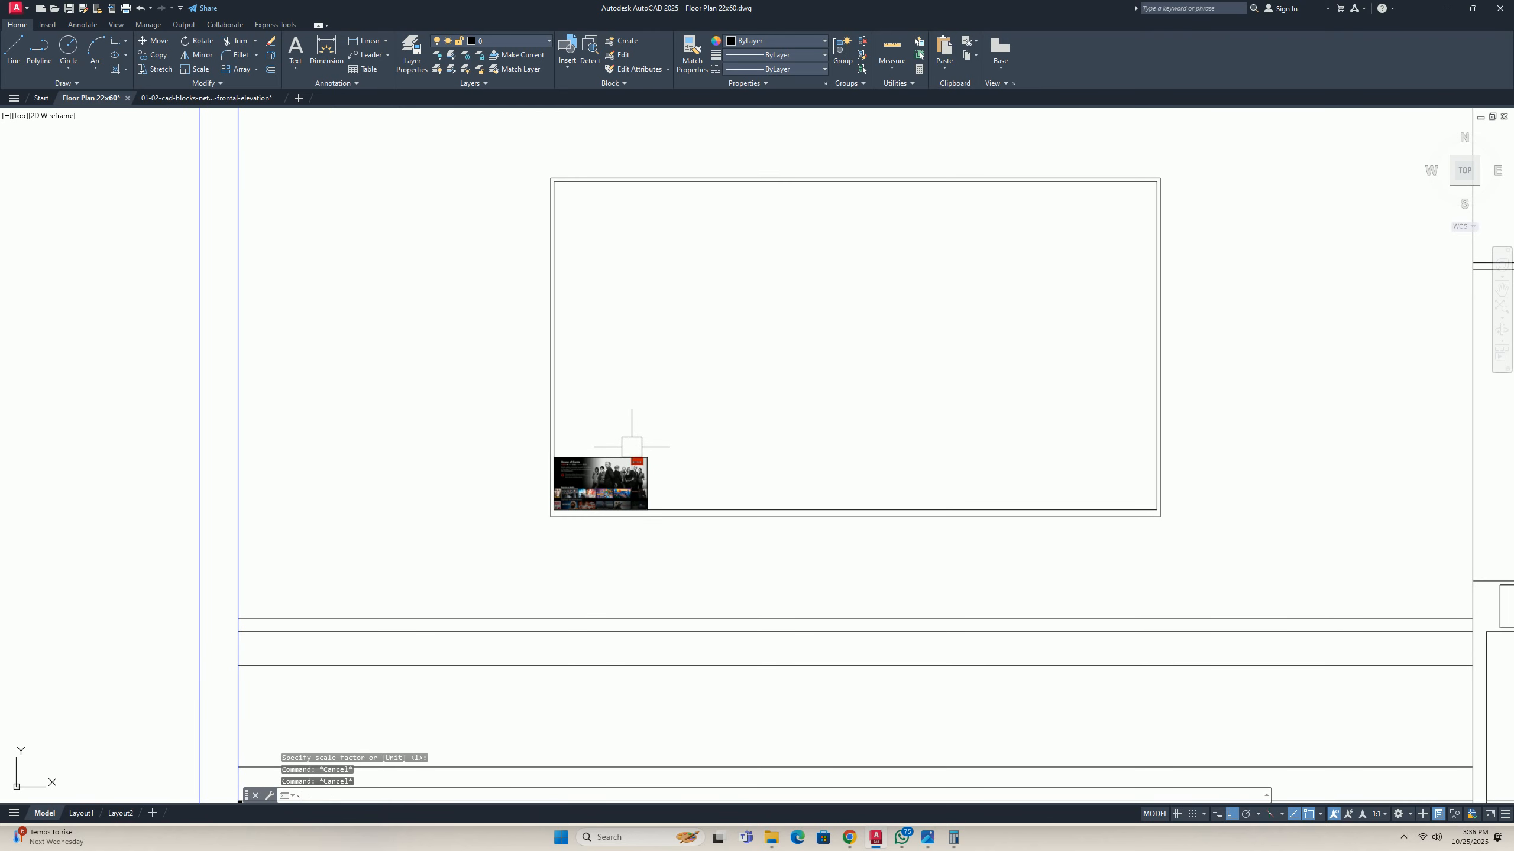
pyautogui.write('c')
pyautogui.press('Return')
pyautogui.moveTo(709, 397); pyautogui.dragTo(555, 513)
pyautogui.press('Return')
pyautogui.scroll(6, 578, 494)
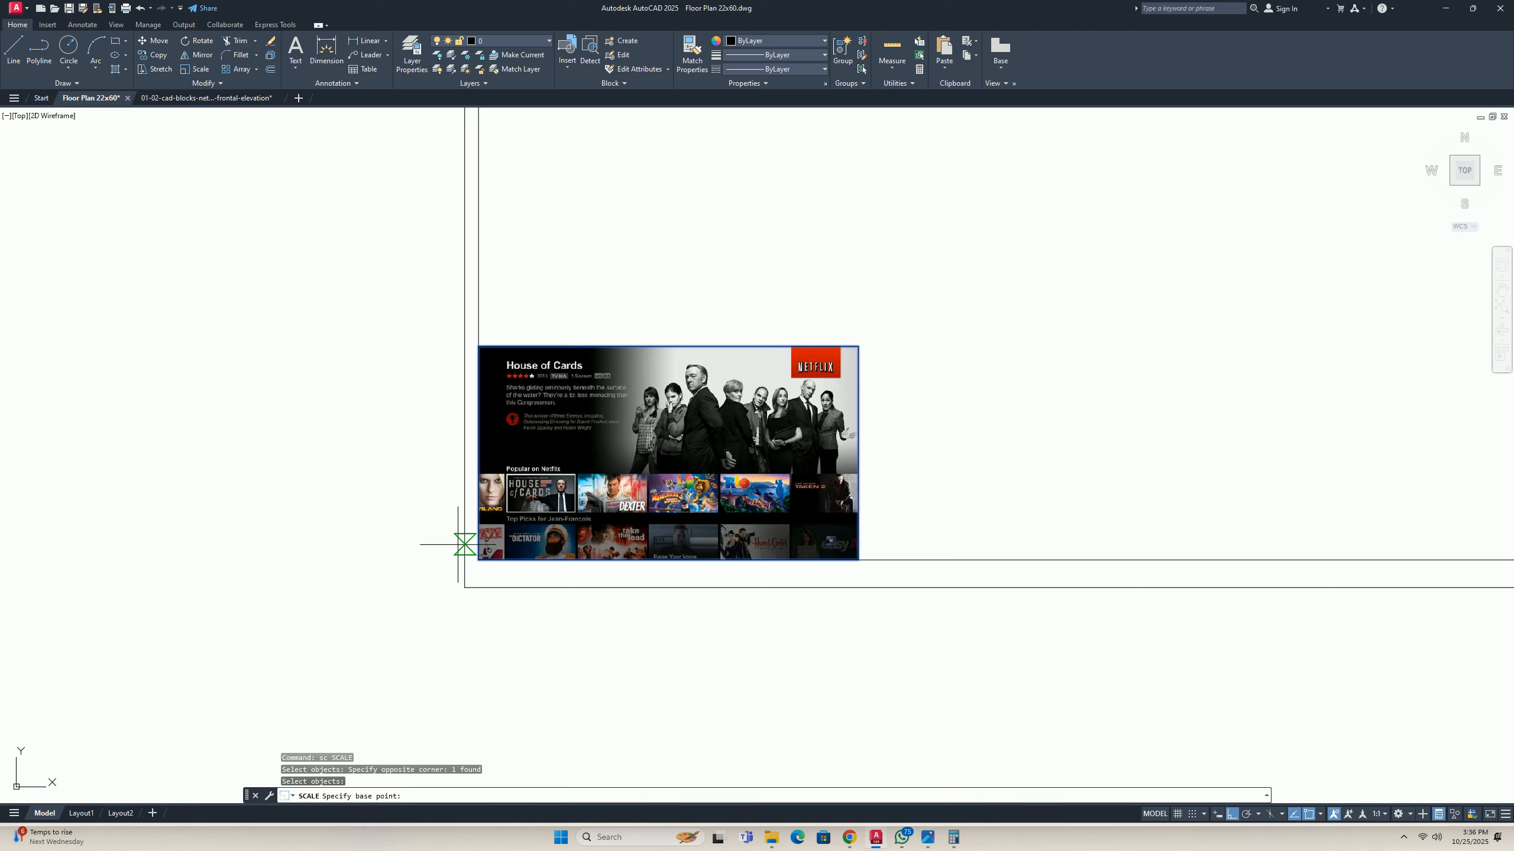
pyautogui.click(477, 559)
pyautogui.write('r')
pyautogui.press('Return')
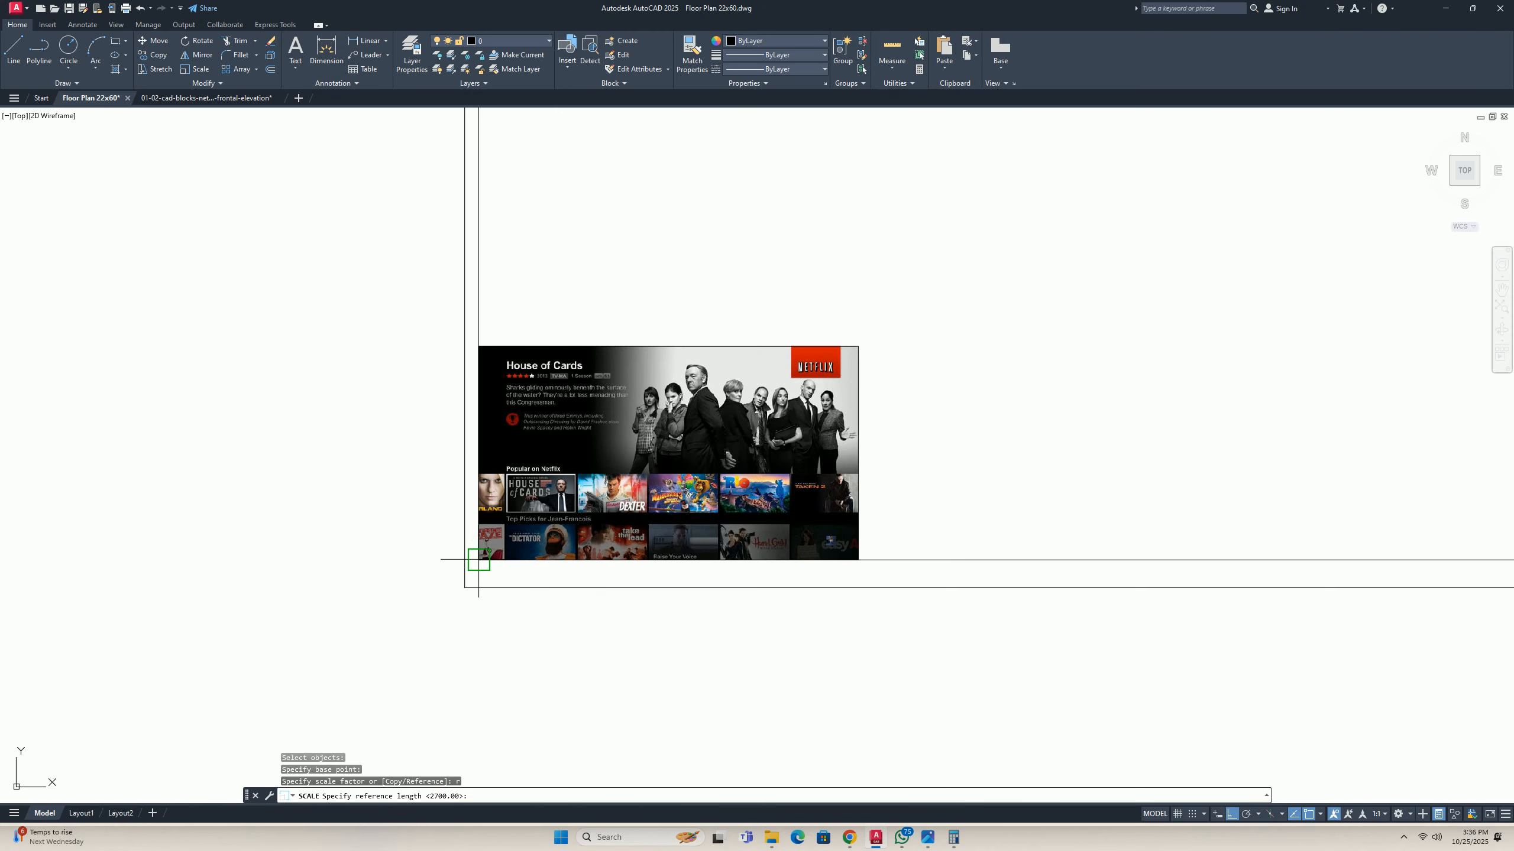
pyautogui.click(478, 346)
pyautogui.scroll(-5, 477, 392)
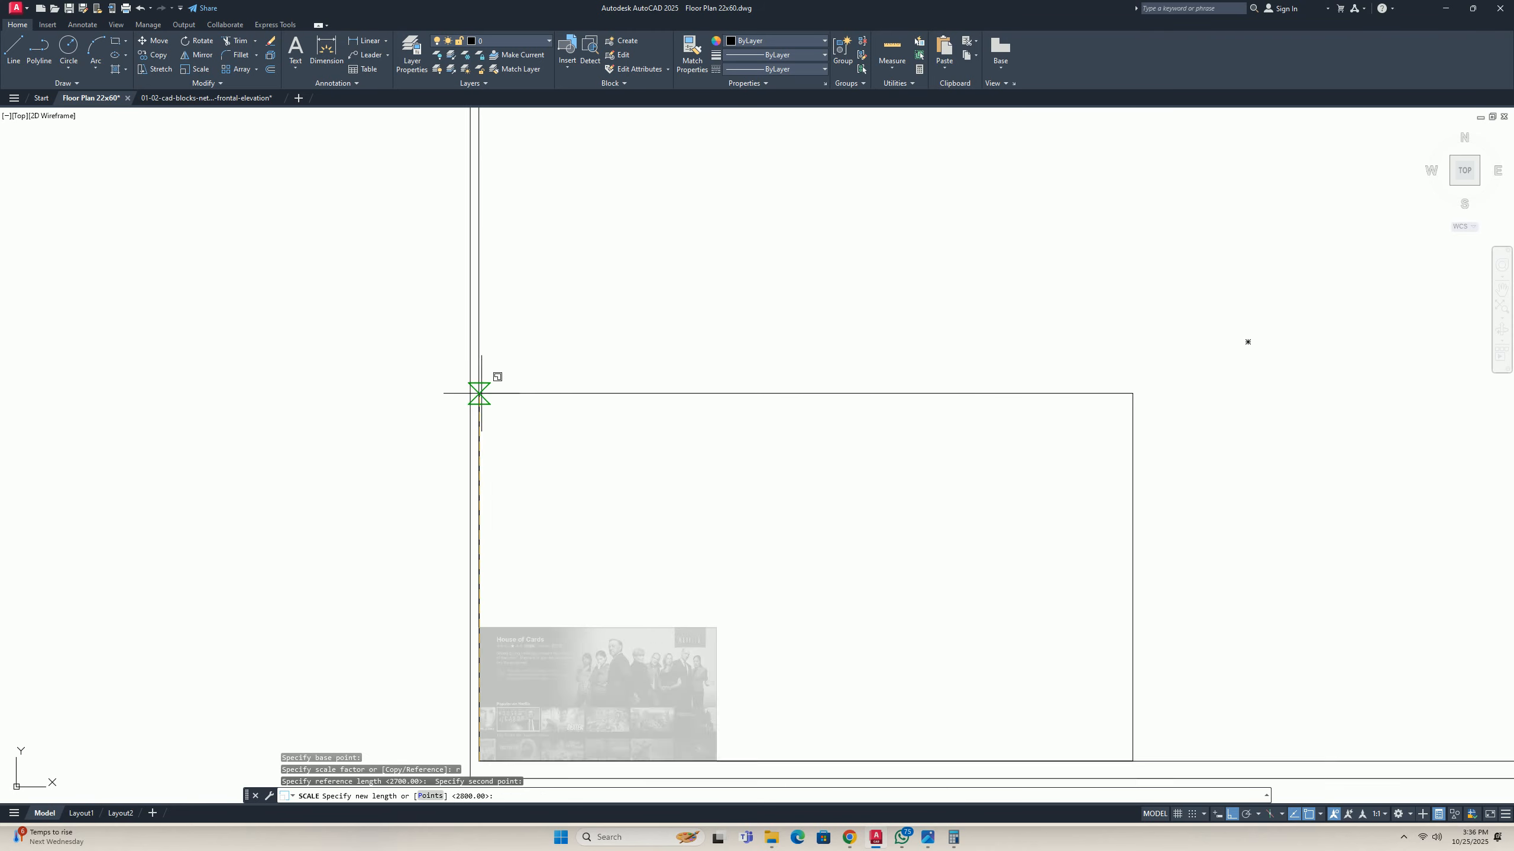
pyautogui.press('Escape')
pyautogui.press('Escape')
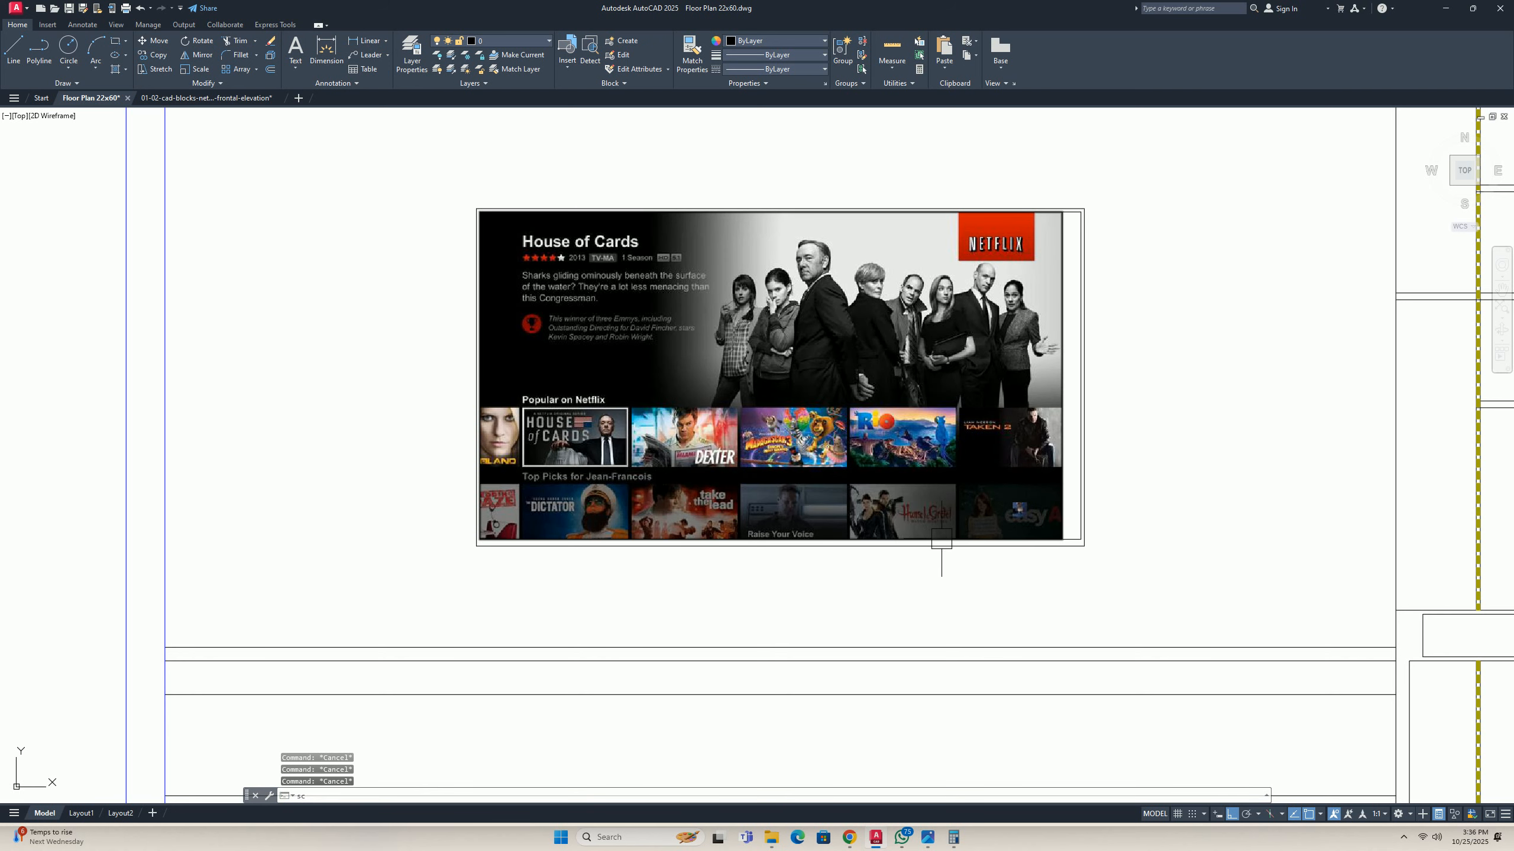
# Scale the image by reference from its lower-left corner so its width fills the TV's inner outline.
pyautogui.write('sc')
pyautogui.press('Return')
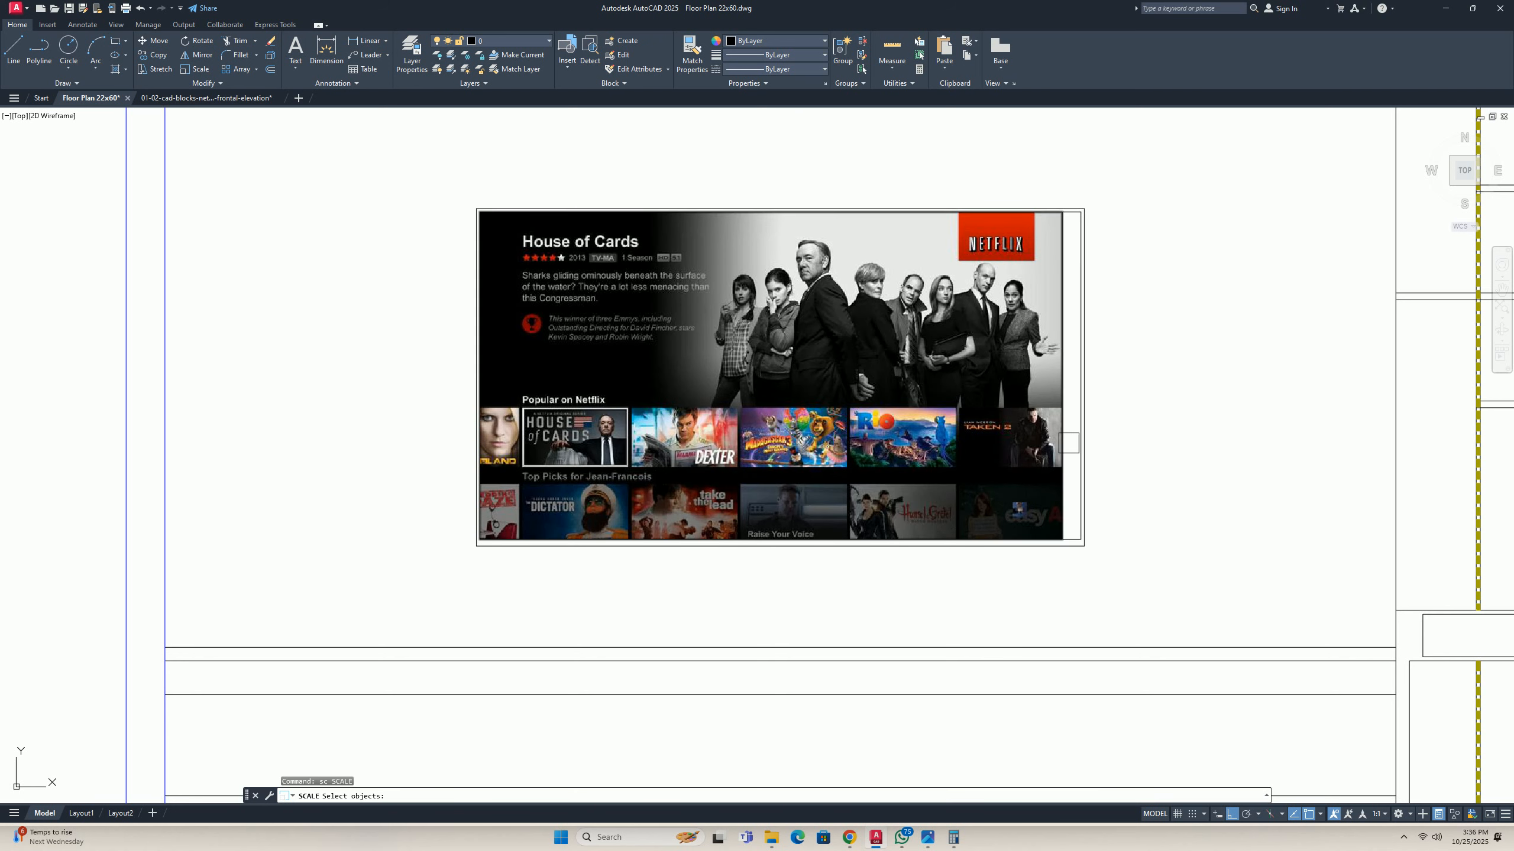
pyautogui.click(1063, 443)
pyautogui.press('Return')
pyautogui.click(479, 539)
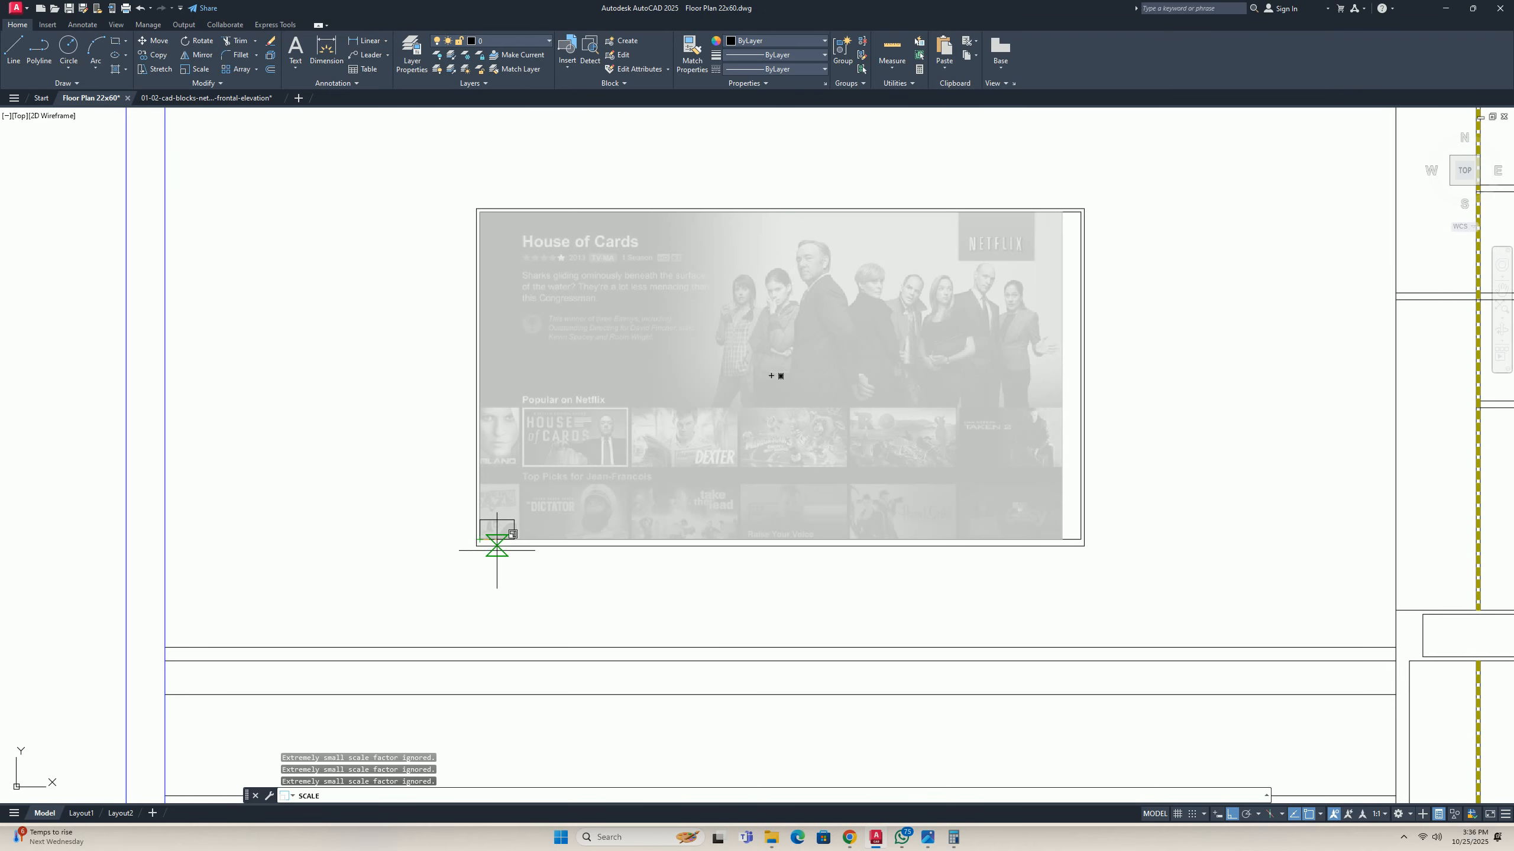
pyautogui.write('r')
pyautogui.press('Return')
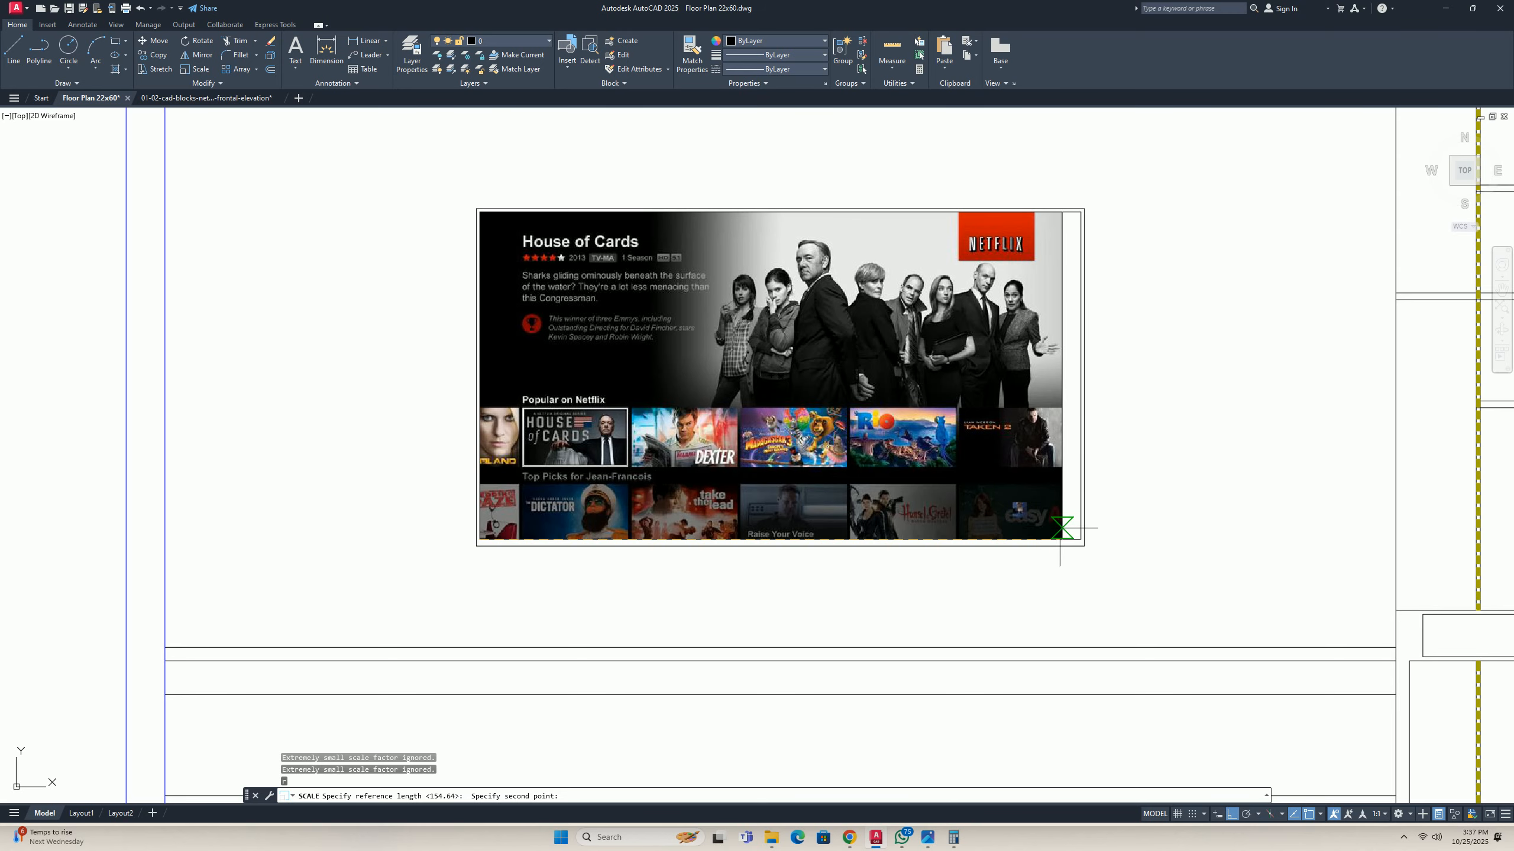
pyautogui.click(1062, 527)
pyautogui.click(1083, 527)
pyautogui.press('Escape')
pyautogui.press('Escape')
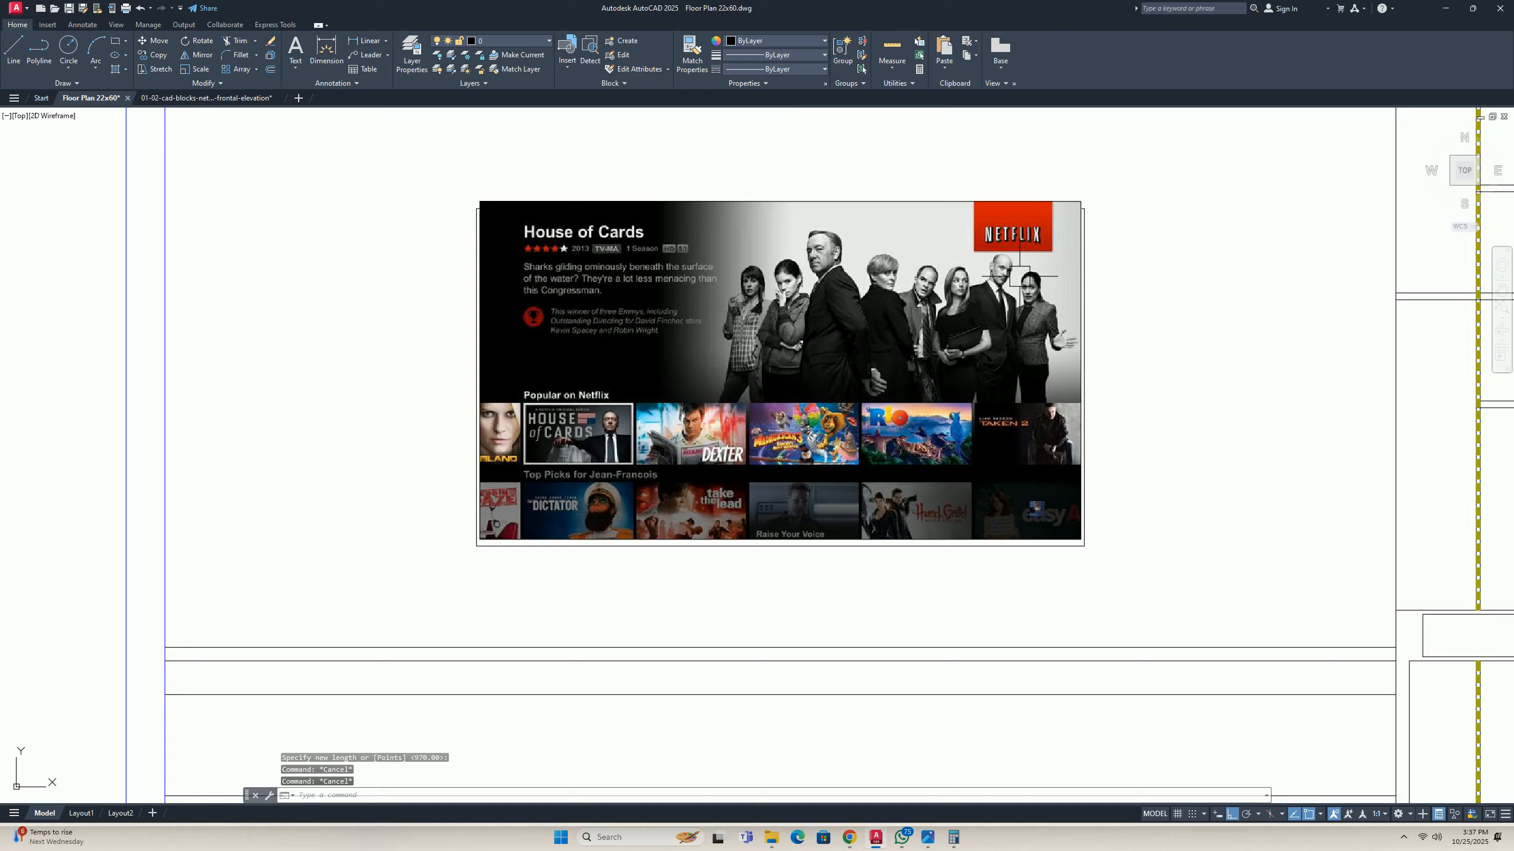
# Move the image so its upper-right corner meets the upper-right corner of the TV's inner outline.
pyautogui.moveTo(1020, 276); pyautogui.dragTo(910, 321, button='middle')
pyautogui.press('Escape')
pyautogui.write('m')
pyautogui.press('Return')
pyautogui.click(959, 256)
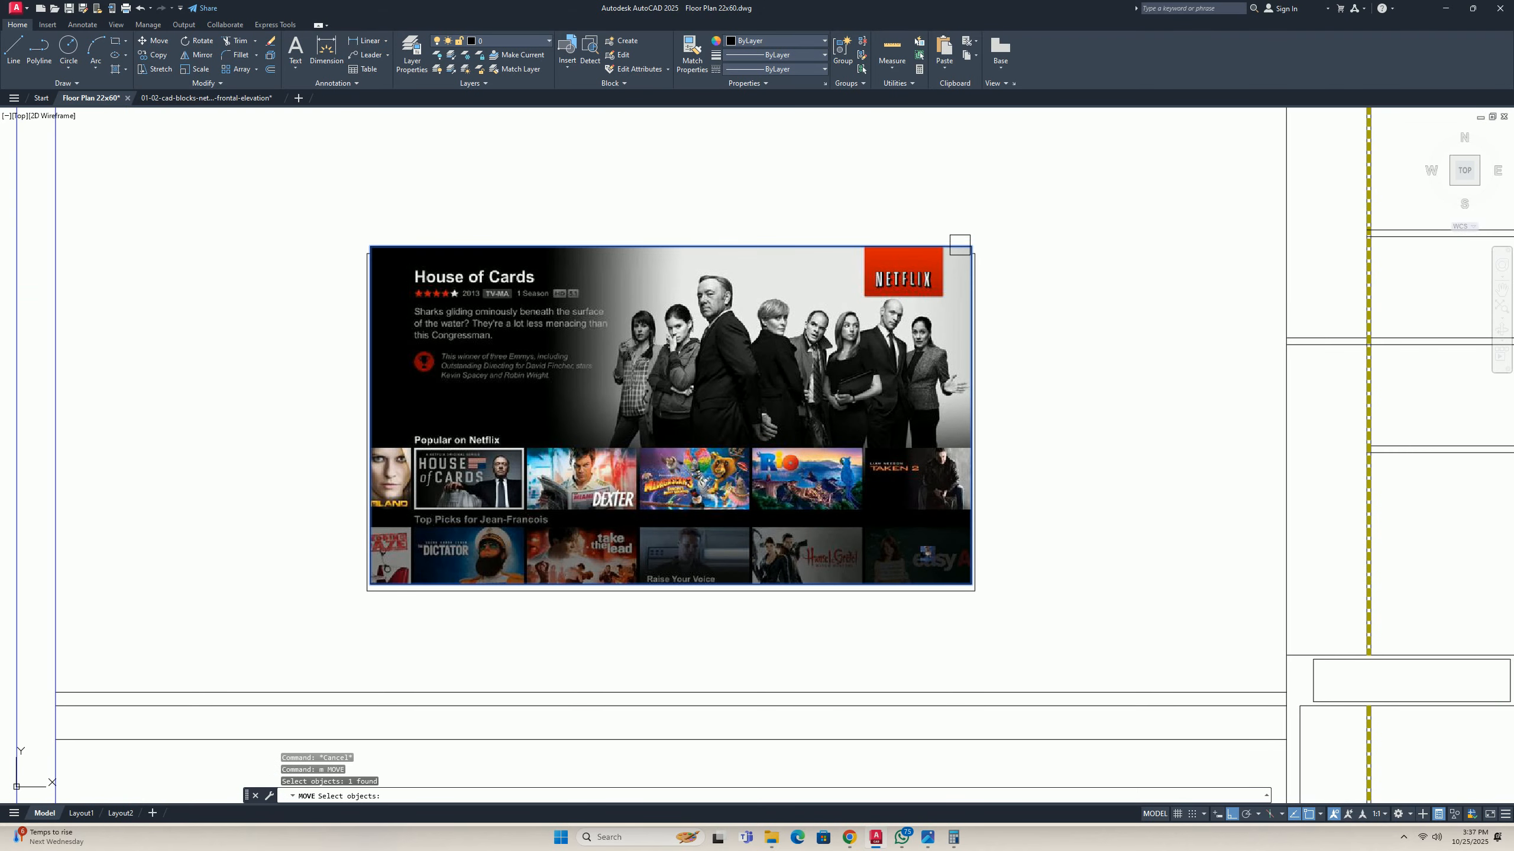
pyautogui.press('Return')
pyautogui.scroll(4, 960, 251)
pyautogui.press('Escape')
pyautogui.press('Escape')
pyautogui.press('Escape')
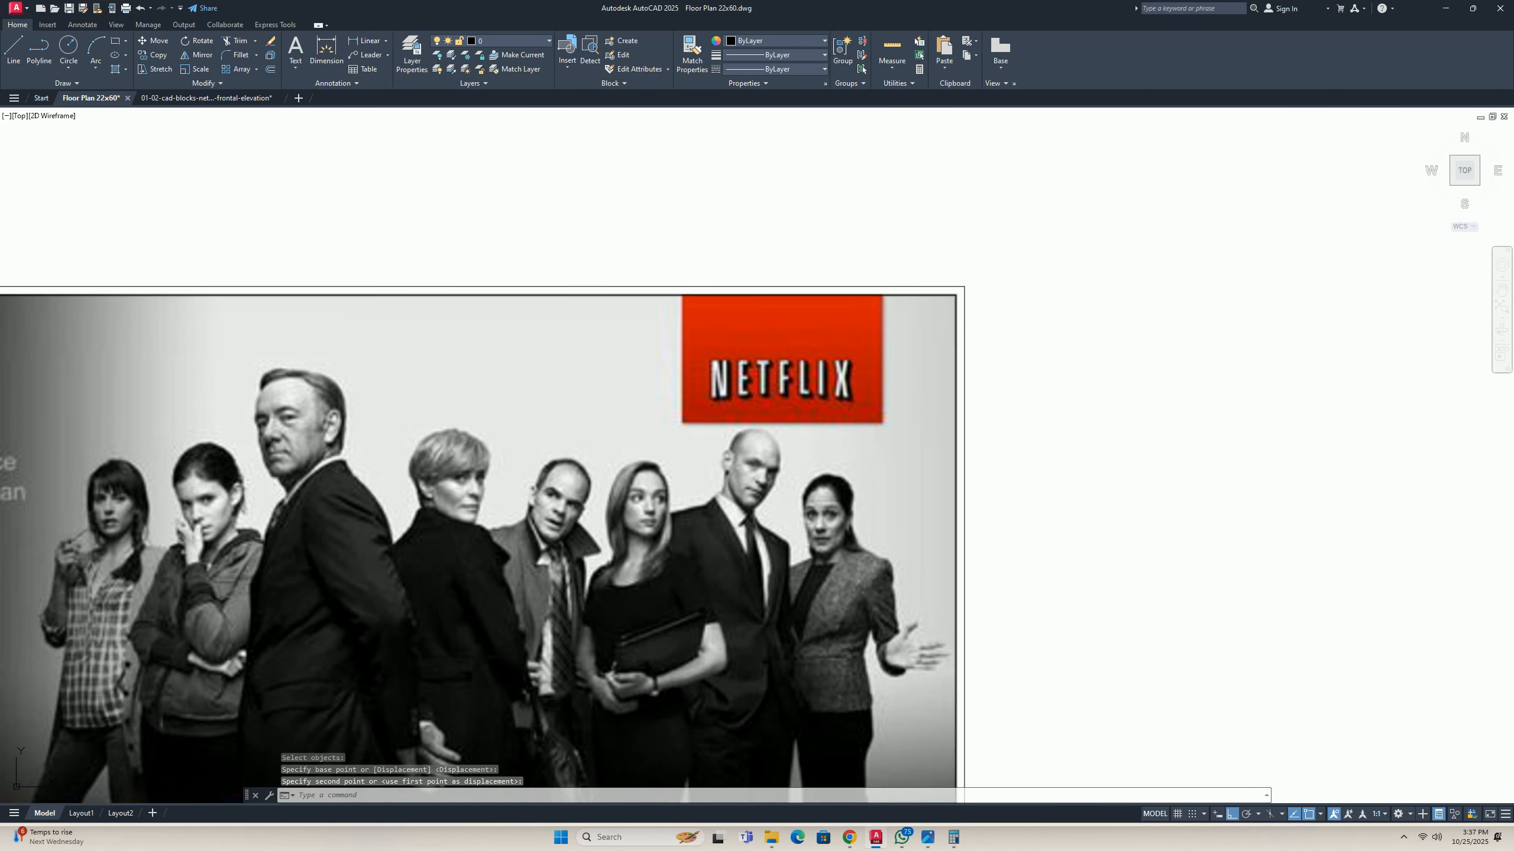
# Clip the image with a new boundary, selecting the TV's inner outline polyline as the clipping edge.
pyautogui.scroll(-5, 955, 268)
pyautogui.write('clip')
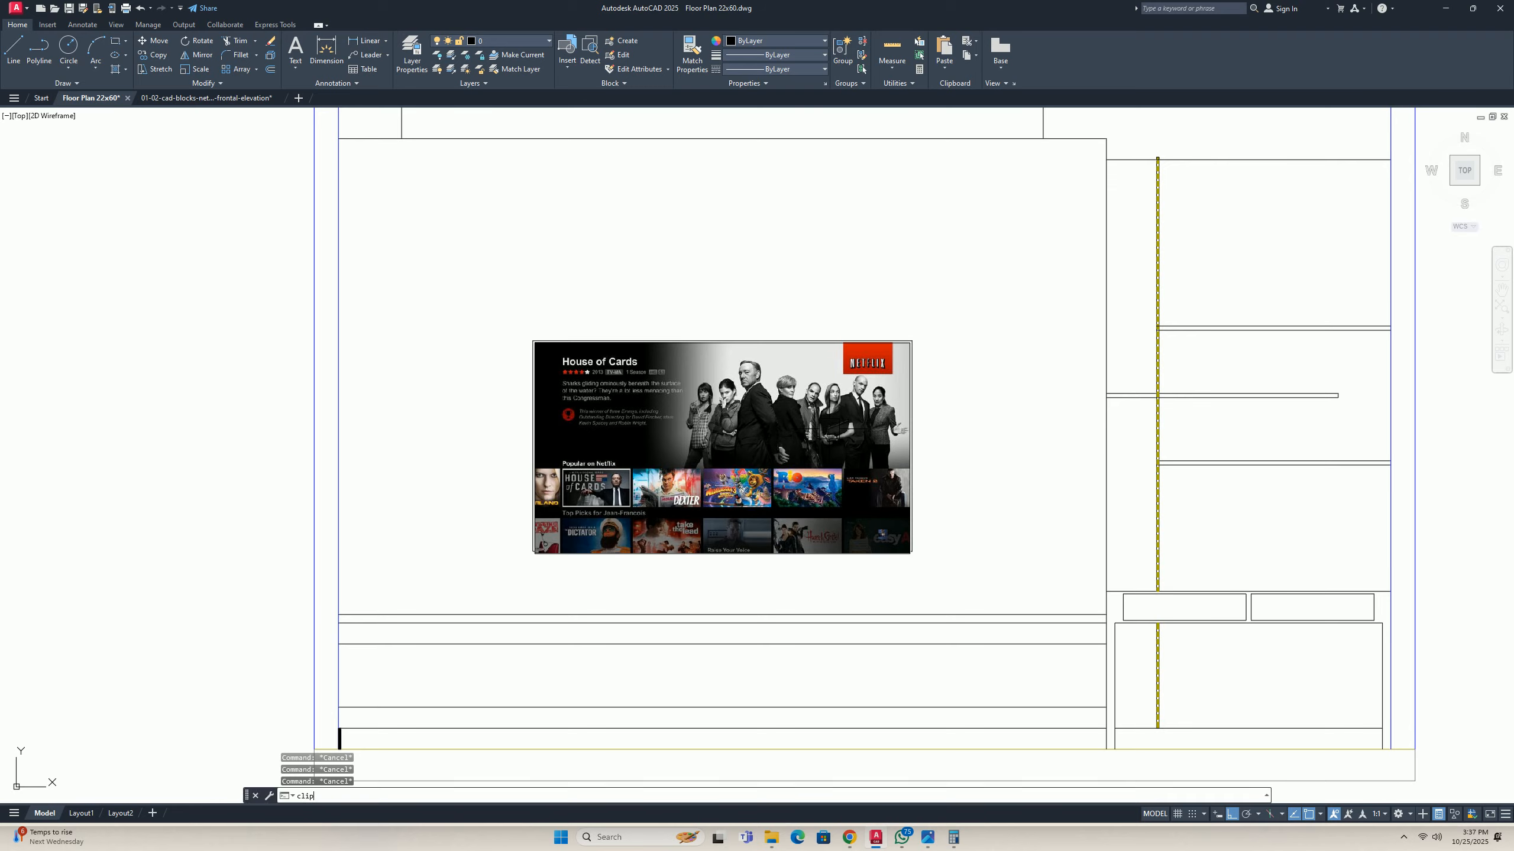
pyautogui.press('Return')
pyautogui.scroll(6, 911, 554)
pyautogui.click(830, 554)
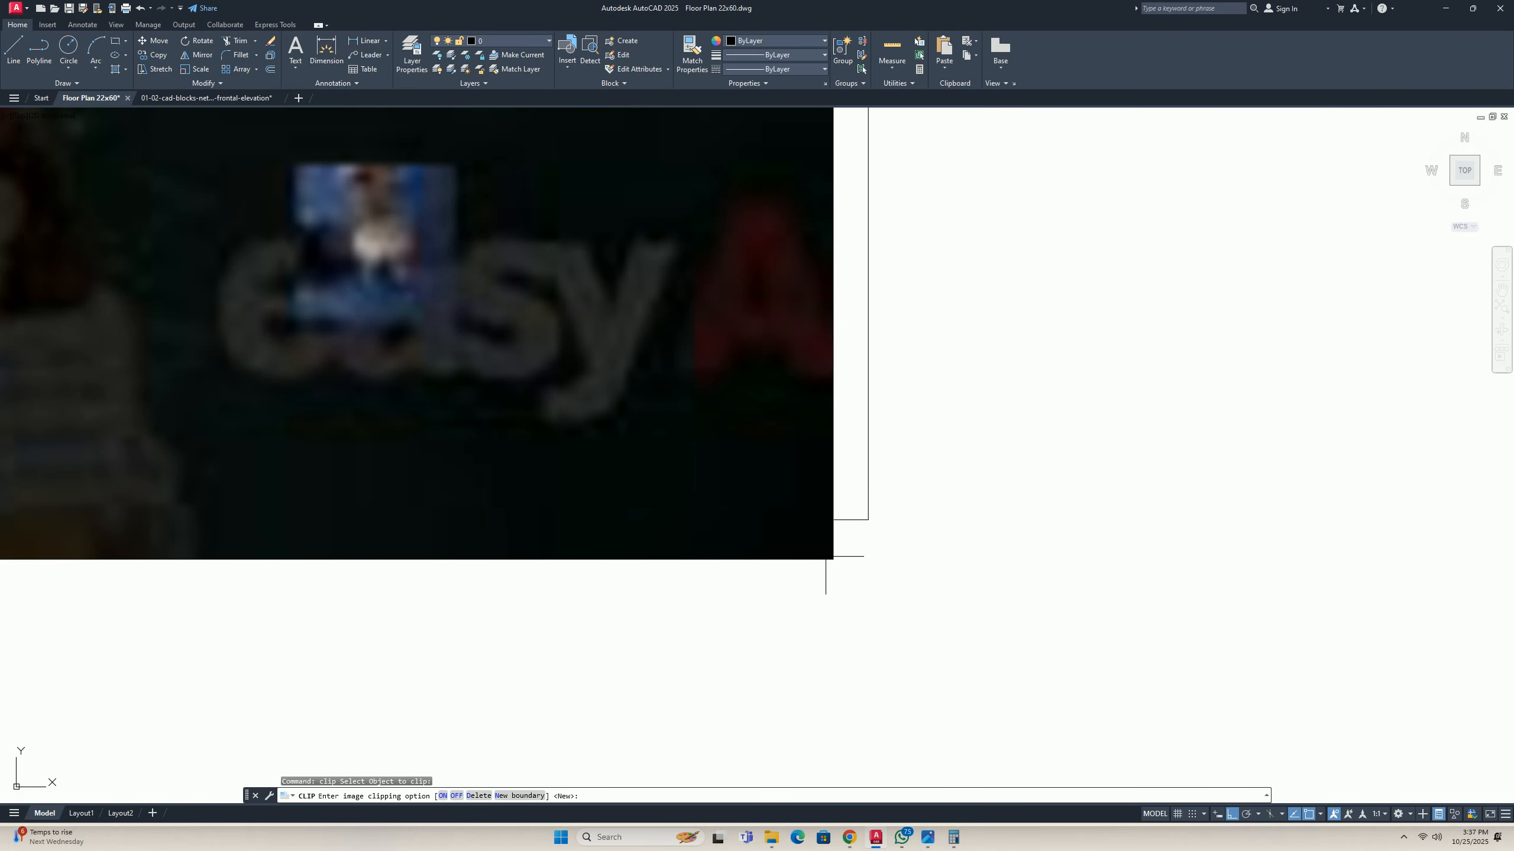
pyautogui.click(503, 796)
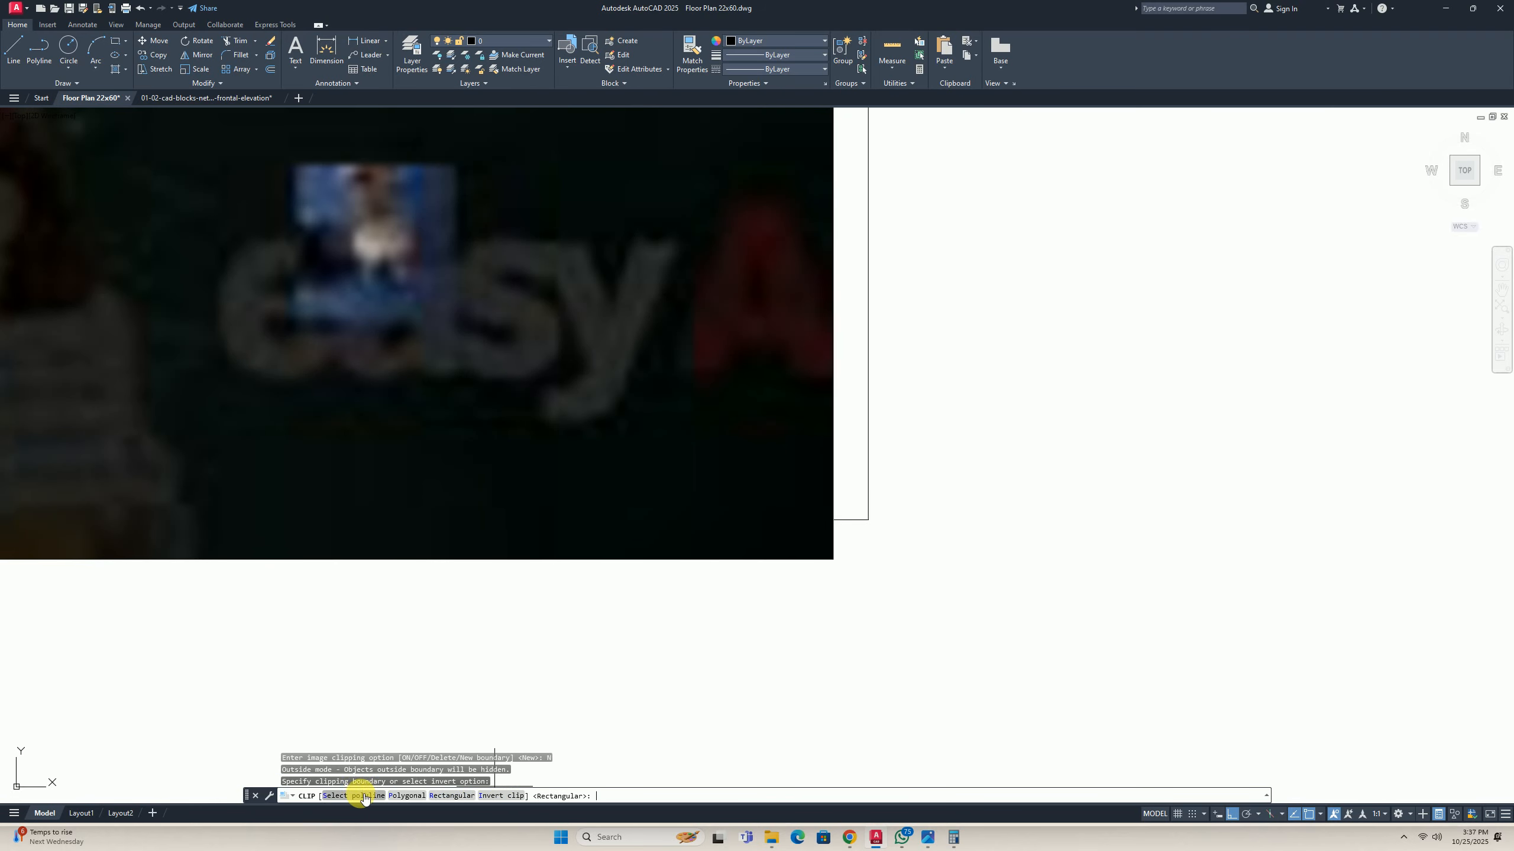
pyautogui.click(356, 796)
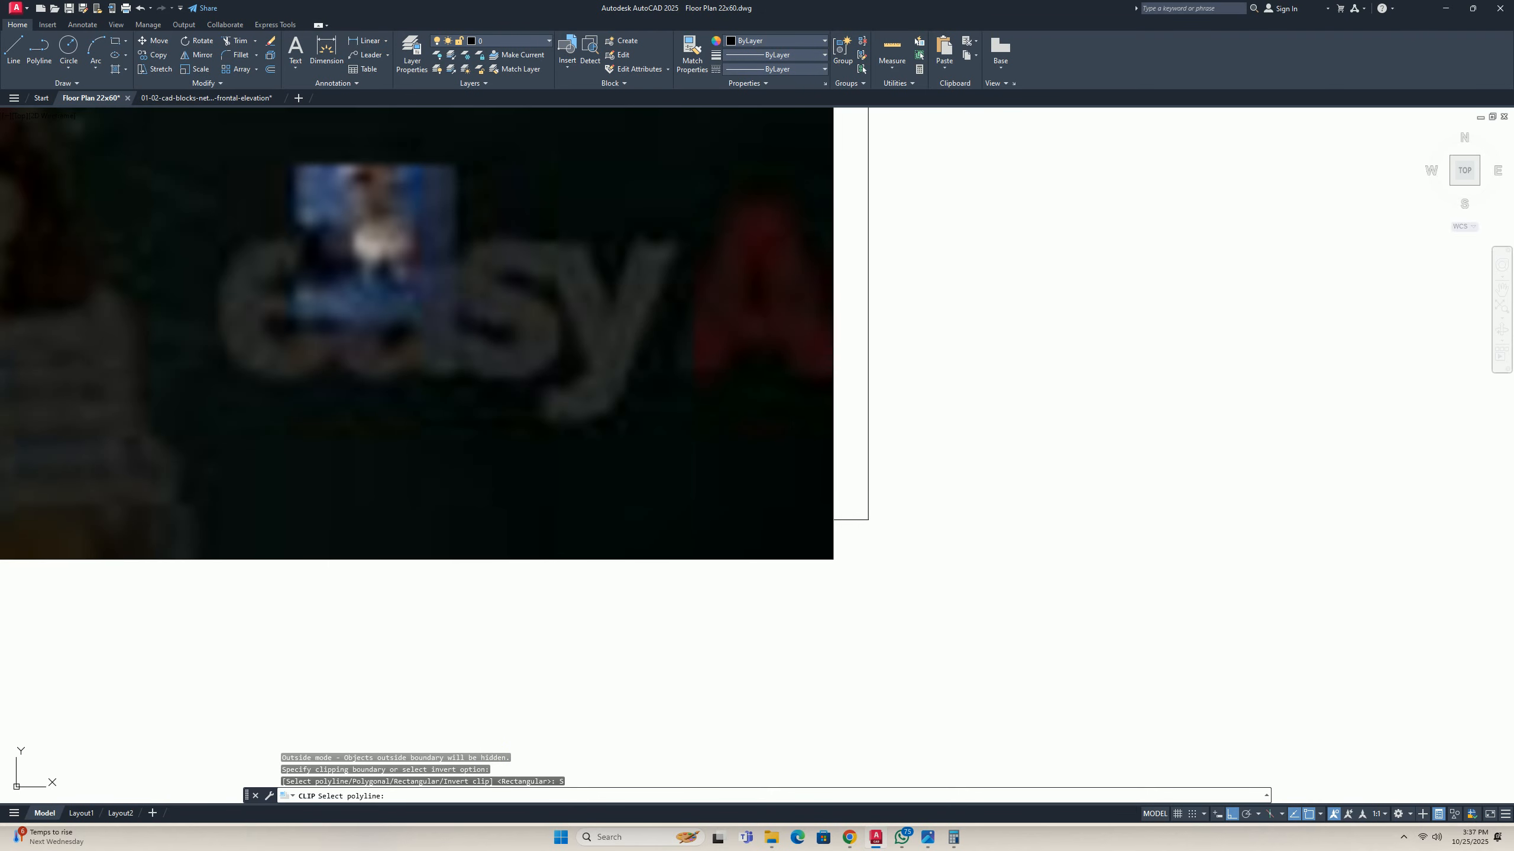
pyautogui.scroll(-10, 742, 453)
pyautogui.scroll(6, 755, 387)
pyautogui.scroll(-9, 736, 369)
pyautogui.scroll(10, 735, 309)
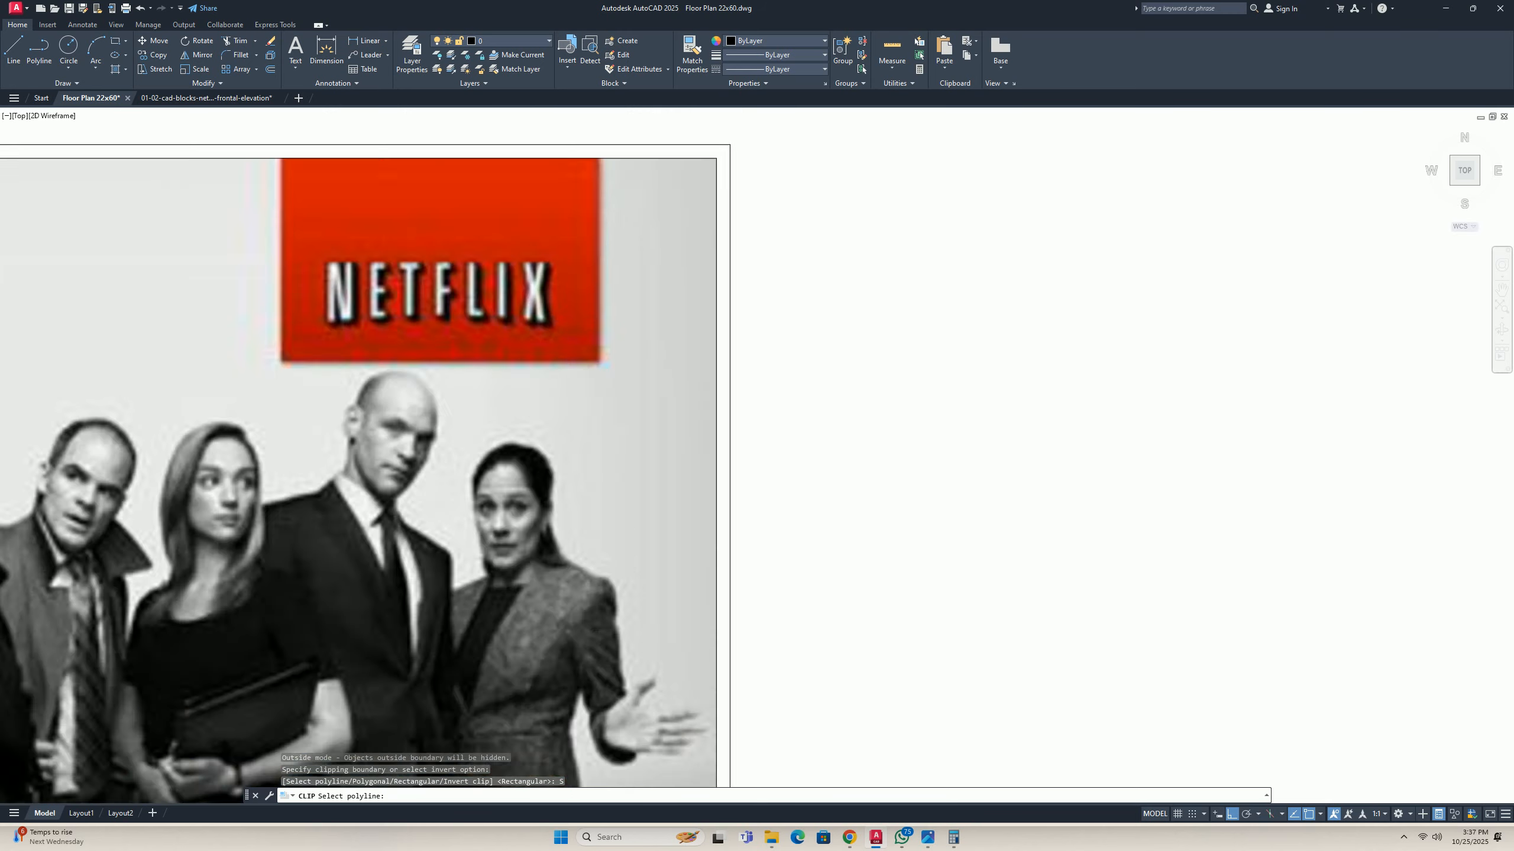
pyautogui.click(707, 297)
pyautogui.scroll(-6, 706, 301)
pyautogui.scroll(-6, 675, 497)
pyautogui.moveTo(671, 495); pyautogui.dragTo(683, 442, button='middle')
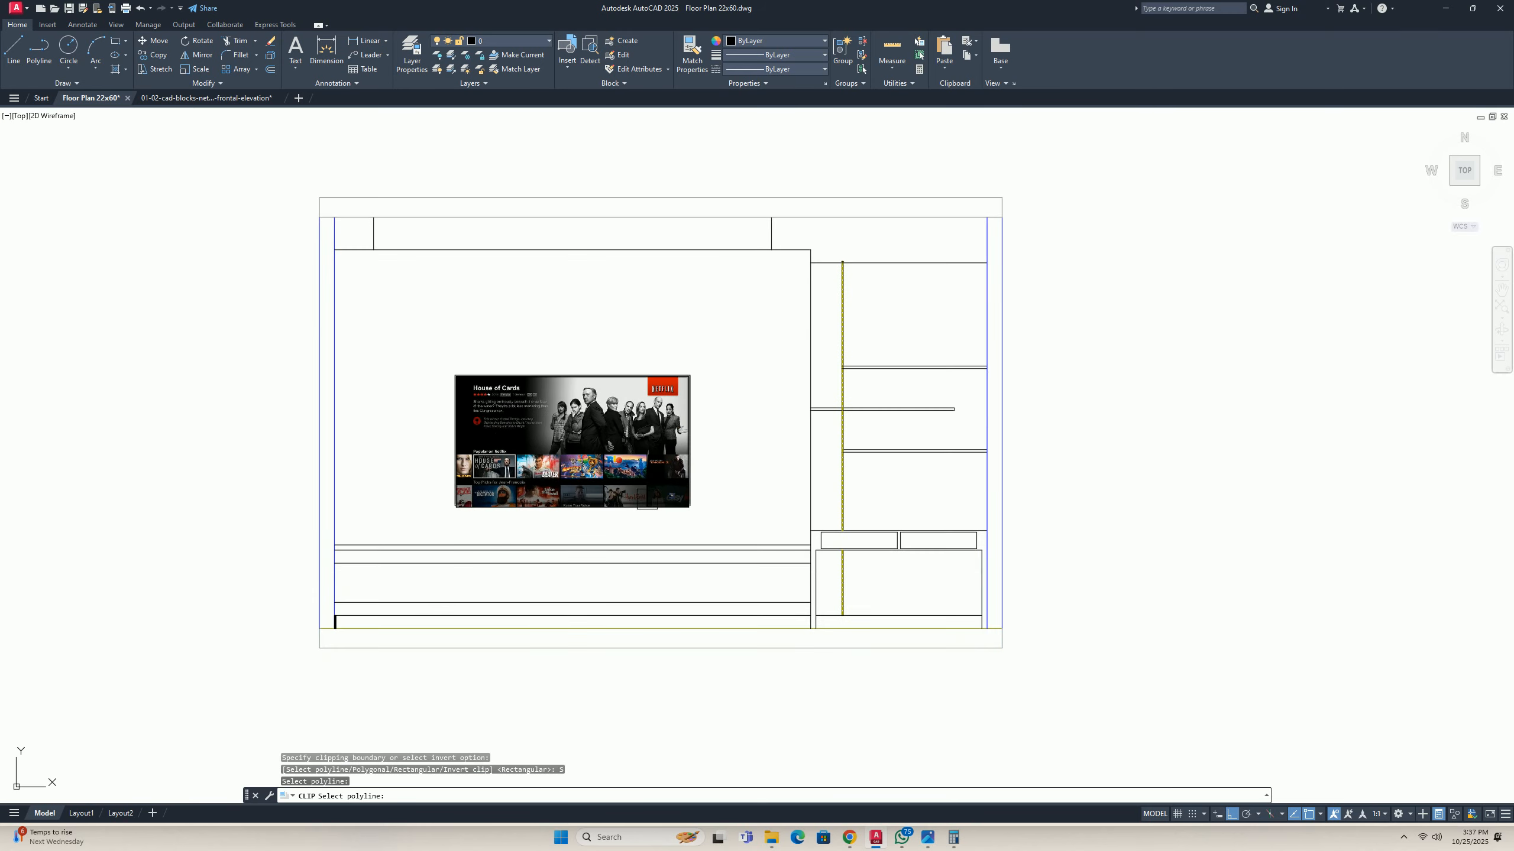
pyautogui.scroll(4, 648, 500)
pyautogui.click(662, 520)
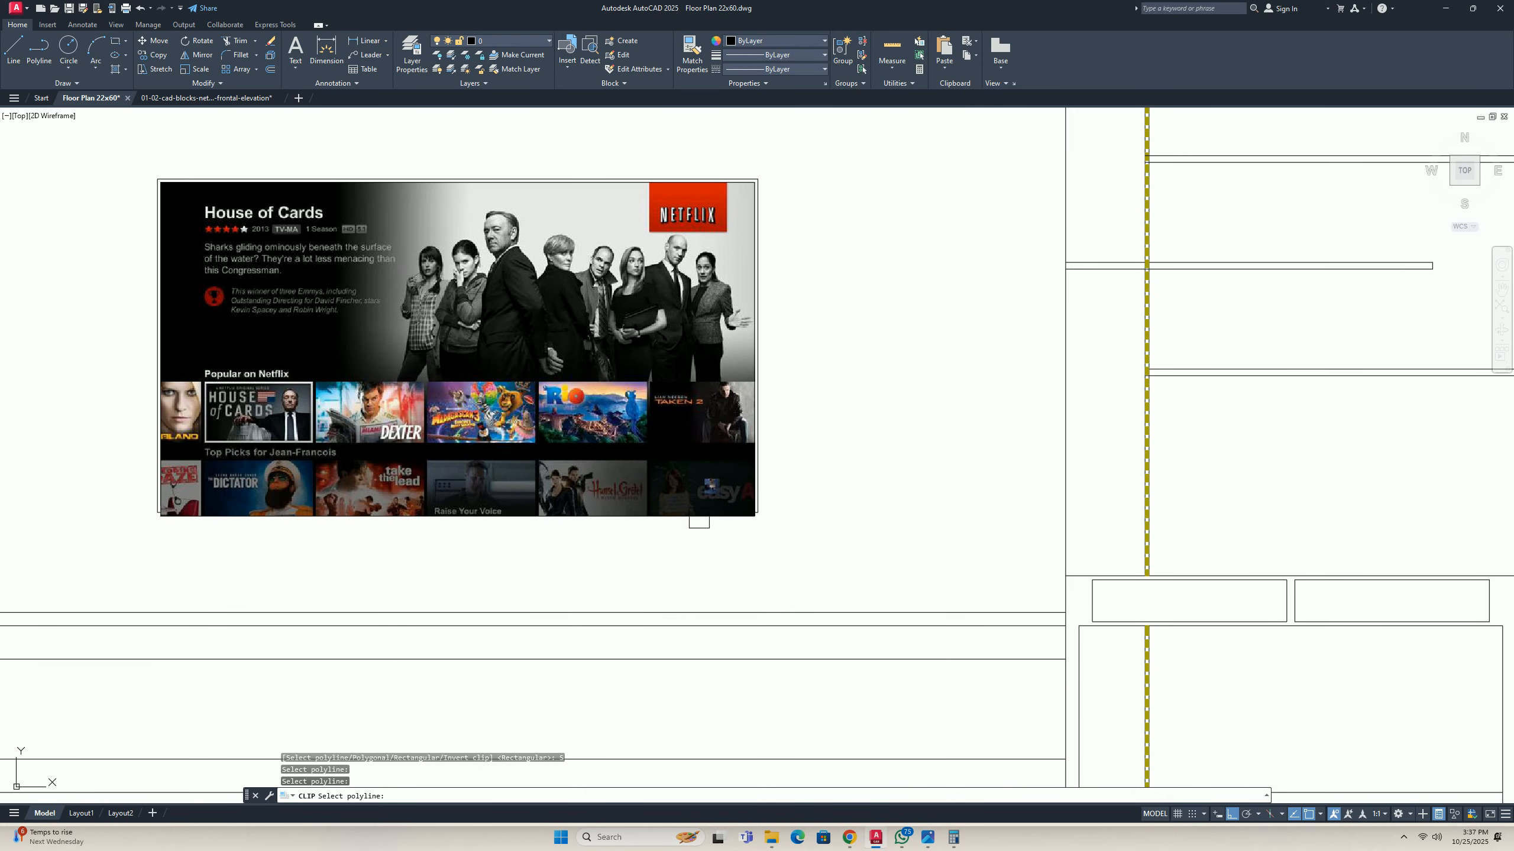
pyautogui.scroll(2, 710, 462)
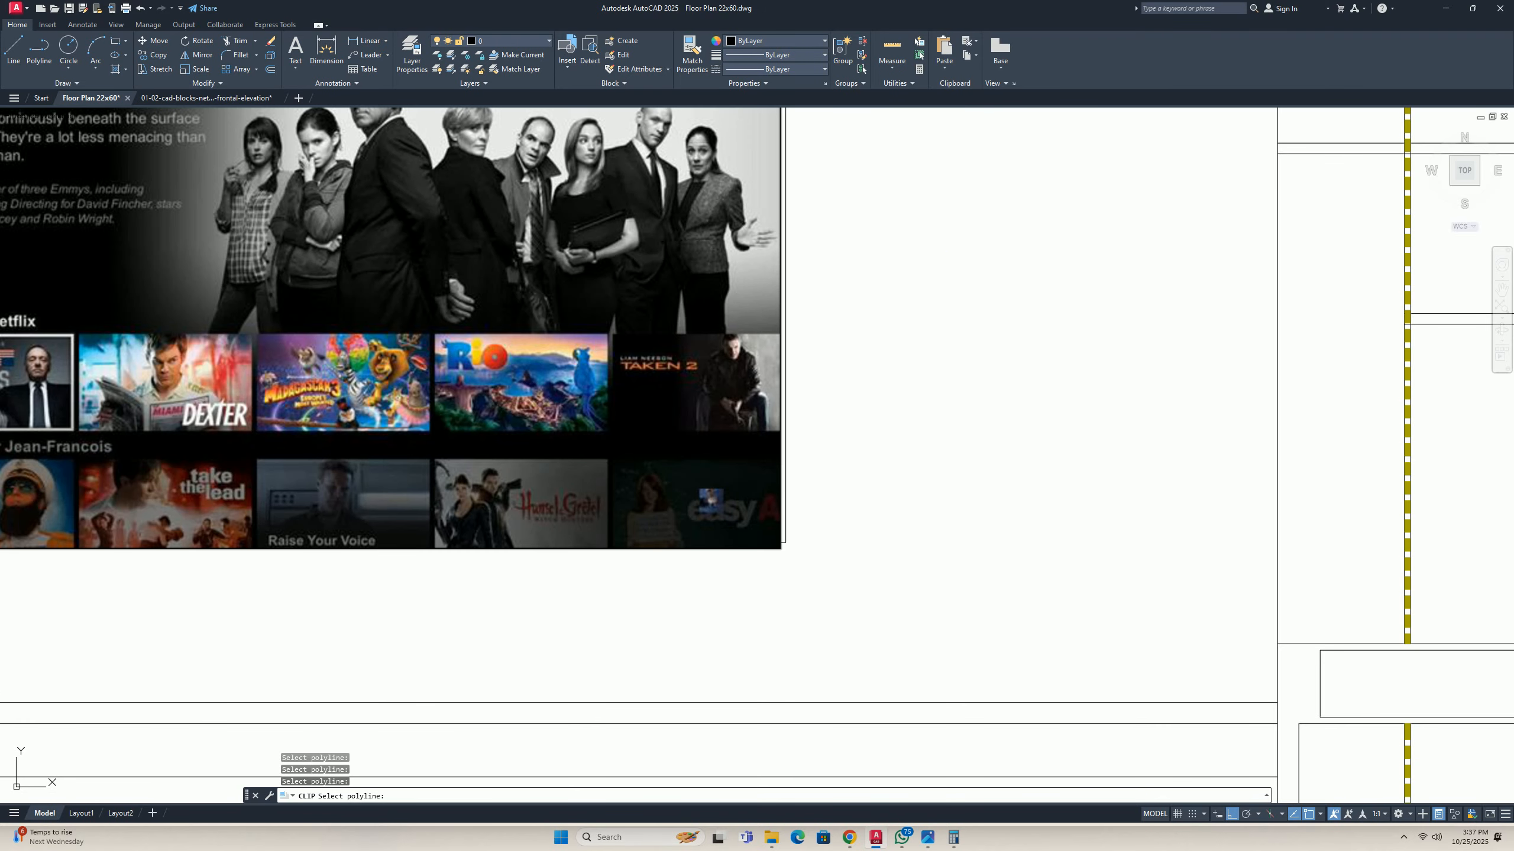
pyautogui.scroll(10, 786, 453)
pyautogui.click(798, 454)
pyautogui.click(724, 426)
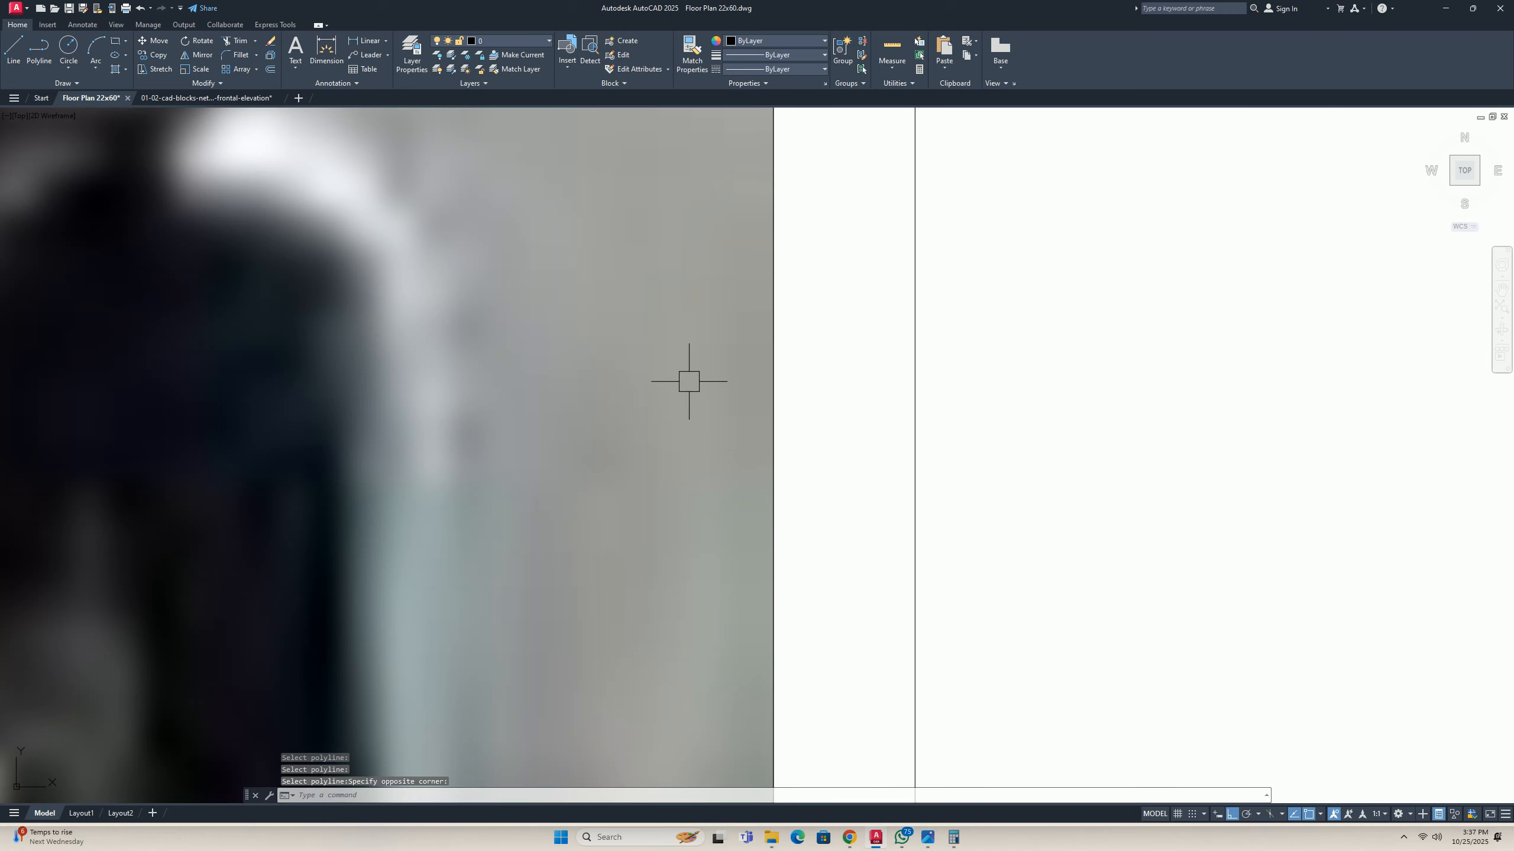
pyautogui.scroll(-10, 690, 382)
pyautogui.press('Escape')
pyautogui.press('Escape')
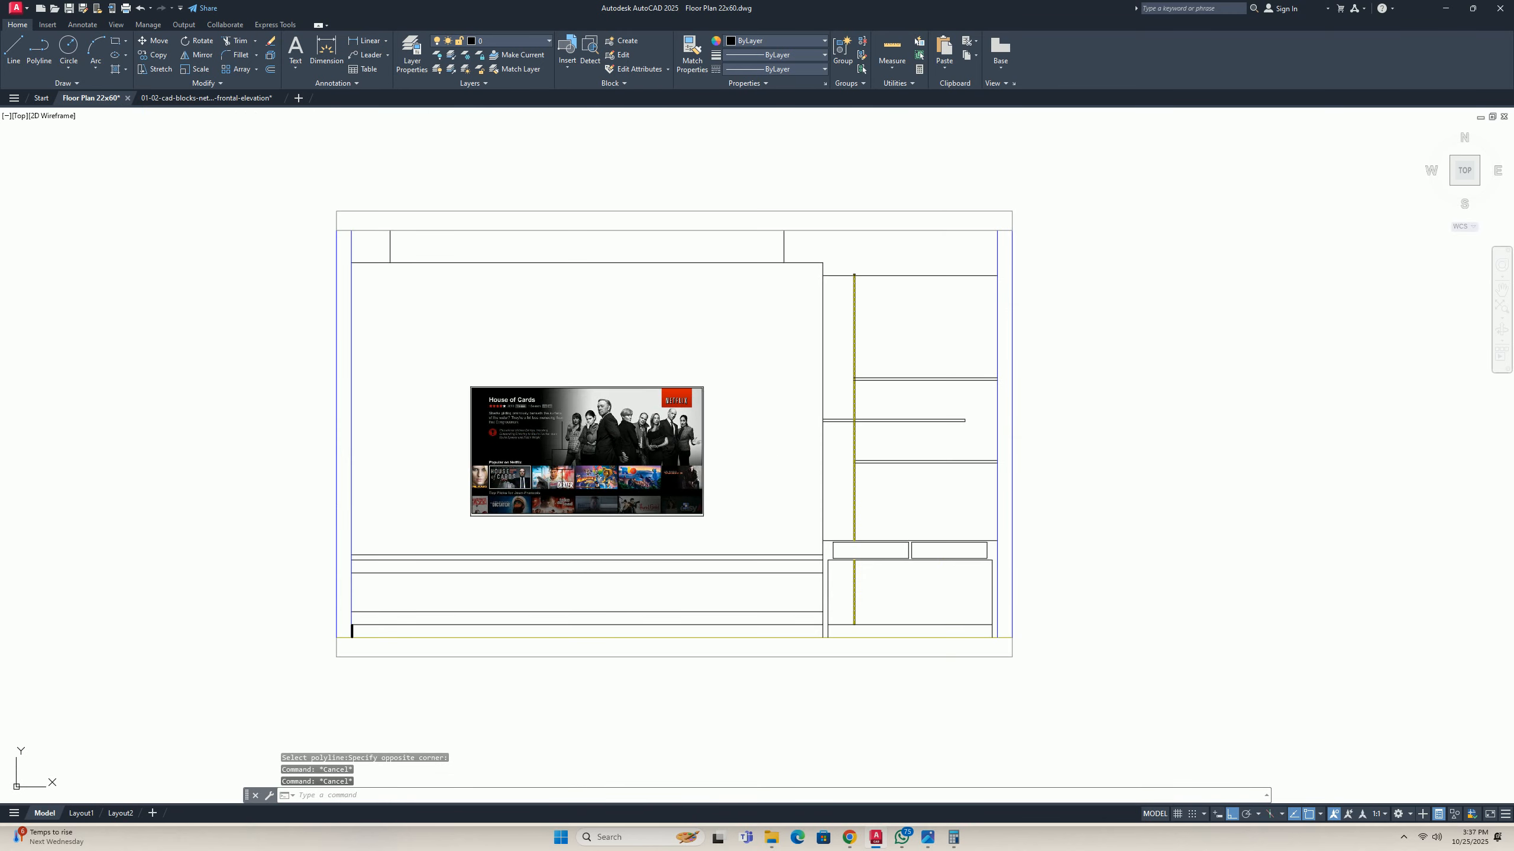
# Select the TV frame's inner and outer outlines as the boundaries of a new hatch.
pyautogui.scroll(4, 550, 468)
pyautogui.press('Escape')
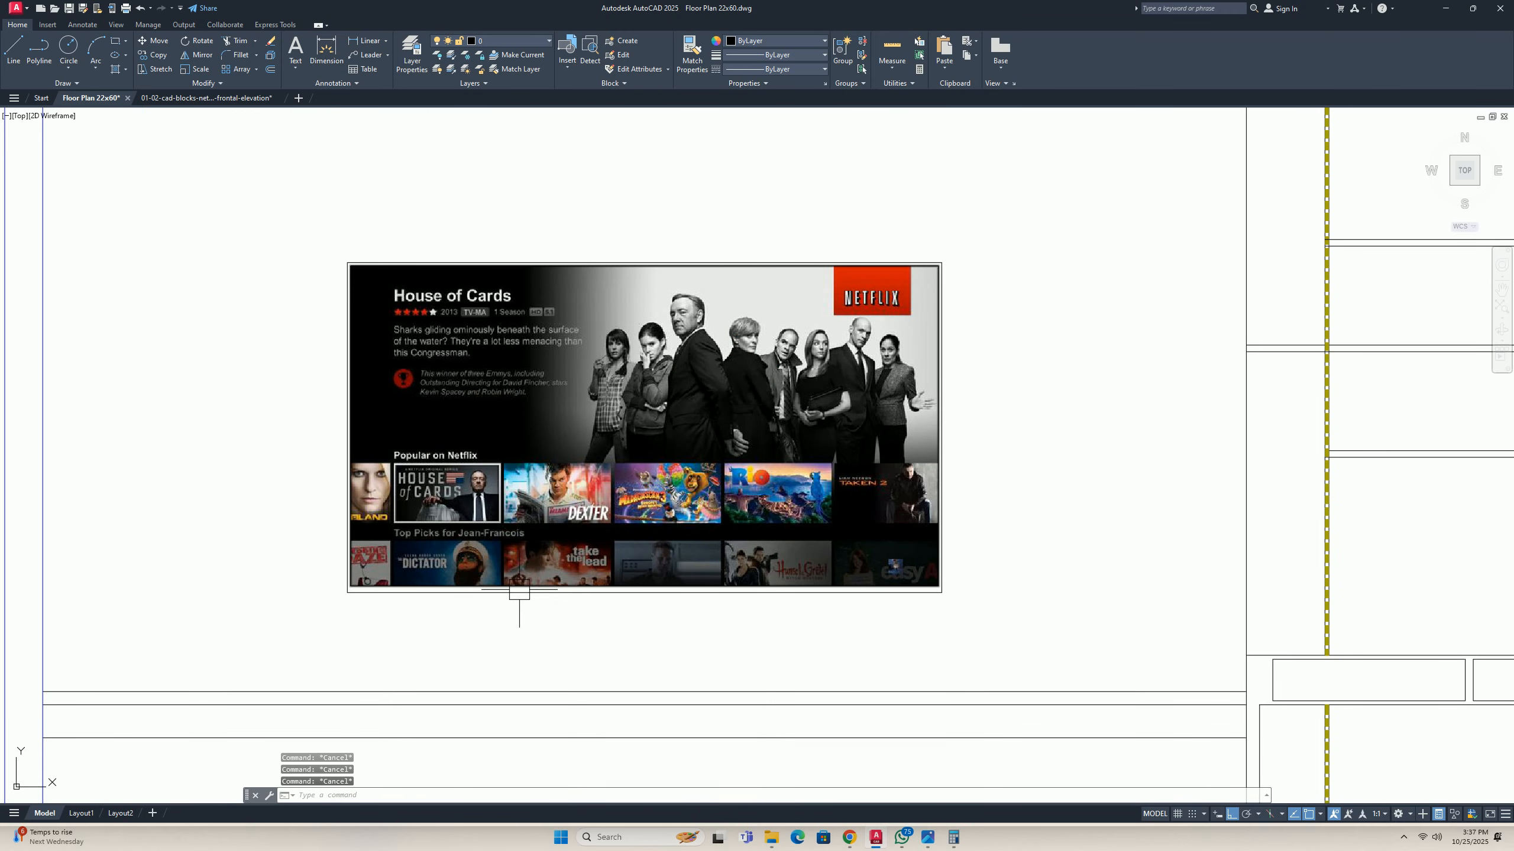
pyautogui.write('h')
pyautogui.press('Return')
pyautogui.scroll(2, 908, 563)
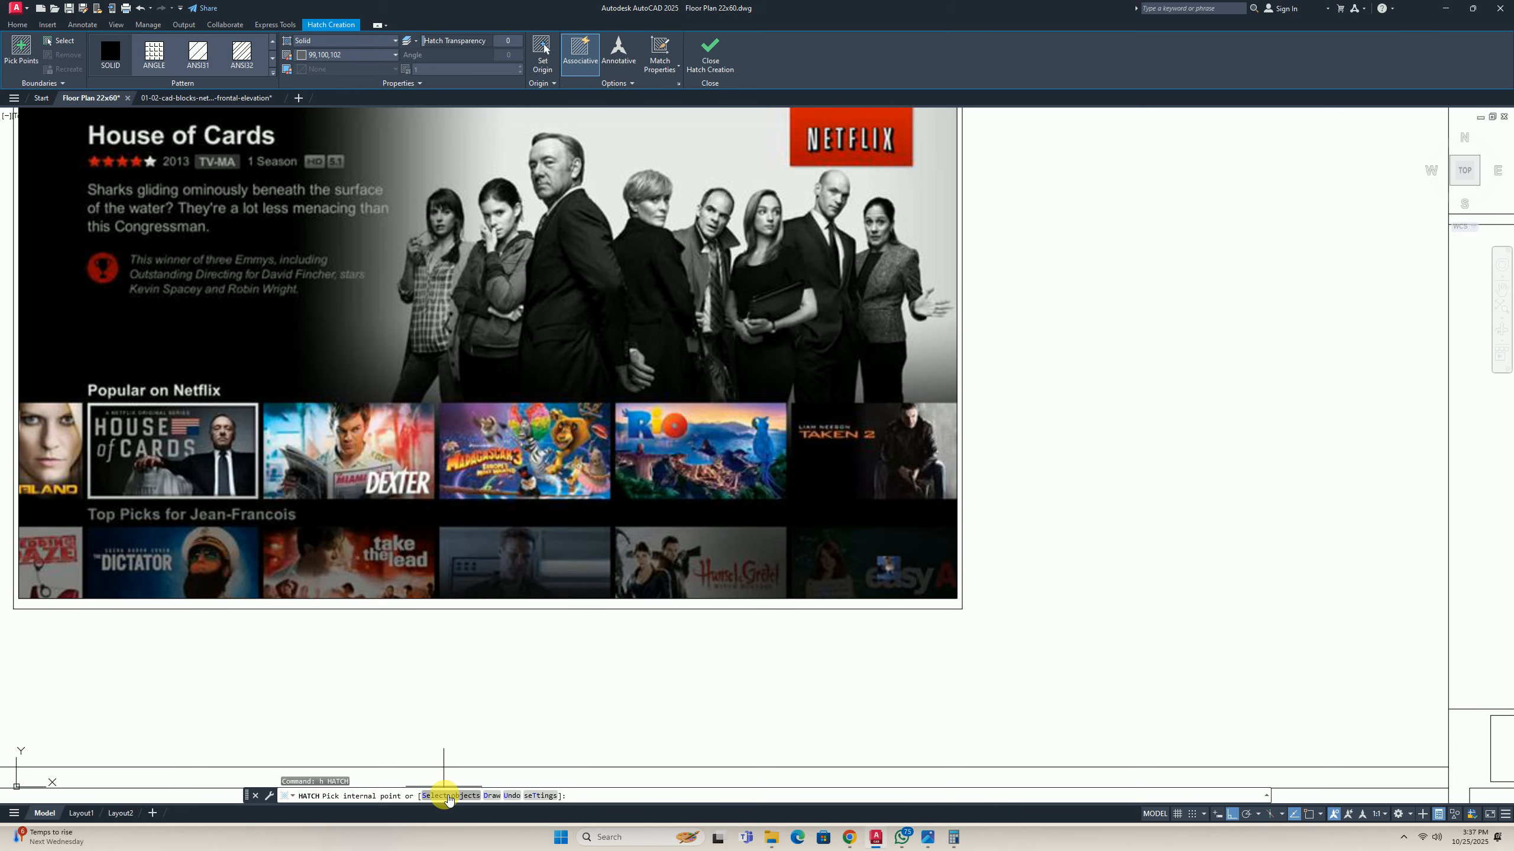
pyautogui.click(449, 796)
pyautogui.click(960, 558)
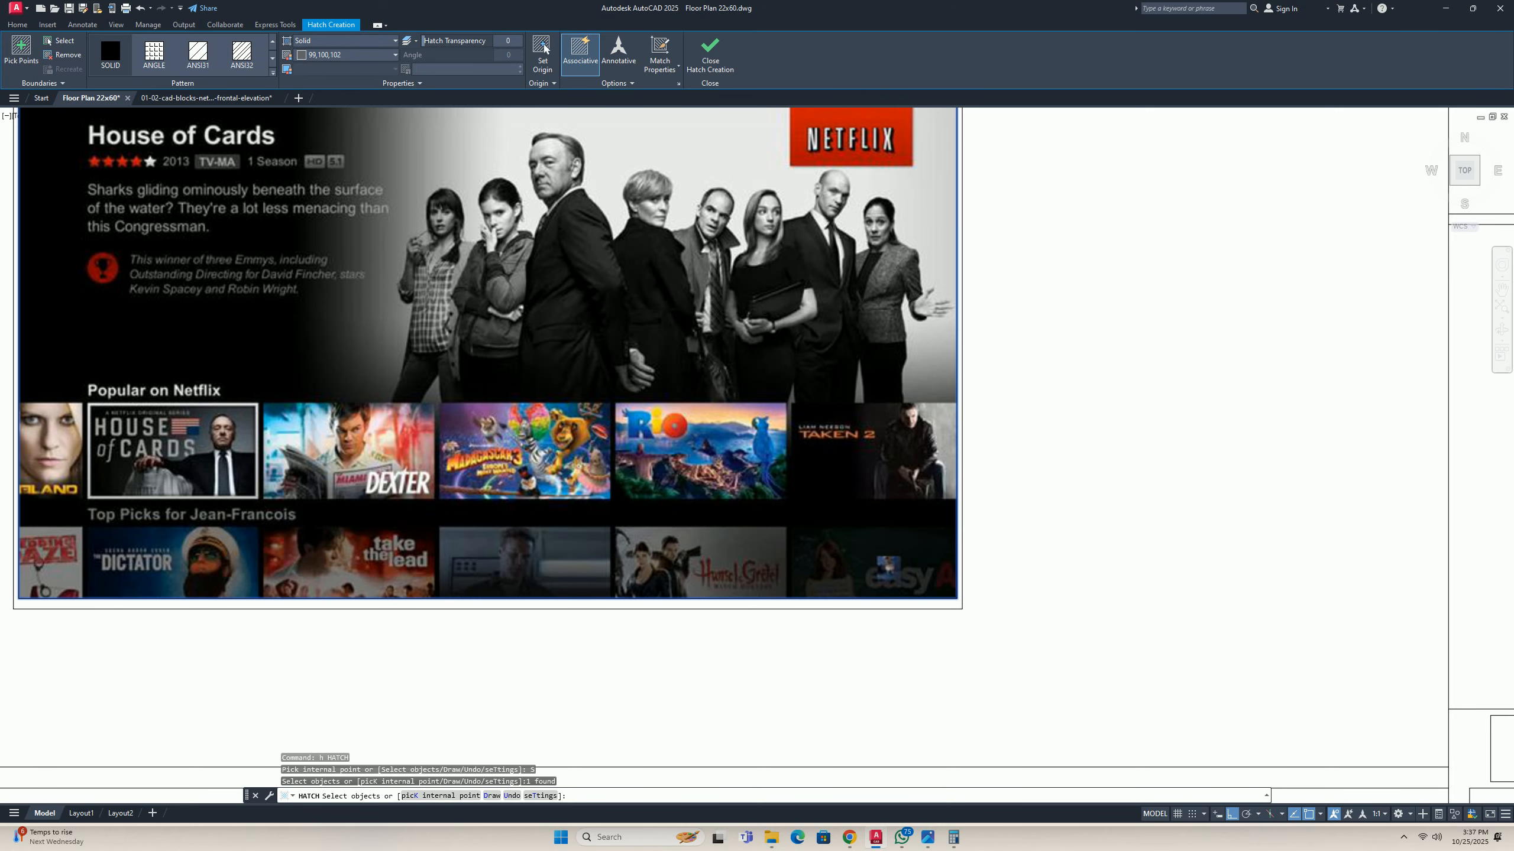
pyautogui.scroll(2, 950, 604)
pyautogui.click(949, 611)
# Fill the TV frame with the SOLID hatch pattern and set the hatch colour to ByLayer.
pyautogui.scroll(-2, 943, 607)
pyautogui.click(113, 57)
pyautogui.click(321, 55)
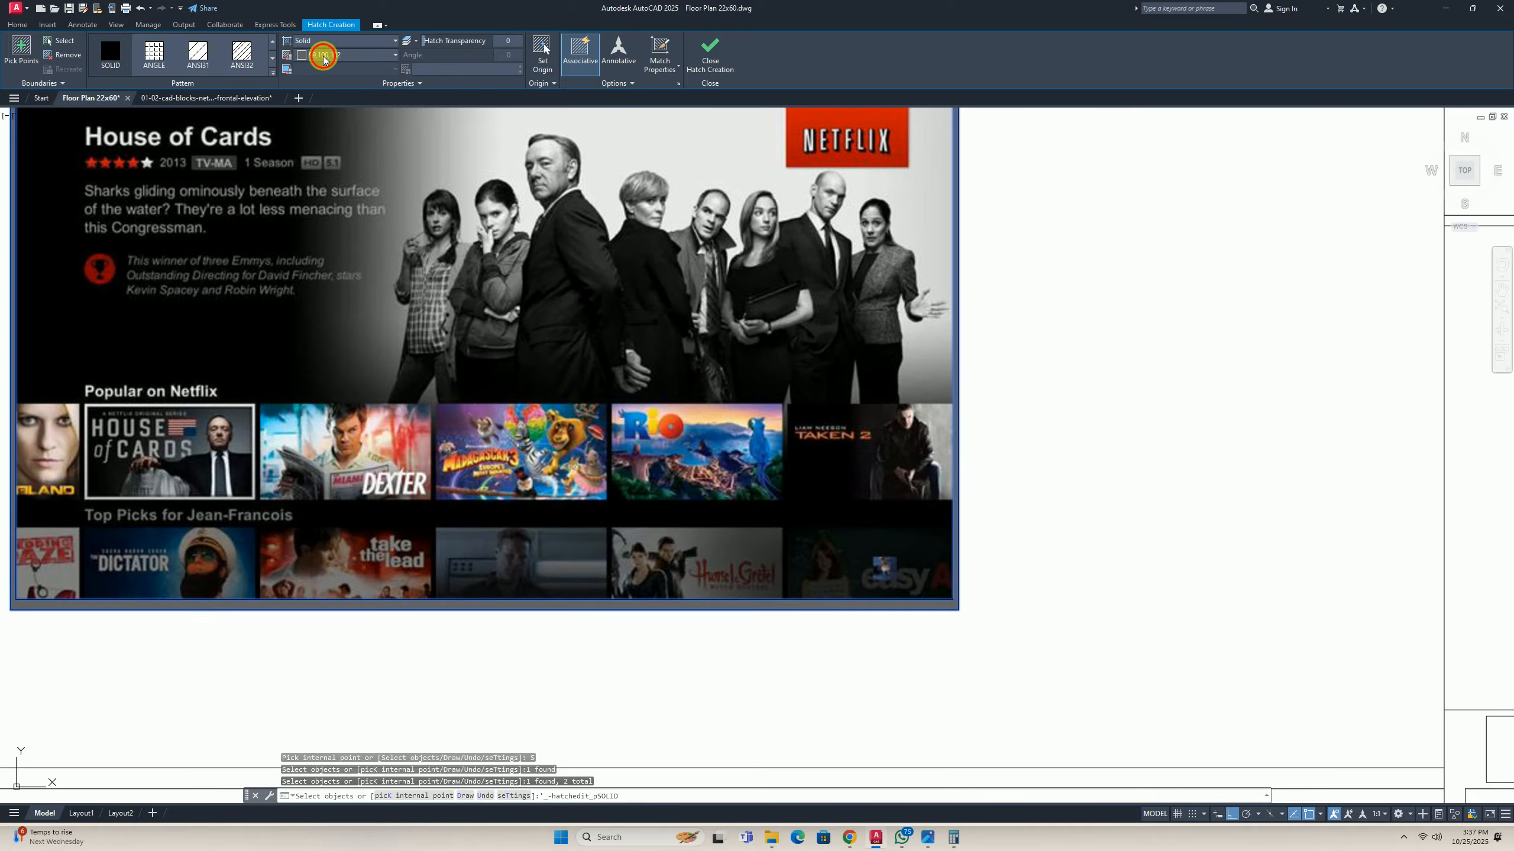
pyautogui.click(313, 69)
pyautogui.scroll(-3, 918, 560)
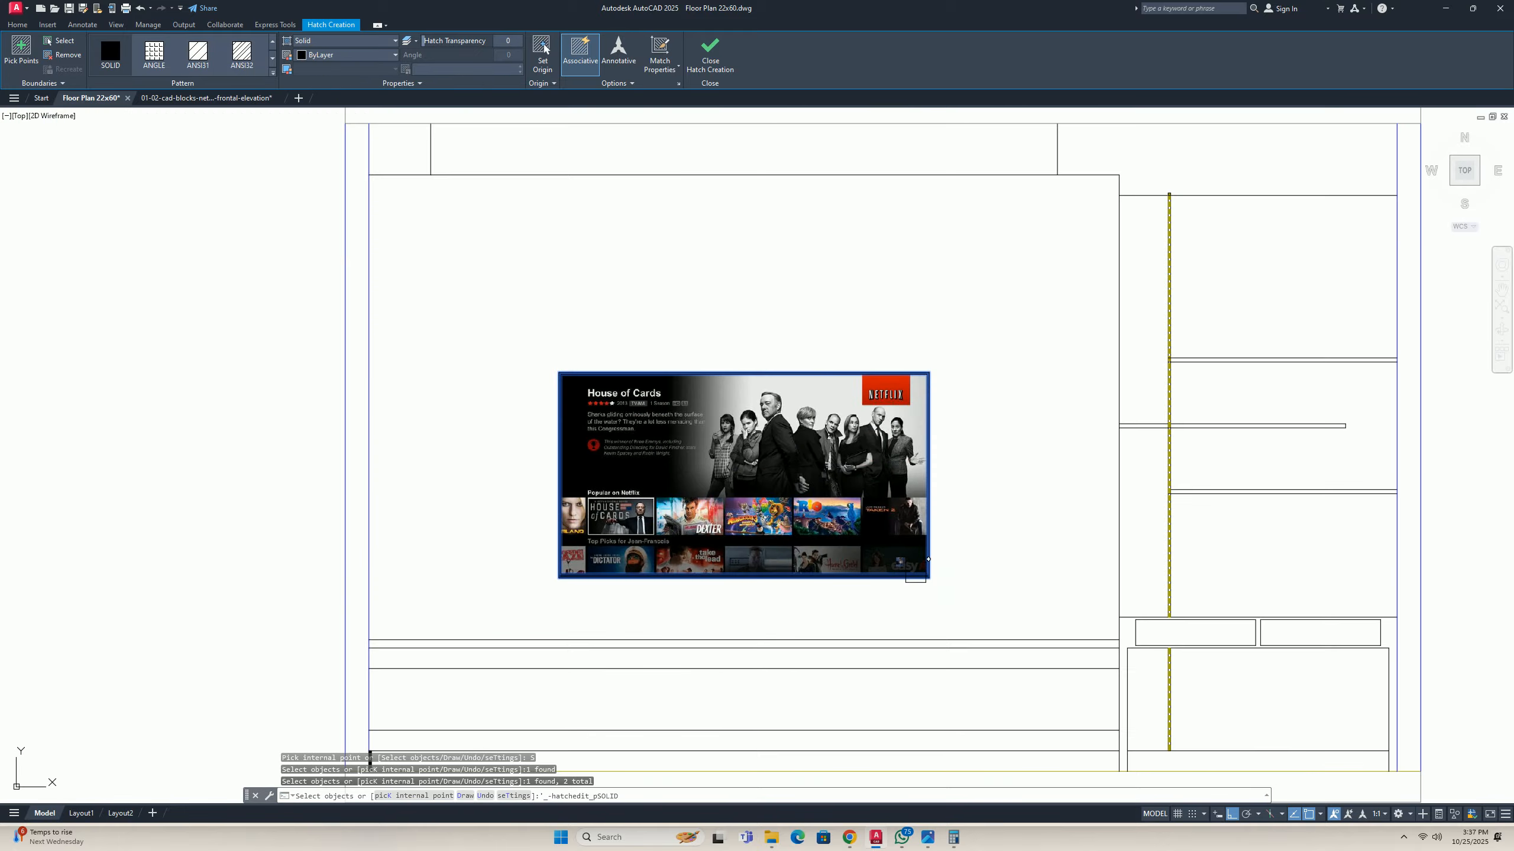
pyautogui.press('Escape')
pyautogui.press('Escape')
pyautogui.scroll(3, 777, 593)
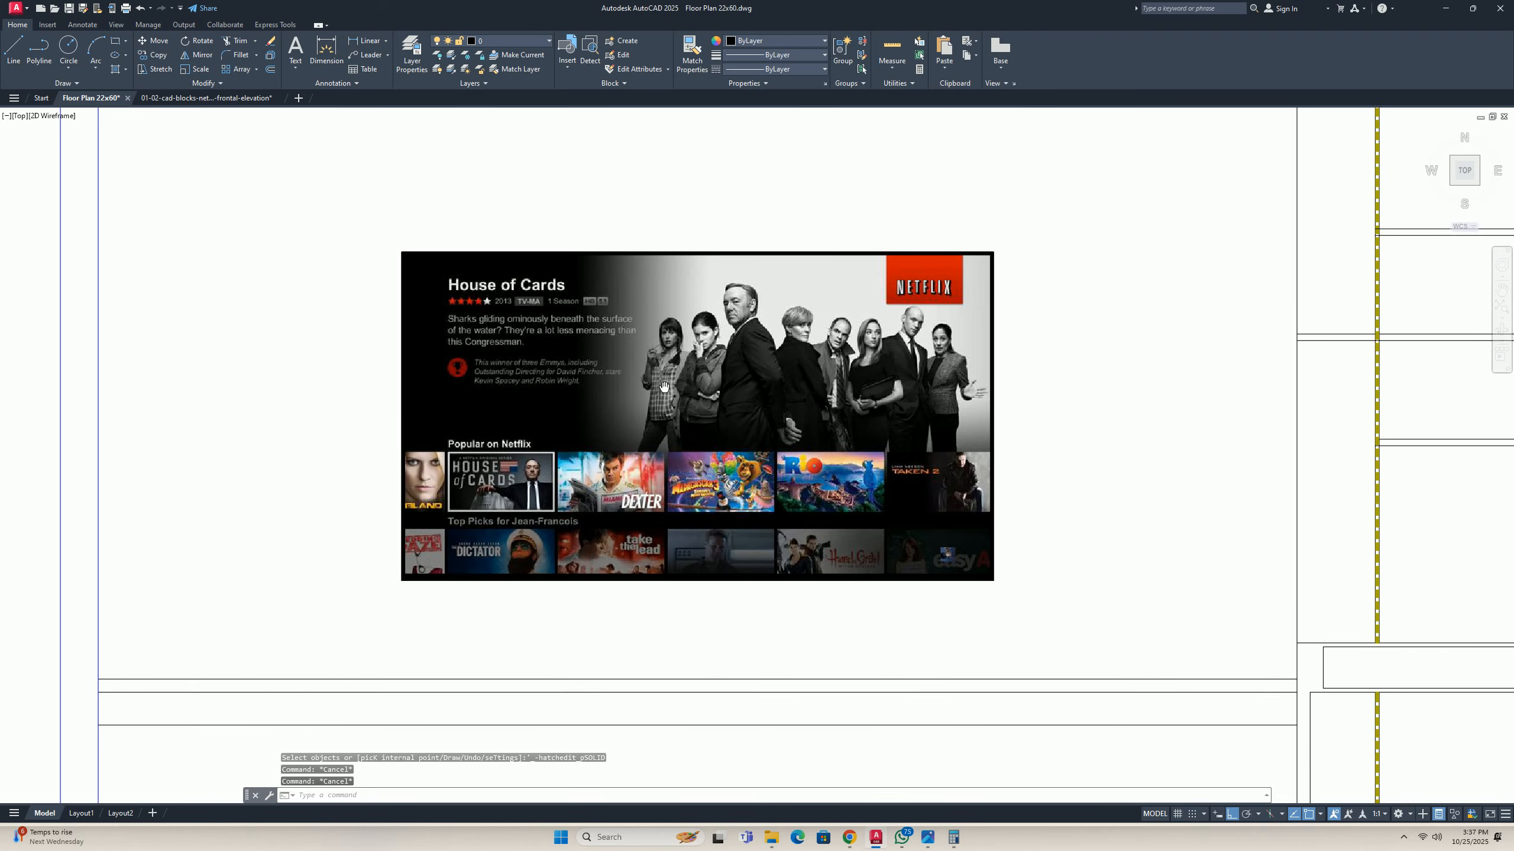
pyautogui.scroll(-5, 778, 593)
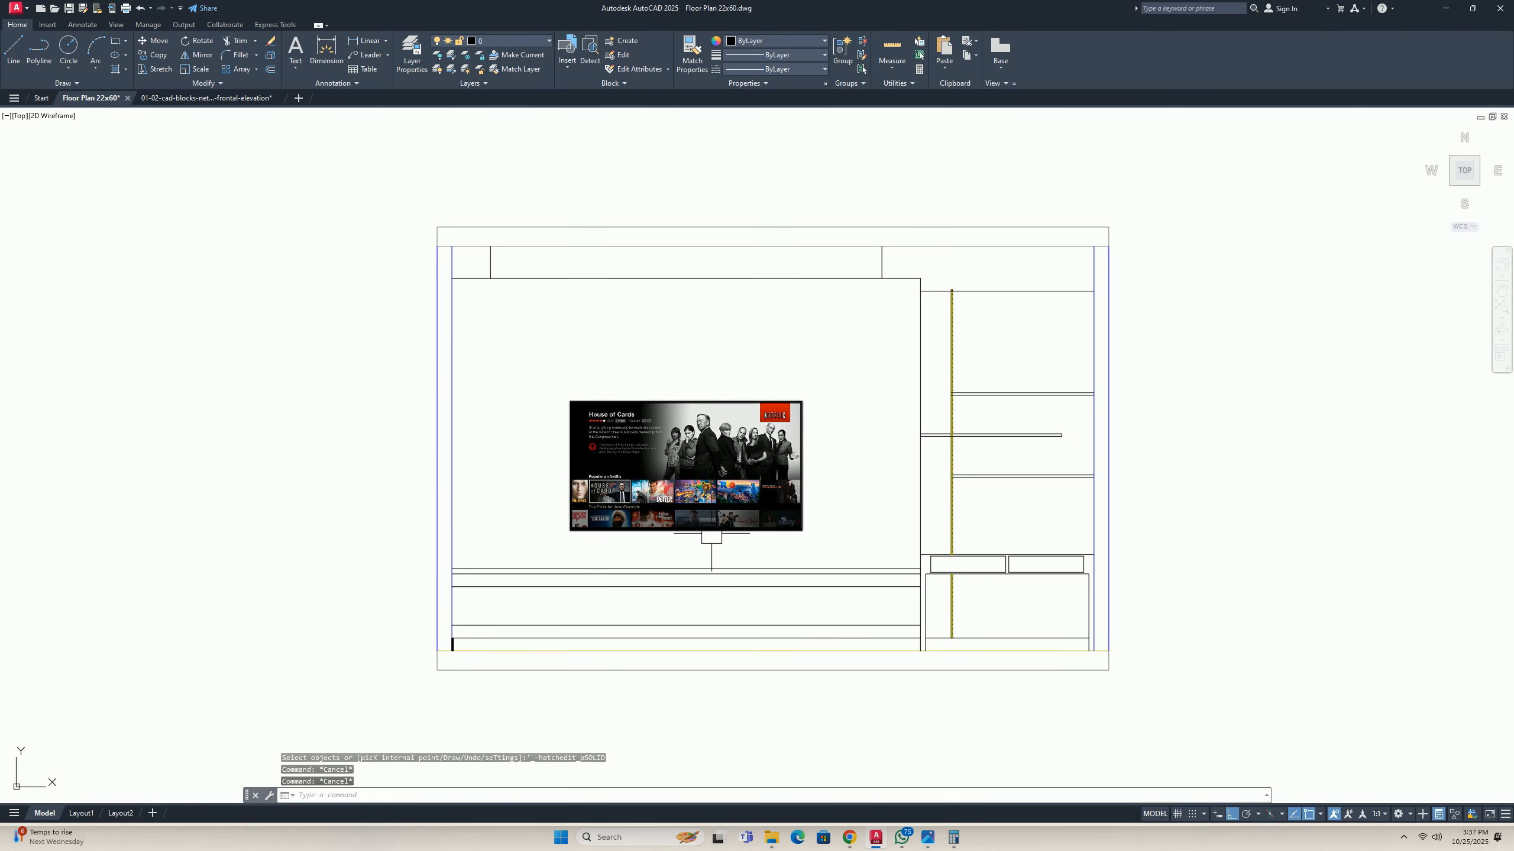
pyautogui.scroll(-2, 693, 537)
pyautogui.scroll(4, 692, 548)
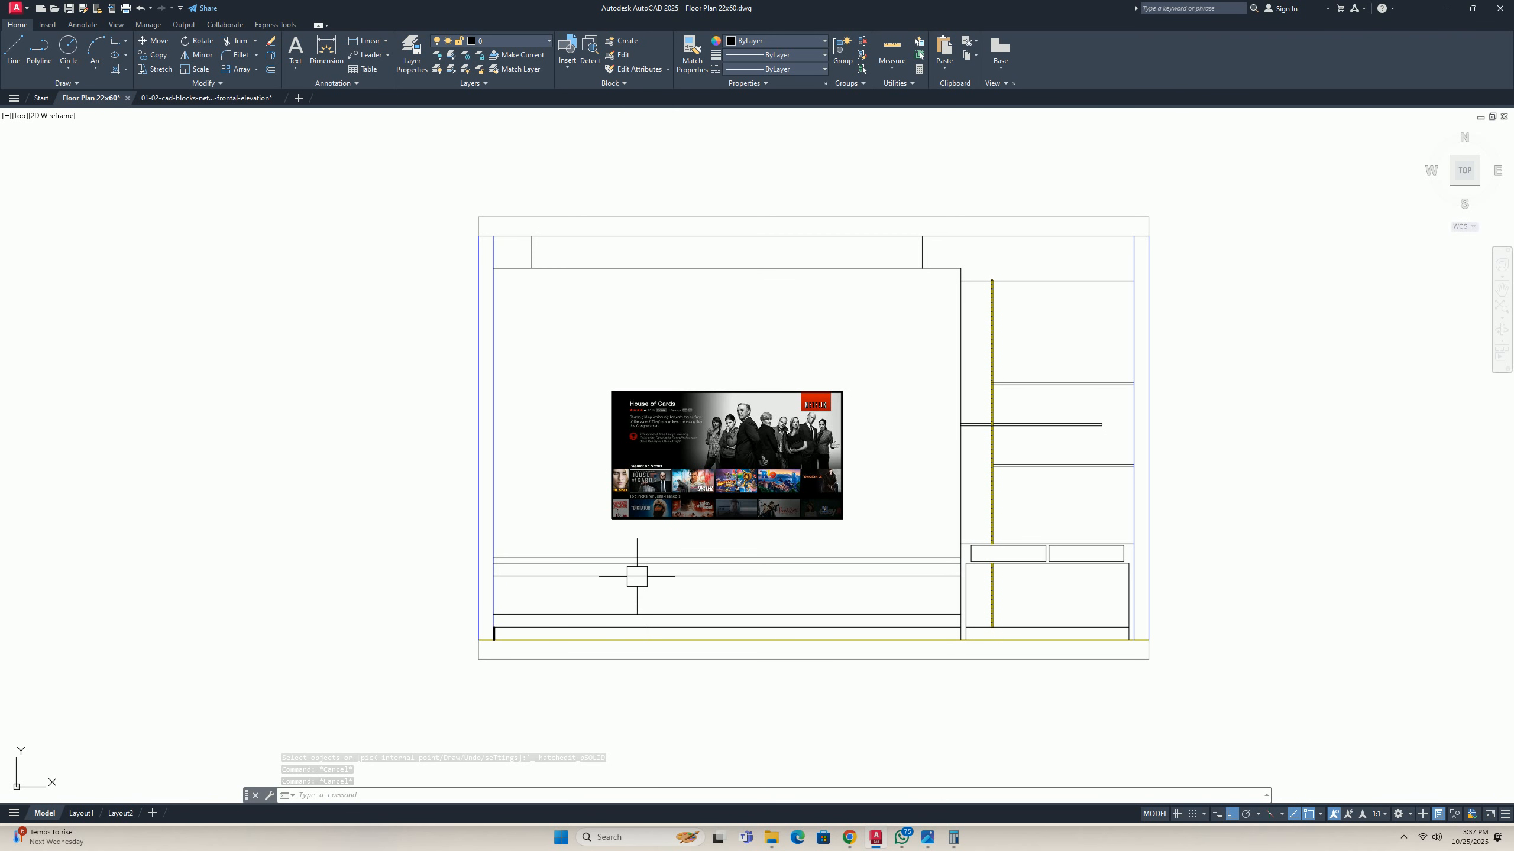
pyautogui.moveTo(622, 600); pyautogui.dragTo(629, 572, button='middle')
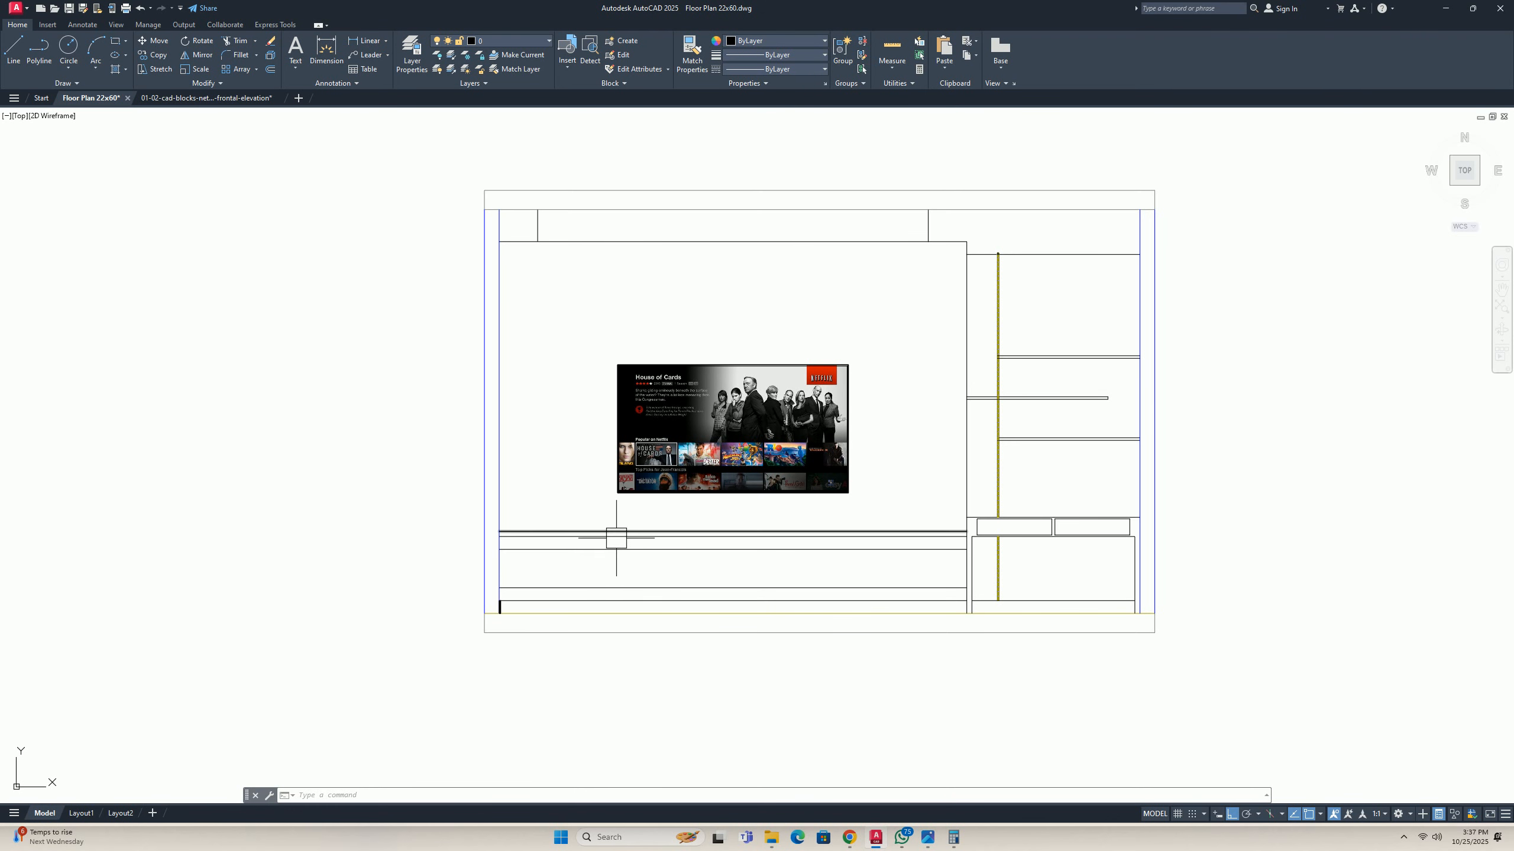
pyautogui.write('l')
pyautogui.press('Return')
pyautogui.scroll(2, 523, 566)
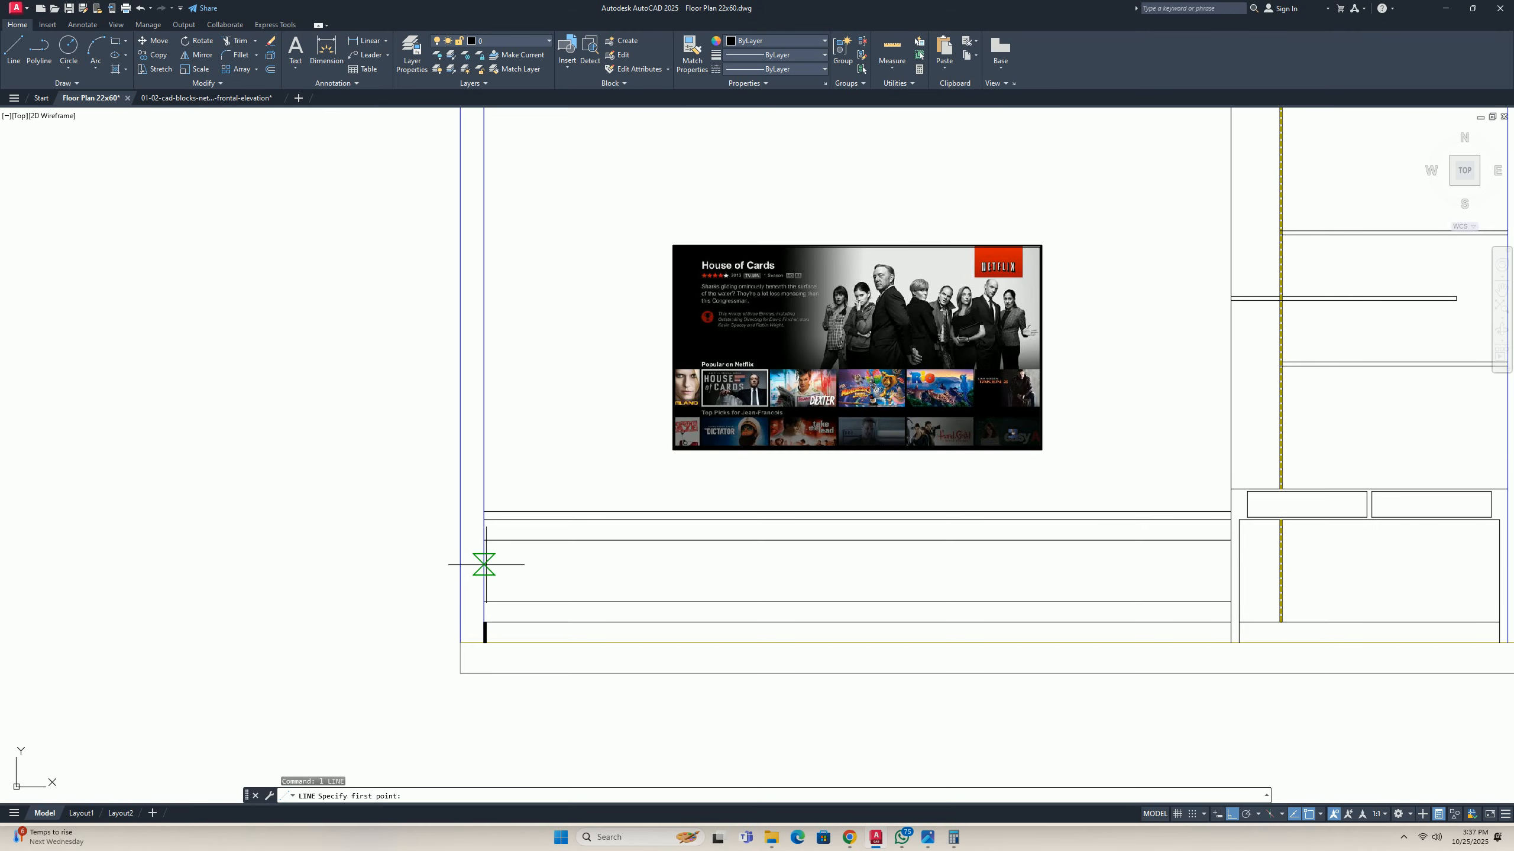
pyautogui.press('Escape')
pyautogui.click(546, 545)
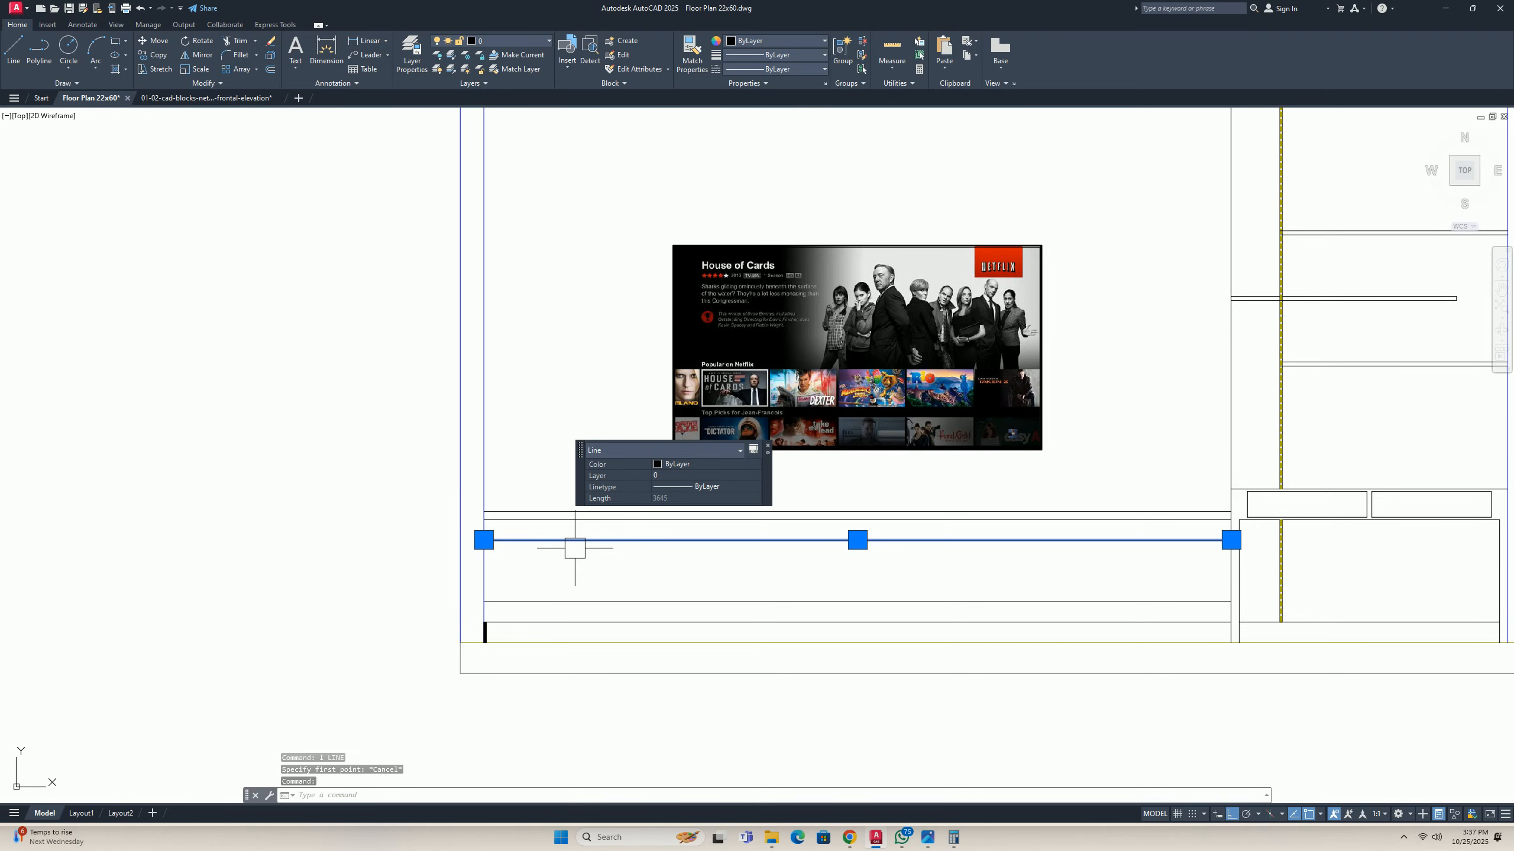
pyautogui.press('Escape')
pyautogui.press('Escape')
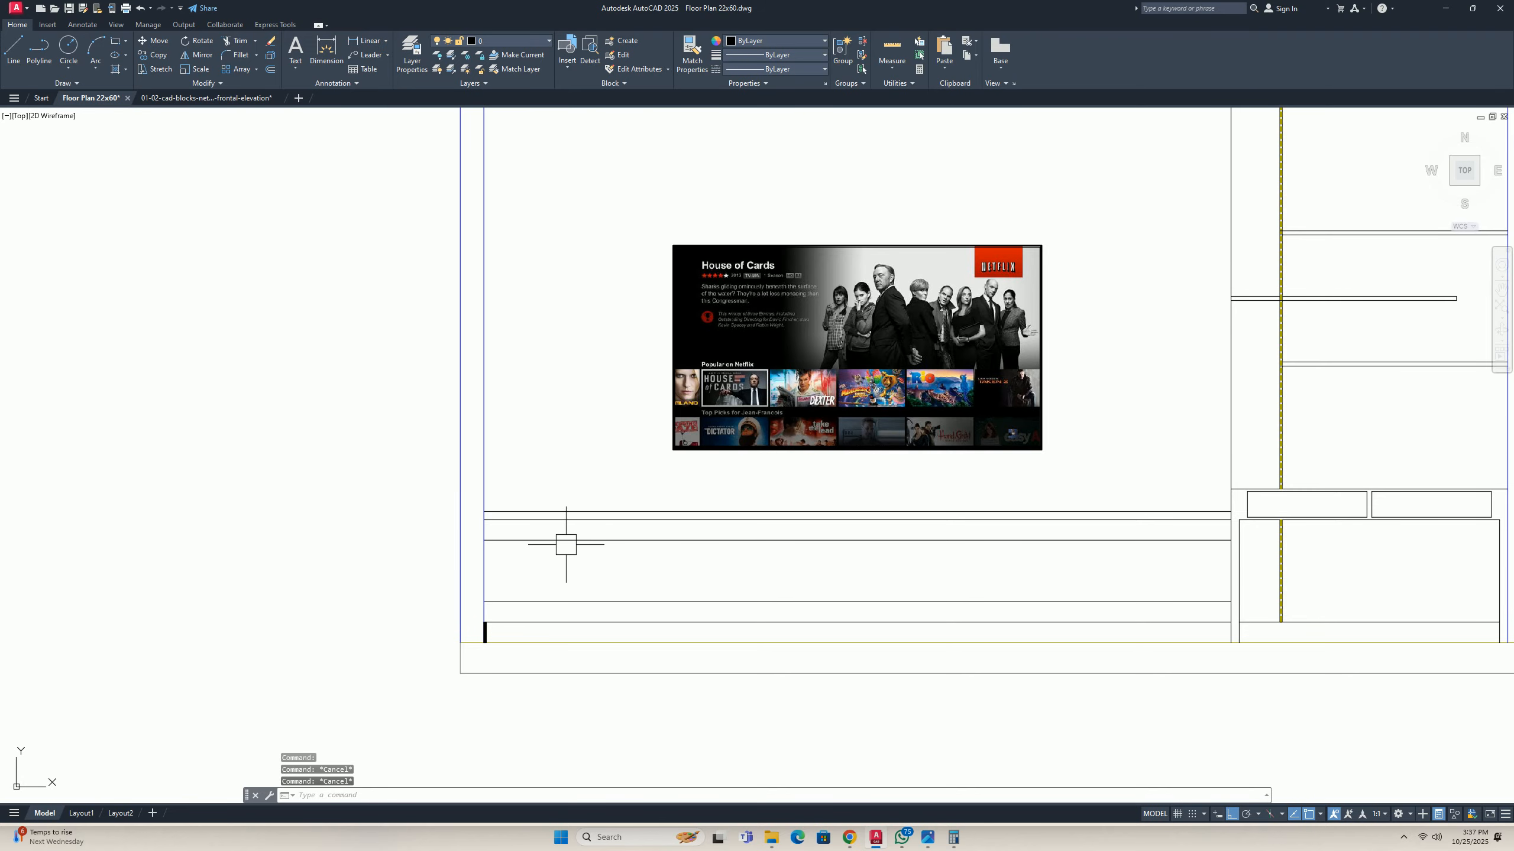
# Divide the third horizontal line from the top of the low TV unit into 6 segments.
pyautogui.write('div')
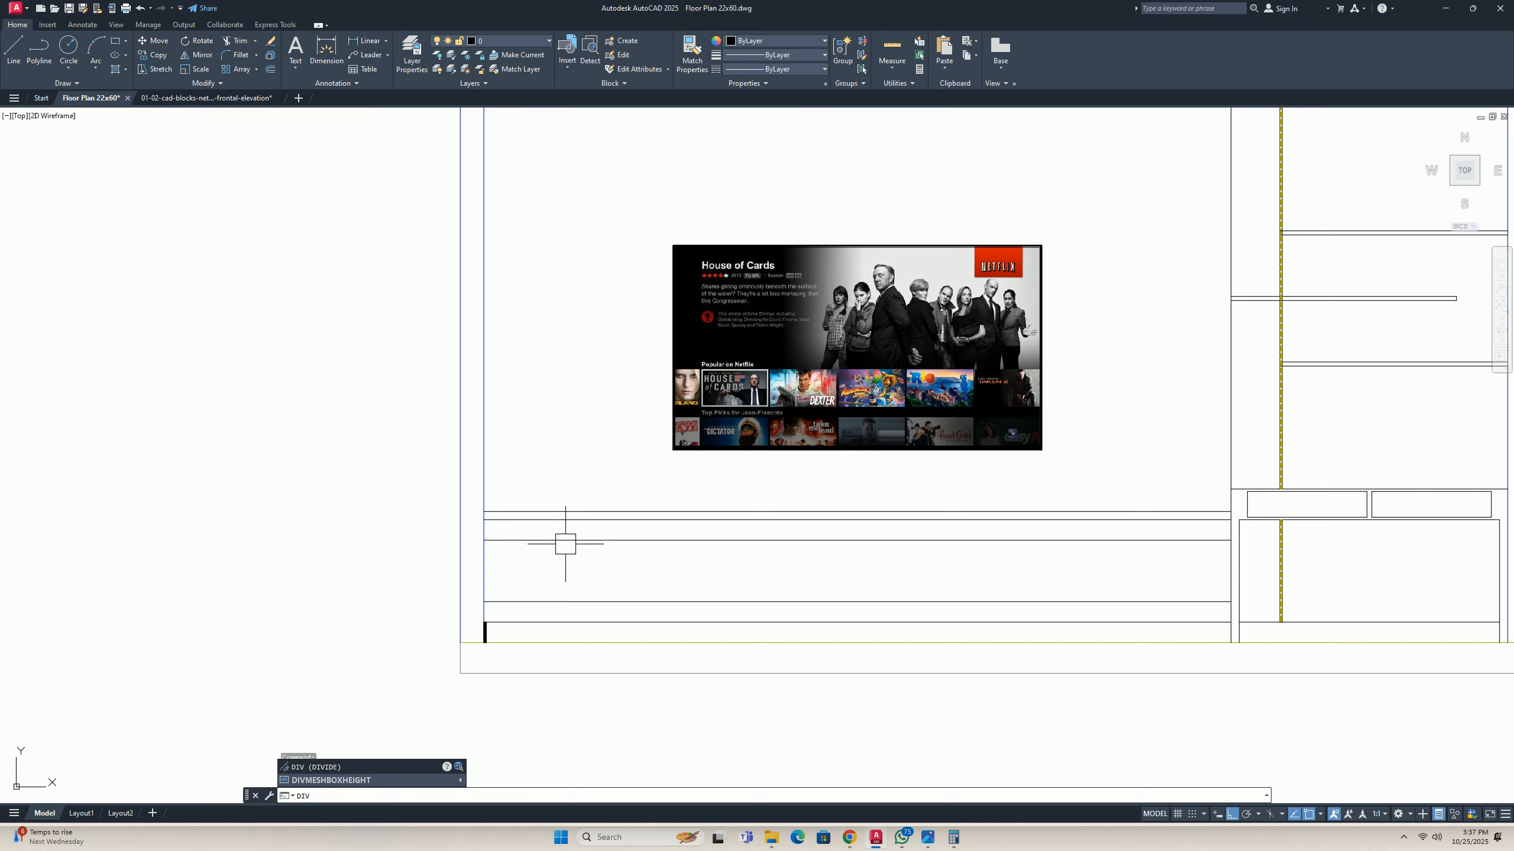
pyautogui.press('Return')
pyautogui.scroll(2, 535, 552)
pyautogui.click(488, 535)
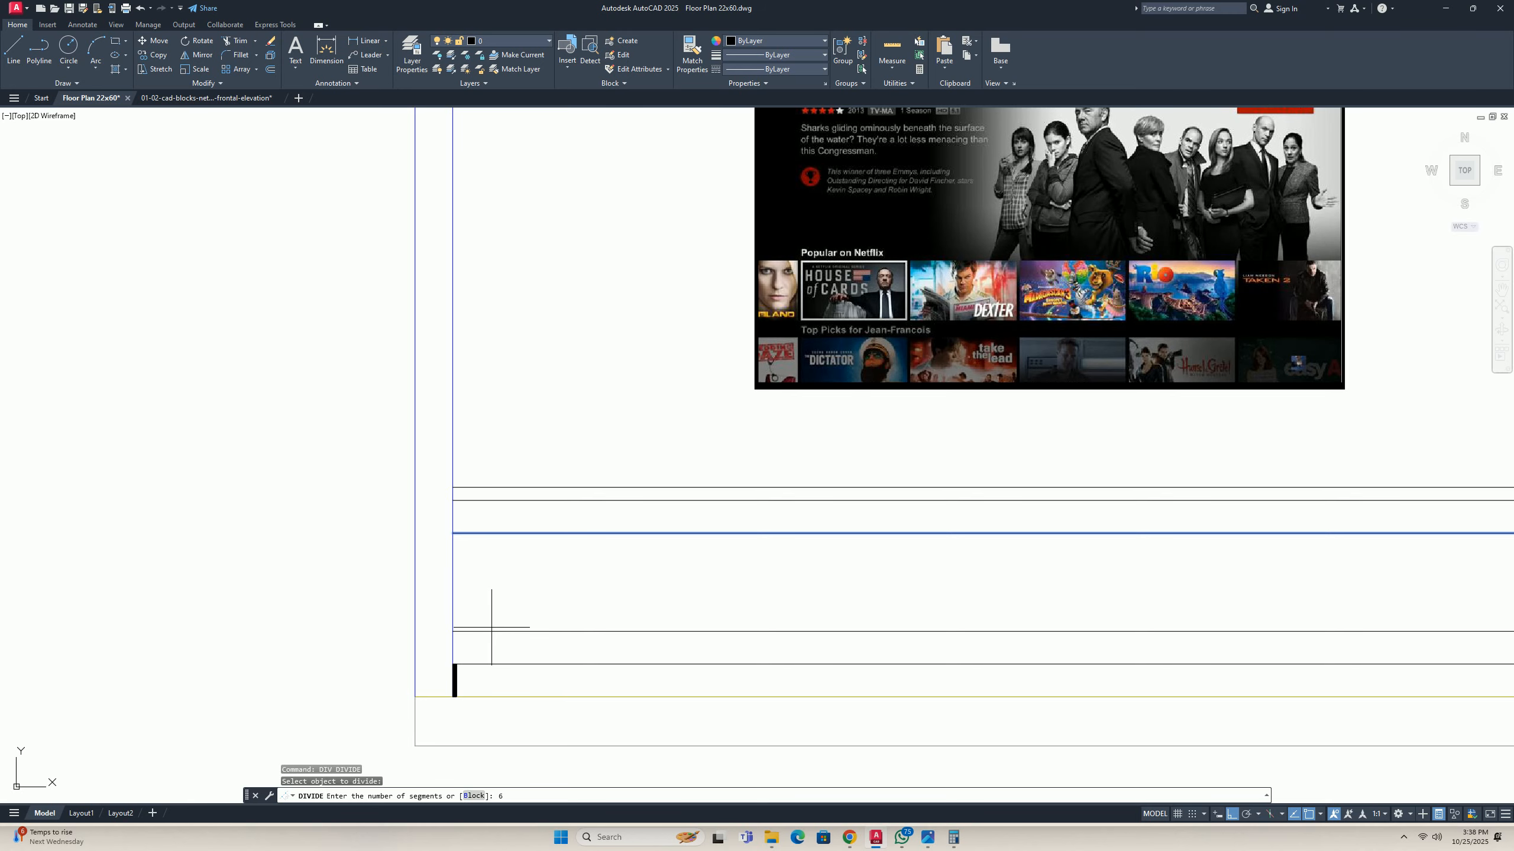
pyautogui.press('Return')
pyautogui.press('Escape')
# Set the point style to the X-shaped marker so the division points show on the TV unit.
pyautogui.write('ptype')
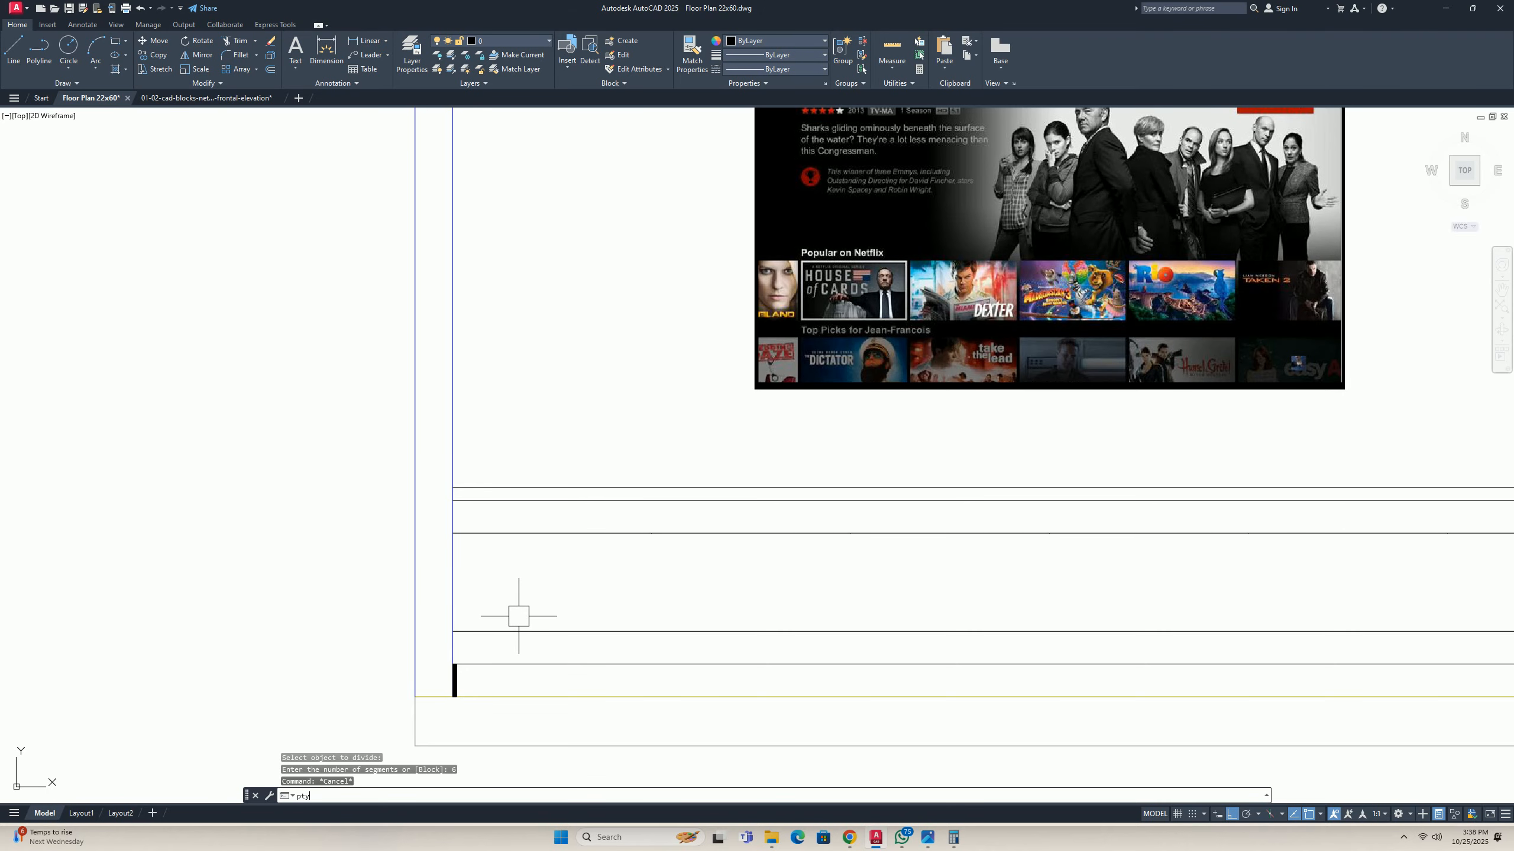
pyautogui.press('Return')
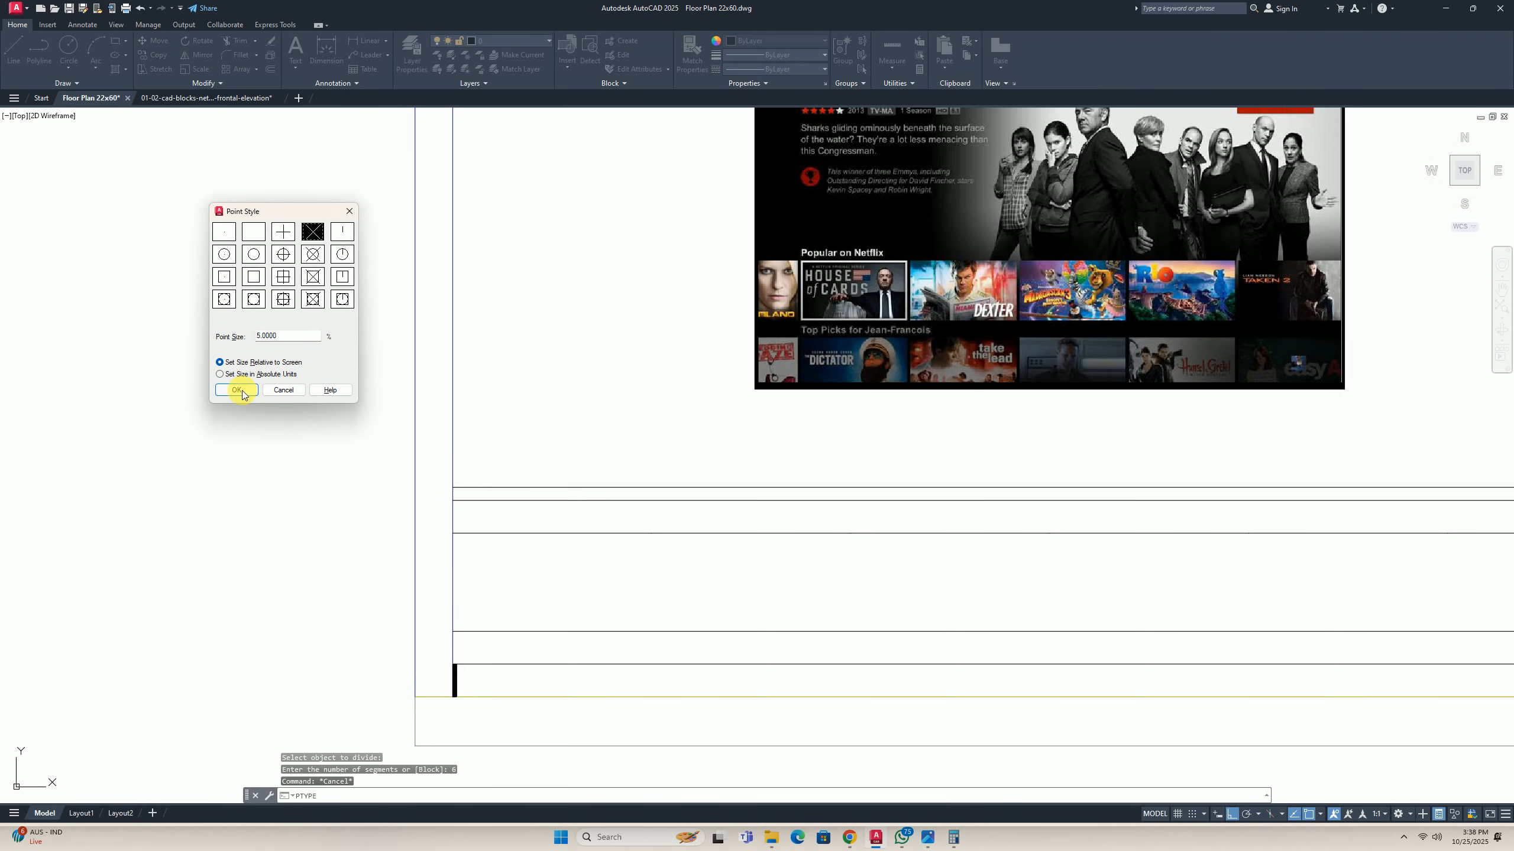
pyautogui.click(237, 389)
pyautogui.scroll(-2, 516, 537)
pyautogui.press('Escape')
pyautogui.press('Escape')
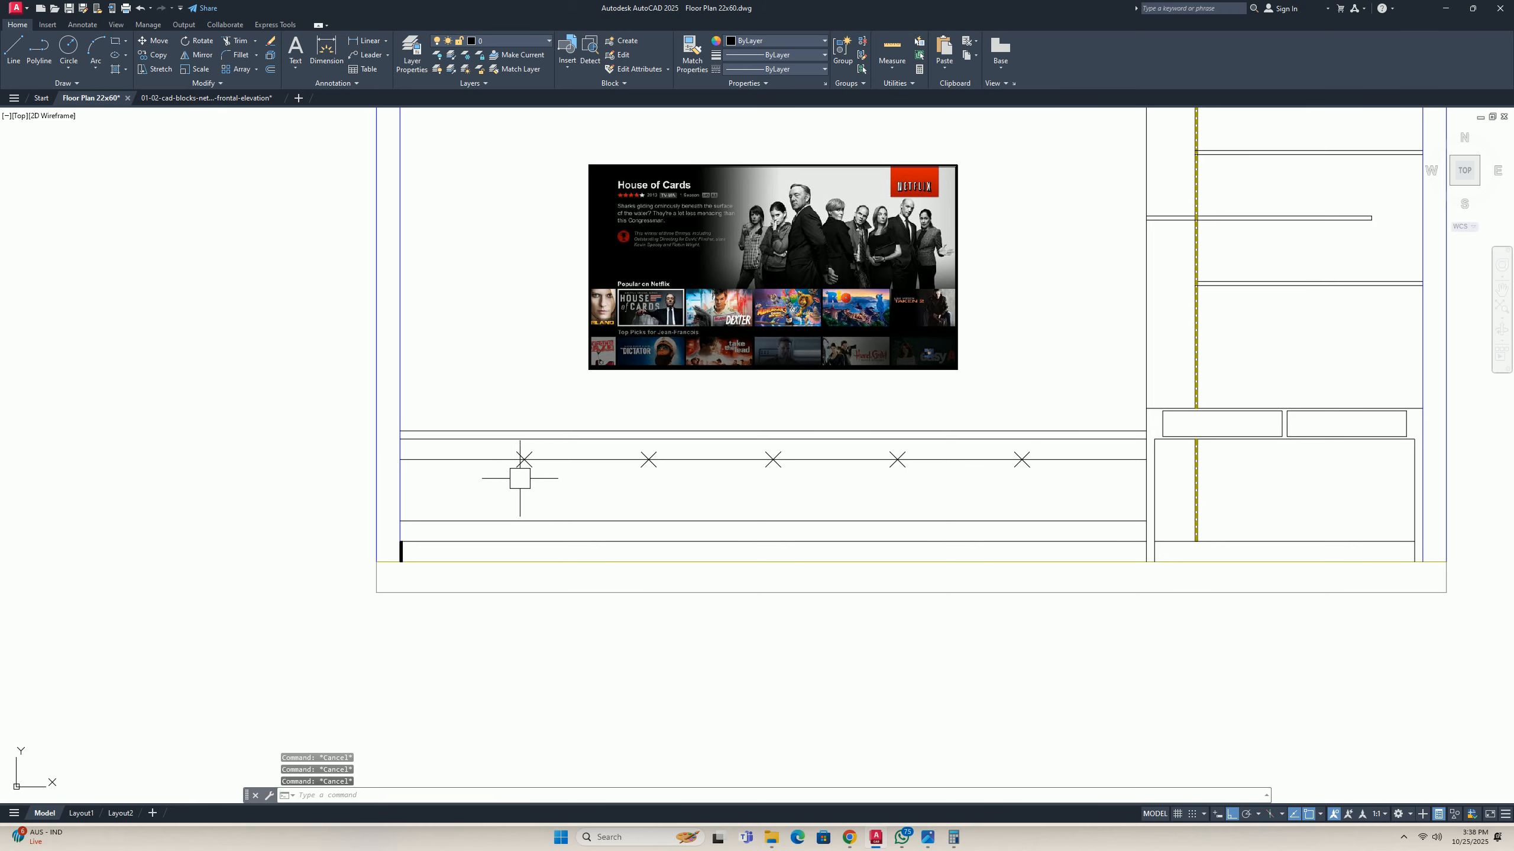
# Measure the distance from the divided line's left end to its first division point with a linear dimension.
pyautogui.press('Return')
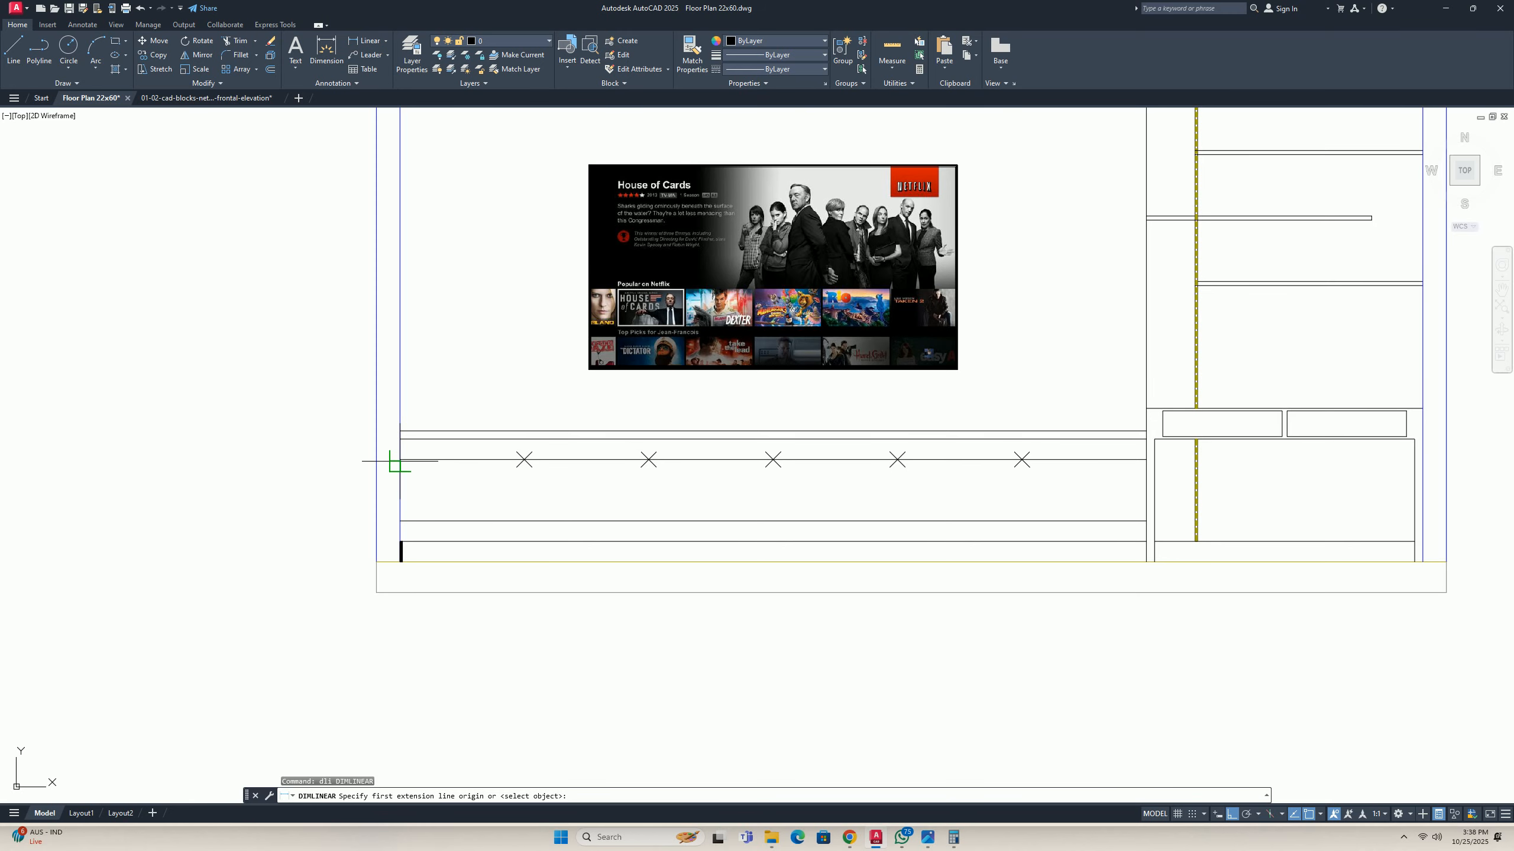
pyautogui.click(400, 459)
pyautogui.click(524, 459)
pyautogui.scroll(4, 498, 476)
pyautogui.press('Escape')
pyautogui.press('Escape')
pyautogui.press('Escape')
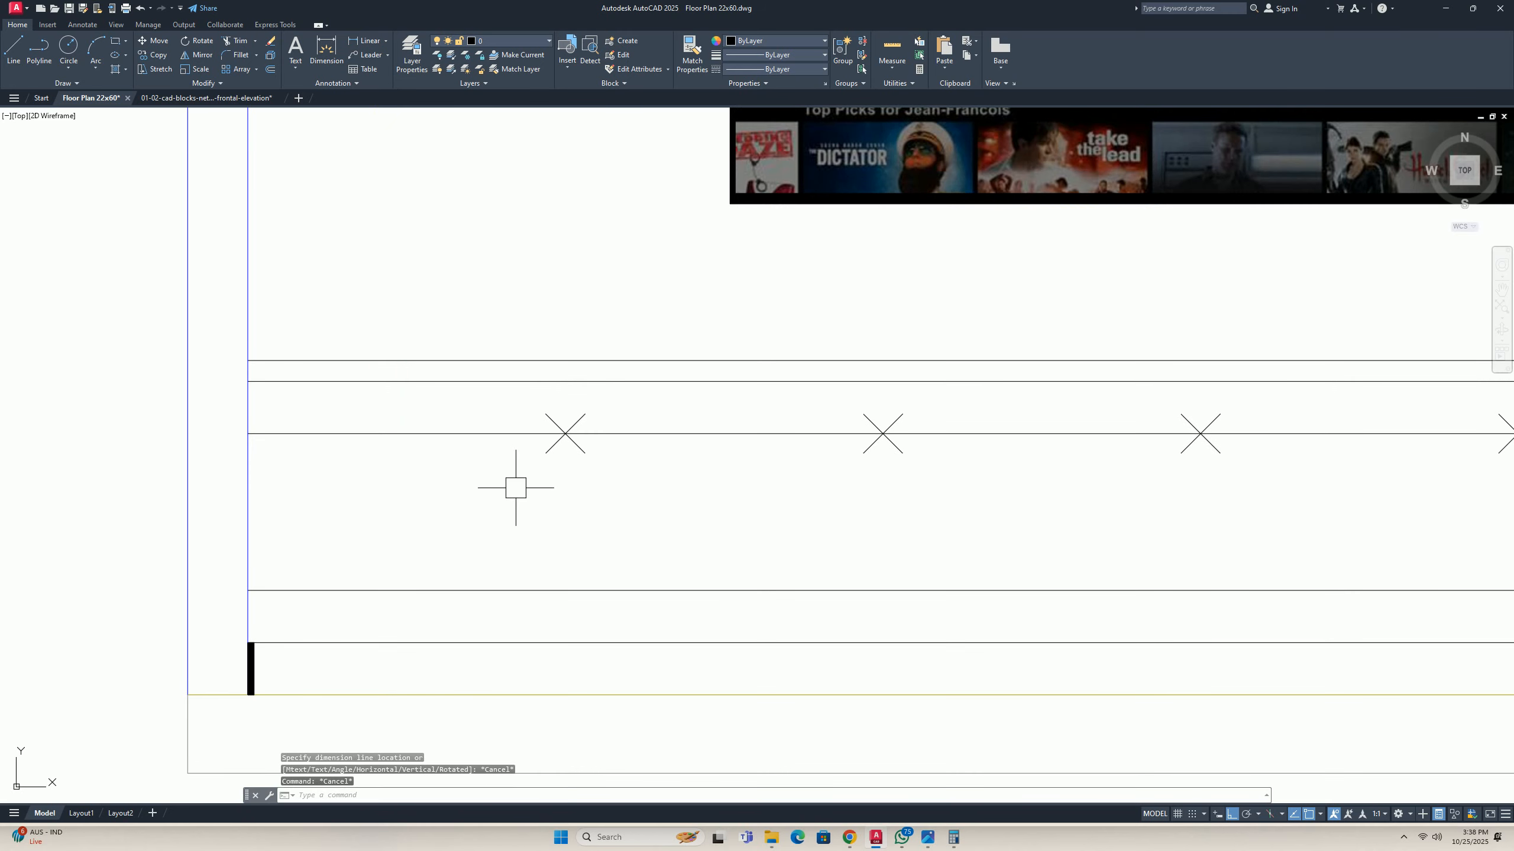
# Draw a vertical line from the first division point down to the next horizontal line of the TV unit.
pyautogui.scroll(-2, 497, 476)
pyautogui.press('Return')
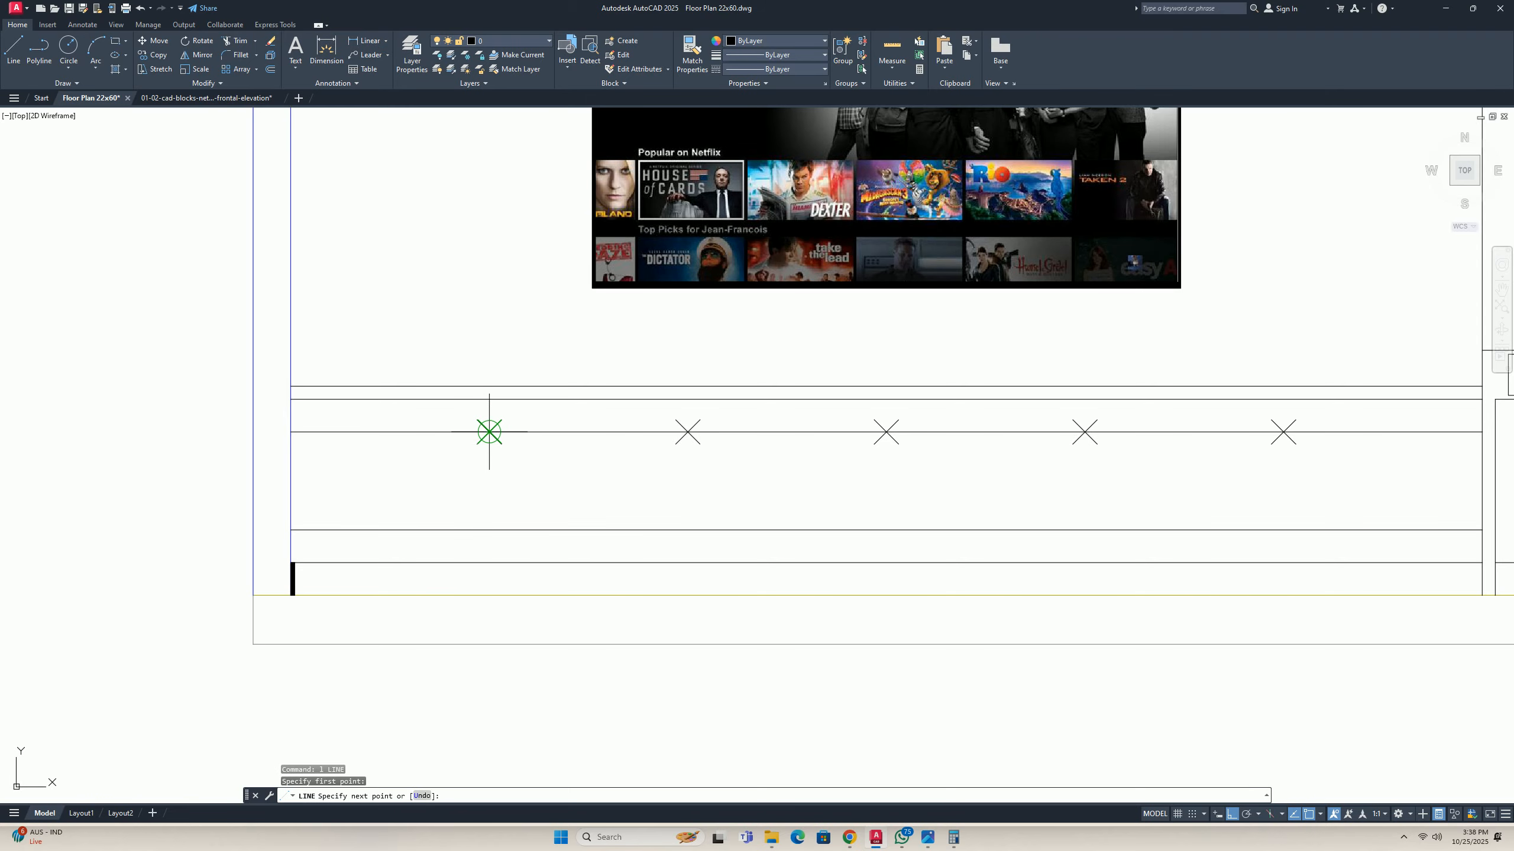
pyautogui.click(489, 432)
pyautogui.click(489, 529)
pyautogui.press('Return')
pyautogui.moveTo(477, 503); pyautogui.dragTo(520, 497, button='middle')
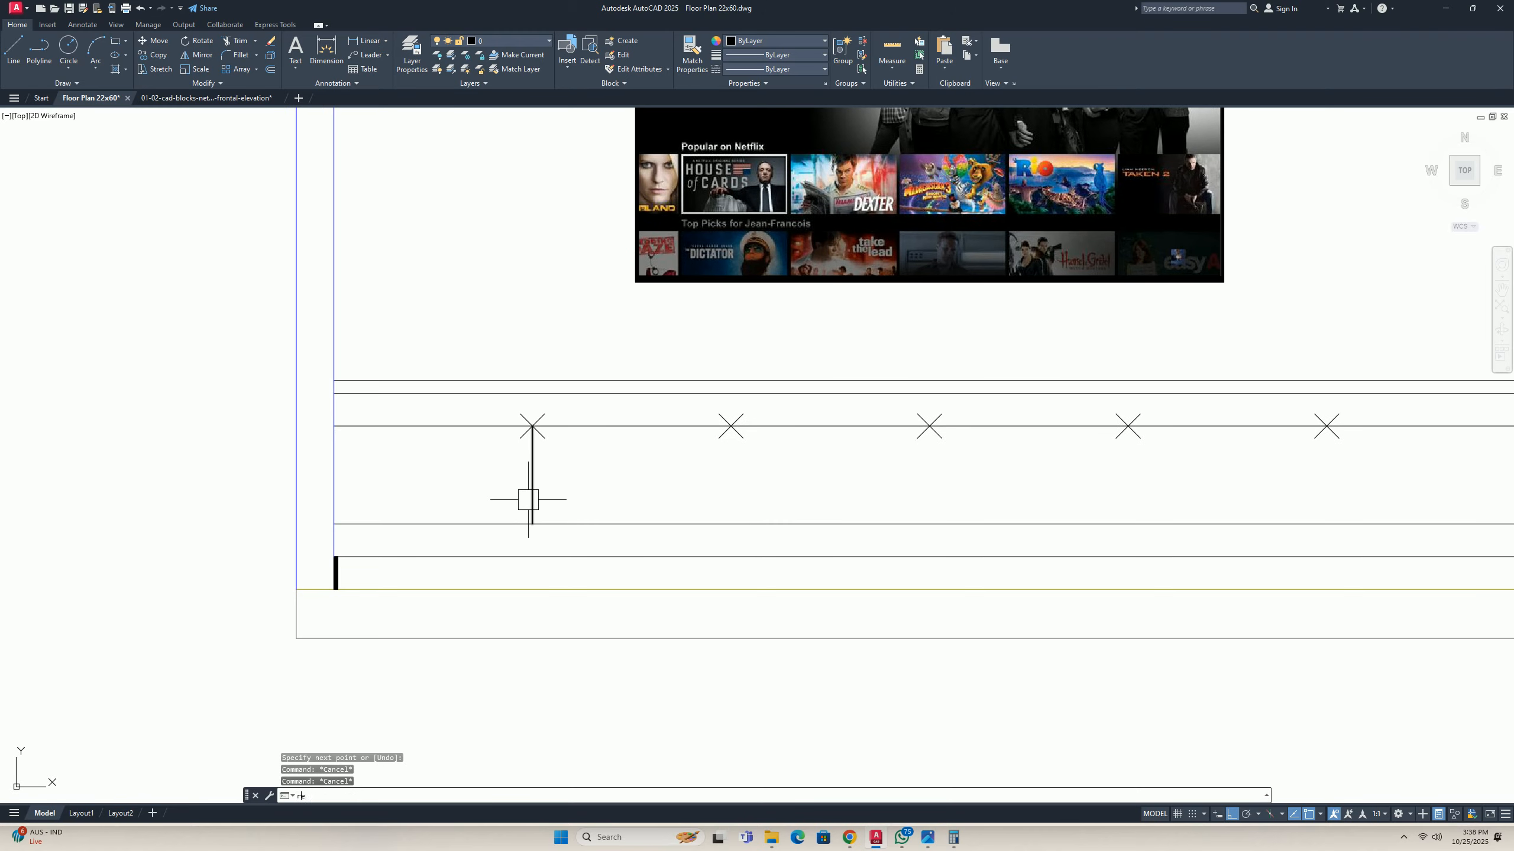
pyautogui.write('rec')
pyautogui.press('Return')
pyautogui.press('Escape')
pyautogui.press('Escape')
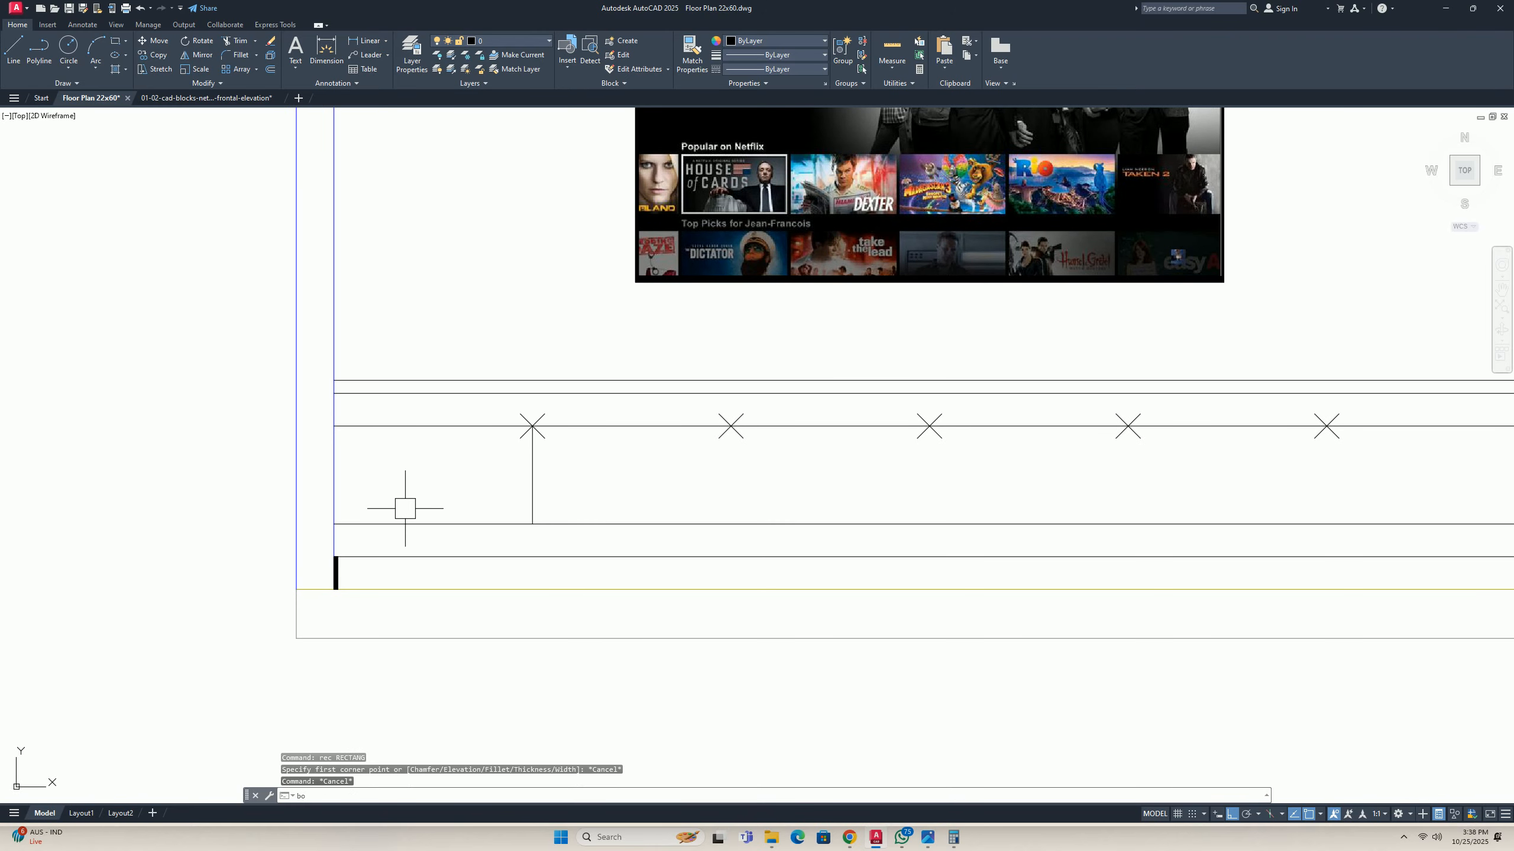
# Create a closed boundary polyline around the leftmost bay of the TV unit.
pyautogui.press('Return')
pyautogui.click(231, 146)
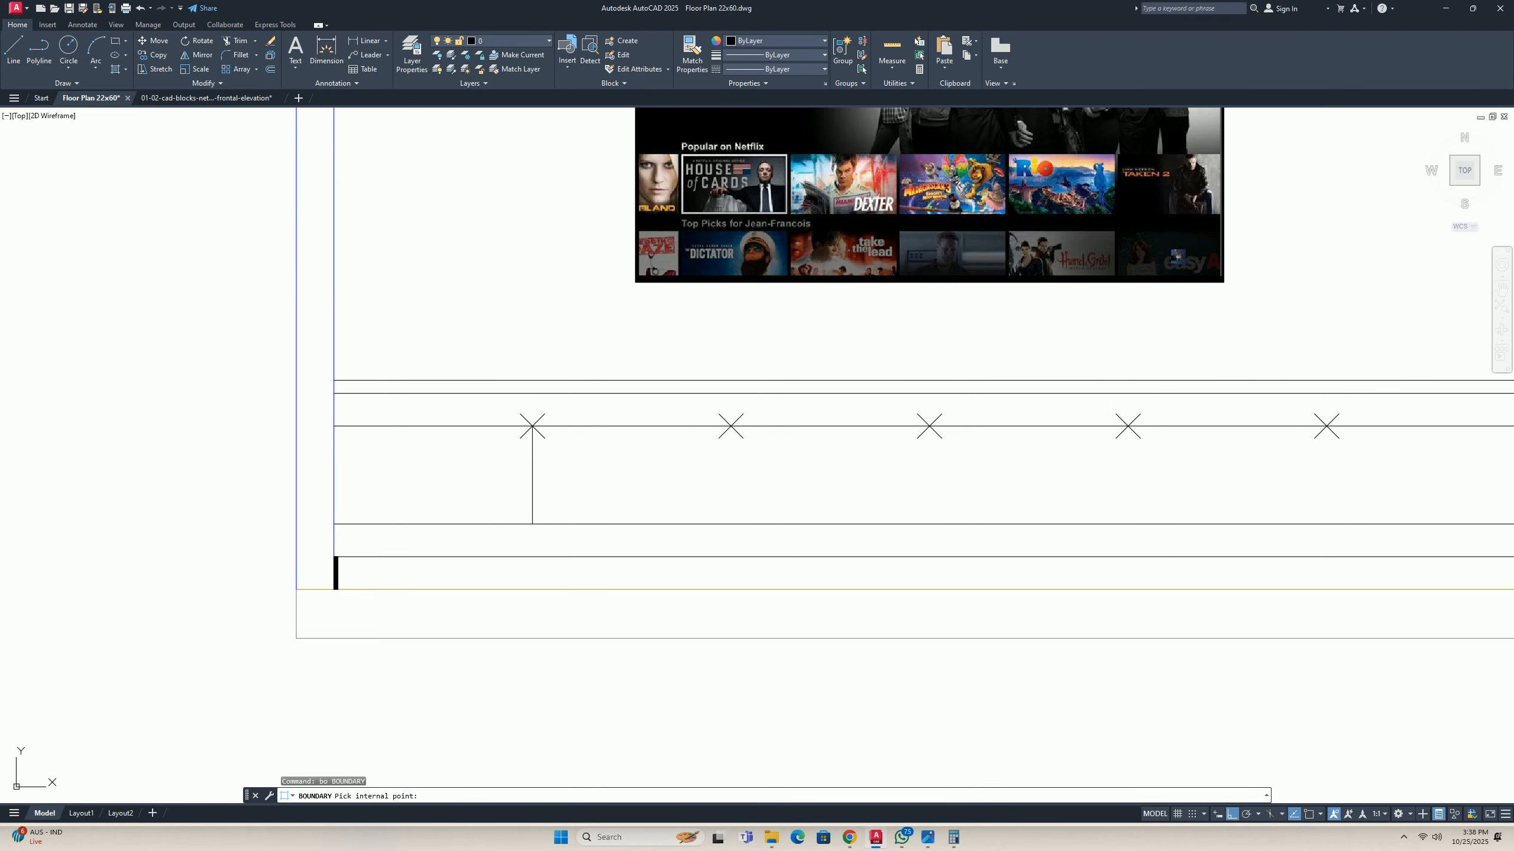
pyautogui.click(460, 477)
pyautogui.press('Return')
pyautogui.press('Escape')
pyautogui.press('Escape')
# Offset the leftmost bay's boundary polyline 5 inward.
pyautogui.write('o')
pyautogui.press('Return')
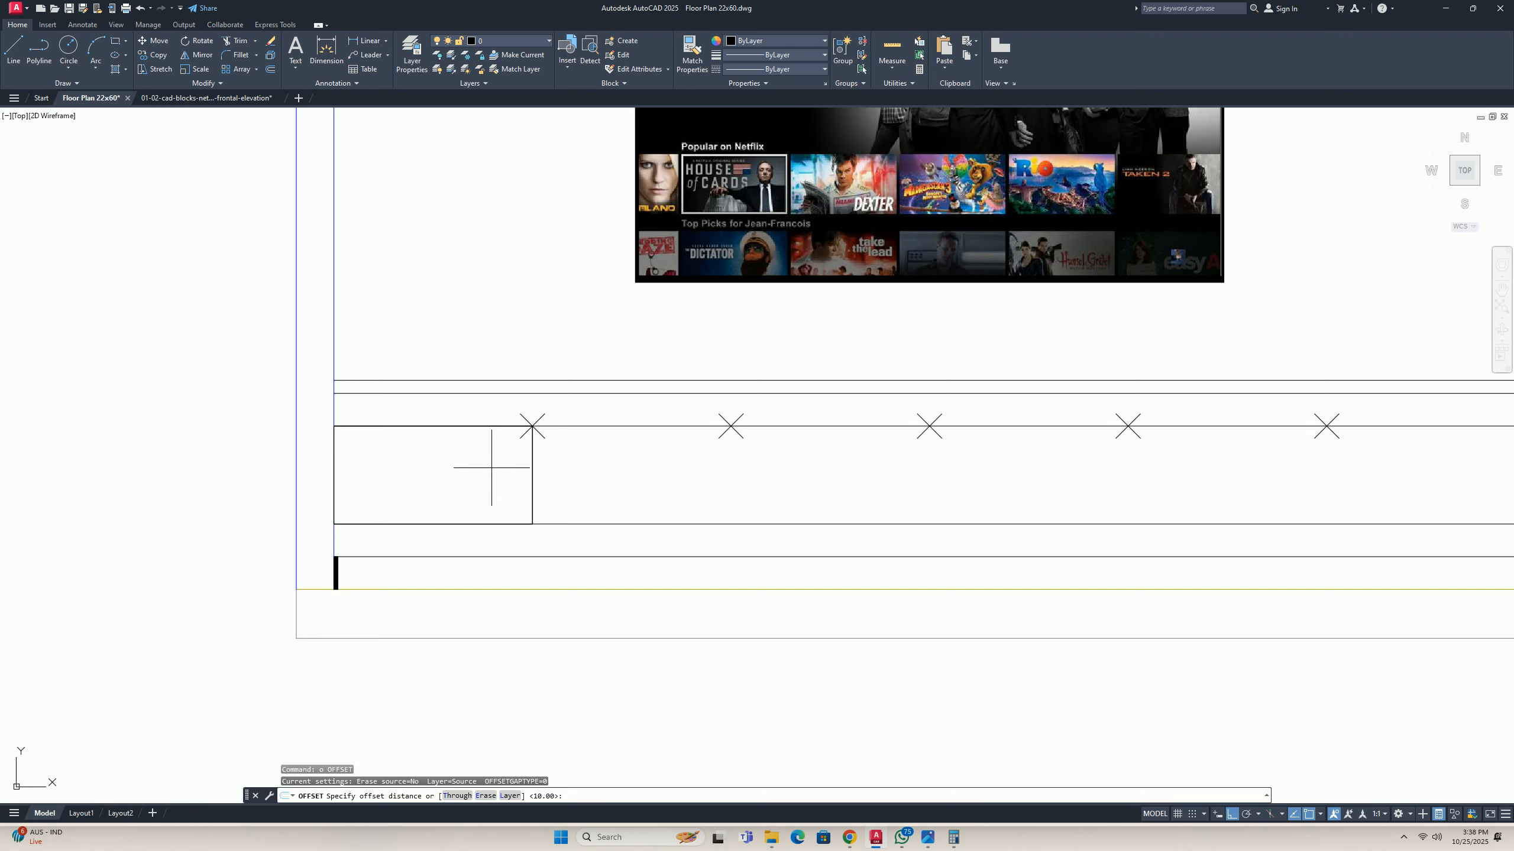
pyautogui.press('Return')
pyautogui.click(466, 427)
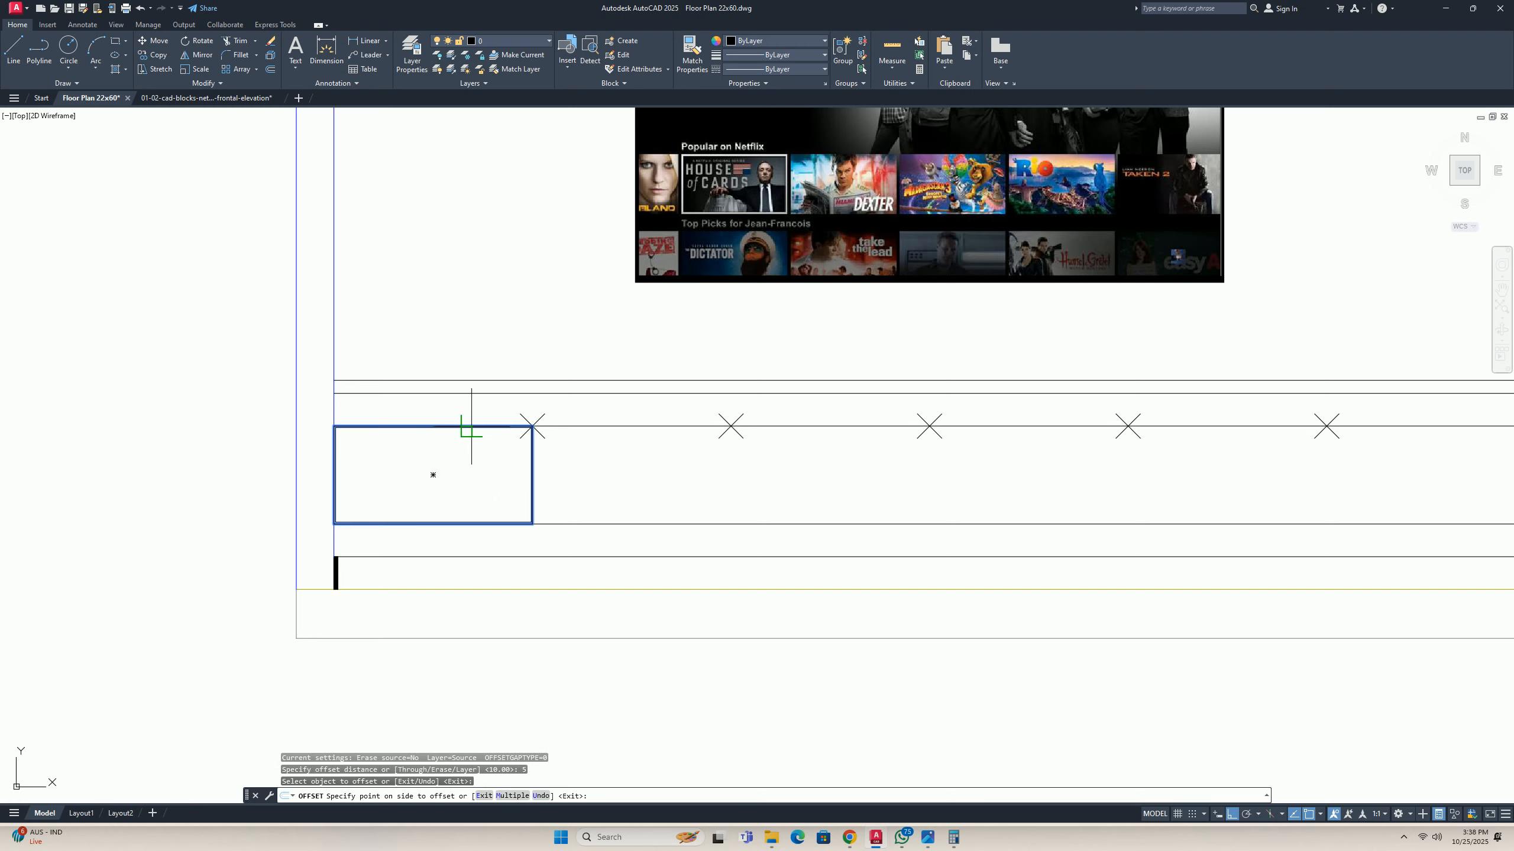
pyautogui.click(460, 464)
pyautogui.press('Escape')
pyautogui.press('Escape')
# Delete the original boundary polyline around the leftmost bay, keeping the inner offset outline.
pyautogui.scroll(8, 536, 441)
pyautogui.click(407, 533)
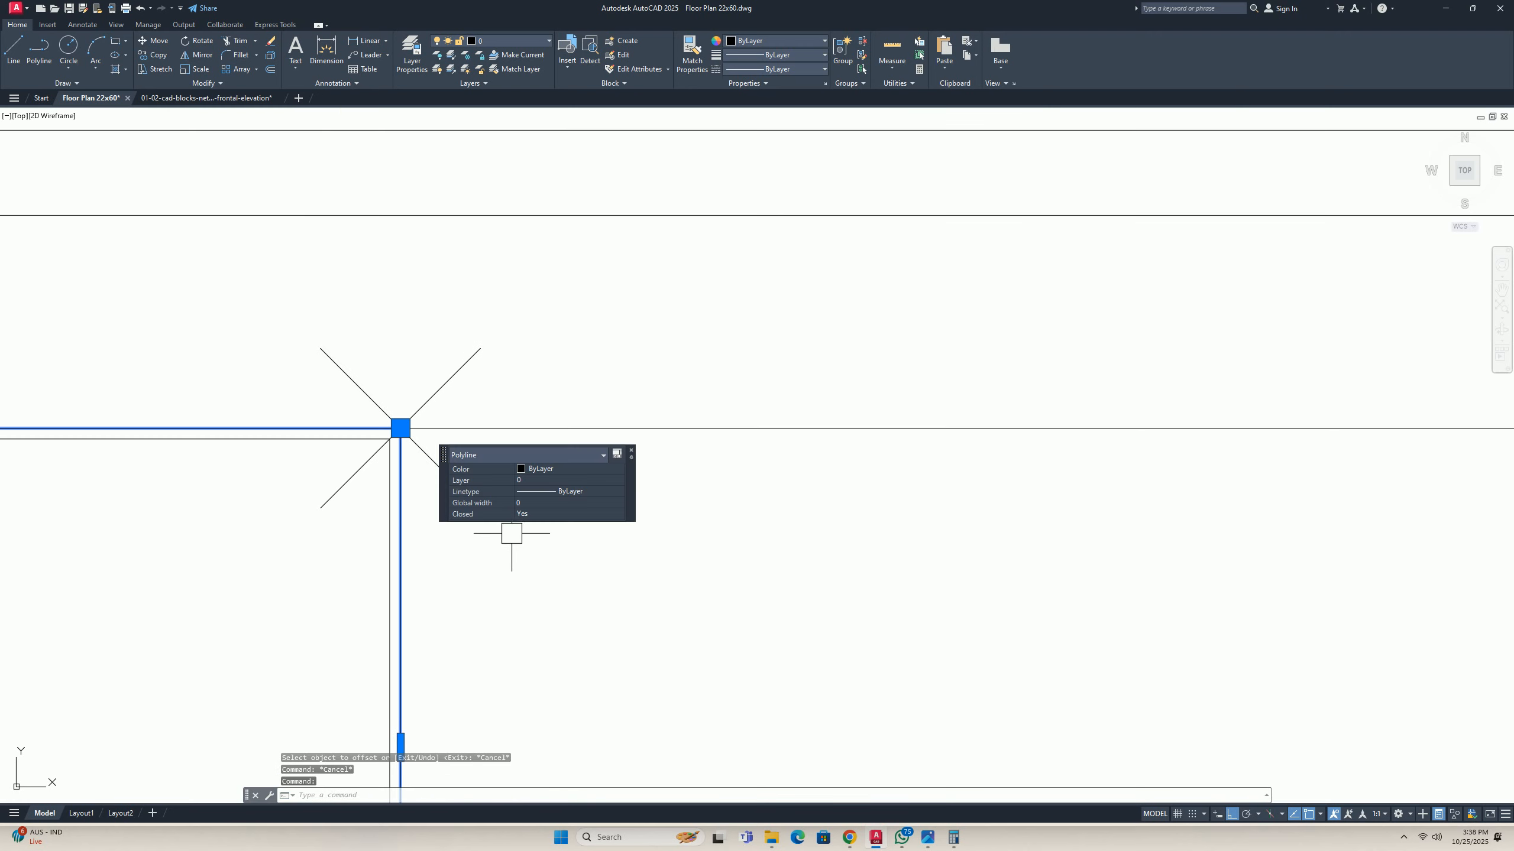
pyautogui.press('Delete')
pyautogui.scroll(-4, 506, 527)
pyautogui.click(495, 431)
pyautogui.click(433, 433)
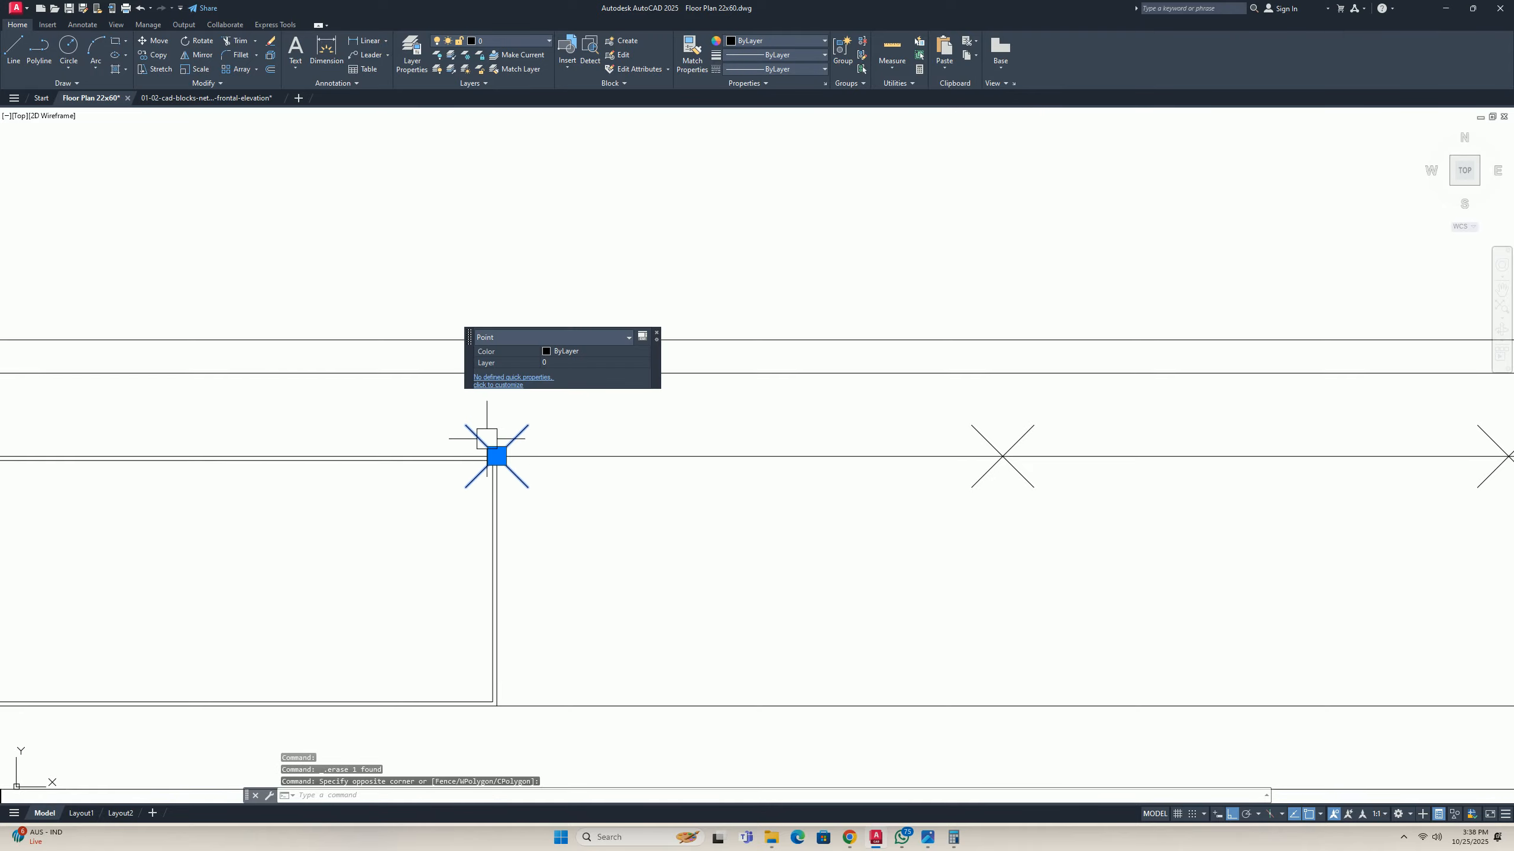
pyautogui.press('Escape')
pyautogui.press('Escape')
pyautogui.press('Escape')
# Offset the leftmost bay's remaining rectangular outline 1 inward to form a thin frame.
pyautogui.scroll(-2, 485, 438)
pyautogui.moveTo(463, 478); pyautogui.dragTo(586, 520, button='middle')
pyautogui.write('o')
pyautogui.press('Return')
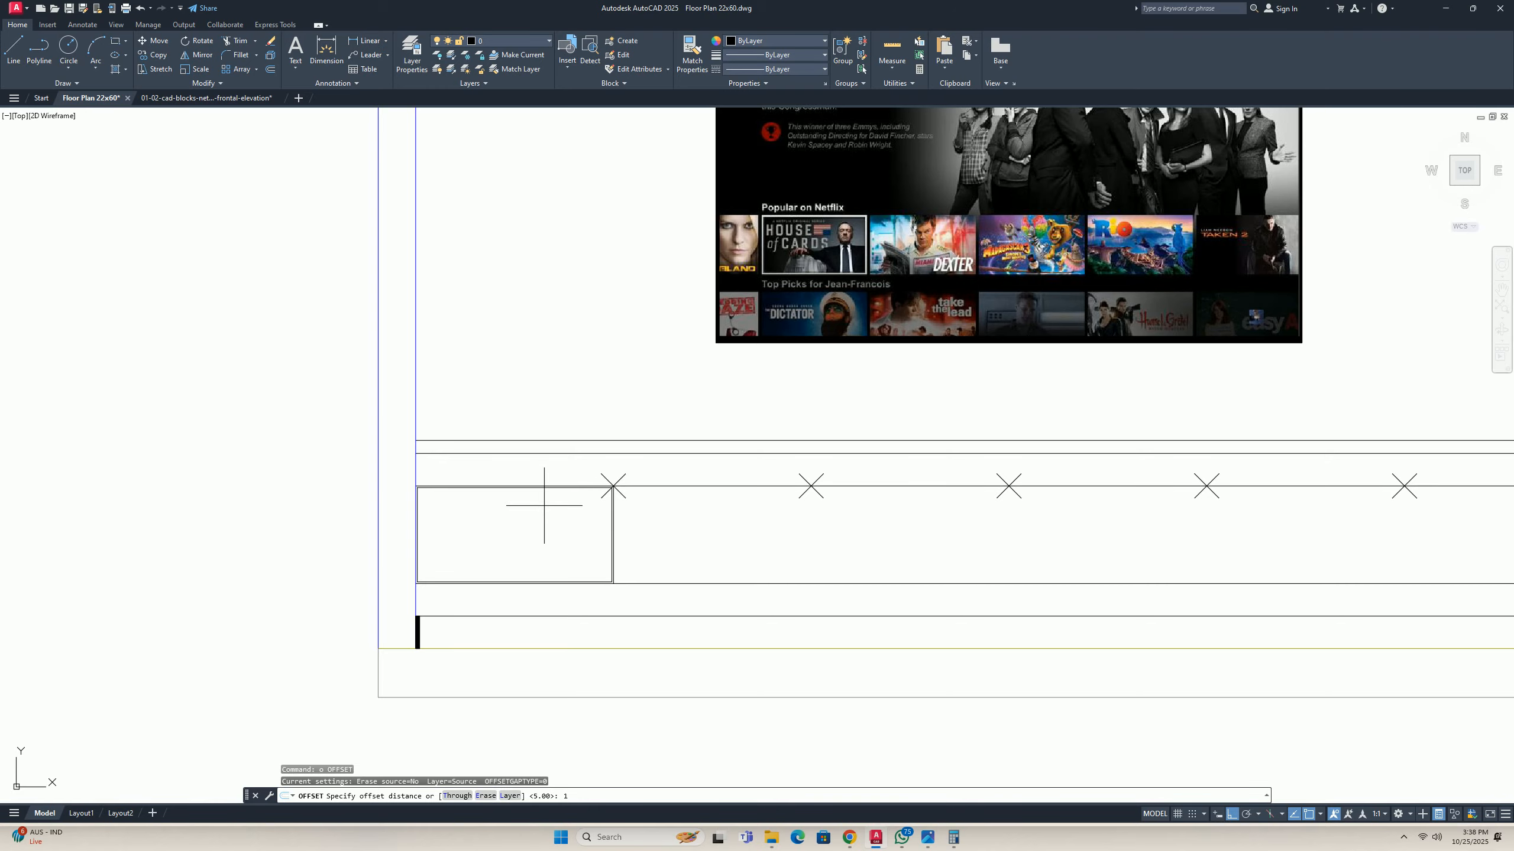
pyautogui.press('Return')
pyautogui.scroll(6, 621, 495)
pyautogui.click(560, 517)
pyautogui.click(491, 515)
pyautogui.press('Return')
pyautogui.scroll(-3, 487, 517)
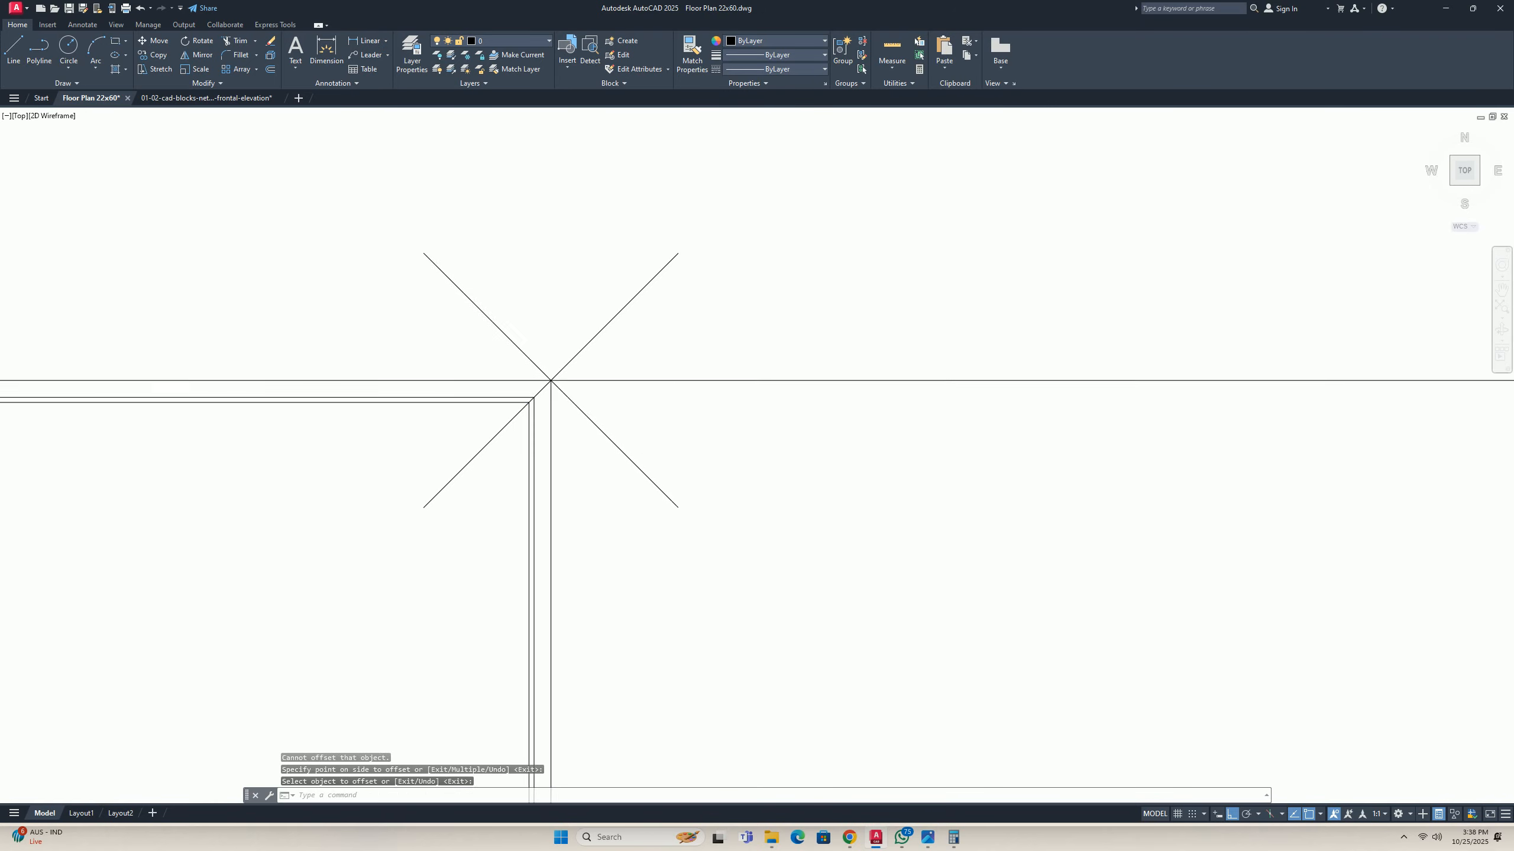
pyautogui.press('Escape')
pyautogui.moveTo(451, 536)
pyautogui.mouseDown(button='middle')
pyautogui.moveTo(542, 498)
pyautogui.moveTo(557, 530)
pyautogui.moveTo(540, 527)
pyautogui.mouseUp(button='middle')
pyautogui.scroll(-4, 541, 497)
pyautogui.press('Escape')
pyautogui.press('Escape')
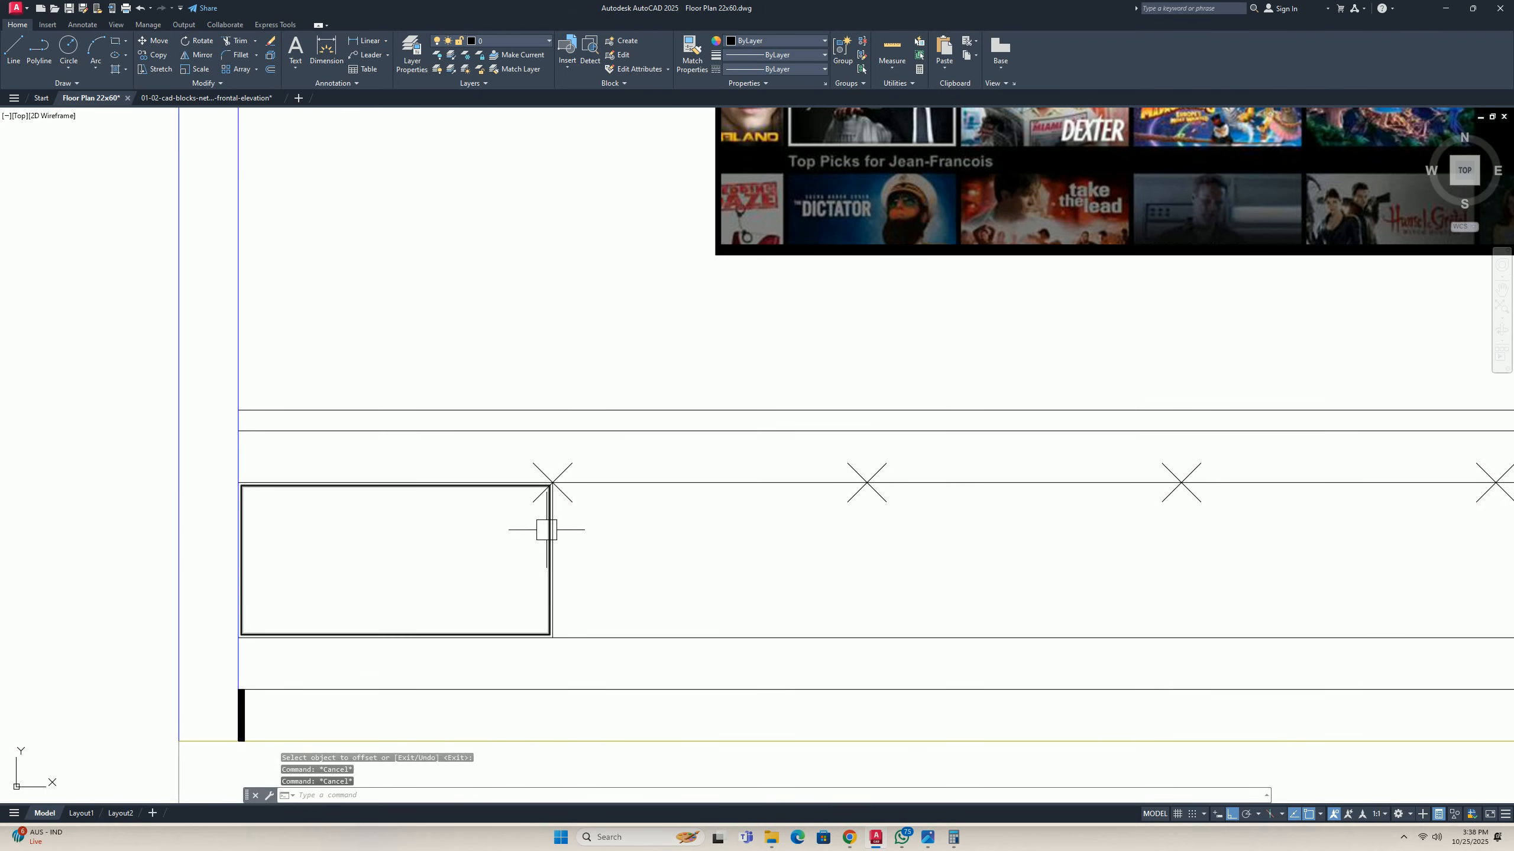
# Fill the thin frame of the leftmost bay with a solid ByLayer hatch, selecting both of its outlines.
pyautogui.scroll(2, 540, 519)
pyautogui.write('h')
pyautogui.press('Return')
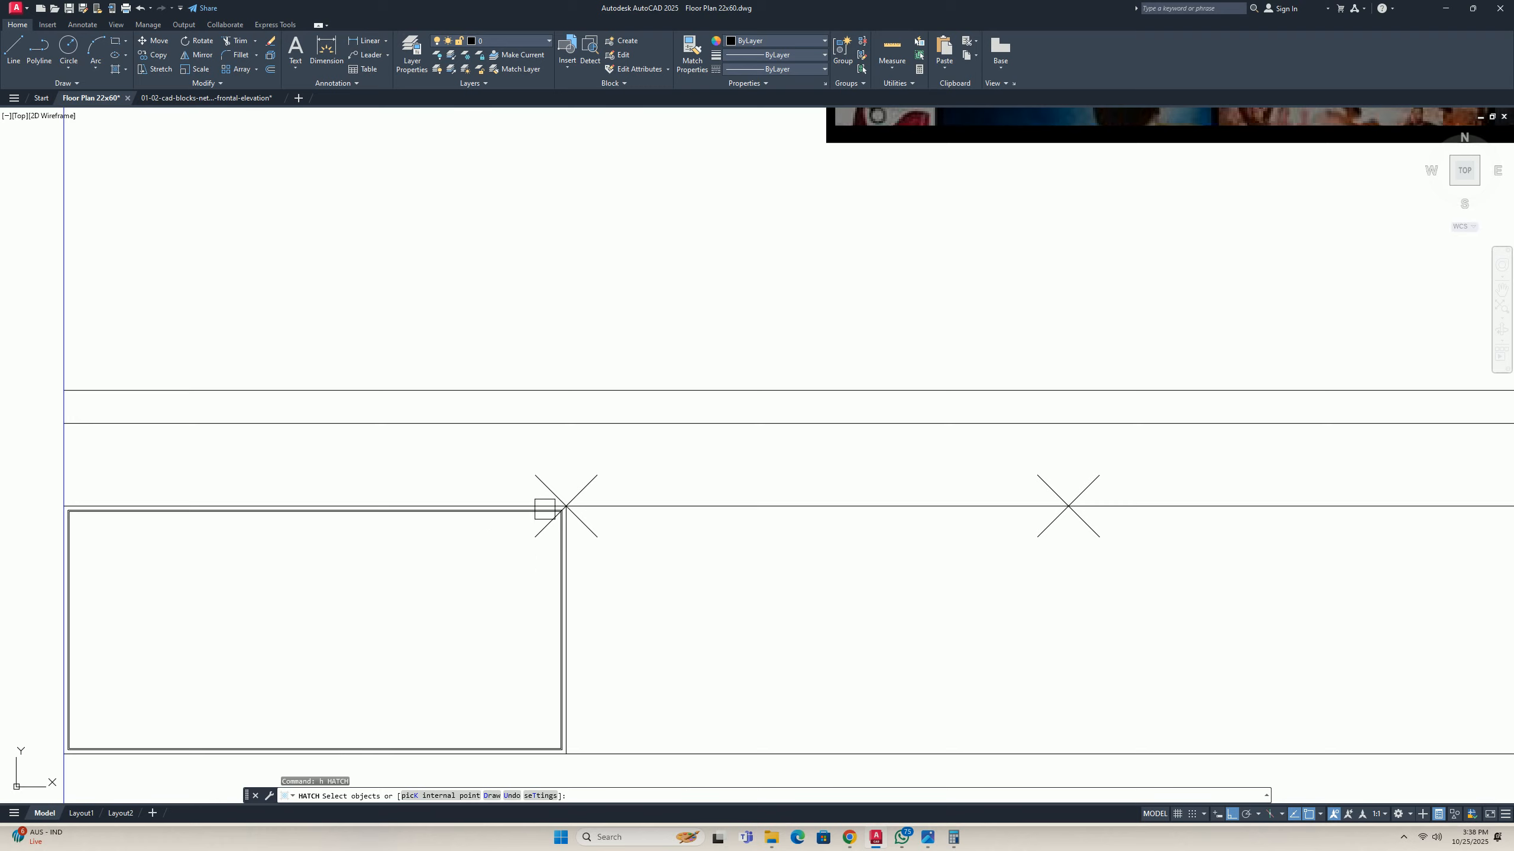
pyautogui.scroll(8, 545, 506)
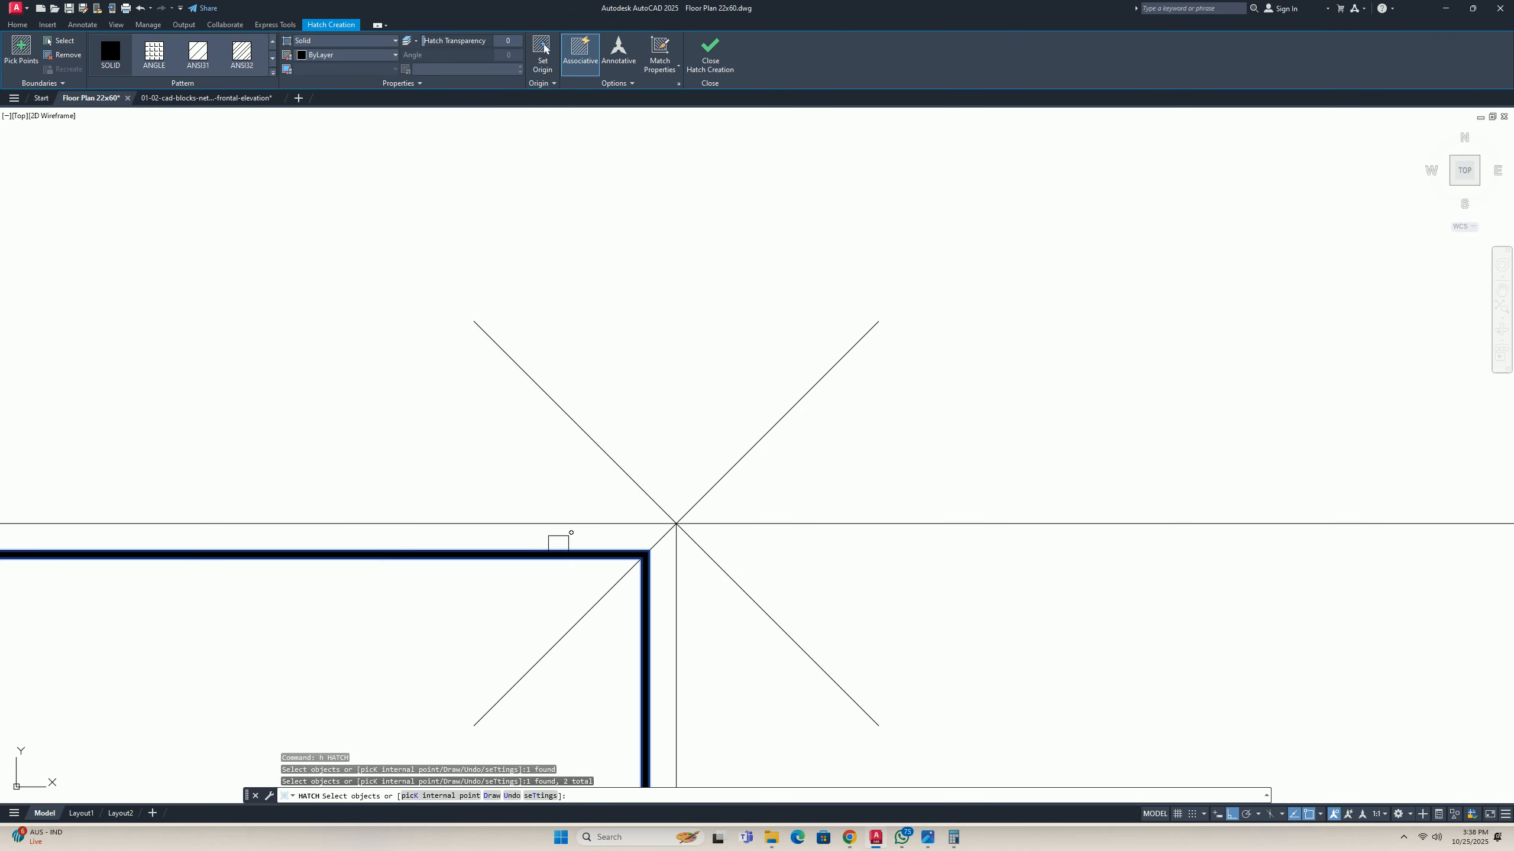
pyautogui.press('Escape')
pyautogui.press('Escape')
pyautogui.scroll(-12, 539, 558)
pyautogui.scroll(-1, 555, 554)
pyautogui.scroll(2, 517, 544)
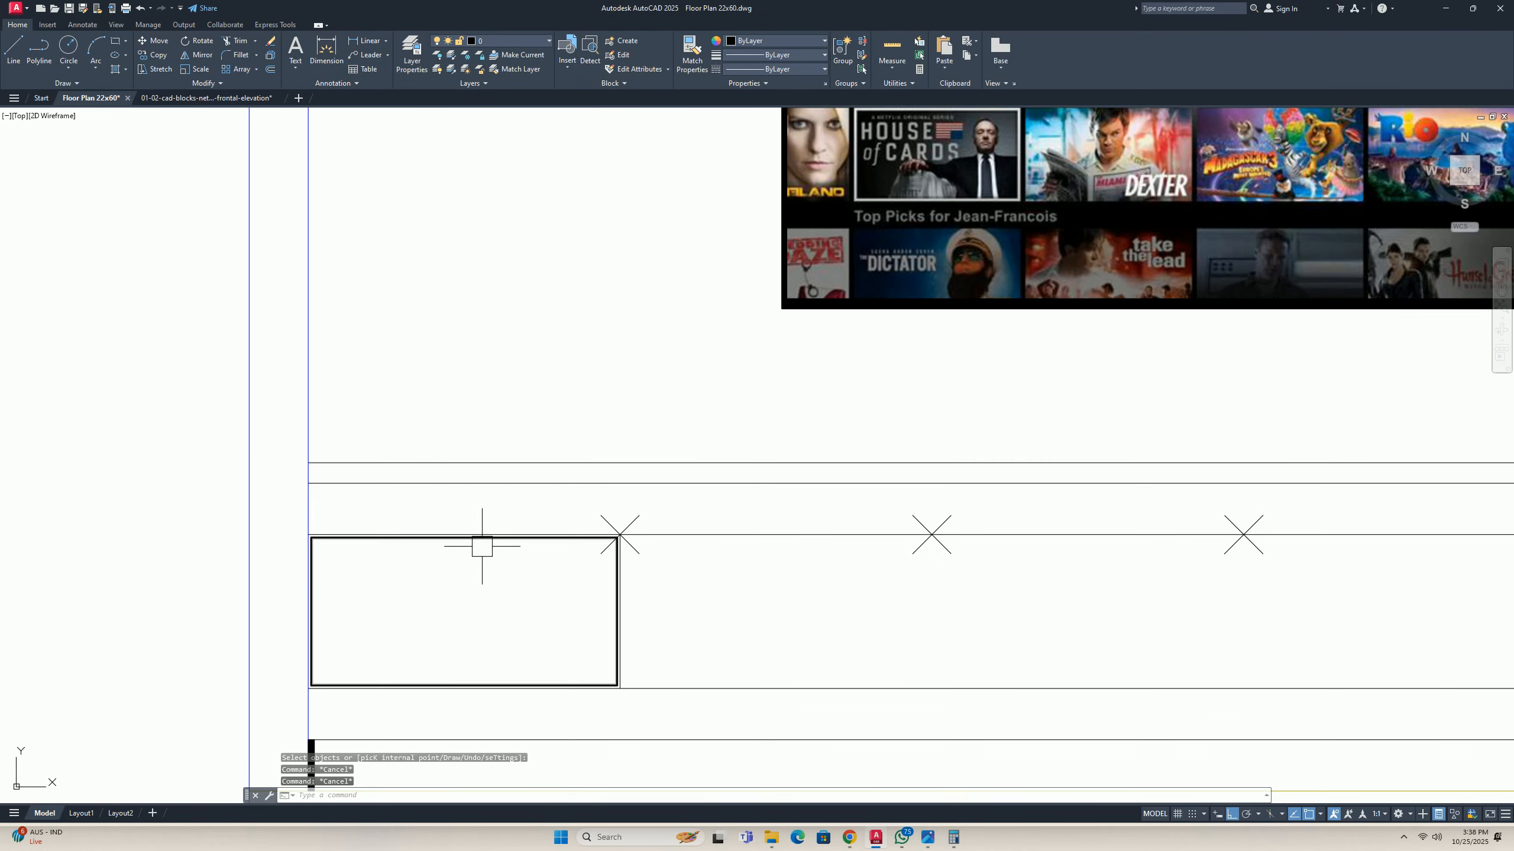
# Start a rectangular array of the leftmost bay's hatched frame and both its outlines, reducing it to one row.
pyautogui.moveTo(480, 545); pyautogui.dragTo(498, 516, button='middle')
pyautogui.scroll(-1, 498, 517)
pyautogui.press('Escape')
pyautogui.scroll(2, 590, 549)
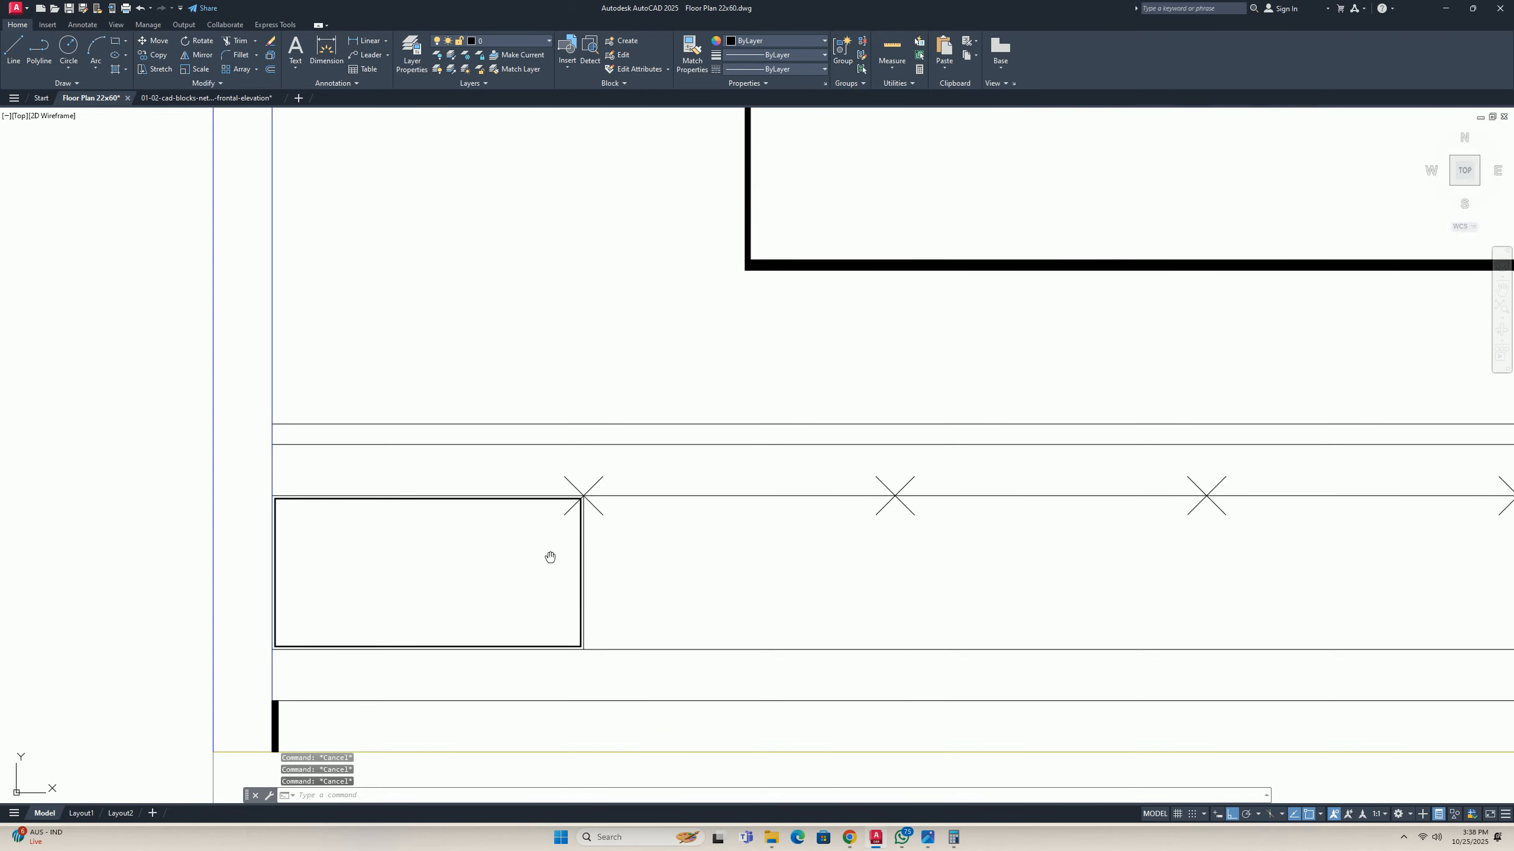
pyautogui.write('a')
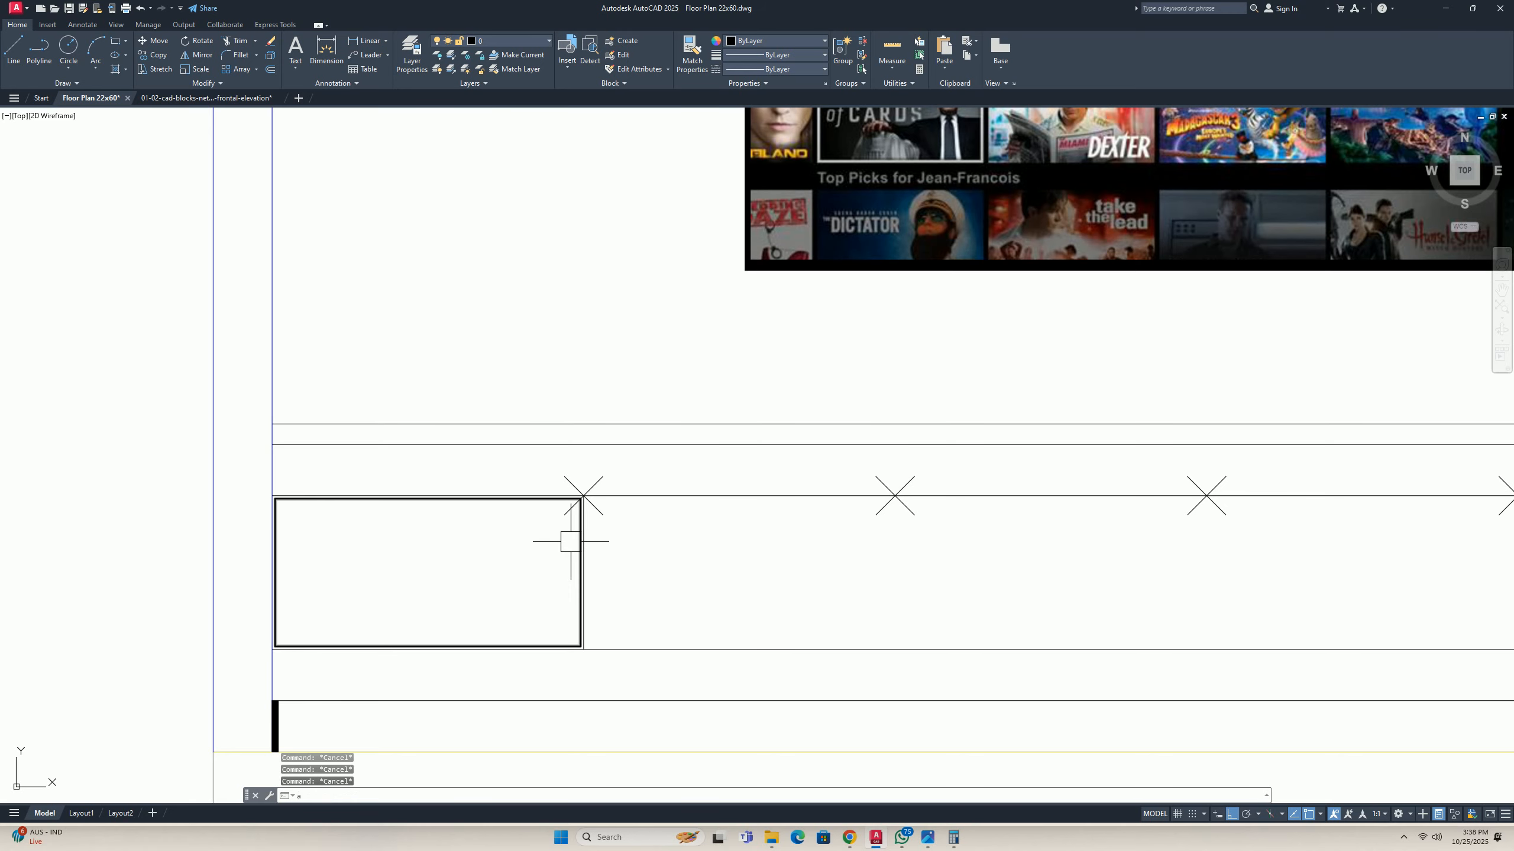
pyautogui.write('r')
pyautogui.press('Return')
pyautogui.scroll(5, 561, 551)
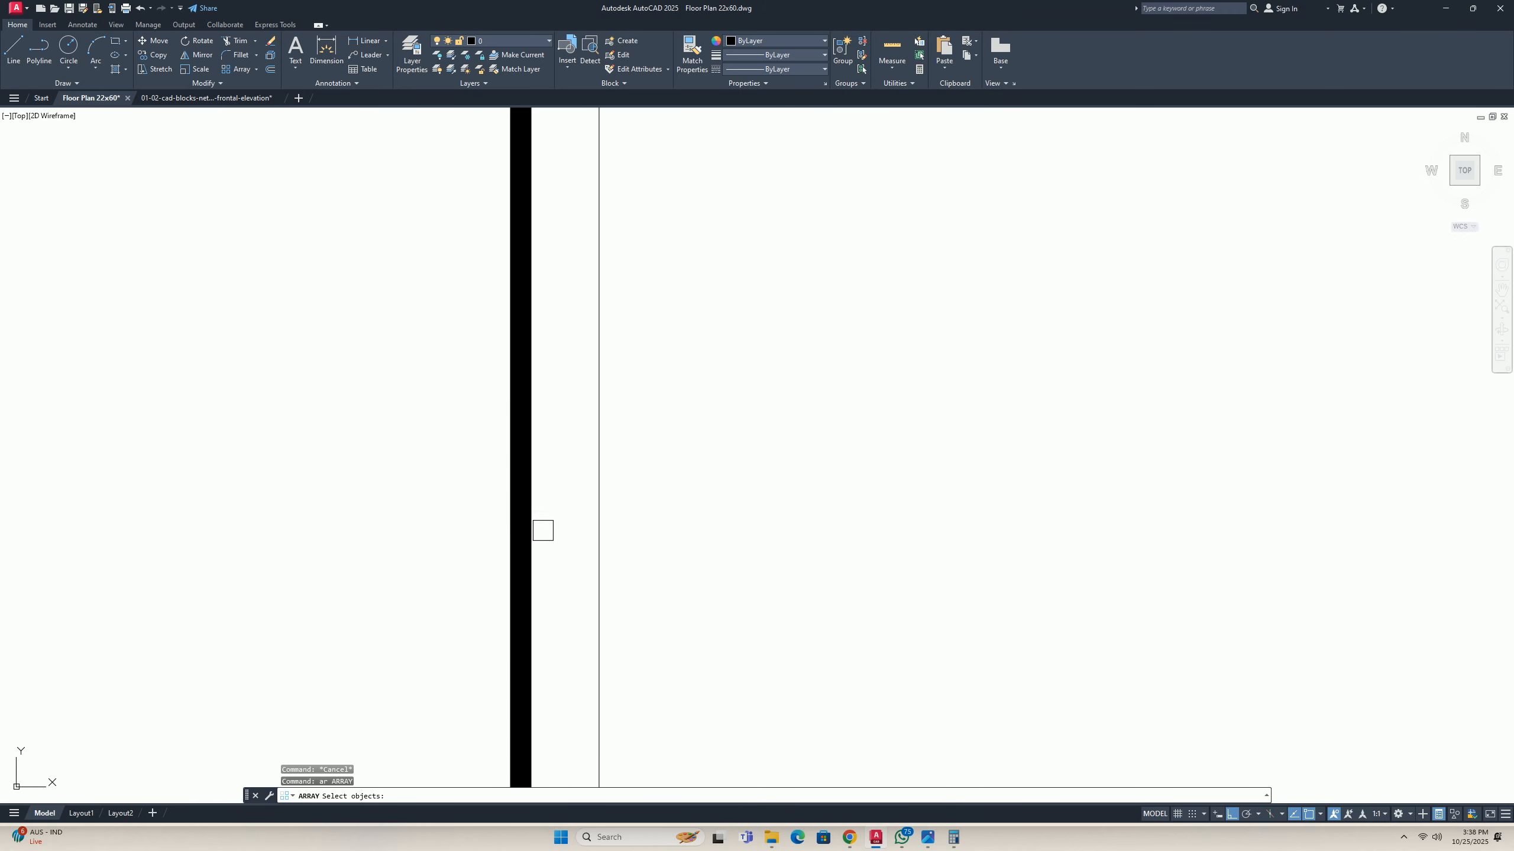
pyautogui.click(543, 530)
pyautogui.click(433, 448)
pyautogui.scroll(-8, 415, 471)
pyautogui.moveTo(359, 460); pyautogui.dragTo(417, 500, button='middle')
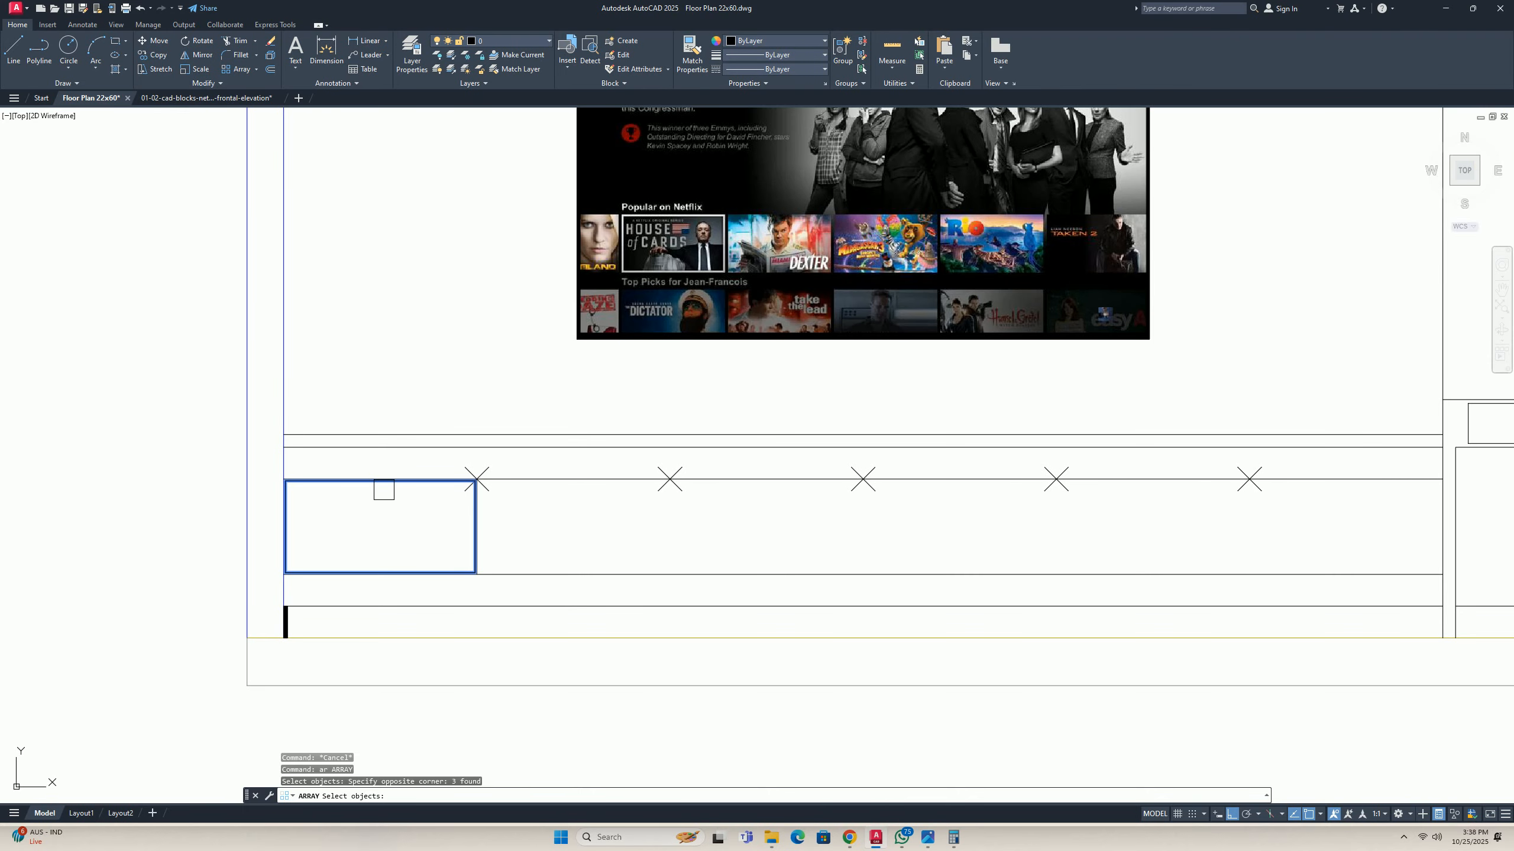
pyautogui.press('Return')
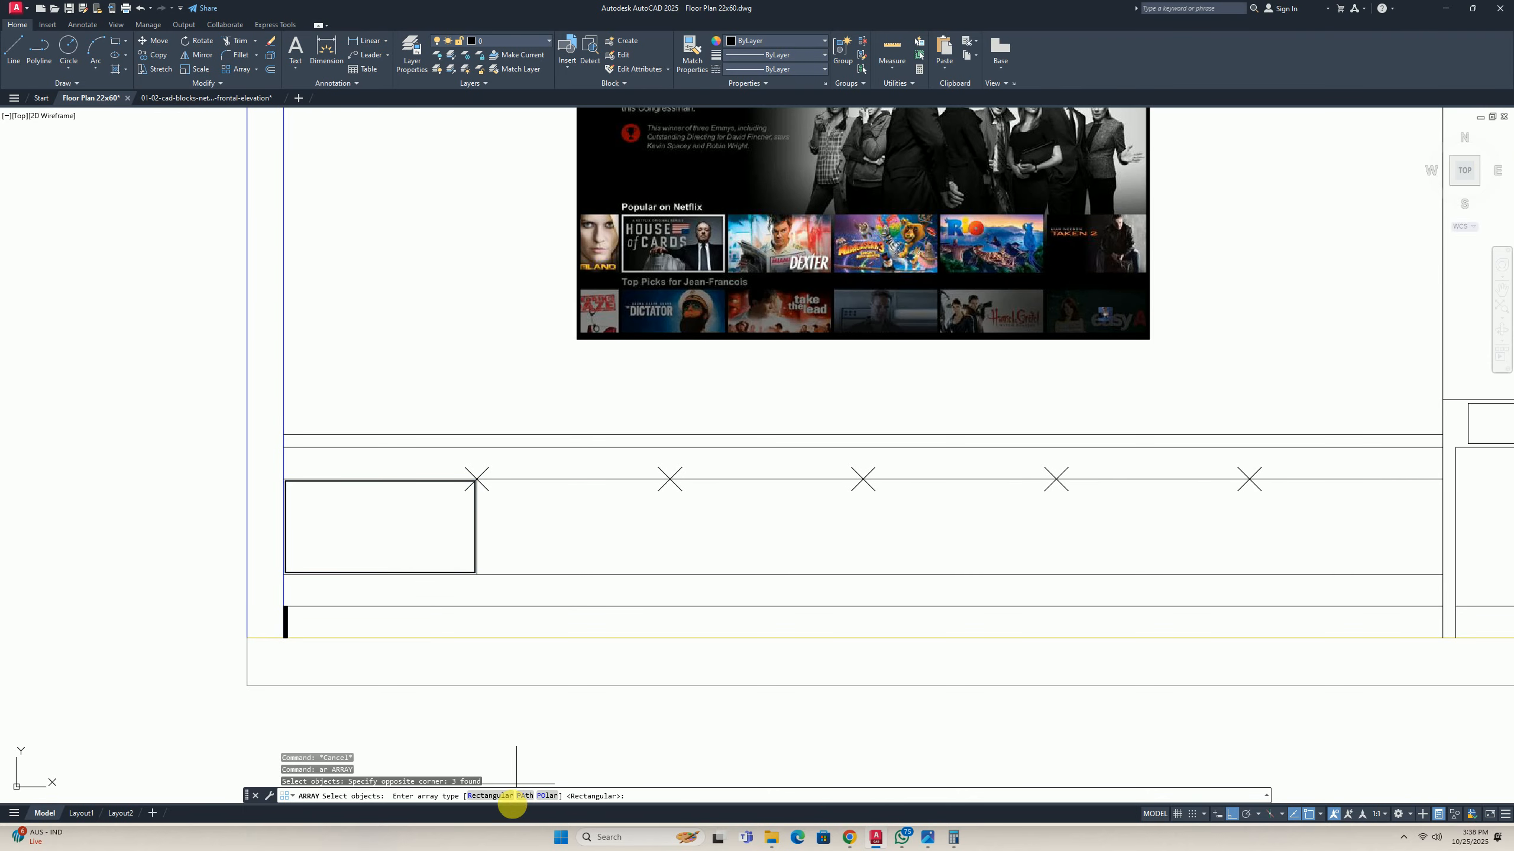
pyautogui.click(477, 798)
pyautogui.click(379, 249)
pyautogui.click(382, 524)
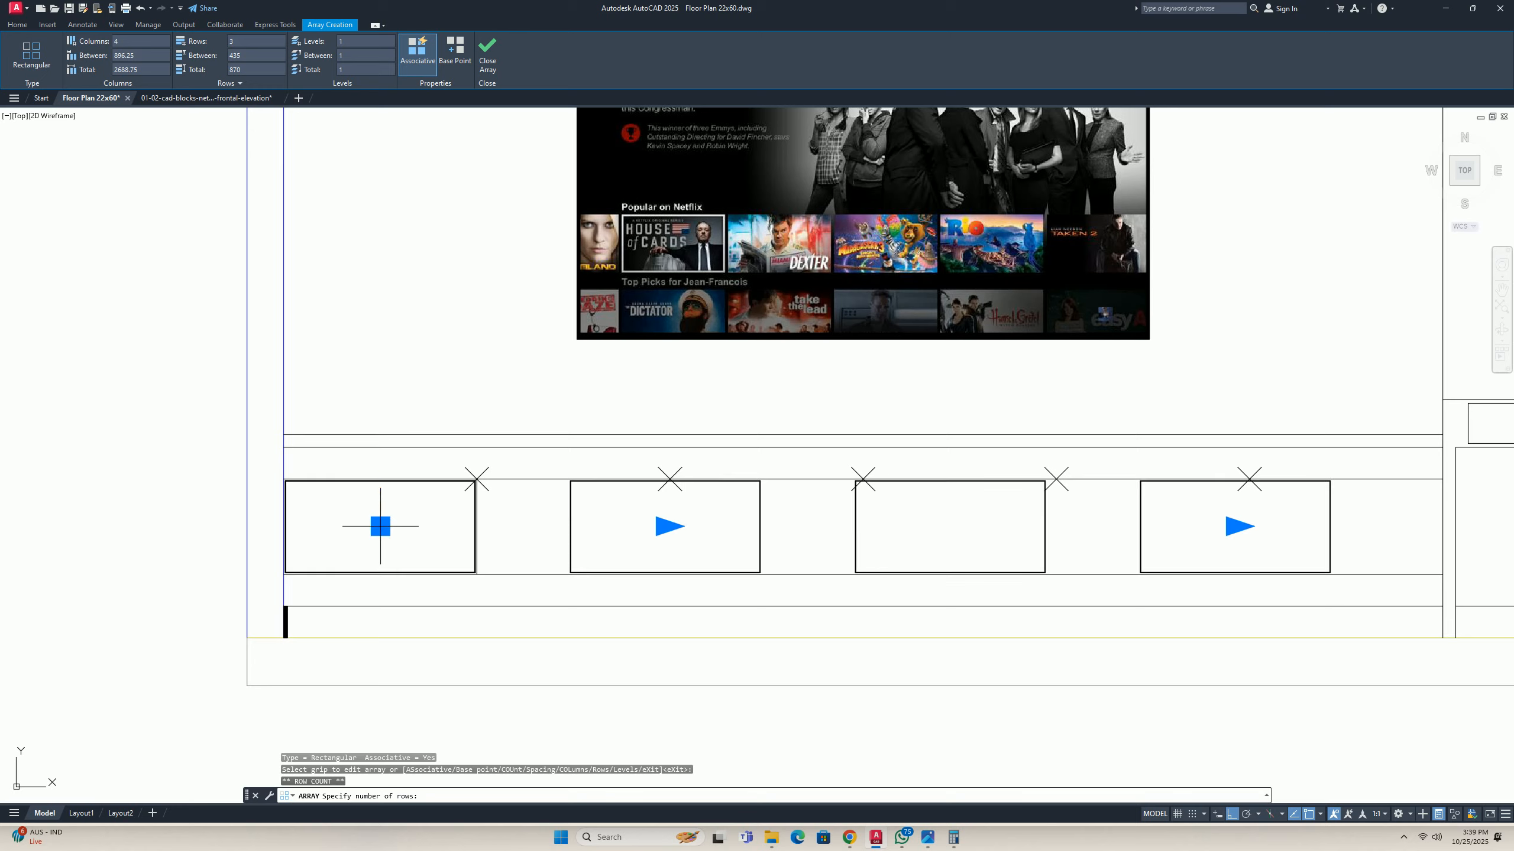
# Set the array's base point at the first division marker and its column spacing to one bay width, 607.5.
pyautogui.scroll(2, 645, 534)
pyautogui.write('b')
pyautogui.press('Return')
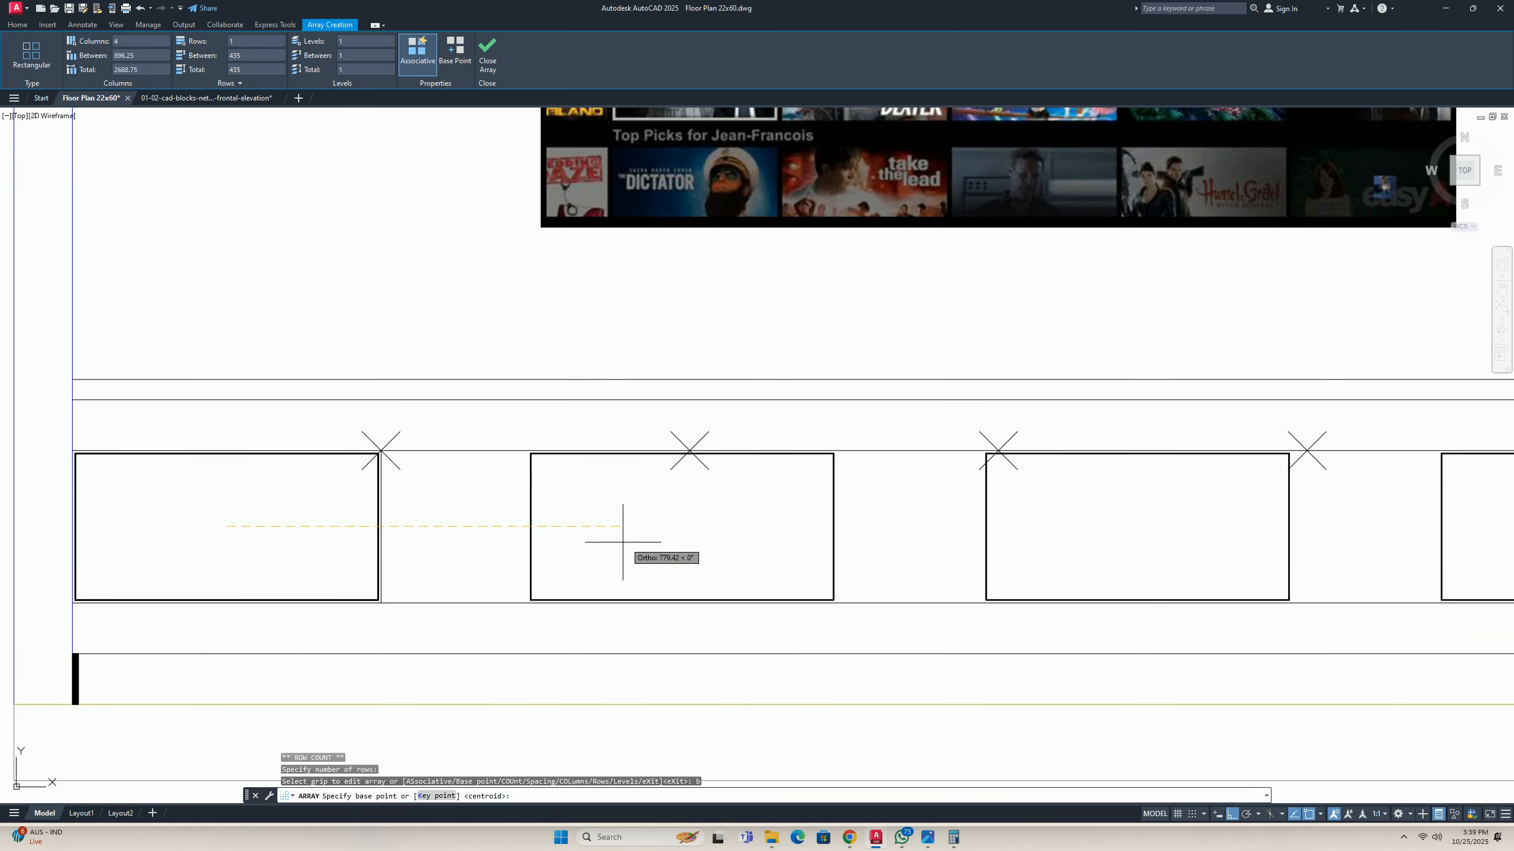
pyautogui.scroll(4, 381, 447)
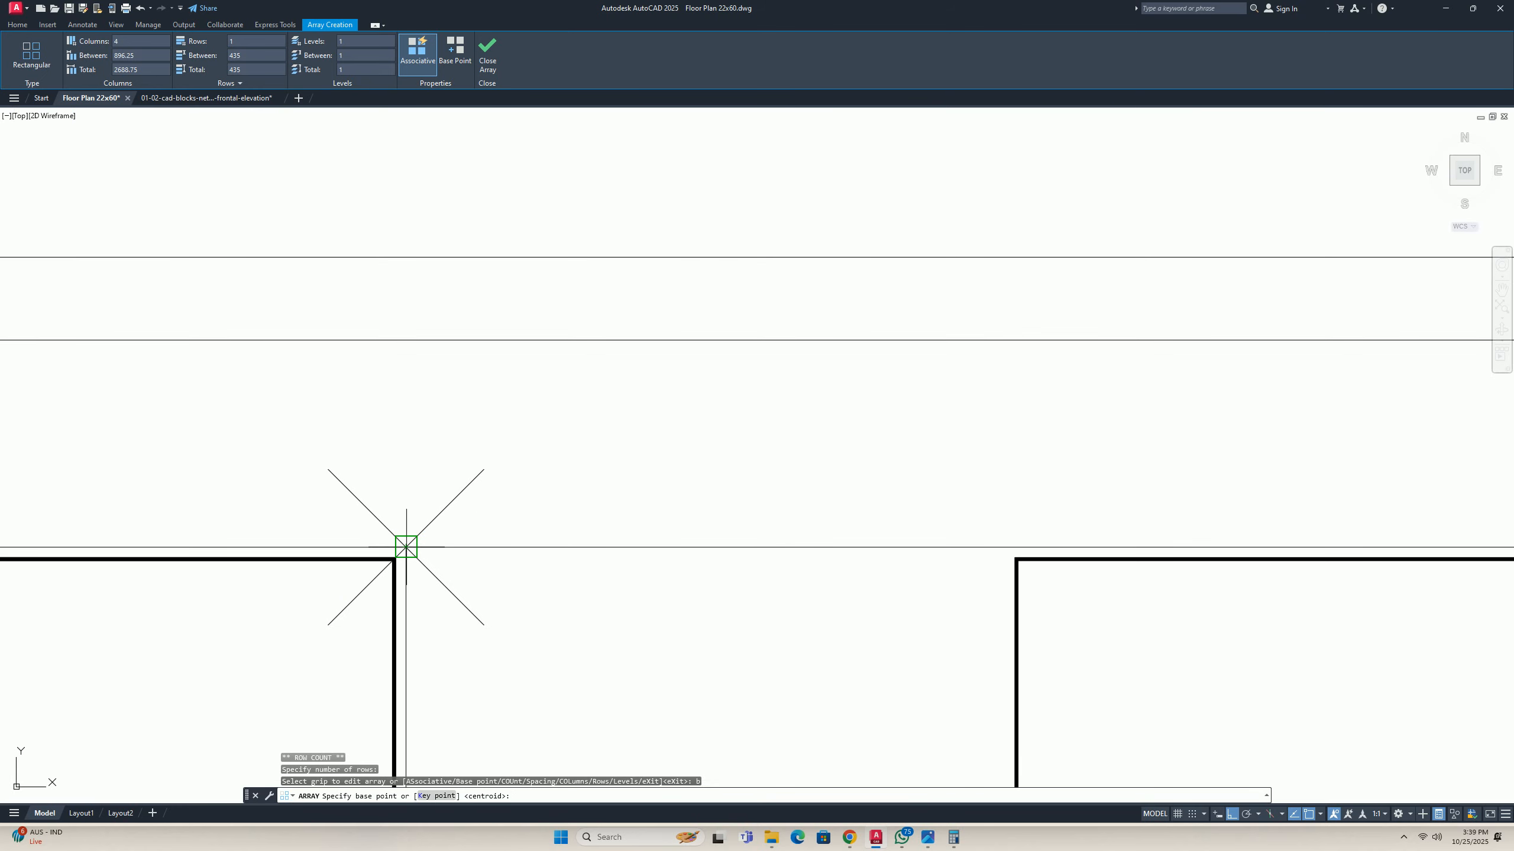
pyautogui.click(406, 547)
pyautogui.scroll(-5, 441, 478)
pyautogui.scroll(4, 620, 477)
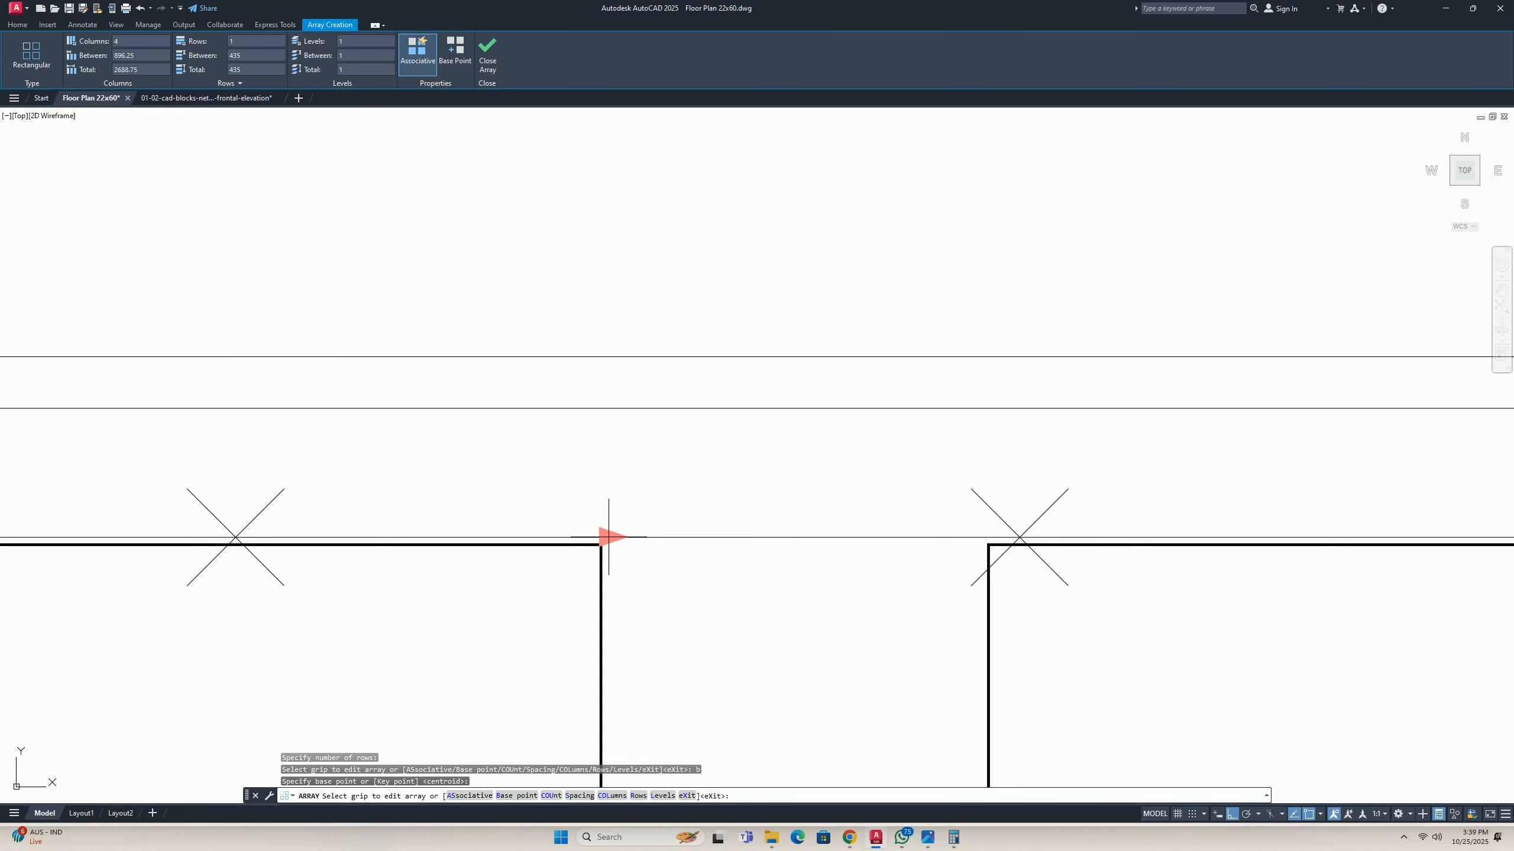
pyautogui.click(608, 537)
pyautogui.click(236, 533)
# Extend the frame array to six columns across the full length of the TV unit and finish it.
pyautogui.scroll(-8, 476, 530)
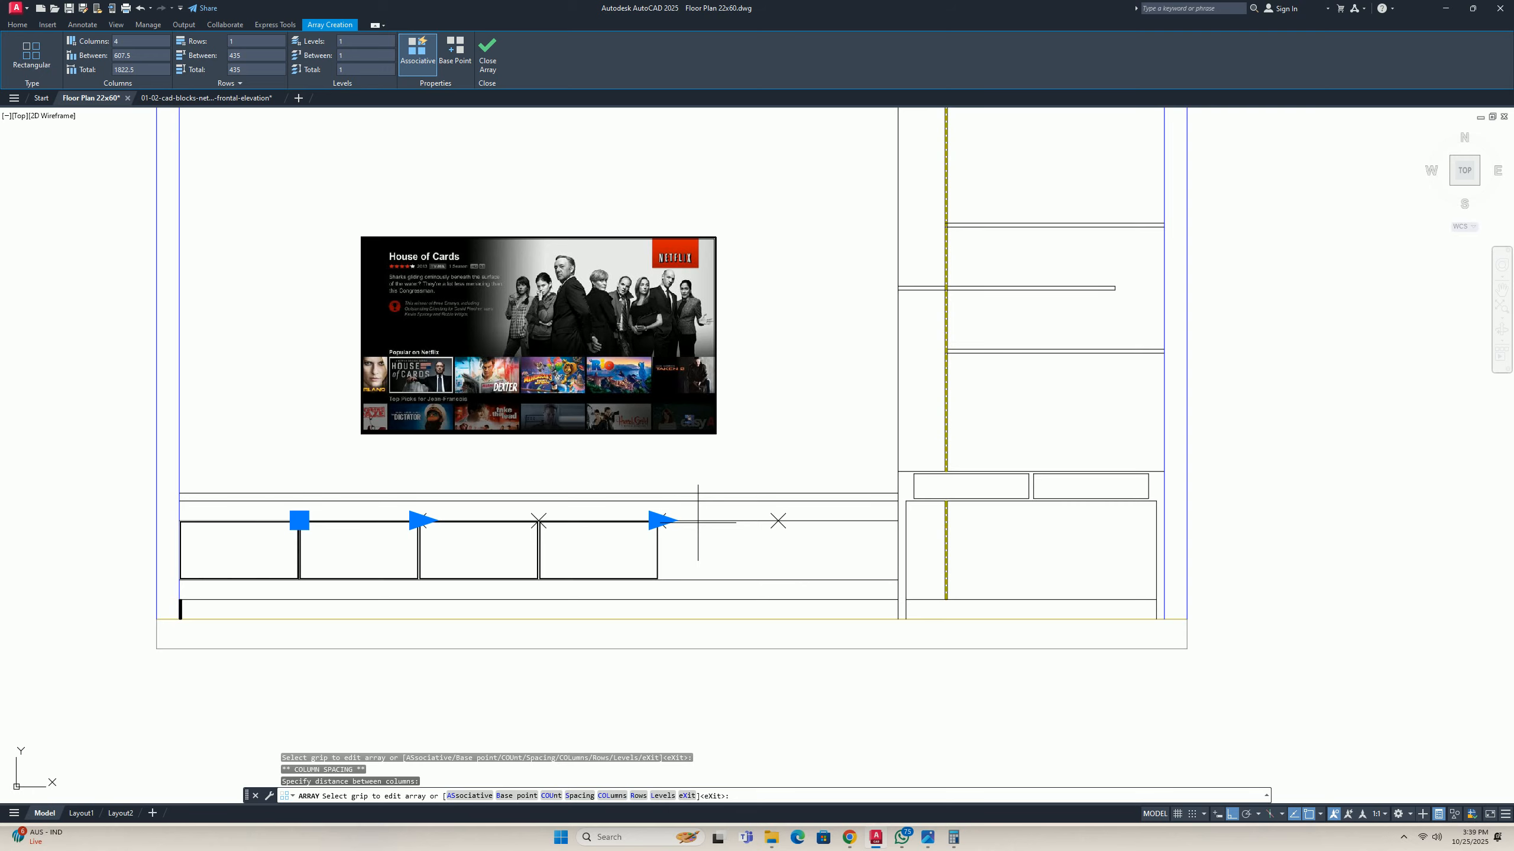
pyautogui.click(661, 520)
pyautogui.click(916, 527)
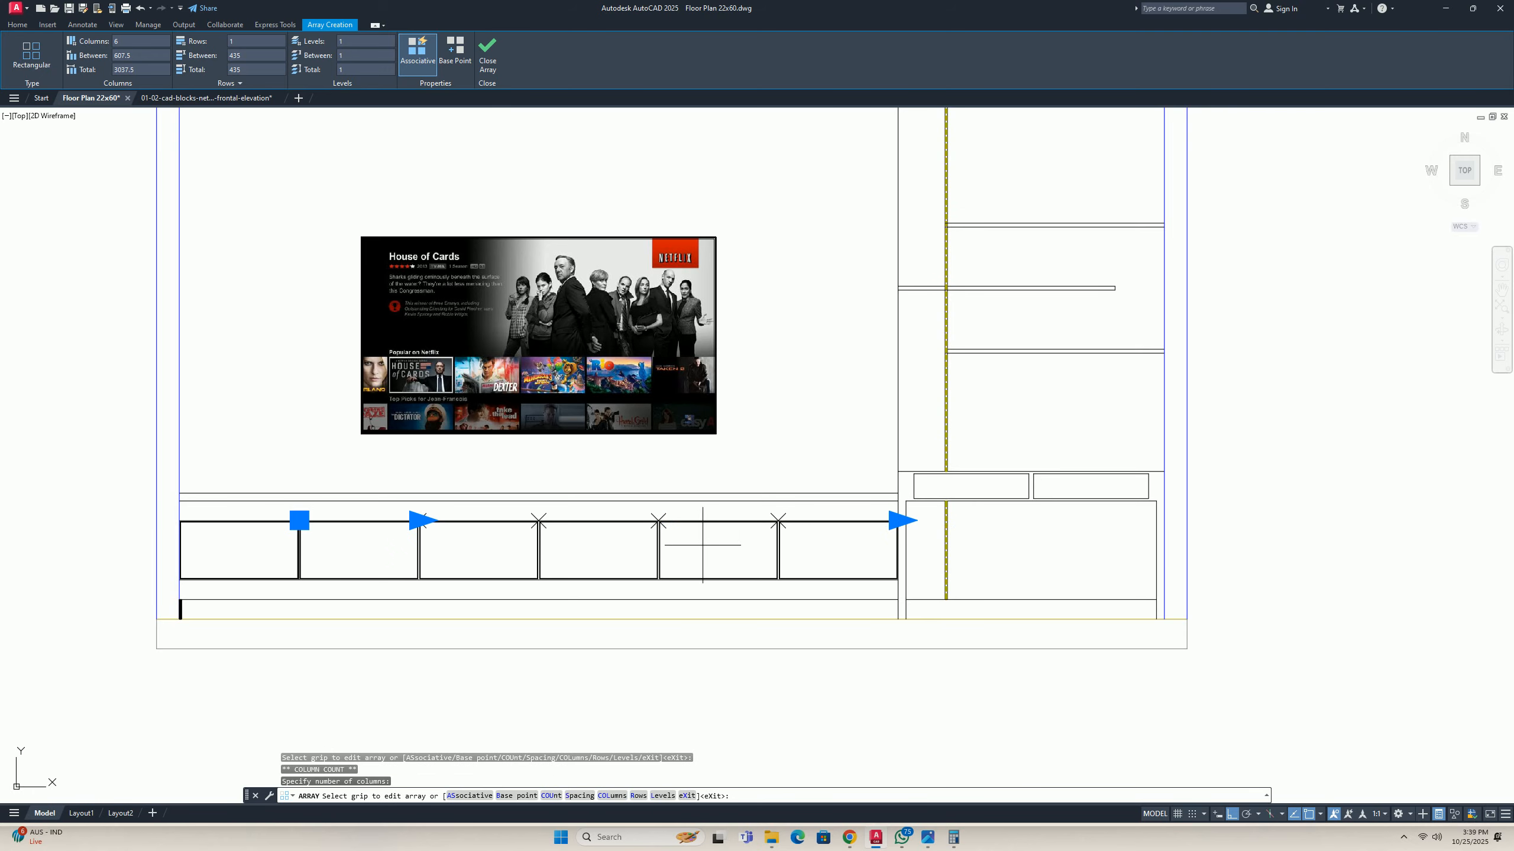
pyautogui.press('Escape')
pyautogui.press('Escape')
# Delete the five division point markers along the top of the TV unit's bays.
pyautogui.click(246, 450)
pyautogui.click(913, 541)
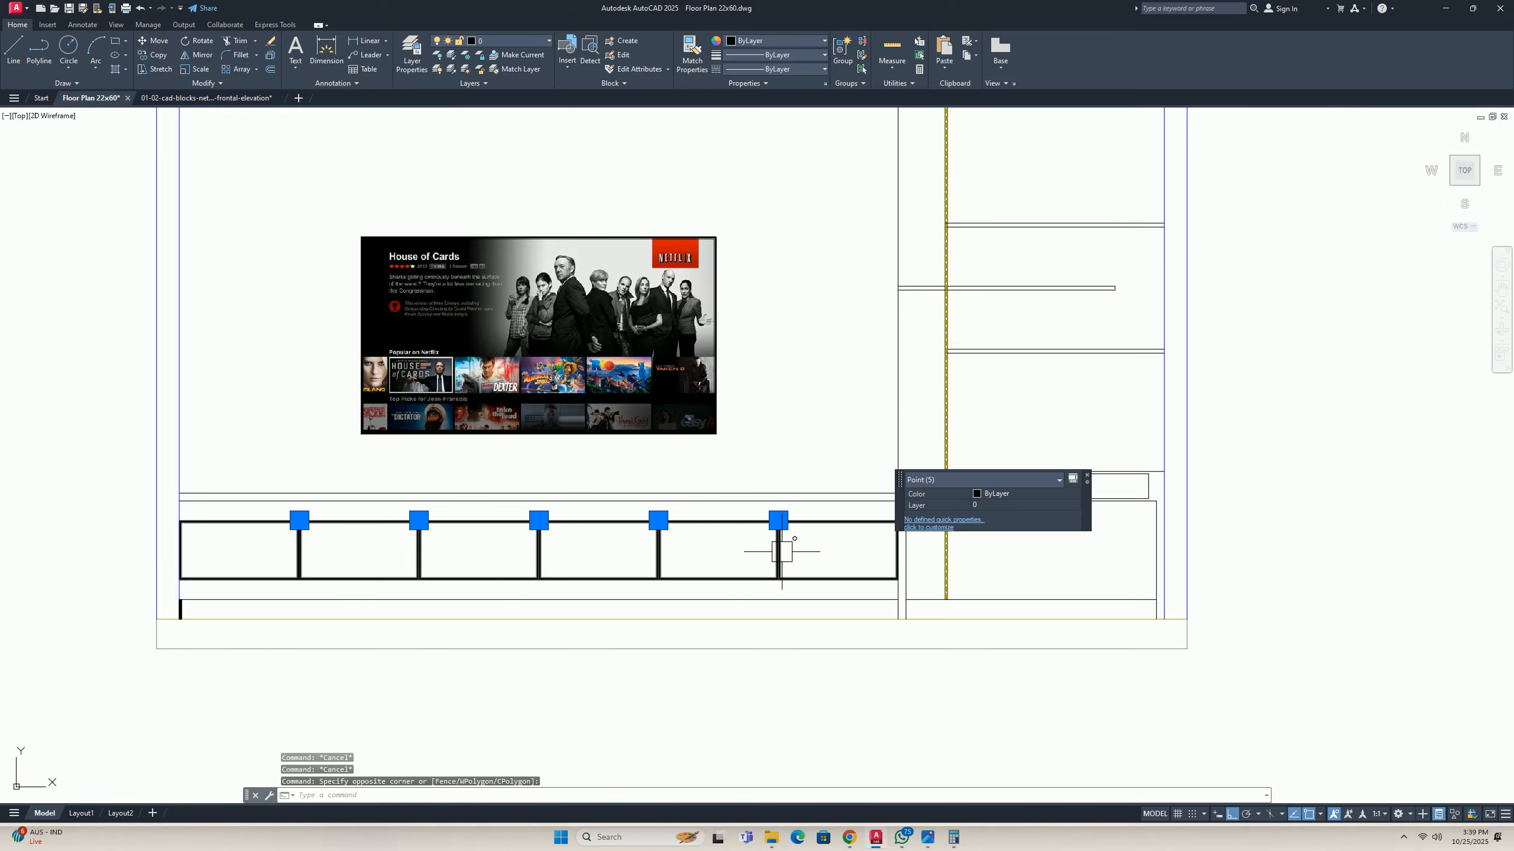
pyautogui.press('Delete')
pyautogui.scroll(3, 693, 545)
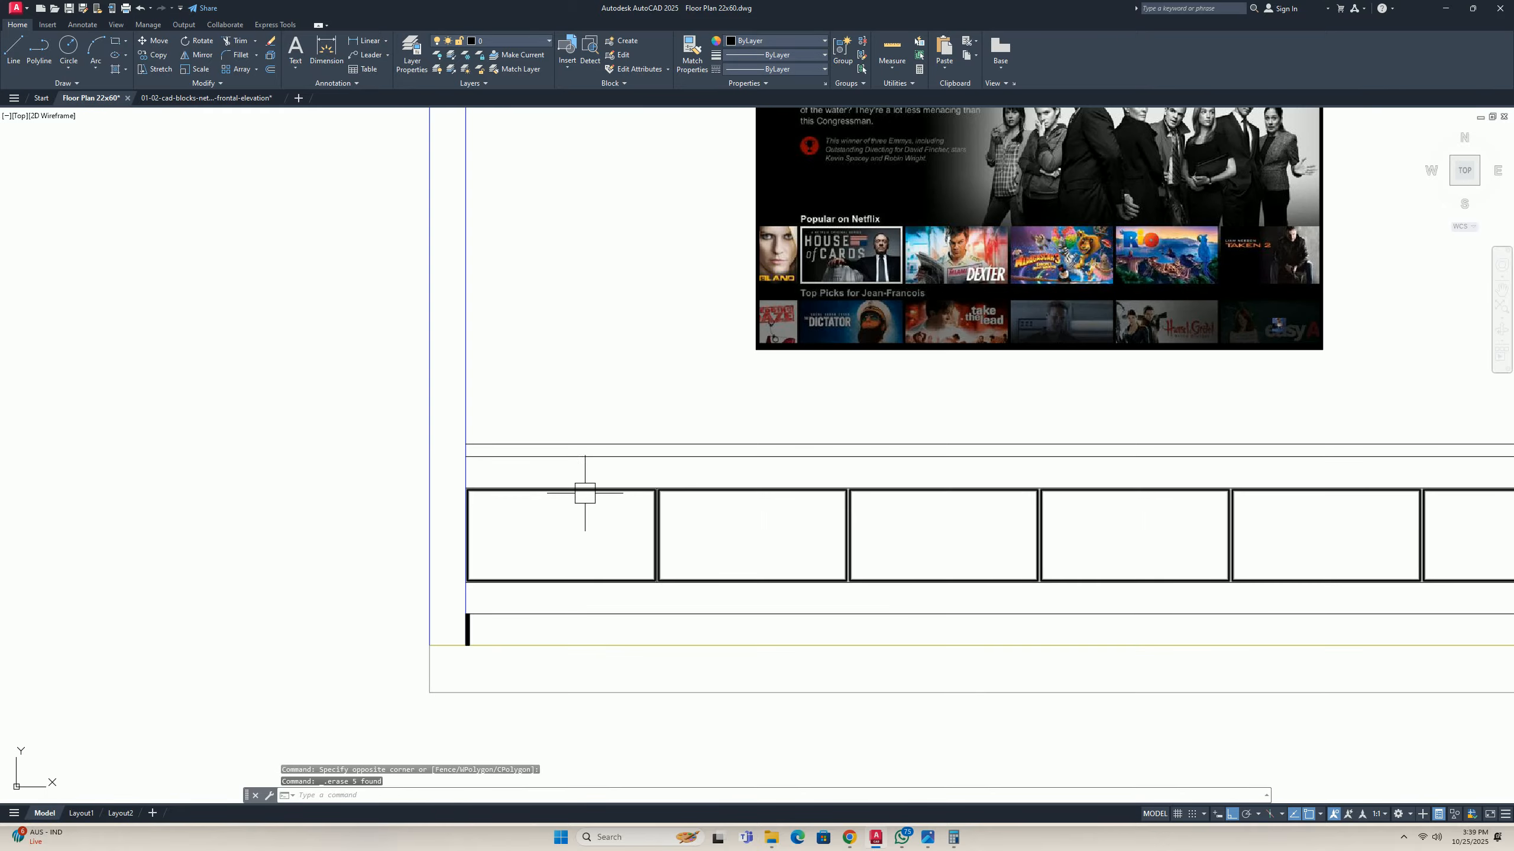
# Examine the arrayed bay frames up close and compare the drawing with the finished wall elevation below.
pyautogui.moveTo(692, 530); pyautogui.dragTo(571, 507, button='middle')
pyautogui.scroll(4, 571, 506)
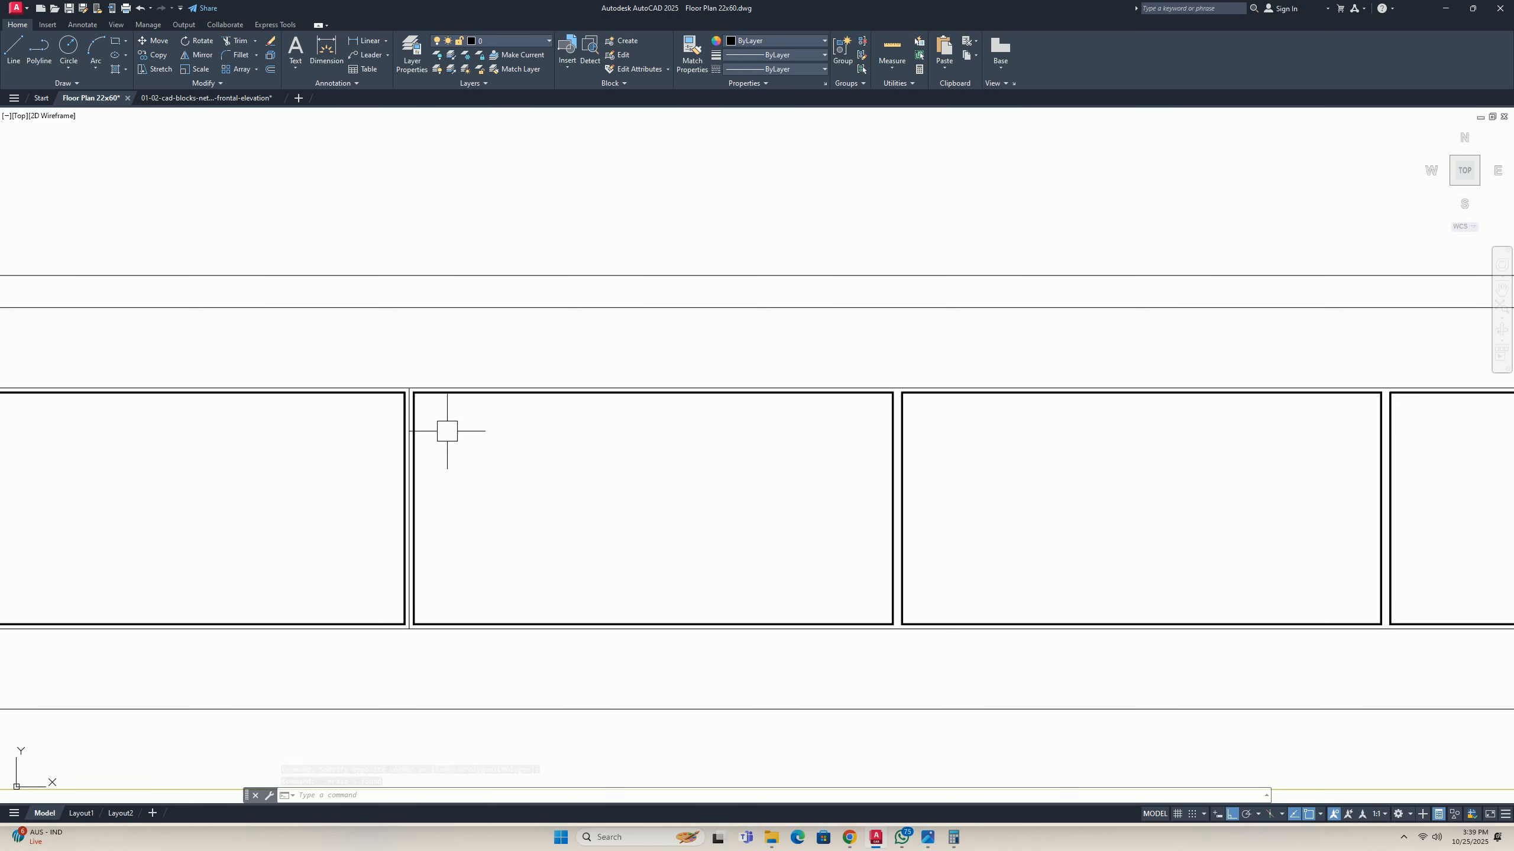
pyautogui.scroll(4, 405, 372)
pyautogui.scroll(-6, 450, 414)
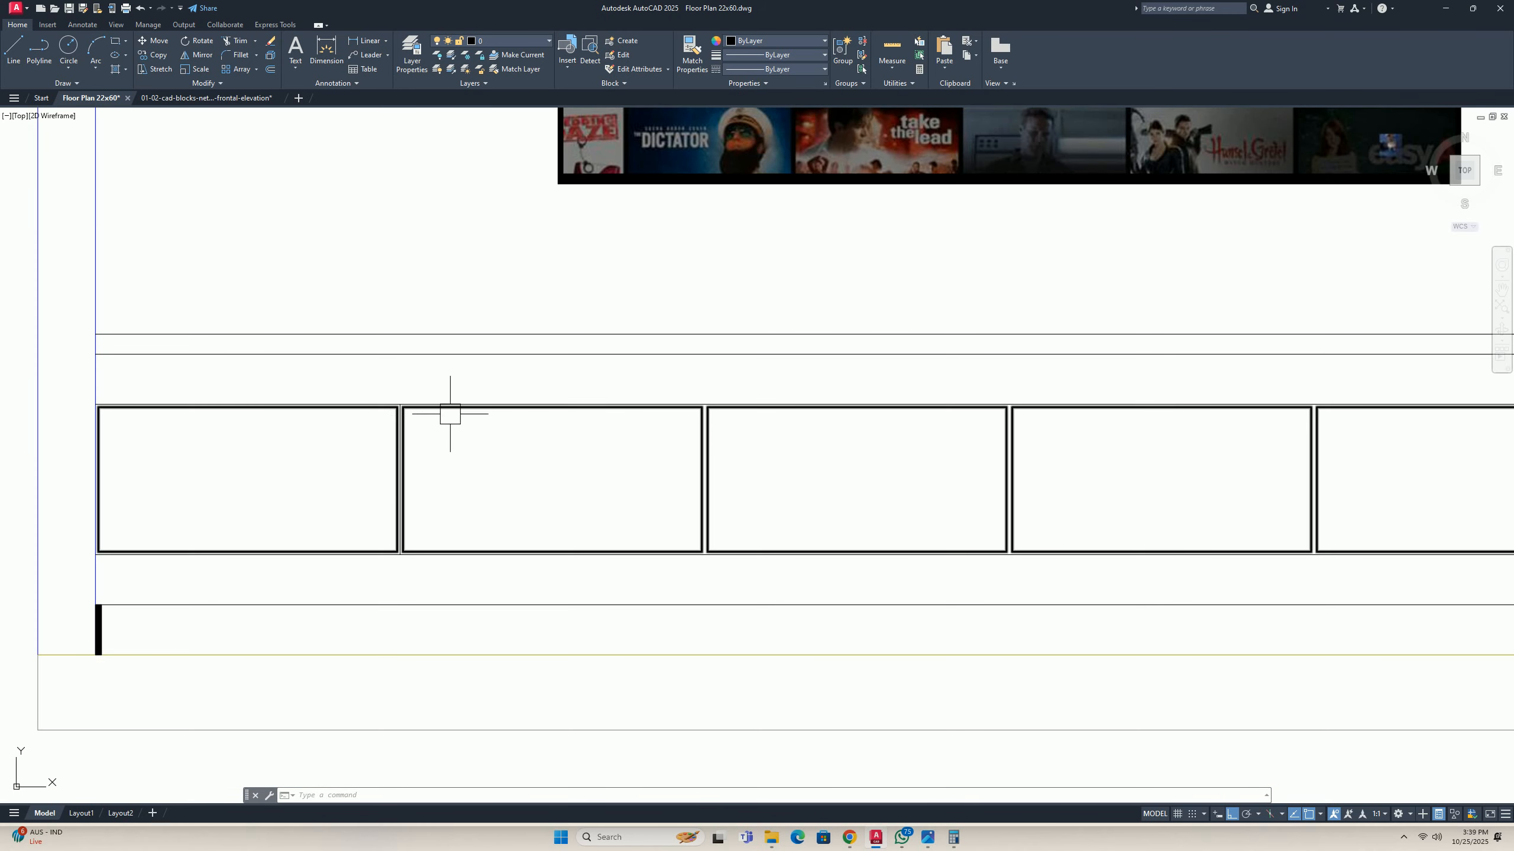
pyautogui.scroll(-4, 450, 413)
pyautogui.scroll(4, 417, 441)
pyautogui.scroll(-4, 451, 440)
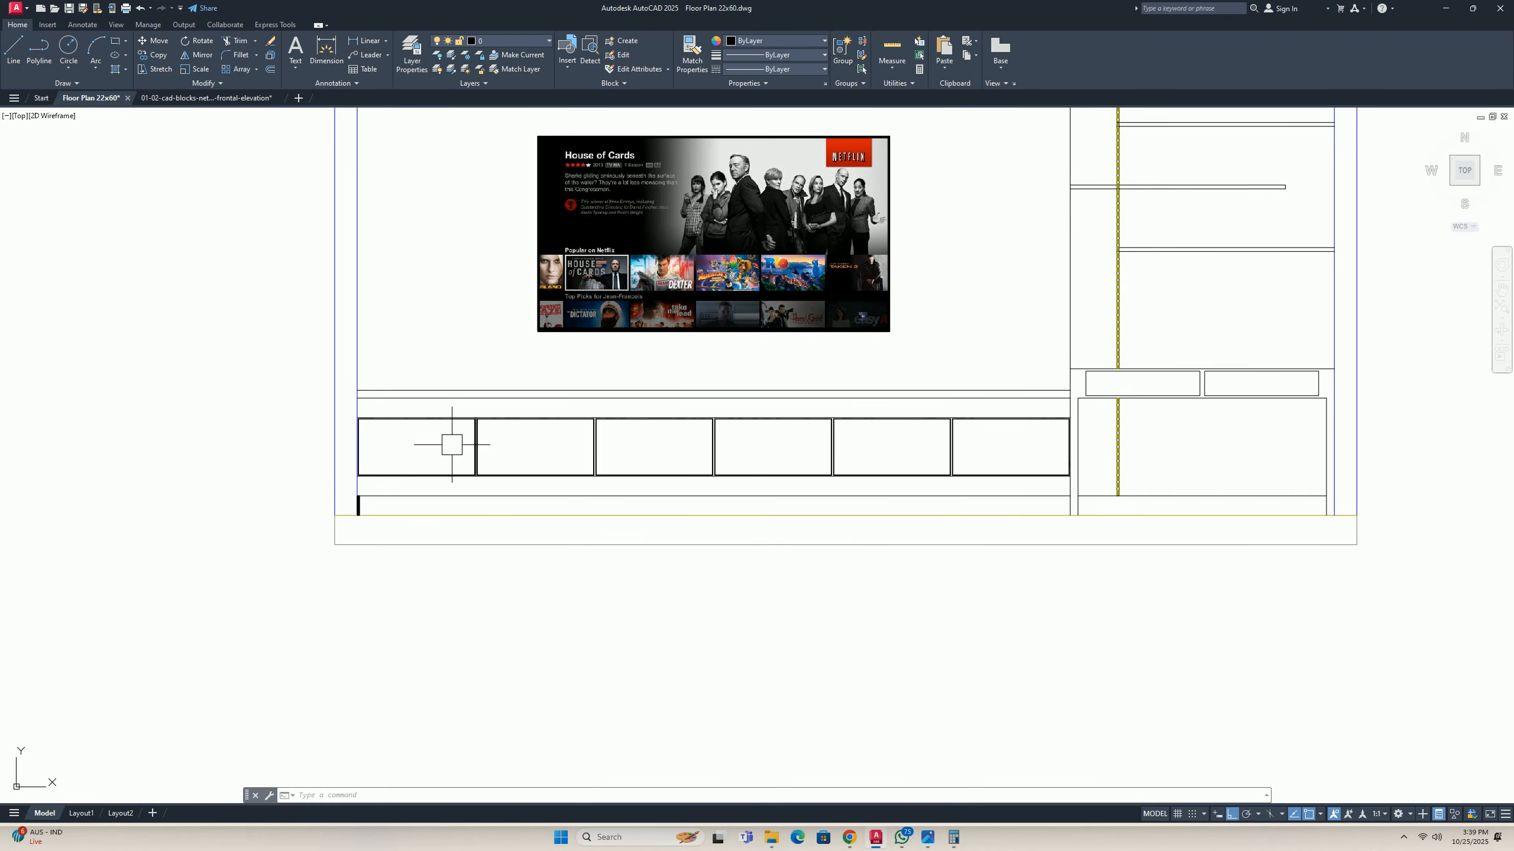
pyautogui.scroll(-5, 453, 444)
pyautogui.scroll(4, 524, 462)
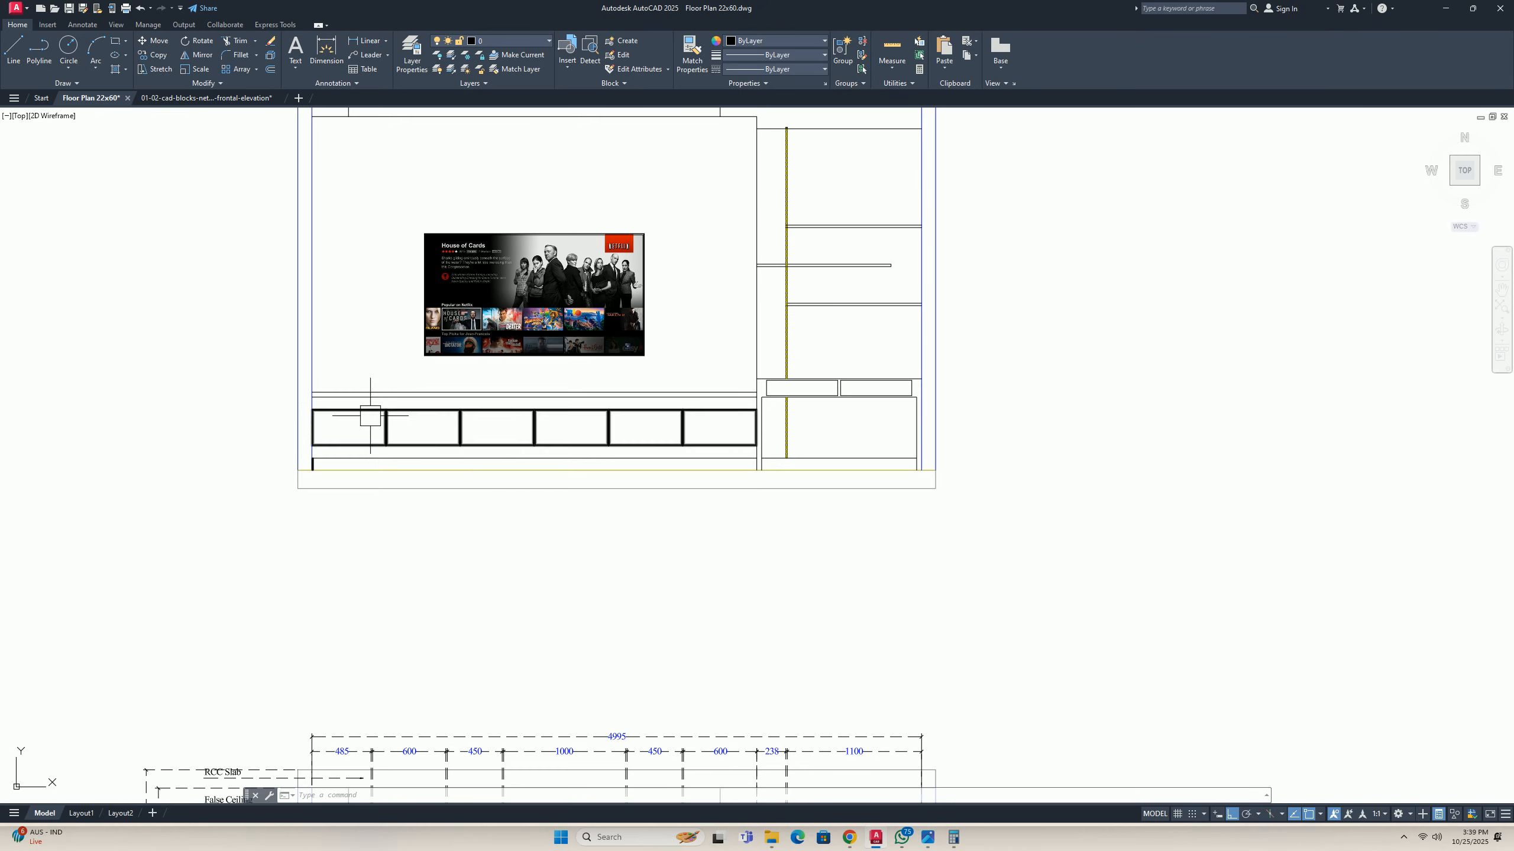
pyautogui.scroll(-2, 411, 461)
pyautogui.scroll(5, 671, 480)
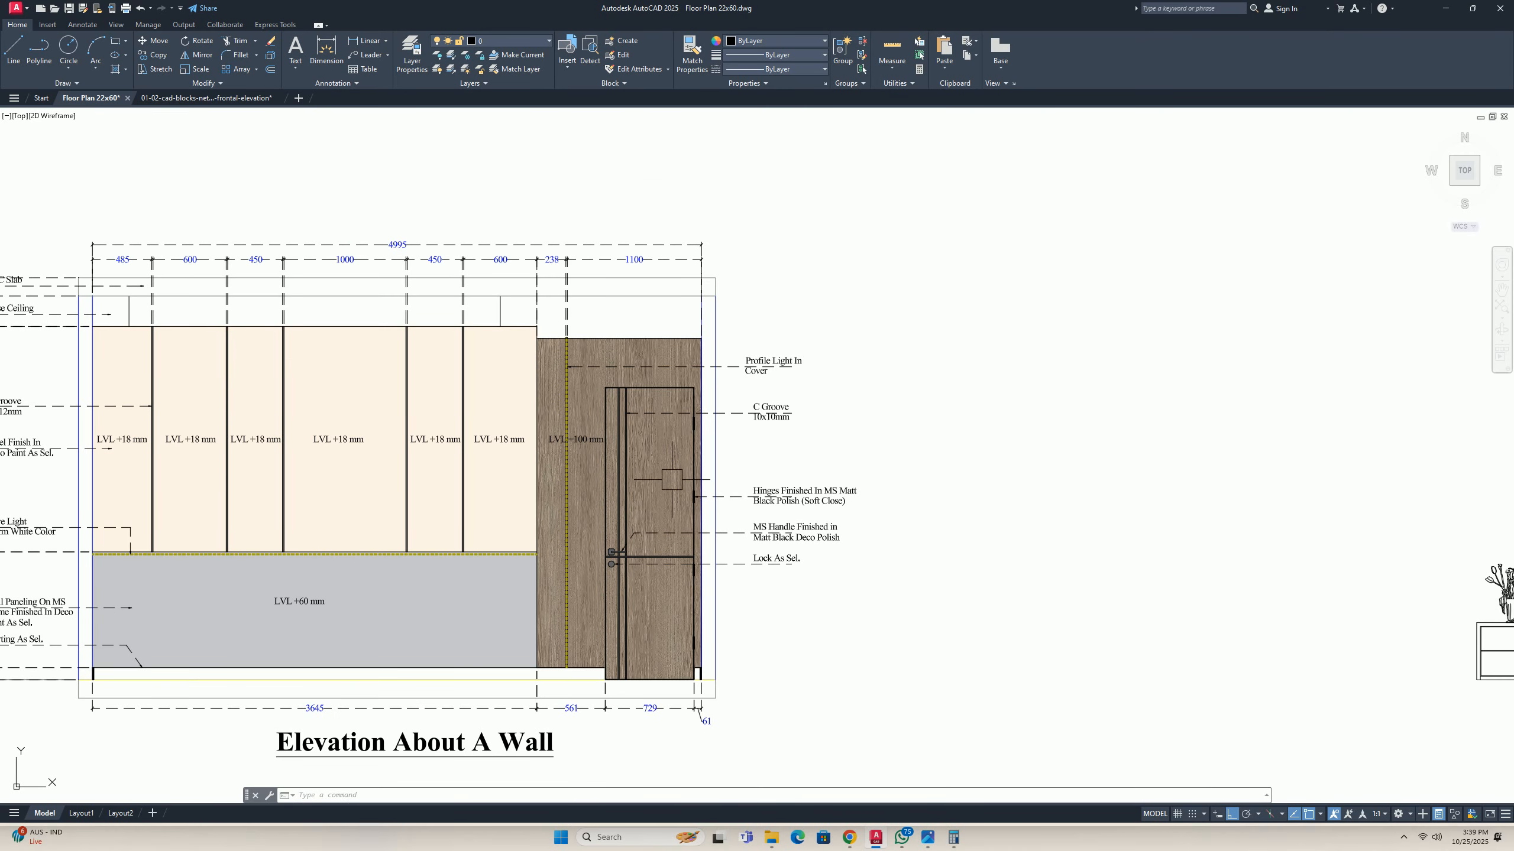
# Attach the wood texture image download (24) beside the TV wall elevation at the default scale.
pyautogui.scroll(-4, 630, 639)
pyautogui.write('xr')
pyautogui.press('Return')
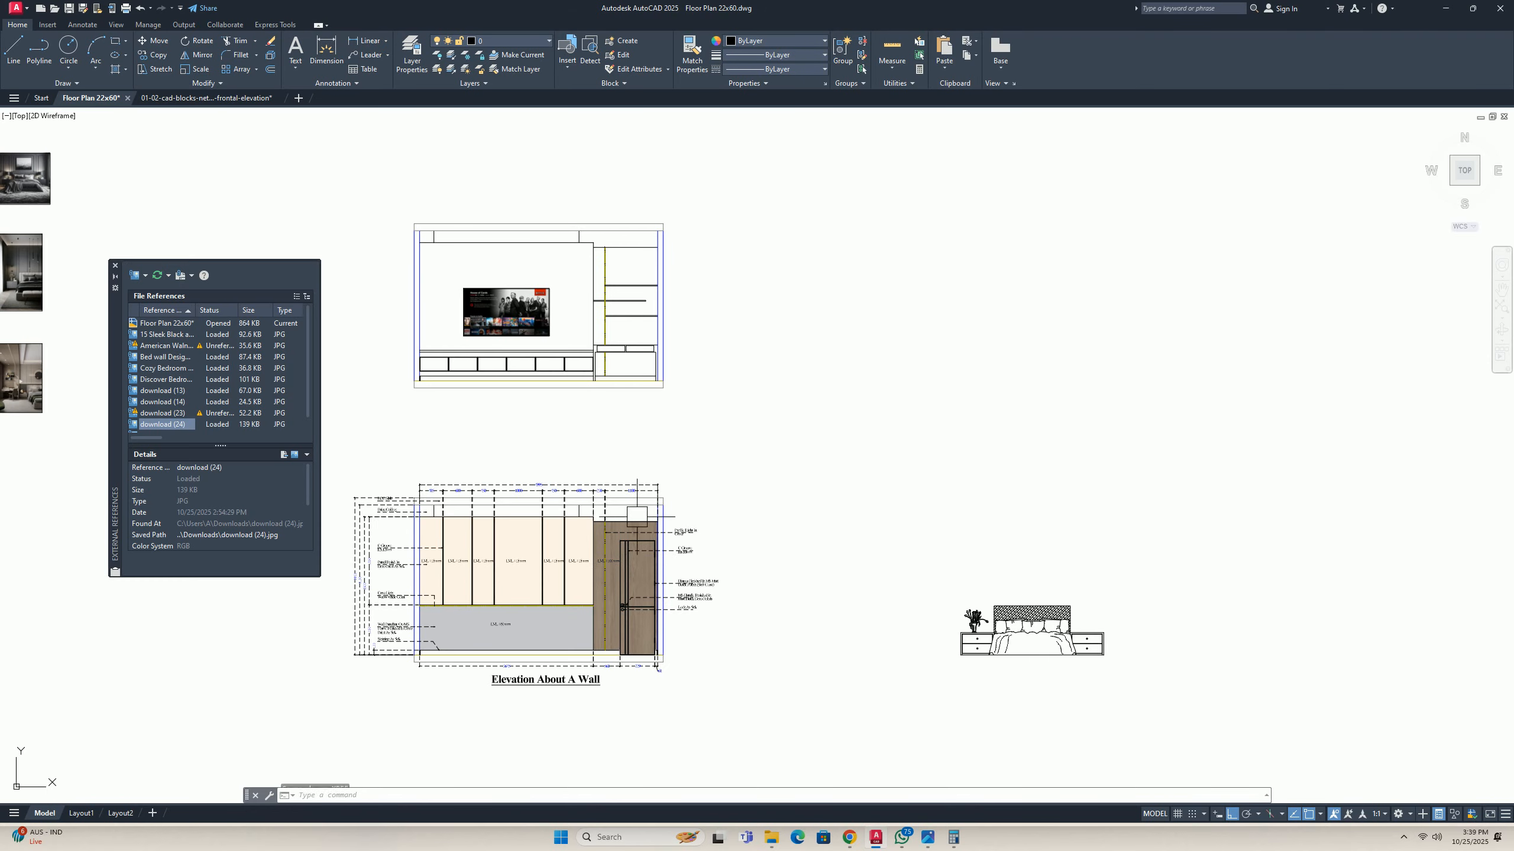
pyautogui.click(137, 295)
pyautogui.click(132, 275)
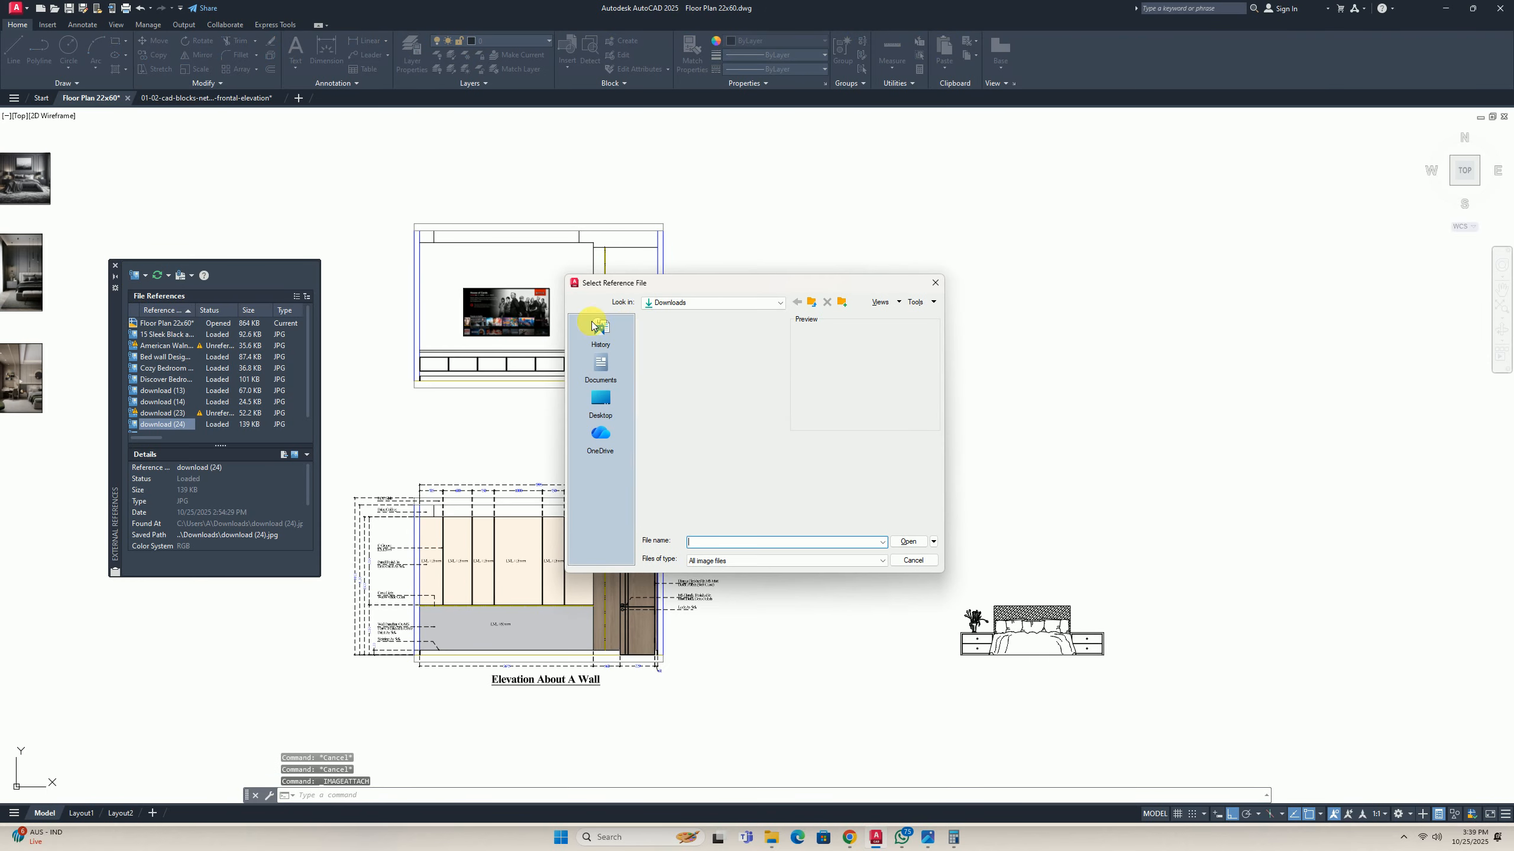
pyautogui.click(674, 397)
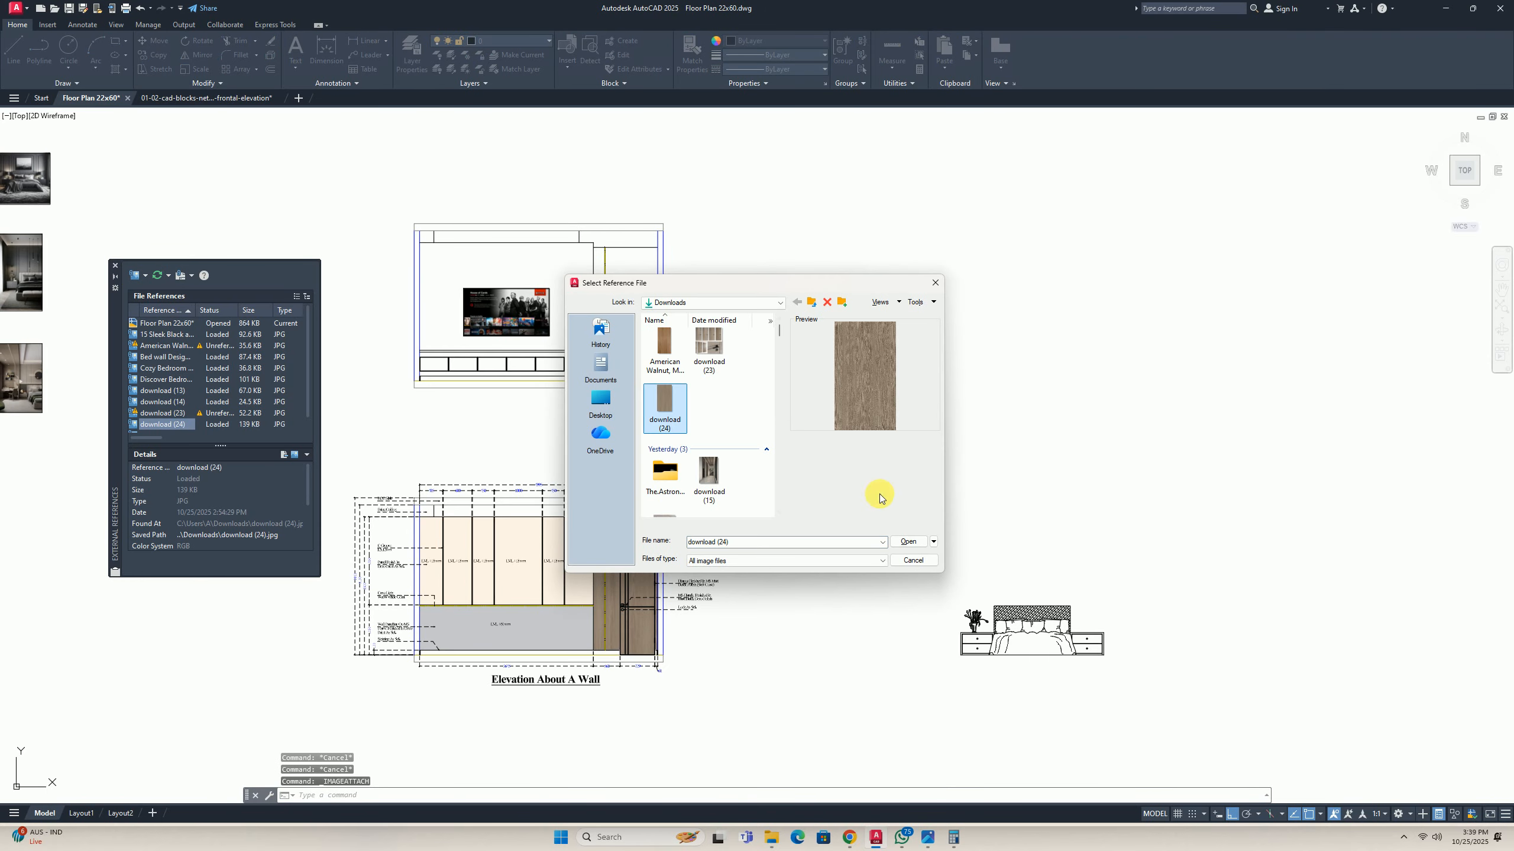
pyautogui.click(919, 544)
pyautogui.click(770, 500)
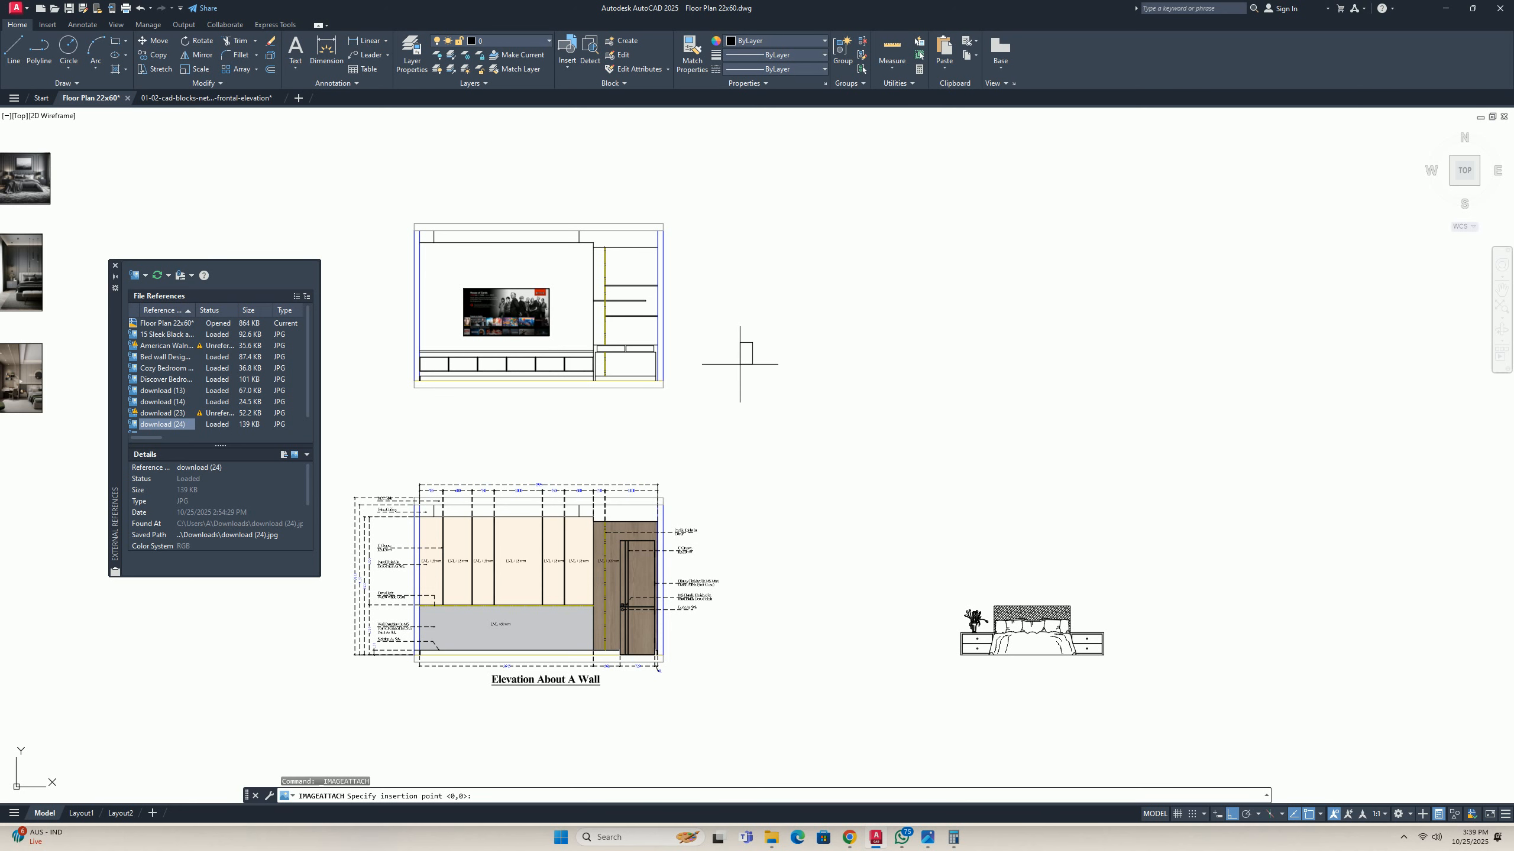
pyautogui.click(725, 367)
pyautogui.press('Return')
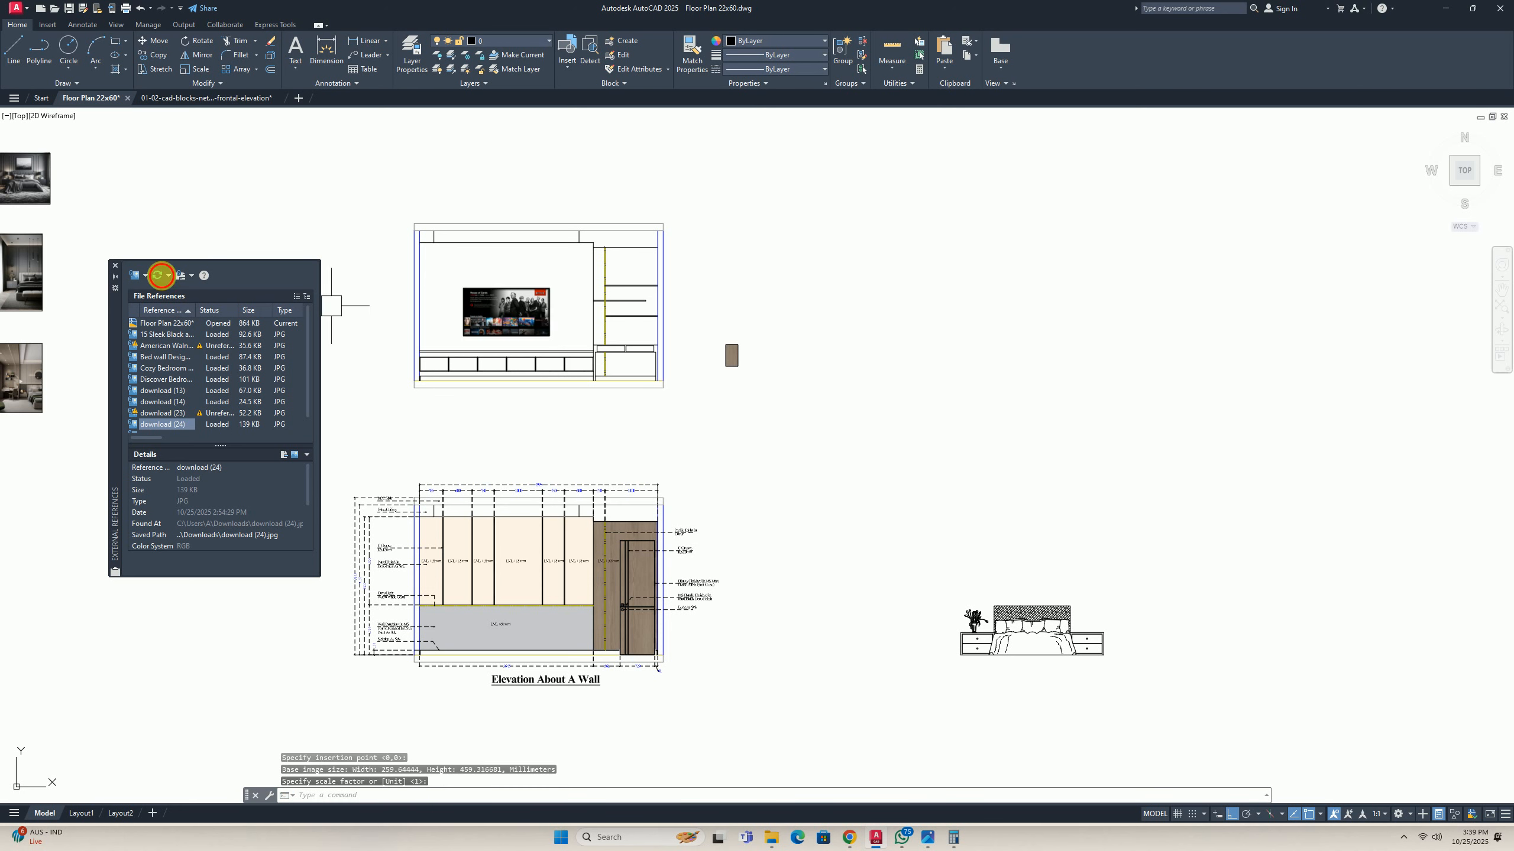
pyautogui.click(116, 266)
# Rotate the wood texture image to 270° about its lower-left corner so the grain runs horizontally.
pyautogui.moveTo(765, 366); pyautogui.dragTo(773, 433, button='middle')
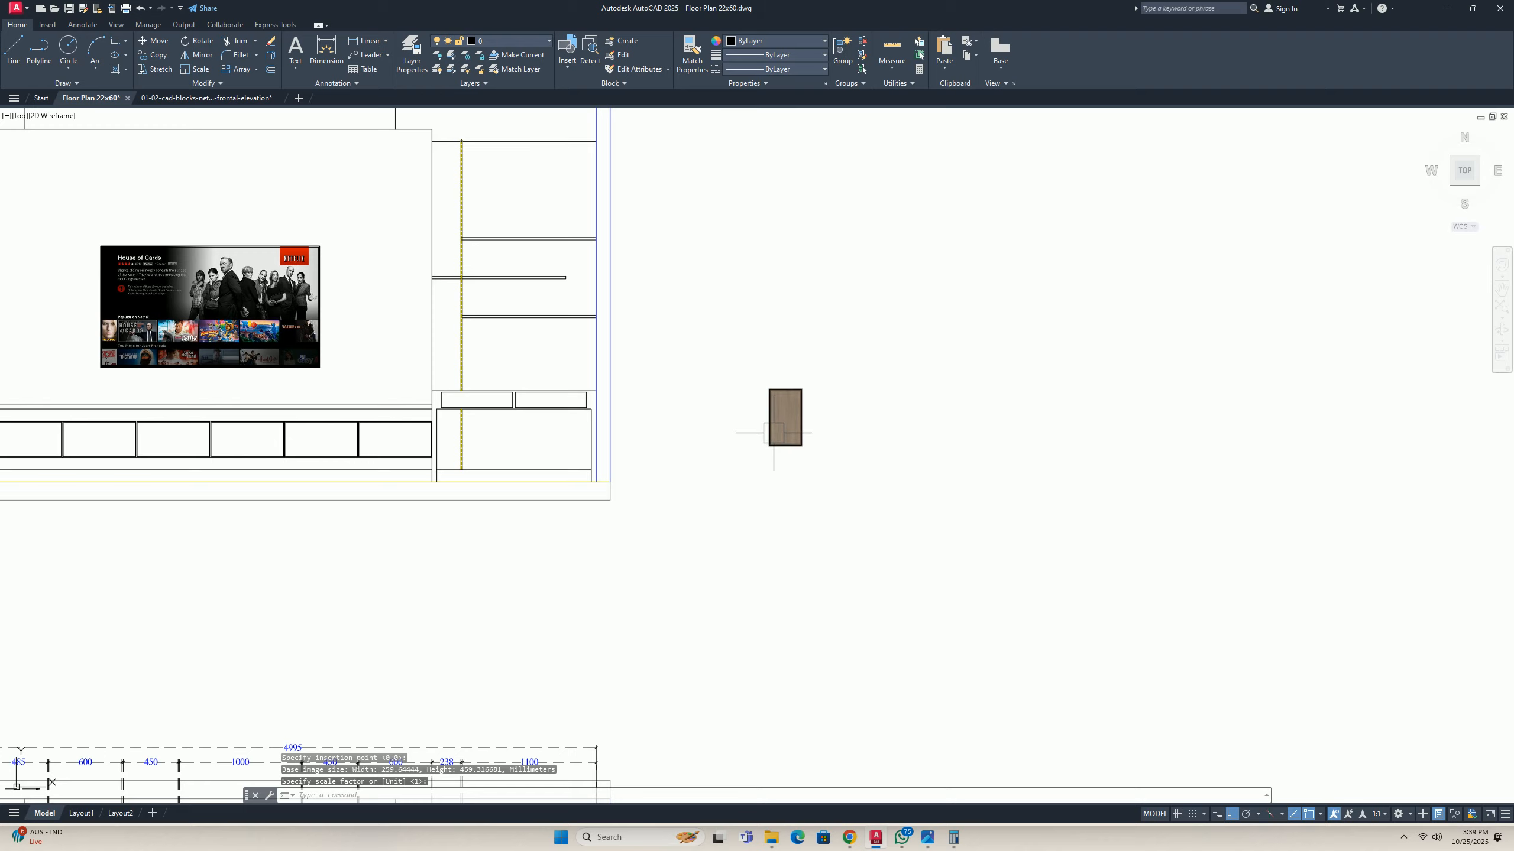
pyautogui.write('o')
pyautogui.press('space')
pyautogui.click(824, 459)
pyautogui.click(786, 427)
pyautogui.press('space')
pyautogui.click(769, 445)
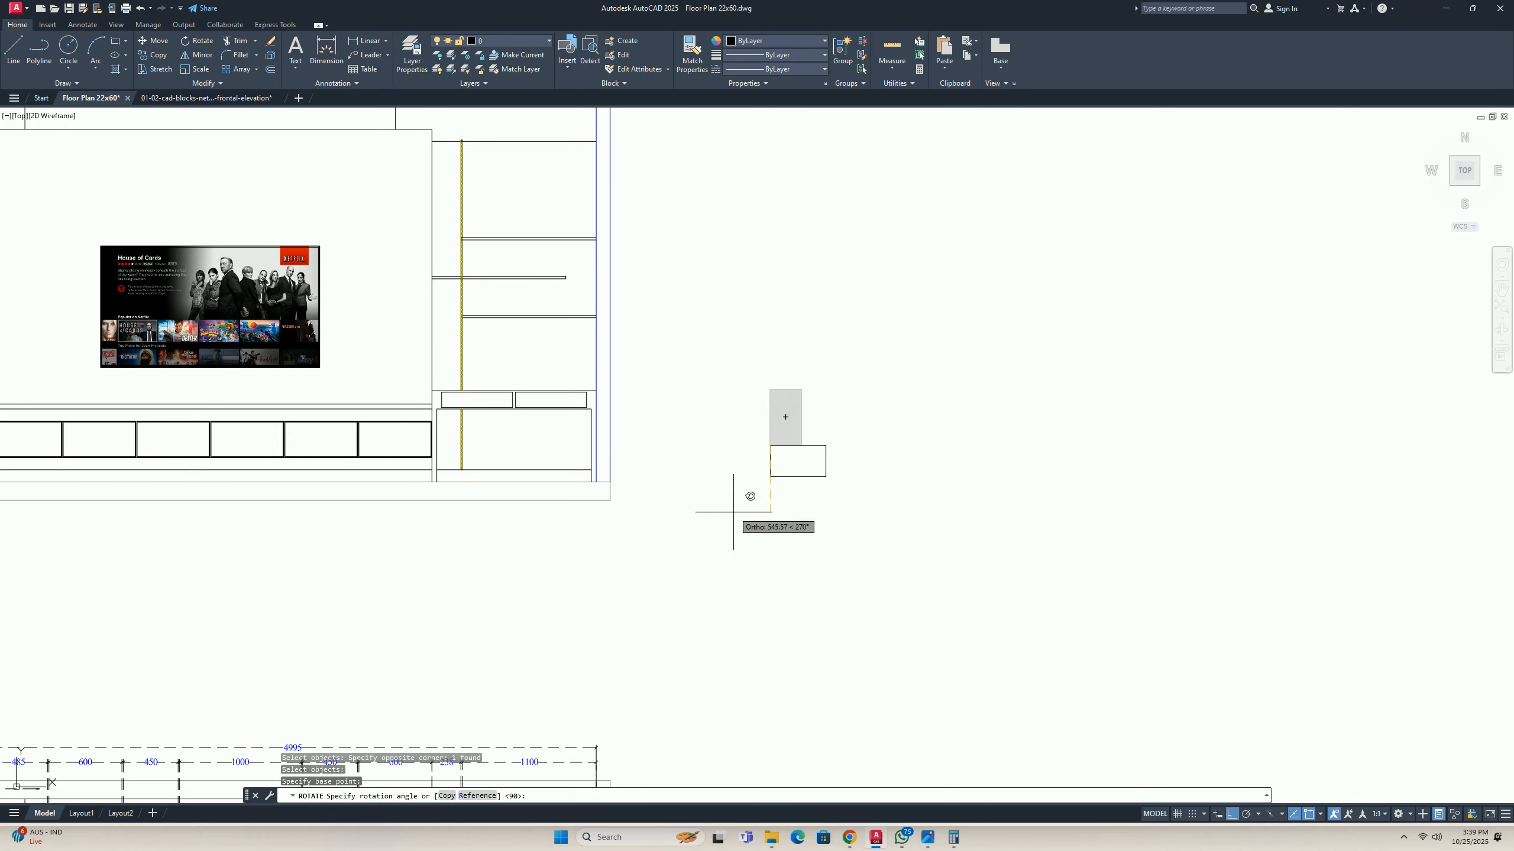
pyautogui.click(738, 513)
pyautogui.moveTo(738, 513); pyautogui.dragTo(705, 491, button='middle')
pyautogui.press('space')
pyautogui.press('Escape')
pyautogui.press('Escape')
pyautogui.press('Escape')
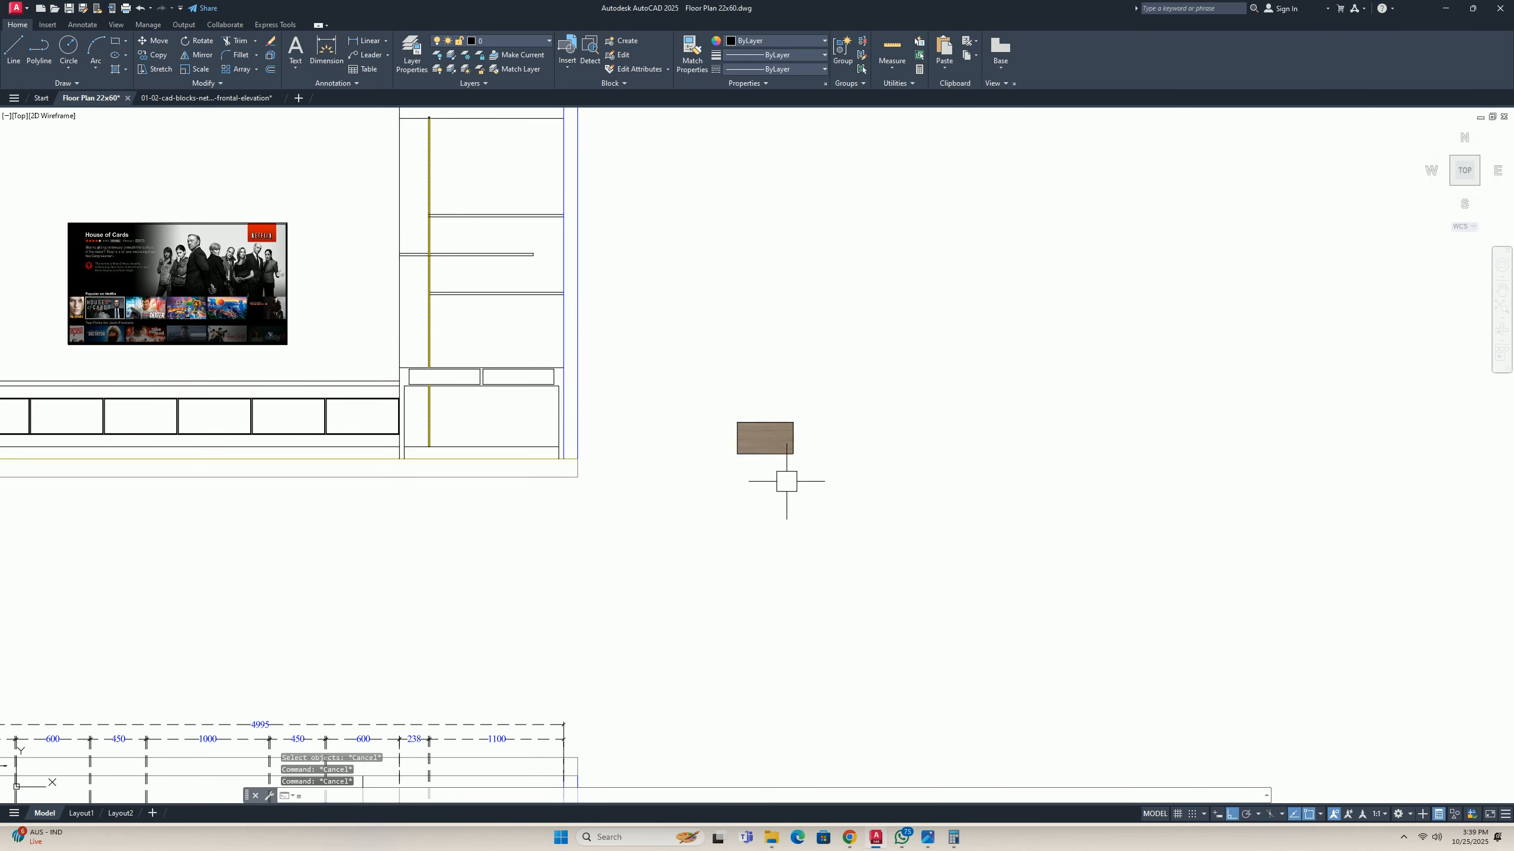
# Move the wood texture image by its top-left corner onto the top-left corner of the leftmost bay.
pyautogui.write('m')
pyautogui.press('space')
pyautogui.click(786, 482)
pyautogui.click(733, 415)
pyautogui.press('space')
pyautogui.click(737, 422)
pyautogui.moveTo(736, 423); pyautogui.dragTo(929, 433, button='middle')
pyautogui.scroll(2, 712, 334)
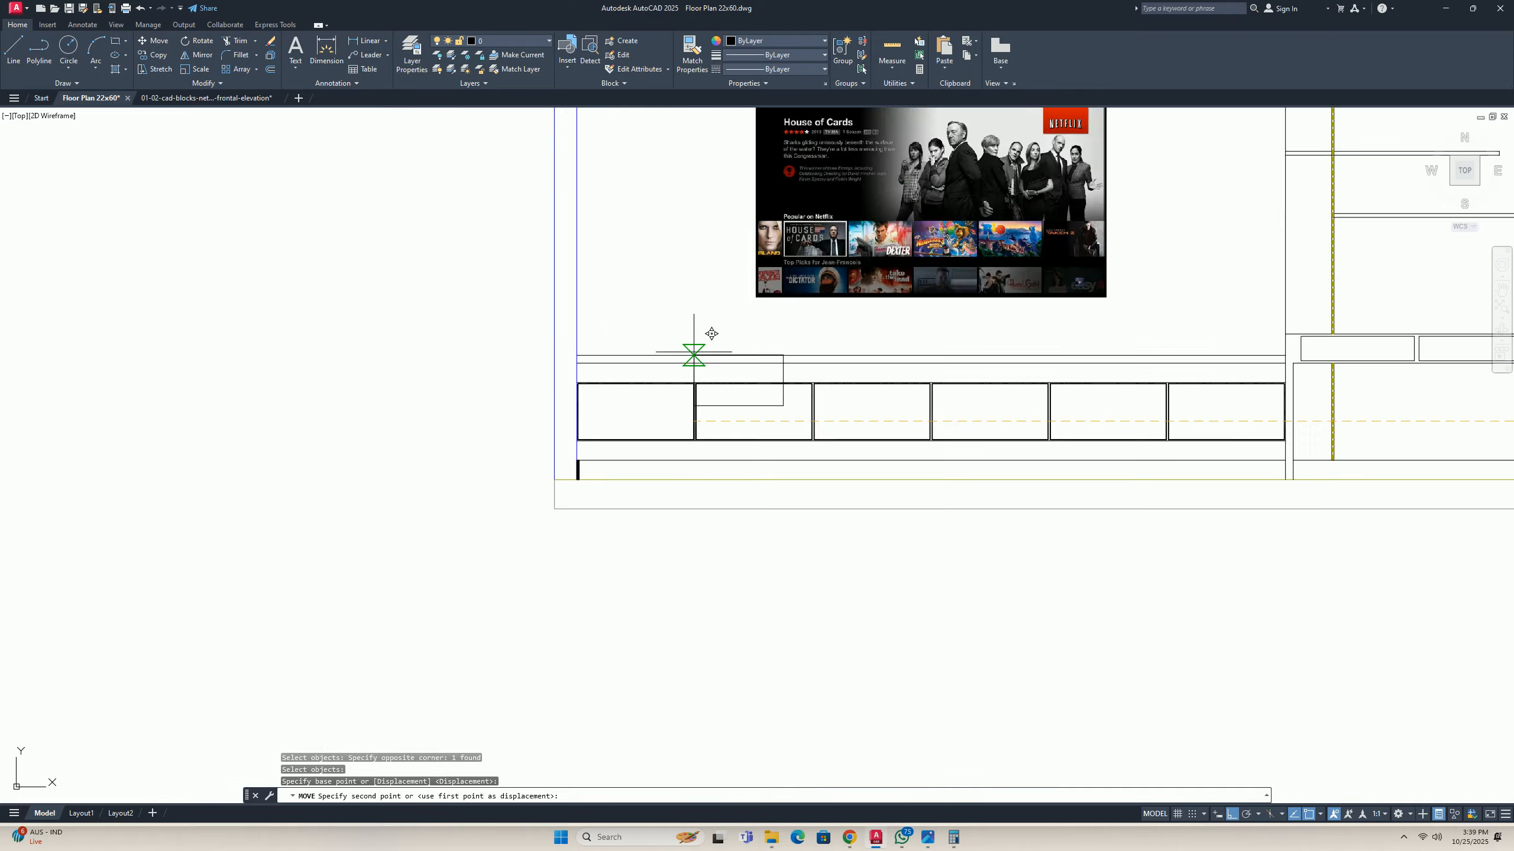
pyautogui.scroll(4, 711, 334)
pyautogui.click(396, 431)
pyautogui.press('Escape')
pyautogui.scroll(-2, 398, 433)
pyautogui.moveTo(516, 462); pyautogui.dragTo(436, 462, button='middle')
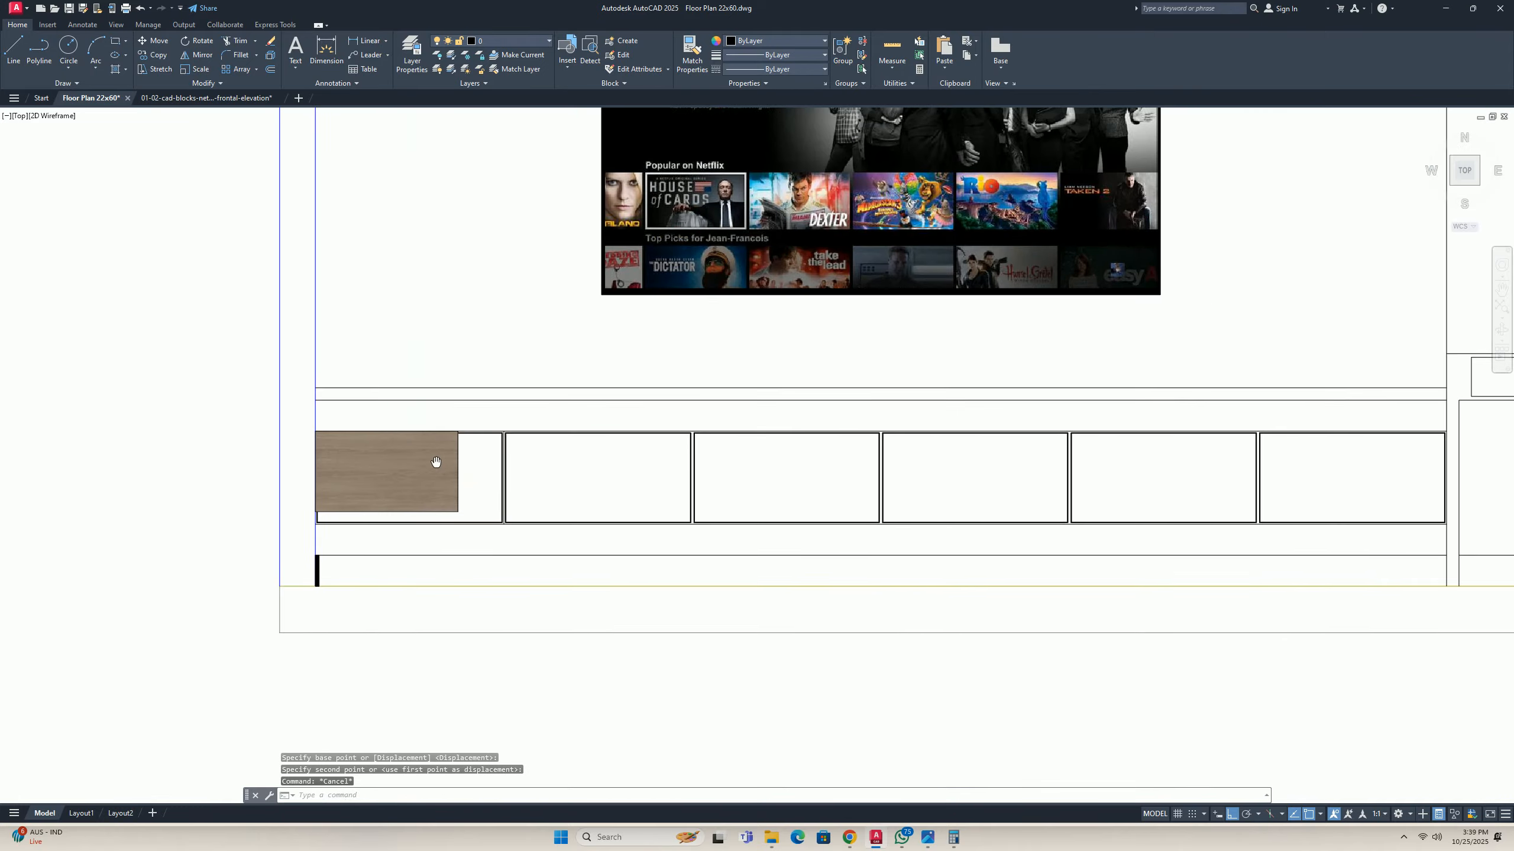
pyautogui.scroll(-2, 487, 469)
pyautogui.press('Escape')
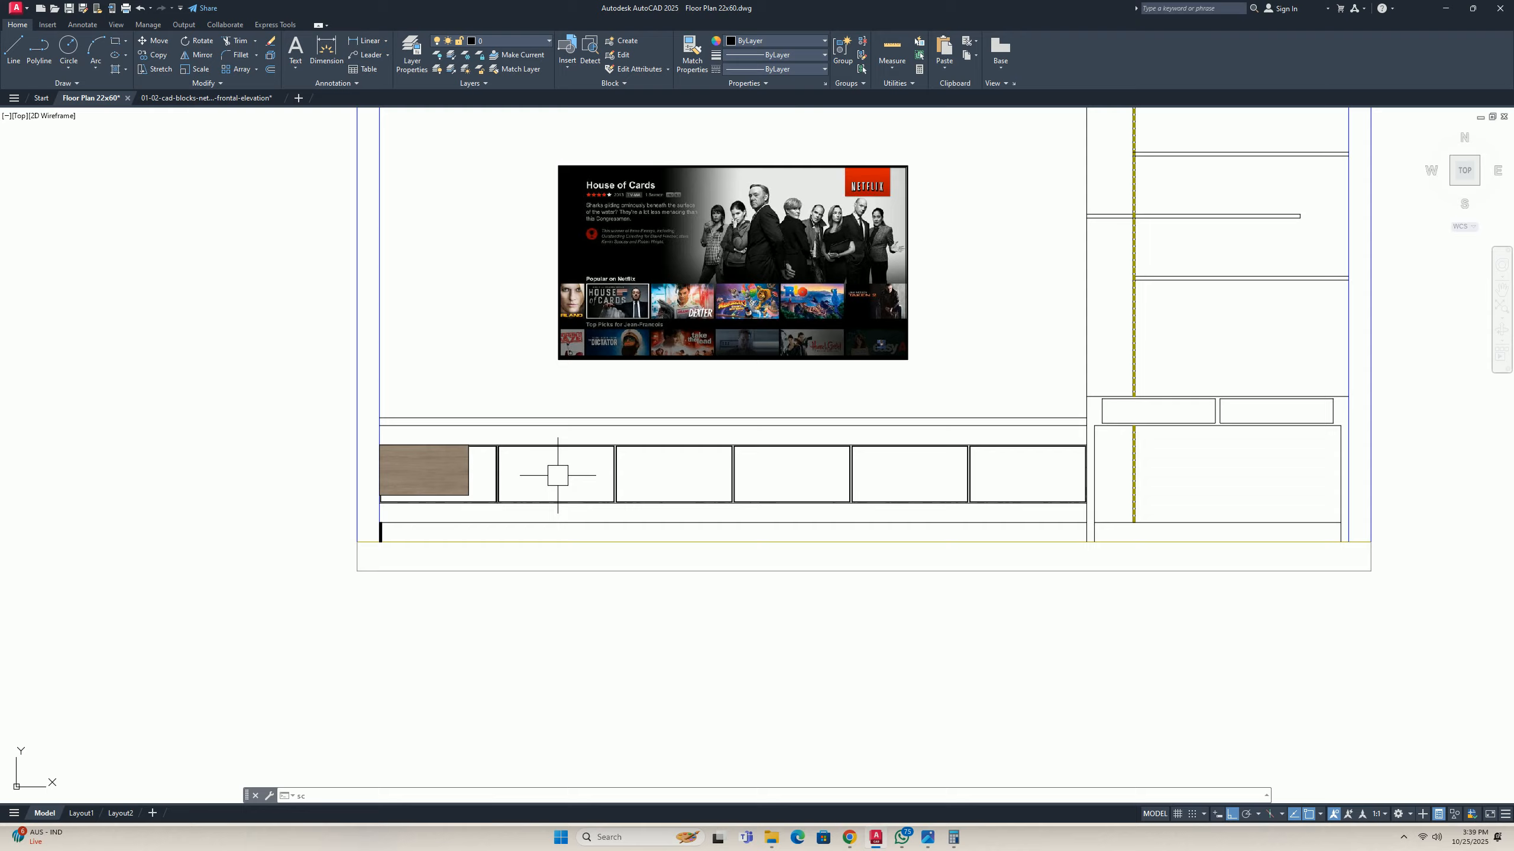
# Scale the wood texture image by reference from its top-left corner so its width spans the first three bays.
pyautogui.write('sc')
pyautogui.press('Return')
pyautogui.scroll(4, 482, 463)
pyautogui.click(462, 462)
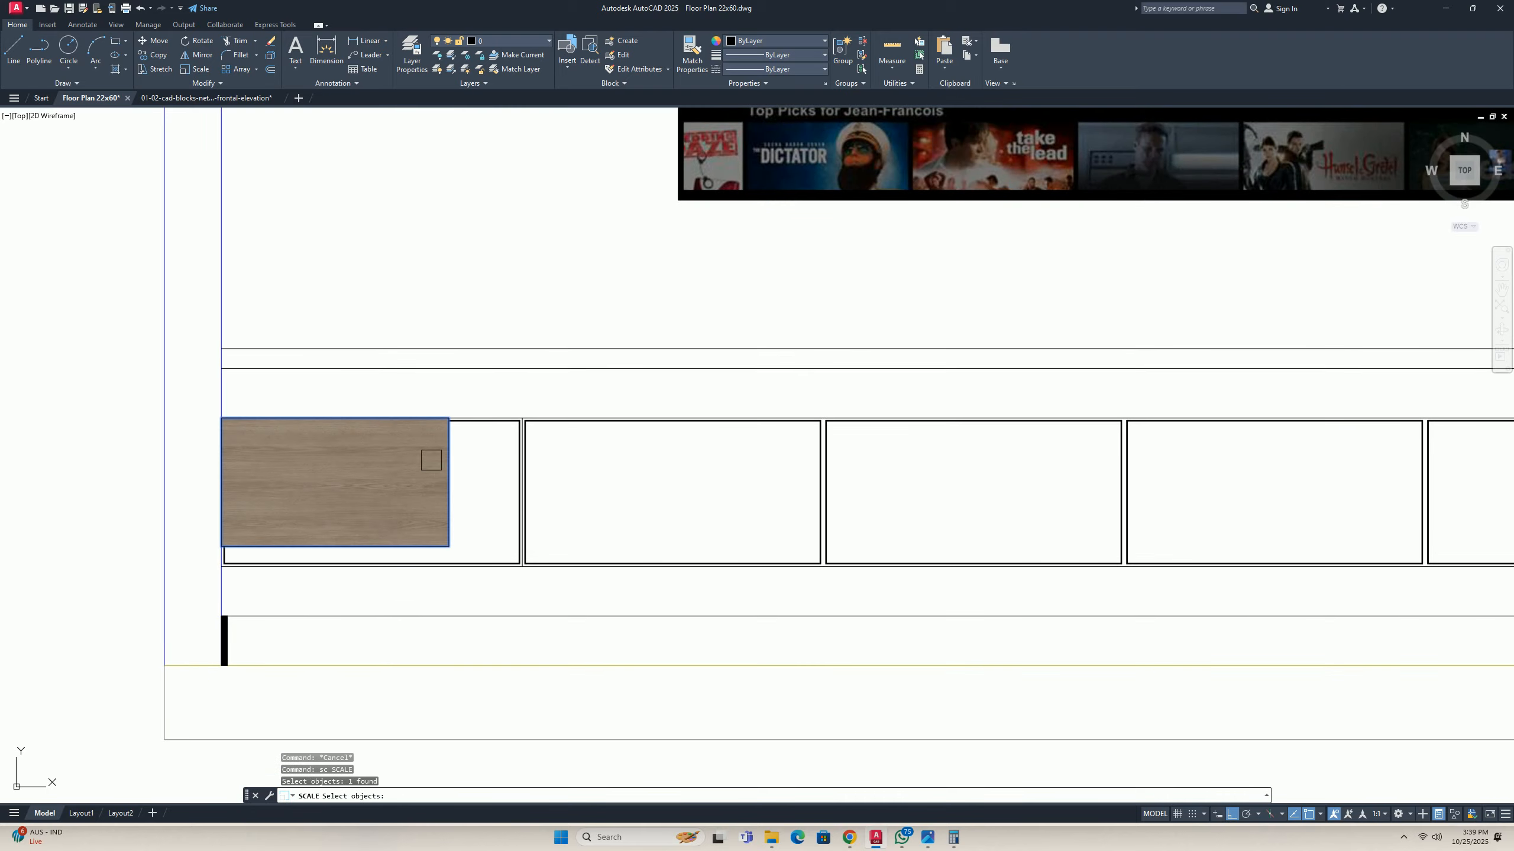
pyautogui.click(221, 417)
pyautogui.write('r')
pyautogui.press('Return')
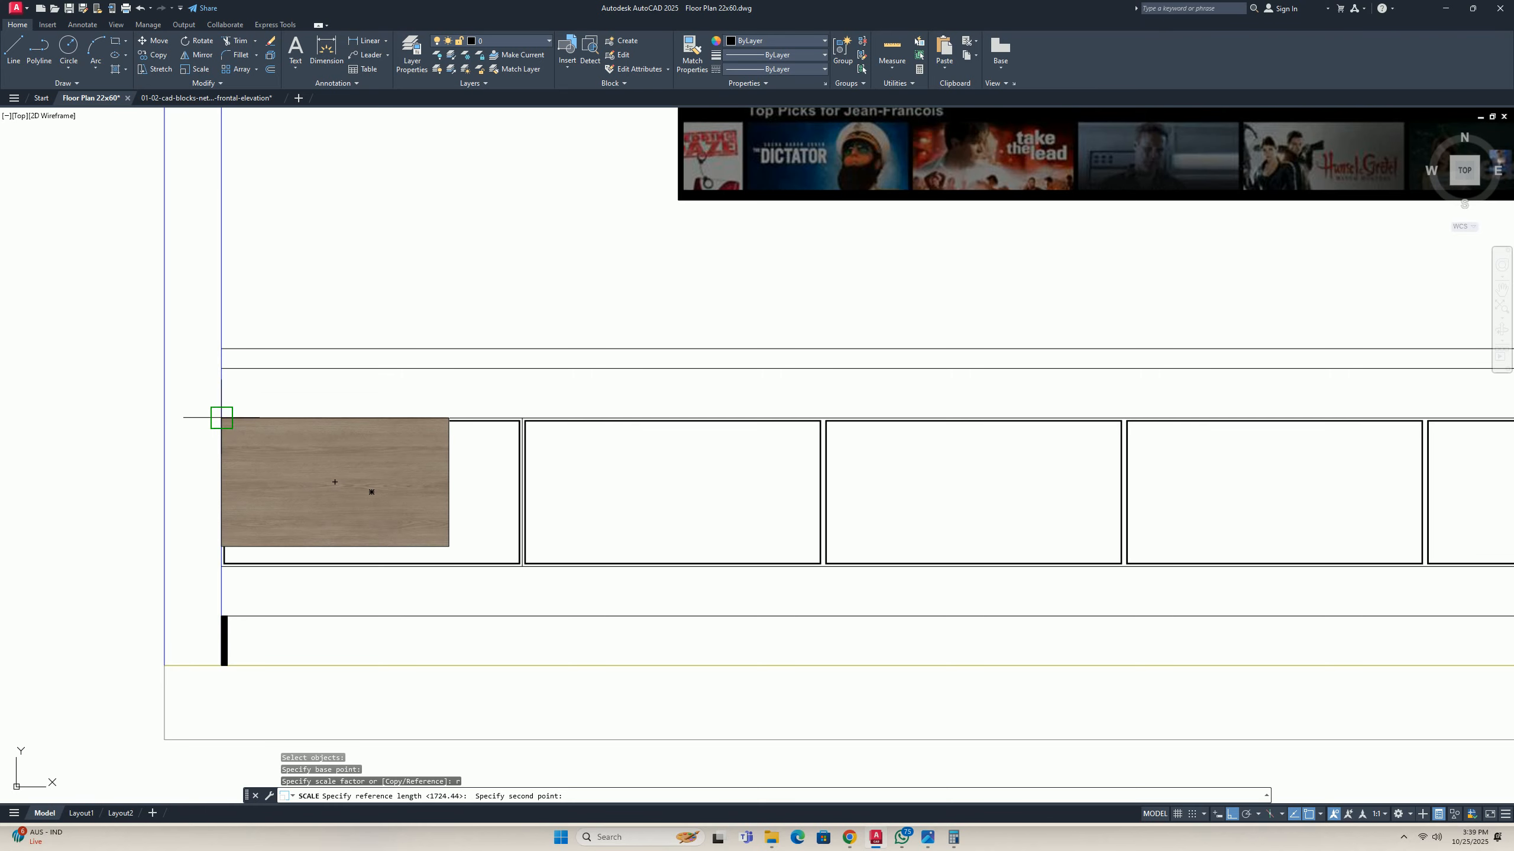
pyautogui.click(449, 417)
pyautogui.scroll(-4, 540, 432)
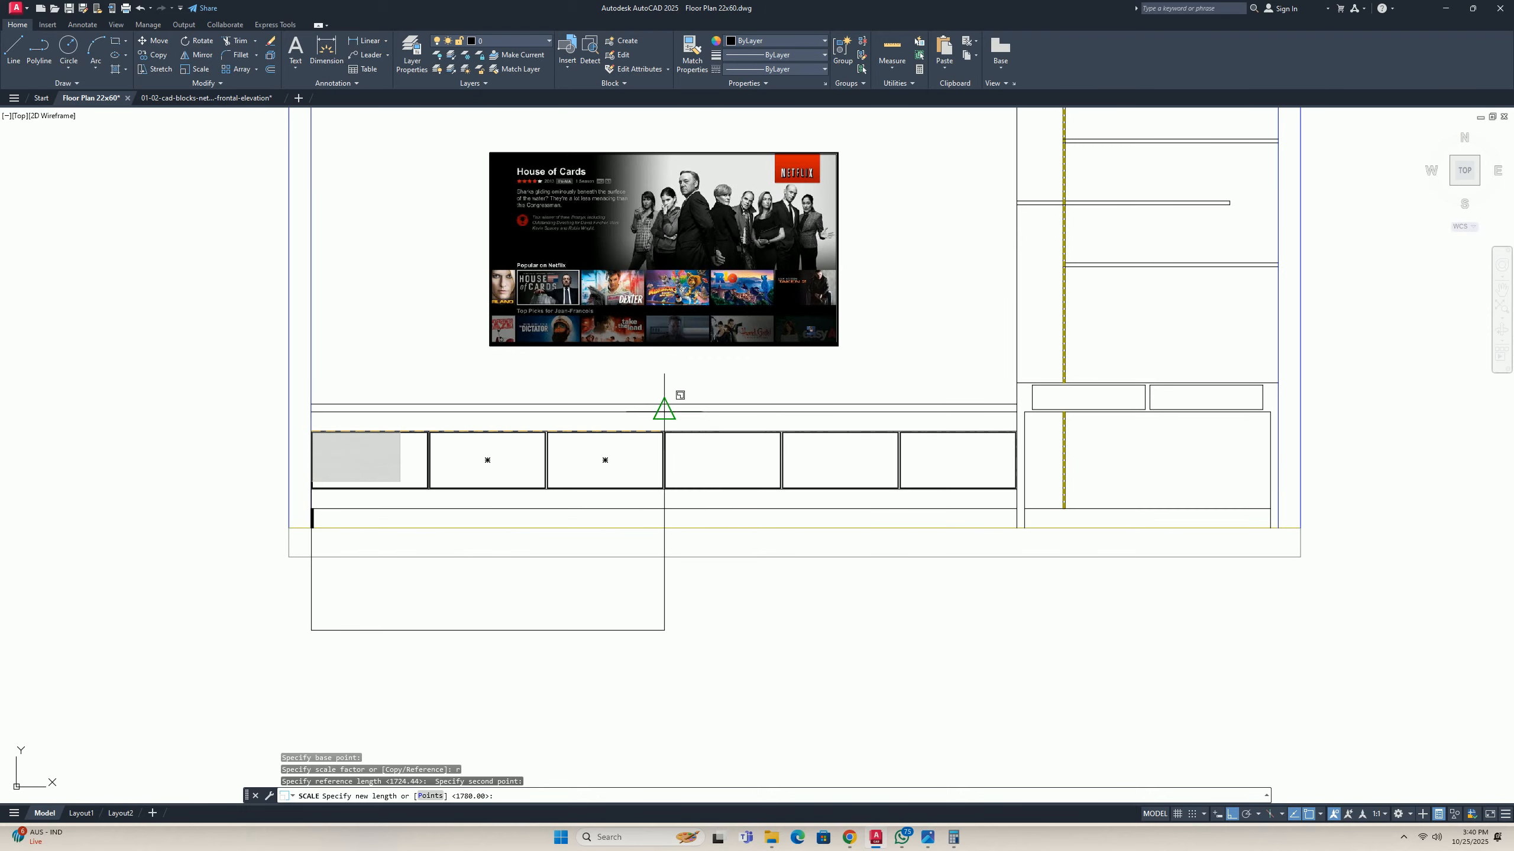
pyautogui.scroll(6, 665, 437)
pyautogui.press('Escape')
pyautogui.press('Escape')
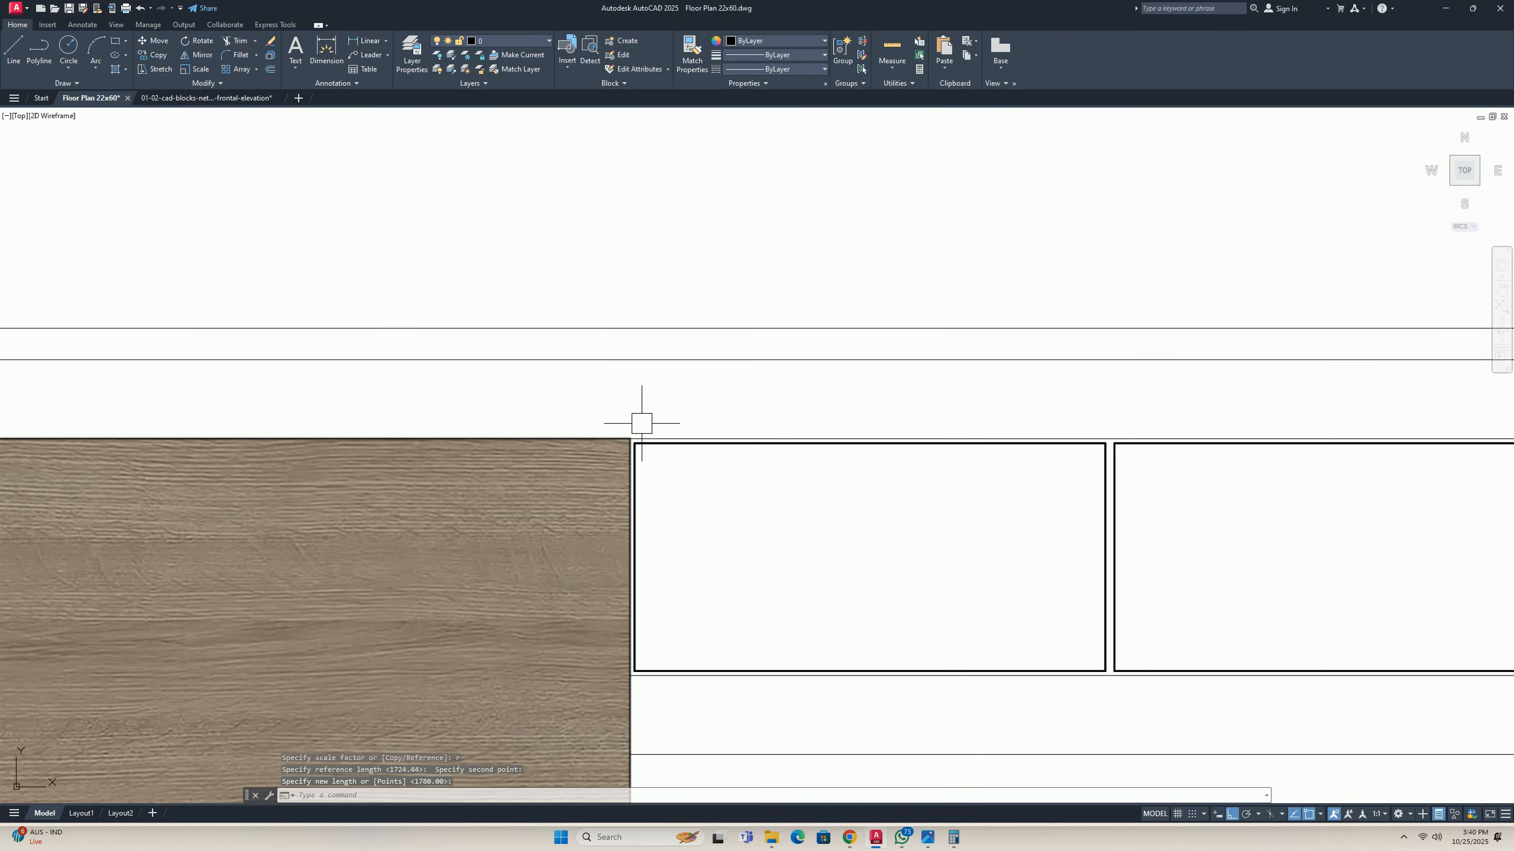
pyautogui.scroll(-8, 642, 423)
pyautogui.scroll(4, 656, 506)
pyautogui.write('co')
pyautogui.press('Return')
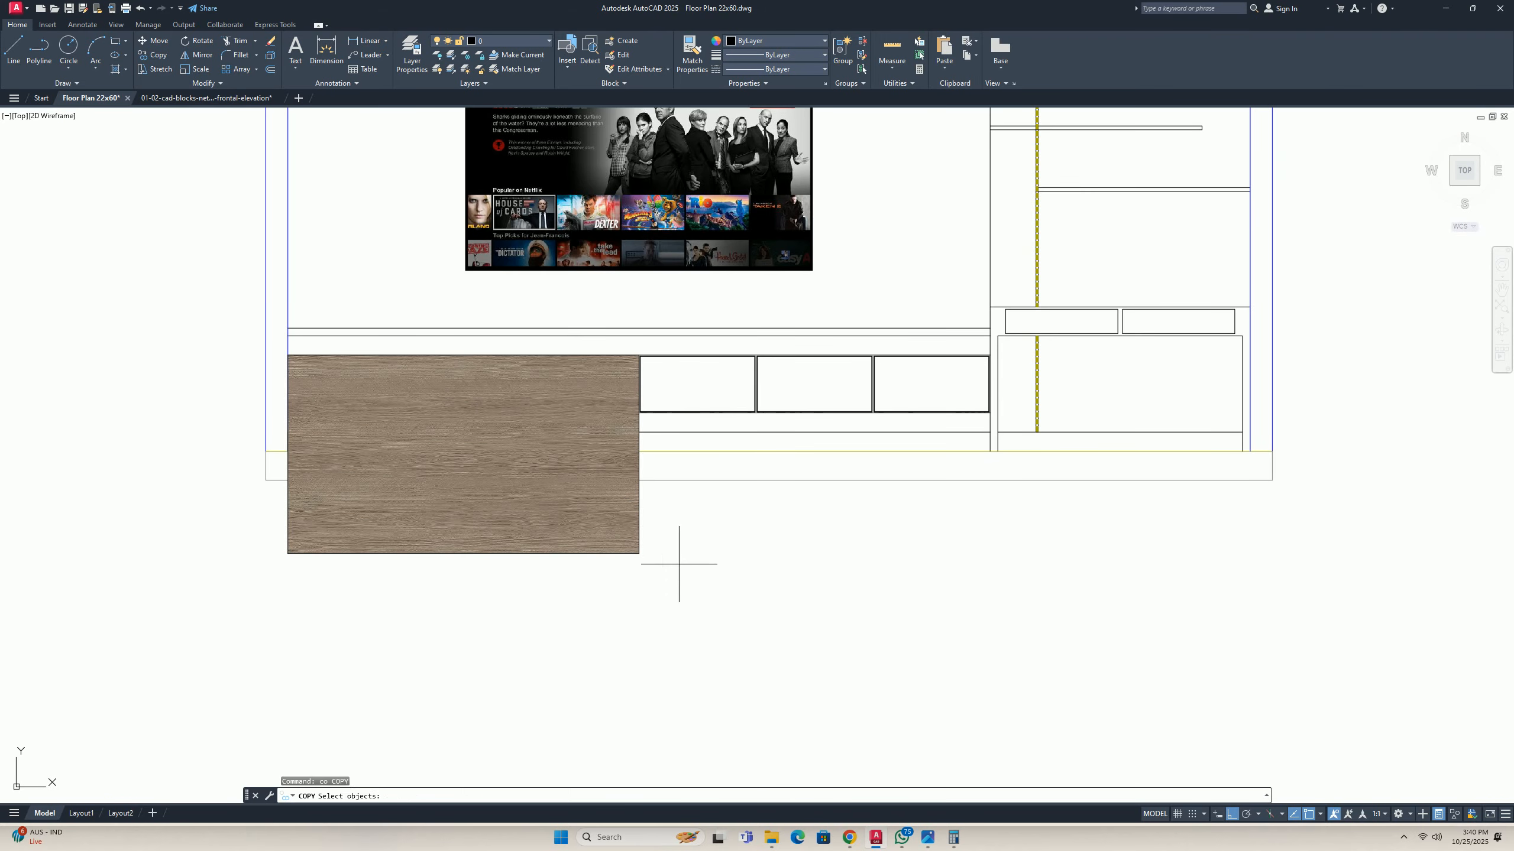
pyautogui.click(571, 510)
pyautogui.press('Return')
pyautogui.press('Escape')
pyautogui.press('Escape')
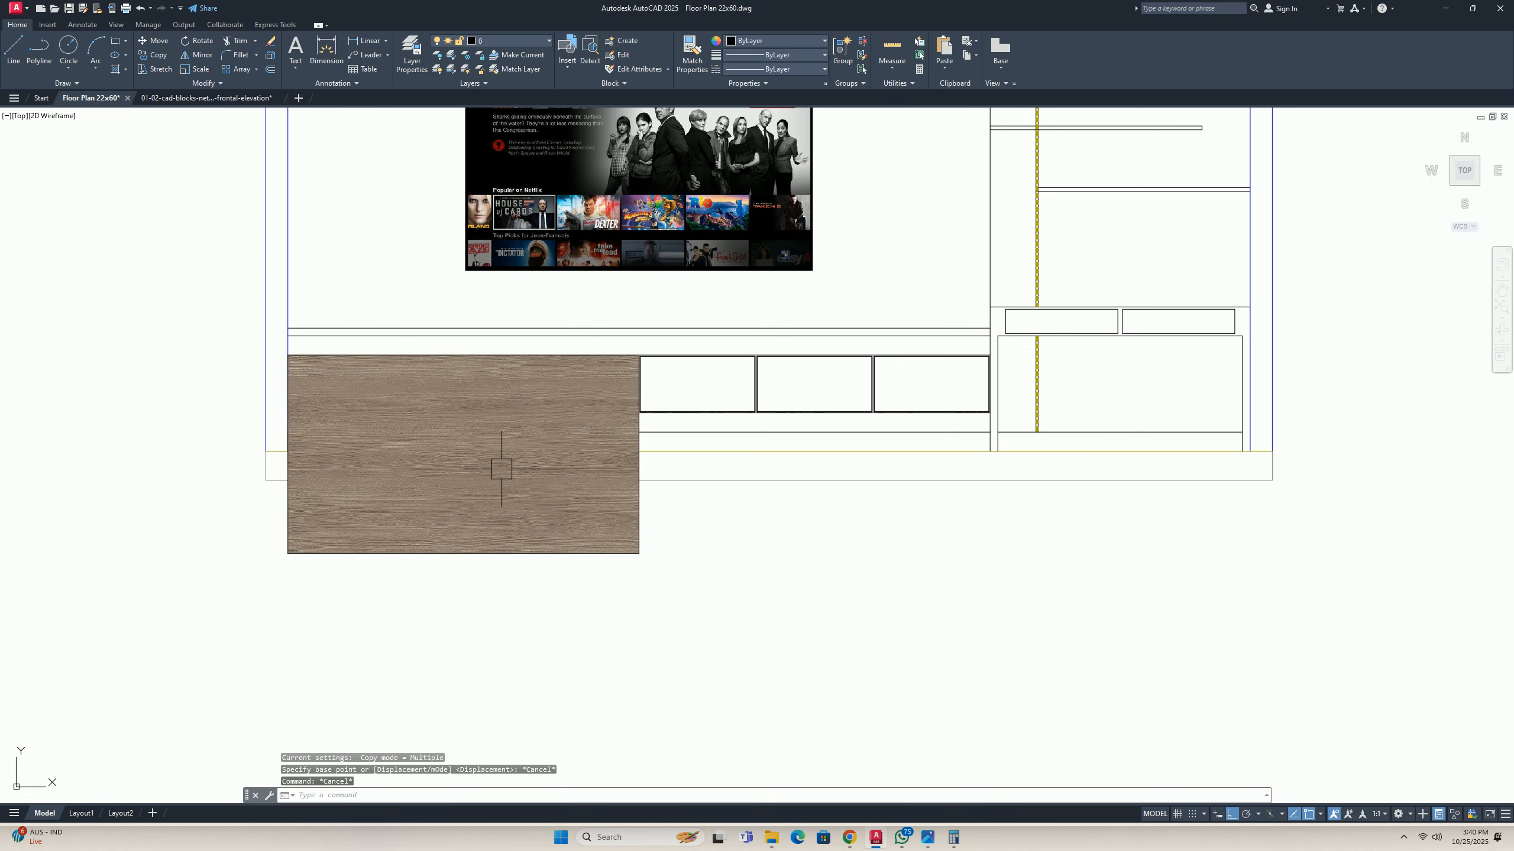
# Draw a rectangle over the wood texture image, from the first bay's upper-left corner to the third bay's lower-right corner.
pyautogui.write('rec')
pyautogui.press('Return')
pyautogui.click(288, 355)
pyautogui.scroll(8, 624, 409)
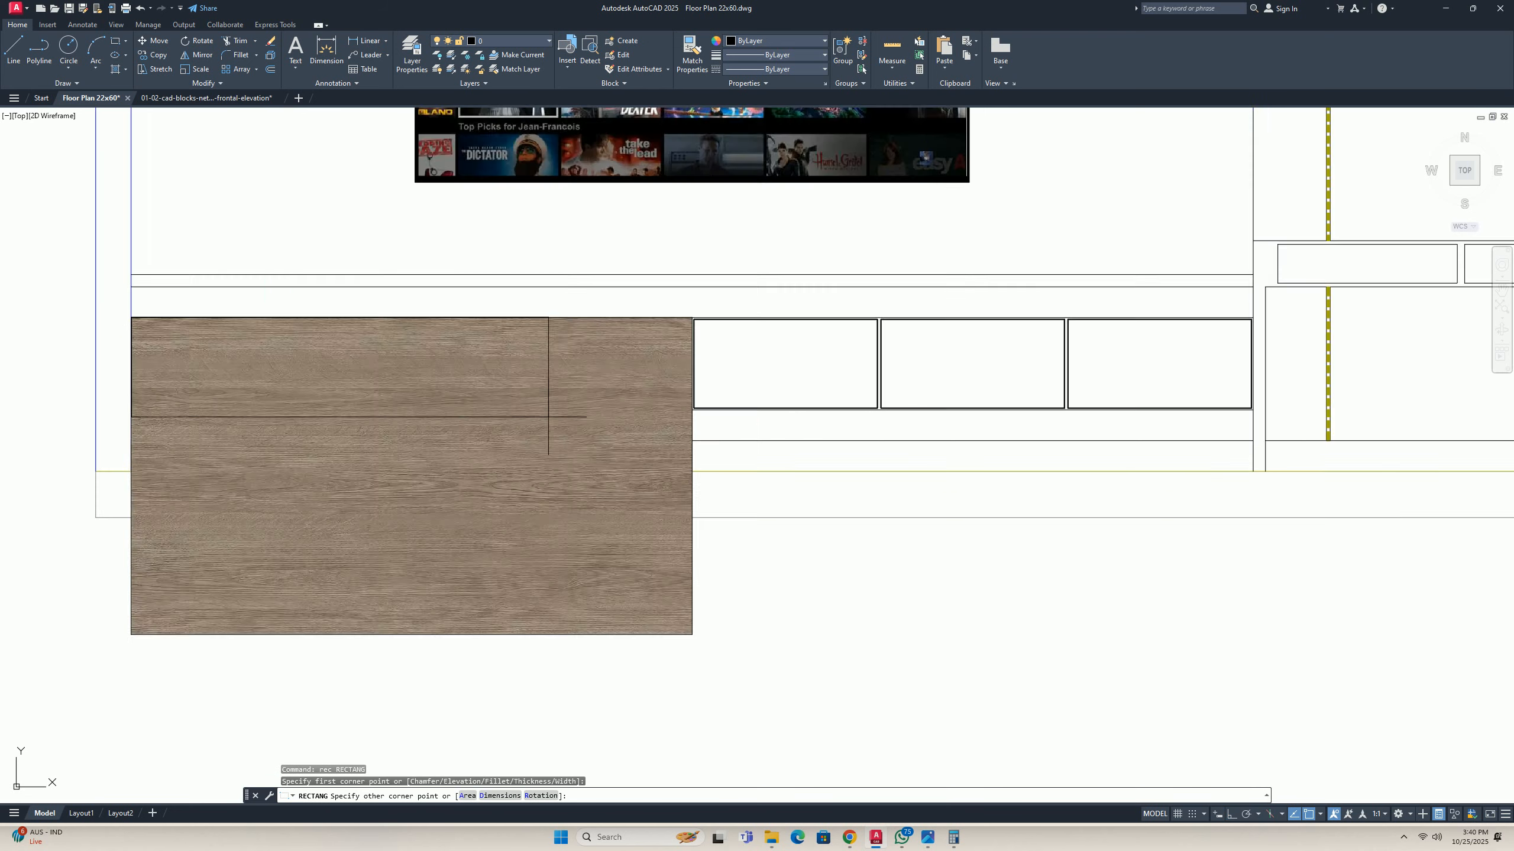
pyautogui.press('Escape')
pyautogui.press('Escape')
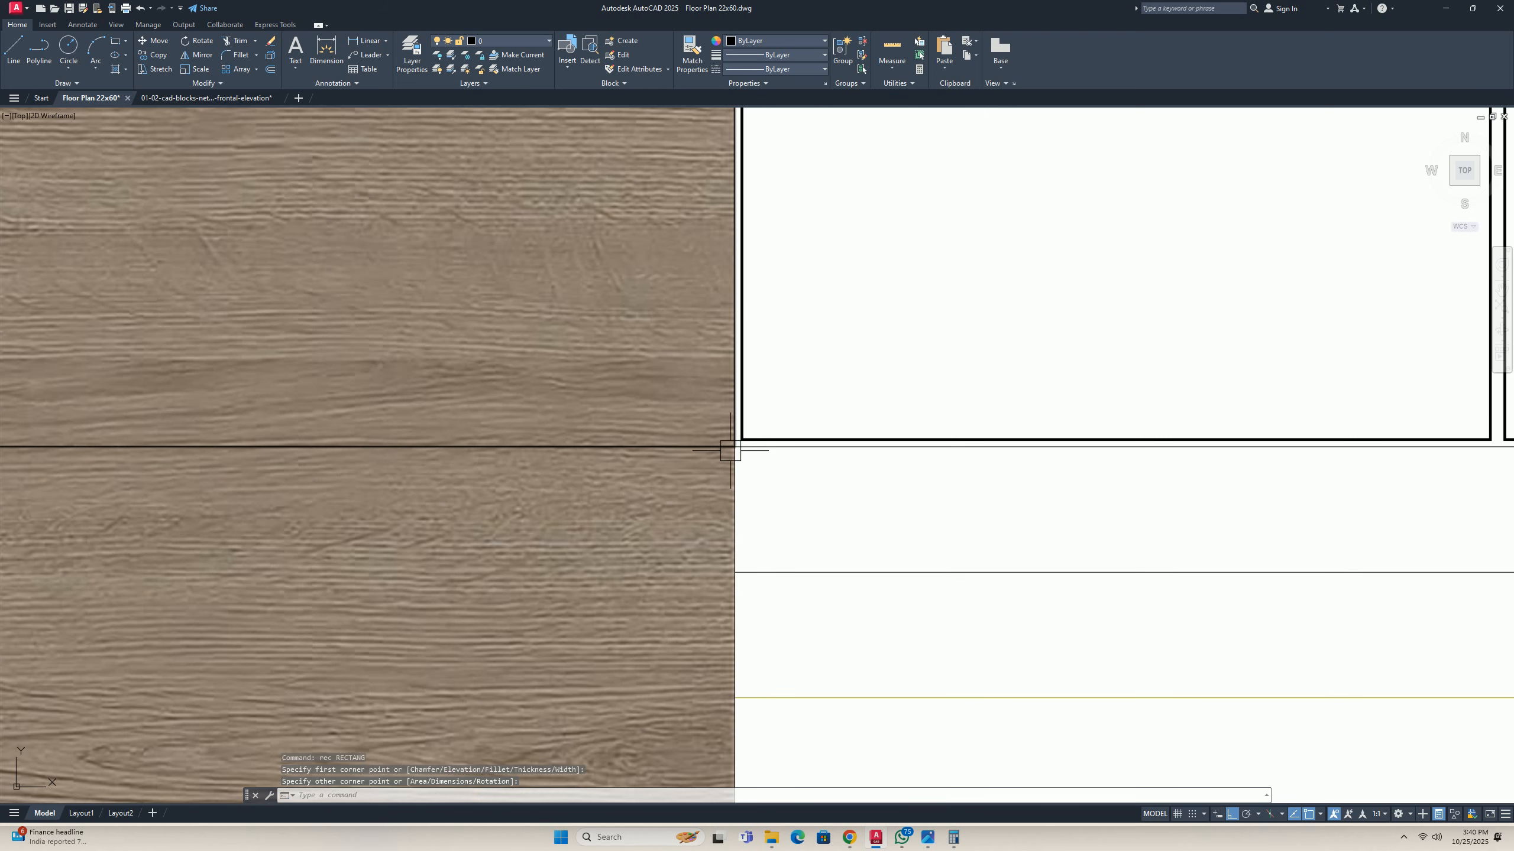
pyautogui.scroll(-4, 714, 491)
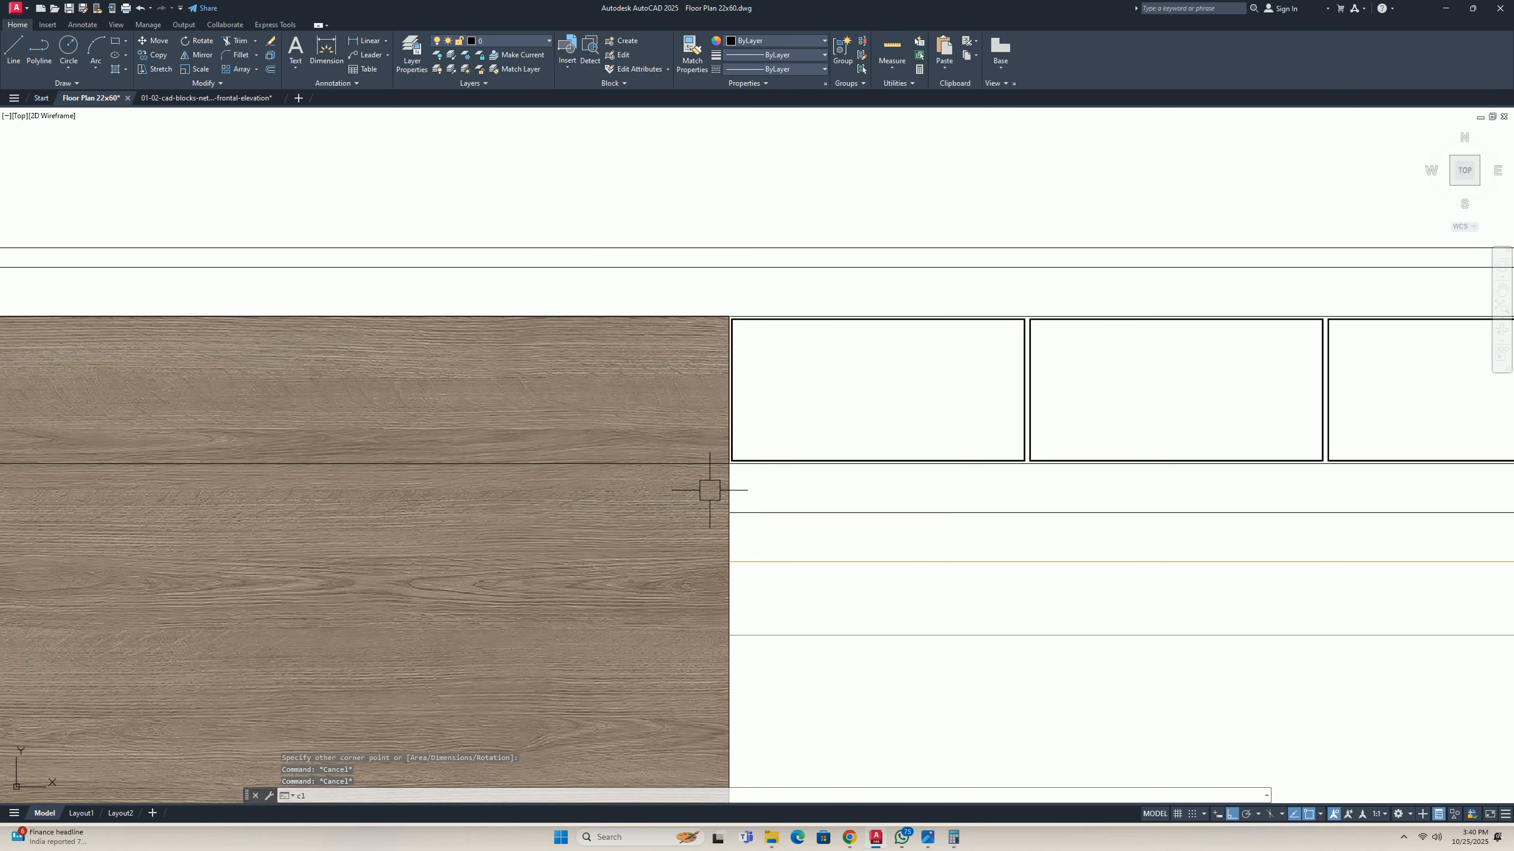
pyautogui.write('cl')
pyautogui.press('Return')
pyautogui.scroll(4, 704, 499)
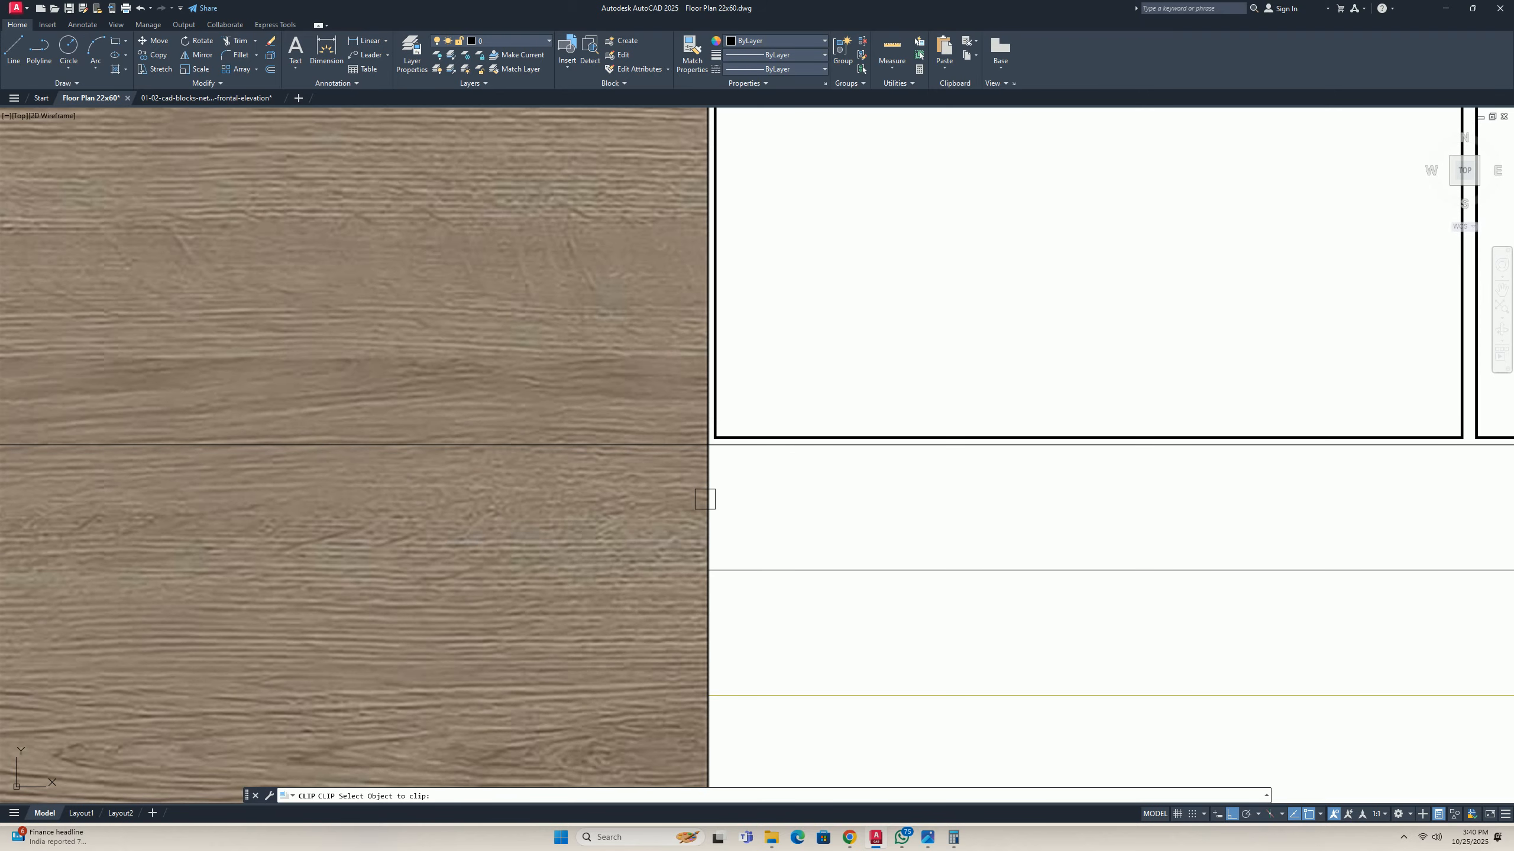
pyautogui.scroll(-4, 703, 497)
pyautogui.scroll(6, 703, 474)
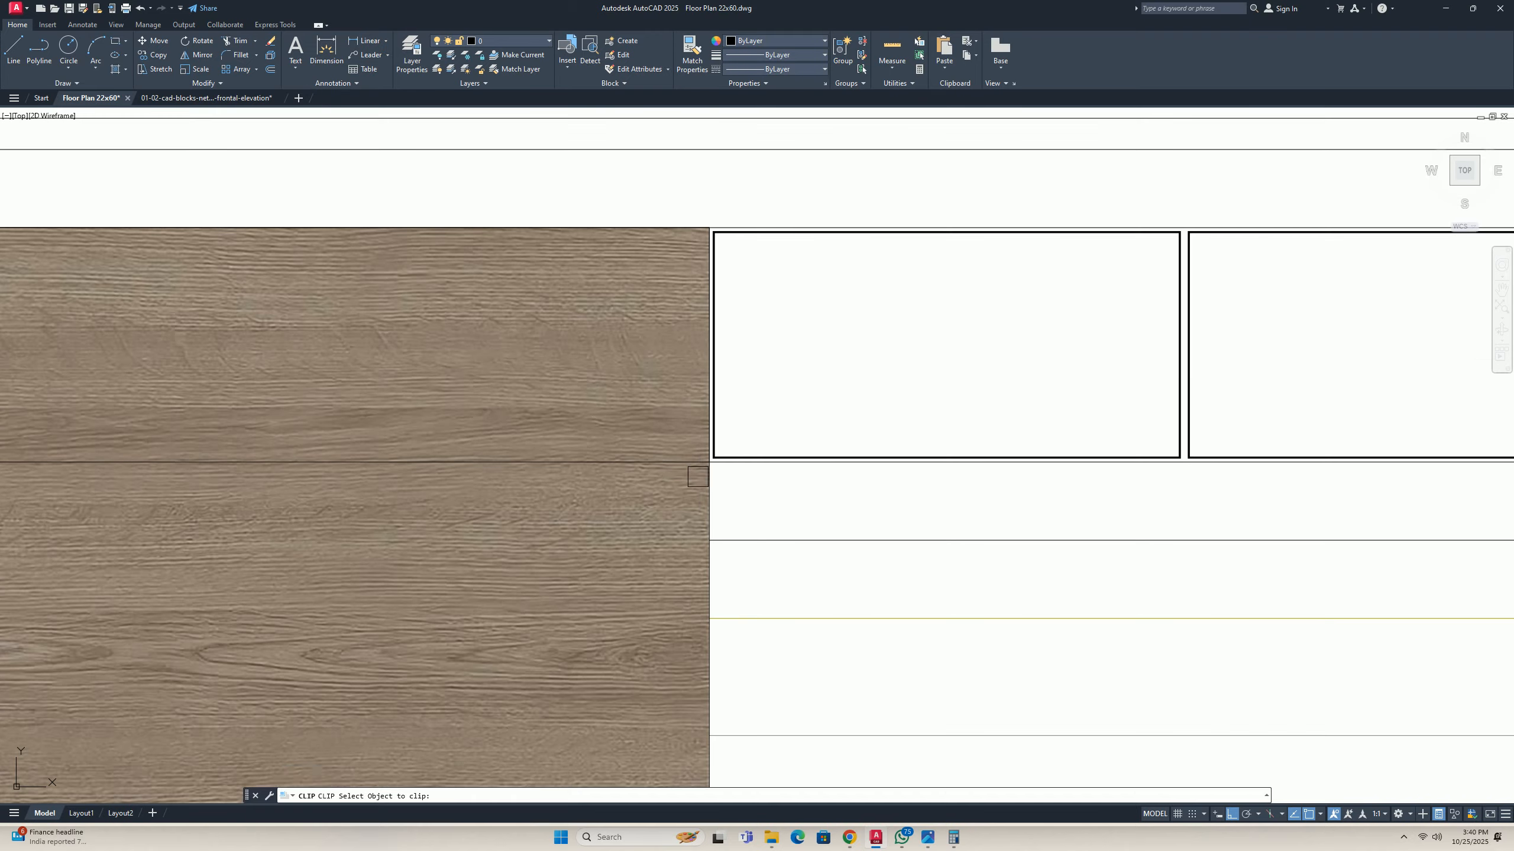
pyautogui.press('Escape')
pyautogui.press('Escape')
pyautogui.scroll(-4, 703, 466)
pyautogui.scroll(4, 661, 502)
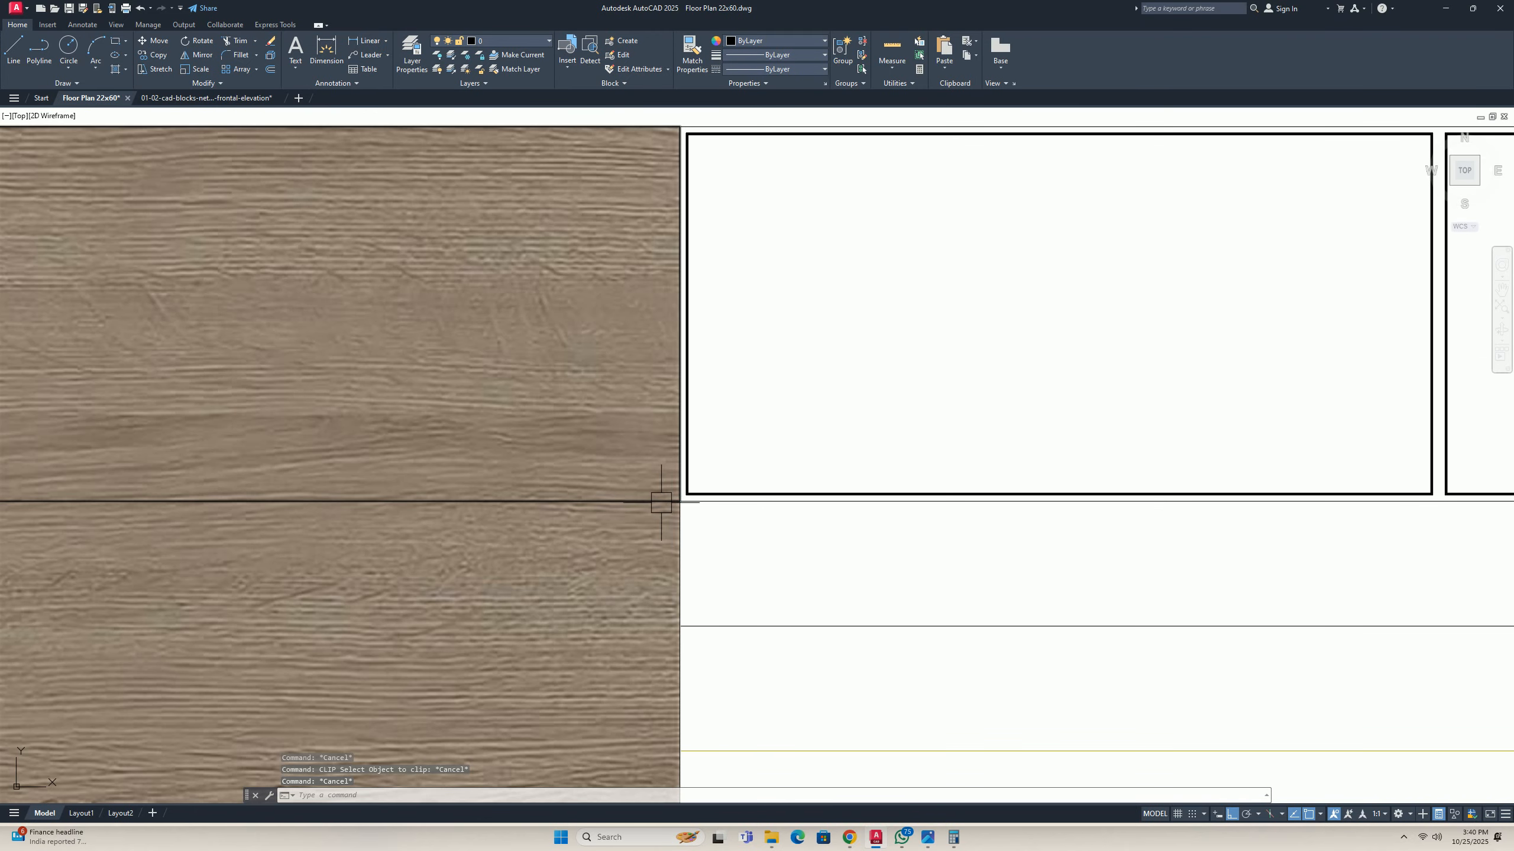
# Clip the wood texture image with a new boundary, selecting the rectangle around the first three bays as the clipping polyline.
pyautogui.moveTo(669, 497); pyautogui.dragTo(711, 567, button='middle')
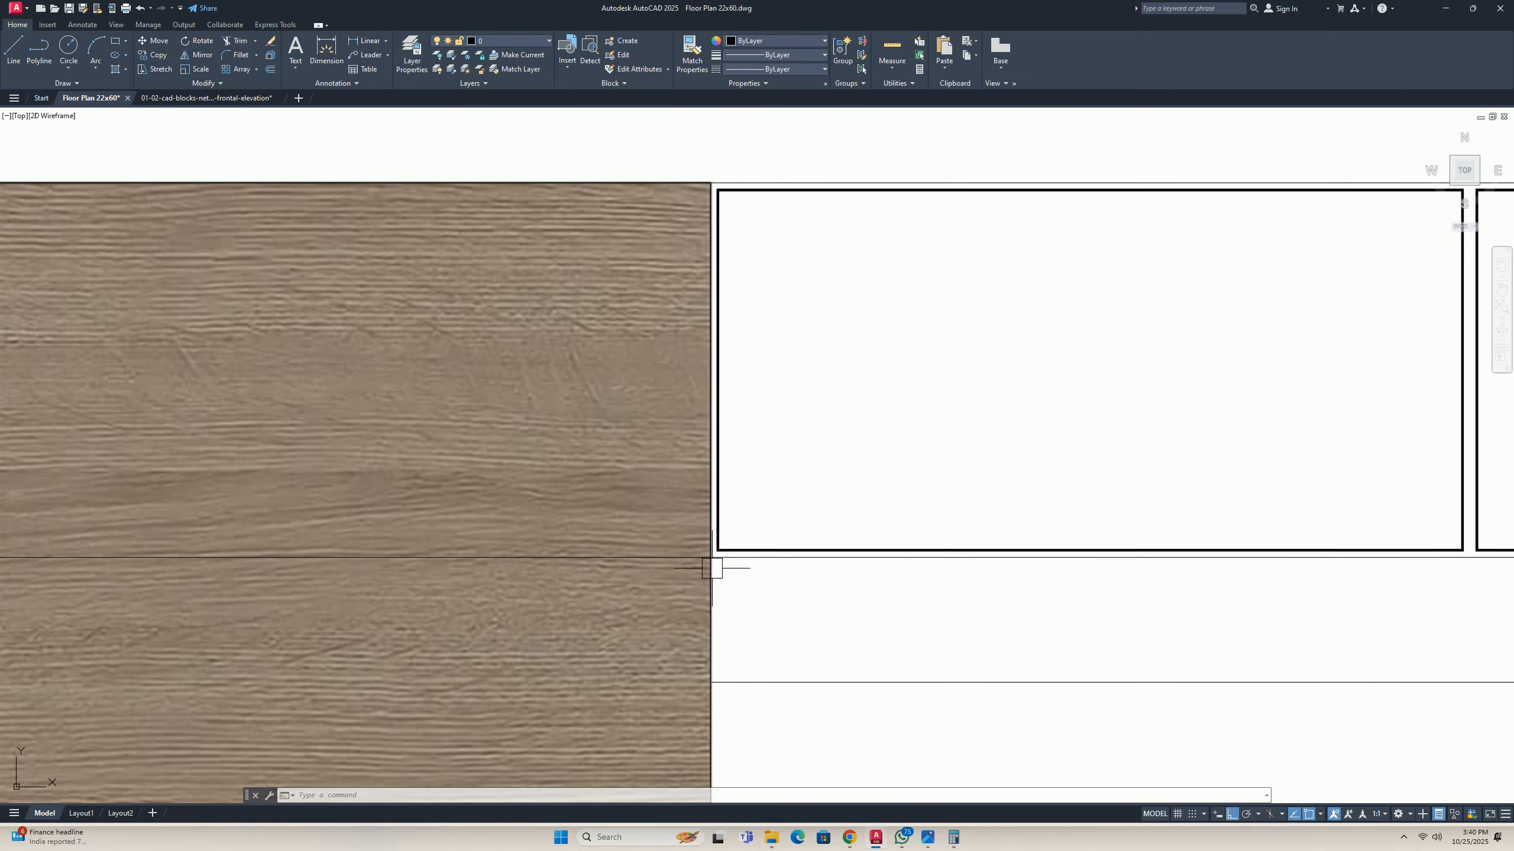
pyautogui.scroll(-3, 712, 568)
pyautogui.write('clip')
pyautogui.press('Return')
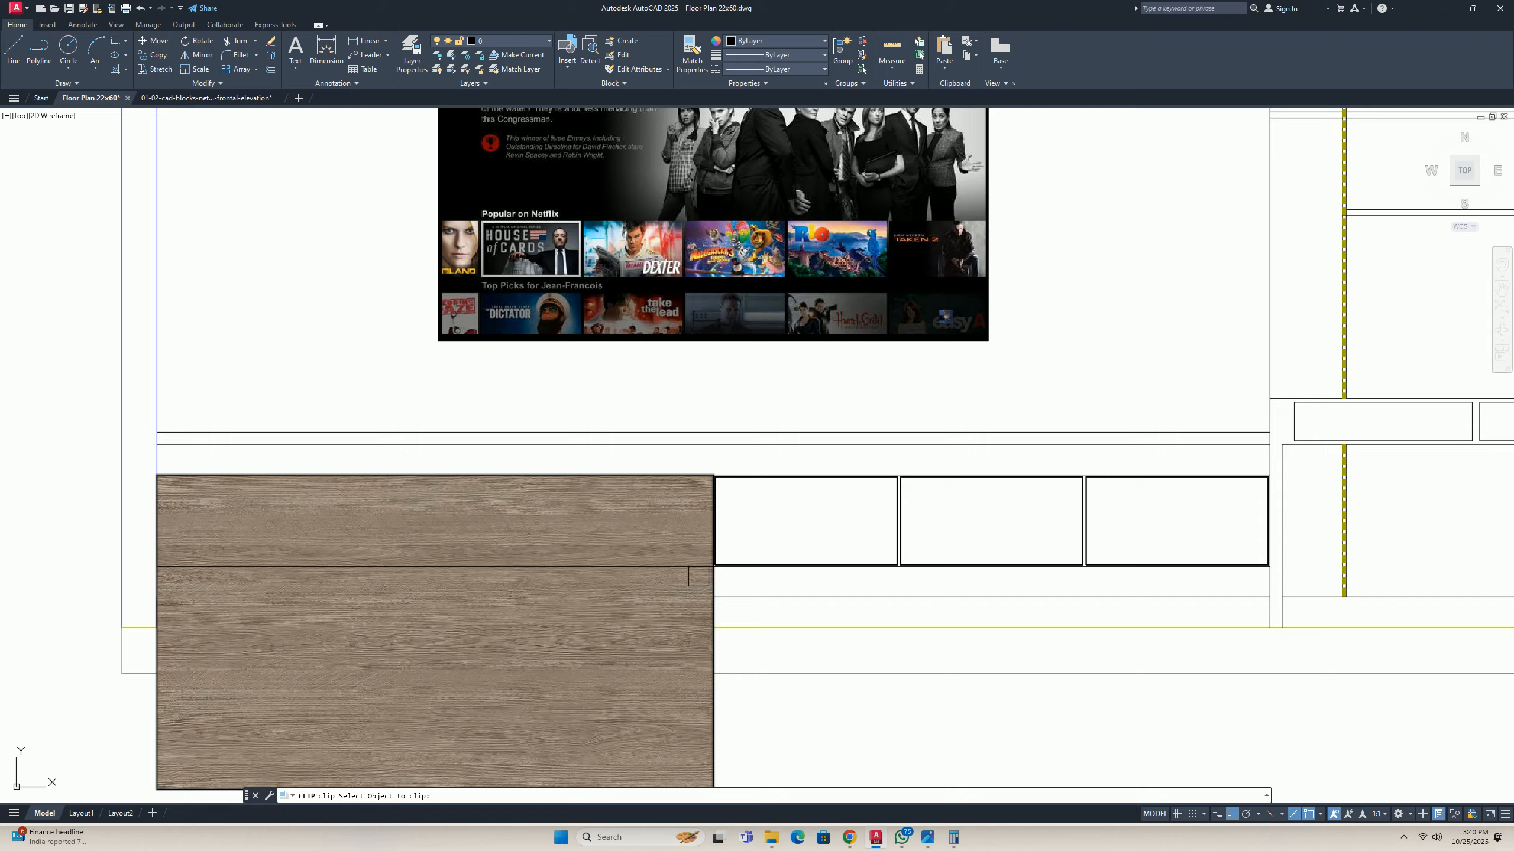
pyautogui.scroll(4, 701, 577)
pyautogui.click(732, 585)
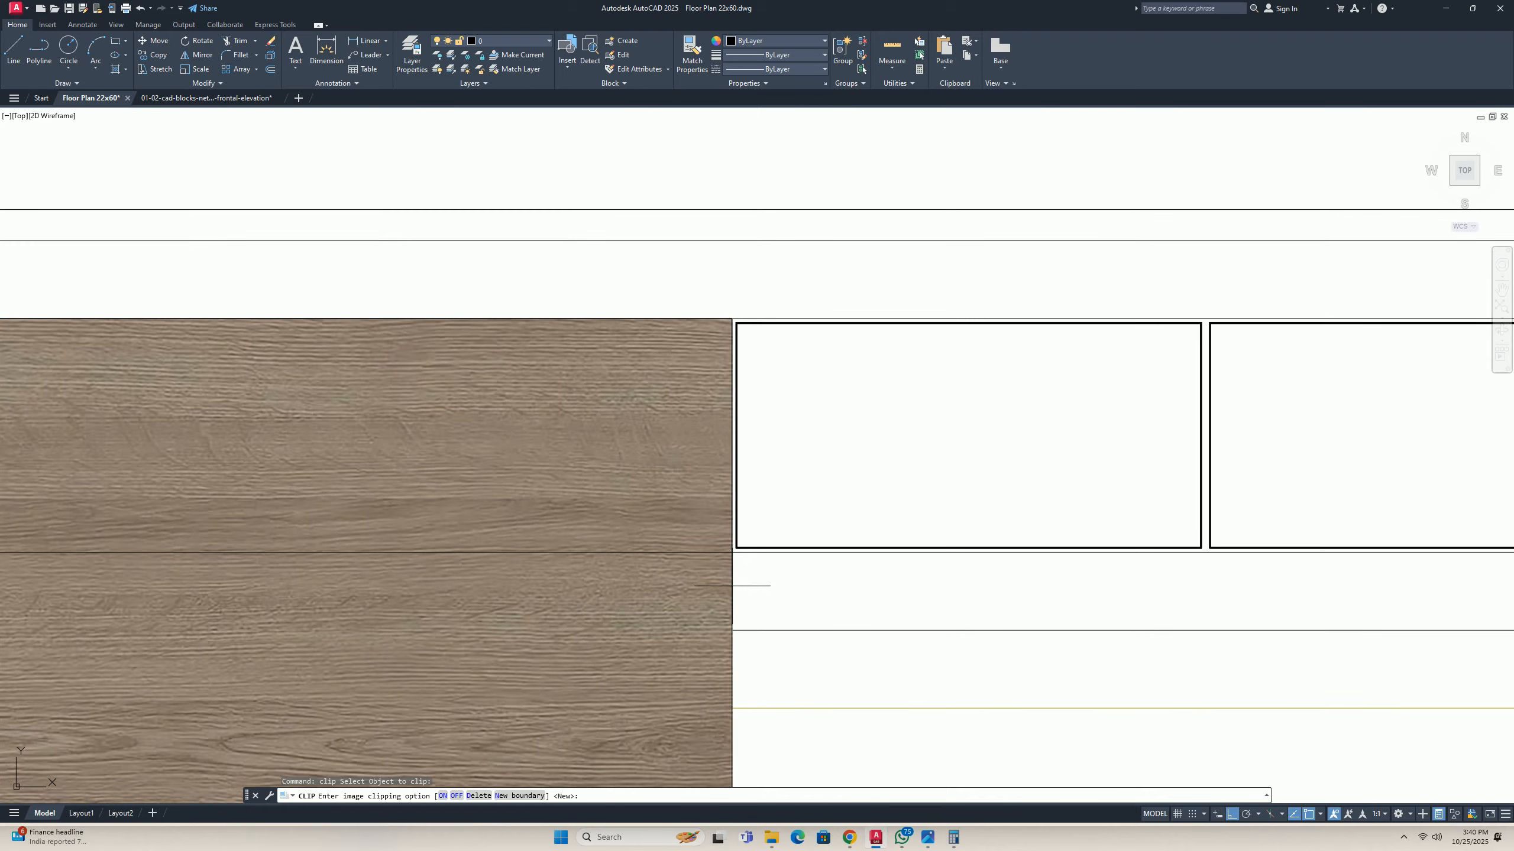
pyautogui.click(507, 796)
pyautogui.click(351, 796)
pyautogui.scroll(5, 722, 561)
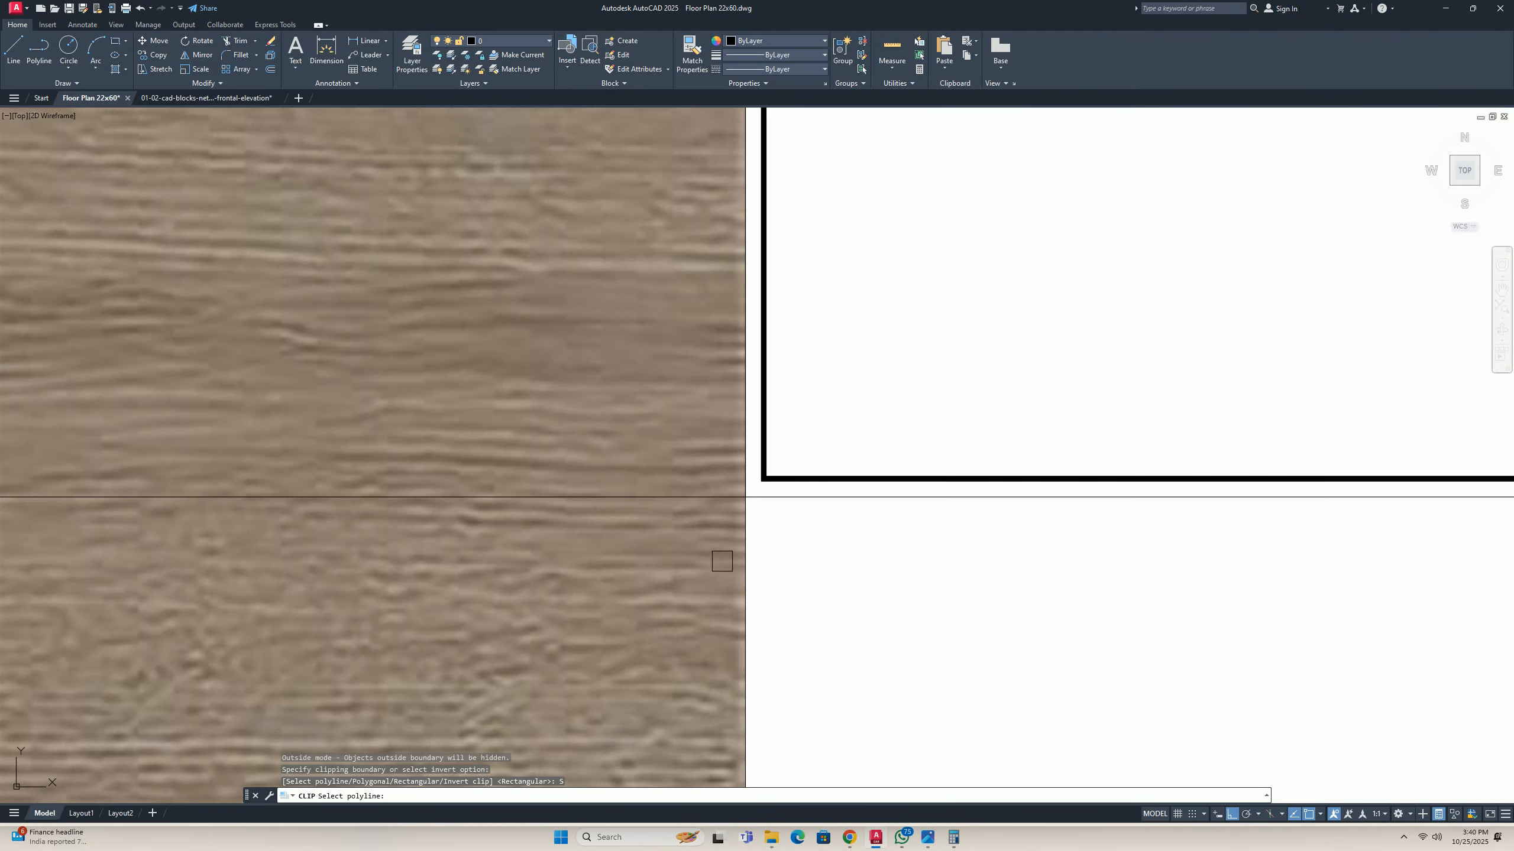
pyautogui.press('Escape')
pyautogui.press('Escape')
pyautogui.scroll(-5, 696, 507)
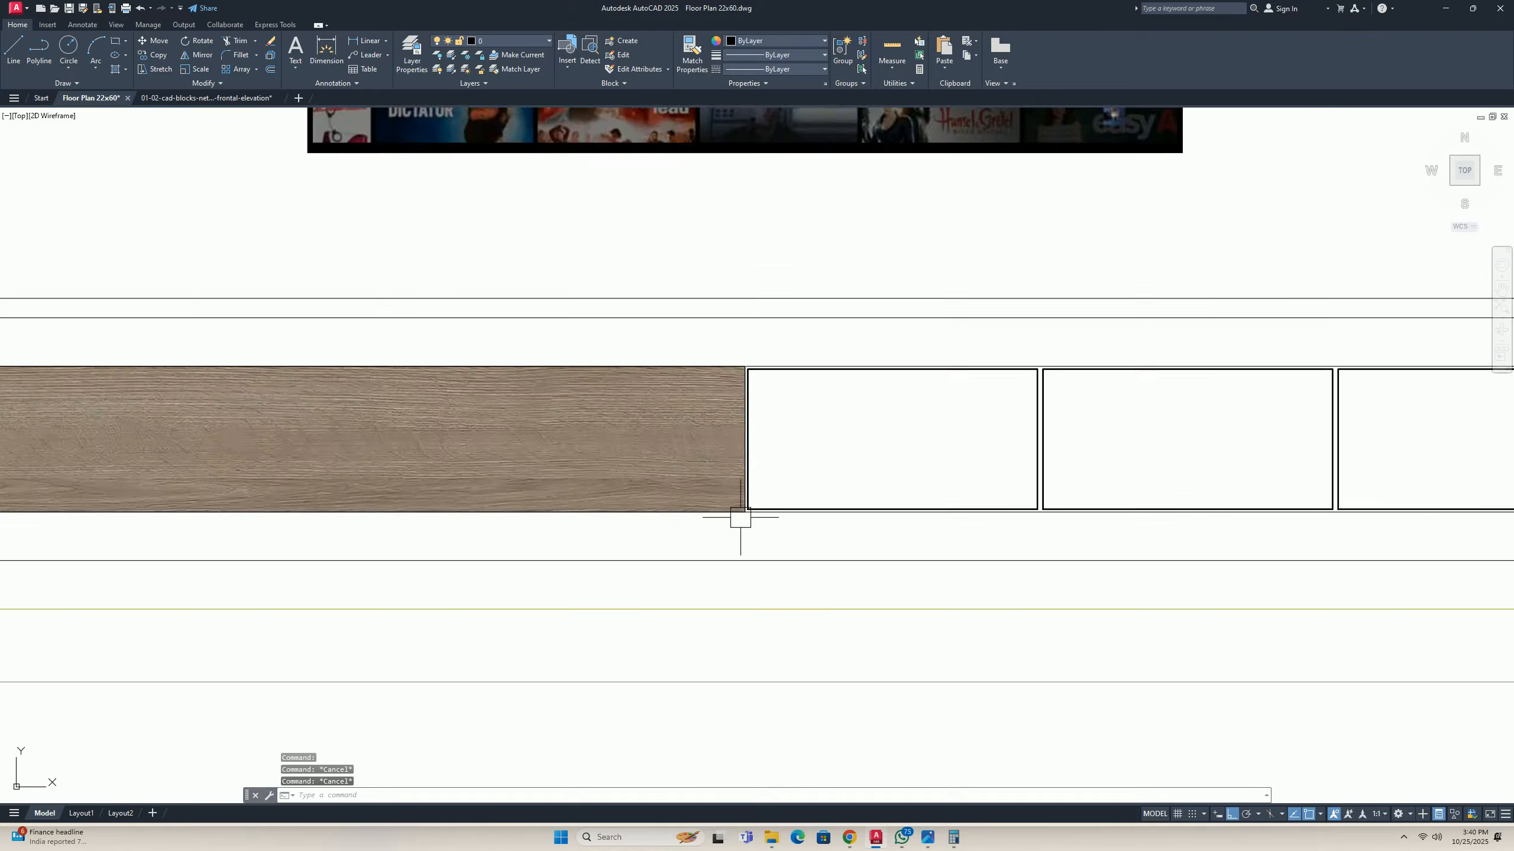
# Erase the rectangle that served as the clipping boundary around the first three bays.
pyautogui.click(709, 480)
pyautogui.scroll(2, 710, 481)
pyautogui.press('Escape')
pyautogui.scroll(5, 798, 494)
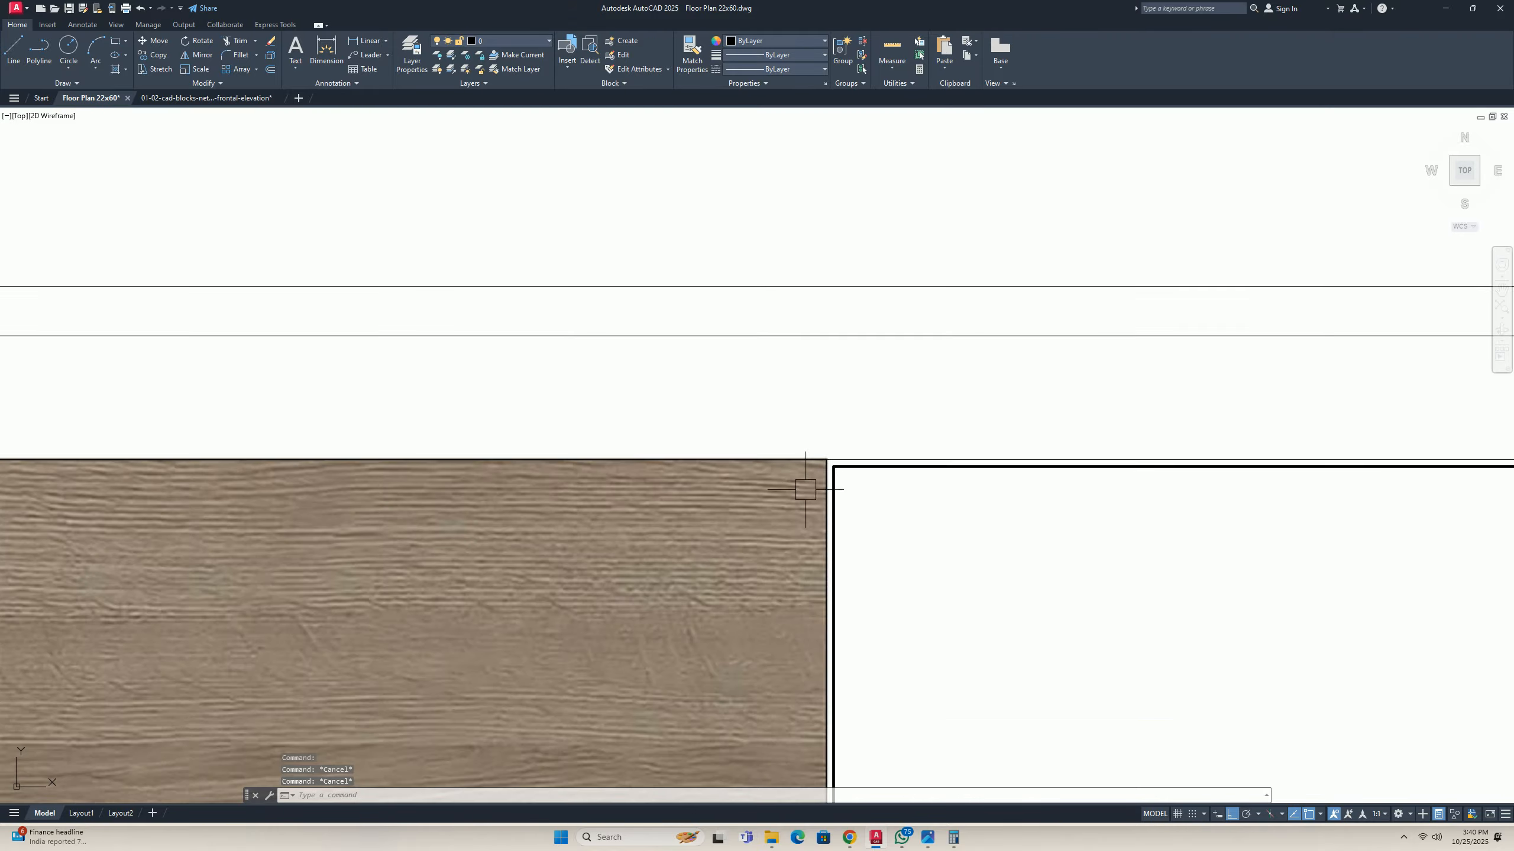
pyautogui.click(803, 458)
pyautogui.press('Delete')
pyautogui.scroll(2, 858, 471)
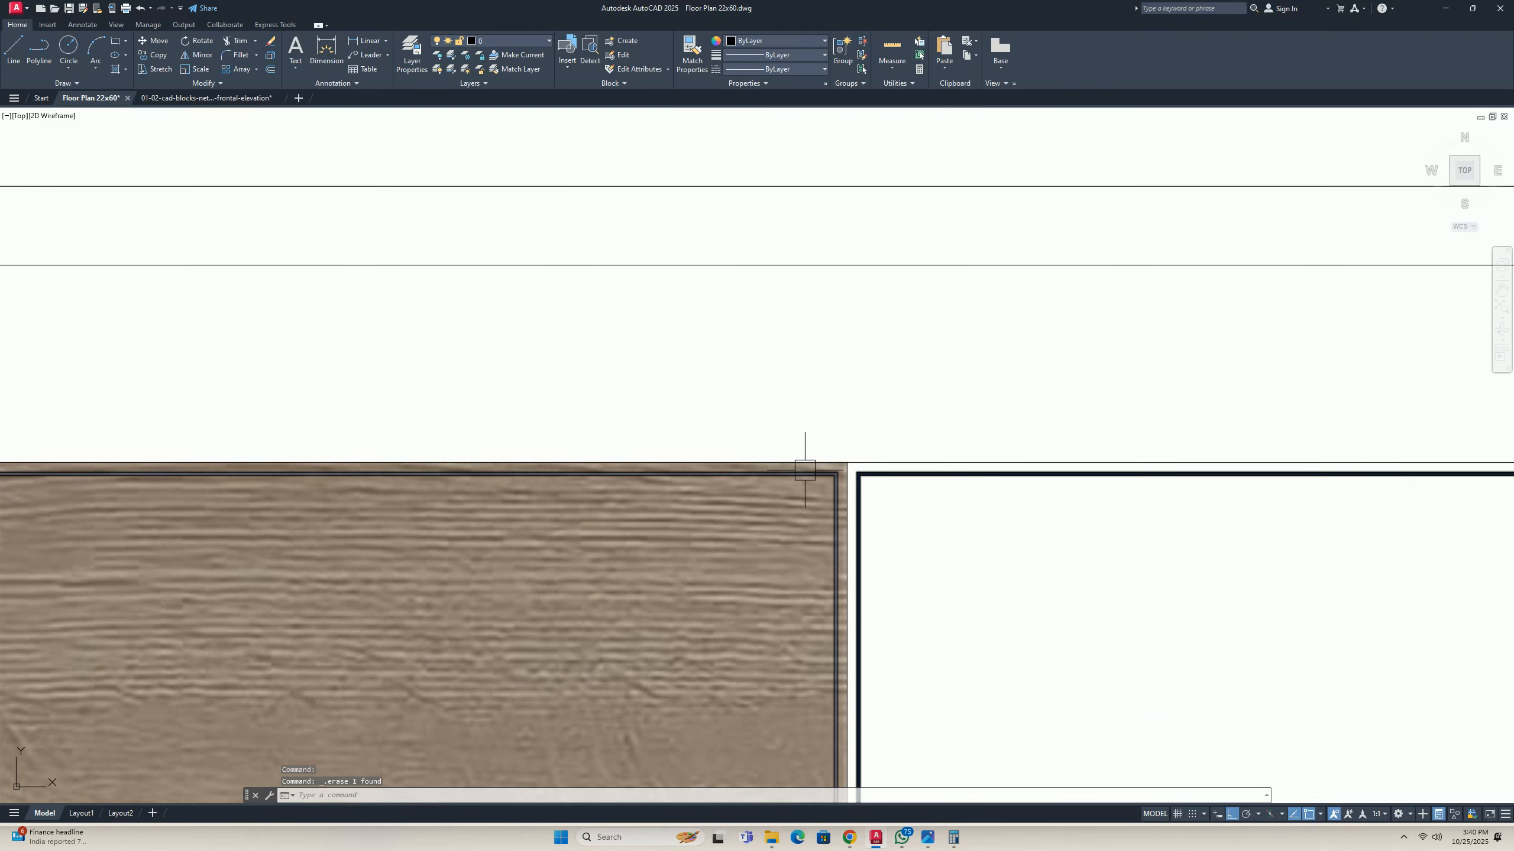
# Send the clipped wood texture image to the back of the draw order, behind the bay frames.
pyautogui.click(868, 479)
pyautogui.scroll(-8, 868, 480)
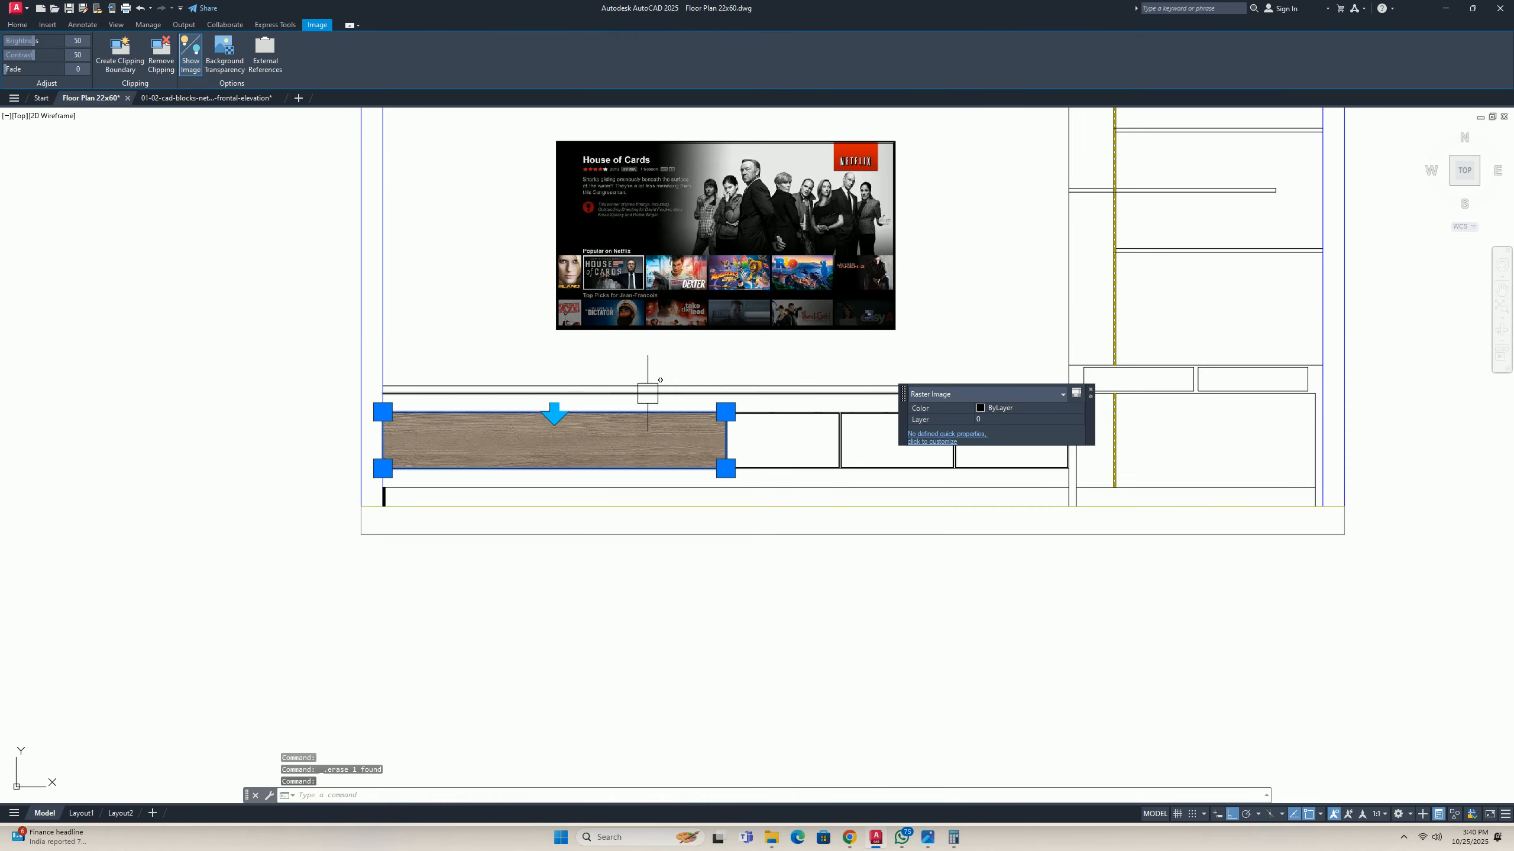
pyautogui.rightClick(546, 353)
pyautogui.moveTo(602, 479)
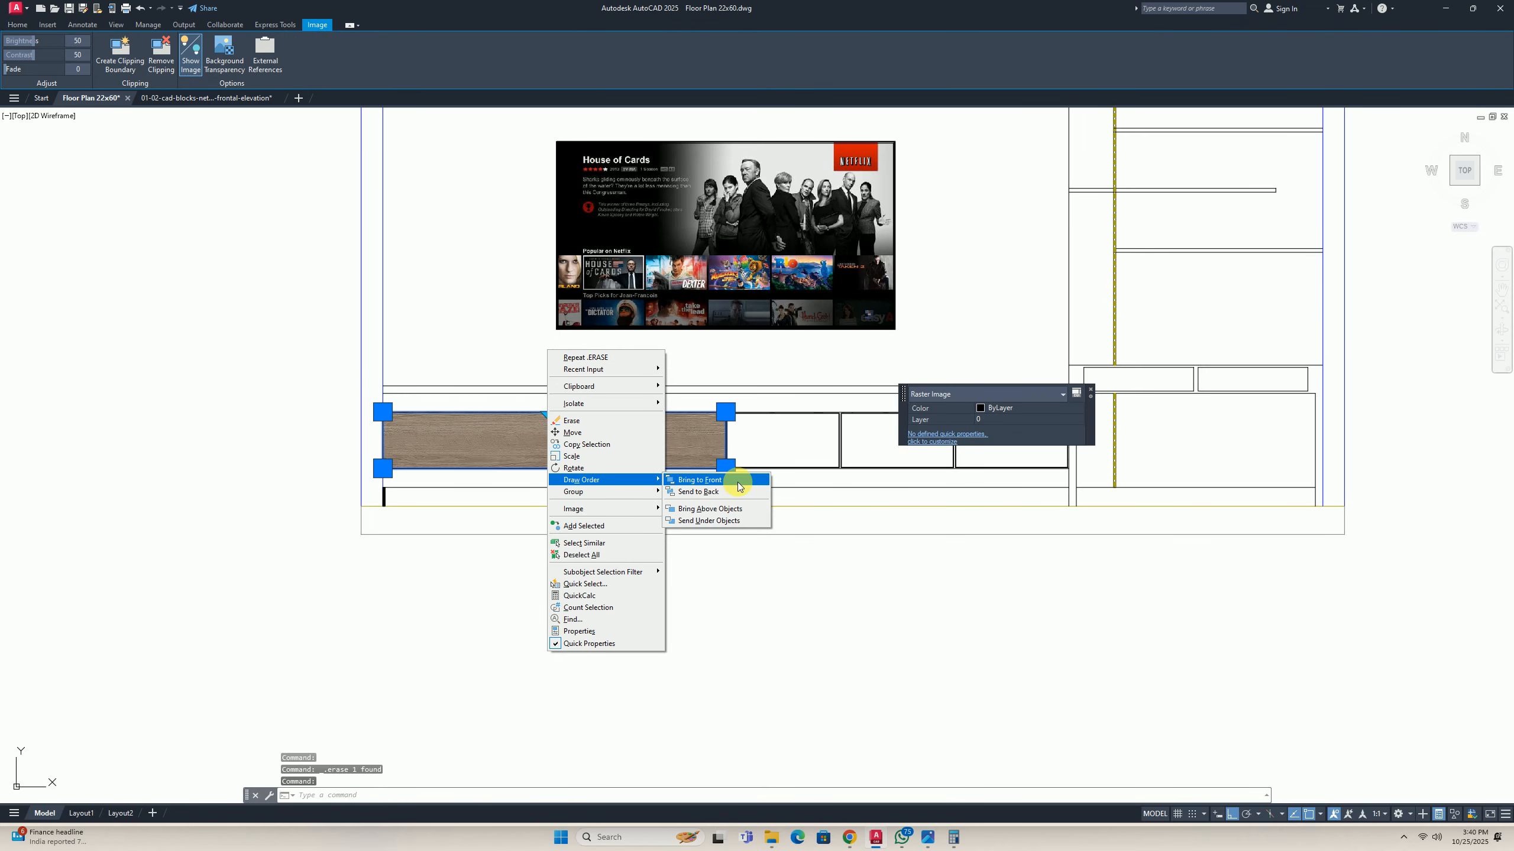
pyautogui.click(700, 491)
pyautogui.press('Escape')
pyautogui.press('Escape')
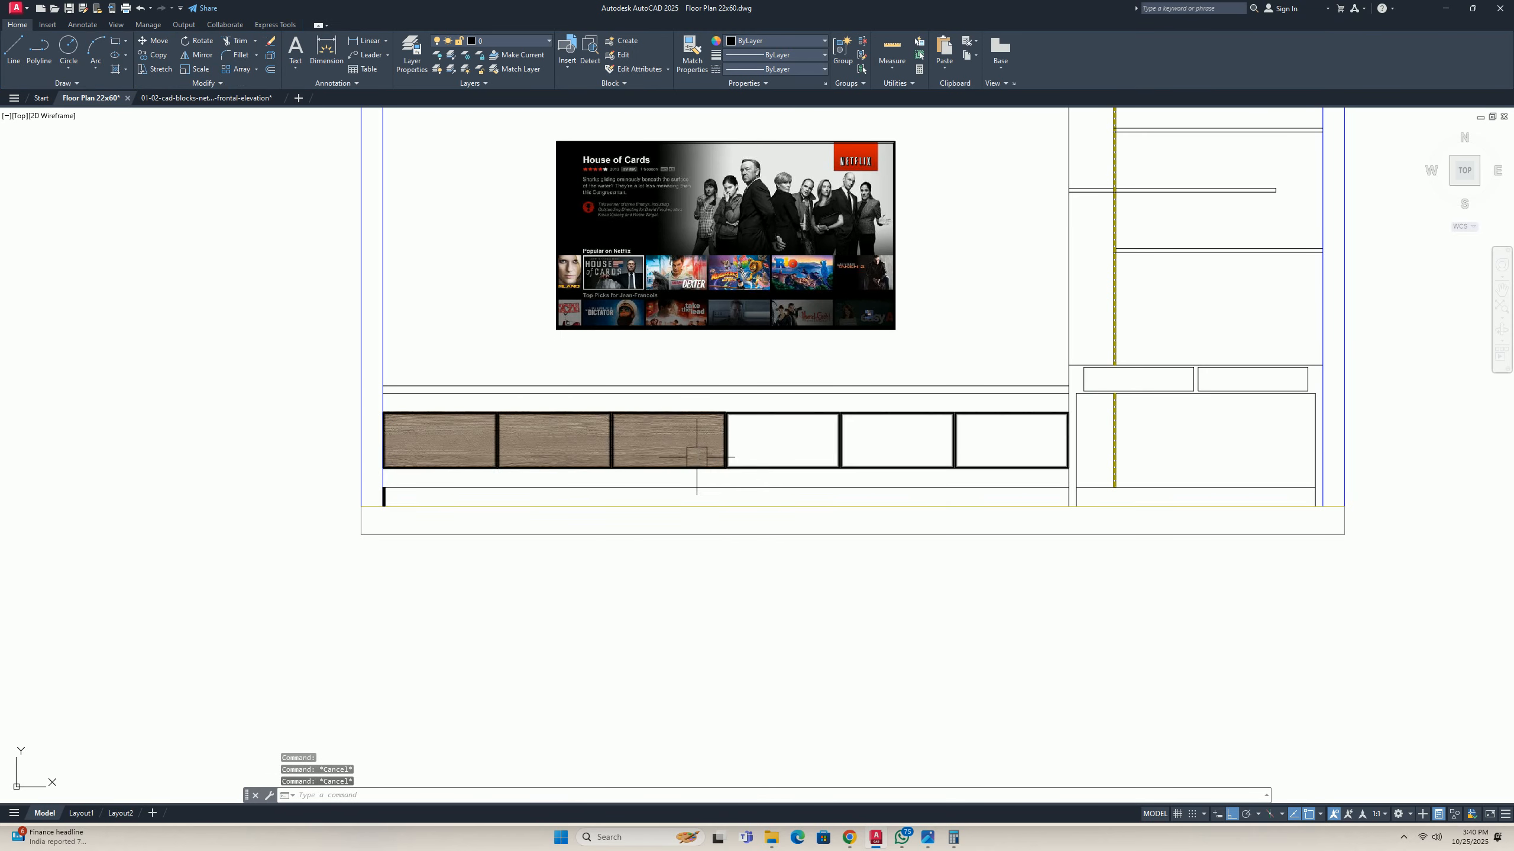
# Mirror the clipped wood texture image about its vertical right edge onto the last three bays, keeping the source image.
pyautogui.scroll(5, 699, 429)
pyautogui.write('mi')
pyautogui.press('Return')
pyautogui.scroll(10, 734, 477)
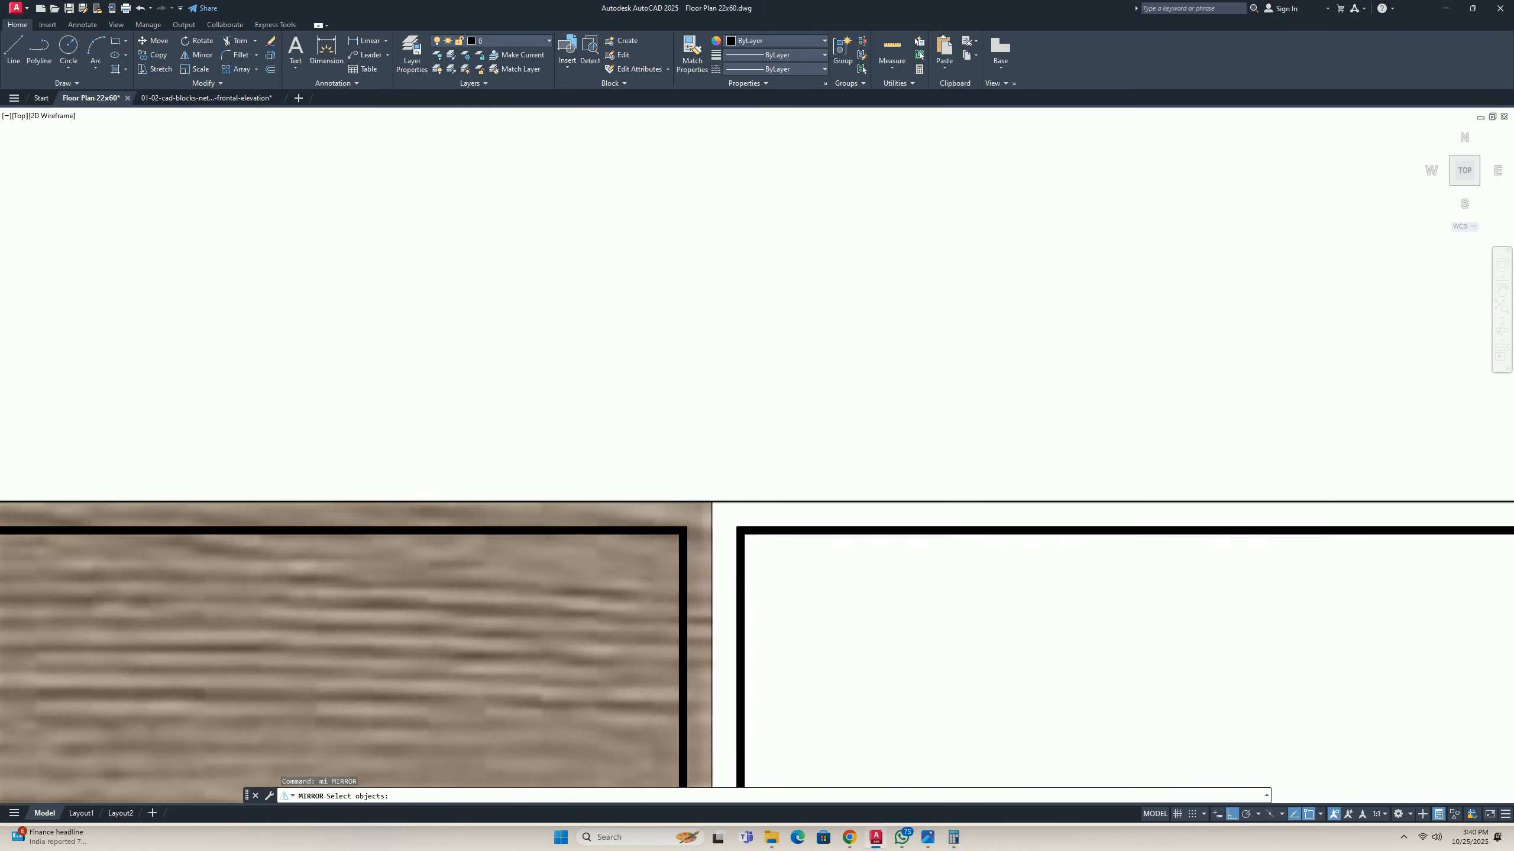
pyautogui.click(828, 524)
pyautogui.click(785, 510)
pyautogui.press('Return')
pyautogui.click(785, 508)
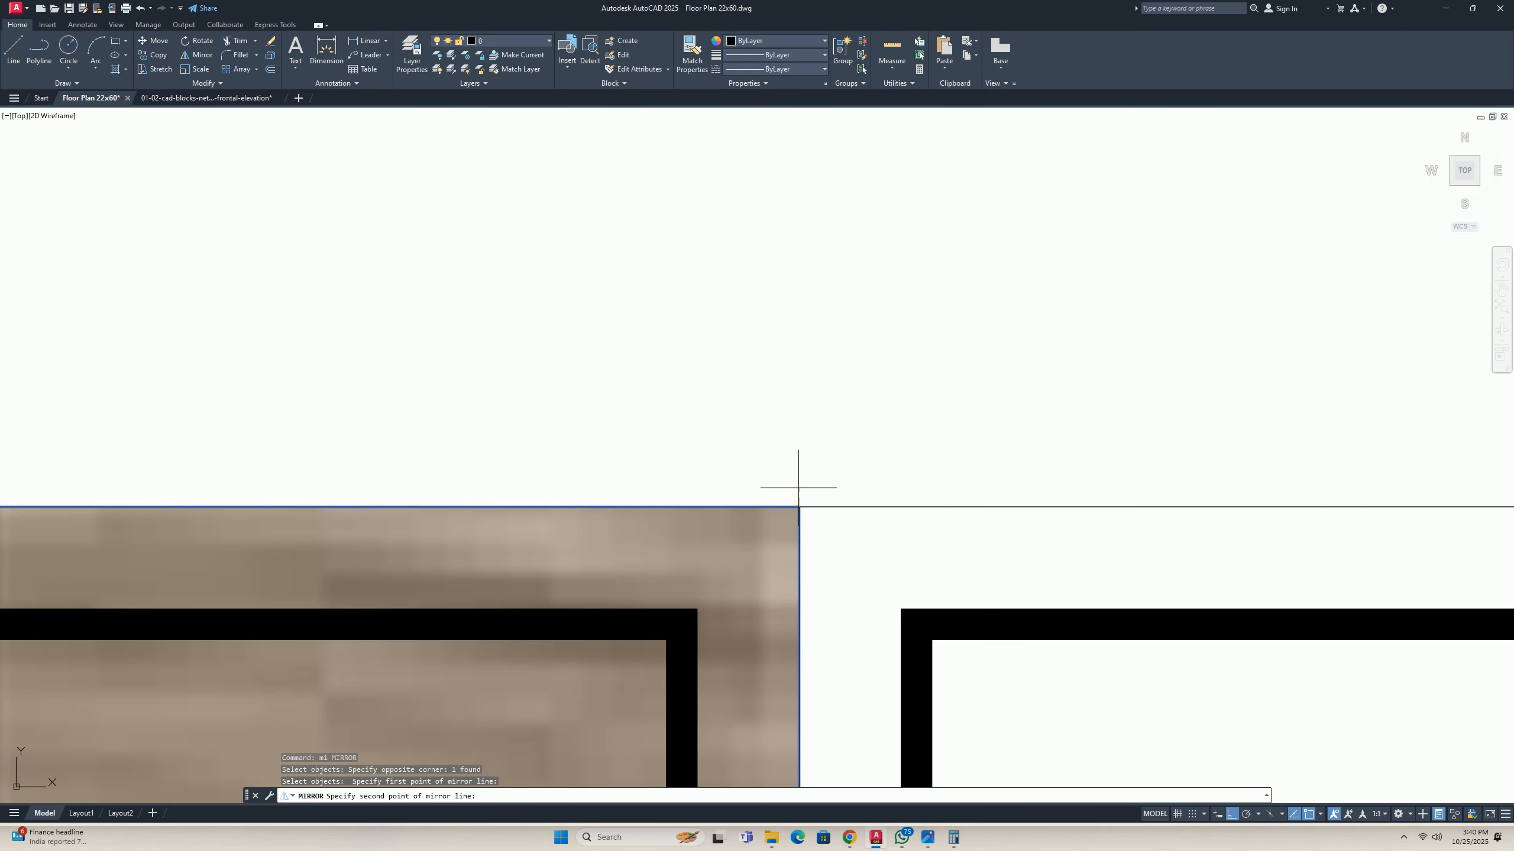
pyautogui.click(778, 379)
pyautogui.press('Return')
pyautogui.press('Escape')
pyautogui.press('Escape')
# Select both wood texture images at their shared edge and send them to the back of the draw order.
pyautogui.scroll(-15, 757, 394)
pyautogui.scroll(7, 779, 425)
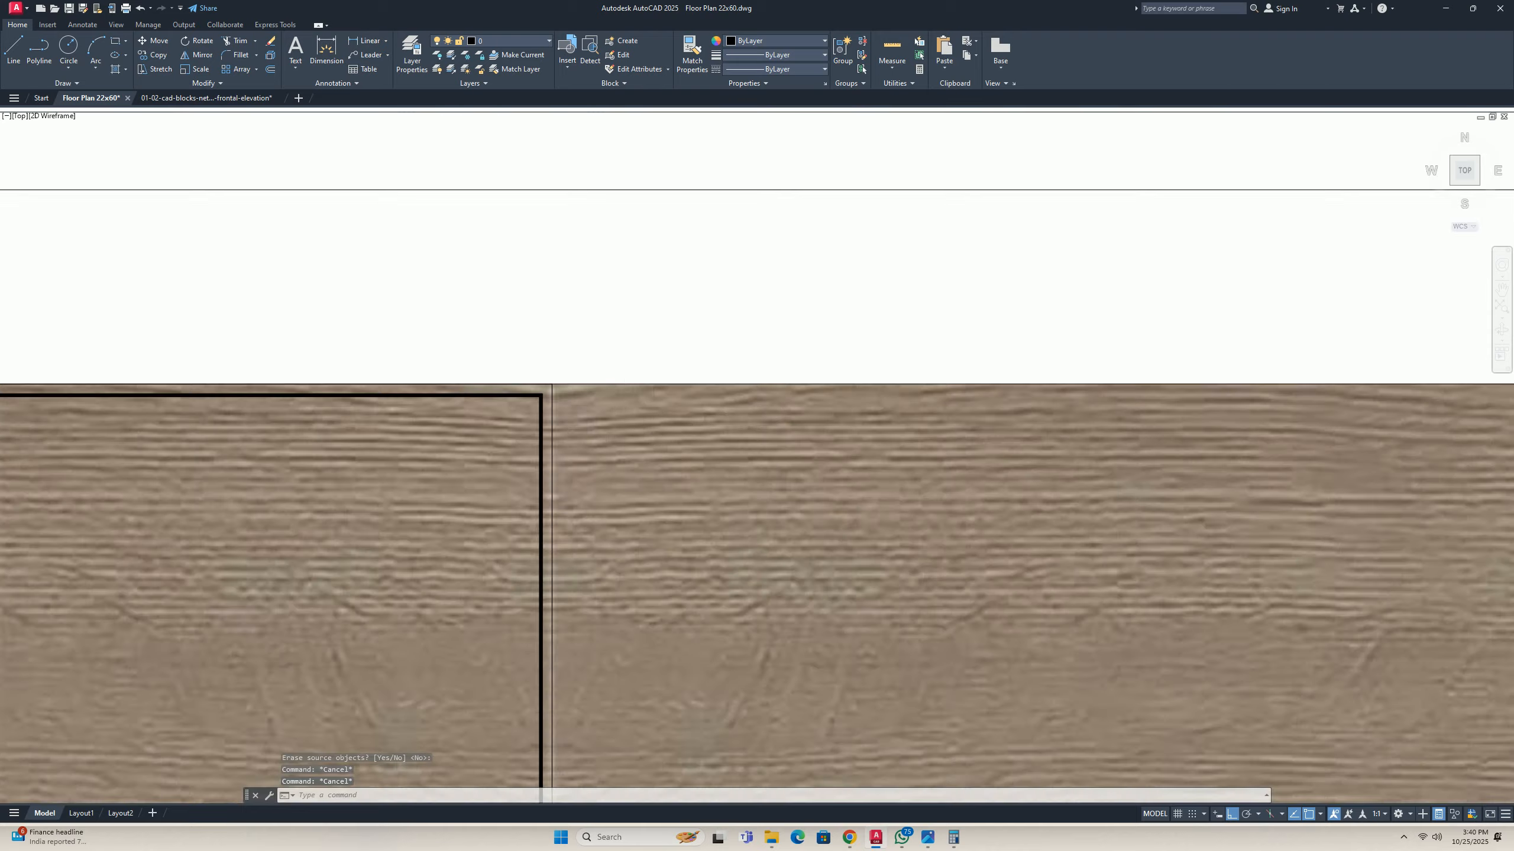
pyautogui.scroll(6, 519, 366)
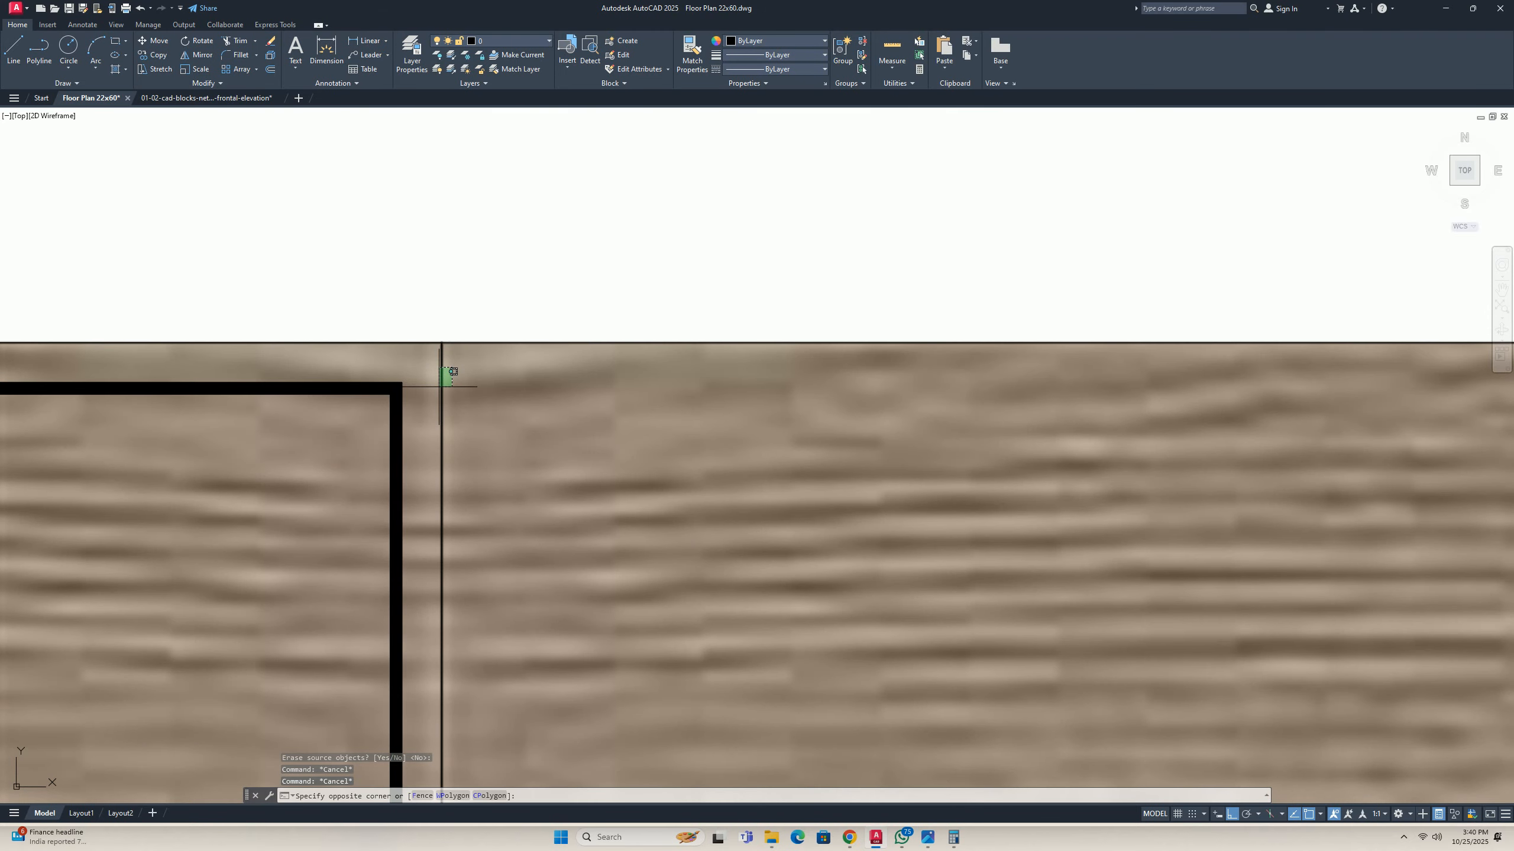
pyautogui.click(451, 367)
pyautogui.rightClick(372, 249)
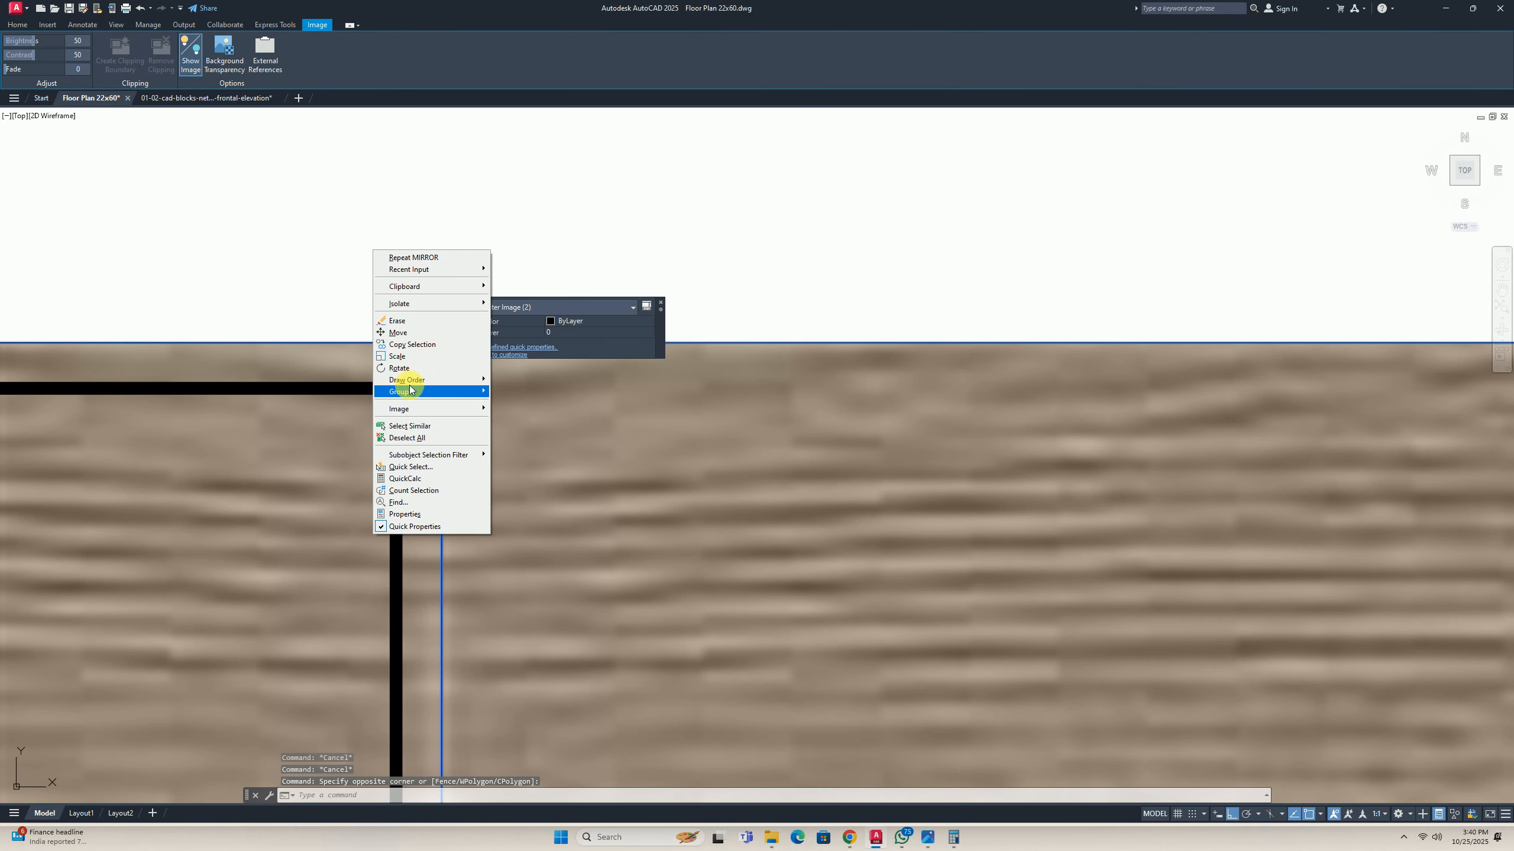
pyautogui.moveTo(417, 380)
pyautogui.click(528, 391)
pyautogui.scroll(-8, 641, 223)
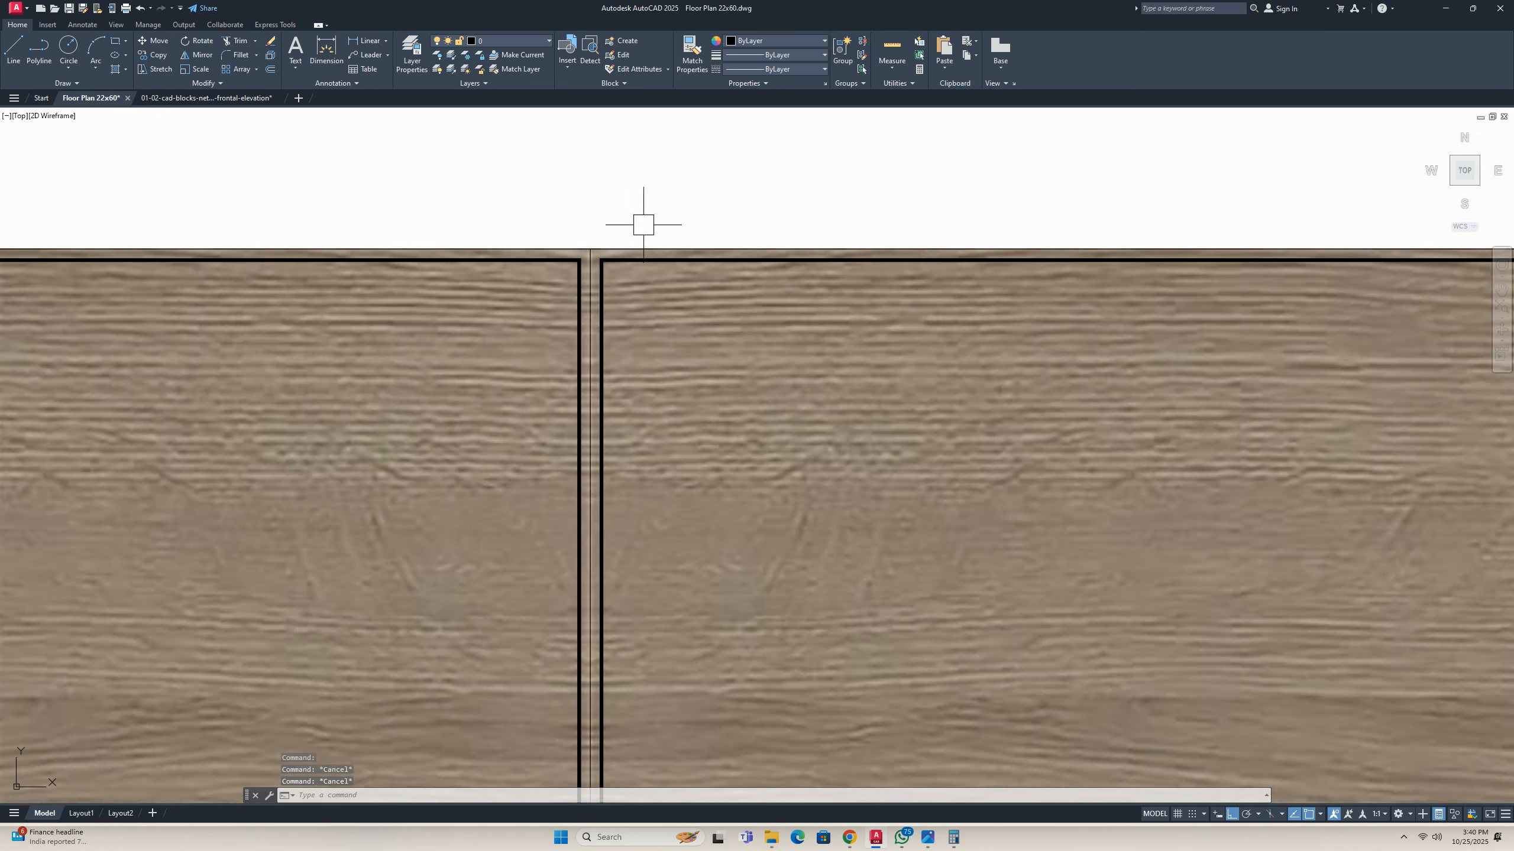
# Examine the textured TV unit elevation alongside the Elevation About A Wall drawing, the bedroom plan and the reference photos.
pyautogui.moveTo(656, 343); pyautogui.dragTo(673, 429, button='middle')
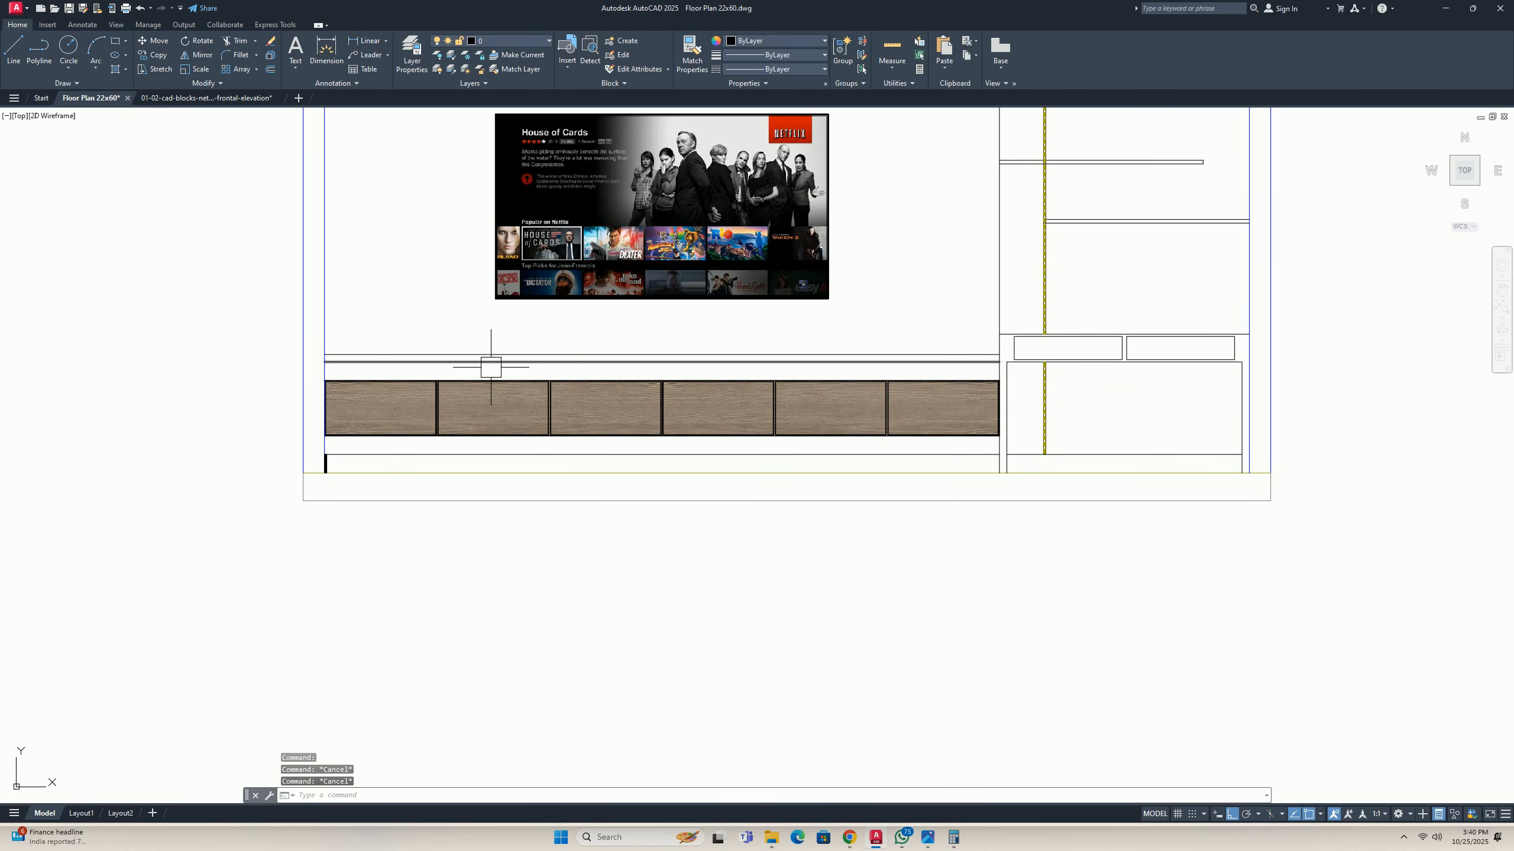
pyautogui.moveTo(456, 385); pyautogui.dragTo(463, 440, button='middle')
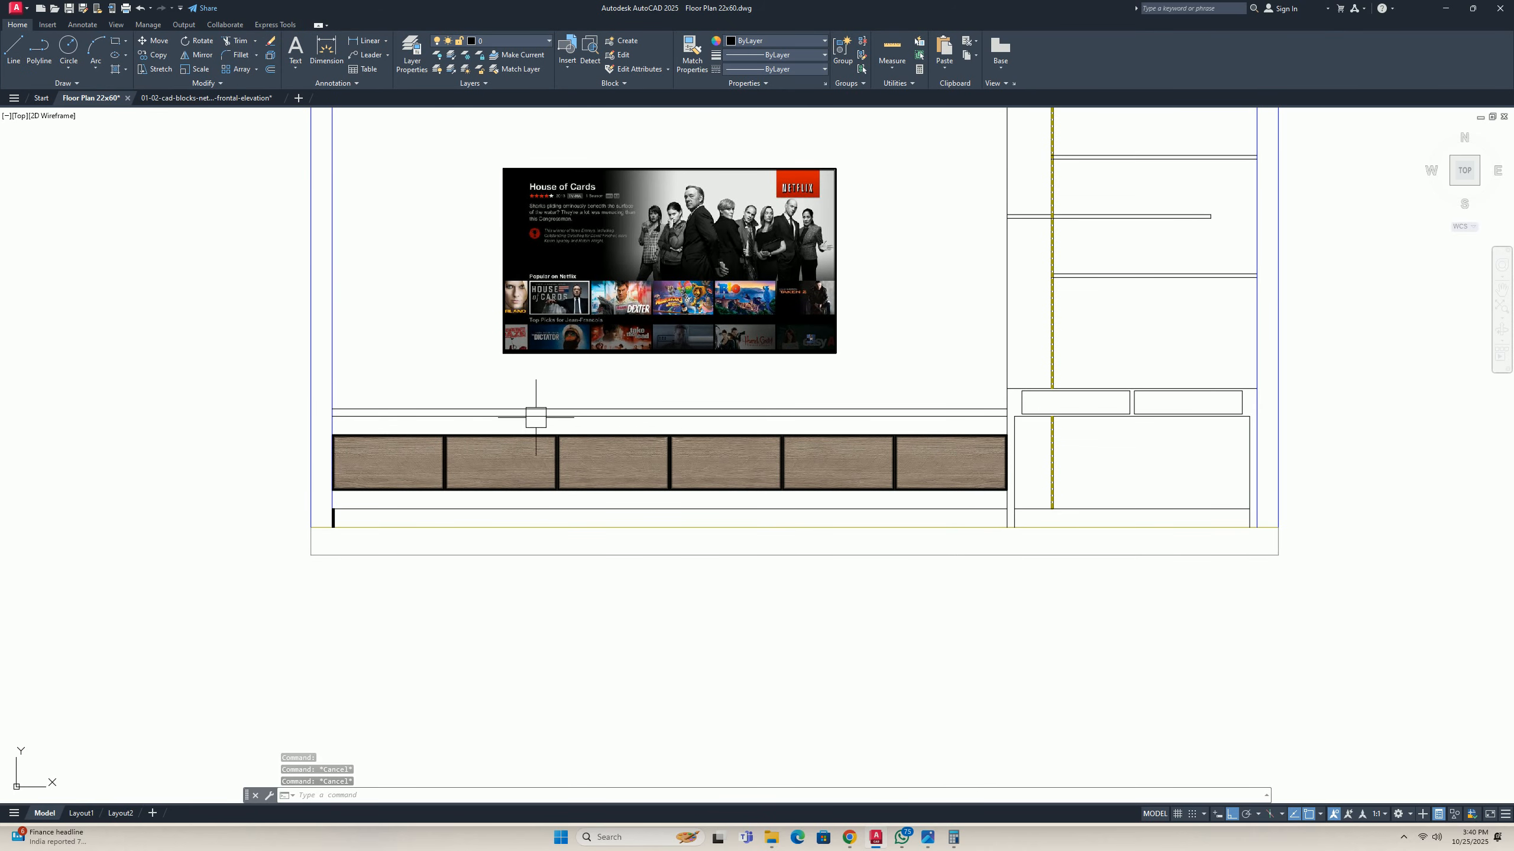
pyautogui.scroll(4, 641, 429)
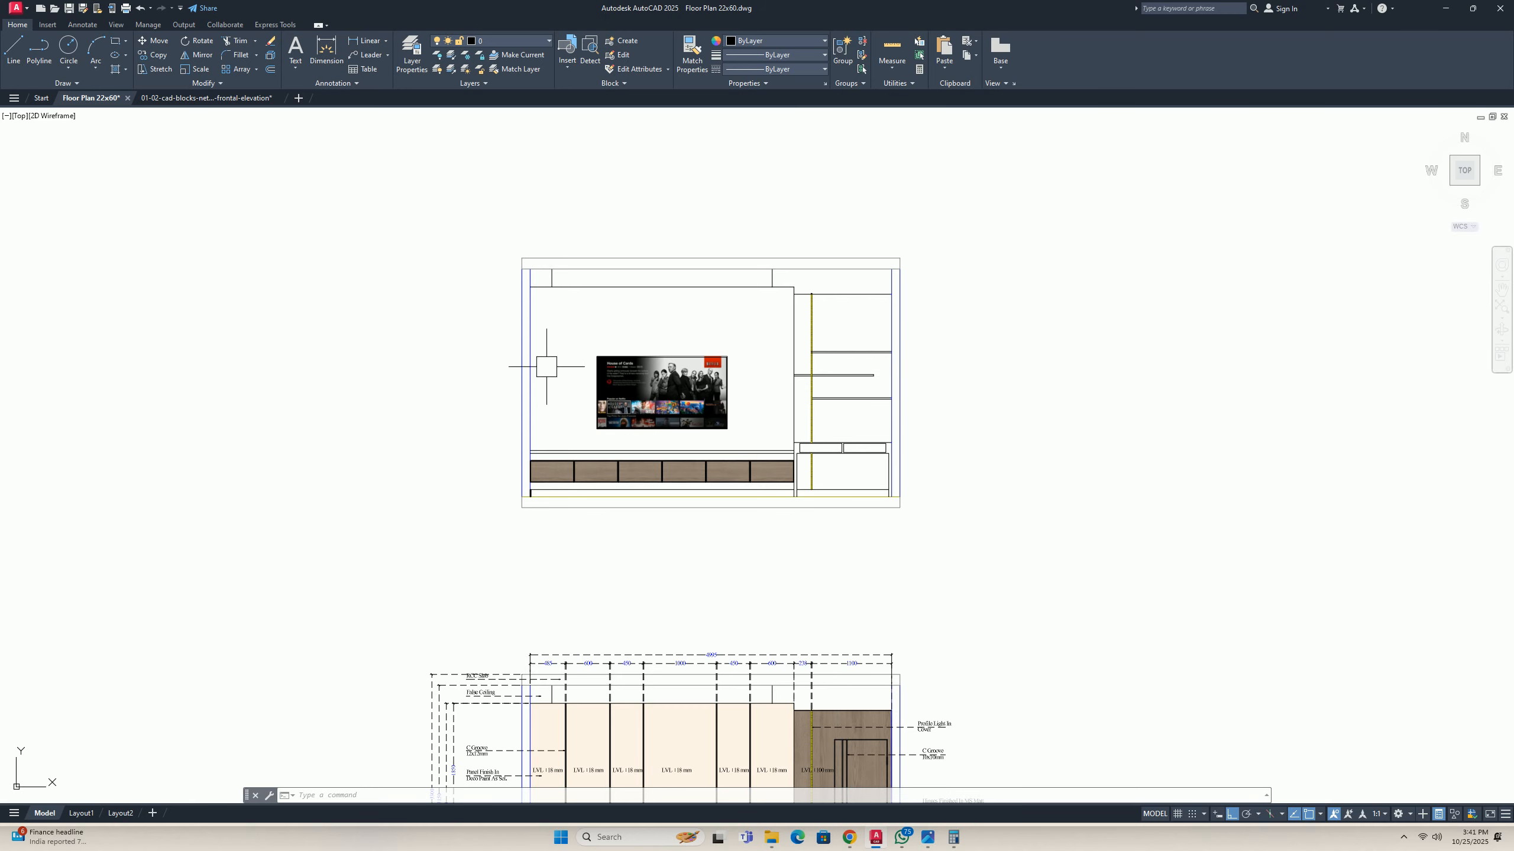
pyautogui.moveTo(609, 340); pyautogui.dragTo(570, 403, button='middle')
pyautogui.press('Escape')
pyautogui.press('Escape')
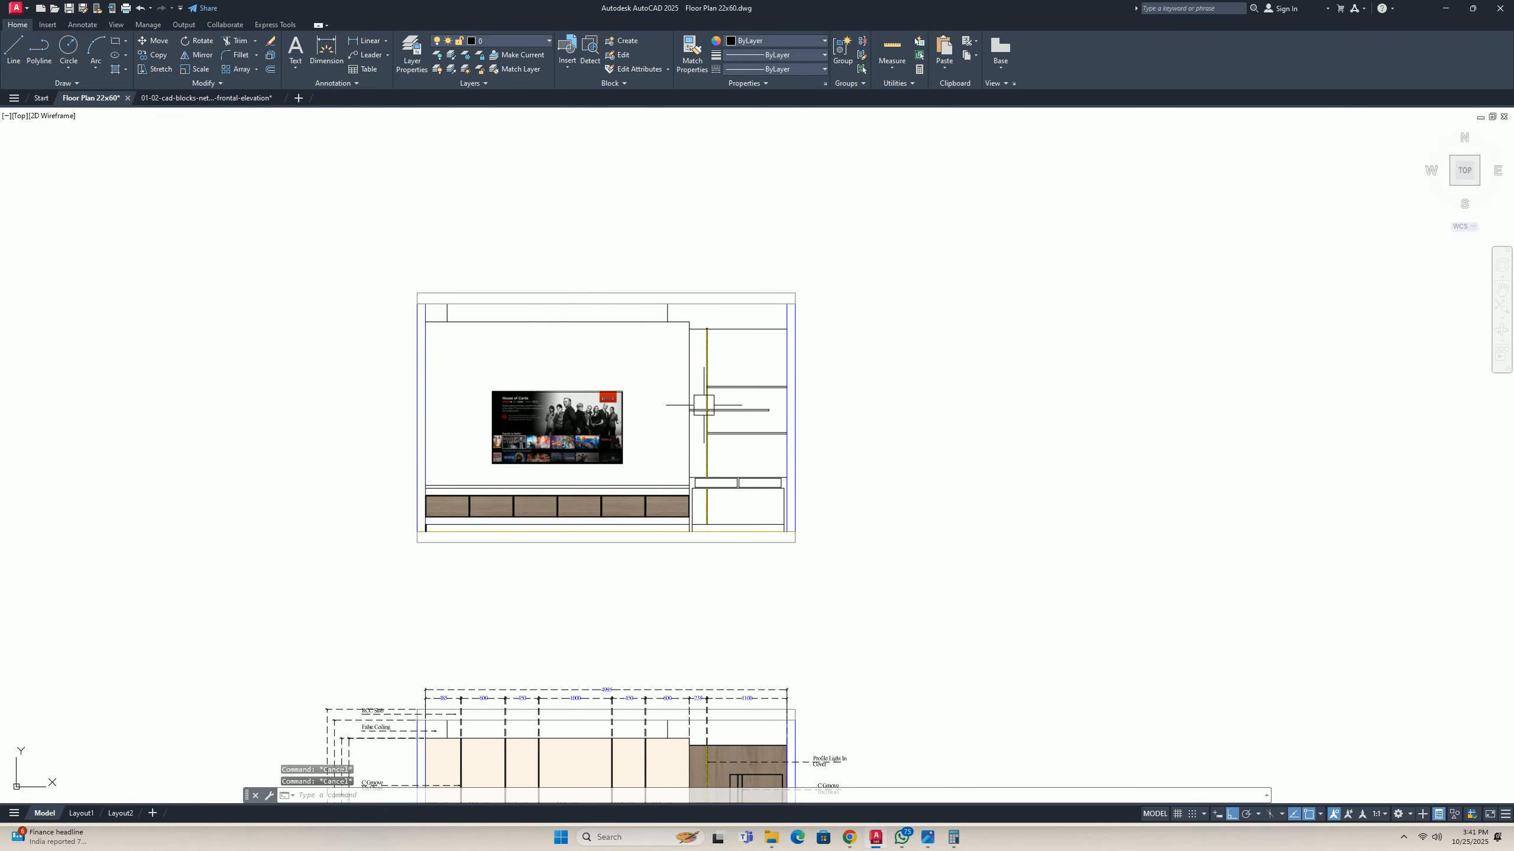
pyautogui.moveTo(704, 406); pyautogui.dragTo(692, 377, button='middle')
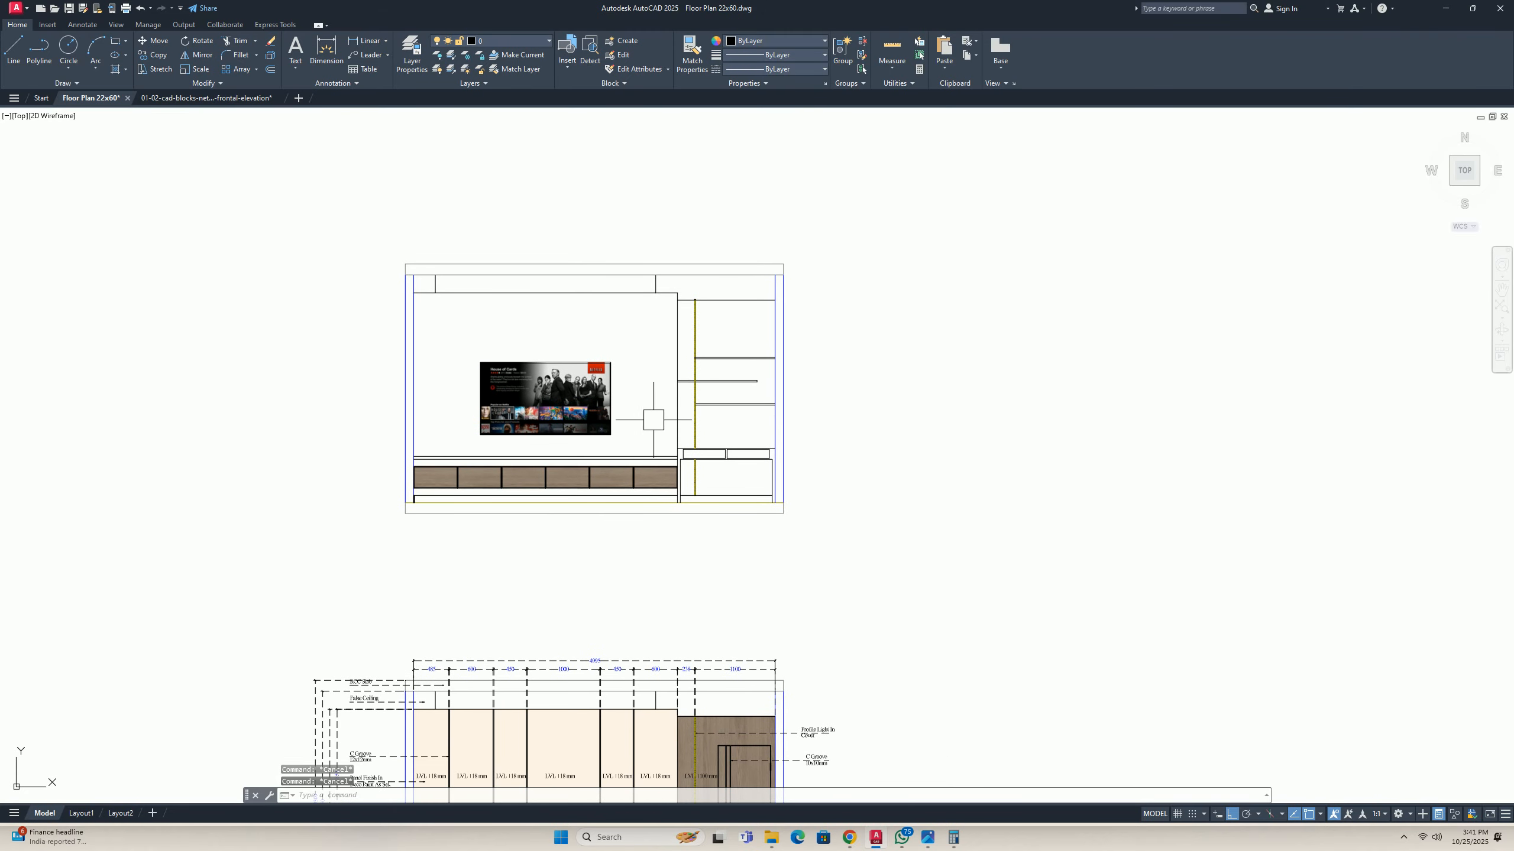
pyautogui.scroll(-2, 805, 375)
pyautogui.scroll(4, 626, 380)
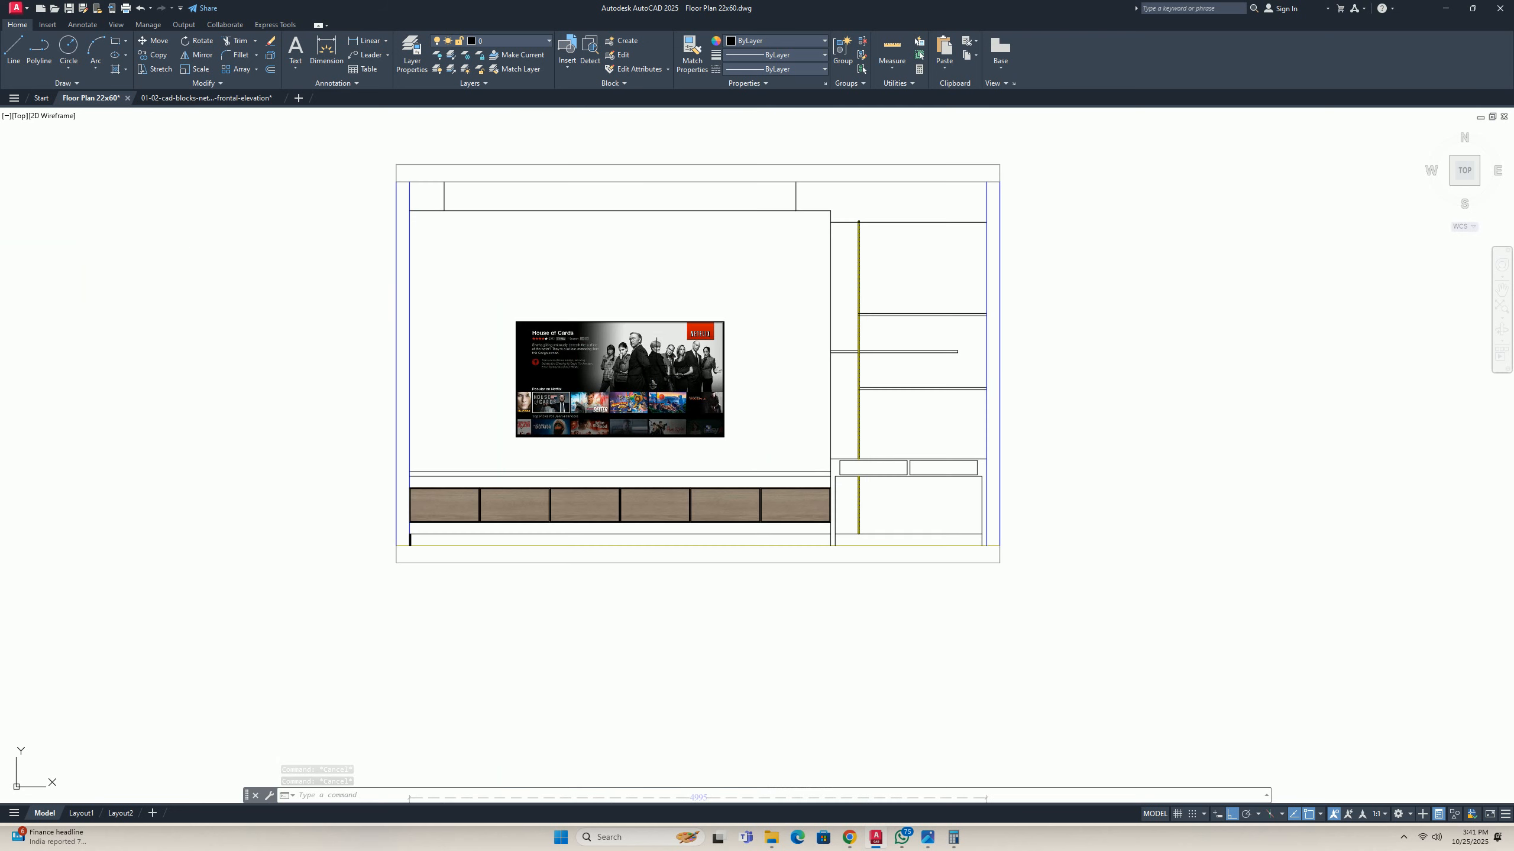
pyautogui.moveTo(418, 442); pyautogui.dragTo(431, 482, button='middle')
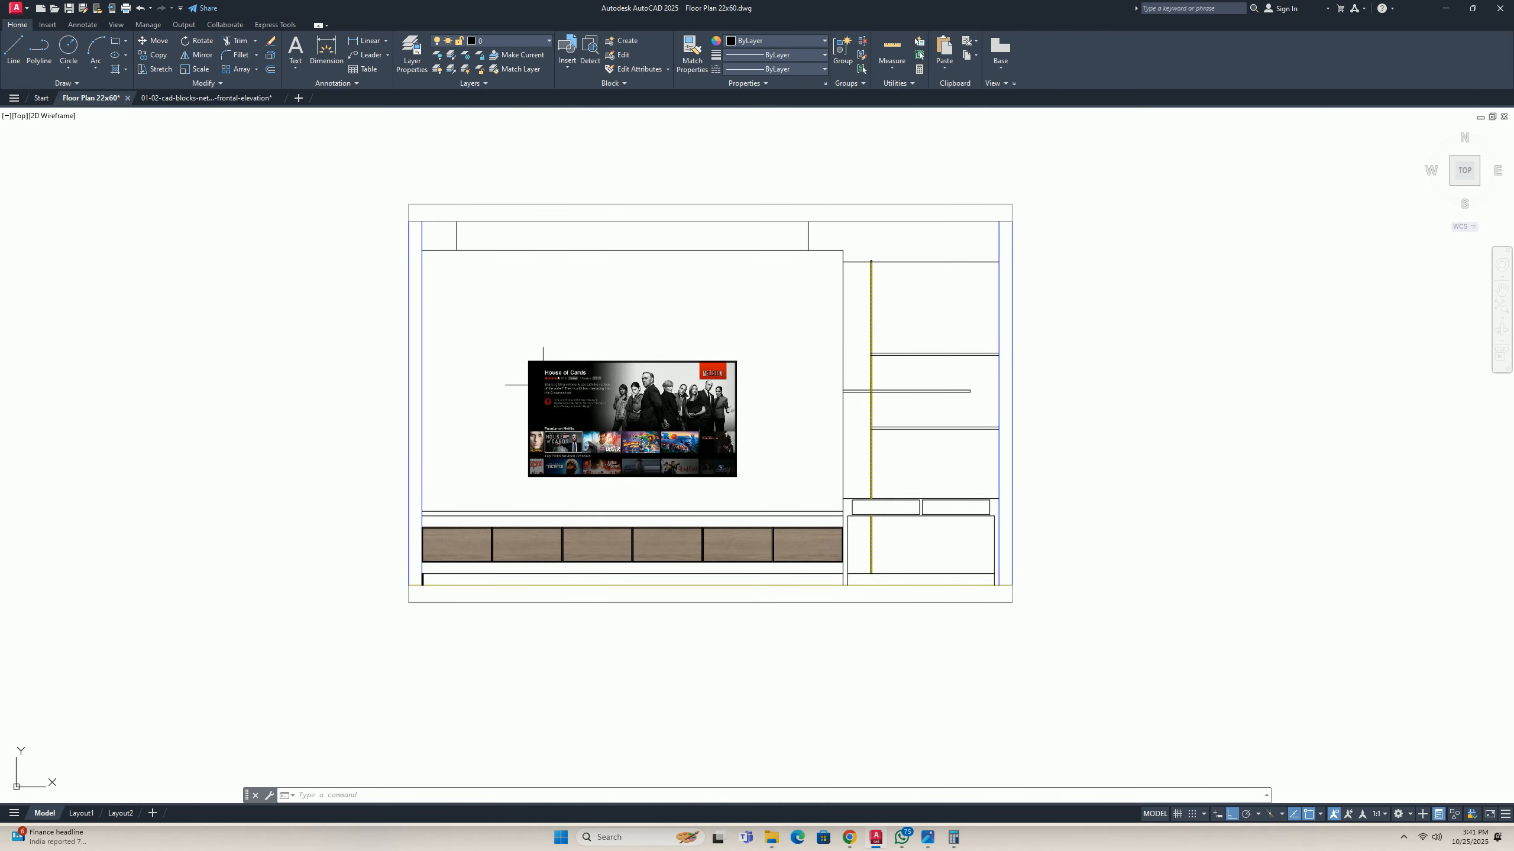
pyautogui.scroll(-6, 461, 381)
pyautogui.scroll(2, 473, 524)
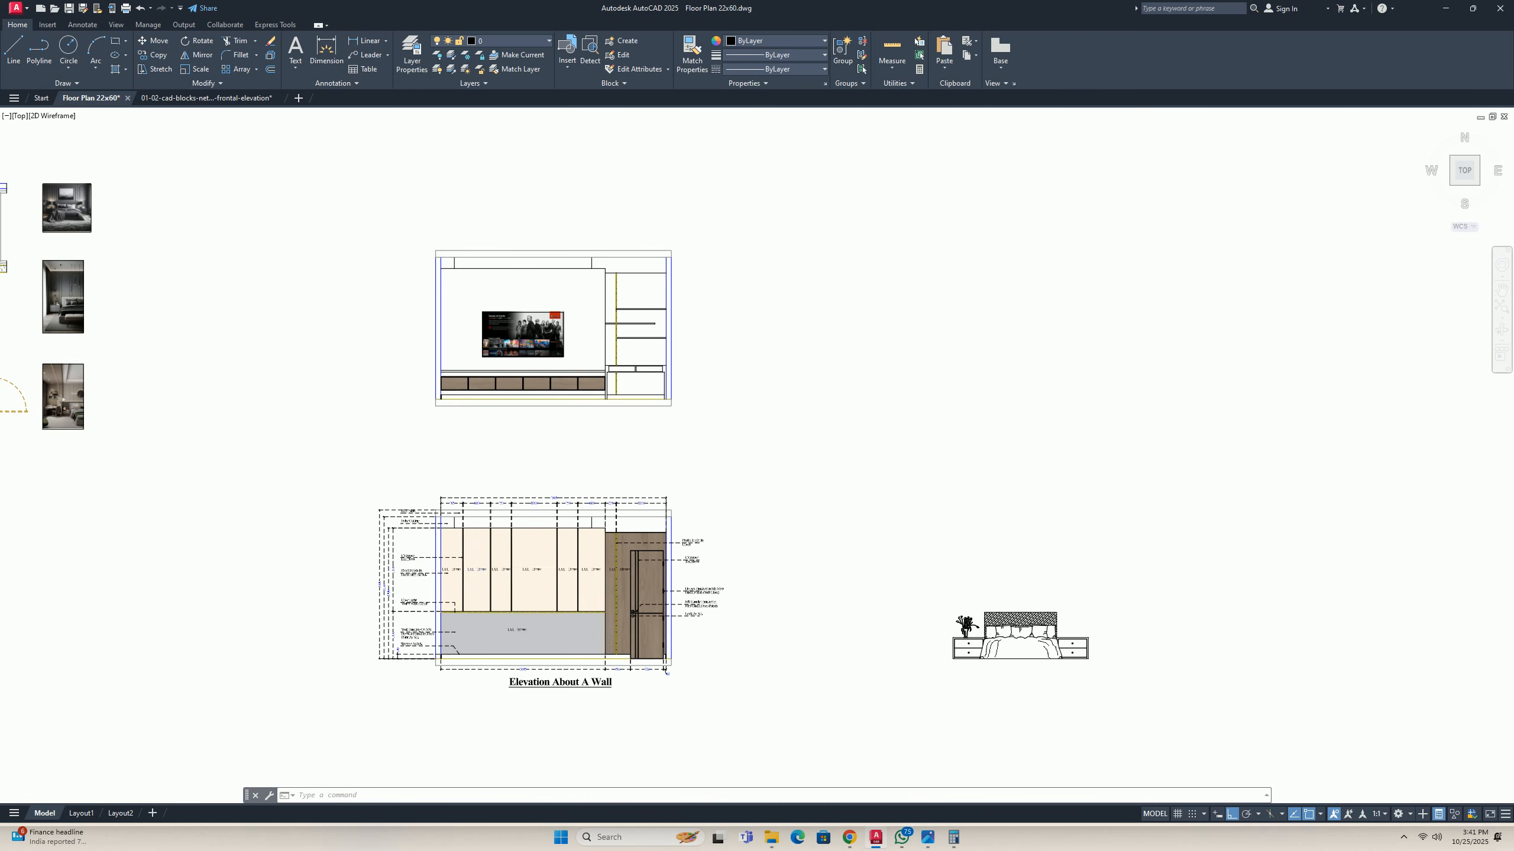
pyautogui.scroll(-2, 466, 538)
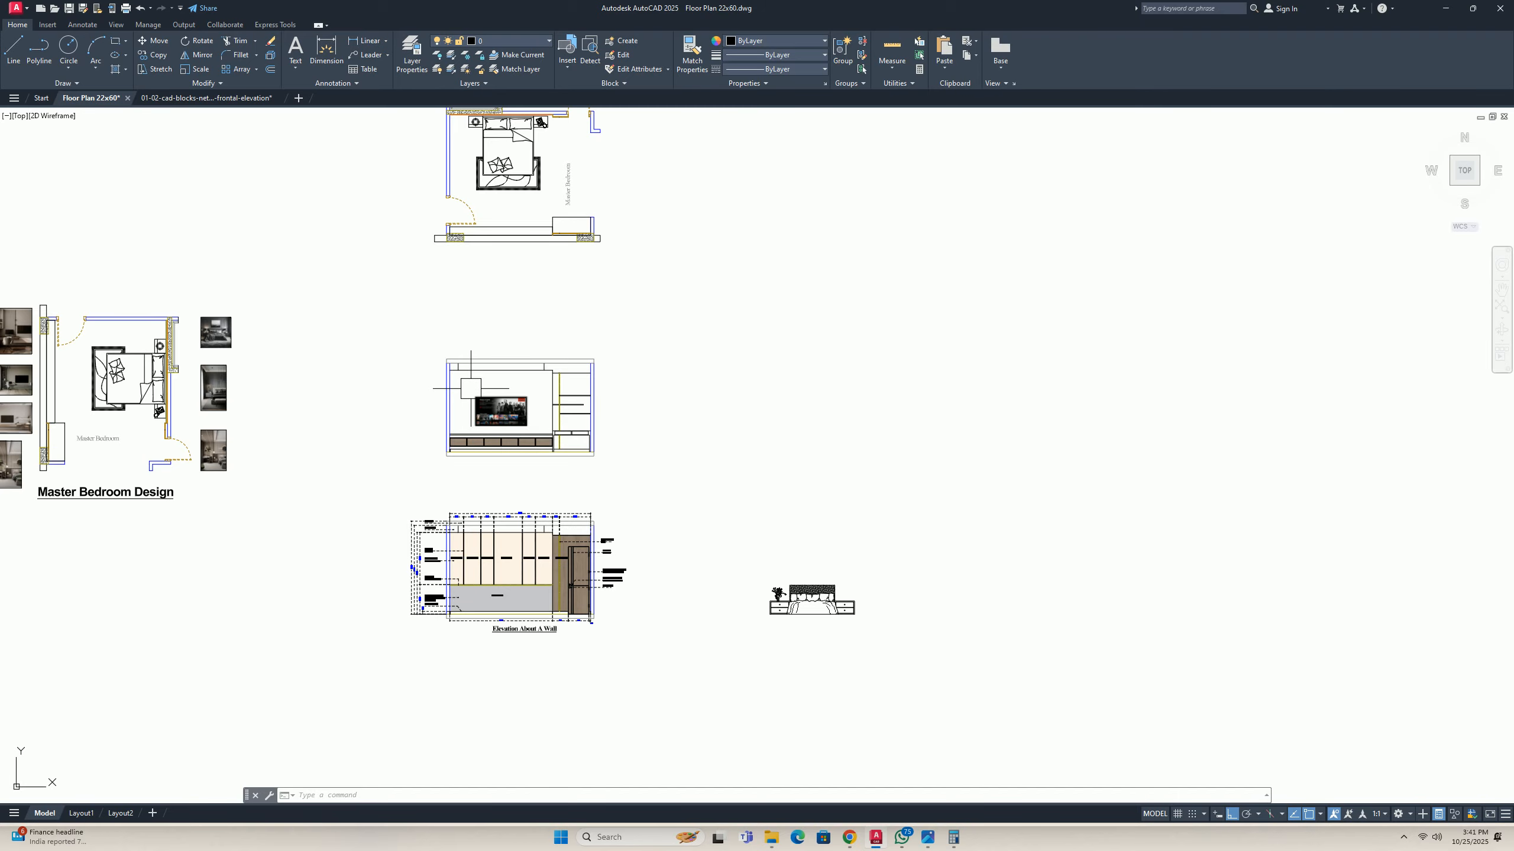
pyautogui.scroll(2, 489, 474)
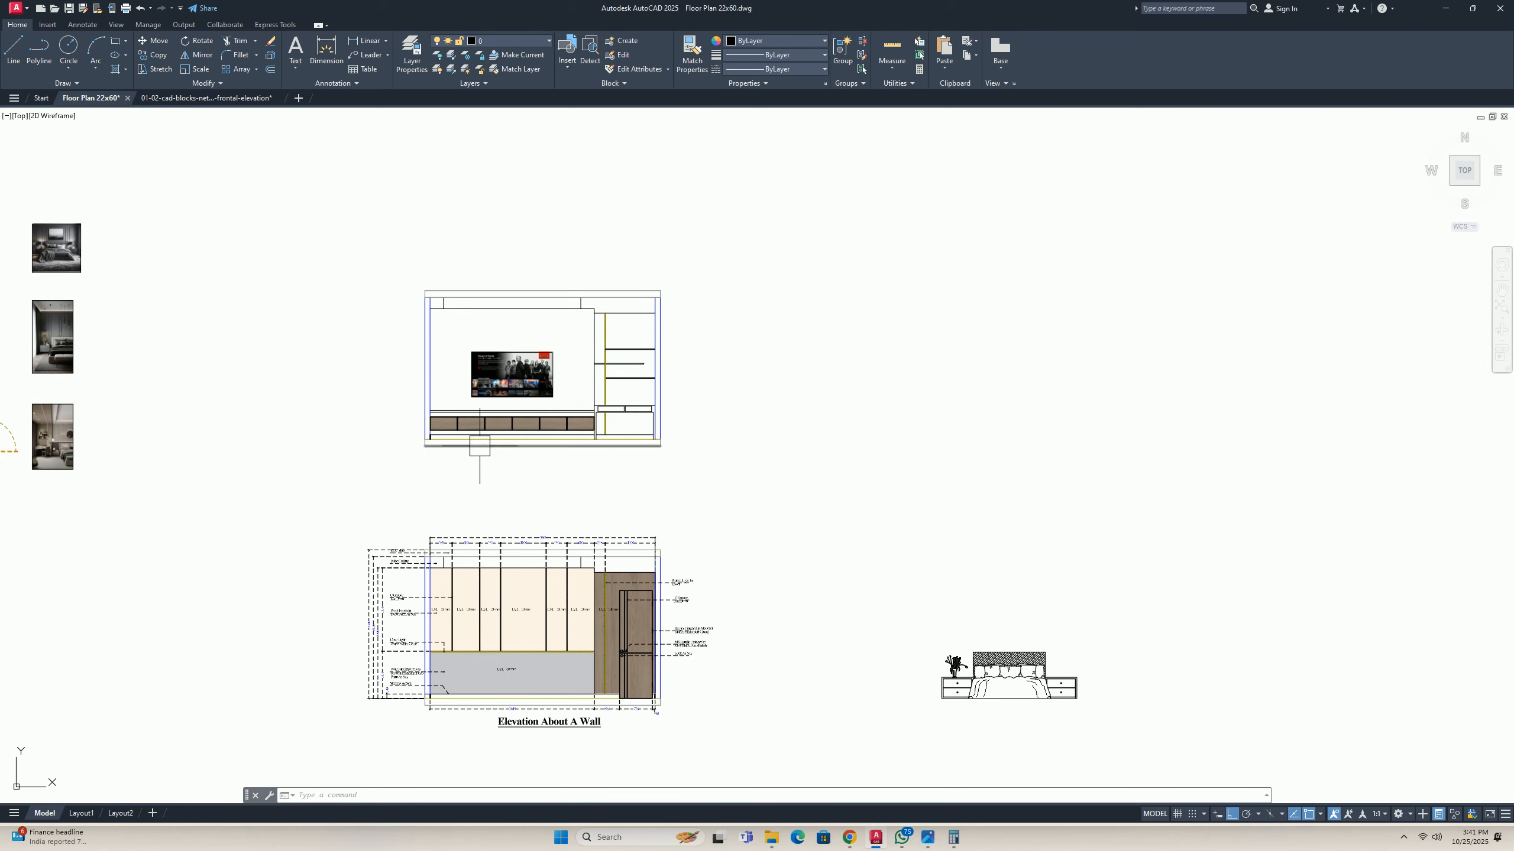
pyautogui.press('Escape')
pyautogui.press('Escape')
pyautogui.moveTo(445, 437); pyautogui.dragTo(508, 452, button='middle')
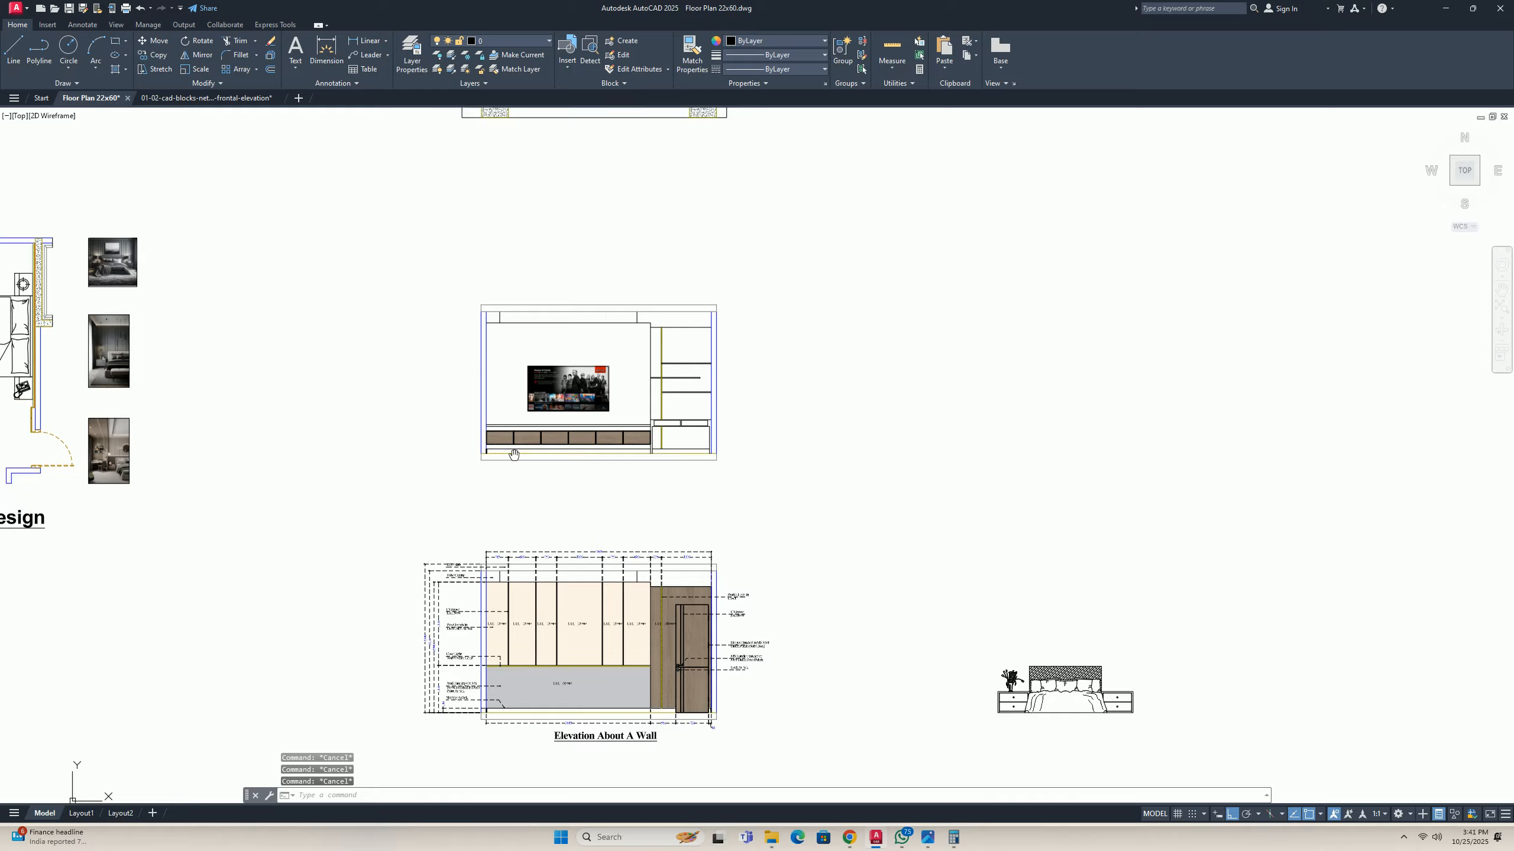
pyautogui.write('q*Cancel*')
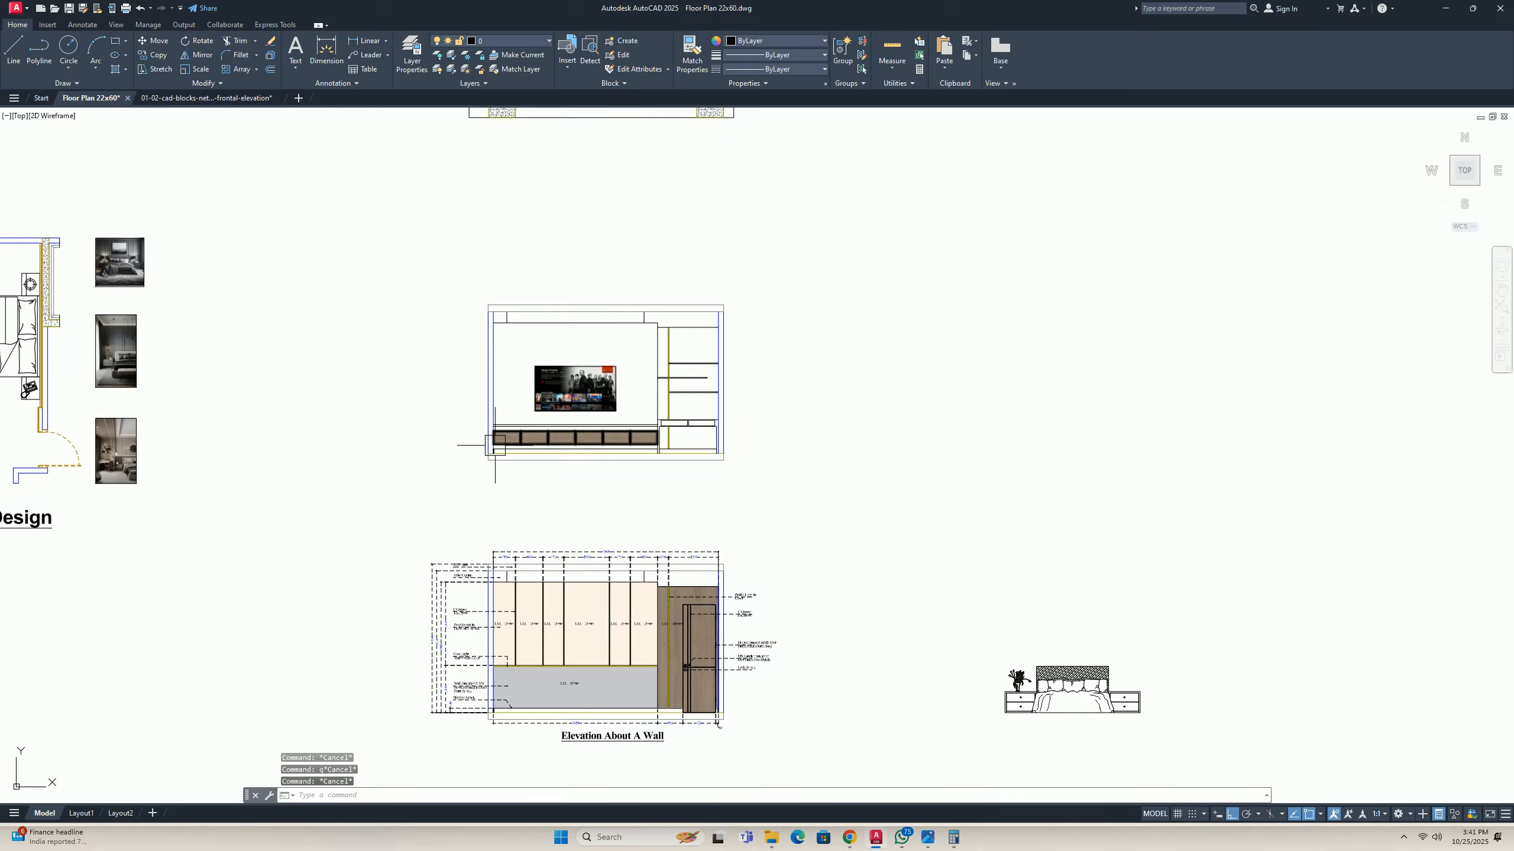
pyautogui.scroll(2, 538, 386)
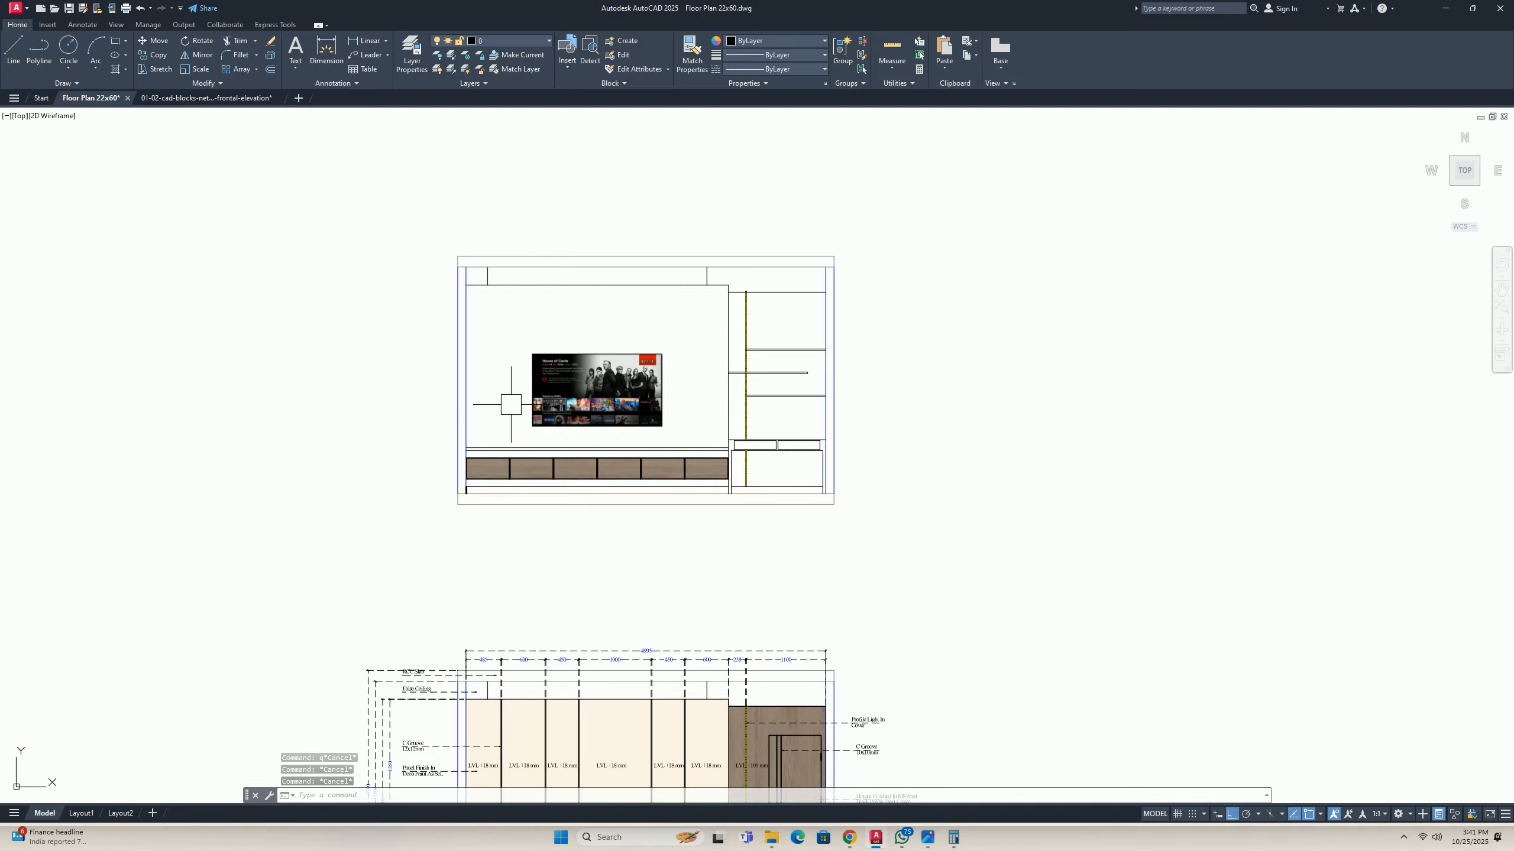
# Draw a 350 by 1500 mm rectangle at the wall's left inner edge, standing on the top line of the ledge above the TV unit.
pyautogui.moveTo(512, 418); pyautogui.dragTo(533, 448, button='middle')
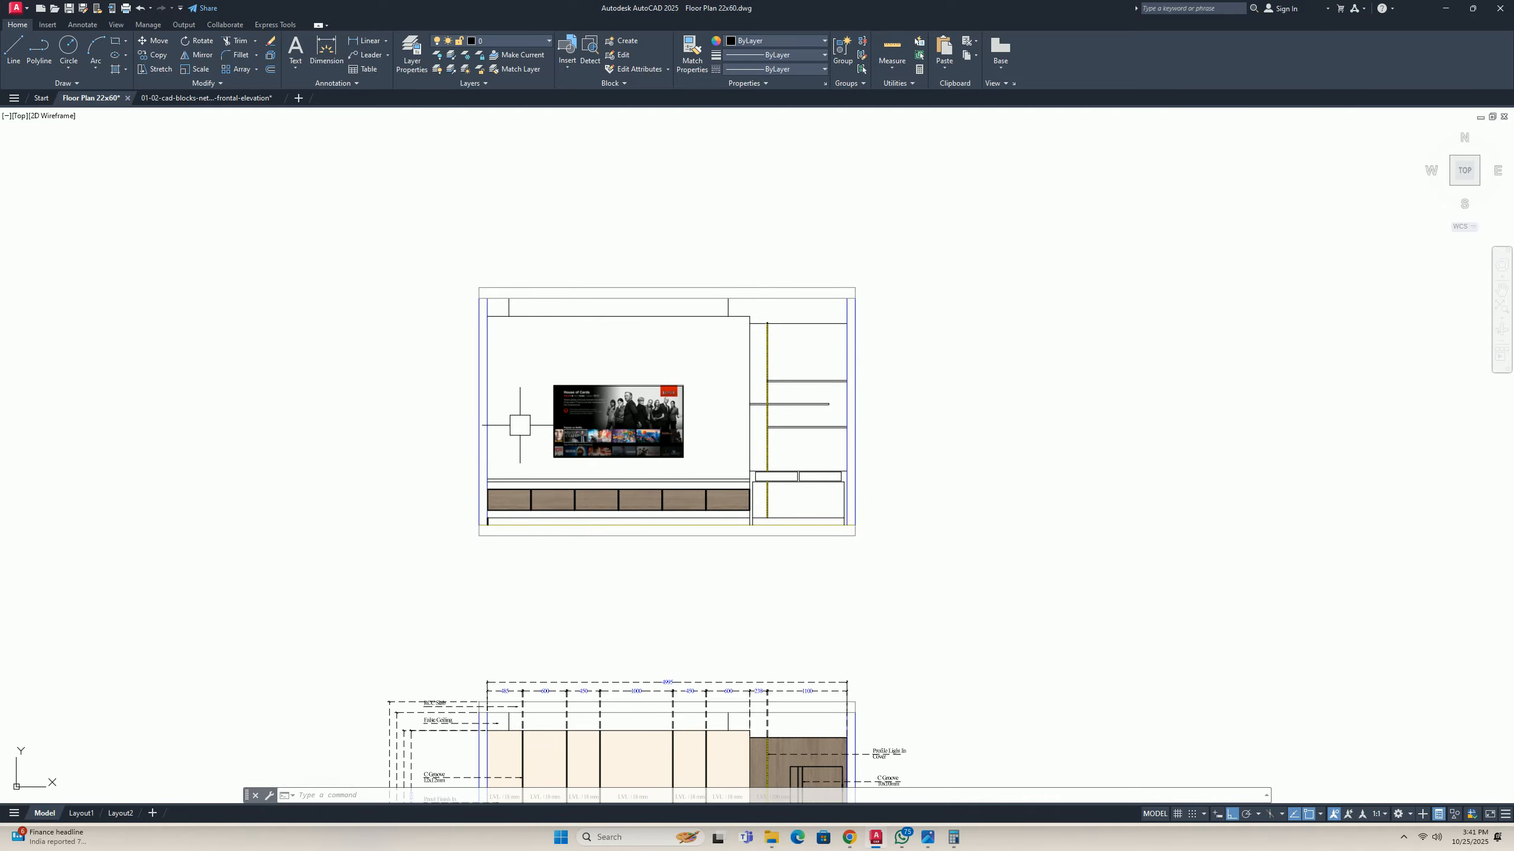
pyautogui.write('rec')
pyautogui.press('Return')
pyautogui.scroll(6, 486, 486)
pyautogui.click(488, 458)
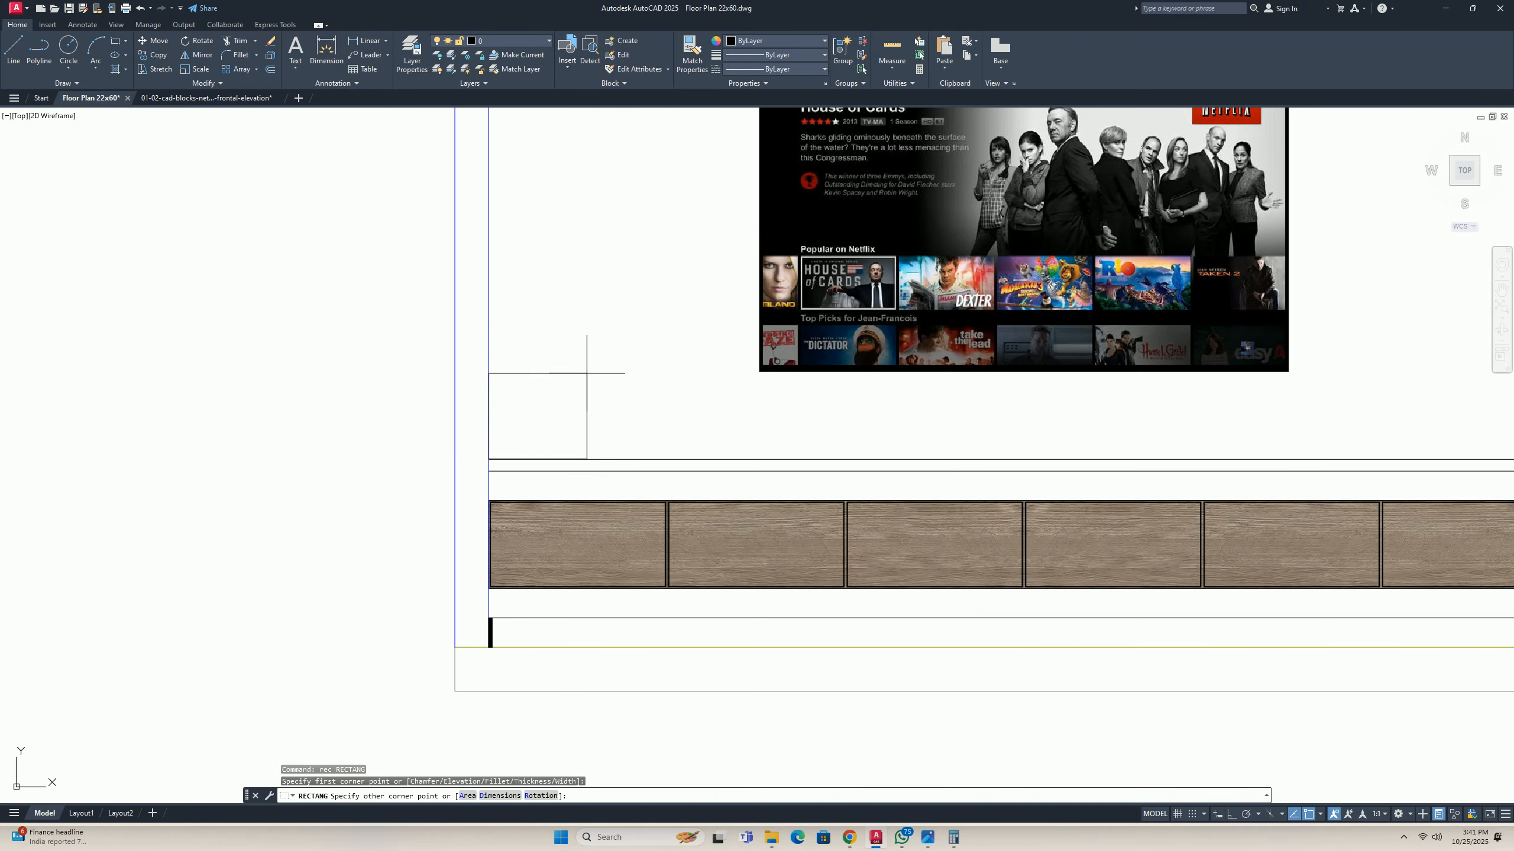
pyautogui.moveTo(586, 373); pyautogui.dragTo(601, 555, button='middle')
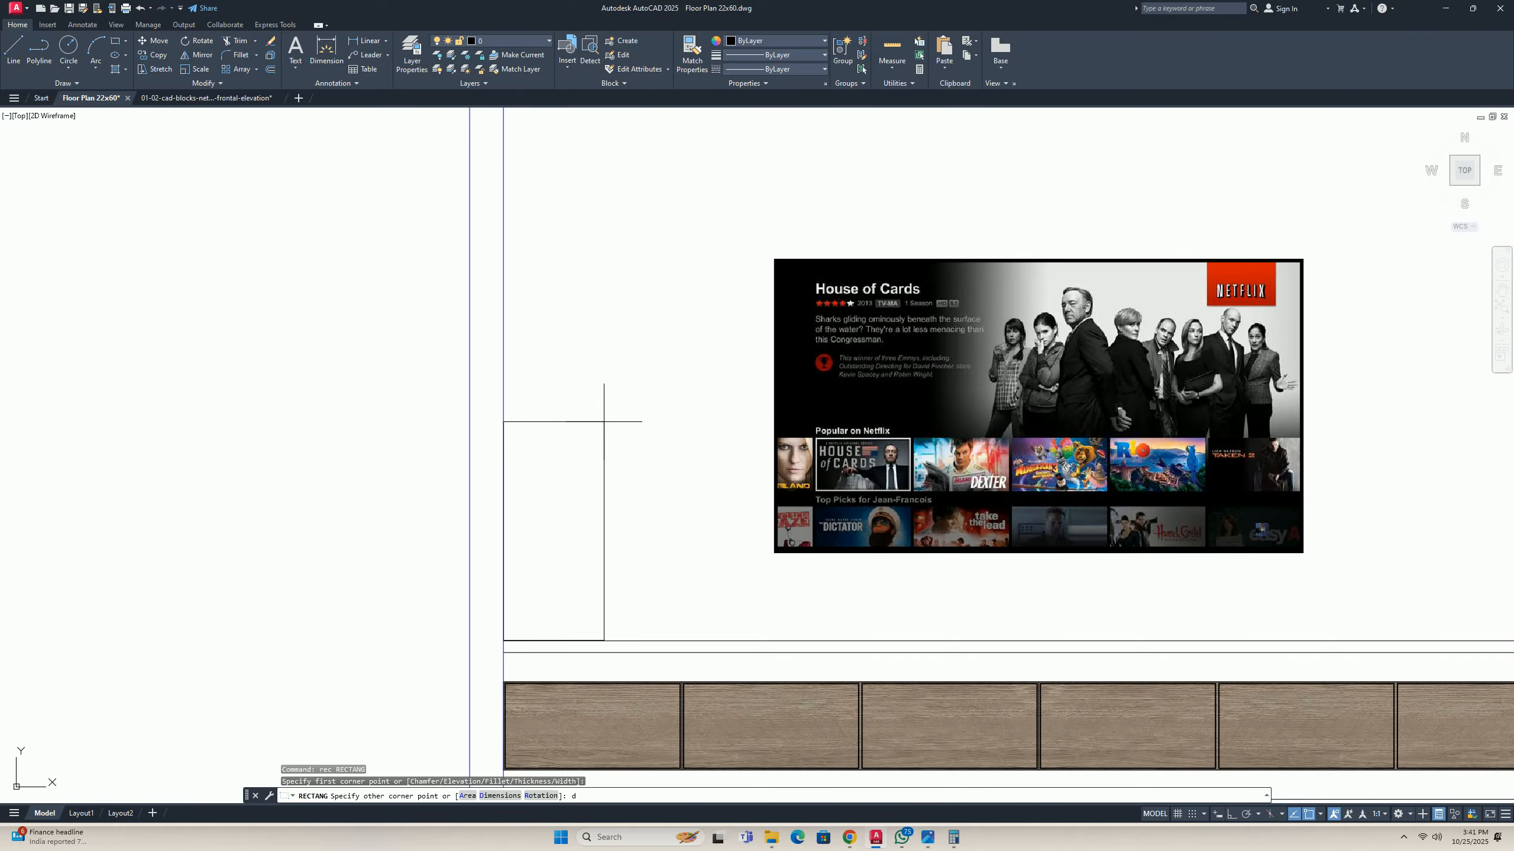
pyautogui.press('Return')
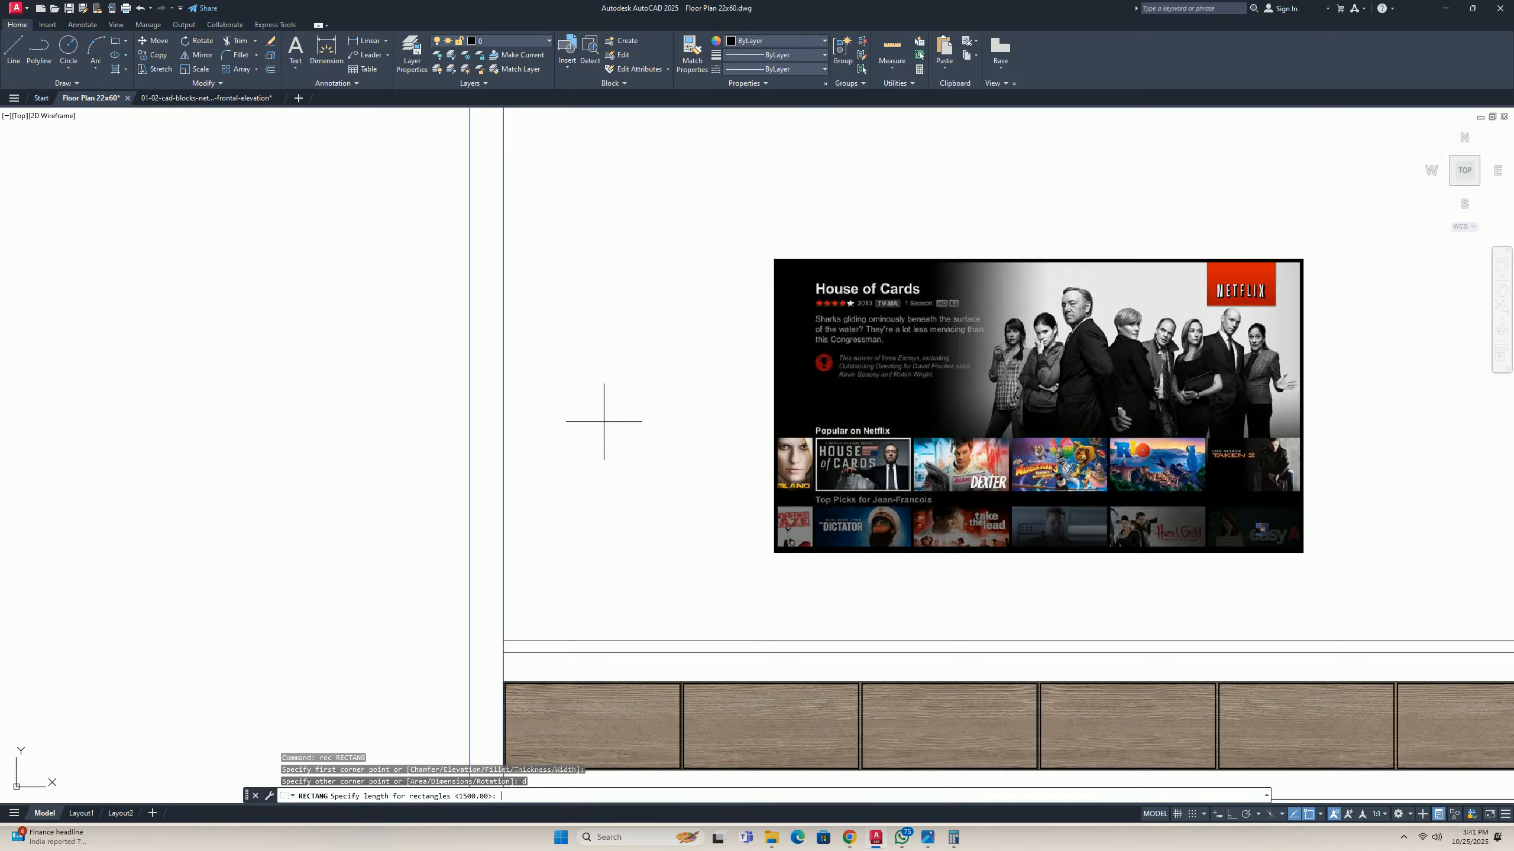
pyautogui.press('Return')
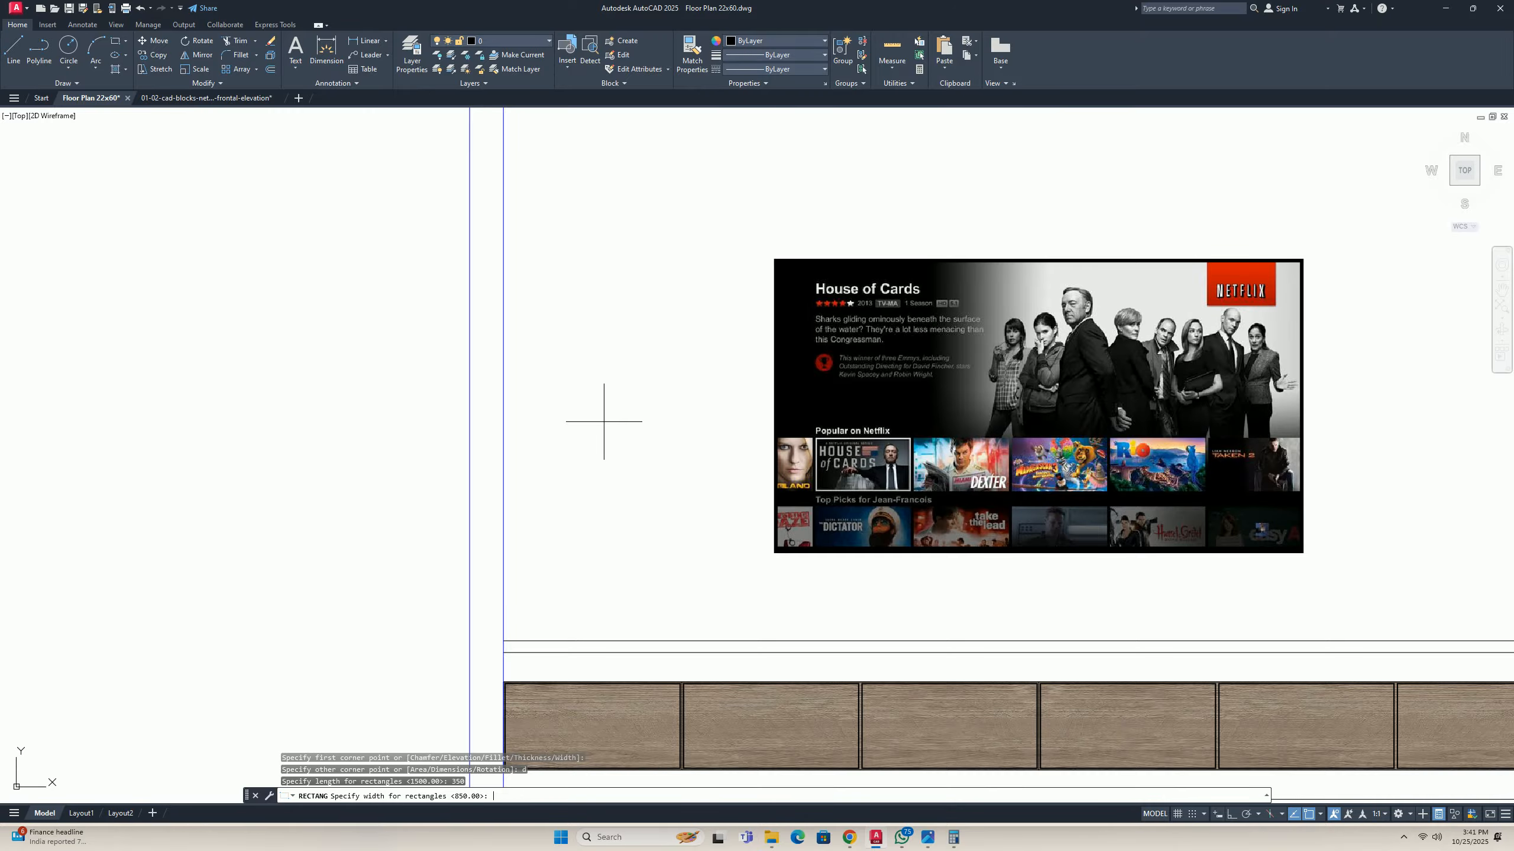
pyautogui.write('1500')
pyautogui.press('Return')
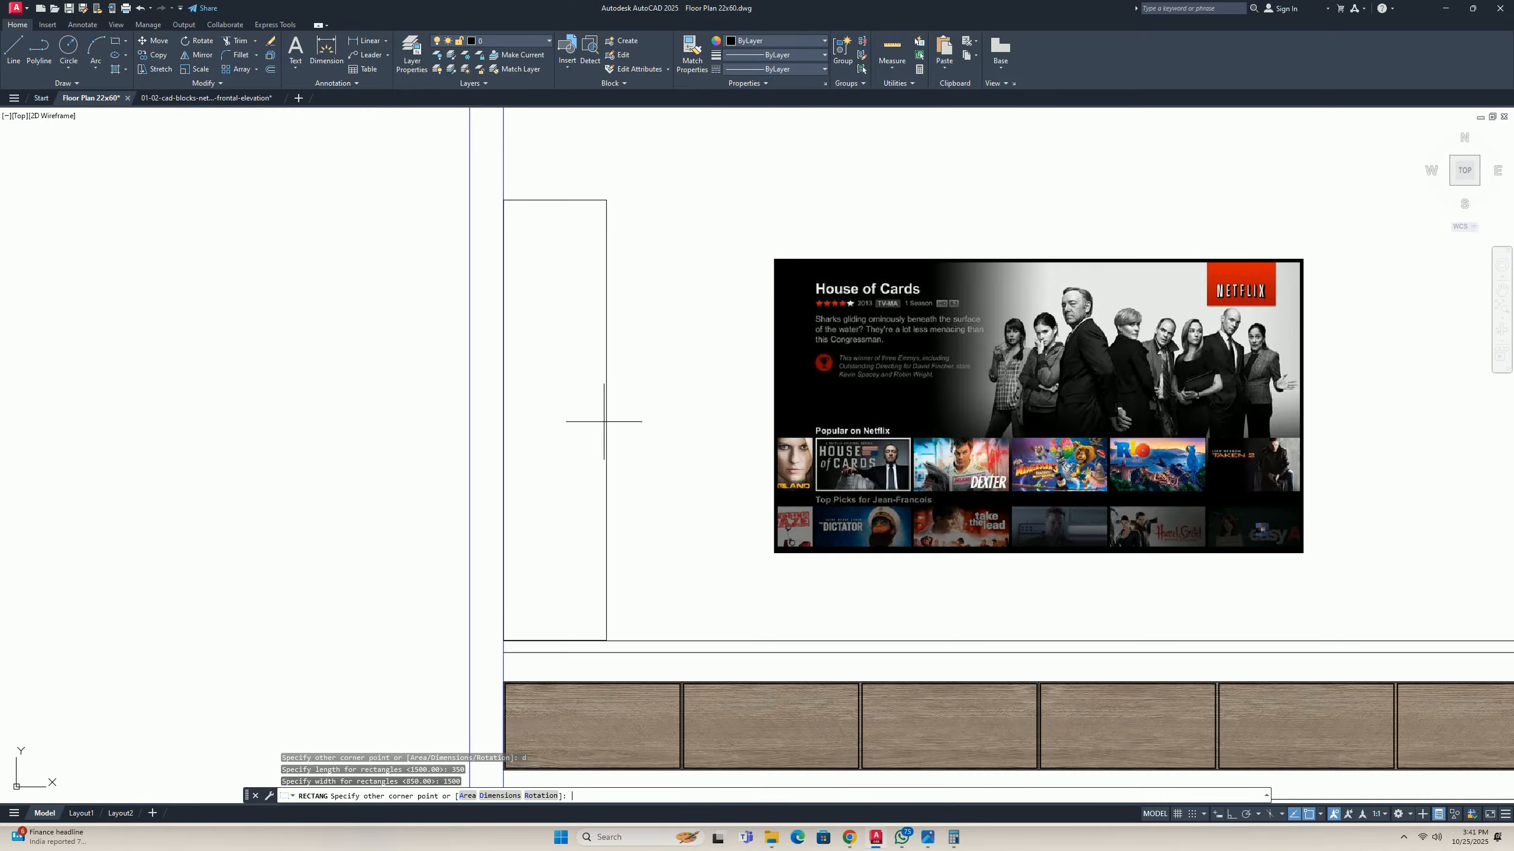
pyautogui.click(621, 375)
# Try to stretch the tall rectangle's top edge up to the panel's top line.
pyautogui.scroll(-3, 601, 467)
pyautogui.click(571, 421)
pyautogui.click(560, 422)
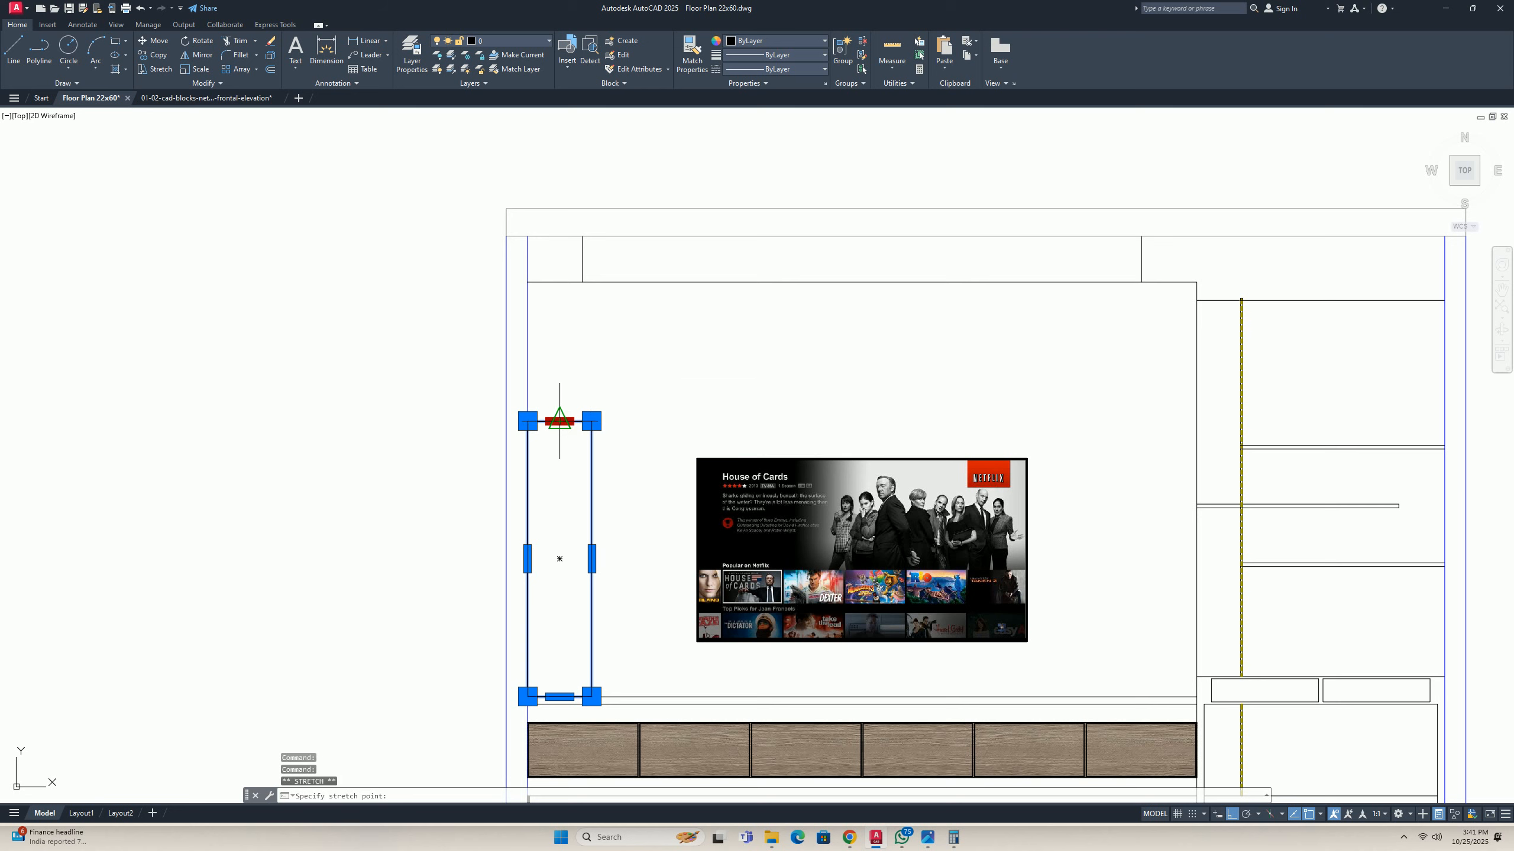
pyautogui.click(554, 281)
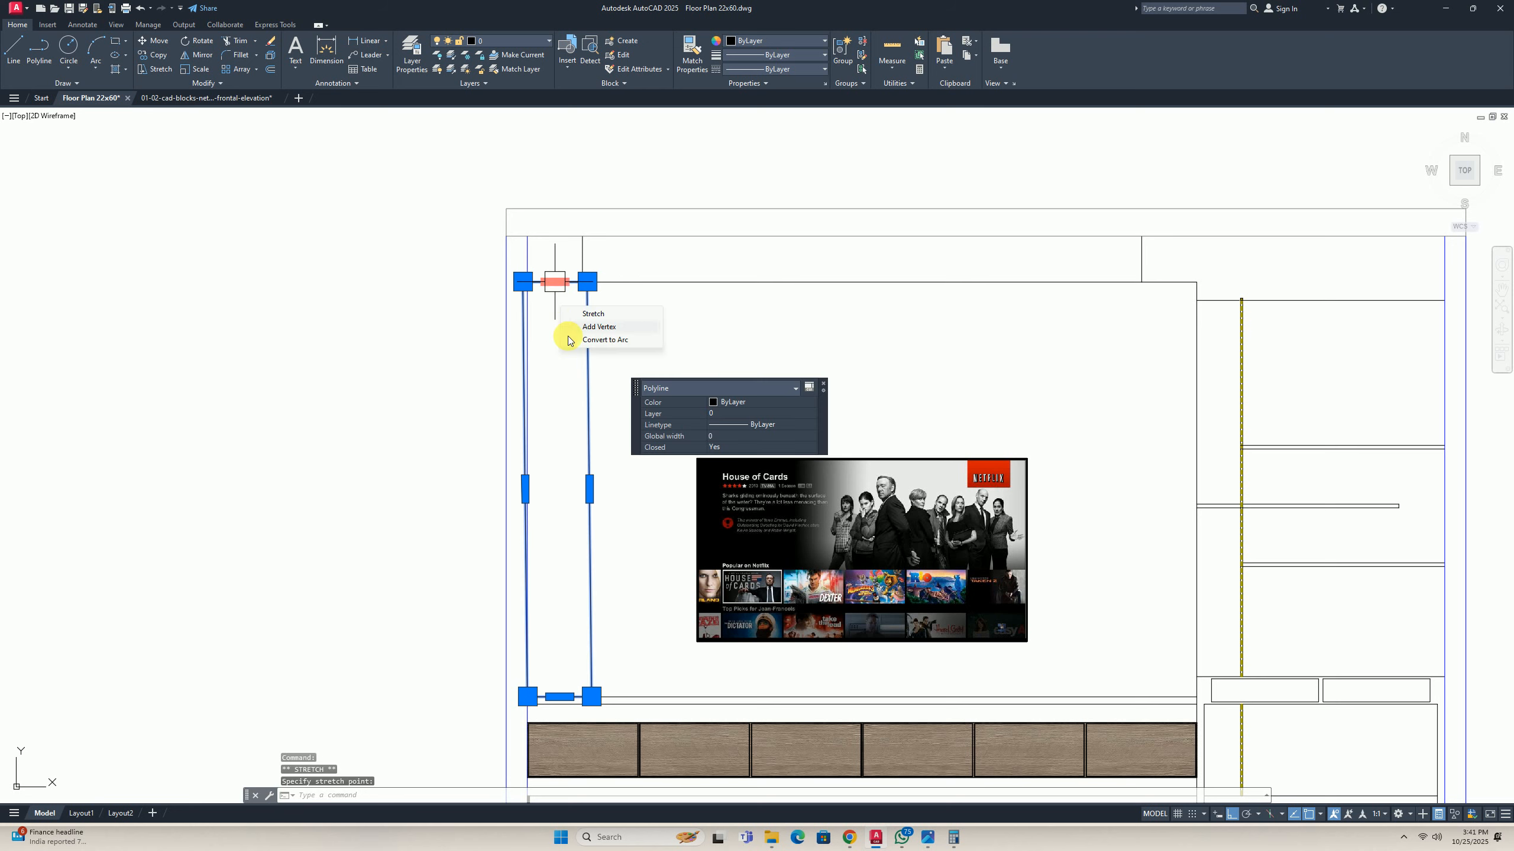
pyautogui.hotkey('ctrl', 'z')
# Stretch the tall rectangle's top edge straight up to the TV panel's top line, keeping its sides vertical.
pyautogui.click(582, 422)
pyautogui.click(560, 422)
pyautogui.scroll(4, 554, 284)
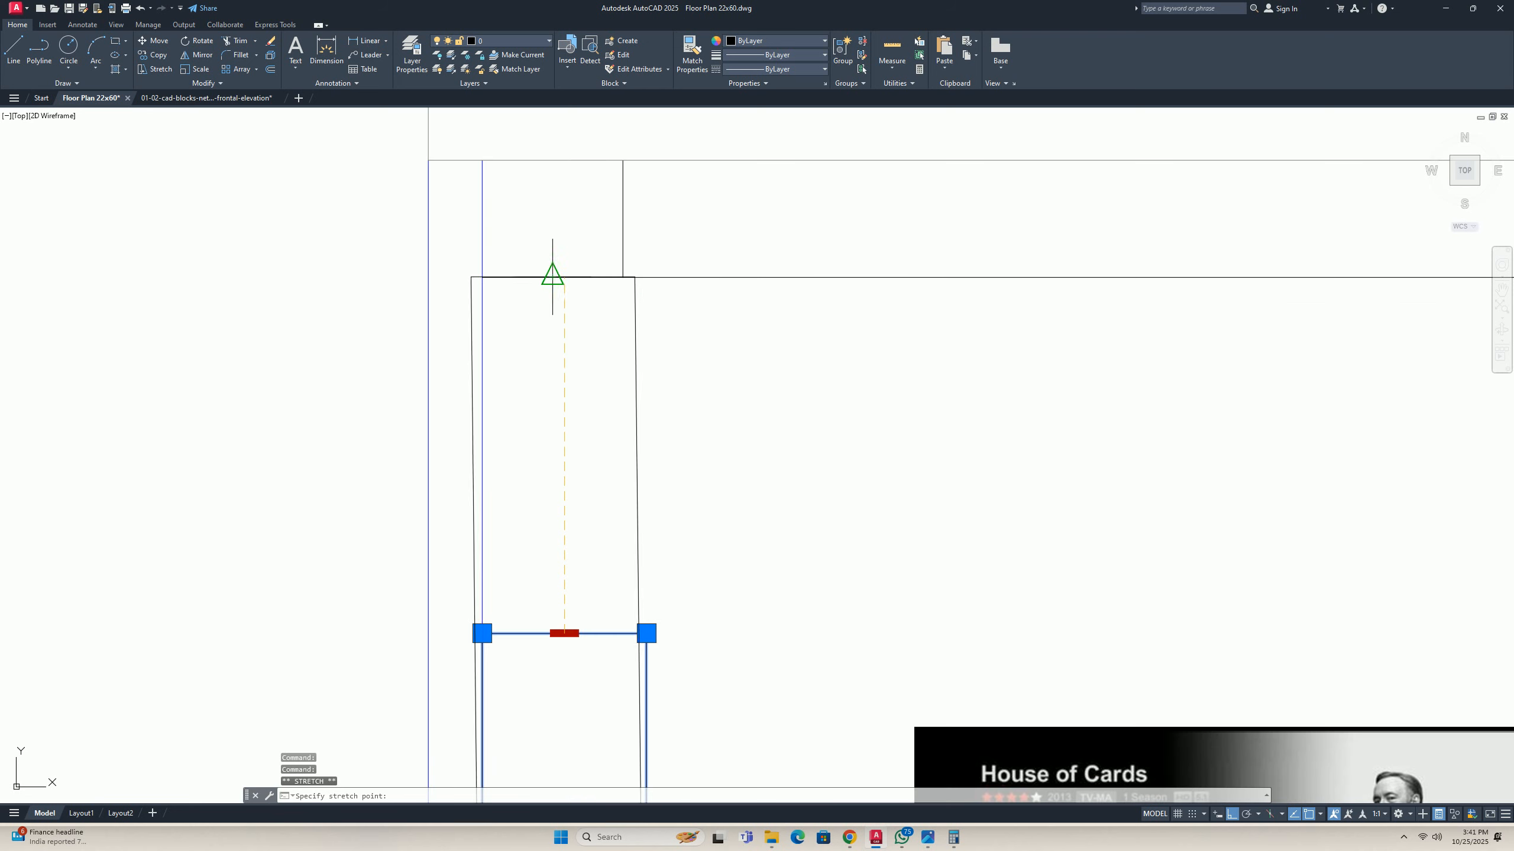
pyautogui.click(564, 280)
pyautogui.press('Escape')
pyautogui.press('Escape')
pyautogui.scroll(-6, 623, 388)
pyautogui.moveTo(631, 493); pyautogui.dragTo(609, 389, button='middle')
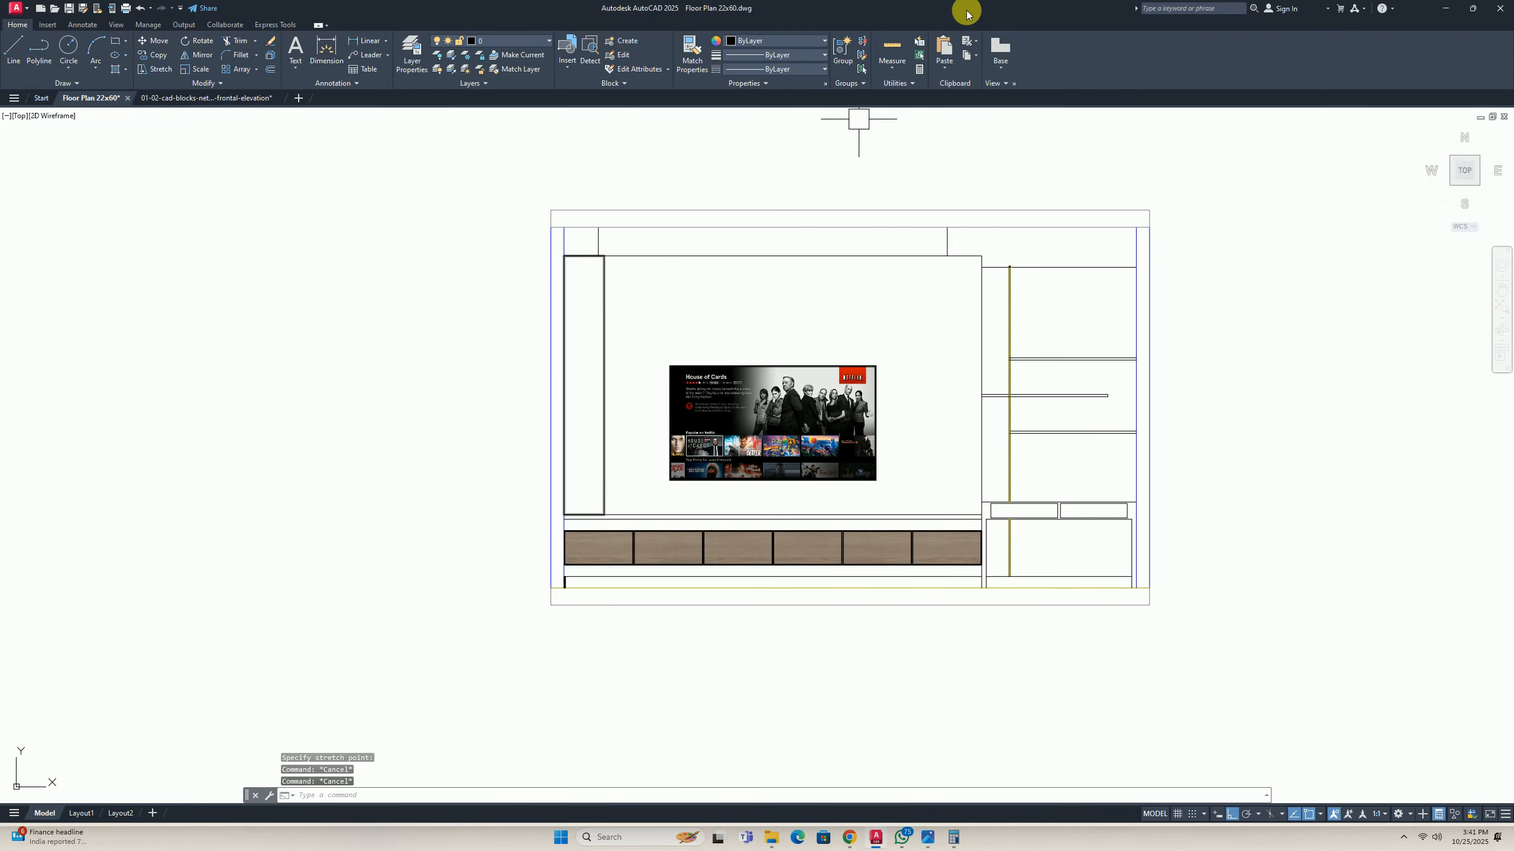
# Narrow the tall rectangle by stretching its right edge horizontally inward.
pyautogui.click(891, 50)
pyautogui.press('Escape')
pyautogui.scroll(5, 590, 387)
pyautogui.click(671, 363)
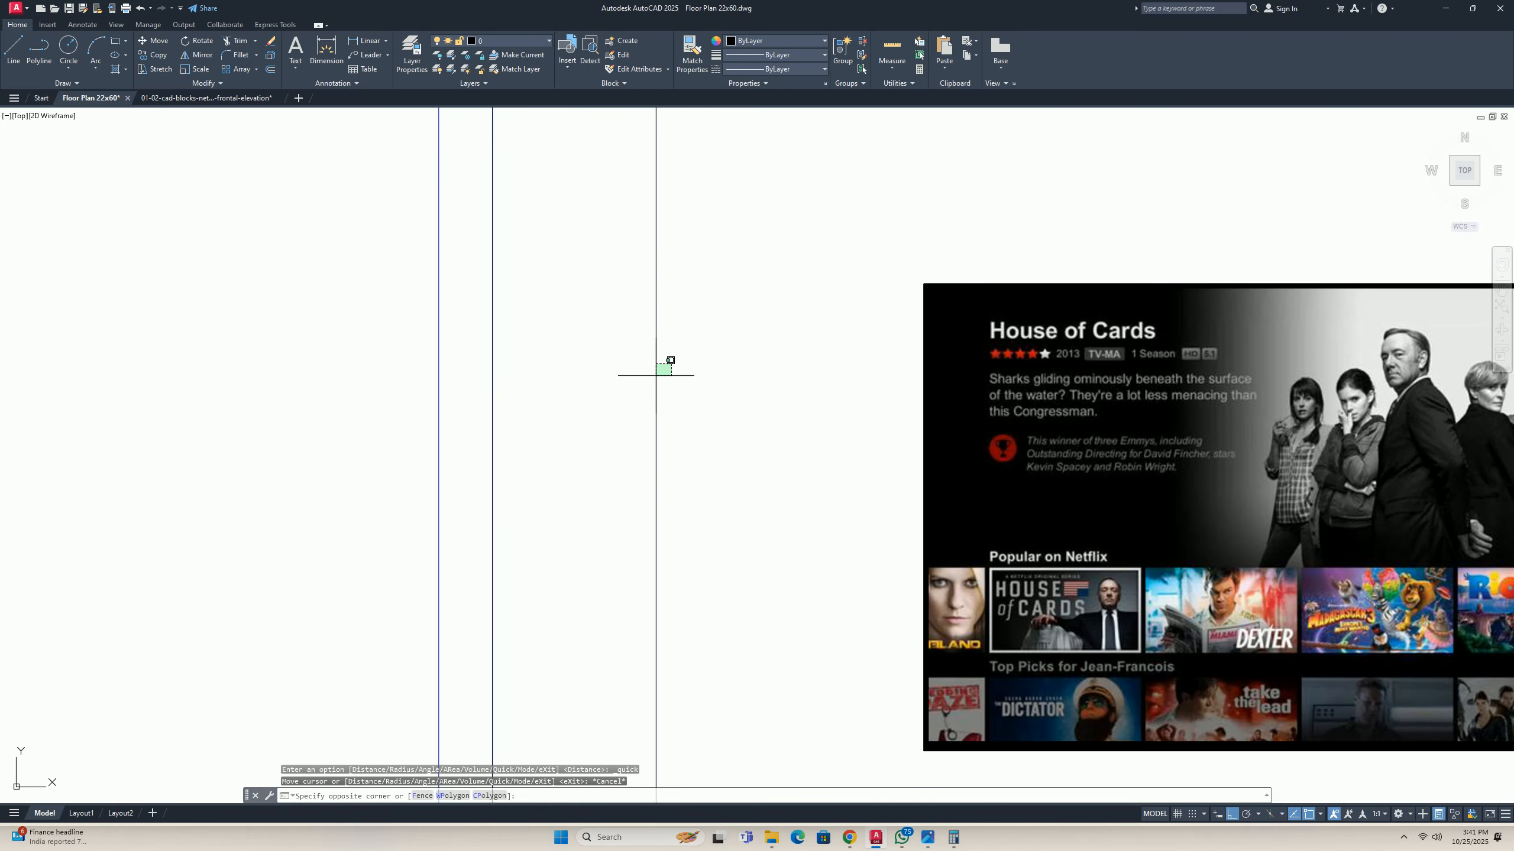
pyautogui.click(656, 376)
pyautogui.click(657, 362)
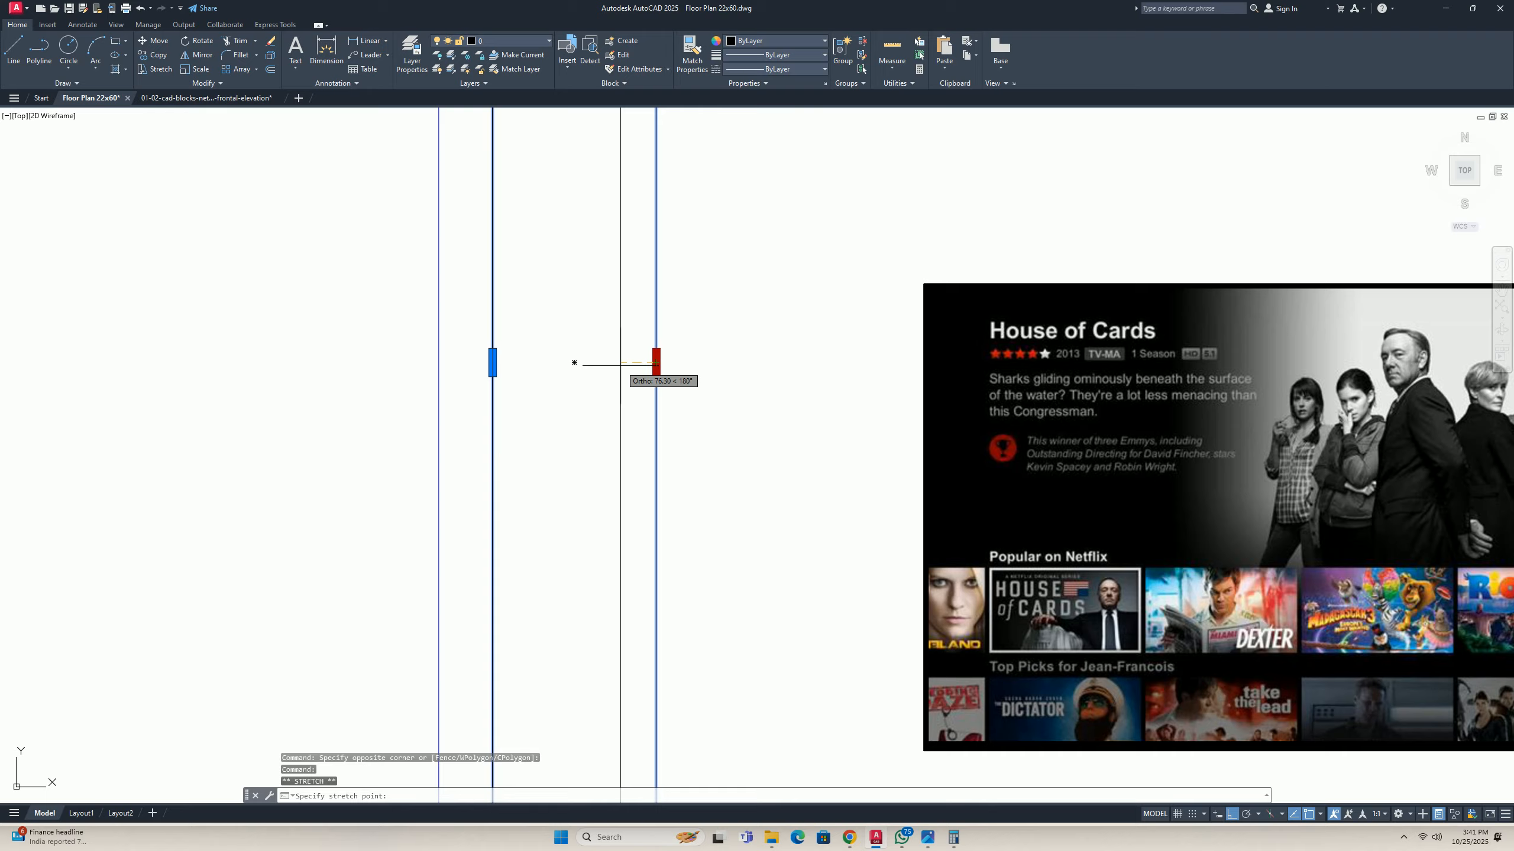
pyautogui.write('5')
pyautogui.press('Return')
pyautogui.press('Escape')
pyautogui.press('Escape')
pyautogui.press('Escape')
pyautogui.scroll(-5, 621, 362)
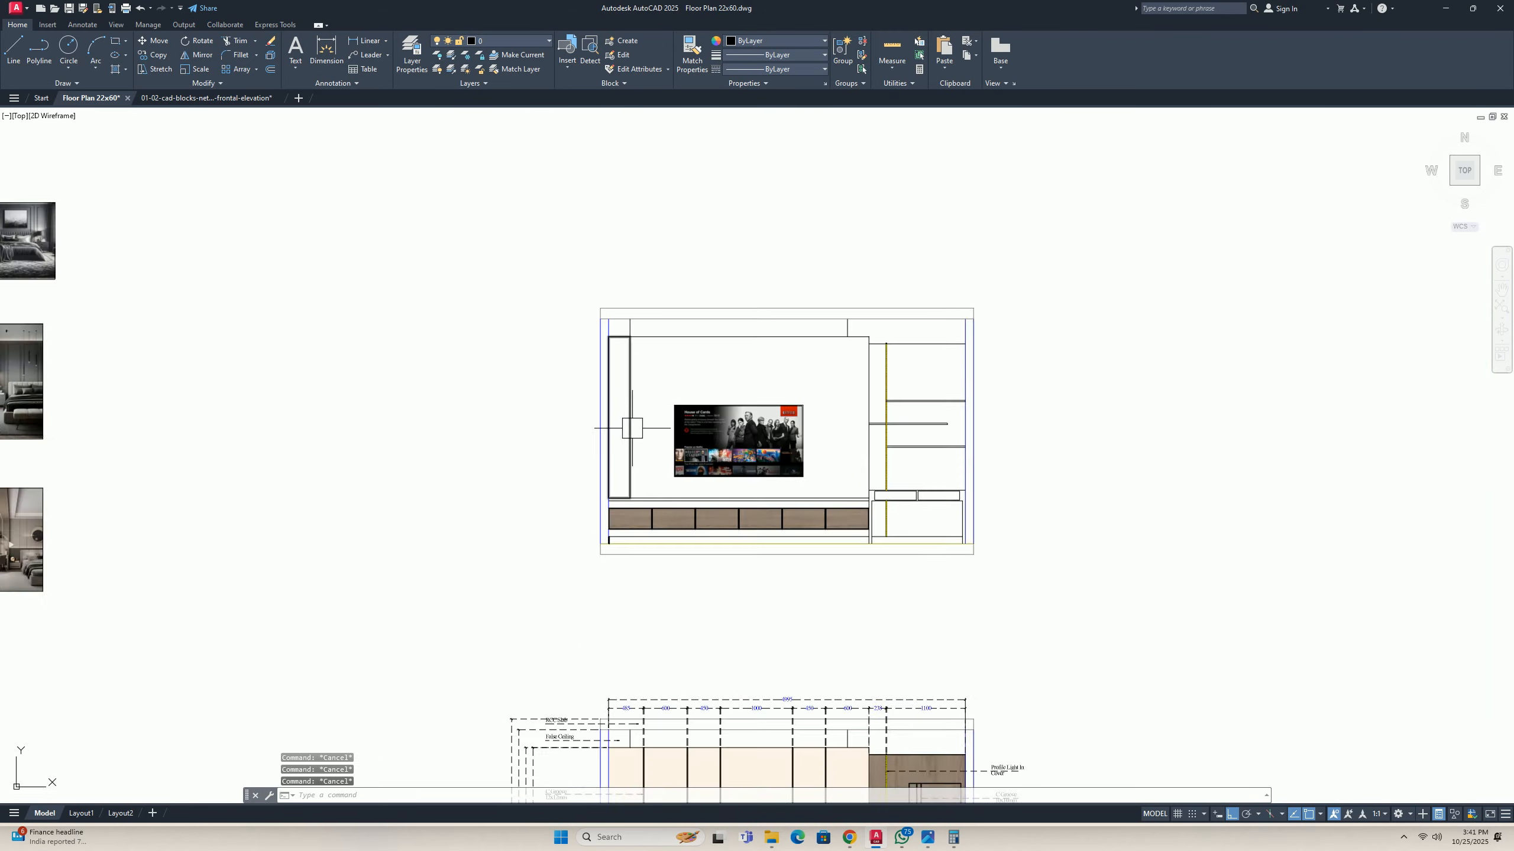
pyautogui.scroll(3, 624, 466)
pyautogui.press('Return')
pyautogui.click(614, 508)
pyautogui.scroll(4, 631, 601)
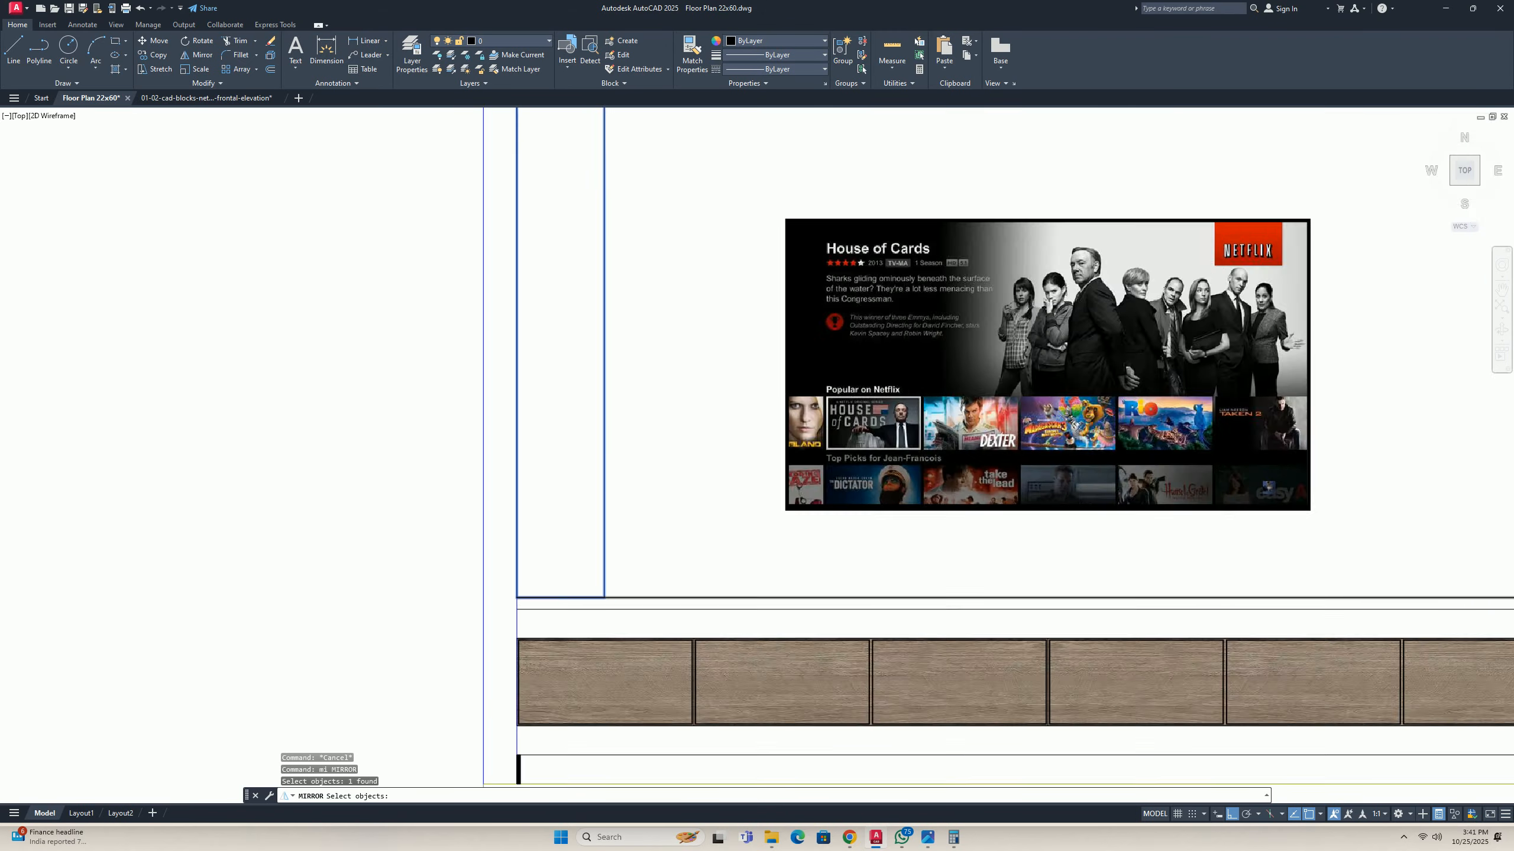
pyautogui.press('Return')
pyautogui.click(588, 595)
pyautogui.press('Escape')
# Mirror the tall rectangle about its vertical right edge, keeping the source, to get two adjoining panels.
pyautogui.press('Return')
pyautogui.click(637, 552)
pyautogui.click(558, 501)
pyautogui.press('Return')
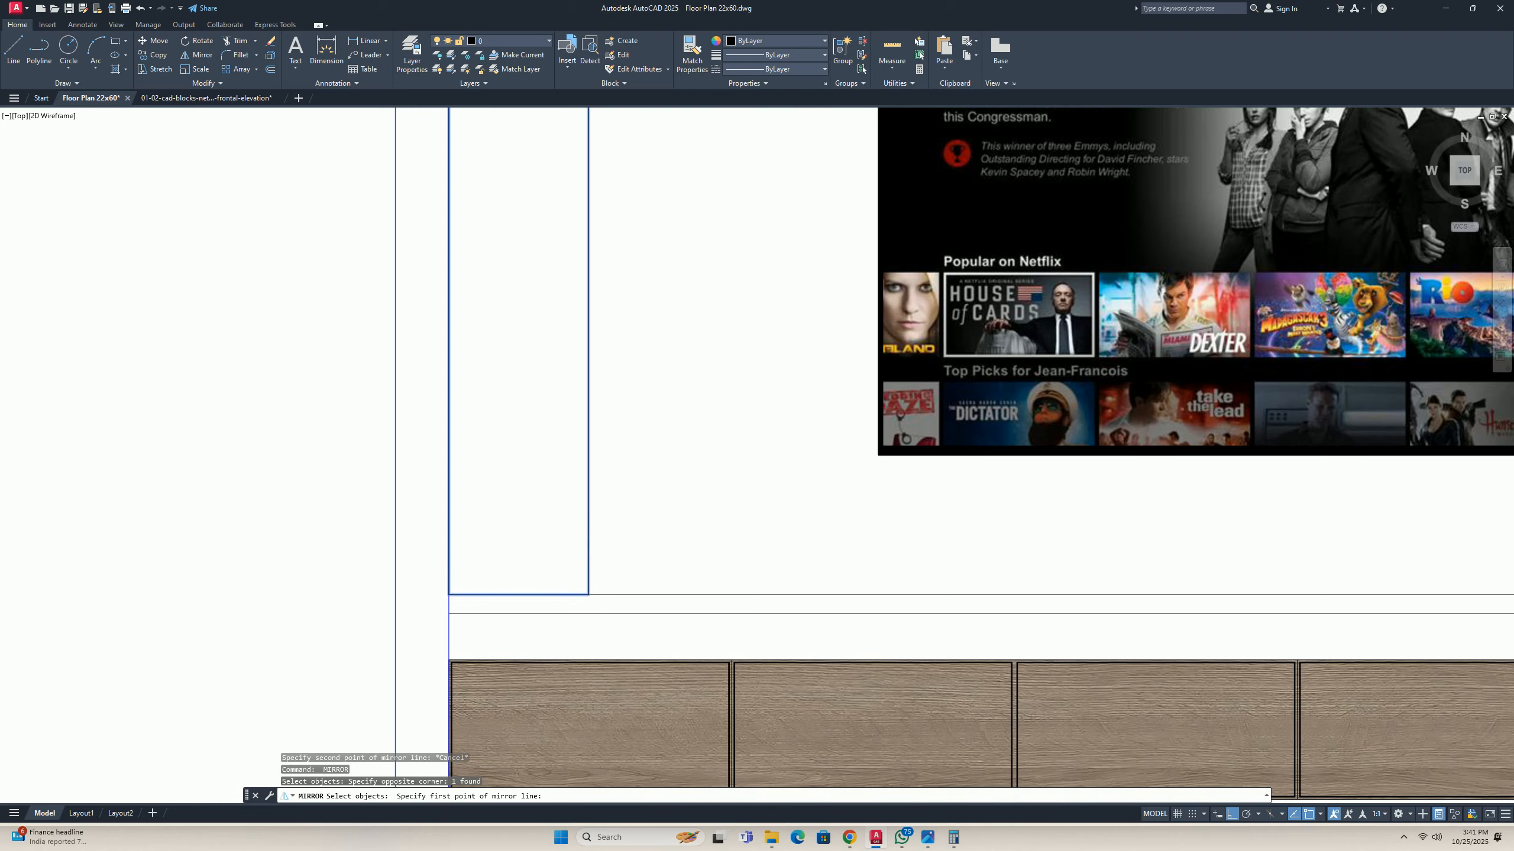
pyautogui.scroll(4, 582, 597)
pyautogui.click(598, 592)
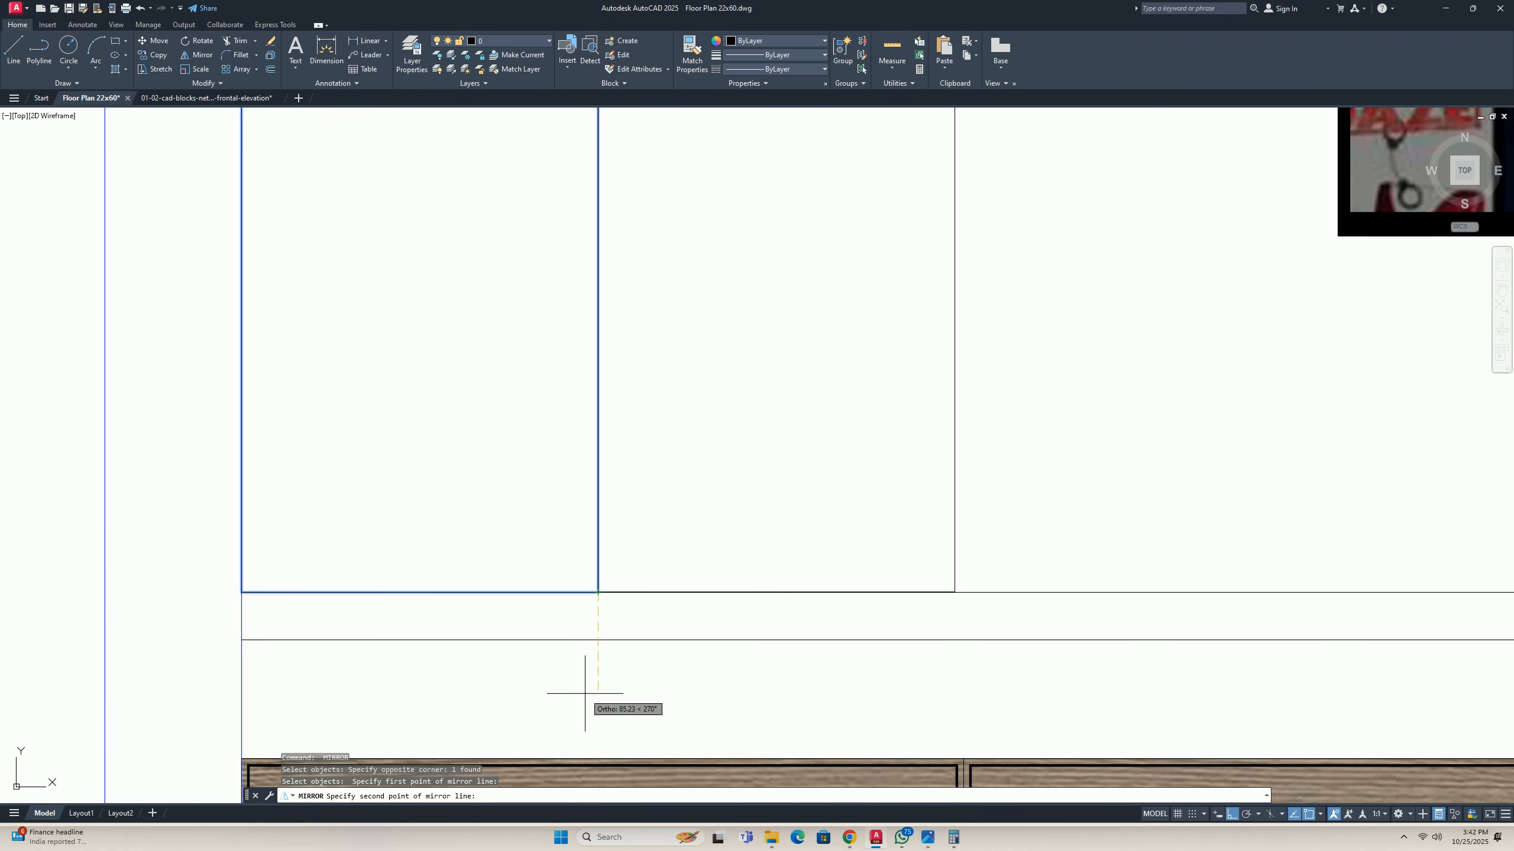
pyautogui.press('Escape')
pyautogui.press('Escape')
pyautogui.press('Escape')
pyautogui.scroll(-6, 608, 584)
pyautogui.scroll(3, 613, 553)
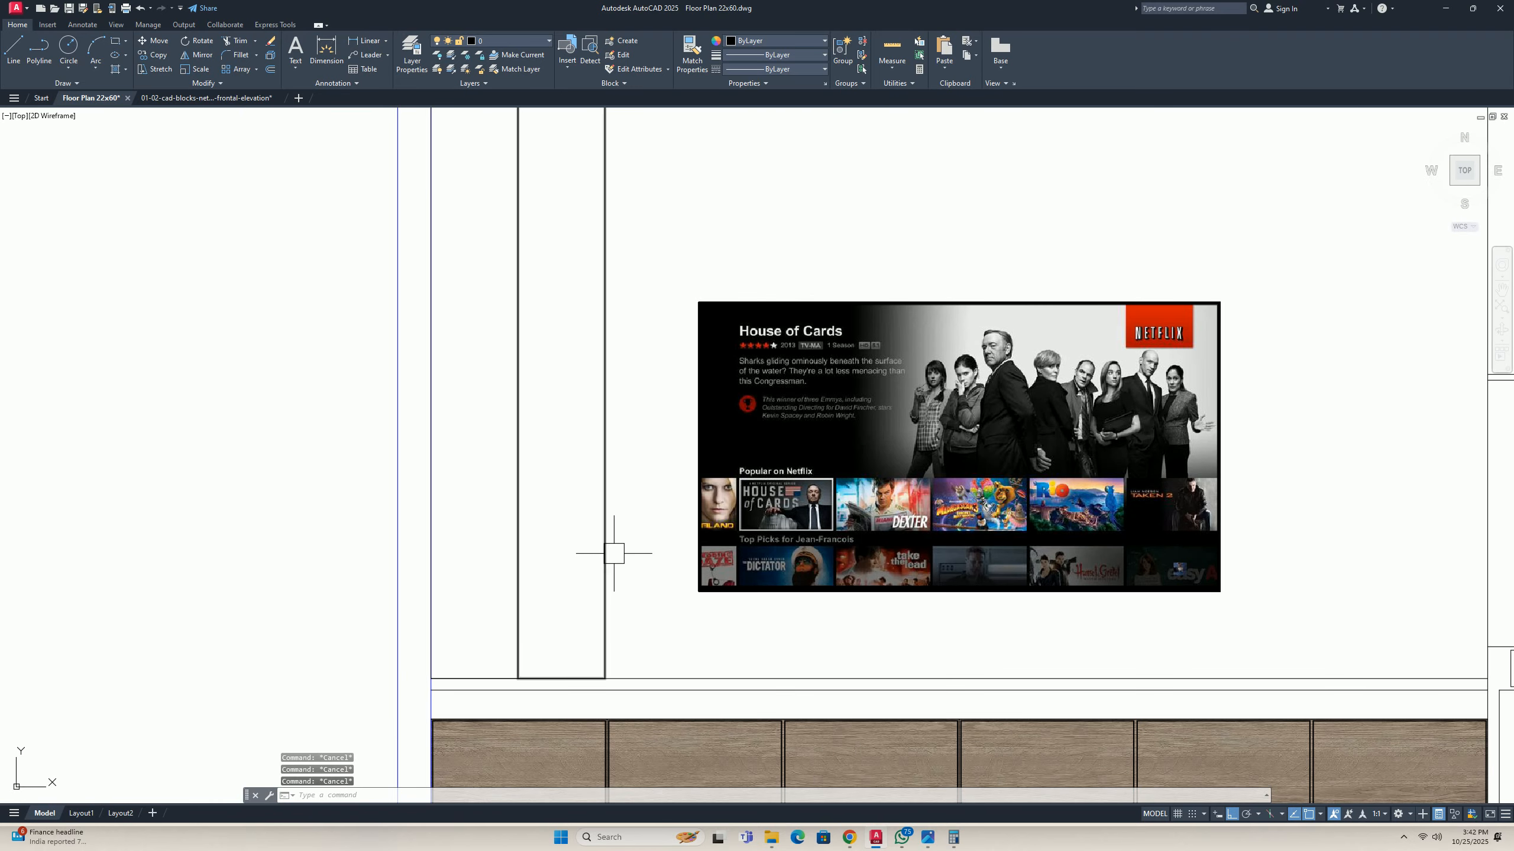
# Place a vertical construction line through the bed's centre in the plan above, extending down across the TV wall elevation.
pyautogui.scroll(-6, 602, 558)
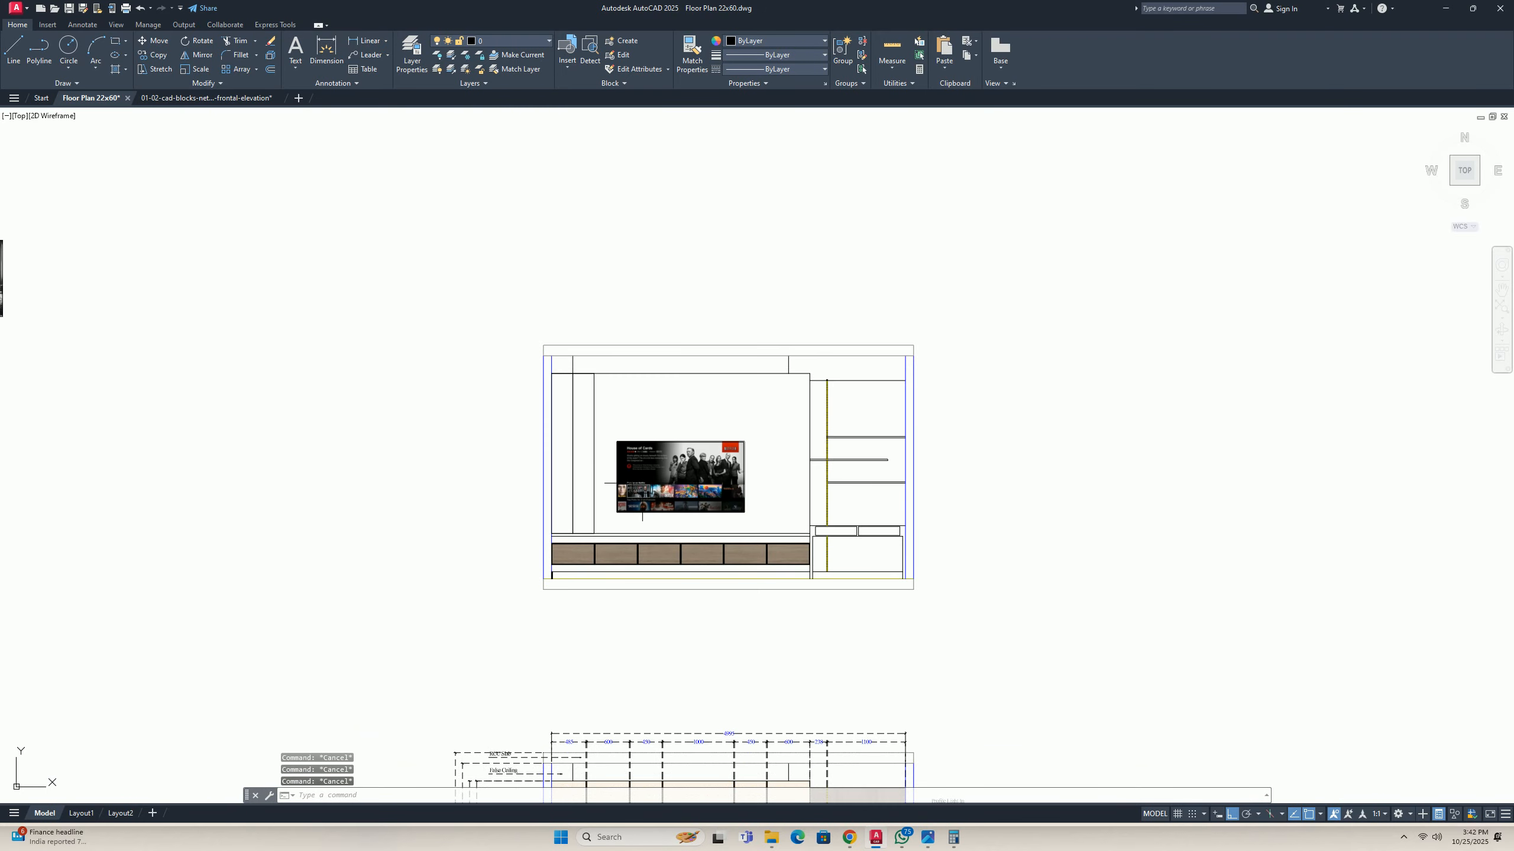
pyautogui.scroll(-6, 642, 483)
pyautogui.scroll(2, 667, 446)
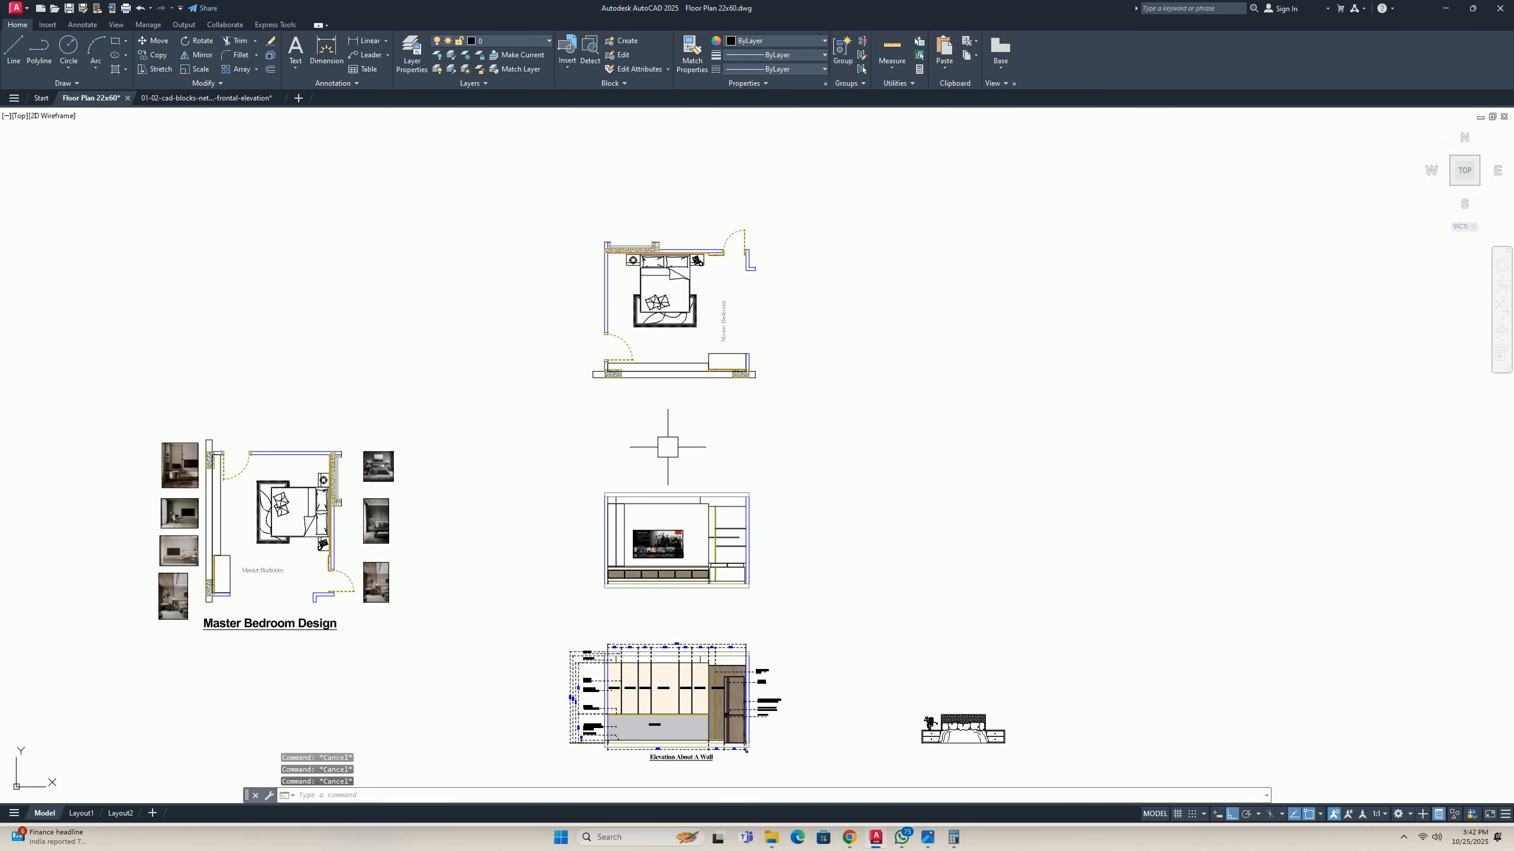
pyautogui.press('Return')
pyautogui.write('v')
pyautogui.press('Return')
pyautogui.scroll(4, 665, 327)
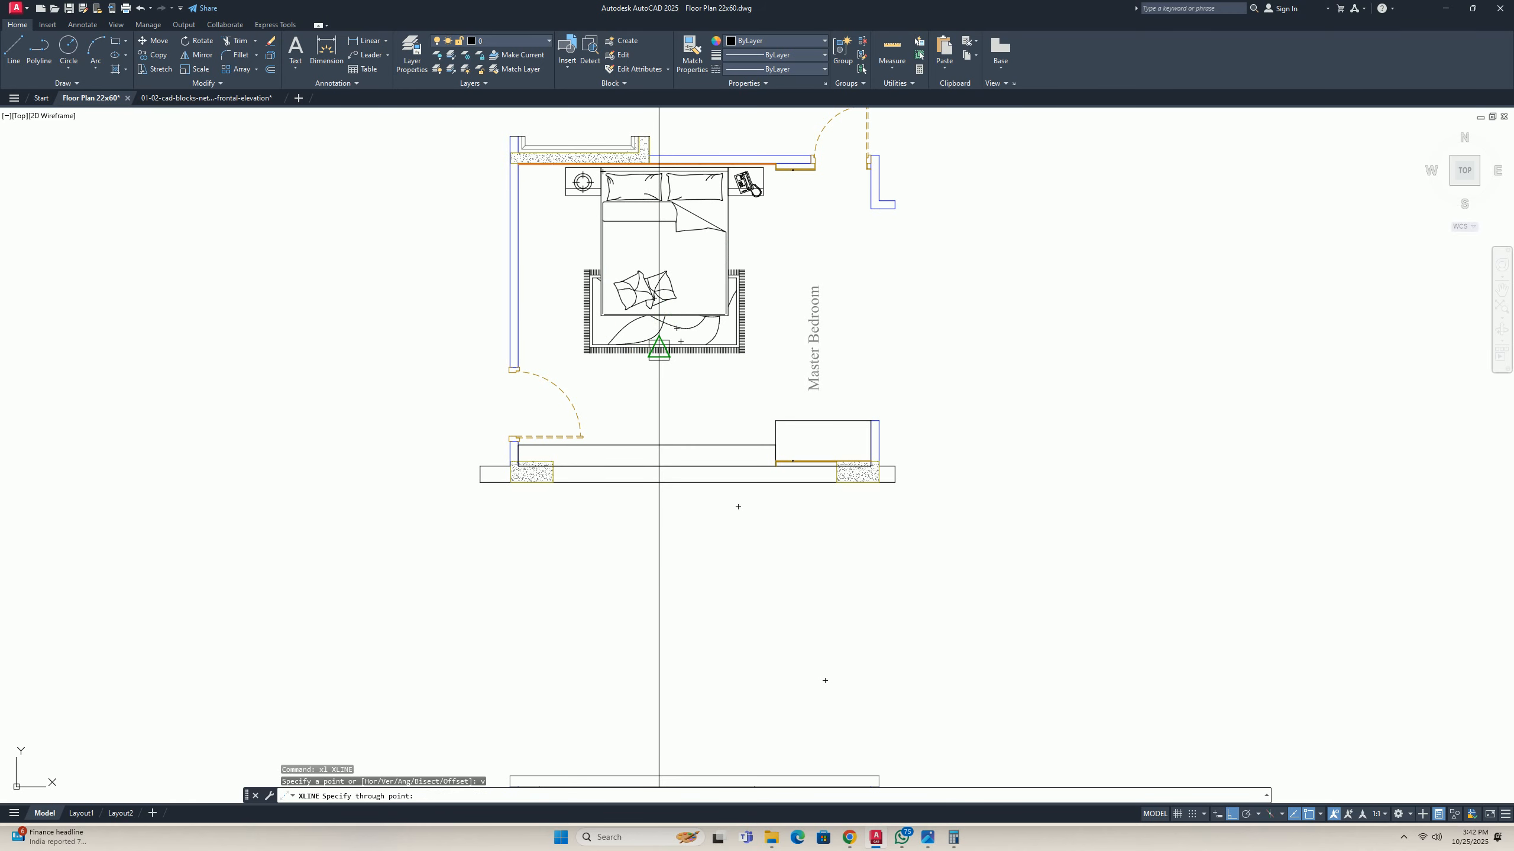
pyautogui.scroll(9, 681, 339)
pyautogui.click(668, 322)
pyautogui.scroll(-10, 674, 391)
pyautogui.moveTo(705, 563); pyautogui.dragTo(673, 316, button='middle')
pyautogui.press('Escape')
pyautogui.press('Escape')
# Move the framed TV image horizontally from its top midpoint onto the vertical construction line.
pyautogui.scroll(4, 651, 538)
pyautogui.press('Escape')
pyautogui.write('m')
pyautogui.press('Return')
pyautogui.click(706, 433)
pyautogui.click(662, 344)
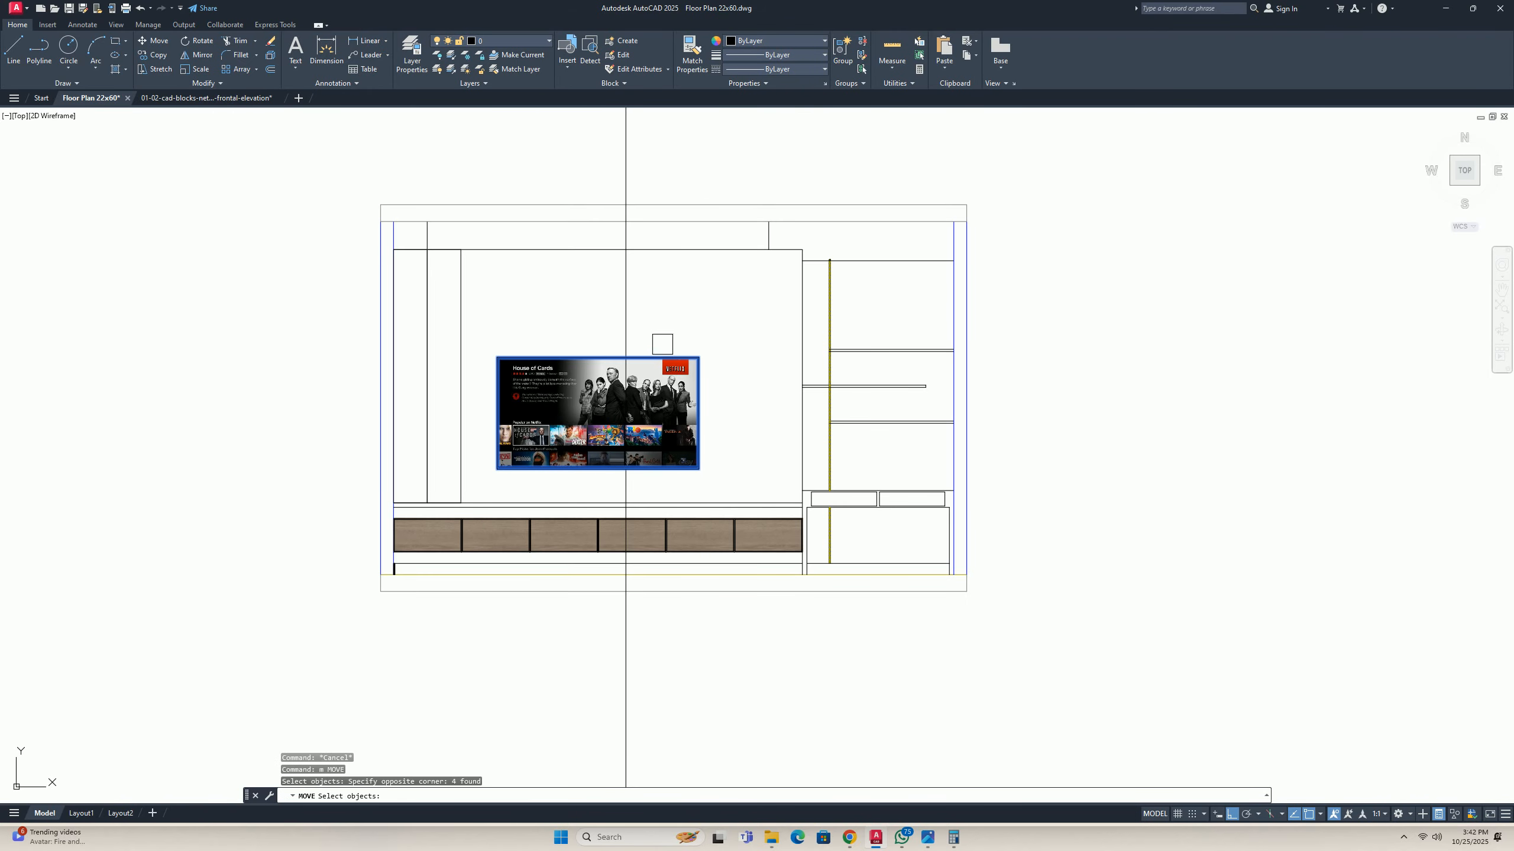
pyautogui.press('Return')
pyautogui.scroll(5, 636, 345)
pyautogui.click(539, 372)
pyautogui.click(610, 371)
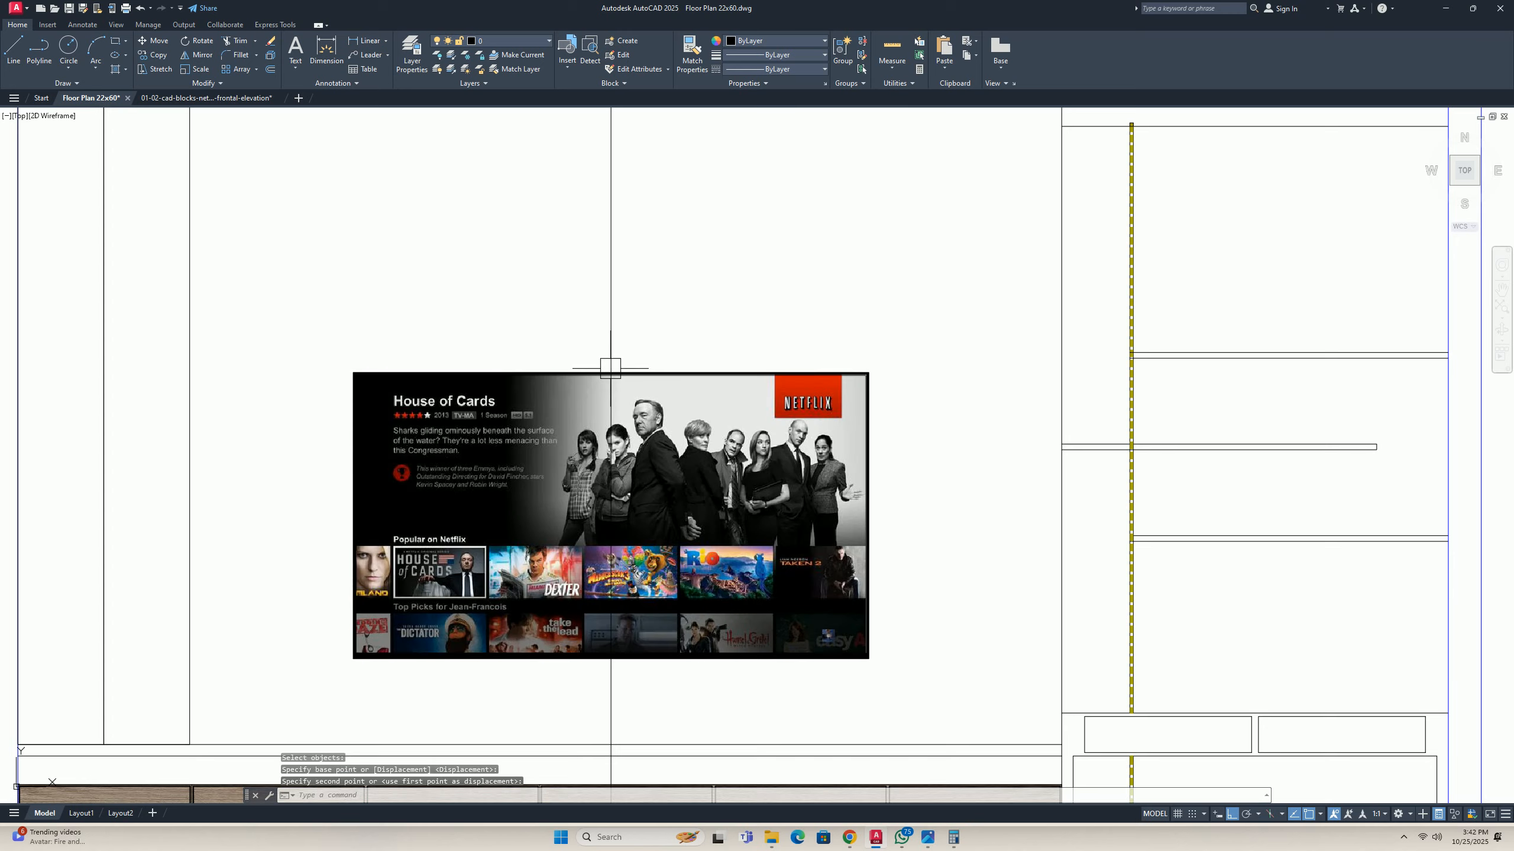
pyautogui.scroll(-7, 608, 363)
pyautogui.press('Escape')
pyautogui.press('Escape')
# Delete the vertical construction line crossing the TV wall elevation.
pyautogui.scroll(5, 581, 355)
pyautogui.scroll(2, 422, 423)
pyautogui.moveTo(422, 422); pyautogui.dragTo(520, 422, button='middle')
pyautogui.scroll(-4, 532, 464)
pyautogui.press('Escape')
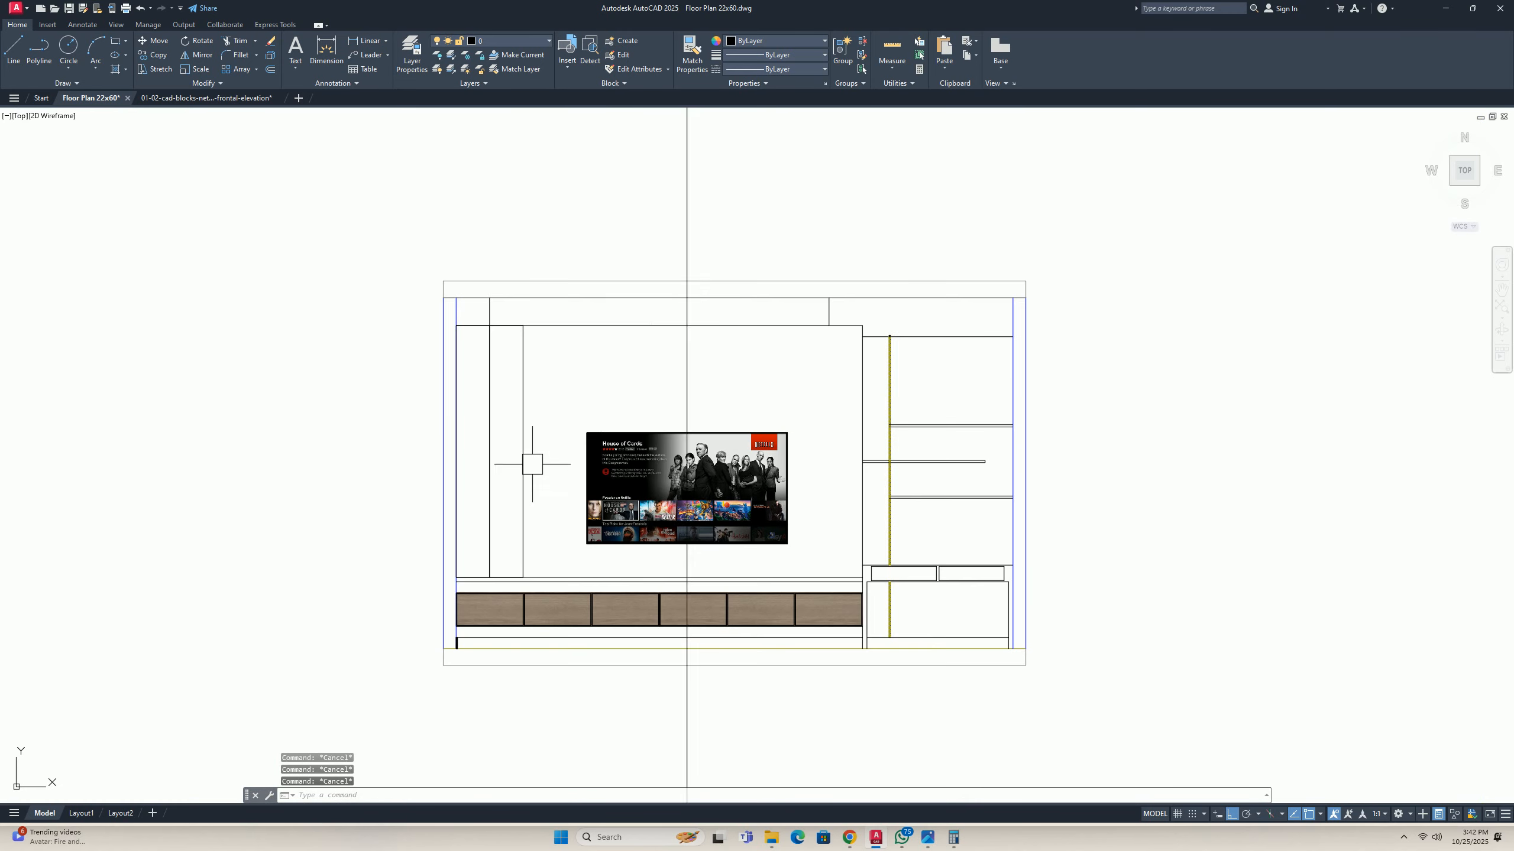
pyautogui.click(718, 210)
pyautogui.click(564, 186)
pyautogui.press('Delete')
pyautogui.scroll(-3, 652, 307)
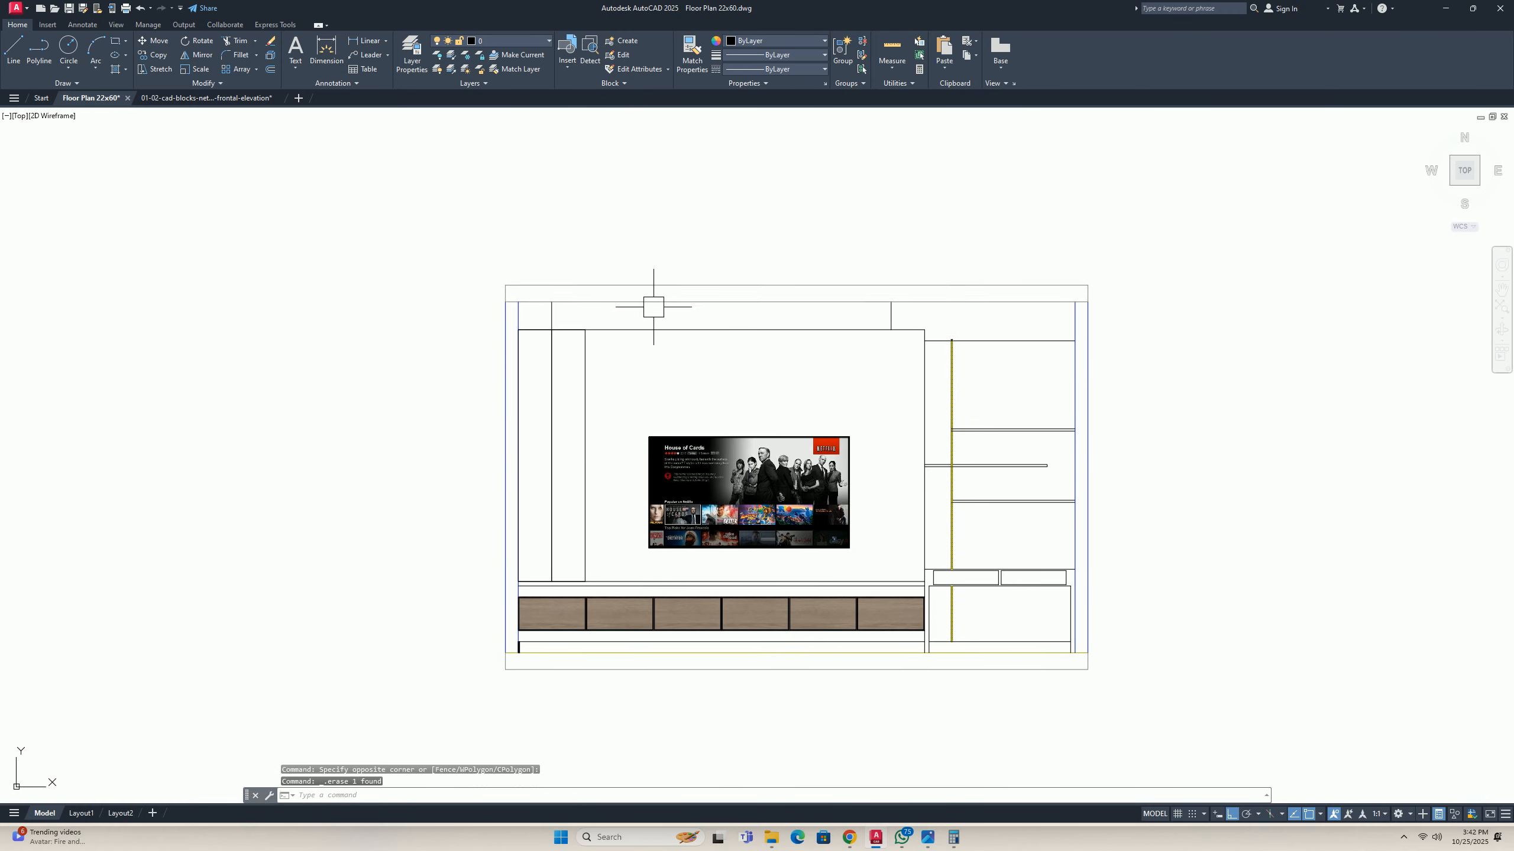
pyautogui.scroll(4, 623, 388)
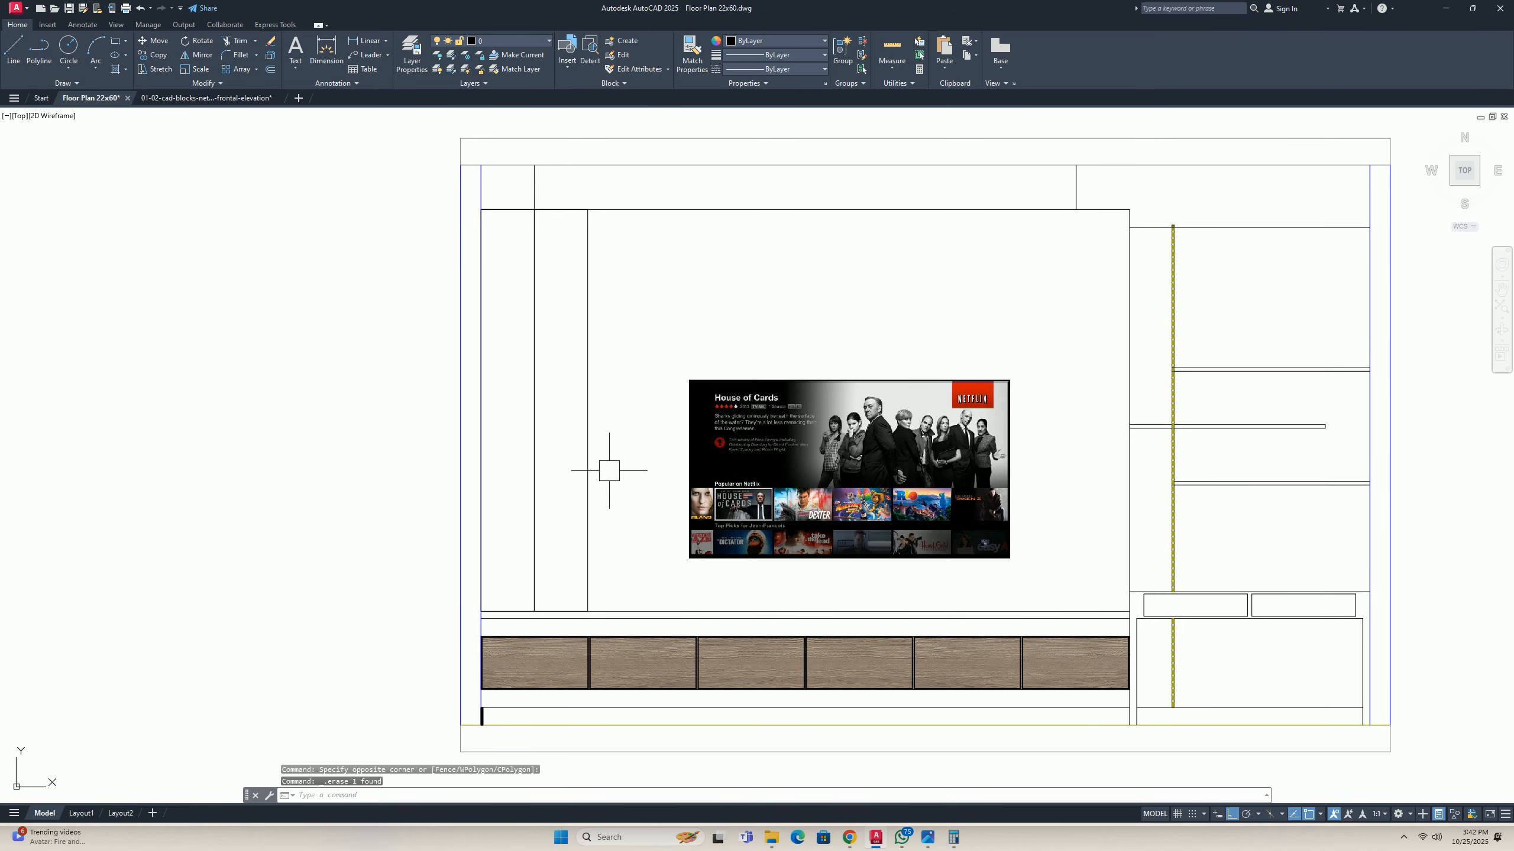
pyautogui.moveTo(609, 471); pyautogui.dragTo(453, 460, button='middle')
pyautogui.write('dli')
pyautogui.press('Return')
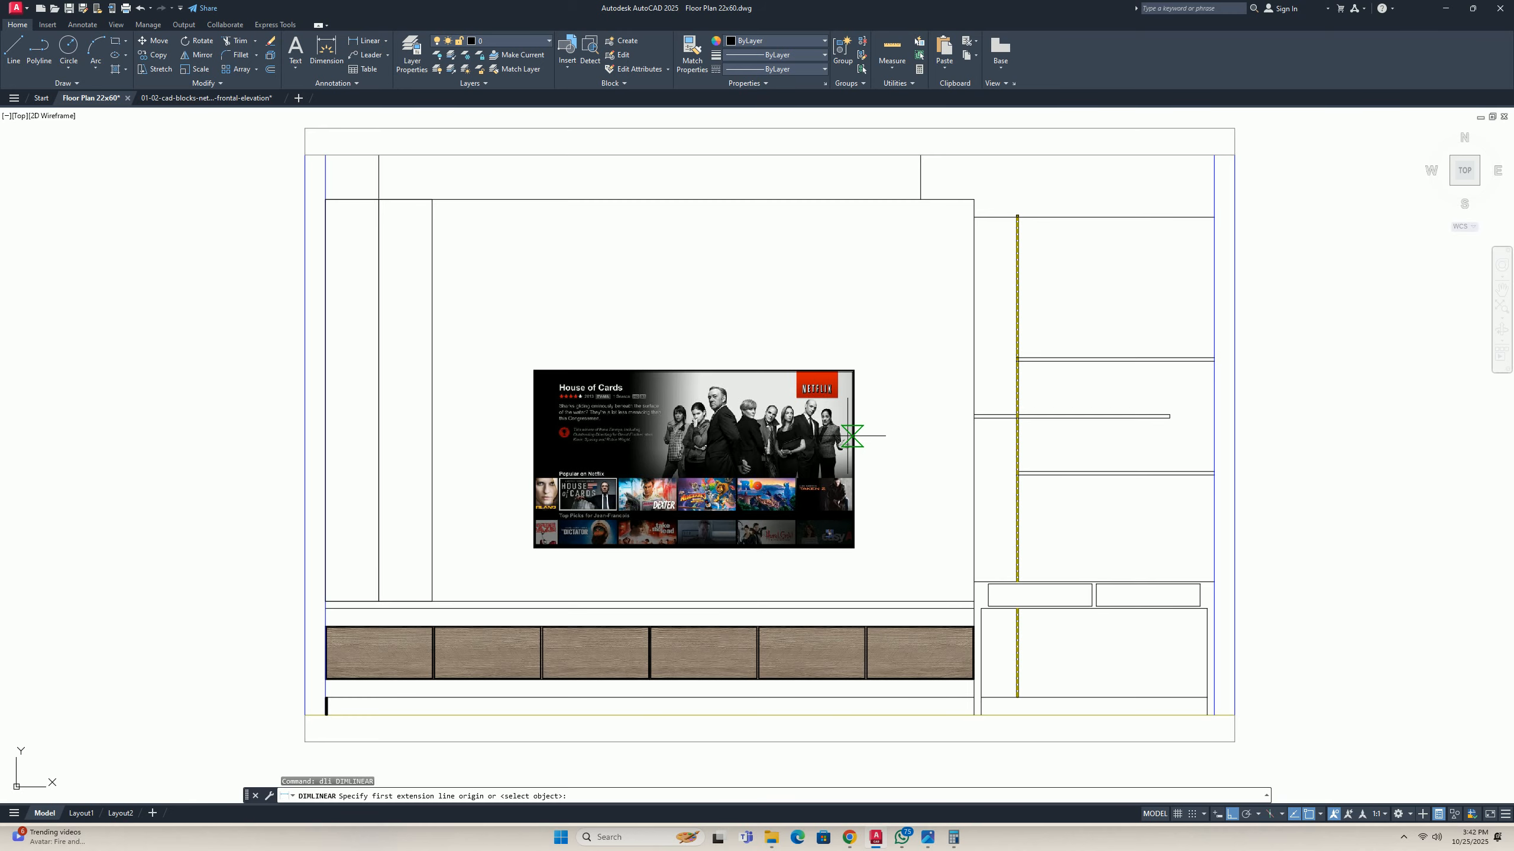
pyautogui.click(885, 443)
pyautogui.scroll(4, 884, 444)
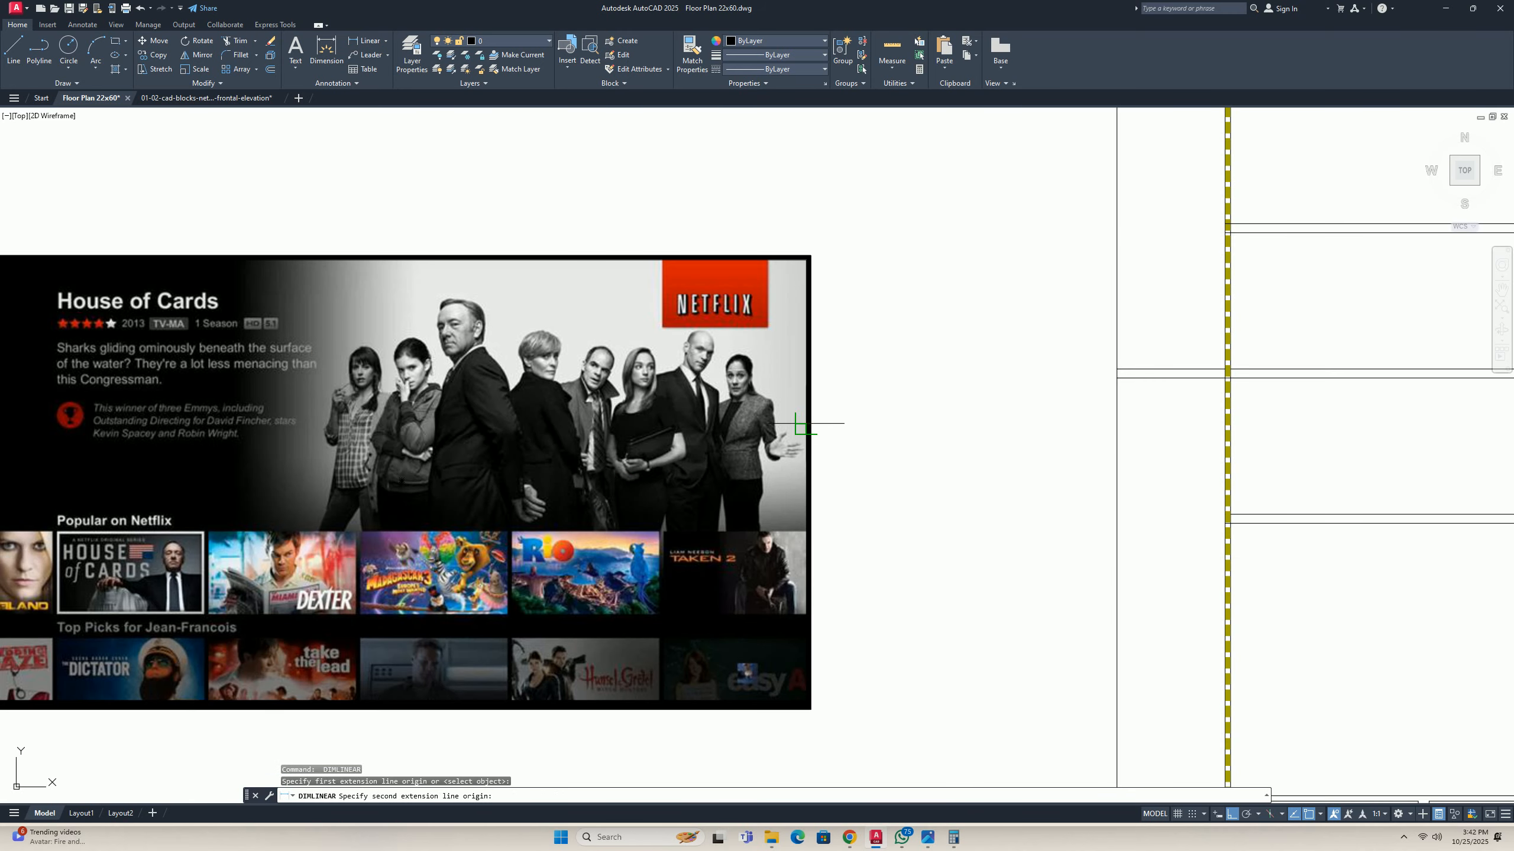
pyautogui.scroll(-4, 1064, 420)
pyautogui.scroll(2, 644, 418)
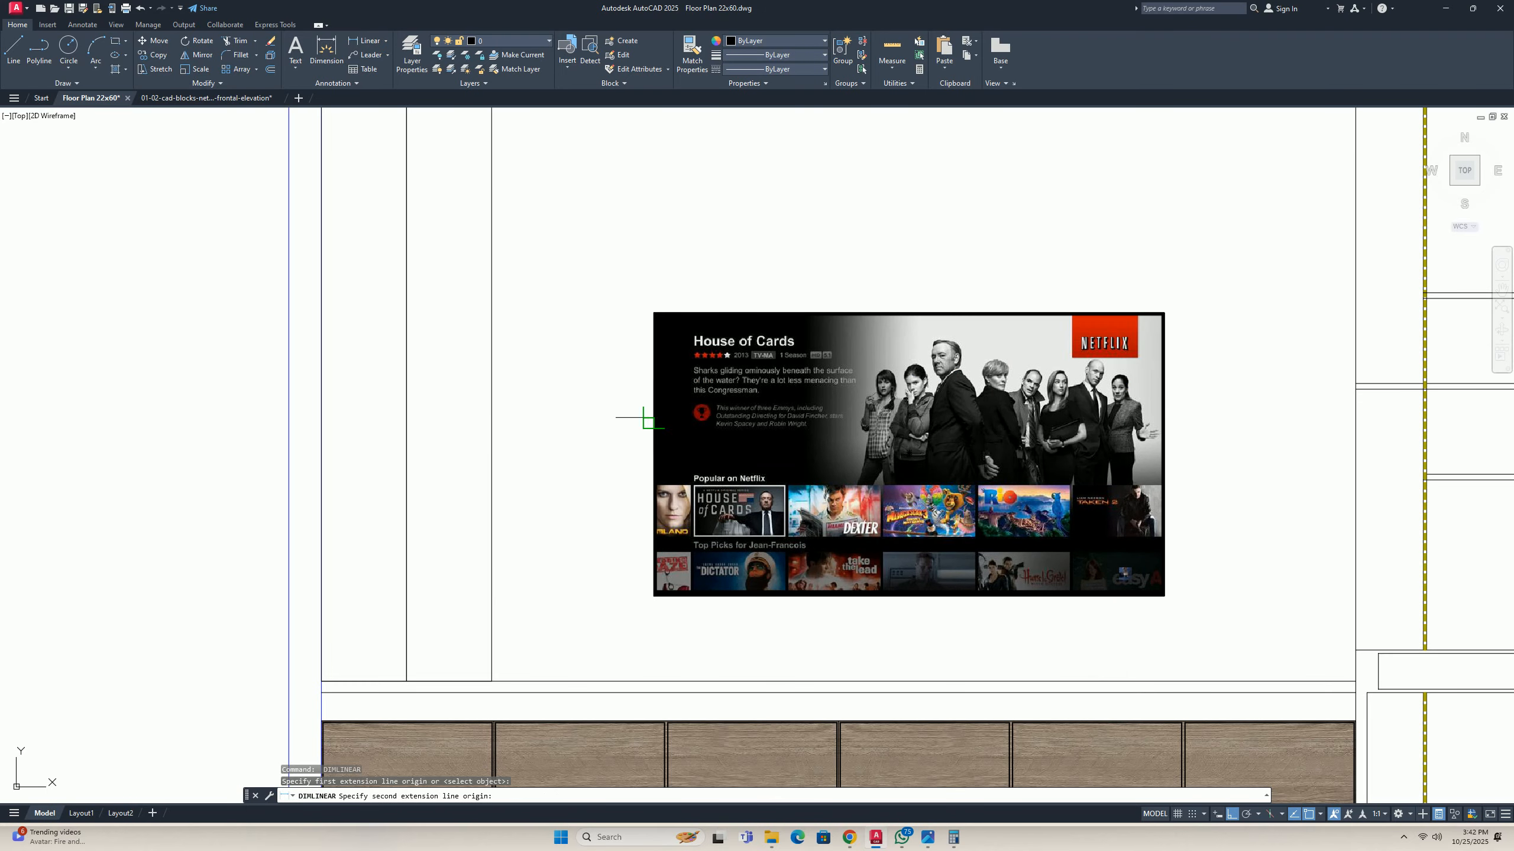
pyautogui.press('Escape')
pyautogui.press('Escape')
pyautogui.press('Escape')
pyautogui.scroll(-5, 516, 429)
pyautogui.scroll(3, 497, 463)
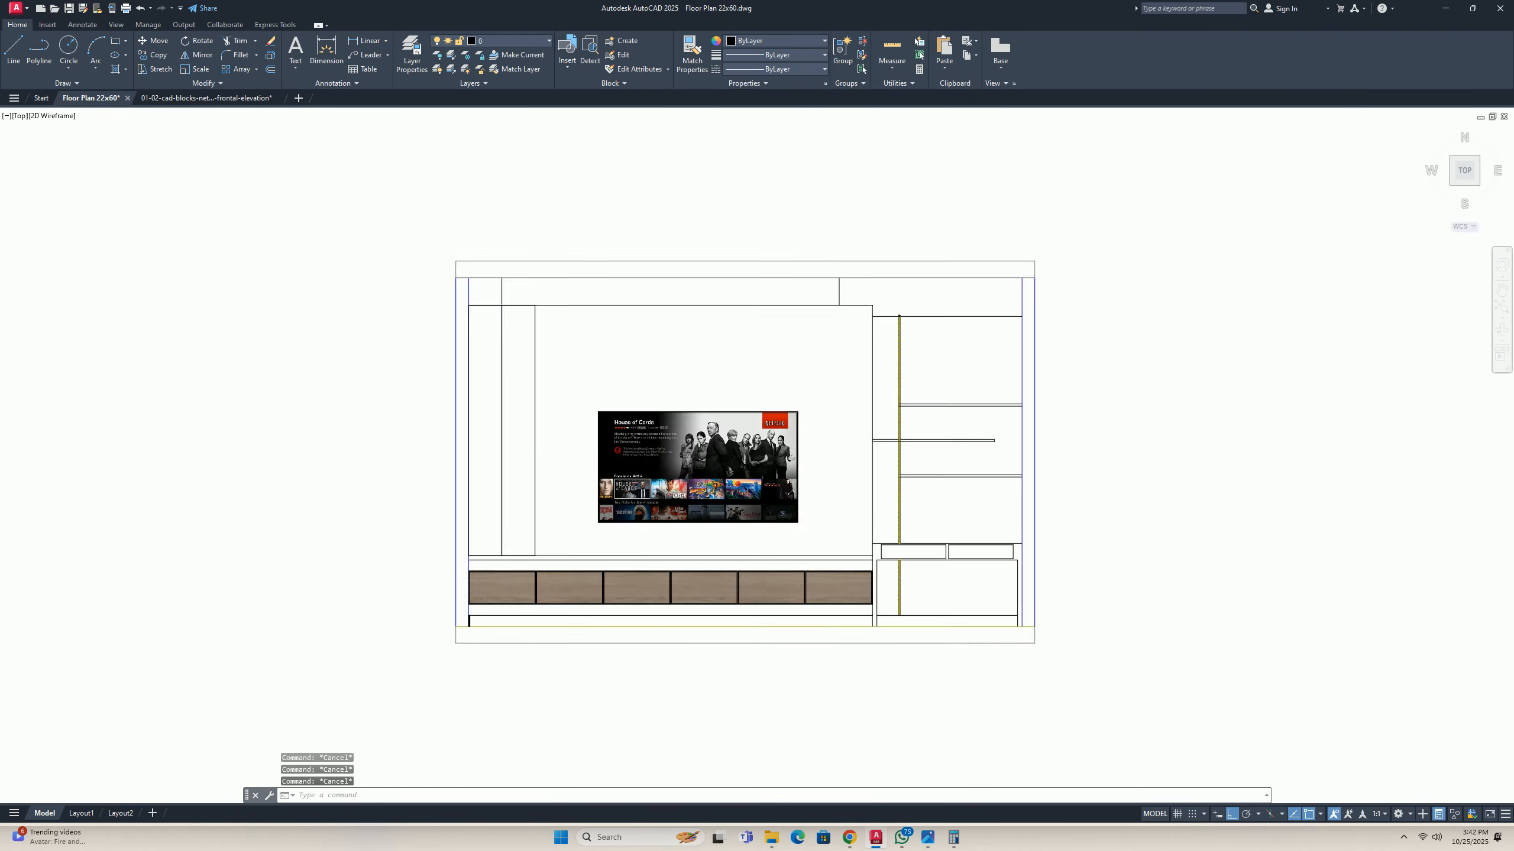
# Offset both tall panel rectangles beside the TV inward by 20 mm to form their frames.
pyautogui.moveTo(497, 462); pyautogui.dragTo(530, 465, button='middle')
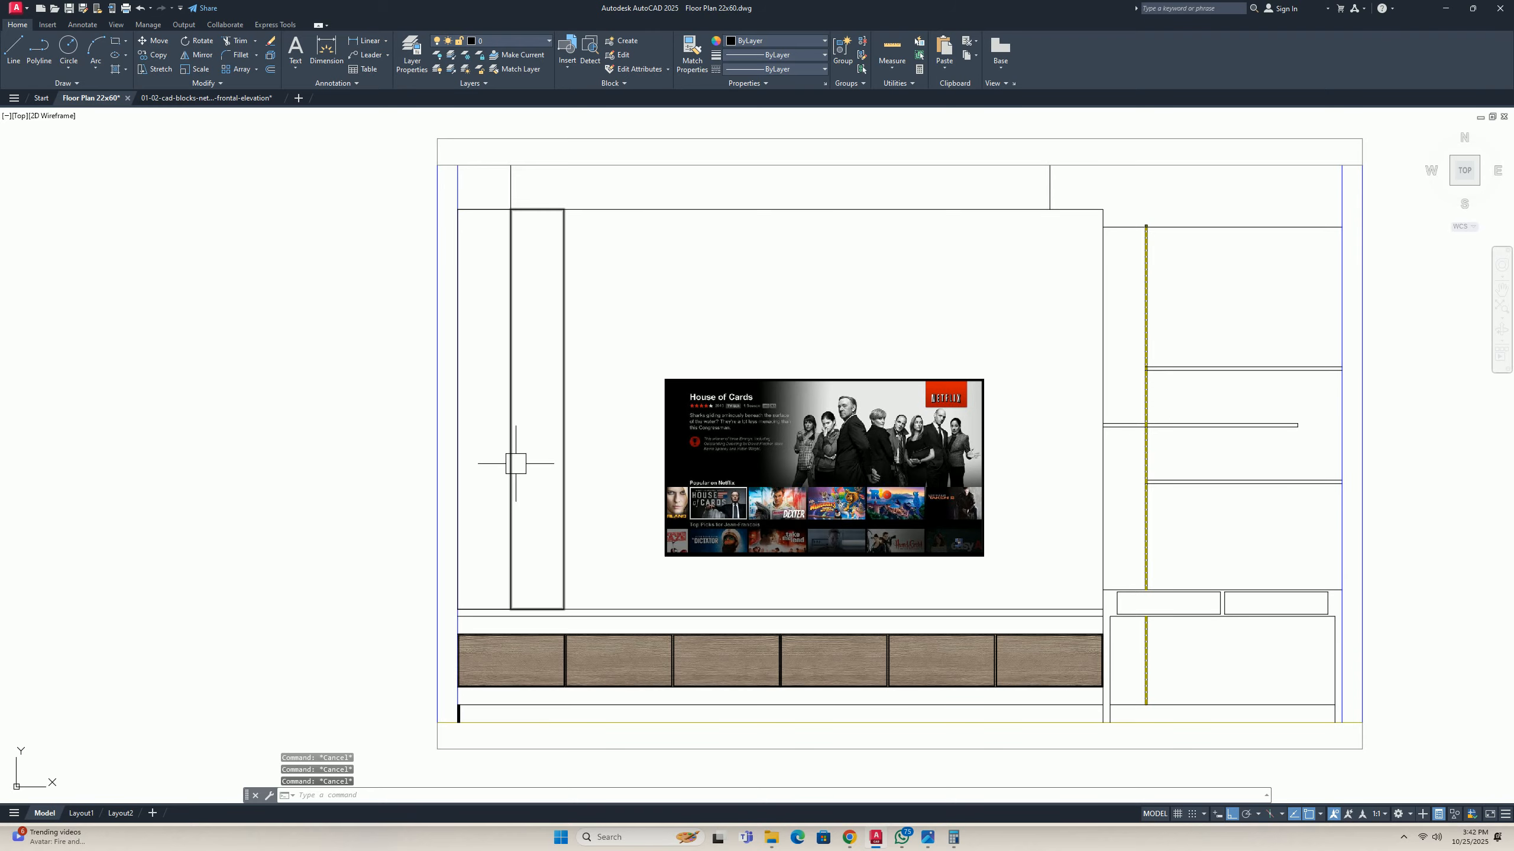
pyautogui.write('o')
pyautogui.press('Return')
pyautogui.write('20')
pyautogui.press('Return')
pyautogui.click(559, 439)
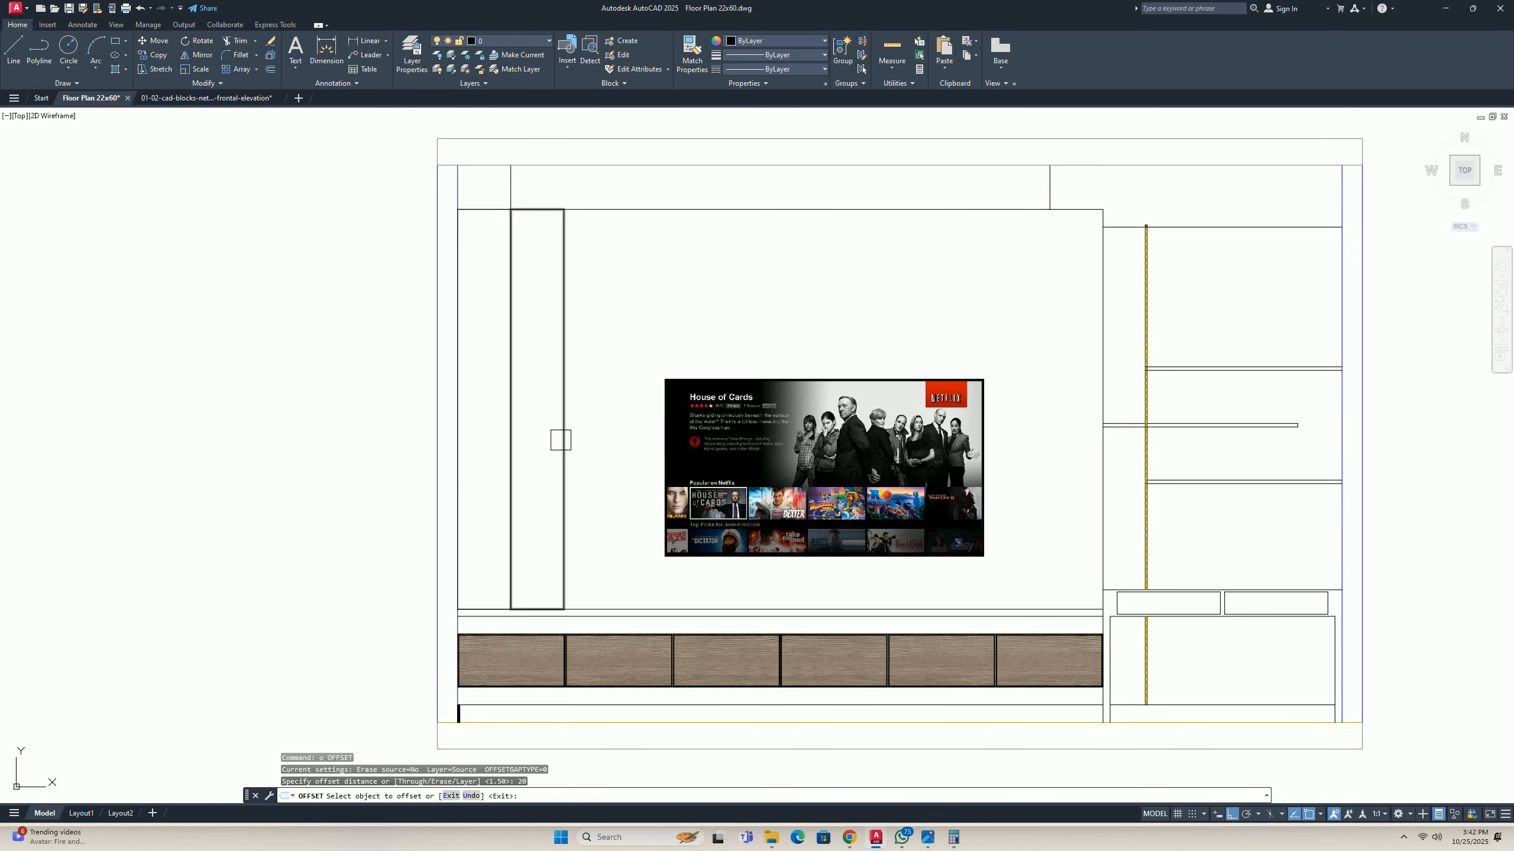
pyautogui.click(517, 450)
pyautogui.scroll(2, 477, 519)
pyautogui.click(453, 557)
pyautogui.click(471, 558)
pyautogui.press('Escape')
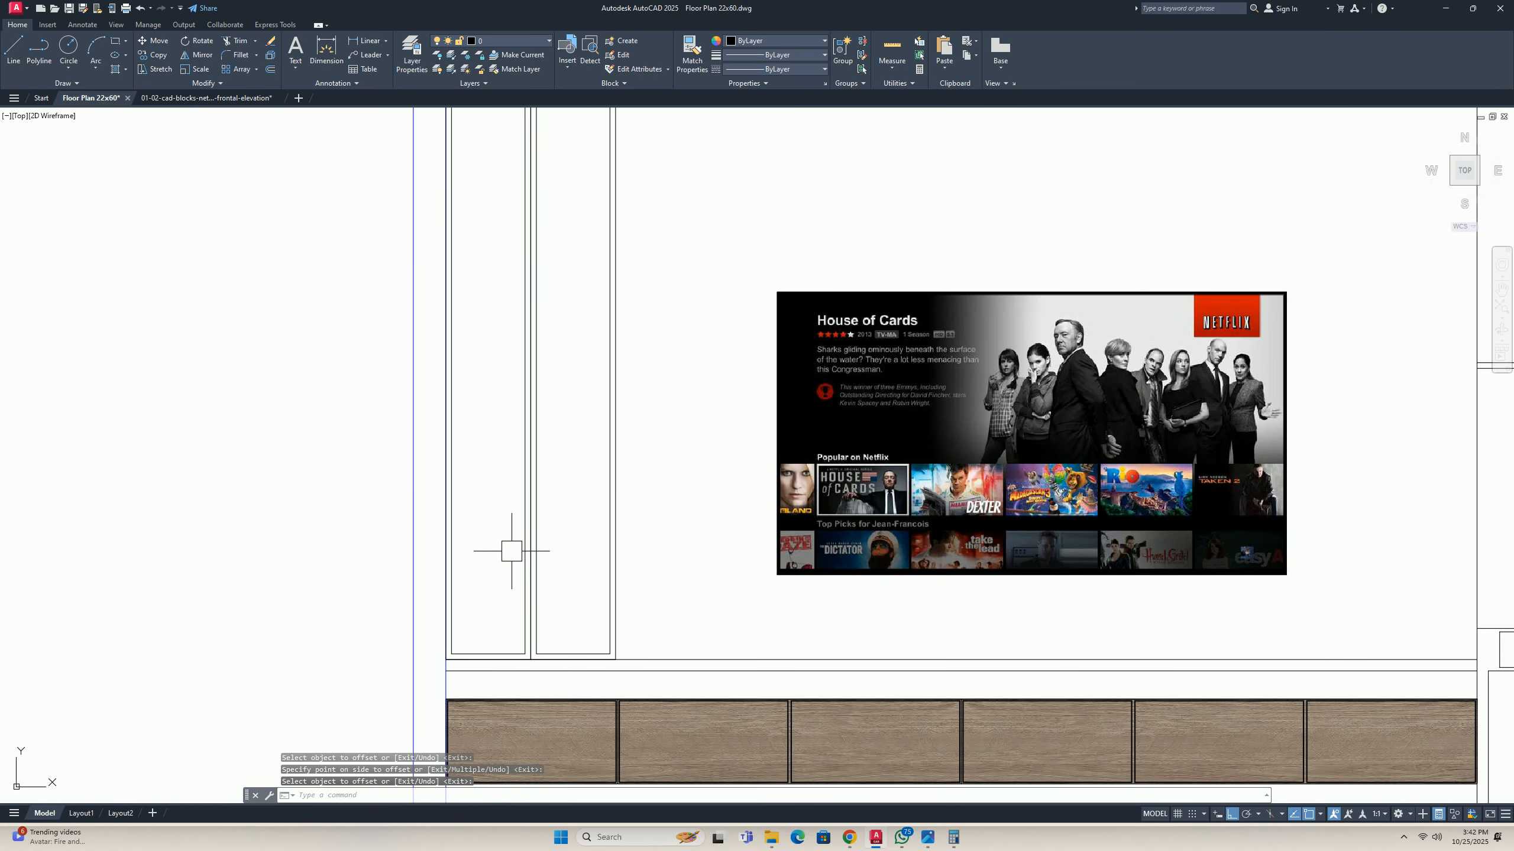
pyautogui.scroll(-2, 550, 334)
pyautogui.press('Escape')
pyautogui.press('Escape')
pyautogui.press('Escape')
# Fill the frame strip of the right tall panel with a solid hatch between its outer and inner rectangles.
pyautogui.scroll(4, 557, 536)
pyautogui.moveTo(521, 530); pyautogui.dragTo(559, 580, button='middle')
pyautogui.scroll(-2, 554, 547)
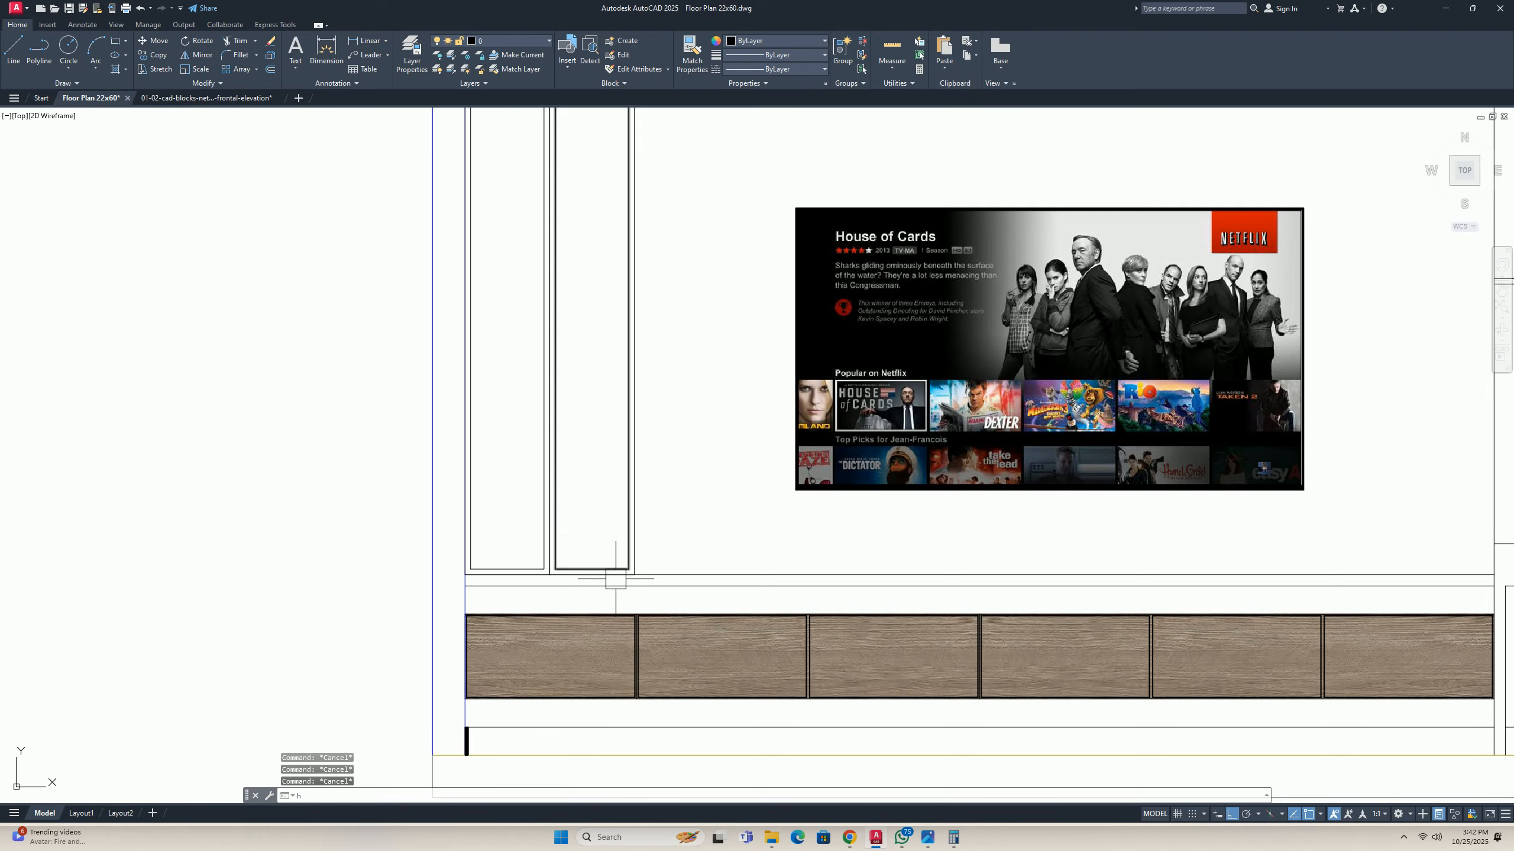
pyautogui.write('h')
pyautogui.press('Return')
pyautogui.scroll(2, 617, 547)
pyautogui.click(635, 530)
pyautogui.click(650, 530)
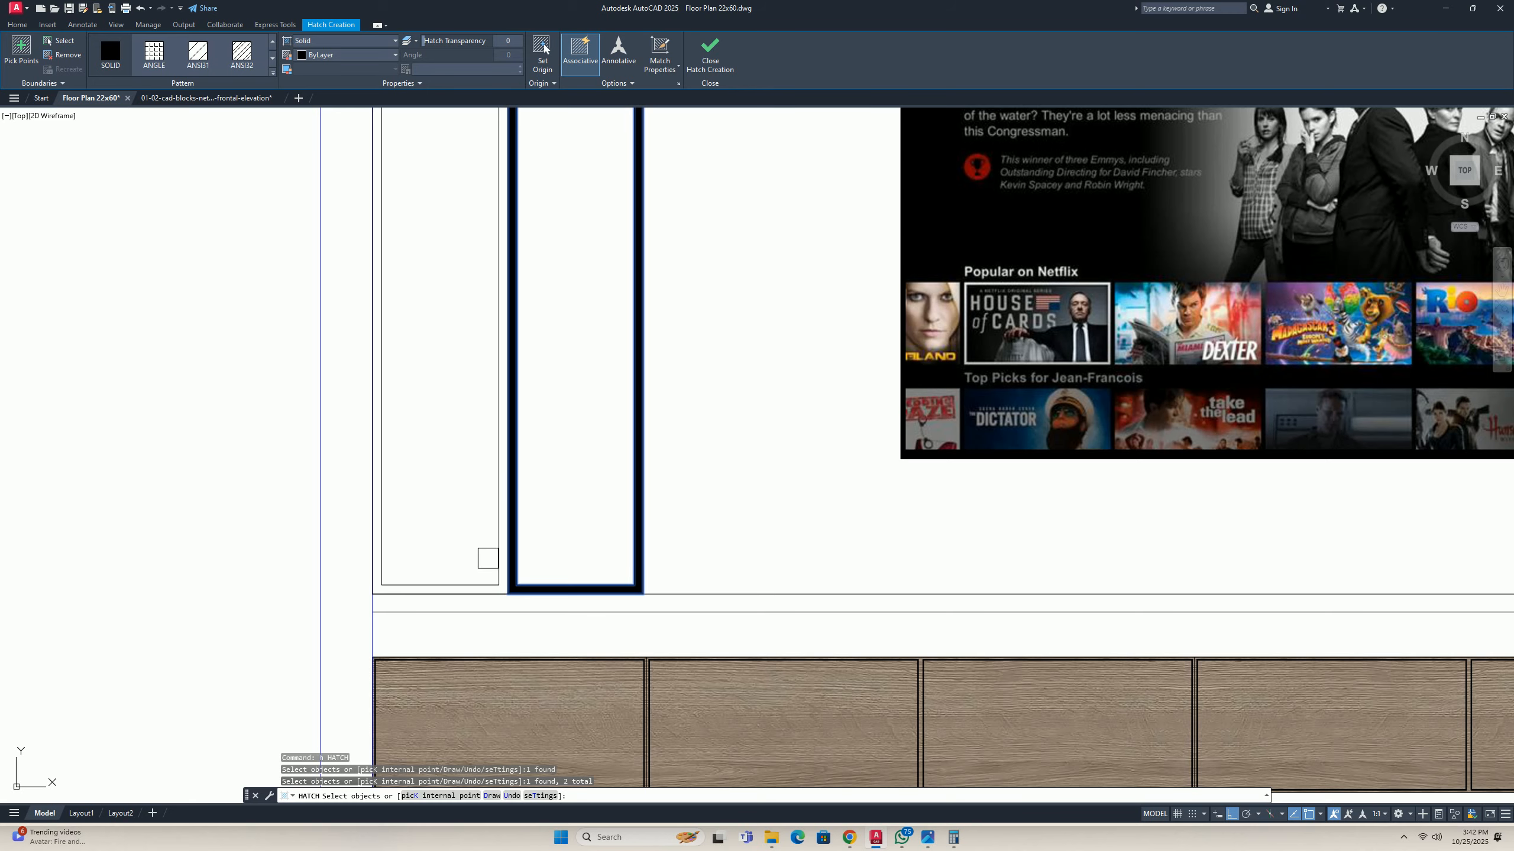
pyautogui.press('Return')
# Fill the frame strip of the left tall panel with a solid hatch between its outer and inner rectangles.
pyautogui.scroll(2, 503, 581)
pyautogui.press('Return')
pyautogui.click(495, 555)
pyautogui.click(478, 601)
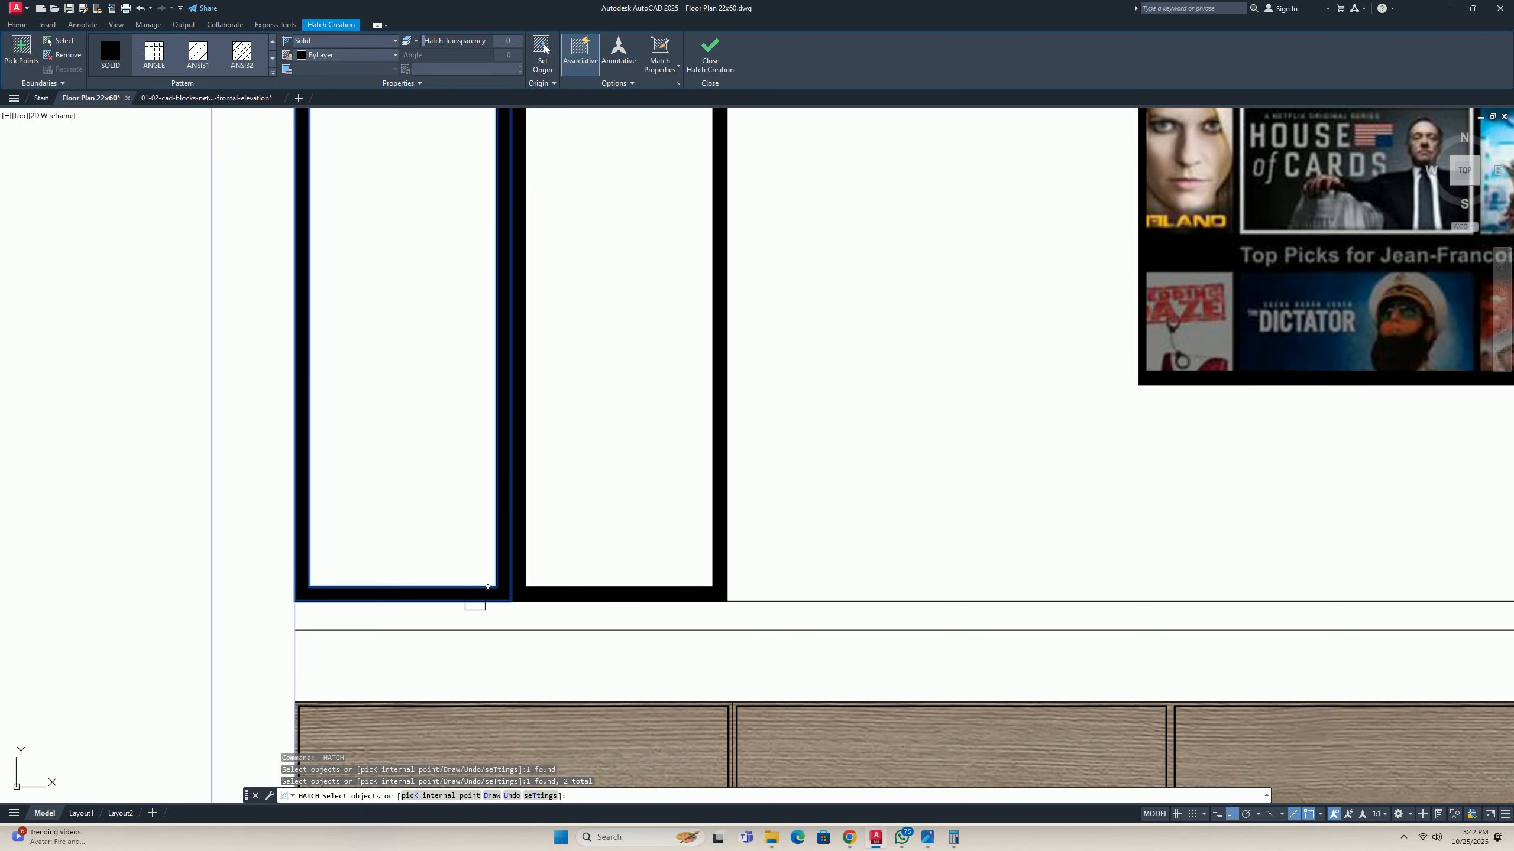
pyautogui.press('Escape')
pyautogui.press('Escape')
# Hatch the inner areas of both tall panels with a solid light blue fill, colour 122,175,223, at about 50 transparency.
pyautogui.scroll(-6, 507, 541)
pyautogui.scroll(3, 540, 513)
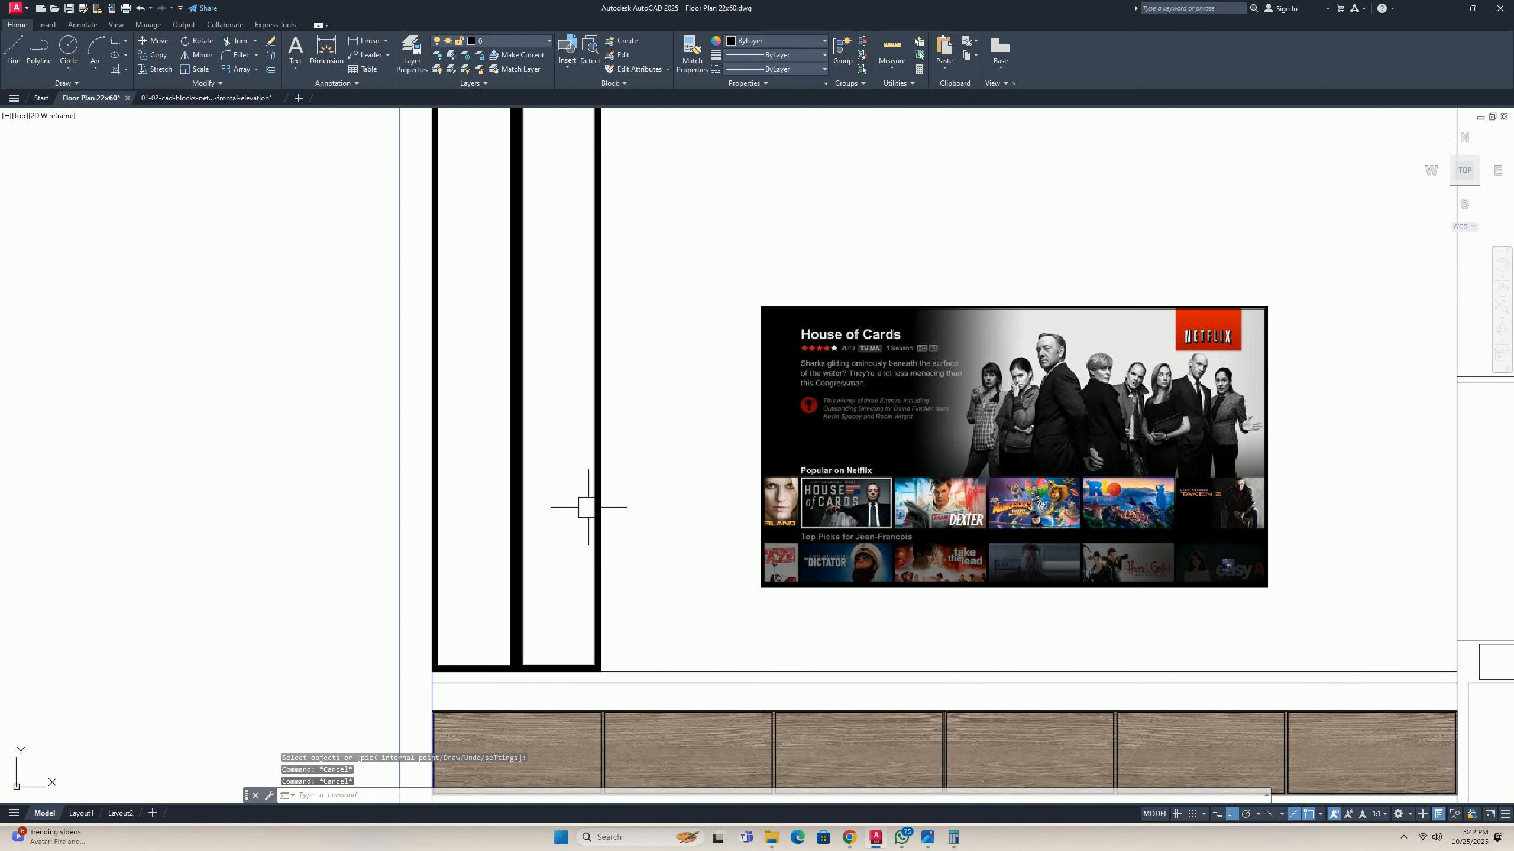
pyautogui.write('h')
pyautogui.press('Return')
pyautogui.click(595, 510)
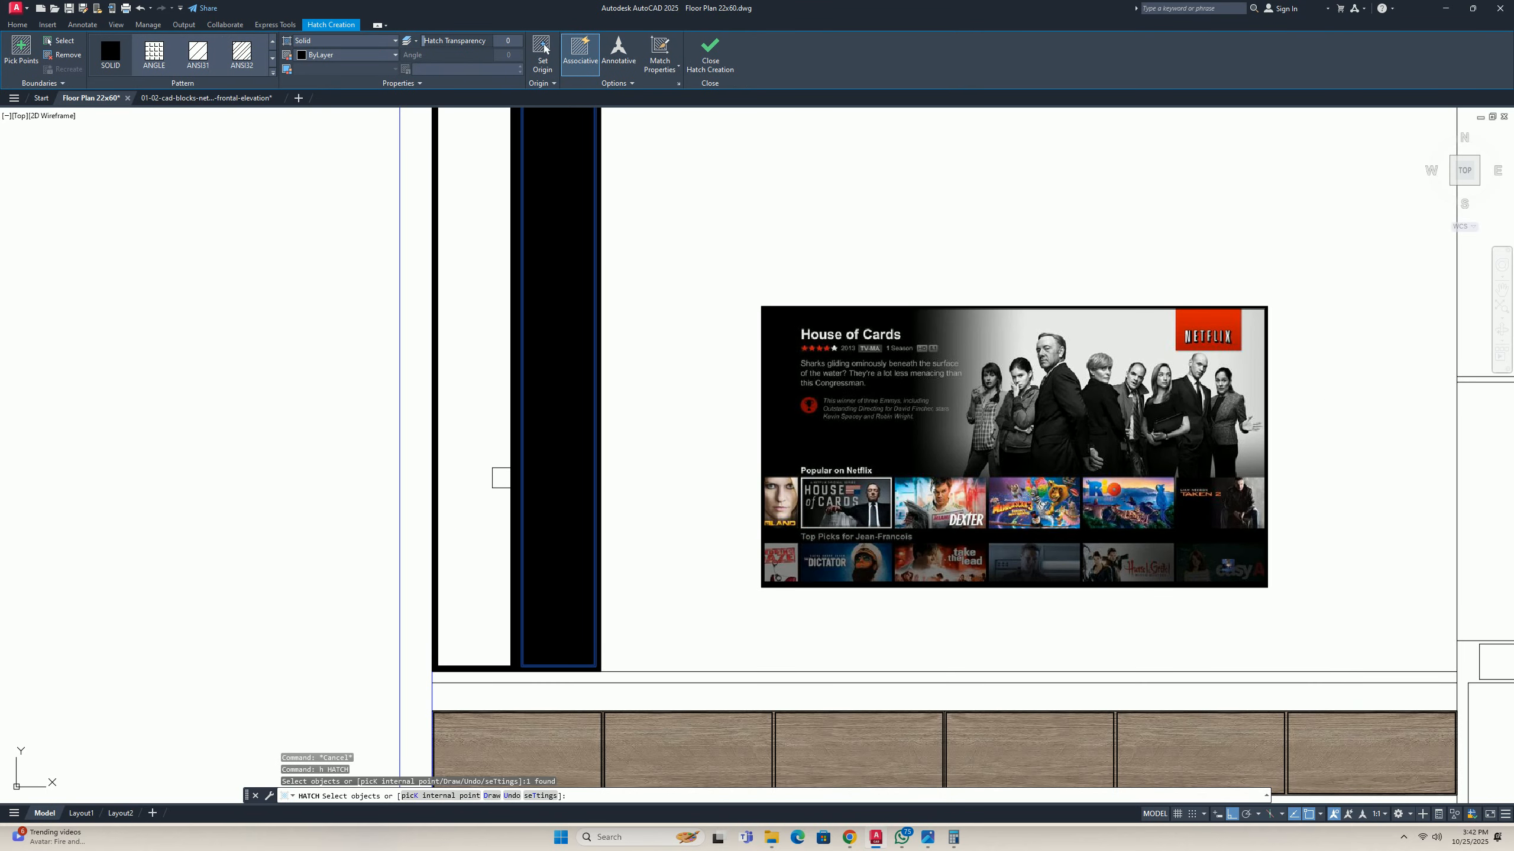
pyautogui.click(436, 390)
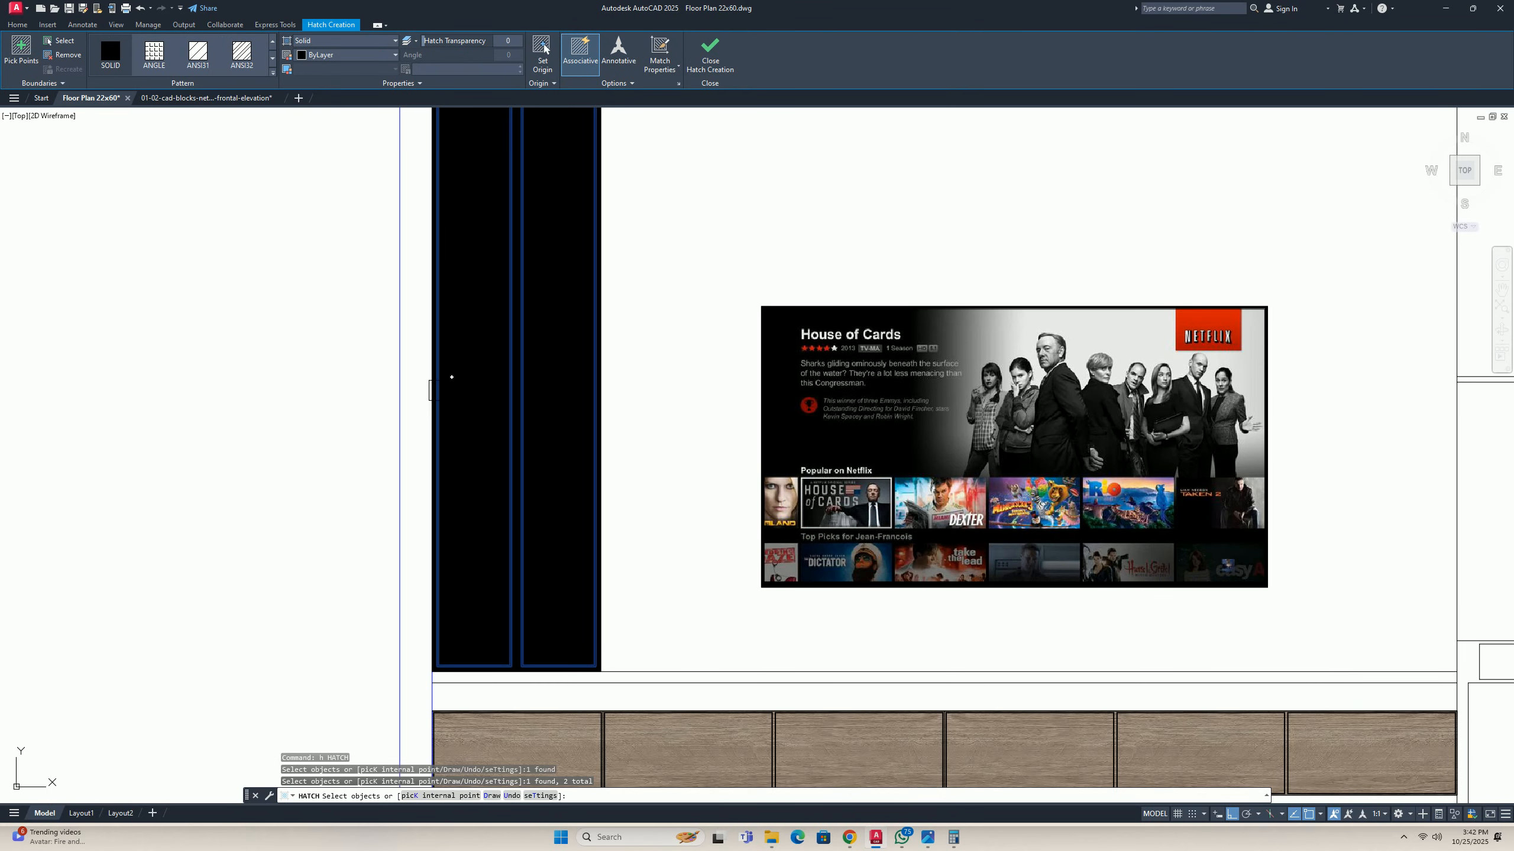
pyautogui.click(342, 55)
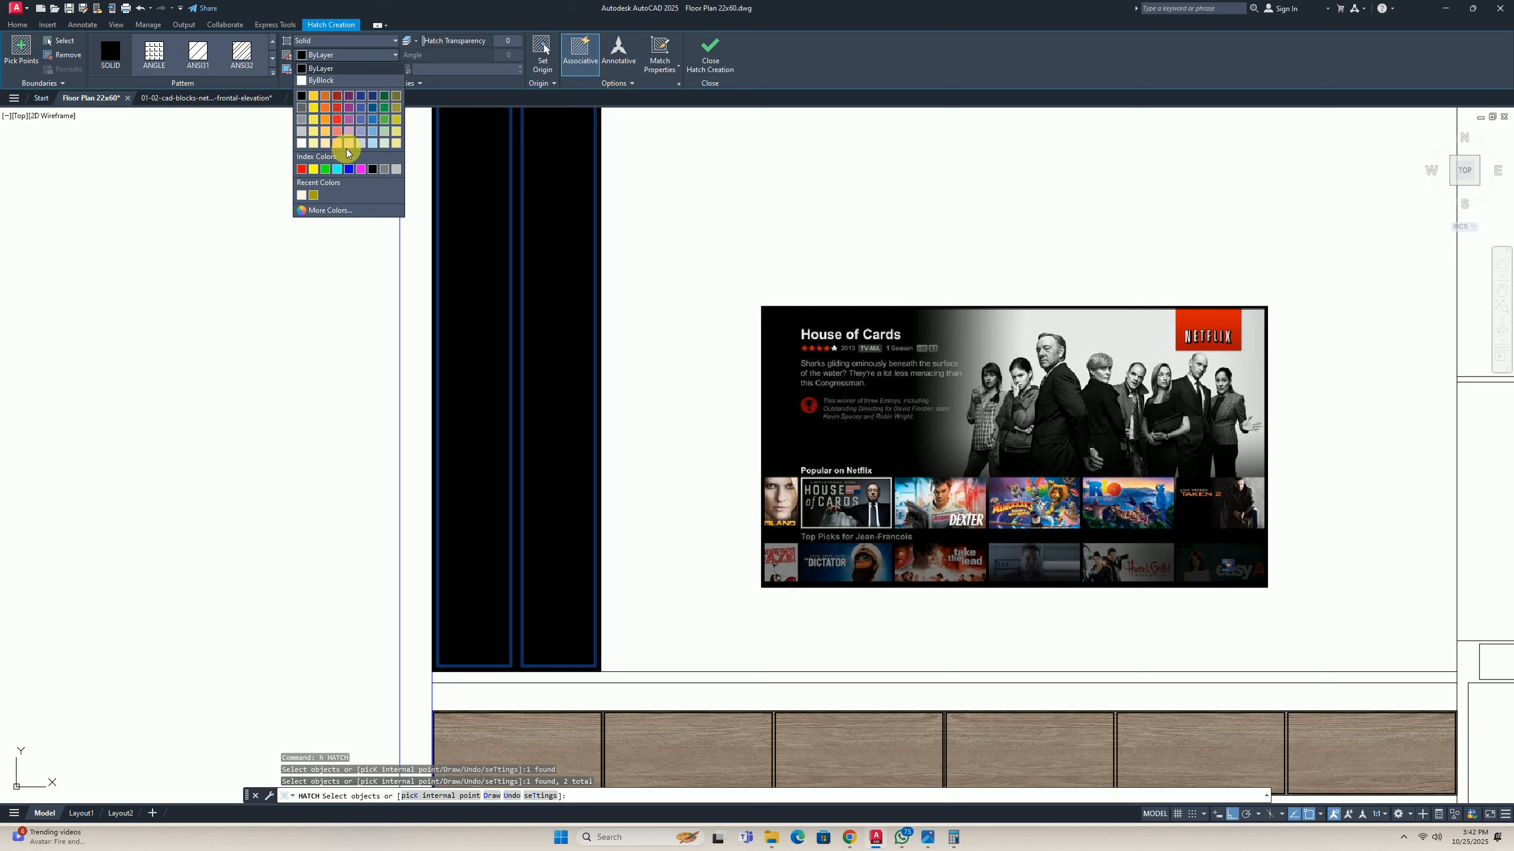
pyautogui.click(374, 136)
pyautogui.moveTo(429, 41); pyautogui.dragTo(483, 44)
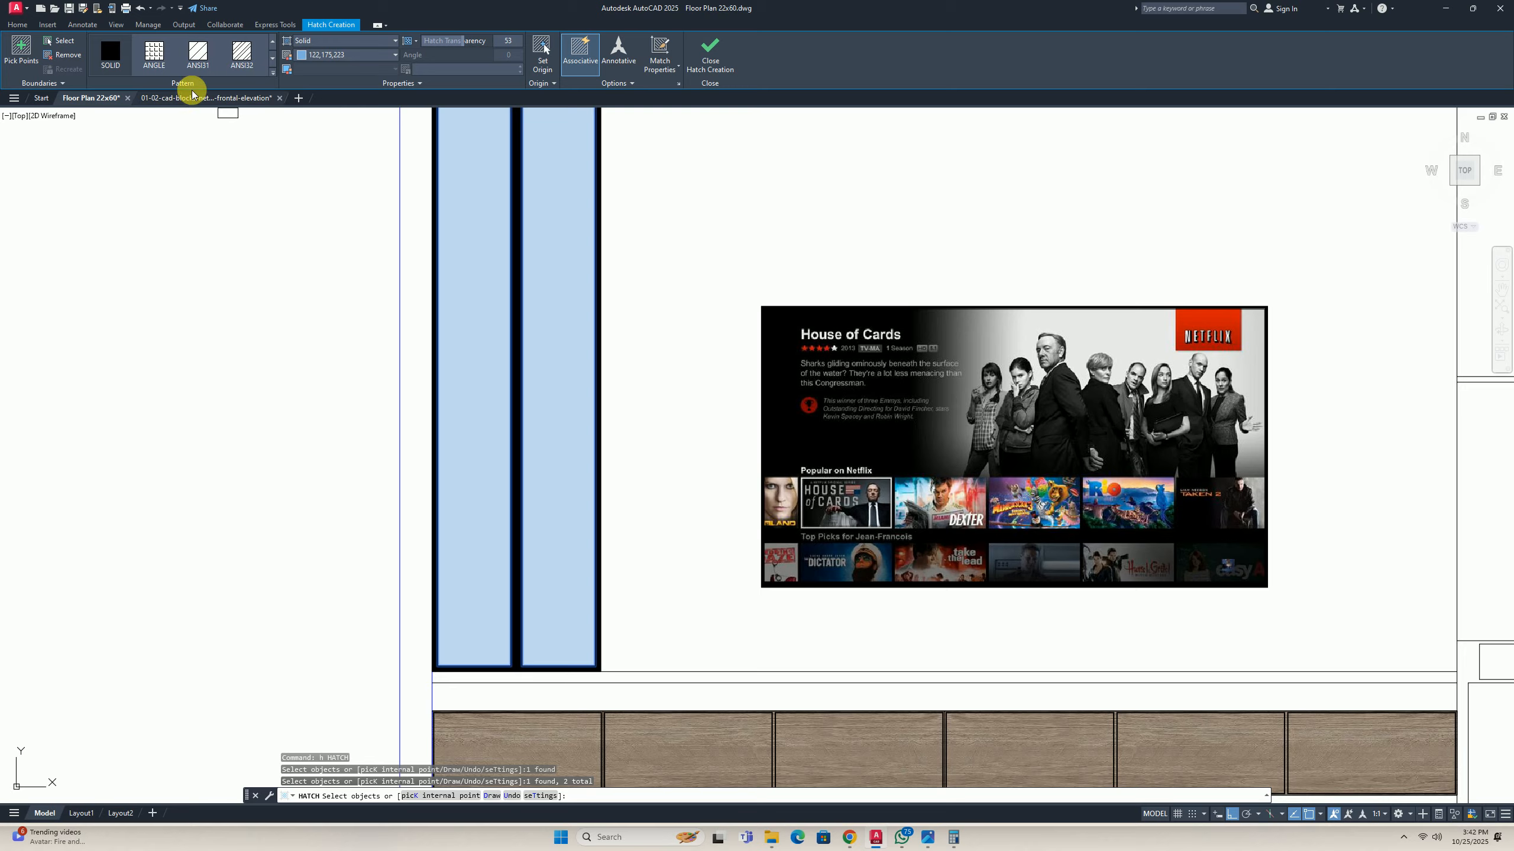
# Change the tall panels' solid hatch colour to index colour 151 and finish the hatch.
pyautogui.click(307, 55)
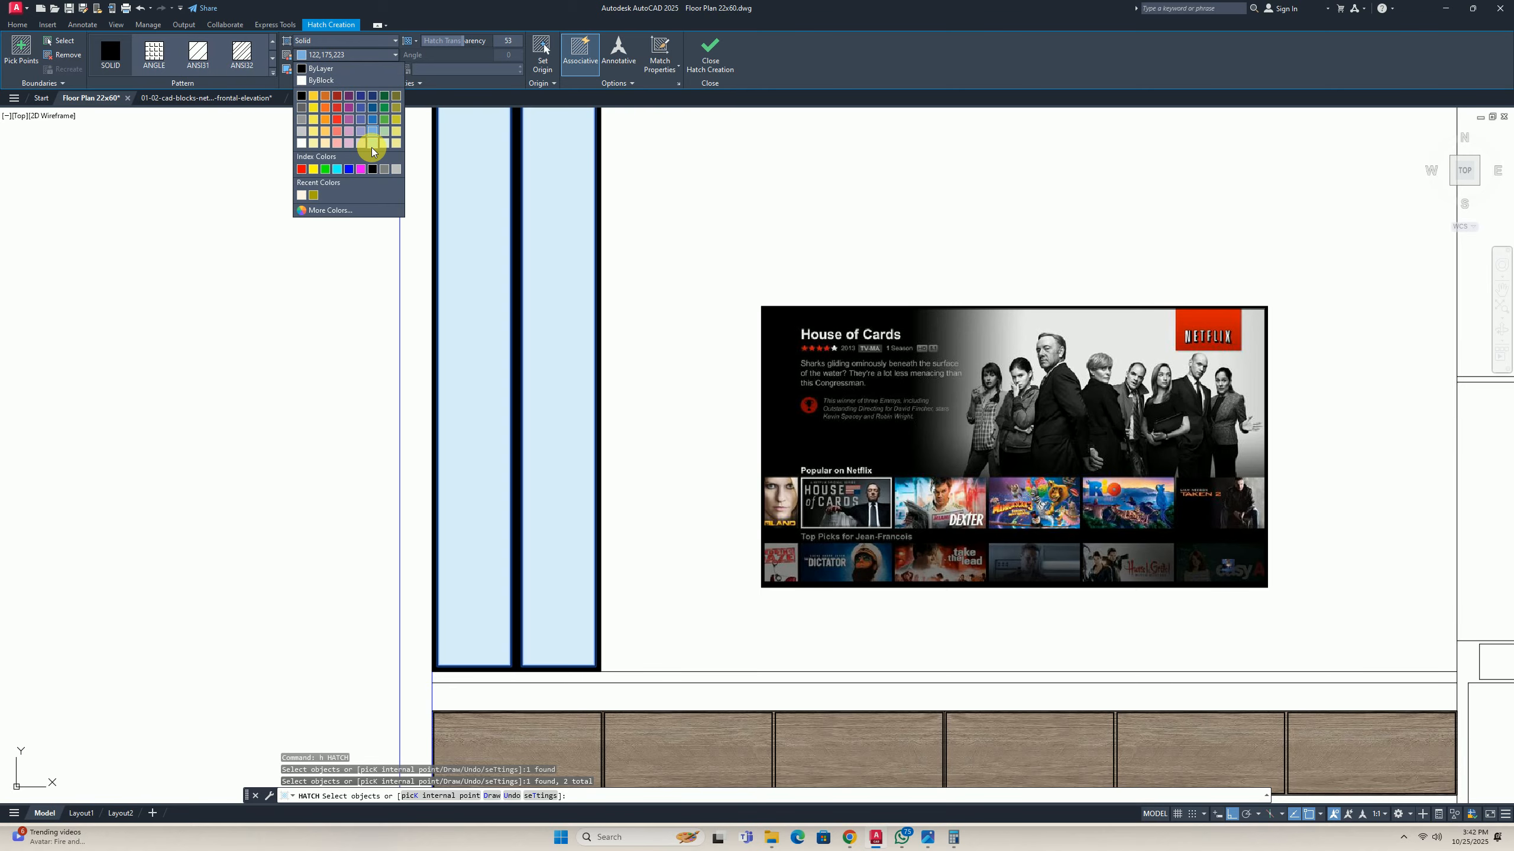
pyautogui.click(329, 210)
pyautogui.click(310, 222)
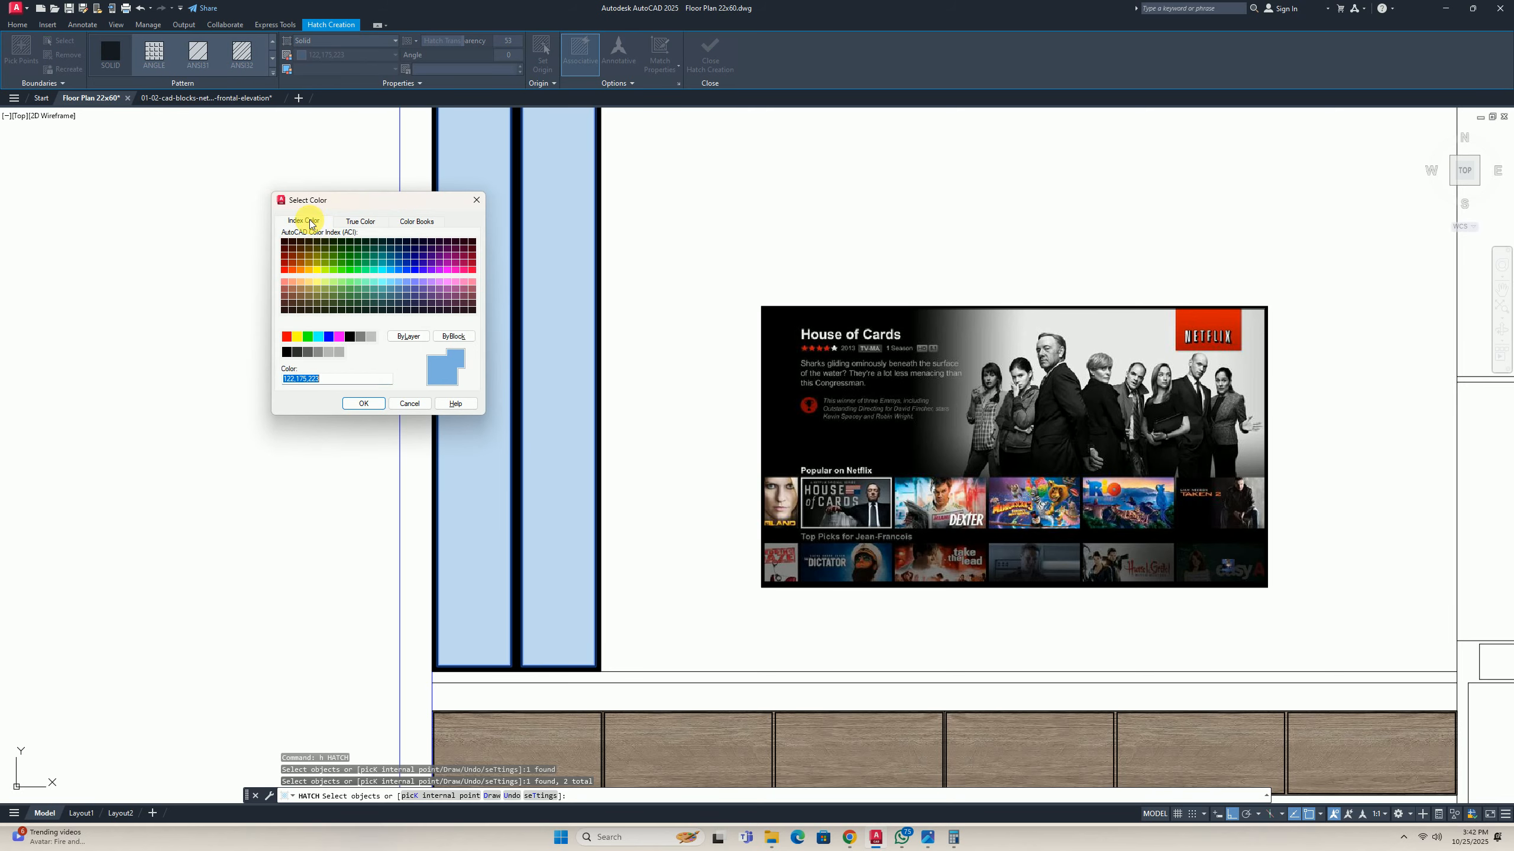
pyautogui.click(407, 283)
pyautogui.click(403, 284)
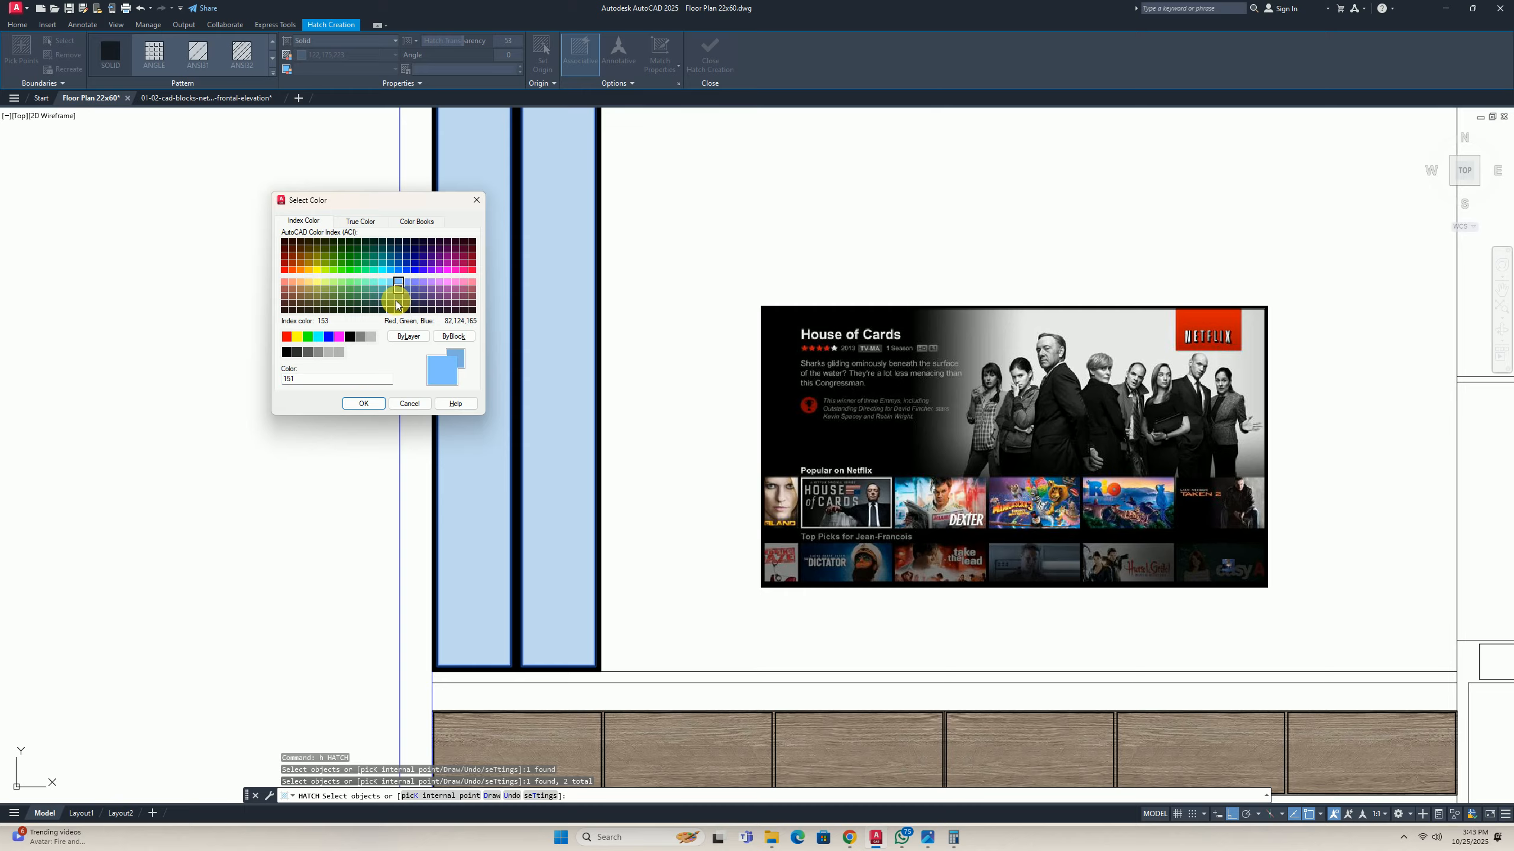
pyautogui.click(364, 404)
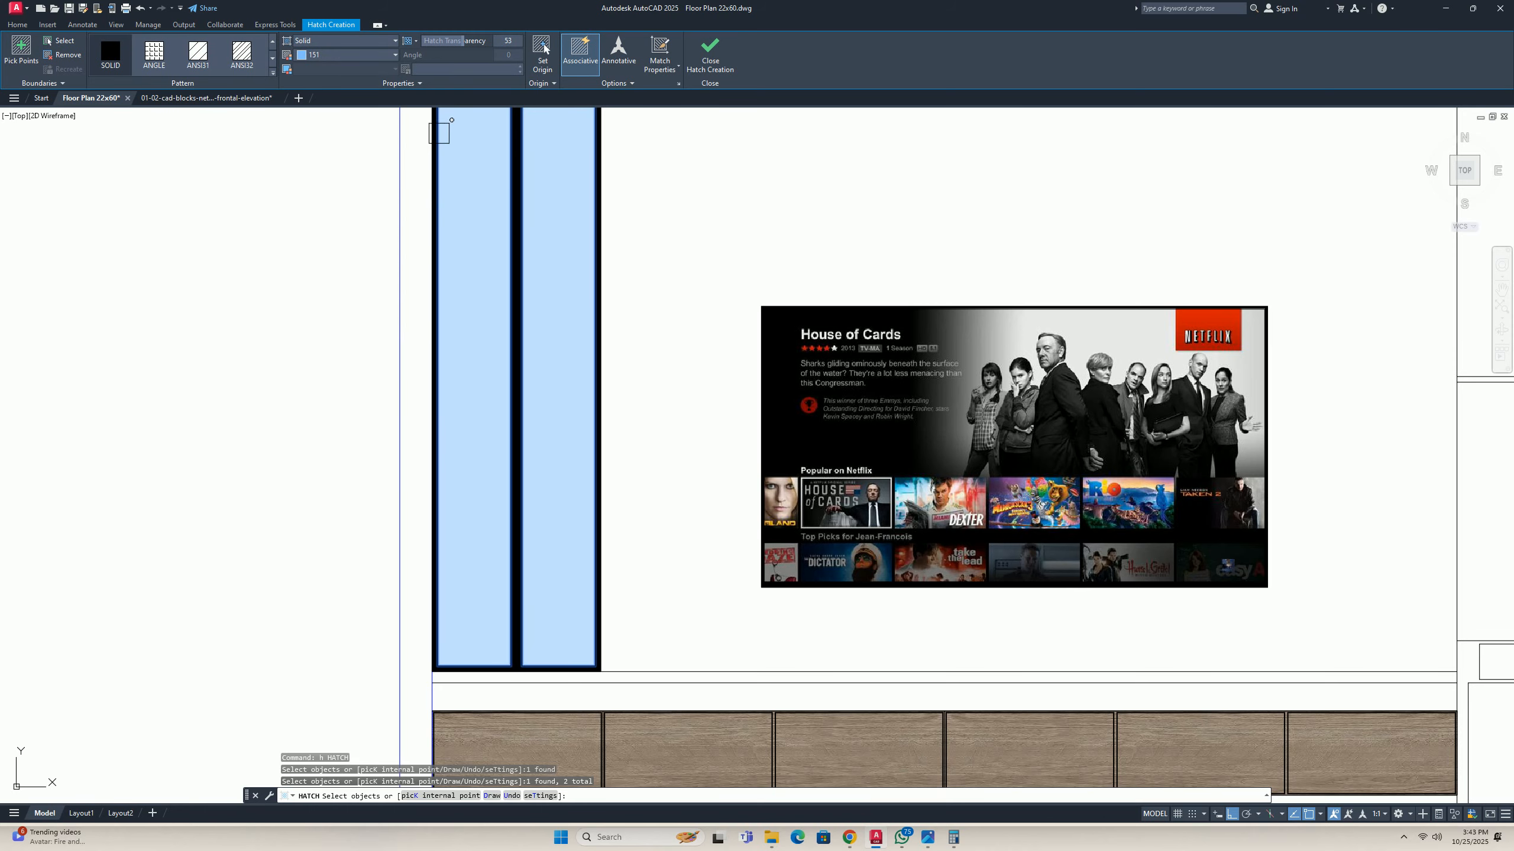
pyautogui.press('Escape')
pyautogui.press('Escape')
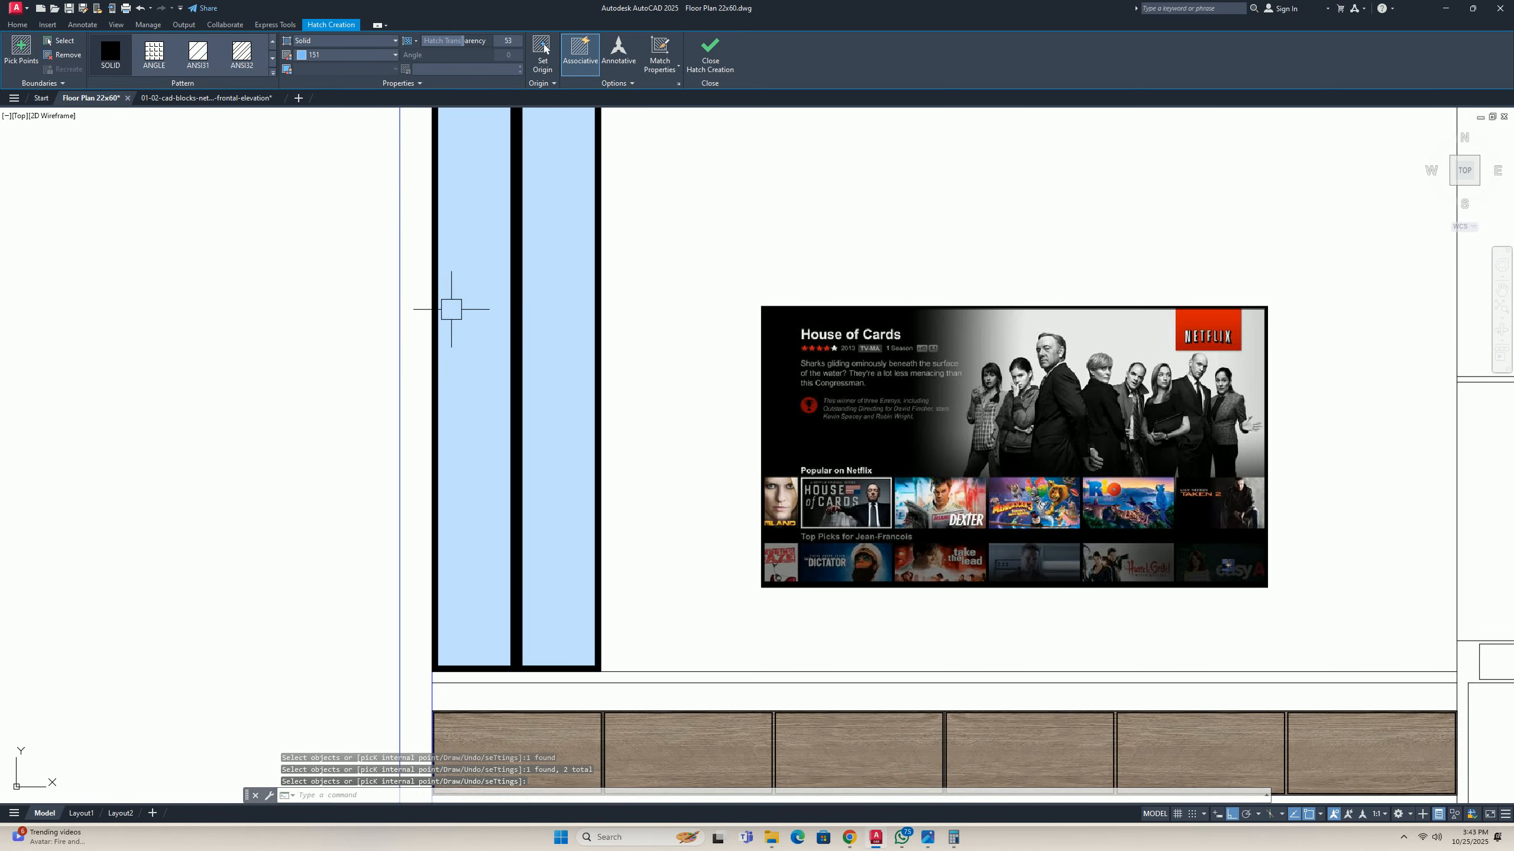
# Examine the TV wall elevation, checking the tall glass-coloured panels, the low unit and the adjoining shelving area.
pyautogui.scroll(-5, 449, 304)
pyautogui.scroll(3, 508, 299)
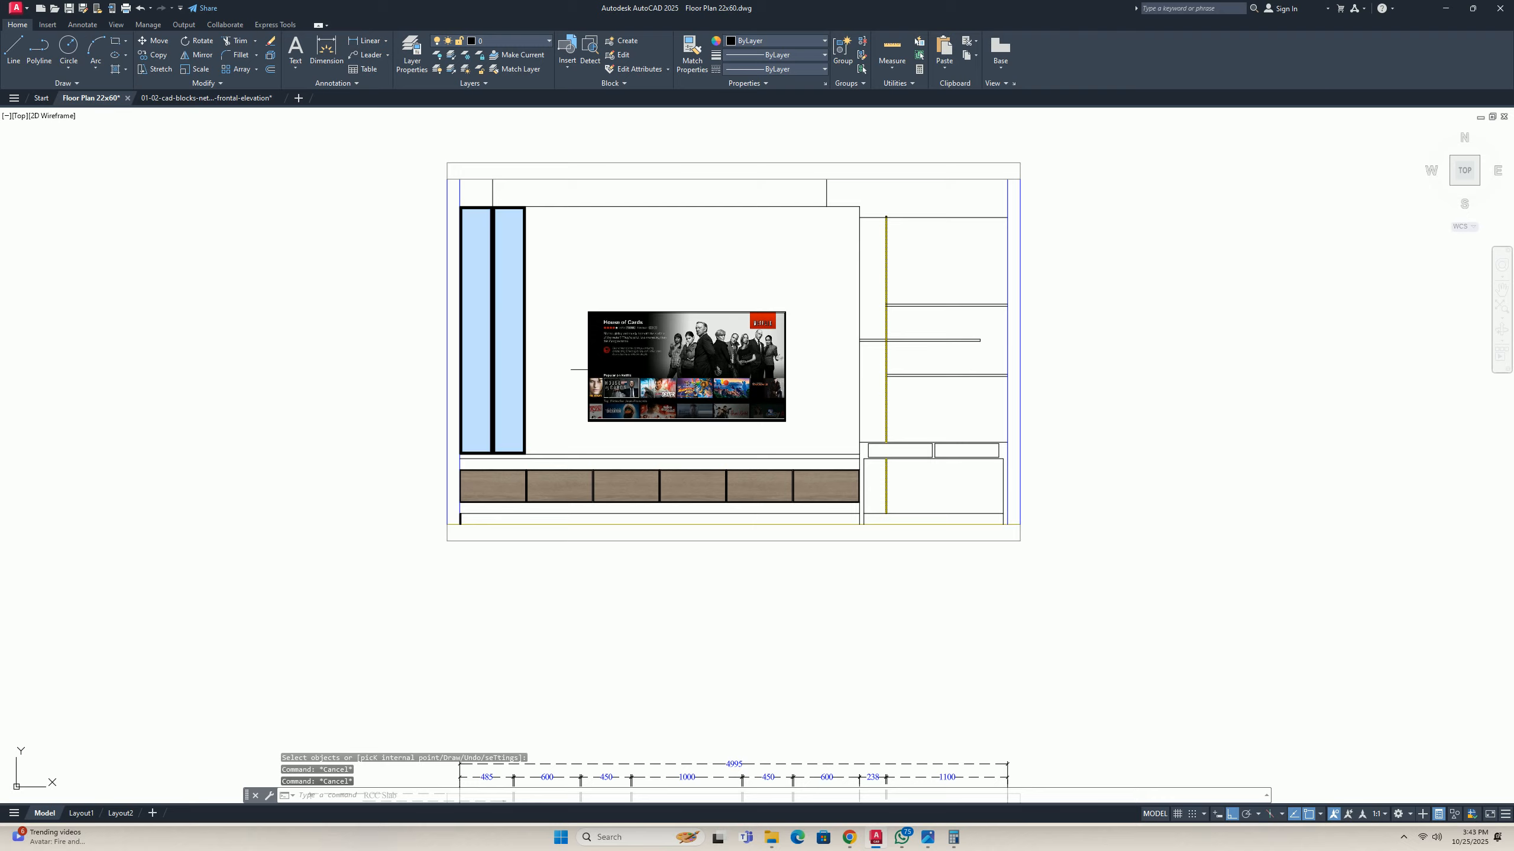
pyautogui.moveTo(526, 356); pyautogui.dragTo(505, 393, button='middle')
pyautogui.scroll(4, 483, 426)
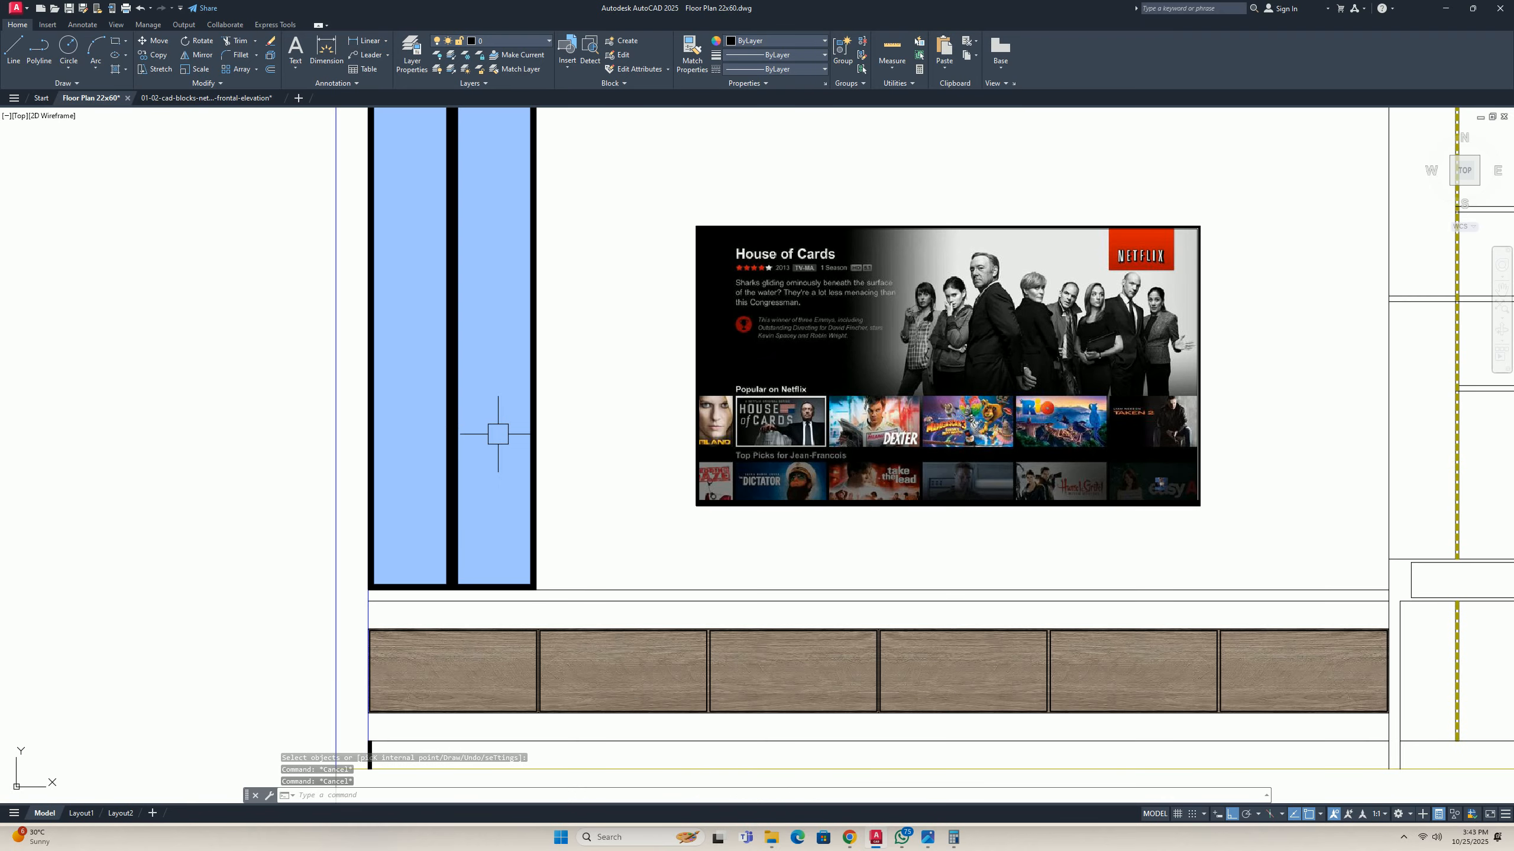
pyautogui.write('m')
pyautogui.press('Escape')
pyautogui.press('Escape')
pyautogui.scroll(-6, 576, 537)
pyautogui.scroll(4, 573, 537)
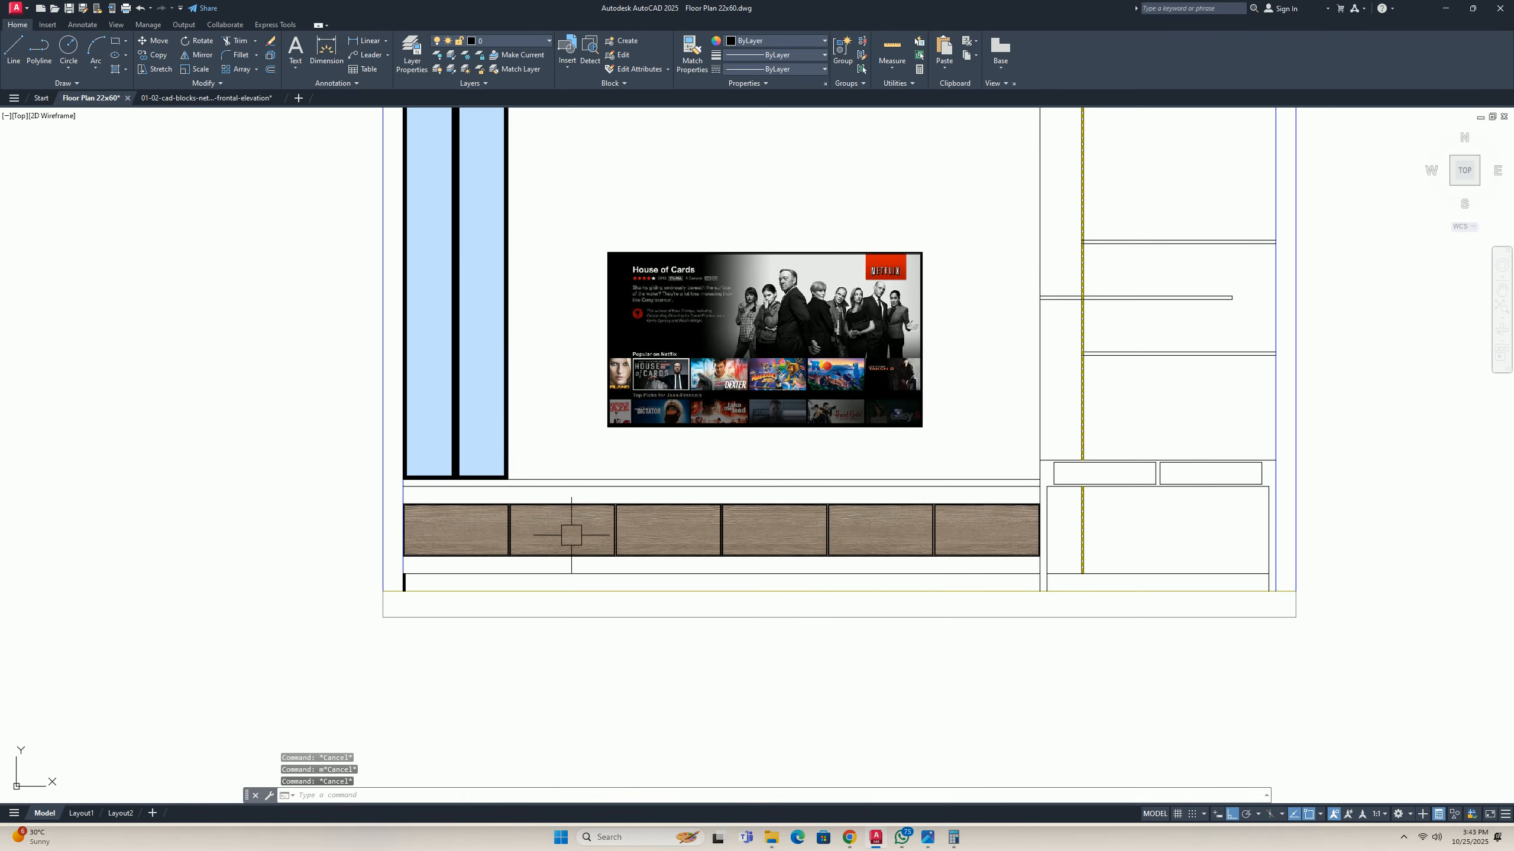
pyautogui.scroll(-6, 486, 396)
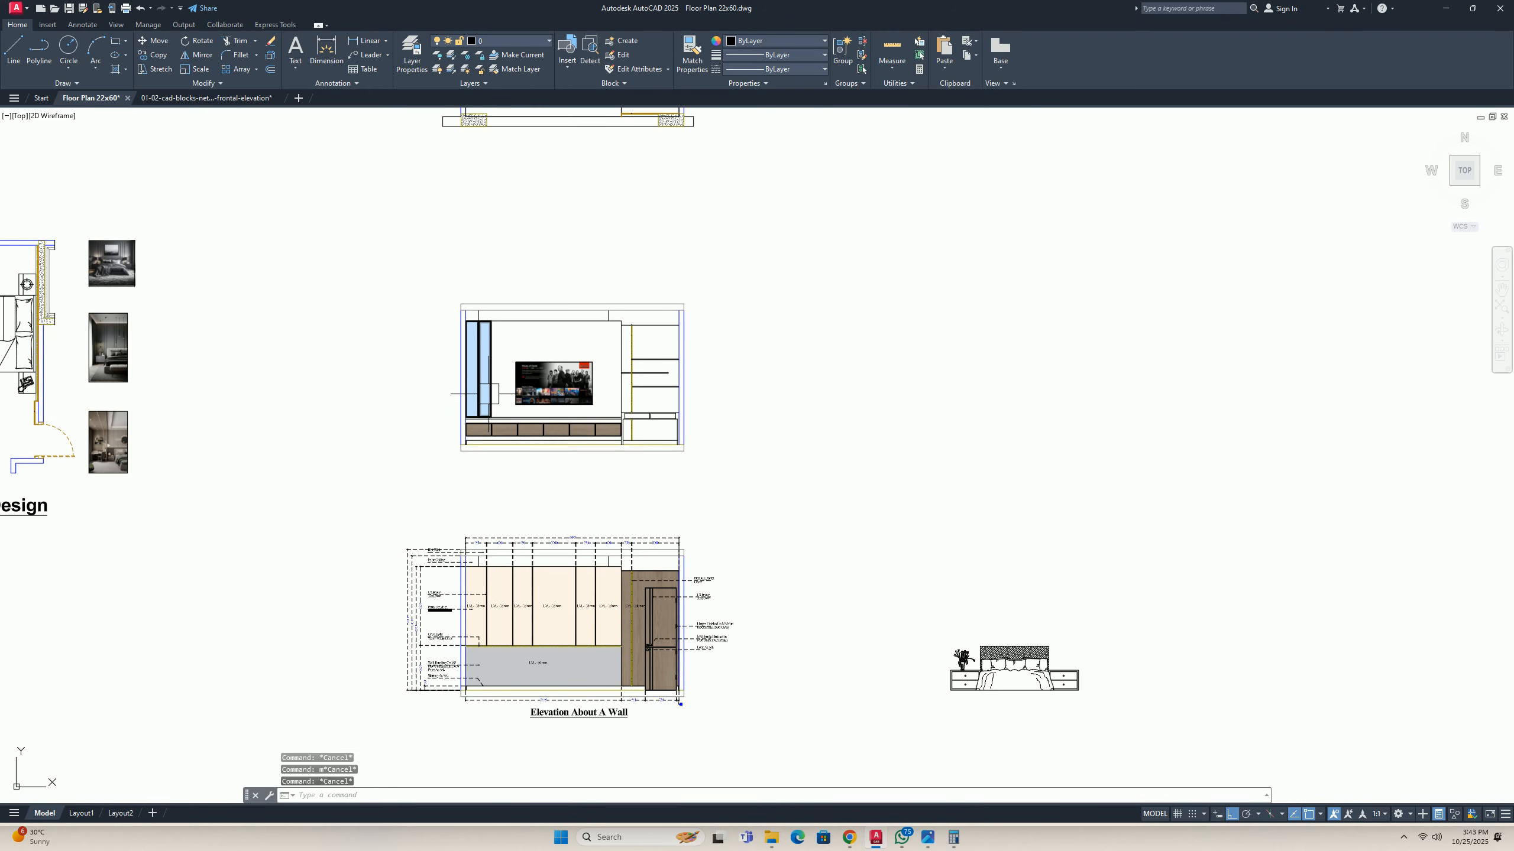
pyautogui.scroll(6, 473, 381)
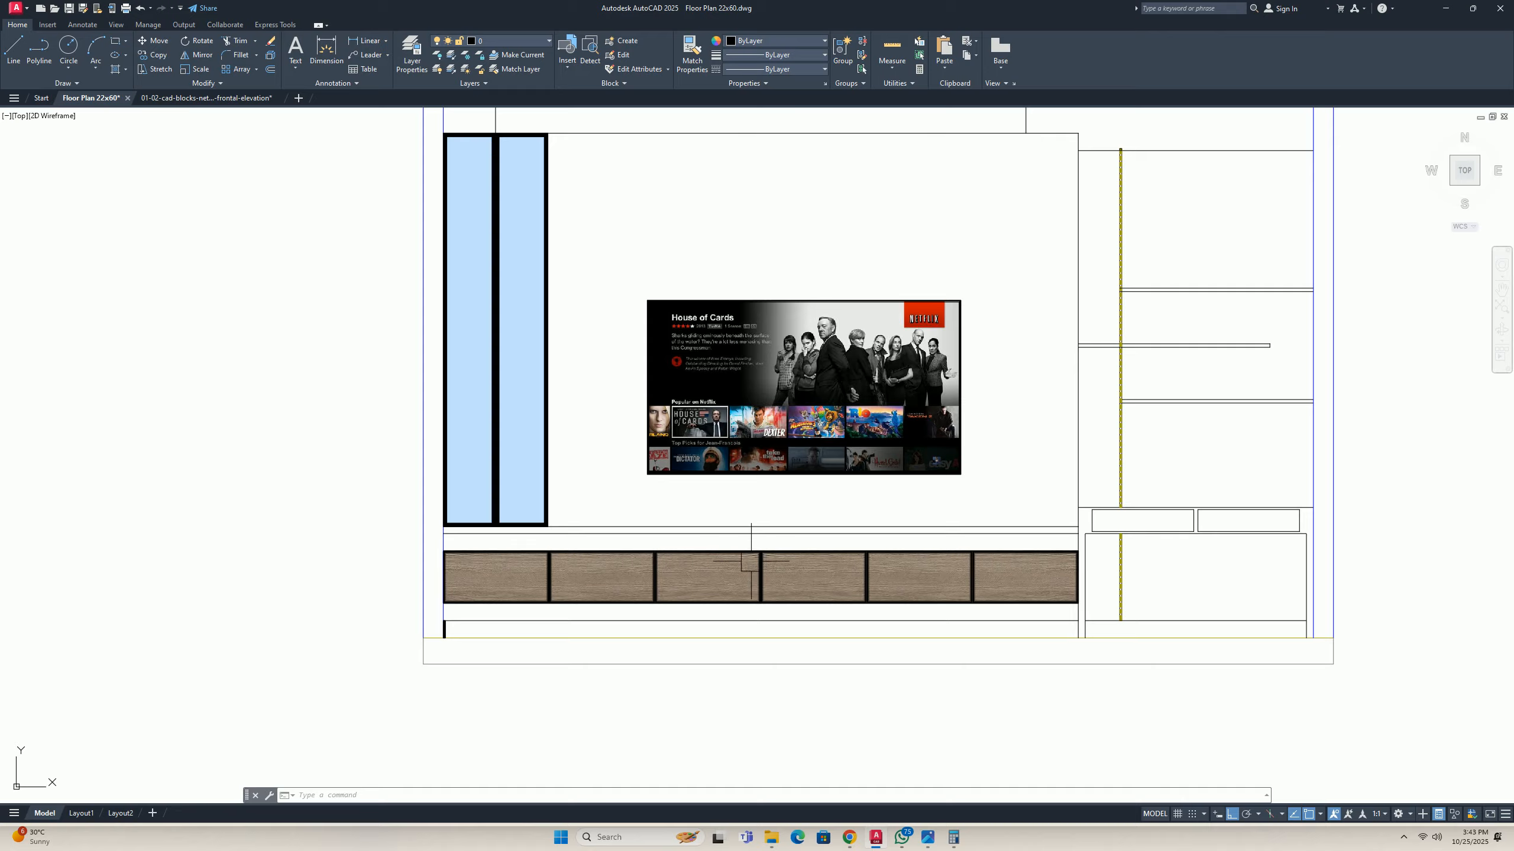
pyautogui.moveTo(1104, 488); pyautogui.dragTo(767, 514, button='middle')
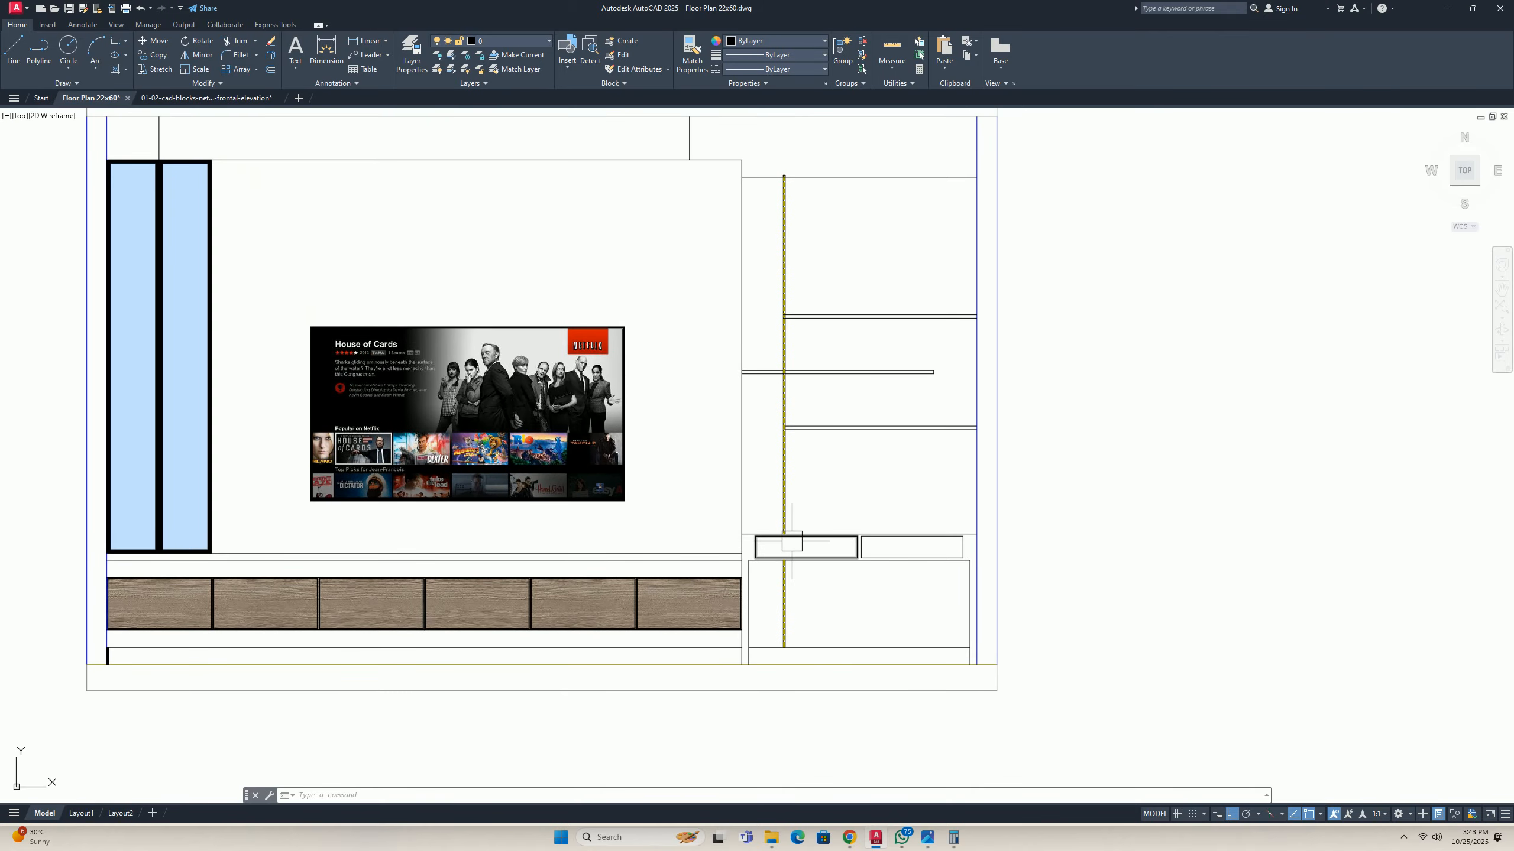
pyautogui.scroll(-3, 775, 501)
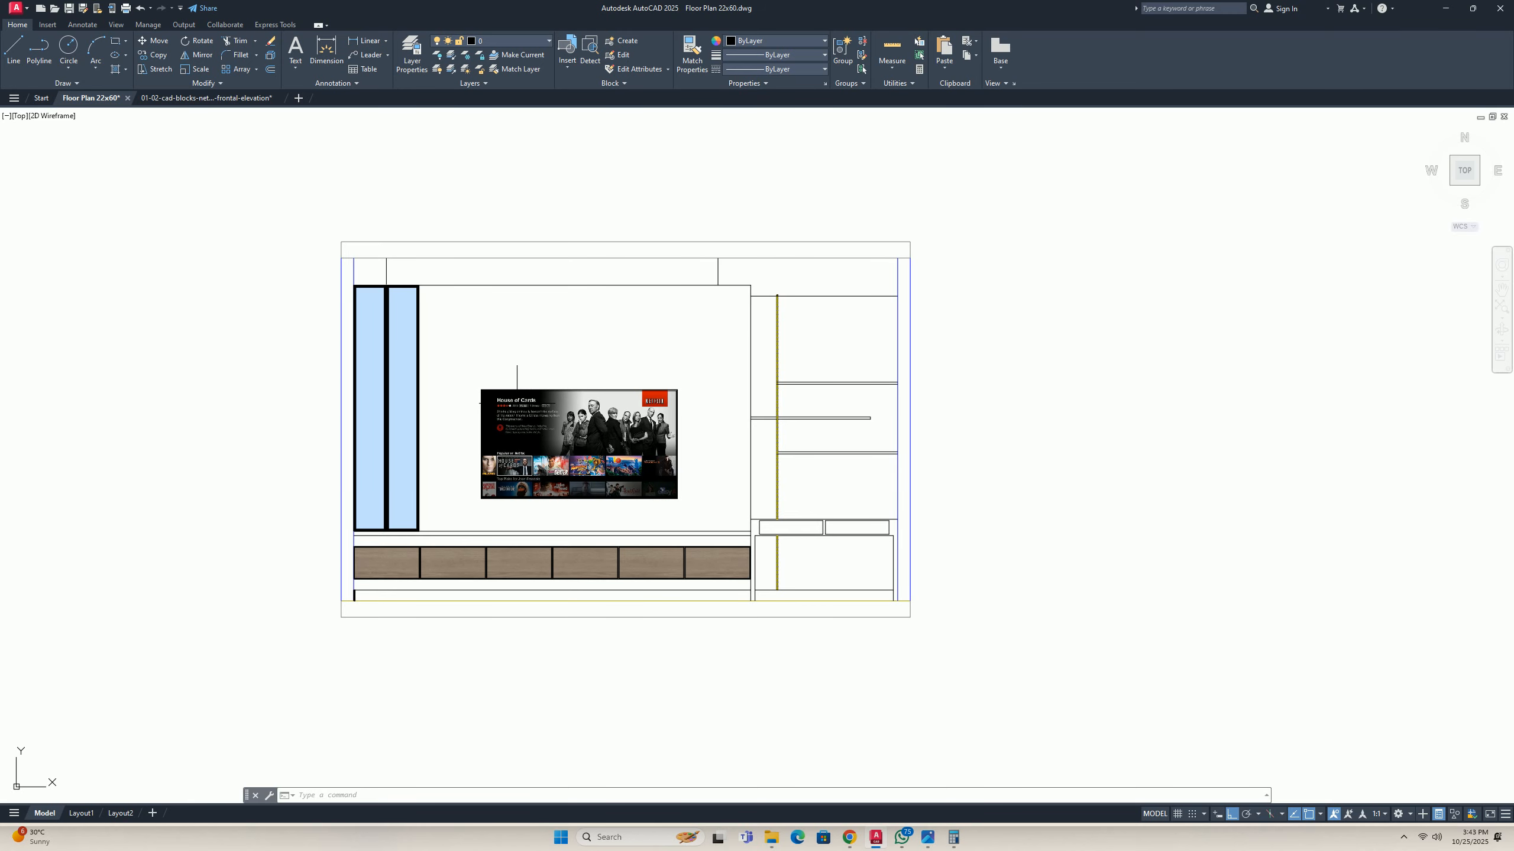
# Inspect the finished Elevation About A Wall drawing, including its hatches, dimensions and material notes, as a reference for the TV wall.
pyautogui.scroll(-6, 536, 453)
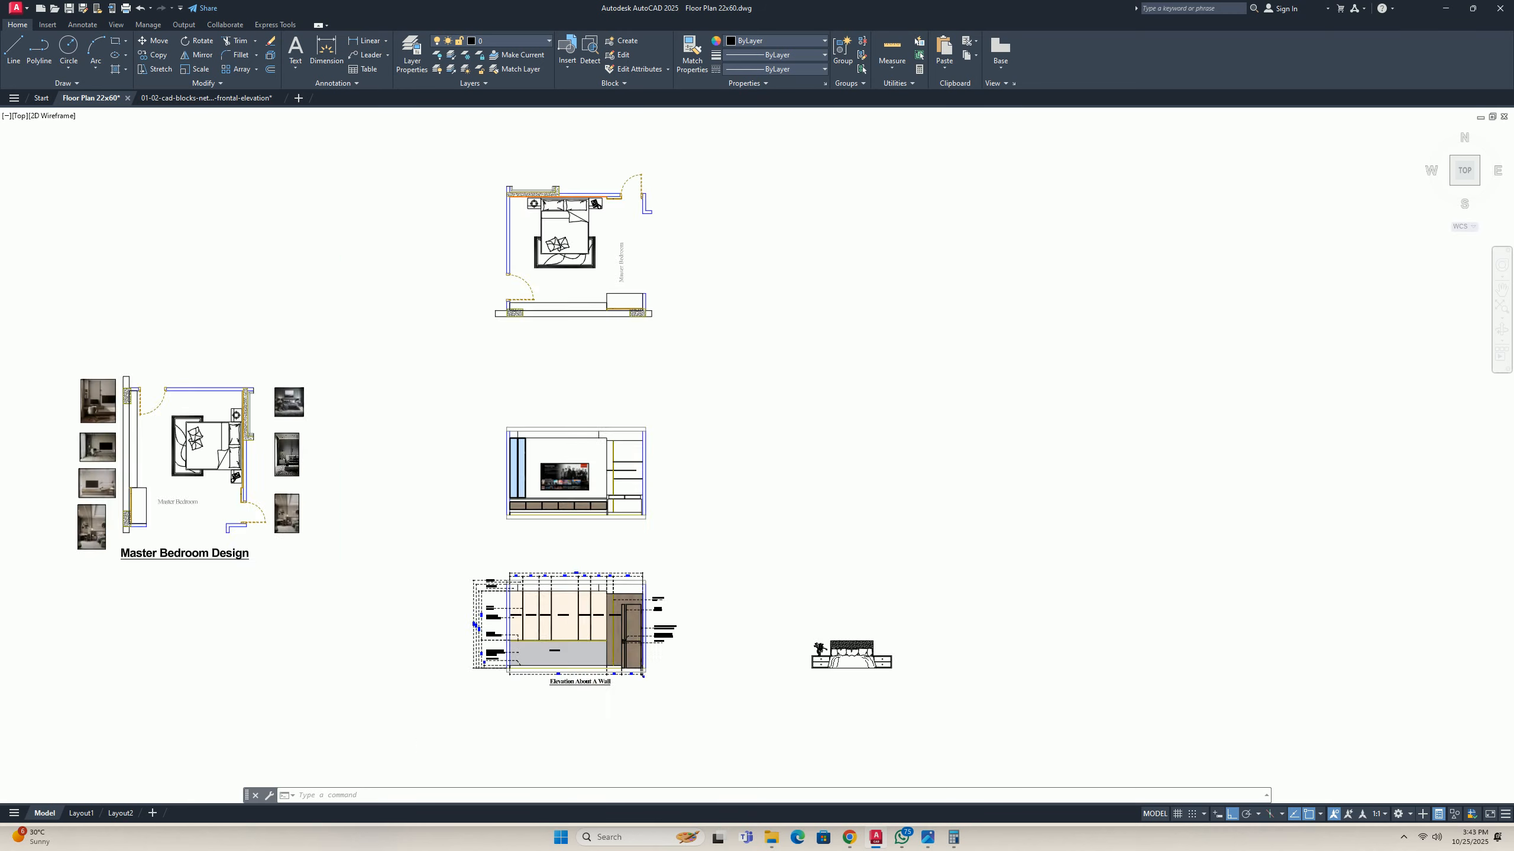
pyautogui.scroll(4, 489, 590)
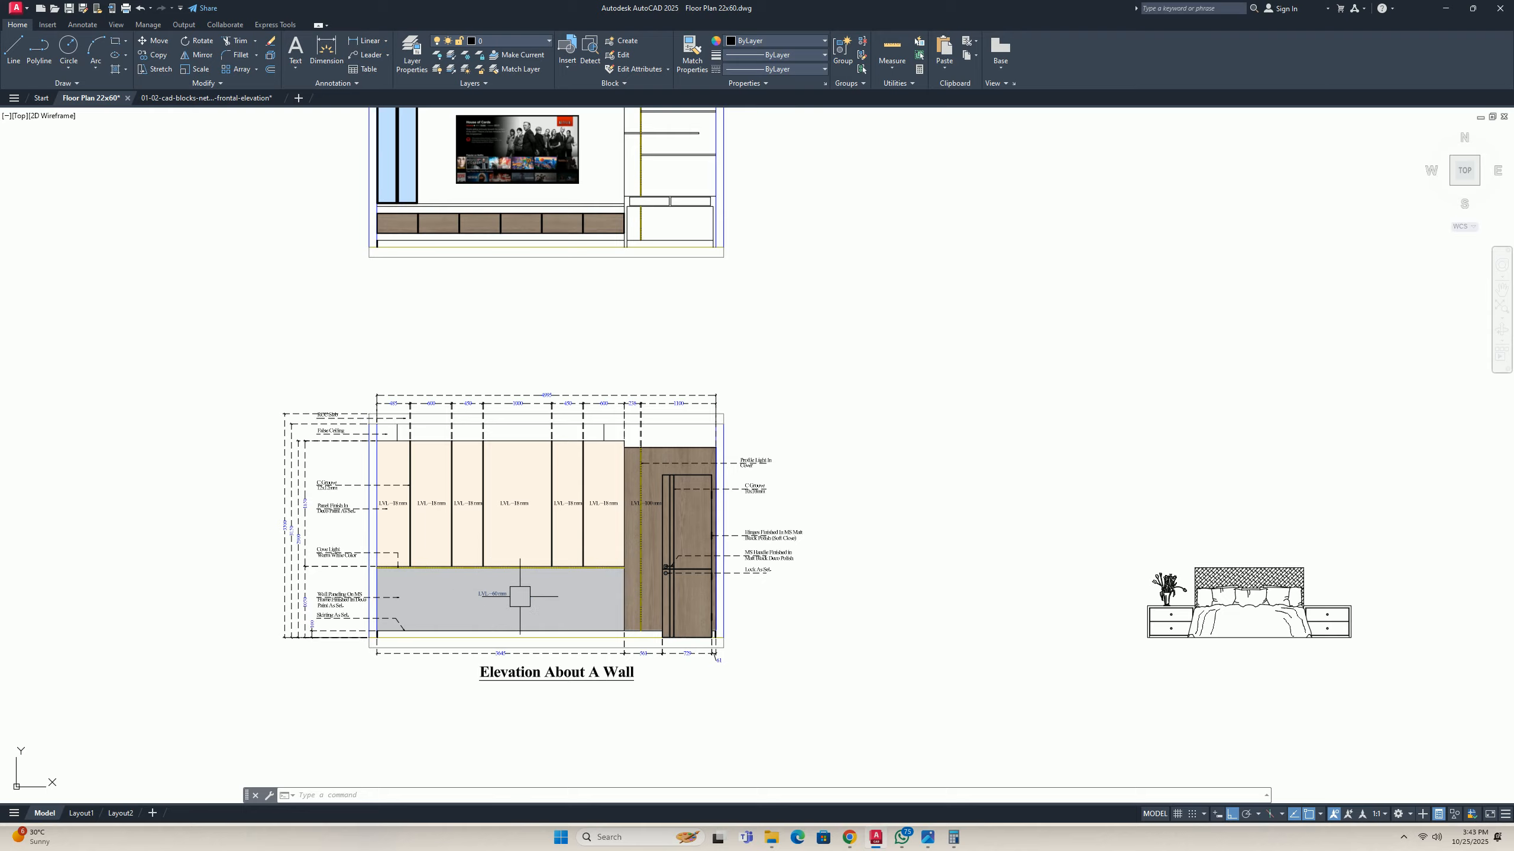
pyautogui.scroll(5, 498, 593)
pyautogui.scroll(-3, 529, 578)
pyautogui.moveTo(526, 570); pyautogui.dragTo(605, 505, button='middle')
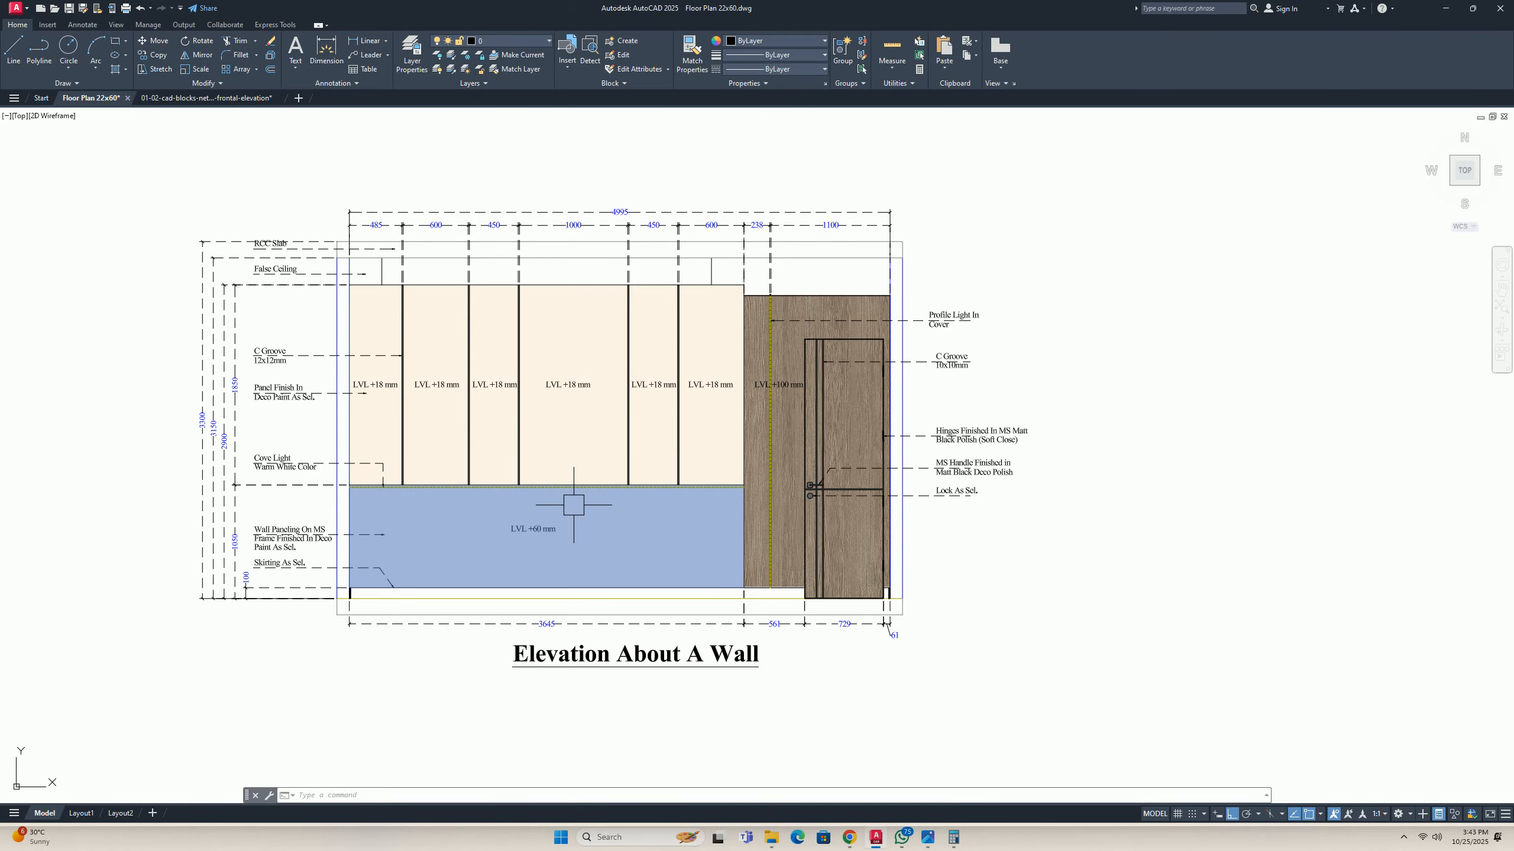
pyautogui.scroll(-4, 574, 505)
pyautogui.moveTo(570, 338); pyautogui.dragTo(610, 406, button='middle')
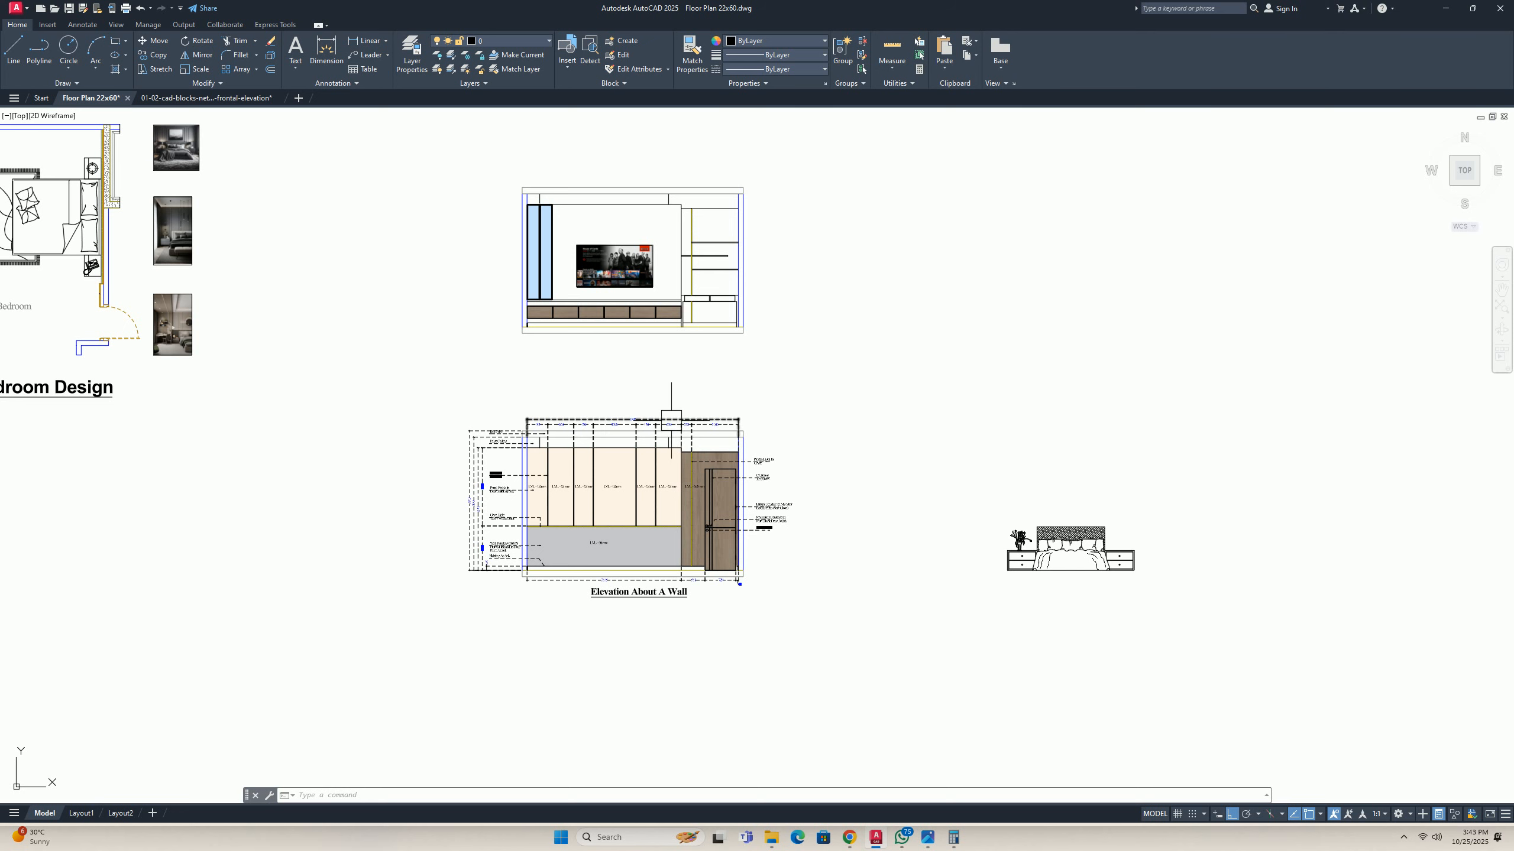
# Save the Floor Plan 22x60 drawing with the current TV wall elevation.
pyautogui.scroll(-2, 699, 443)
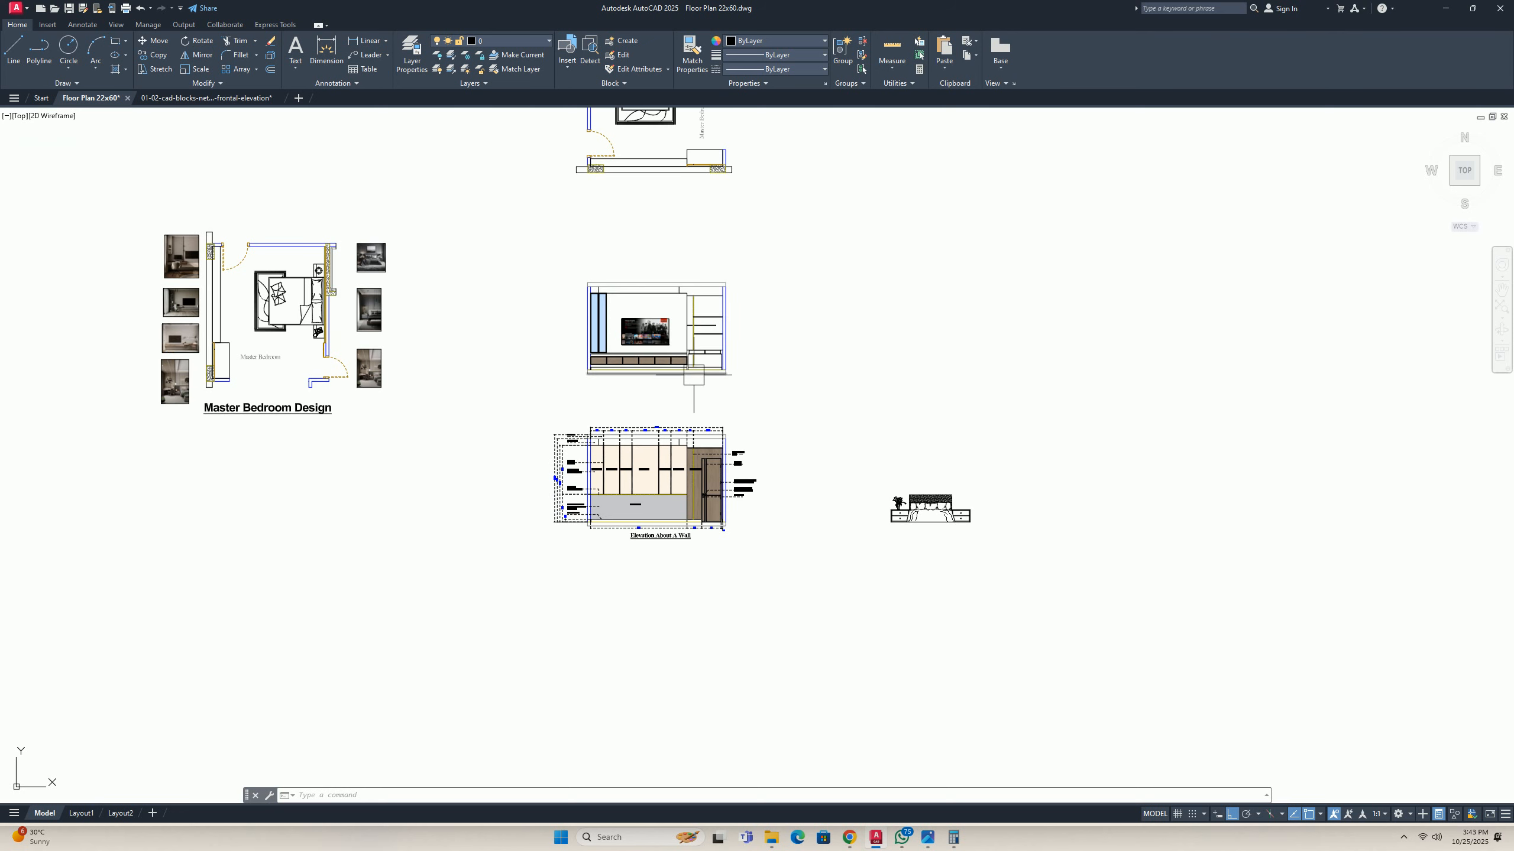
pyautogui.hotkey('ctrl', 's')
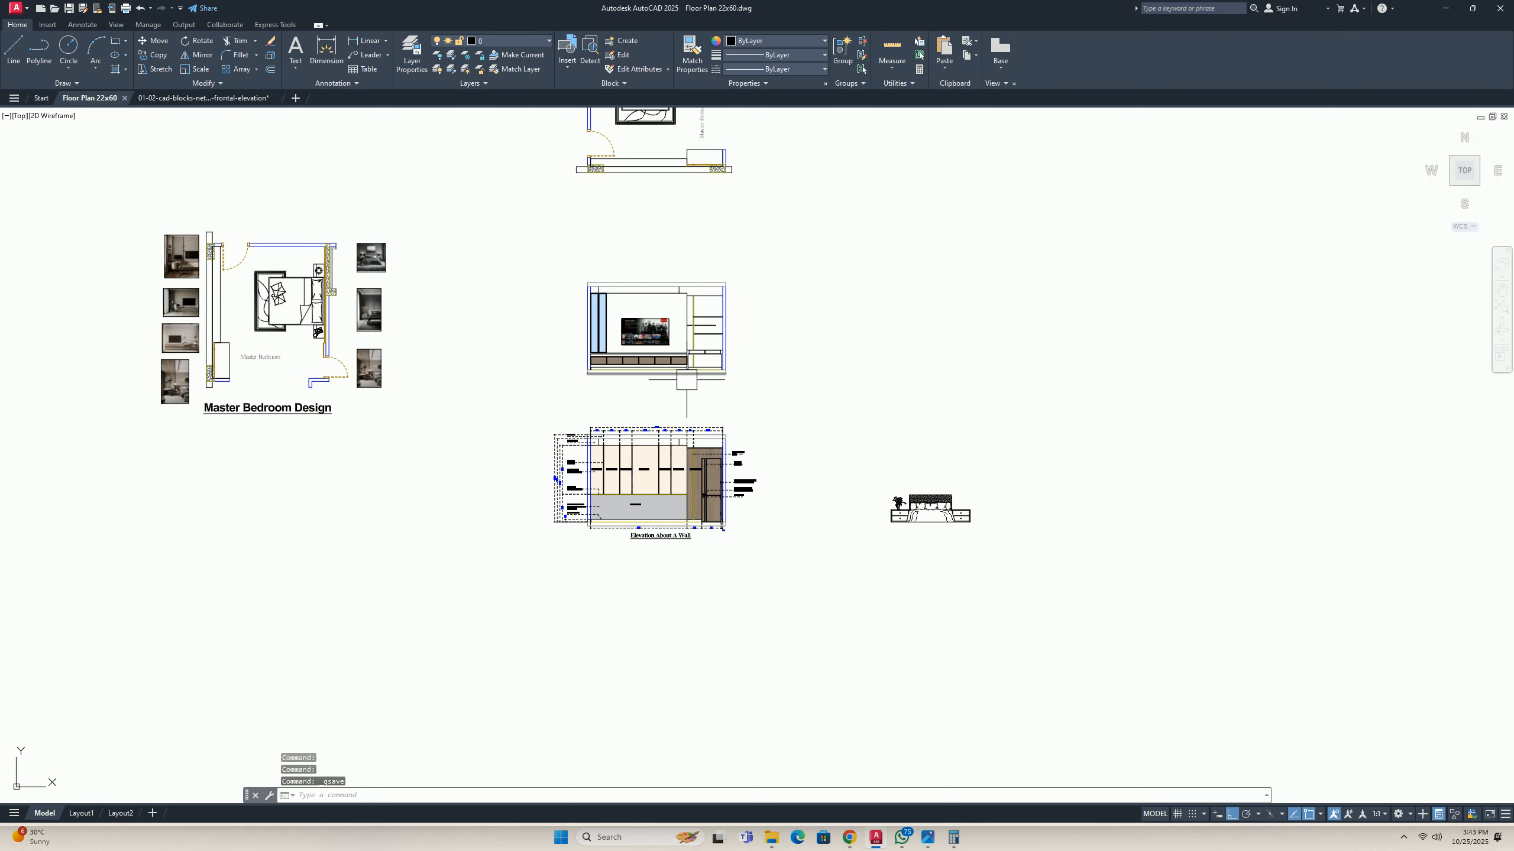